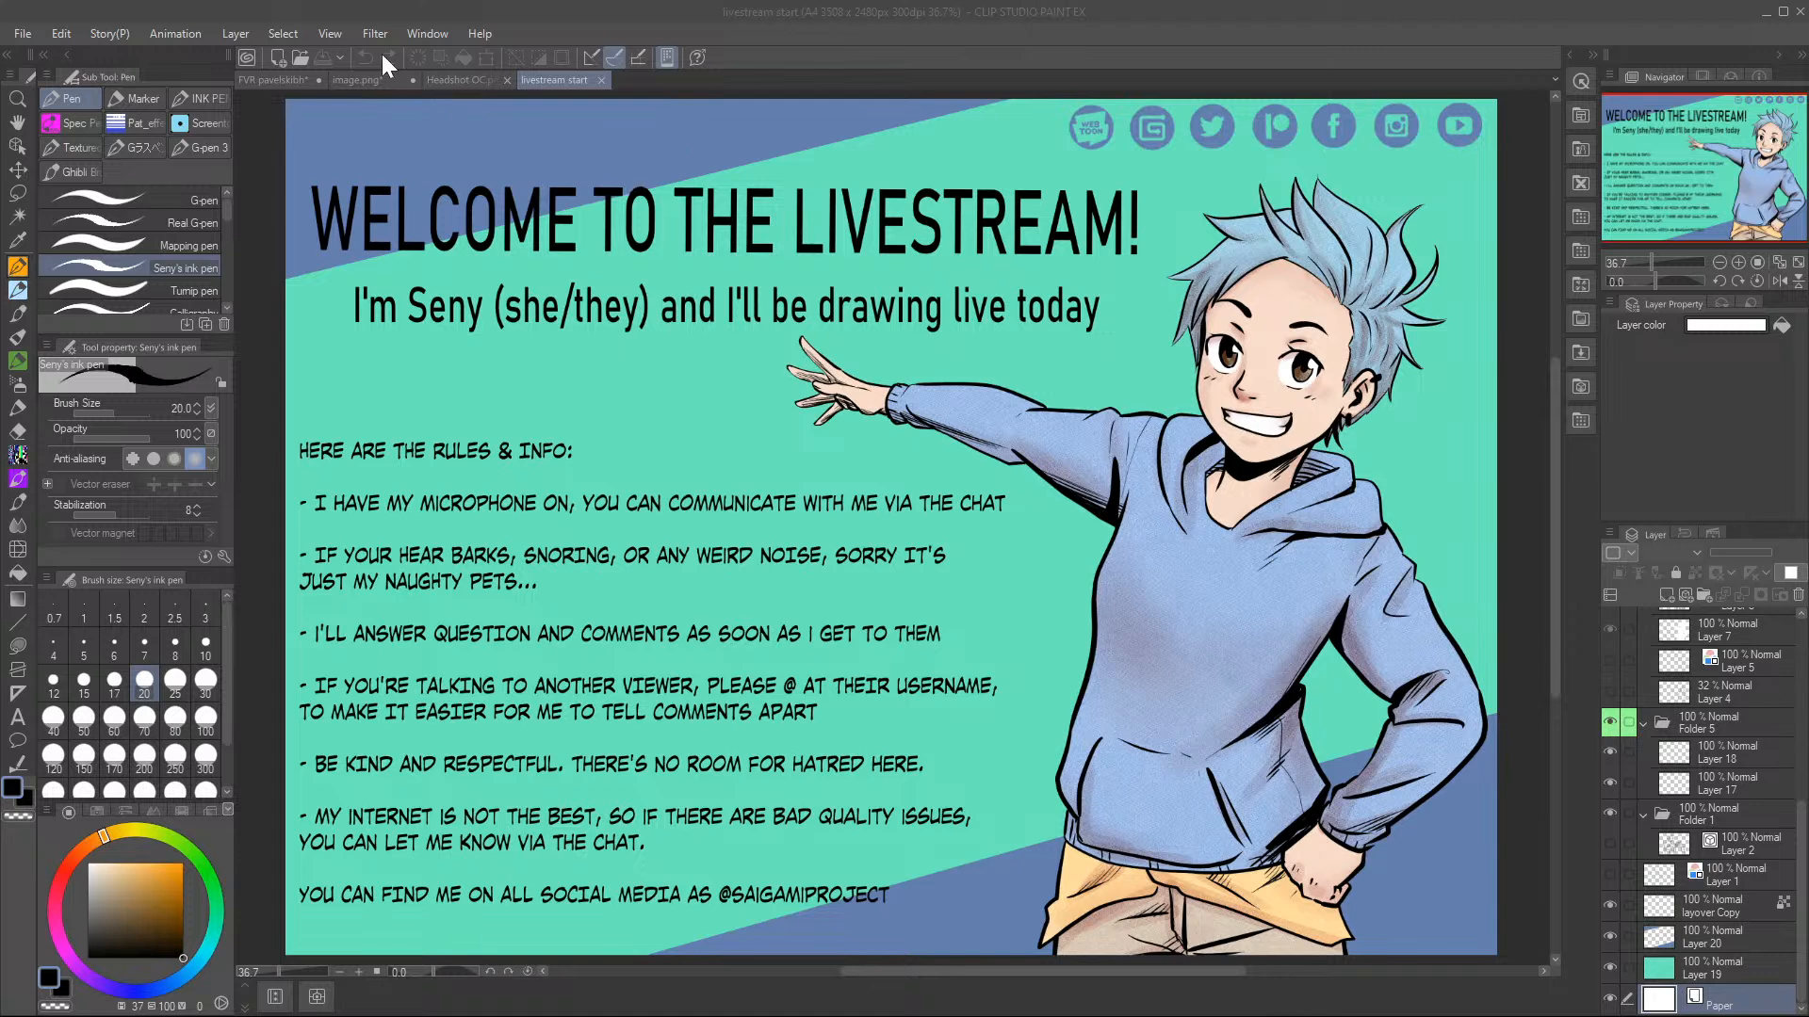
# - Switch to the FVR pavelskibh drawing and ink the curved forelock hanging over the left-hand eyebrow, following the blue sketch
pyautogui.click(263, 79)
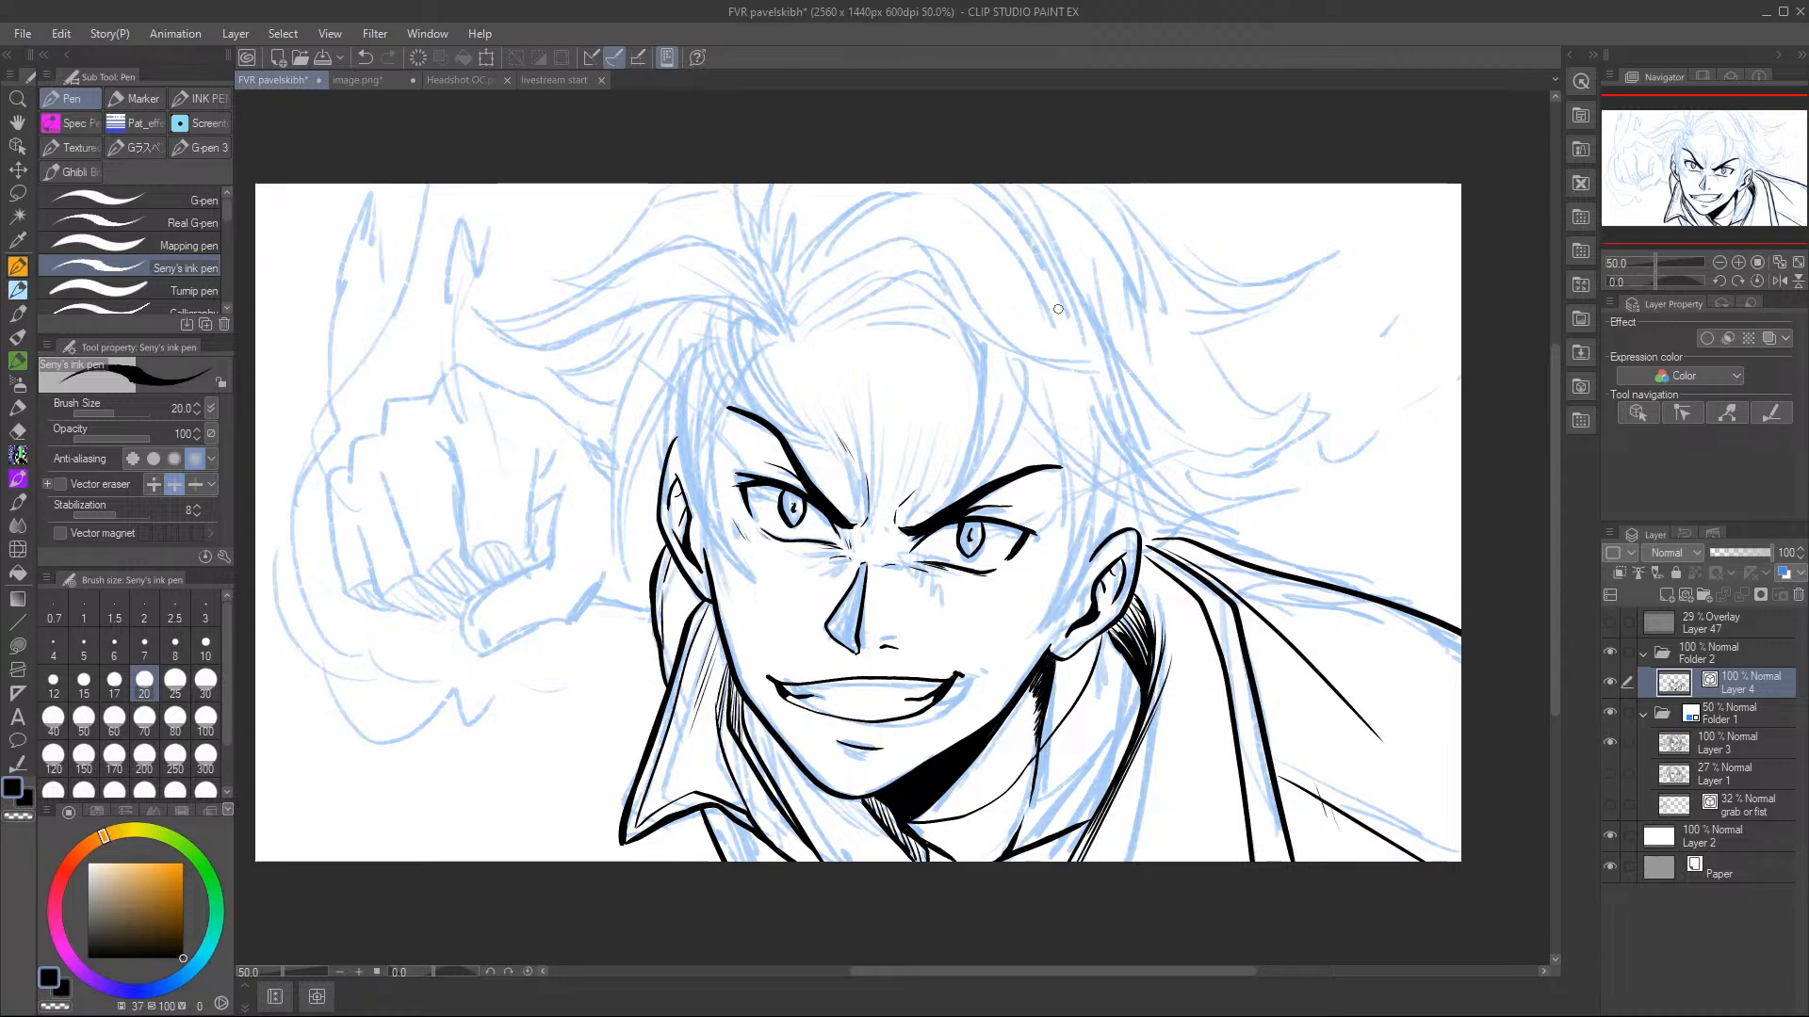
pyautogui.click(1739, 262)
pyautogui.moveTo(770, 396); pyautogui.dragTo(838, 421)
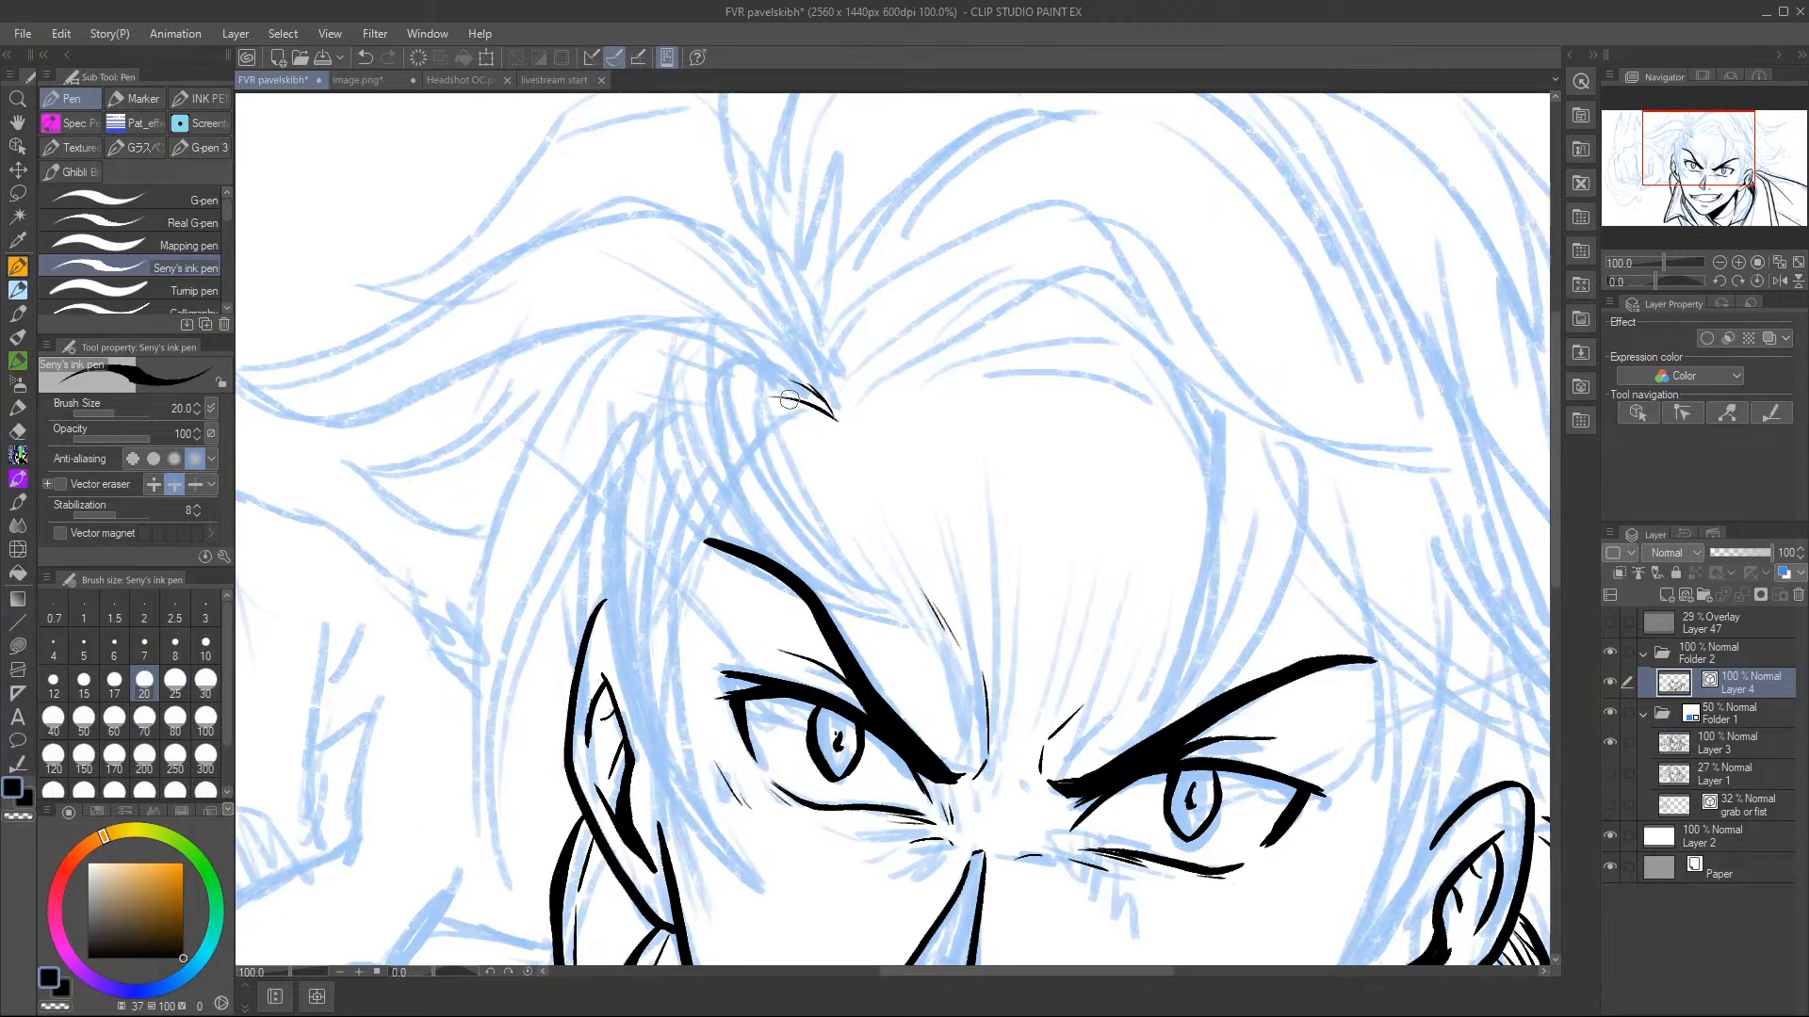
pyautogui.moveTo(765, 366); pyautogui.dragTo(876, 601)
pyautogui.moveTo(743, 444); pyautogui.dragTo(928, 618)
pyautogui.moveTo(701, 341); pyautogui.dragTo(754, 554)
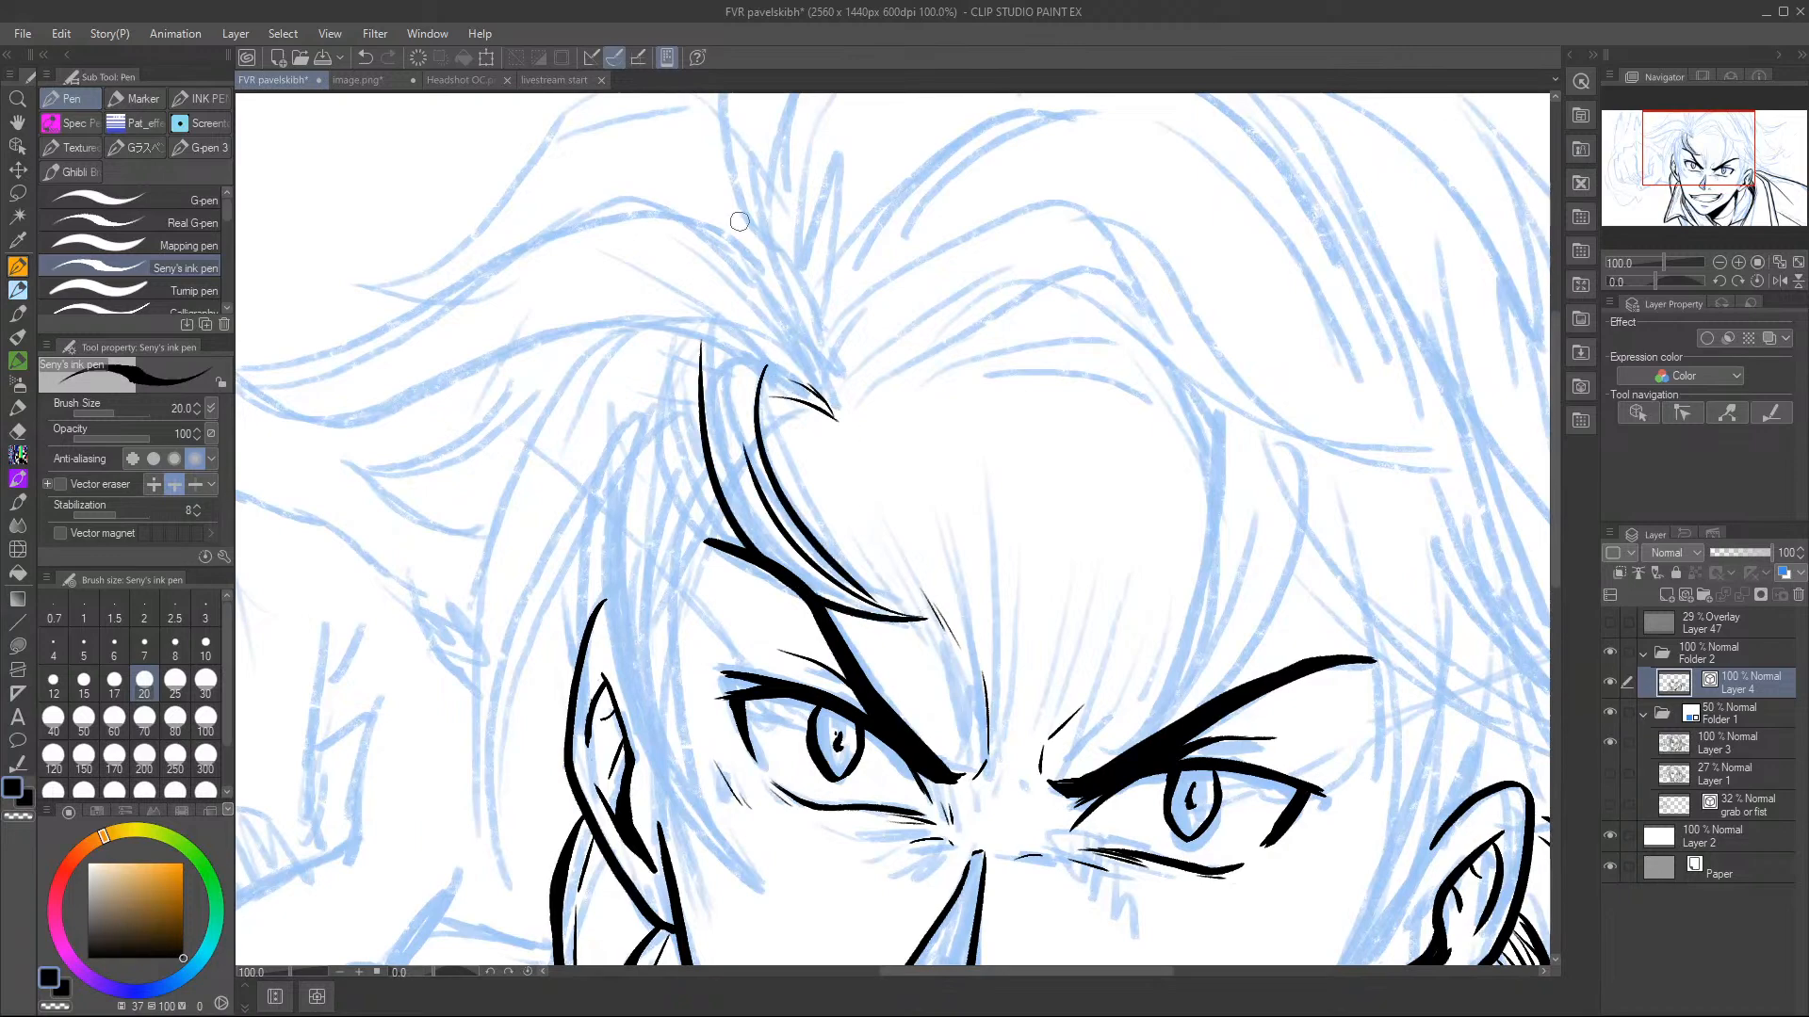
# - Ink the forelock's top edge, thicken its outer contour, and add short tapered strokes leading into the hair parting
pyautogui.moveTo(698, 415)
pyautogui.mouseDown()
pyautogui.moveTo(846, 396)
pyautogui.moveTo(842, 422)
pyautogui.moveTo(859, 411)
pyautogui.mouseUp()
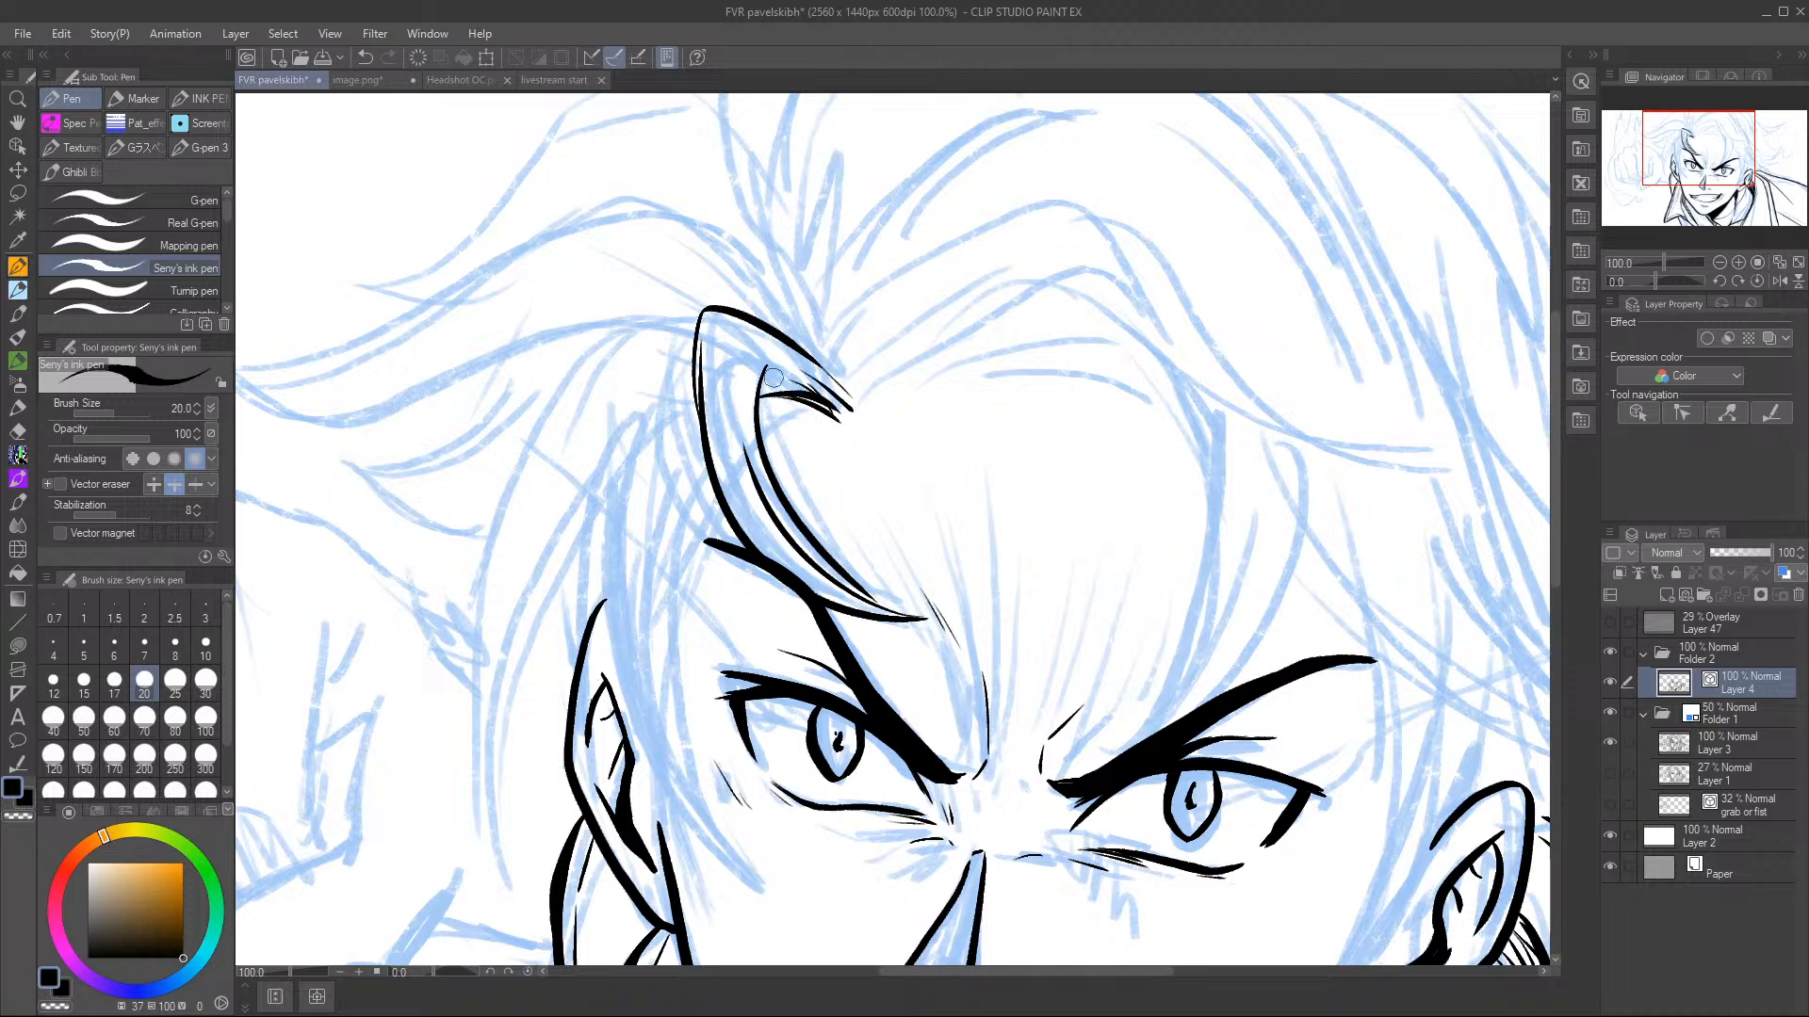
pyautogui.moveTo(702, 319)
pyautogui.mouseDown()
pyautogui.moveTo(730, 531)
pyautogui.moveTo(702, 434)
pyautogui.moveTo(712, 489)
pyautogui.moveTo(769, 567)
pyautogui.mouseUp()
pyautogui.moveTo(713, 499)
pyautogui.mouseDown()
pyautogui.moveTo(697, 327)
pyautogui.moveTo(812, 369)
pyautogui.mouseUp()
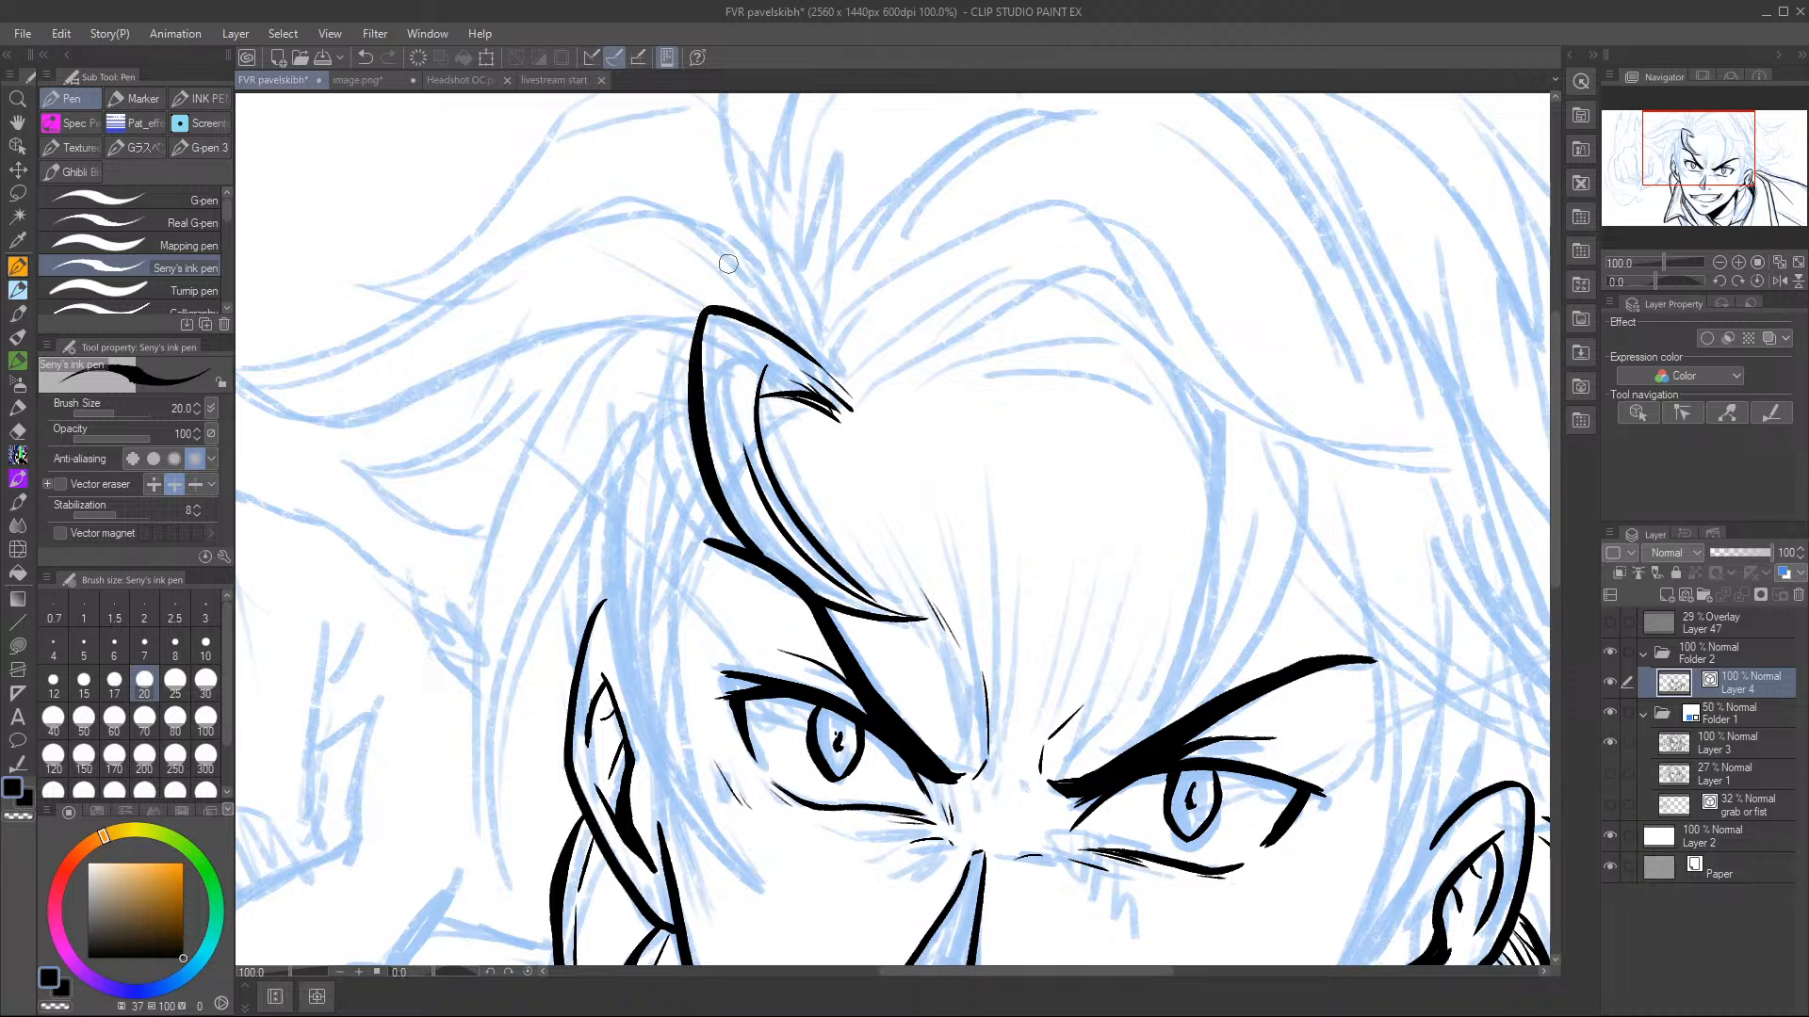
pyautogui.moveTo(778, 271); pyautogui.dragTo(853, 385)
pyautogui.moveTo(796, 292); pyautogui.dragTo(856, 393)
# - Ink the long pointed strand in front of the left-hand ear, running from the forelock down to the cheek, redoing its inner edge
pyautogui.moveTo(1712, 169); pyautogui.dragTo(1707, 186)
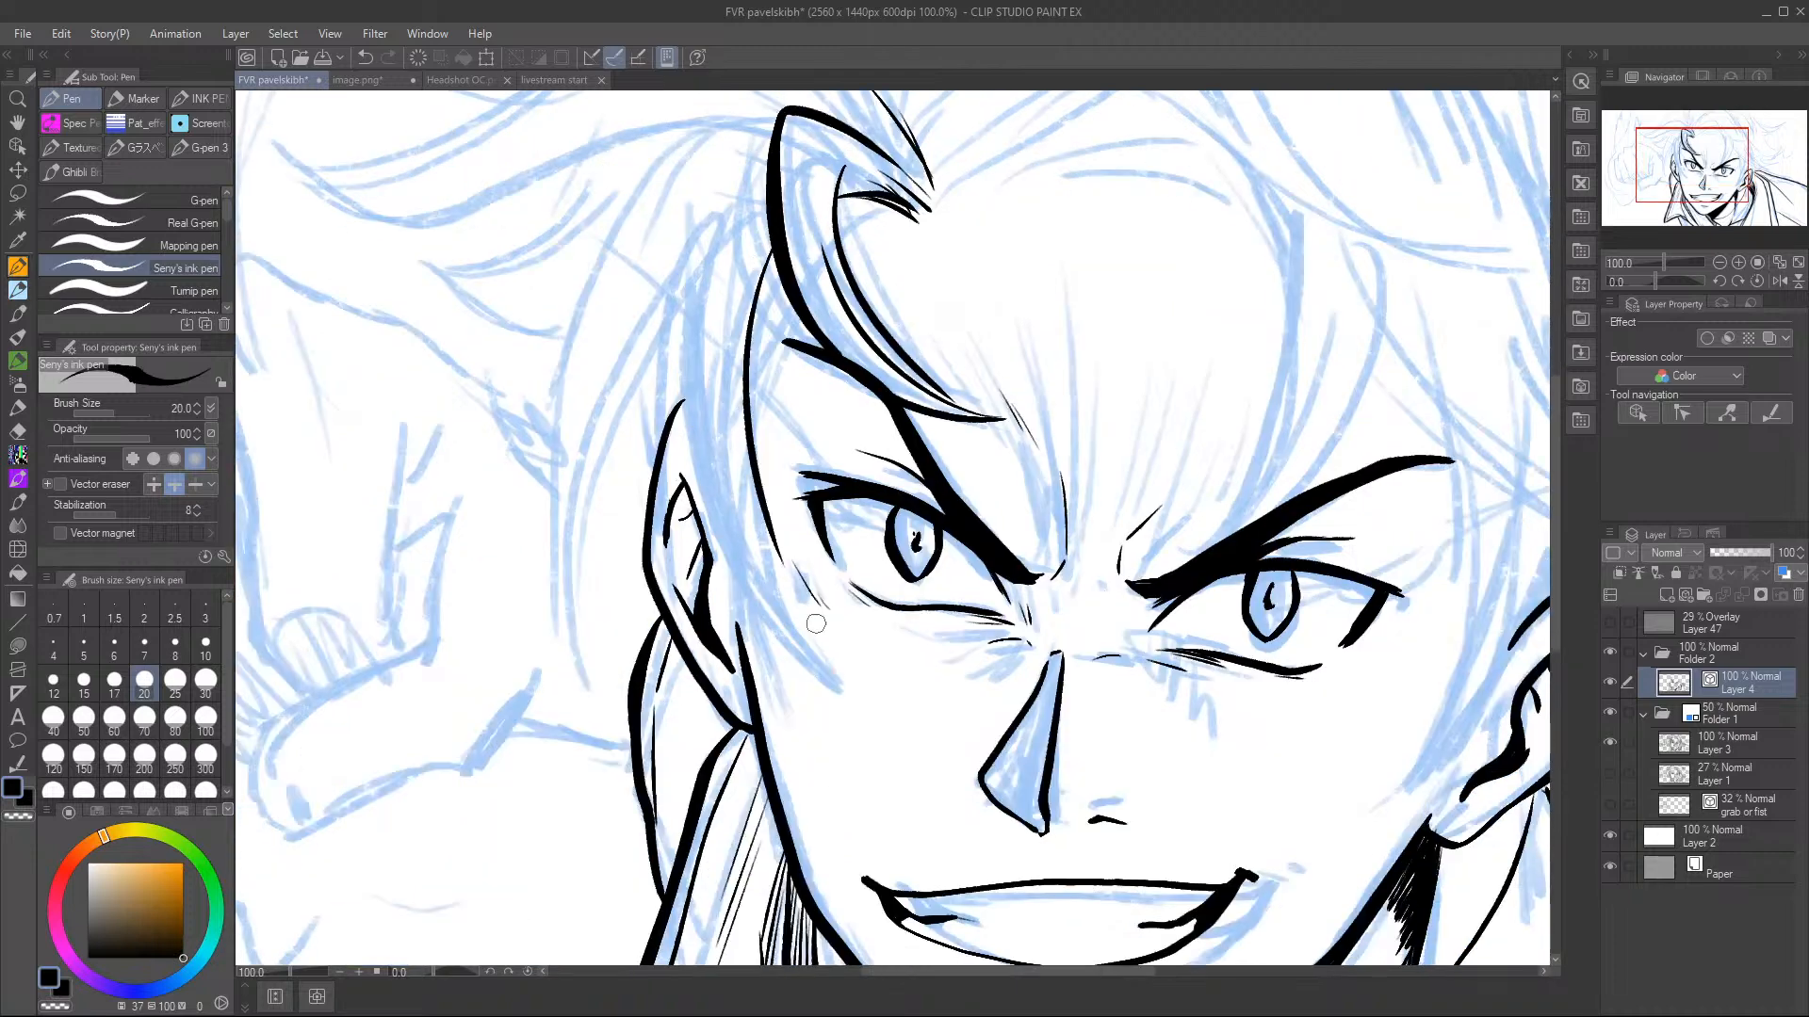
pyautogui.moveTo(776, 328); pyautogui.dragTo(753, 456)
pyautogui.moveTo(786, 300); pyautogui.dragTo(750, 434)
pyautogui.moveTo(724, 229)
pyautogui.mouseDown()
pyautogui.moveTo(897, 699)
pyautogui.moveTo(842, 681)
pyautogui.moveTo(912, 728)
pyautogui.mouseUp()
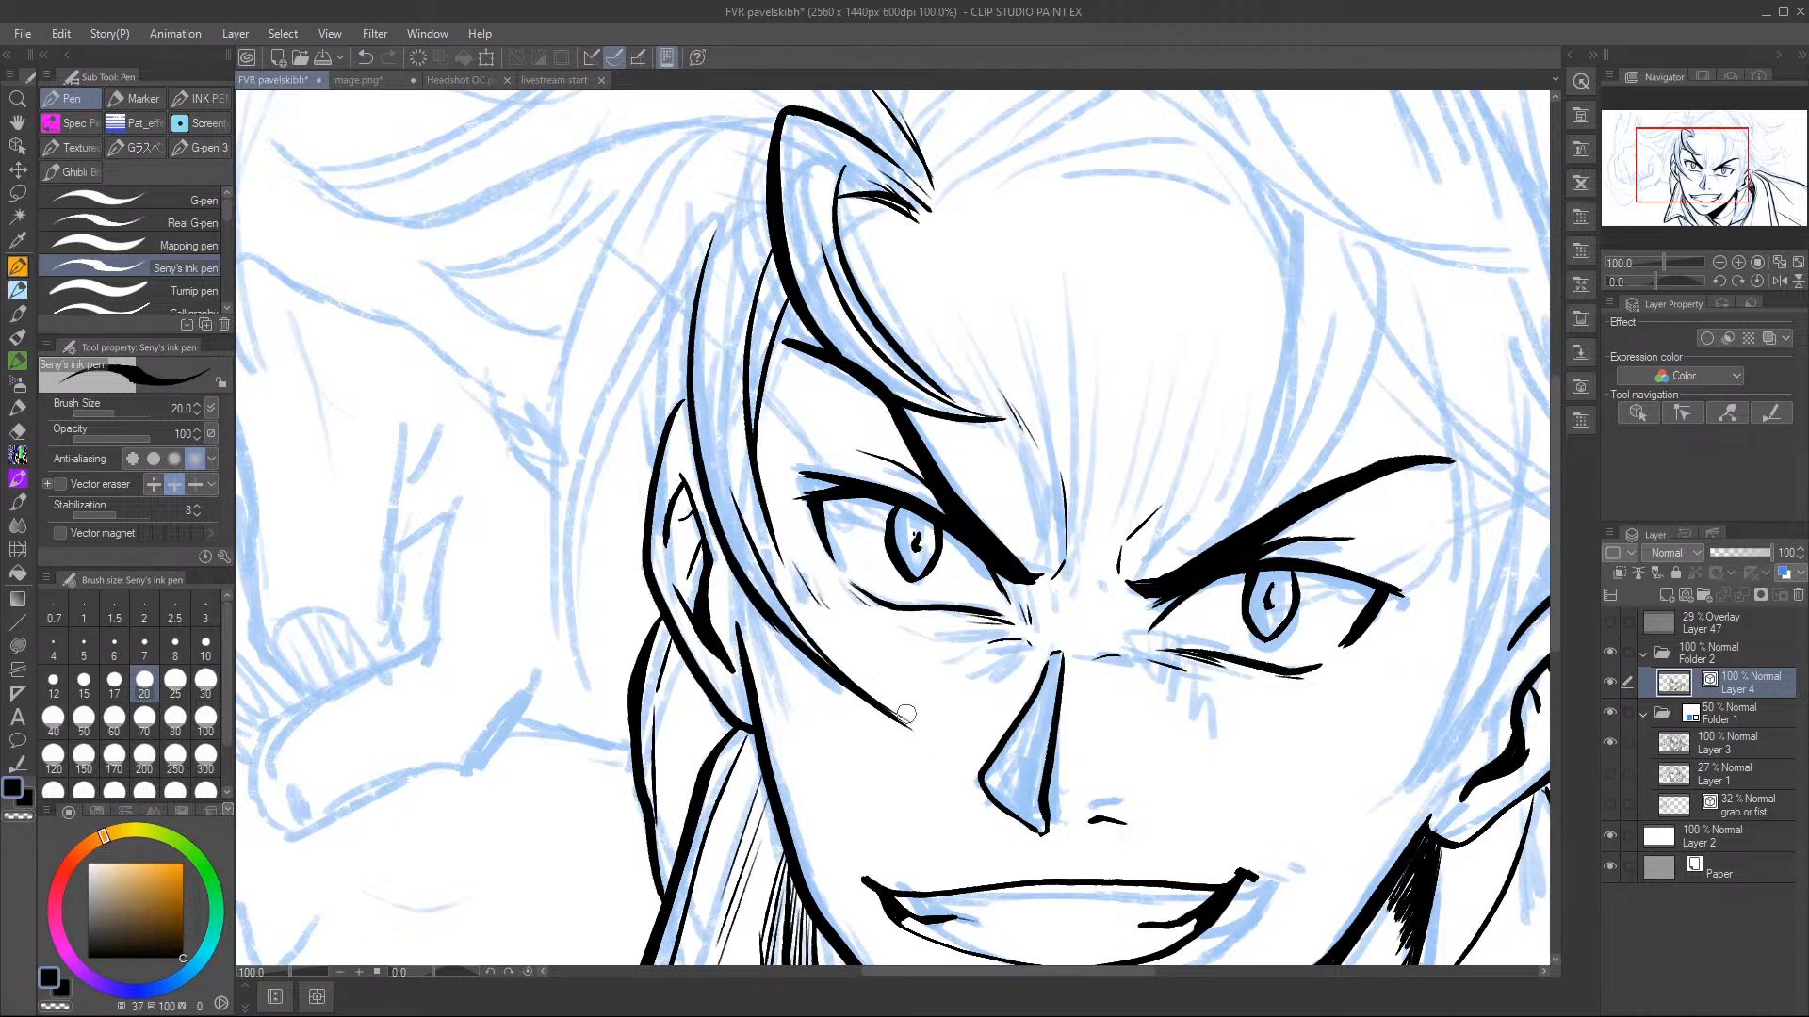
pyautogui.hotkey('ctrl', 'z')
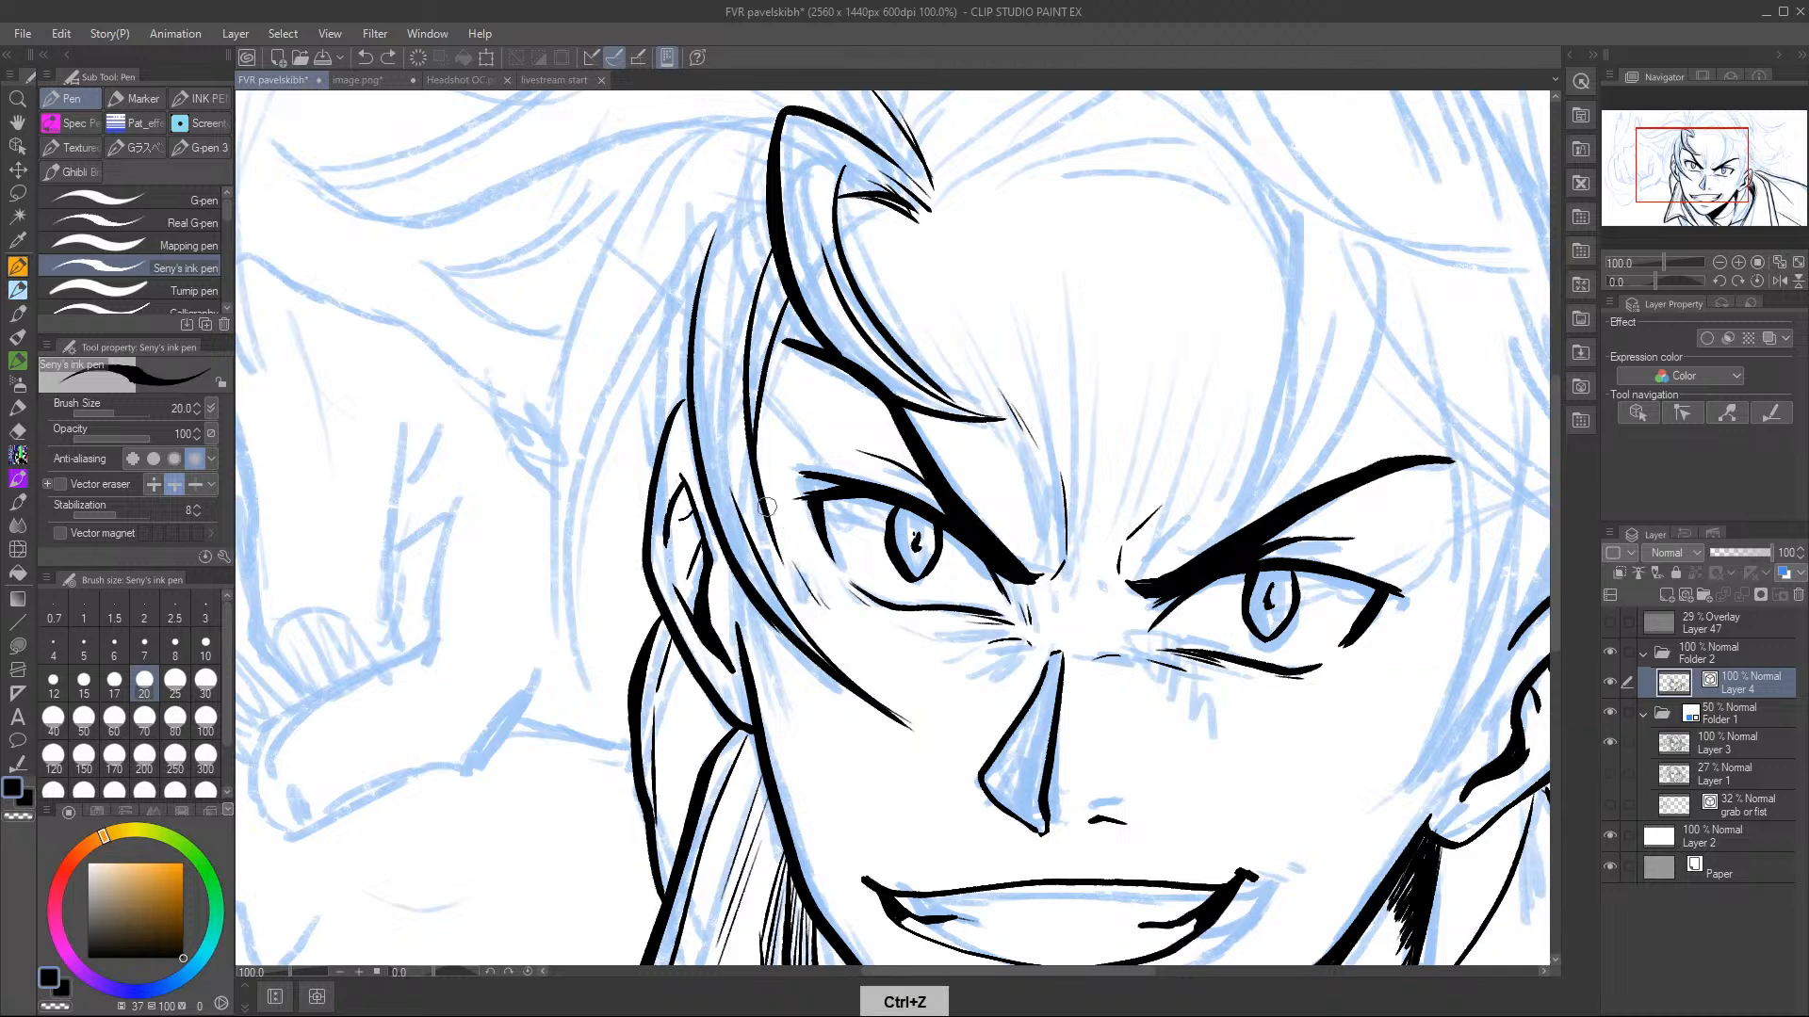
pyautogui.moveTo(765, 504); pyautogui.dragTo(912, 723)
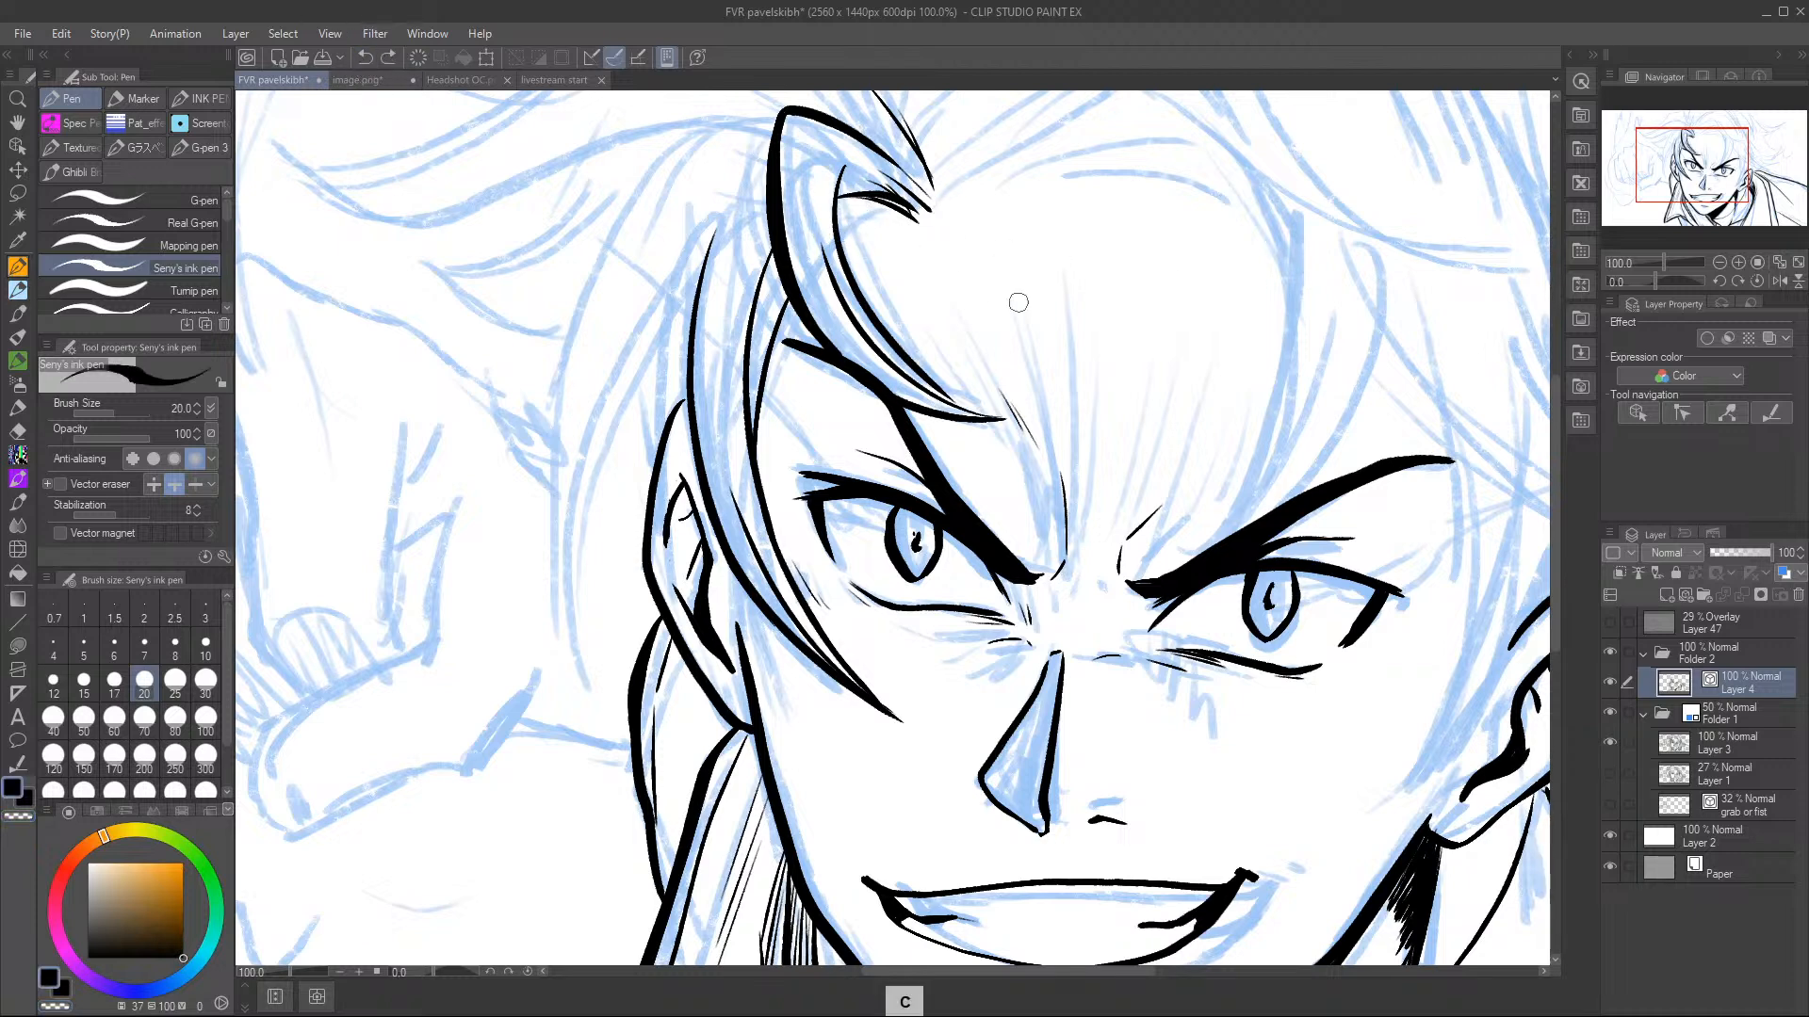
# - Clean up the forelock's inner fold near the parting, alternating transparent and black strokes to sharpen the line ends
pyautogui.moveTo(836, 240)
pyautogui.mouseDown()
pyautogui.moveTo(865, 215)
pyautogui.moveTo(922, 221)
pyautogui.mouseUp()
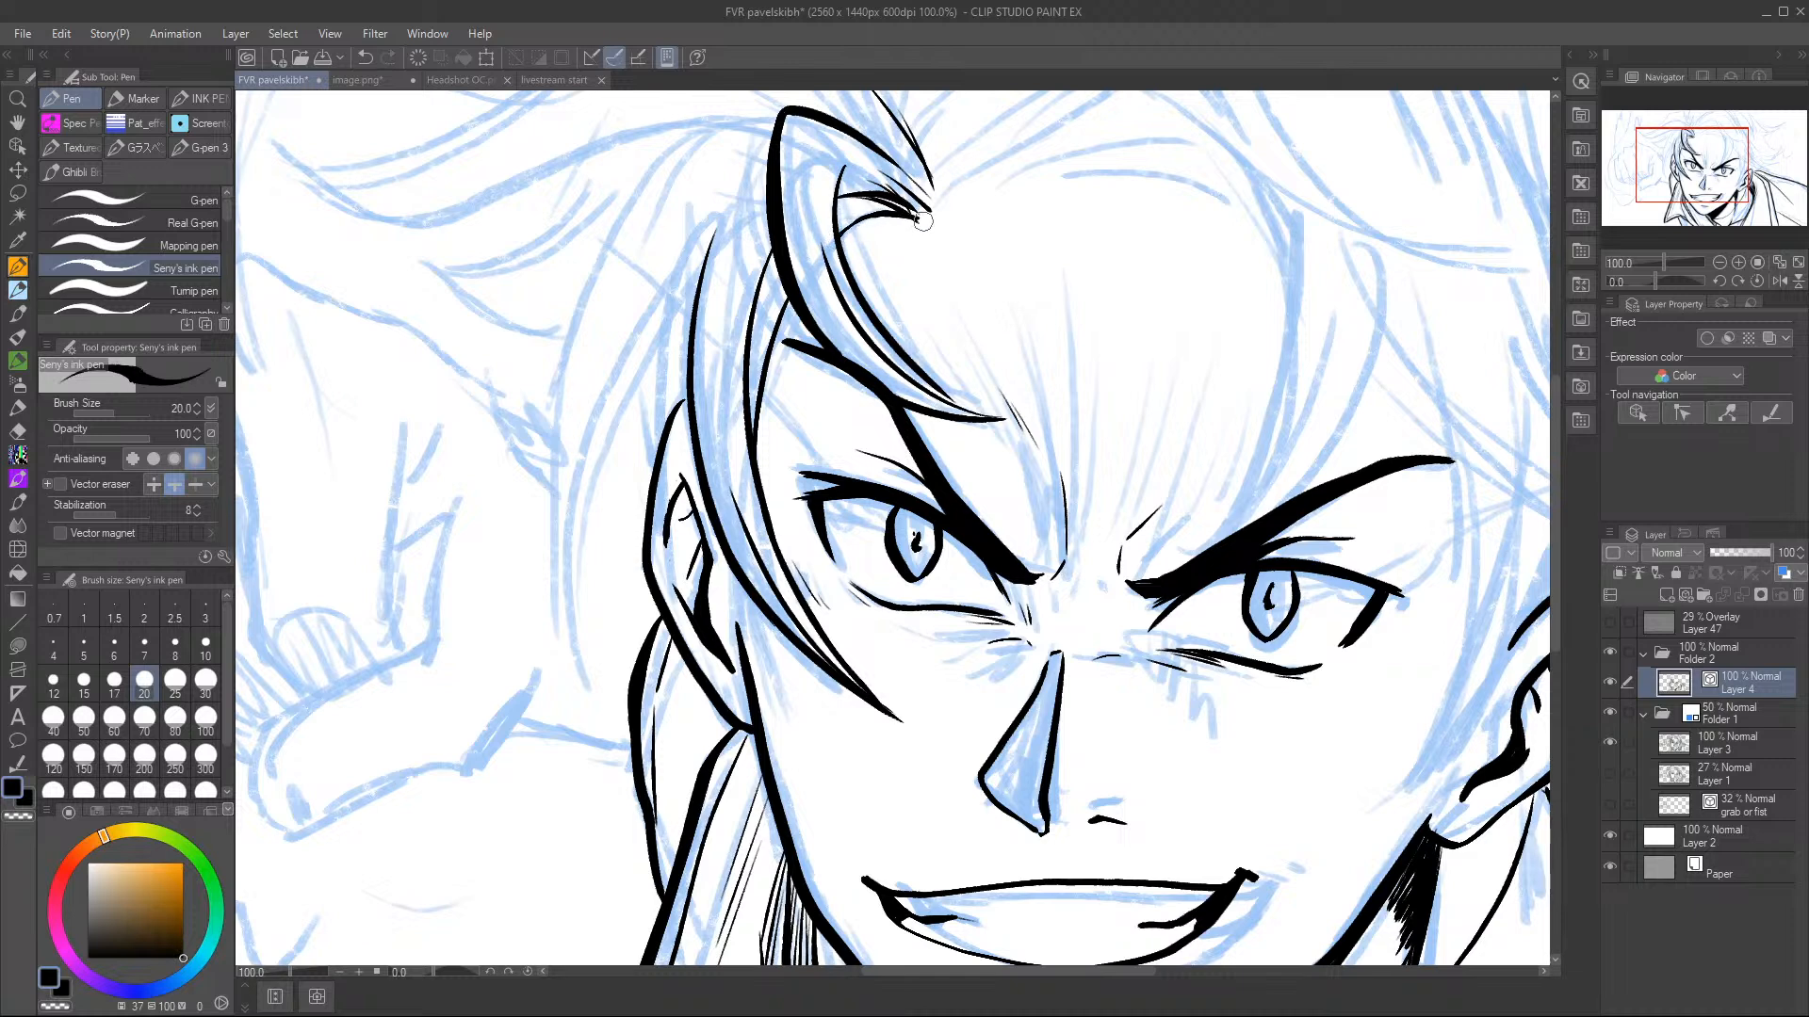
pyautogui.moveTo(841, 167); pyautogui.dragTo(893, 179)
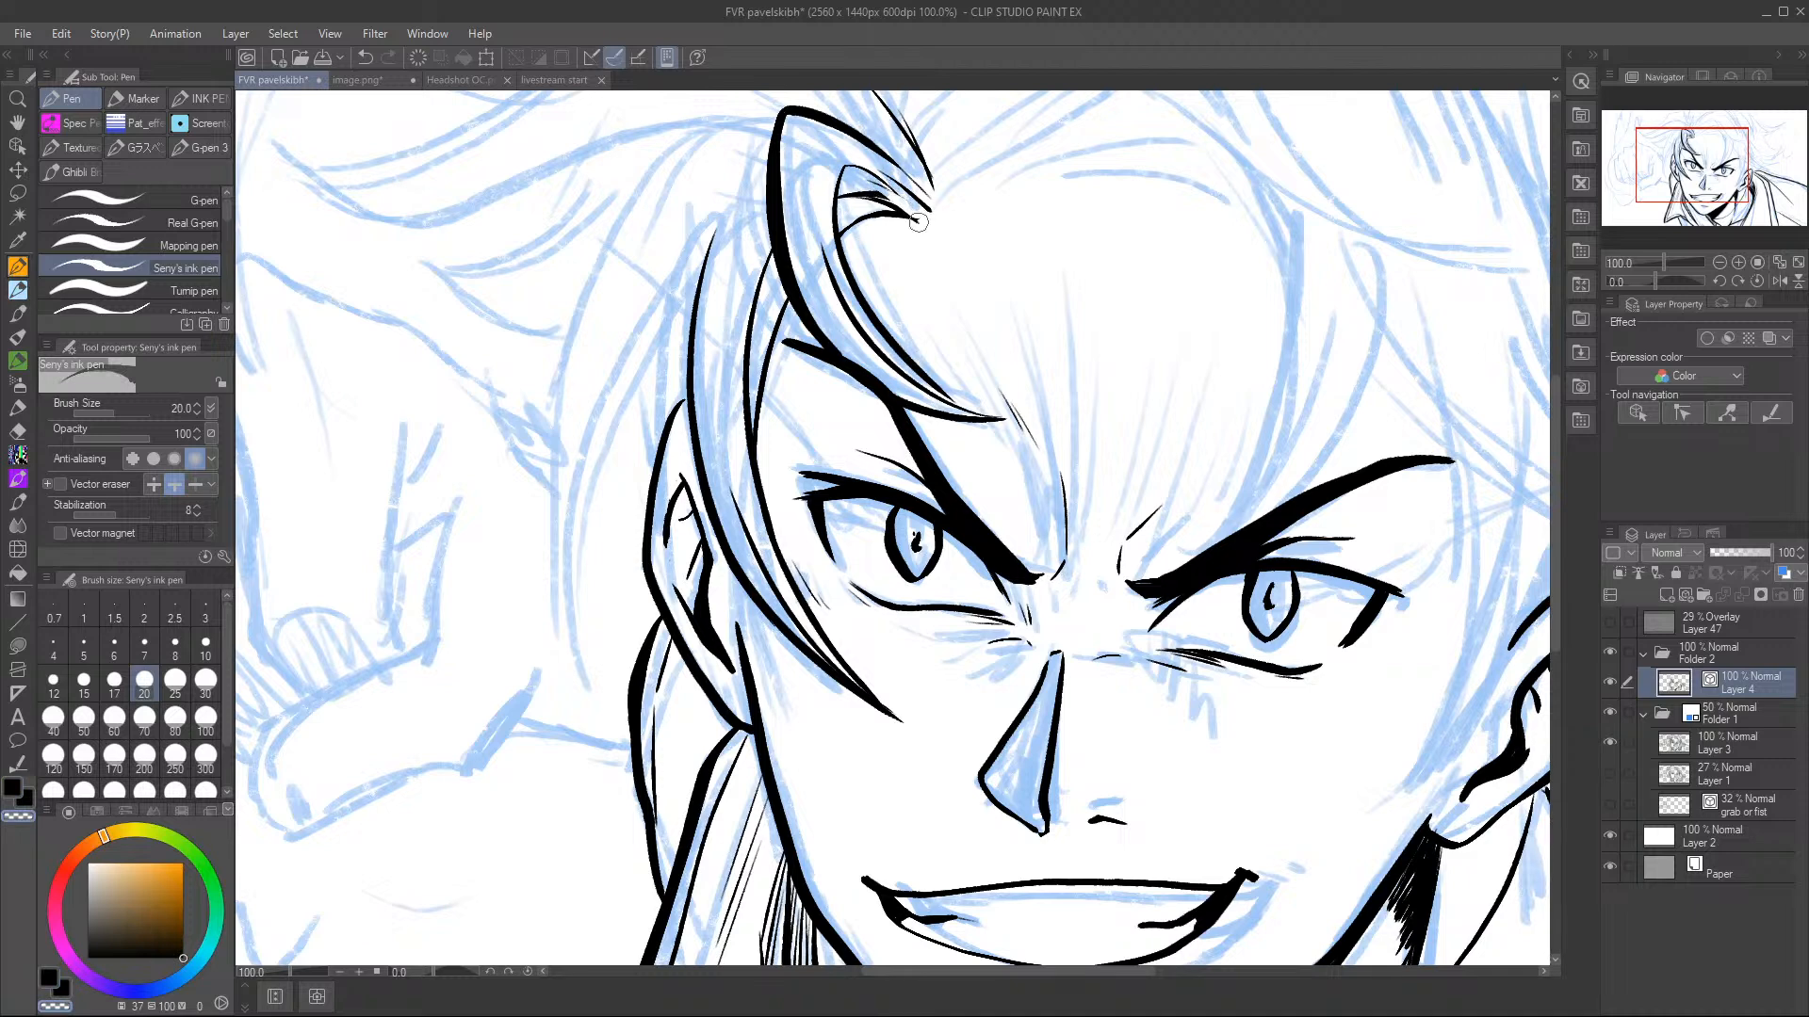
pyautogui.moveTo(857, 182); pyautogui.dragTo(925, 216)
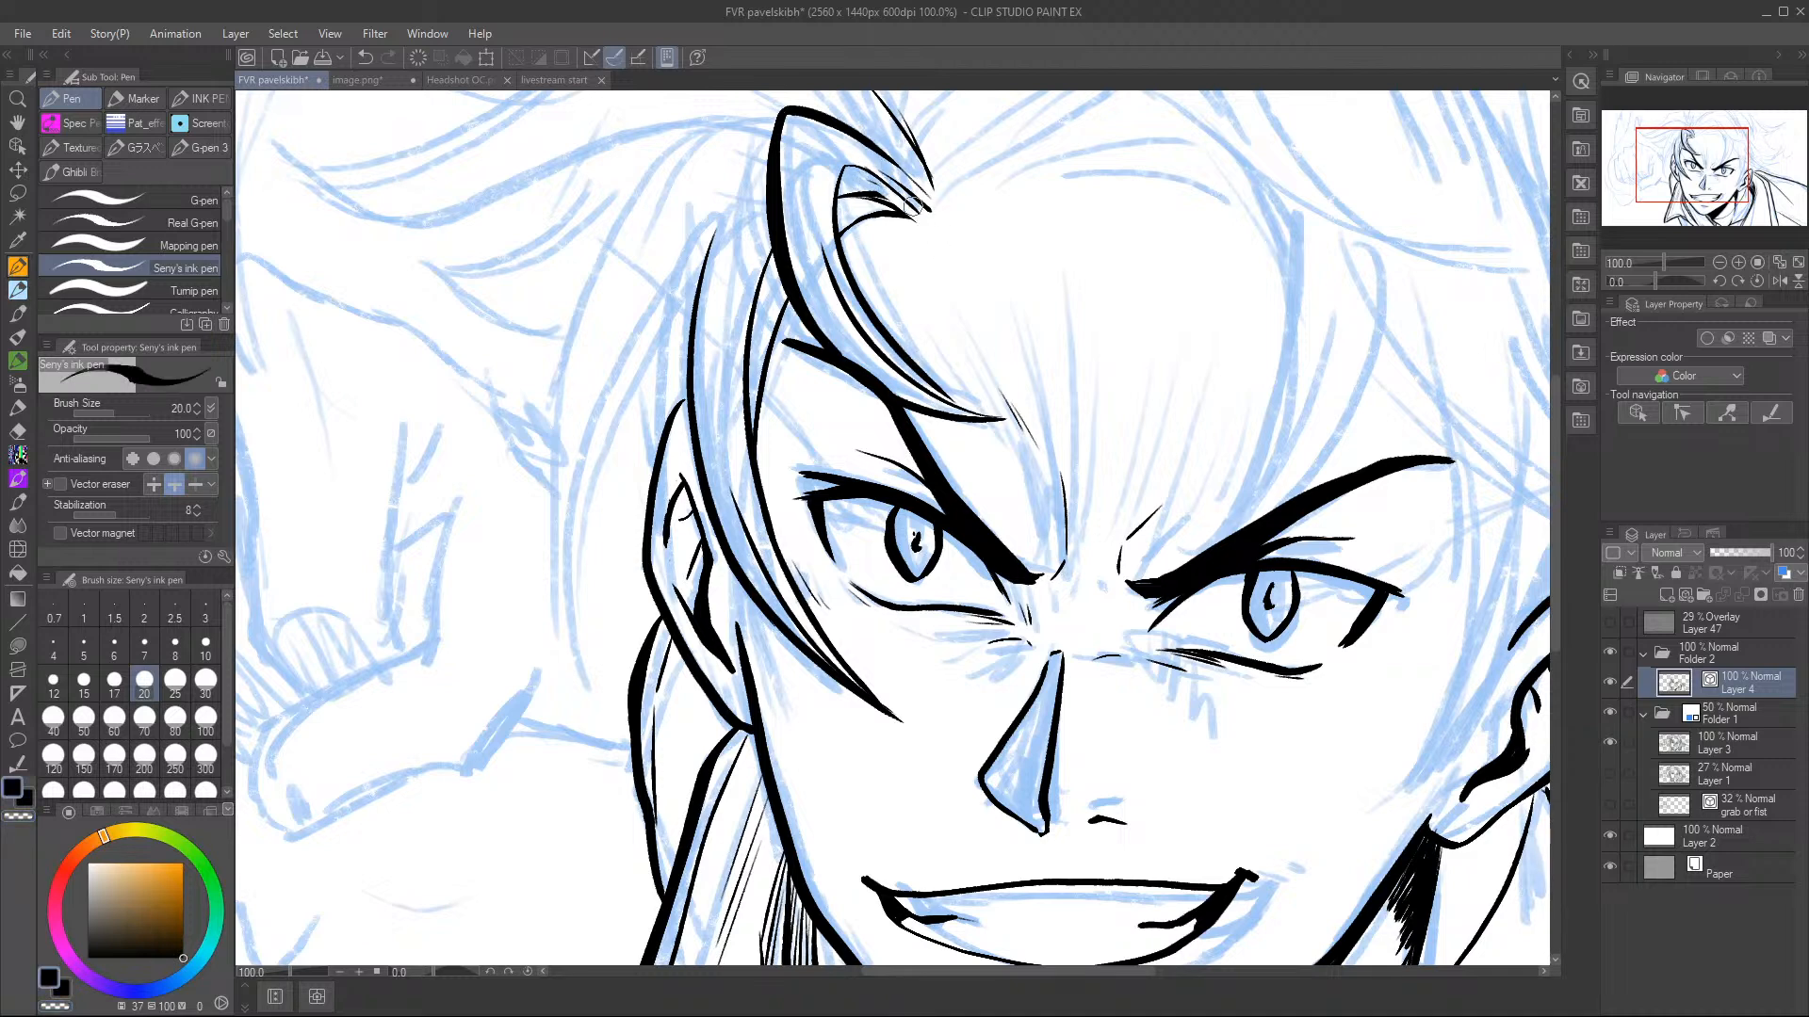
pyautogui.press('c')
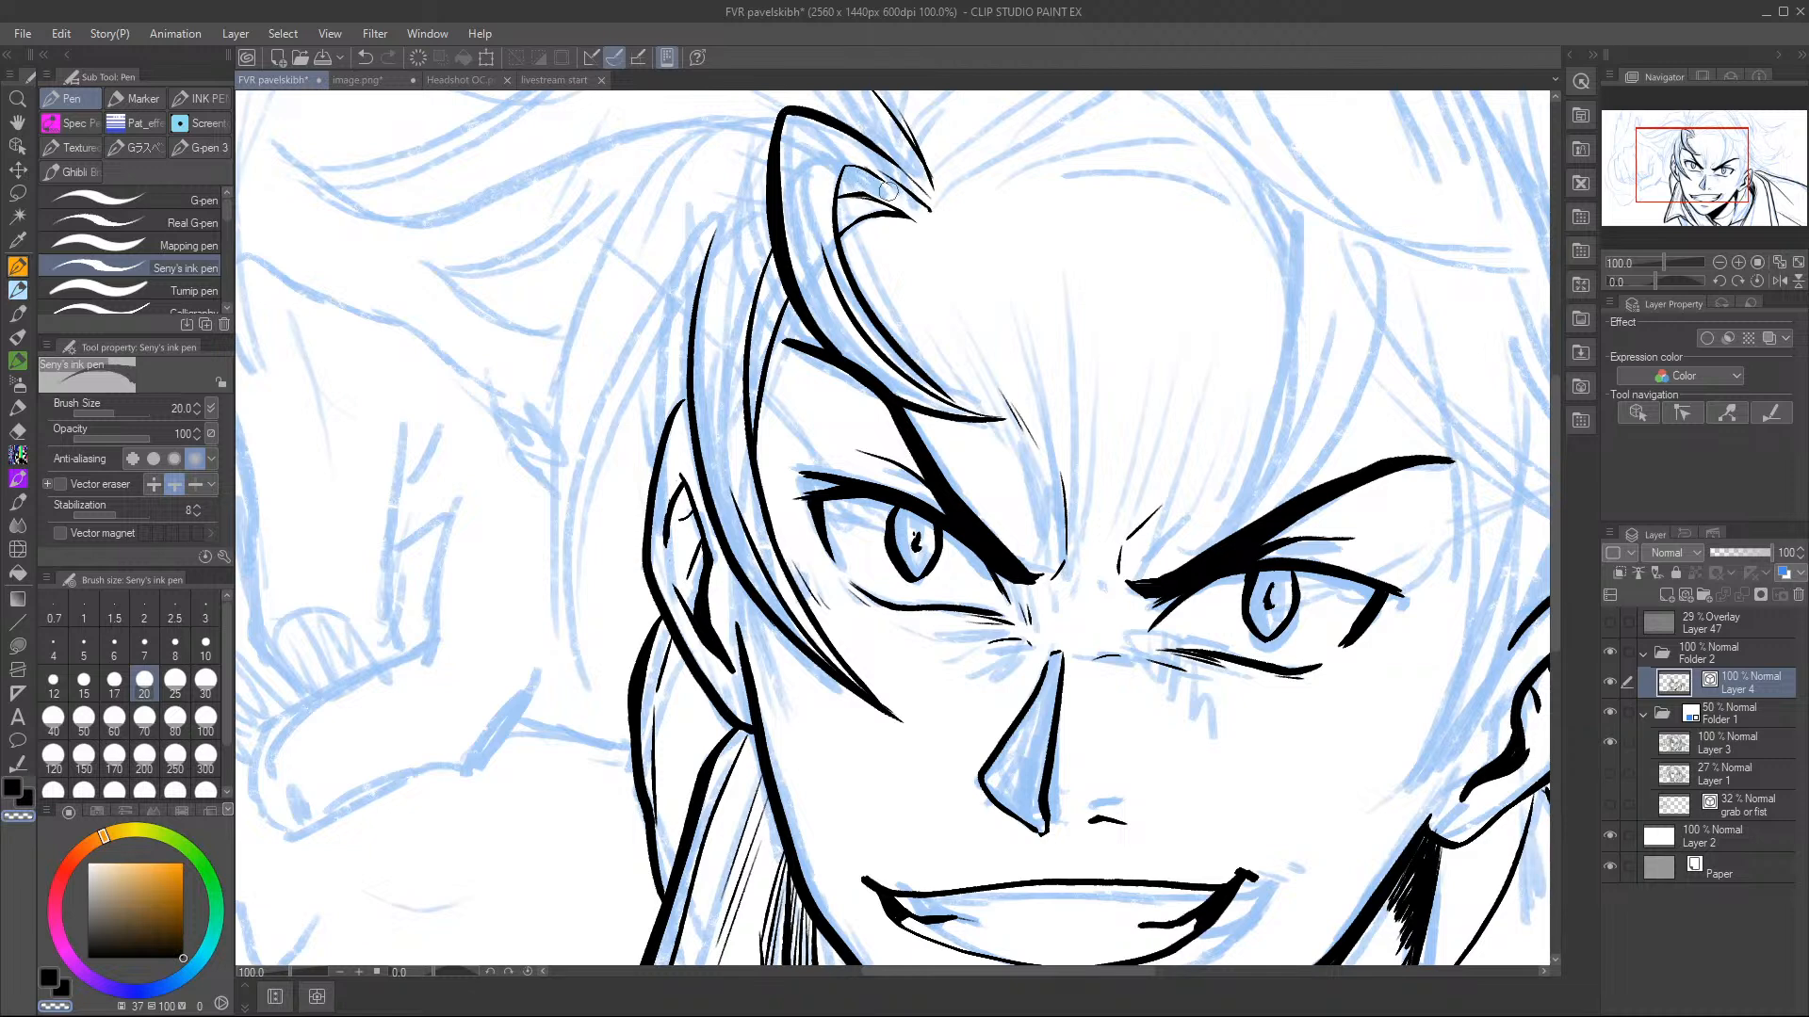
pyautogui.press('c')
pyautogui.moveTo(918, 216); pyautogui.dragTo(934, 214)
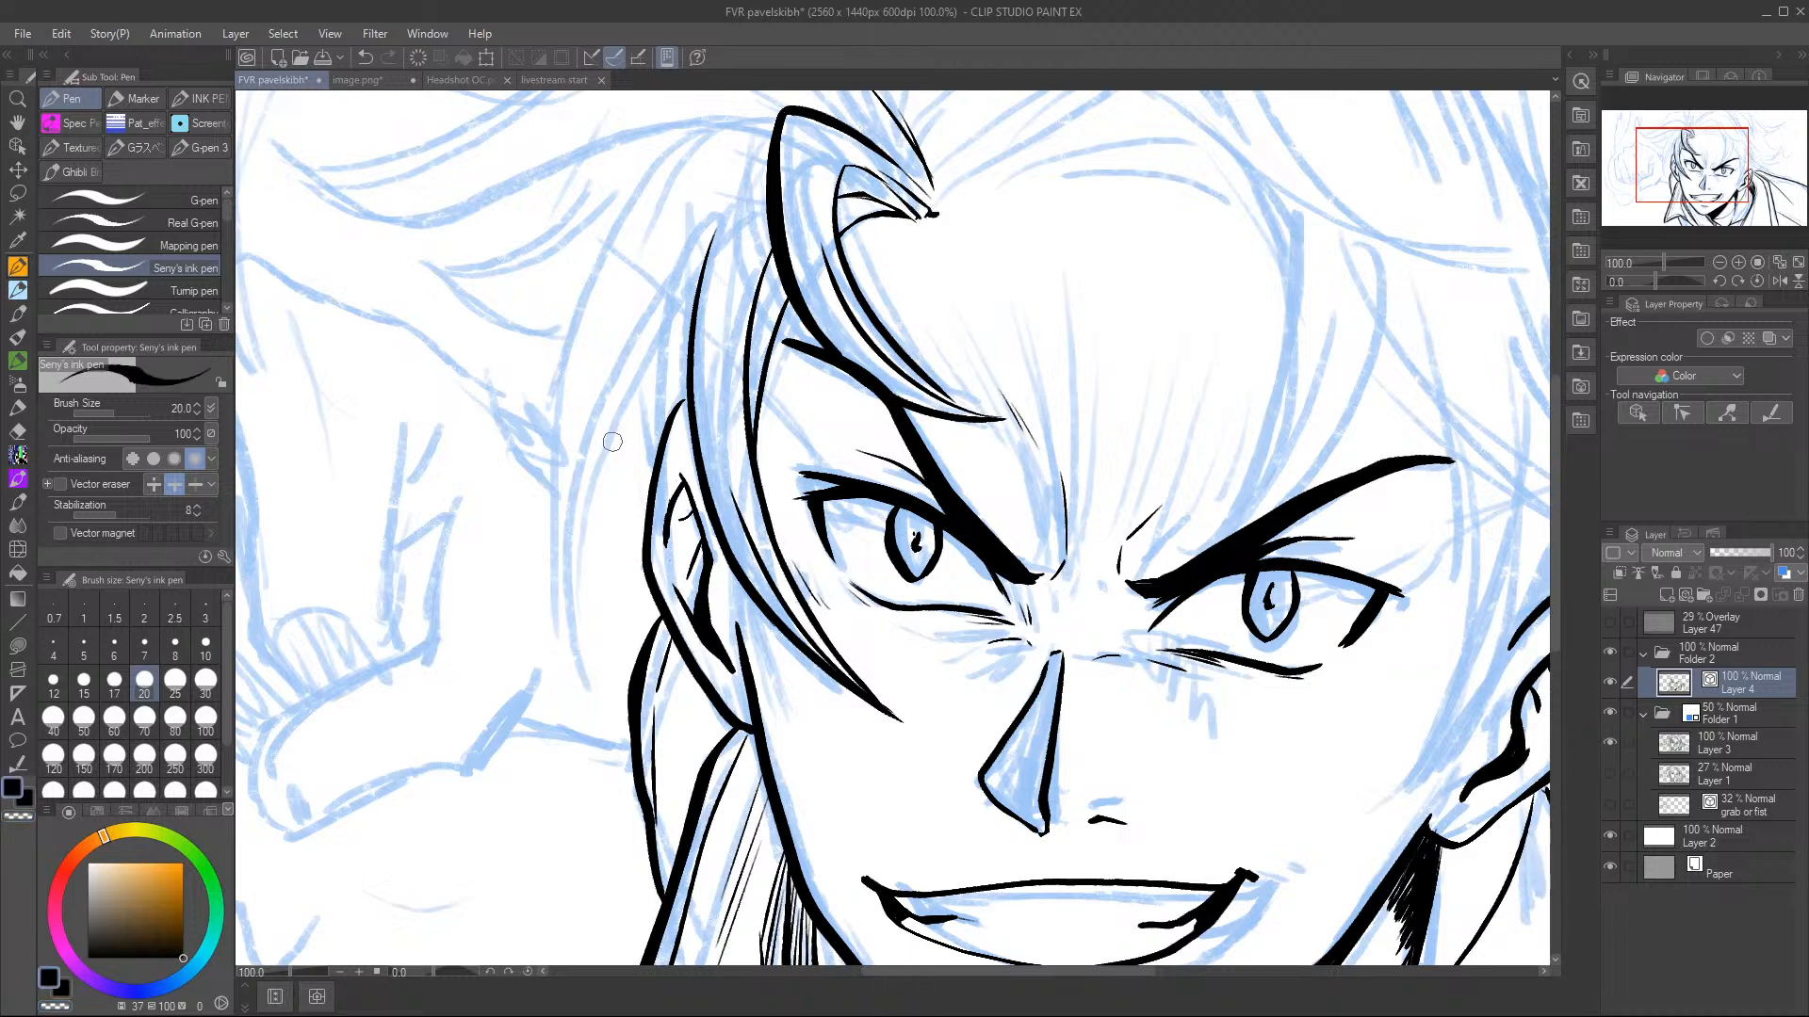
# - Ink the long curved side lock falling outside the left-hand ear, plus short hair strokes just above the ear
pyautogui.moveTo(695, 246)
pyautogui.mouseDown()
pyautogui.moveTo(613, 394)
pyautogui.moveTo(617, 734)
pyautogui.mouseUp()
pyautogui.moveTo(582, 532); pyautogui.dragTo(686, 247)
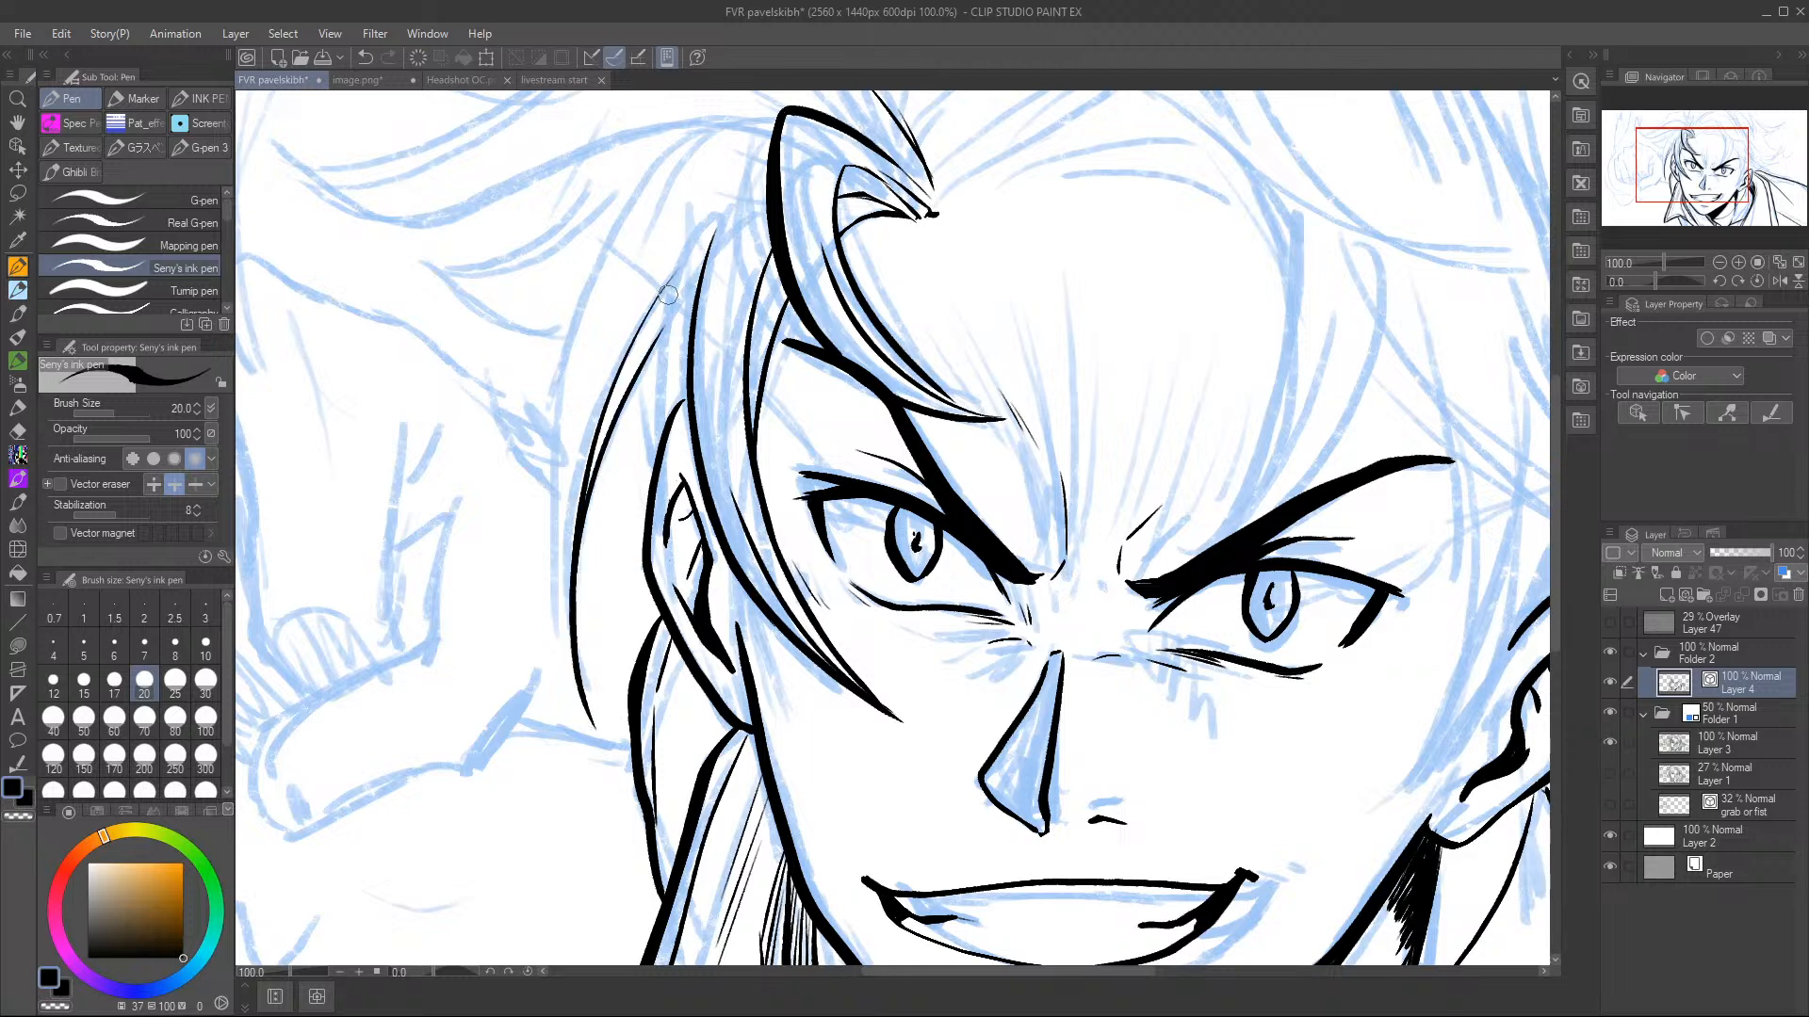
pyautogui.moveTo(581, 702); pyautogui.dragTo(636, 179)
pyautogui.moveTo(632, 388); pyautogui.dragTo(656, 500)
pyautogui.moveTo(636, 396); pyautogui.dragTo(661, 499)
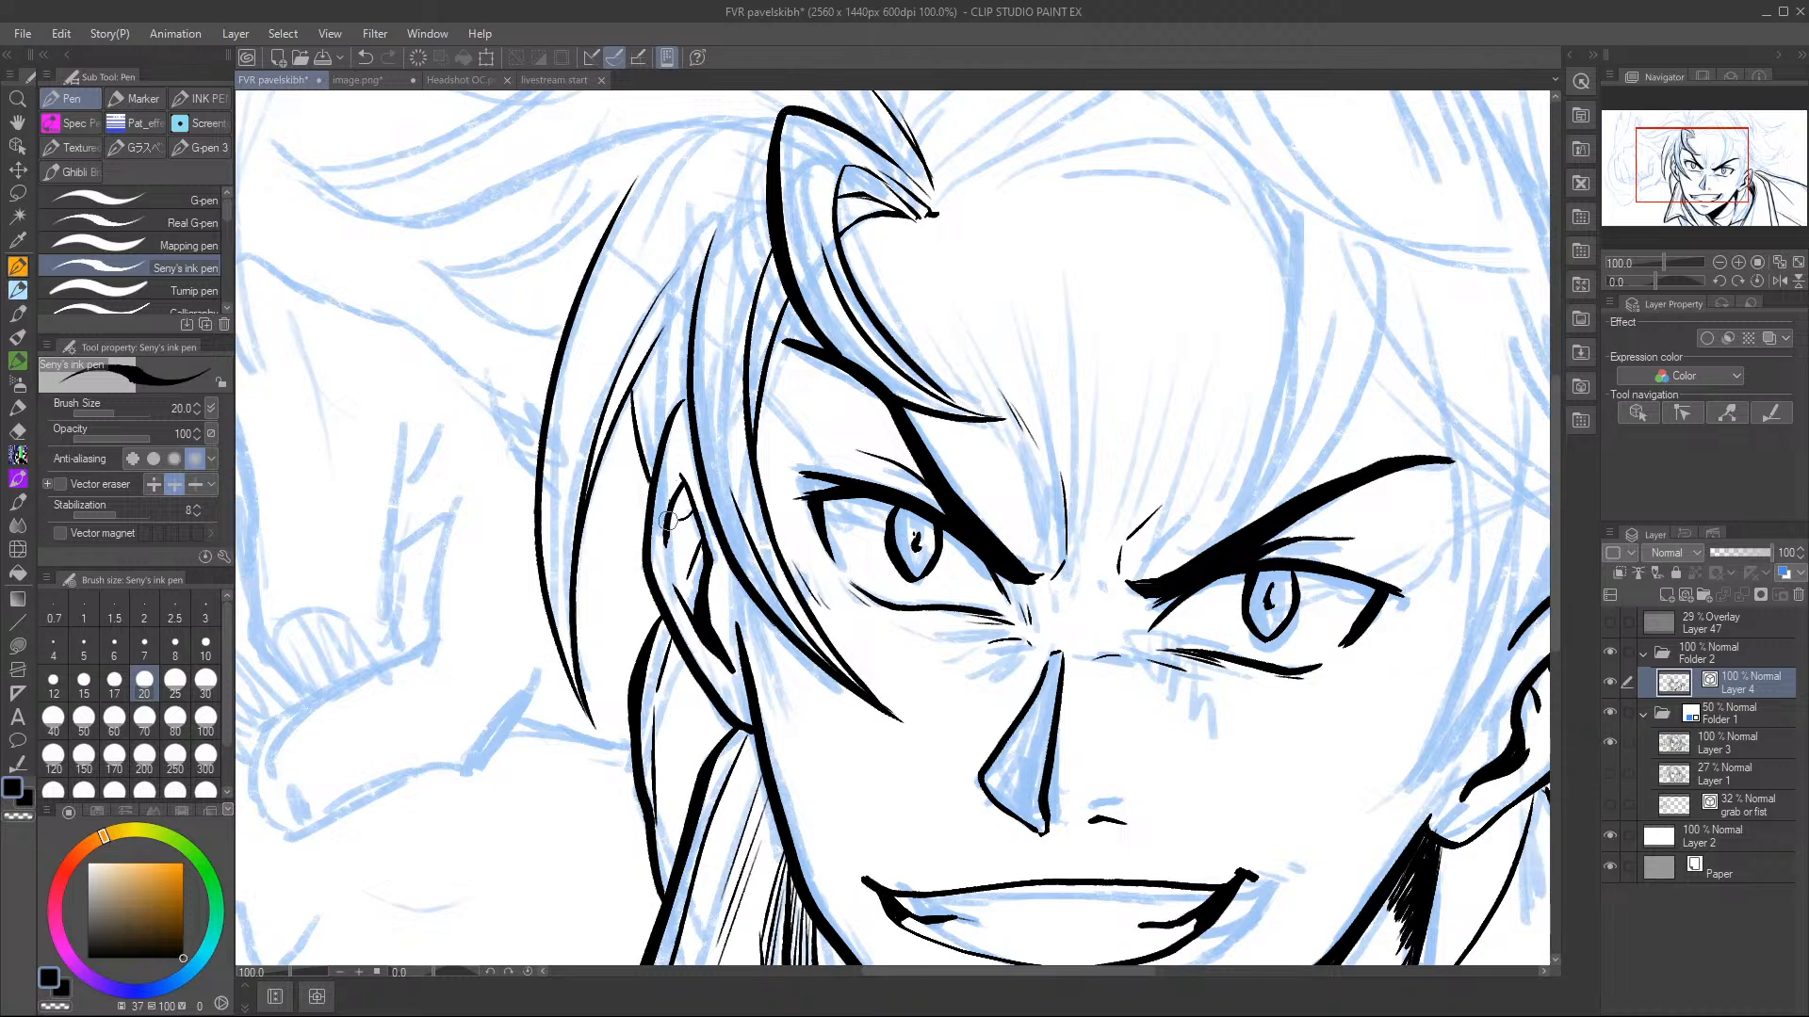
# - Ink the large swept-back tuft left of the parting, with its upper and lower contours meeting in a point and inner strand lines
pyautogui.click(1693, 167)
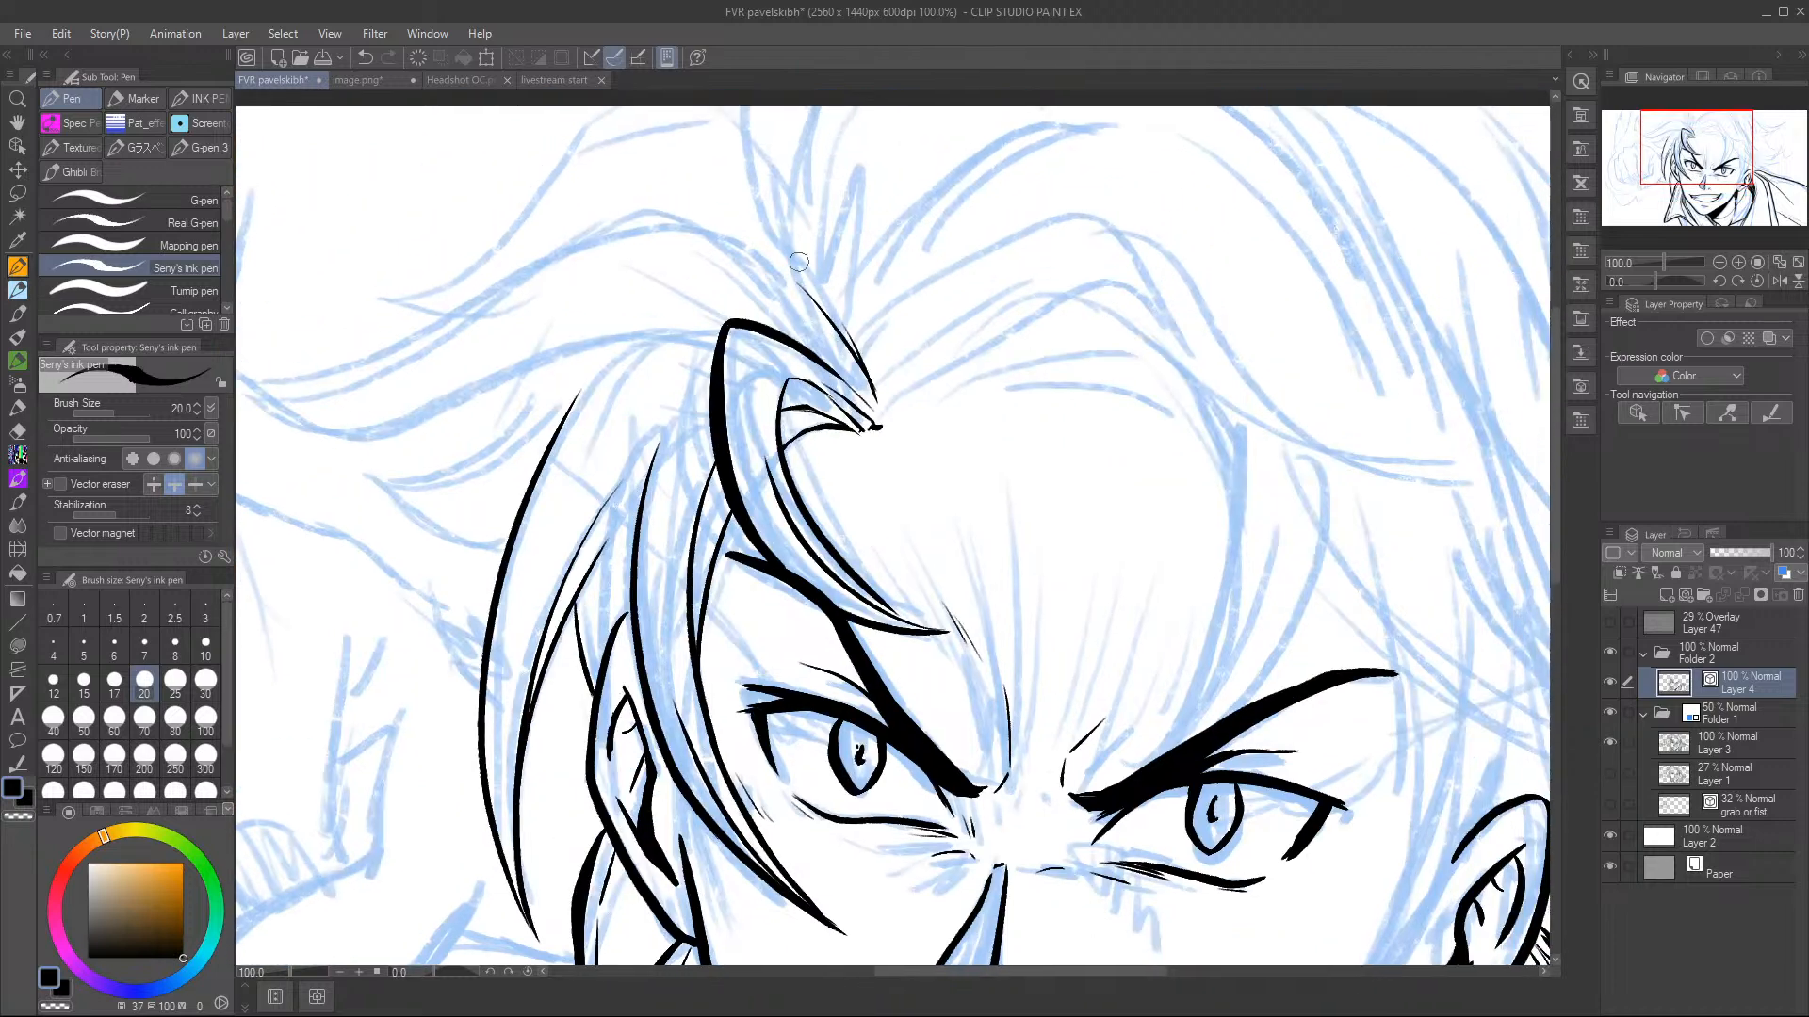
pyautogui.moveTo(883, 408)
pyautogui.mouseDown()
pyautogui.moveTo(749, 225)
pyautogui.moveTo(286, 363)
pyautogui.mouseUp()
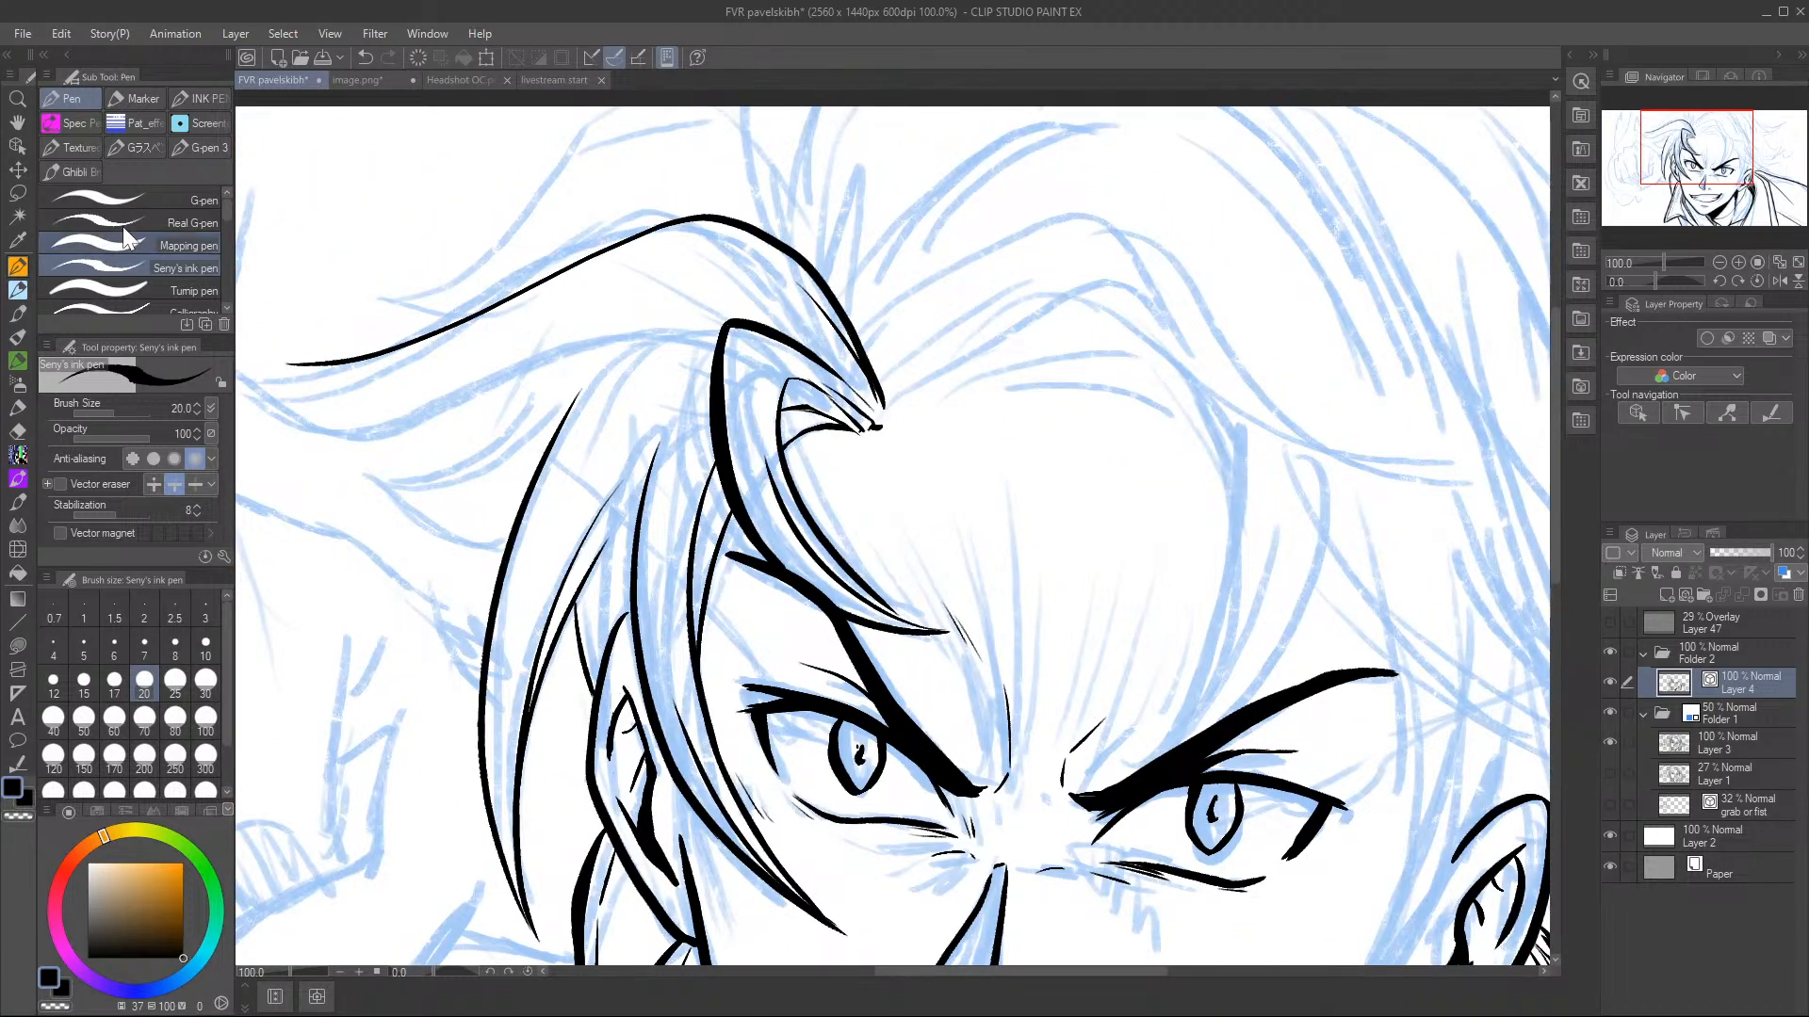
pyautogui.moveTo(1696, 162); pyautogui.dragTo(1672, 153)
pyautogui.moveTo(468, 412)
pyautogui.mouseDown()
pyautogui.moveTo(697, 487)
pyautogui.moveTo(618, 455)
pyautogui.mouseUp()
pyautogui.click(364, 58)
pyautogui.moveTo(497, 435); pyautogui.dragTo(619, 464)
pyautogui.moveTo(469, 412)
pyautogui.mouseDown()
pyautogui.moveTo(701, 533)
pyautogui.moveTo(921, 429)
pyautogui.mouseUp()
pyautogui.moveTo(811, 416)
pyautogui.mouseDown()
pyautogui.moveTo(1045, 412)
pyautogui.moveTo(1074, 434)
pyautogui.mouseUp()
# - Ink the small pointed tuft beneath the large swept-back tuft, joining it to the side lock
pyautogui.moveTo(773, 496)
pyautogui.mouseDown()
pyautogui.moveTo(652, 537)
pyautogui.moveTo(762, 622)
pyautogui.mouseUp()
pyautogui.click(366, 57)
pyautogui.moveTo(620, 557)
pyautogui.mouseDown()
pyautogui.moveTo(765, 615)
pyautogui.moveTo(723, 640)
pyautogui.moveTo(778, 659)
pyautogui.mouseUp()
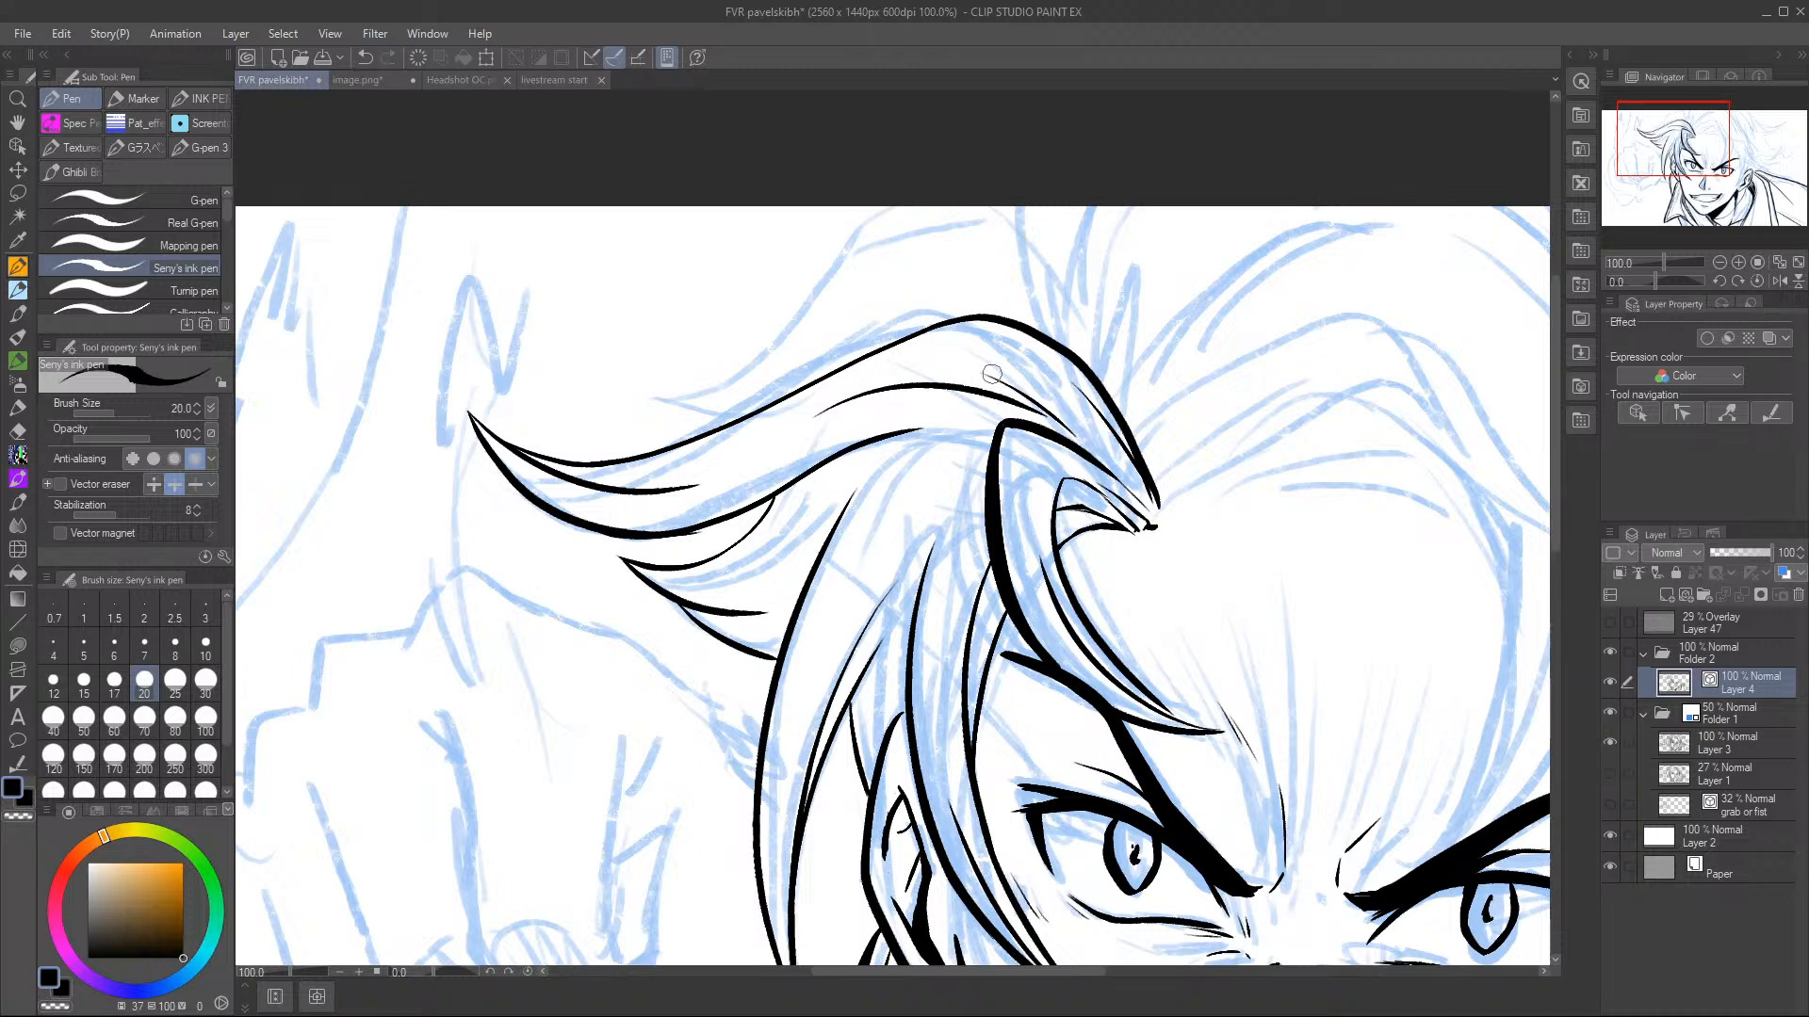
# - Ink the upper back tuft and the strands fanning up from the parting to the canvas edge
pyautogui.moveTo(757, 410)
pyautogui.mouseDown()
pyautogui.moveTo(648, 352)
pyautogui.moveTo(783, 330)
pyautogui.moveTo(888, 244)
pyautogui.moveTo(1046, 203)
pyautogui.mouseUp()
pyautogui.moveTo(1108, 386)
pyautogui.mouseDown()
pyautogui.moveTo(1057, 200)
pyautogui.moveTo(1014, 200)
pyautogui.mouseUp()
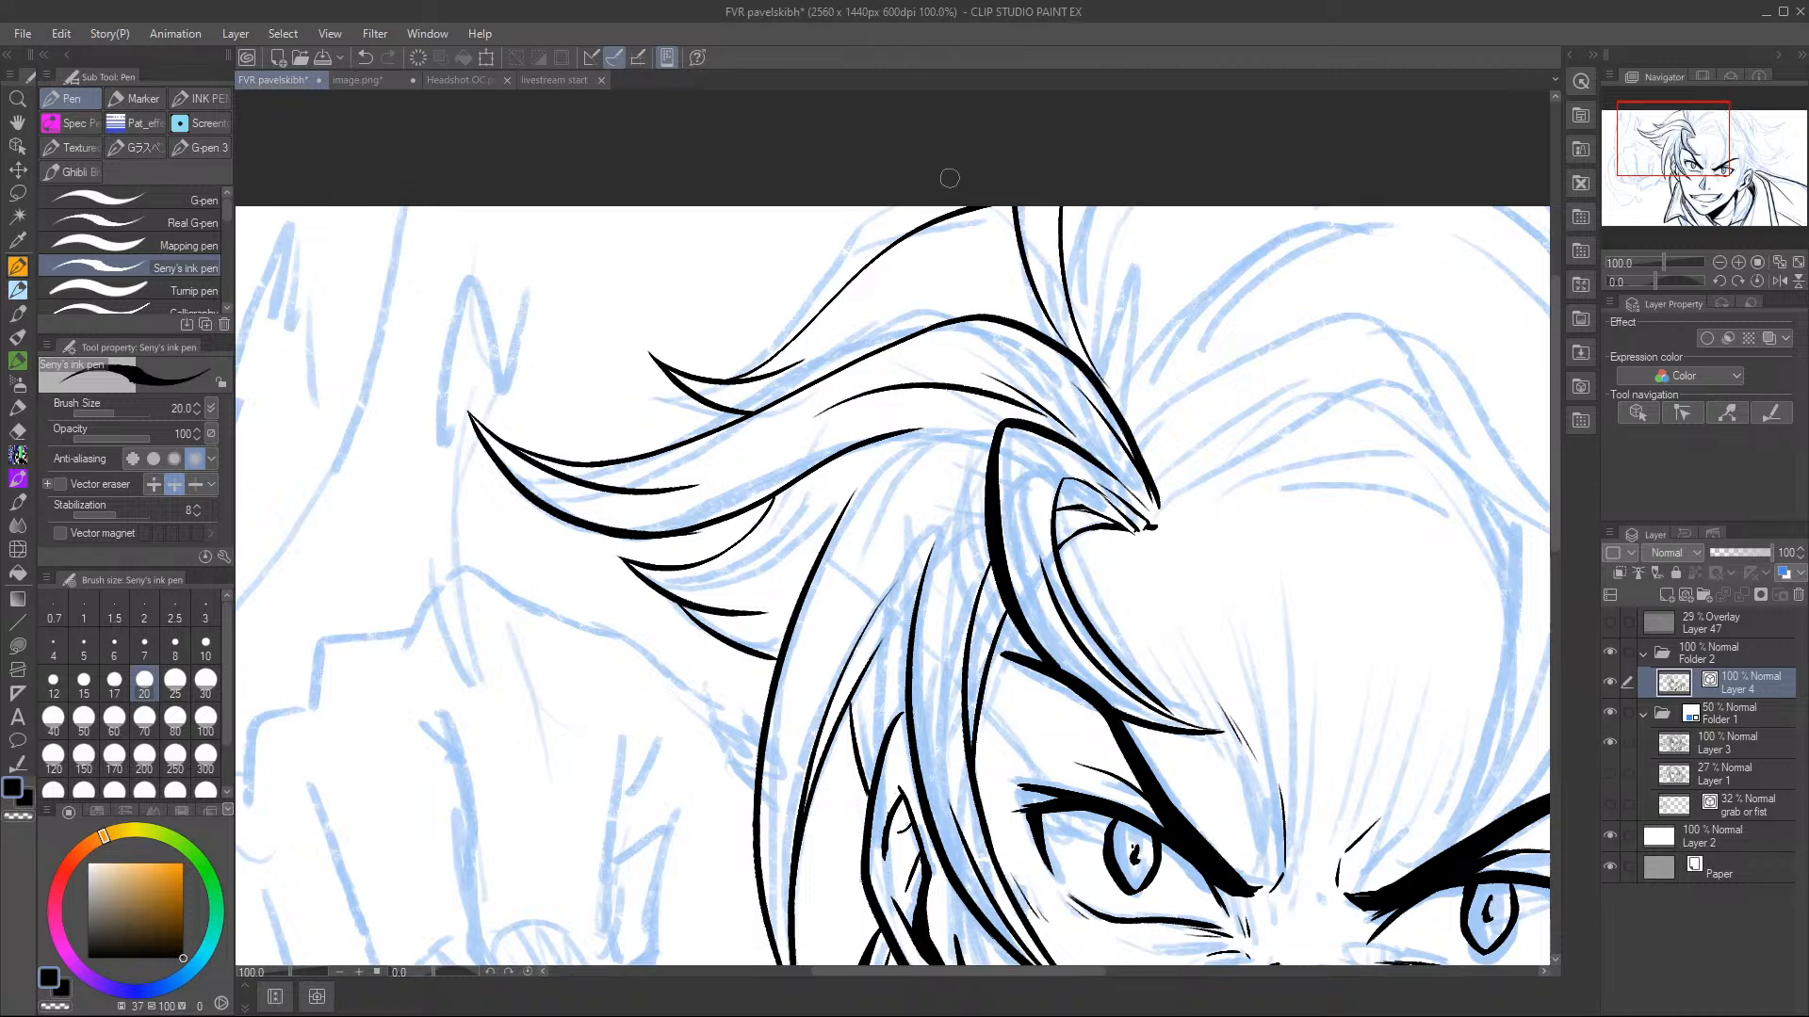
pyautogui.moveTo(1108, 388); pyautogui.dragTo(1151, 193)
pyautogui.moveTo(1137, 446); pyautogui.dragTo(1266, 202)
pyautogui.moveTo(1158, 408); pyautogui.dragTo(1270, 202)
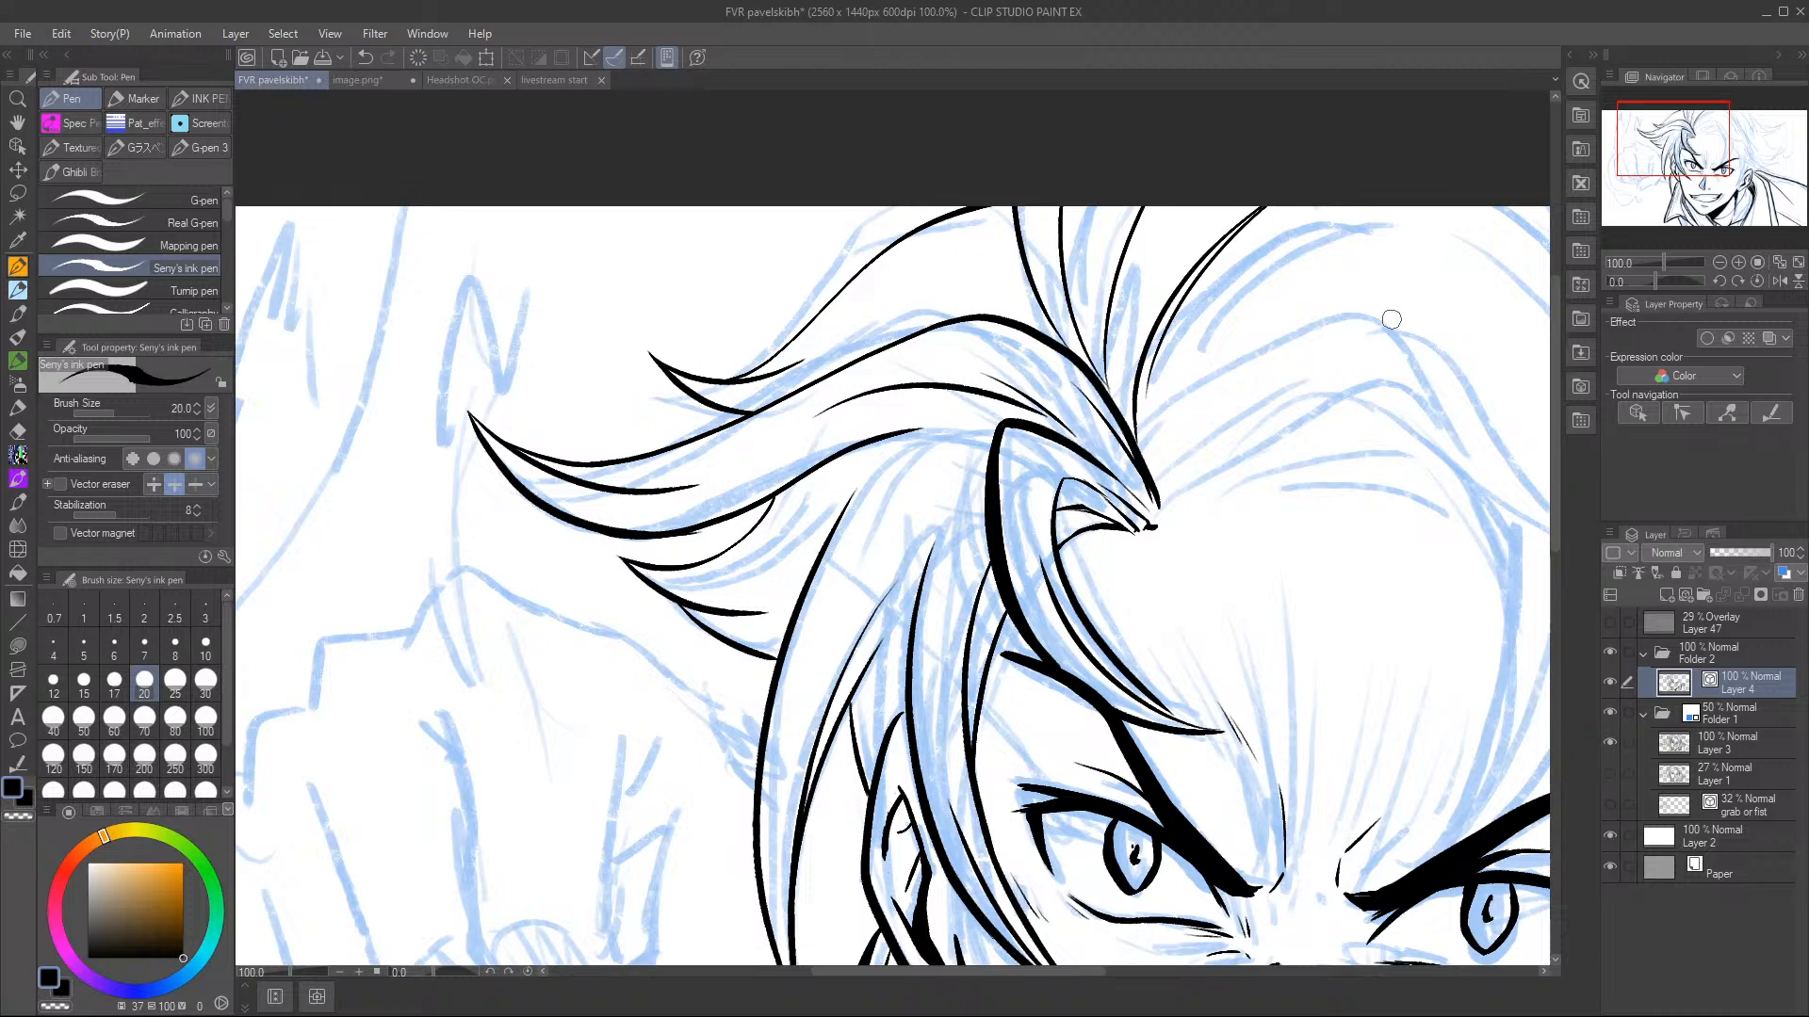
# - Rotate the canvas to 45 degrees and extend the large tuft's lower contour down to the hair parting
pyautogui.moveTo(707, 557)
pyautogui.mouseDown()
pyautogui.moveTo(684, 523)
pyautogui.moveTo(684, 556)
pyautogui.moveTo(795, 452)
pyautogui.mouseUp()
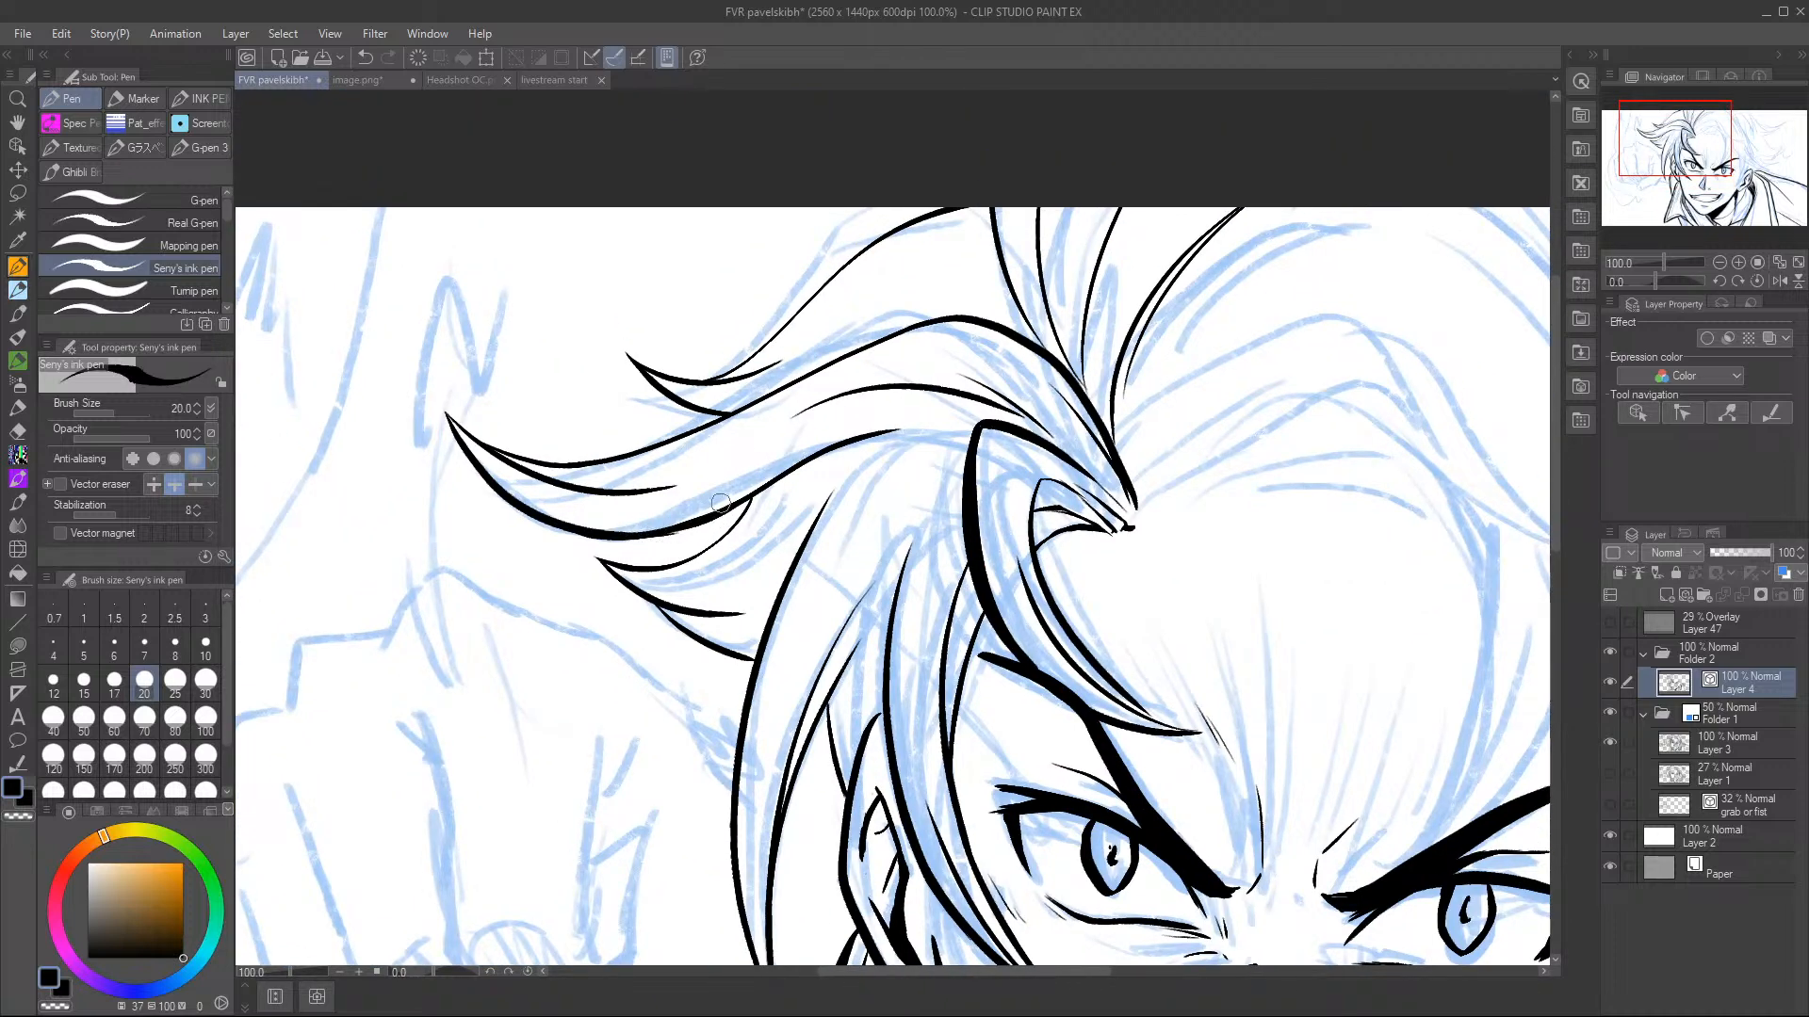
pyautogui.press('-')
pyautogui.press('^')
pyautogui.press('^')
pyautogui.press('^')
pyautogui.press('^')
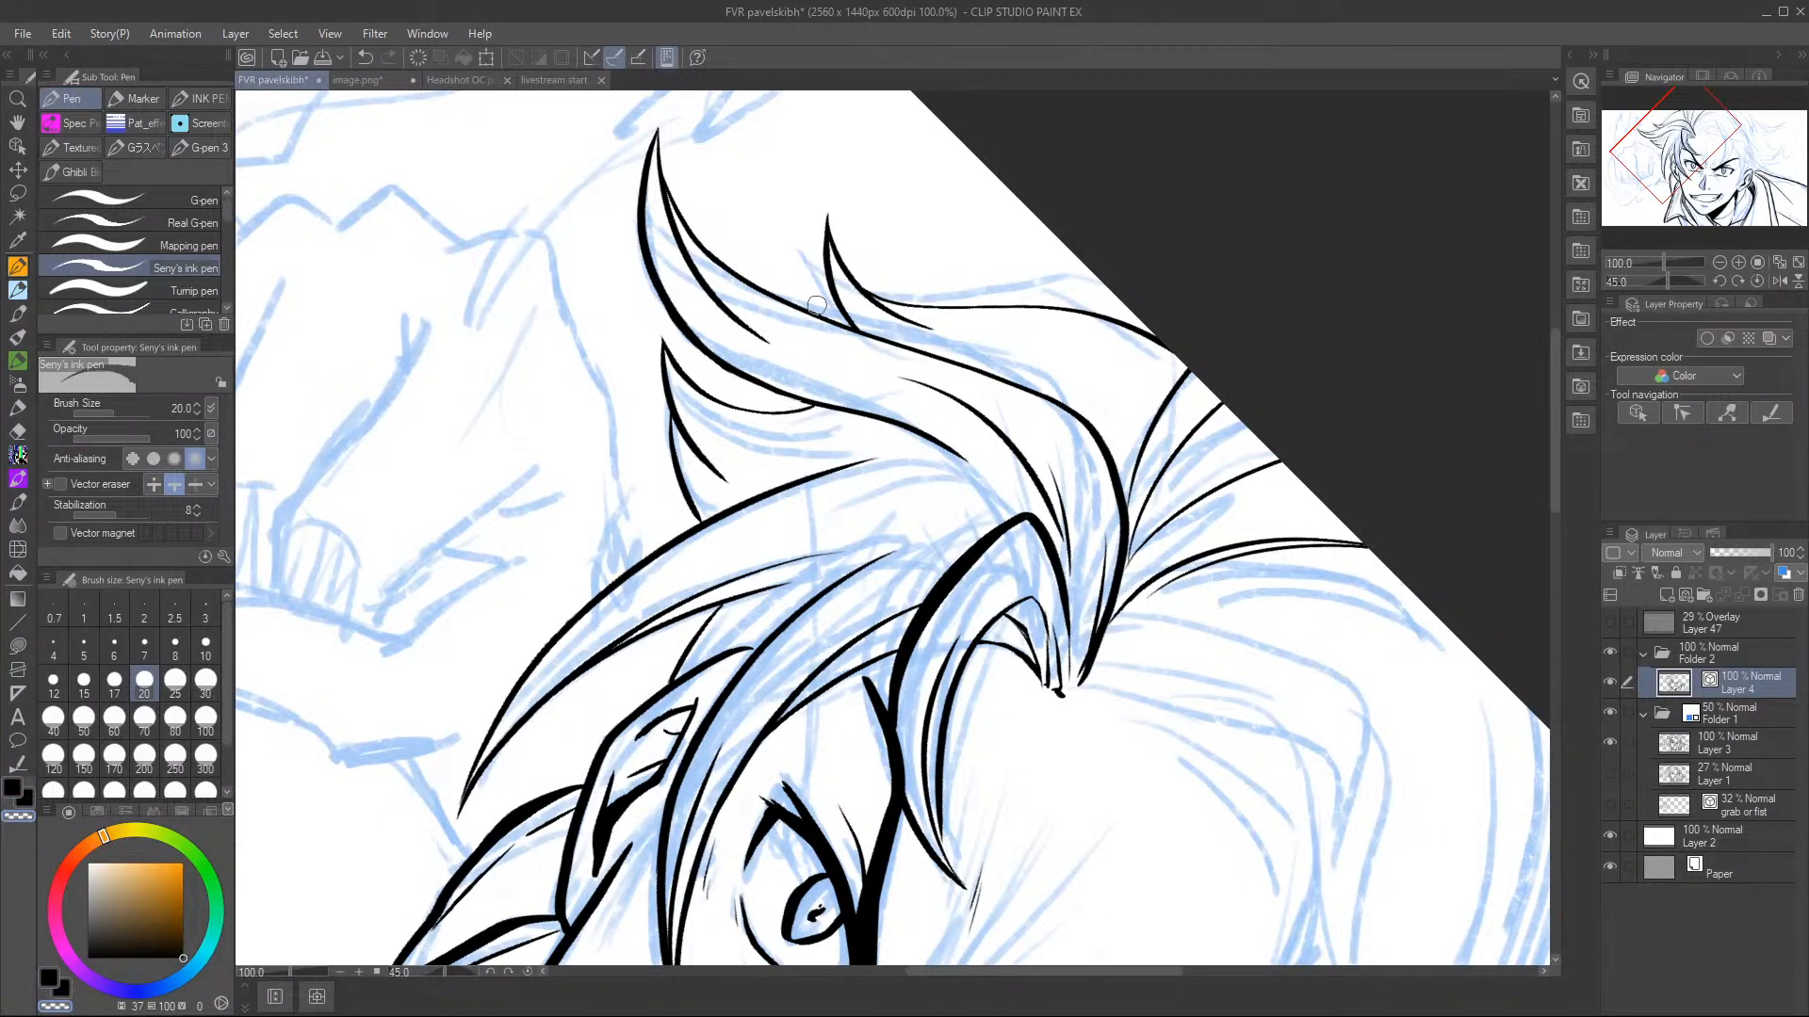
pyautogui.moveTo(899, 455)
pyautogui.mouseDown()
pyautogui.moveTo(998, 473)
pyautogui.moveTo(1059, 588)
pyautogui.mouseUp()
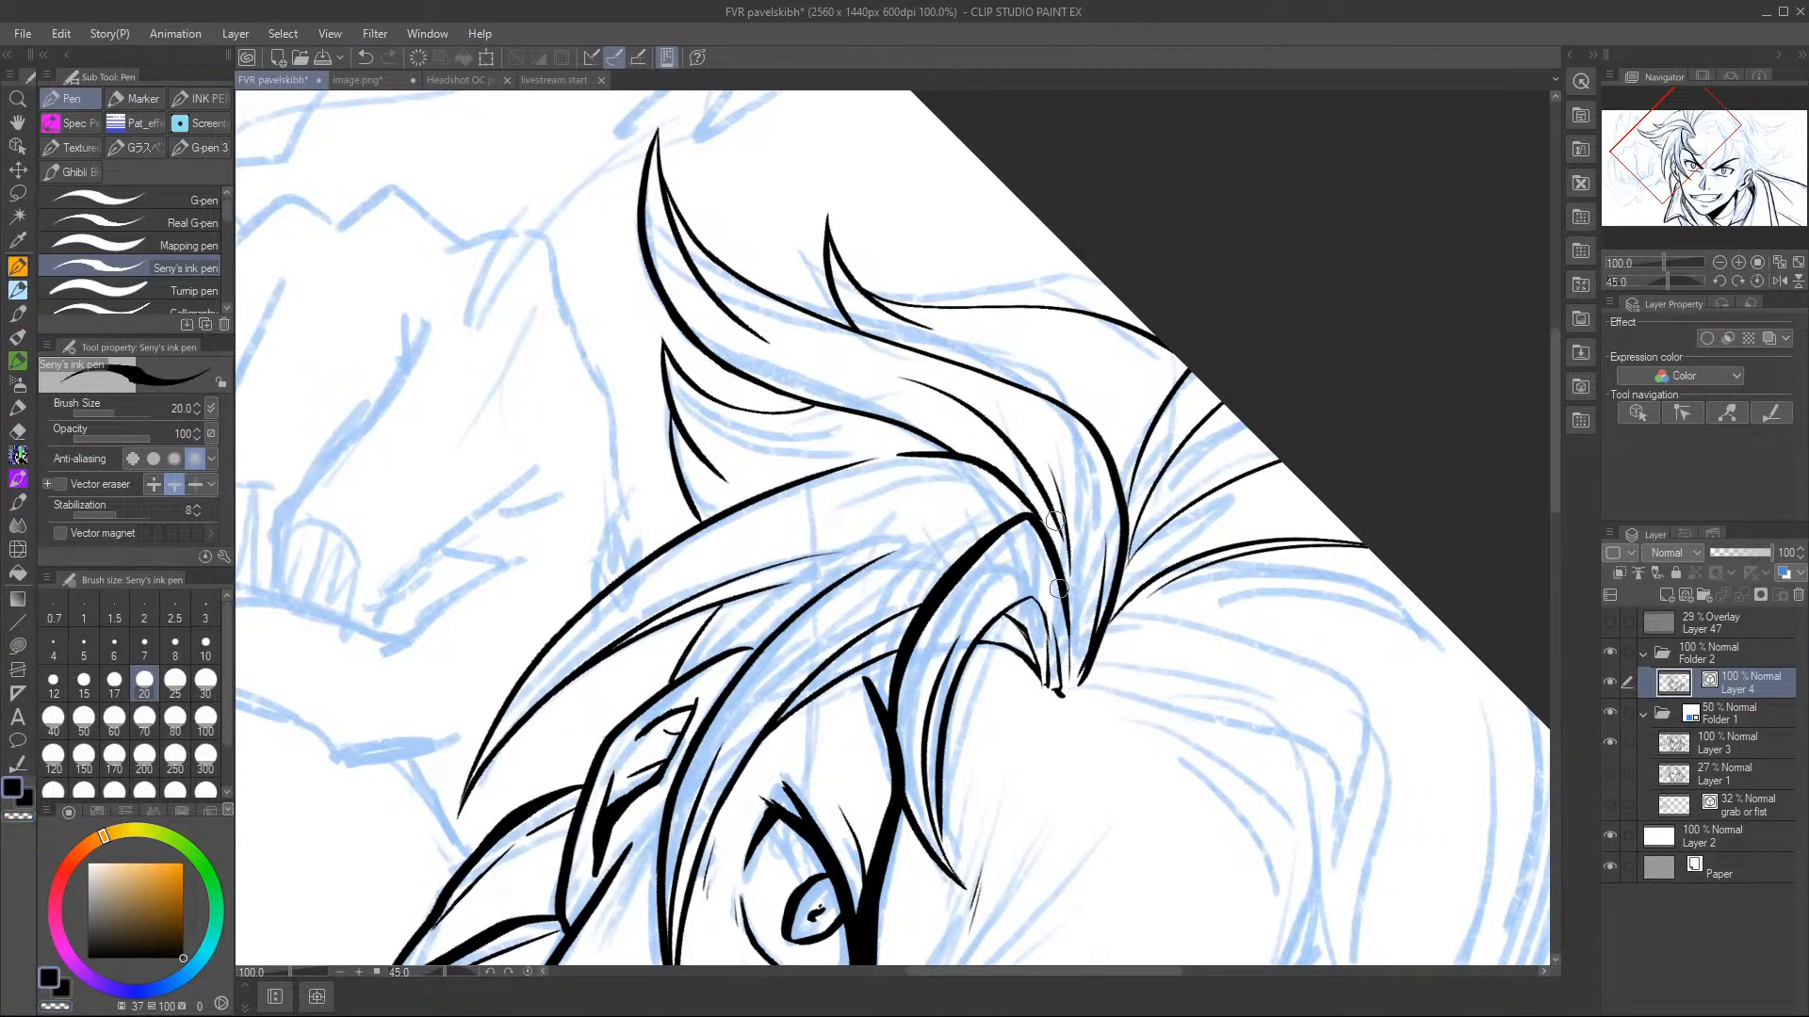
# - Refine the lines converging at the hair parting with black and transparent strokes, and reinforce the large tuft's upper contour
pyautogui.press('c')
pyautogui.moveTo(1003, 489)
pyautogui.mouseDown()
pyautogui.moveTo(1060, 577)
pyautogui.moveTo(961, 458)
pyautogui.moveTo(1046, 513)
pyautogui.moveTo(1071, 581)
pyautogui.mouseUp()
pyautogui.press('c')
pyautogui.press('c')
pyautogui.press('c')
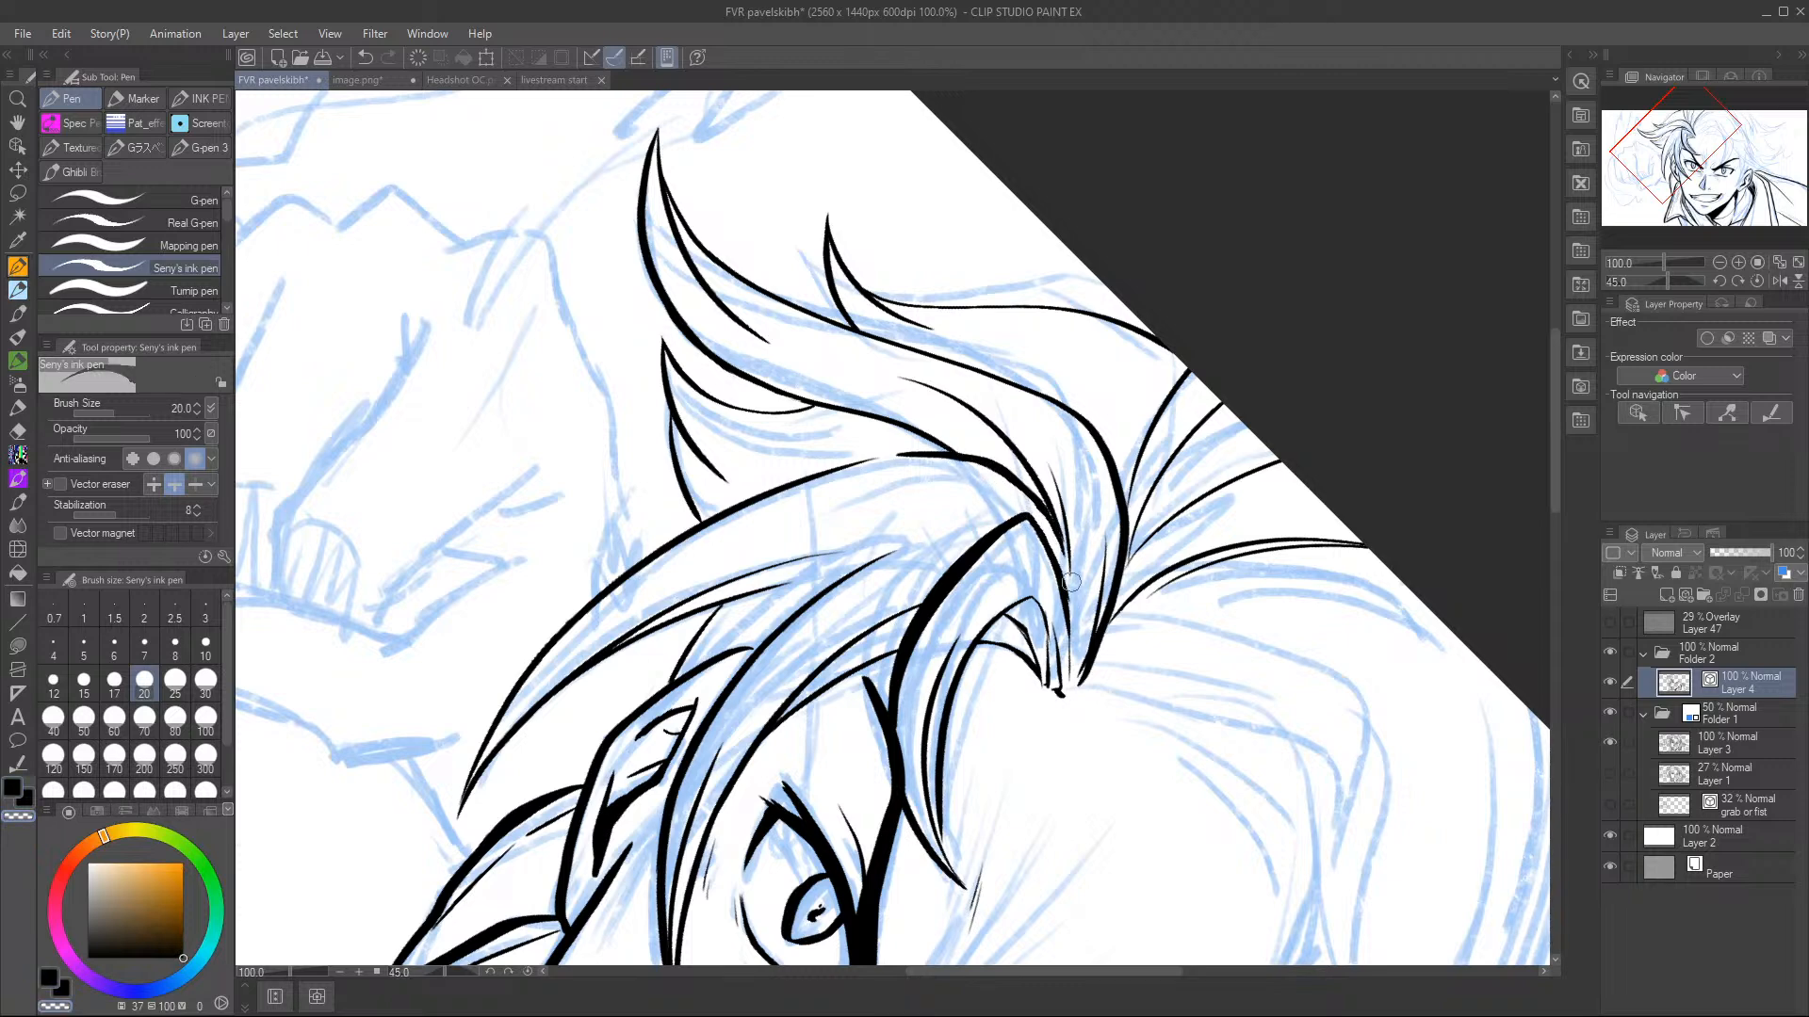
pyautogui.press('c')
pyautogui.moveTo(1119, 479); pyautogui.dragTo(1020, 356)
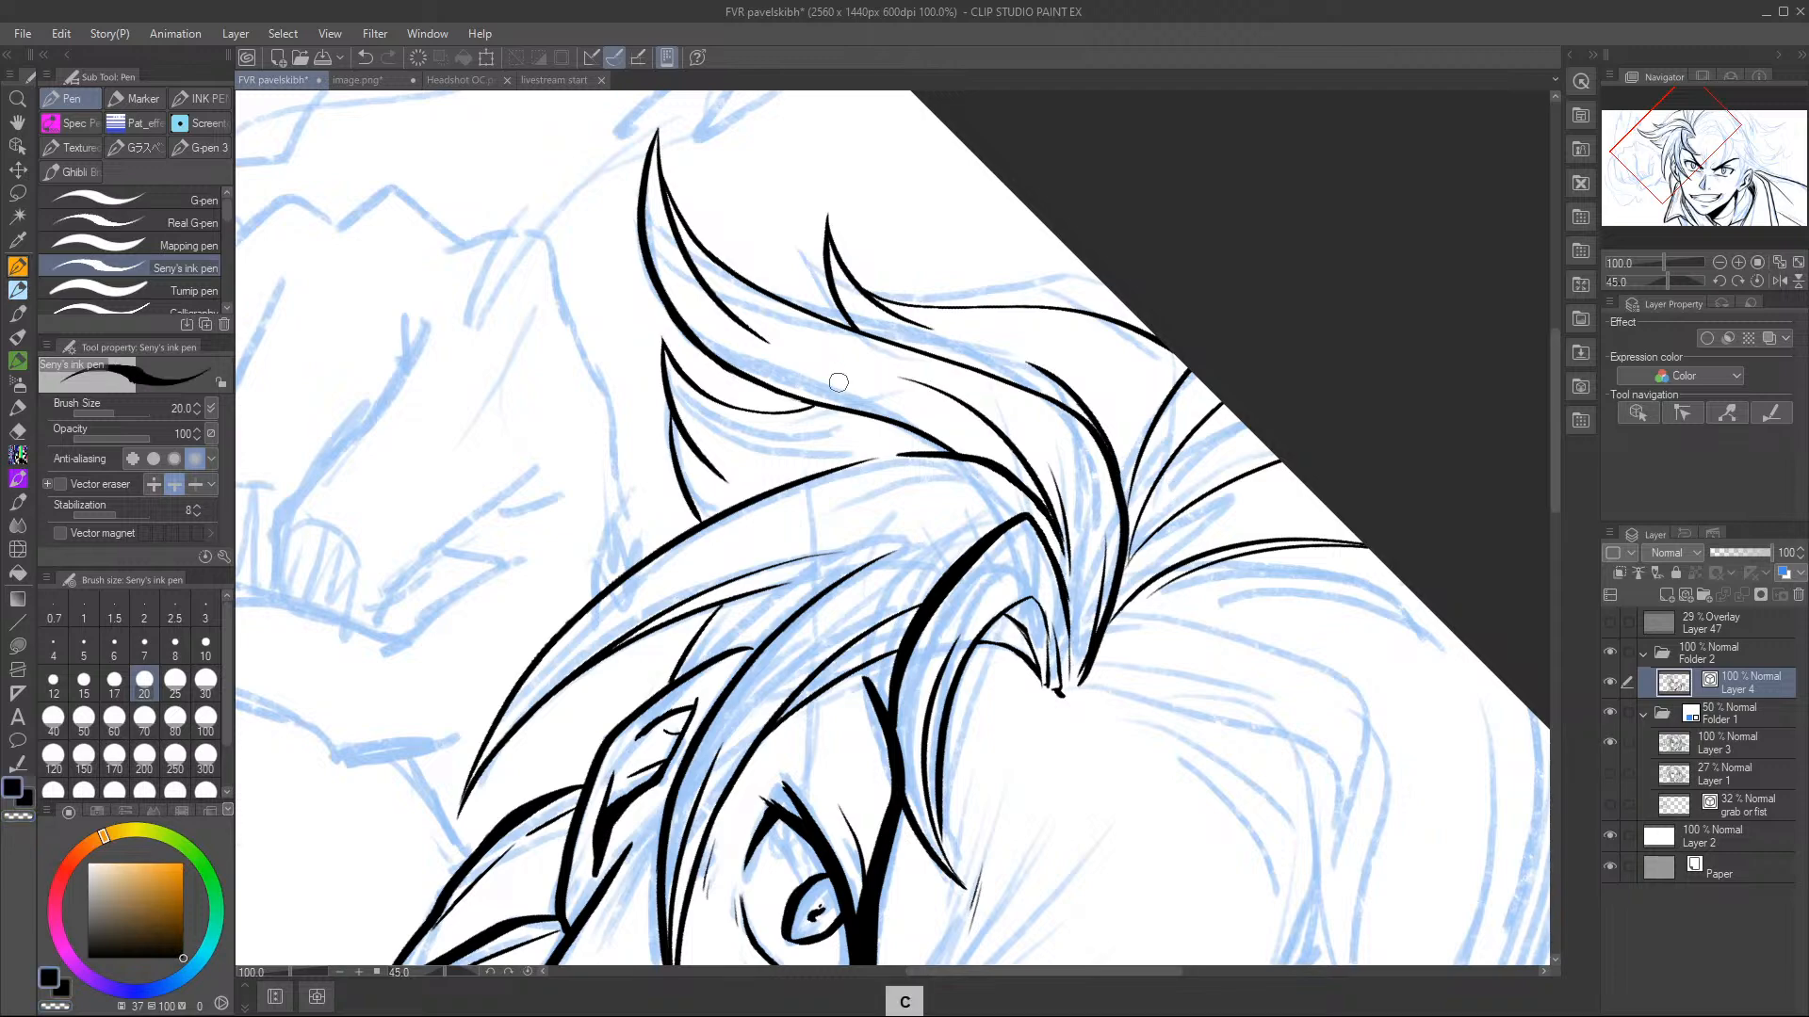
# - Rotate the canvas back to 10 degrees and add a short hair stroke between the side lock and the left-hand ear
pyautogui.press('-')
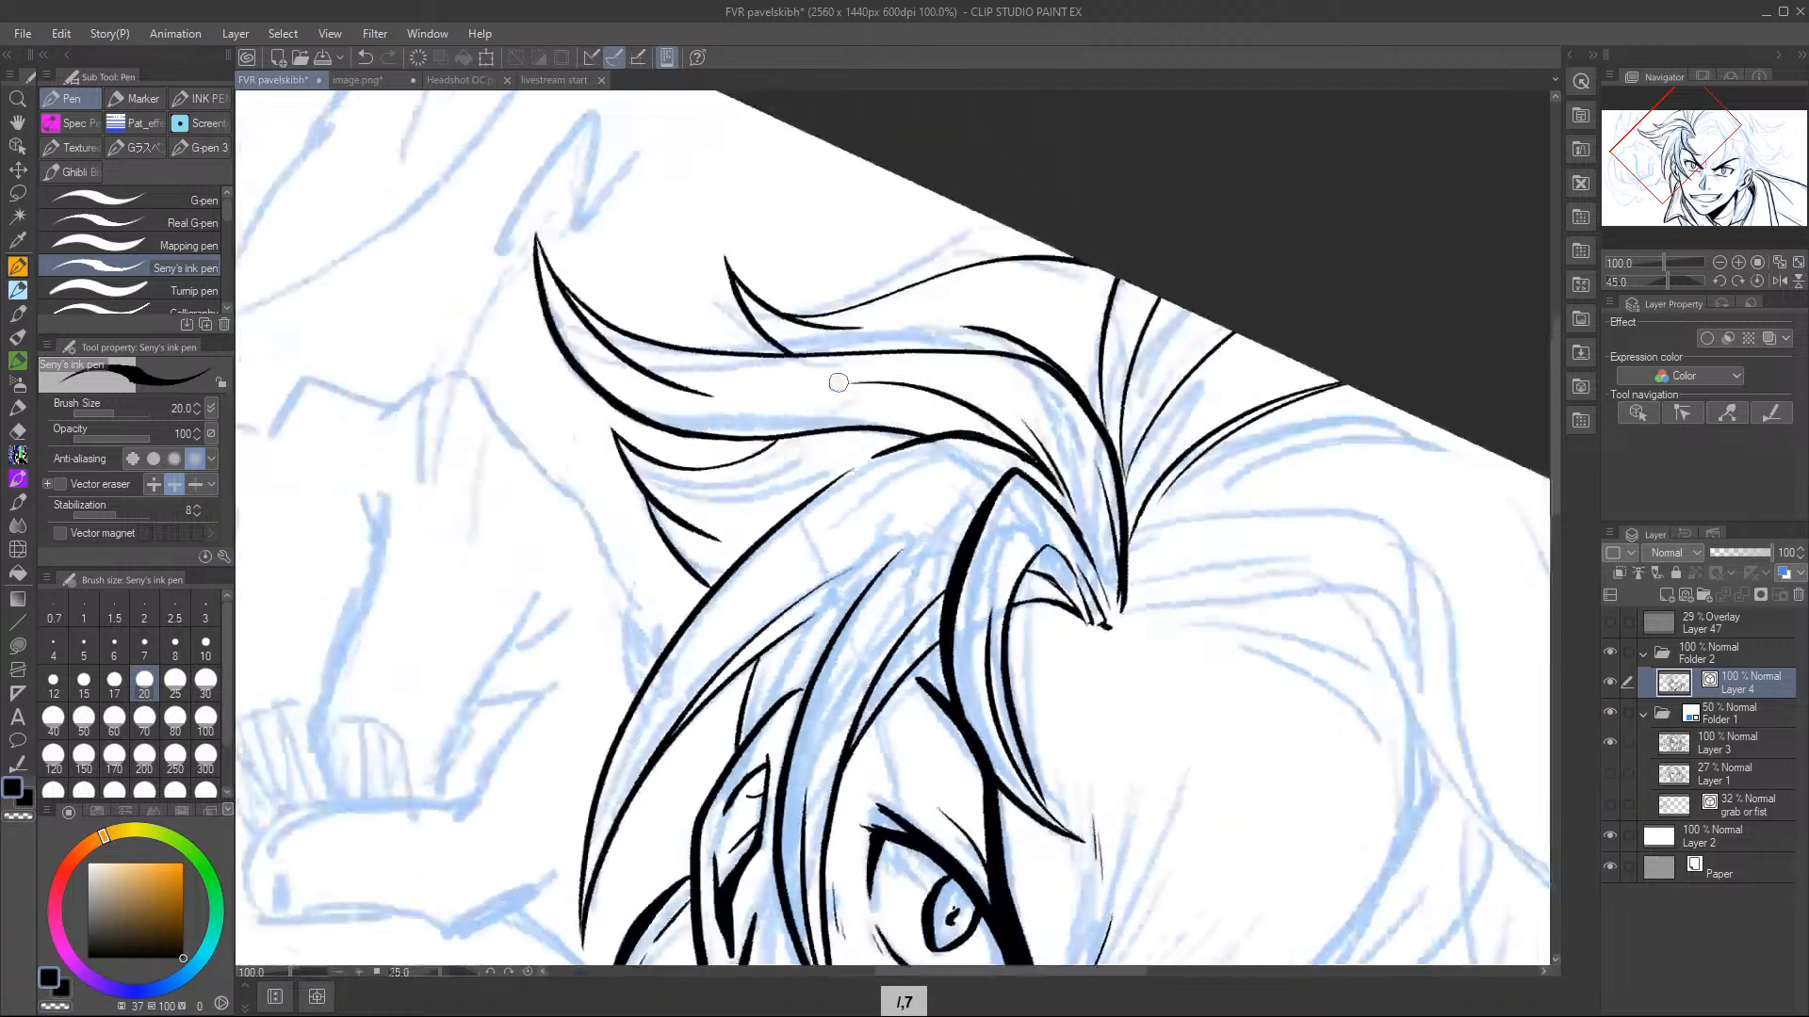
pyautogui.press('-')
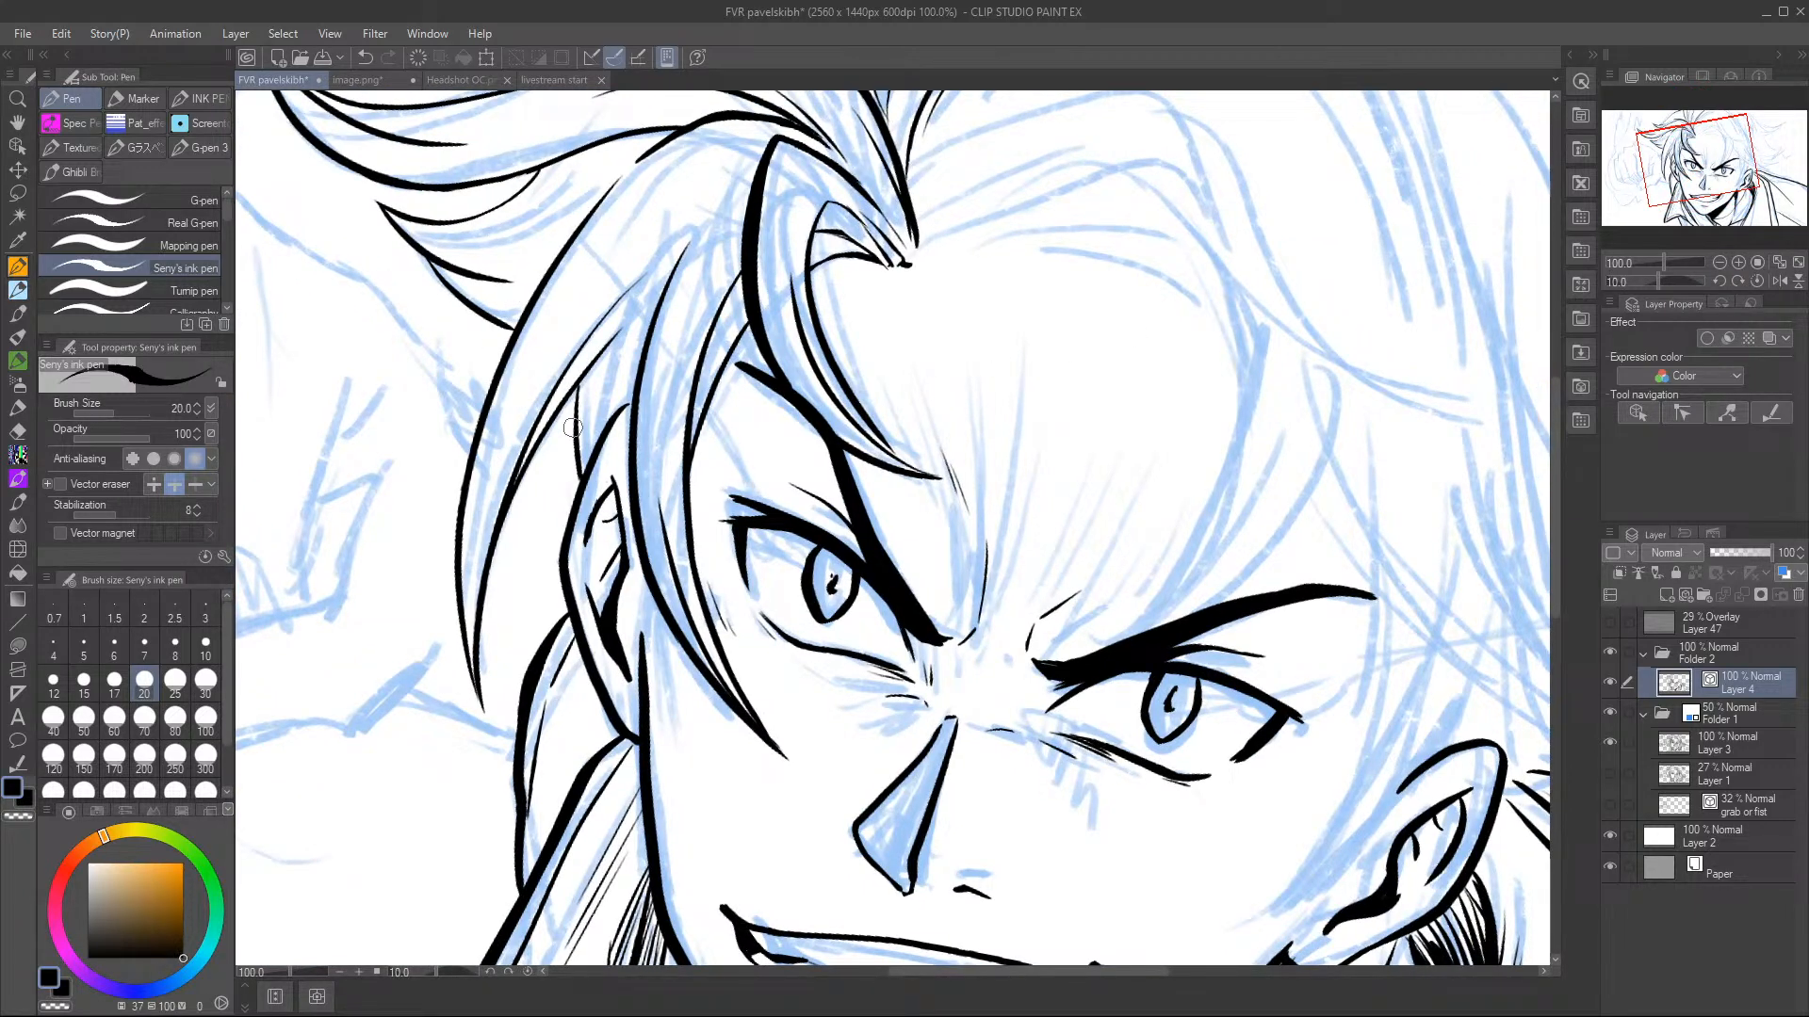
pyautogui.moveTo(527, 462); pyautogui.dragTo(565, 517)
# - Ink the wavy lock sweeping right from the parting across the forehead, with inner strands and a clean pointed tip
pyautogui.moveTo(1684, 164); pyautogui.dragTo(1724, 171)
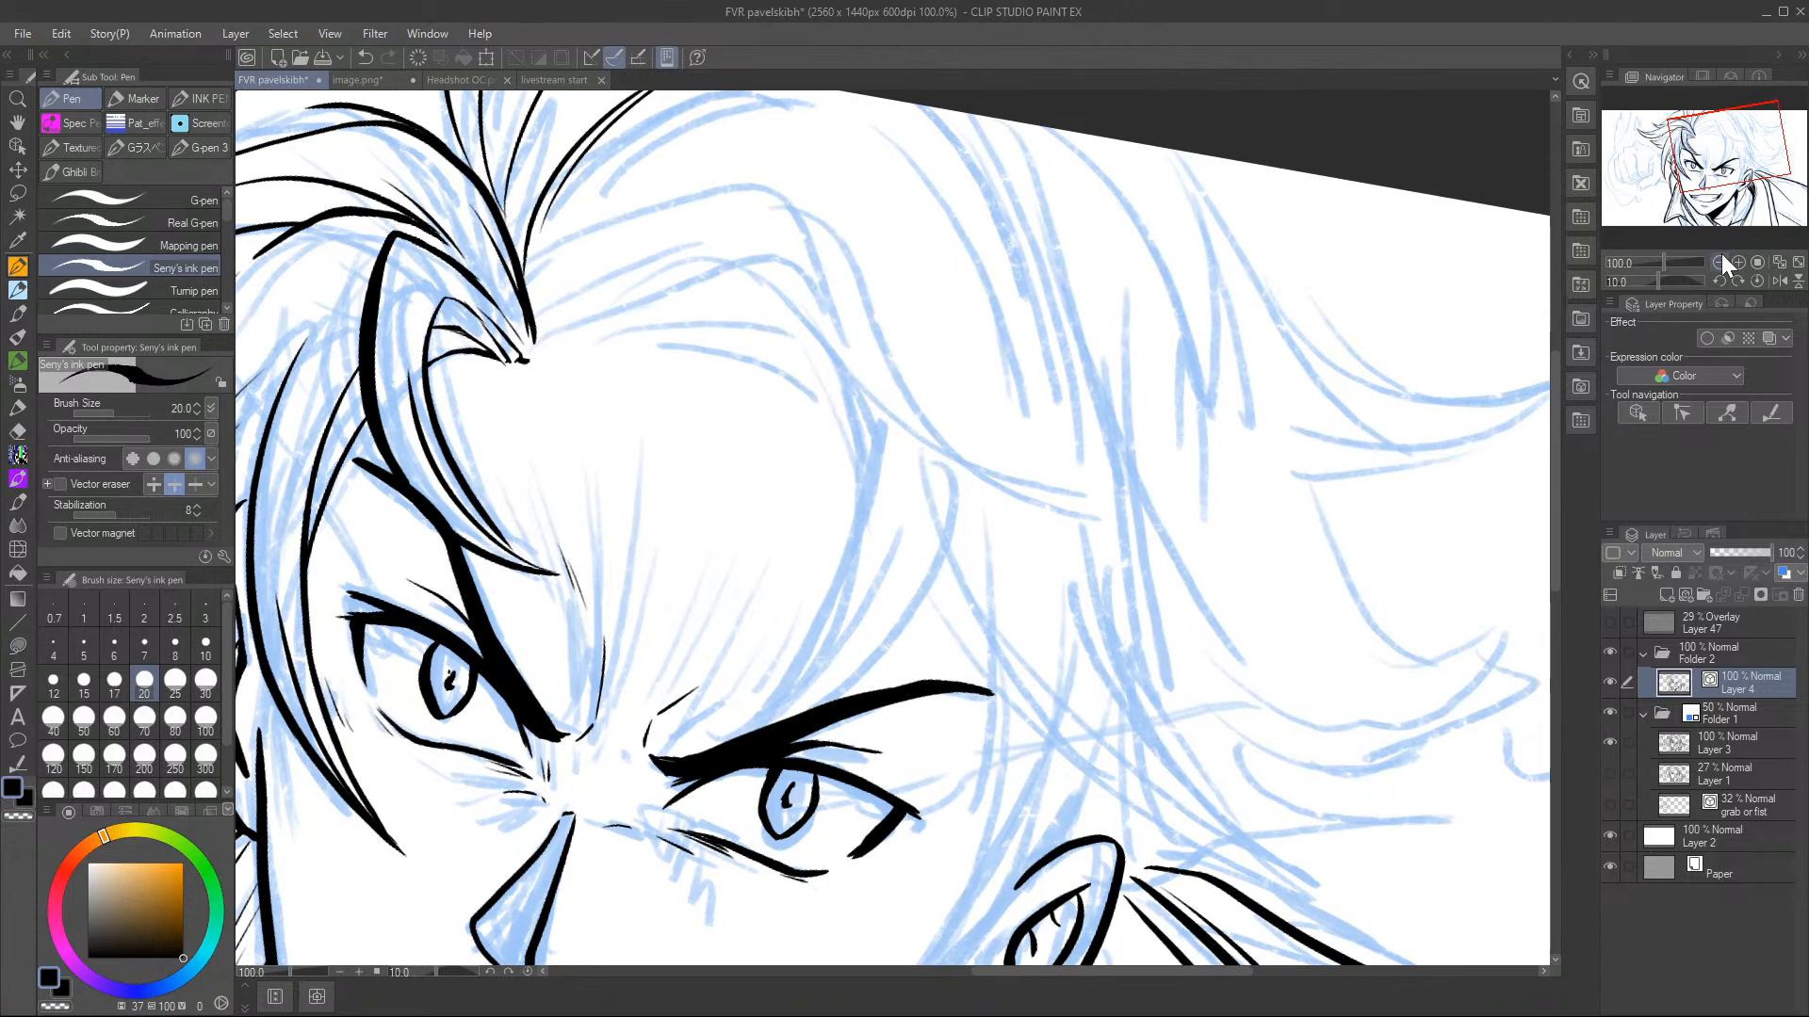
pyautogui.click(1719, 263)
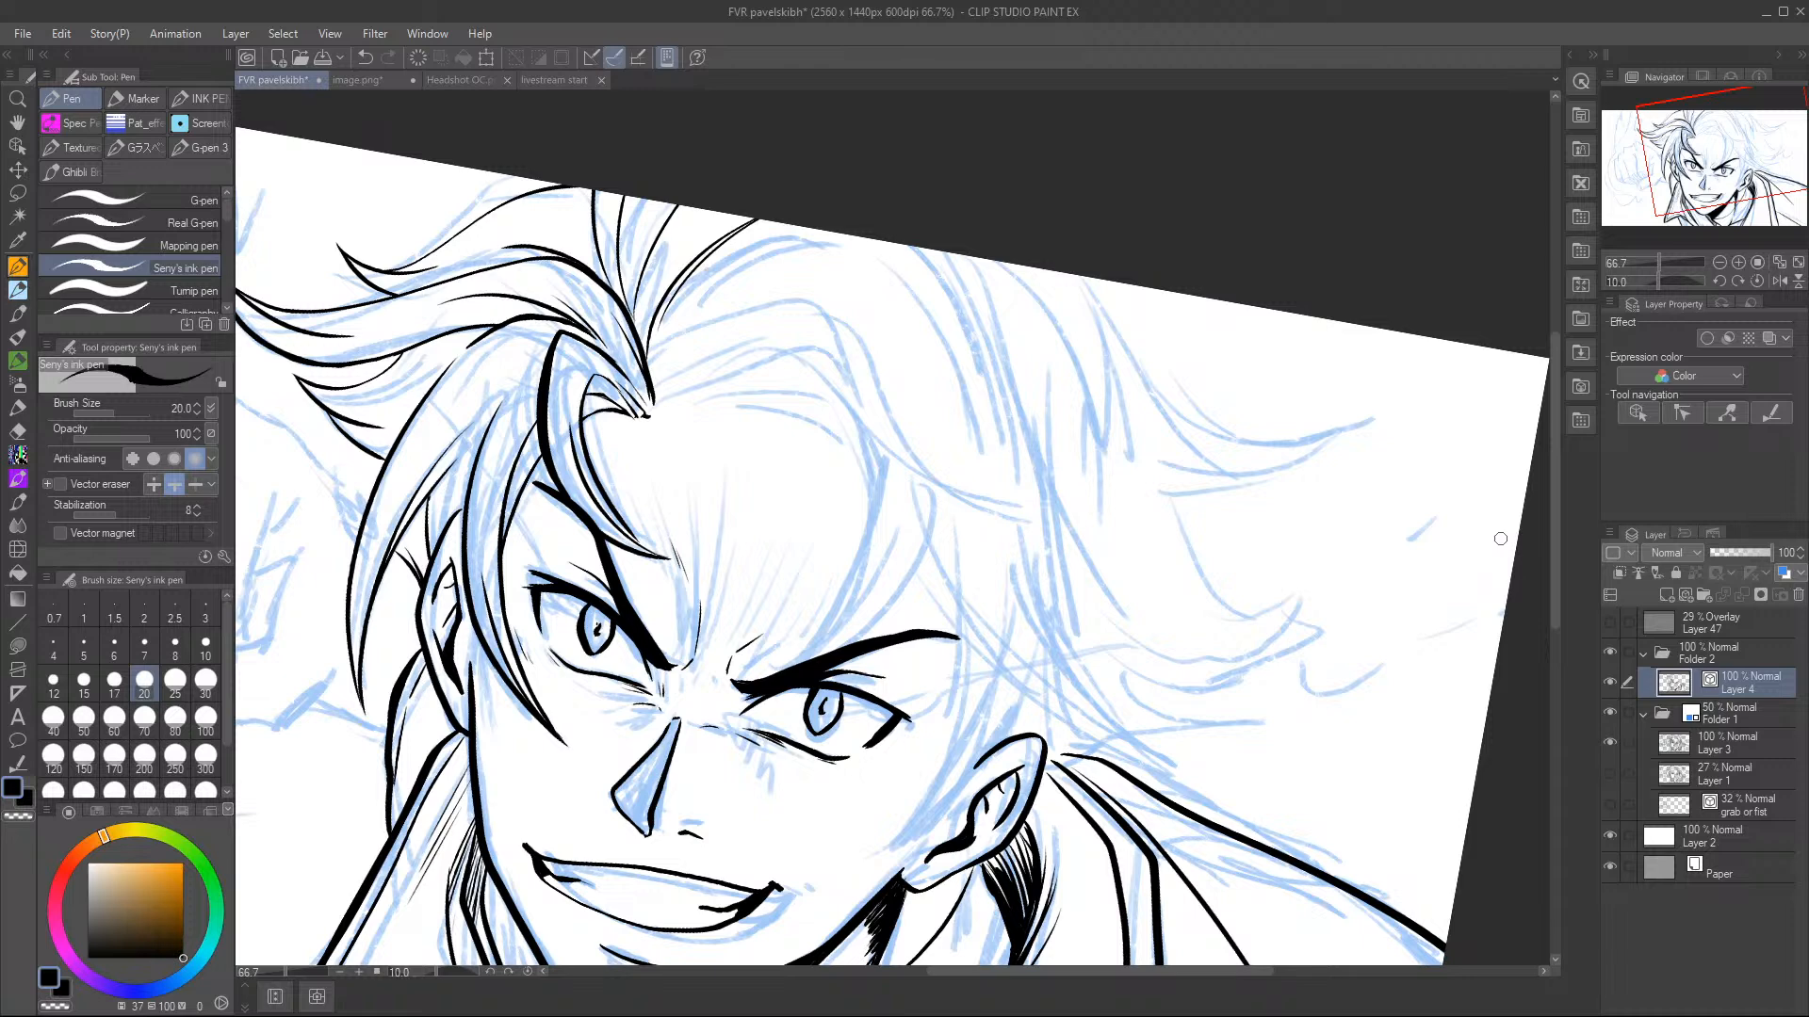
pyautogui.click(1738, 262)
pyautogui.moveTo(542, 356)
pyautogui.mouseDown()
pyautogui.moveTo(715, 304)
pyautogui.moveTo(773, 322)
pyautogui.mouseUp()
pyautogui.moveTo(641, 344); pyautogui.dragTo(801, 393)
pyautogui.moveTo(538, 287)
pyautogui.mouseDown()
pyautogui.moveTo(635, 222)
pyautogui.moveTo(891, 403)
pyautogui.mouseUp()
pyautogui.moveTo(650, 235); pyautogui.dragTo(1123, 491)
pyautogui.moveTo(731, 207); pyautogui.dragTo(1149, 501)
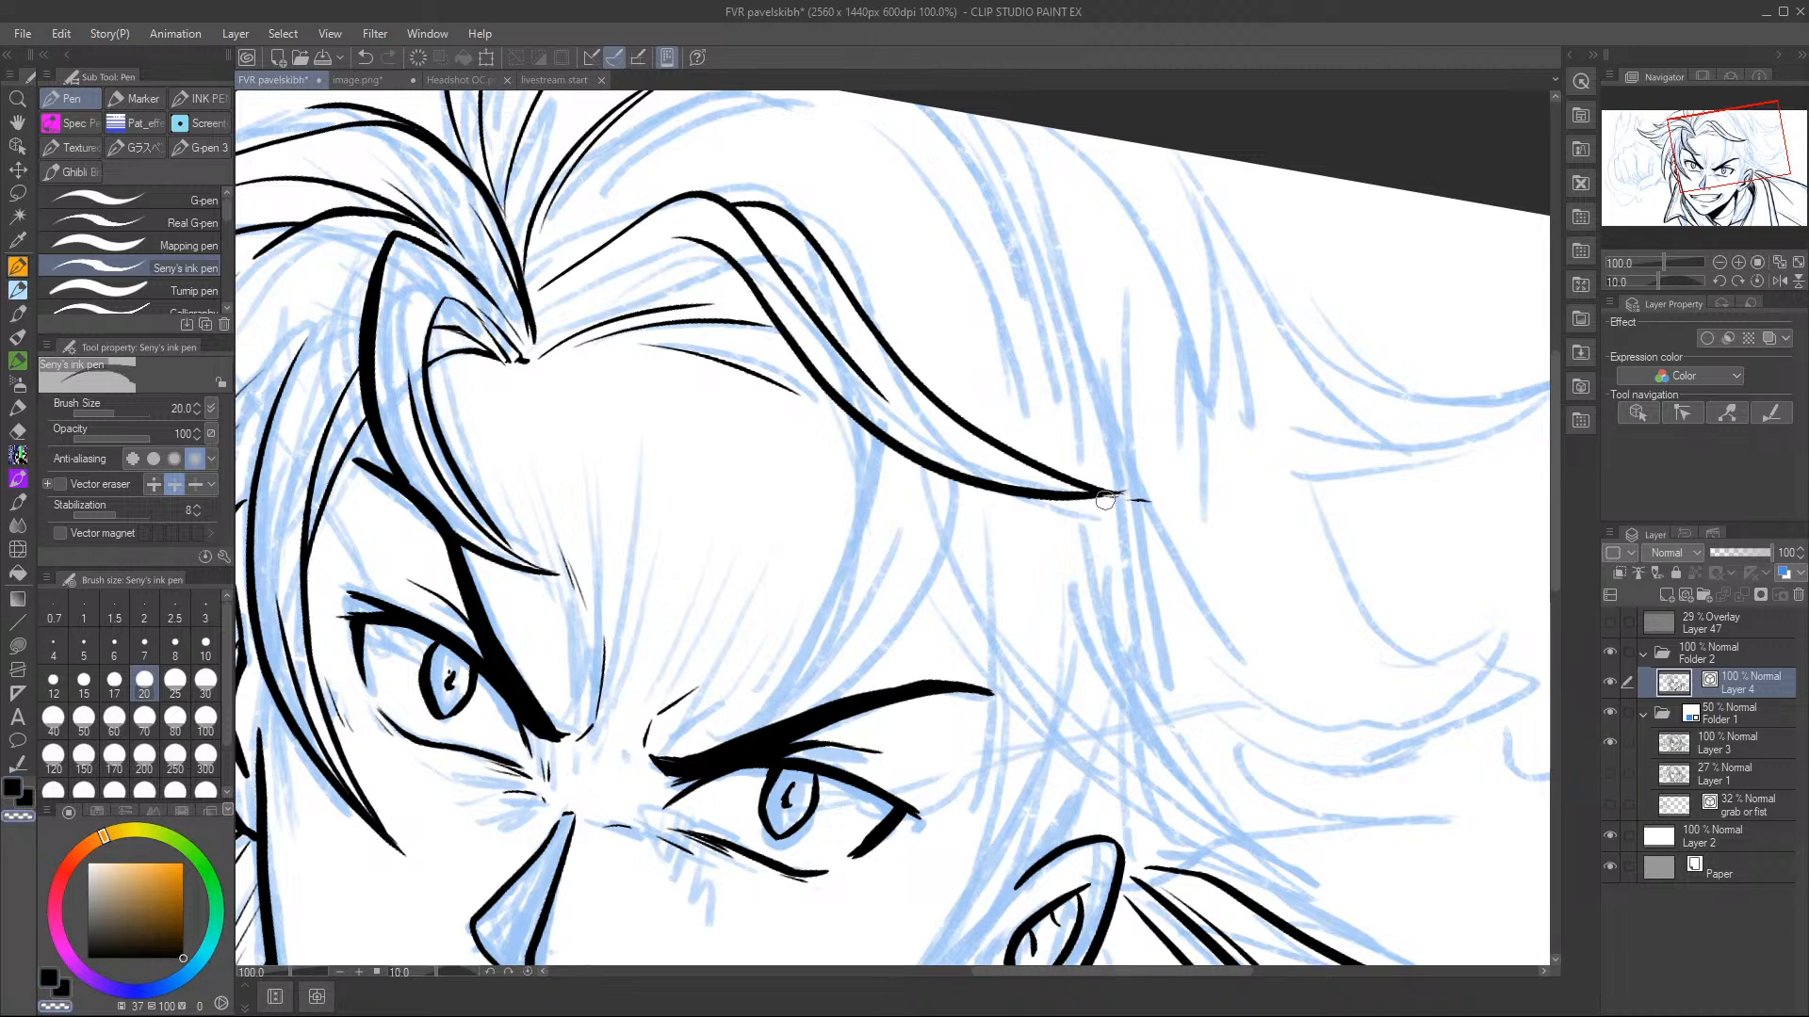
pyautogui.hotkey('ctrl', 'z')
# - Ink the thin curved lock dropping from beneath the right-hand sweep to the right-hand eyebrow
pyautogui.moveTo(867, 425)
pyautogui.mouseDown()
pyautogui.moveTo(863, 501)
pyautogui.moveTo(698, 748)
pyautogui.mouseUp()
pyautogui.moveTo(930, 509); pyautogui.dragTo(803, 708)
pyautogui.moveTo(938, 546)
pyautogui.mouseDown()
pyautogui.moveTo(949, 488)
pyautogui.moveTo(933, 560)
pyautogui.mouseUp()
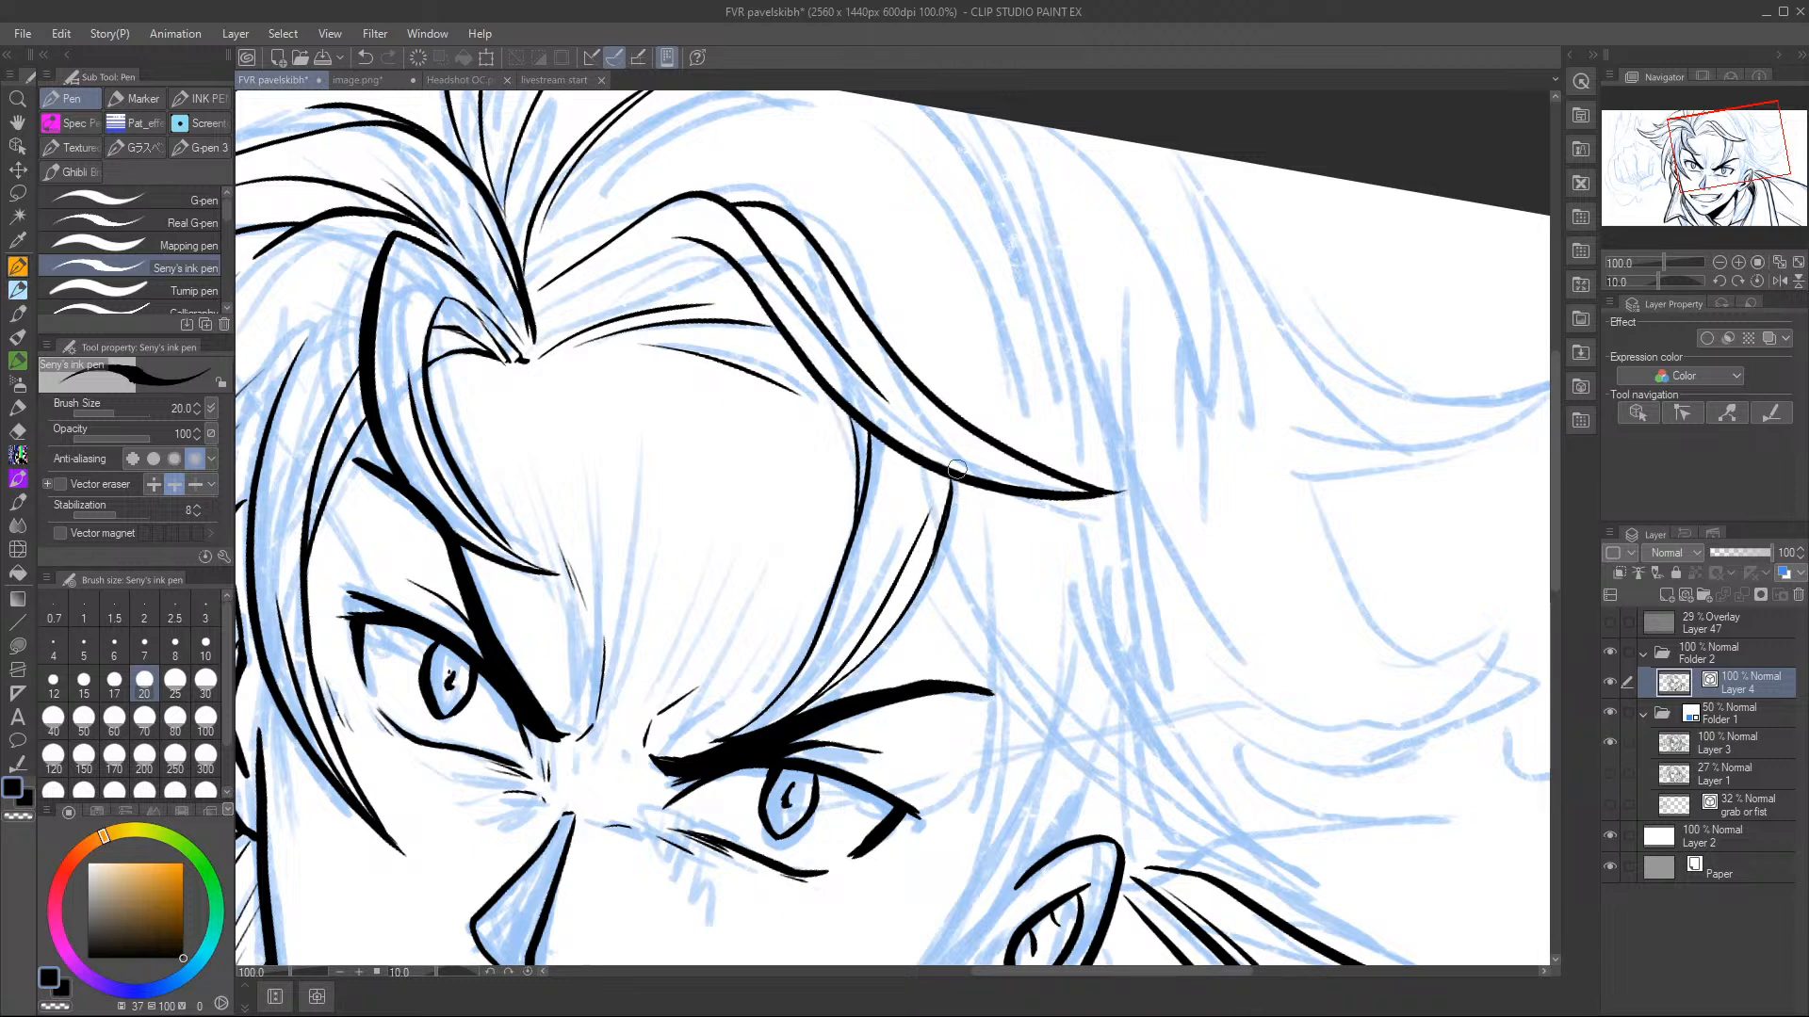
# - Ink additional long curved strands on the crown above the right-hand sweeping lock
pyautogui.moveTo(960, 412)
pyautogui.mouseDown()
pyautogui.moveTo(945, 327)
pyautogui.moveTo(843, 200)
pyautogui.mouseUp()
pyautogui.moveTo(525, 281); pyautogui.dragTo(768, 159)
pyautogui.moveTo(880, 146)
pyautogui.mouseDown()
pyautogui.moveTo(947, 231)
pyautogui.moveTo(1034, 437)
pyautogui.mouseUp()
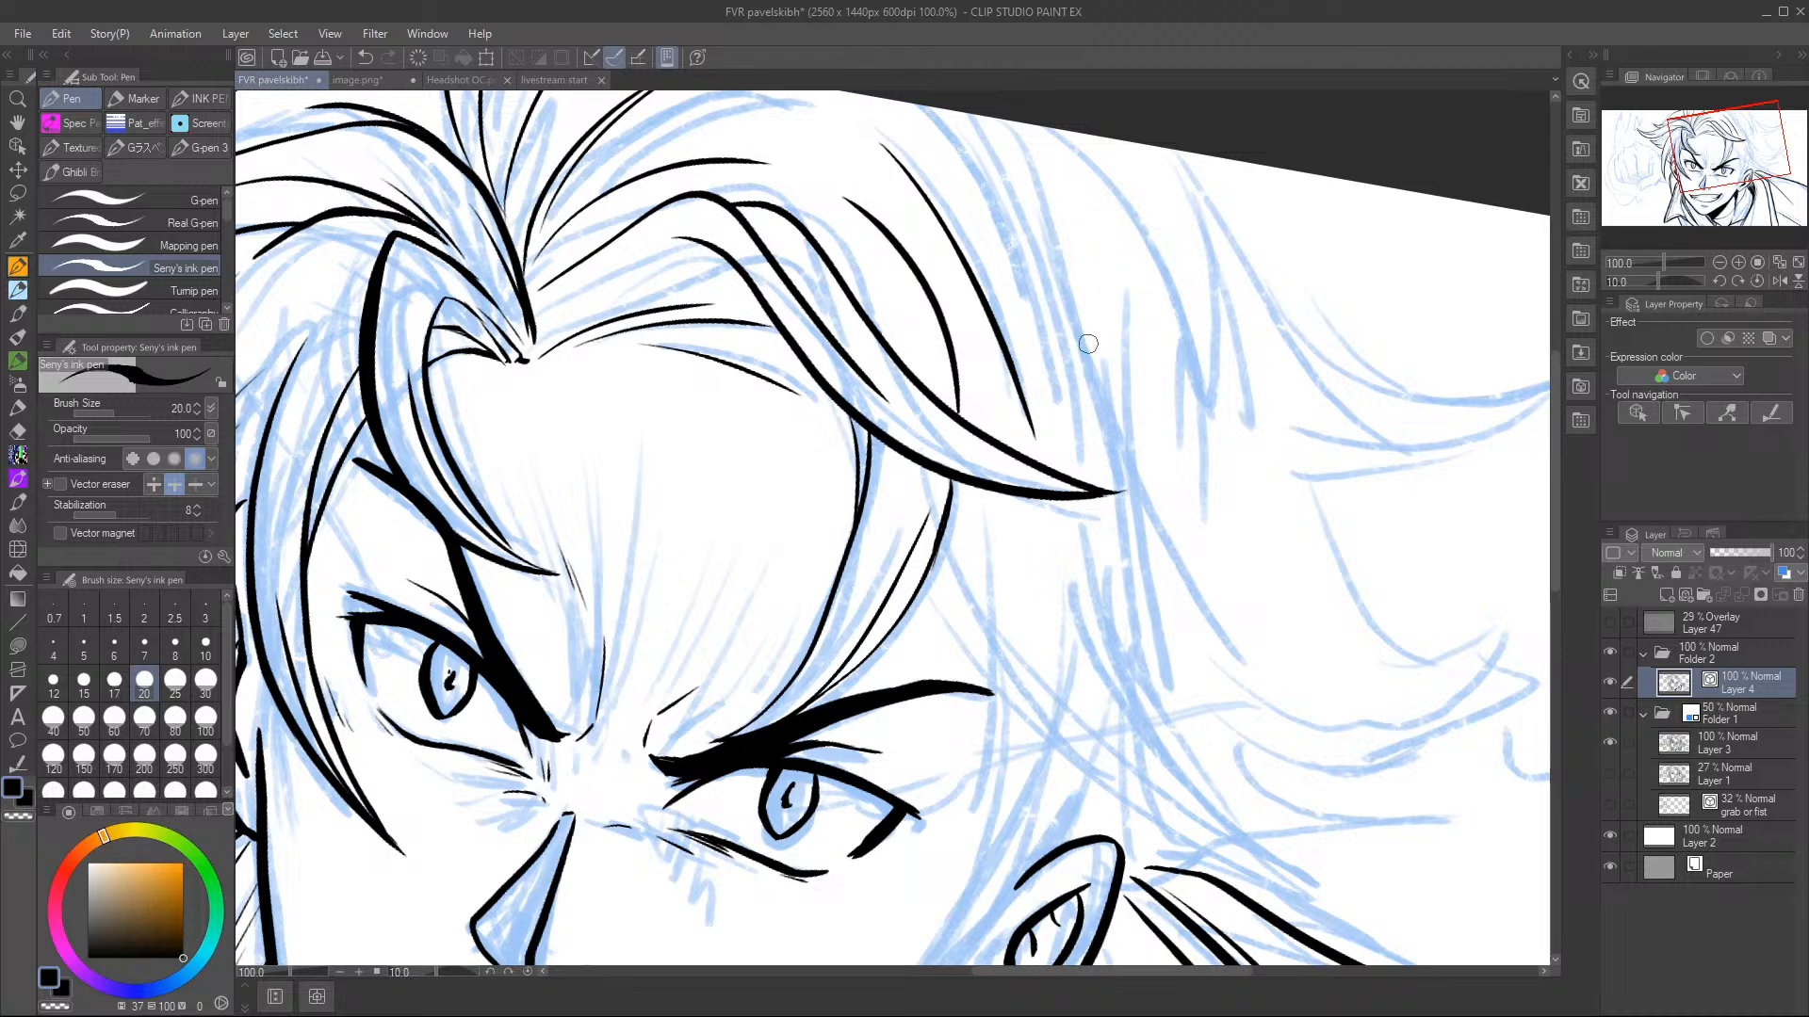
# - Ink the pointed lock sweeping from above the right-hand eyebrow over the top of the ear with converging curved strokes
pyautogui.moveTo(1693, 139); pyautogui.dragTo(1703, 152)
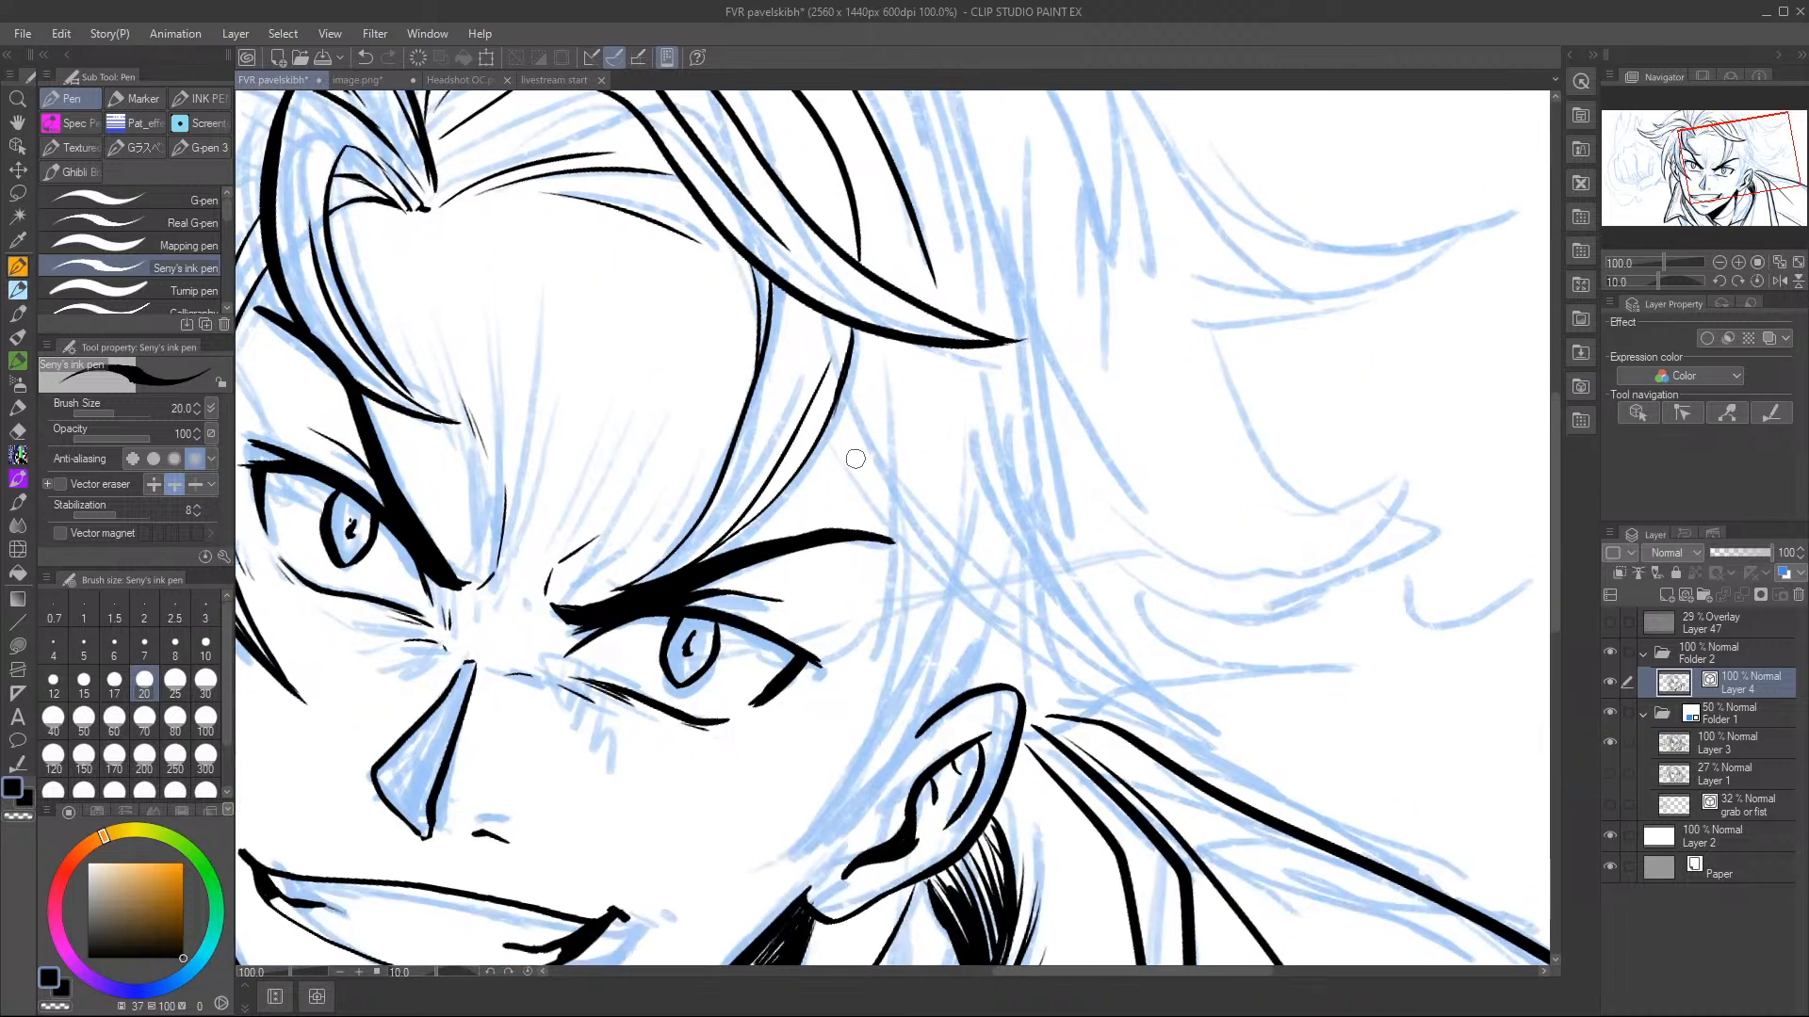
pyautogui.moveTo(825, 434)
pyautogui.mouseDown()
pyautogui.moveTo(984, 566)
pyautogui.moveTo(1286, 716)
pyautogui.mouseUp()
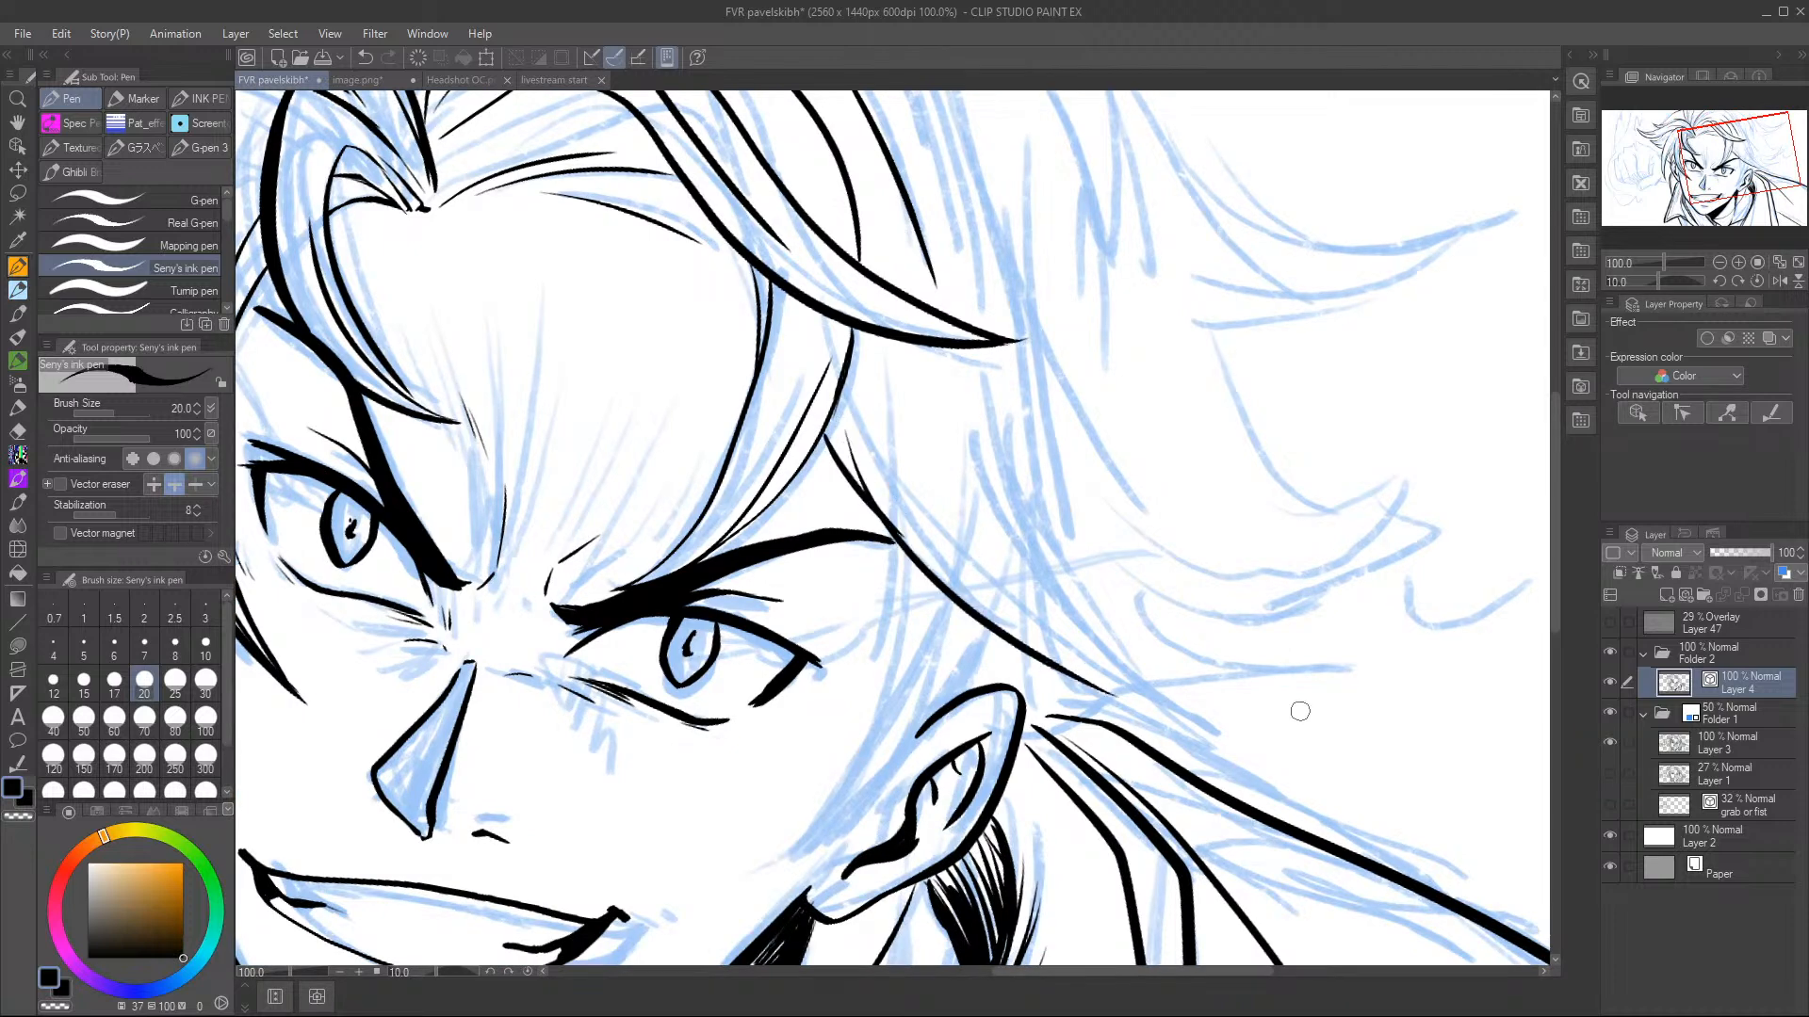
pyautogui.moveTo(1091, 675); pyautogui.dragTo(1236, 726)
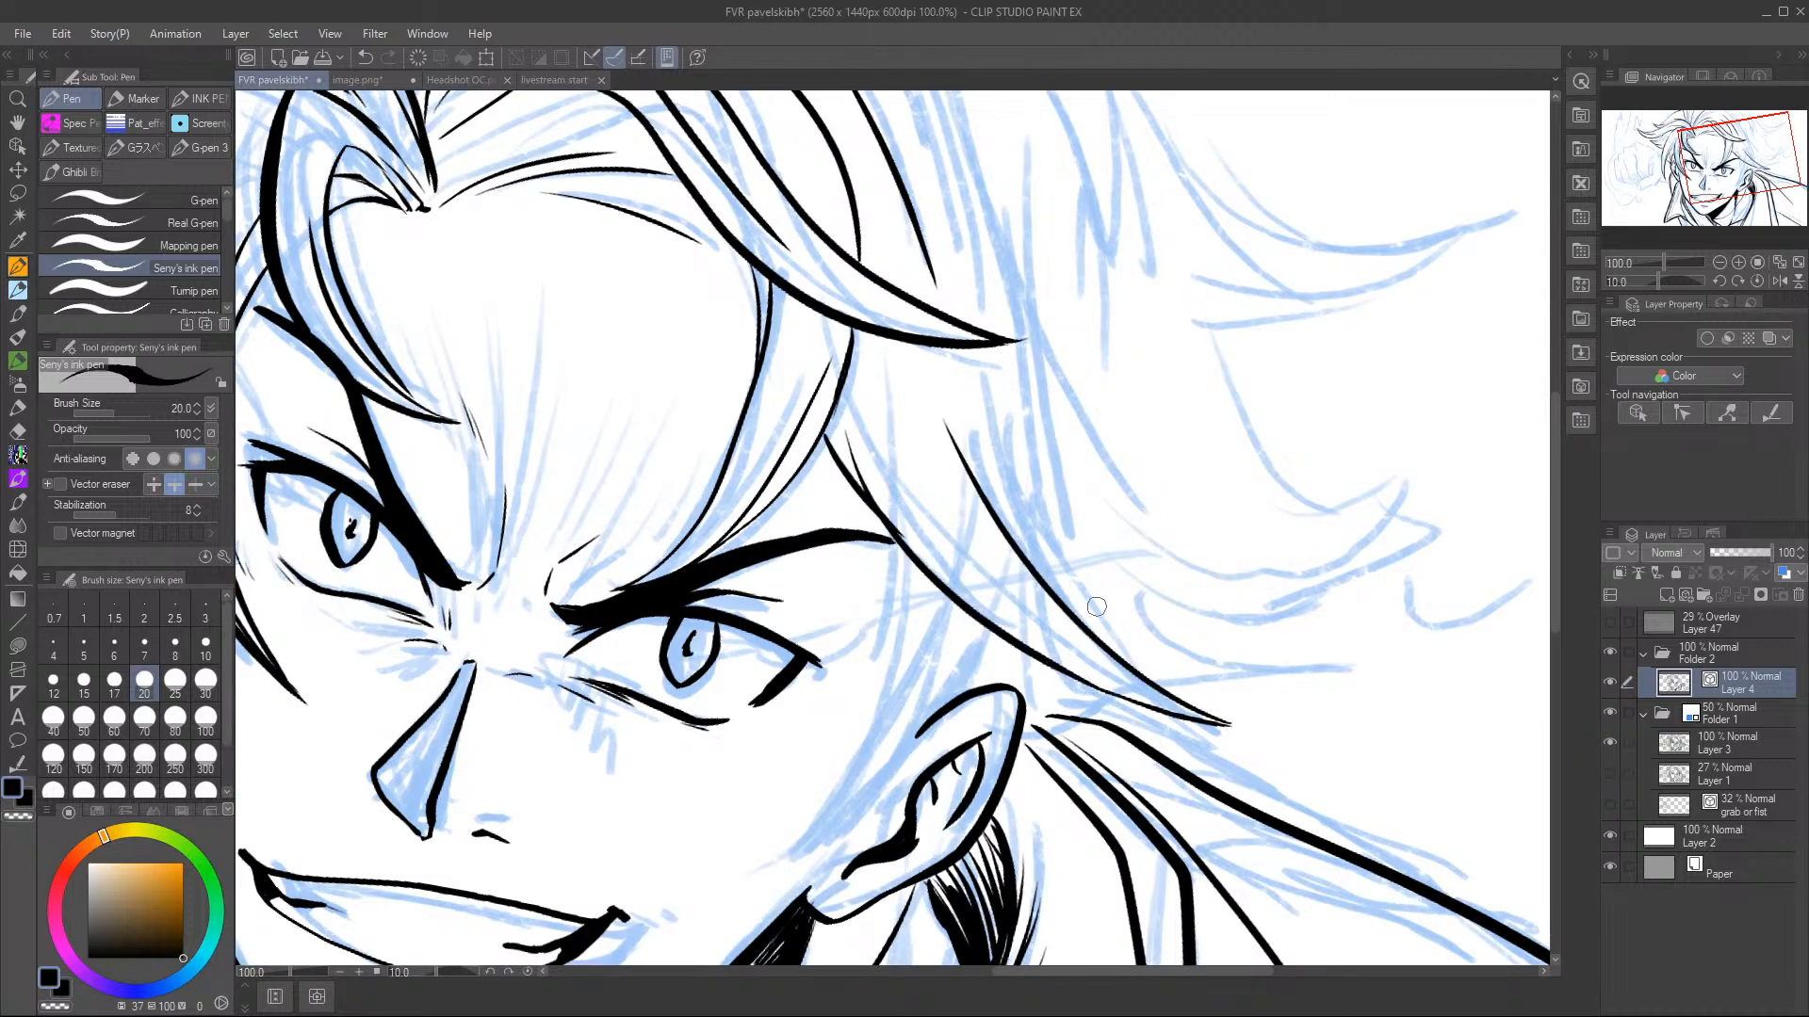
# - Ink long strands down the right-hand side of the crown and the upper outward-flicking lock with its curved tip
pyautogui.moveTo(1722, 168); pyautogui.dragTo(1722, 138)
pyautogui.moveTo(810, 291); pyautogui.dragTo(940, 551)
pyautogui.moveTo(876, 297); pyautogui.dragTo(1112, 712)
pyautogui.moveTo(1040, 337); pyautogui.dragTo(1097, 584)
pyautogui.moveTo(1039, 334)
pyautogui.mouseDown()
pyautogui.moveTo(1121, 472)
pyautogui.moveTo(1227, 586)
pyautogui.moveTo(1432, 543)
pyautogui.moveTo(1155, 633)
pyautogui.mouseUp()
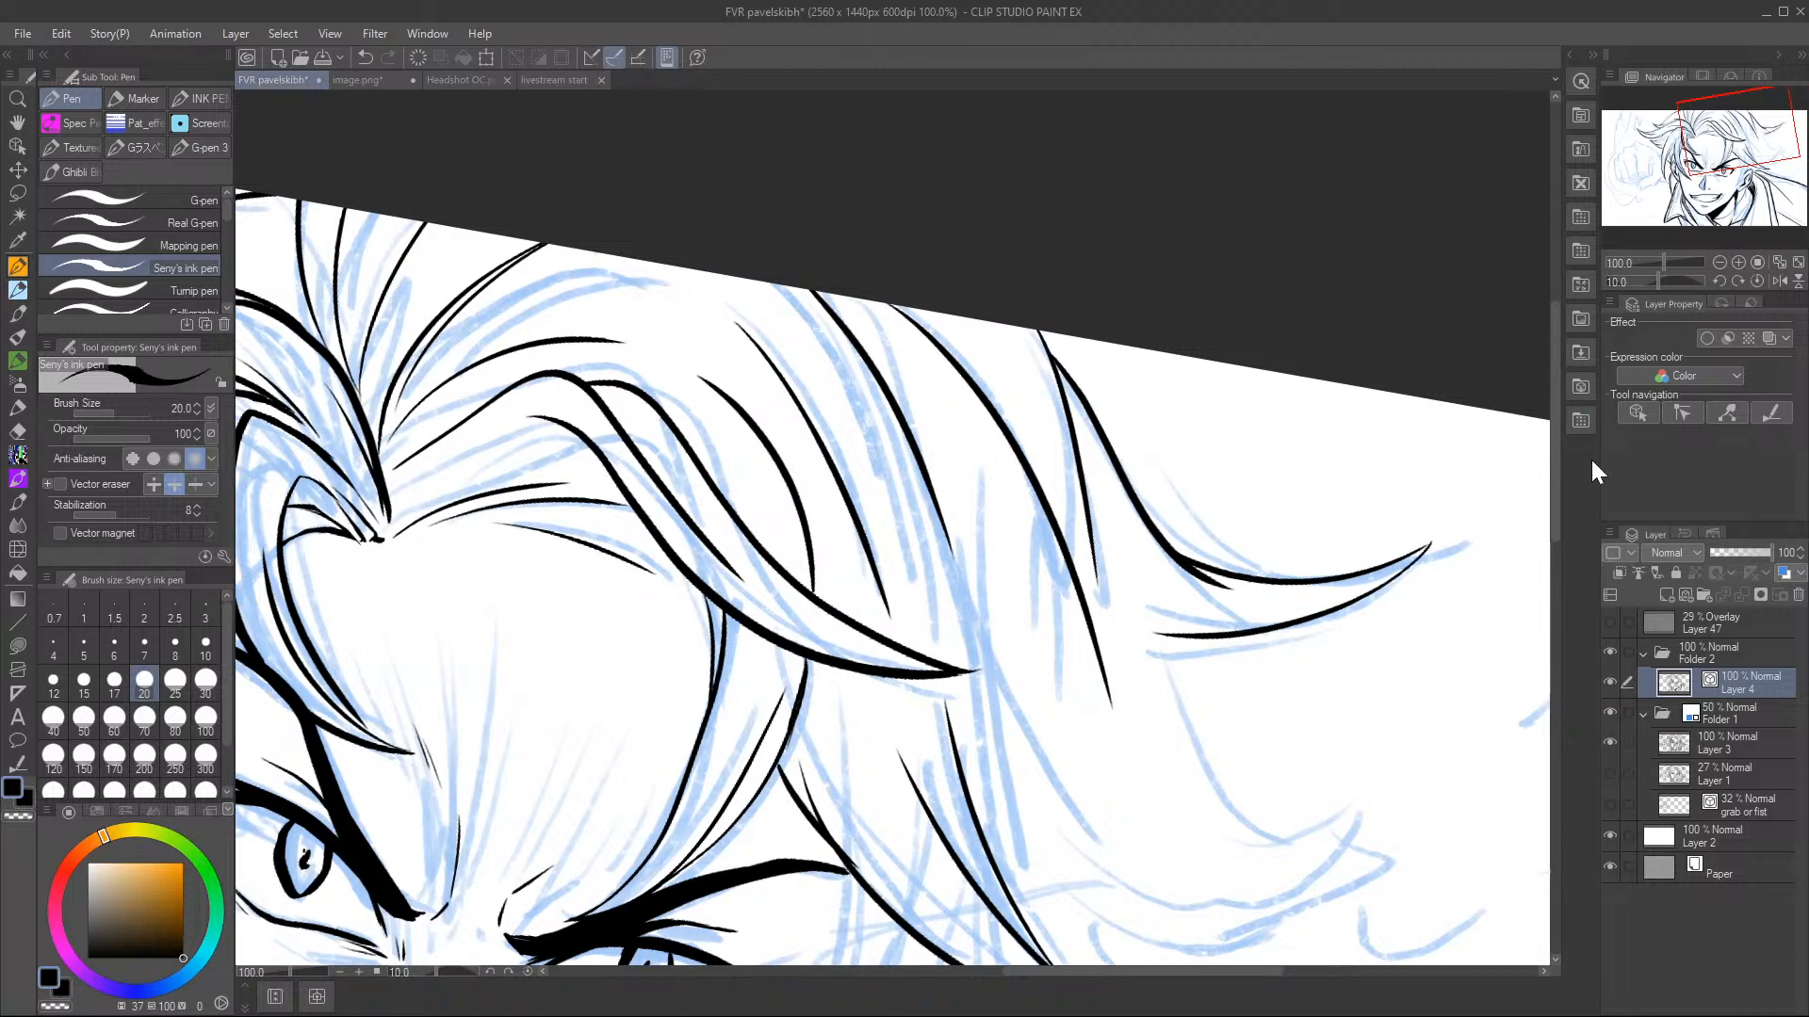
# - Ink the second outward-flicking lock below the upper one, including its curved underside and inner strands
pyautogui.click(1734, 164)
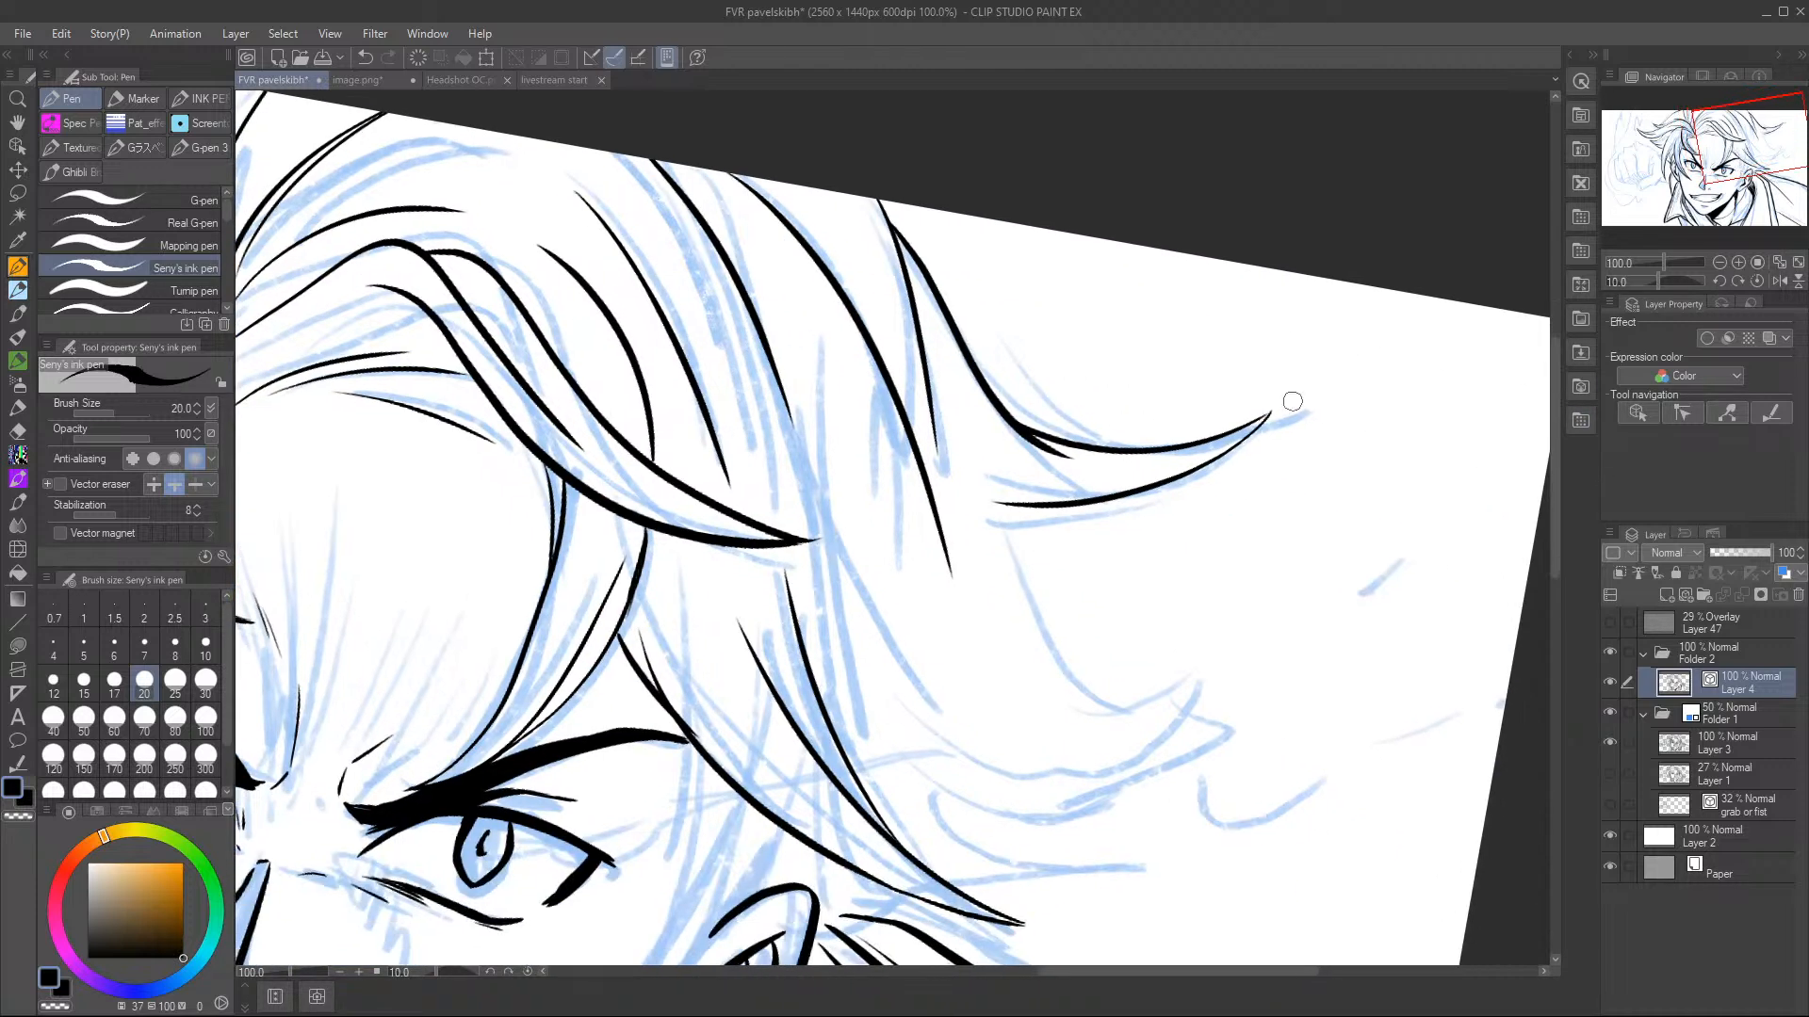
pyautogui.moveTo(956, 422); pyautogui.dragTo(1102, 749)
pyautogui.moveTo(1048, 652)
pyautogui.mouseDown()
pyautogui.moveTo(1229, 697)
pyautogui.moveTo(1013, 745)
pyautogui.mouseUp()
pyautogui.moveTo(888, 748); pyautogui.dragTo(1189, 763)
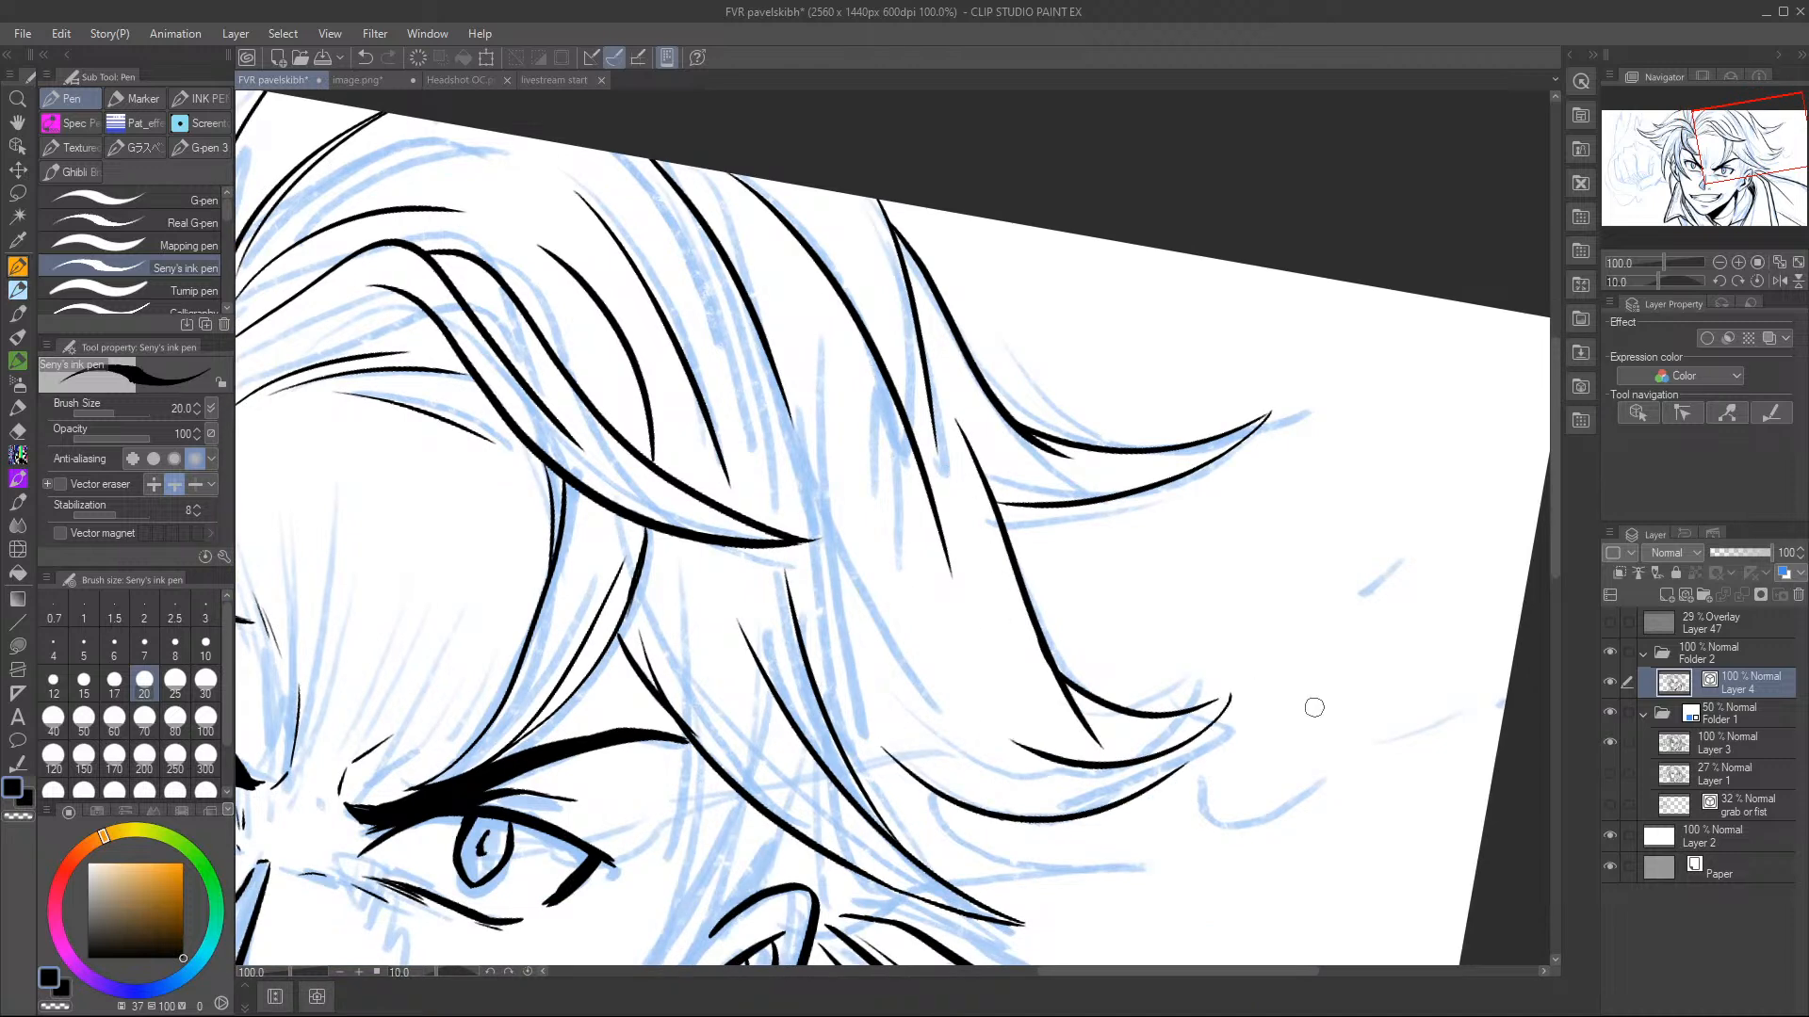
# - Clean the second flicked lock into a sharp upturned point and add a short strand along its inner edge
pyautogui.press('c')
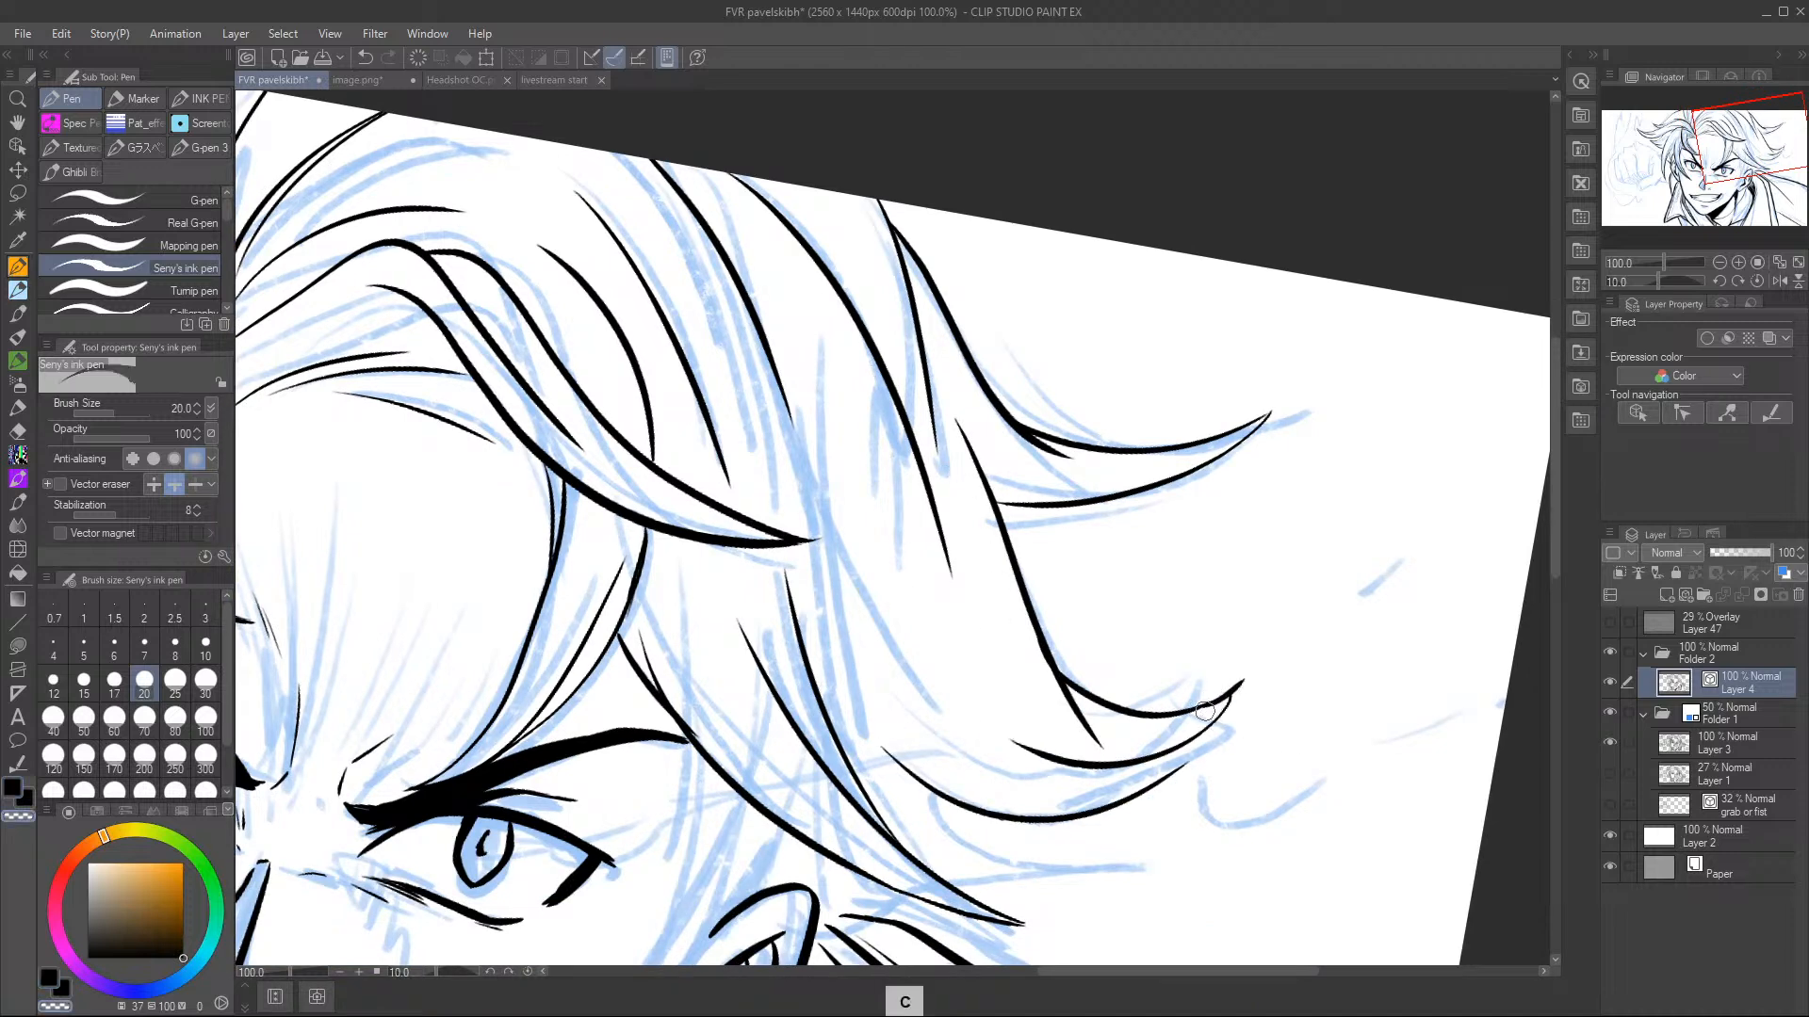
pyautogui.press('c')
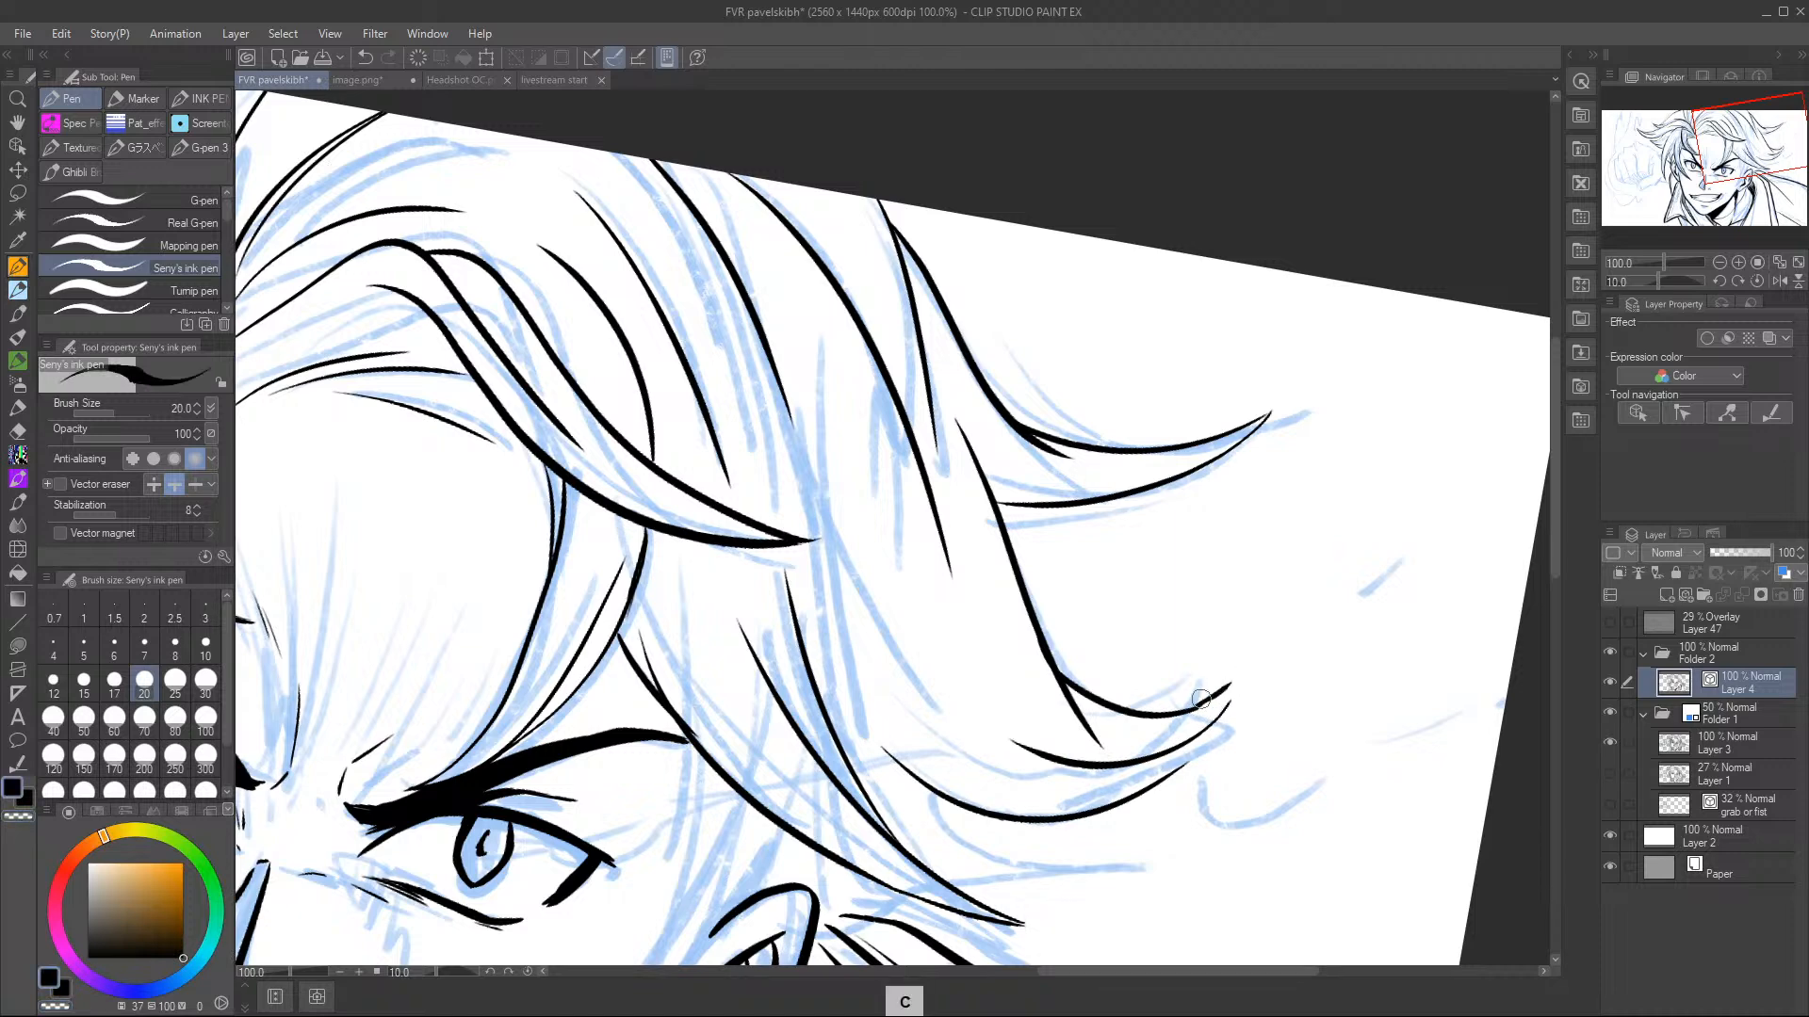
pyautogui.press('c')
pyautogui.press('c')
pyautogui.moveTo(1174, 716); pyautogui.dragTo(1236, 678)
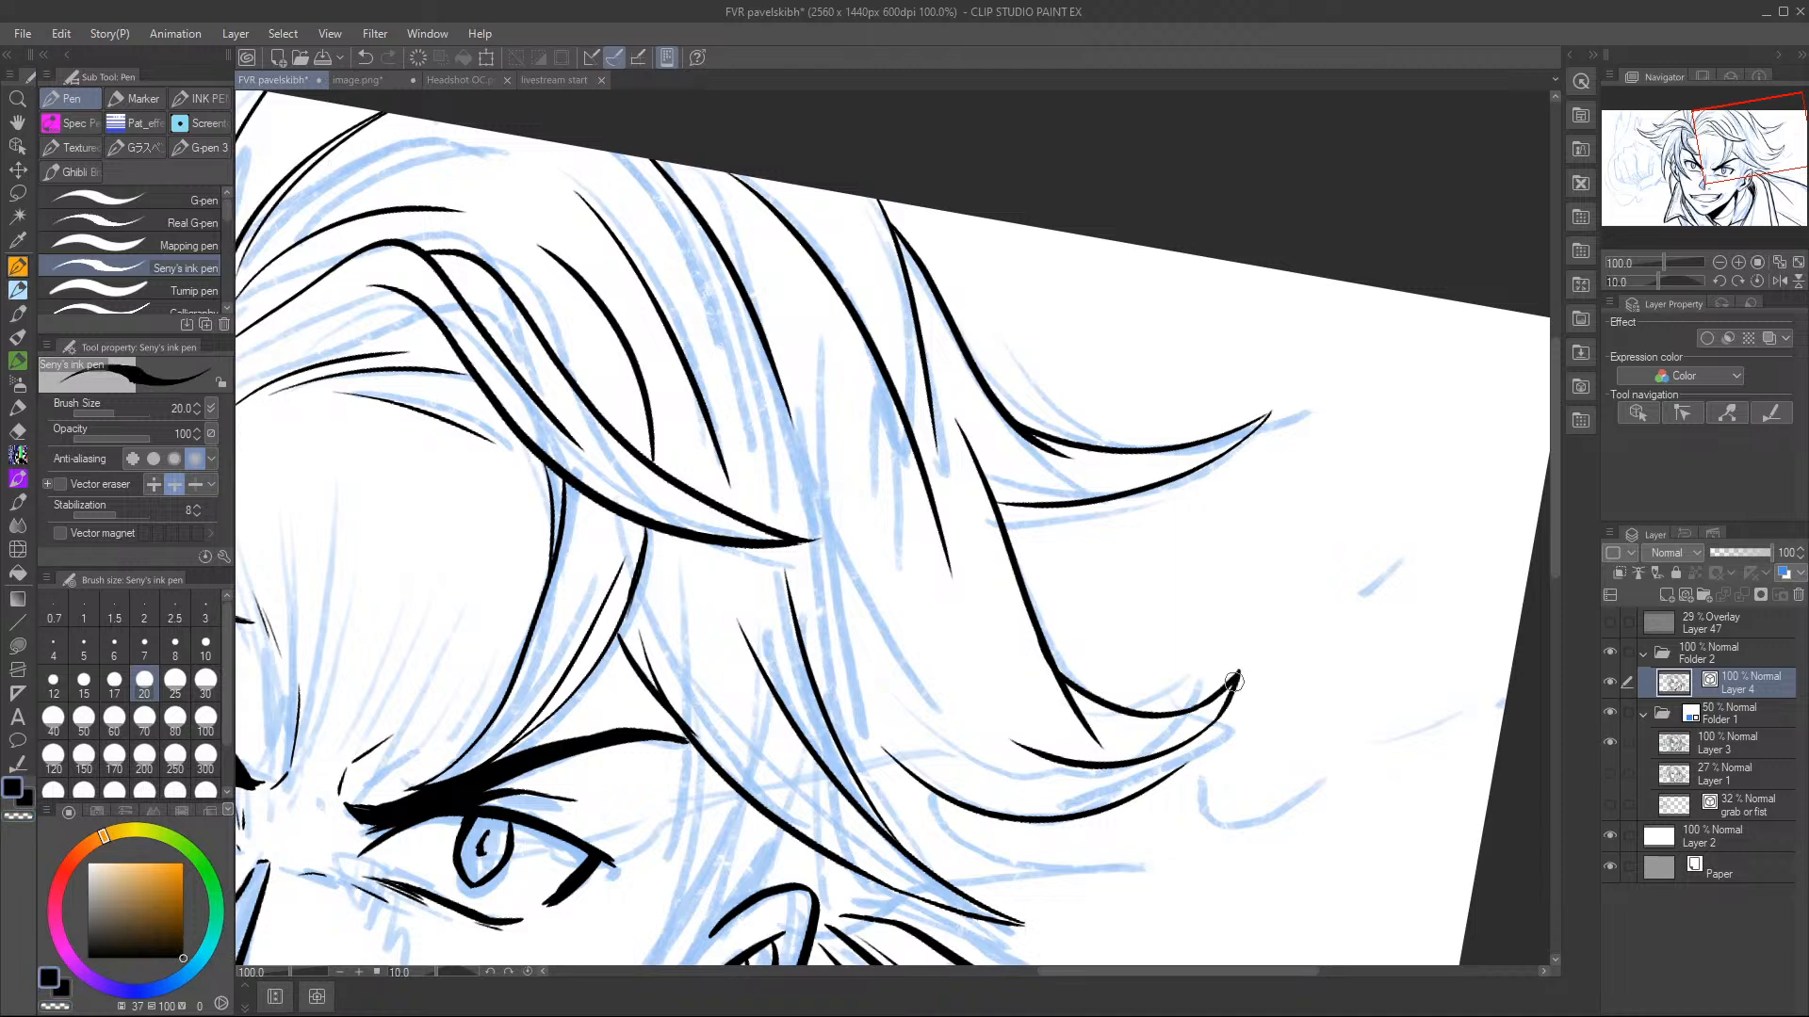
pyautogui.press('c')
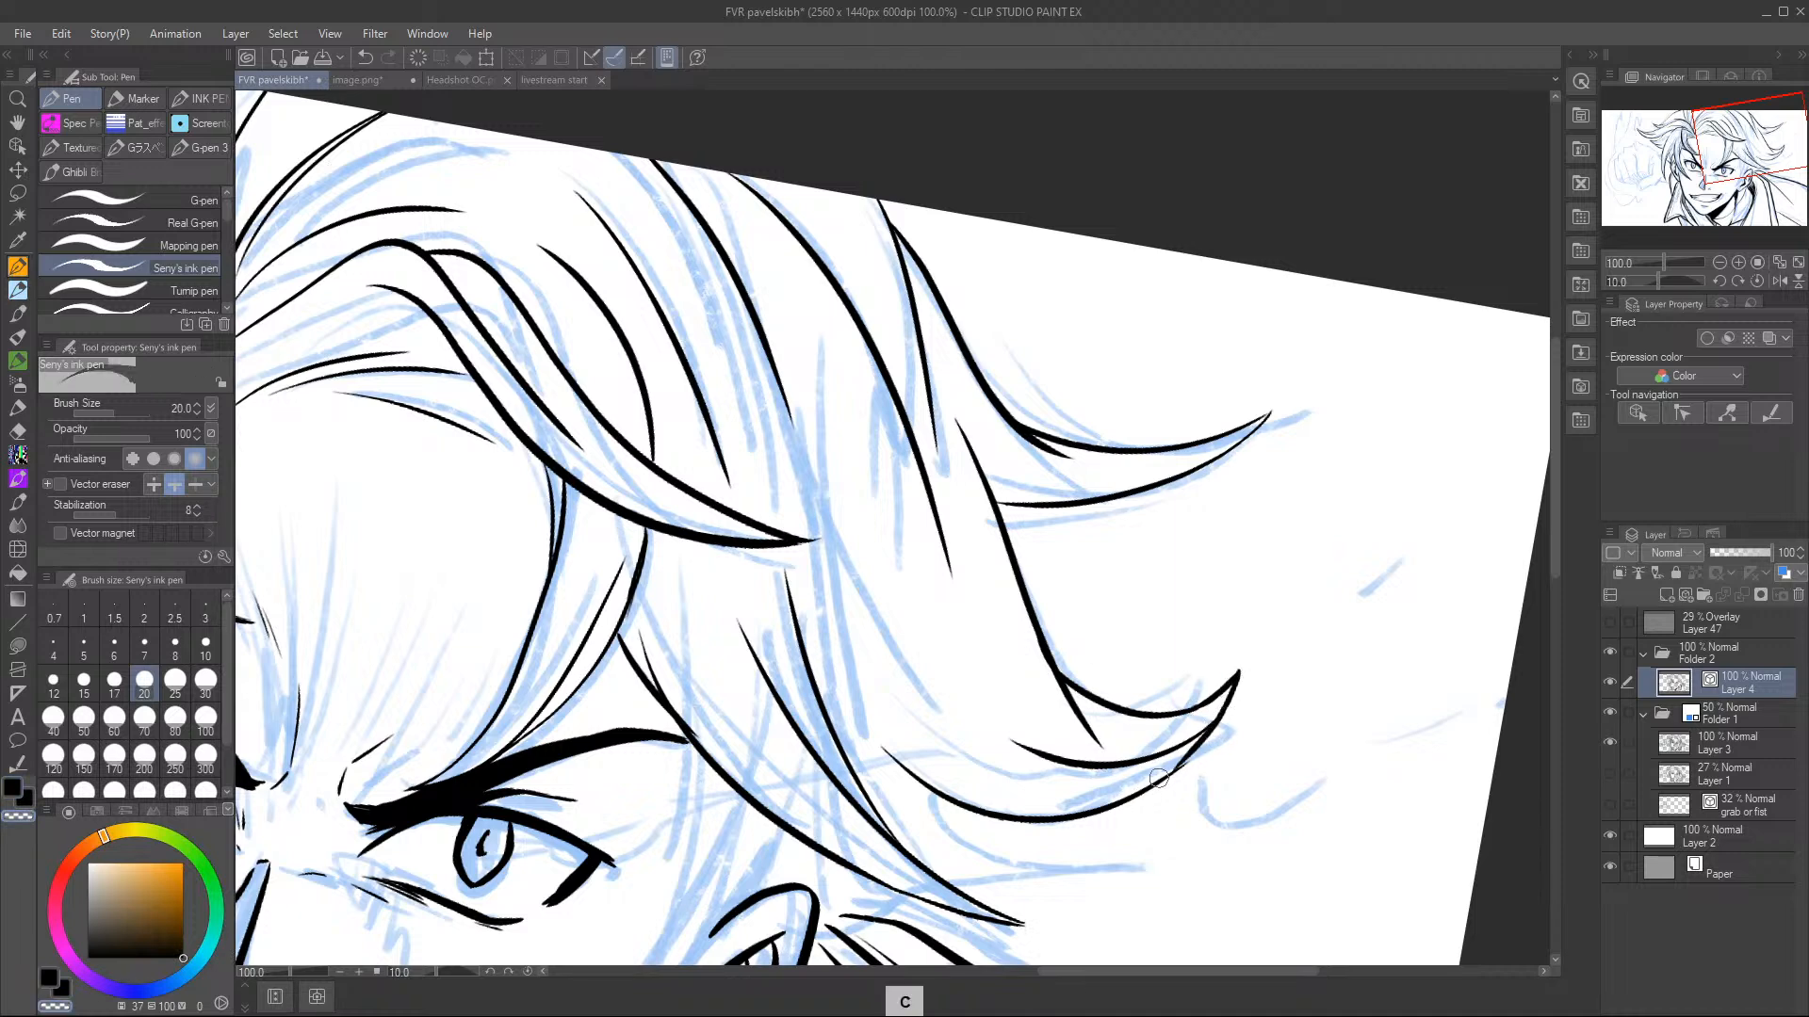
pyautogui.press('c')
pyautogui.press('c')
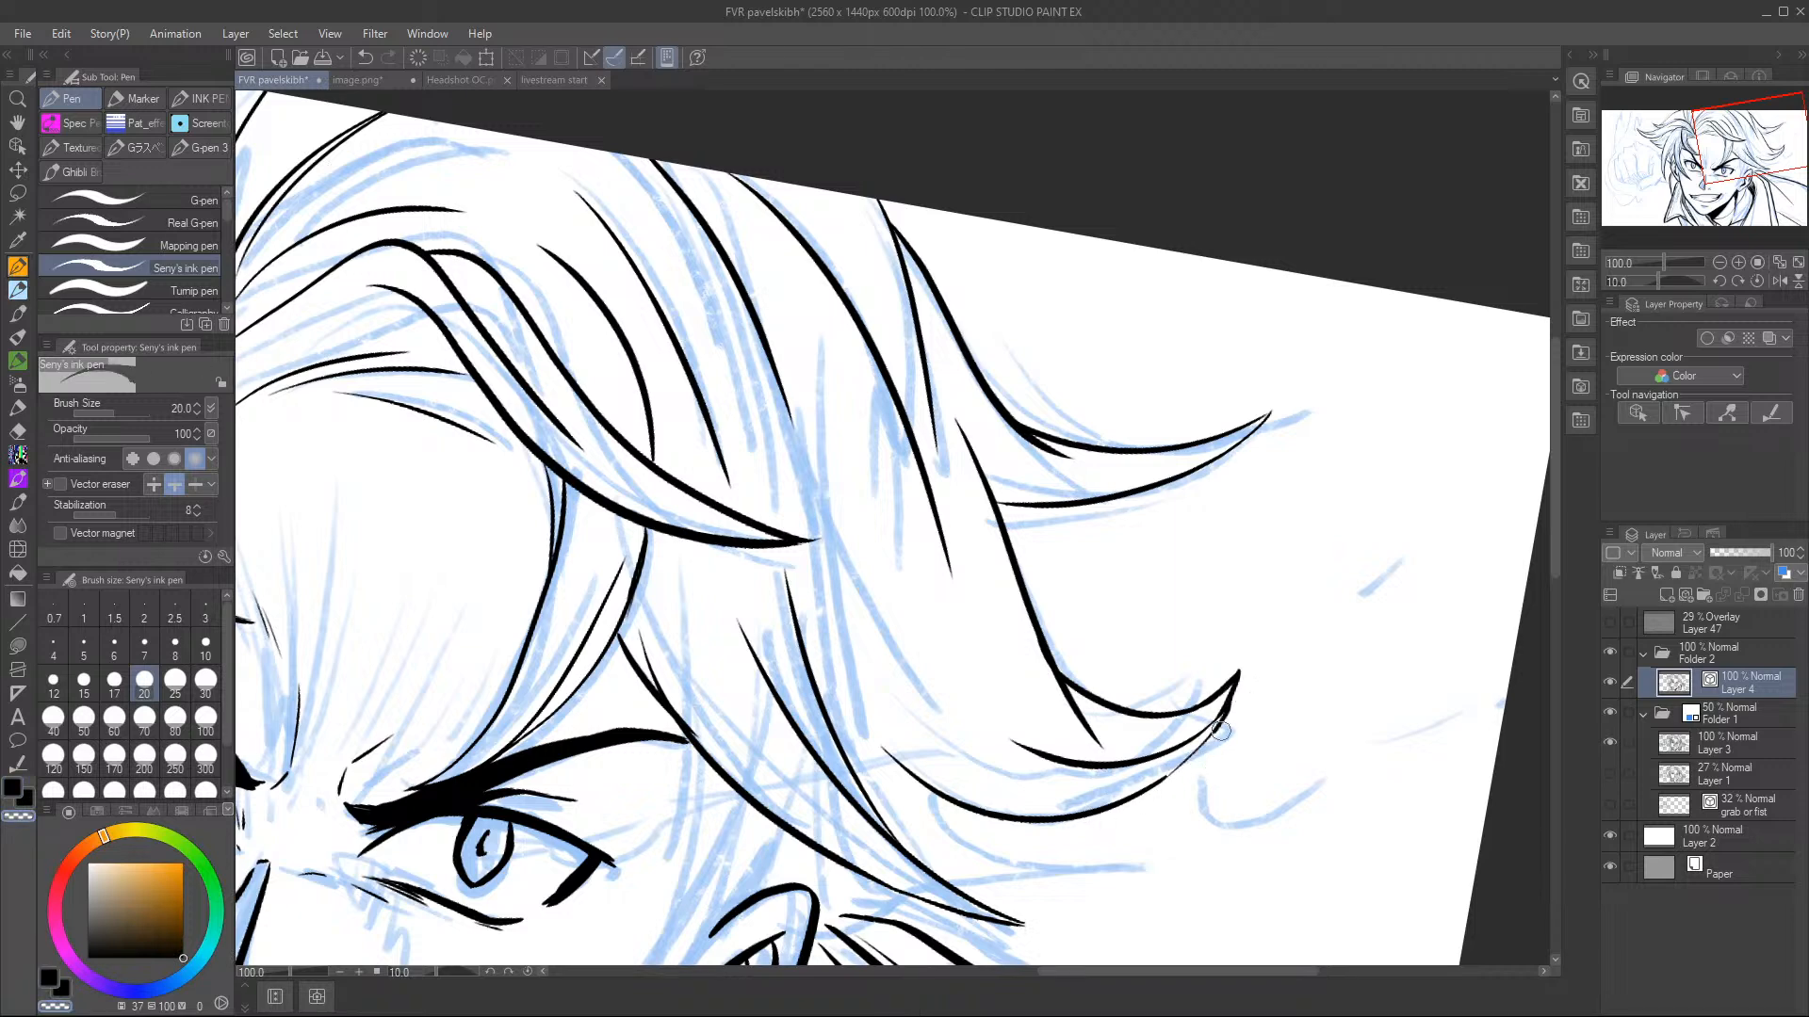
pyautogui.press('c')
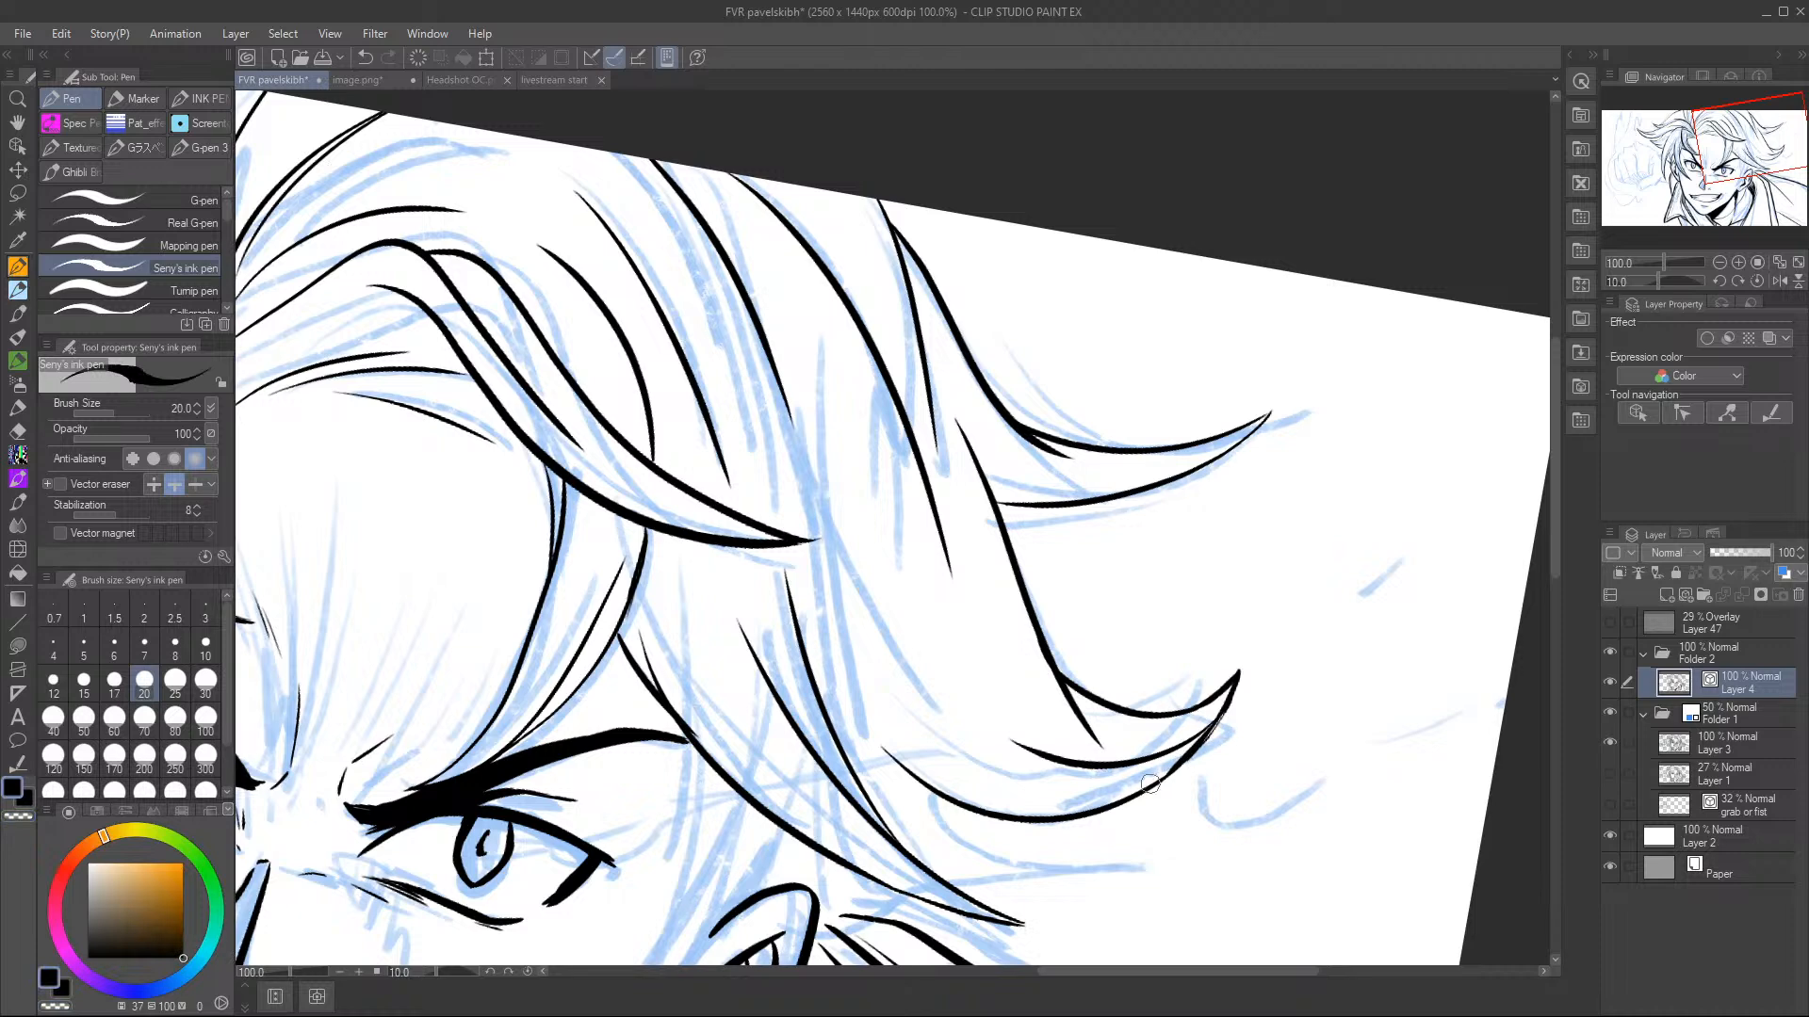
pyautogui.press('c')
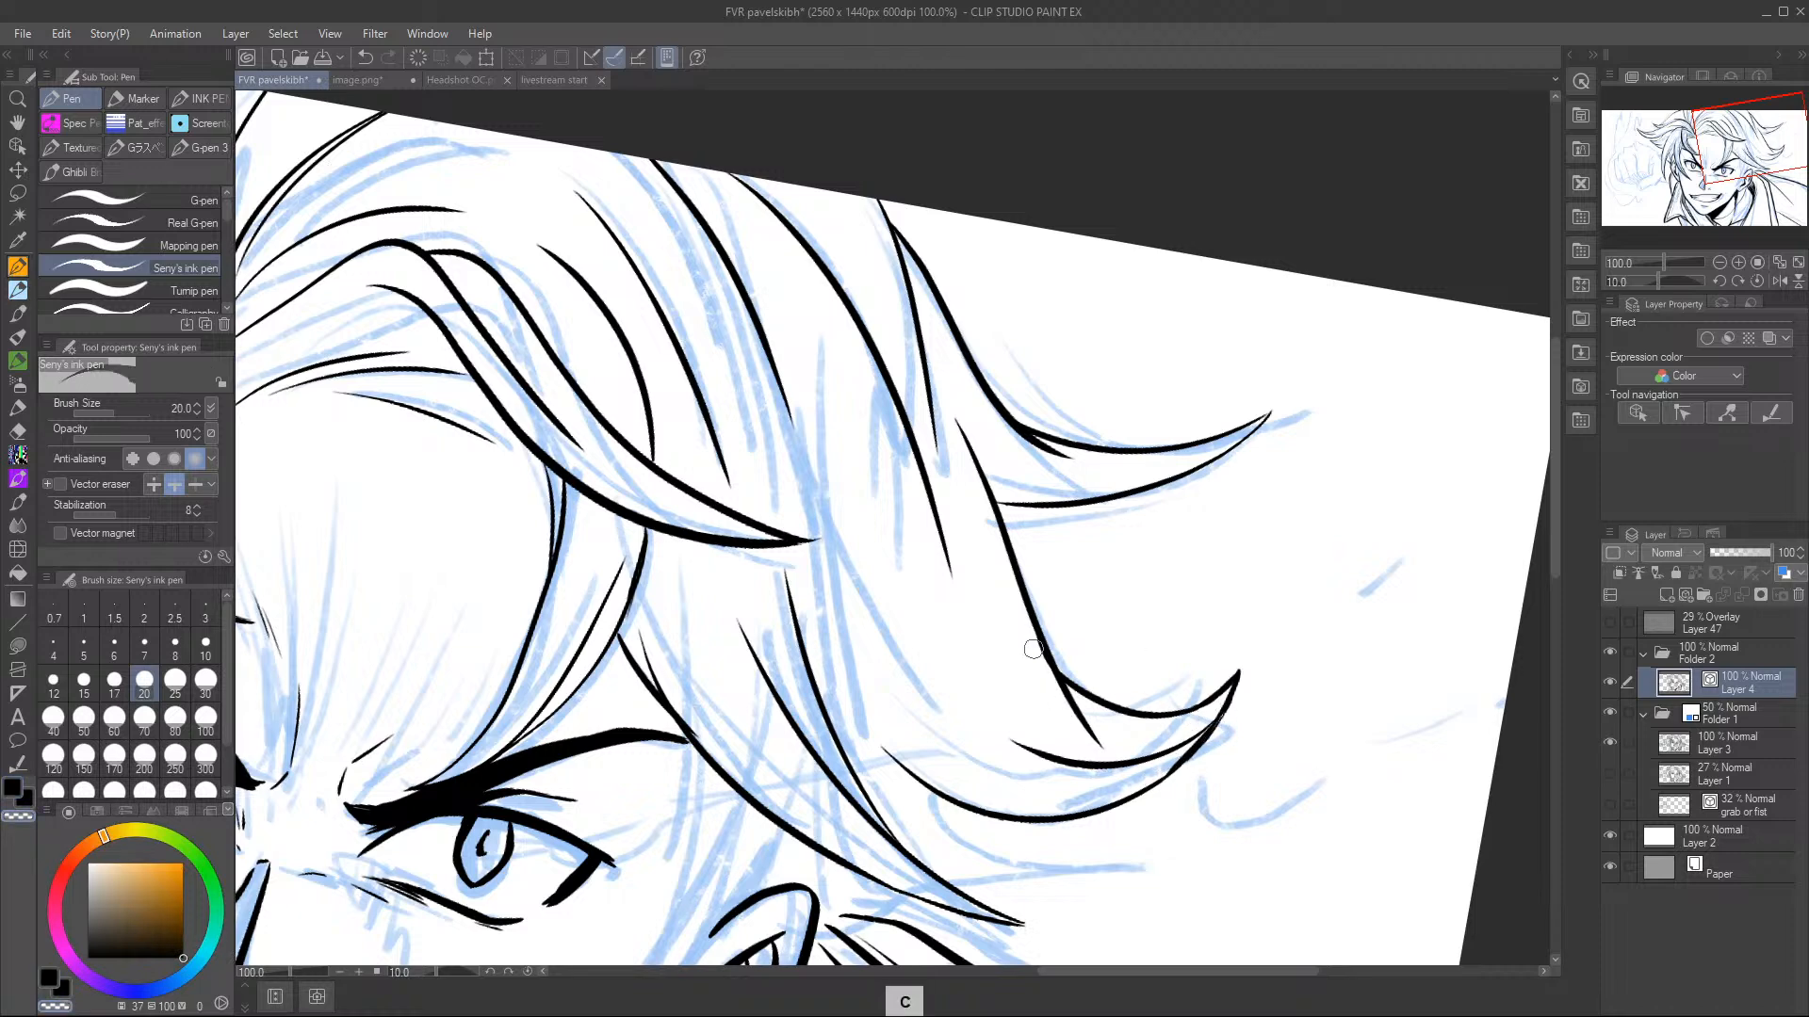
pyautogui.moveTo(1062, 702)
pyautogui.mouseDown()
pyautogui.moveTo(1093, 740)
pyautogui.moveTo(984, 558)
pyautogui.mouseUp()
pyautogui.press('c')
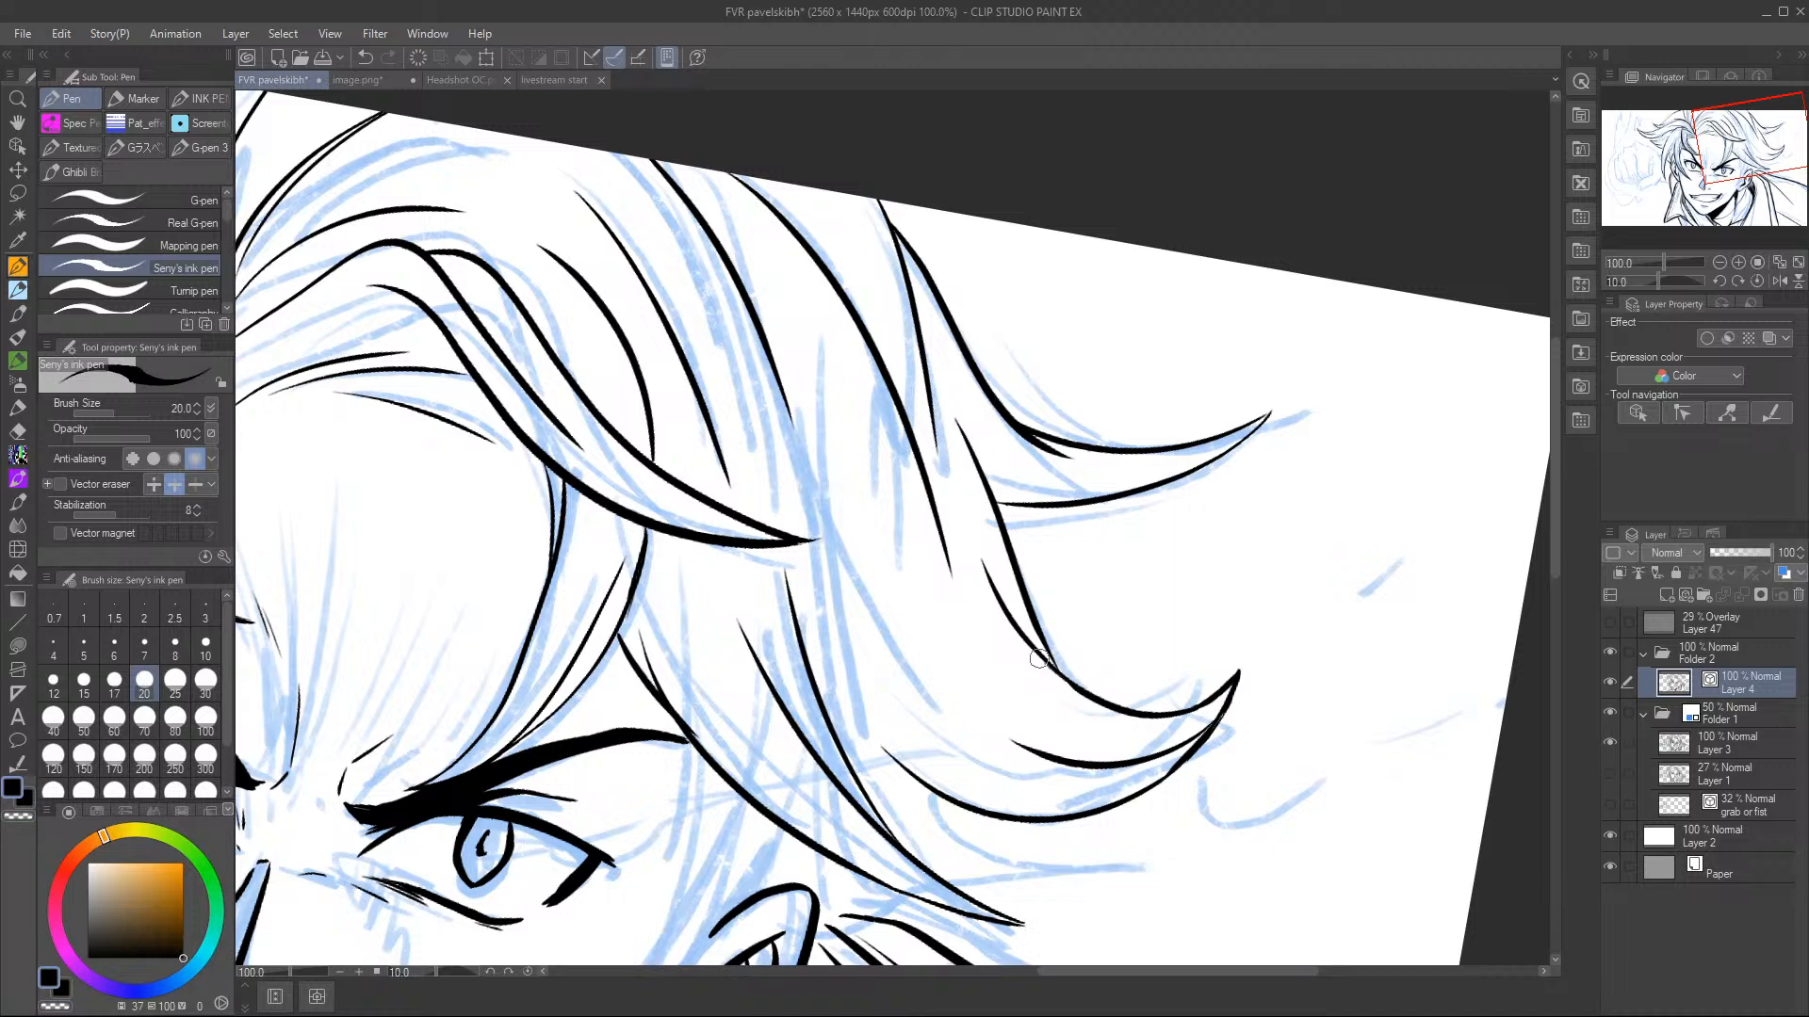
# - Ink the lowest flicked lock beneath the others and the small spiky tuft behind the right-hand ear
pyautogui.moveTo(1727, 143); pyautogui.dragTo(1723, 167)
pyautogui.moveTo(1114, 586); pyautogui.dragTo(1295, 644)
pyautogui.moveTo(1286, 647); pyautogui.dragTo(1284, 646)
pyautogui.moveTo(981, 694); pyautogui.dragTo(1070, 677)
pyautogui.moveTo(961, 796); pyautogui.dragTo(1015, 834)
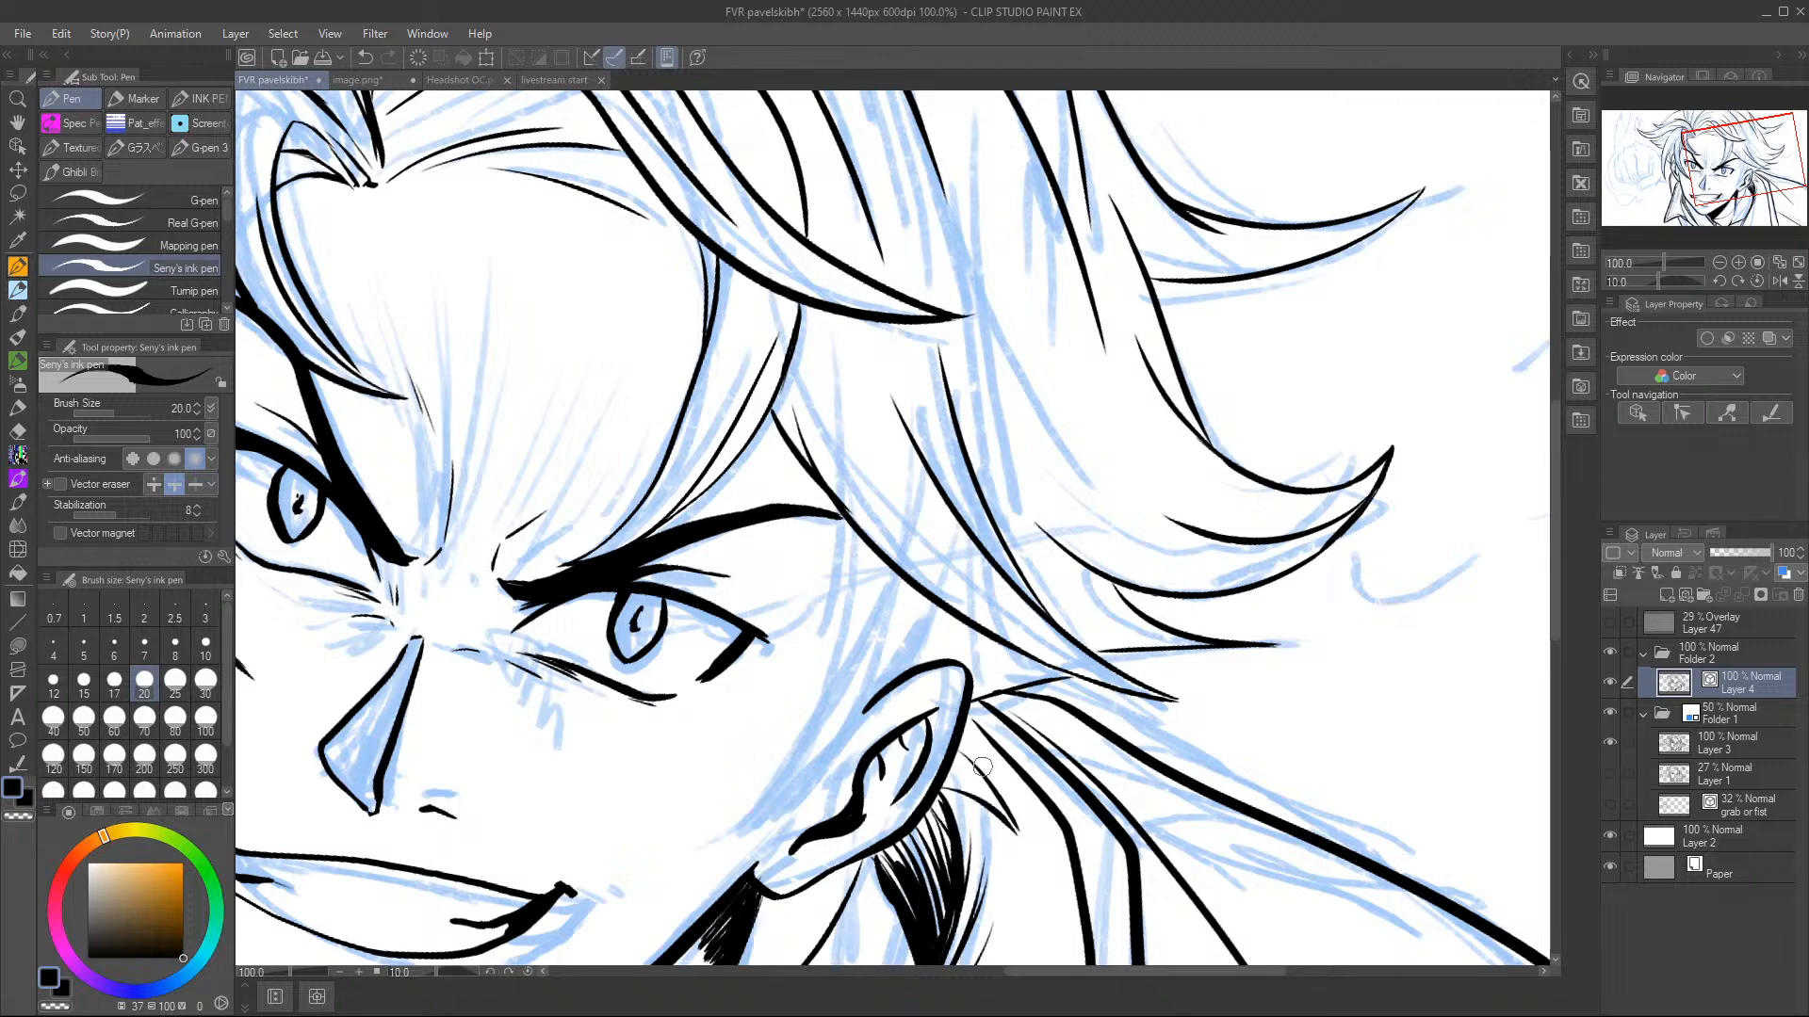
pyautogui.moveTo(963, 709); pyautogui.dragTo(1017, 844)
pyautogui.moveTo(967, 706); pyautogui.dragTo(1285, 648)
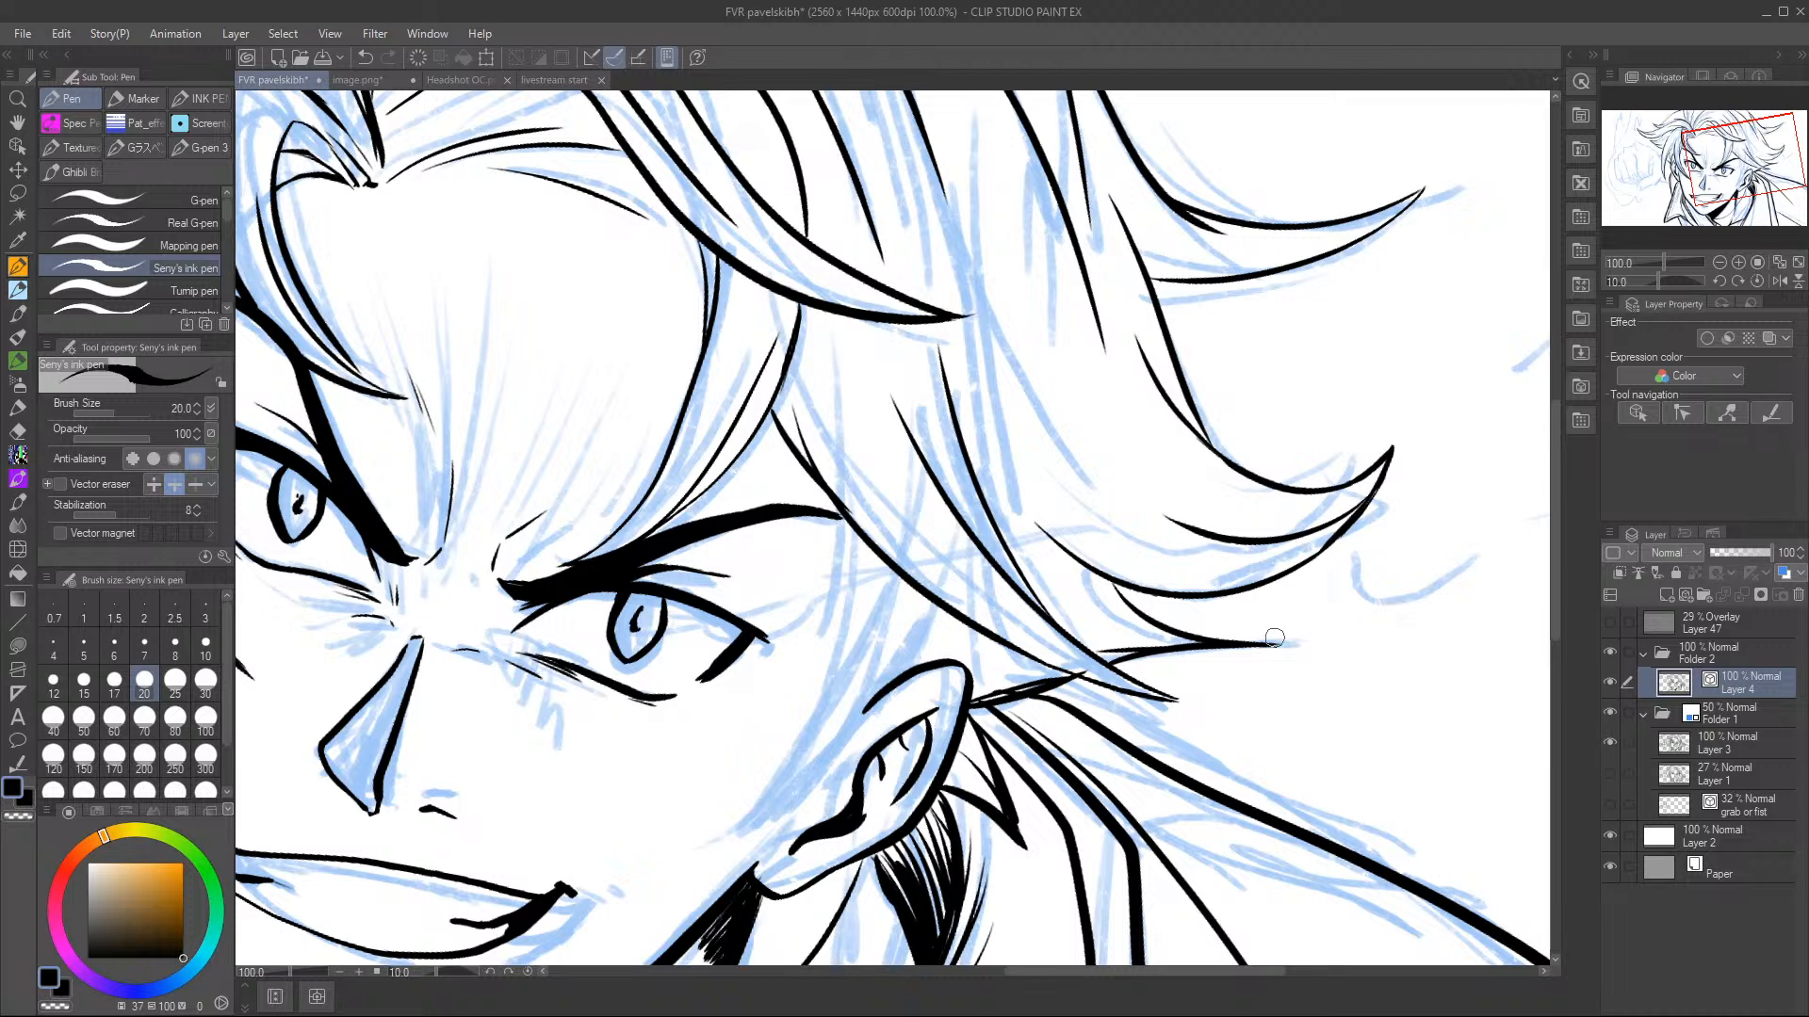
# - Rotate the canvas to -15 degrees at 150% zoom and thin the hair line joining the ear to the swept lock
pyautogui.click(1719, 262)
pyautogui.moveTo(1705, 177); pyautogui.dragTo(1707, 181)
pyautogui.click(1735, 260)
pyautogui.click(1735, 260)
pyautogui.click(1735, 260)
pyautogui.moveTo(1724, 172); pyautogui.dragTo(1719, 224)
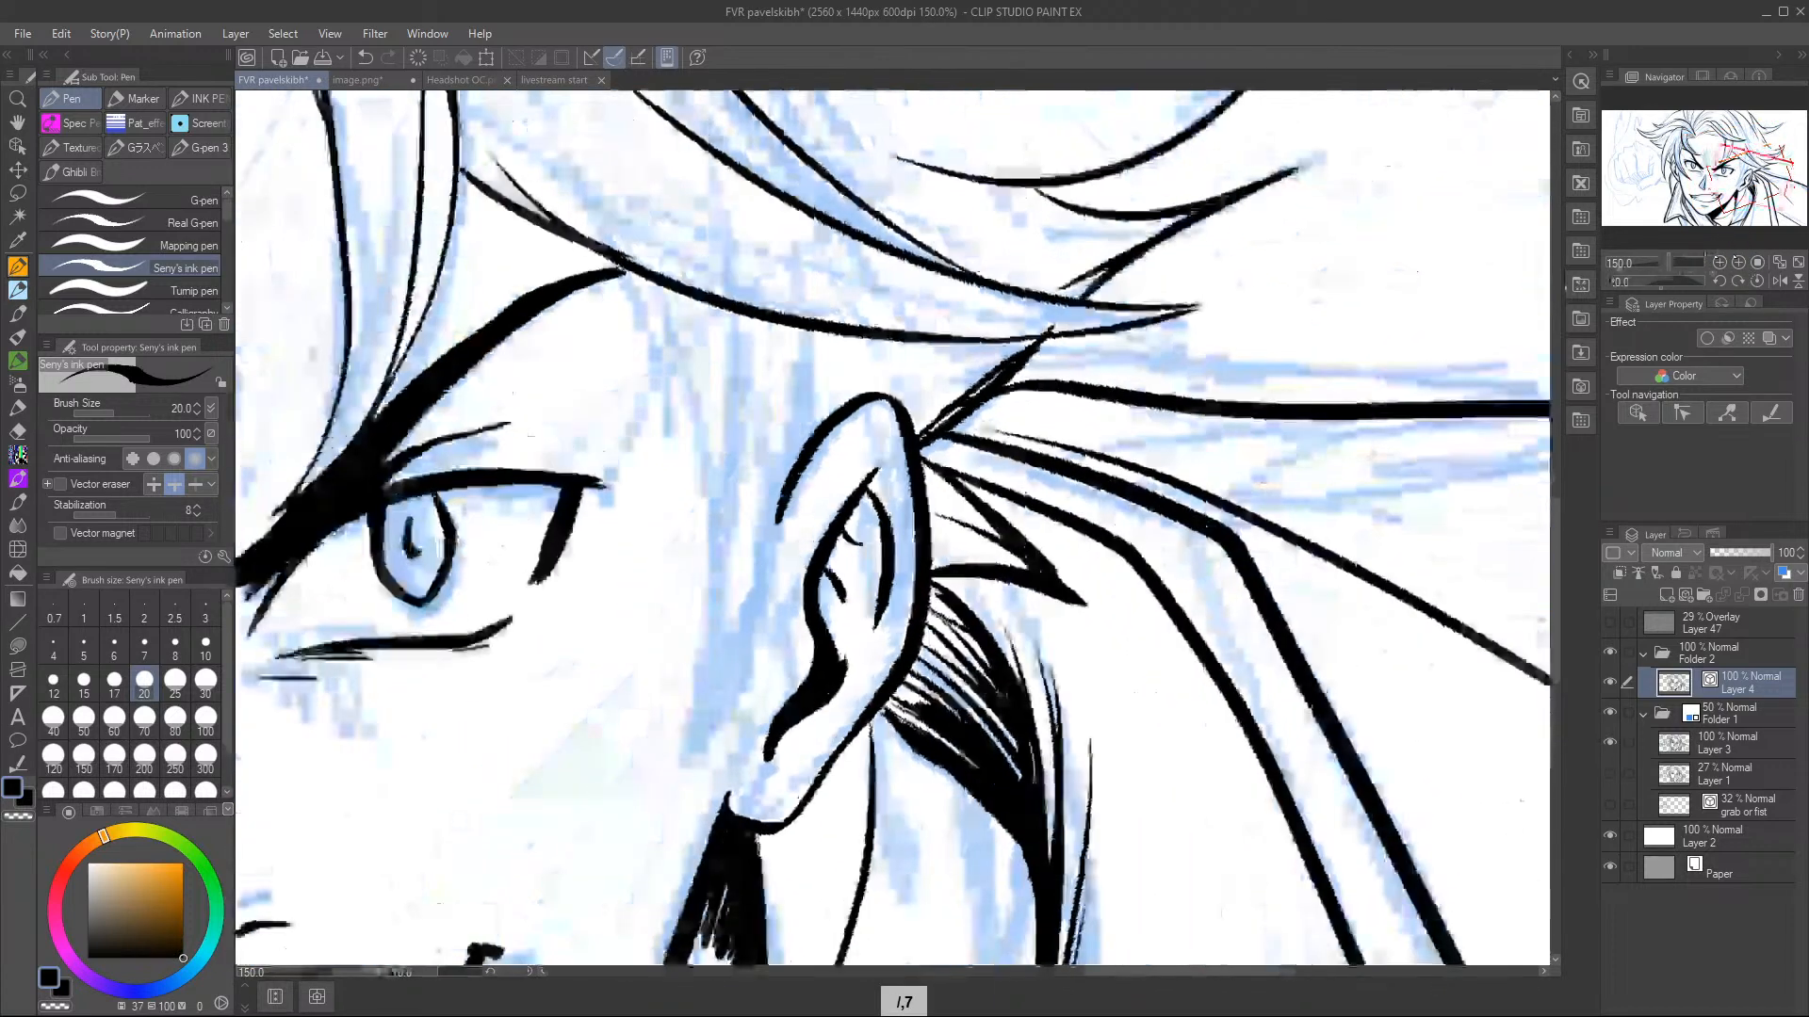
pyautogui.moveTo(924, 430)
pyautogui.mouseDown()
pyautogui.moveTo(1029, 337)
pyautogui.moveTo(924, 431)
pyautogui.mouseUp()
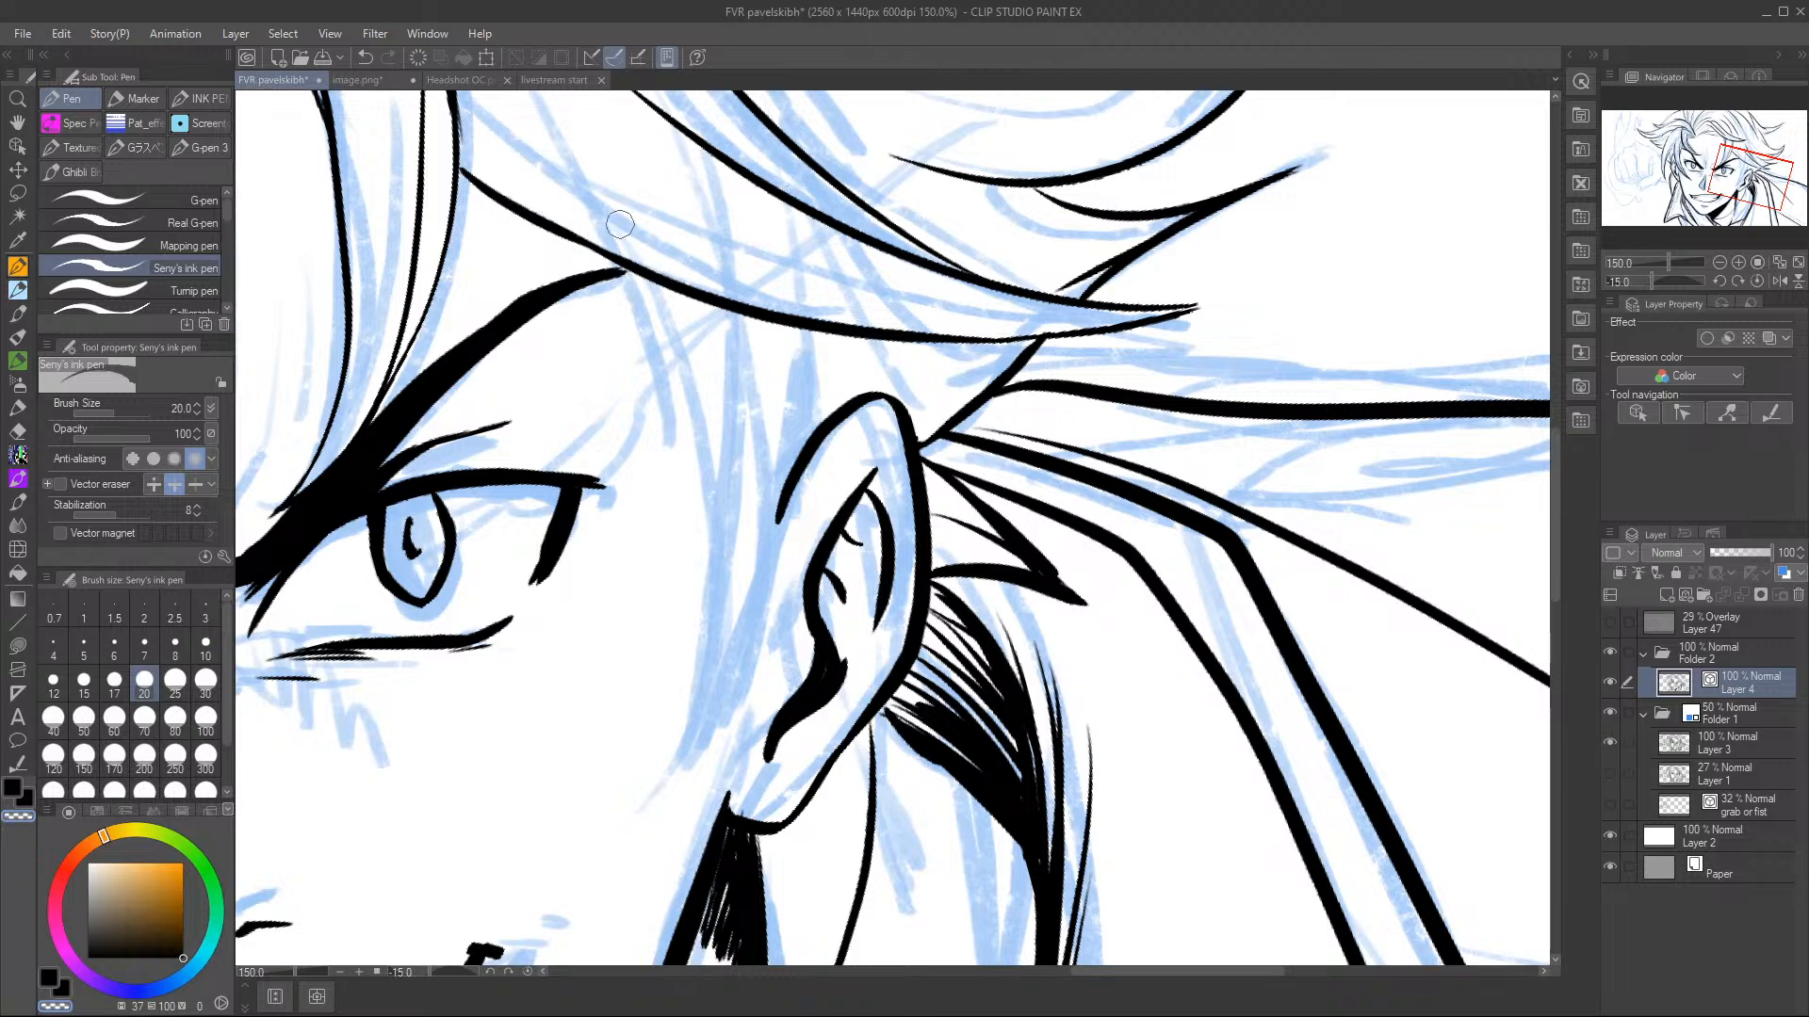
pyautogui.press('c')
pyautogui.press('c')
pyautogui.moveTo(1025, 353); pyautogui.dragTo(967, 389)
pyautogui.press('c')
pyautogui.press('c')
# - Trim the tip of the lowest flicked lock and erase the rough hair line just behind the ear's top
pyautogui.moveTo(1309, 155)
pyautogui.mouseDown()
pyautogui.moveTo(1207, 221)
pyautogui.moveTo(1348, 153)
pyautogui.mouseUp()
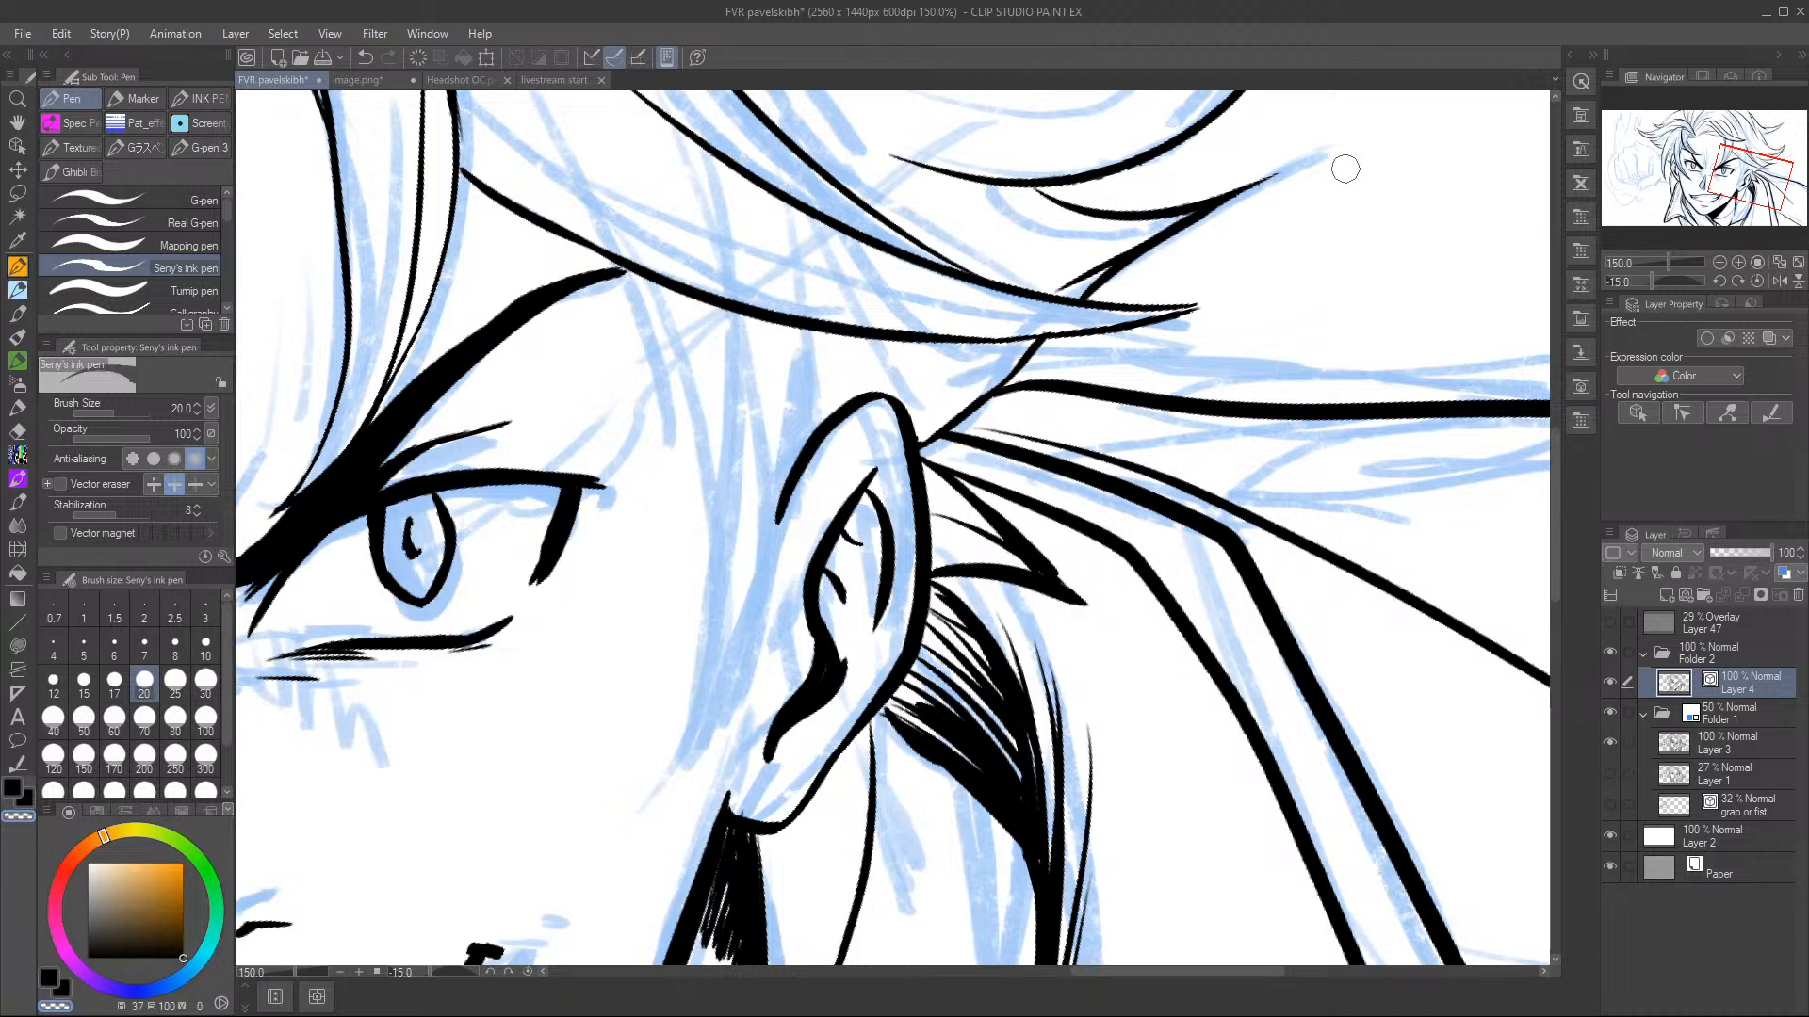
pyautogui.press('c')
pyautogui.moveTo(1057, 332)
pyautogui.mouseDown()
pyautogui.moveTo(916, 468)
pyautogui.moveTo(982, 389)
pyautogui.moveTo(925, 432)
pyautogui.moveTo(1039, 332)
pyautogui.moveTo(930, 450)
pyautogui.moveTo(922, 421)
pyautogui.moveTo(924, 453)
pyautogui.moveTo(963, 418)
pyautogui.moveTo(924, 463)
pyautogui.moveTo(988, 409)
pyautogui.moveTo(917, 464)
pyautogui.moveTo(1006, 382)
pyautogui.mouseUp()
pyautogui.press('c')
pyautogui.press('c')
pyautogui.press('c')
# - Redraw the curved hair edge behind the ear and sharpen the points of the swept lock and the spiky tuft
pyautogui.moveTo(947, 443)
pyautogui.mouseDown()
pyautogui.moveTo(1056, 337)
pyautogui.moveTo(1006, 382)
pyautogui.mouseUp()
pyautogui.moveTo(1111, 325); pyautogui.dragTo(1140, 287)
pyautogui.press('c')
pyautogui.moveTo(1013, 339)
pyautogui.mouseDown()
pyautogui.moveTo(1047, 328)
pyautogui.moveTo(1208, 303)
pyautogui.mouseUp()
pyautogui.press('c')
pyautogui.press('c')
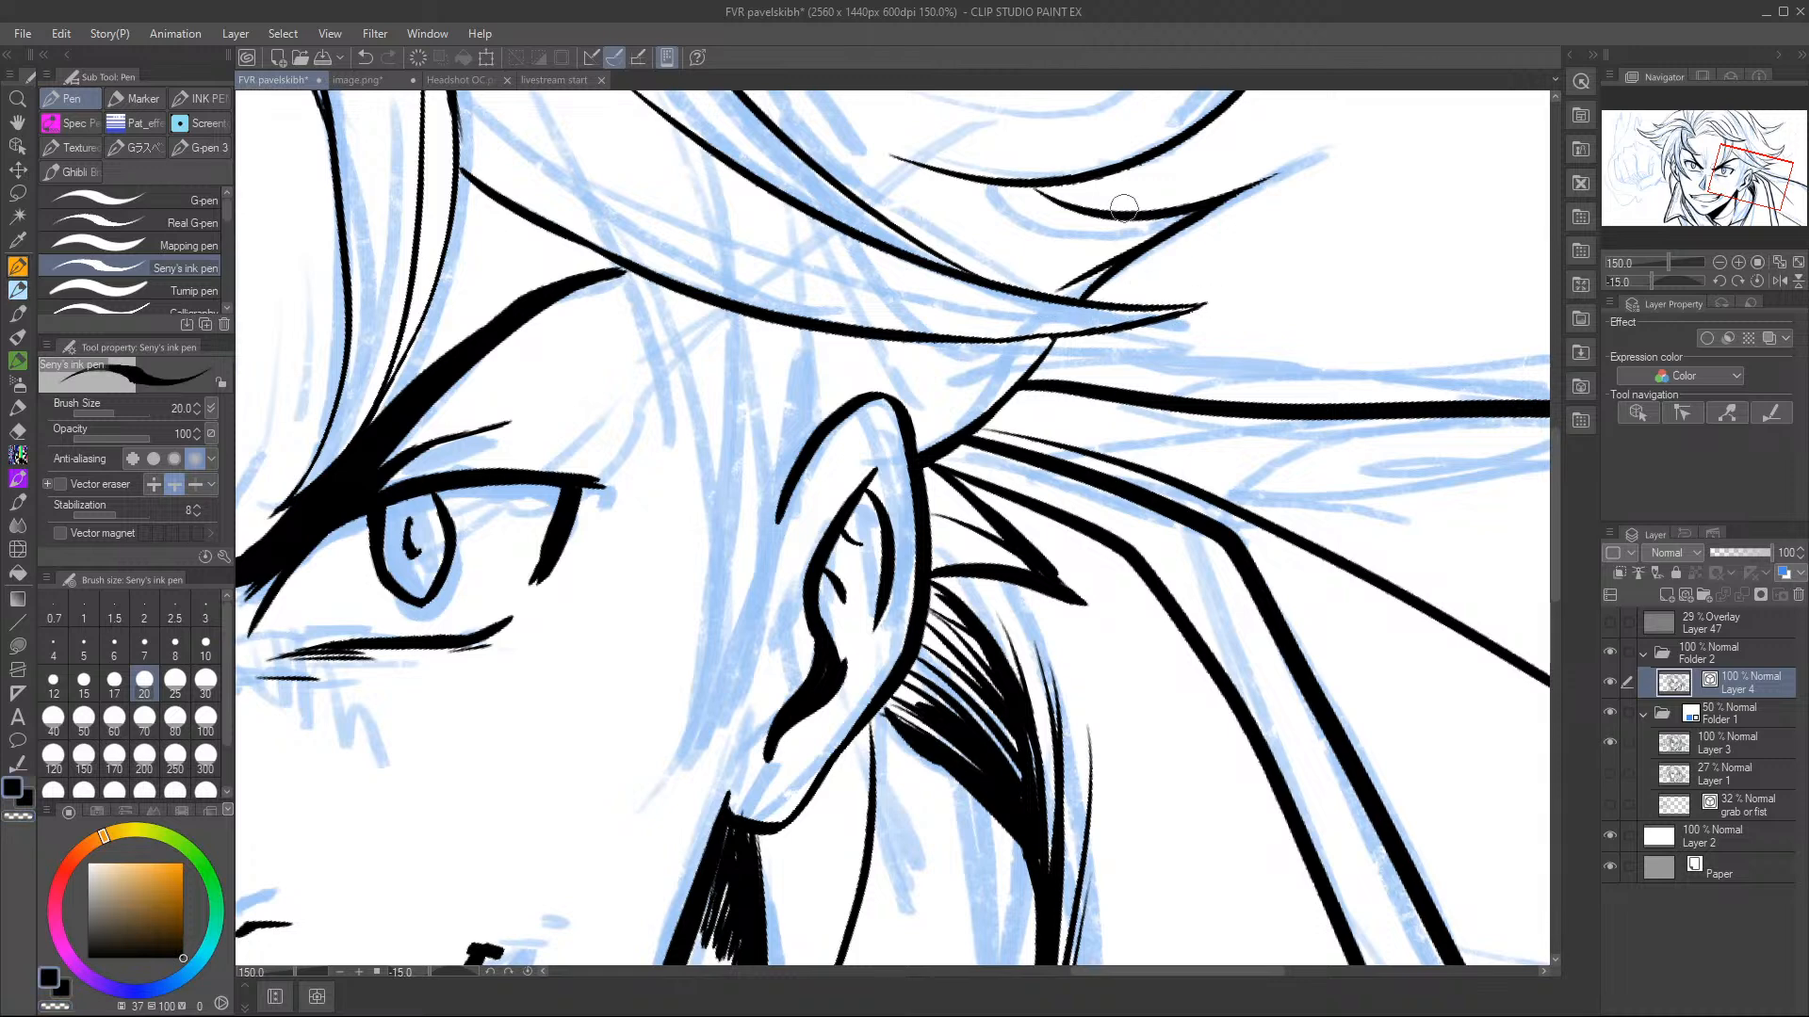
pyautogui.moveTo(1006, 528); pyautogui.dragTo(1083, 617)
pyautogui.moveTo(947, 579); pyautogui.dragTo(1078, 612)
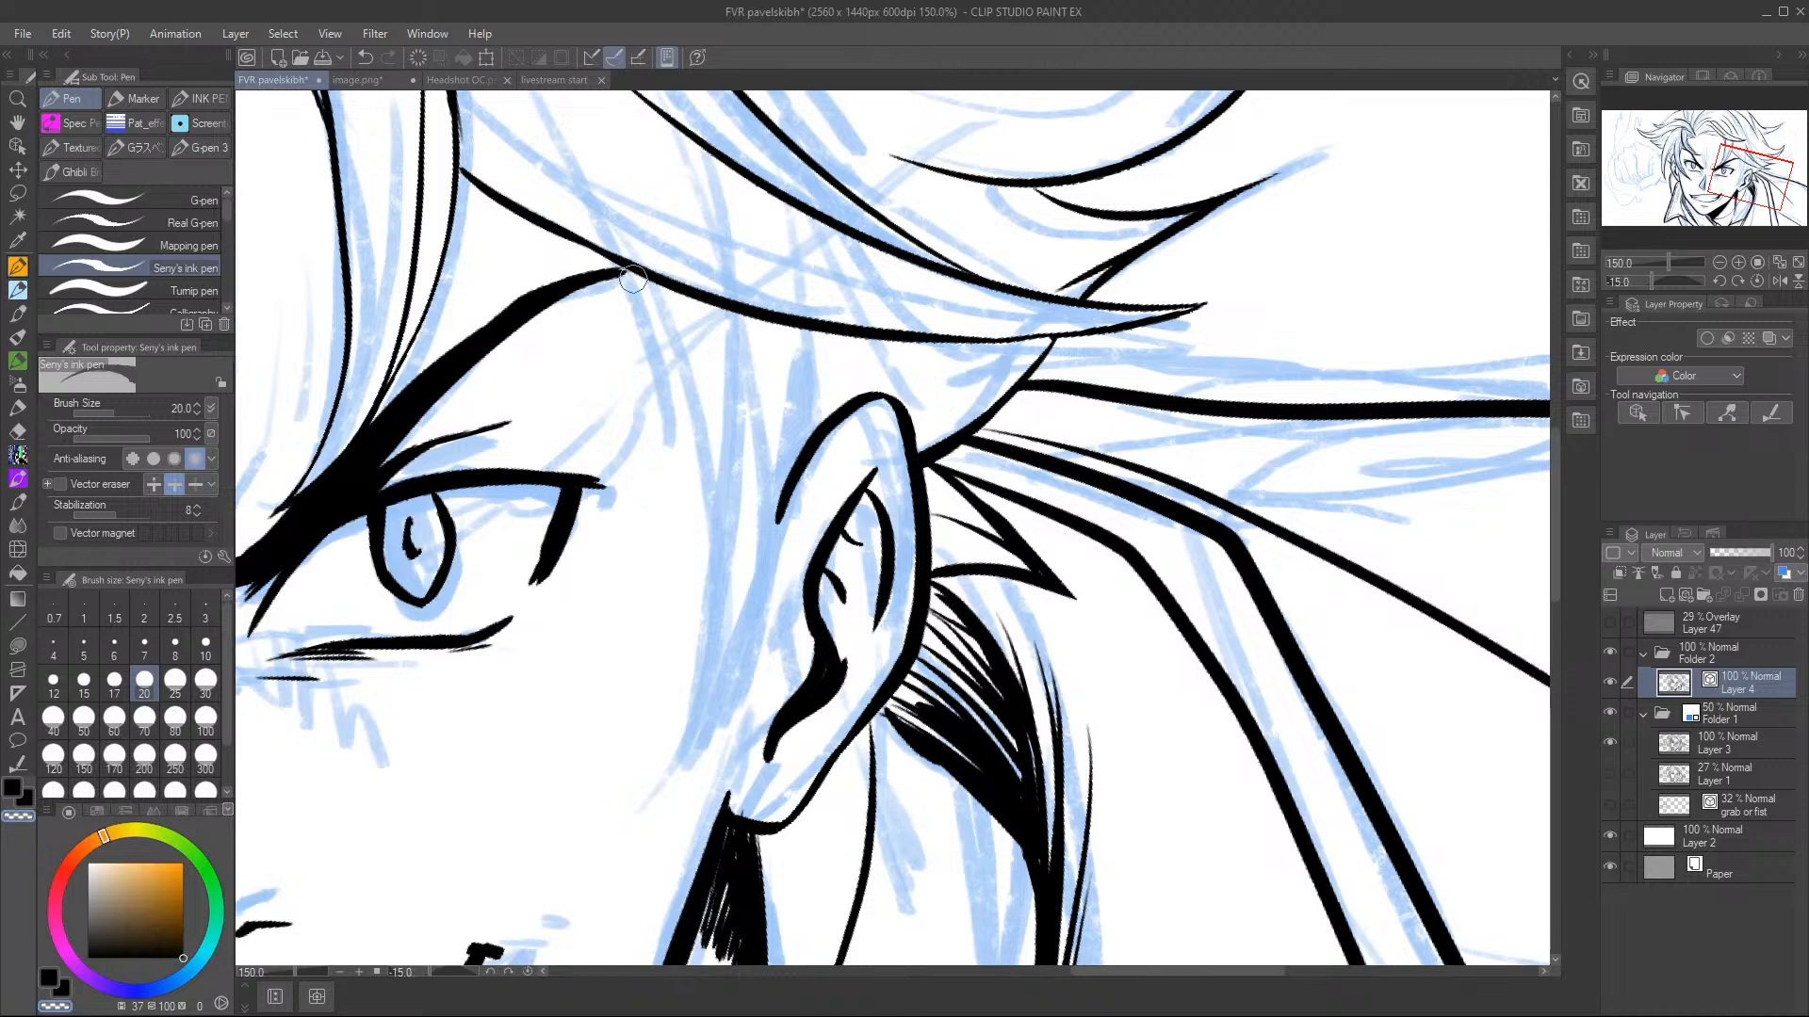
# - Ink a thin pointed lock hanging from the outer end of the right-hand eyebrow and clean up its tip
pyautogui.moveTo(629, 273); pyautogui.dragTo(659, 545)
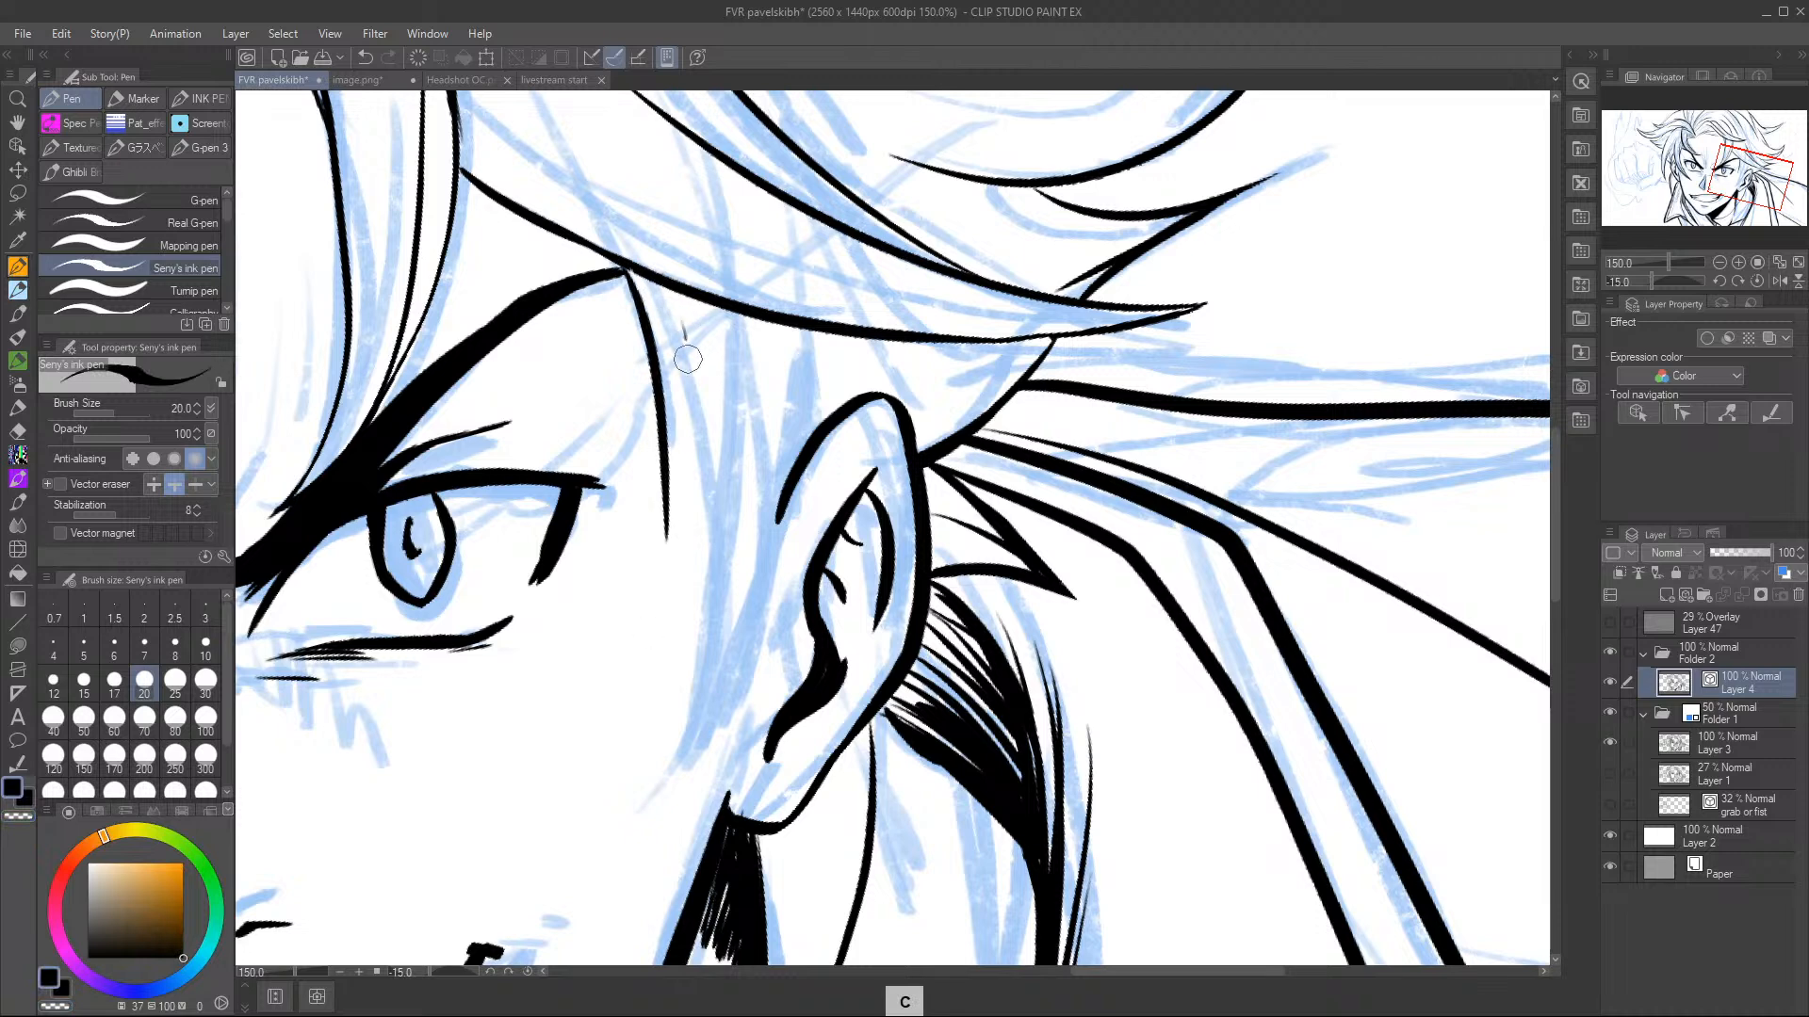
pyautogui.moveTo(685, 325); pyautogui.dragTo(664, 539)
pyautogui.moveTo(670, 377); pyautogui.dragTo(648, 581)
pyautogui.press('c')
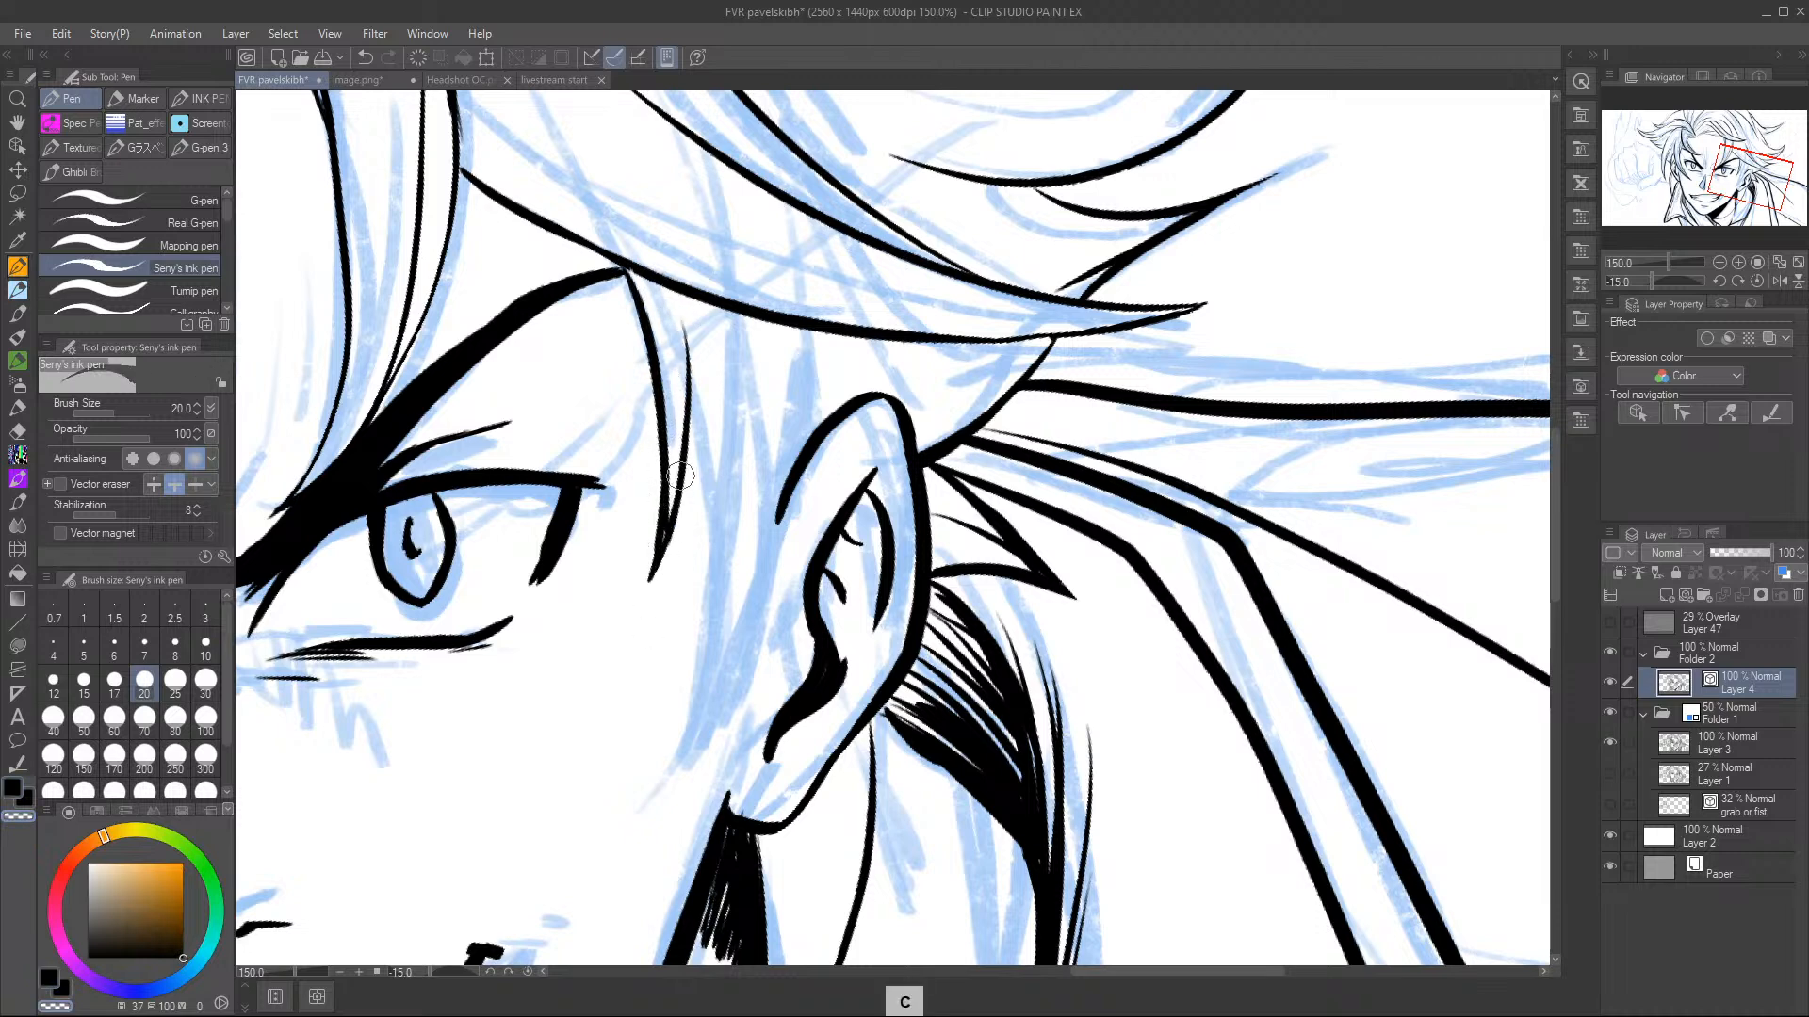
pyautogui.moveTo(666, 504)
pyautogui.mouseDown()
pyautogui.moveTo(673, 475)
pyautogui.moveTo(650, 575)
pyautogui.moveTo(685, 517)
pyautogui.moveTo(643, 586)
pyautogui.mouseUp()
pyautogui.press('c')
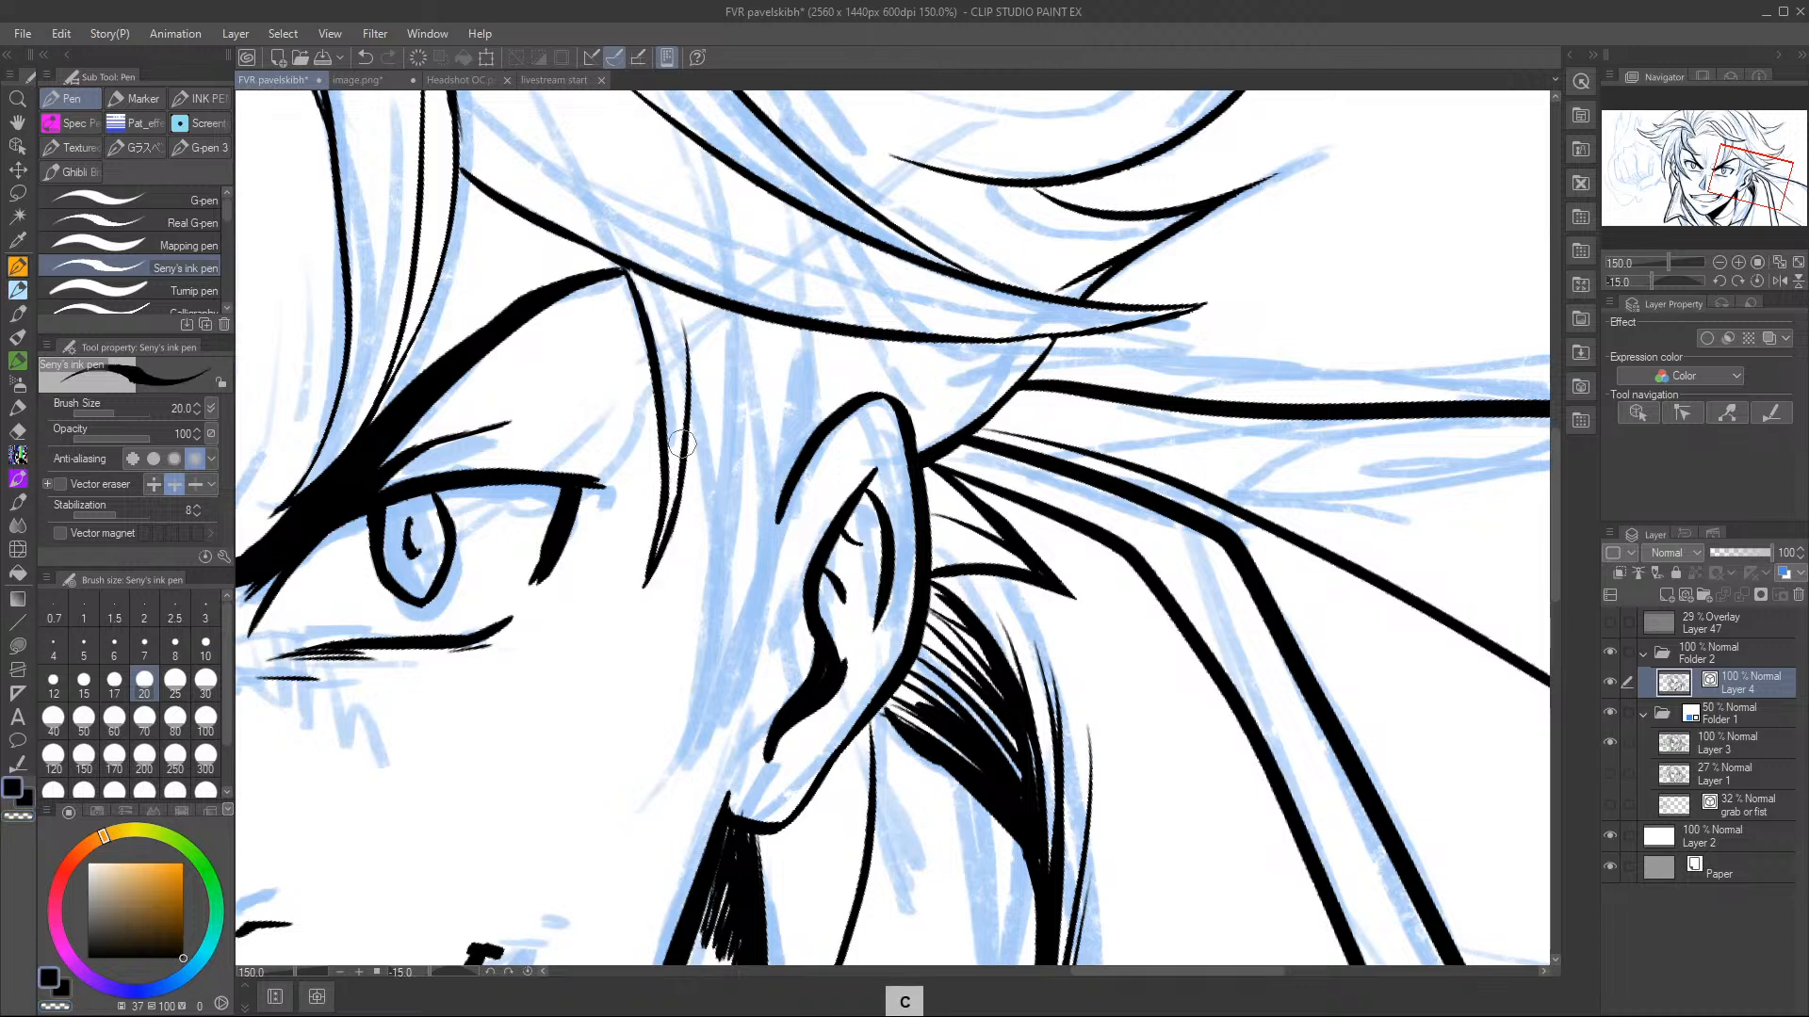
# - Ink the long pointed sideburn in front of the right-hand ear and the hairline curving over the ear's top
pyautogui.moveTo(690, 456)
pyautogui.mouseDown()
pyautogui.moveTo(704, 619)
pyautogui.moveTo(650, 820)
pyautogui.mouseUp()
pyautogui.moveTo(774, 327); pyautogui.dragTo(752, 659)
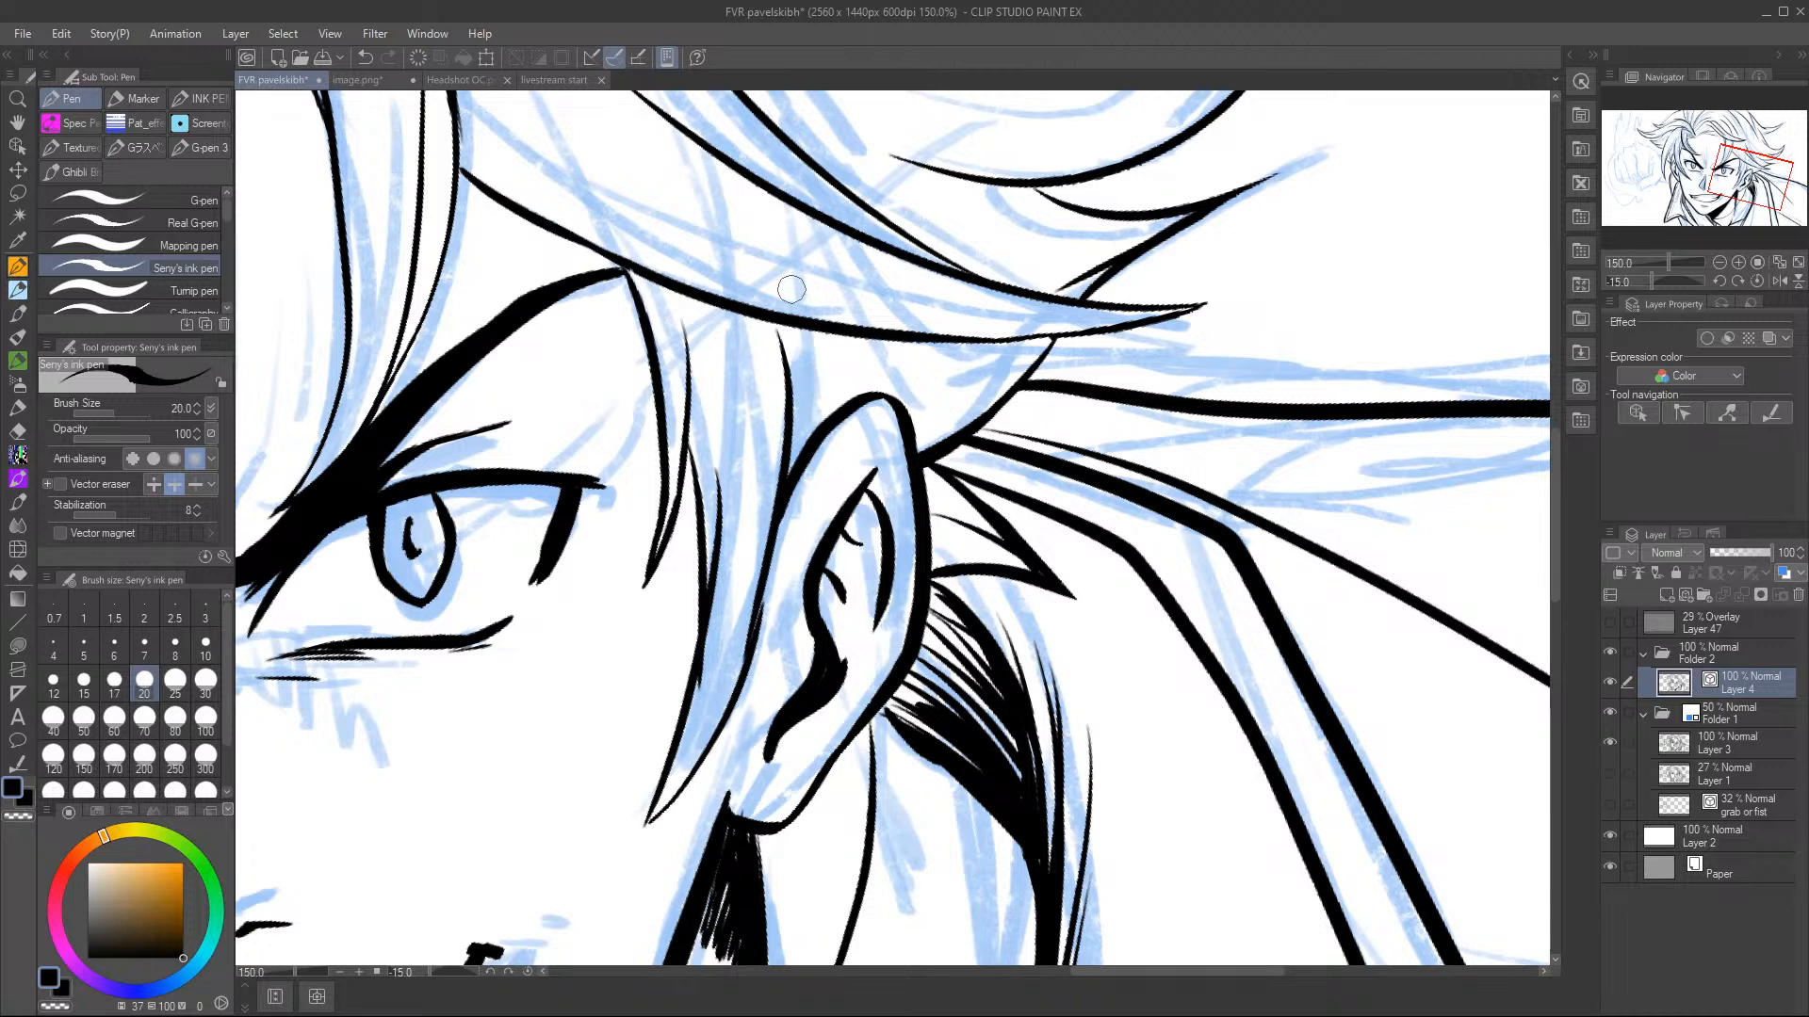
pyautogui.hotkey('ctrl', 'z')
pyautogui.moveTo(787, 367)
pyautogui.mouseDown()
pyautogui.moveTo(749, 683)
pyautogui.moveTo(688, 801)
pyautogui.mouseUp()
pyautogui.press('c')
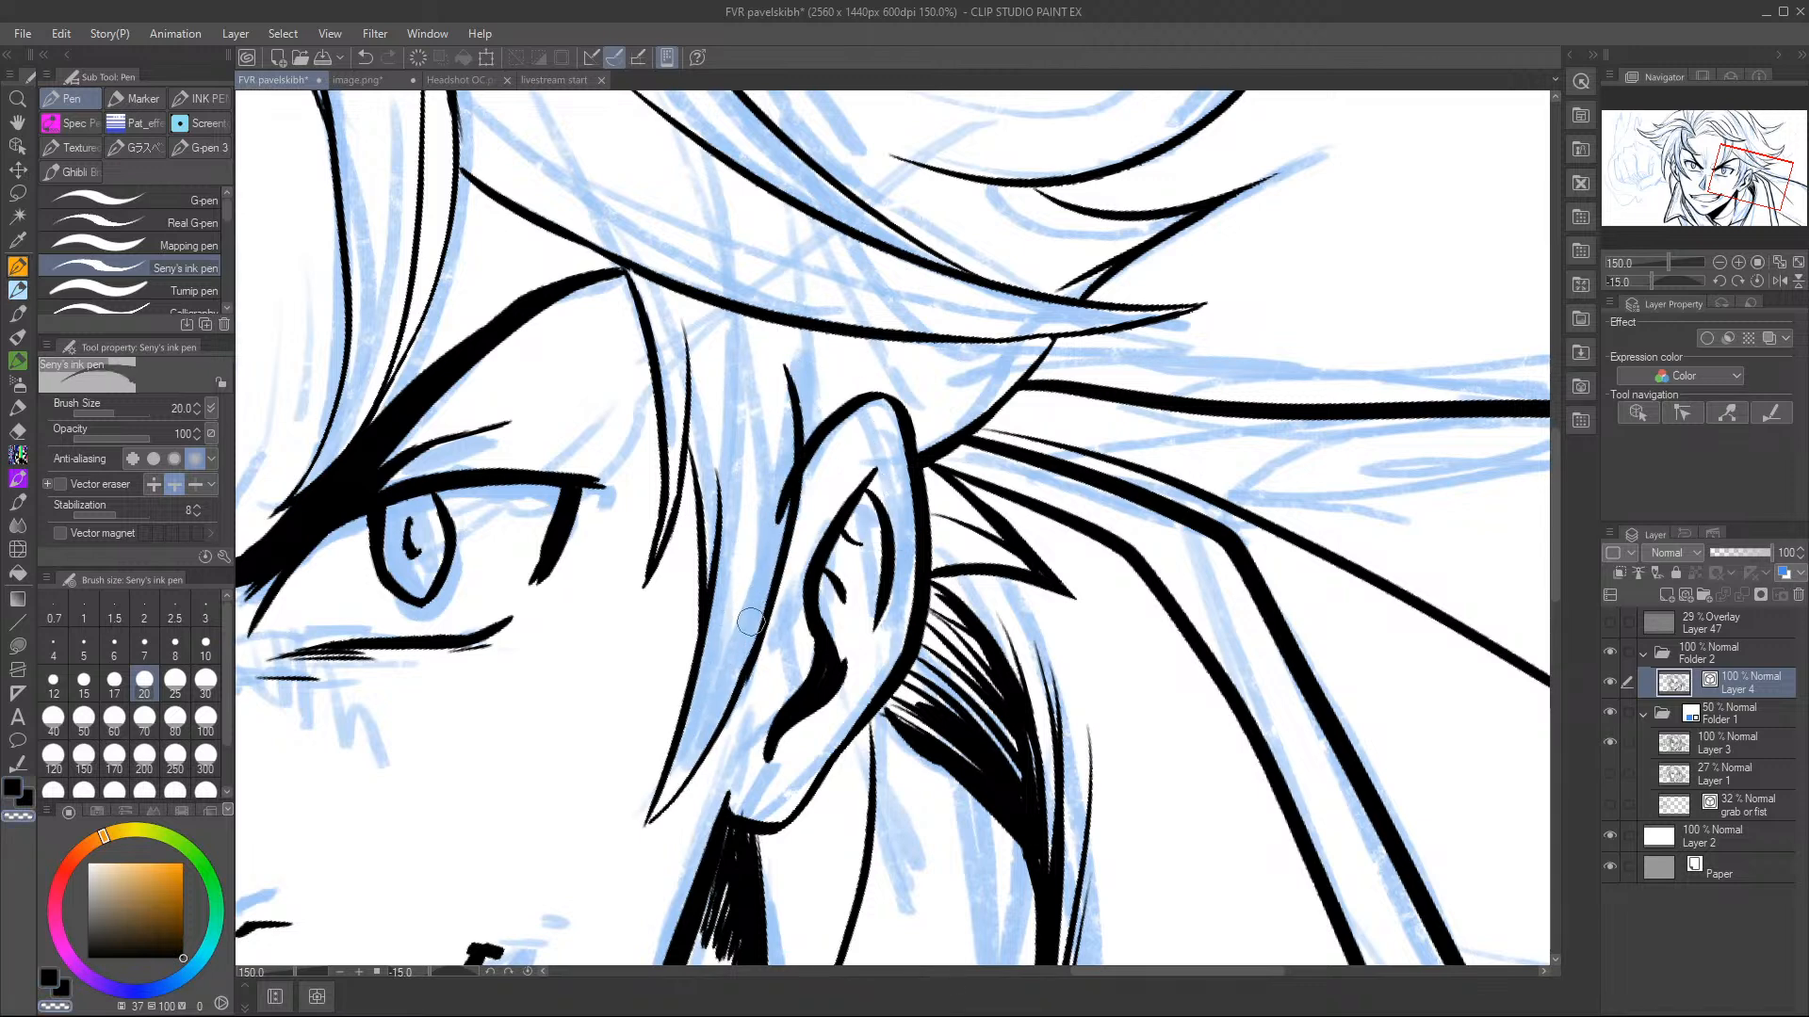
pyautogui.press('c')
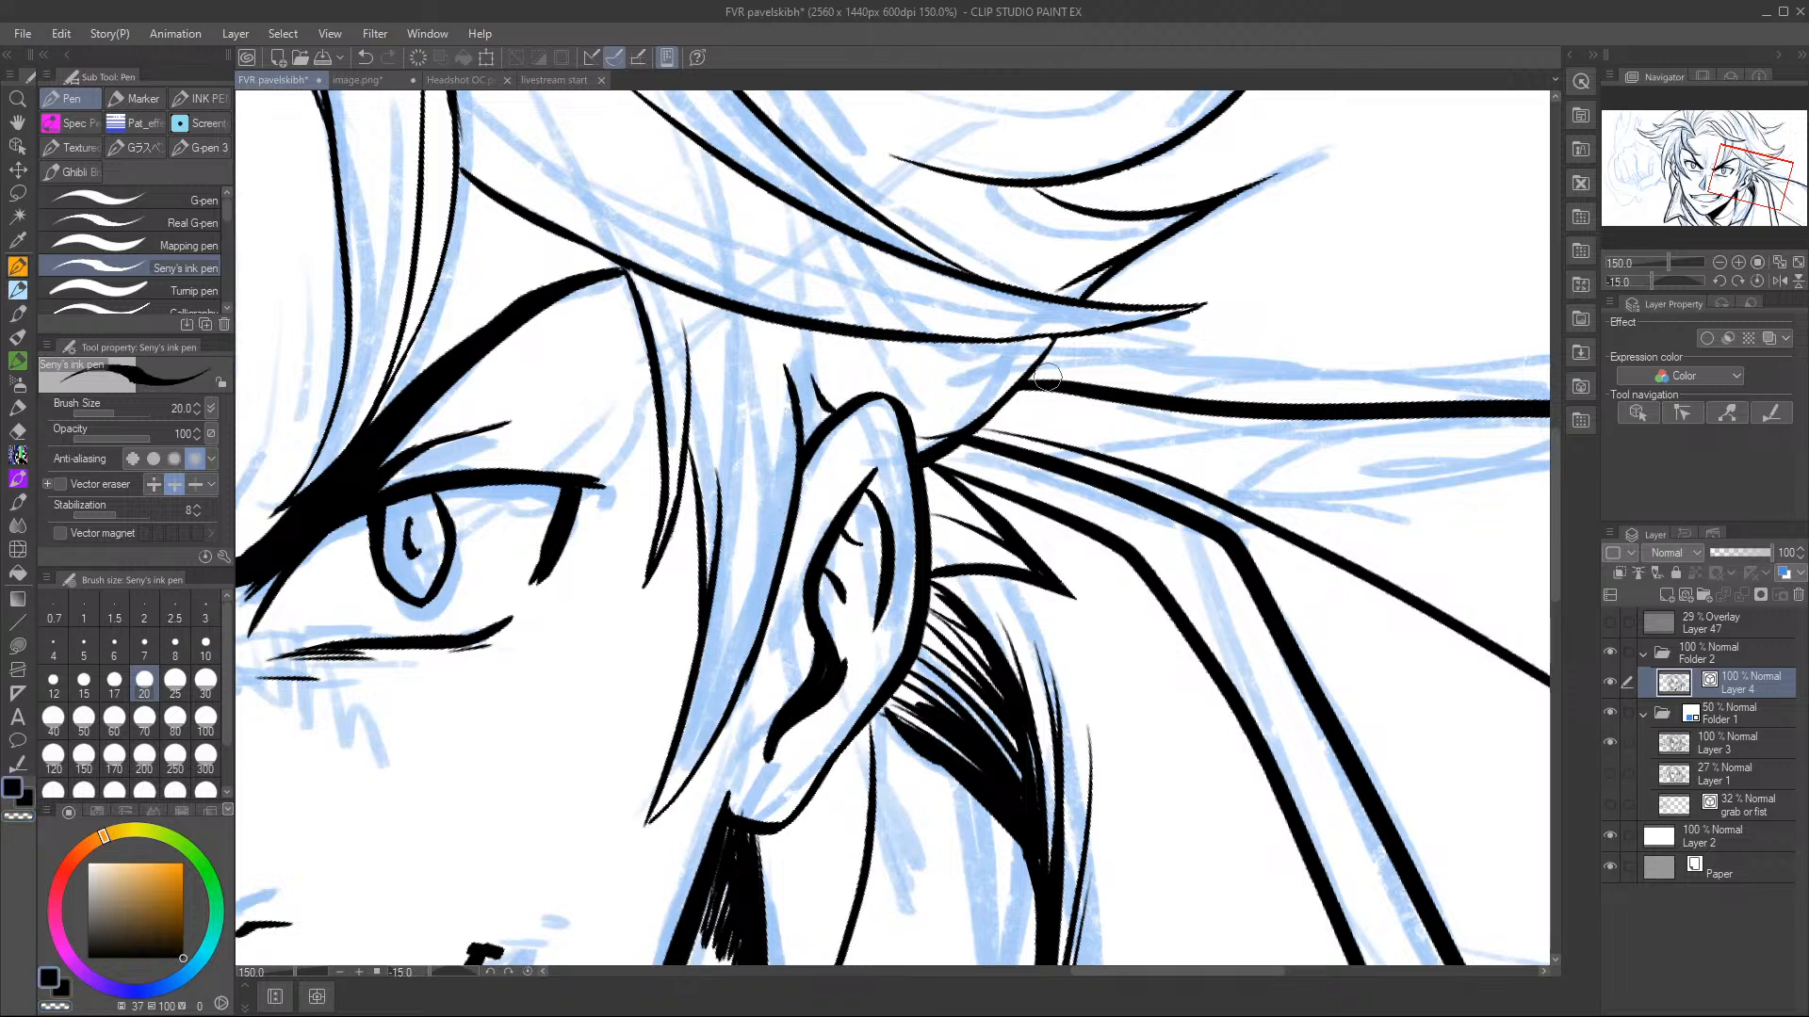
pyautogui.hotkey('ctrl', 'z')
pyautogui.moveTo(912, 426); pyautogui.dragTo(1055, 350)
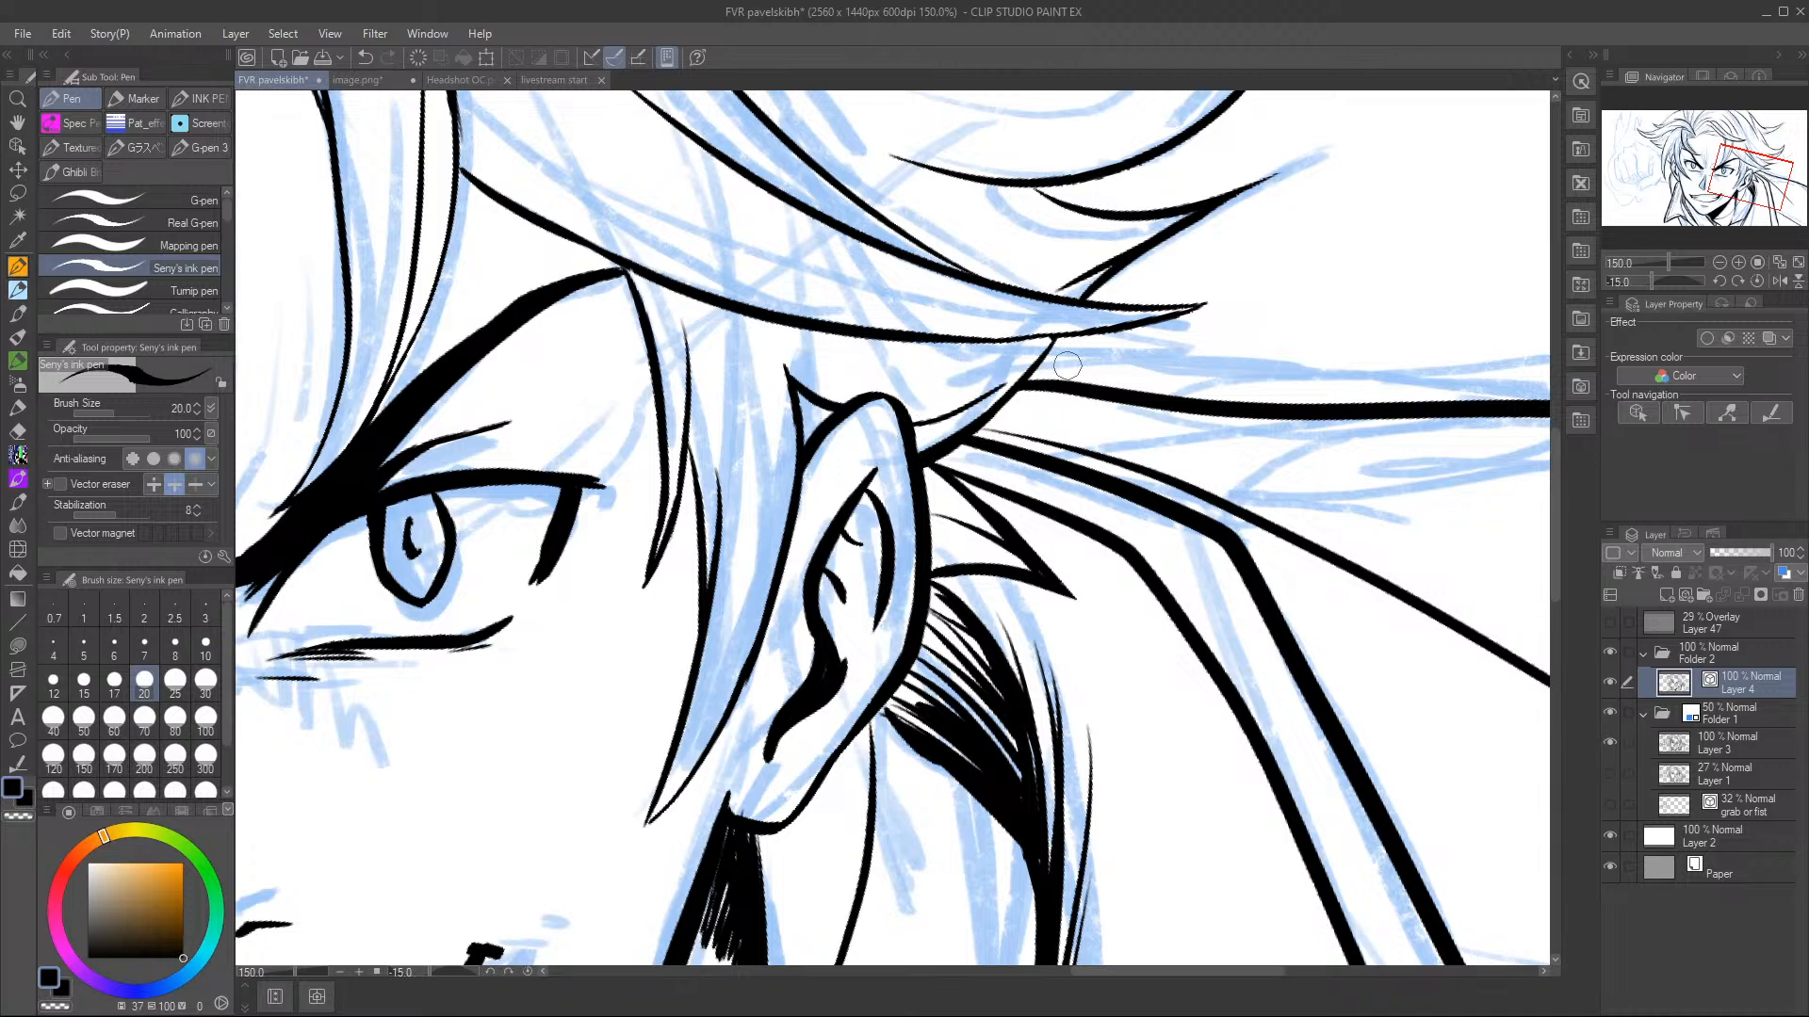
# - Fit the whole page in view, reset the canvas rotation to 0 degrees and save the drawing
pyautogui.click(1780, 264)
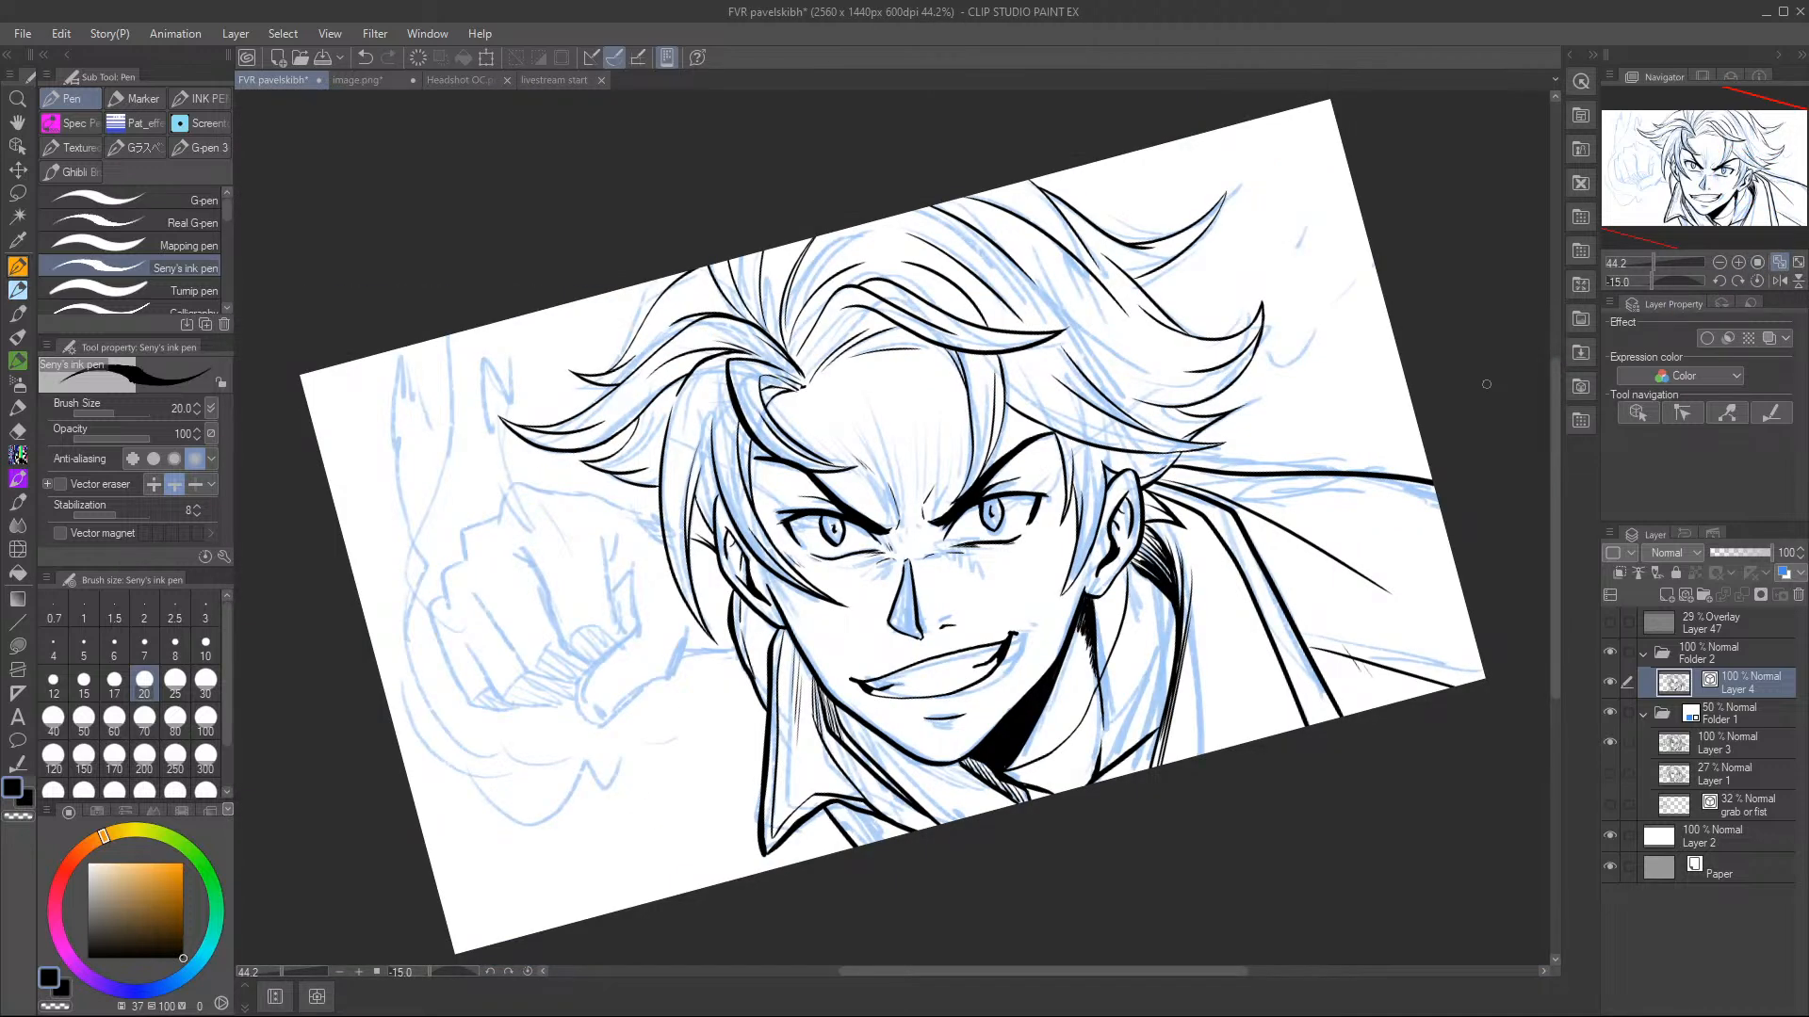
pyautogui.click(1757, 281)
pyautogui.click(324, 54)
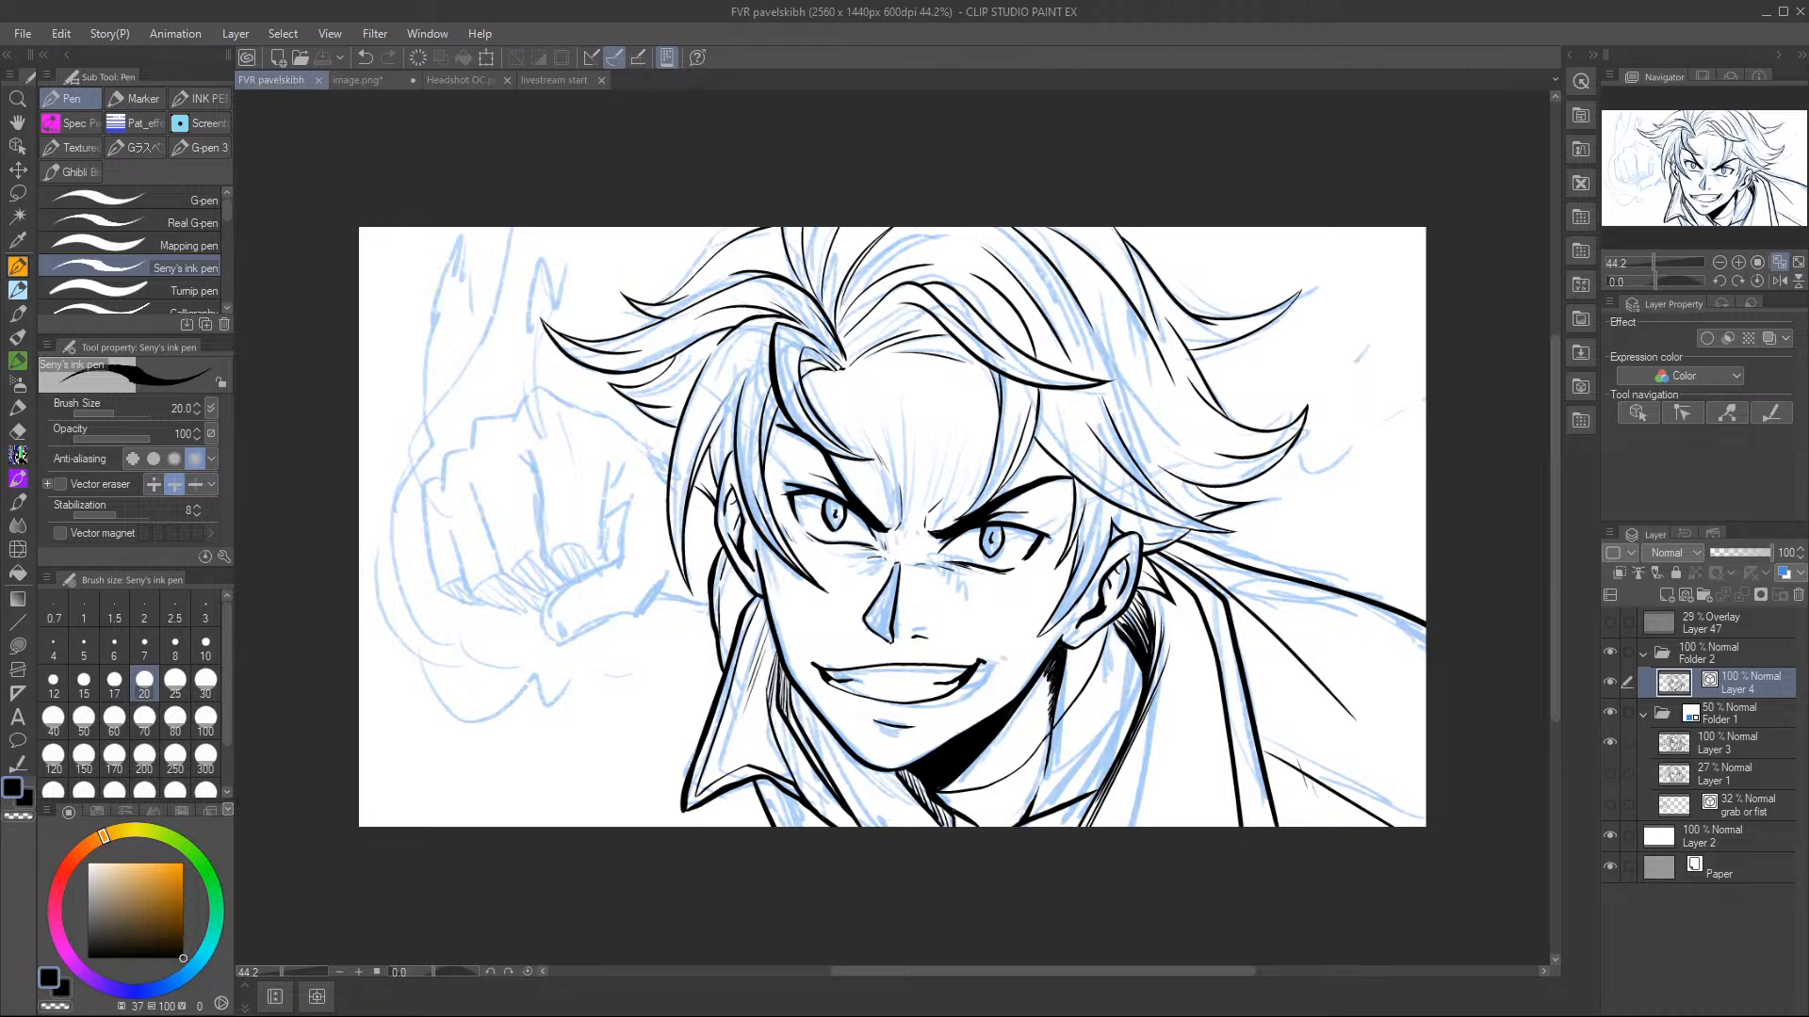
# - Thicken the hairline arching right from the parting and extend it cleanly to the forelock at 100% zoom
pyautogui.click(1738, 262)
pyautogui.click(1738, 262)
pyautogui.click(1738, 262)
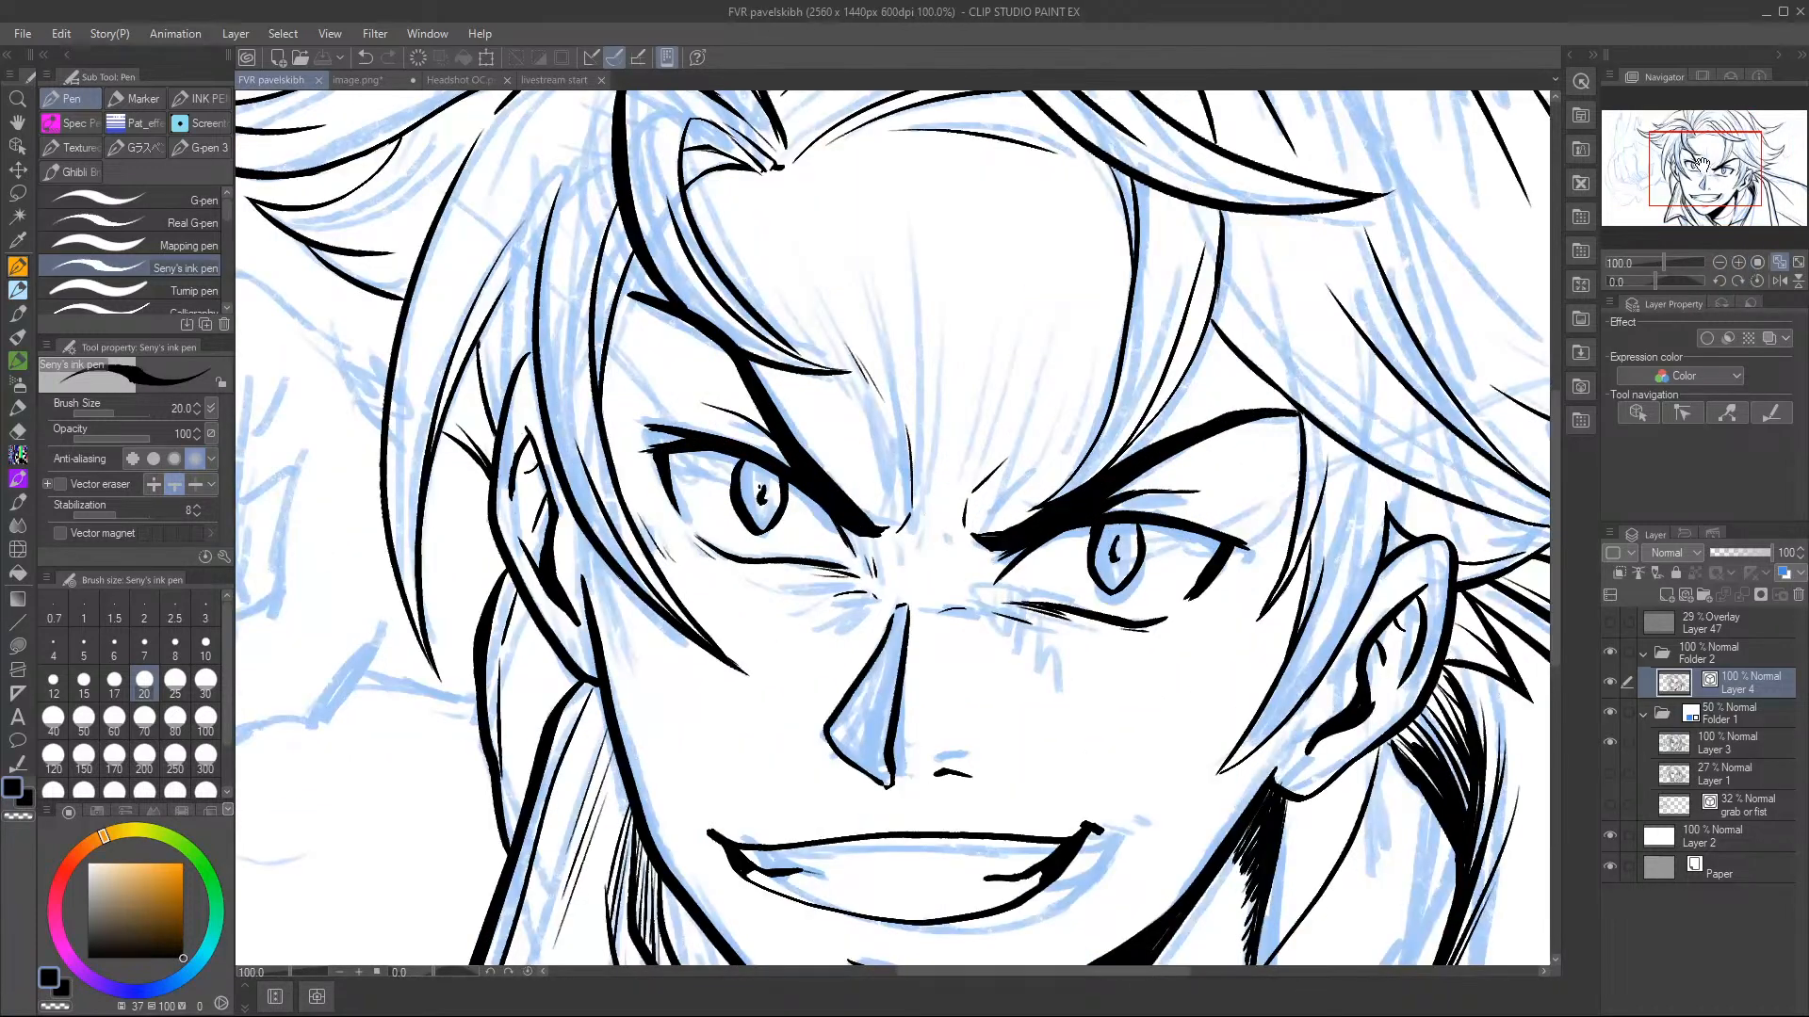
pyautogui.click(1739, 262)
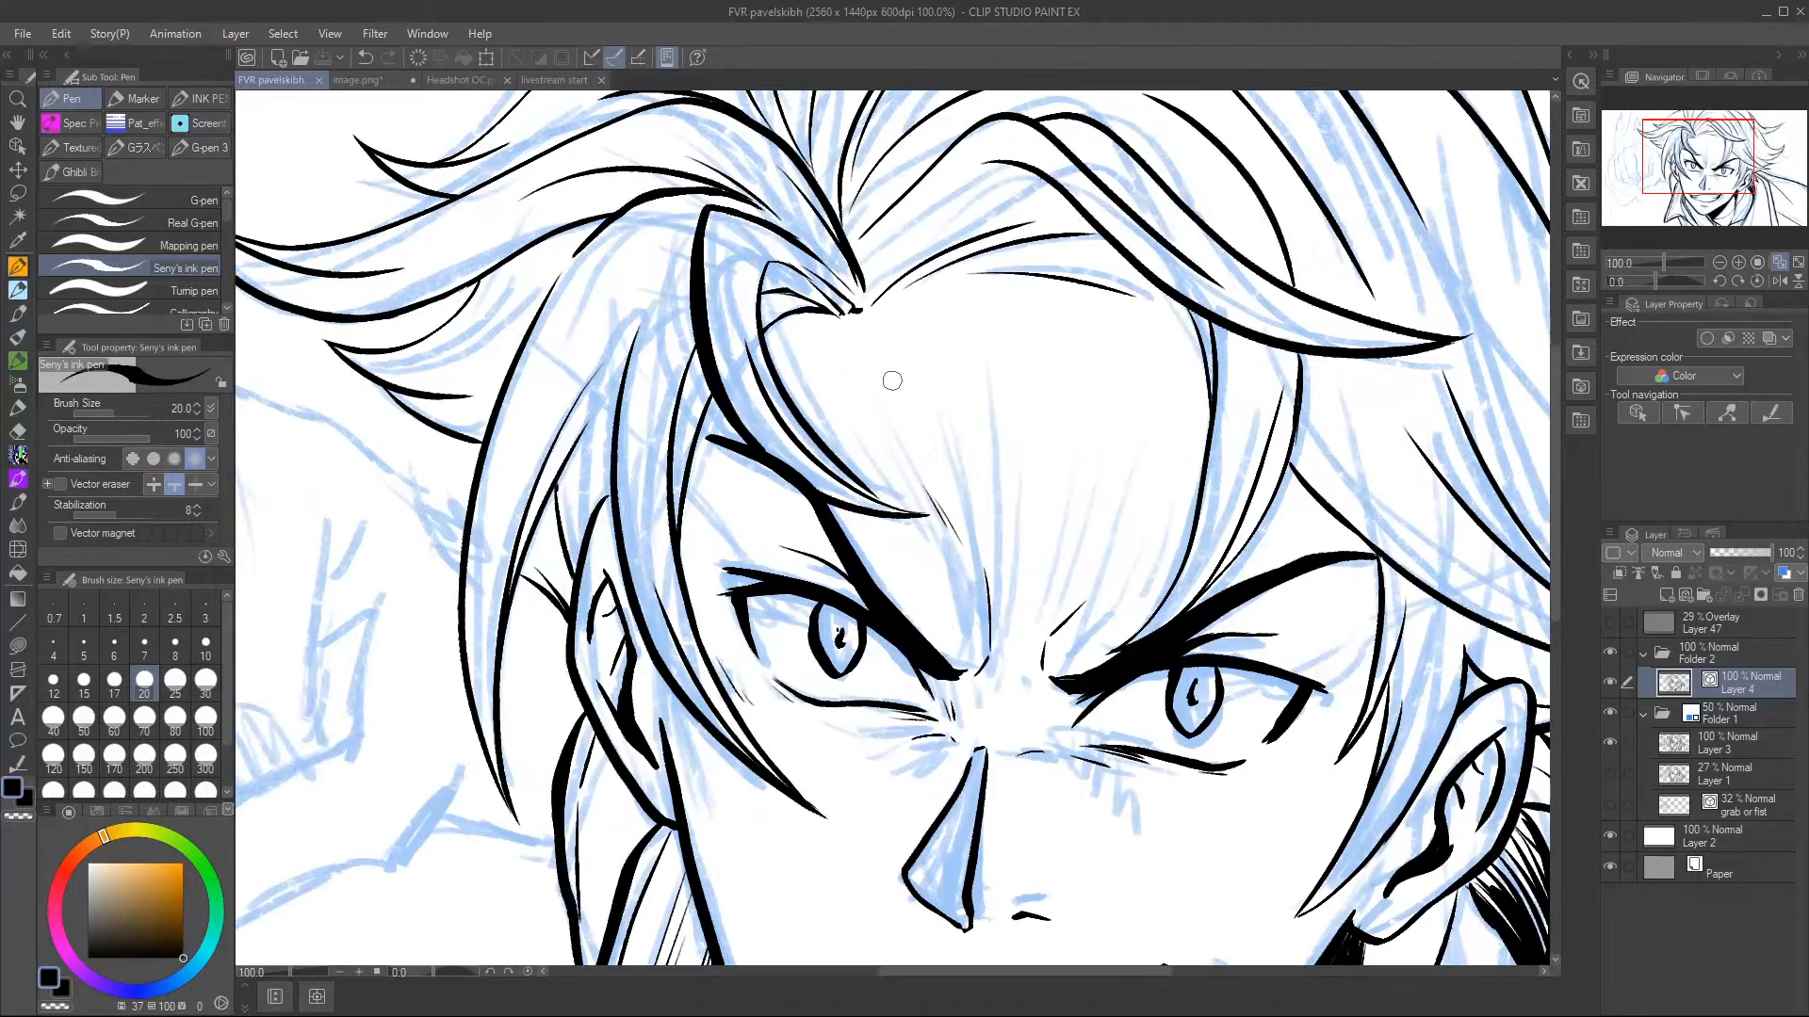
pyautogui.moveTo(871, 307)
pyautogui.mouseDown()
pyautogui.moveTo(925, 275)
pyautogui.moveTo(1107, 253)
pyautogui.mouseUp()
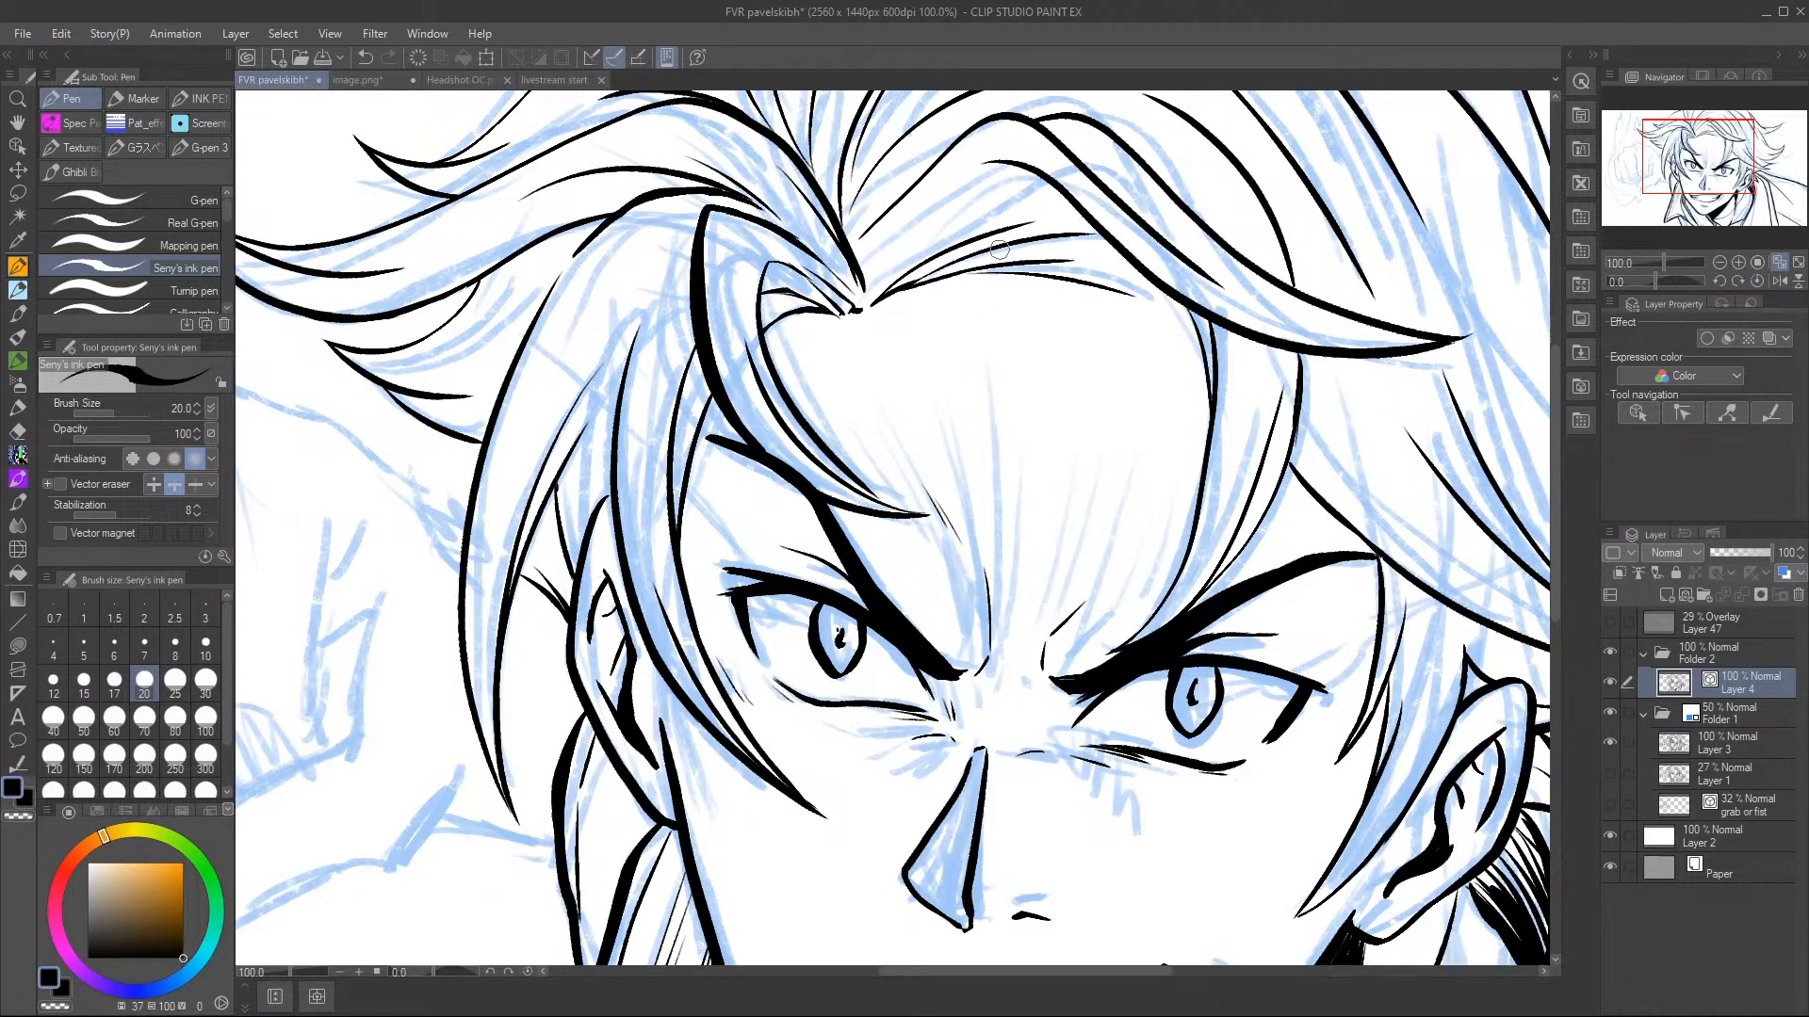
pyautogui.moveTo(971, 273)
pyautogui.mouseDown()
pyautogui.moveTo(1130, 284)
pyautogui.moveTo(1111, 289)
pyautogui.moveTo(1210, 329)
pyautogui.mouseUp()
pyautogui.press('c')
pyautogui.moveTo(1118, 286); pyautogui.dragTo(1176, 304)
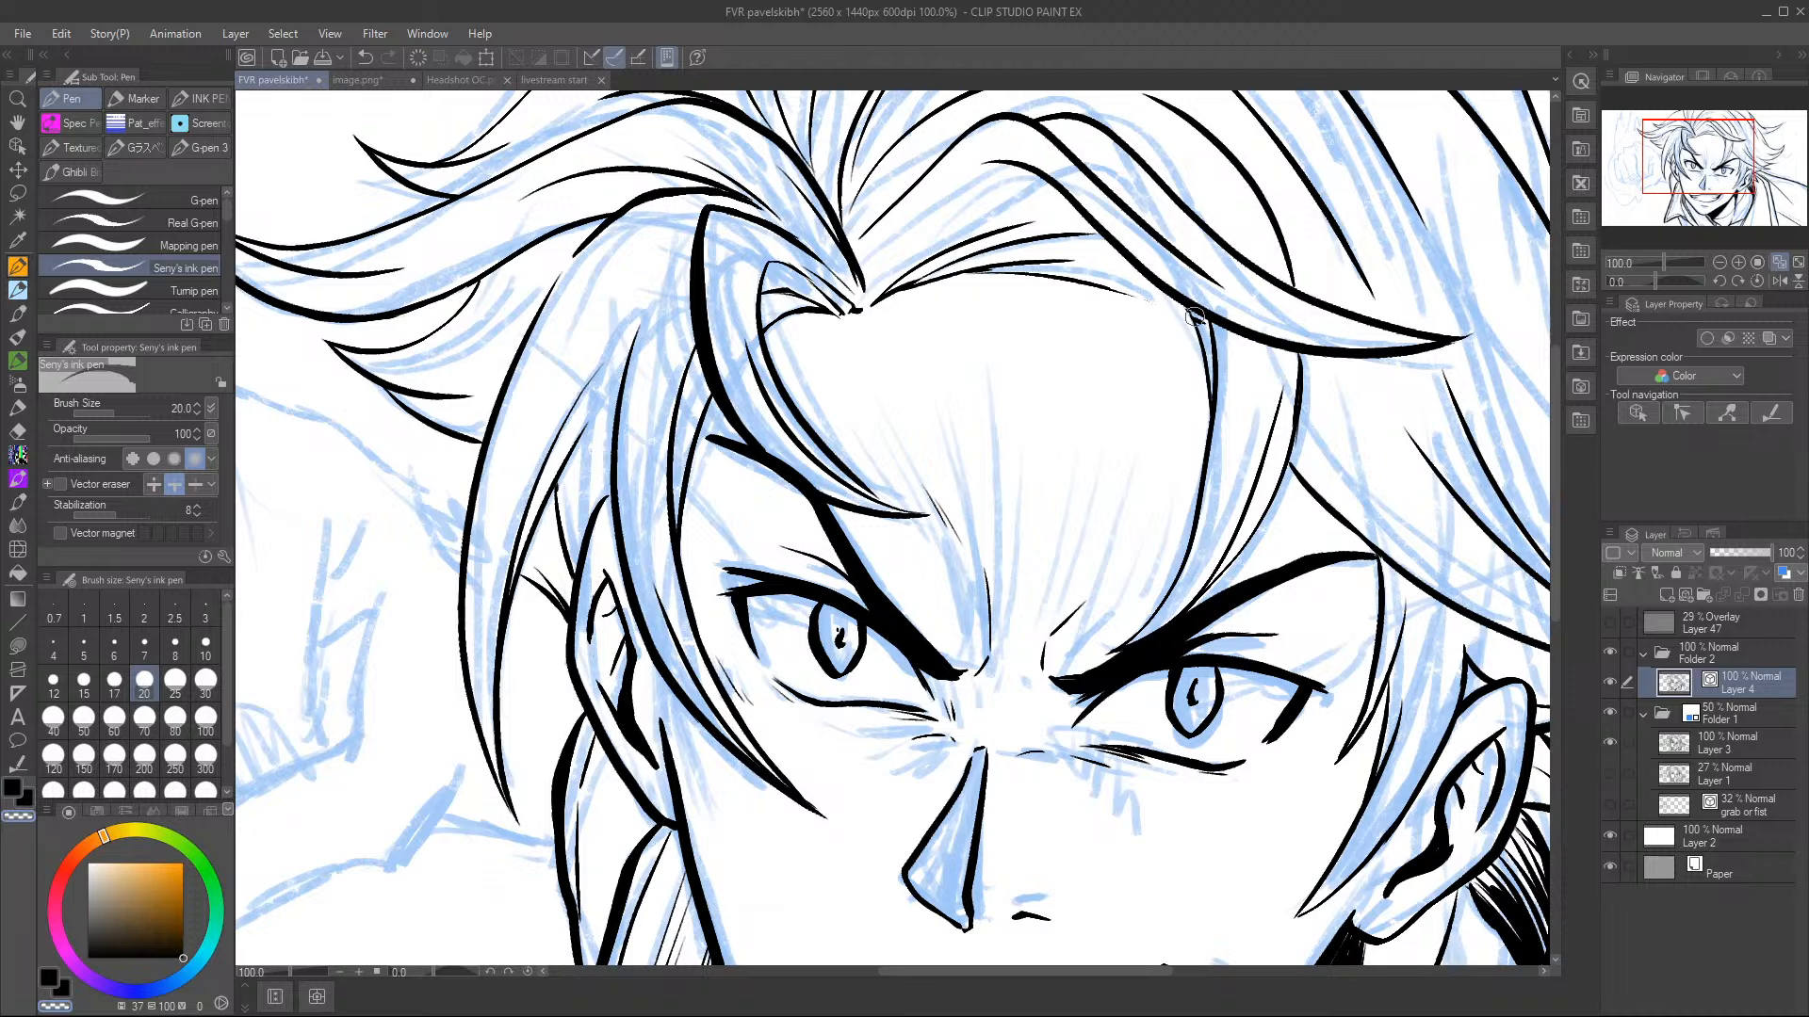
pyautogui.press('c')
pyautogui.moveTo(1210, 336)
pyautogui.mouseDown()
pyautogui.moveTo(1113, 290)
pyautogui.moveTo(1192, 332)
pyautogui.mouseUp()
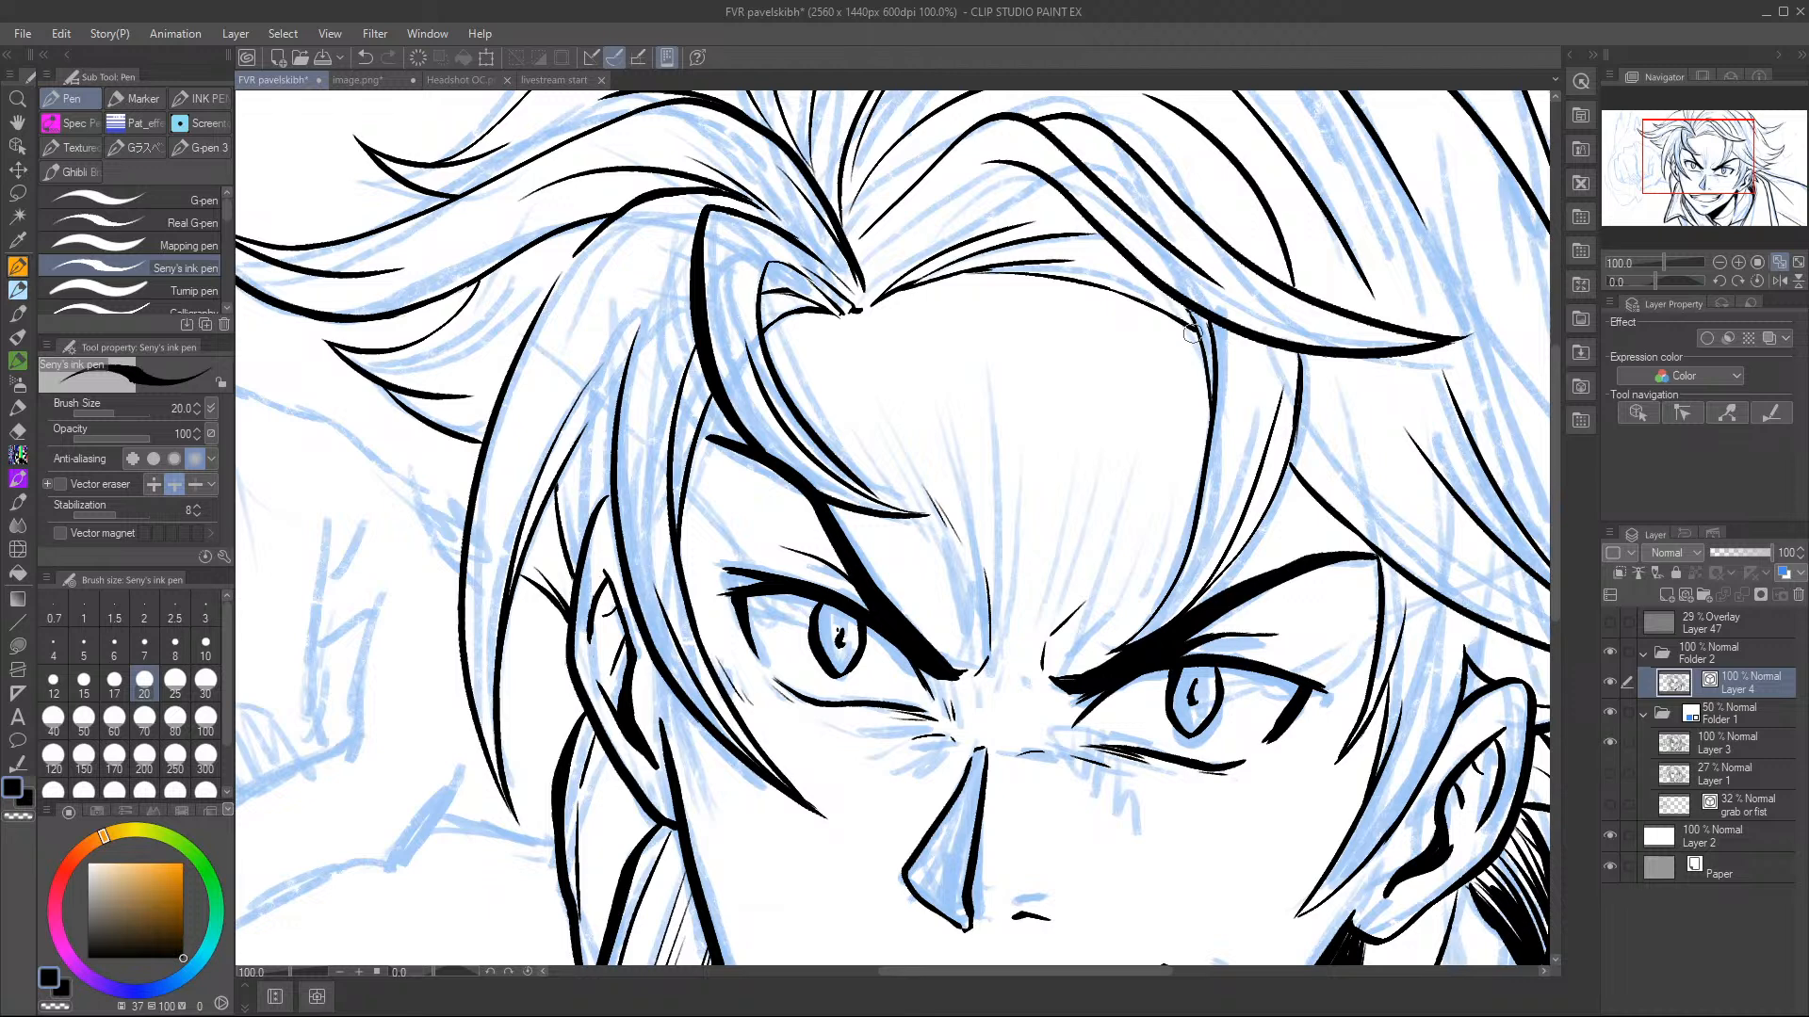
# - Ink a short strand rising right from the hair parting and trim the line overlap where the strands meet
pyautogui.moveTo(868, 300)
pyautogui.mouseDown()
pyautogui.moveTo(916, 221)
pyautogui.moveTo(941, 204)
pyautogui.moveTo(942, 224)
pyautogui.mouseUp()
pyautogui.moveTo(863, 269); pyautogui.dragTo(858, 291)
pyautogui.hotkey('ctrl', 'z')
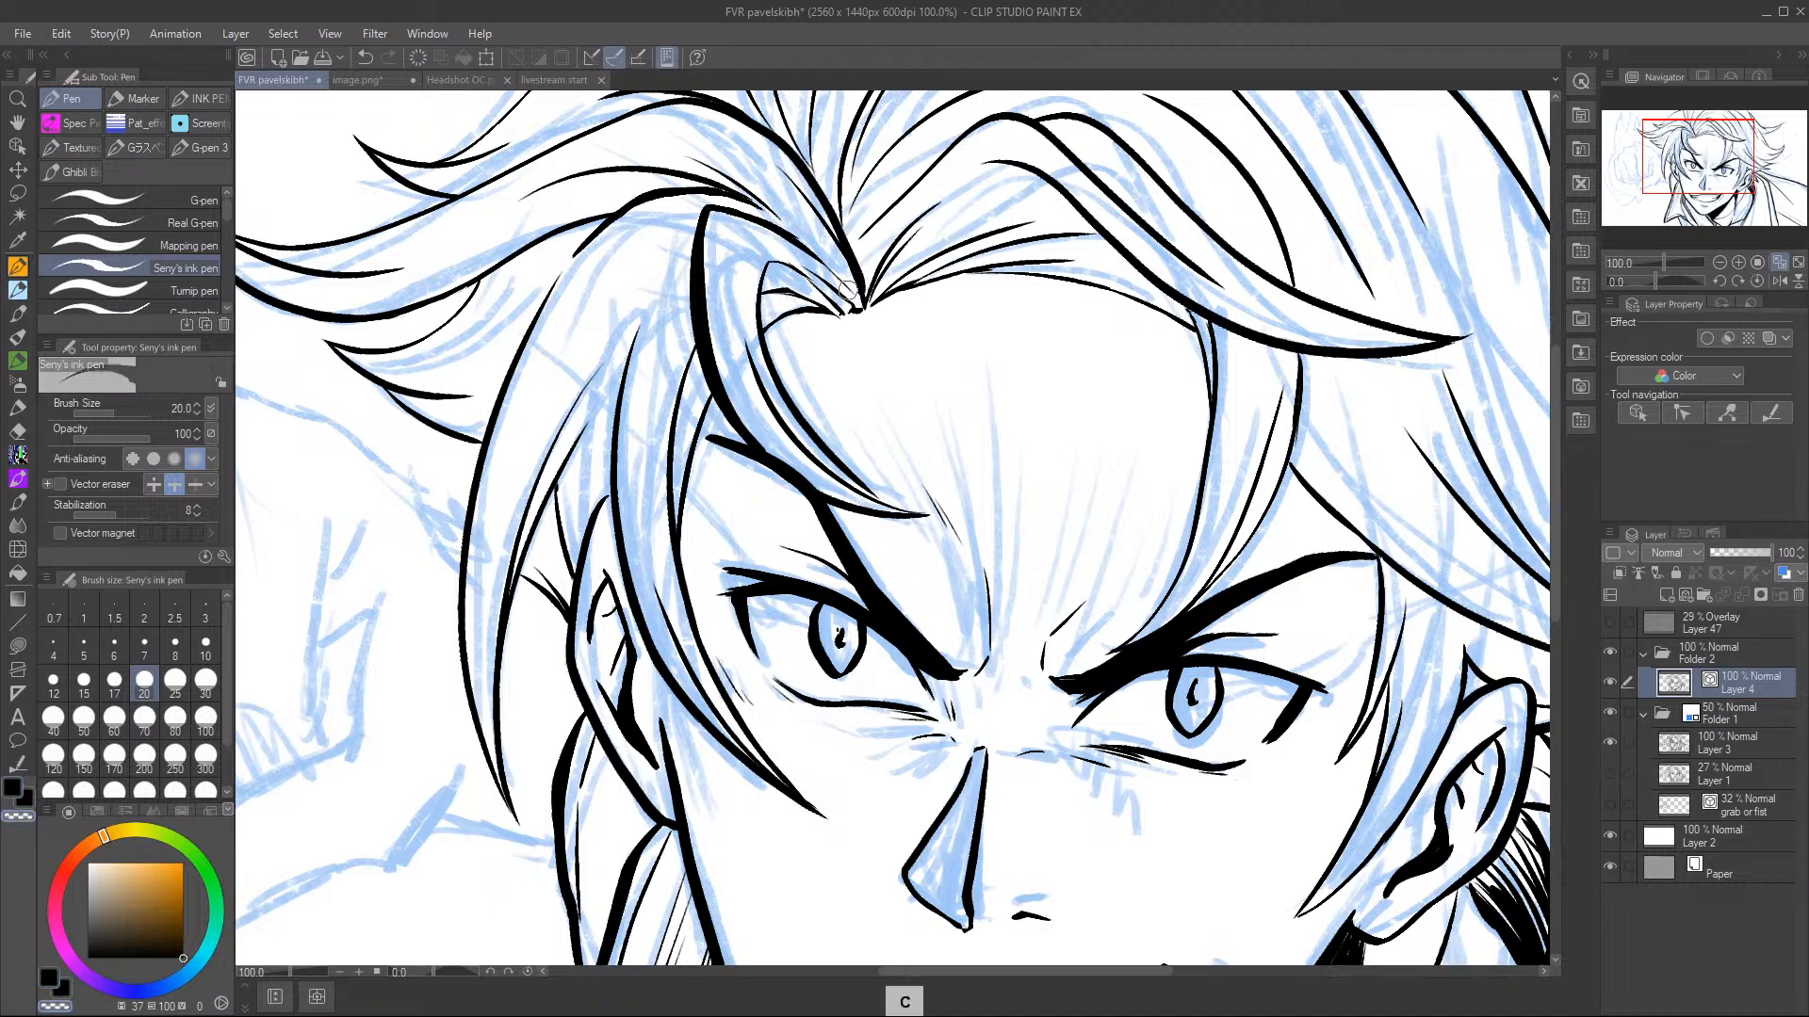
pyautogui.press('c')
pyautogui.moveTo(863, 307); pyautogui.dragTo(889, 258)
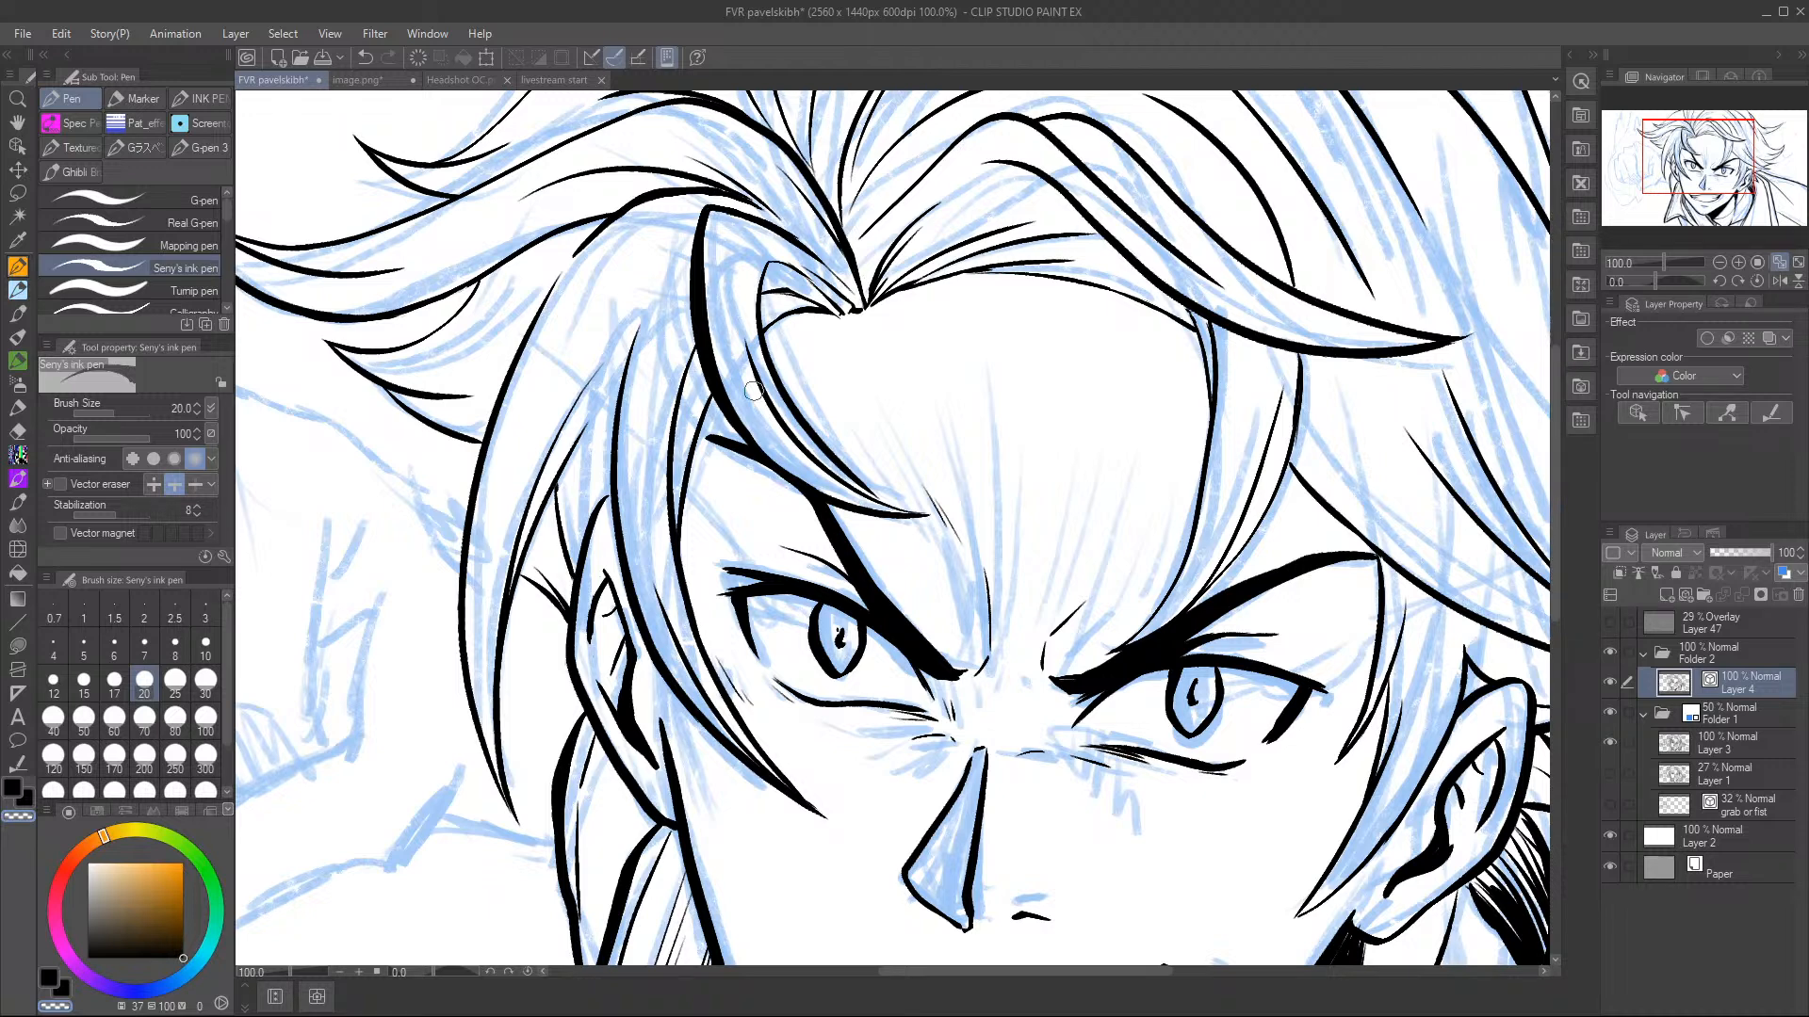
pyautogui.press('c')
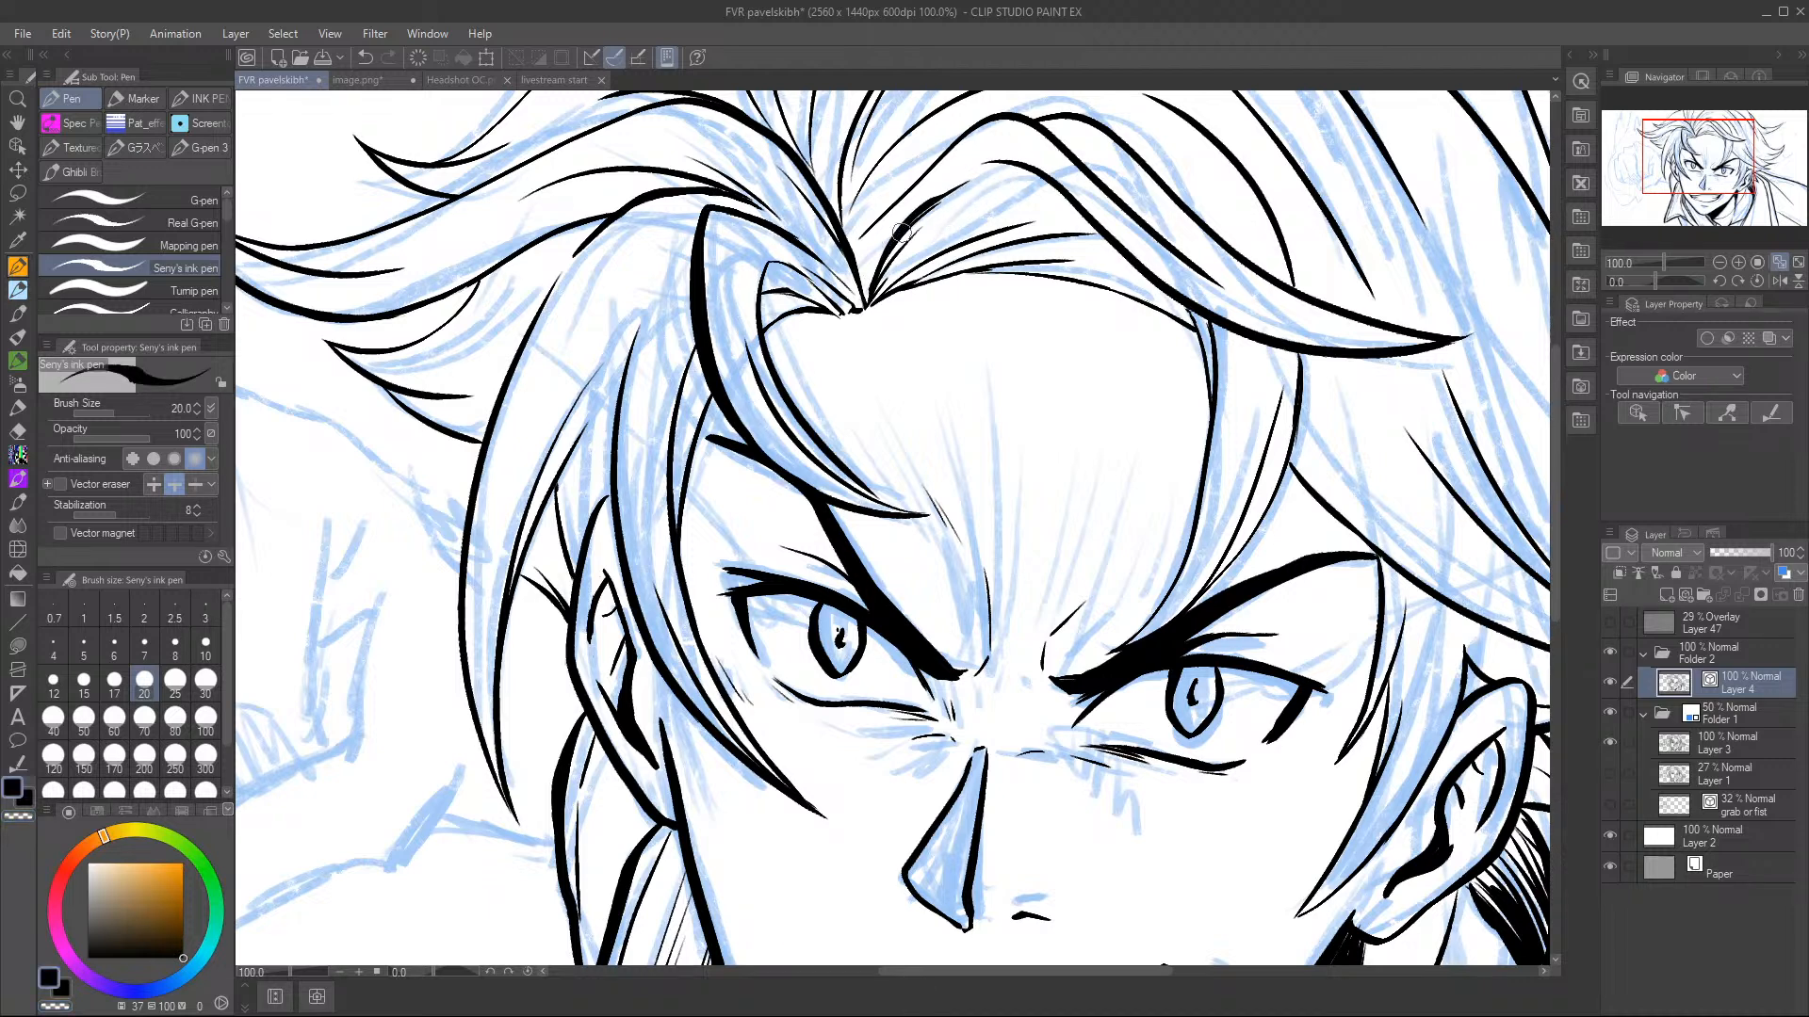
# - Extend the strand right of the parting up along the curved forelock and clean up its tapered line
pyautogui.moveTo(885, 240); pyautogui.dragTo(984, 170)
pyautogui.press('c')
pyautogui.moveTo(900, 235)
pyautogui.mouseDown()
pyautogui.moveTo(980, 174)
pyautogui.moveTo(917, 207)
pyautogui.mouseUp()
pyautogui.press('c')
pyautogui.moveTo(1006, 160)
pyautogui.mouseDown()
pyautogui.moveTo(914, 209)
pyautogui.moveTo(1013, 153)
pyautogui.moveTo(937, 226)
pyautogui.mouseUp()
pyautogui.press('c')
pyautogui.press('c')
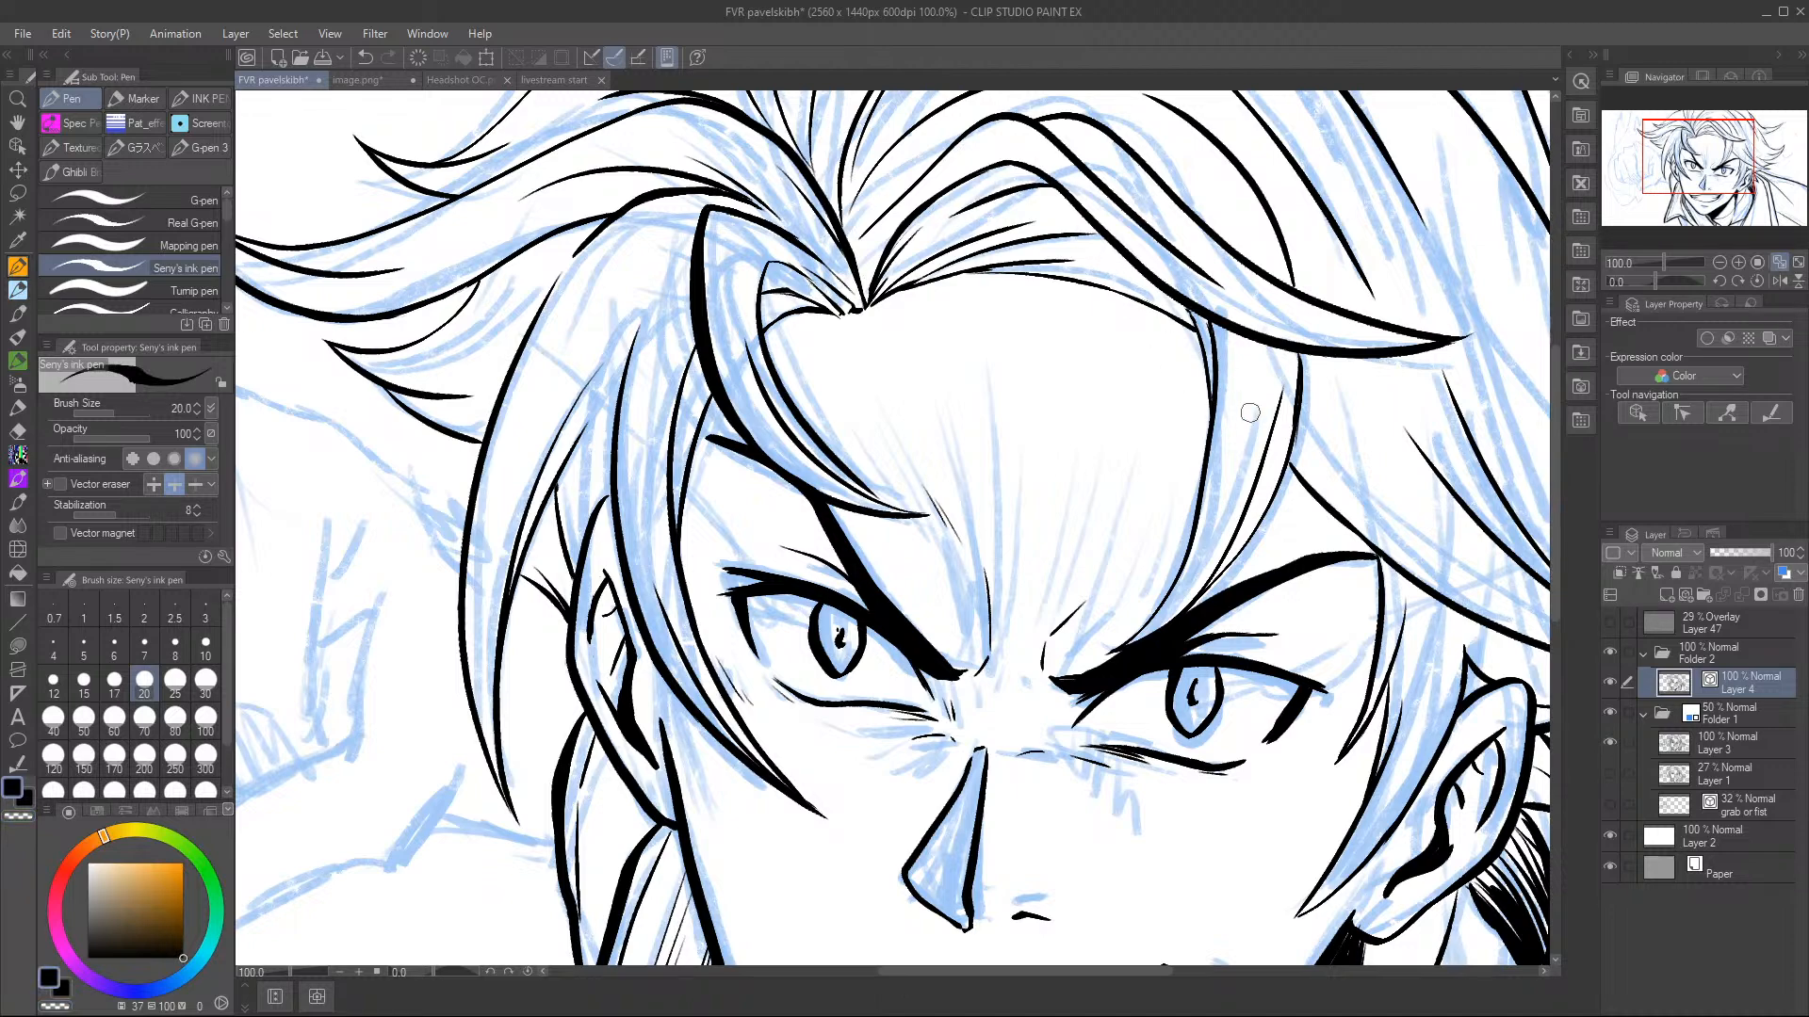
# - Ink a small pointed hair tuft sticking out beside the left-hand side lock at 100% zoom
pyautogui.click(1723, 258)
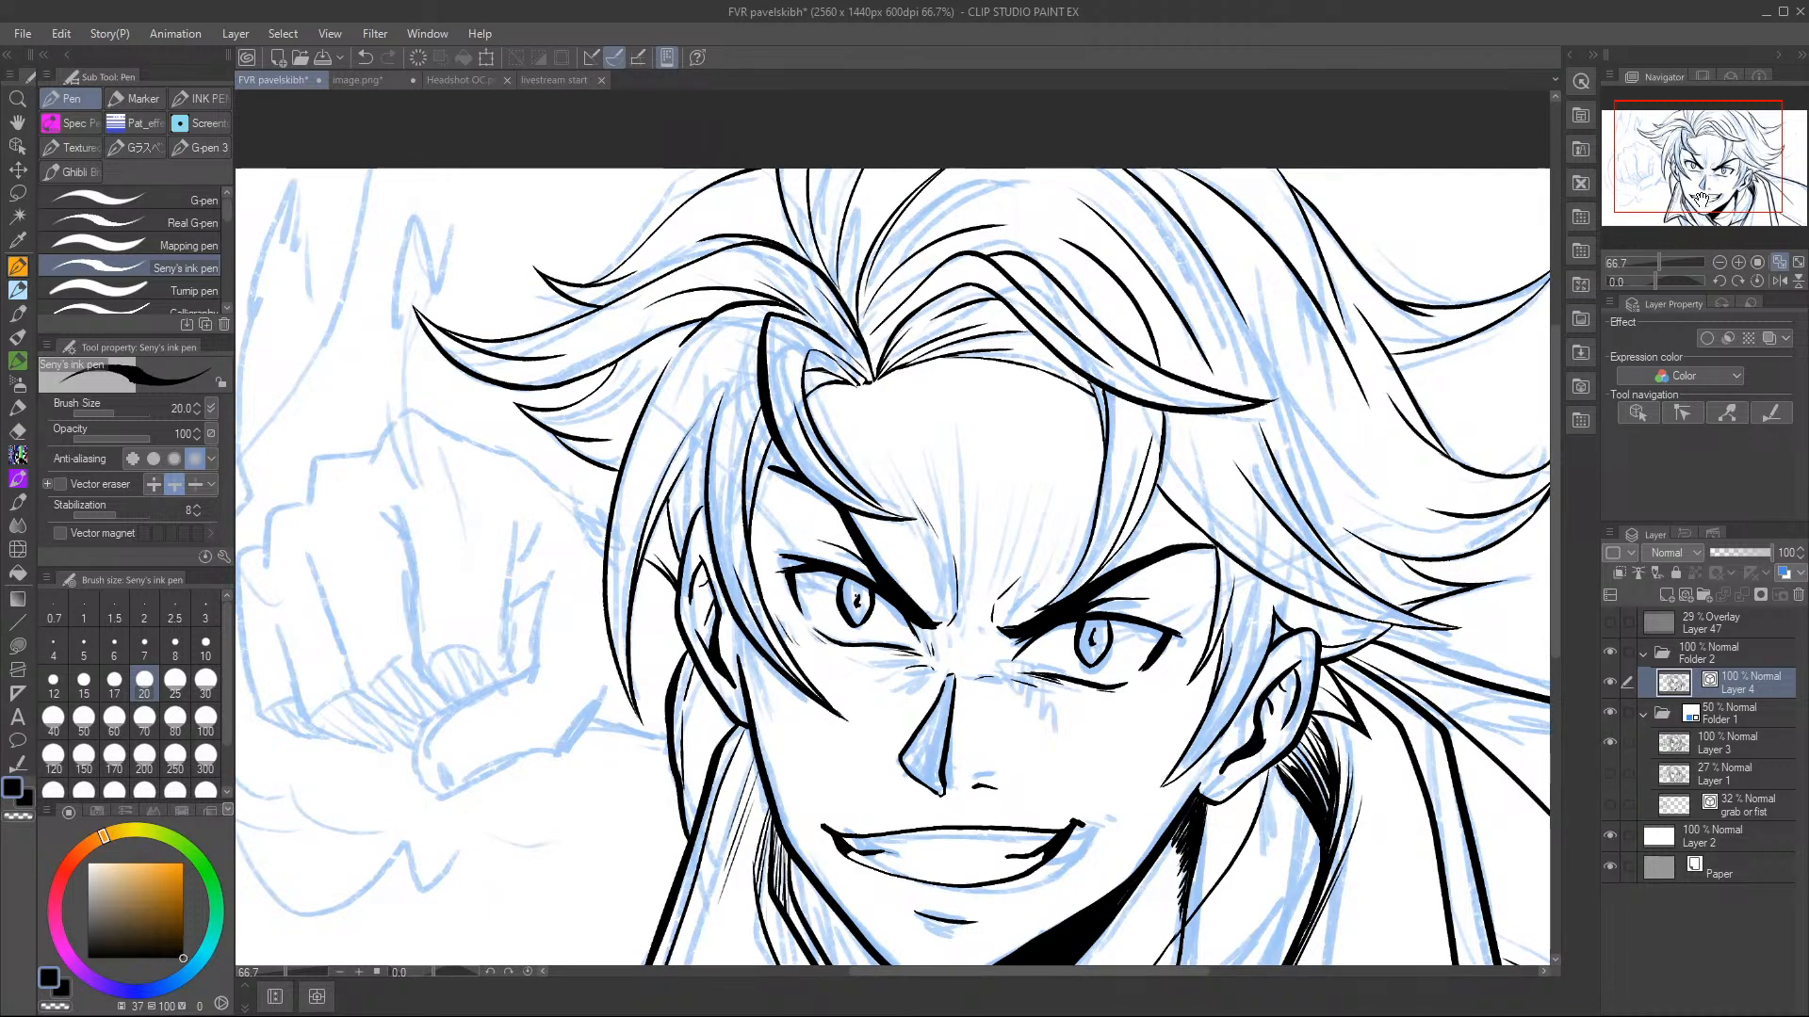
pyautogui.moveTo(1704, 170); pyautogui.dragTo(1721, 166)
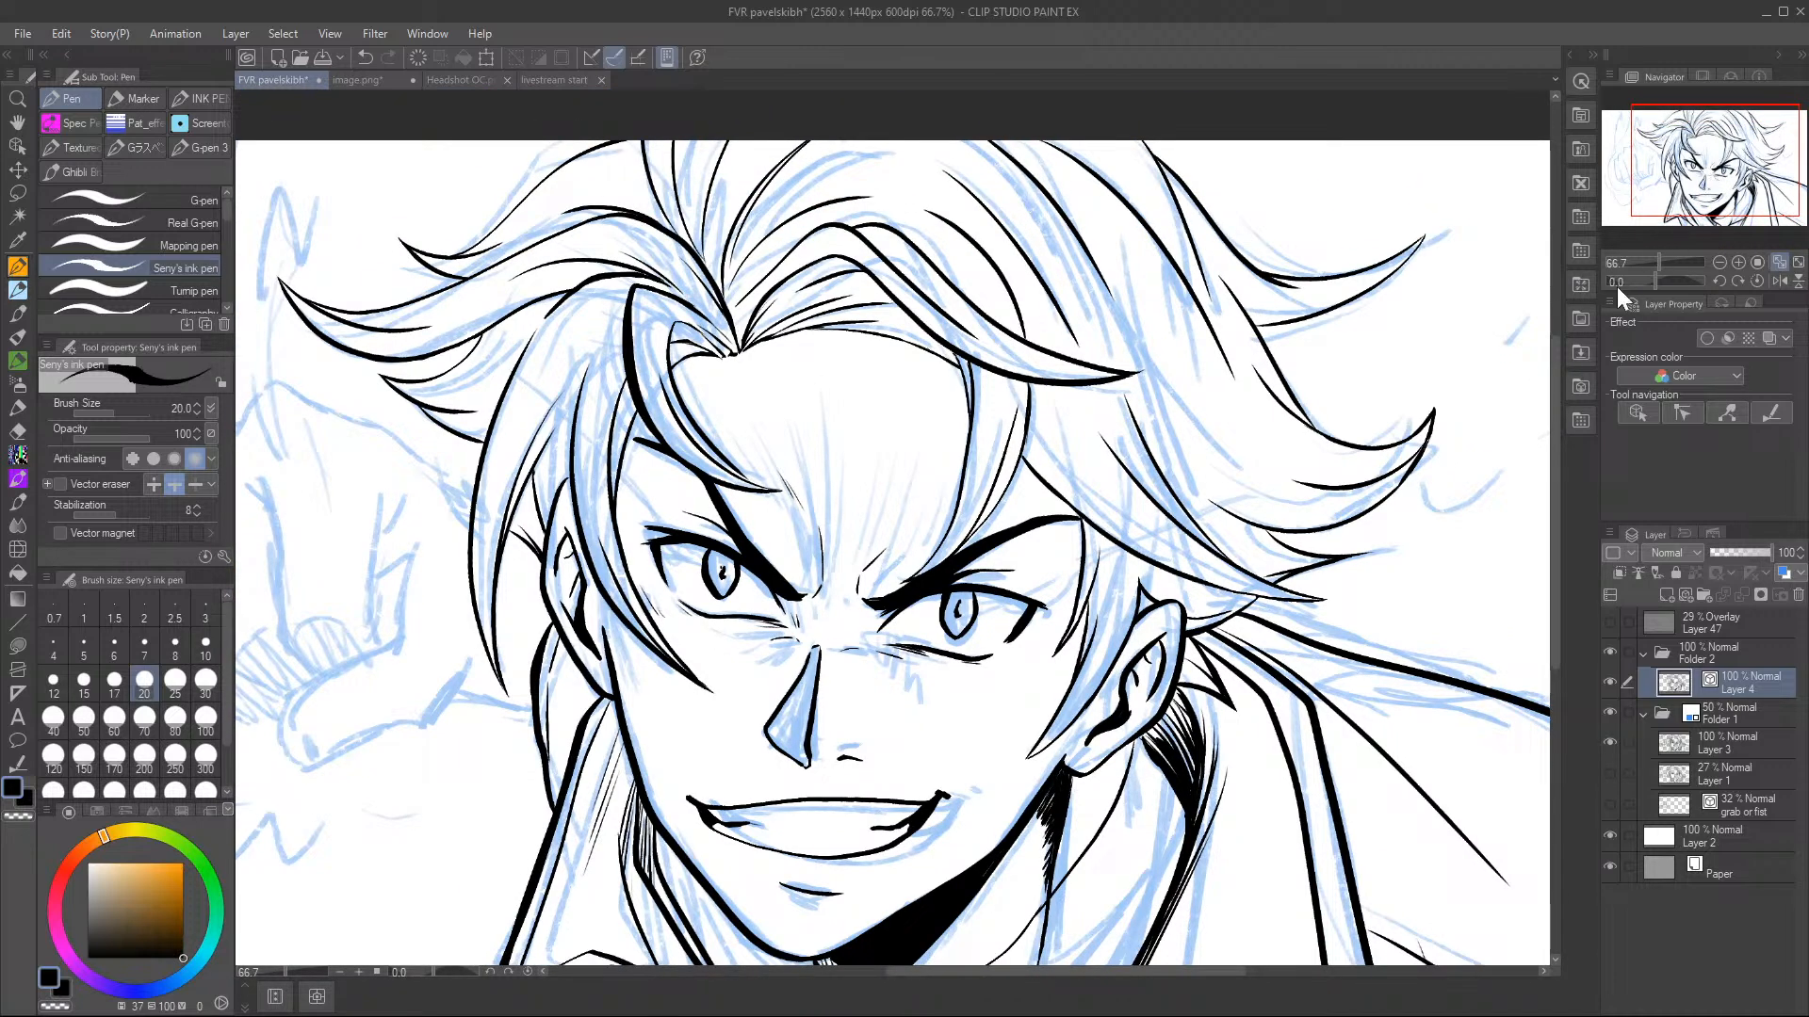
pyautogui.moveTo(473, 496)
pyautogui.mouseDown()
pyautogui.moveTo(442, 488)
pyautogui.moveTo(474, 474)
pyautogui.mouseUp()
pyautogui.click(1754, 262)
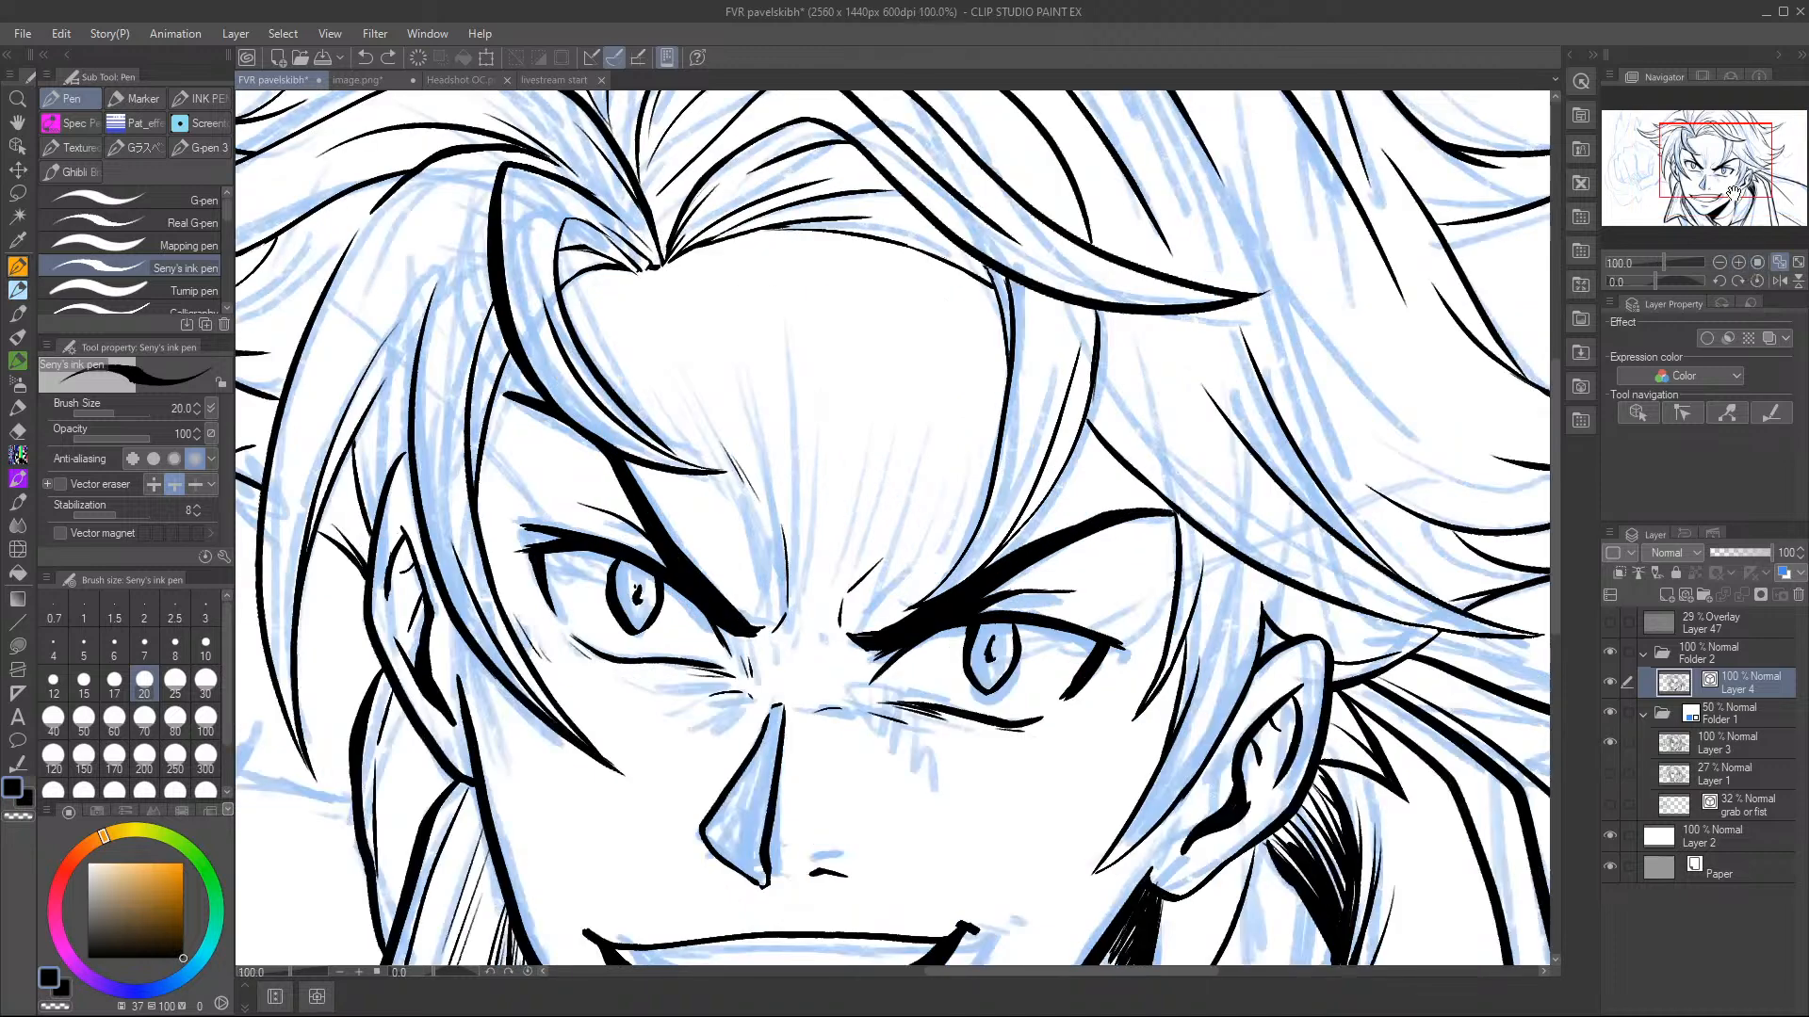
pyautogui.moveTo(1724, 179); pyautogui.dragTo(1693, 162)
pyautogui.hotkey('ctrl', 'z')
pyautogui.moveTo(575, 686)
pyautogui.mouseDown()
pyautogui.moveTo(637, 676)
pyautogui.moveTo(582, 683)
pyautogui.moveTo(656, 637)
pyautogui.mouseUp()
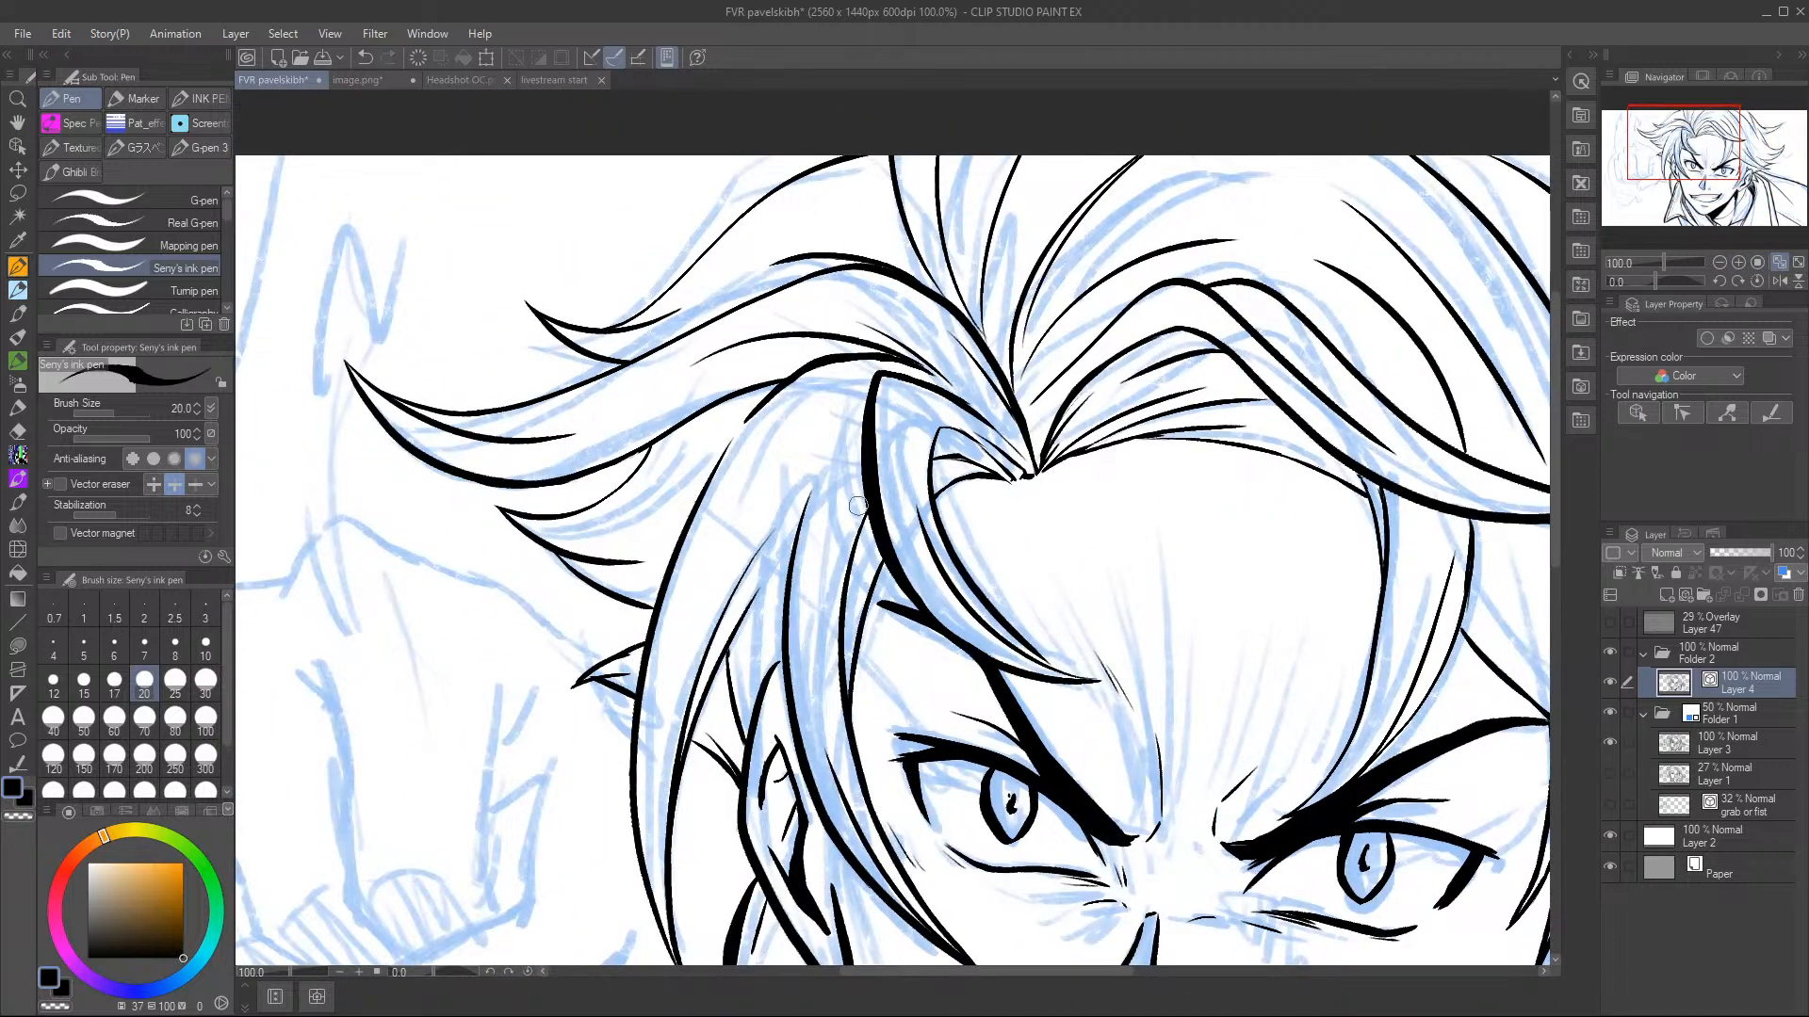
# - Ink the short thick hair lines joining the left-hand side lock to the top of the ear
pyautogui.moveTo(691, 735); pyautogui.dragTo(744, 792)
pyautogui.hotkey('ctrl', 'z')
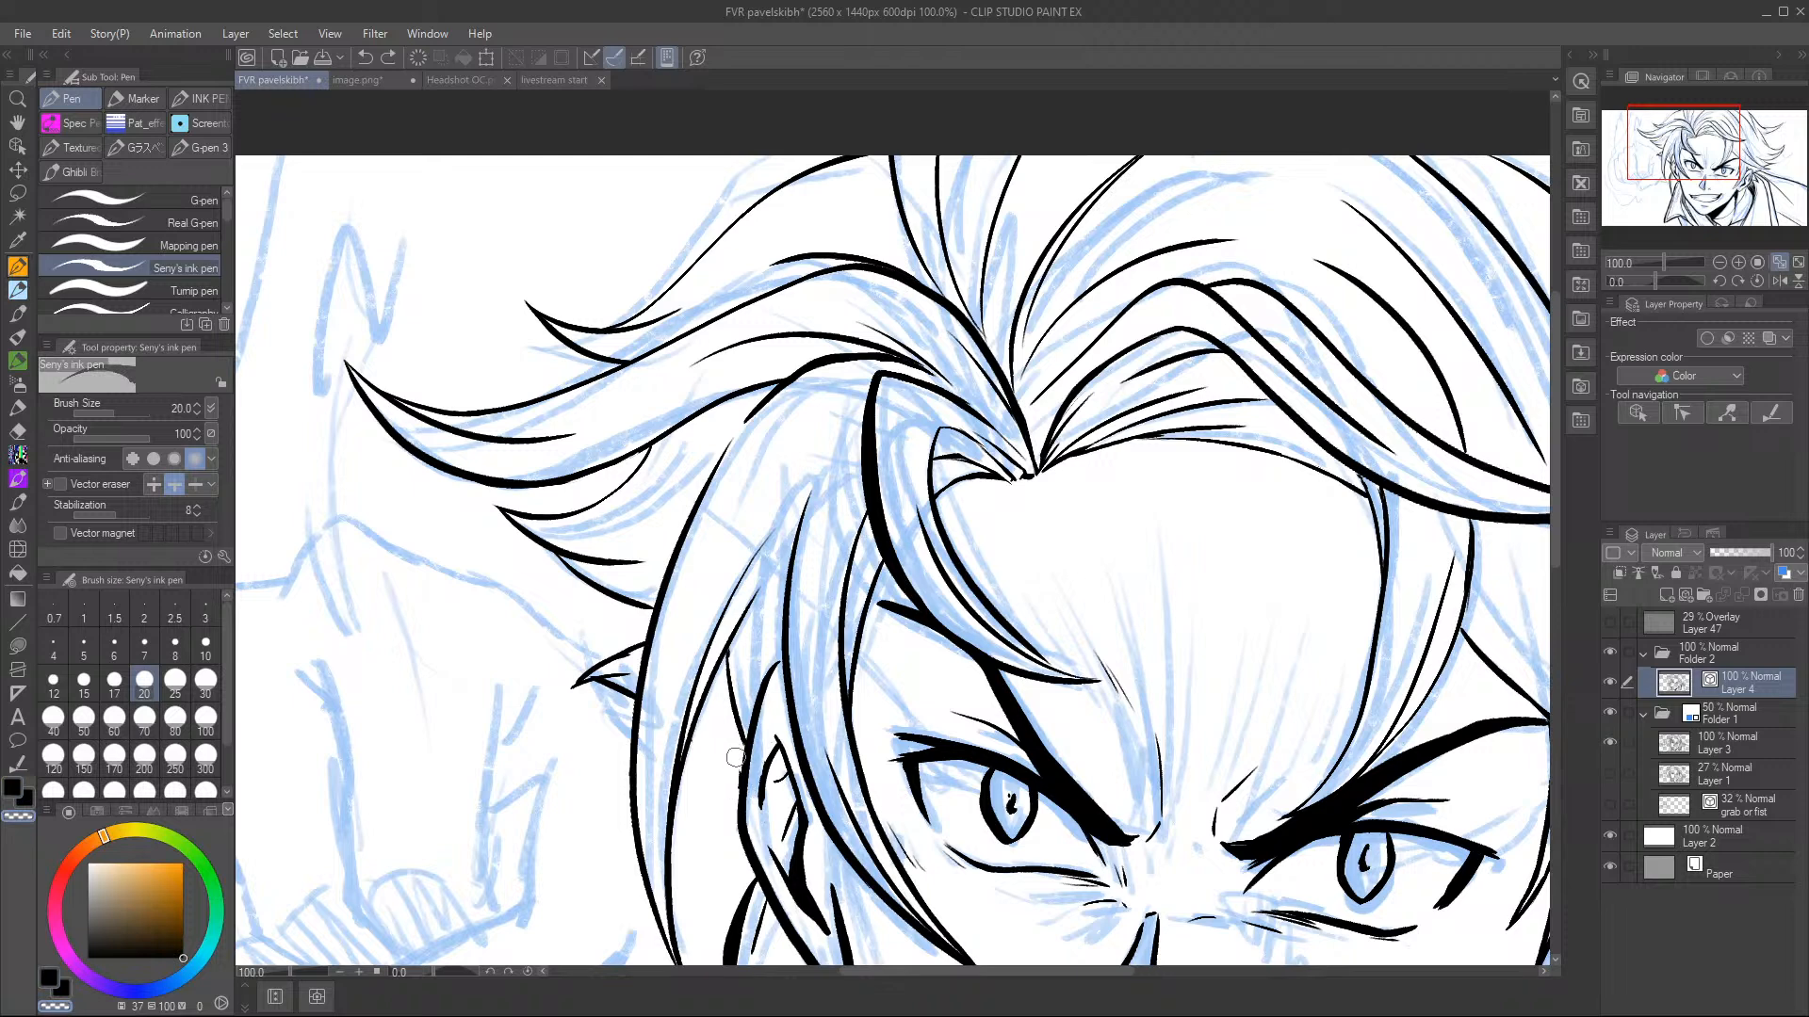
pyautogui.moveTo(692, 729); pyautogui.dragTo(737, 791)
pyautogui.hotkey('ctrl', 'z')
pyautogui.moveTo(697, 731); pyautogui.dragTo(746, 798)
pyautogui.moveTo(705, 689); pyautogui.dragTo(730, 754)
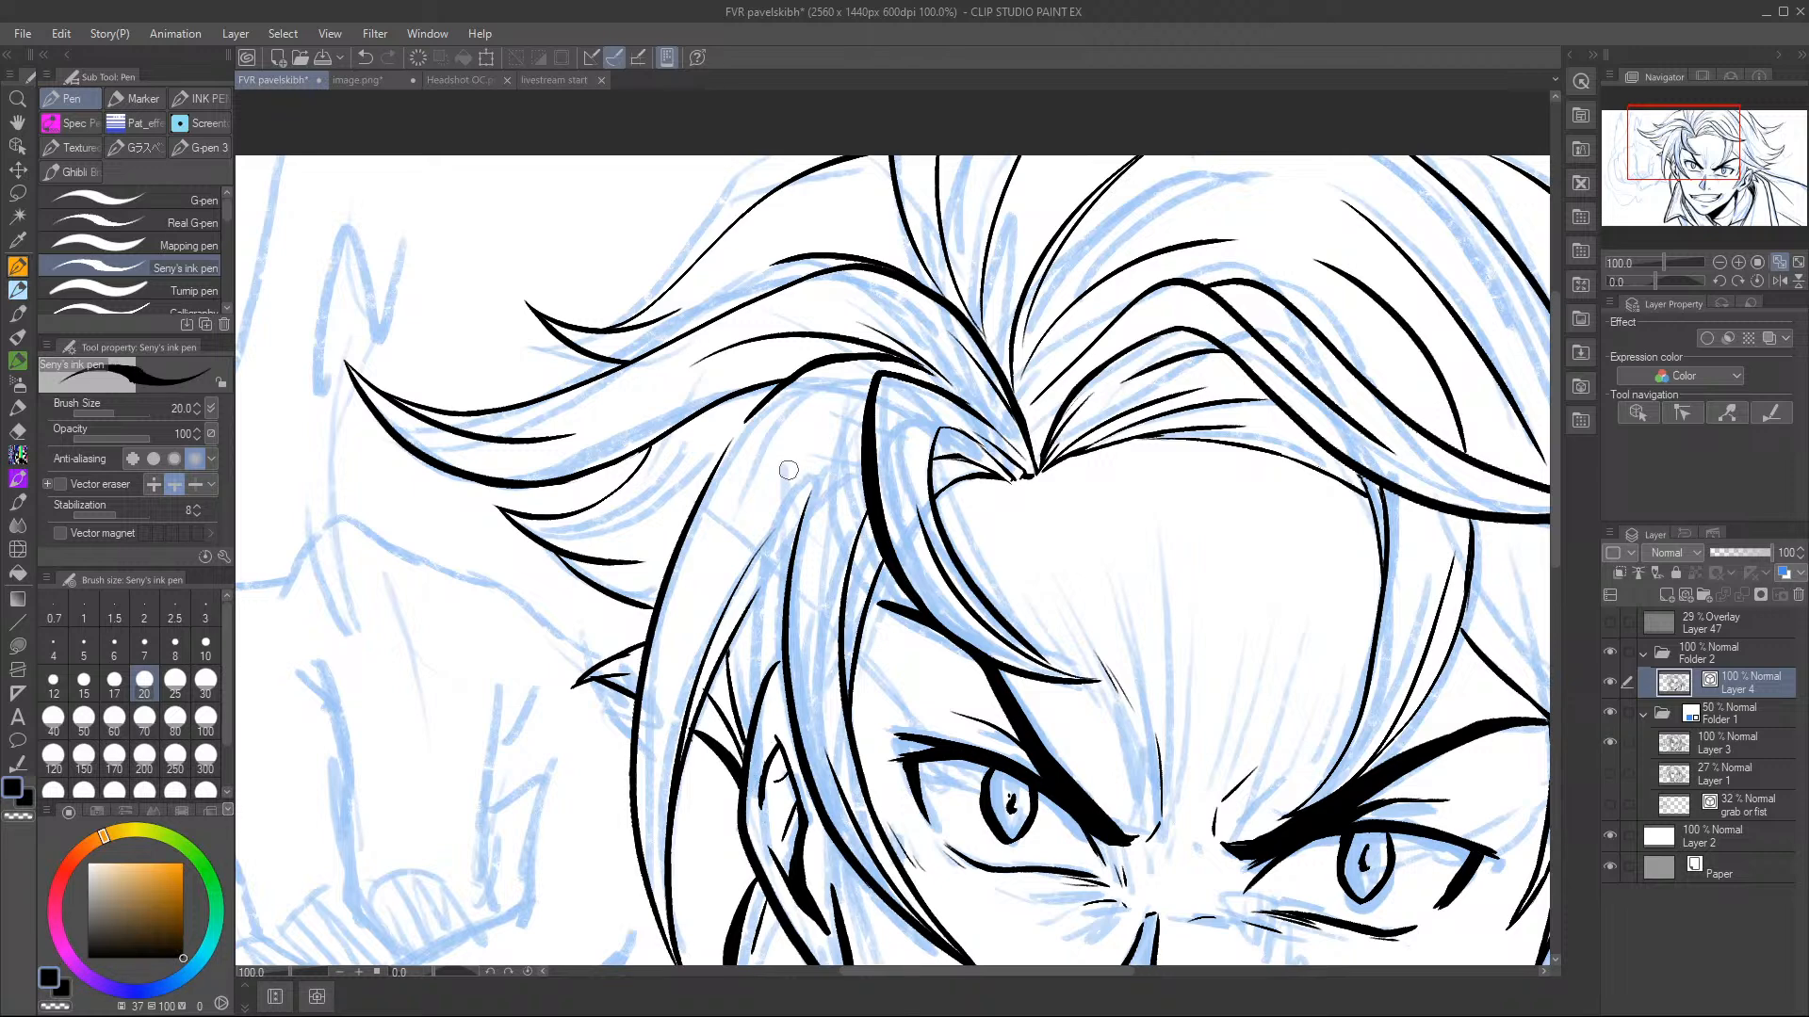
# - Thicken the inner edge of the side lock above the left-hand ear and trim it to a clean taper
pyautogui.moveTo(681, 800); pyautogui.dragTo(744, 622)
pyautogui.moveTo(705, 725)
pyautogui.mouseDown()
pyautogui.moveTo(763, 595)
pyautogui.moveTo(698, 718)
pyautogui.moveTo(800, 541)
pyautogui.moveTo(700, 708)
pyautogui.moveTo(791, 558)
pyautogui.moveTo(700, 708)
pyautogui.mouseUp()
pyautogui.moveTo(754, 604)
pyautogui.mouseDown()
pyautogui.moveTo(806, 533)
pyautogui.moveTo(755, 610)
pyautogui.moveTo(806, 537)
pyautogui.moveTo(751, 683)
pyautogui.mouseUp()
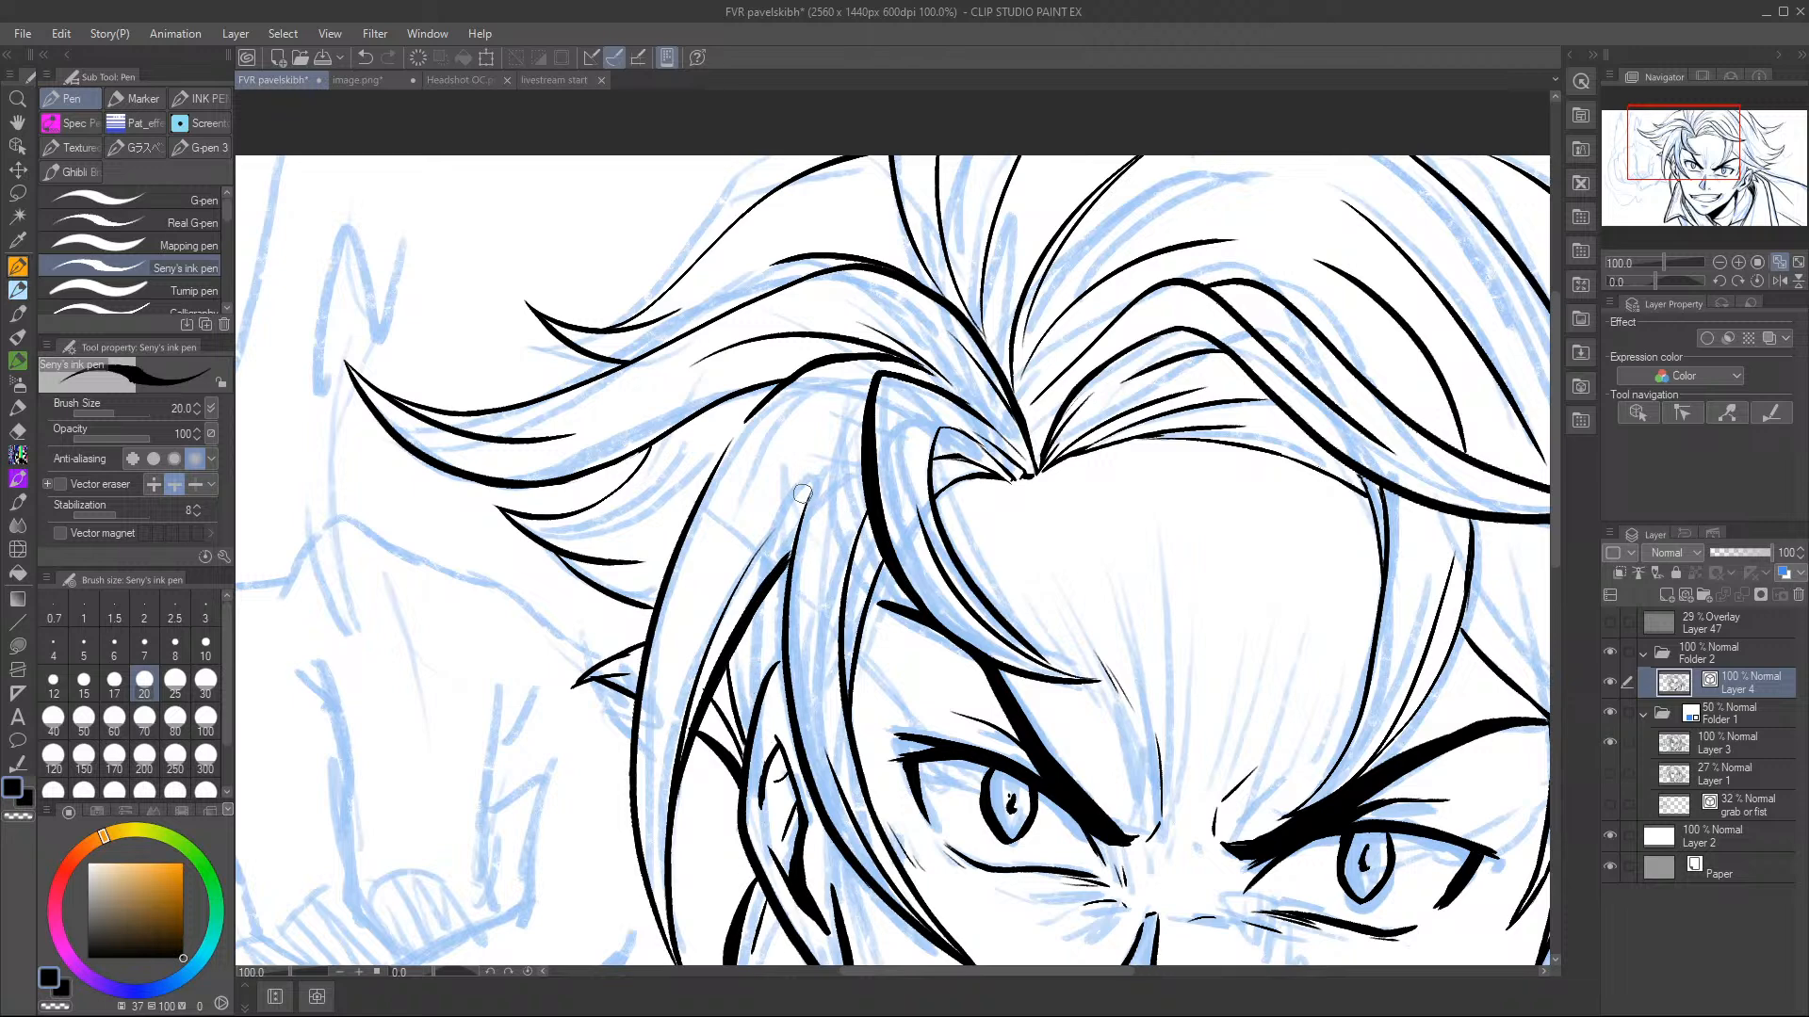
pyautogui.moveTo(759, 594); pyautogui.dragTo(799, 539)
pyautogui.moveTo(793, 546)
pyautogui.mouseDown()
pyautogui.moveTo(782, 545)
pyautogui.moveTo(743, 611)
pyautogui.moveTo(791, 546)
pyautogui.moveTo(702, 683)
pyautogui.mouseUp()
pyautogui.press('c')
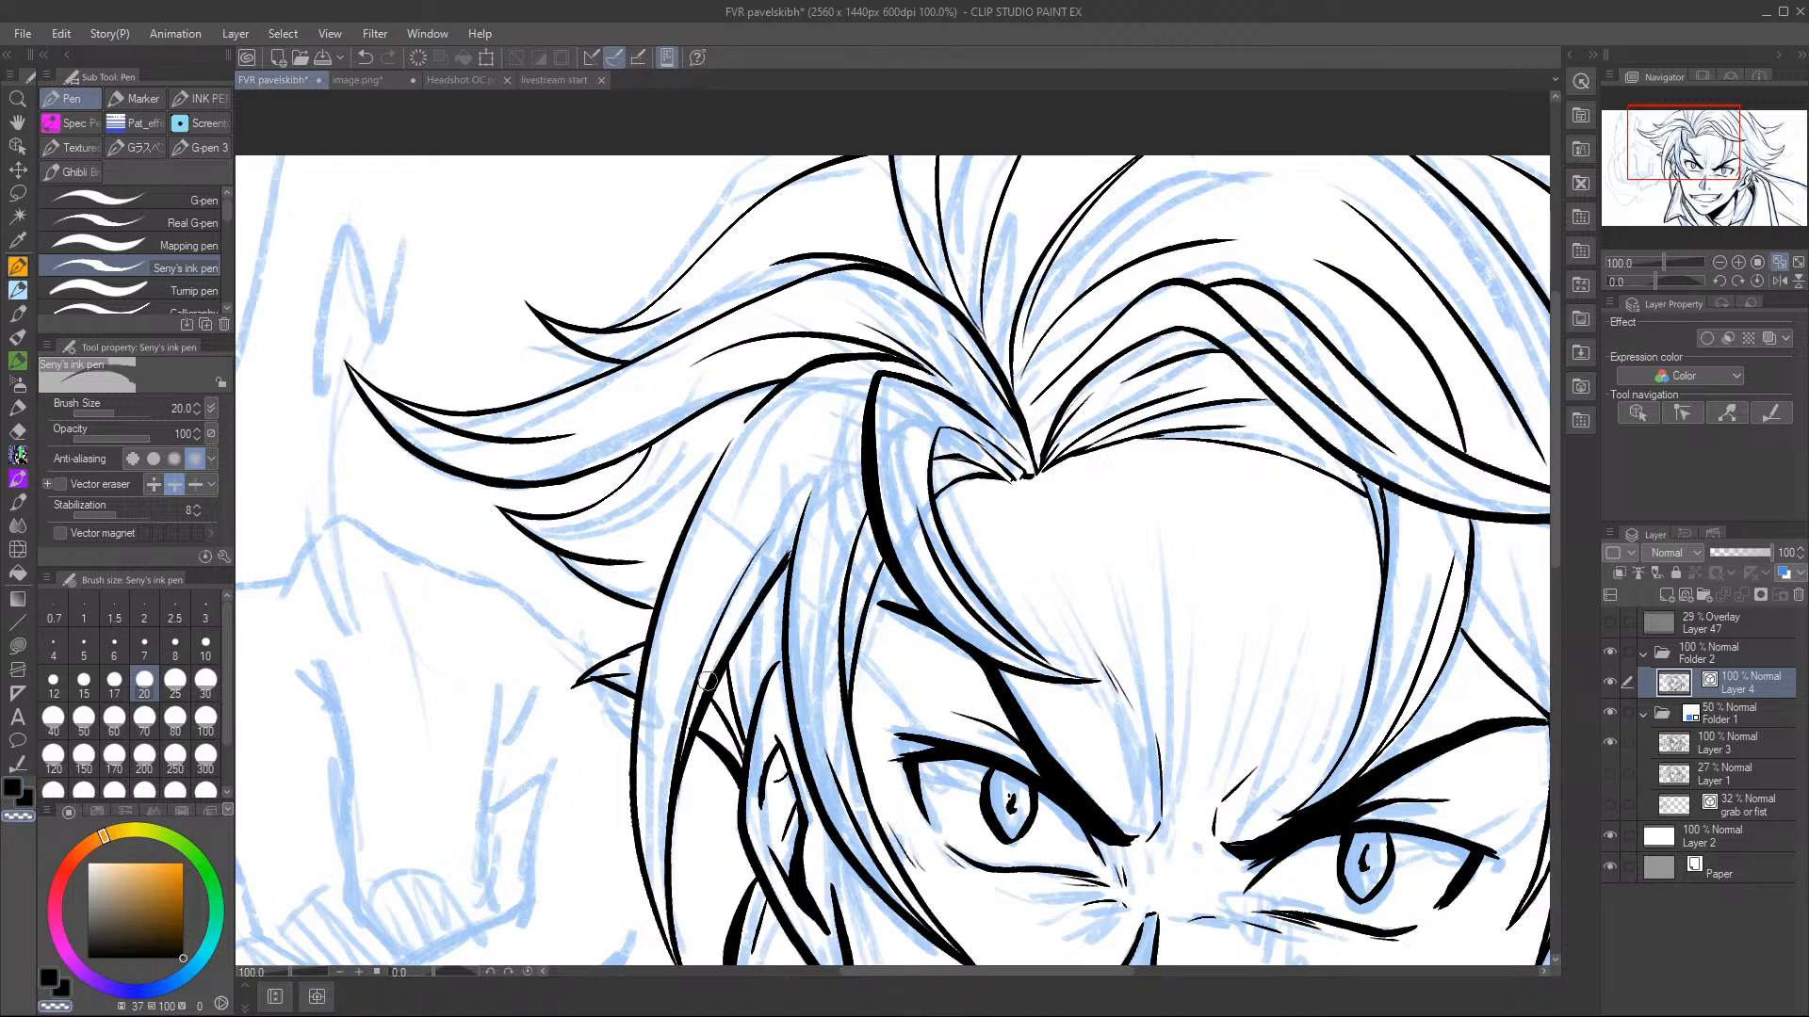
pyautogui.moveTo(741, 619); pyautogui.dragTo(674, 790)
pyautogui.press('c')
pyautogui.press('c')
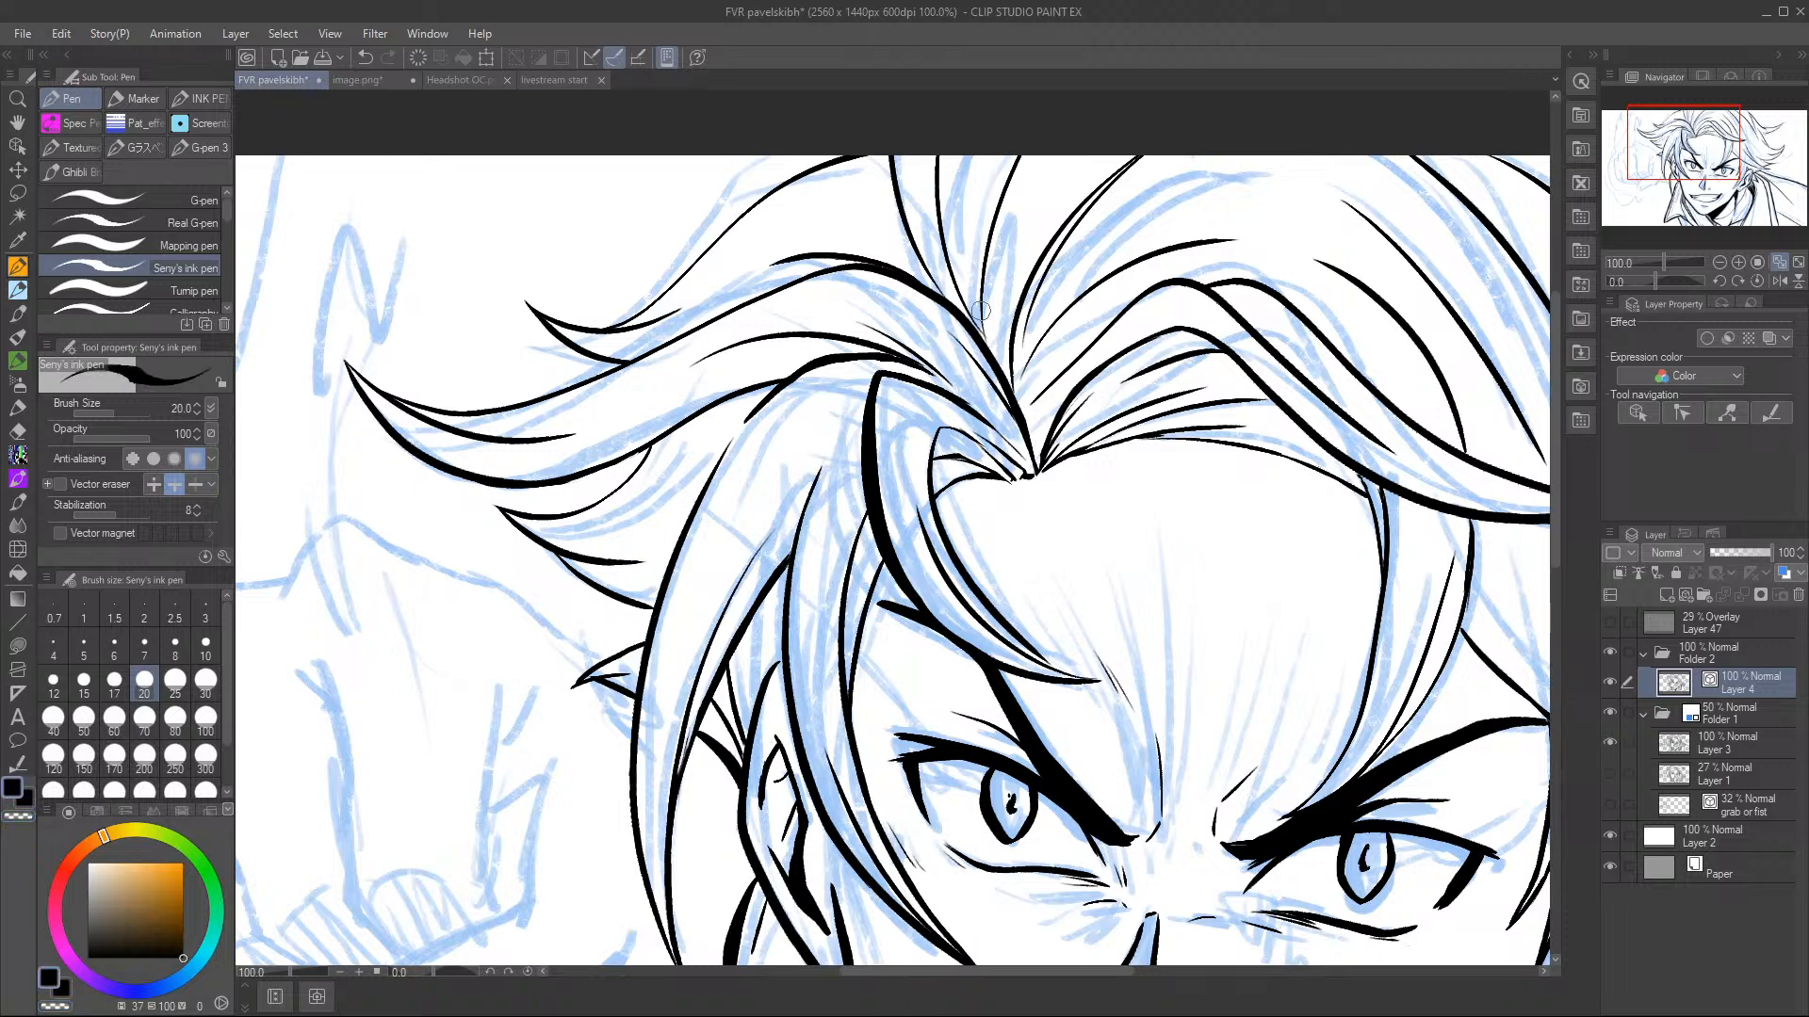
# - Ink the upper contour of the raised fist from the index knuckle down to the hair tuft at 100% zoom
pyautogui.moveTo(1702, 153)
pyautogui.mouseDown()
pyautogui.moveTo(1668, 156)
pyautogui.moveTo(1709, 157)
pyautogui.moveTo(1693, 187)
pyautogui.mouseUp()
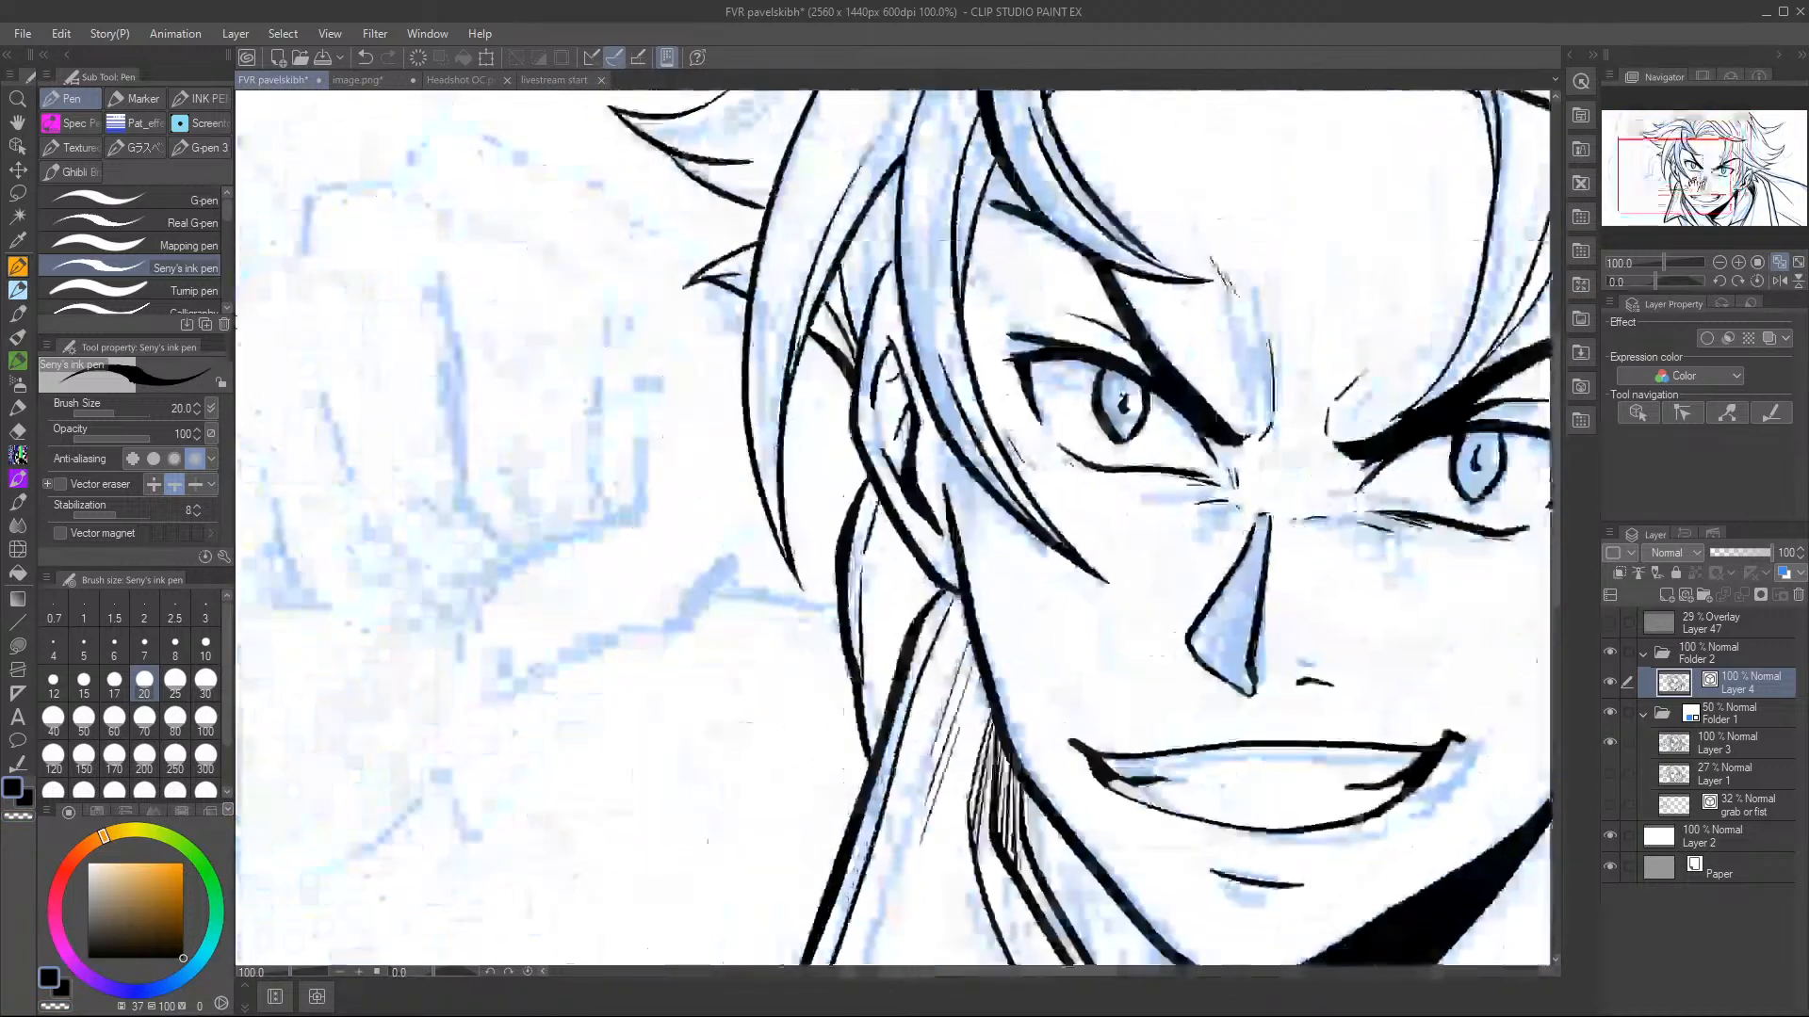
pyautogui.click(1719, 262)
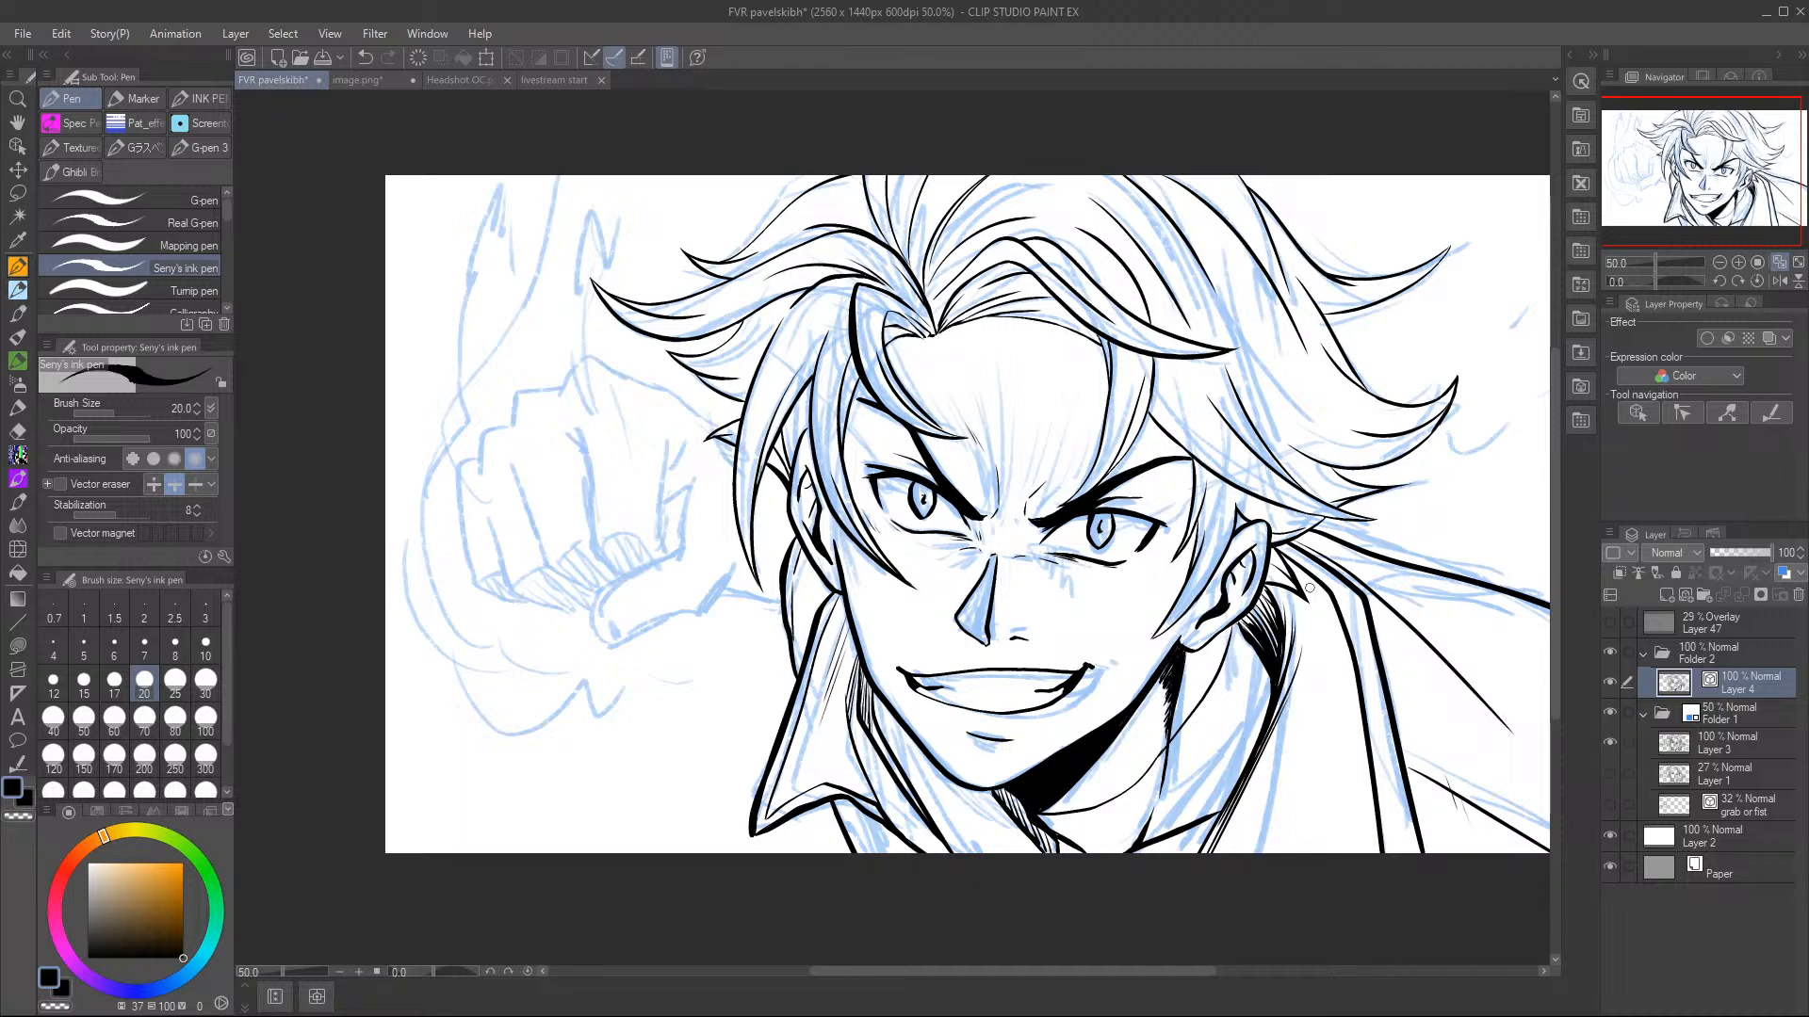
pyautogui.click(1738, 260)
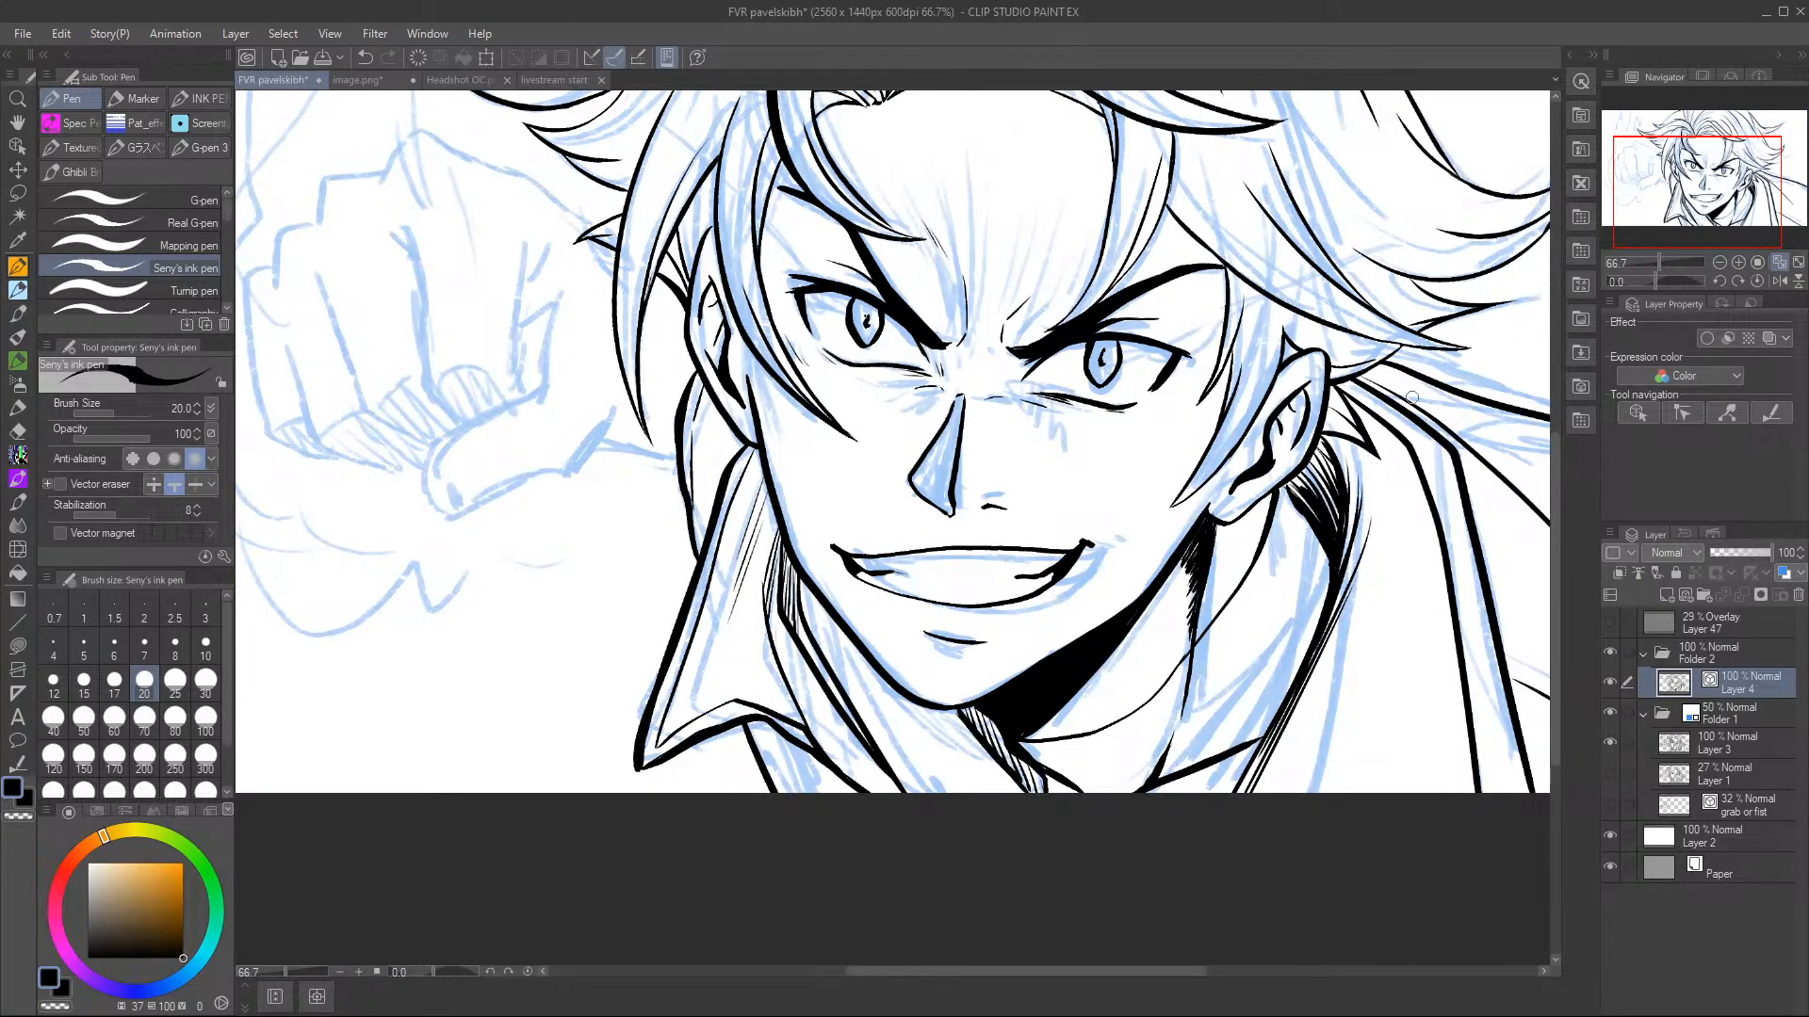
pyautogui.moveTo(1730, 185); pyautogui.dragTo(1625, 209)
pyautogui.moveTo(690, 287)
pyautogui.mouseDown()
pyautogui.moveTo(735, 244)
pyautogui.moveTo(797, 277)
pyautogui.mouseUp()
pyautogui.click(1738, 262)
pyautogui.moveTo(1686, 165)
pyautogui.mouseDown()
pyautogui.moveTo(1701, 179)
pyautogui.moveTo(1707, 156)
pyautogui.moveTo(1665, 149)
pyautogui.mouseUp()
pyautogui.moveTo(577, 196); pyautogui.dragTo(734, 303)
# - Ink both long edges of the fist's index finger and the skin folds between it and the thumb
pyautogui.moveTo(456, 322)
pyautogui.mouseDown()
pyautogui.moveTo(505, 547)
pyautogui.moveTo(566, 601)
pyautogui.mouseUp()
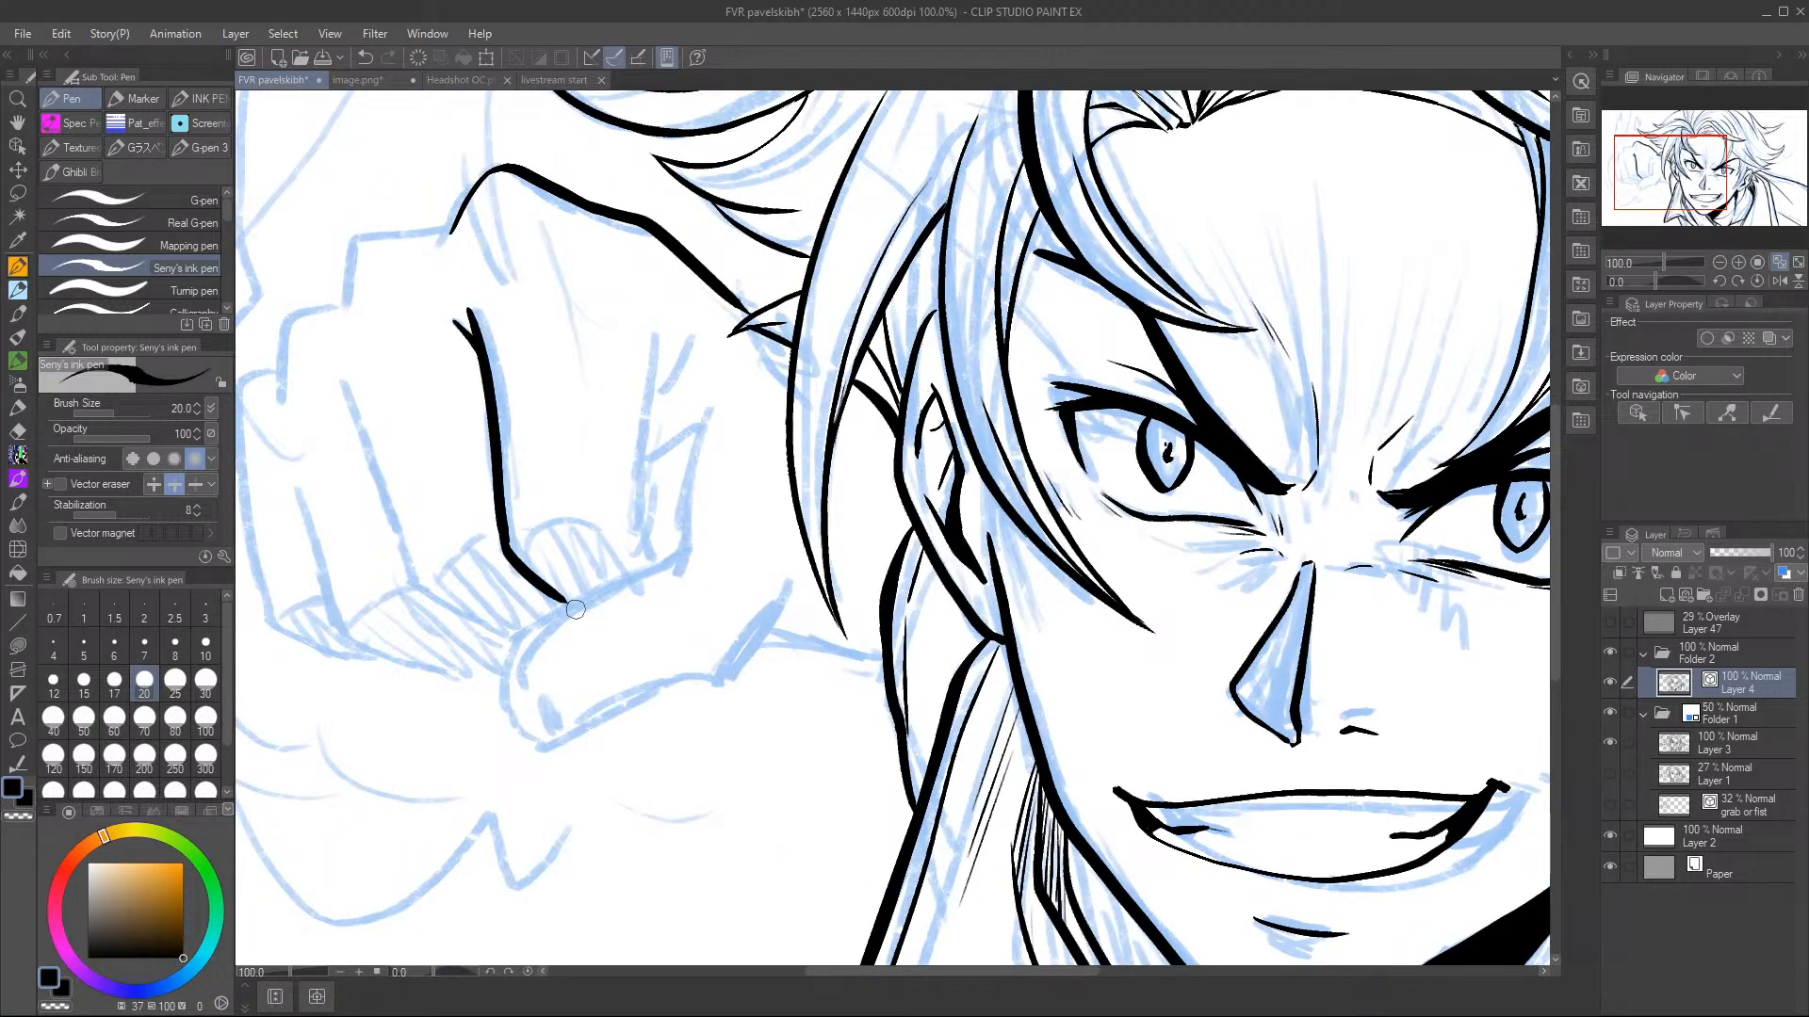
pyautogui.moveTo(660, 340)
pyautogui.mouseDown()
pyautogui.moveTo(637, 525)
pyautogui.moveTo(661, 551)
pyautogui.mouseUp()
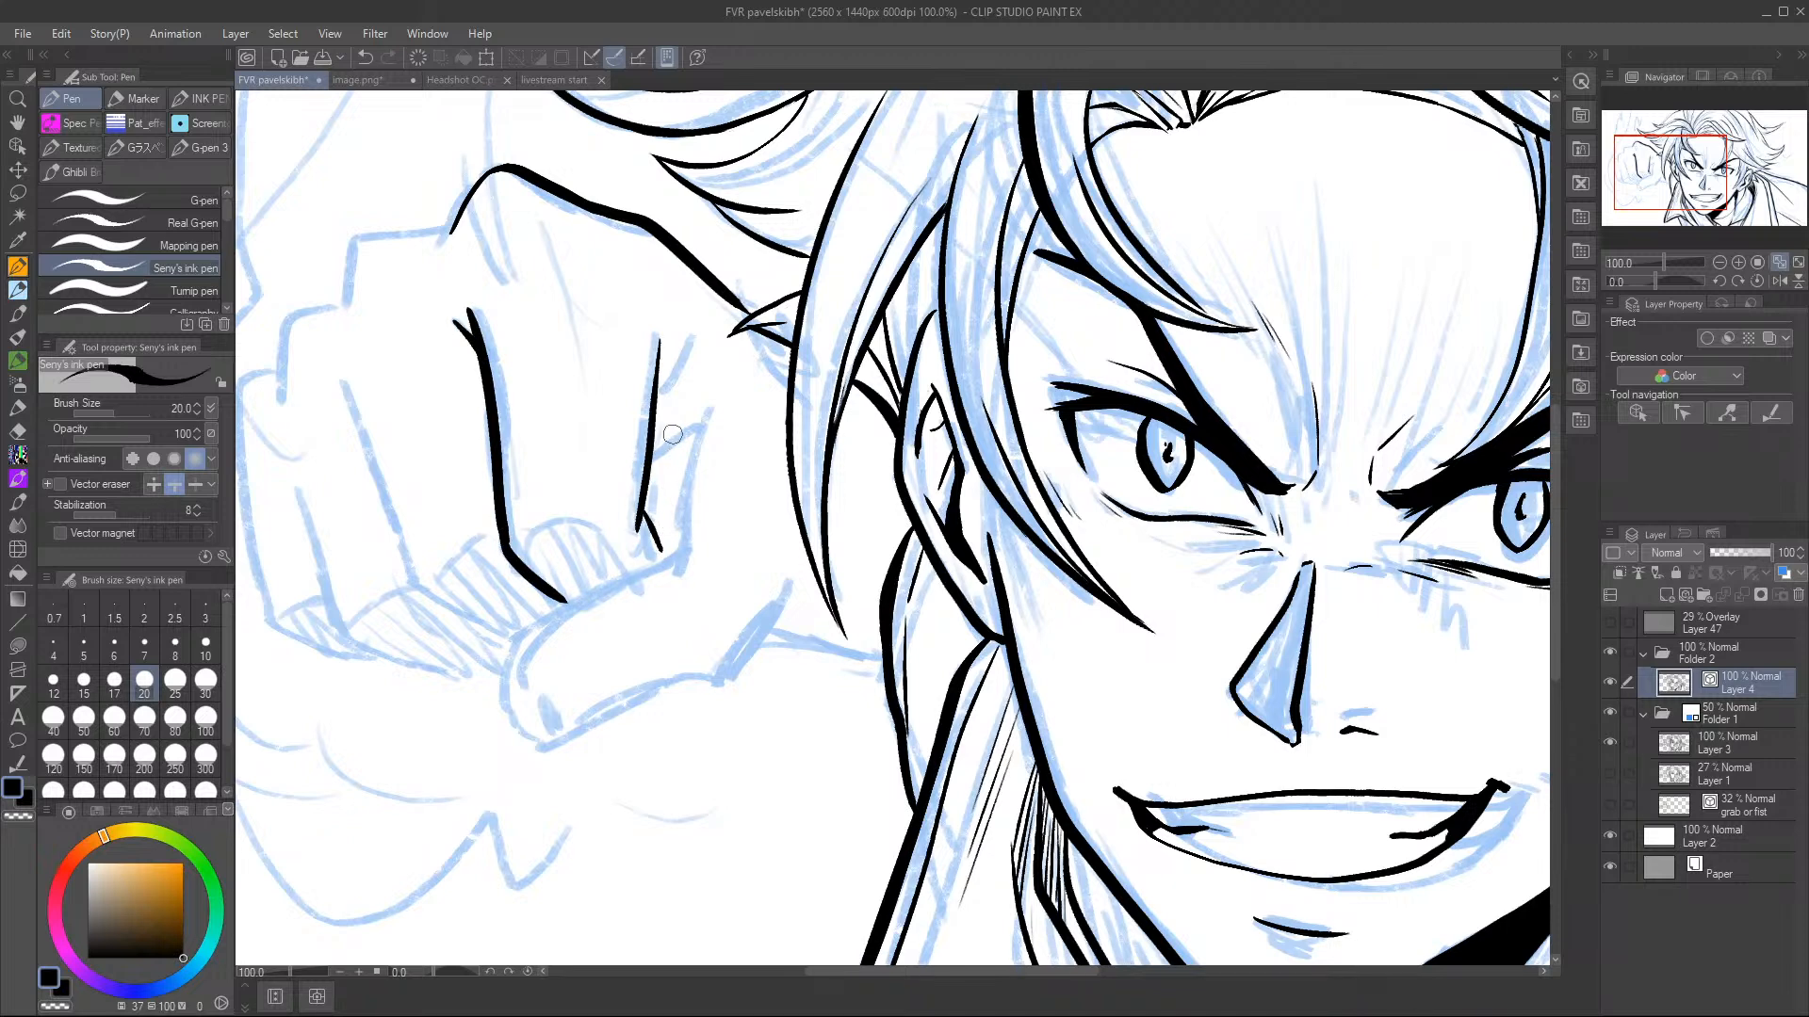
pyautogui.moveTo(654, 414)
pyautogui.mouseDown()
pyautogui.moveTo(695, 355)
pyautogui.moveTo(686, 496)
pyautogui.mouseUp()
pyautogui.moveTo(746, 405)
pyautogui.mouseDown()
pyautogui.moveTo(689, 478)
pyautogui.moveTo(682, 565)
pyautogui.mouseUp()
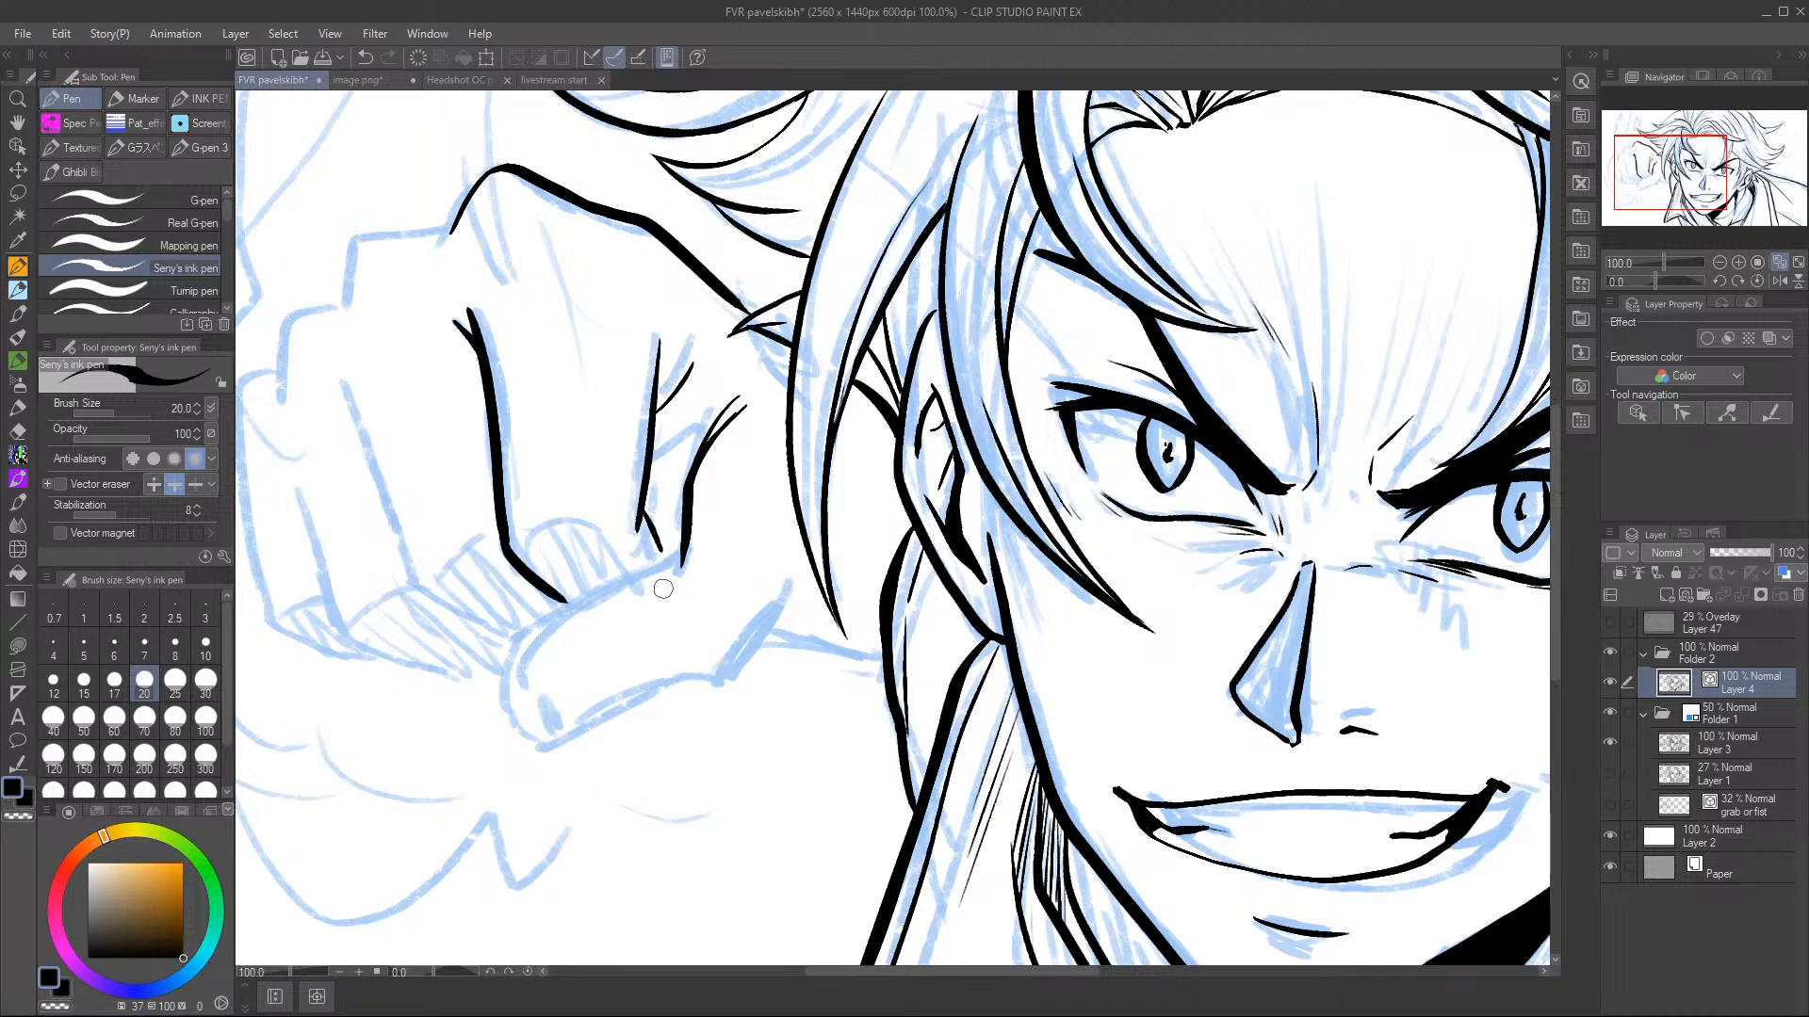
# - Ink the thumb folded across the fist, thicken the hand's upper edge and add the wrist line down to the collar
pyautogui.moveTo(680, 556)
pyautogui.mouseDown()
pyautogui.moveTo(542, 620)
pyautogui.moveTo(497, 731)
pyautogui.moveTo(674, 692)
pyautogui.moveTo(772, 629)
pyautogui.moveTo(812, 557)
pyautogui.moveTo(786, 603)
pyautogui.moveTo(678, 687)
pyautogui.moveTo(735, 650)
pyautogui.mouseUp()
pyautogui.hotkey('ctrl', 'z')
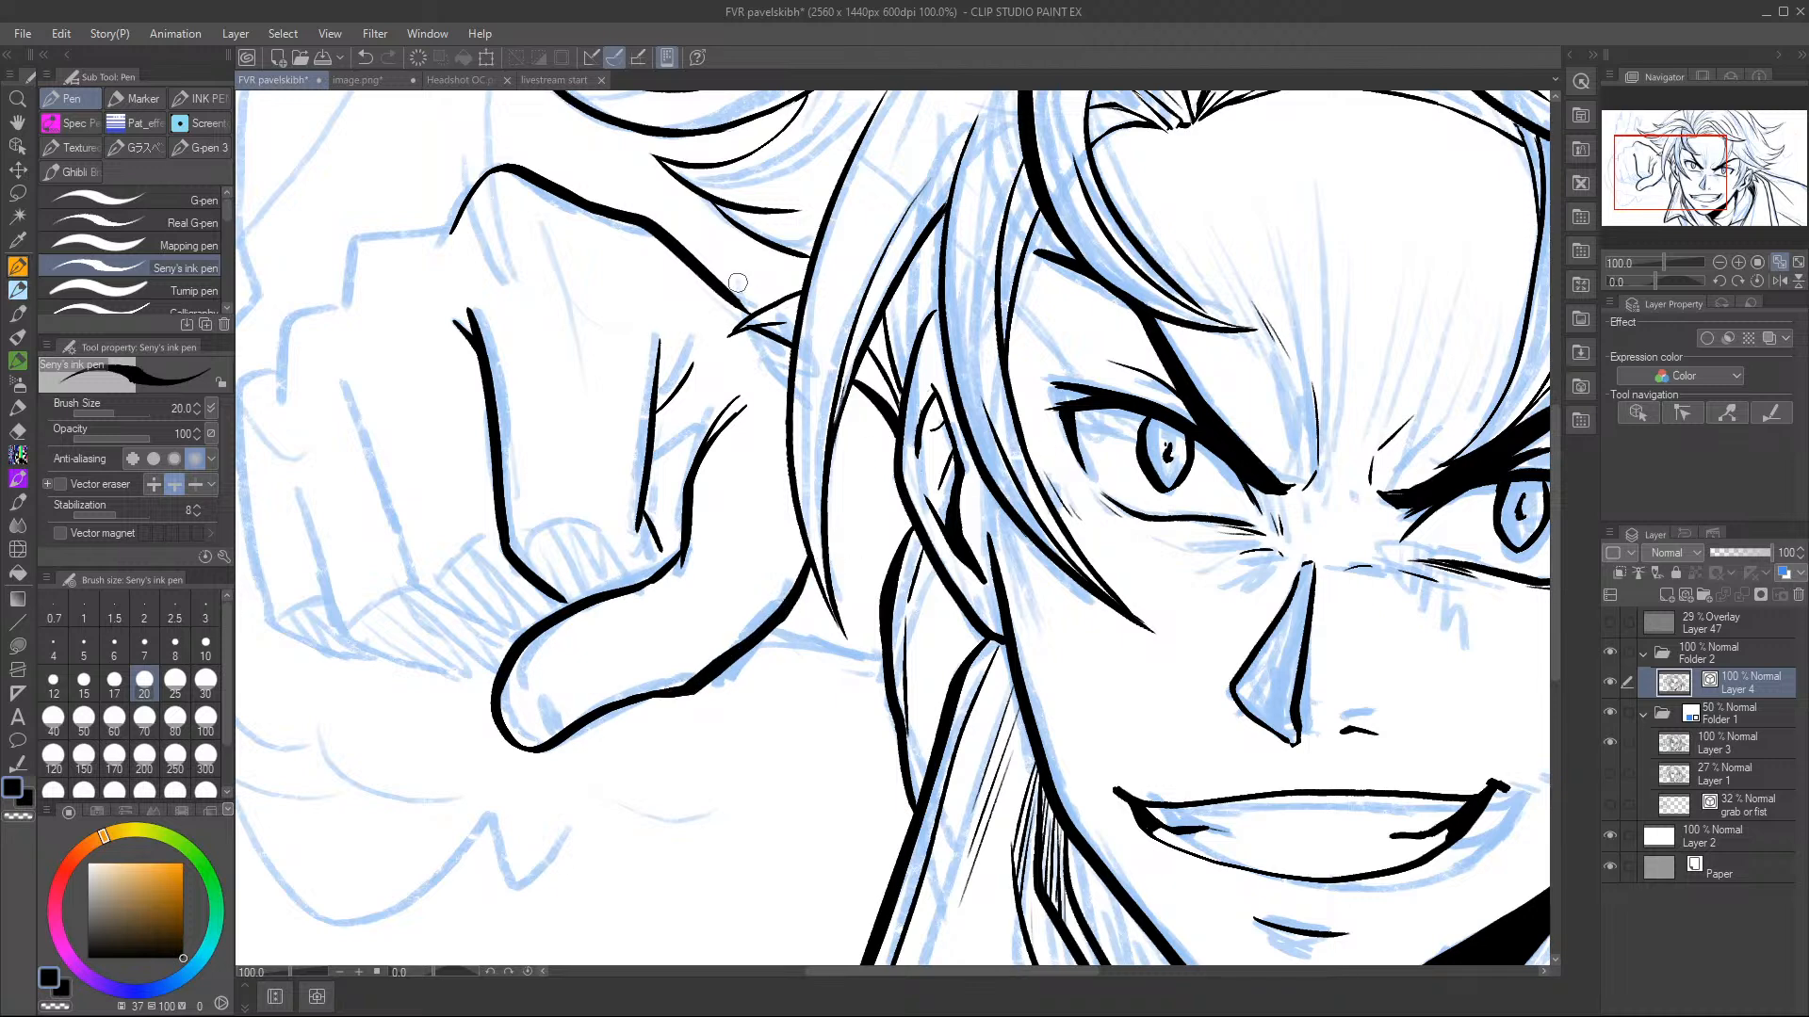
pyautogui.moveTo(674, 241); pyautogui.dragTo(753, 313)
pyautogui.moveTo(759, 643); pyautogui.dragTo(893, 721)
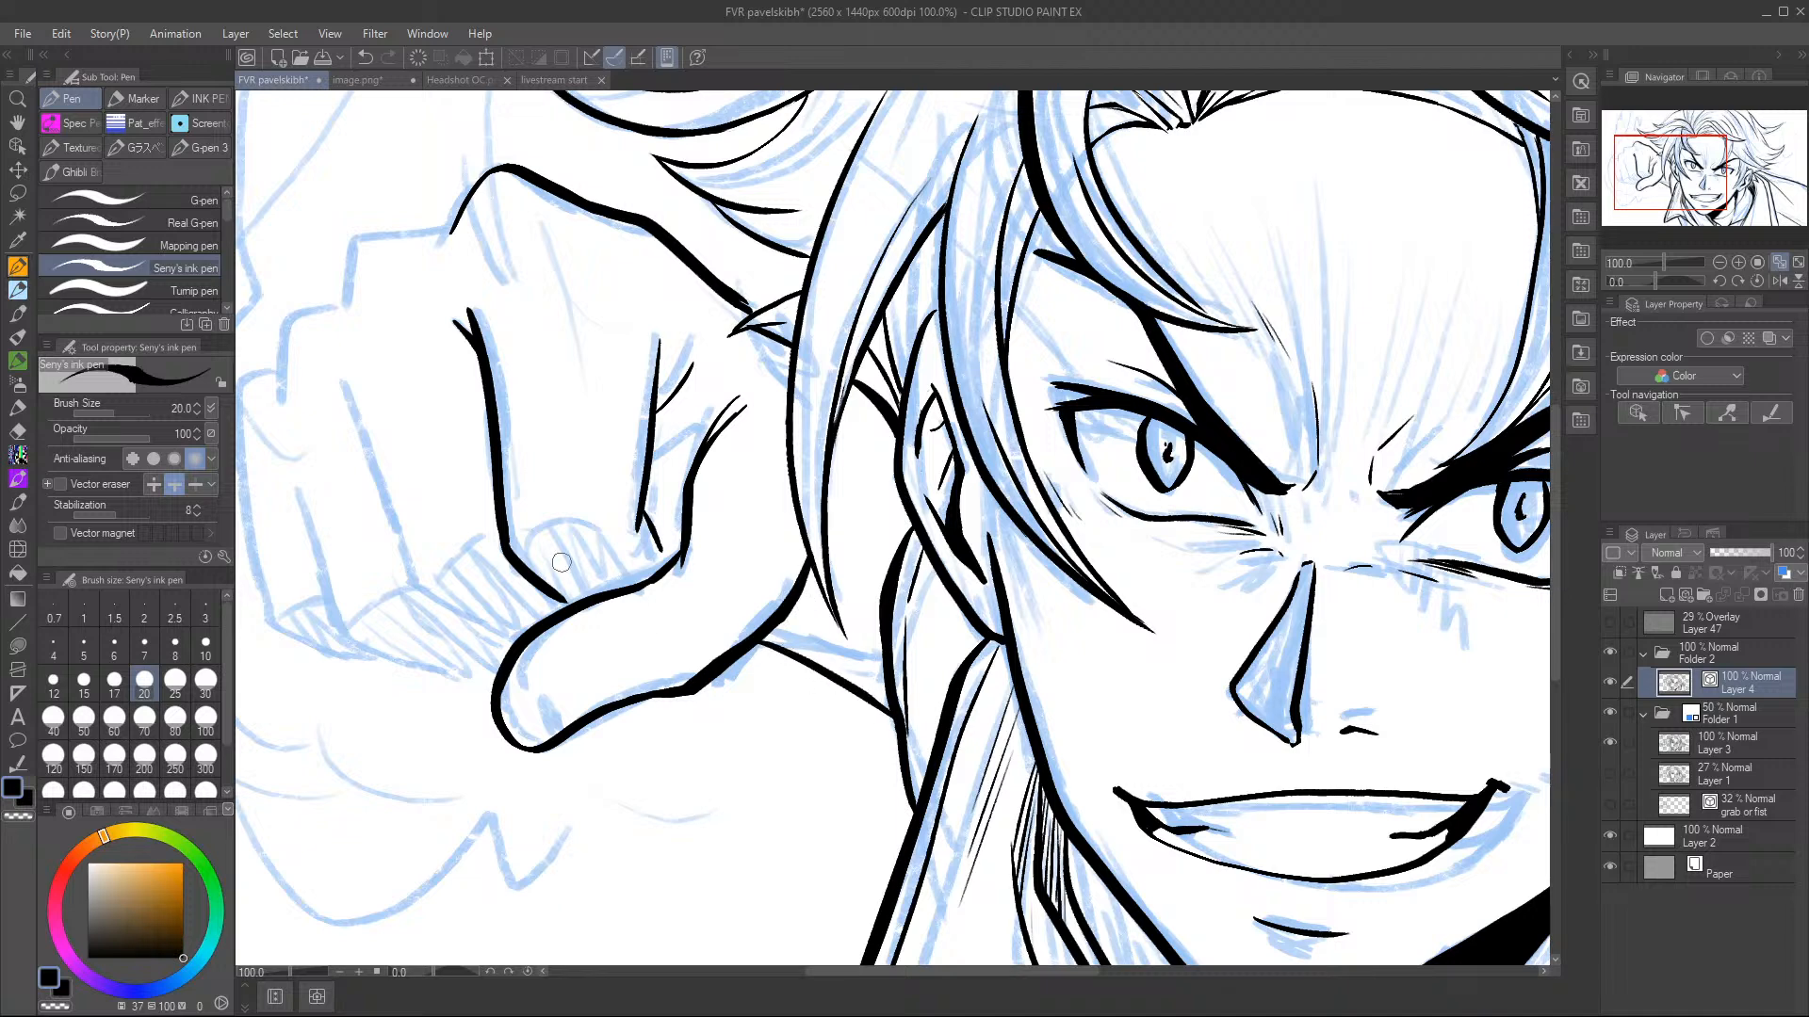
# - Ink the middle finger's knuckle, outer edge and underside, plus the bend creases on the index and middle fingers
pyautogui.moveTo(517, 541); pyautogui.dragTo(617, 516)
pyautogui.moveTo(457, 222)
pyautogui.mouseDown()
pyautogui.moveTo(356, 247)
pyautogui.moveTo(337, 304)
pyautogui.mouseUp()
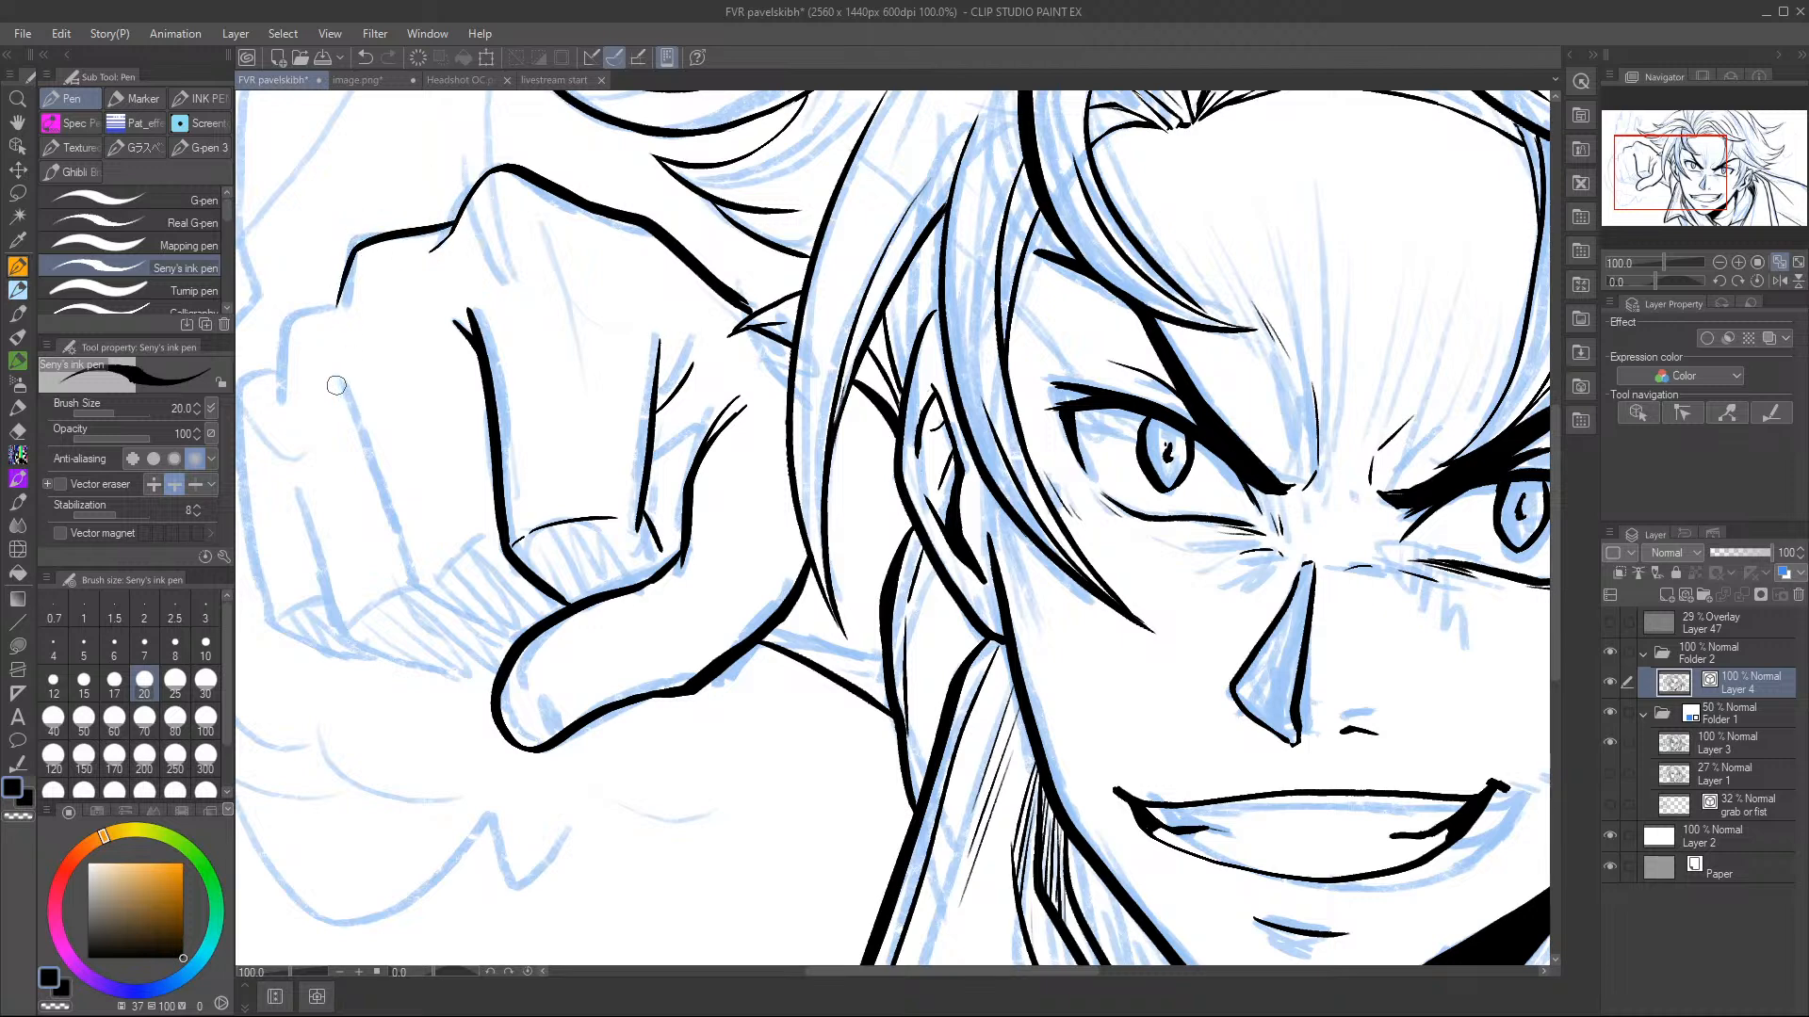
pyautogui.moveTo(337, 381); pyautogui.dragTo(397, 575)
pyautogui.moveTo(396, 565); pyautogui.dragTo(513, 640)
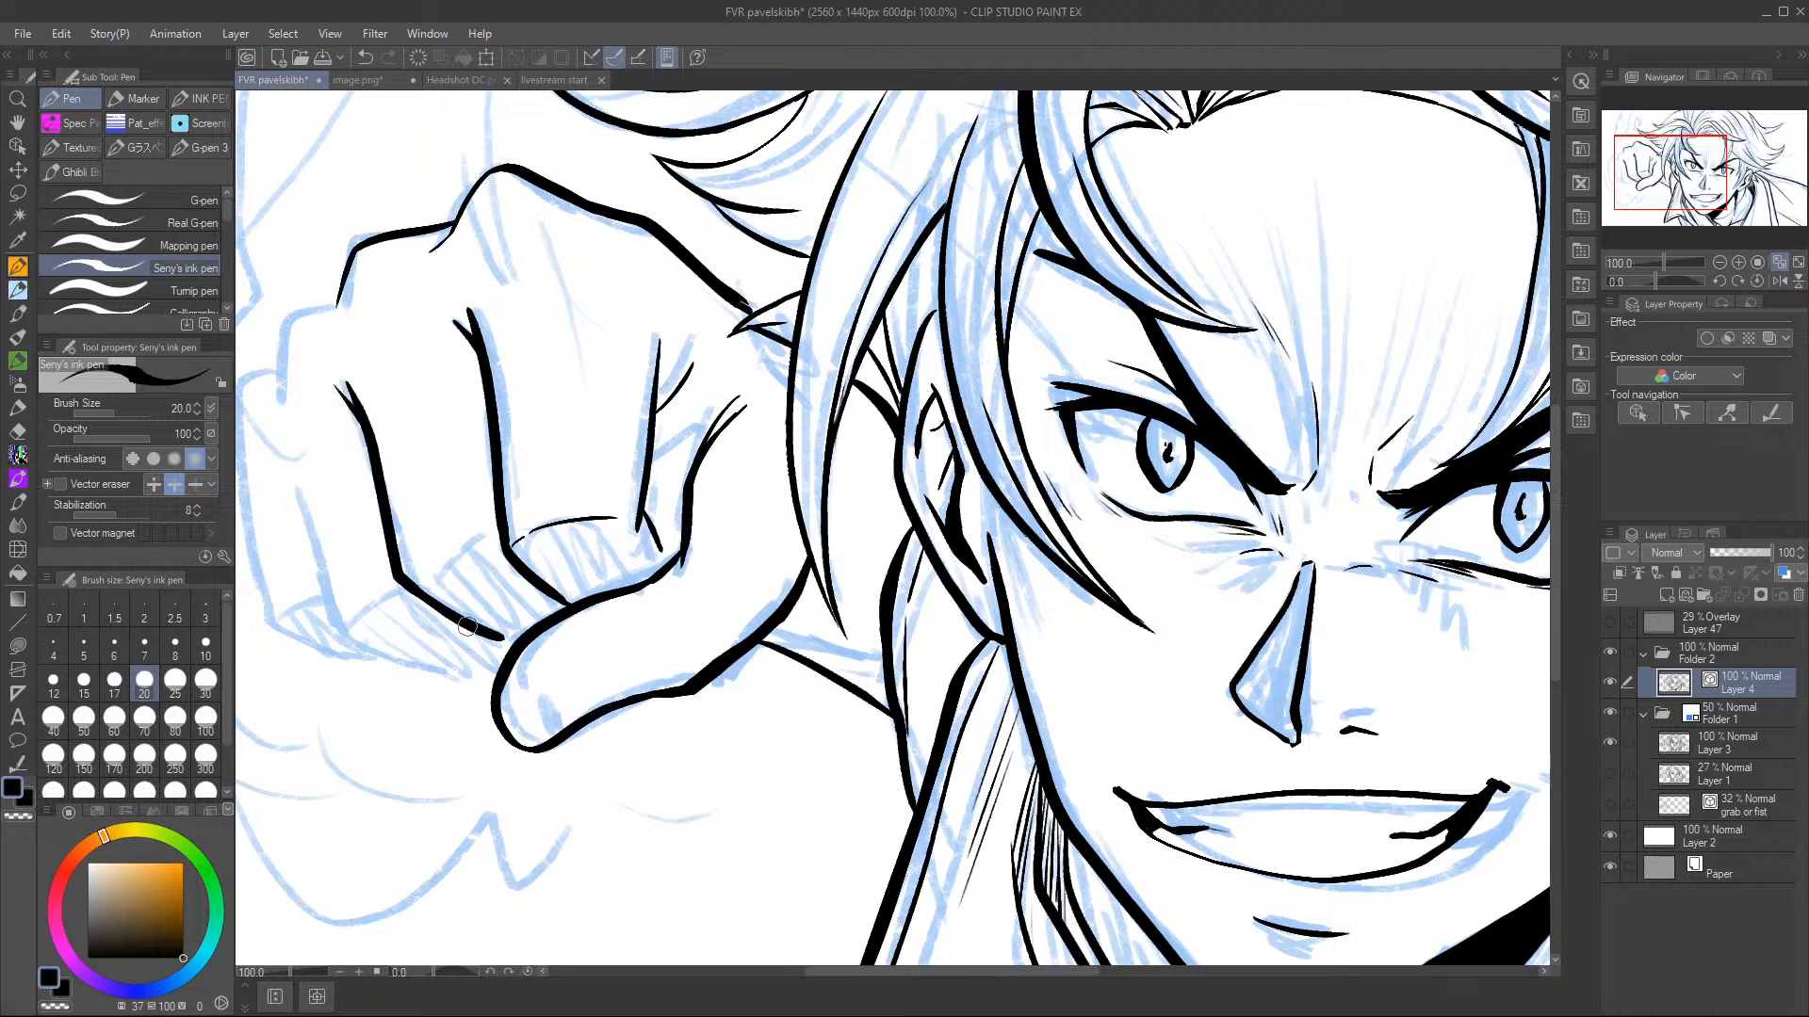
pyautogui.moveTo(407, 574); pyautogui.dragTo(501, 538)
# - Ink the ring and little fingers of the fist, closing their undersides against the thumb tip
pyautogui.moveTo(557, 558); pyautogui.dragTo(708, 593)
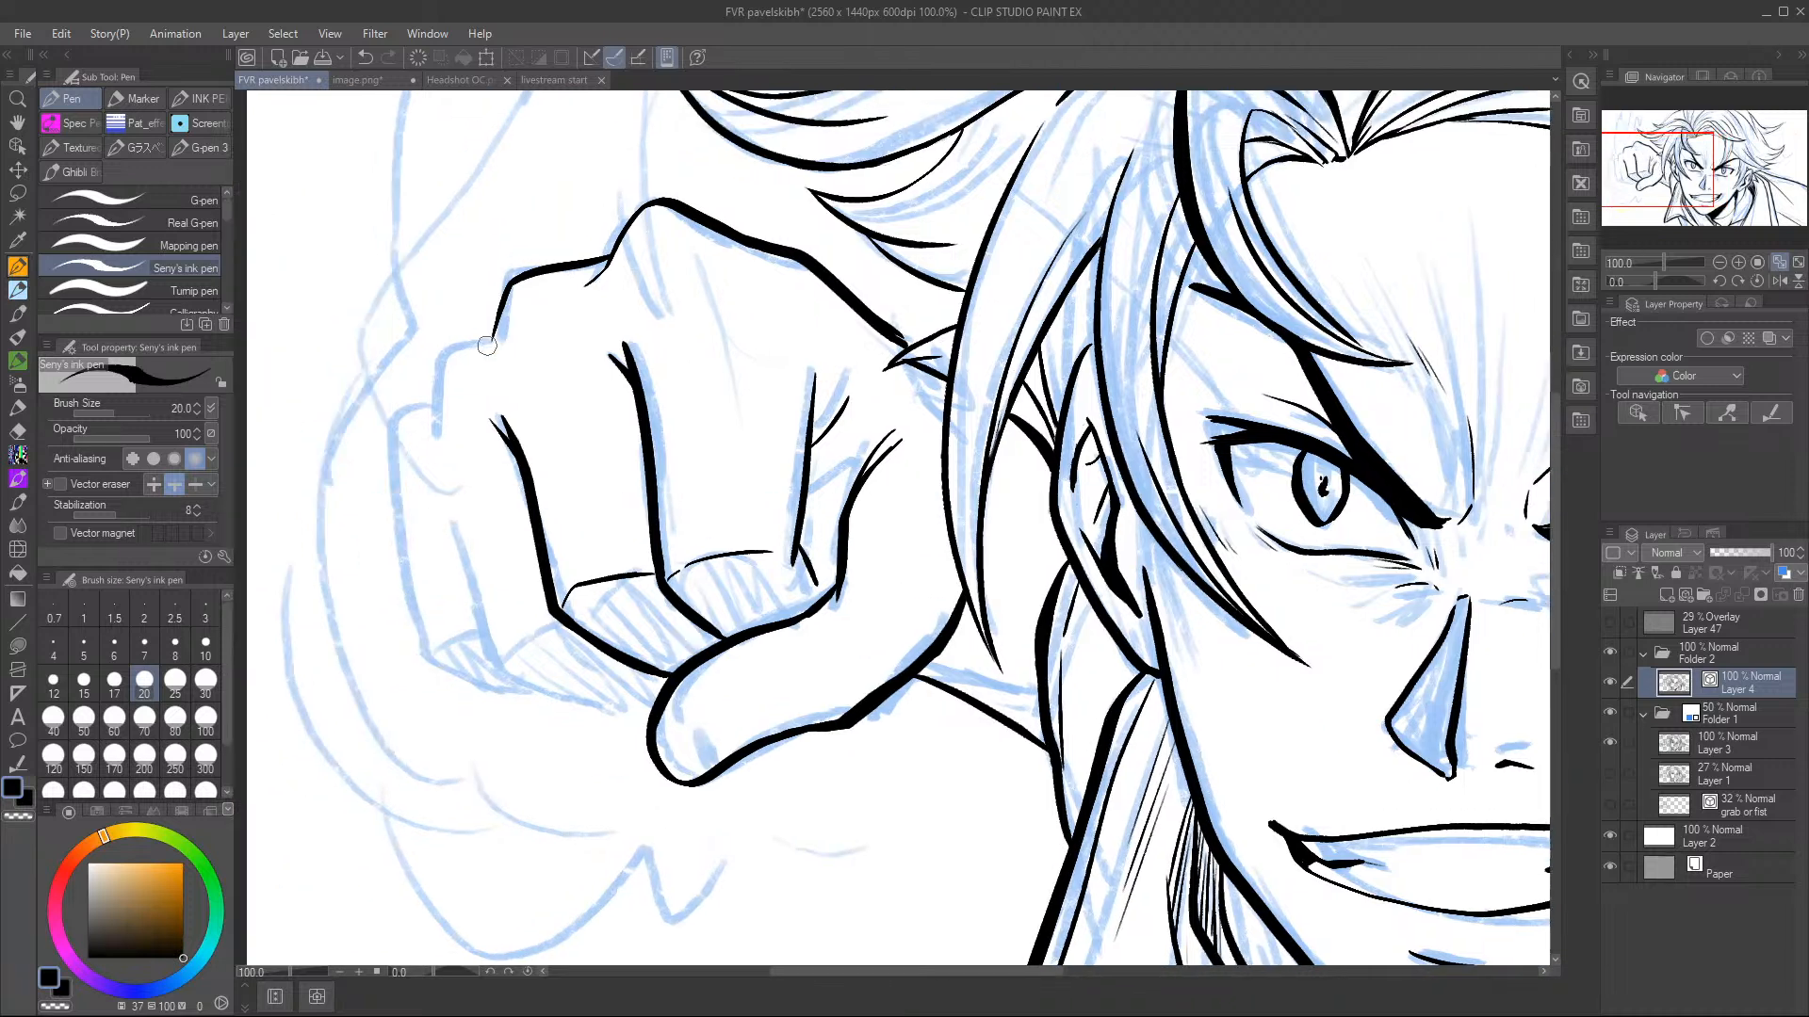
pyautogui.moveTo(489, 335)
pyautogui.mouseDown()
pyautogui.moveTo(435, 376)
pyautogui.moveTo(475, 606)
pyautogui.moveTo(528, 688)
pyautogui.moveTo(494, 663)
pyautogui.moveTo(570, 698)
pyautogui.mouseUp()
pyautogui.moveTo(489, 652); pyautogui.dragTo(647, 721)
pyautogui.moveTo(430, 403)
pyautogui.mouseDown()
pyautogui.moveTo(386, 419)
pyautogui.moveTo(419, 648)
pyautogui.moveTo(509, 693)
pyautogui.moveTo(589, 698)
pyautogui.moveTo(686, 782)
pyautogui.mouseUp()
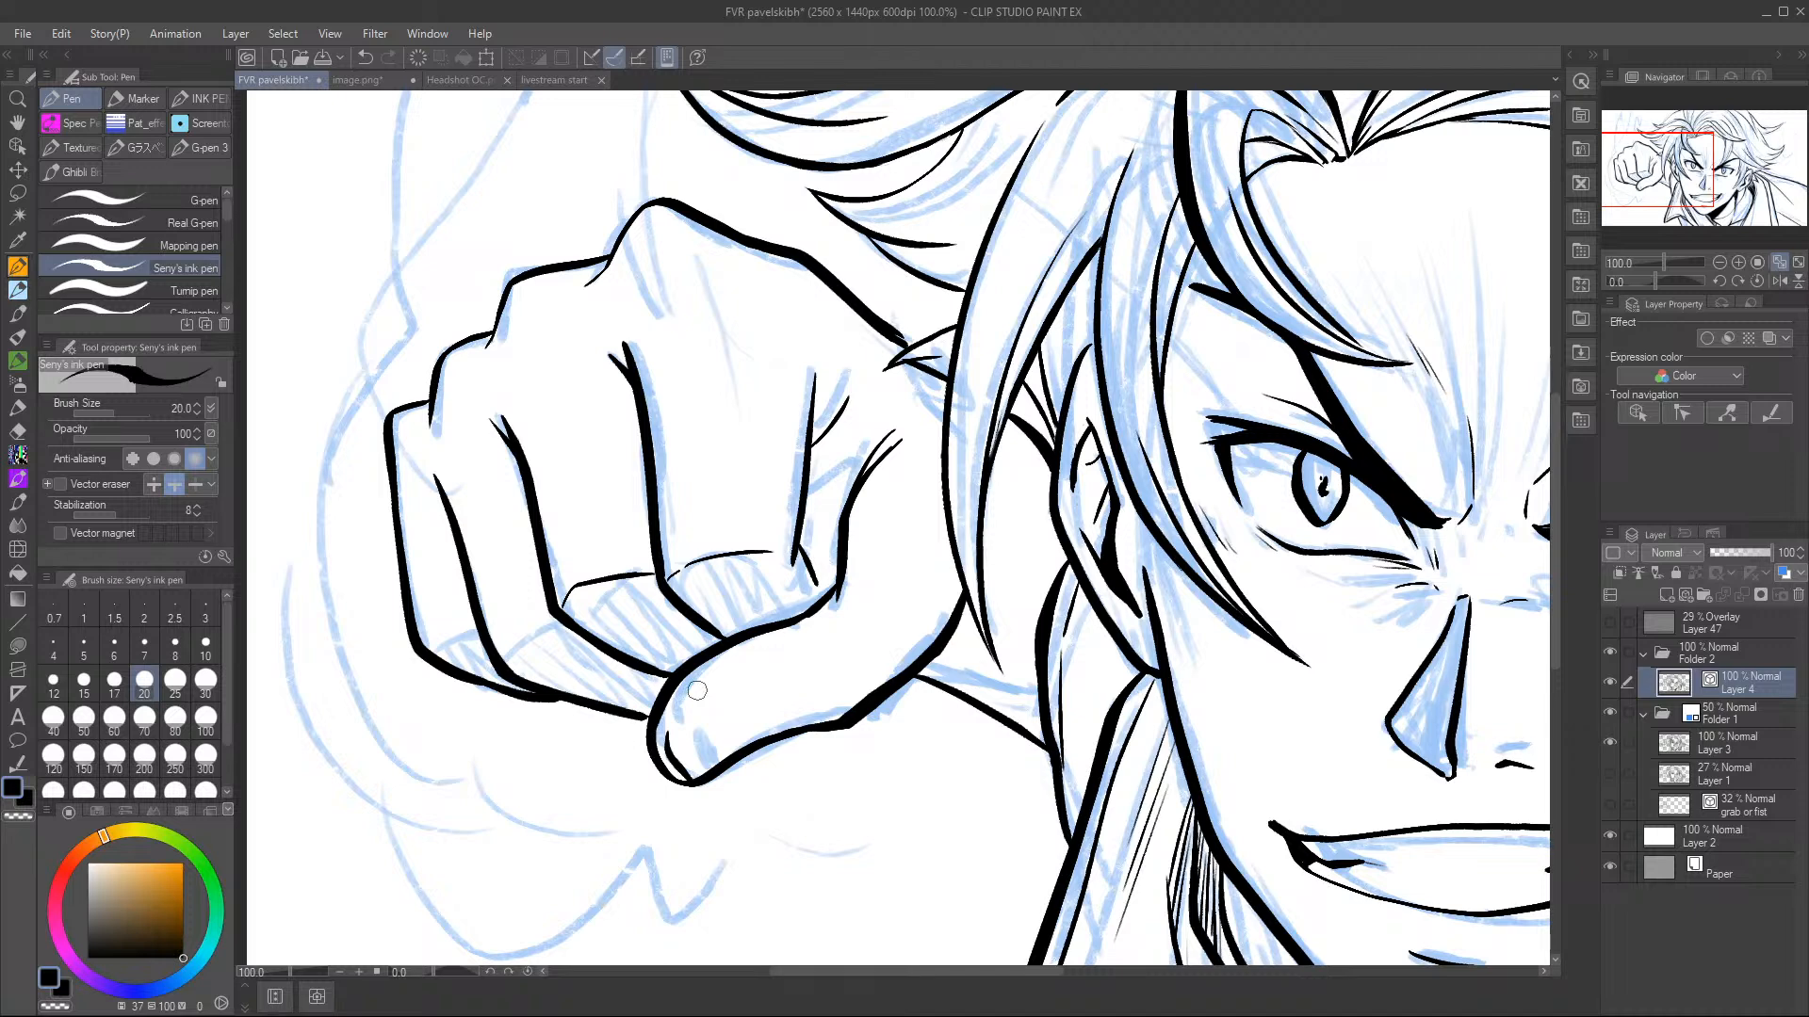
# - Add the small bend crease on the little finger and the fold lines between index finger and thumb
pyautogui.click(1720, 261)
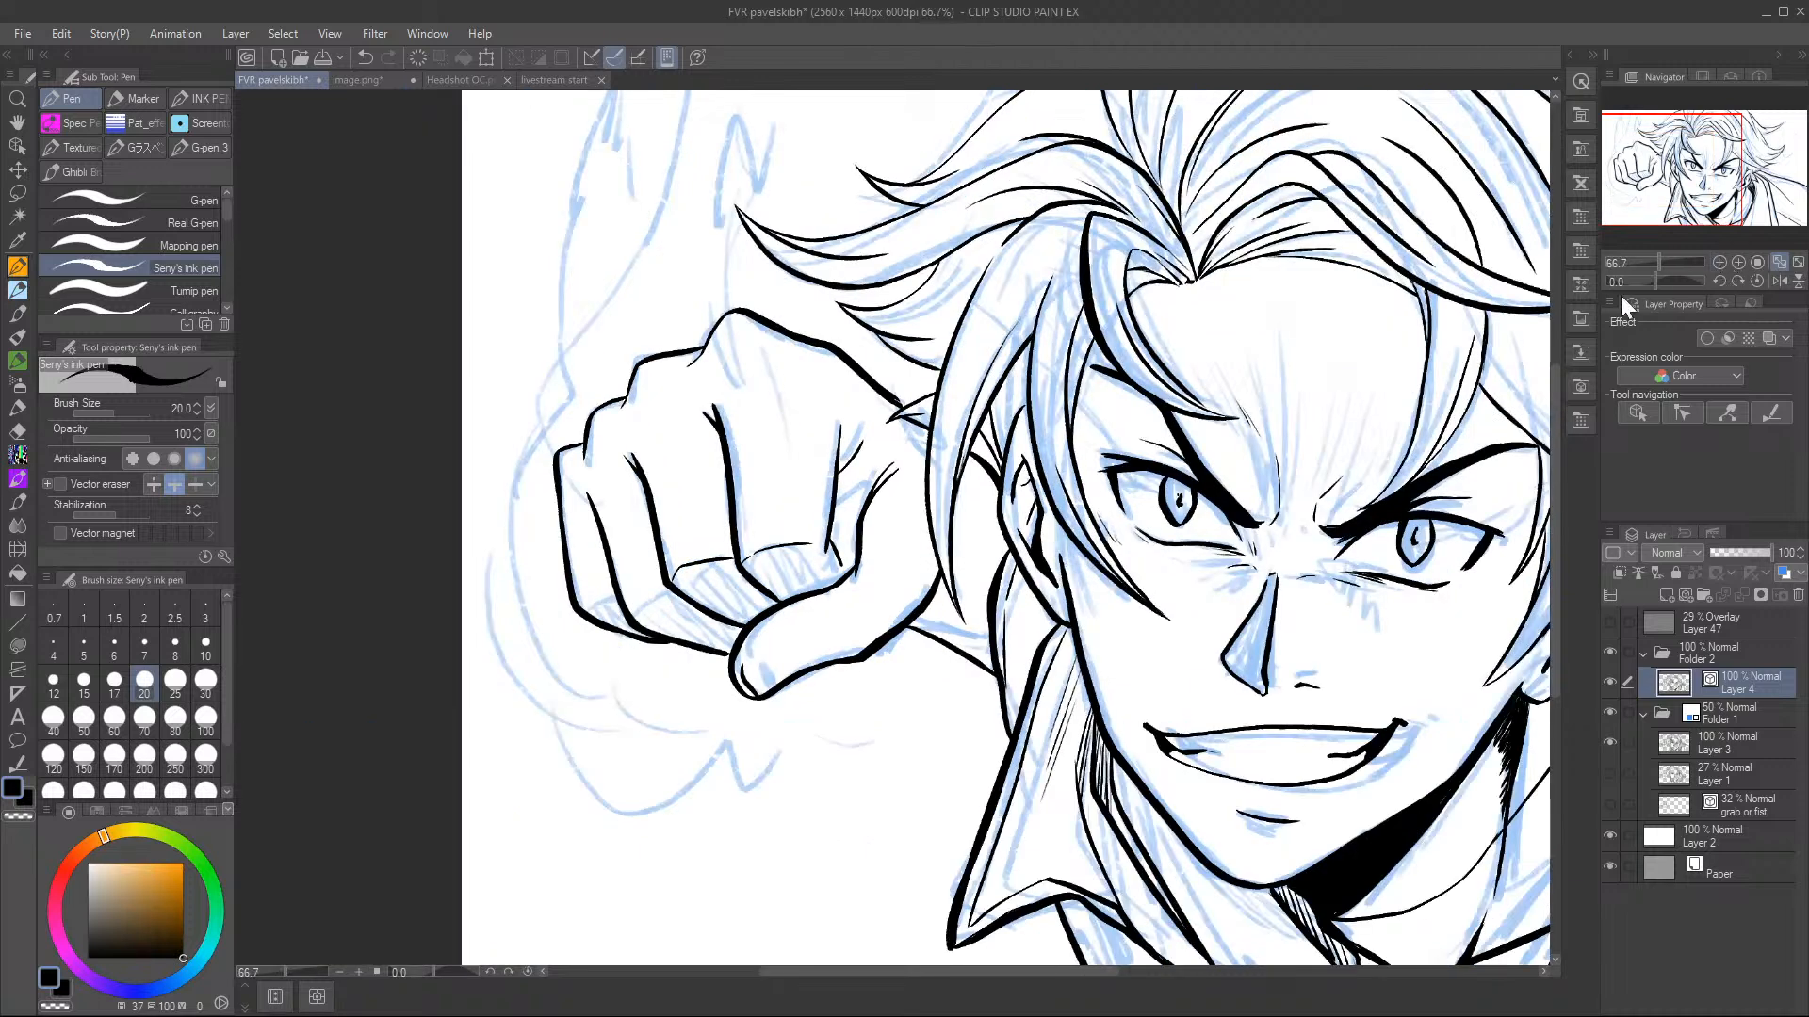
pyautogui.moveTo(582, 610); pyautogui.dragTo(610, 600)
pyautogui.moveTo(860, 513)
pyautogui.mouseDown()
pyautogui.moveTo(825, 516)
pyautogui.moveTo(843, 570)
pyautogui.moveTo(839, 516)
pyautogui.mouseUp()
pyautogui.moveTo(839, 424)
pyautogui.mouseDown()
pyautogui.moveTo(834, 493)
pyautogui.moveTo(859, 446)
pyautogui.mouseUp()
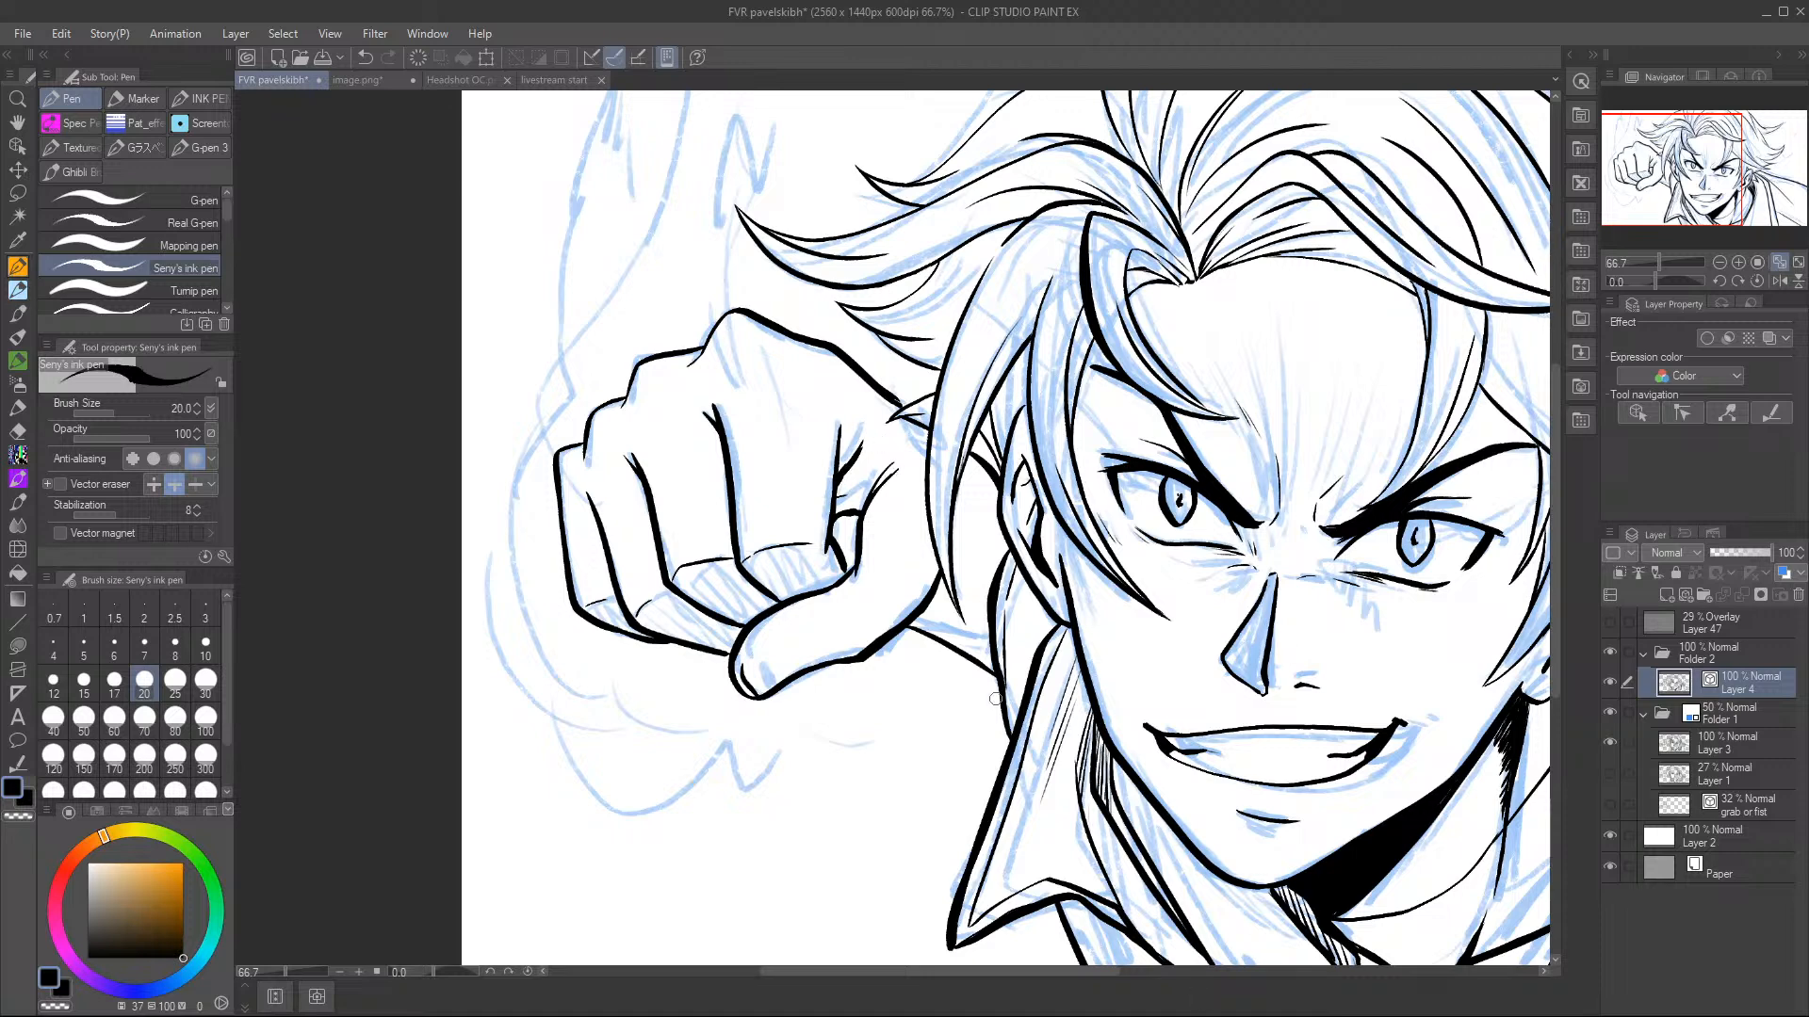
# - Rework the wrist line between thumb base and collar, and touch up the fist's contour at the hair tuft
pyautogui.press('c')
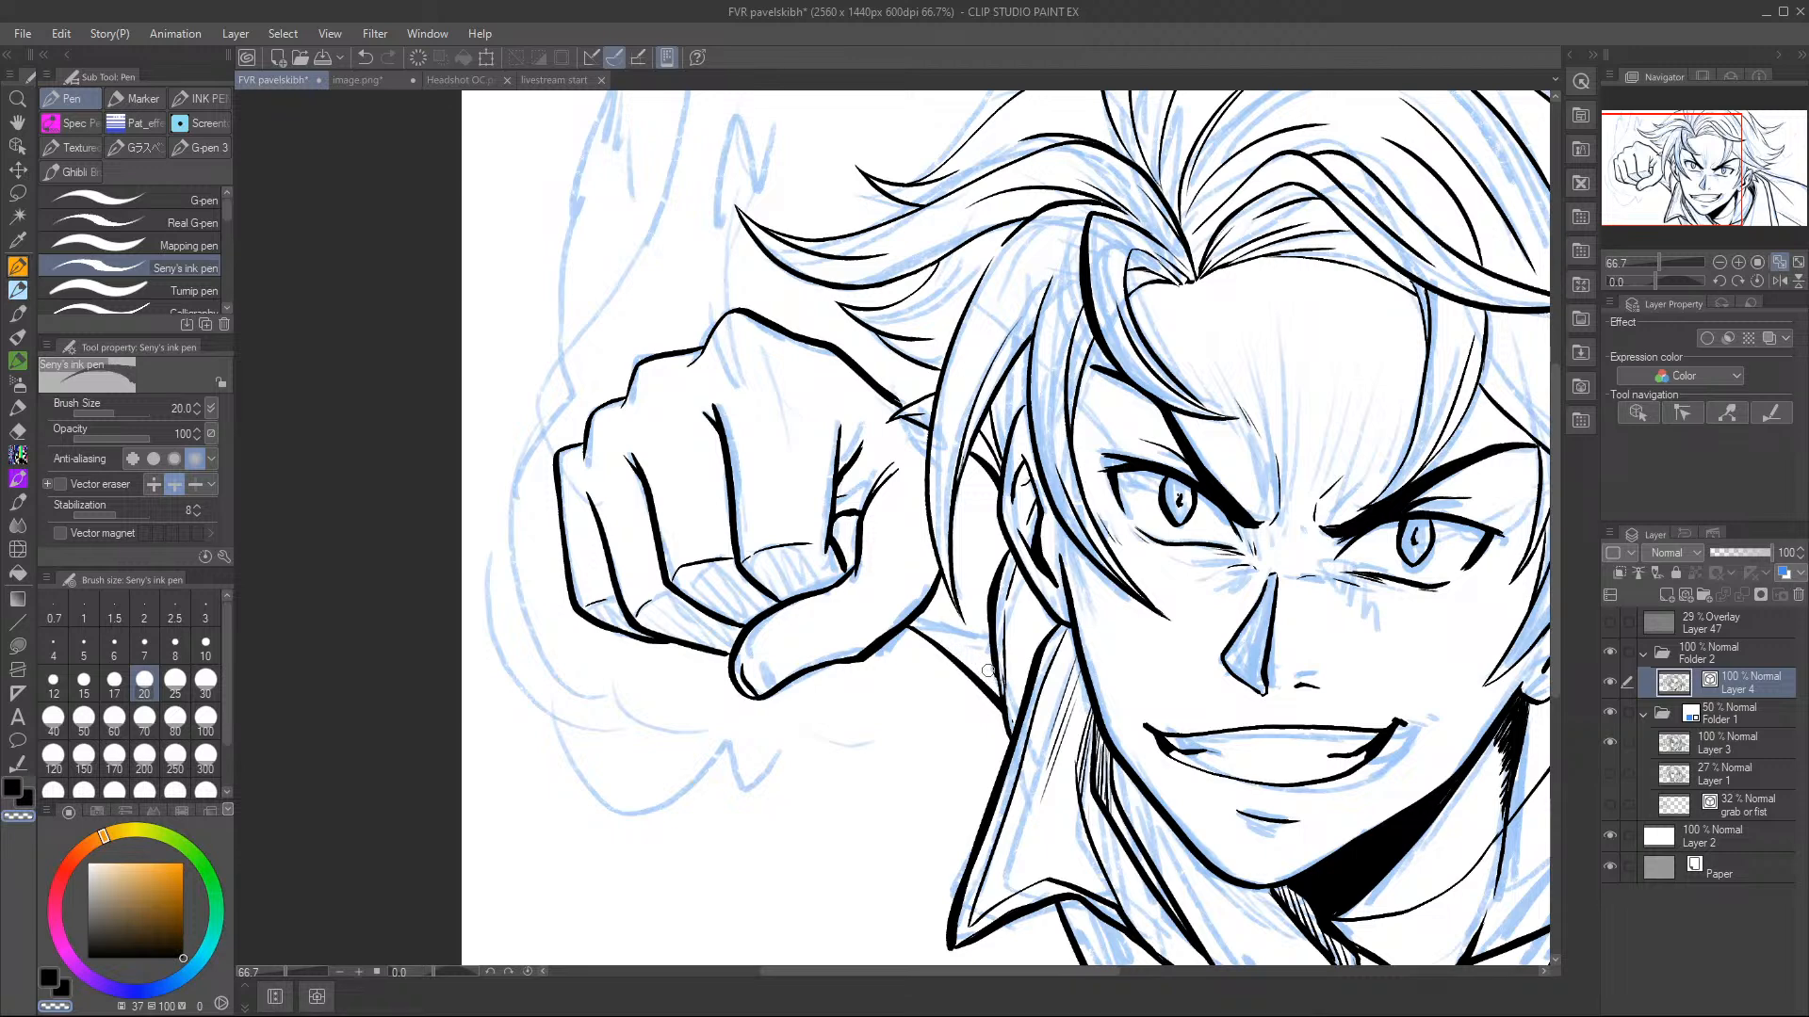
pyautogui.press('c')
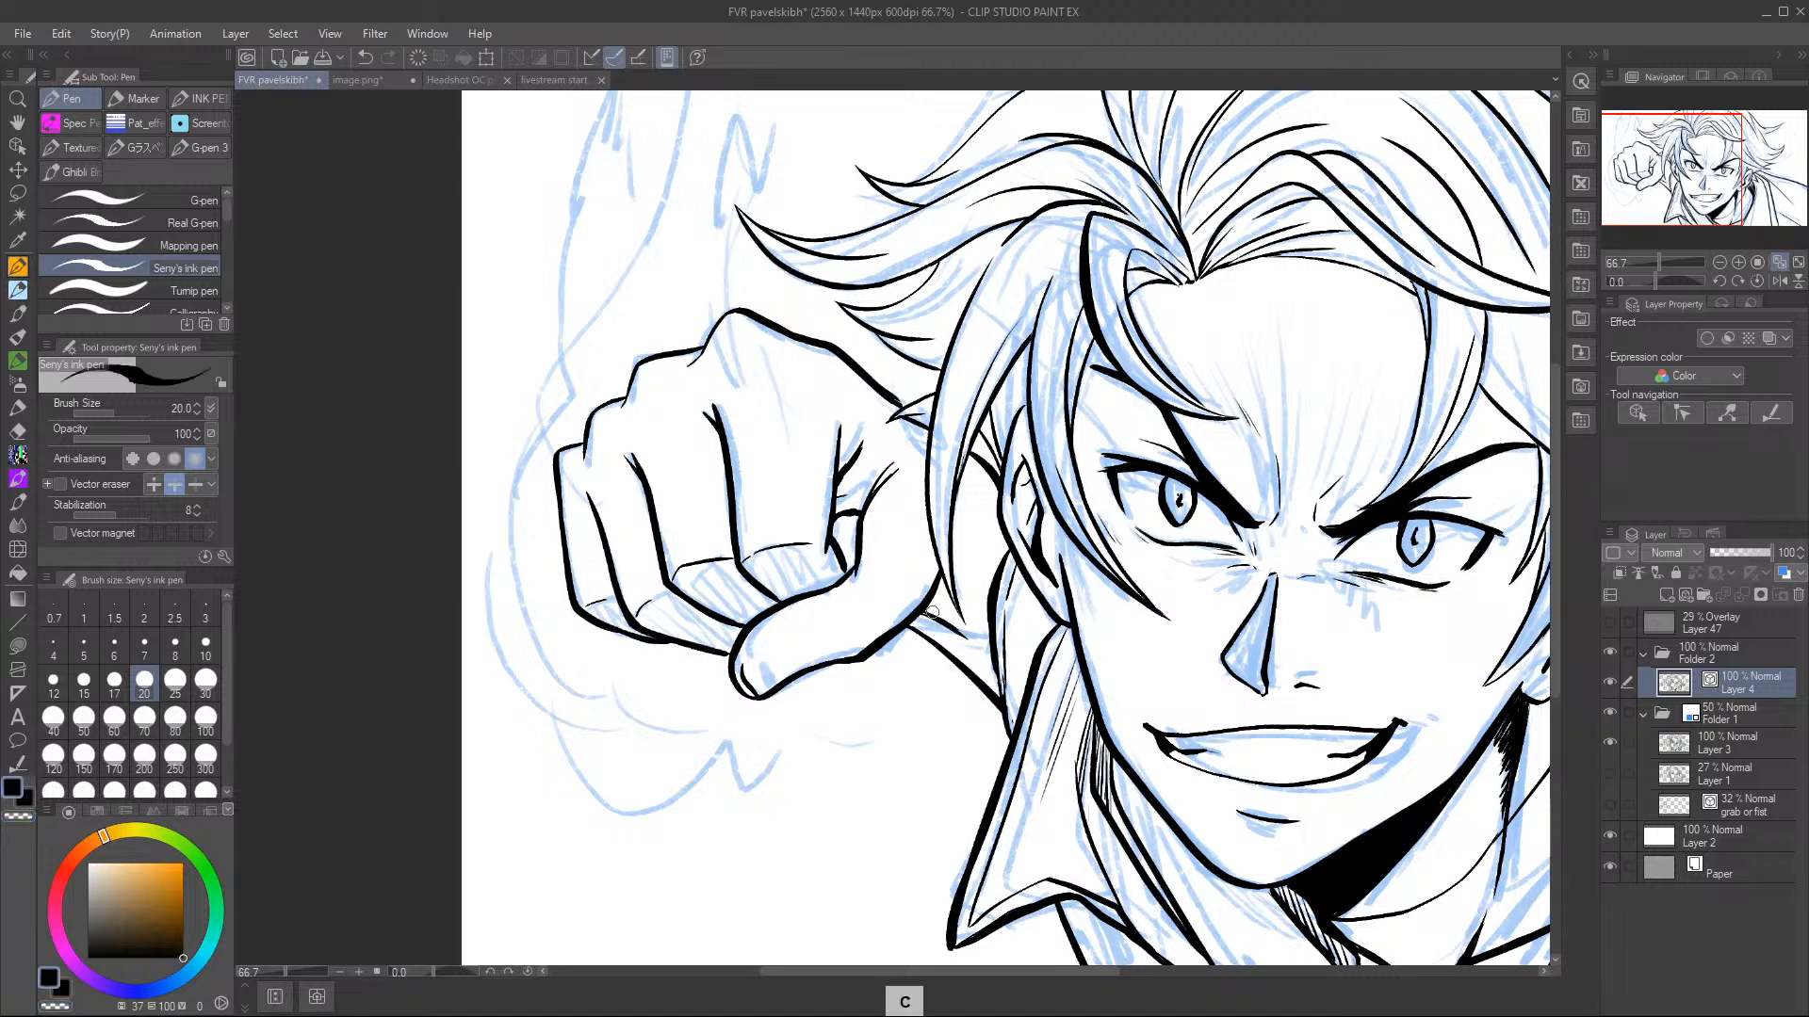
pyautogui.moveTo(956, 629); pyautogui.dragTo(997, 677)
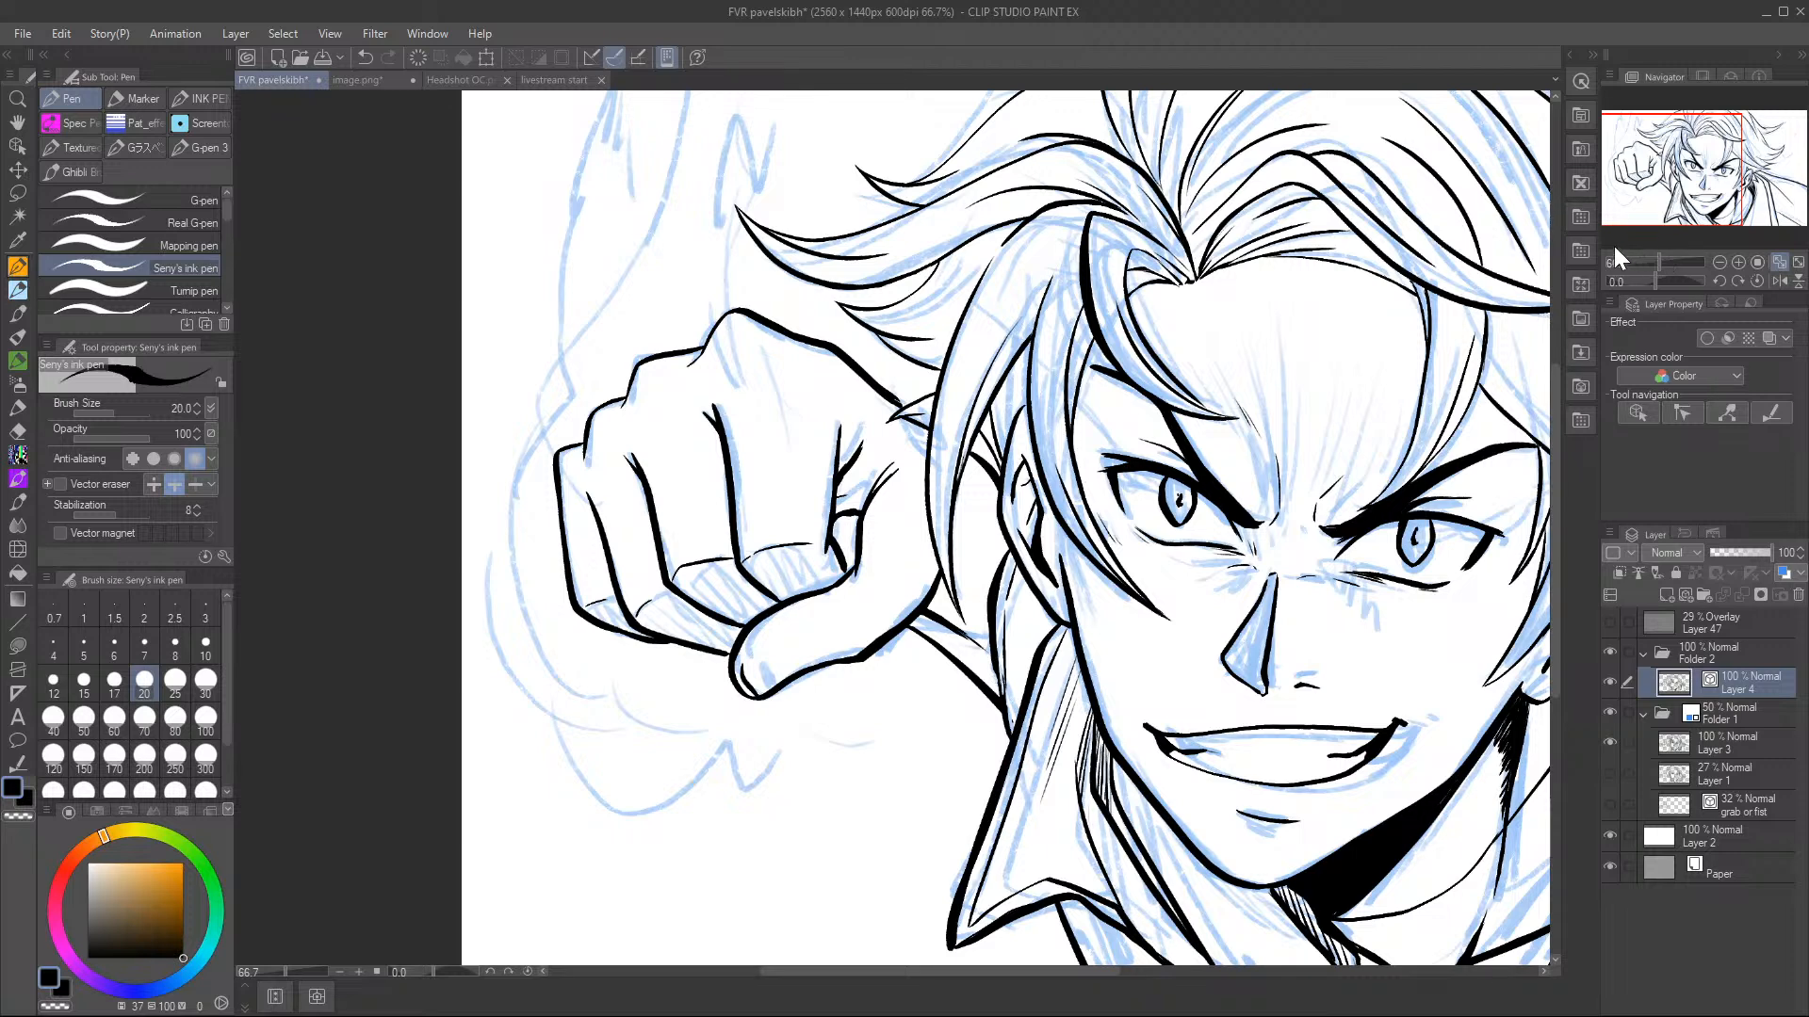
pyautogui.moveTo(915, 399); pyautogui.dragTo(895, 411)
# - Thin and reshape the thumb's inner contour beside the index finger fold, and save the drawing
pyautogui.press('c')
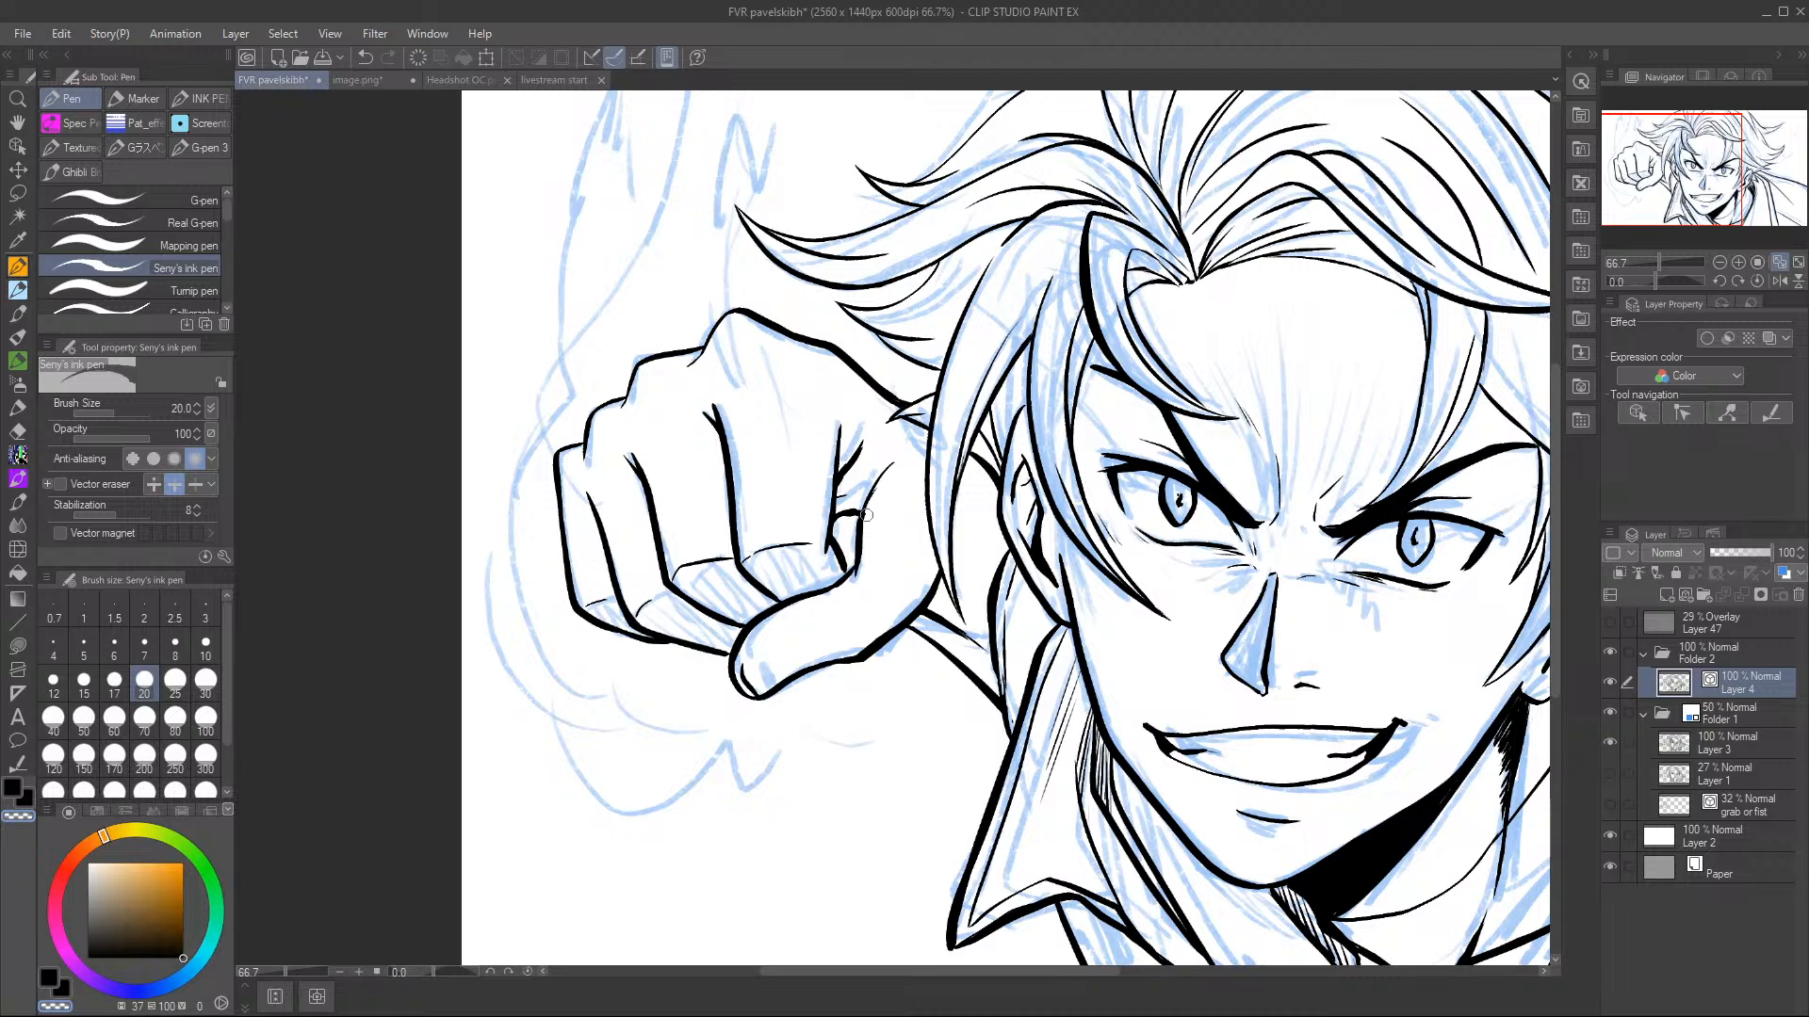
pyautogui.moveTo(883, 482); pyautogui.dragTo(863, 578)
pyautogui.press('c')
pyautogui.moveTo(881, 466); pyautogui.dragTo(855, 582)
pyautogui.press('c')
pyautogui.press('c')
pyautogui.press('c')
pyautogui.press('c')
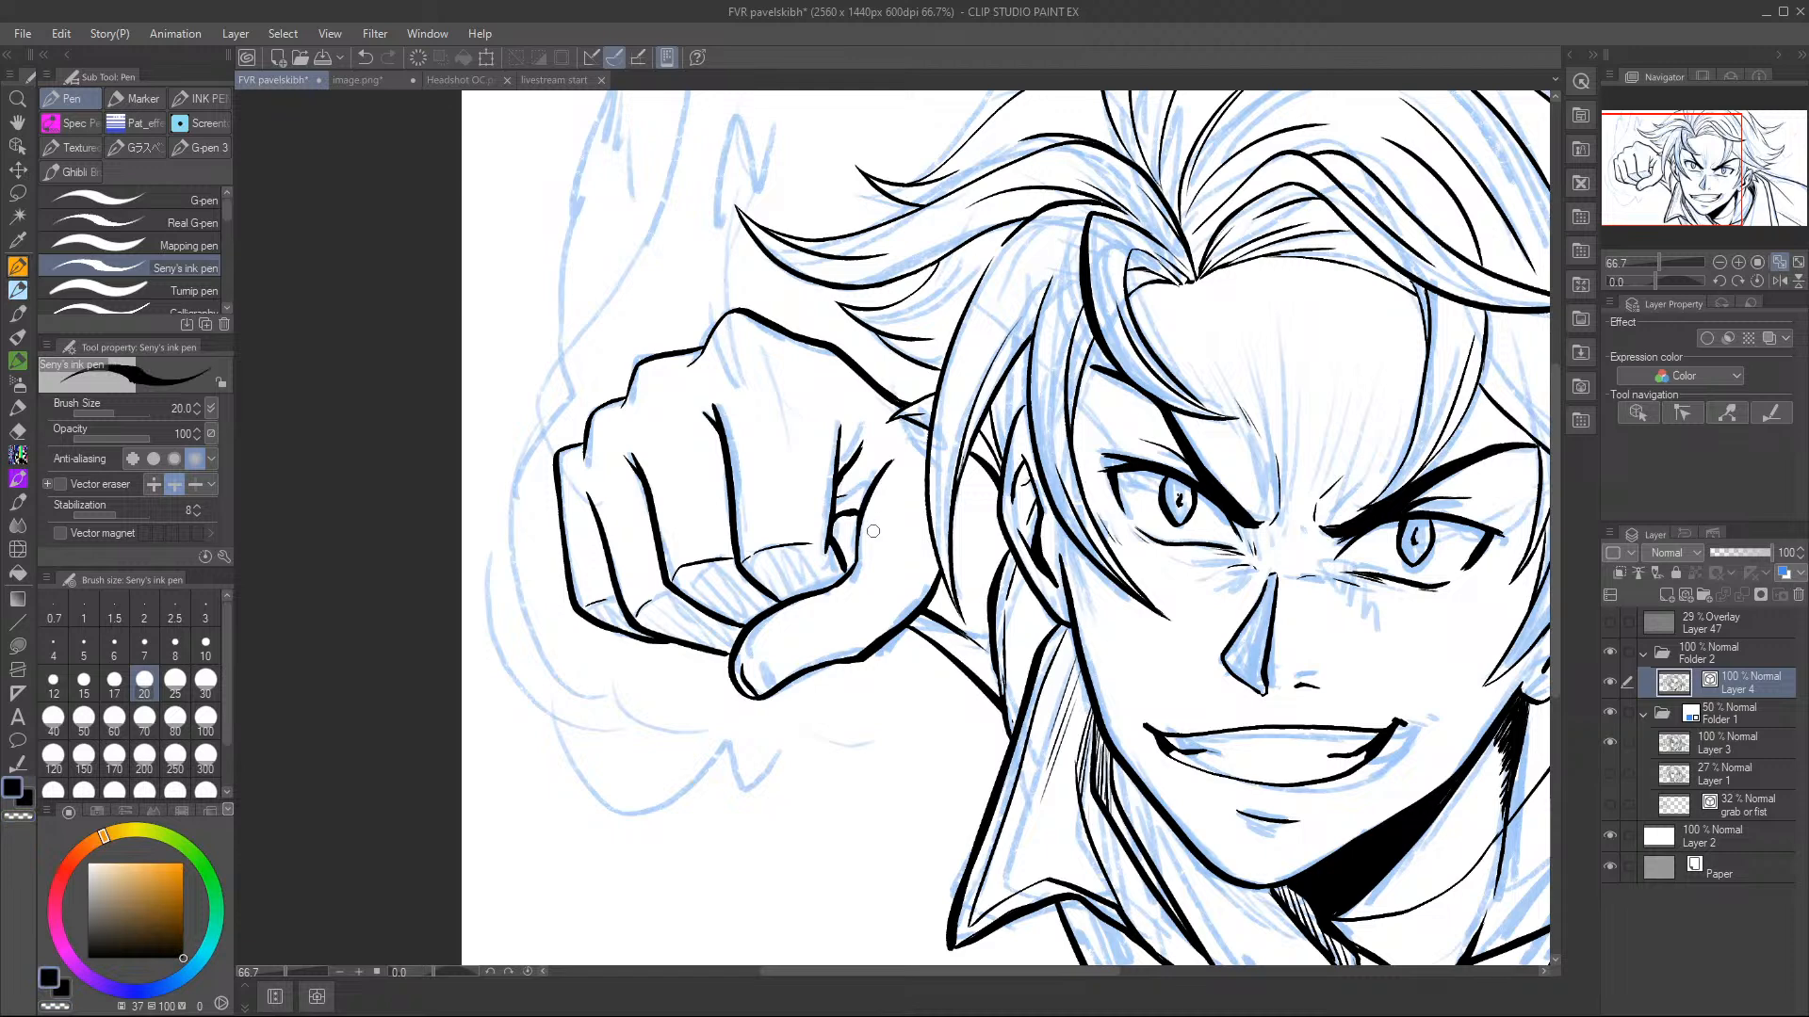
pyautogui.moveTo(874, 522)
pyautogui.mouseDown()
pyautogui.moveTo(850, 572)
pyautogui.moveTo(874, 521)
pyautogui.mouseUp()
pyautogui.press('c')
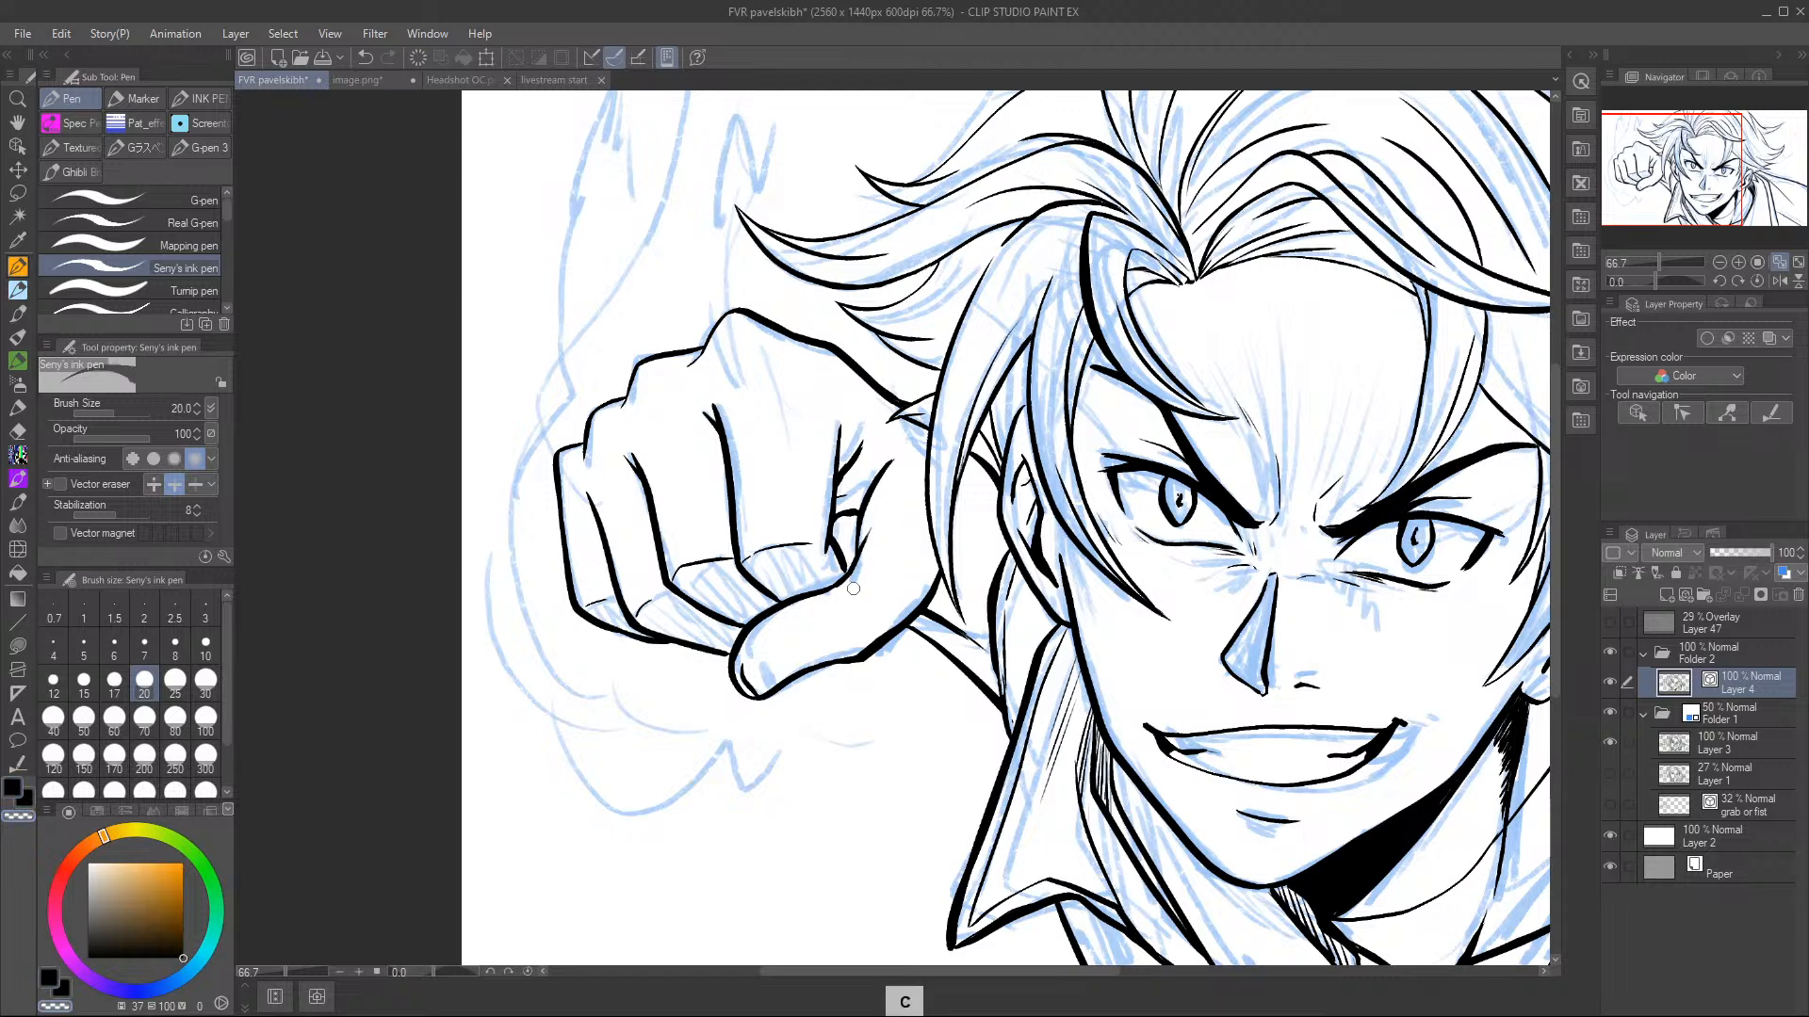
pyautogui.click(326, 54)
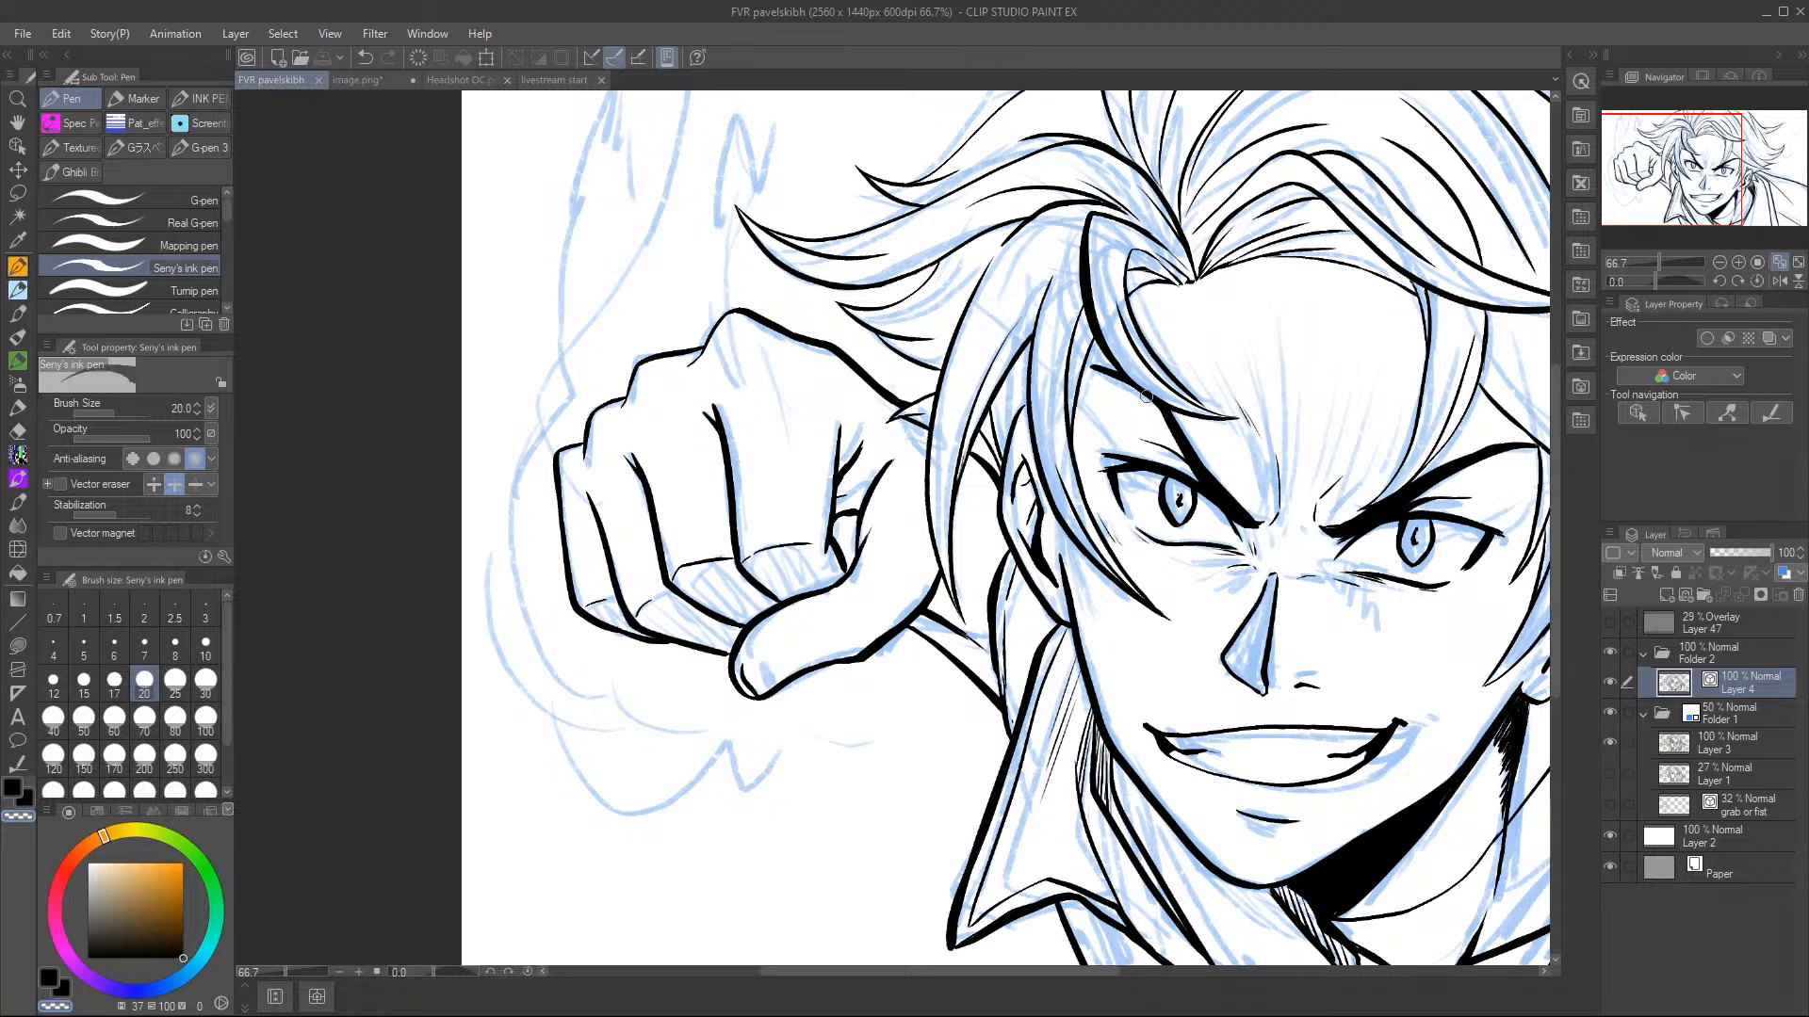
pyautogui.moveTo(1694, 158); pyautogui.dragTo(1715, 121)
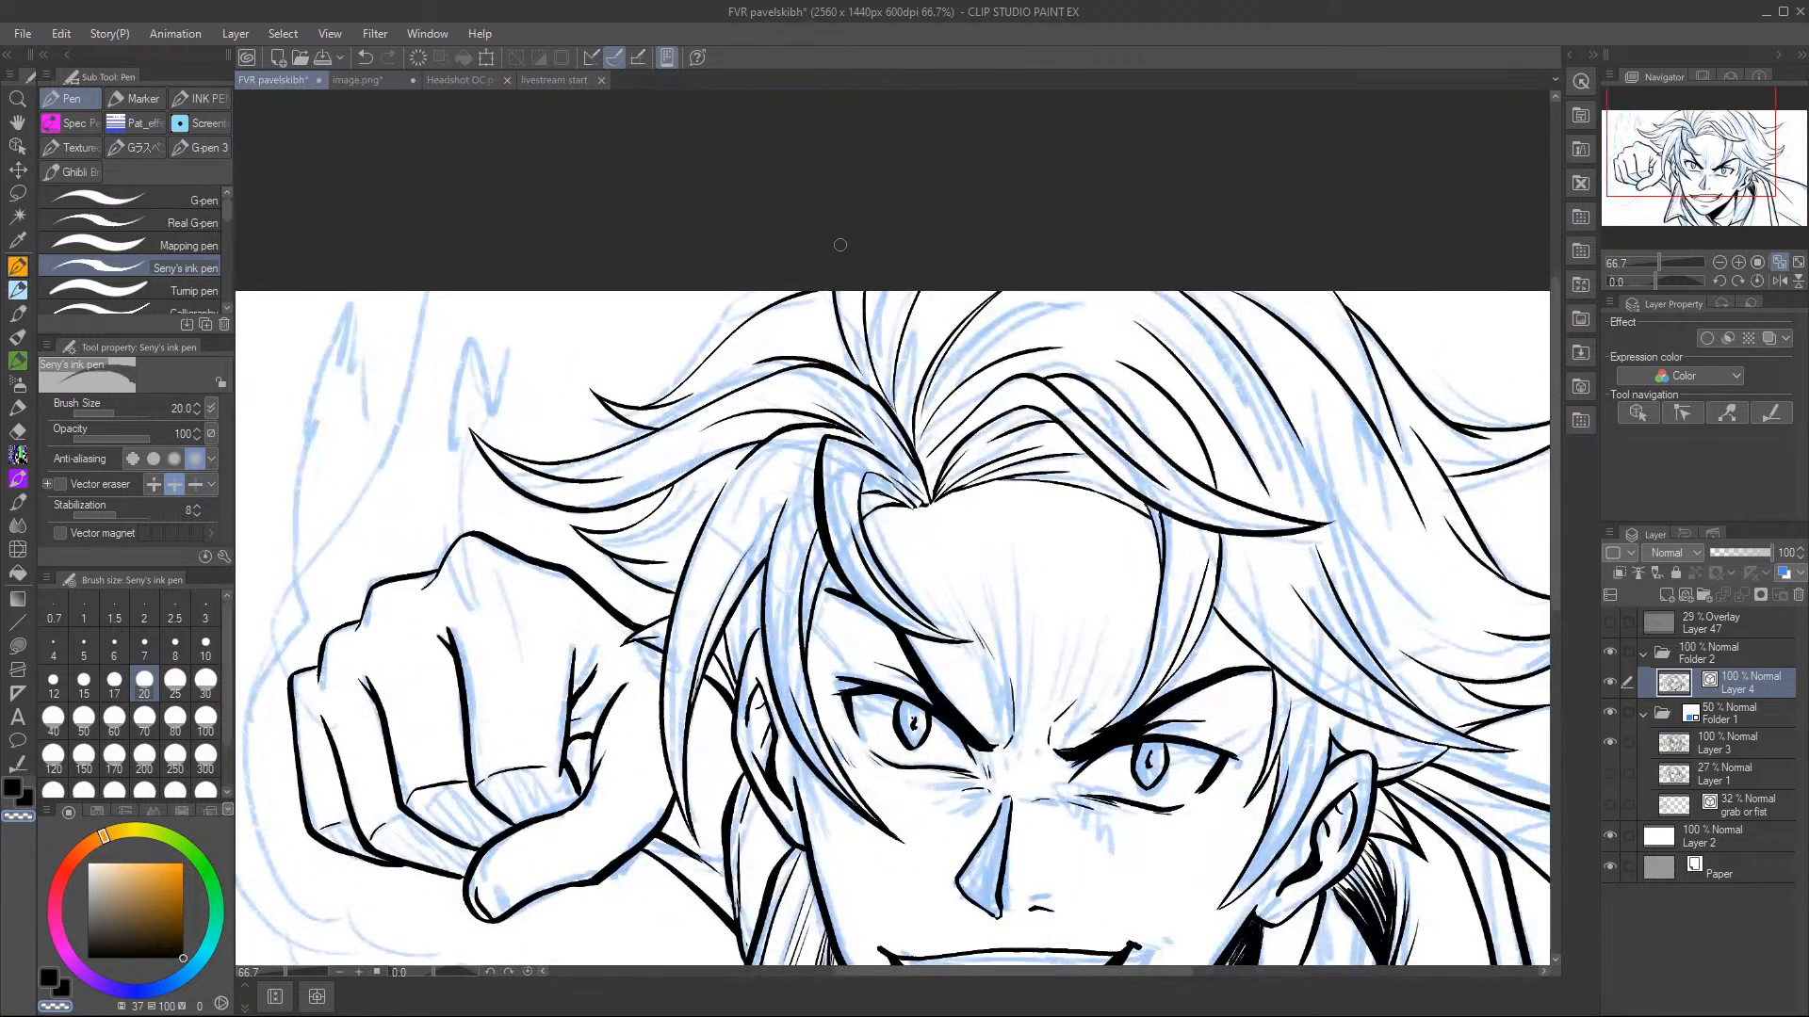
# - Thicken the hair strand line that runs from the canvas's upper edge down to the parting
pyautogui.press('c')
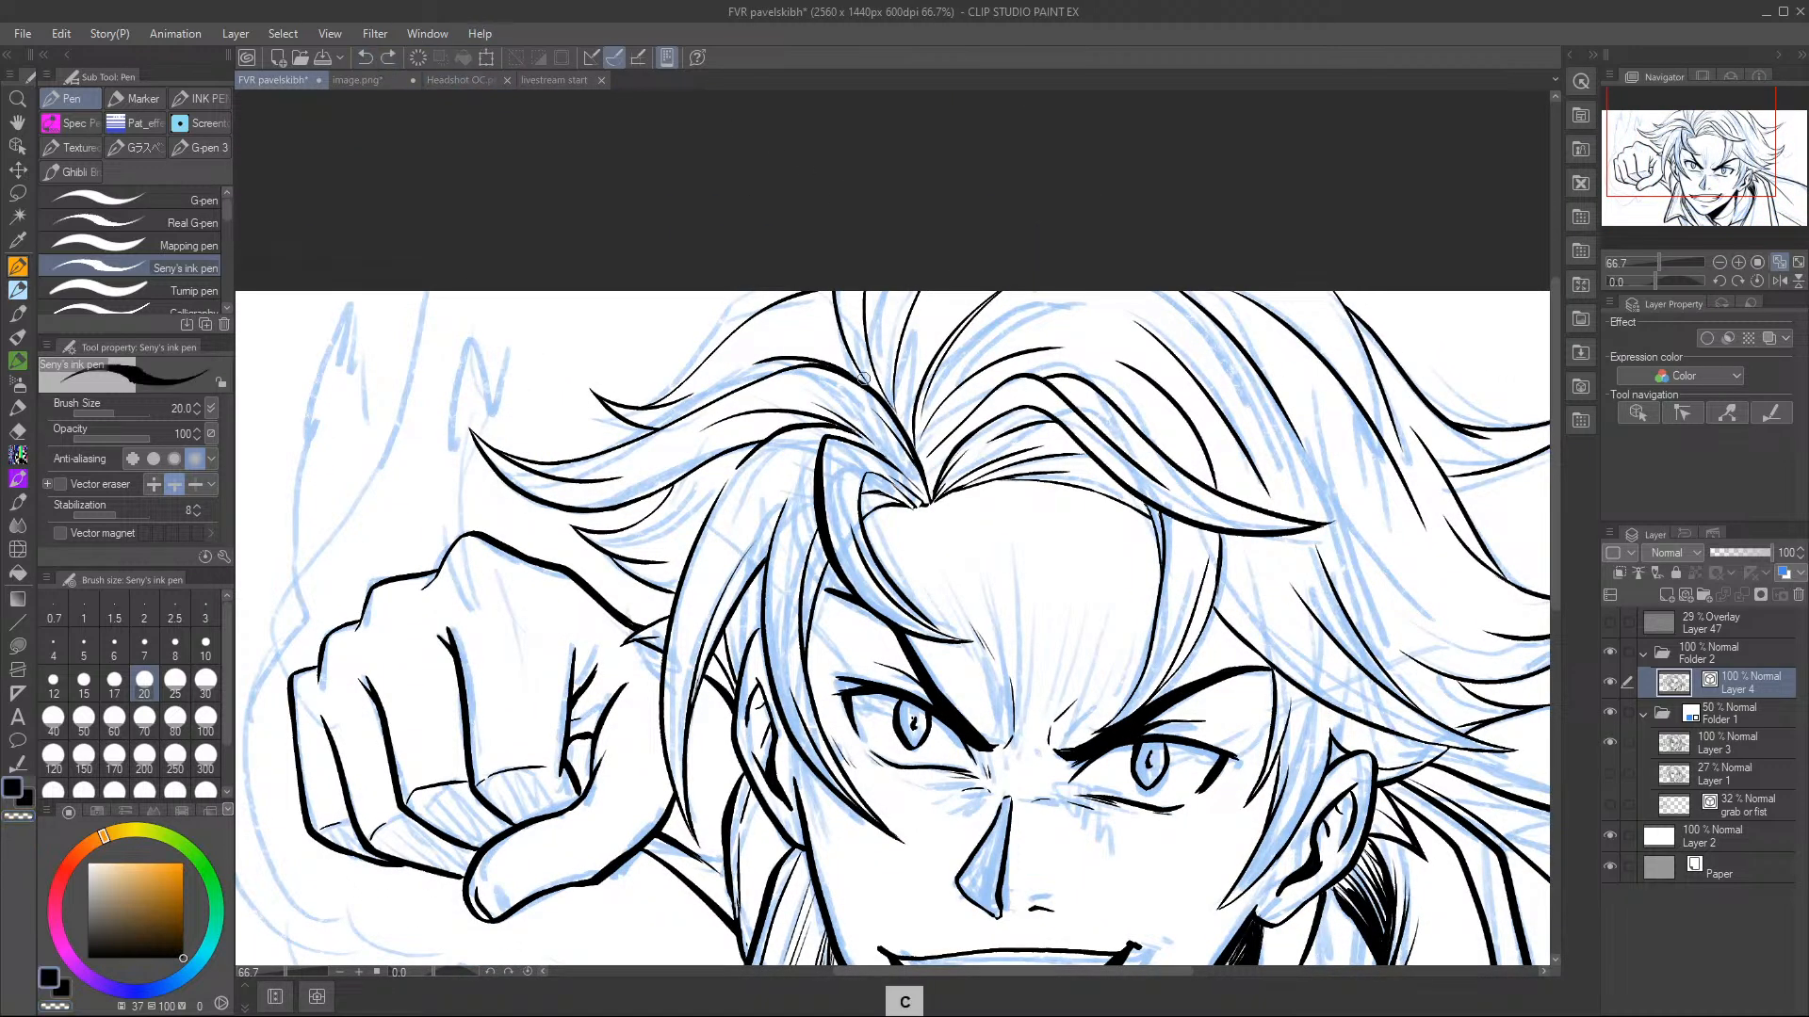
pyautogui.moveTo(829, 283)
pyautogui.mouseDown()
pyautogui.moveTo(862, 372)
pyautogui.moveTo(841, 336)
pyautogui.mouseUp()
pyautogui.press('c')
pyautogui.press('c')
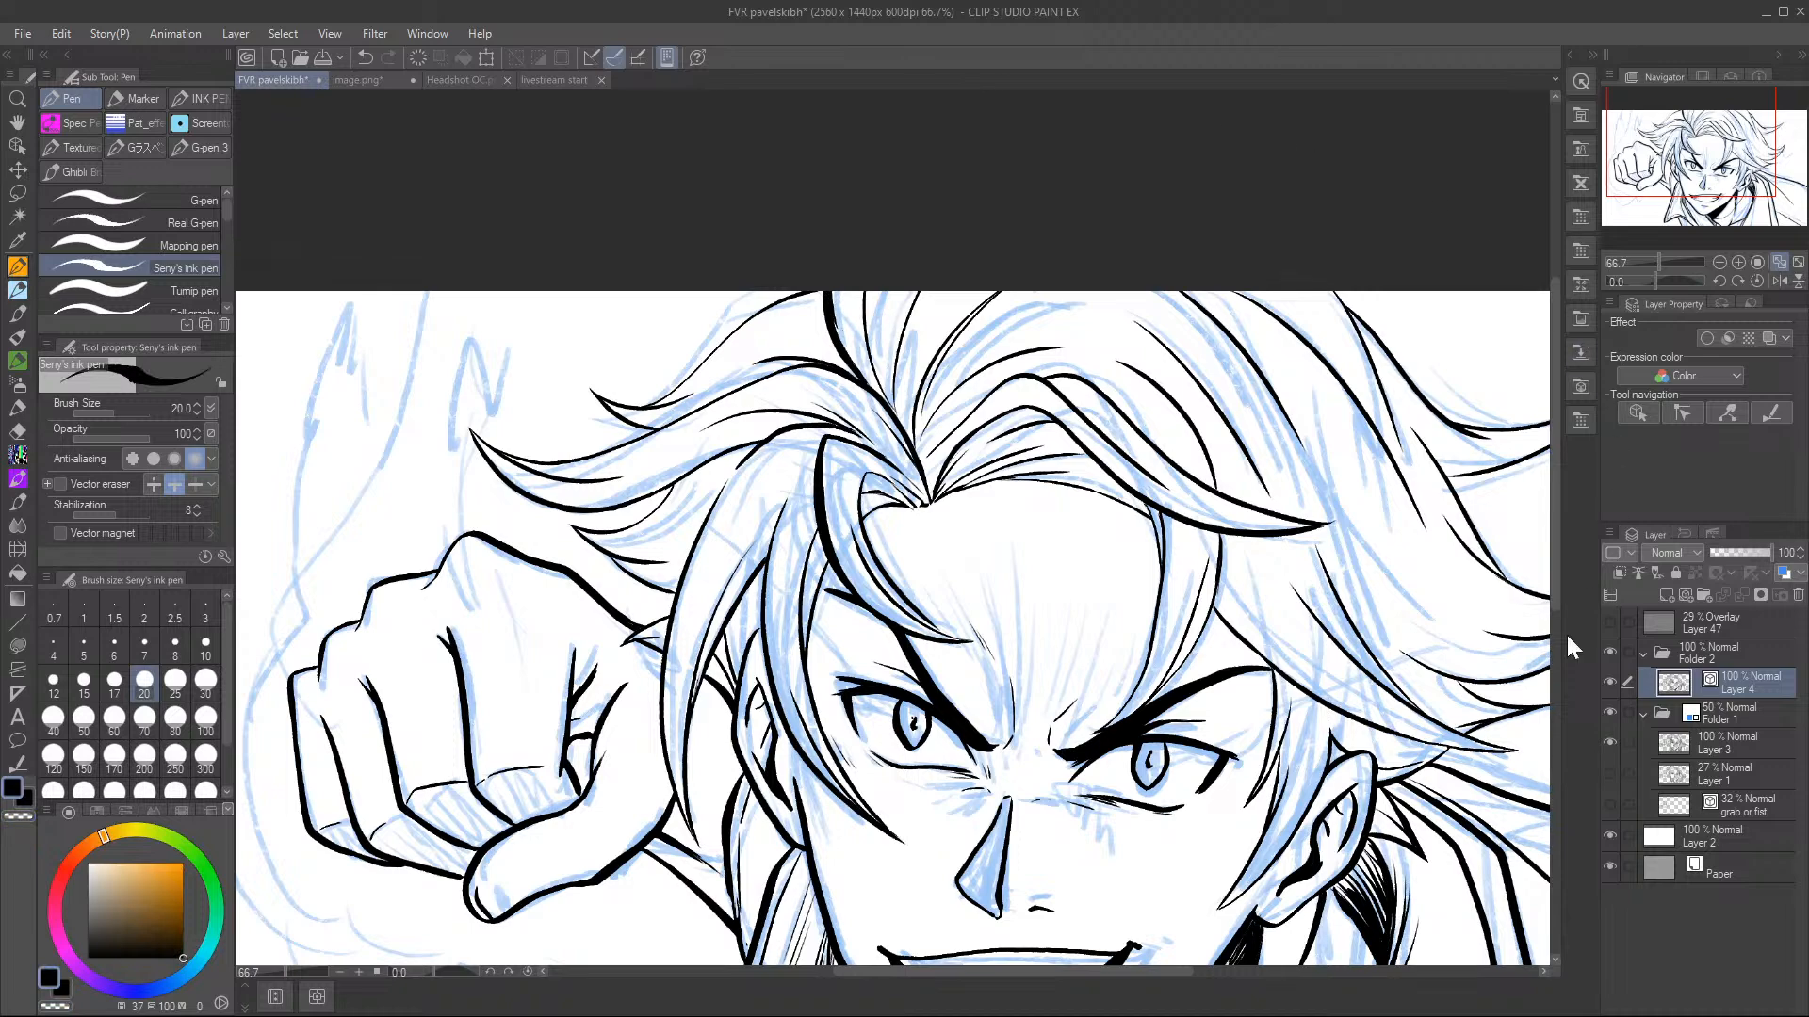
# - Erase the short pointed tuft lines joining the fist's contour to the side hair lock
pyautogui.click(1720, 262)
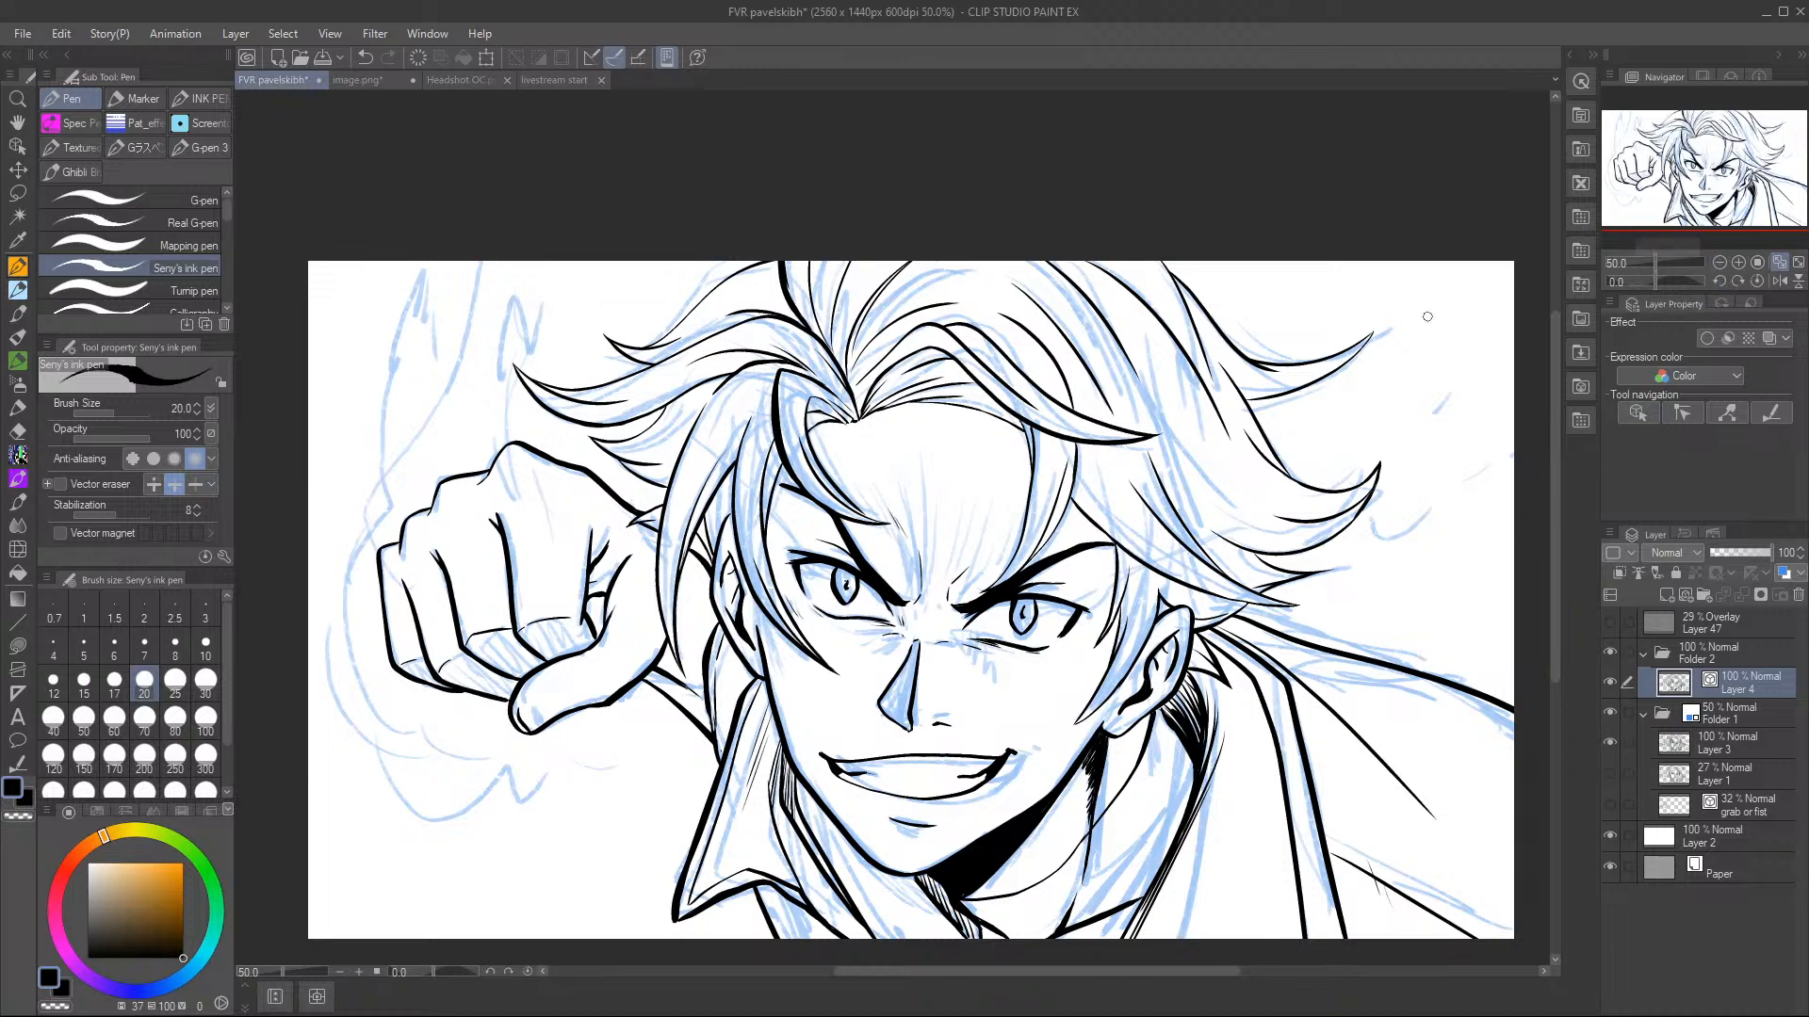
pyautogui.click(1739, 261)
pyautogui.click(1740, 262)
pyautogui.moveTo(1701, 187); pyautogui.dragTo(1670, 162)
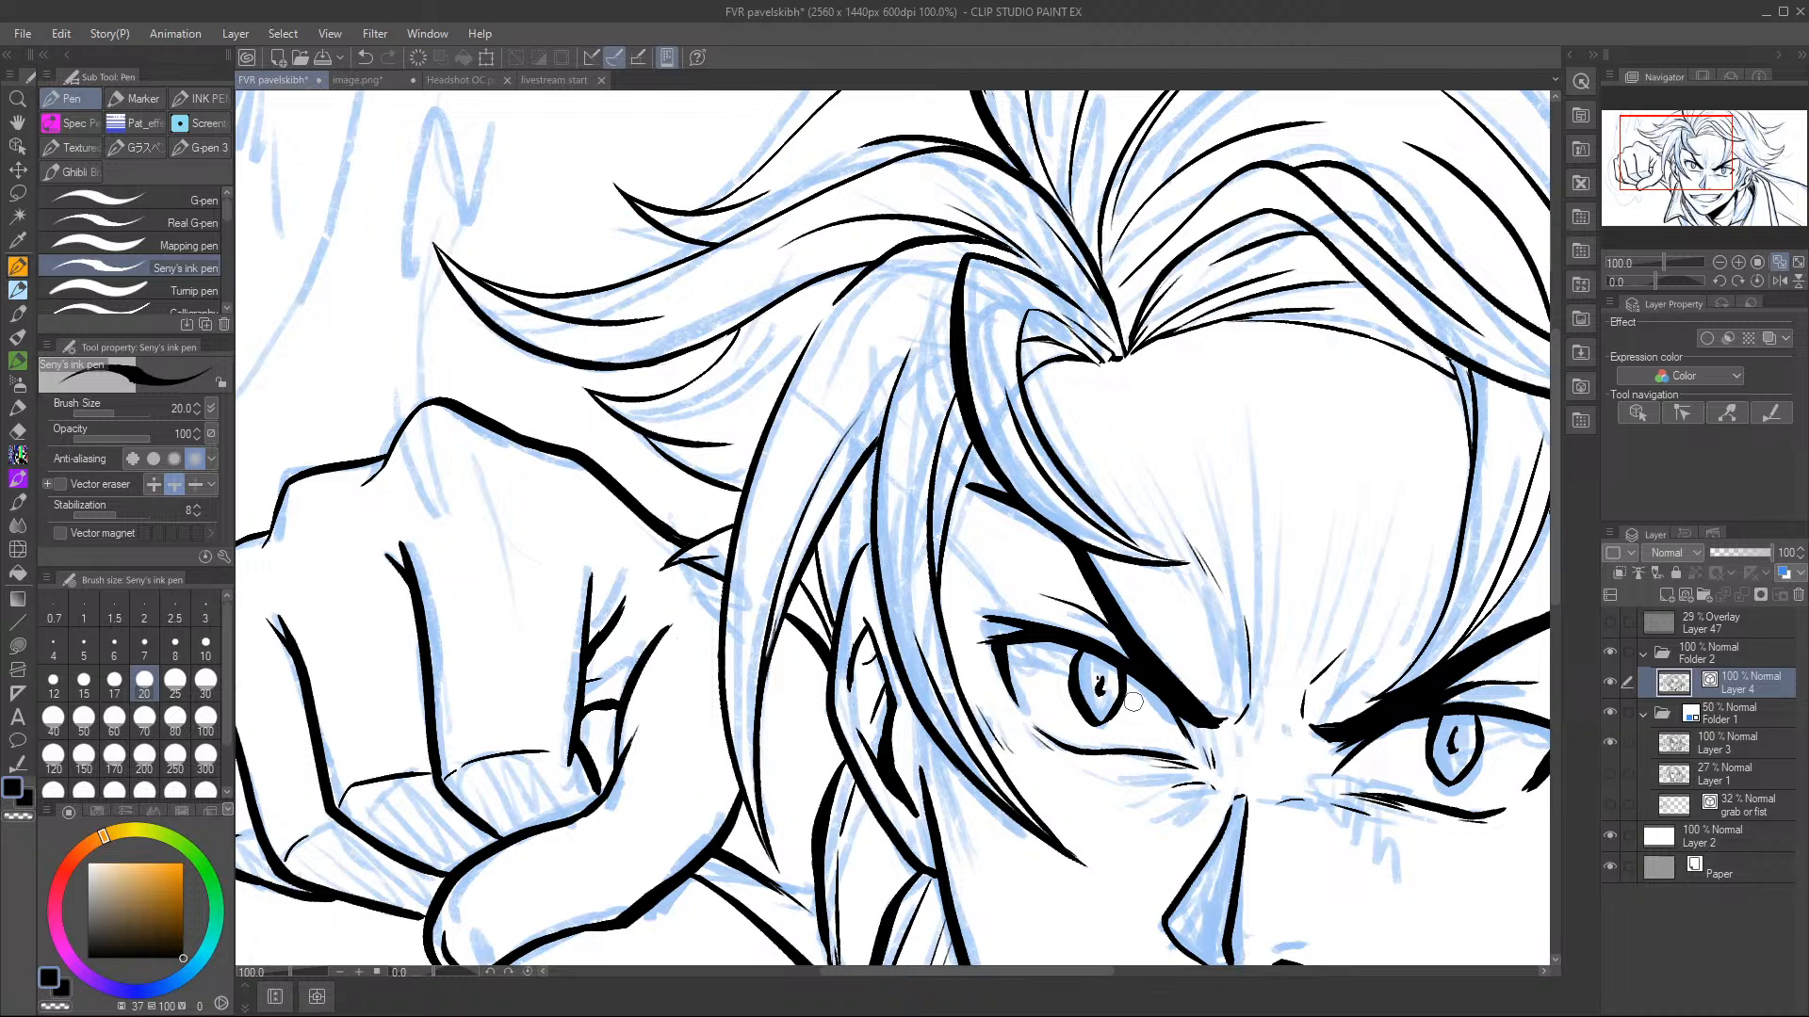
pyautogui.press('c')
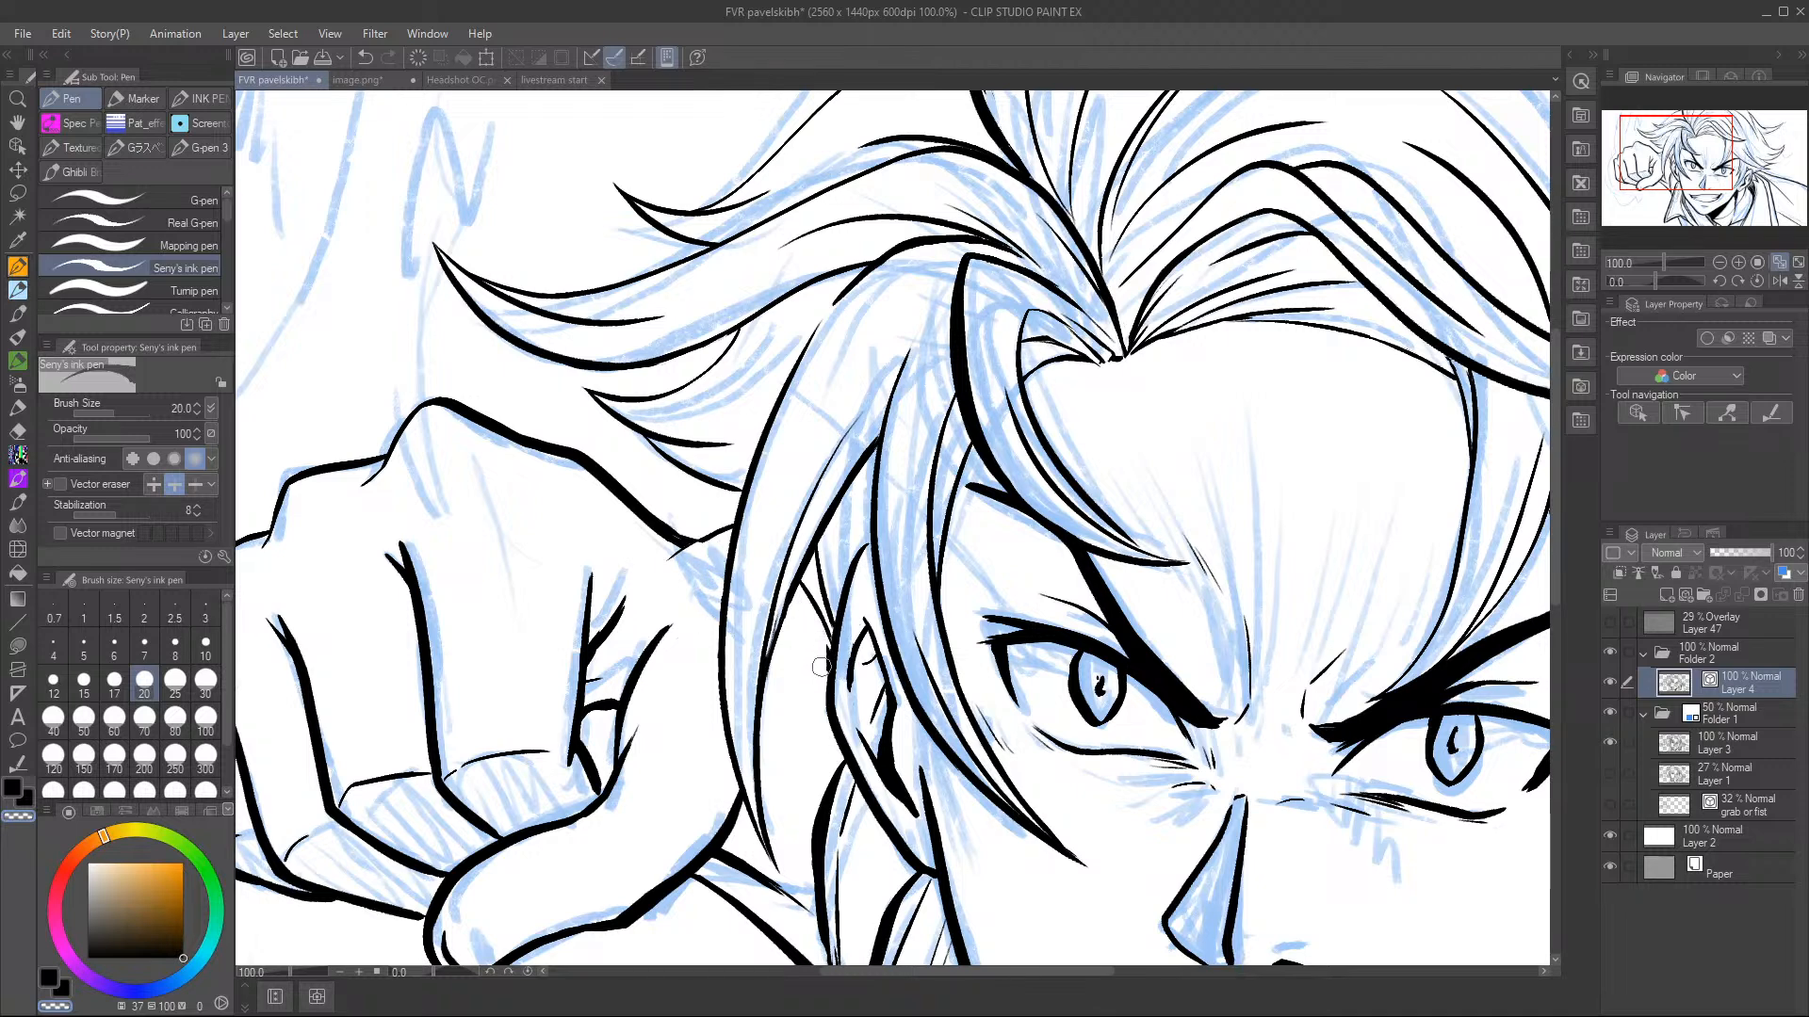
pyautogui.moveTo(665, 565); pyautogui.dragTo(735, 514)
pyautogui.press('c')
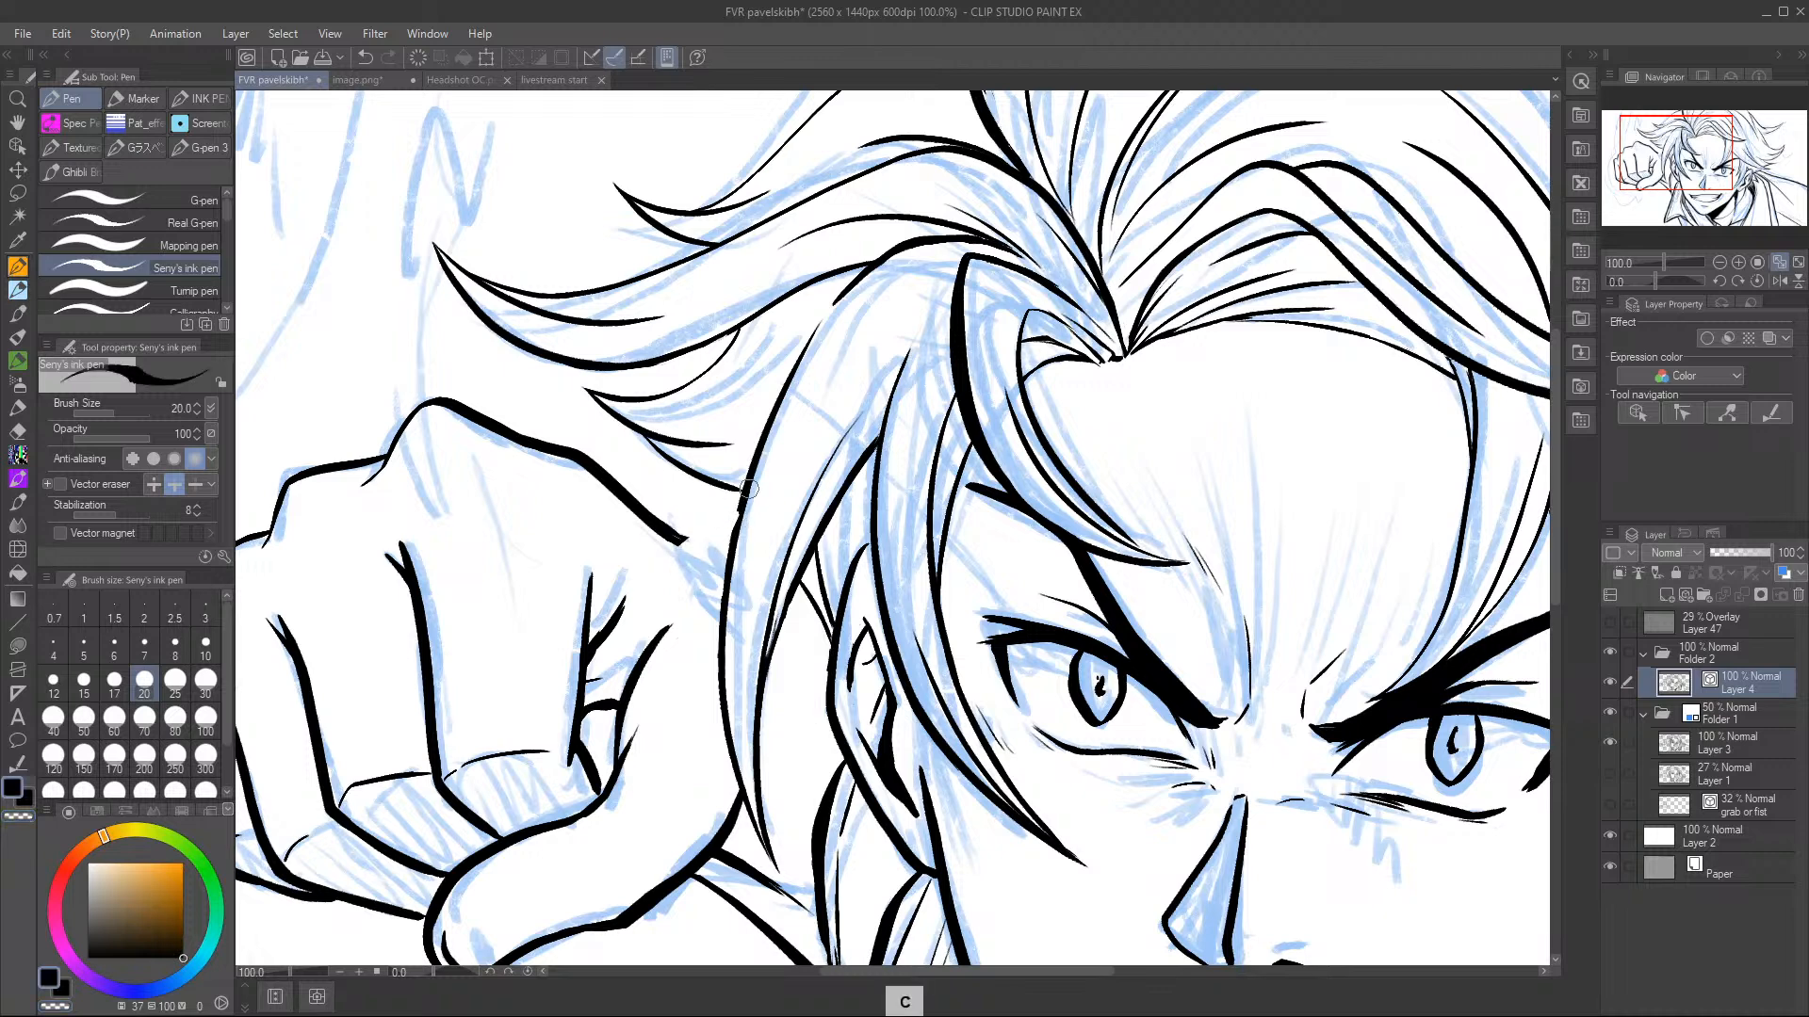
# - Ink a small pointed hair tuft just above the fist's contour beside the side lock, and clean up its lines
pyautogui.moveTo(735, 508)
pyautogui.mouseDown()
pyautogui.moveTo(648, 487)
pyautogui.moveTo(745, 508)
pyautogui.moveTo(664, 470)
pyautogui.moveTo(695, 488)
pyautogui.moveTo(636, 491)
pyautogui.moveTo(713, 481)
pyautogui.moveTo(697, 475)
pyautogui.moveTo(657, 492)
pyautogui.moveTo(738, 490)
pyautogui.moveTo(677, 474)
pyautogui.moveTo(707, 508)
pyautogui.mouseUp()
pyautogui.press('c')
pyautogui.press('c')
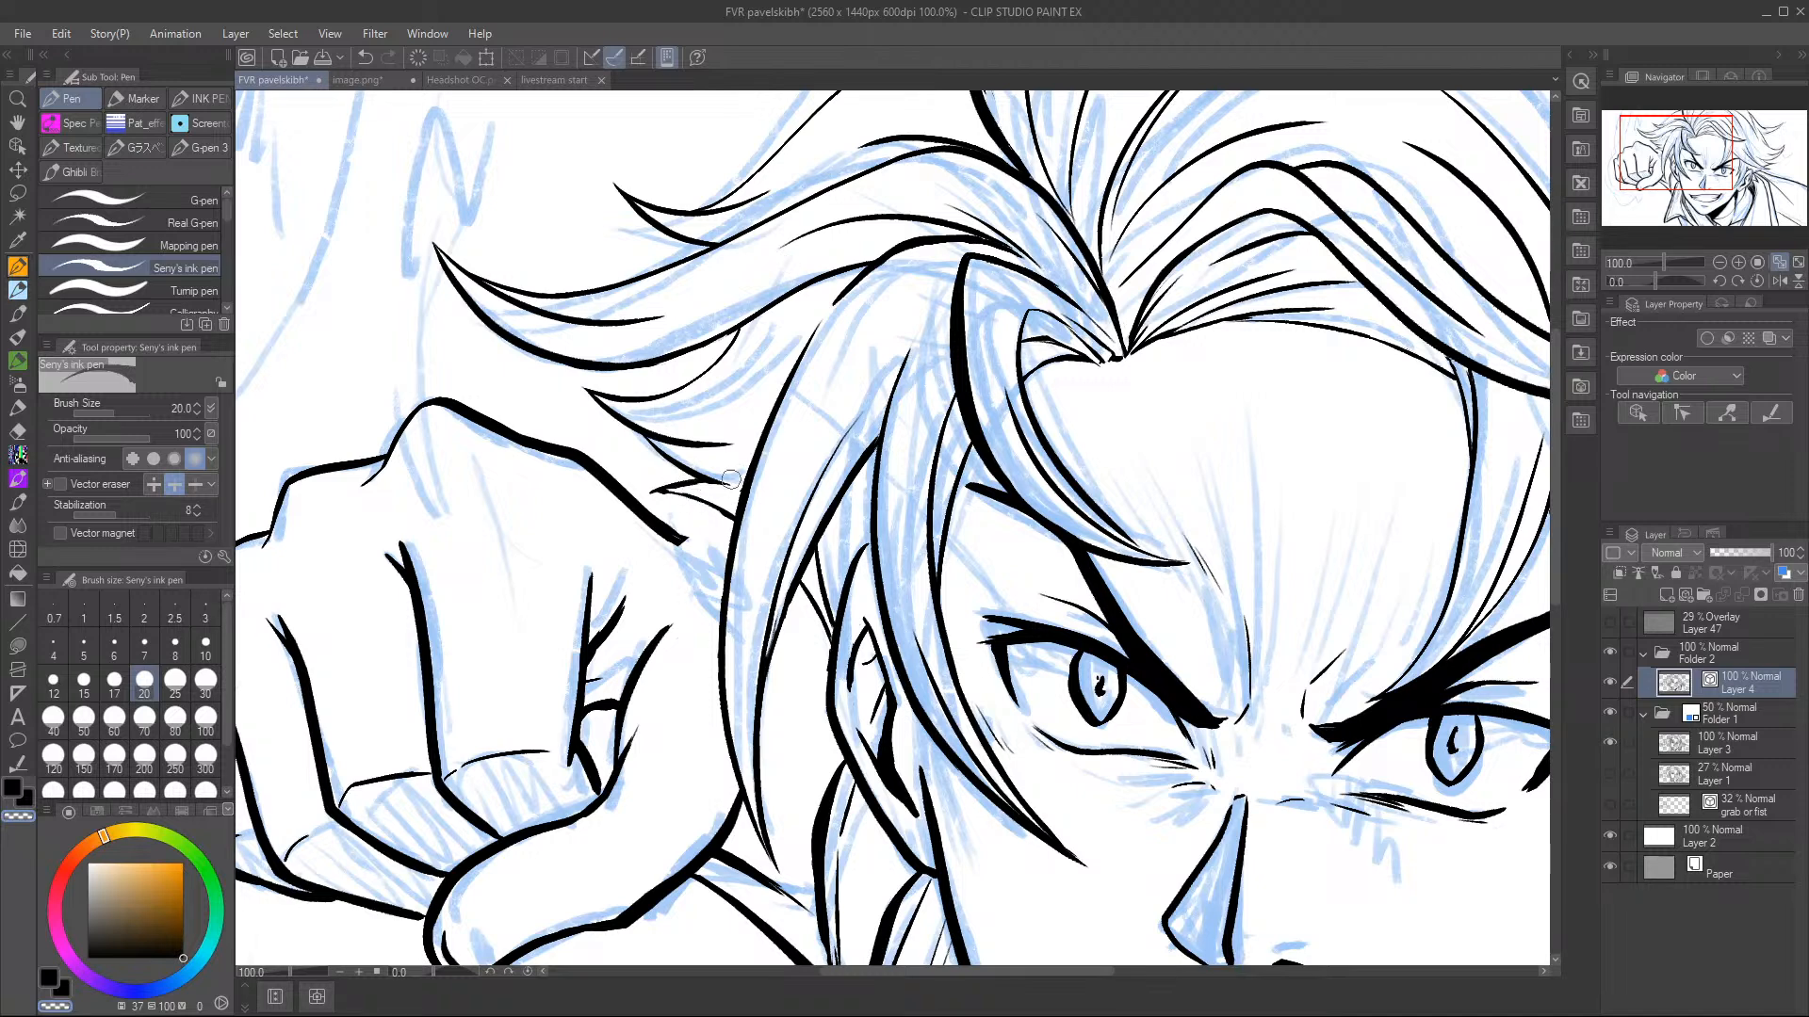
pyautogui.press('c')
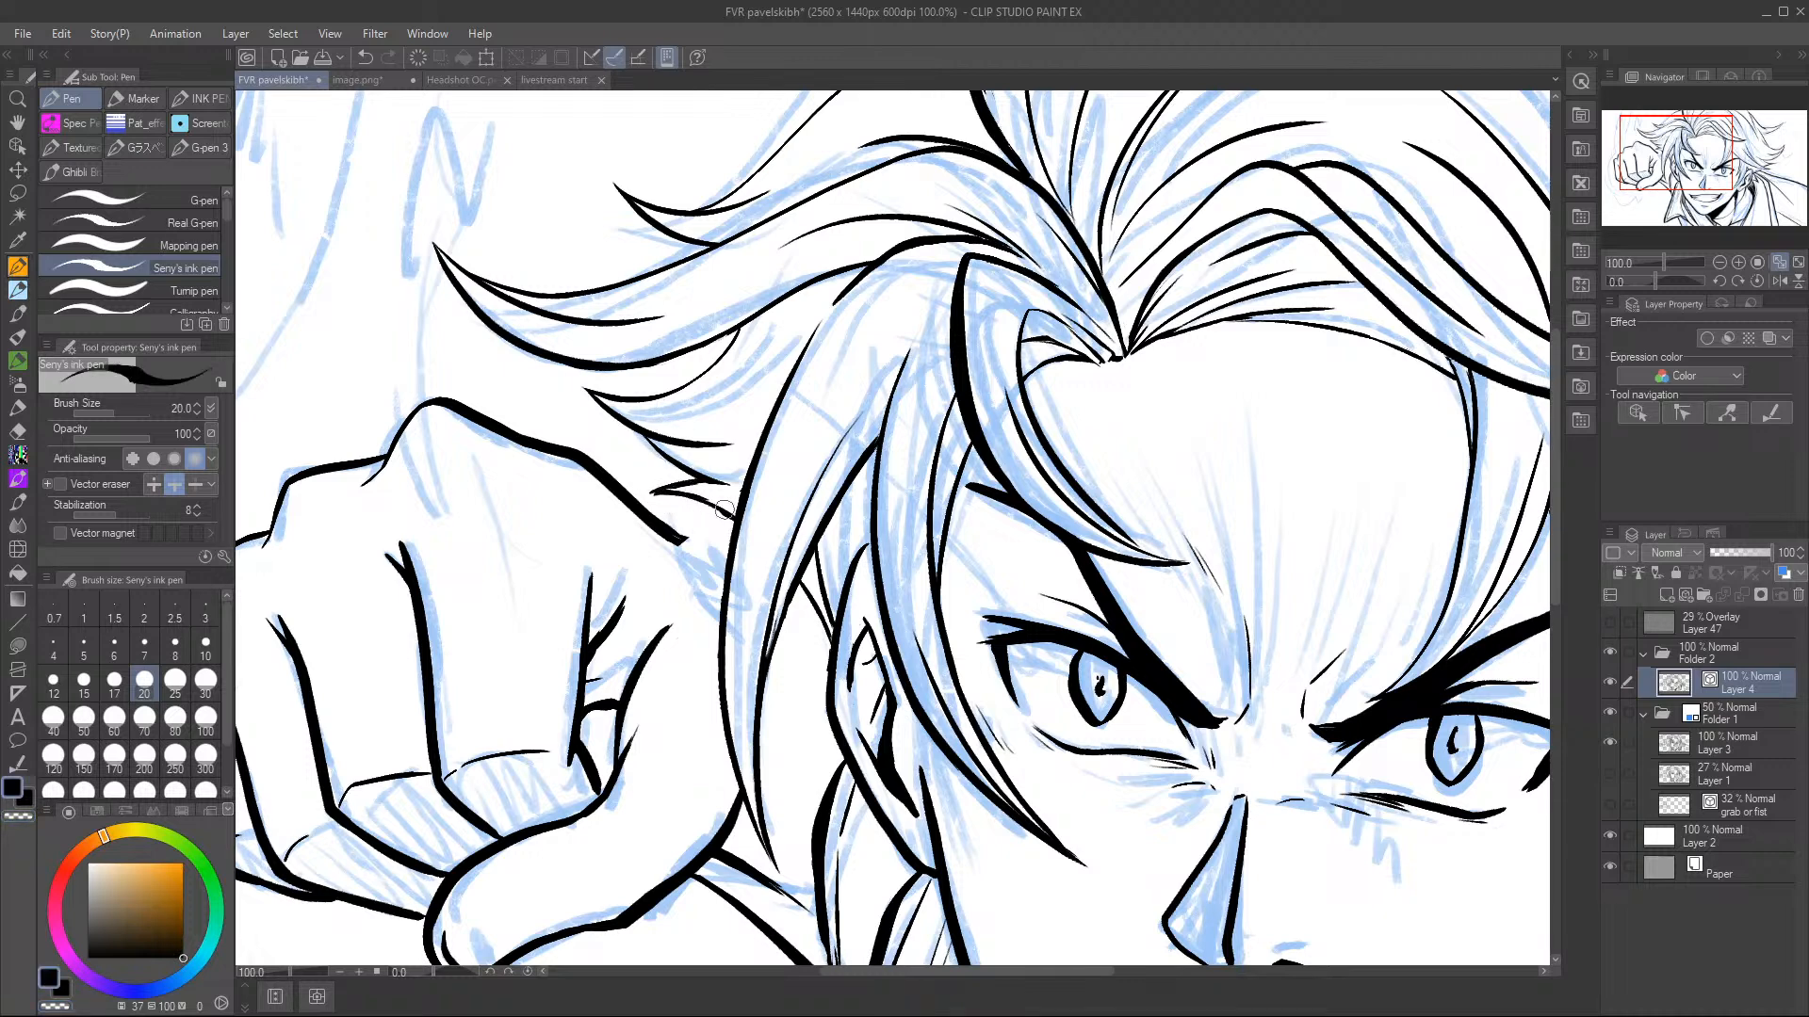
pyautogui.press('c')
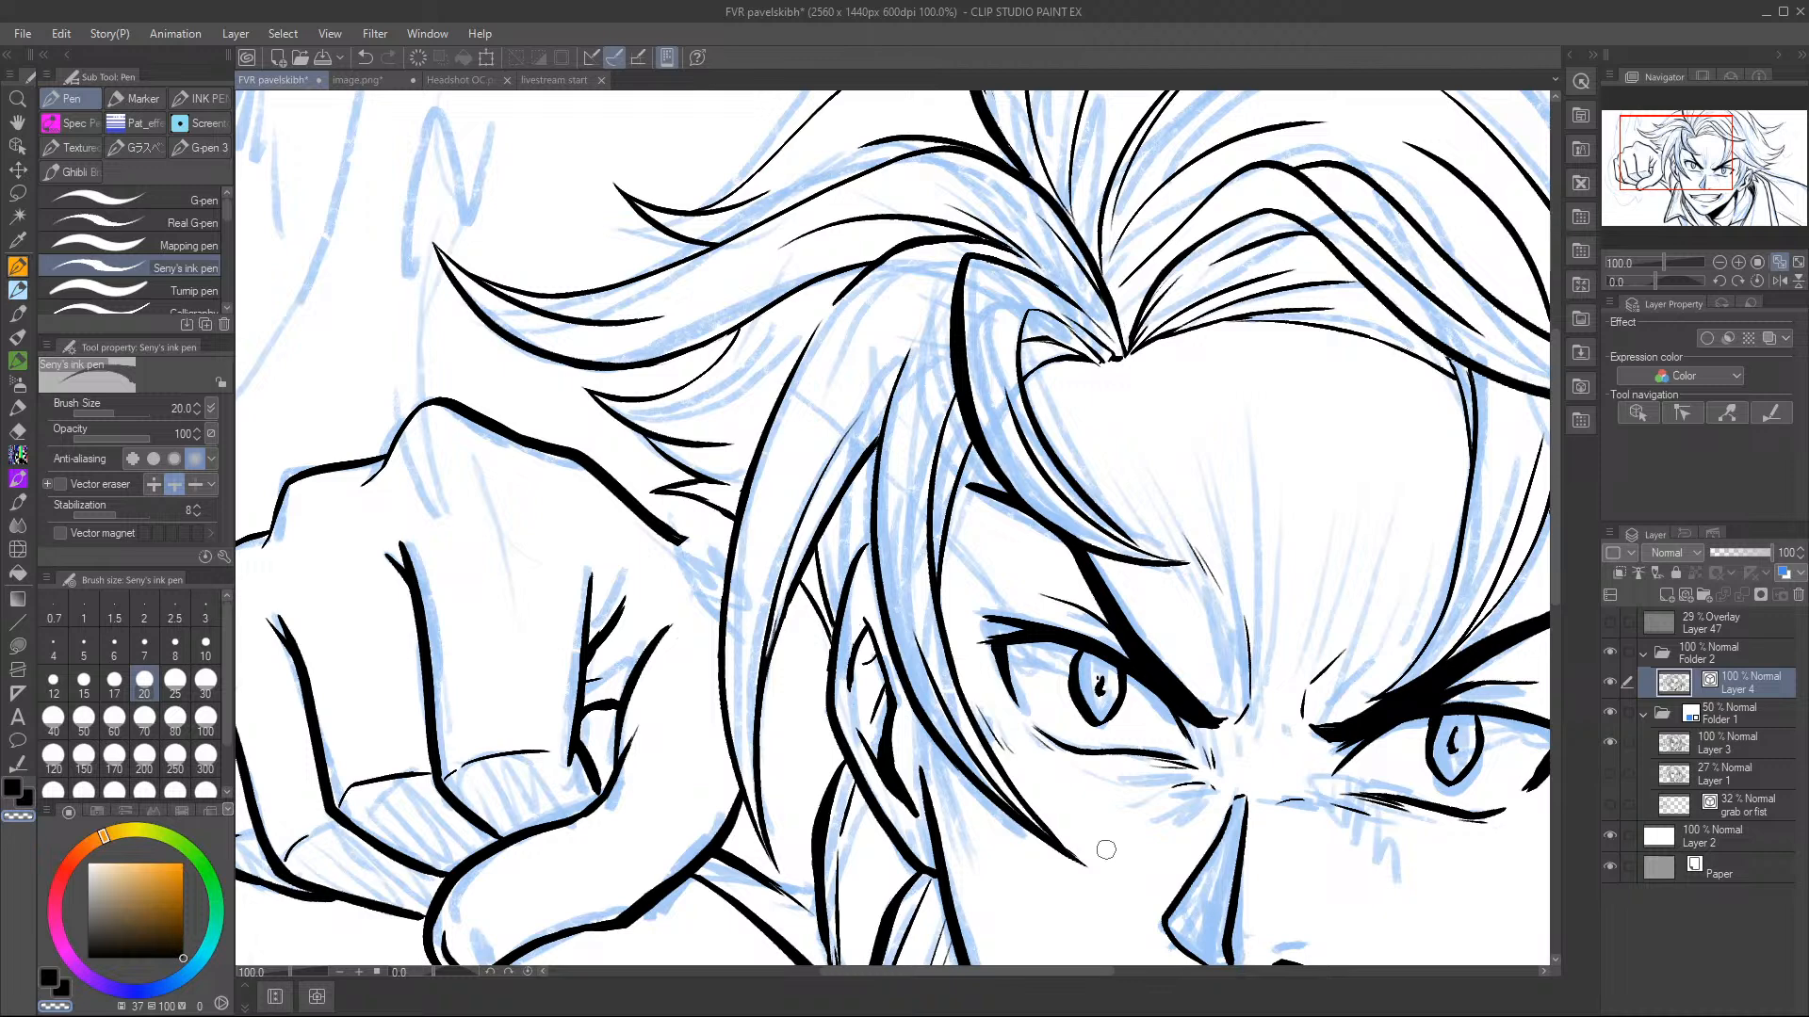
pyautogui.press('c')
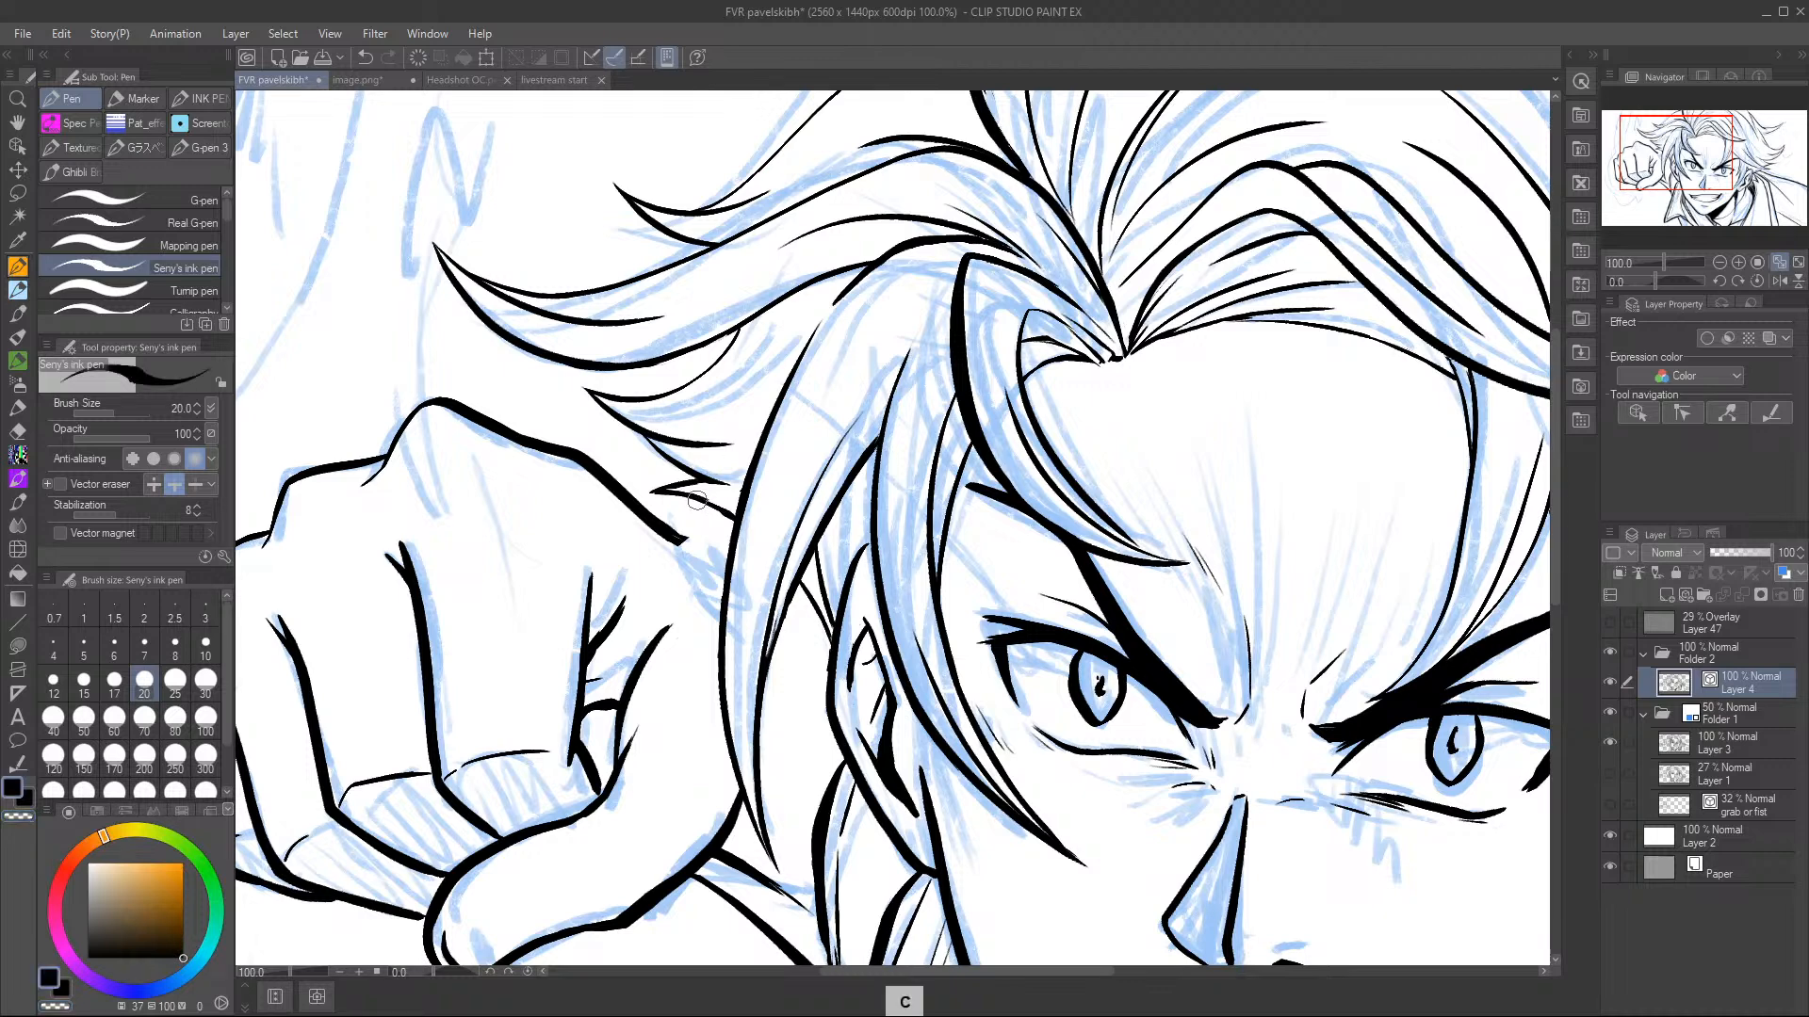
pyautogui.moveTo(735, 515); pyautogui.dragTo(709, 501)
pyautogui.press('c')
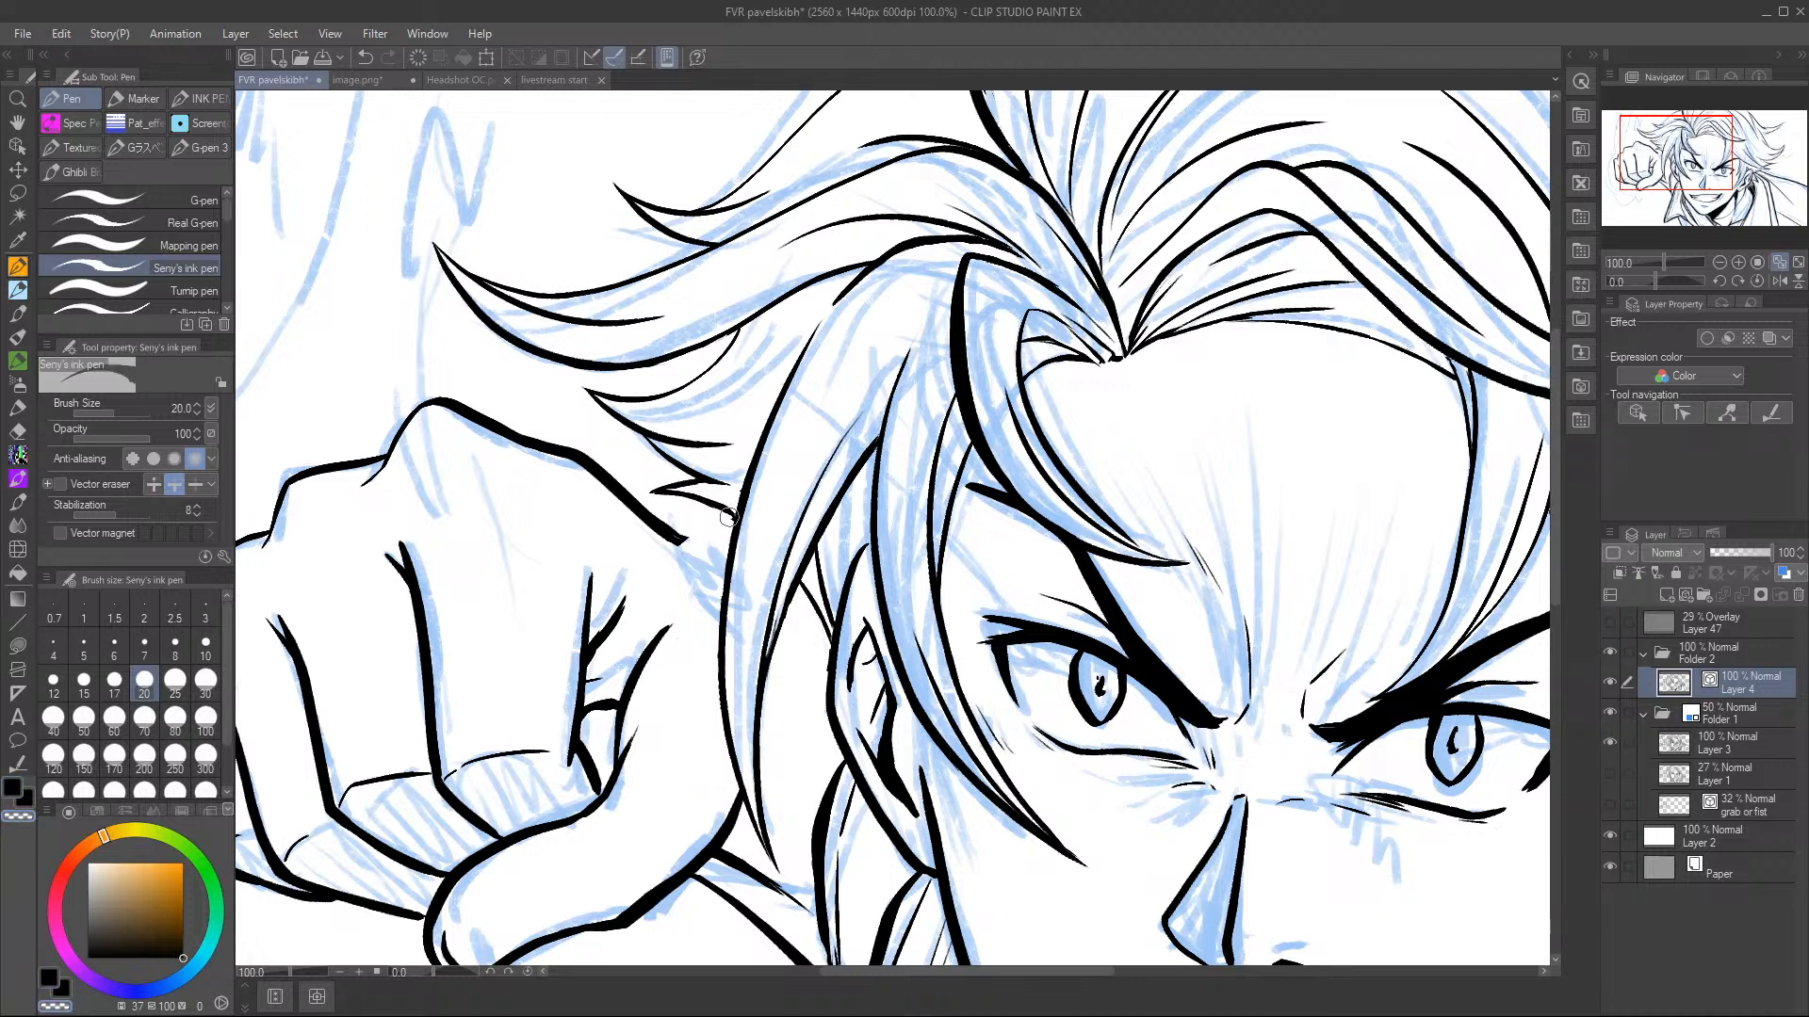
pyautogui.press('c')
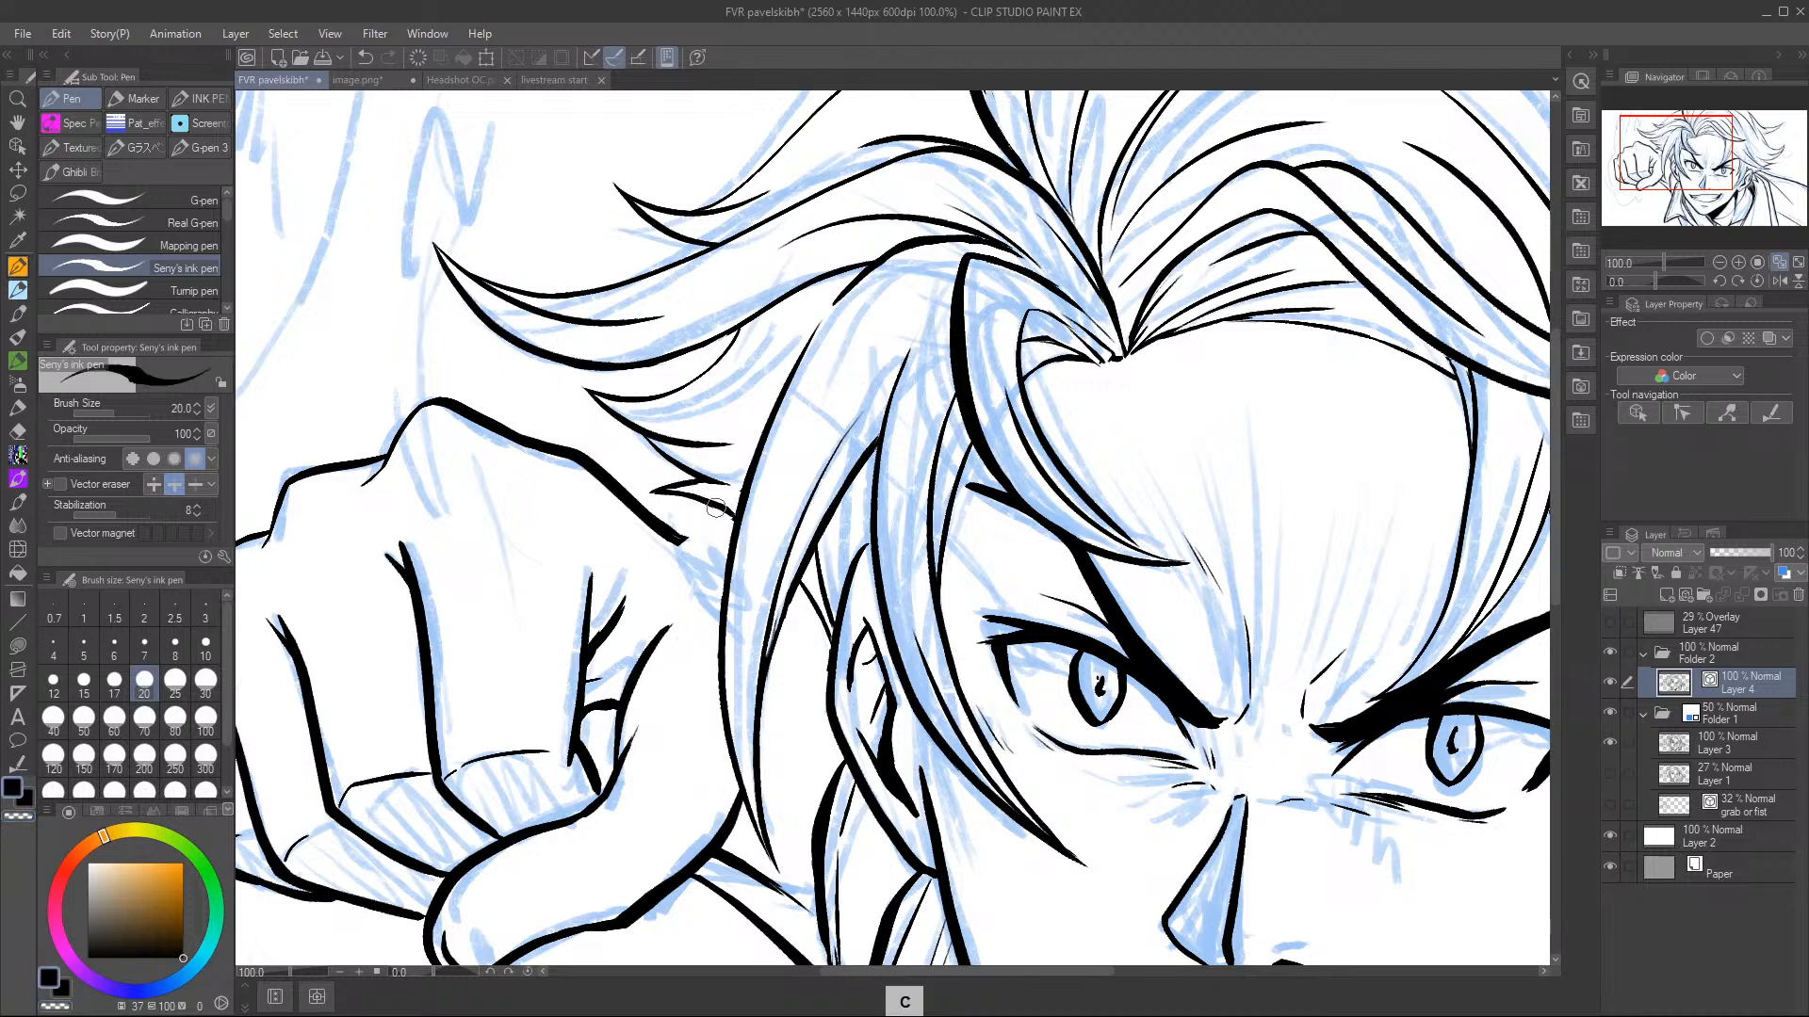
pyautogui.moveTo(791, 568)
pyautogui.mouseDown()
pyautogui.moveTo(829, 633)
pyautogui.moveTo(806, 566)
pyautogui.moveTo(830, 640)
pyautogui.moveTo(815, 702)
pyautogui.moveTo(831, 619)
pyautogui.moveTo(833, 675)
pyautogui.mouseUp()
pyautogui.press('c')
pyautogui.press('c')
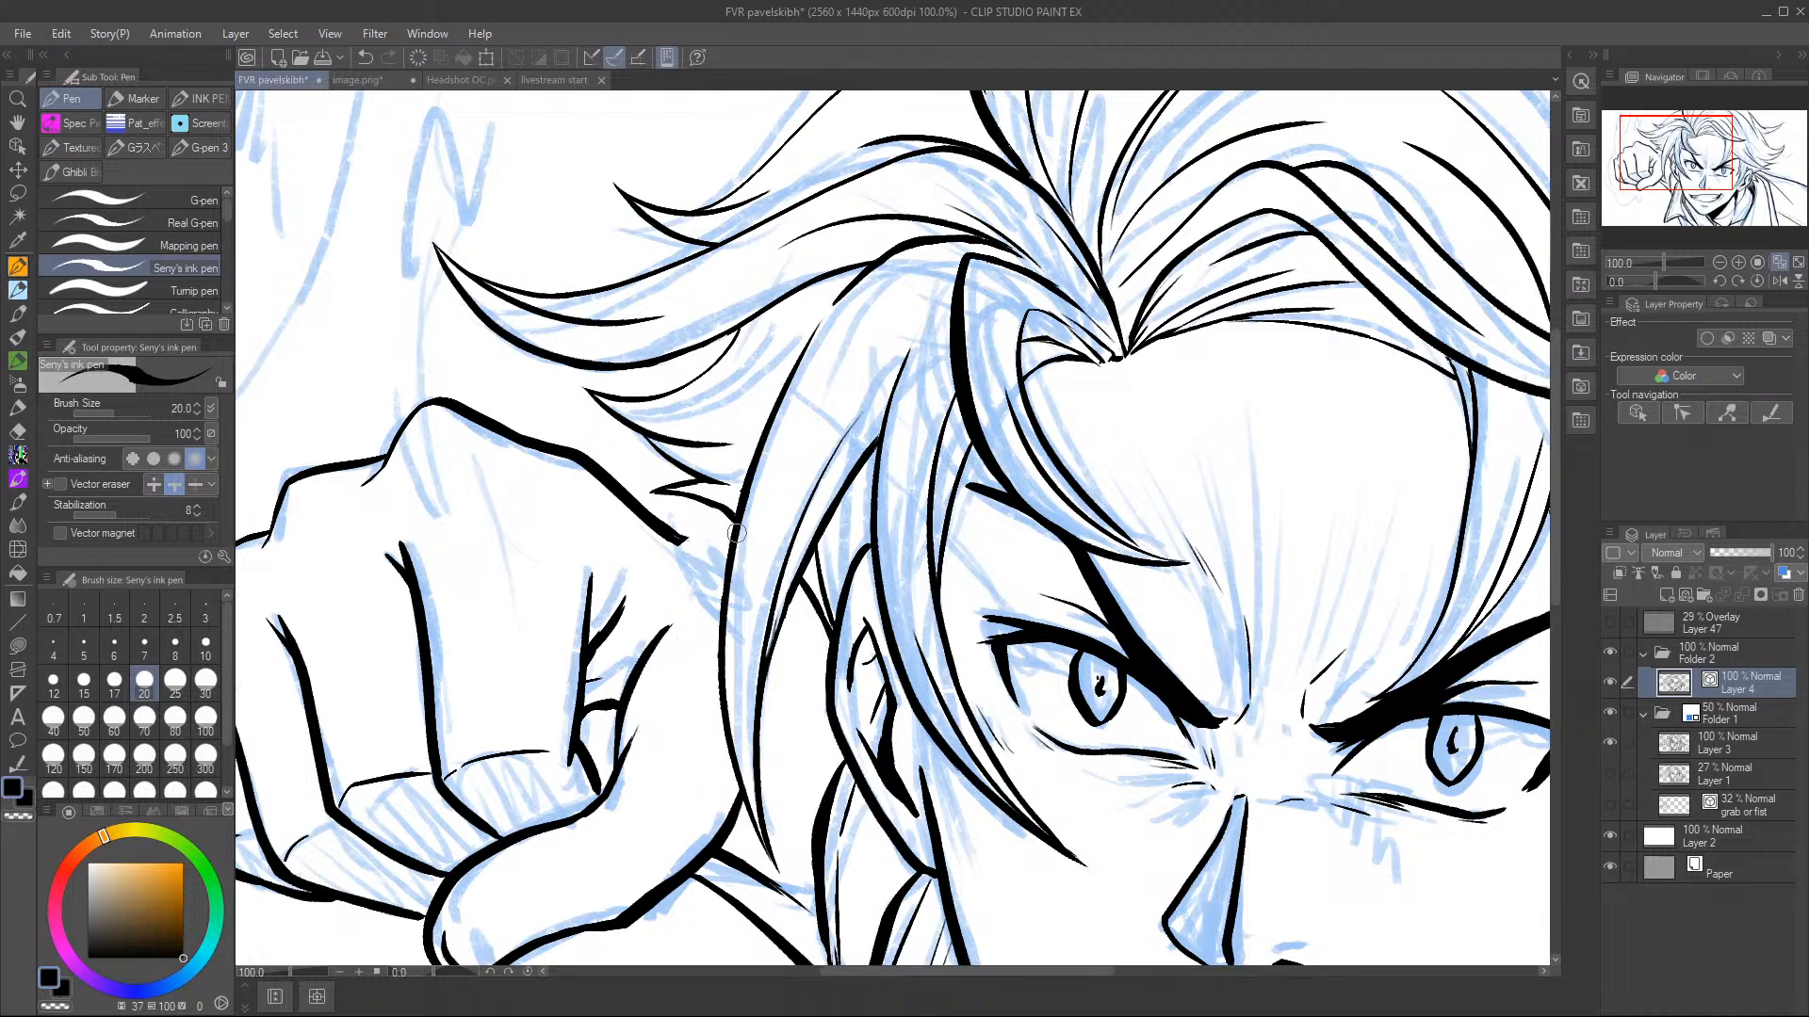
# - Extend and thicken the fist's contour up to the side hair lock, continuing it behind the lock to the ear
pyautogui.moveTo(671, 533)
pyautogui.mouseDown()
pyautogui.moveTo(712, 566)
pyautogui.moveTo(671, 533)
pyautogui.moveTo(705, 553)
pyautogui.mouseUp()
pyautogui.hotkey('ctrl', 'z')
pyautogui.hotkey('ctrl', 'z')
pyautogui.hotkey('ctrl', 'z')
pyautogui.hotkey('ctrl', 'z')
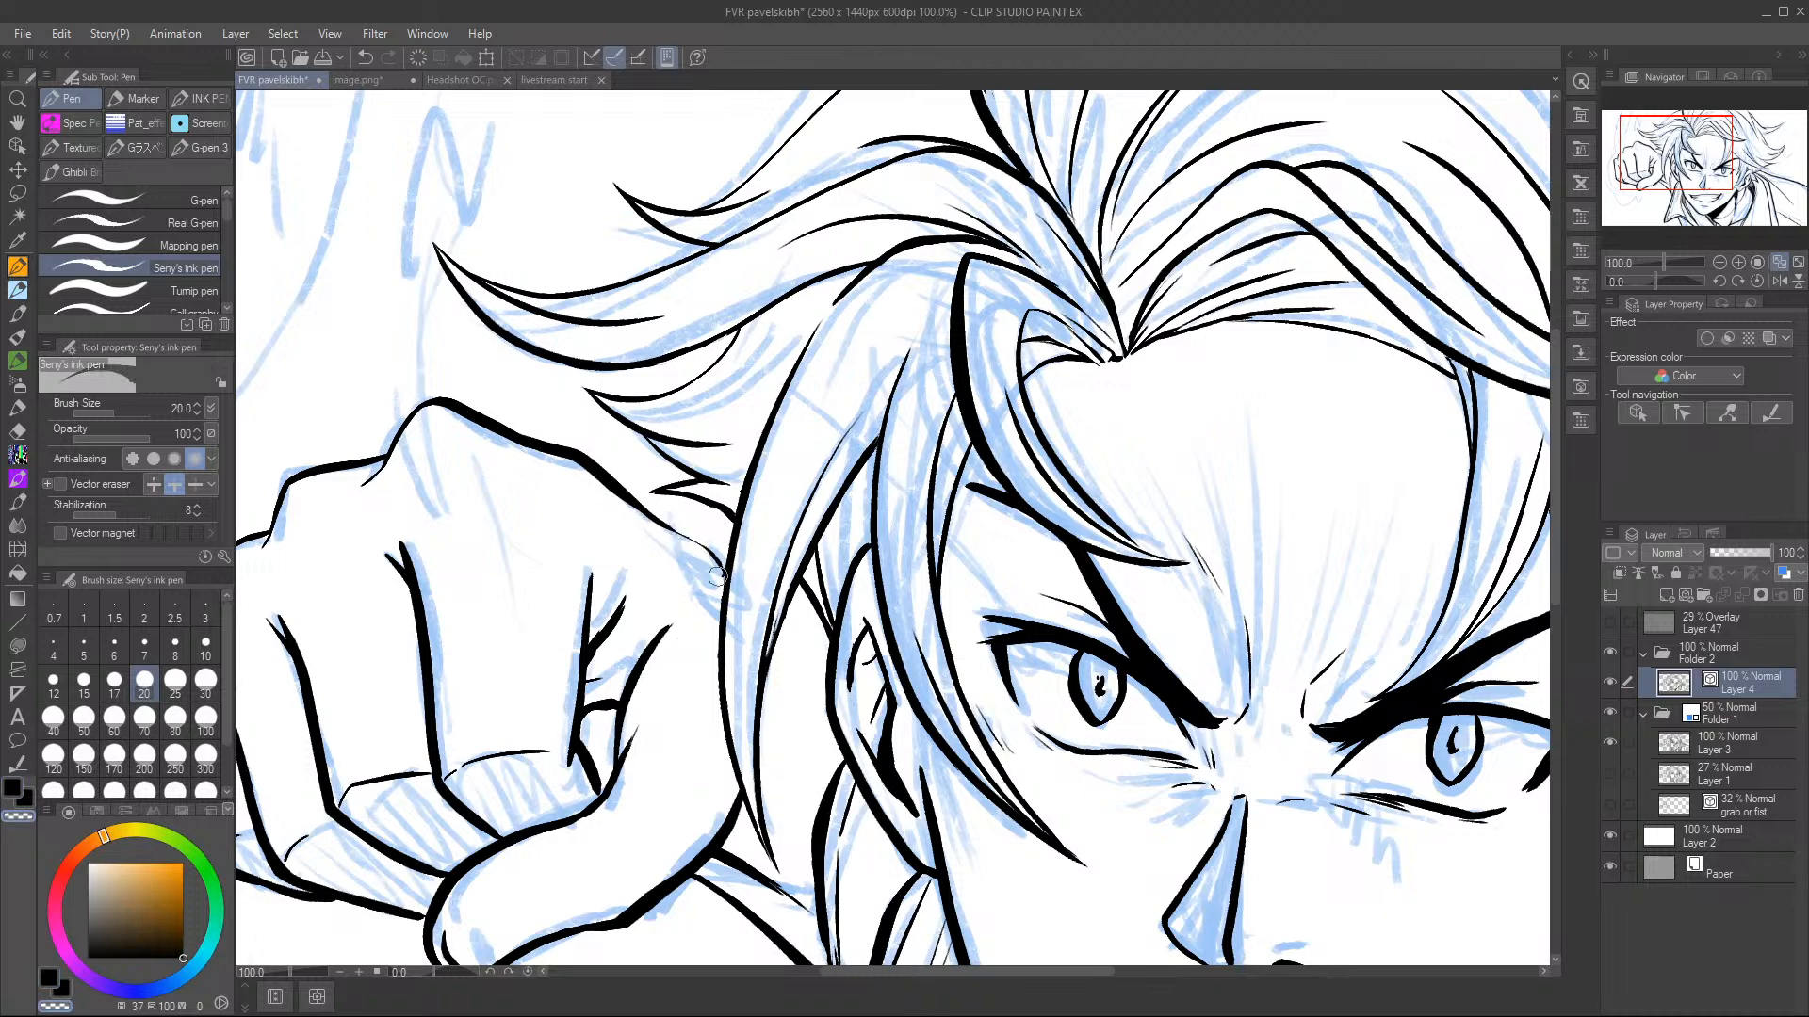
pyautogui.press('c')
pyautogui.moveTo(612, 485); pyautogui.dragTo(689, 539)
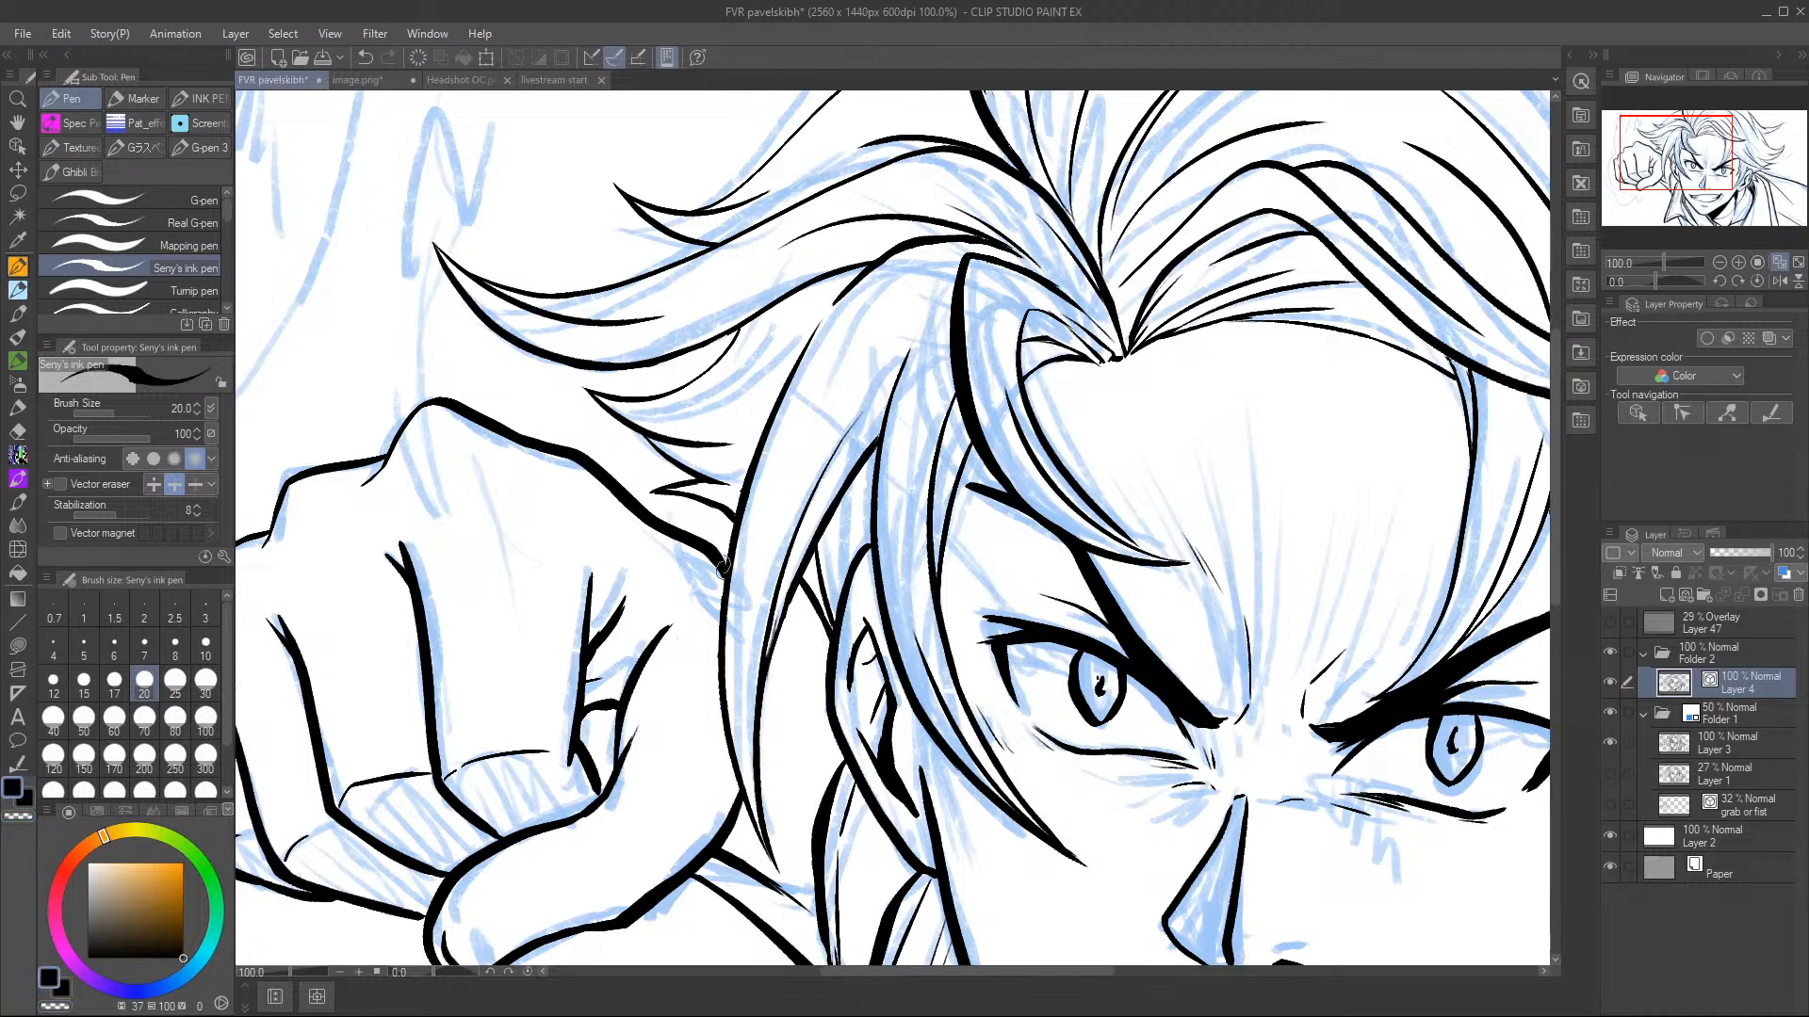
pyautogui.moveTo(781, 612)
pyautogui.mouseDown()
pyautogui.moveTo(772, 650)
pyautogui.moveTo(820, 638)
pyautogui.mouseUp()
pyautogui.press('c')
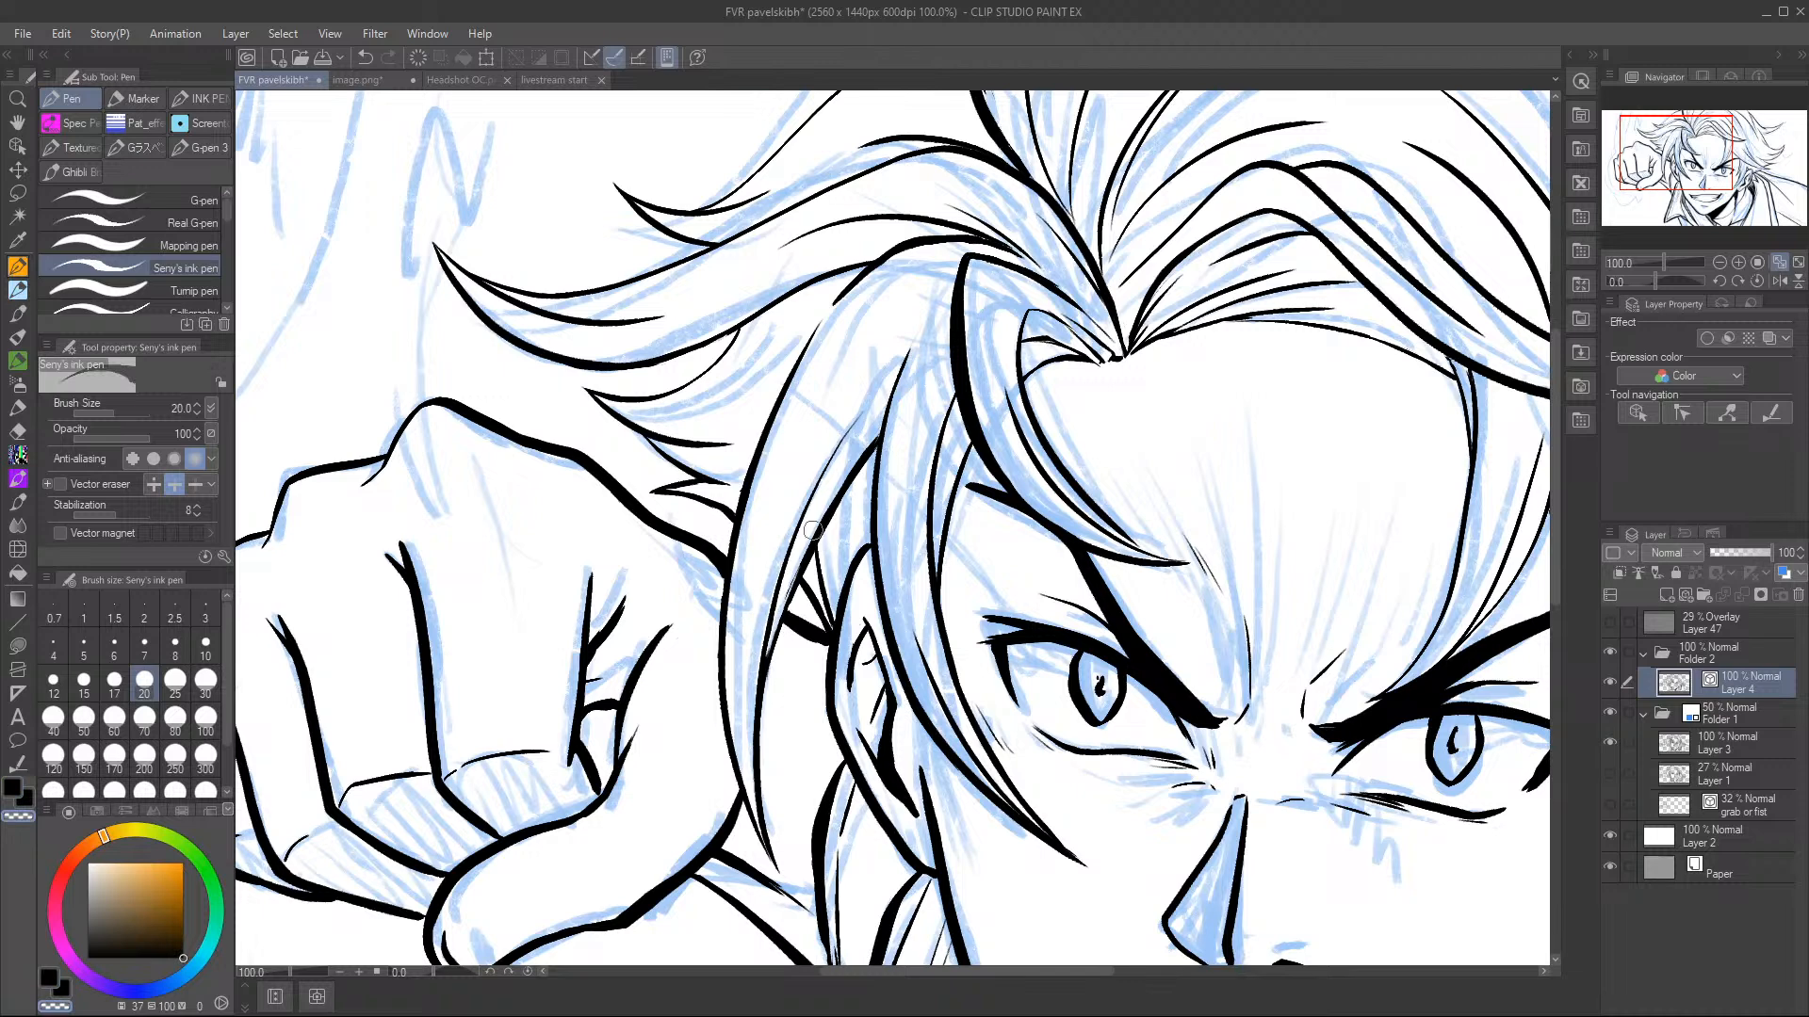
# - Thicken the hair strand line in front of the ear and touch up the side lock's edge beside it
pyautogui.press('c')
pyautogui.moveTo(873, 556)
pyautogui.mouseDown()
pyautogui.moveTo(875, 444)
pyautogui.moveTo(921, 325)
pyautogui.mouseUp()
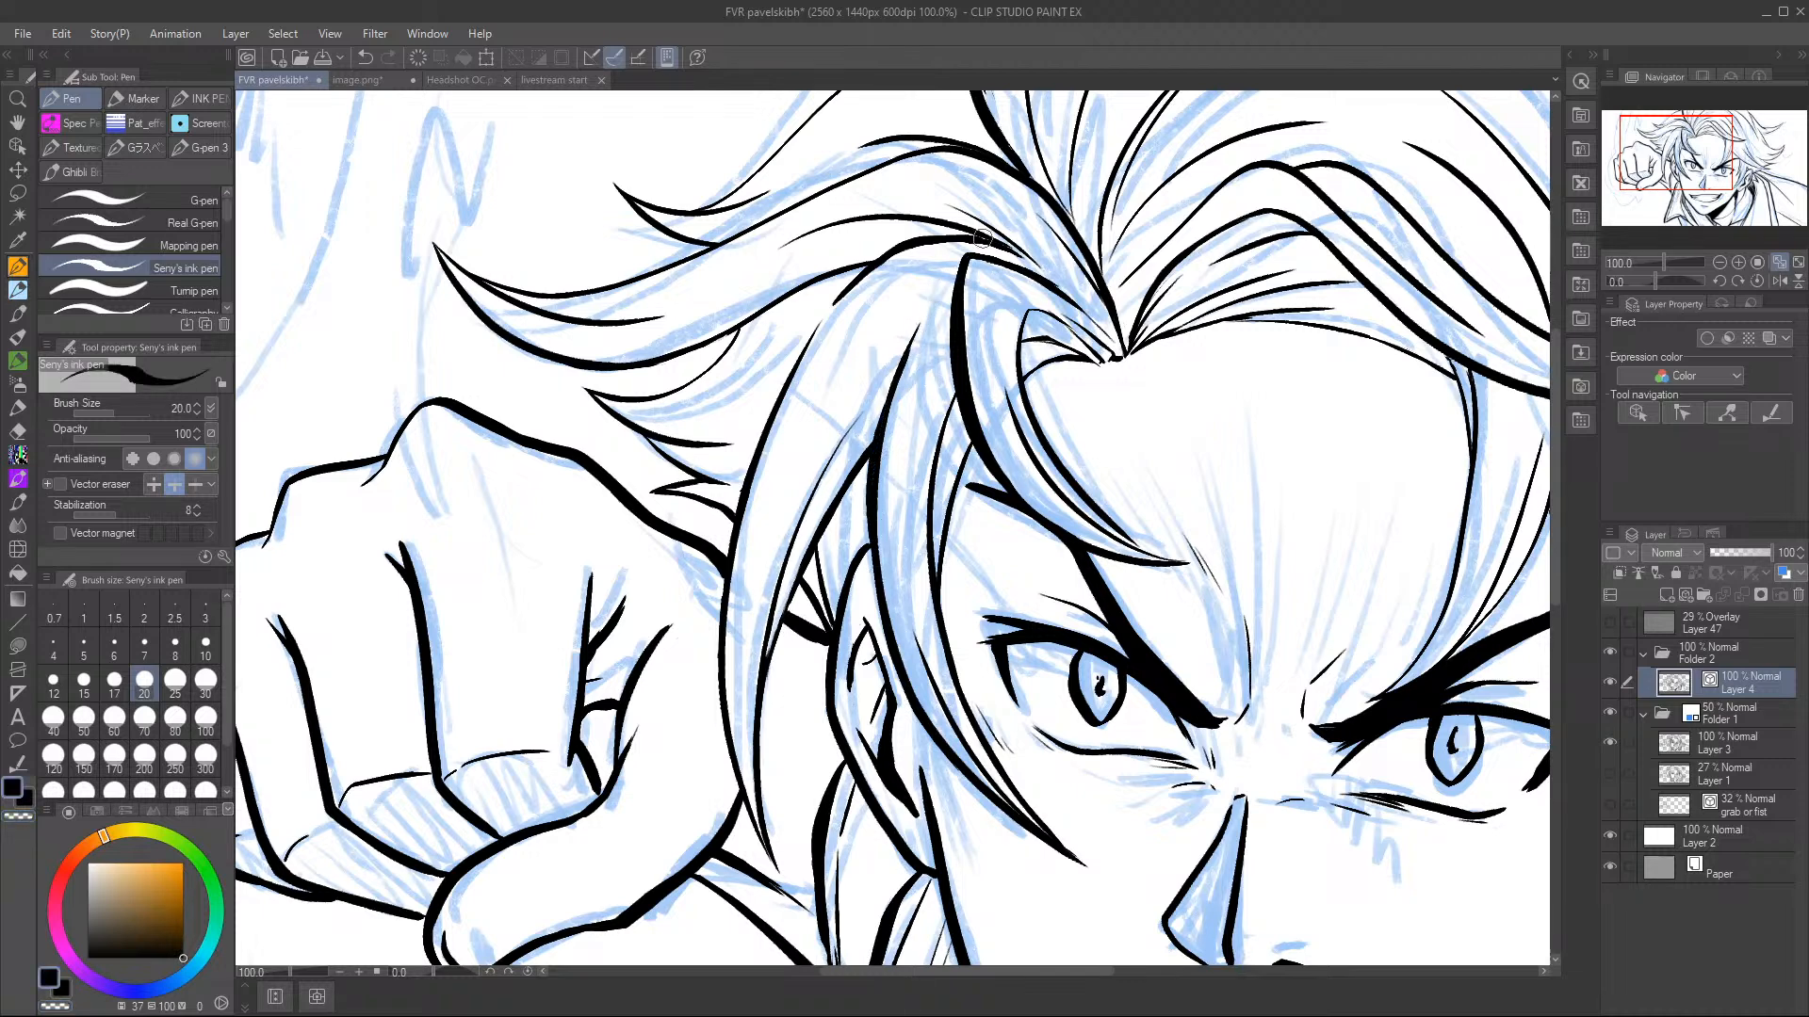
pyautogui.press('c')
pyautogui.press('c')
pyautogui.moveTo(784, 618); pyautogui.dragTo(826, 648)
pyautogui.moveTo(769, 860)
pyautogui.mouseDown()
pyautogui.moveTo(758, 768)
pyautogui.moveTo(785, 580)
pyautogui.moveTo(813, 535)
pyautogui.mouseUp()
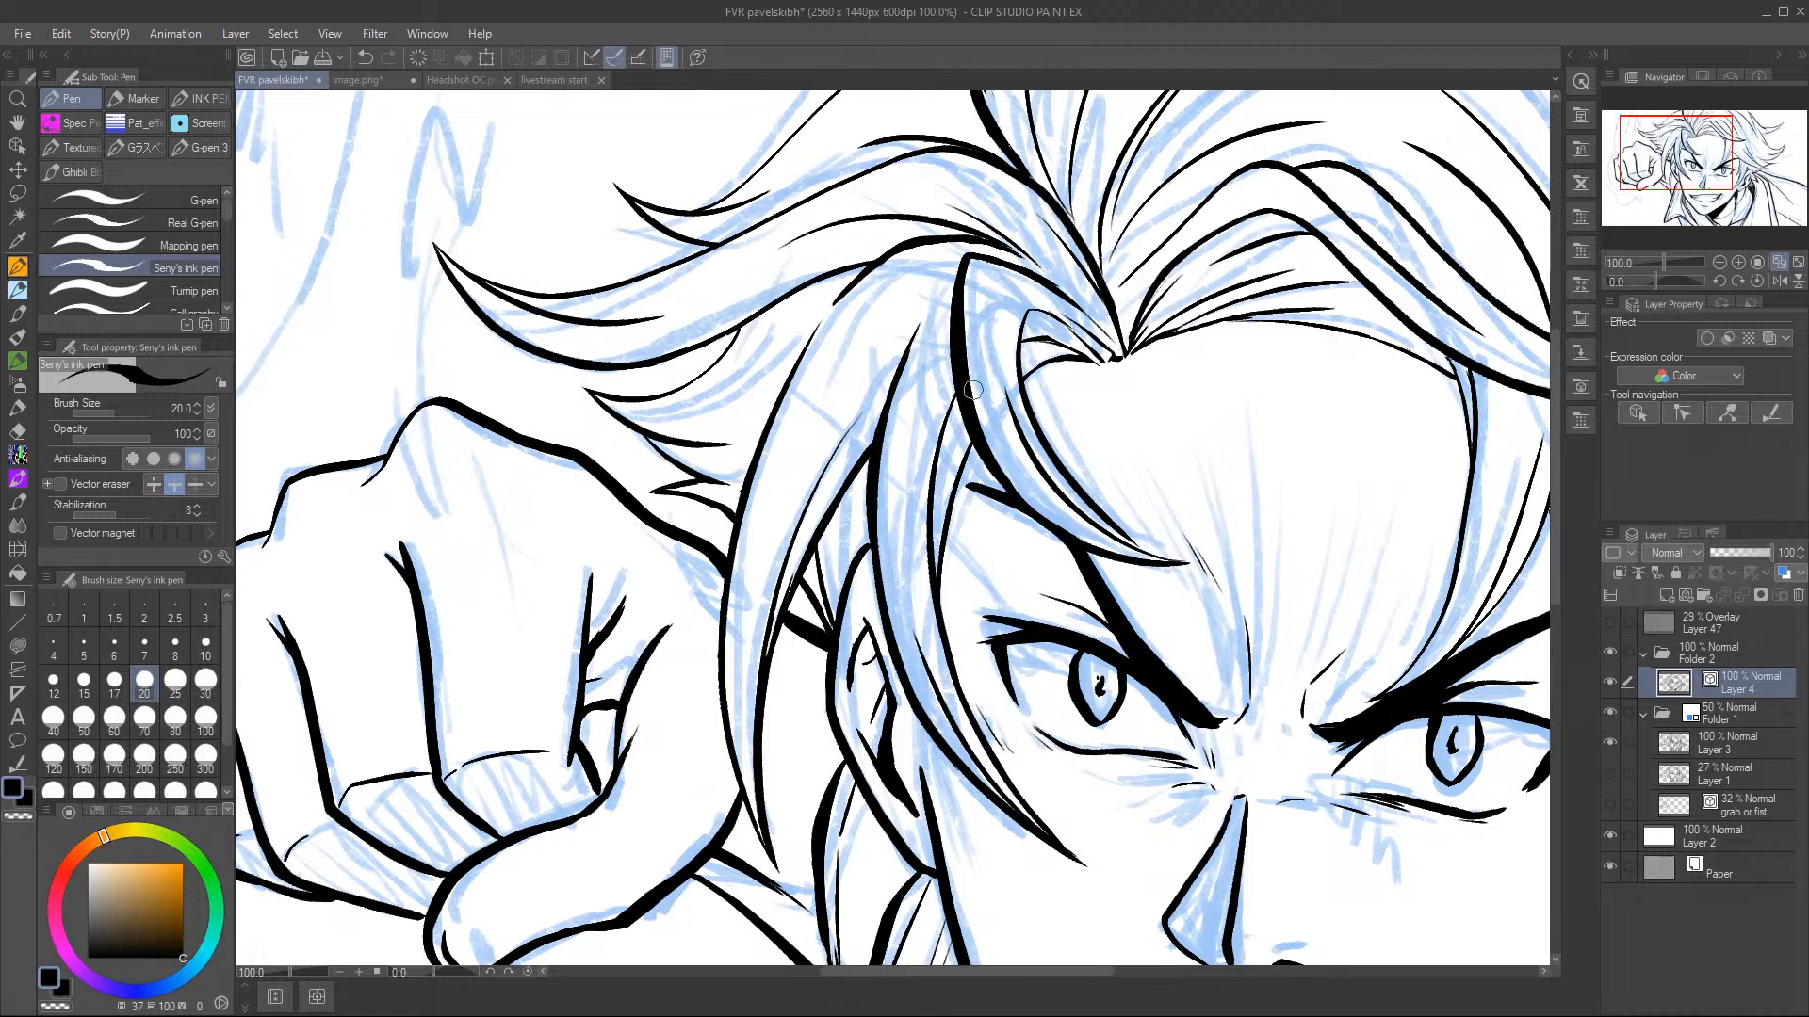
# - Thicken the outer contour of the ear nearest the fist and trim its edge
pyautogui.moveTo(872, 546)
pyautogui.mouseDown()
pyautogui.moveTo(827, 672)
pyautogui.moveTo(856, 764)
pyautogui.mouseUp()
pyautogui.moveTo(871, 552); pyautogui.dragTo(826, 749)
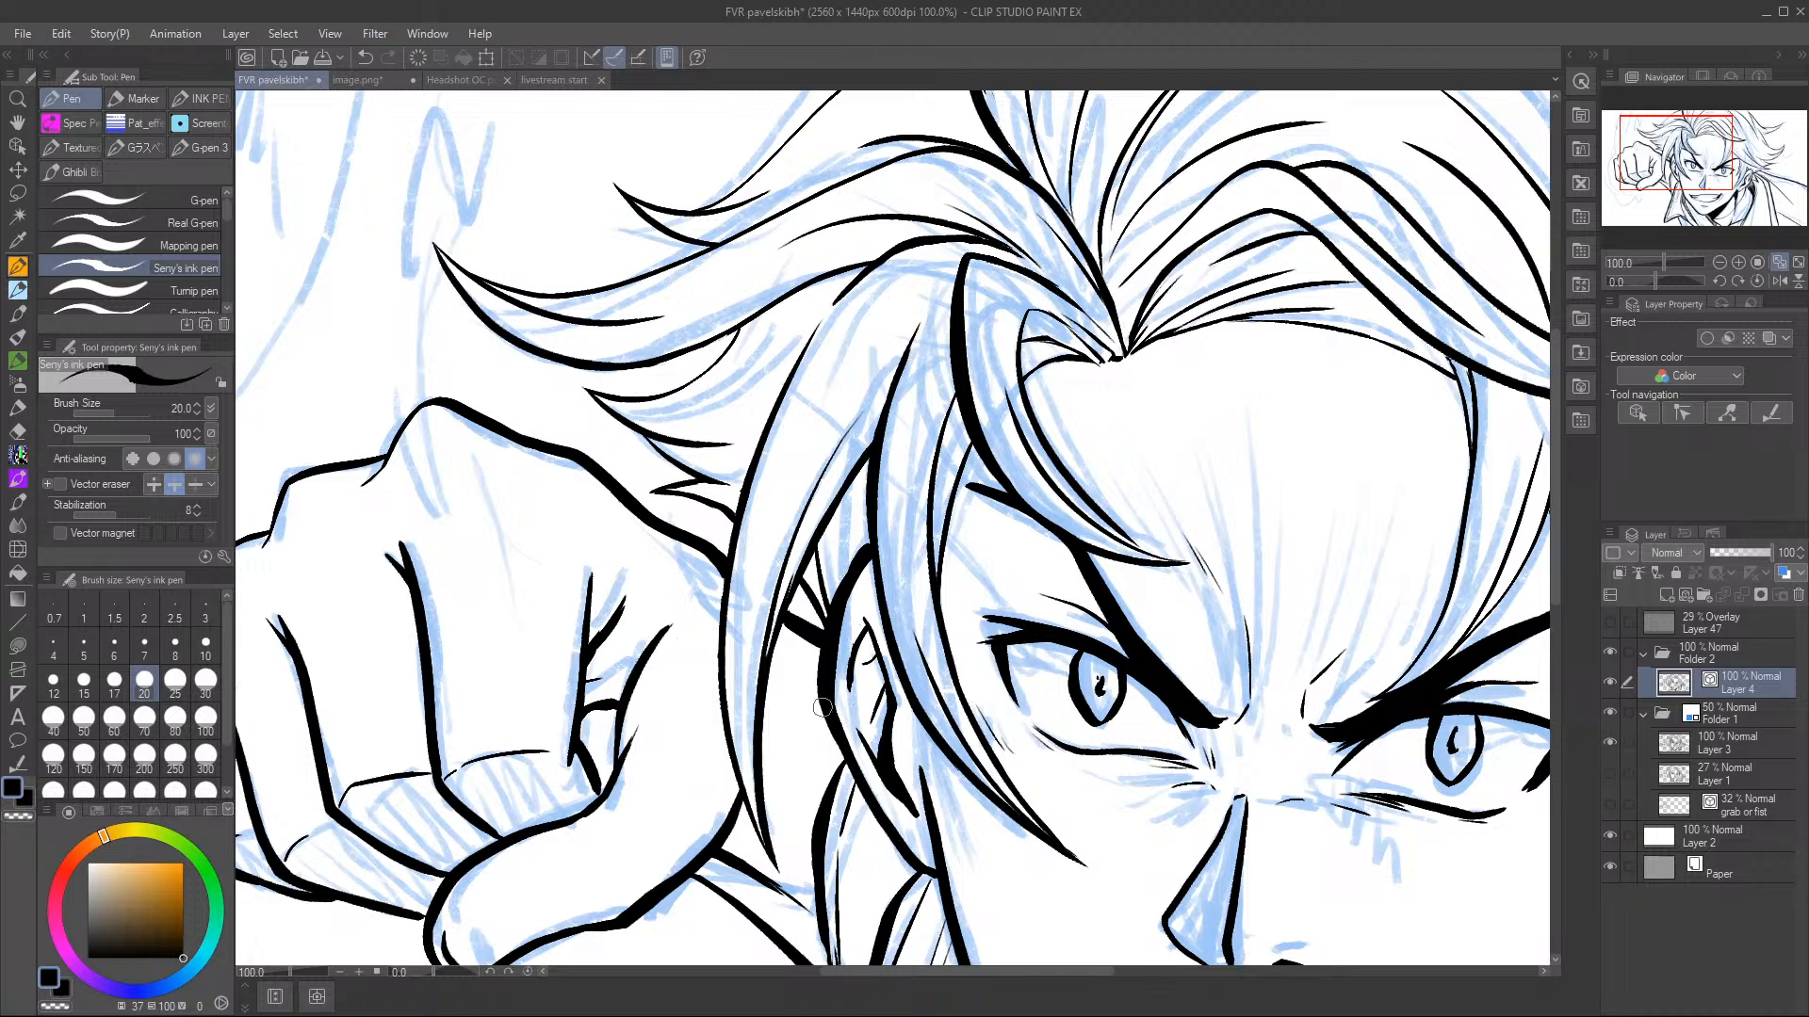
pyautogui.press('c')
pyautogui.moveTo(835, 717)
pyautogui.mouseDown()
pyautogui.moveTo(845, 615)
pyautogui.moveTo(873, 564)
pyautogui.moveTo(840, 621)
pyautogui.moveTo(839, 713)
pyautogui.moveTo(834, 652)
pyautogui.moveTo(855, 714)
pyautogui.moveTo(823, 648)
pyautogui.moveTo(856, 769)
pyautogui.moveTo(826, 683)
pyautogui.moveTo(874, 539)
pyautogui.moveTo(827, 666)
pyautogui.moveTo(862, 568)
pyautogui.mouseUp()
pyautogui.press('c')
pyautogui.press('c')
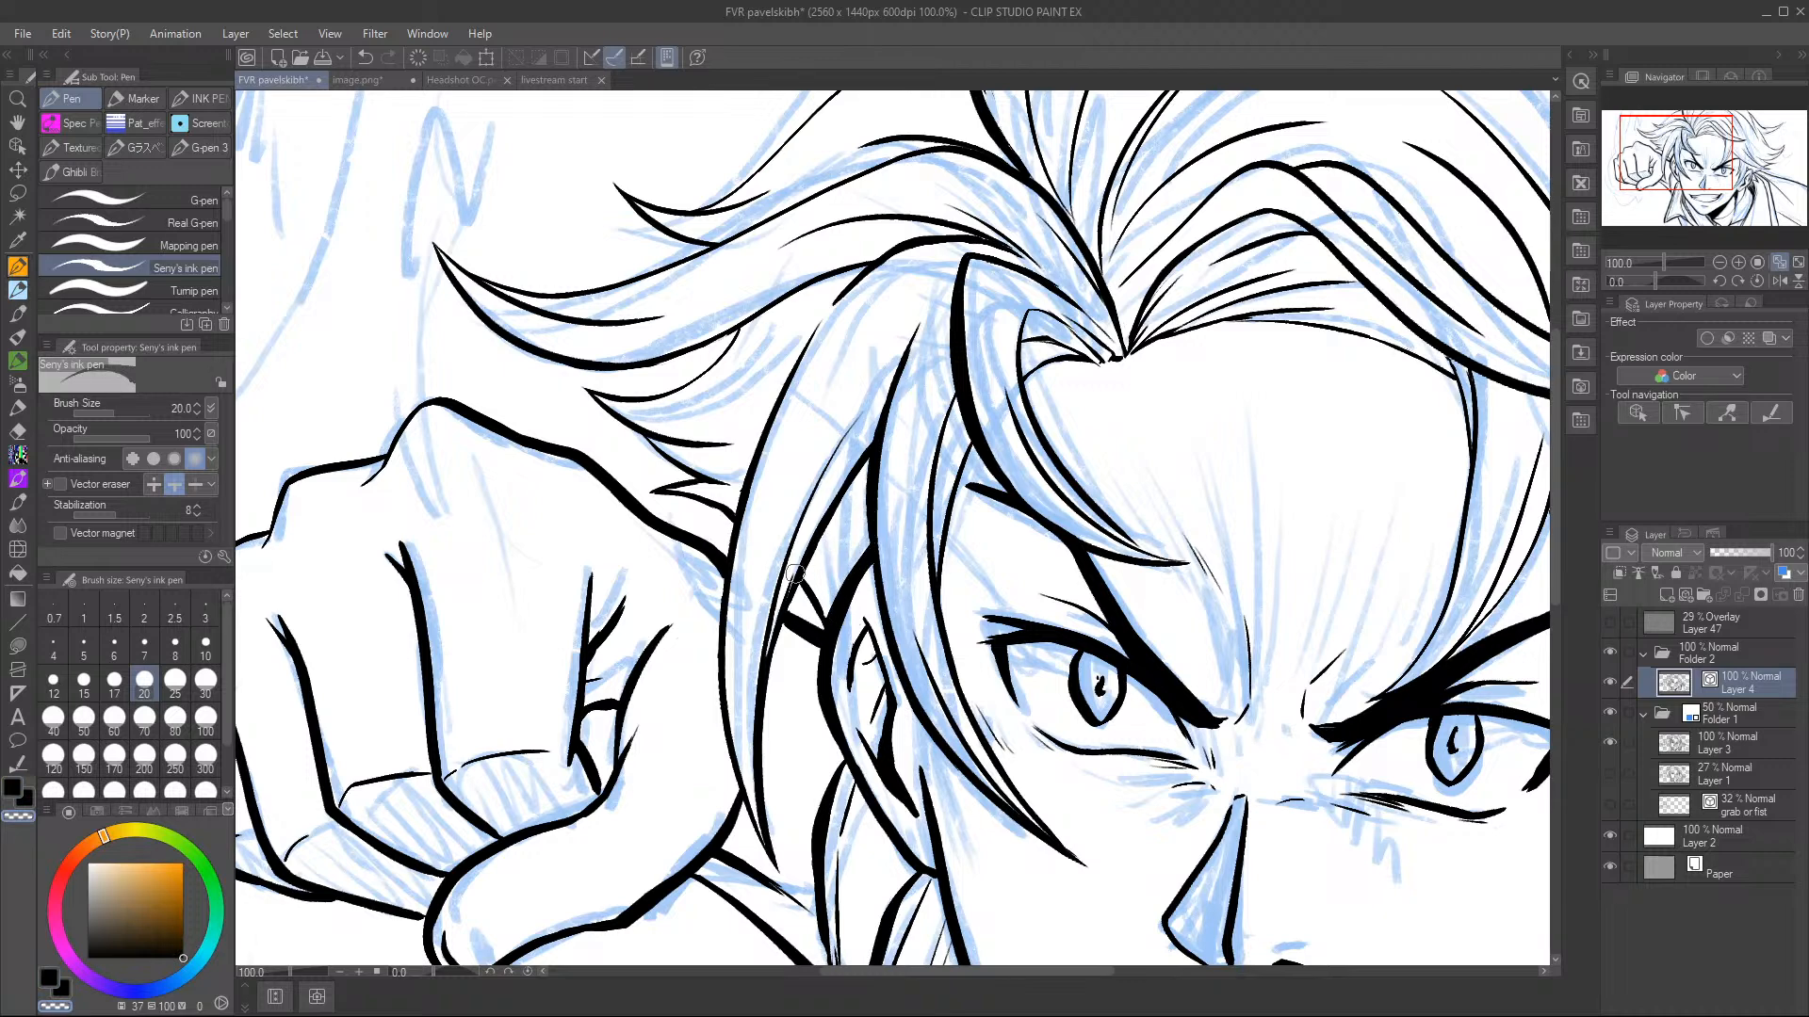
# - Refine the side lock's edge and add fine strand lines in the gap between it and the ear
pyautogui.press('c')
pyautogui.moveTo(841, 485); pyautogui.dragTo(774, 627)
pyautogui.moveTo(816, 545); pyautogui.dragTo(841, 574)
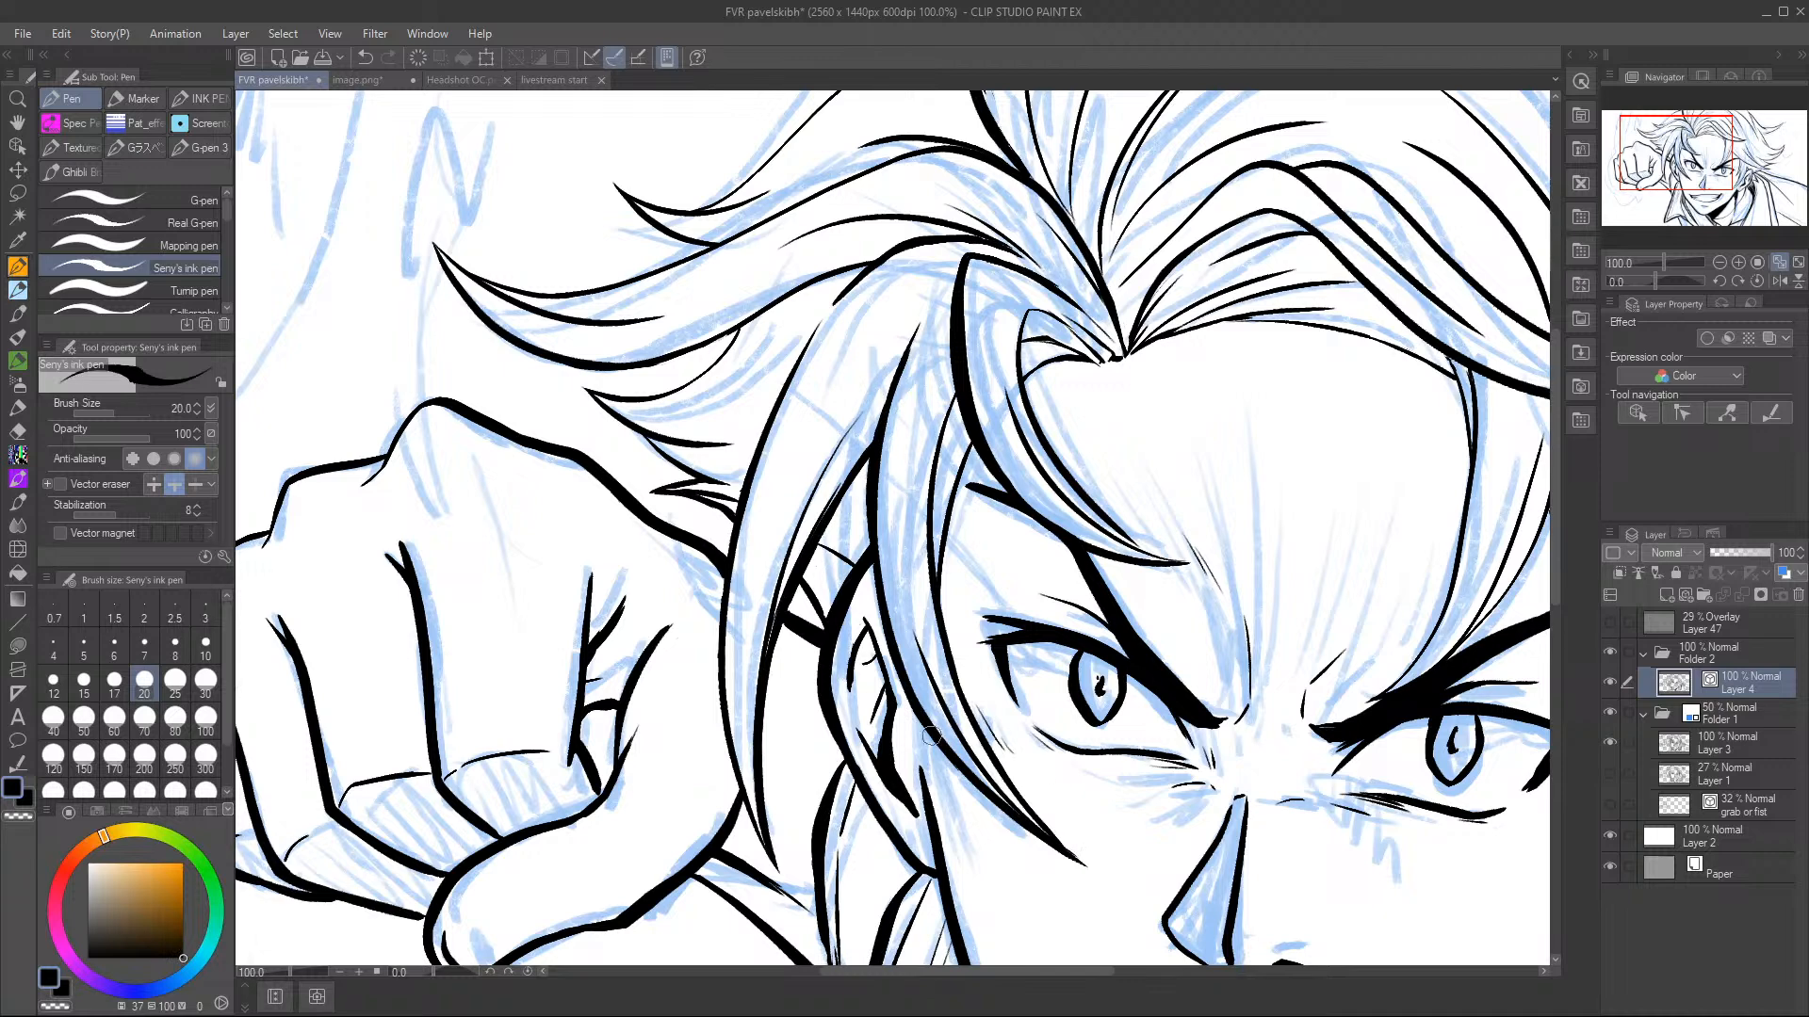
pyautogui.moveTo(919, 717); pyautogui.dragTo(915, 748)
# - Touch up the swept-back hair line running toward the parting above the forelock on the fist's side
pyautogui.click(1718, 260)
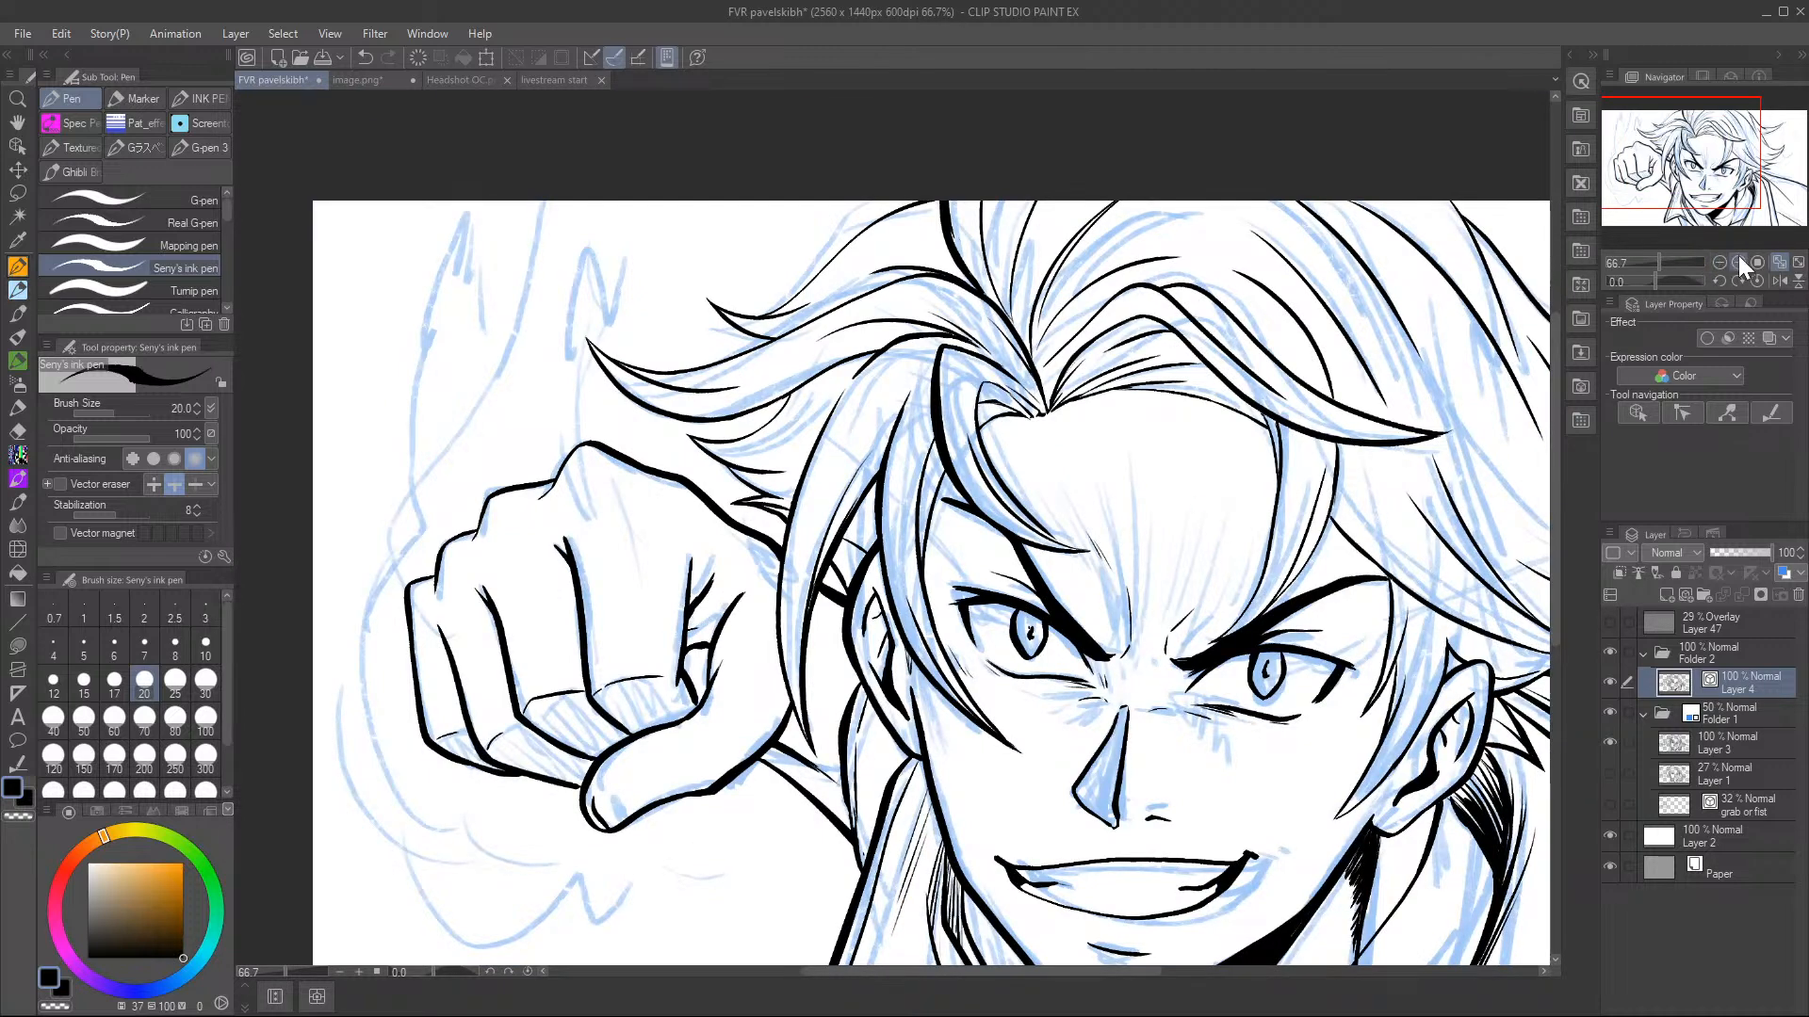
pyautogui.click(1738, 262)
pyautogui.click(1667, 134)
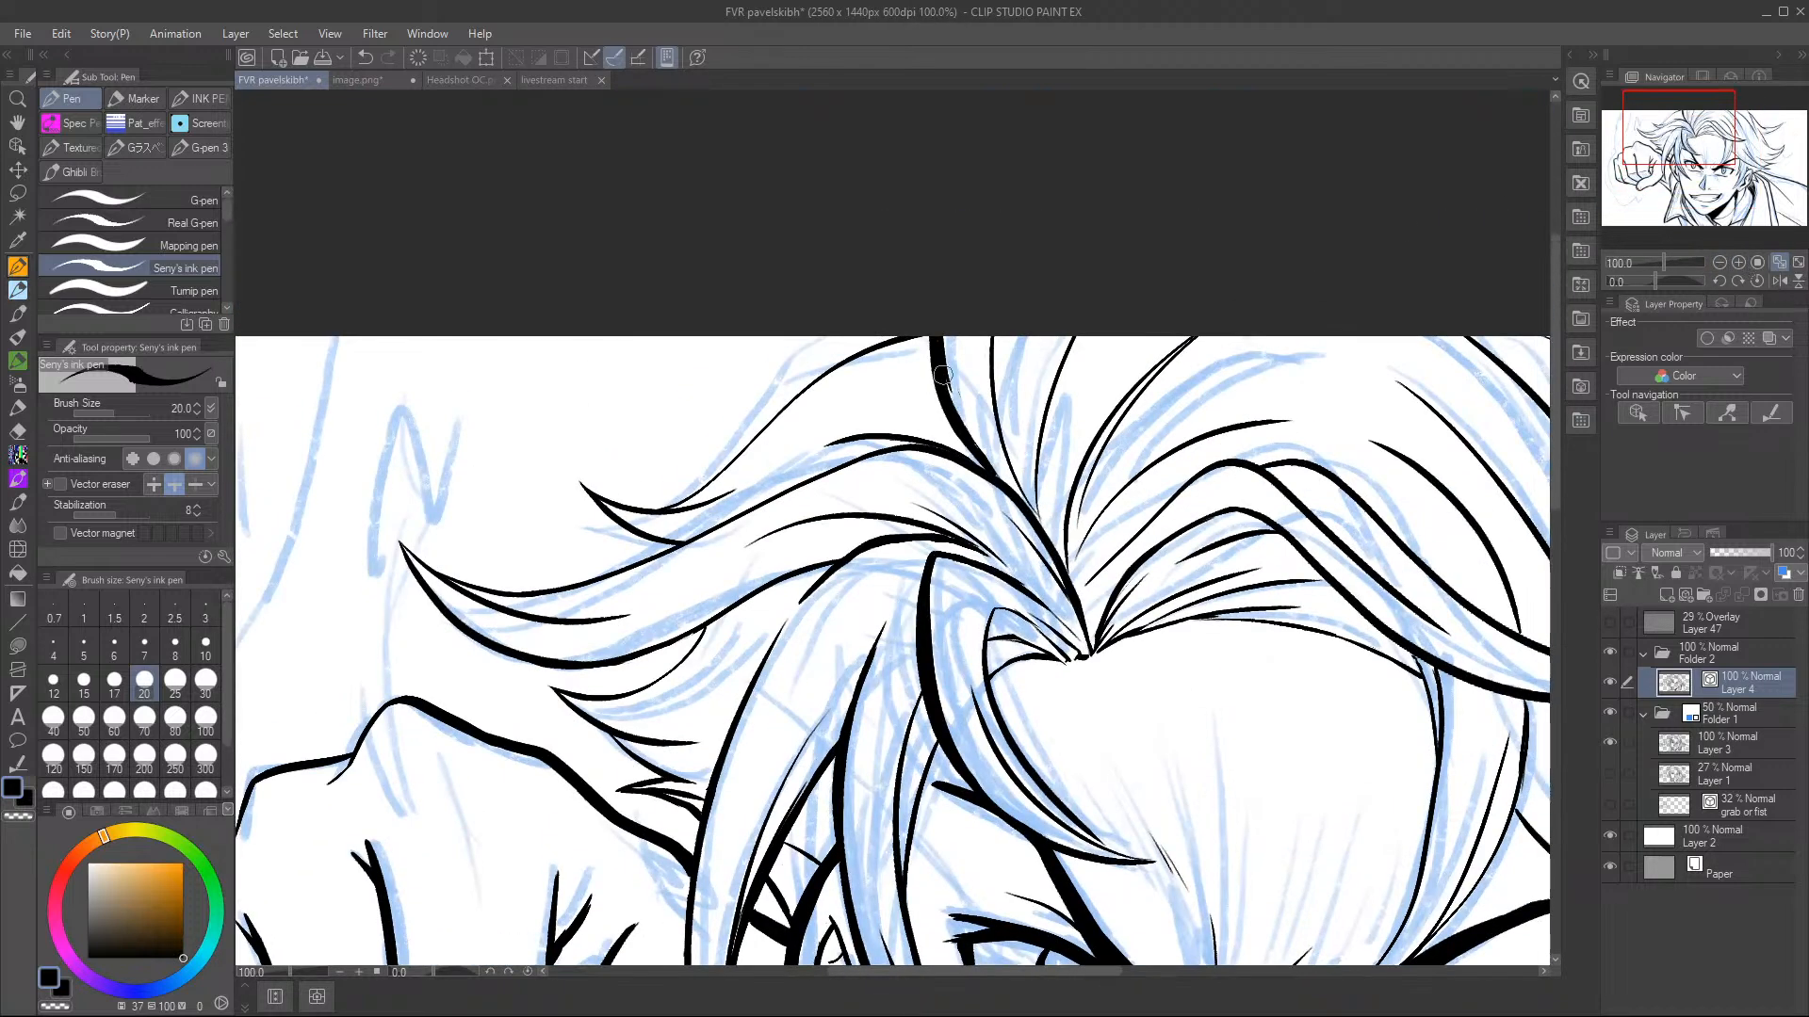
pyautogui.press('c')
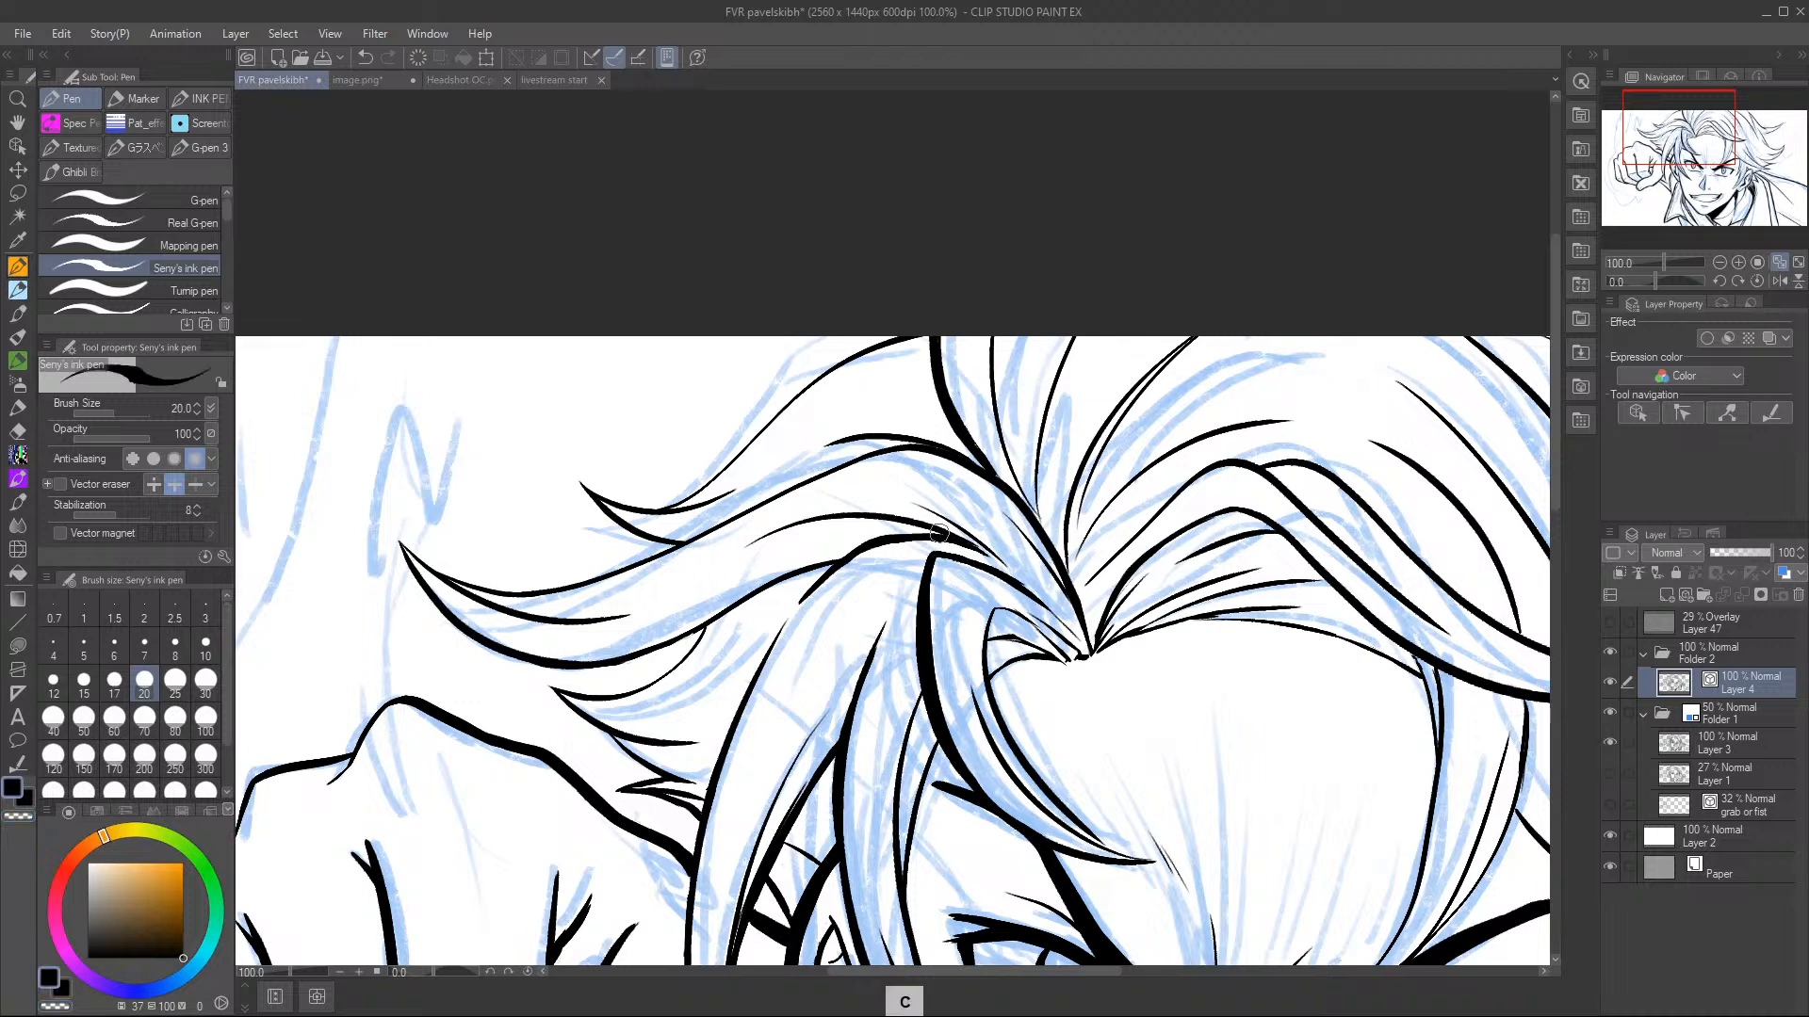
pyautogui.moveTo(952, 539); pyautogui.dragTo(1006, 573)
# - Extend the side strand line in front of the ear upward toward the forelock's root, with a tapered end
pyautogui.scroll(-2, 1720, 256)
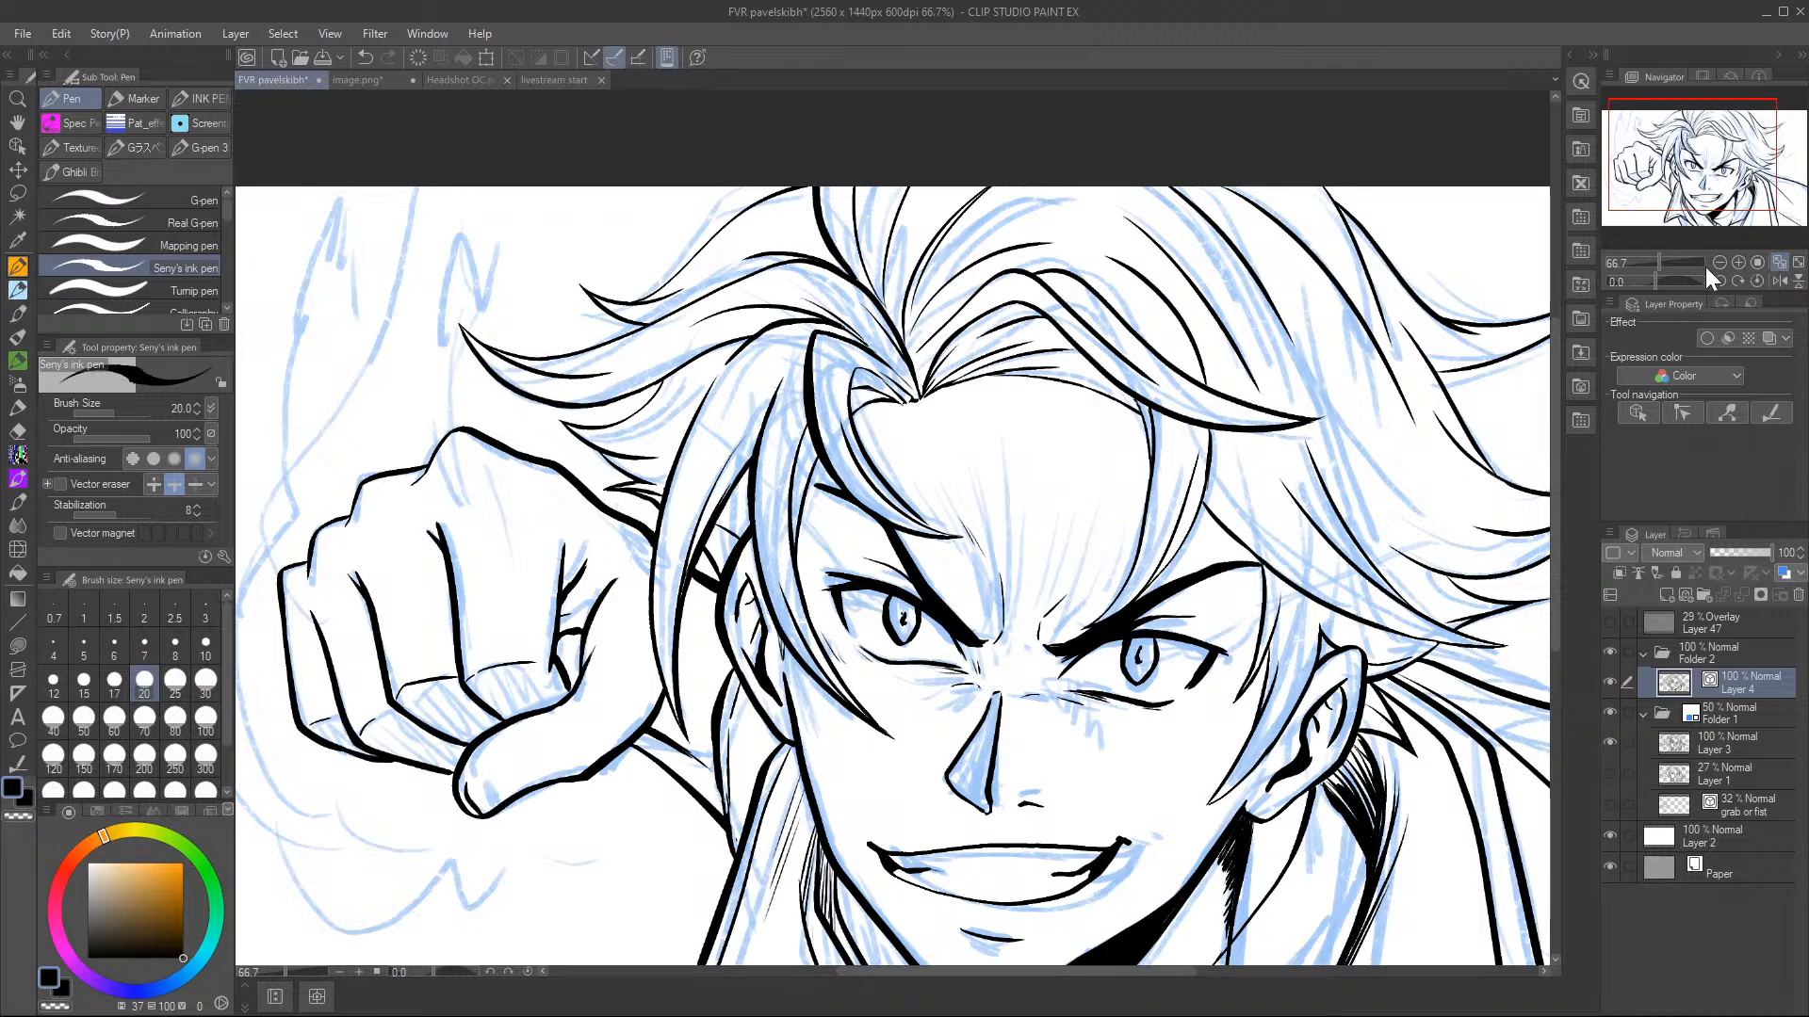
pyautogui.click(1738, 261)
pyautogui.click(1738, 262)
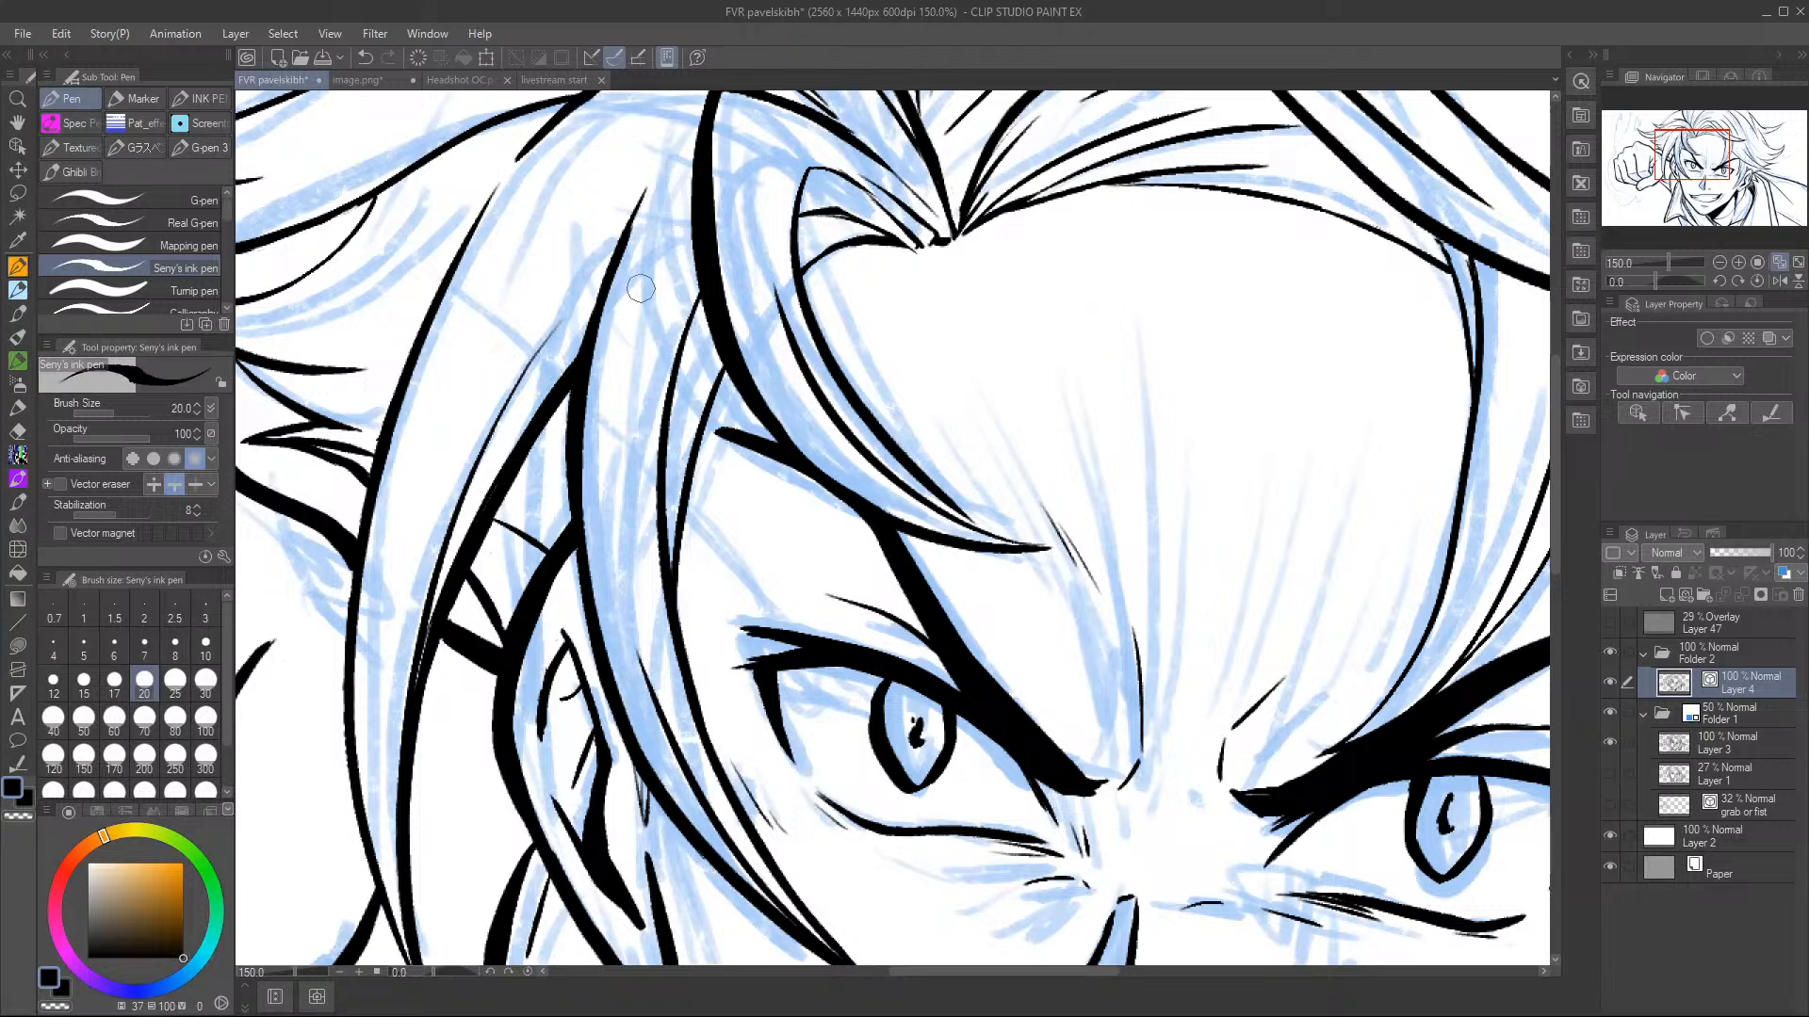
pyautogui.moveTo(599, 320); pyautogui.dragTo(671, 158)
pyautogui.moveTo(612, 274); pyautogui.dragTo(697, 110)
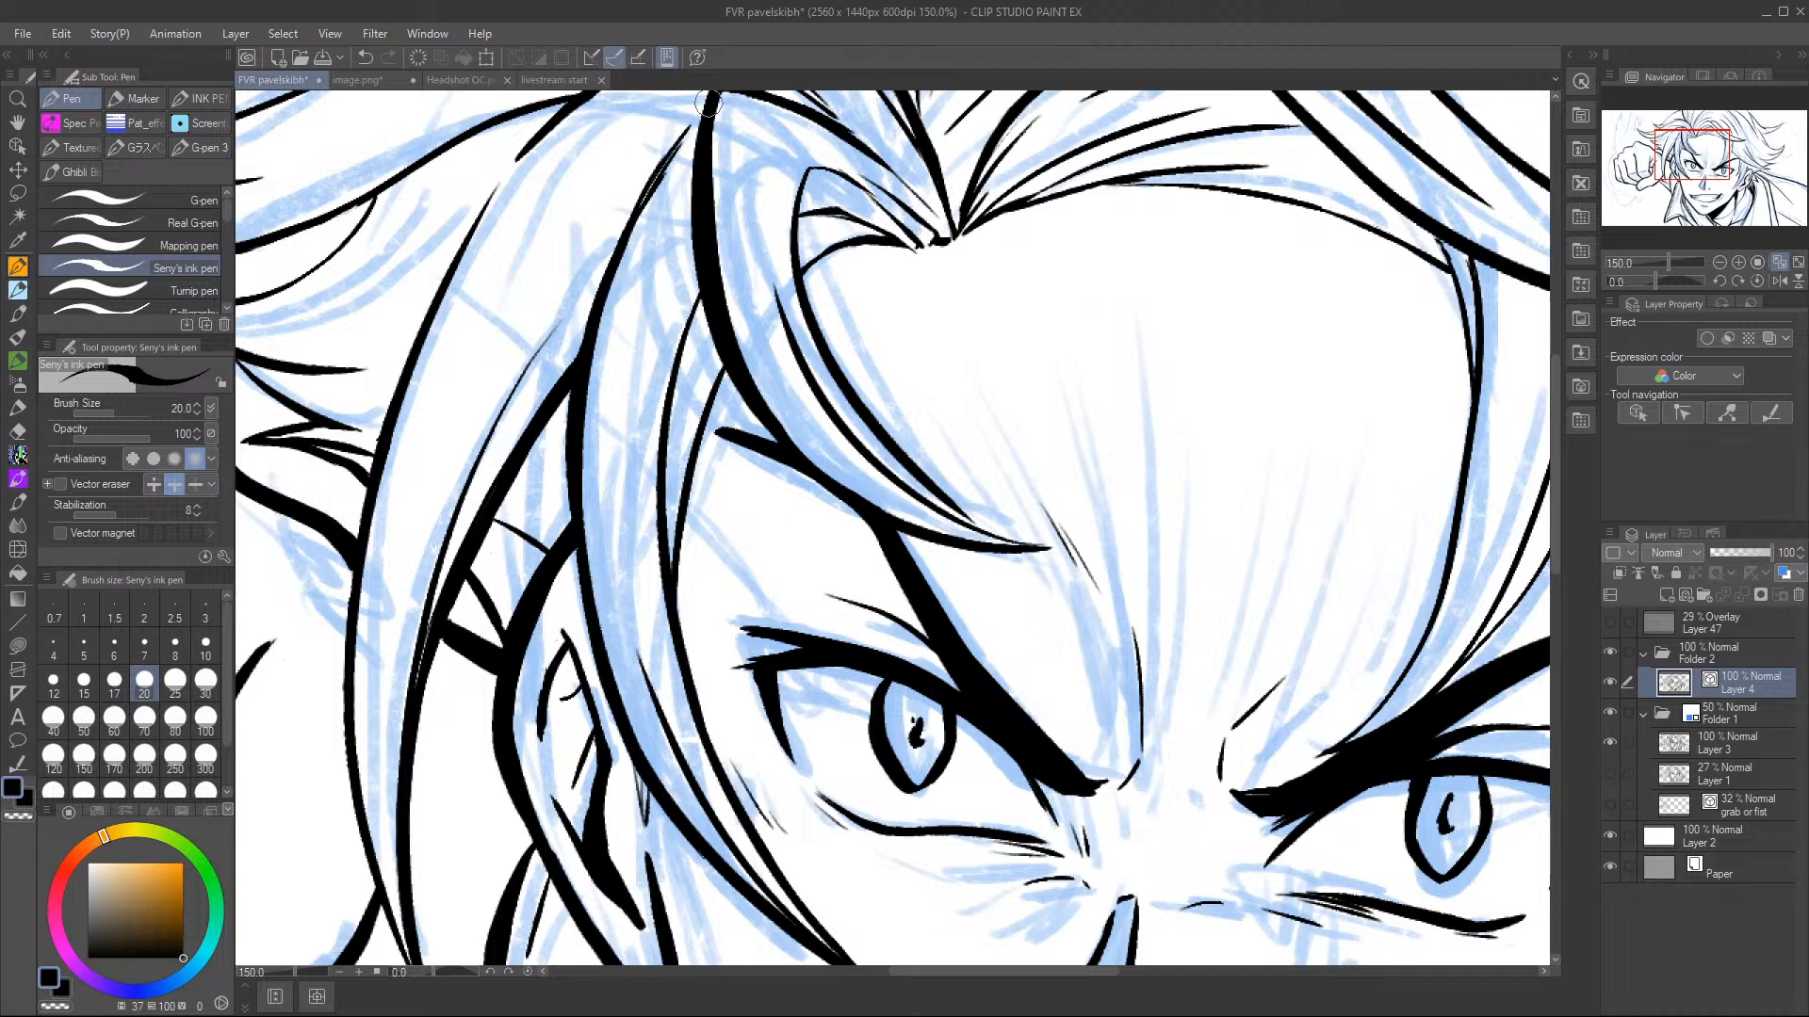
pyautogui.moveTo(631, 226); pyautogui.dragTo(677, 146)
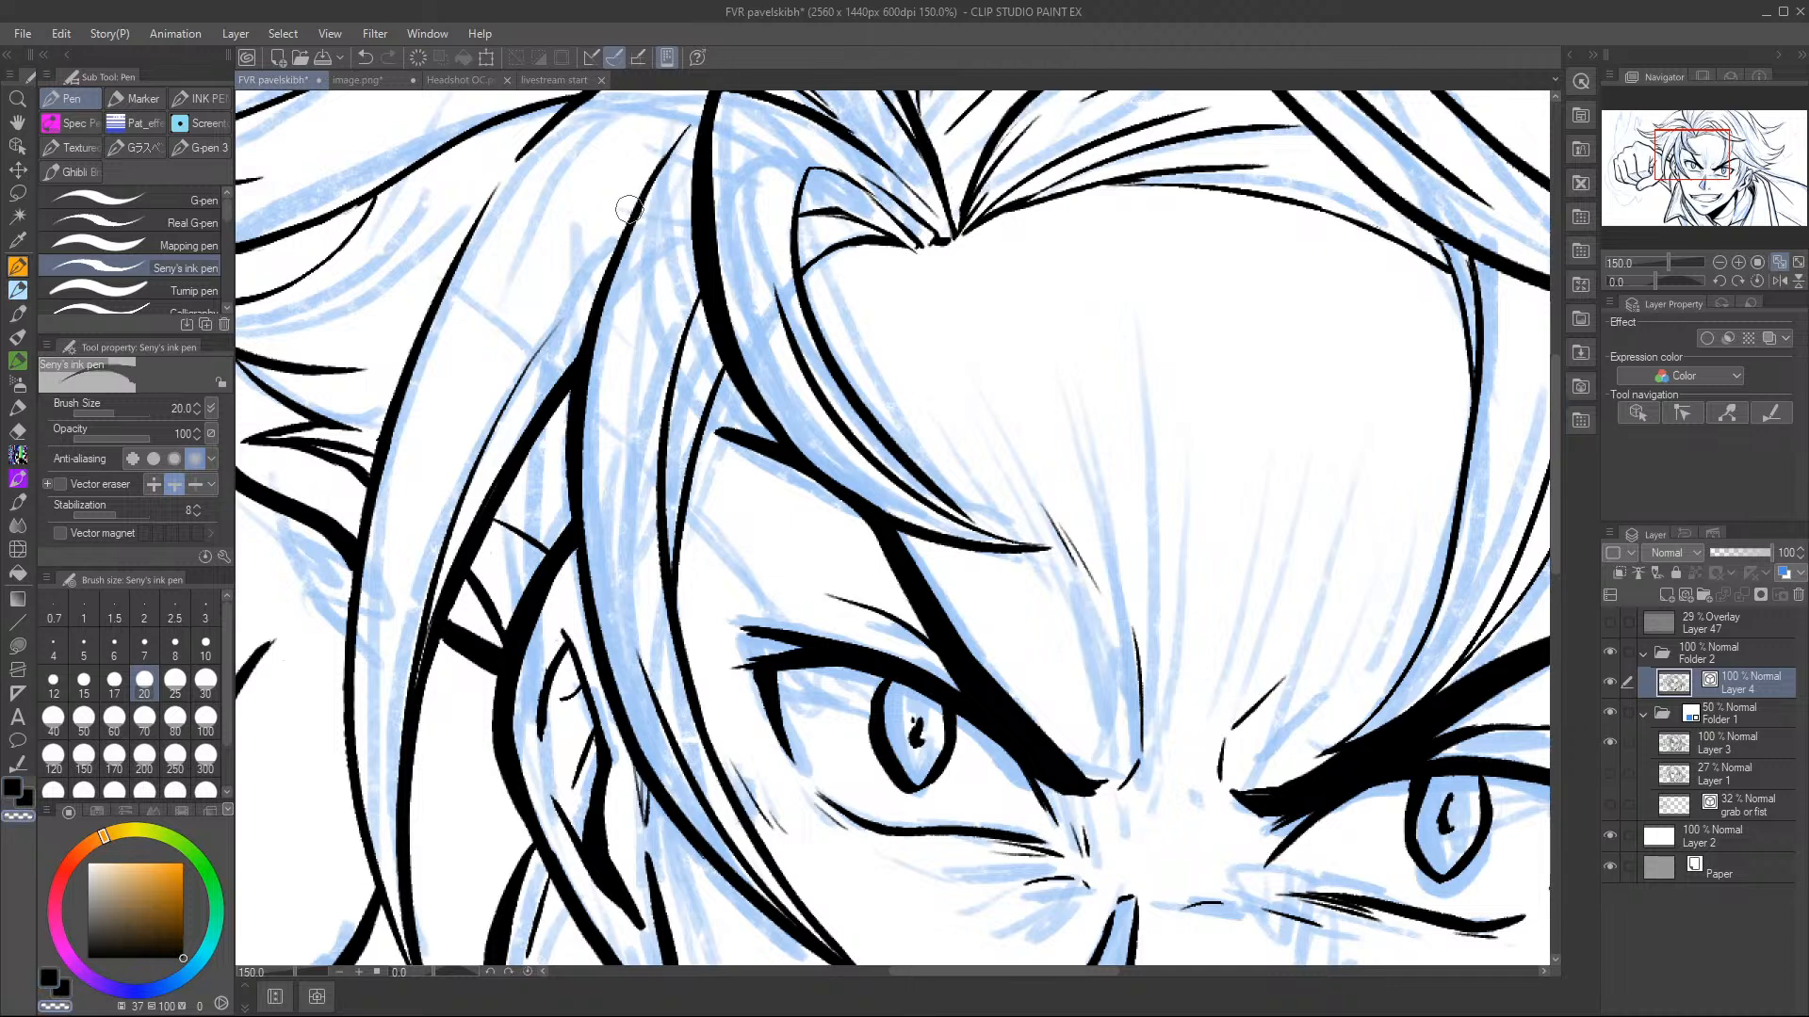
# - Thicken both contour lines of the hair lock framing the forehead on the side away from the fist
pyautogui.moveTo(1689, 160); pyautogui.dragTo(1699, 179)
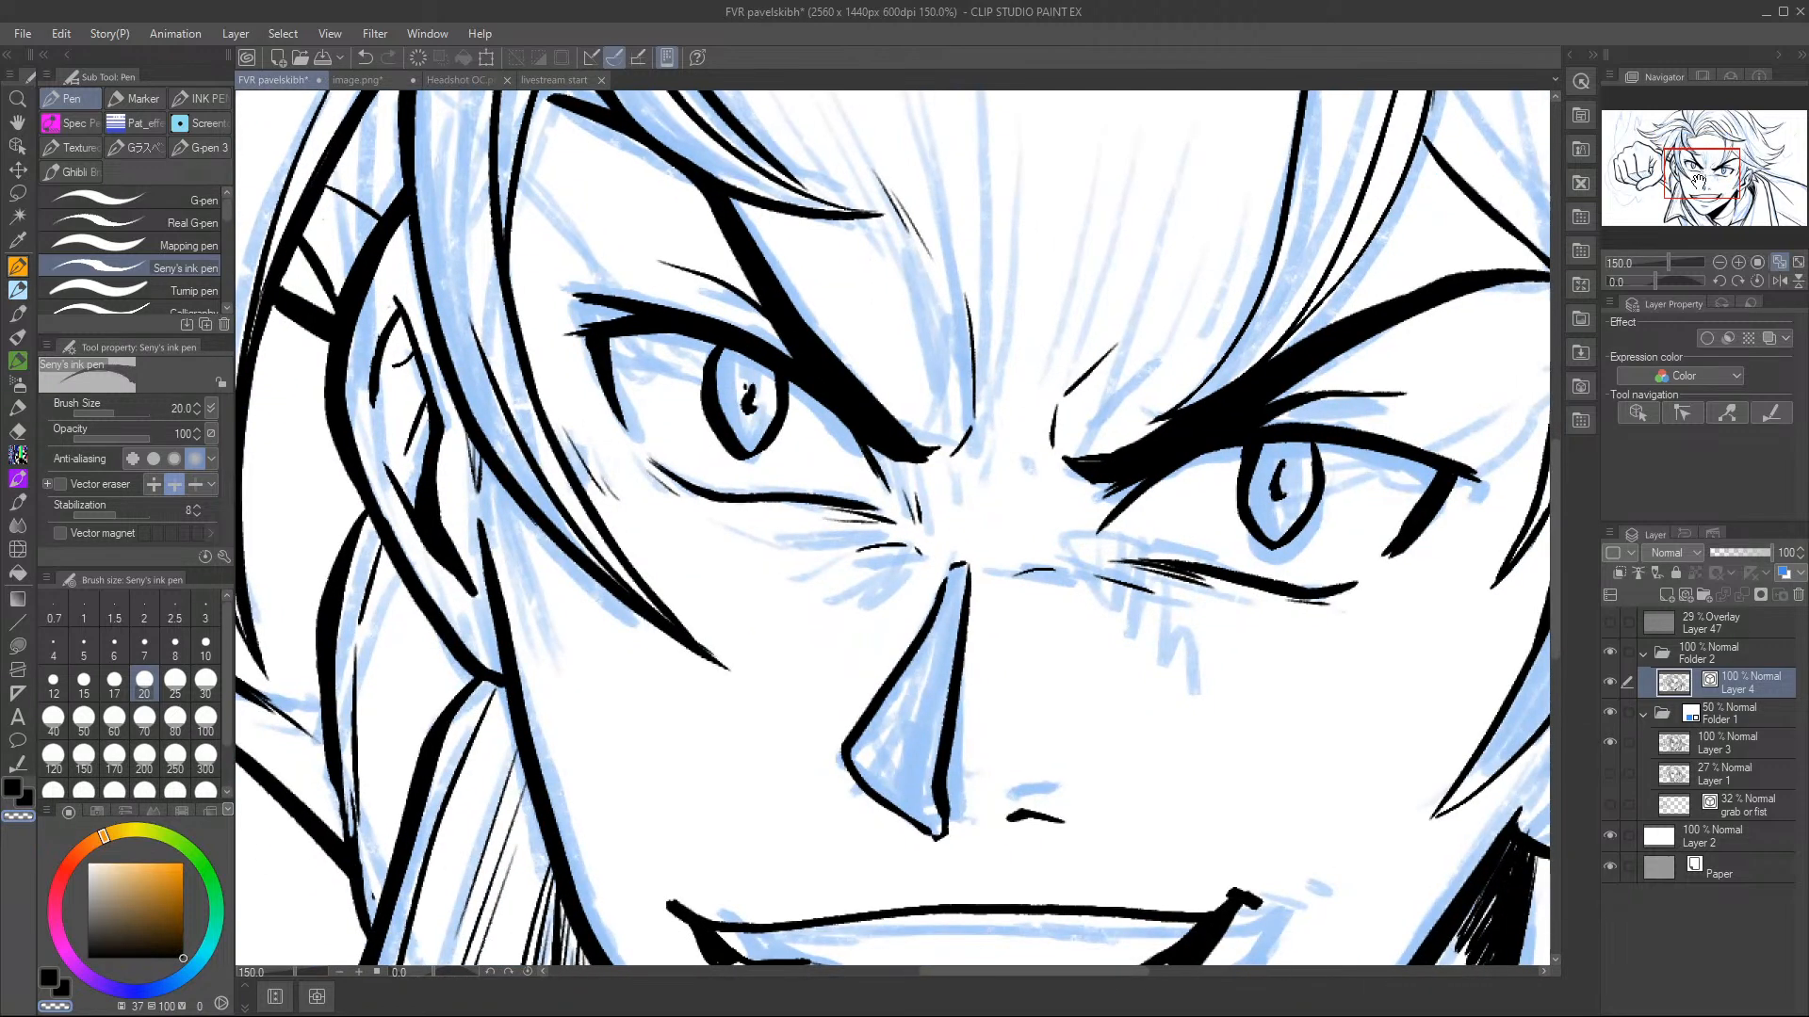
pyautogui.click(1720, 263)
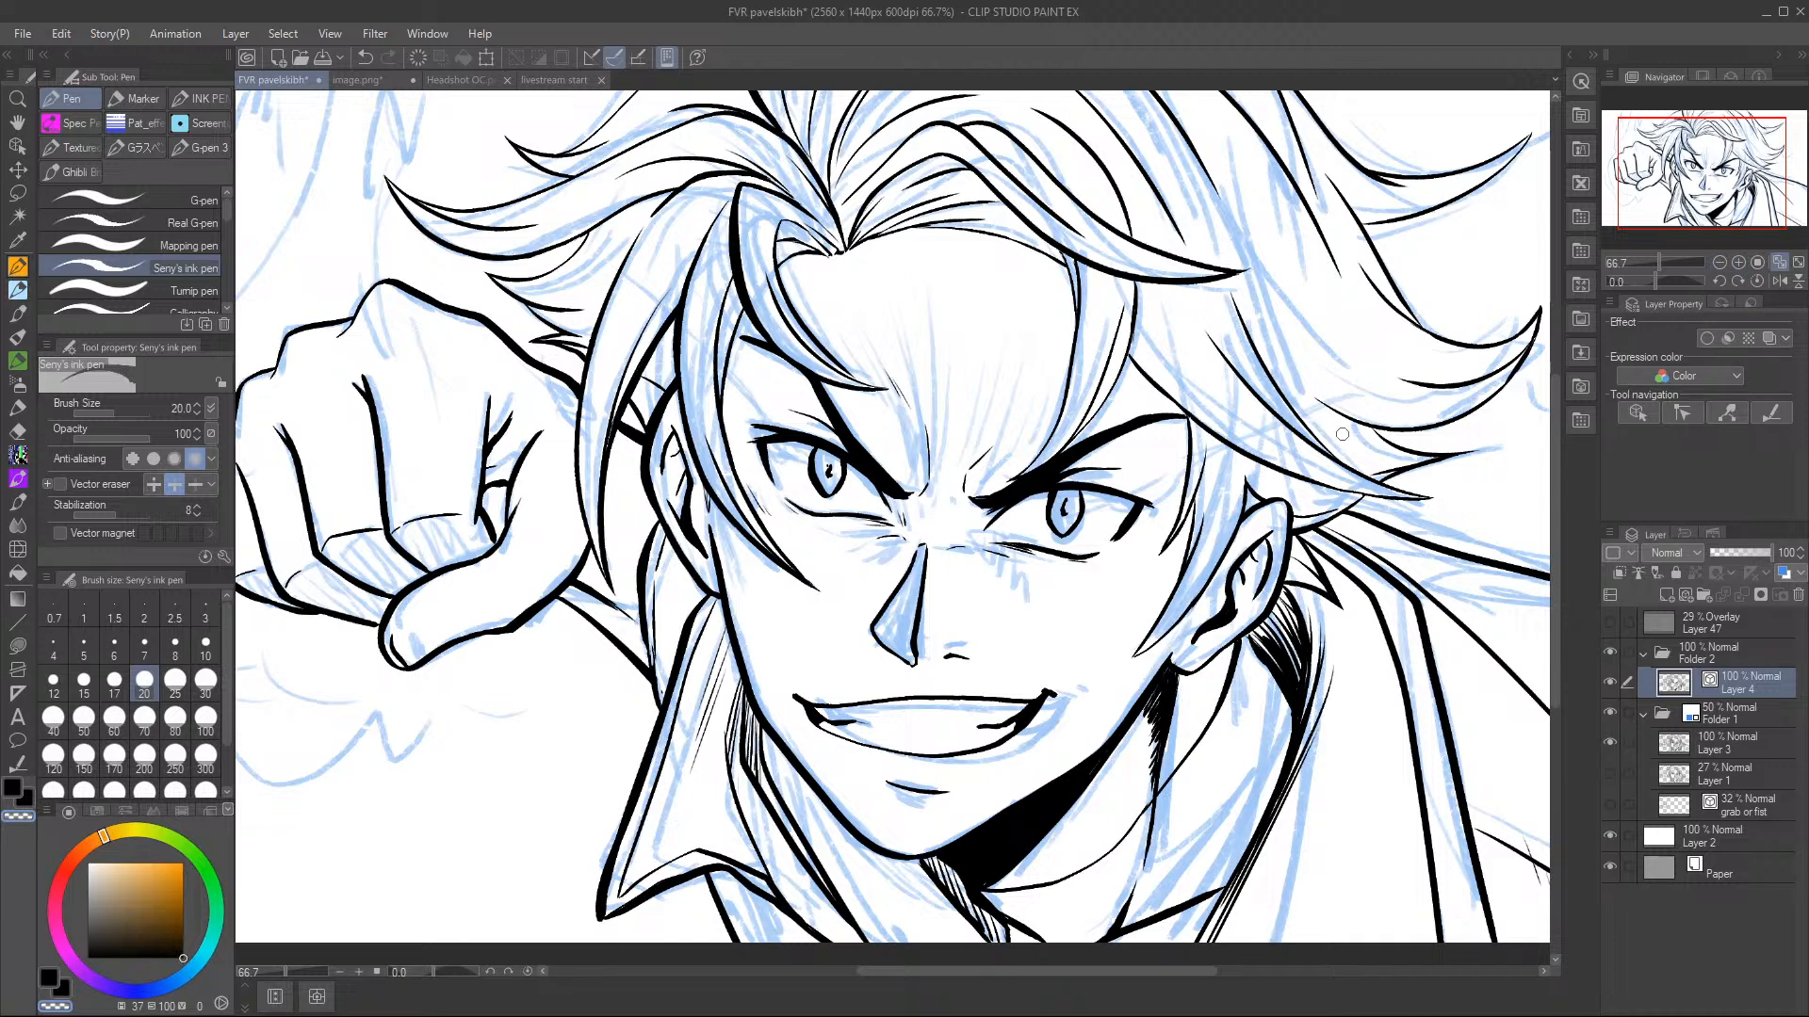
pyautogui.click(1739, 261)
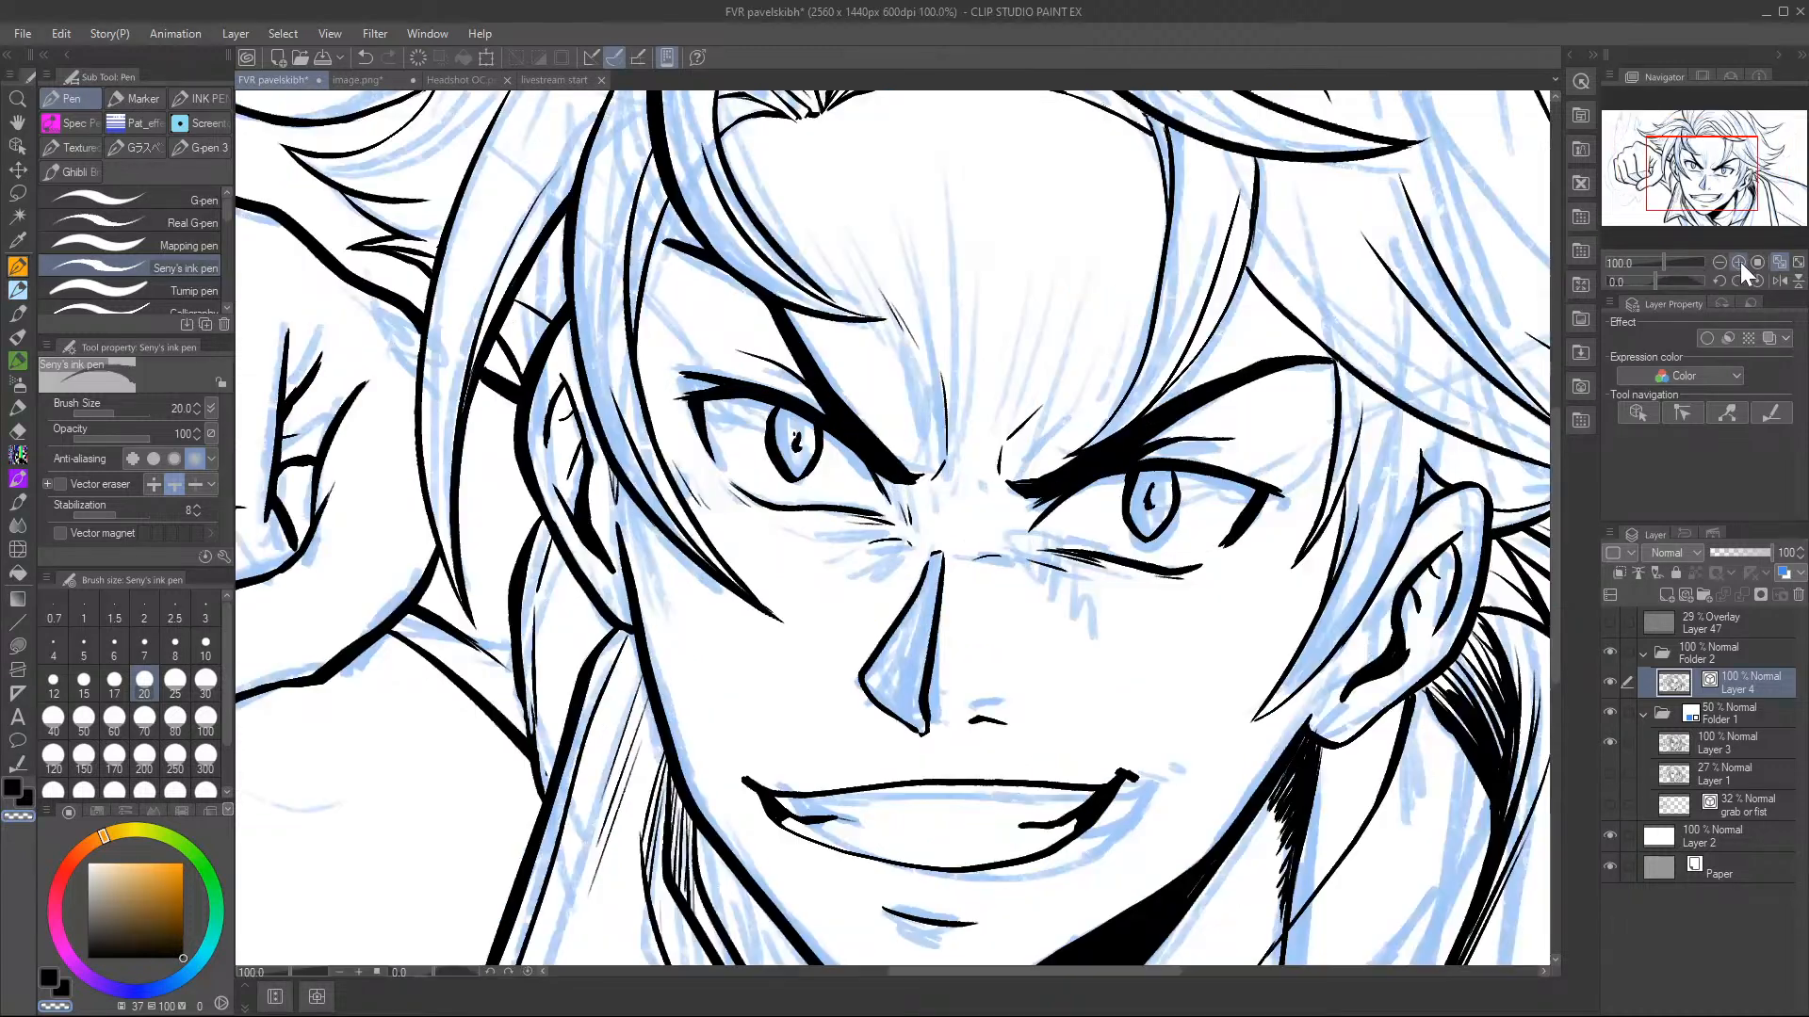
pyautogui.click(1710, 170)
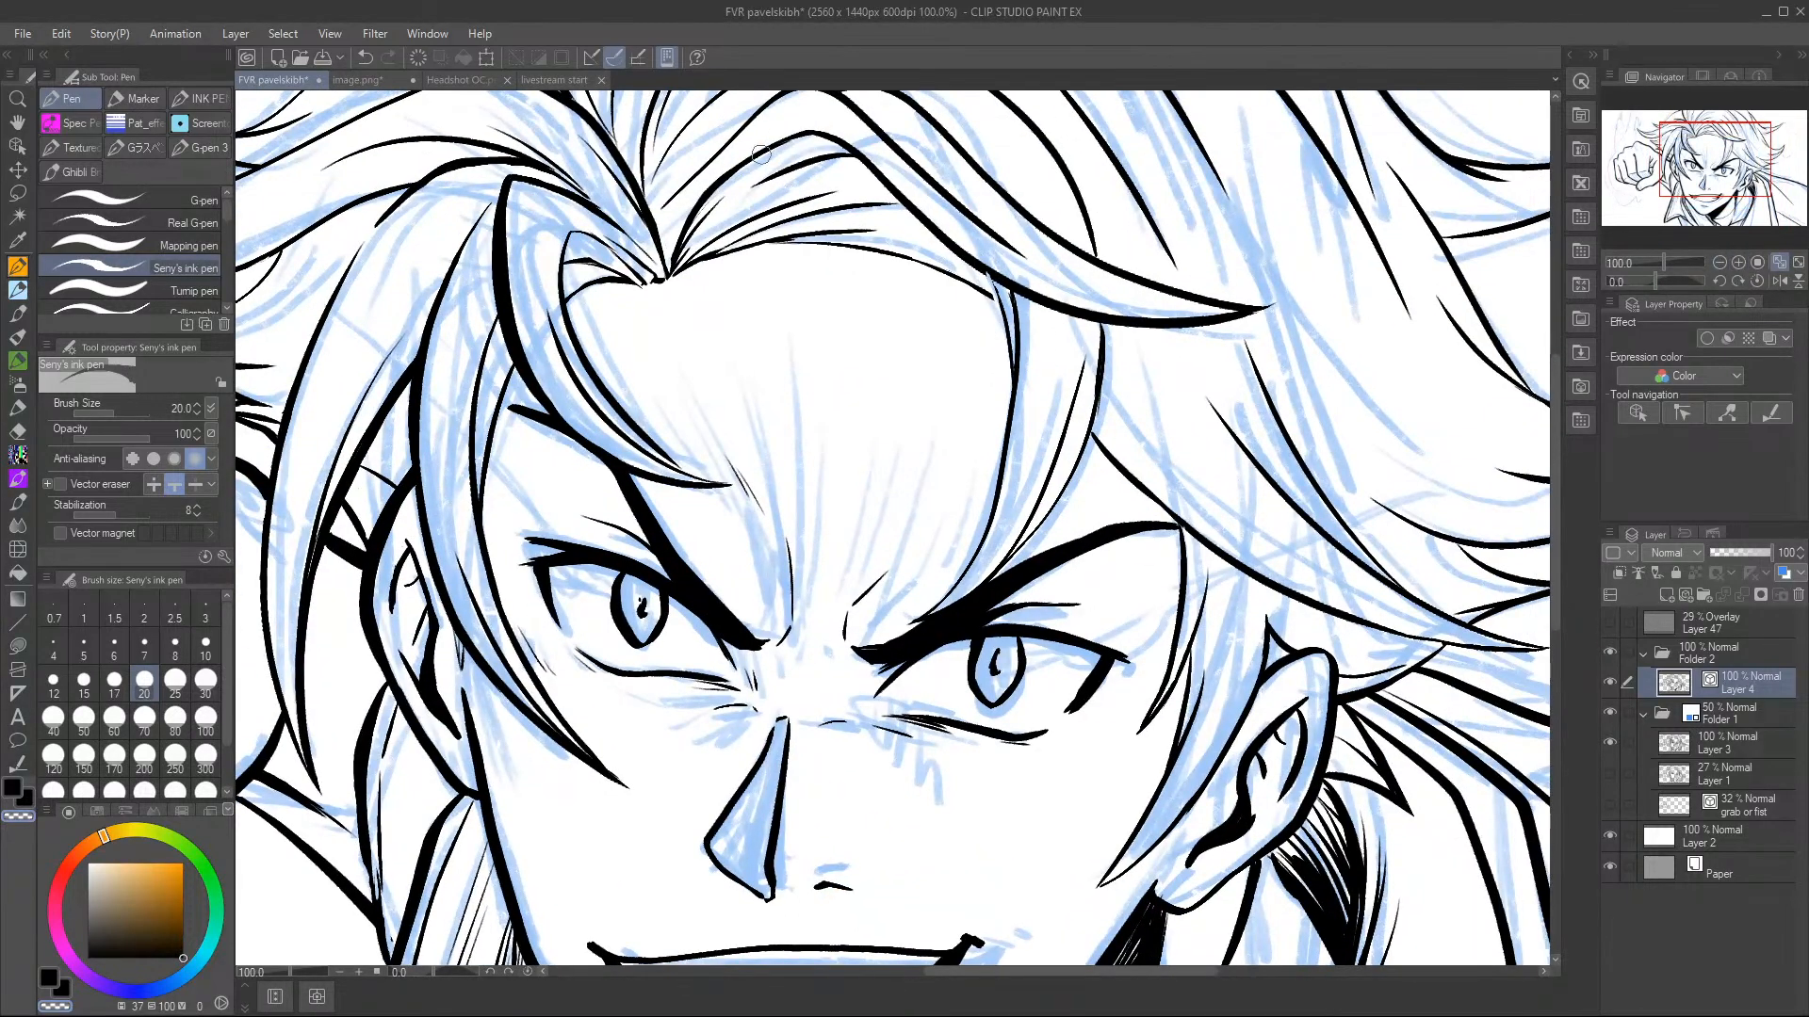
pyautogui.press('c')
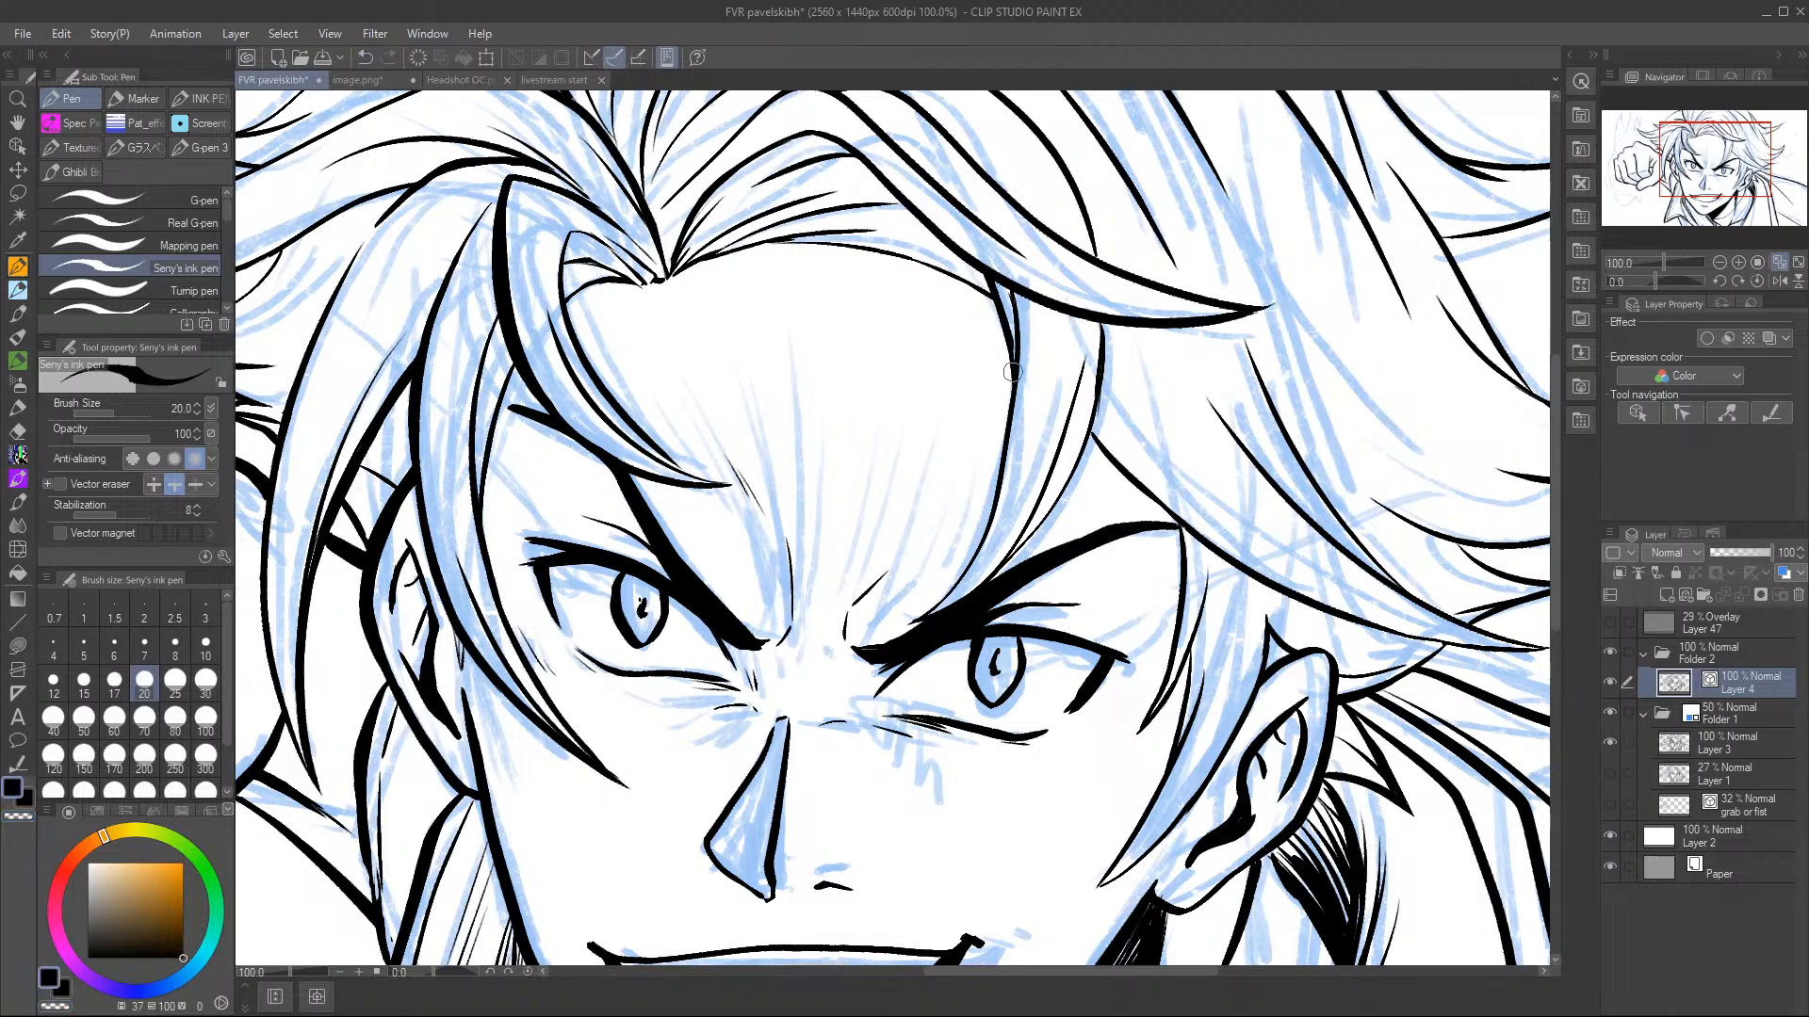
pyautogui.moveTo(989, 278)
pyautogui.mouseDown()
pyautogui.moveTo(1009, 416)
pyautogui.moveTo(1009, 355)
pyautogui.moveTo(1005, 472)
pyautogui.moveTo(966, 575)
pyautogui.mouseUp()
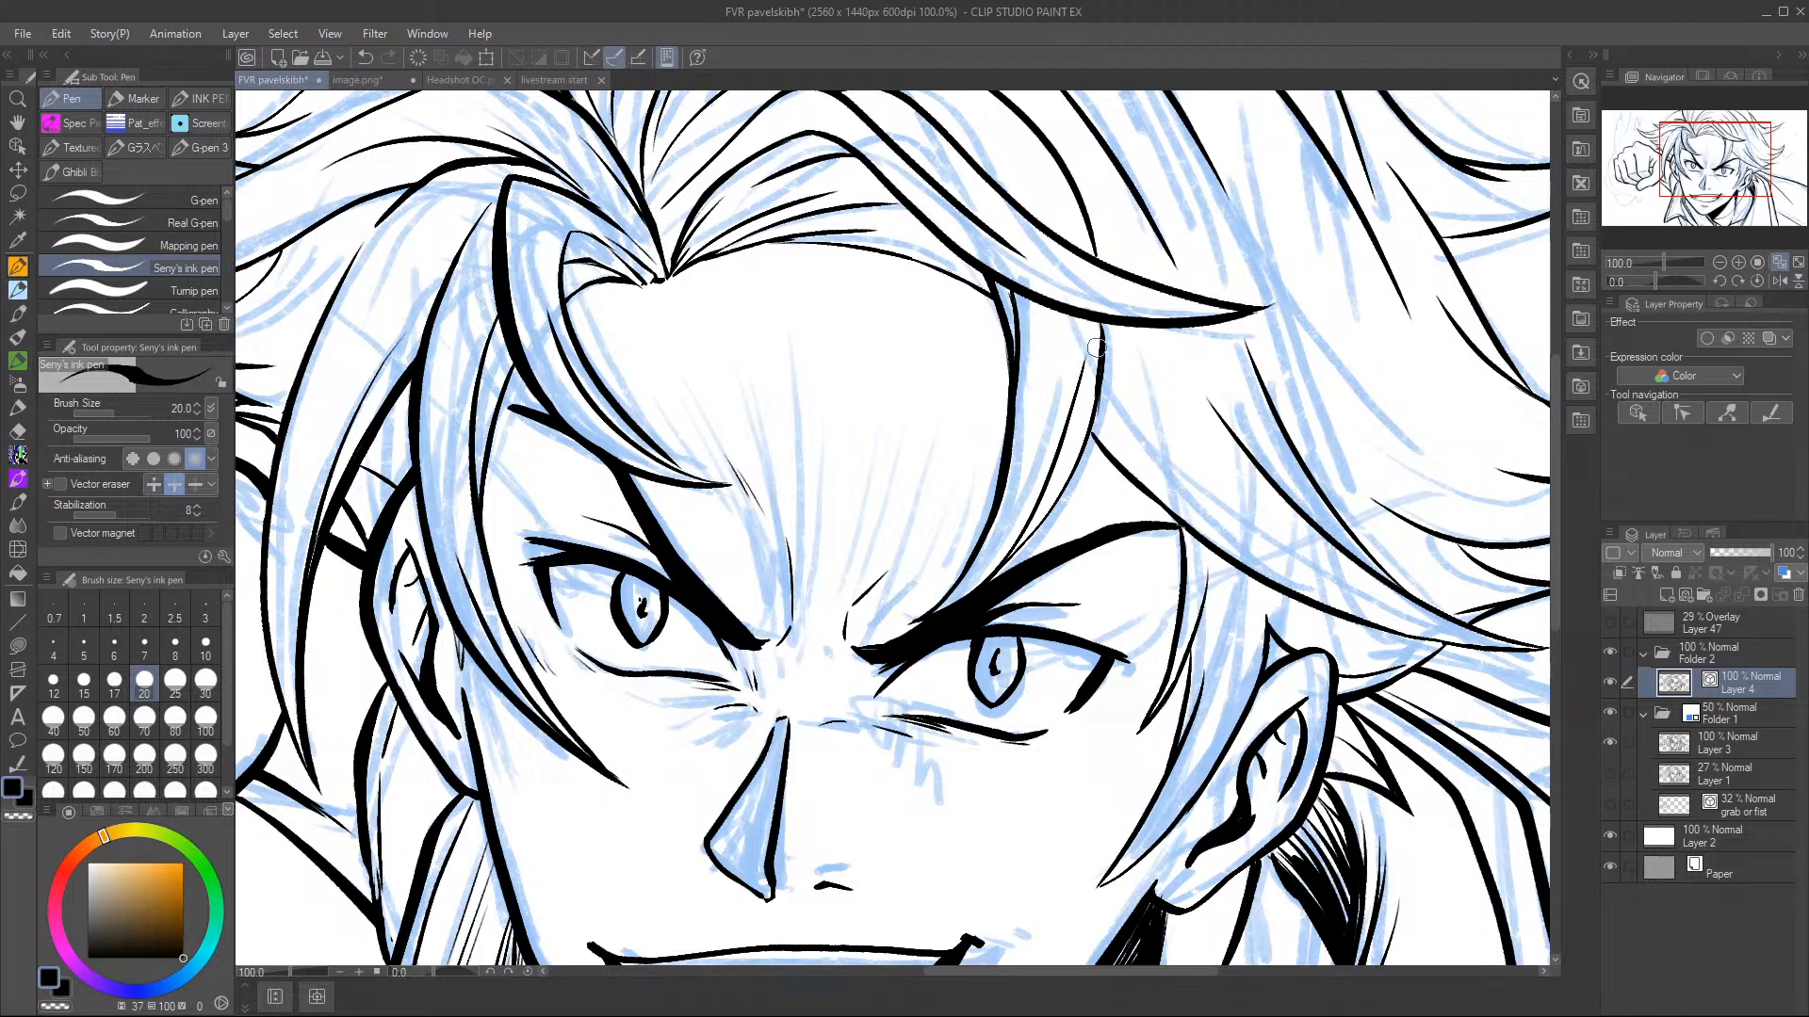
pyautogui.moveTo(1104, 316); pyautogui.dragTo(1038, 532)
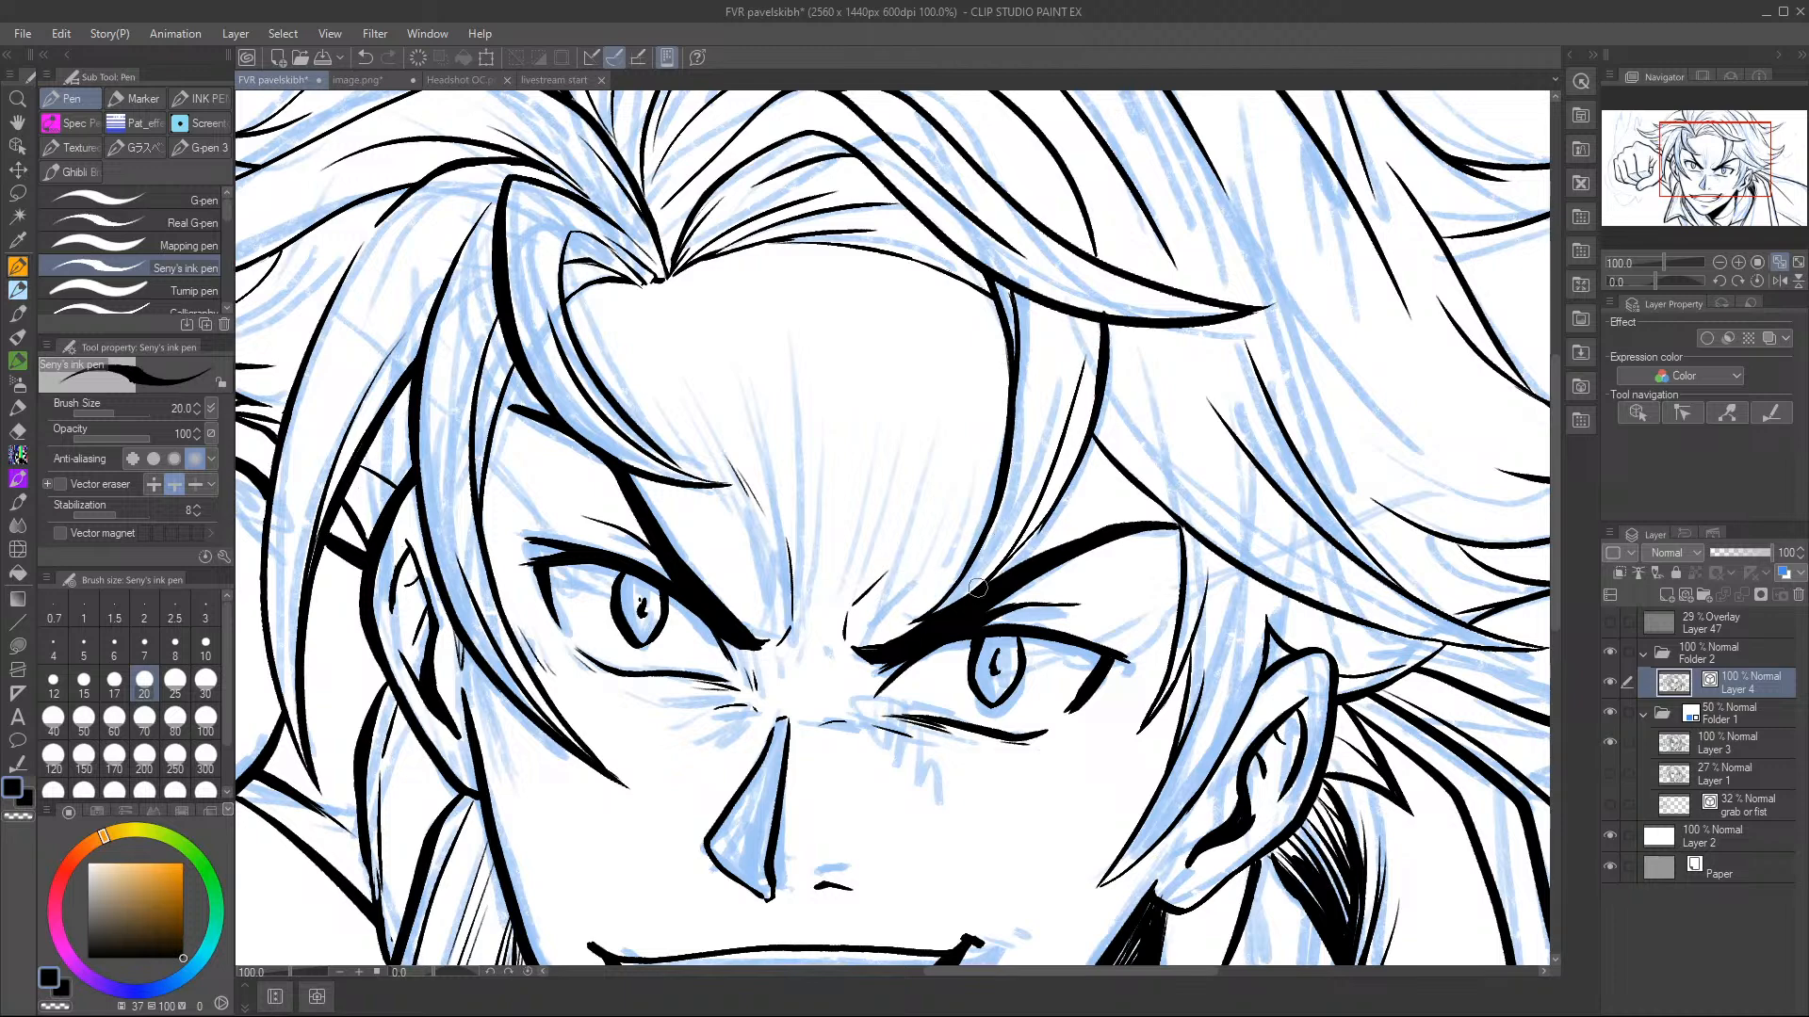
# - Refine the framing hair lock's contour on the side away from the fist and sharpen the forelock's tip on the fist's side
pyautogui.moveTo(1088, 436)
pyautogui.mouseDown()
pyautogui.moveTo(1010, 556)
pyautogui.moveTo(1021, 543)
pyautogui.mouseUp()
pyautogui.moveTo(1083, 216); pyautogui.dragTo(1104, 271)
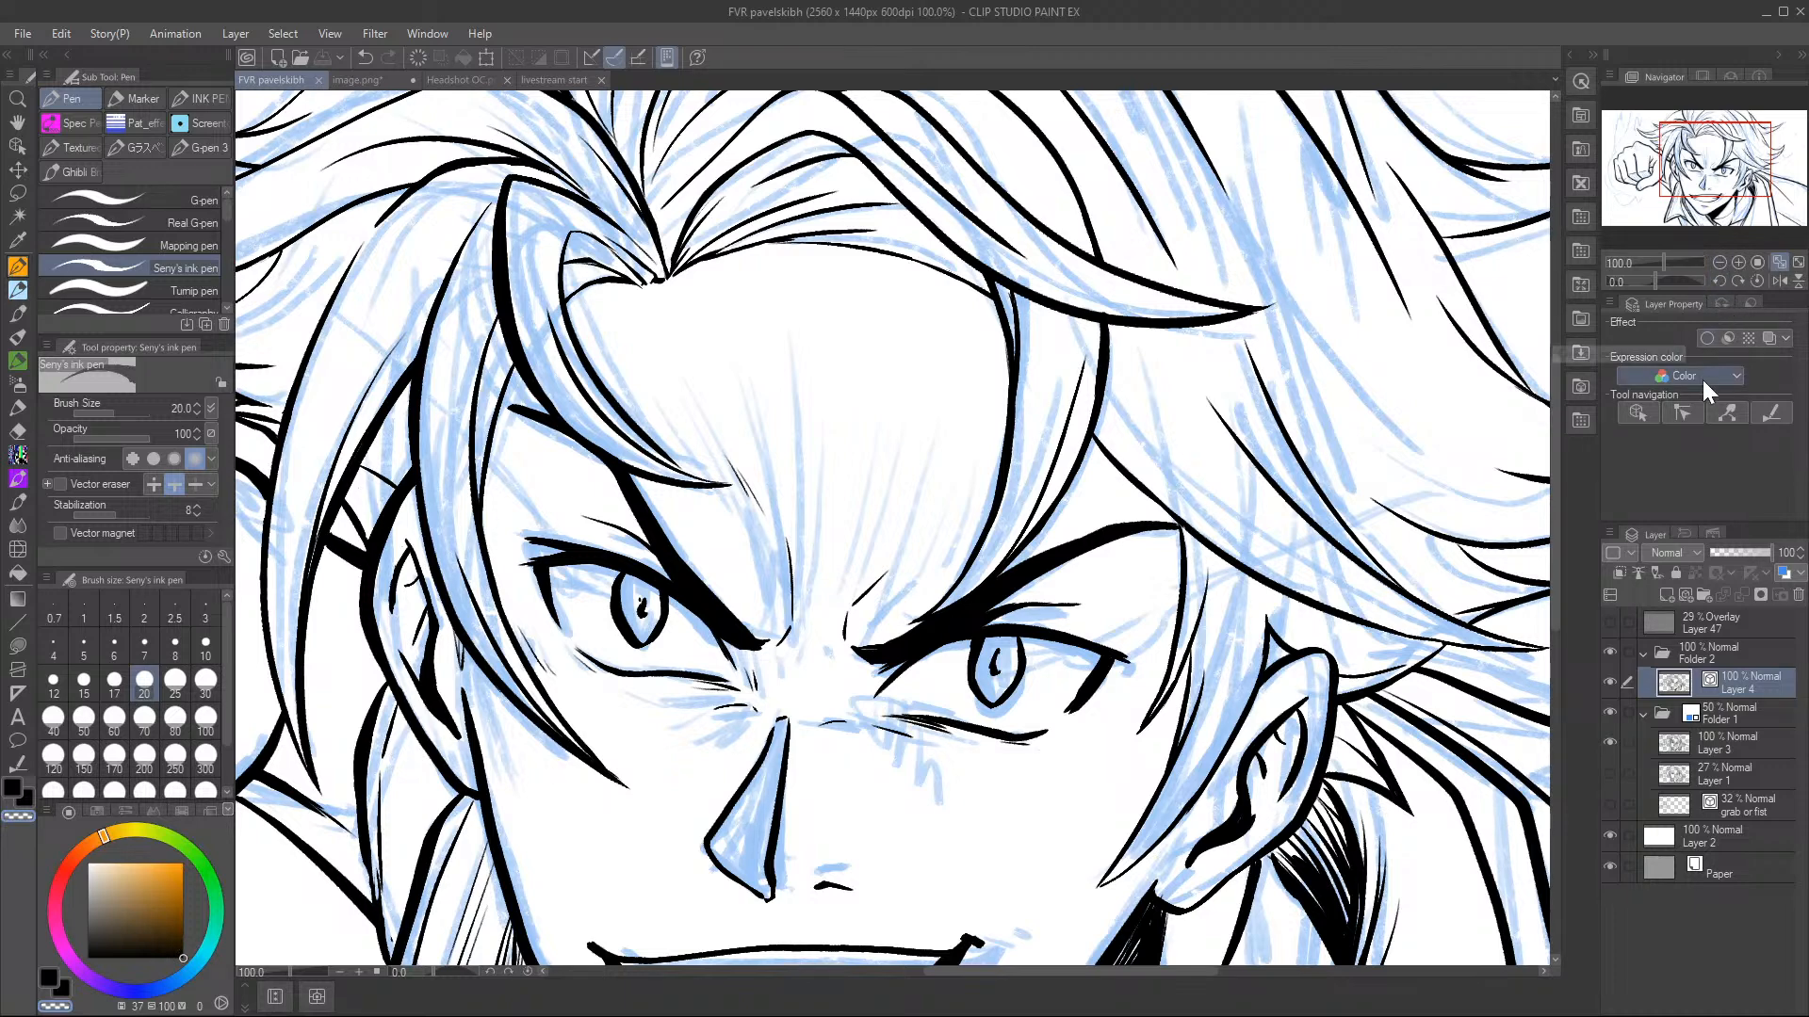
pyautogui.click(1720, 262)
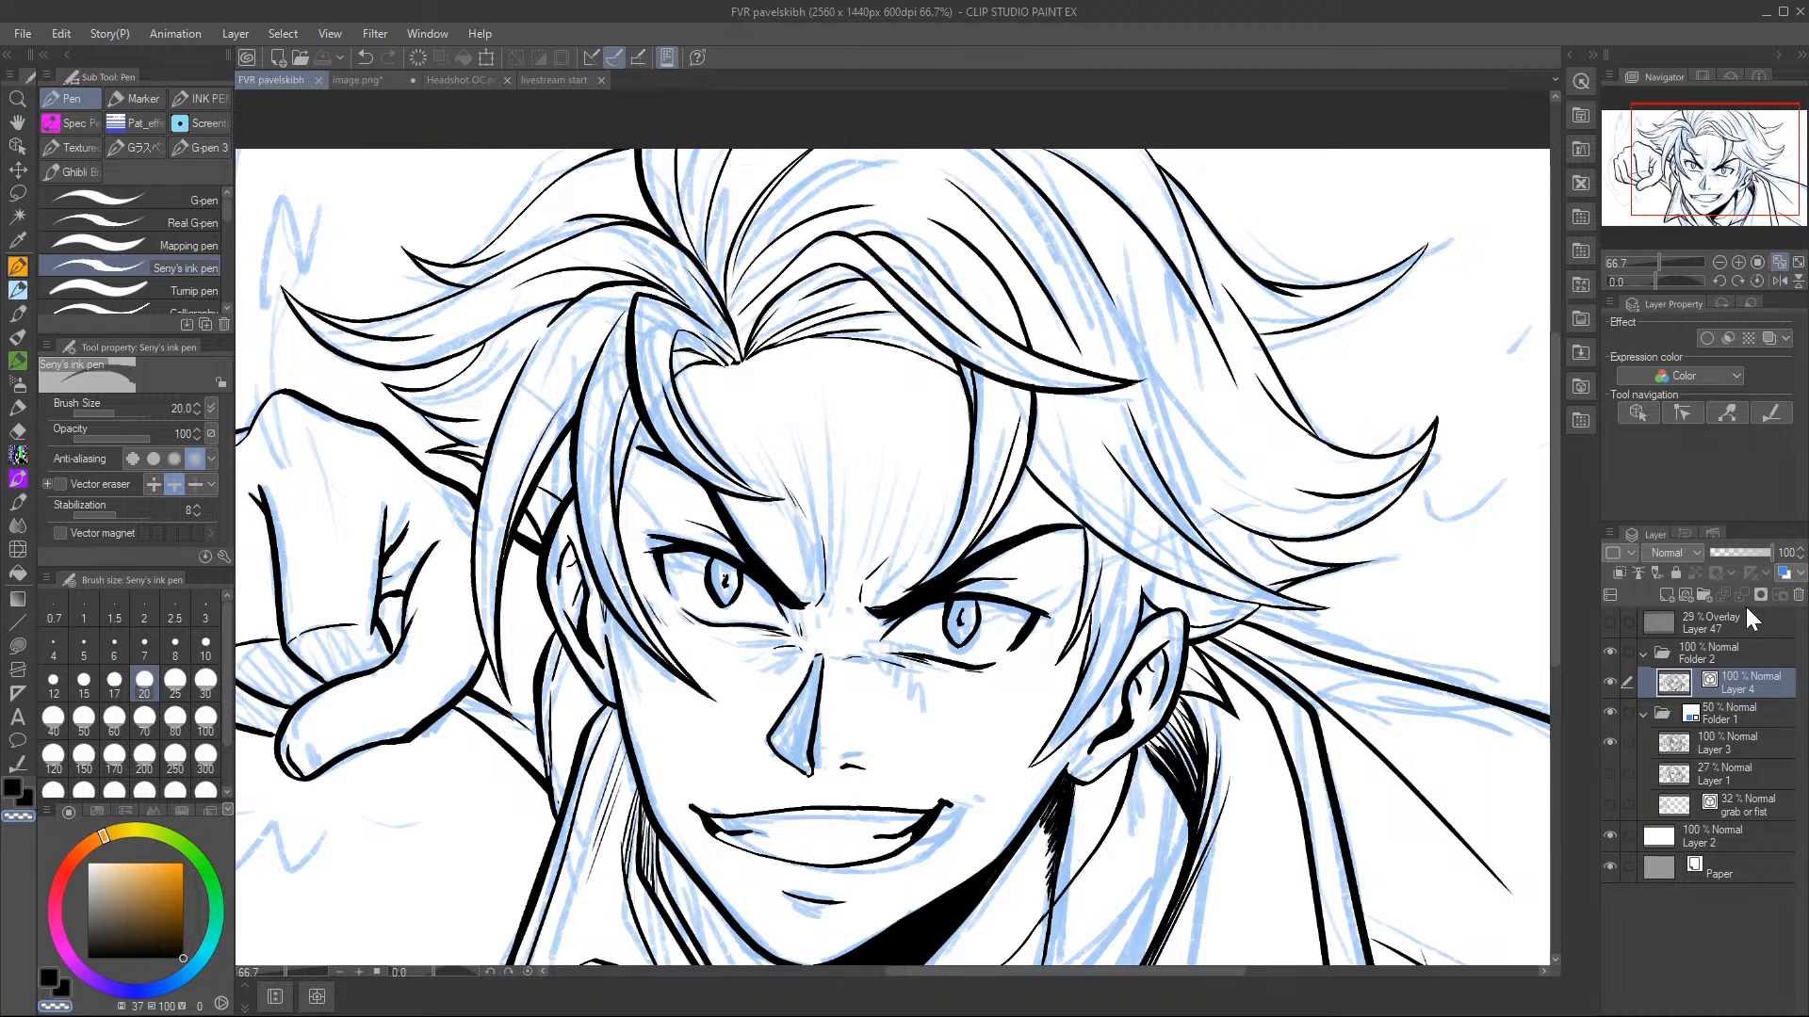
pyautogui.click(1738, 262)
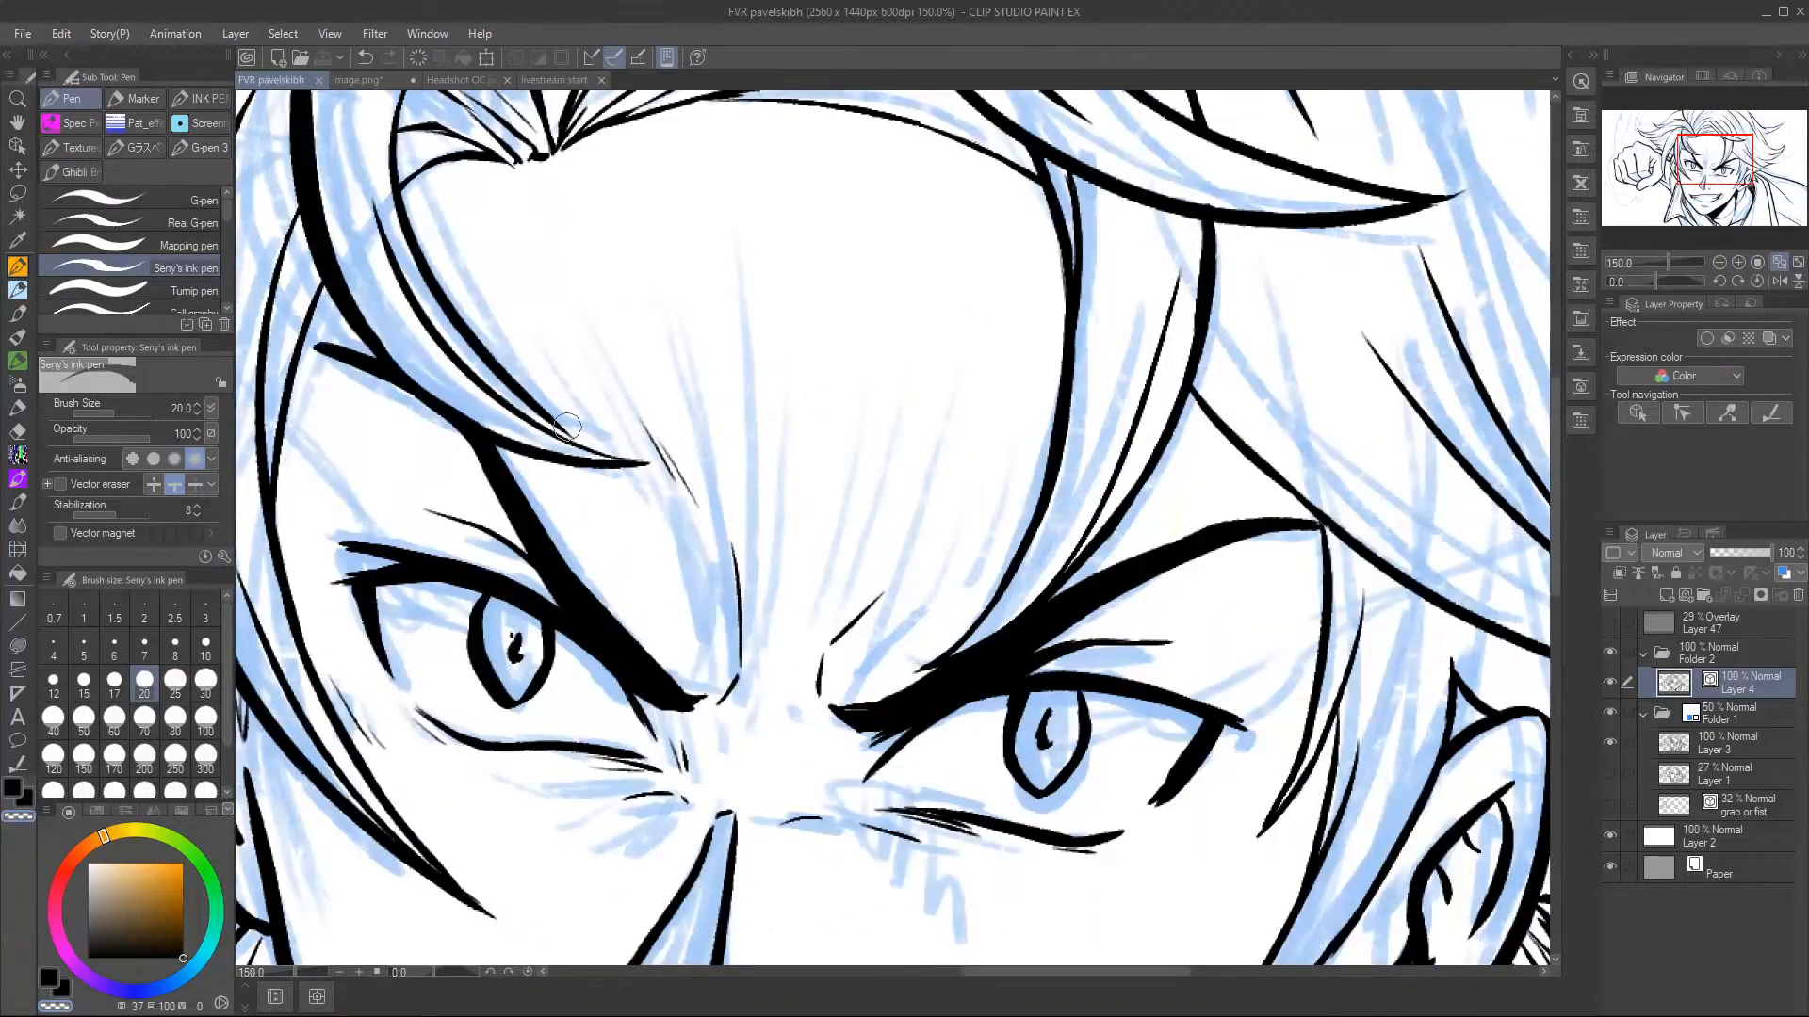
pyautogui.moveTo(598, 455)
pyautogui.mouseDown()
pyautogui.moveTo(530, 403)
pyautogui.moveTo(621, 458)
pyautogui.moveTo(512, 385)
pyautogui.moveTo(595, 442)
pyautogui.moveTo(553, 415)
pyautogui.mouseUp()
pyautogui.press('c')
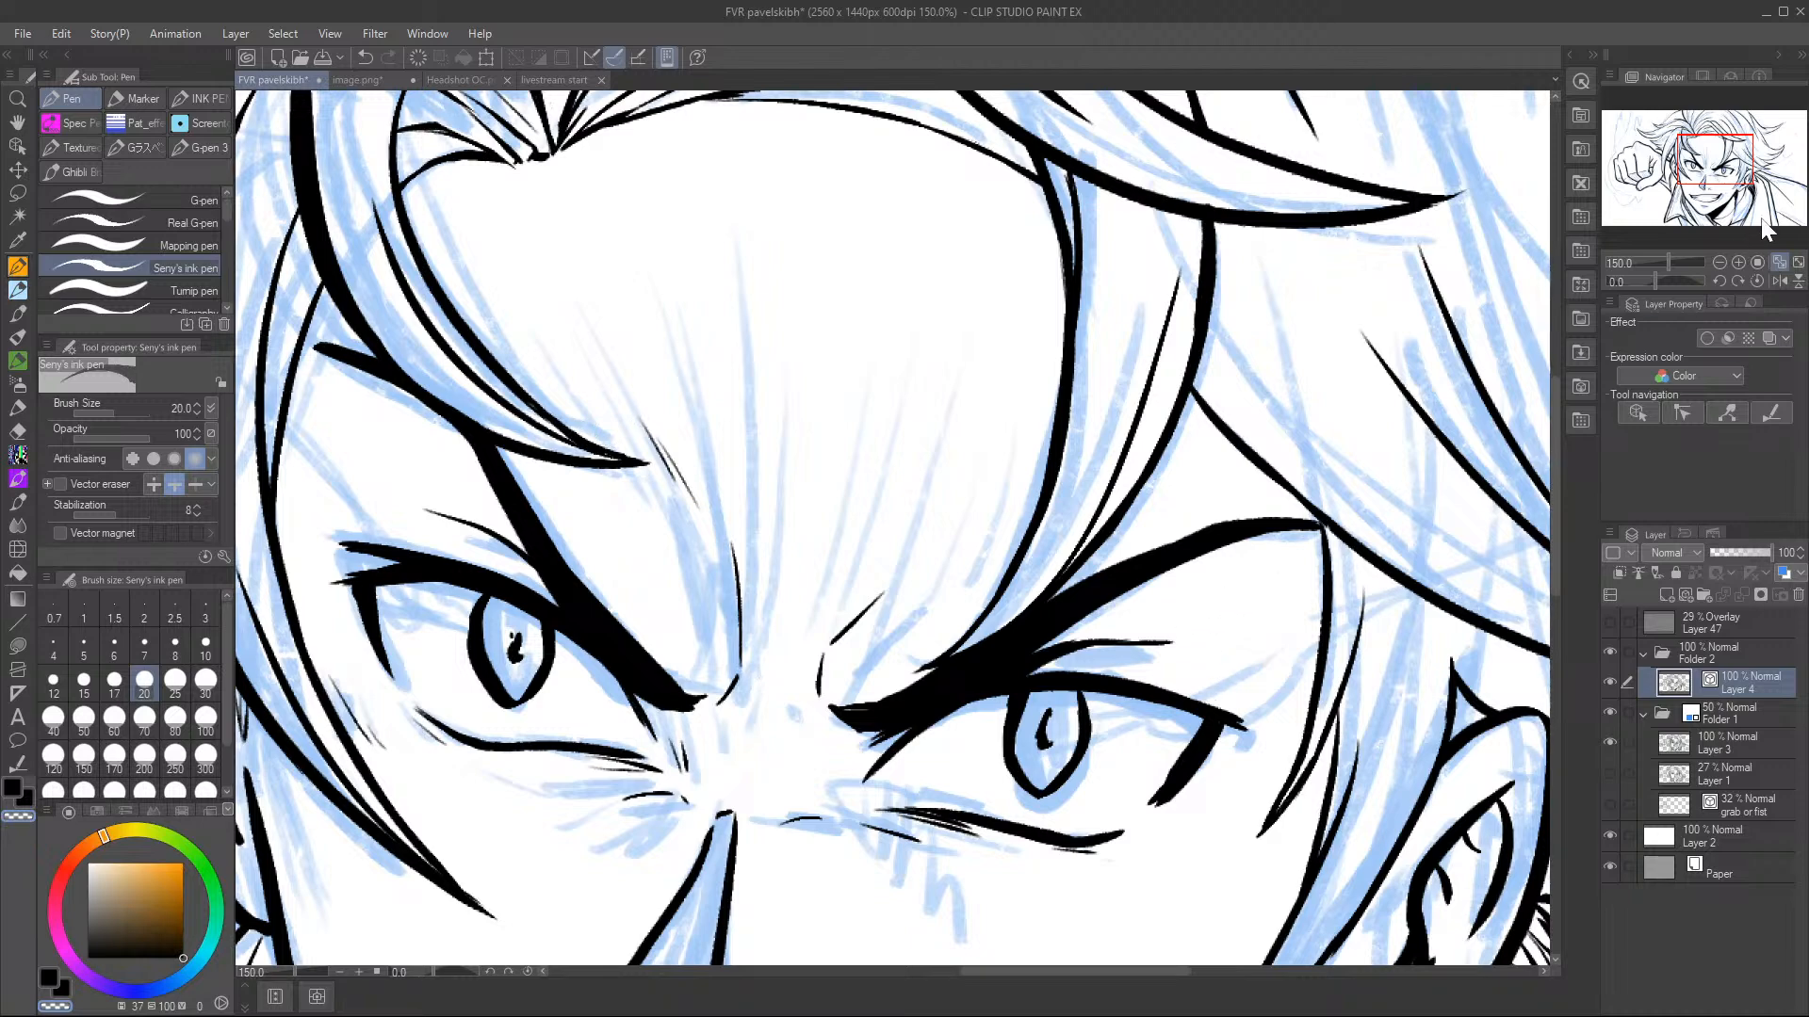
pyautogui.click(1779, 263)
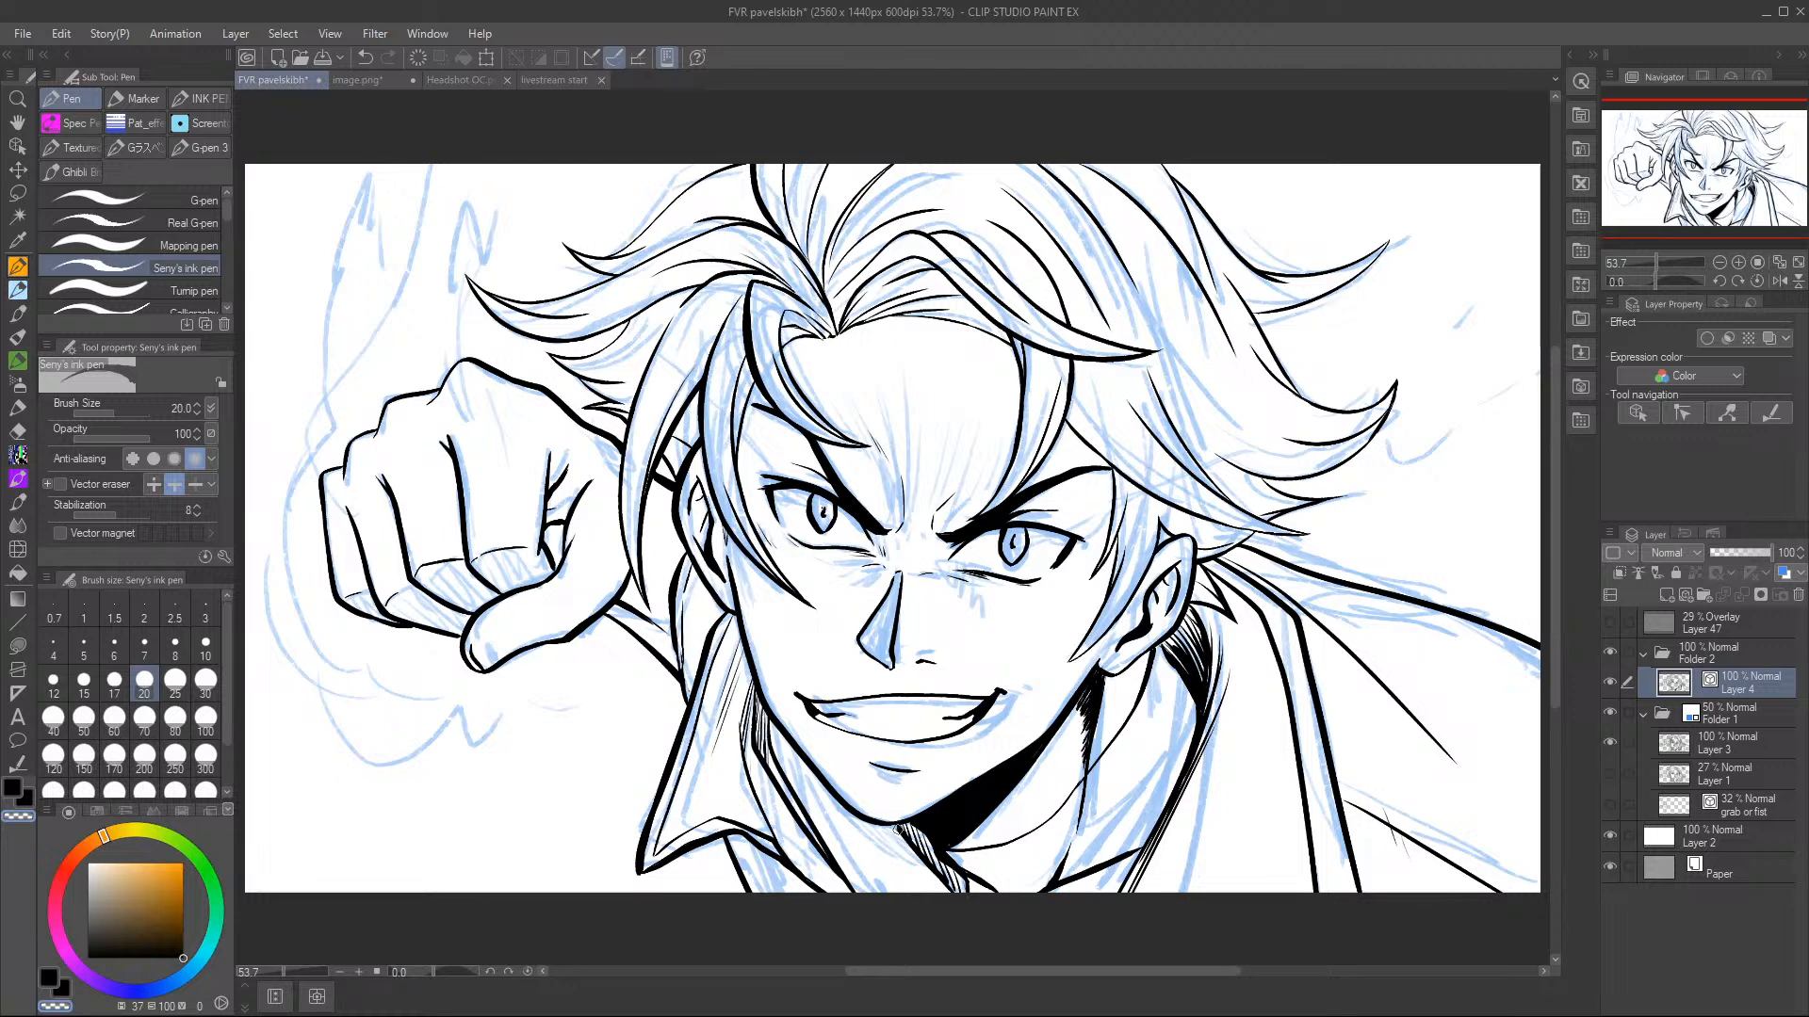
# - Lower the opacity of the sketch folder Folder 1 to 32% and make Layer 4 the active layer again
pyautogui.press('c')
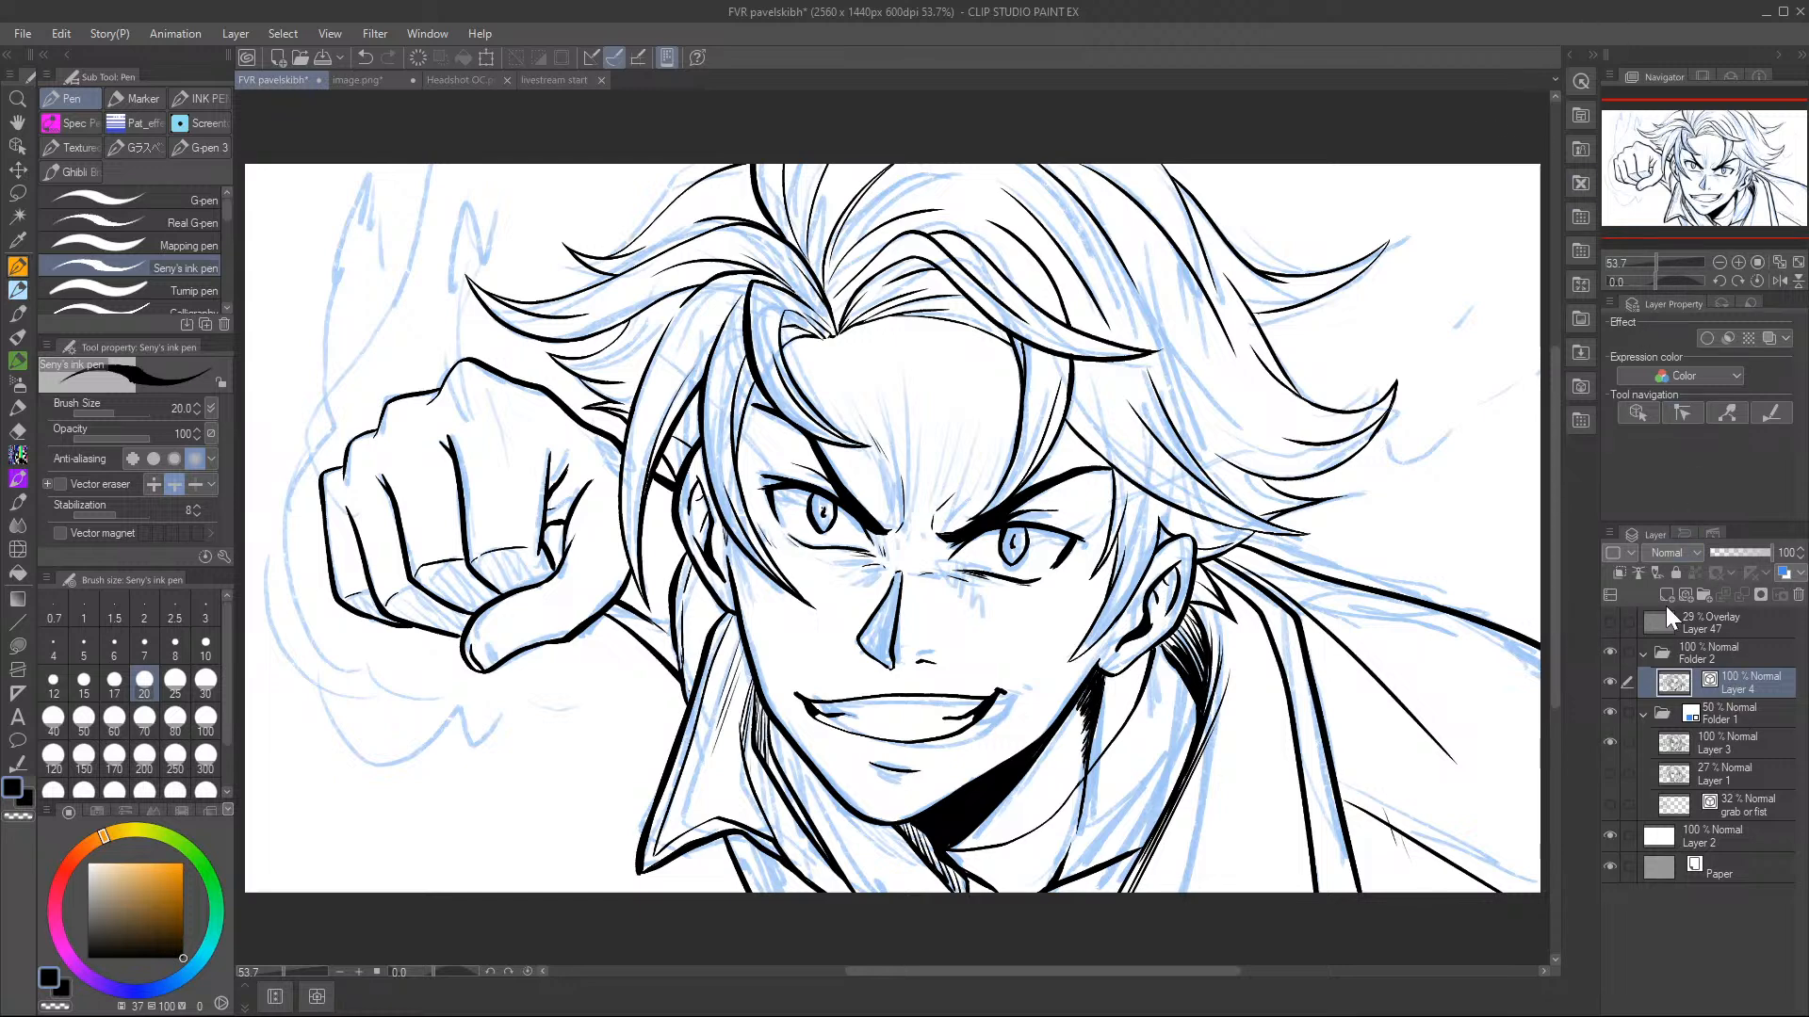
pyautogui.click(1732, 710)
pyautogui.click(1735, 552)
pyautogui.click(1728, 553)
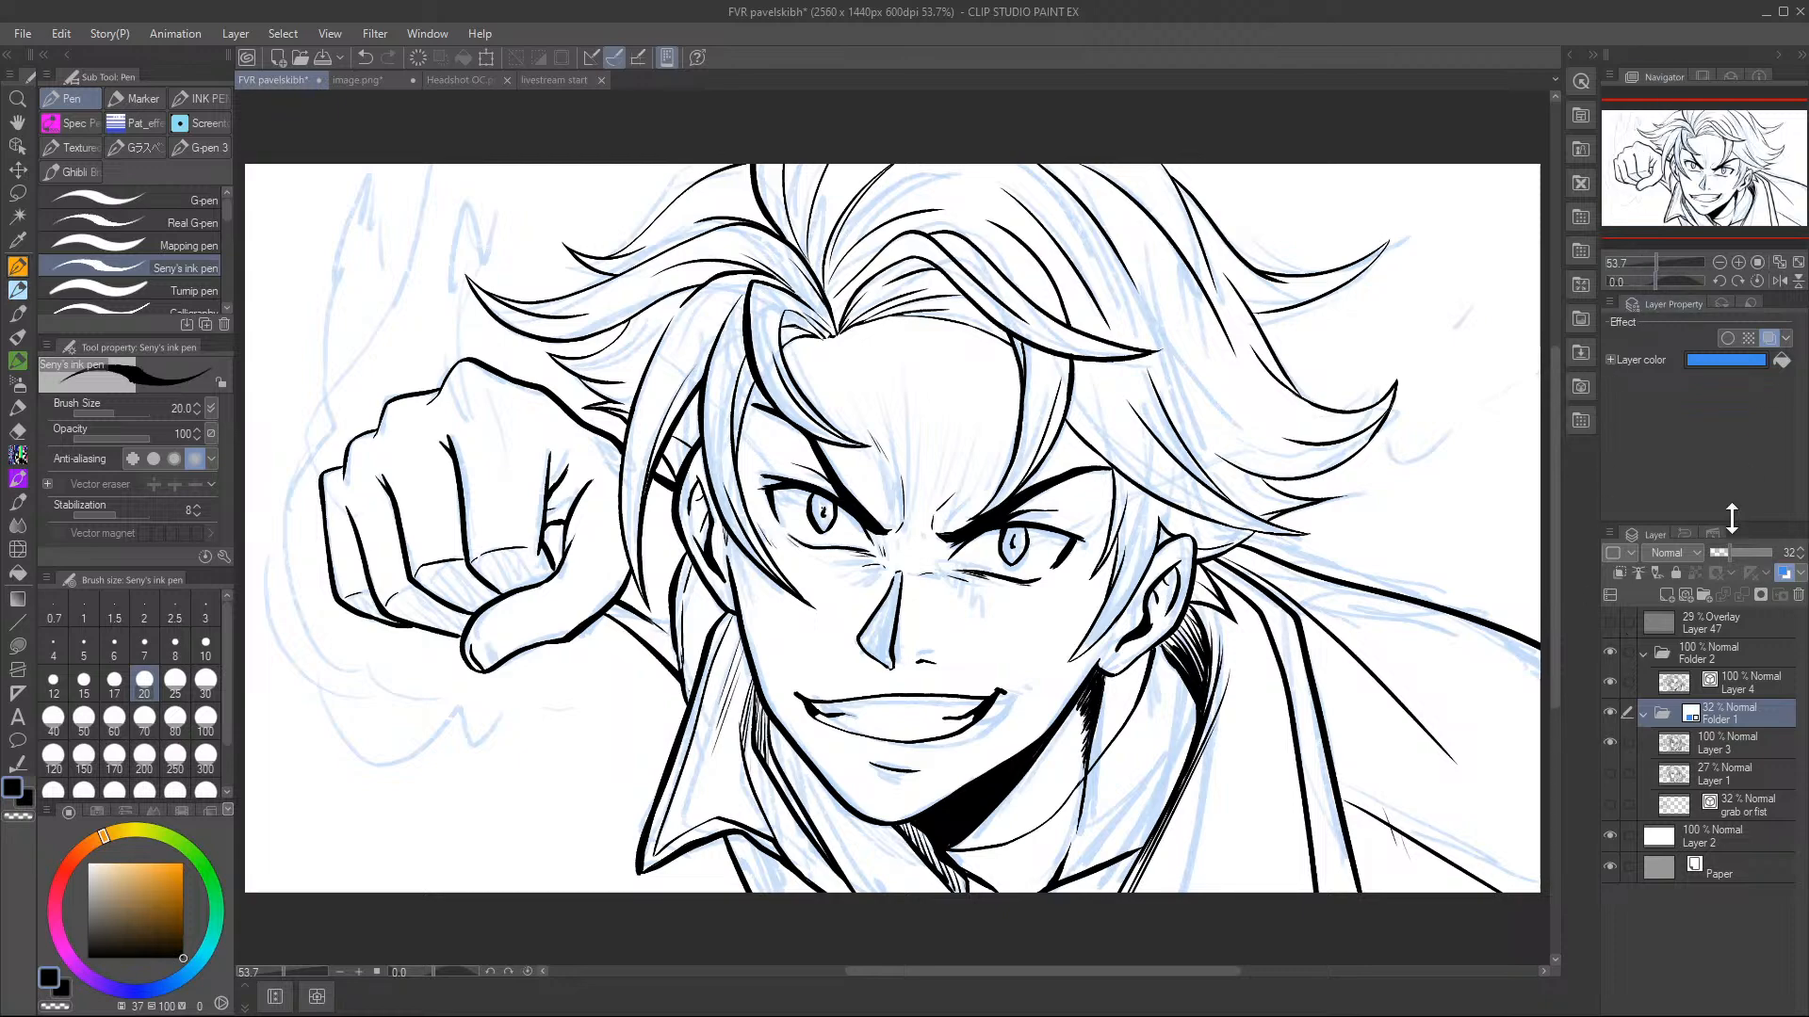
pyautogui.click(1735, 683)
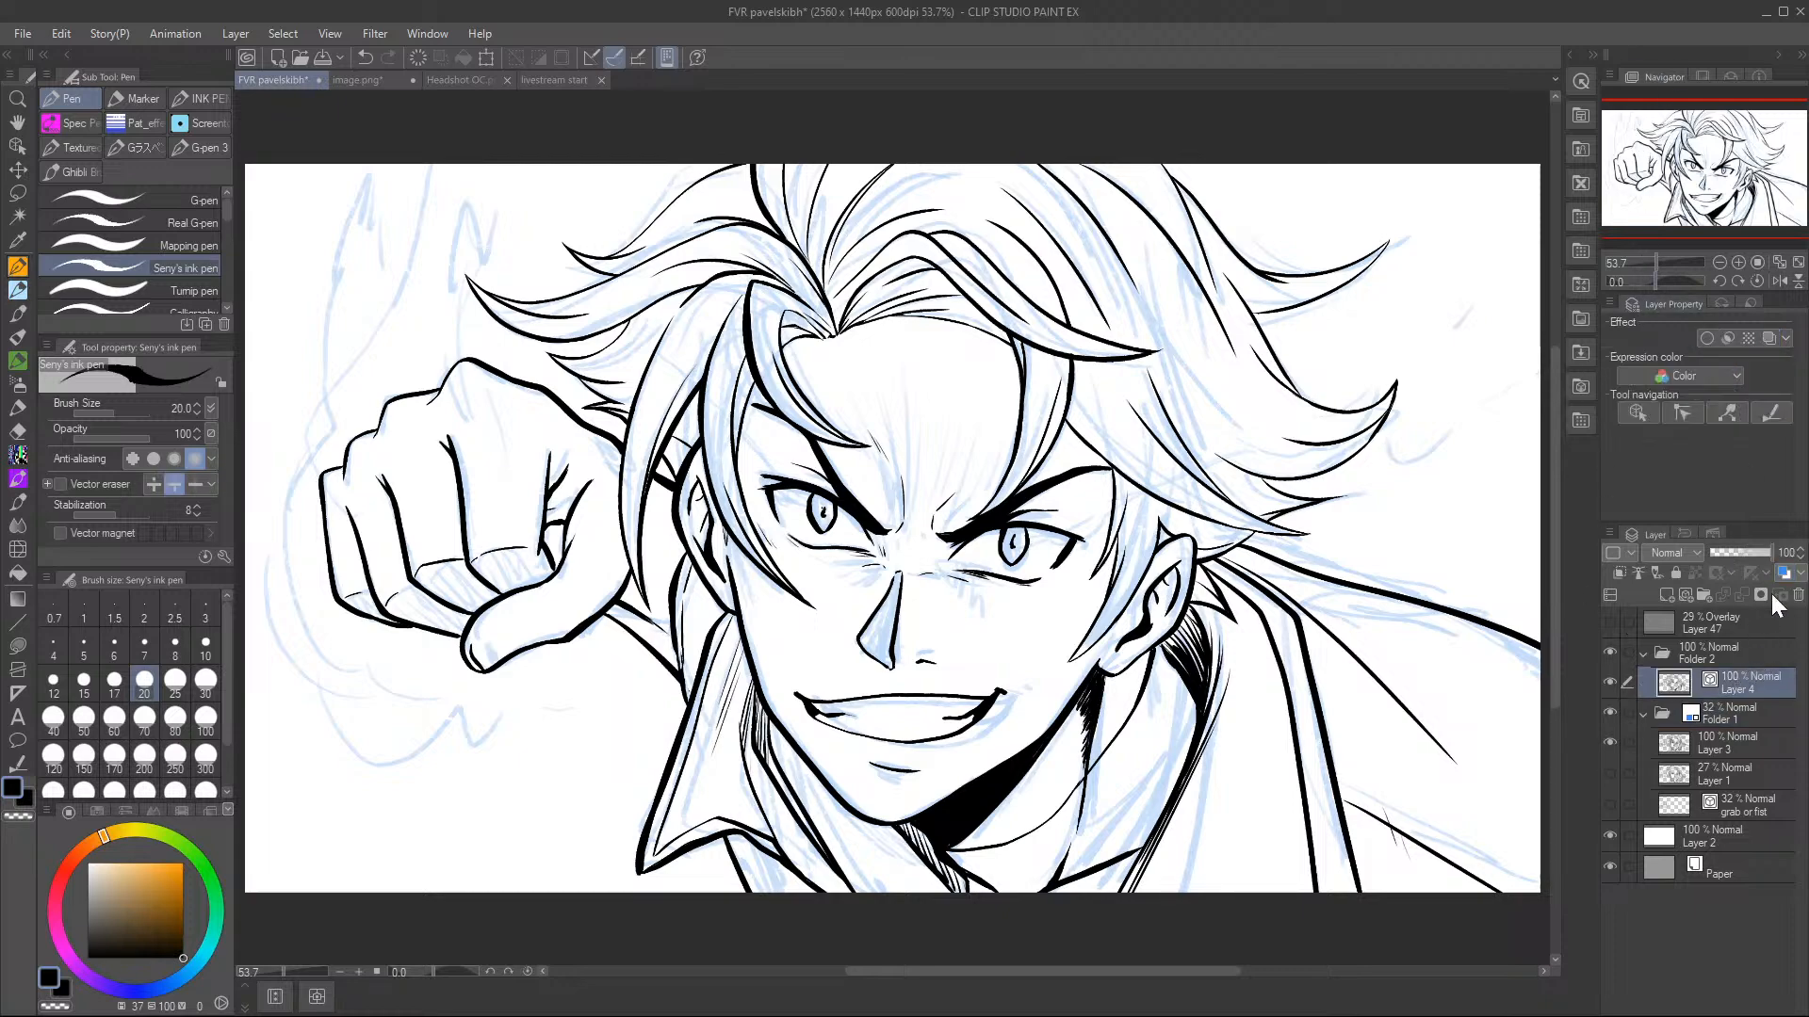
# - Ink fine tapered hatch lines on the forehead above the inner brow on the fist's side, beside the forelock's tip
pyautogui.click(1737, 261)
pyautogui.click(1737, 260)
pyautogui.click(1738, 260)
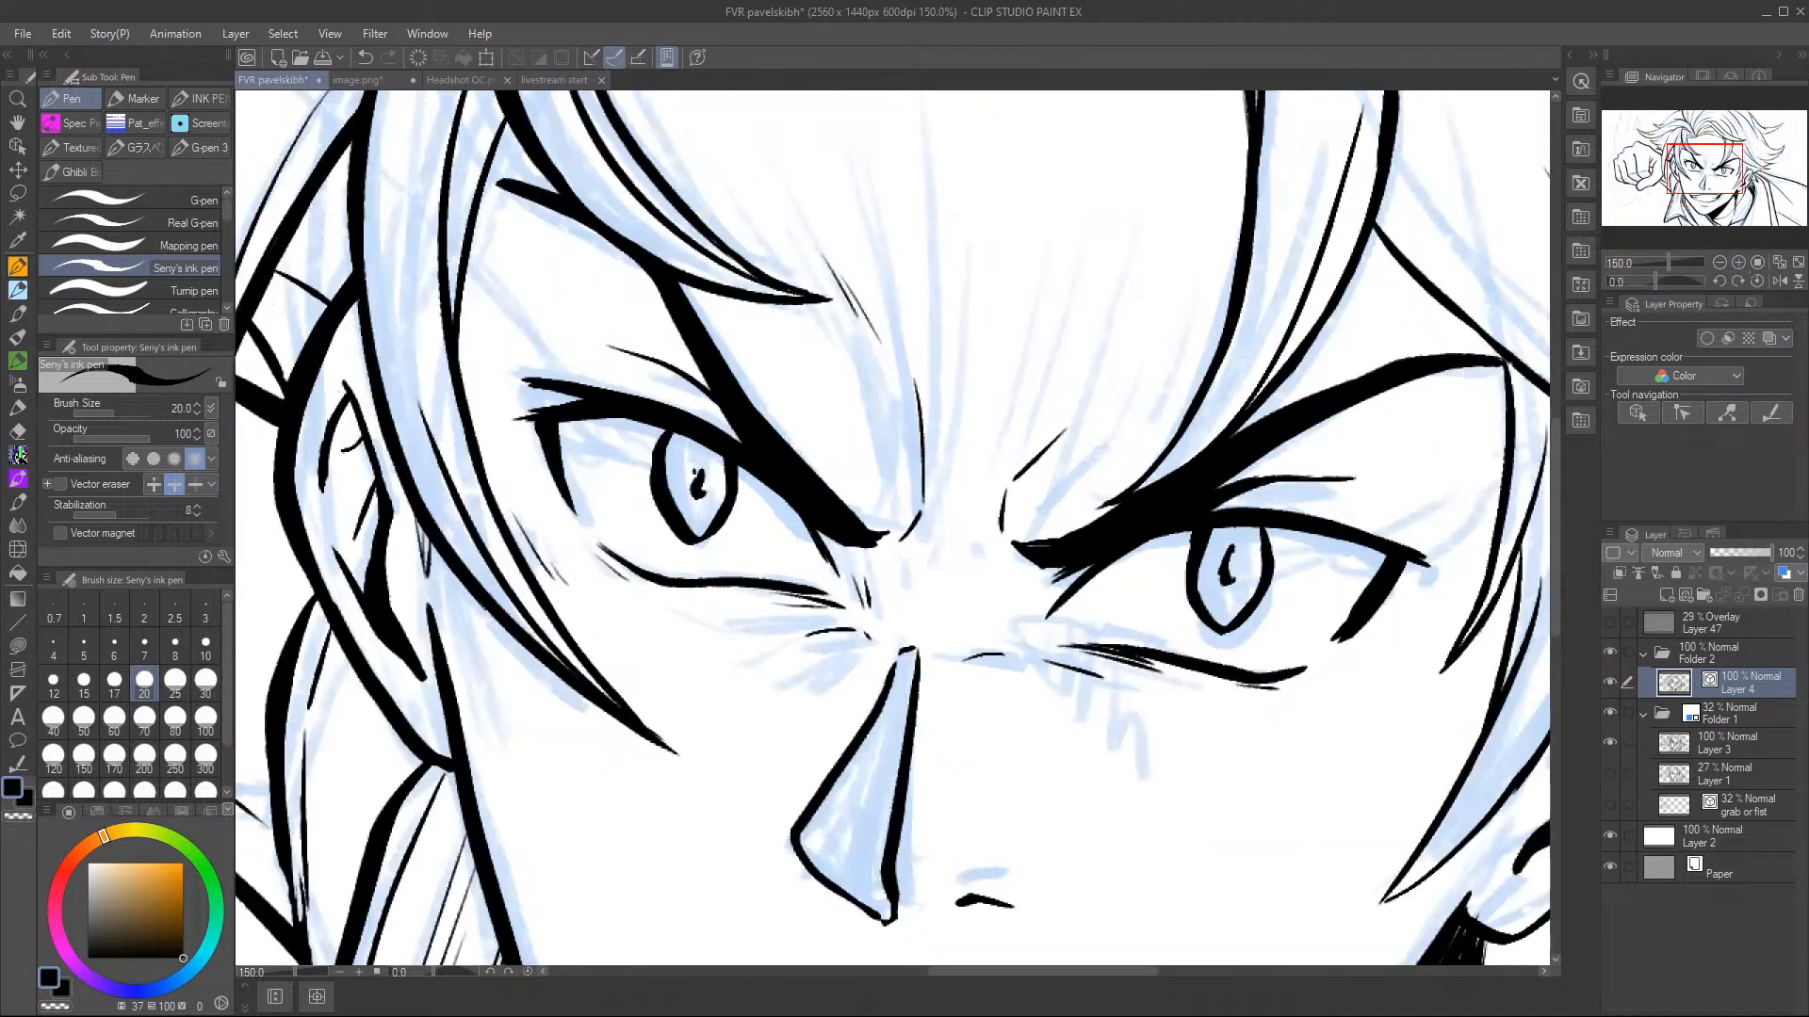
pyautogui.moveTo(823, 226); pyautogui.dragTo(890, 365)
pyautogui.moveTo(869, 184); pyautogui.dragTo(906, 382)
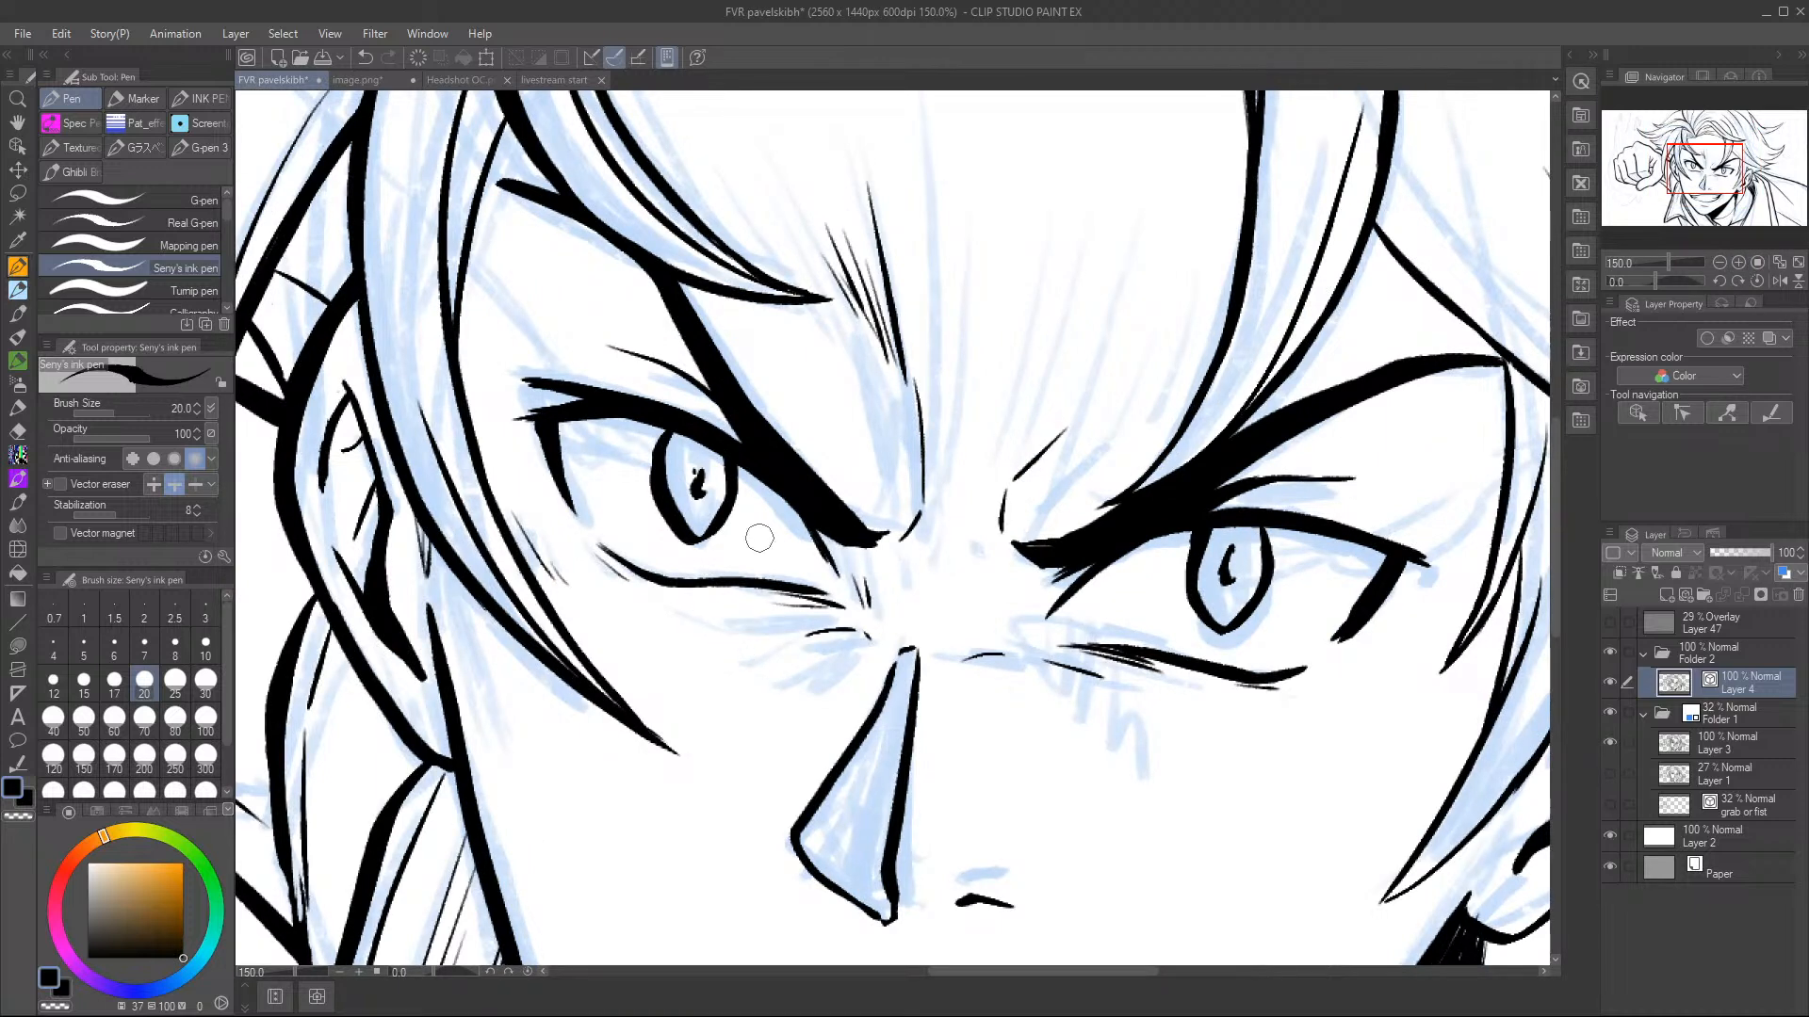
# - Hatch the shadow under the eye on the side away from the fist with short slanted strokes
pyautogui.moveTo(1035, 660); pyautogui.dragTo(1097, 679)
pyautogui.moveTo(1045, 669); pyautogui.dragTo(1082, 690)
pyautogui.moveTo(1057, 678)
pyautogui.mouseDown()
pyautogui.moveTo(1080, 701)
pyautogui.moveTo(1063, 696)
pyautogui.mouseUp()
pyautogui.moveTo(1044, 661); pyautogui.dragTo(1078, 696)
pyautogui.moveTo(1060, 662); pyautogui.dragTo(1097, 716)
pyautogui.moveTo(1084, 673)
pyautogui.mouseDown()
pyautogui.moveTo(1121, 749)
pyautogui.moveTo(1138, 752)
pyautogui.moveTo(1151, 699)
pyautogui.moveTo(1177, 695)
pyautogui.moveTo(1151, 759)
pyautogui.mouseUp()
pyautogui.moveTo(1142, 674)
pyautogui.mouseDown()
pyautogui.moveTo(1168, 746)
pyautogui.moveTo(1183, 738)
pyautogui.mouseUp()
pyautogui.moveTo(1173, 695)
pyautogui.mouseDown()
pyautogui.moveTo(1195, 737)
pyautogui.moveTo(1119, 756)
pyautogui.mouseUp()
# - Outline and hatch the shadow patch under the eye on the fist's side
pyautogui.moveTo(807, 631)
pyautogui.mouseDown()
pyautogui.moveTo(694, 619)
pyautogui.moveTo(765, 695)
pyautogui.mouseUp()
pyautogui.moveTo(873, 641); pyautogui.dragTo(842, 690)
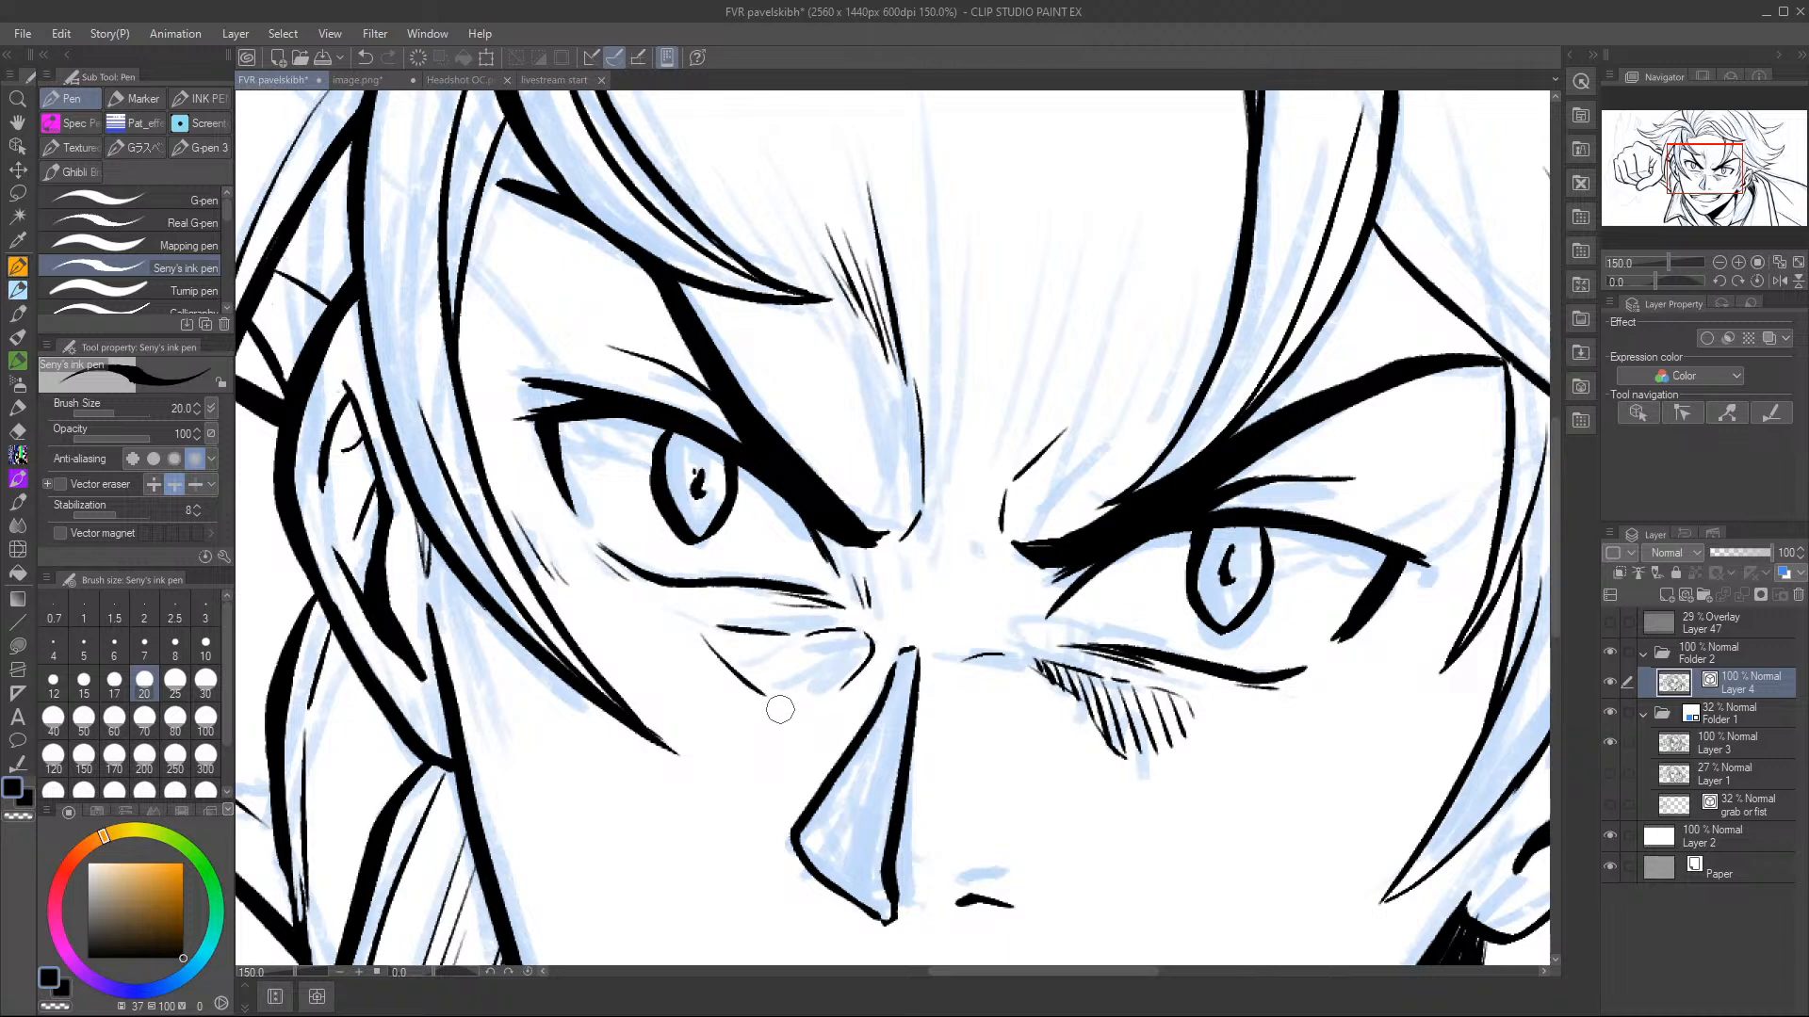
pyautogui.moveTo(708, 625)
pyautogui.mouseDown()
pyautogui.moveTo(731, 666)
pyautogui.moveTo(727, 624)
pyautogui.moveTo(754, 651)
pyautogui.moveTo(765, 637)
pyautogui.moveTo(770, 693)
pyautogui.mouseUp()
pyautogui.moveTo(765, 629)
pyautogui.mouseDown()
pyautogui.moveTo(795, 688)
pyautogui.moveTo(778, 629)
pyautogui.moveTo(810, 650)
pyautogui.moveTo(808, 705)
pyautogui.mouseUp()
pyautogui.moveTo(799, 624); pyautogui.dragTo(833, 699)
pyautogui.moveTo(827, 629)
pyautogui.mouseDown()
pyautogui.moveTo(845, 692)
pyautogui.moveTo(853, 671)
pyautogui.mouseUp()
# - Hatch the small shadows beneath the inner ends of both eyebrows, beside the bridge of the nose
pyautogui.moveTo(829, 525)
pyautogui.mouseDown()
pyautogui.moveTo(854, 596)
pyautogui.moveTo(873, 568)
pyautogui.moveTo(854, 534)
pyautogui.moveTo(881, 566)
pyautogui.mouseUp()
pyautogui.moveTo(1022, 556)
pyautogui.mouseDown()
pyautogui.moveTo(1036, 586)
pyautogui.moveTo(1012, 603)
pyautogui.moveTo(1029, 612)
pyautogui.mouseUp()
pyautogui.moveTo(1027, 555); pyautogui.dragTo(1045, 618)
pyautogui.moveTo(1047, 577); pyautogui.dragTo(1061, 614)
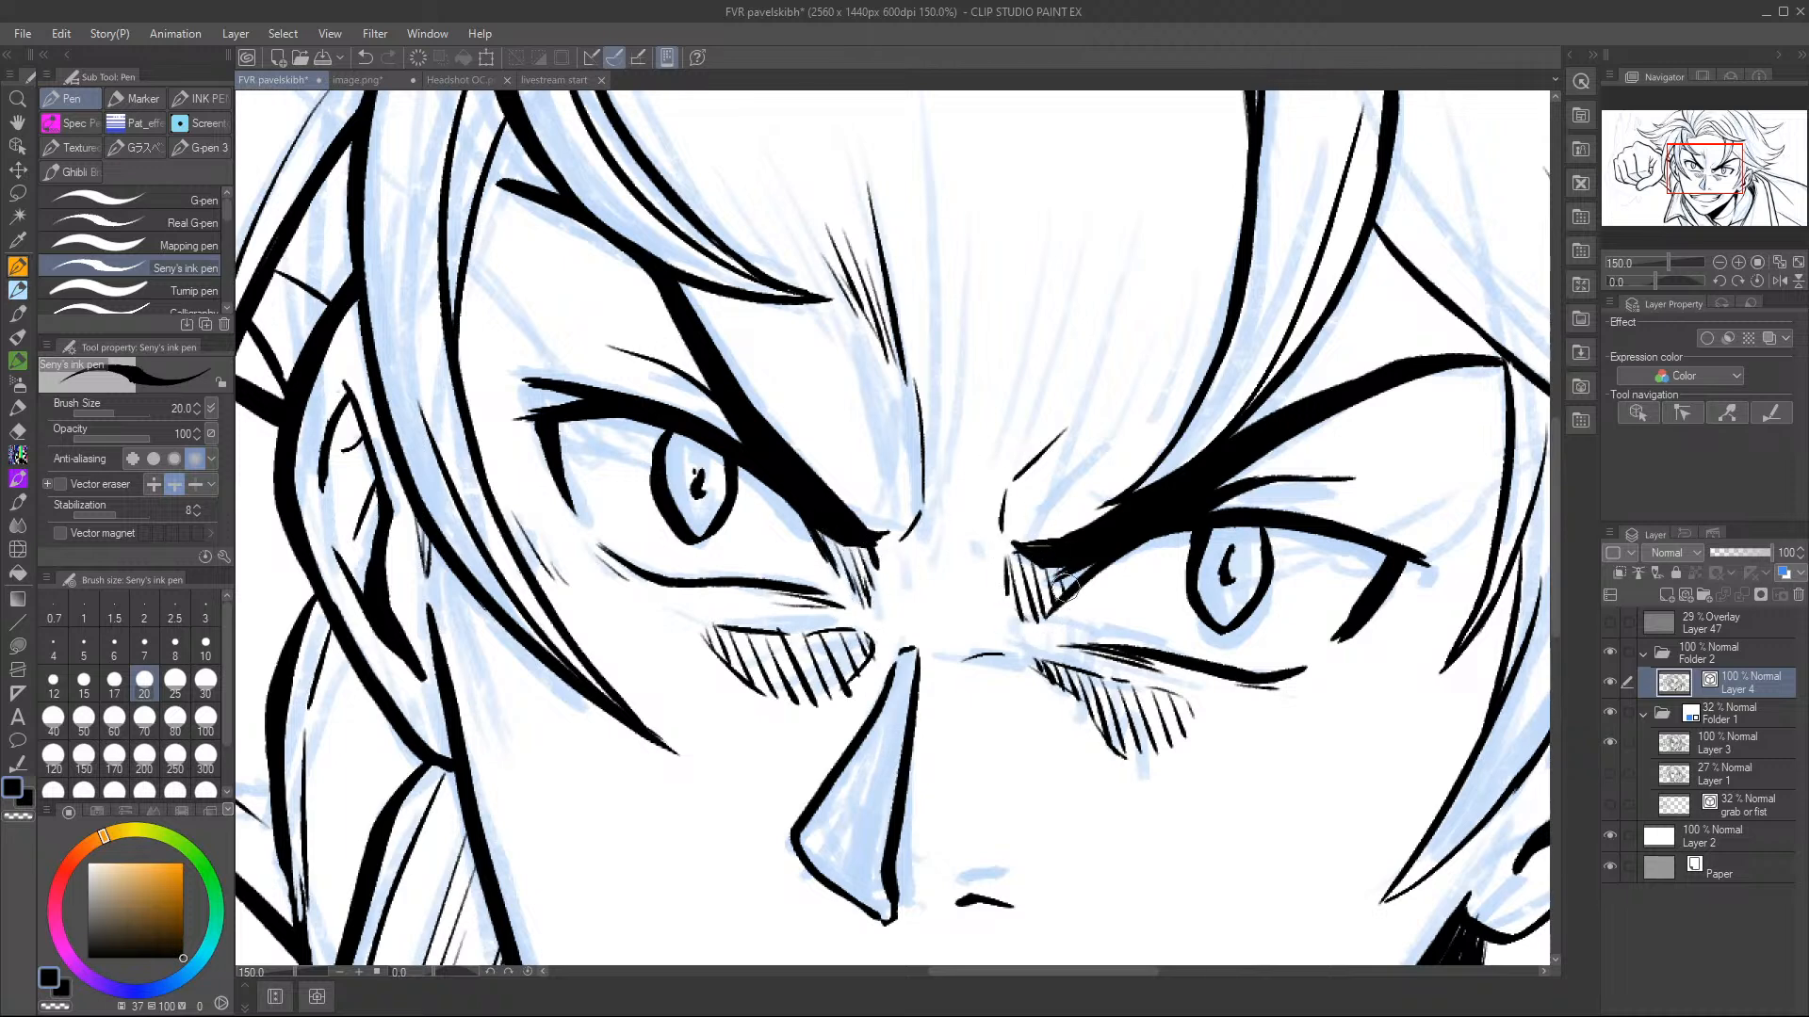
# - Ink a fan of long fine hatch lines rising from between the eyebrows up the middle of the forehead
pyautogui.click(1719, 263)
pyautogui.moveTo(888, 253)
pyautogui.mouseDown()
pyautogui.moveTo(899, 433)
pyautogui.moveTo(938, 556)
pyautogui.mouseUp()
pyautogui.moveTo(951, 278)
pyautogui.mouseDown()
pyautogui.moveTo(959, 546)
pyautogui.moveTo(951, 527)
pyautogui.mouseUp()
pyautogui.moveTo(1000, 301)
pyautogui.mouseDown()
pyautogui.moveTo(955, 494)
pyautogui.moveTo(1031, 346)
pyautogui.moveTo(989, 478)
pyautogui.mouseUp()
pyautogui.moveTo(1065, 328)
pyautogui.mouseDown()
pyautogui.moveTo(1006, 482)
pyautogui.moveTo(1057, 424)
pyautogui.moveTo(976, 498)
pyautogui.moveTo(1041, 435)
pyautogui.mouseUp()
pyautogui.press('c')
pyautogui.press('c')
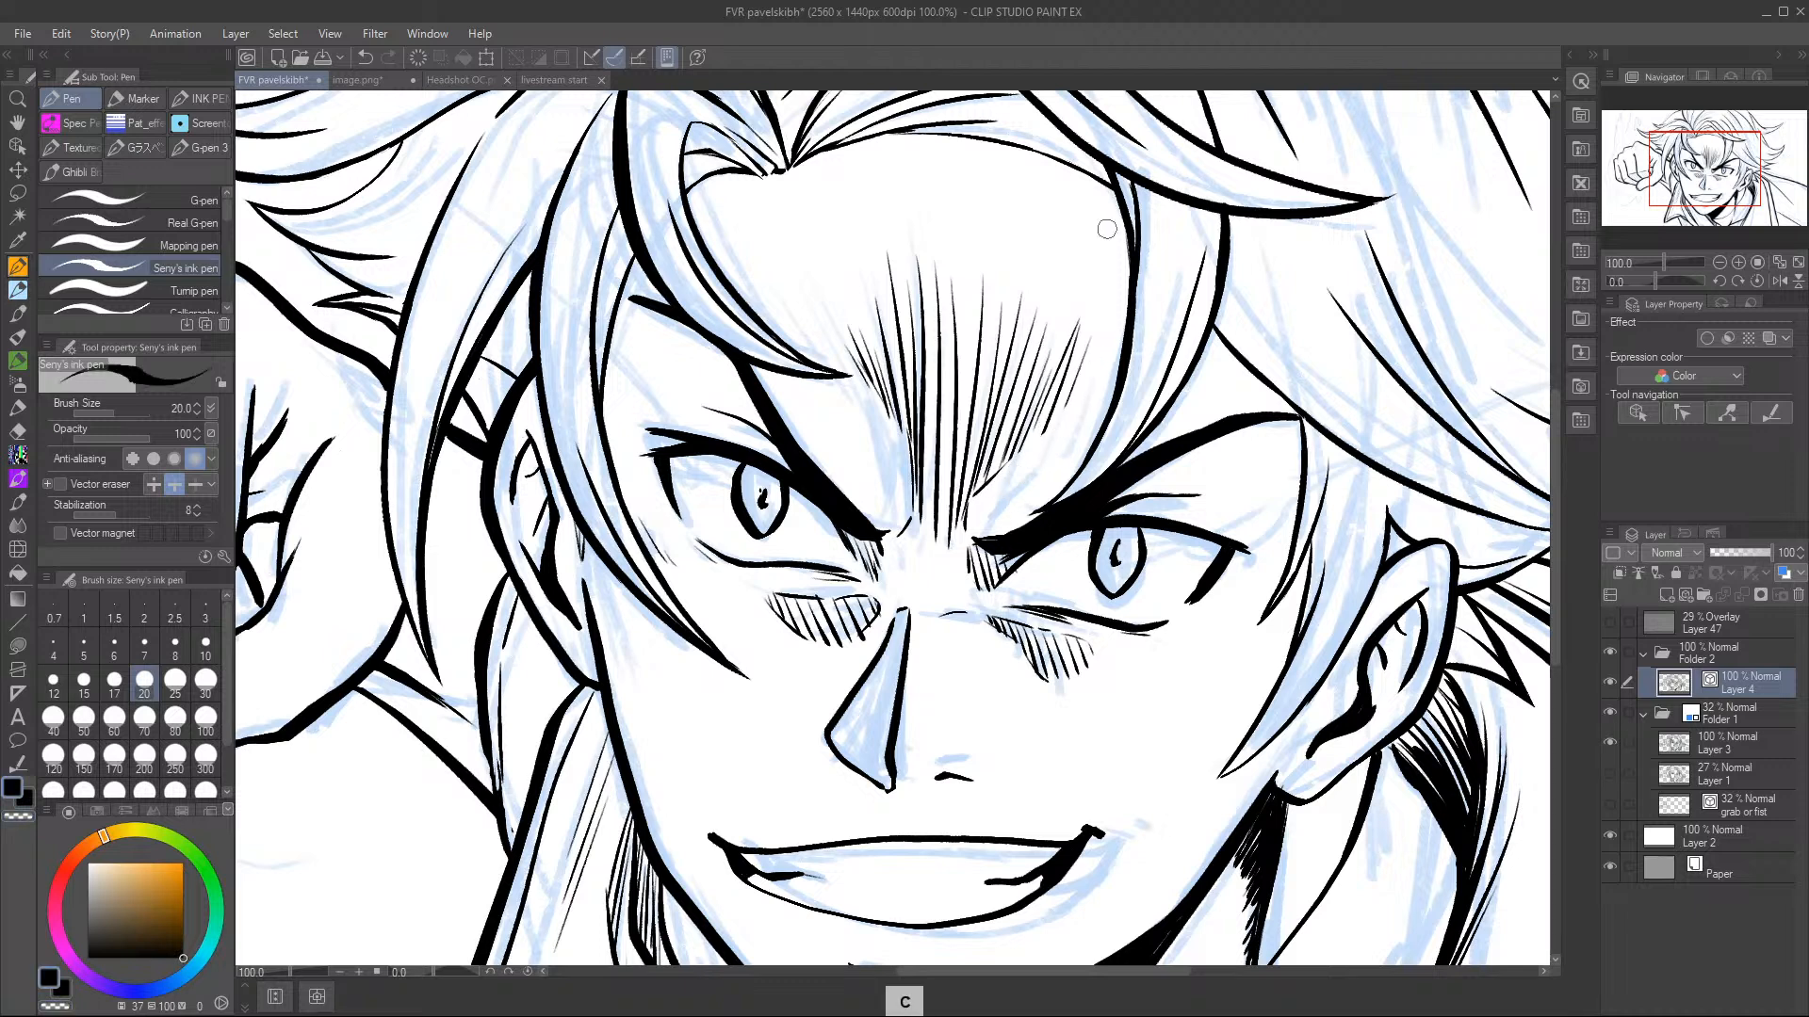
pyautogui.press('c')
pyautogui.press('c')
# - Extend the forehead hatching outward on both sides, toward the forelock and toward the opposite framing lock
pyautogui.moveTo(1088, 320)
pyautogui.mouseDown()
pyautogui.moveTo(1036, 450)
pyautogui.moveTo(1053, 419)
pyautogui.mouseUp()
pyautogui.press('c')
pyautogui.press('c')
pyautogui.moveTo(768, 275)
pyautogui.mouseDown()
pyautogui.moveTo(822, 351)
pyautogui.moveTo(801, 275)
pyautogui.moveTo(863, 388)
pyautogui.mouseUp()
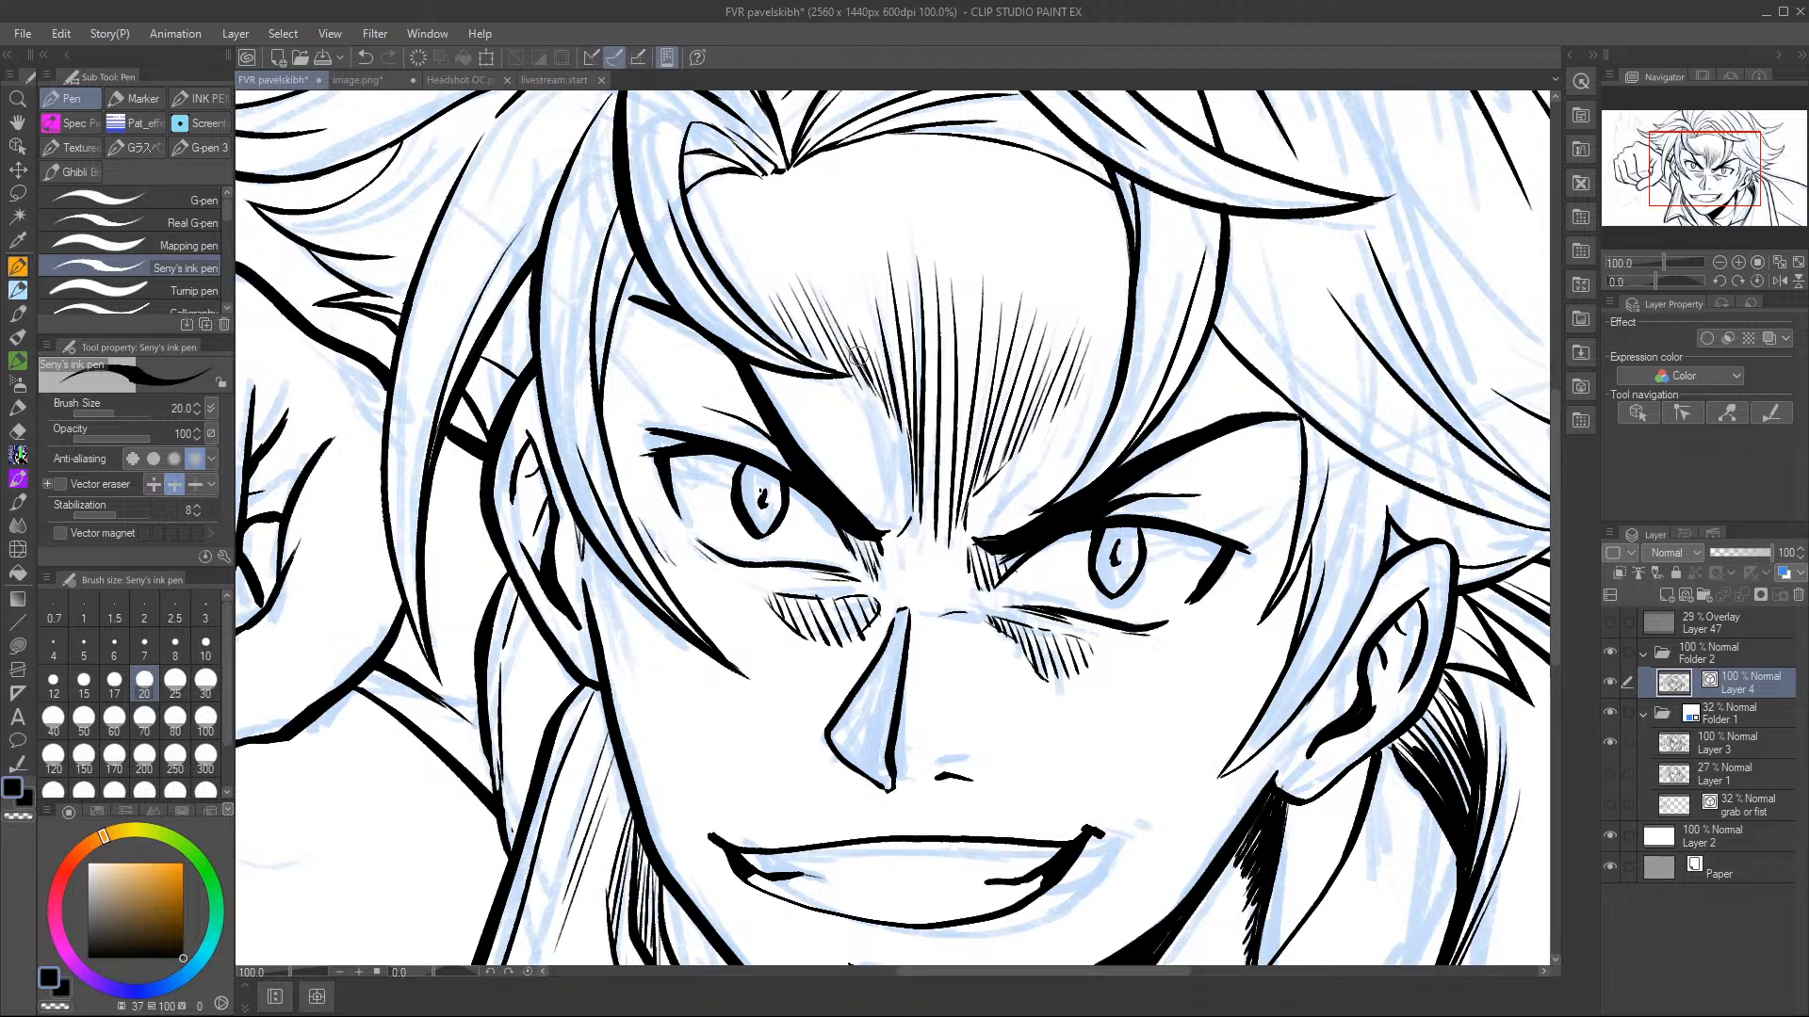
pyautogui.moveTo(862, 322); pyautogui.dragTo(899, 424)
pyautogui.moveTo(1085, 387); pyautogui.dragTo(1033, 445)
# - Hatch the areas between brow and lashes above both eyes and the inner shadows of both ears
pyautogui.moveTo(702, 394); pyautogui.dragTo(781, 451)
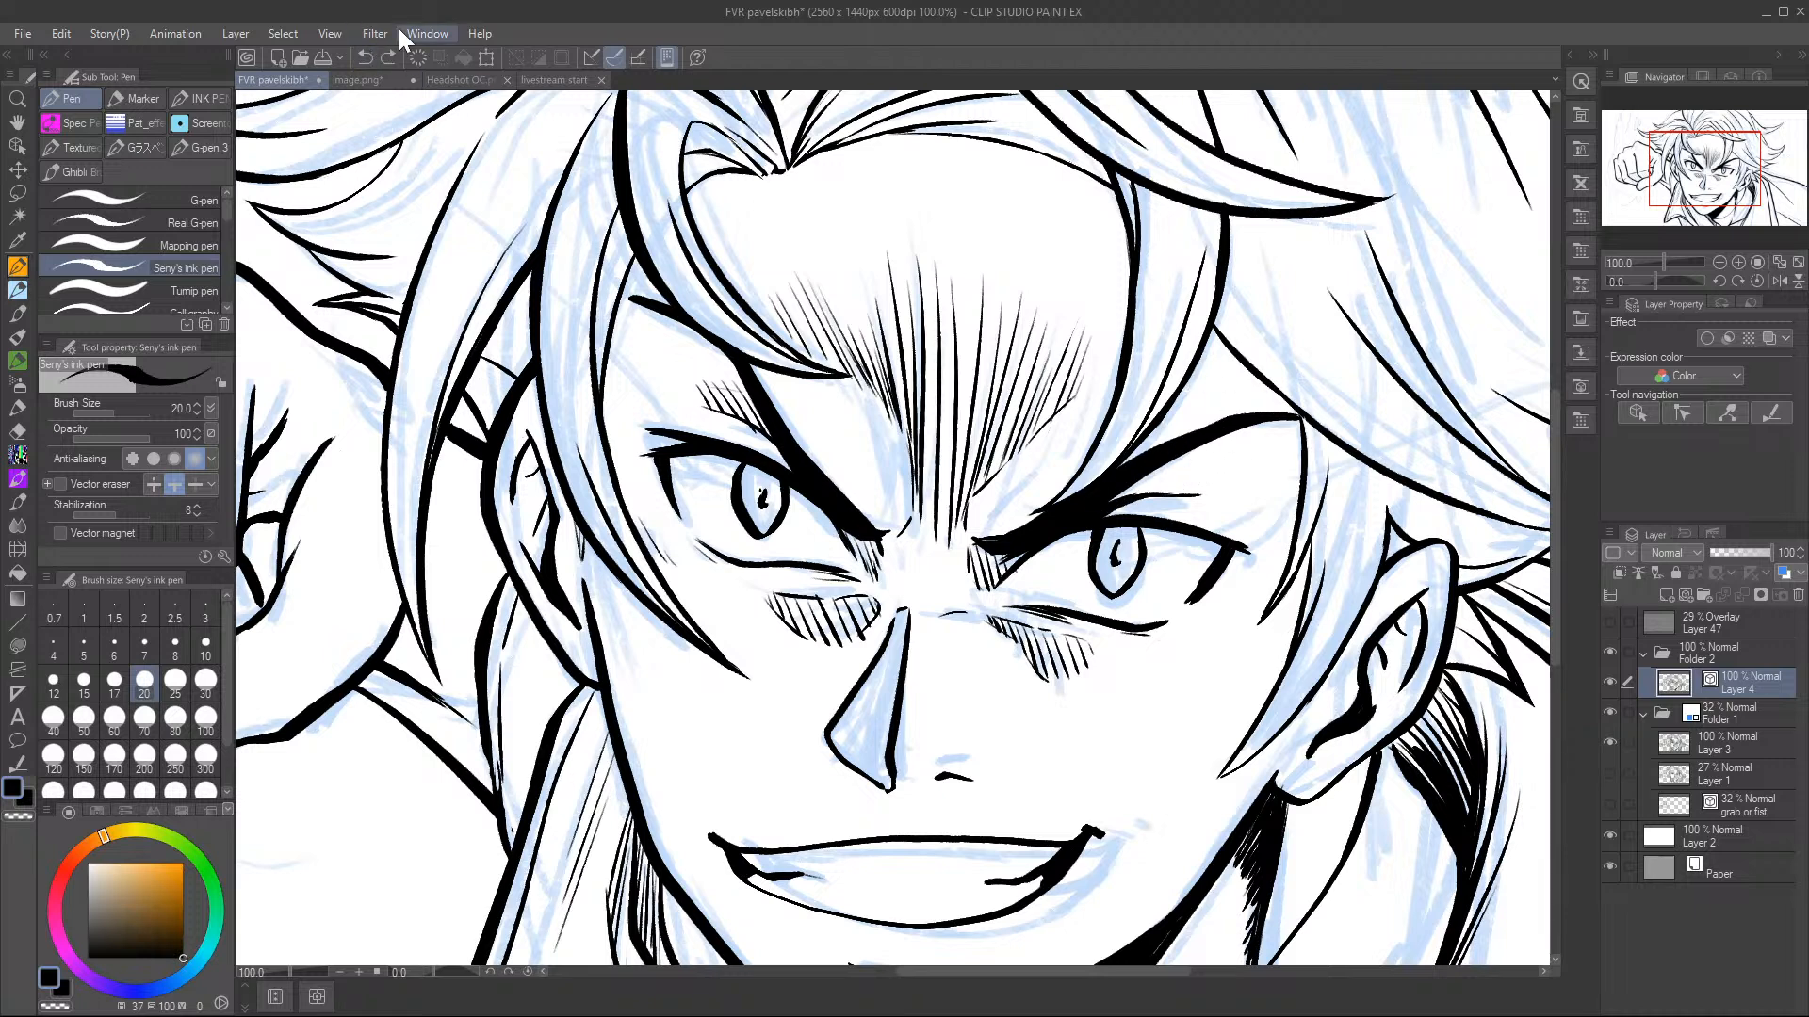
pyautogui.moveTo(1131, 484)
pyautogui.mouseDown()
pyautogui.moveTo(1167, 460)
pyautogui.moveTo(1151, 490)
pyautogui.moveTo(1180, 492)
pyautogui.moveTo(1160, 505)
pyautogui.moveTo(1189, 484)
pyautogui.mouseUp()
pyautogui.moveTo(1391, 612); pyautogui.dragTo(1367, 699)
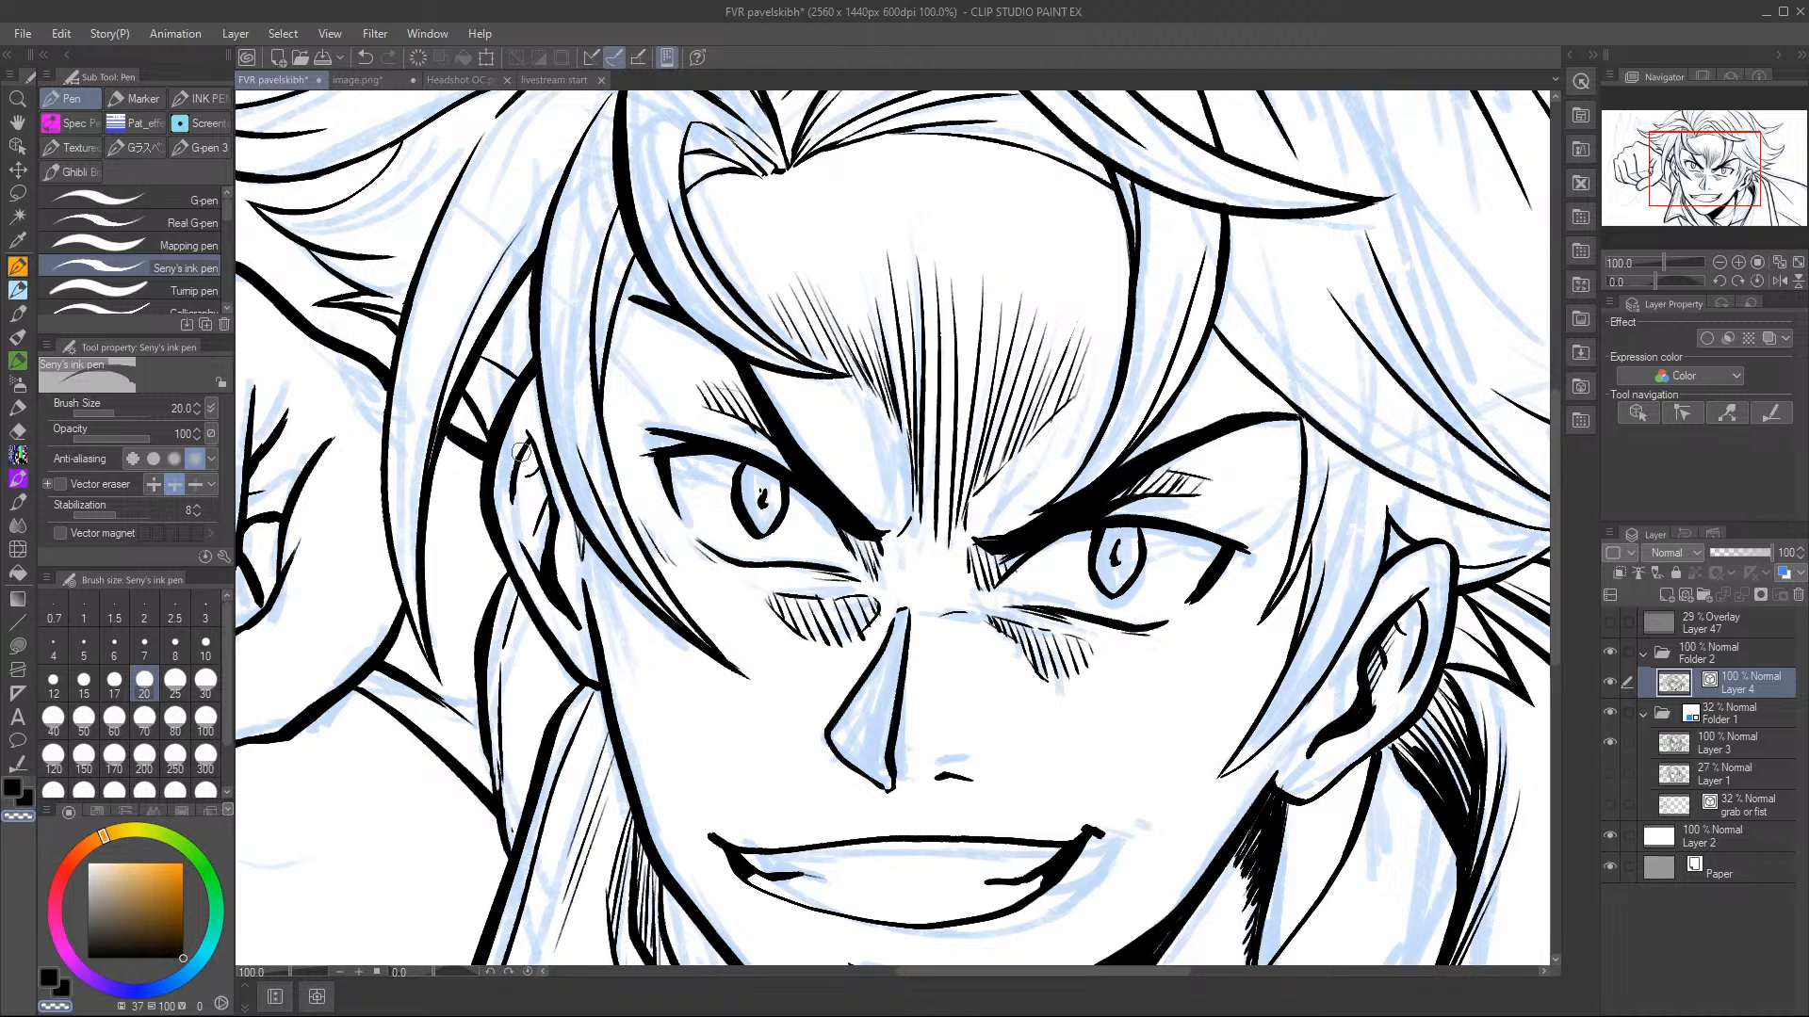
pyautogui.press('c')
pyautogui.moveTo(524, 443)
pyautogui.mouseDown()
pyautogui.moveTo(546, 552)
pyautogui.moveTo(531, 537)
pyautogui.moveTo(551, 549)
pyautogui.mouseUp()
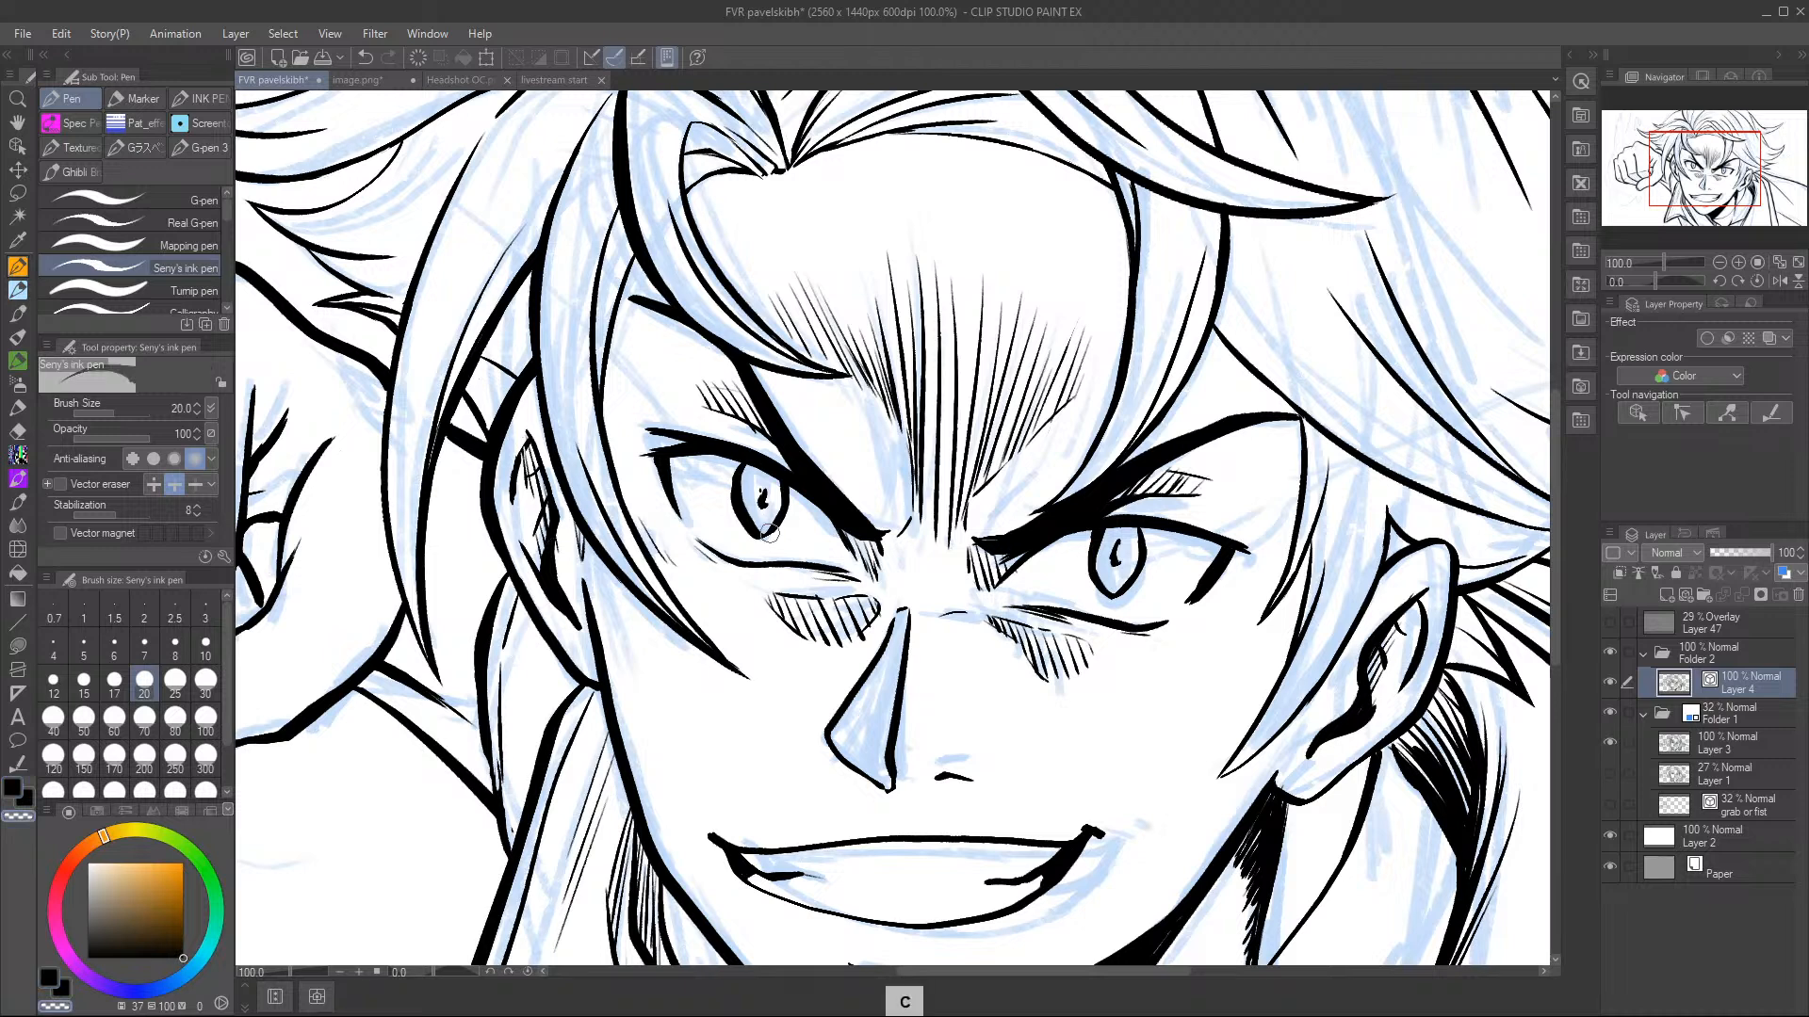
# - Add small crease strokes at the lower eyelids' outer ends and ink the hair strand below the ear on the fist's side
pyautogui.moveTo(683, 534); pyautogui.dragTo(714, 565)
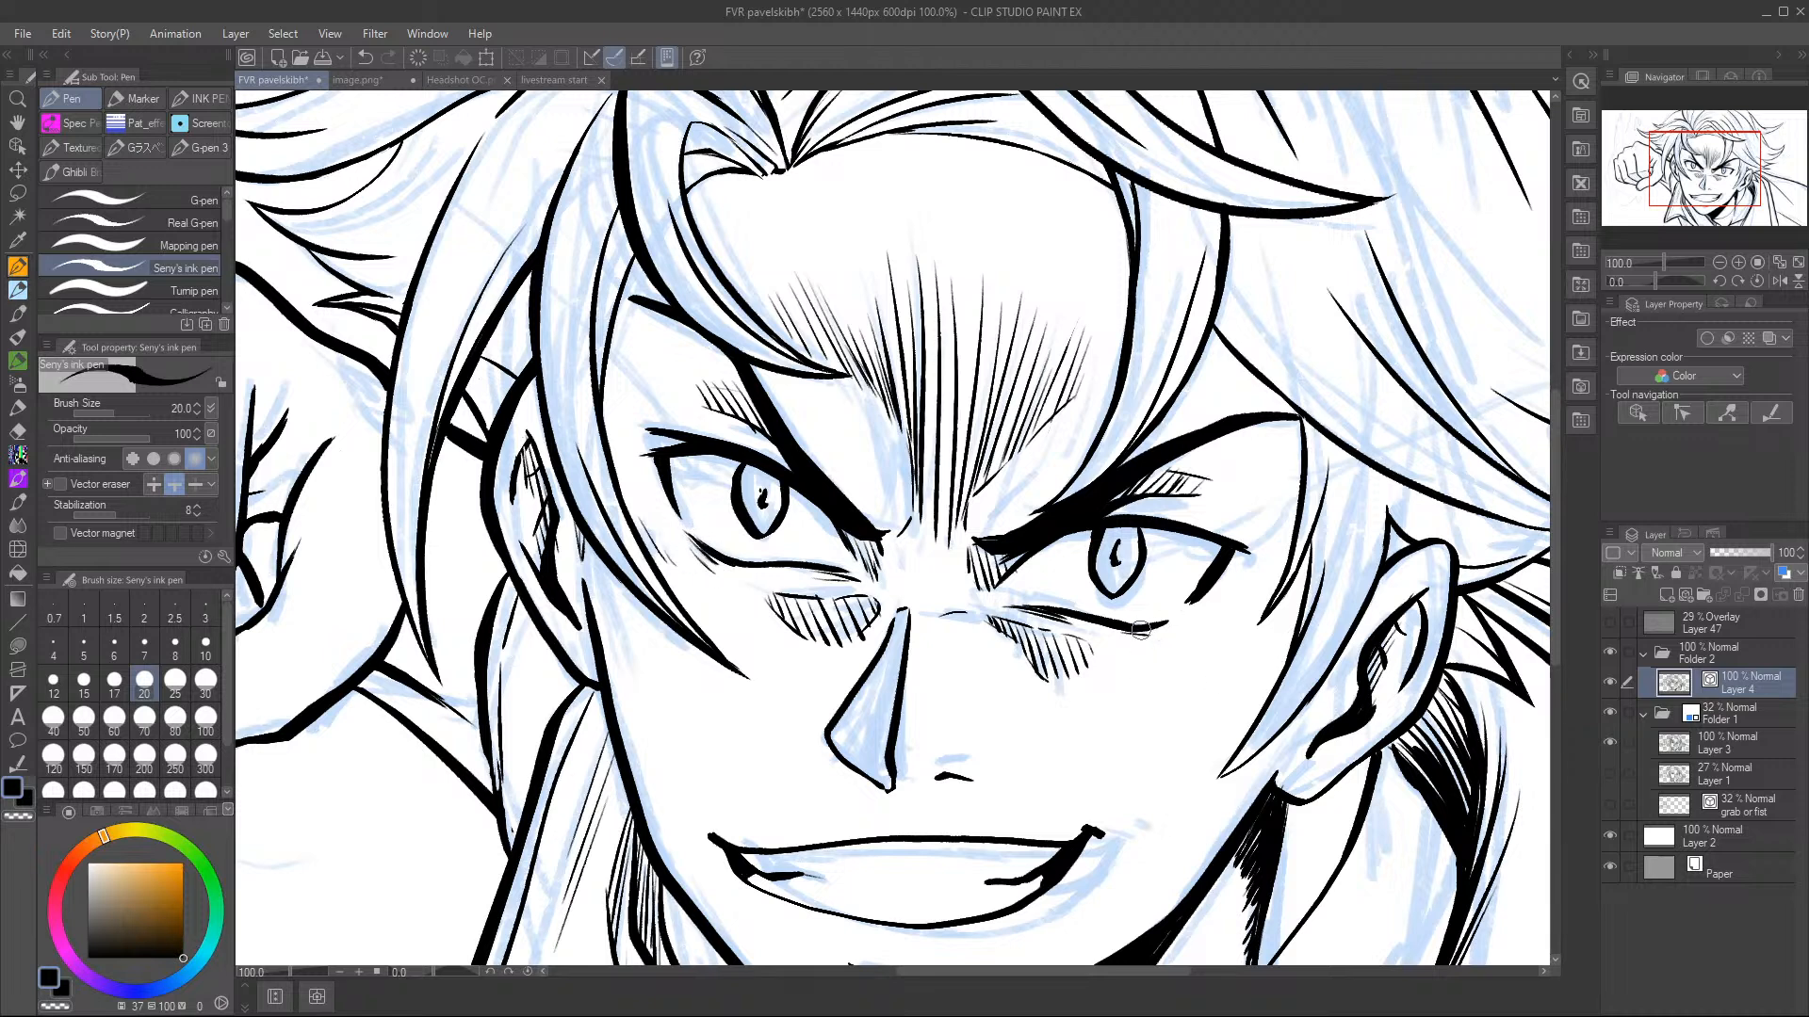
pyautogui.moveTo(1177, 625)
pyautogui.mouseDown()
pyautogui.moveTo(1141, 635)
pyautogui.moveTo(1180, 633)
pyautogui.mouseUp()
pyautogui.moveTo(491, 733); pyautogui.dragTo(505, 881)
pyautogui.press('c')
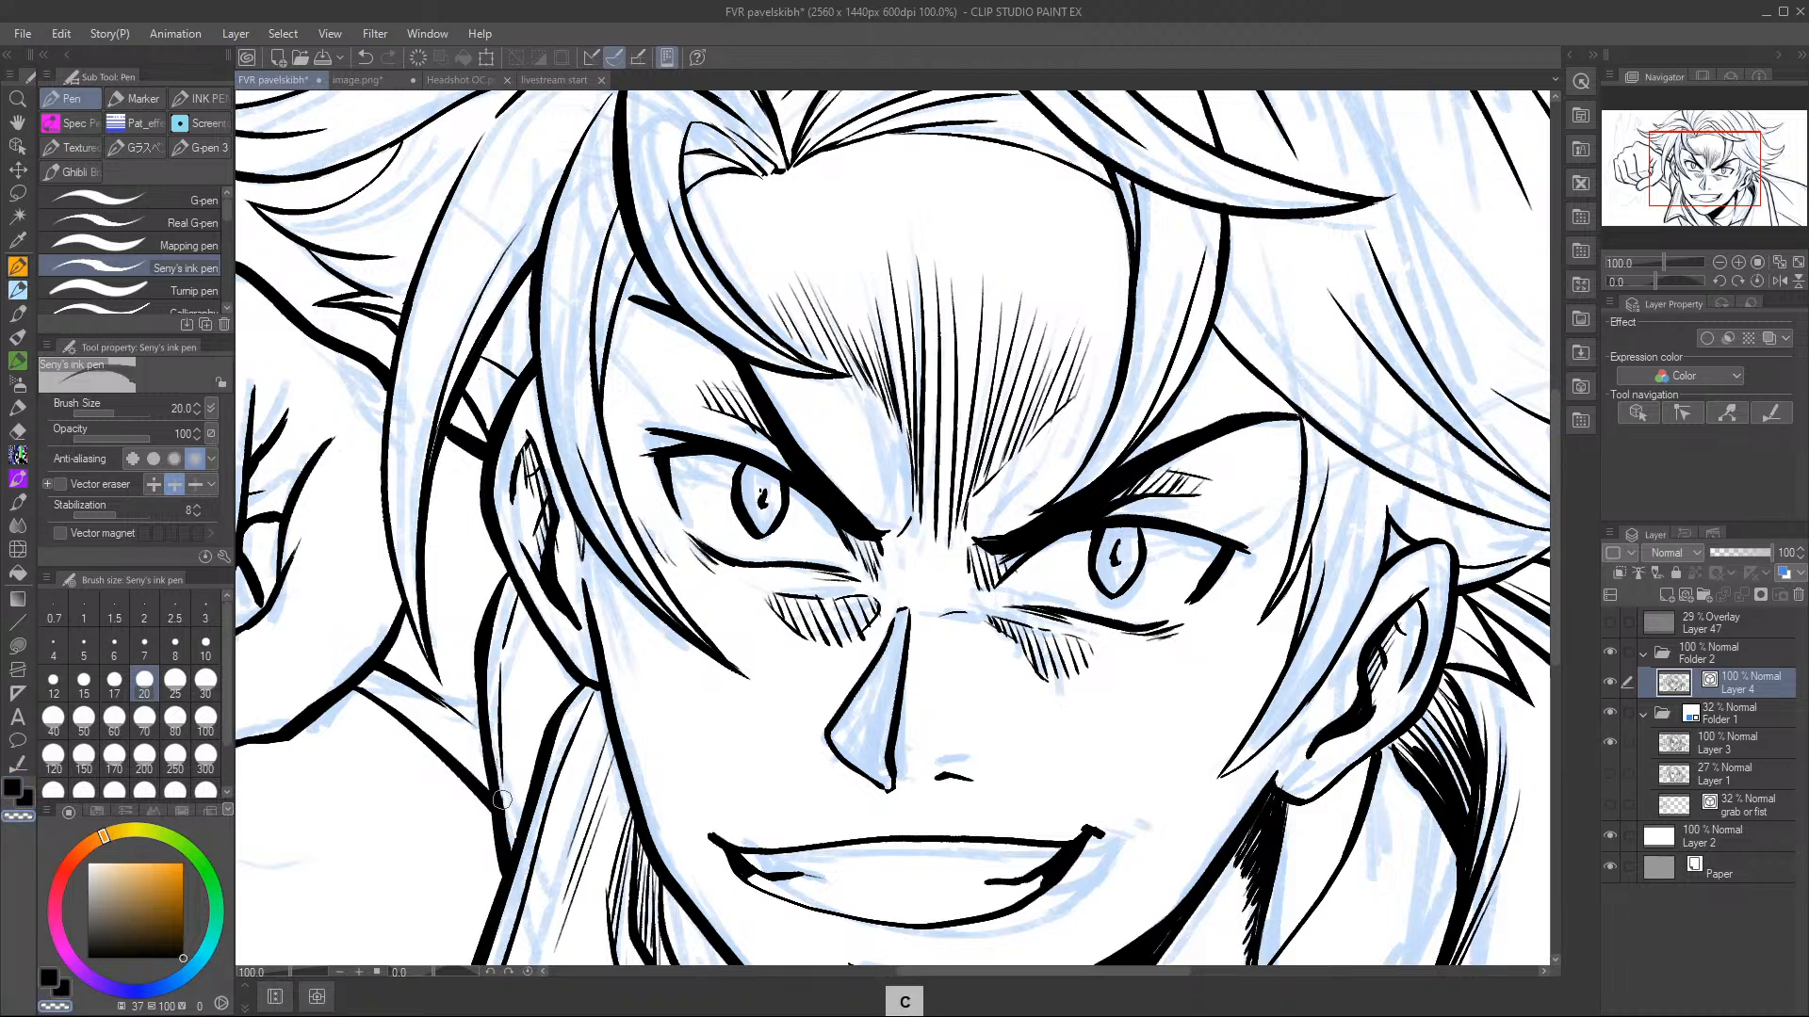
pyautogui.press('c')
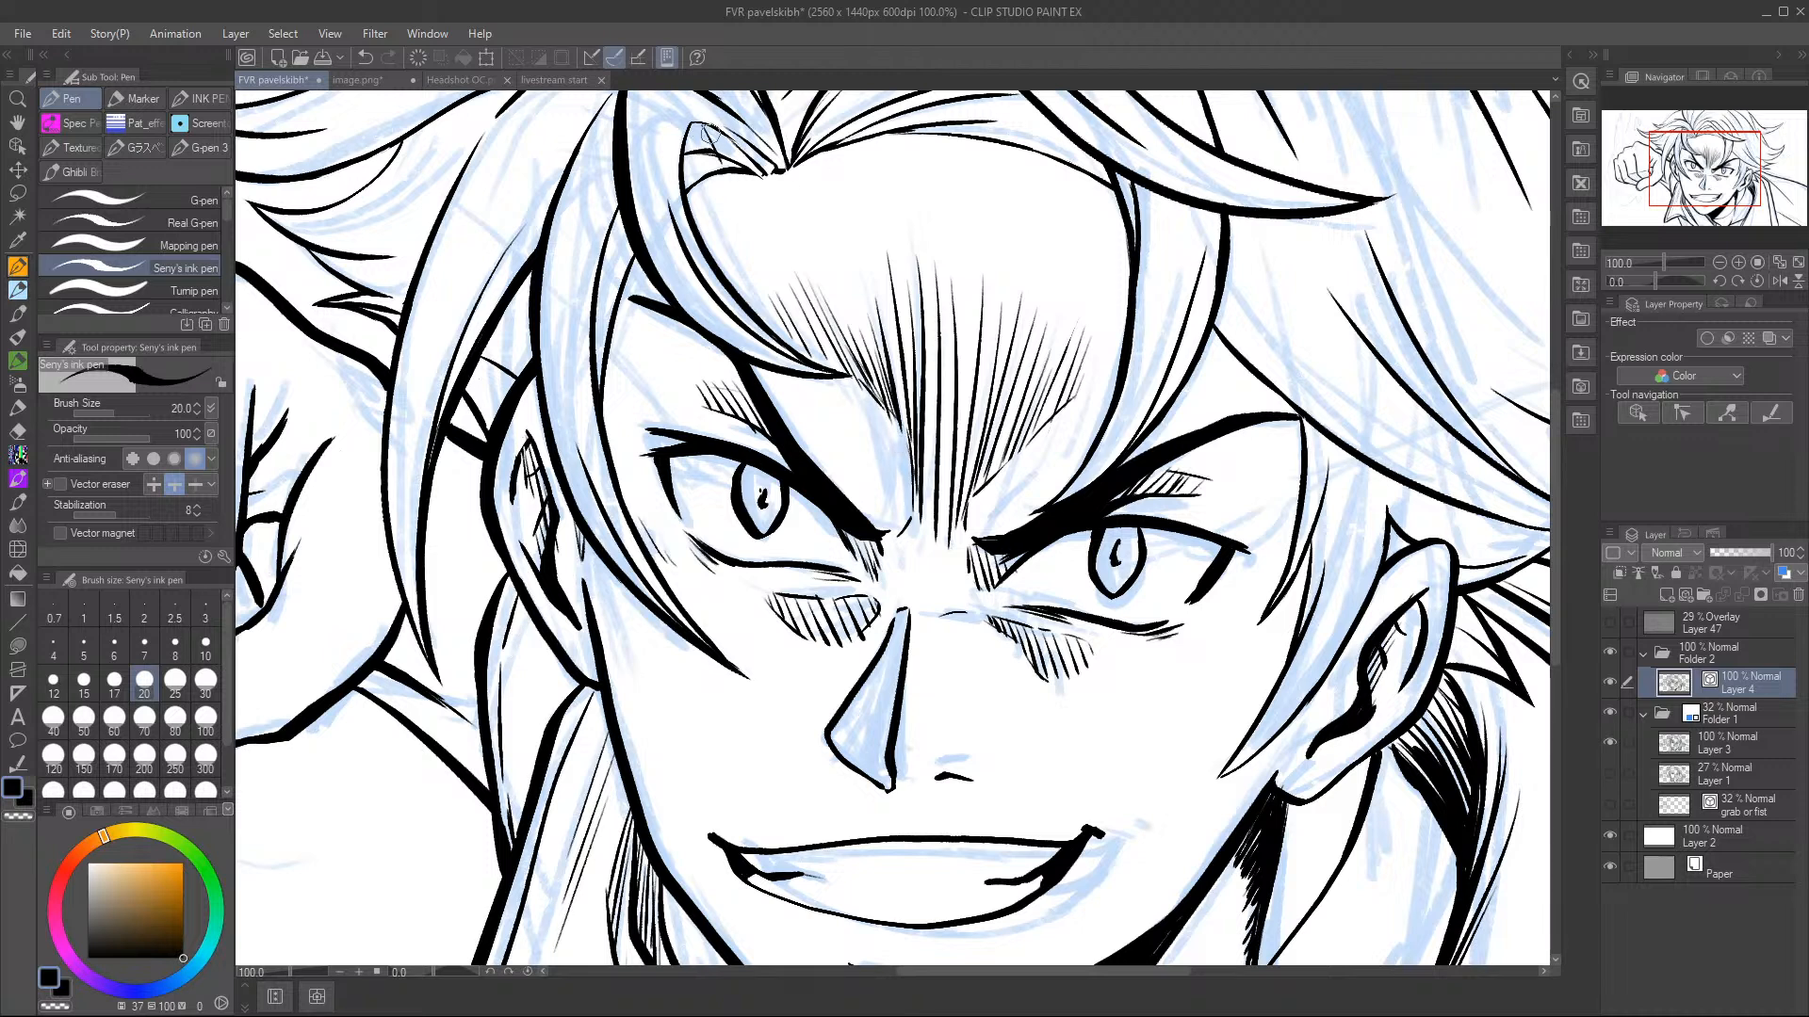
# - Hatch the shadowed gaps at the forelock's root, around the far ear, and between the hair and ear on the fist's side
pyautogui.moveTo(707, 151)
pyautogui.mouseDown()
pyautogui.moveTo(683, 193)
pyautogui.moveTo(696, 156)
pyautogui.mouseUp()
pyautogui.moveTo(714, 137); pyautogui.dragTo(716, 184)
pyautogui.moveTo(1381, 528); pyautogui.dragTo(1411, 550)
pyautogui.moveTo(1459, 629)
pyautogui.mouseDown()
pyautogui.moveTo(1448, 662)
pyautogui.moveTo(1503, 673)
pyautogui.mouseUp()
pyautogui.moveTo(471, 356); pyautogui.dragTo(474, 424)
pyautogui.moveTo(499, 357)
pyautogui.mouseDown()
pyautogui.moveTo(491, 435)
pyautogui.moveTo(488, 396)
pyautogui.moveTo(507, 405)
pyautogui.mouseUp()
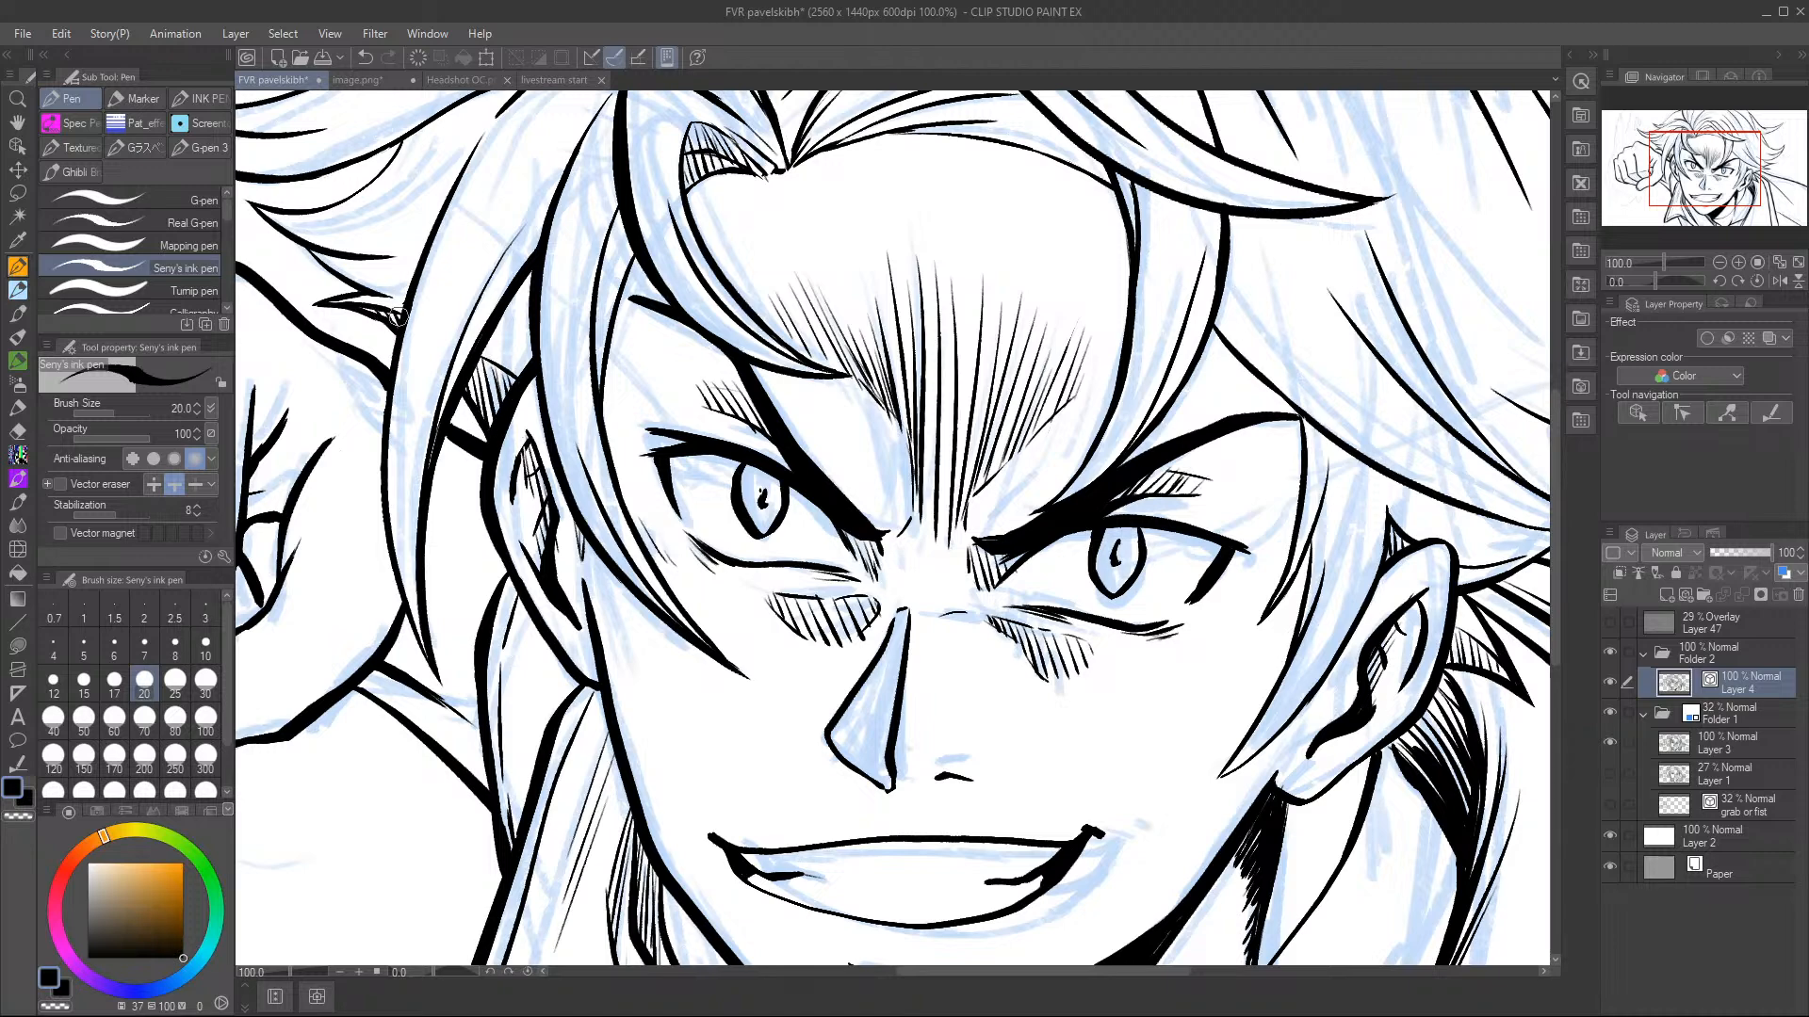
# - Hatch the shaded underside of the fist's index finger with slanted parallel strokes
pyautogui.moveTo(1710, 159); pyautogui.dragTo(1672, 164)
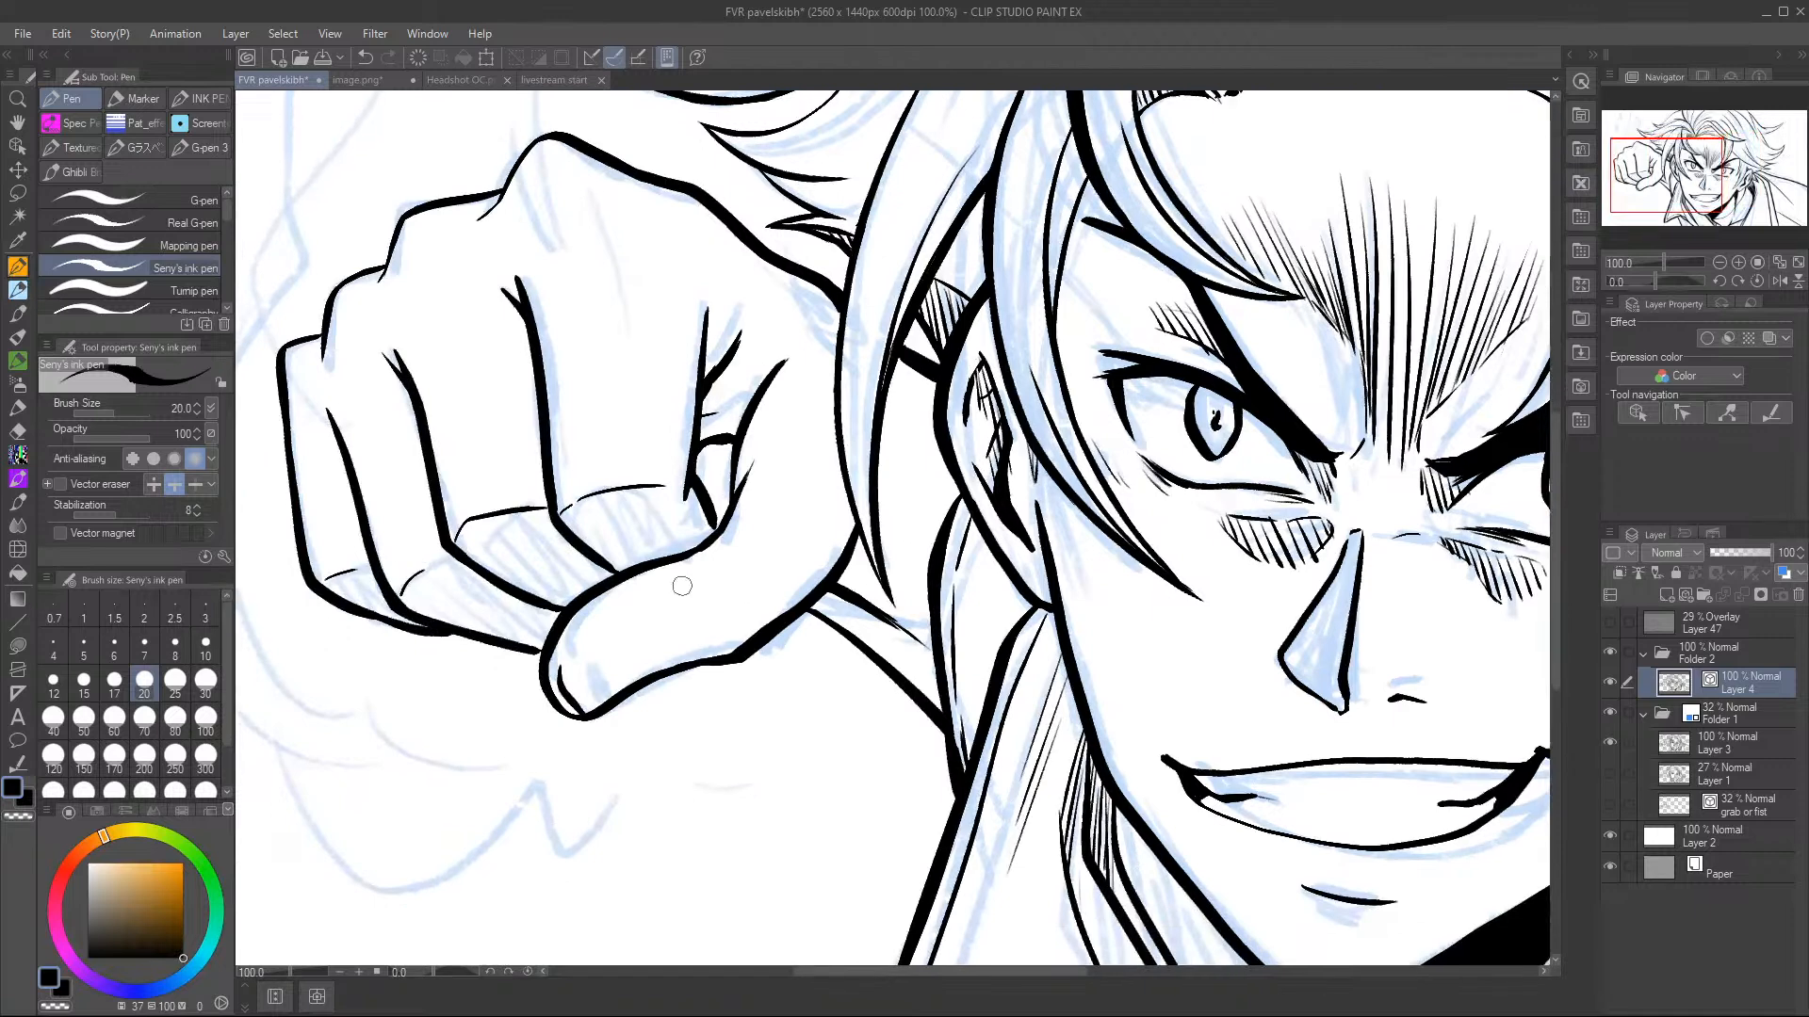
pyautogui.moveTo(562, 509); pyautogui.dragTo(607, 565)
pyautogui.moveTo(592, 498); pyautogui.dragTo(636, 560)
pyautogui.moveTo(618, 494); pyautogui.dragTo(663, 554)
pyautogui.moveTo(646, 490); pyautogui.dragTo(686, 543)
pyautogui.moveTo(671, 490); pyautogui.dragTo(704, 545)
# - Hatch the shaded underside of the fist's middle finger with dense slanted strokes down to the thumb
pyautogui.moveTo(462, 533); pyautogui.dragTo(523, 577)
pyautogui.moveTo(471, 528); pyautogui.dragTo(546, 586)
pyautogui.moveTo(494, 523); pyautogui.dragTo(556, 590)
pyautogui.moveTo(506, 520); pyautogui.dragTo(570, 591)
pyautogui.moveTo(533, 514); pyautogui.dragTo(575, 589)
pyautogui.moveTo(546, 513); pyautogui.dragTo(563, 586)
pyautogui.moveTo(516, 508); pyautogui.dragTo(592, 586)
pyautogui.moveTo(548, 519); pyautogui.dragTo(603, 580)
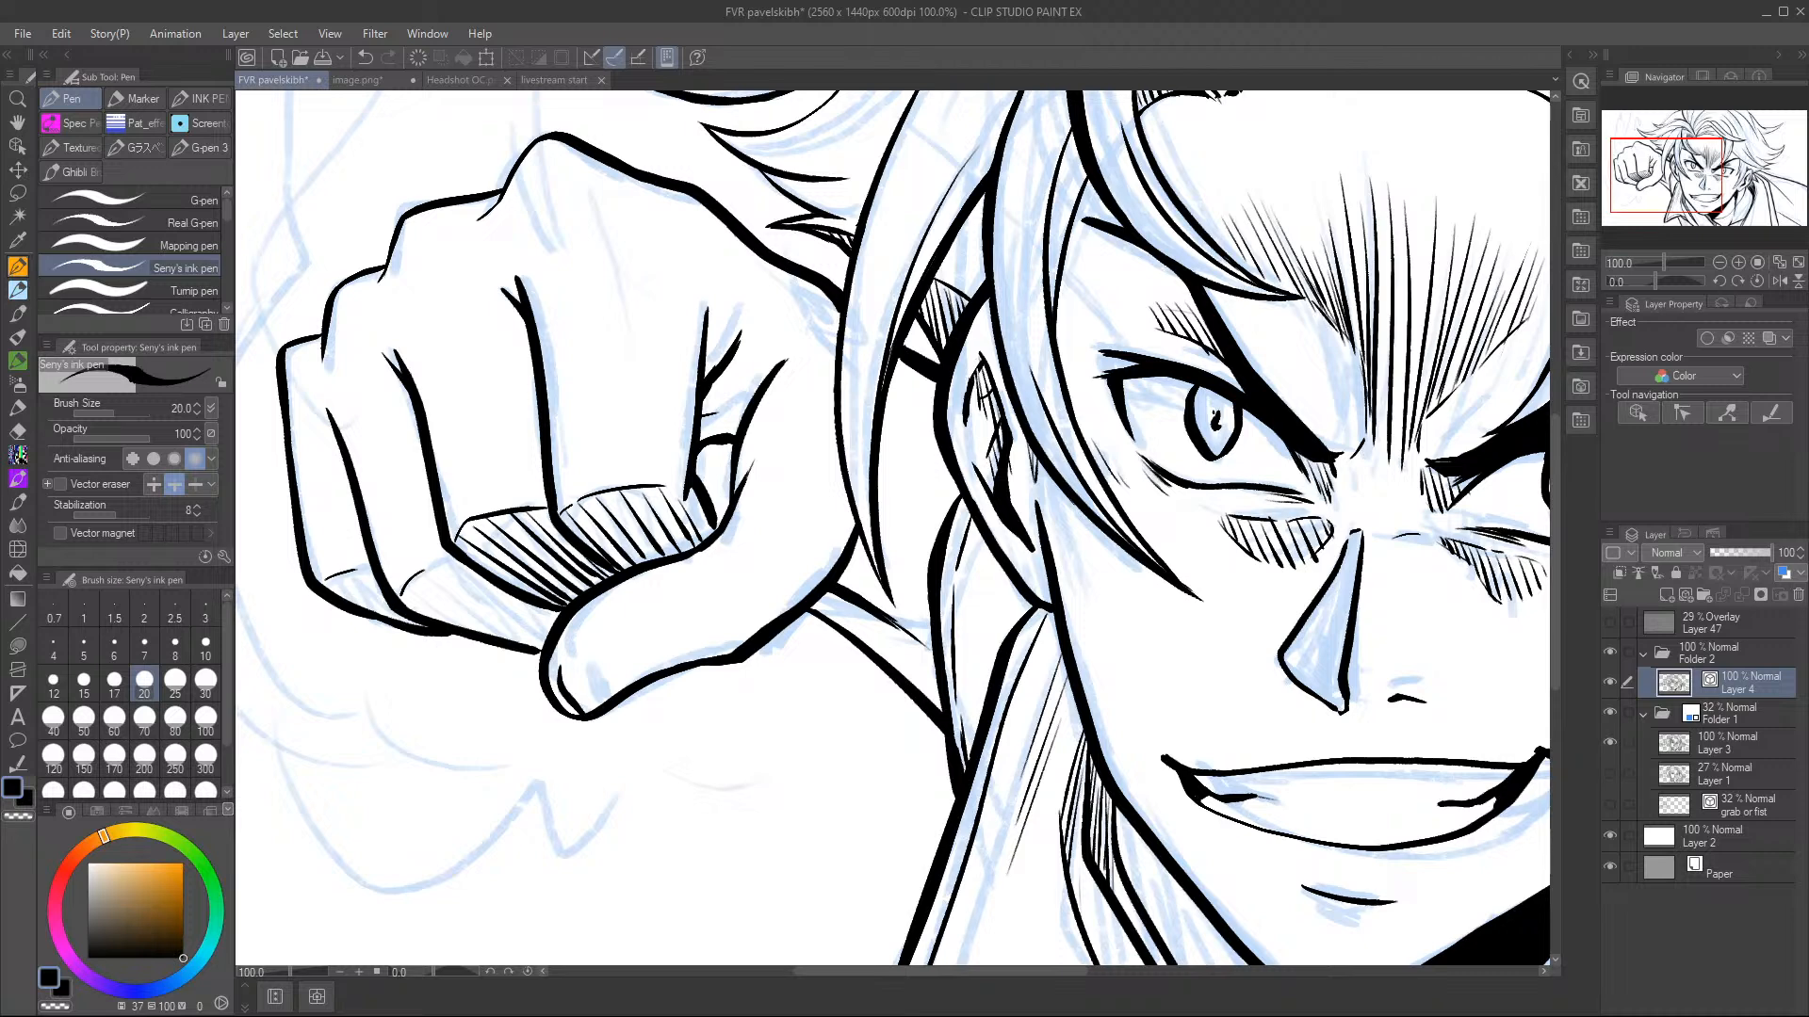
# - Hatch the shaded undersides of the fist's ring and little fingers
pyautogui.moveTo(400, 594); pyautogui.dragTo(505, 640)
pyautogui.moveTo(408, 577)
pyautogui.mouseDown()
pyautogui.moveTo(559, 653)
pyautogui.moveTo(551, 627)
pyautogui.mouseUp()
pyautogui.moveTo(478, 577)
pyautogui.mouseDown()
pyautogui.moveTo(562, 629)
pyautogui.moveTo(549, 638)
pyautogui.mouseUp()
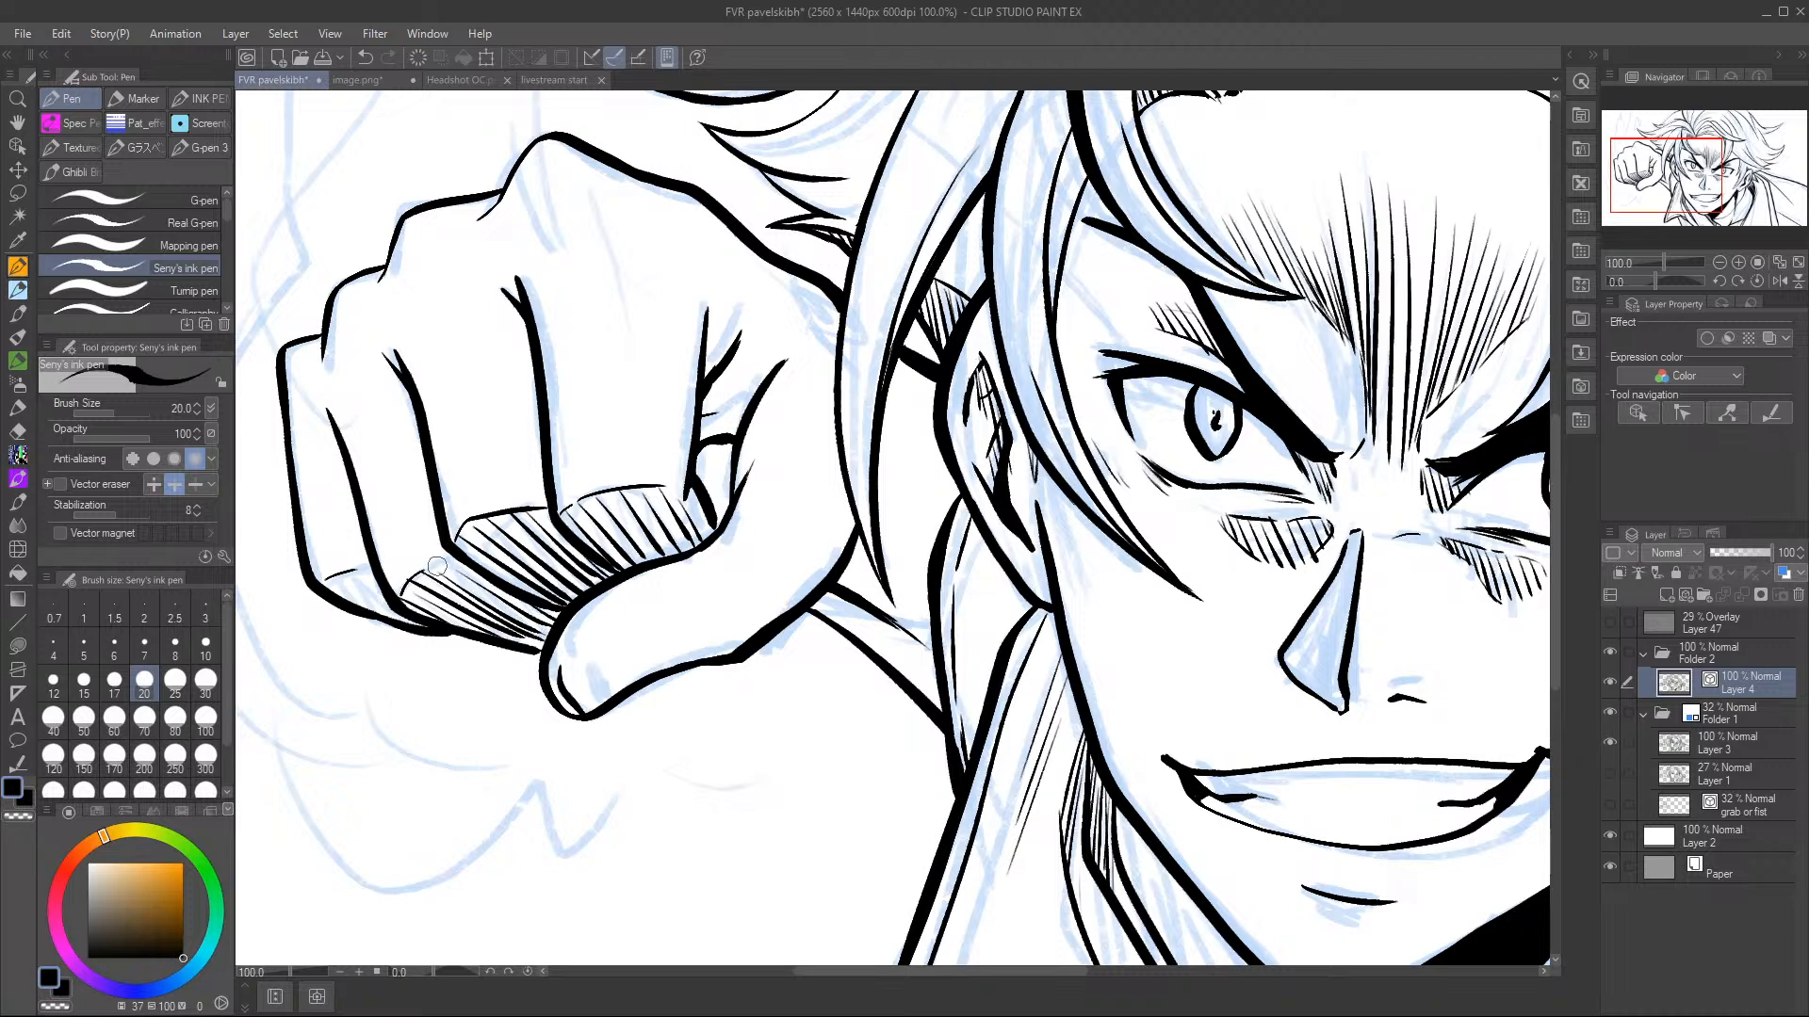
pyautogui.moveTo(322, 576); pyautogui.dragTo(381, 607)
pyautogui.moveTo(372, 596); pyautogui.dragTo(409, 624)
pyautogui.moveTo(343, 567)
pyautogui.mouseDown()
pyautogui.moveTo(422, 626)
pyautogui.moveTo(375, 578)
pyautogui.mouseUp()
# - Hatch the gap between the curled index finger and the palm, and shade the thumb with lengthwise strokes
pyautogui.click(1718, 262)
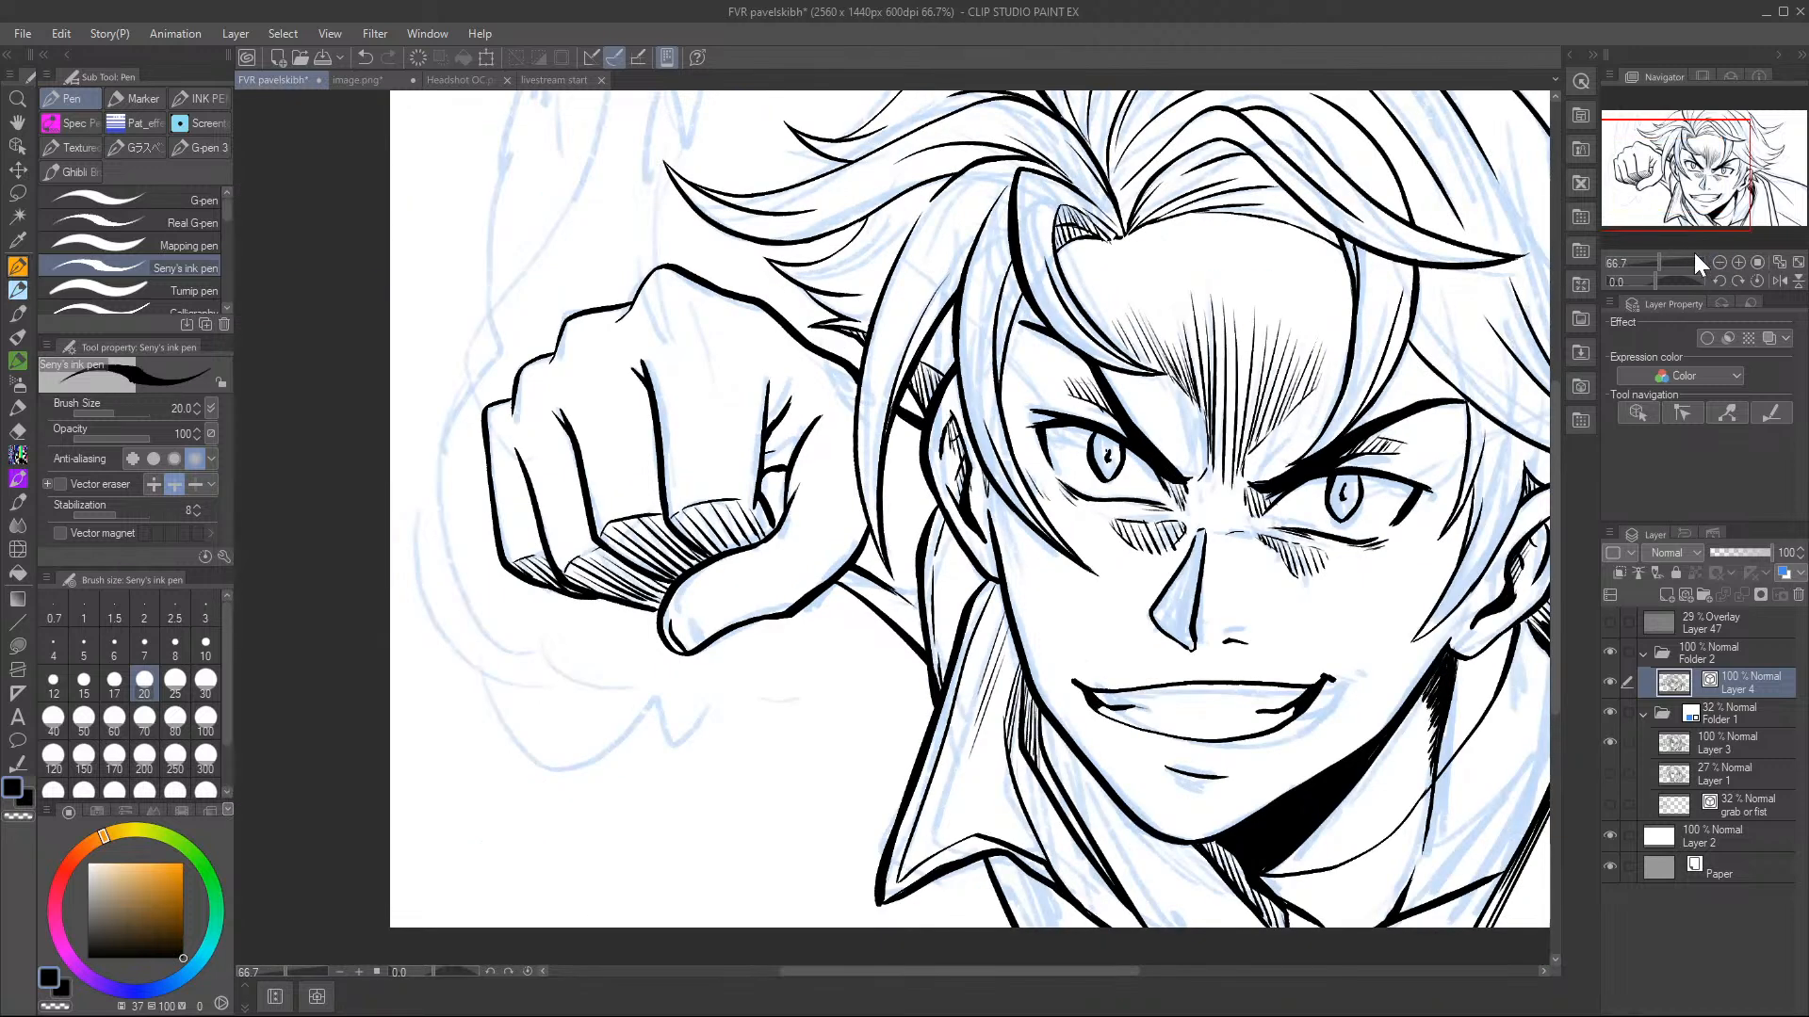
pyautogui.moveTo(765, 471)
pyautogui.mouseDown()
pyautogui.moveTo(773, 517)
pyautogui.moveTo(763, 442)
pyautogui.moveTo(782, 516)
pyautogui.moveTo(784, 463)
pyautogui.mouseUp()
pyautogui.moveTo(783, 608)
pyautogui.mouseDown()
pyautogui.moveTo(762, 570)
pyautogui.moveTo(717, 601)
pyautogui.moveTo(776, 584)
pyautogui.moveTo(693, 619)
pyautogui.moveTo(779, 592)
pyautogui.moveTo(687, 631)
pyautogui.moveTo(779, 599)
pyautogui.moveTo(682, 635)
pyautogui.moveTo(785, 601)
pyautogui.moveTo(670, 645)
pyautogui.moveTo(776, 605)
pyautogui.moveTo(725, 627)
pyautogui.mouseUp()
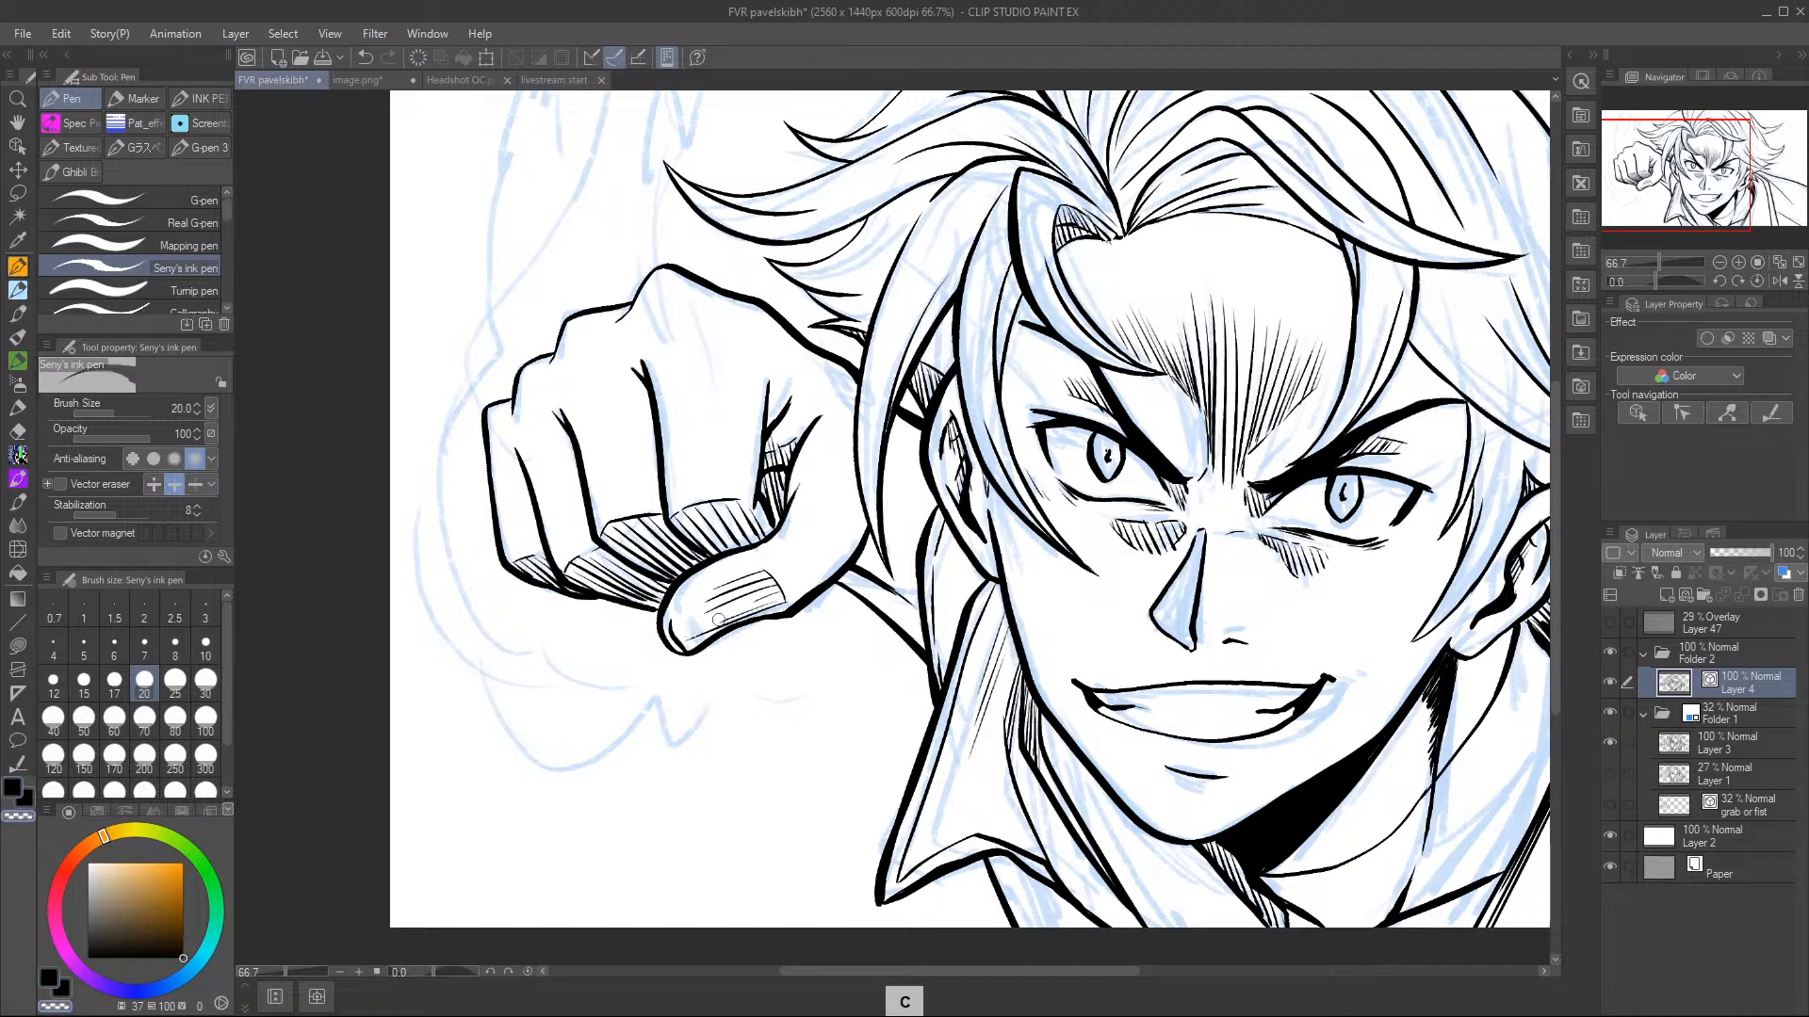
pyautogui.moveTo(778, 592)
pyautogui.mouseDown()
pyautogui.moveTo(700, 627)
pyautogui.moveTo(785, 587)
pyautogui.moveTo(701, 631)
pyautogui.mouseUp()
pyautogui.moveTo(782, 590)
pyautogui.mouseDown()
pyautogui.moveTo(702, 634)
pyautogui.moveTo(786, 586)
pyautogui.mouseUp()
pyautogui.press('c')
pyautogui.press('c')
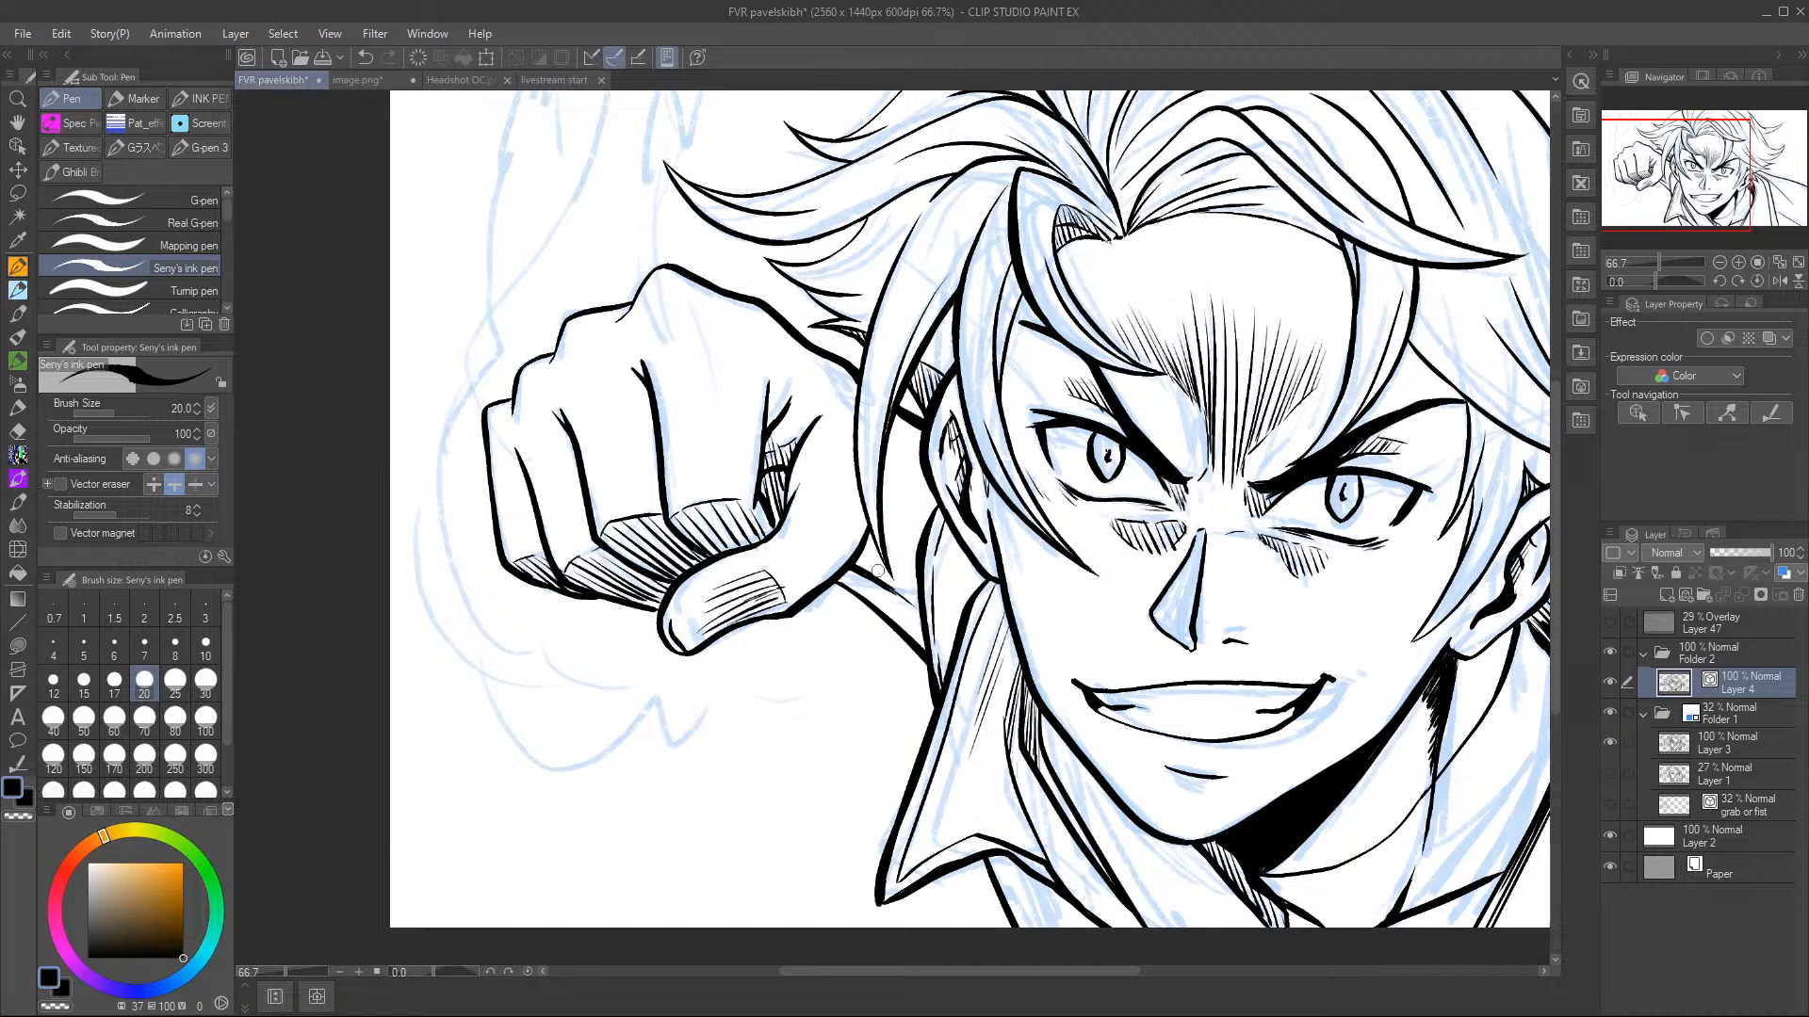
# - Hatch the shadow at the fist's wrist and the strip between the collar and the jaw on the fist's side
pyautogui.moveTo(852, 557)
pyautogui.mouseDown()
pyautogui.moveTo(891, 586)
pyautogui.moveTo(875, 549)
pyautogui.mouseUp()
pyautogui.moveTo(1042, 706); pyautogui.dragTo(1098, 835)
pyautogui.moveTo(1076, 759); pyautogui.dragTo(1135, 909)
pyautogui.moveTo(1108, 796)
pyautogui.mouseDown()
pyautogui.moveTo(1154, 923)
pyautogui.moveTo(1176, 903)
pyautogui.mouseUp()
pyautogui.moveTo(1155, 829)
pyautogui.mouseDown()
pyautogui.moveTo(1178, 879)
pyautogui.moveTo(1193, 865)
pyautogui.mouseUp()
pyautogui.press('c')
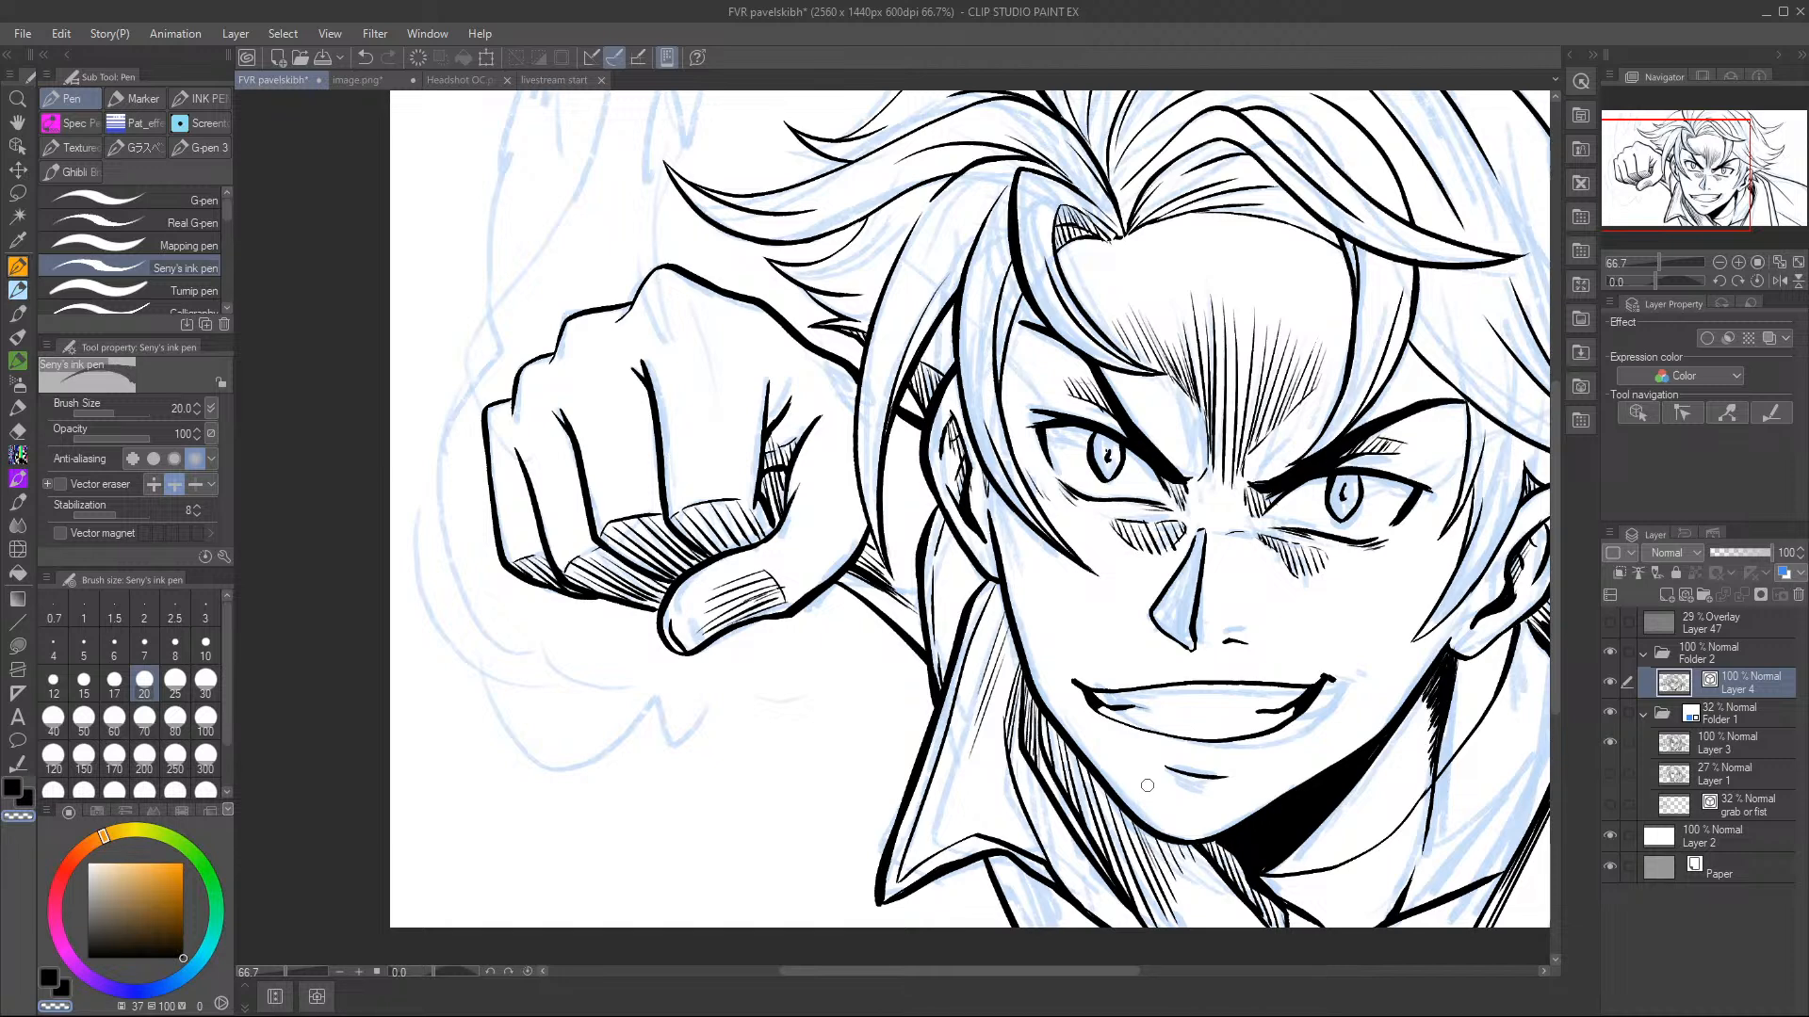
pyautogui.press('c')
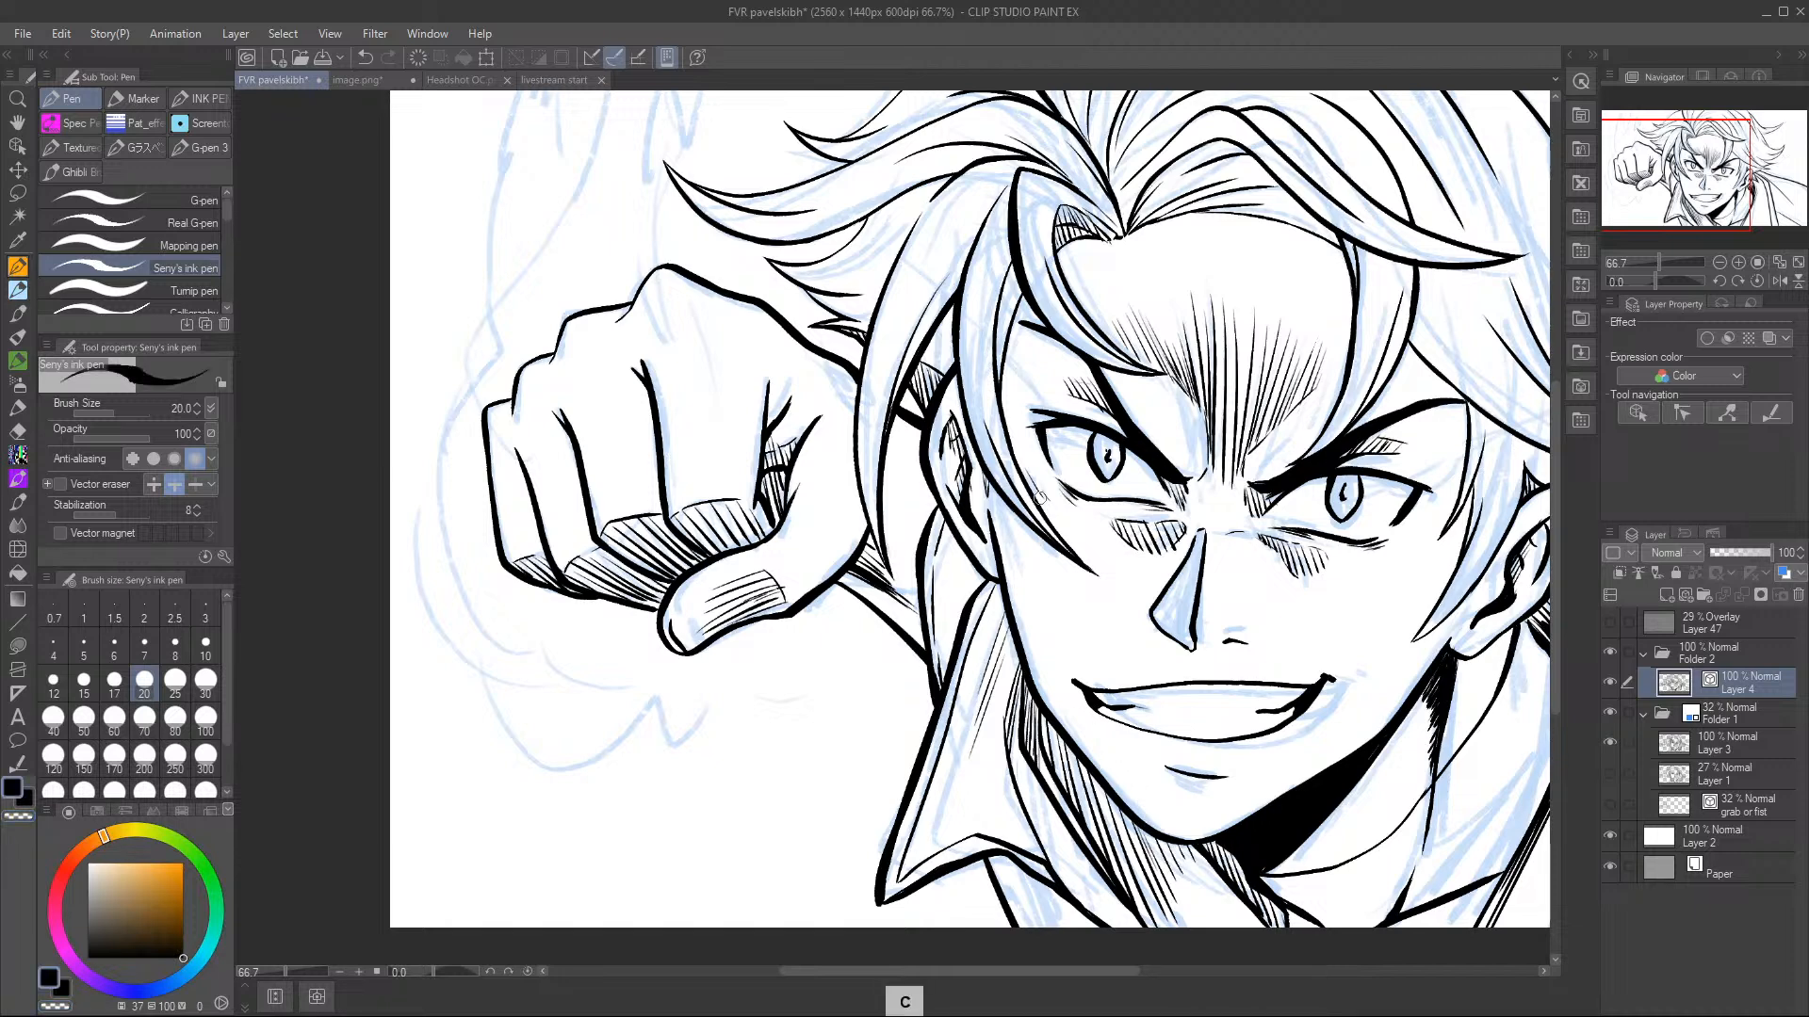
# - Darken the shadow under the jaw on the fist's side with a second layer of diagonal hatching down to the canvas edge
pyautogui.moveTo(1065, 755)
pyautogui.mouseDown()
pyautogui.moveTo(1101, 815)
pyautogui.moveTo(1048, 708)
pyautogui.moveTo(1178, 895)
pyautogui.mouseUp()
pyautogui.moveTo(1102, 784); pyautogui.dragTo(1225, 931)
pyautogui.moveTo(1144, 825); pyautogui.dragTo(1235, 928)
pyautogui.moveTo(1182, 847); pyautogui.dragTo(1256, 928)
pyautogui.moveTo(1134, 818); pyautogui.dragTo(1191, 889)
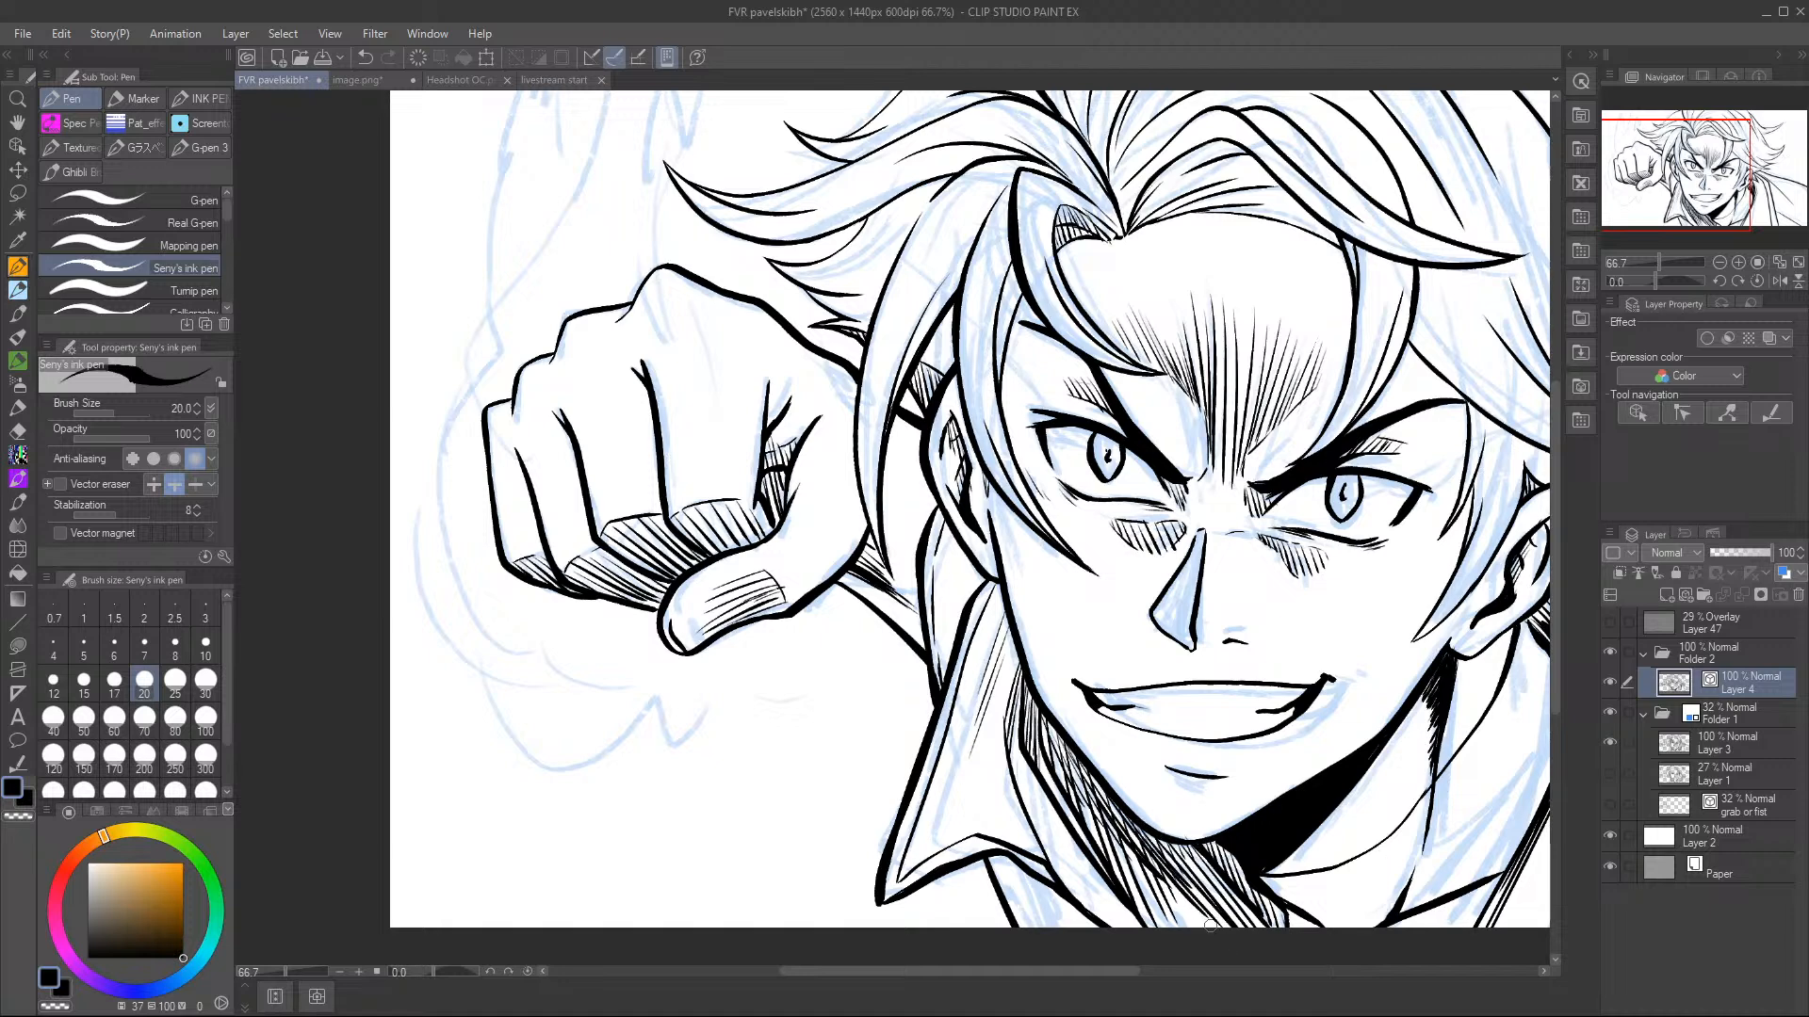
pyautogui.moveTo(1184, 837); pyautogui.dragTo(1246, 930)
pyautogui.press('c')
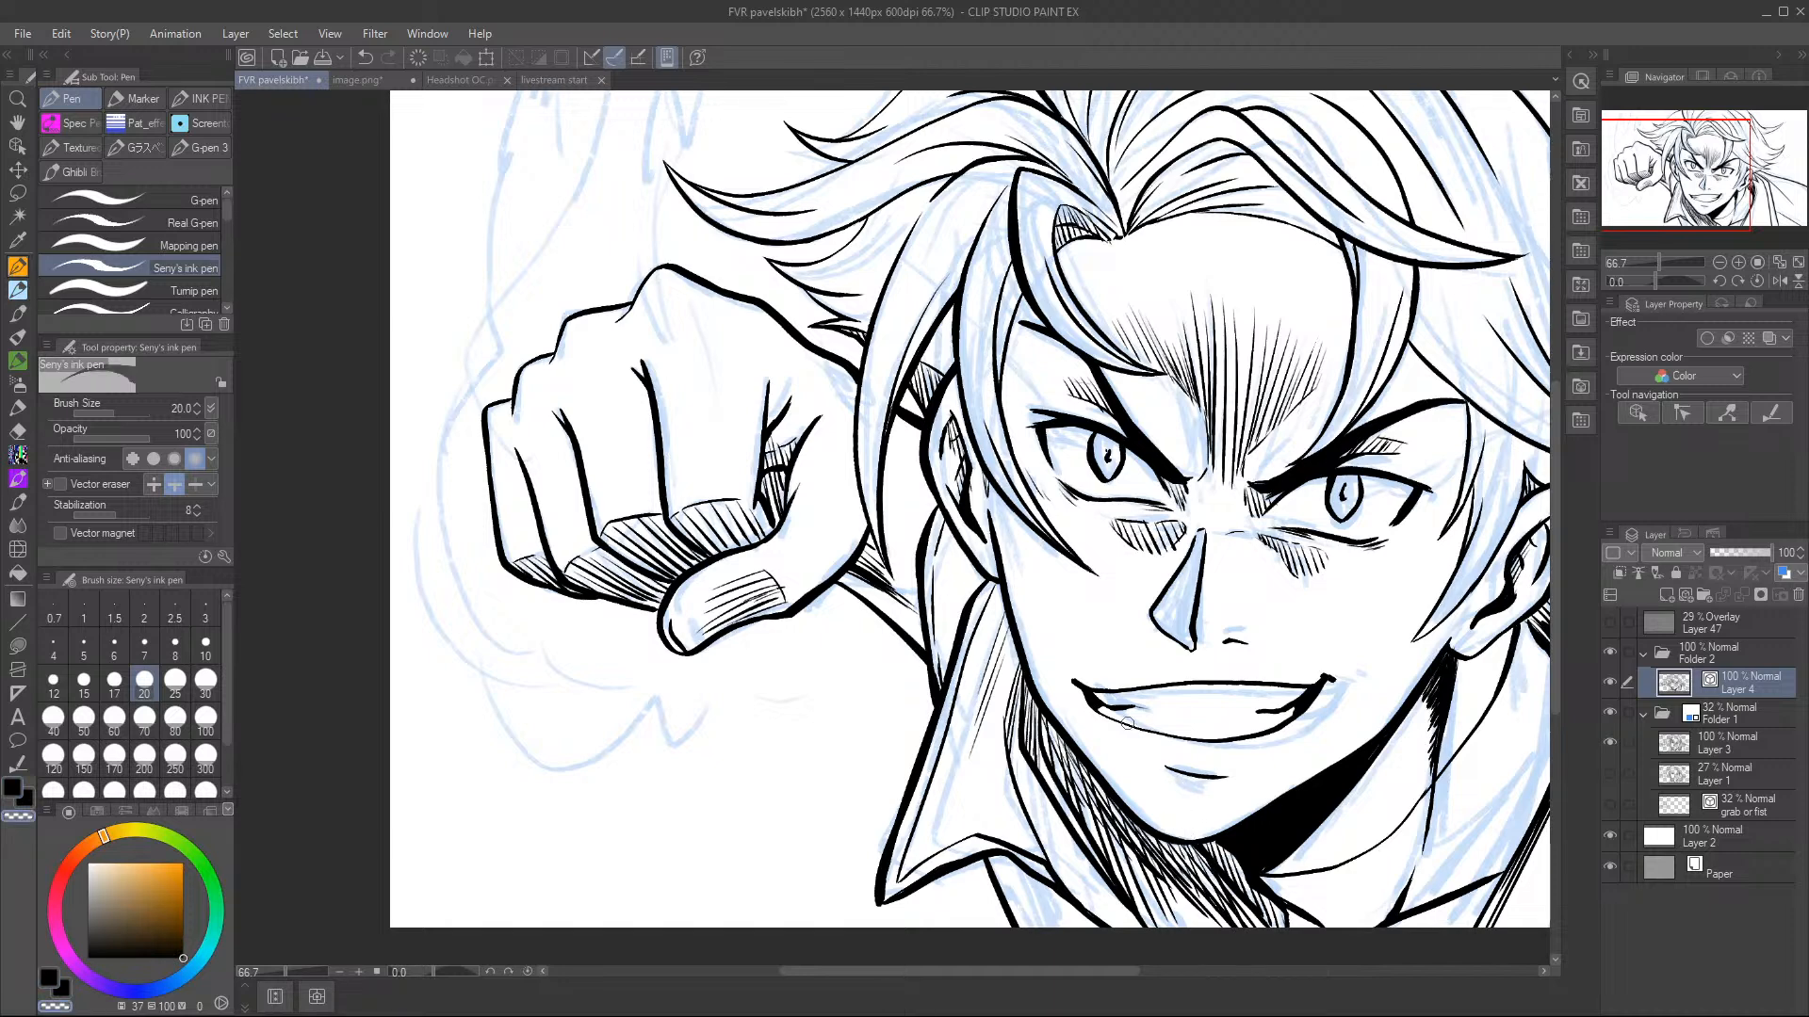
# - Build up the diagonal fold line on the jacket's shoulder away from the fist with tapered shadow strokes
pyautogui.moveTo(1701, 188); pyautogui.dragTo(1727, 186)
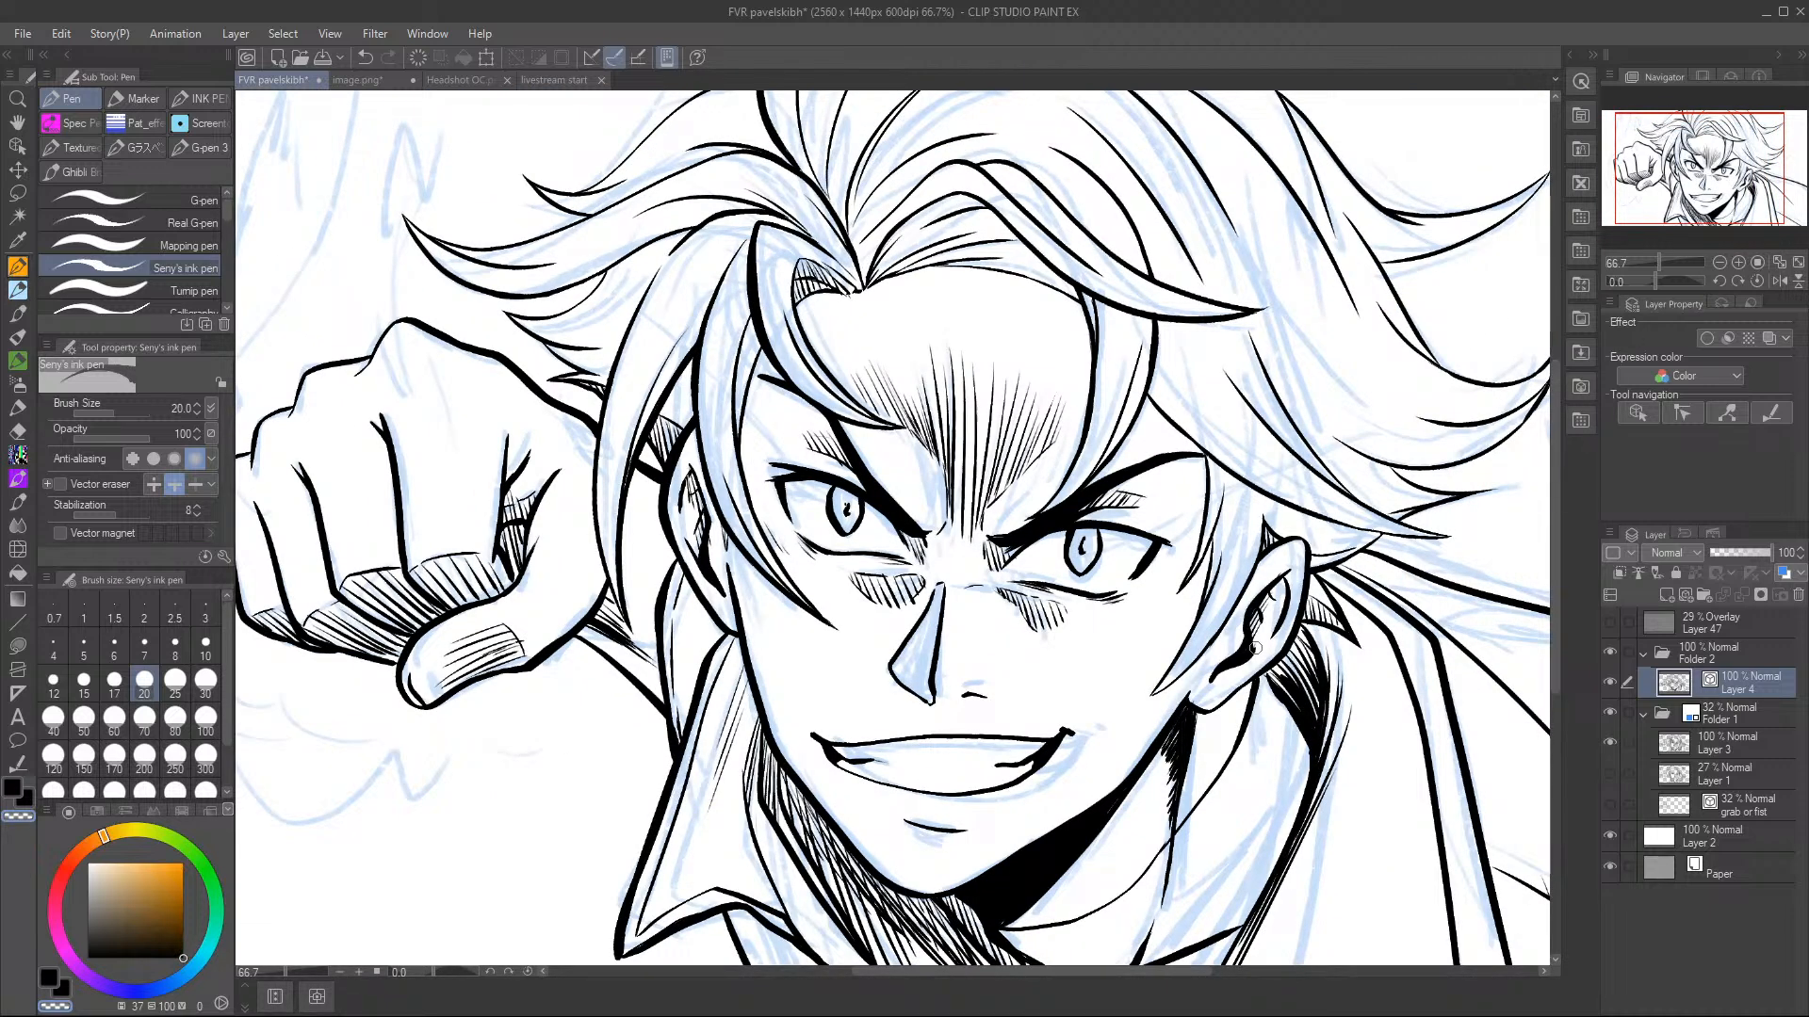
pyautogui.moveTo(1715, 186); pyautogui.dragTo(1748, 202)
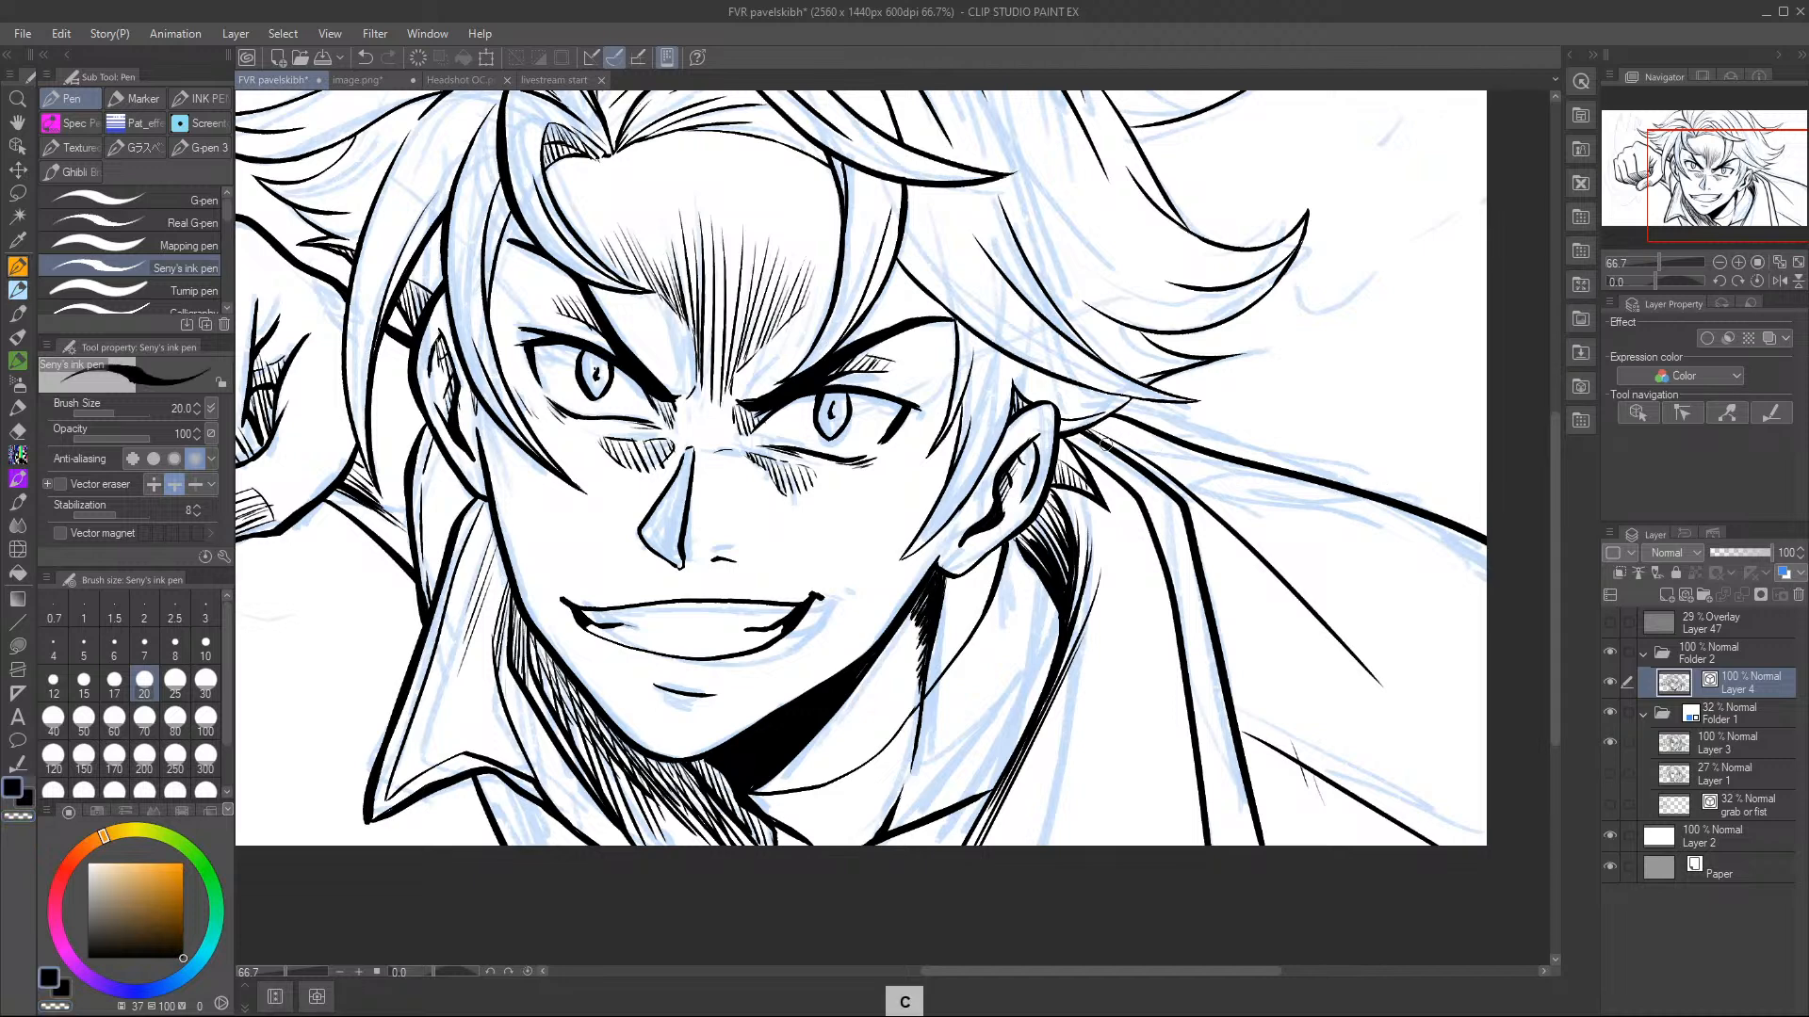
pyautogui.moveTo(1189, 512); pyautogui.dragTo(1305, 612)
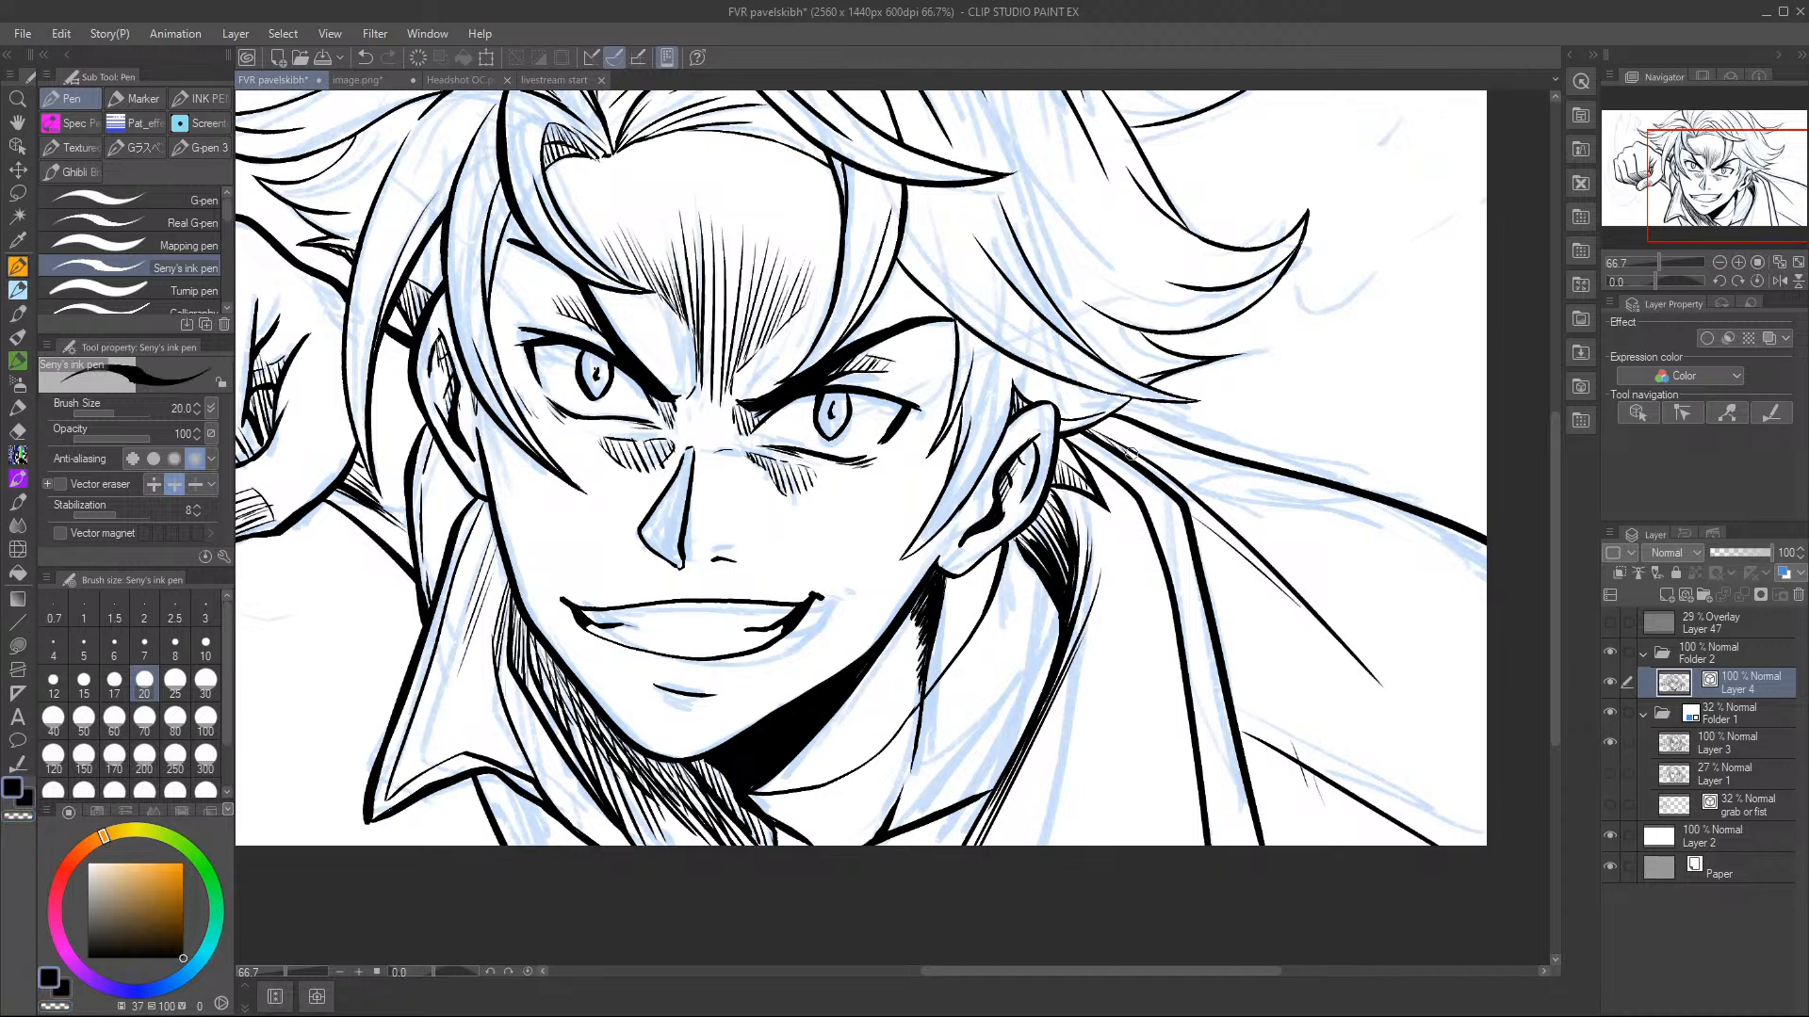
pyautogui.moveTo(1161, 475); pyautogui.dragTo(1312, 620)
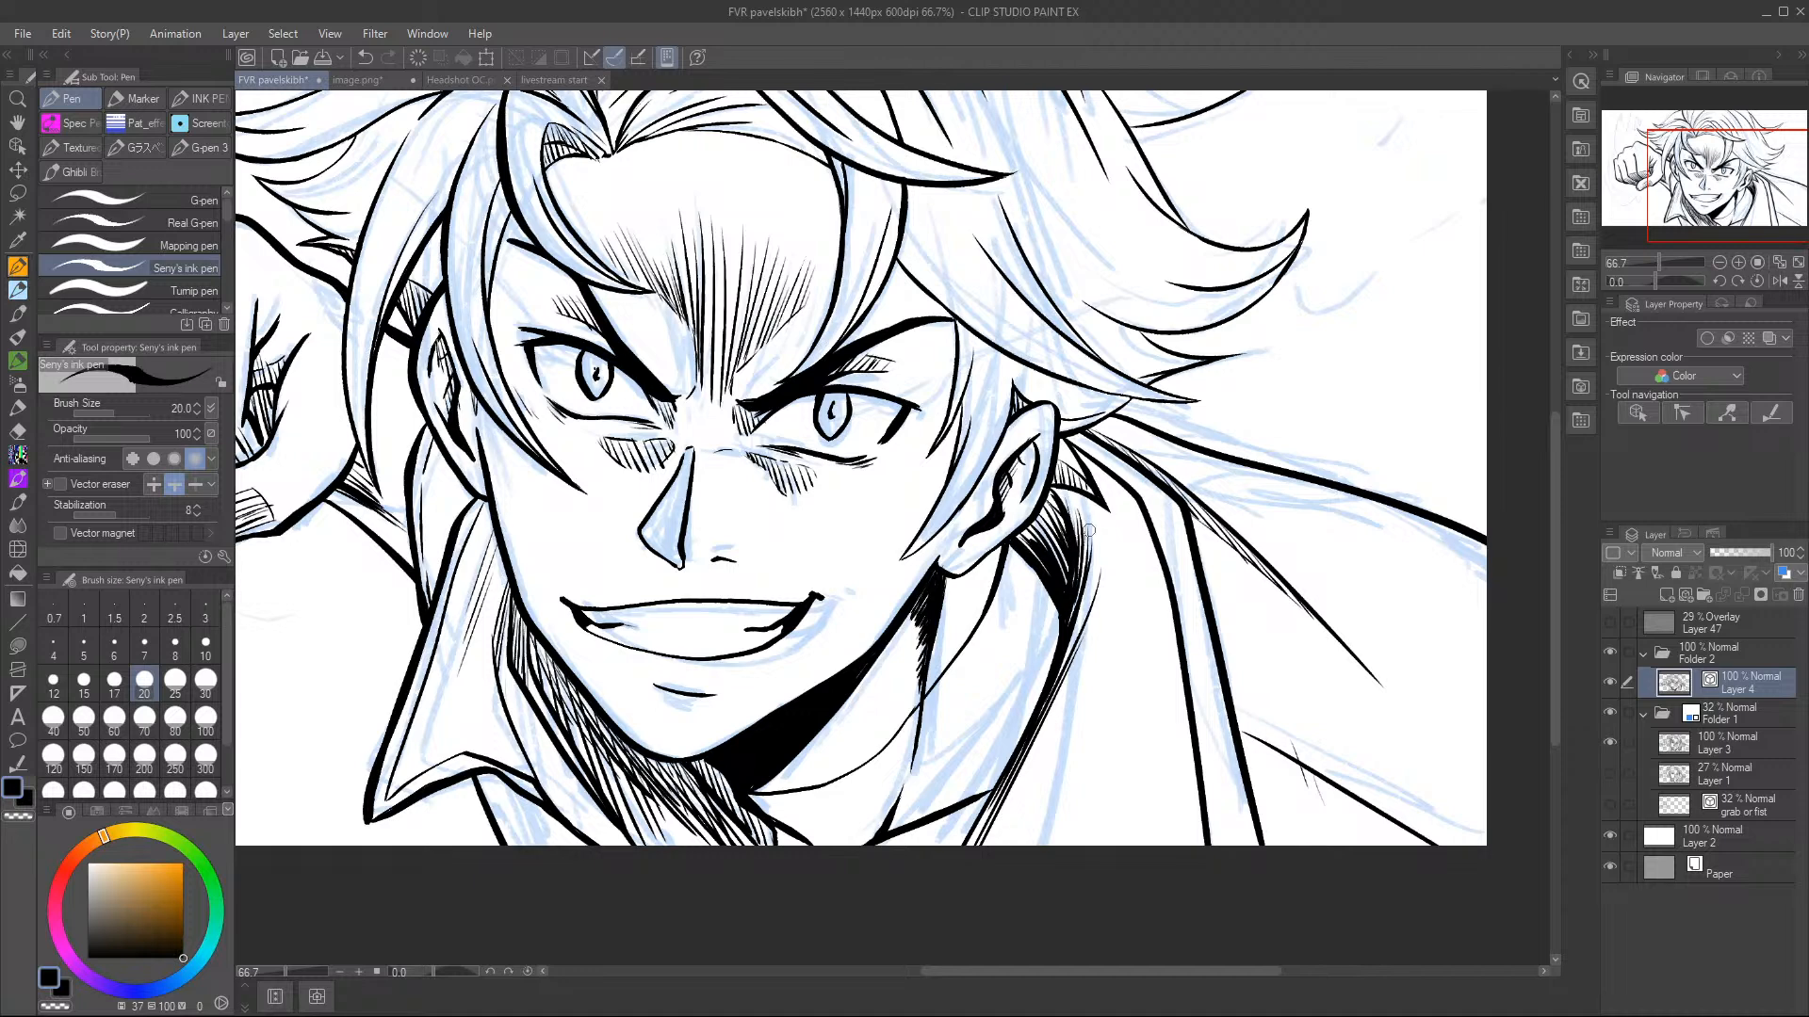
# - Add tapered shadow strokes along the jacket's lapel edge away from the fist and hatch the base of the neck by the collar
pyautogui.moveTo(1221, 642); pyautogui.dragTo(1278, 846)
pyautogui.moveTo(1229, 688); pyautogui.dragTo(1283, 848)
pyautogui.moveTo(1249, 740); pyautogui.dragTo(1293, 848)
pyautogui.moveTo(906, 780); pyautogui.dragTo(892, 825)
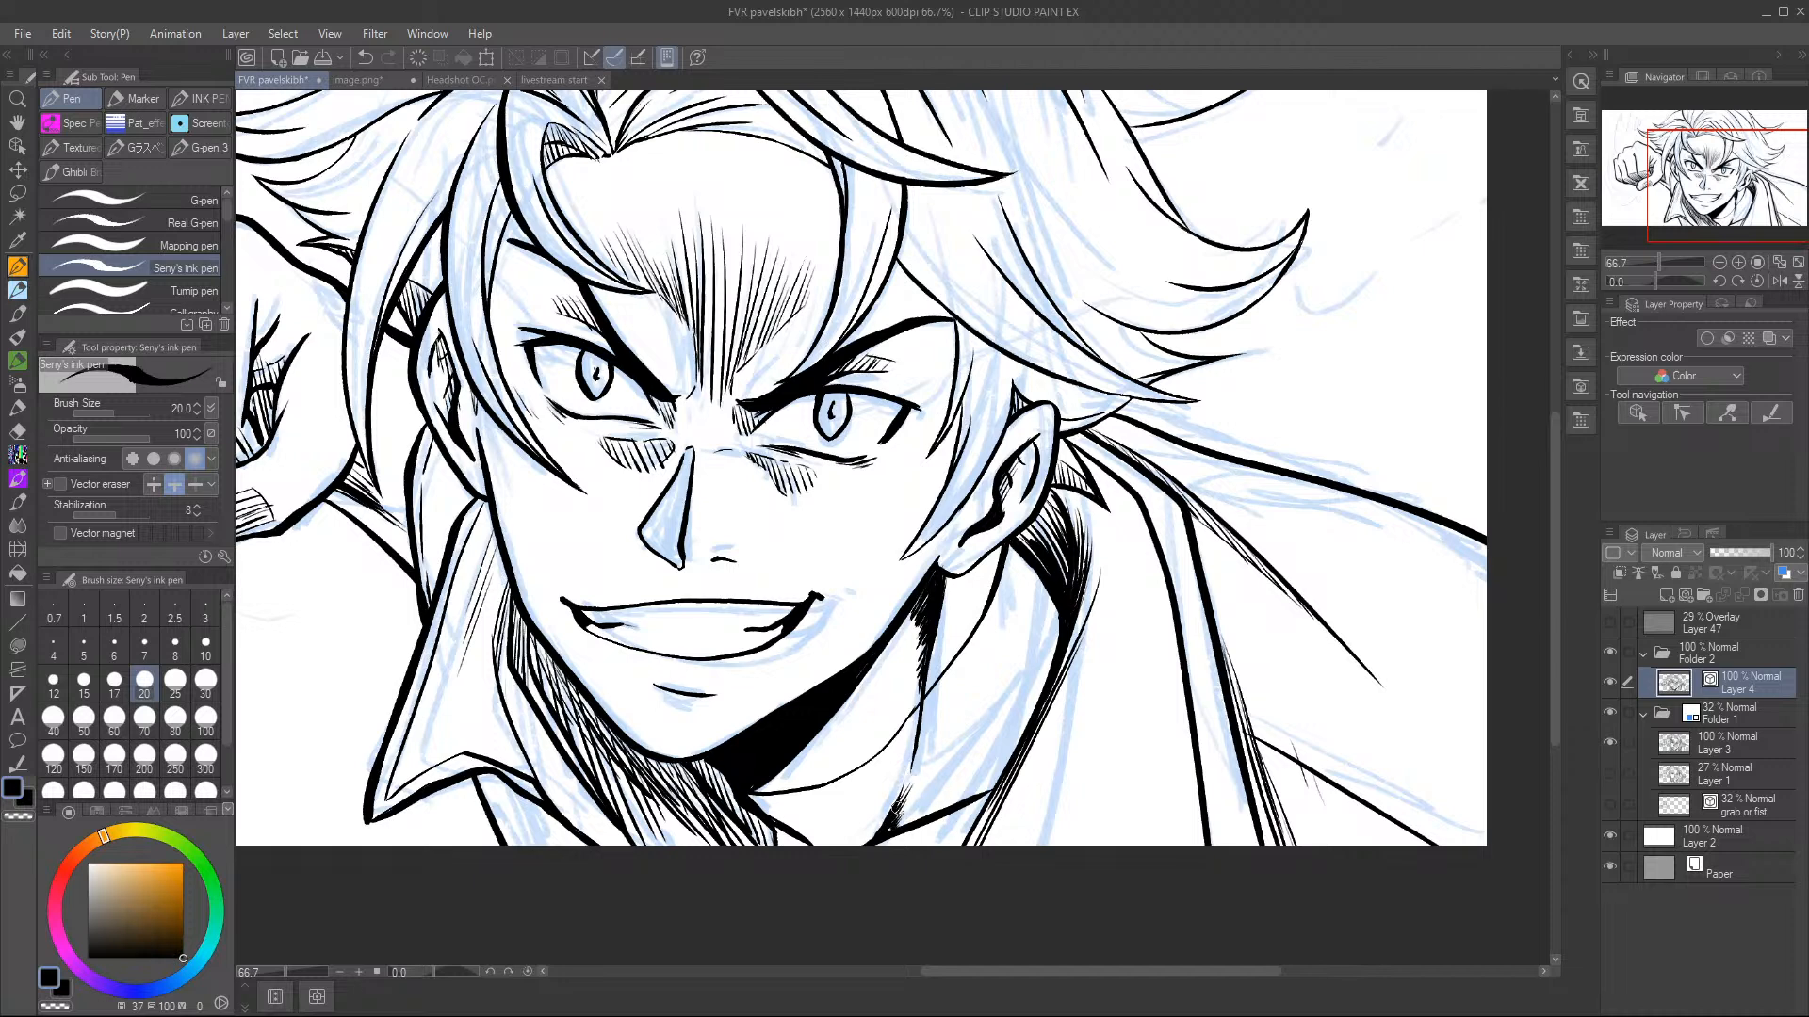
pyautogui.click(1778, 263)
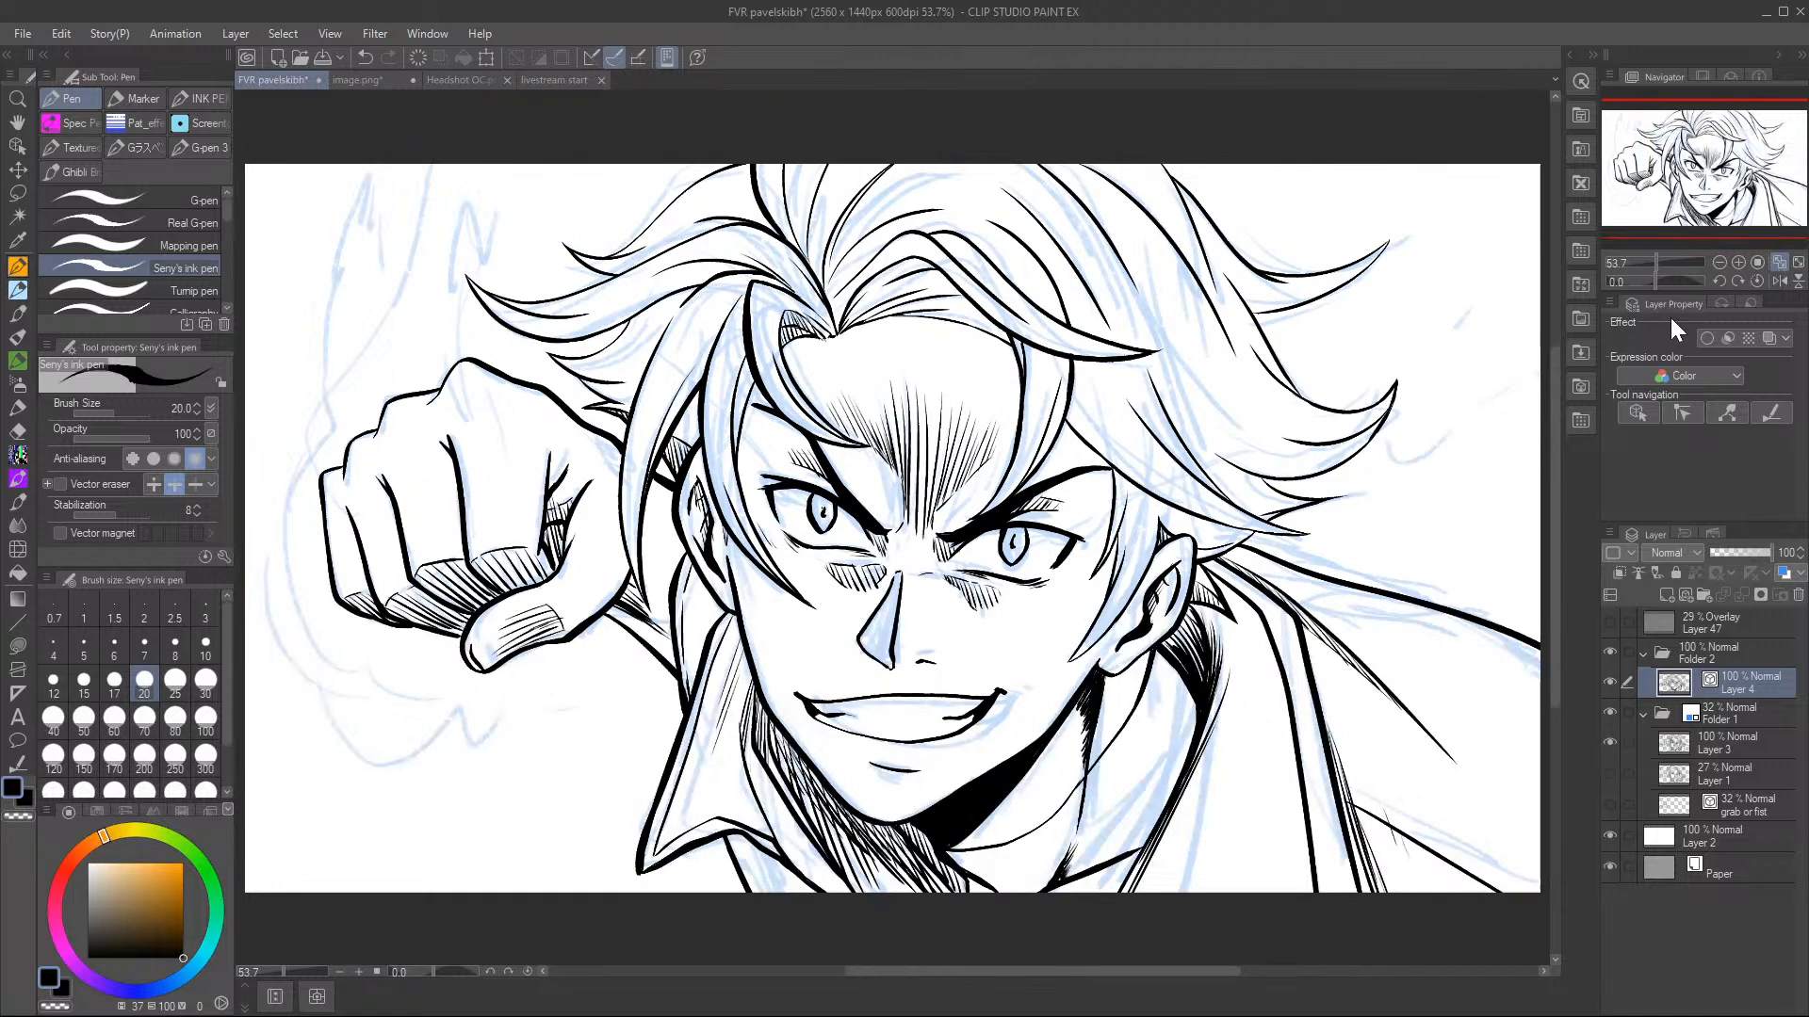
# - Hatch the shadow beneath the curved fringe strand above the forehead with thin diagonal strokes
pyautogui.moveTo(944, 283); pyautogui.dragTo(961, 321)
pyautogui.moveTo(957, 281)
pyautogui.mouseDown()
pyautogui.moveTo(971, 335)
pyautogui.moveTo(959, 288)
pyautogui.moveTo(1016, 387)
pyautogui.mouseUp()
pyautogui.moveTo(1004, 325); pyautogui.dragTo(1022, 395)
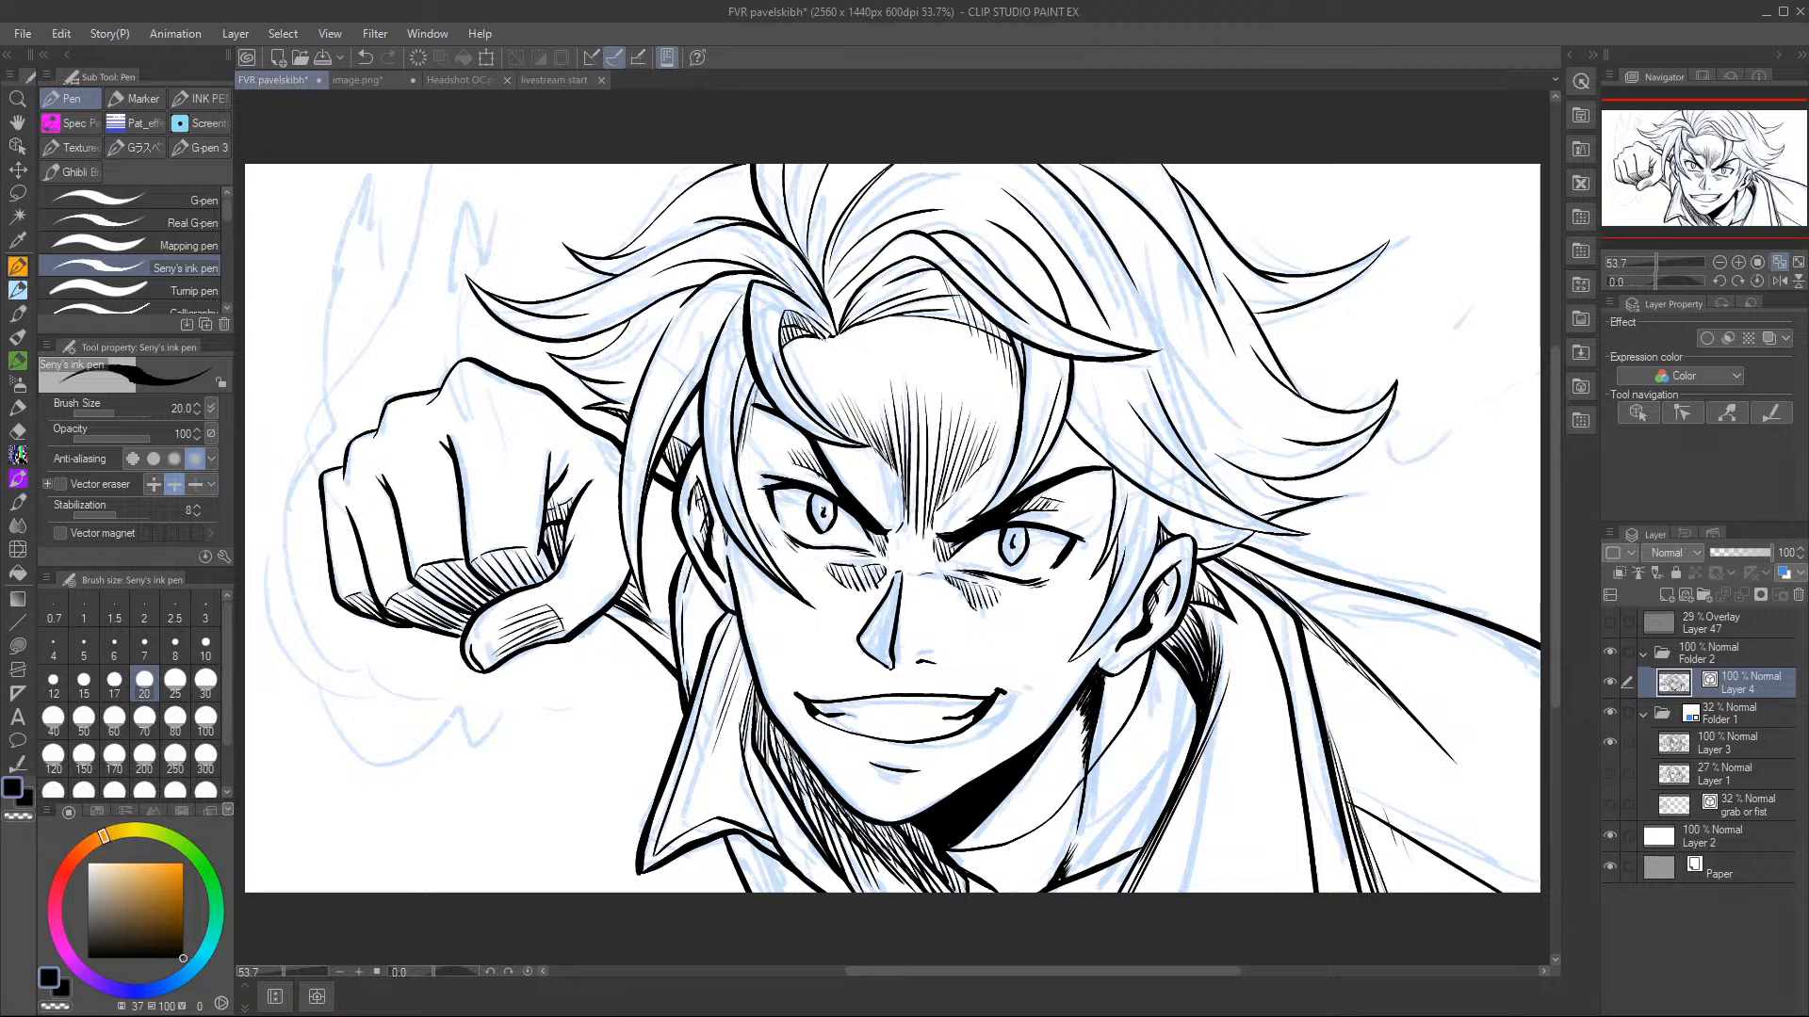
pyautogui.moveTo(914, 264)
pyautogui.mouseDown()
pyautogui.moveTo(963, 330)
pyautogui.moveTo(943, 268)
pyautogui.moveTo(1017, 365)
pyautogui.moveTo(1013, 441)
pyautogui.mouseUp()
# - Thicken the hair lines rising from the parting, darken the arm's shadow between fist and collar, and save the file
pyautogui.moveTo(809, 270); pyautogui.dragTo(812, 216)
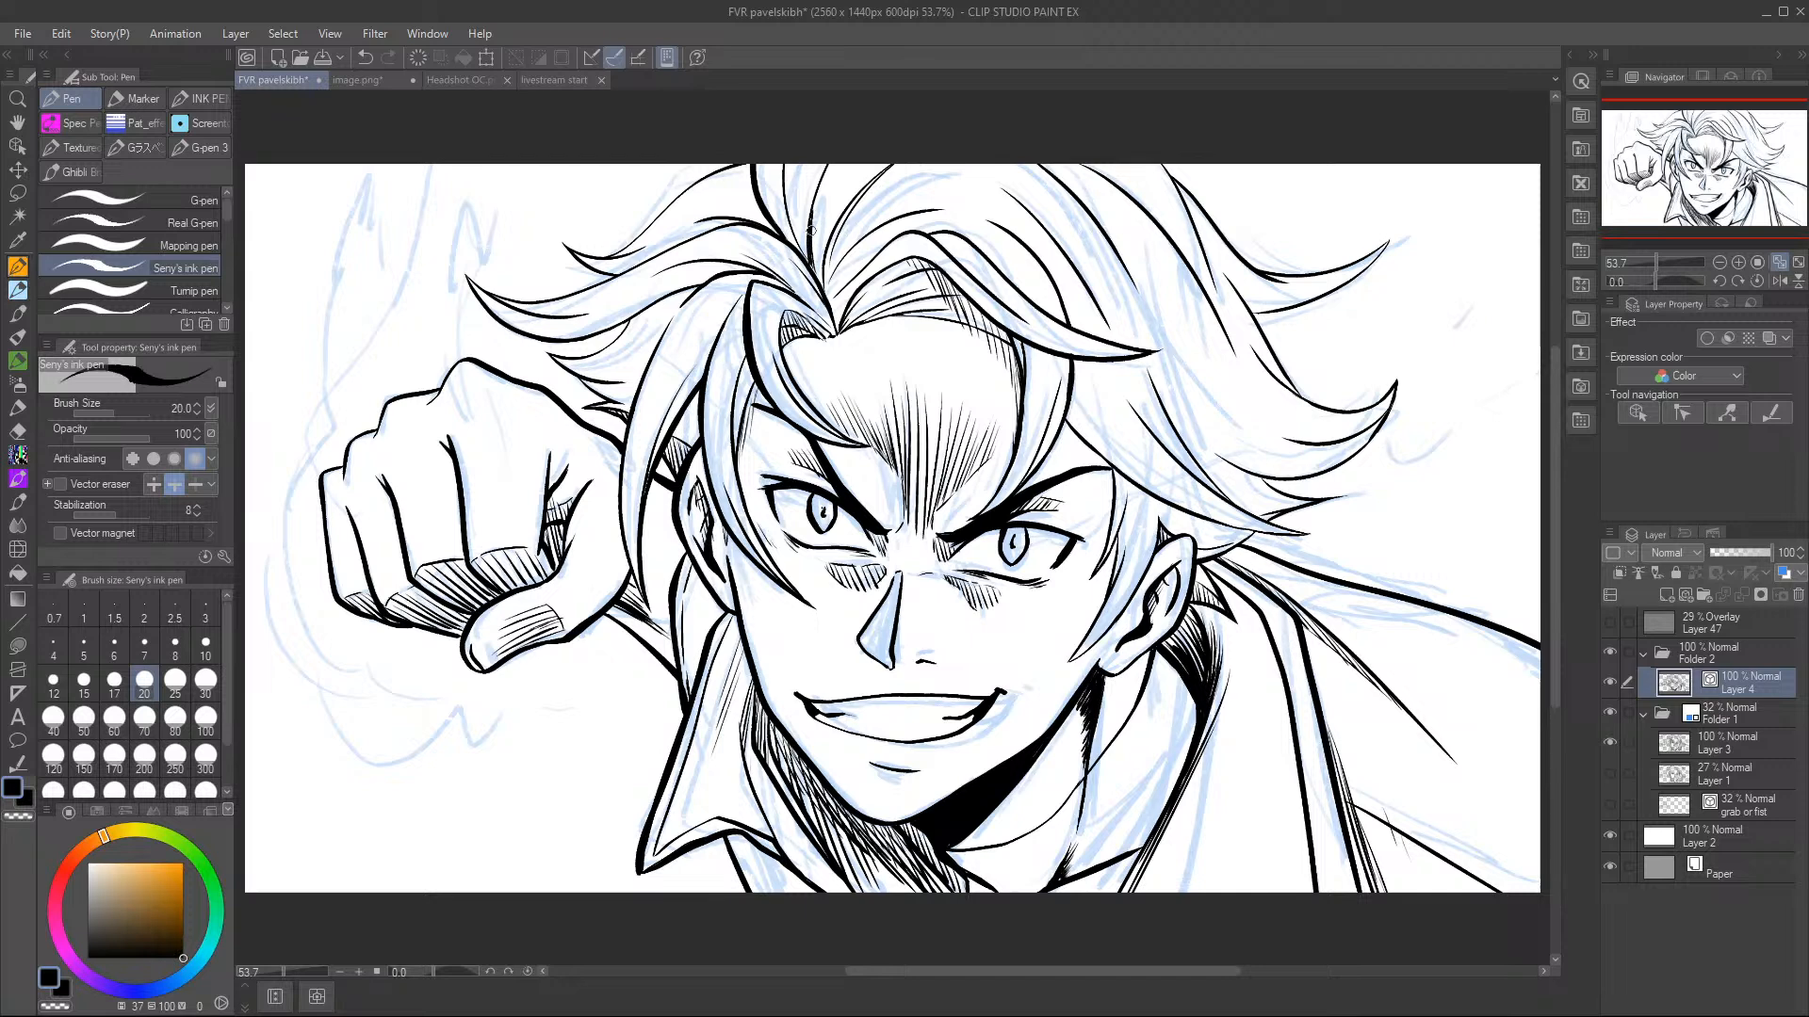
pyautogui.moveTo(816, 282); pyautogui.dragTo(818, 198)
pyautogui.hotkey('ctrl', 'z')
pyautogui.moveTo(816, 282); pyautogui.dragTo(814, 205)
pyautogui.moveTo(618, 586); pyautogui.dragTo(673, 631)
pyautogui.click(324, 59)
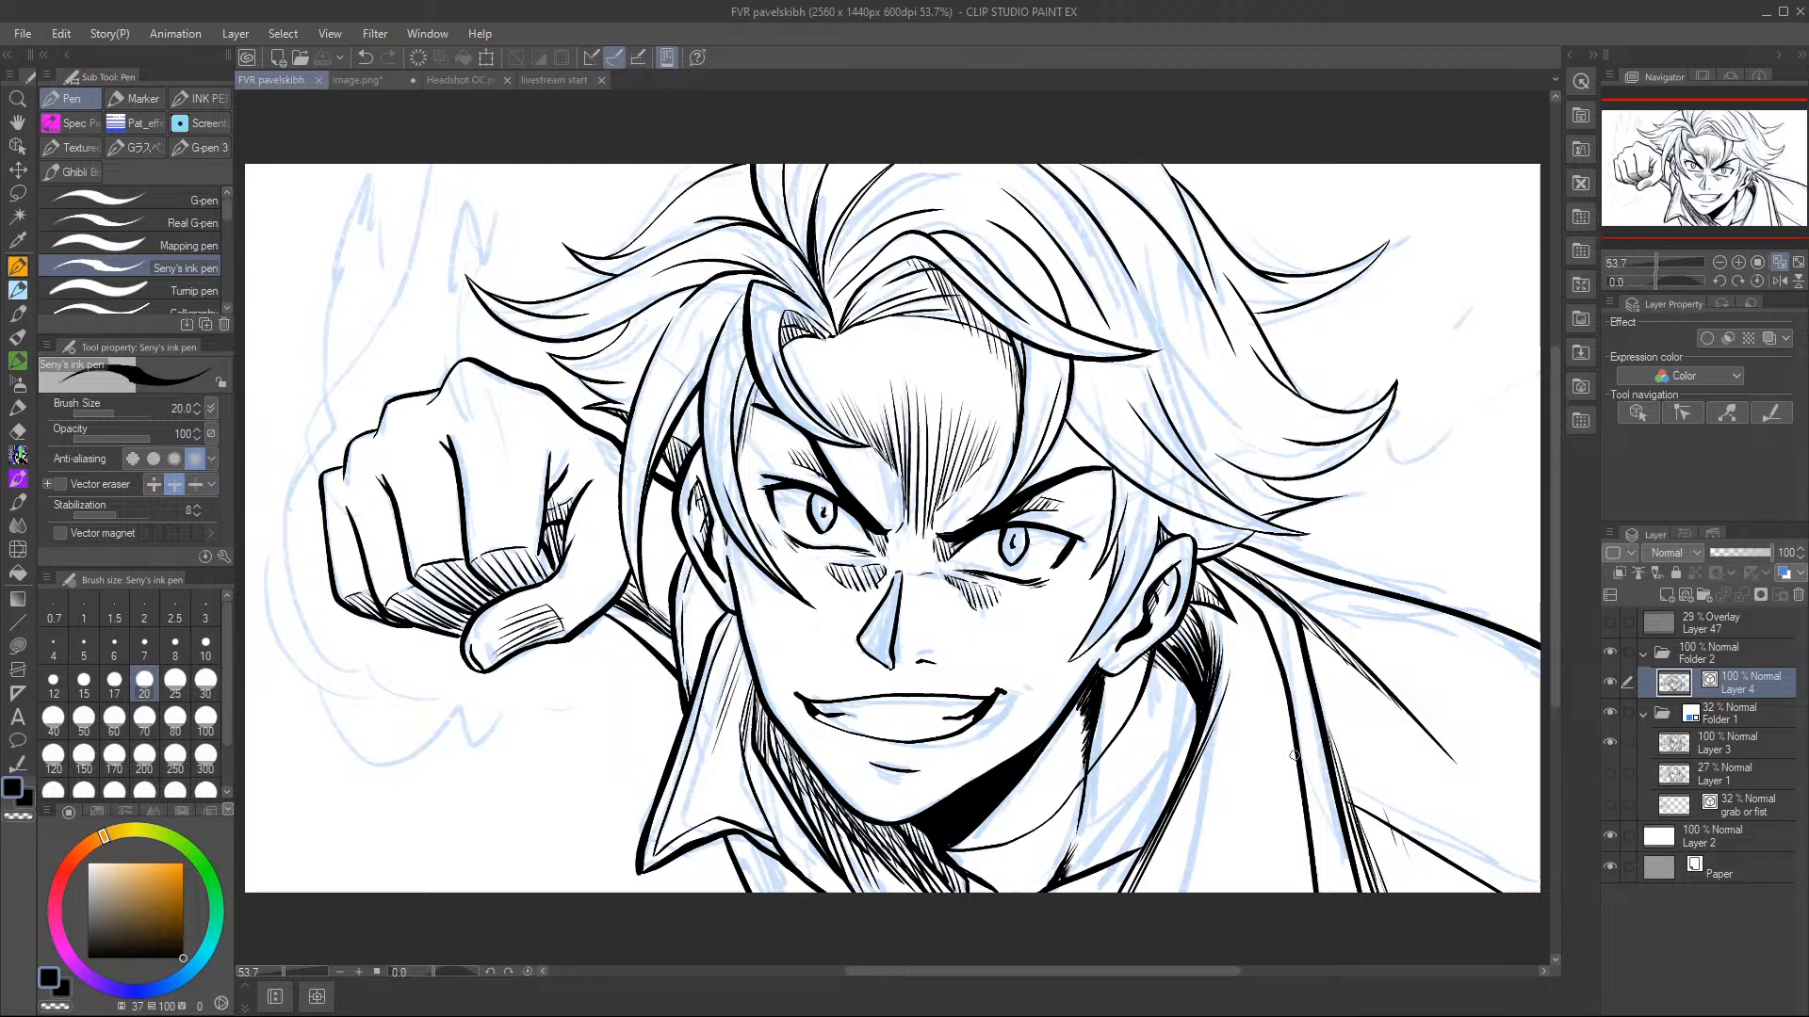
# - Hide the blue sketch in Folder 1 and thicken the short pointed hair strand above the ear away from the fist
pyautogui.click(1611, 713)
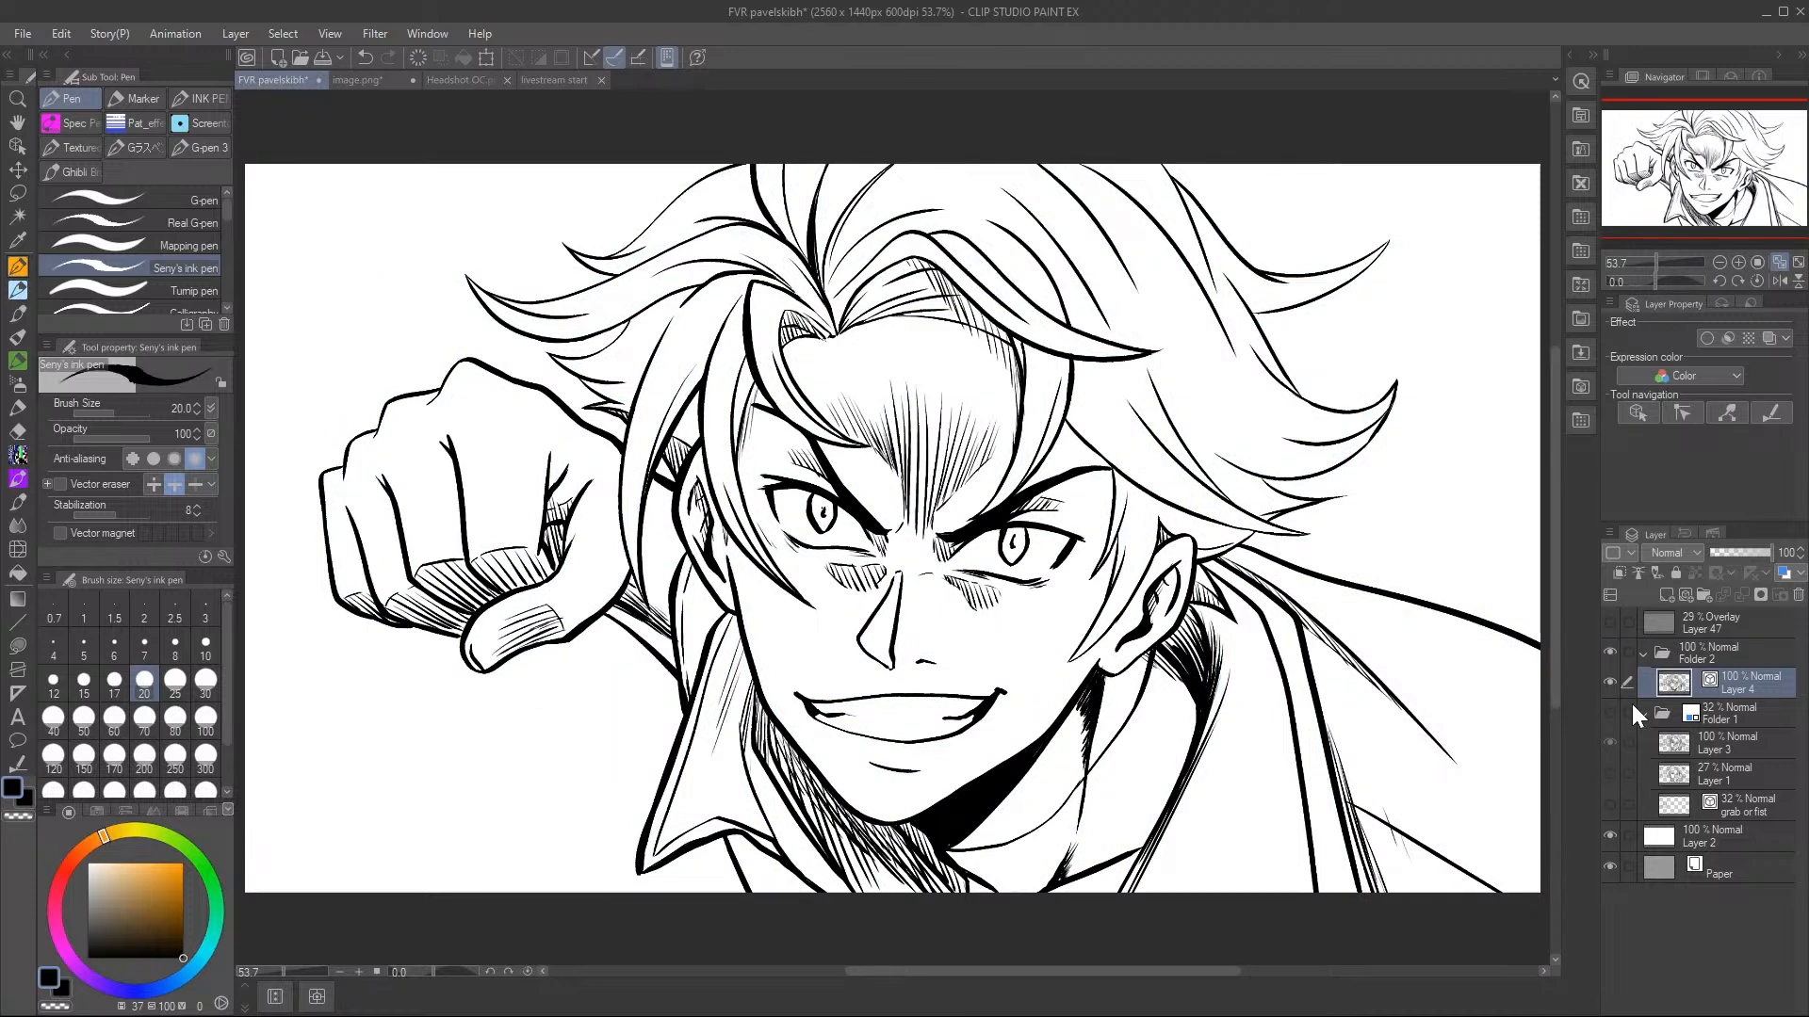
pyautogui.moveTo(1696, 150); pyautogui.dragTo(1730, 158)
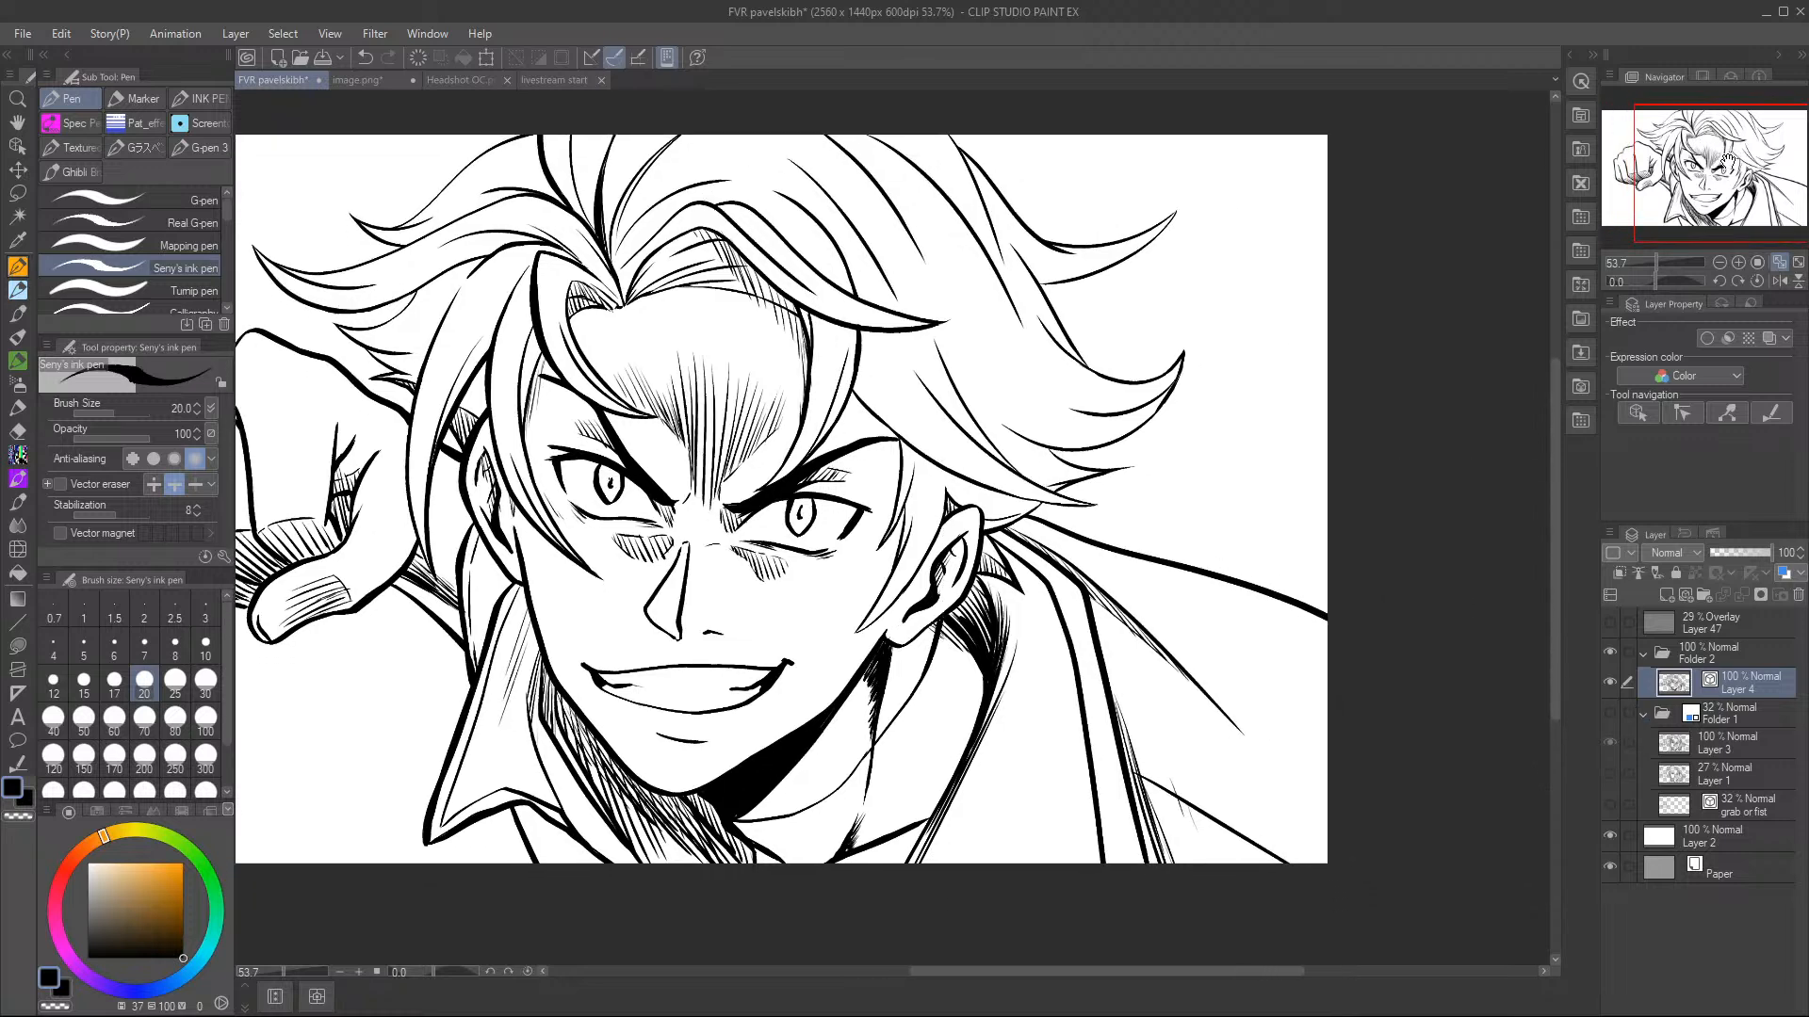
pyautogui.click(1739, 261)
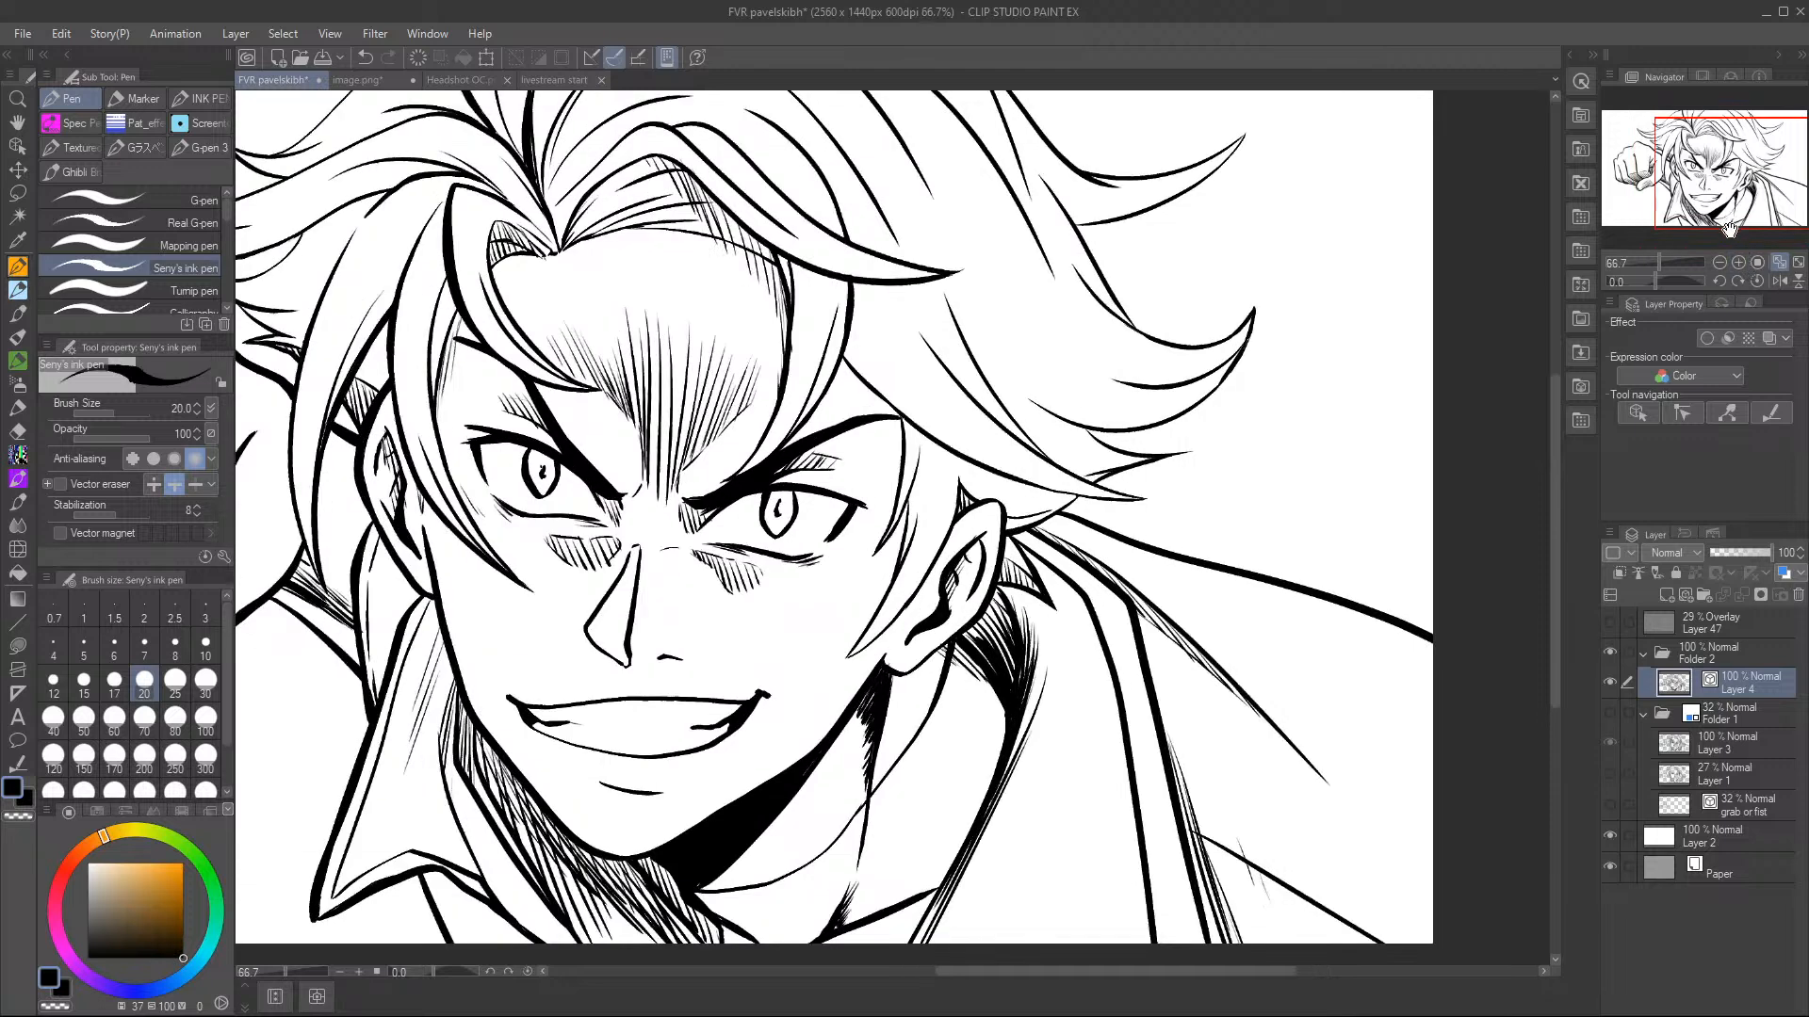
pyautogui.click(1737, 257)
pyautogui.moveTo(1734, 155); pyautogui.dragTo(1736, 155)
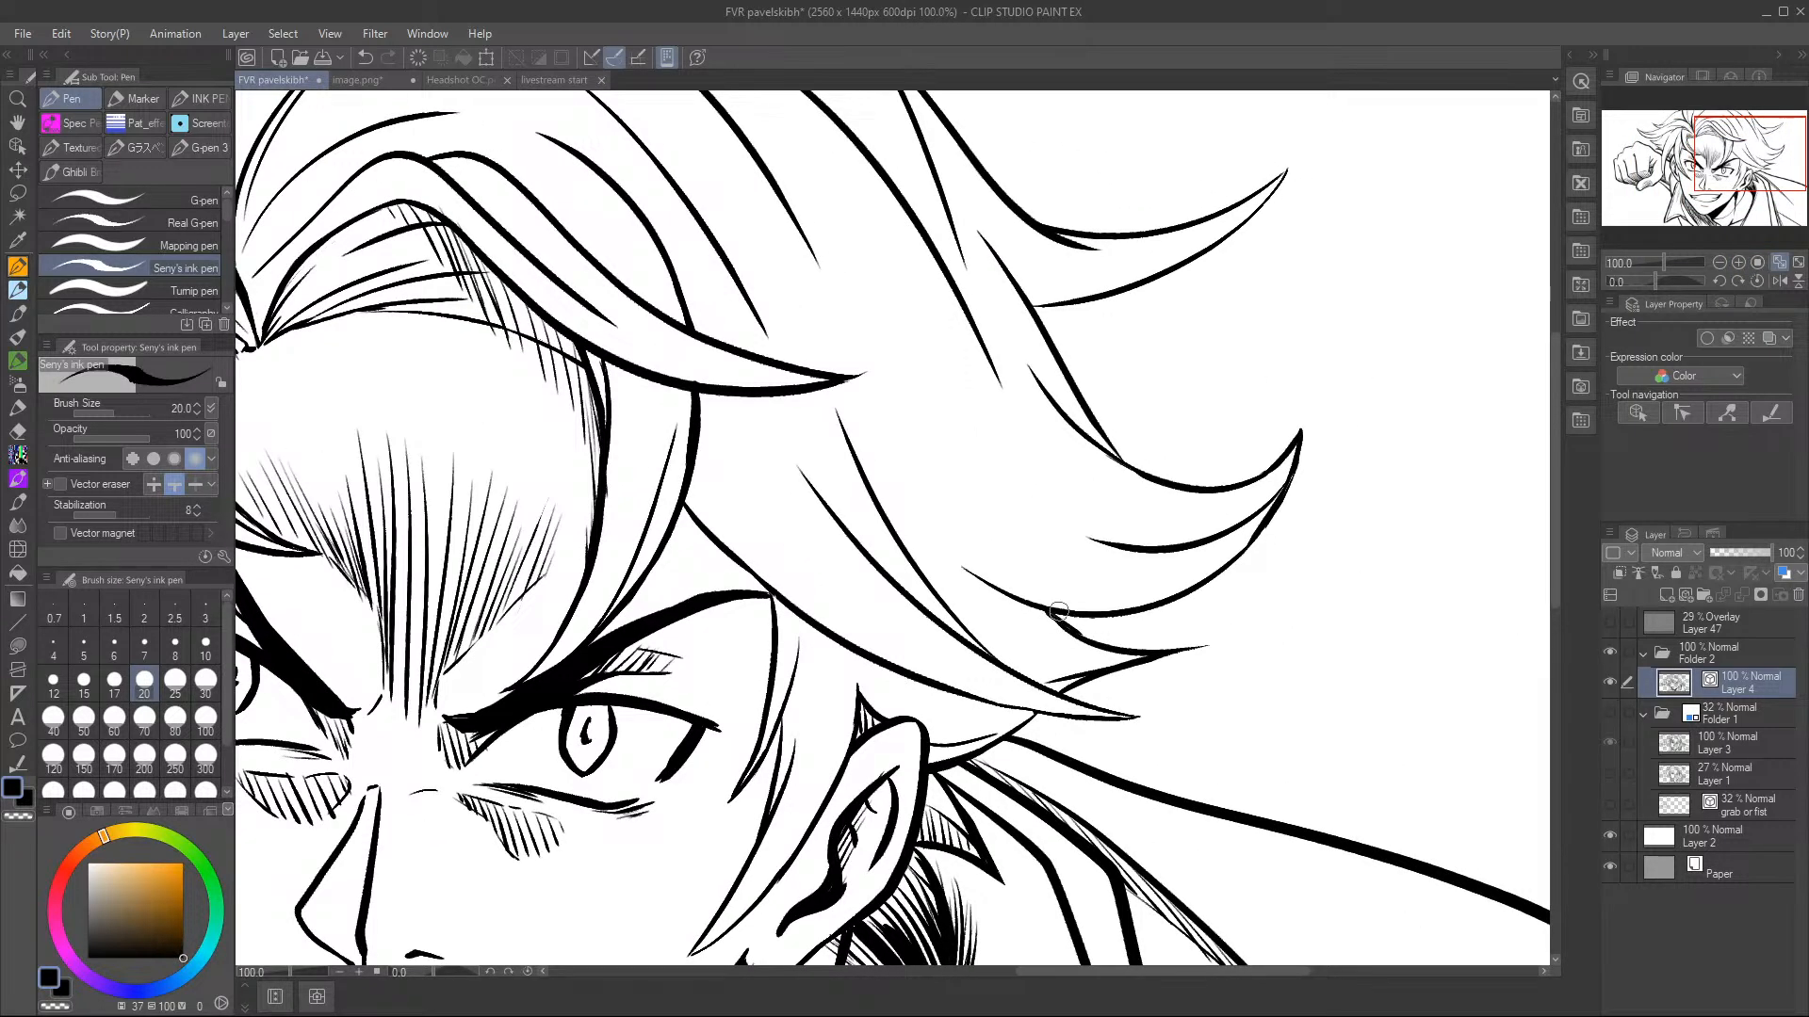
pyautogui.moveTo(1046, 612); pyautogui.dragTo(1111, 650)
# - Check the clean line art across the hair, fist, face and neck, and save the file
pyautogui.moveTo(1696, 140); pyautogui.dragTo(1700, 119)
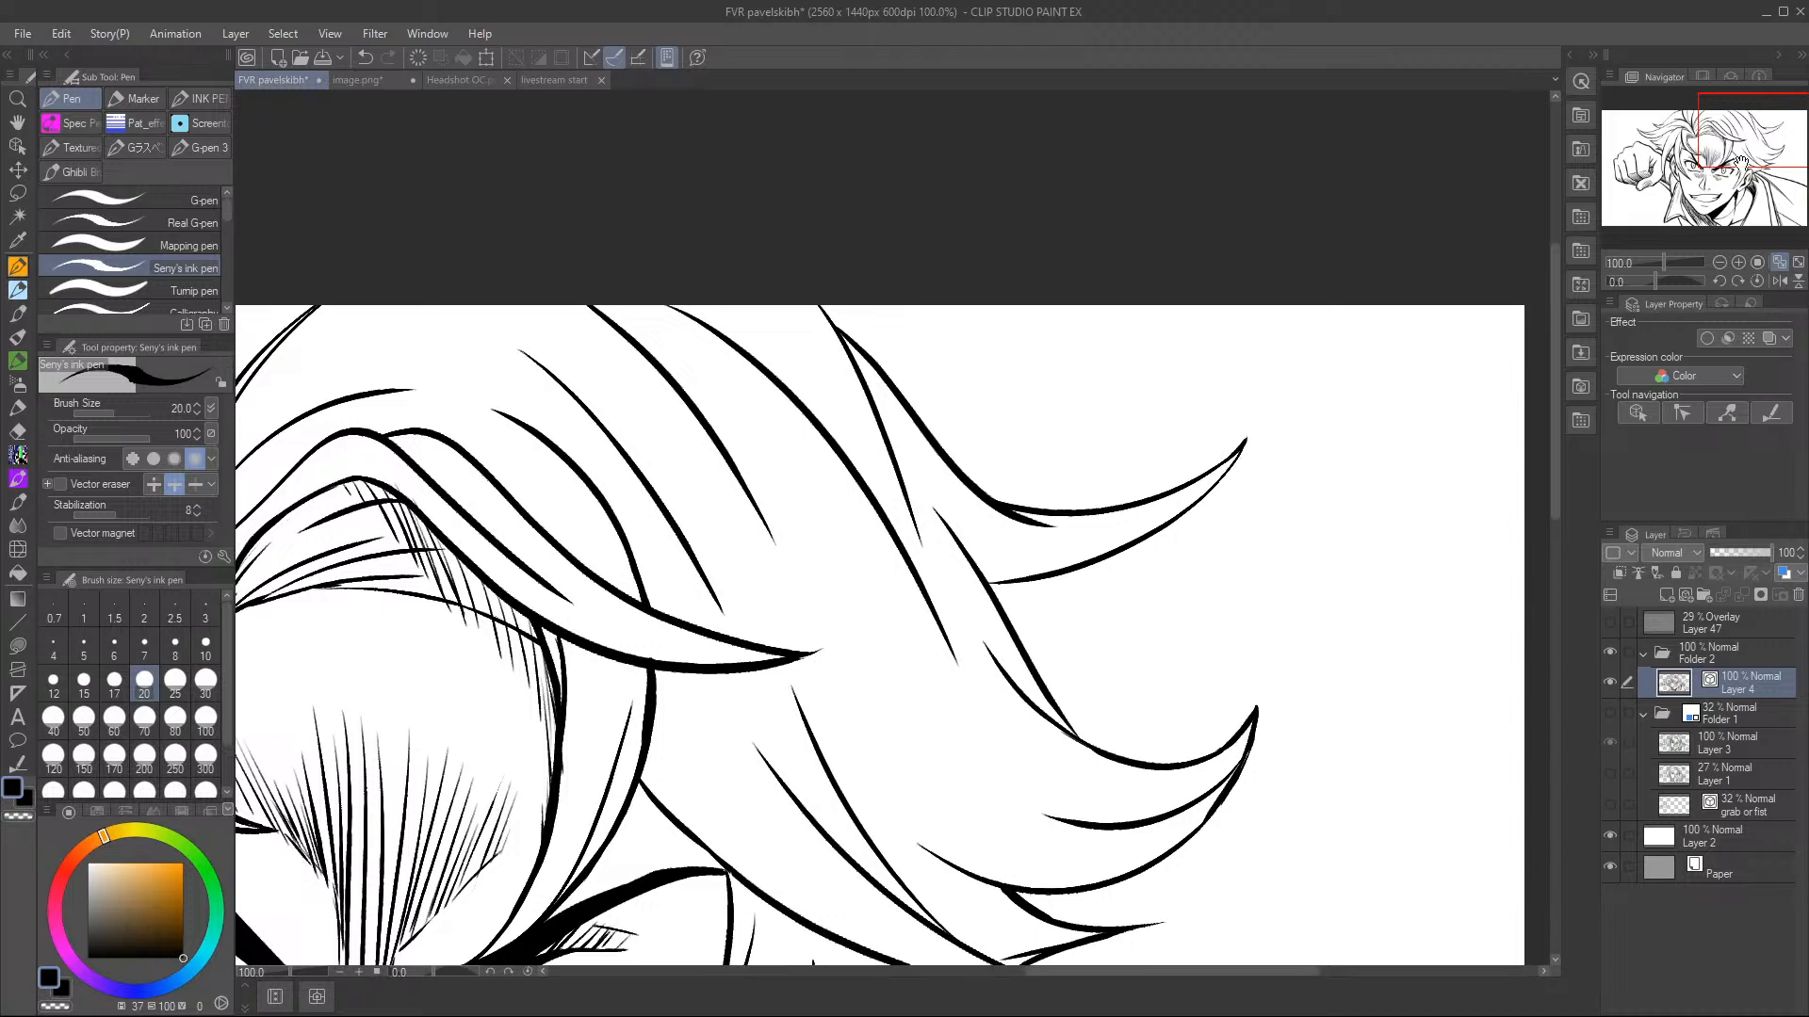
pyautogui.moveTo(1718, 176)
pyautogui.mouseDown()
pyautogui.moveTo(1644, 177)
pyautogui.moveTo(1648, 209)
pyautogui.mouseUp()
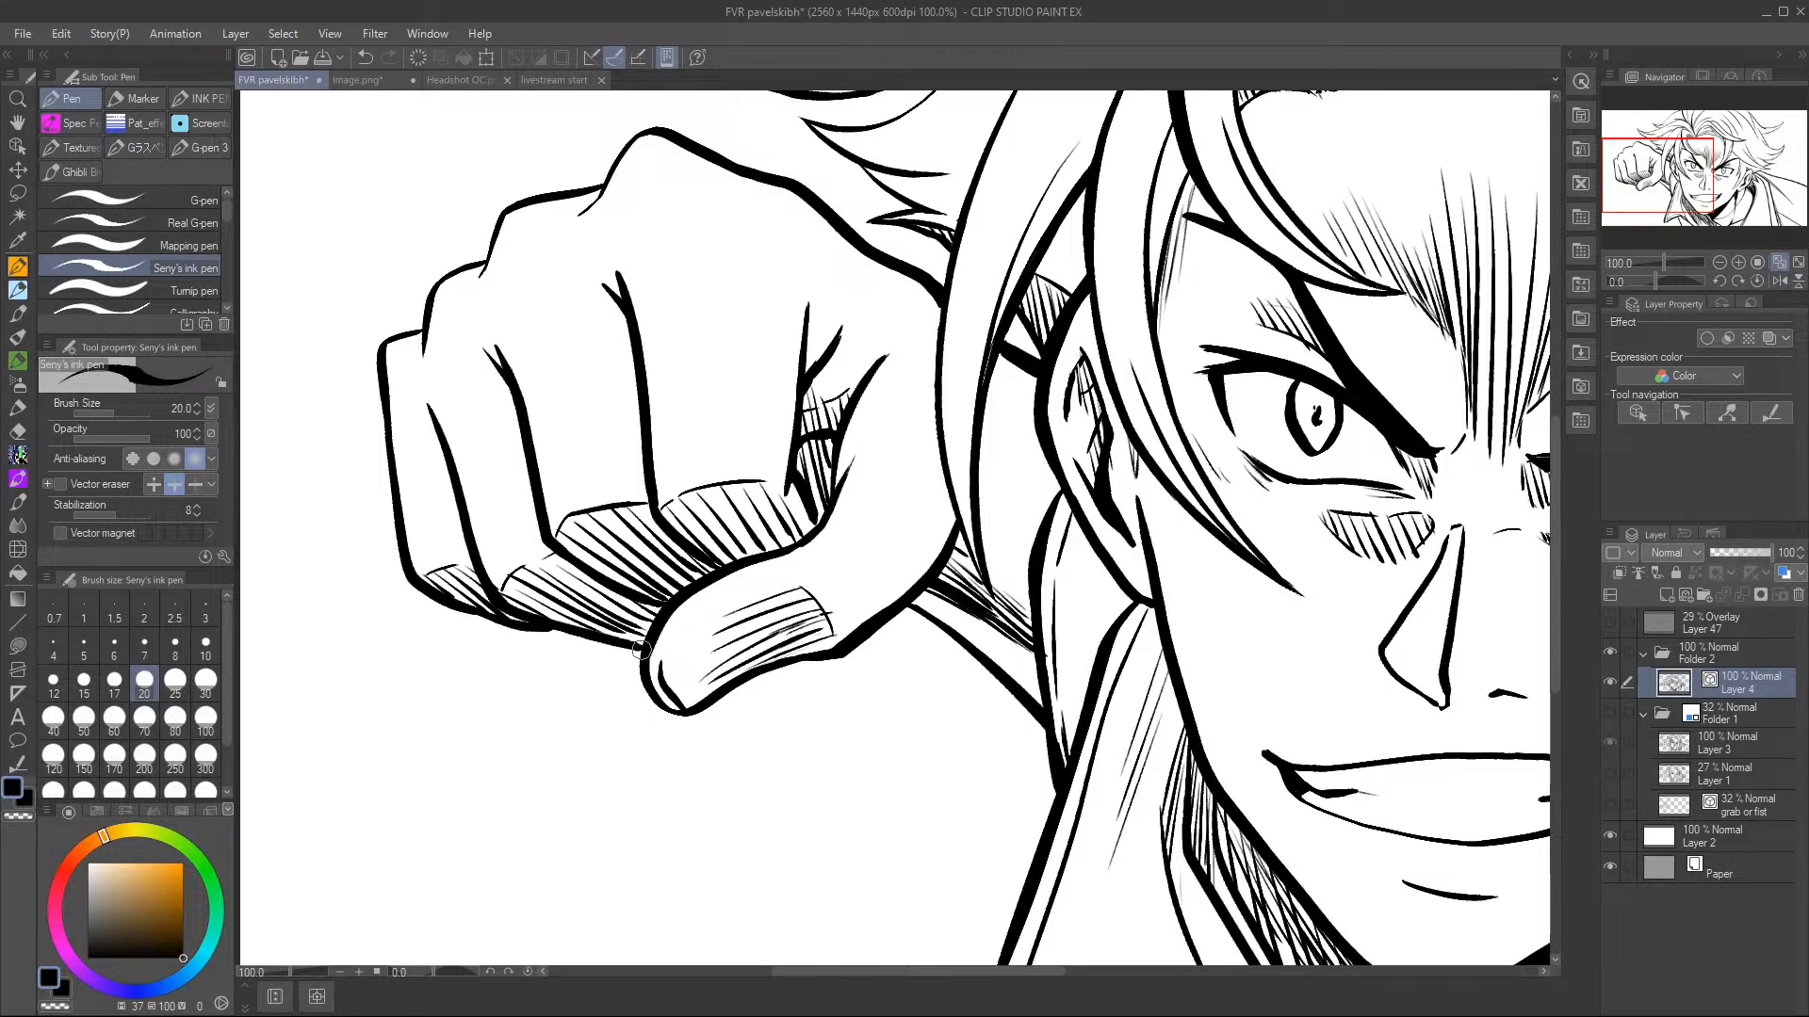
pyautogui.moveTo(1696, 170); pyautogui.dragTo(1747, 219)
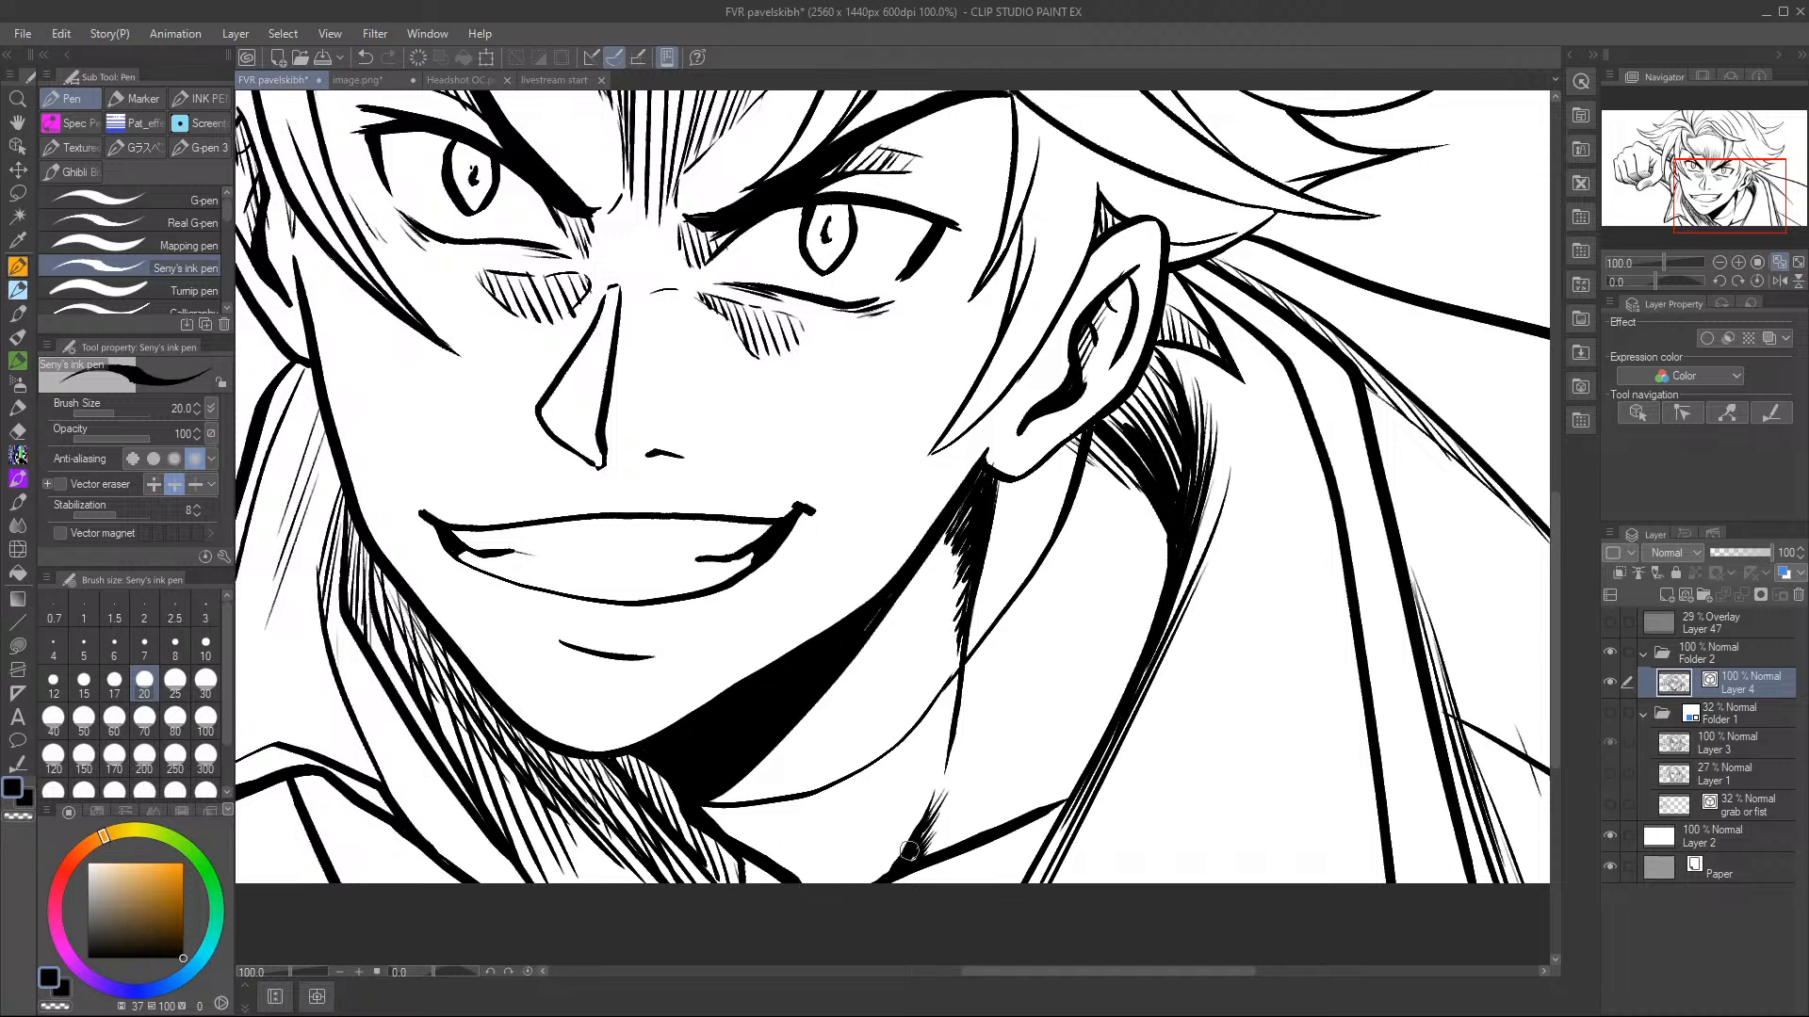
pyautogui.moveTo(1715, 187)
pyautogui.mouseDown()
pyautogui.moveTo(1758, 183)
pyautogui.moveTo(1747, 171)
pyautogui.mouseUp()
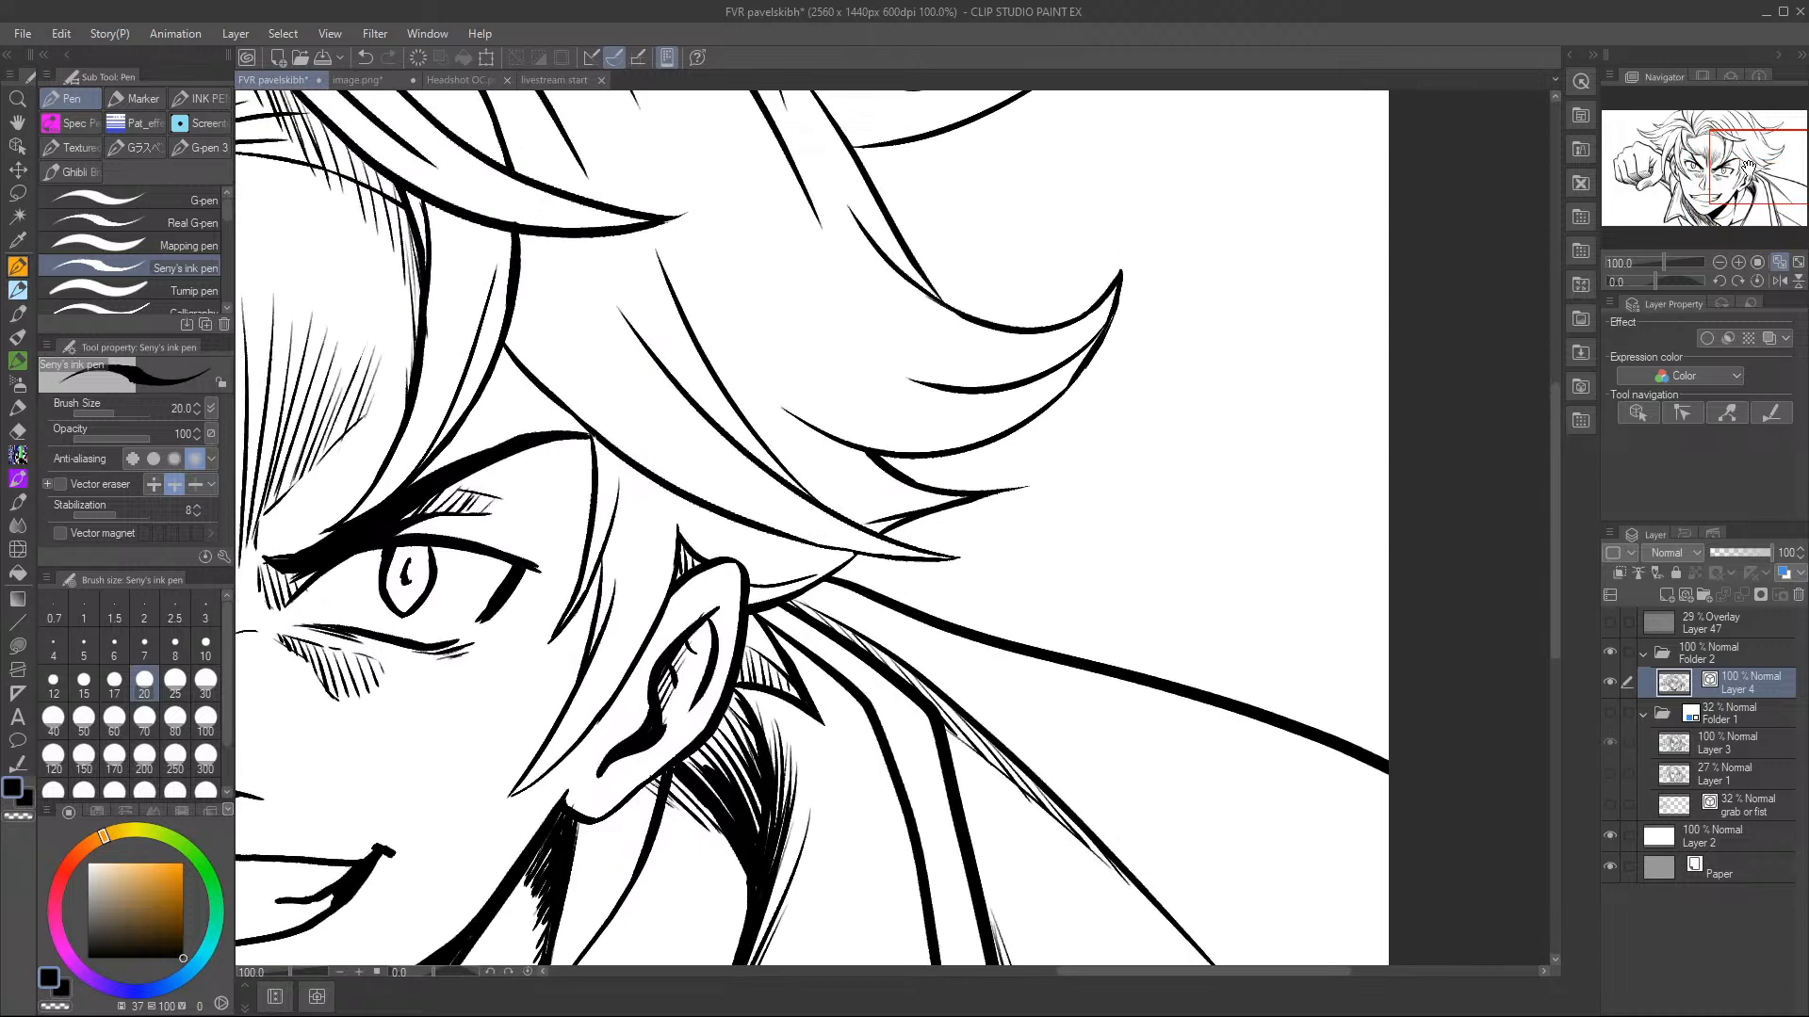
pyautogui.click(1780, 263)
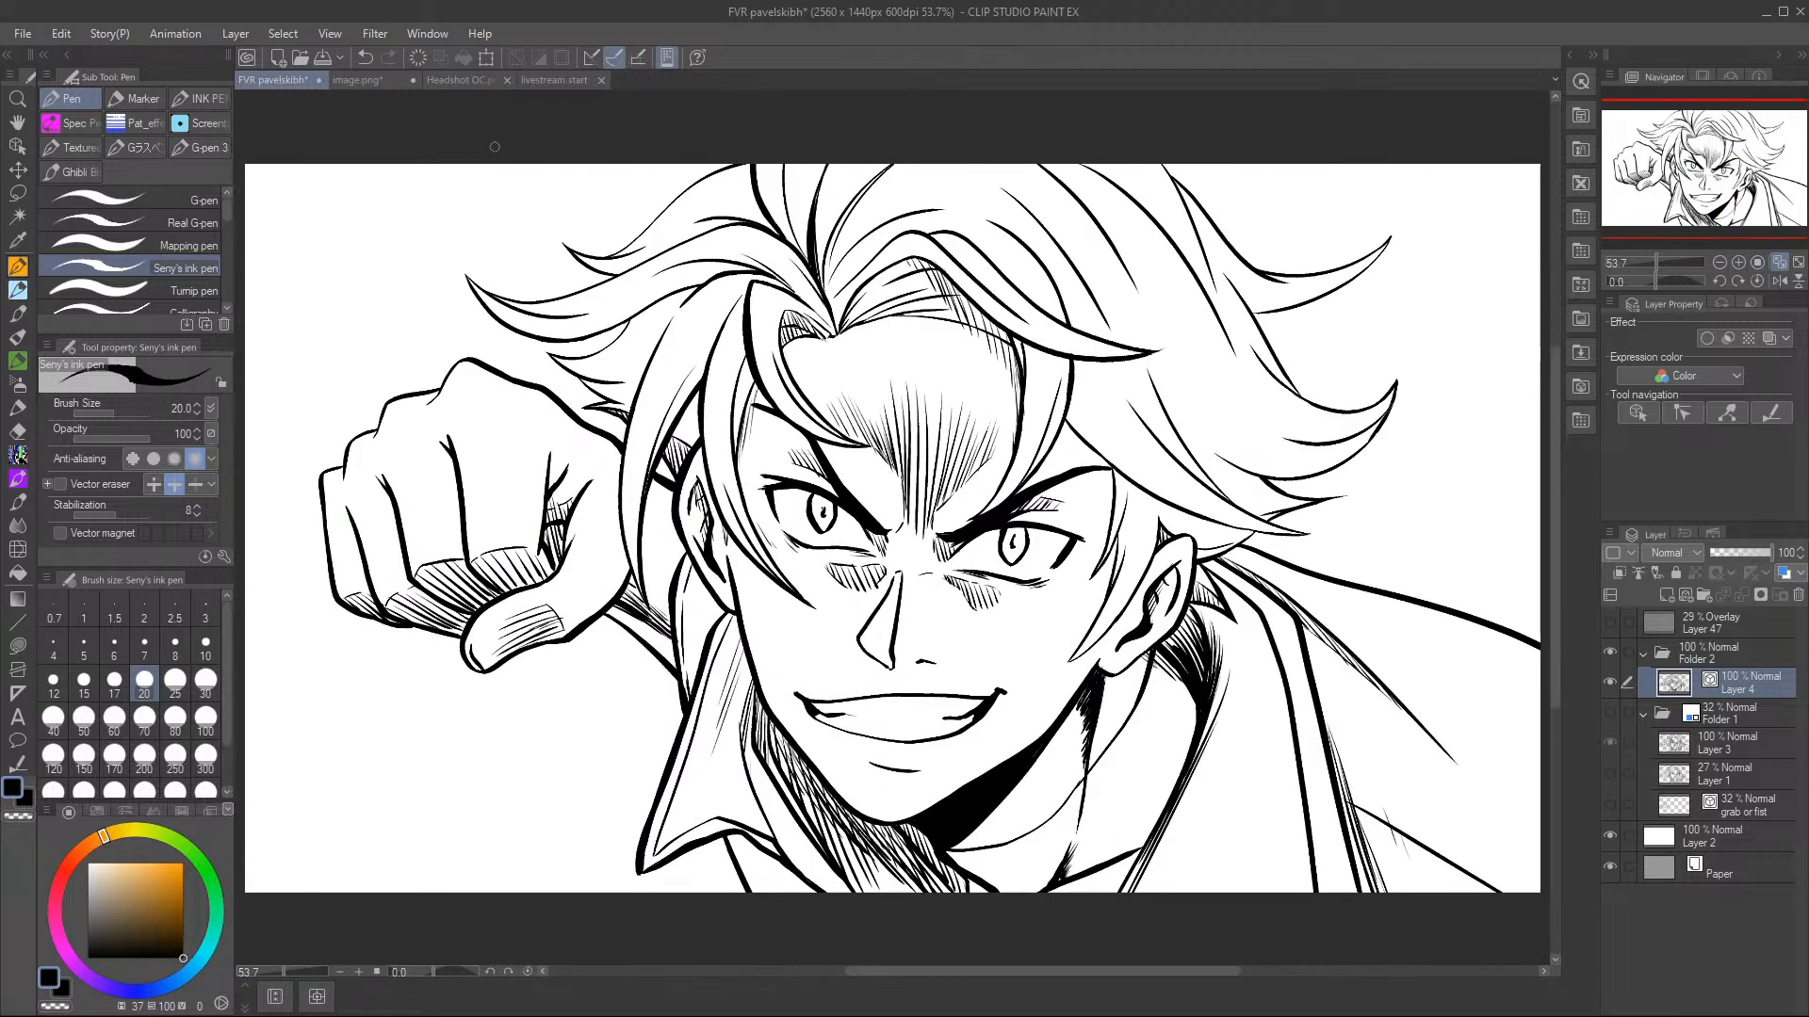
pyautogui.click(325, 55)
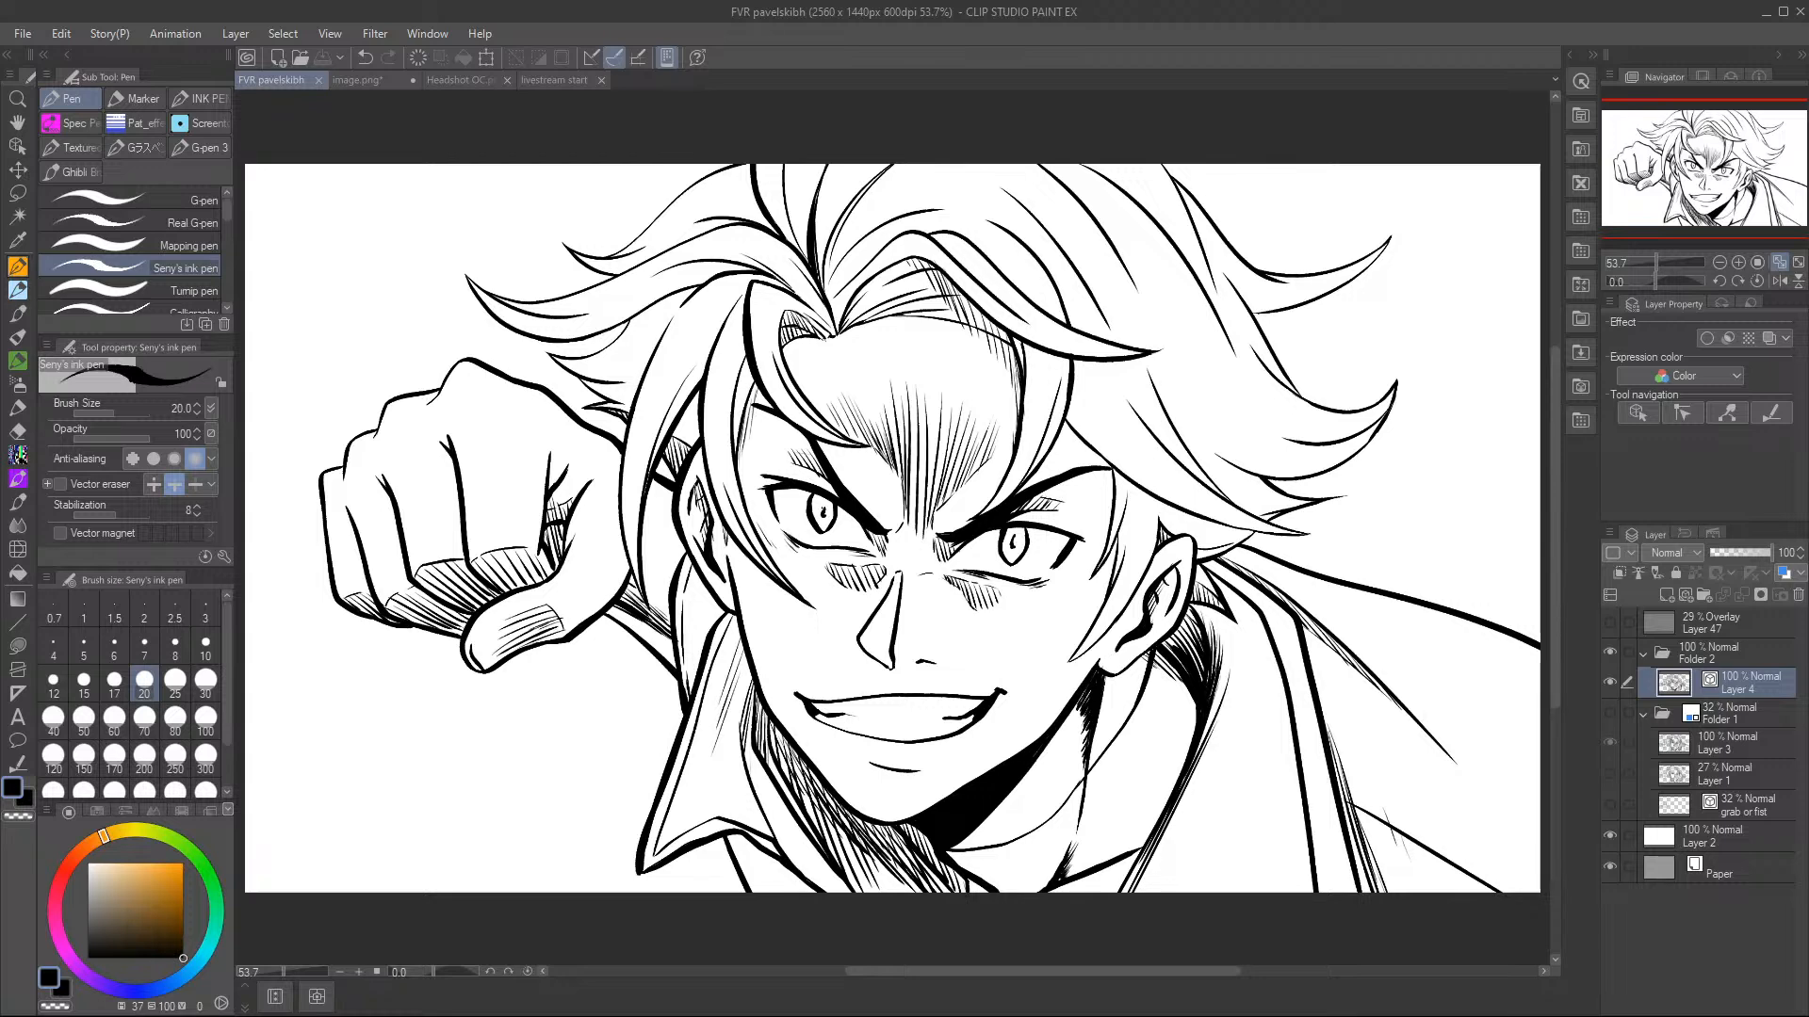
# - Hatch a small shadow beside the nose bridge, next to the hatching under the eye away from the fist
pyautogui.click(1739, 260)
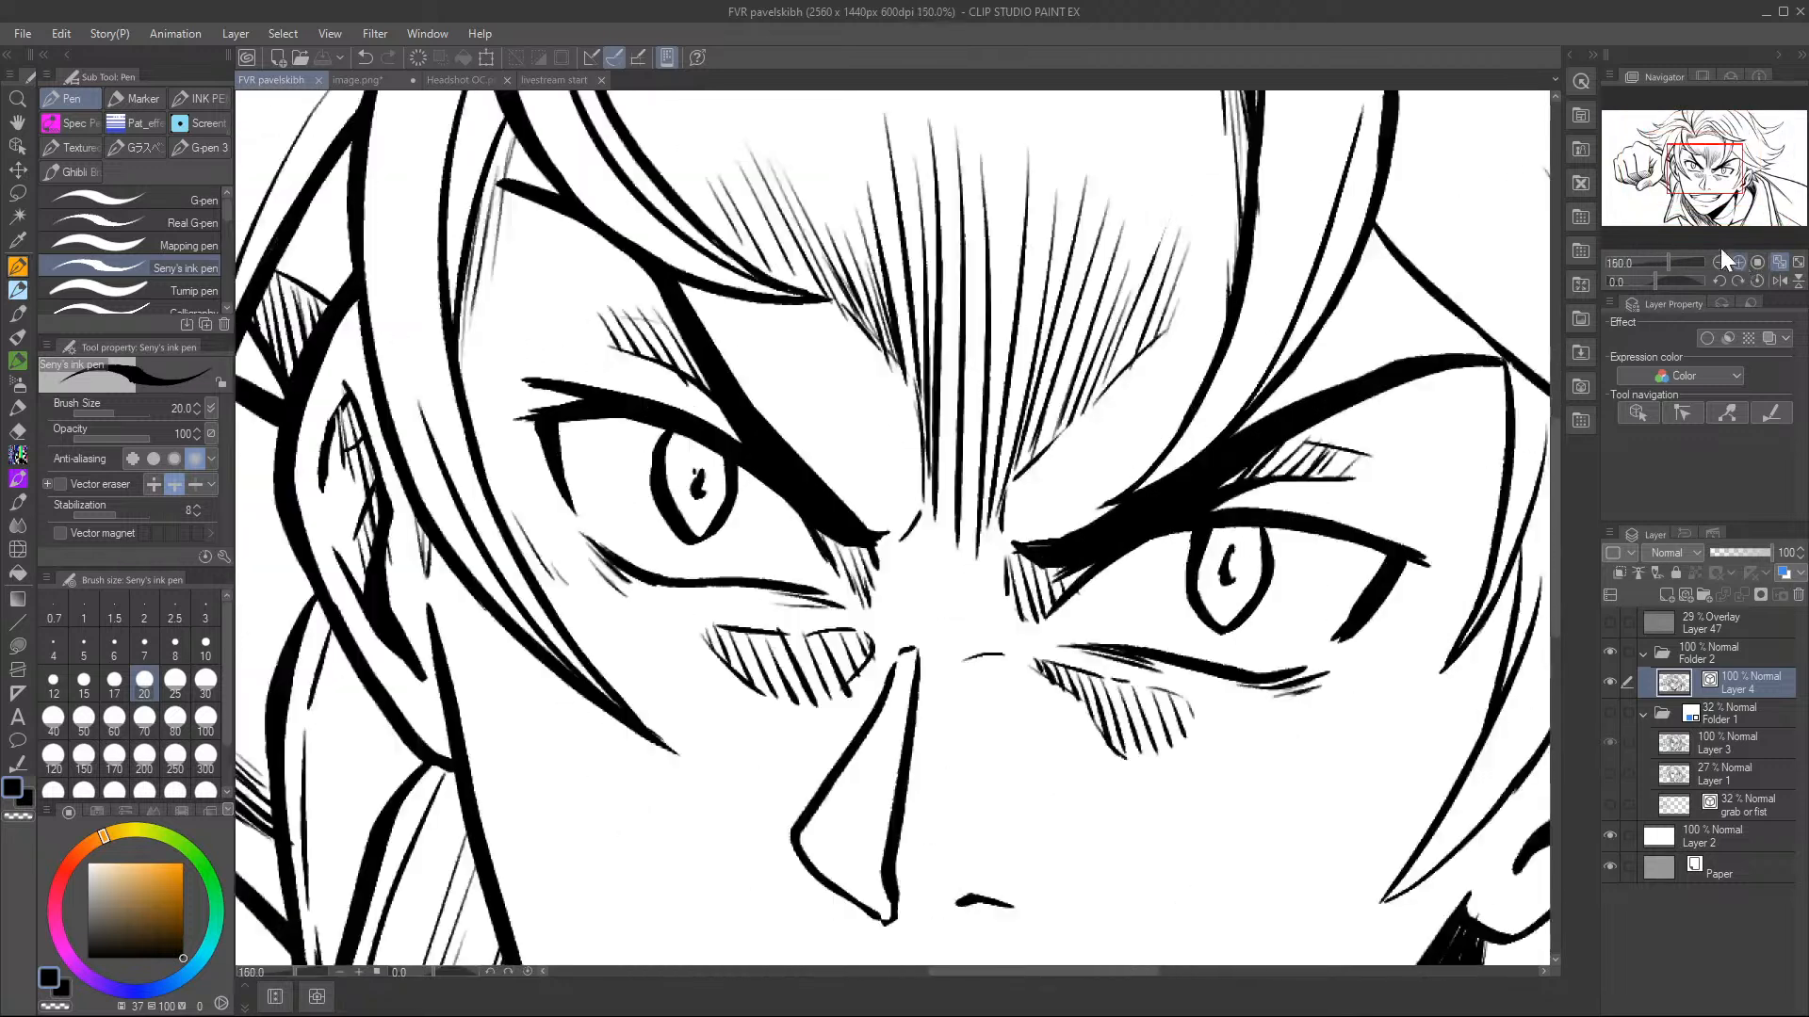
pyautogui.moveTo(970, 656)
pyautogui.mouseDown()
pyautogui.moveTo(1023, 698)
pyautogui.moveTo(1010, 657)
pyautogui.moveTo(1015, 696)
pyautogui.mouseUp()
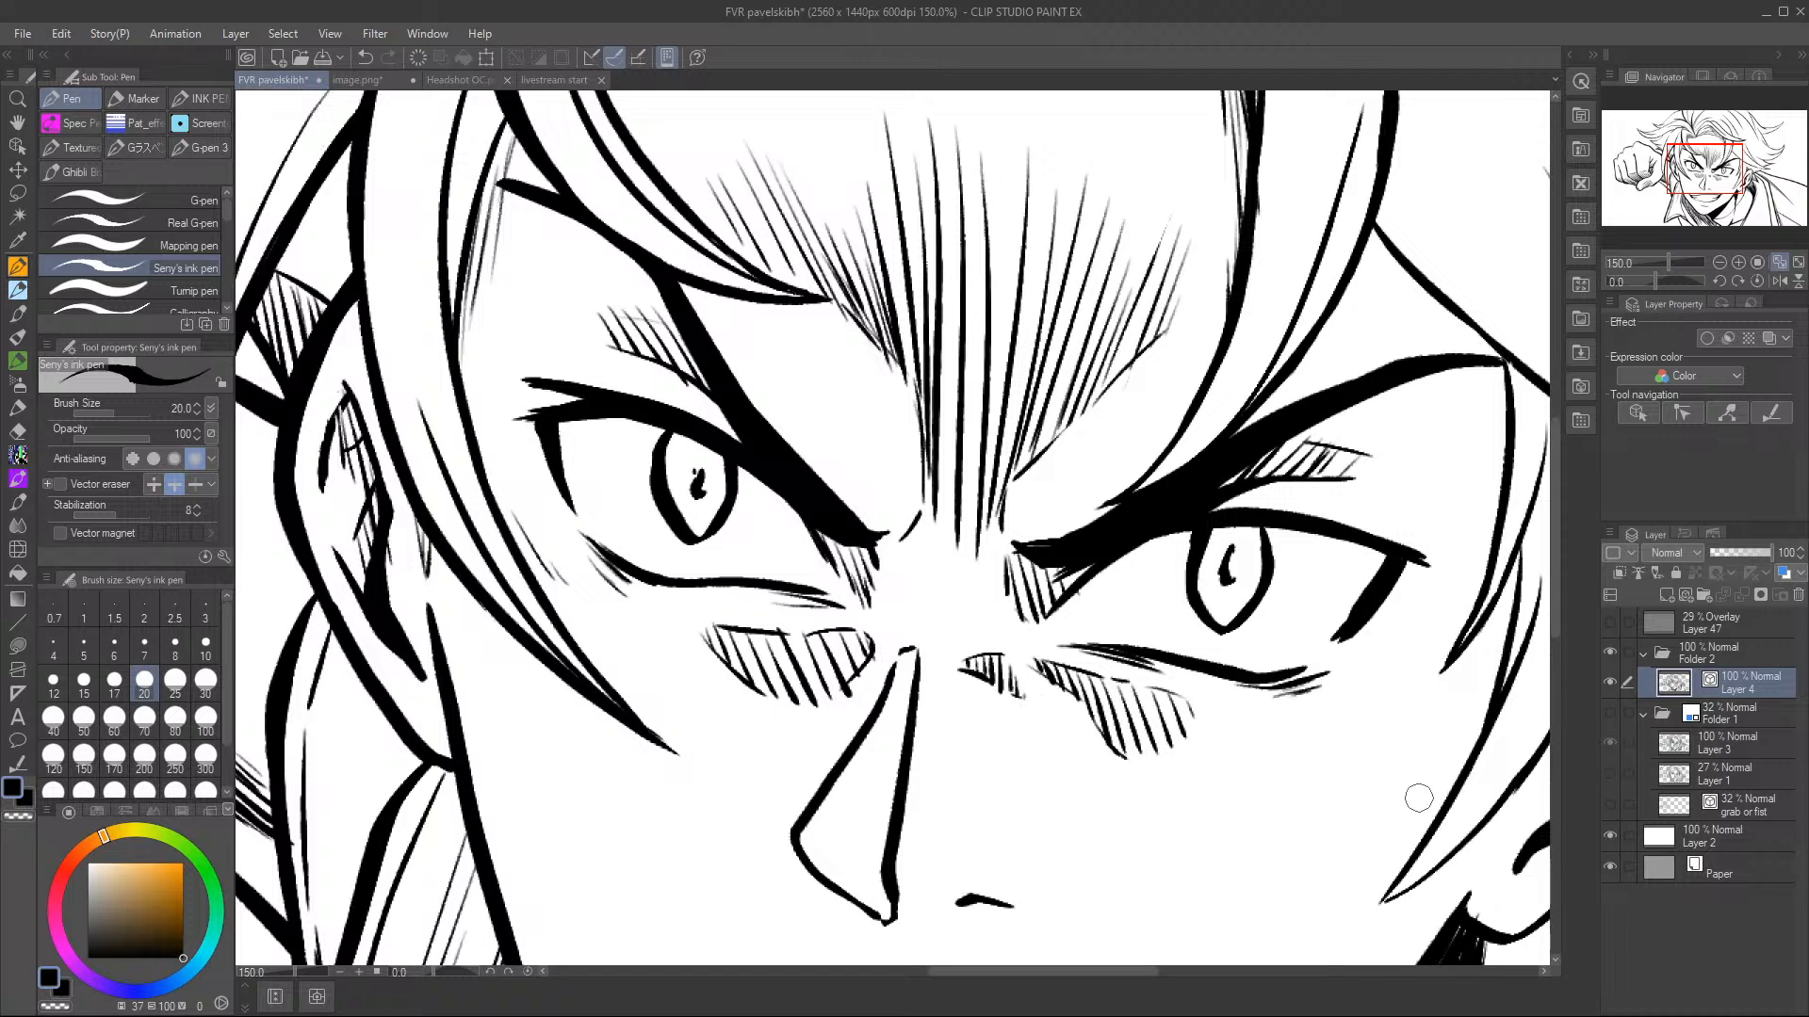
pyautogui.click(1777, 261)
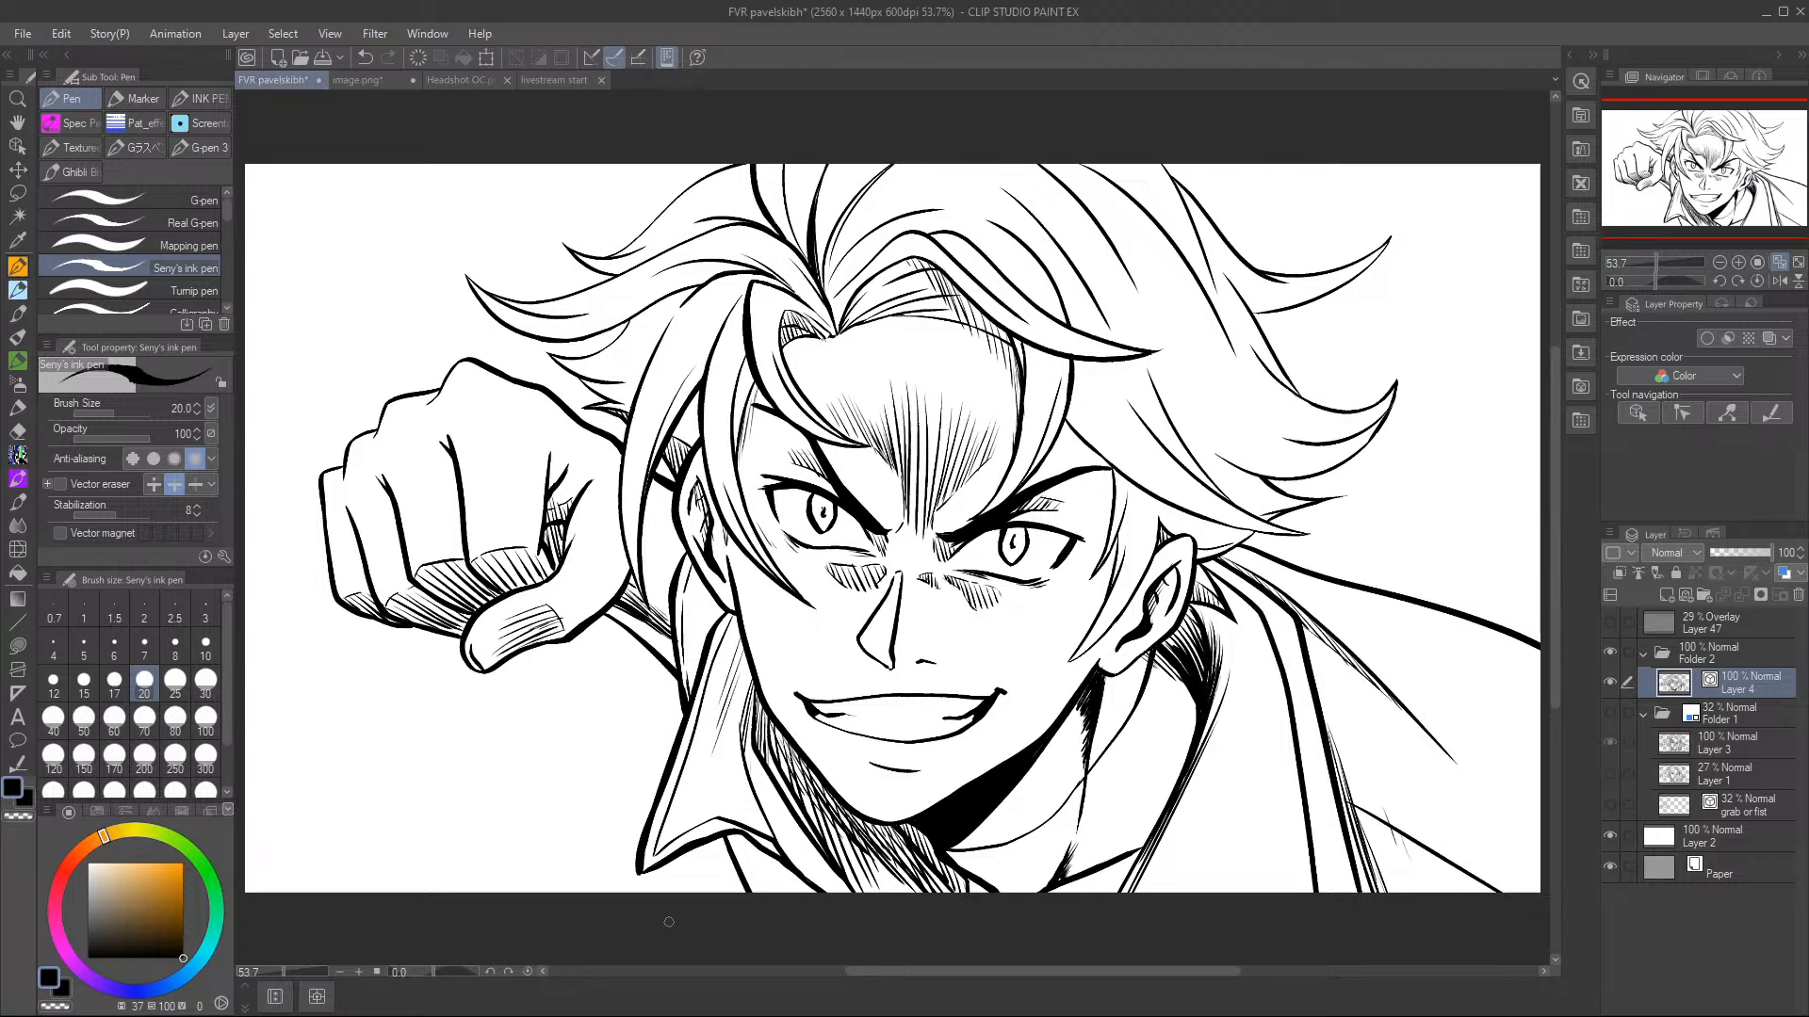
# - Hide the white Layer 2, auto-select the background on both sides of the character, and invert the selection onto the figure
pyautogui.click(1611, 836)
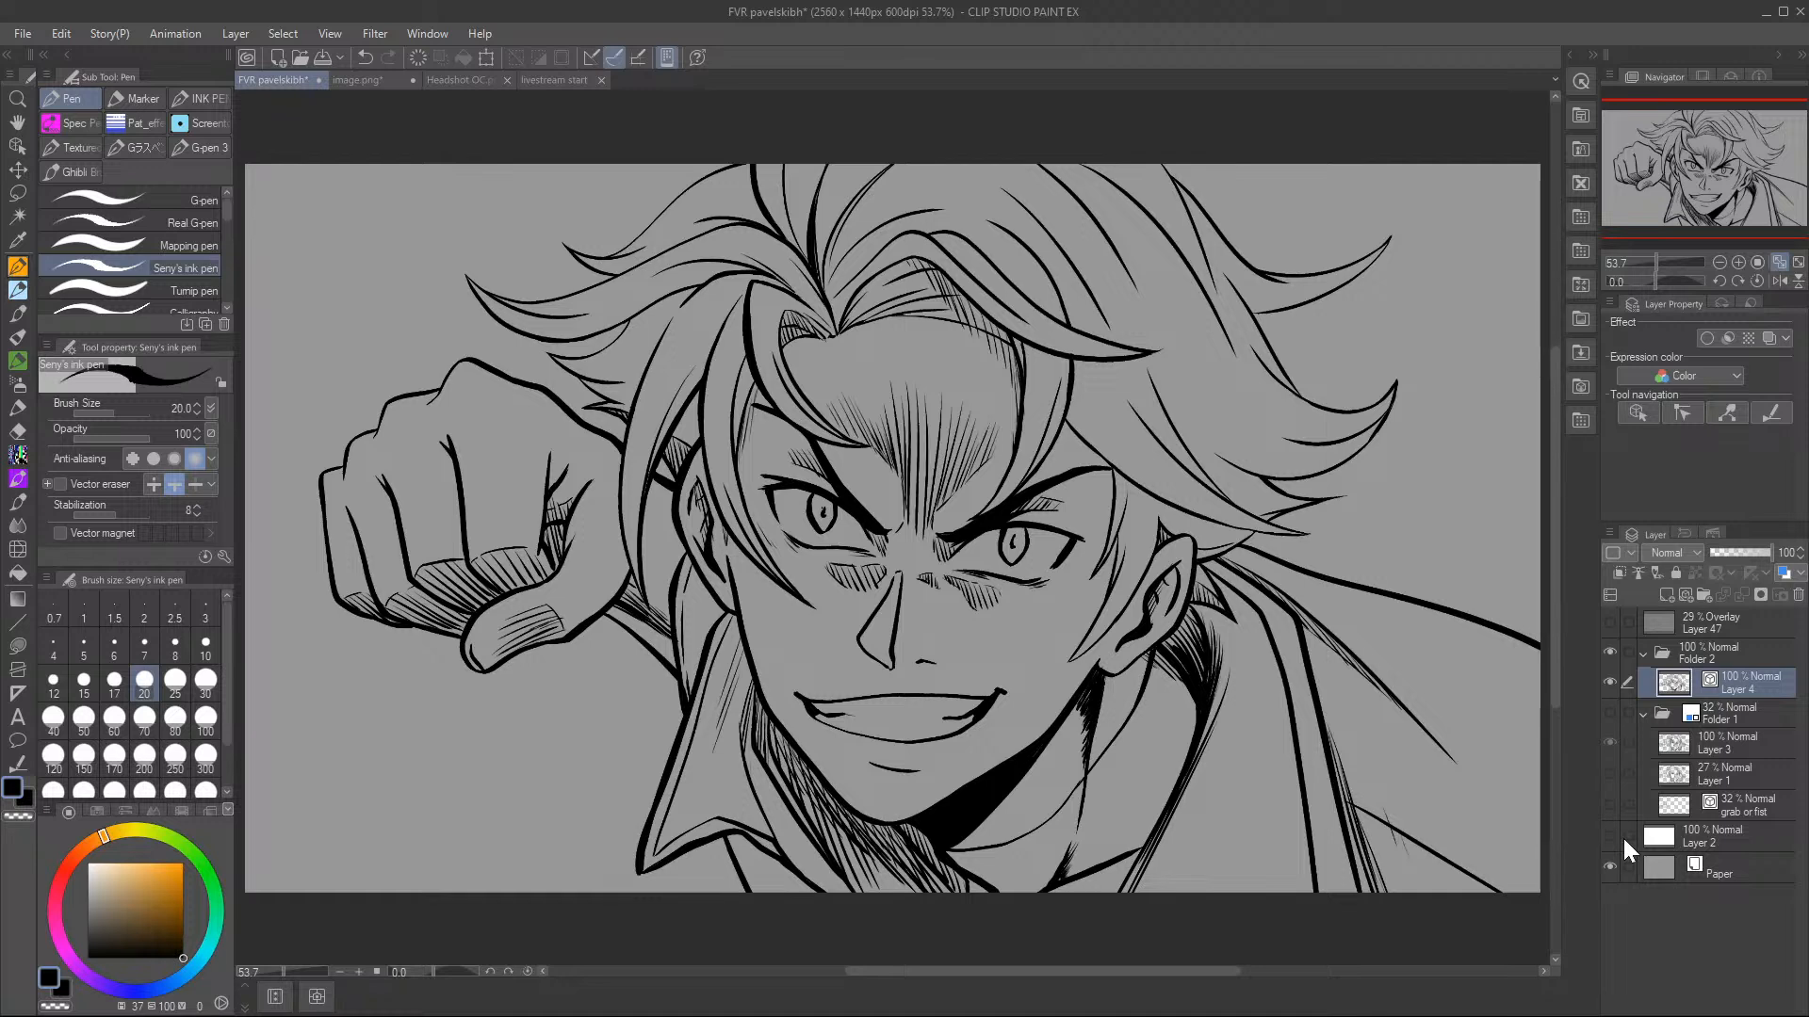
pyautogui.press('w')
pyautogui.click(404, 280)
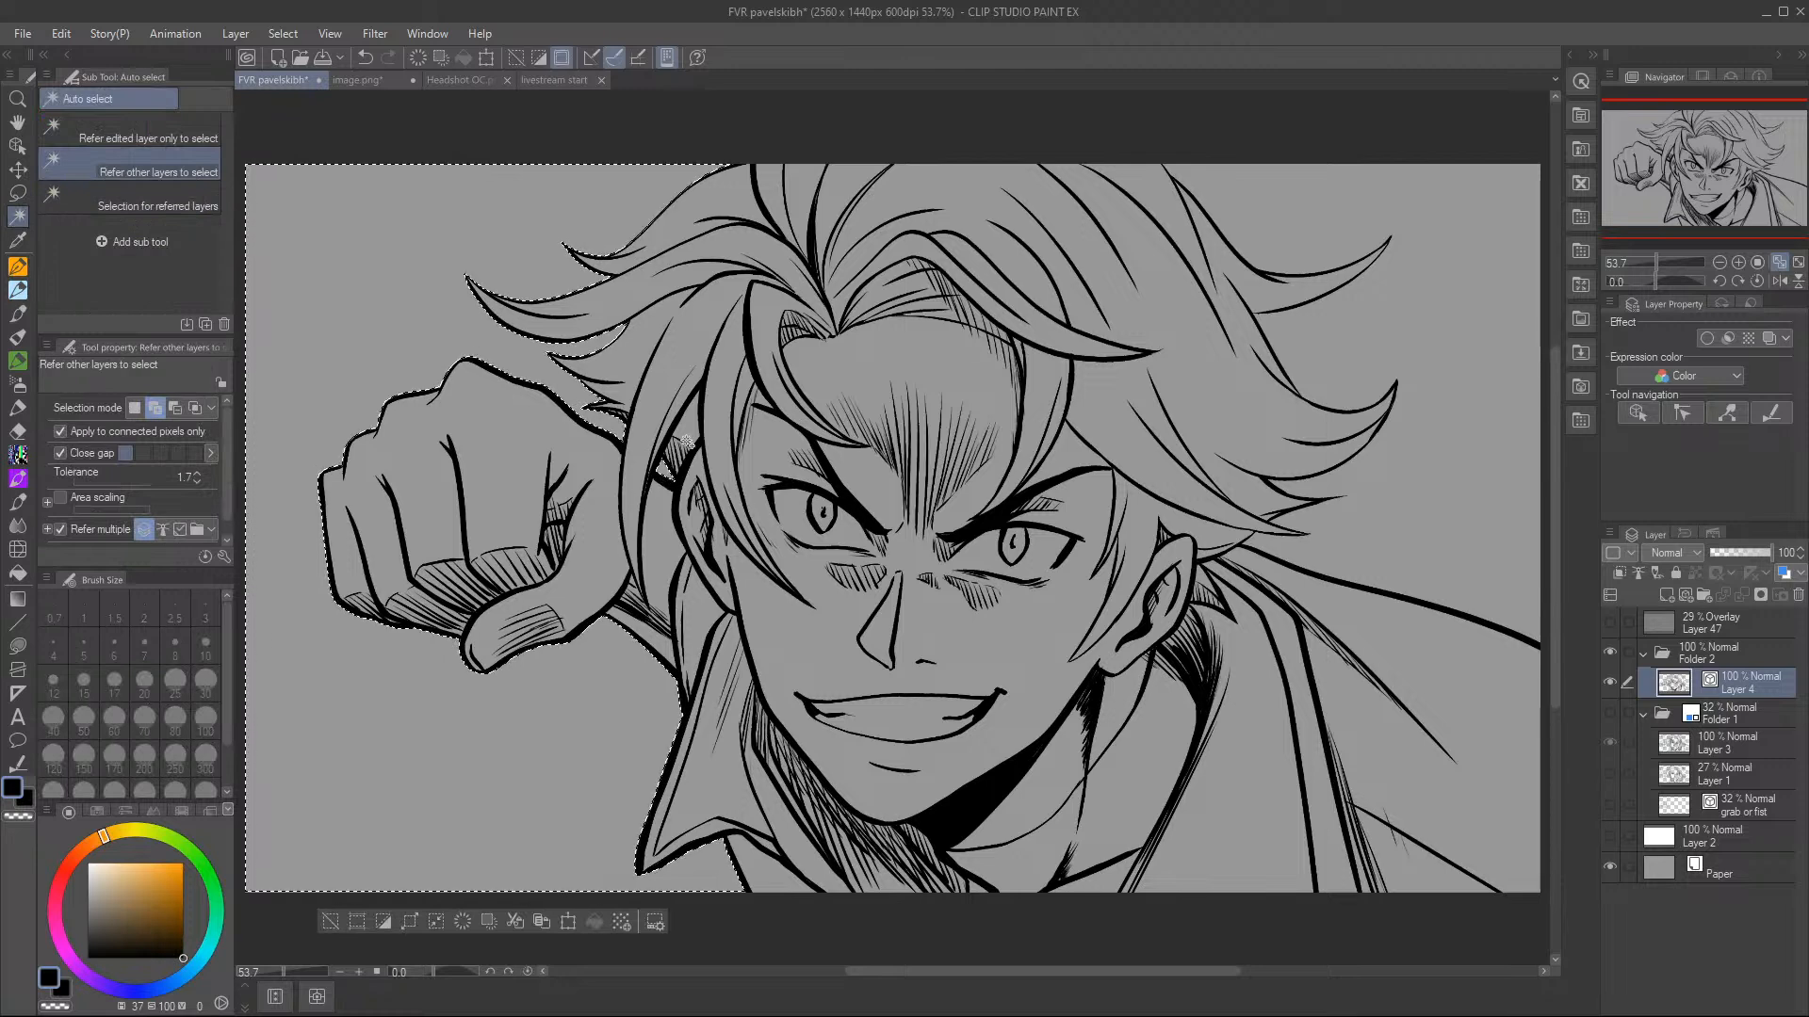
pyautogui.click(1408, 349)
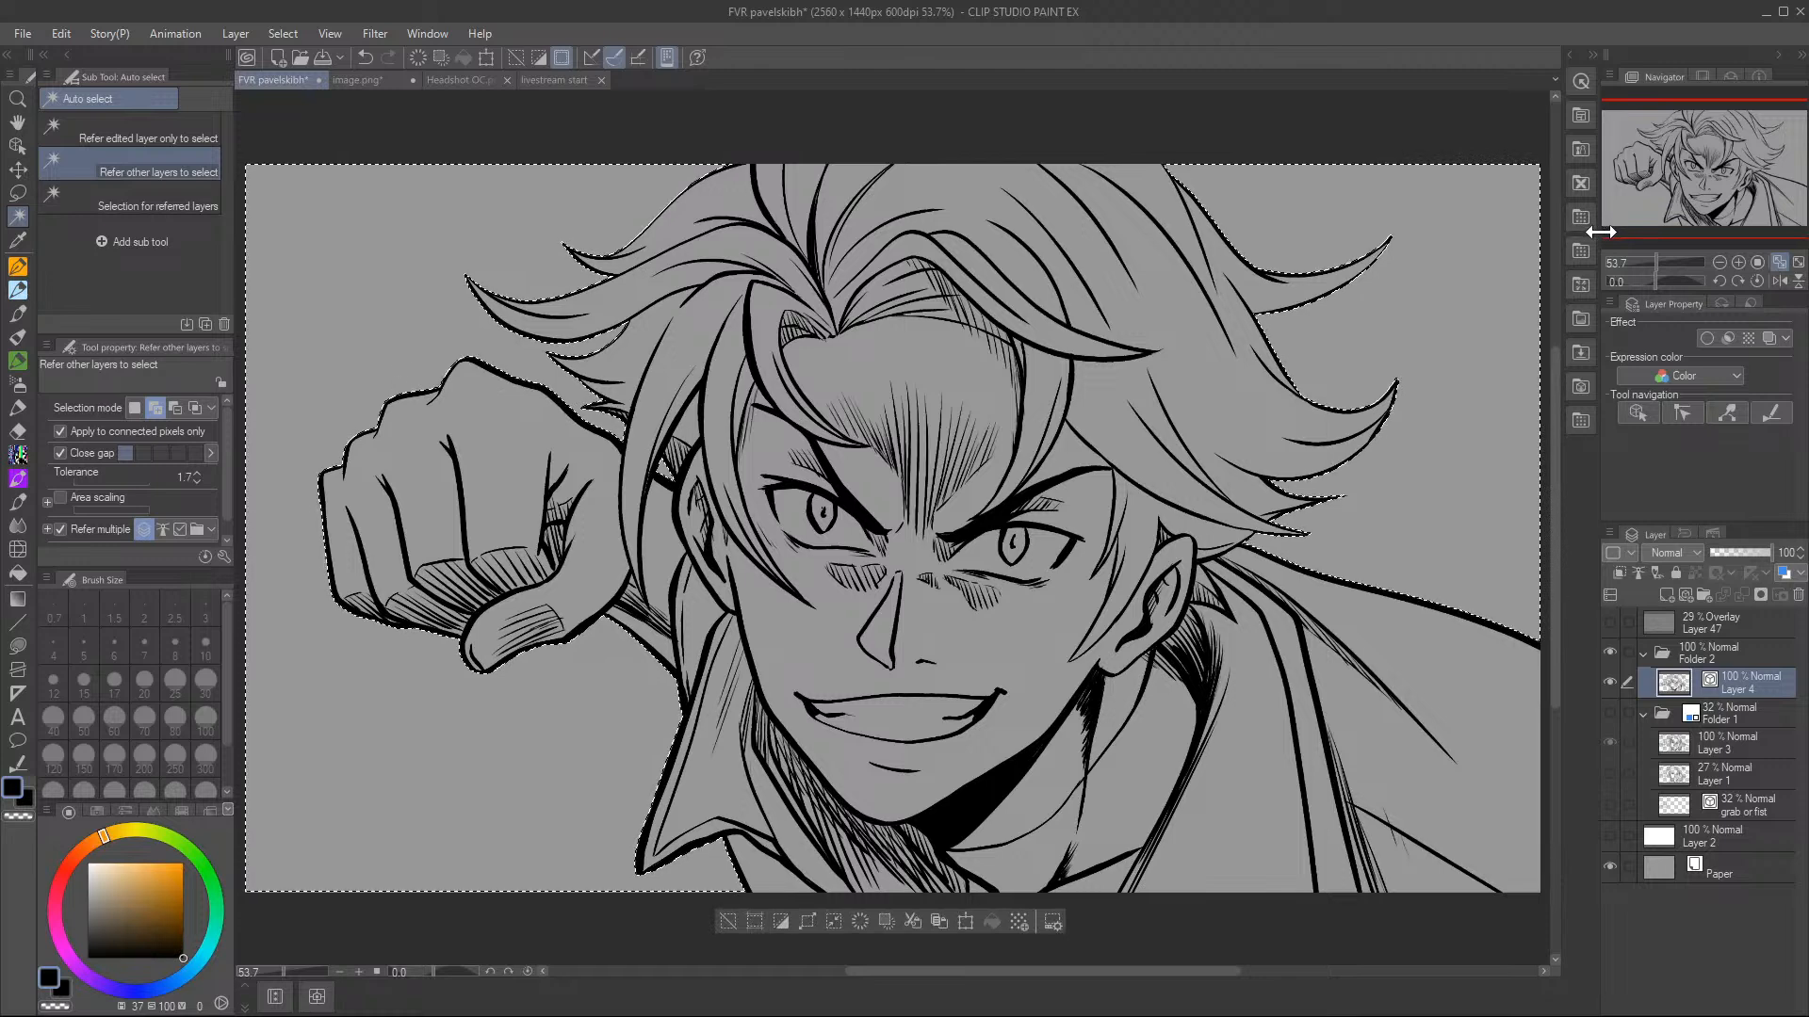
pyautogui.moveTo(1694, 158); pyautogui.dragTo(1707, 156)
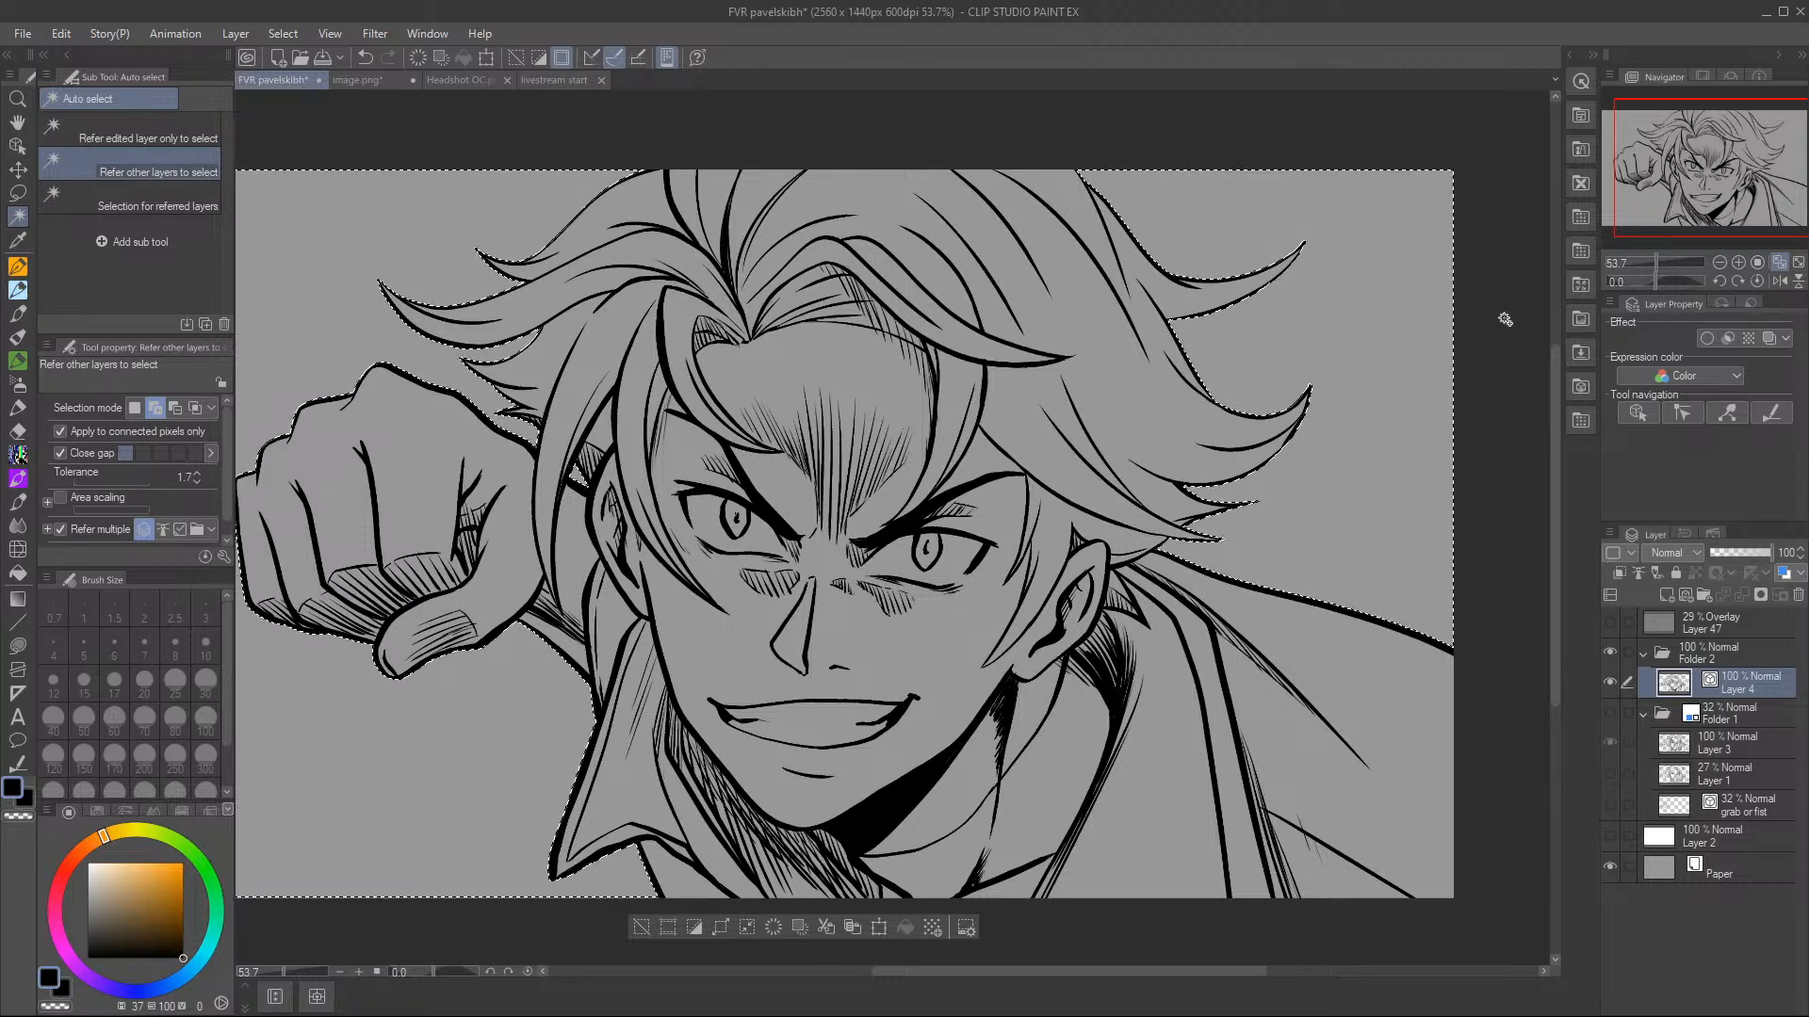
pyautogui.click(692, 926)
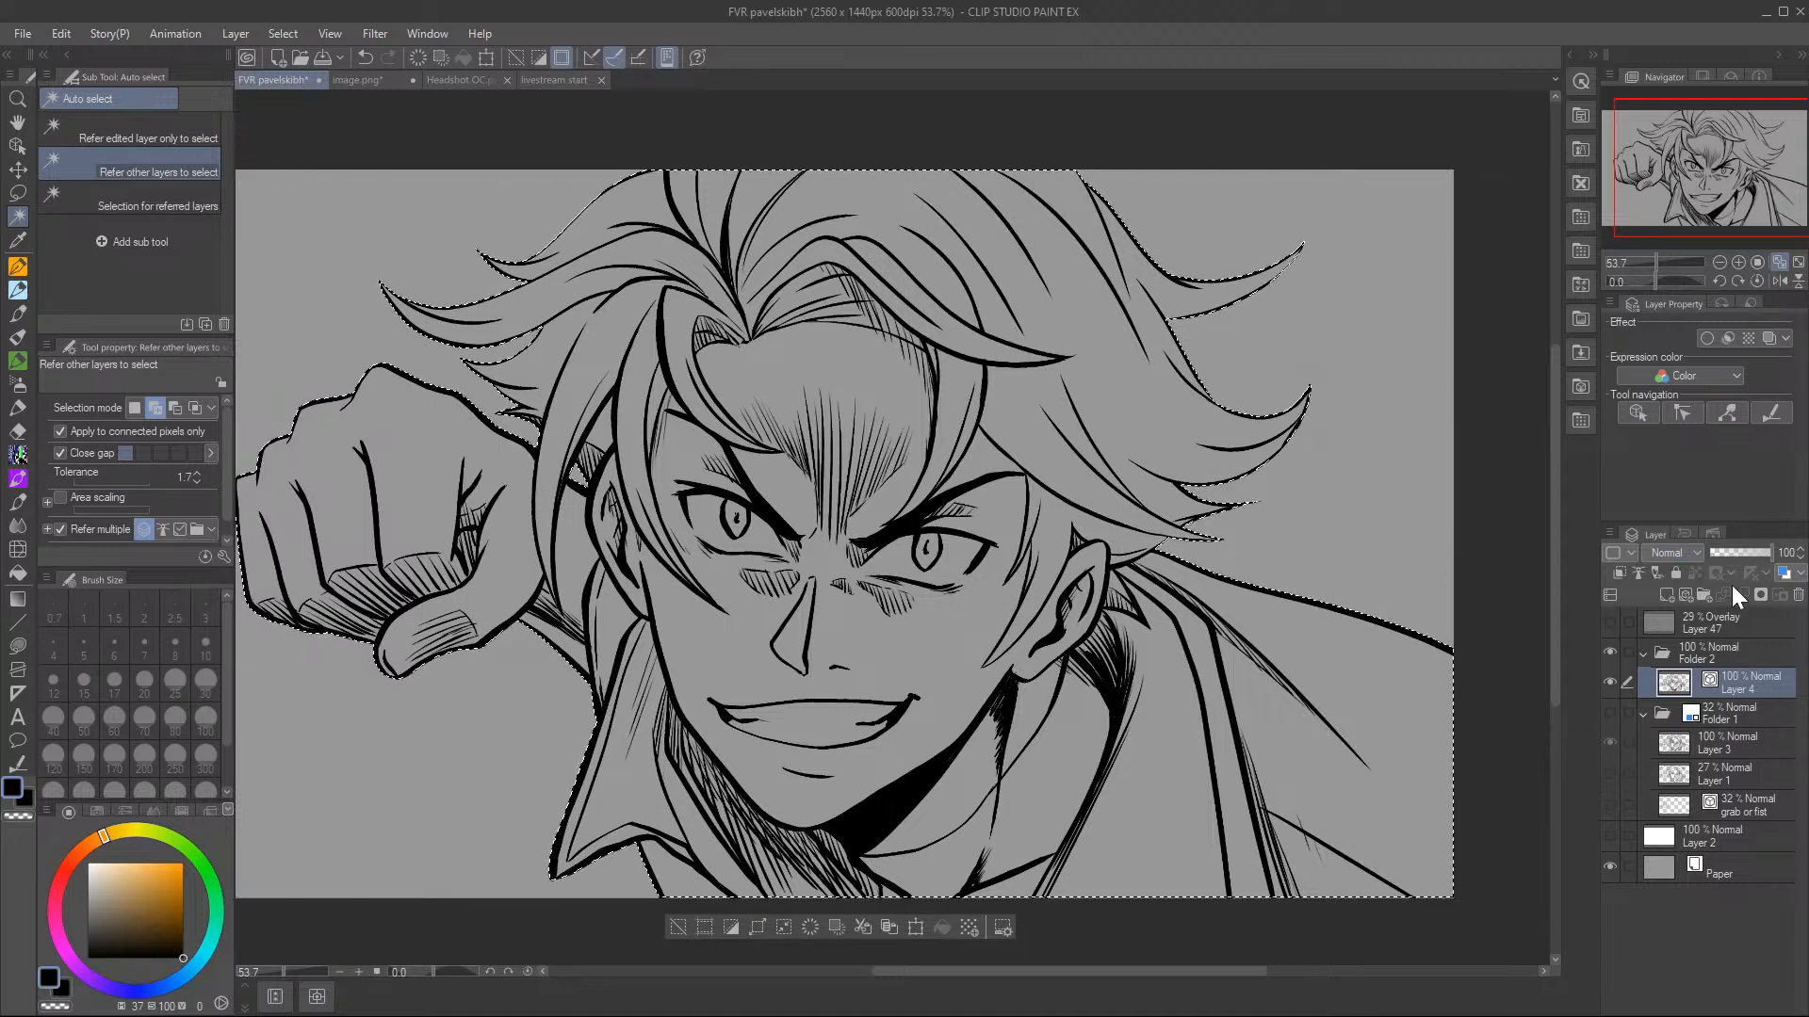
# - Create a new raster layer and place it between the line art's Folder 2 and the sketch's Folder 1
pyautogui.click(1726, 707)
pyautogui.click(1672, 598)
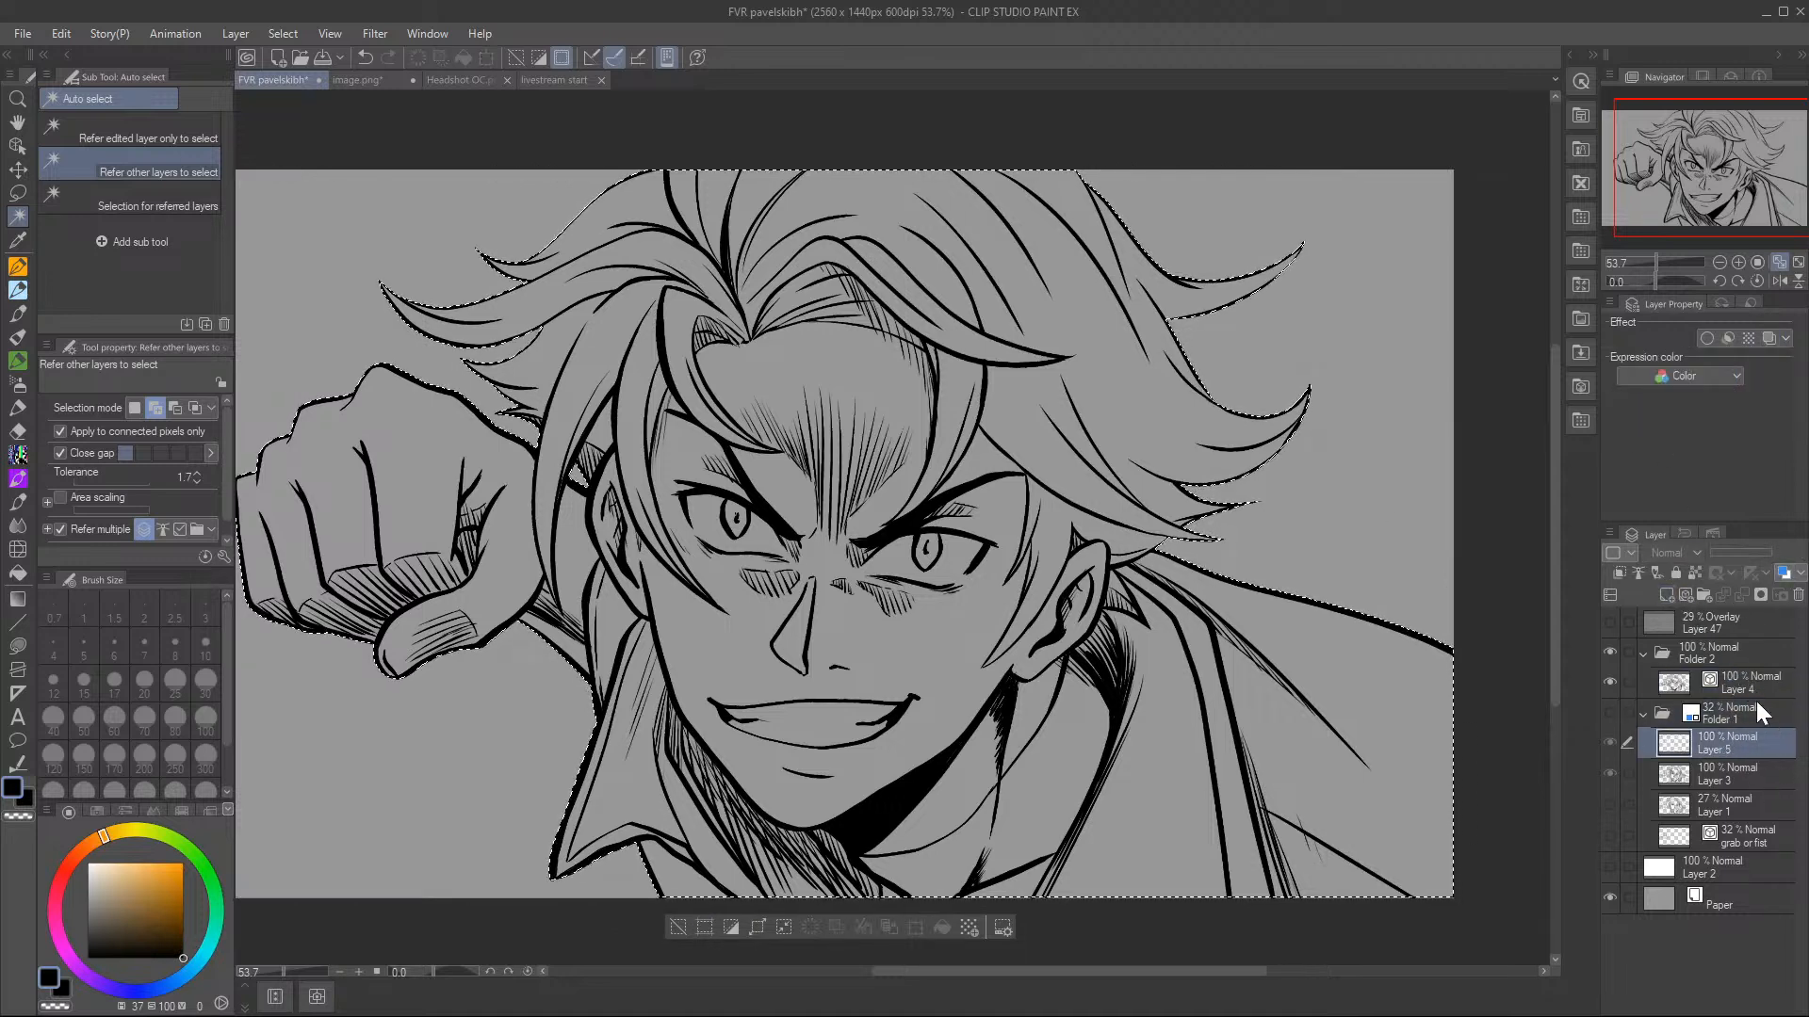
pyautogui.moveTo(1749, 726); pyautogui.dragTo(1743, 703)
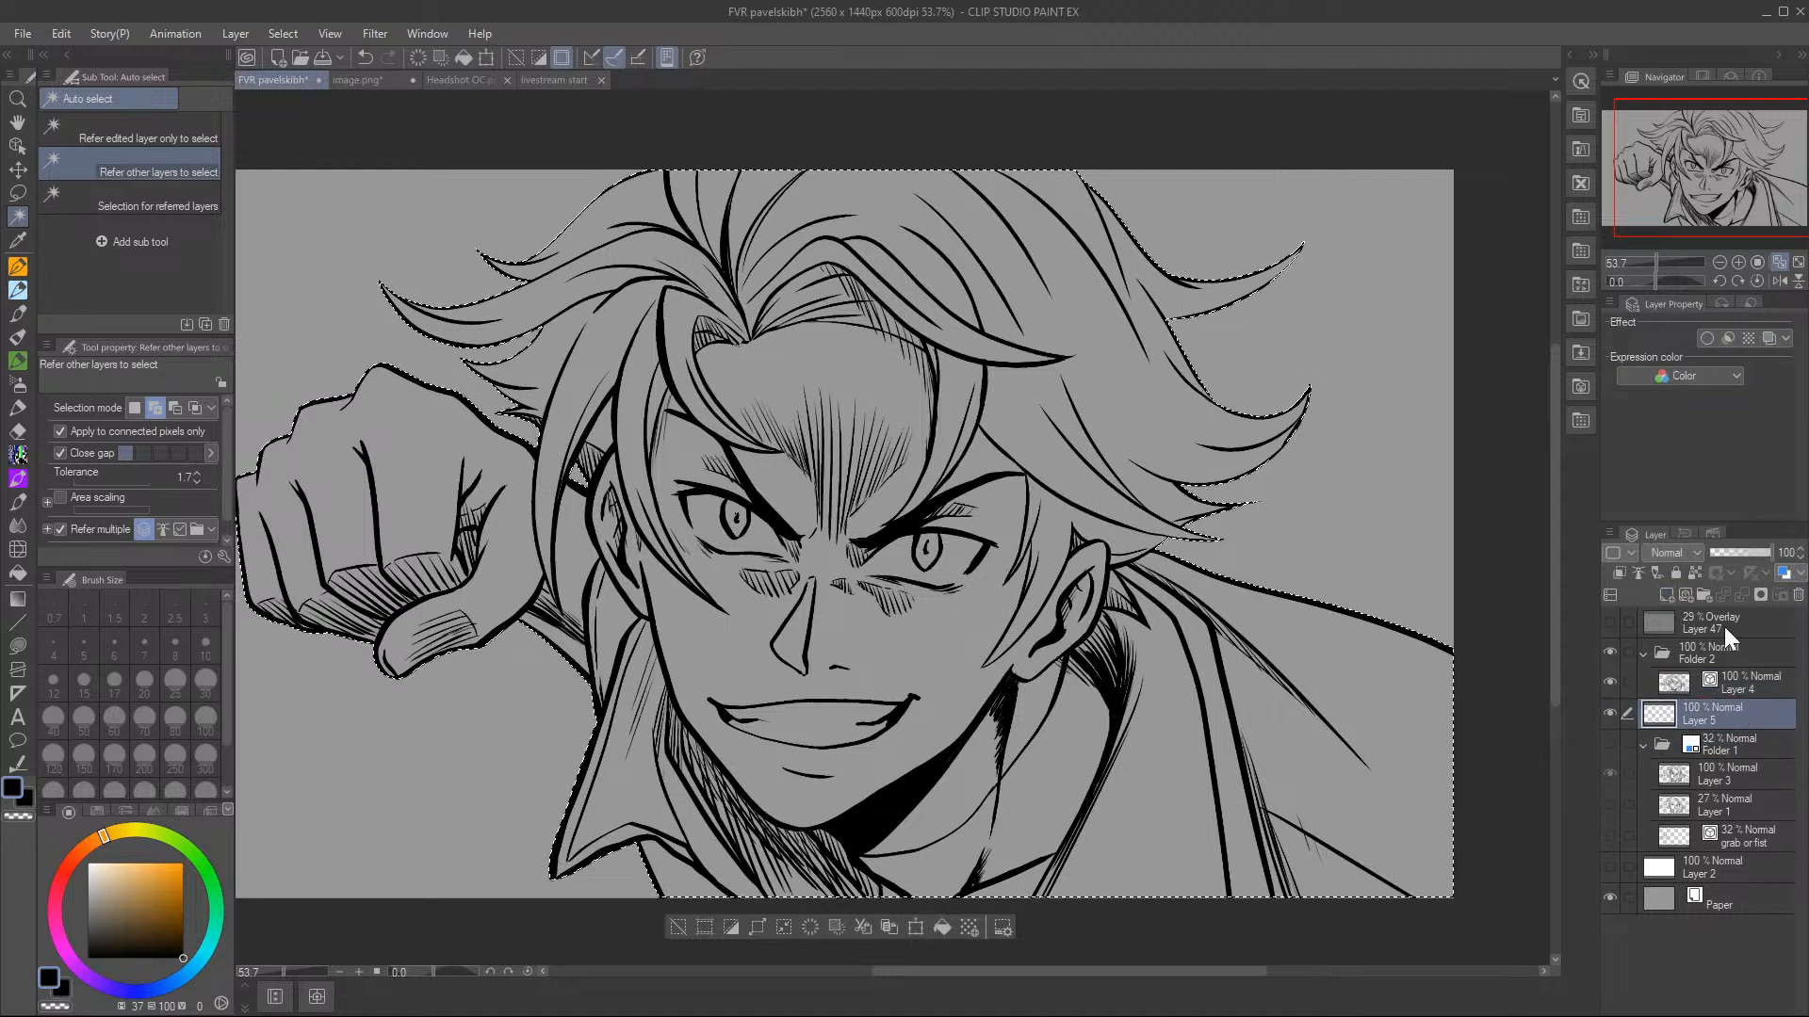
# - Fill the selected character silhouette with white on the new layer and deselect
pyautogui.click(1720, 262)
pyautogui.click(1719, 262)
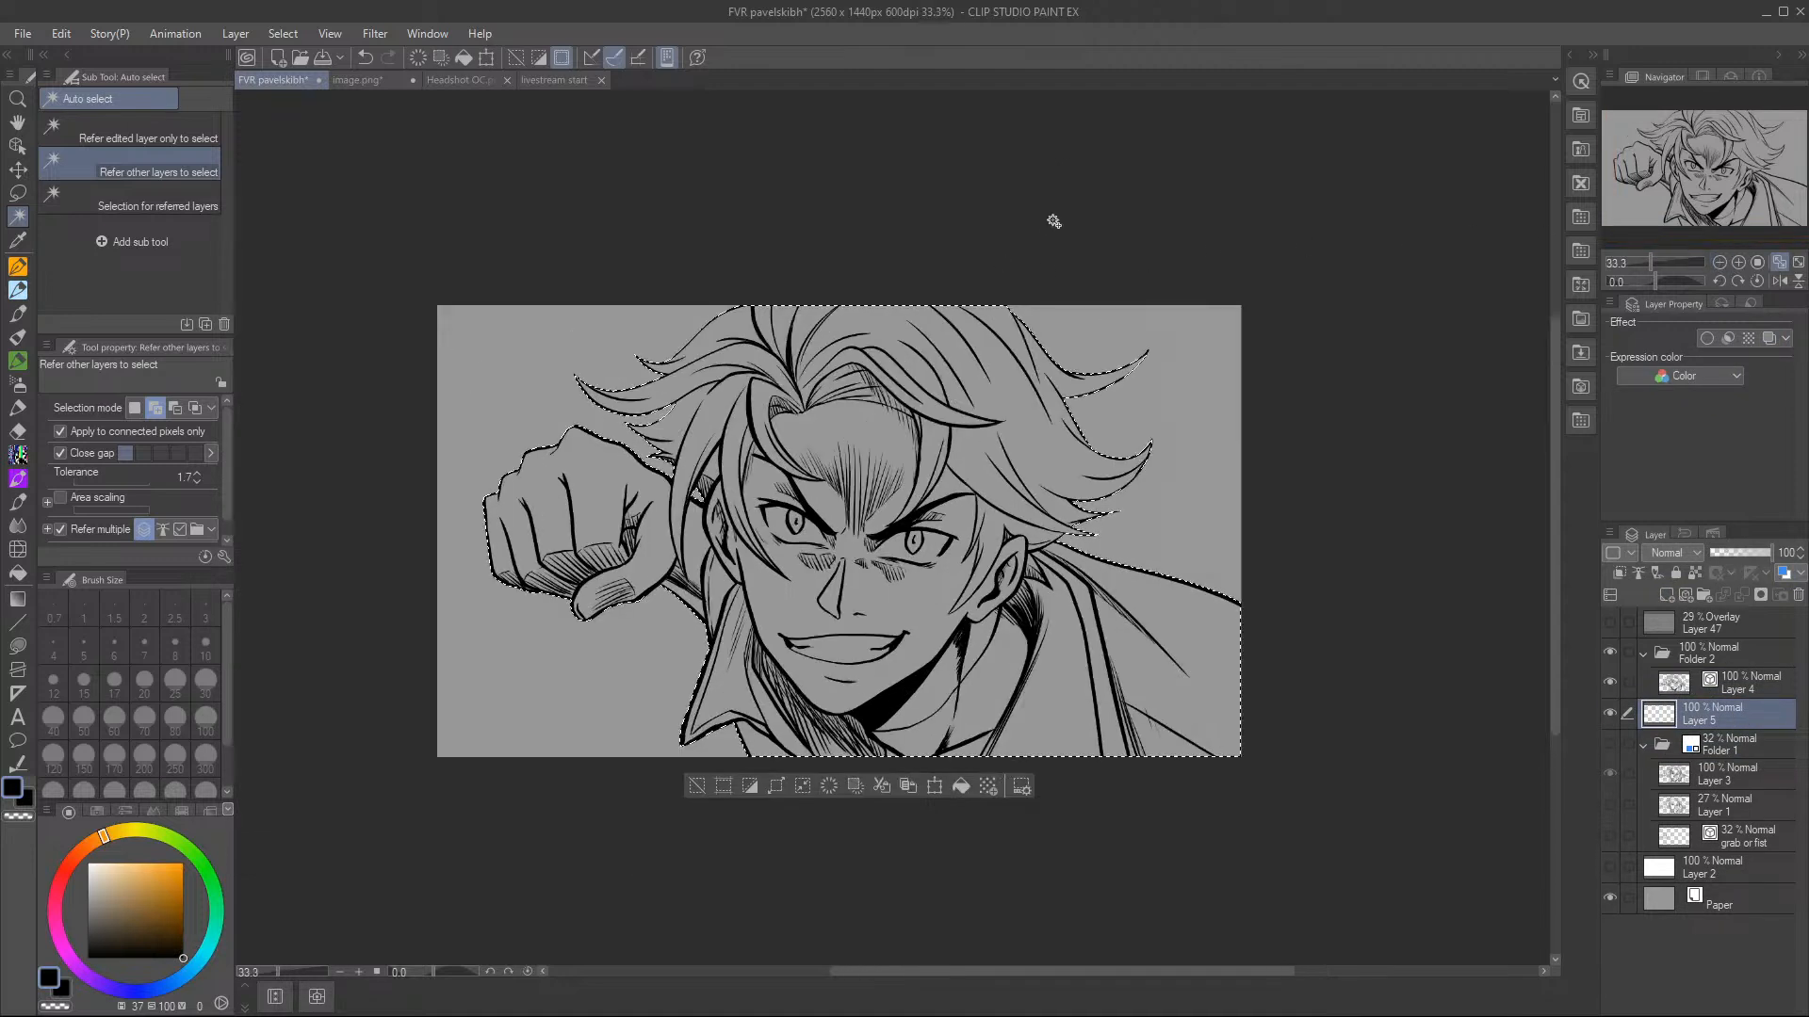
pyautogui.moveTo(149, 874); pyautogui.dragTo(88, 863)
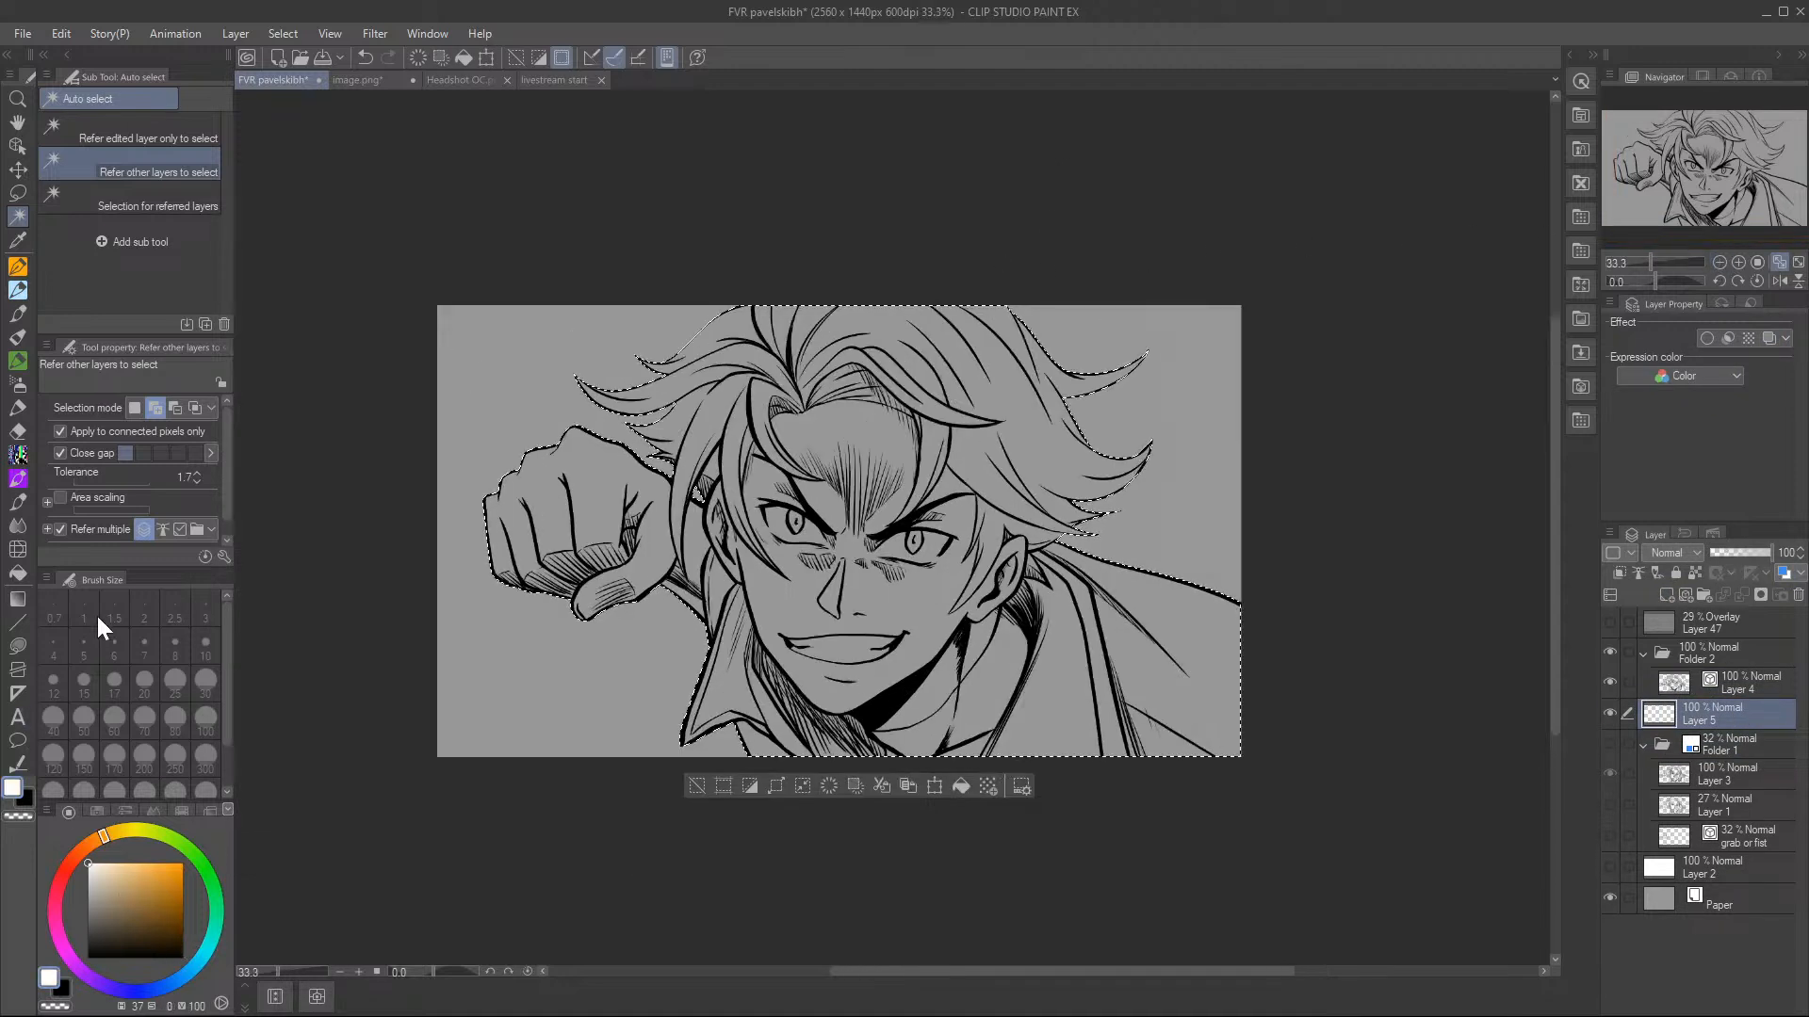
pyautogui.click(961, 786)
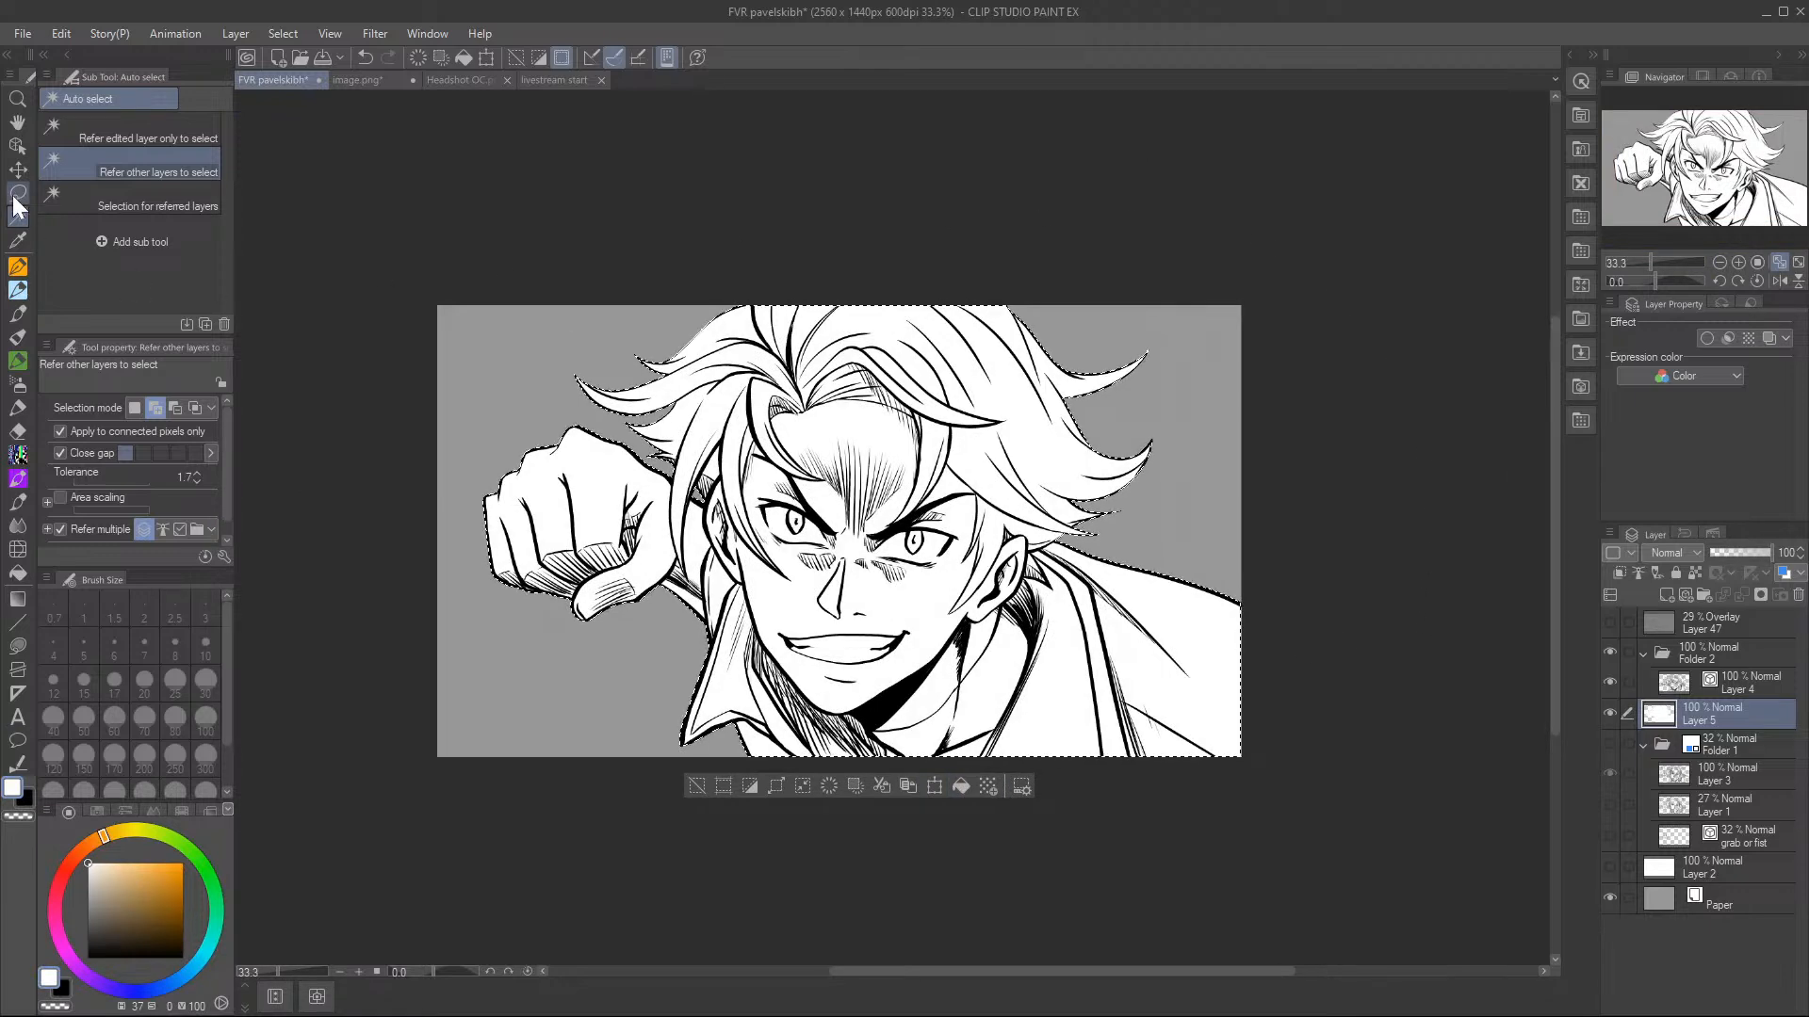
pyautogui.press('m')
pyautogui.hotkey('ctrl', 'd')
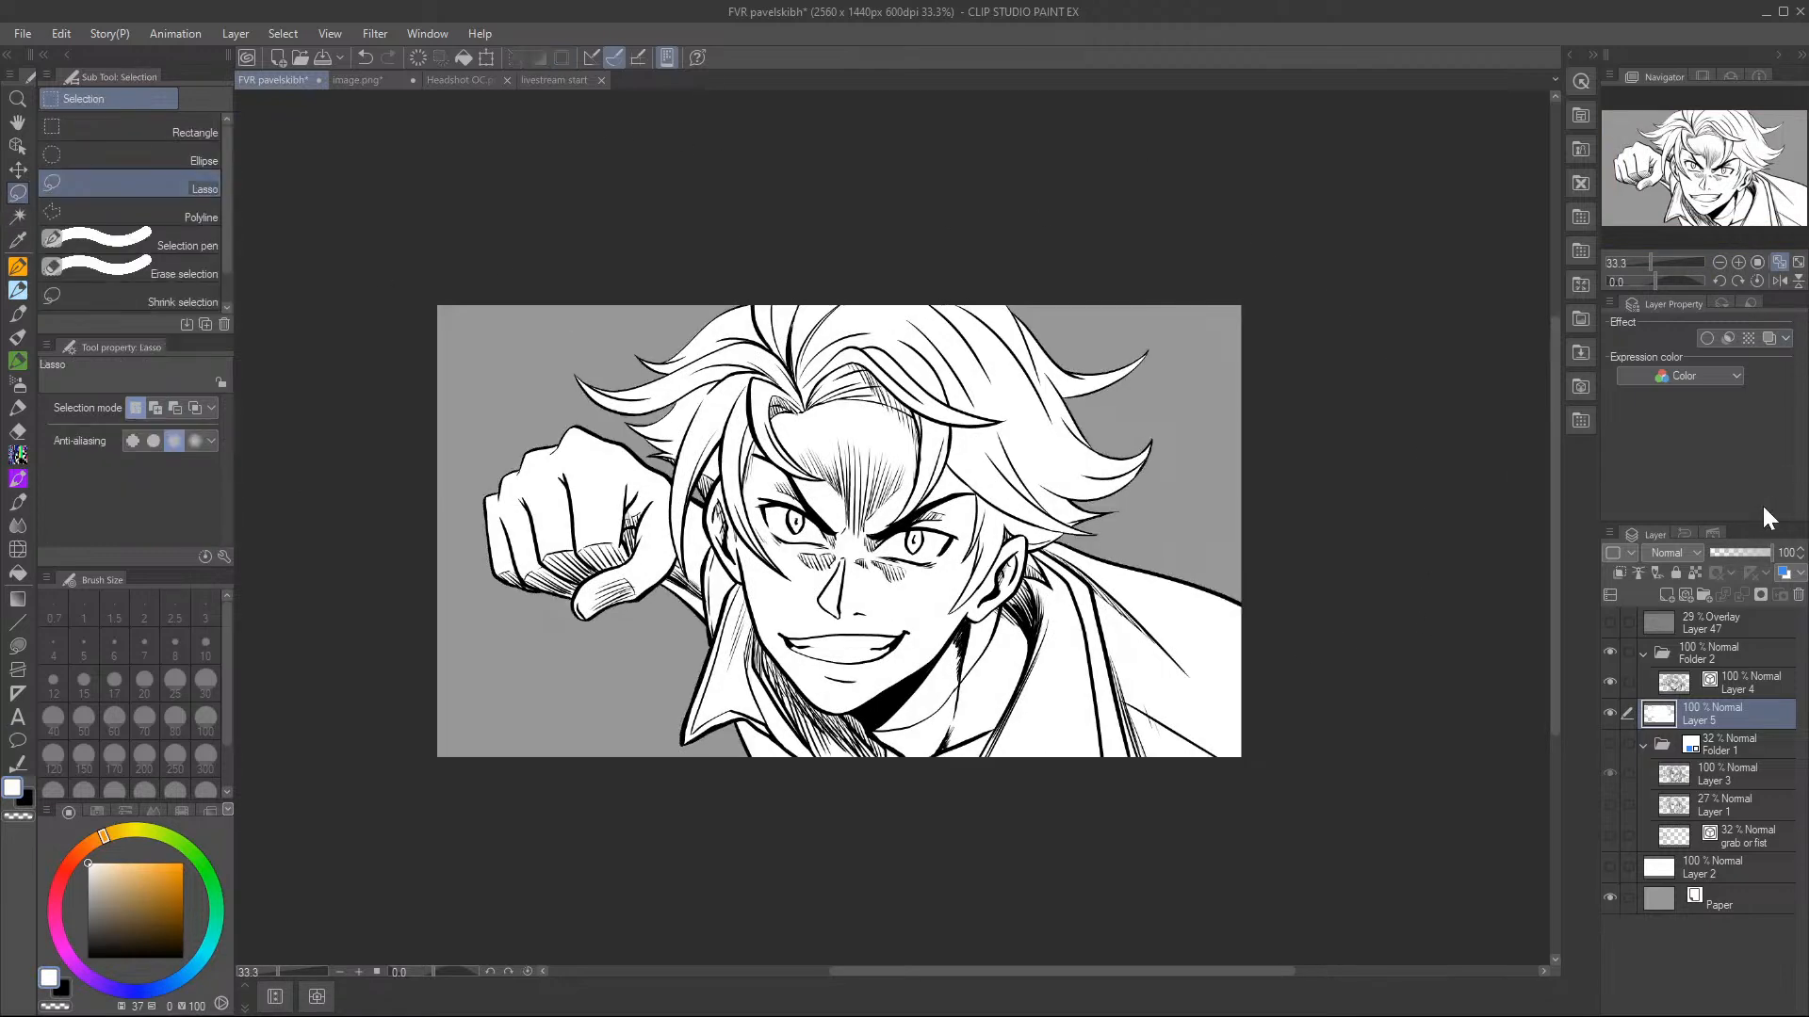
# - Add a folder clipped to the white silhouette layer and create a new raster layer inside it
pyautogui.click(1704, 594)
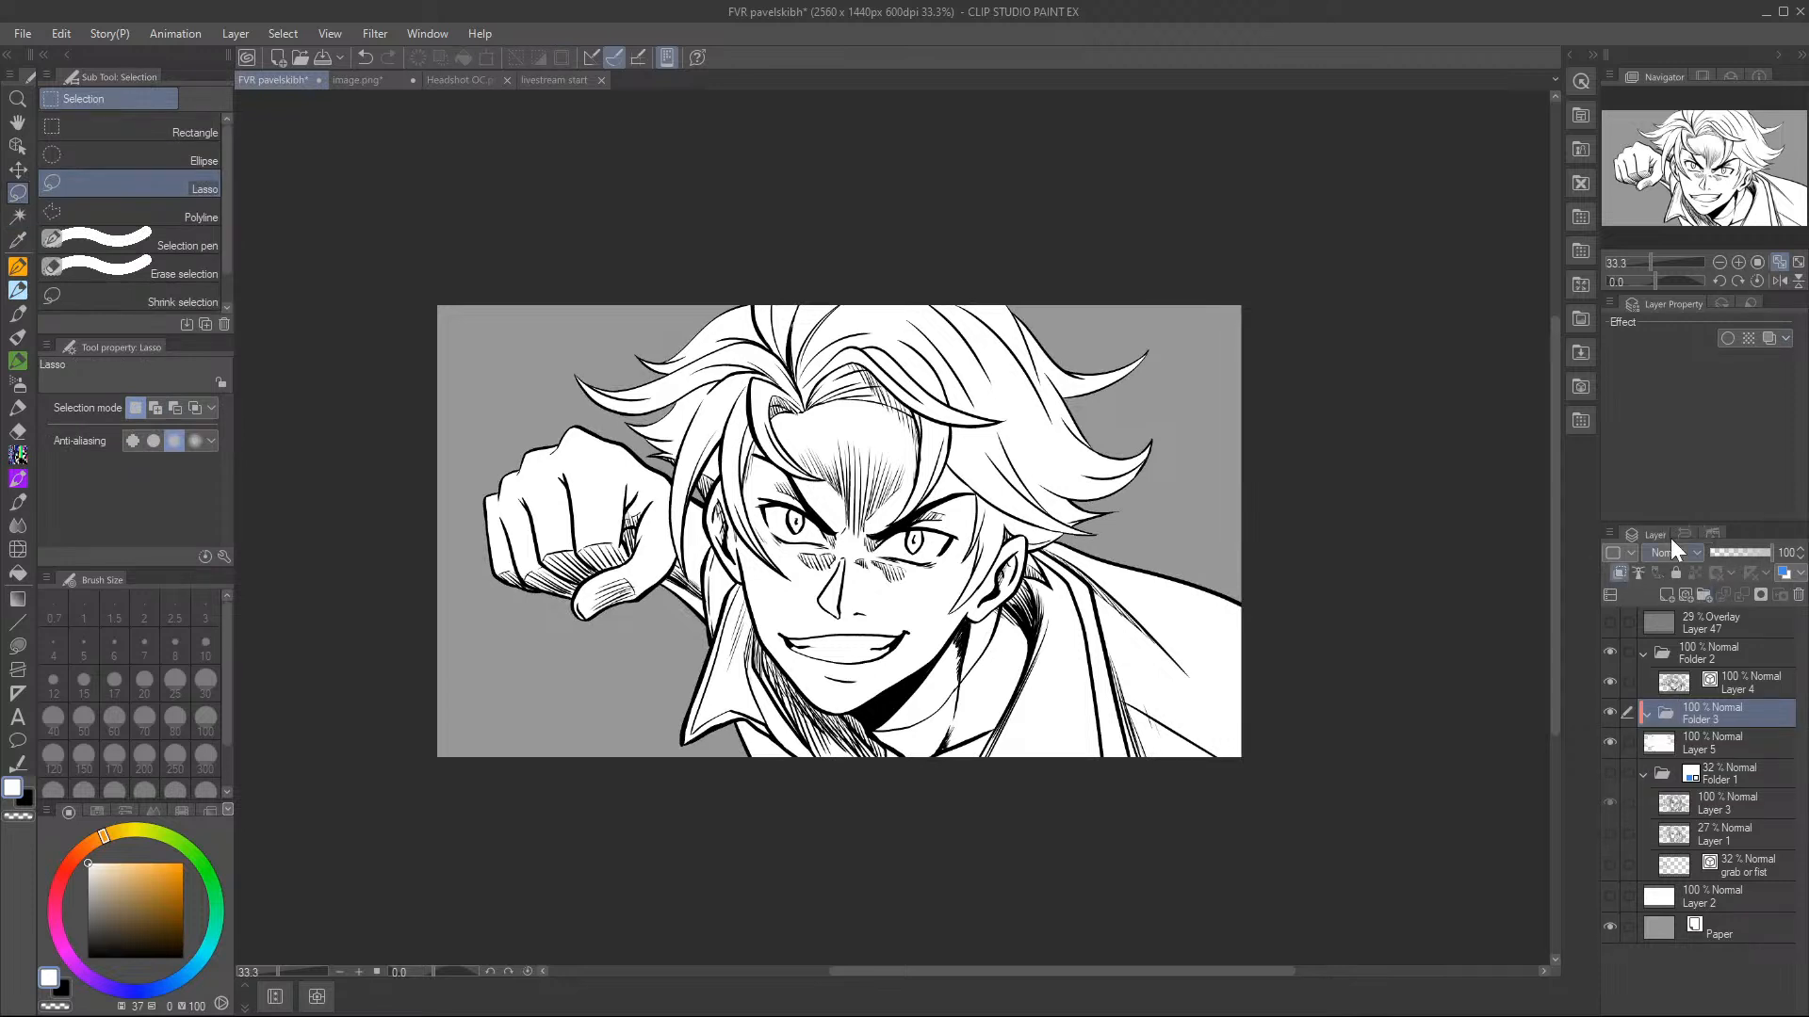
pyautogui.click(1667, 594)
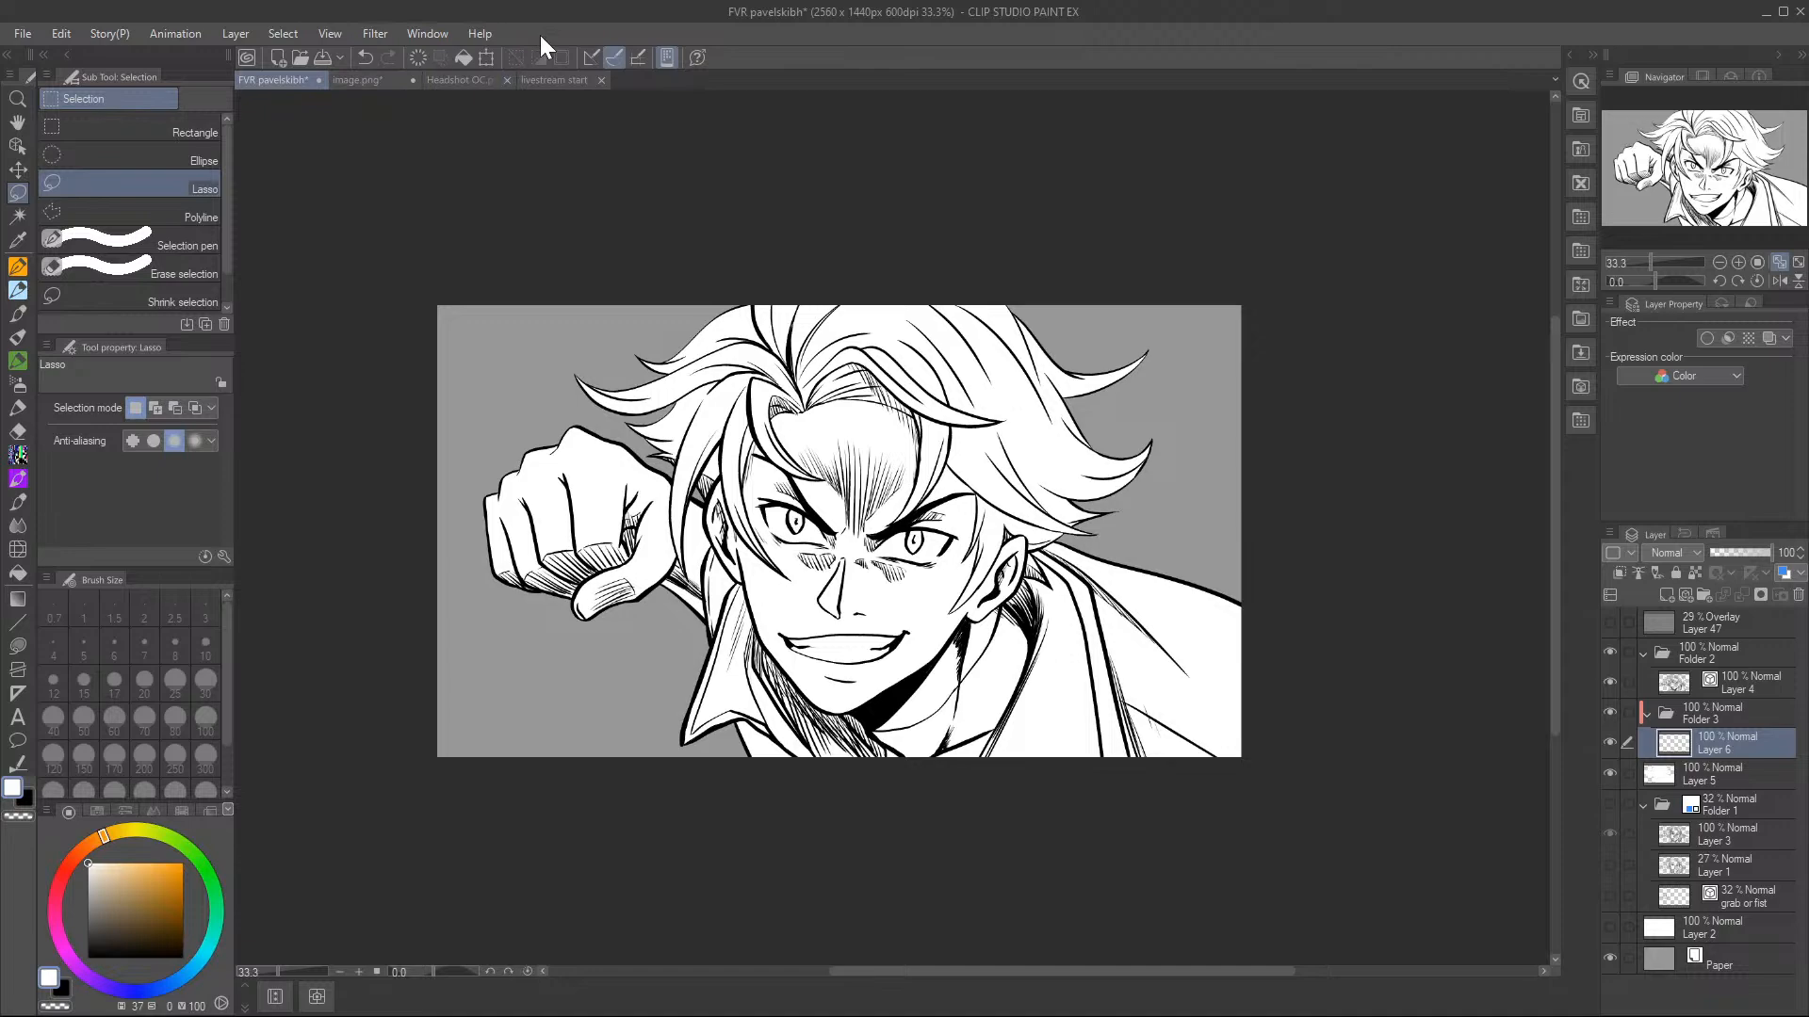
# - Dock the Headshot OC.png reference beside the character drawing and widen the drawing's pane
pyautogui.click(452, 81)
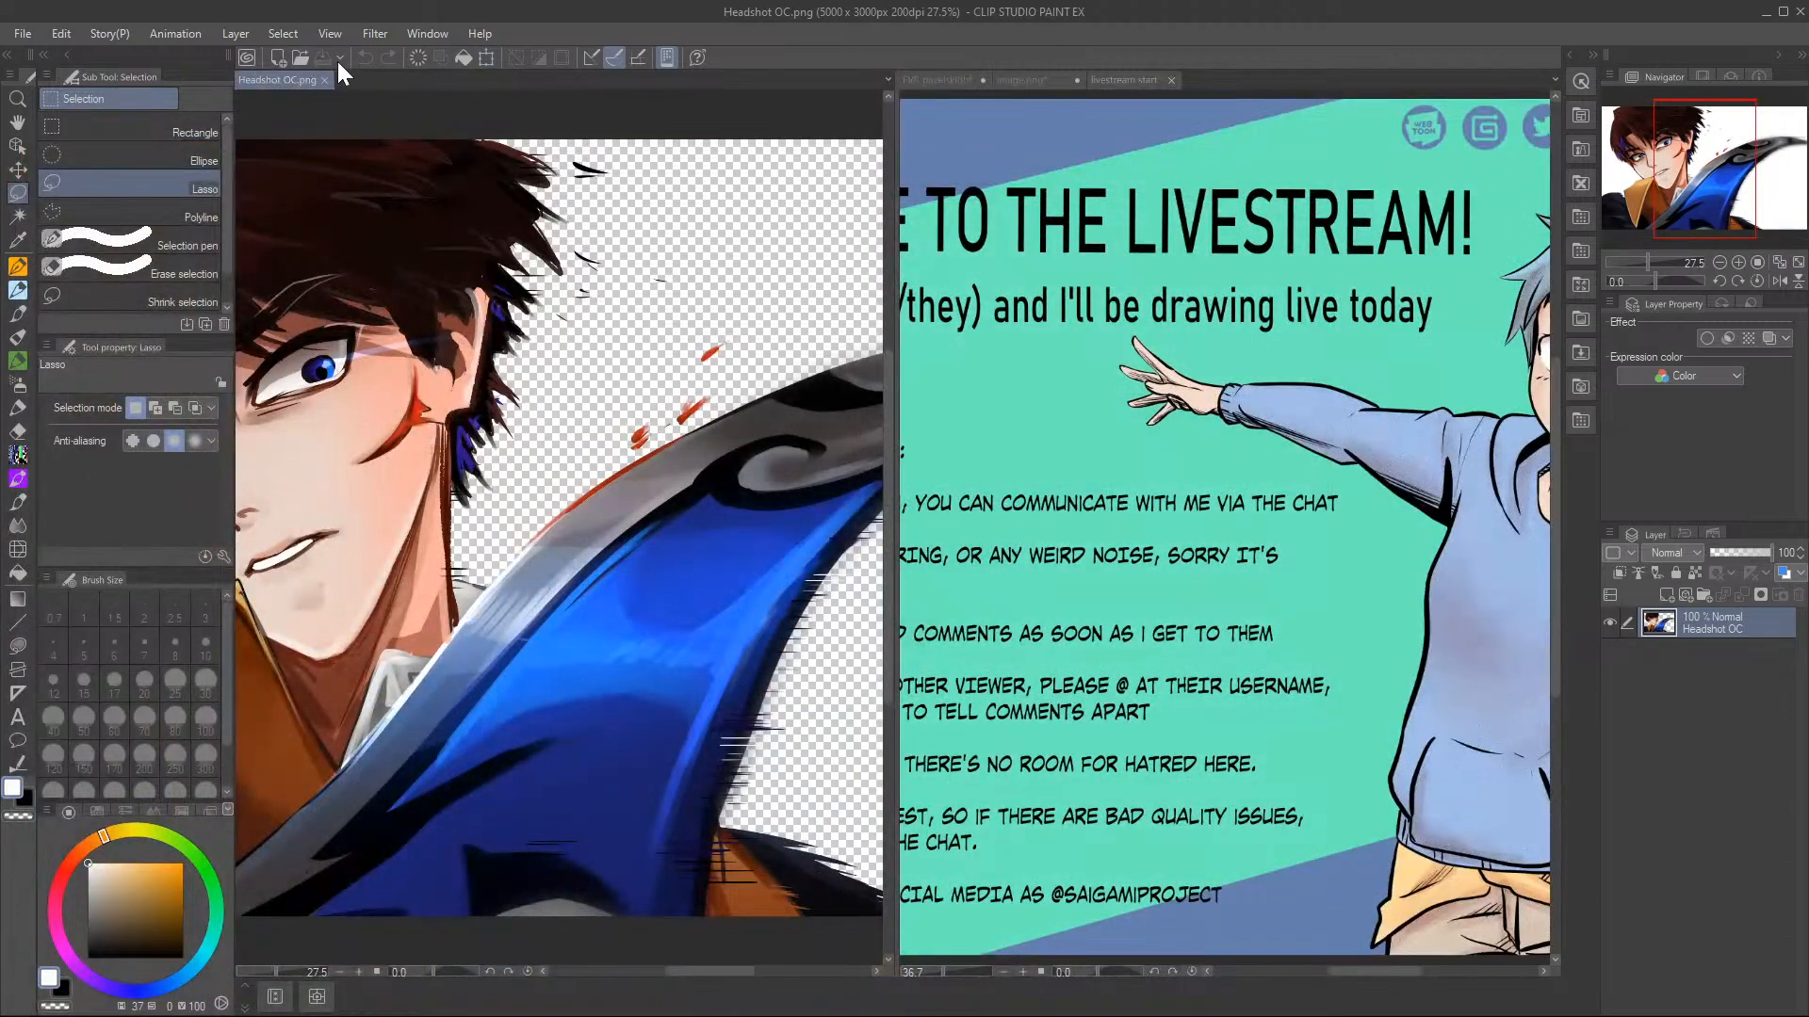
pyautogui.click(955, 79)
pyautogui.moveTo(889, 161); pyautogui.dragTo(603, 181)
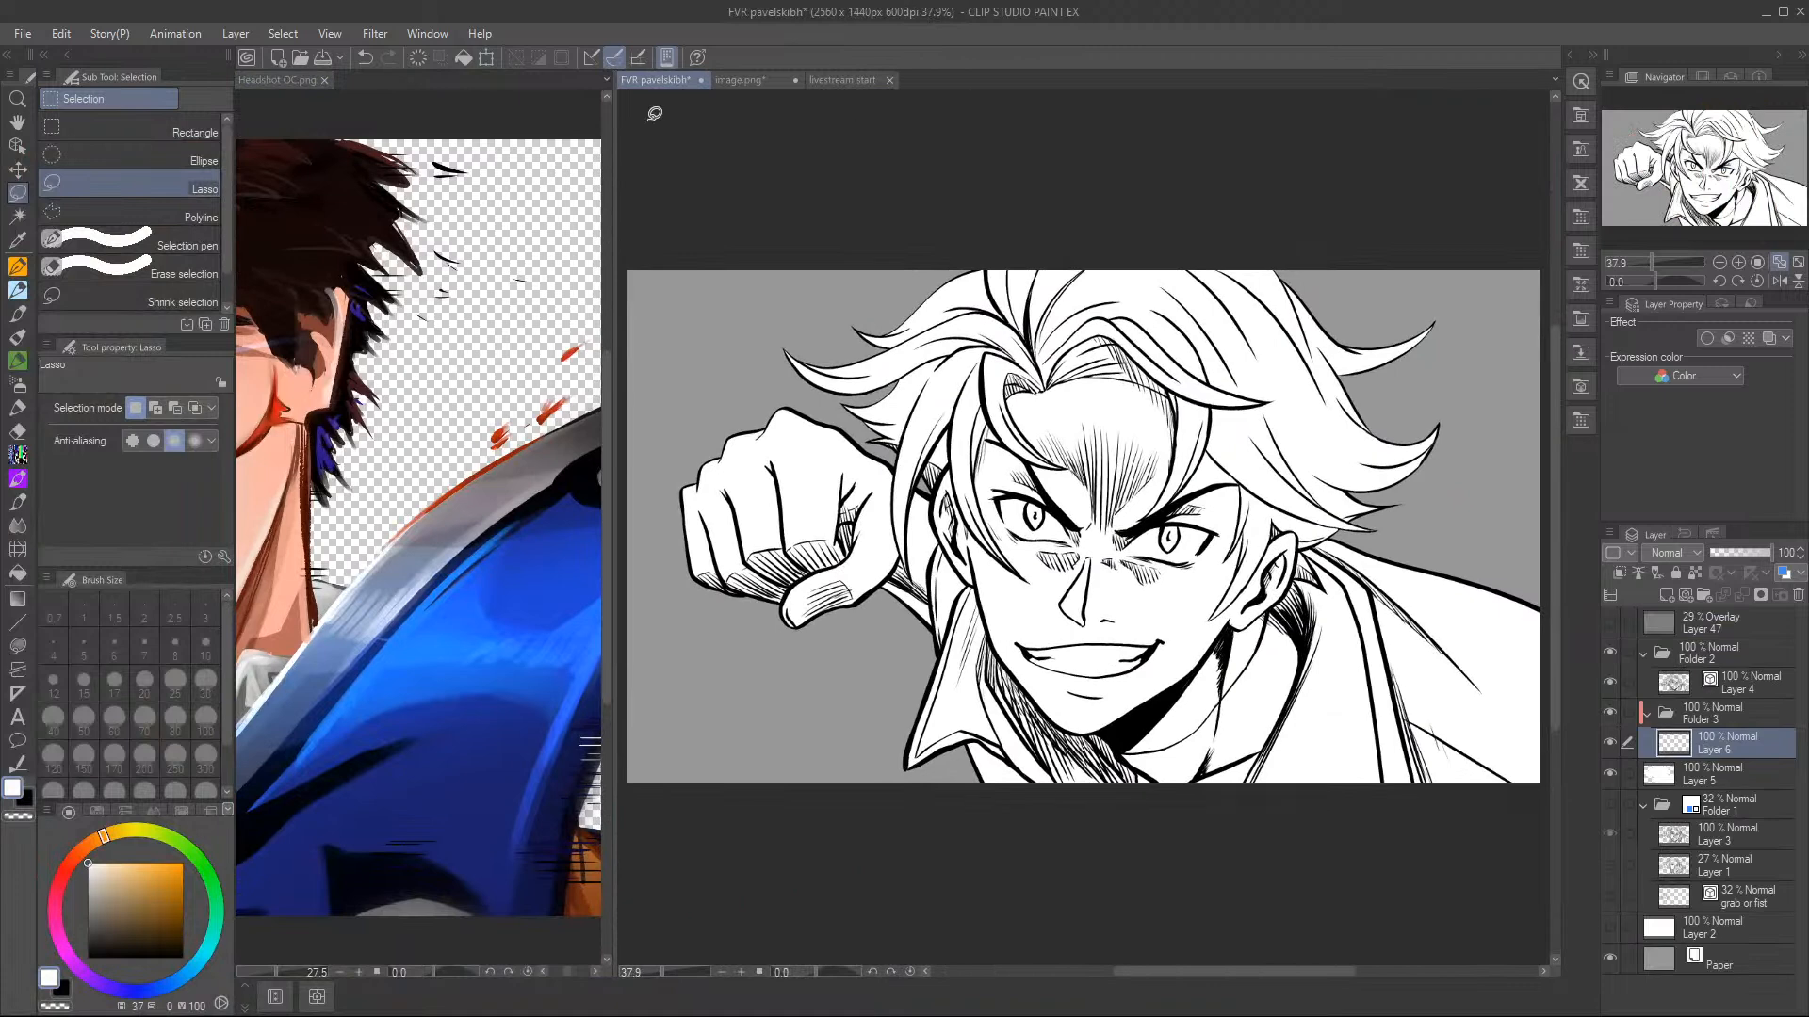
# - Scale the Headshot OC.png reference view to 12.5% and centre the character's face in its pane
pyautogui.click(552, 77)
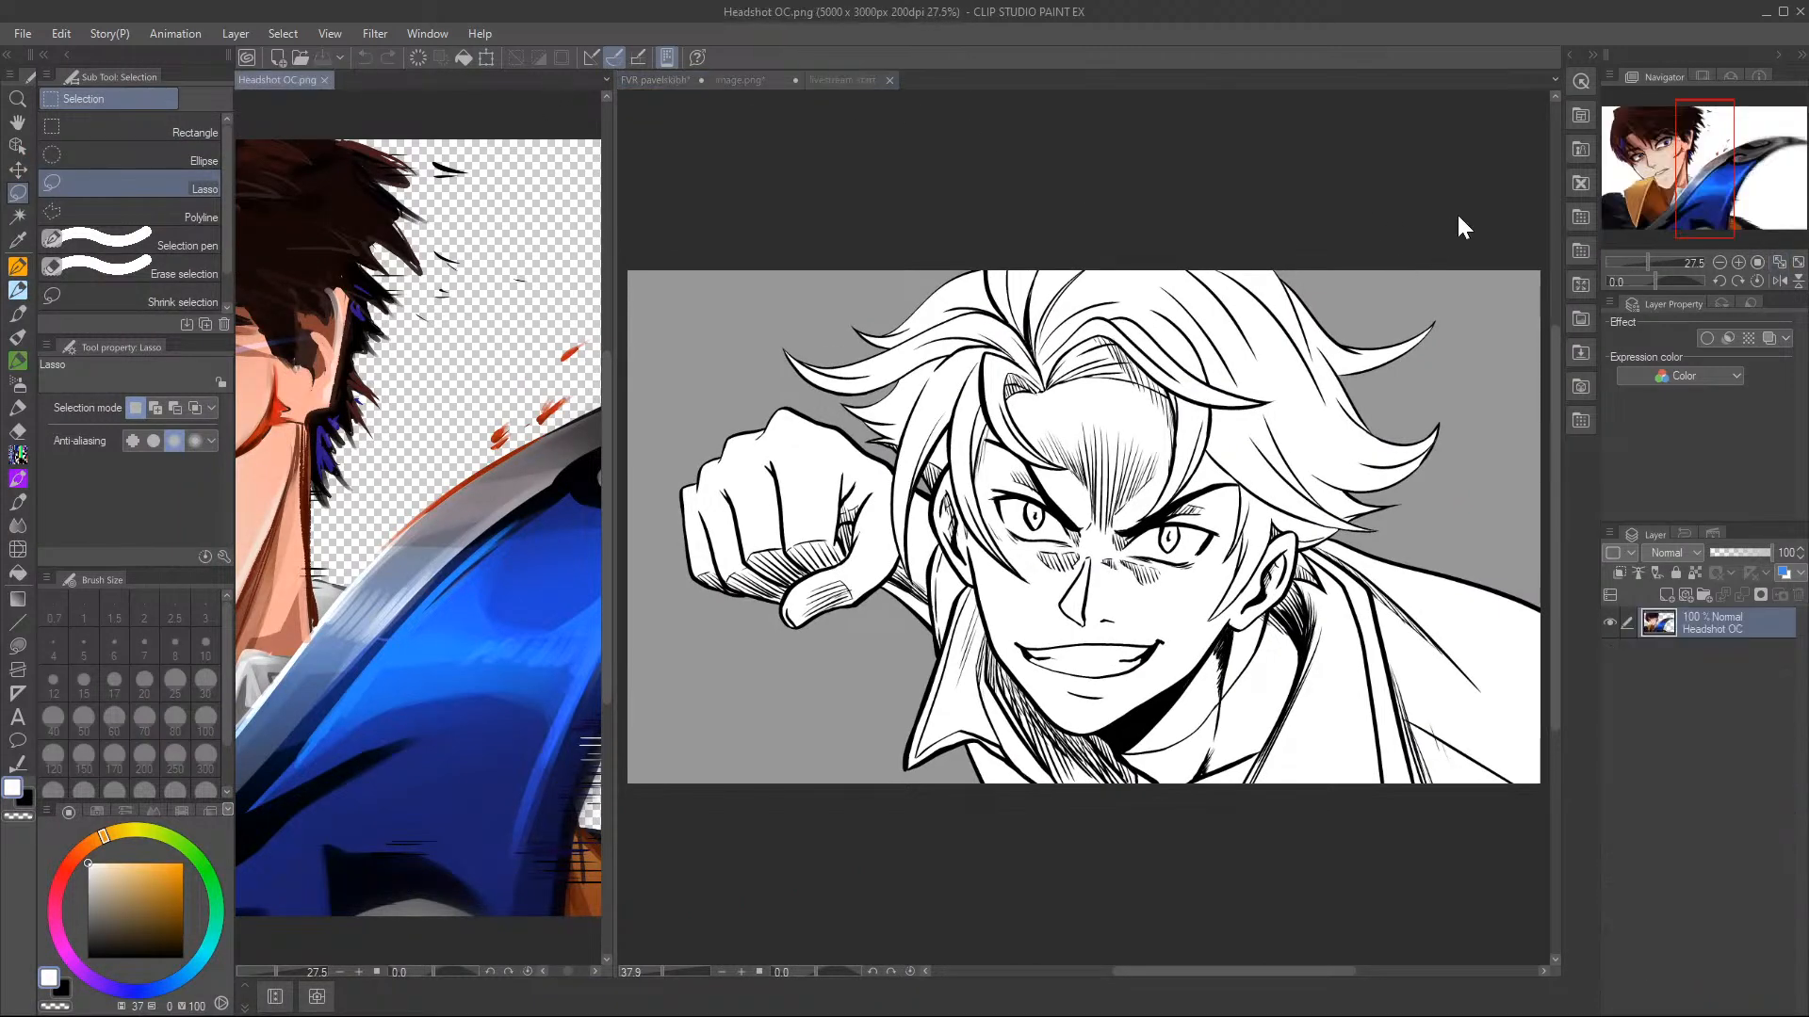
pyautogui.click(1717, 264)
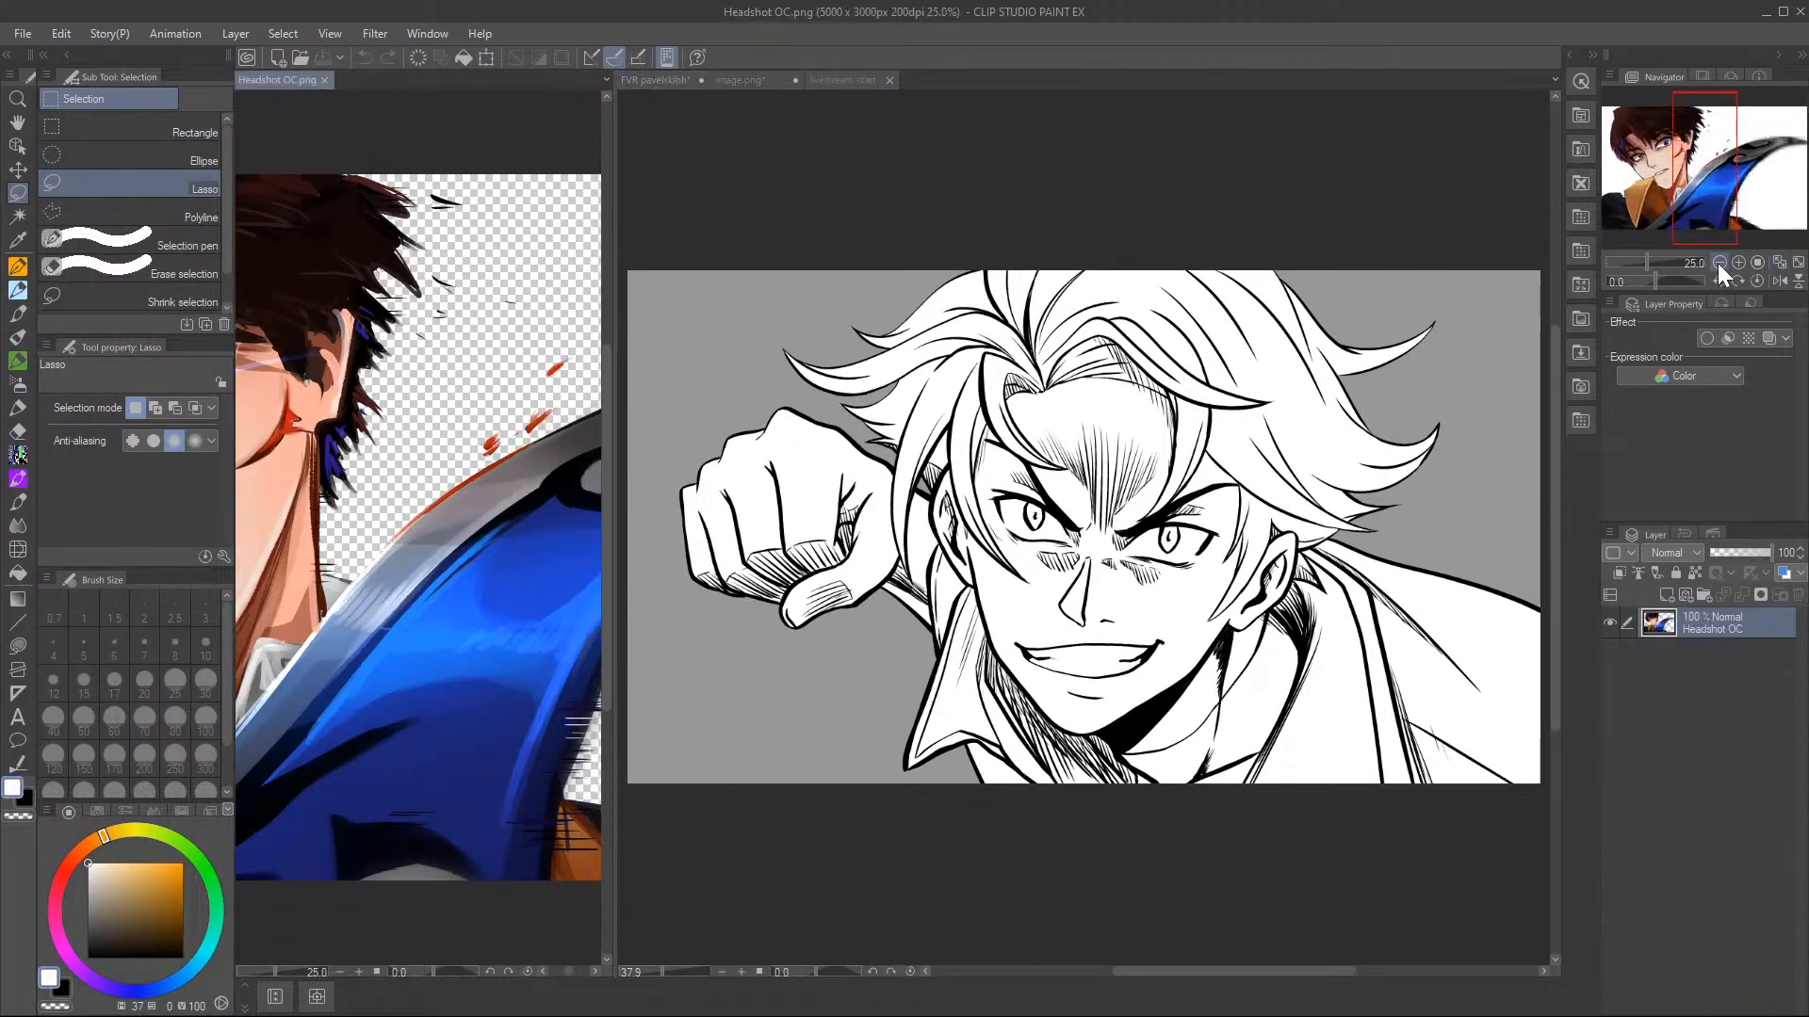
pyautogui.click(1718, 263)
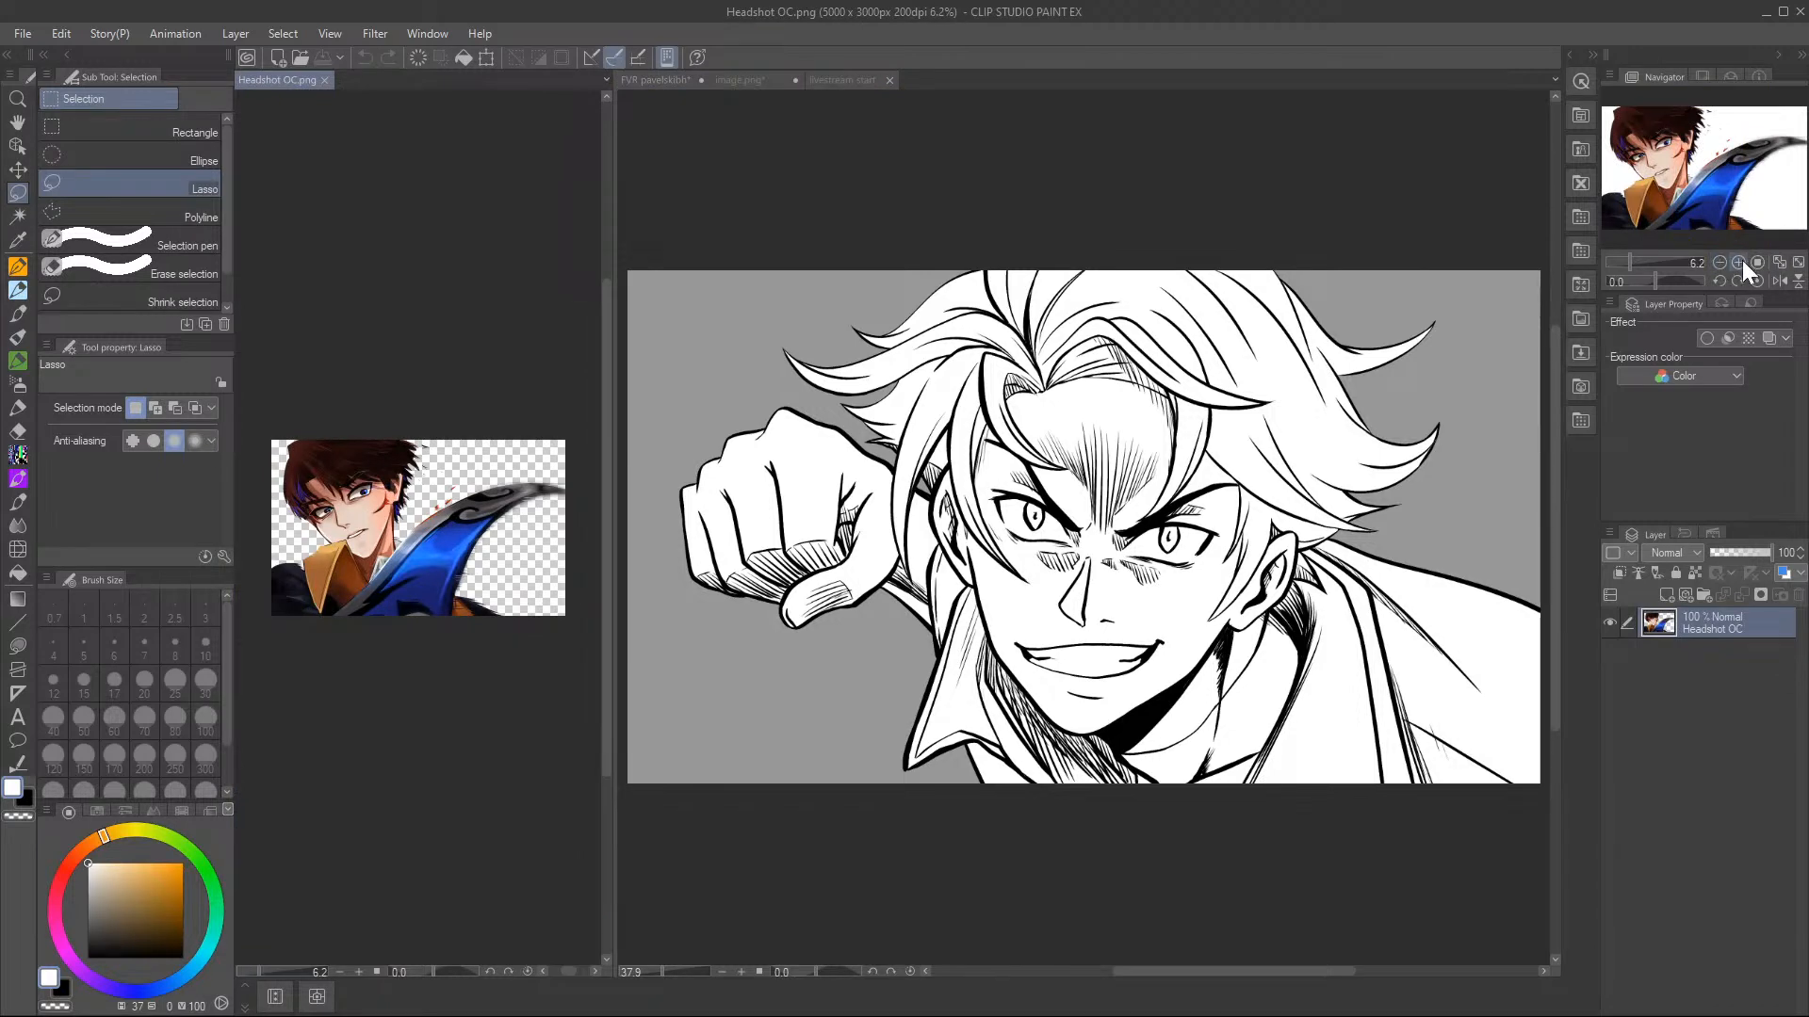
pyautogui.moveTo(1707, 185); pyautogui.dragTo(1671, 169)
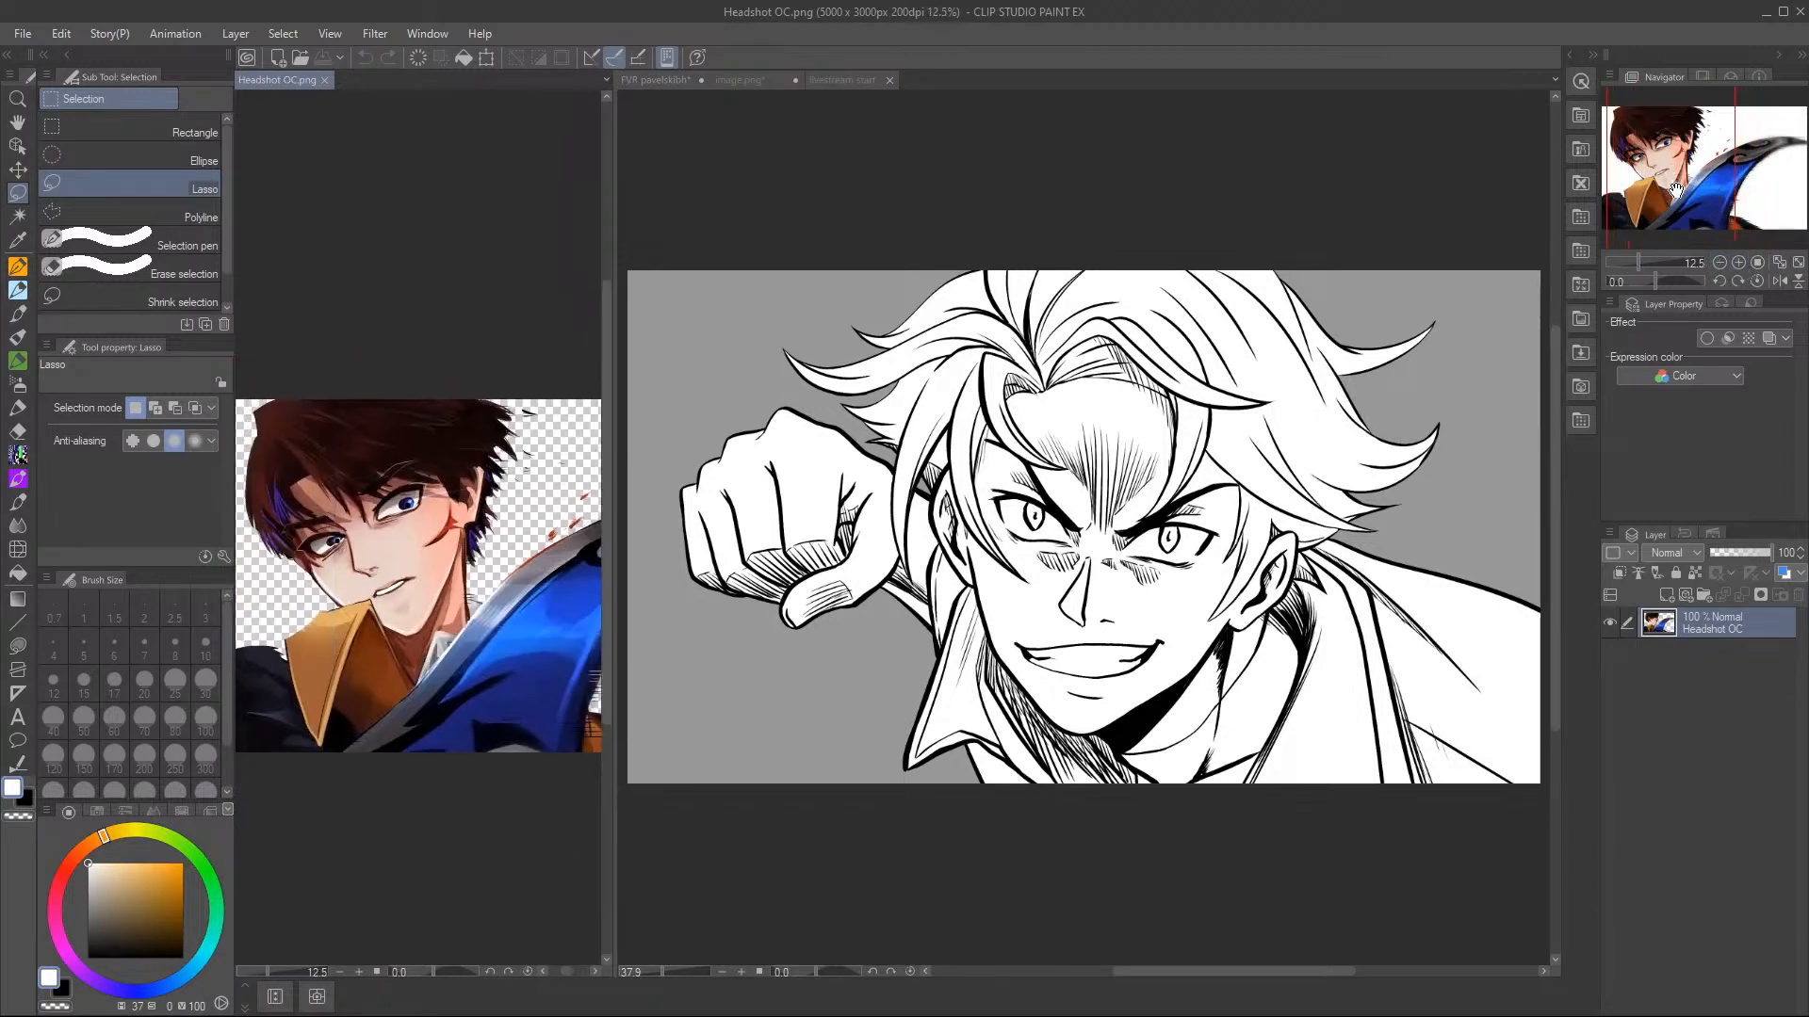
pyautogui.moveTo(1689, 171); pyautogui.dragTo(1677, 168)
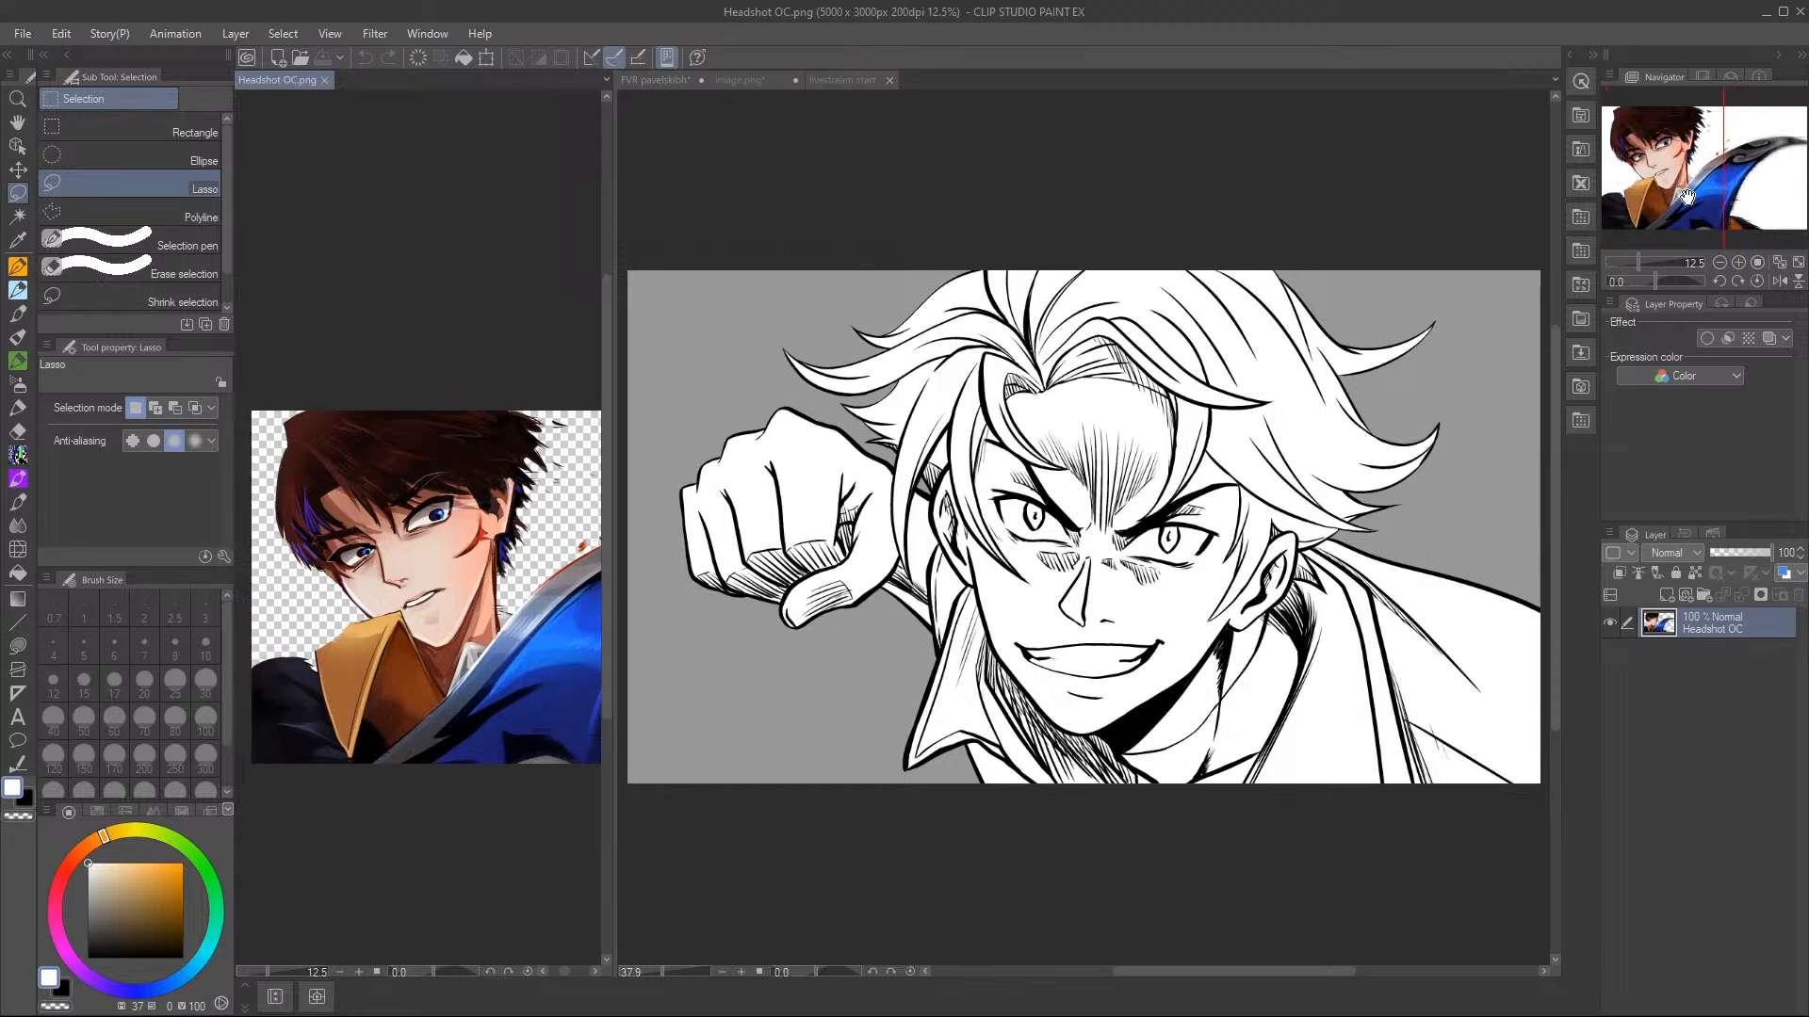
# - Sample the skin tone from the reference face's cheek and lasso-fill the fist with it on Layer 6
pyautogui.click(16, 240)
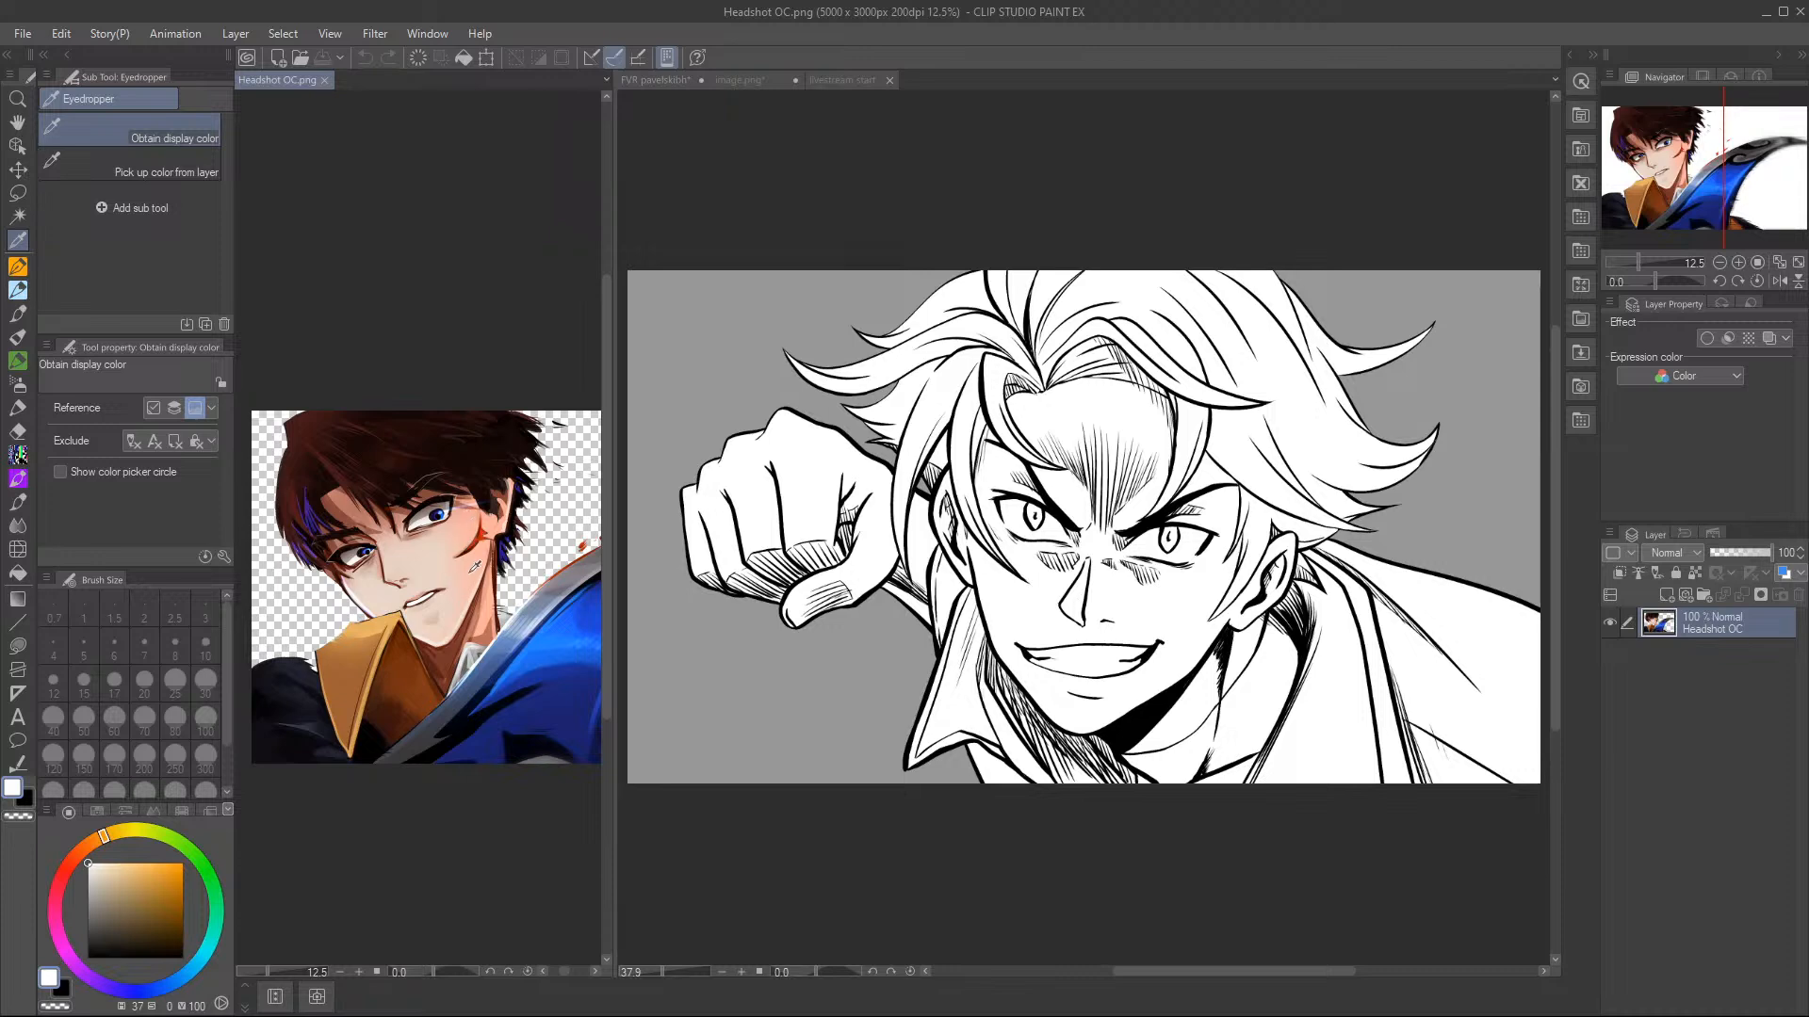
pyautogui.click(473, 569)
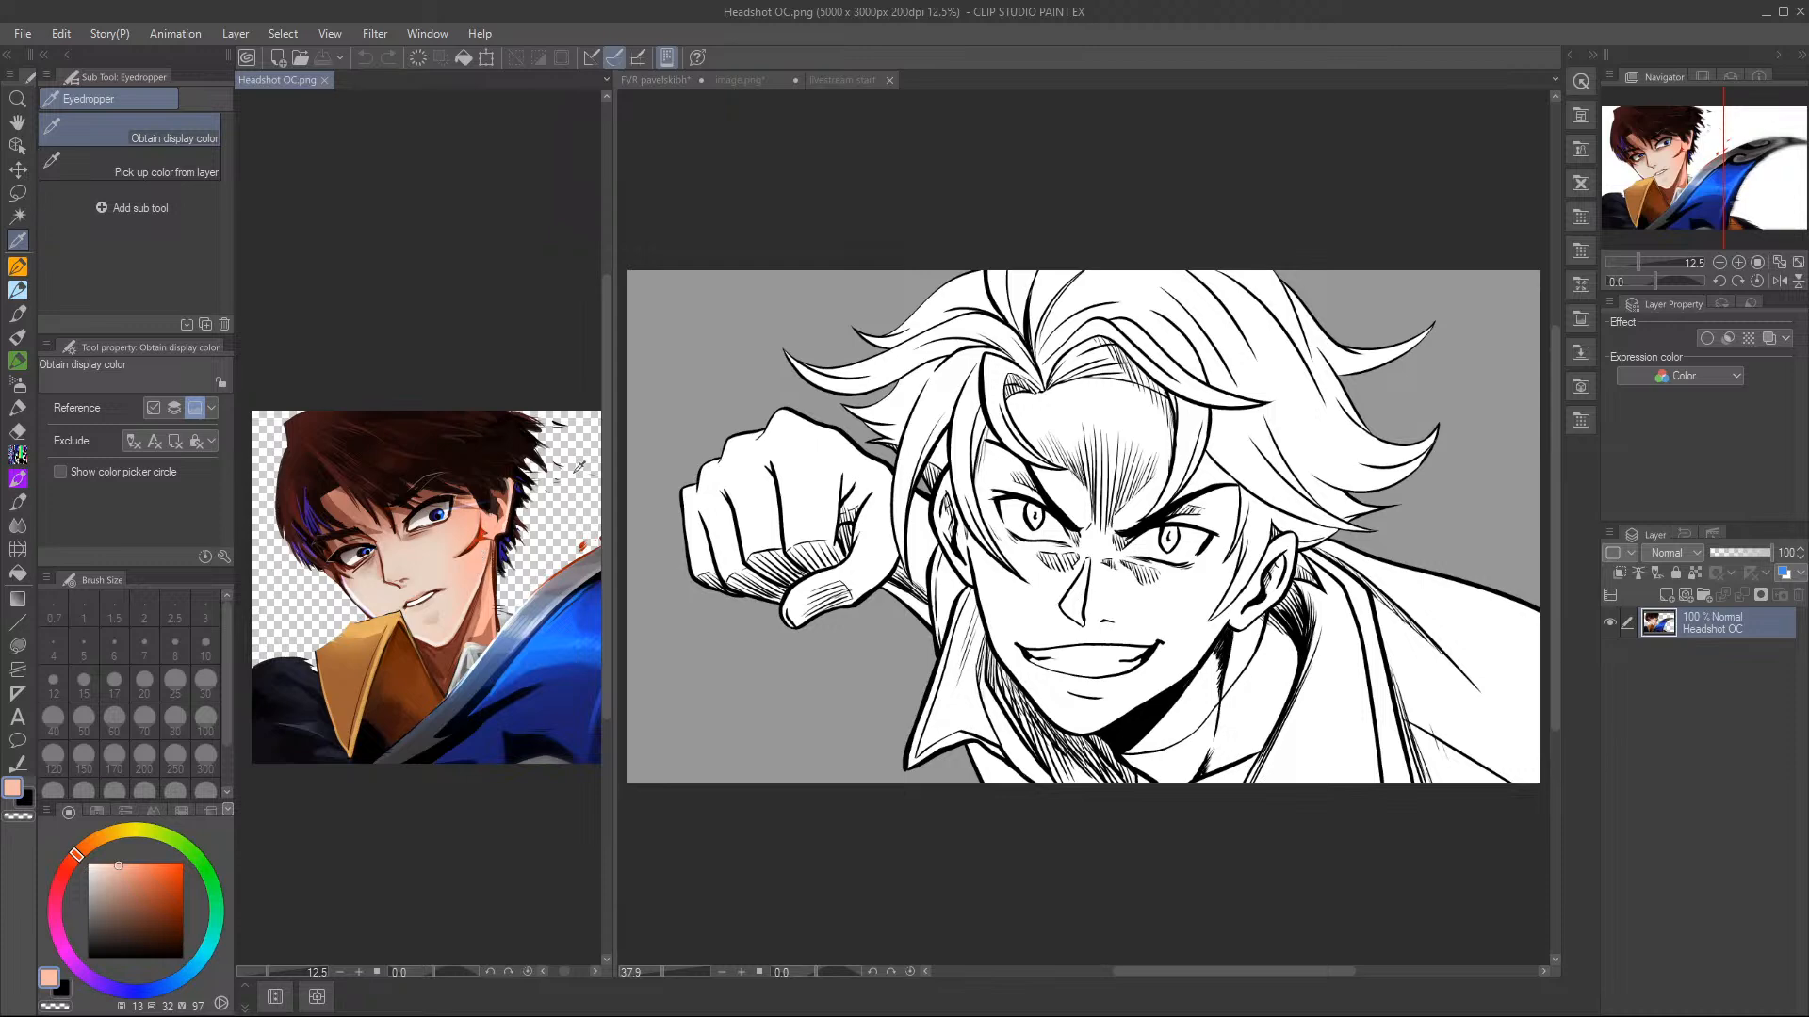
pyautogui.click(17, 646)
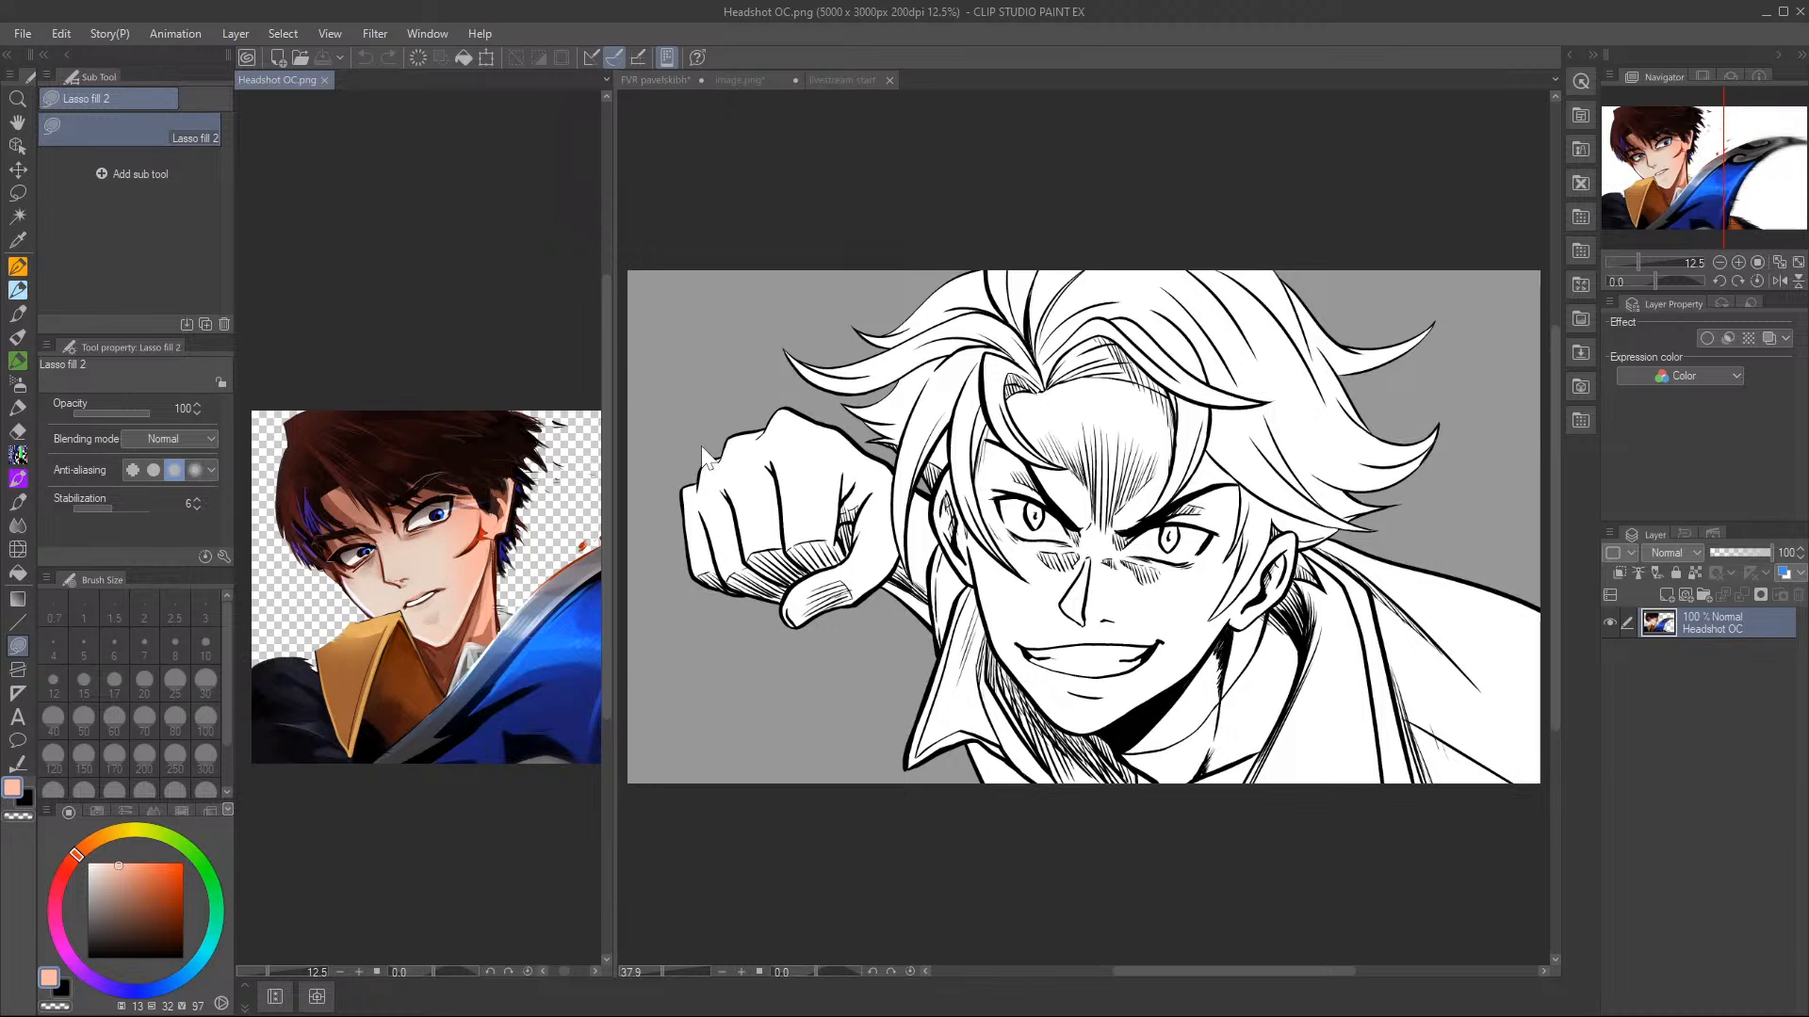
pyautogui.click(895, 201)
pyautogui.moveTo(760, 671)
pyautogui.mouseDown()
pyautogui.moveTo(655, 466)
pyautogui.moveTo(815, 401)
pyautogui.moveTo(873, 440)
pyautogui.moveTo(881, 650)
pyautogui.moveTo(801, 670)
pyautogui.mouseUp()
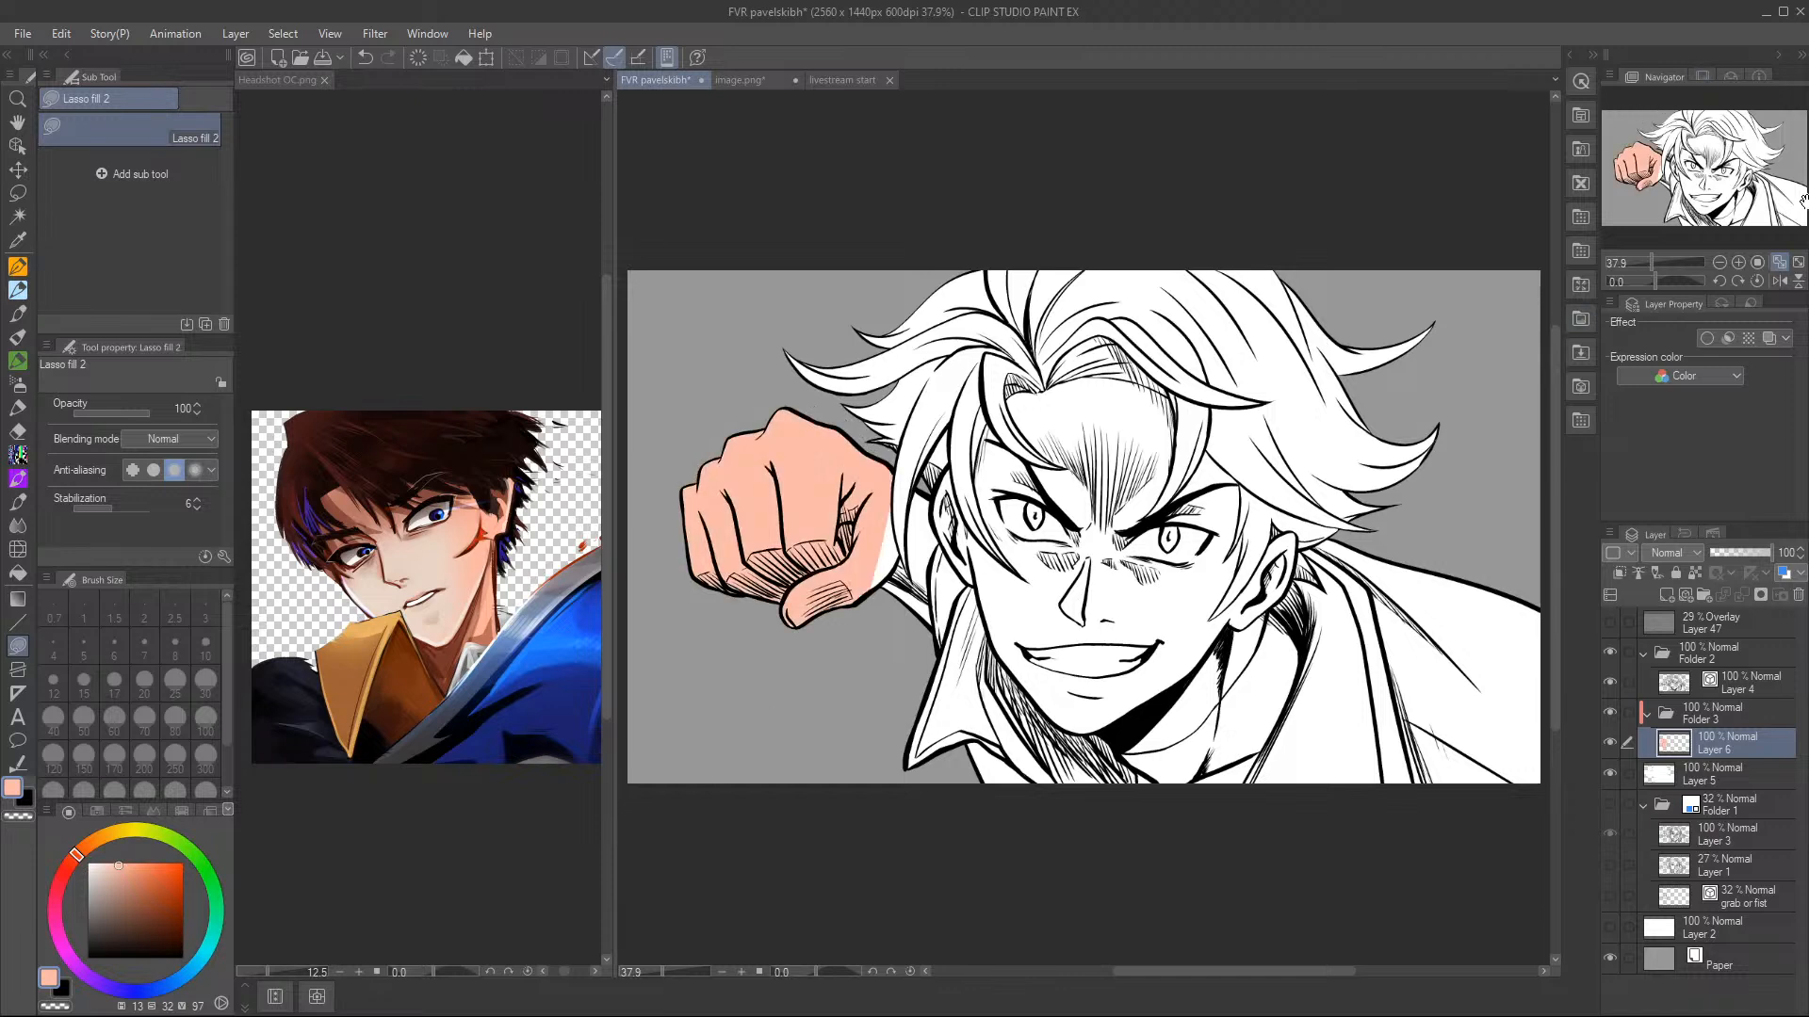
# - Widen the drawing's pane and lasso-fill the wrist and the ear nearest the fist with the skin tone
pyautogui.moveTo(614, 183); pyautogui.dragTo(484, 182)
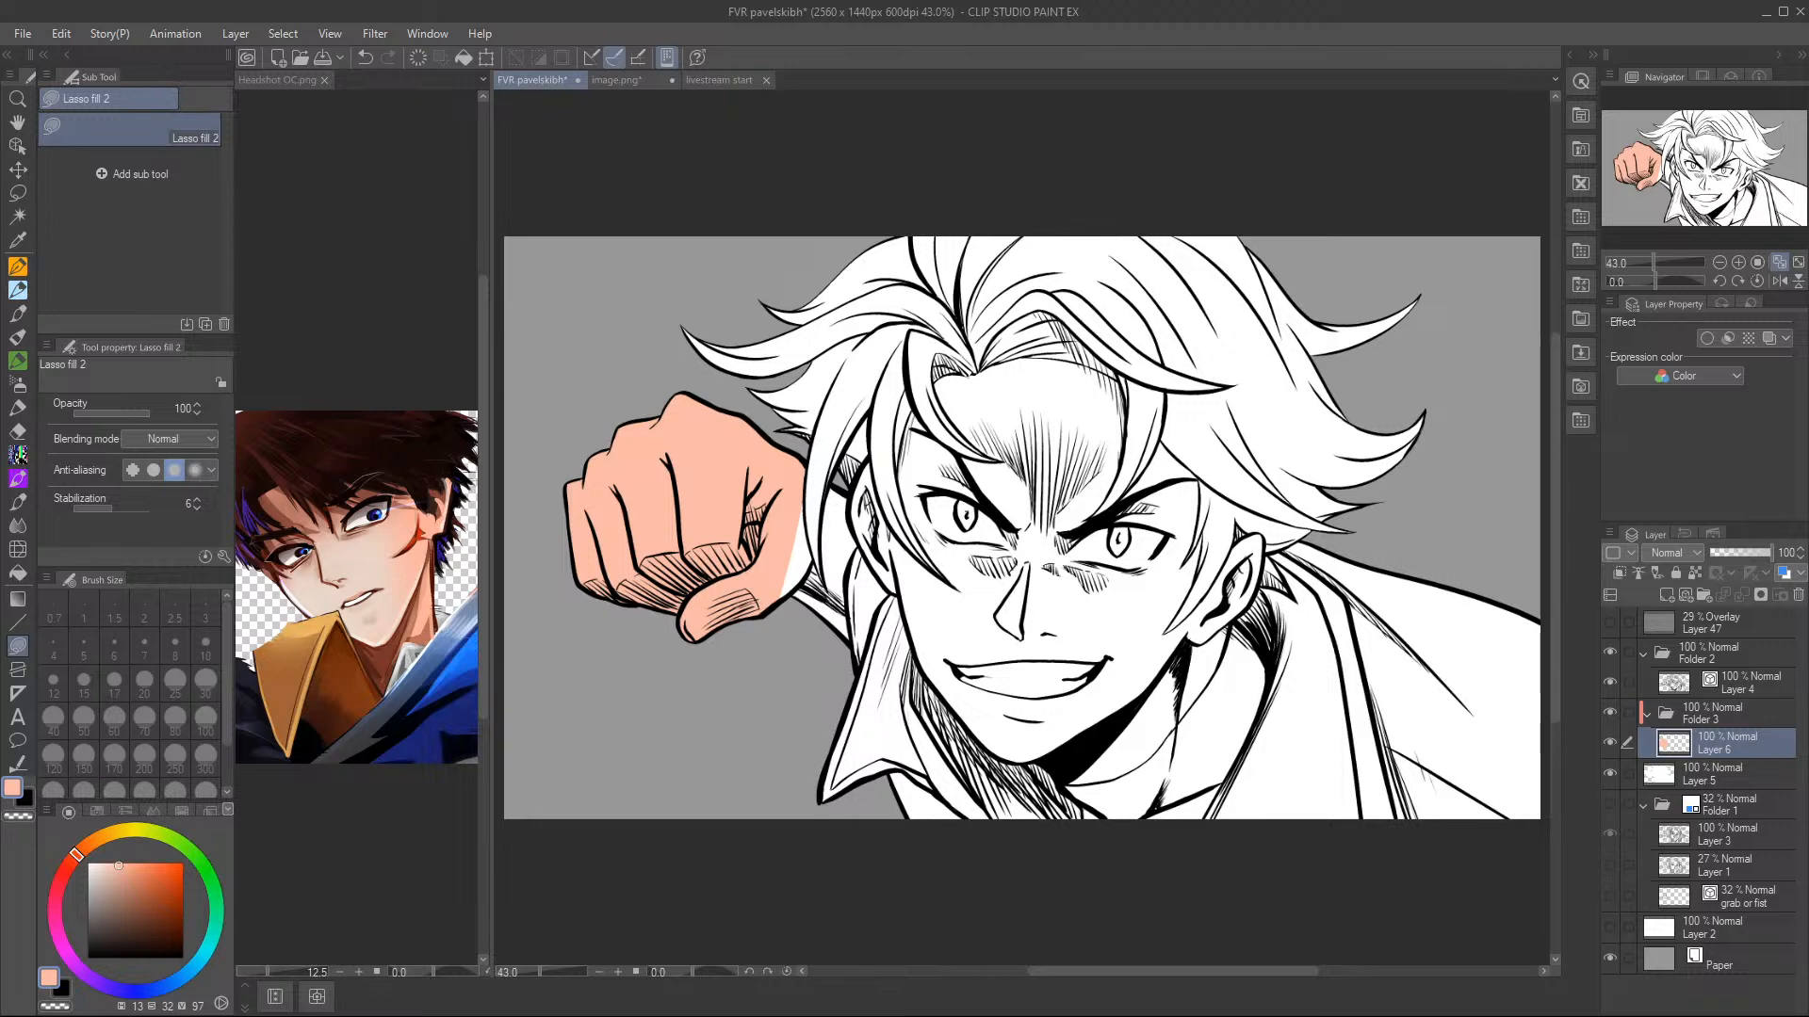
pyautogui.click(1738, 262)
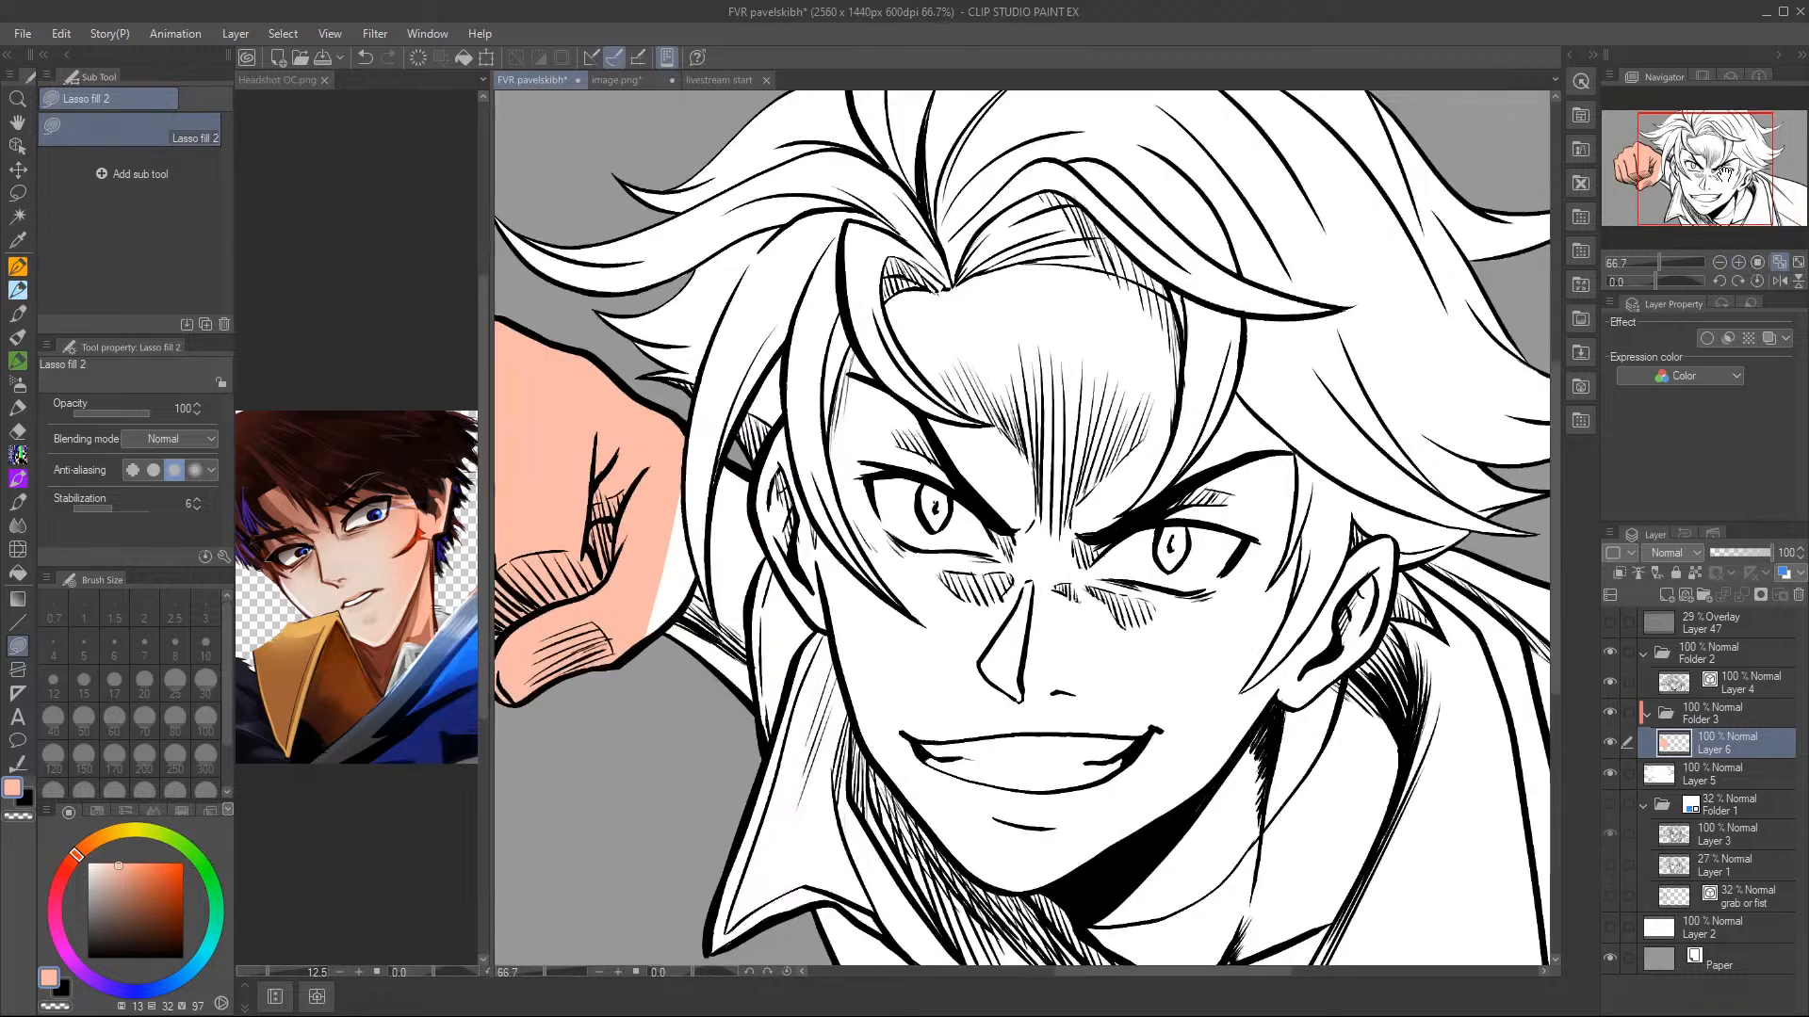
pyautogui.click(1739, 262)
pyautogui.moveTo(1704, 168); pyautogui.dragTo(1694, 162)
pyautogui.moveTo(739, 579)
pyautogui.mouseDown()
pyautogui.moveTo(758, 496)
pyautogui.moveTo(774, 561)
pyautogui.moveTo(726, 745)
pyautogui.moveTo(739, 584)
pyautogui.mouseUp()
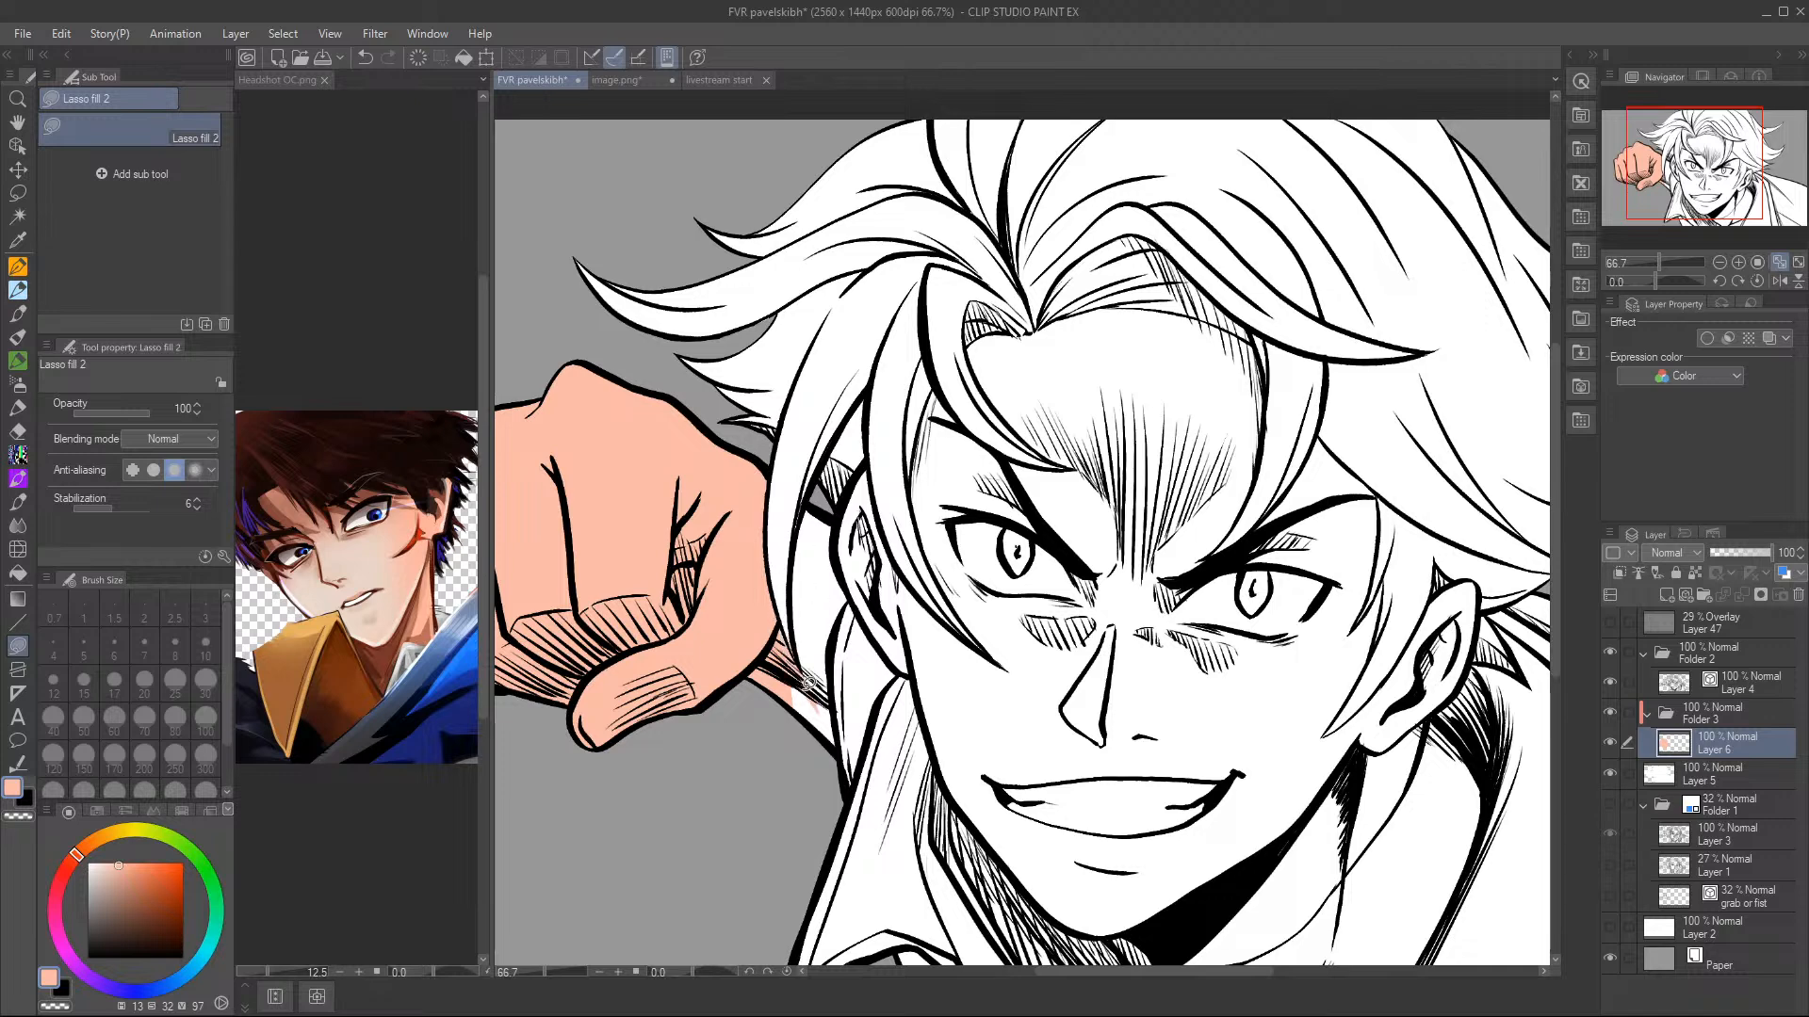
pyautogui.moveTo(797, 653); pyautogui.dragTo(812, 662)
pyautogui.moveTo(794, 585)
pyautogui.mouseDown()
pyautogui.moveTo(816, 490)
pyautogui.moveTo(838, 508)
pyautogui.moveTo(854, 595)
pyautogui.moveTo(842, 735)
pyautogui.moveTo(801, 772)
pyautogui.mouseUp()
pyautogui.moveTo(839, 565)
pyautogui.mouseDown()
pyautogui.moveTo(872, 454)
pyautogui.moveTo(922, 679)
pyautogui.mouseUp()
pyautogui.moveTo(881, 629); pyautogui.dragTo(882, 631)
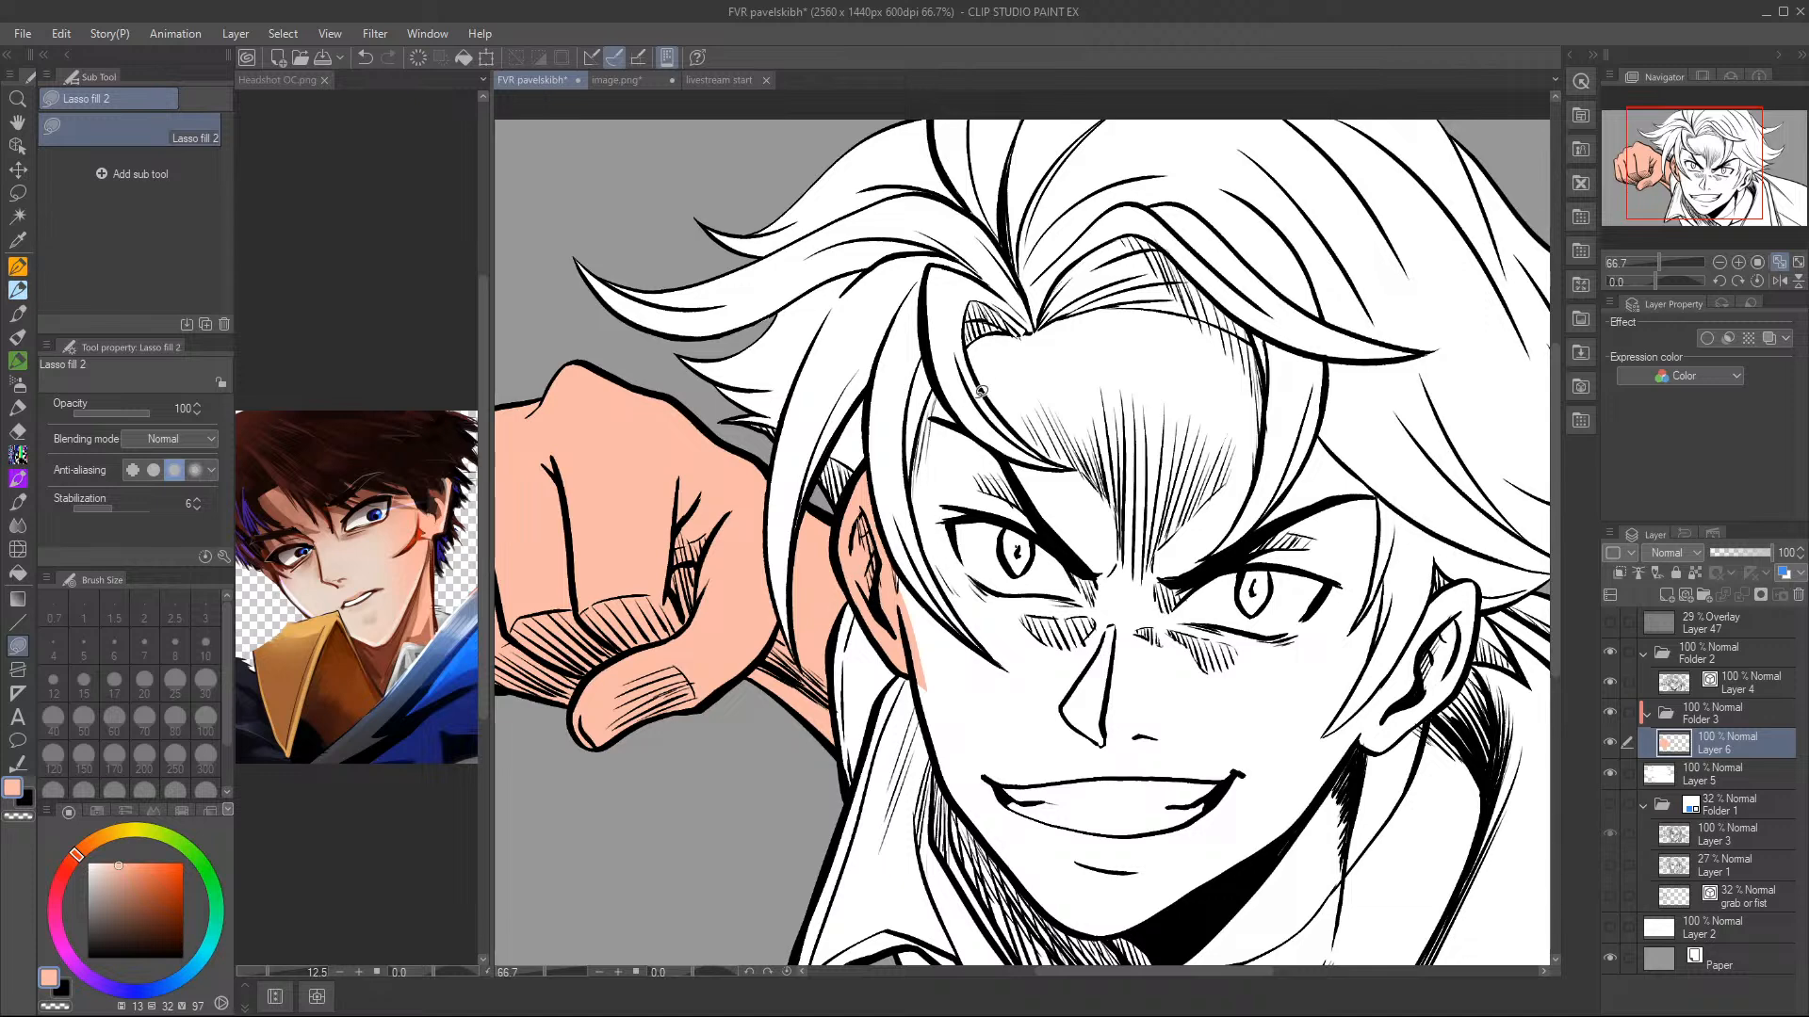
# - Lasso-fill the cheek, temple and brow area around the eye nearest the fist with the skin tone, leaving the eye white
pyautogui.moveTo(942, 613)
pyautogui.mouseDown()
pyautogui.moveTo(1036, 693)
pyautogui.moveTo(1009, 807)
pyautogui.moveTo(971, 827)
pyautogui.moveTo(891, 566)
pyautogui.mouseUp()
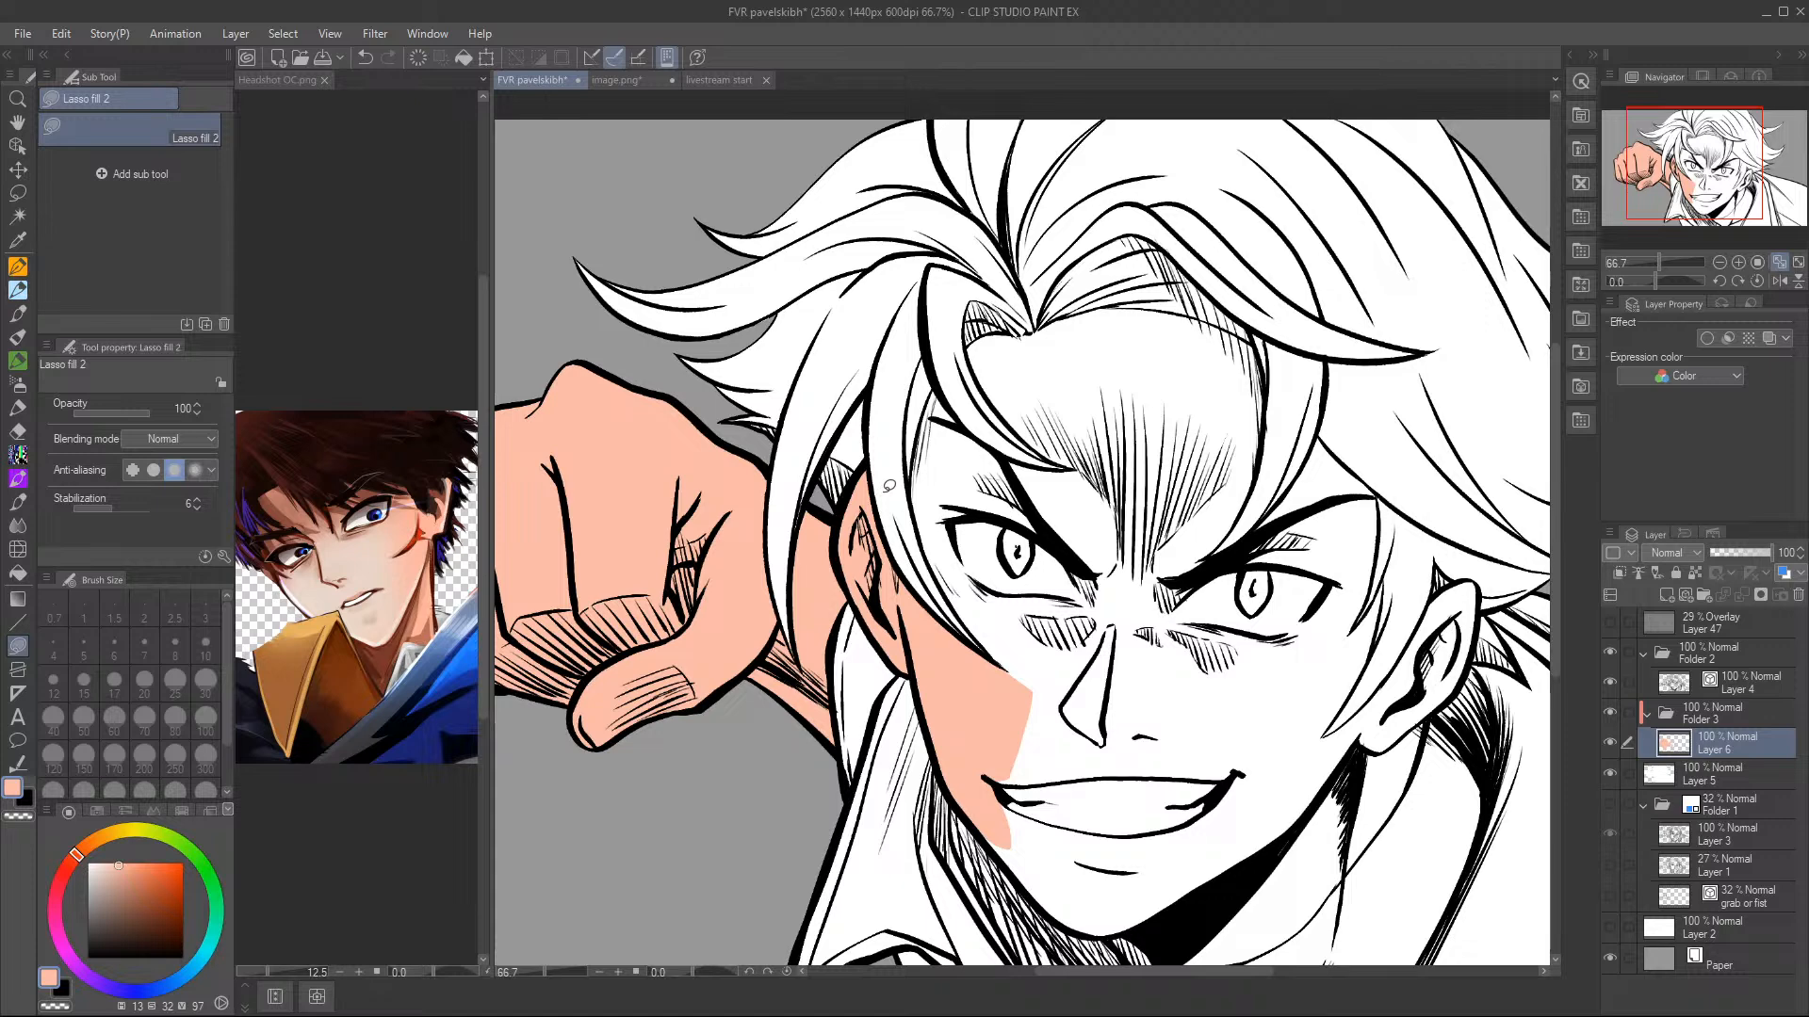
pyautogui.moveTo(1716, 155); pyautogui.dragTo(1731, 157)
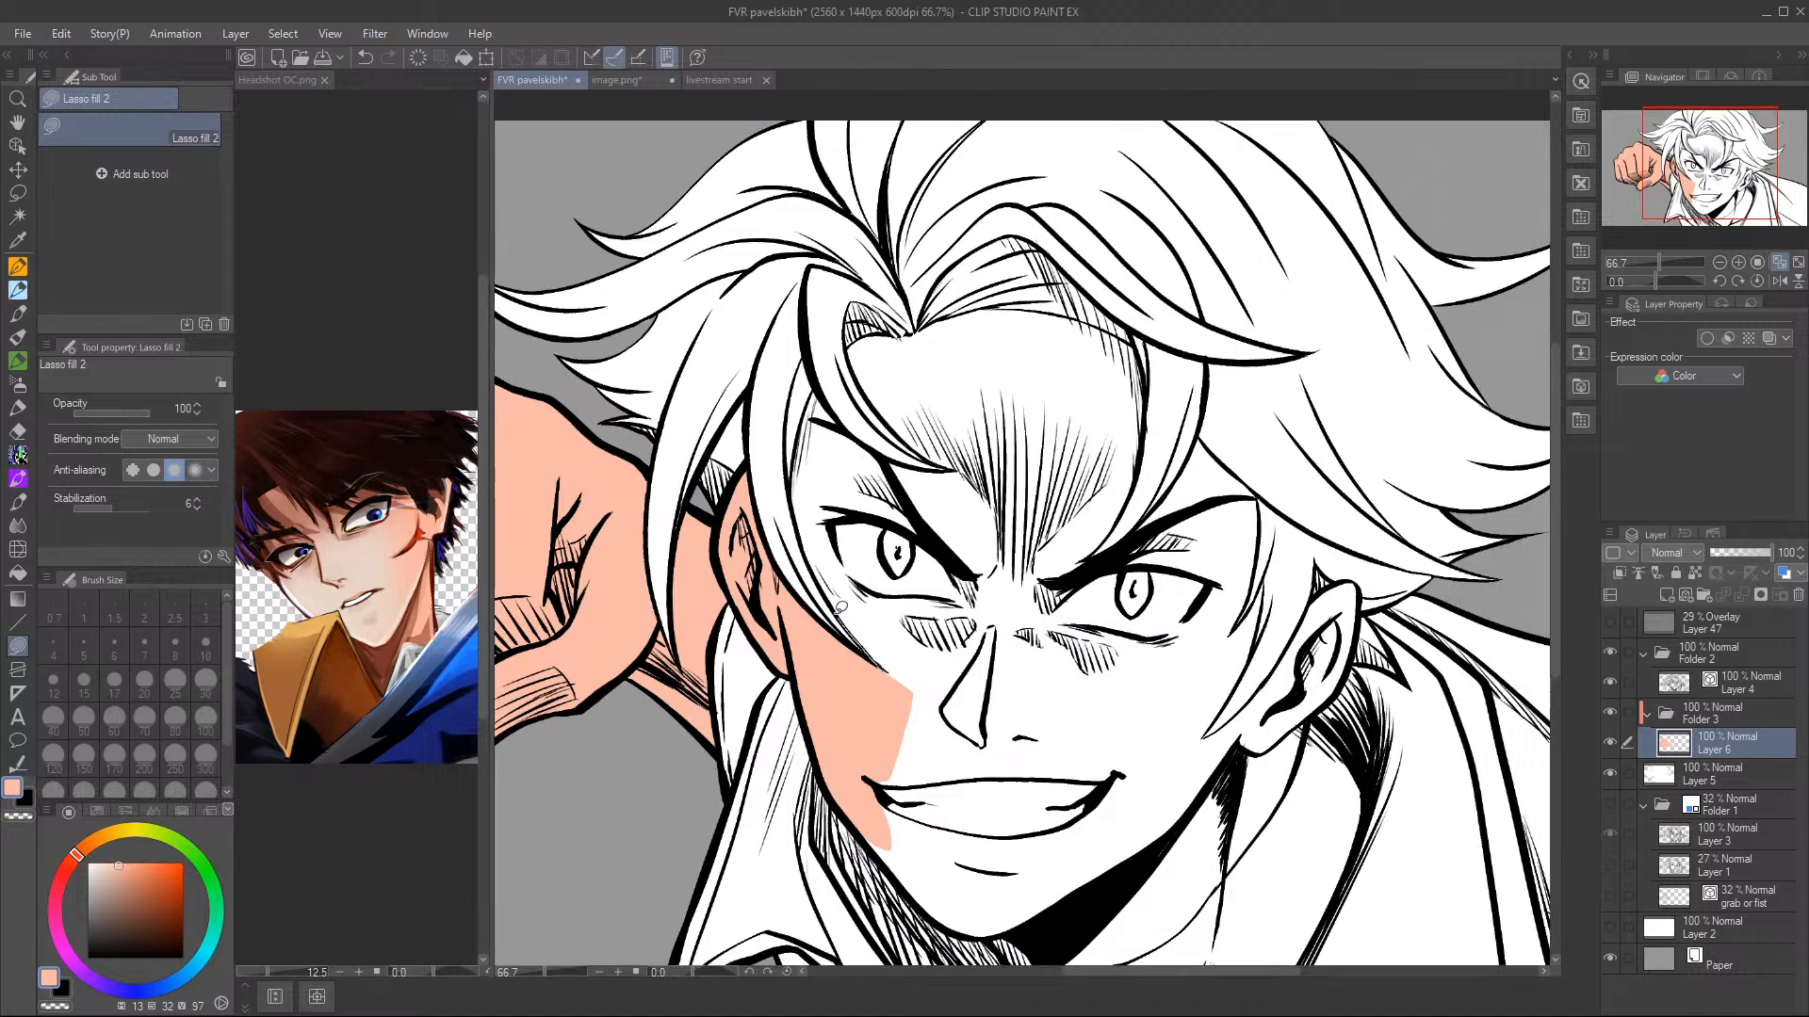
pyautogui.moveTo(801, 521)
pyautogui.mouseDown()
pyautogui.moveTo(806, 439)
pyautogui.moveTo(839, 539)
pyautogui.moveTo(914, 622)
pyautogui.moveTo(891, 698)
pyautogui.mouseUp()
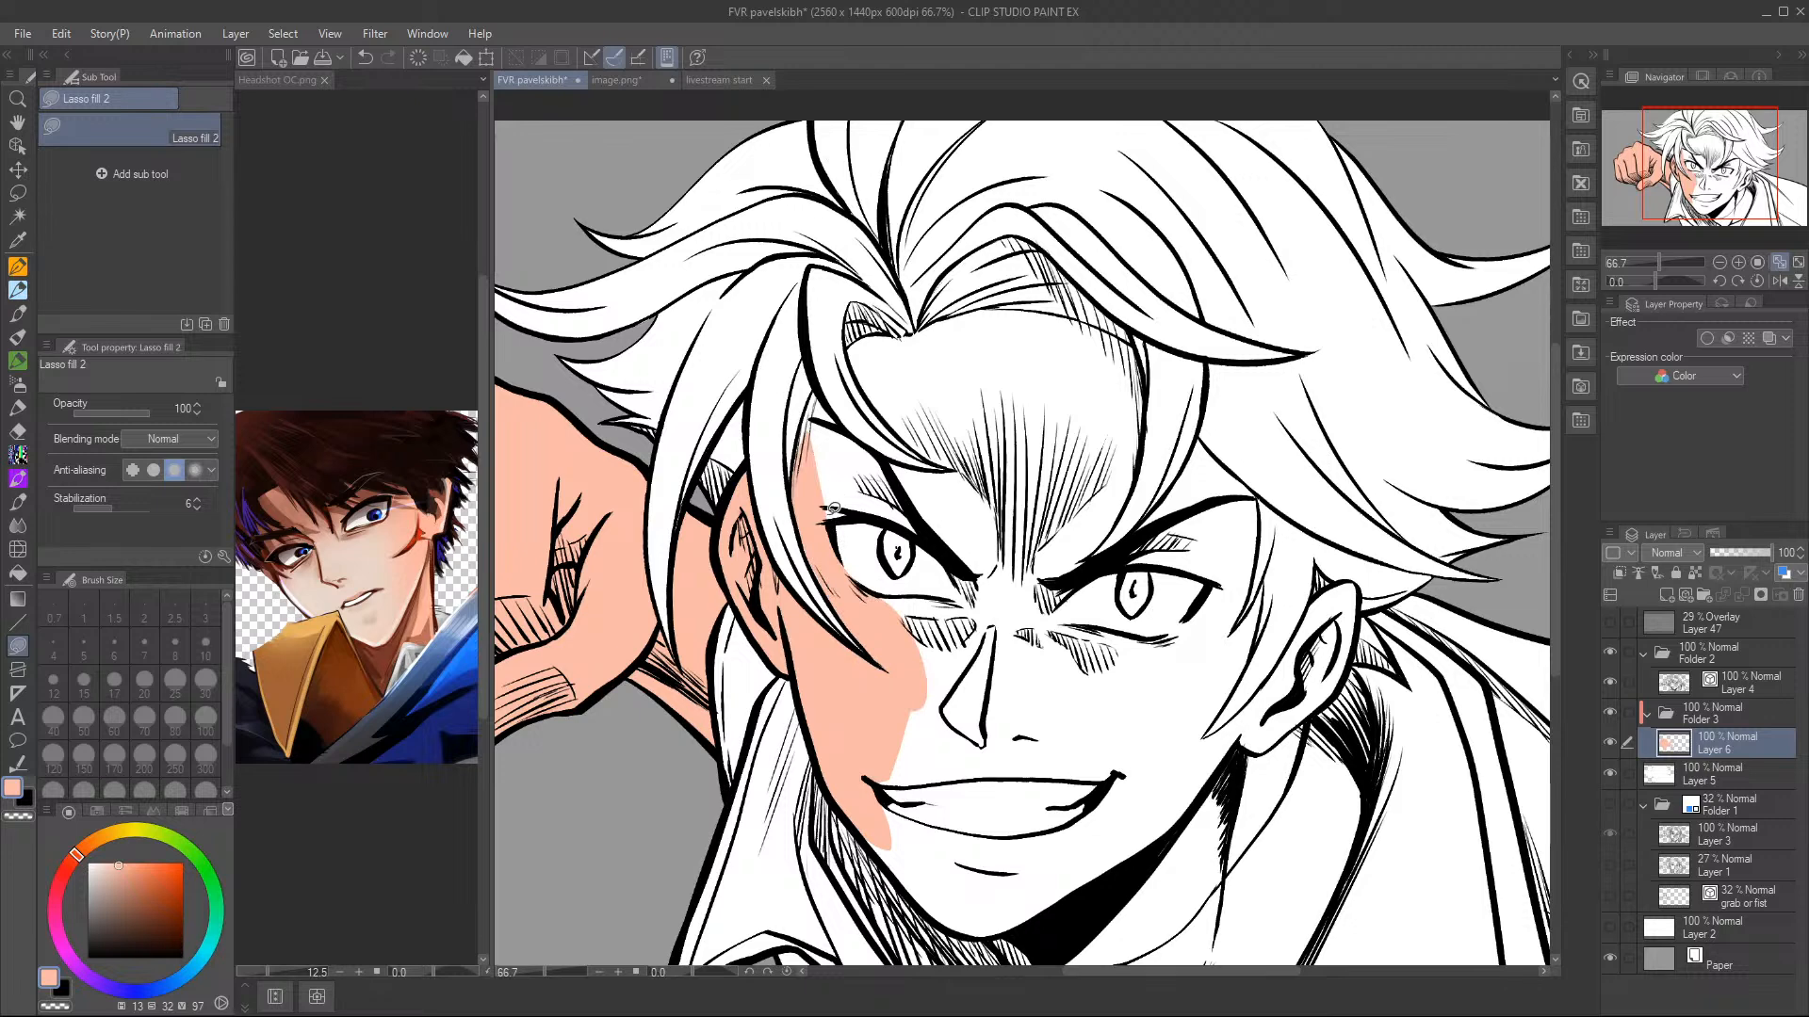
pyautogui.moveTo(941, 543); pyautogui.dragTo(812, 394)
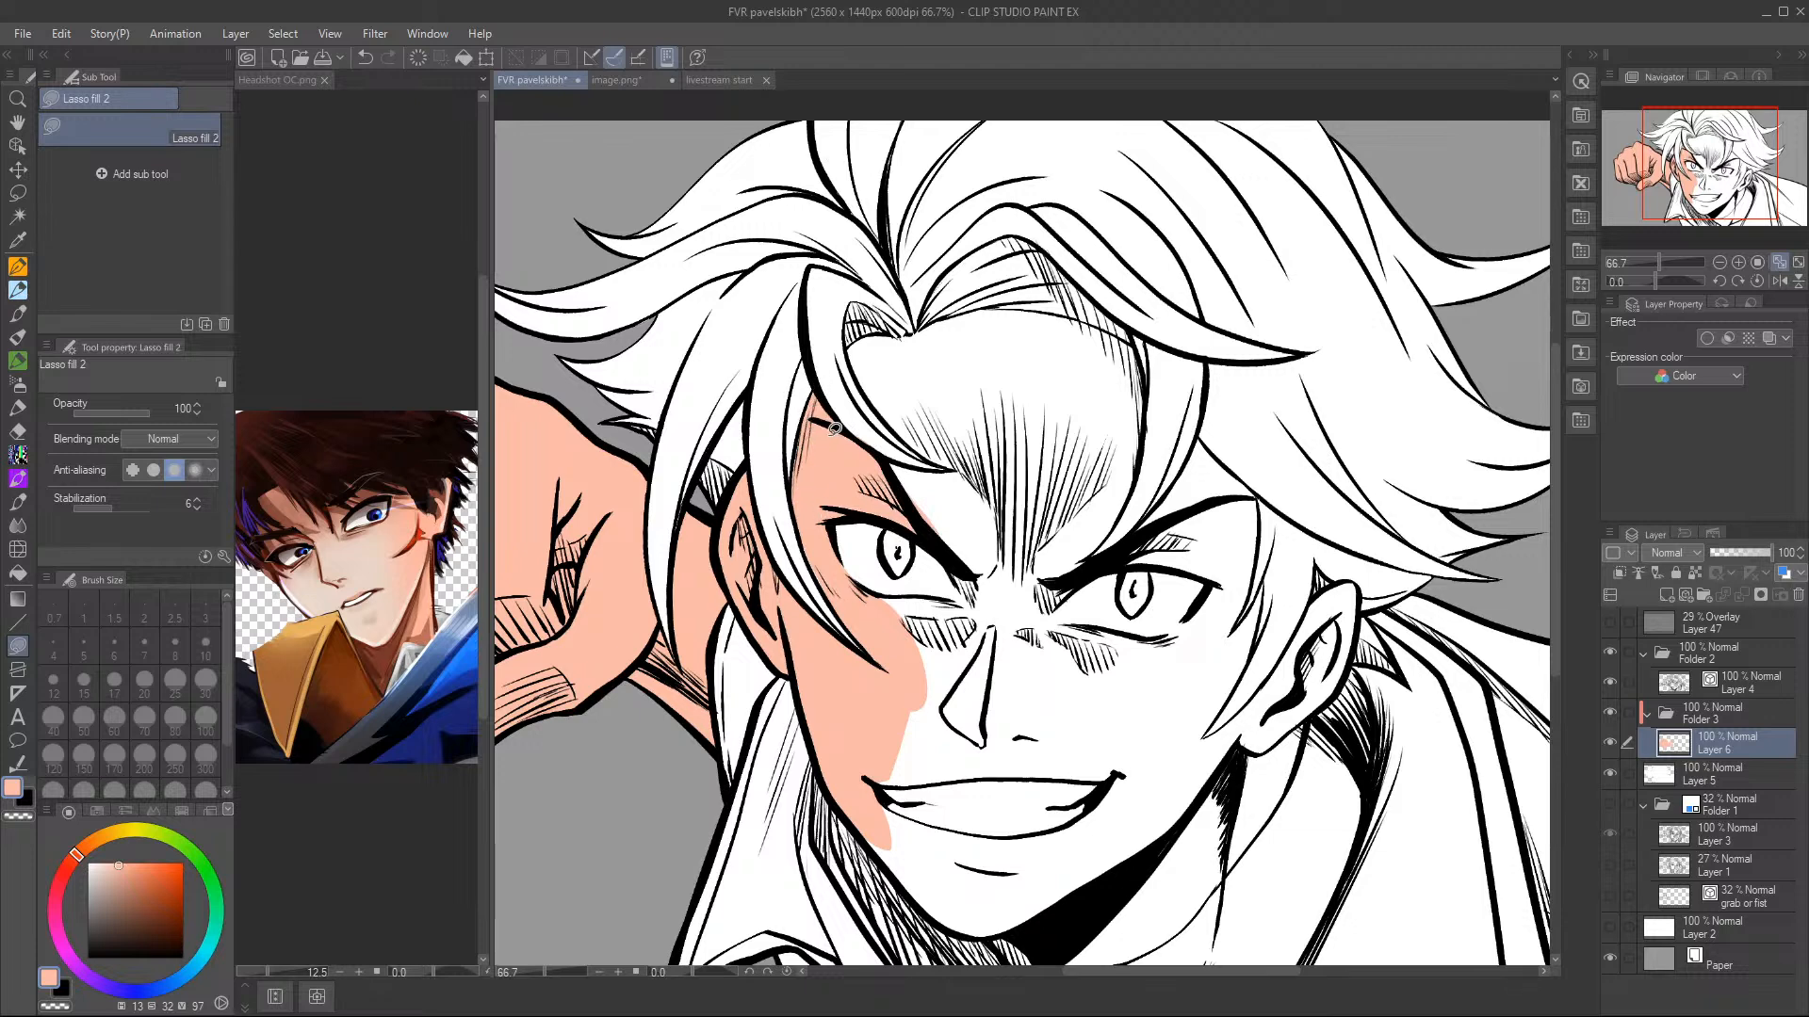
pyautogui.press('c')
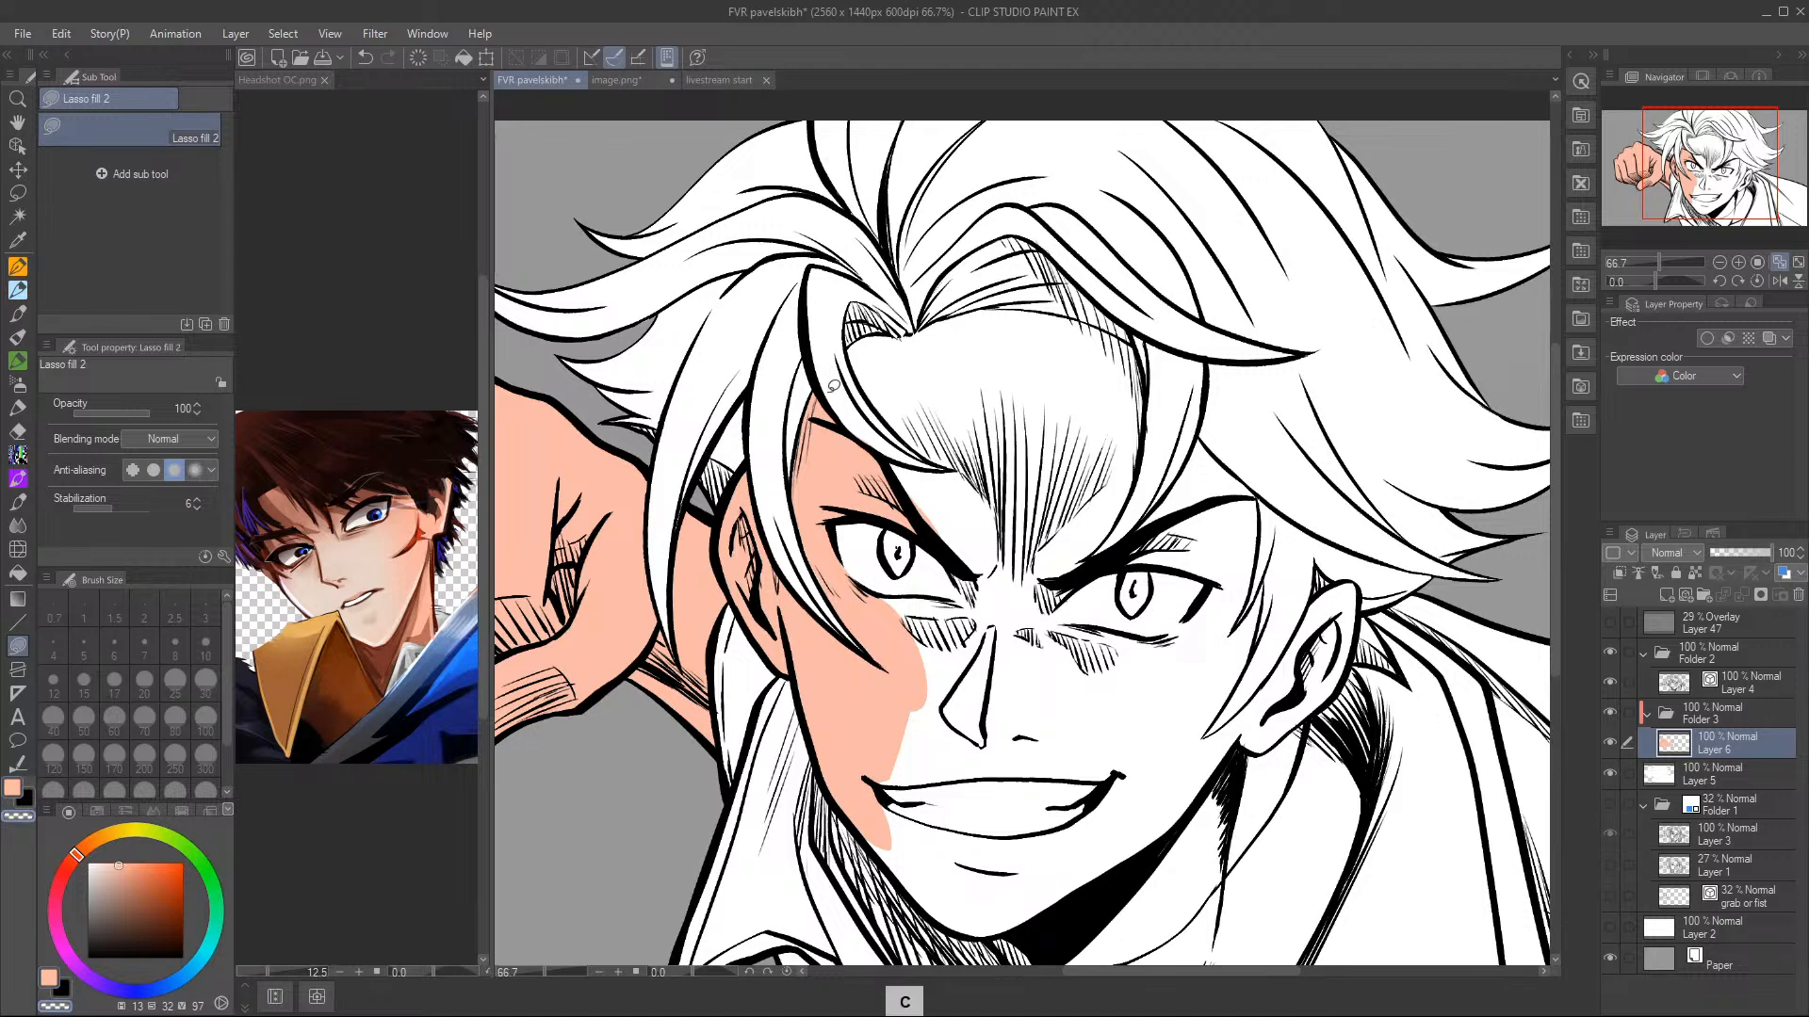
pyautogui.press('c')
pyautogui.moveTo(886, 450)
pyautogui.mouseDown()
pyautogui.moveTo(969, 466)
pyautogui.moveTo(1013, 535)
pyautogui.moveTo(874, 429)
pyautogui.mouseUp()
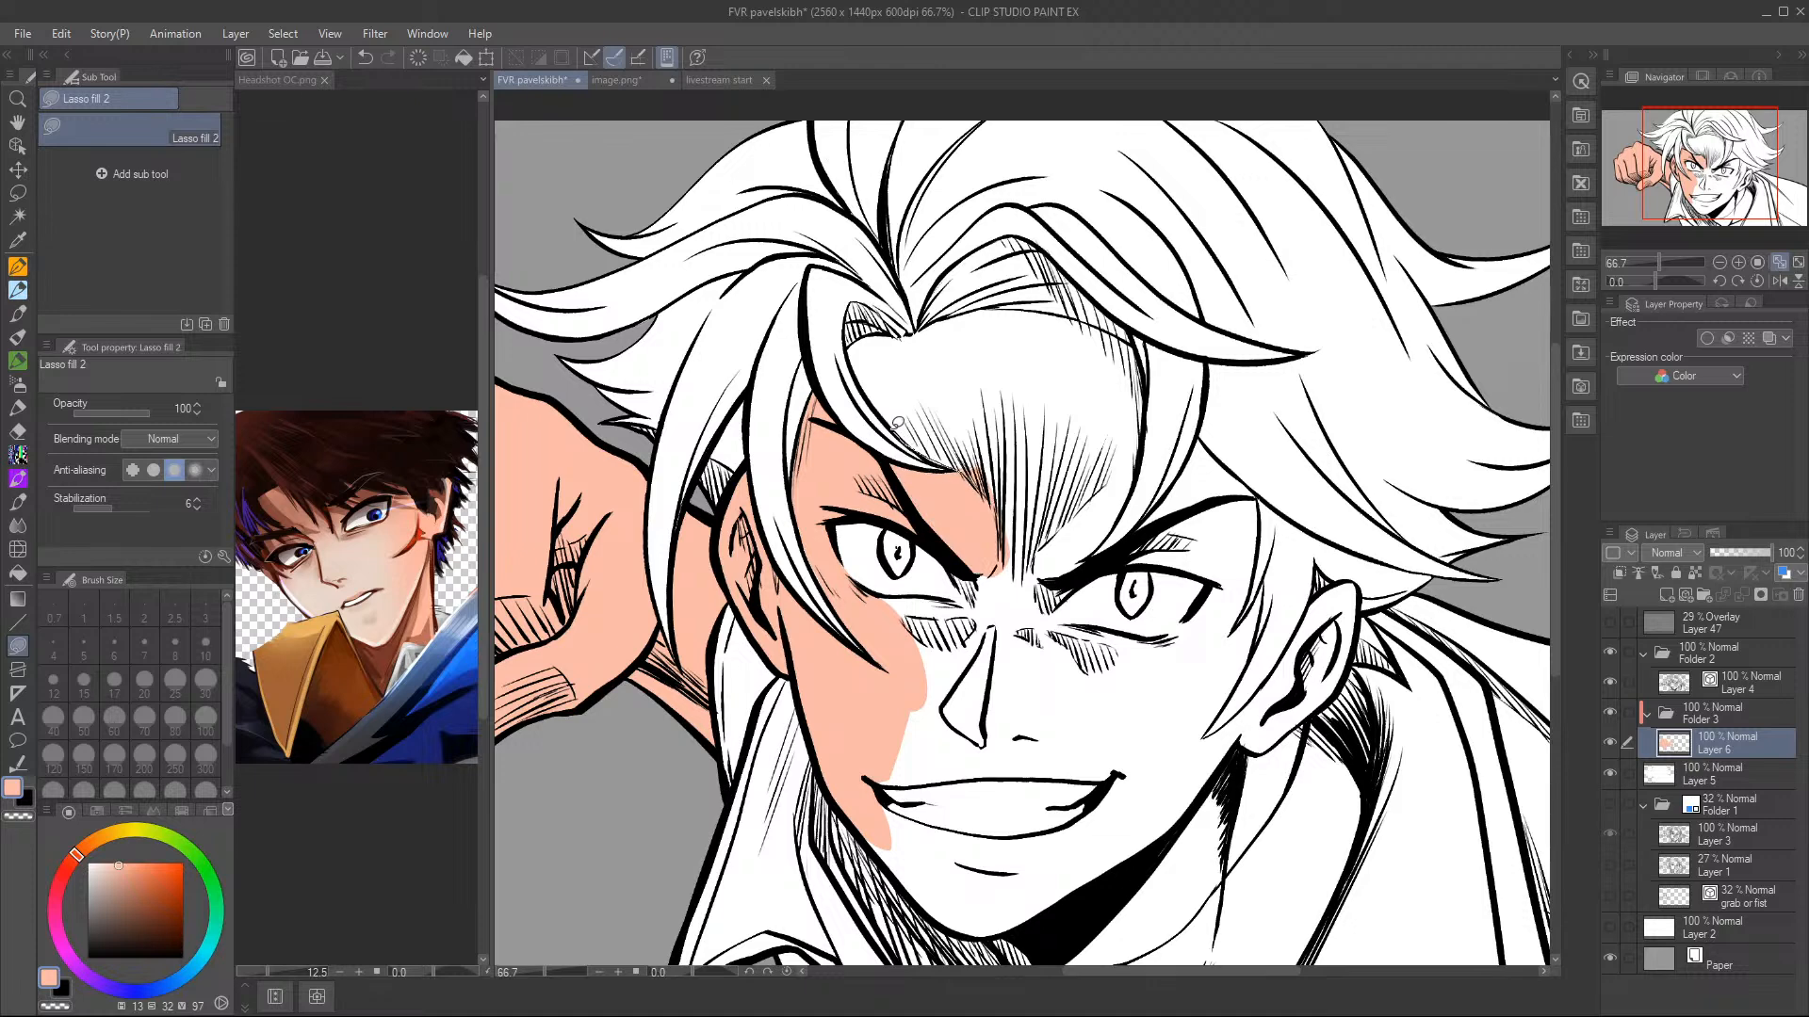
# - Lasso-fill the forehead between the parted hair strands with the skin tone, up to the hairline
pyautogui.moveTo(883, 327)
pyautogui.mouseDown()
pyautogui.moveTo(1021, 461)
pyautogui.moveTo(862, 353)
pyautogui.mouseUp()
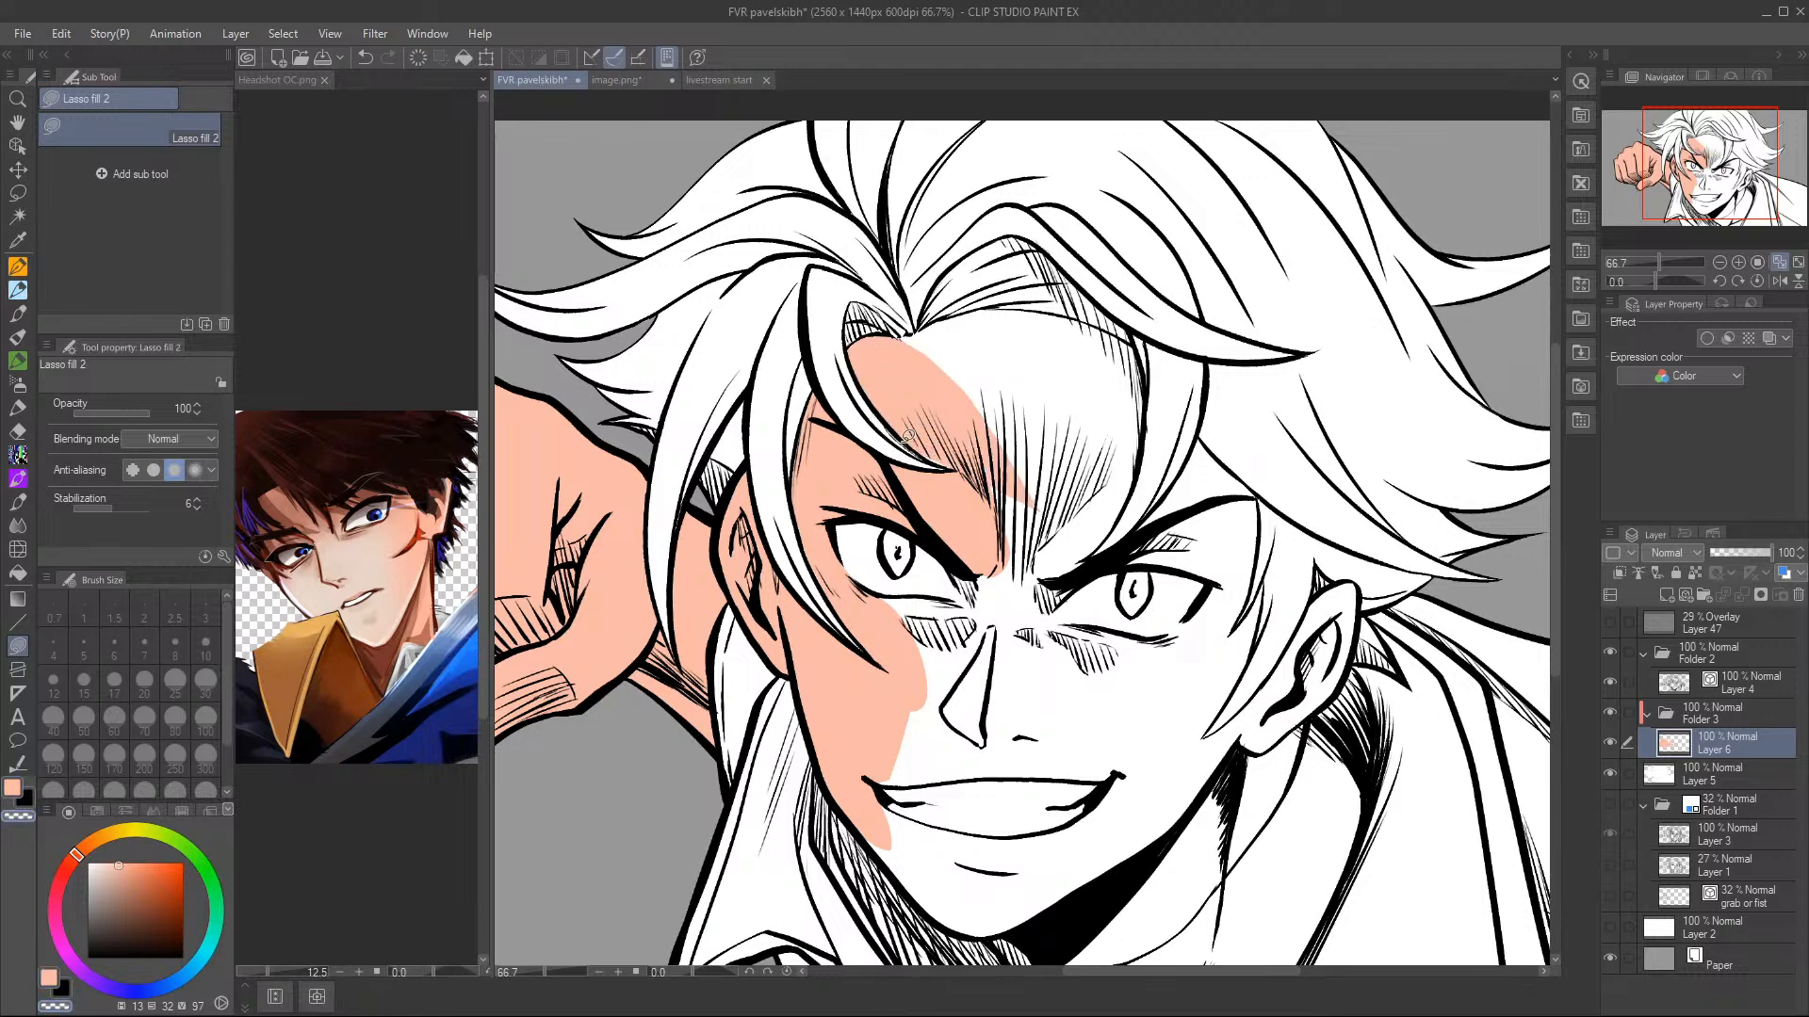
pyautogui.press('c')
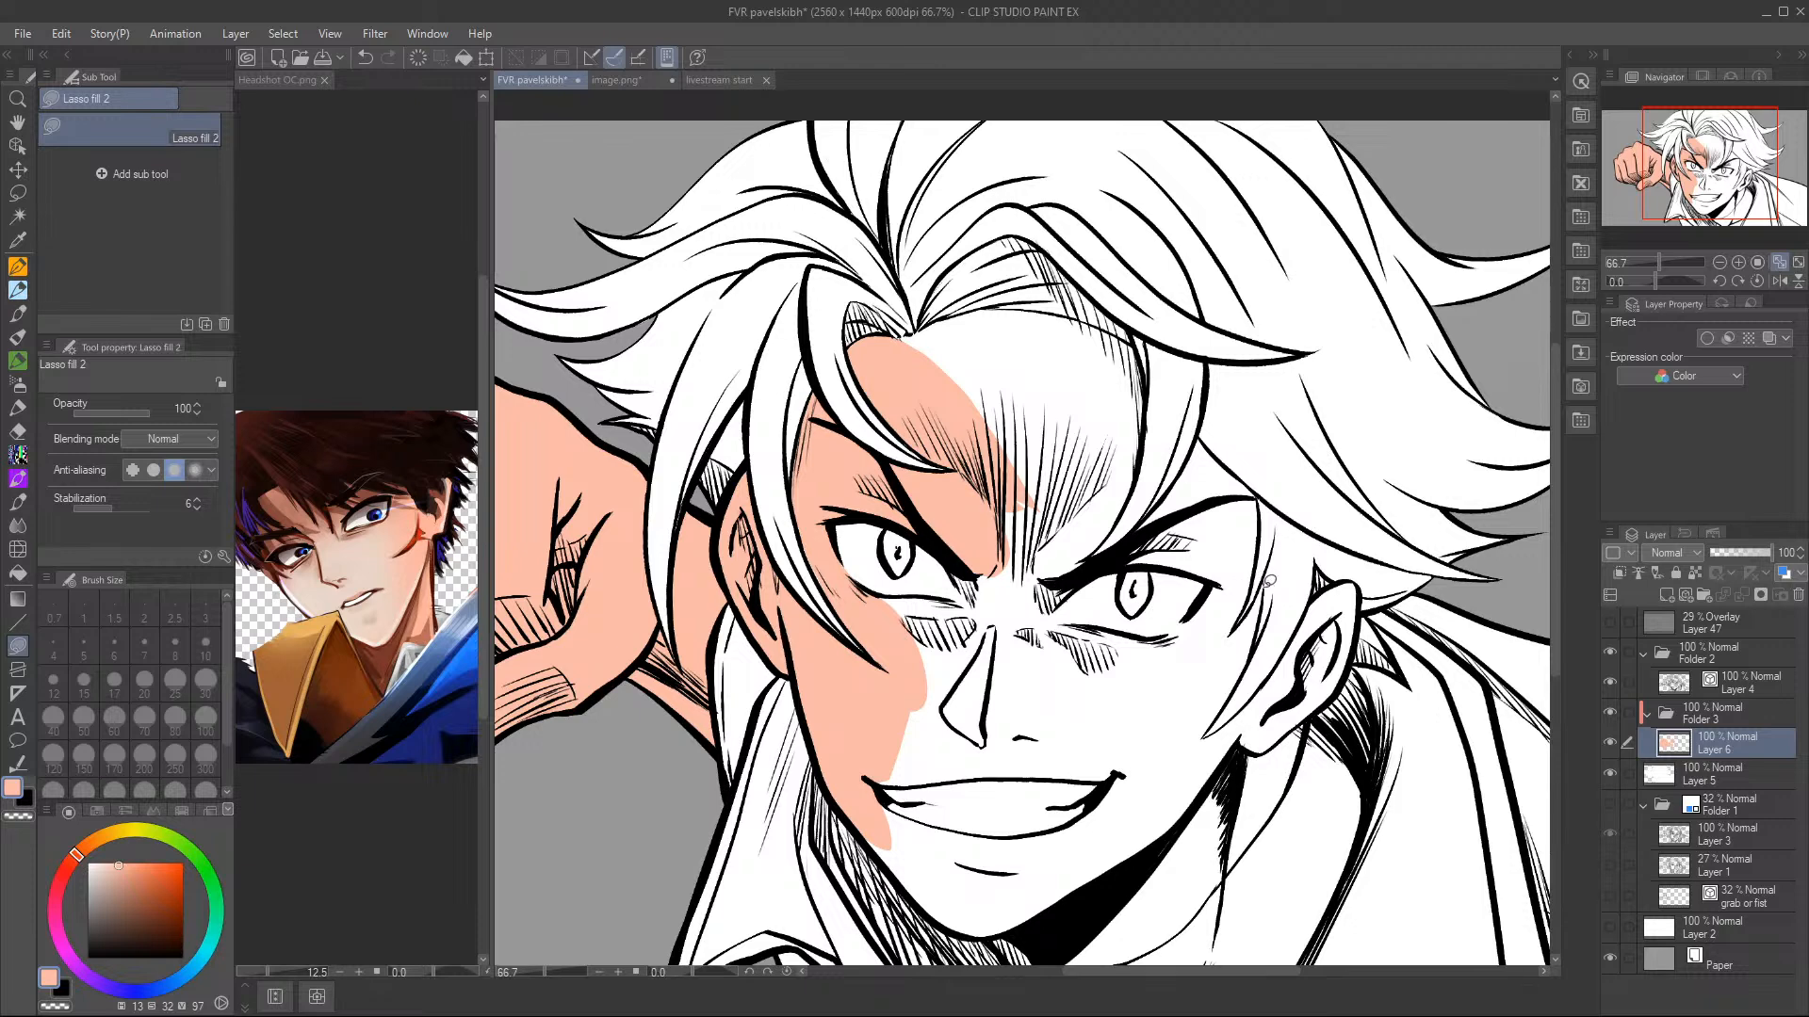
pyautogui.moveTo(924, 323)
pyautogui.mouseDown()
pyautogui.moveTo(1022, 318)
pyautogui.moveTo(971, 537)
pyautogui.mouseUp()
pyautogui.hotkey('ctrl', 'alt', '0')
pyautogui.moveTo(1732, 158); pyautogui.dragTo(1743, 145)
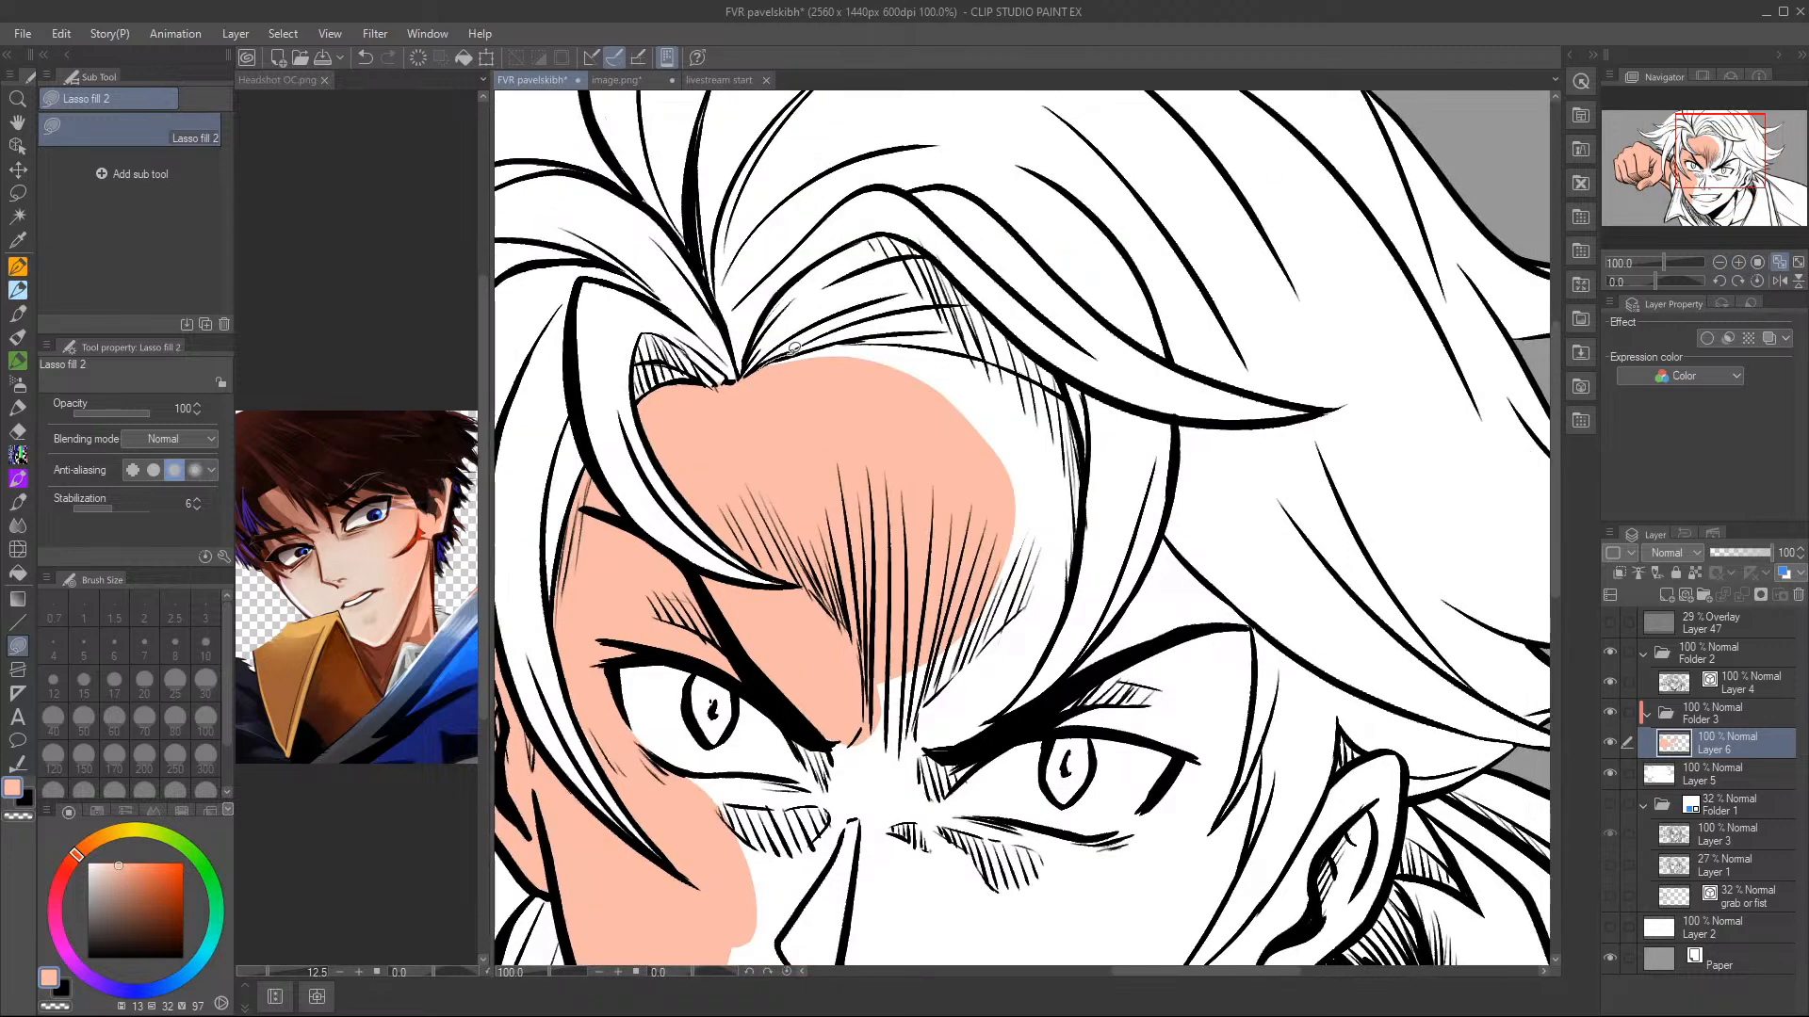
pyautogui.moveTo(982, 351)
pyautogui.mouseDown()
pyautogui.moveTo(1056, 388)
pyautogui.moveTo(1091, 476)
pyautogui.moveTo(1003, 677)
pyautogui.moveTo(828, 383)
pyautogui.mouseUp()
pyautogui.press('c')
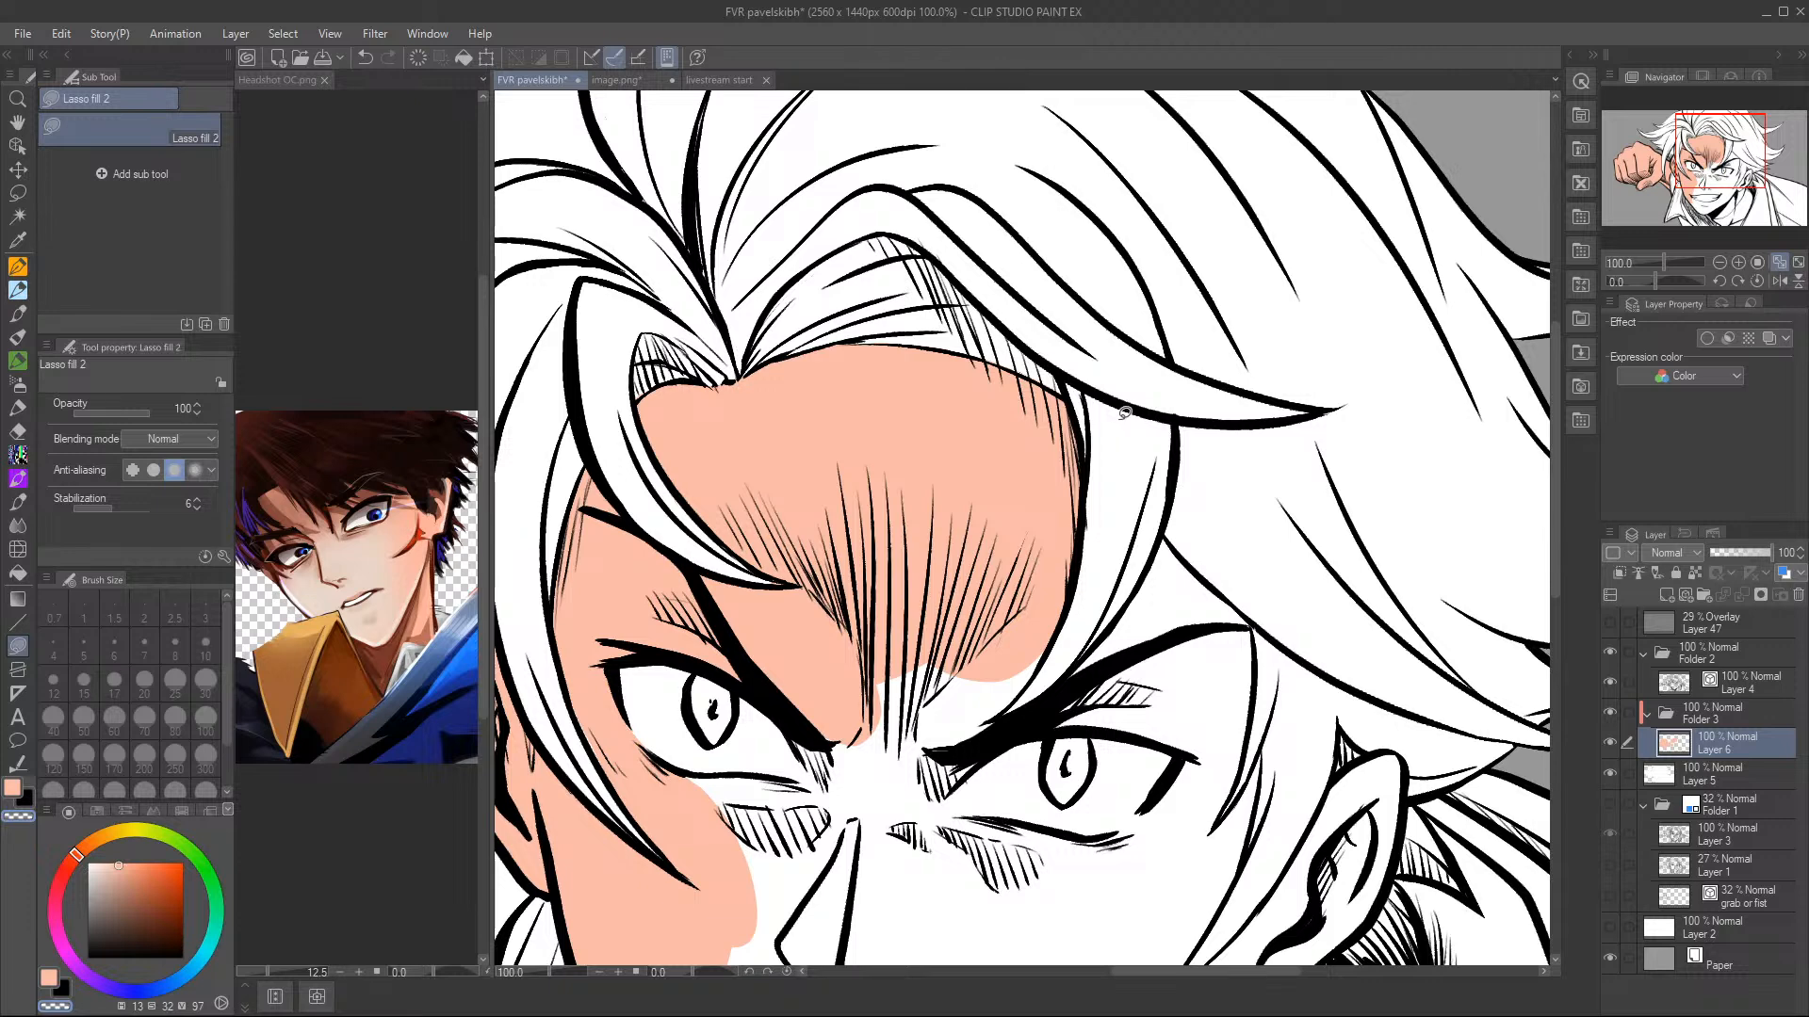
# - Lasso-fill the area between the brows, the nose and the skin beneath the eye farther from the fist
pyautogui.moveTo(1694, 150); pyautogui.dragTo(1700, 166)
pyautogui.moveTo(727, 562)
pyautogui.mouseDown()
pyautogui.moveTo(742, 595)
pyautogui.moveTo(721, 607)
pyautogui.moveTo(636, 609)
pyautogui.moveTo(709, 797)
pyautogui.moveTo(855, 422)
pyautogui.mouseUp()
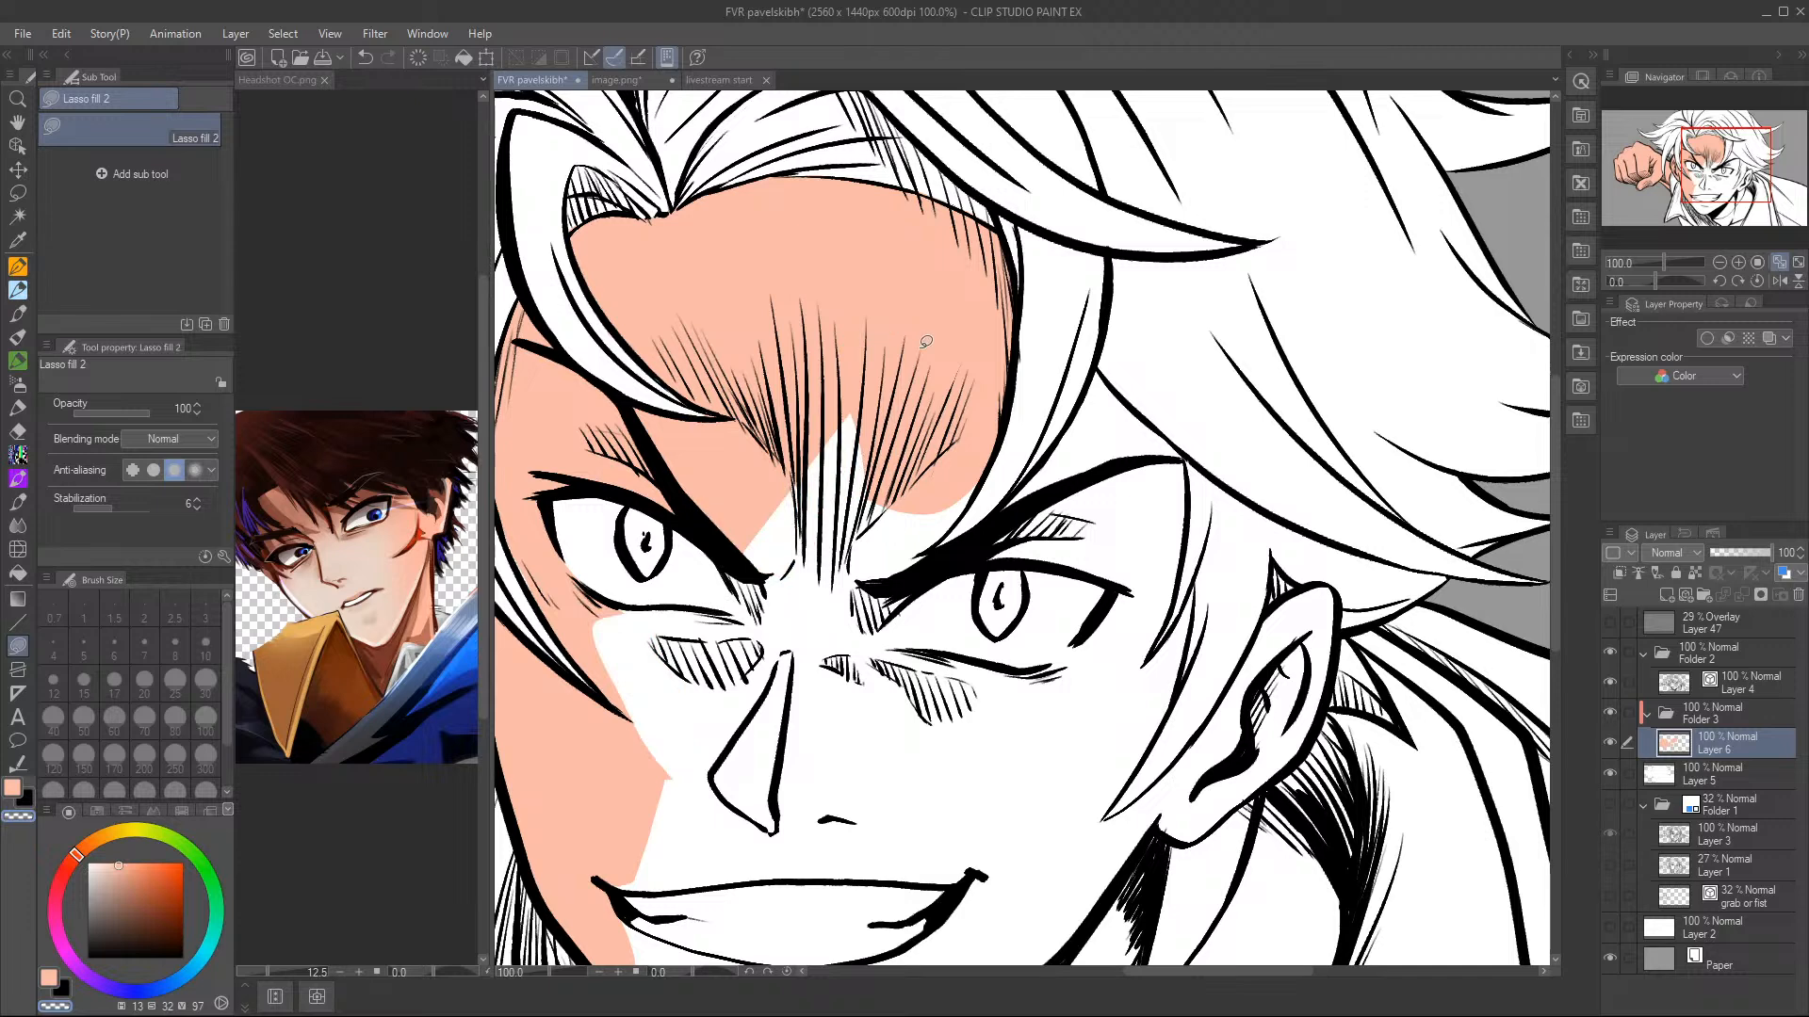
pyautogui.click(366, 58)
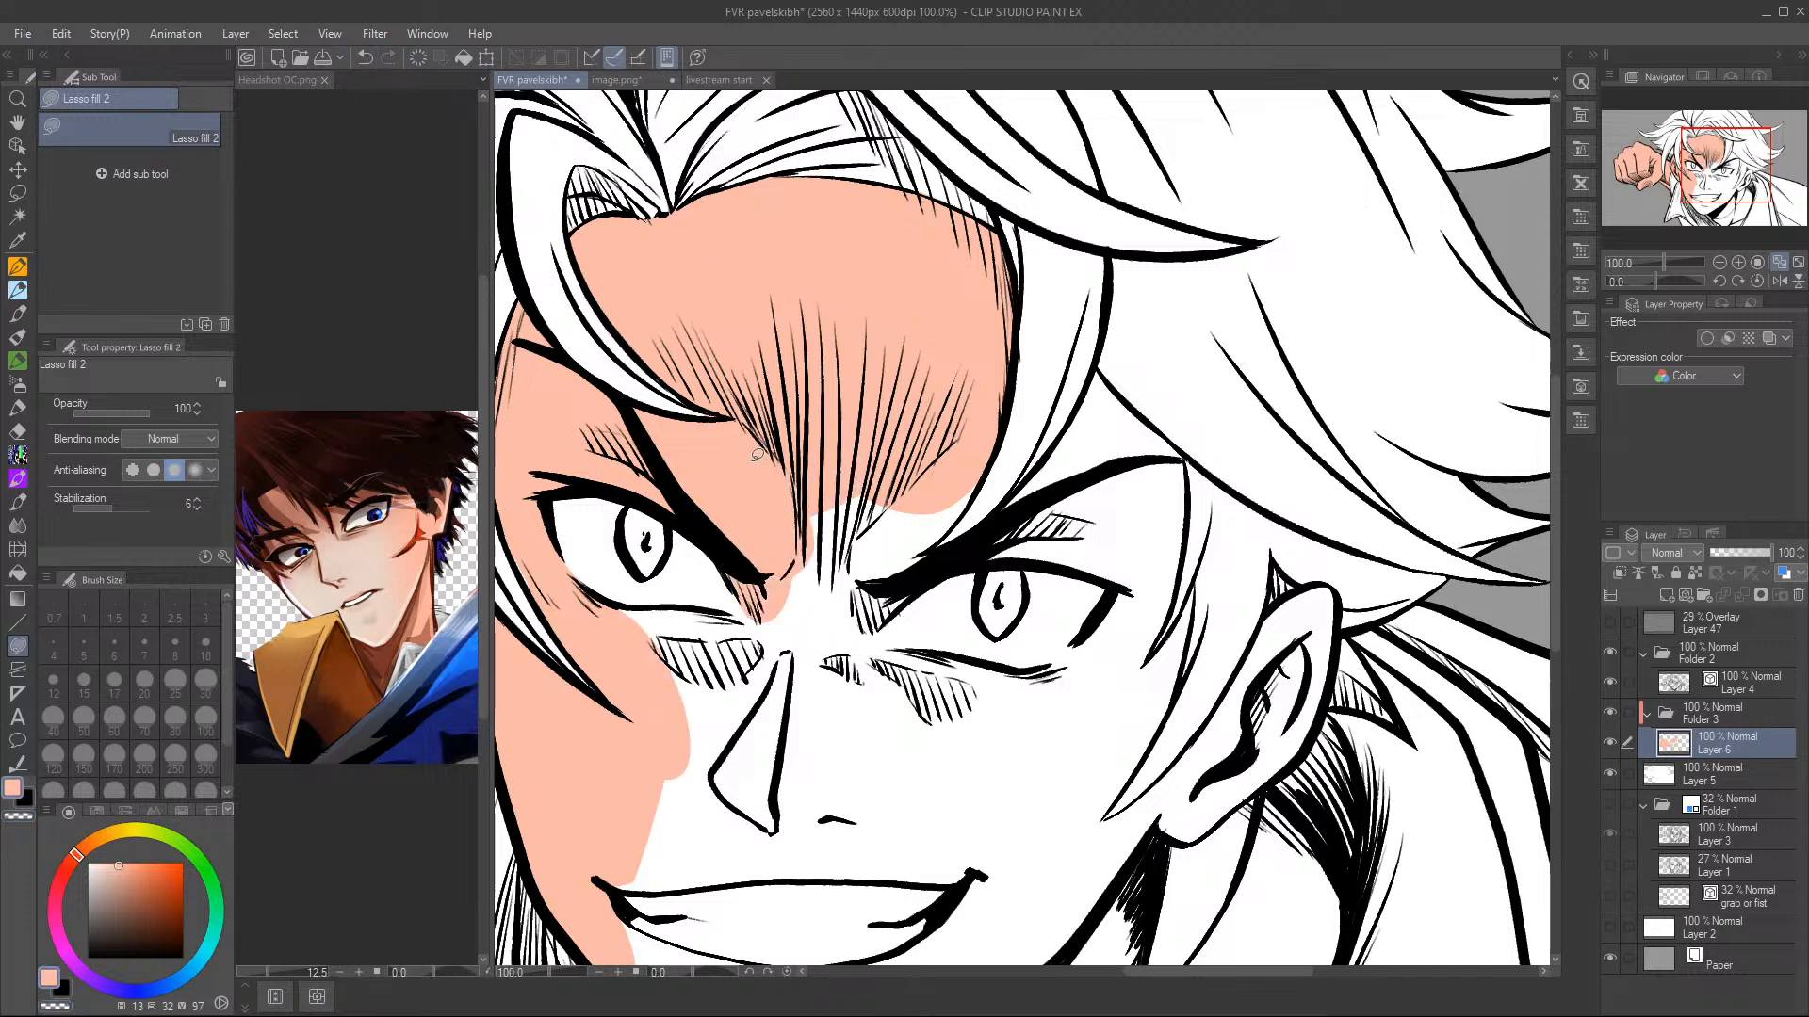
pyautogui.moveTo(733, 612)
pyautogui.mouseDown()
pyautogui.moveTo(617, 605)
pyautogui.moveTo(633, 702)
pyautogui.moveTo(788, 862)
pyautogui.moveTo(844, 436)
pyautogui.moveTo(864, 462)
pyautogui.moveTo(836, 595)
pyautogui.moveTo(938, 558)
pyautogui.moveTo(1023, 330)
pyautogui.mouseUp()
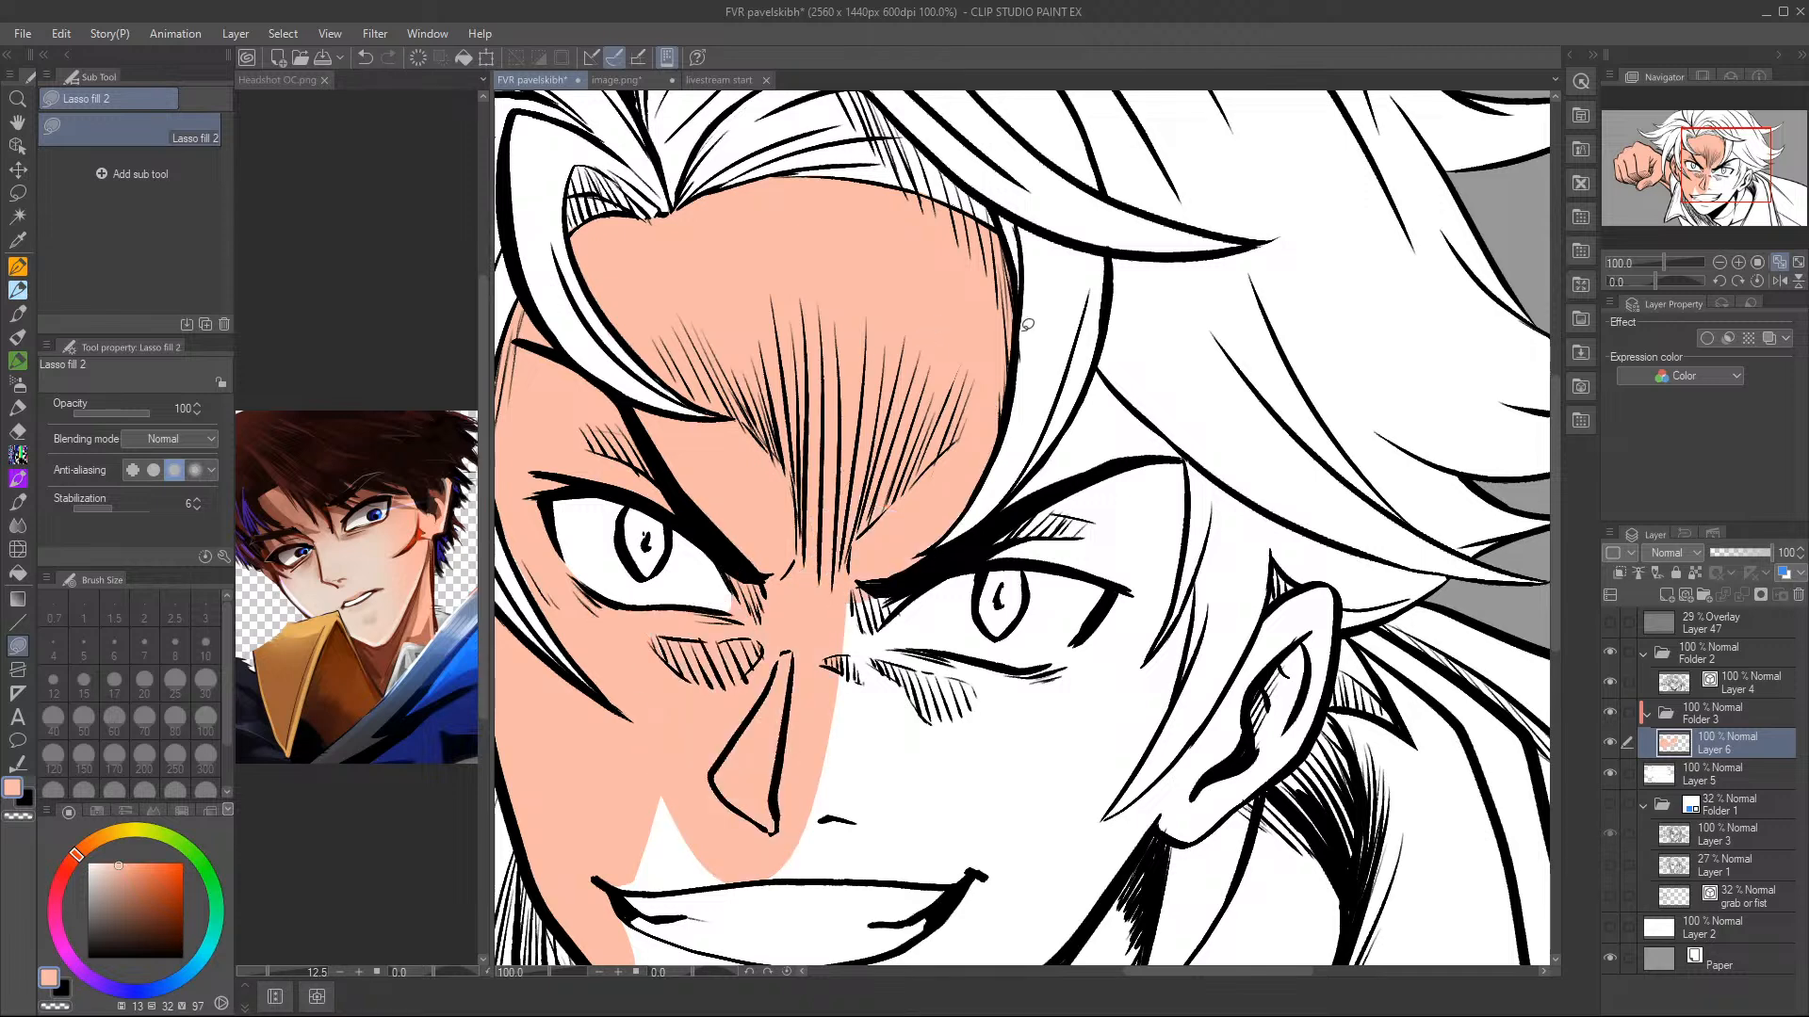
pyautogui.moveTo(882, 588)
pyautogui.mouseDown()
pyautogui.moveTo(928, 576)
pyautogui.moveTo(808, 739)
pyautogui.moveTo(919, 584)
pyautogui.moveTo(897, 644)
pyautogui.moveTo(1036, 686)
pyautogui.moveTo(818, 619)
pyautogui.mouseUp()
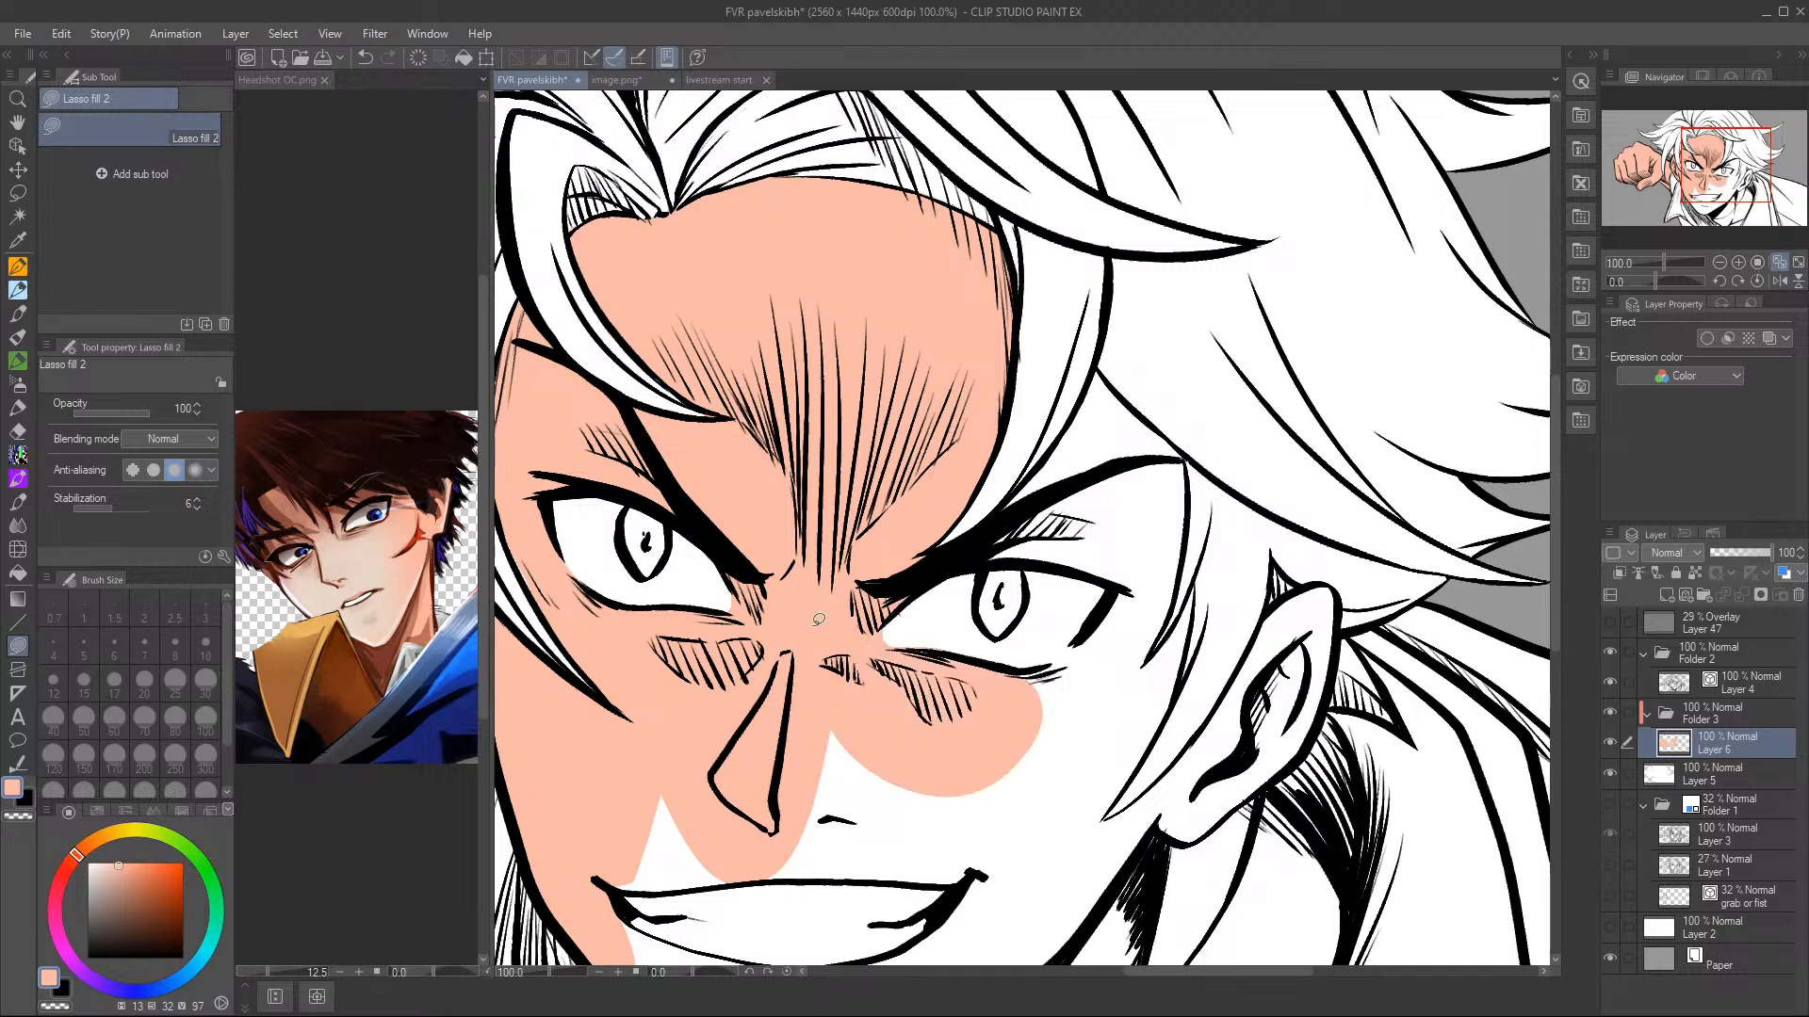
# - Lasso-fill the cheek, temple and eyelid around the eye farther from the fist, up to the hair strands
pyautogui.press('c')
pyautogui.press('c')
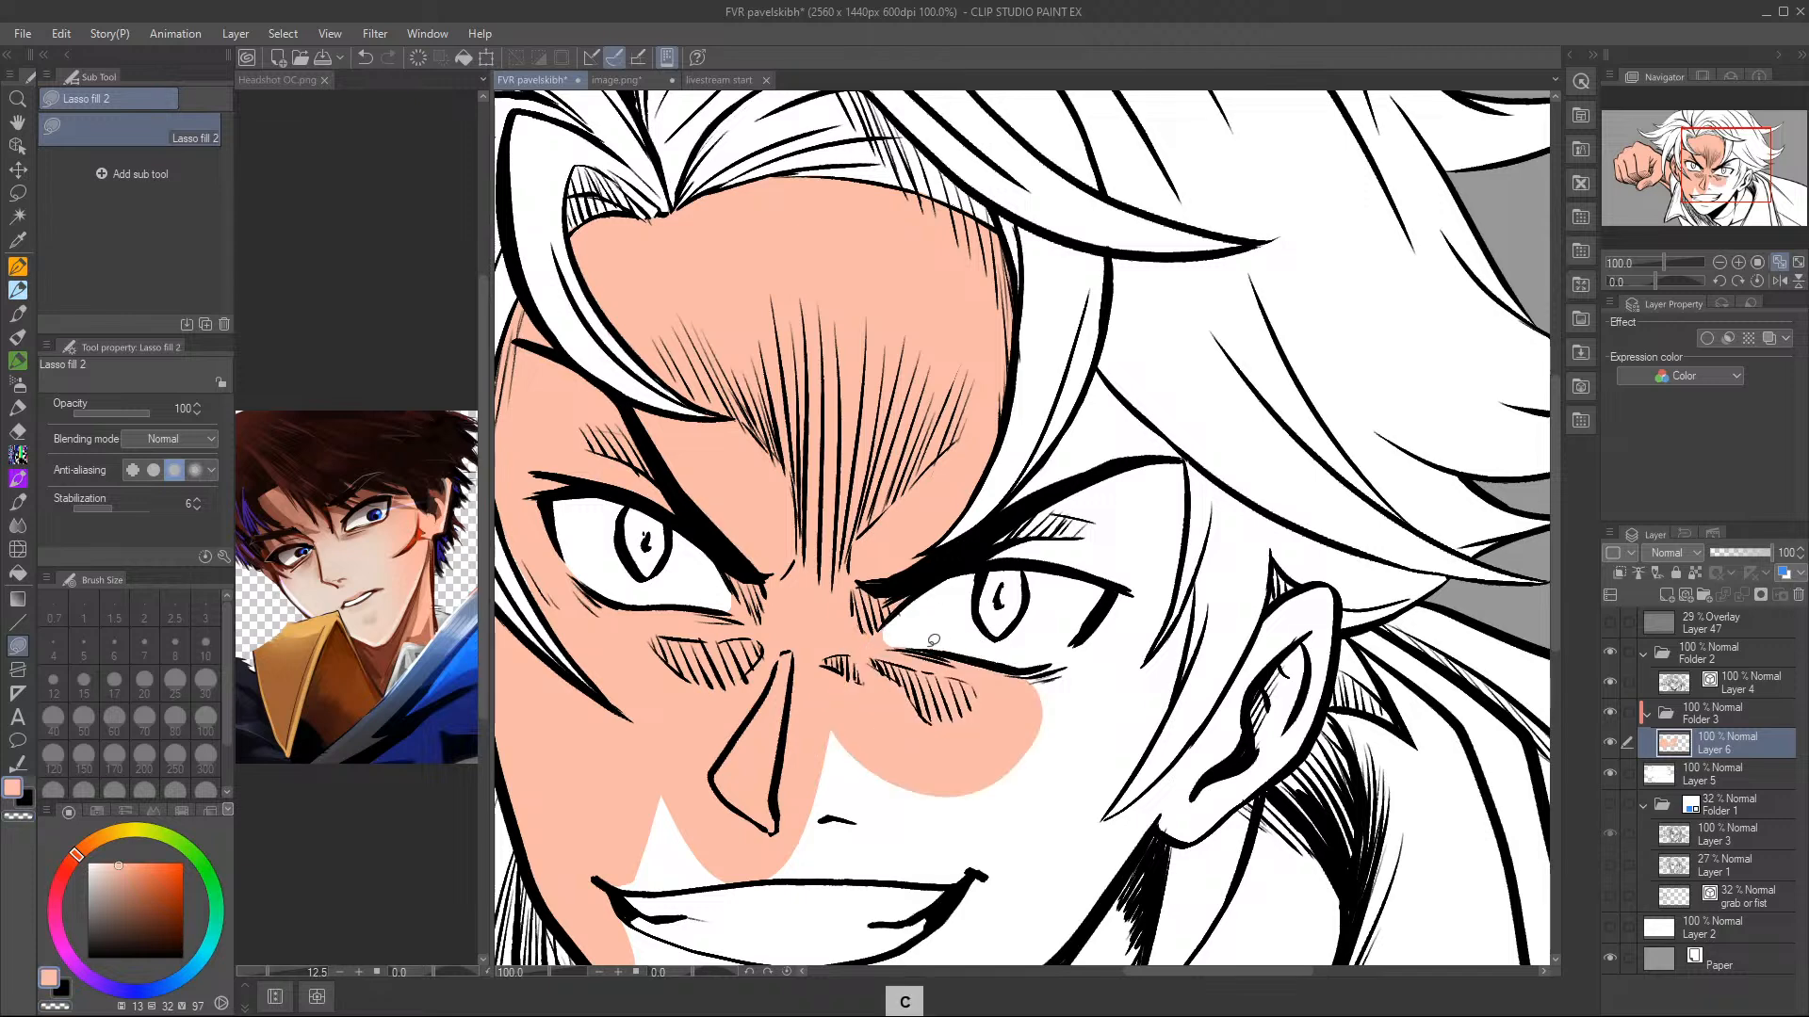
pyautogui.moveTo(1066, 650)
pyautogui.mouseDown()
pyautogui.moveTo(1144, 565)
pyautogui.moveTo(928, 800)
pyautogui.mouseUp()
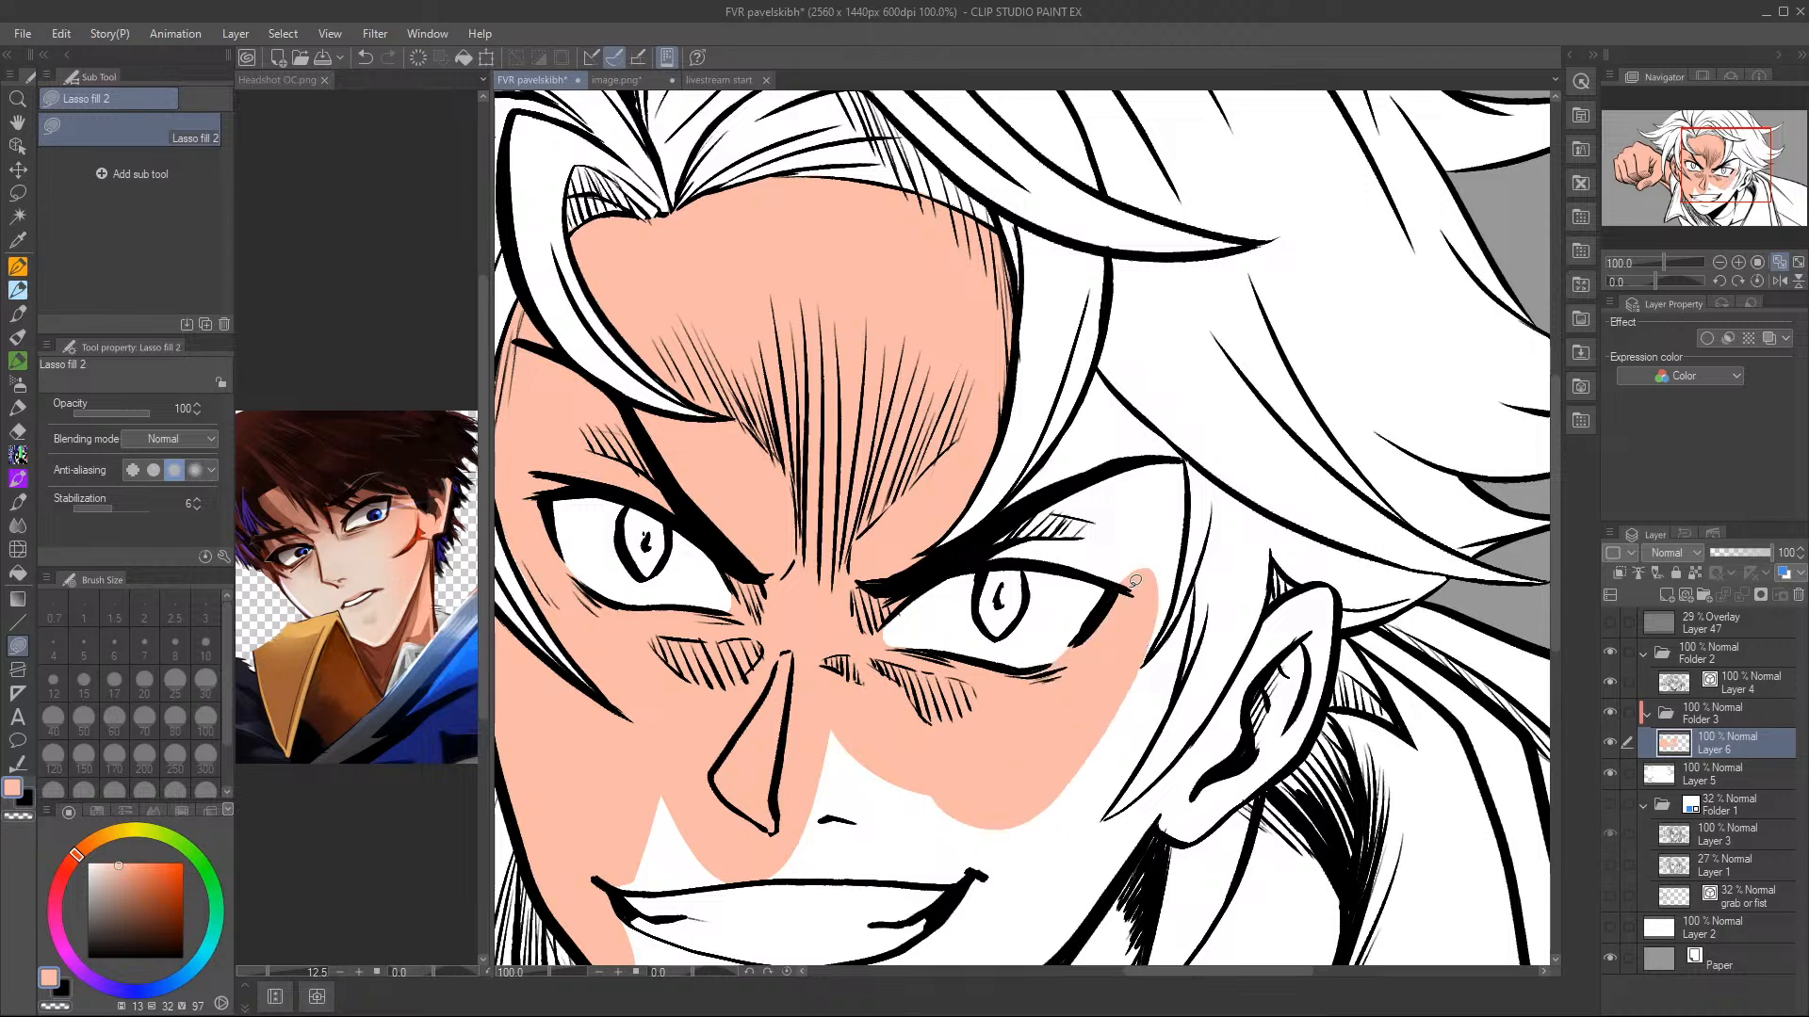
pyautogui.moveTo(1123, 567)
pyautogui.mouseDown()
pyautogui.moveTo(972, 554)
pyautogui.moveTo(1099, 358)
pyautogui.moveTo(1193, 466)
pyautogui.moveTo(1178, 594)
pyautogui.moveTo(1196, 576)
pyautogui.moveTo(1150, 659)
pyautogui.moveTo(1201, 575)
pyautogui.moveTo(1183, 680)
pyautogui.moveTo(973, 824)
pyautogui.mouseUp()
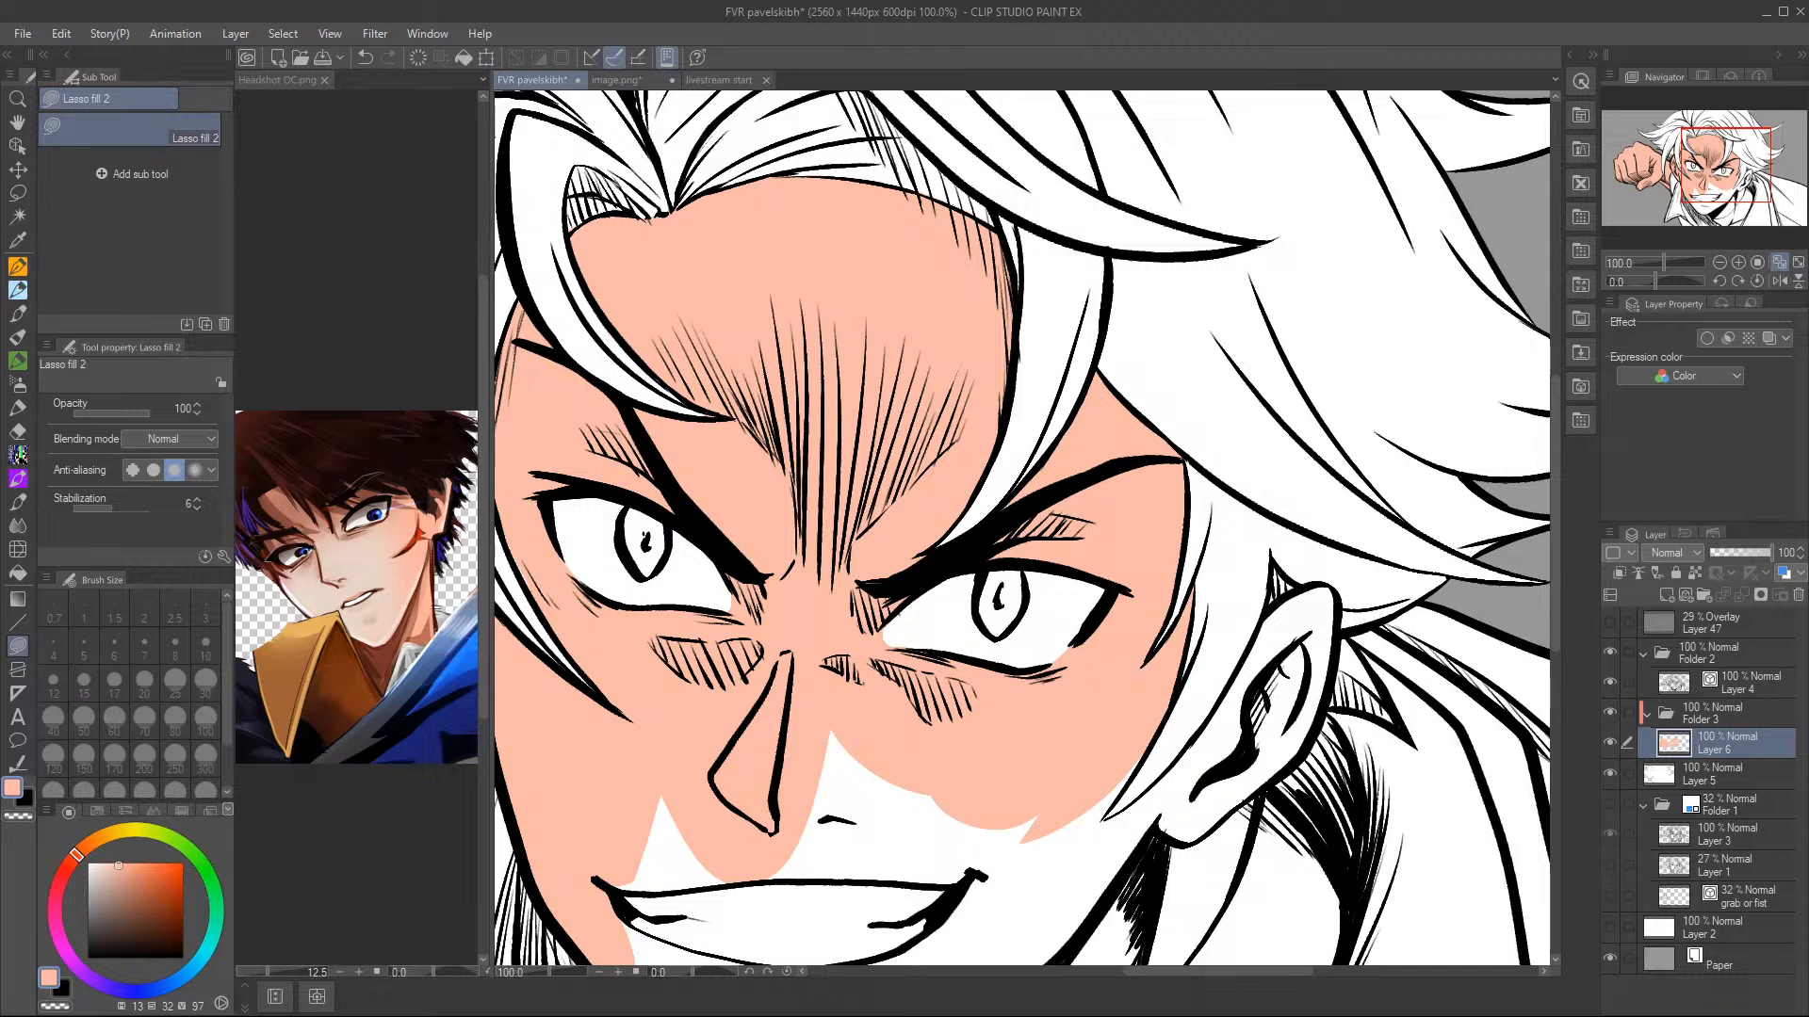
# - Lasso-fill the upper lip area, the remaining cheek gaps and the jaw beside the mouth corner farther from the fist
pyautogui.moveTo(772, 873)
pyautogui.mouseDown()
pyautogui.moveTo(705, 708)
pyautogui.moveTo(853, 714)
pyautogui.moveTo(904, 585)
pyautogui.moveTo(717, 547)
pyautogui.mouseUp()
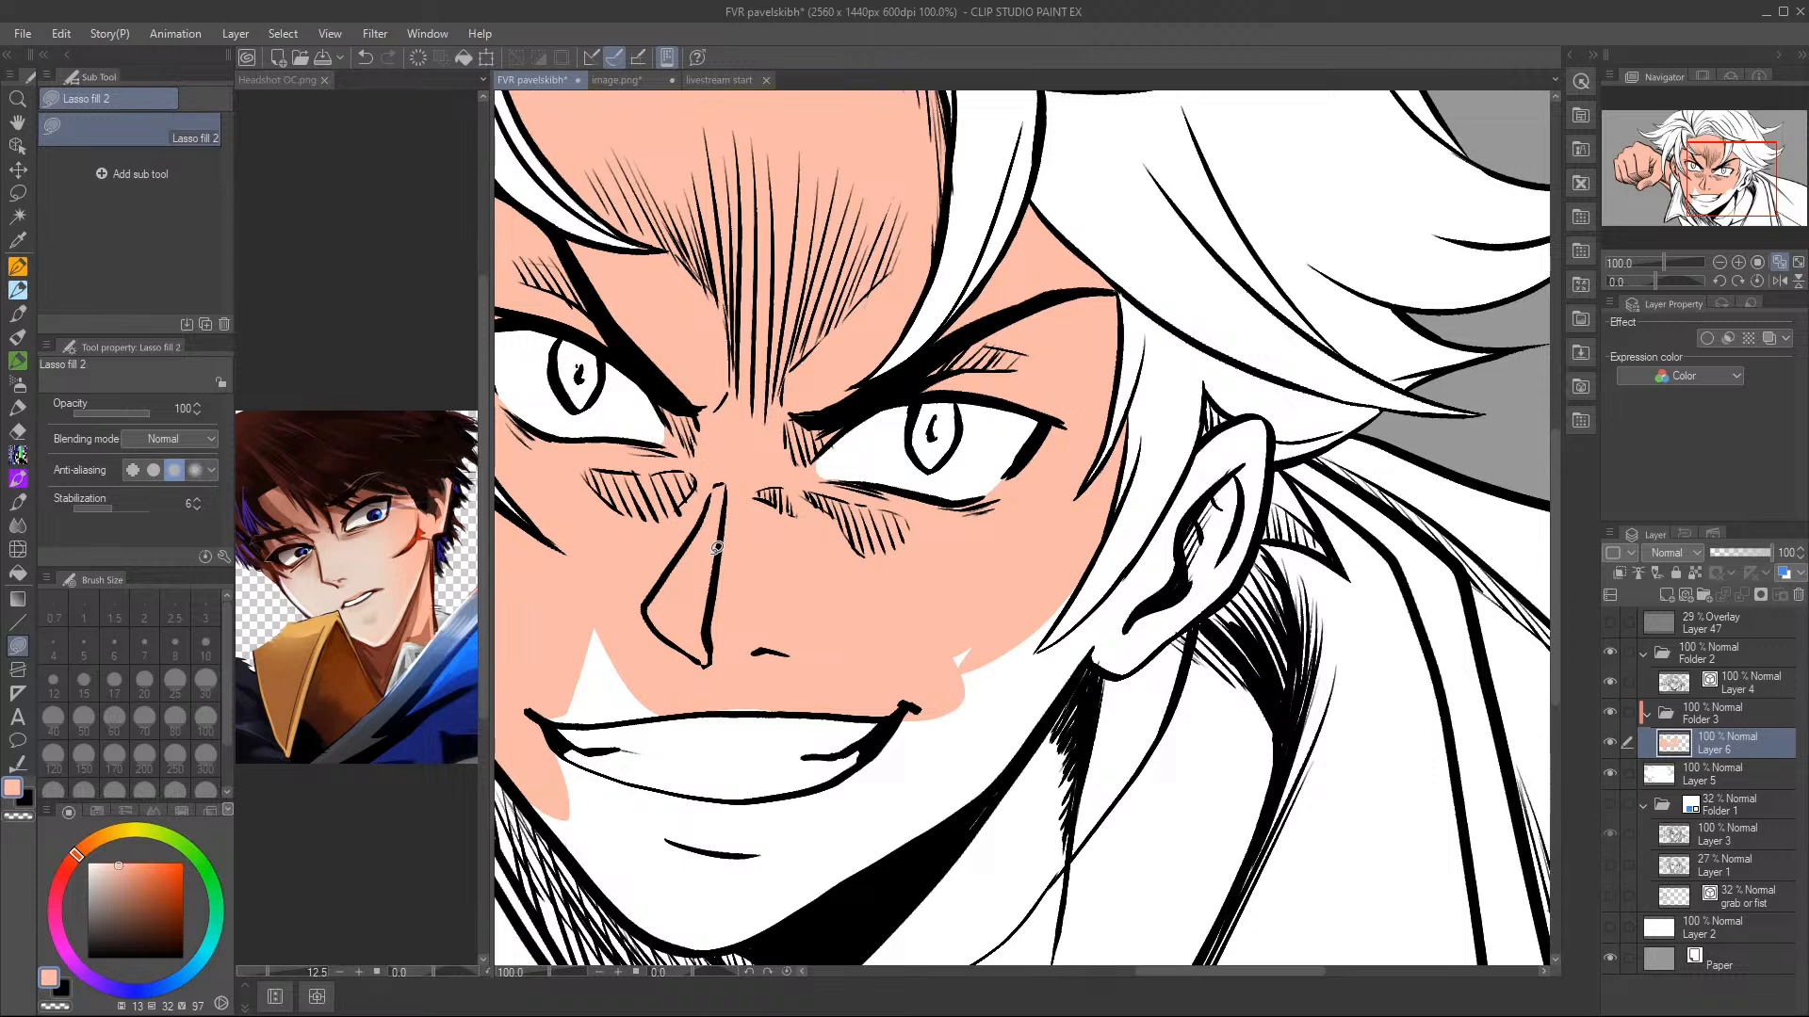
pyautogui.moveTo(604, 614)
pyautogui.mouseDown()
pyautogui.moveTo(545, 699)
pyautogui.moveTo(577, 721)
pyautogui.moveTo(792, 705)
pyautogui.moveTo(884, 571)
pyautogui.mouseUp()
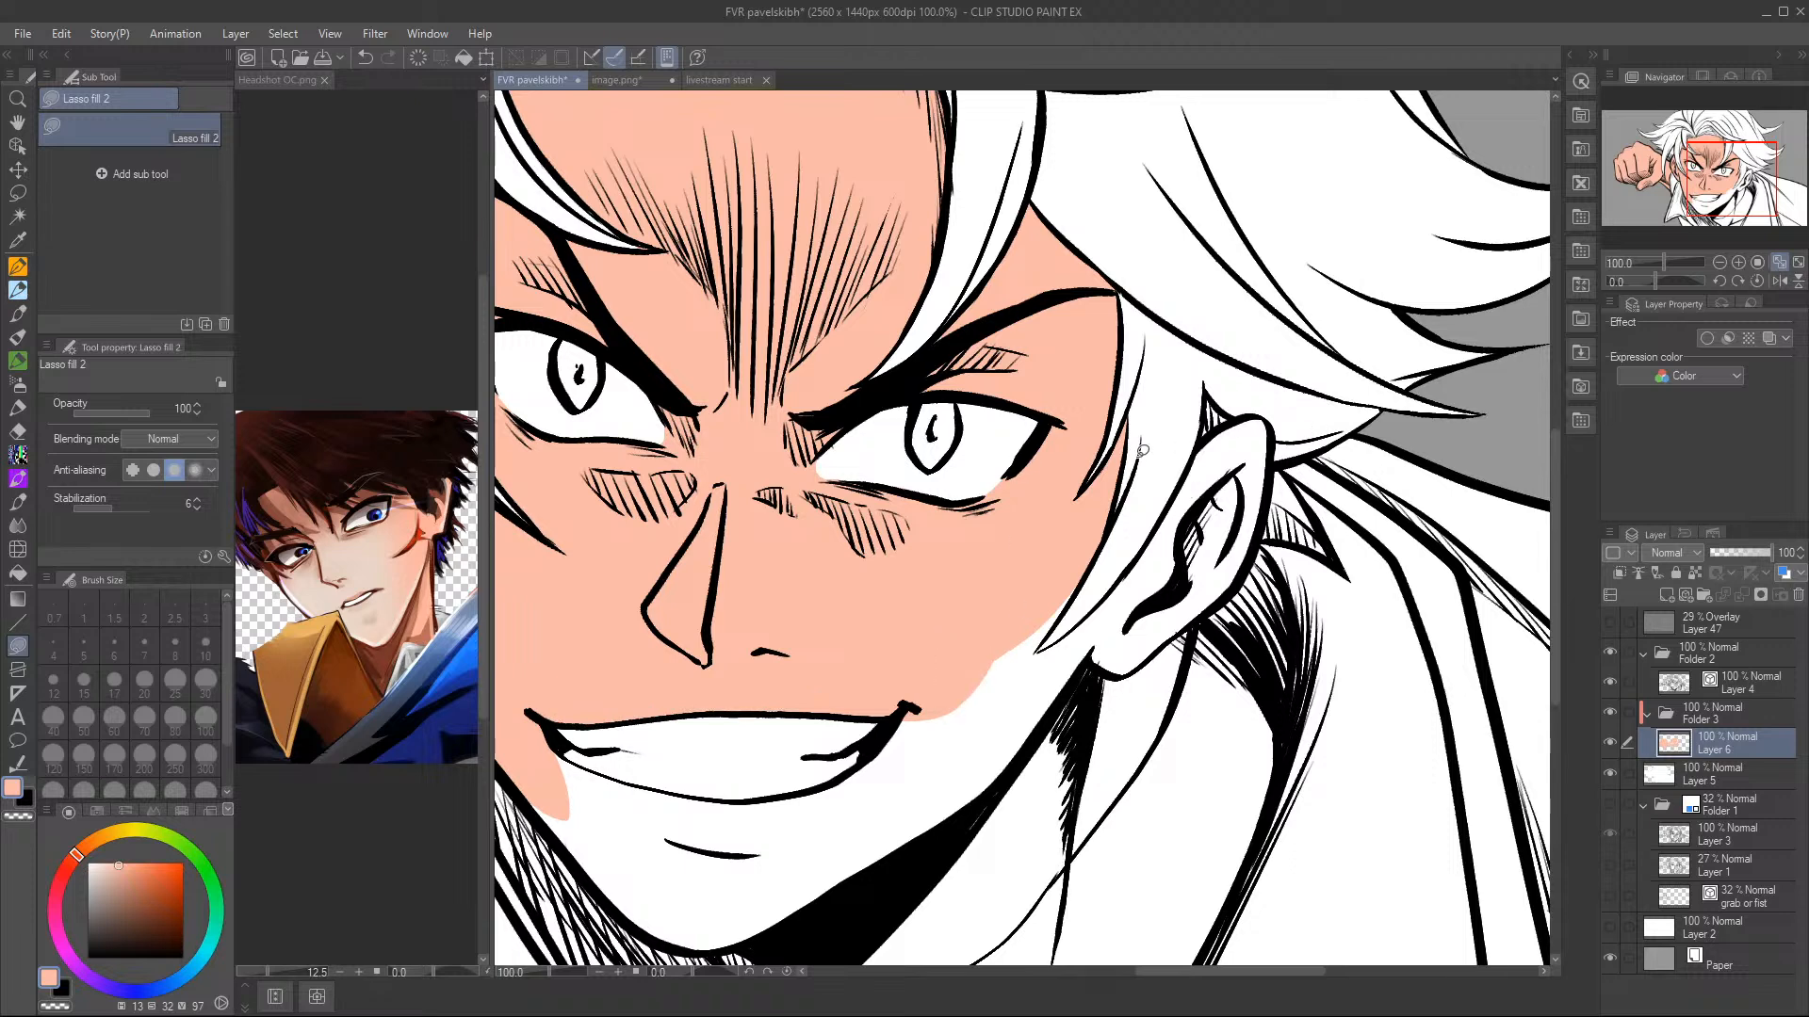
pyautogui.moveTo(1088, 579)
pyautogui.mouseDown()
pyautogui.moveTo(1034, 623)
pyautogui.moveTo(1083, 564)
pyautogui.moveTo(988, 686)
pyautogui.moveTo(1090, 551)
pyautogui.mouseUp()
pyautogui.moveTo(1040, 631)
pyautogui.mouseDown()
pyautogui.moveTo(914, 689)
pyautogui.moveTo(896, 733)
pyautogui.moveTo(927, 755)
pyautogui.moveTo(873, 828)
pyautogui.moveTo(898, 848)
pyautogui.moveTo(1005, 775)
pyautogui.moveTo(1051, 703)
pyautogui.moveTo(1042, 617)
pyautogui.mouseUp()
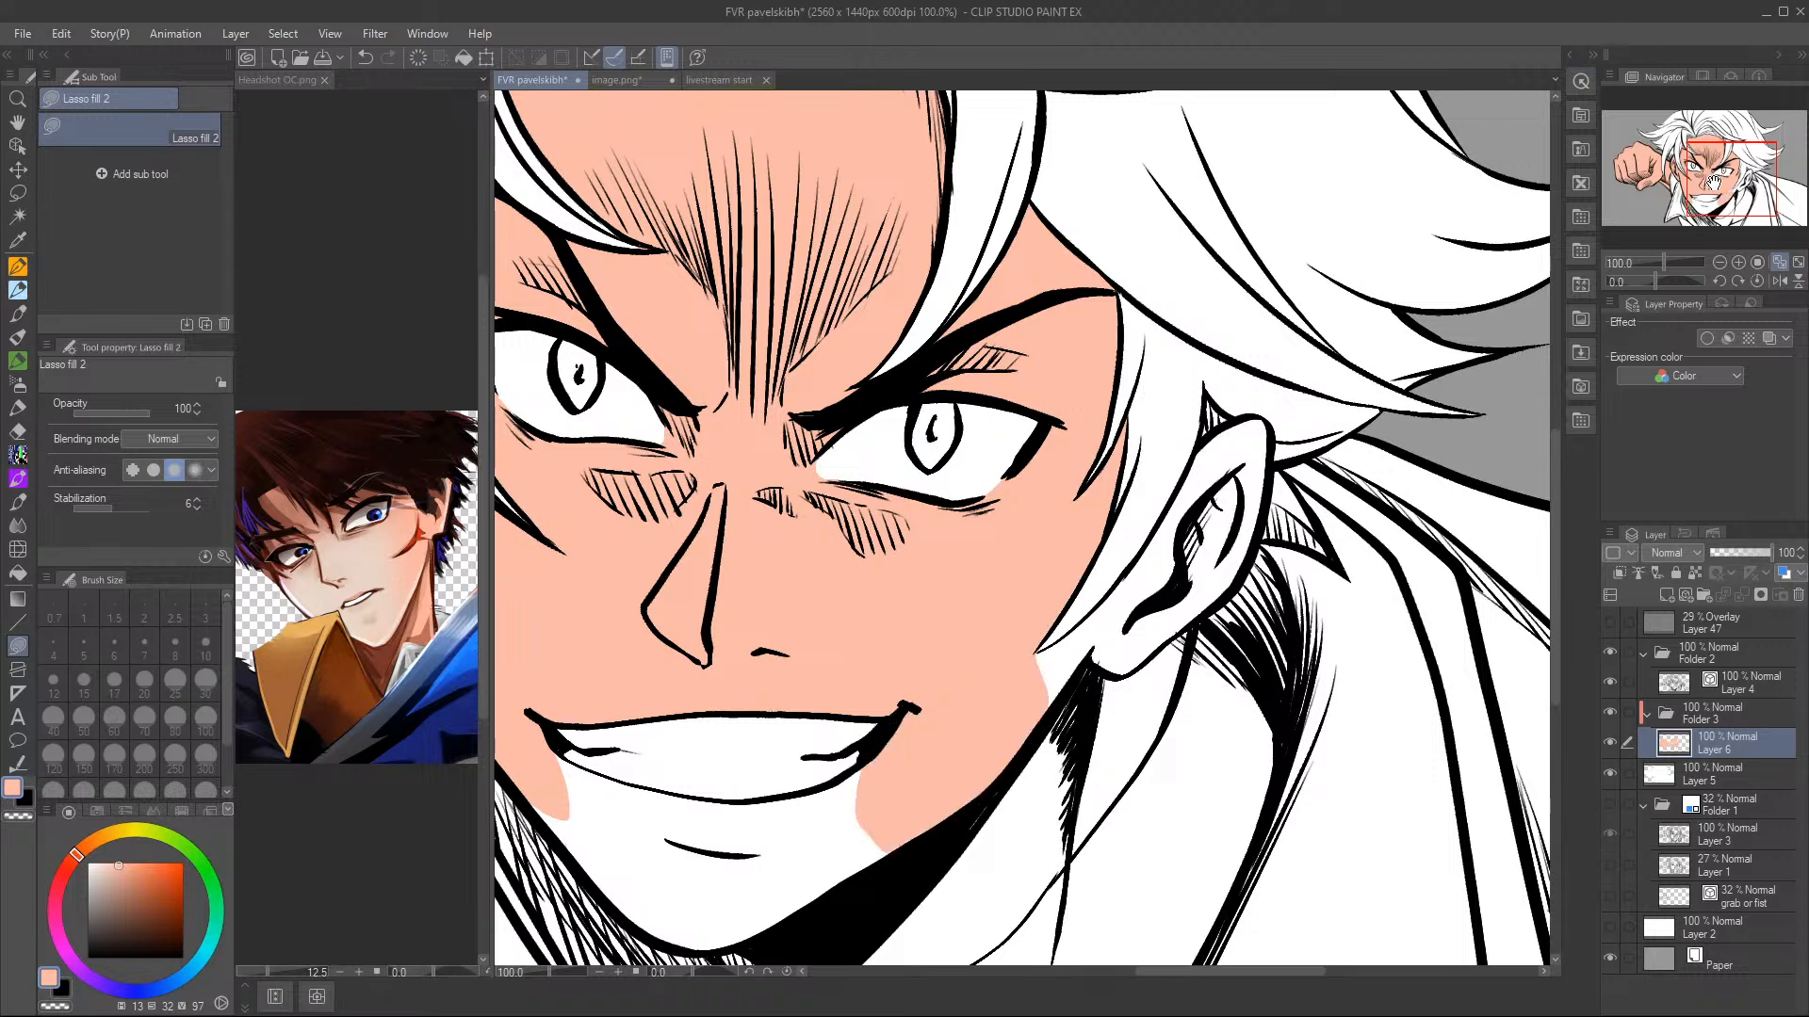
# - Lasso-fill the chin, the skin below the mouth and the jaw on the side farther from the fist with the skin tone
pyautogui.moveTo(1060, 514); pyautogui.dragTo(1182, 348)
pyautogui.moveTo(650, 609)
pyautogui.mouseDown()
pyautogui.moveTo(707, 595)
pyautogui.moveTo(764, 613)
pyautogui.moveTo(862, 763)
pyautogui.moveTo(767, 765)
pyautogui.moveTo(671, 611)
pyautogui.moveTo(716, 699)
pyautogui.mouseUp()
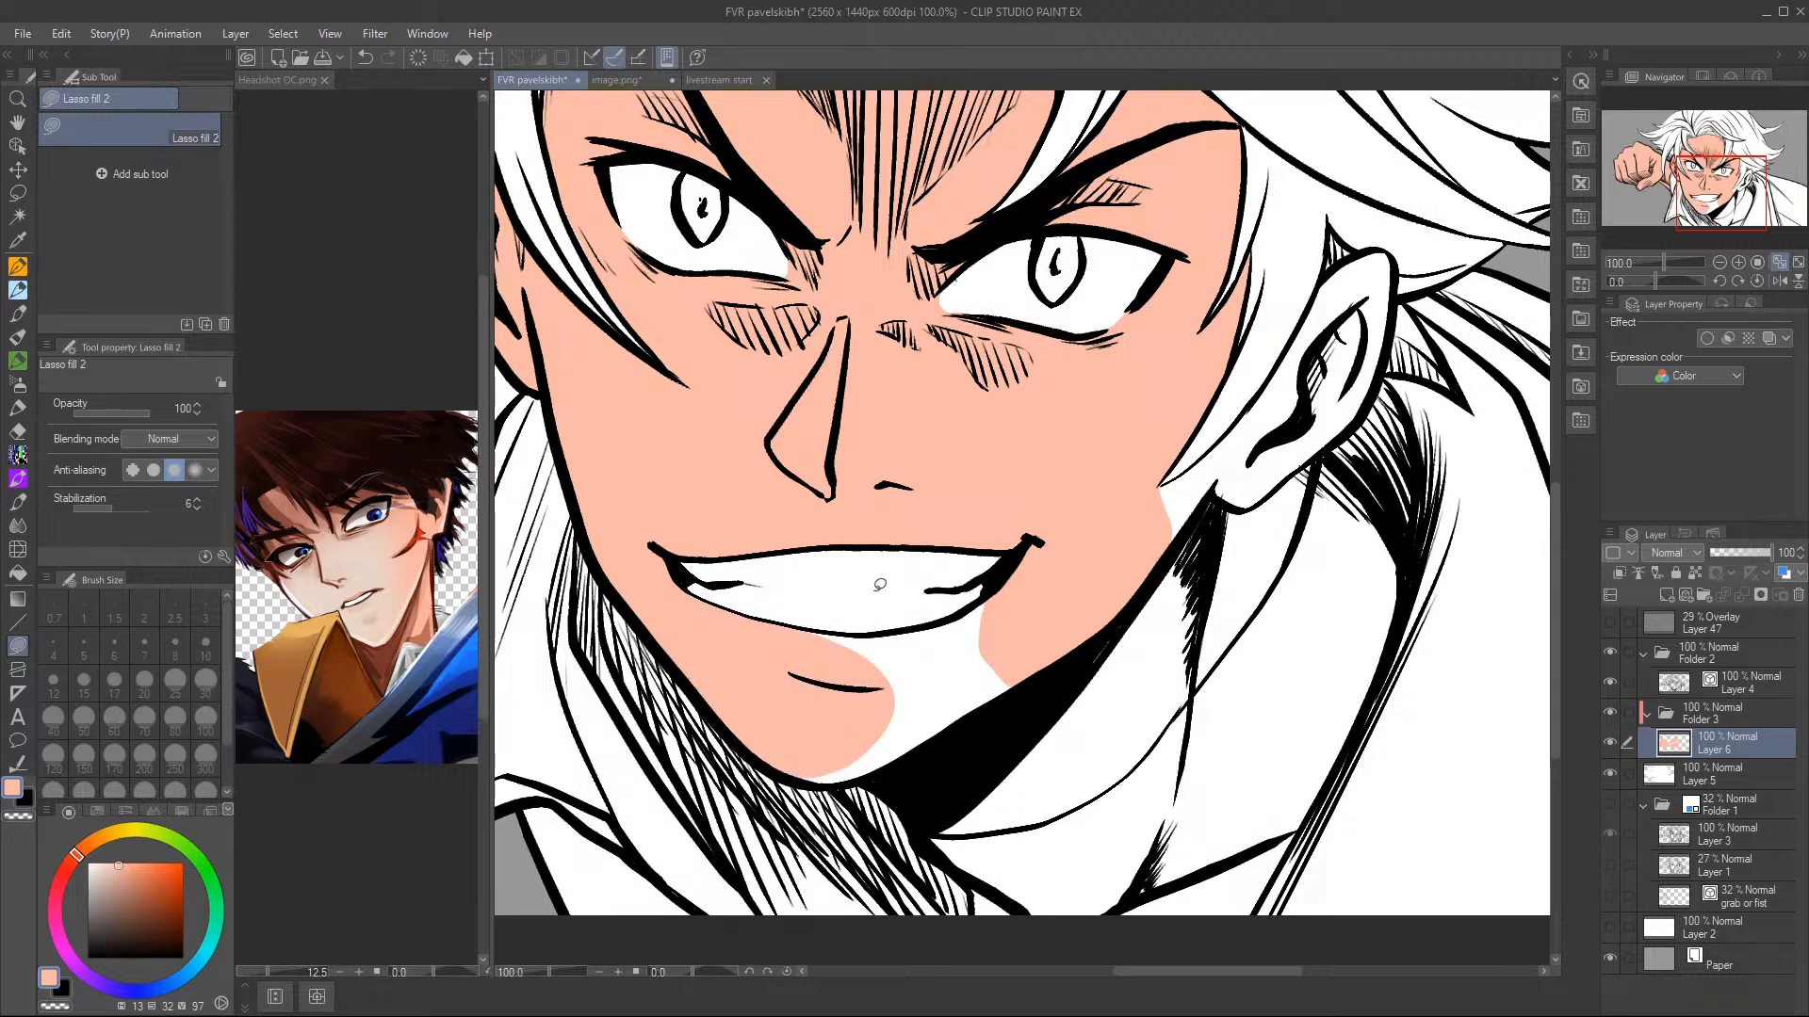
pyautogui.moveTo(828, 625)
pyautogui.mouseDown()
pyautogui.moveTo(859, 739)
pyautogui.moveTo(991, 645)
pyautogui.moveTo(1004, 588)
pyautogui.moveTo(846, 628)
pyautogui.mouseUp()
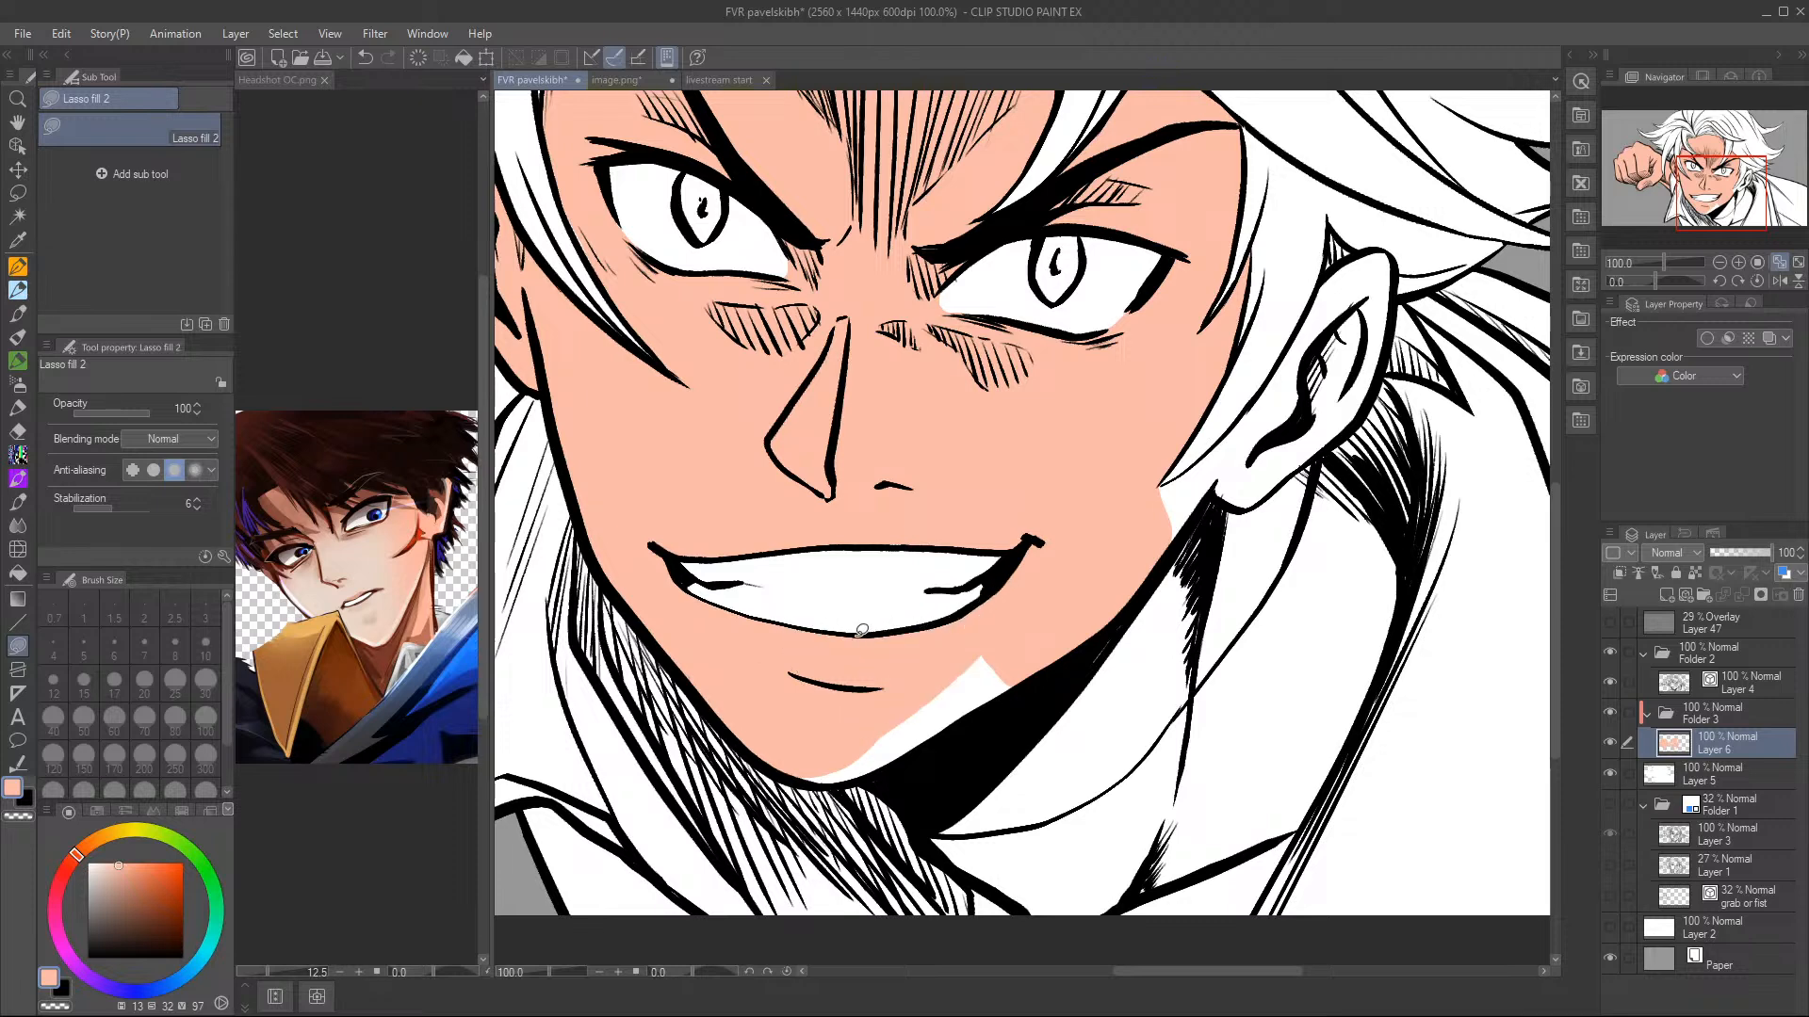
pyautogui.moveTo(1021, 626)
pyautogui.mouseDown()
pyautogui.moveTo(977, 637)
pyautogui.moveTo(796, 777)
pyautogui.moveTo(972, 727)
pyautogui.mouseUp()
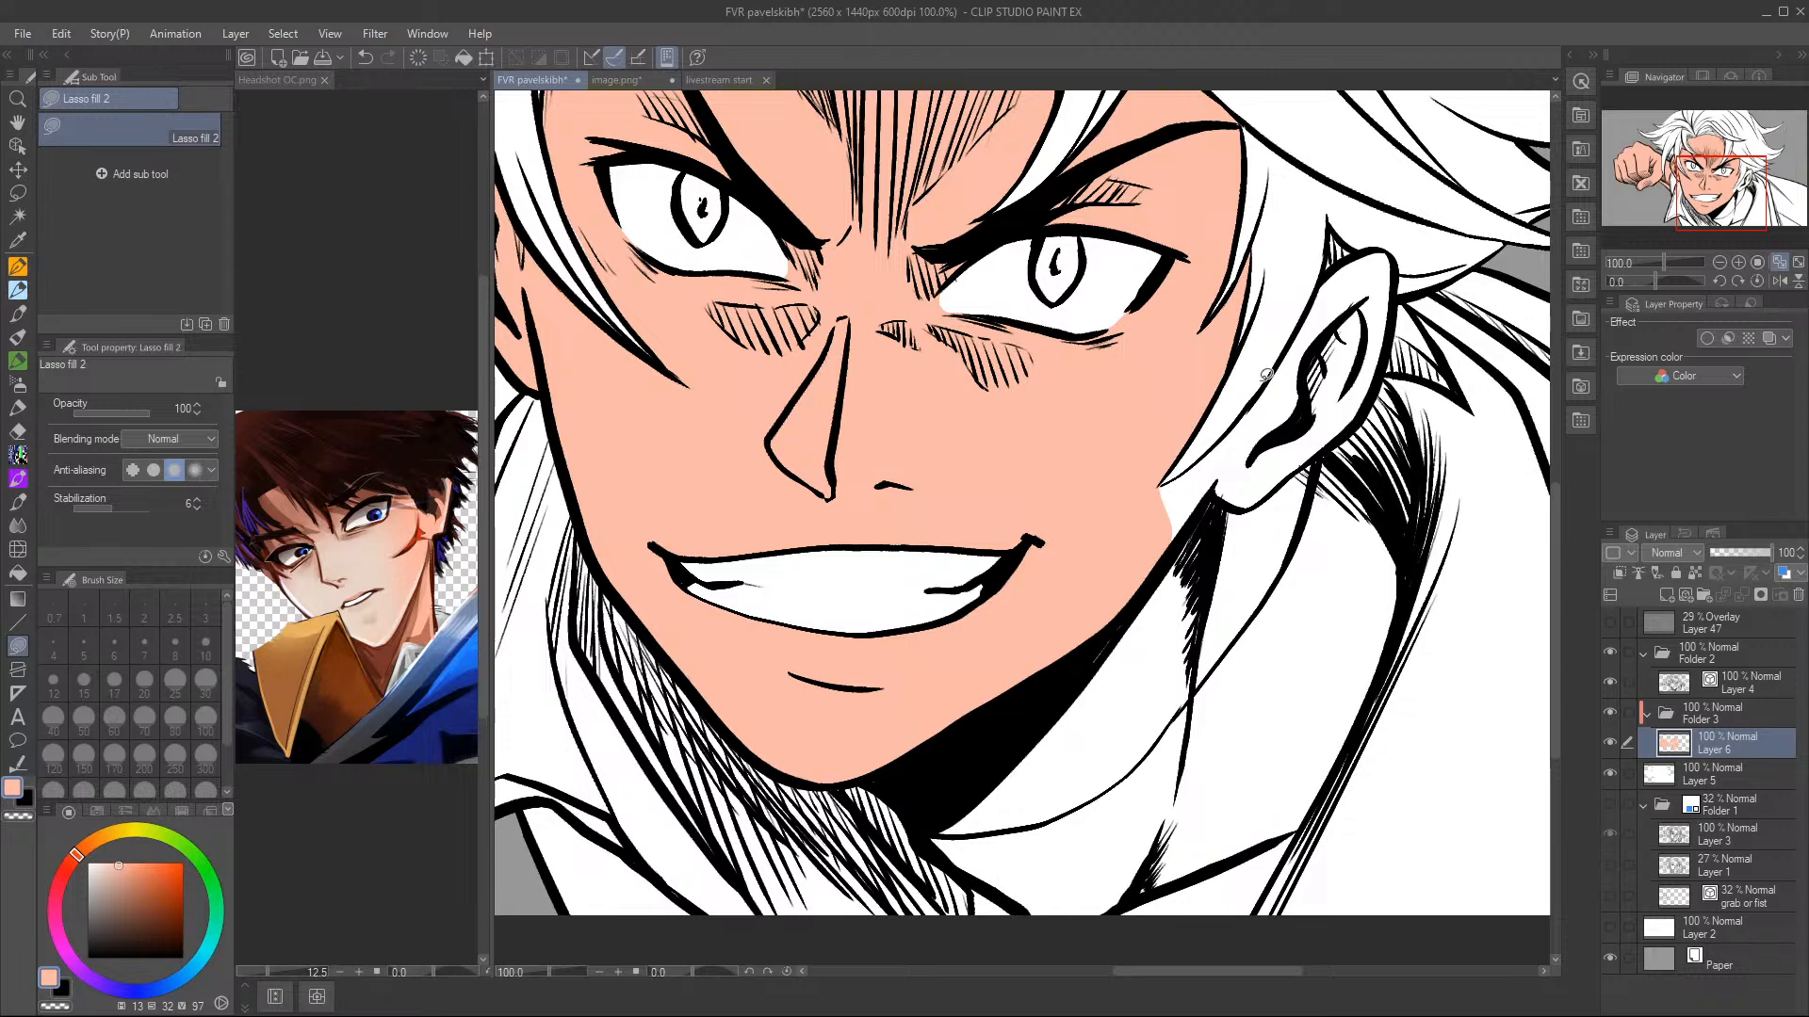
# - Lasso-fill the ear farther from the fist and the neck down to the shirt collar with the skin tone, and save the drawing
pyautogui.moveTo(1266, 377)
pyautogui.mouseDown()
pyautogui.moveTo(1134, 414)
pyautogui.moveTo(1189, 309)
pyautogui.moveTo(1260, 280)
pyautogui.moveTo(1234, 442)
pyautogui.moveTo(1083, 702)
pyautogui.moveTo(1001, 674)
pyautogui.moveTo(1028, 515)
pyautogui.moveTo(1161, 381)
pyautogui.mouseUp()
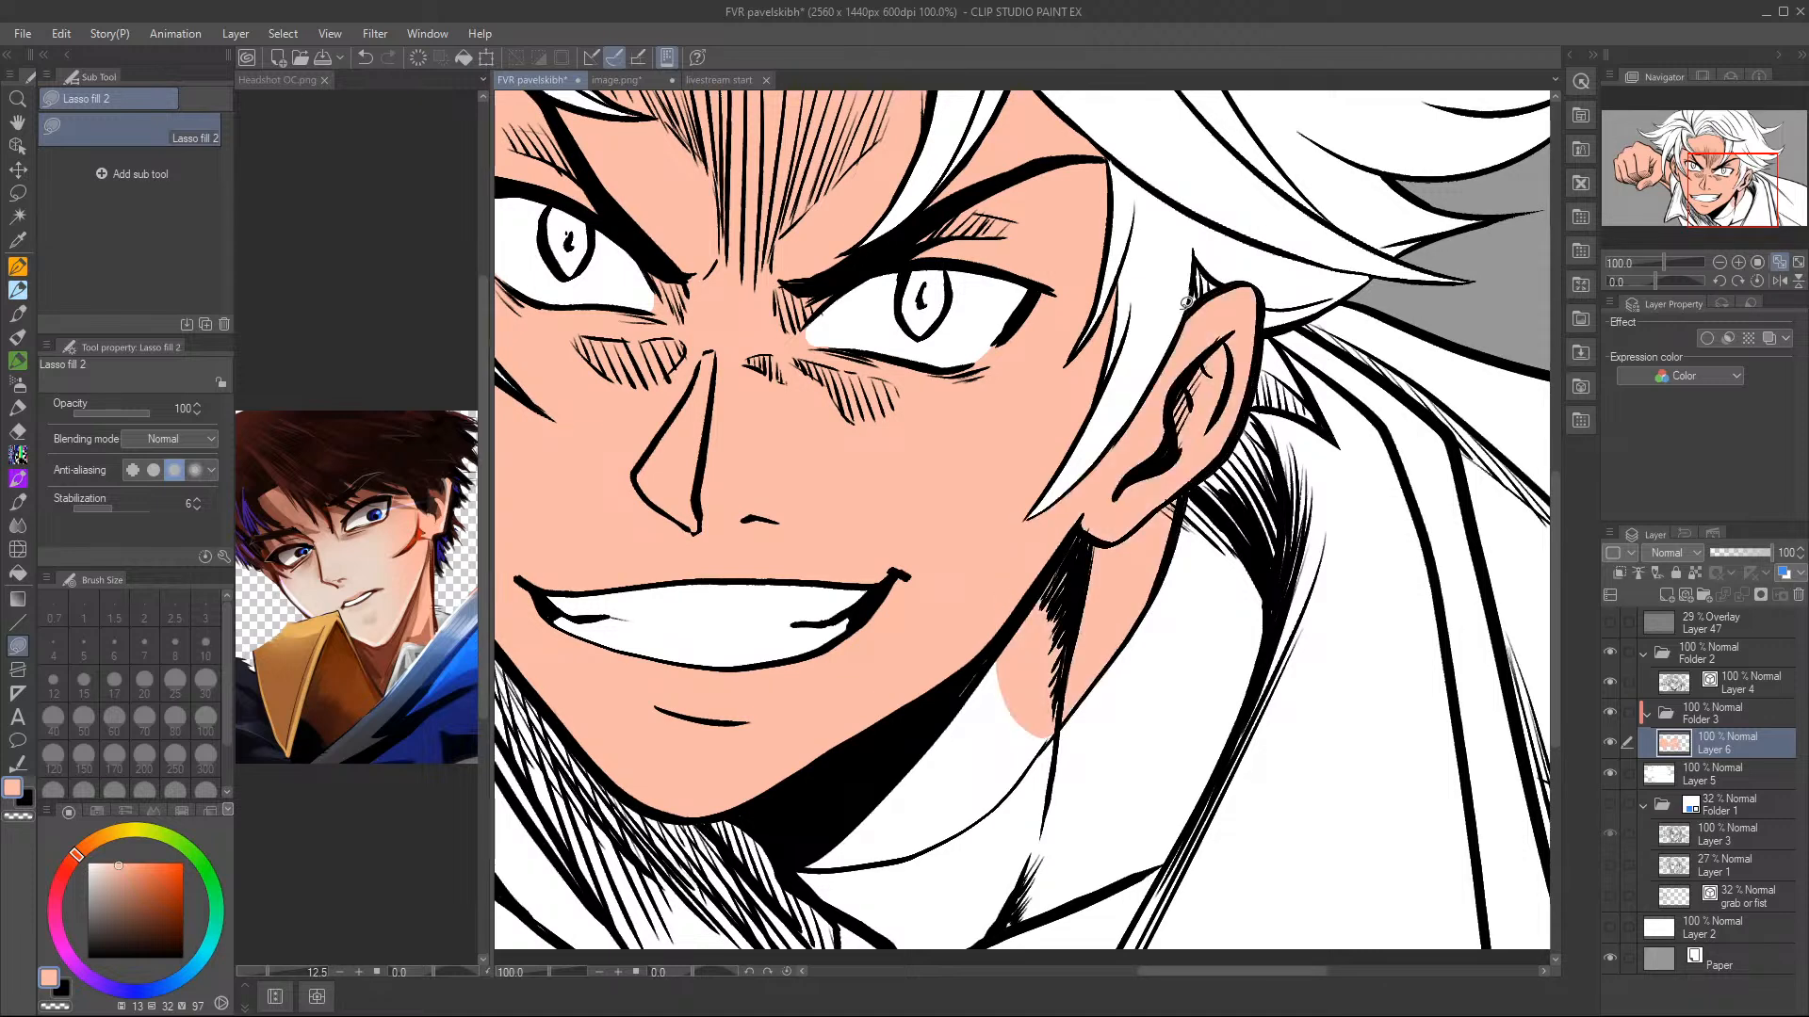
pyautogui.scroll(-3, 1317, 381)
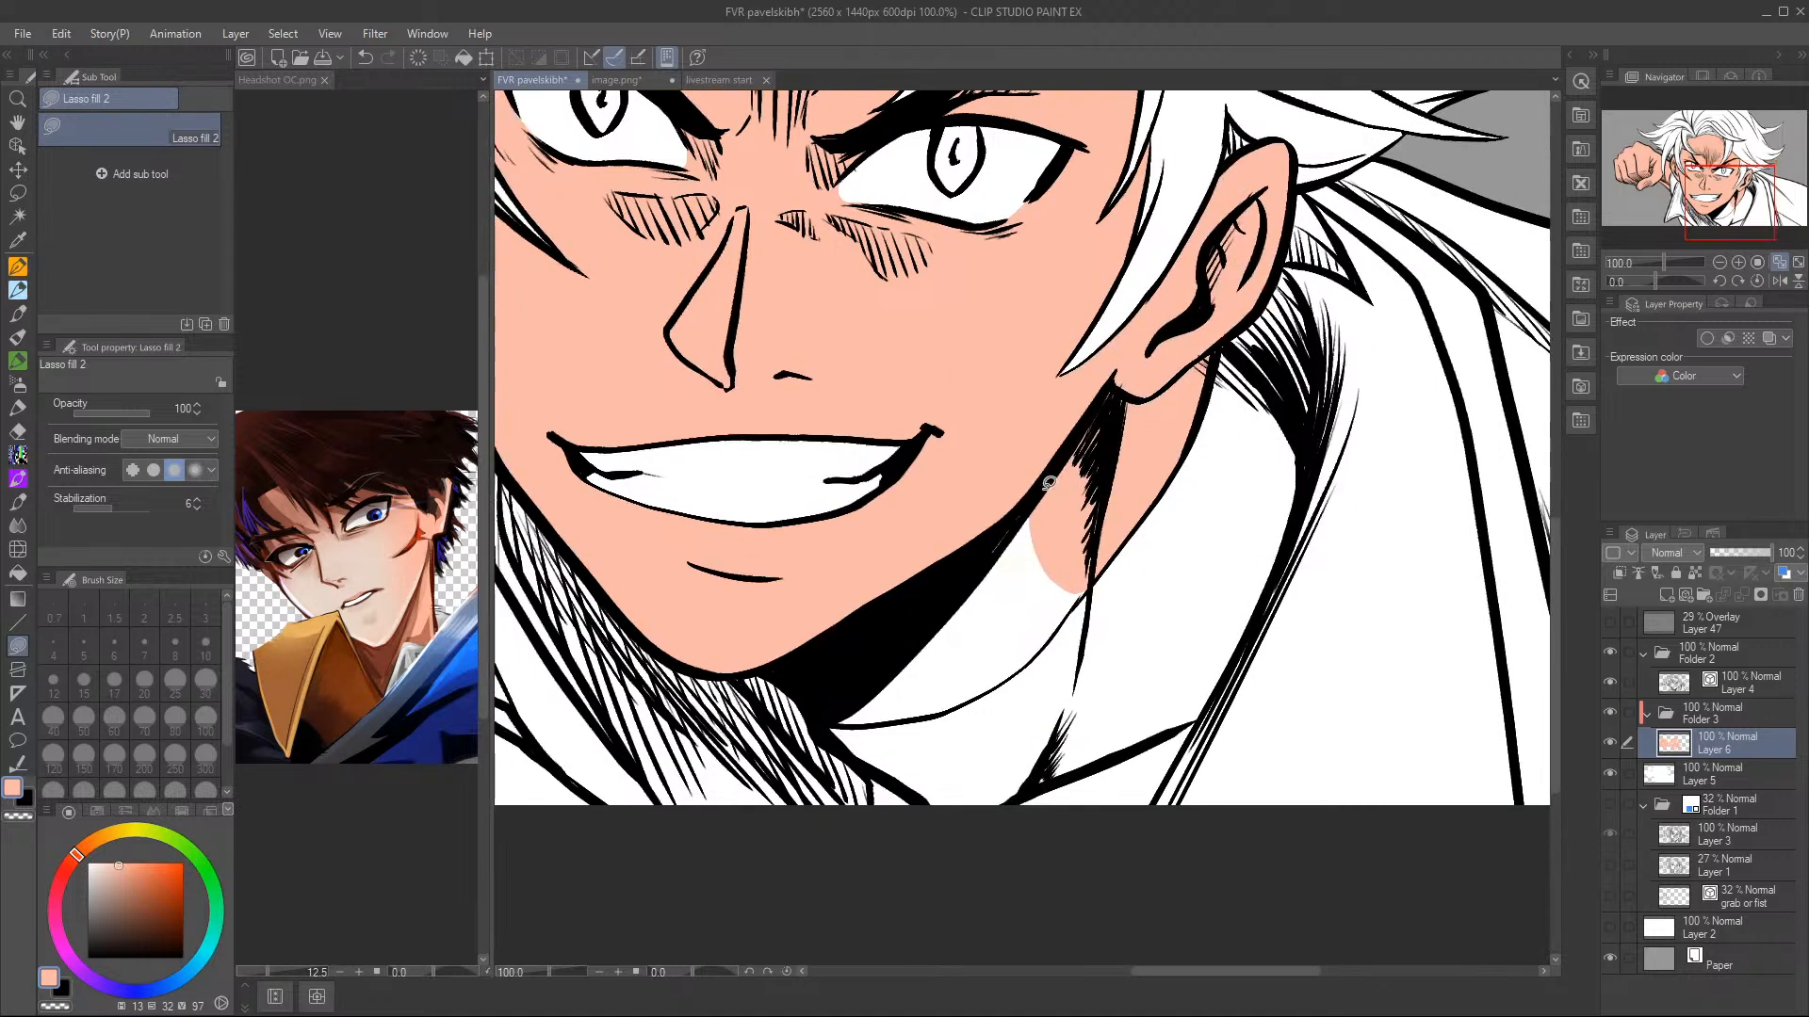
pyautogui.moveTo(901, 595)
pyautogui.mouseDown()
pyautogui.moveTo(829, 724)
pyautogui.moveTo(971, 699)
pyautogui.moveTo(1074, 607)
pyautogui.moveTo(1135, 382)
pyautogui.mouseUp()
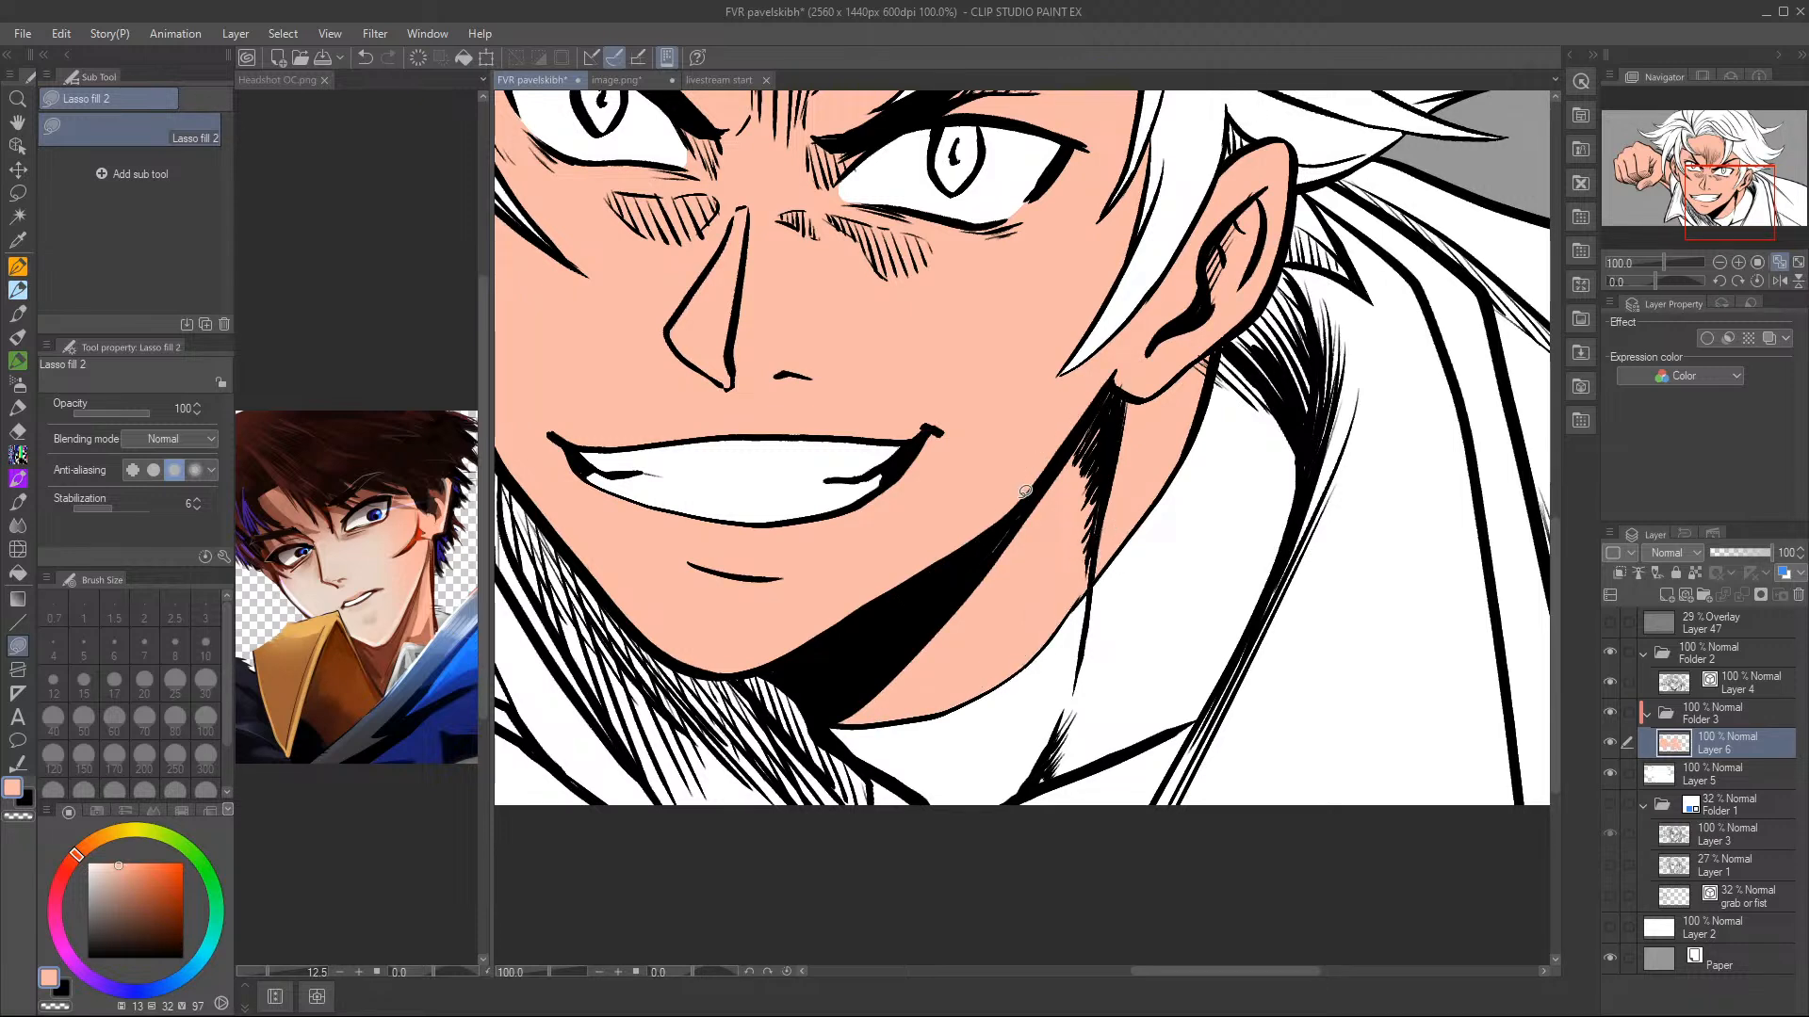
pyautogui.click(1734, 175)
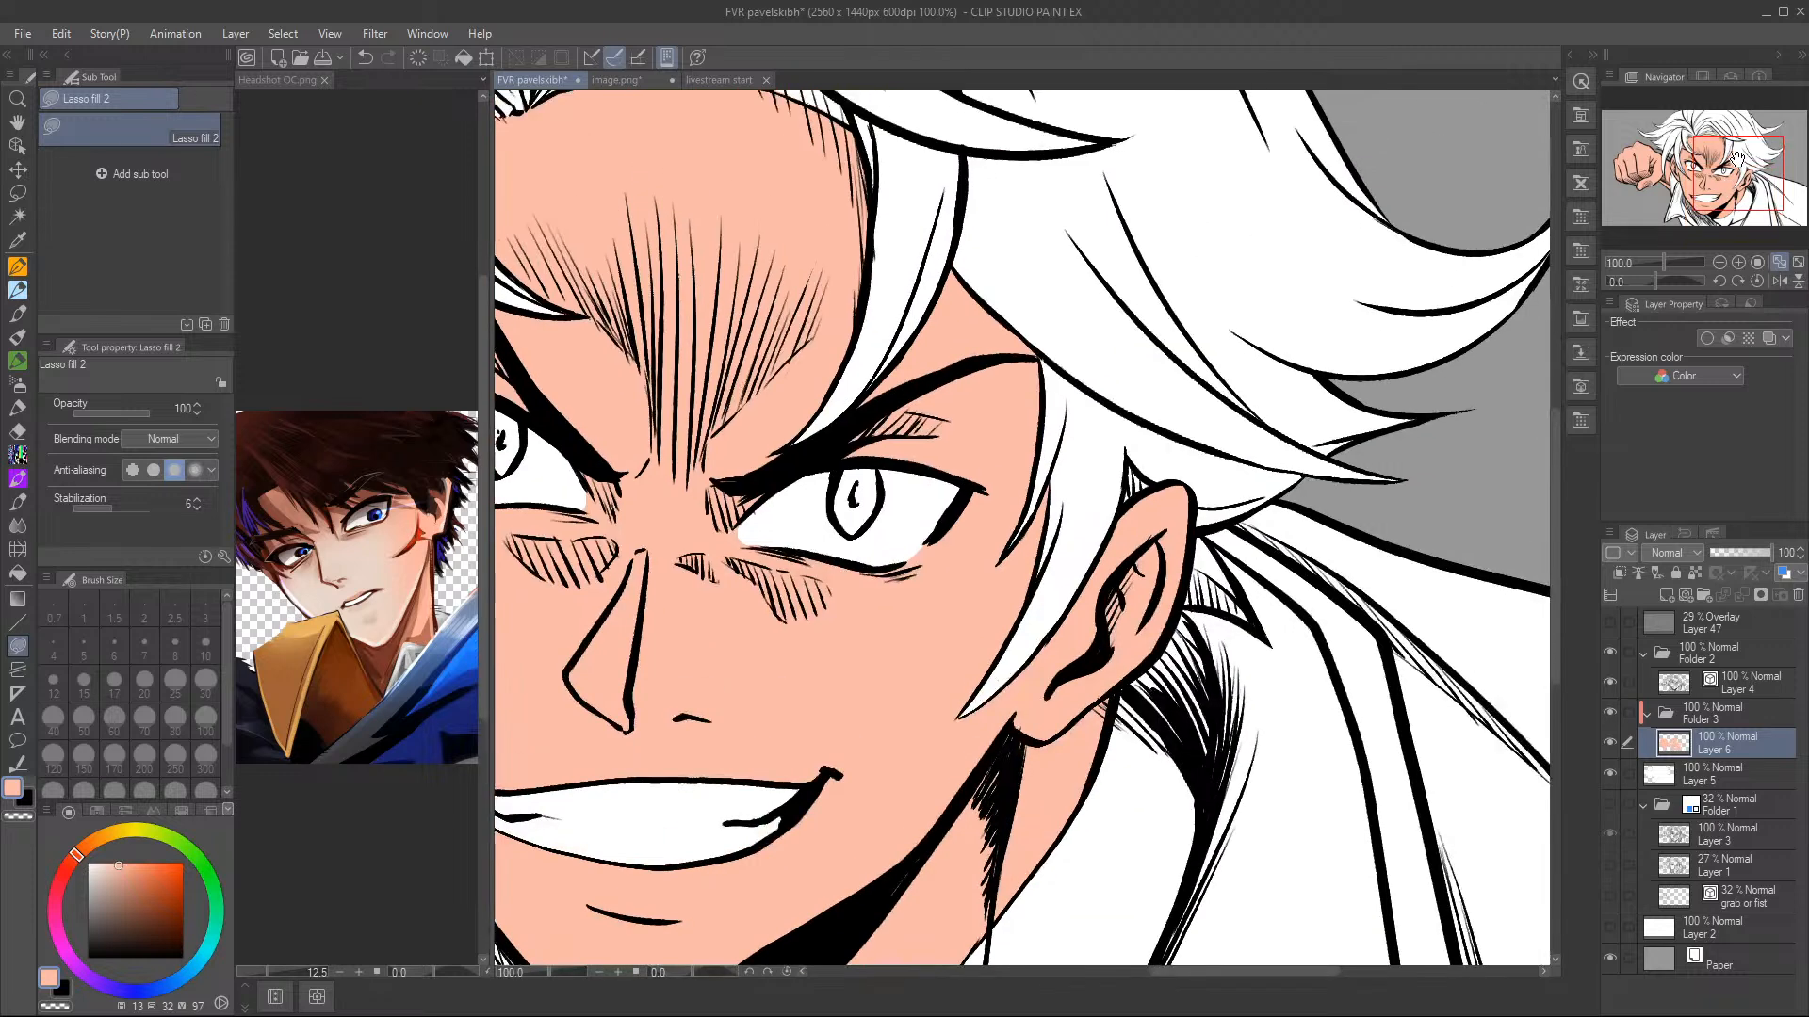
pyautogui.click(1779, 262)
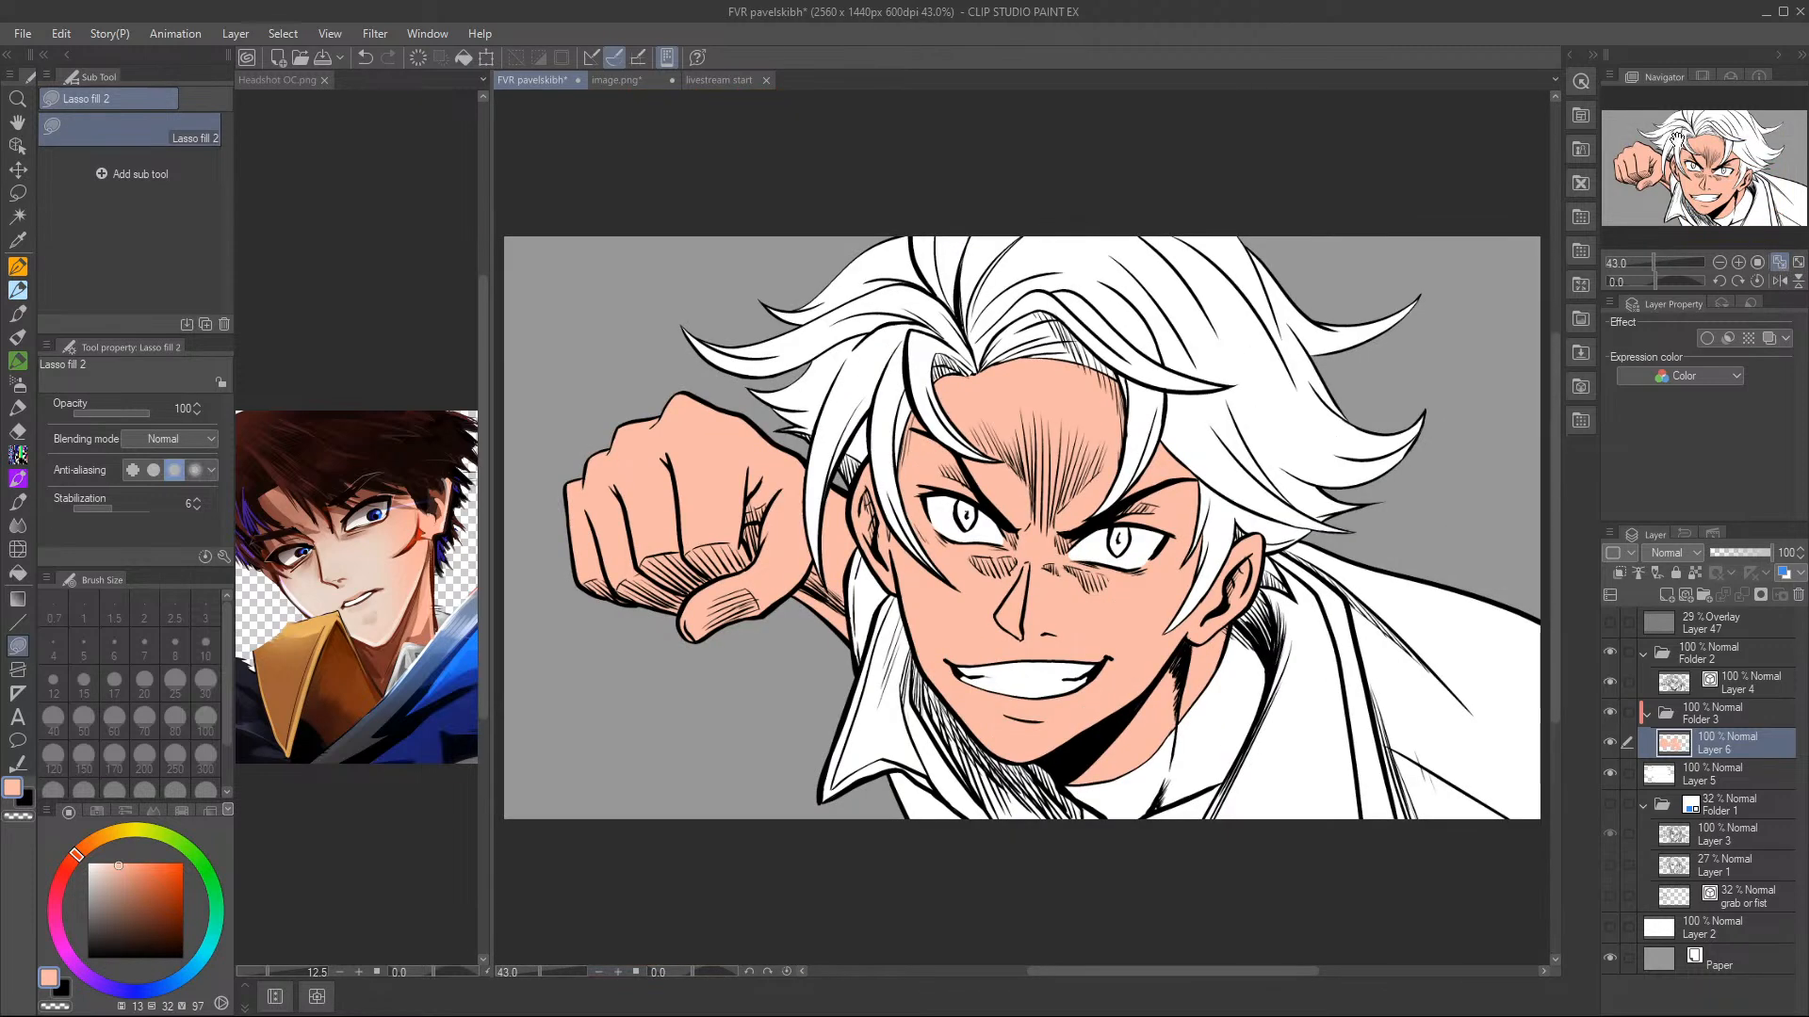
pyautogui.click(321, 54)
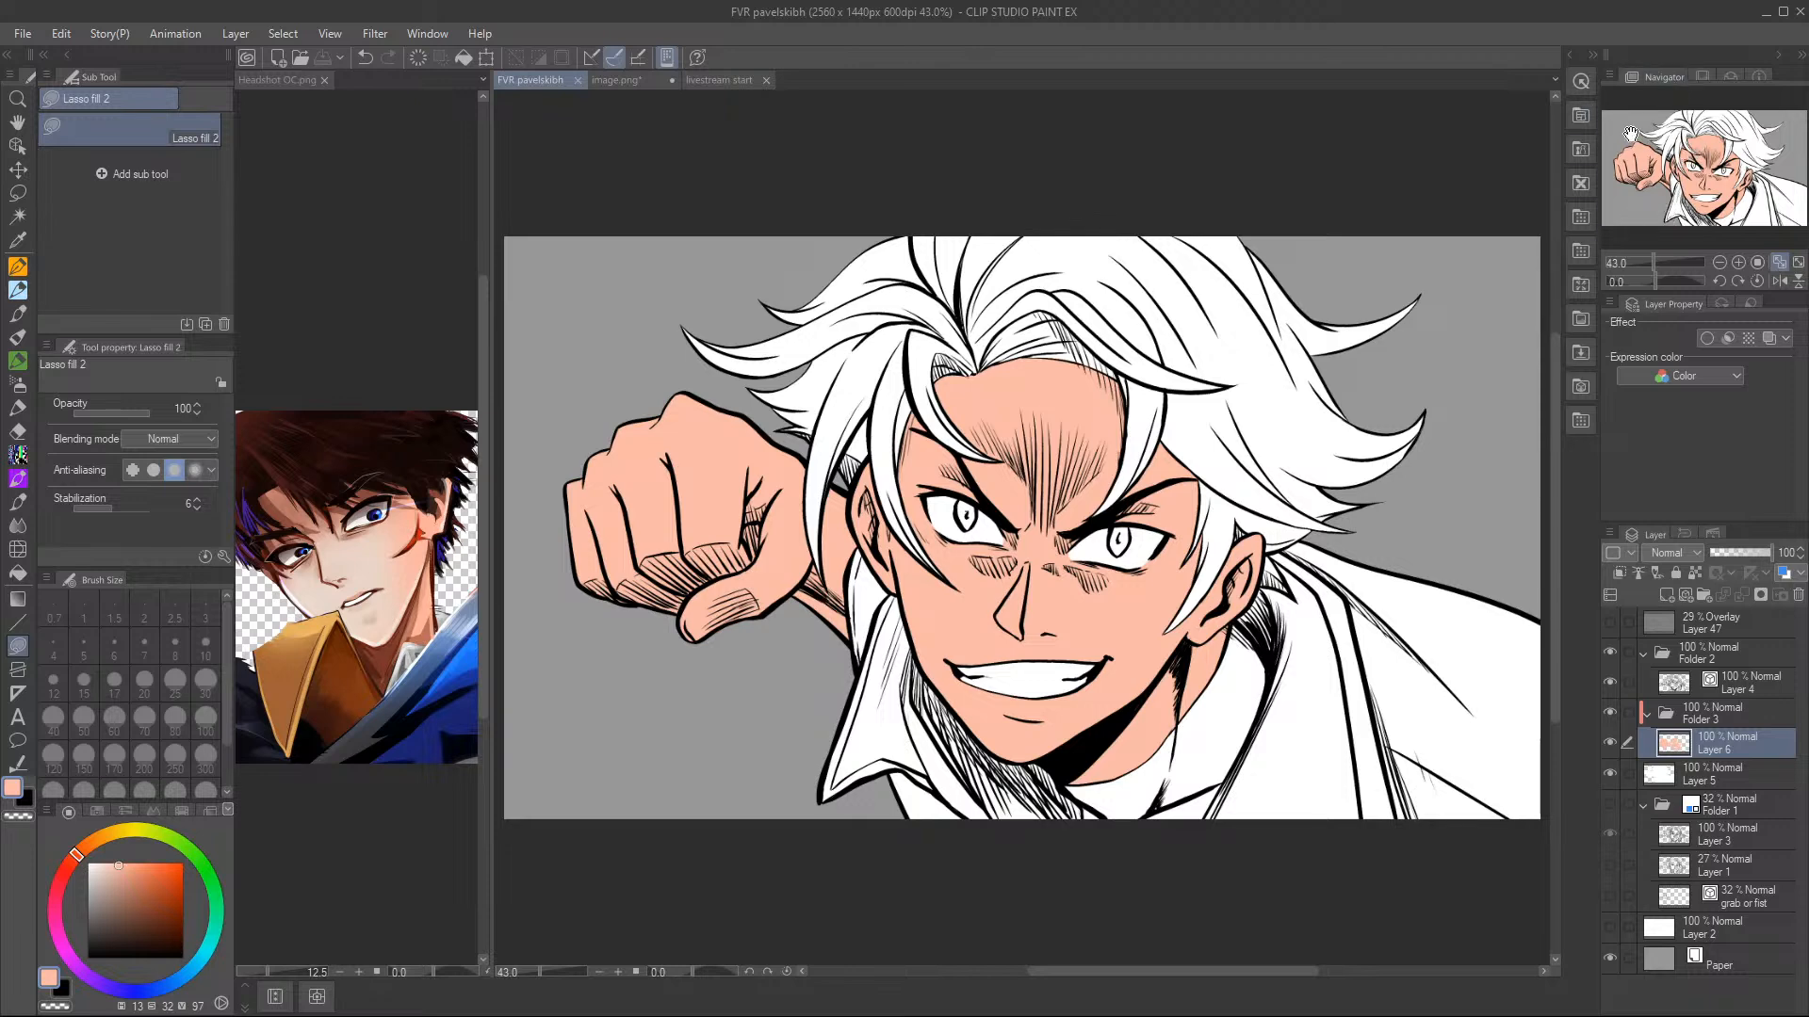
# - Touch up the skin fill where the jaw meets the neck below the ear farther from the fist
pyautogui.click(1739, 260)
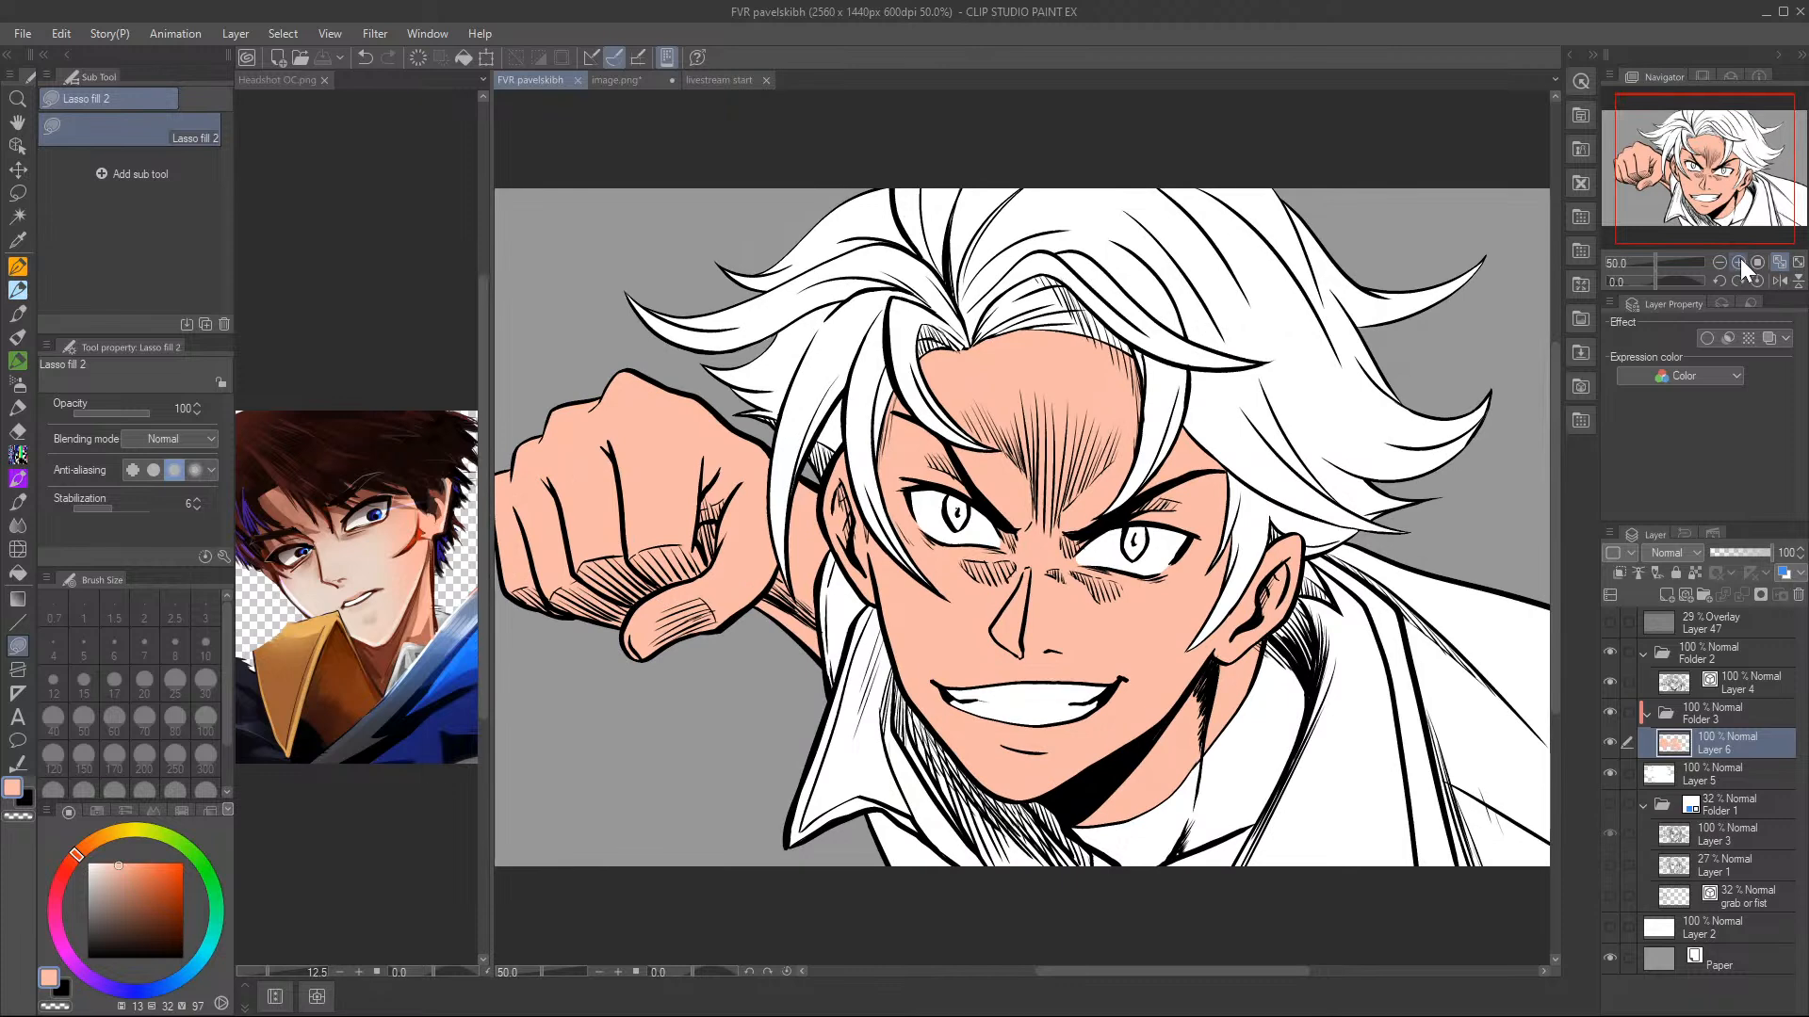
pyautogui.click(1739, 259)
pyautogui.moveTo(1713, 143); pyautogui.dragTo(1730, 162)
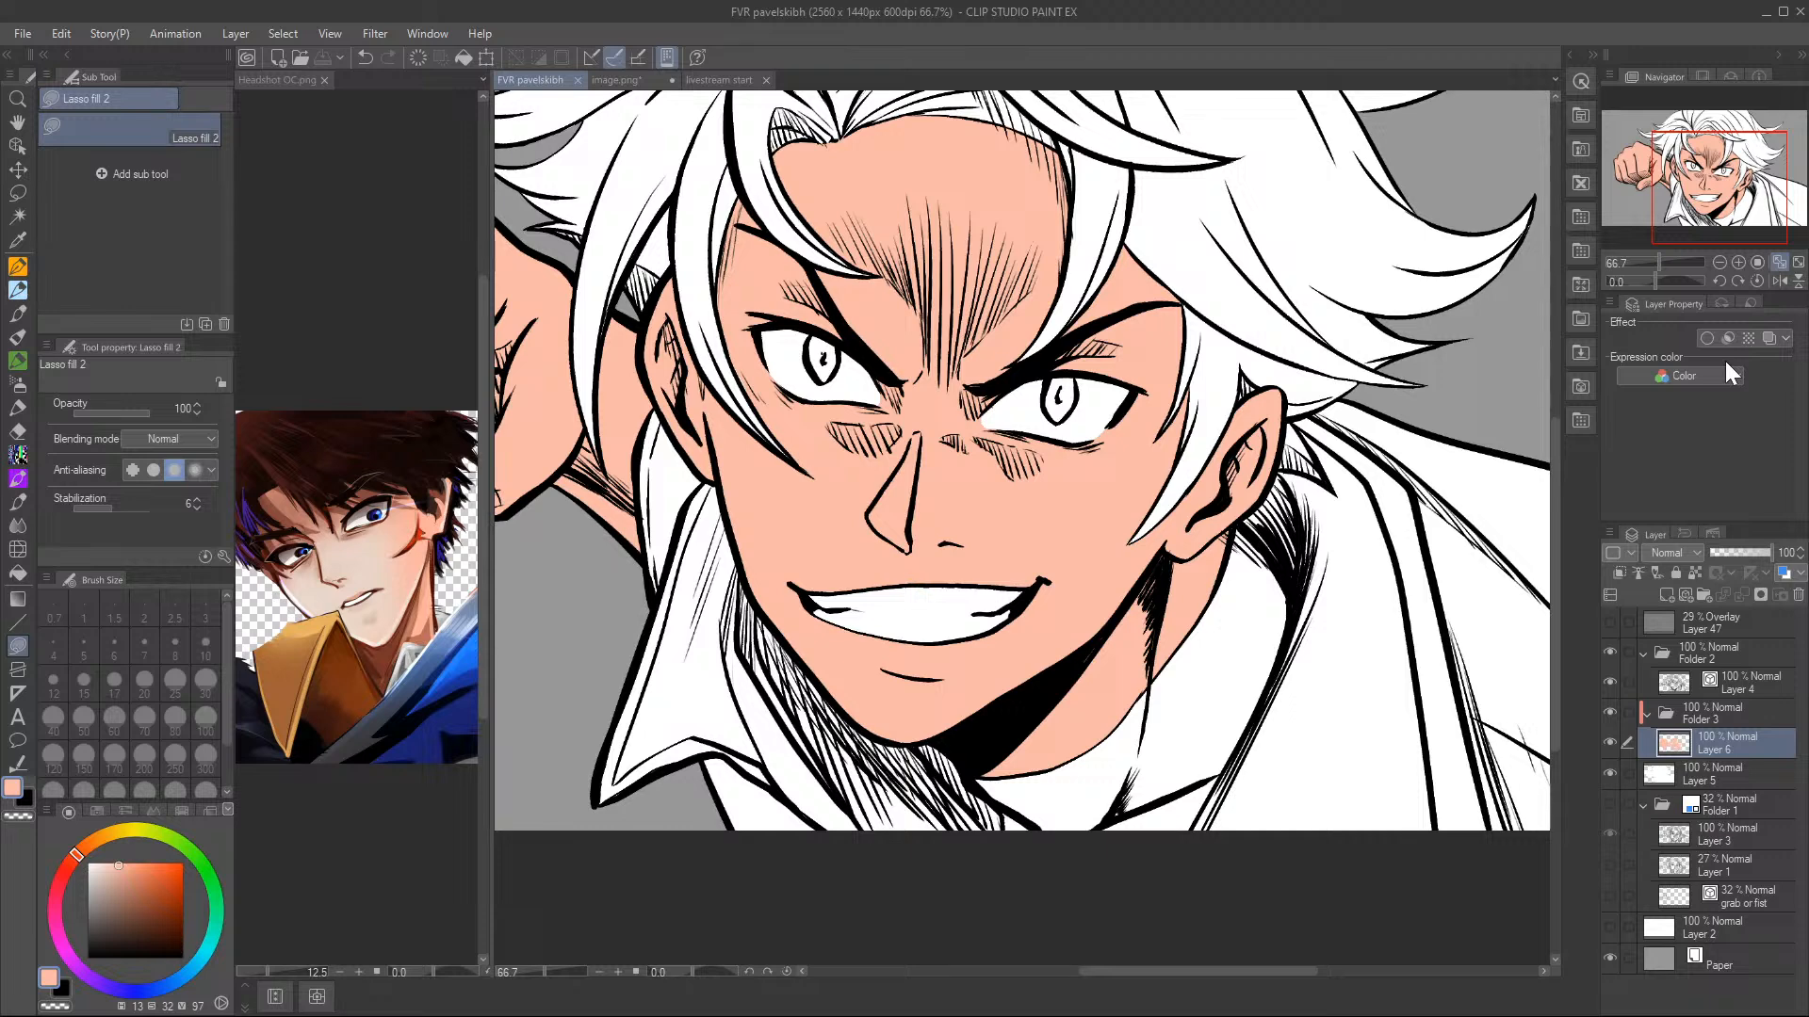
pyautogui.moveTo(1180, 543); pyautogui.dragTo(1130, 608)
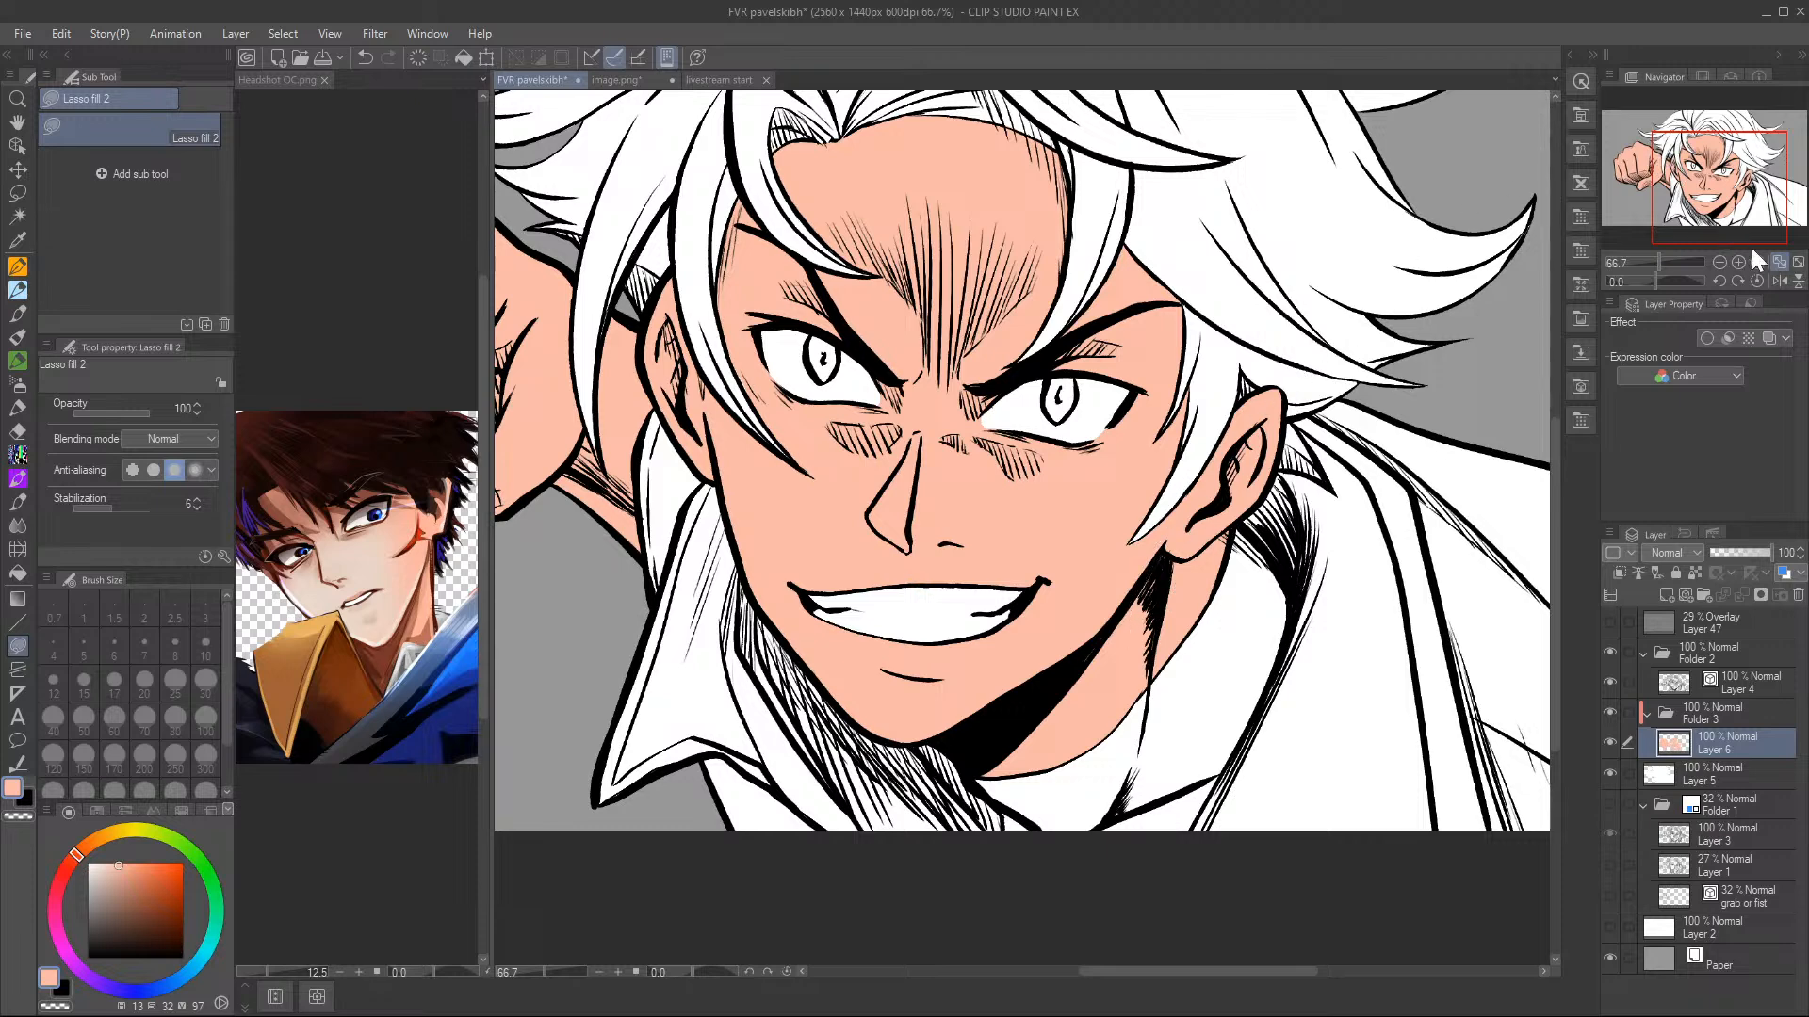
pyautogui.click(1779, 263)
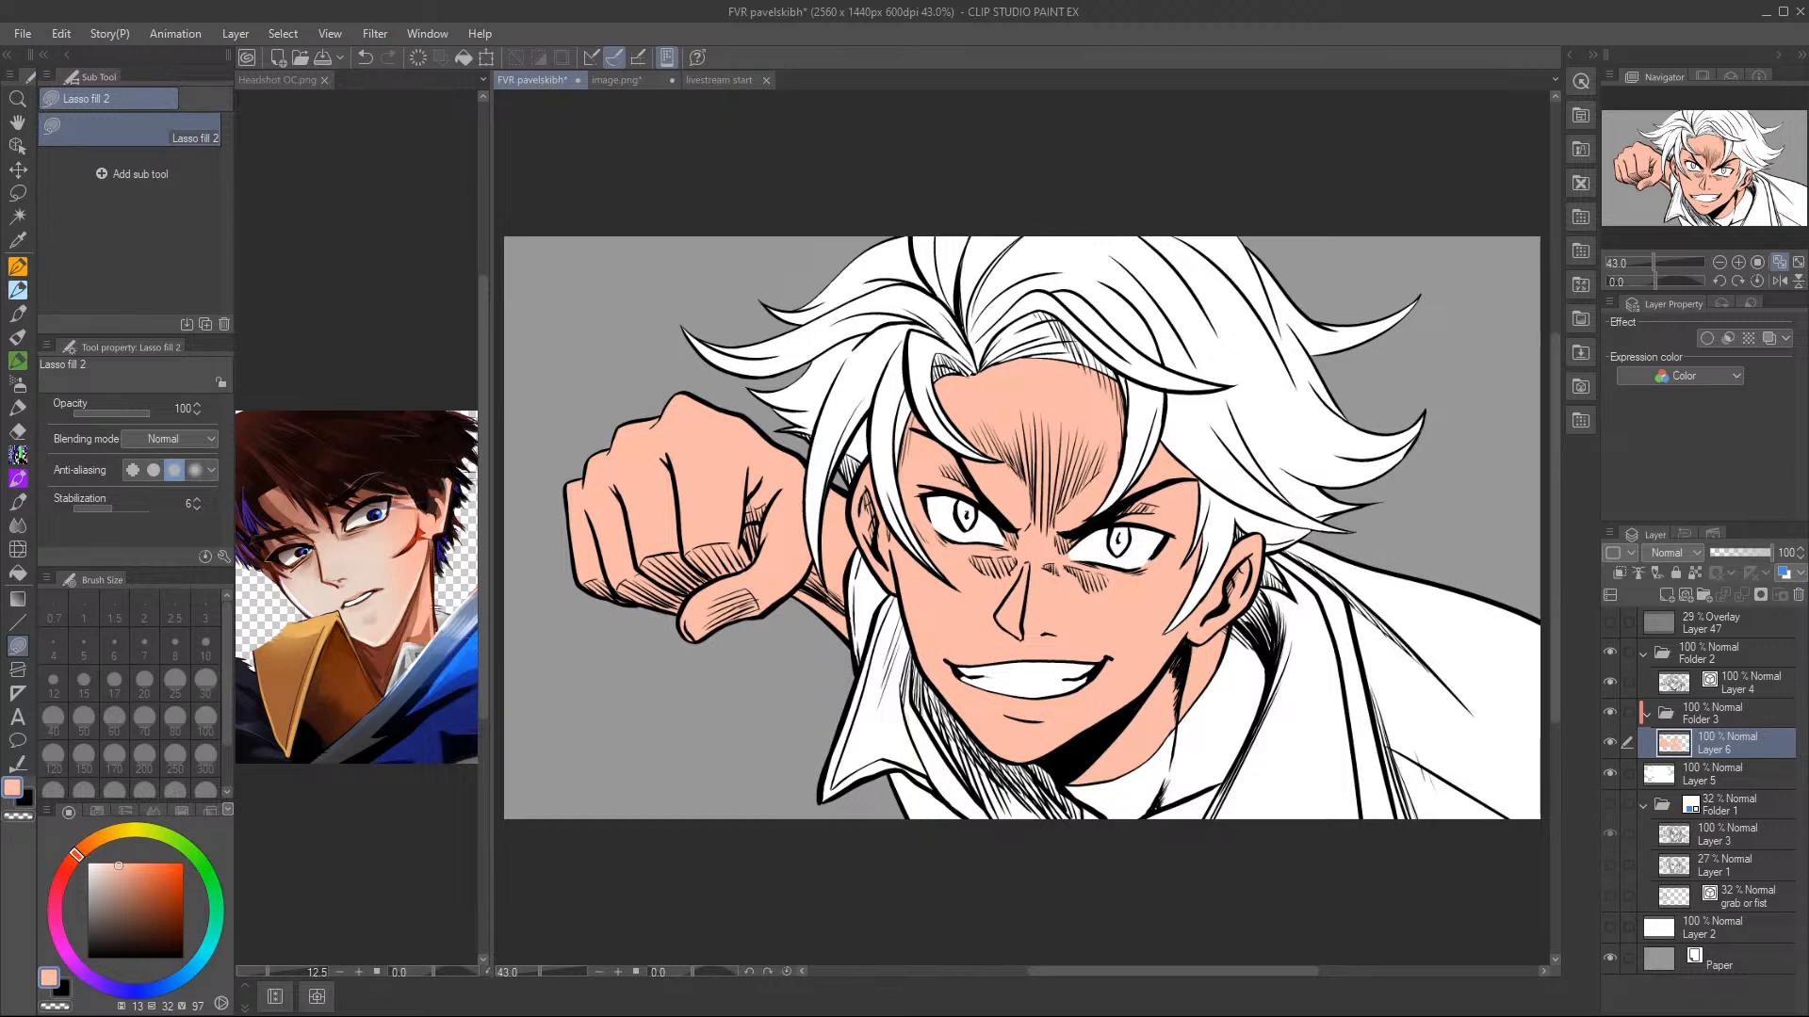
# - Sample the mid orange-brown from the reference character's collar as the drawing colour
pyautogui.click(18, 239)
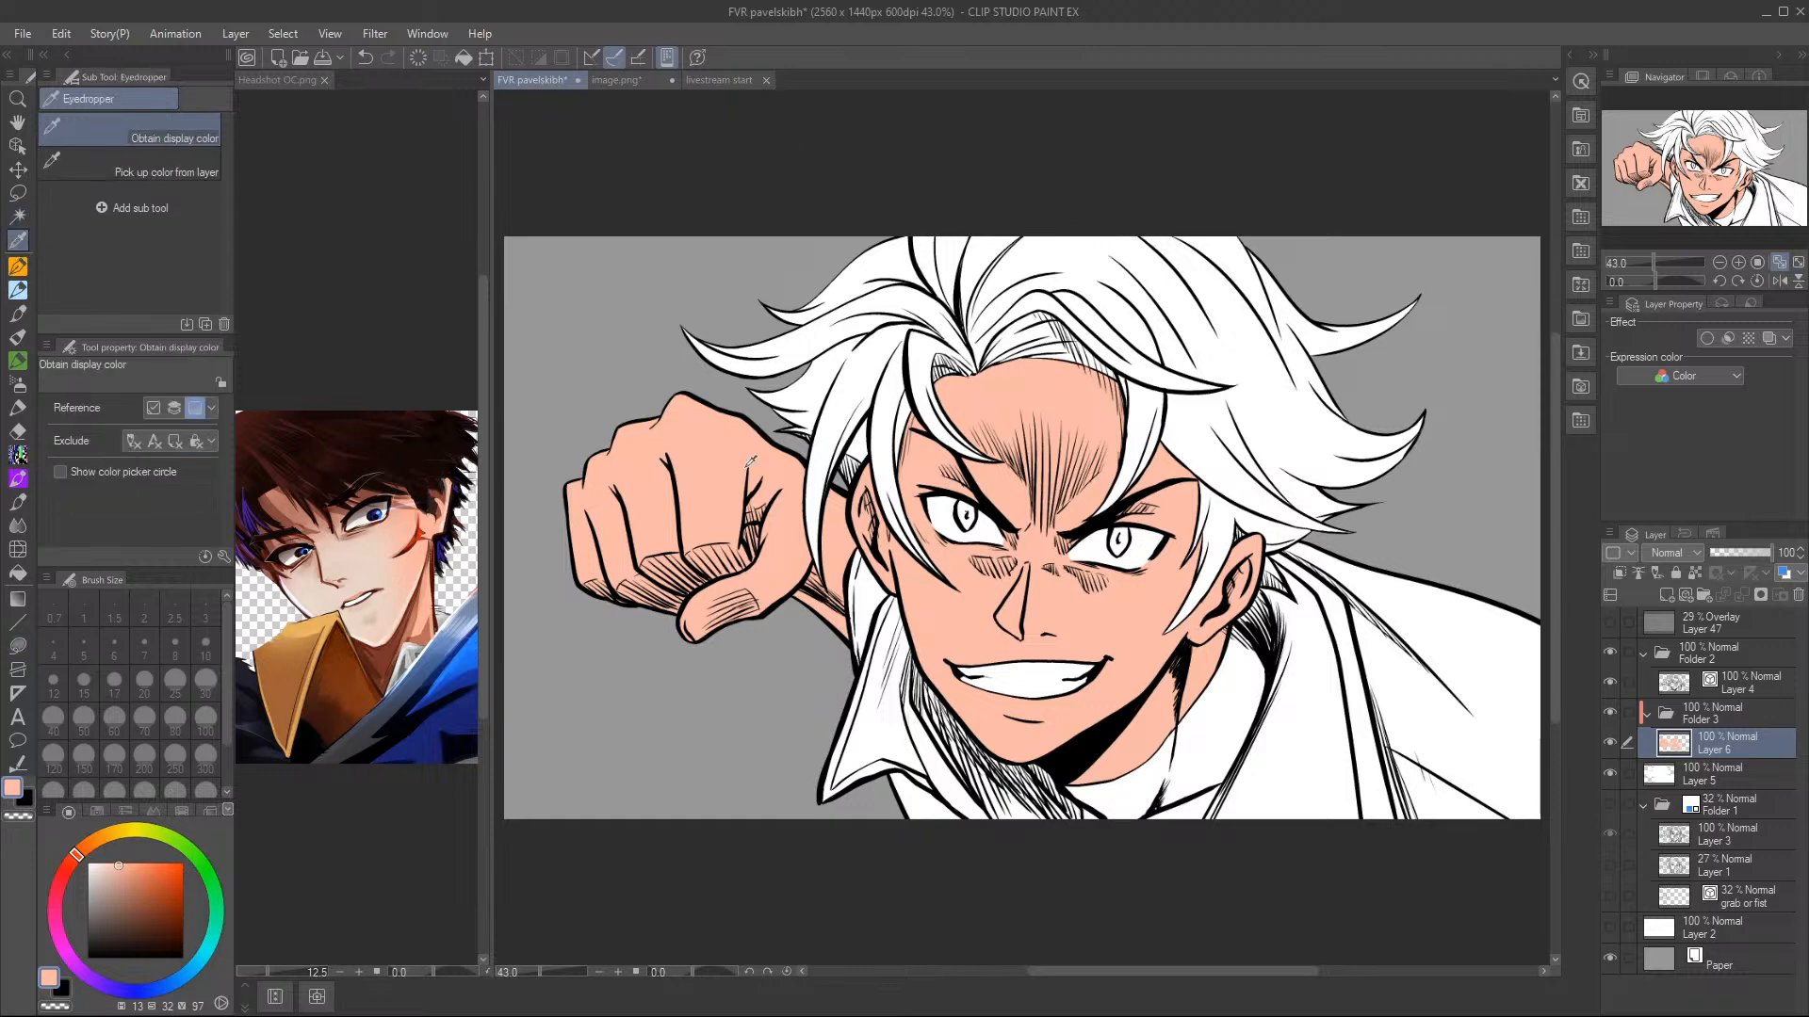
pyautogui.click(310, 629)
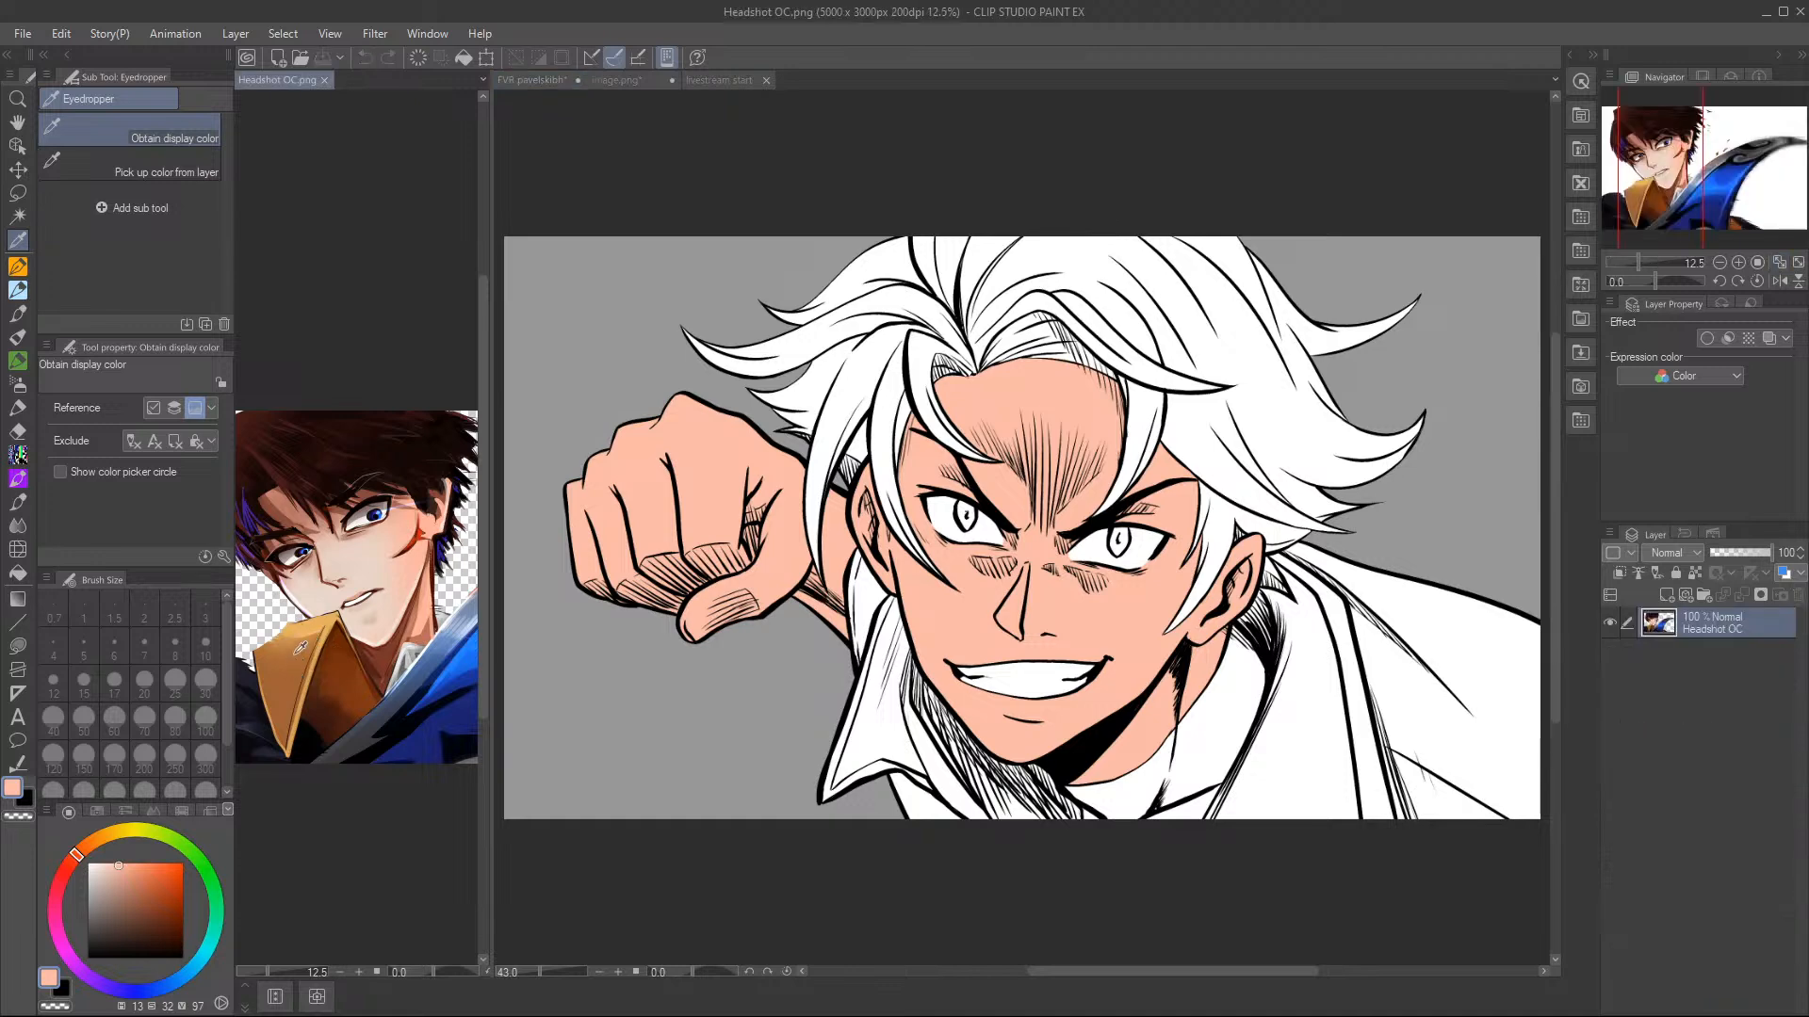
pyautogui.click(296, 654)
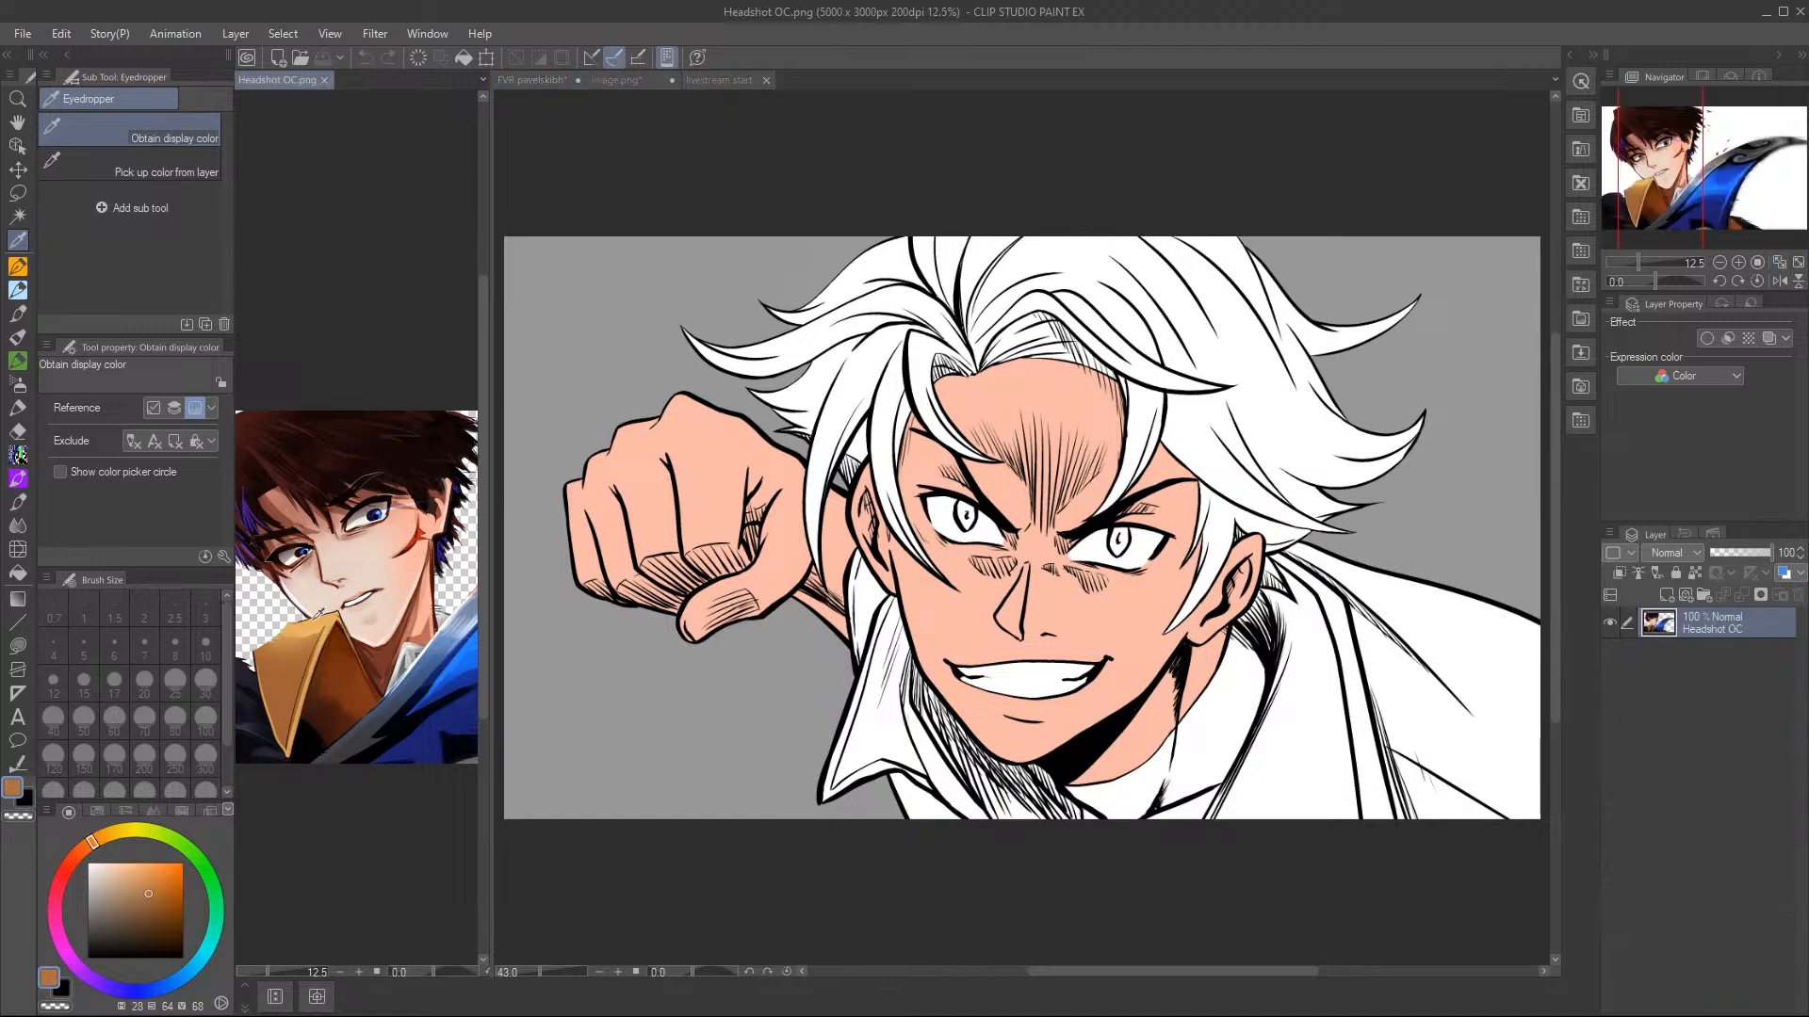
pyautogui.click(314, 625)
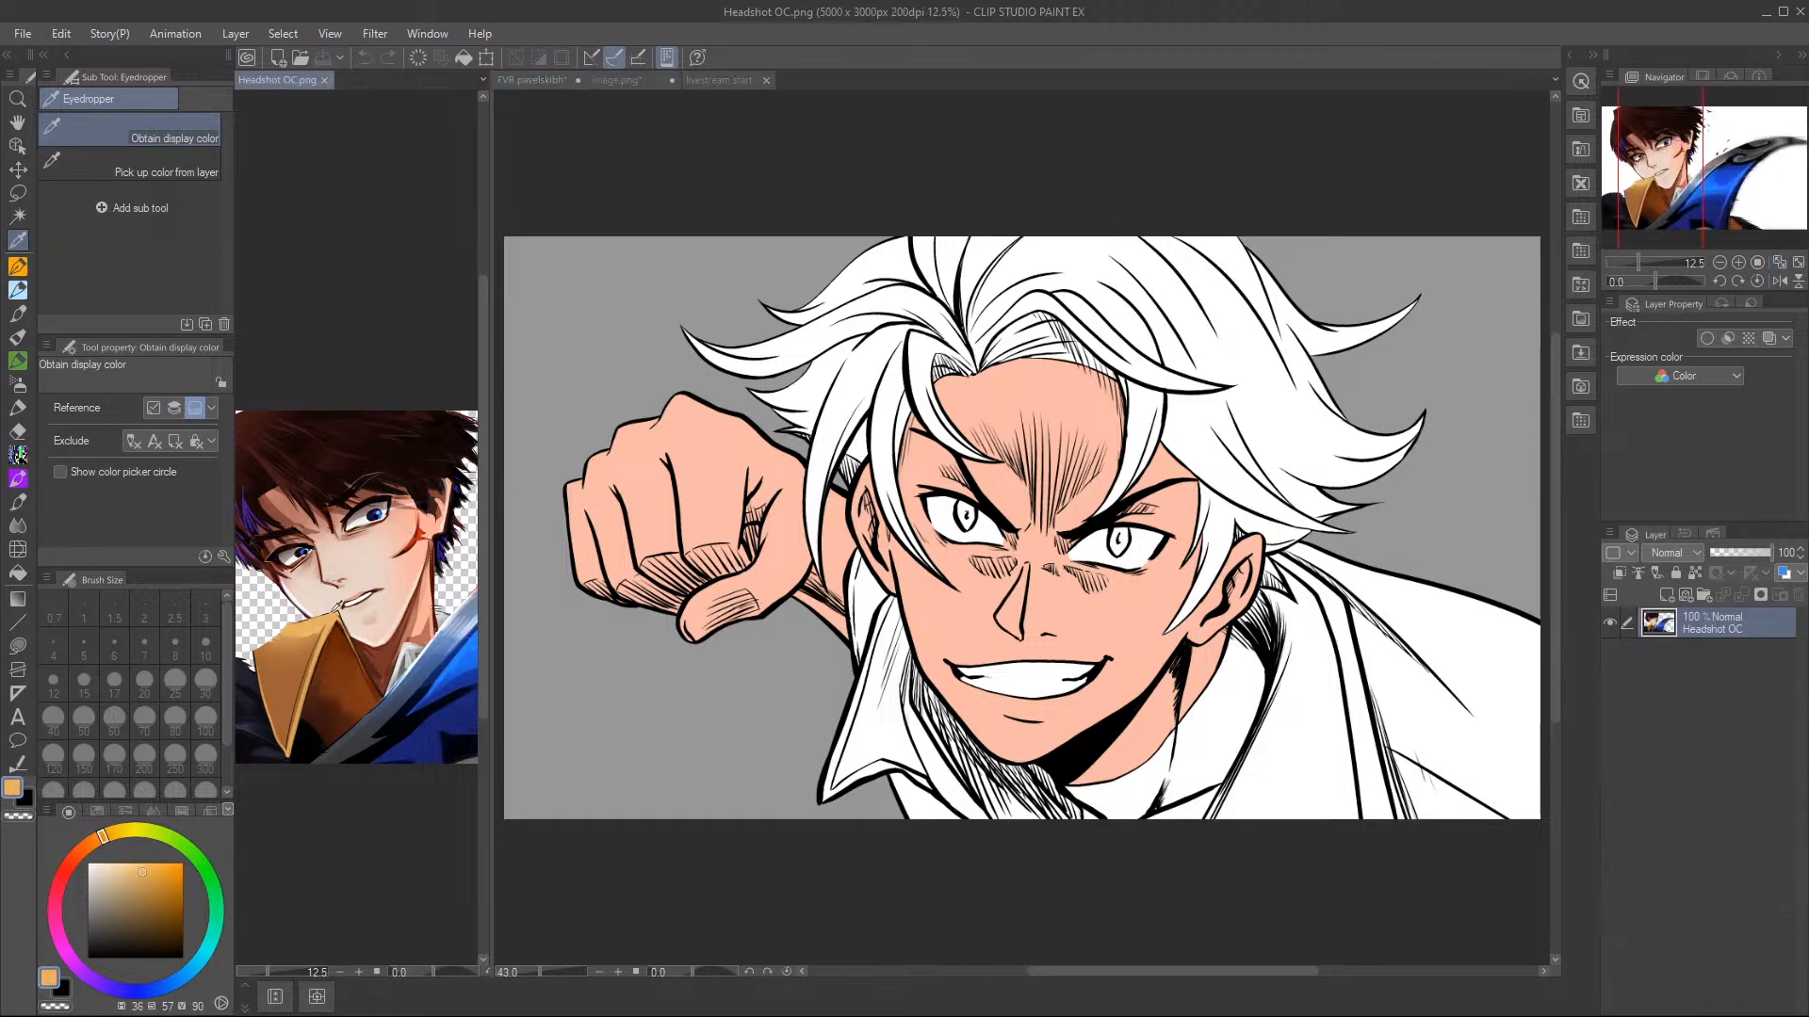
pyautogui.click(312, 636)
# - Add a layer beneath the skin layer and bucket-fill both sides of the coat collar with the sampled brown, referring to other layers
pyautogui.click(1462, 186)
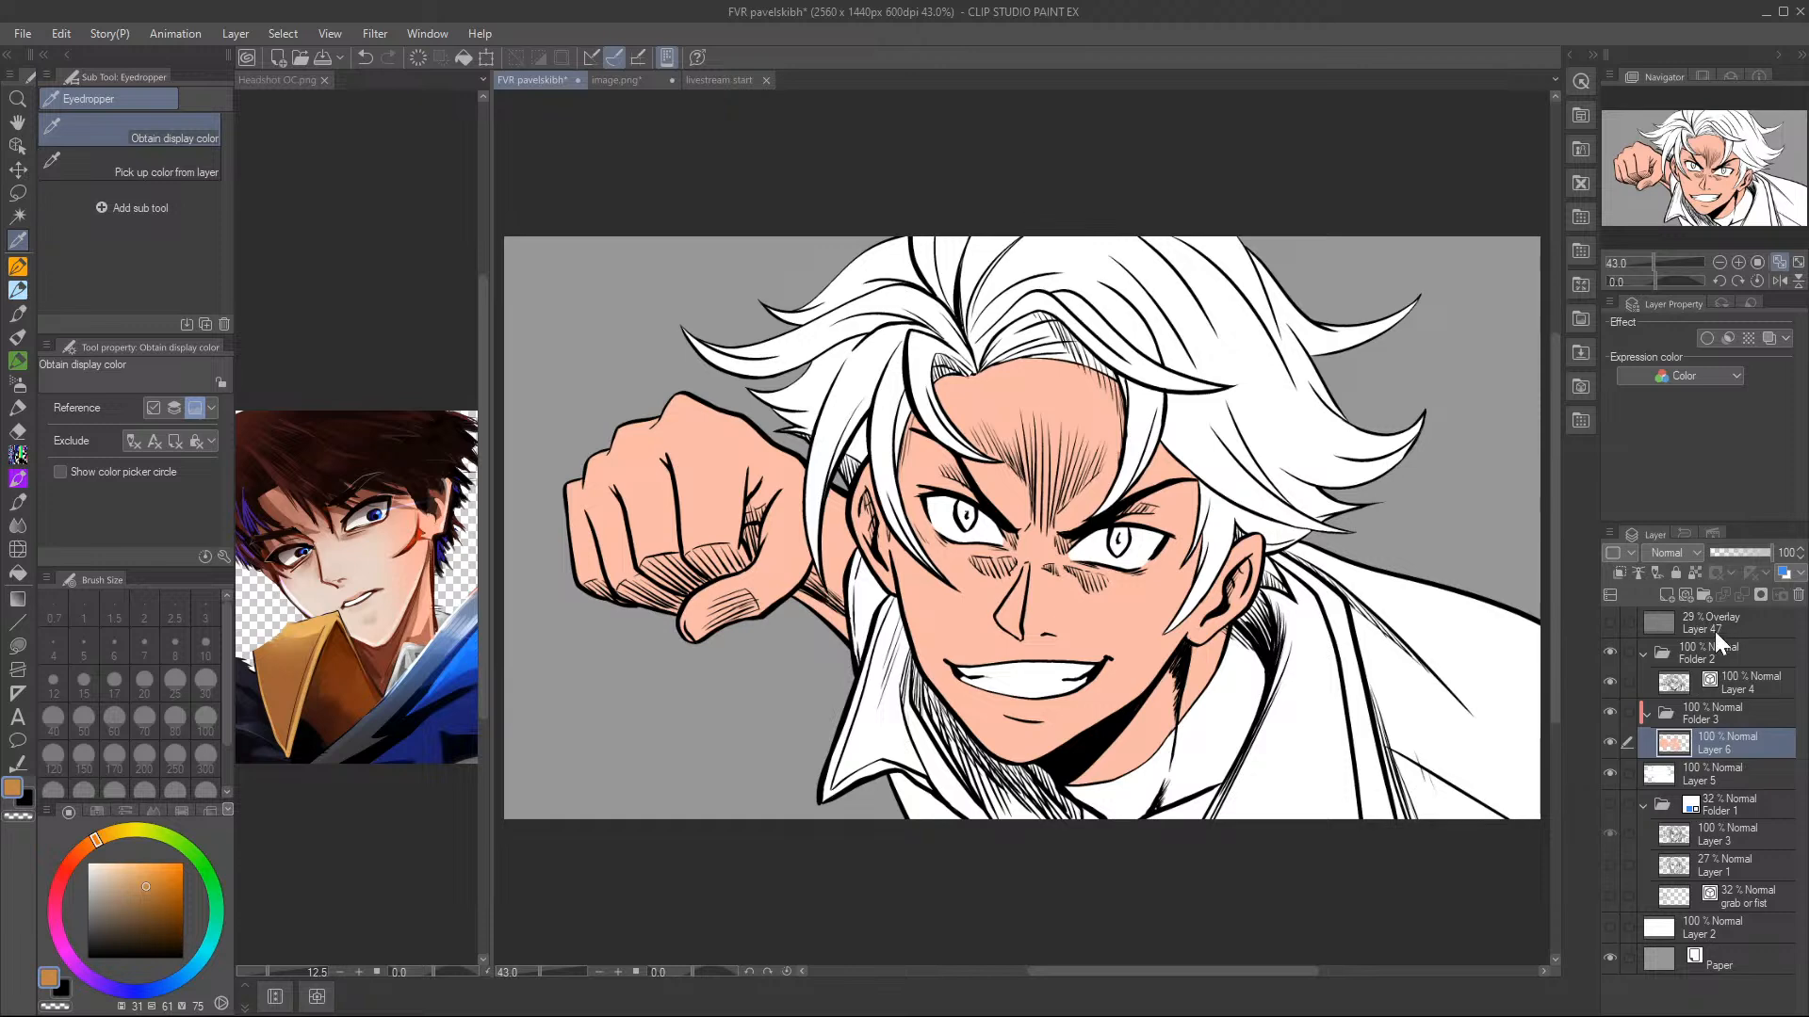
pyautogui.click(1672, 591)
pyautogui.moveTo(1777, 747); pyautogui.dragTo(1762, 794)
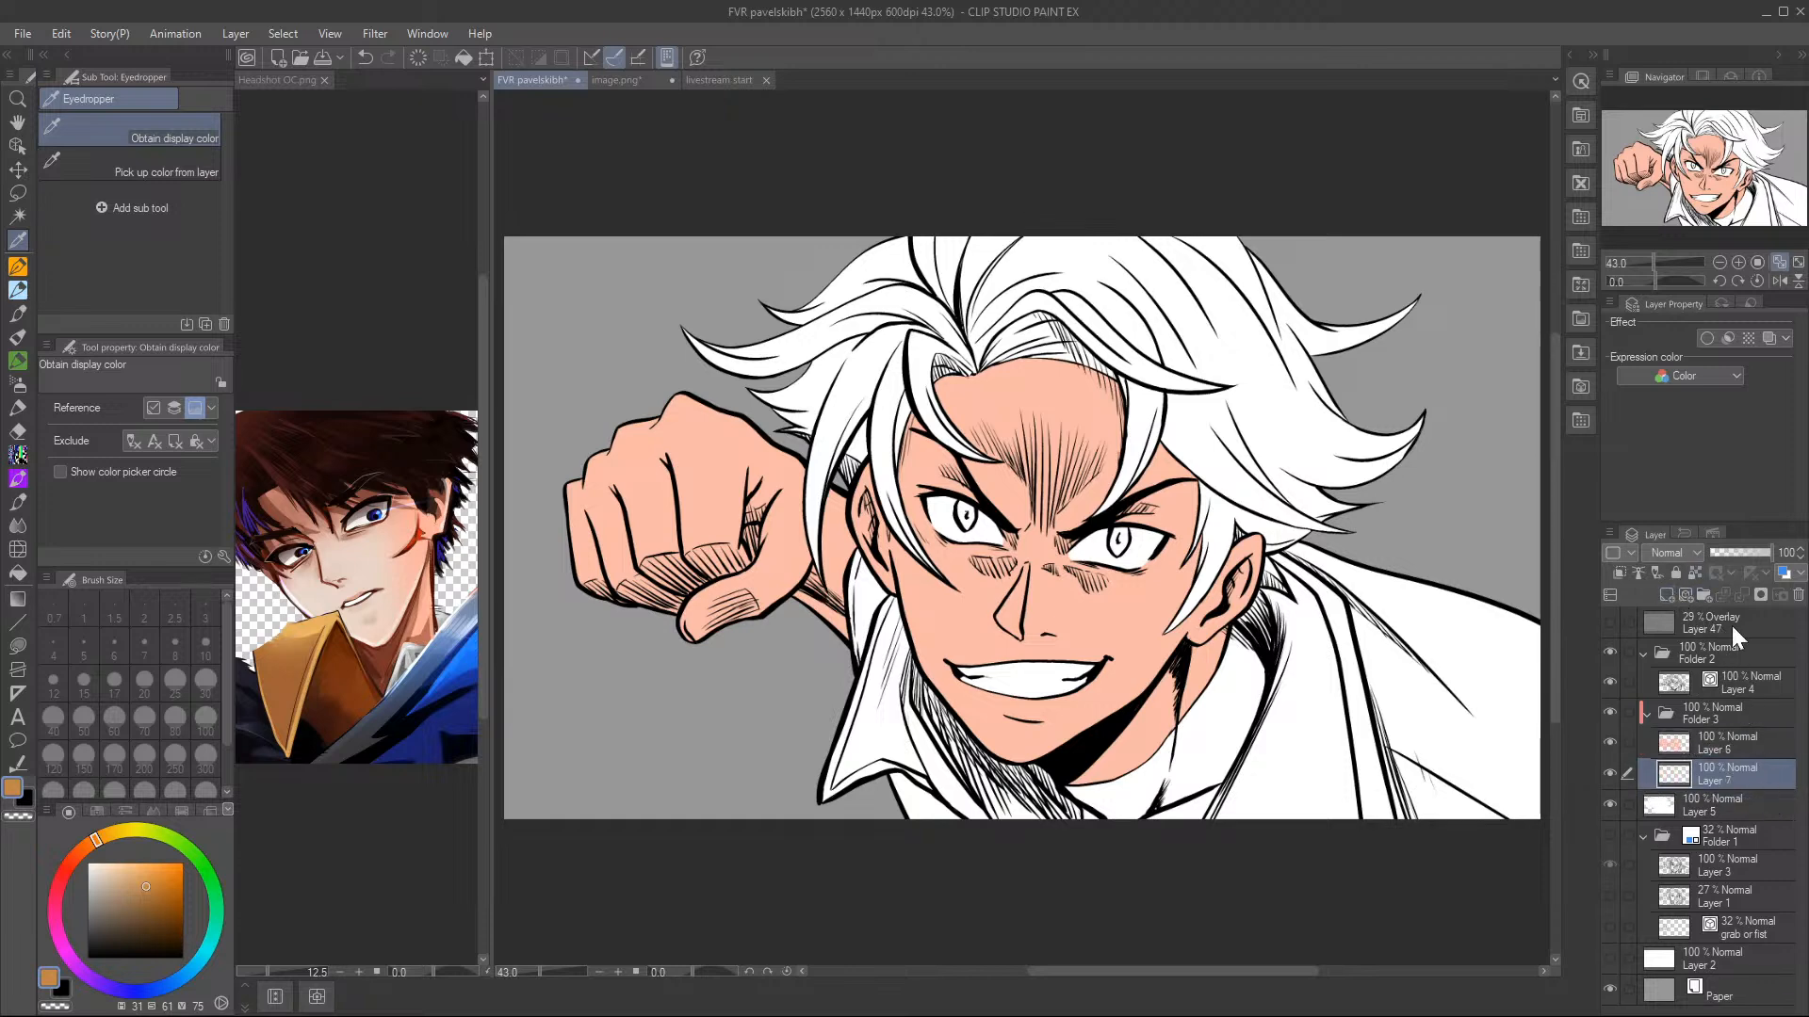
pyautogui.click(17, 572)
pyautogui.click(865, 708)
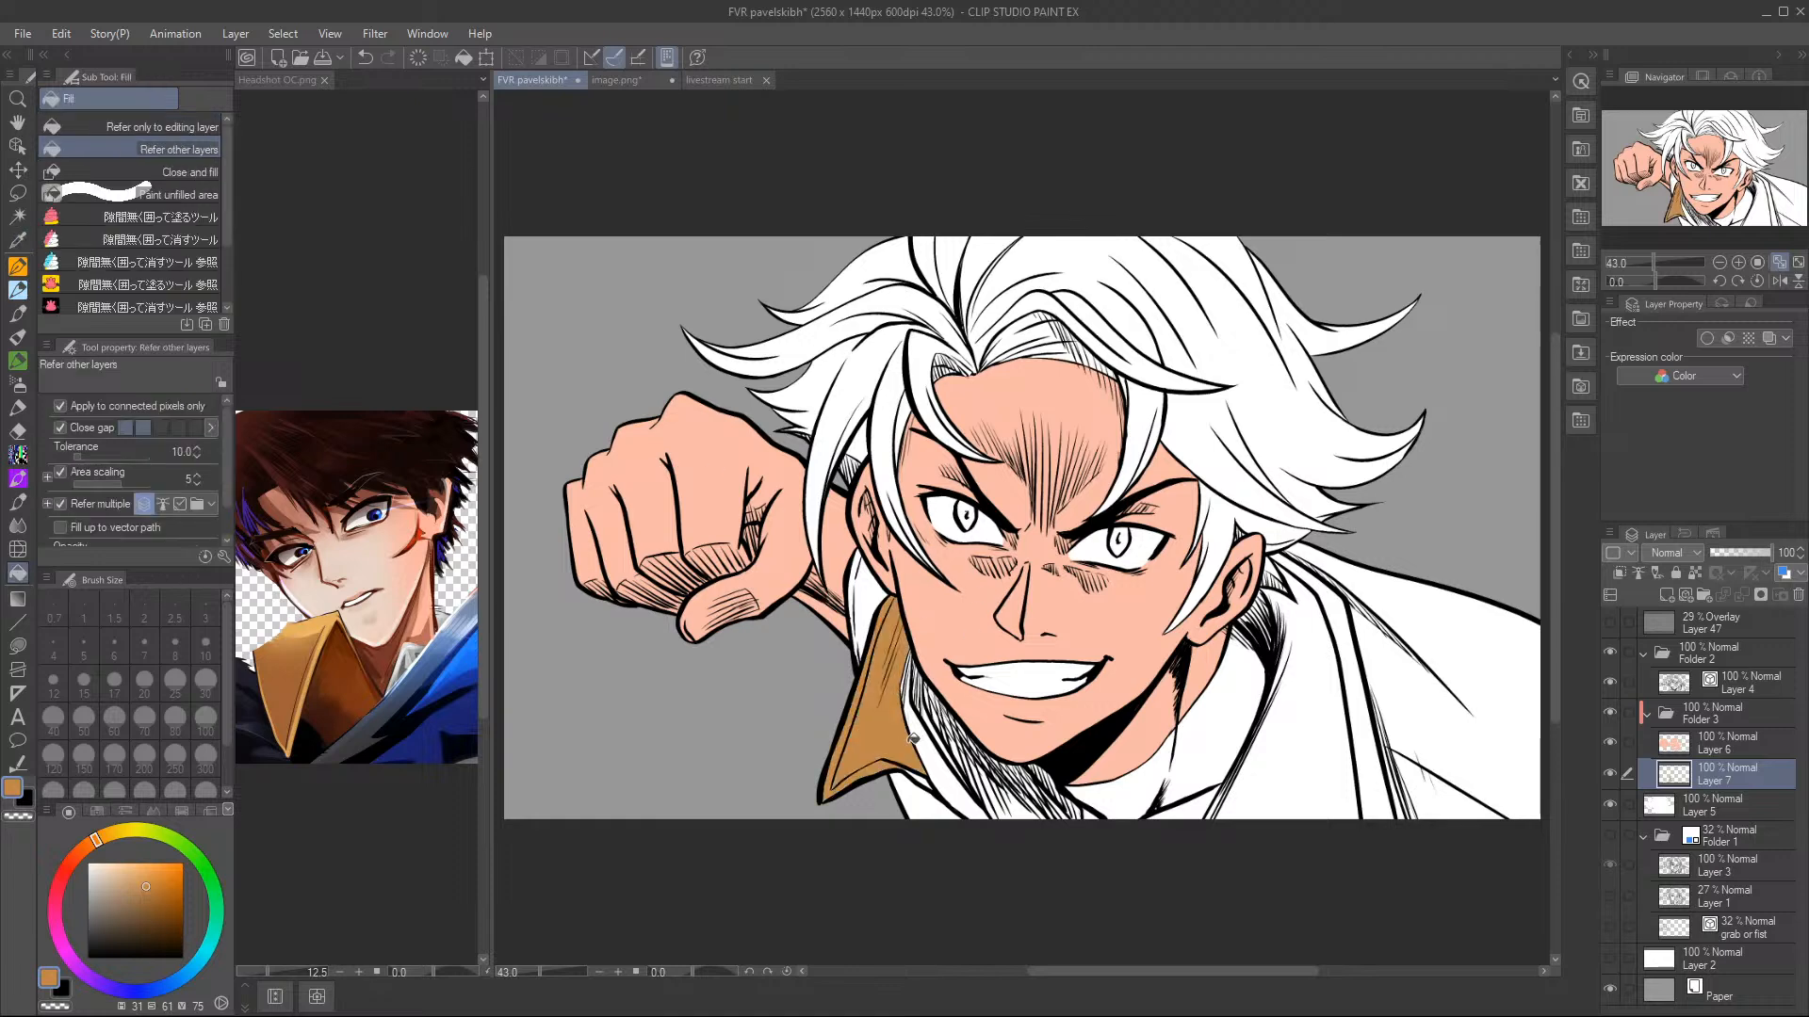
pyautogui.click(918, 738)
pyautogui.click(1283, 678)
pyautogui.click(1319, 721)
# - Lasso-fill the unfilled gaps along both collar sides with brown, including the hatched shadow behind the ear farther from the fist
pyautogui.scroll(3, 1743, 253)
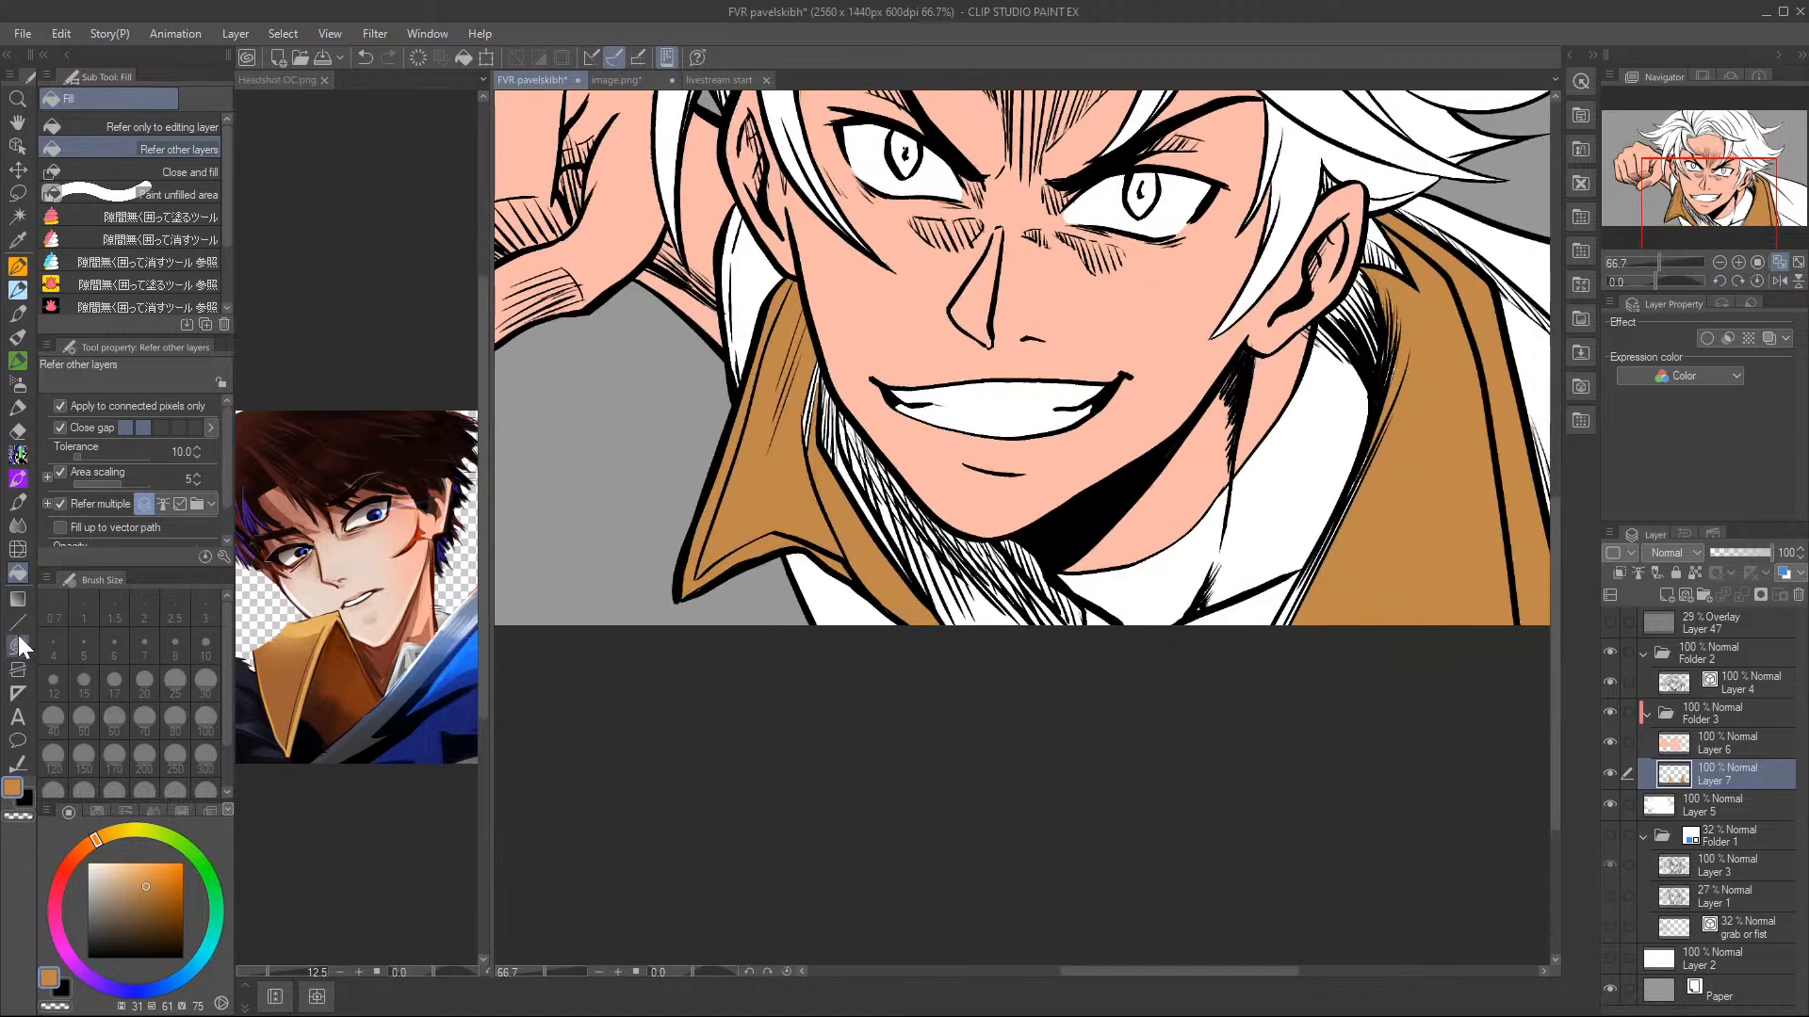
pyautogui.click(19, 645)
pyautogui.moveTo(801, 462)
pyautogui.mouseDown()
pyautogui.moveTo(815, 343)
pyautogui.moveTo(905, 556)
pyautogui.moveTo(801, 490)
pyautogui.moveTo(801, 466)
pyautogui.mouseUp()
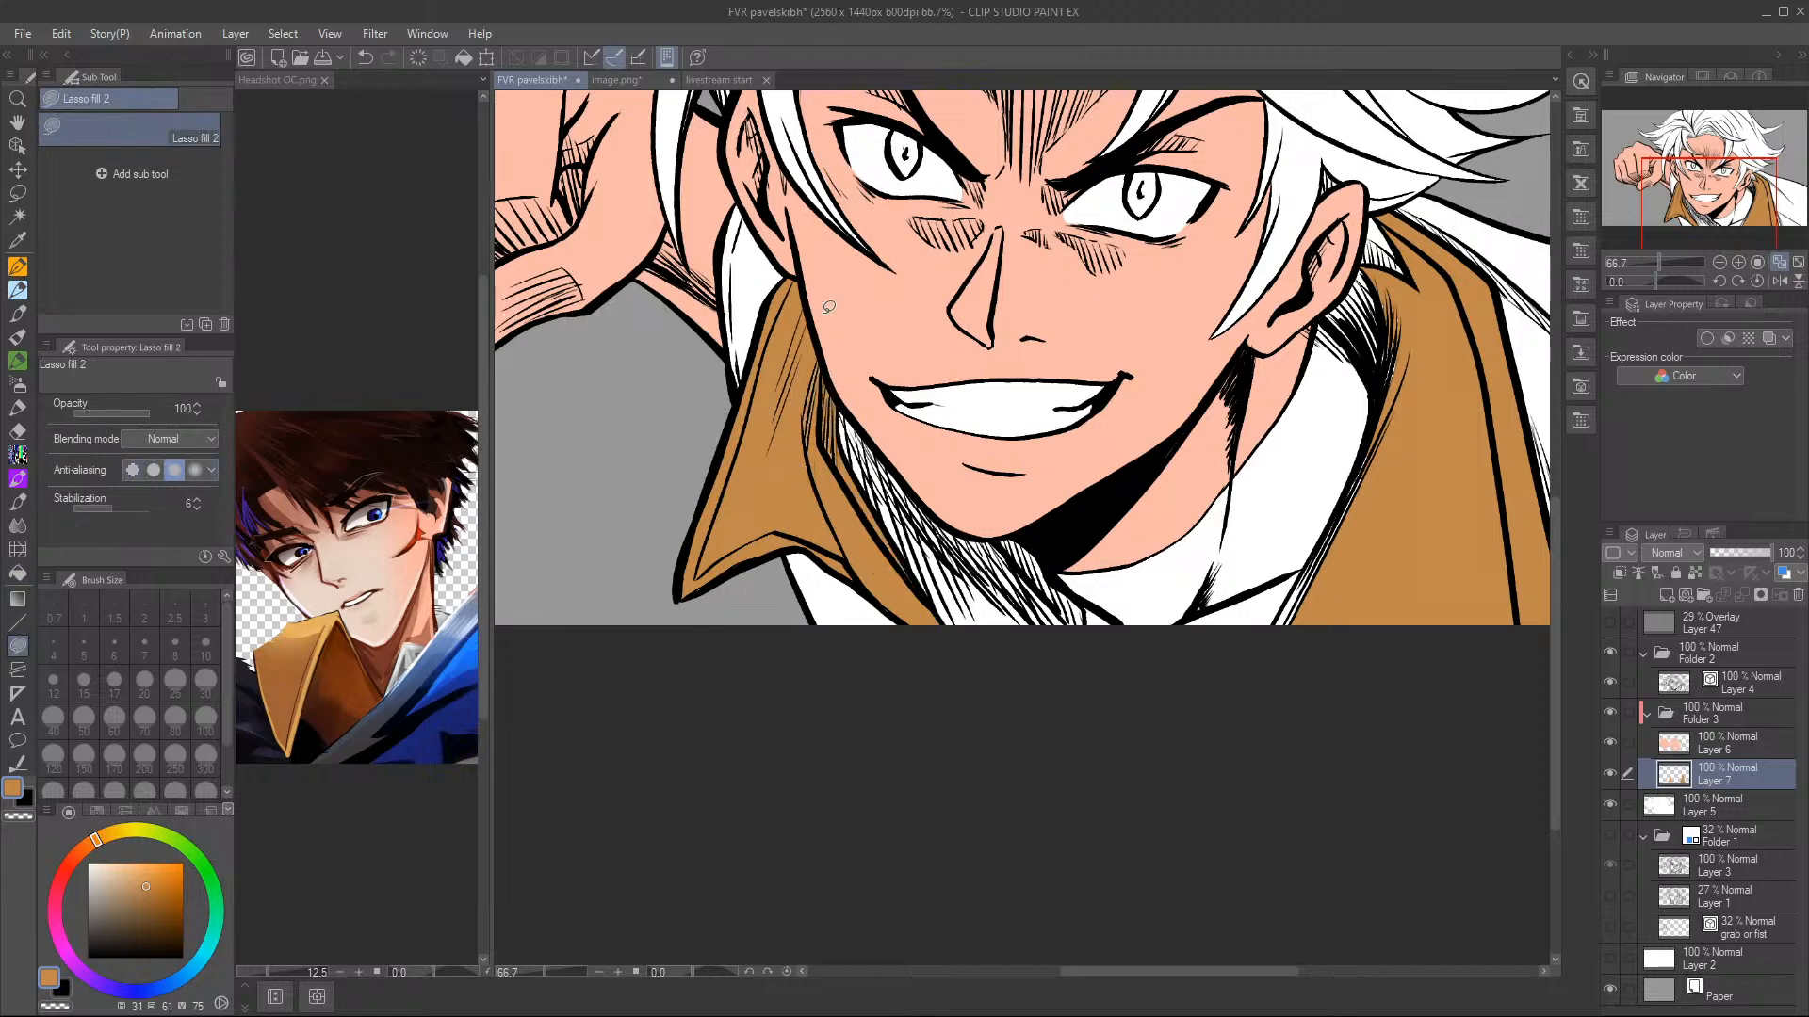
pyautogui.moveTo(886, 566)
pyautogui.mouseDown()
pyautogui.moveTo(891, 546)
pyautogui.moveTo(905, 612)
pyautogui.moveTo(927, 622)
pyautogui.mouseUp()
pyautogui.moveTo(1413, 352)
pyautogui.mouseDown()
pyautogui.moveTo(1381, 395)
pyautogui.moveTo(1357, 511)
pyautogui.moveTo(1296, 593)
pyautogui.moveTo(1291, 655)
pyautogui.mouseUp()
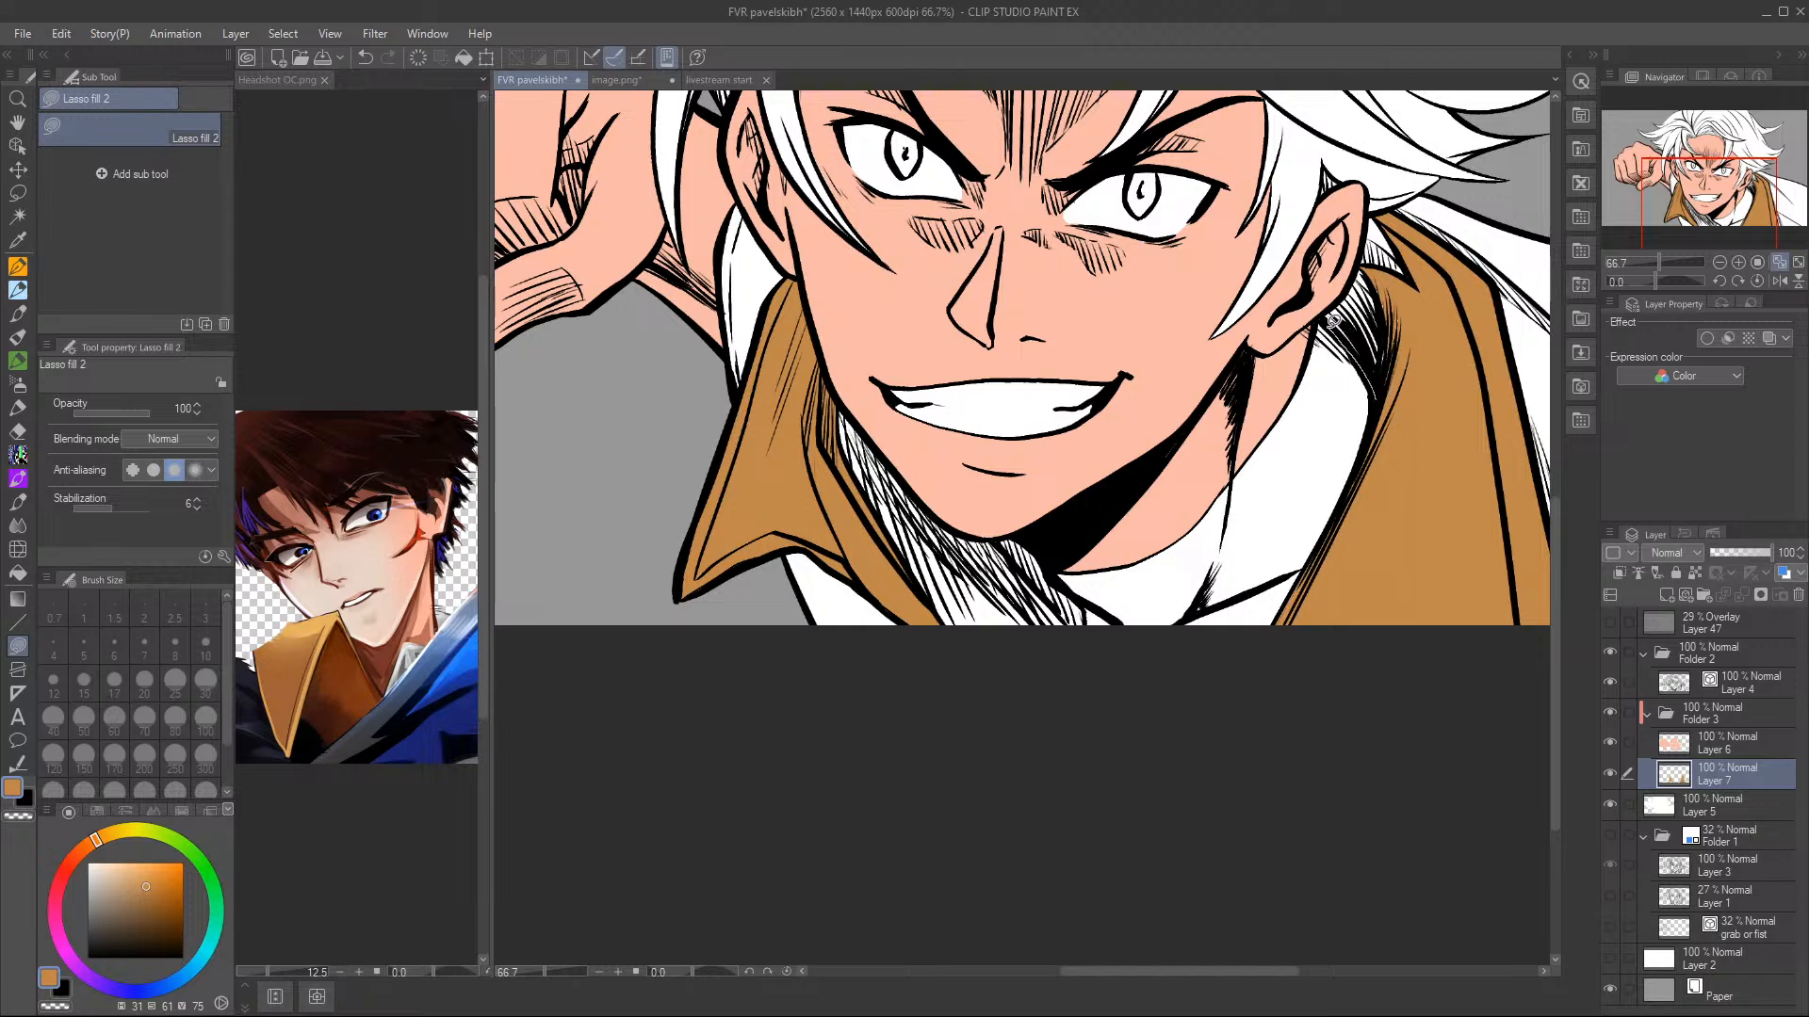
pyautogui.moveTo(1329, 309)
pyautogui.mouseDown()
pyautogui.moveTo(1362, 257)
pyautogui.moveTo(1418, 351)
pyautogui.mouseUp()
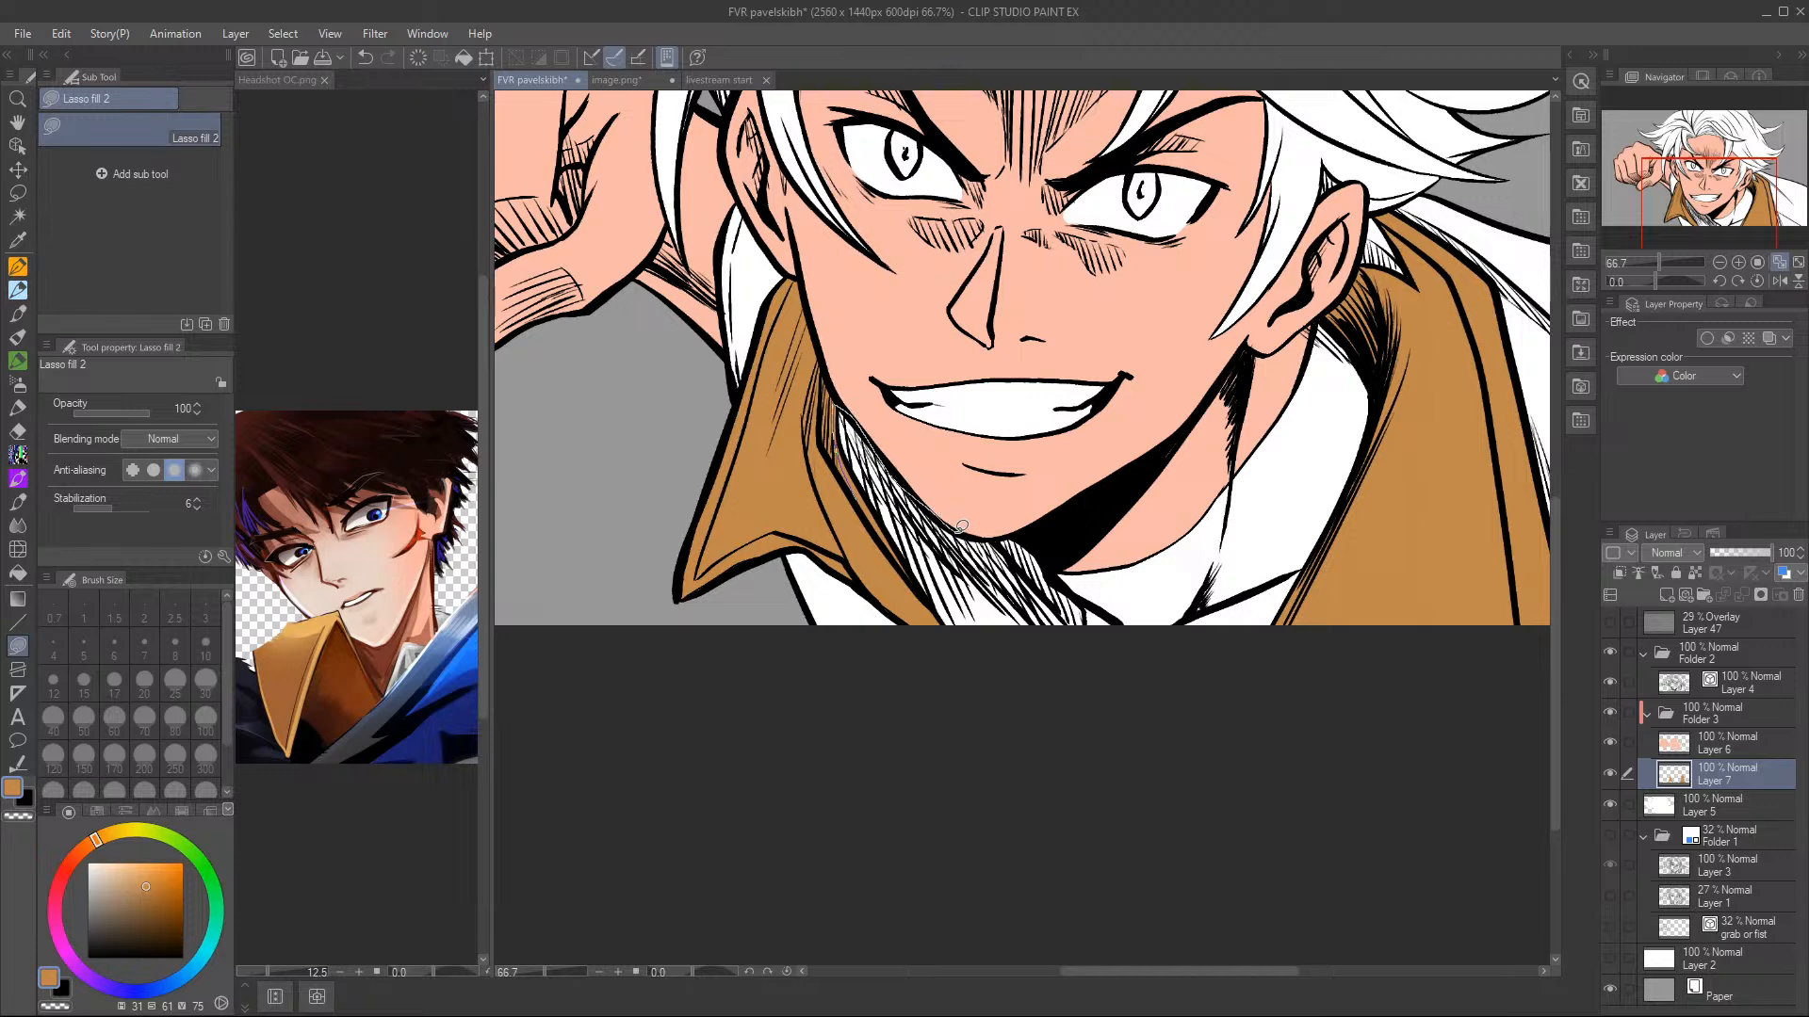
# - Lasso-fill the hatched inner collar beneath the jaw with brown, down to the canvas edge
pyautogui.moveTo(991, 534)
pyautogui.mouseDown()
pyautogui.moveTo(1105, 676)
pyautogui.moveTo(971, 655)
pyautogui.moveTo(860, 398)
pyautogui.mouseUp()
pyautogui.moveTo(881, 465)
pyautogui.mouseDown()
pyautogui.moveTo(955, 550)
pyautogui.moveTo(939, 585)
pyautogui.moveTo(839, 439)
pyautogui.moveTo(880, 465)
pyautogui.mouseUp()
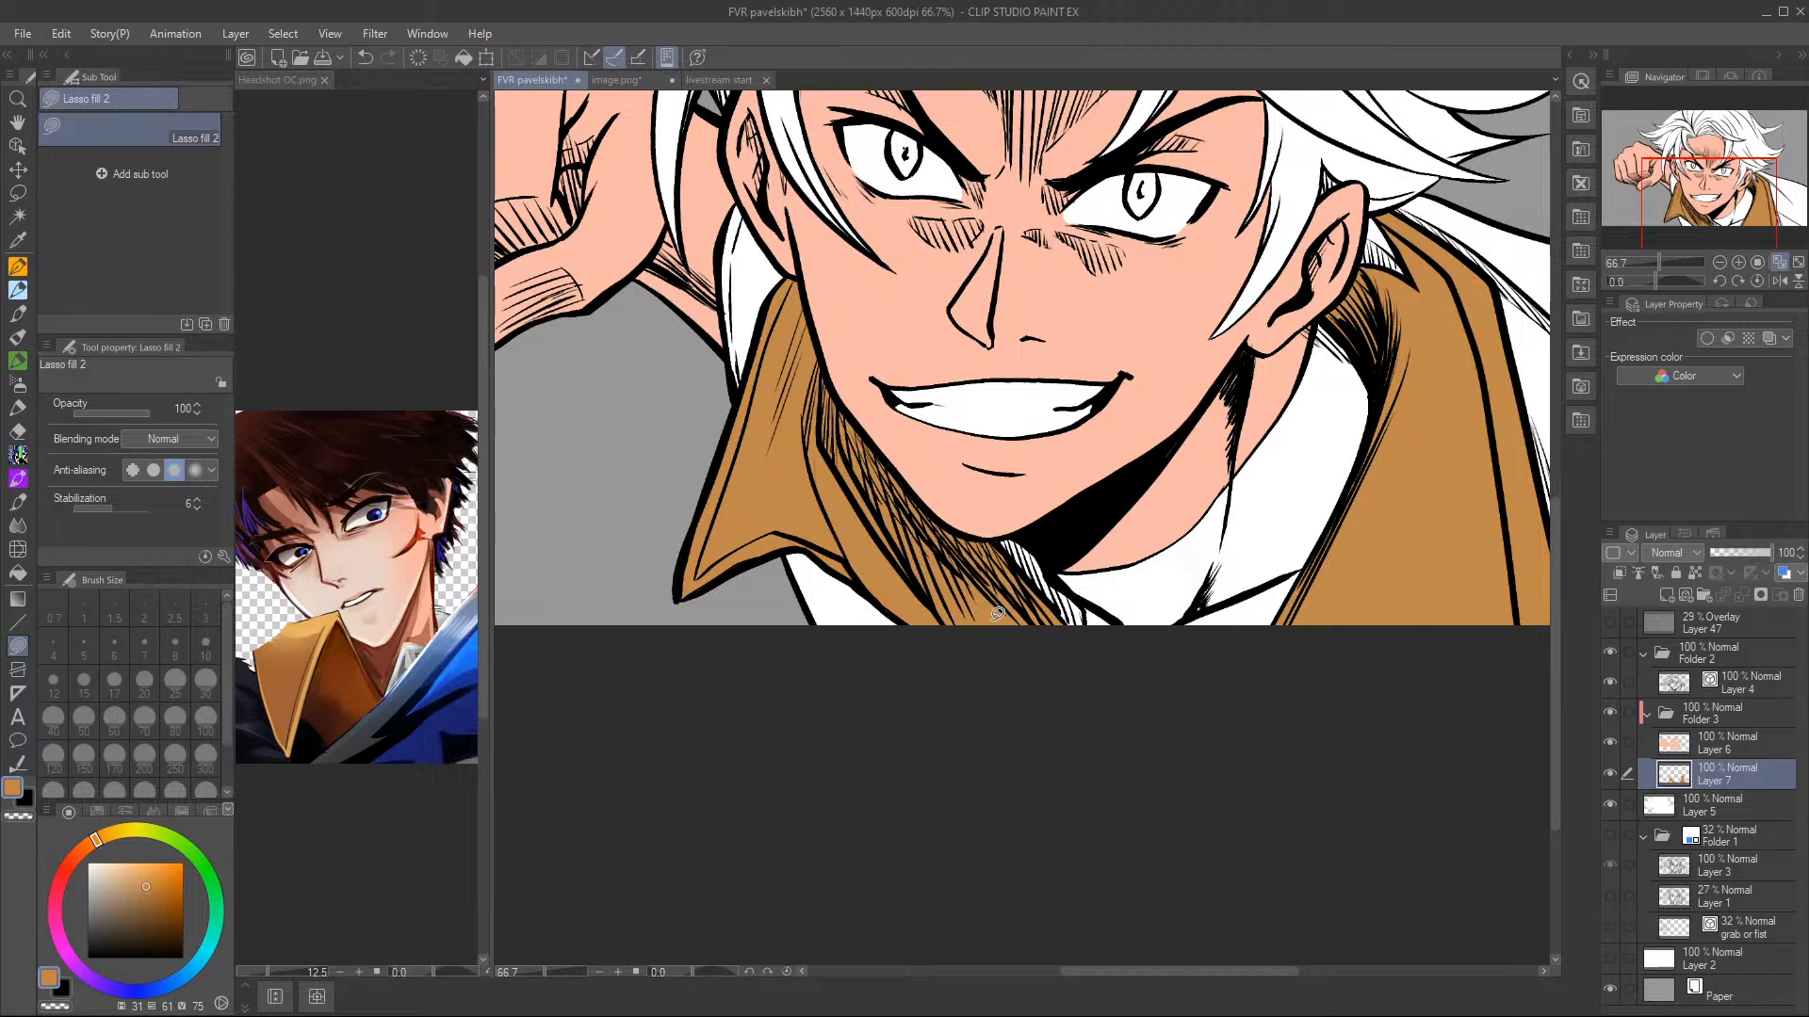
pyautogui.moveTo(1733, 177)
pyautogui.mouseDown()
pyautogui.moveTo(1754, 173)
pyautogui.moveTo(1731, 144)
pyautogui.mouseUp()
pyautogui.moveTo(883, 745)
pyautogui.mouseDown()
pyautogui.moveTo(729, 672)
pyautogui.moveTo(829, 796)
pyautogui.moveTo(871, 807)
pyautogui.mouseUp()
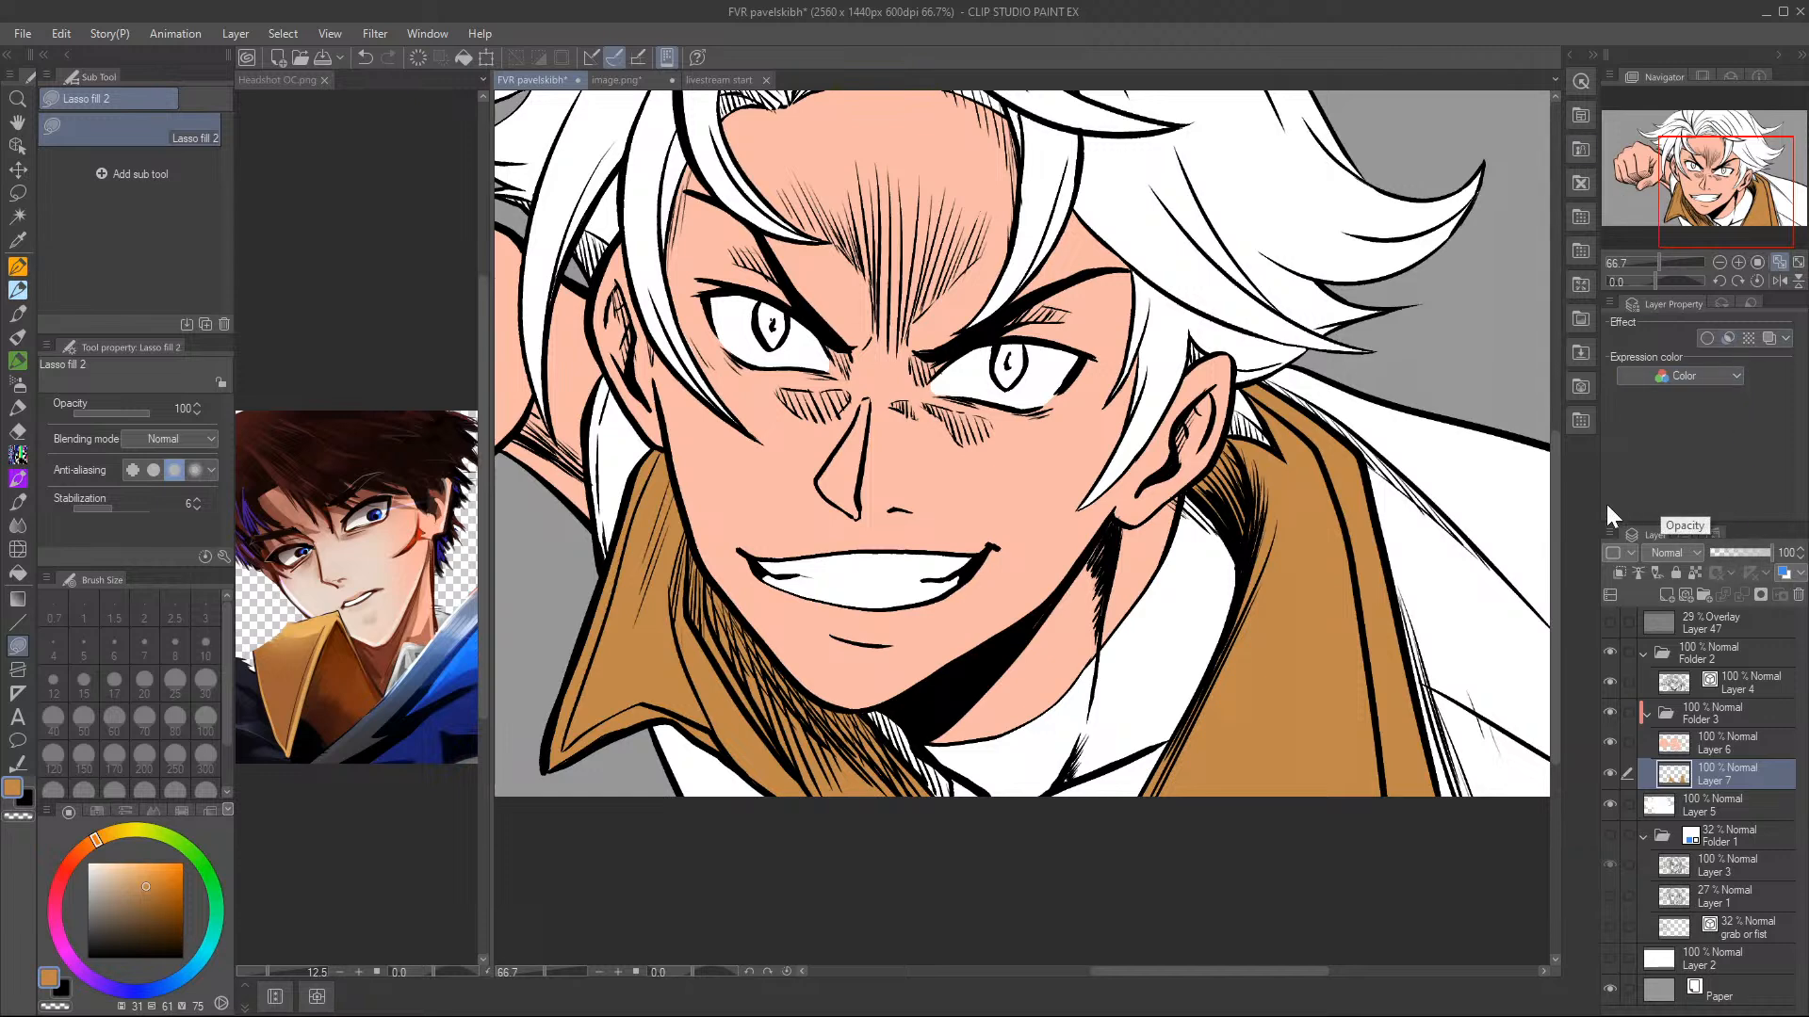
# - Sample the dark navy from the reference character's coat as the drawing colour, and return to the drawing
pyautogui.click(26, 242)
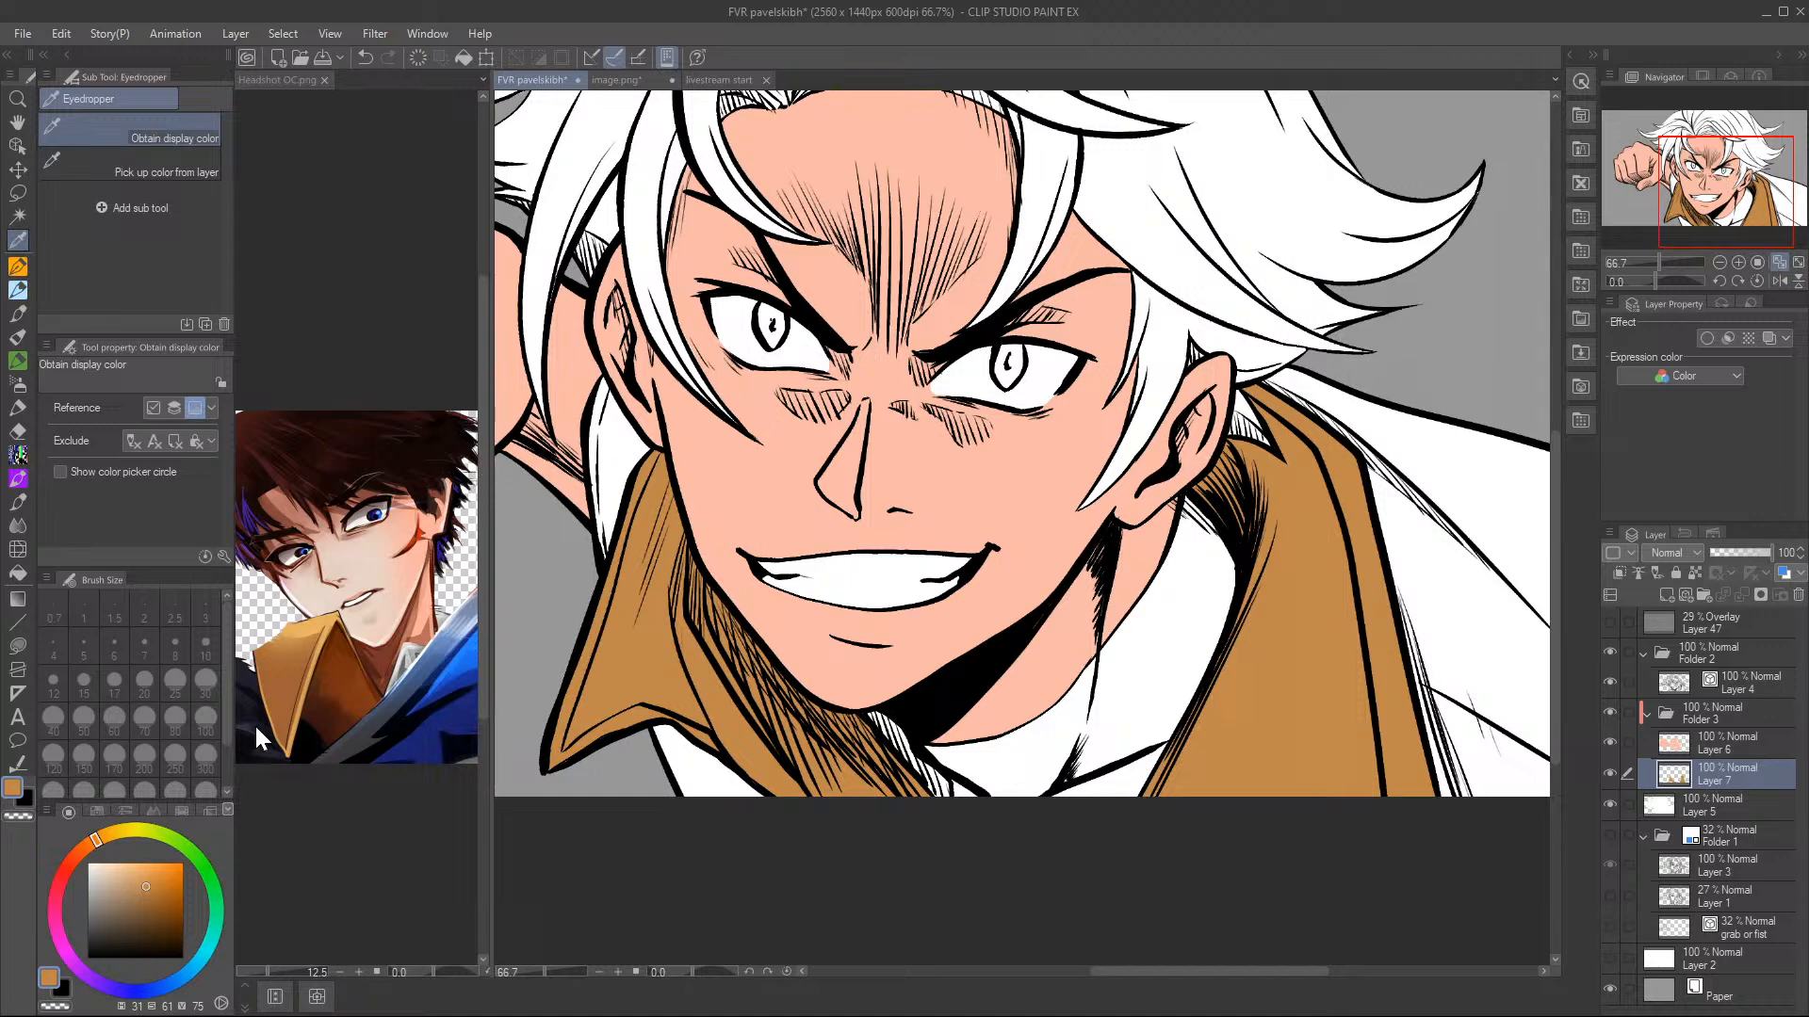
pyautogui.click(246, 675)
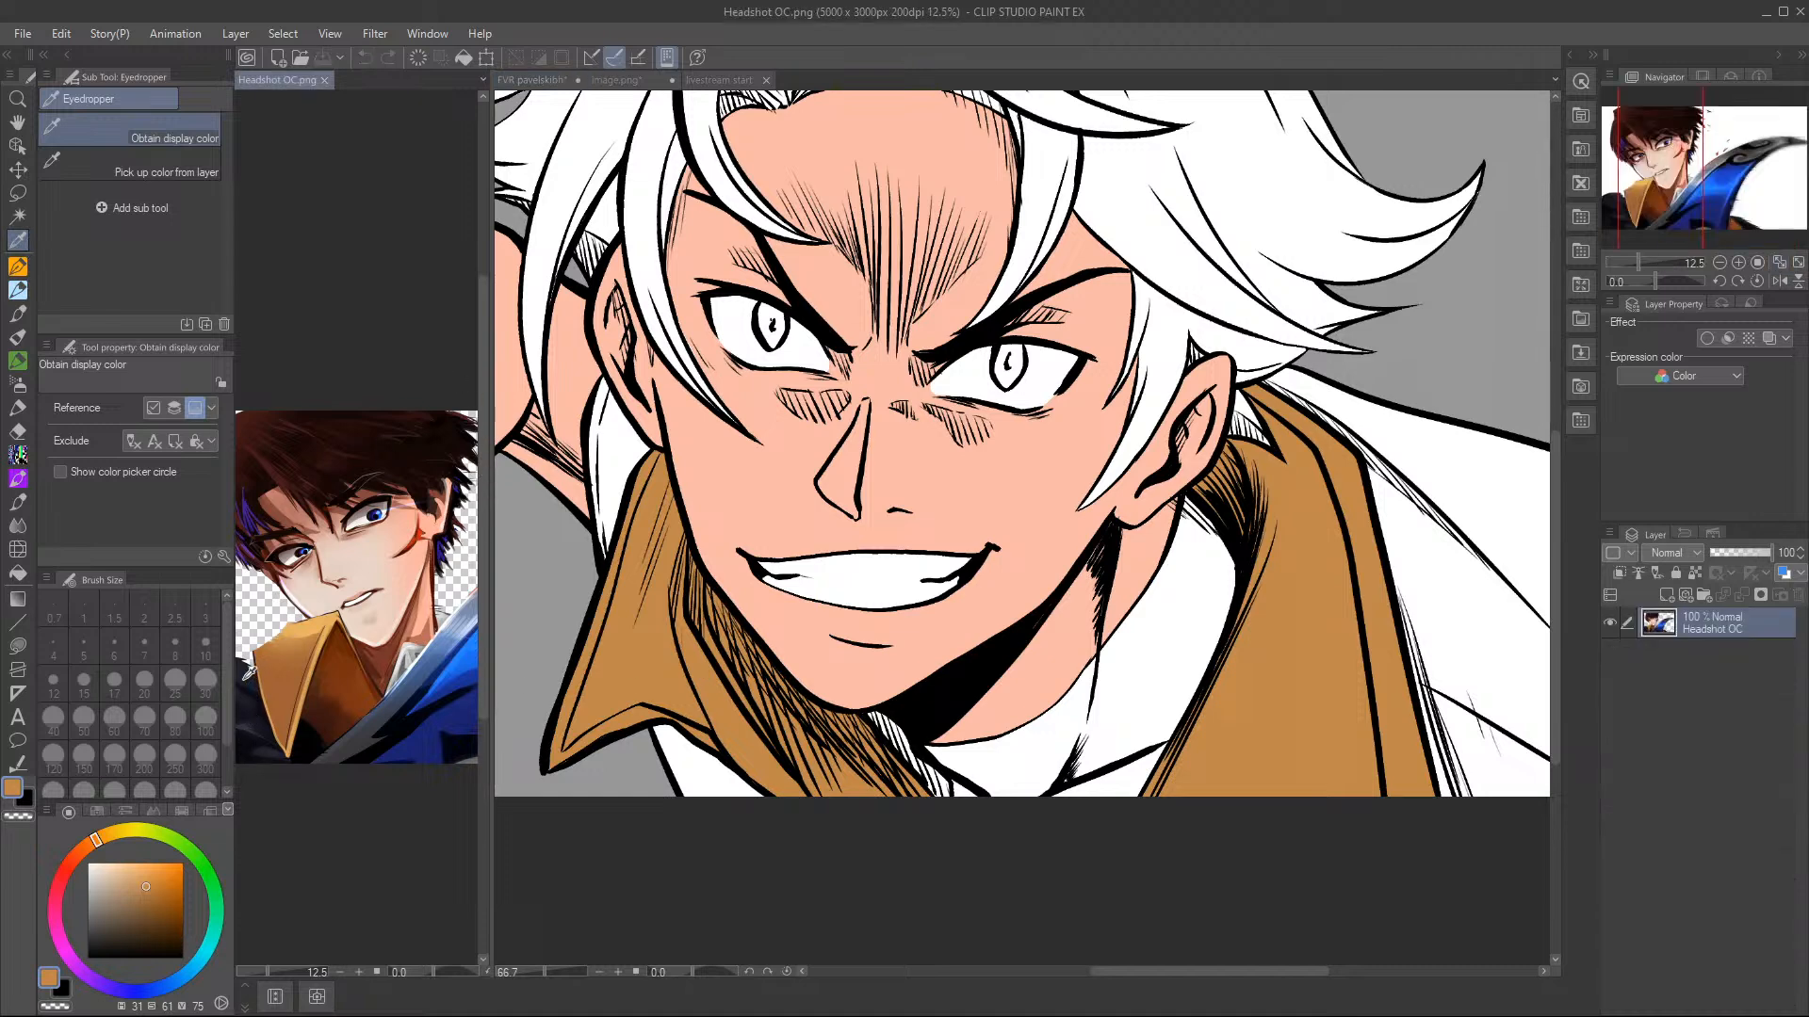
pyautogui.click(247, 674)
pyautogui.click(18, 646)
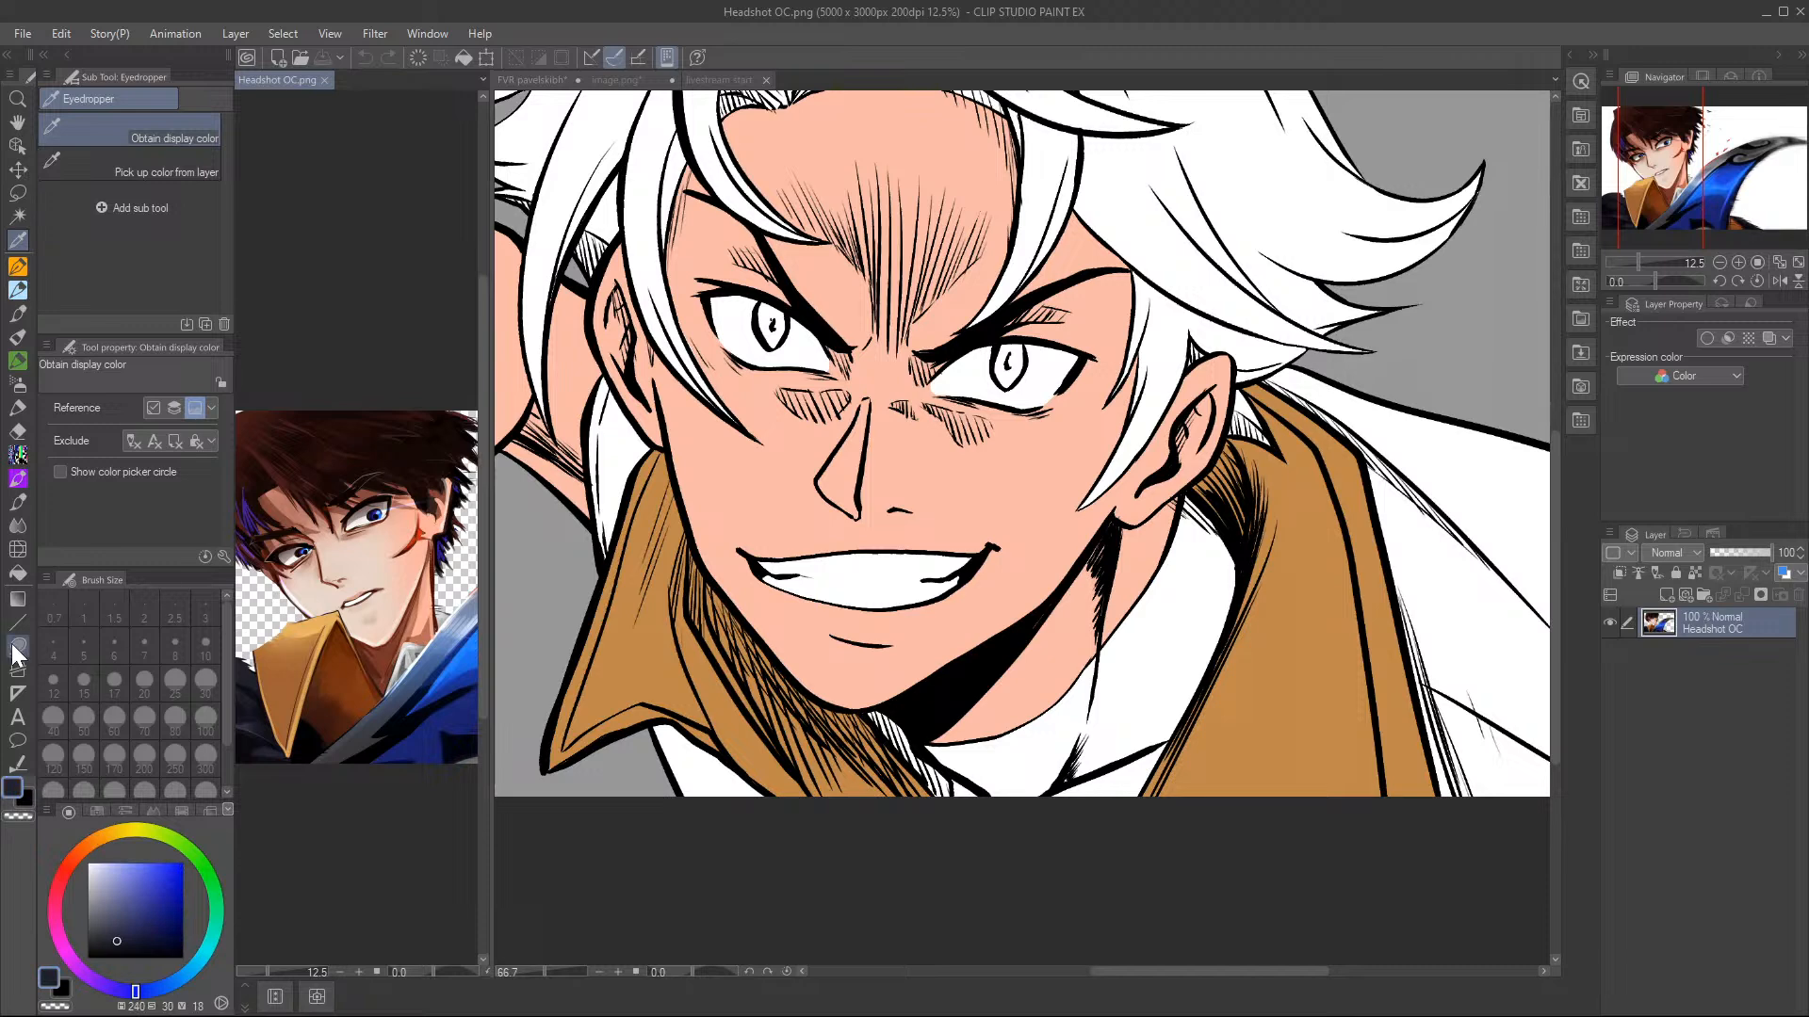
pyautogui.click(1504, 355)
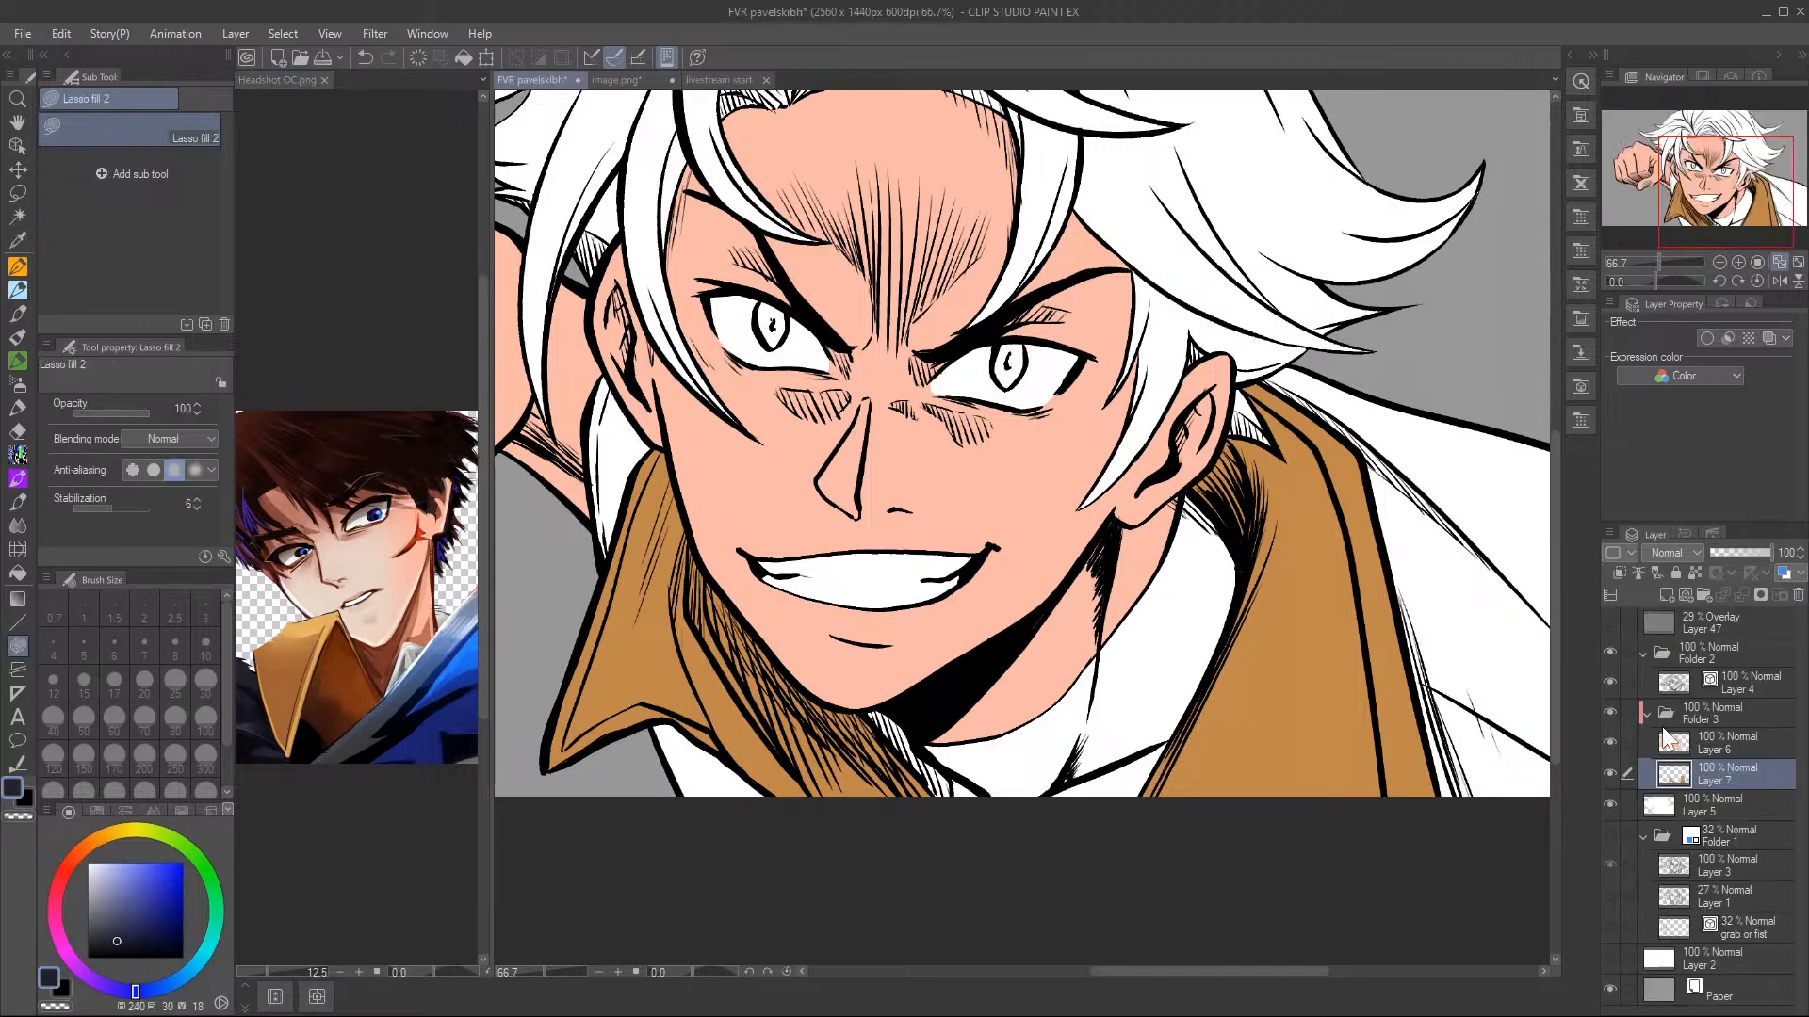
# - Add a layer beneath the brown collar layer and lasso-fill the shirt and the clothing around the fist-side collar with dark navy
pyautogui.click(1666, 595)
pyautogui.moveTo(1769, 785); pyautogui.dragTo(1747, 816)
pyautogui.moveTo(1733, 188); pyautogui.dragTo(1713, 184)
pyautogui.moveTo(769, 550)
pyautogui.mouseDown()
pyautogui.moveTo(738, 462)
pyautogui.moveTo(762, 350)
pyautogui.moveTo(811, 554)
pyautogui.mouseUp()
pyautogui.moveTo(1077, 957); pyautogui.dragTo(1077, 958)
pyautogui.moveTo(1044, 765)
pyautogui.mouseDown()
pyautogui.moveTo(1025, 690)
pyautogui.moveTo(1125, 694)
pyautogui.moveTo(1252, 639)
pyautogui.moveTo(1396, 537)
pyautogui.mouseUp()
pyautogui.scroll(-1, 1396, 537)
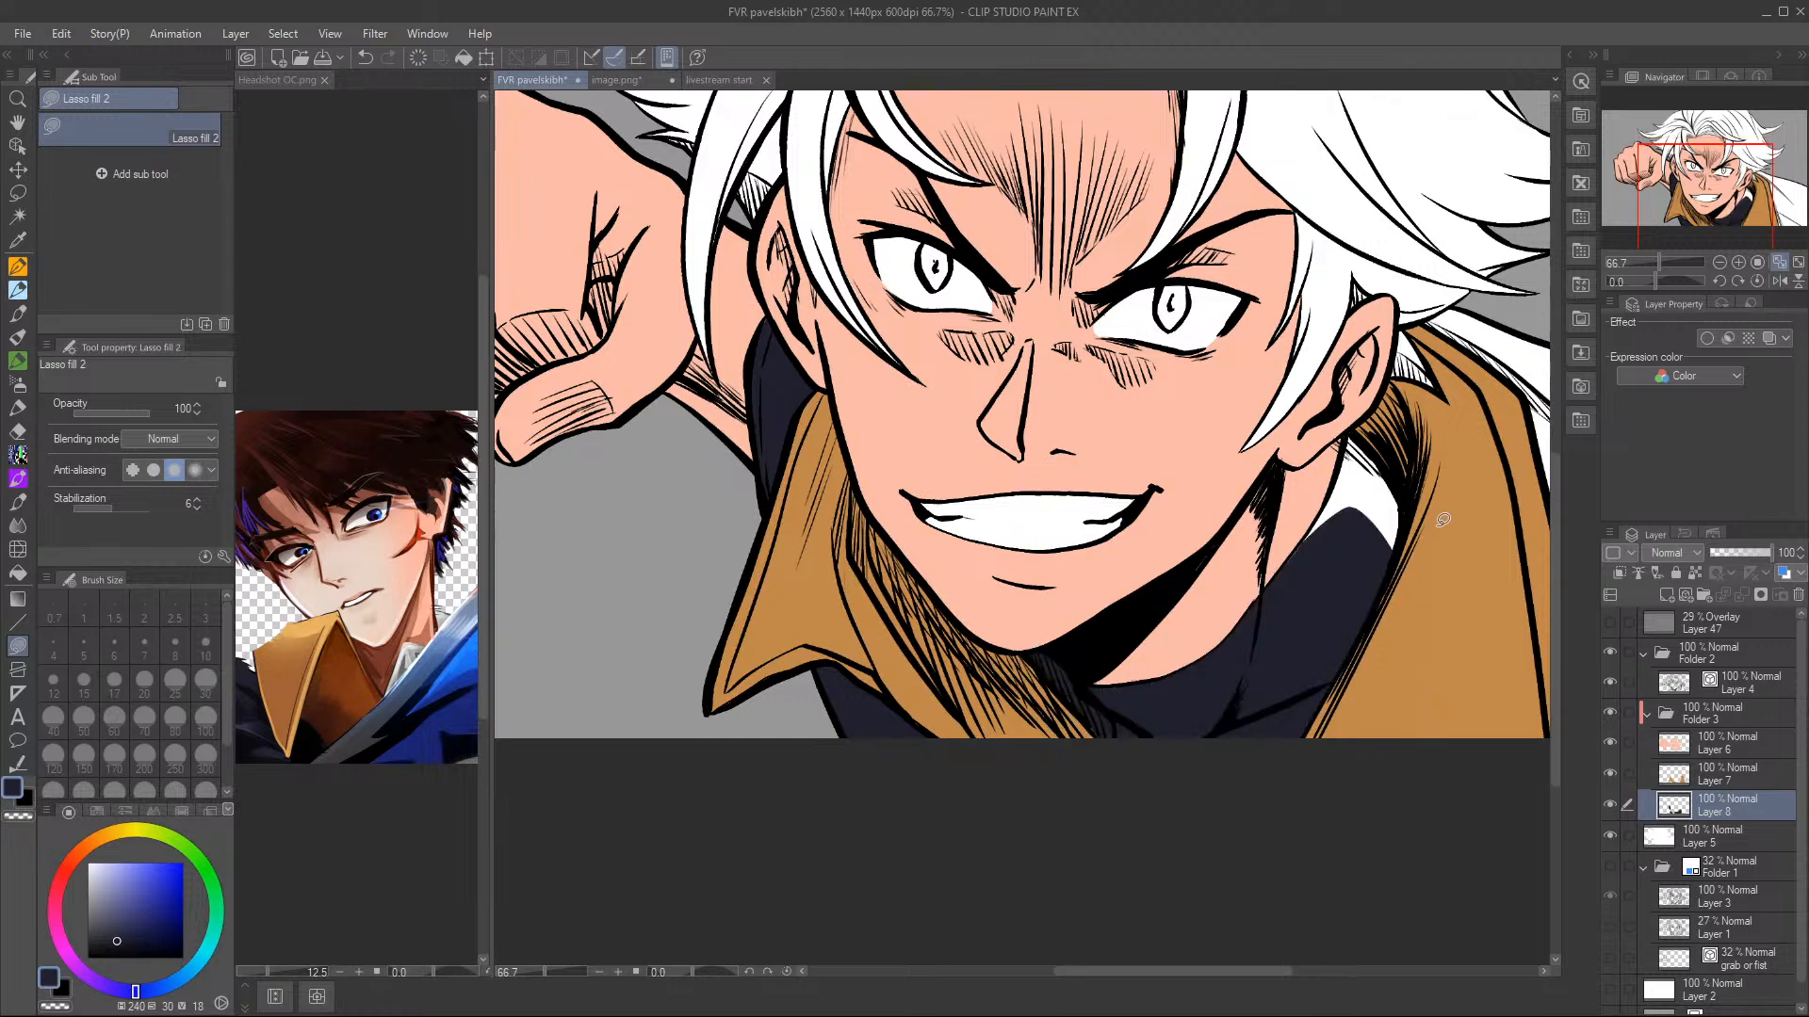
pyautogui.moveTo(1347, 435); pyautogui.dragTo(1300, 509)
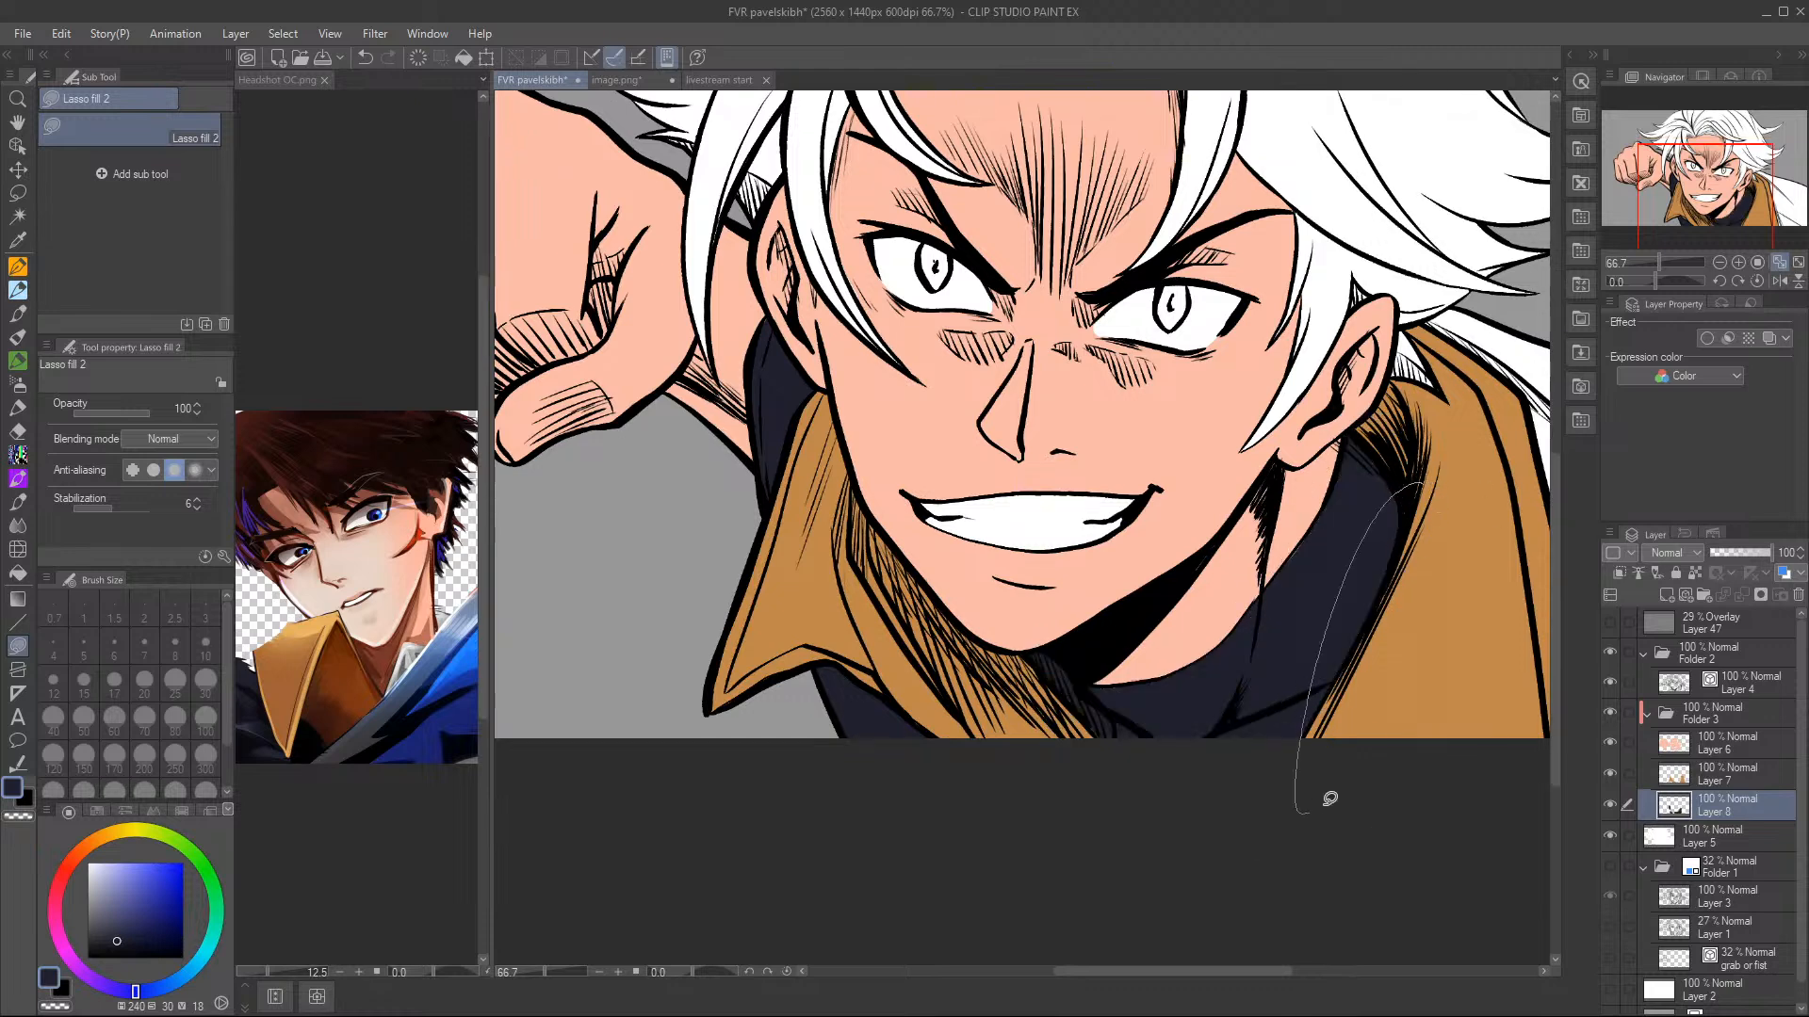
# - On the navy clothing layer, lasso-fill the white coat shoulder beyond the collar on the side farther from the fist
pyautogui.click(1717, 745)
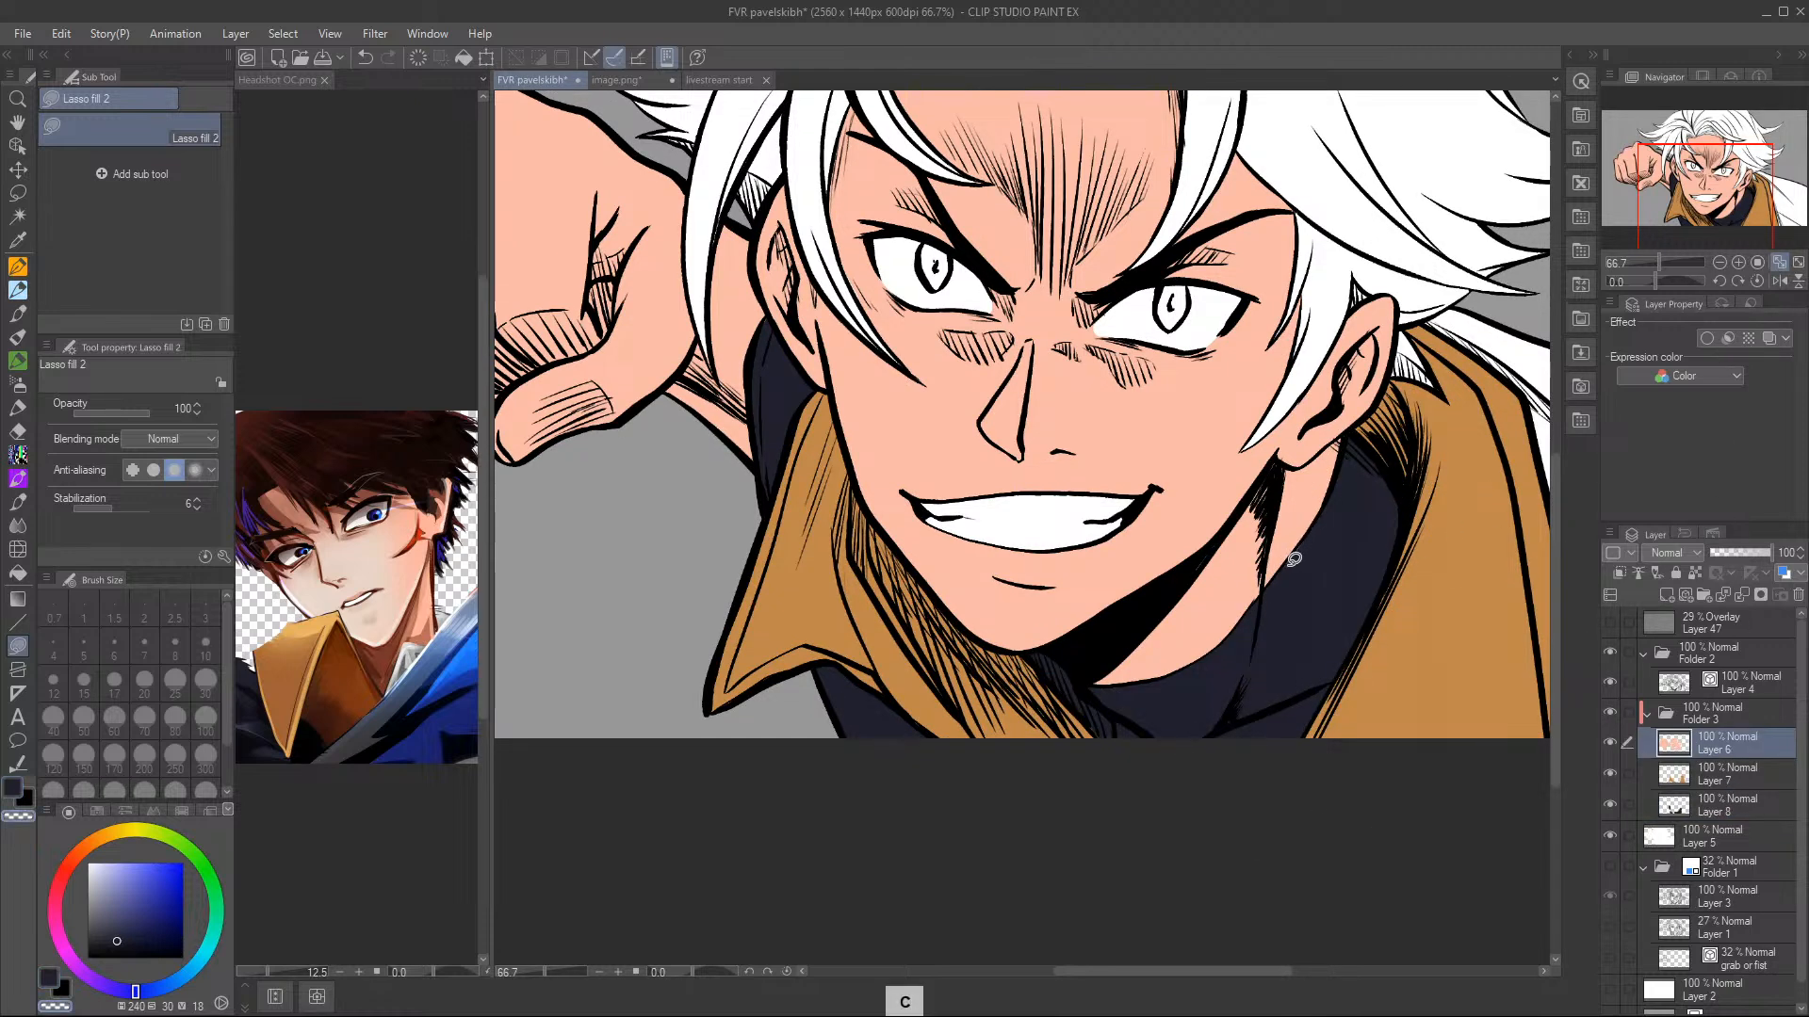
pyautogui.moveTo(1700, 193); pyautogui.dragTo(1760, 171)
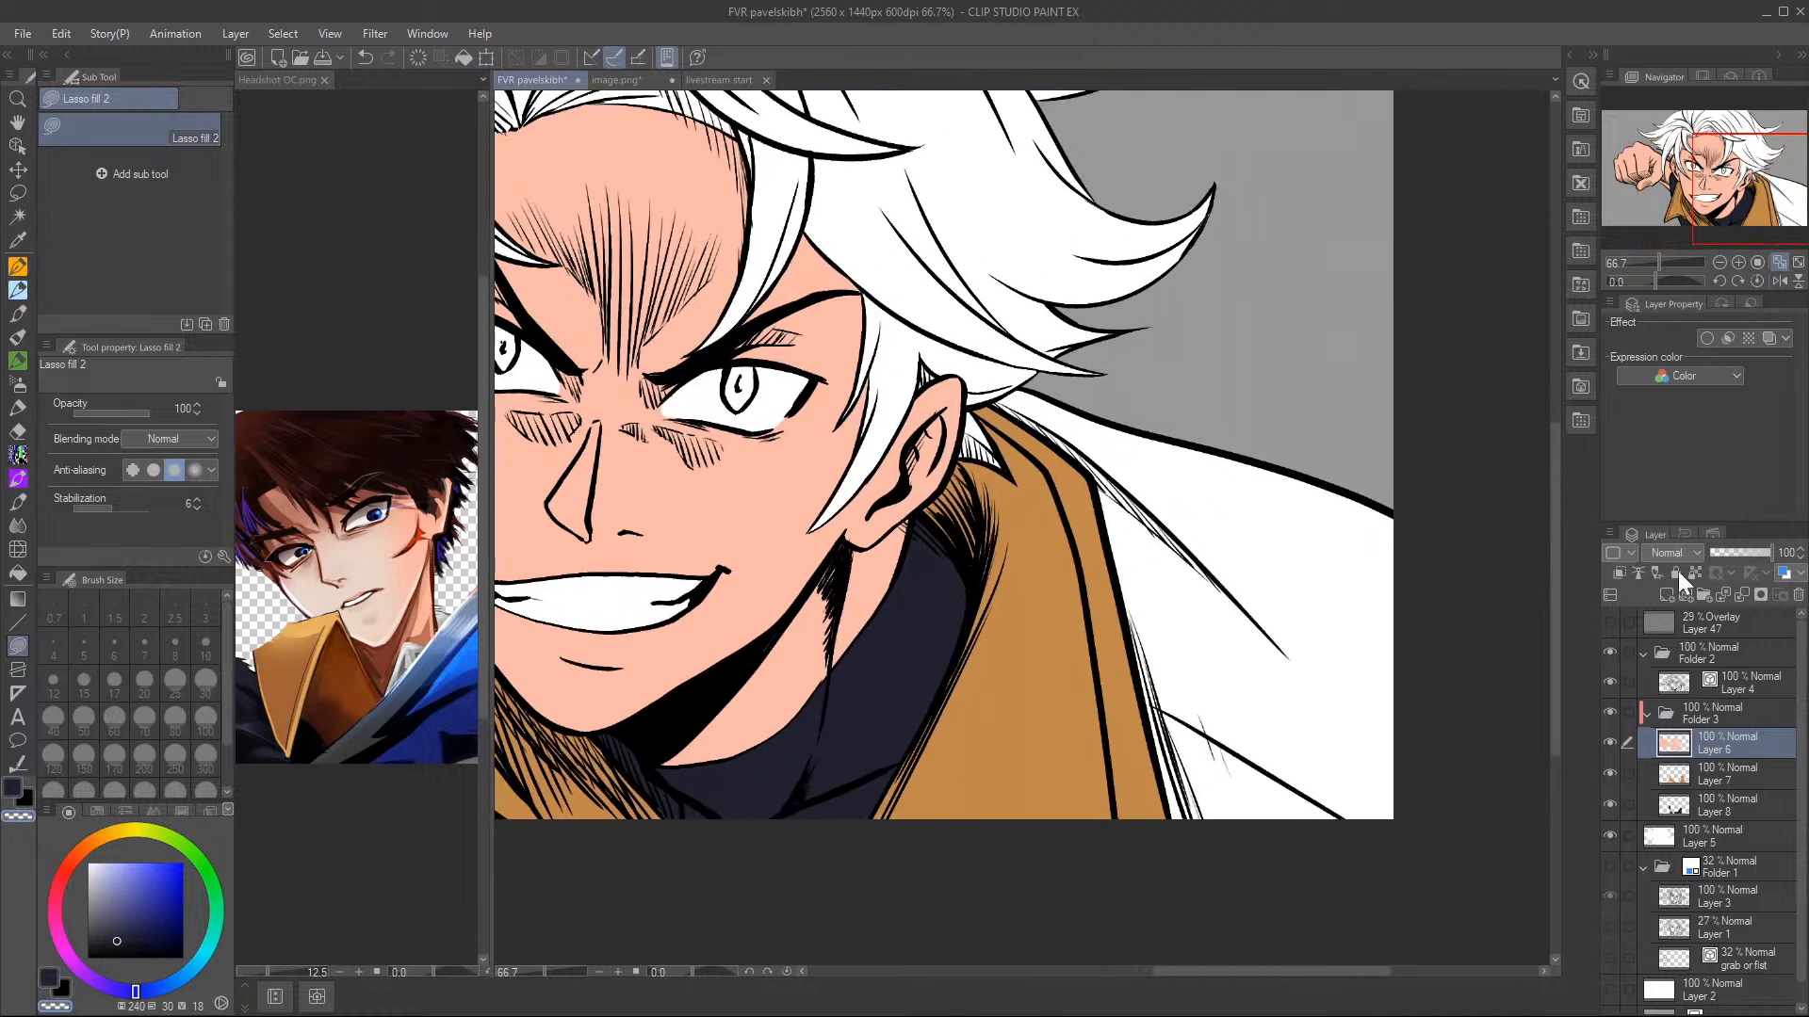
pyautogui.click(1718, 805)
pyautogui.press('c')
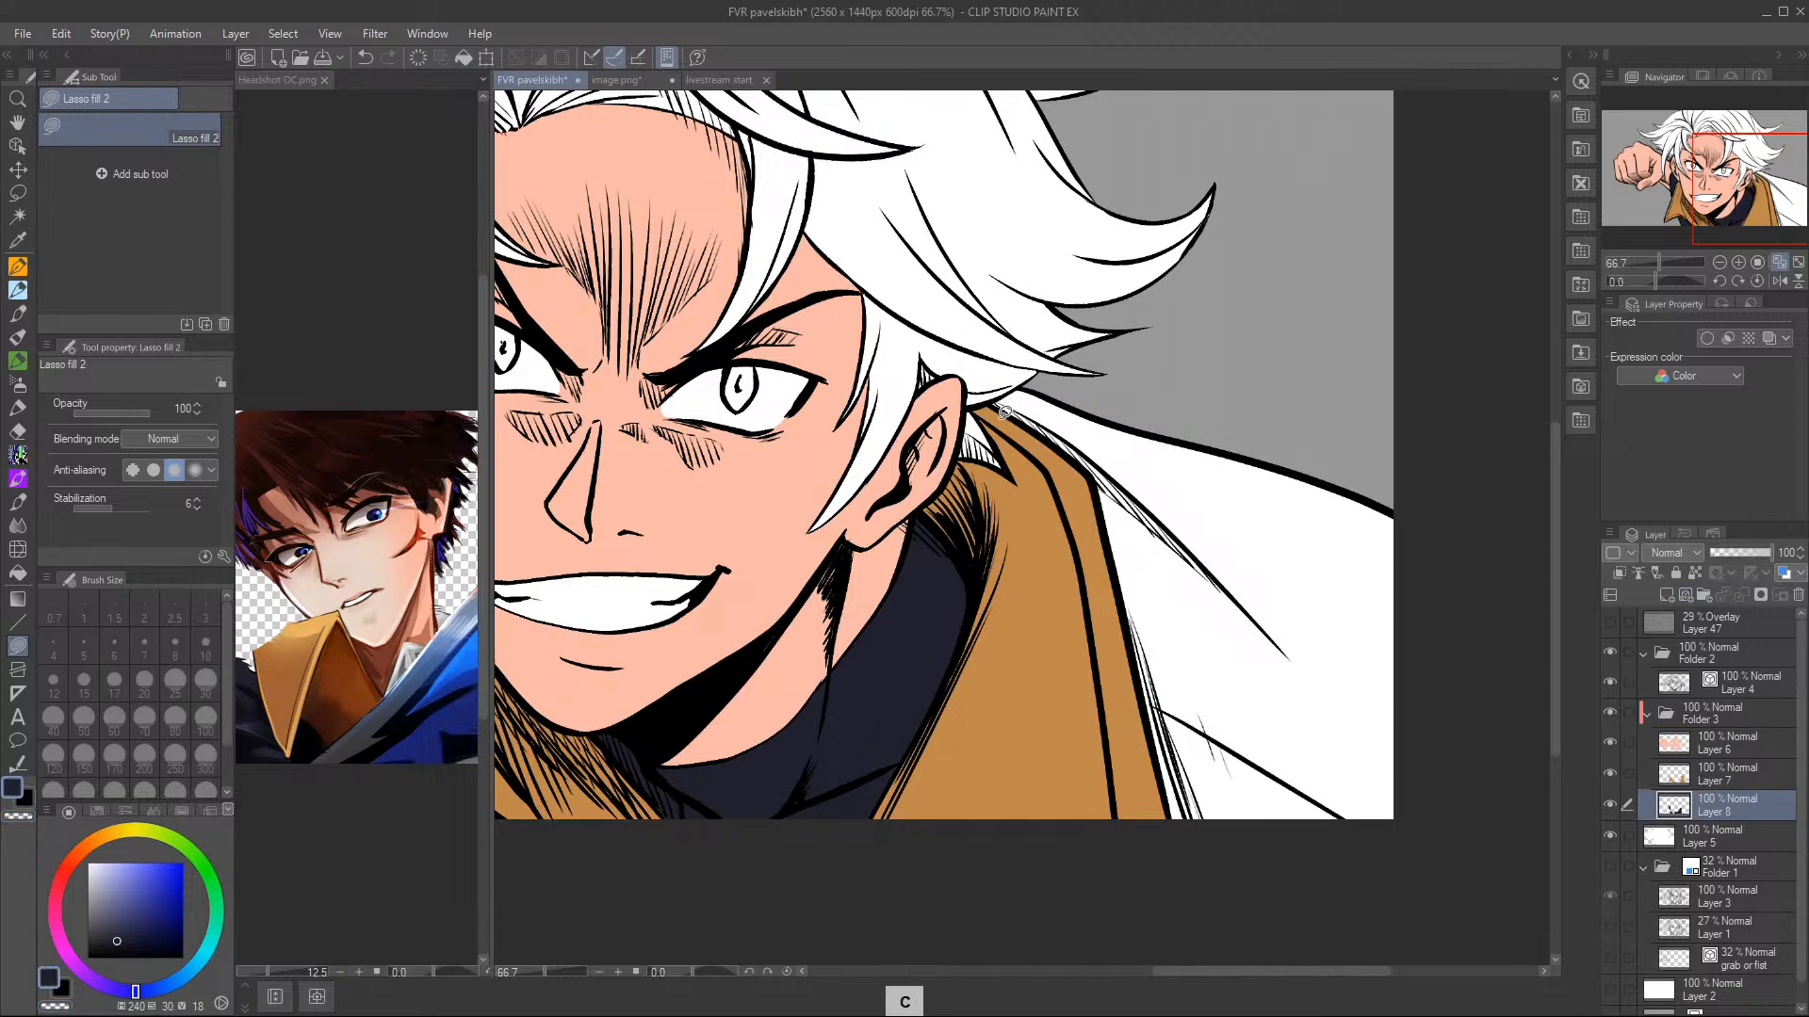
pyautogui.moveTo(1027, 381)
pyautogui.mouseDown()
pyautogui.moveTo(1433, 525)
pyautogui.moveTo(1046, 667)
pyautogui.mouseUp()
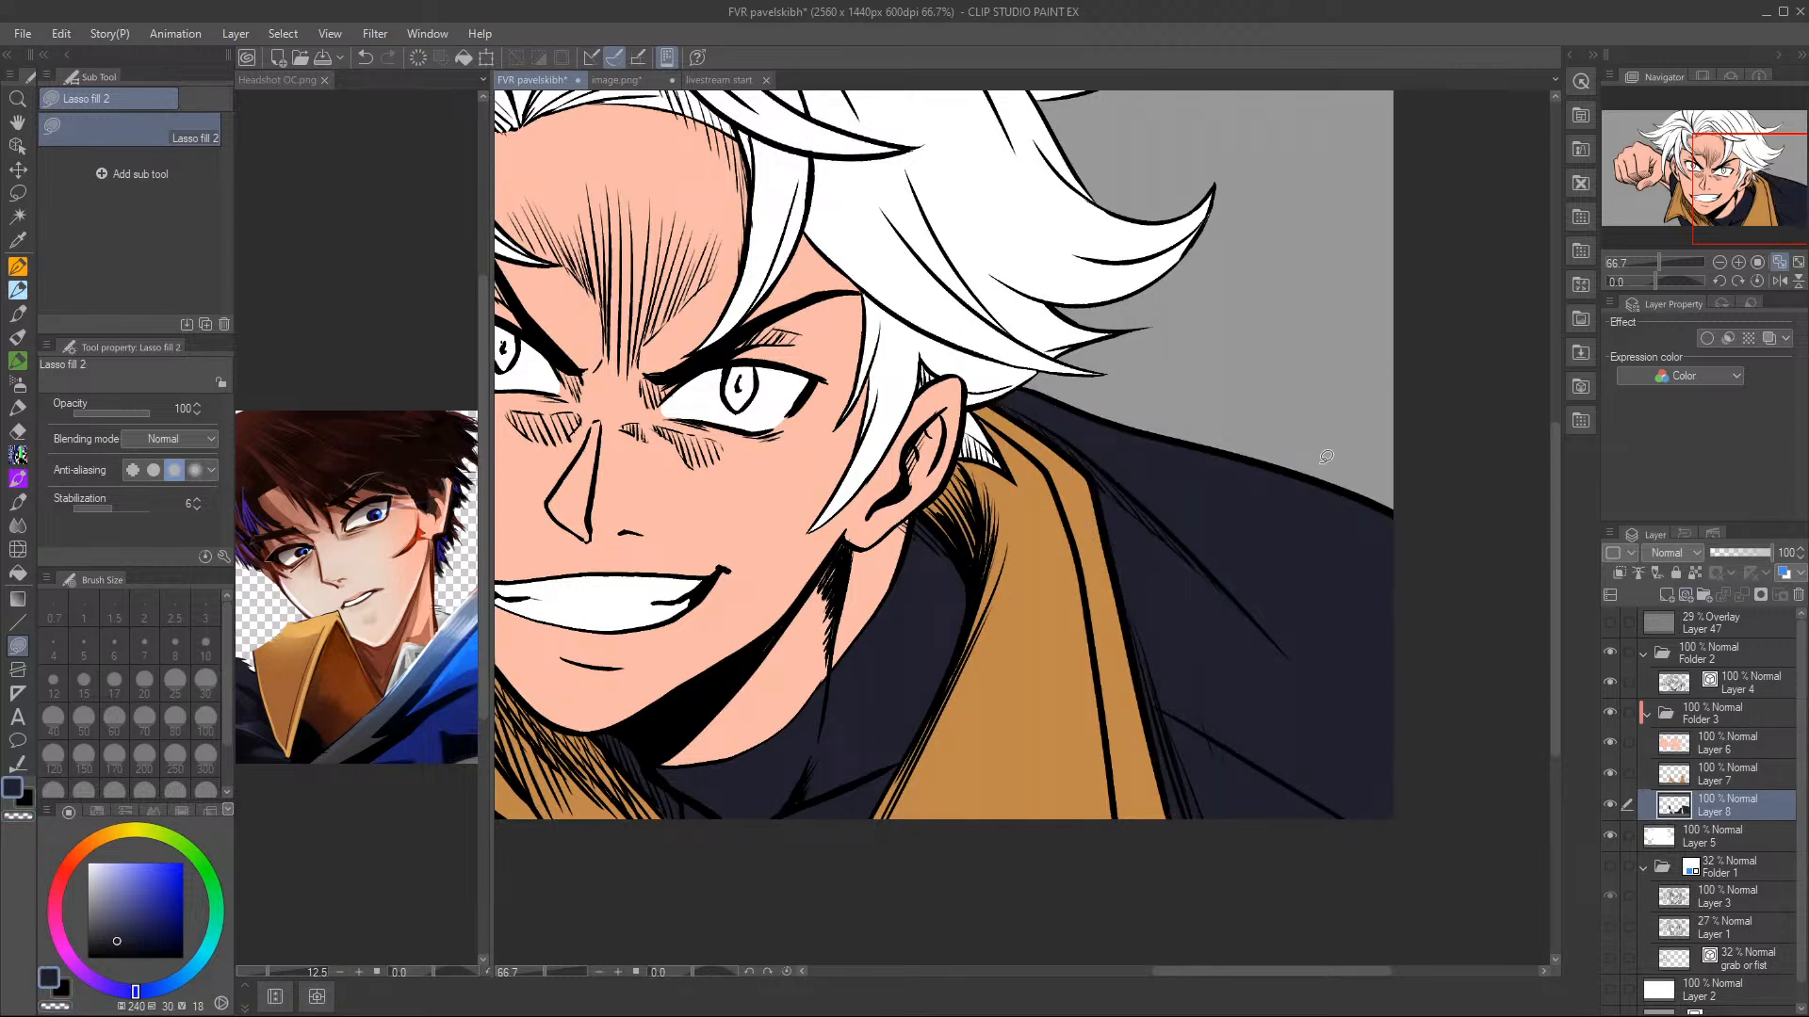
pyautogui.click(1779, 263)
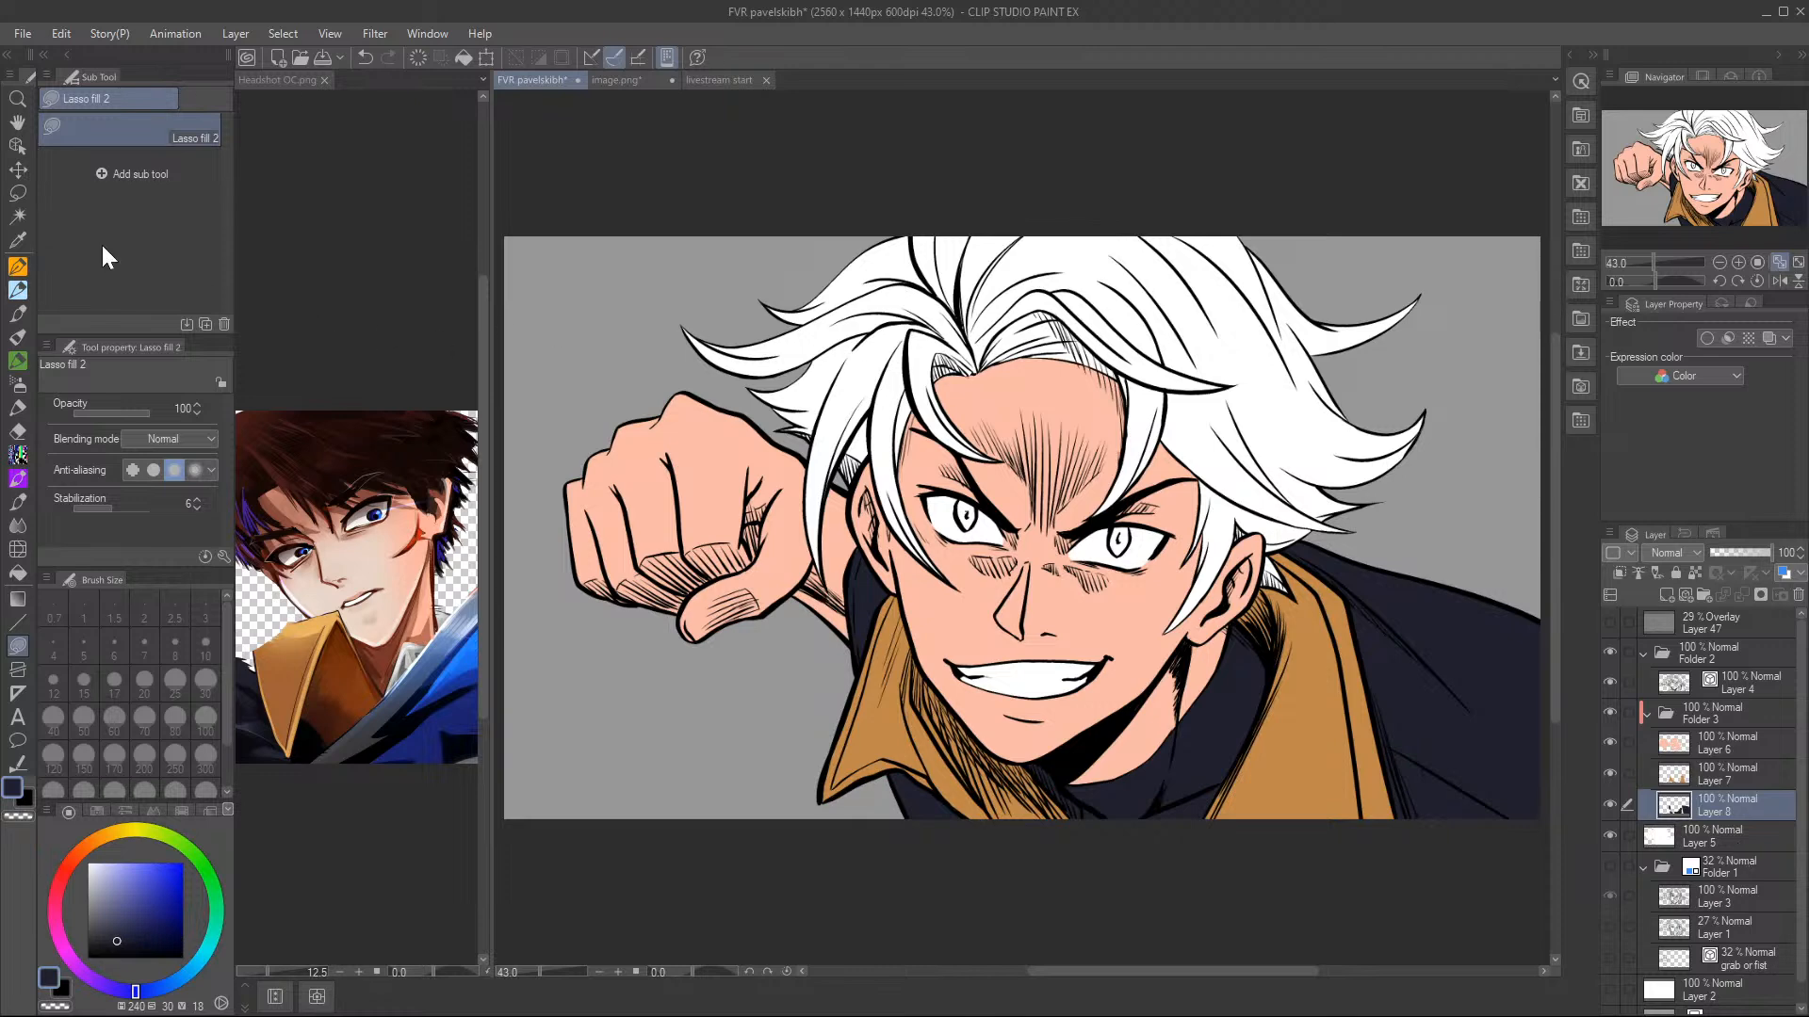
# - Sample the dark reddish brown from the reference character's hair as the drawing colour, and return to the drawing
pyautogui.click(17, 239)
pyautogui.click(256, 423)
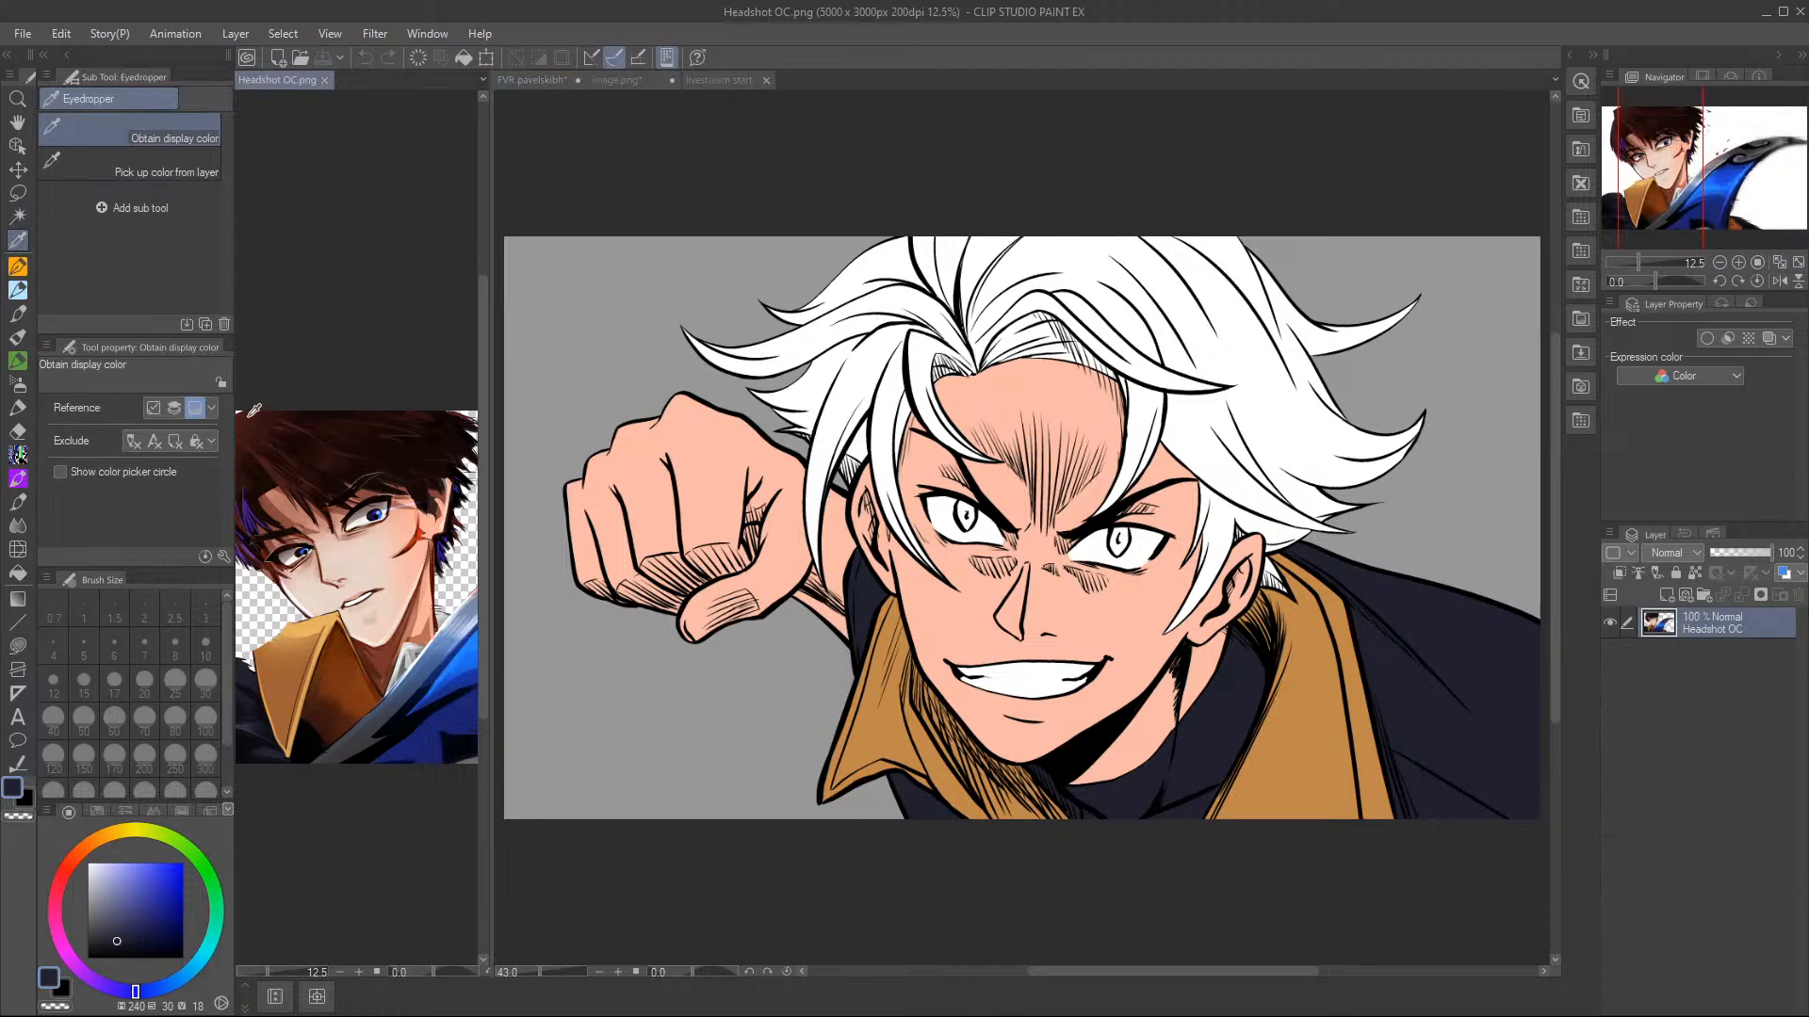
pyautogui.click(254, 411)
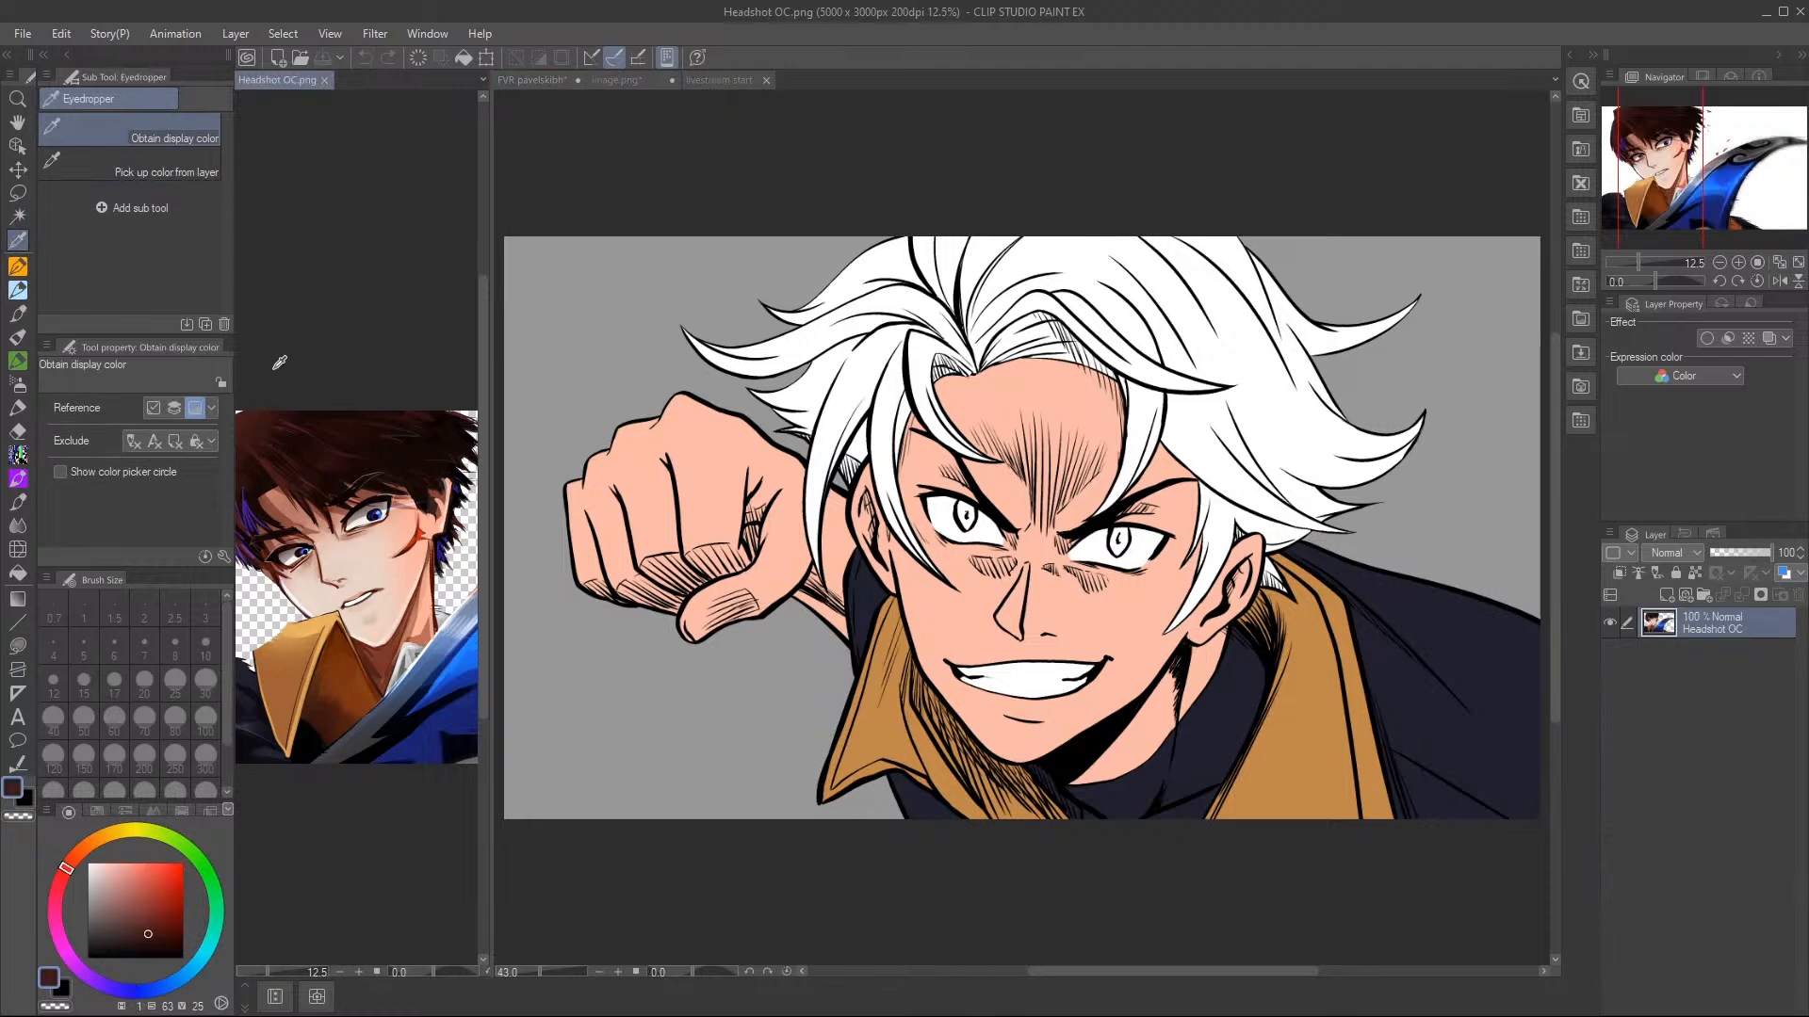
pyautogui.click(1454, 153)
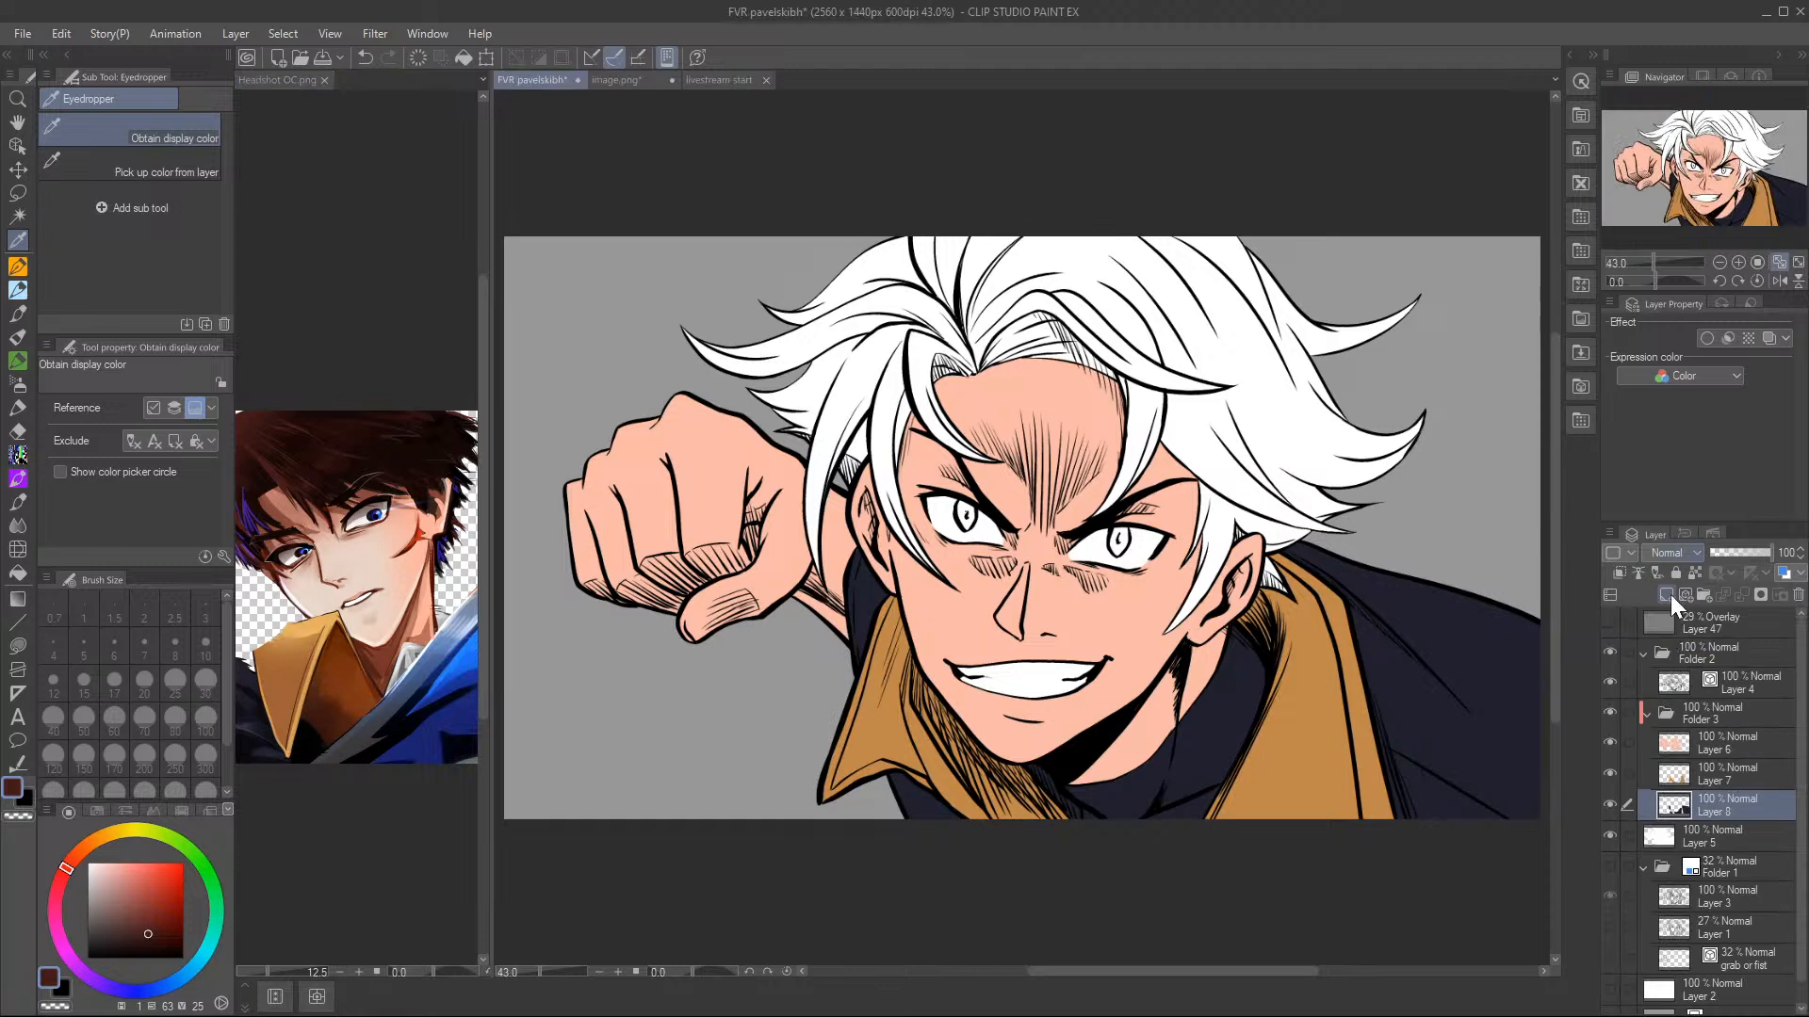
# - Add a layer beneath the navy clothing layer and lasso-fill the character's entire hair with dark reddish brown
pyautogui.click(1669, 592)
pyautogui.moveTo(1749, 806); pyautogui.dragTo(1750, 841)
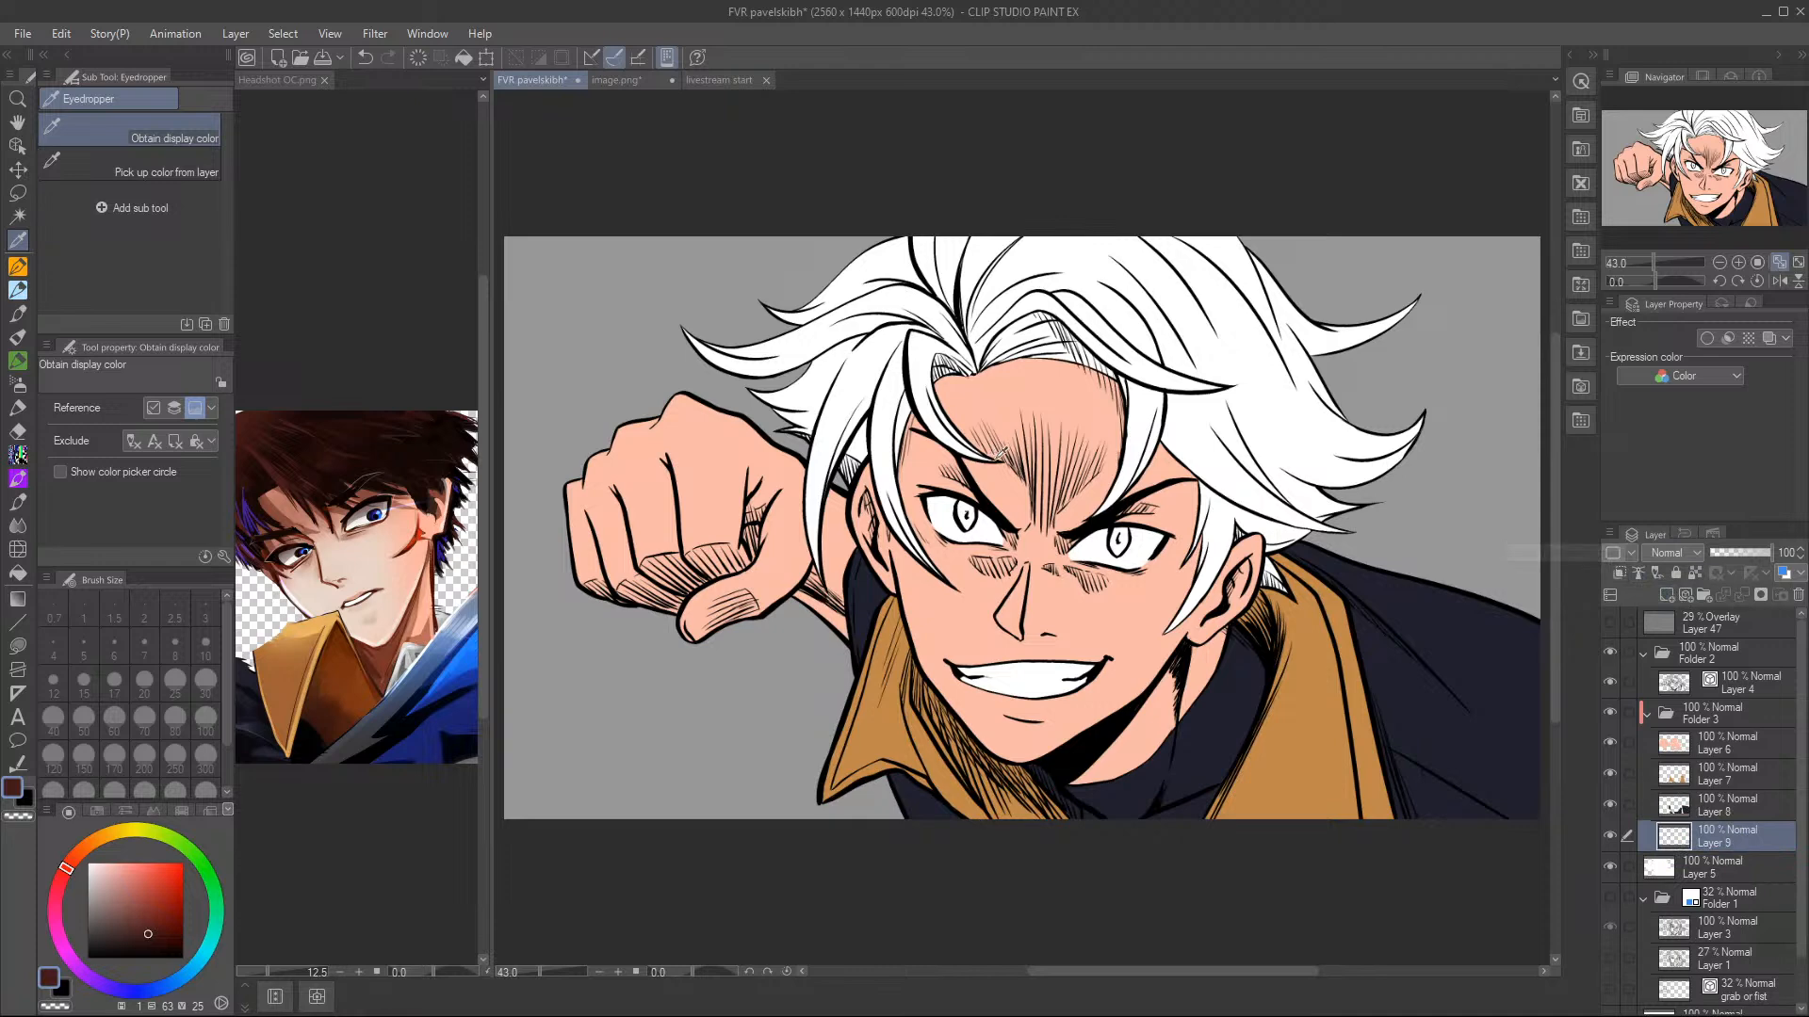
pyautogui.click(17, 646)
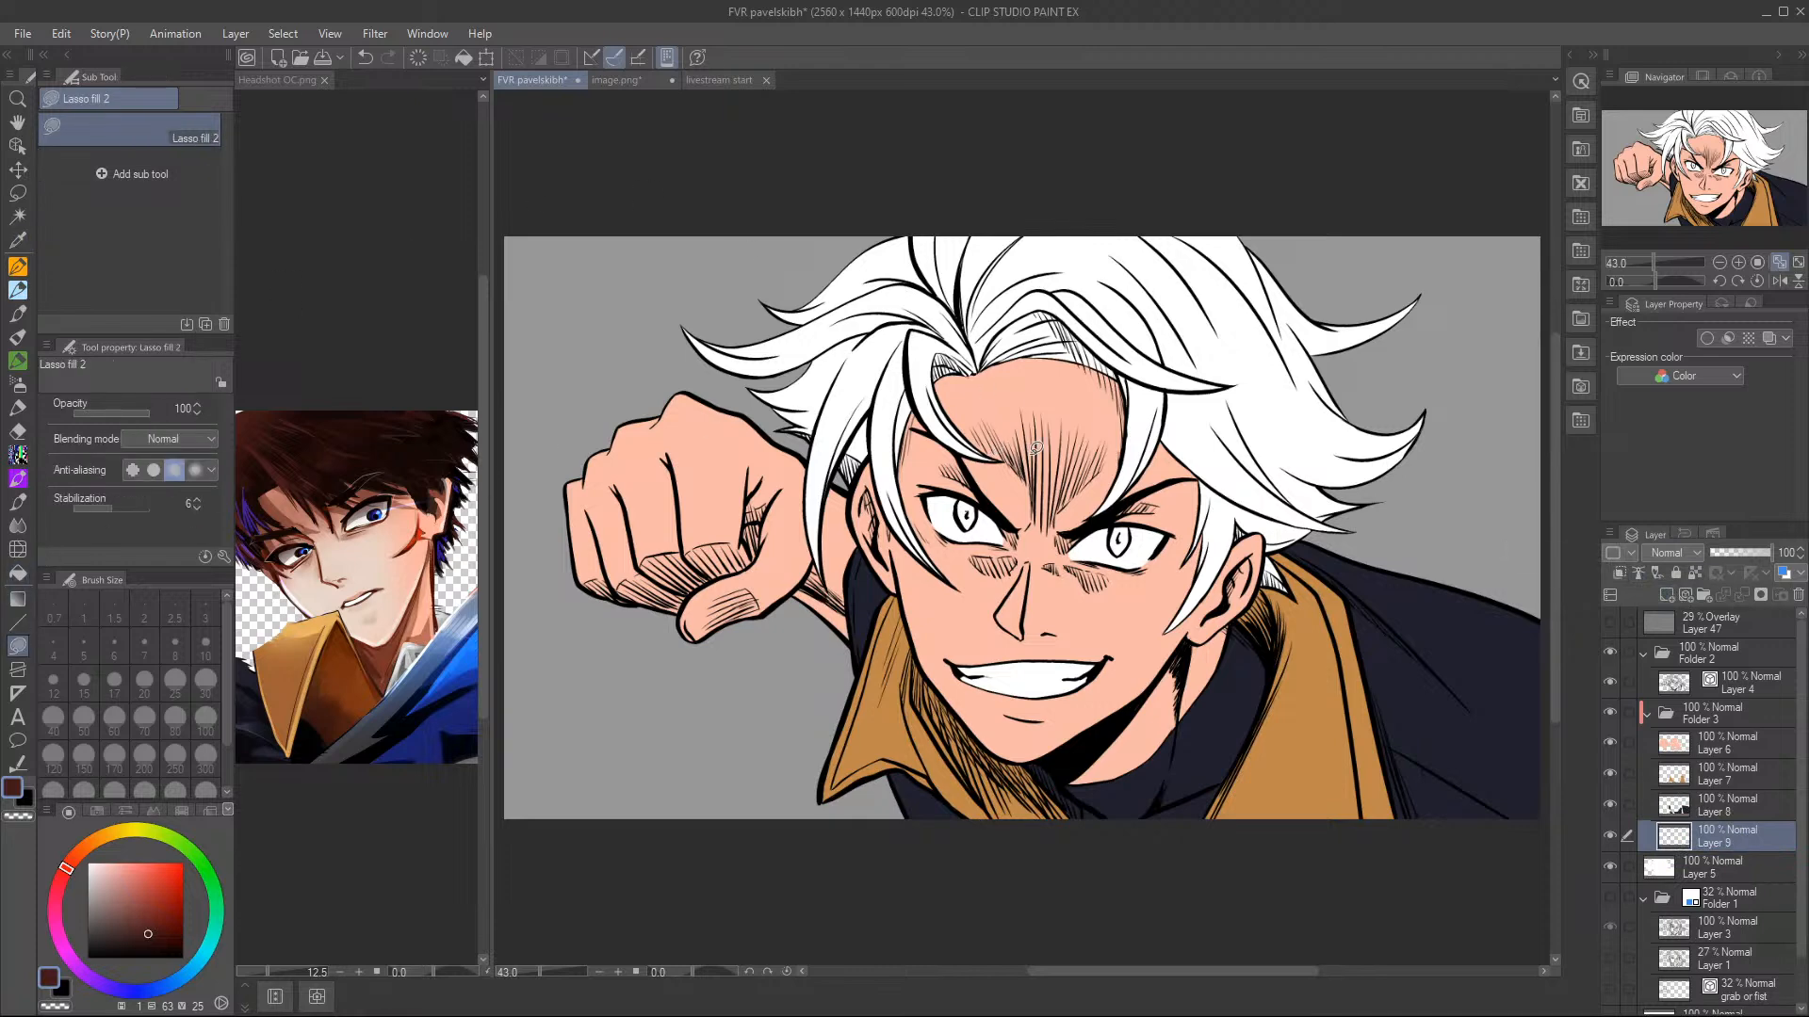
pyautogui.moveTo(965, 381)
pyautogui.mouseDown()
pyautogui.moveTo(1025, 473)
pyautogui.moveTo(910, 467)
pyautogui.moveTo(976, 606)
pyautogui.moveTo(839, 588)
pyautogui.moveTo(670, 223)
pyautogui.moveTo(1032, 363)
pyautogui.moveTo(1045, 421)
pyautogui.mouseUp()
pyautogui.moveTo(1027, 153)
pyautogui.mouseDown()
pyautogui.moveTo(961, 193)
pyautogui.moveTo(1062, 523)
pyautogui.moveTo(1179, 516)
pyautogui.moveTo(1221, 644)
pyautogui.moveTo(1435, 240)
pyautogui.moveTo(1017, 105)
pyautogui.mouseUp()
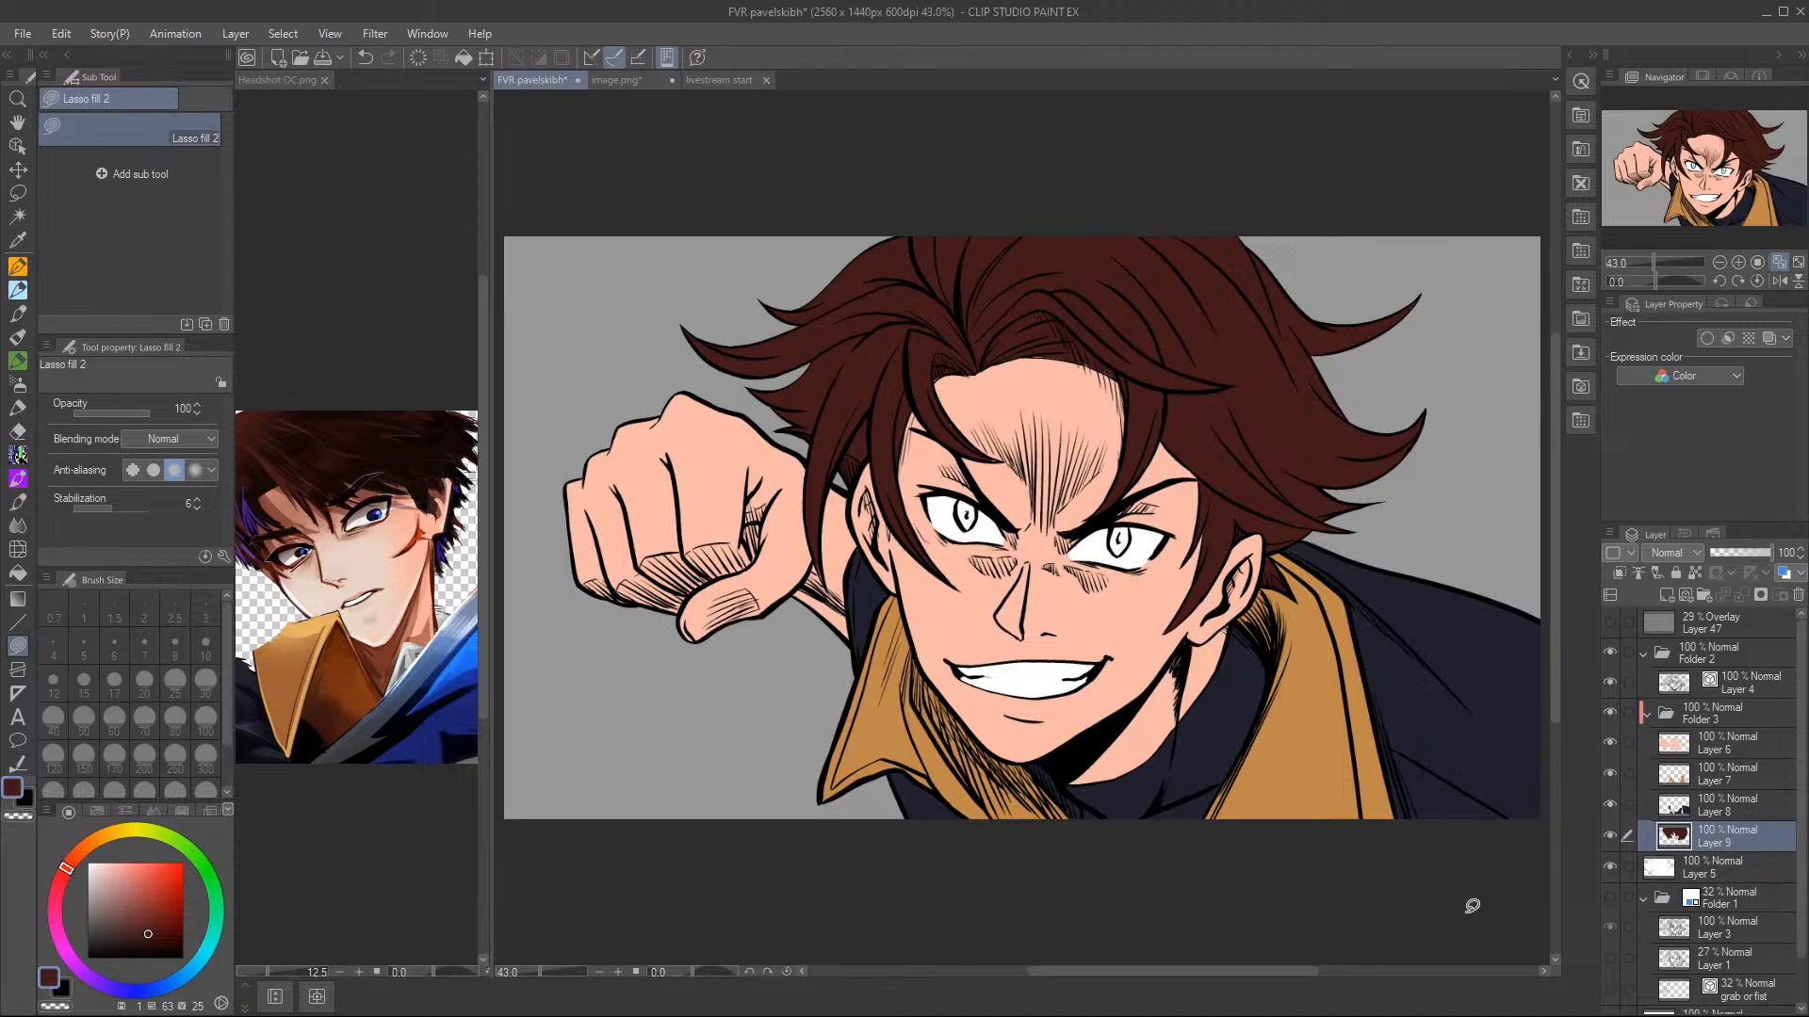
# - On the skin layer, clear stray skin colour along the hairline and fringe strands using lasso fills with the transparent colour
pyautogui.click(1728, 743)
pyautogui.click(1738, 261)
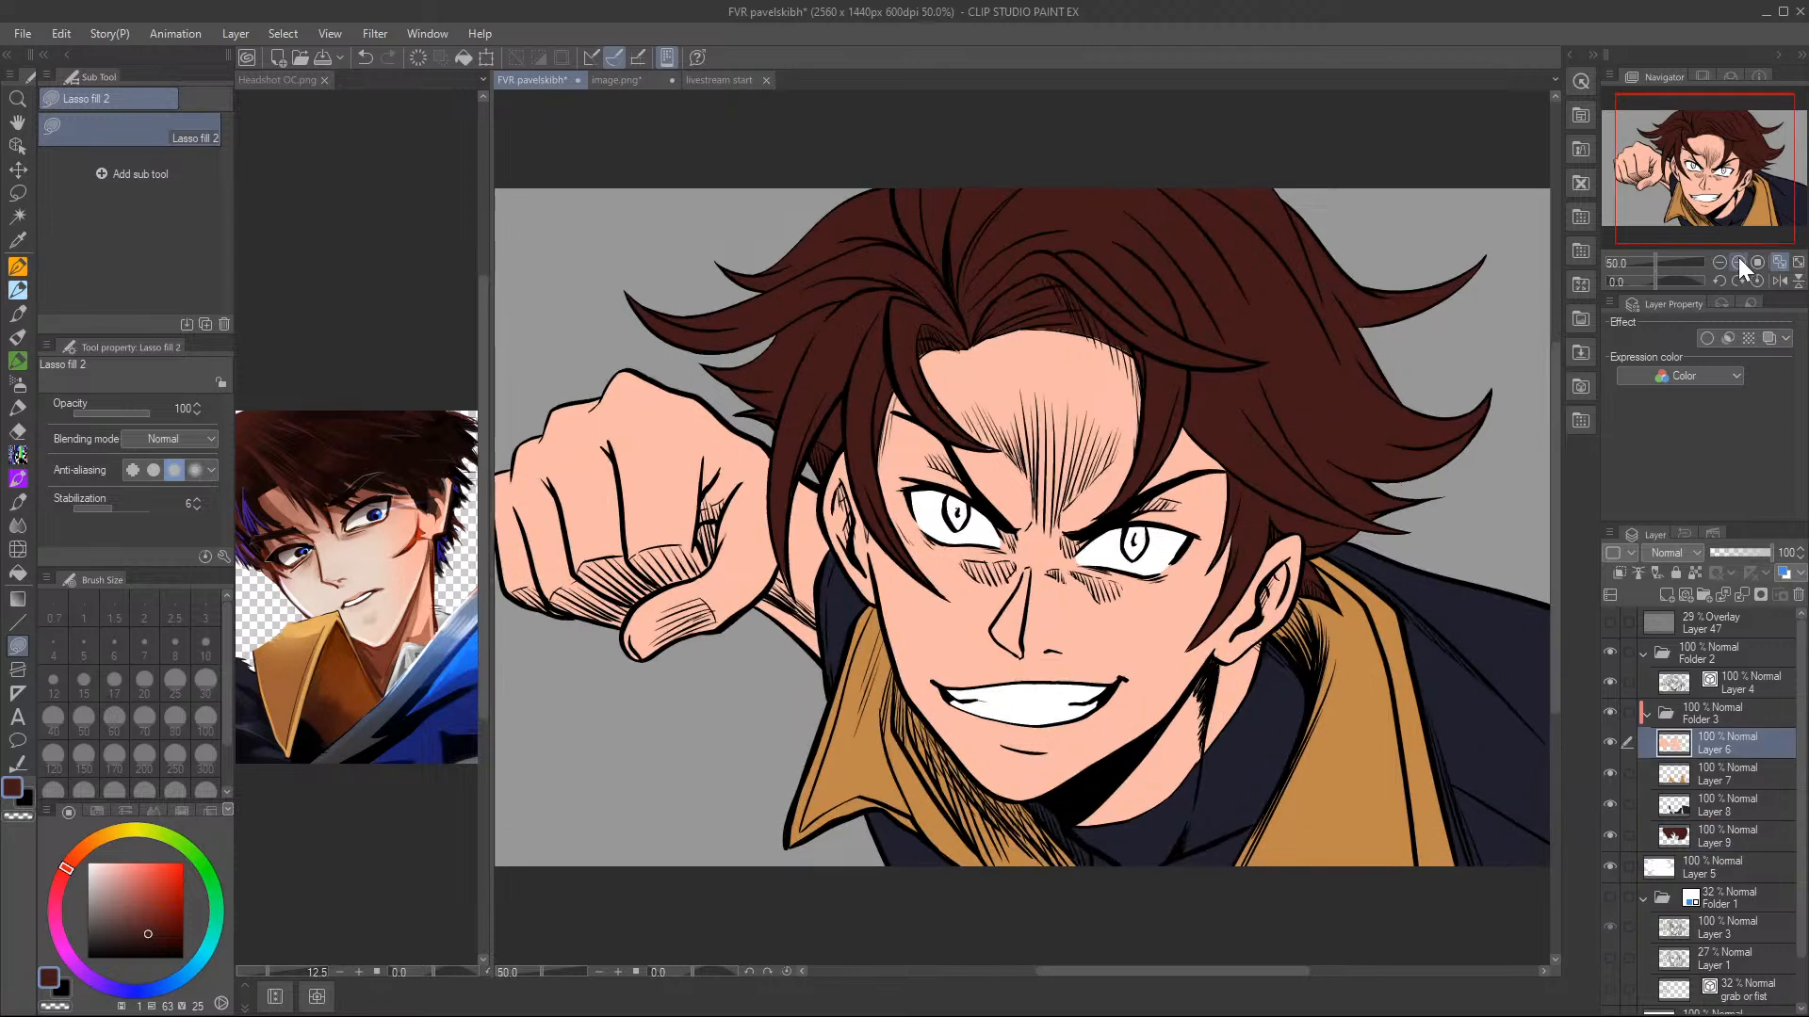
pyautogui.click(1738, 261)
pyautogui.click(1737, 263)
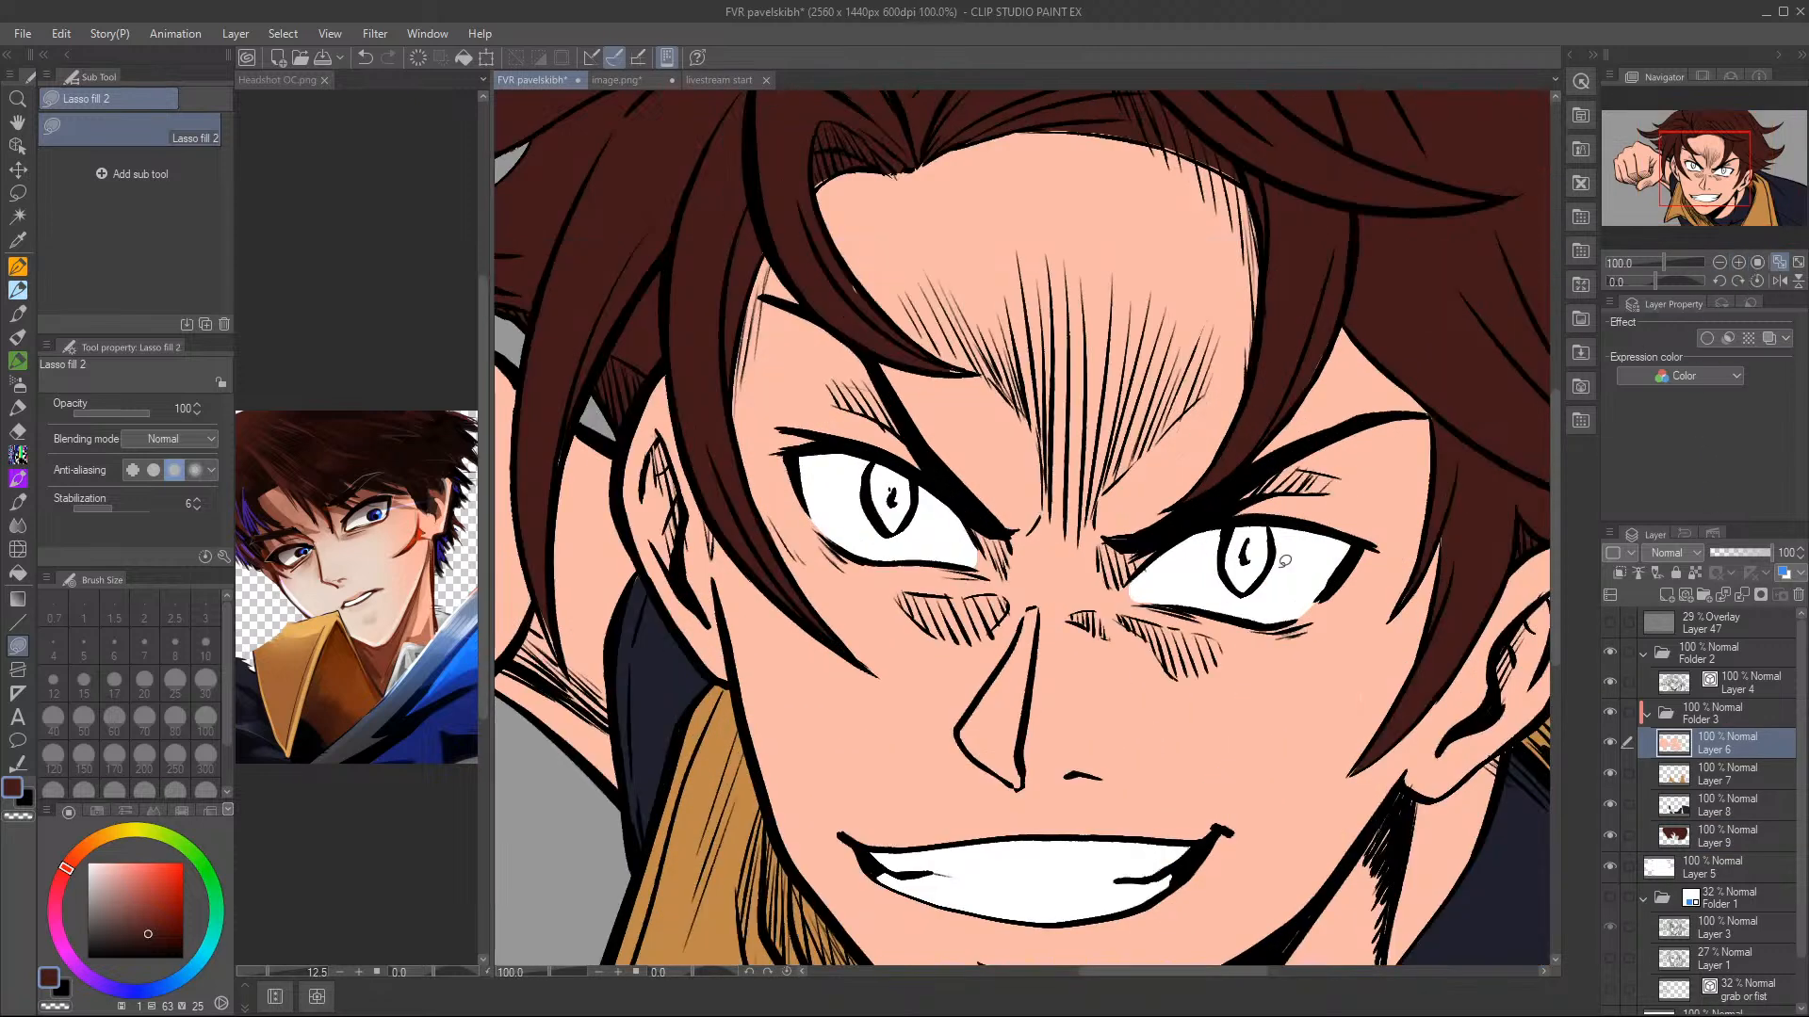
pyautogui.moveTo(1707, 140); pyautogui.dragTo(1693, 128)
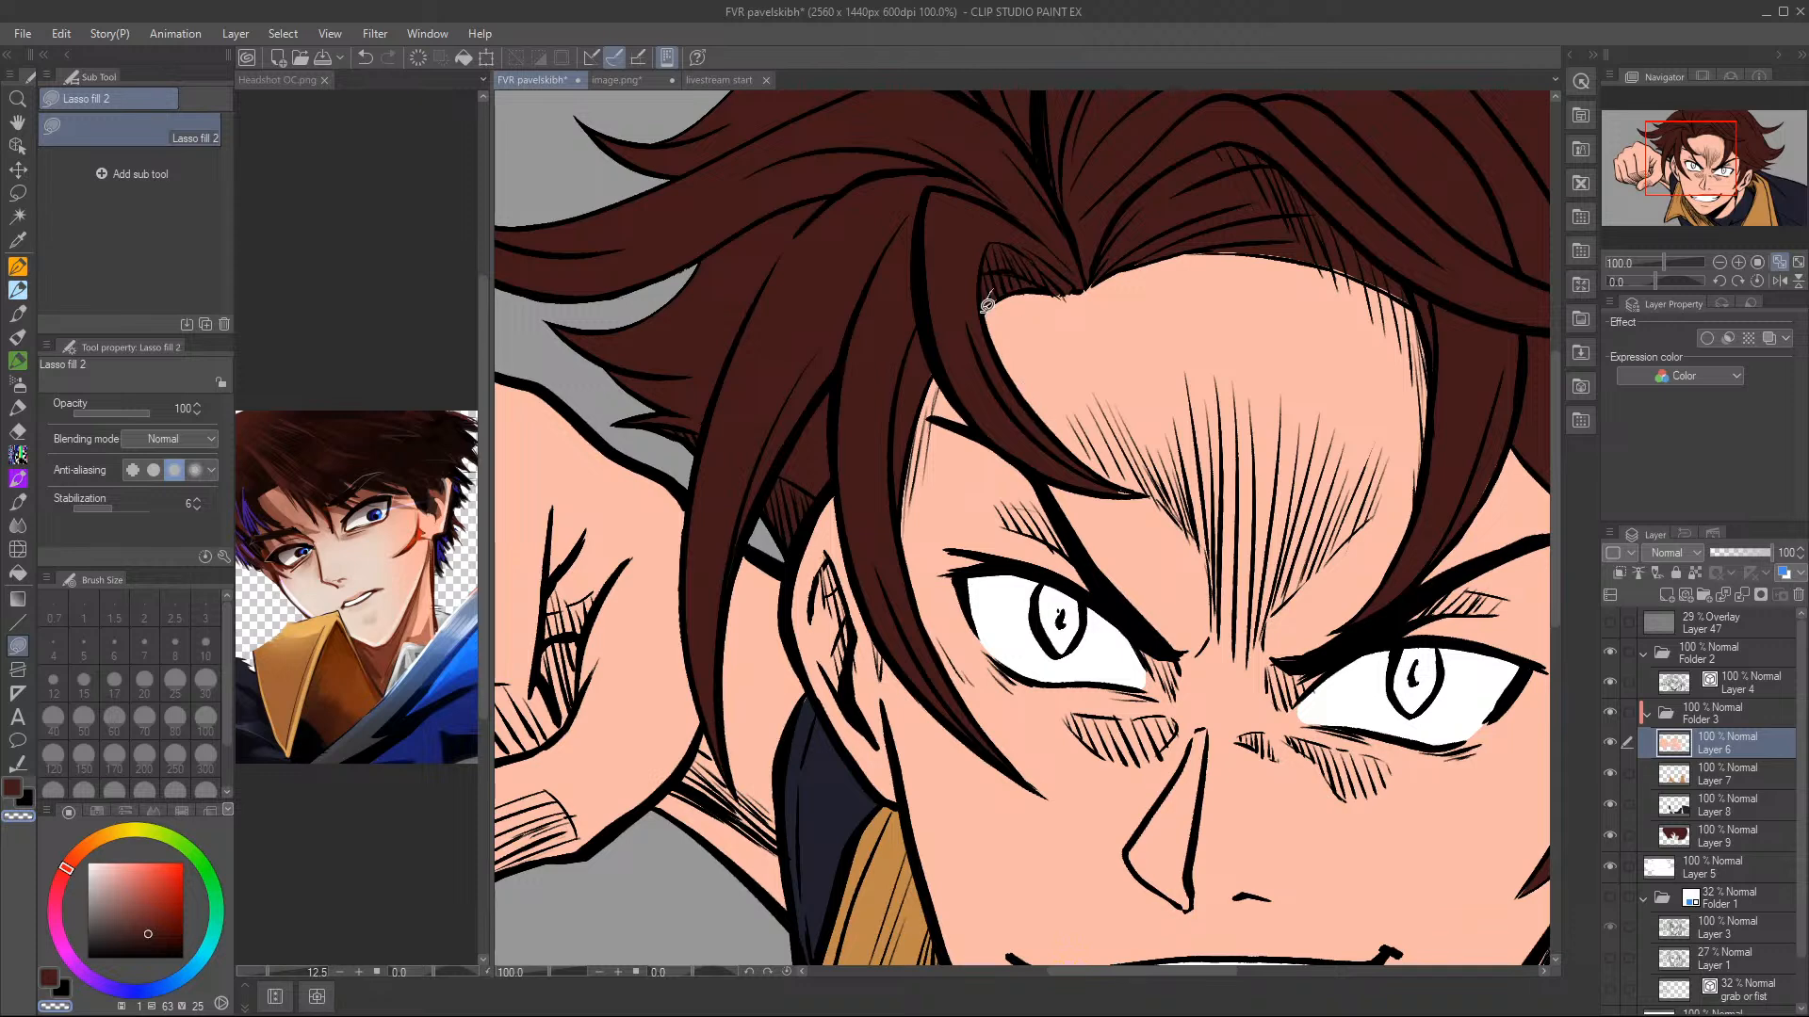
pyautogui.moveTo(1036, 266); pyautogui.dragTo(1036, 264)
pyautogui.moveTo(1114, 495)
pyautogui.mouseDown()
pyautogui.moveTo(1146, 491)
pyautogui.moveTo(1139, 472)
pyautogui.mouseUp()
pyautogui.moveTo(1491, 458)
pyautogui.mouseDown()
pyautogui.moveTo(1511, 408)
pyautogui.moveTo(1481, 498)
pyautogui.mouseUp()
pyautogui.click(1697, 141)
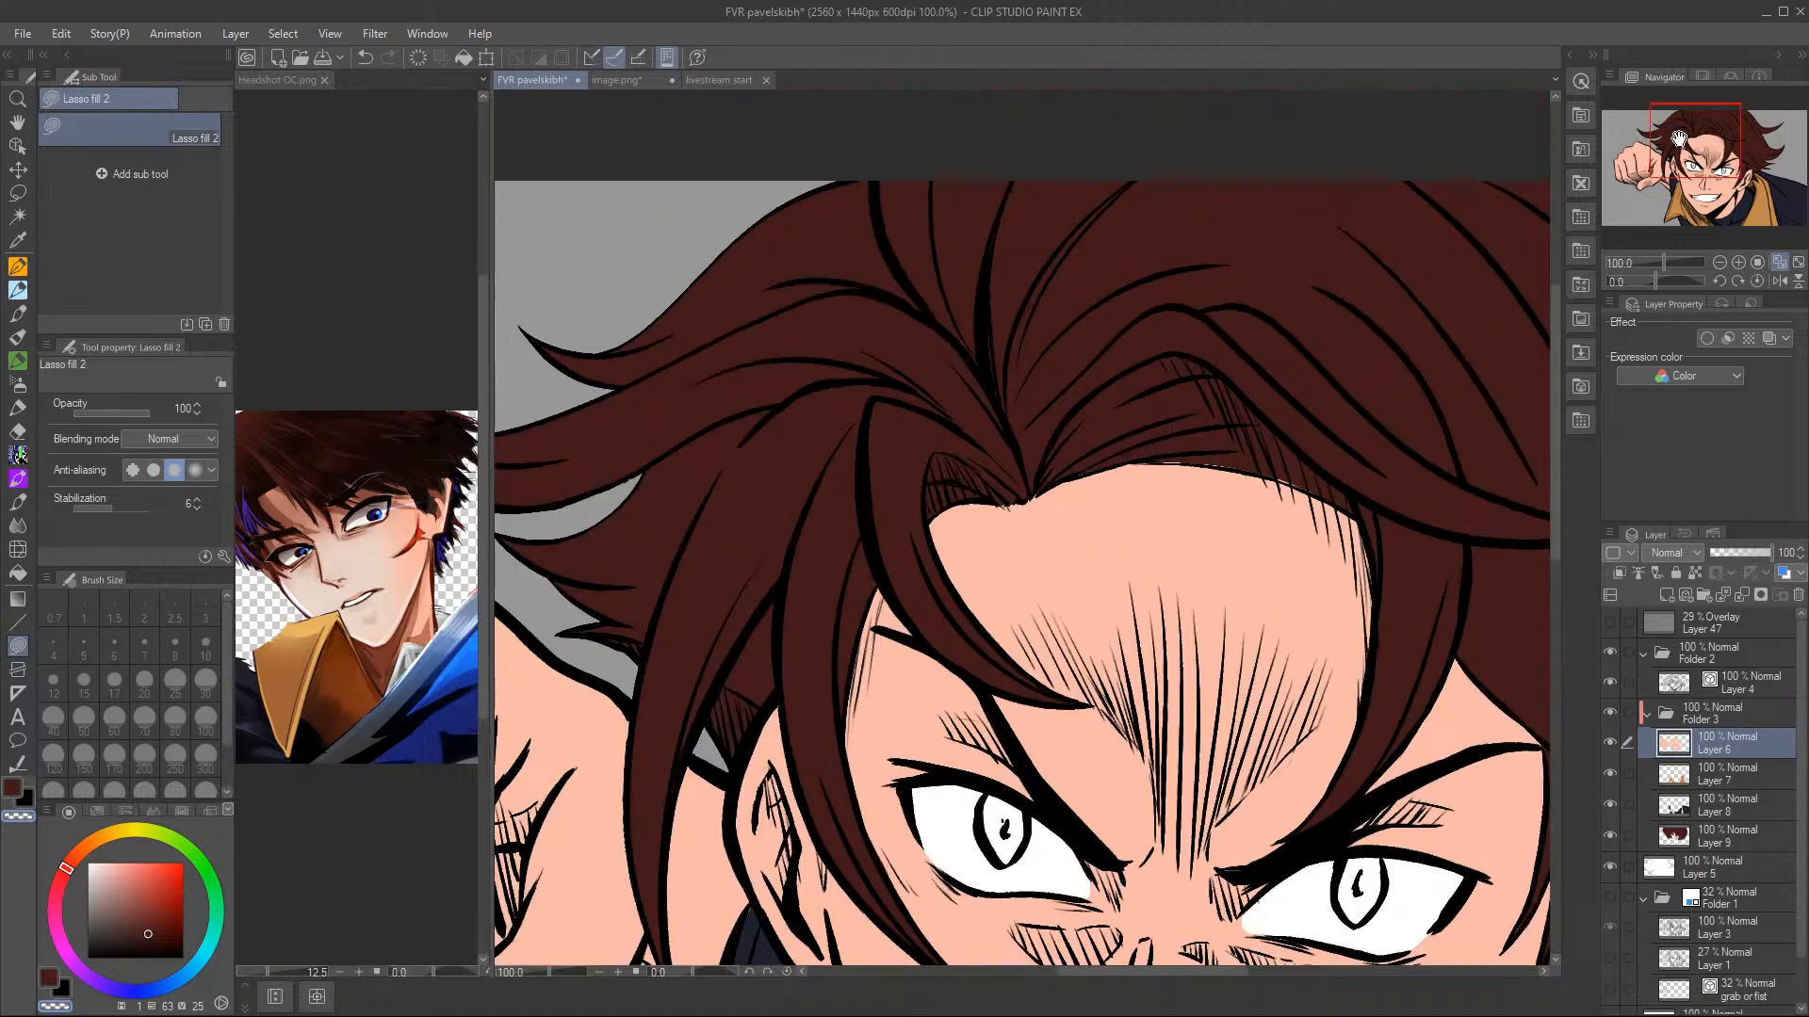
pyautogui.moveTo(1133, 460)
pyautogui.mouseDown()
pyautogui.moveTo(1351, 503)
pyautogui.moveTo(1304, 392)
pyautogui.mouseUp()
# - Save the drawing
pyautogui.moveTo(1644, 168); pyautogui.dragTo(1688, 189)
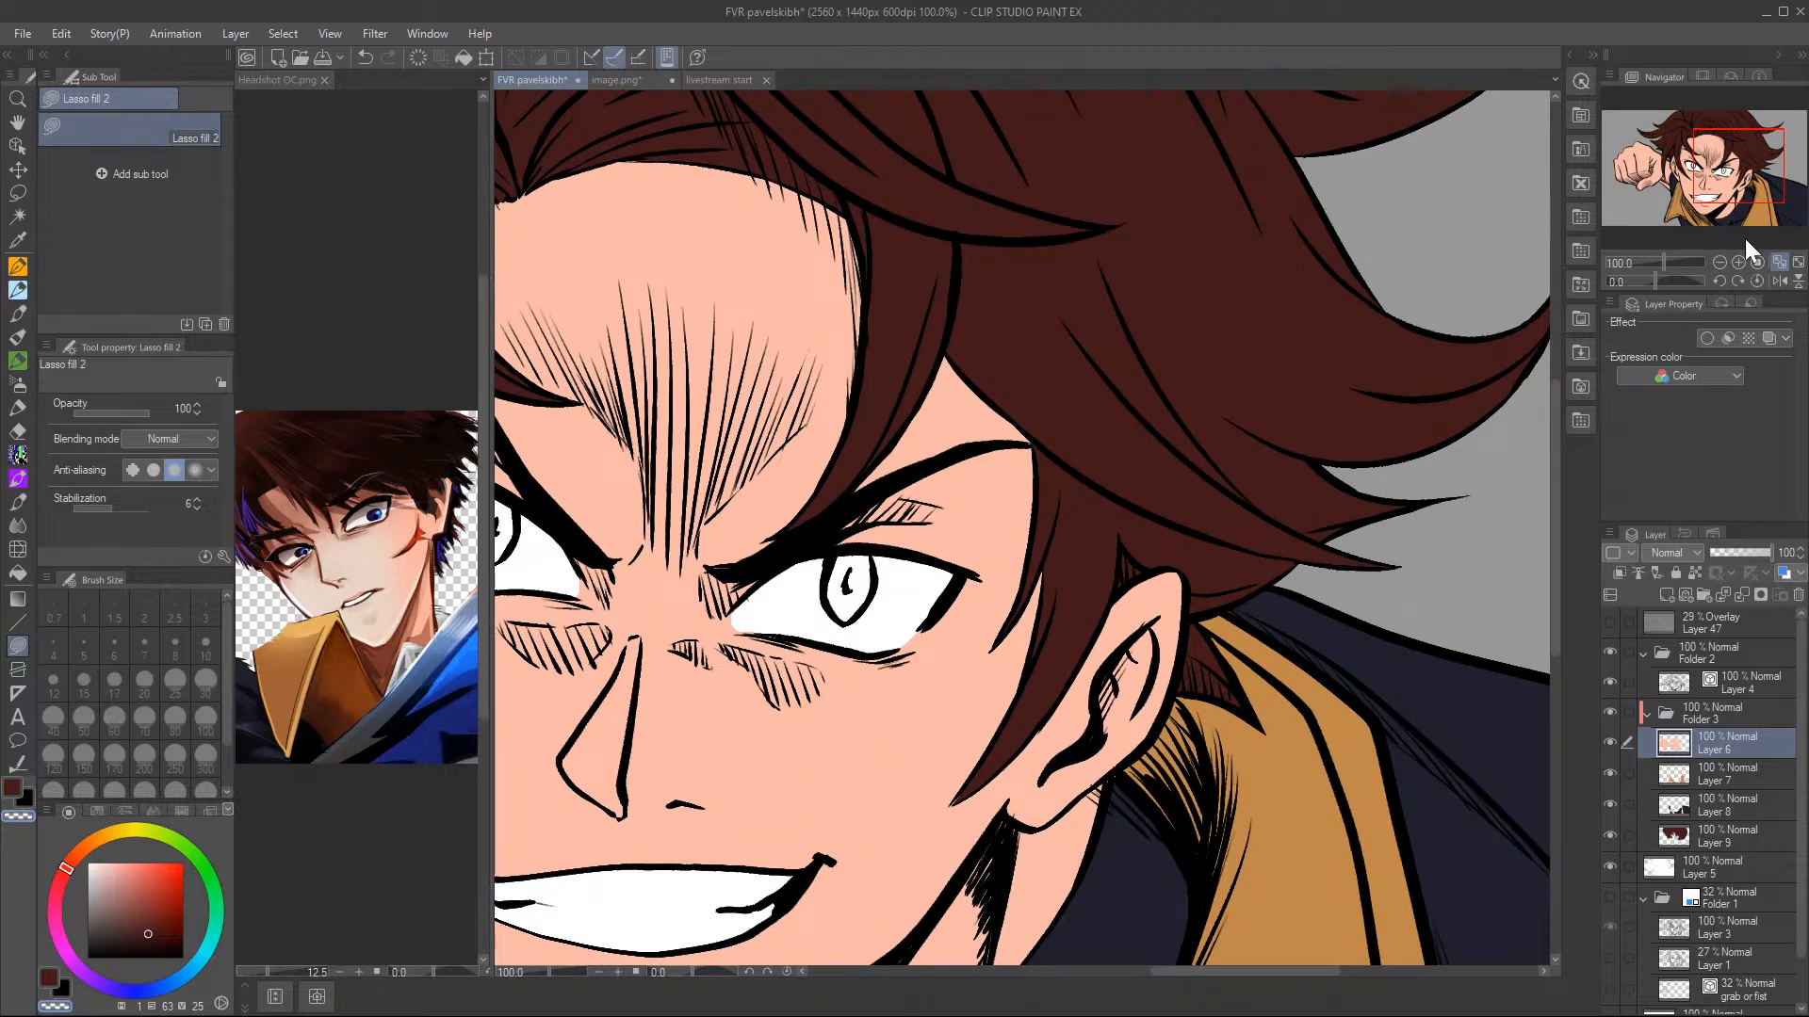
pyautogui.click(1777, 262)
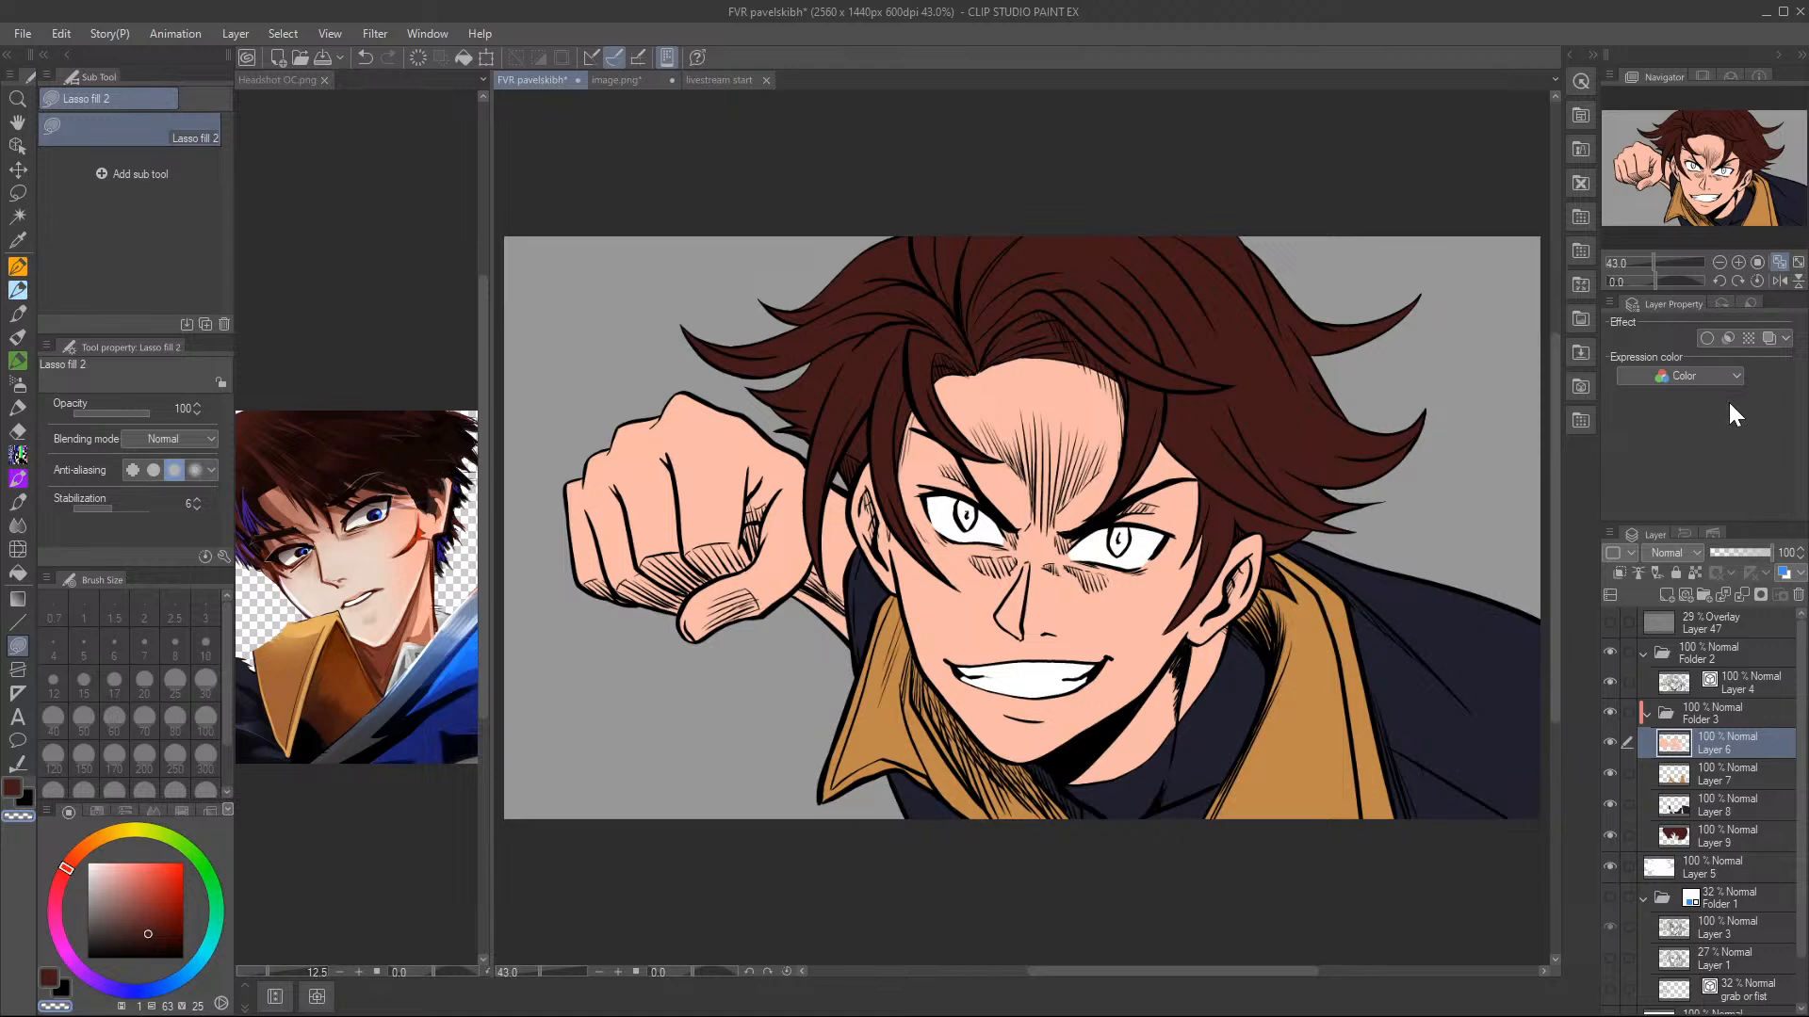
pyautogui.click(343, 58)
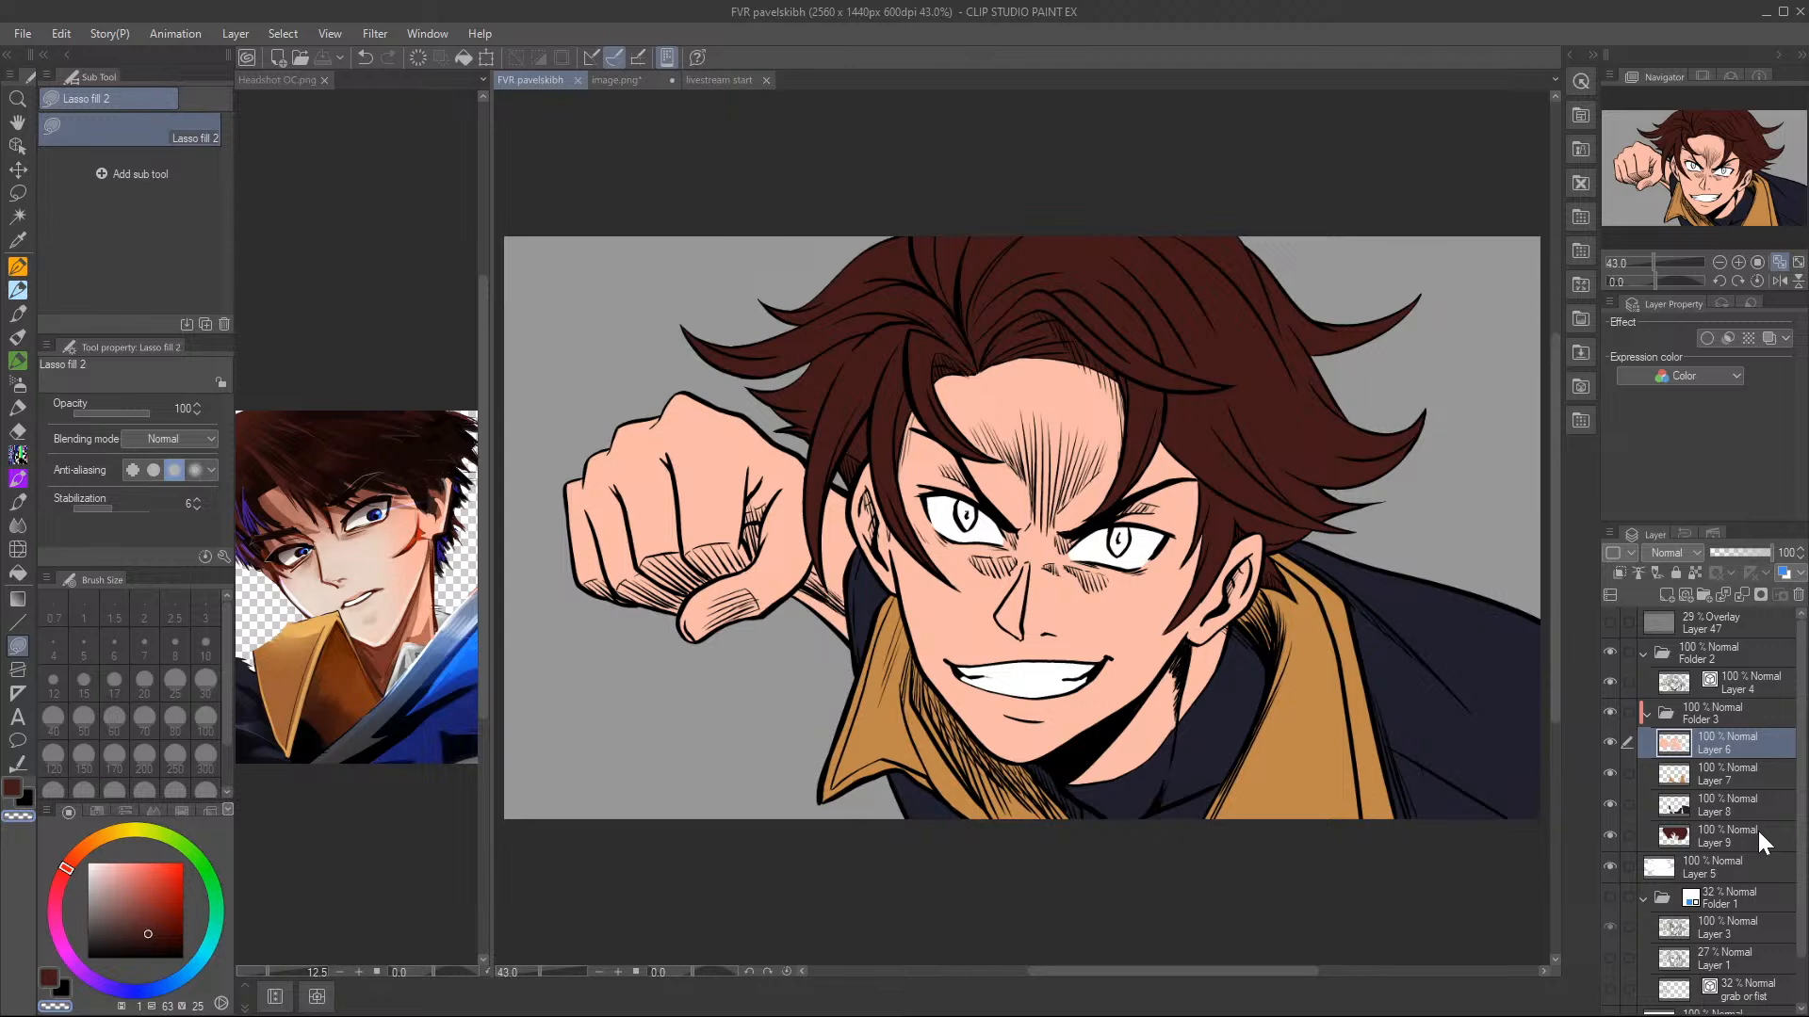
# - Darken the reddish-brown drawing colour and lasso-fill the whole hair with it on the hair layer with transparent pixels locked
pyautogui.click(173, 940)
pyautogui.moveTo(173, 940); pyautogui.dragTo(167, 945)
pyautogui.click(1720, 834)
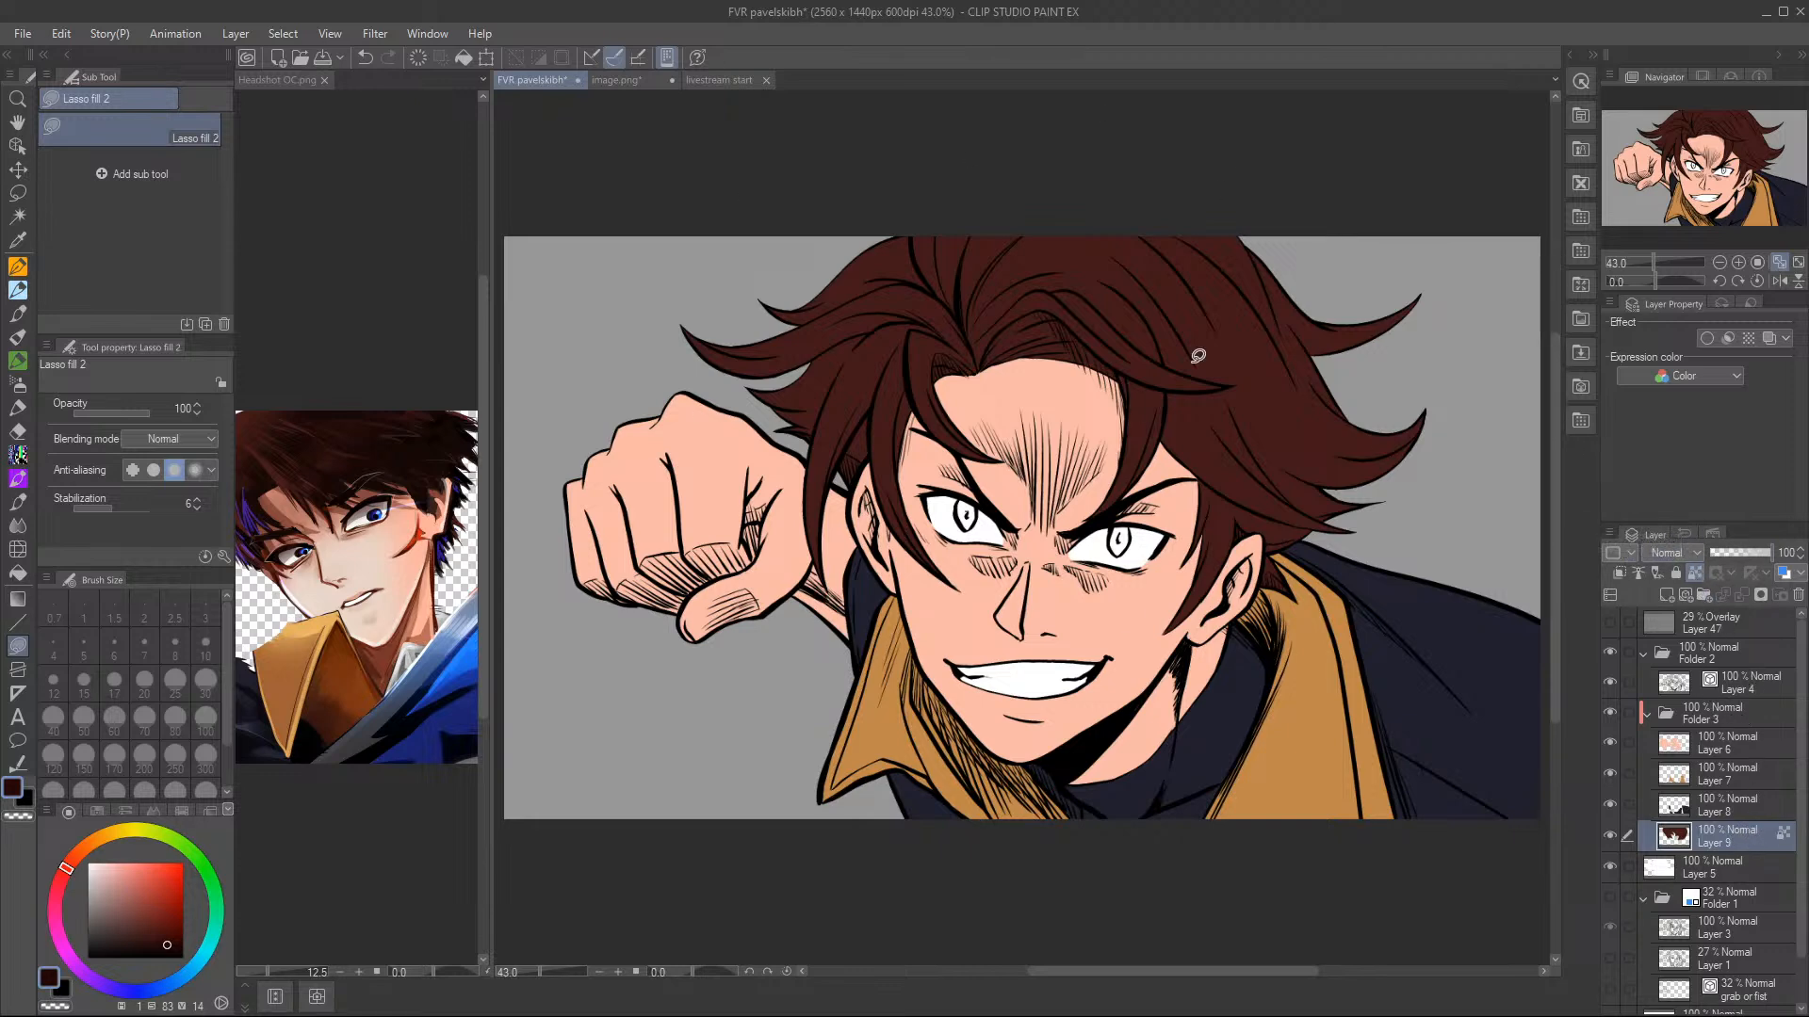
pyautogui.moveTo(1447, 277)
pyautogui.mouseDown()
pyautogui.moveTo(1388, 191)
pyautogui.moveTo(934, 133)
pyautogui.moveTo(596, 430)
pyautogui.moveTo(894, 685)
pyautogui.moveTo(1398, 692)
pyautogui.moveTo(1459, 271)
pyautogui.moveTo(1078, 87)
pyautogui.mouseUp()
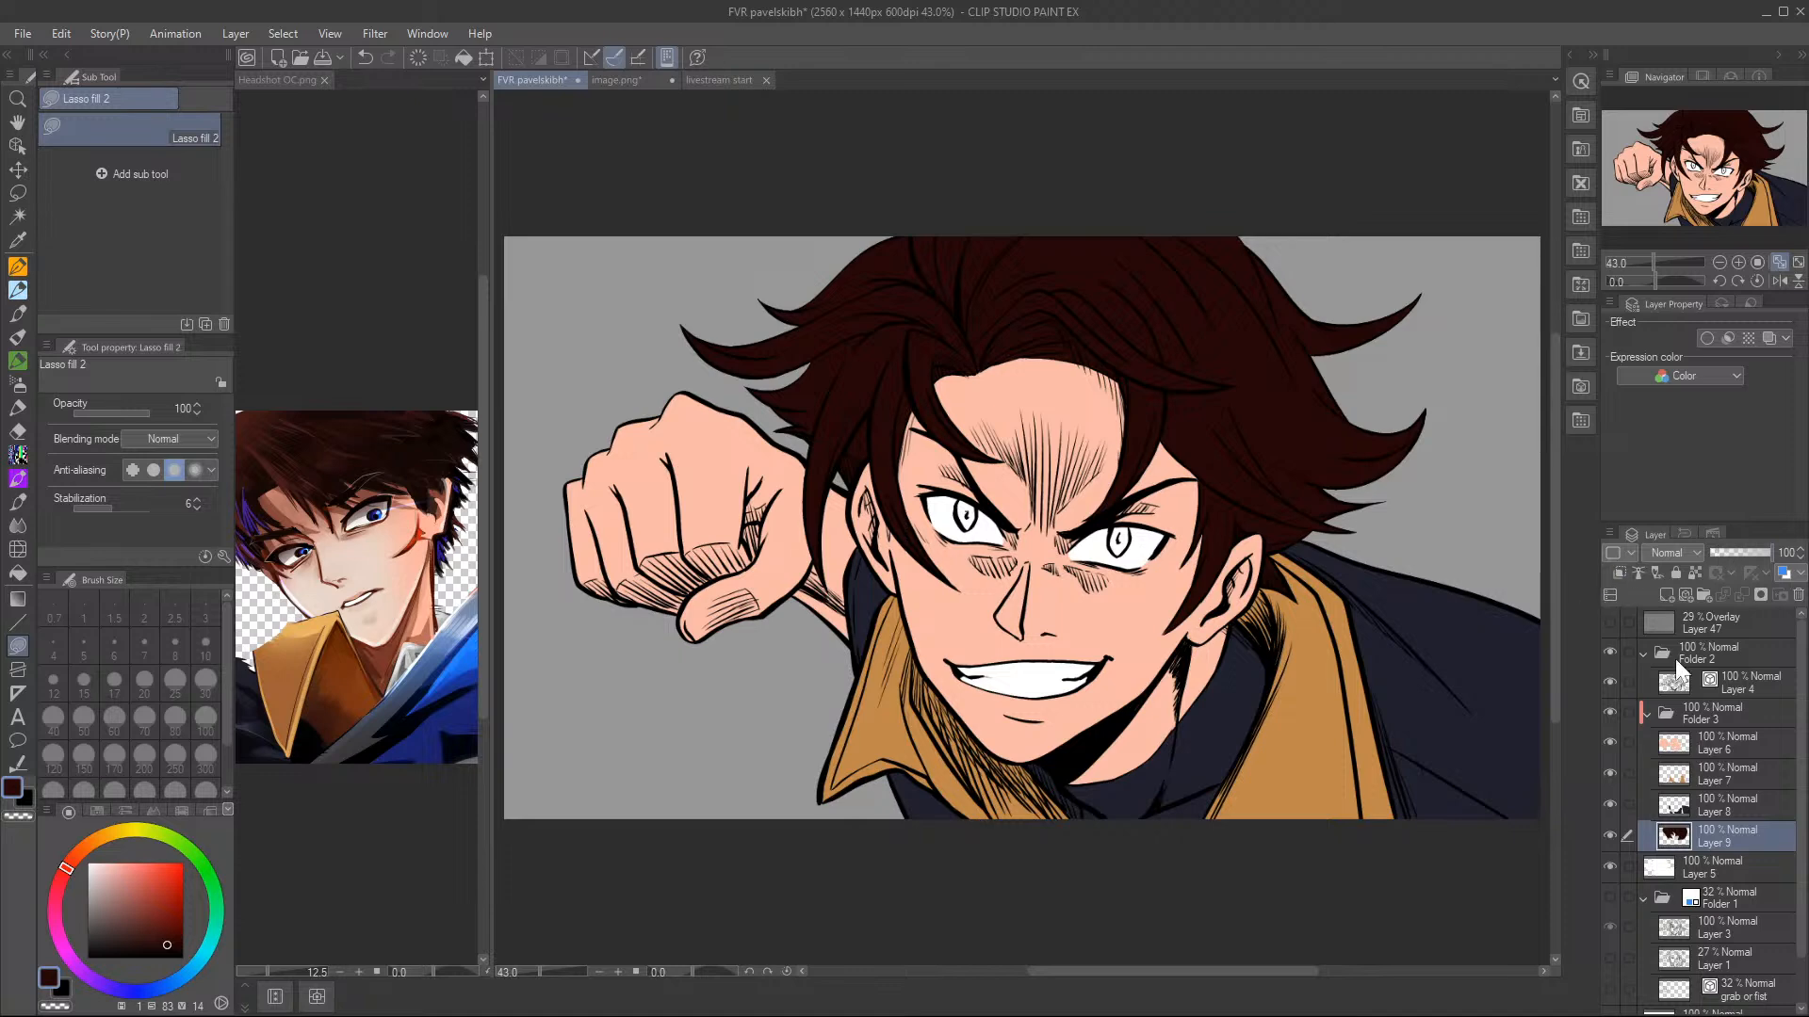
# - Add a layer beneath the hair layer and lasso-fill the teeth and both eye whites with light grey
pyautogui.click(1667, 596)
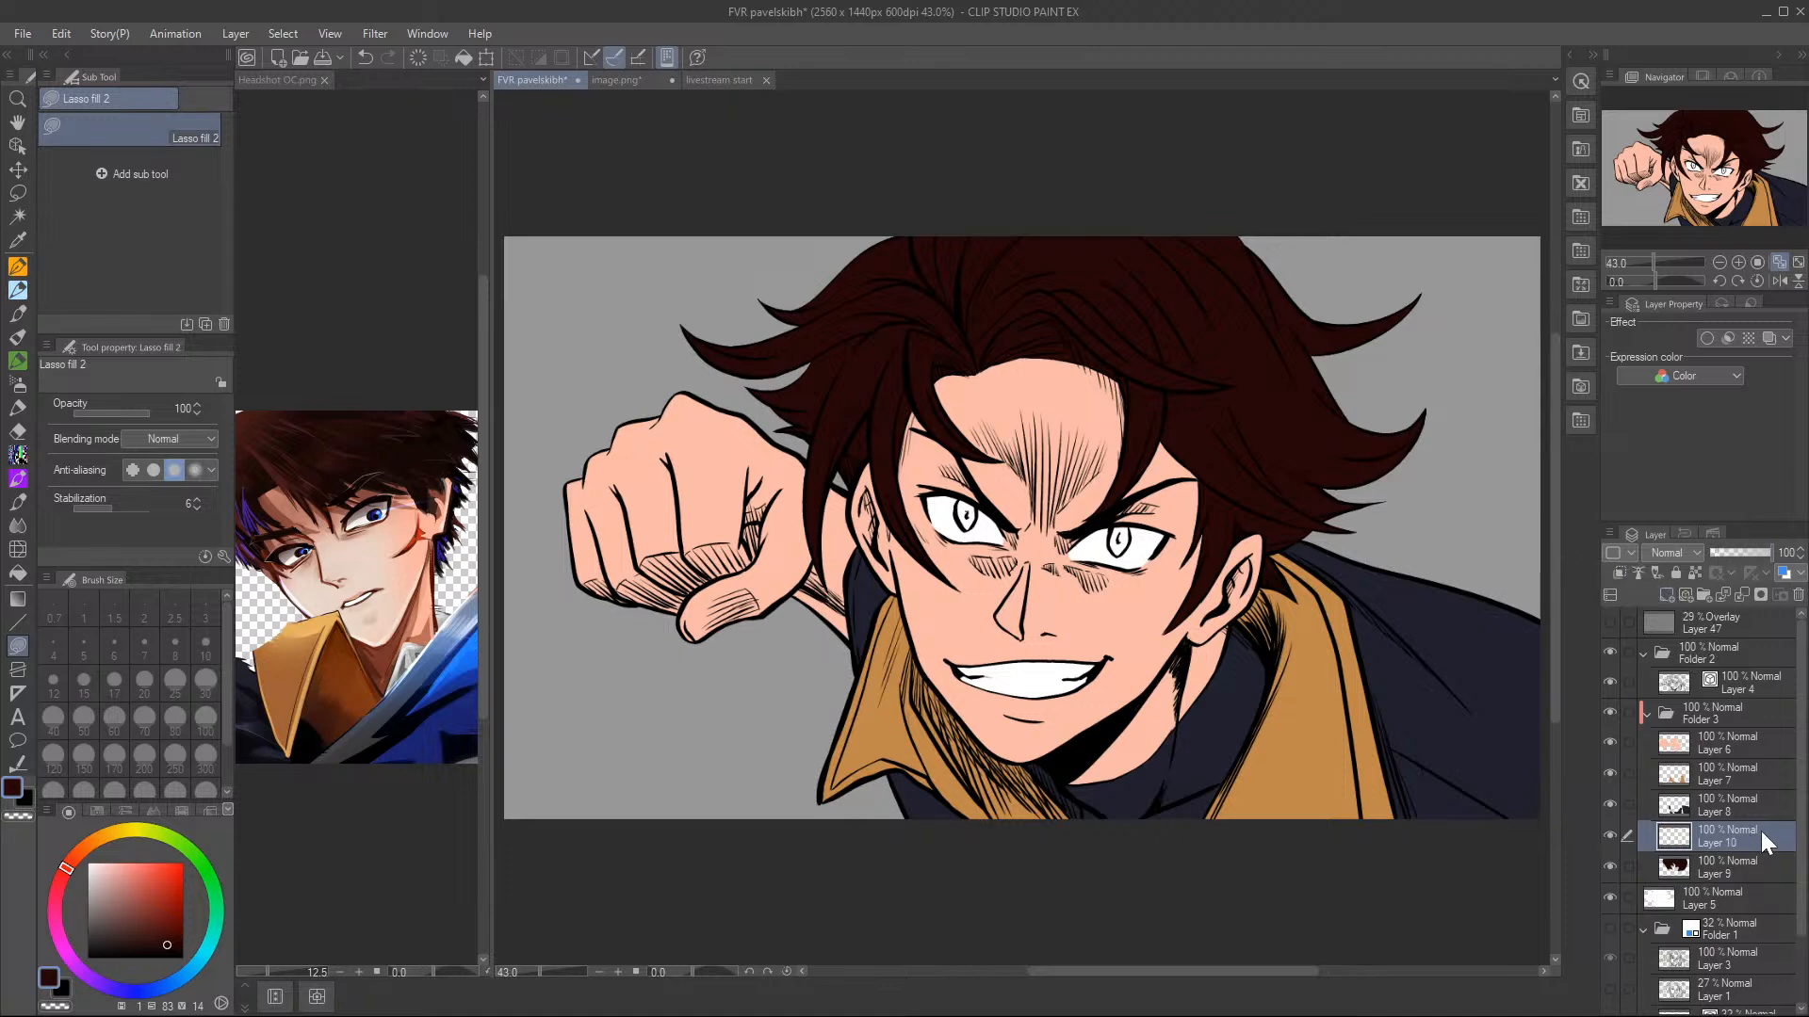
pyautogui.moveTo(1765, 859); pyautogui.dragTo(1753, 868)
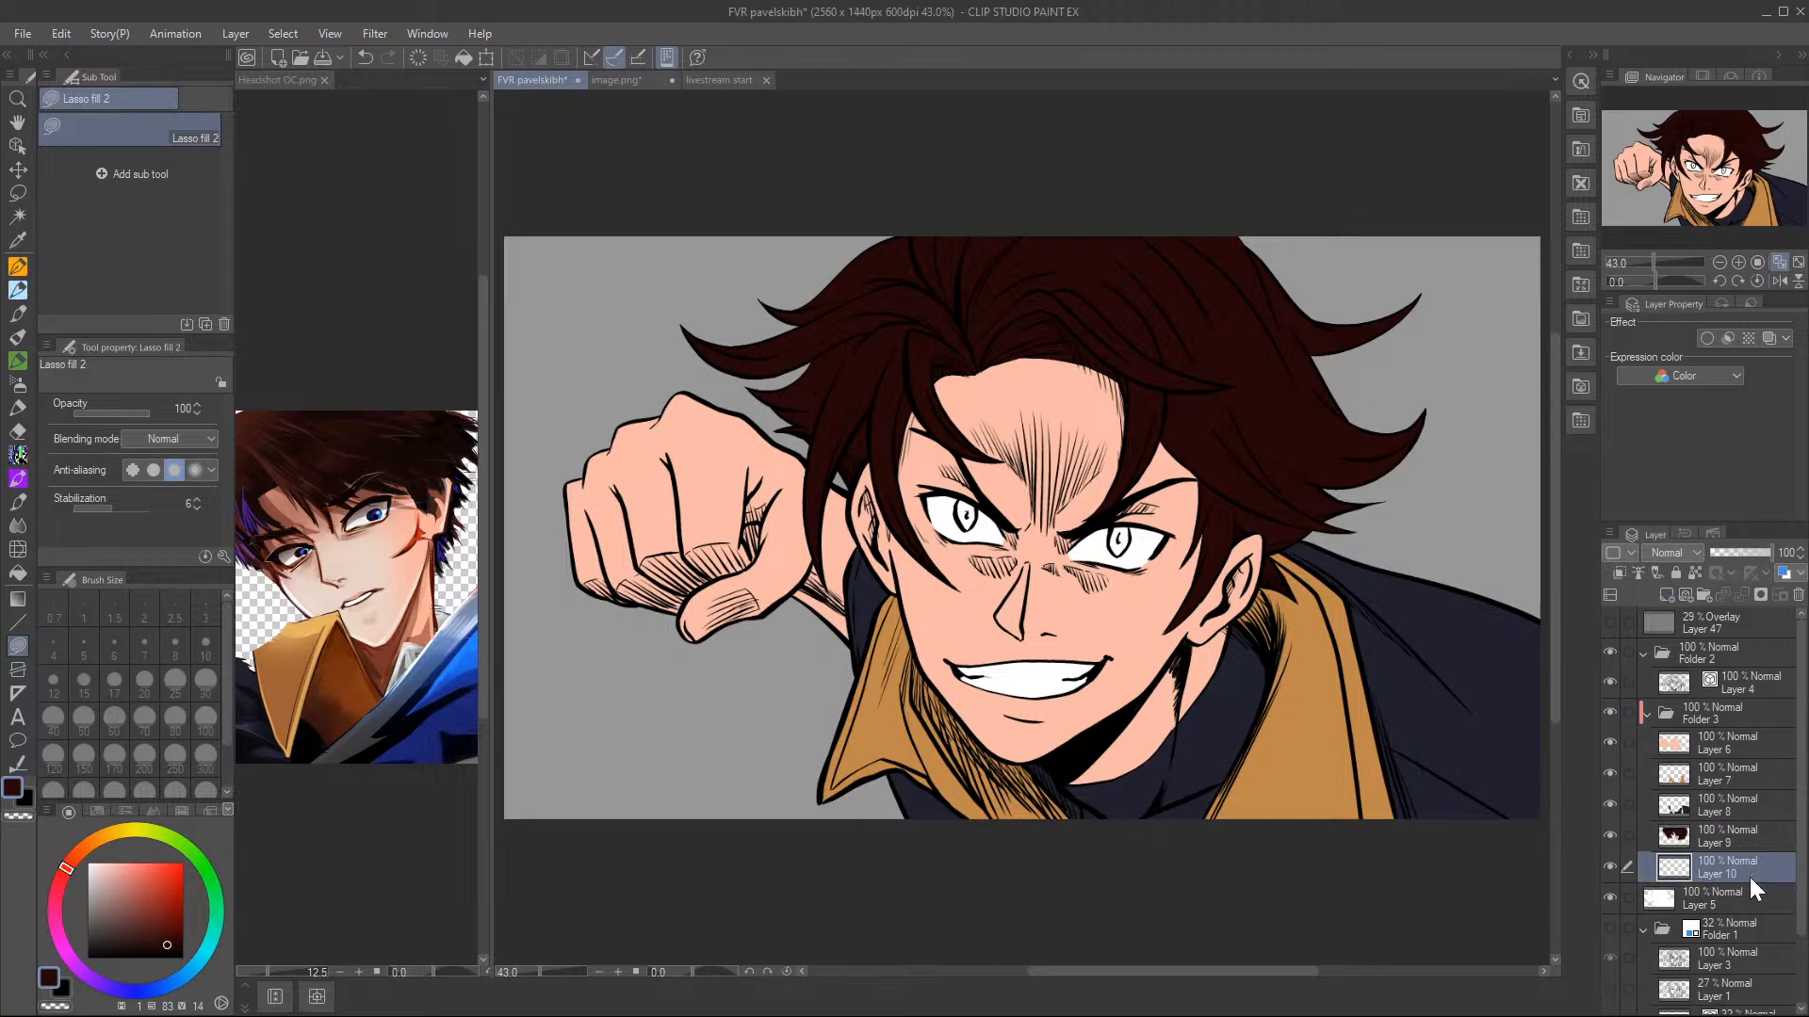
pyautogui.click(94, 864)
pyautogui.moveTo(96, 864); pyautogui.dragTo(91, 863)
pyautogui.click(87, 872)
pyautogui.moveTo(1065, 644)
pyautogui.mouseDown()
pyautogui.moveTo(970, 628)
pyautogui.moveTo(1083, 699)
pyautogui.moveTo(1065, 650)
pyautogui.mouseUp()
pyautogui.moveTo(942, 551)
pyautogui.mouseDown()
pyautogui.moveTo(1174, 519)
pyautogui.moveTo(1135, 520)
pyautogui.mouseUp()
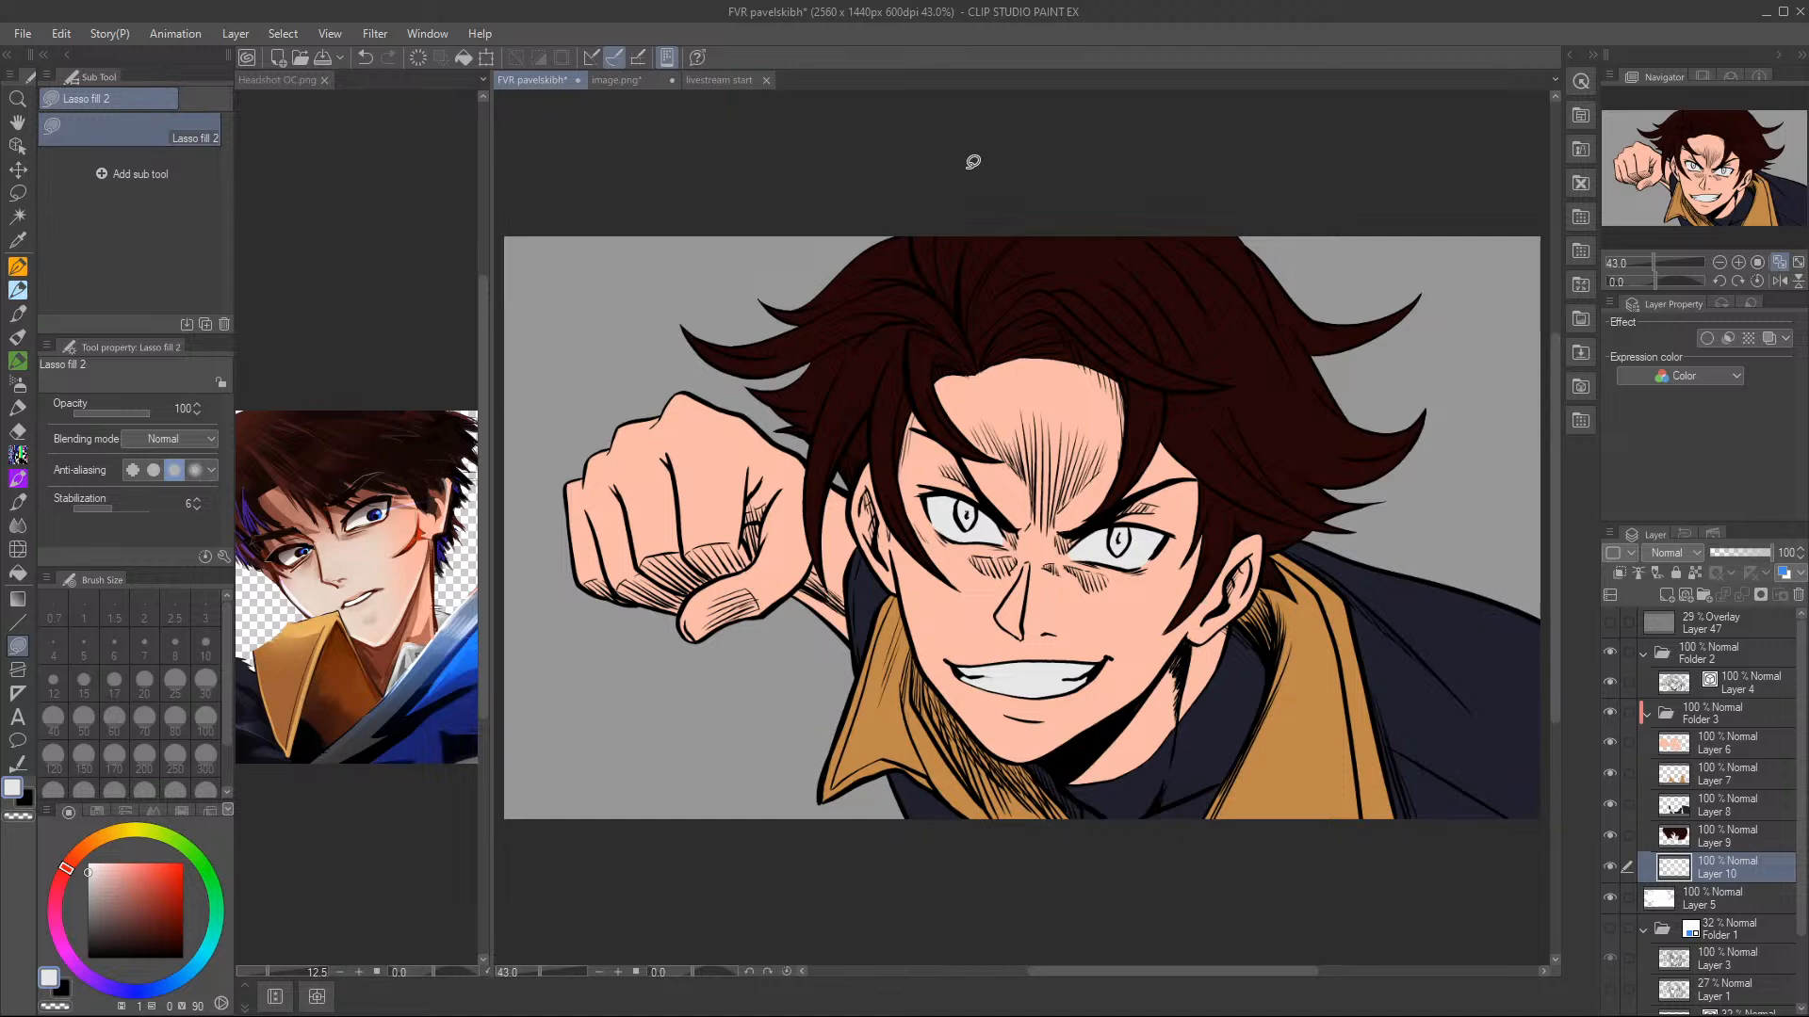
# - Sample the dark blue from the reference character's iris as the drawing colour, and save the drawing
pyautogui.click(17, 239)
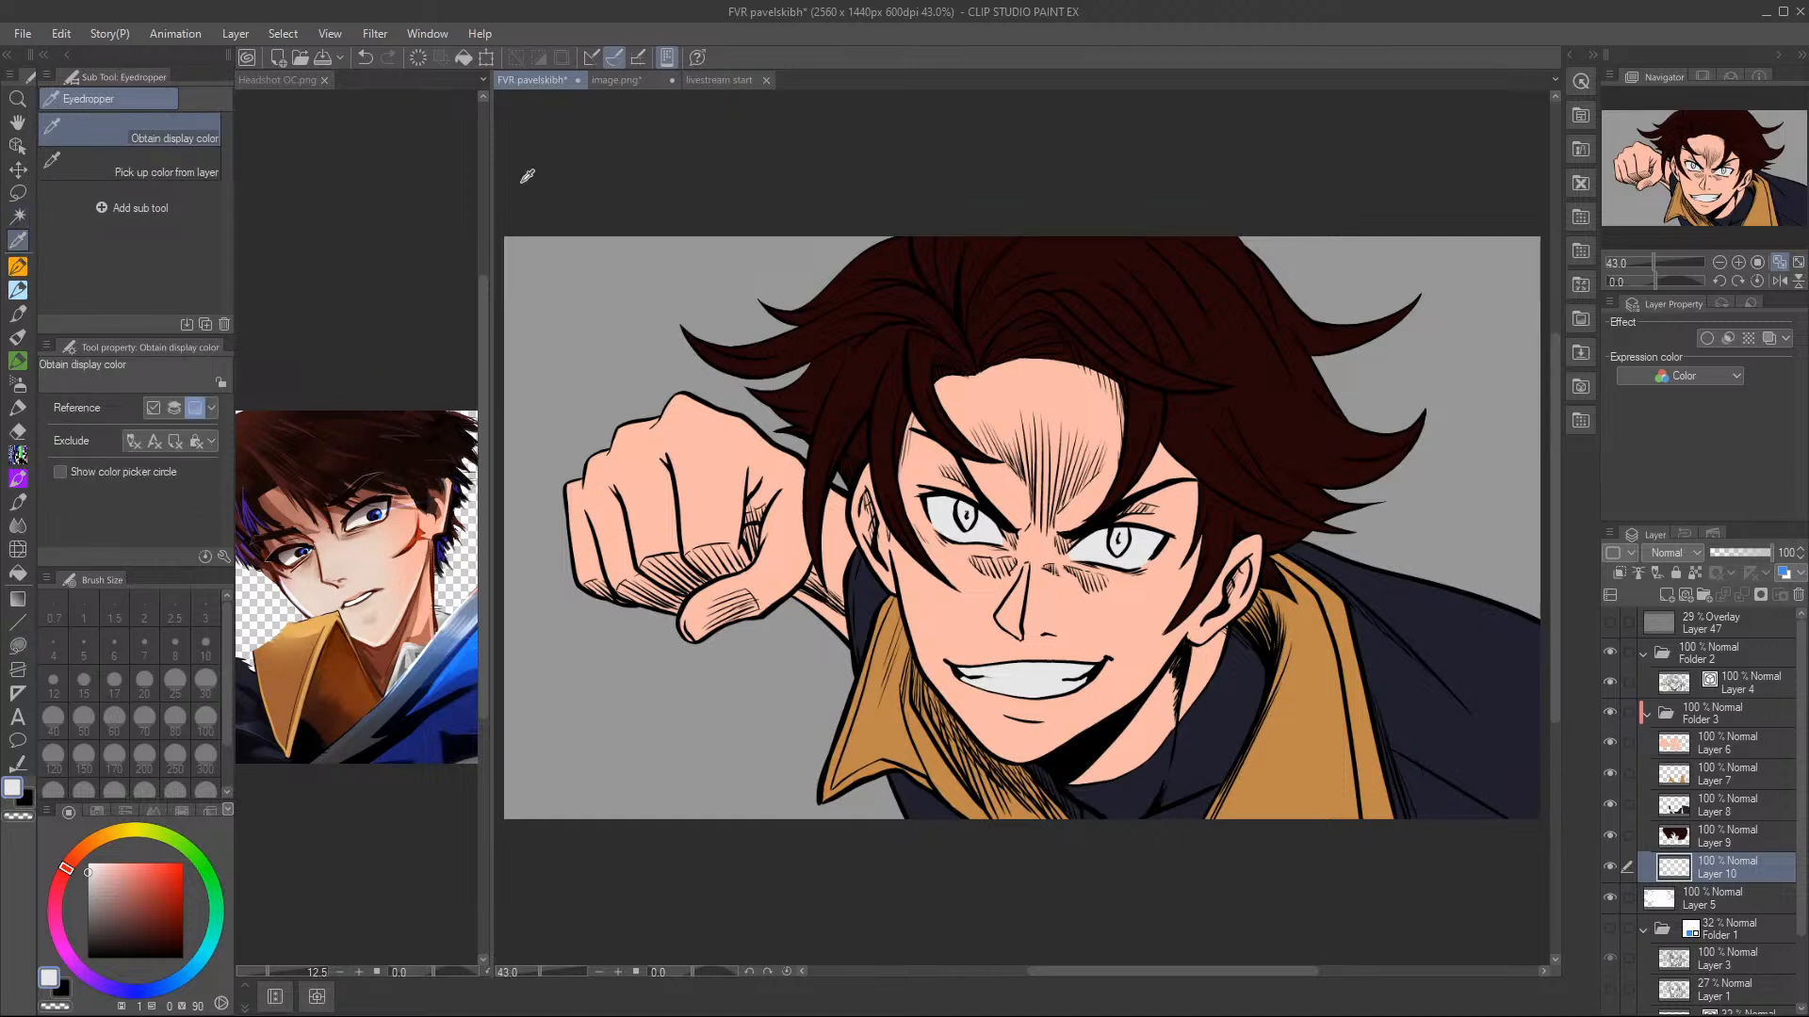
pyautogui.click(447, 244)
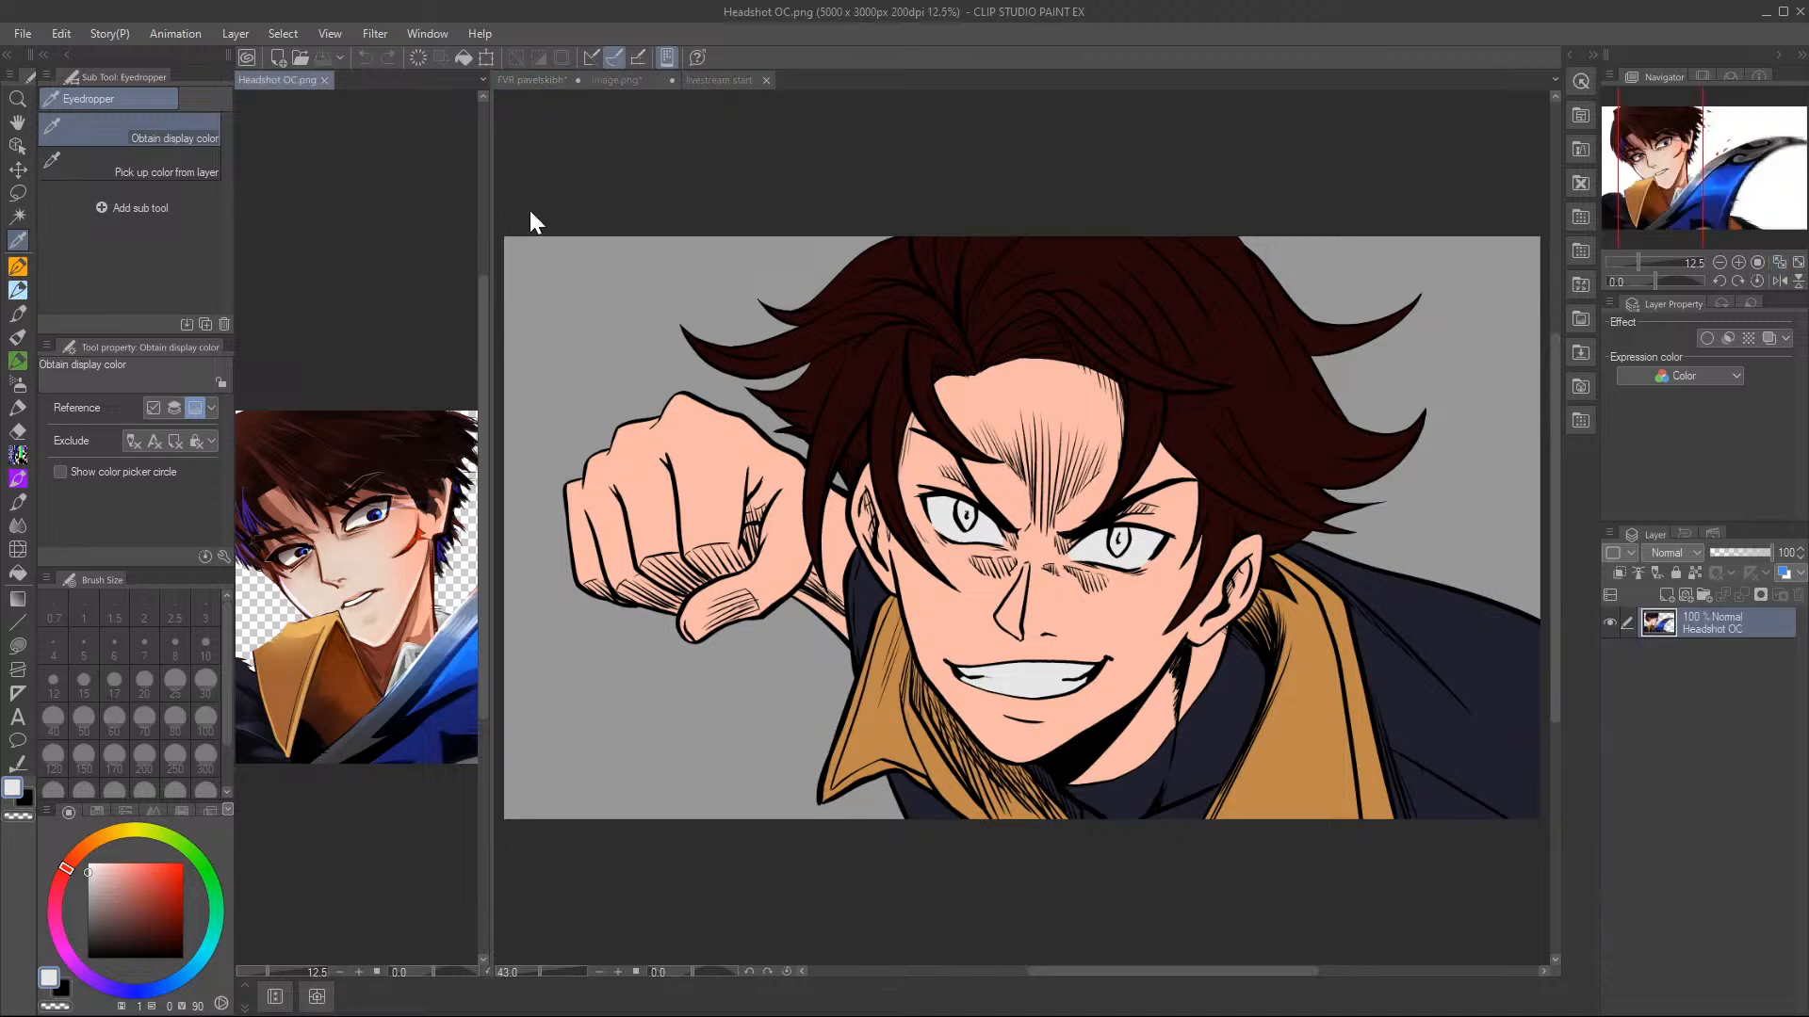
pyautogui.click(1739, 261)
pyautogui.moveTo(1717, 177); pyautogui.dragTo(1693, 176)
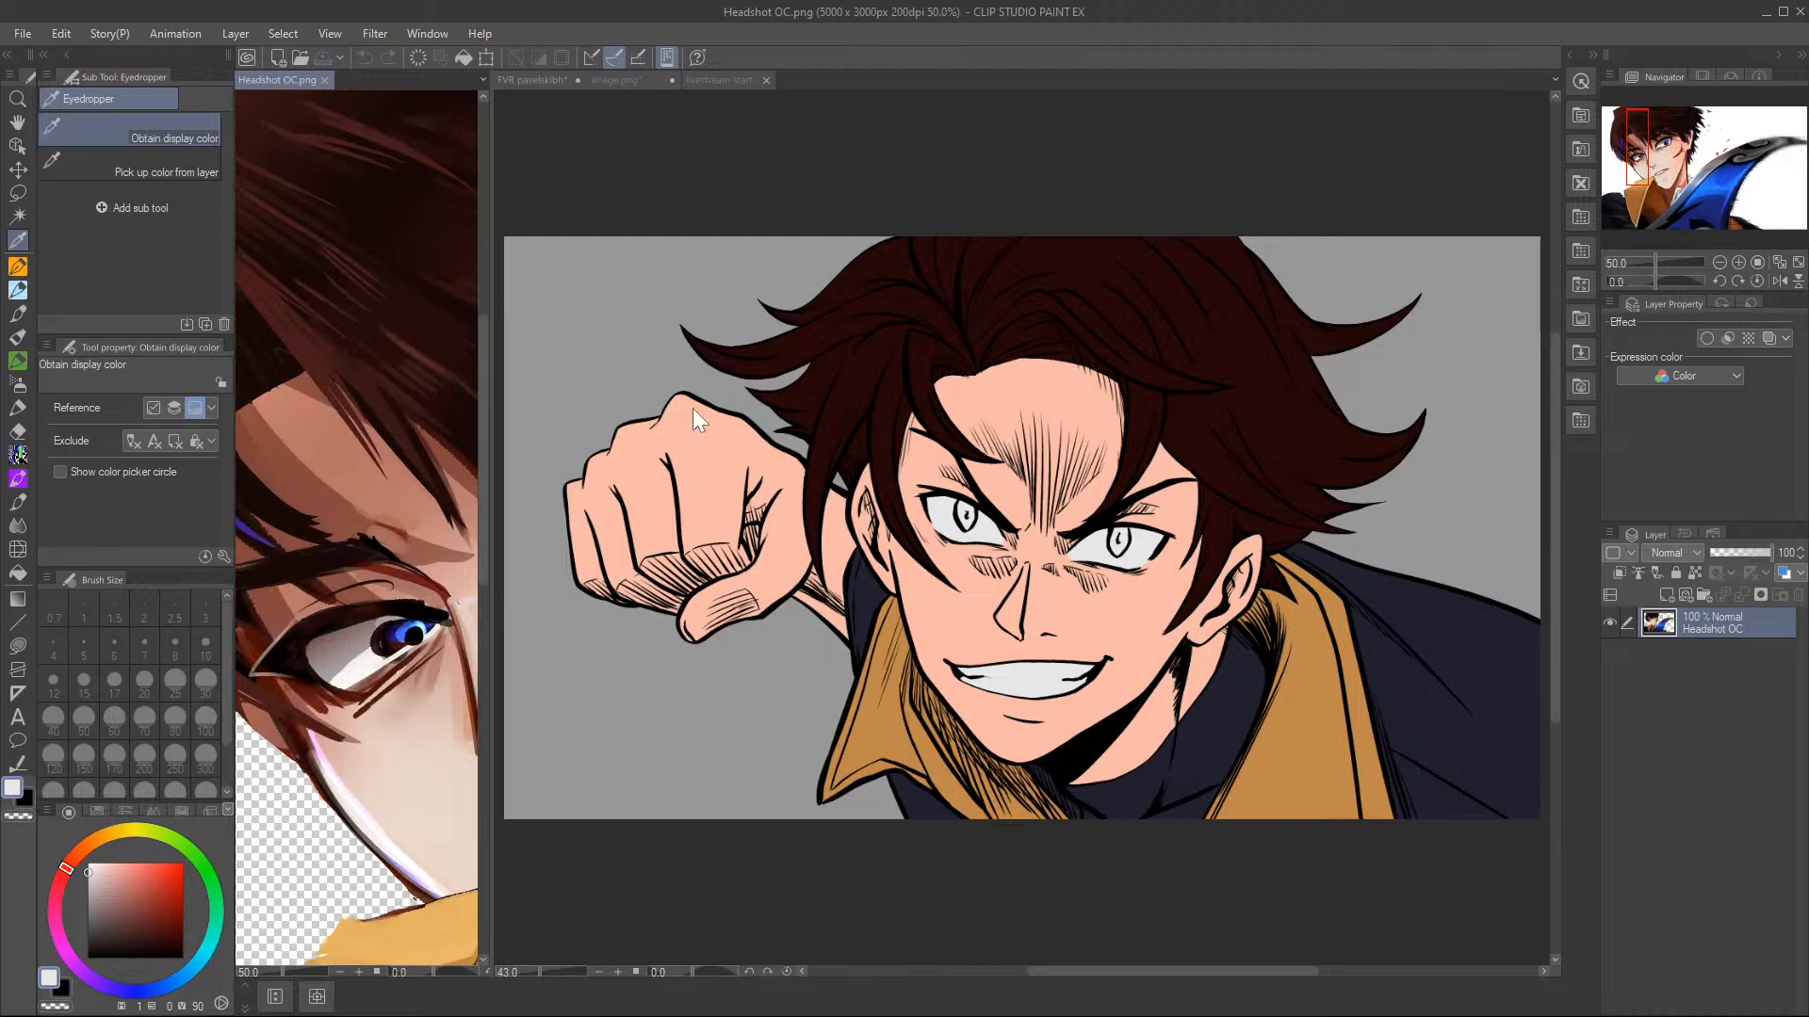
pyautogui.click(398, 627)
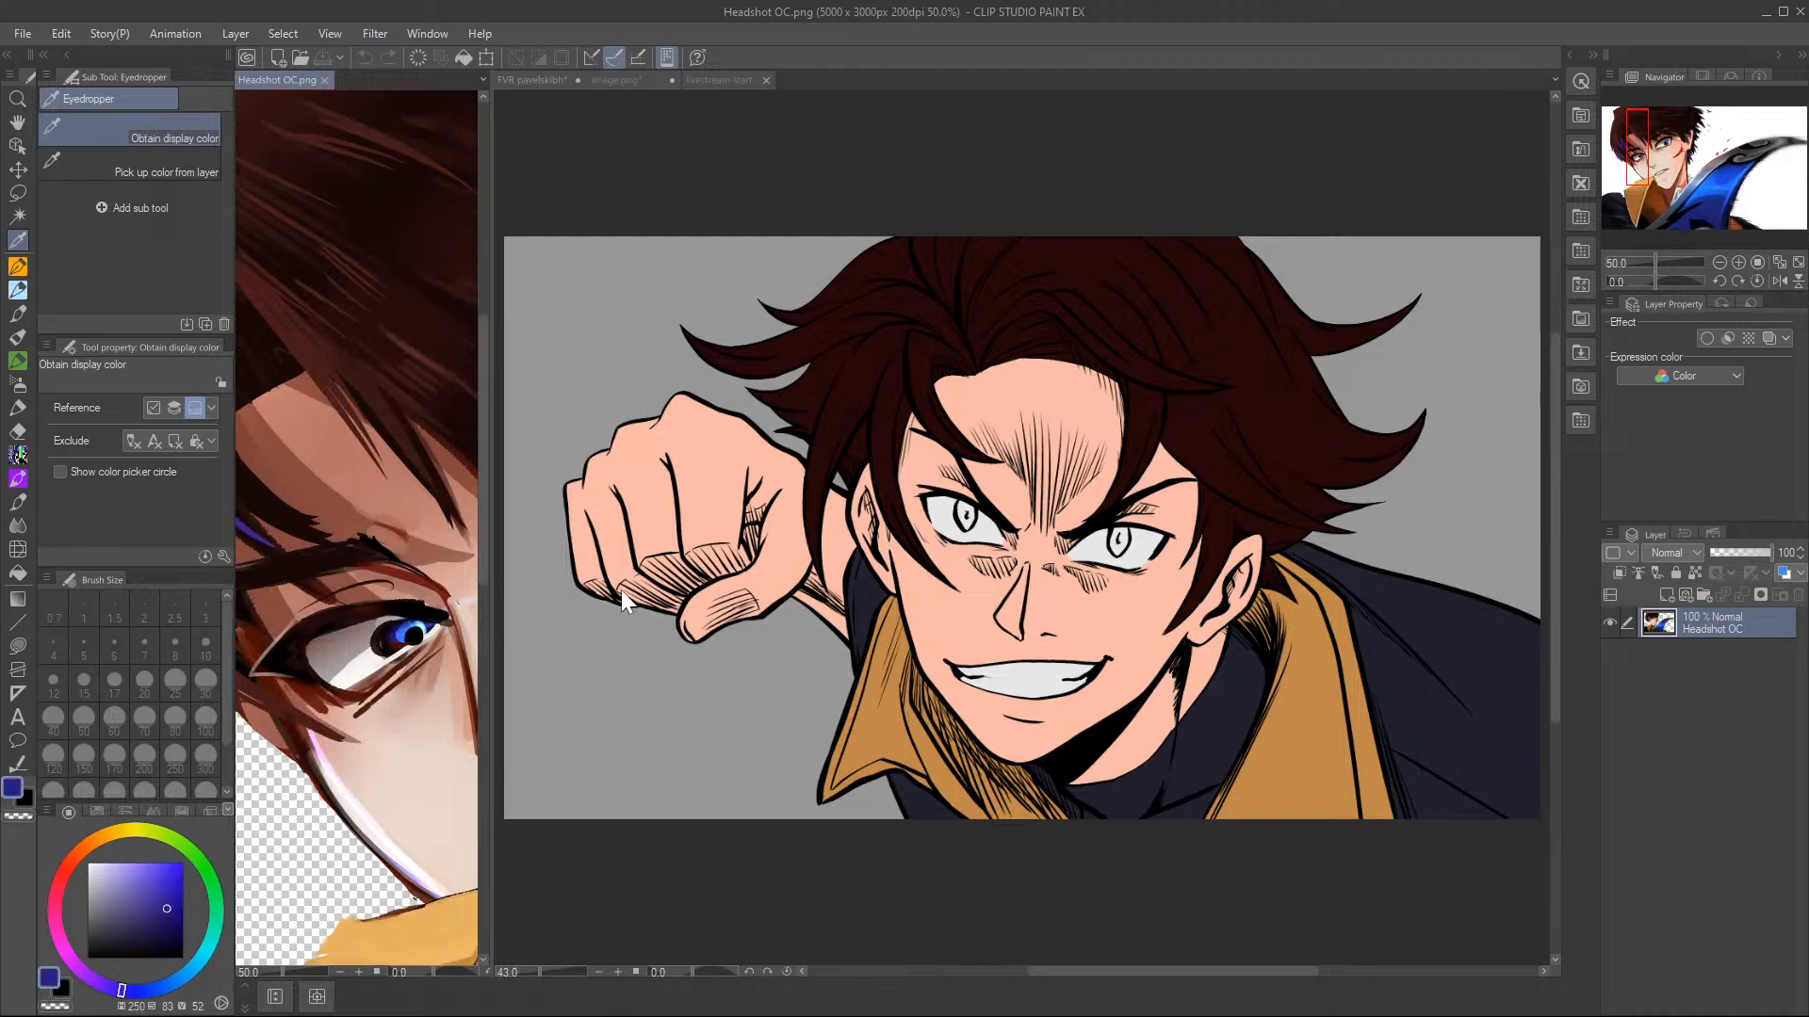
pyautogui.click(254, 526)
pyautogui.click(398, 628)
pyautogui.hotkey('ctrl', 'Tab')
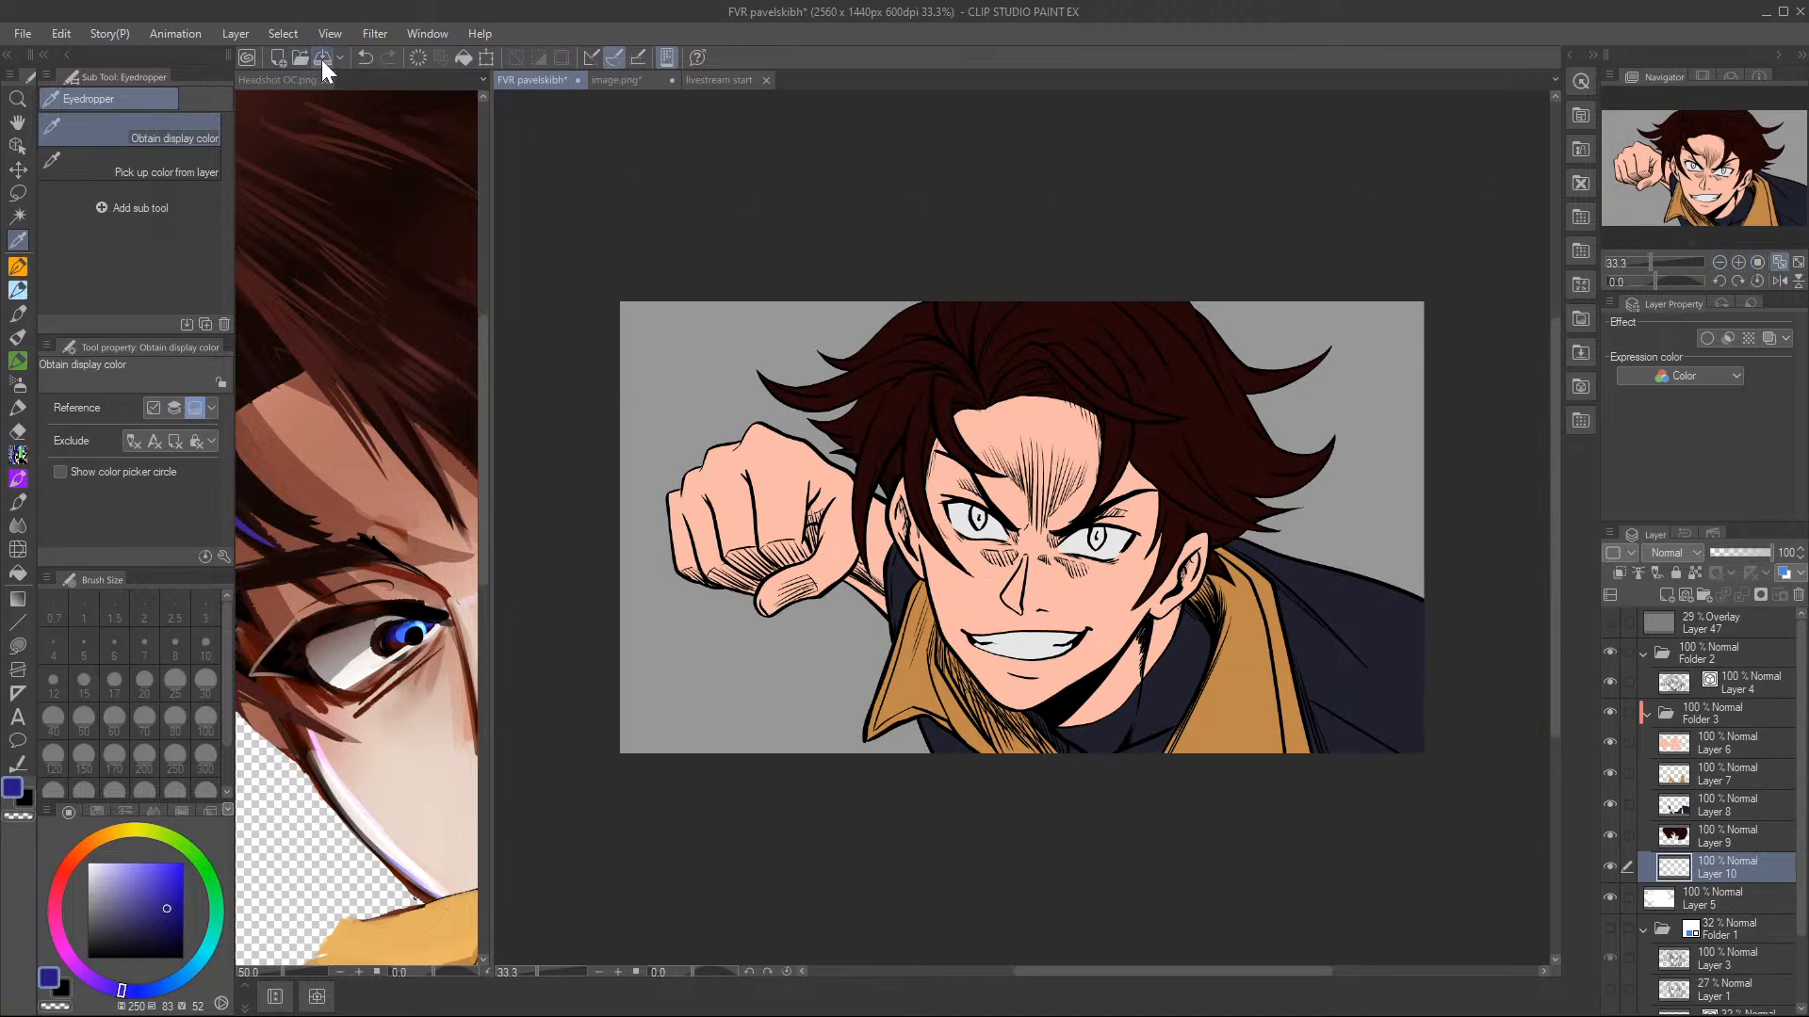
pyautogui.hotkey('ctrl', 's')
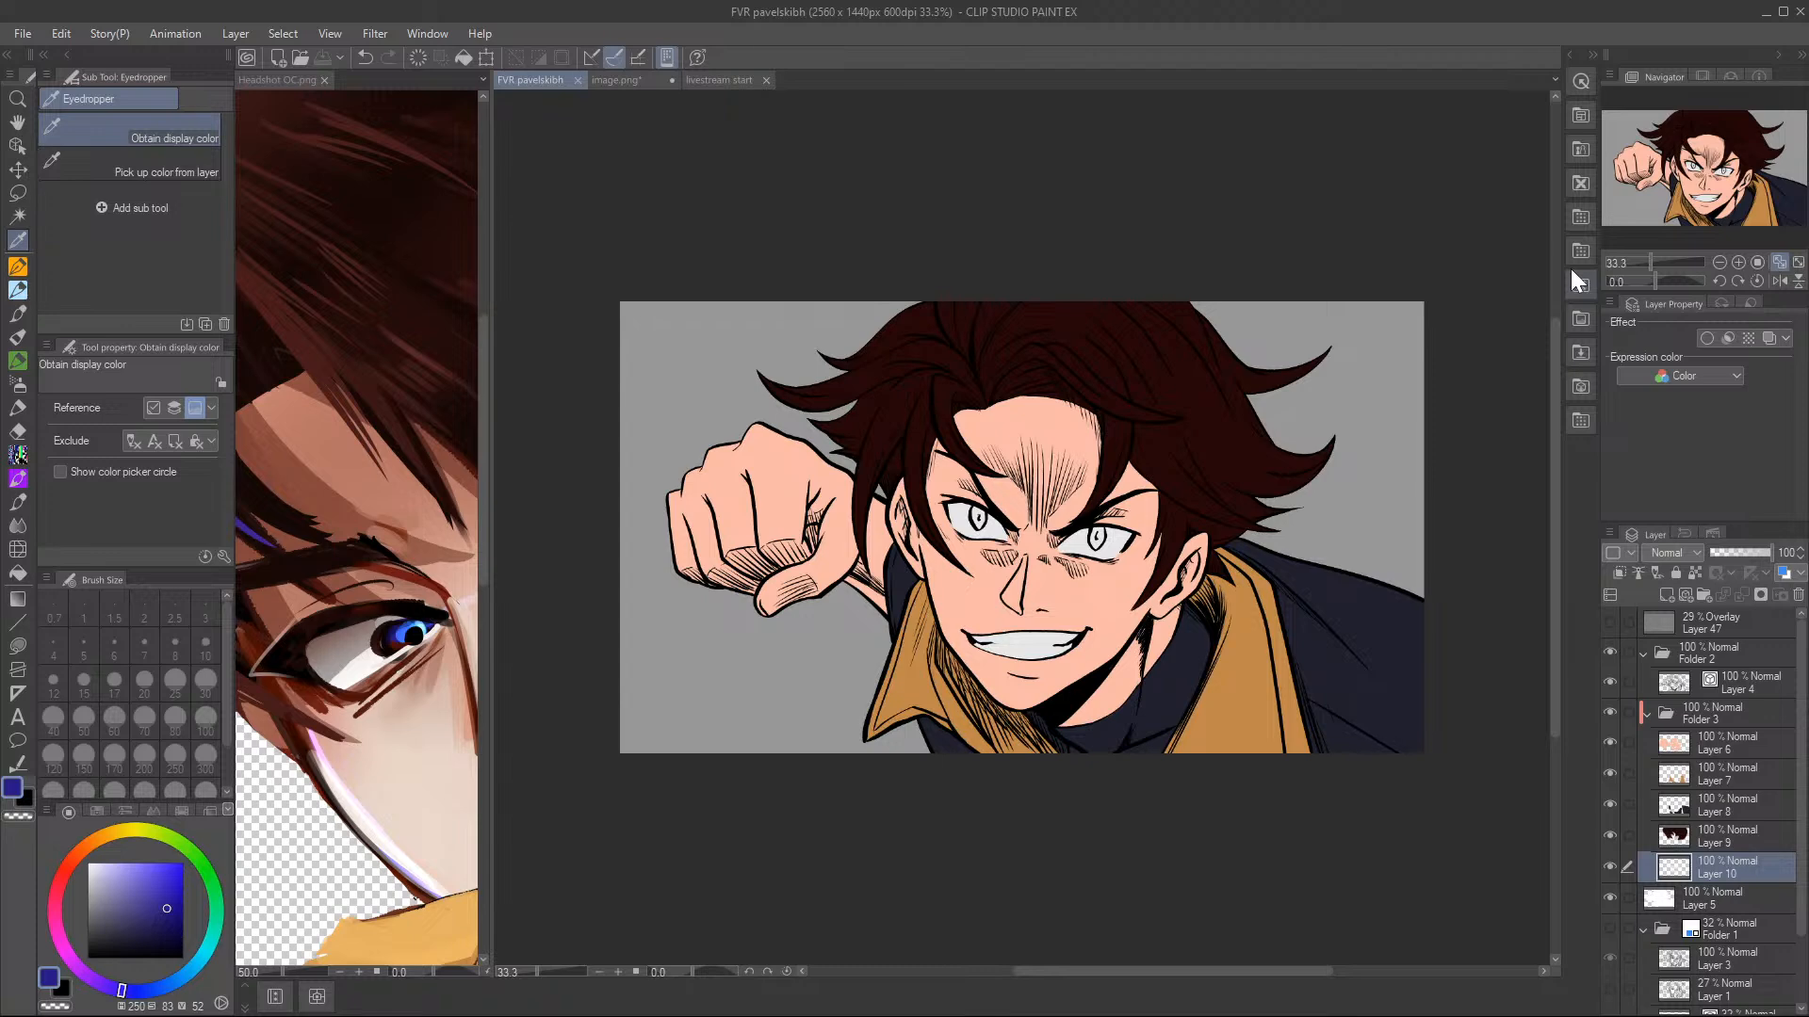
# - Show the grid of colour swatches in place of the colour wheel
pyautogui.click(1740, 260)
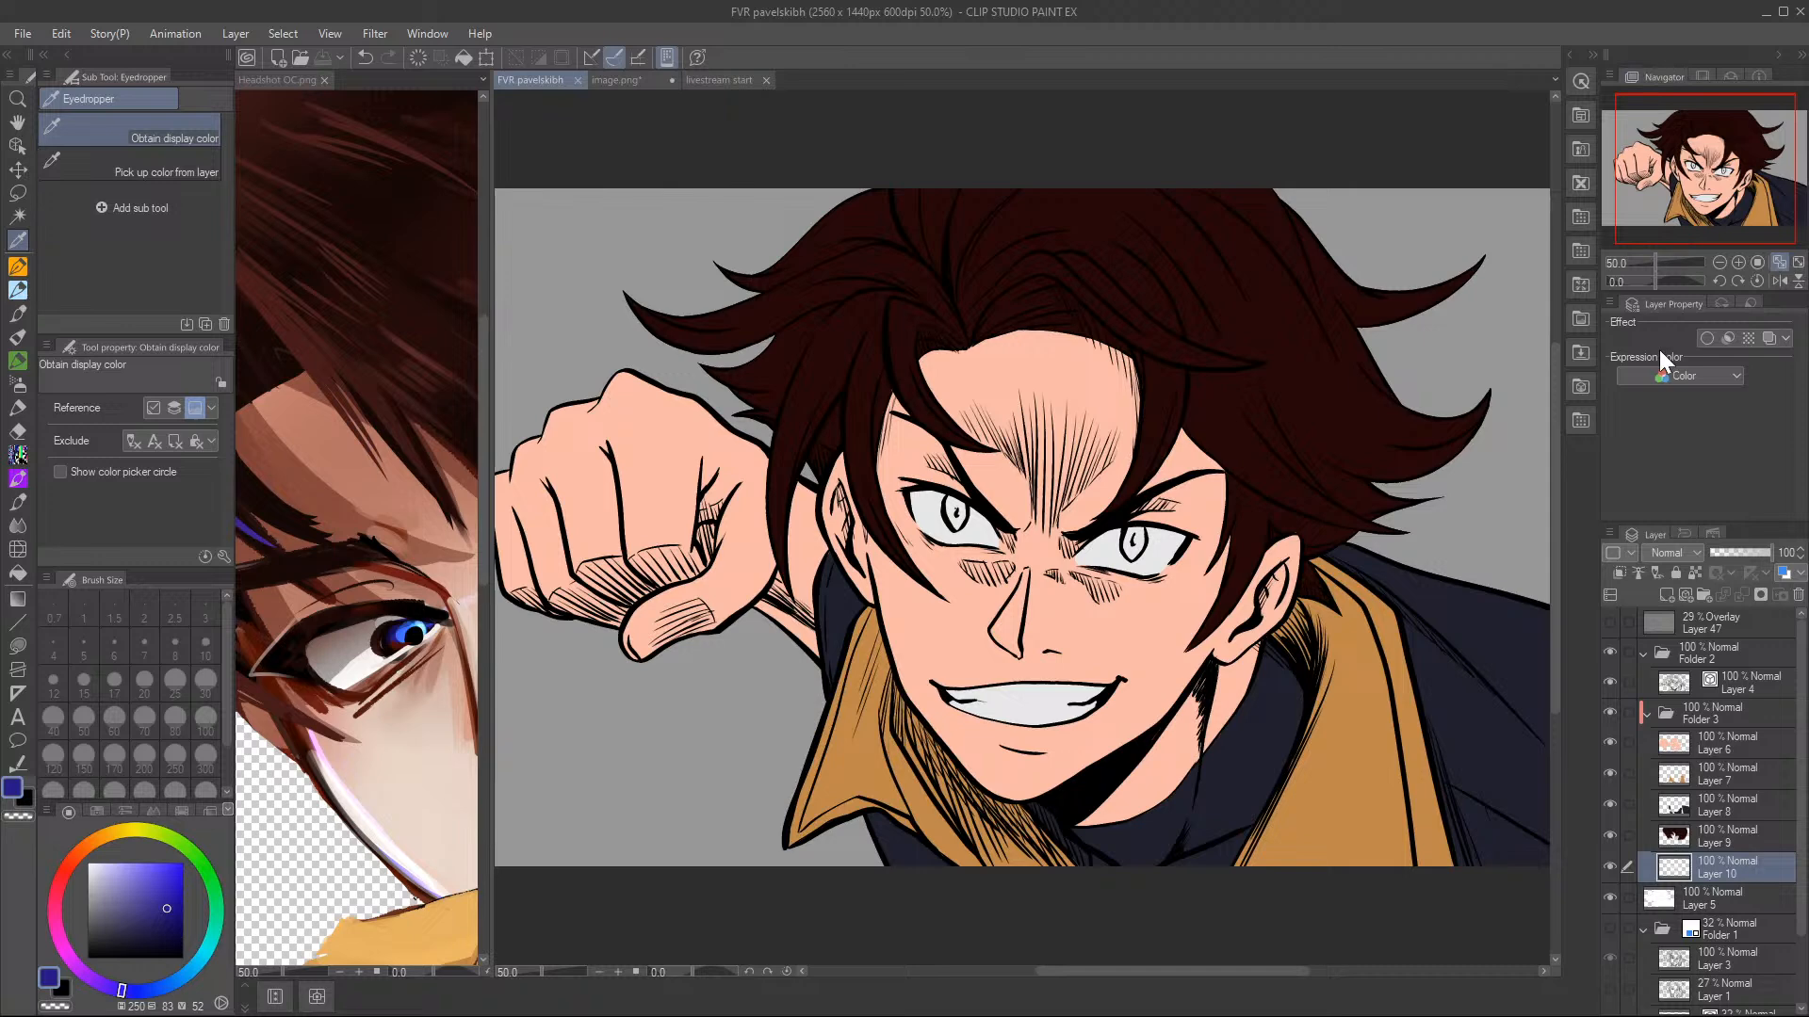
pyautogui.moveTo(1705, 176); pyautogui.dragTo(1728, 182)
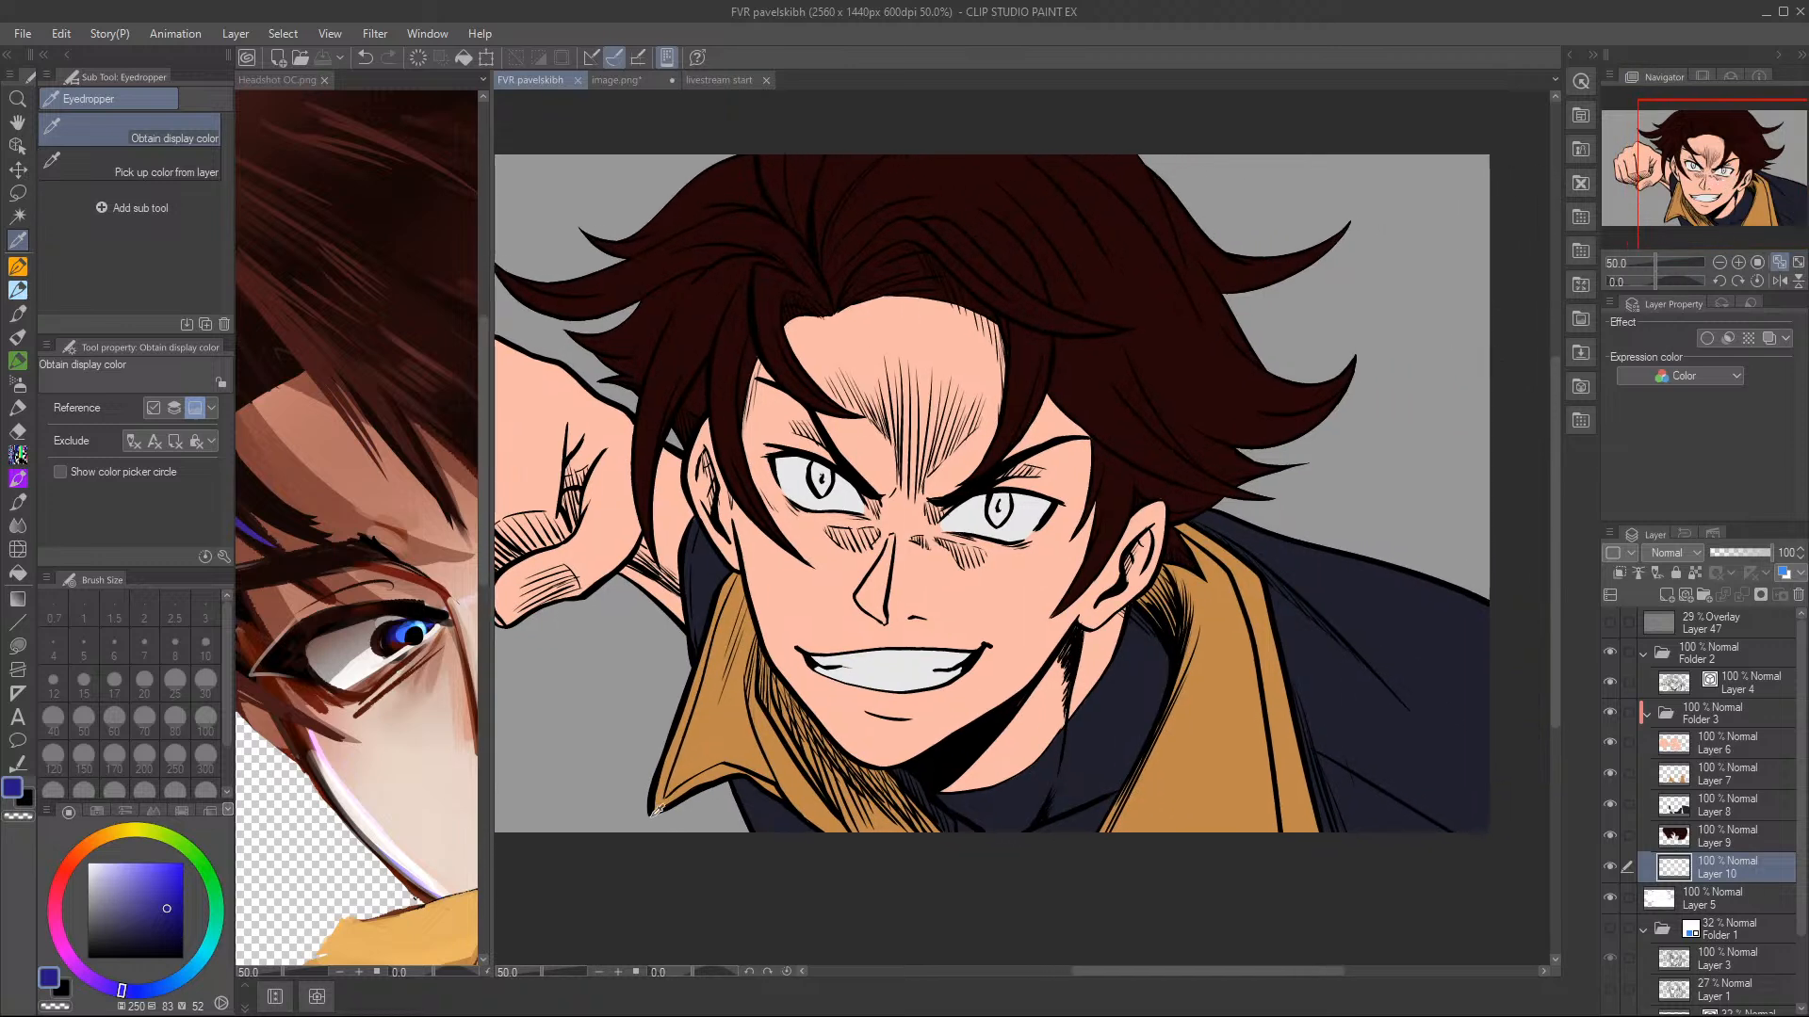
pyautogui.click(97, 812)
pyautogui.click(154, 812)
pyautogui.click(181, 812)
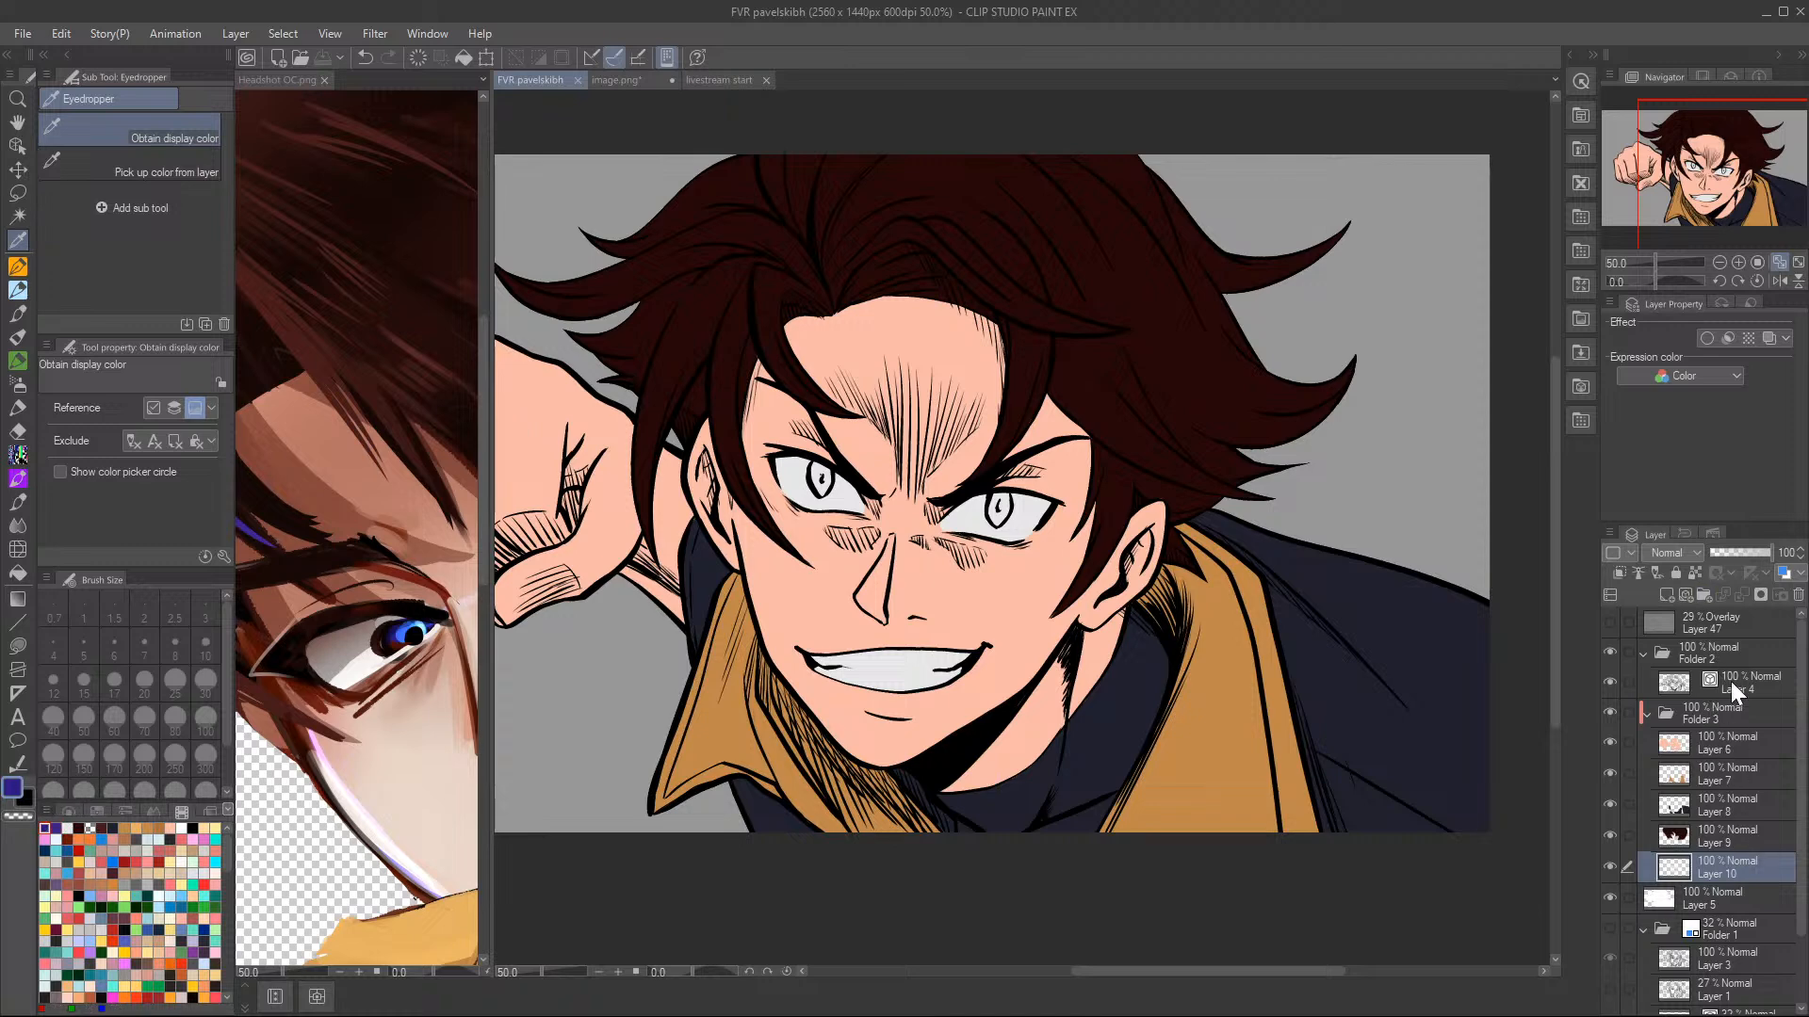
# - Add a layer directly above the skin layer for colouring the irises
pyautogui.click(1732, 739)
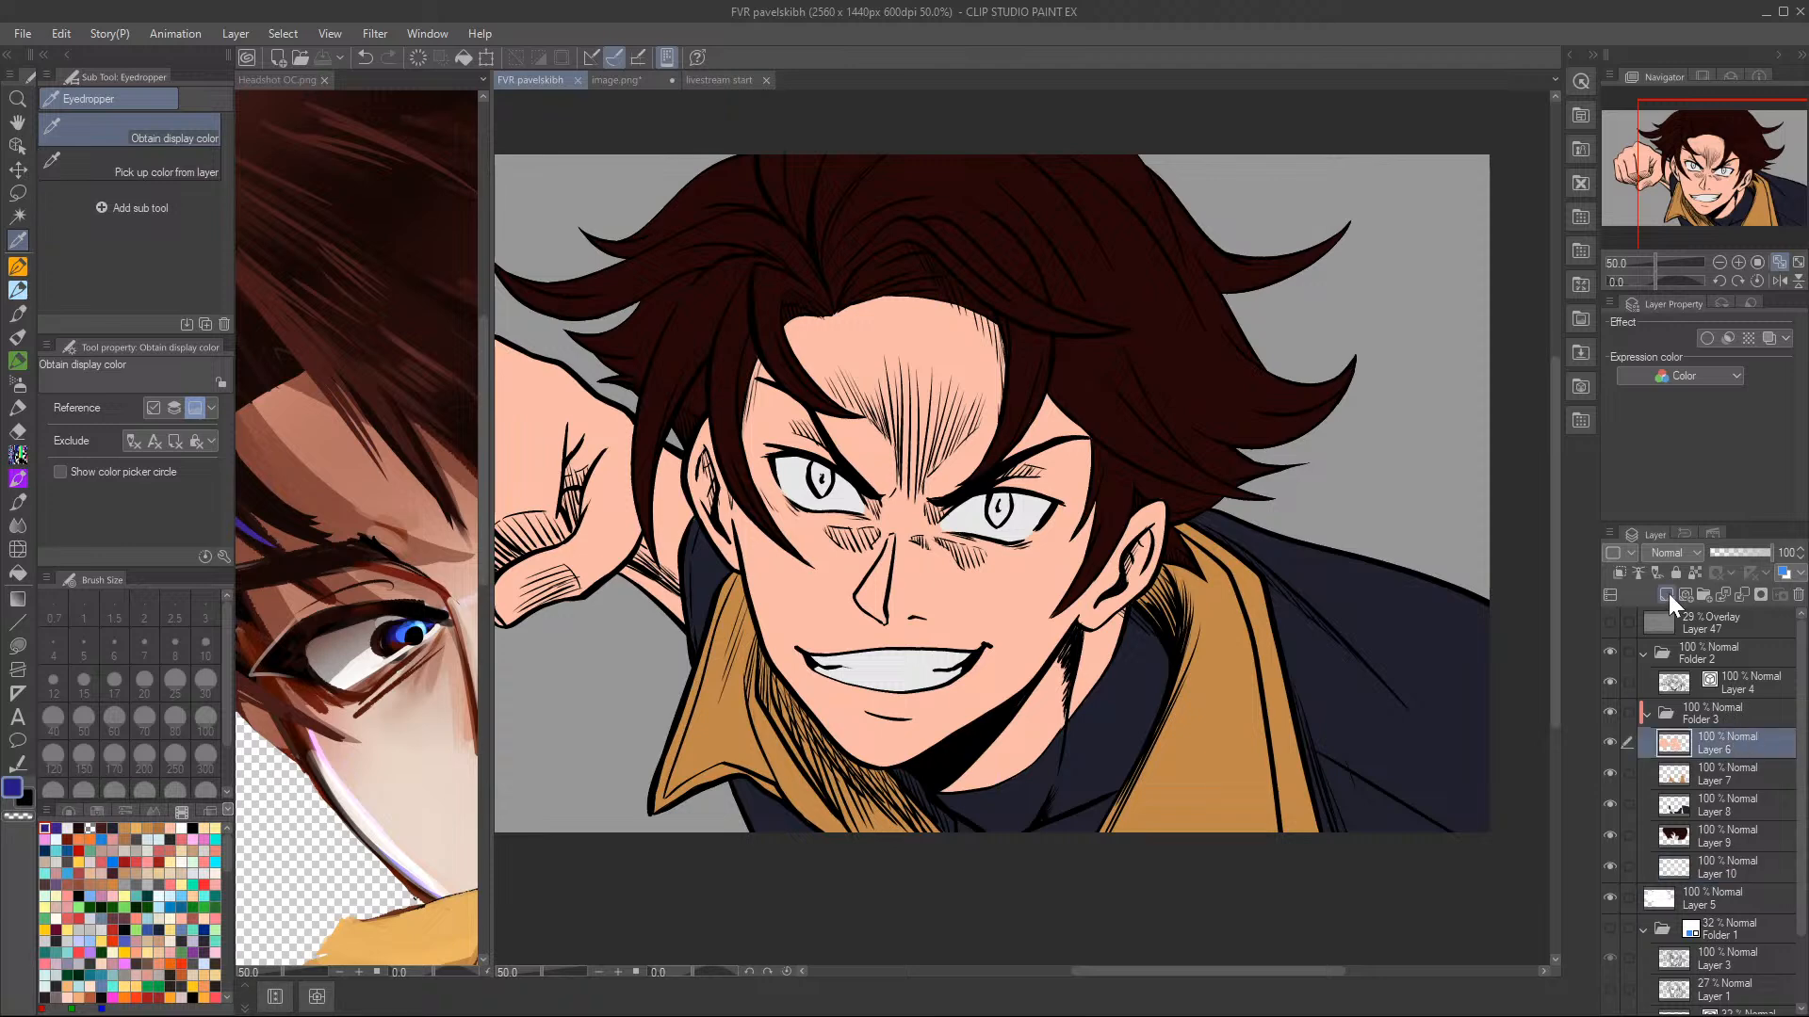
pyautogui.click(1668, 595)
pyautogui.click(1738, 262)
pyautogui.click(1738, 262)
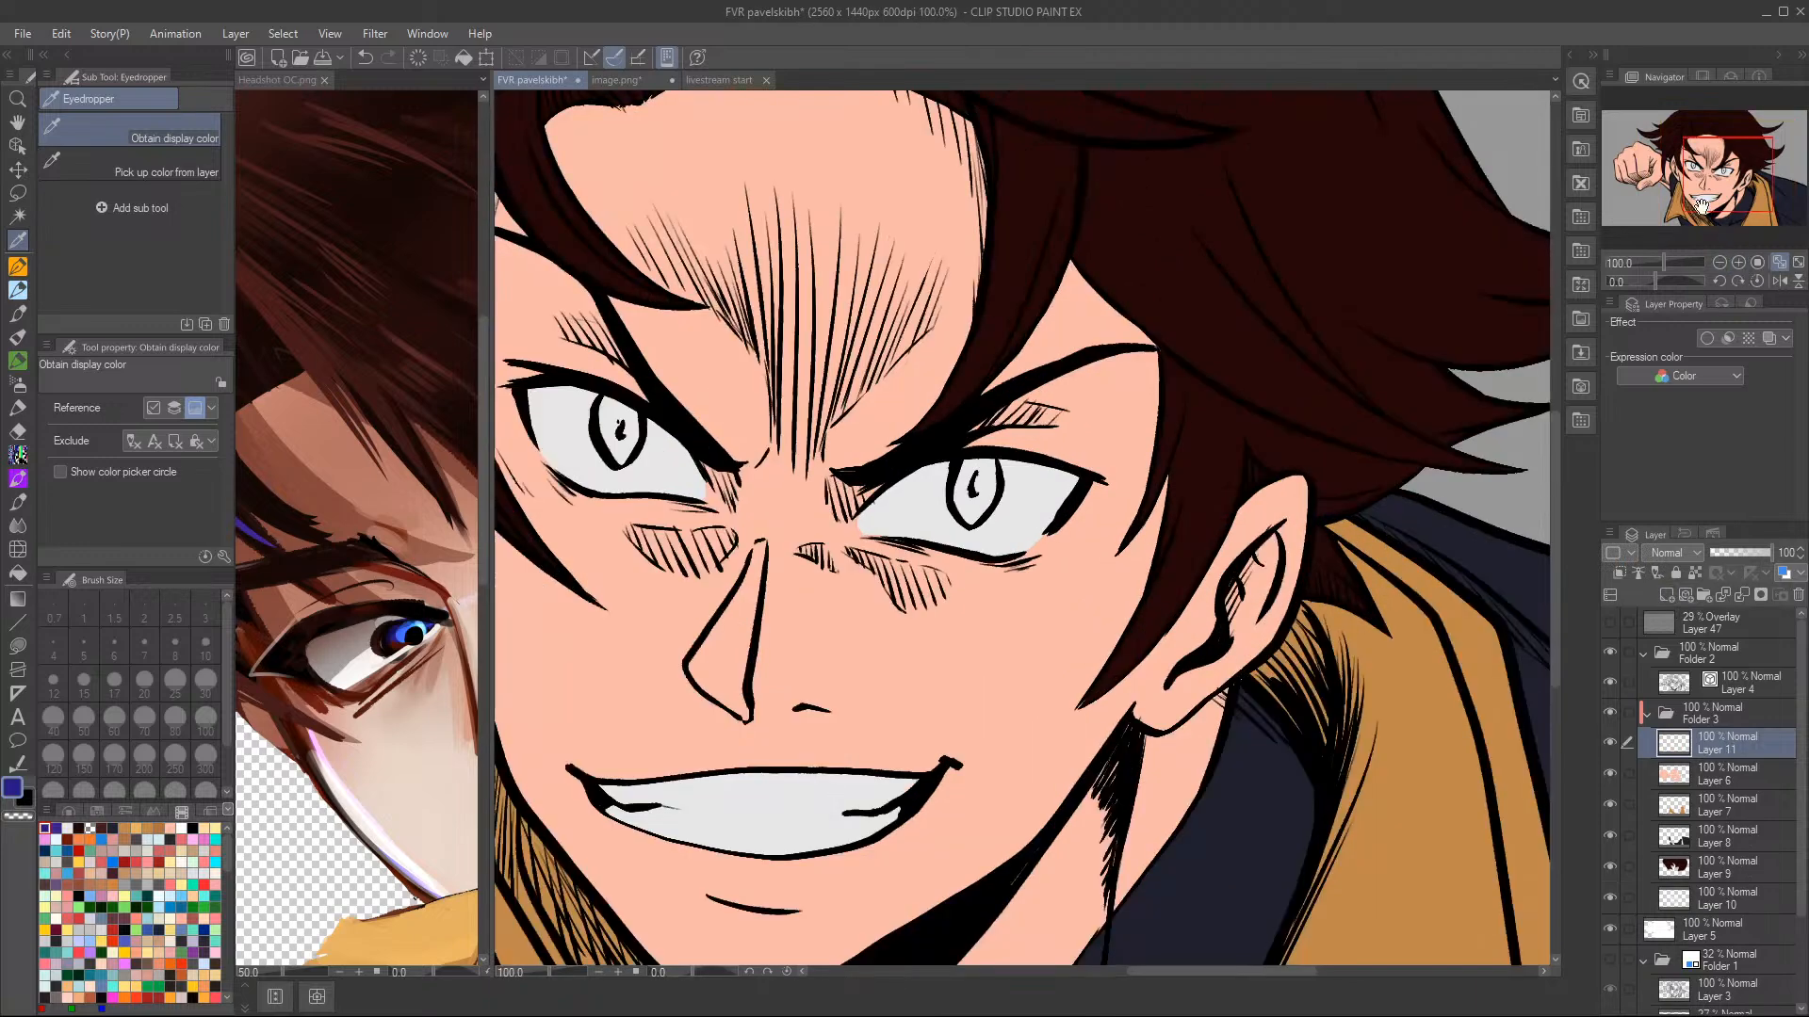
pyautogui.click(1738, 262)
pyautogui.click(1738, 262)
pyautogui.click(1738, 262)
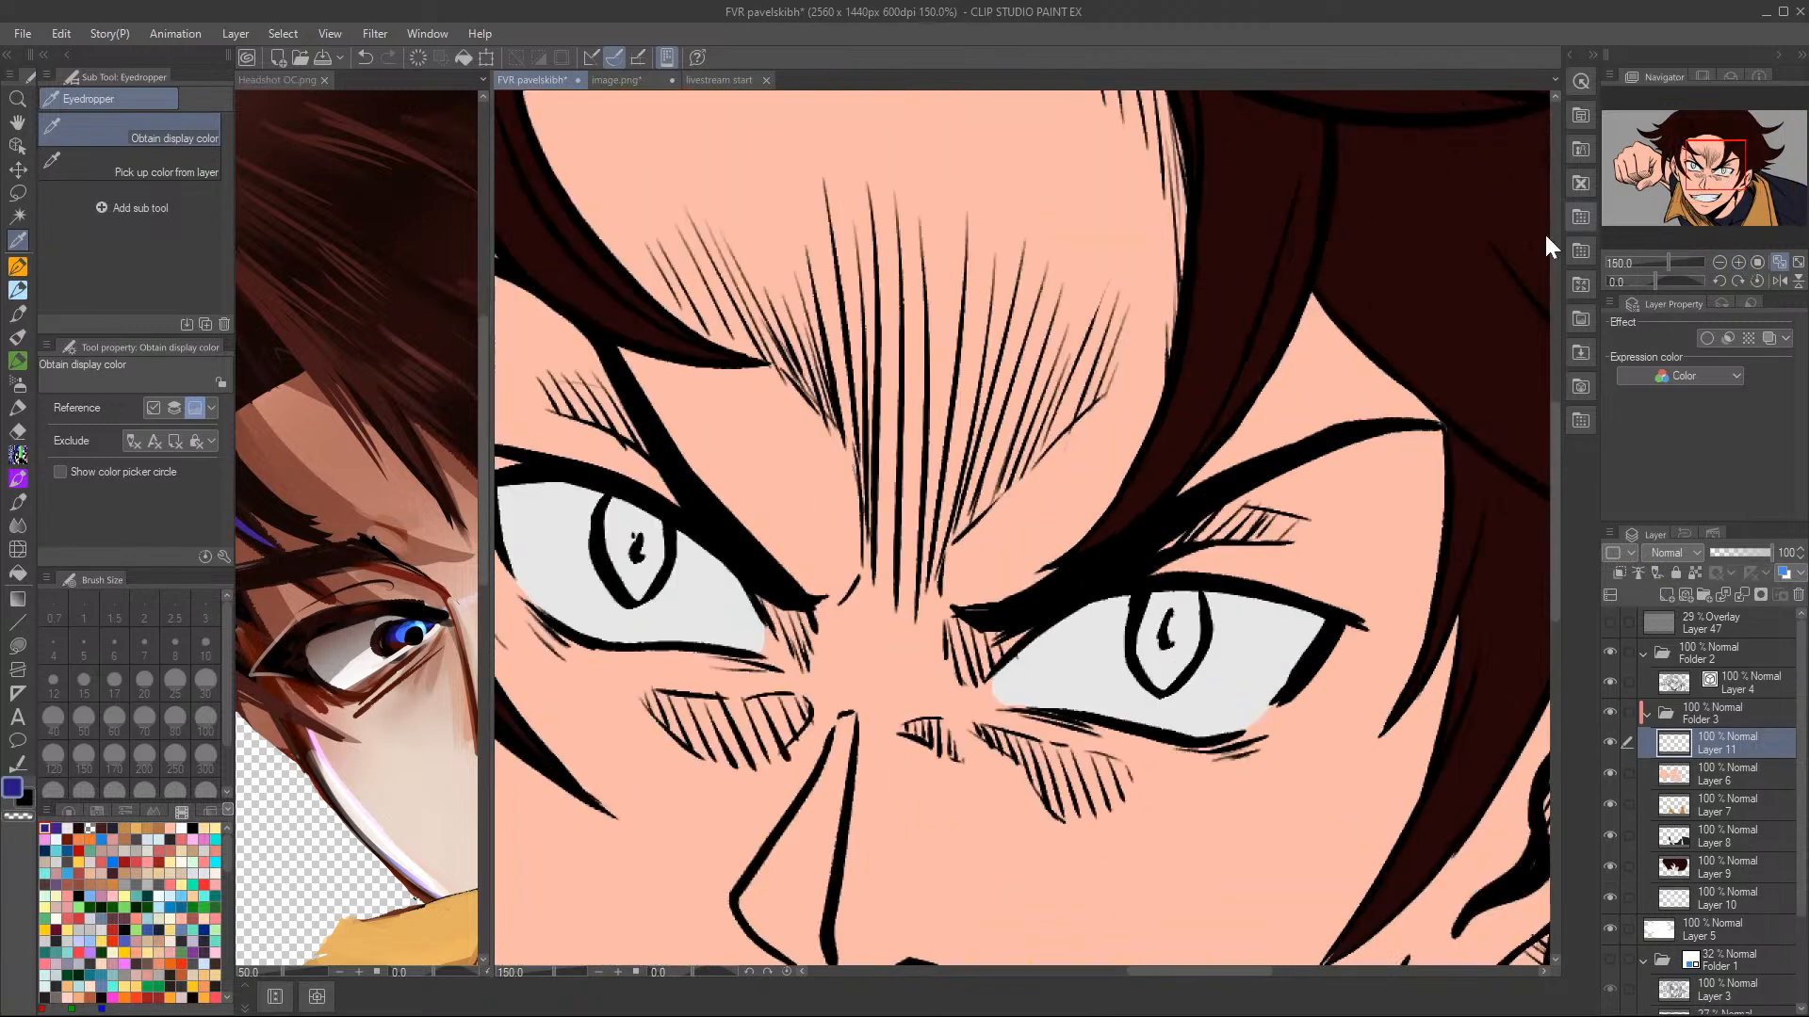
# - Fill the irises of both eyes with dark blue on Layer 11 using Lasso fill
pyautogui.click(18, 645)
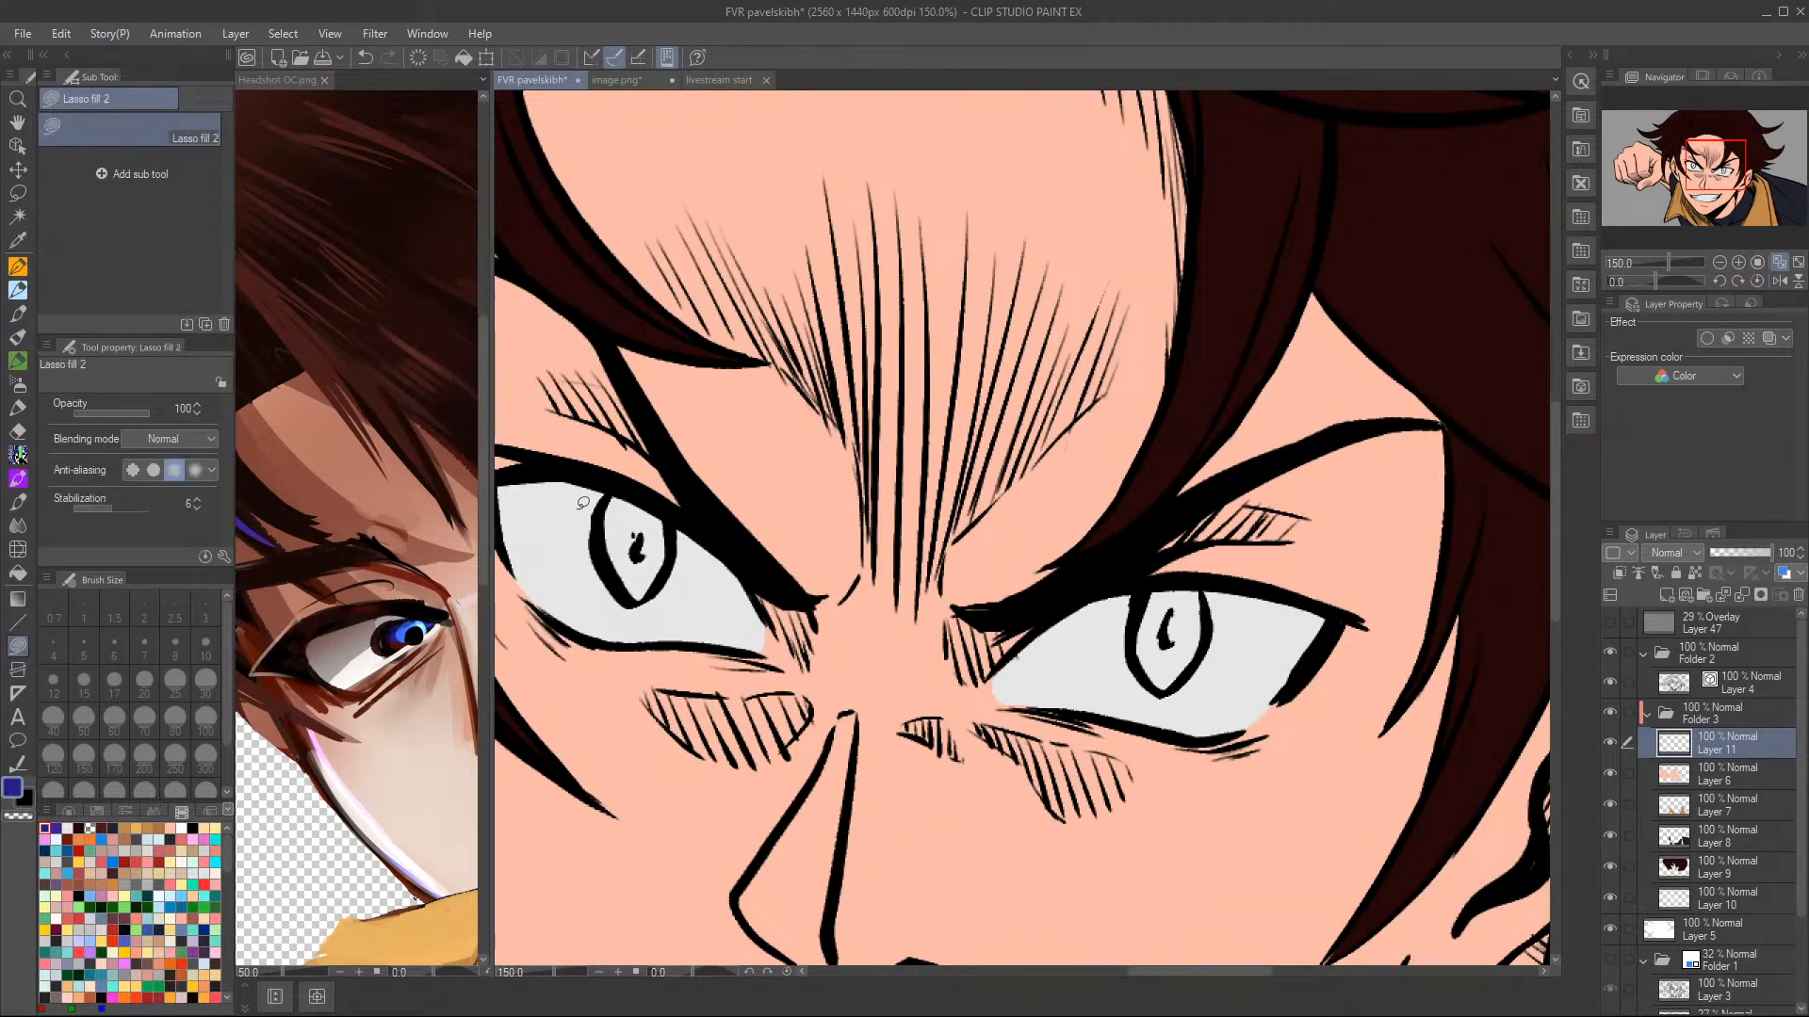
pyautogui.moveTo(615, 490)
pyautogui.mouseDown()
pyautogui.moveTo(603, 571)
pyautogui.moveTo(677, 551)
pyautogui.moveTo(652, 485)
pyautogui.mouseUp()
pyautogui.press('c')
pyautogui.moveTo(1173, 585)
pyautogui.mouseDown()
pyautogui.moveTo(1139, 602)
pyautogui.moveTo(1140, 657)
pyautogui.moveTo(1164, 685)
pyautogui.moveTo(1208, 631)
pyautogui.moveTo(1185, 575)
pyautogui.mouseUp()
pyautogui.click(1779, 264)
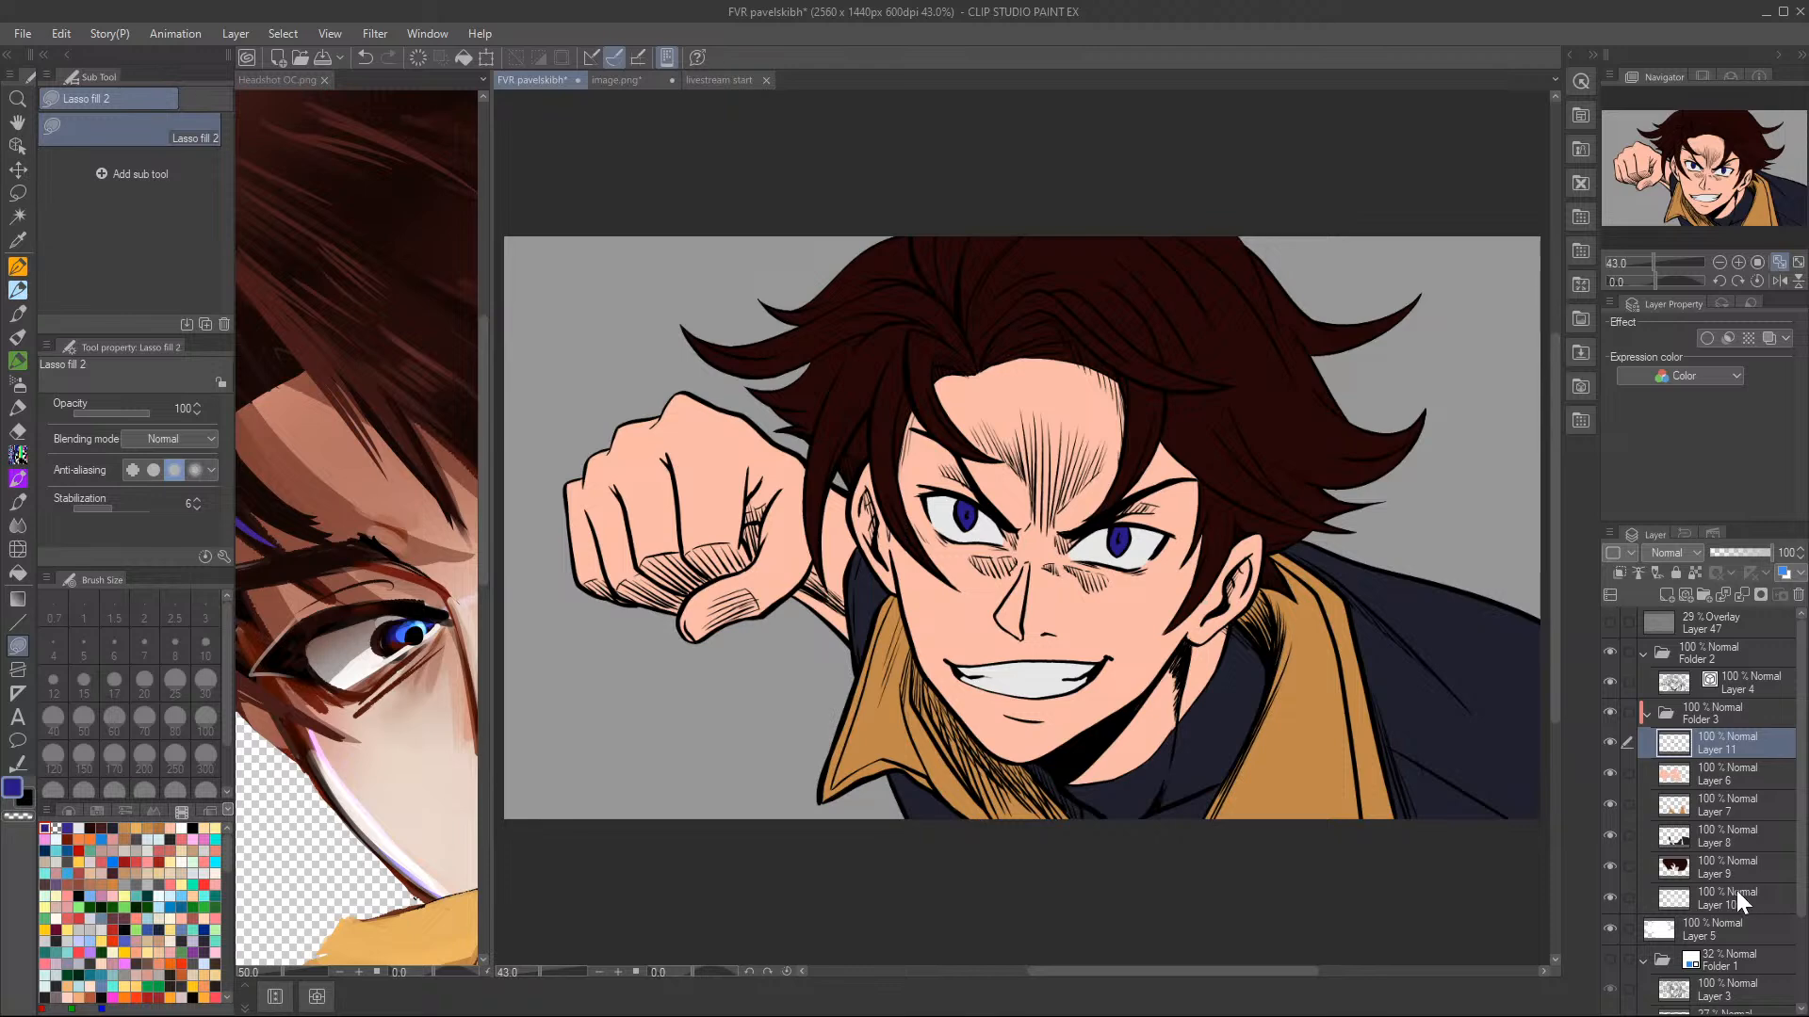
# - Recolour the hair on Layer 9 solid black with Lasso fill
pyautogui.click(1745, 864)
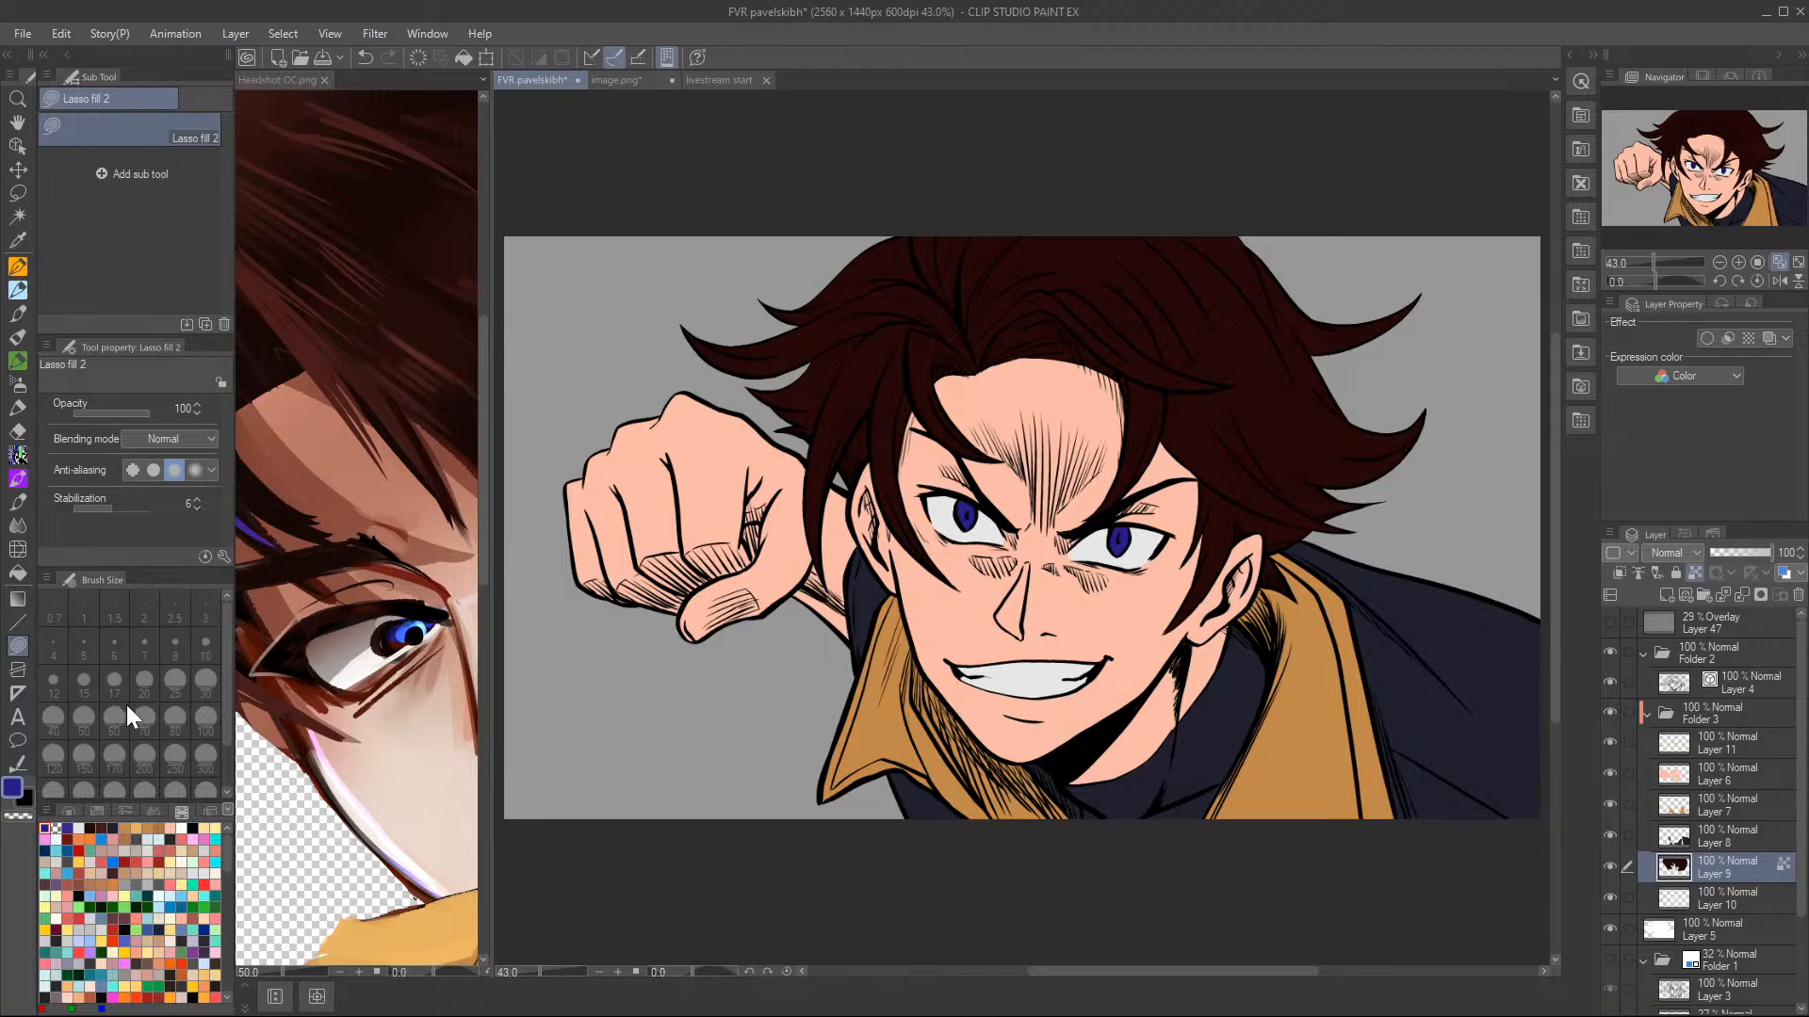
pyautogui.click(192, 828)
pyautogui.moveTo(1362, 252)
pyautogui.mouseDown()
pyautogui.moveTo(1170, 144)
pyautogui.moveTo(998, 774)
pyautogui.moveTo(1271, 97)
pyautogui.mouseUp()
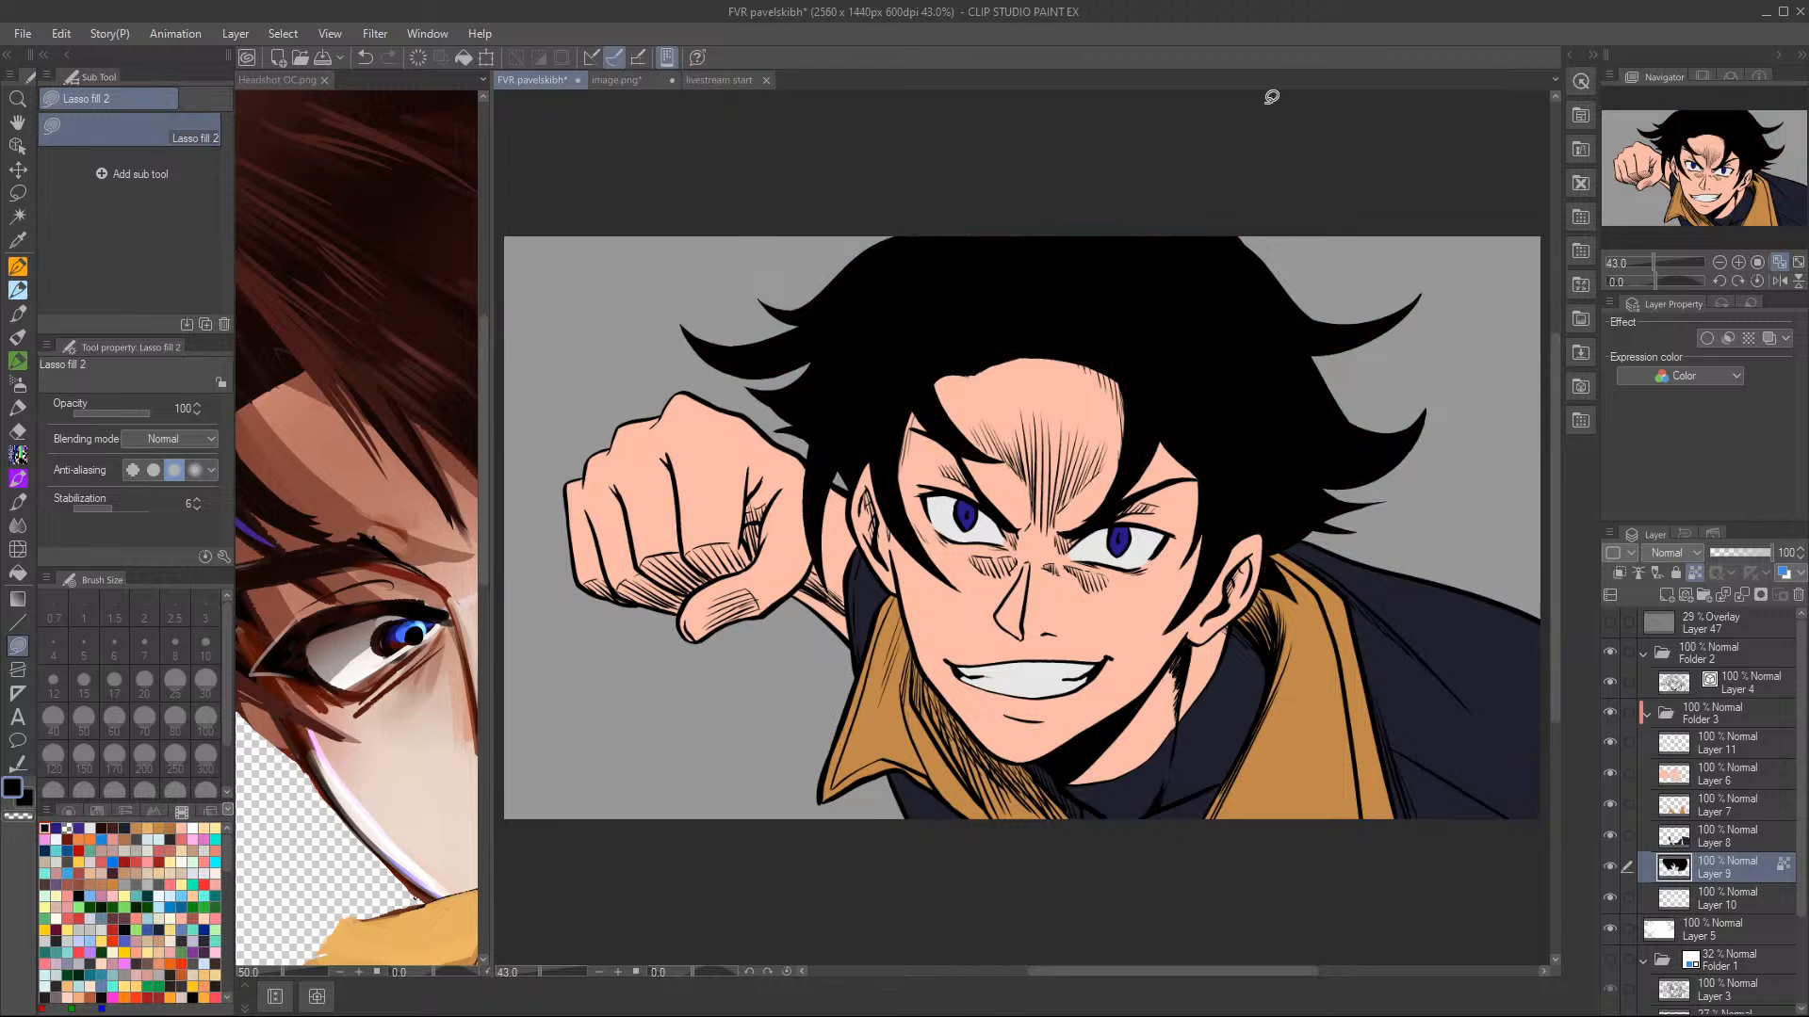
# - Try two custom near-black tones as the hair fill on Layer 9
pyautogui.click(68, 811)
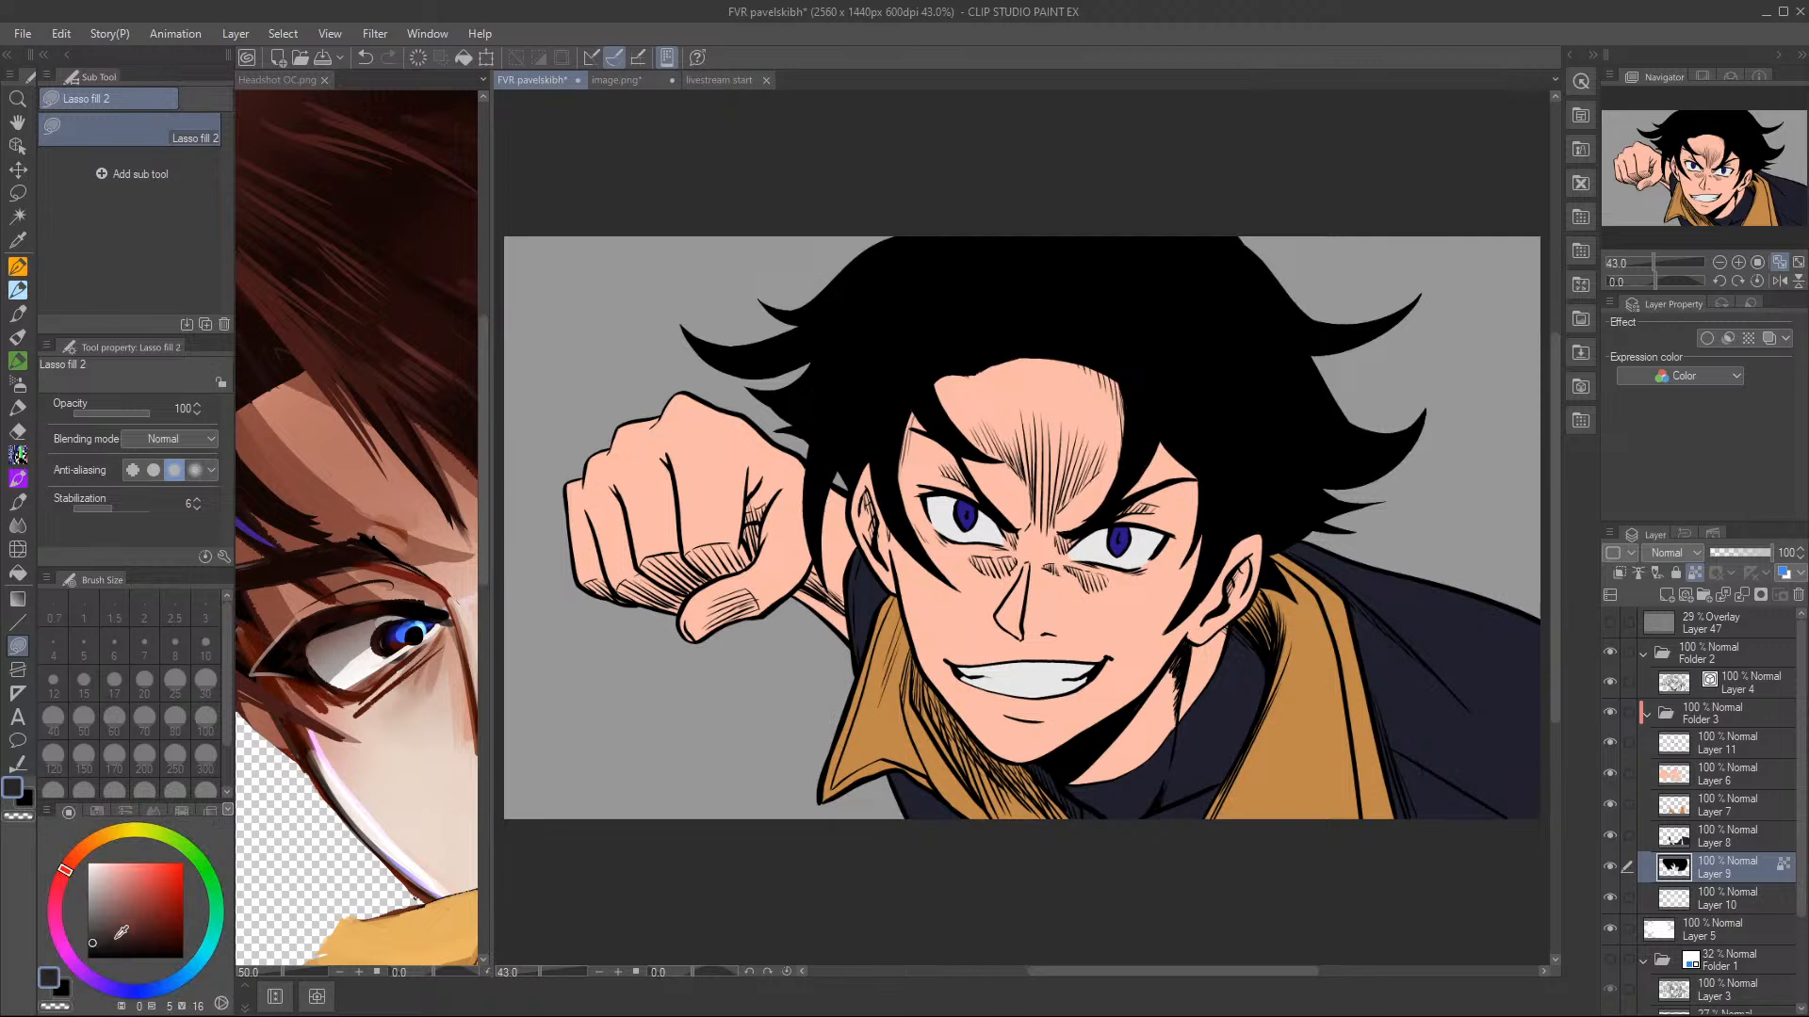
pyautogui.moveTo(95, 939)
pyautogui.mouseDown()
pyautogui.moveTo(90, 963)
pyautogui.moveTo(104, 936)
pyautogui.mouseUp()
pyautogui.moveTo(1280, 190)
pyautogui.mouseDown()
pyautogui.moveTo(616, 345)
pyautogui.moveTo(1469, 433)
pyautogui.moveTo(1272, 170)
pyautogui.mouseUp()
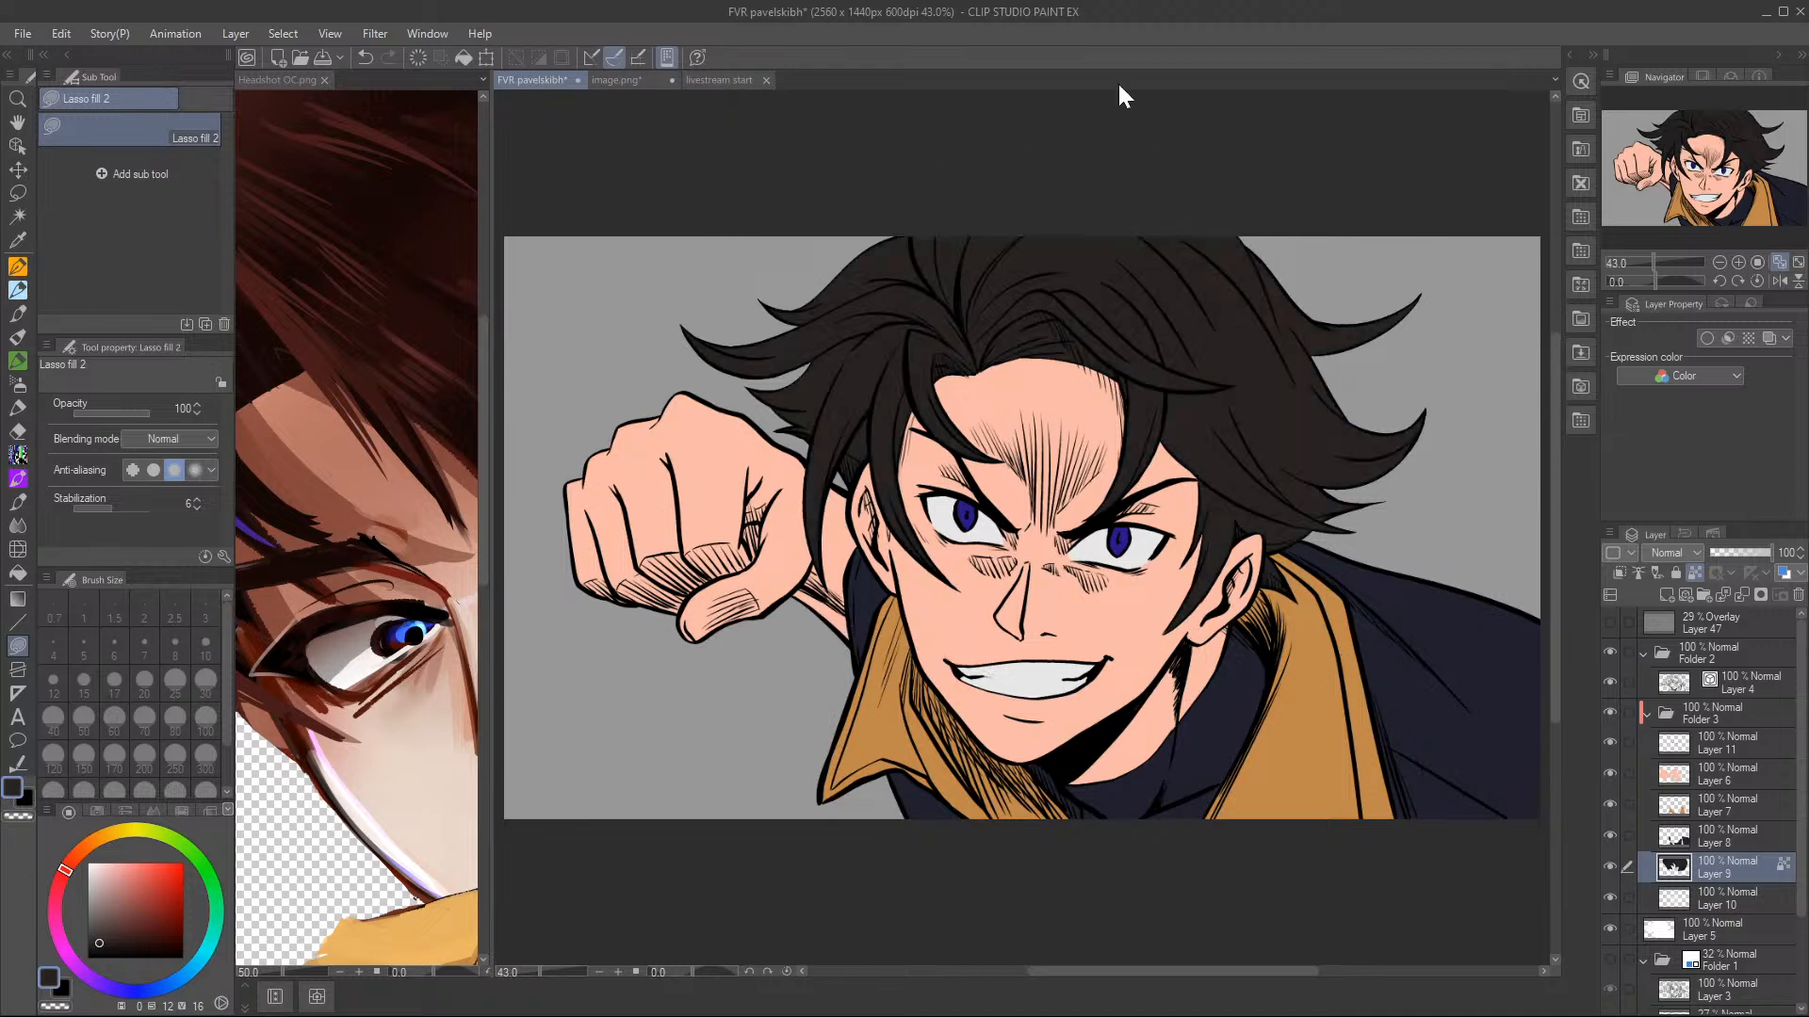
pyautogui.click(99, 947)
pyautogui.moveTo(1200, 170)
pyautogui.mouseDown()
pyautogui.moveTo(848, 692)
pyautogui.moveTo(1237, 116)
pyautogui.mouseUp()
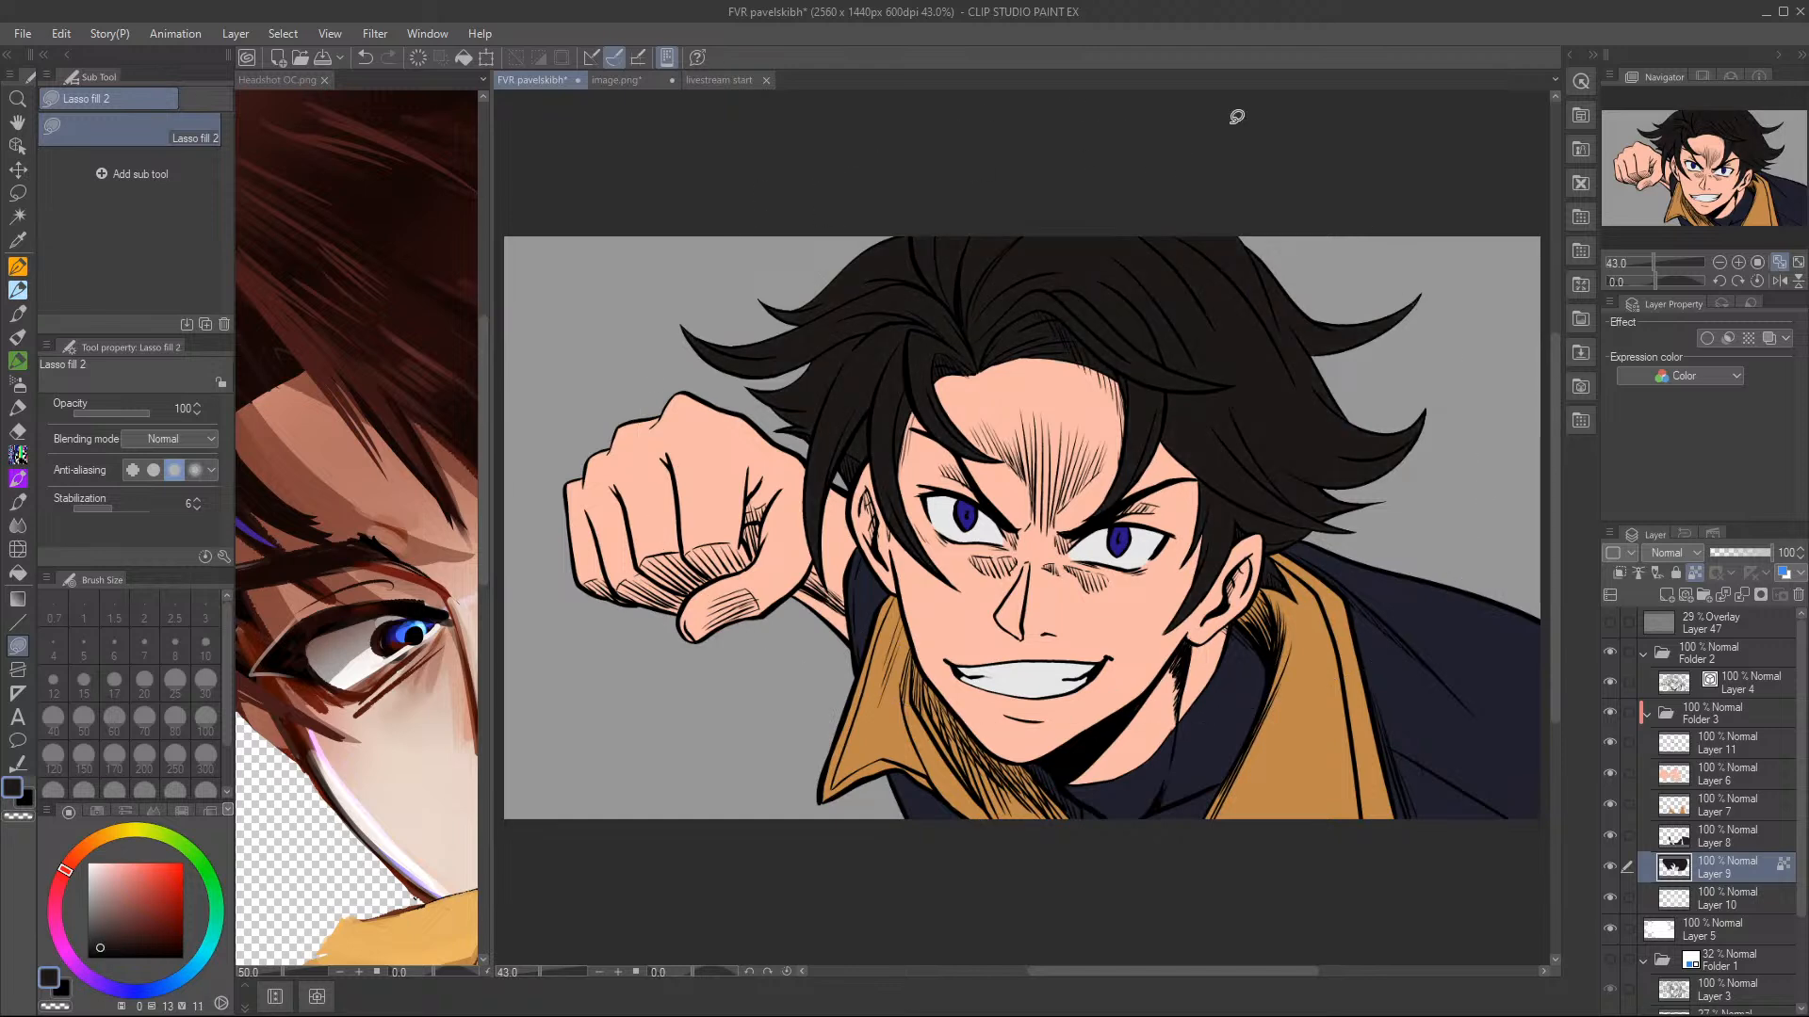
# - Refill the hair with a very dark grey from the Standard color set
pyautogui.click(98, 812)
pyautogui.click(101, 846)
pyautogui.moveTo(1029, 164)
pyautogui.mouseDown()
pyautogui.moveTo(806, 178)
pyautogui.moveTo(702, 556)
pyautogui.mouseUp()
pyautogui.moveTo(1306, 287)
pyautogui.mouseDown()
pyautogui.moveTo(1212, 170)
pyautogui.moveTo(659, 165)
pyautogui.moveTo(1059, 73)
pyautogui.mouseUp()
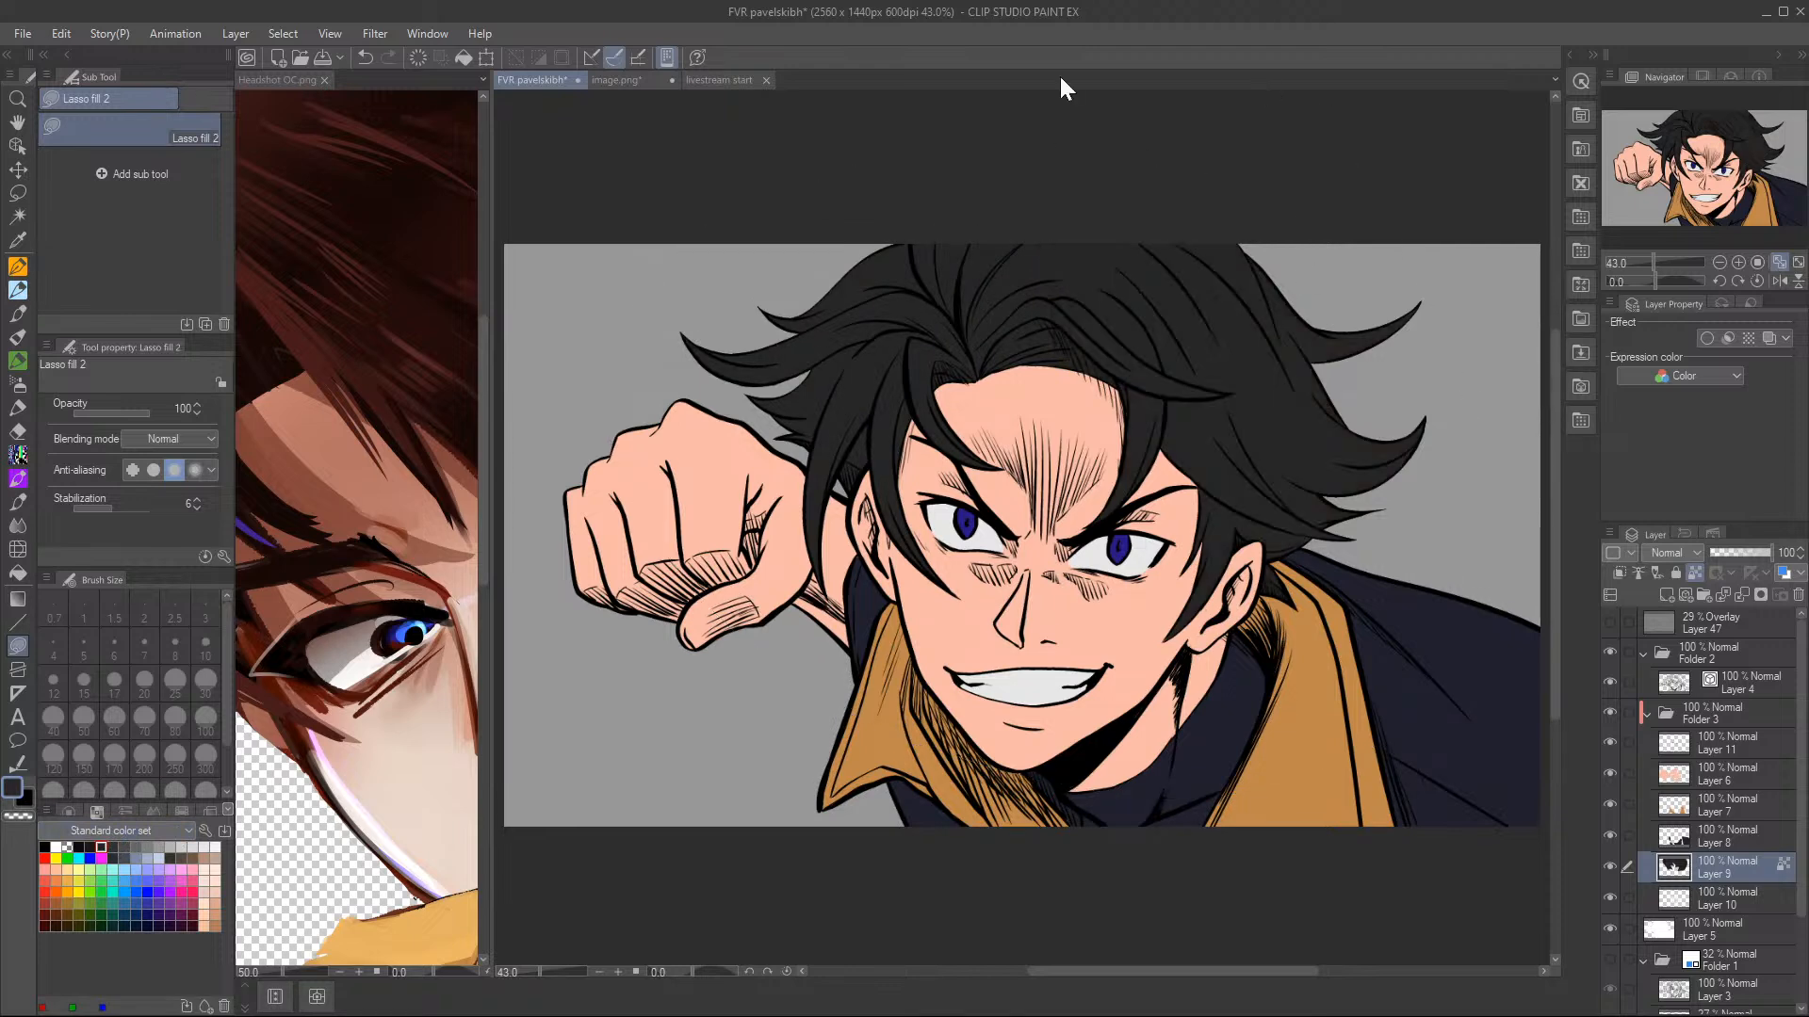
# - Add a new layer directly above Folder 3 but outside Folder 2, and set its blending mode to Multiply
pyautogui.click(1739, 712)
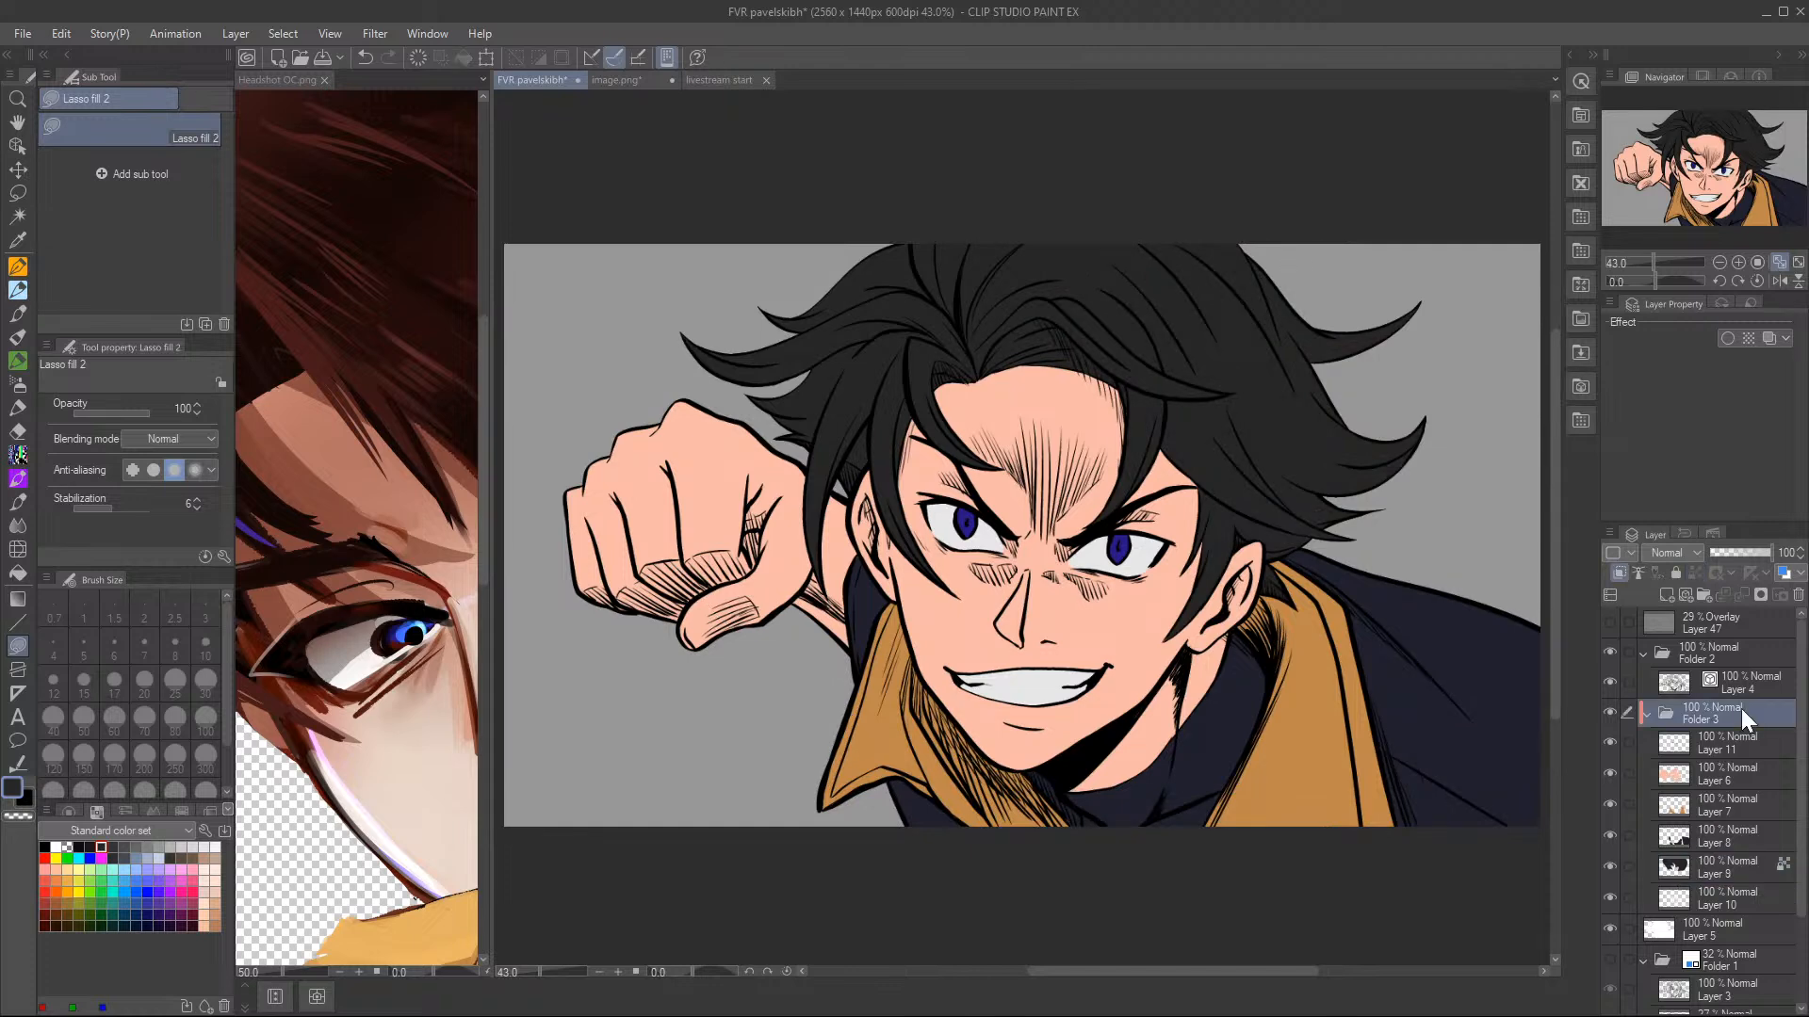
pyautogui.click(1666, 595)
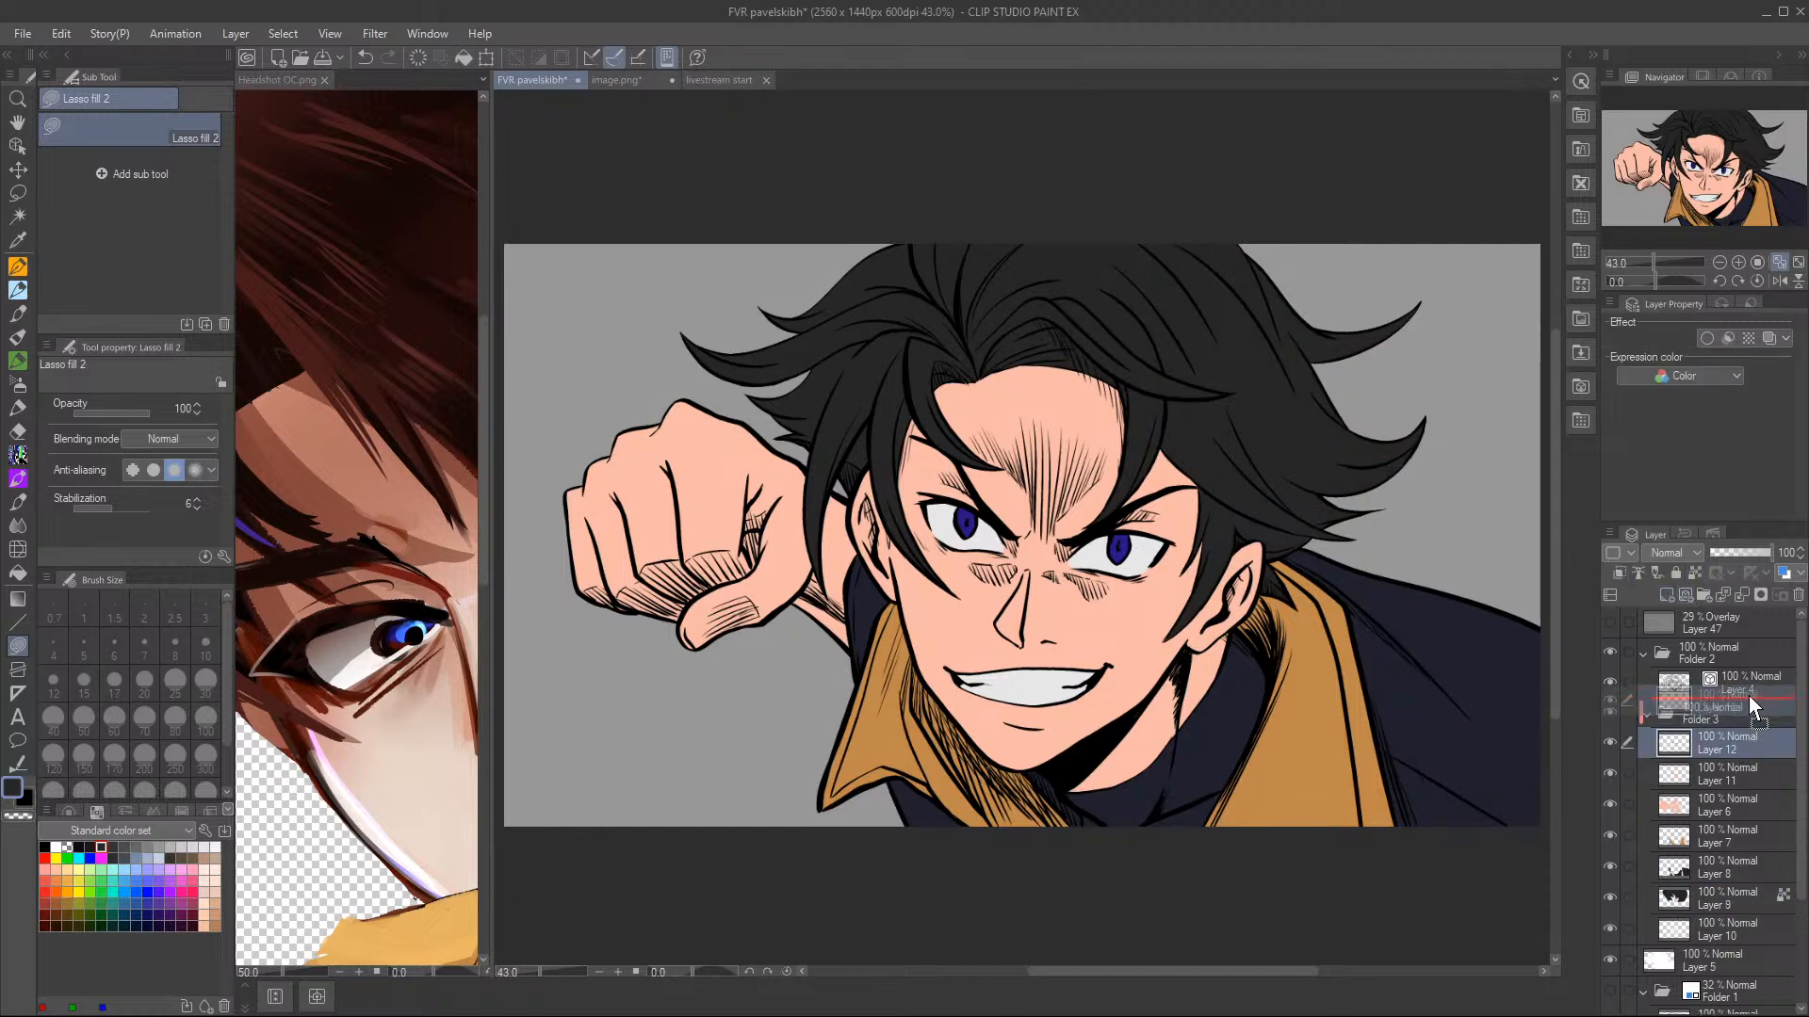
pyautogui.click(1671, 553)
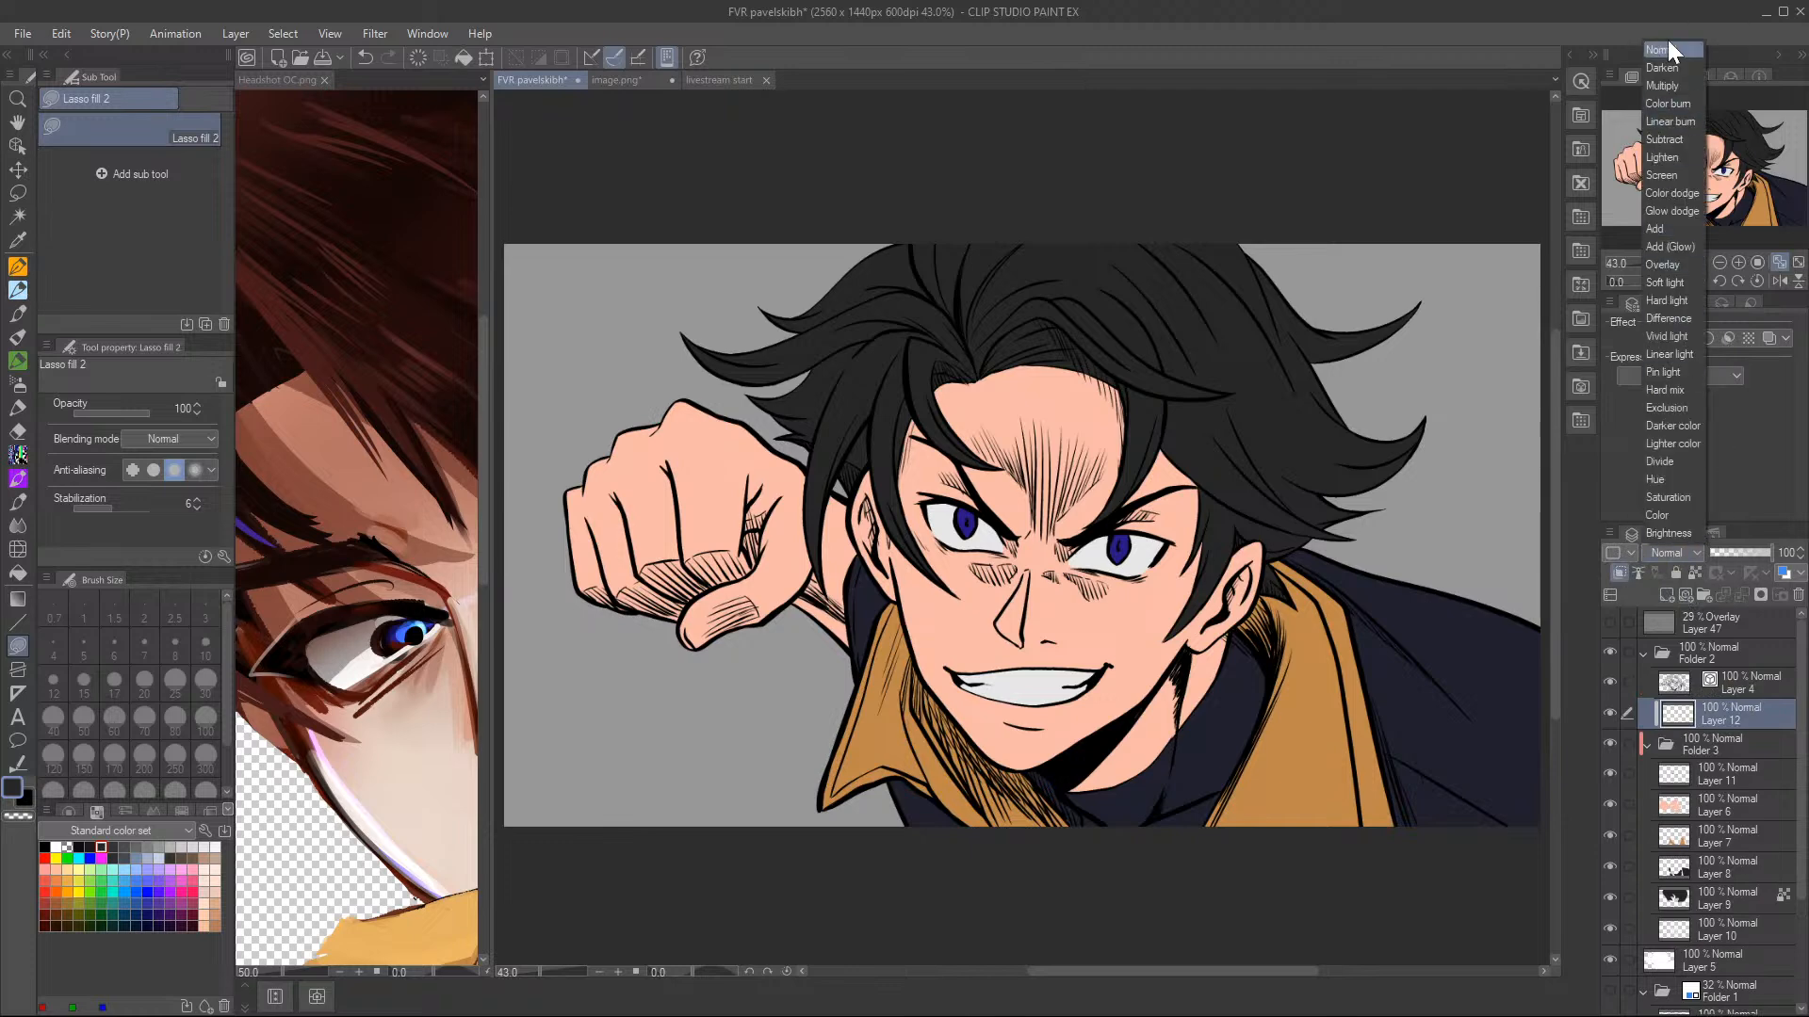
pyautogui.click(1681, 87)
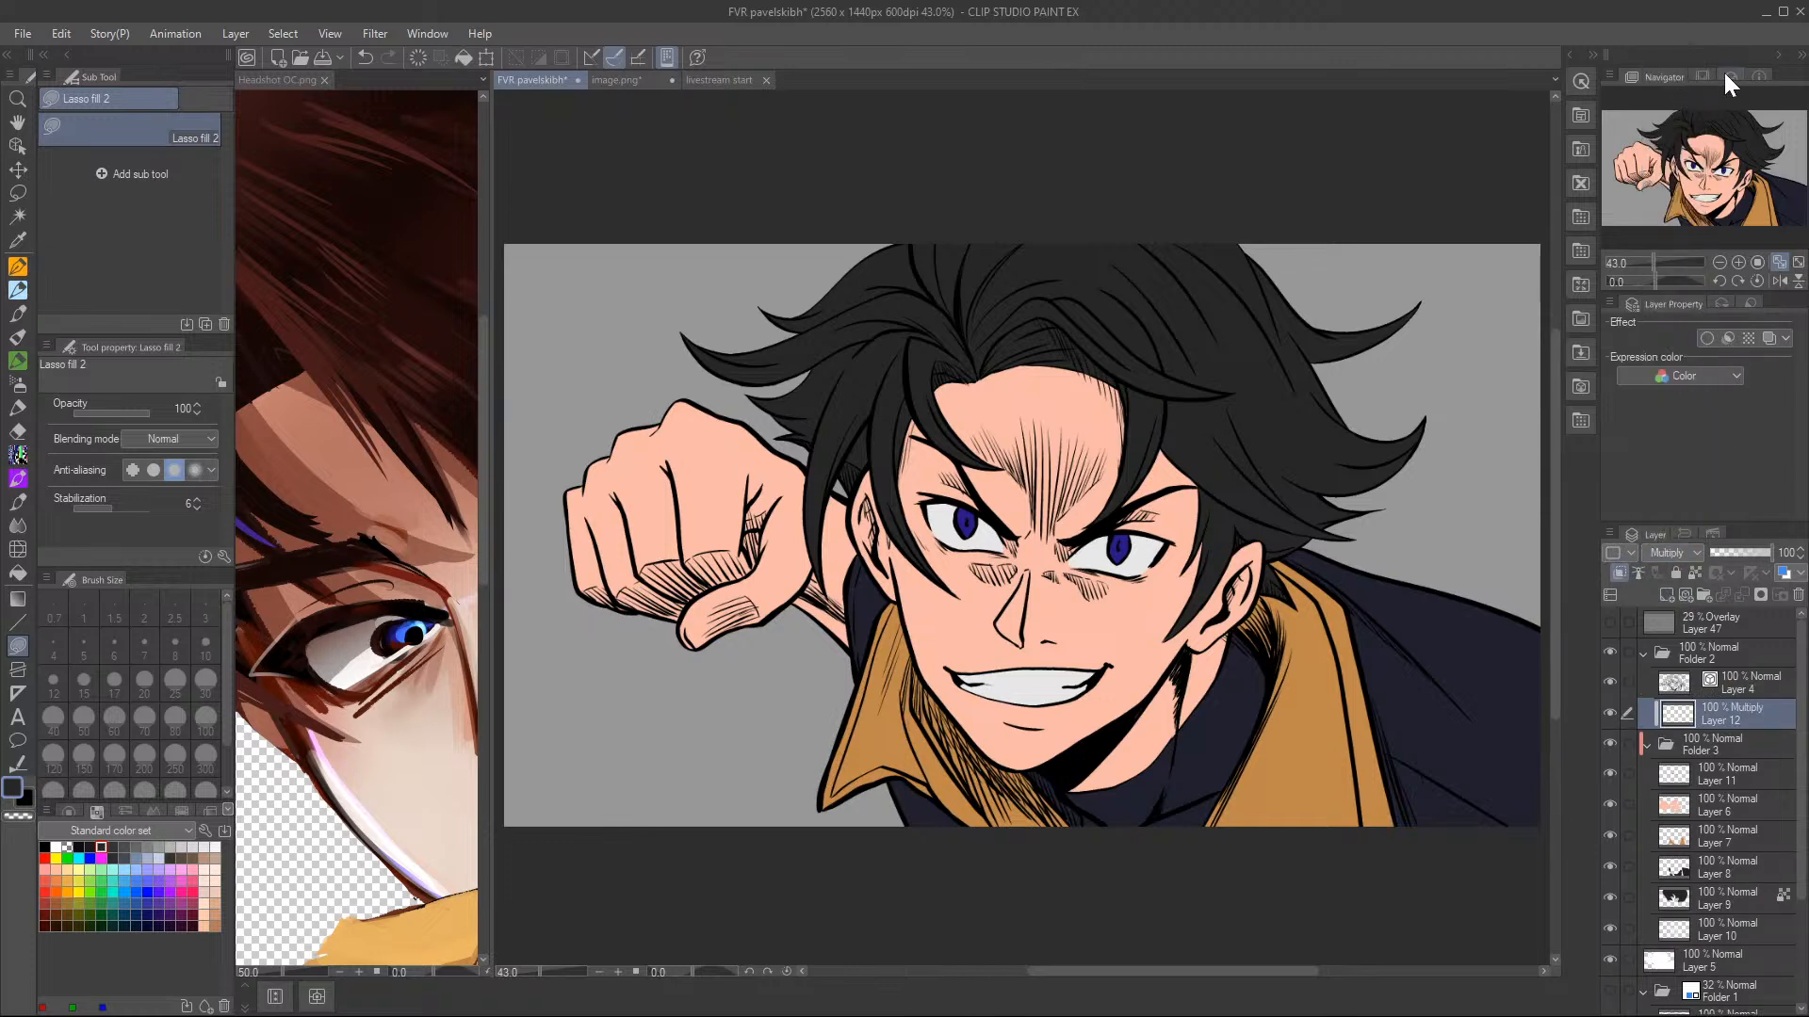
pyautogui.moveTo(1743, 710); pyautogui.dragTo(1750, 727)
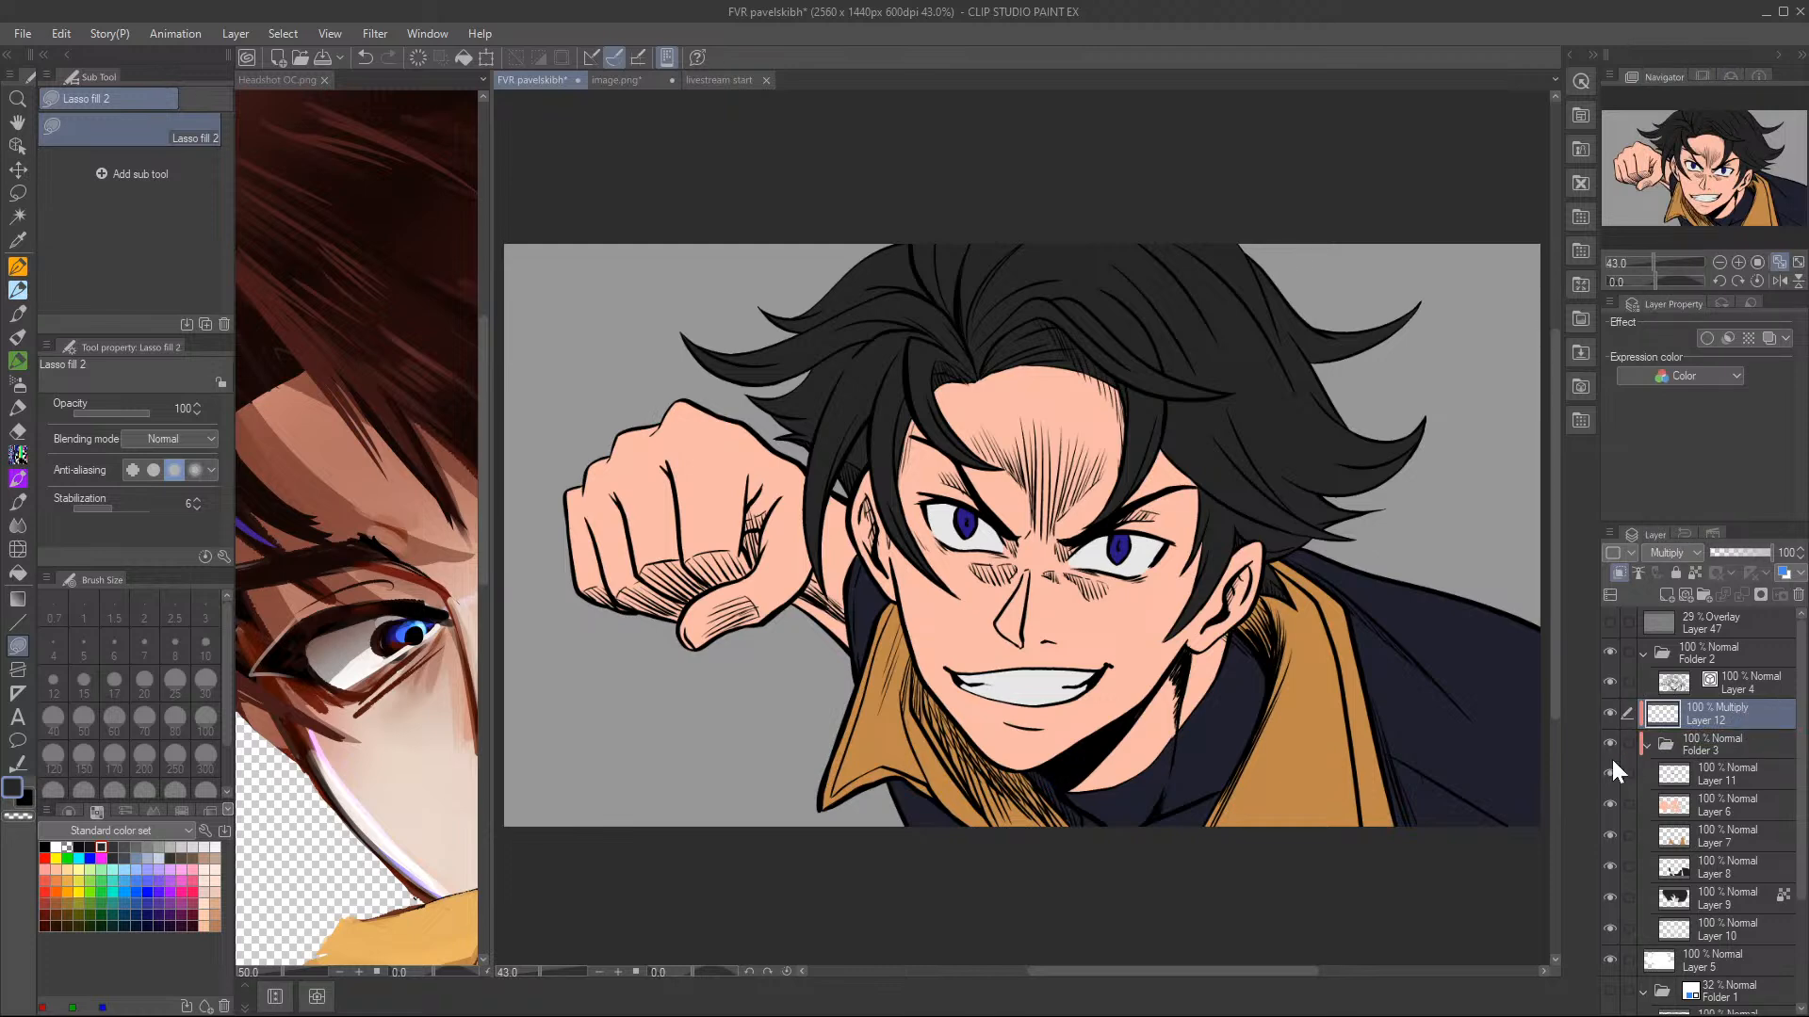
# - Set the drawing colour to a muted greyish pink for shading, with values 358, 16, 66
pyautogui.click(94, 808)
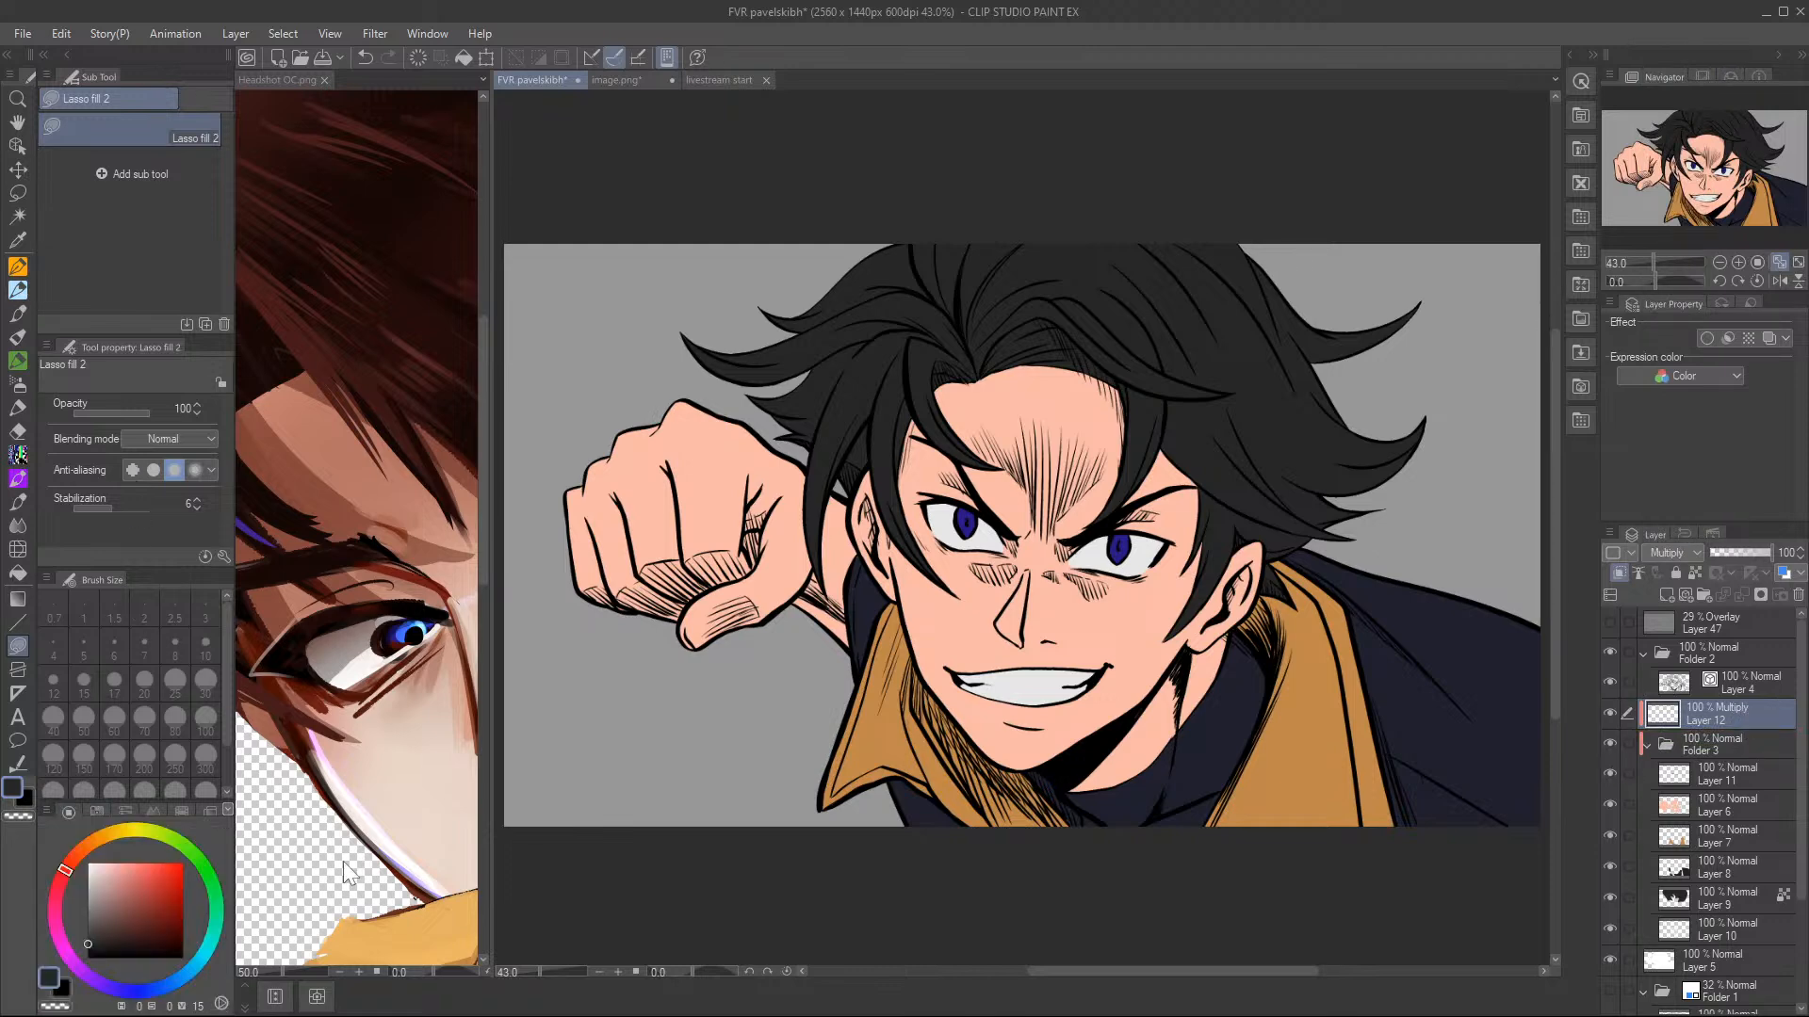
pyautogui.click(182, 810)
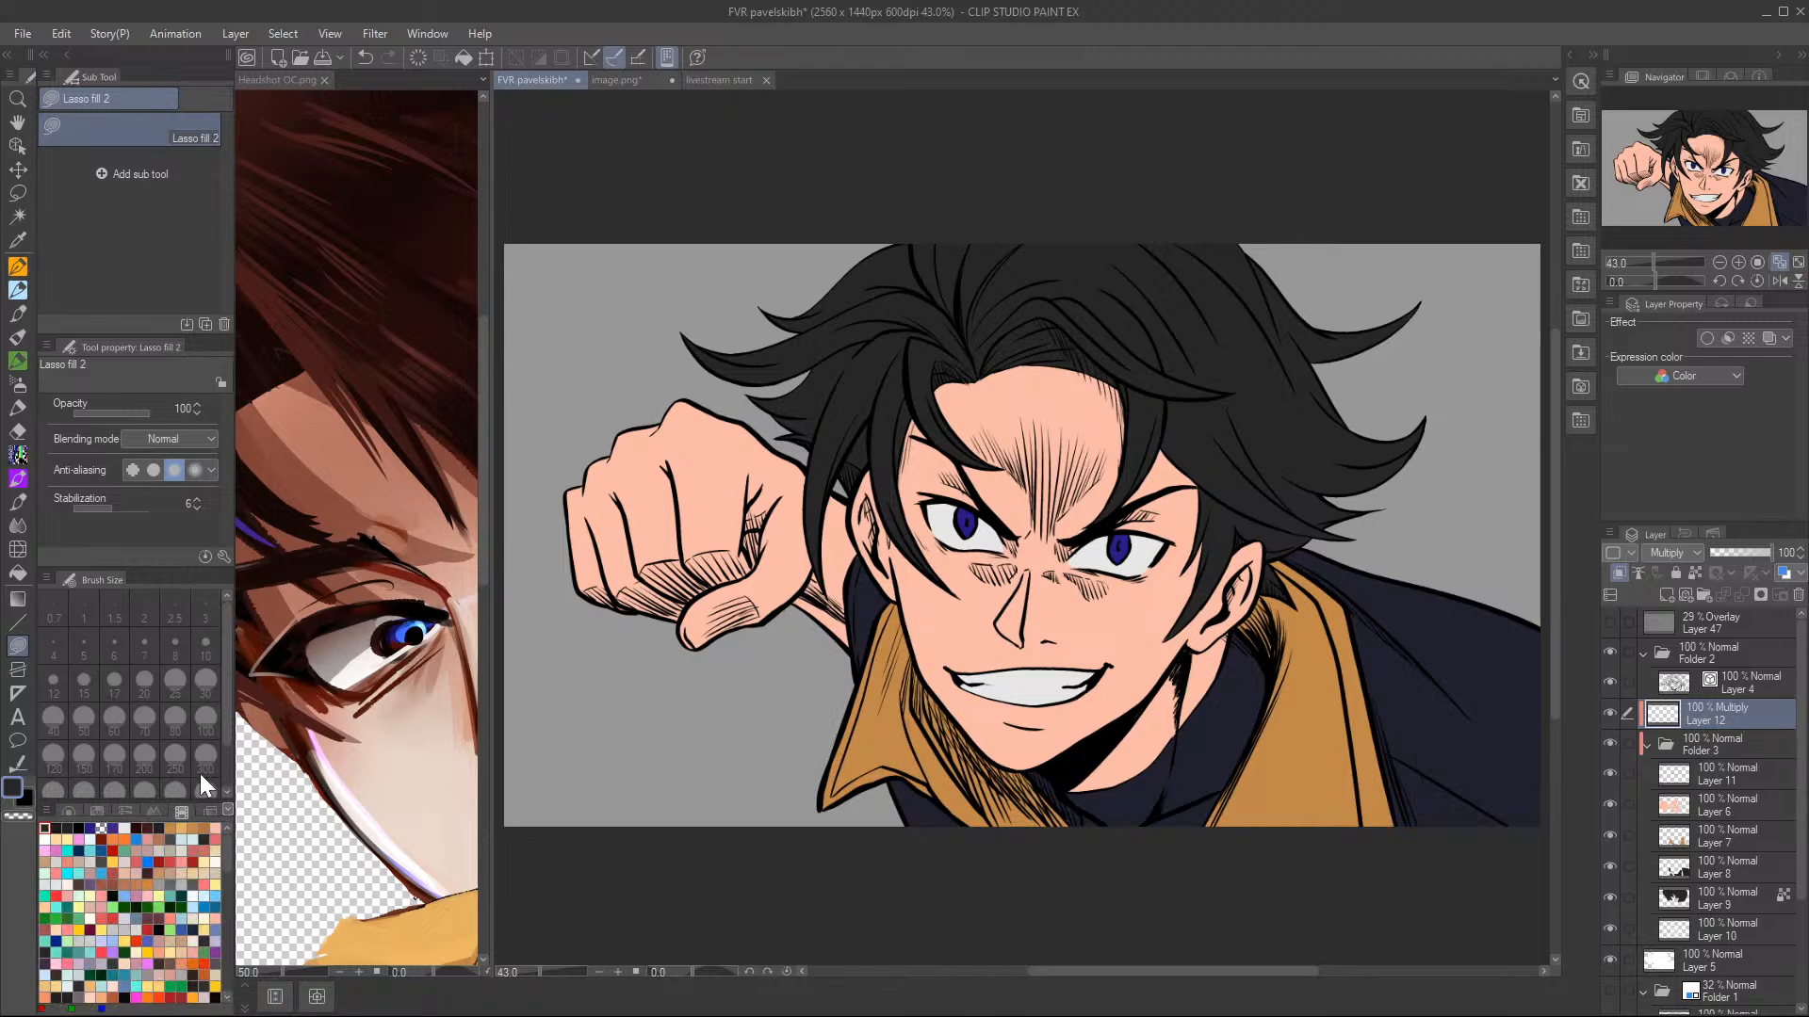
pyautogui.click(148, 852)
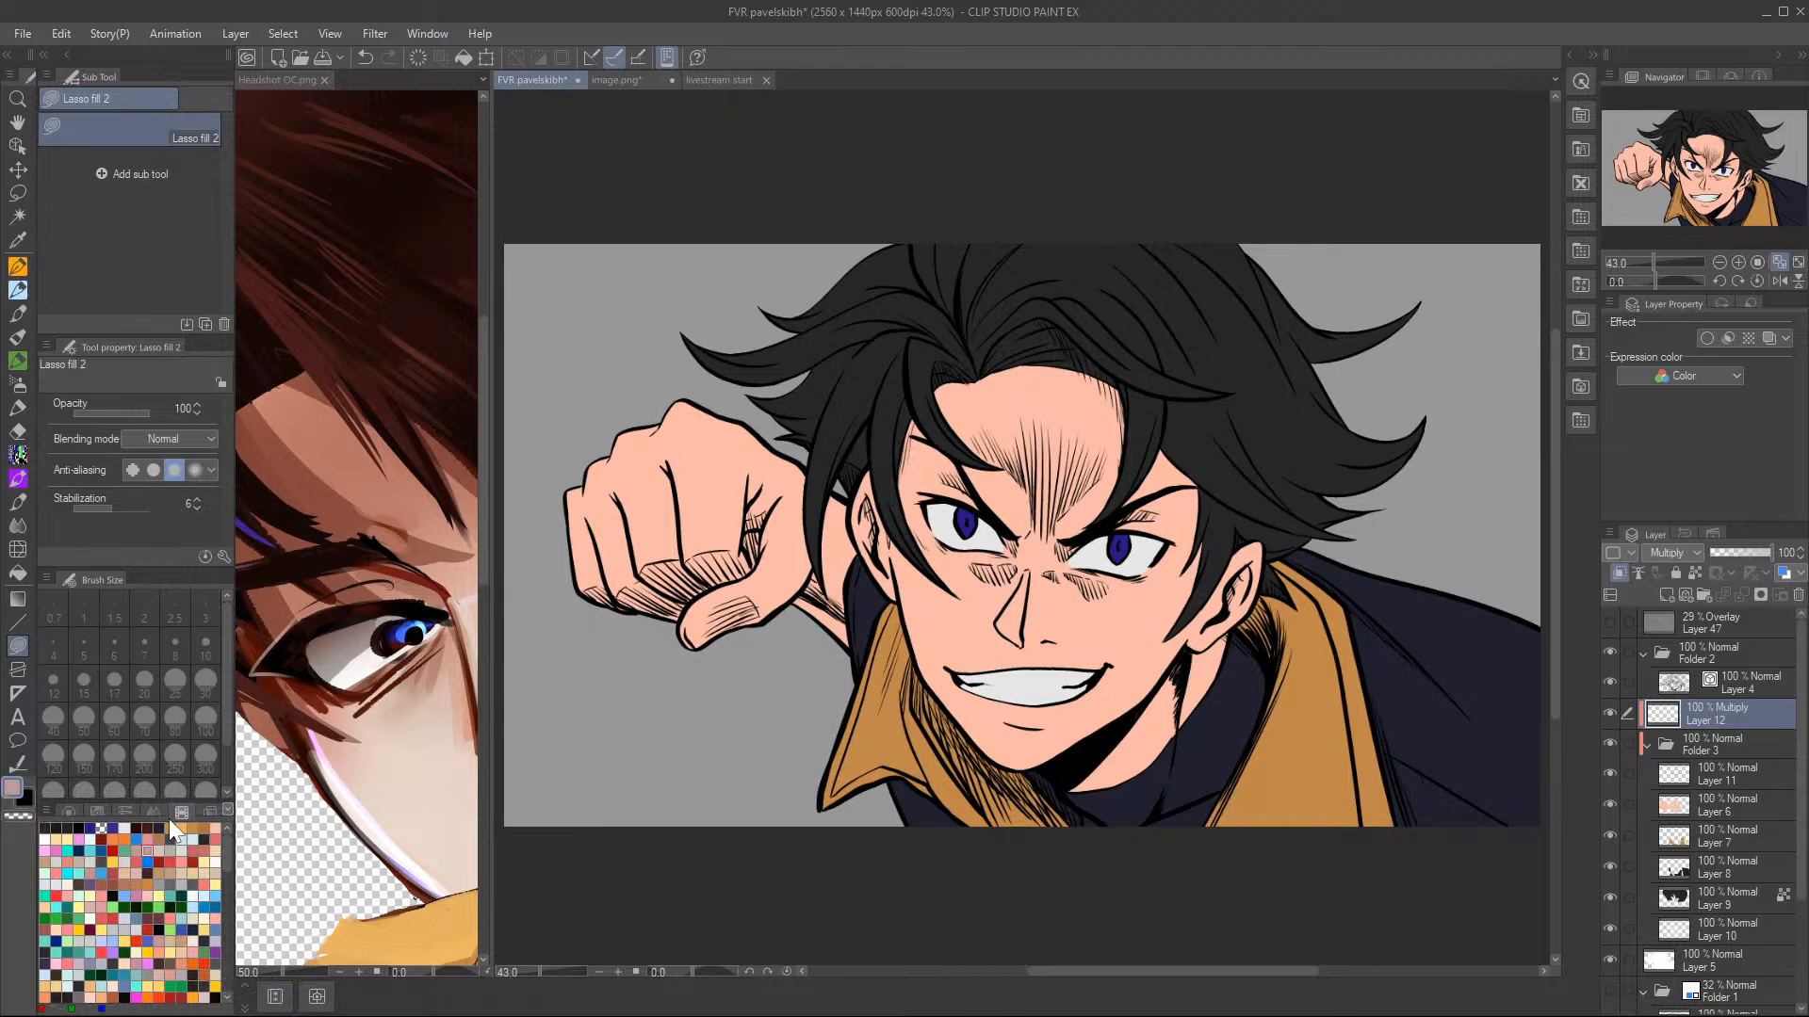
pyautogui.click(70, 810)
pyautogui.click(111, 890)
pyautogui.moveTo(111, 891); pyautogui.dragTo(105, 889)
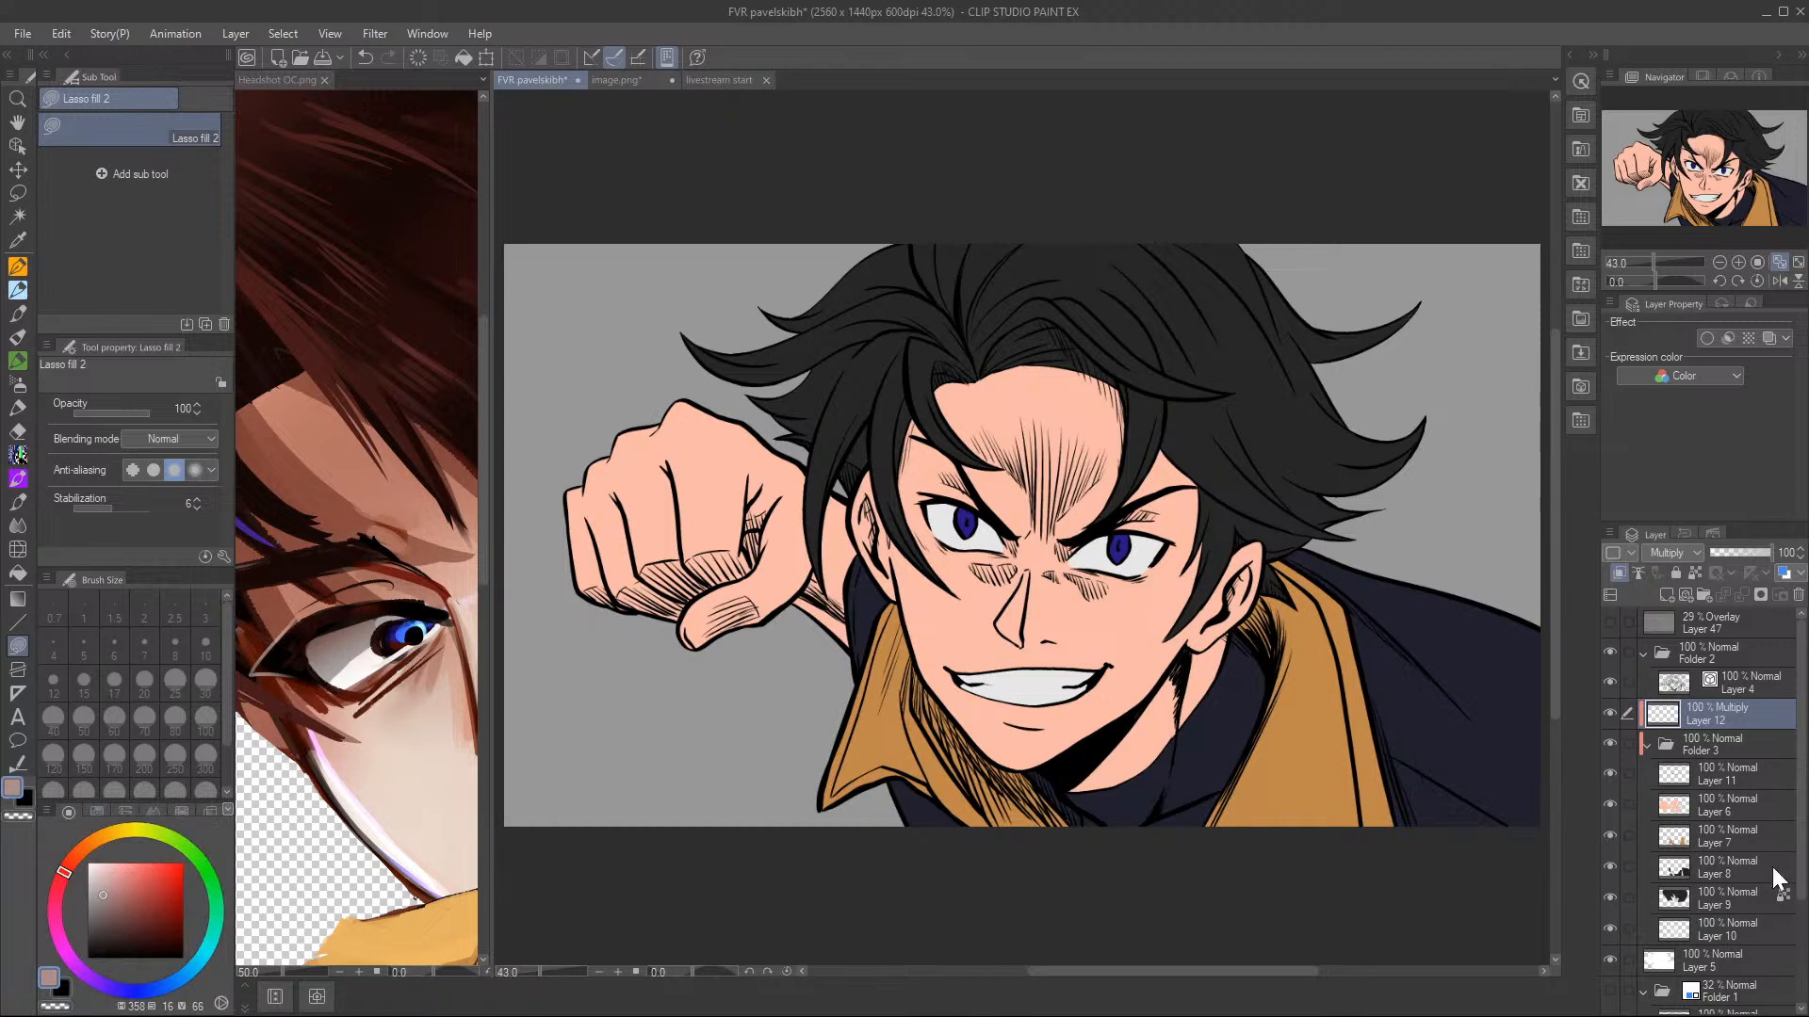
# - Lasso-fill shadow shapes on the front hair strands and around the hair parting on the Multiply layer
pyautogui.moveTo(819, 579)
pyautogui.mouseDown()
pyautogui.moveTo(822, 485)
pyautogui.moveTo(889, 365)
pyautogui.moveTo(785, 604)
pyautogui.mouseUp()
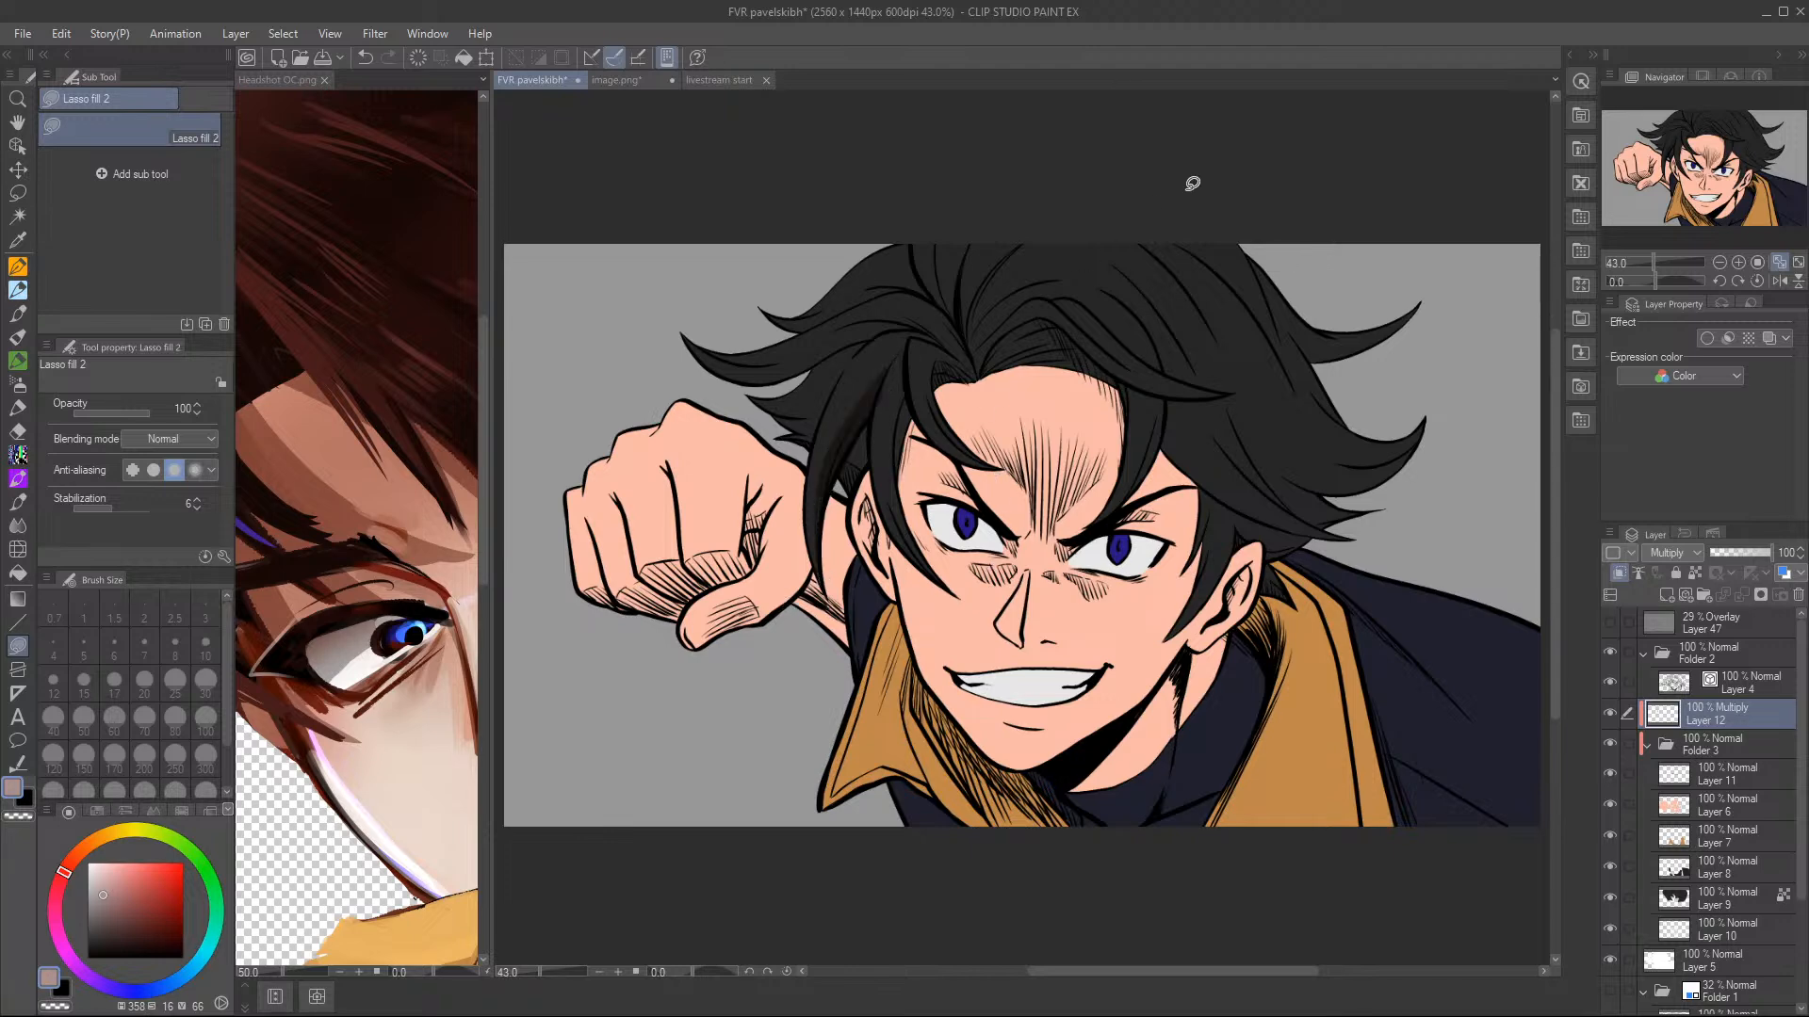
pyautogui.moveTo(906, 367)
pyautogui.mouseDown()
pyautogui.moveTo(903, 556)
pyautogui.moveTo(950, 335)
pyautogui.mouseUp()
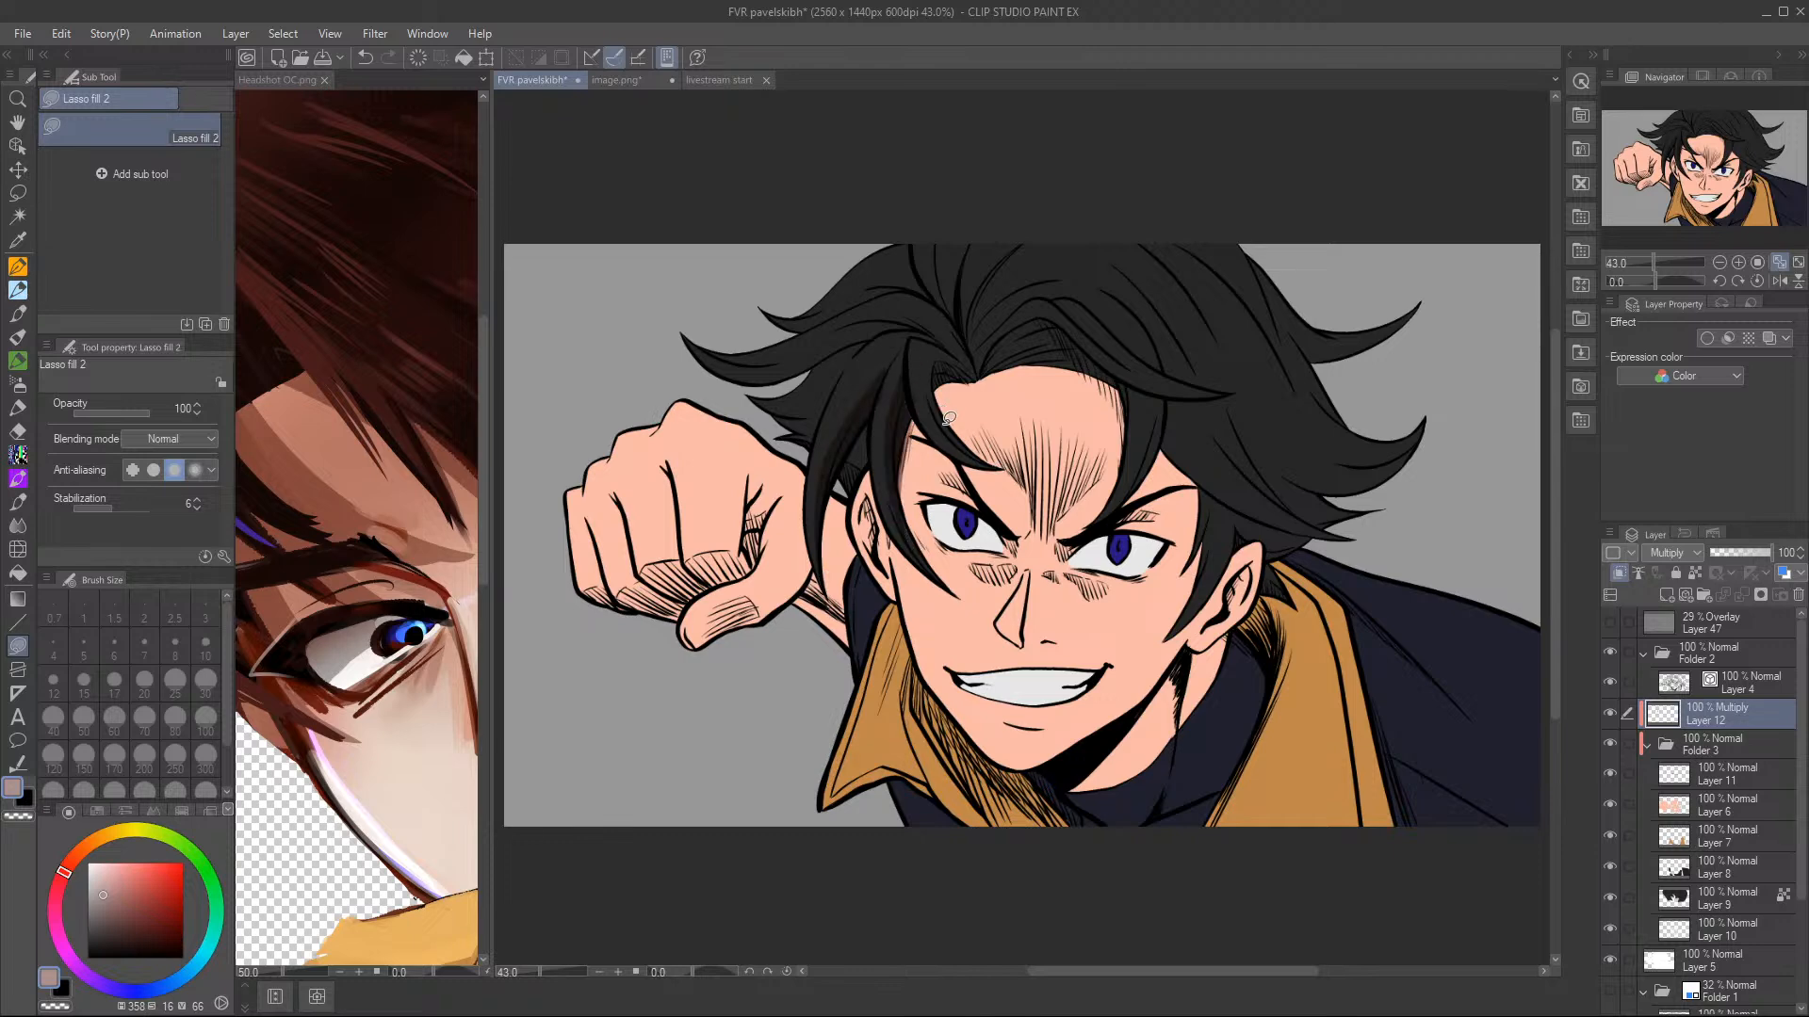
pyautogui.moveTo(969, 446)
pyautogui.mouseDown()
pyautogui.moveTo(932, 348)
pyautogui.moveTo(980, 386)
pyautogui.moveTo(966, 452)
pyautogui.mouseUp()
pyautogui.moveTo(981, 378)
pyautogui.mouseDown()
pyautogui.moveTo(1040, 320)
pyautogui.moveTo(1119, 388)
pyautogui.moveTo(998, 382)
pyautogui.mouseUp()
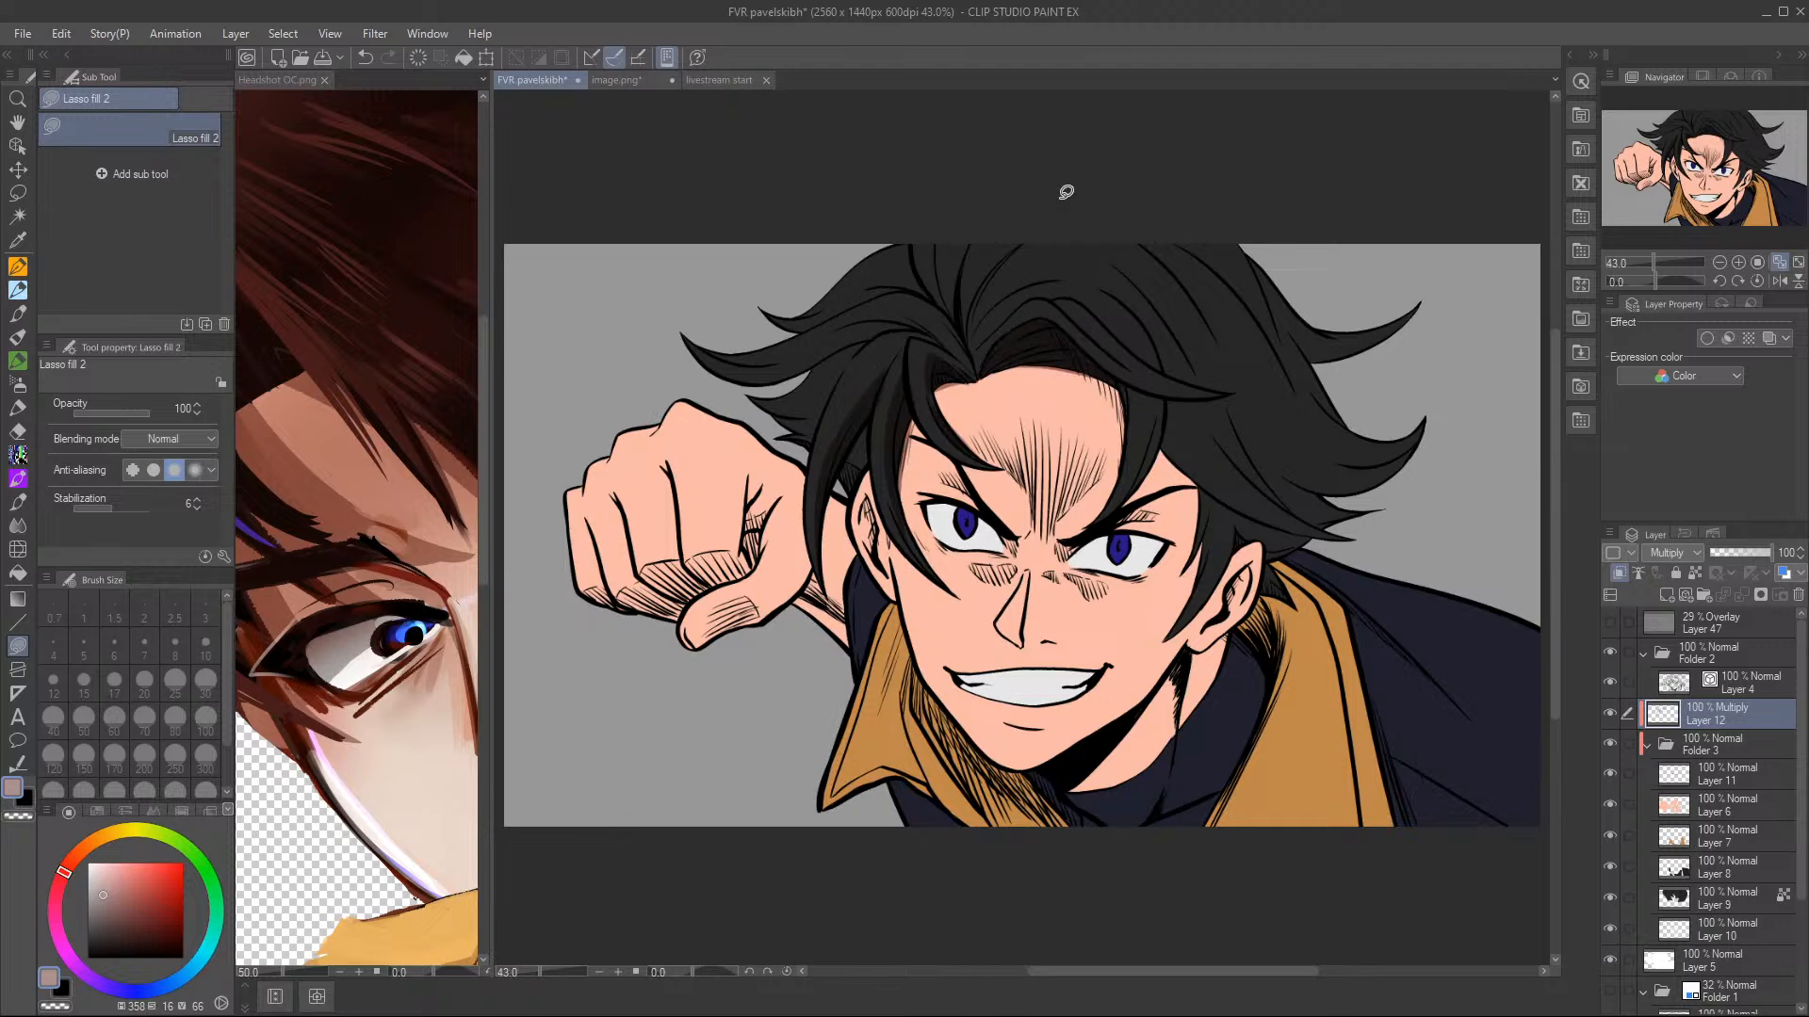
pyautogui.moveTo(966, 312)
pyautogui.mouseDown()
pyautogui.moveTo(981, 202)
pyautogui.moveTo(1034, 230)
pyautogui.moveTo(1017, 271)
pyautogui.mouseUp()
pyautogui.moveTo(971, 352)
pyautogui.mouseDown()
pyautogui.moveTo(1044, 220)
pyautogui.moveTo(1001, 364)
pyautogui.mouseUp()
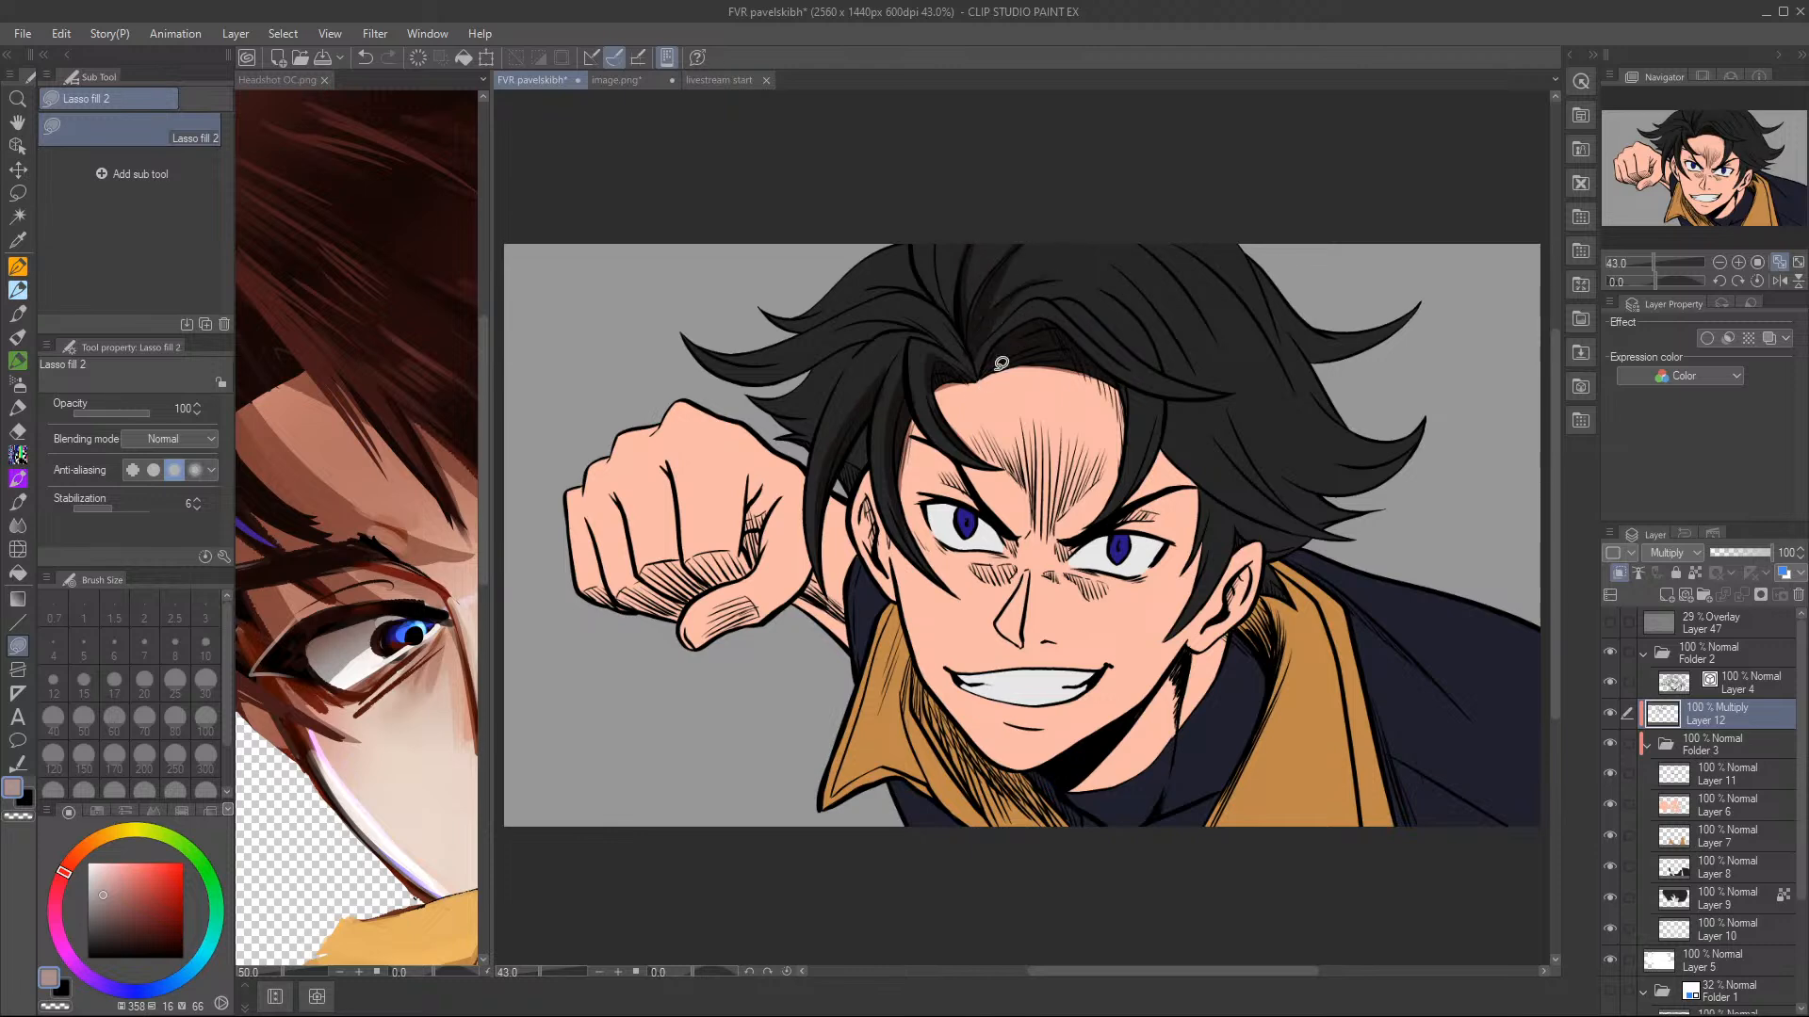
pyautogui.moveTo(959, 286)
pyautogui.mouseDown()
pyautogui.moveTo(928, 221)
pyautogui.moveTo(961, 227)
pyautogui.mouseUp()
# - Add a shadow shape to the long front hair strand beside the forehead
pyautogui.click(1738, 262)
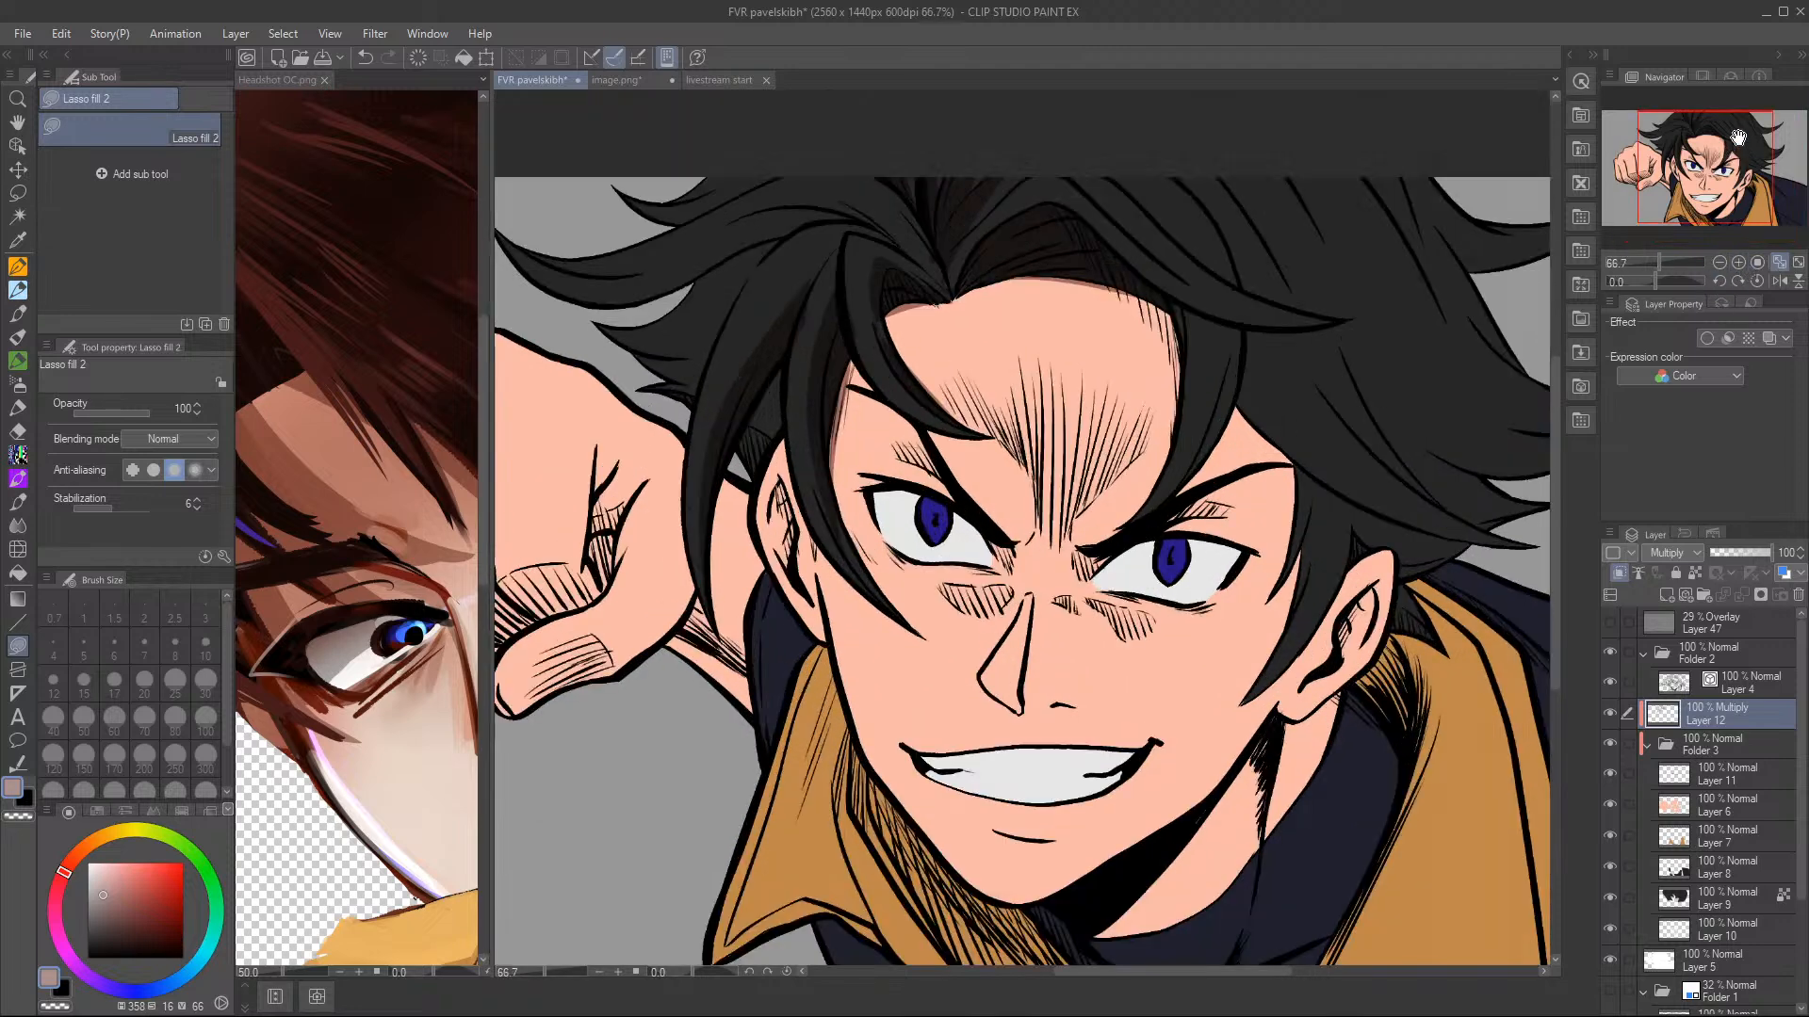
pyautogui.moveTo(1736, 179); pyautogui.dragTo(1631, 155)
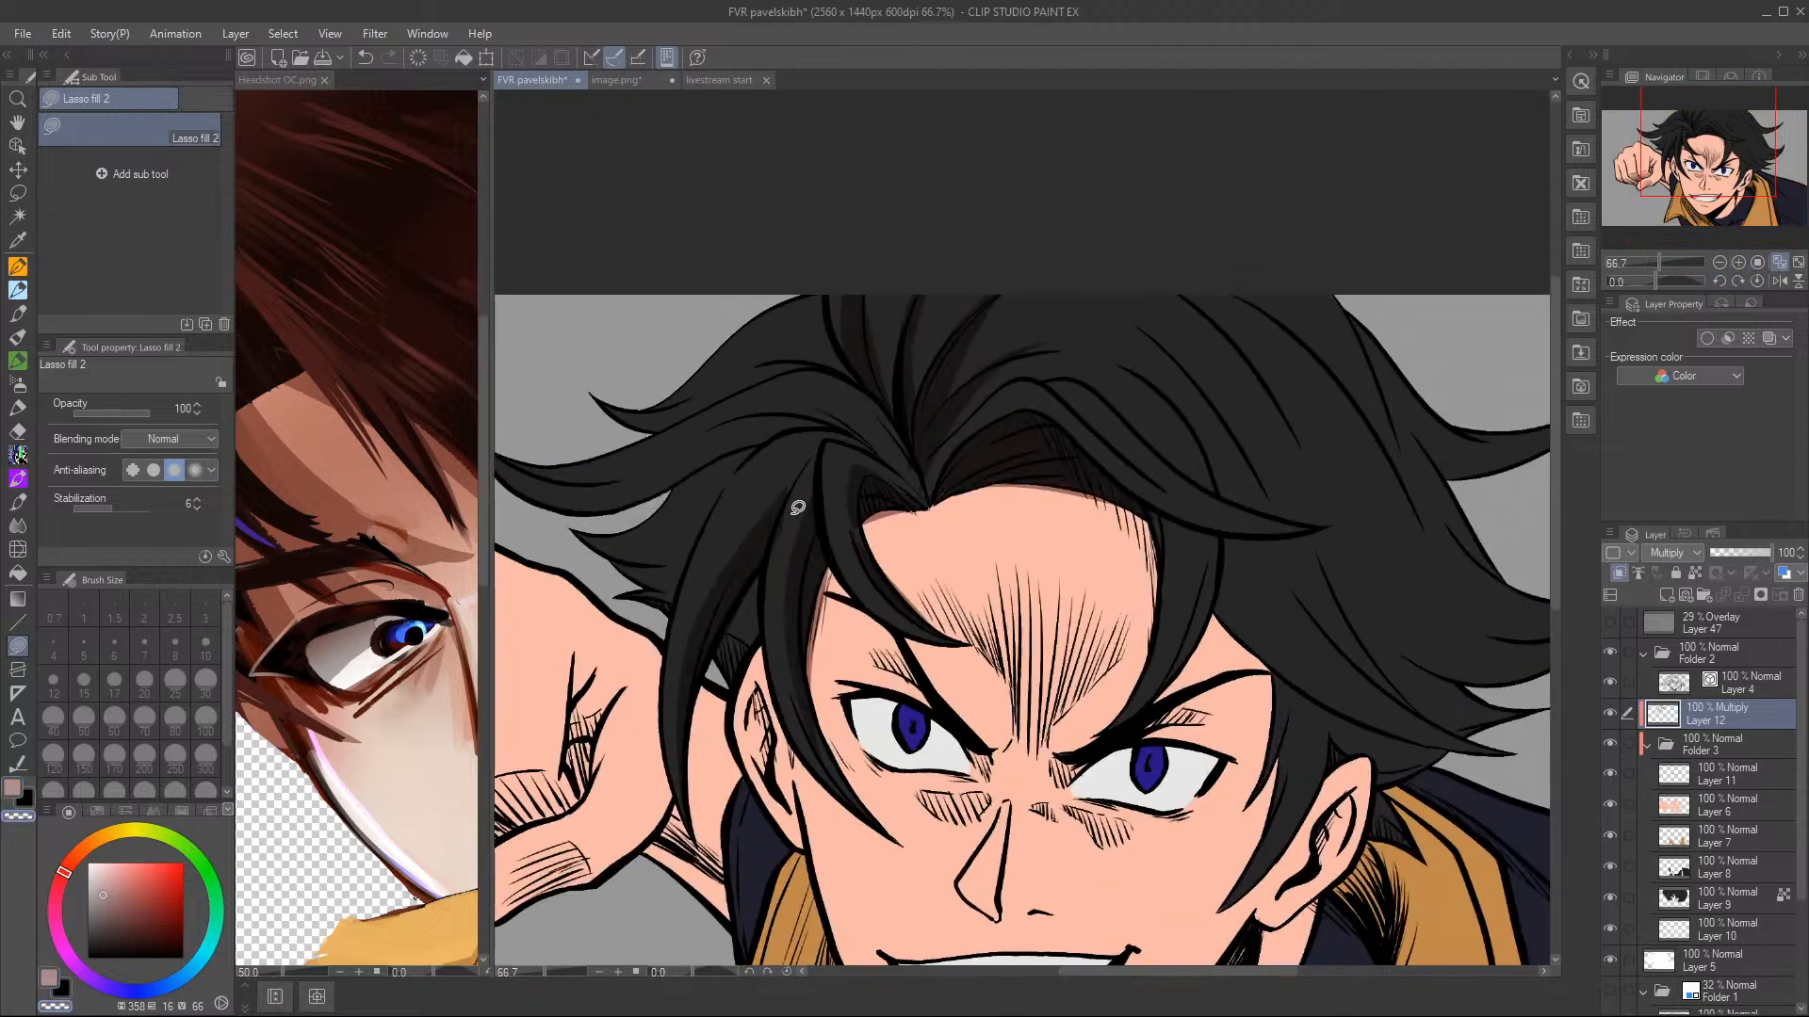
pyautogui.press('c')
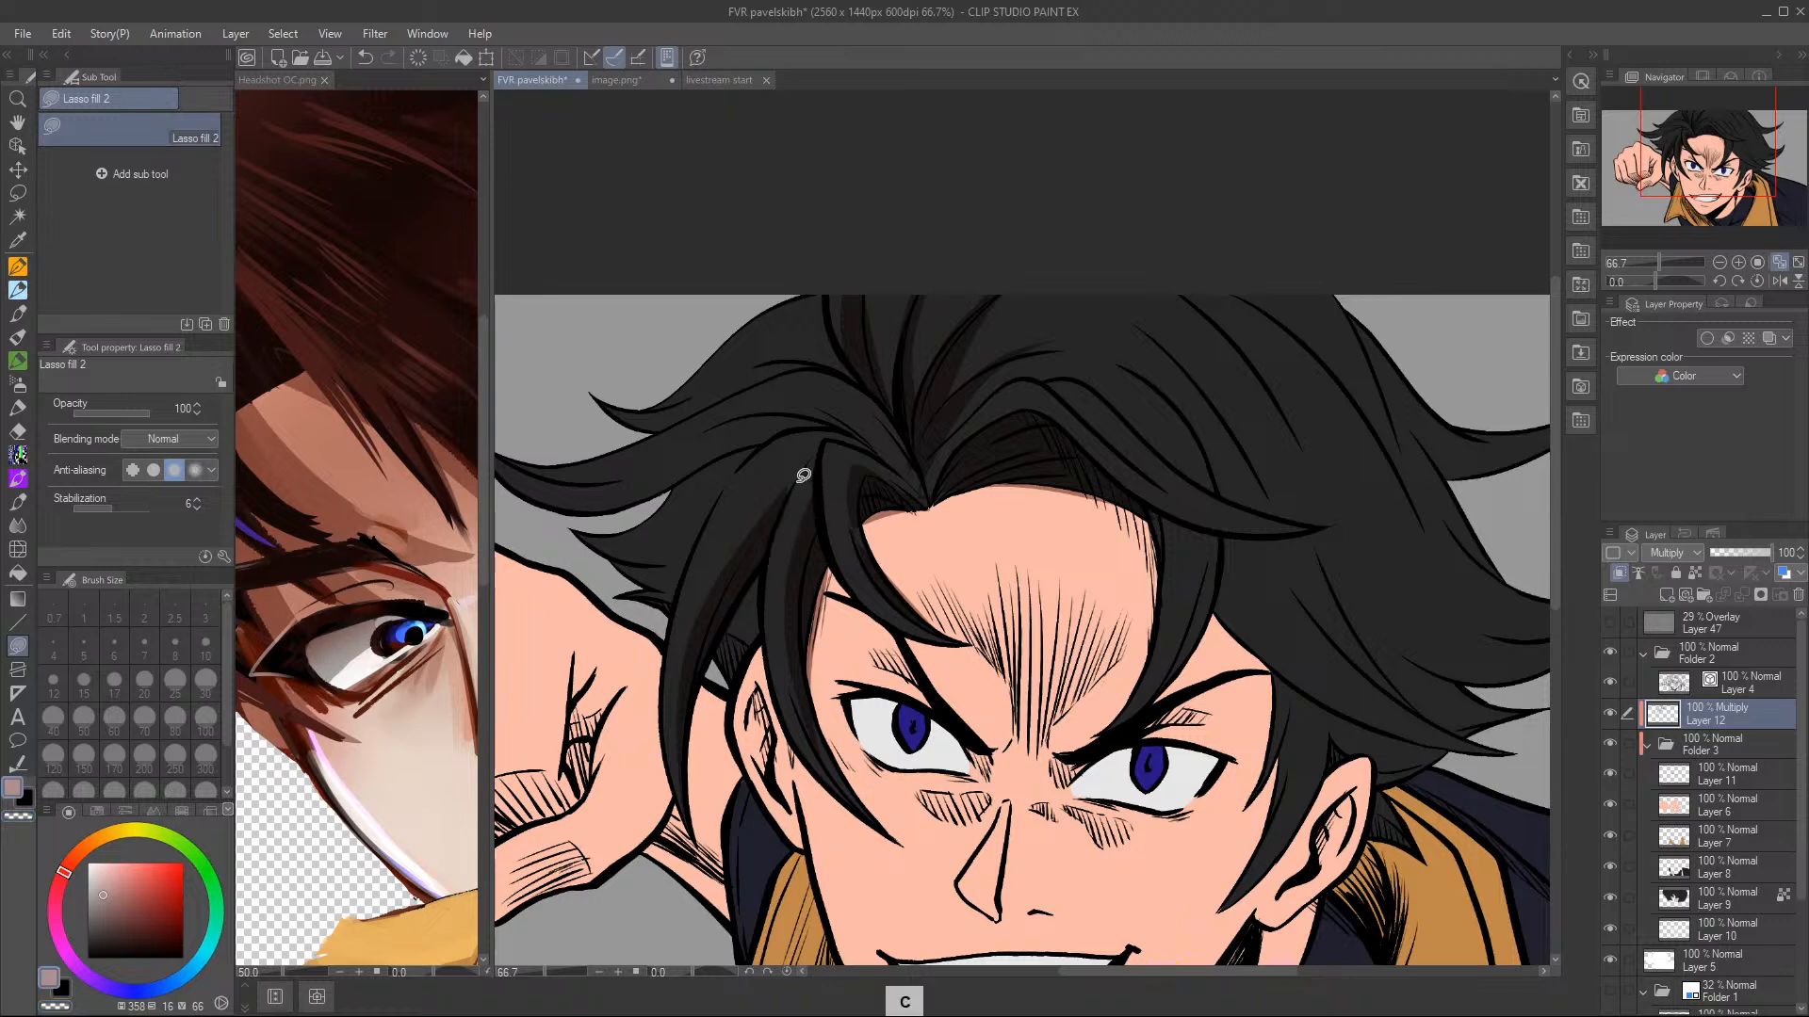
pyautogui.moveTo(770, 520); pyautogui.dragTo(818, 459)
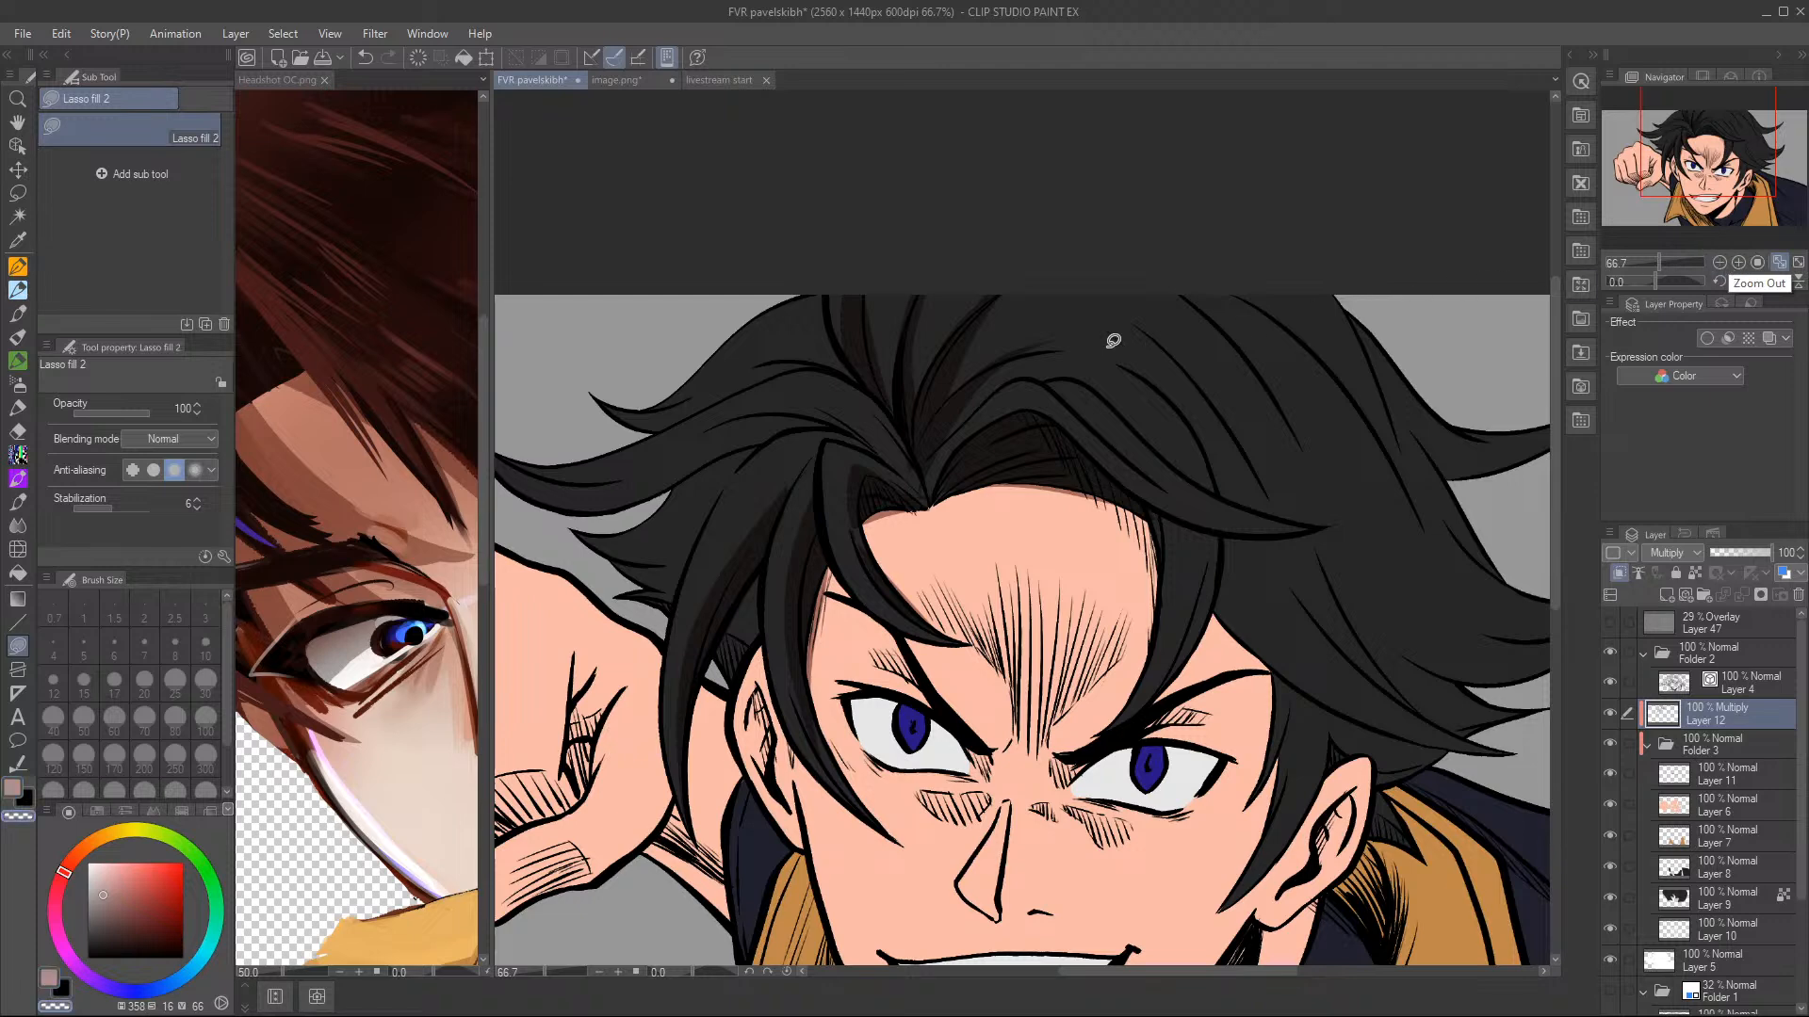
# - Erase the hair shadows from the Multiply layer using Lasso fill with transparent colour
pyautogui.press('c')
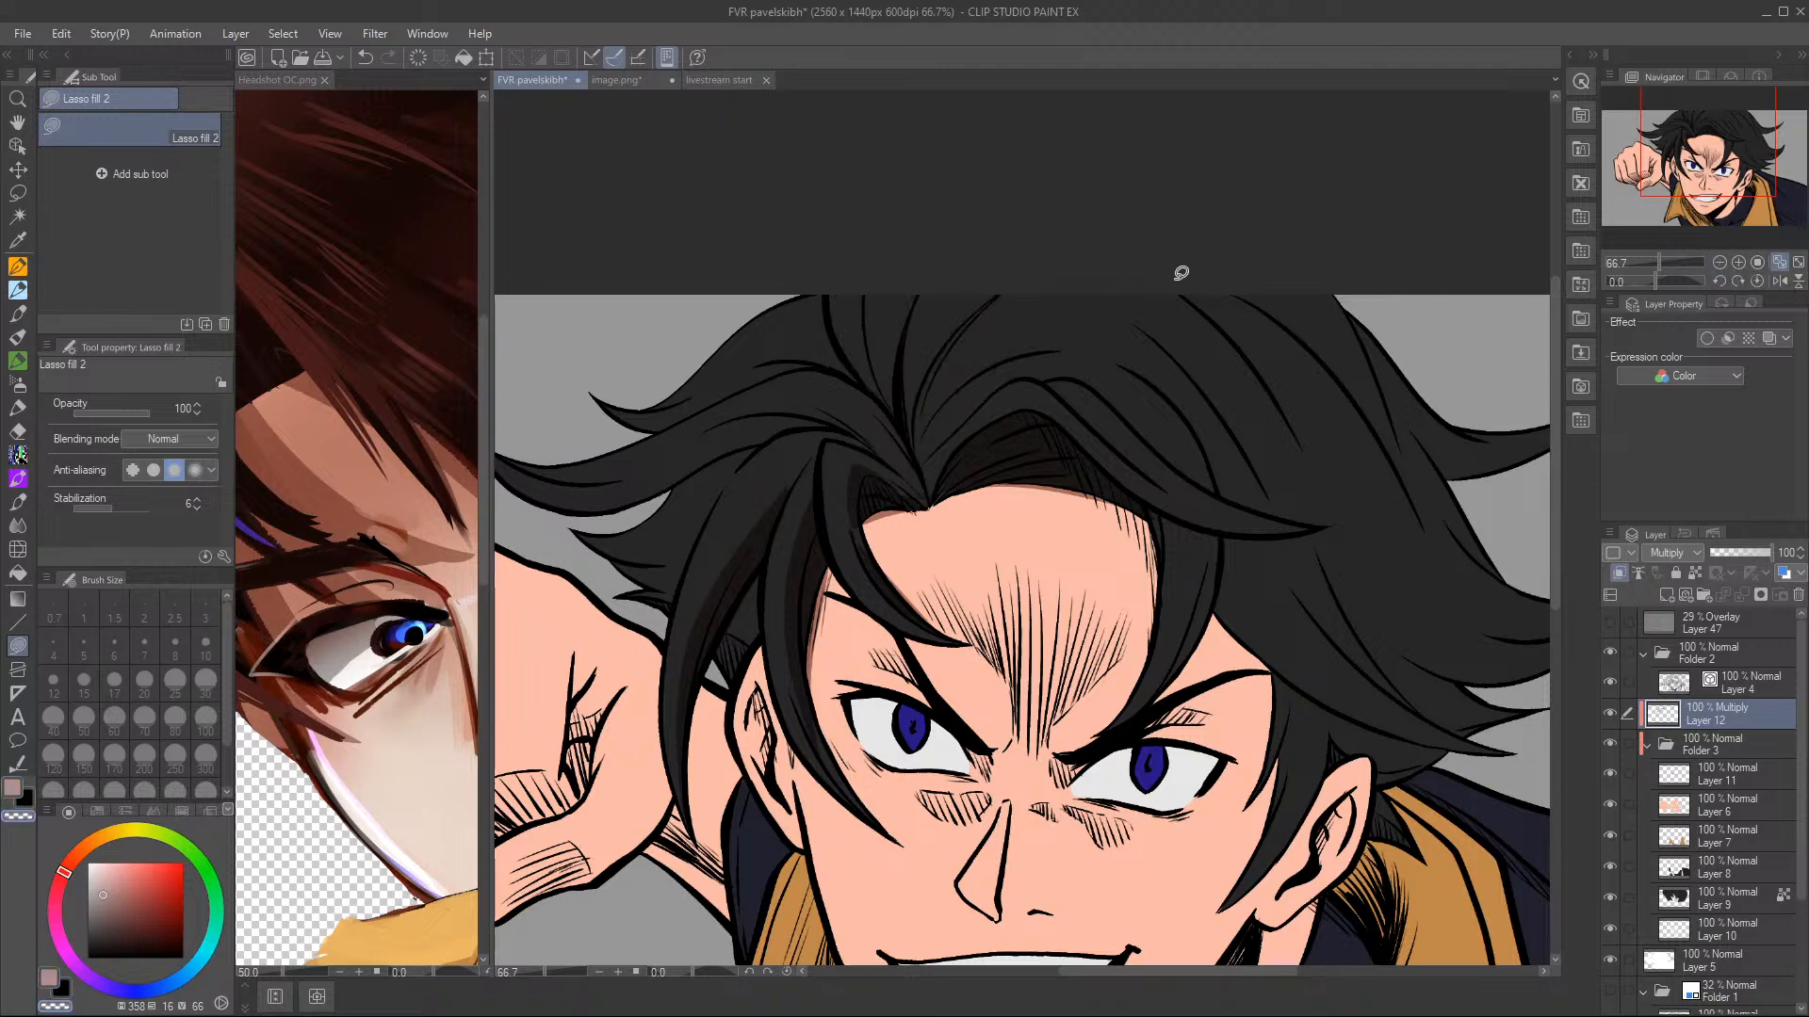
pyautogui.moveTo(1234, 377)
pyautogui.mouseDown()
pyautogui.moveTo(626, 593)
pyautogui.moveTo(998, 829)
pyautogui.mouseUp()
pyautogui.click(1722, 260)
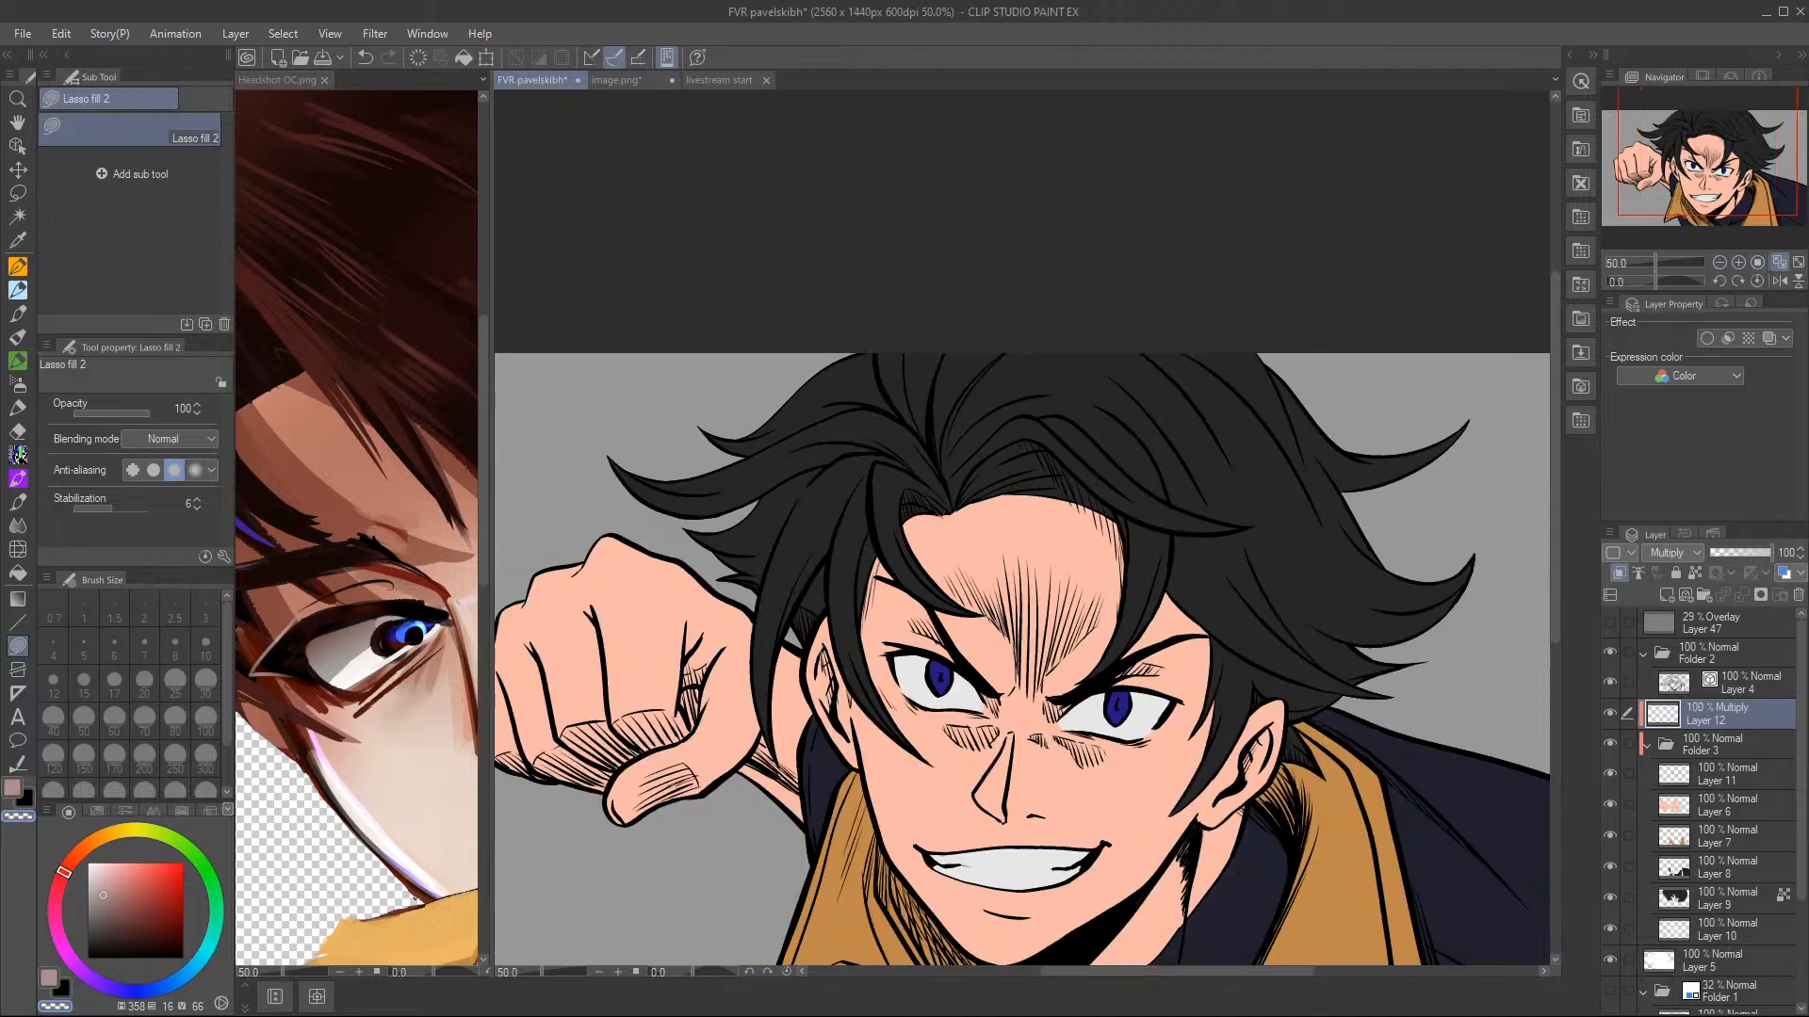
# - Using image.png as reference, Lasso-fill shadow over the right half of the character, the whole forehead and the chin
pyautogui.click(622, 86)
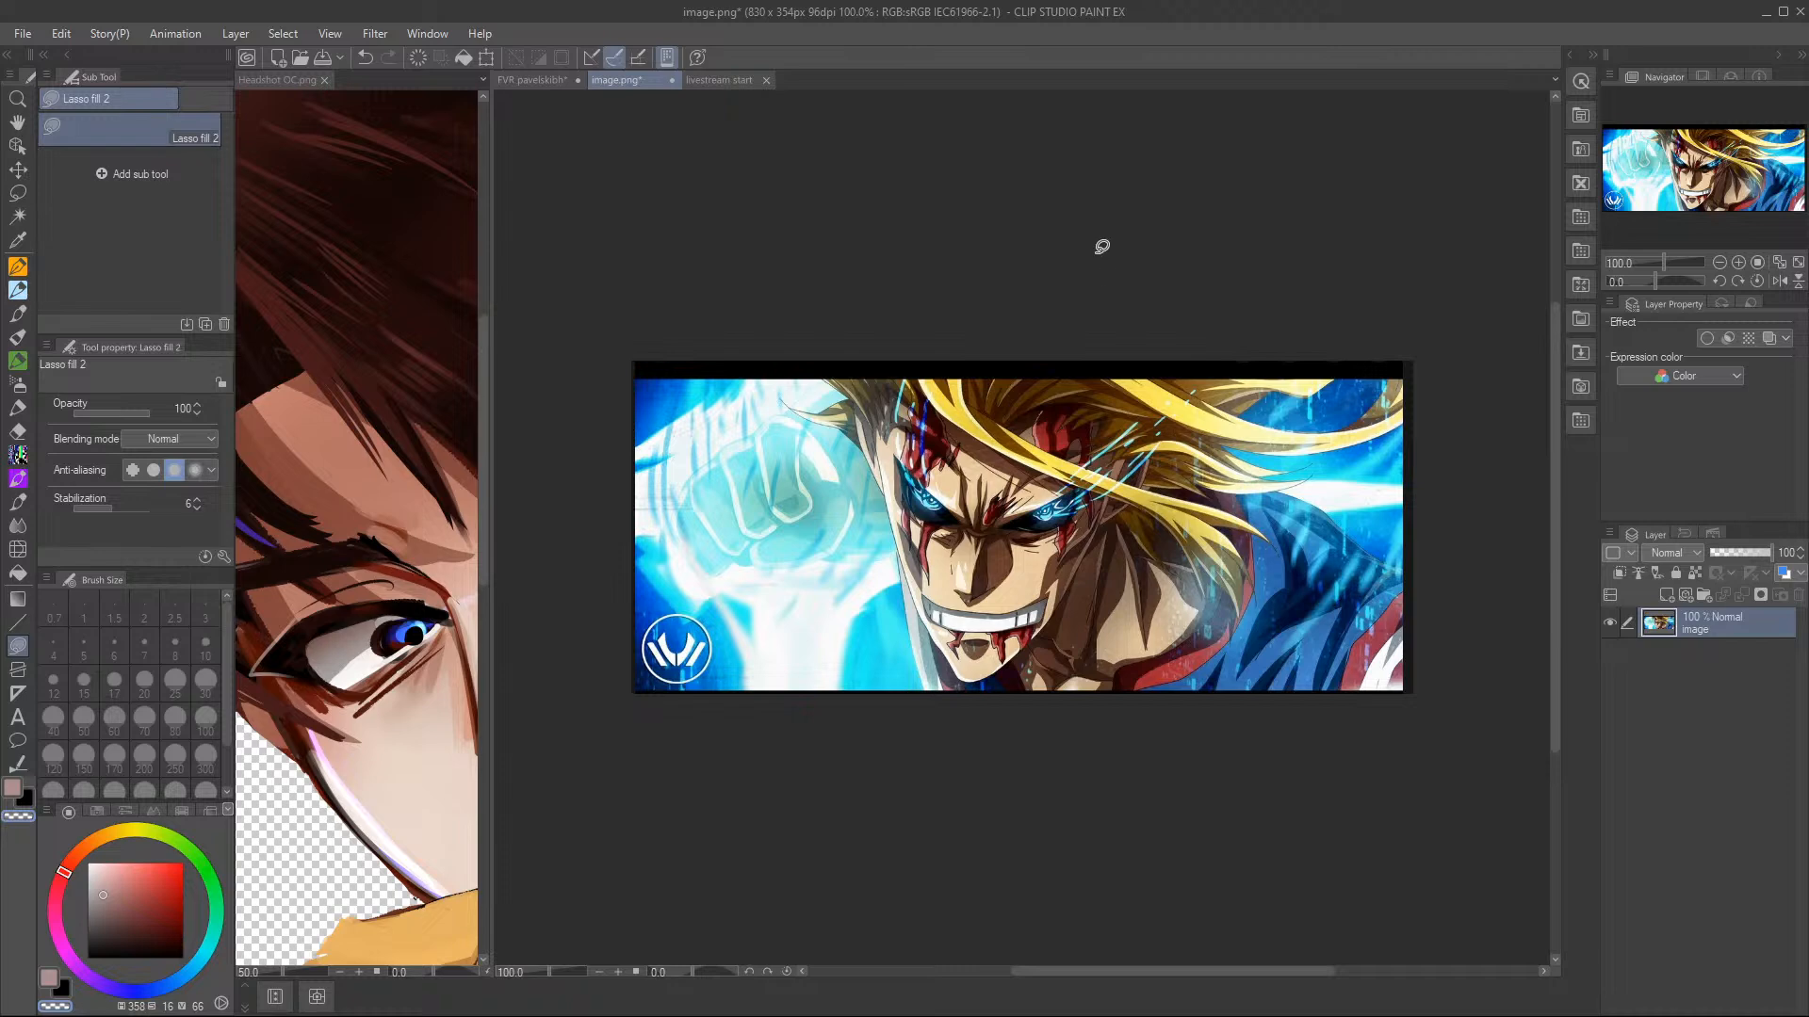
pyautogui.click(531, 83)
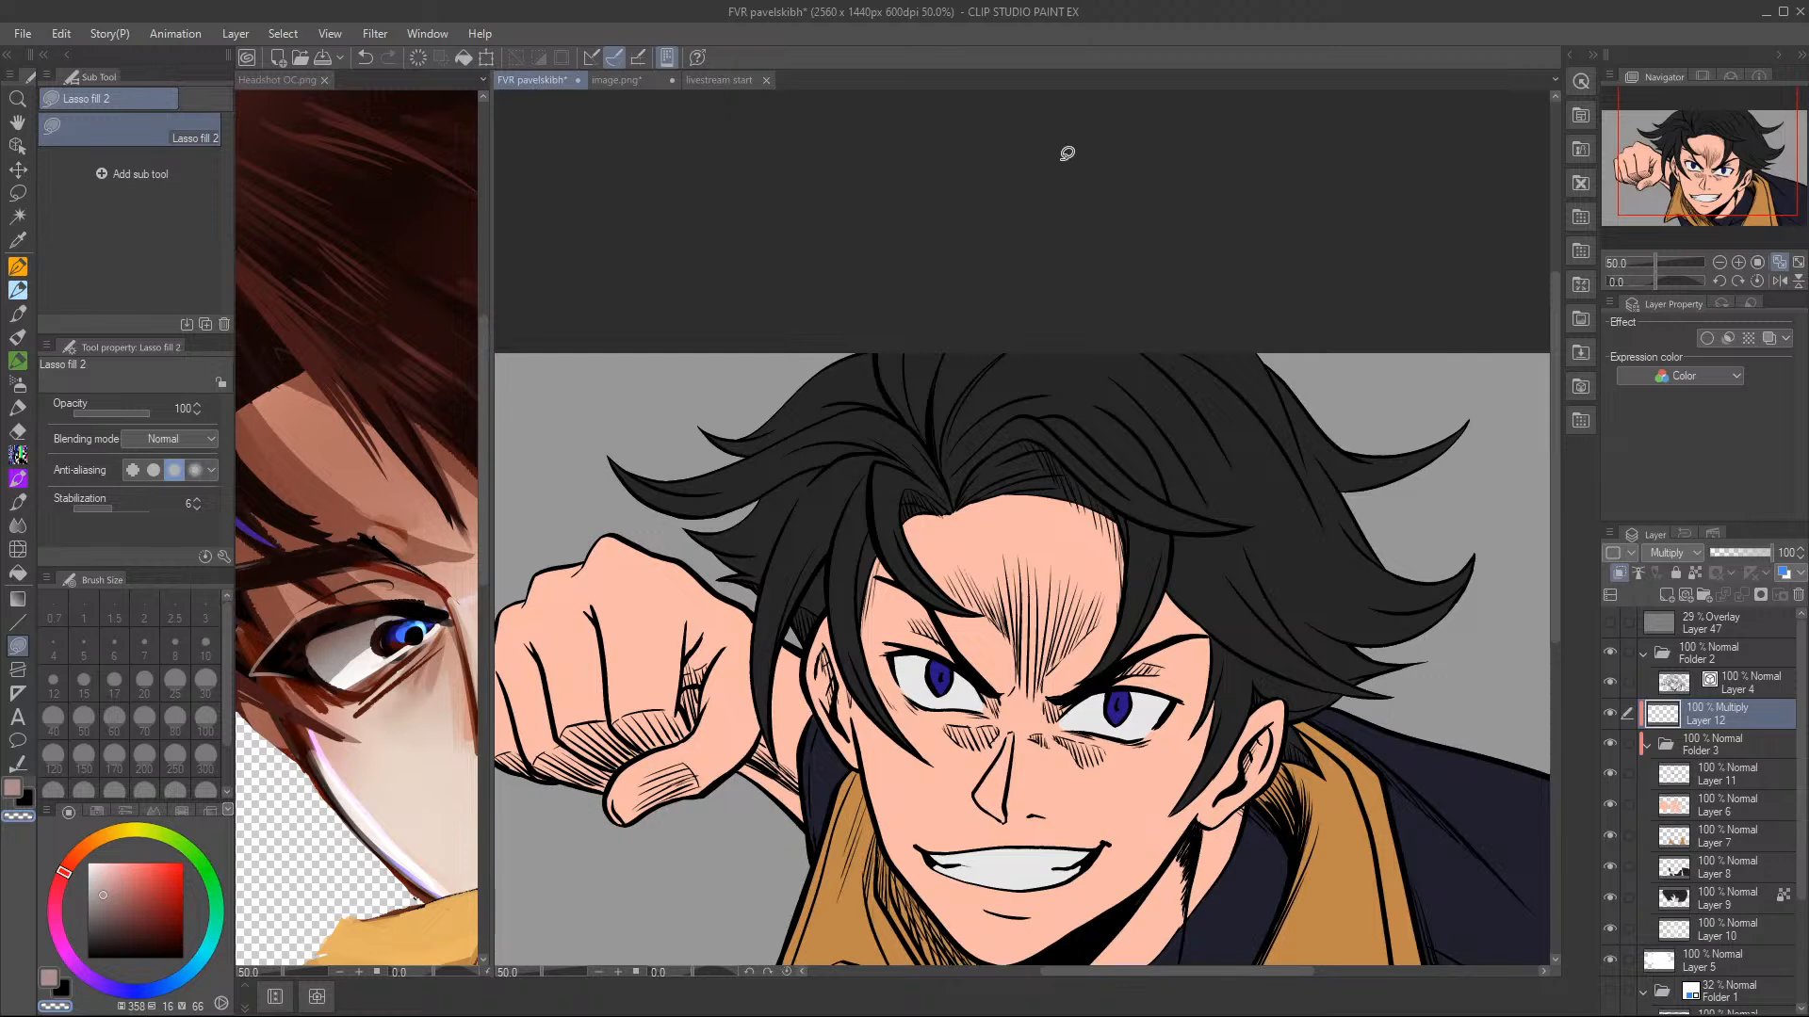
pyautogui.click(1719, 263)
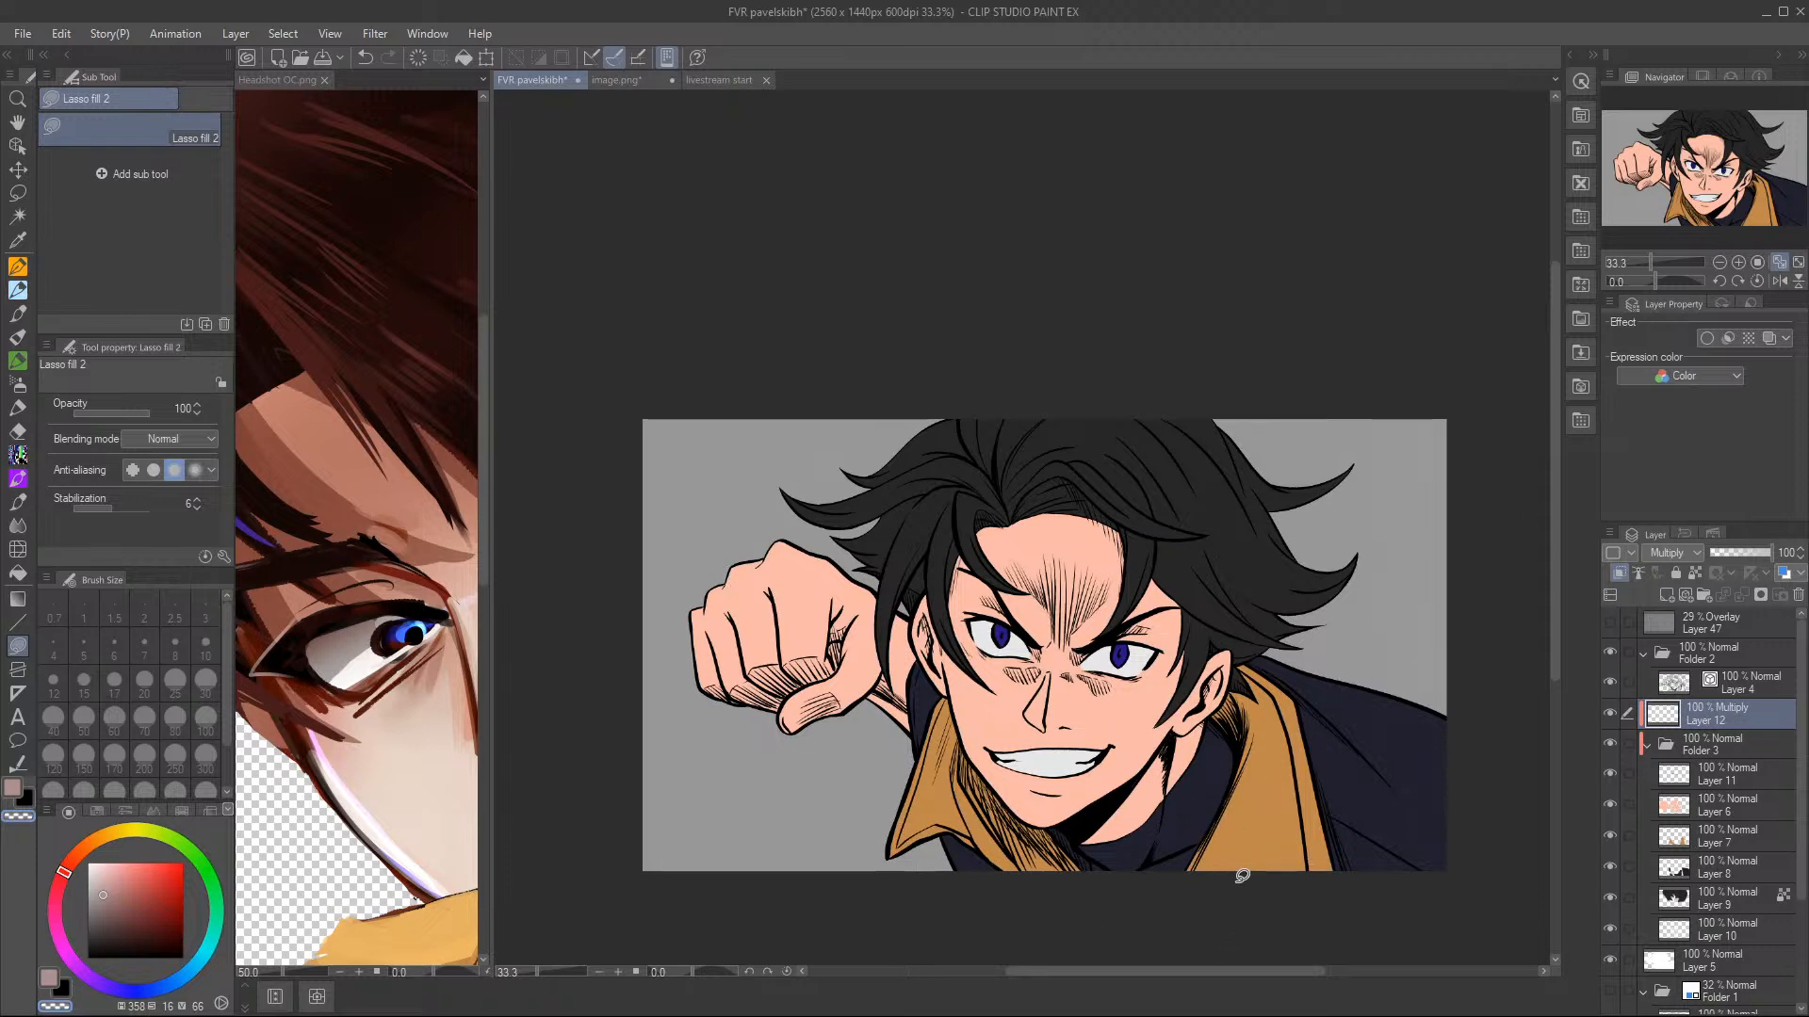
pyautogui.press('c')
pyautogui.moveTo(1246, 906)
pyautogui.mouseDown()
pyautogui.moveTo(1088, 876)
pyautogui.moveTo(1043, 805)
pyautogui.moveTo(1117, 373)
pyautogui.moveTo(1404, 659)
pyautogui.moveTo(1319, 904)
pyautogui.mouseUp()
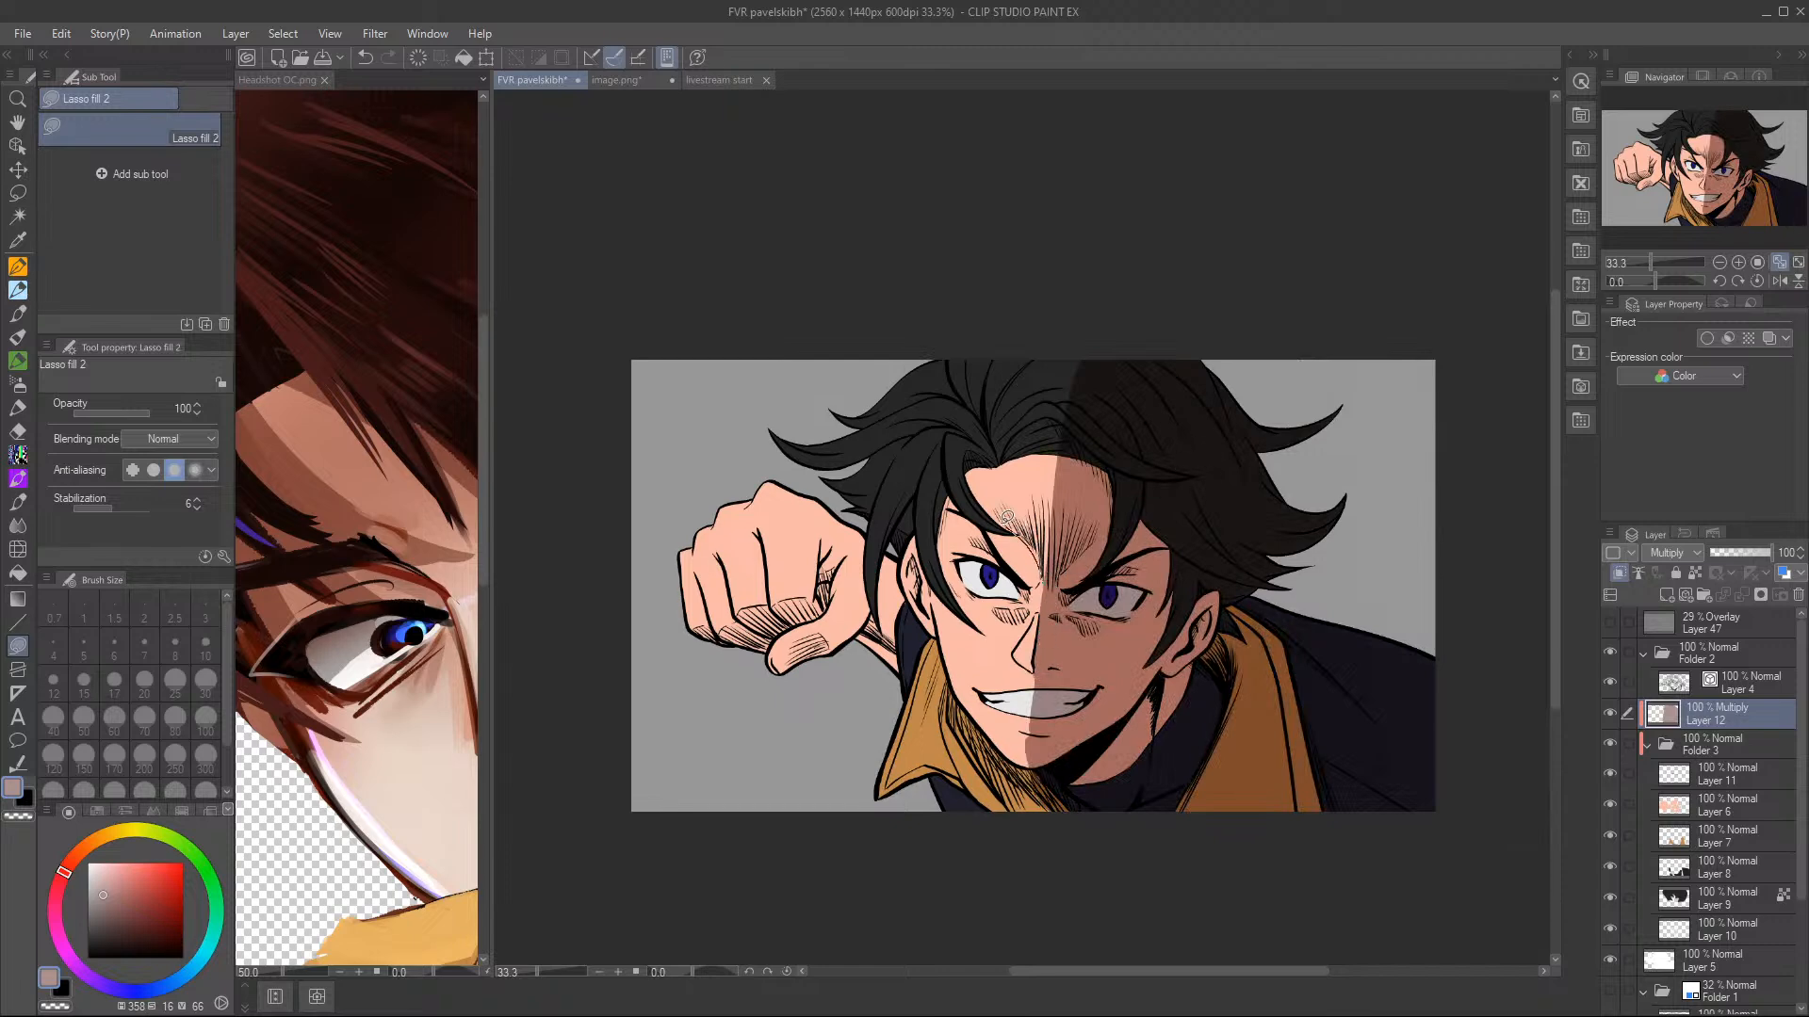
pyautogui.moveTo(986, 480)
pyautogui.mouseDown()
pyautogui.moveTo(1006, 452)
pyautogui.moveTo(998, 527)
pyautogui.moveTo(1069, 450)
pyautogui.moveTo(986, 501)
pyautogui.moveTo(1008, 491)
pyautogui.moveTo(989, 459)
pyautogui.moveTo(970, 500)
pyautogui.moveTo(996, 481)
pyautogui.mouseUp()
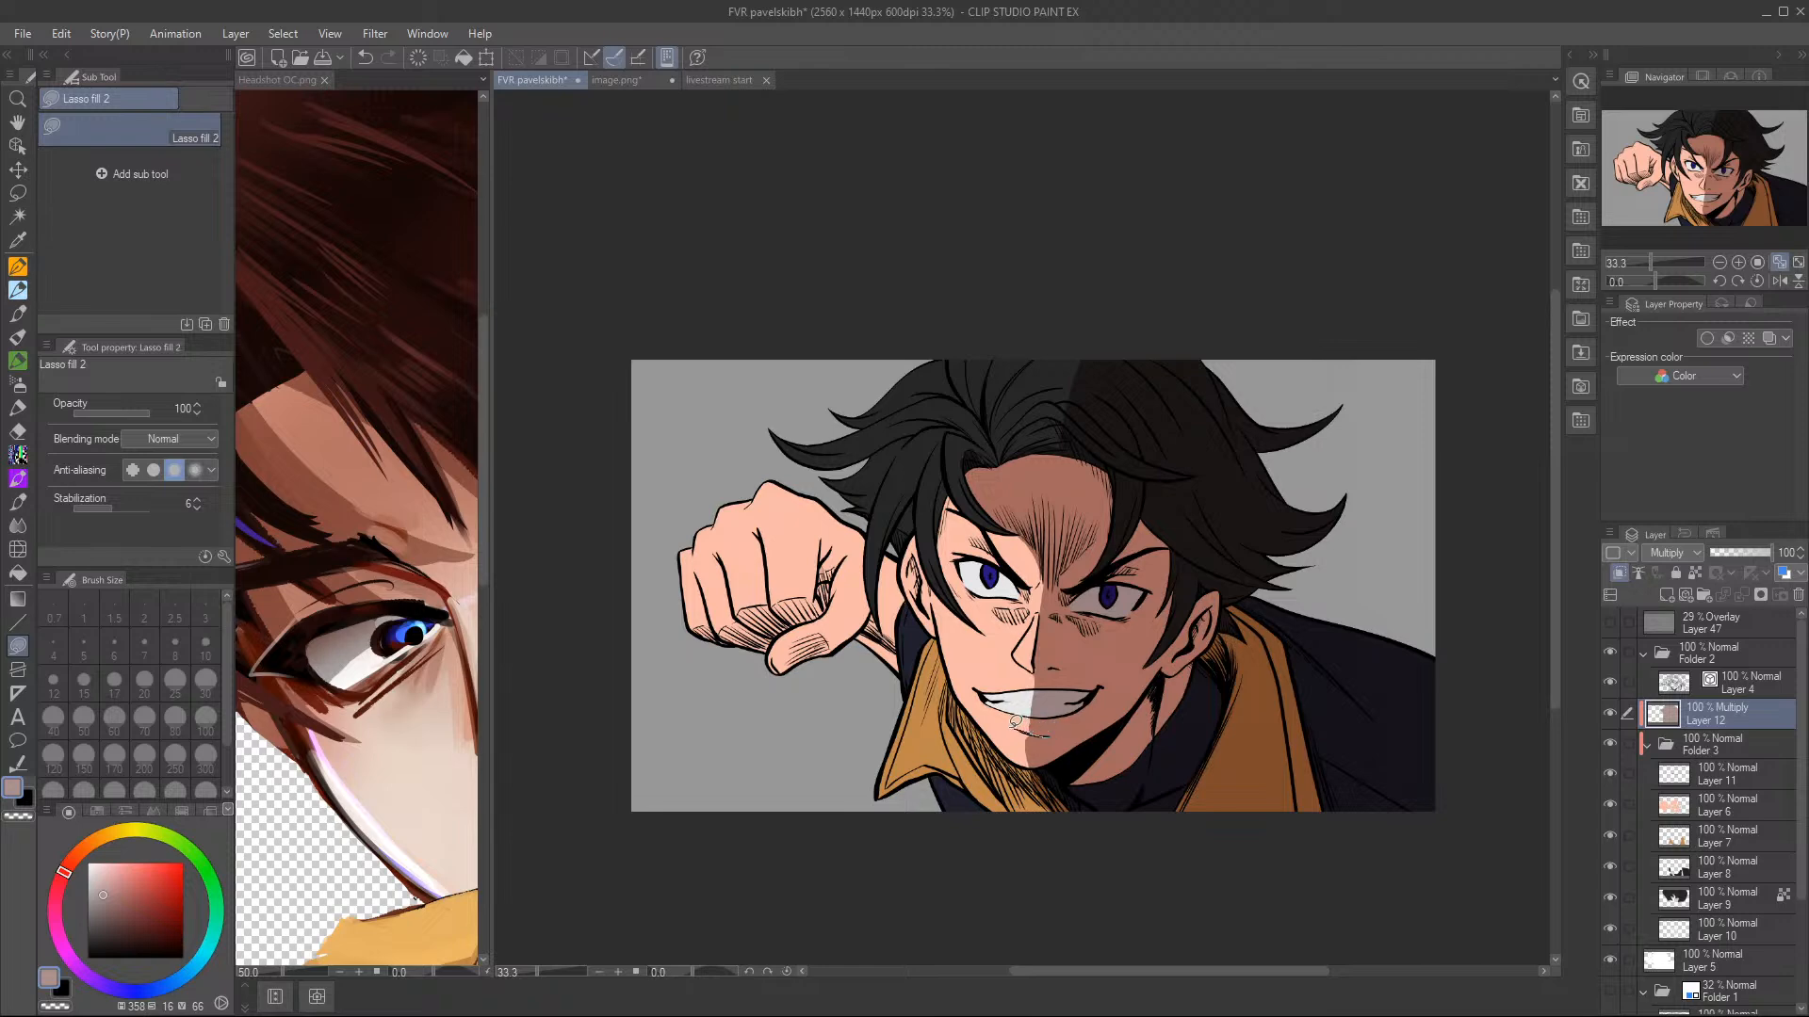
pyautogui.moveTo(953, 678)
pyautogui.mouseDown()
pyautogui.moveTo(971, 747)
pyautogui.moveTo(1044, 824)
pyautogui.moveTo(1090, 817)
pyautogui.moveTo(995, 750)
pyautogui.moveTo(1043, 825)
pyautogui.moveTo(988, 770)
pyautogui.moveTo(1054, 851)
pyautogui.mouseUp()
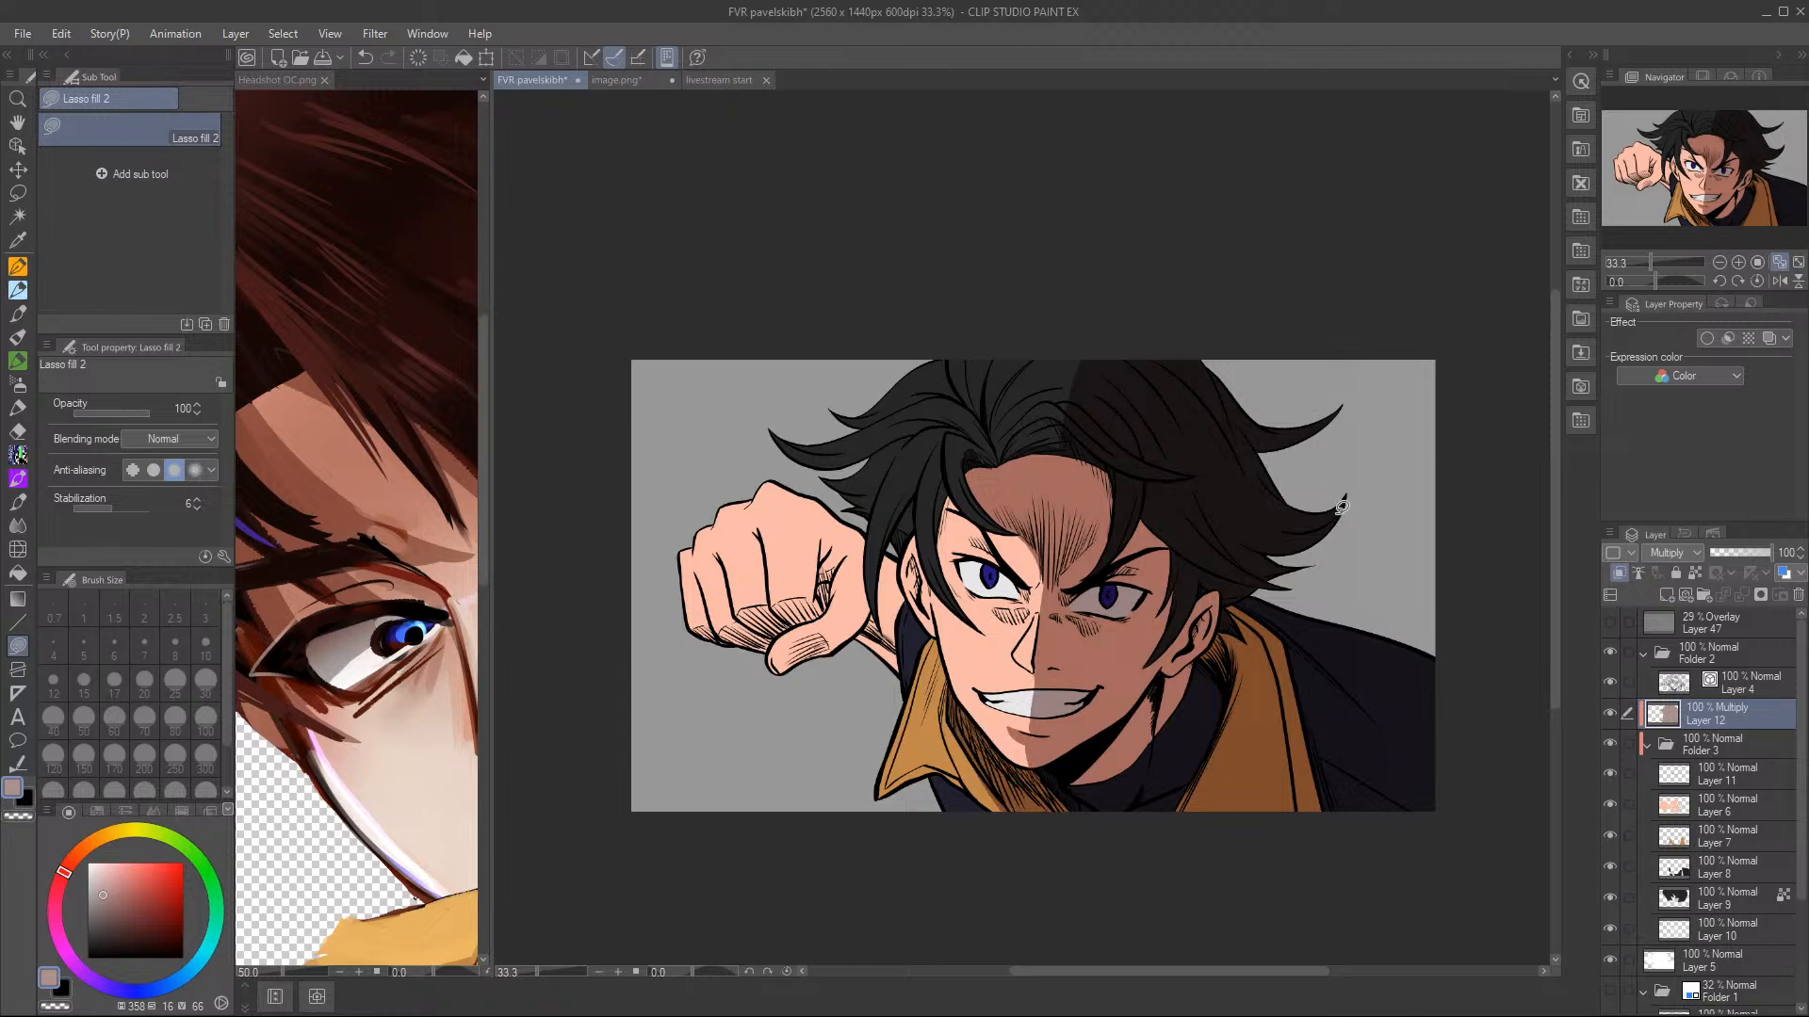
# - Lasso-fill shadow shapes on the fist's thumb, between the fingers and on the forearm behind it
pyautogui.moveTo(820, 624)
pyautogui.mouseDown()
pyautogui.moveTo(881, 650)
pyautogui.moveTo(850, 629)
pyautogui.mouseUp()
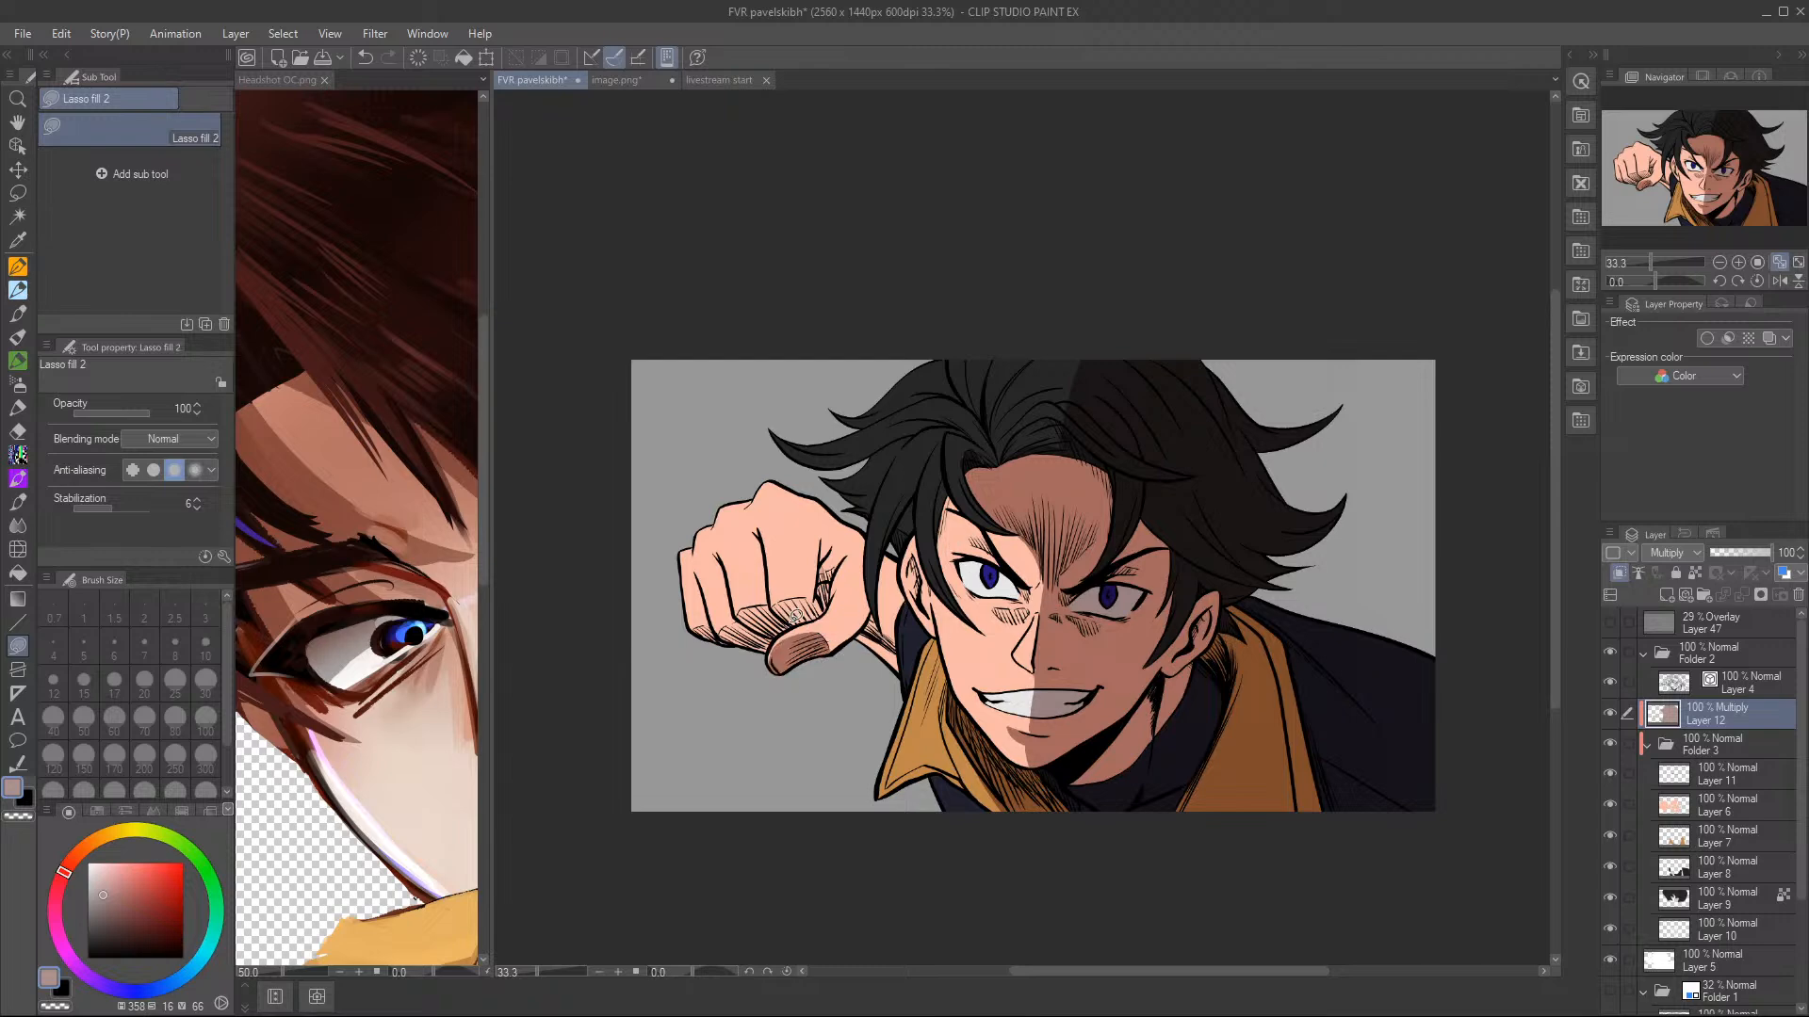
pyautogui.moveTo(829, 611)
pyautogui.mouseDown()
pyautogui.moveTo(827, 535)
pyautogui.moveTo(848, 549)
pyautogui.moveTo(804, 599)
pyautogui.moveTo(858, 593)
pyautogui.moveTo(792, 585)
pyautogui.moveTo(744, 614)
pyautogui.moveTo(794, 616)
pyautogui.moveTo(774, 628)
pyautogui.moveTo(807, 606)
pyautogui.moveTo(746, 604)
pyautogui.moveTo(767, 618)
pyautogui.moveTo(720, 632)
pyautogui.moveTo(760, 646)
pyautogui.moveTo(784, 603)
pyautogui.mouseUp()
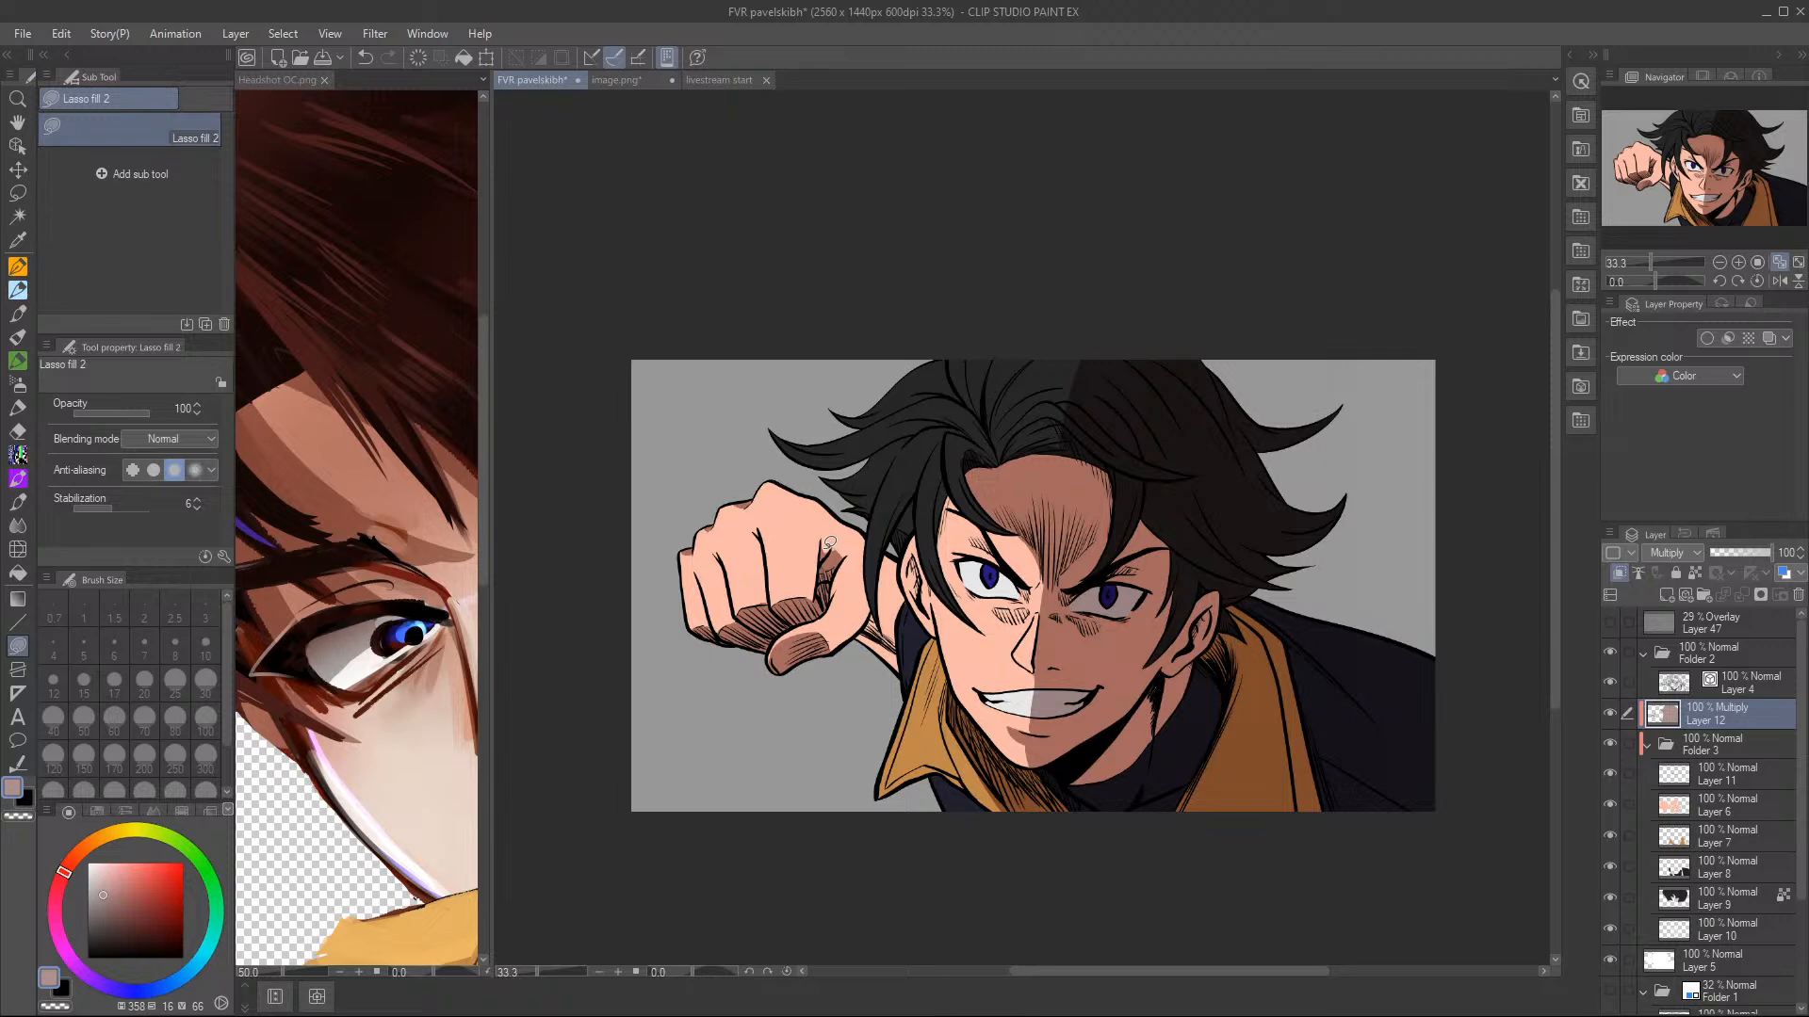
pyautogui.moveTo(825, 532)
pyautogui.mouseDown()
pyautogui.moveTo(812, 589)
pyautogui.moveTo(820, 557)
pyautogui.moveTo(815, 577)
pyautogui.moveTo(761, 532)
pyautogui.moveTo(769, 570)
pyautogui.moveTo(773, 533)
pyautogui.mouseUp()
pyautogui.moveTo(769, 601); pyautogui.dragTo(766, 603)
pyautogui.moveTo(875, 623)
pyautogui.mouseDown()
pyautogui.moveTo(880, 577)
pyautogui.moveTo(907, 595)
pyautogui.moveTo(905, 671)
pyautogui.moveTo(855, 658)
pyautogui.moveTo(842, 592)
pyautogui.mouseUp()
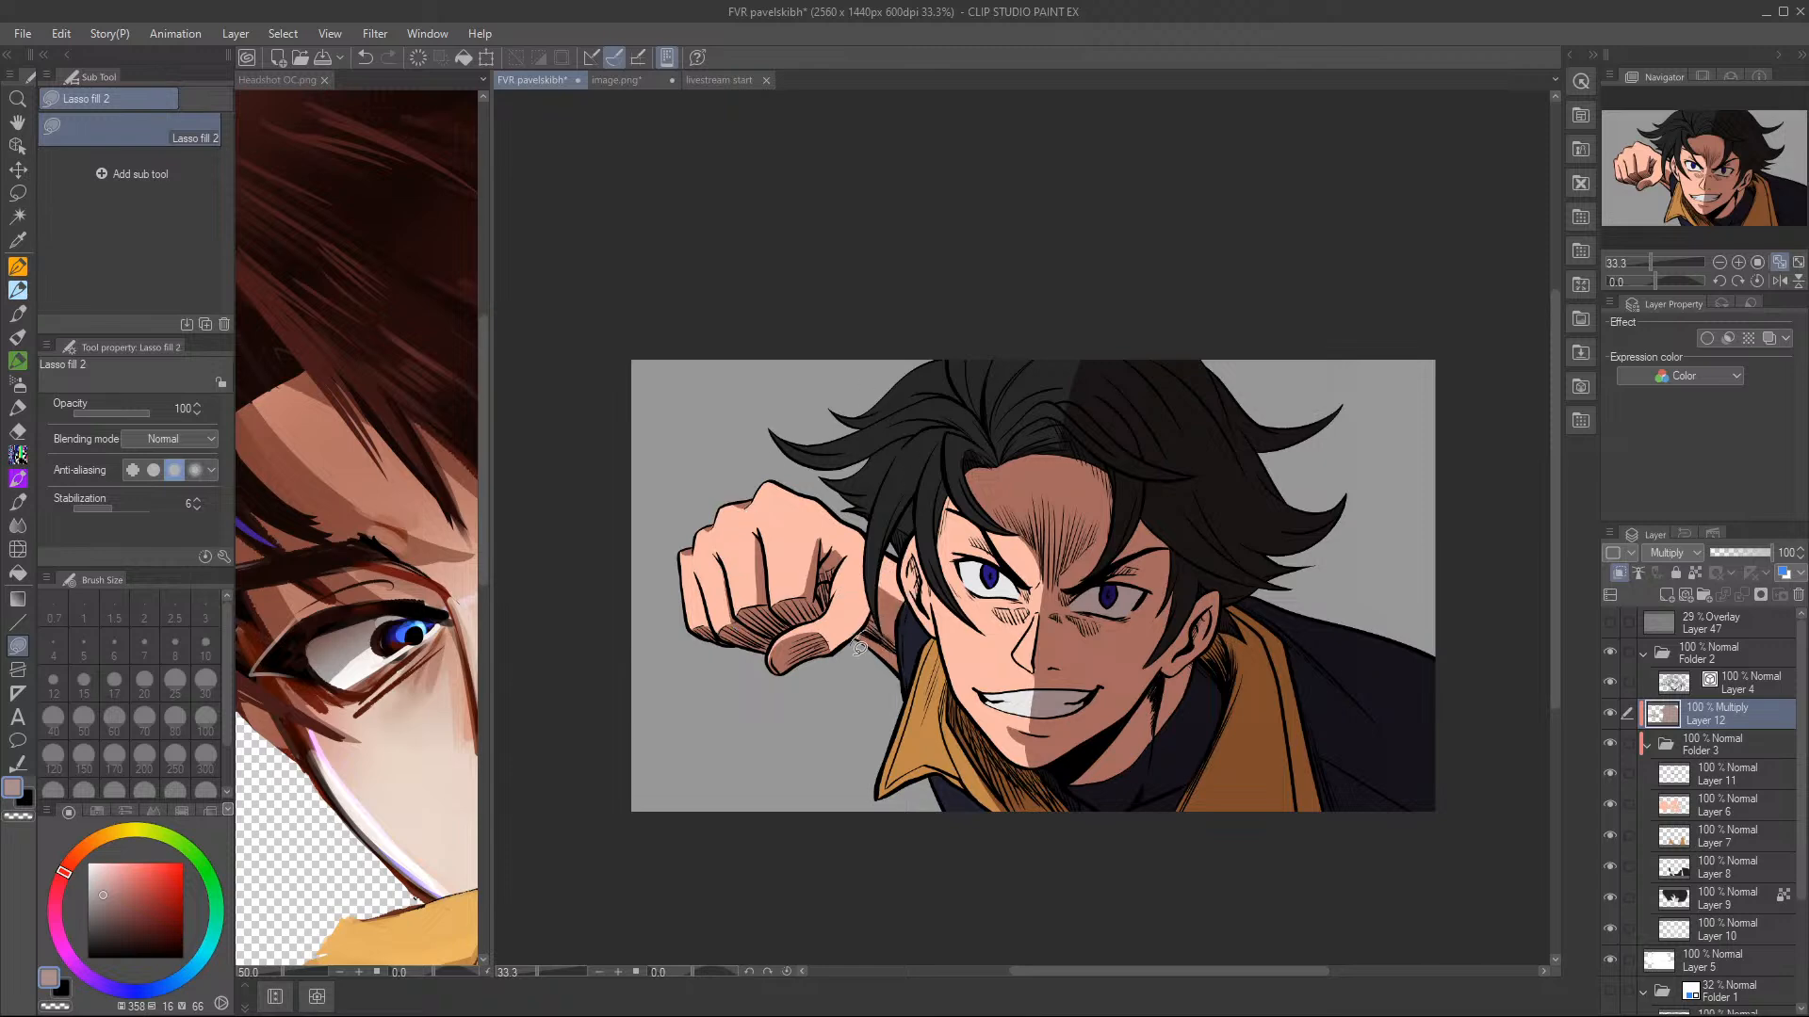
pyautogui.moveTo(882, 592)
pyautogui.mouseDown()
pyautogui.moveTo(907, 585)
pyautogui.moveTo(897, 626)
pyautogui.mouseUp()
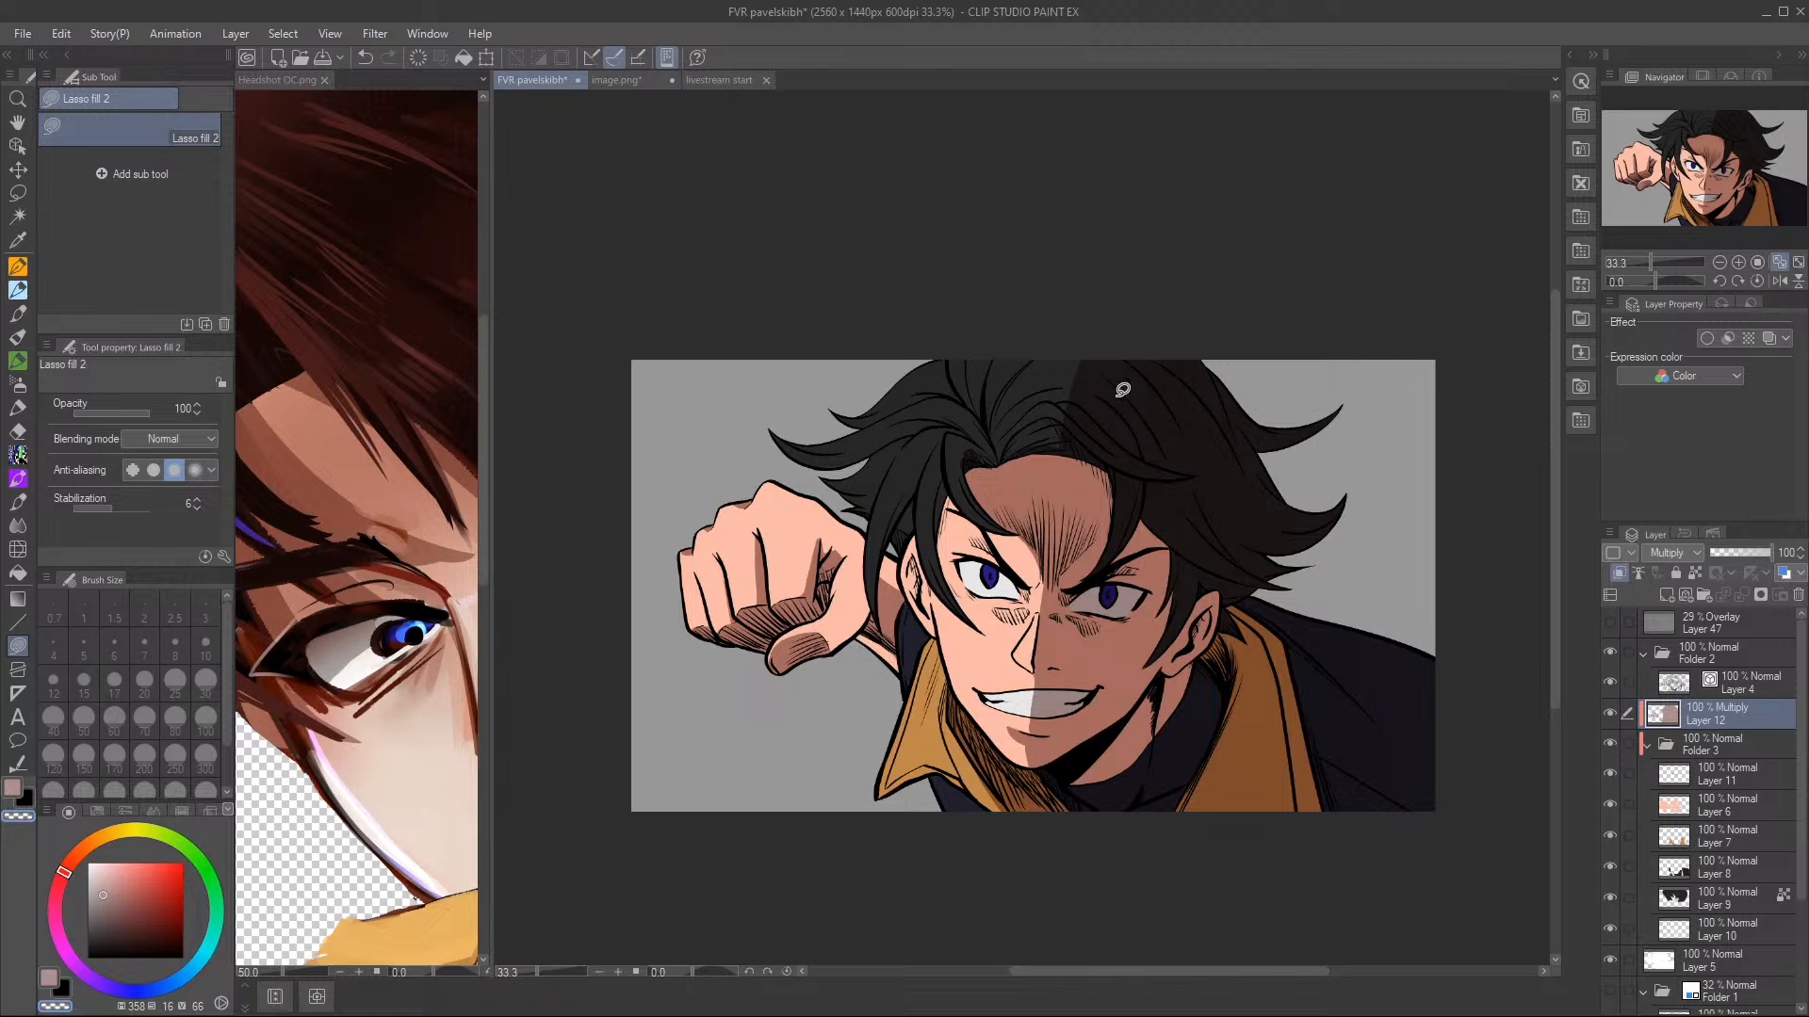
# - Using Lasso fill with transparent colour, cut lit shapes into the shadow on the right-hand collar and jacket shoulder
pyautogui.moveTo(1254, 636)
pyautogui.mouseDown()
pyautogui.moveTo(1263, 852)
pyautogui.moveTo(1301, 850)
pyautogui.moveTo(1303, 791)
pyautogui.mouseUp()
pyautogui.moveTo(1249, 627)
pyautogui.mouseDown()
pyautogui.moveTo(1304, 796)
pyautogui.moveTo(1274, 650)
pyautogui.moveTo(1311, 763)
pyautogui.mouseUp()
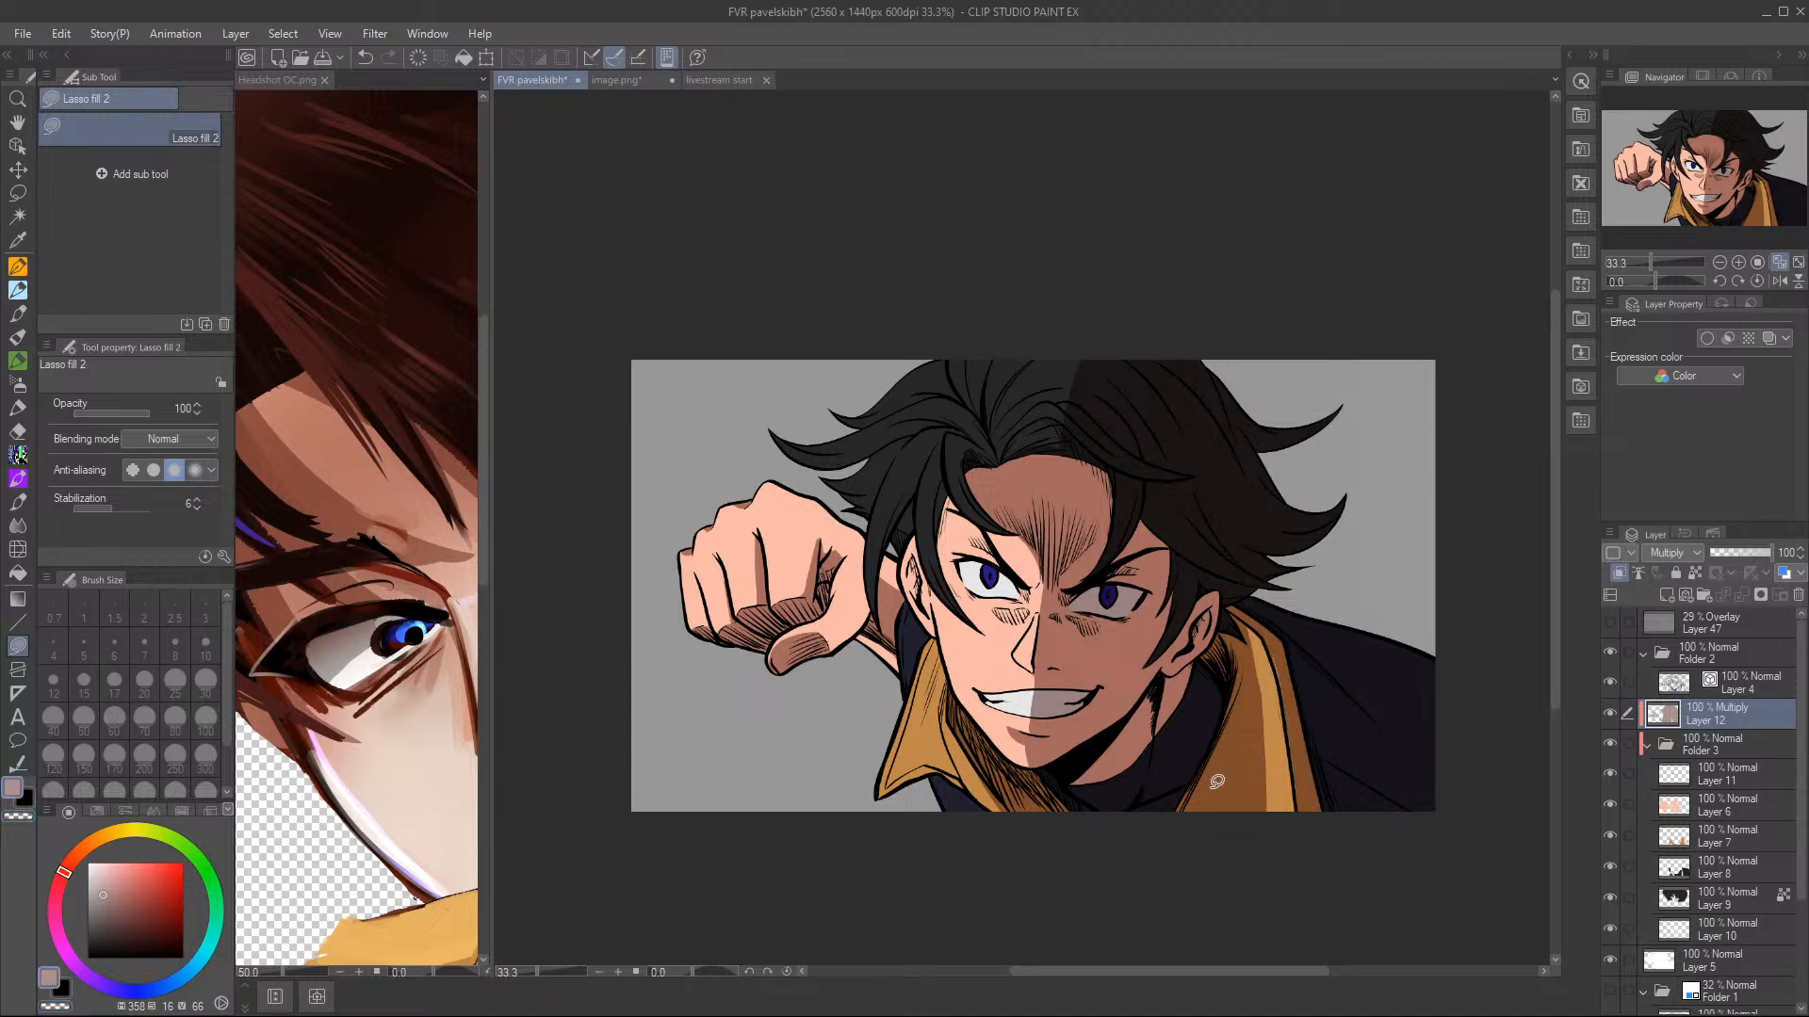
pyautogui.moveTo(1180, 822)
pyautogui.mouseDown()
pyautogui.moveTo(1234, 697)
pyautogui.moveTo(1205, 949)
pyautogui.moveTo(1183, 828)
pyautogui.mouseUp()
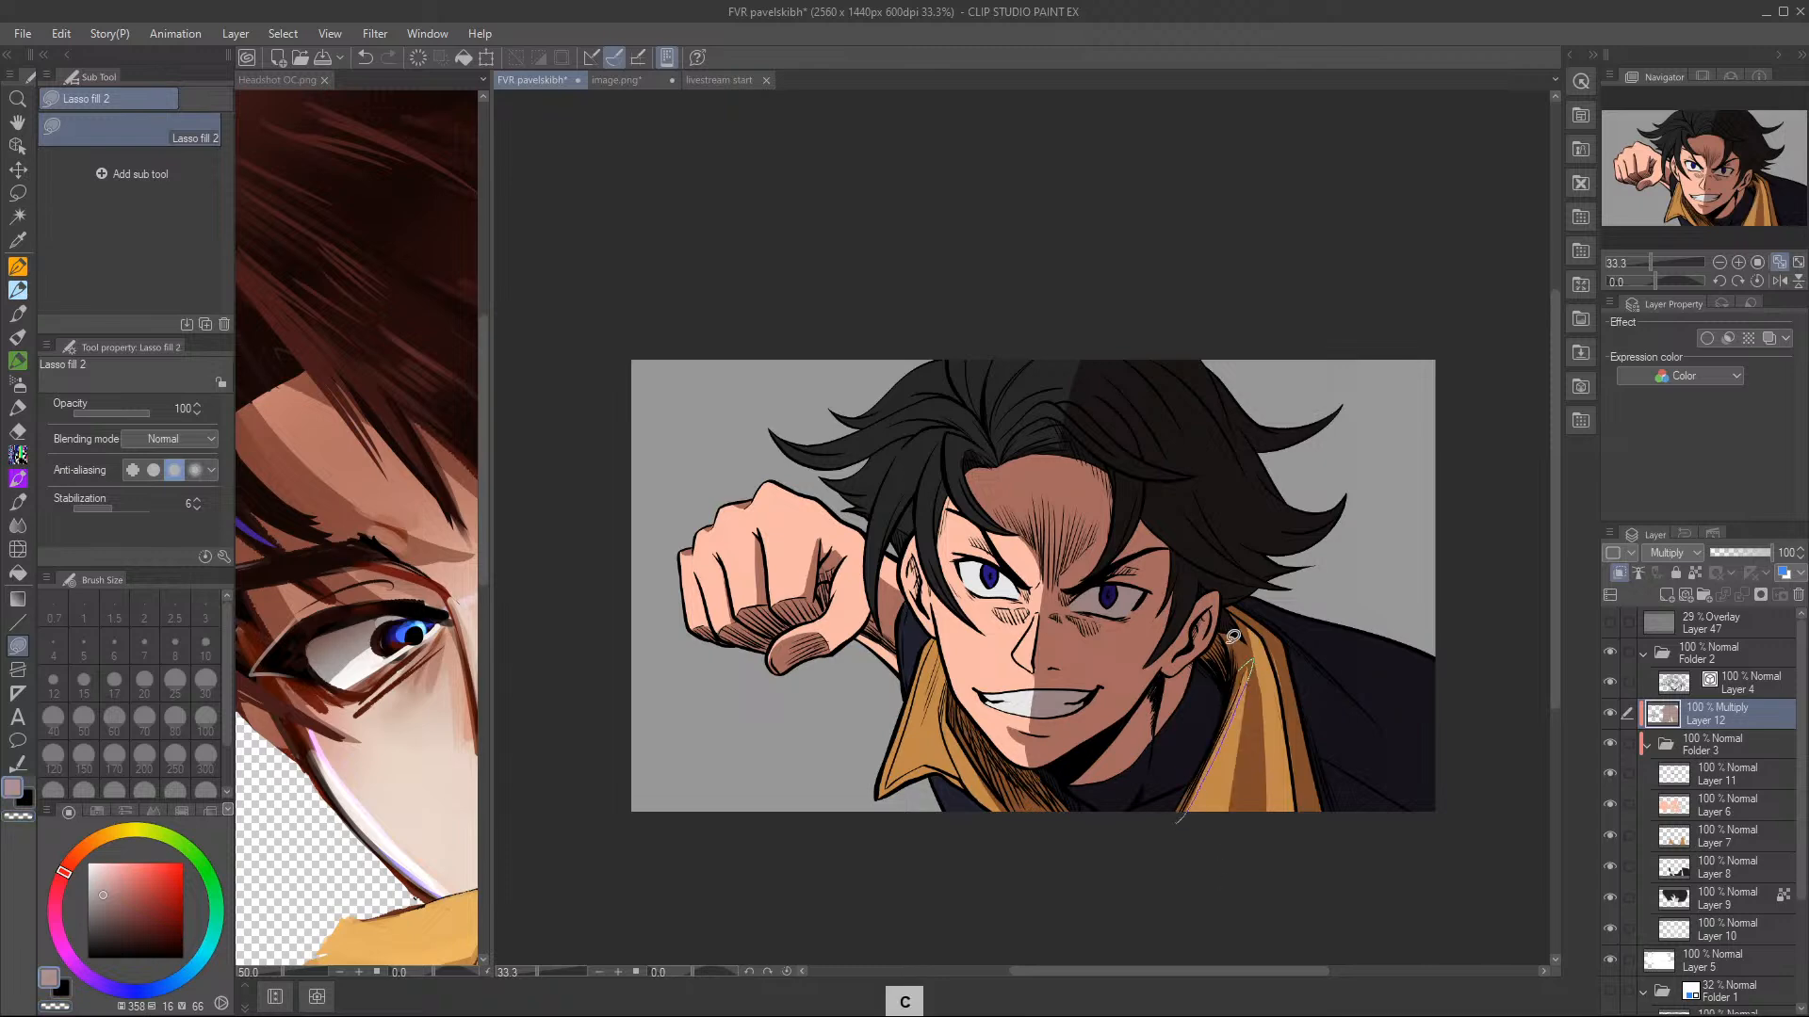
pyautogui.moveTo(1269, 644)
pyautogui.mouseDown()
pyautogui.moveTo(1306, 717)
pyautogui.moveTo(1297, 704)
pyautogui.mouseUp()
pyautogui.moveTo(1252, 596)
pyautogui.mouseDown()
pyautogui.moveTo(1351, 651)
pyautogui.moveTo(1440, 612)
pyautogui.mouseUp()
pyautogui.moveTo(1258, 596)
pyautogui.mouseDown()
pyautogui.moveTo(1461, 659)
pyautogui.moveTo(1436, 551)
pyautogui.moveTo(1384, 559)
pyautogui.mouseUp()
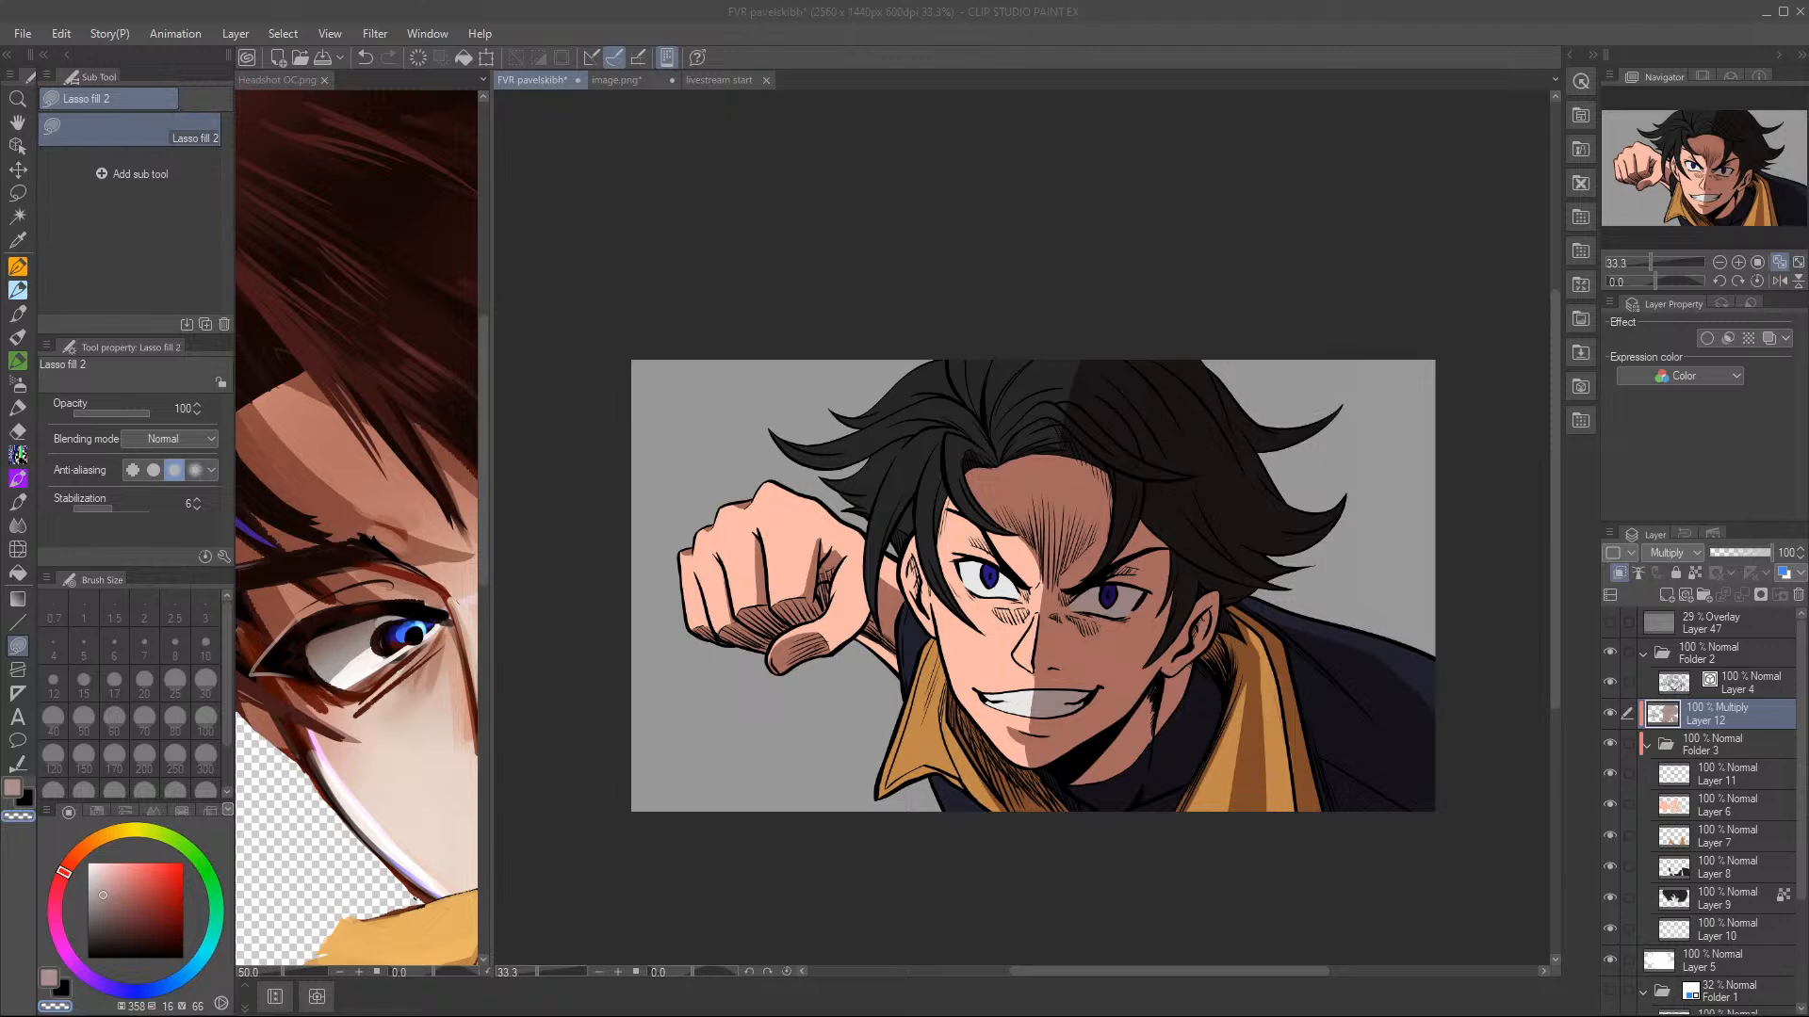
# - Lasso-fill shadow along the hairline at the left temple, inside the ear and down the side of the face
pyautogui.click(1738, 262)
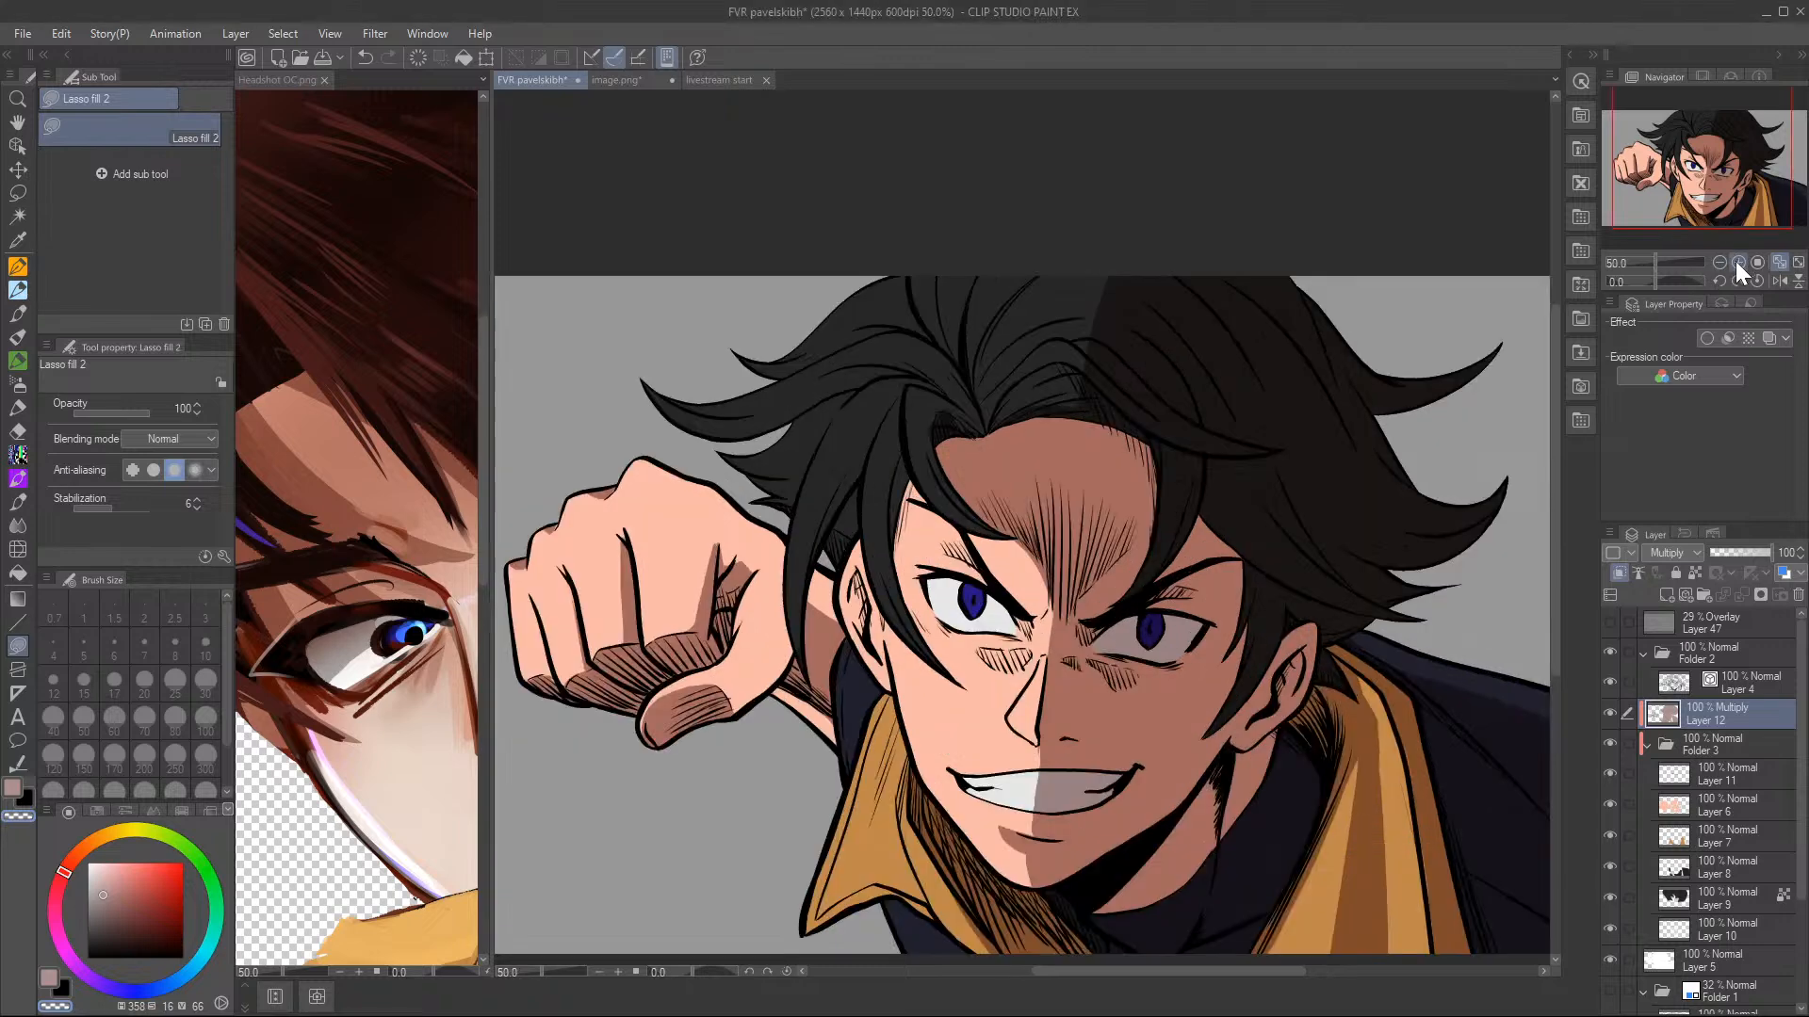
pyautogui.press('c')
pyautogui.moveTo(954, 534); pyautogui.dragTo(971, 545)
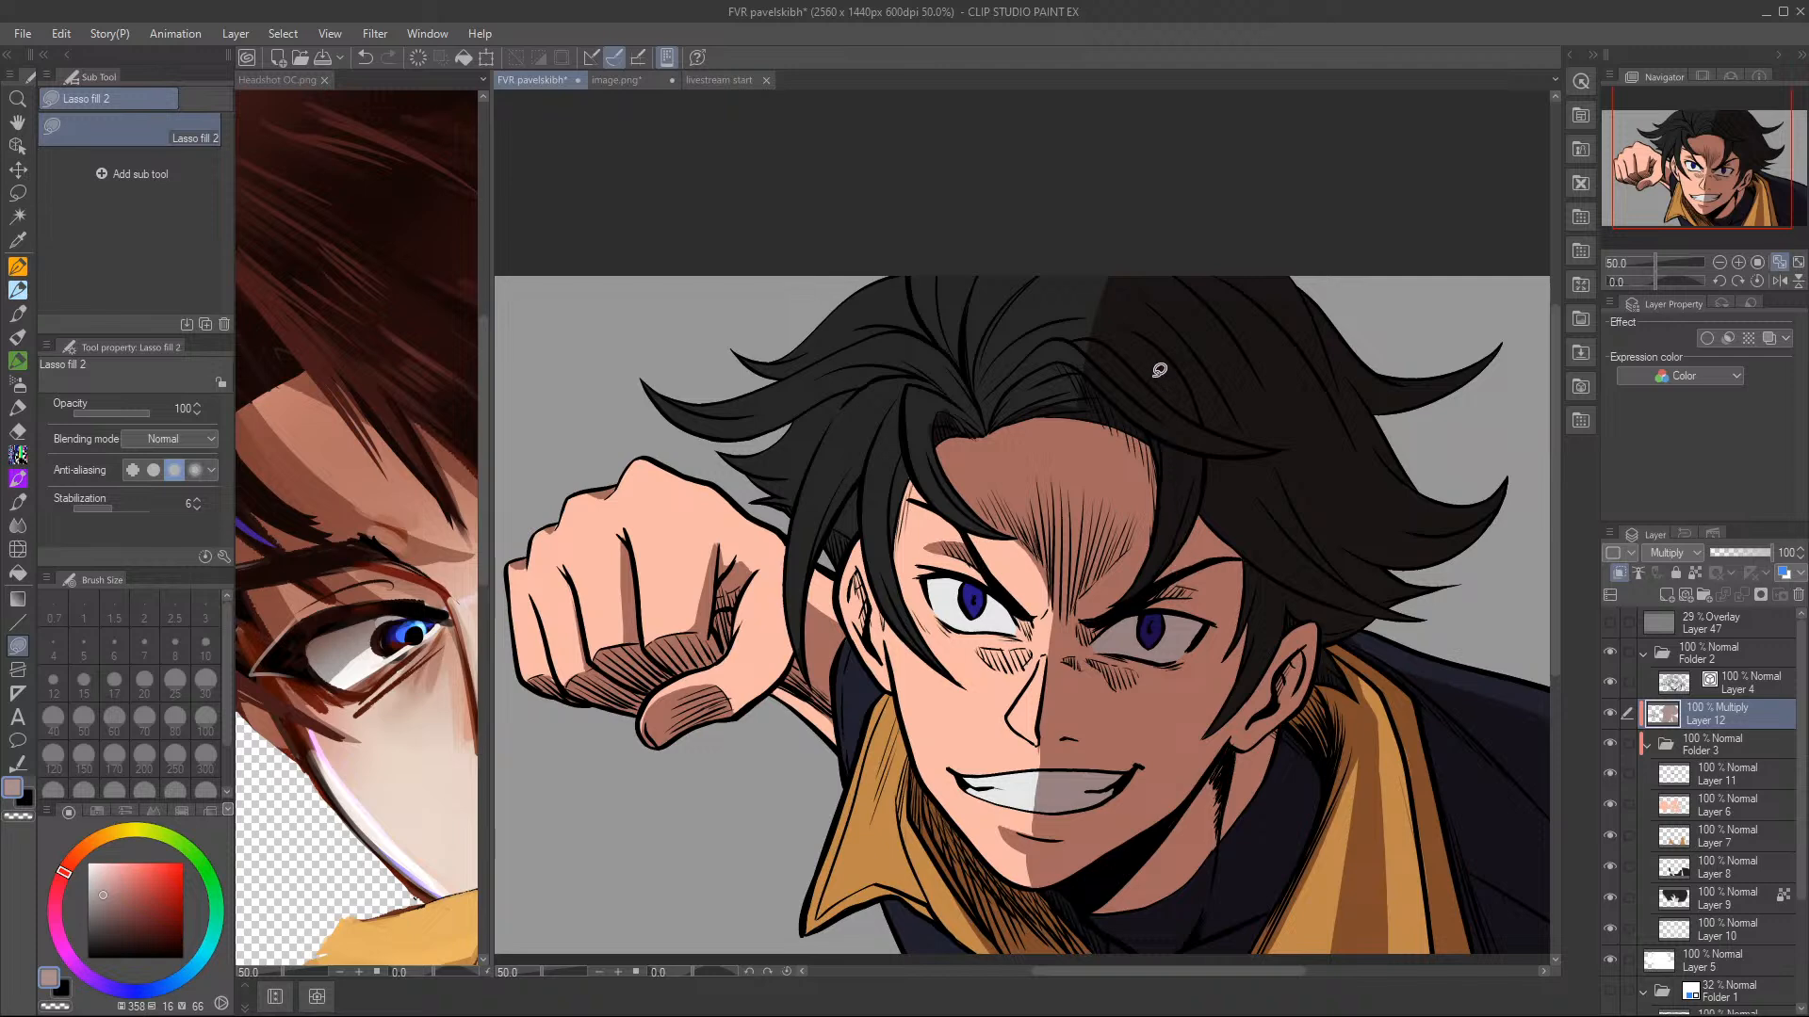
pyautogui.moveTo(924, 483)
pyautogui.mouseDown()
pyautogui.moveTo(920, 604)
pyautogui.moveTo(952, 665)
pyautogui.moveTo(897, 584)
pyautogui.moveTo(906, 431)
pyautogui.moveTo(916, 471)
pyautogui.mouseUp()
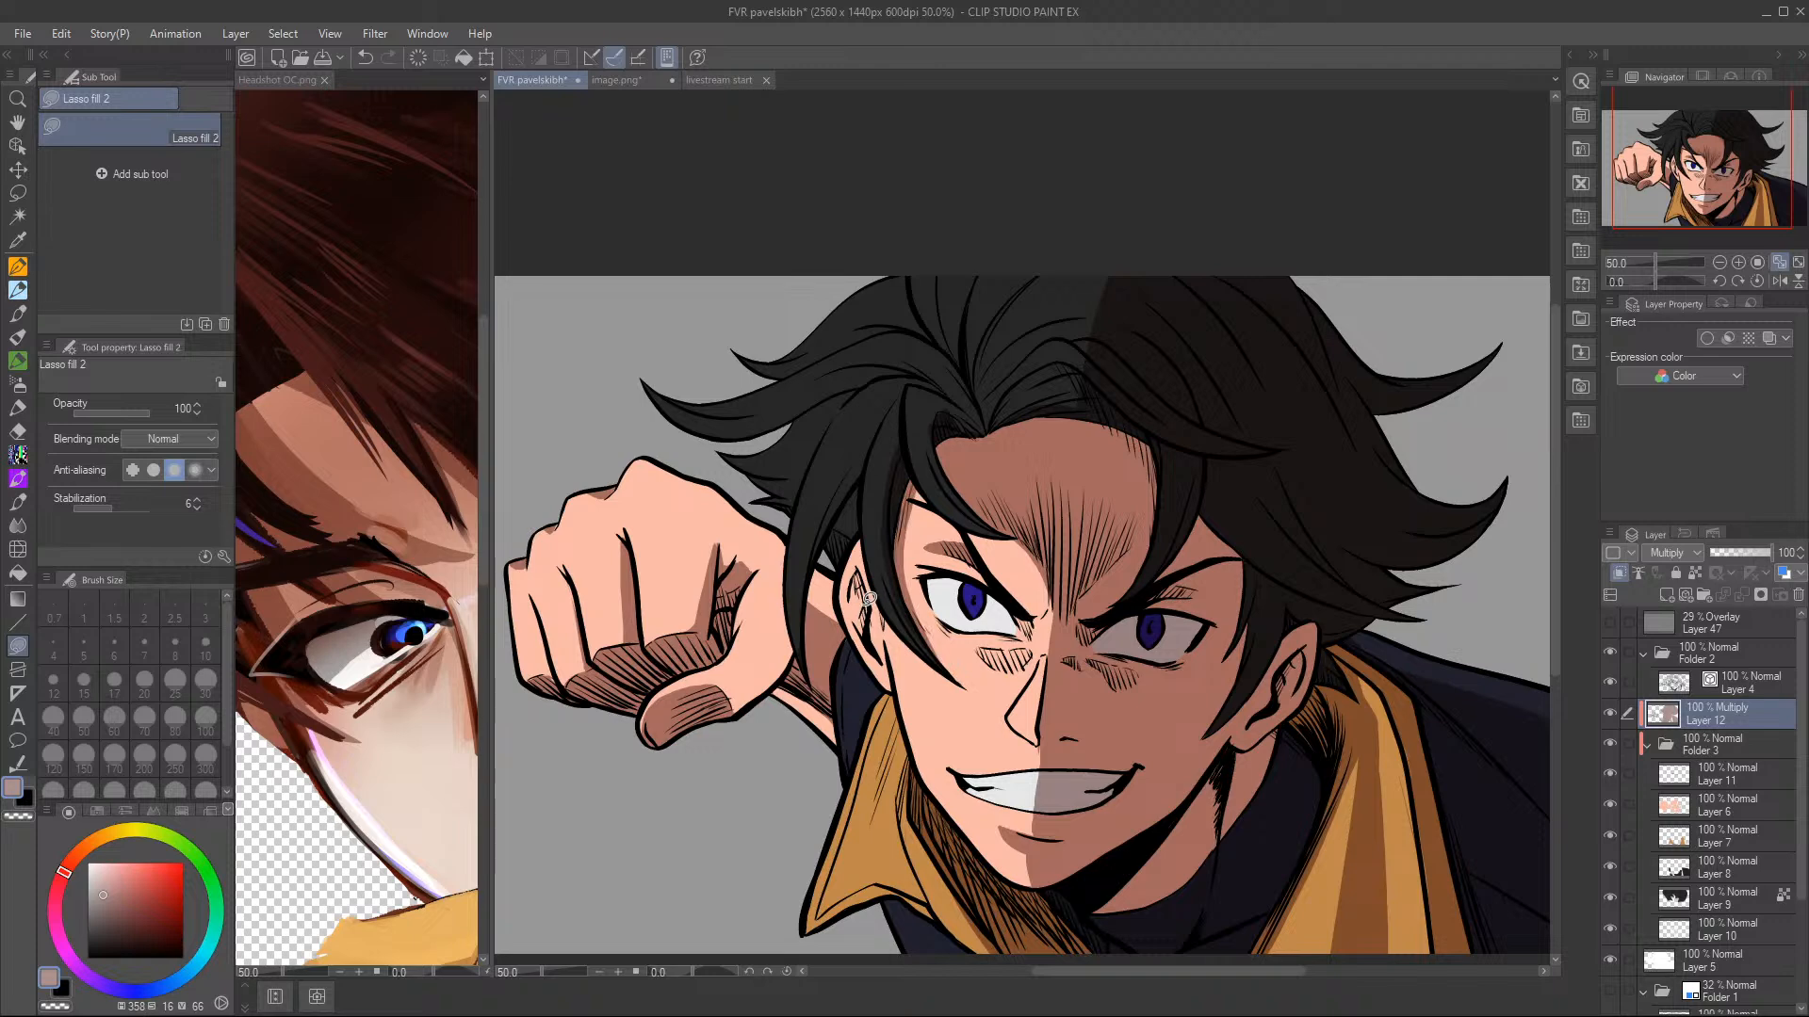
pyautogui.moveTo(856, 612); pyautogui.dragTo(874, 648)
pyautogui.moveTo(904, 685)
pyautogui.mouseDown()
pyautogui.moveTo(879, 830)
pyautogui.moveTo(913, 749)
pyautogui.moveTo(905, 824)
pyautogui.moveTo(934, 901)
pyautogui.moveTo(907, 702)
pyautogui.mouseUp()
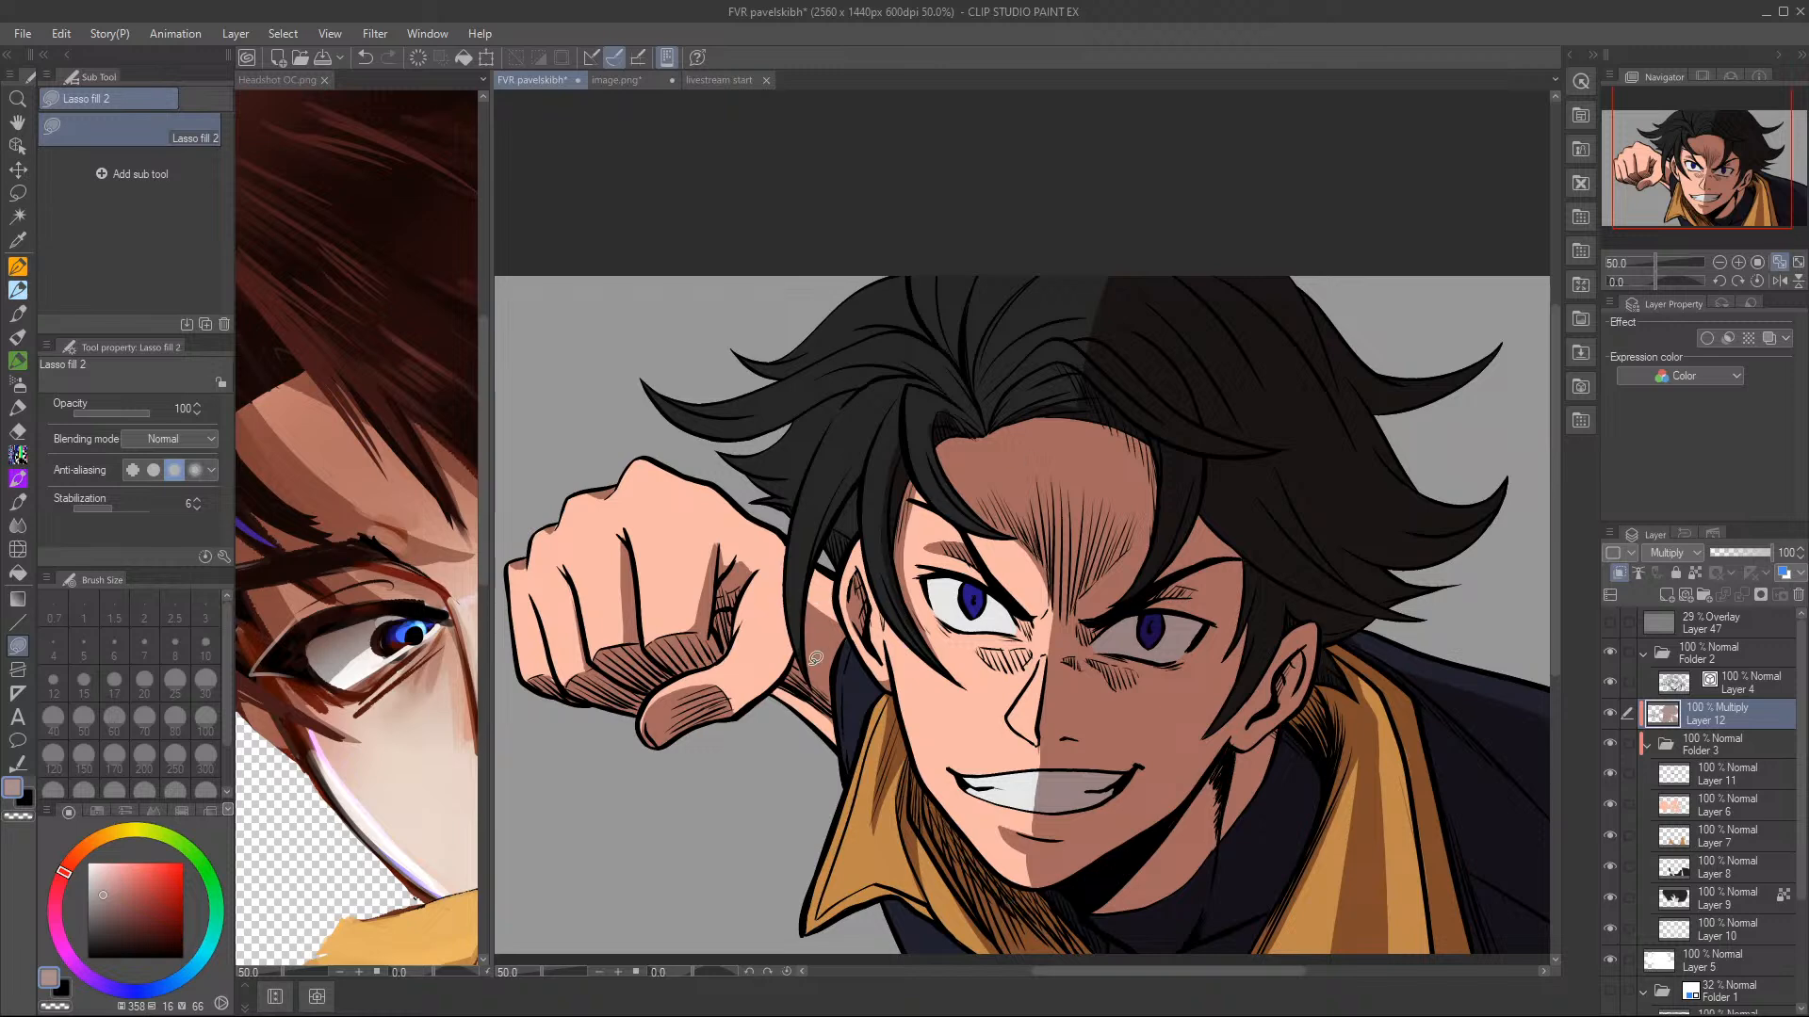
# - Shade the hair strands left of the parting, trimming the shadow edges with transparent colour
pyautogui.moveTo(803, 660)
pyautogui.mouseDown()
pyautogui.moveTo(872, 420)
pyautogui.moveTo(848, 502)
pyautogui.moveTo(918, 376)
pyautogui.moveTo(835, 510)
pyautogui.moveTo(900, 391)
pyautogui.mouseUp()
pyautogui.press('c')
pyautogui.moveTo(873, 468)
pyautogui.mouseDown()
pyautogui.moveTo(896, 412)
pyautogui.moveTo(938, 394)
pyautogui.moveTo(989, 438)
pyautogui.moveTo(1018, 421)
pyautogui.moveTo(1006, 394)
pyautogui.moveTo(1075, 359)
pyautogui.moveTo(1019, 433)
pyautogui.moveTo(980, 330)
pyautogui.moveTo(987, 399)
pyautogui.moveTo(1042, 274)
pyautogui.moveTo(1011, 427)
pyautogui.mouseUp()
pyautogui.press('c')
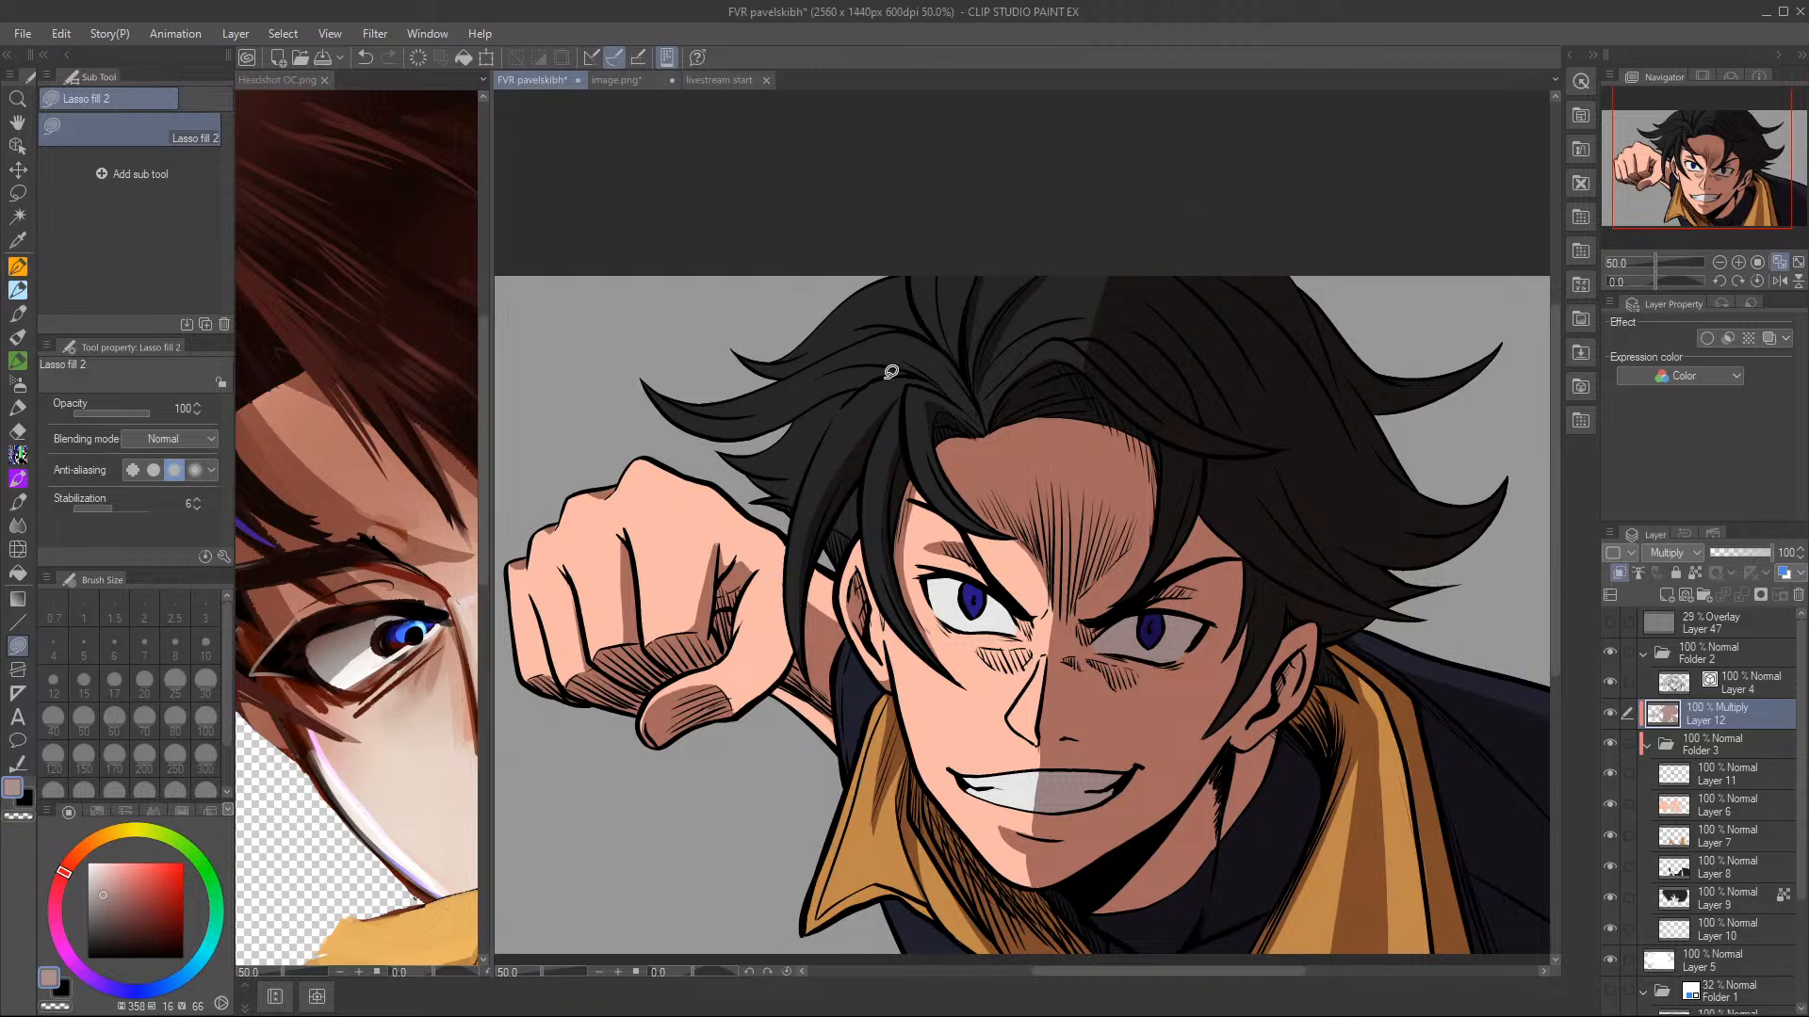
pyautogui.moveTo(814, 379)
pyautogui.mouseDown()
pyautogui.moveTo(933, 362)
pyautogui.moveTo(985, 416)
pyautogui.moveTo(897, 356)
pyautogui.moveTo(819, 370)
pyautogui.moveTo(929, 373)
pyautogui.moveTo(905, 339)
pyautogui.moveTo(987, 425)
pyautogui.moveTo(927, 332)
pyautogui.moveTo(989, 425)
pyautogui.moveTo(943, 331)
pyautogui.moveTo(992, 401)
pyautogui.moveTo(981, 379)
pyautogui.mouseUp()
pyautogui.moveTo(902, 328)
pyautogui.mouseDown()
pyautogui.moveTo(982, 421)
pyautogui.moveTo(933, 350)
pyautogui.moveTo(967, 403)
pyautogui.moveTo(915, 358)
pyautogui.moveTo(994, 414)
pyautogui.mouseUp()
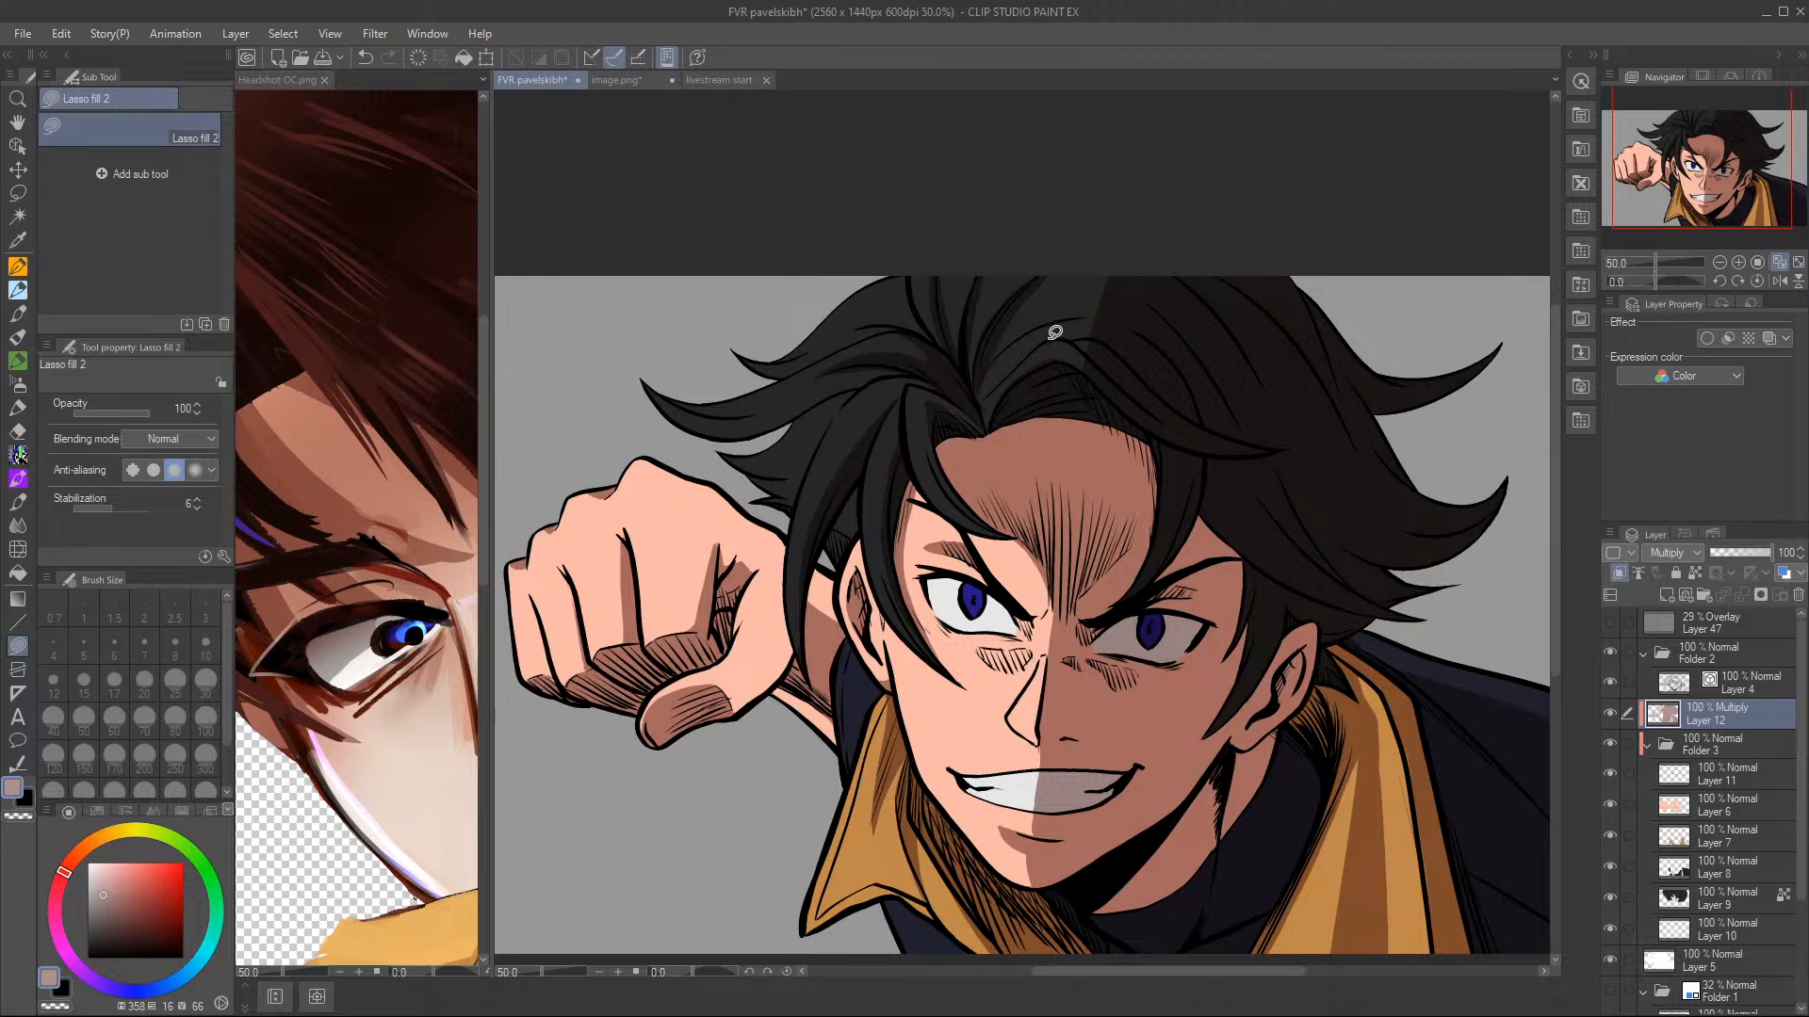
pyautogui.moveTo(832, 529)
pyautogui.mouseDown()
pyautogui.moveTo(859, 535)
pyautogui.moveTo(833, 533)
pyautogui.mouseUp()
# - Erase lit strand shapes from the hair shadow right of the parting using transparent colour
pyautogui.moveTo(1082, 355)
pyautogui.mouseDown()
pyautogui.moveTo(1161, 427)
pyautogui.moveTo(1094, 365)
pyautogui.moveTo(1106, 350)
pyautogui.moveTo(1196, 434)
pyautogui.moveTo(1127, 406)
pyautogui.moveTo(1114, 358)
pyautogui.mouseUp()
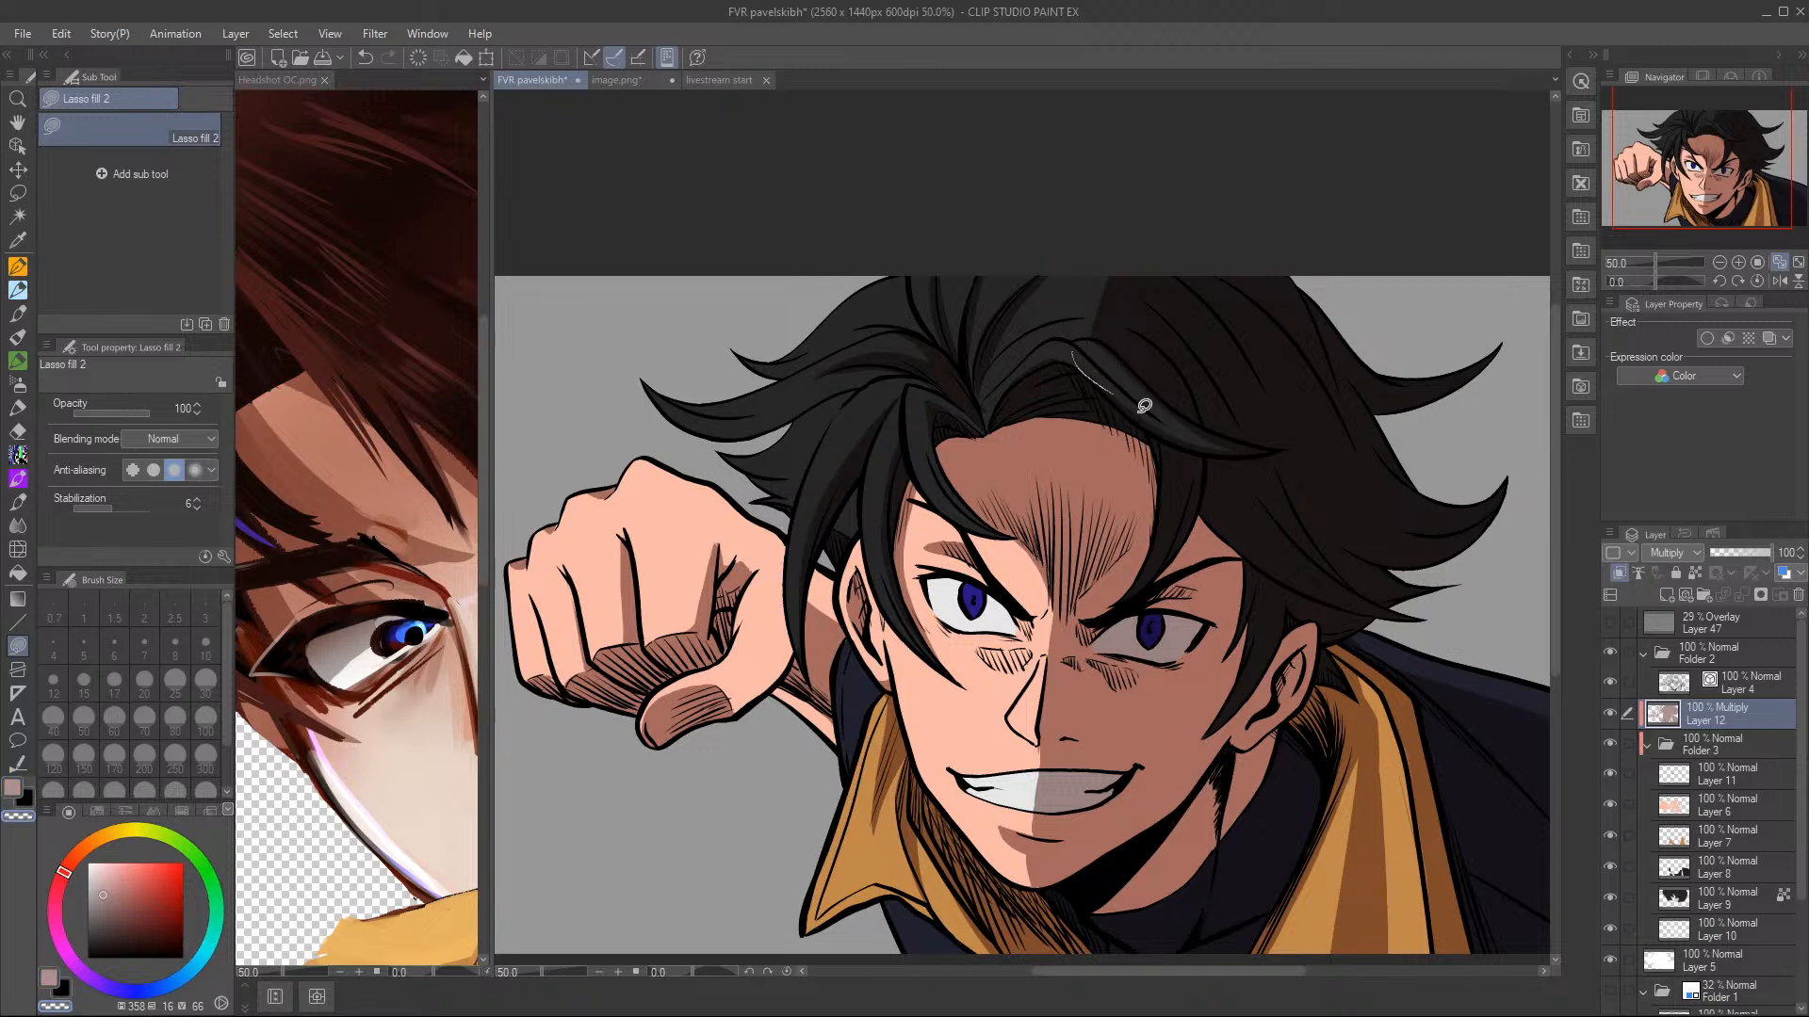
pyautogui.moveTo(1091, 320)
pyautogui.mouseDown()
pyautogui.moveTo(1213, 381)
pyautogui.moveTo(1121, 284)
pyautogui.moveTo(1240, 360)
pyautogui.moveTo(1275, 421)
pyautogui.moveTo(1139, 299)
pyautogui.moveTo(1174, 332)
pyautogui.moveTo(1049, 263)
pyautogui.mouseUp()
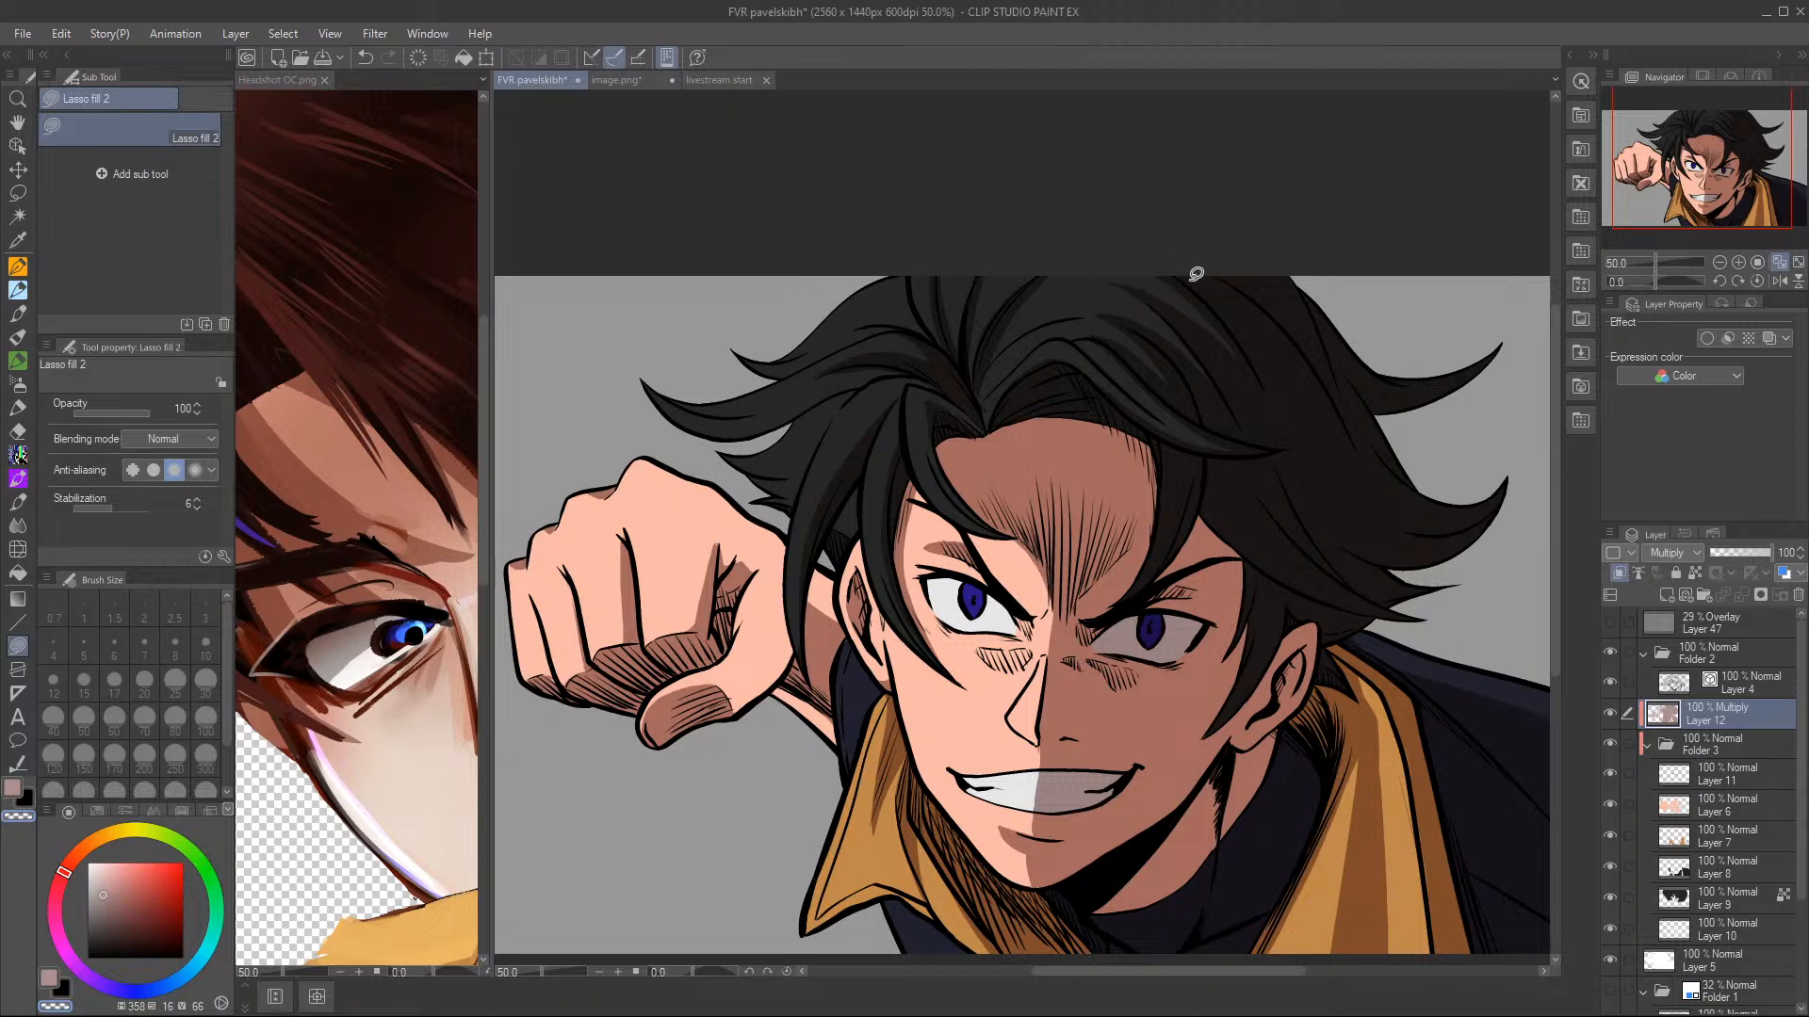
pyautogui.moveTo(1183, 265)
pyautogui.mouseDown()
pyautogui.moveTo(1341, 407)
pyautogui.moveTo(1287, 331)
pyautogui.moveTo(1164, 236)
pyautogui.mouseUp()
# - Lasso-fill thin shadow strands running up from the parting across the top of the hair
pyautogui.press('c')
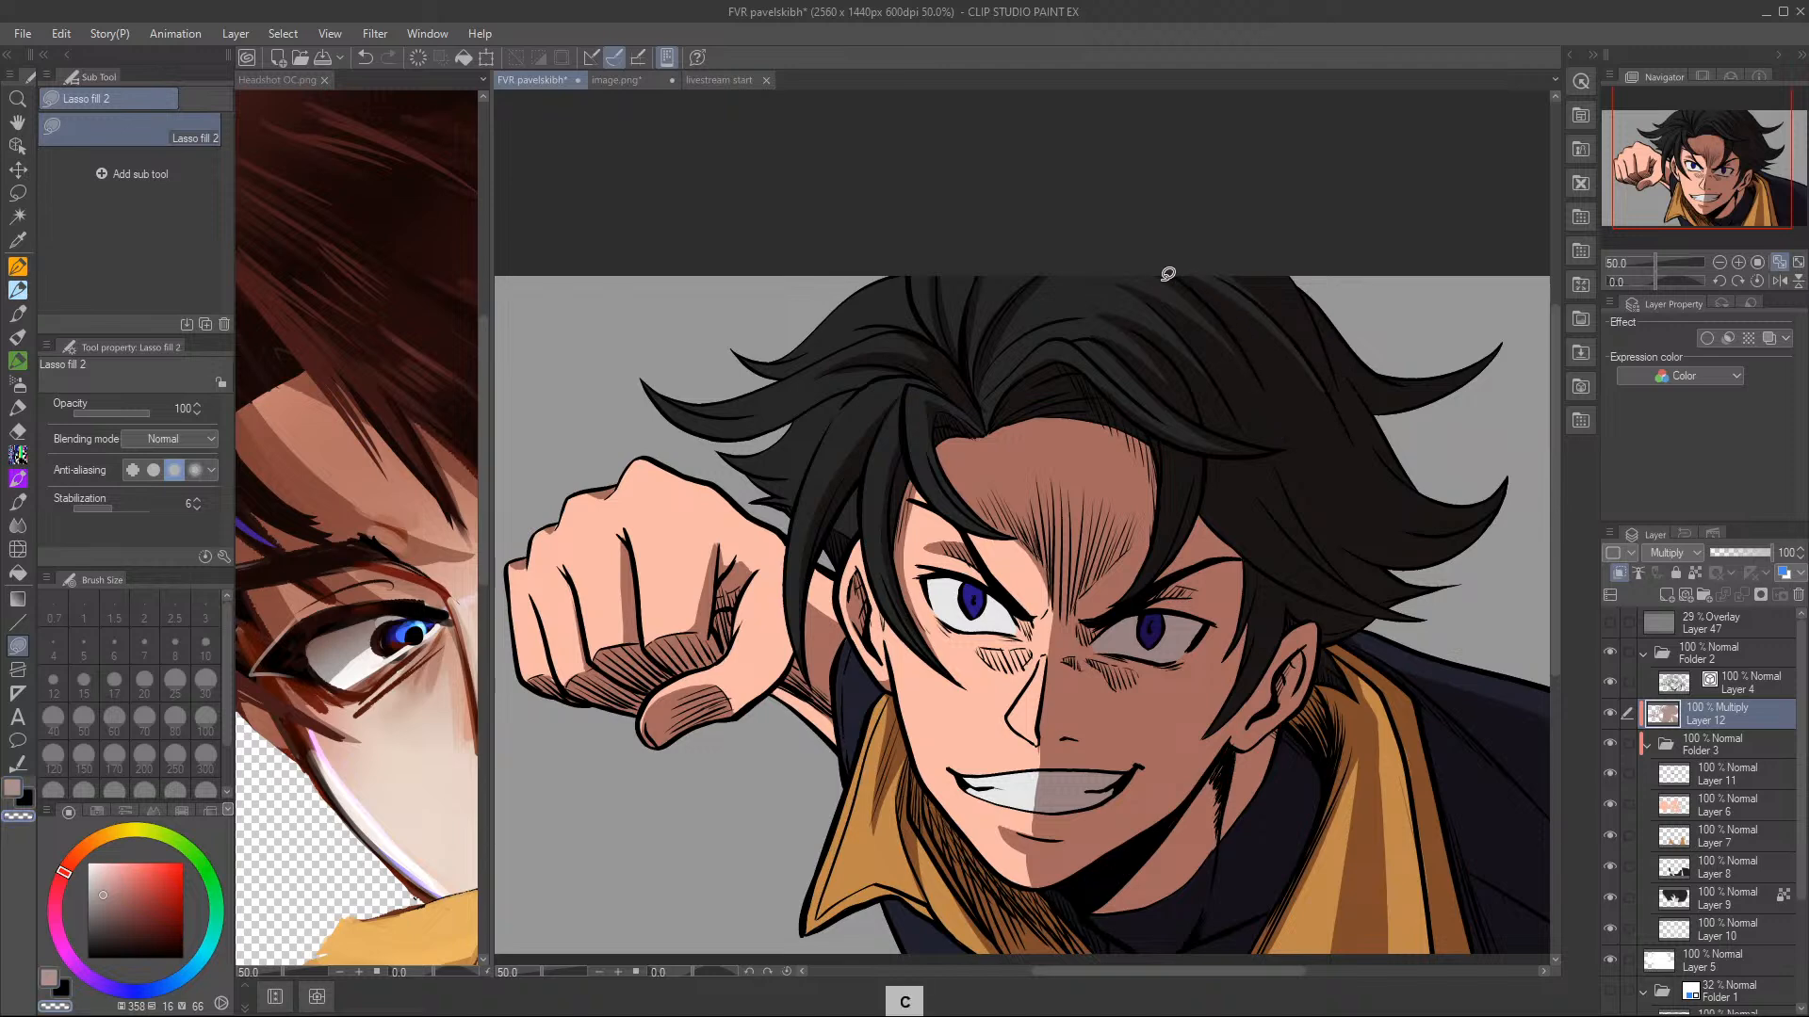
pyautogui.moveTo(1062, 308)
pyautogui.mouseDown()
pyautogui.moveTo(1106, 315)
pyautogui.moveTo(1043, 309)
pyautogui.moveTo(1134, 371)
pyautogui.moveTo(1045, 283)
pyautogui.mouseUp()
pyautogui.moveTo(976, 379)
pyautogui.mouseDown()
pyautogui.moveTo(1037, 324)
pyautogui.moveTo(1078, 321)
pyautogui.moveTo(976, 381)
pyautogui.mouseUp()
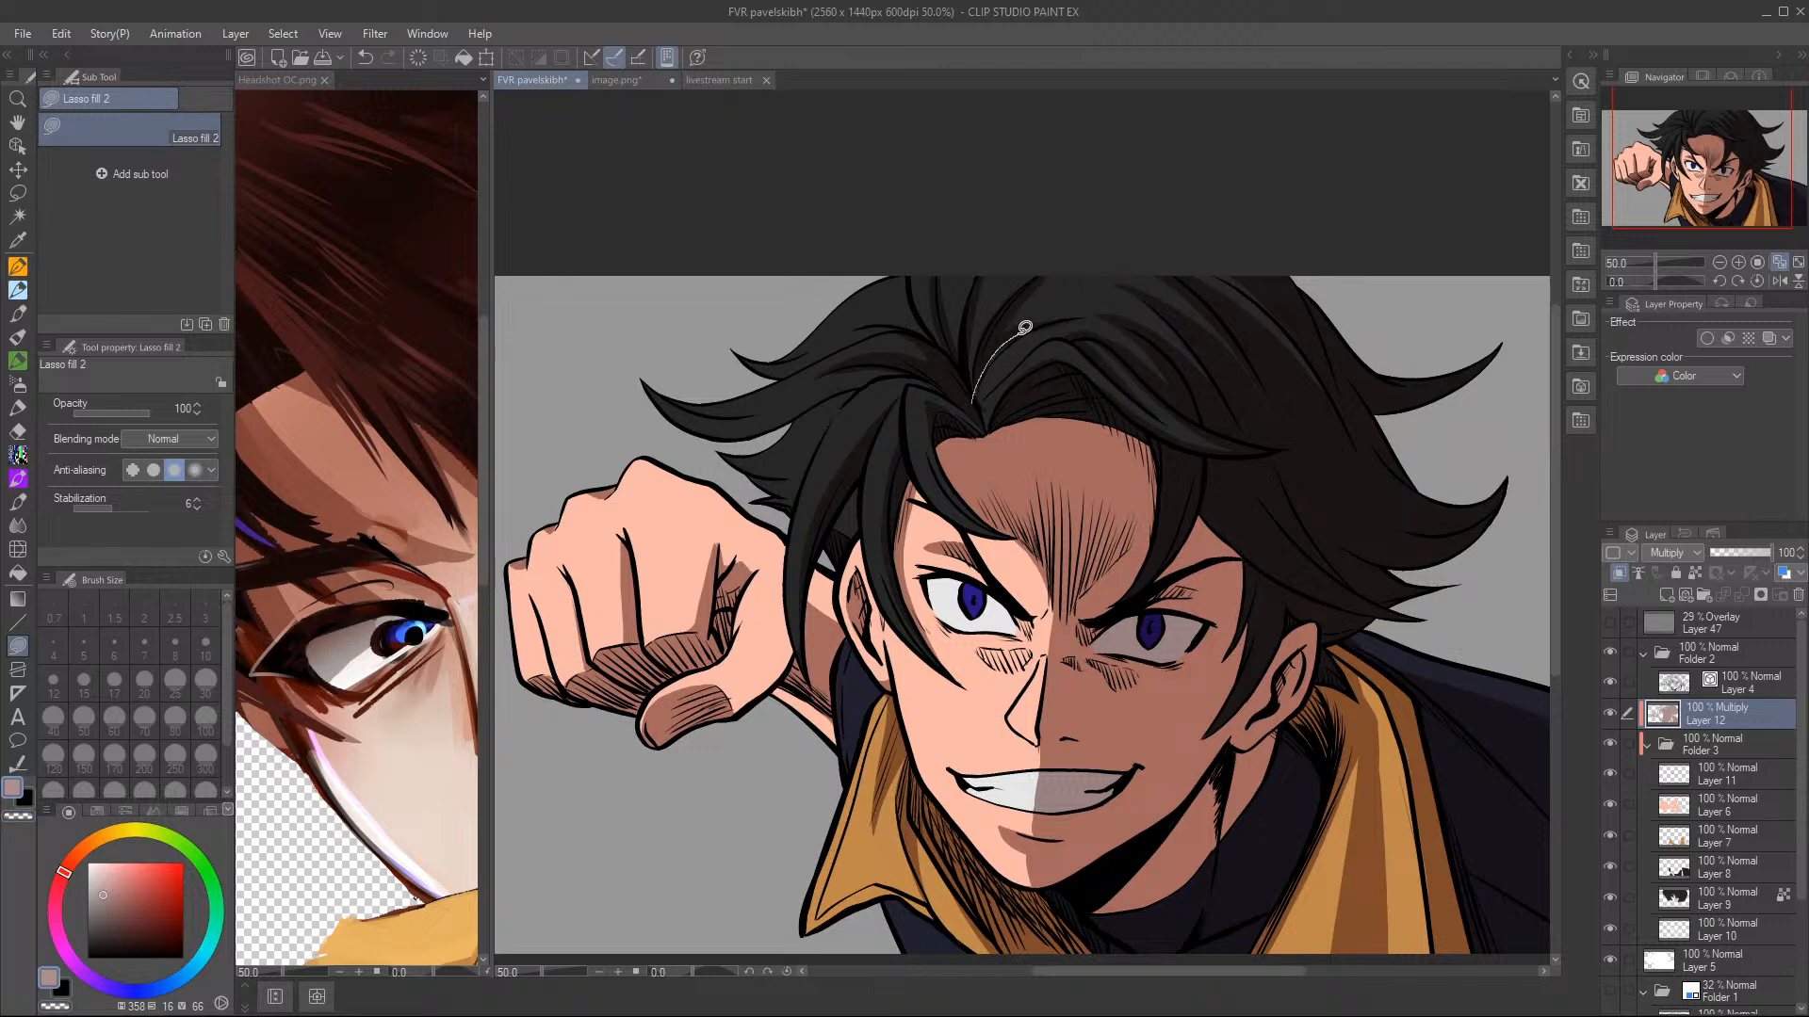
pyautogui.moveTo(977, 403)
pyautogui.mouseDown()
pyautogui.moveTo(1040, 344)
pyautogui.moveTo(980, 407)
pyautogui.mouseUp()
pyautogui.press('c')
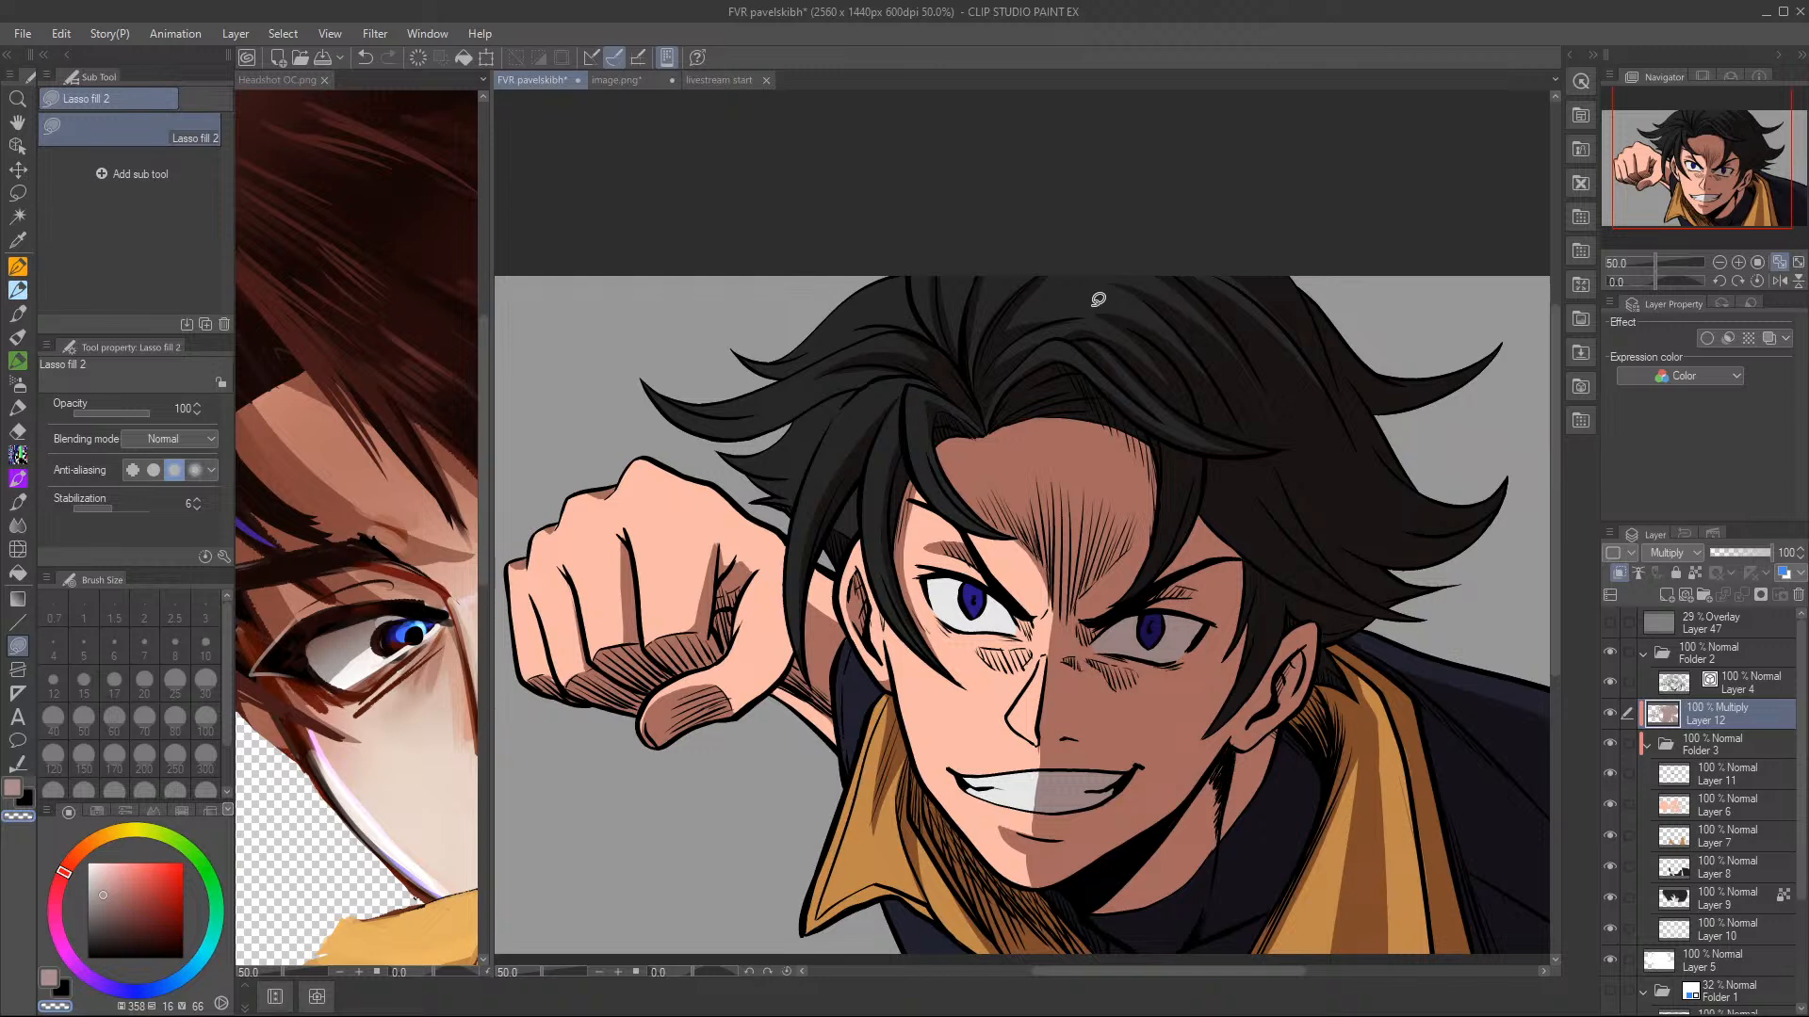
# - Shade the upper part of the eye whites and clear the shadow from the lower white of the right-hand eye
pyautogui.press('c')
pyautogui.moveTo(945, 569)
pyautogui.mouseDown()
pyautogui.moveTo(925, 580)
pyautogui.moveTo(979, 608)
pyautogui.moveTo(1010, 592)
pyautogui.moveTo(948, 561)
pyautogui.mouseUp()
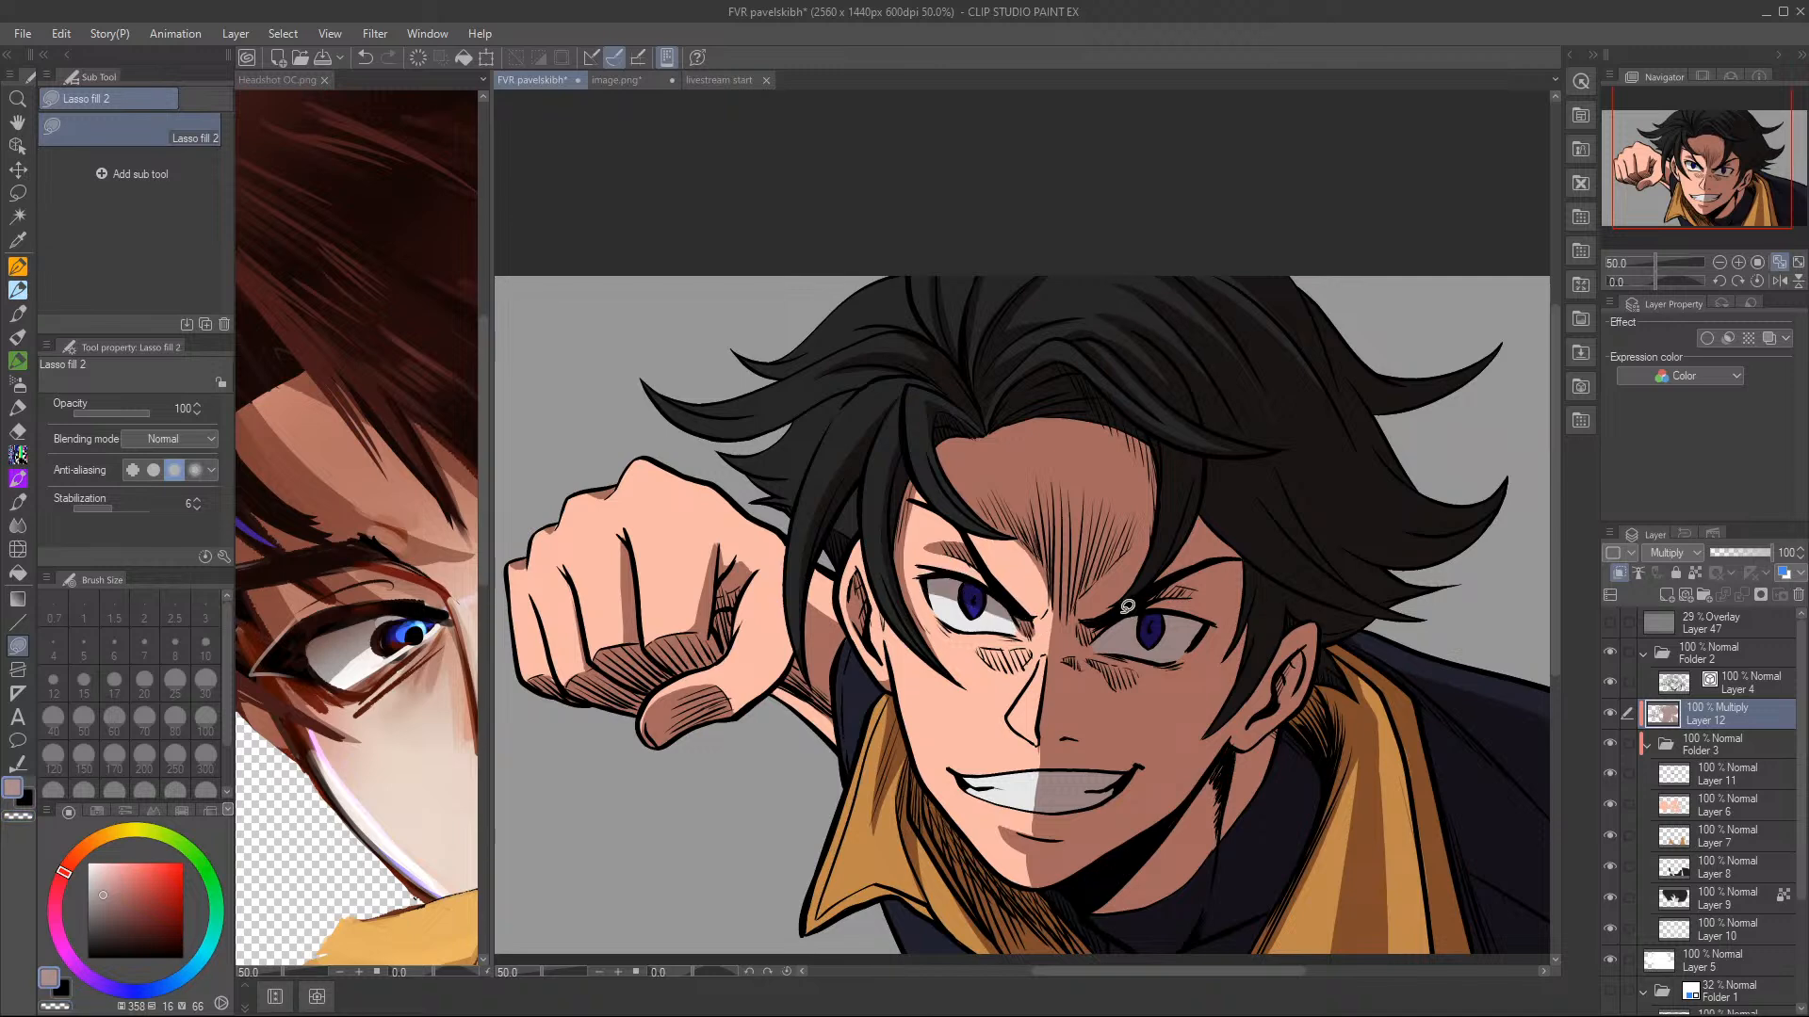
pyautogui.moveTo(1102, 648)
pyautogui.mouseDown()
pyautogui.moveTo(1142, 630)
pyautogui.moveTo(1190, 651)
pyautogui.moveTo(1112, 660)
pyautogui.mouseUp()
pyautogui.press('c')
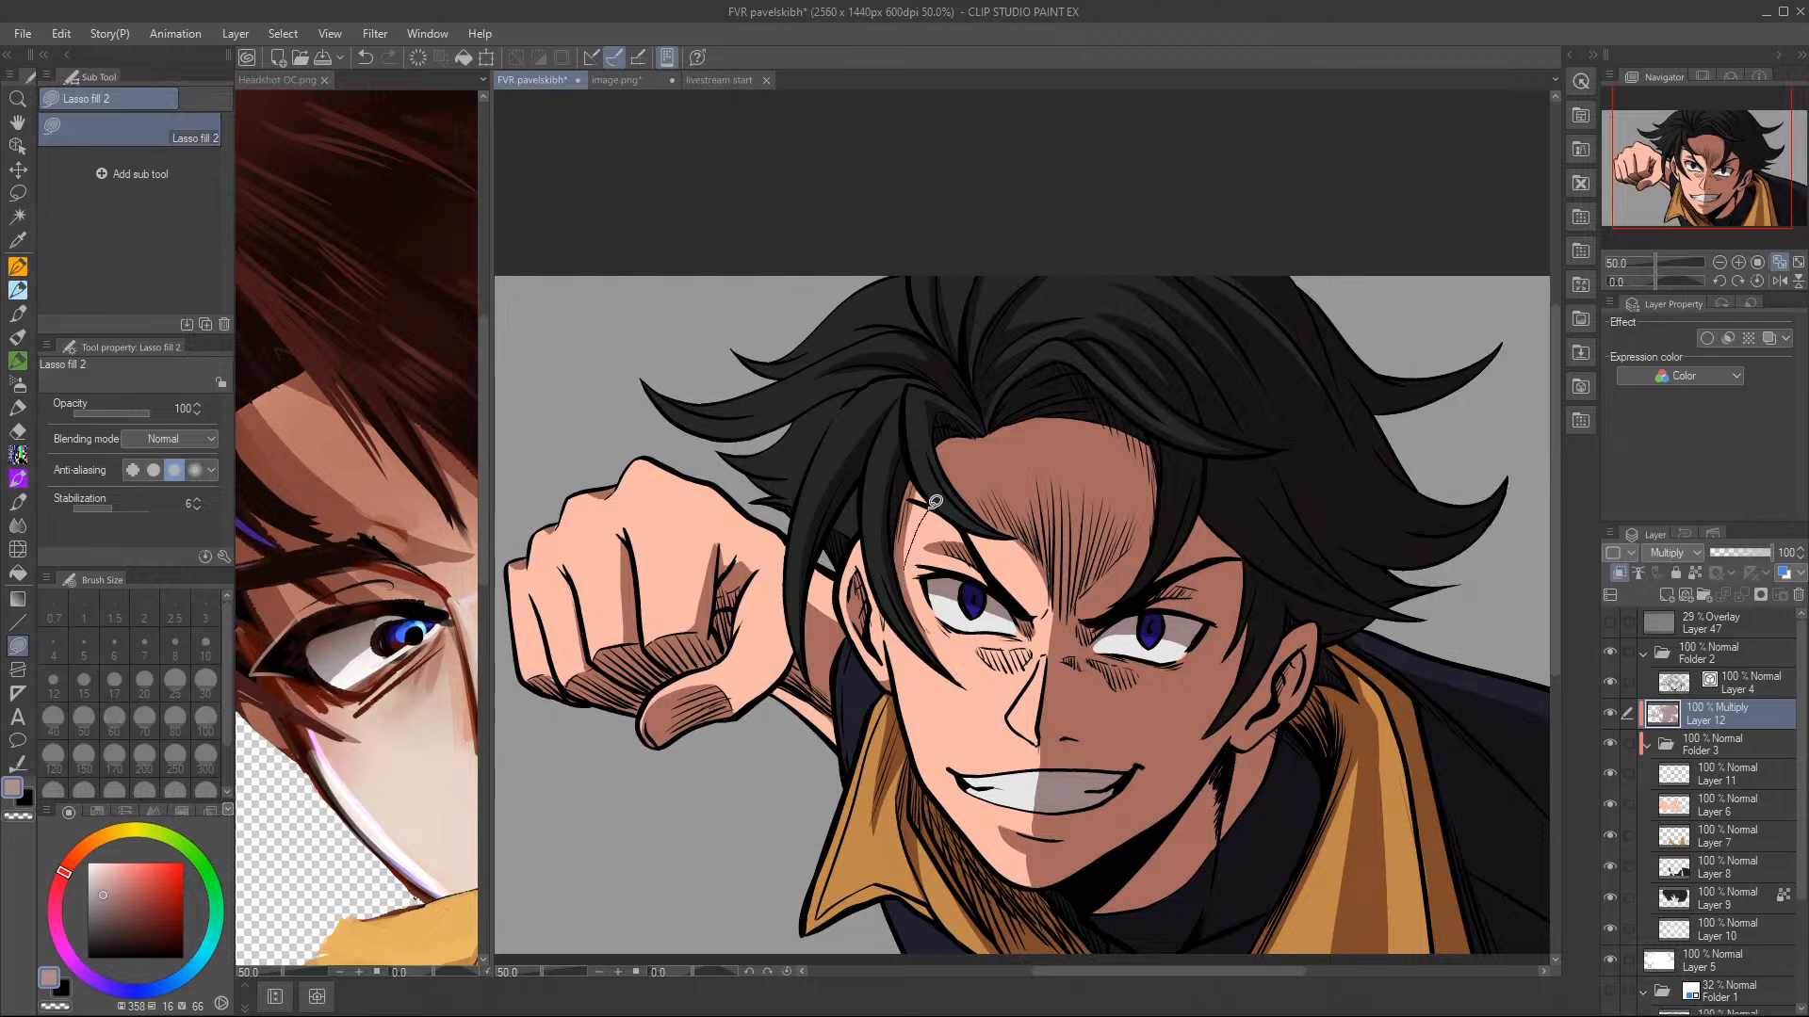
# - Shade the left temple, under-eye hatching and side of the nose, and clear shadow around the nose bridge and inner brow
pyautogui.moveTo(921, 492); pyautogui.dragTo(941, 483)
pyautogui.moveTo(1032, 646)
pyautogui.mouseDown()
pyautogui.moveTo(984, 662)
pyautogui.moveTo(1037, 673)
pyautogui.moveTo(1030, 650)
pyautogui.mouseUp()
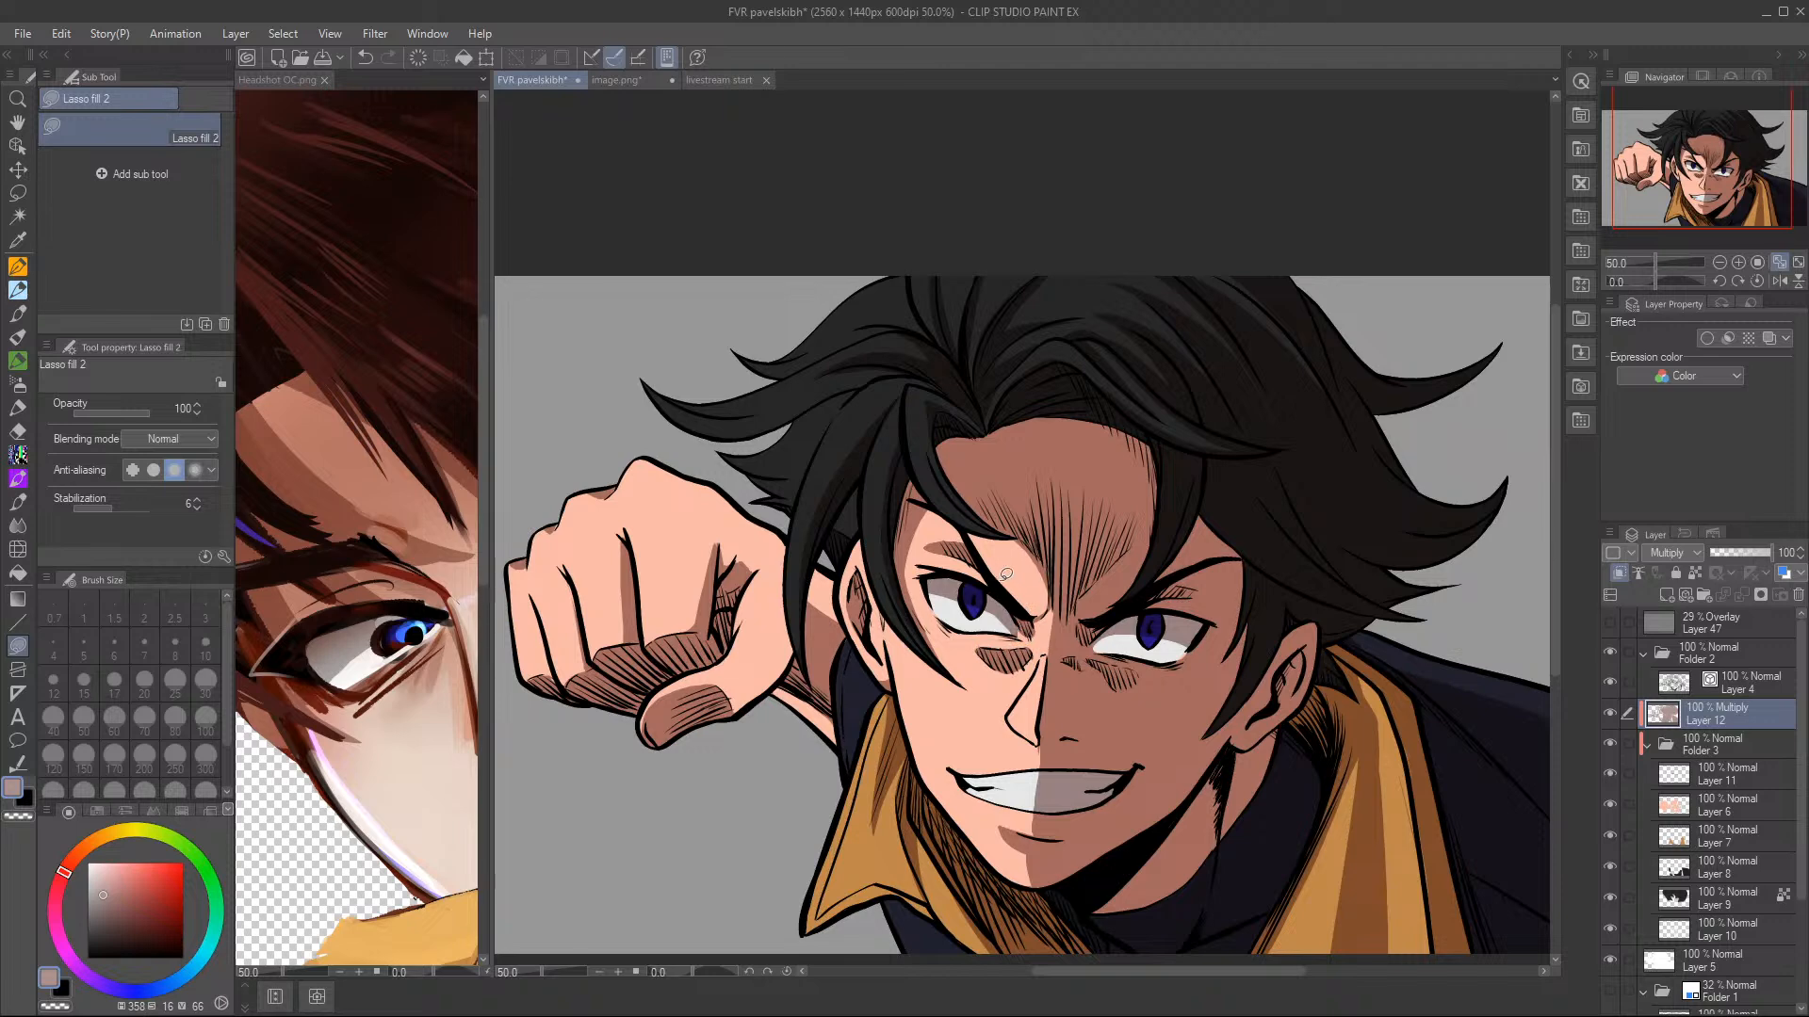
pyautogui.moveTo(1123, 629); pyautogui.dragTo(1089, 625)
pyautogui.moveTo(1042, 713)
pyautogui.mouseDown()
pyautogui.moveTo(1085, 736)
pyautogui.moveTo(1050, 748)
pyautogui.moveTo(1015, 702)
pyautogui.mouseUp()
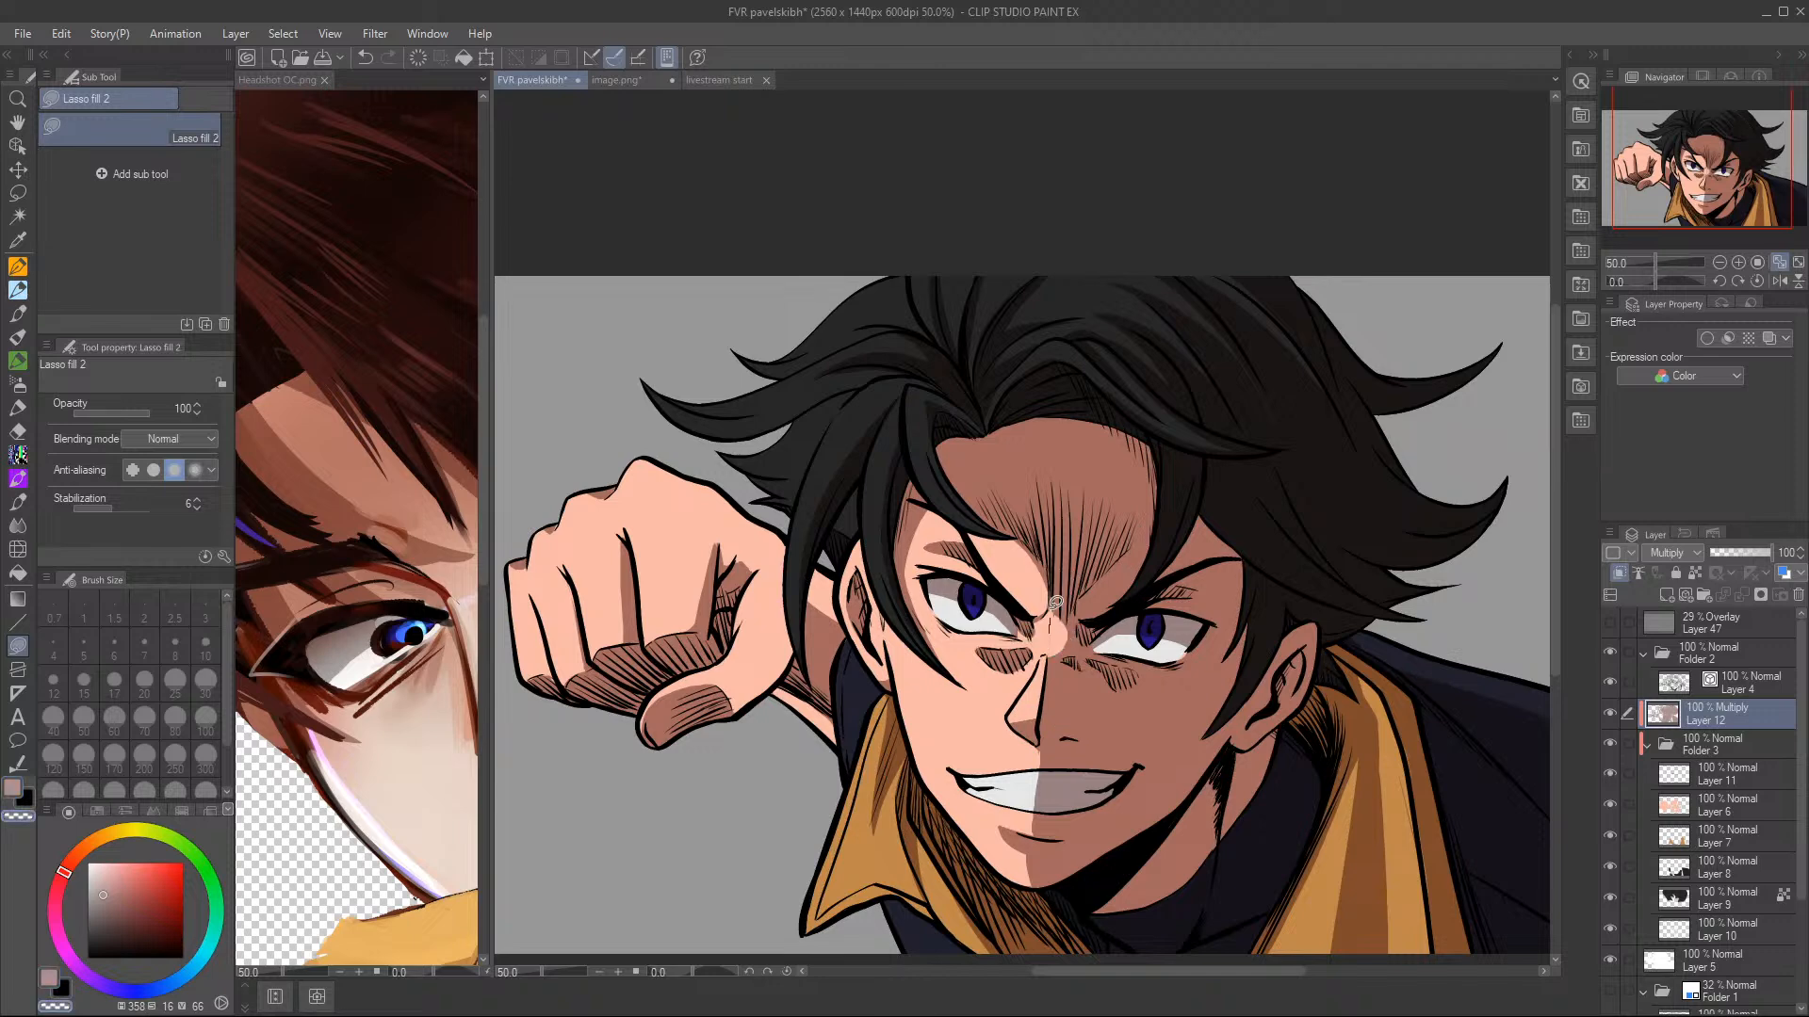
pyautogui.moveTo(1071, 609)
pyautogui.mouseDown()
pyautogui.moveTo(1056, 659)
pyautogui.moveTo(1063, 594)
pyautogui.moveTo(1055, 654)
pyautogui.moveTo(1071, 609)
pyautogui.mouseUp()
pyautogui.moveTo(983, 548)
pyautogui.mouseDown()
pyautogui.moveTo(1049, 605)
pyautogui.moveTo(969, 507)
pyautogui.moveTo(1054, 607)
pyautogui.moveTo(1091, 591)
pyautogui.moveTo(1089, 607)
pyautogui.moveTo(1162, 506)
pyautogui.moveTo(1084, 624)
pyautogui.moveTo(1084, 598)
pyautogui.moveTo(1154, 521)
pyautogui.moveTo(1125, 580)
pyautogui.moveTo(1092, 599)
pyautogui.mouseUp()
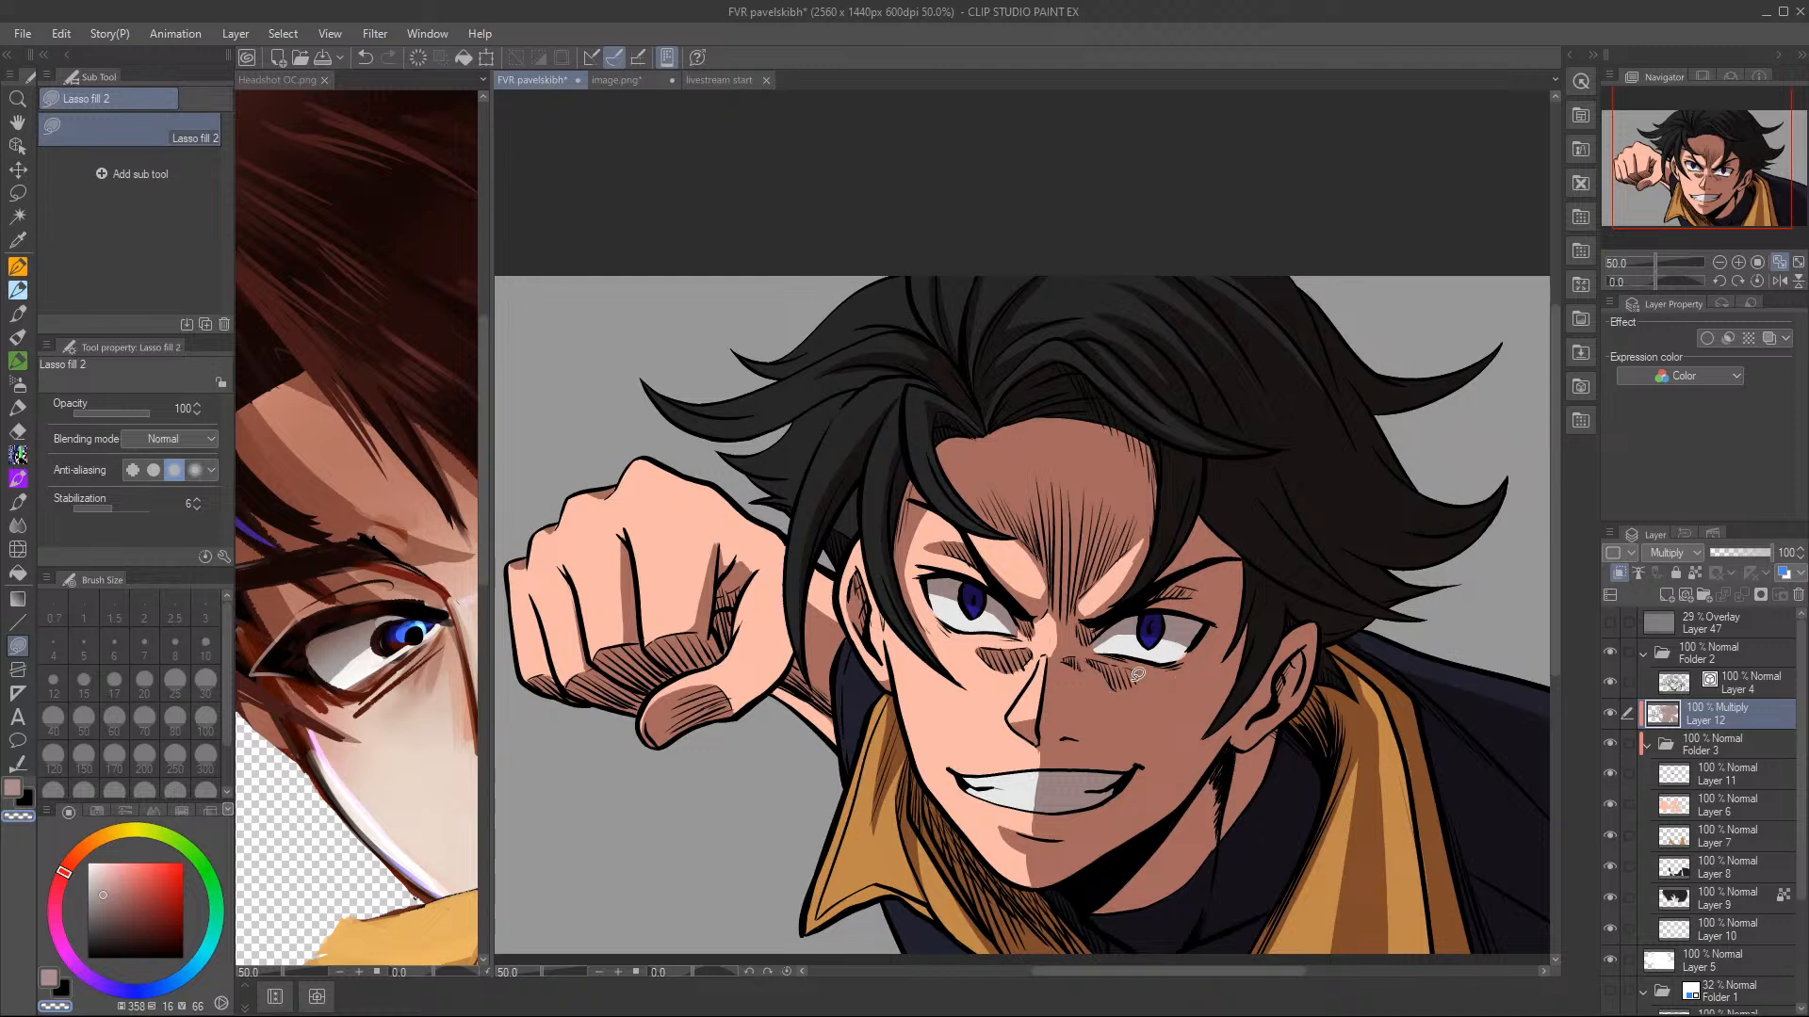
# - Refine the shadow around the lips and erase the half-mouth shadow from the teeth
pyautogui.moveTo(1071, 825); pyautogui.dragTo(1003, 774)
pyautogui.press('c')
pyautogui.moveTo(978, 761)
pyautogui.mouseDown()
pyautogui.moveTo(1139, 767)
pyautogui.moveTo(946, 765)
pyautogui.moveTo(997, 782)
pyautogui.moveTo(963, 774)
pyautogui.mouseUp()
pyautogui.press('c')
pyautogui.moveTo(1088, 776)
pyautogui.mouseDown()
pyautogui.moveTo(1104, 797)
pyautogui.moveTo(1025, 797)
pyautogui.mouseUp()
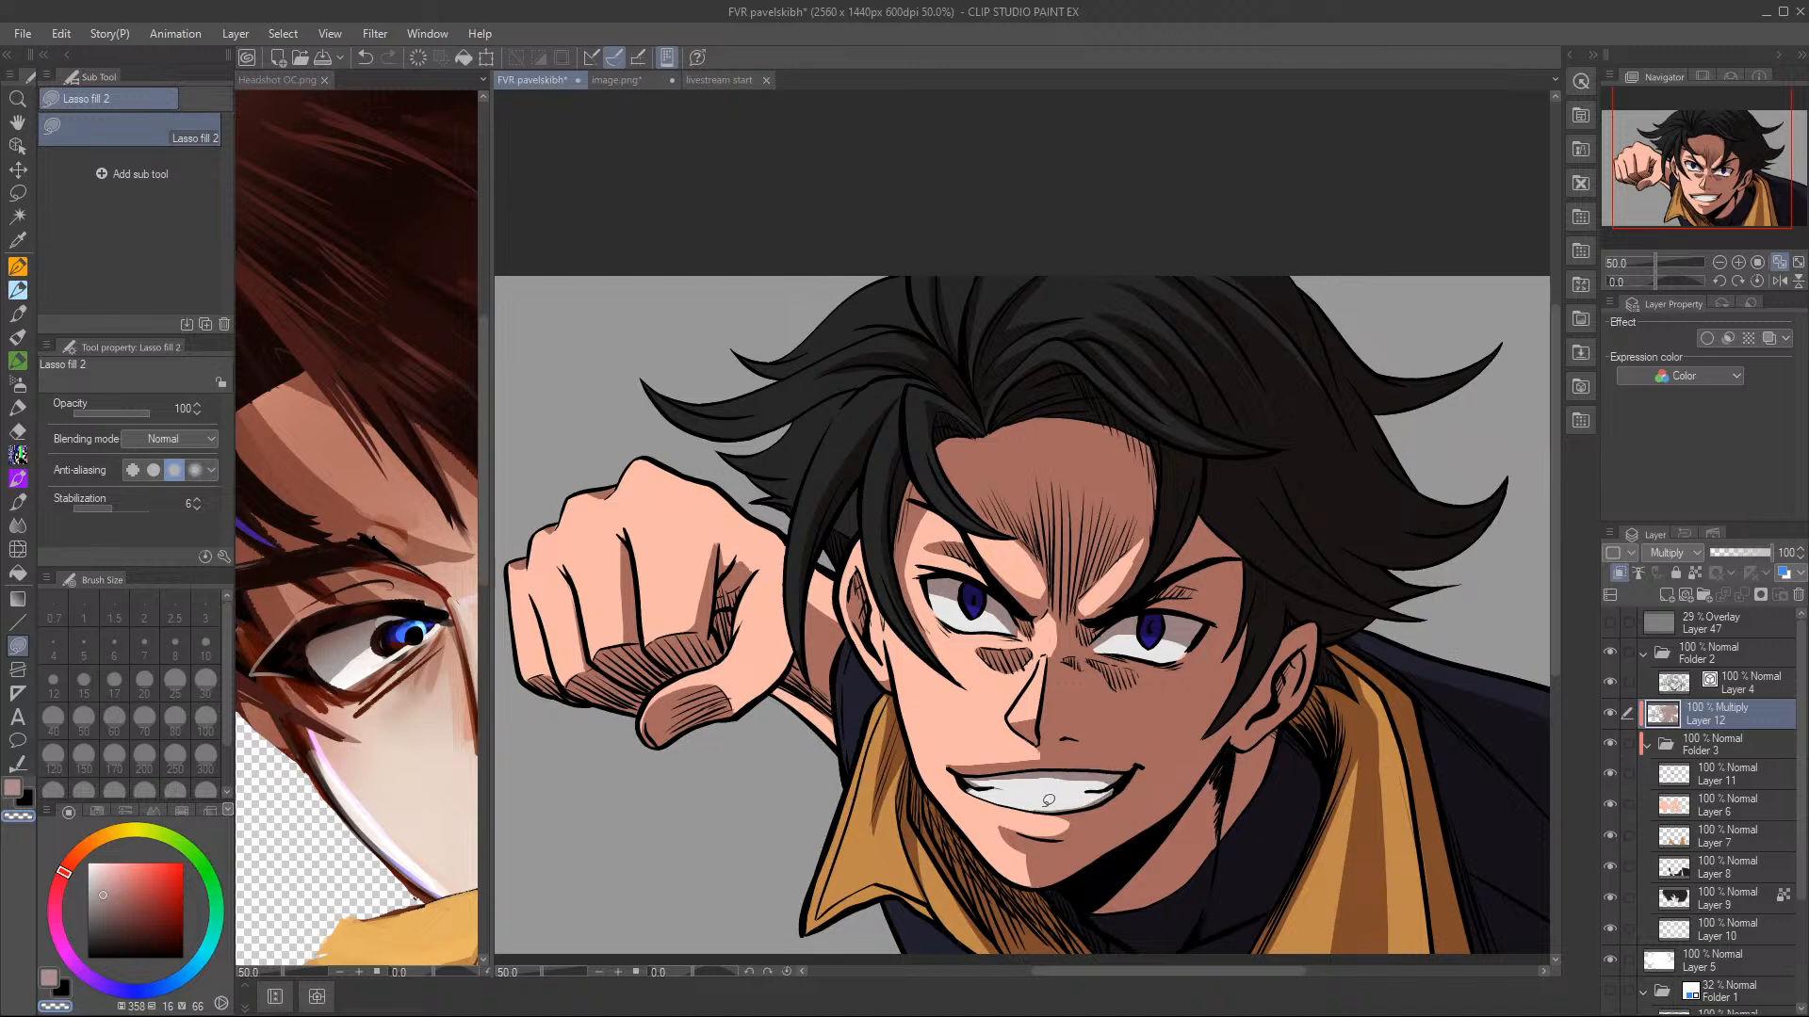
# - Lasso-fill a shadow band along the upper teeth and clean its edges around the mouth with transparent colour
pyautogui.press('c')
pyautogui.moveTo(1032, 782)
pyautogui.mouseDown()
pyautogui.moveTo(1138, 770)
pyautogui.moveTo(976, 770)
pyautogui.moveTo(1108, 781)
pyautogui.mouseUp()
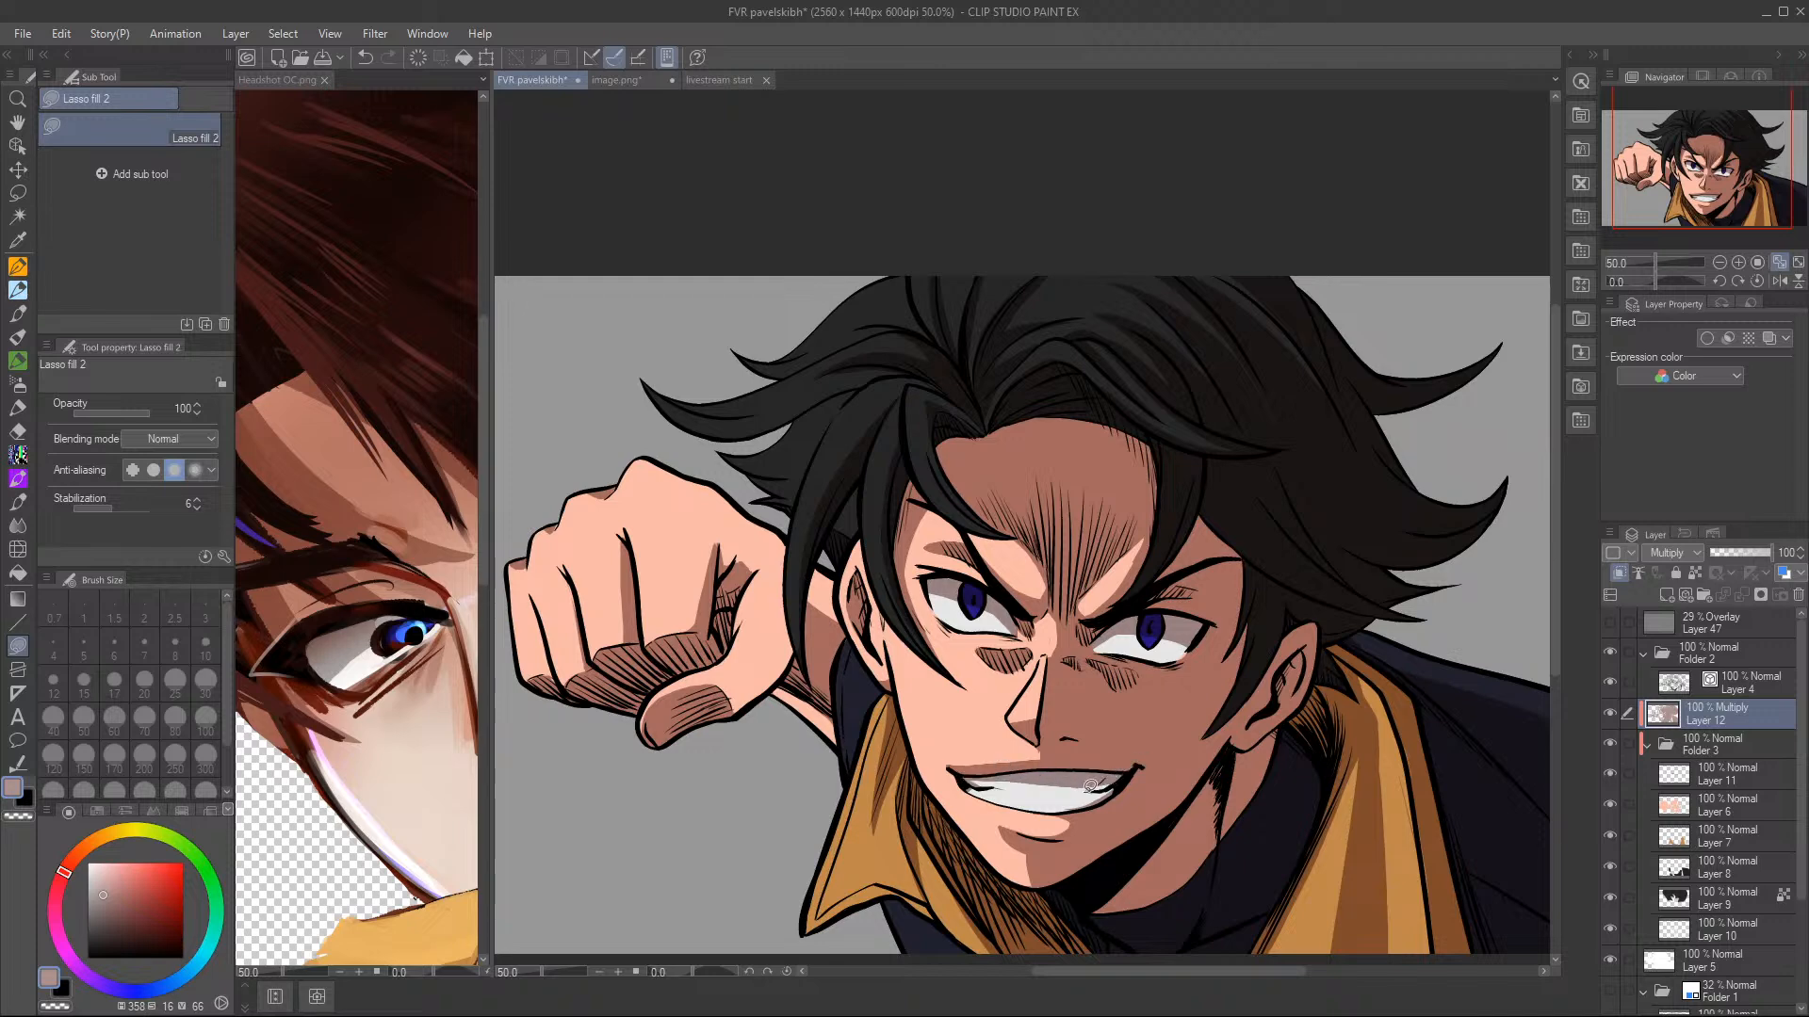
pyautogui.press('c')
pyautogui.moveTo(999, 774)
pyautogui.mouseDown()
pyautogui.moveTo(1074, 774)
pyautogui.moveTo(1043, 799)
pyautogui.moveTo(1018, 789)
pyautogui.mouseUp()
pyautogui.press('c')
pyautogui.moveTo(1136, 768)
pyautogui.mouseDown()
pyautogui.moveTo(1043, 806)
pyautogui.moveTo(1087, 812)
pyautogui.moveTo(1126, 762)
pyautogui.moveTo(1079, 784)
pyautogui.moveTo(1133, 788)
pyautogui.mouseUp()
pyautogui.moveTo(991, 761); pyautogui.dragTo(1111, 754)
pyautogui.press('c')
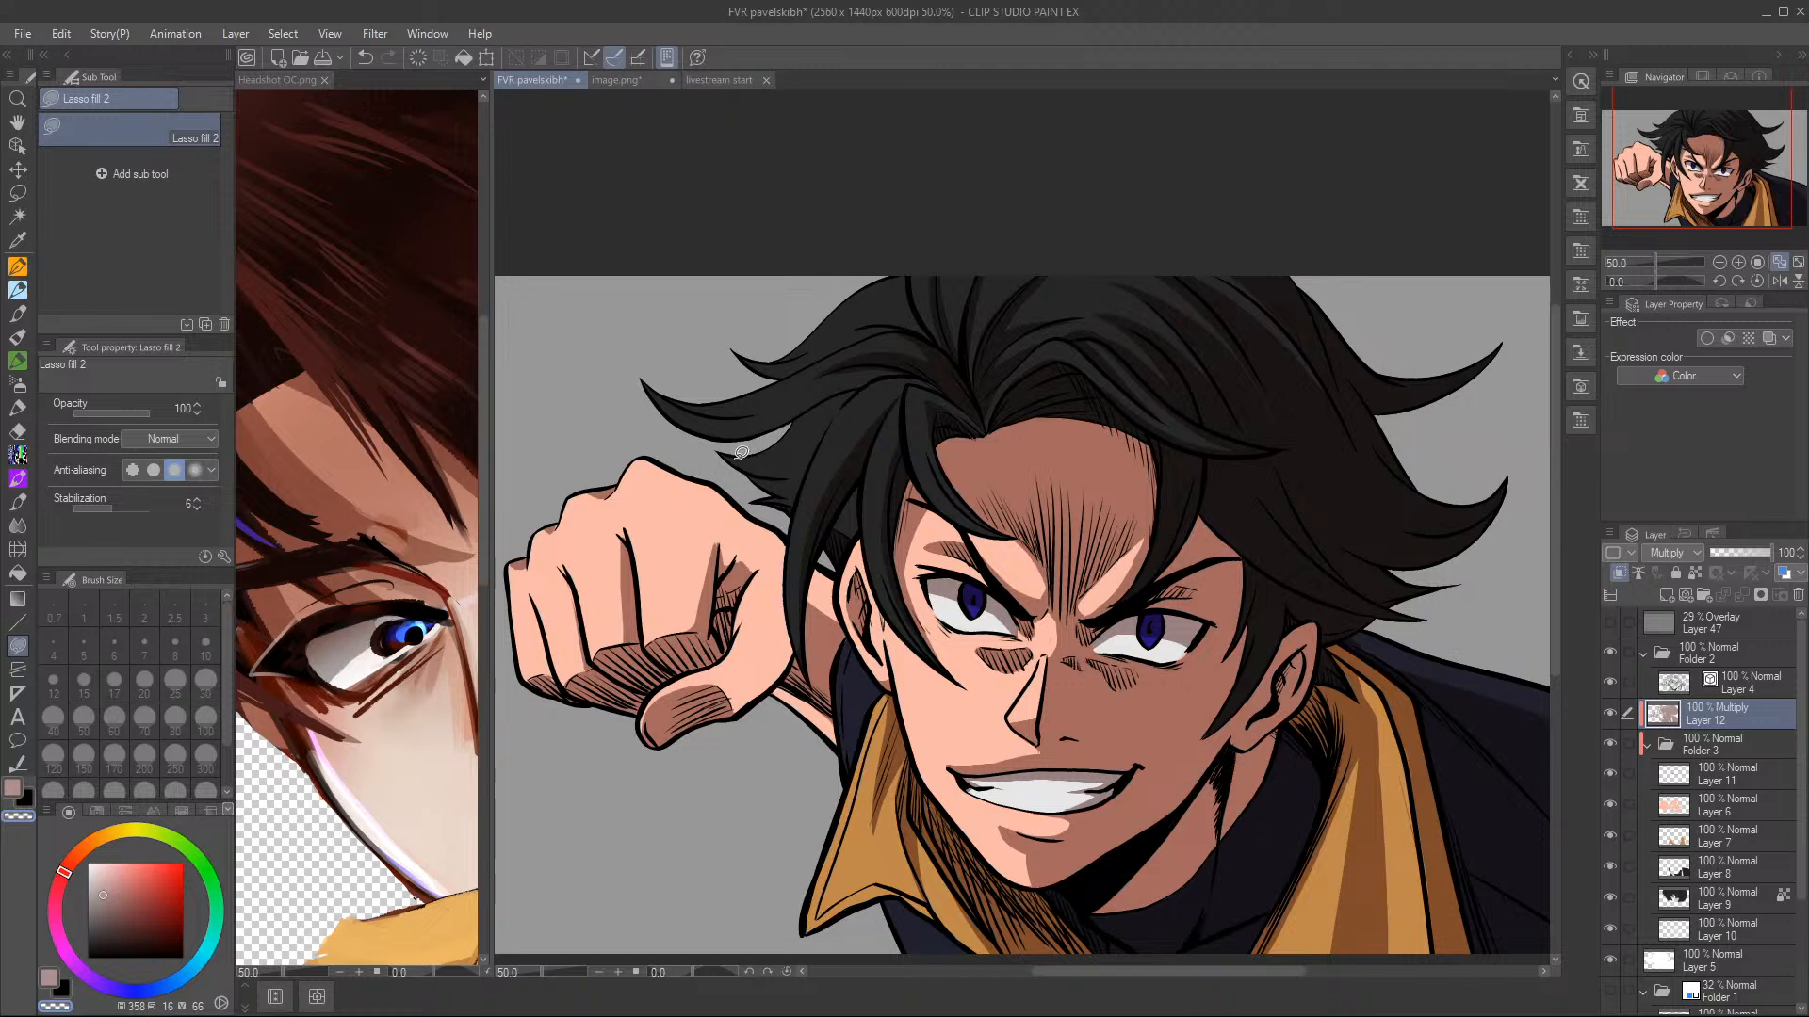
# - Add a small shadow on the back of the fist beneath the hair tips
pyautogui.press('c')
pyautogui.moveTo(718, 454)
pyautogui.mouseDown()
pyautogui.moveTo(779, 468)
pyautogui.moveTo(827, 435)
pyautogui.moveTo(791, 506)
pyautogui.mouseUp()
pyautogui.press('c')
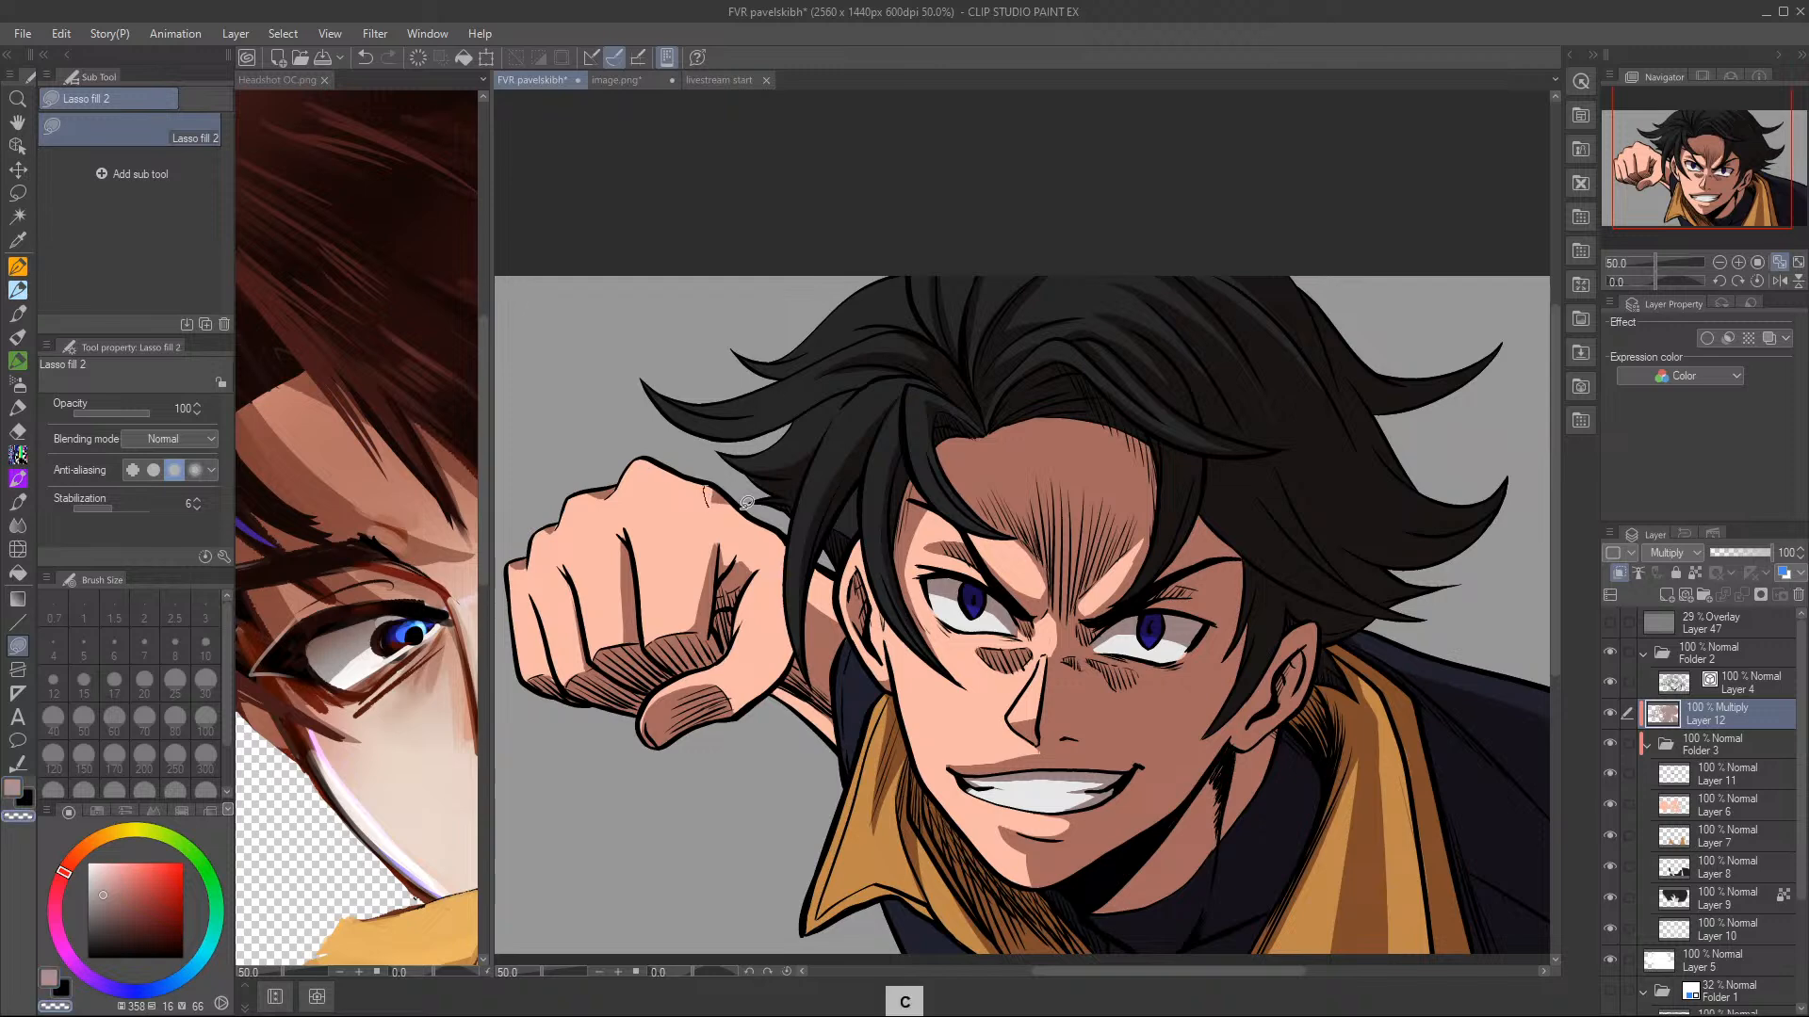
# - Lasso-fill shadows on the left-hand hair spikes and upper strands, trimming them with transparent colour
pyautogui.press('c')
pyautogui.moveTo(646, 384)
pyautogui.mouseDown()
pyautogui.moveTo(707, 421)
pyautogui.moveTo(867, 376)
pyautogui.moveTo(791, 414)
pyautogui.moveTo(647, 387)
pyautogui.mouseUp()
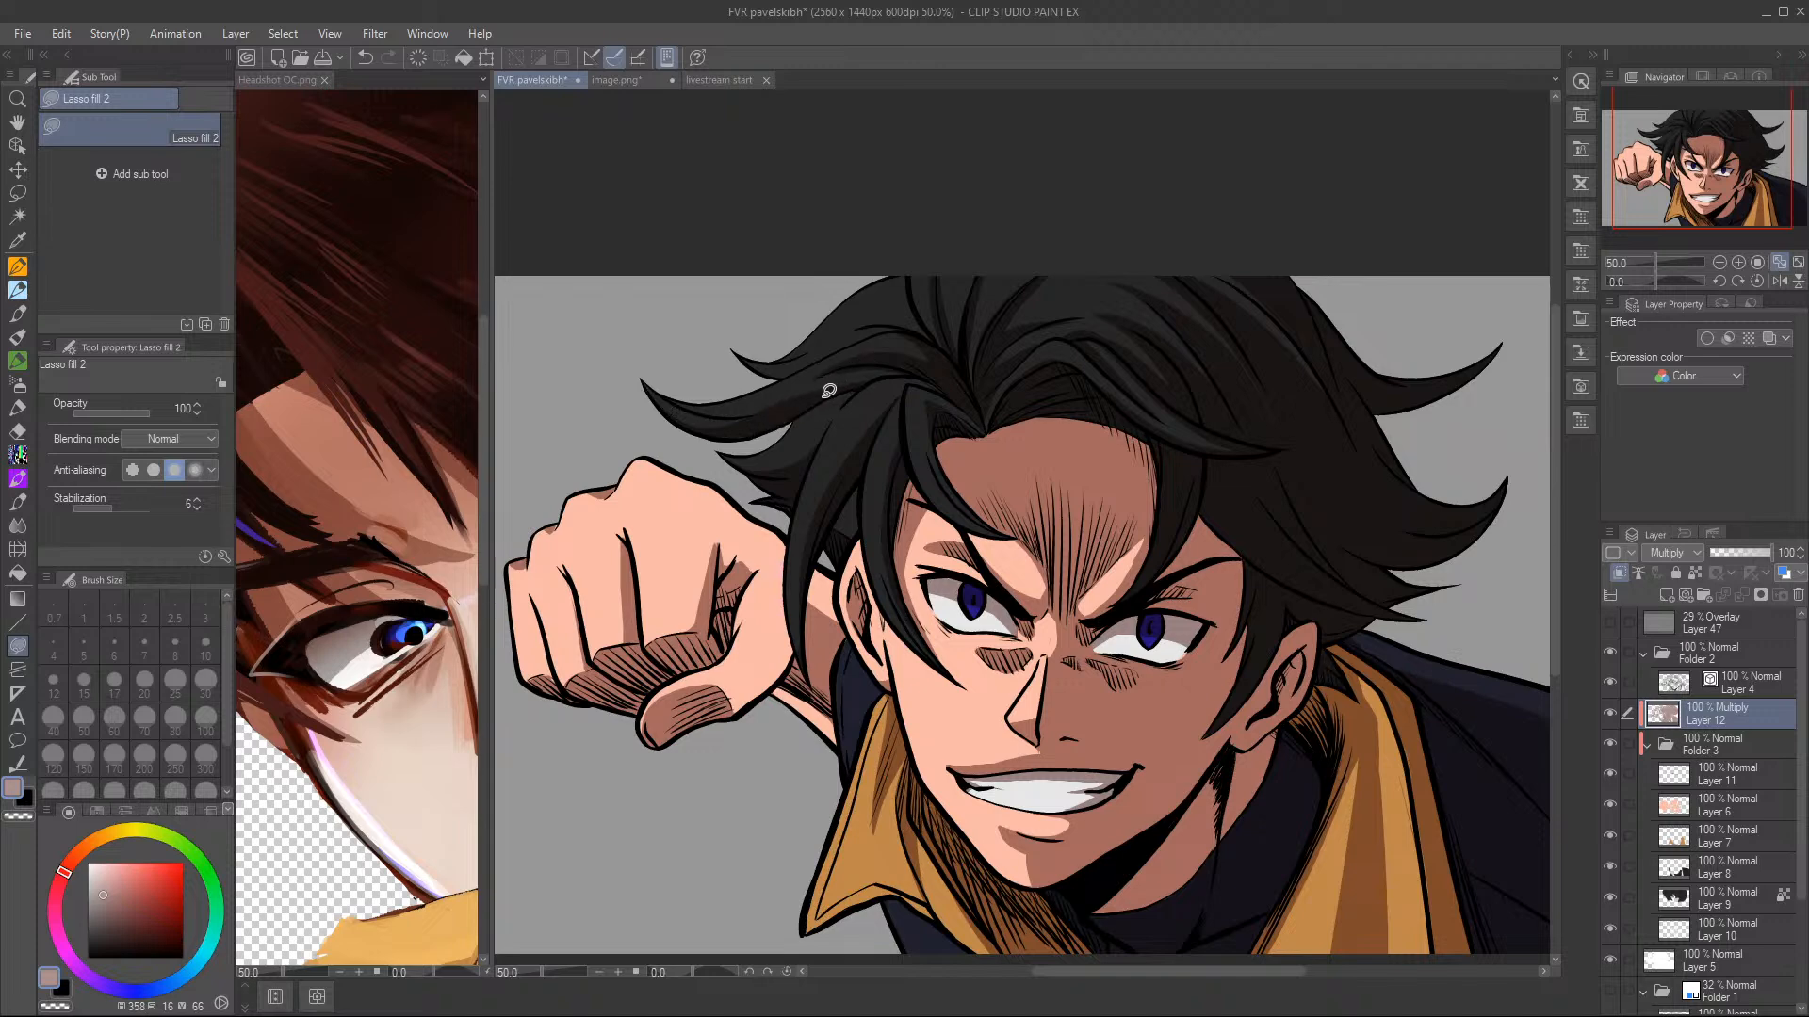
pyautogui.moveTo(761, 416)
pyautogui.mouseDown()
pyautogui.moveTo(888, 367)
pyautogui.moveTo(801, 425)
pyautogui.moveTo(768, 364)
pyautogui.moveTo(835, 343)
pyautogui.moveTo(758, 373)
pyautogui.mouseUp()
pyautogui.moveTo(916, 328)
pyautogui.mouseDown()
pyautogui.moveTo(823, 333)
pyautogui.moveTo(897, 299)
pyautogui.moveTo(945, 336)
pyautogui.mouseUp()
pyautogui.press('c')
pyautogui.moveTo(846, 302)
pyautogui.mouseDown()
pyautogui.moveTo(882, 297)
pyautogui.moveTo(850, 251)
pyautogui.moveTo(821, 313)
pyautogui.moveTo(928, 276)
pyautogui.moveTo(838, 336)
pyautogui.moveTo(995, 354)
pyautogui.mouseUp()
pyautogui.press('c')
pyautogui.press('c')
pyautogui.press('c')
# - Refine the shadow around the right-hand brow and cut lit shapes into the neck and turtleneck shadow
pyautogui.moveTo(1130, 556)
pyautogui.mouseDown()
pyautogui.moveTo(1158, 476)
pyautogui.moveTo(1133, 517)
pyautogui.moveTo(1200, 510)
pyautogui.moveTo(1203, 549)
pyautogui.mouseUp()
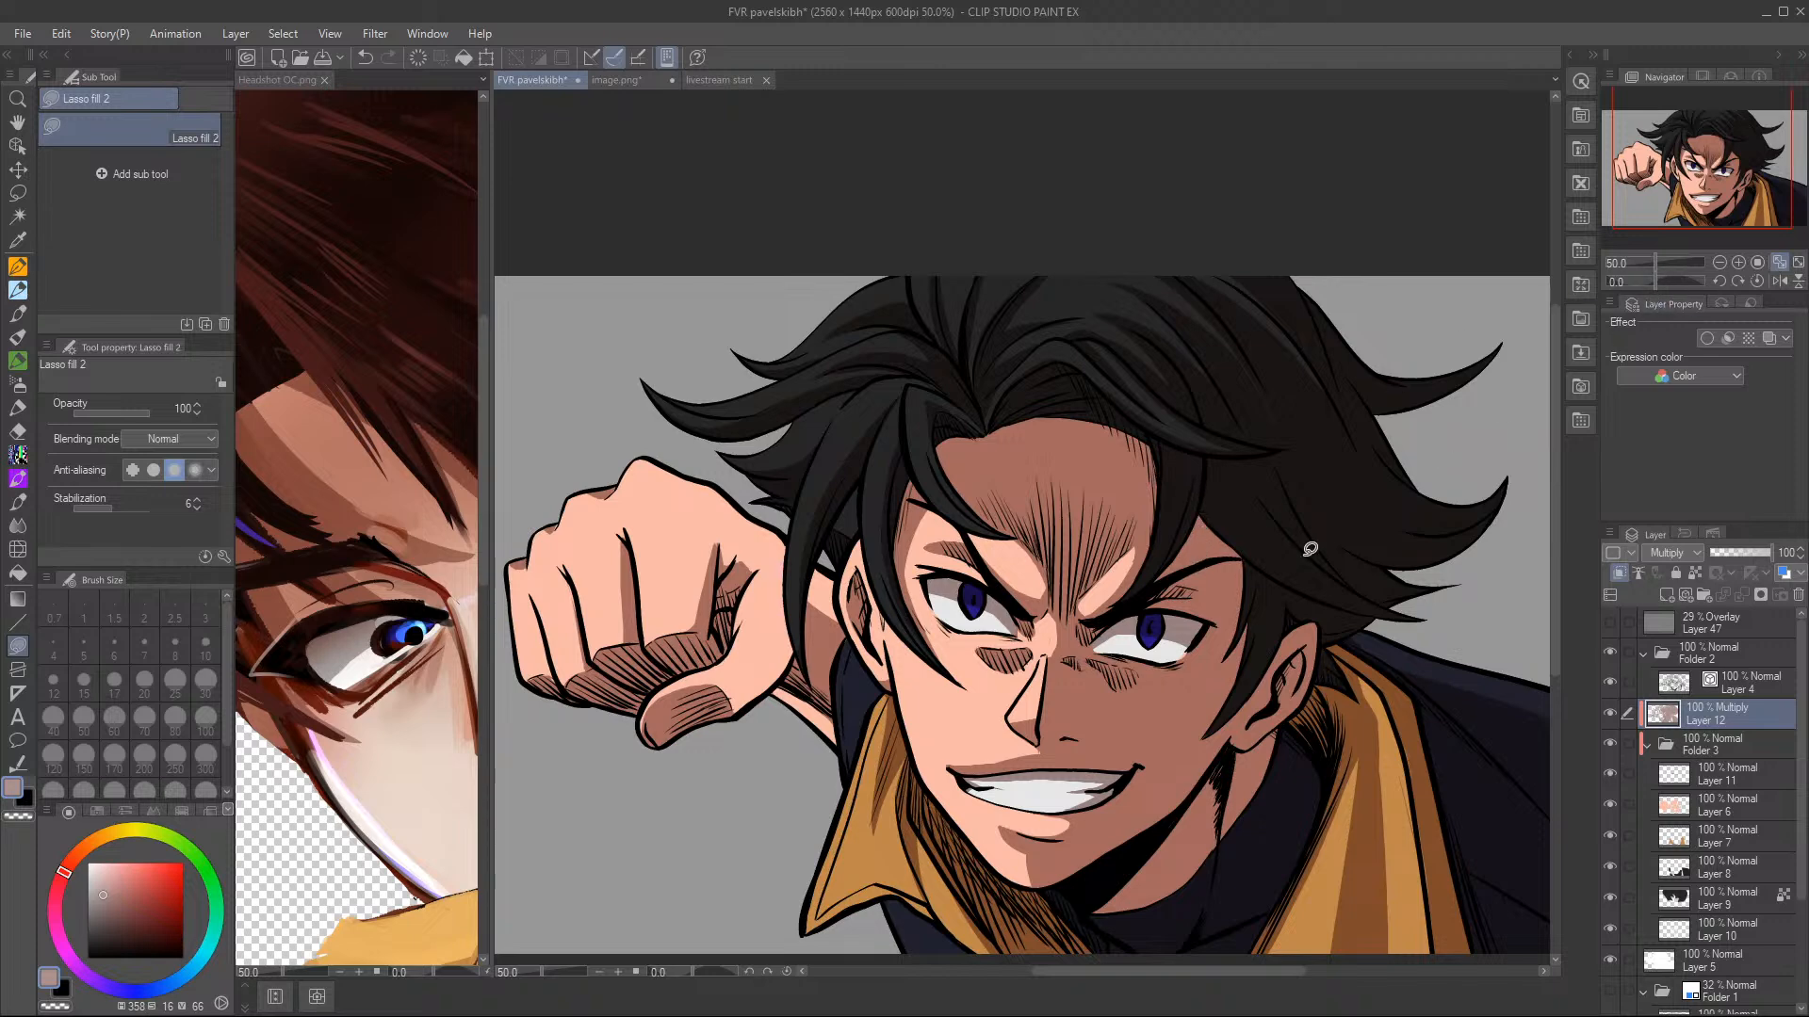
pyautogui.press('c')
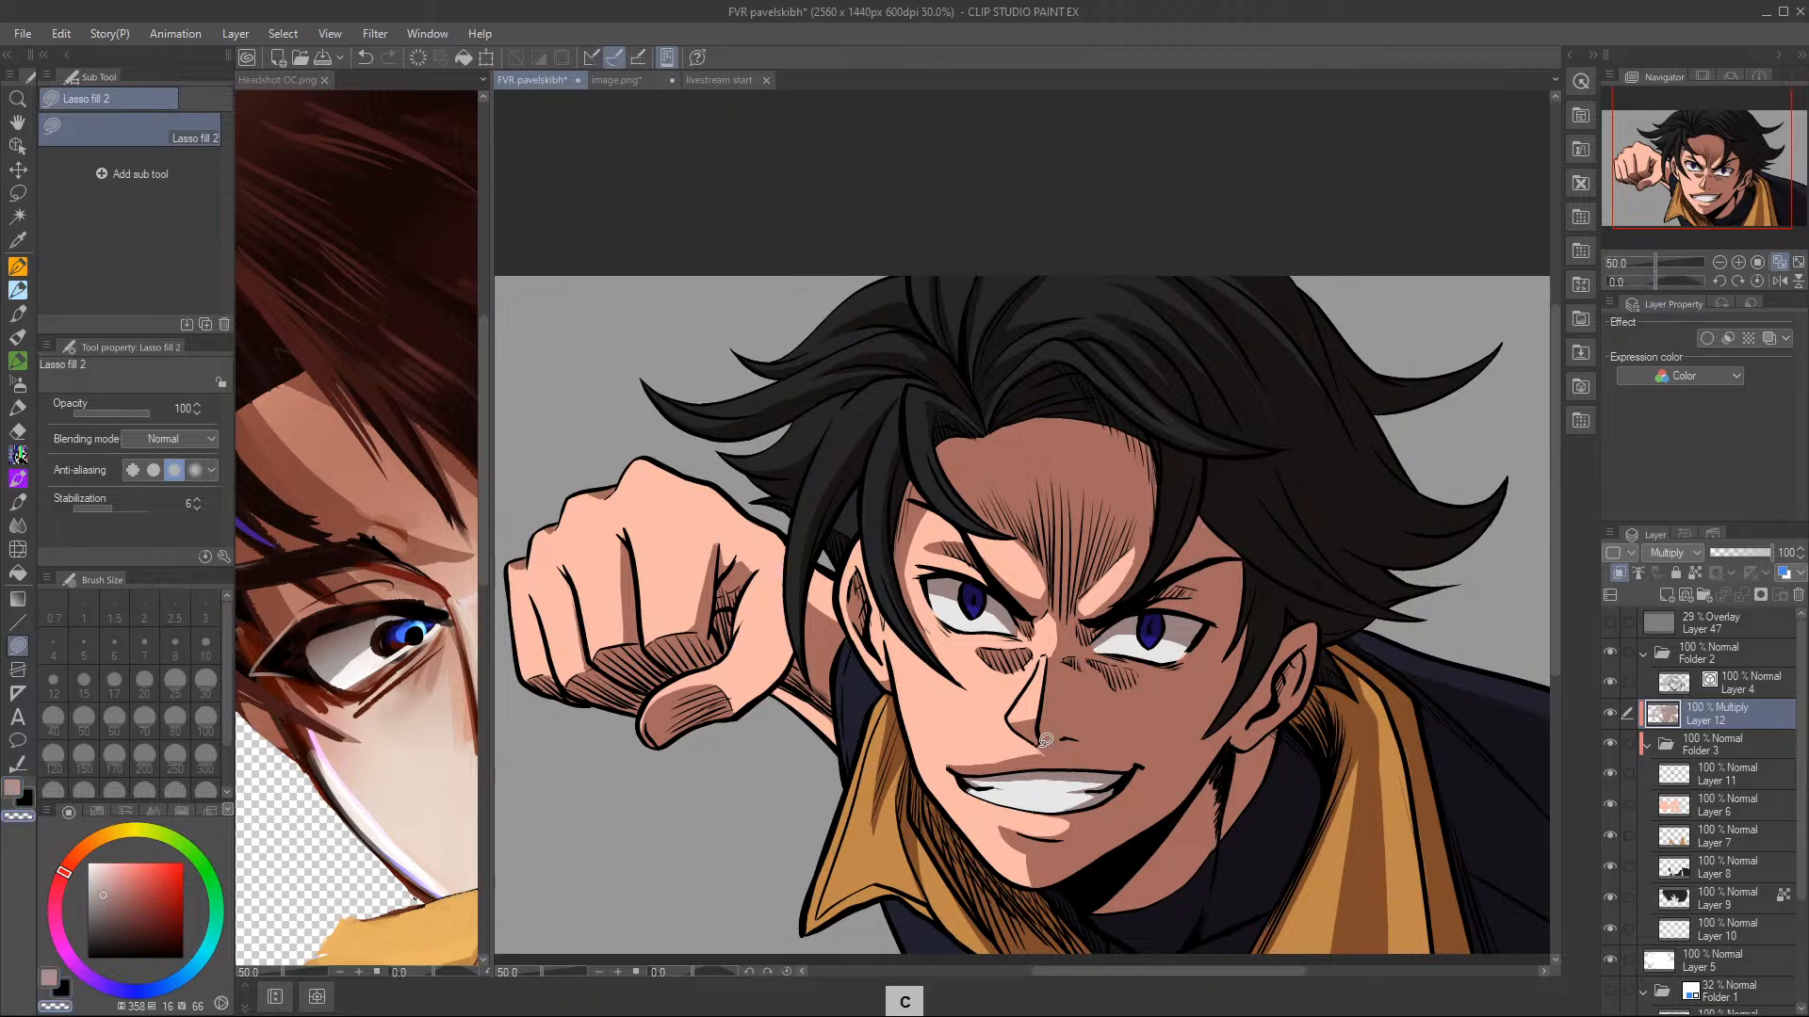
pyautogui.press('c')
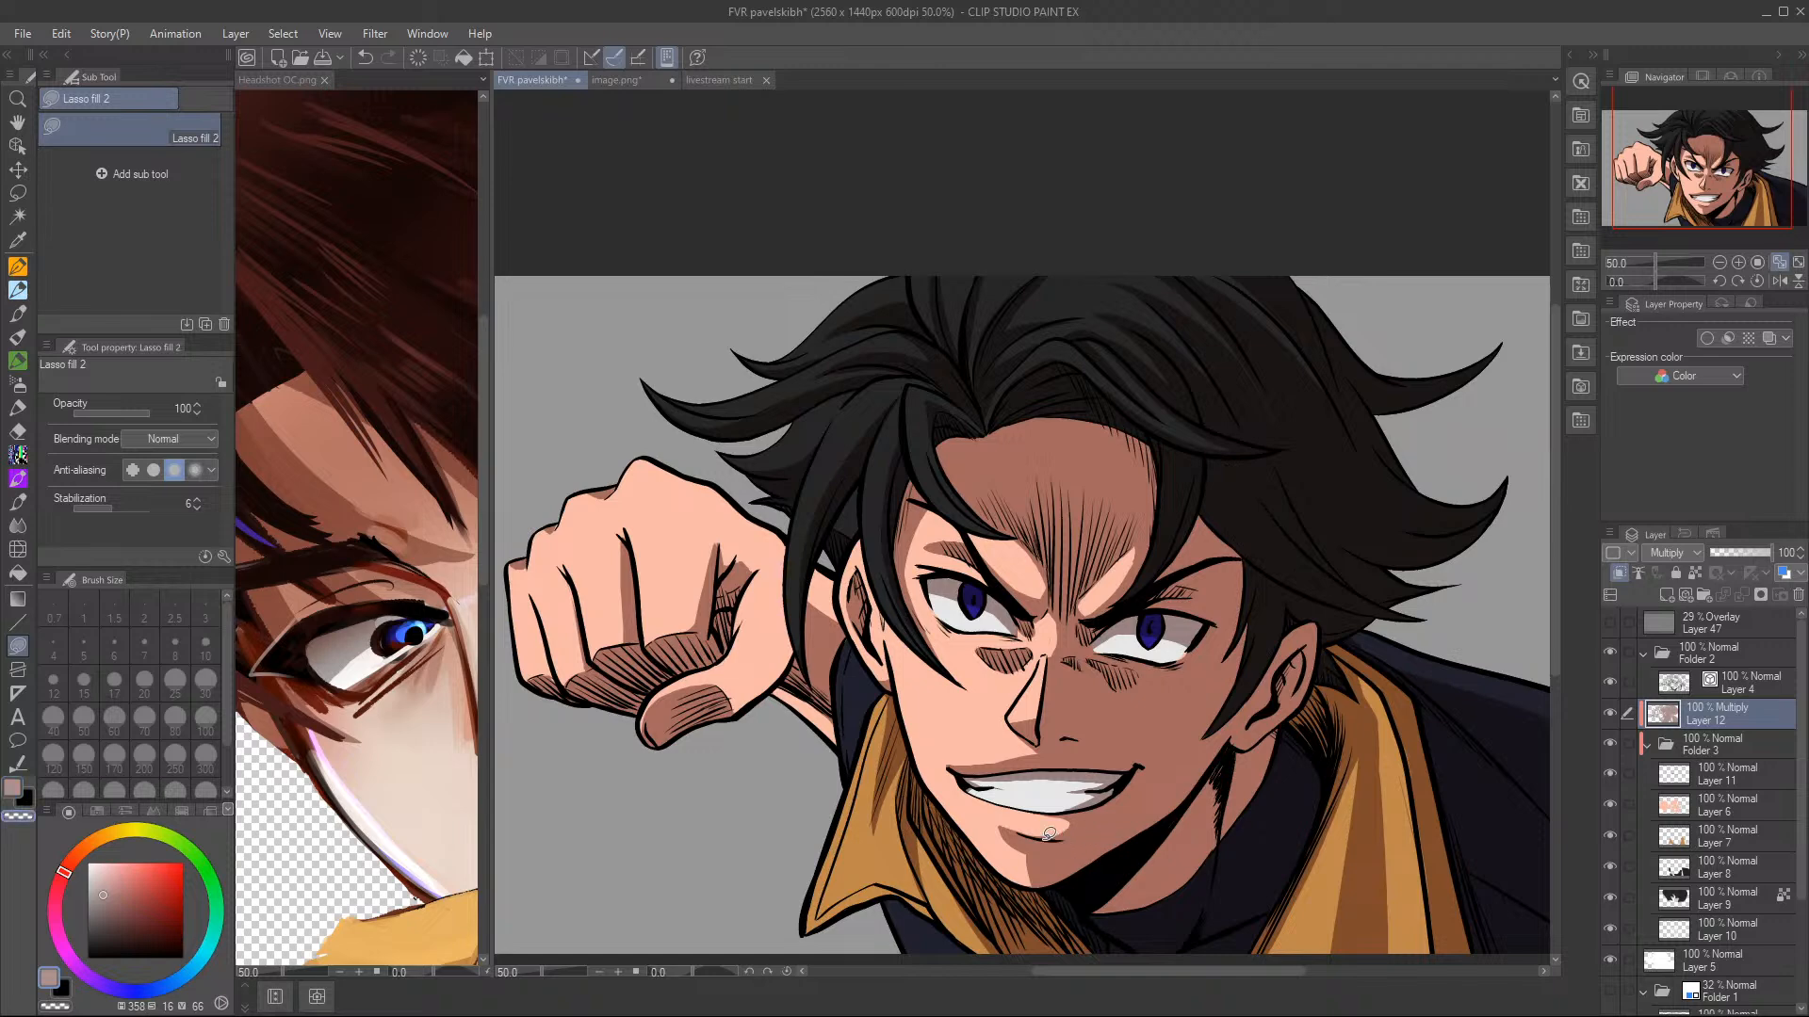
pyautogui.press('c')
pyautogui.moveTo(1246, 787)
pyautogui.mouseDown()
pyautogui.moveTo(1229, 843)
pyautogui.moveTo(1240, 765)
pyautogui.moveTo(1246, 787)
pyautogui.mouseUp()
pyautogui.moveTo(1716, 203); pyautogui.dragTo(1720, 212)
pyautogui.moveTo(1227, 754)
pyautogui.mouseDown()
pyautogui.moveTo(1217, 727)
pyautogui.moveTo(1202, 816)
pyautogui.moveTo(1214, 749)
pyautogui.mouseUp()
pyautogui.moveTo(1204, 858)
pyautogui.mouseDown()
pyautogui.moveTo(1181, 870)
pyautogui.moveTo(1248, 843)
pyautogui.moveTo(1158, 890)
pyautogui.mouseUp()
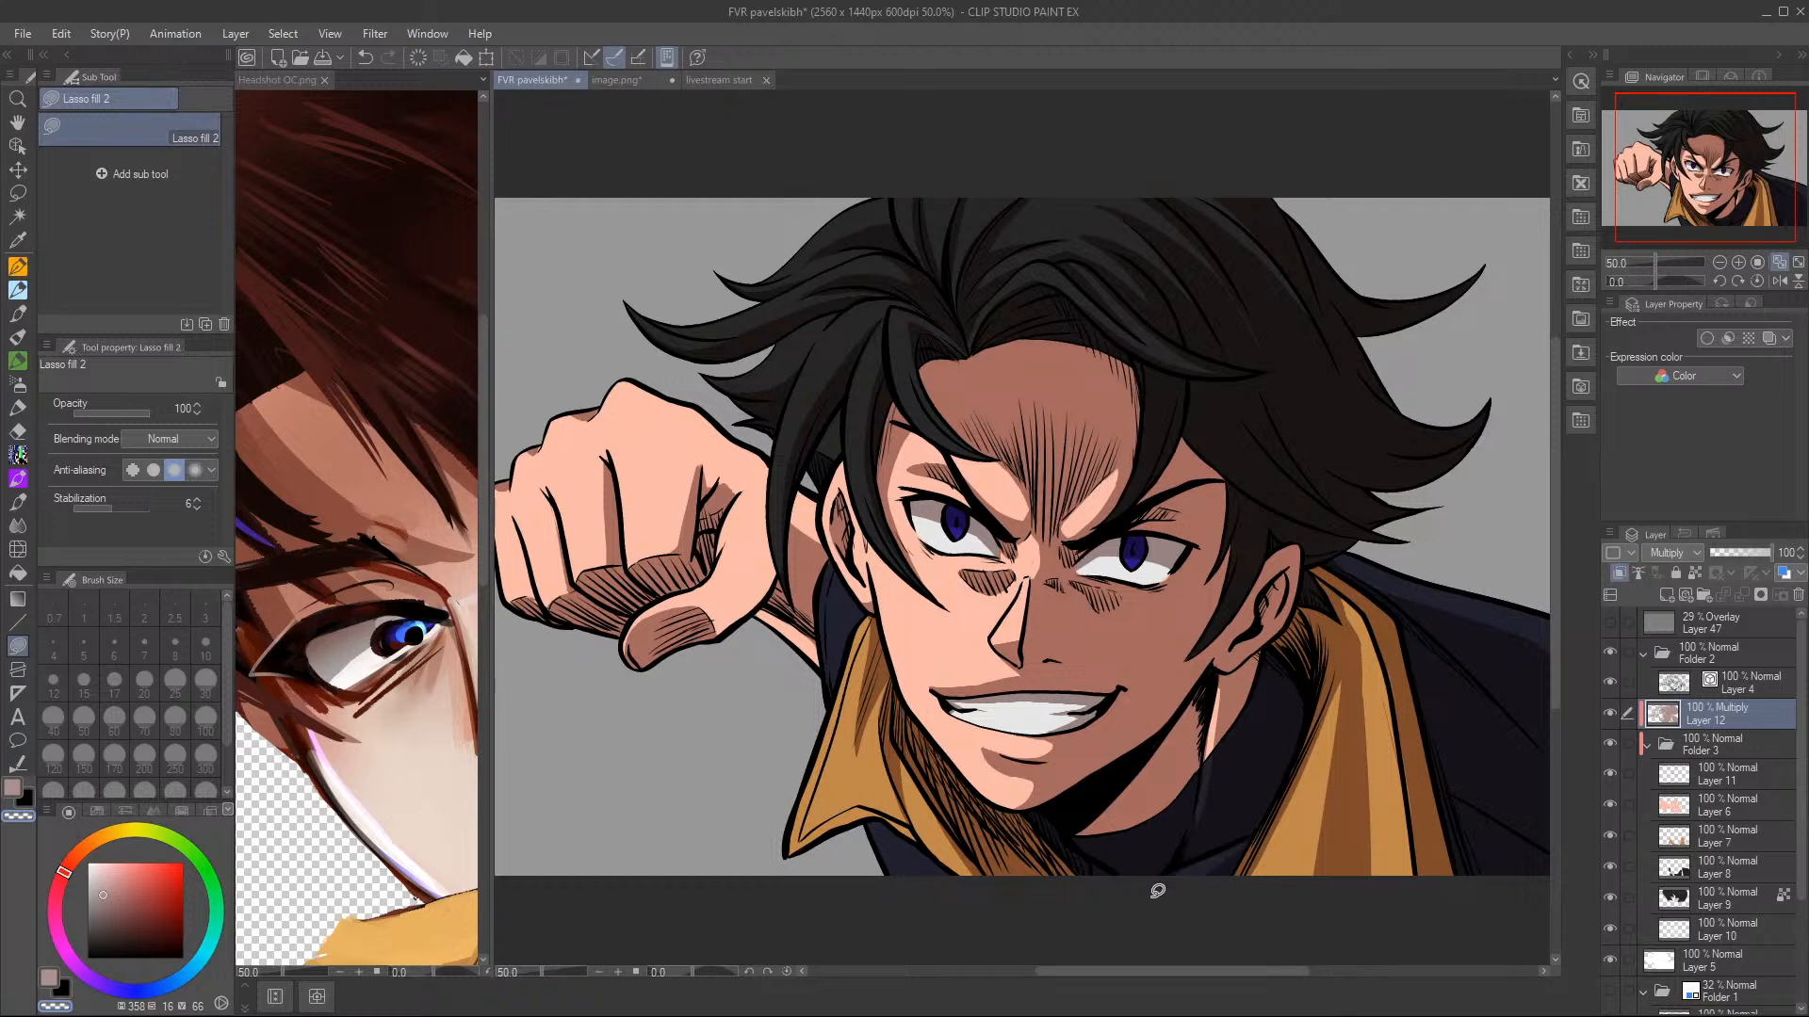
pyautogui.moveTo(1075, 834)
pyautogui.mouseDown()
pyautogui.moveTo(1145, 895)
pyautogui.moveTo(1112, 816)
pyautogui.mouseUp()
# - Try erasing a lit patch on the cheek below the right-hand eye, and undo it
pyautogui.moveTo(1173, 595)
pyautogui.mouseDown()
pyautogui.moveTo(1132, 587)
pyautogui.moveTo(1135, 643)
pyautogui.moveTo(1179, 614)
pyautogui.moveTo(1157, 572)
pyautogui.mouseUp()
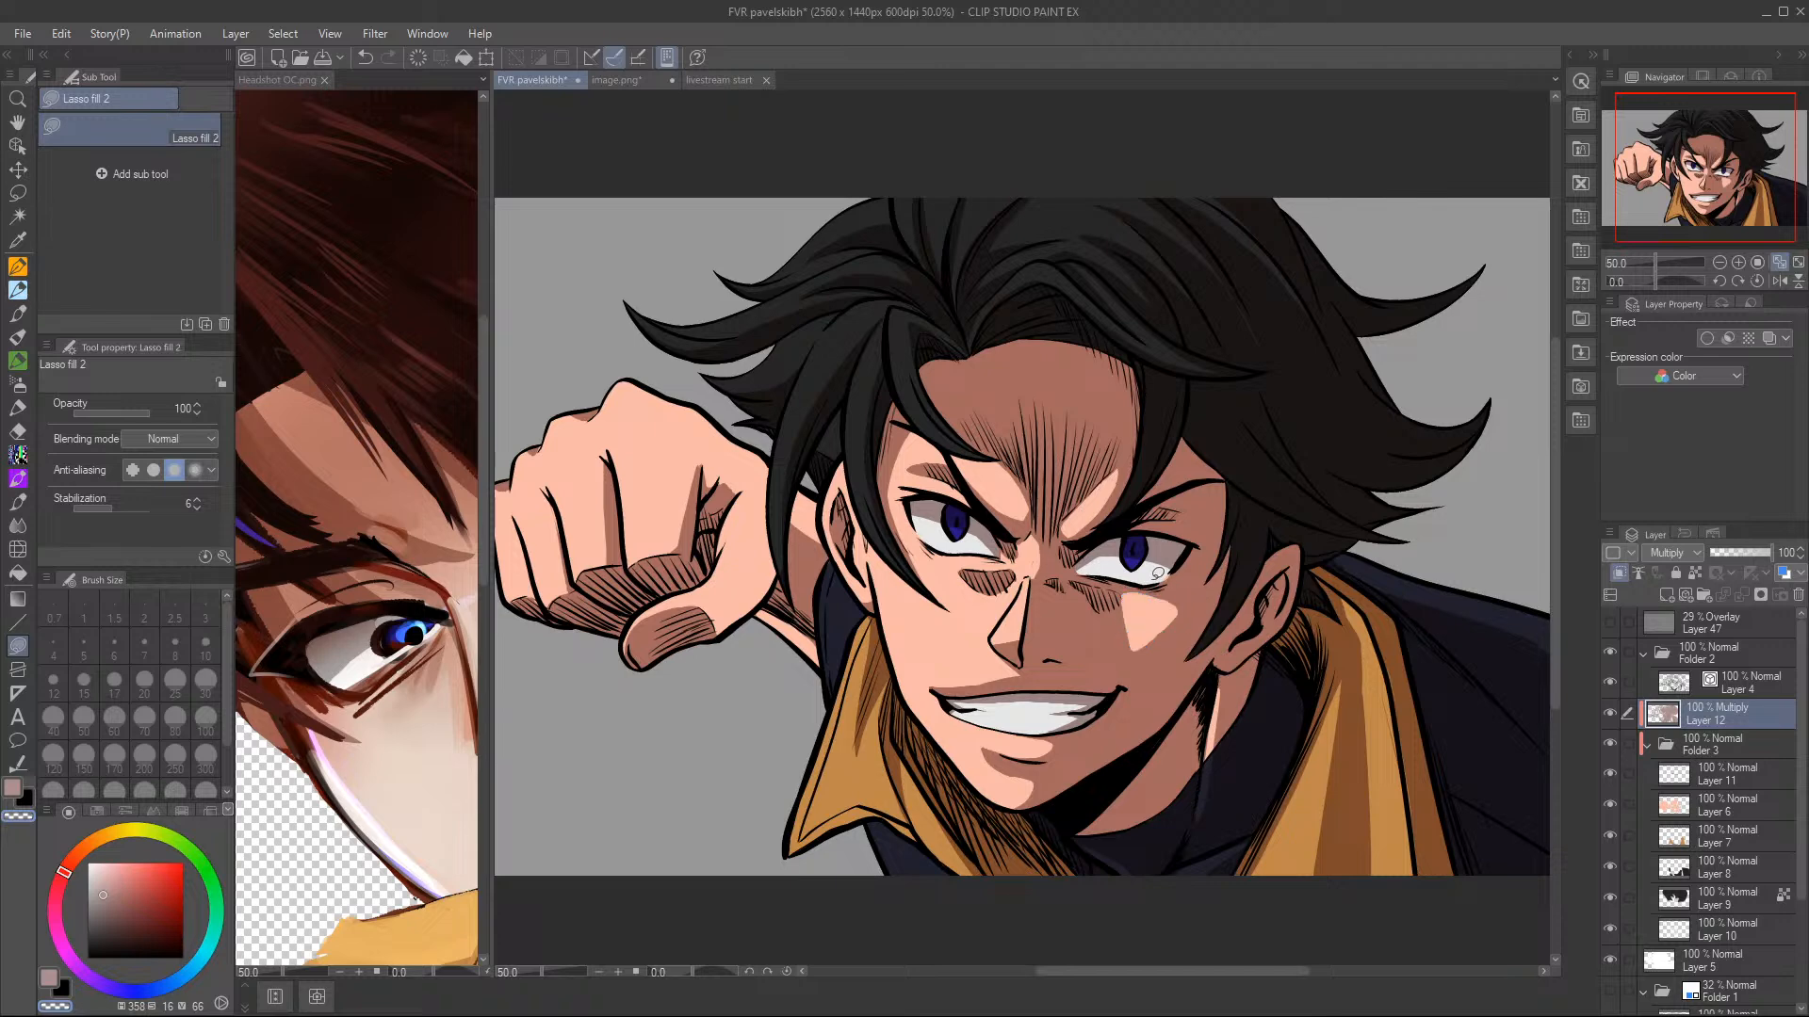
pyautogui.click(365, 56)
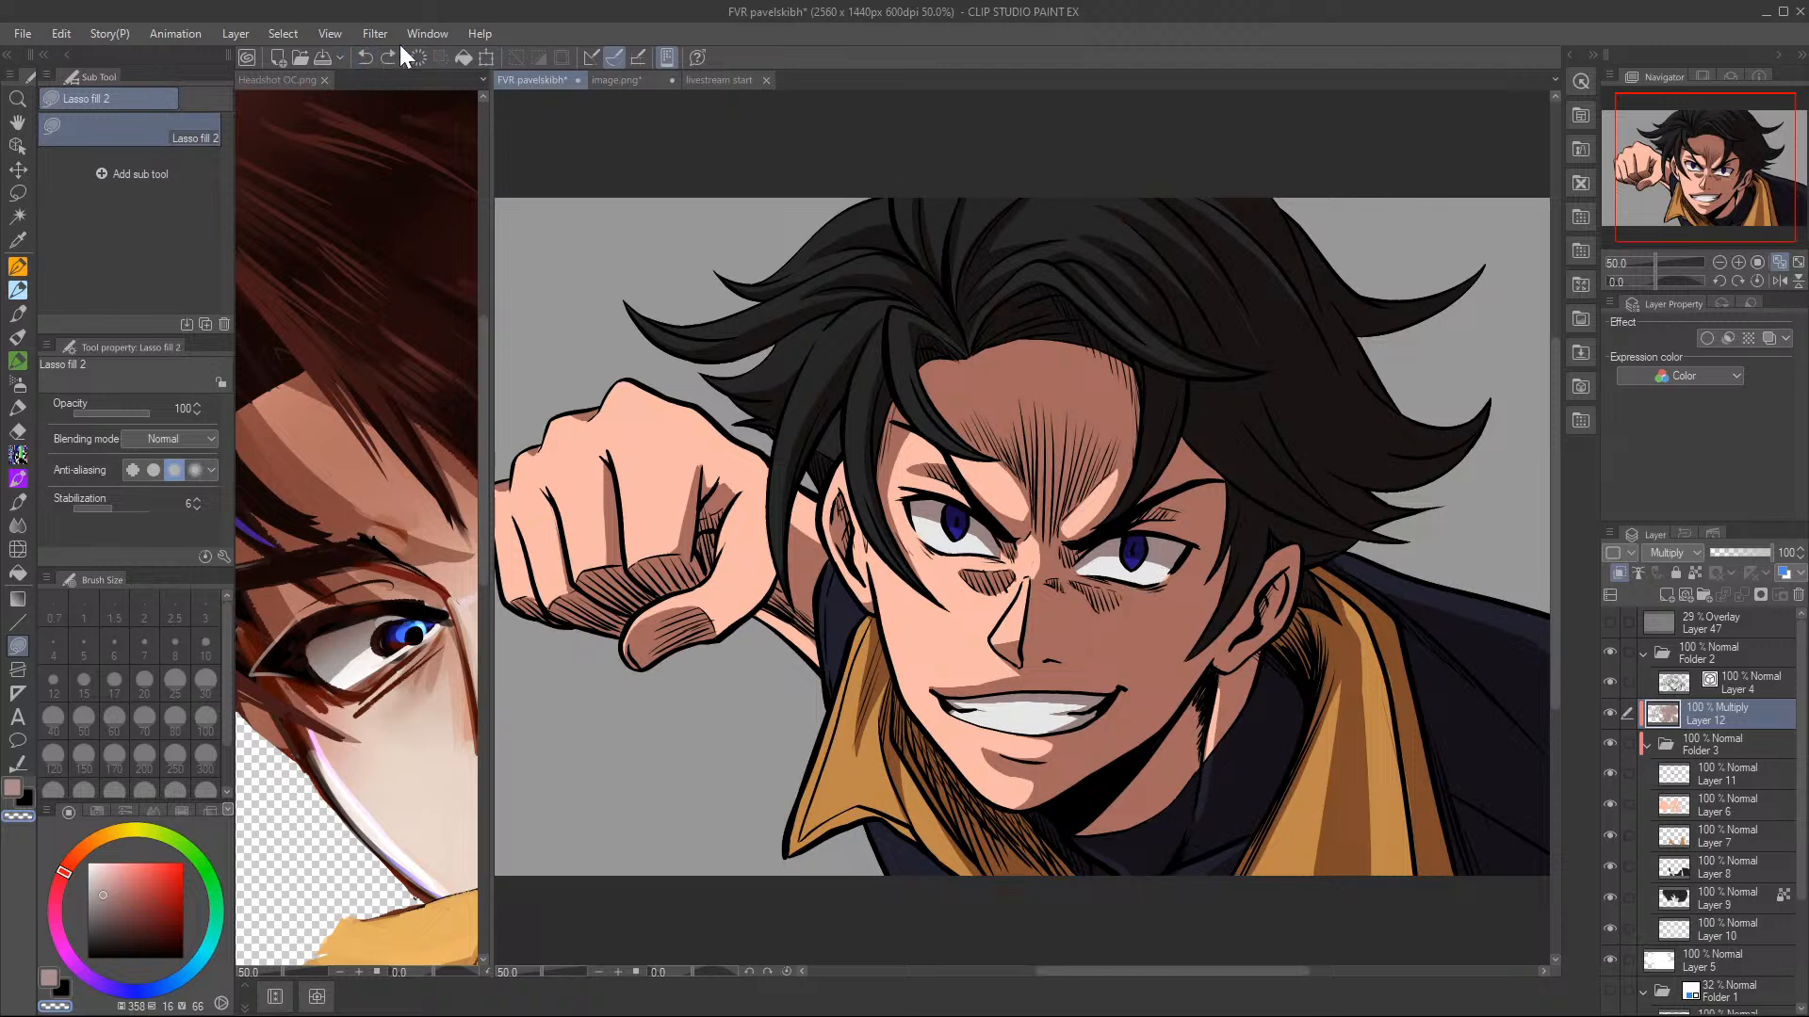
# - Refine the shadow shapes on the right-hand hair spikes and strands with Lasso fill in transparent colour
pyautogui.moveTo(1398, 533)
pyautogui.mouseDown()
pyautogui.moveTo(1371, 478)
pyautogui.moveTo(1306, 557)
pyautogui.moveTo(1283, 539)
pyautogui.mouseUp()
pyautogui.moveTo(1148, 358)
pyautogui.mouseDown()
pyautogui.moveTo(1150, 451)
pyautogui.moveTo(1085, 541)
pyautogui.moveTo(1146, 429)
pyautogui.moveTo(1194, 410)
pyautogui.moveTo(1247, 477)
pyautogui.moveTo(1342, 530)
pyautogui.moveTo(1278, 506)
pyautogui.moveTo(1168, 363)
pyautogui.mouseUp()
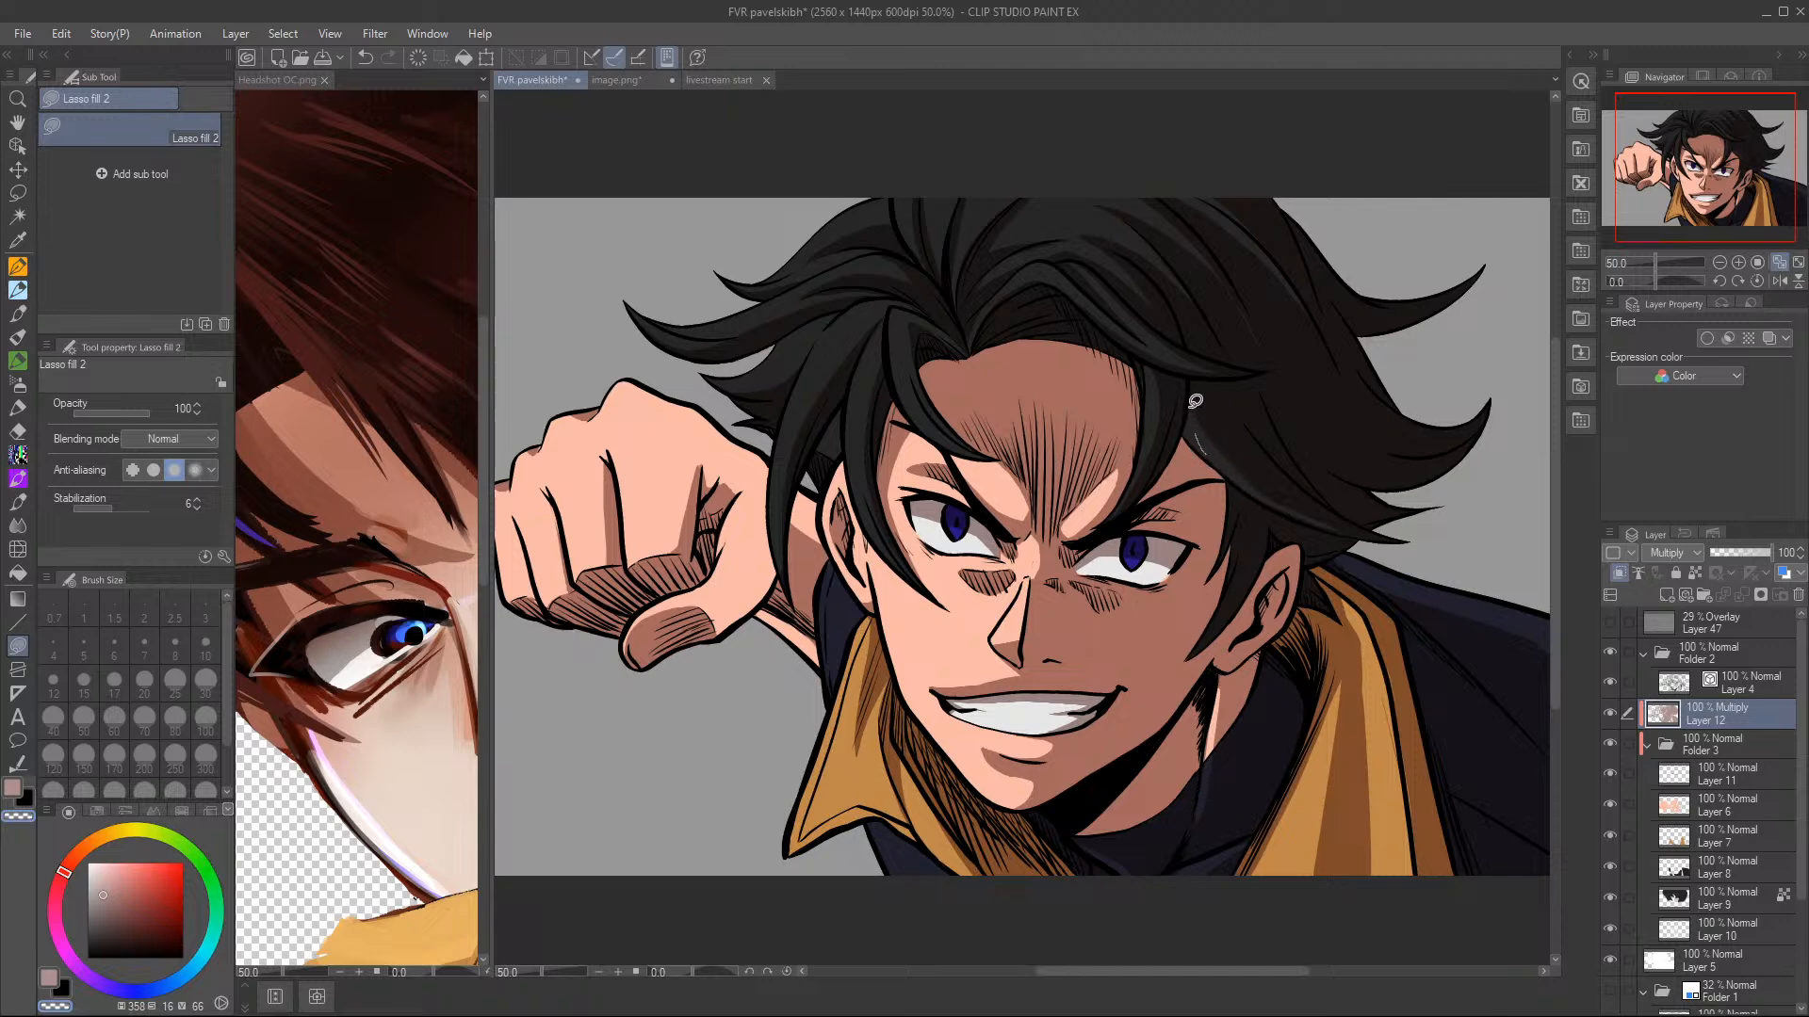
pyautogui.moveTo(1189, 394)
pyautogui.mouseDown()
pyautogui.moveTo(1237, 457)
pyautogui.moveTo(1307, 510)
pyautogui.moveTo(1187, 411)
pyautogui.moveTo(1332, 523)
pyautogui.moveTo(1383, 538)
pyautogui.moveTo(1253, 426)
pyautogui.mouseUp()
pyautogui.moveTo(1264, 489)
pyautogui.mouseDown()
pyautogui.moveTo(1382, 533)
pyautogui.moveTo(1284, 489)
pyautogui.mouseUp()
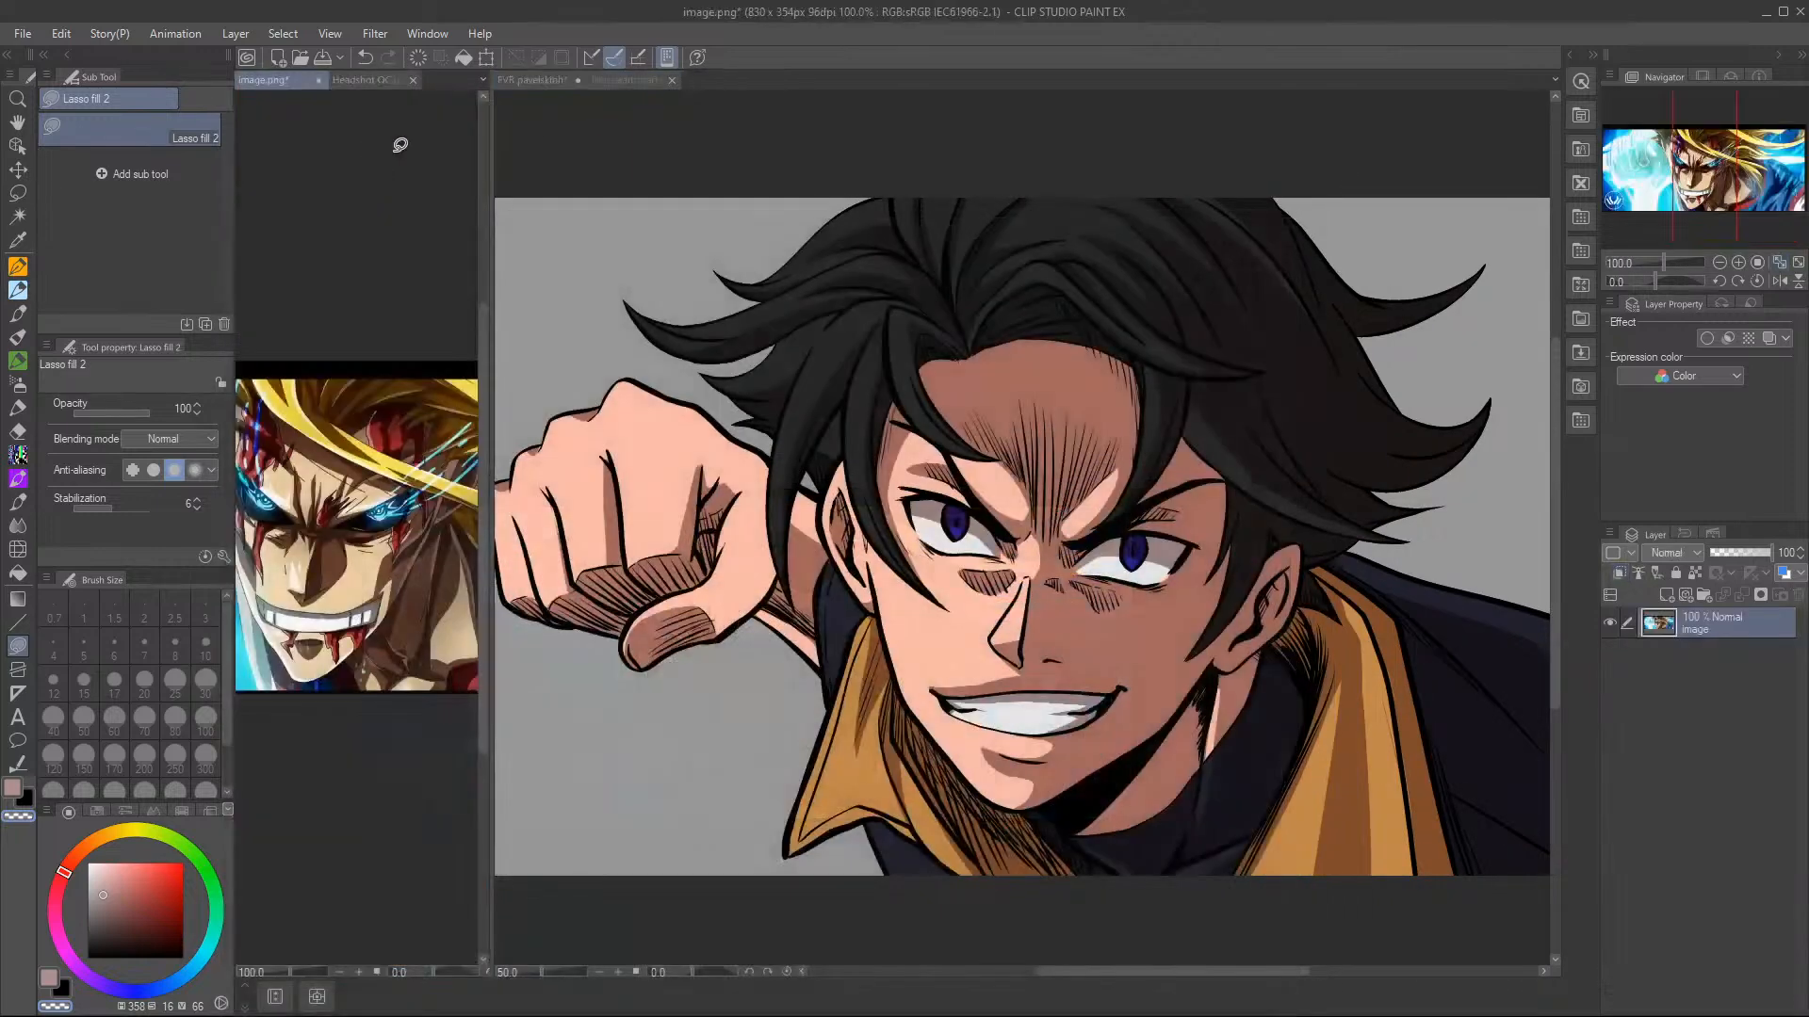
# - Zoom the image.png reference out to 50% and return to the character illustration with the shadow colour active
pyautogui.click(1720, 262)
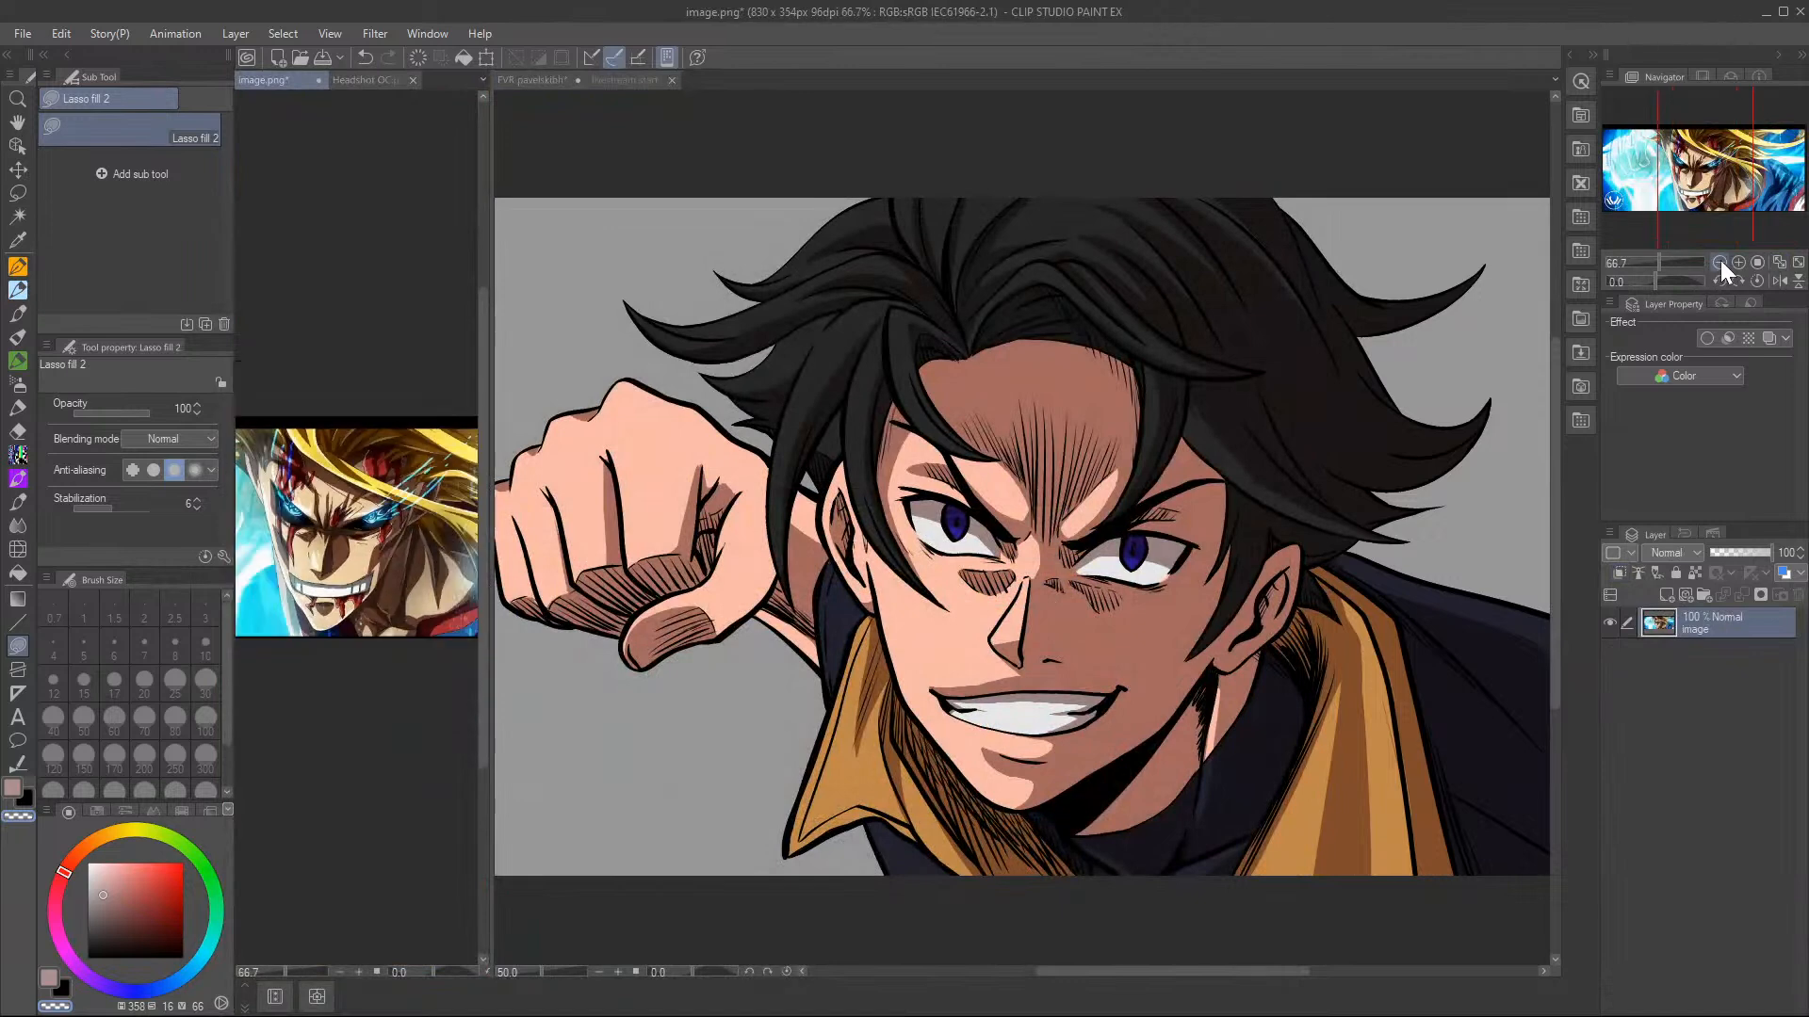
pyautogui.click(1721, 262)
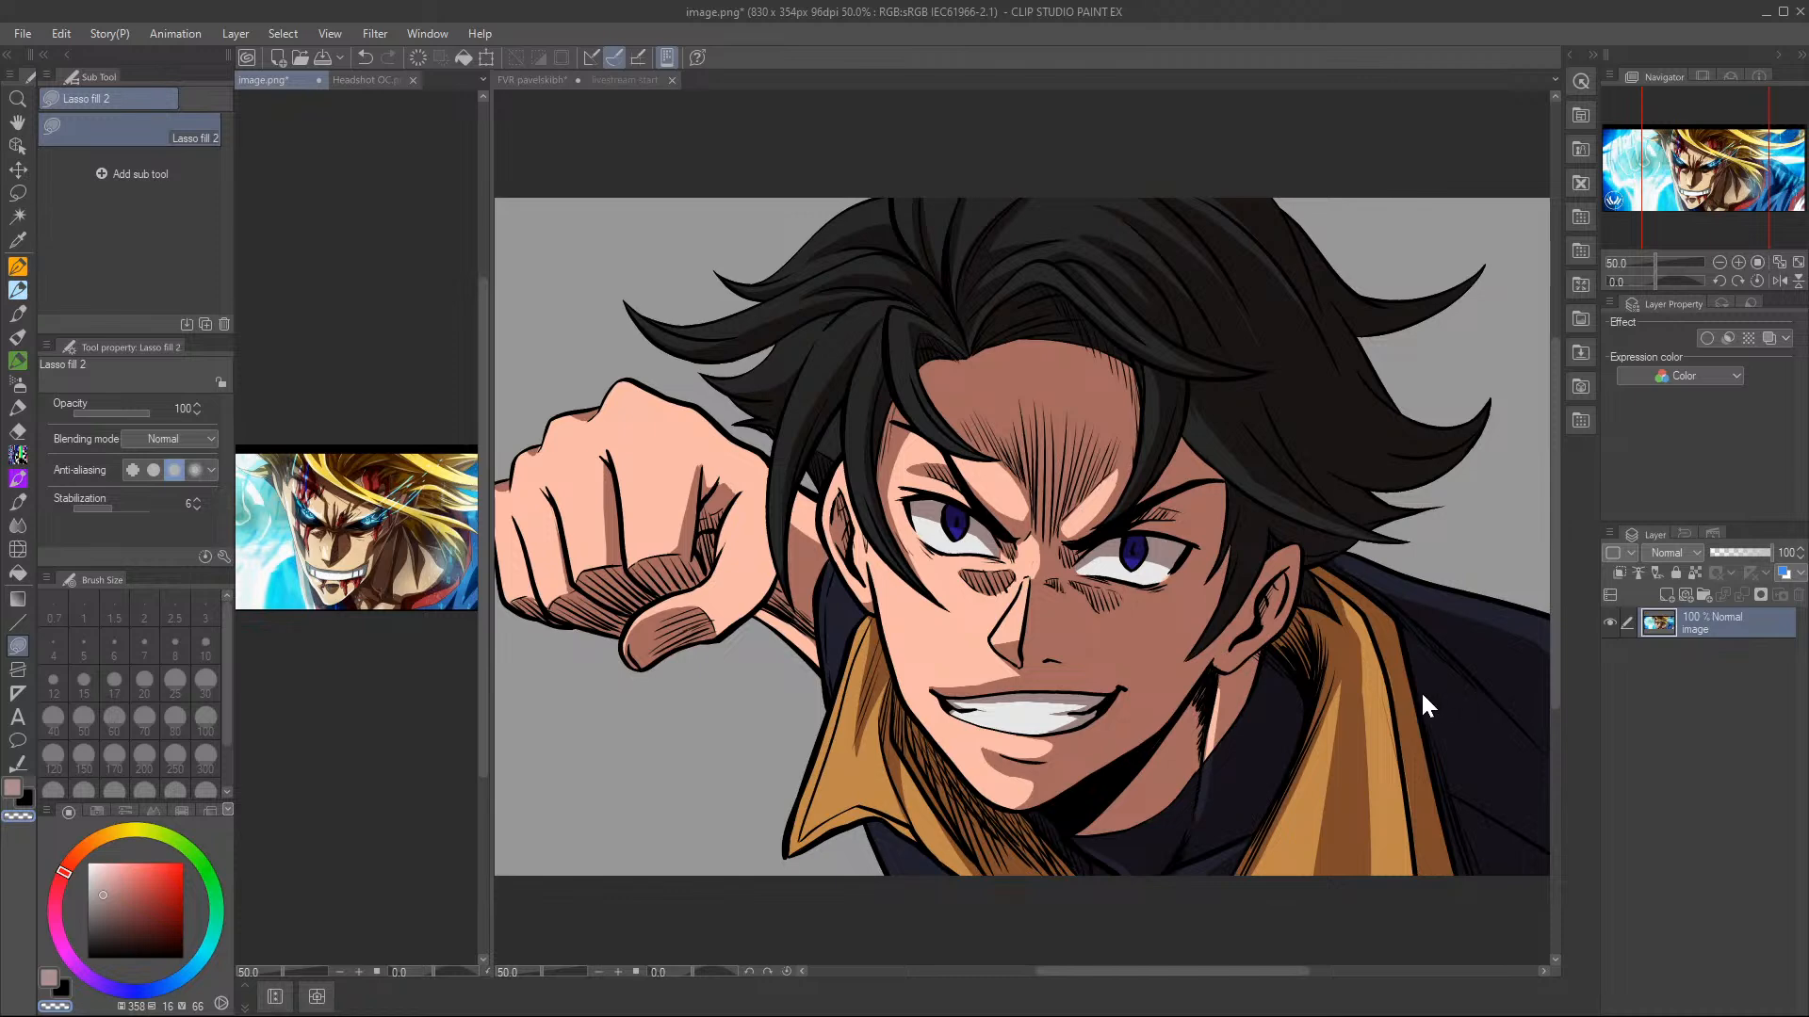
pyautogui.press('c')
pyautogui.hotkey('ctrl', 'Tab')
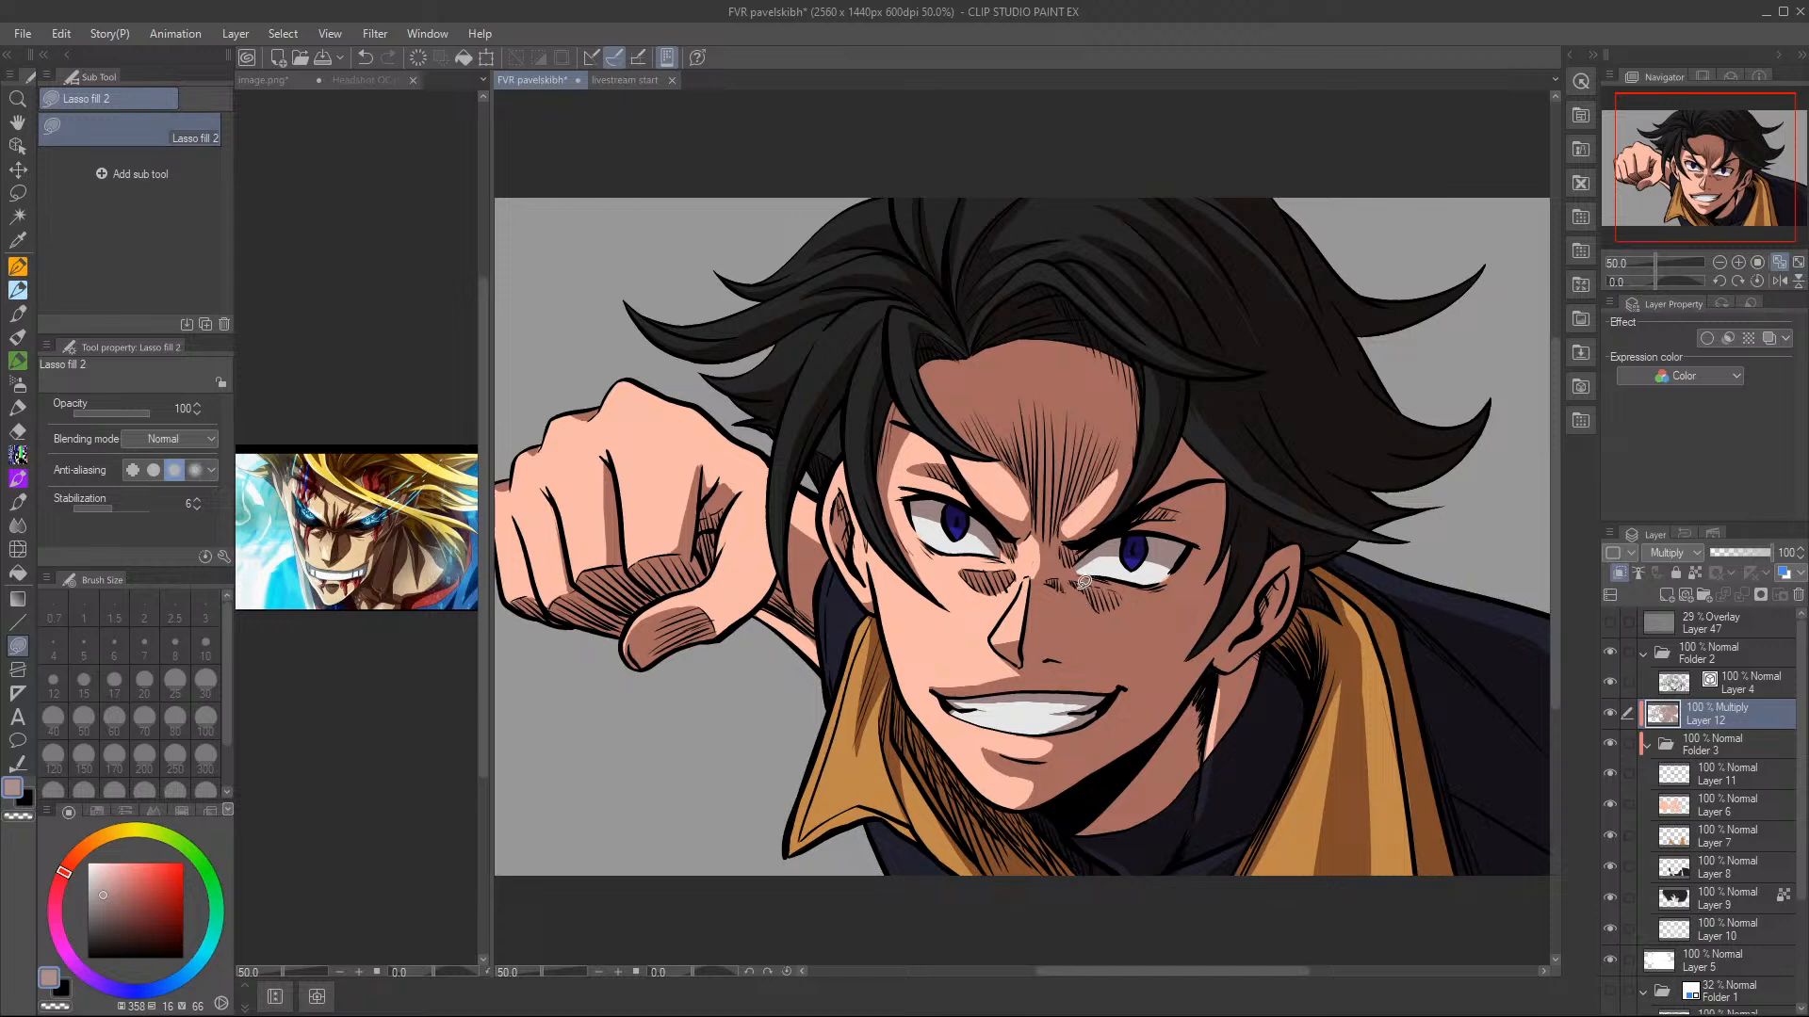
# - Rework the shadow beneath the right-hand eye and carve a lit area across the cheek toward the jaw
pyautogui.moveTo(1071, 584)
pyautogui.mouseDown()
pyautogui.moveTo(1113, 667)
pyautogui.moveTo(1187, 610)
pyautogui.moveTo(1110, 608)
pyautogui.moveTo(1055, 564)
pyautogui.moveTo(1065, 611)
pyautogui.moveTo(1138, 657)
pyautogui.moveTo(1139, 594)
pyautogui.moveTo(1074, 552)
pyautogui.moveTo(1071, 579)
pyautogui.moveTo(1198, 603)
pyautogui.moveTo(1154, 595)
pyautogui.moveTo(1196, 559)
pyautogui.mouseUp()
pyautogui.moveTo(1134, 651)
pyautogui.mouseDown()
pyautogui.moveTo(1109, 742)
pyautogui.moveTo(1194, 629)
pyautogui.mouseUp()
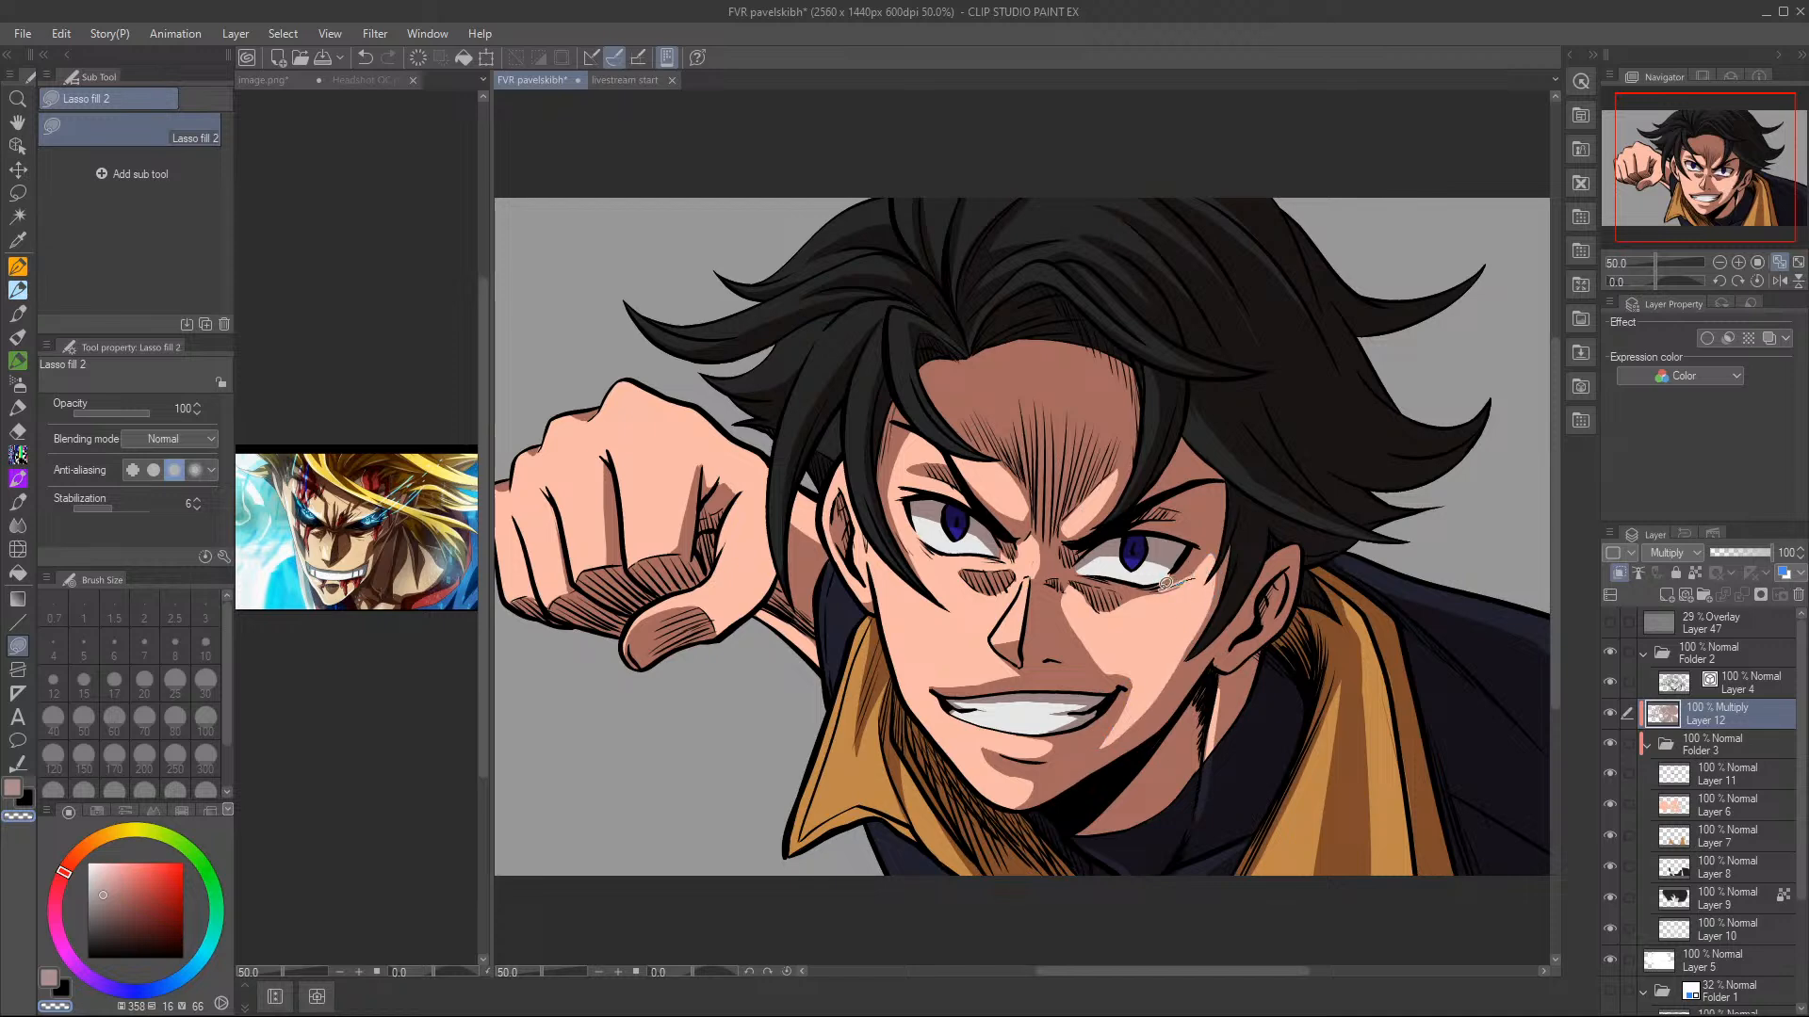
pyautogui.moveTo(1218, 587)
pyautogui.mouseDown()
pyautogui.moveTo(1178, 683)
pyautogui.moveTo(1121, 739)
pyautogui.mouseUp()
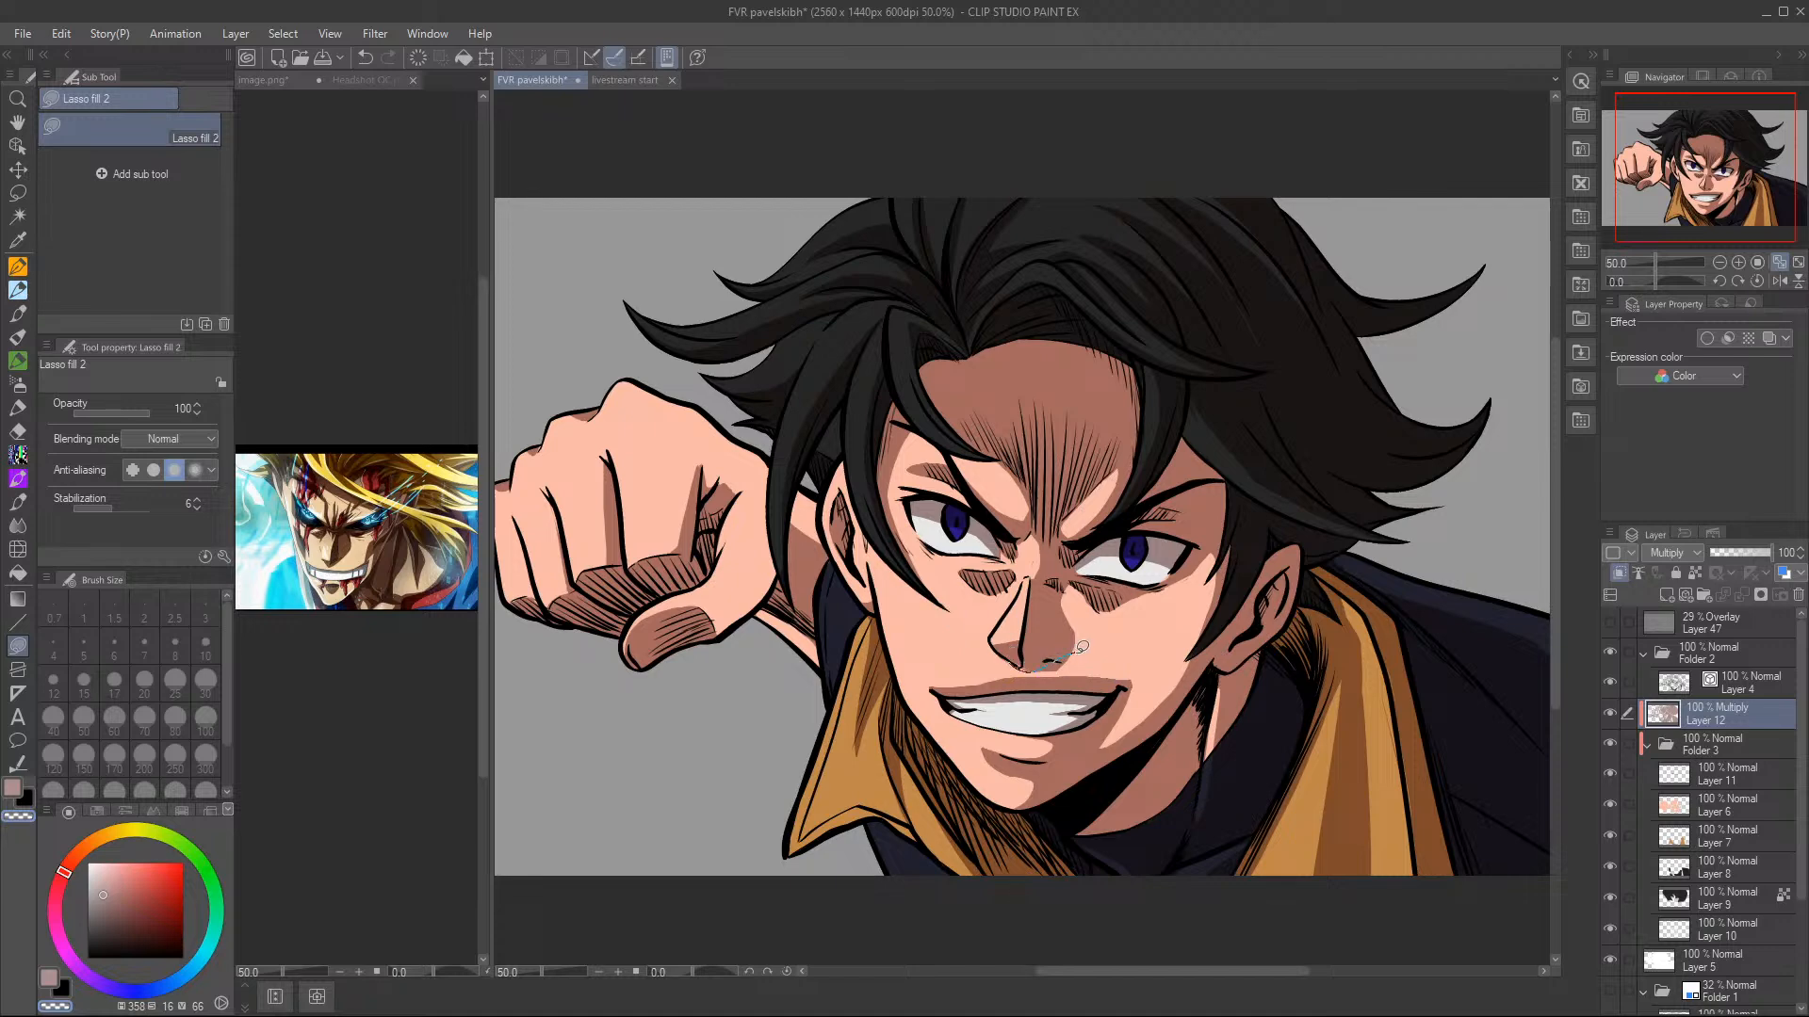
# - Refine the shadow shapes above the upper lip, beside the nose and at the right-hand mouth corner
pyautogui.moveTo(932, 689)
pyautogui.mouseDown()
pyautogui.moveTo(1132, 672)
pyautogui.moveTo(1115, 657)
pyautogui.moveTo(1008, 667)
pyautogui.mouseUp()
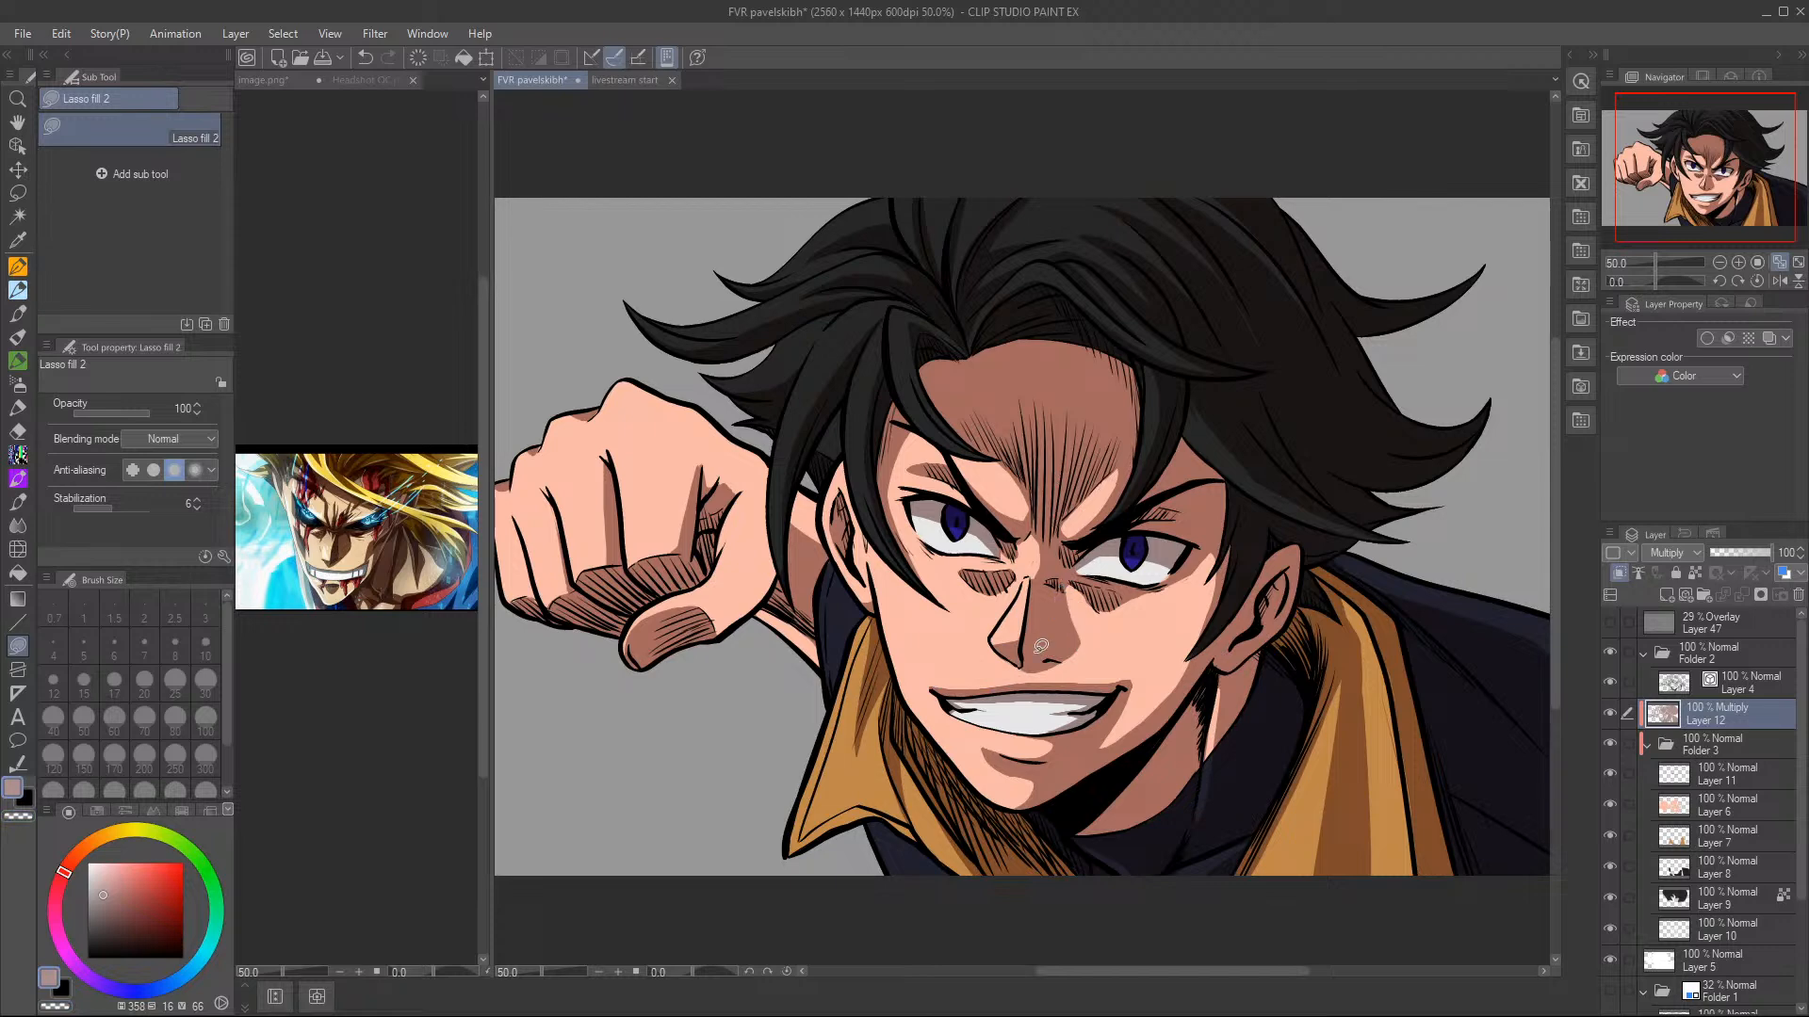
pyautogui.moveTo(1025, 670)
pyautogui.mouseDown()
pyautogui.moveTo(1095, 634)
pyautogui.moveTo(1052, 540)
pyautogui.mouseUp()
pyautogui.press('c')
pyautogui.moveTo(1127, 693)
pyautogui.mouseDown()
pyautogui.moveTo(1085, 743)
pyautogui.moveTo(1160, 665)
pyautogui.mouseUp()
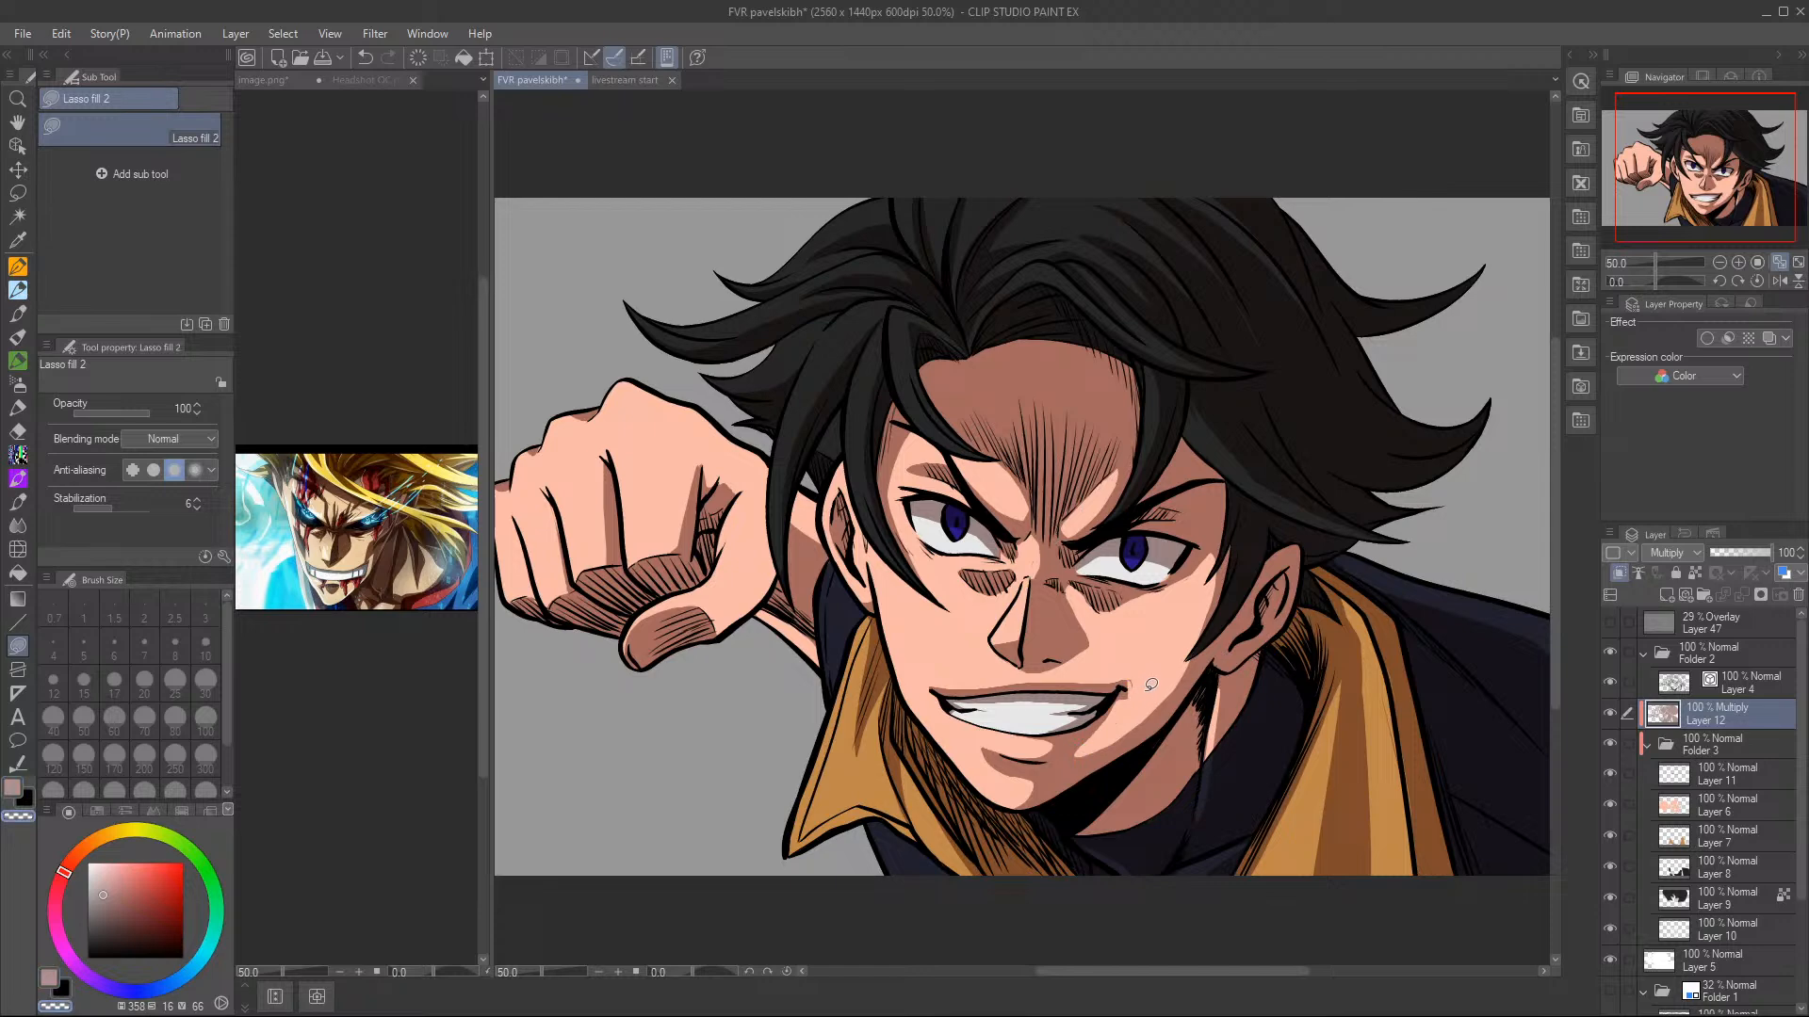
# - Undo the last change and reselect the brownish shadow colour from the color history
pyautogui.rightClick(1145, 674)
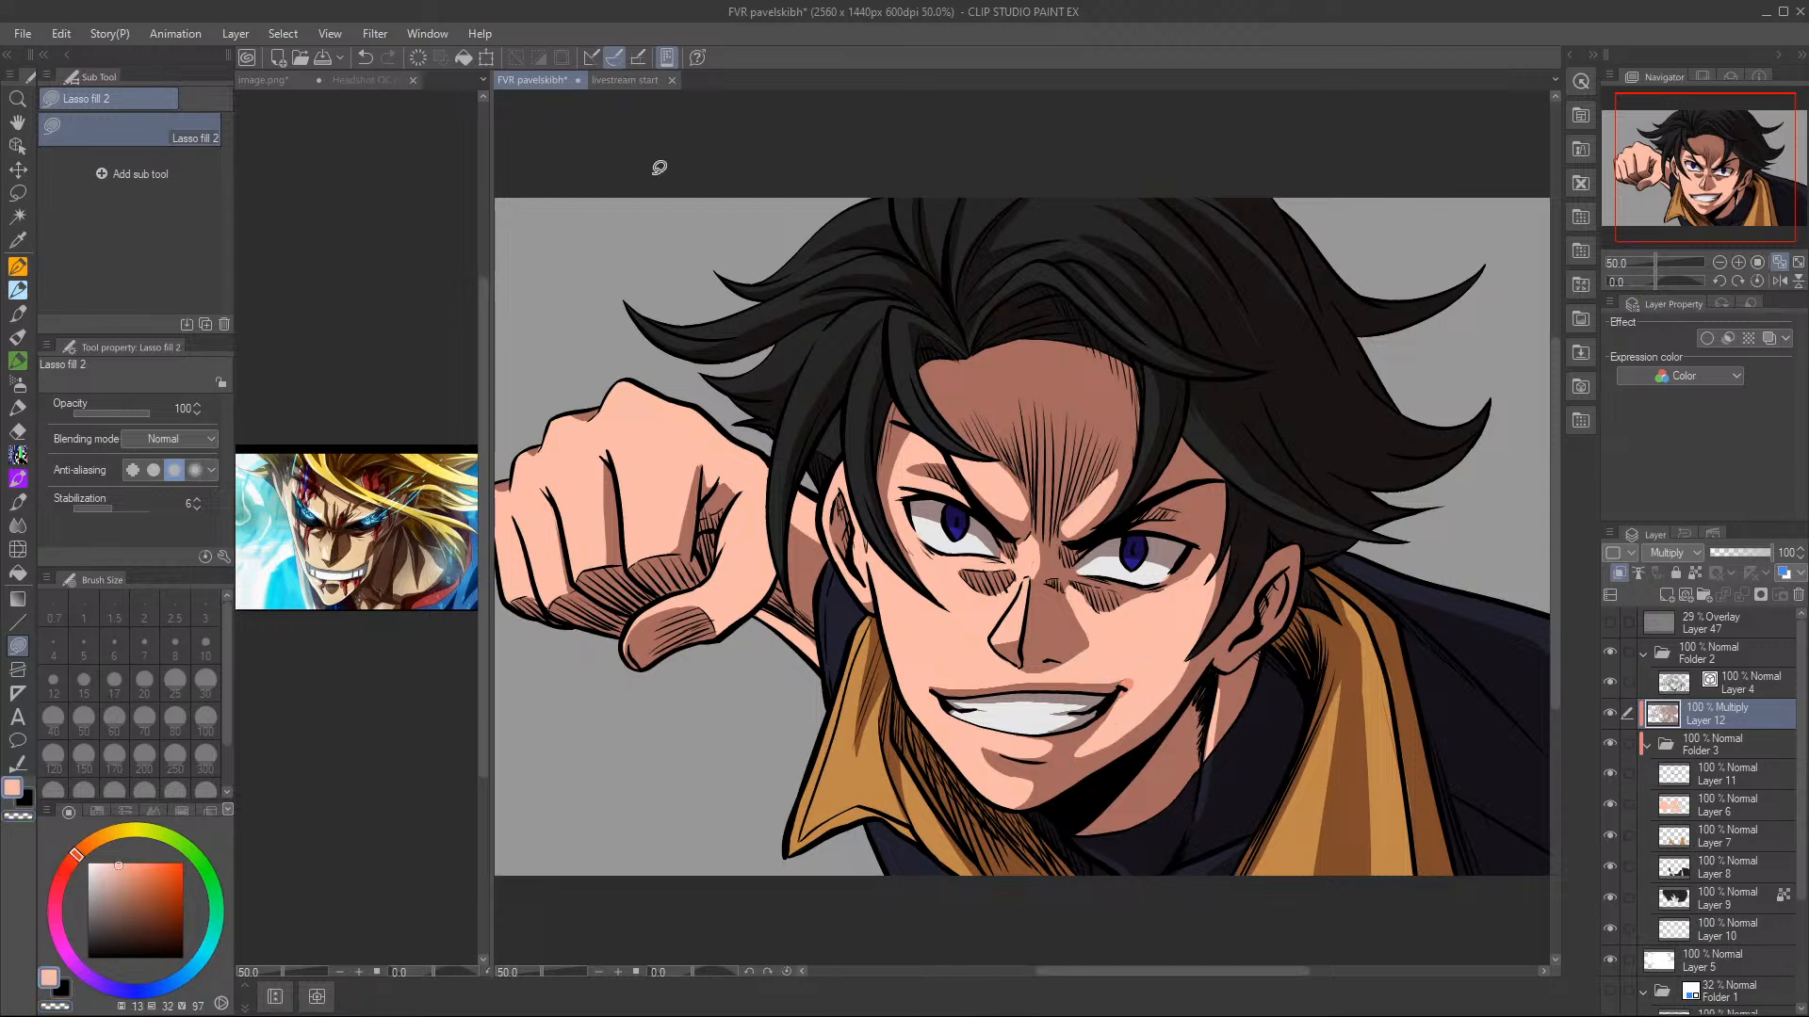
pyautogui.click(366, 59)
pyautogui.click(97, 812)
pyautogui.click(126, 812)
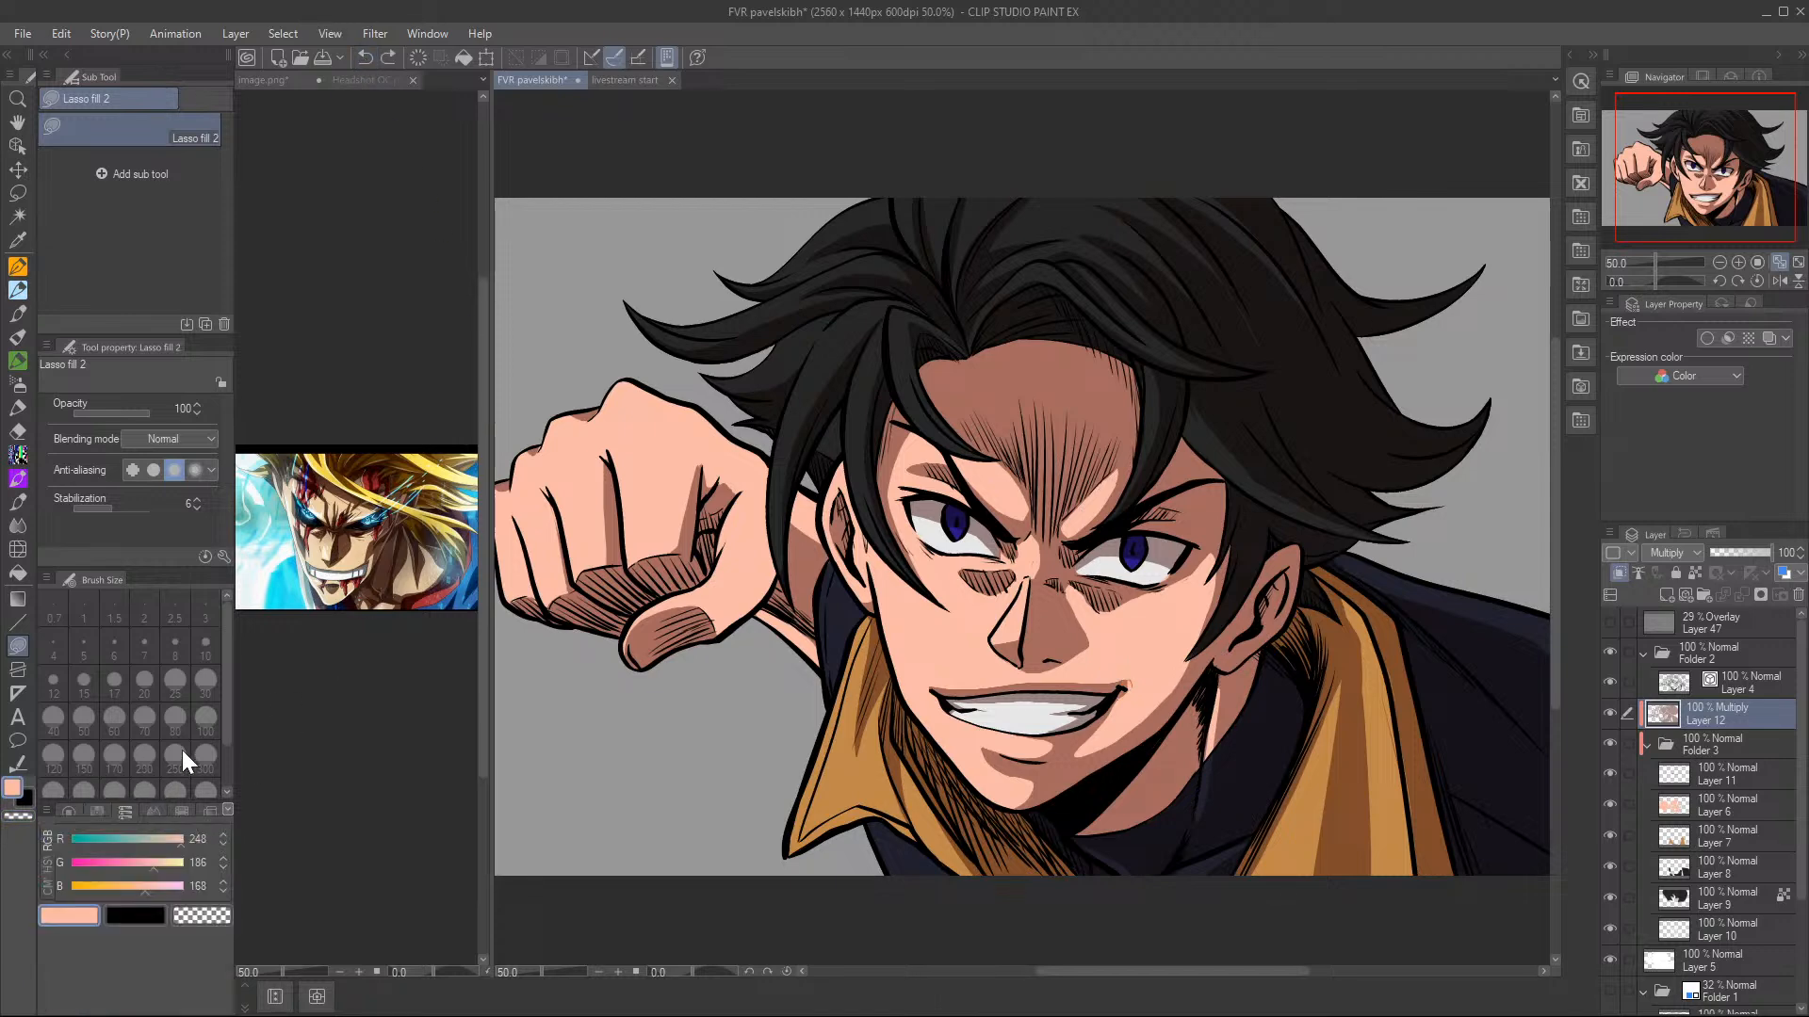
pyautogui.click(181, 813)
pyautogui.click(67, 828)
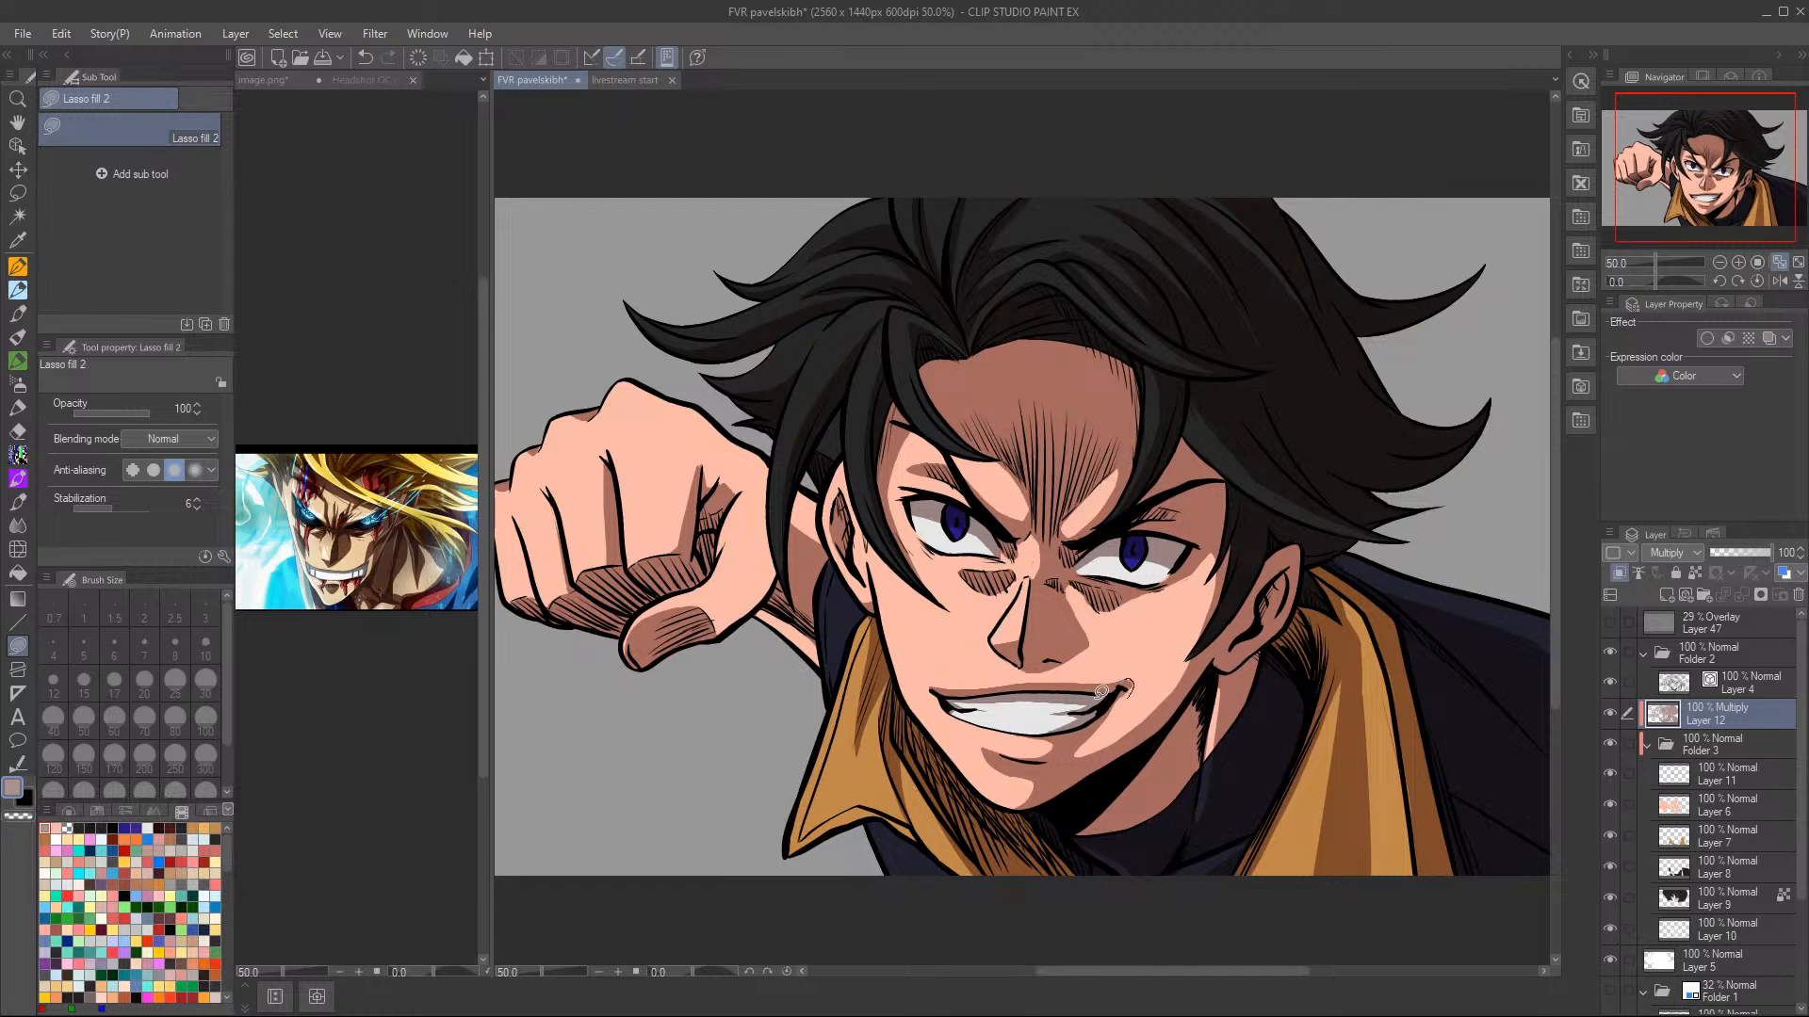
# - Refine the shadows below the lower lip and along the chin and right-hand jaw, alternating shadow and transparent colour
pyautogui.press('c')
pyautogui.moveTo(1110, 756)
pyautogui.mouseDown()
pyautogui.moveTo(1044, 737)
pyautogui.moveTo(1116, 733)
pyautogui.moveTo(1074, 757)
pyautogui.mouseUp()
pyautogui.moveTo(1049, 751)
pyautogui.mouseDown()
pyautogui.moveTo(1106, 717)
pyautogui.moveTo(1017, 739)
pyautogui.moveTo(1076, 733)
pyautogui.moveTo(1021, 733)
pyautogui.moveTo(1072, 743)
pyautogui.mouseUp()
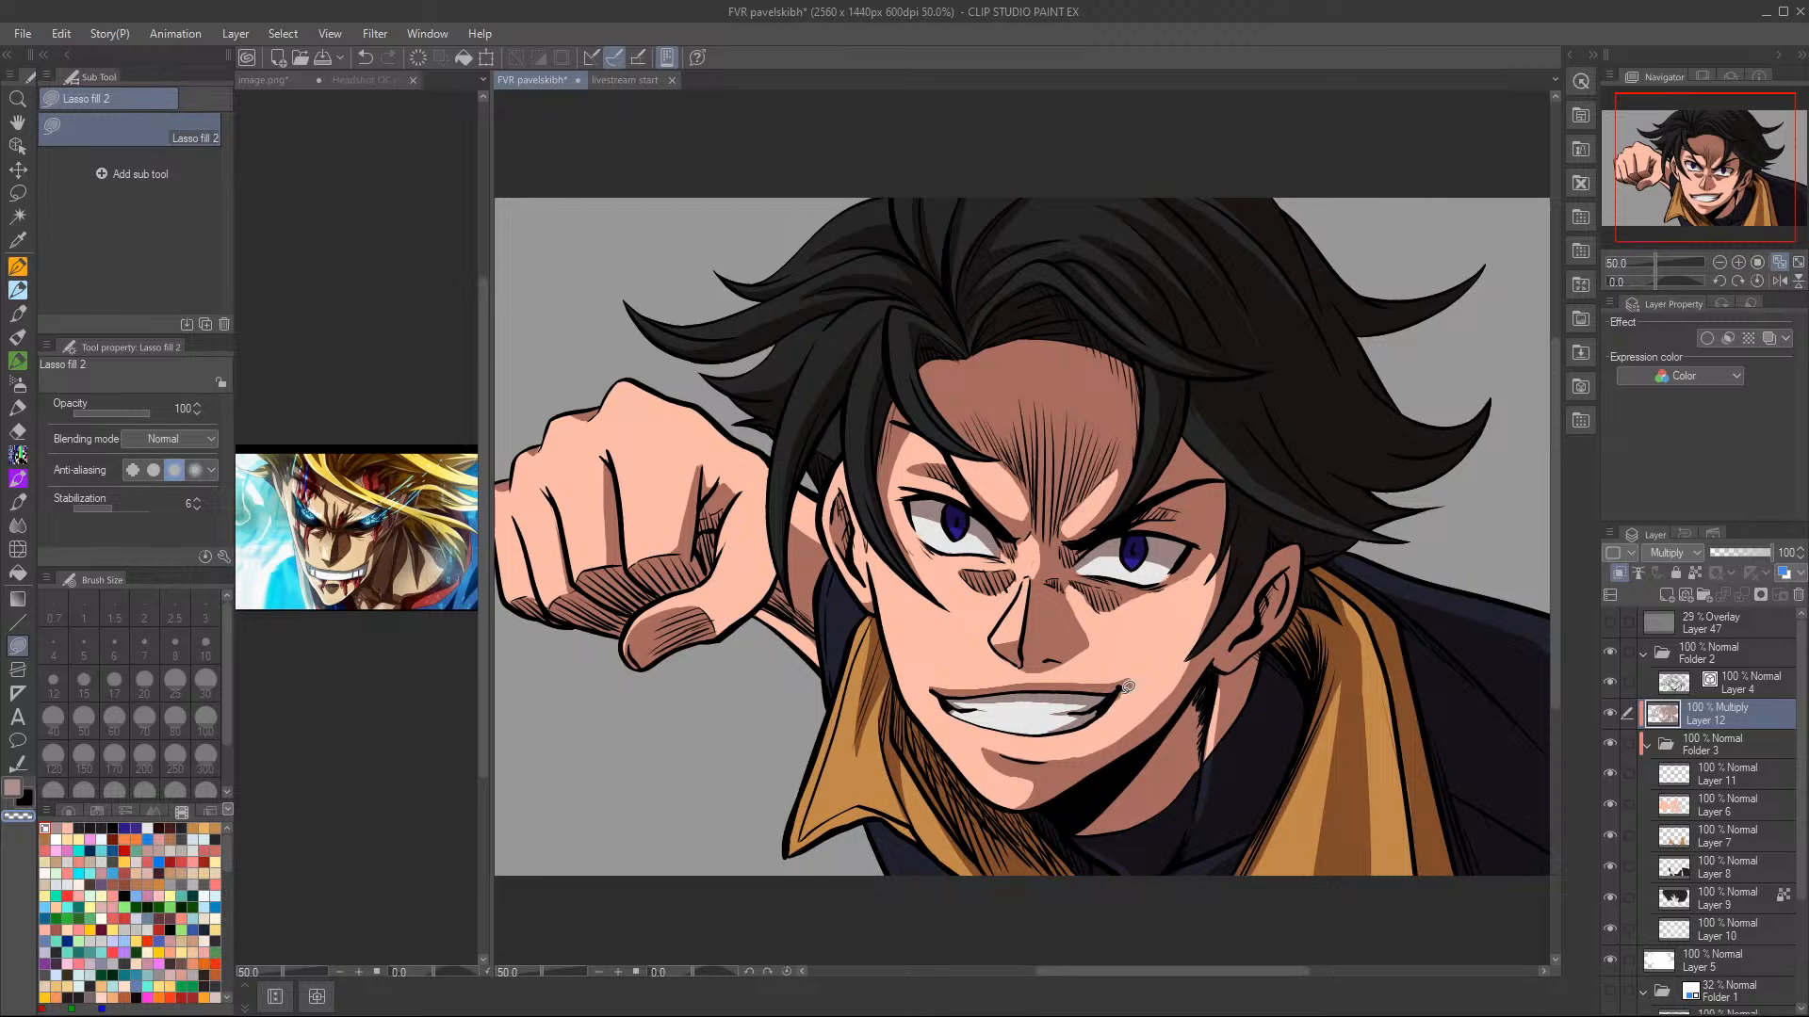
pyautogui.press('c')
pyautogui.moveTo(1081, 755)
pyautogui.mouseDown()
pyautogui.moveTo(1191, 634)
pyautogui.moveTo(1209, 536)
pyautogui.moveTo(1232, 557)
pyautogui.moveTo(1083, 764)
pyautogui.mouseUp()
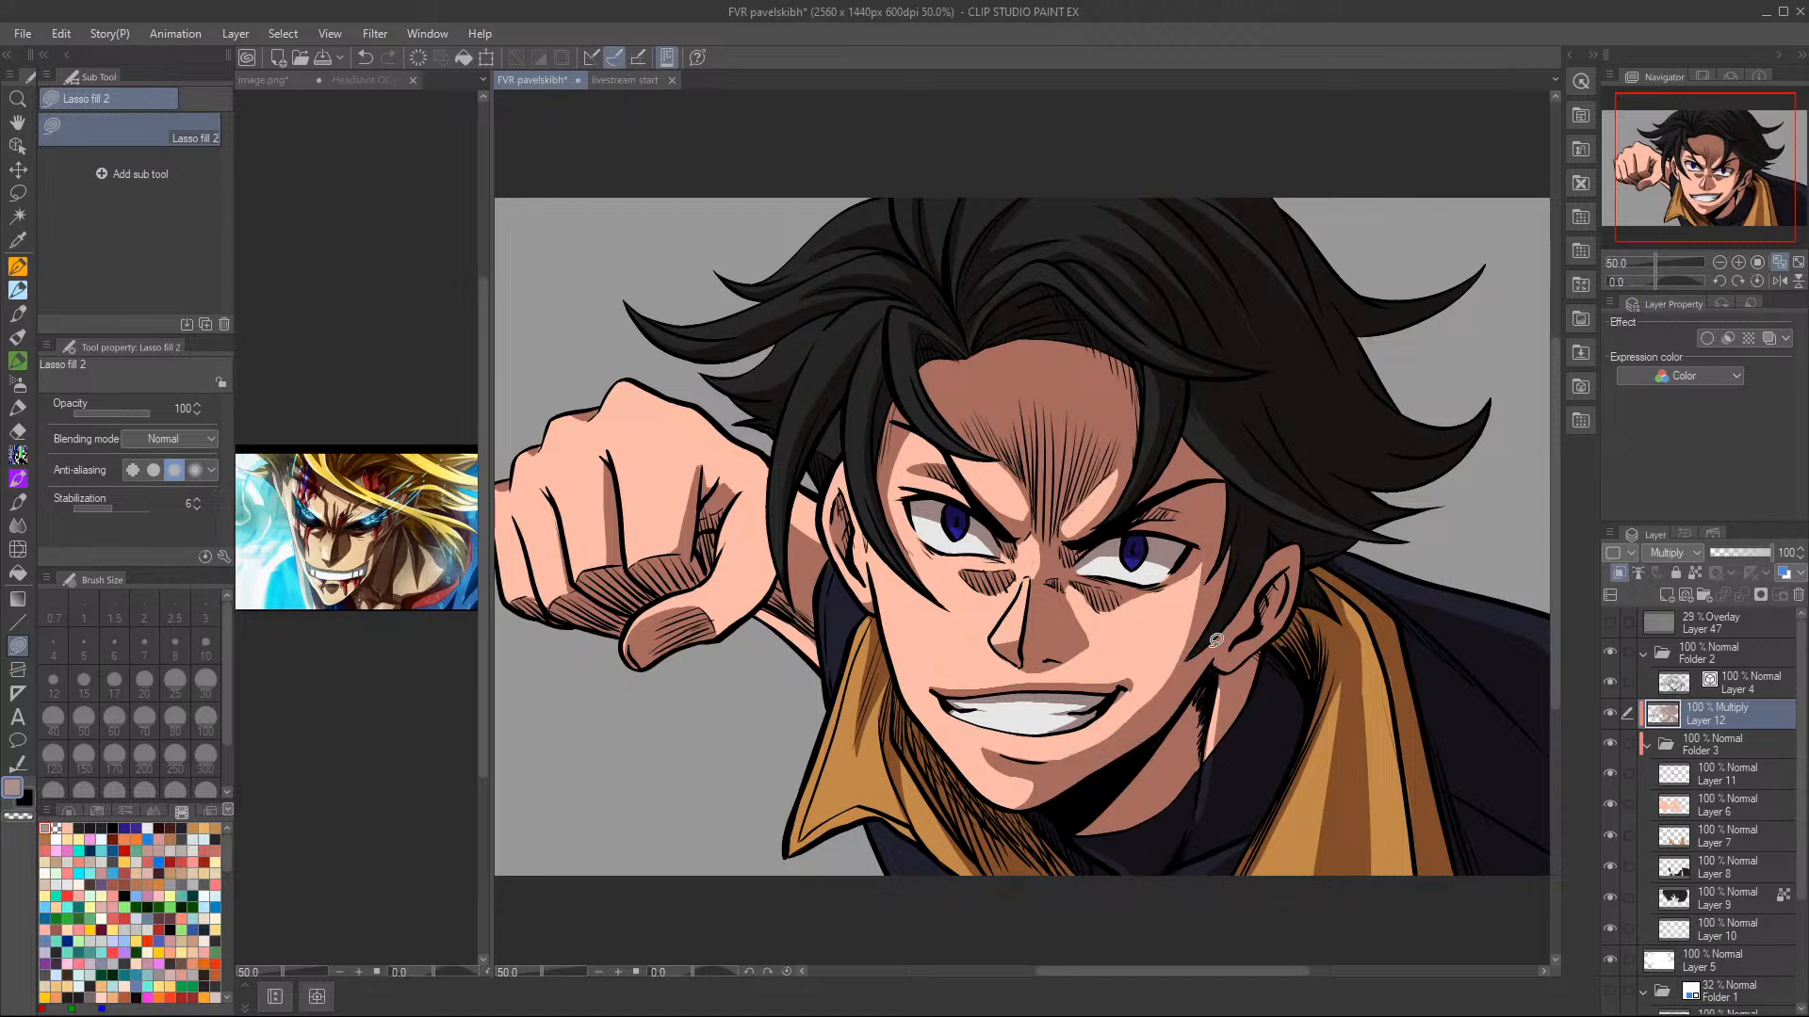
pyautogui.moveTo(1042, 762)
pyautogui.mouseDown()
pyautogui.moveTo(1171, 680)
pyautogui.moveTo(1165, 697)
pyautogui.moveTo(1210, 636)
pyautogui.mouseUp()
pyautogui.moveTo(1123, 719)
pyautogui.mouseDown()
pyautogui.moveTo(1164, 678)
pyautogui.moveTo(1216, 543)
pyautogui.moveTo(1192, 675)
pyautogui.mouseUp()
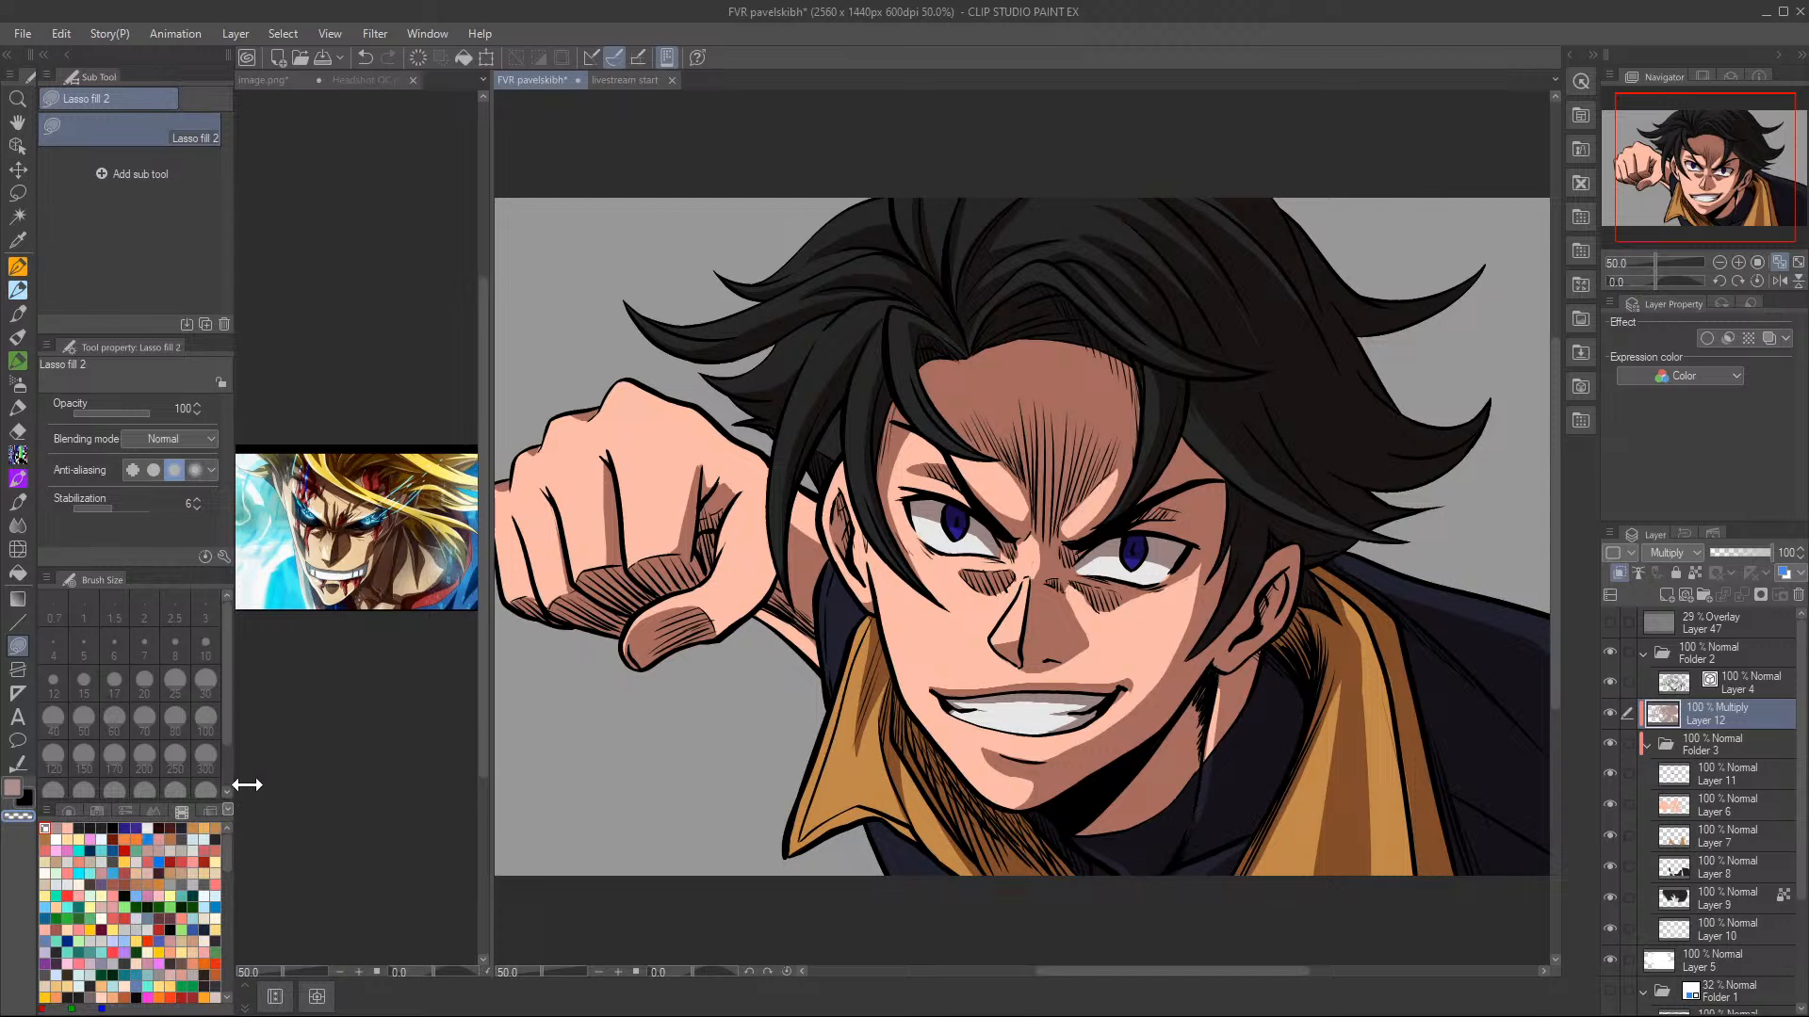
# - Widen the colour palette area and look through the swatches in the color history
pyautogui.moveTo(242, 788); pyautogui.dragTo(276, 789)
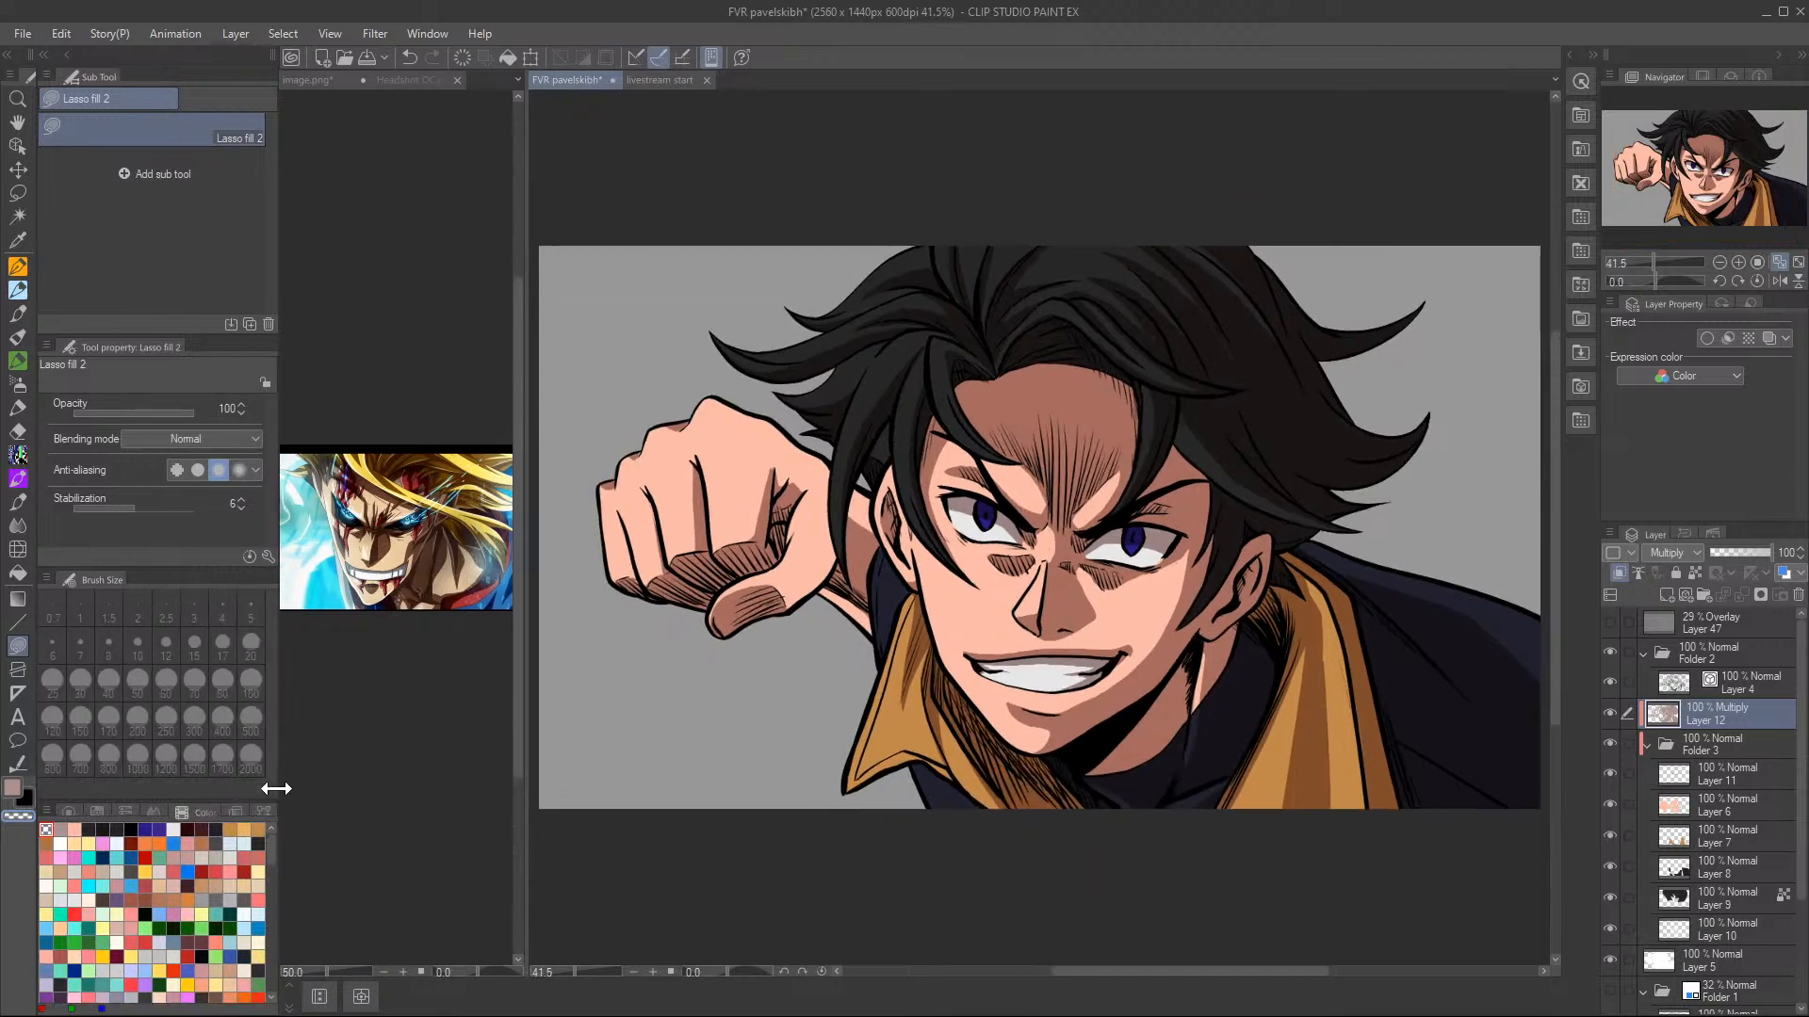
pyautogui.click(48, 811)
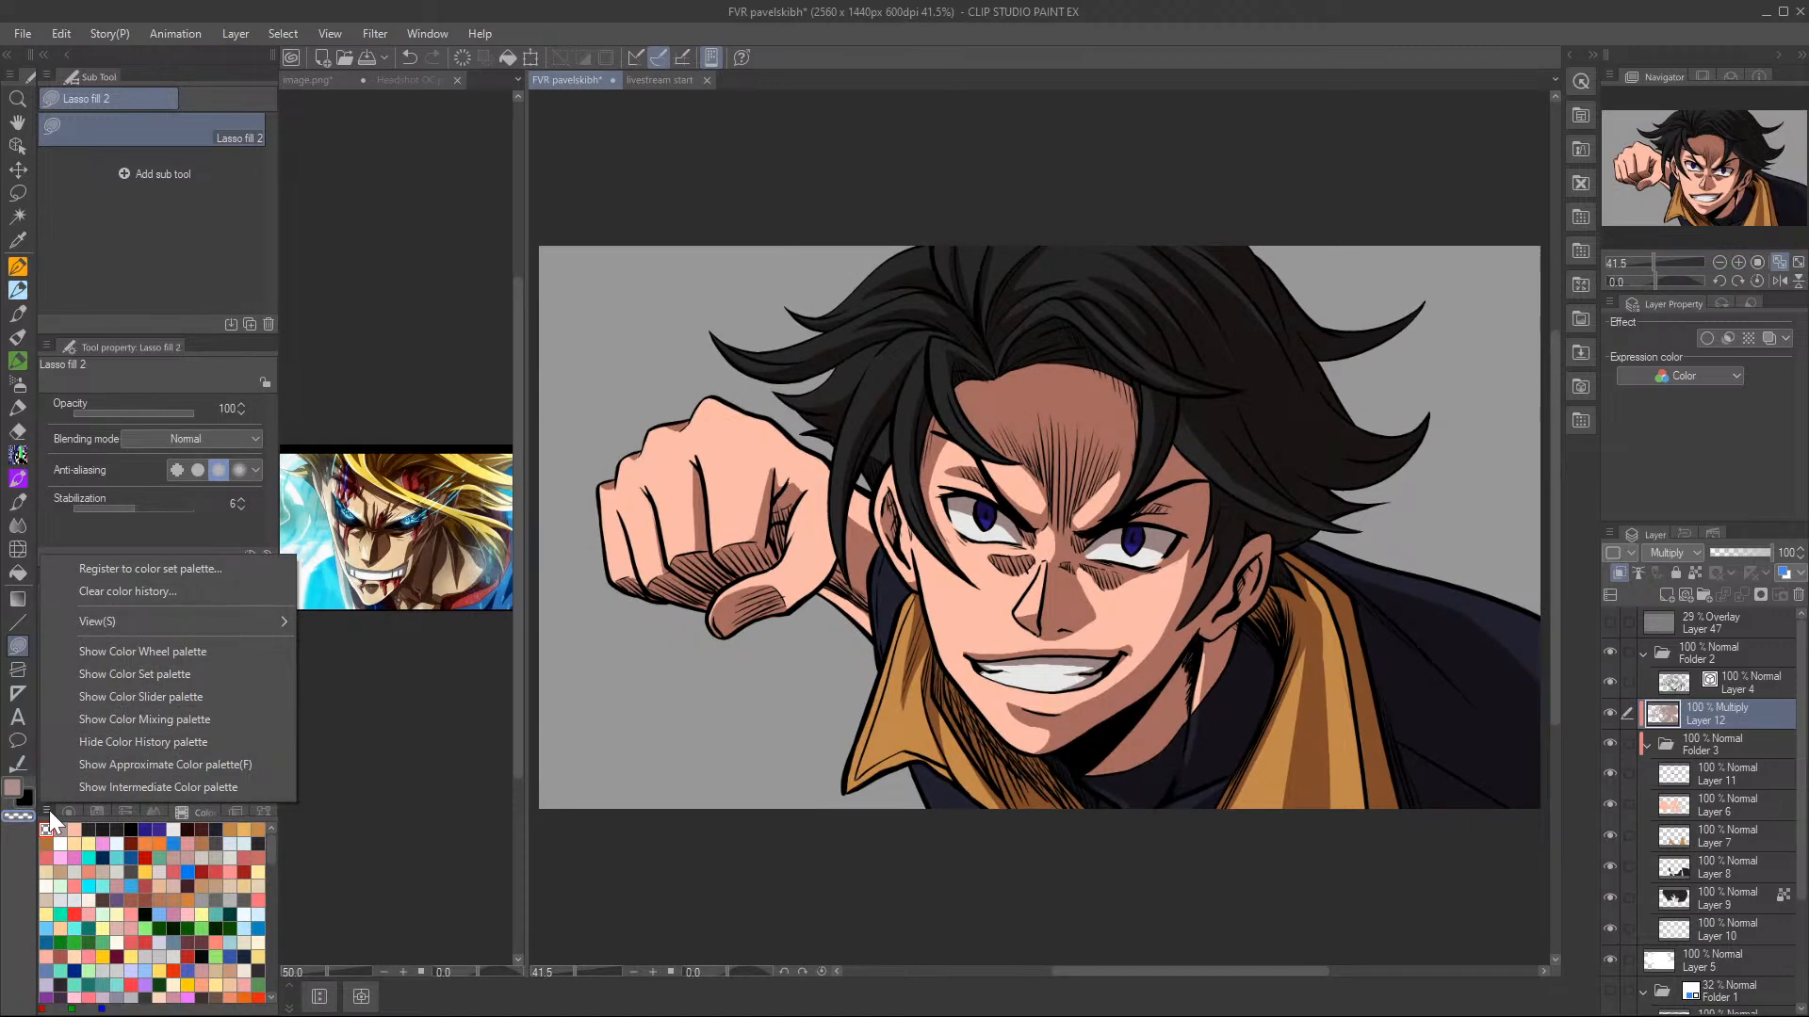
pyautogui.click(49, 810)
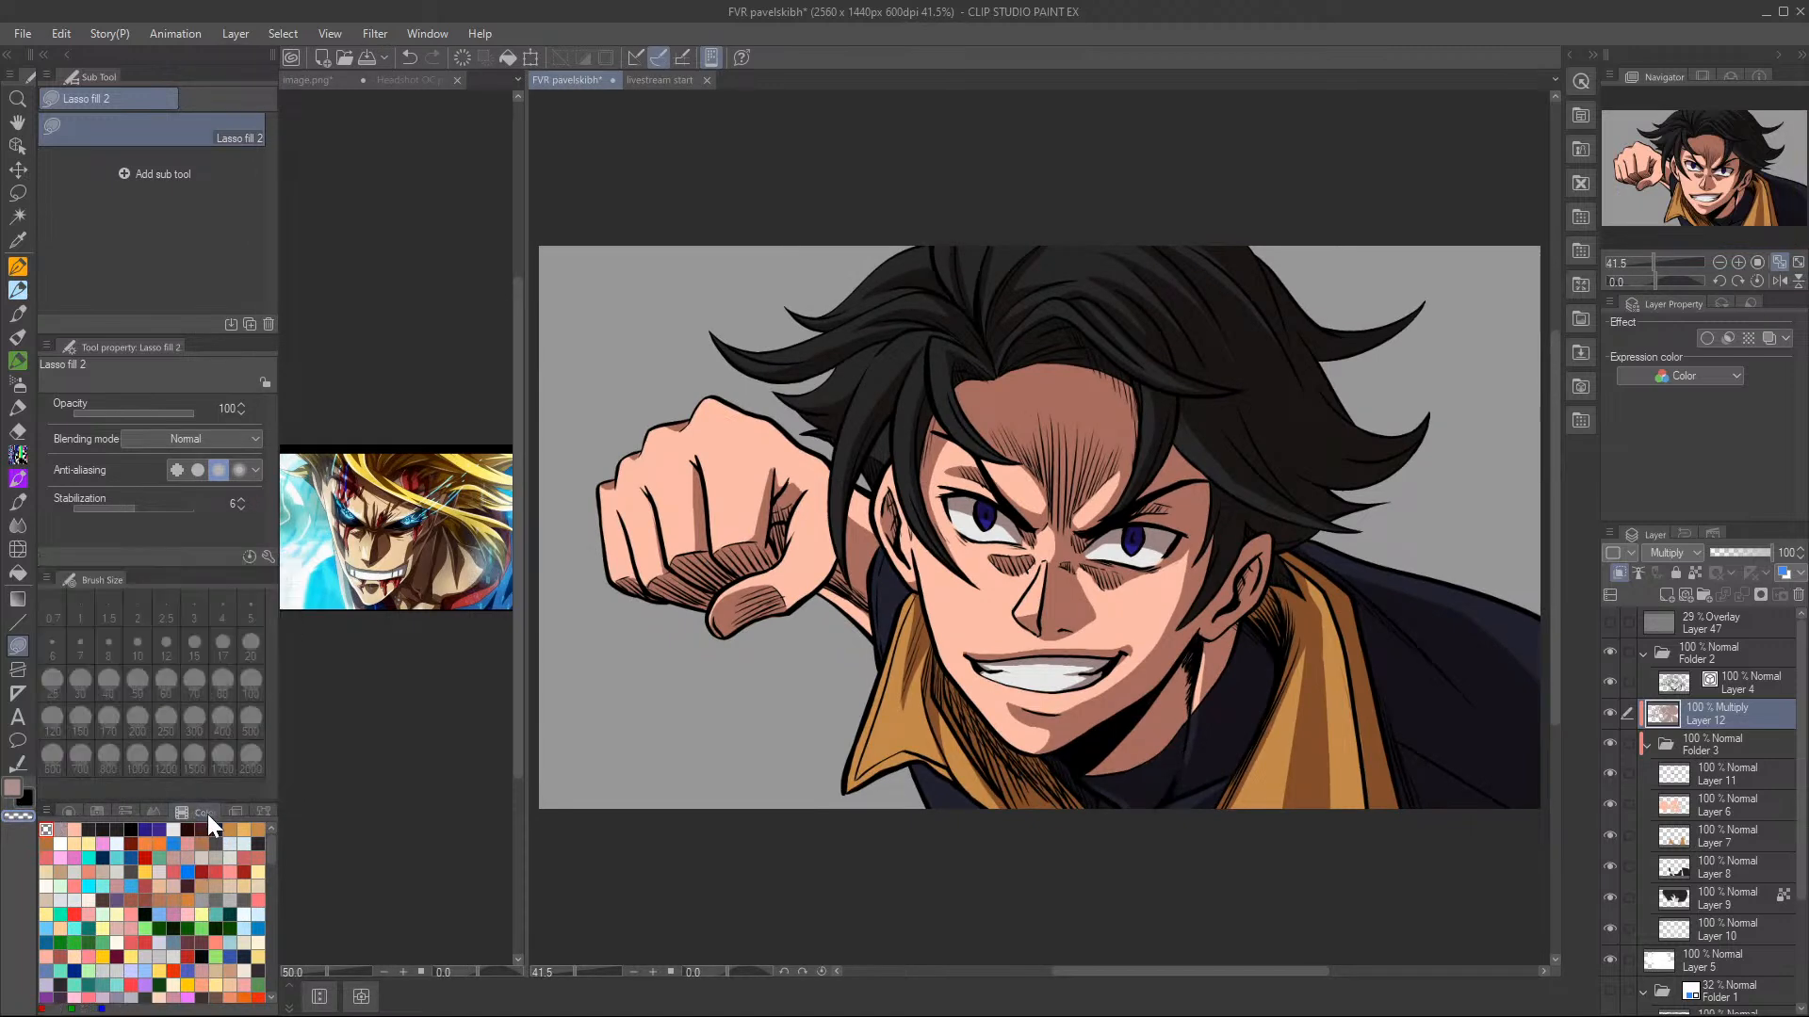
pyautogui.scroll(-10, 169, 907)
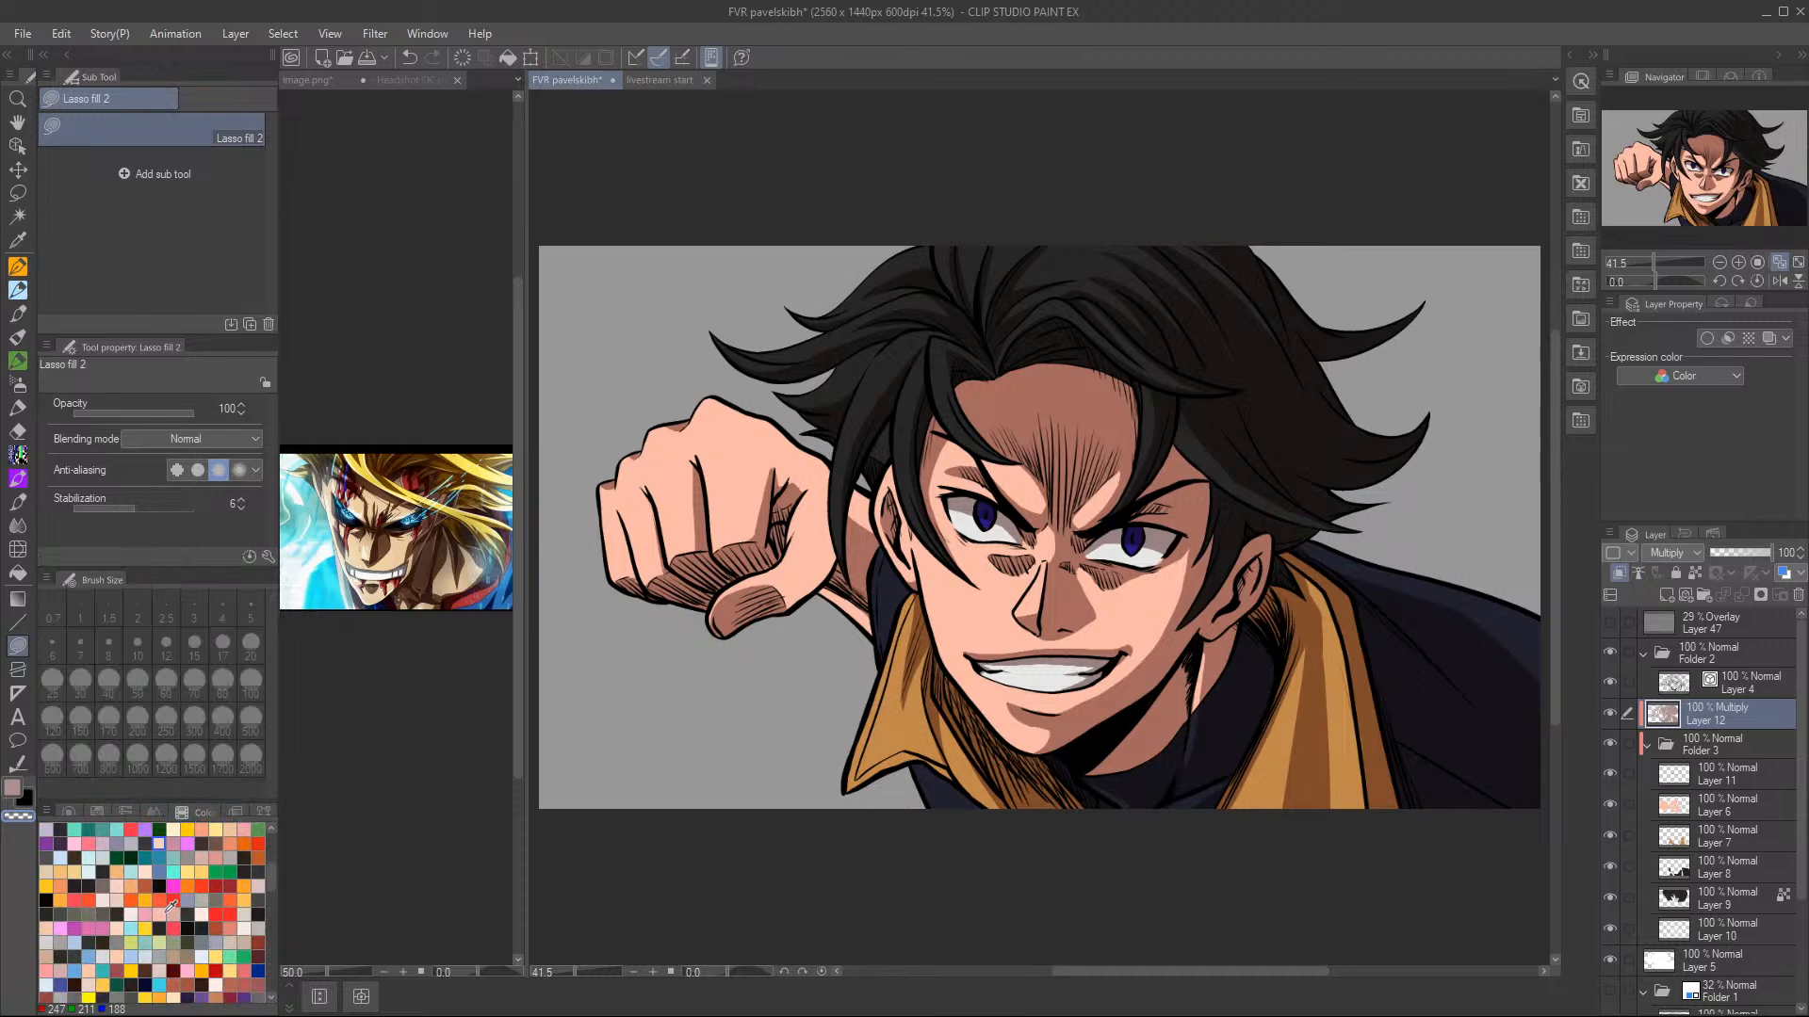
pyautogui.scroll(-10, 169, 908)
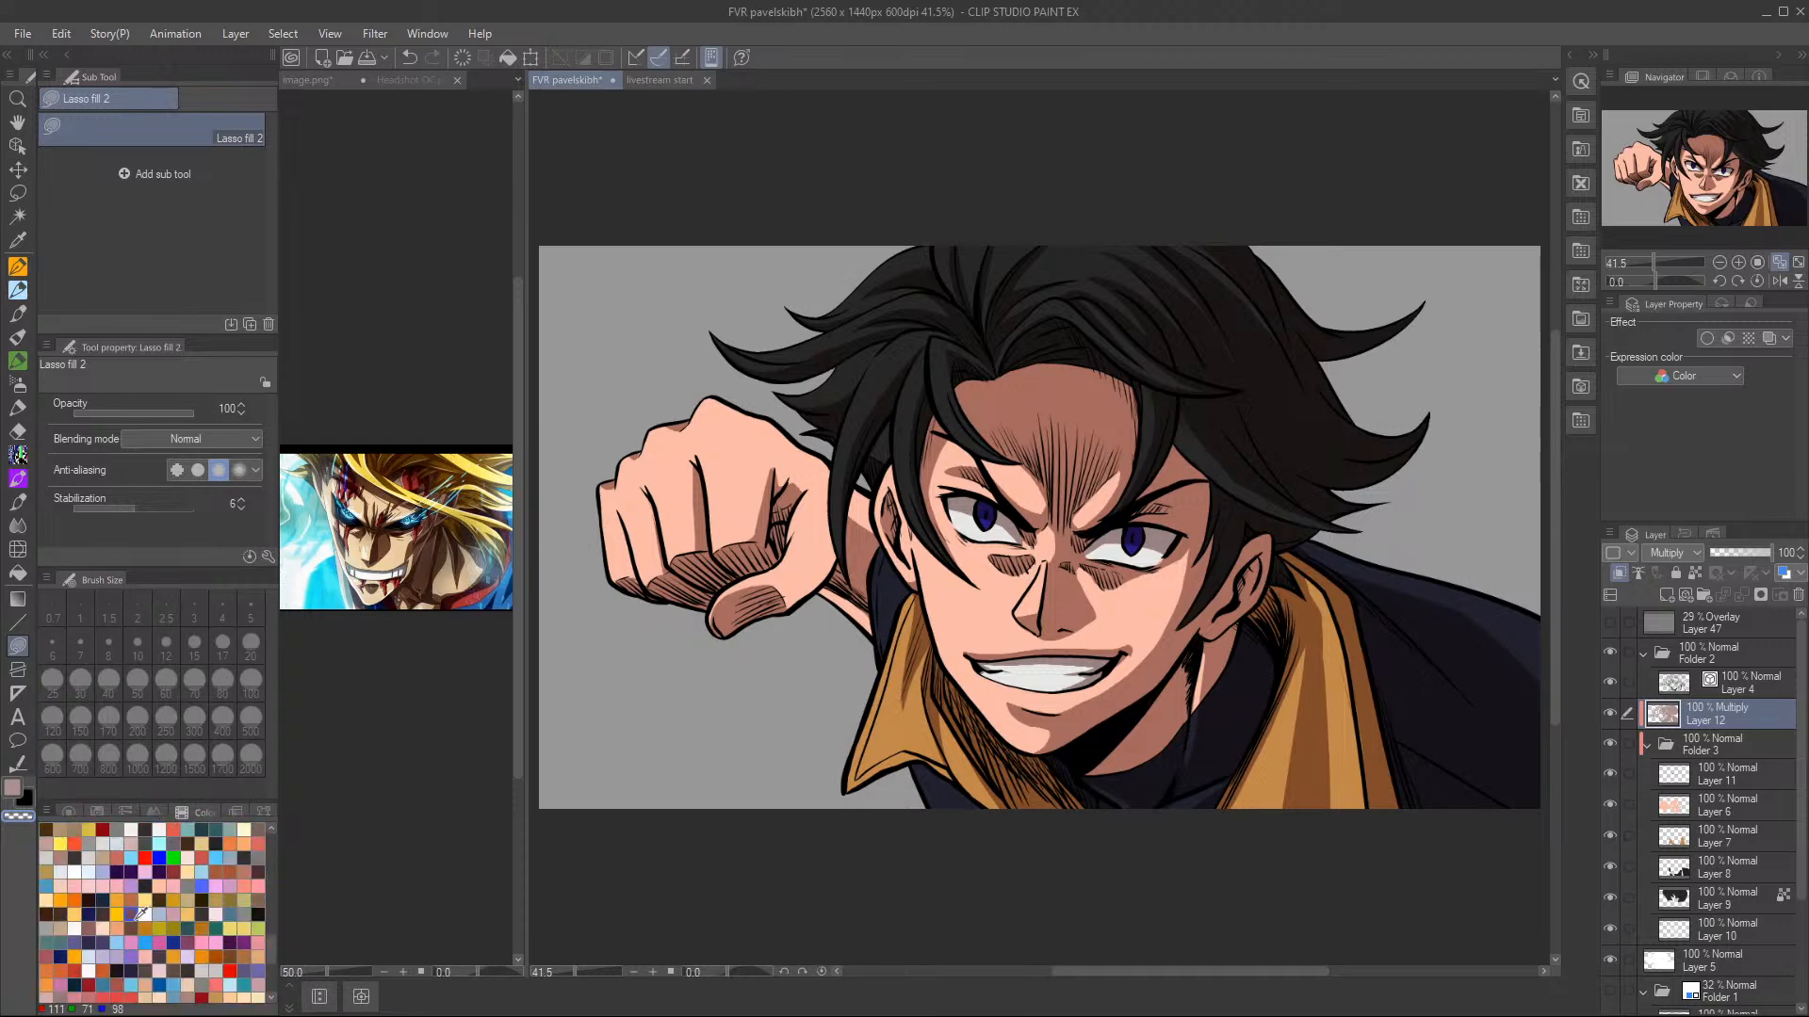
pyautogui.scroll(-2, 125, 916)
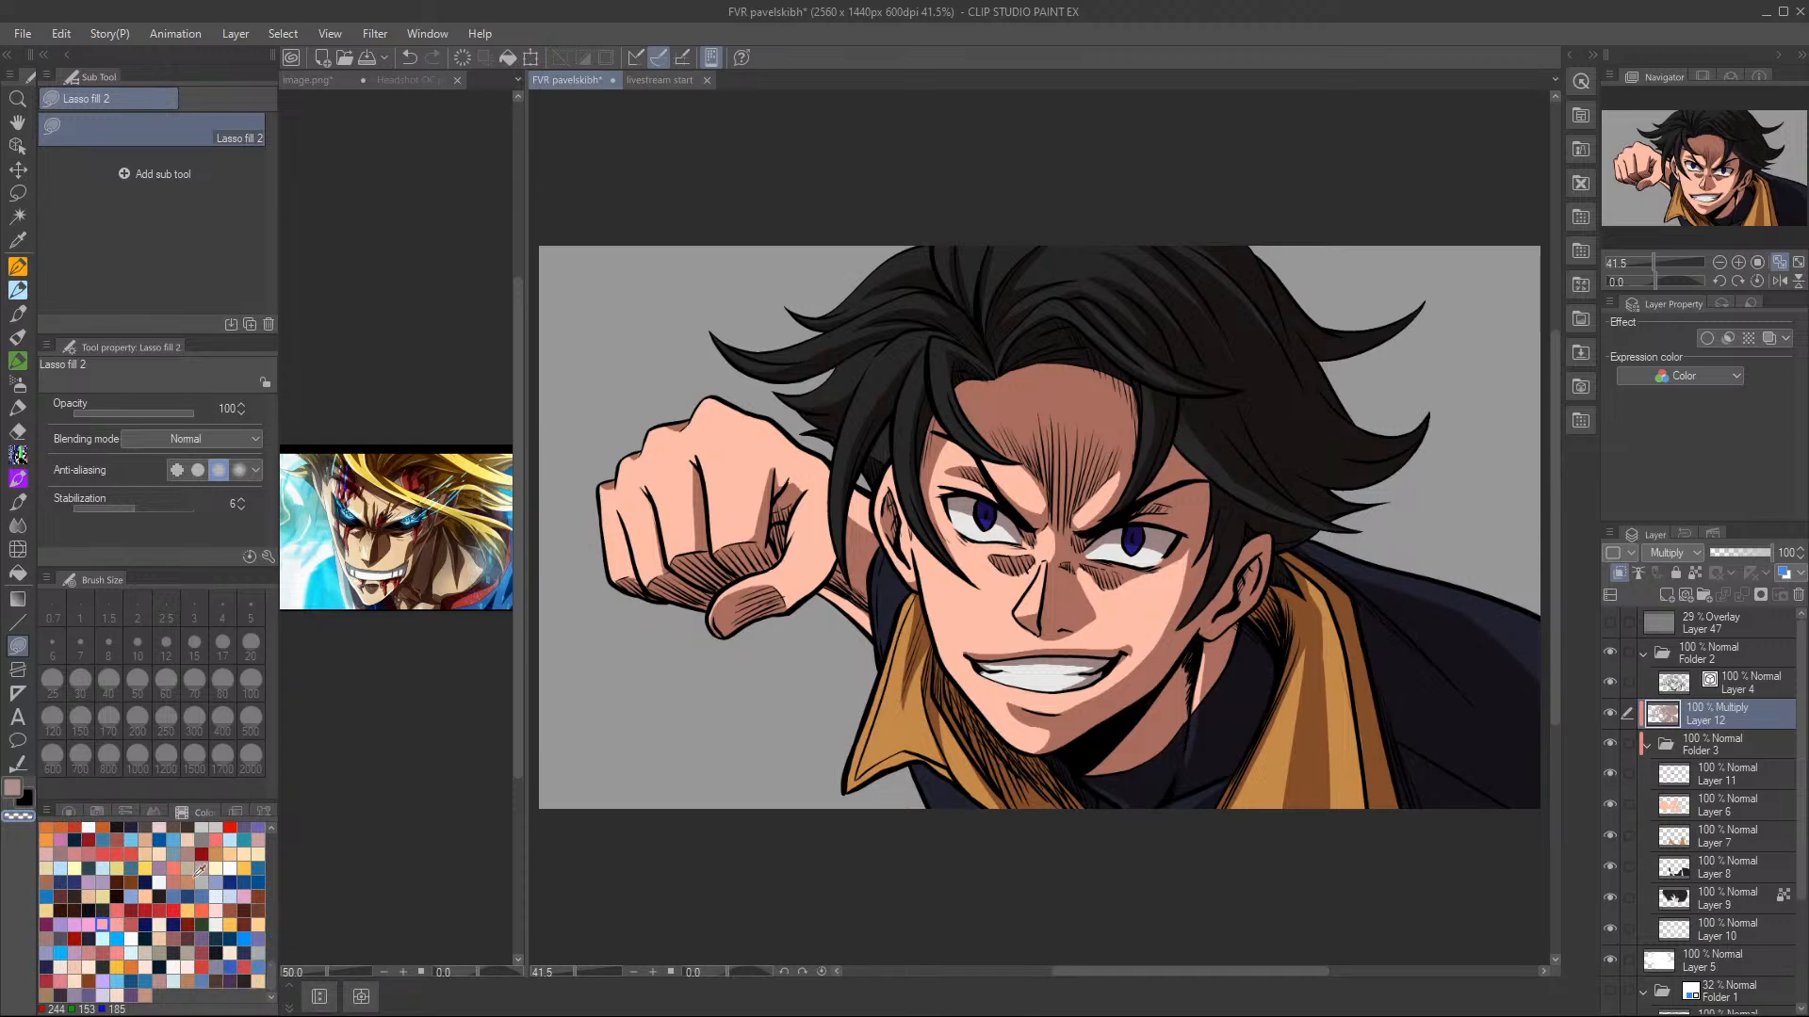
pyautogui.scroll(-8, 200, 870)
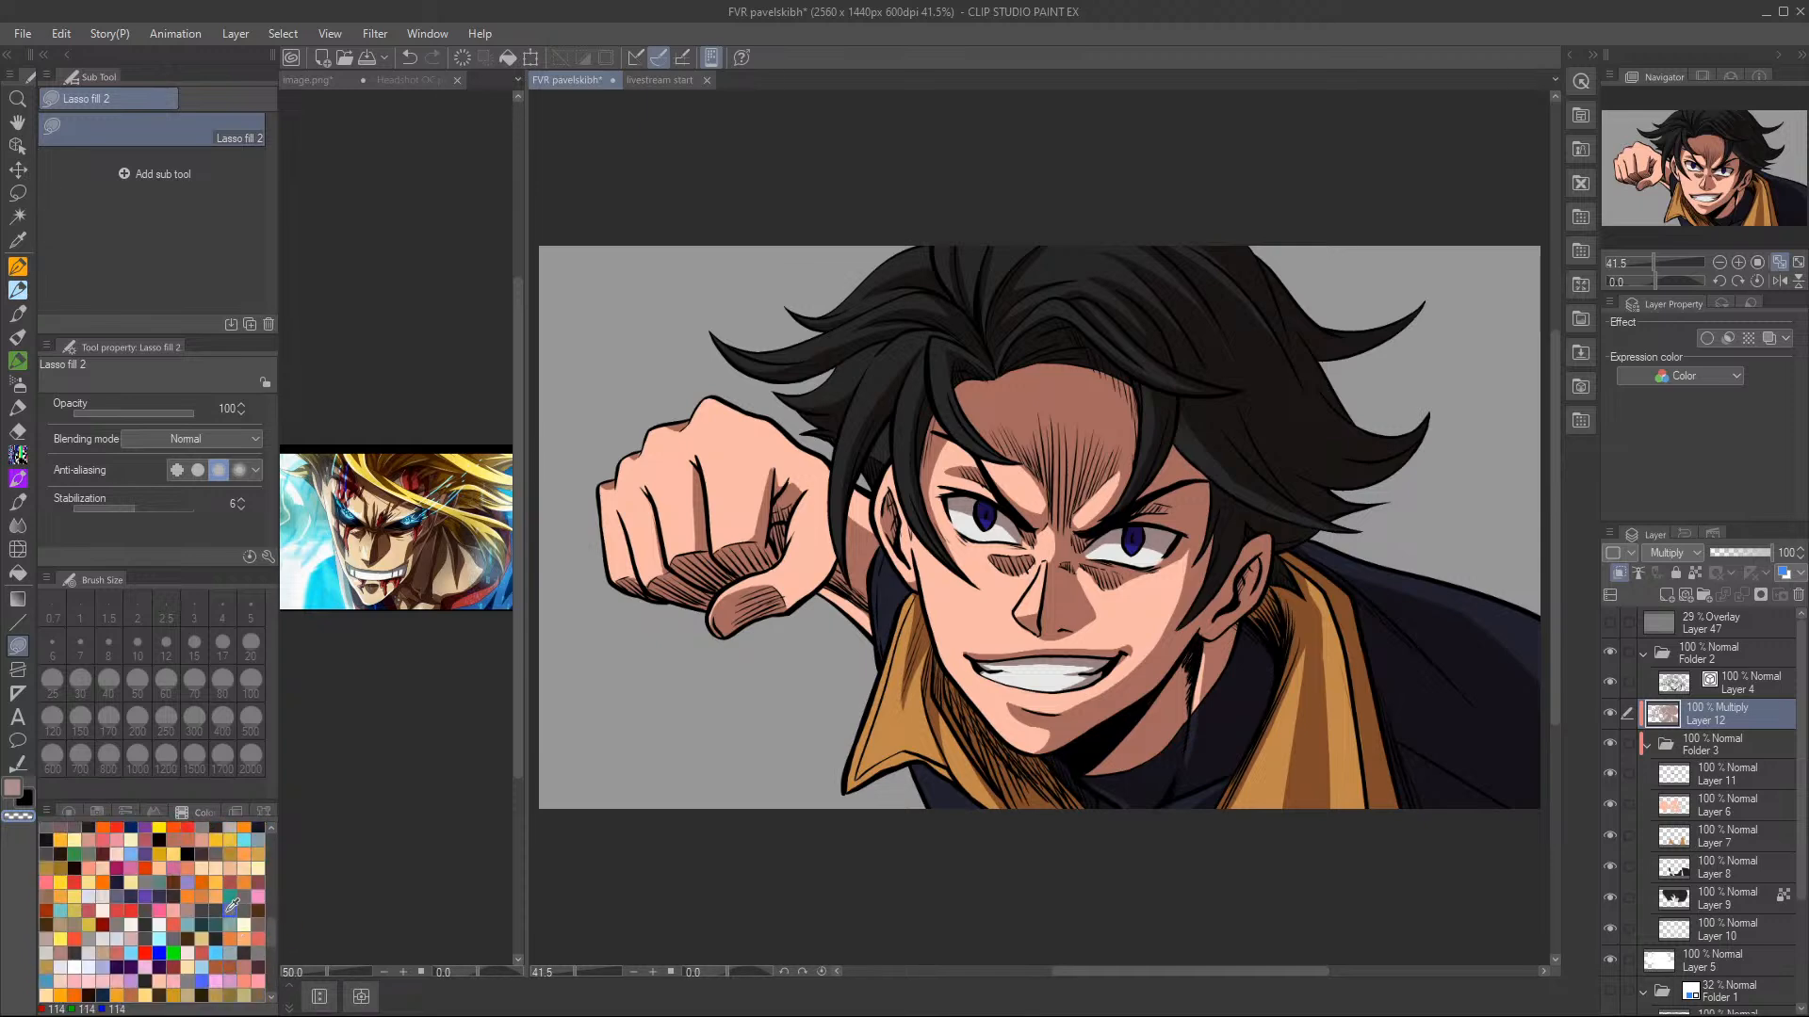
pyautogui.scroll(5, 231, 902)
pyautogui.scroll(5, 231, 901)
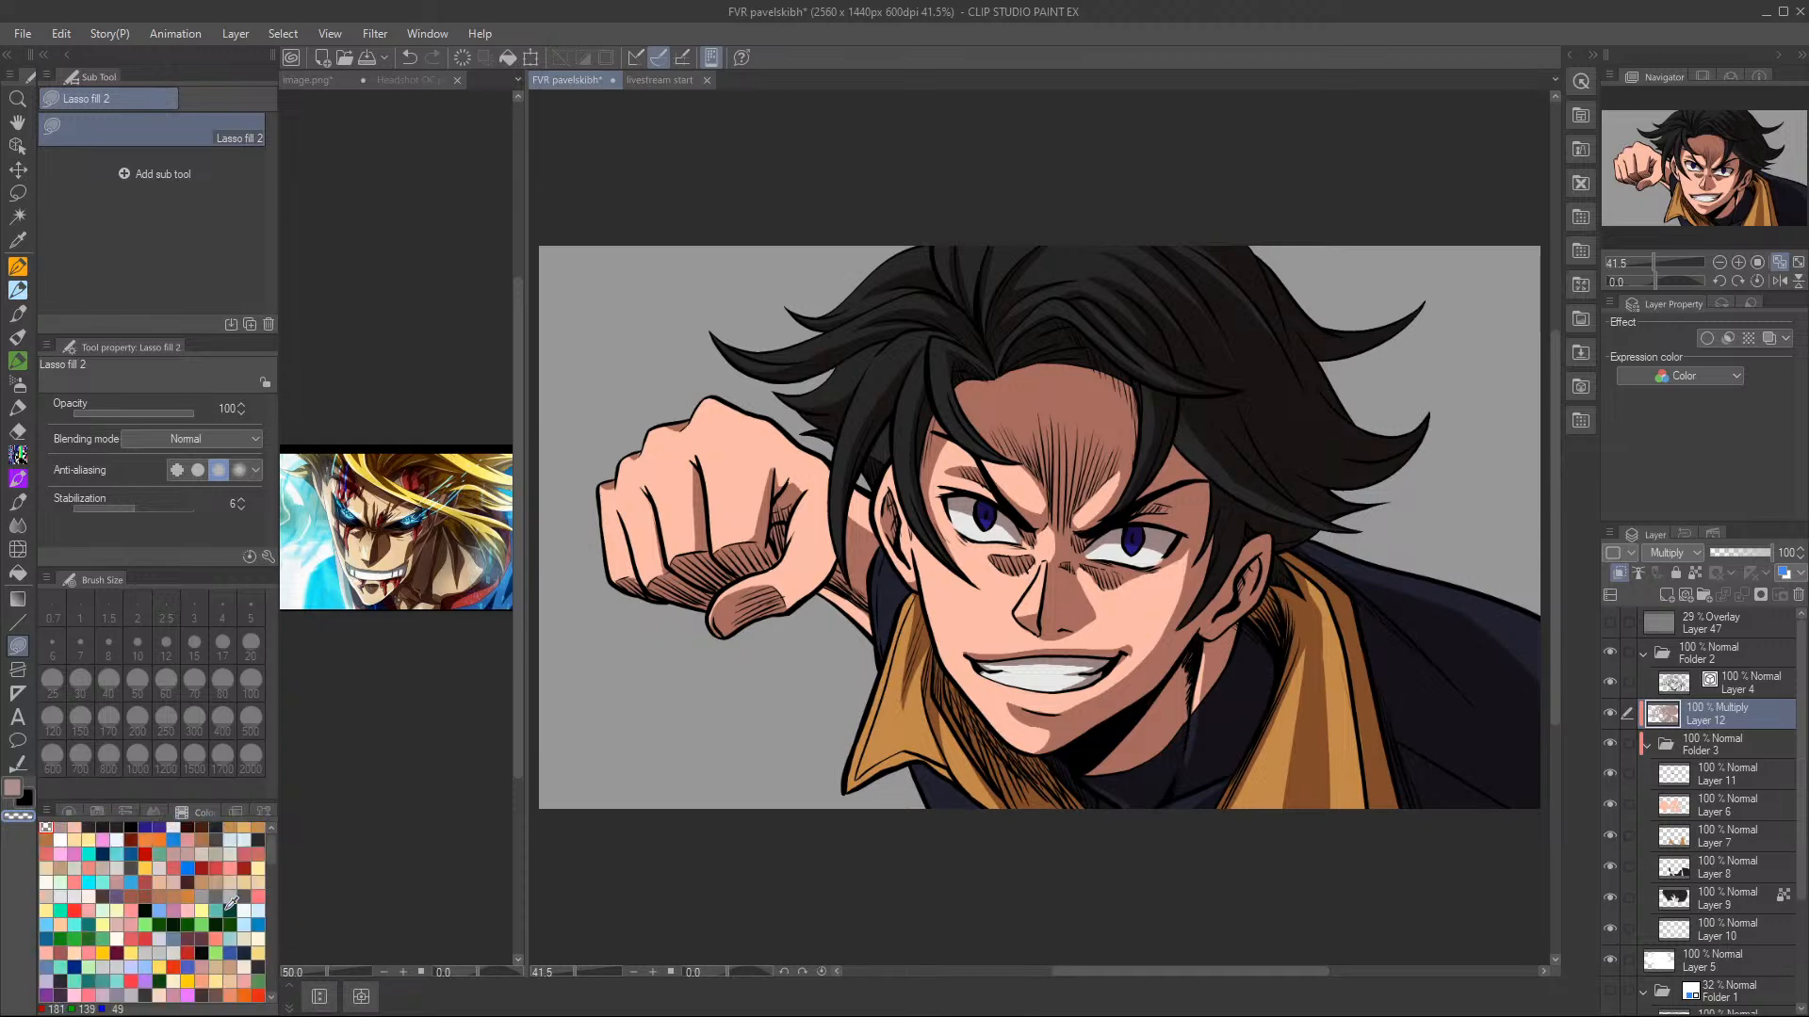
# - Look through the remaining colour palettes and the list of available color sets
pyautogui.click(126, 811)
pyautogui.click(217, 810)
pyautogui.click(234, 808)
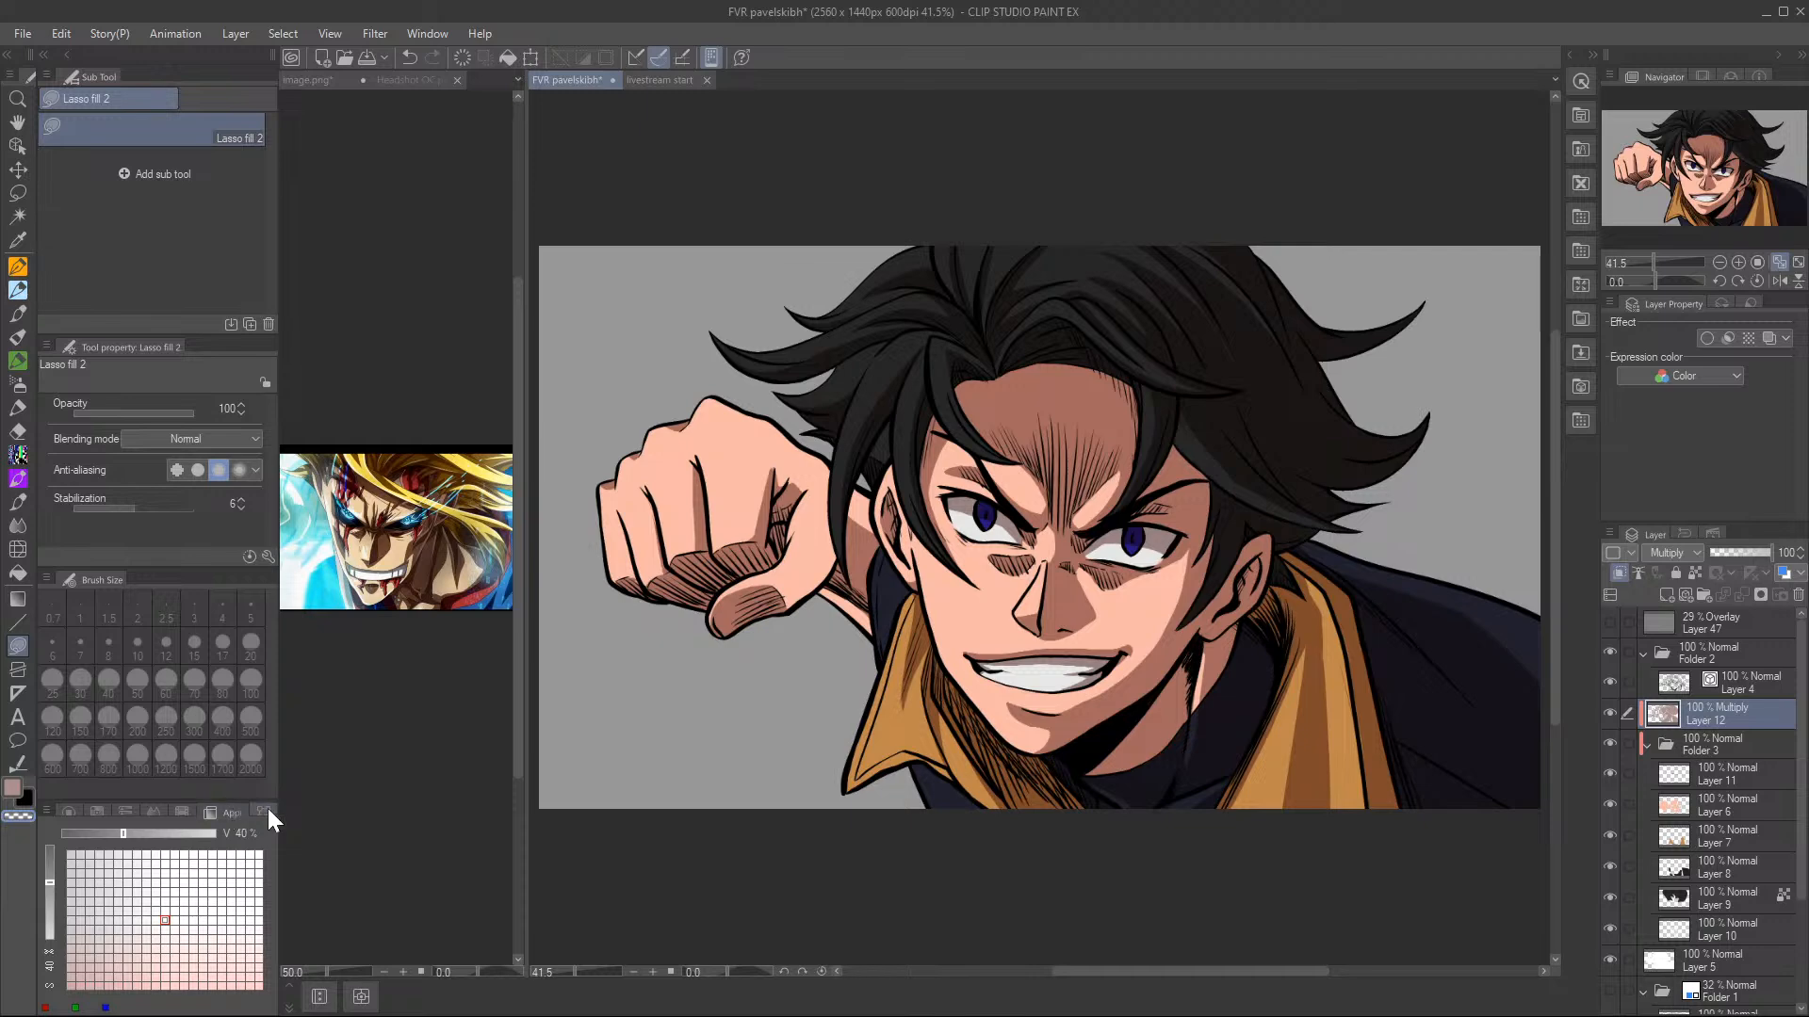
pyautogui.click(267, 808)
pyautogui.click(98, 812)
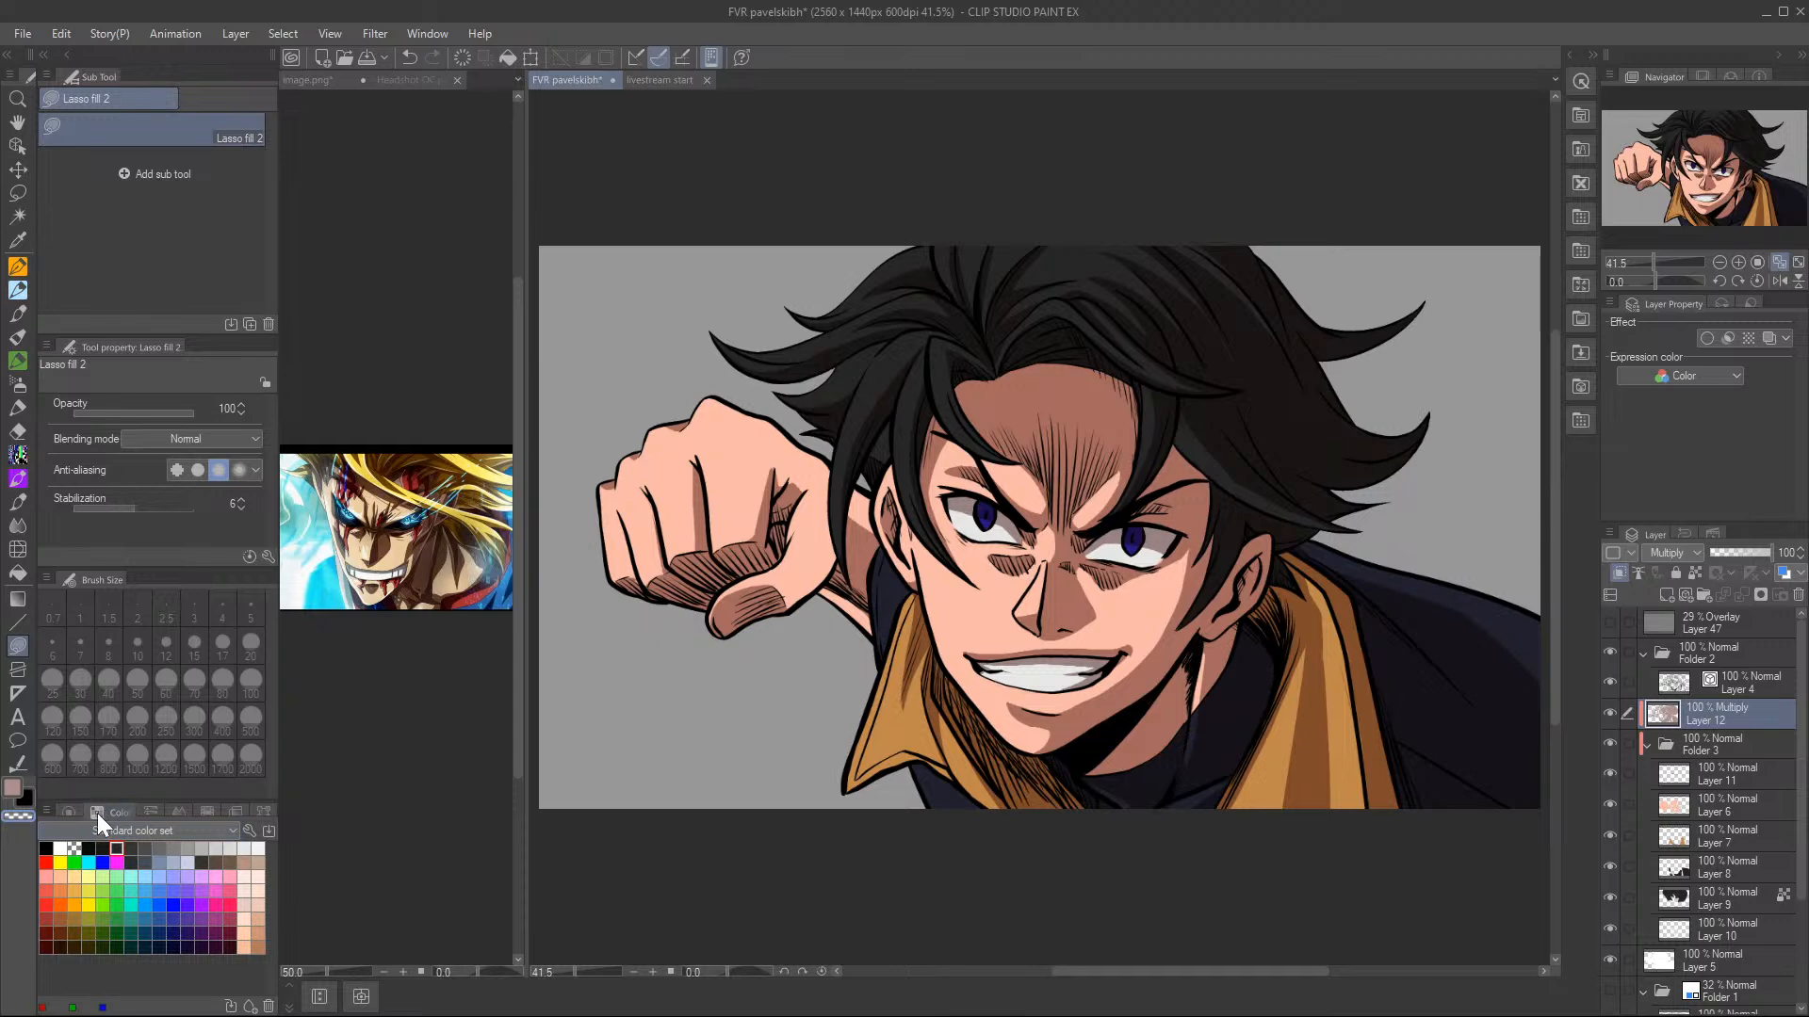
pyautogui.click(227, 831)
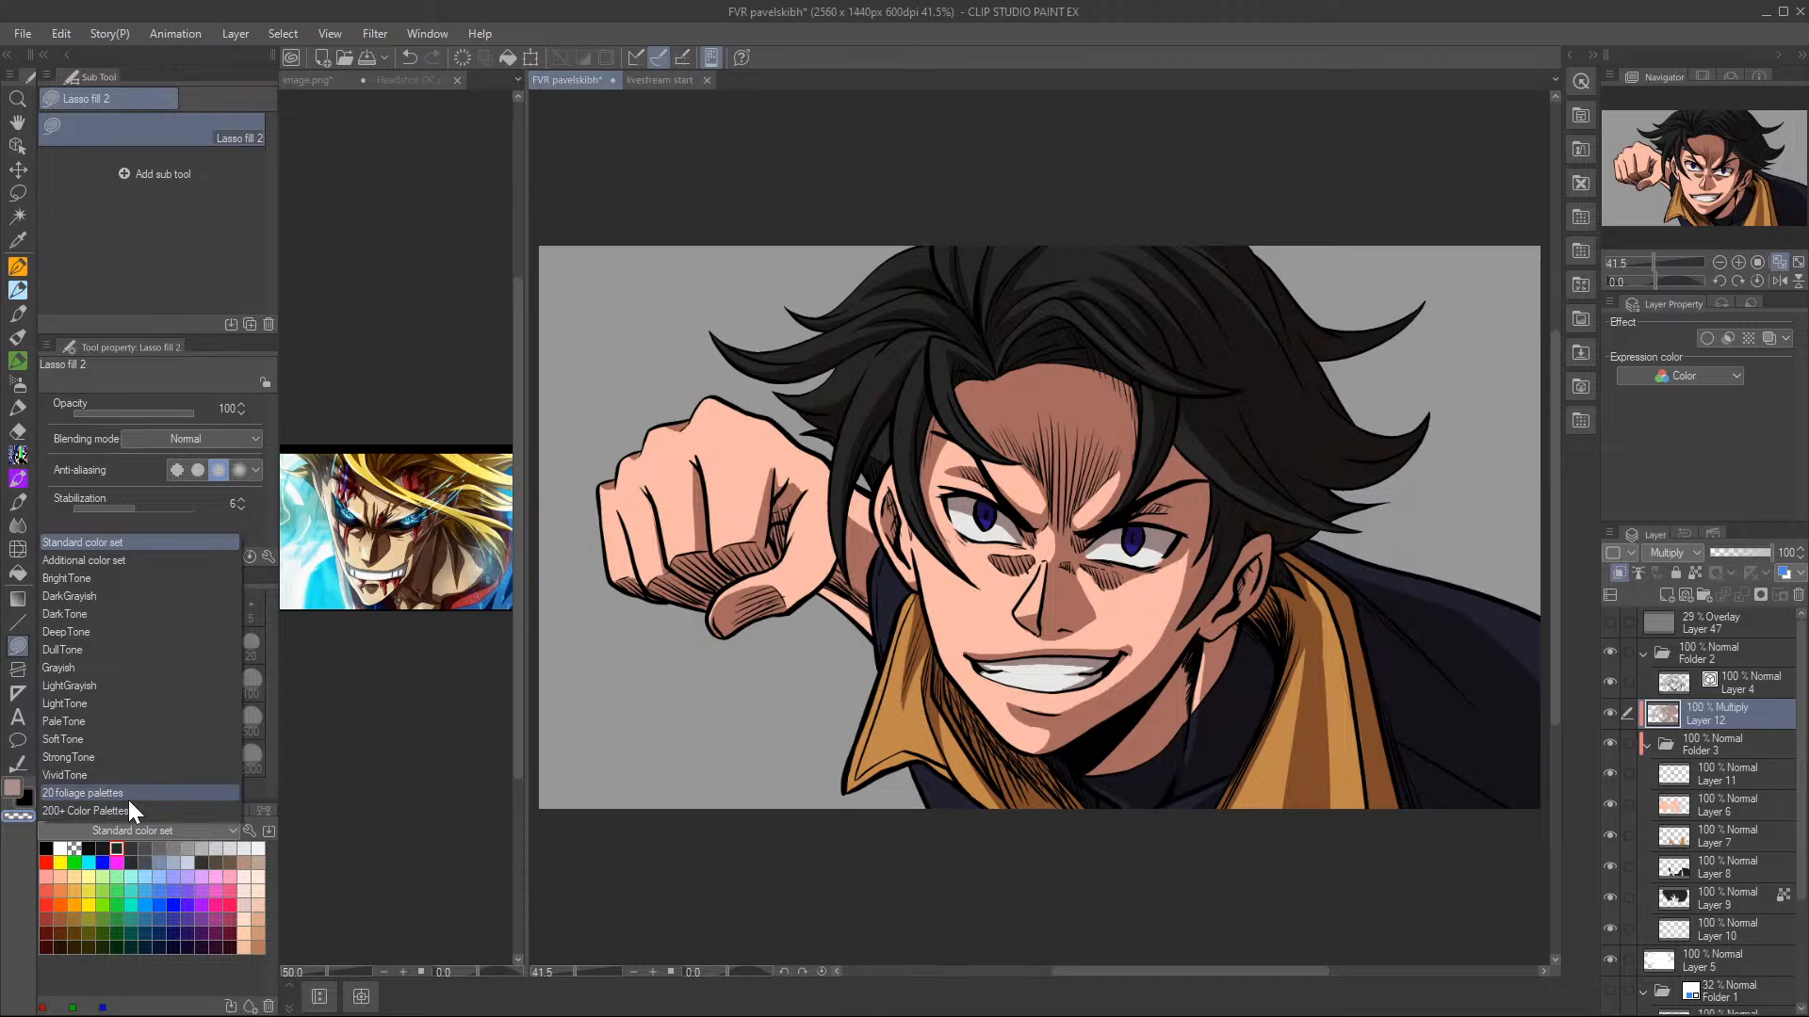
pyautogui.click(365, 868)
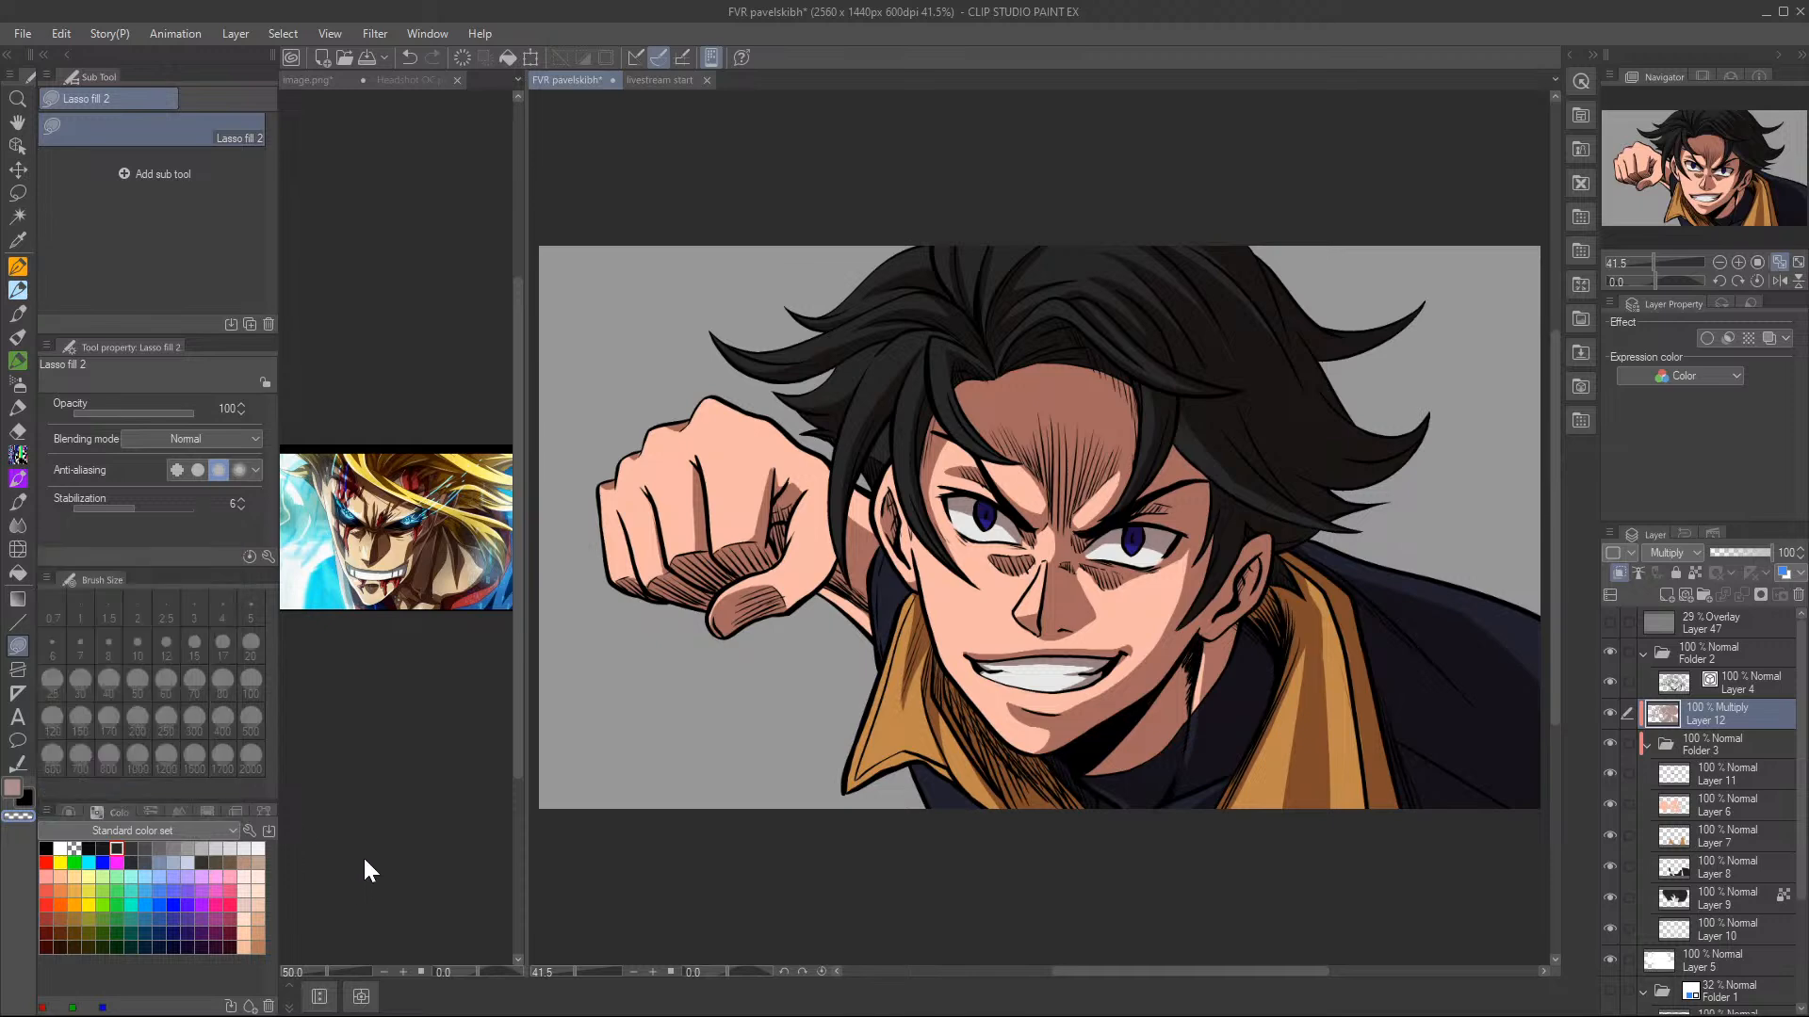
# - Create a new empty color set named "test"
pyautogui.click(250, 832)
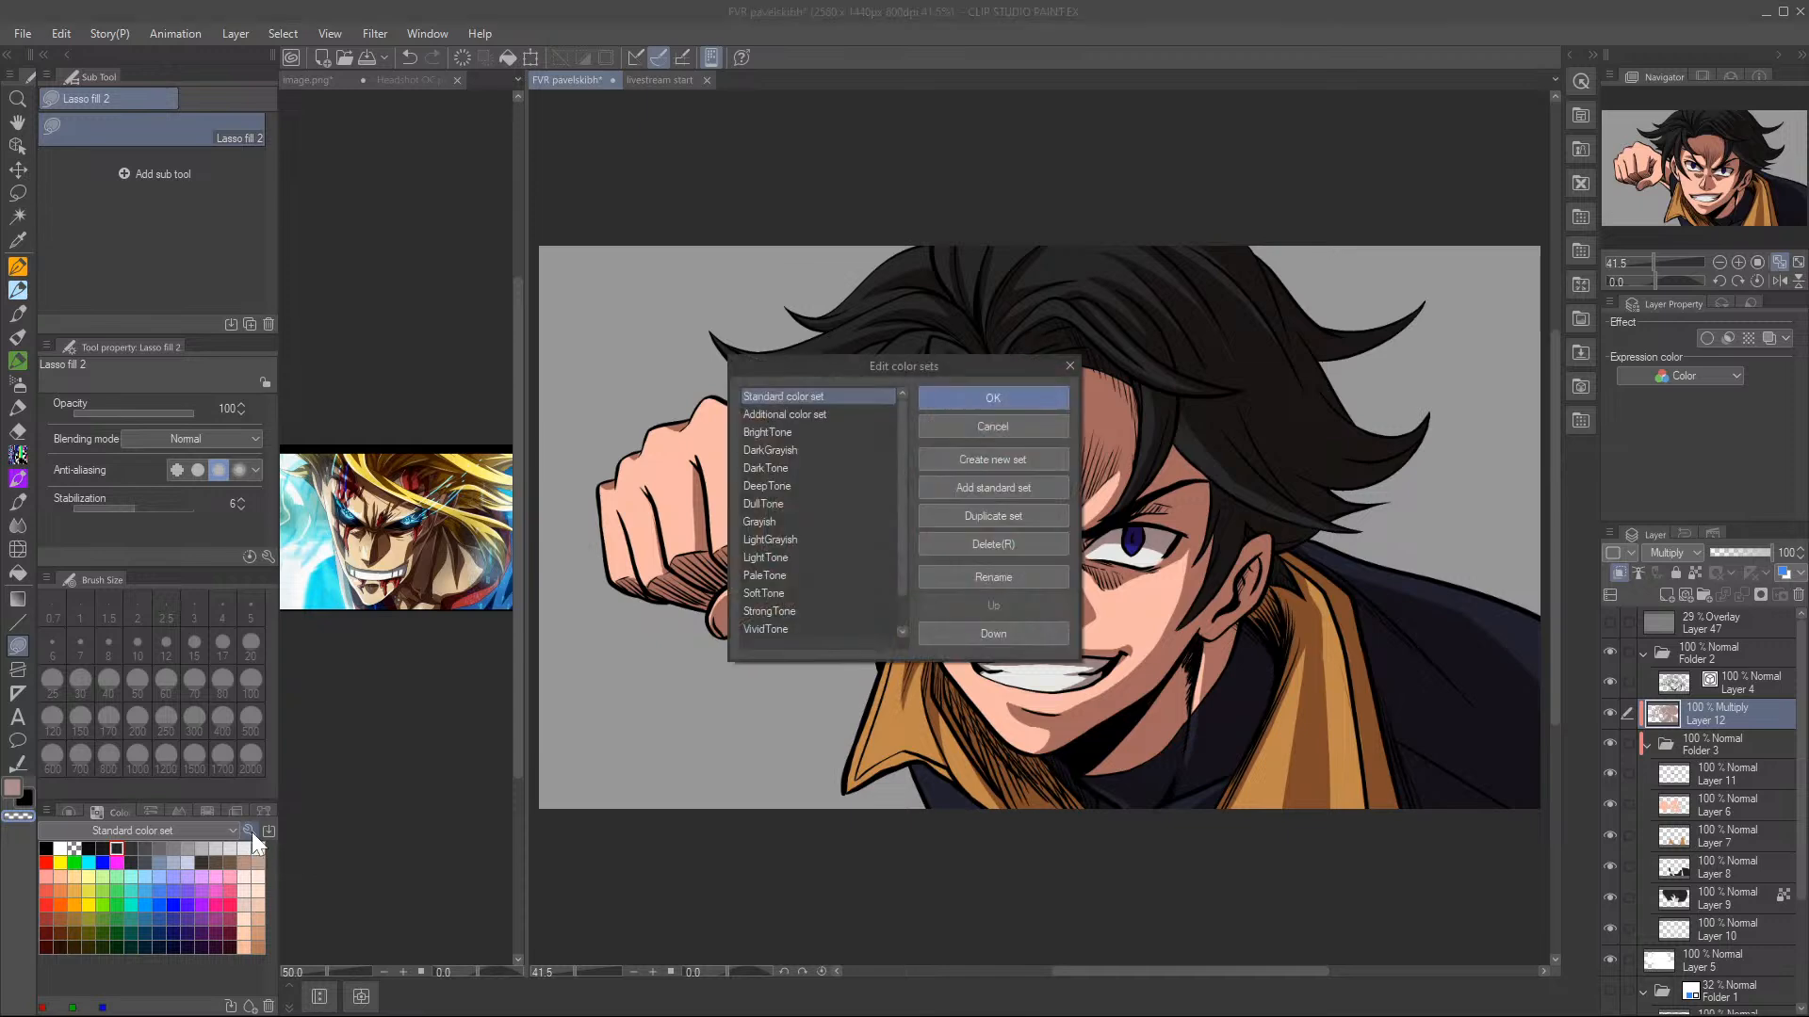
pyautogui.click(1025, 465)
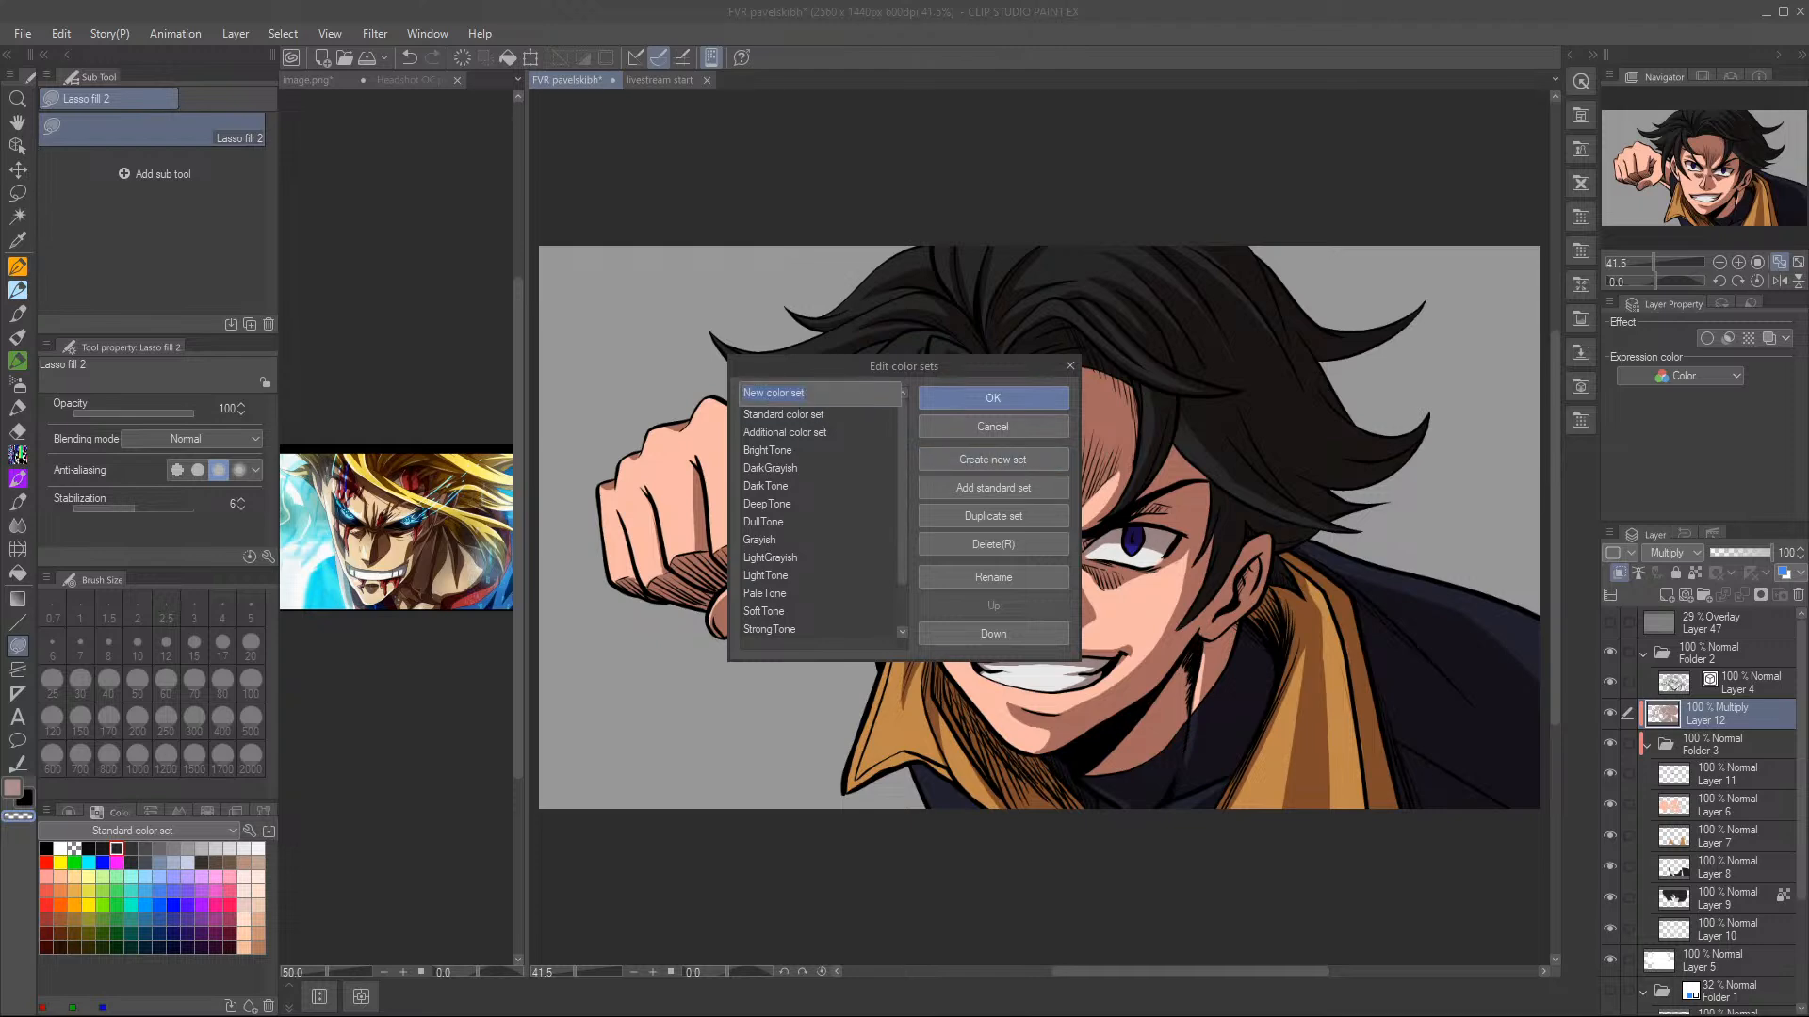
pyautogui.write('test')
pyautogui.press('Return')
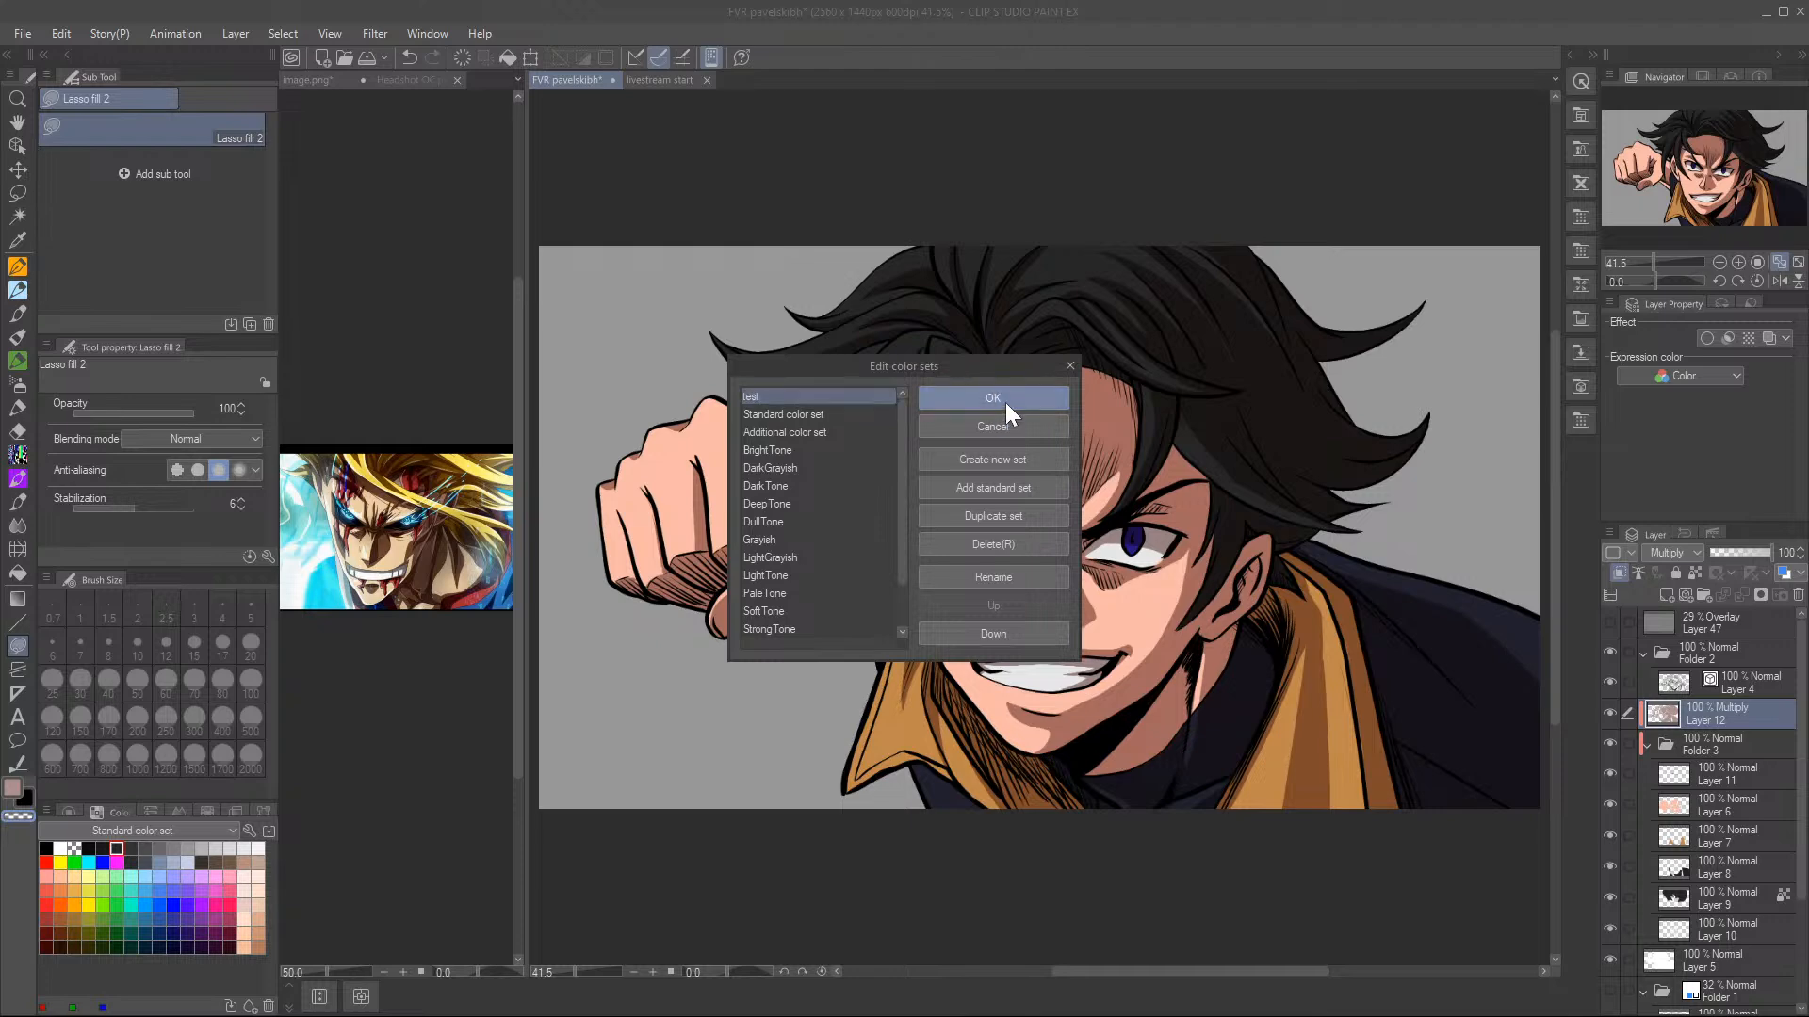
pyautogui.click(993, 396)
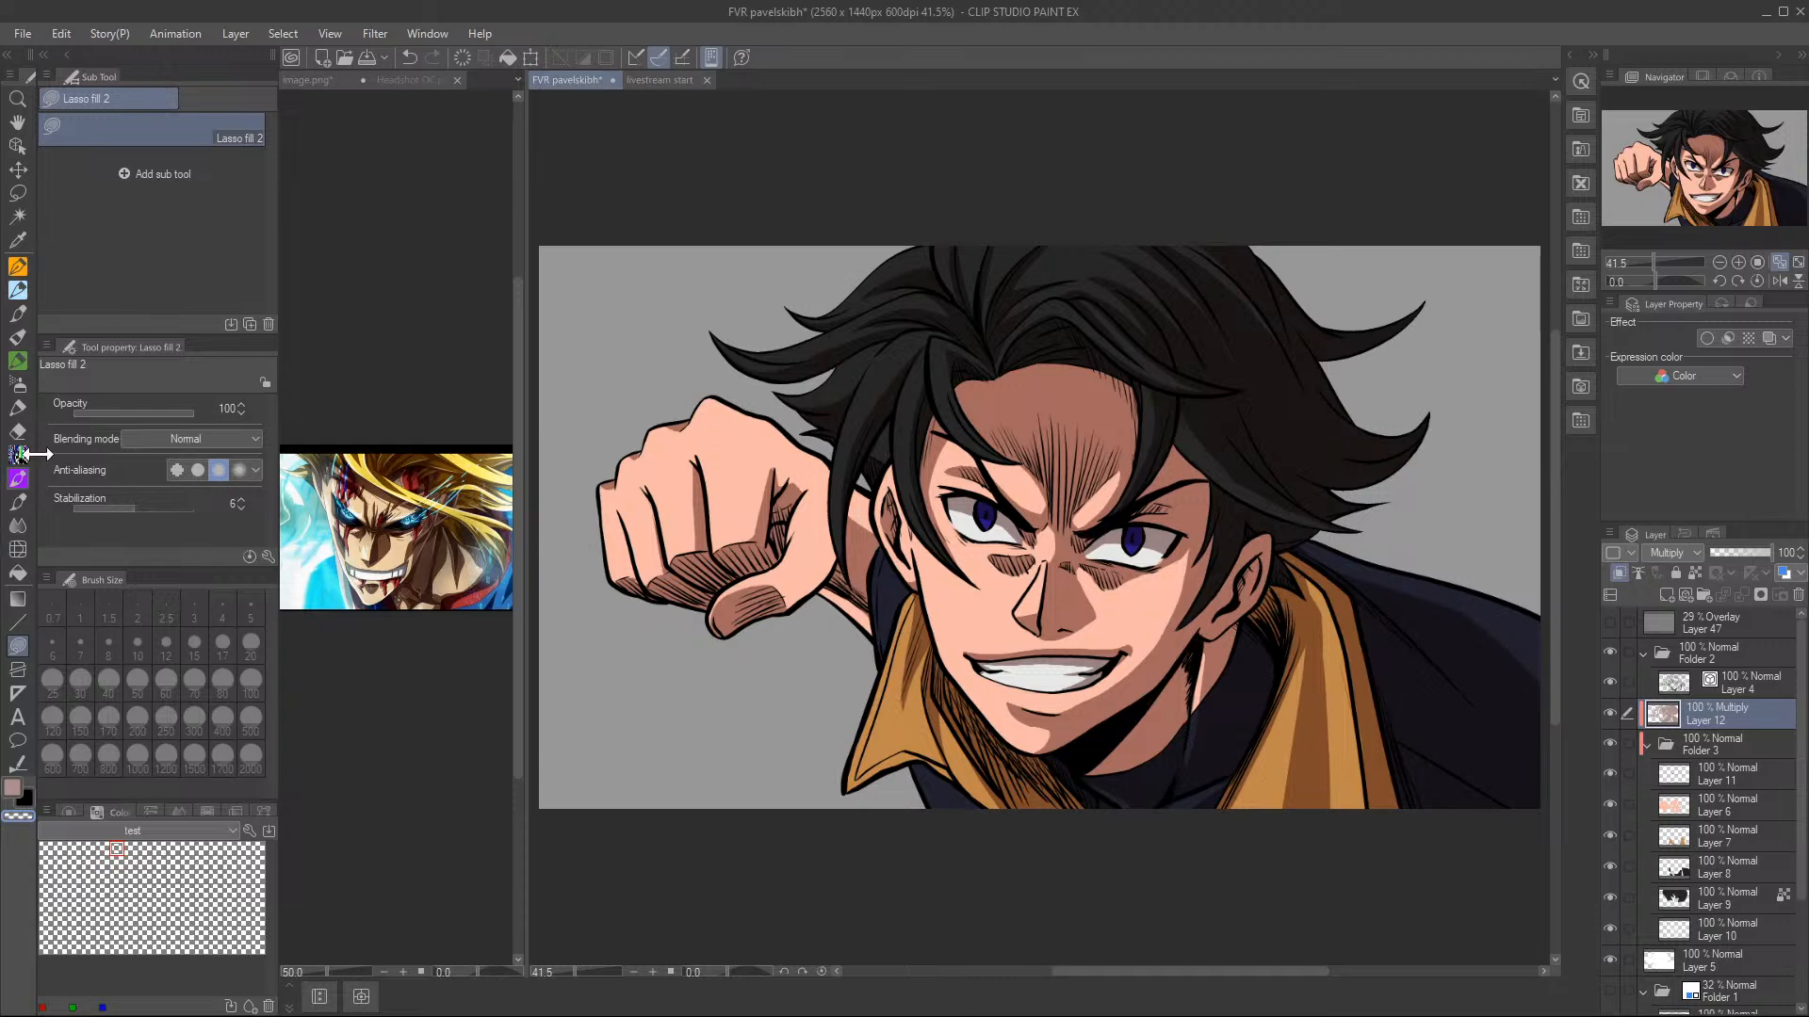
# - Sample the light skin colour from the back of the fist with the Eyedropper
pyautogui.click(17, 240)
pyautogui.click(748, 481)
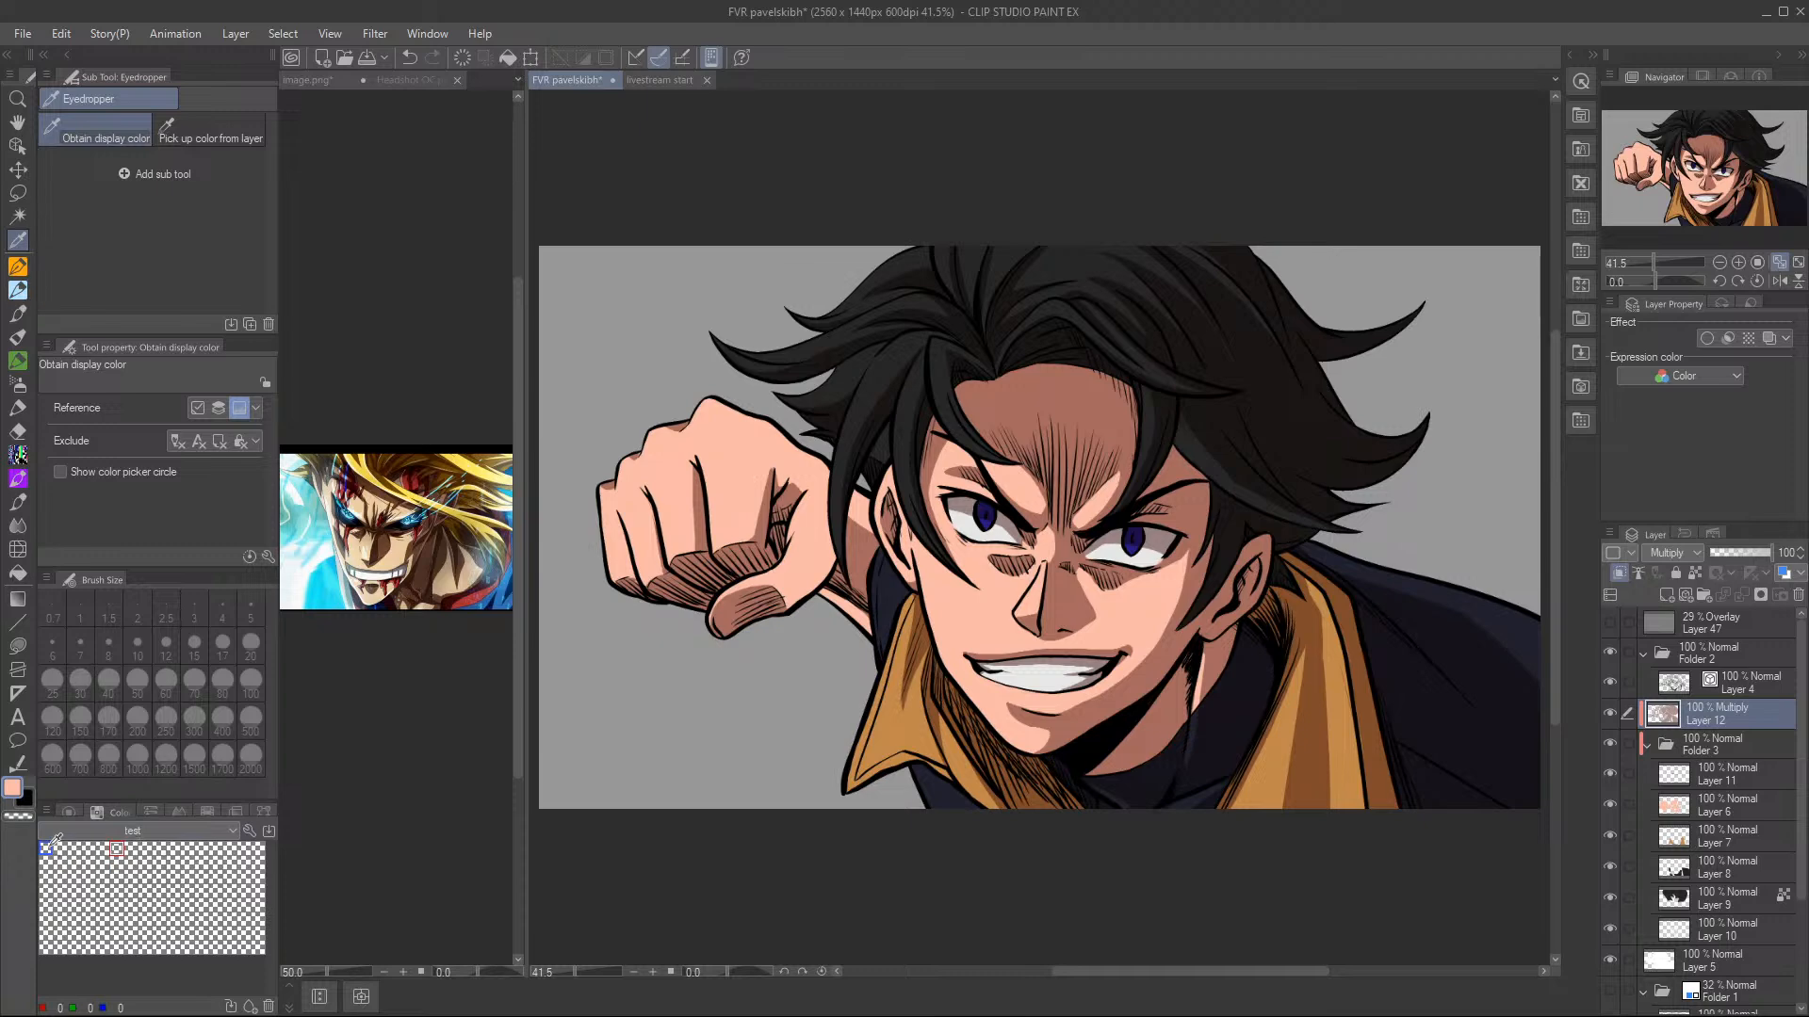
pyautogui.click(47, 812)
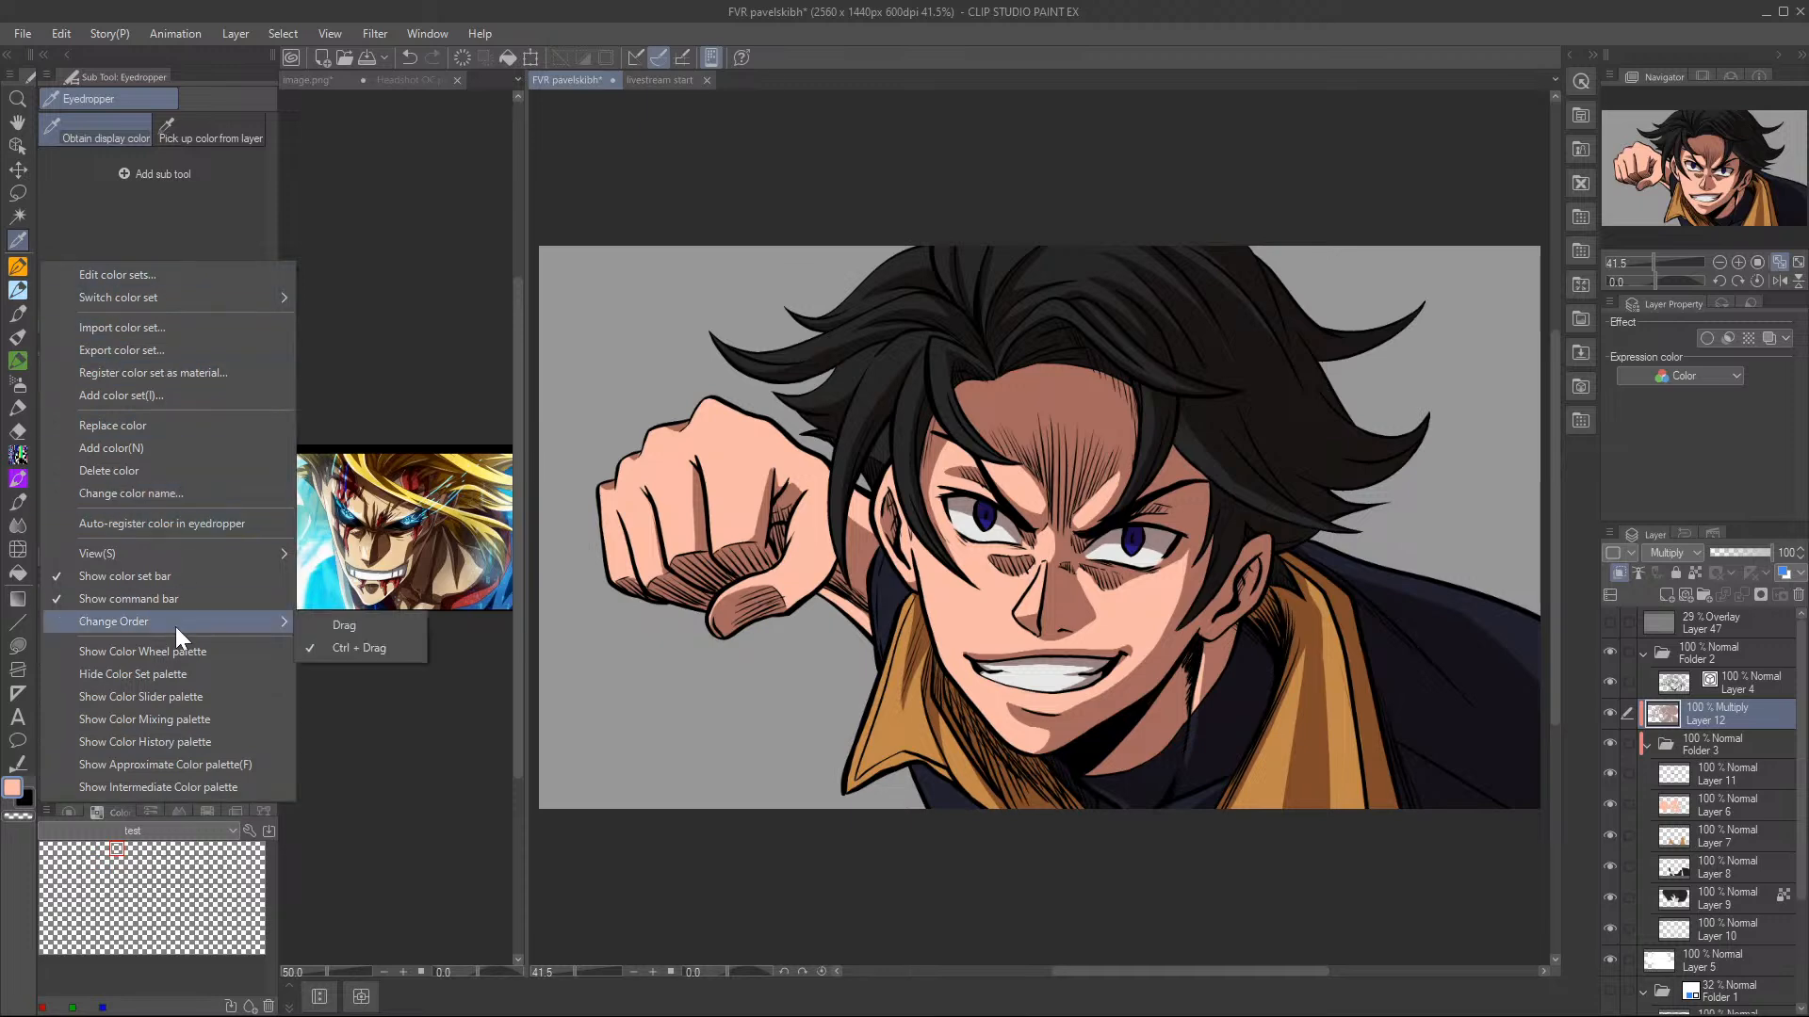
pyautogui.click(111, 858)
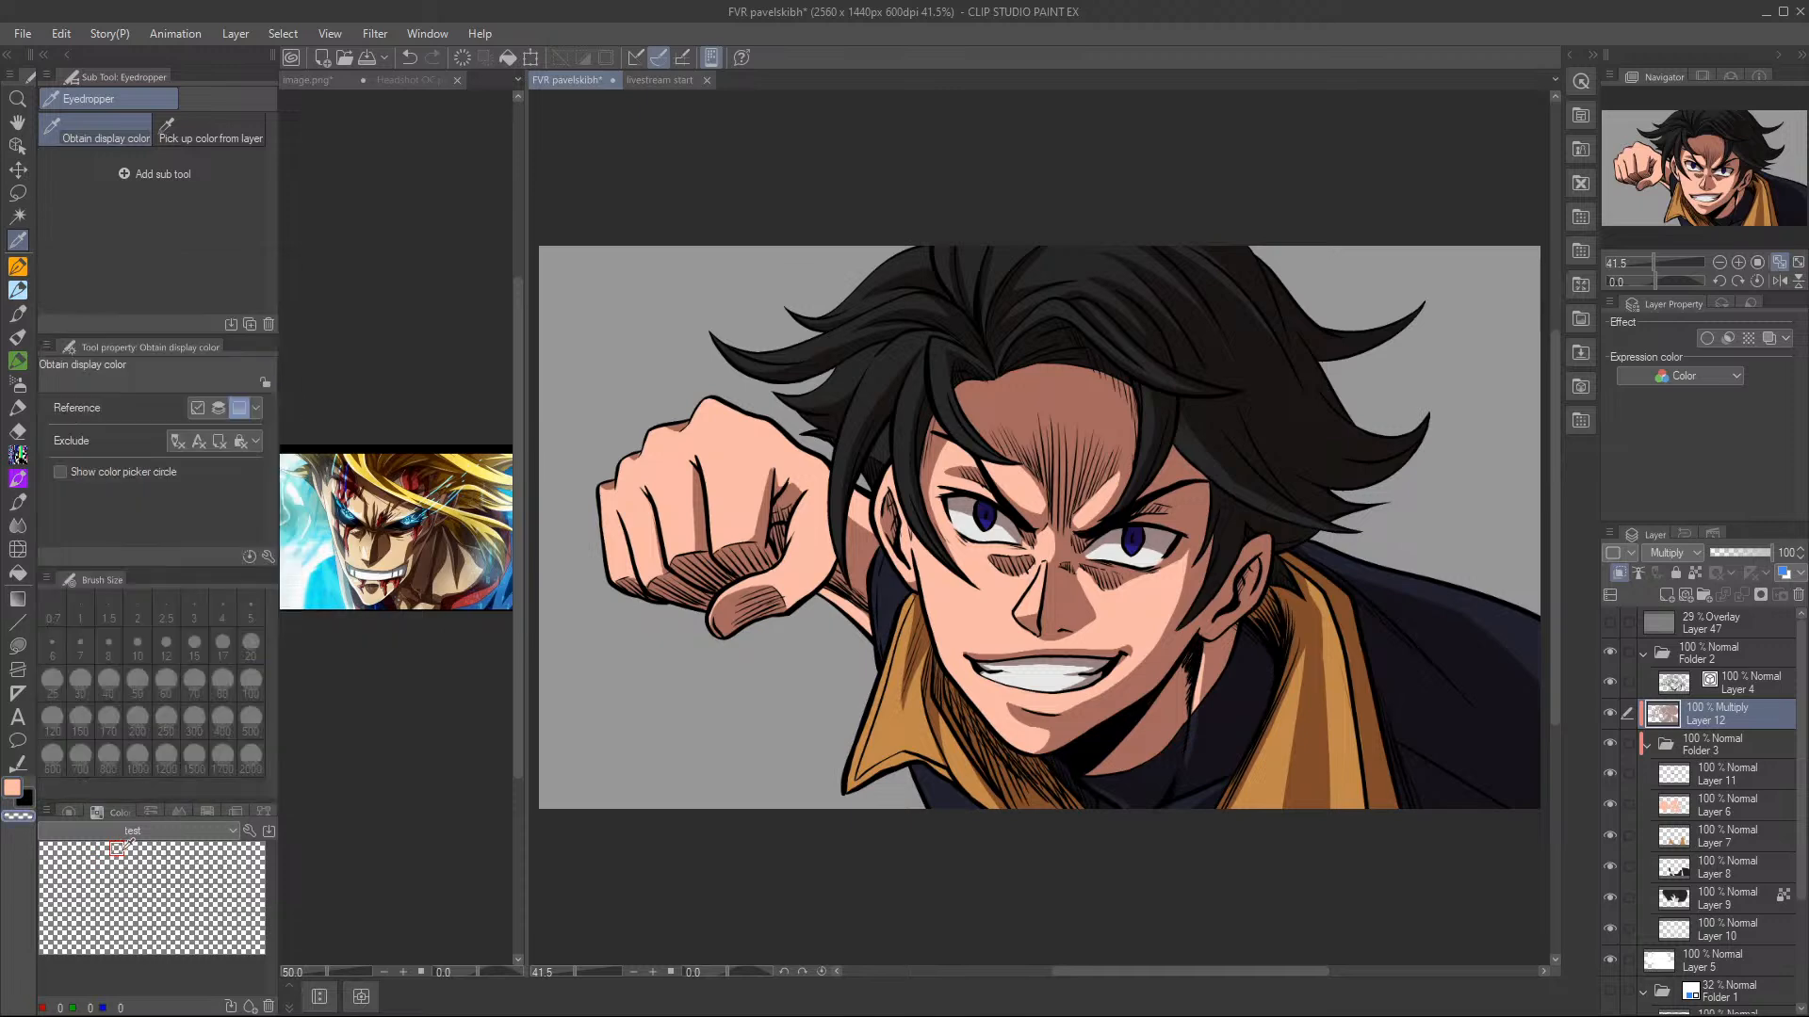
pyautogui.click(267, 828)
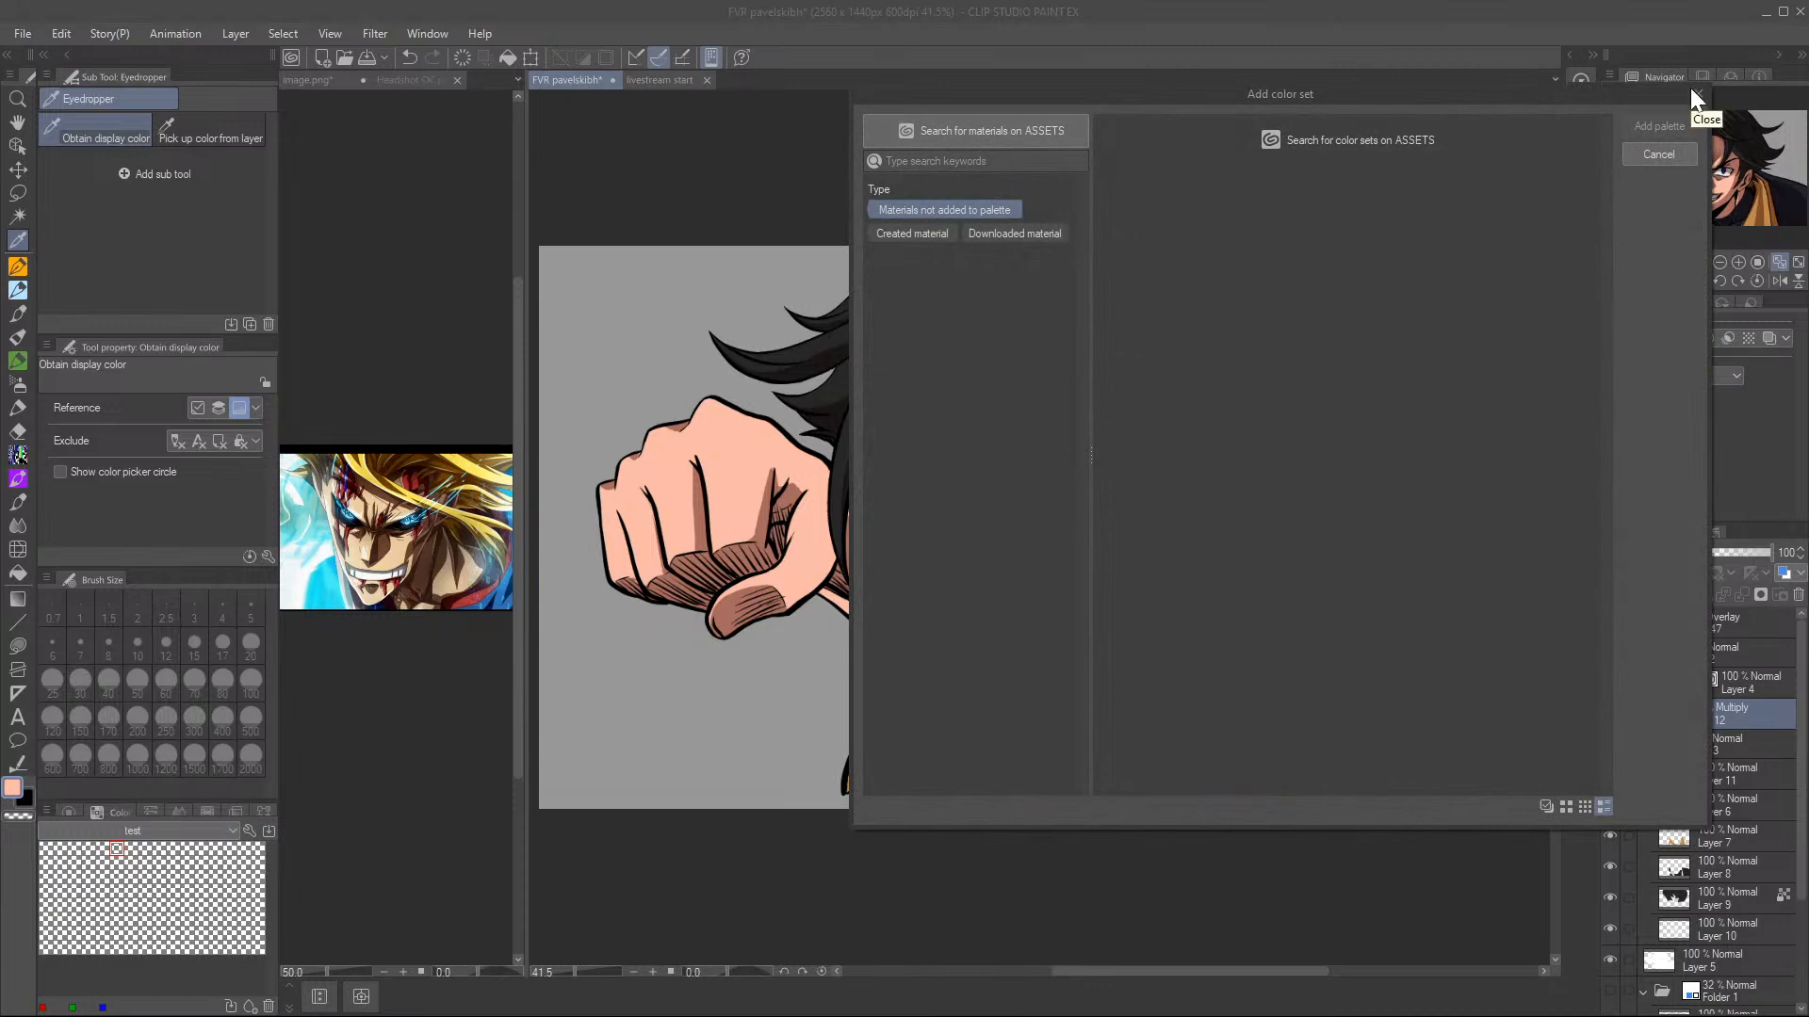
pyautogui.click(1658, 153)
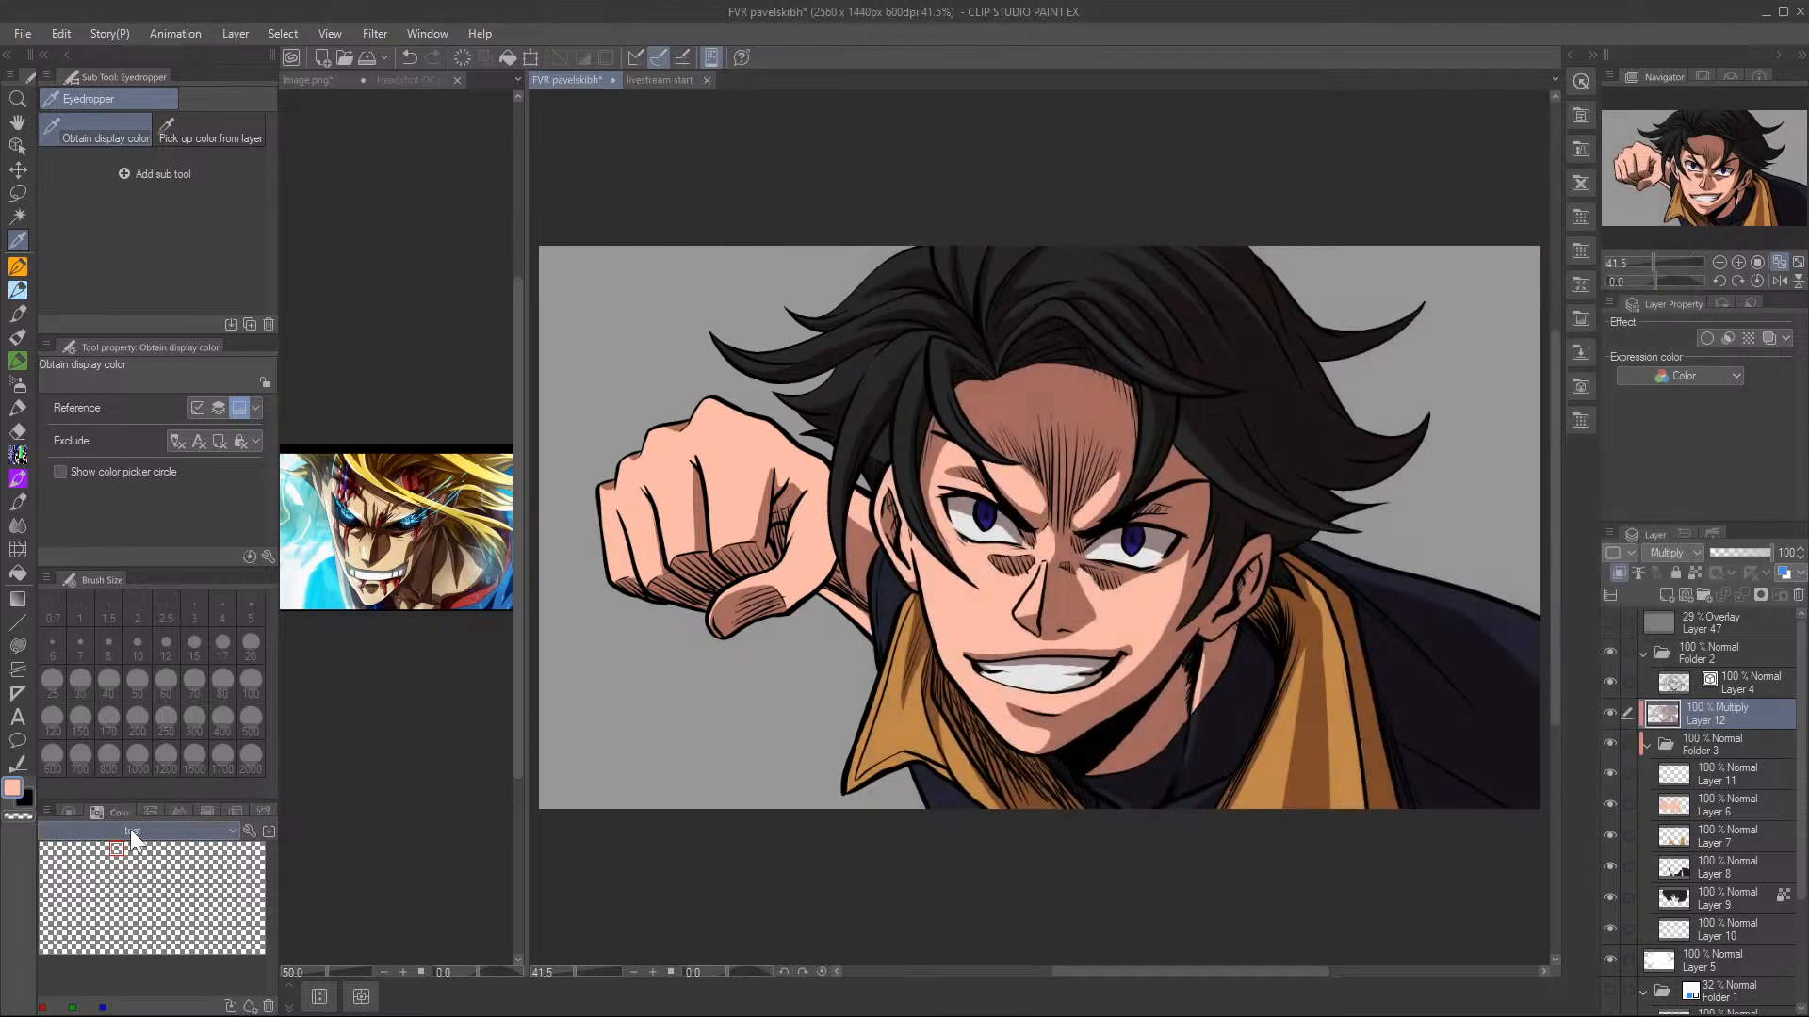
pyautogui.click(249, 833)
pyautogui.press('Delete')
# - Add the sampled skin colour to an empty swatch in the "test" color set
pyautogui.click(117, 848)
pyautogui.rightClick(117, 848)
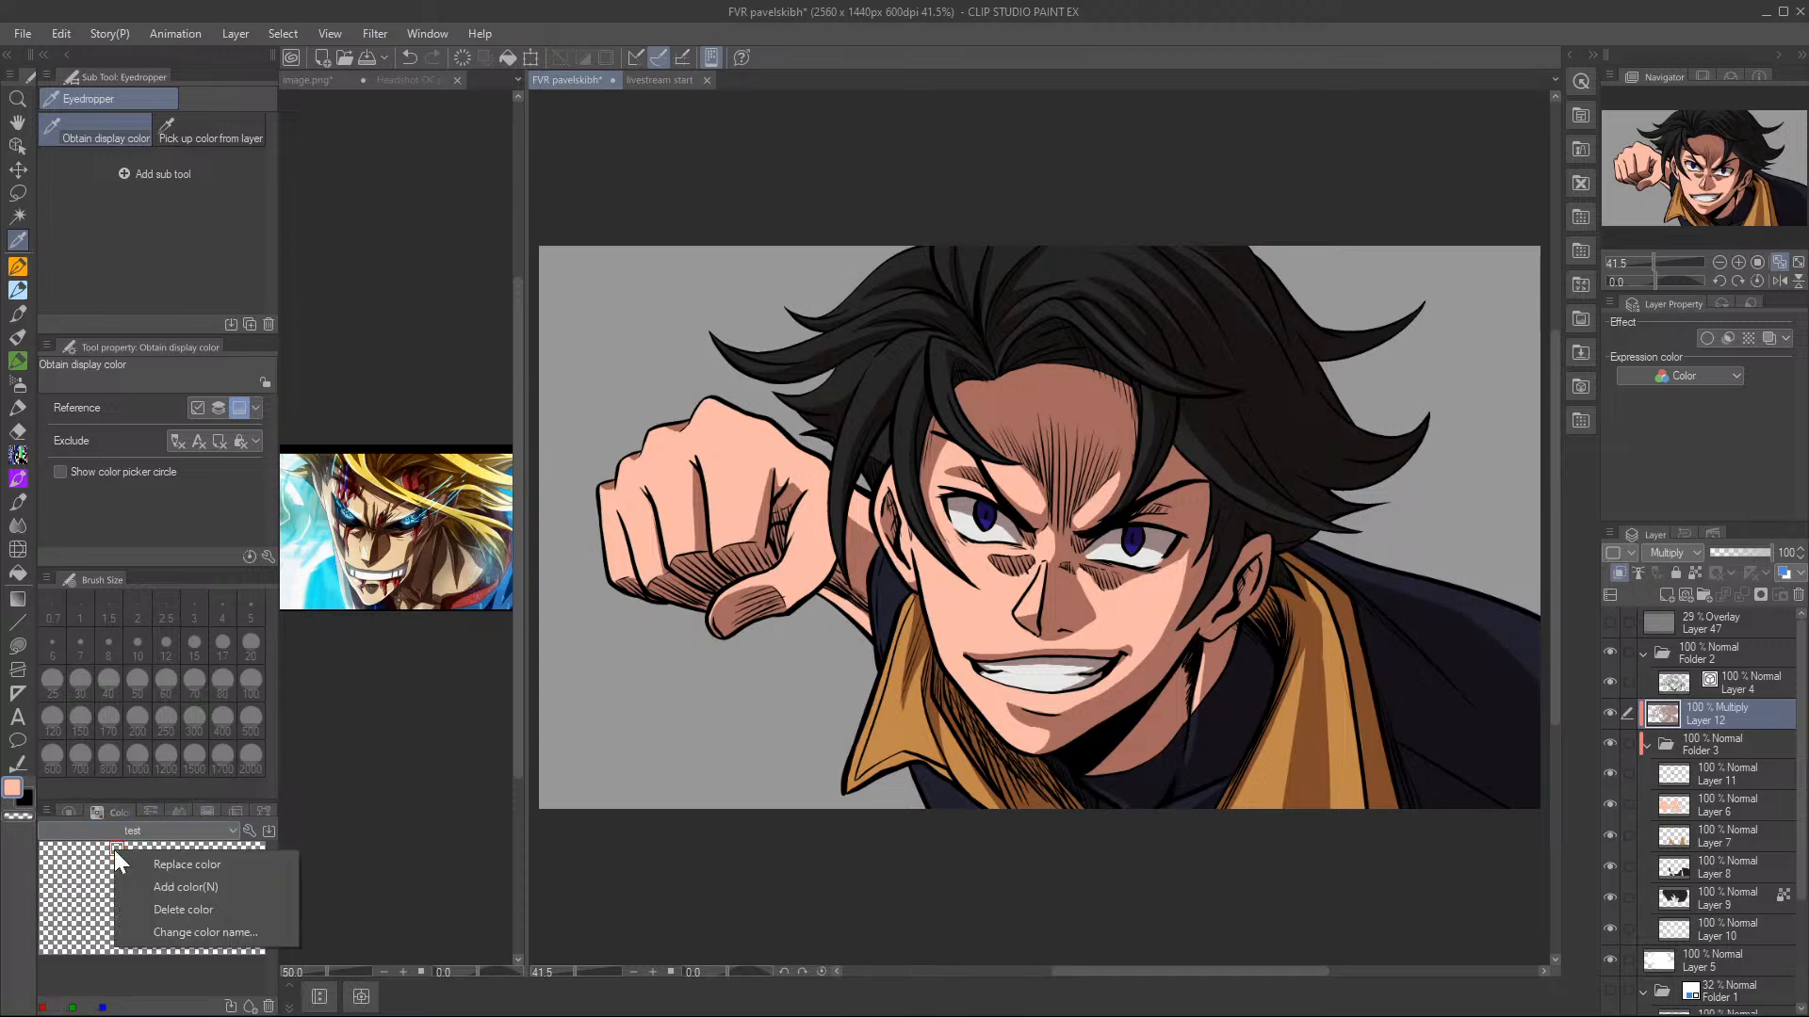
pyautogui.click(186, 887)
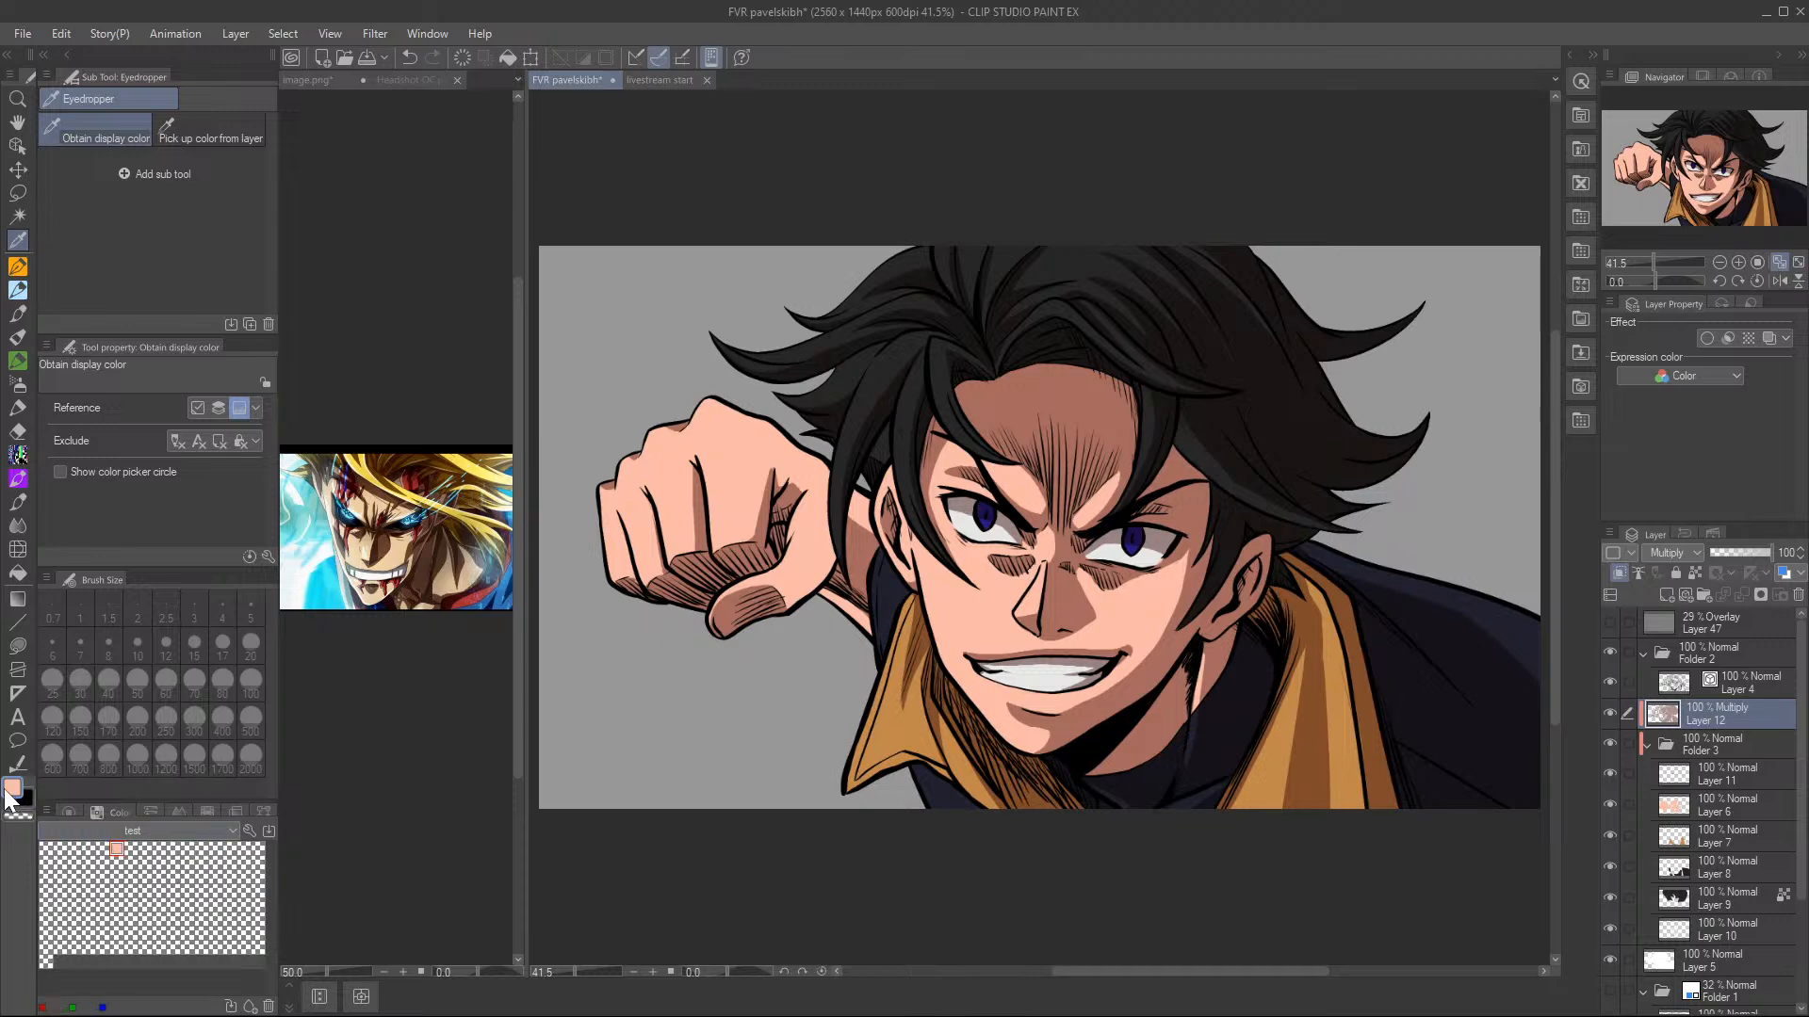
# - Sample the near-black hair colour from the character's hair and add it to the "test" color set
pyautogui.click(899, 357)
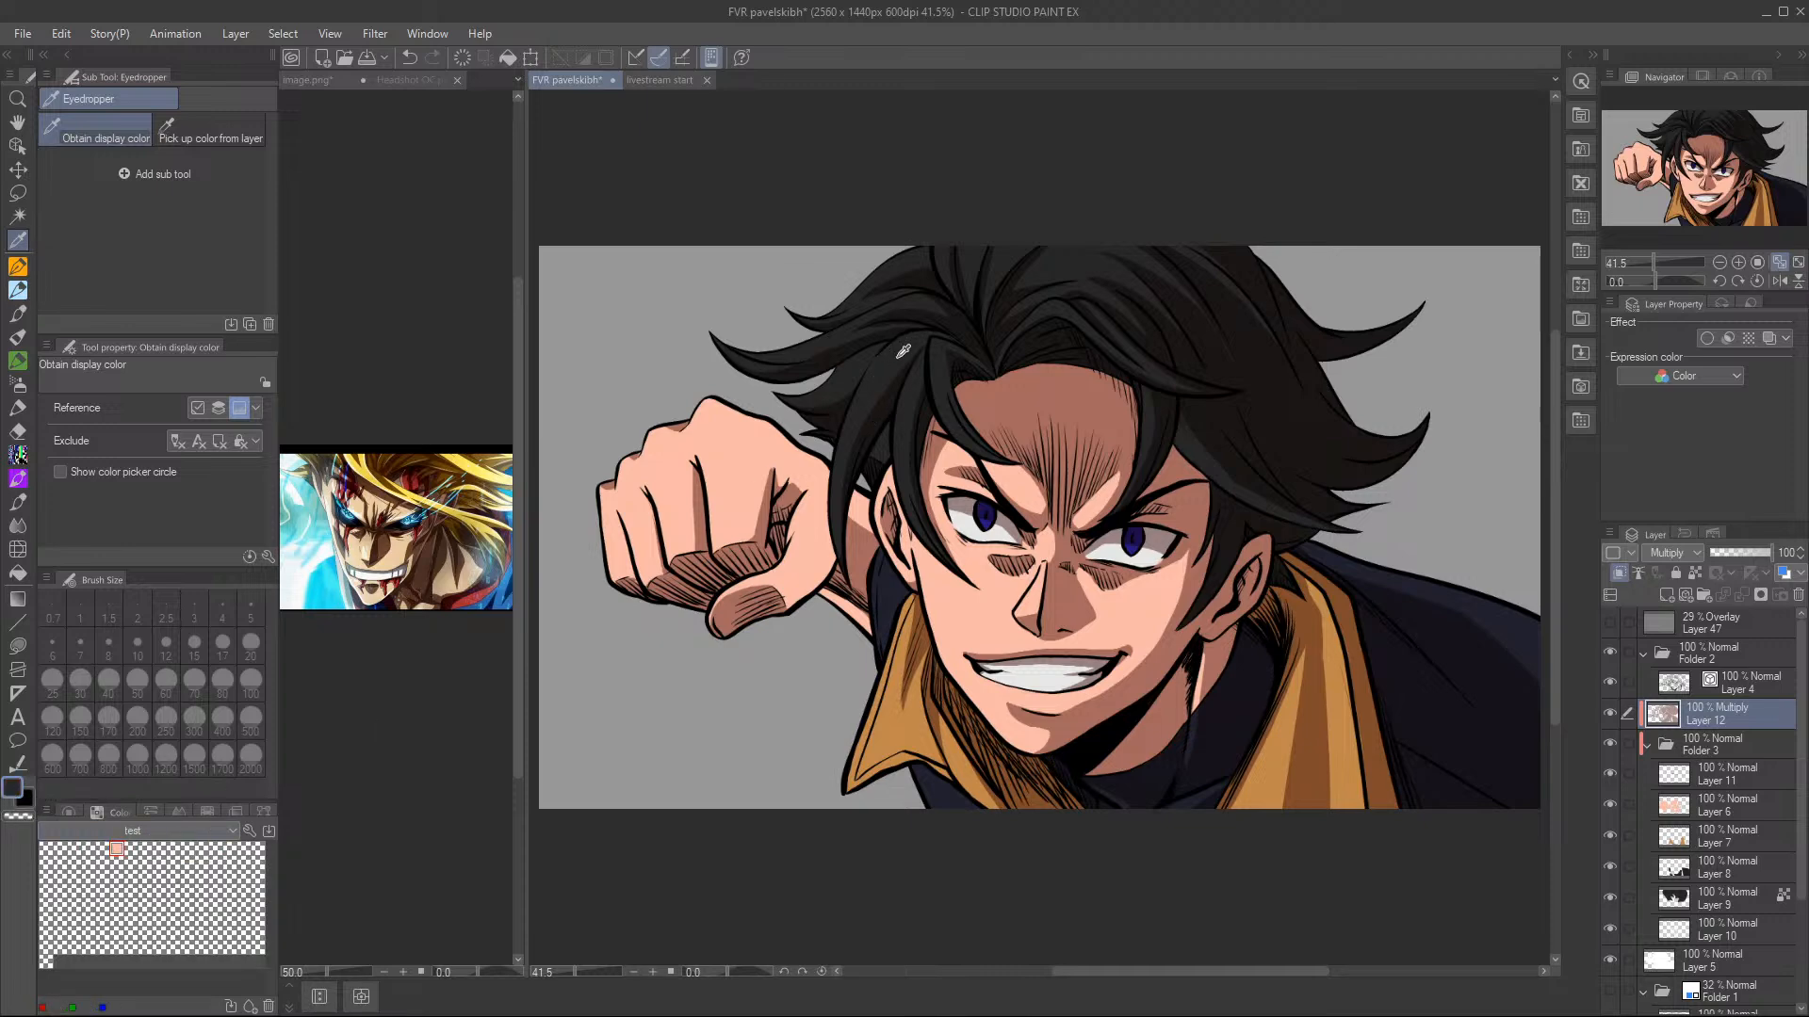
pyautogui.rightClick(66, 850)
pyautogui.click(149, 885)
# - Sample the dark blue of the iris and add it as a swatch beside the hair colour in the "test" set
pyautogui.click(992, 520)
pyautogui.click(102, 849)
pyautogui.rightClick(82, 846)
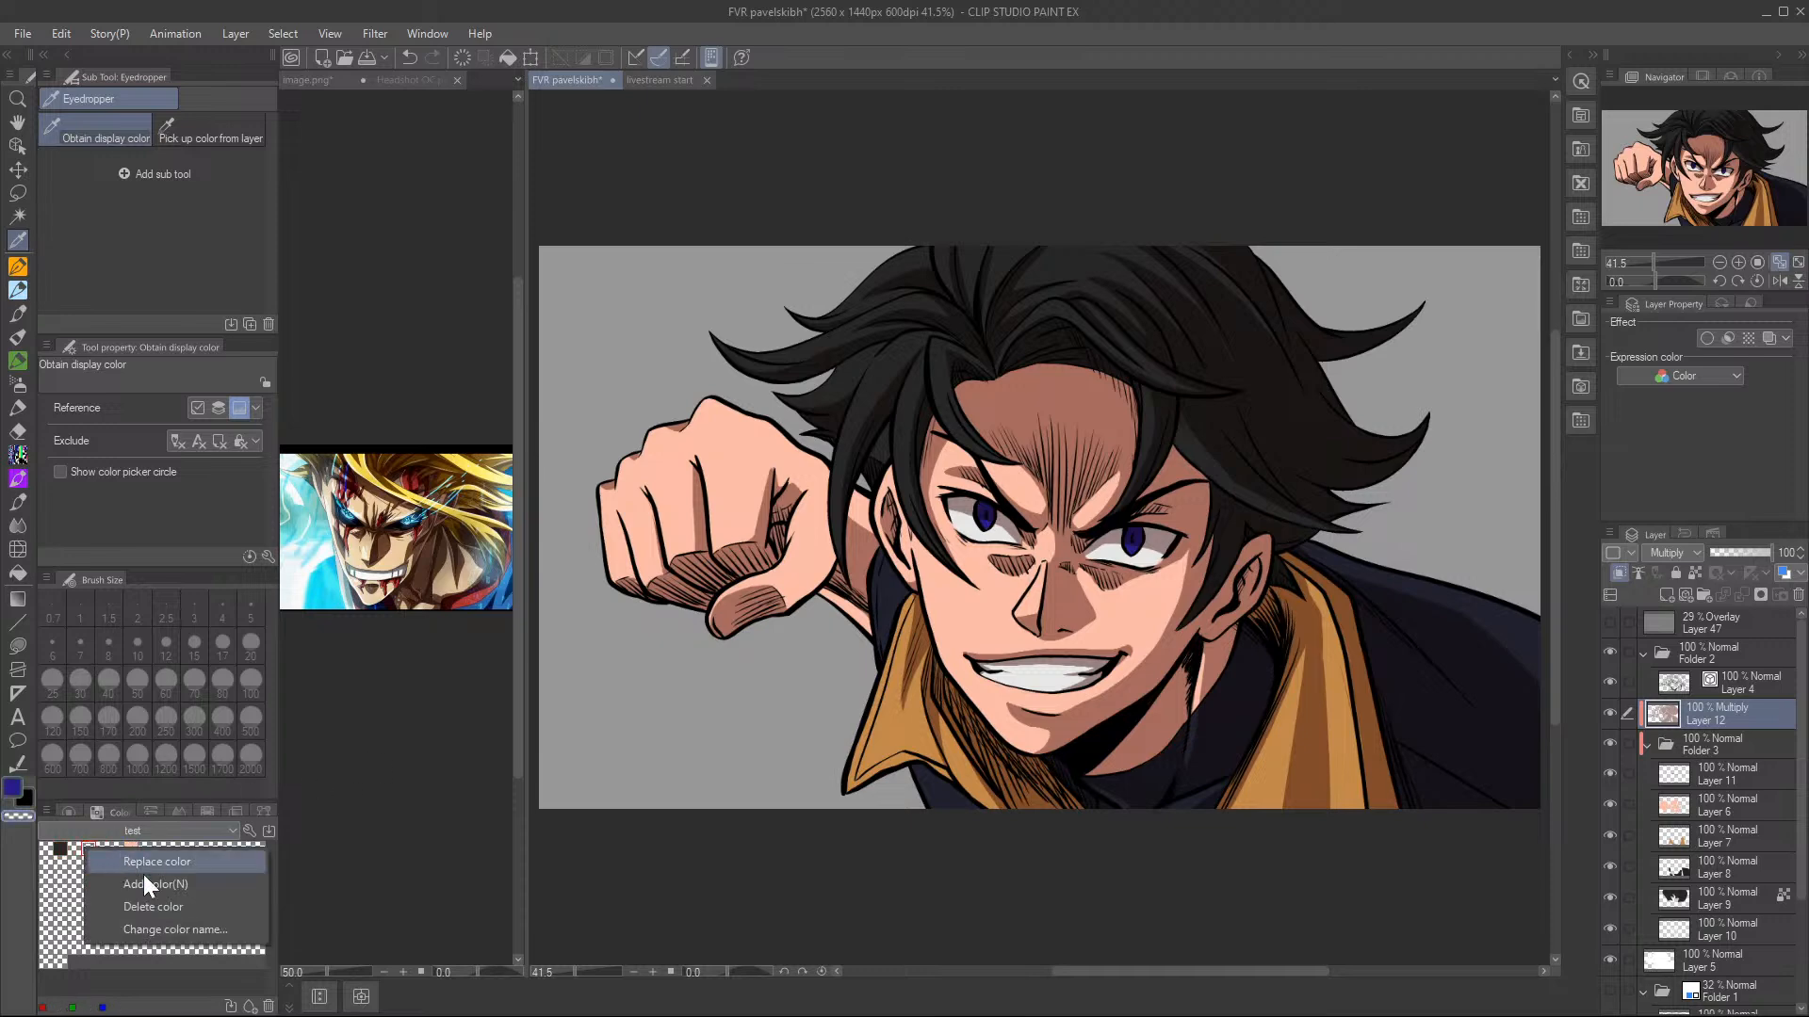
pyautogui.click(129, 861)
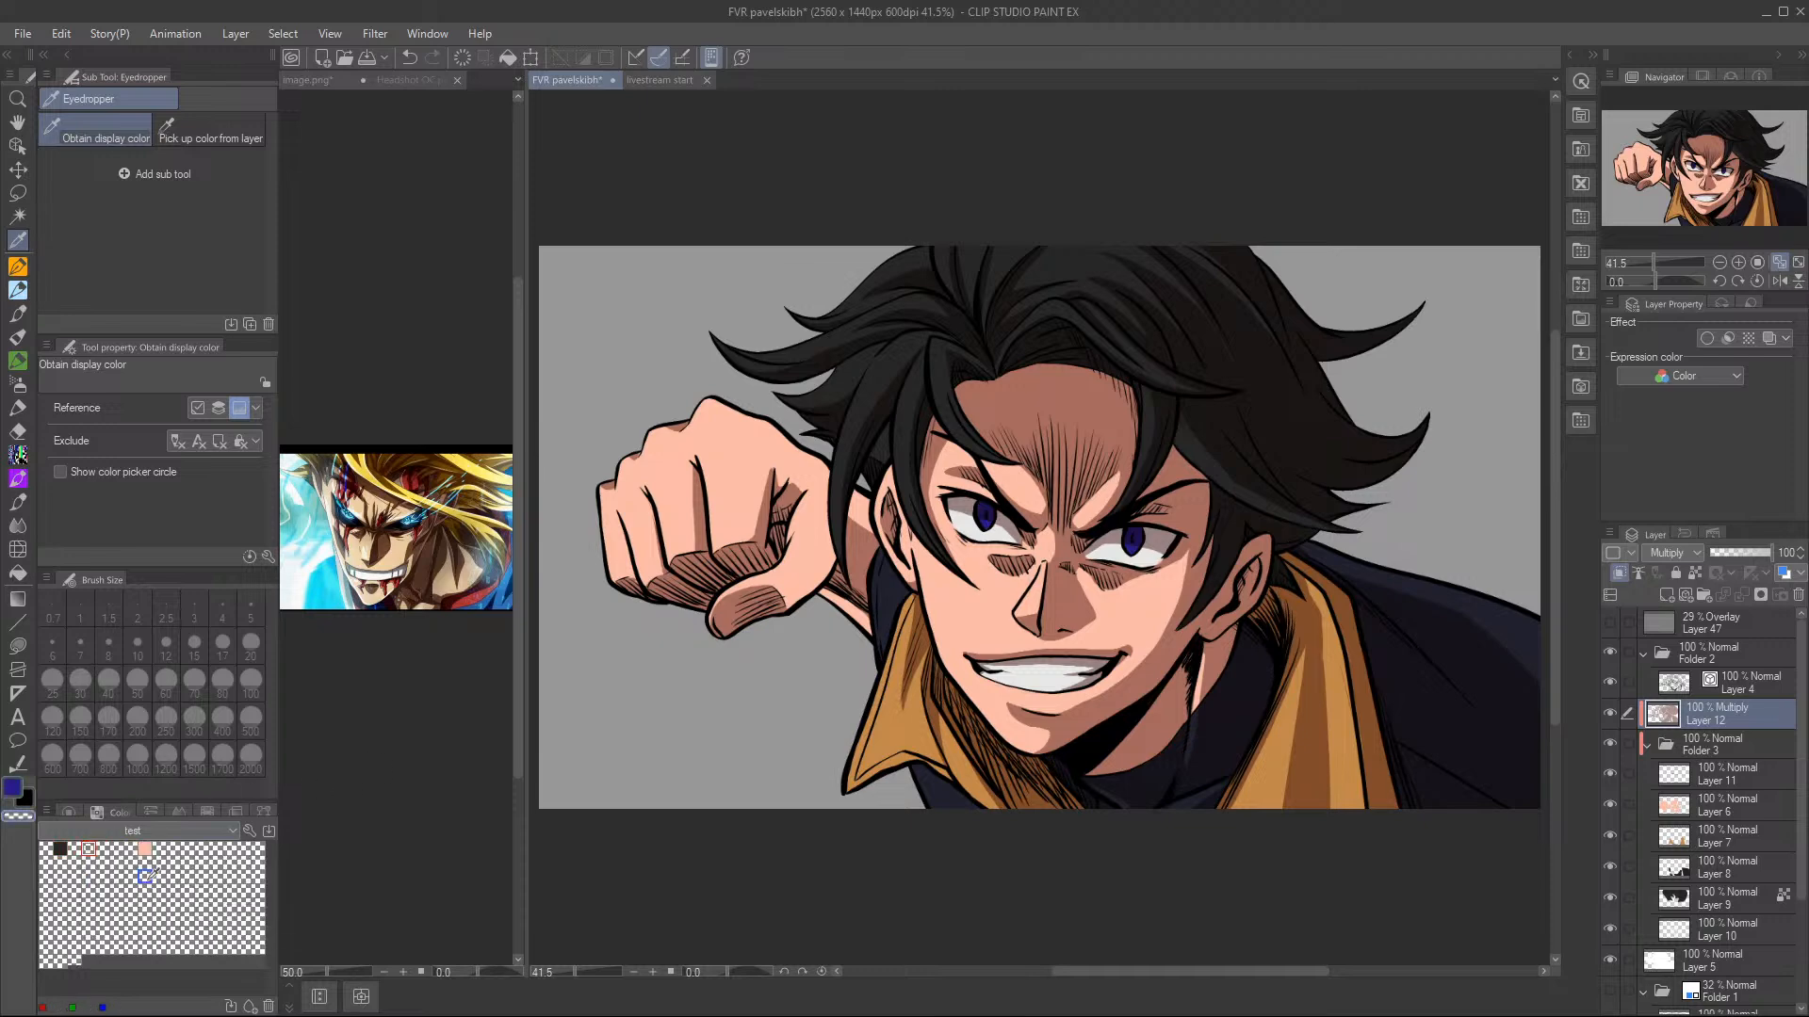
pyautogui.rightClick(86, 850)
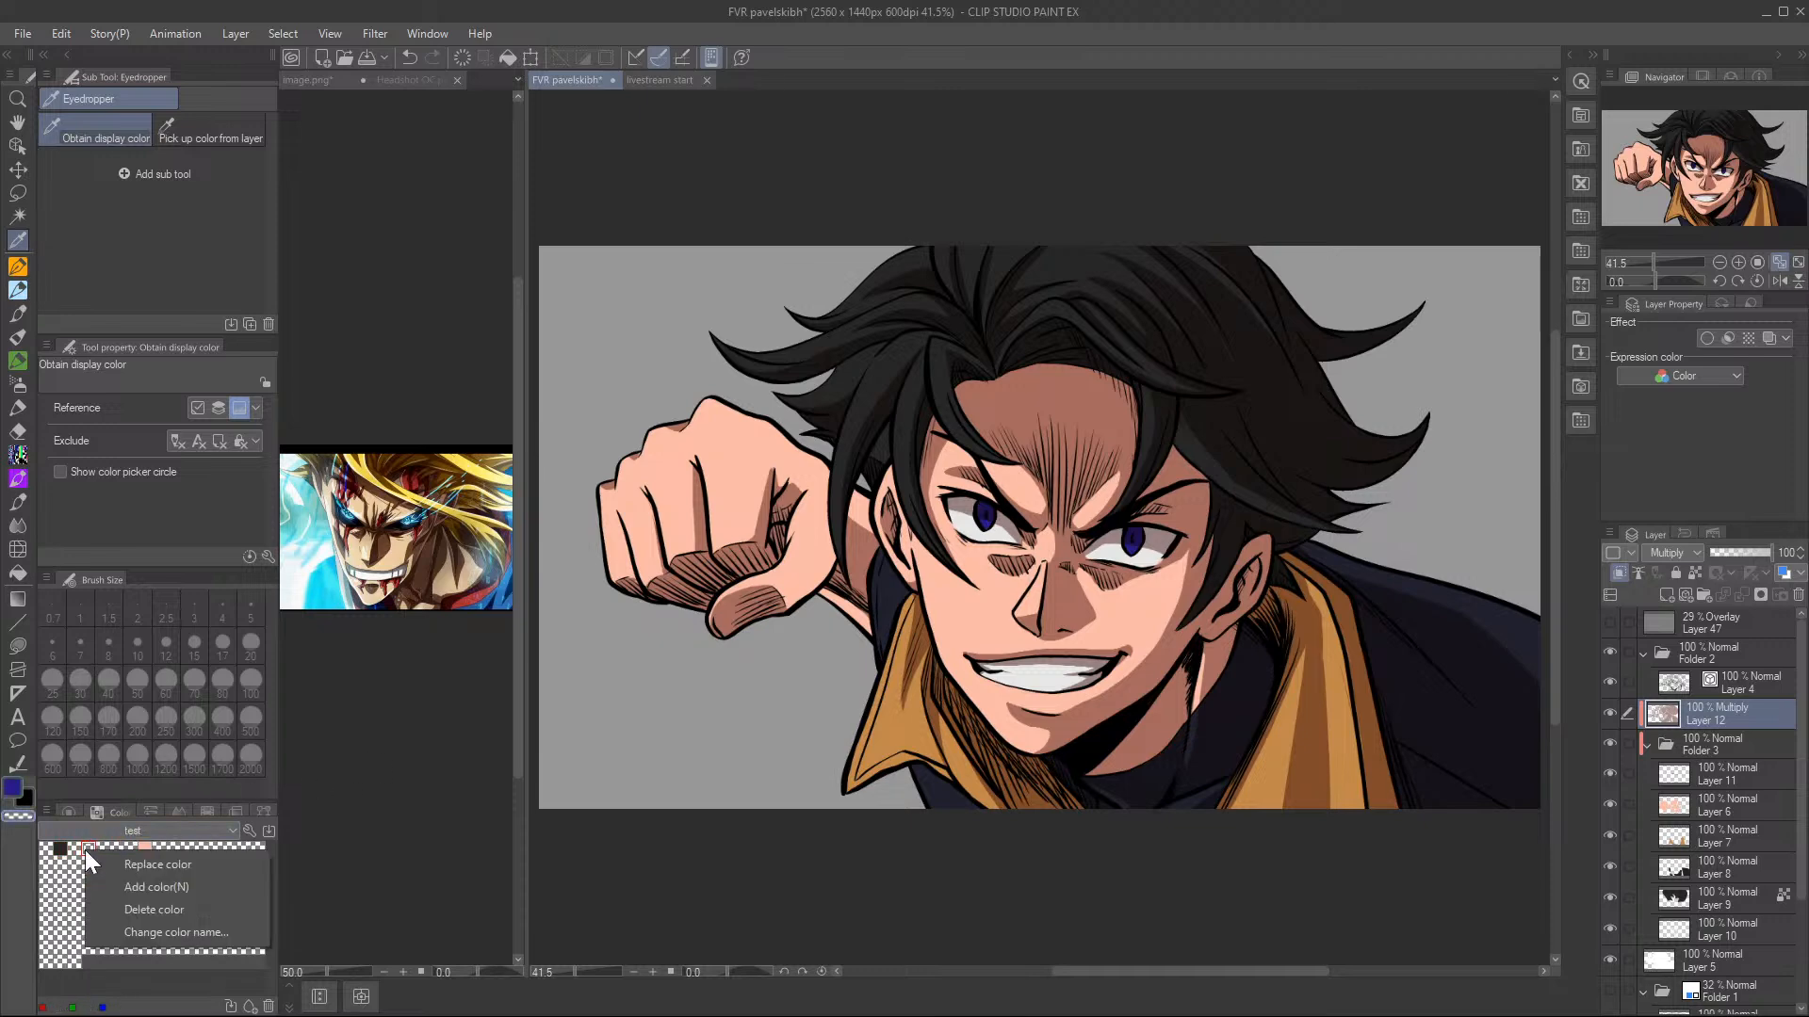
pyautogui.click(150, 890)
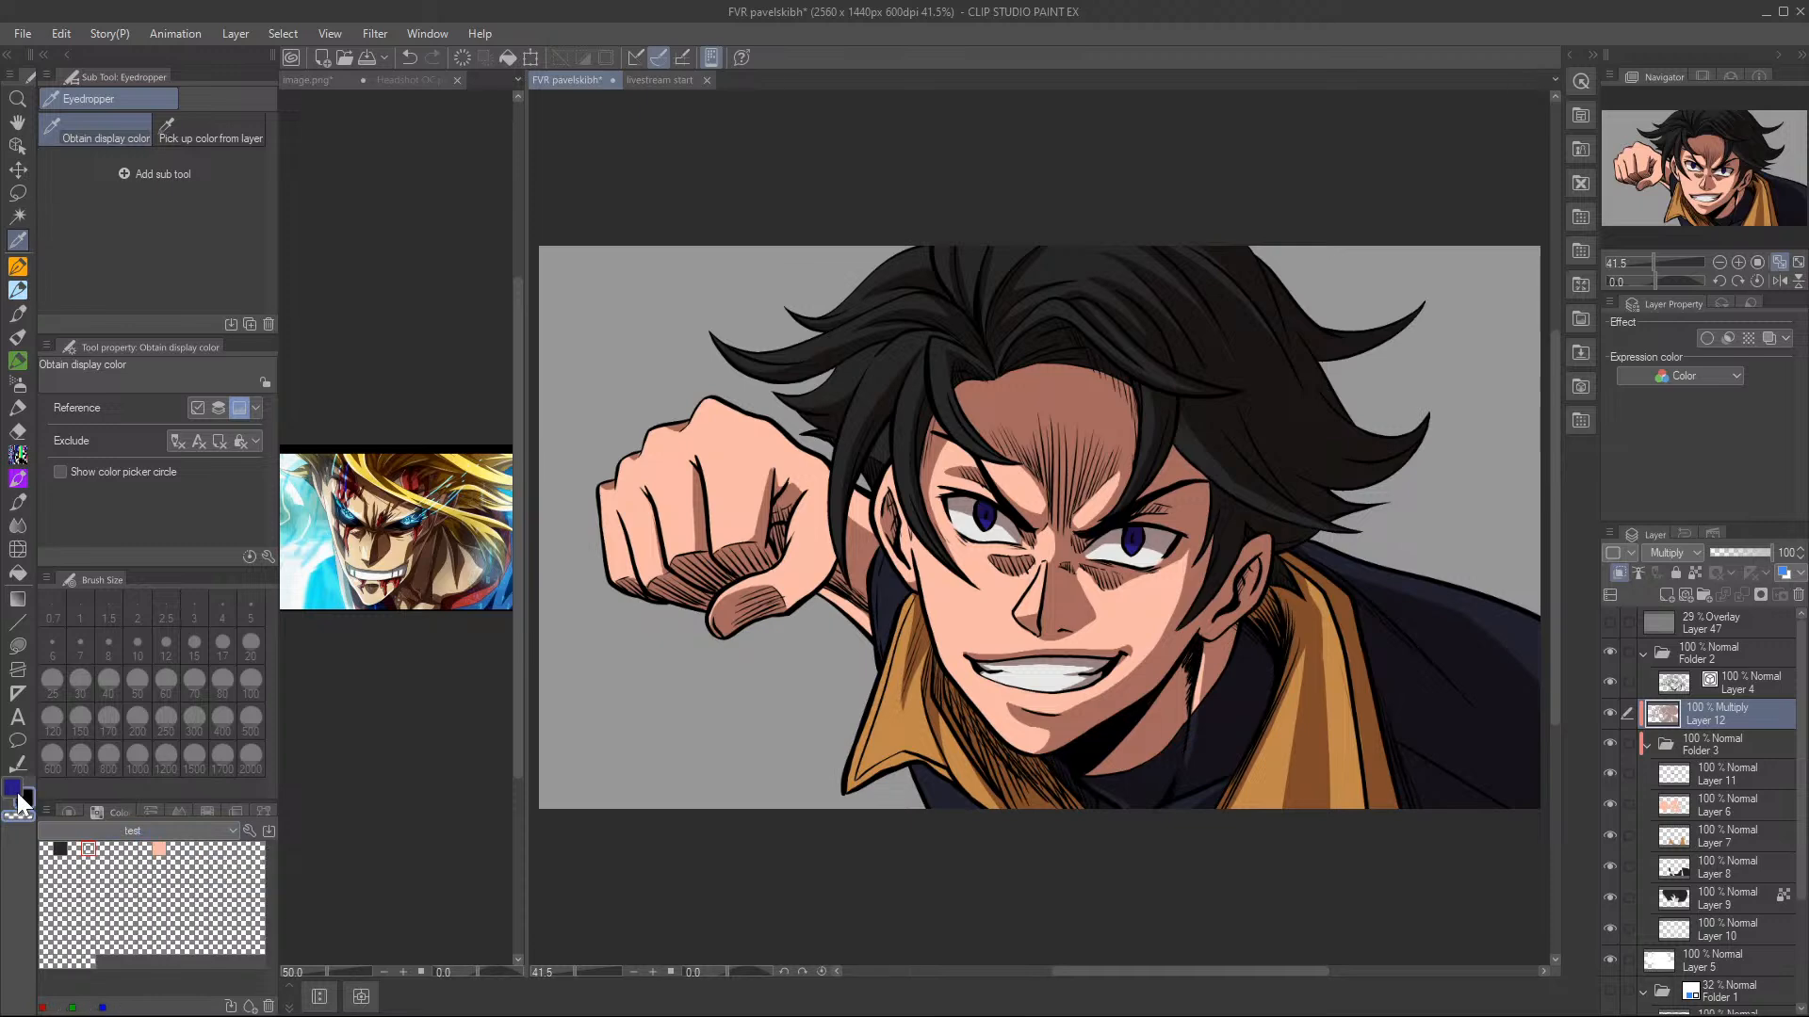
pyautogui.rightClick(96, 850)
pyautogui.click(160, 886)
# - Sample the orange-brown of the collar and add it as a swatch after the blue in the "test" set
pyautogui.click(1357, 732)
pyautogui.rightClick(119, 850)
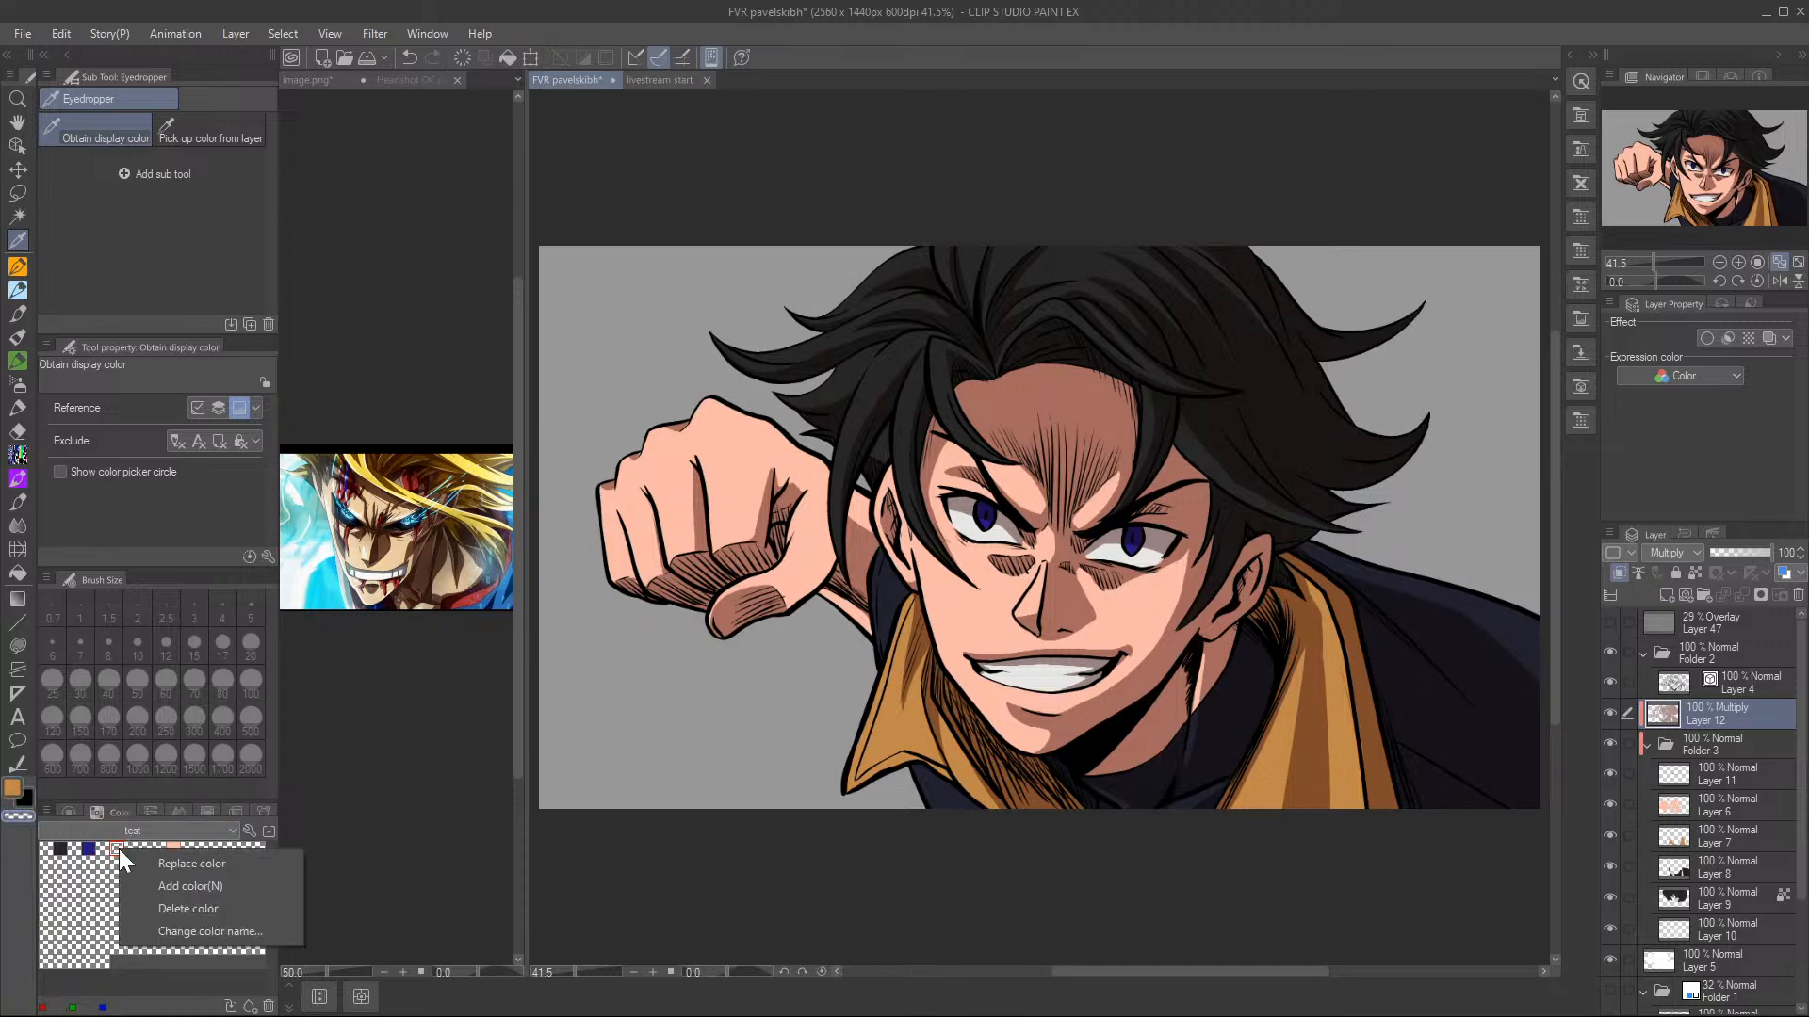
pyautogui.click(215, 886)
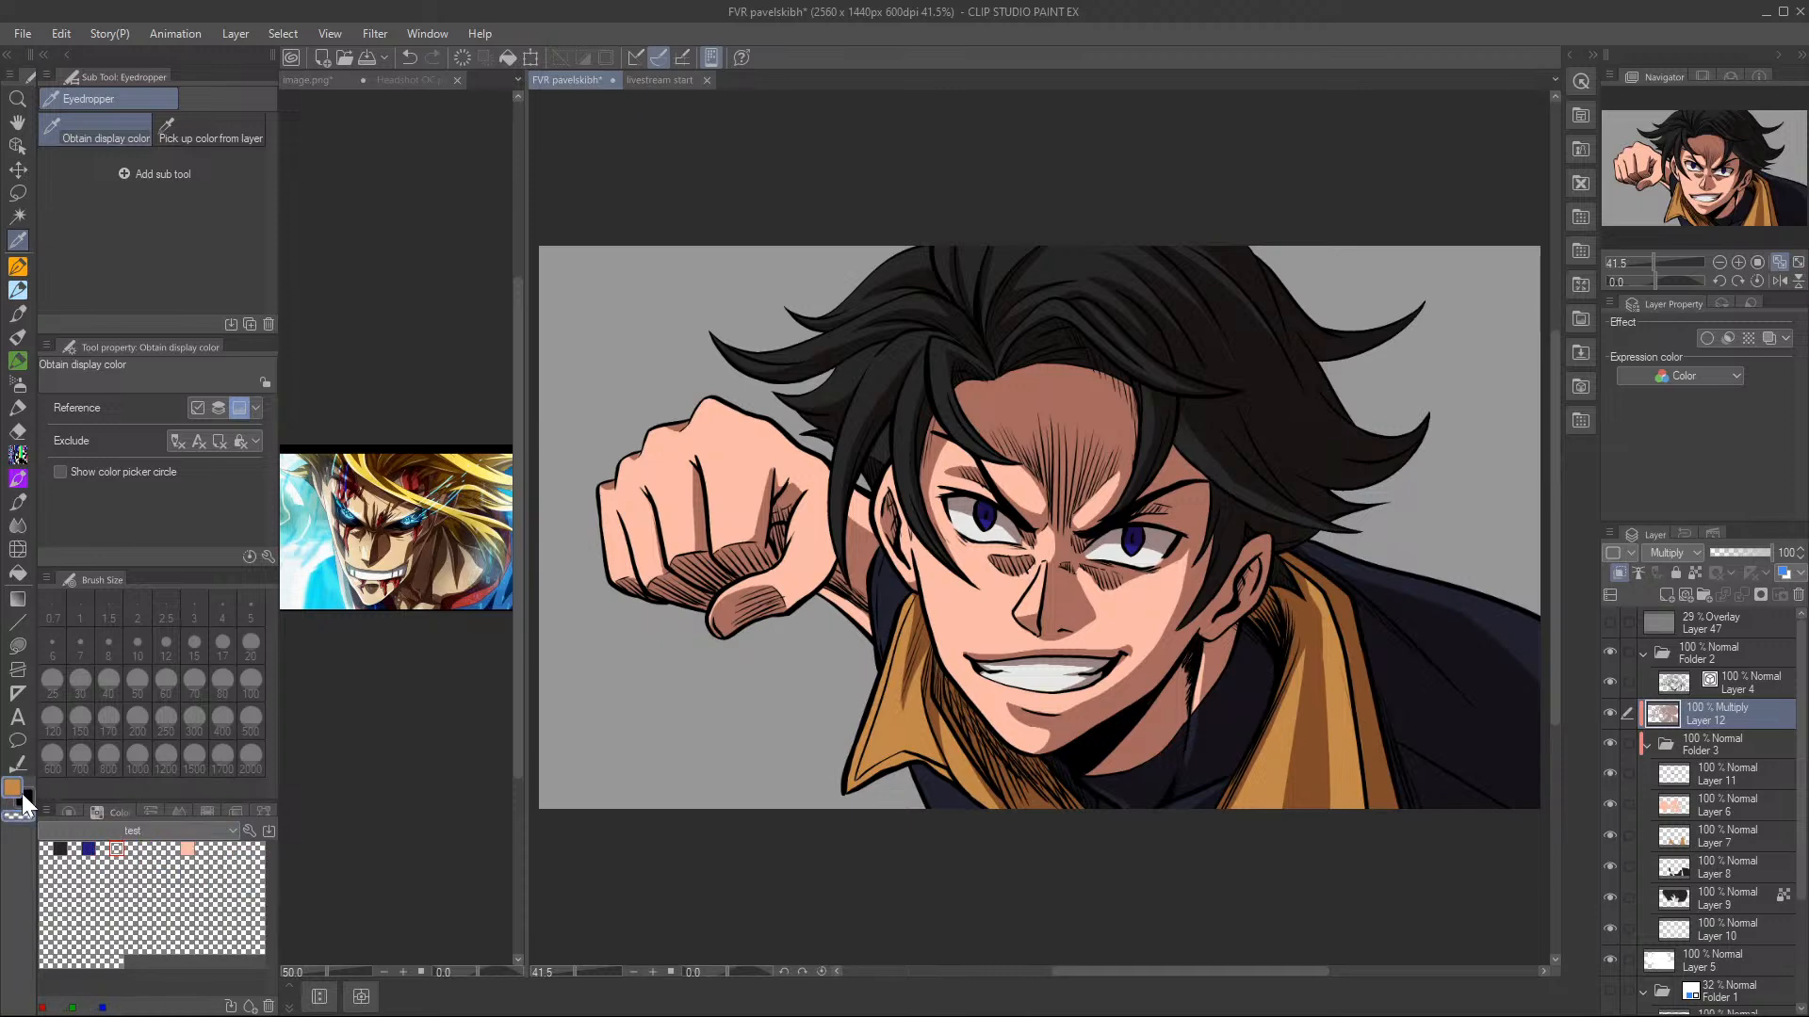
pyautogui.rightClick(116, 849)
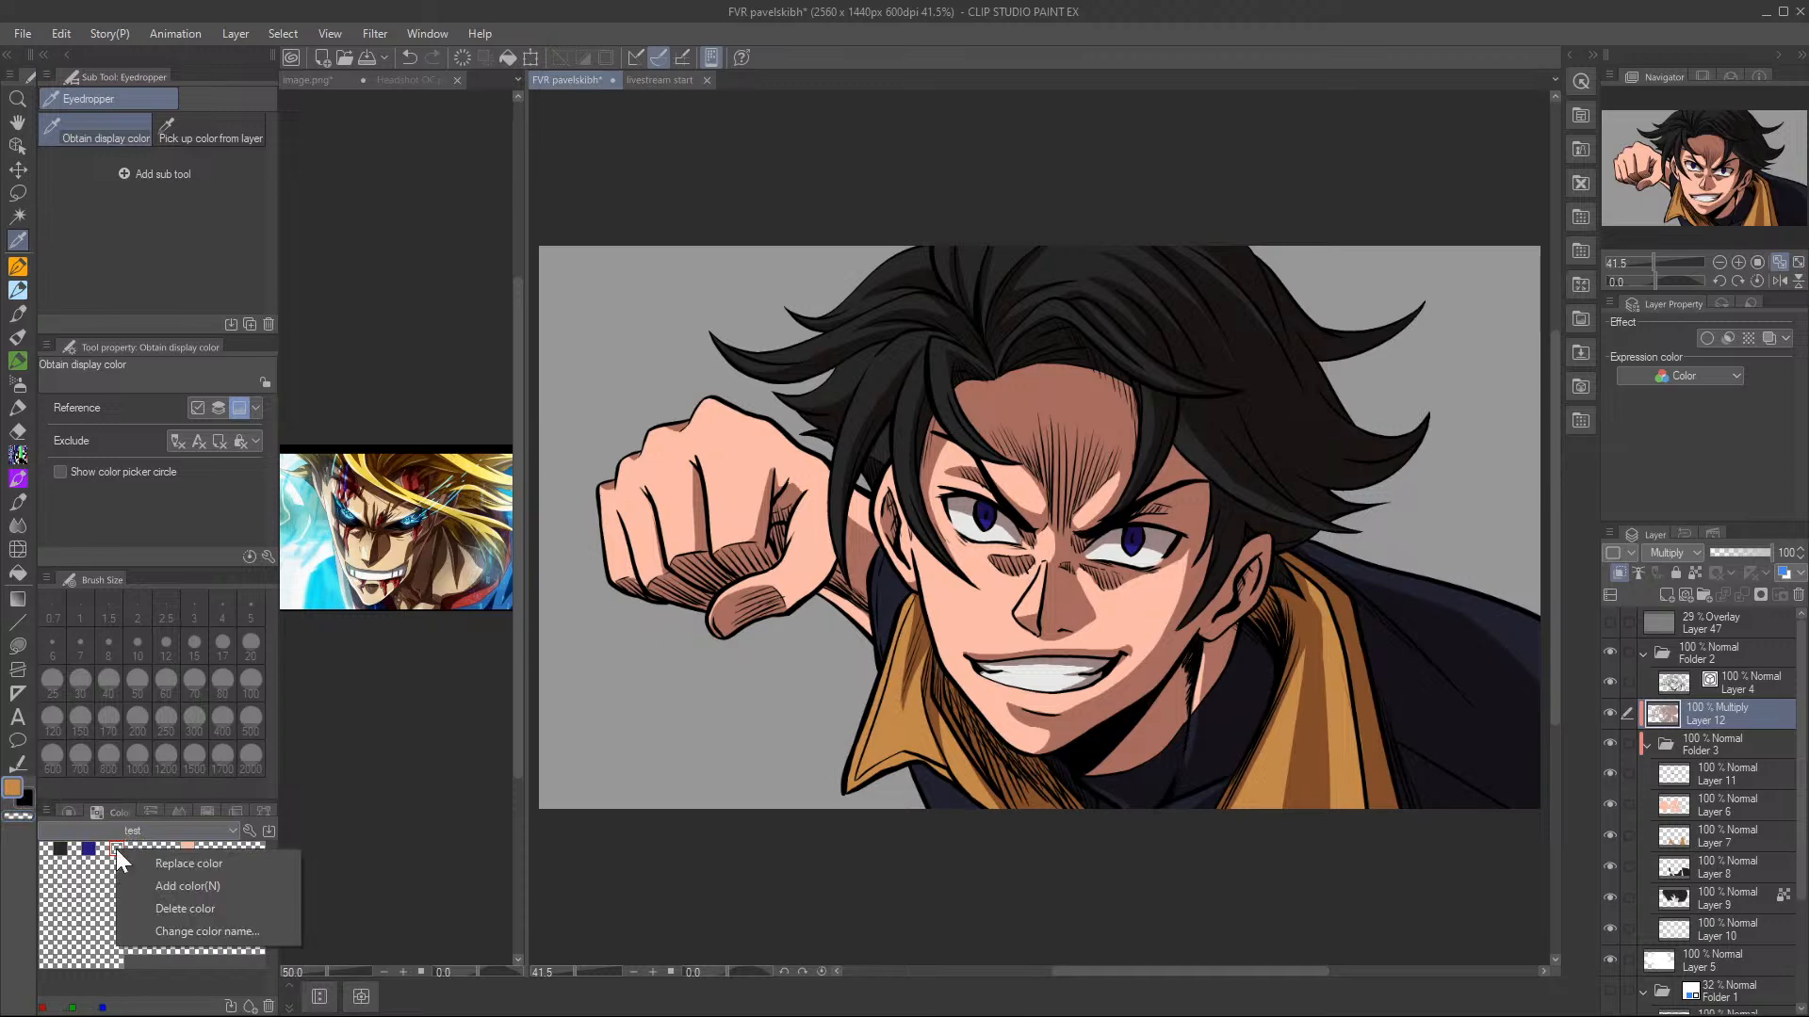
pyautogui.click(161, 881)
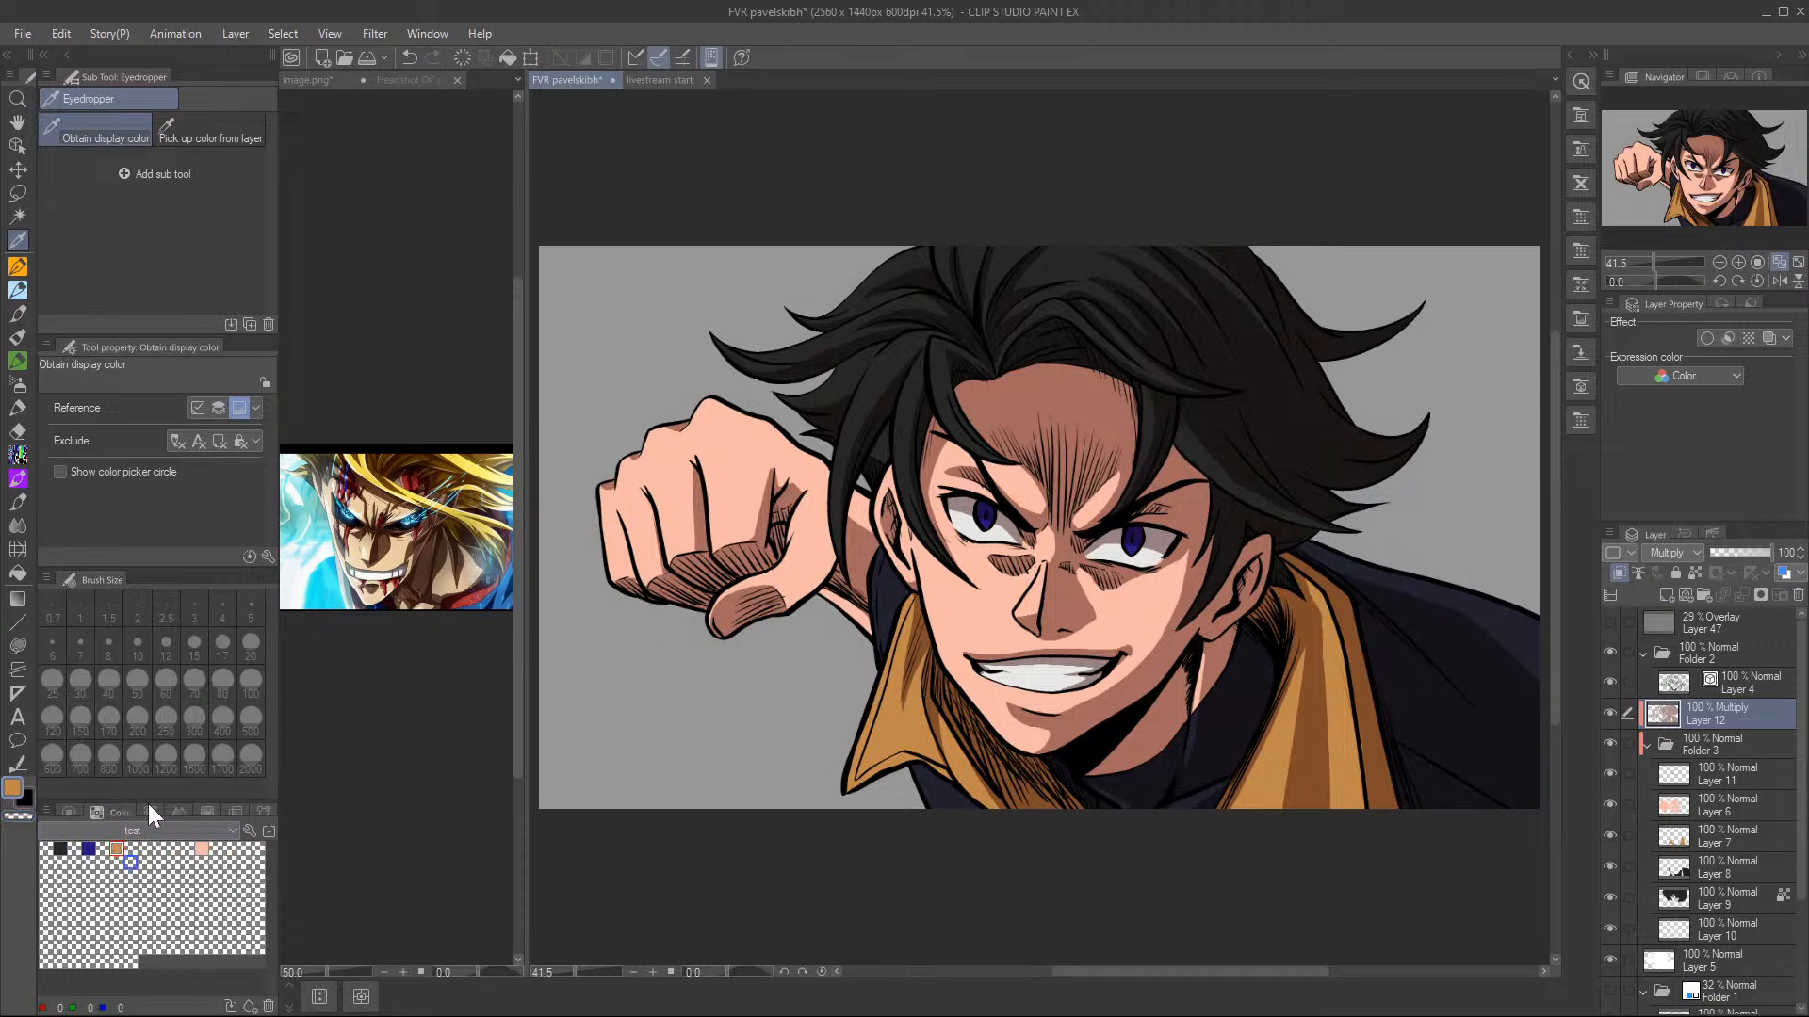
# - Look through the color set editing options, the RGB color sliders and the list of available color sets
pyautogui.click(250, 830)
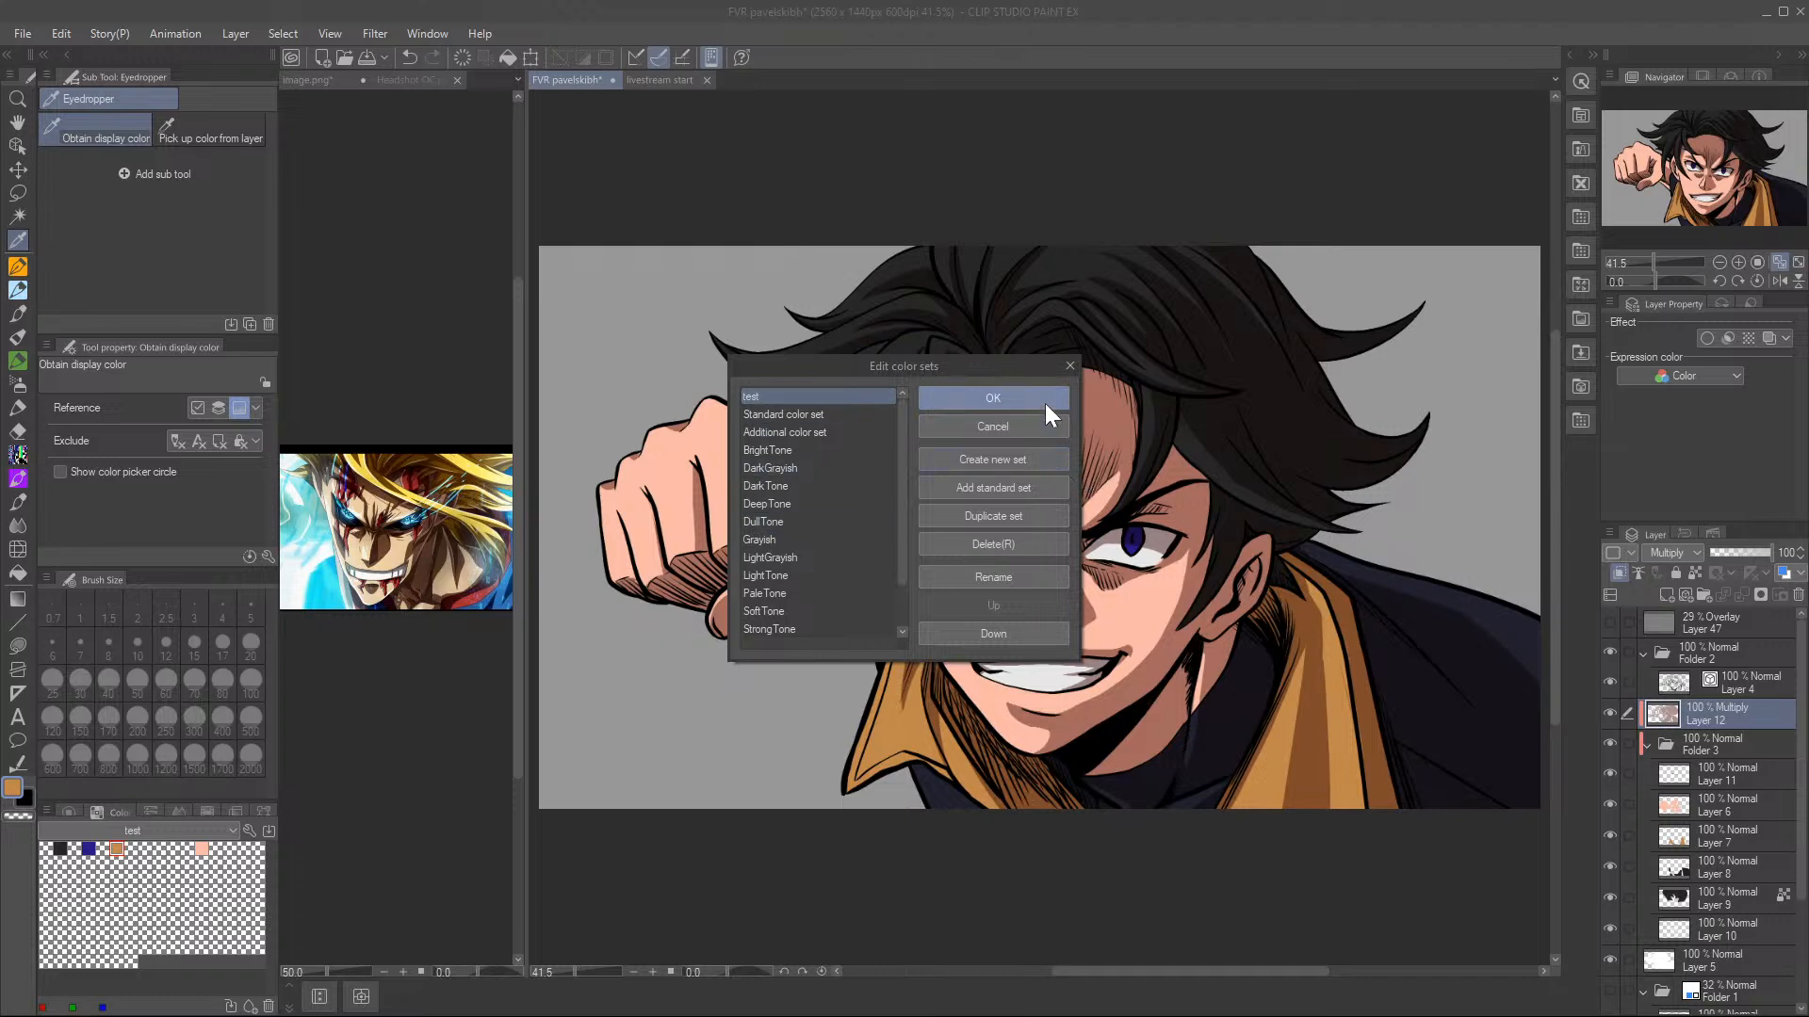
pyautogui.click(1069, 367)
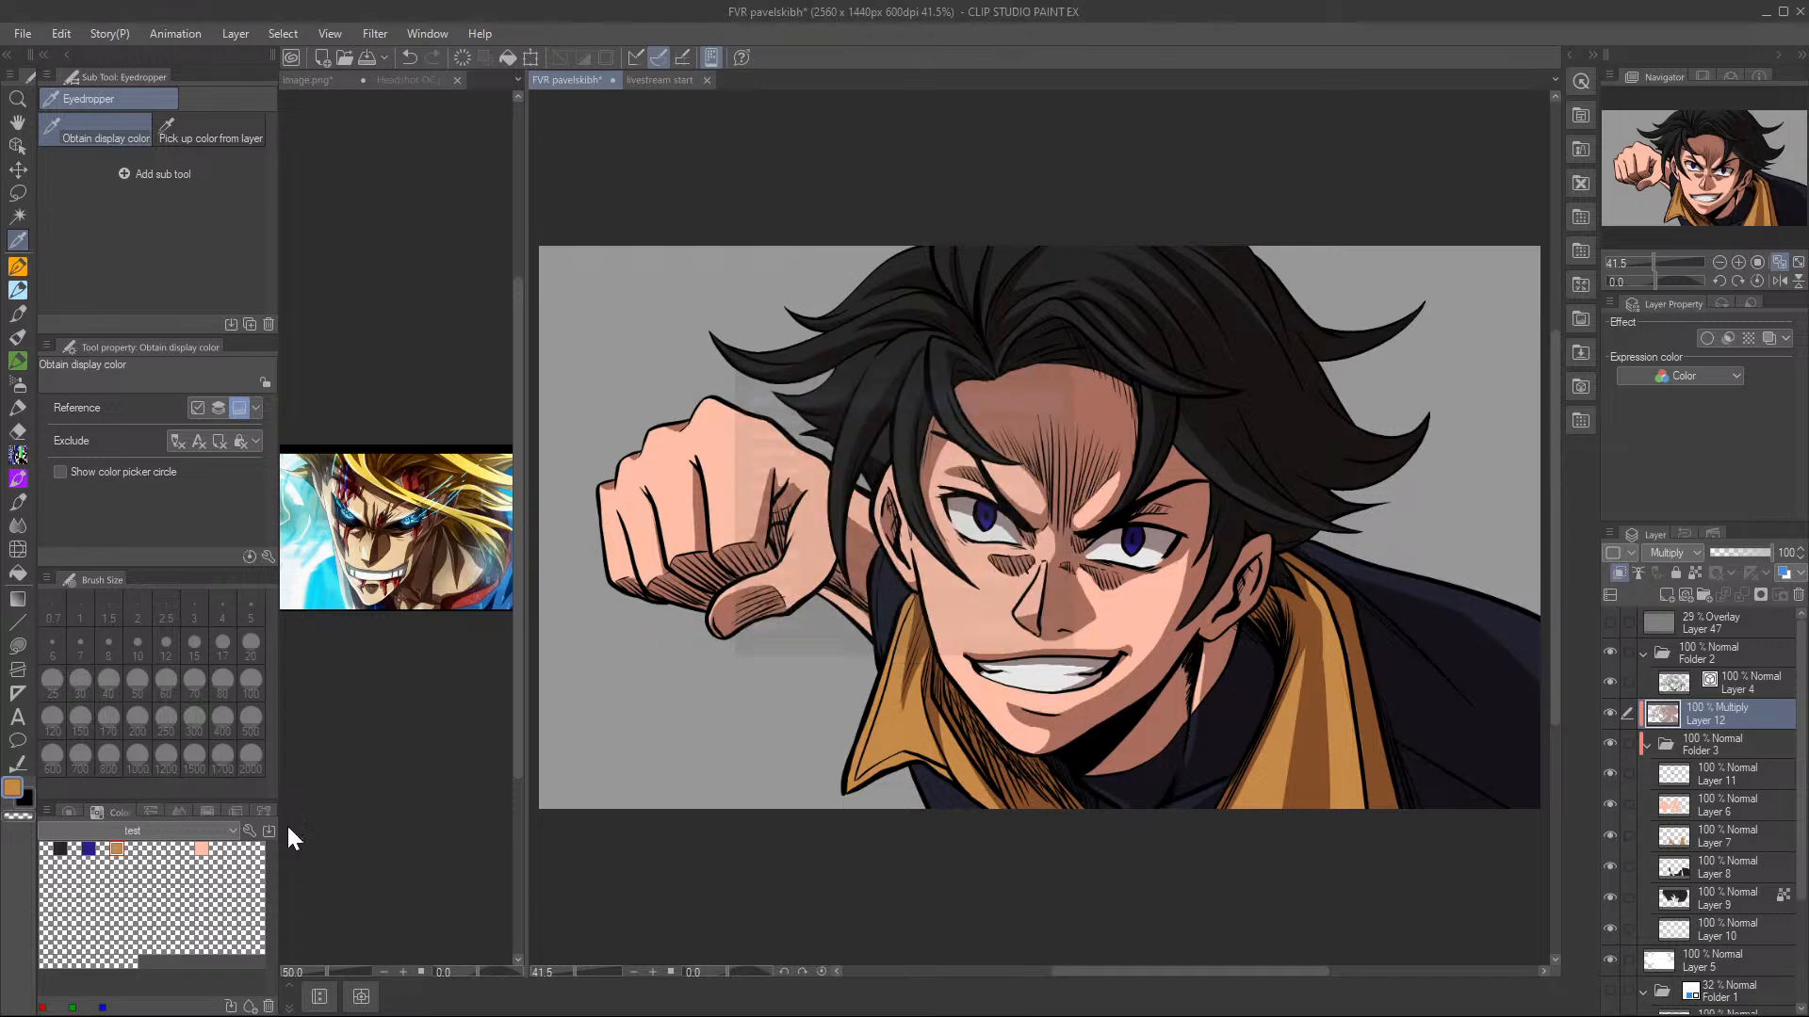
pyautogui.click(148, 810)
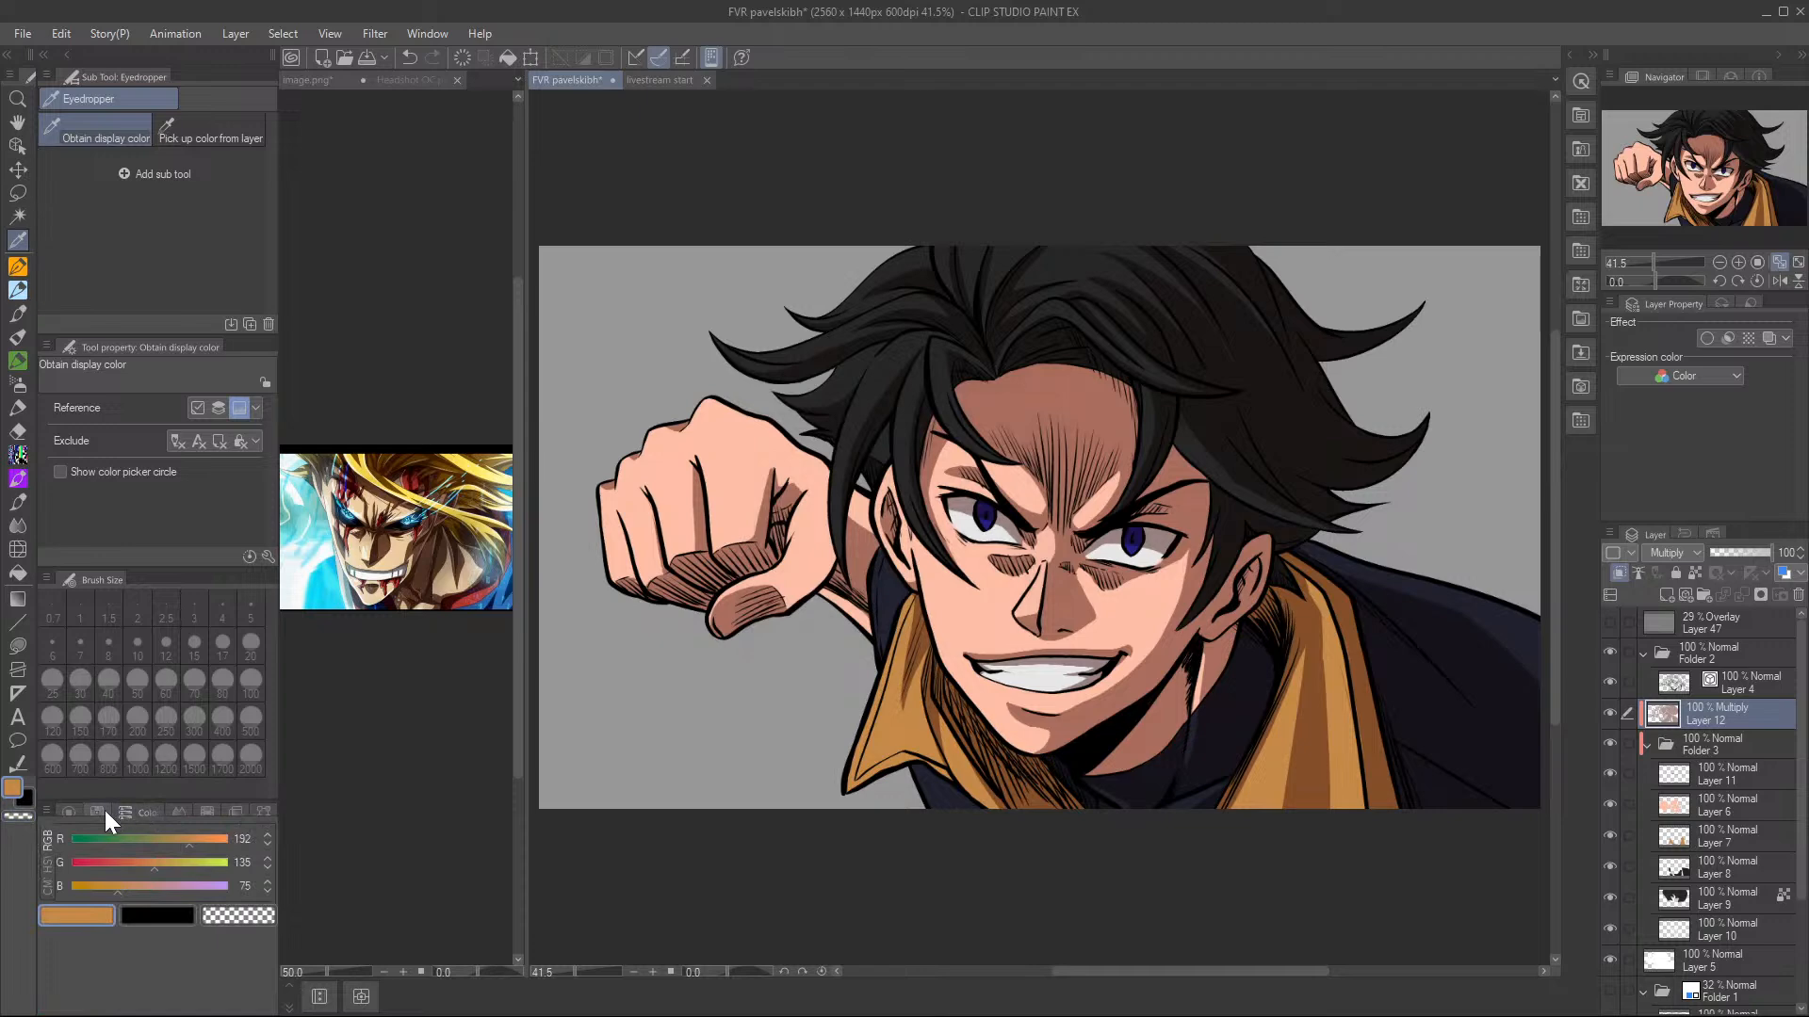
pyautogui.click(102, 811)
pyautogui.click(232, 828)
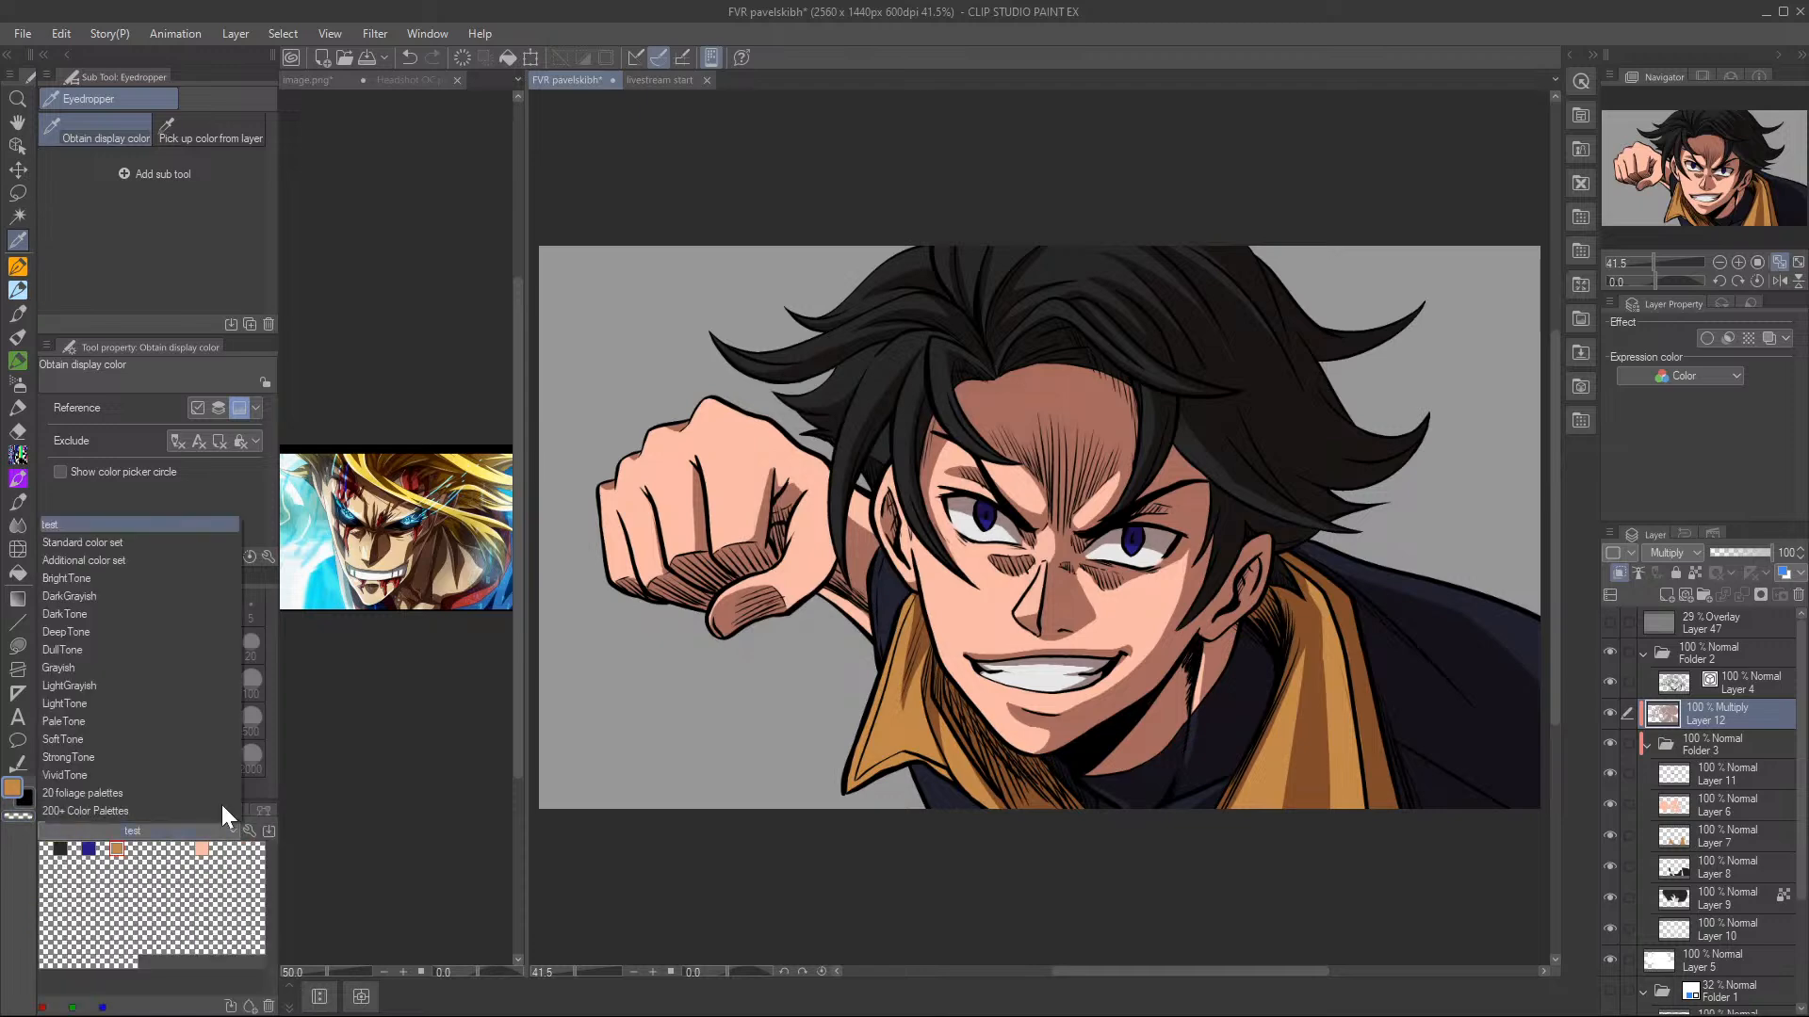
pyautogui.click(62, 526)
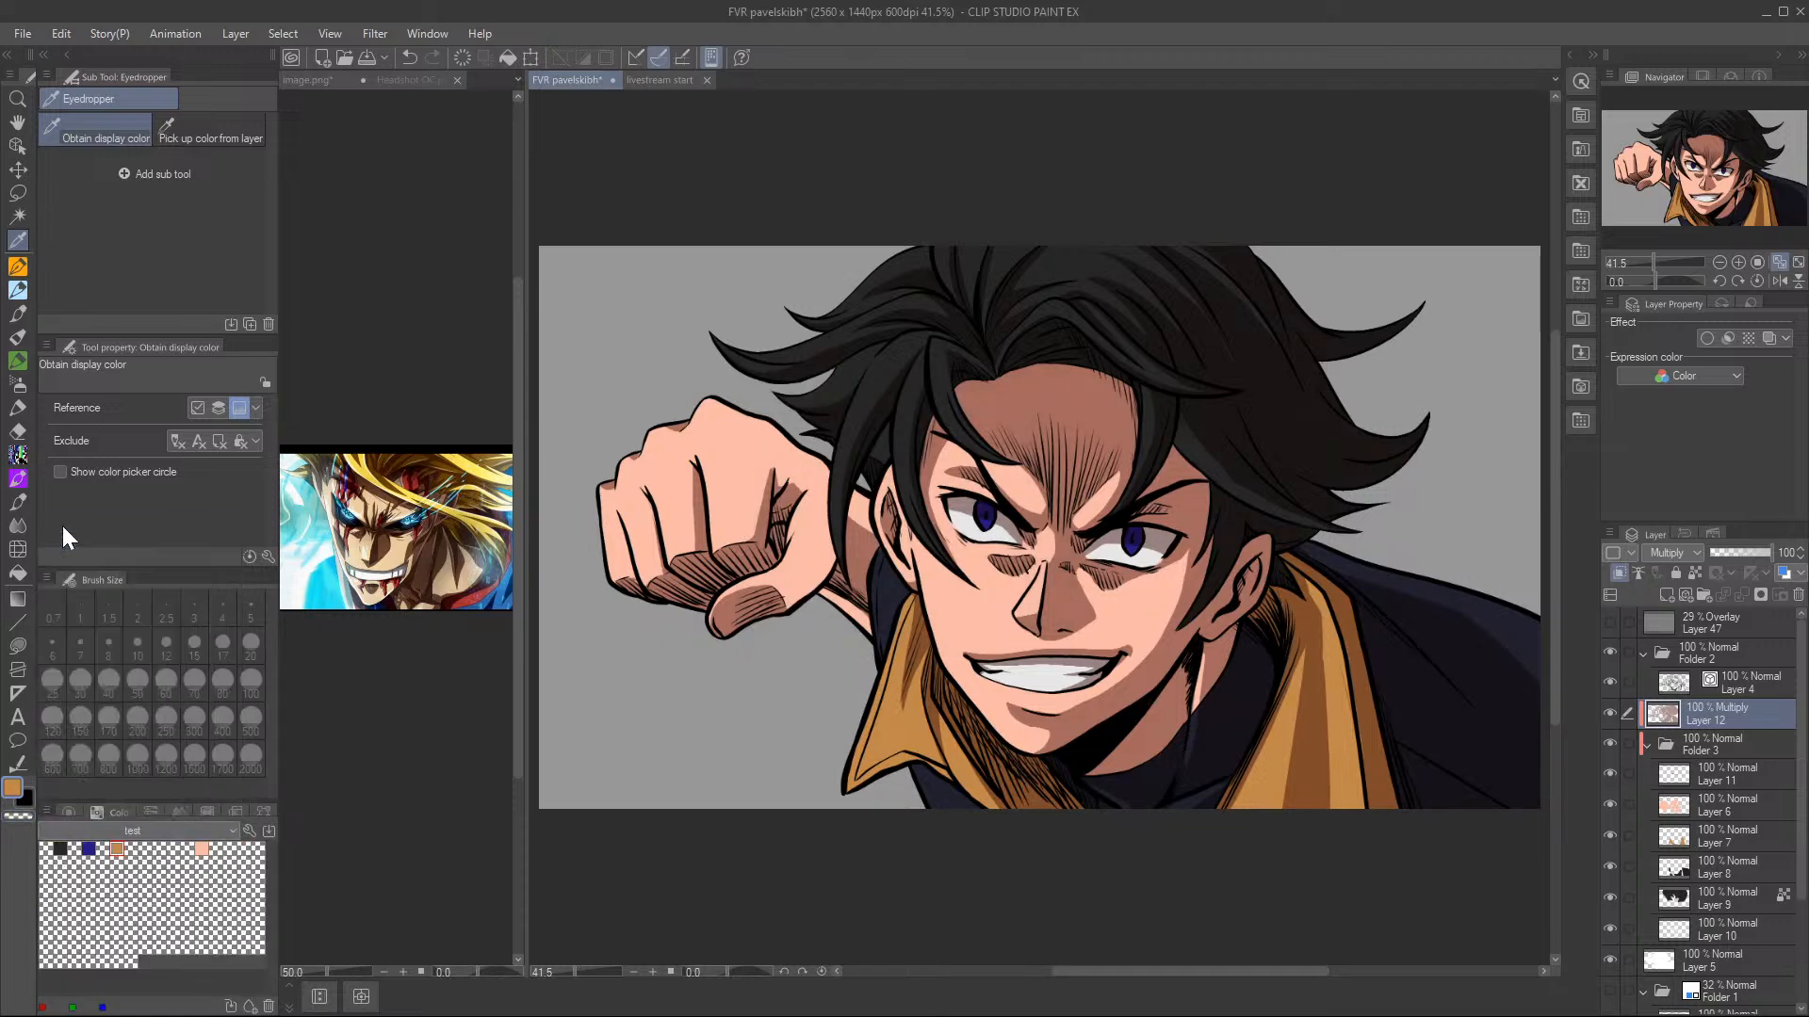
# - Display the "20 foliage palettes" color set and look at its swatches
pyautogui.click(228, 825)
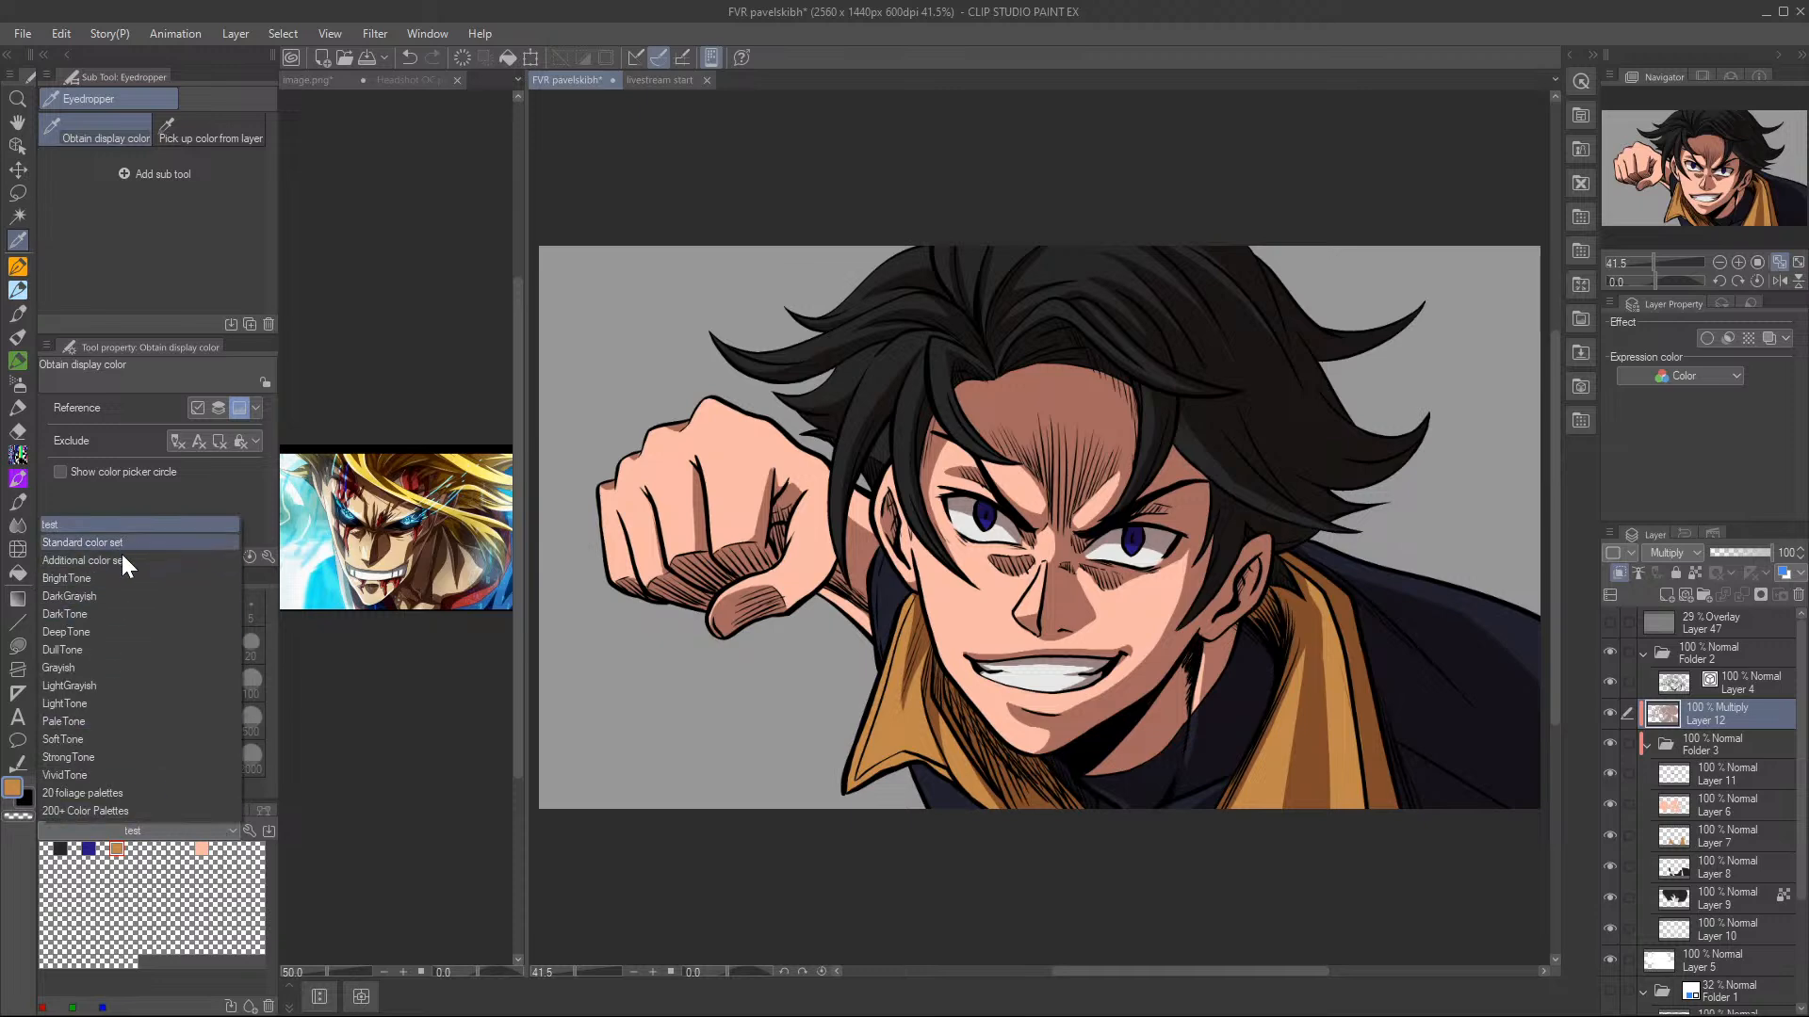
pyautogui.click(96, 795)
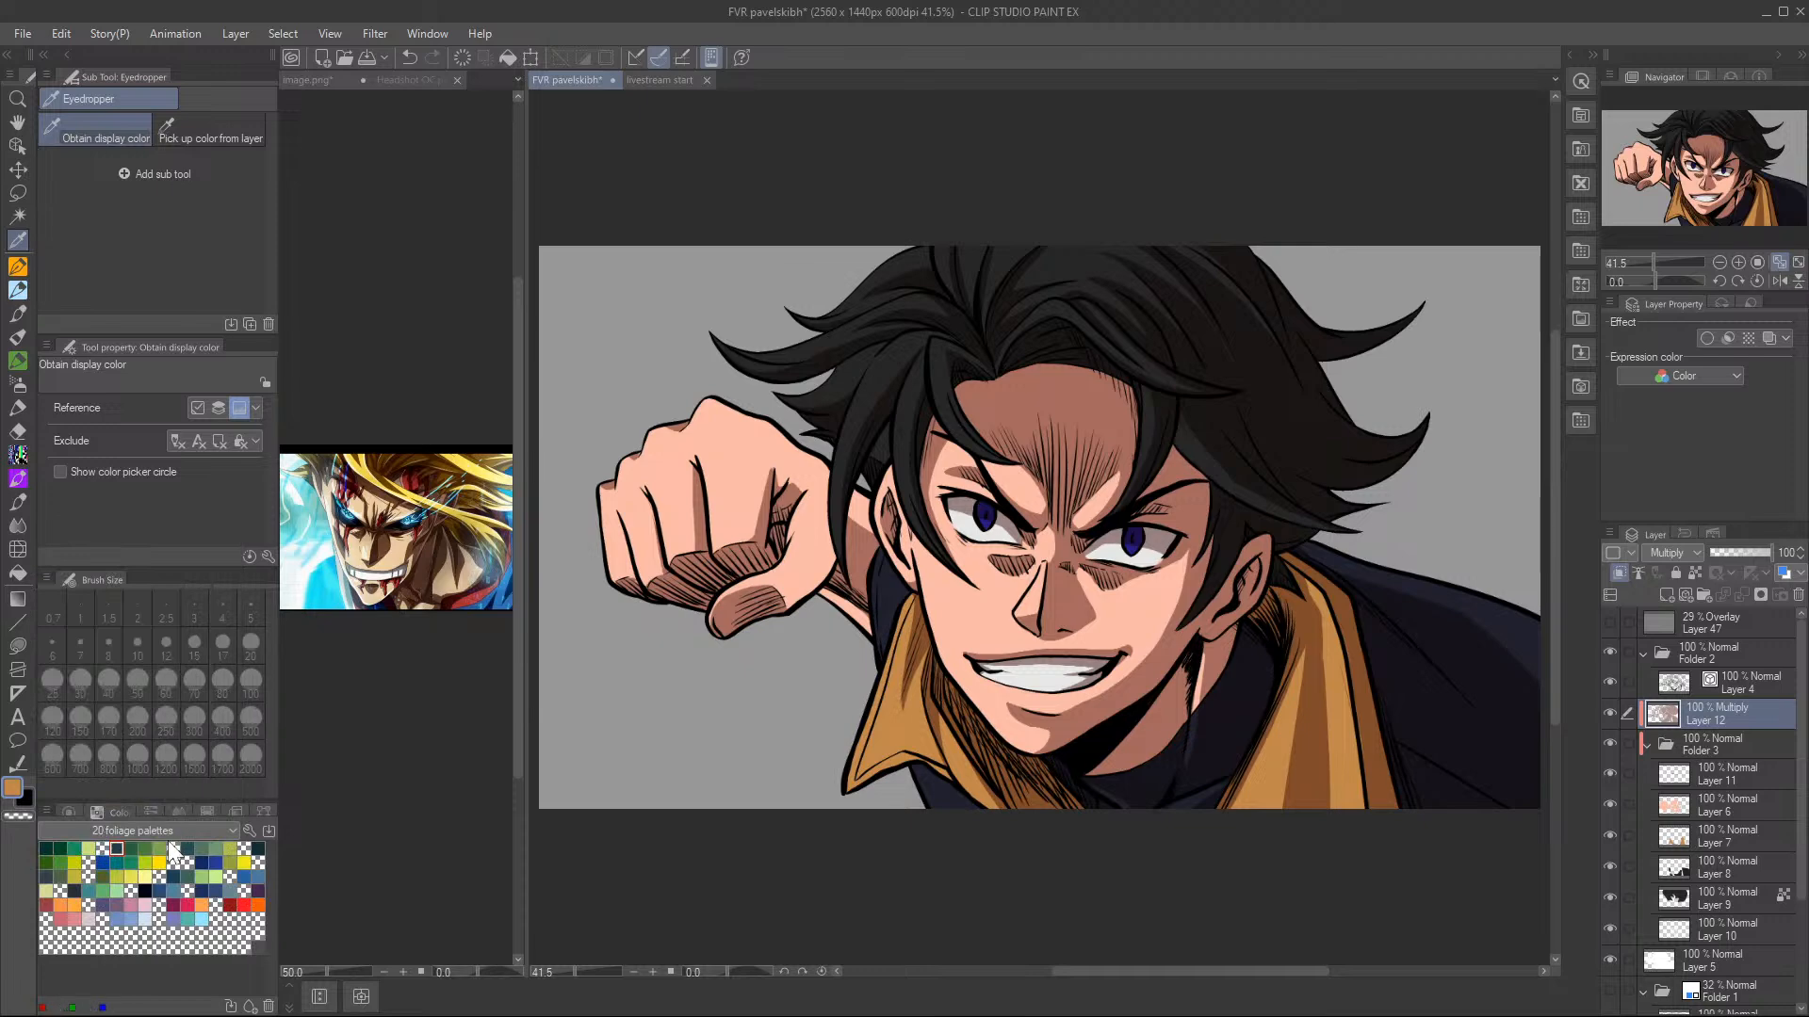
pyautogui.click(114, 849)
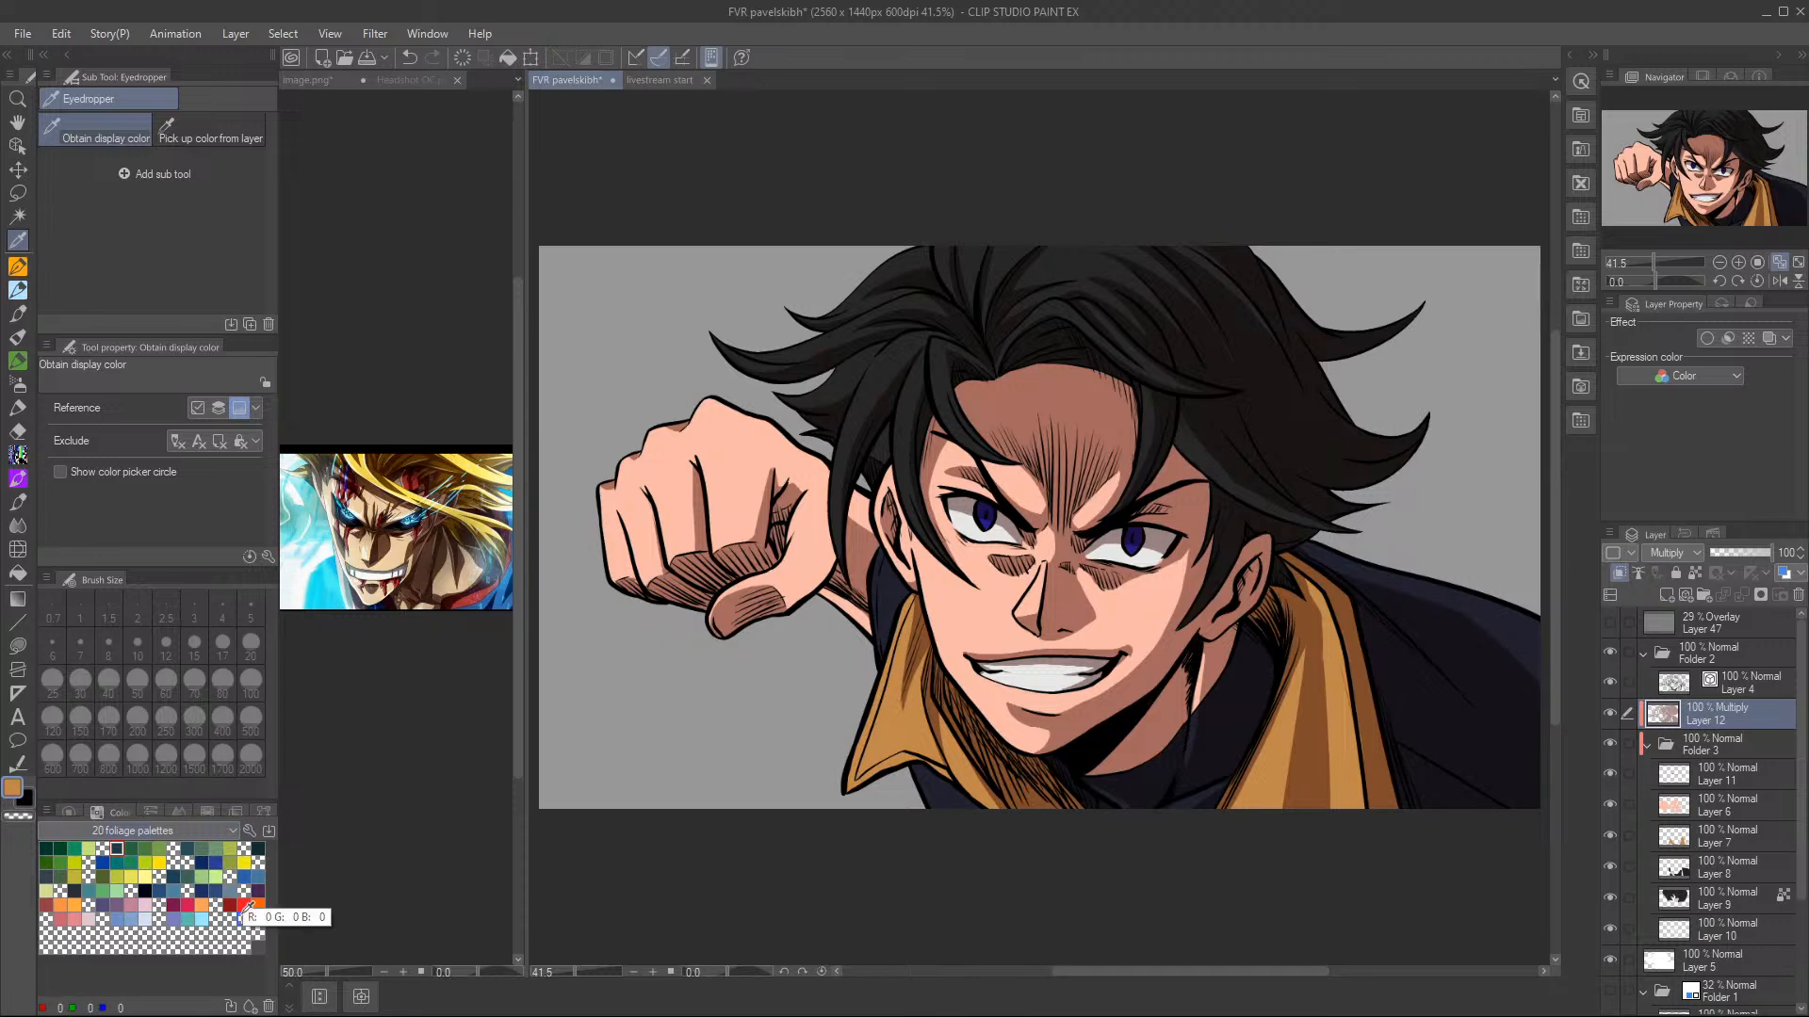
# - Display the "200+ Color Palettes" color set and browse through its swatches
pyautogui.click(187, 831)
pyautogui.click(122, 810)
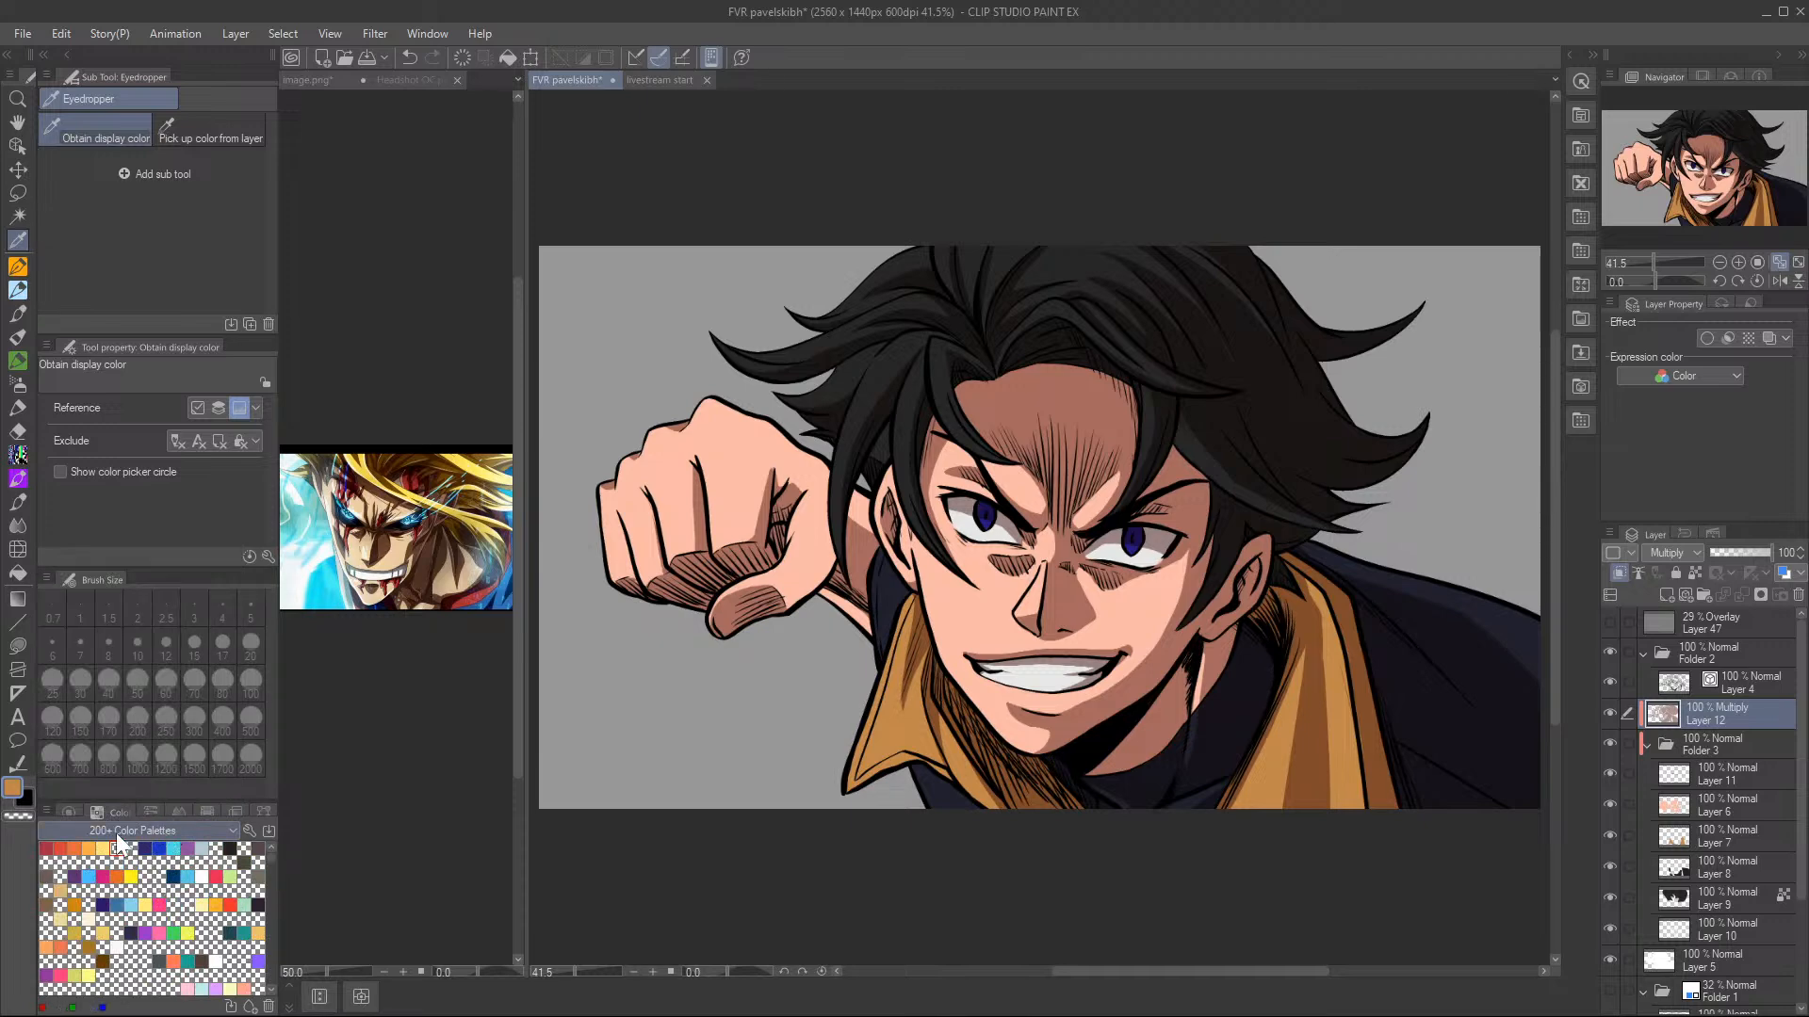
pyautogui.scroll(-1, 198, 908)
pyautogui.scroll(-3, 200, 910)
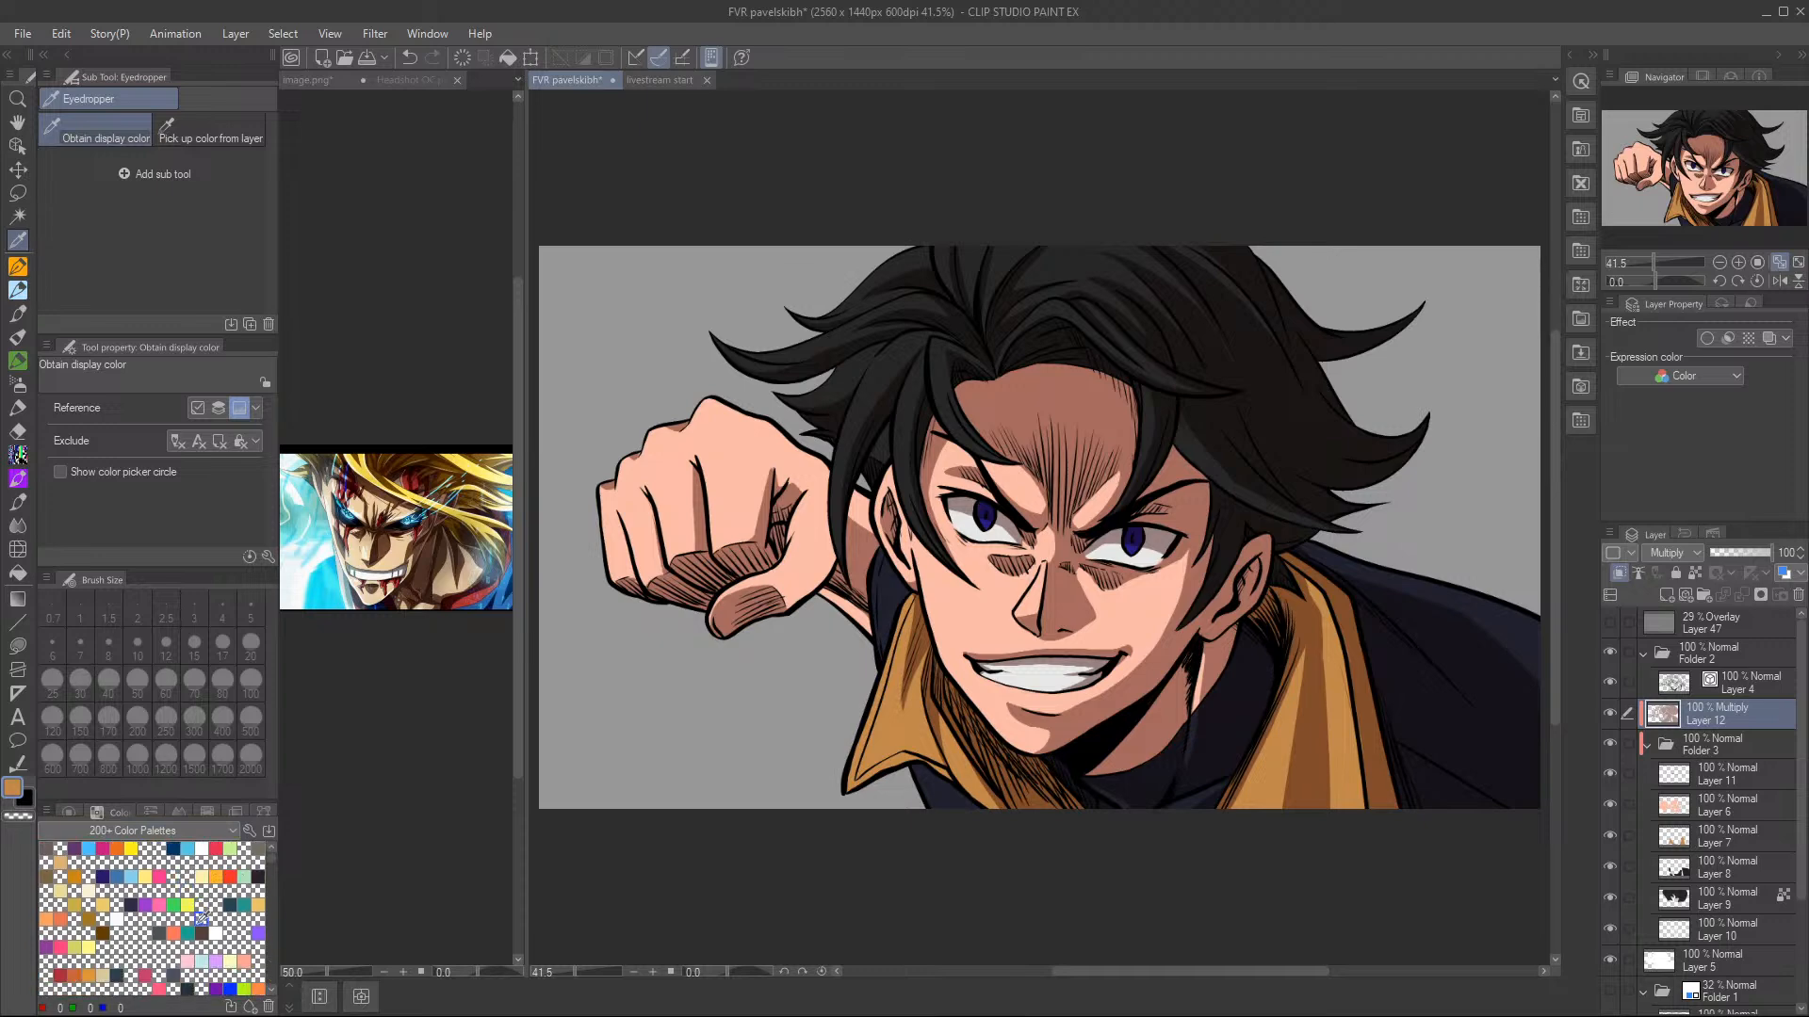
pyautogui.scroll(-5, 200, 914)
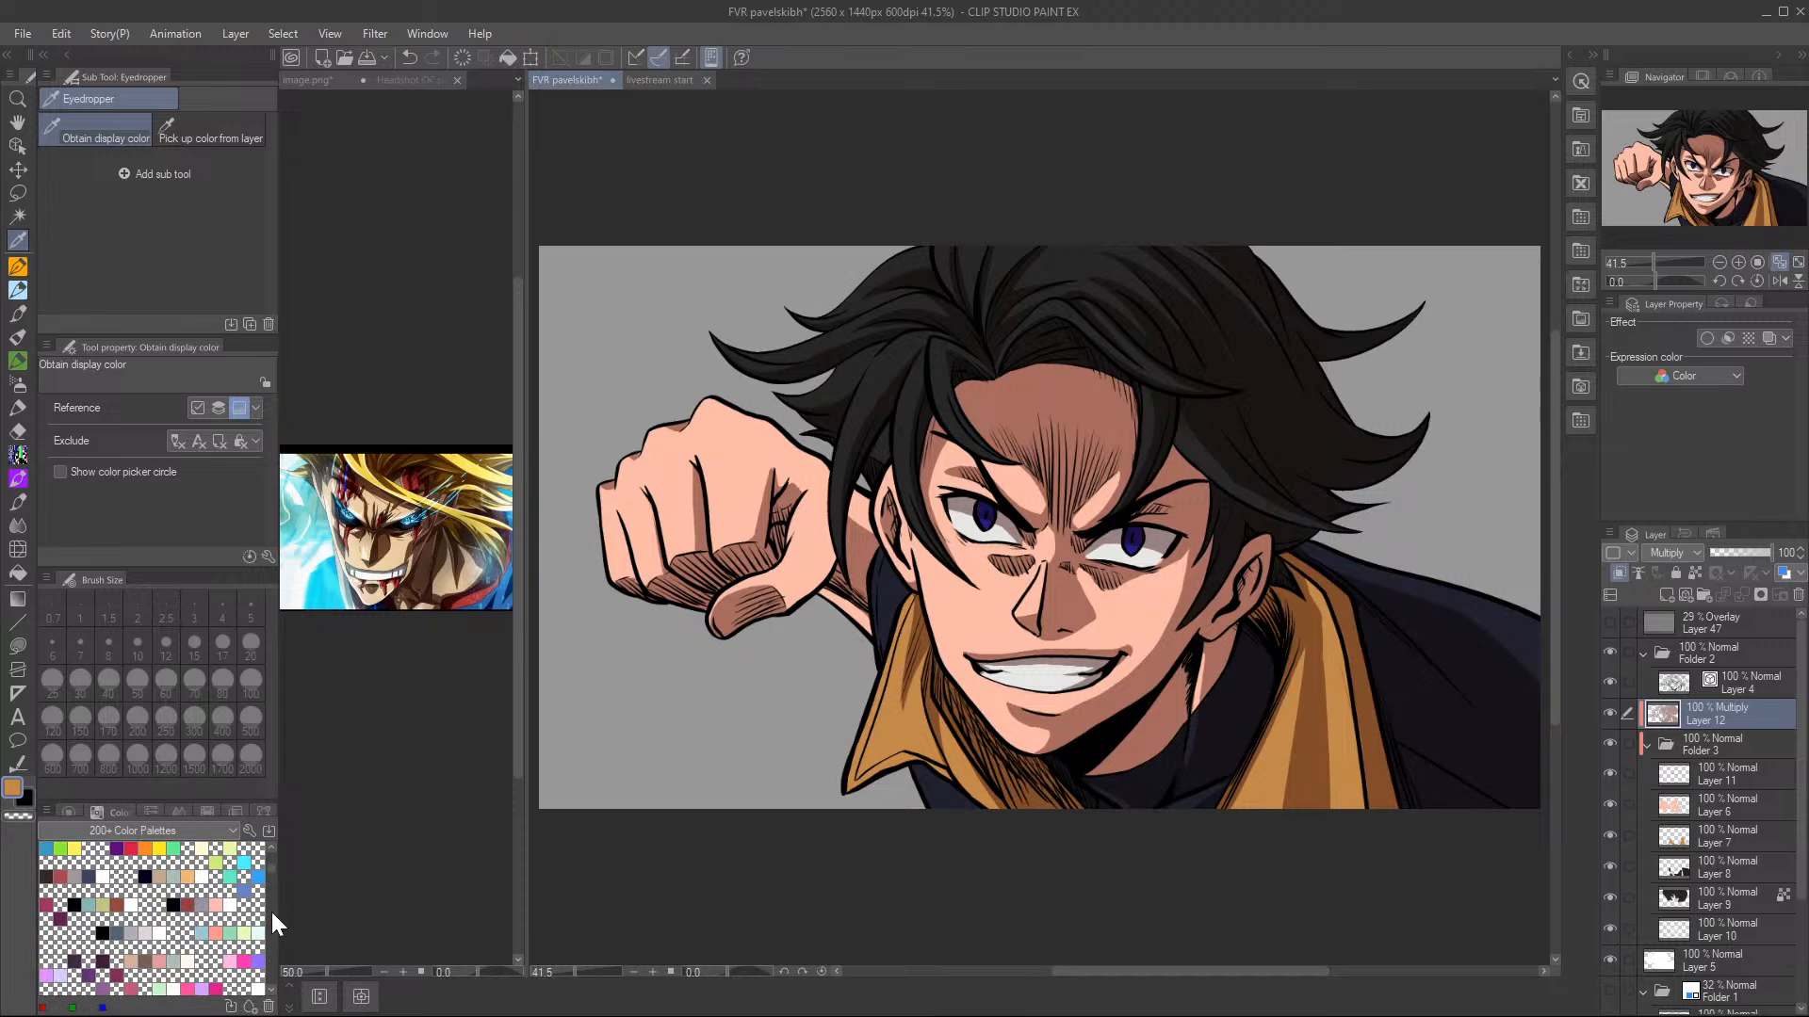
pyautogui.moveTo(278, 899)
pyautogui.mouseDown()
pyautogui.moveTo(422, 910)
pyautogui.moveTo(173, 911)
pyautogui.moveTo(384, 929)
pyautogui.moveTo(213, 905)
pyautogui.moveTo(336, 913)
pyautogui.moveTo(272, 909)
pyautogui.mouseUp()
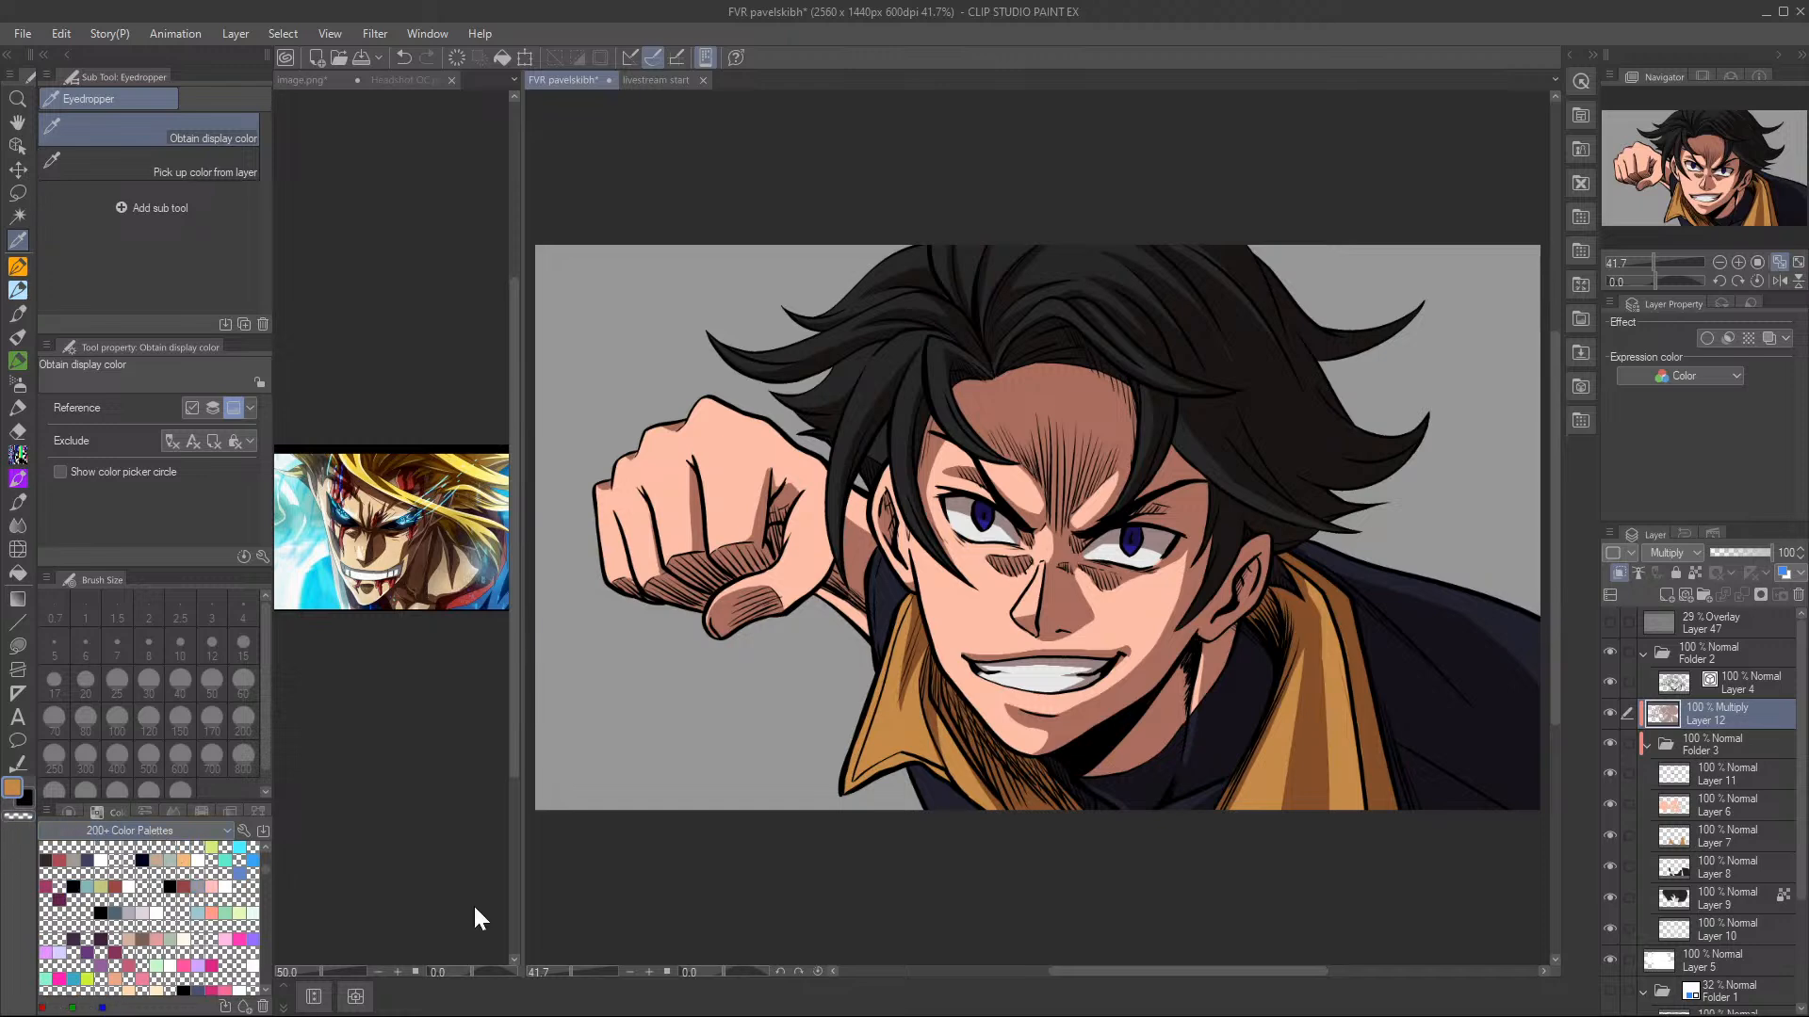
# - Look over the list of color sets and browse the previously used colours in the color history
pyautogui.click(170, 831)
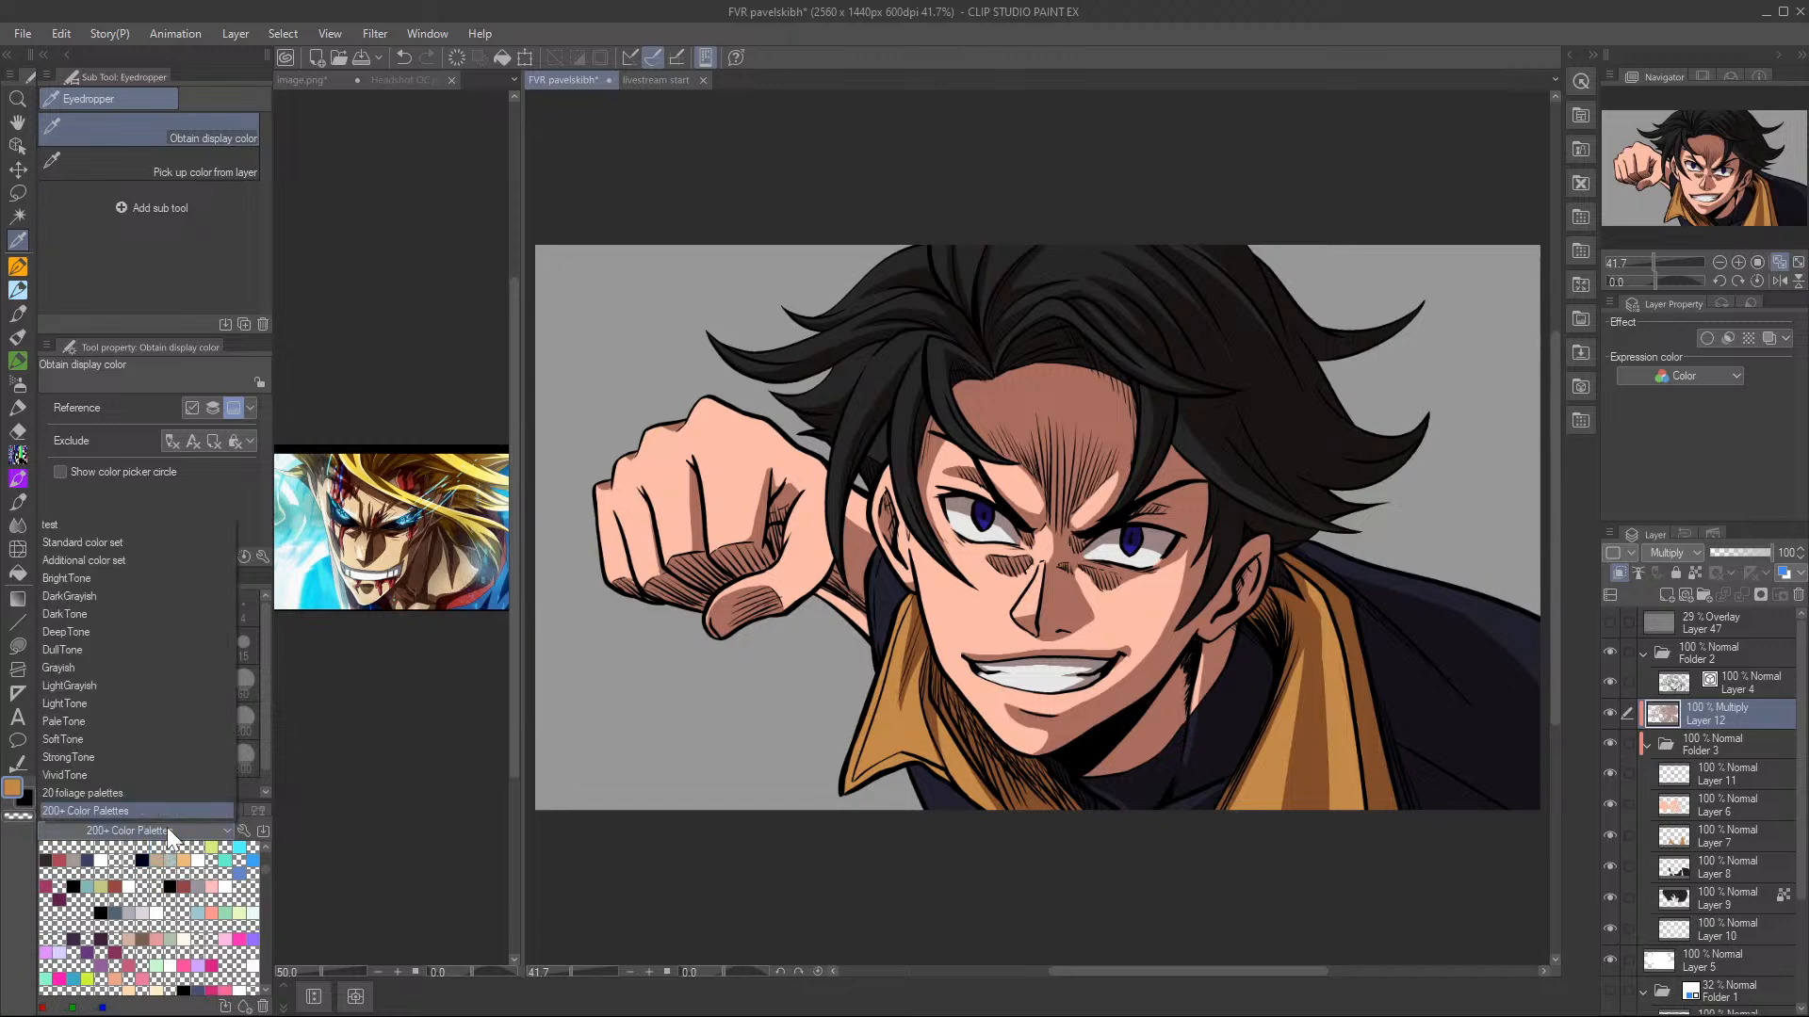
pyautogui.click(167, 827)
pyautogui.click(199, 812)
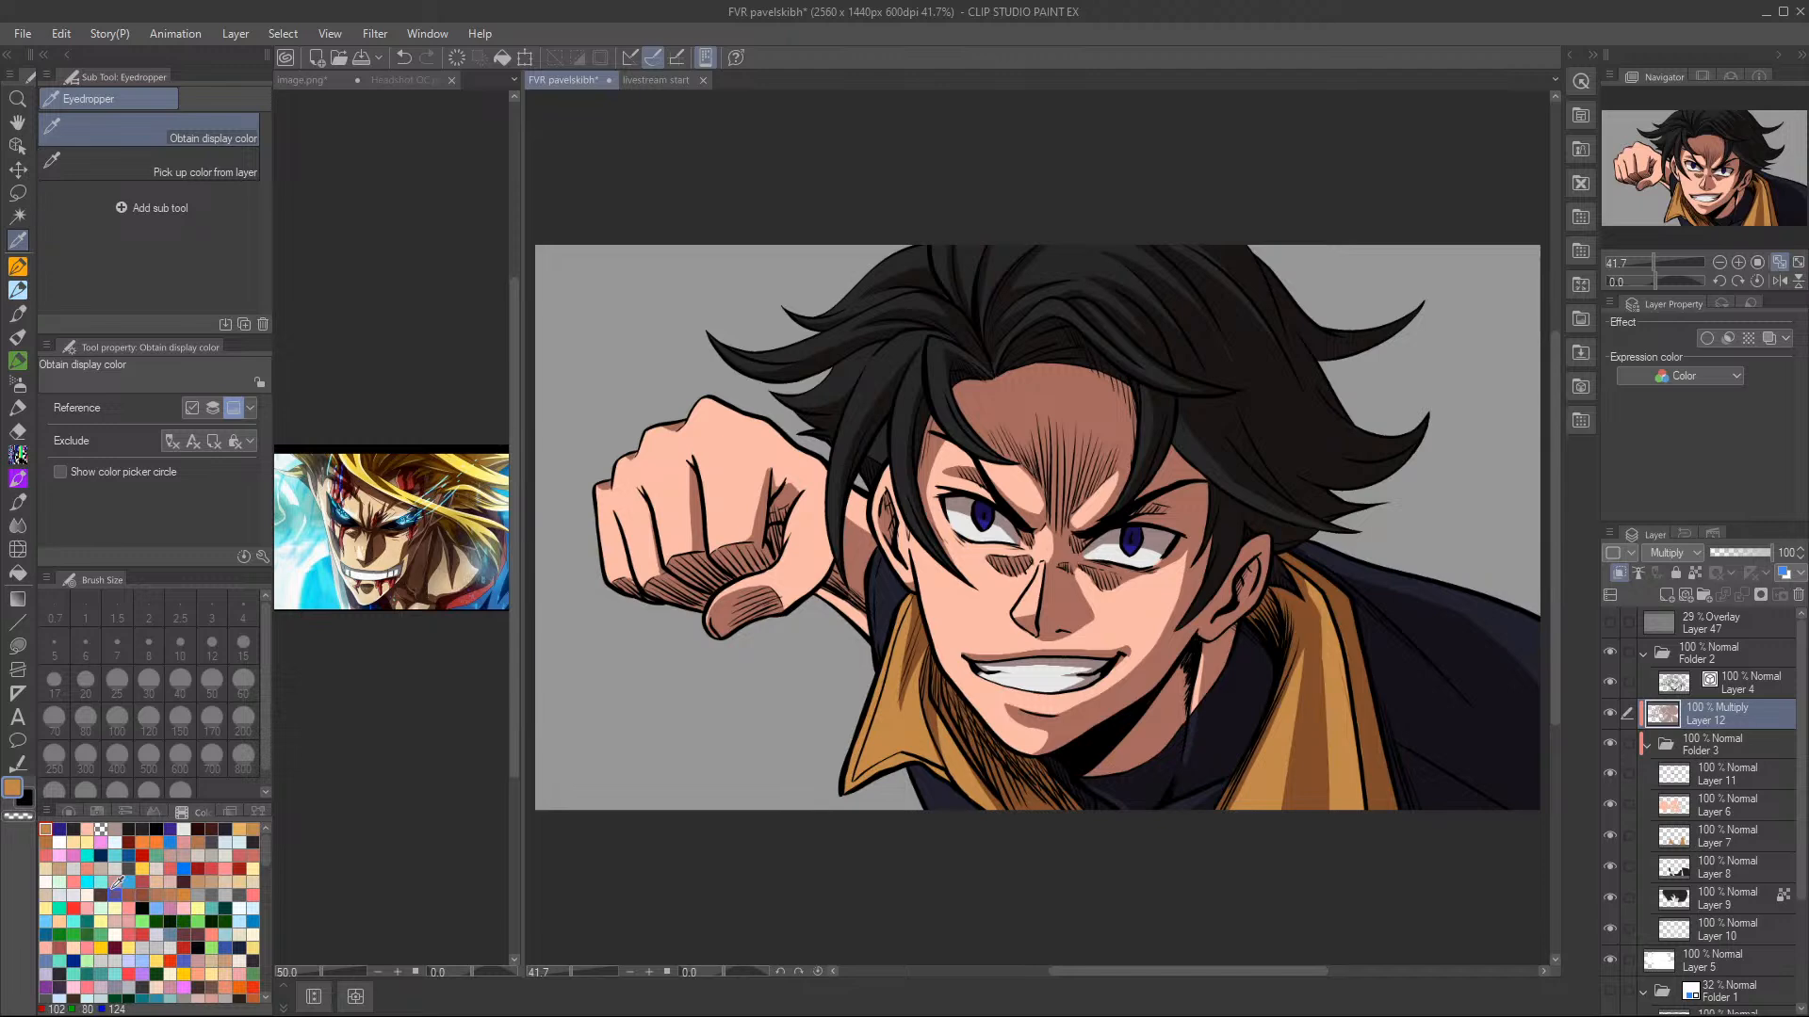
pyautogui.scroll(-10, 118, 886)
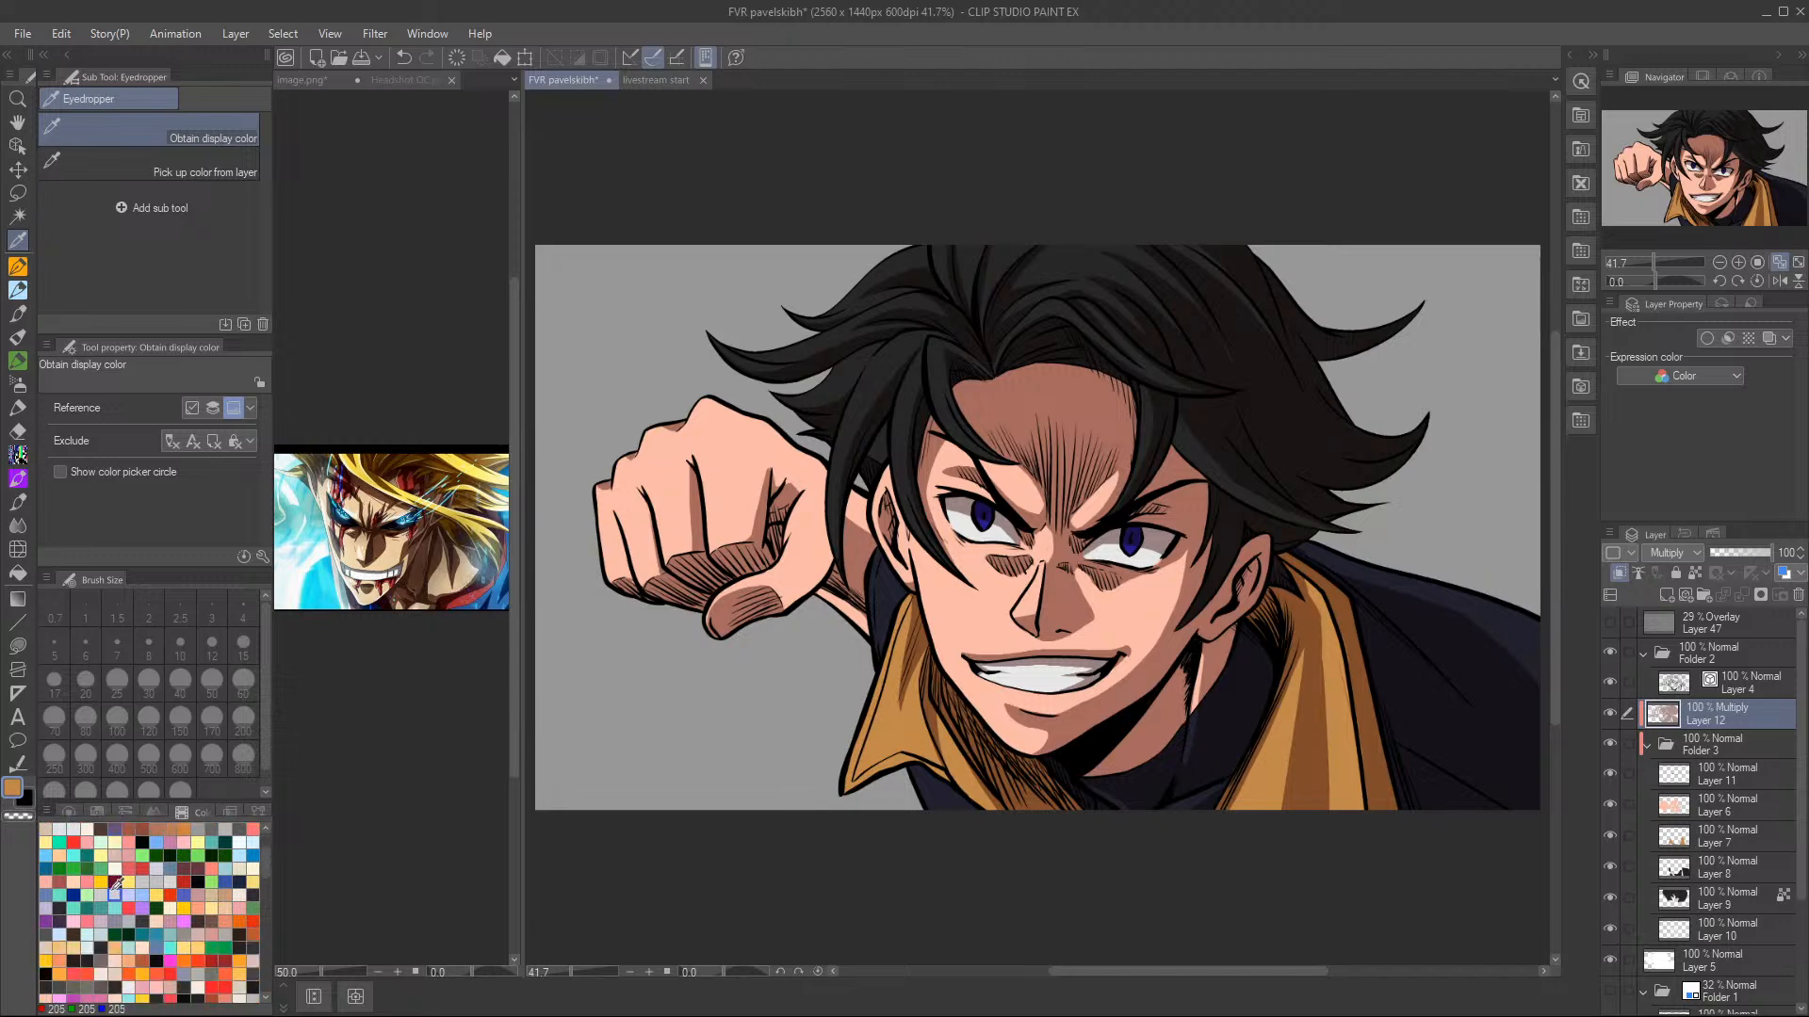
pyautogui.scroll(-8, 116, 895)
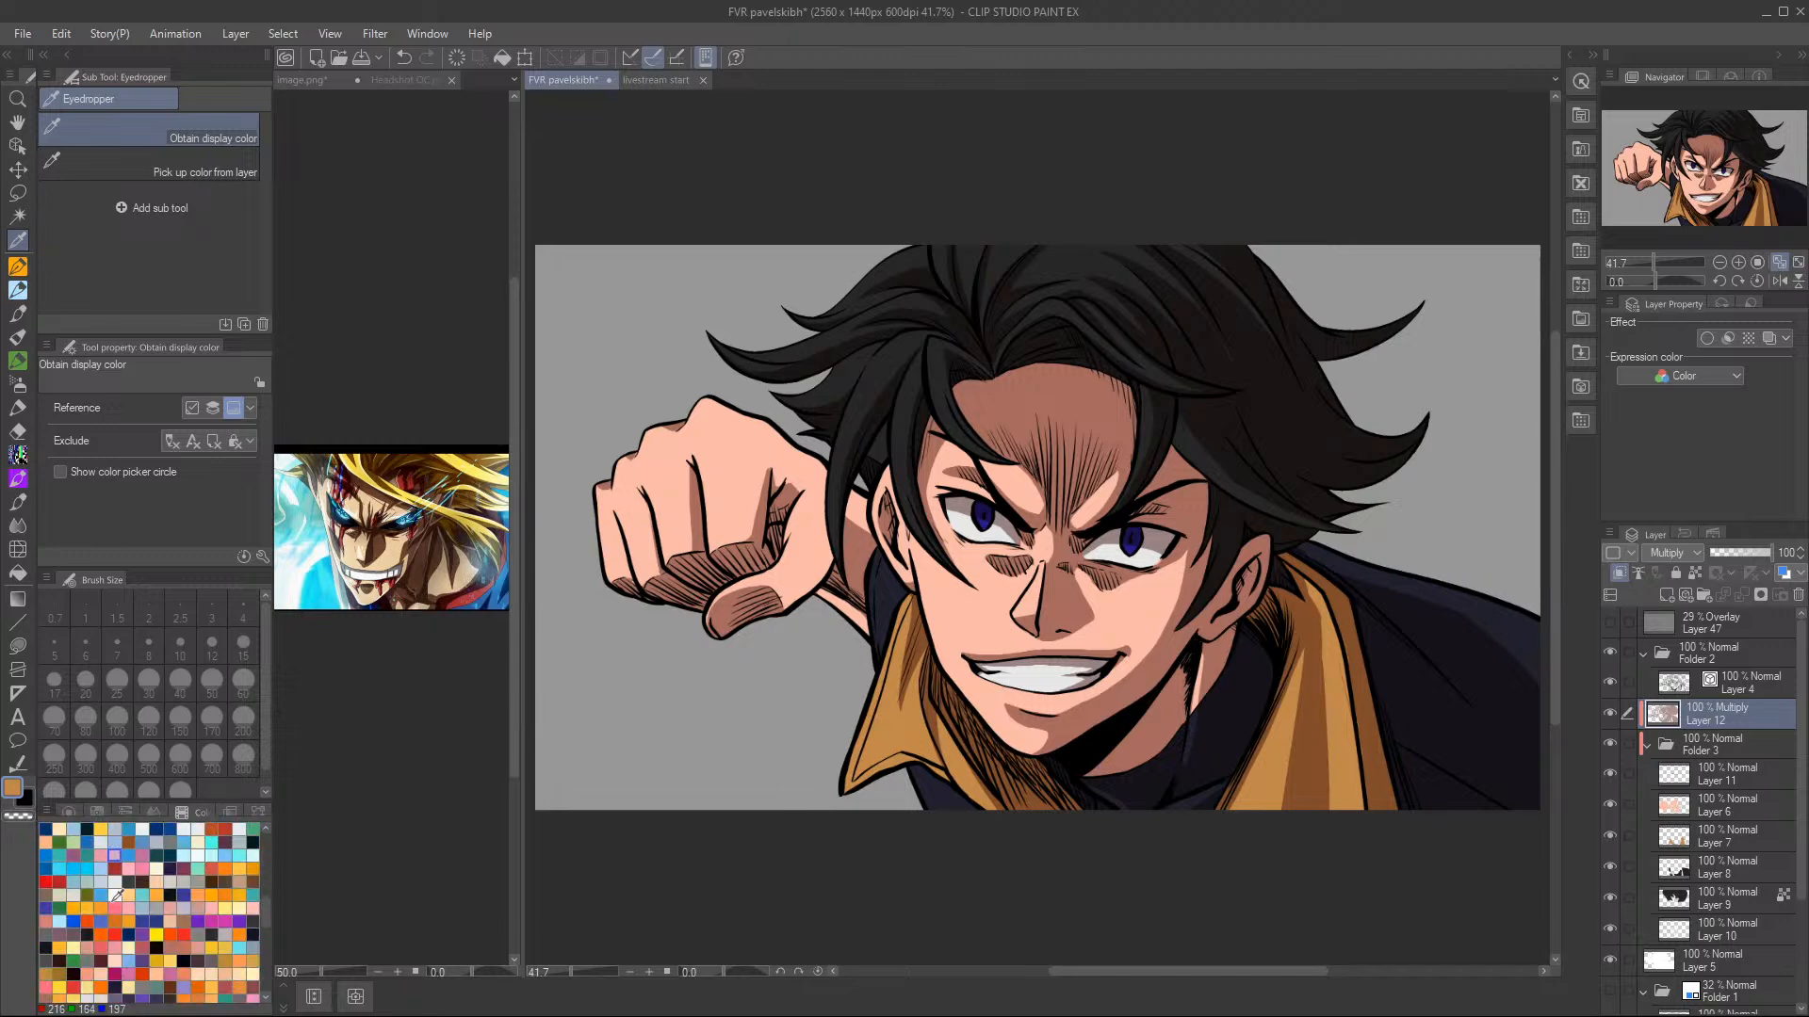
pyautogui.scroll(-6, 117, 895)
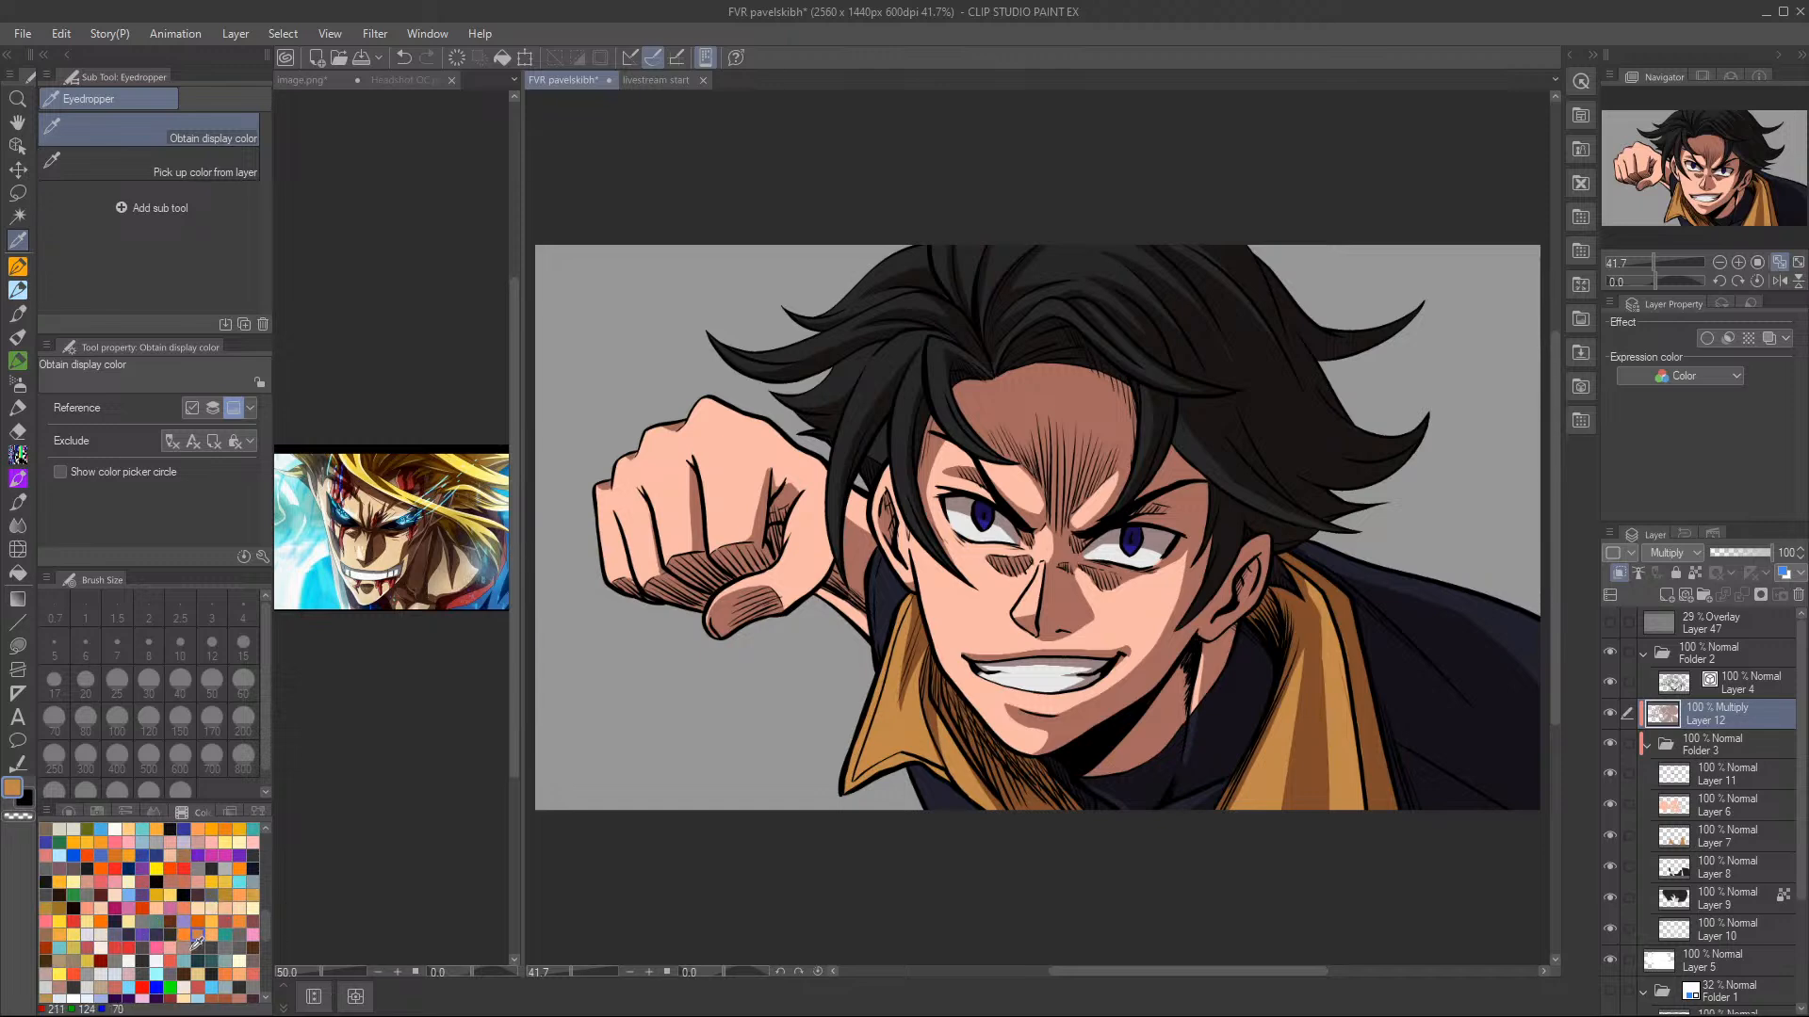
pyautogui.scroll(-6, 240, 928)
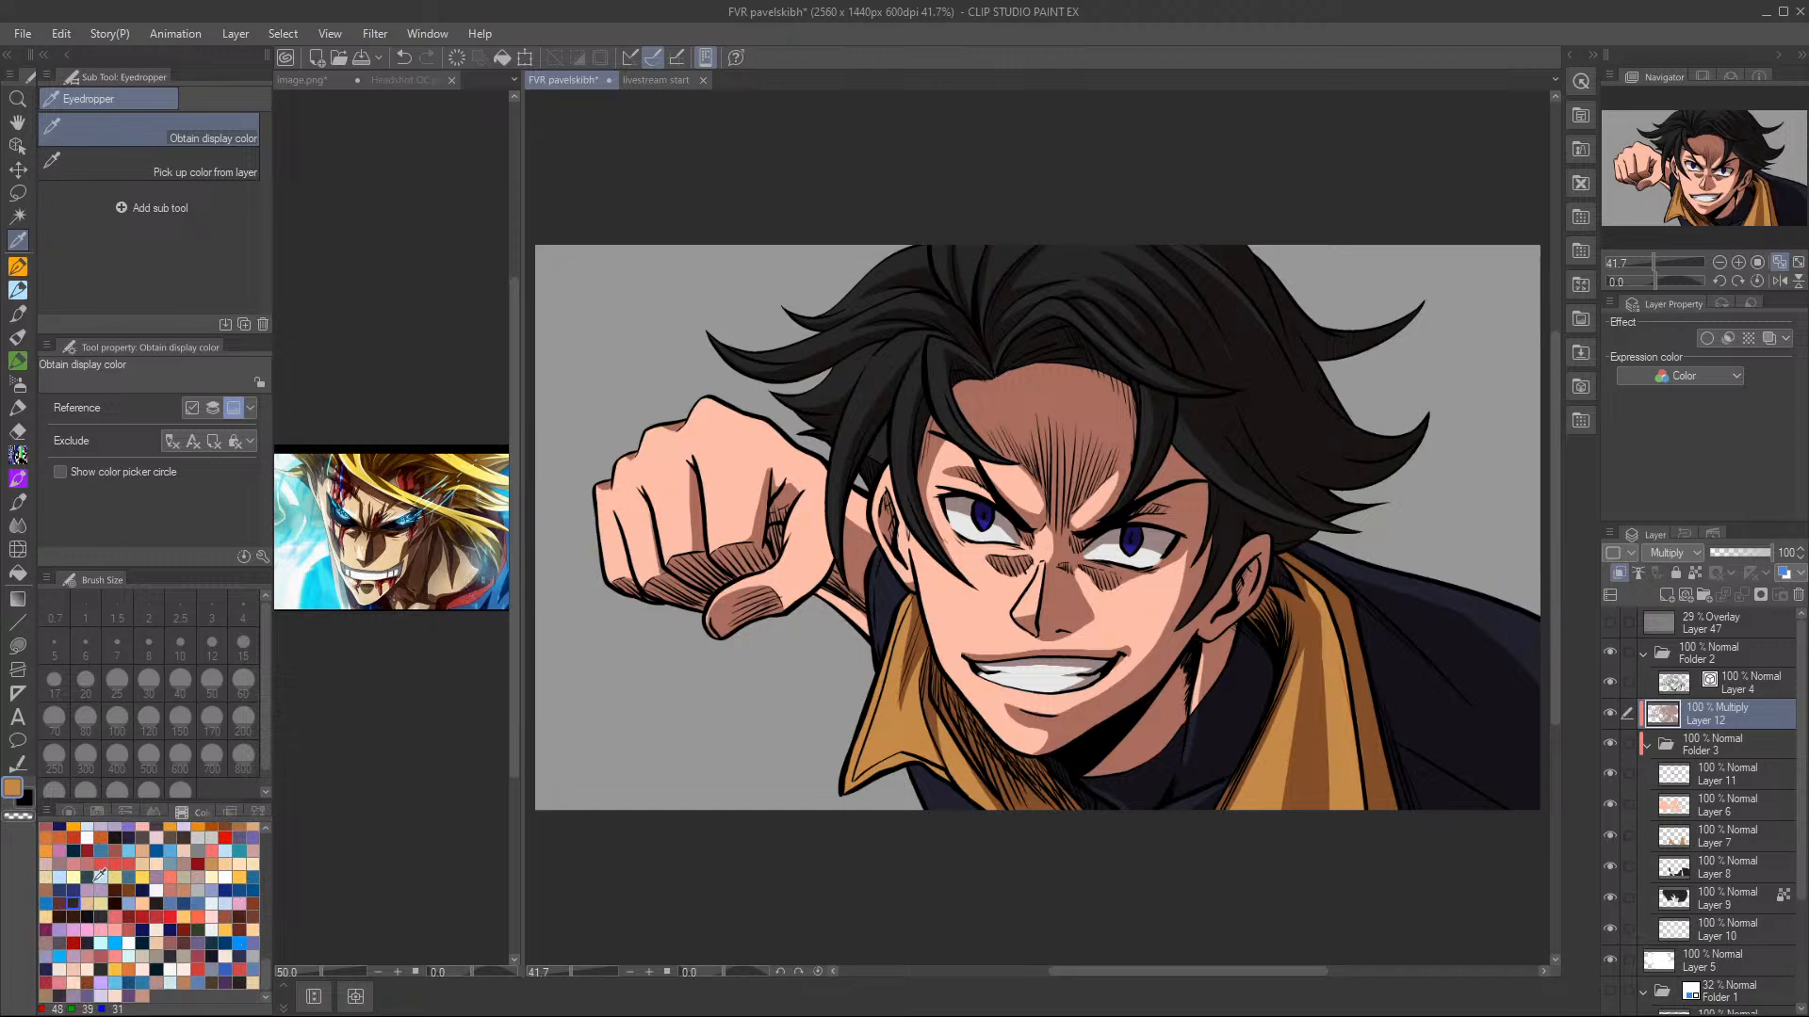
pyautogui.scroll(5, 226, 904)
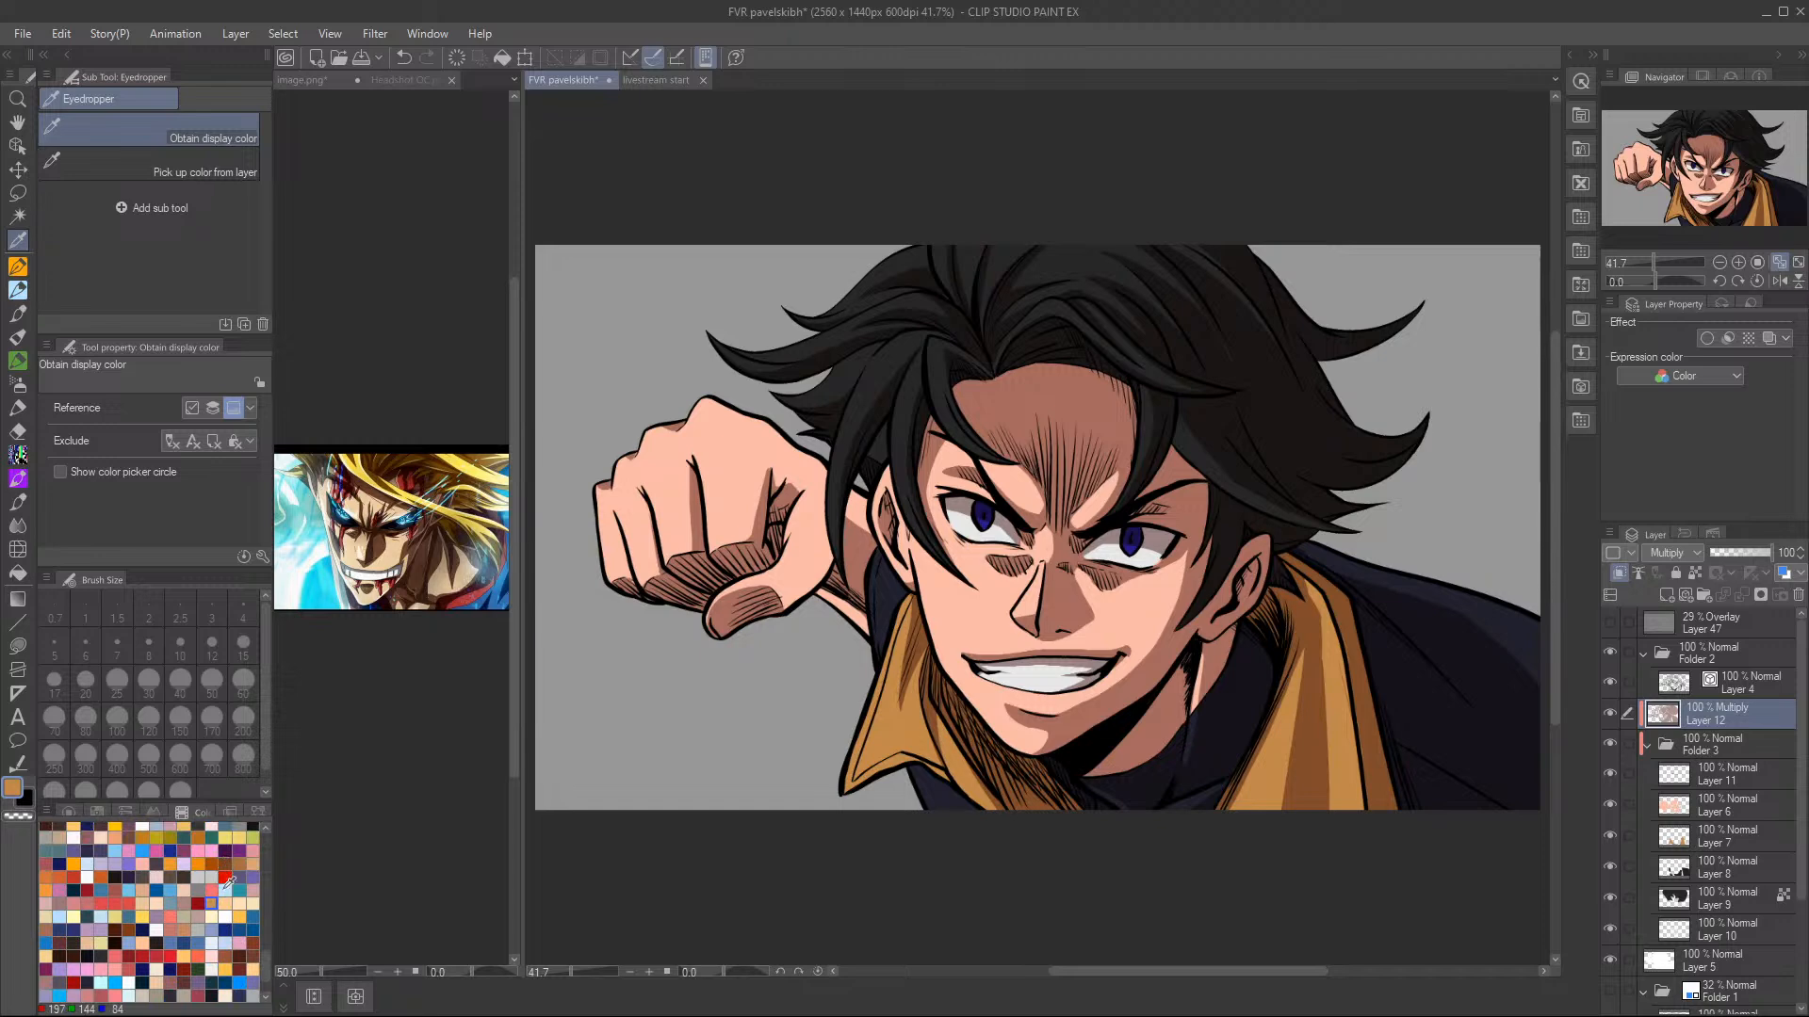
# - Browse through the older swatches further along the color history and return to the most recent ones
pyautogui.scroll(-10, 170, 859)
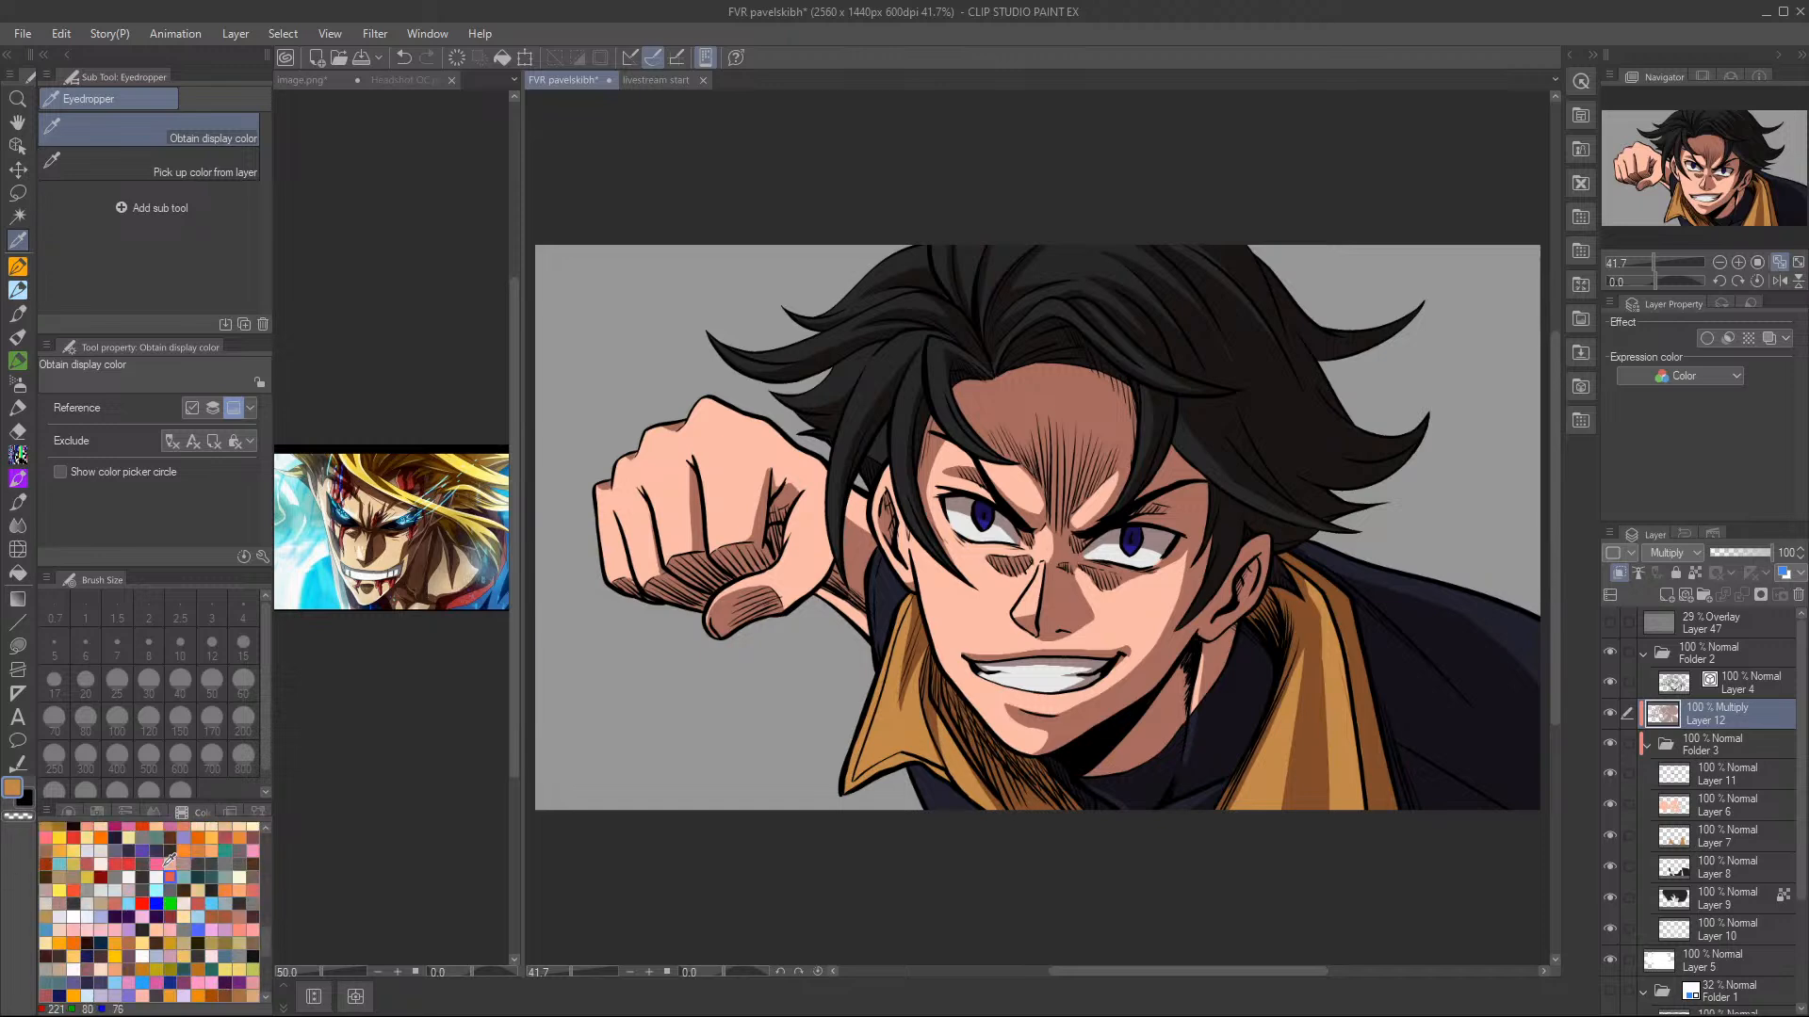
pyautogui.scroll(-8, 170, 859)
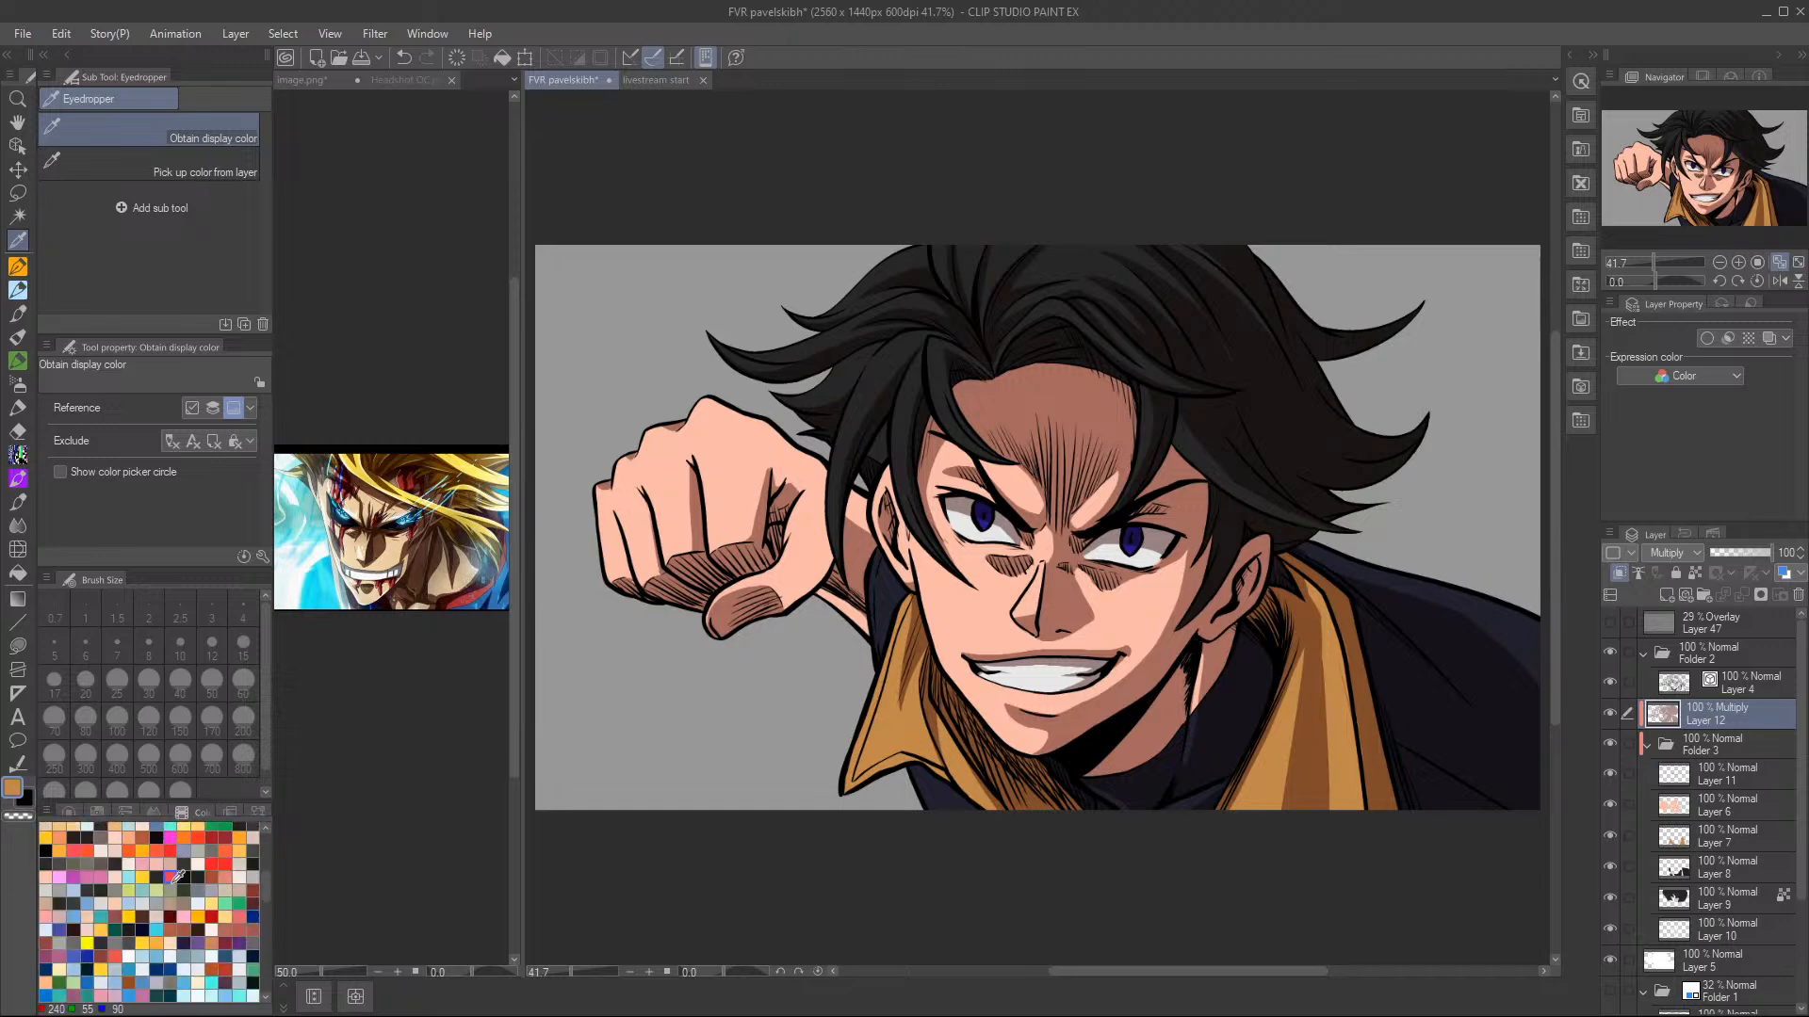
pyautogui.scroll(-2, 179, 867)
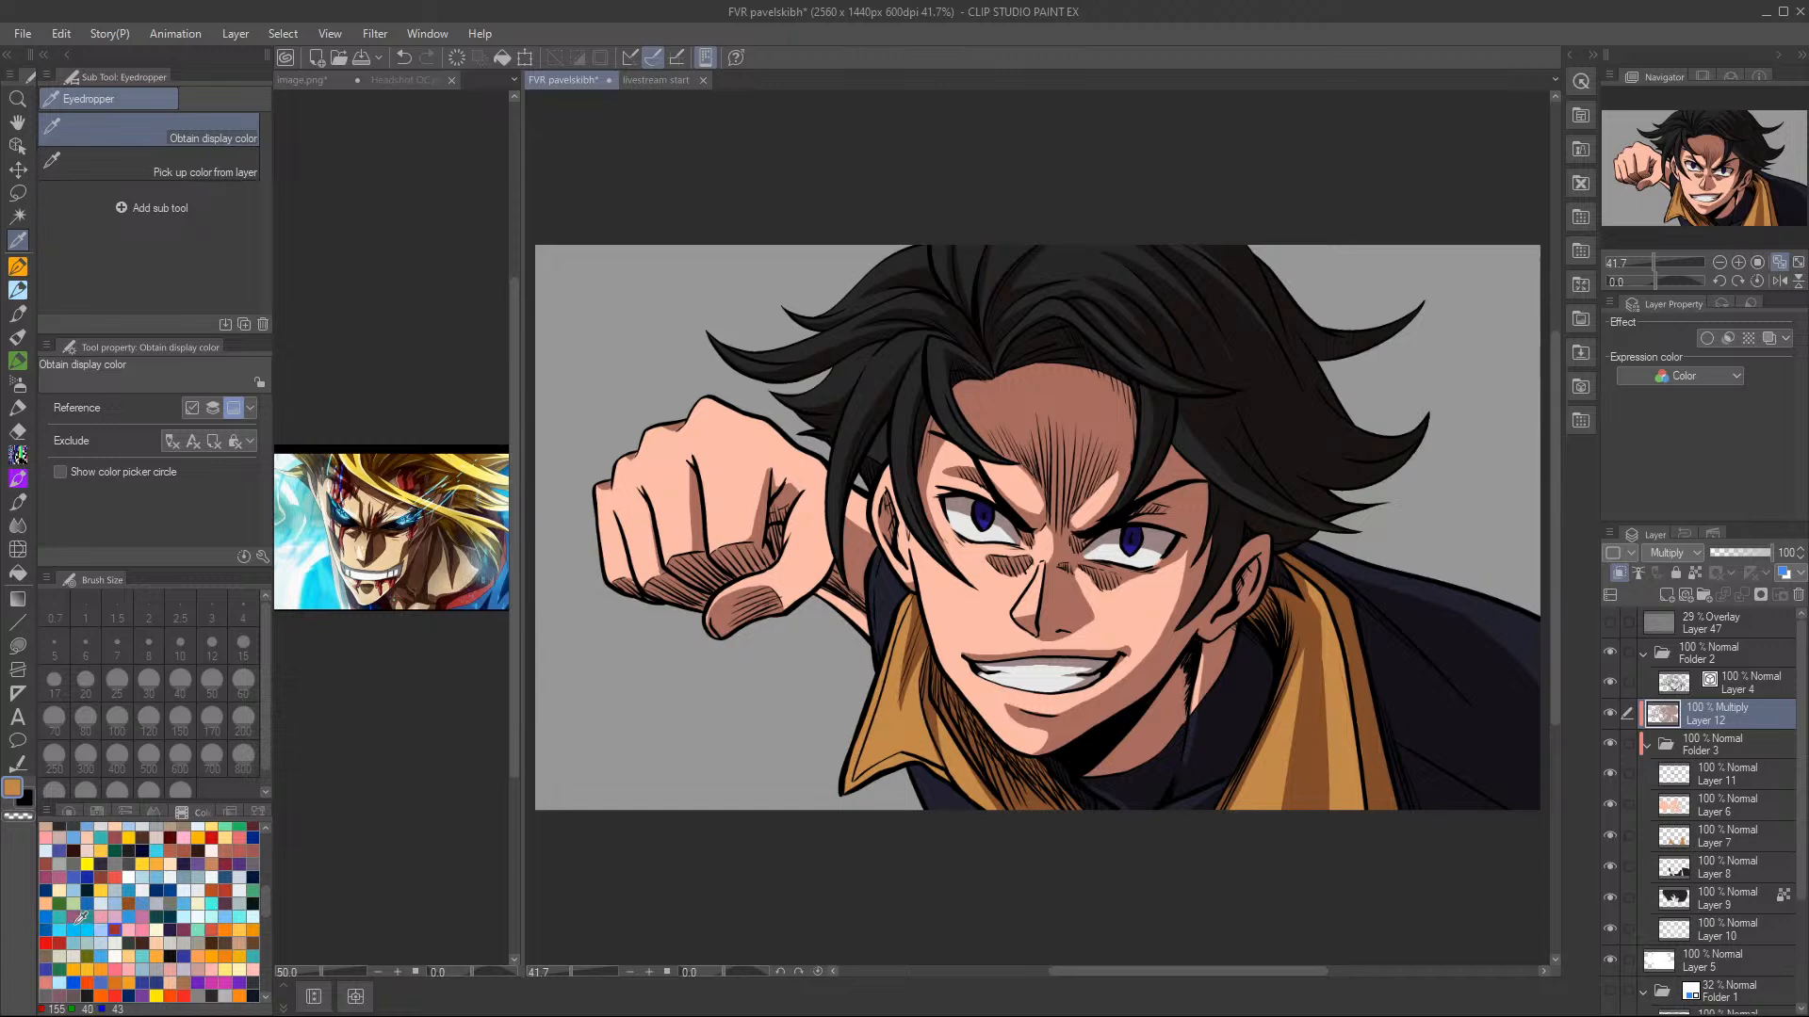
pyautogui.scroll(-5, 197, 916)
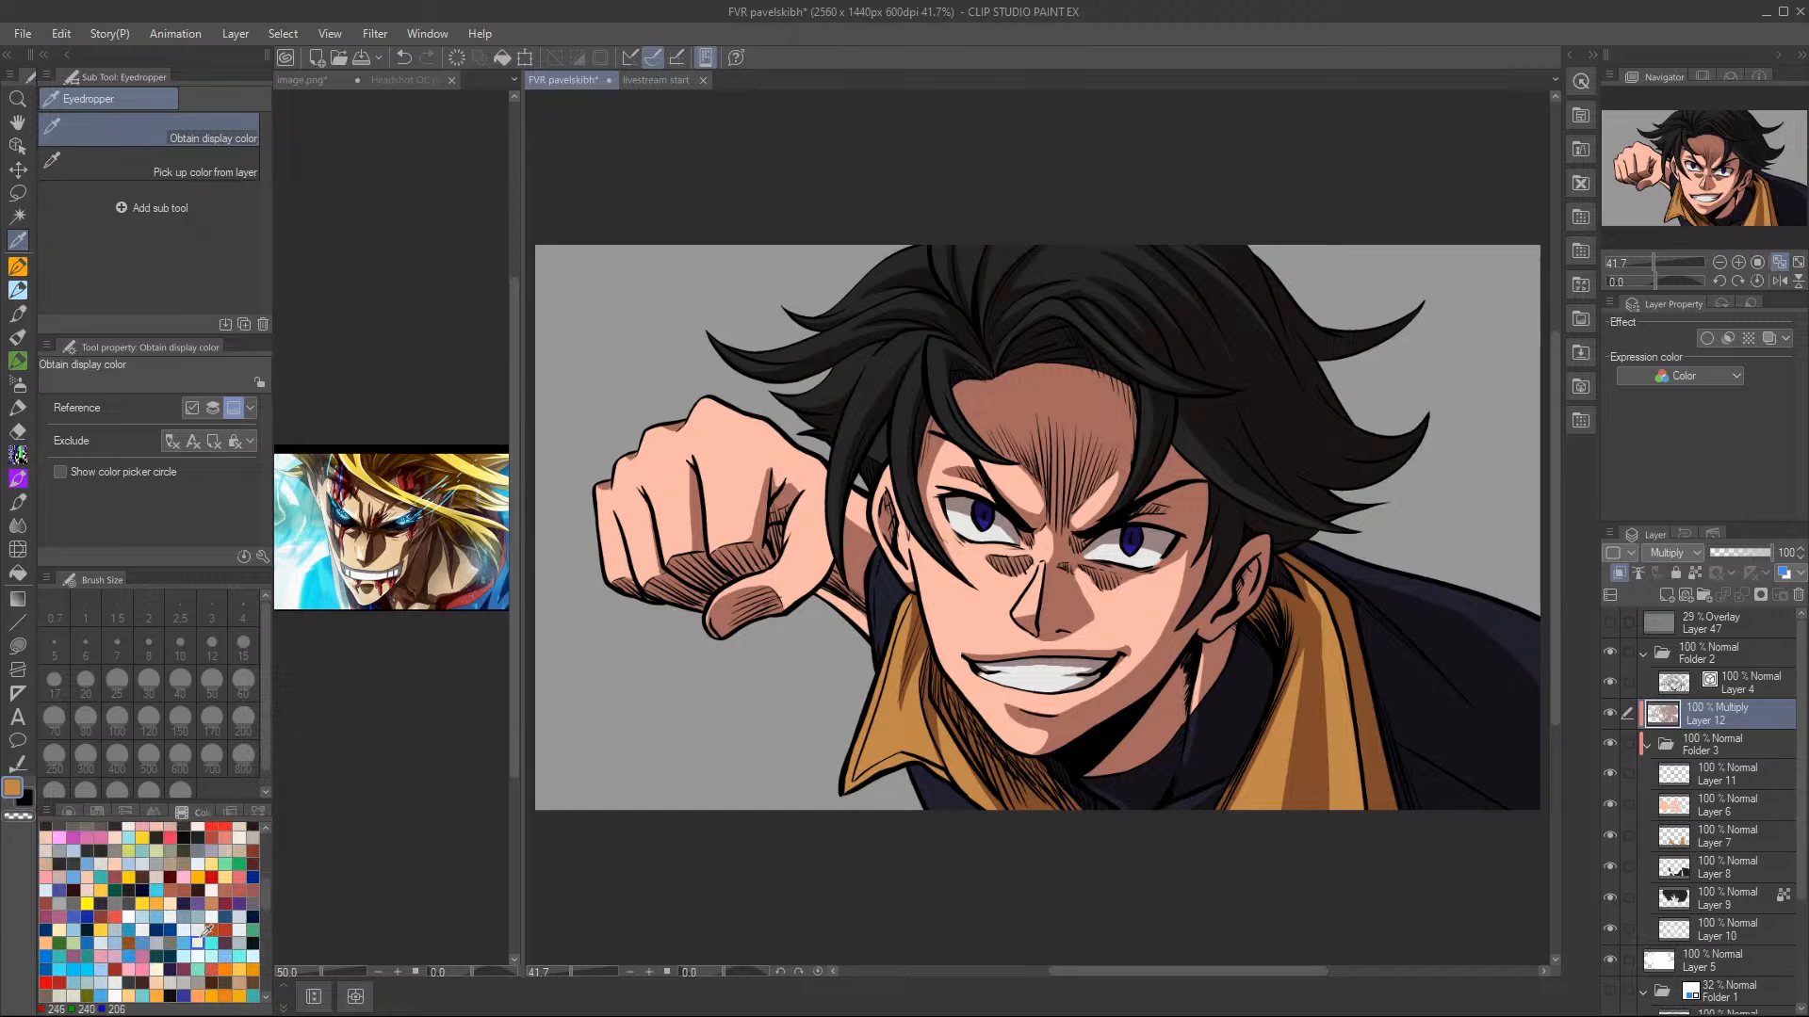
pyautogui.scroll(-8, 197, 915)
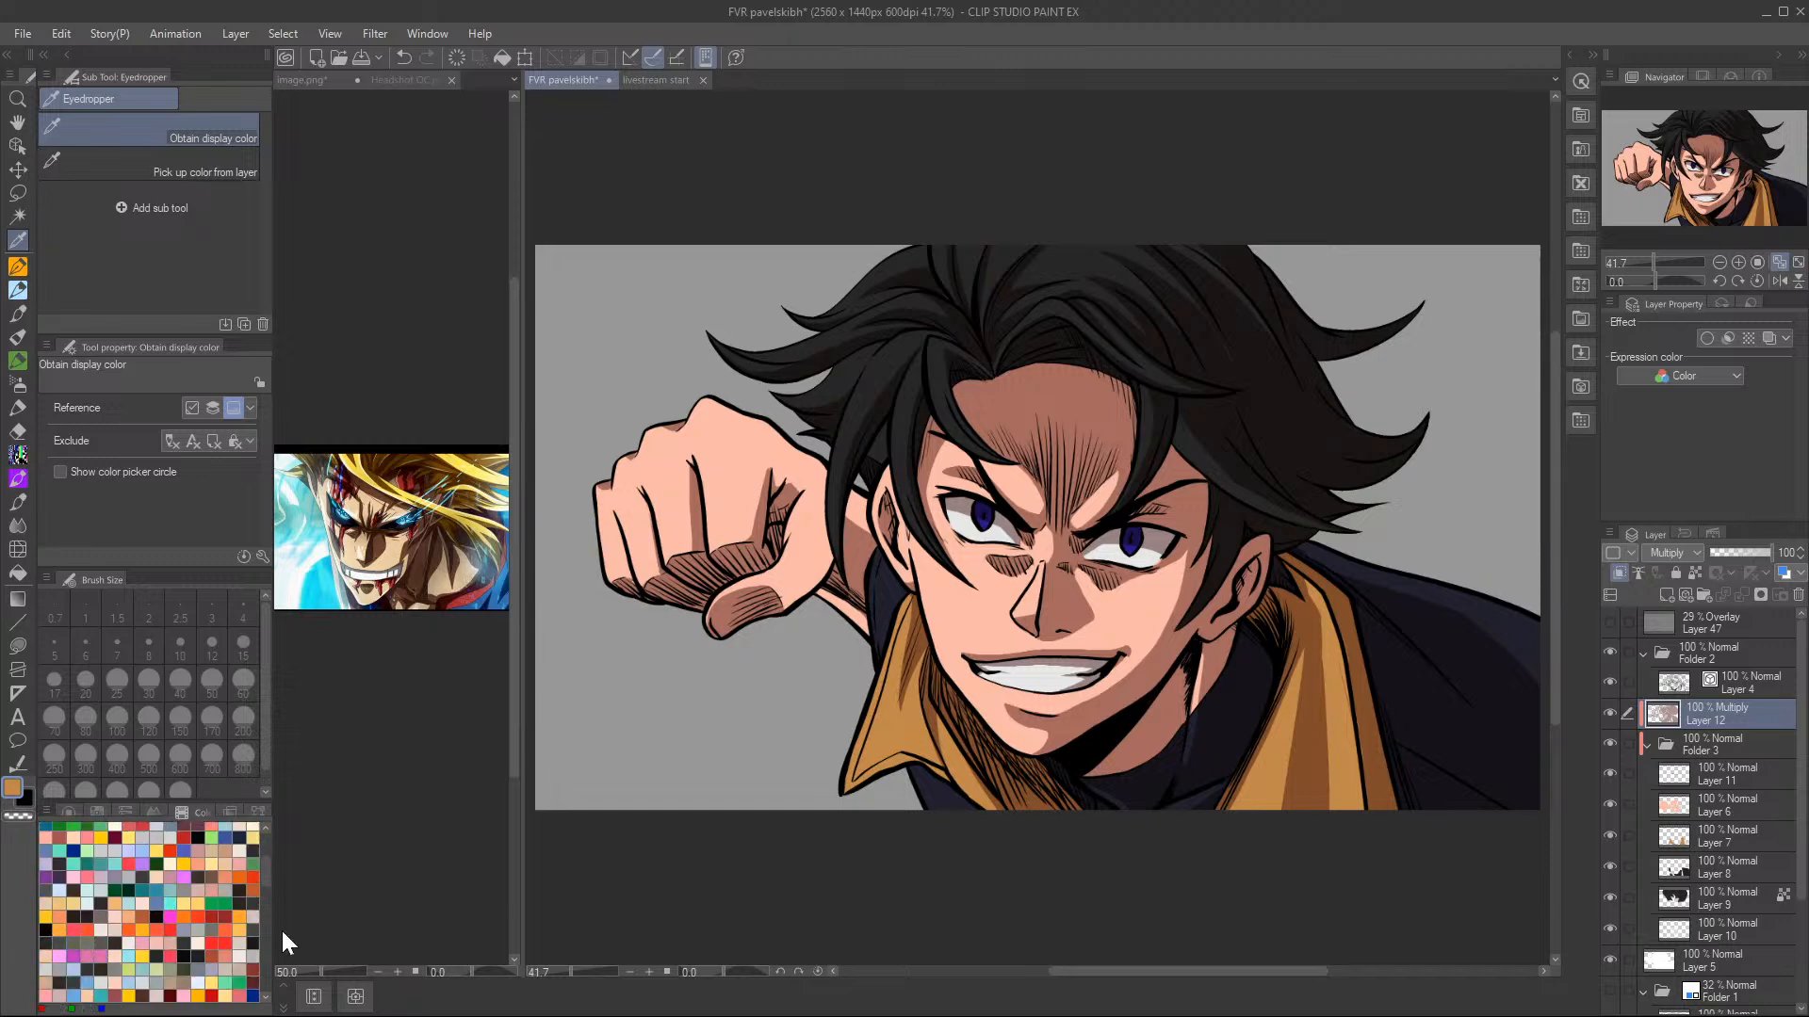
pyautogui.scroll(5, 121, 868)
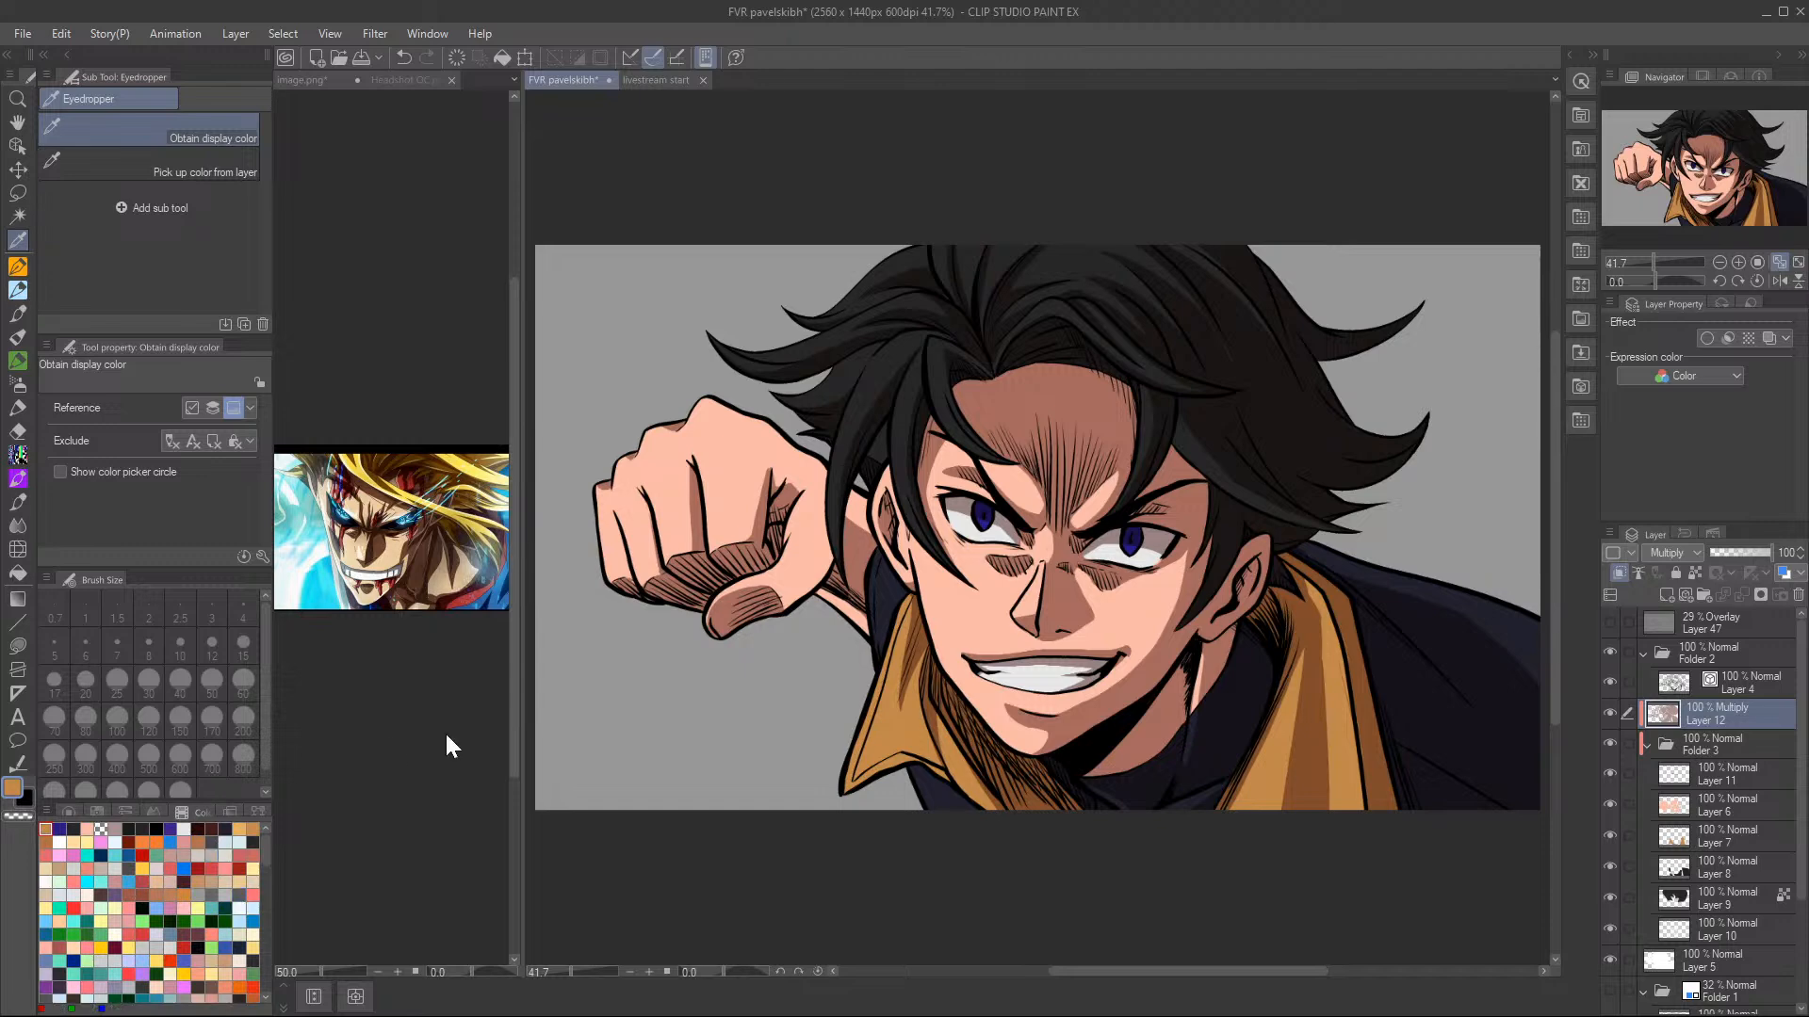
# - Display the BrightTone, DarkGrayish, SoftTone and LightTone color sets in turn and look at their swatches
pyautogui.click(94, 811)
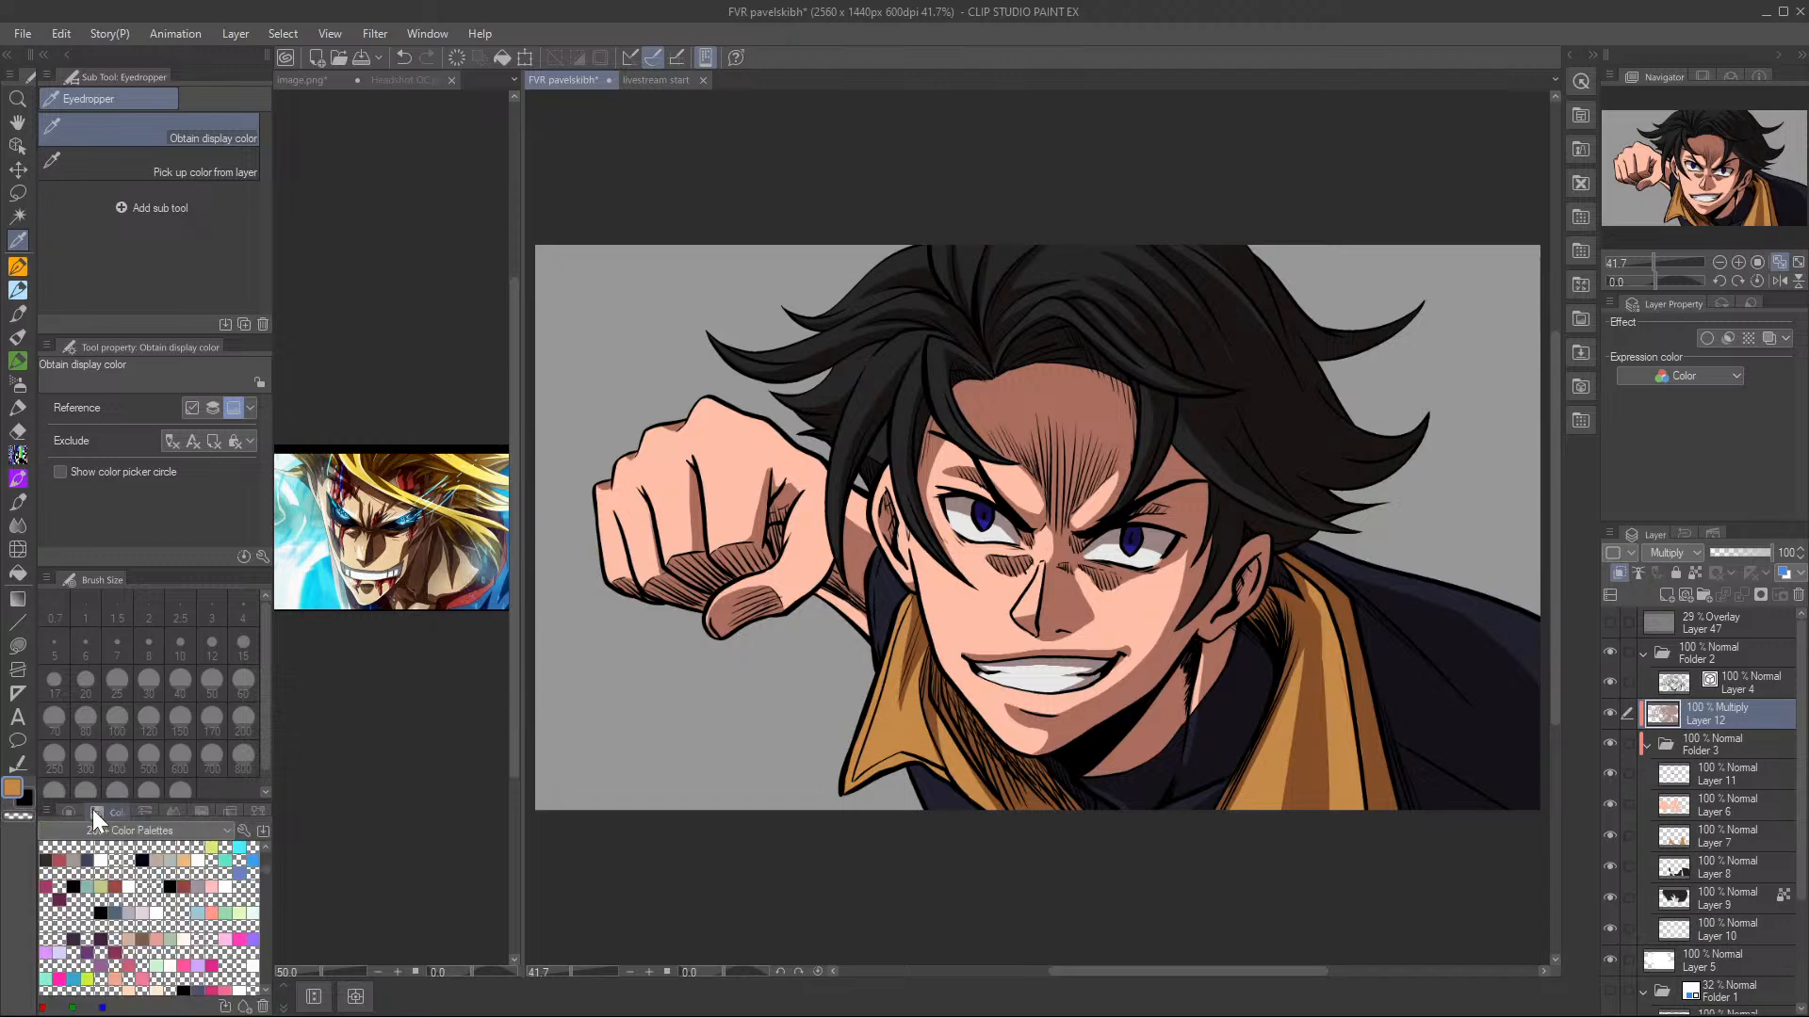
pyautogui.click(122, 828)
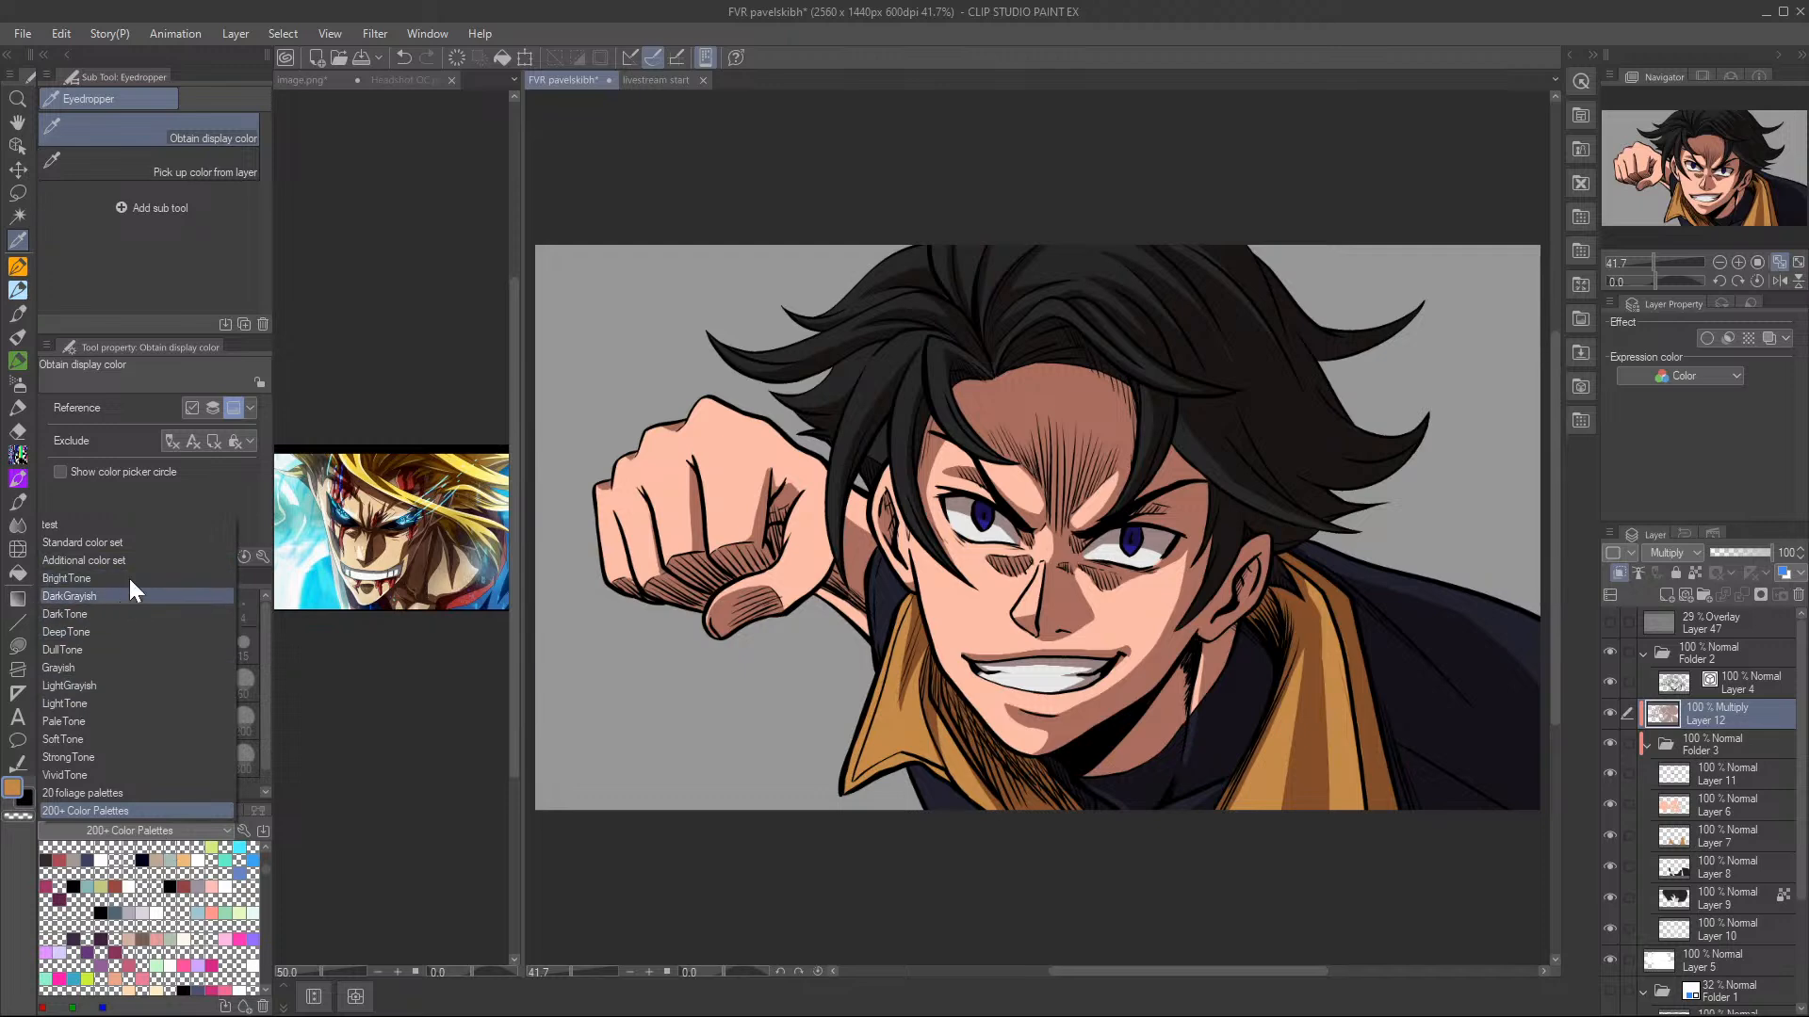
pyautogui.click(104, 580)
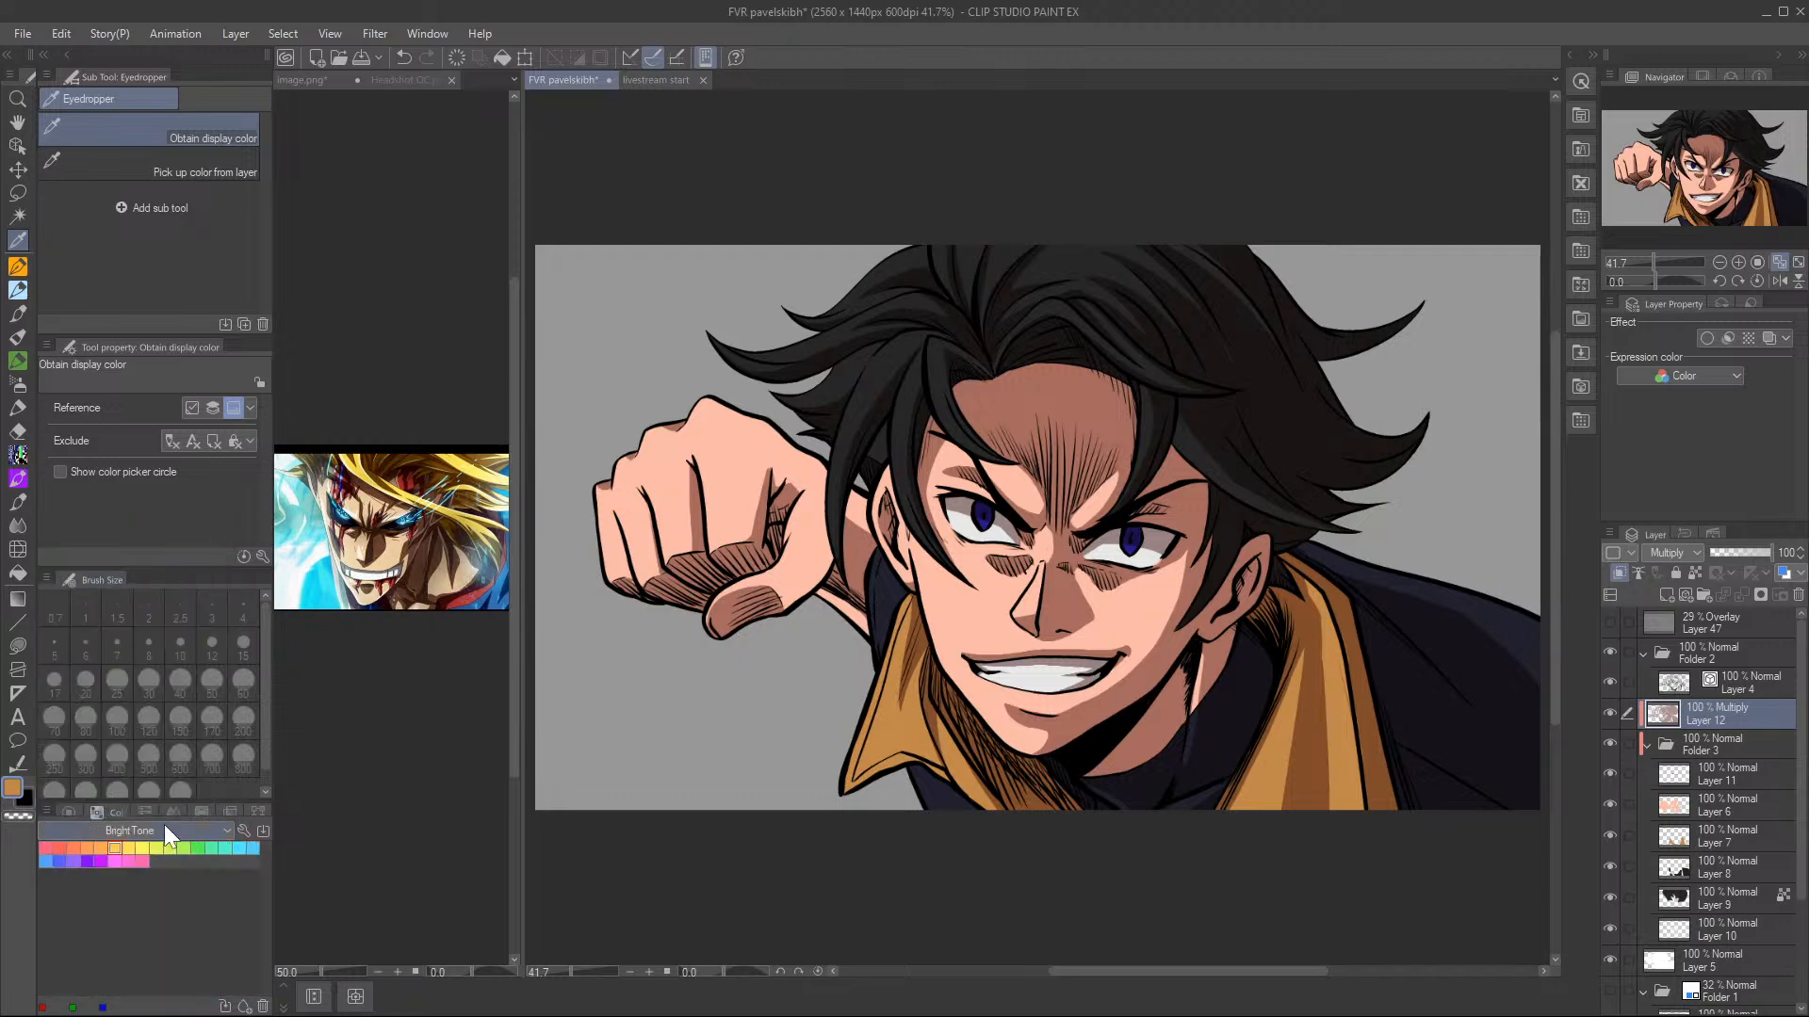
pyautogui.click(166, 824)
pyautogui.click(136, 596)
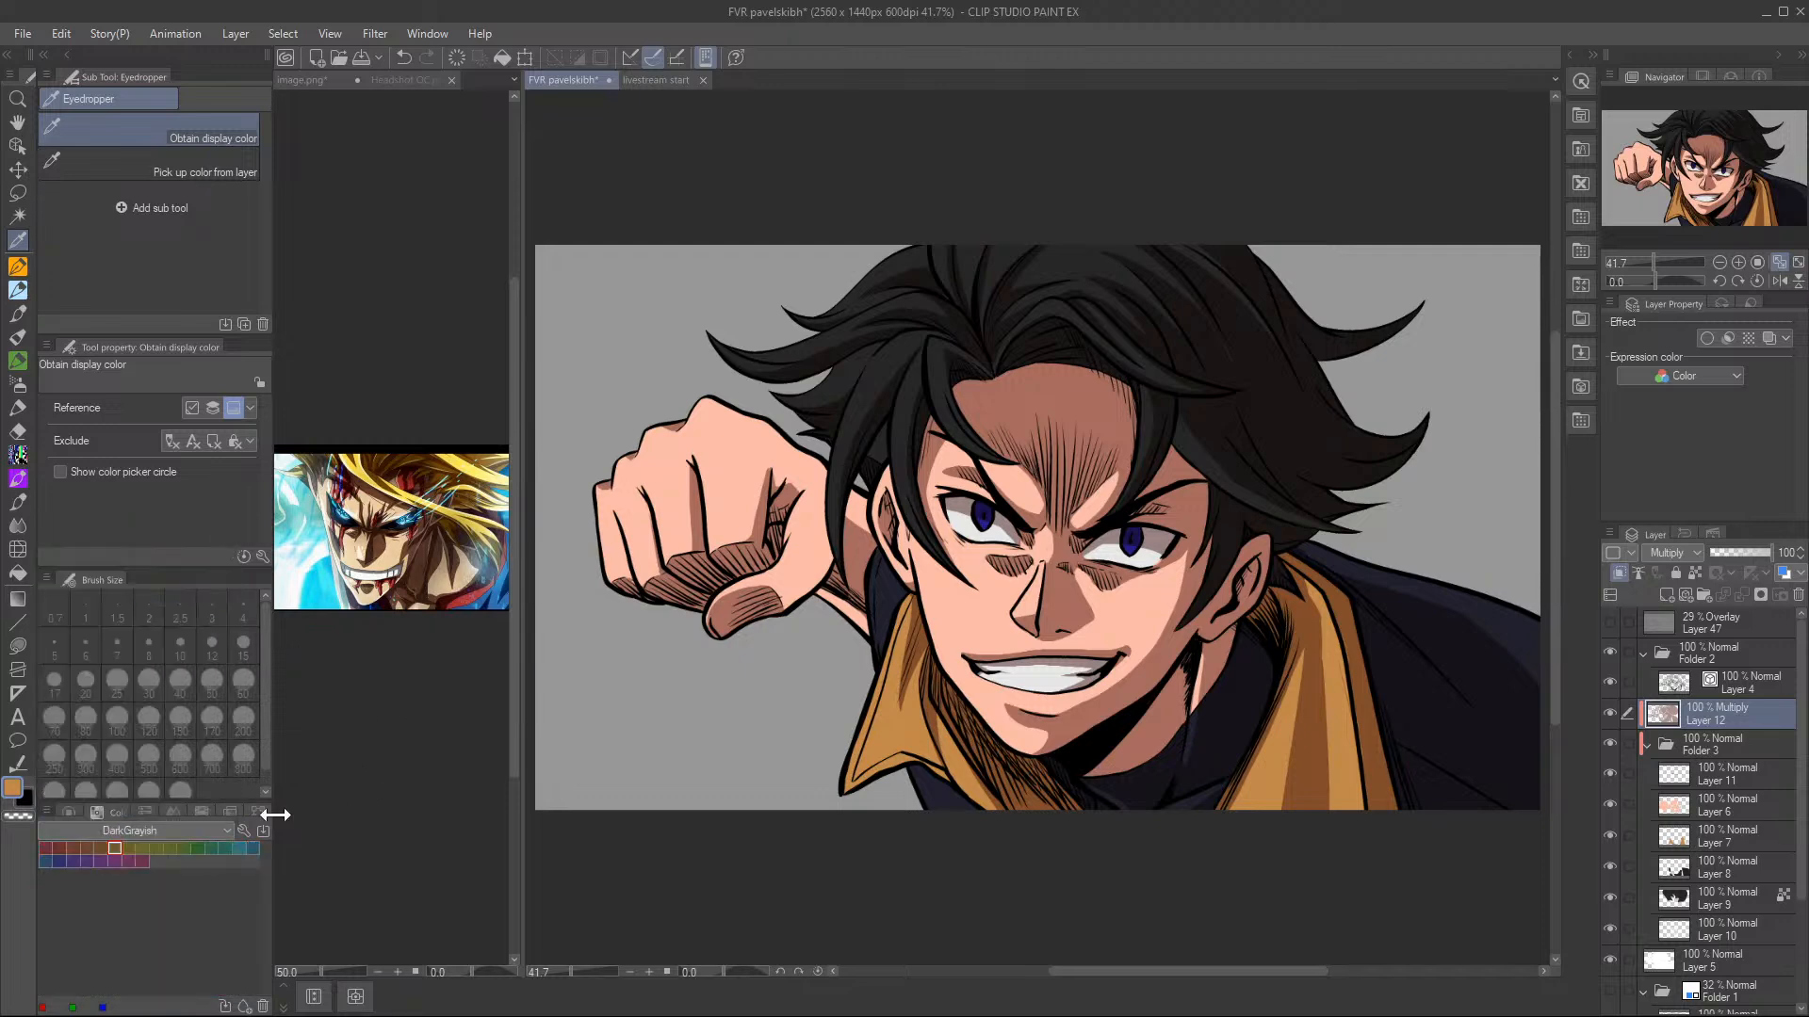
pyautogui.click(189, 833)
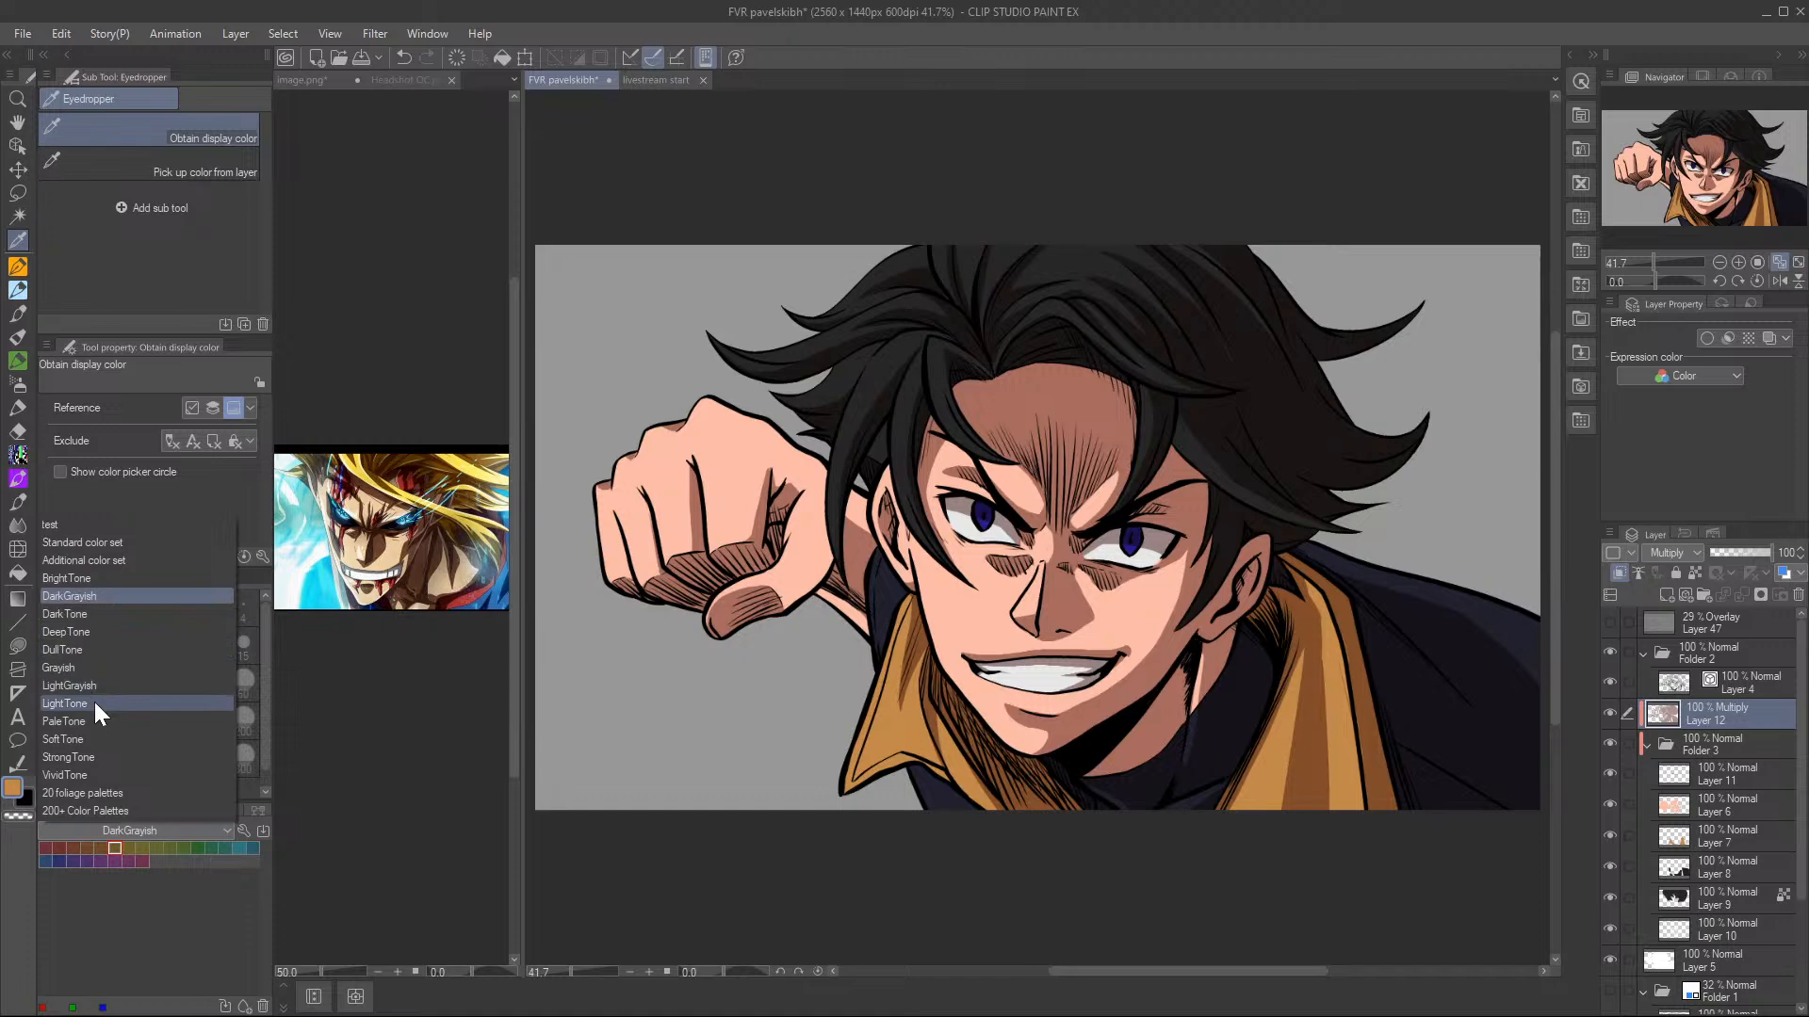
pyautogui.click(87, 738)
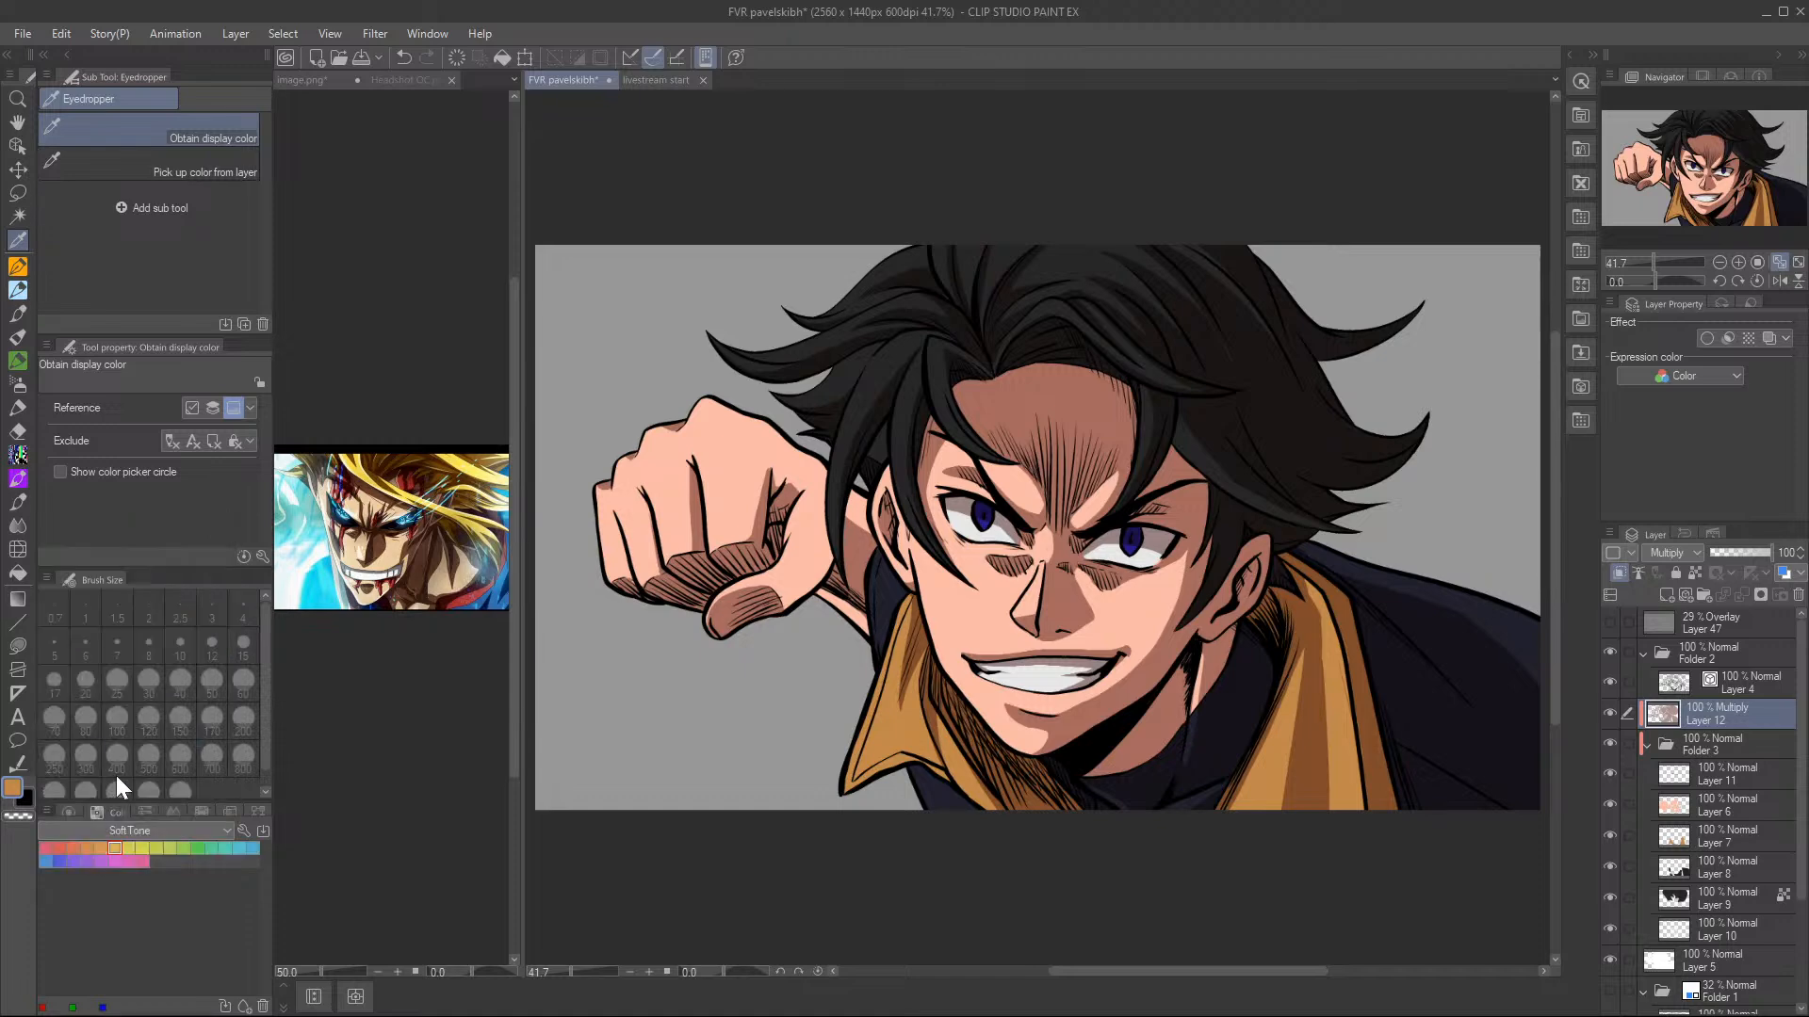
pyautogui.click(142, 831)
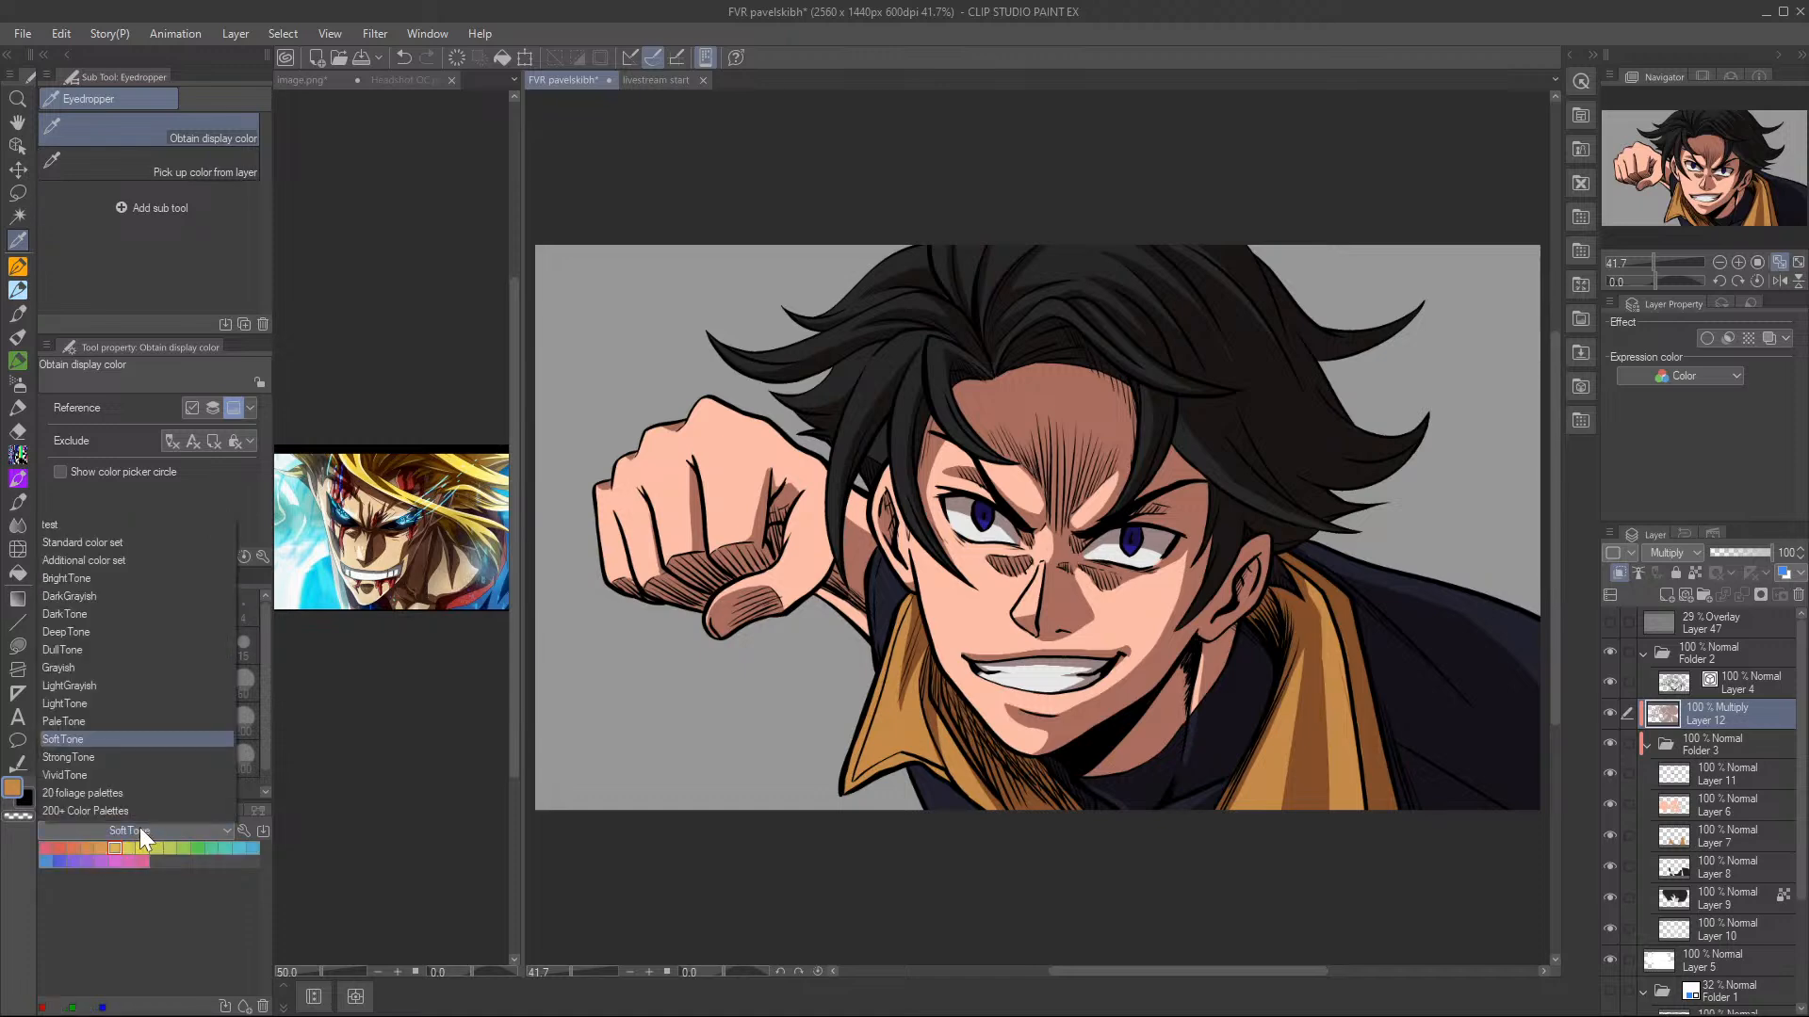
pyautogui.click(117, 709)
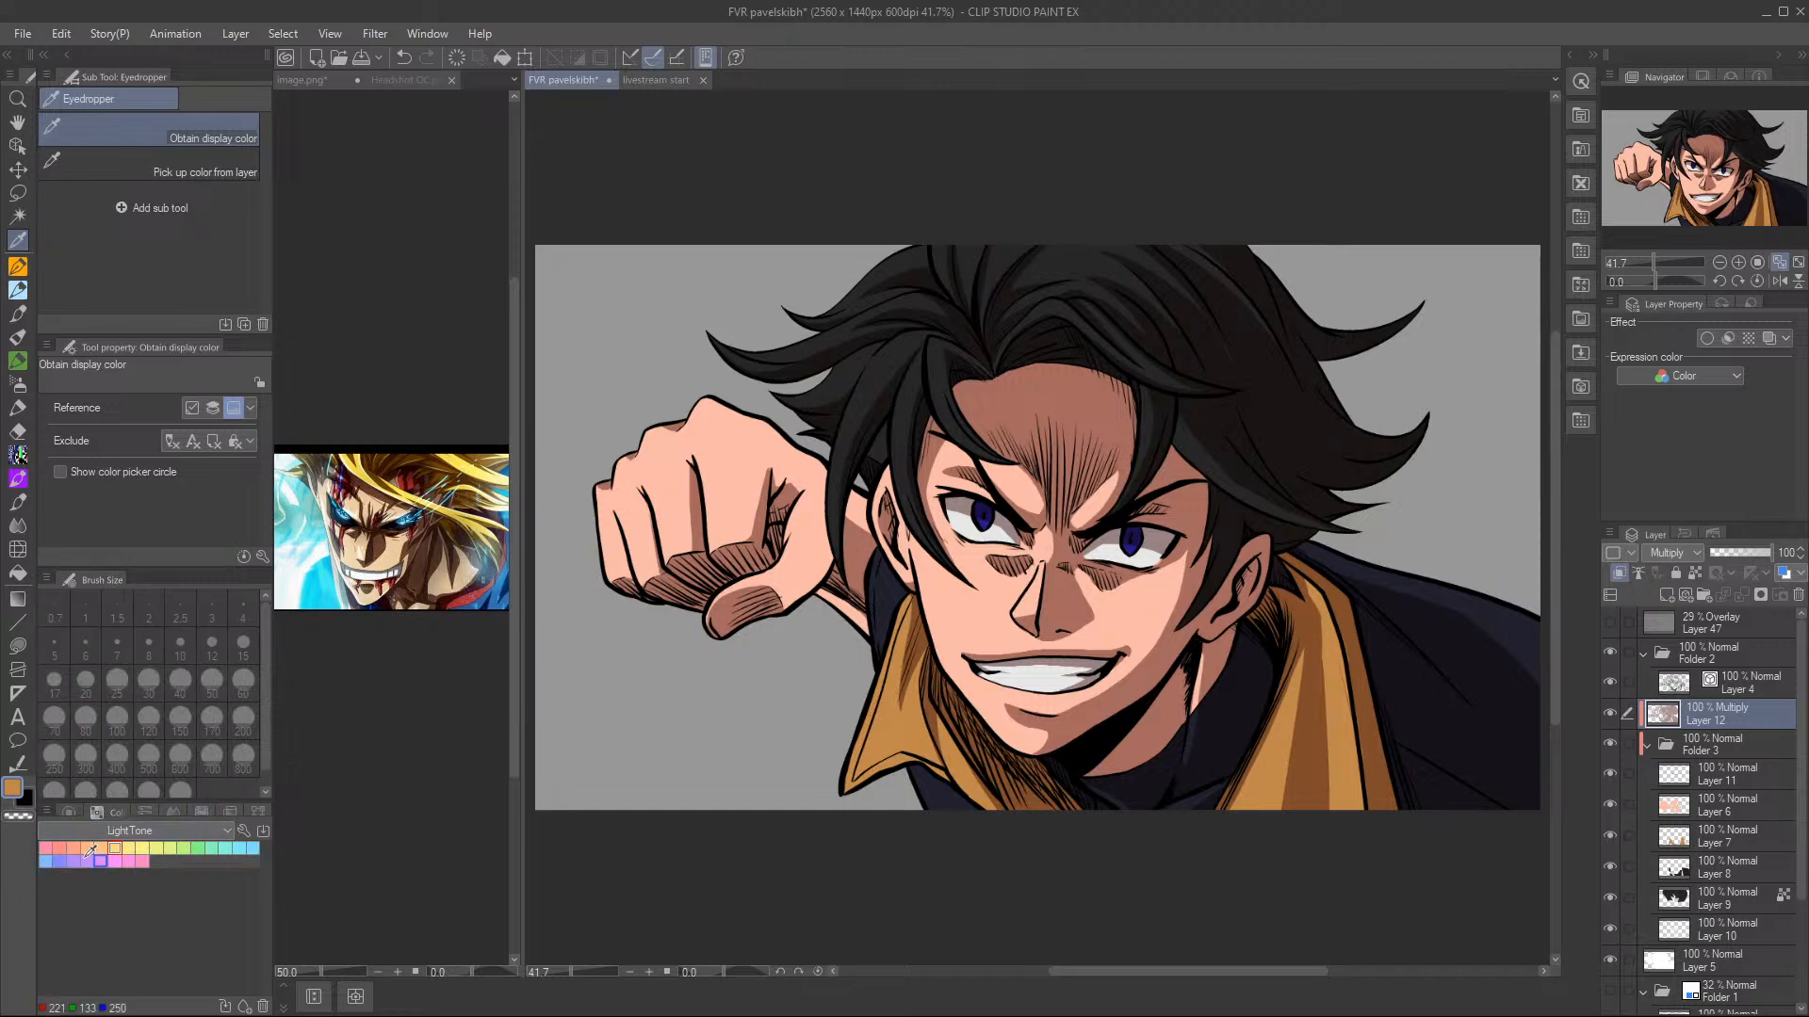
# - Display the "Standard color set" palette and save the illustration
pyautogui.click(158, 831)
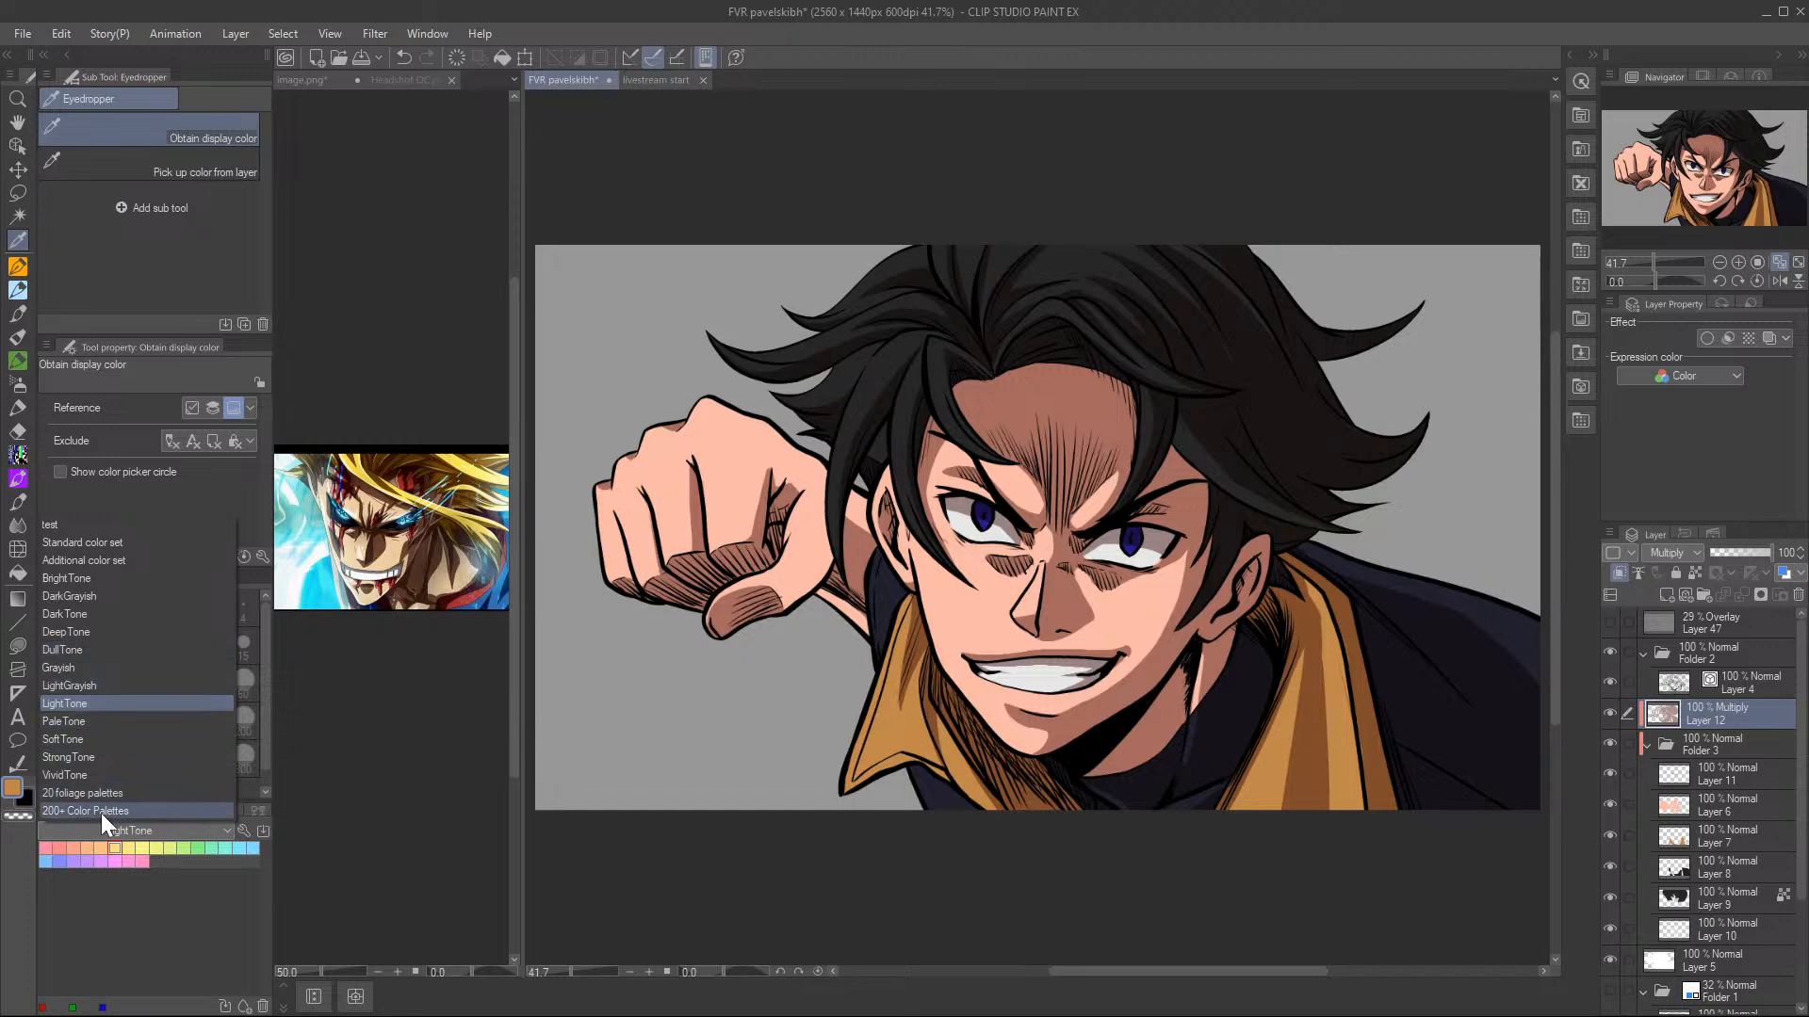
pyautogui.click(113, 543)
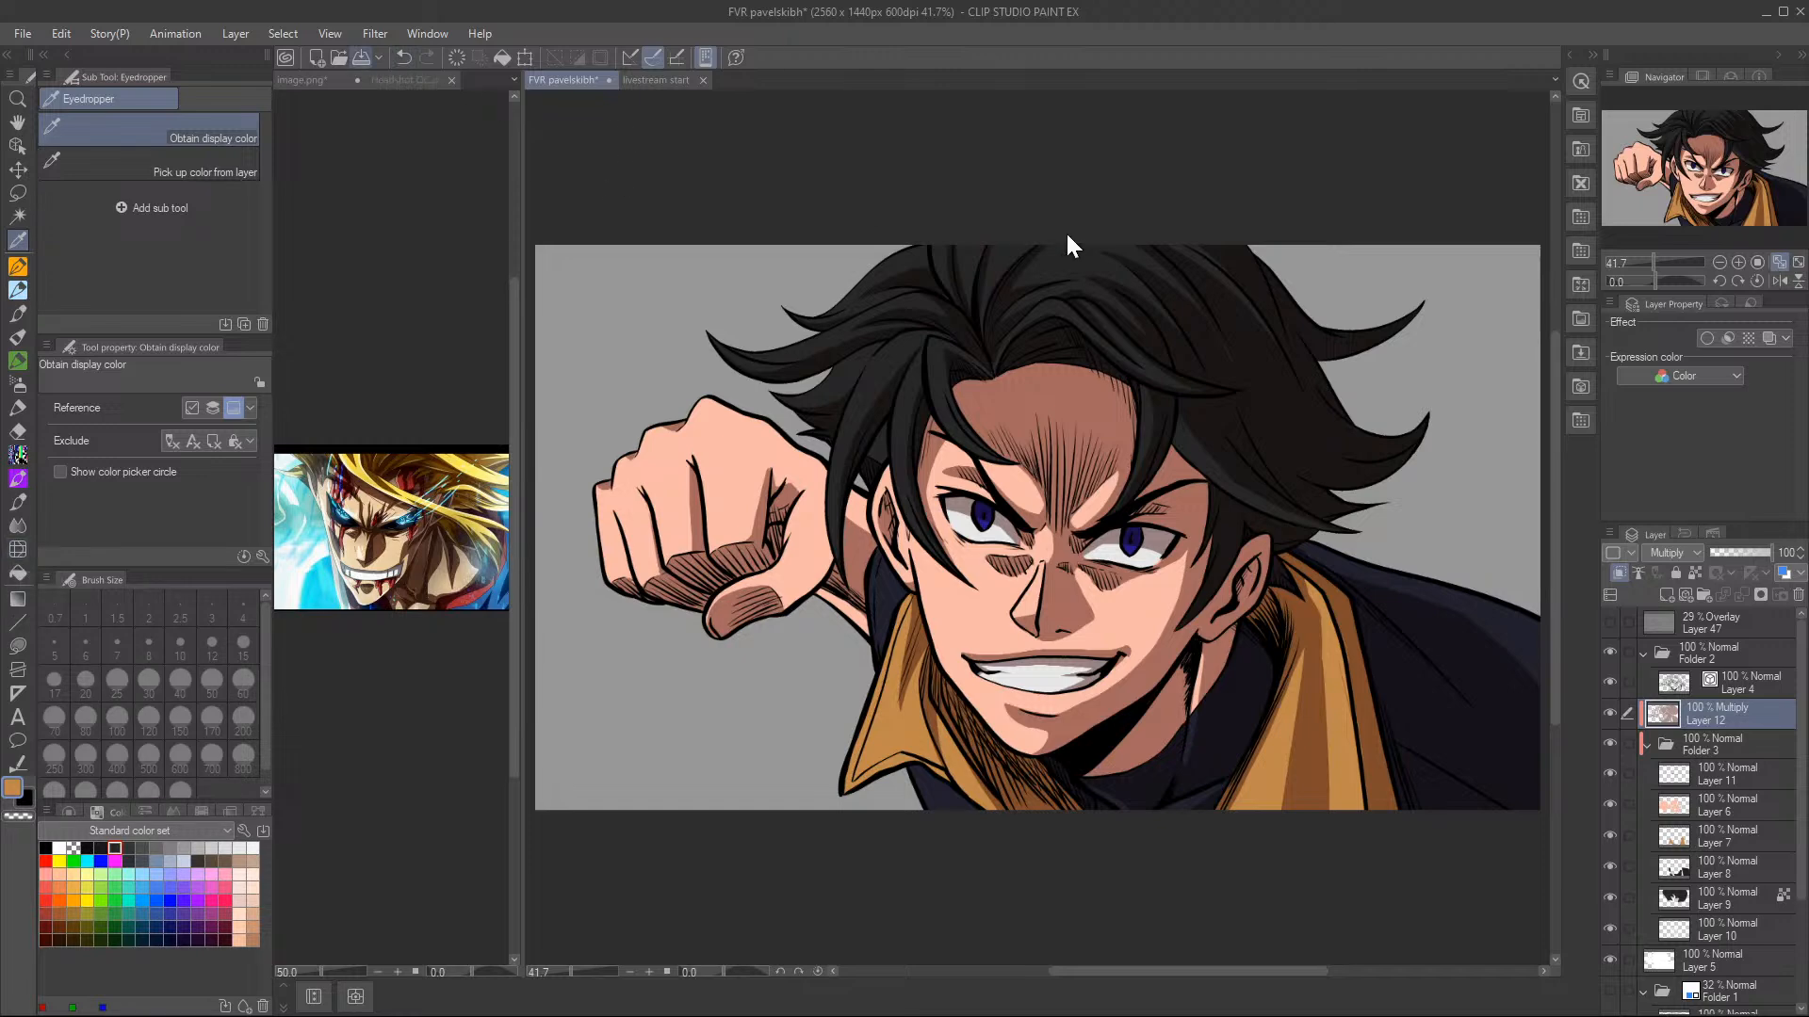
pyautogui.hotkey('ctrl', 's')
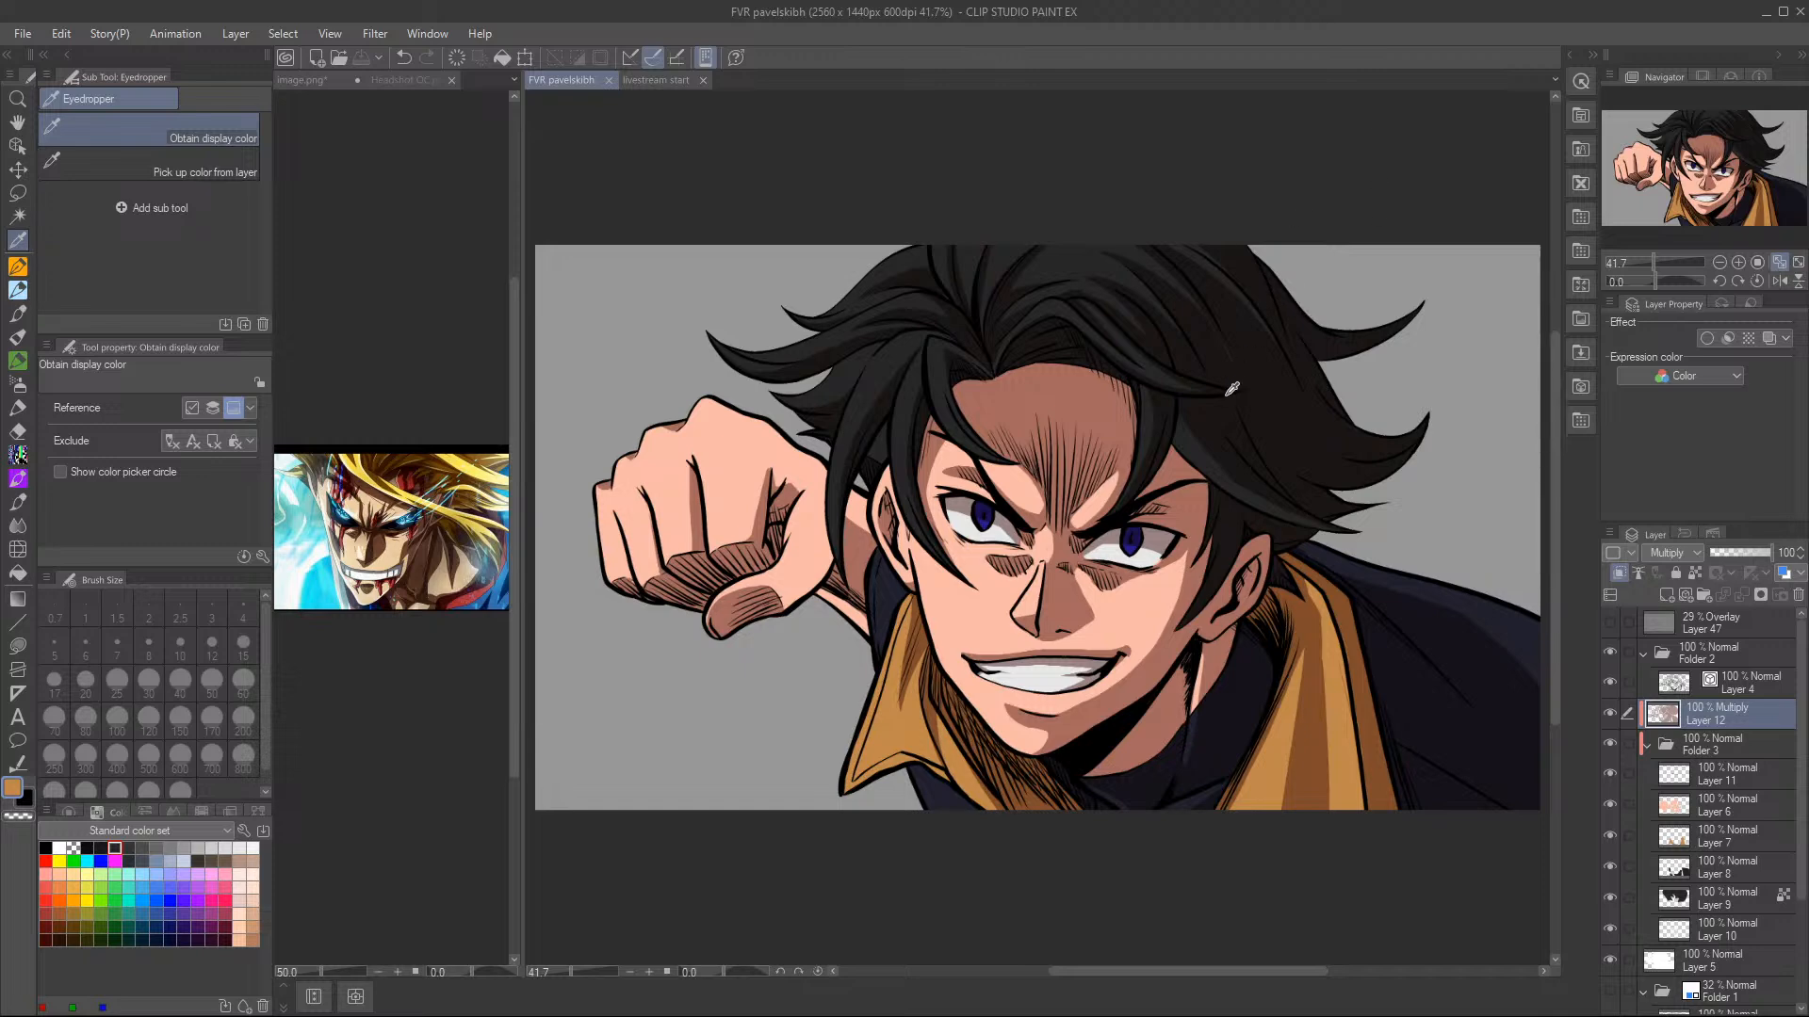
# - Choose the muted pinkish-brown shadow colour from the color history and activate the Lasso fill 2 tool for the Multiply layer
pyautogui.click(179, 812)
pyautogui.click(117, 829)
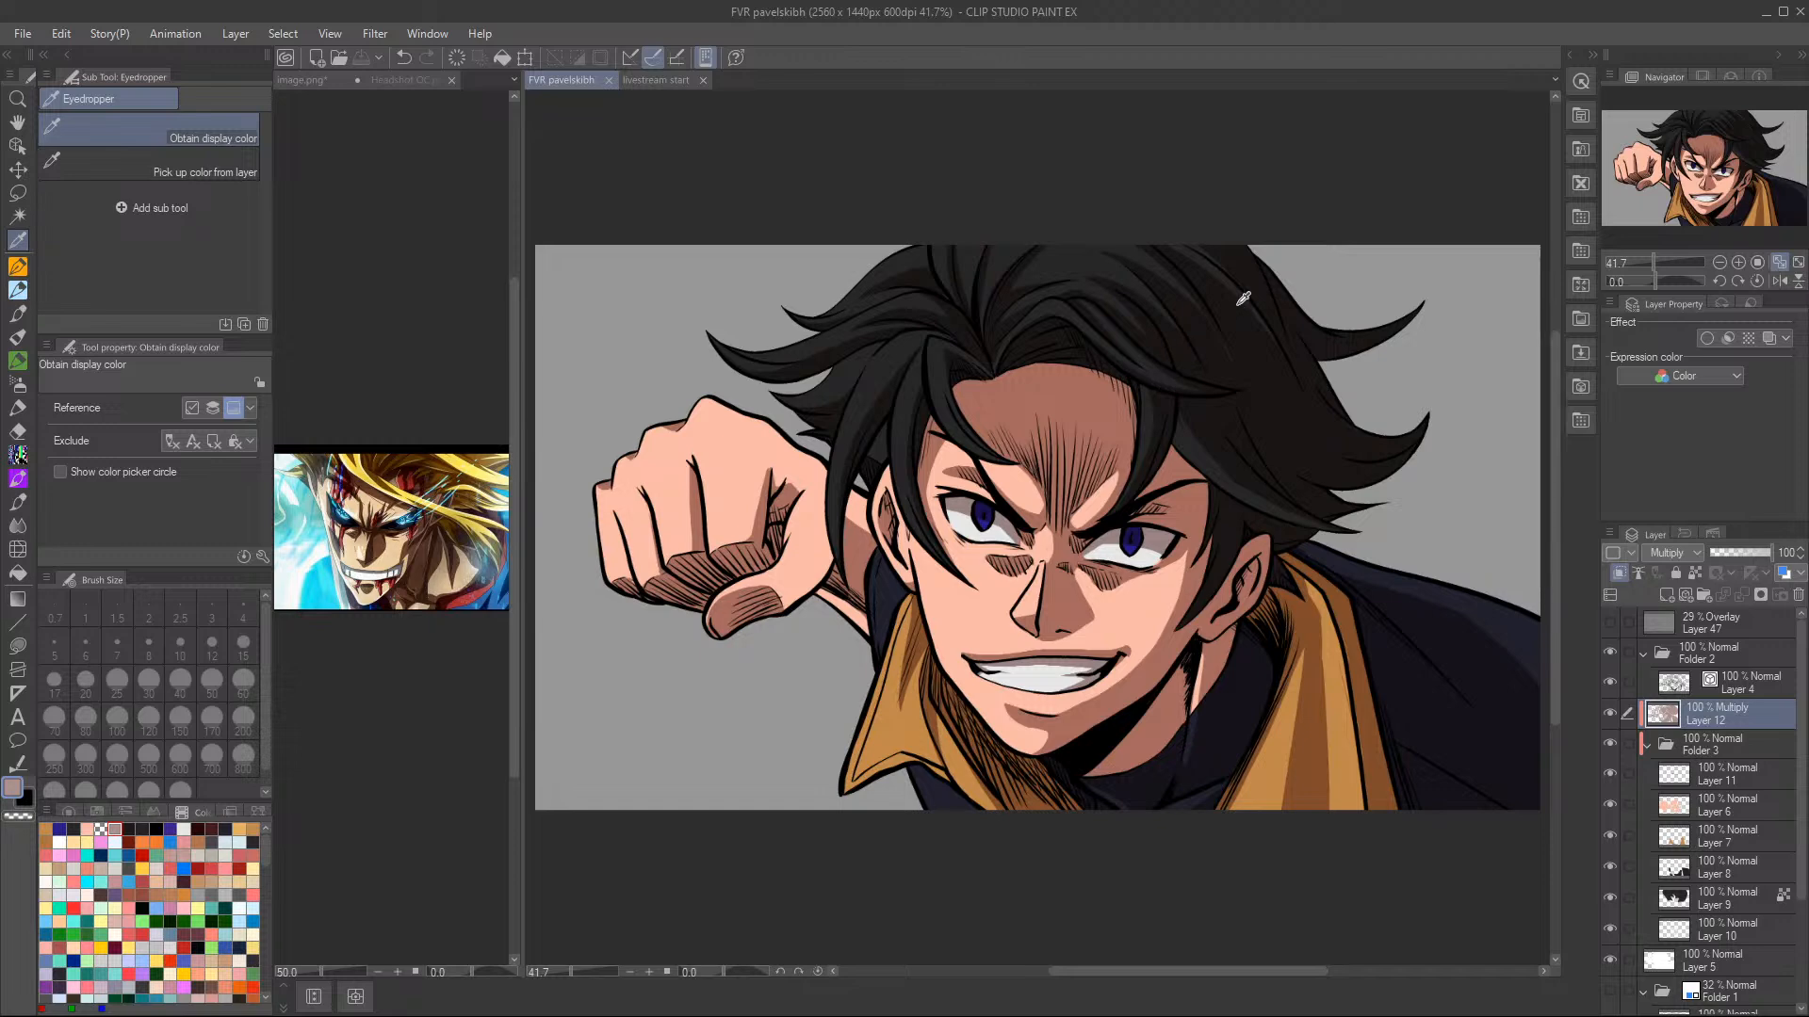
pyautogui.click(18, 646)
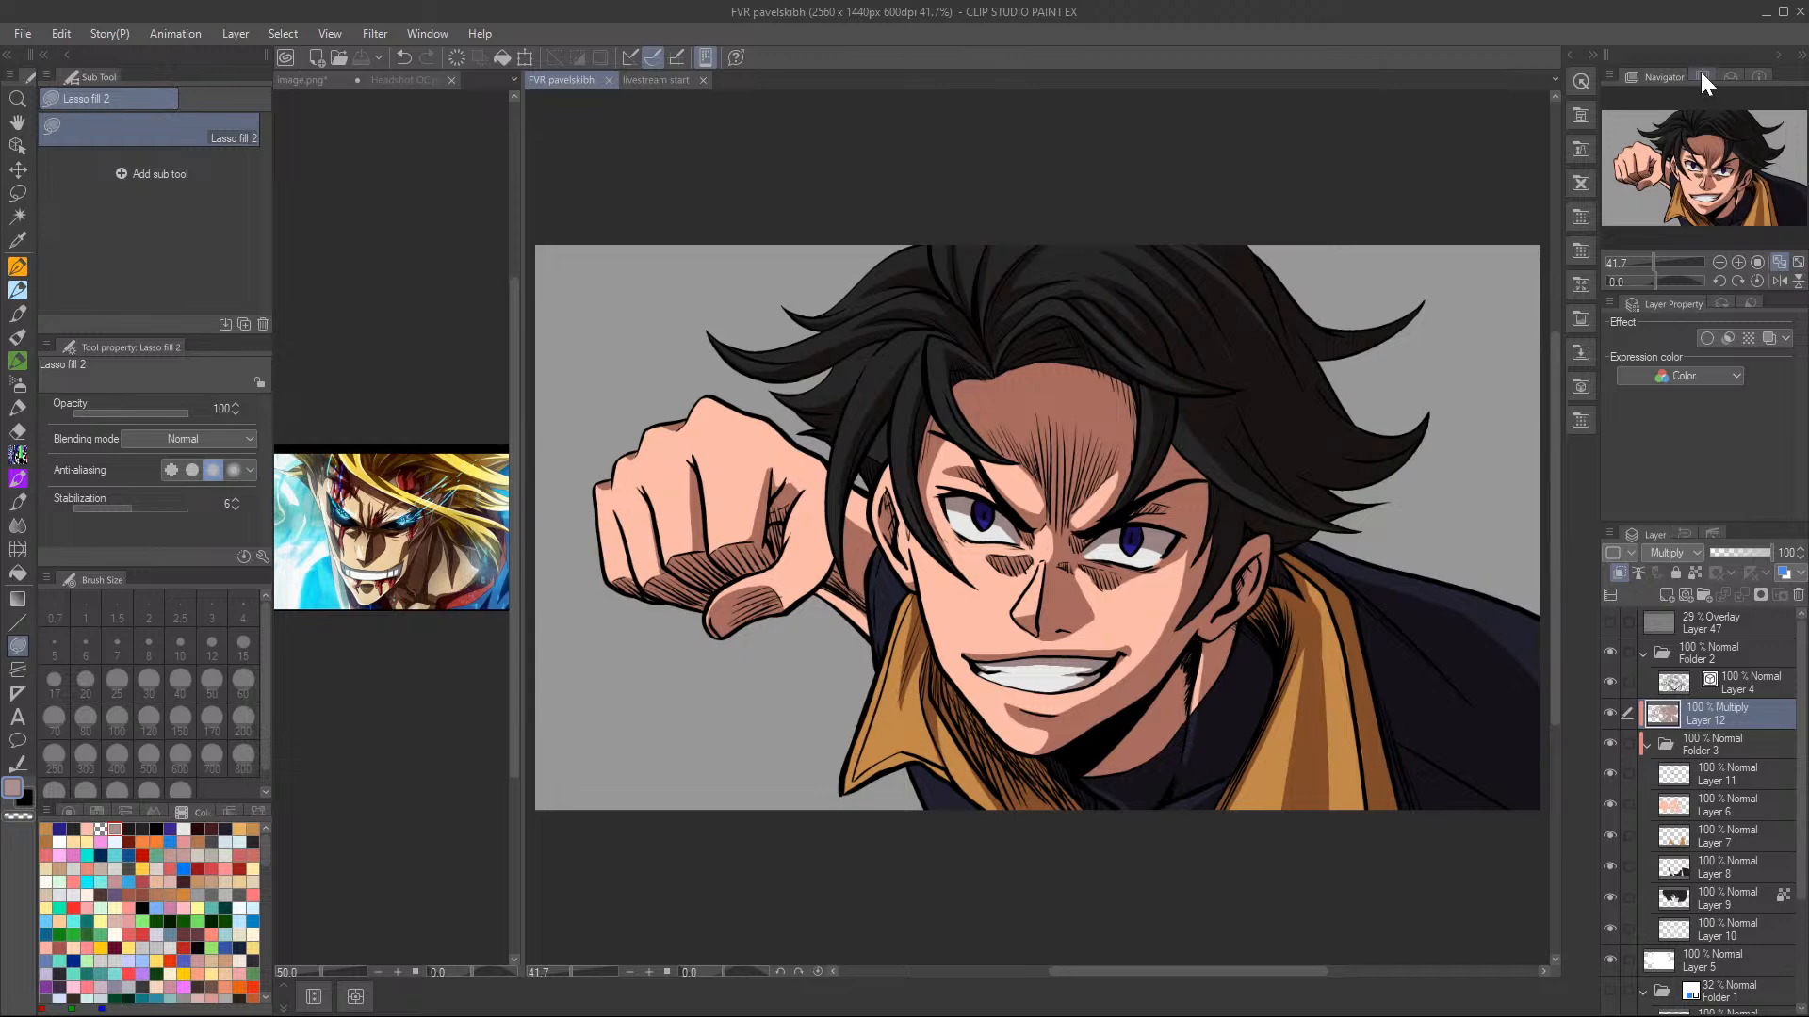
pyautogui.moveTo(1693, 149); pyautogui.dragTo(1720, 158)
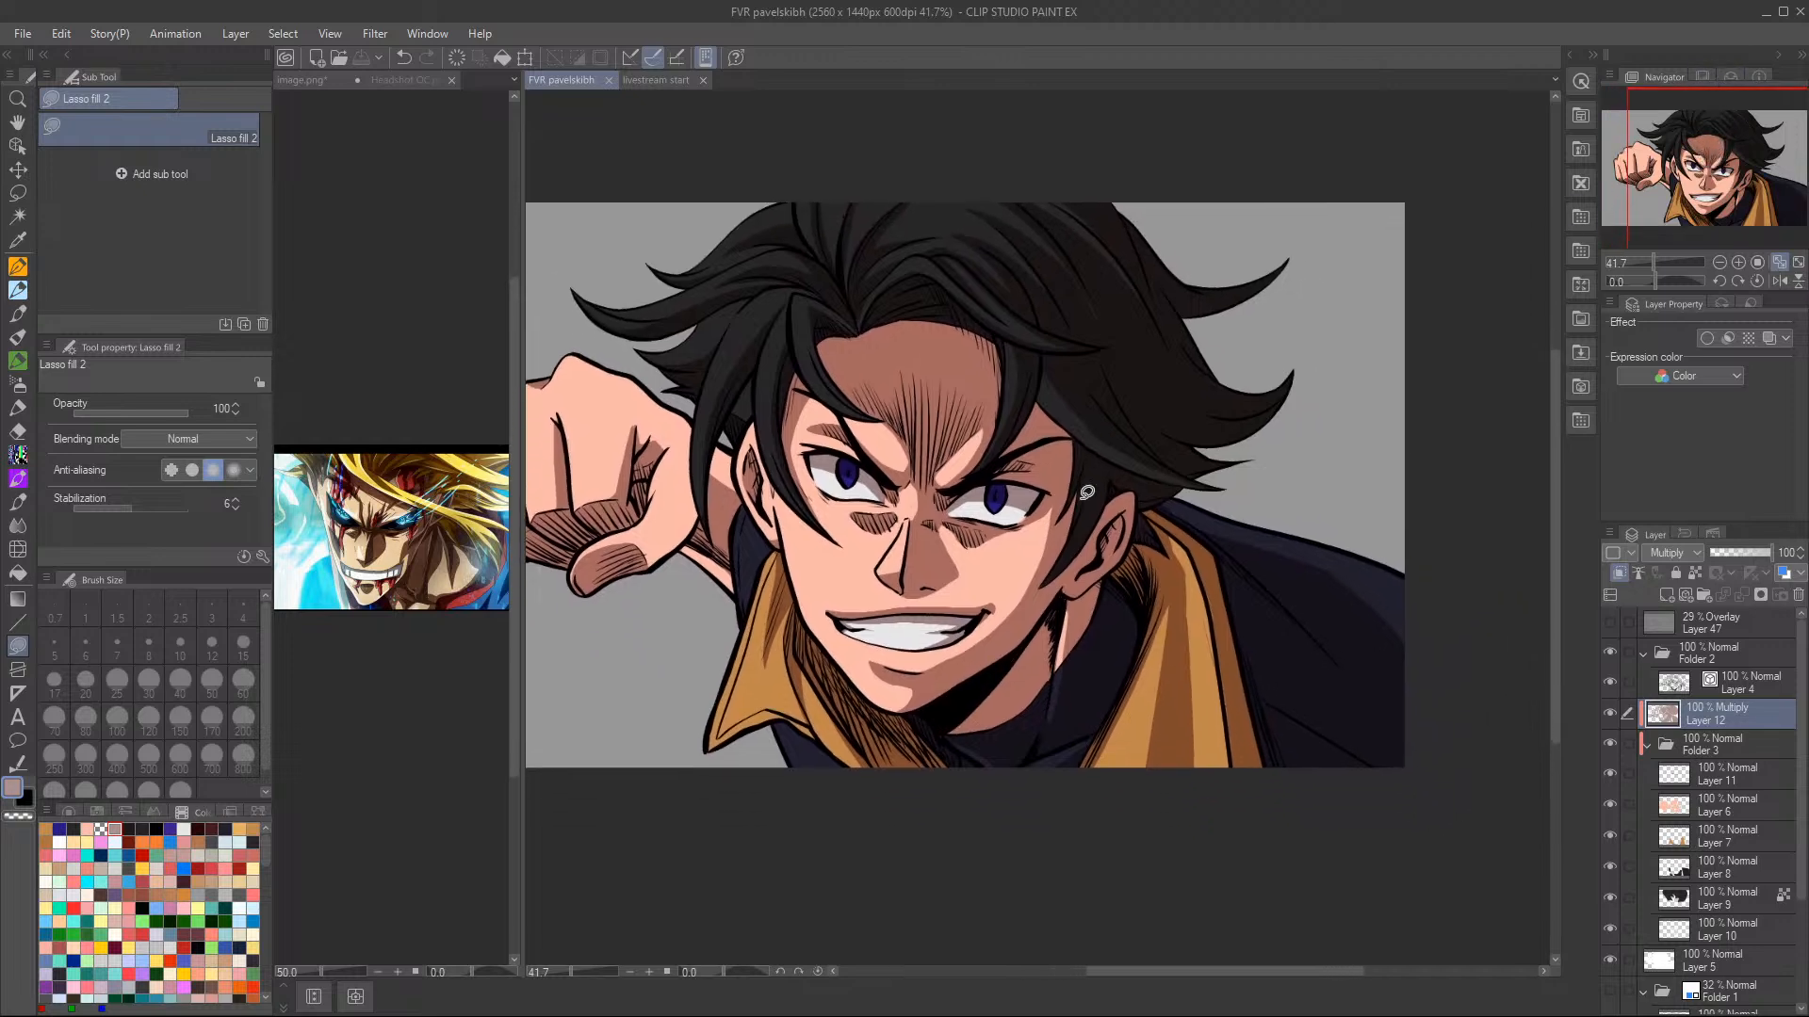
pyautogui.press('c')
pyautogui.moveTo(1053, 467)
pyautogui.mouseDown()
pyautogui.moveTo(1056, 504)
pyautogui.moveTo(1065, 462)
pyautogui.mouseUp()
pyautogui.hotkey('ctrl', 'z')
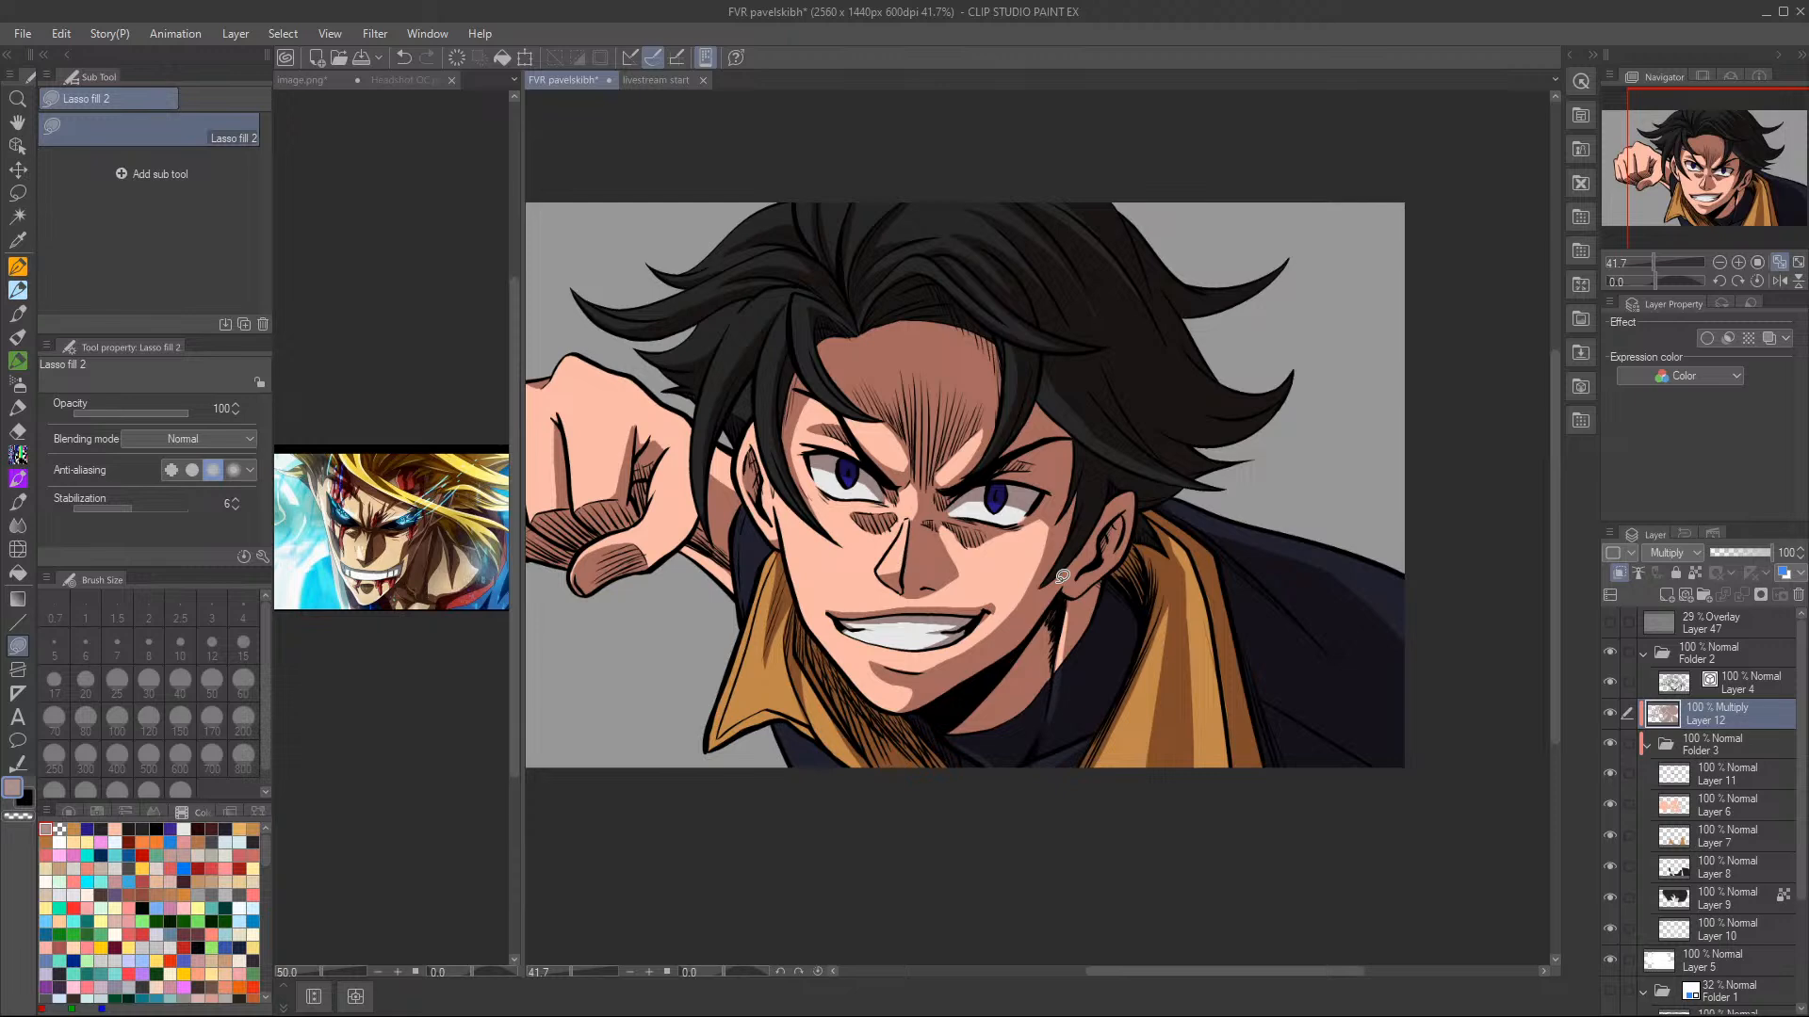
# - Refine the Multiply shadows near the inner corner of the eye under the fringe and on the orange collar's fold with Lasso fill
pyautogui.scroll(2, 1074, 384)
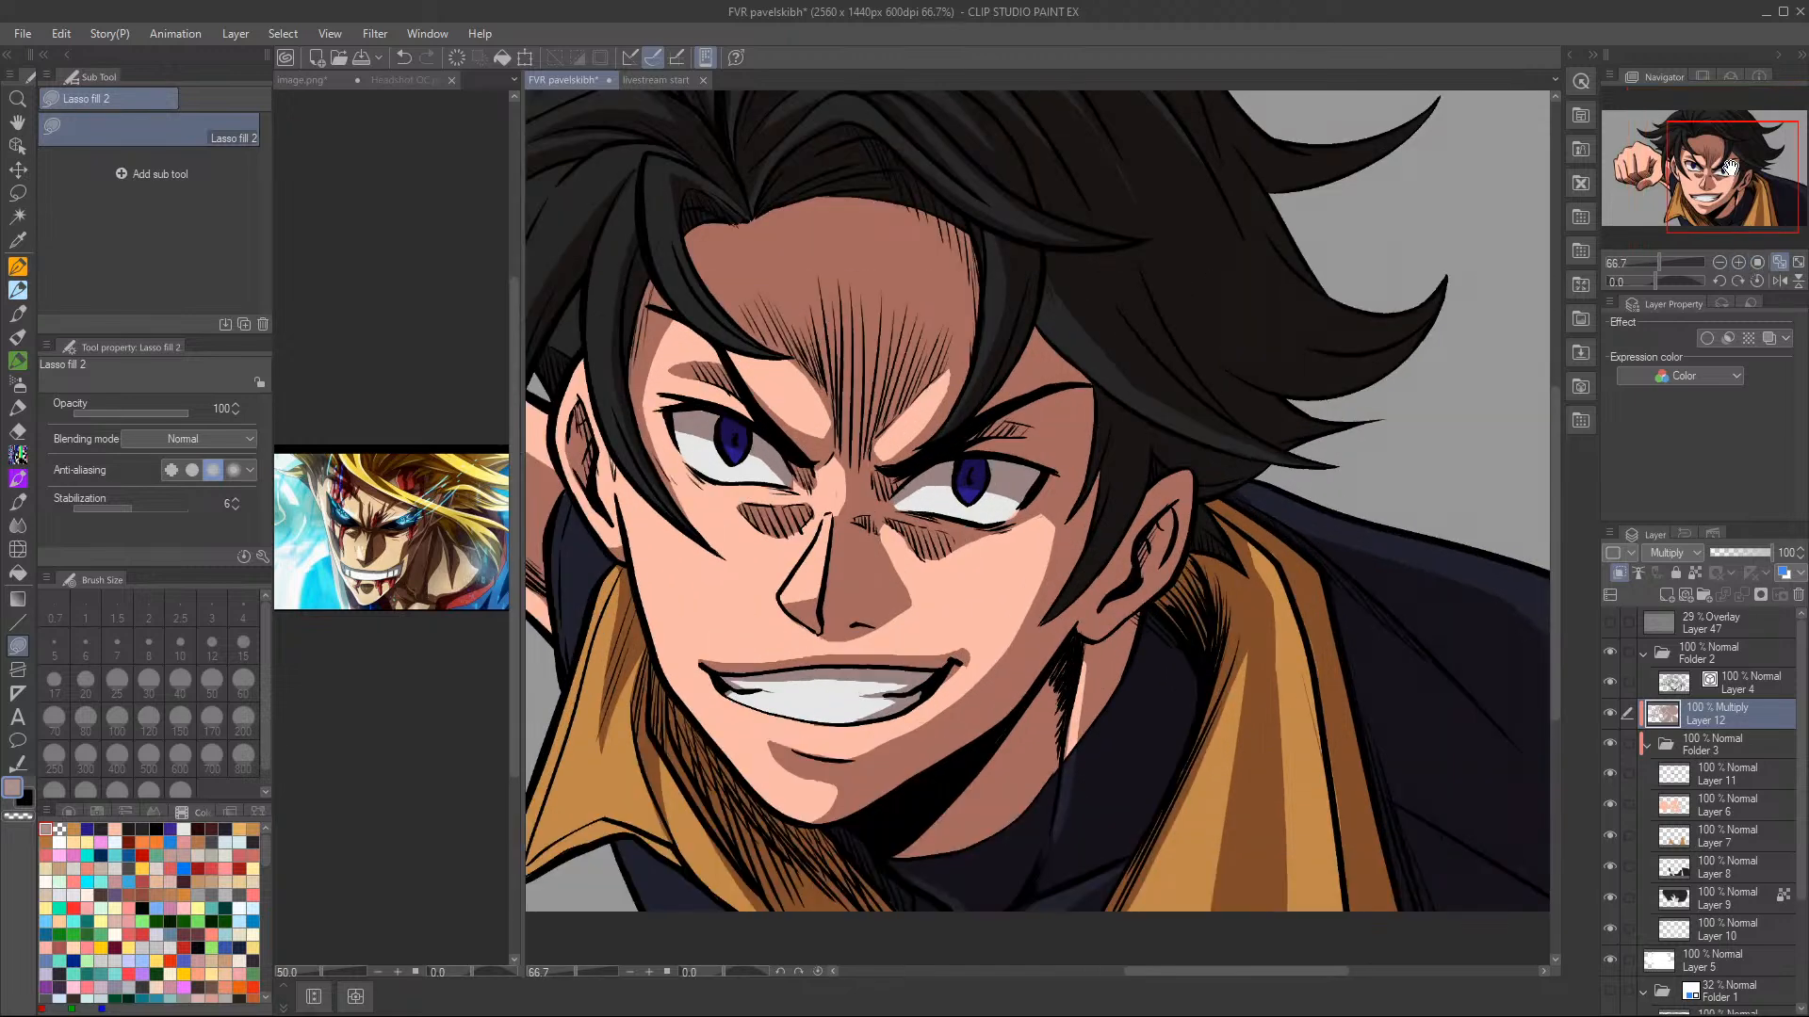
pyautogui.moveTo(775, 464)
pyautogui.mouseDown()
pyautogui.moveTo(788, 476)
pyautogui.moveTo(816, 441)
pyautogui.mouseUp()
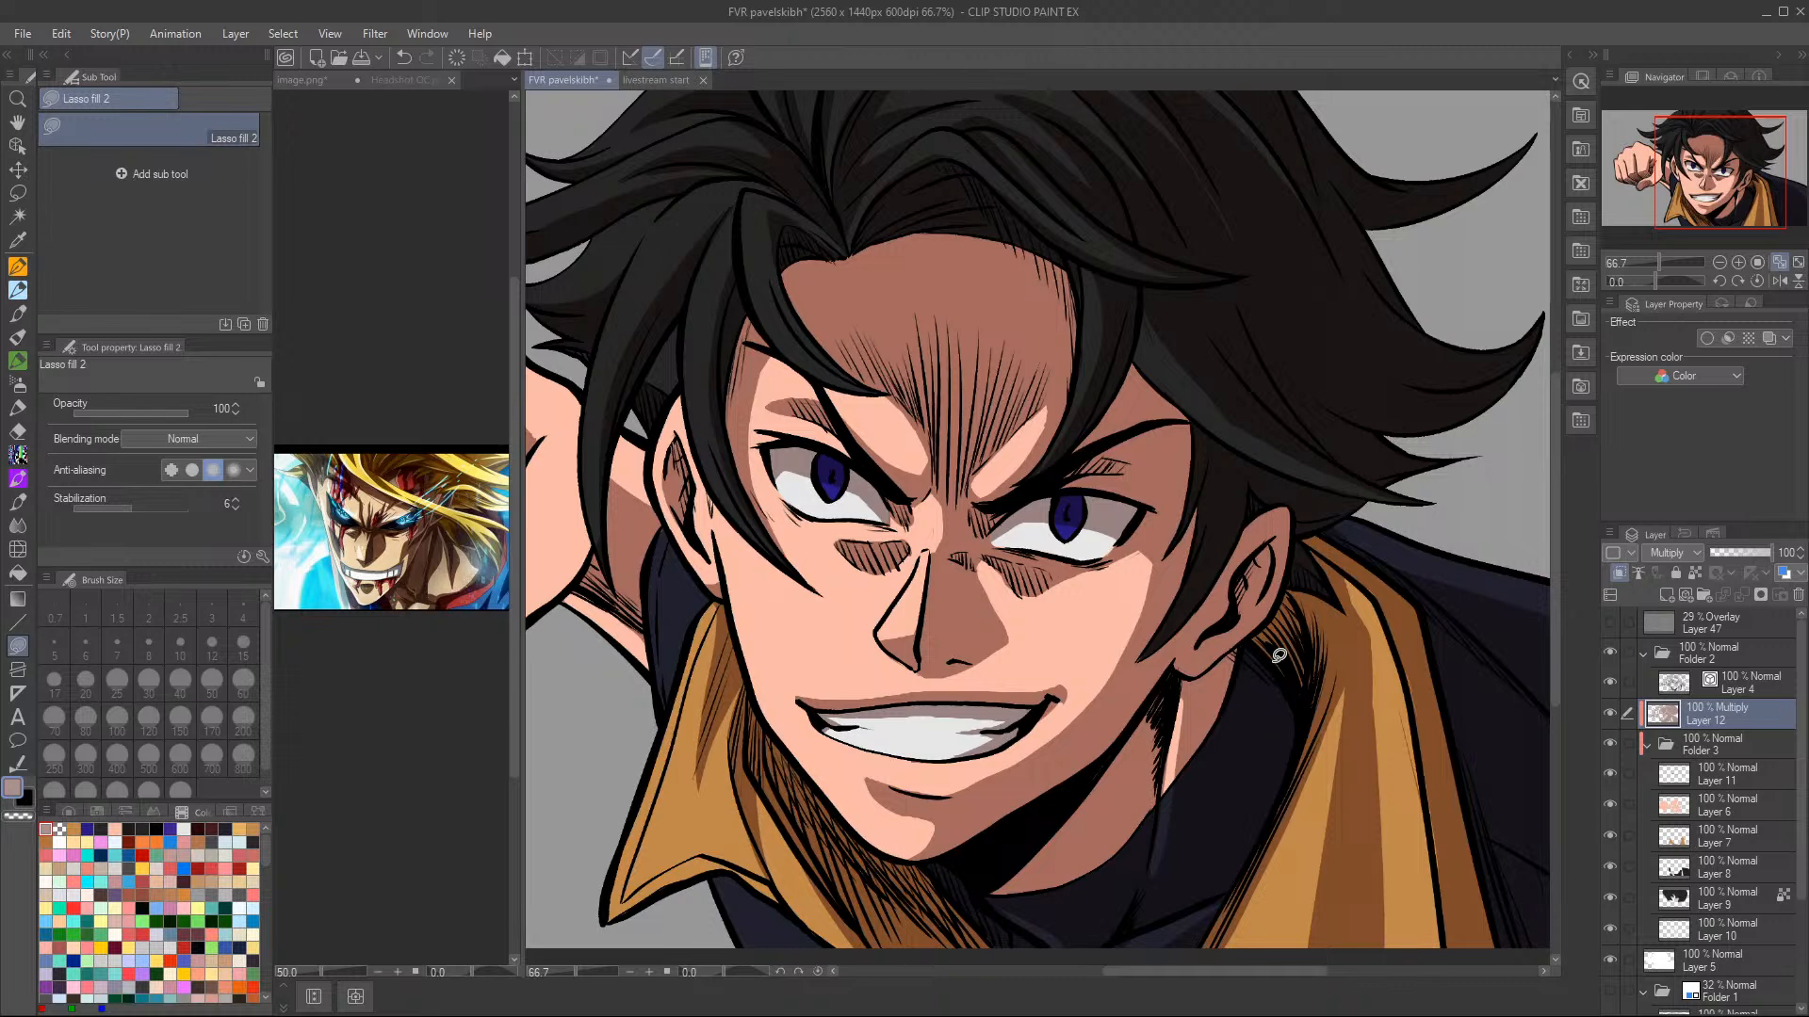
pyautogui.moveTo(1405, 636)
pyautogui.mouseDown()
pyautogui.moveTo(1413, 707)
pyautogui.moveTo(1456, 758)
pyautogui.moveTo(1439, 800)
pyautogui.moveTo(1432, 761)
pyautogui.mouseUp()
pyautogui.press('c')
pyautogui.press('c')
# - Reshape the Multiply shadow along the outer locks at the back of the hair with transparent and shadow-coloured lasso fills
pyautogui.doubleClick(1719, 262)
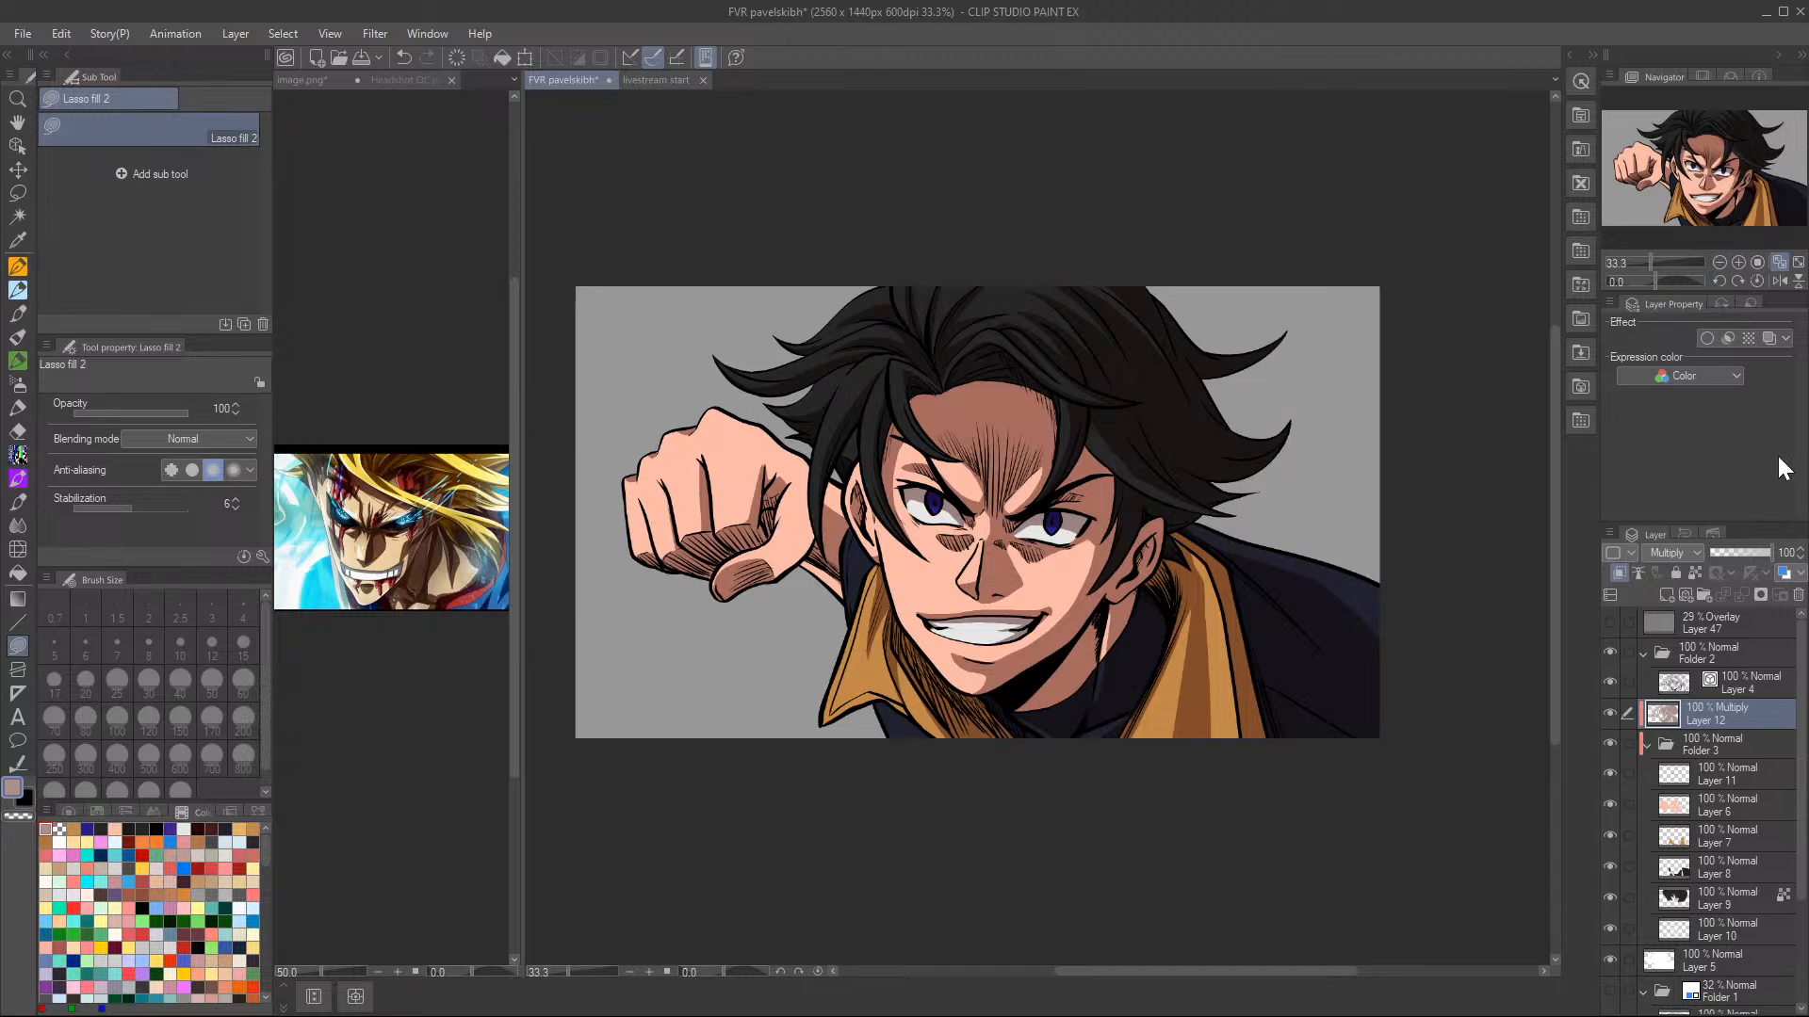
pyautogui.click(1739, 262)
pyautogui.click(1738, 262)
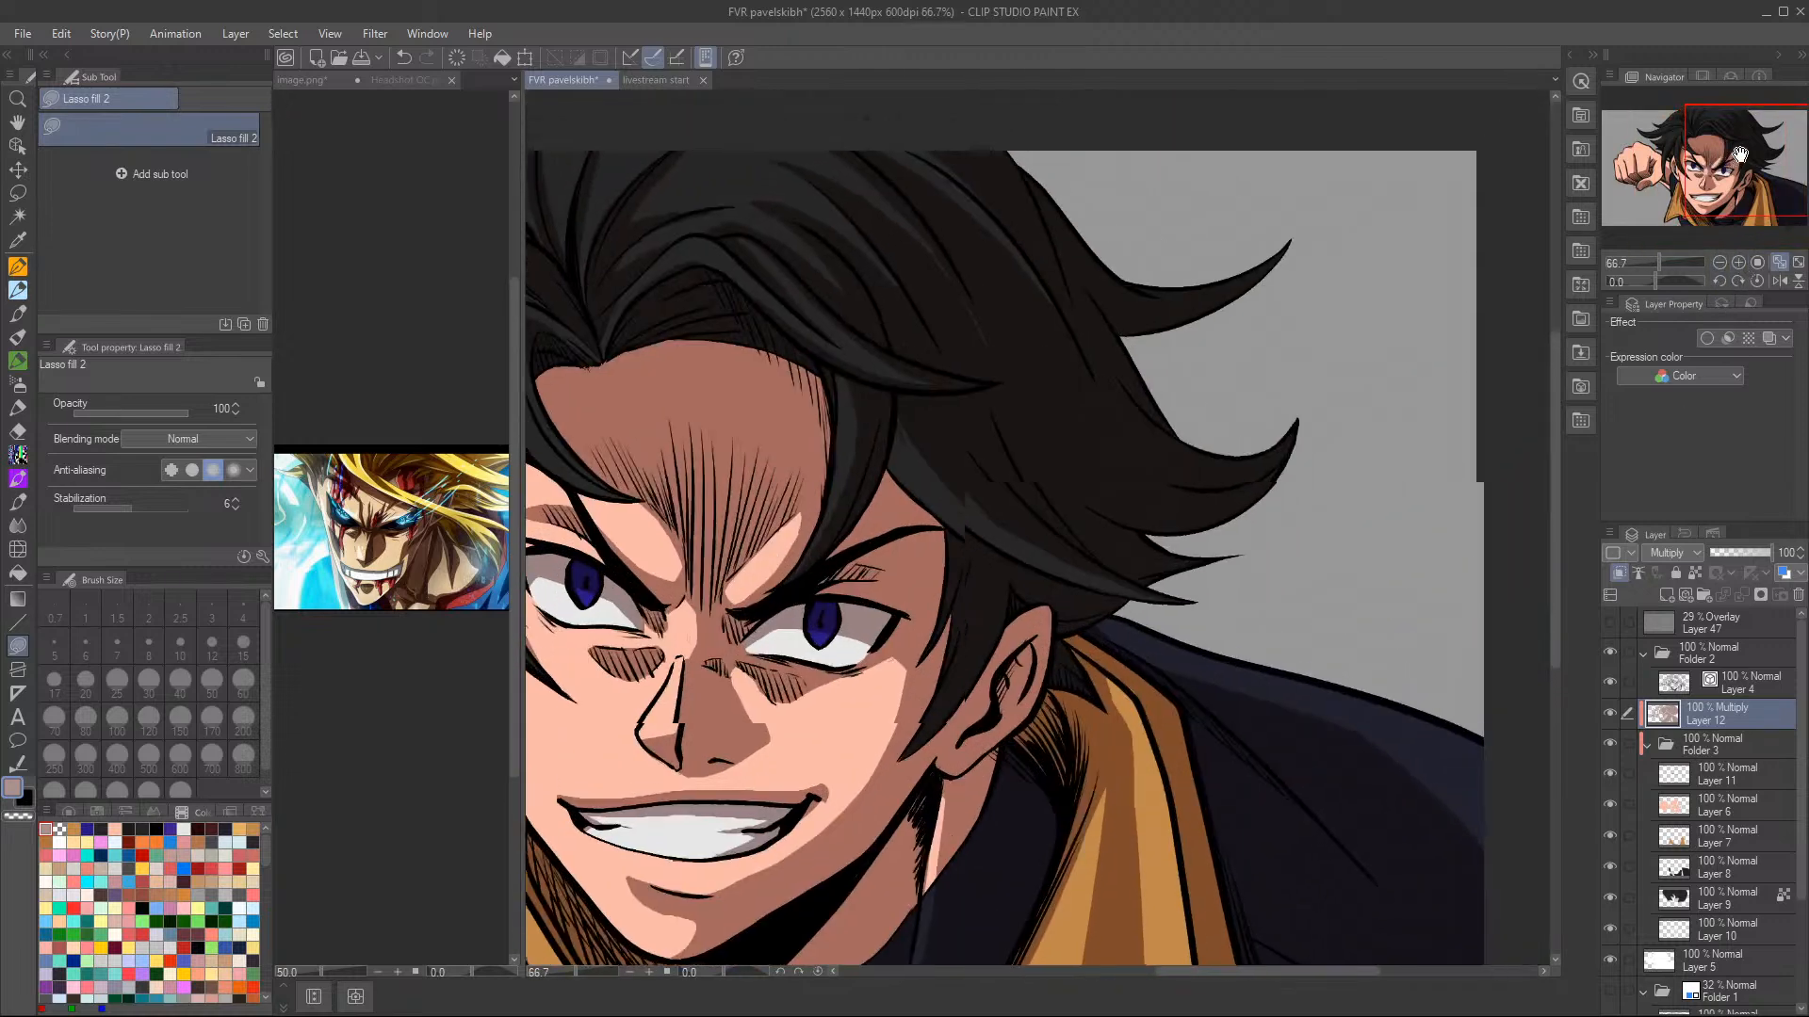
pyautogui.press('c')
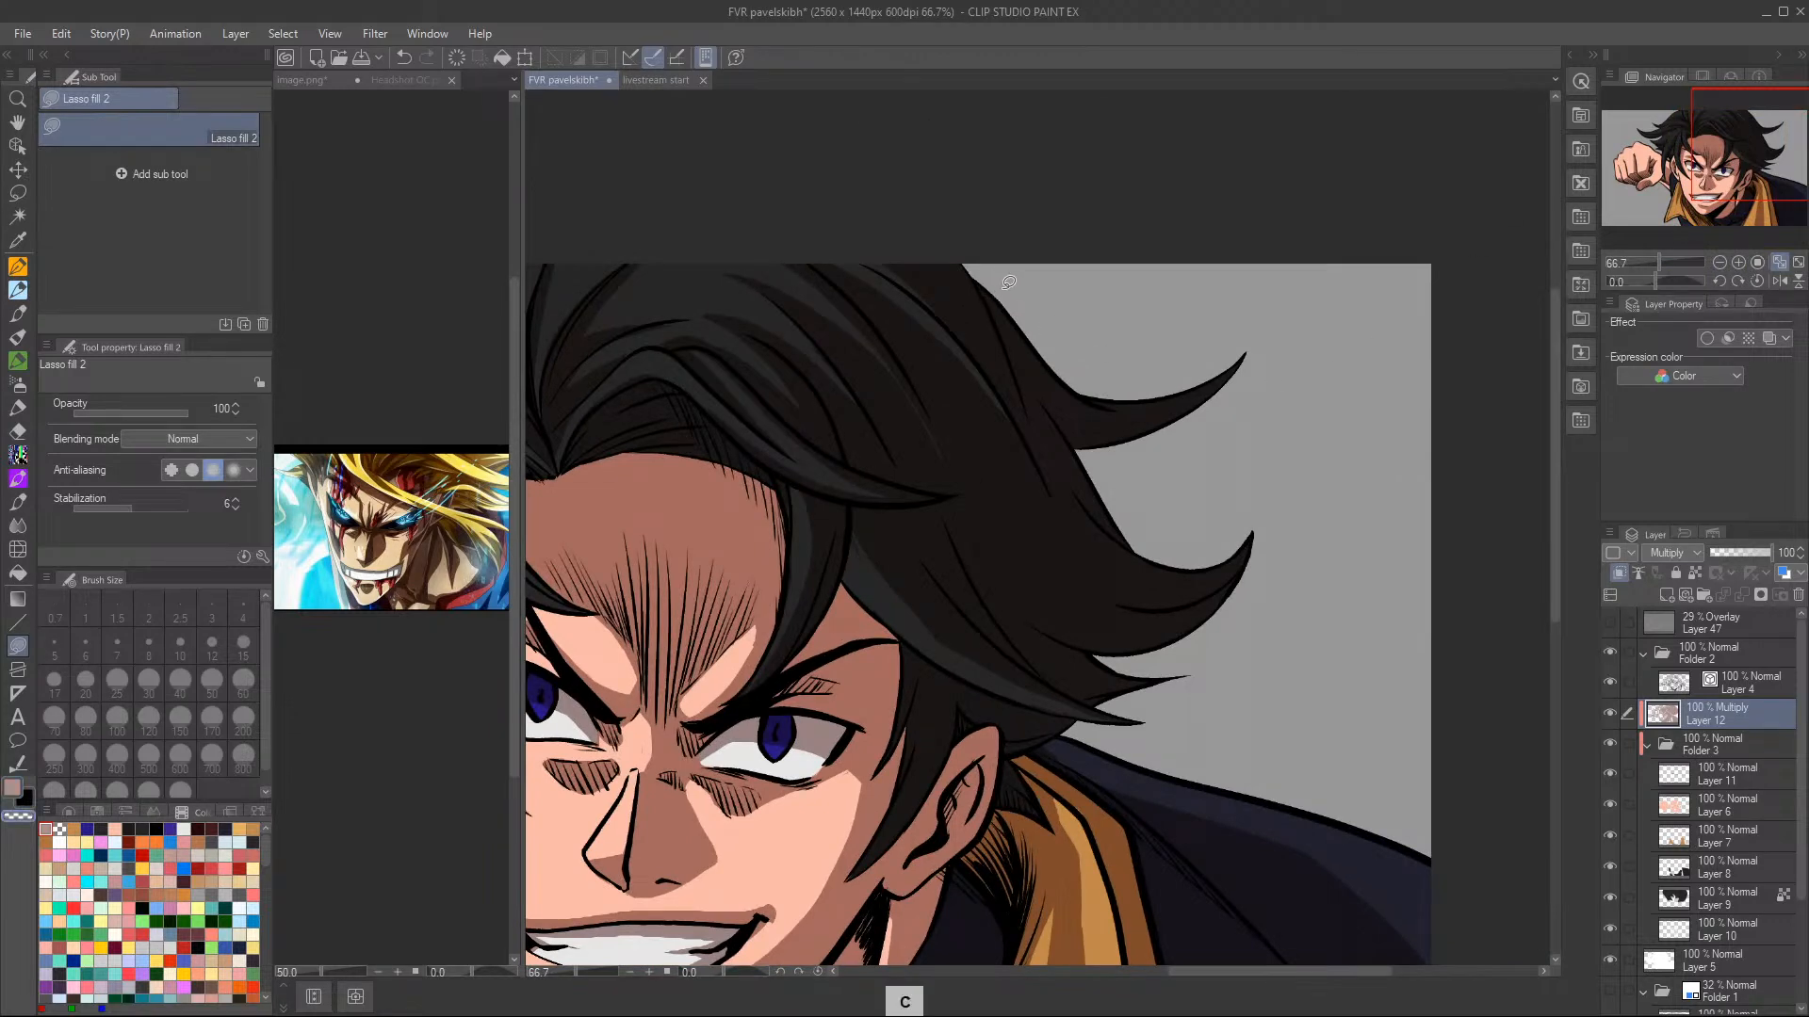
pyautogui.moveTo(984, 278)
pyautogui.mouseDown()
pyautogui.moveTo(1060, 394)
pyautogui.moveTo(1113, 415)
pyautogui.moveTo(1221, 381)
pyautogui.moveTo(1307, 278)
pyautogui.moveTo(1106, 237)
pyautogui.mouseUp()
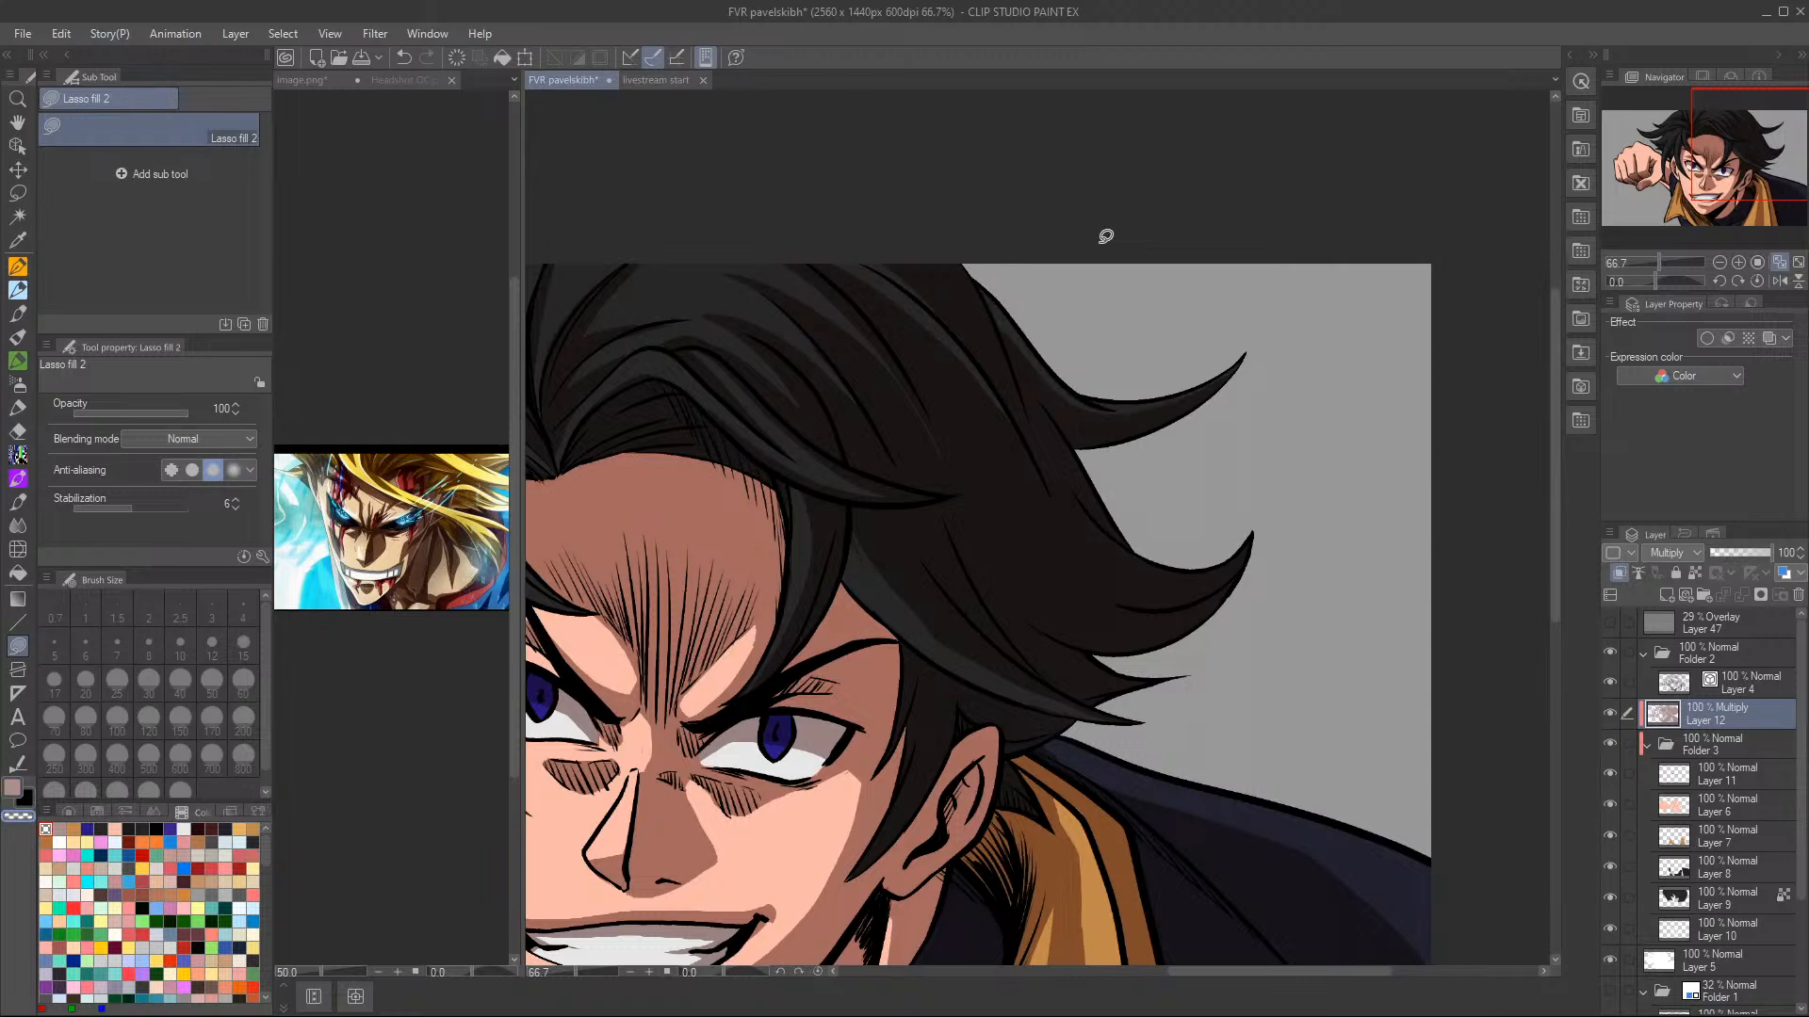
pyautogui.moveTo(1041, 403); pyautogui.dragTo(1112, 537)
pyautogui.press('c')
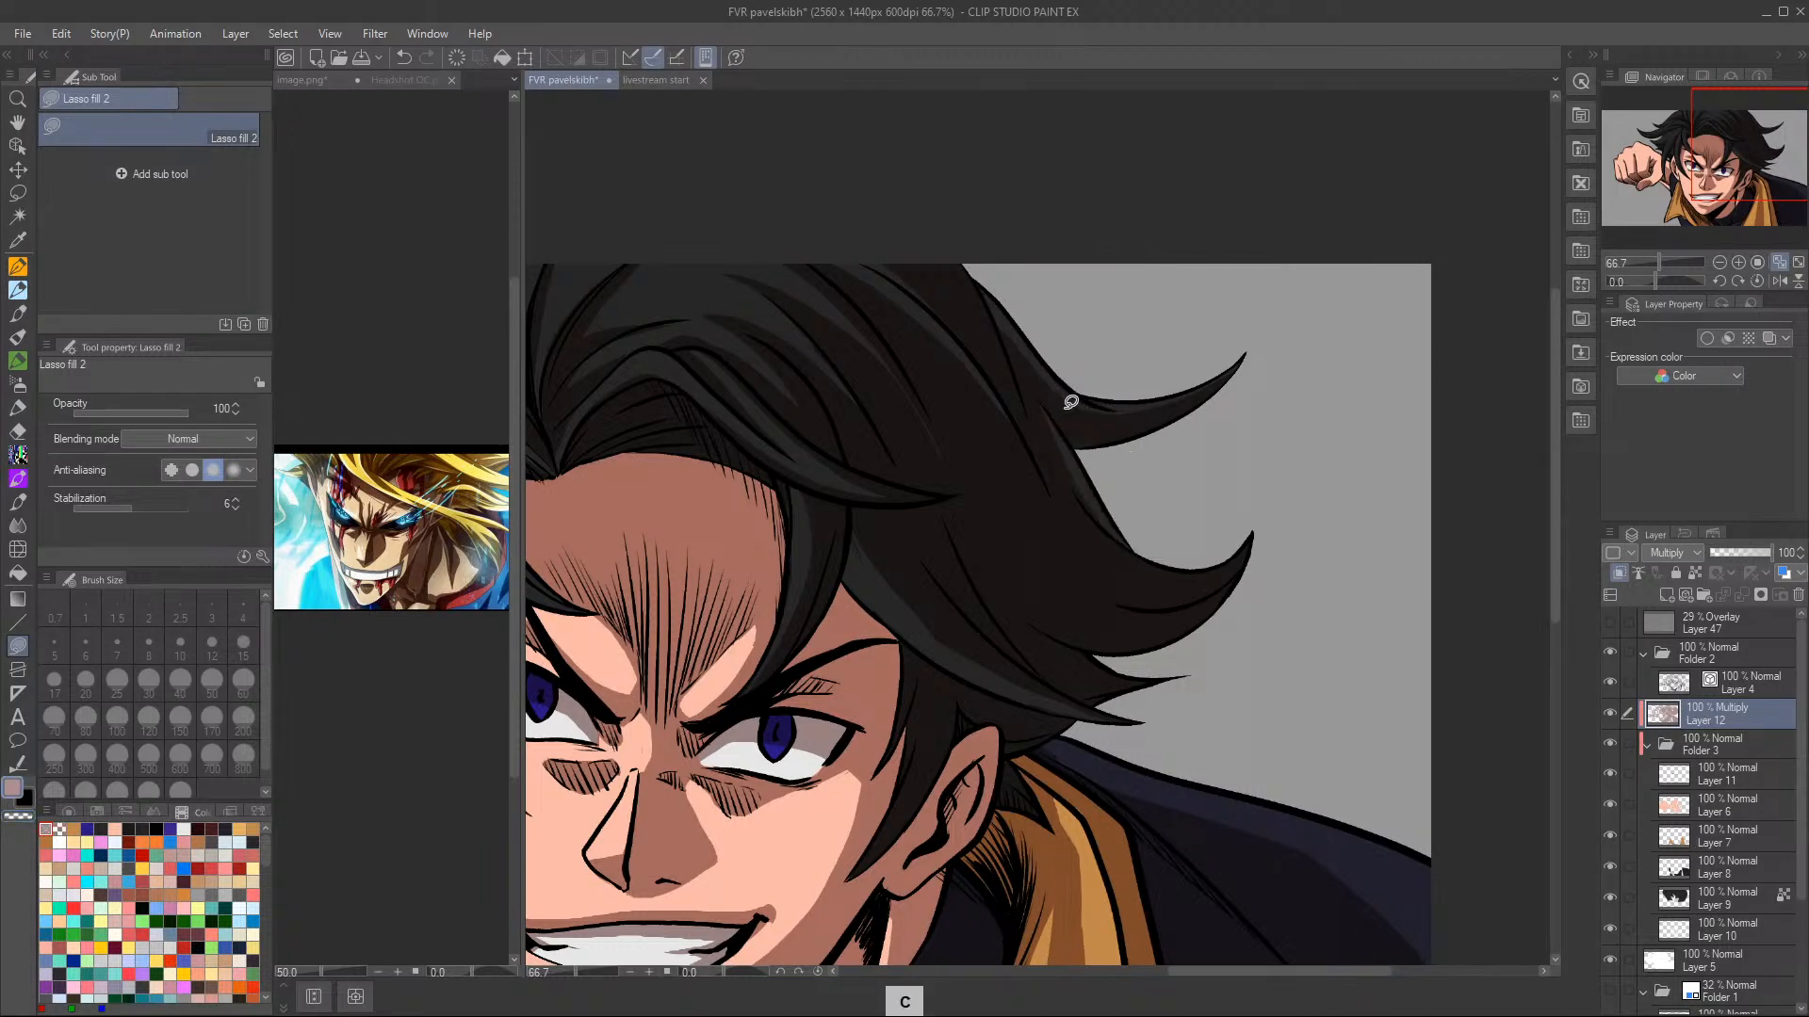
pyautogui.moveTo(1062, 467)
pyautogui.mouseDown()
pyautogui.moveTo(1107, 537)
pyautogui.moveTo(1271, 523)
pyautogui.moveTo(1182, 554)
pyautogui.moveTo(1121, 532)
pyautogui.moveTo(1065, 471)
pyautogui.moveTo(1071, 489)
pyautogui.moveTo(1262, 519)
pyautogui.moveTo(1081, 462)
pyautogui.mouseUp()
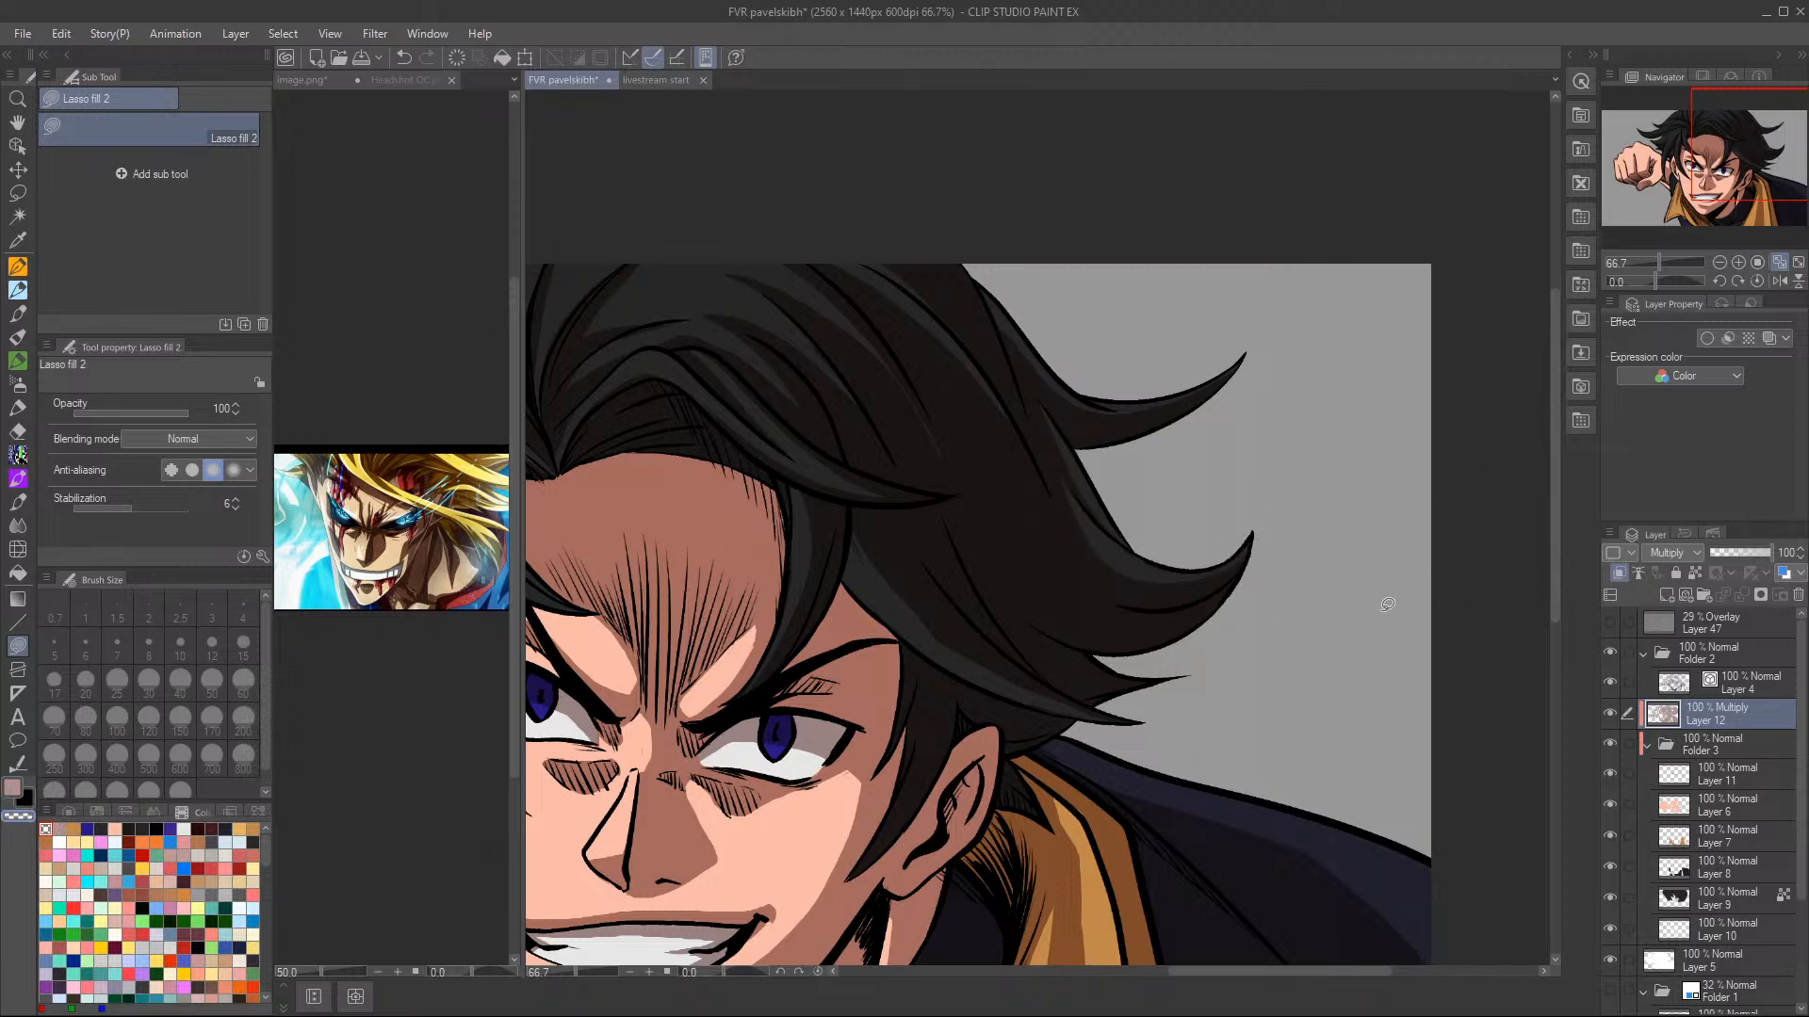
# - Refine the shadow shapes on the hair lock in front of the ear and the strand sweeping over the temple with Lasso fill
pyautogui.moveTo(947, 700); pyautogui.dragTo(889, 849)
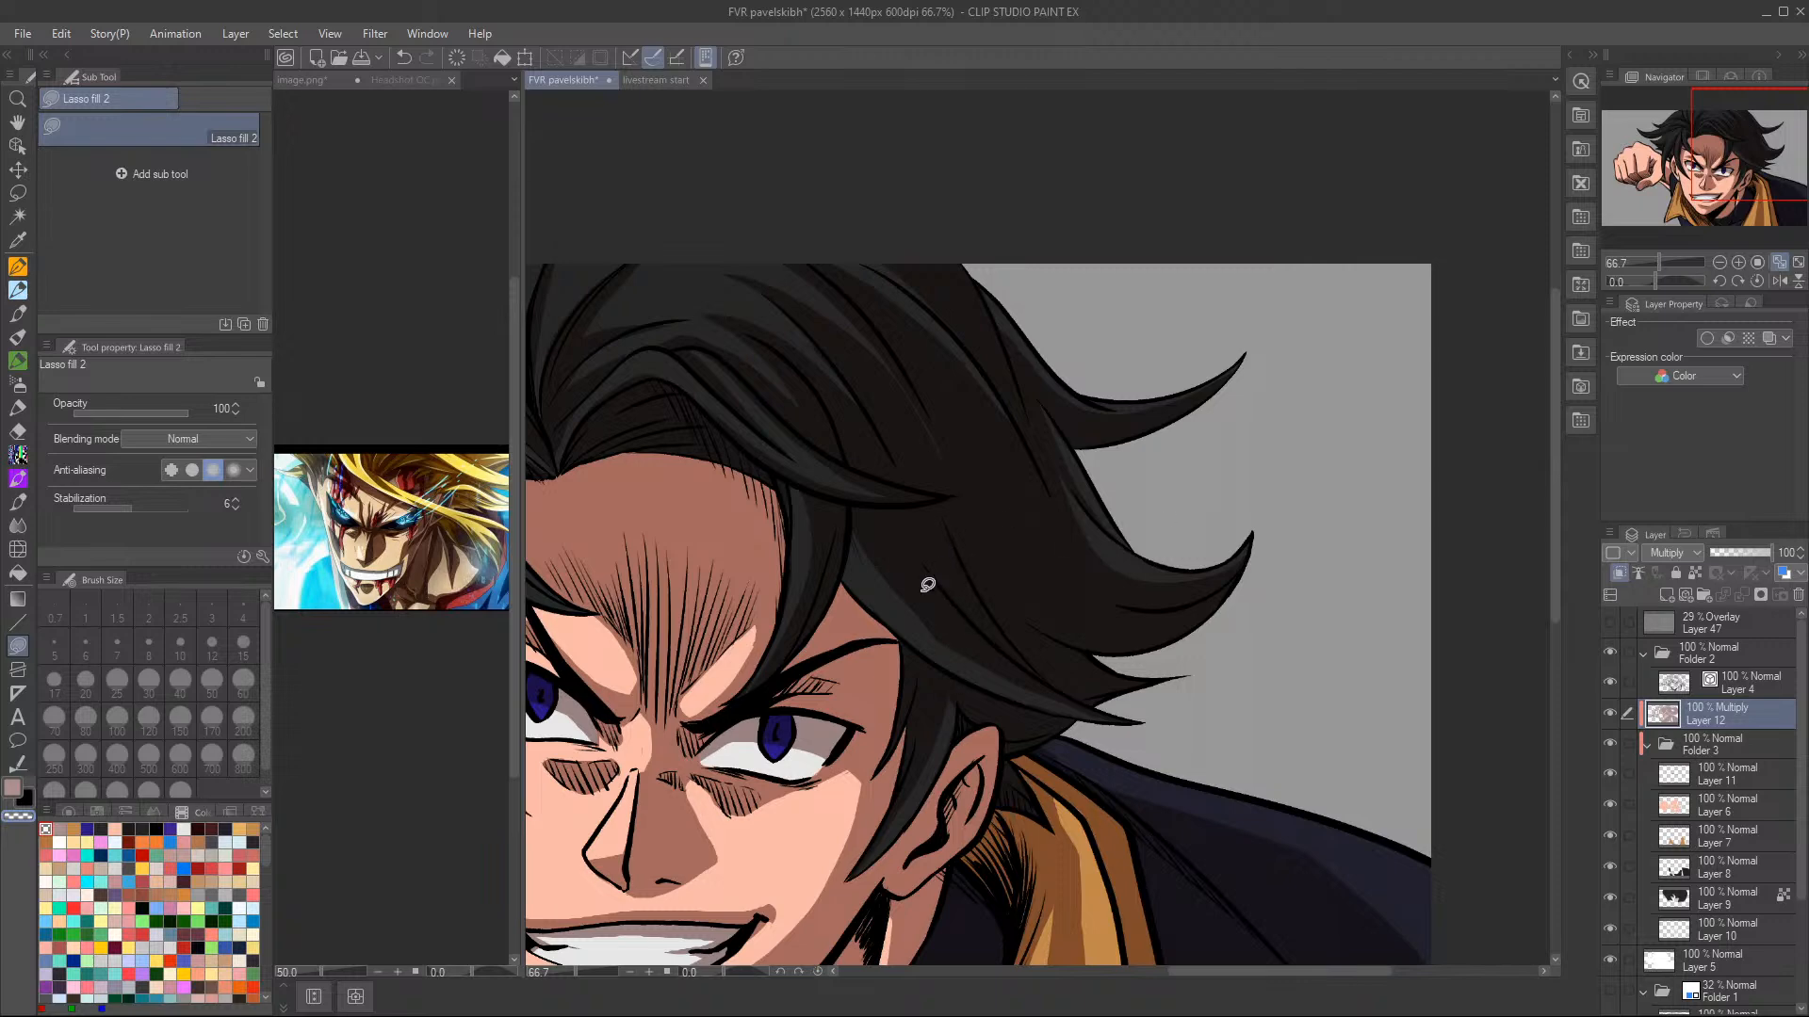
pyautogui.press('c')
pyautogui.press('c')
pyautogui.moveTo(929, 650)
pyautogui.mouseDown()
pyautogui.moveTo(894, 578)
pyautogui.moveTo(924, 598)
pyautogui.mouseUp()
pyautogui.press('c')
pyautogui.moveTo(853, 528)
pyautogui.mouseDown()
pyautogui.moveTo(886, 574)
pyautogui.moveTo(980, 654)
pyautogui.mouseUp()
pyautogui.moveTo(853, 530); pyautogui.dragTo(980, 652)
# - Touch up the shadows on the top hair strands, between the eyebrows and on the fringe lock, and save the illustration
pyautogui.moveTo(1705, 113); pyautogui.dragTo(1694, 129)
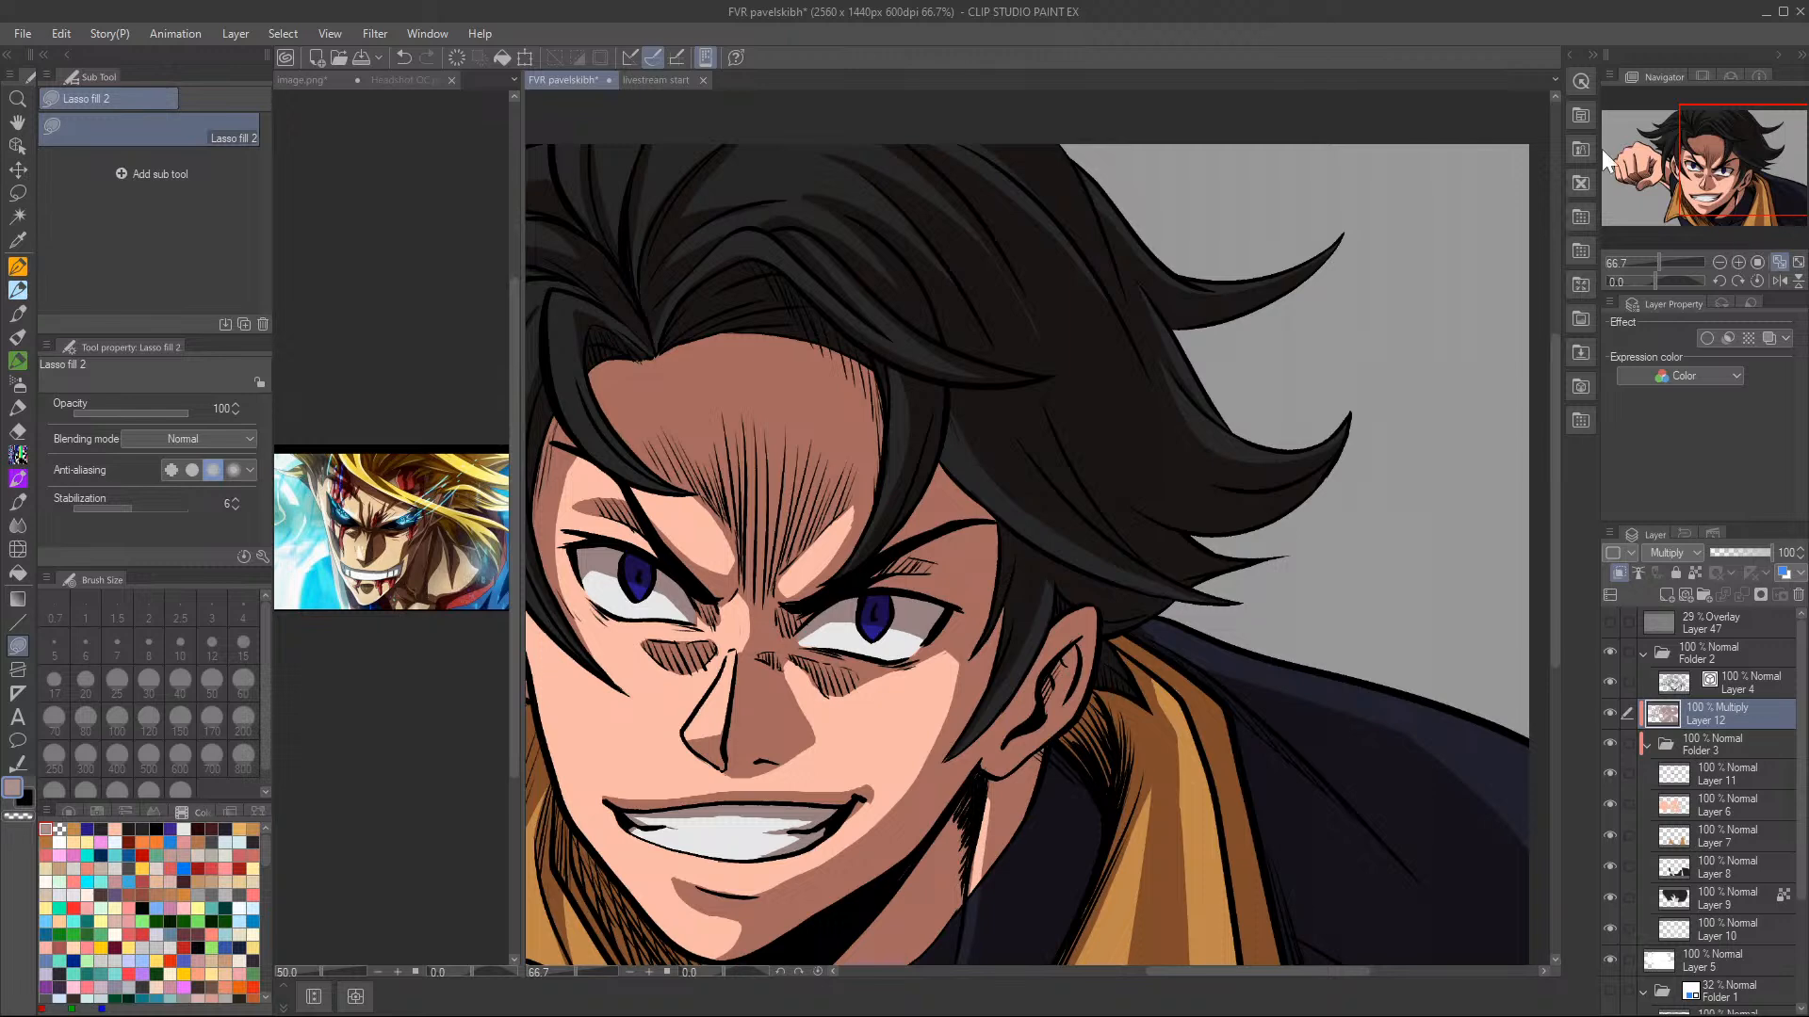
pyautogui.moveTo(1728, 156); pyautogui.dragTo(1684, 156)
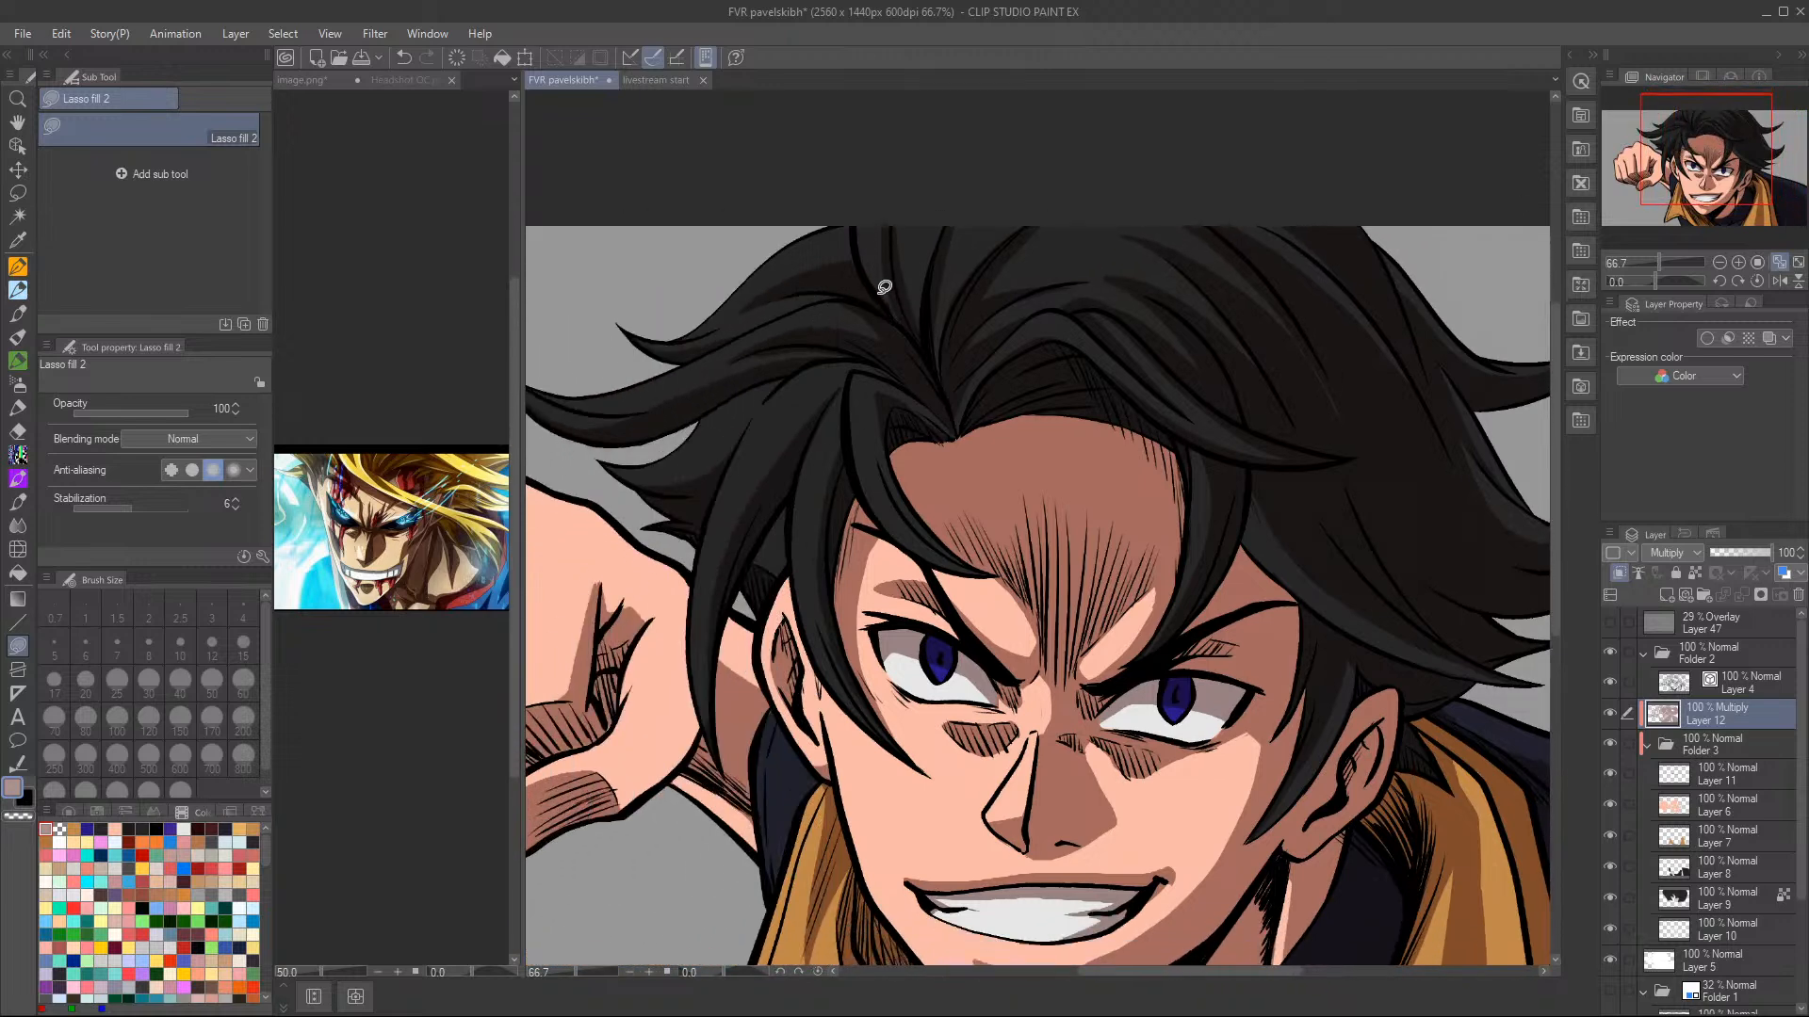
pyautogui.moveTo(876, 306)
pyautogui.mouseDown()
pyautogui.moveTo(906, 341)
pyautogui.moveTo(901, 313)
pyautogui.moveTo(921, 325)
pyautogui.mouseUp()
pyautogui.press('c')
pyautogui.moveTo(1027, 651)
pyautogui.mouseDown()
pyautogui.moveTo(1040, 624)
pyautogui.moveTo(1019, 657)
pyautogui.moveTo(1051, 648)
pyautogui.mouseUp()
pyautogui.moveTo(928, 559)
pyautogui.mouseDown()
pyautogui.moveTo(1042, 590)
pyautogui.moveTo(919, 553)
pyautogui.moveTo(834, 401)
pyautogui.mouseUp()
pyautogui.moveTo(897, 542)
pyautogui.mouseDown()
pyautogui.moveTo(855, 446)
pyautogui.moveTo(1027, 576)
pyautogui.moveTo(853, 443)
pyautogui.mouseUp()
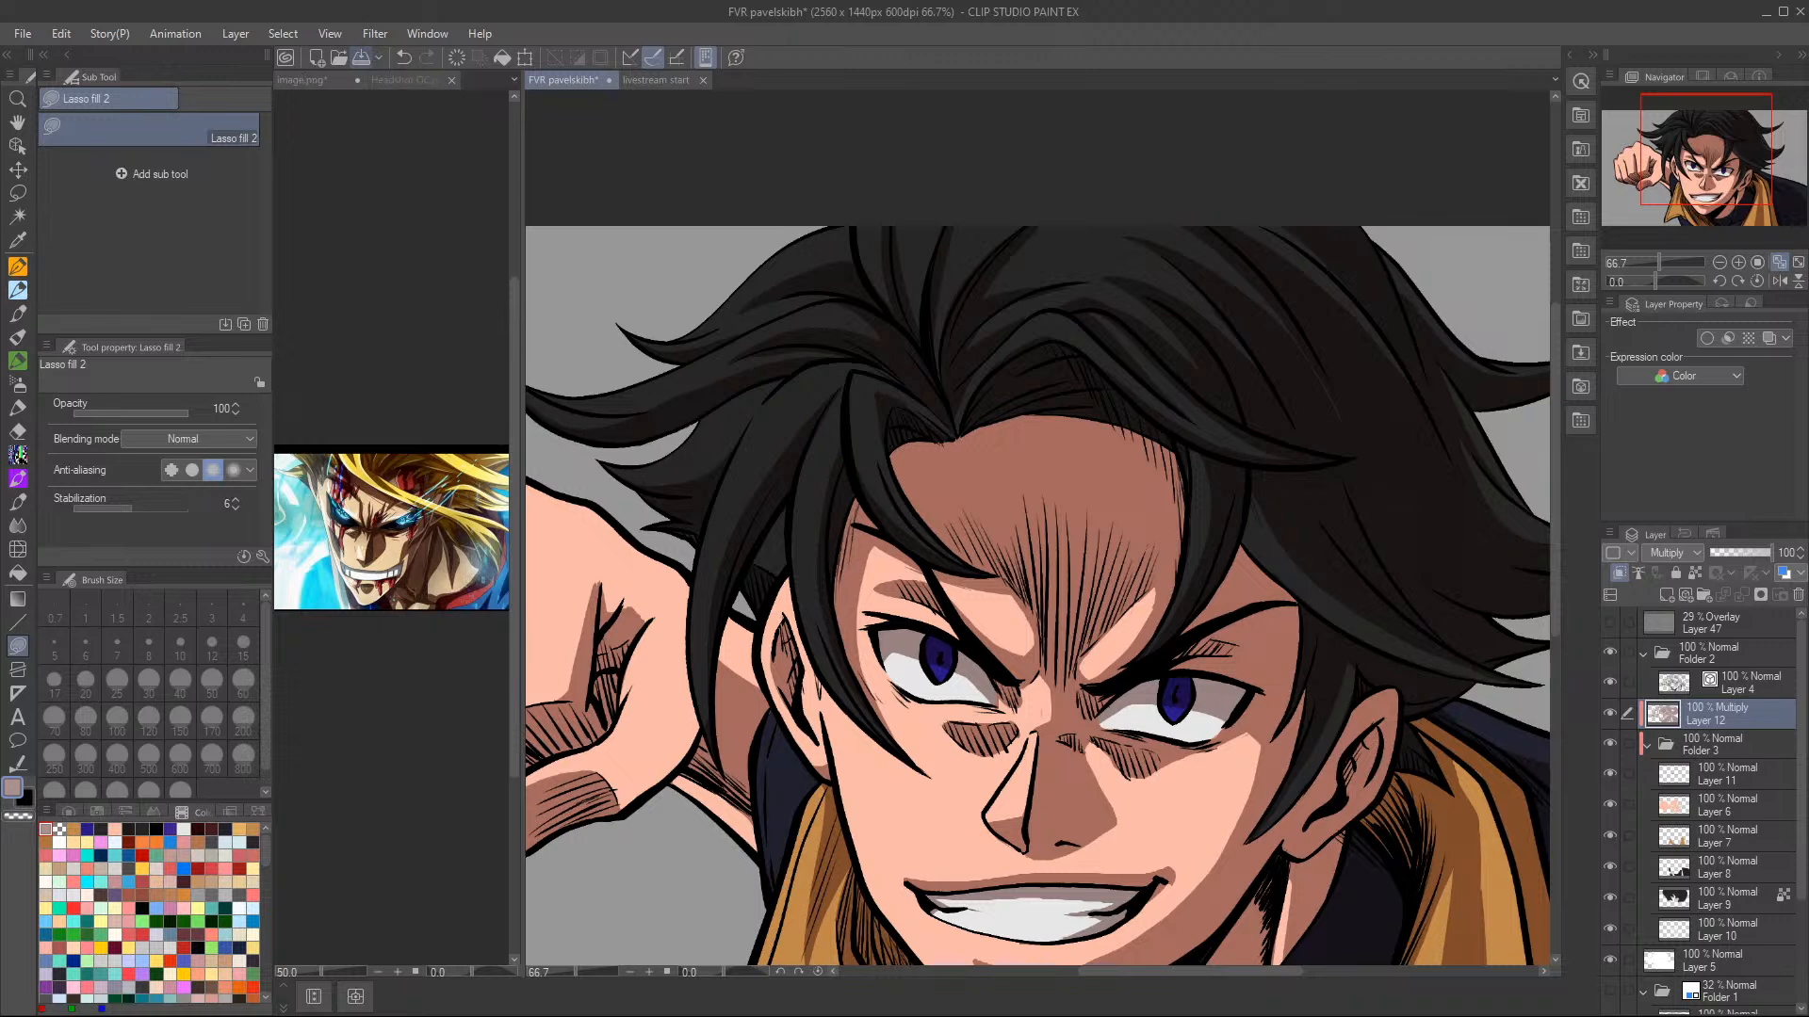
pyautogui.hotkey('ctrl', 's')
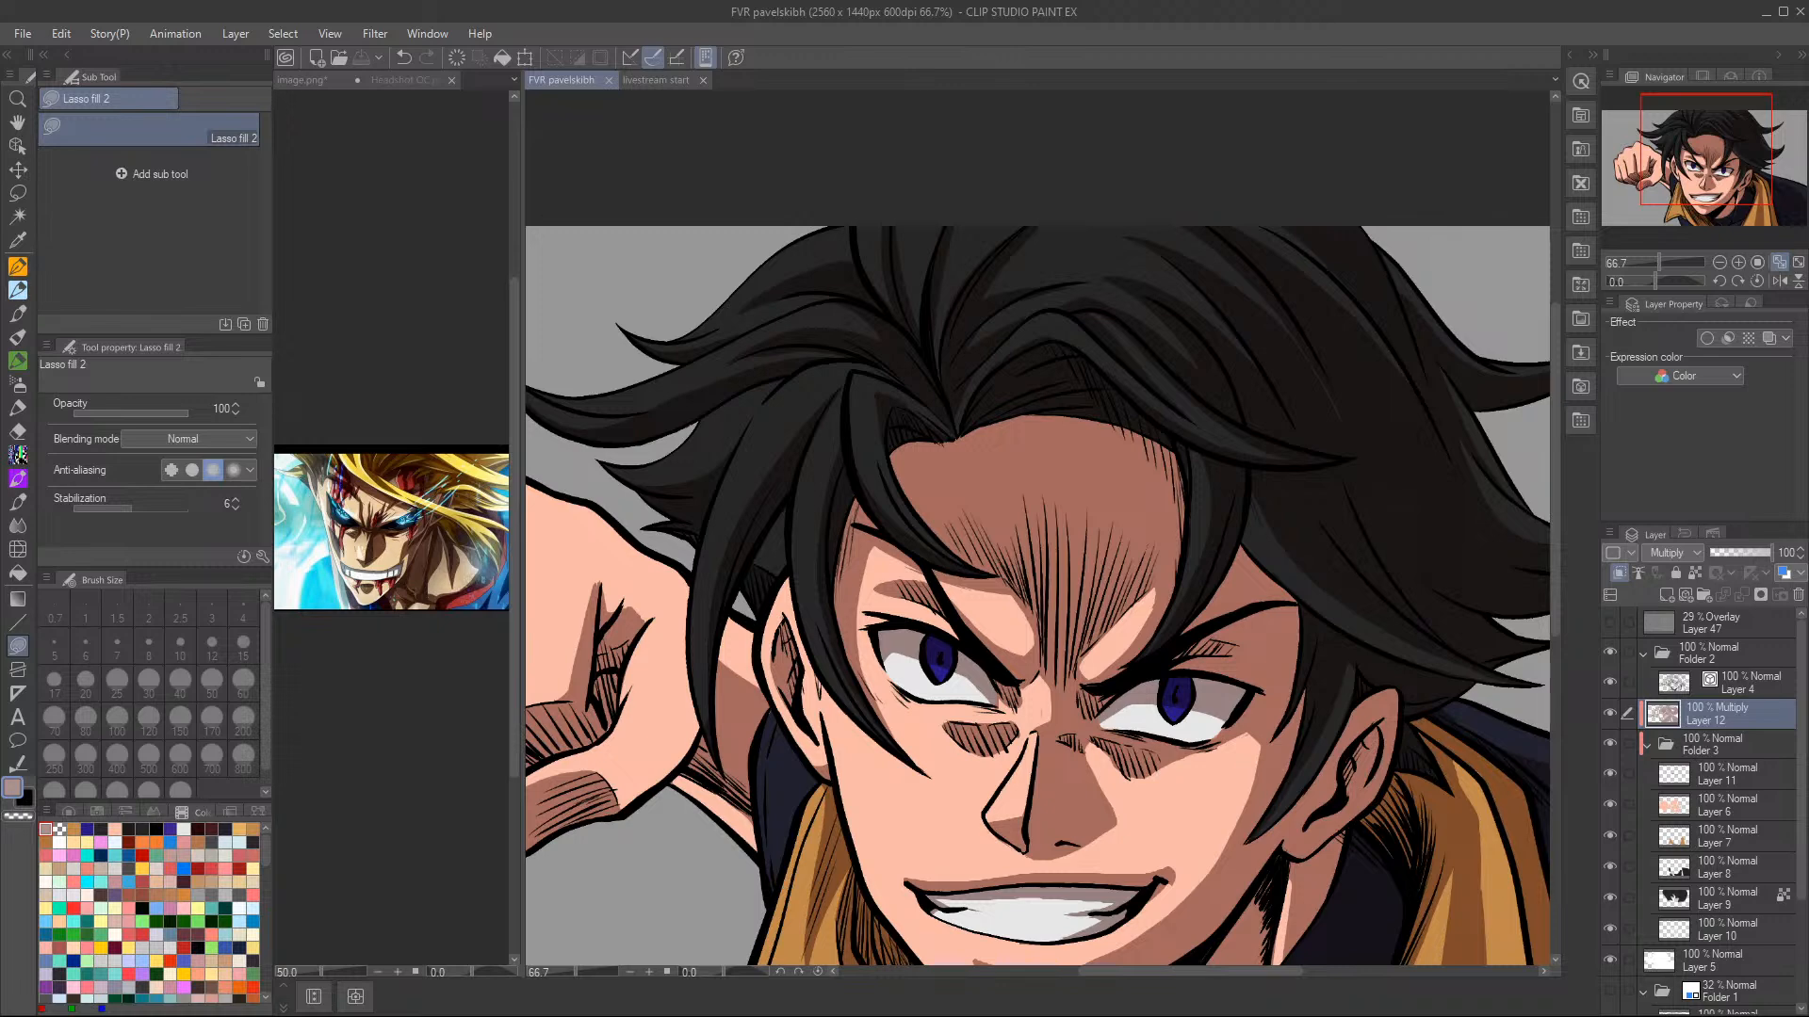
# - Refine the Multiply shadows on the side hair locks, between the brows and around the raised fist with shadow-coloured and transparent Lasso fills
pyautogui.moveTo(706, 740)
pyautogui.mouseDown()
pyautogui.moveTo(710, 675)
pyautogui.moveTo(806, 431)
pyautogui.moveTo(738, 582)
pyautogui.moveTo(712, 734)
pyautogui.moveTo(763, 467)
pyautogui.moveTo(712, 627)
pyautogui.mouseUp()
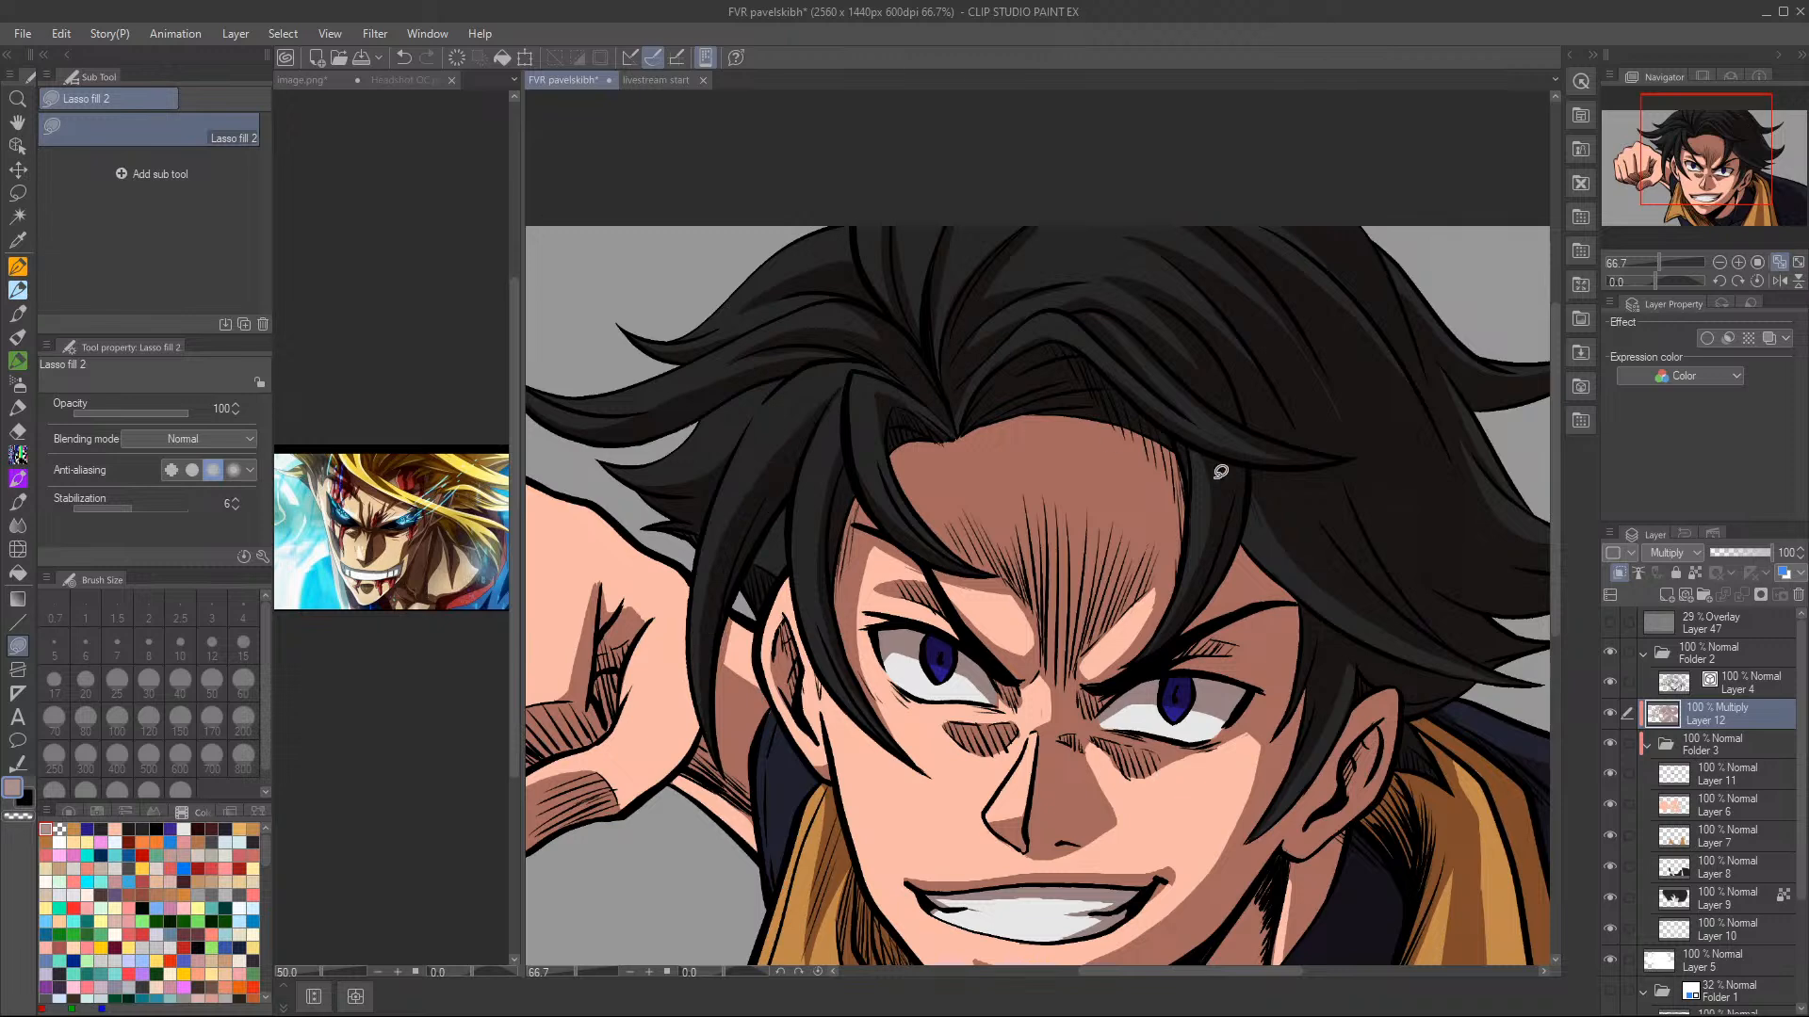
pyautogui.moveTo(771, 534)
pyautogui.mouseDown()
pyautogui.moveTo(790, 563)
pyautogui.moveTo(797, 490)
pyautogui.mouseUp()
pyautogui.click(1779, 264)
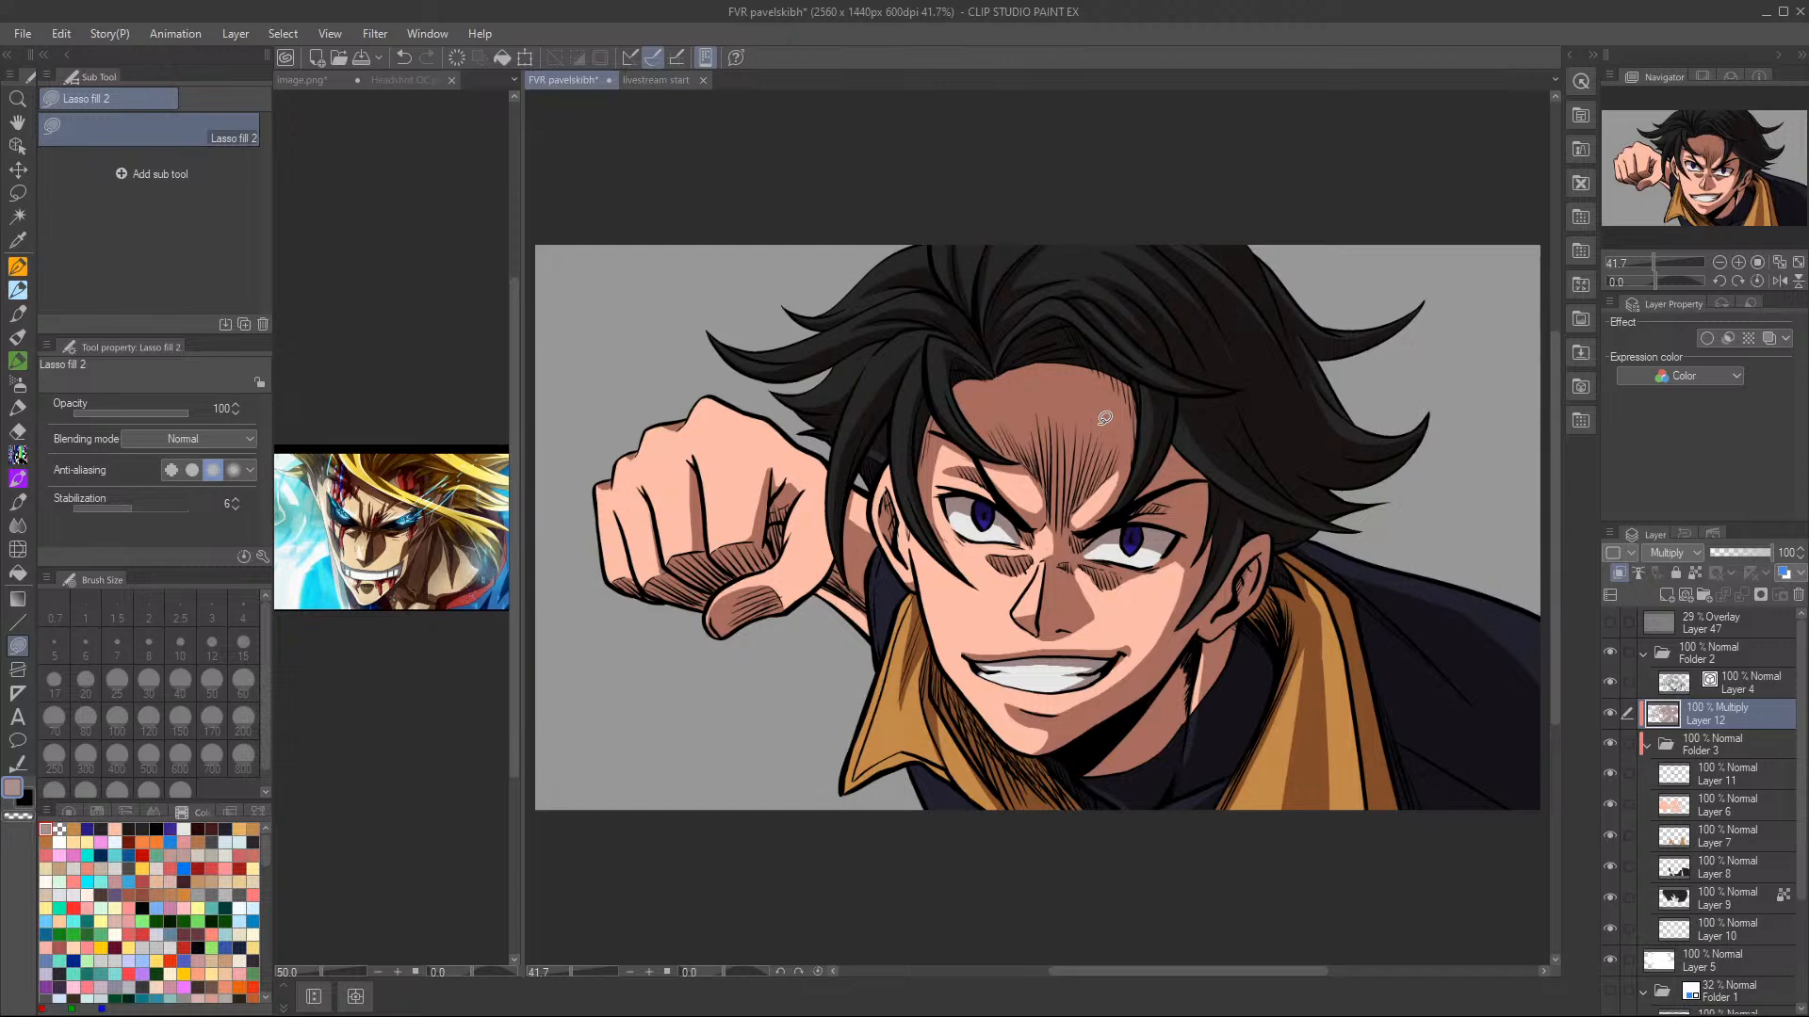
pyautogui.press('c')
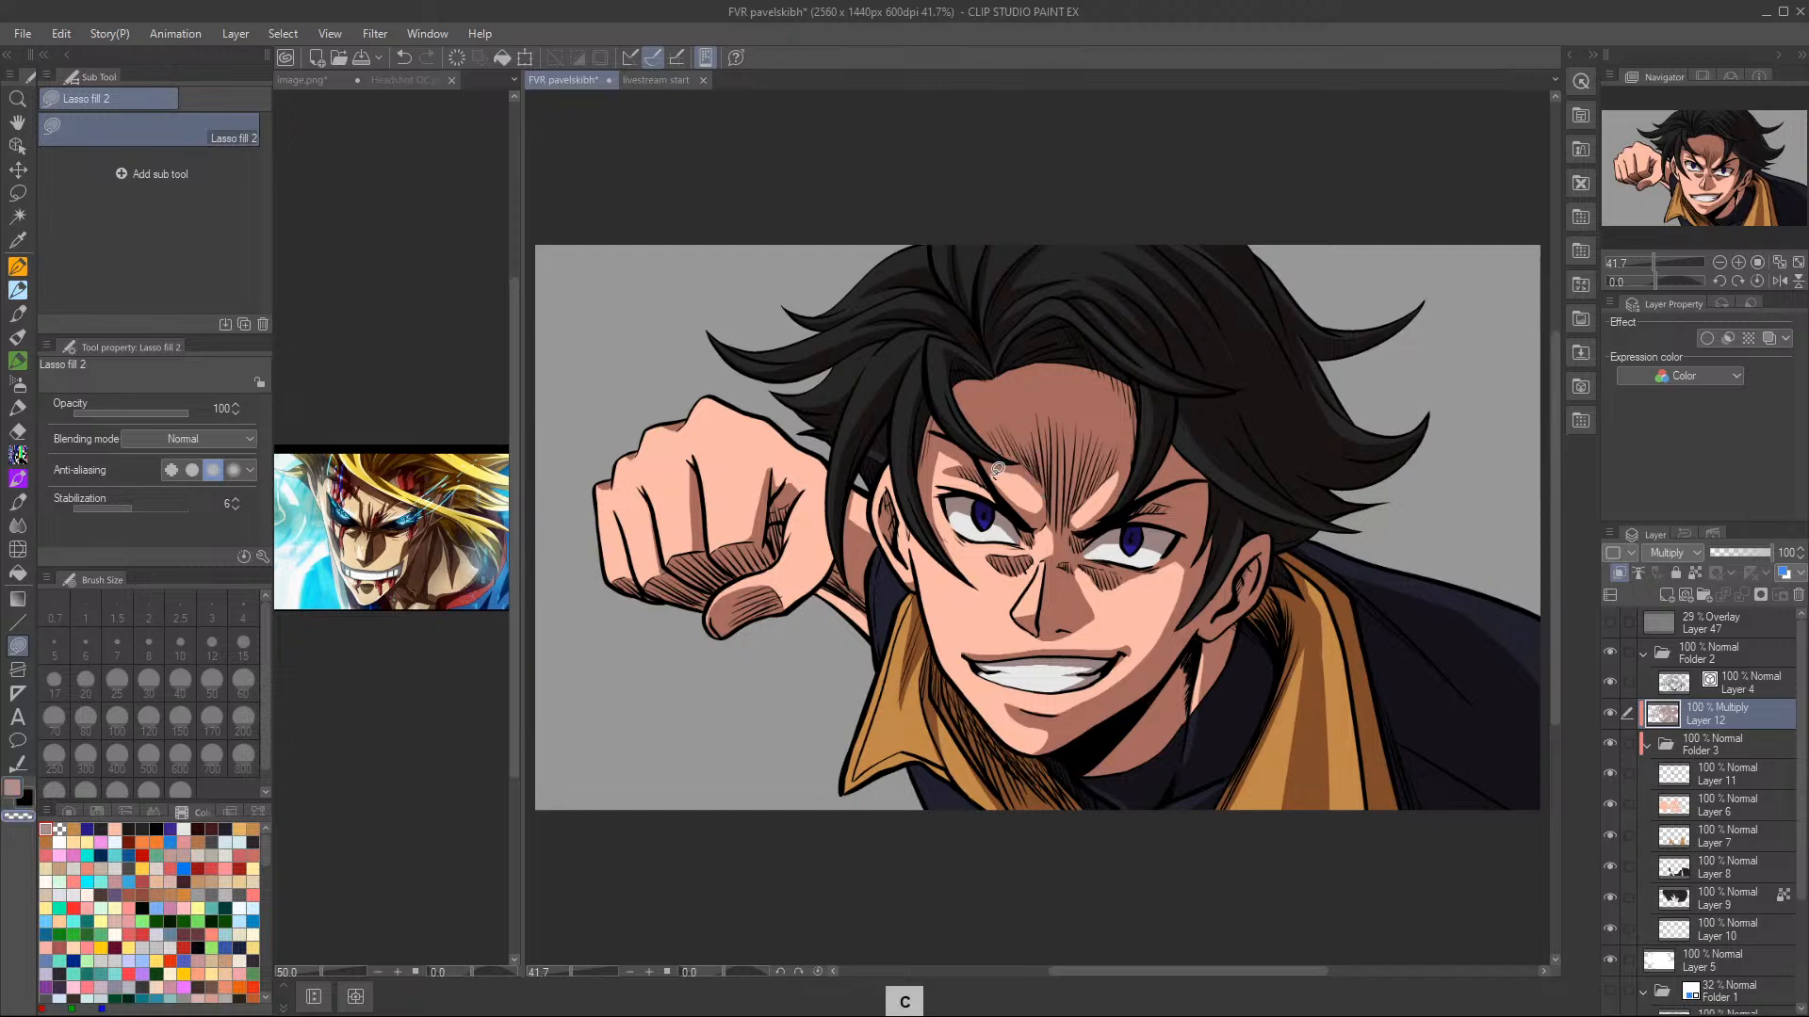
pyautogui.moveTo(990, 468)
pyautogui.mouseDown()
pyautogui.moveTo(1052, 497)
pyautogui.moveTo(1046, 475)
pyautogui.mouseUp()
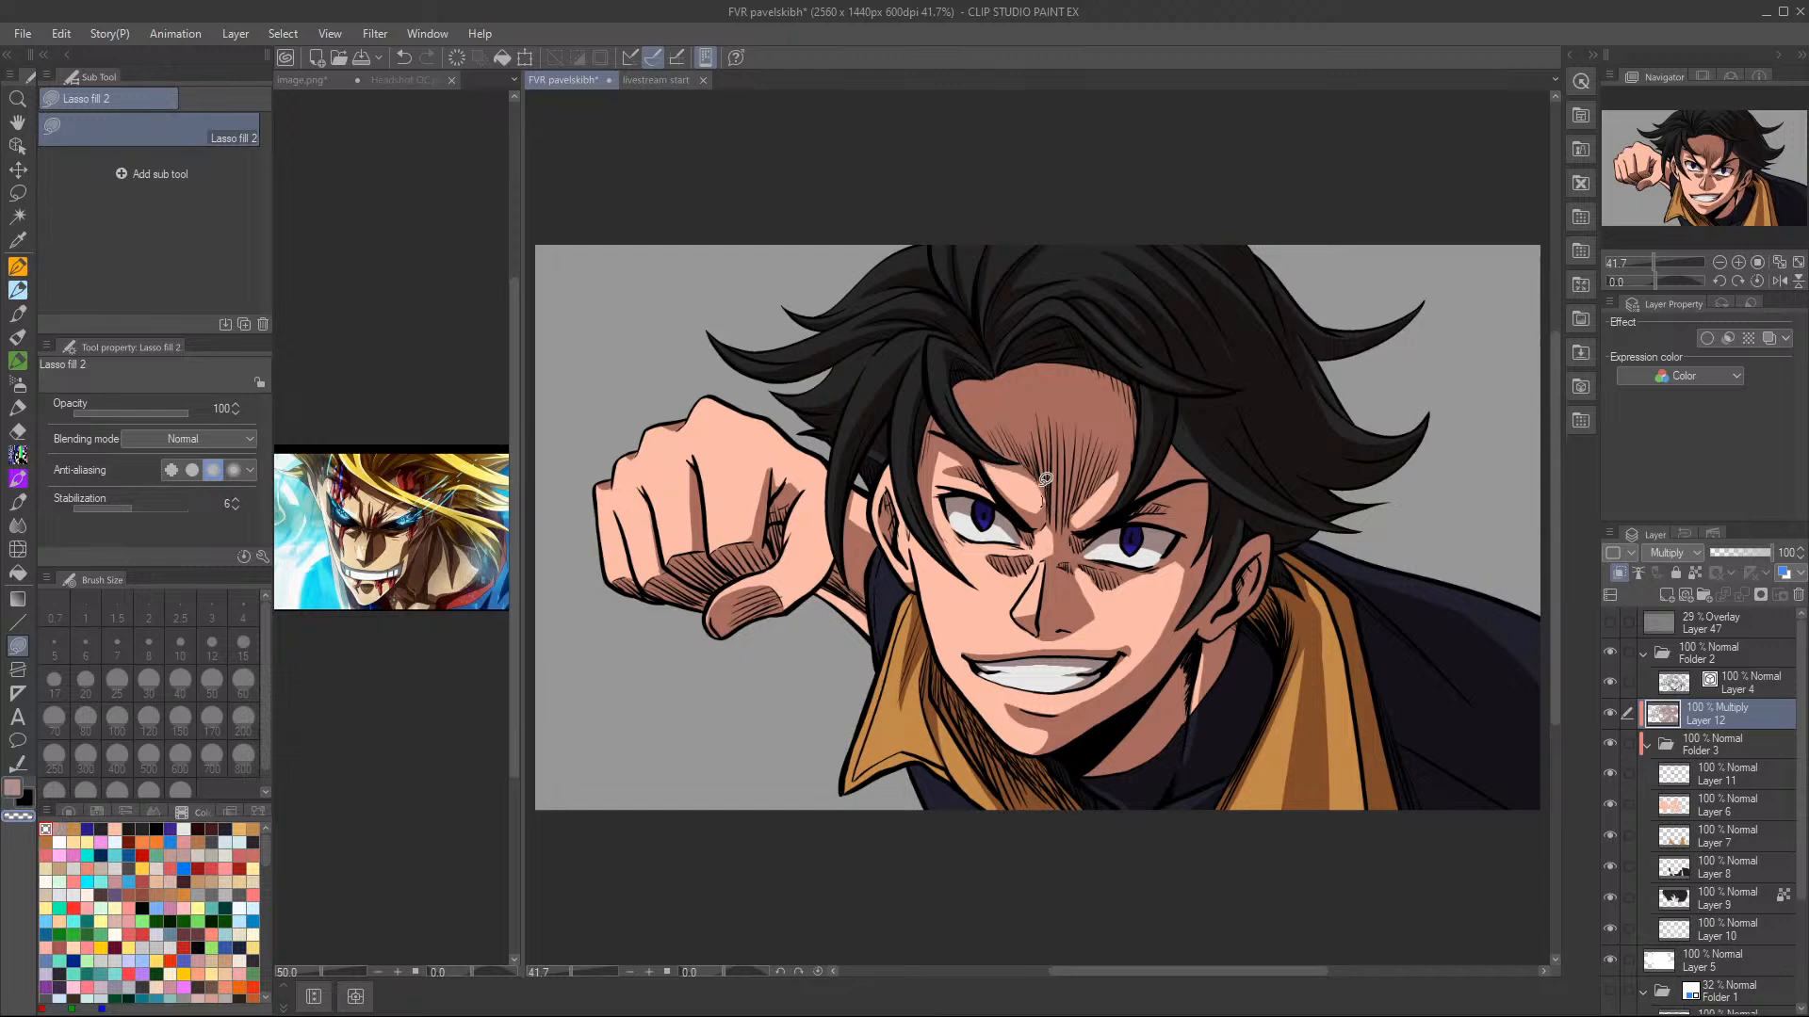
pyautogui.press('c')
pyautogui.press('c')
pyautogui.moveTo(713, 397)
pyautogui.mouseDown()
pyautogui.moveTo(805, 455)
pyautogui.moveTo(785, 425)
pyautogui.moveTo(827, 483)
pyautogui.moveTo(829, 383)
pyautogui.moveTo(828, 474)
pyautogui.moveTo(844, 467)
pyautogui.moveTo(877, 517)
pyautogui.moveTo(859, 523)
pyautogui.moveTo(865, 474)
pyautogui.moveTo(856, 507)
pyautogui.moveTo(873, 540)
pyautogui.mouseUp()
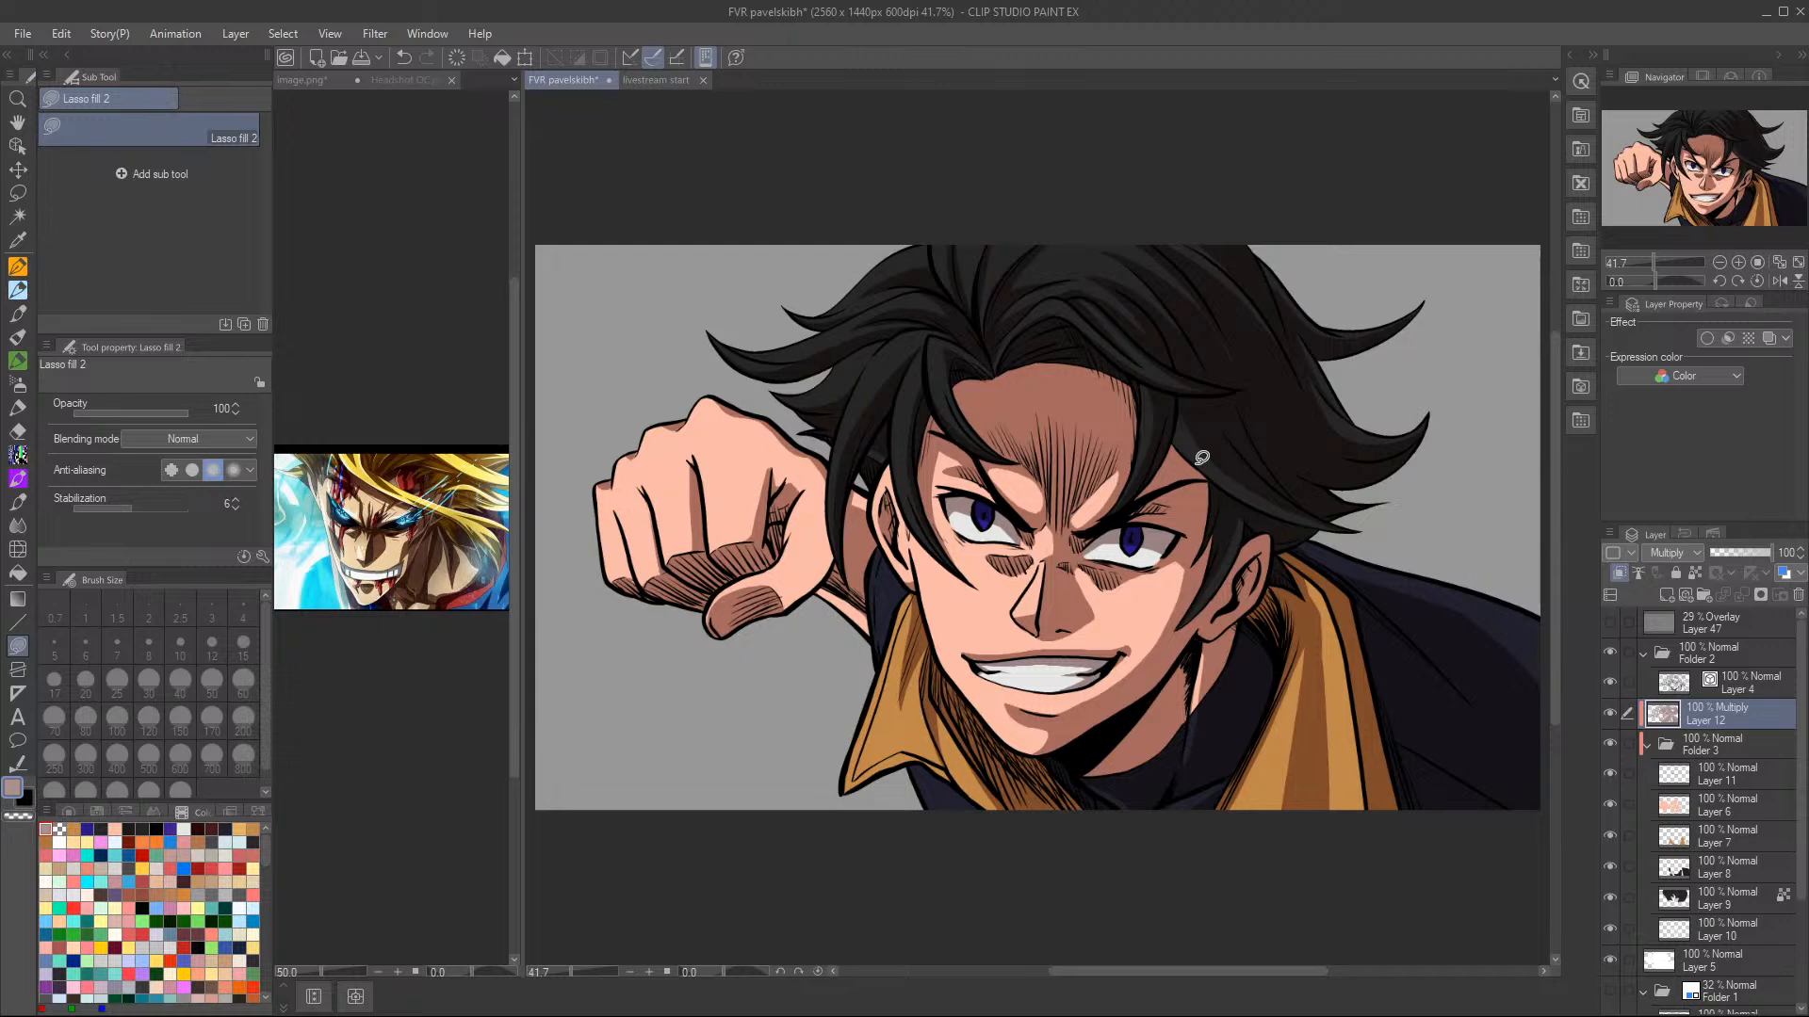
# - Duplicate Layer 12, set the copy's opacity to 82%, and soften its shadows with a transparent Soft airbrush at sizes 120 and 170
pyautogui.rightClick(1726, 713)
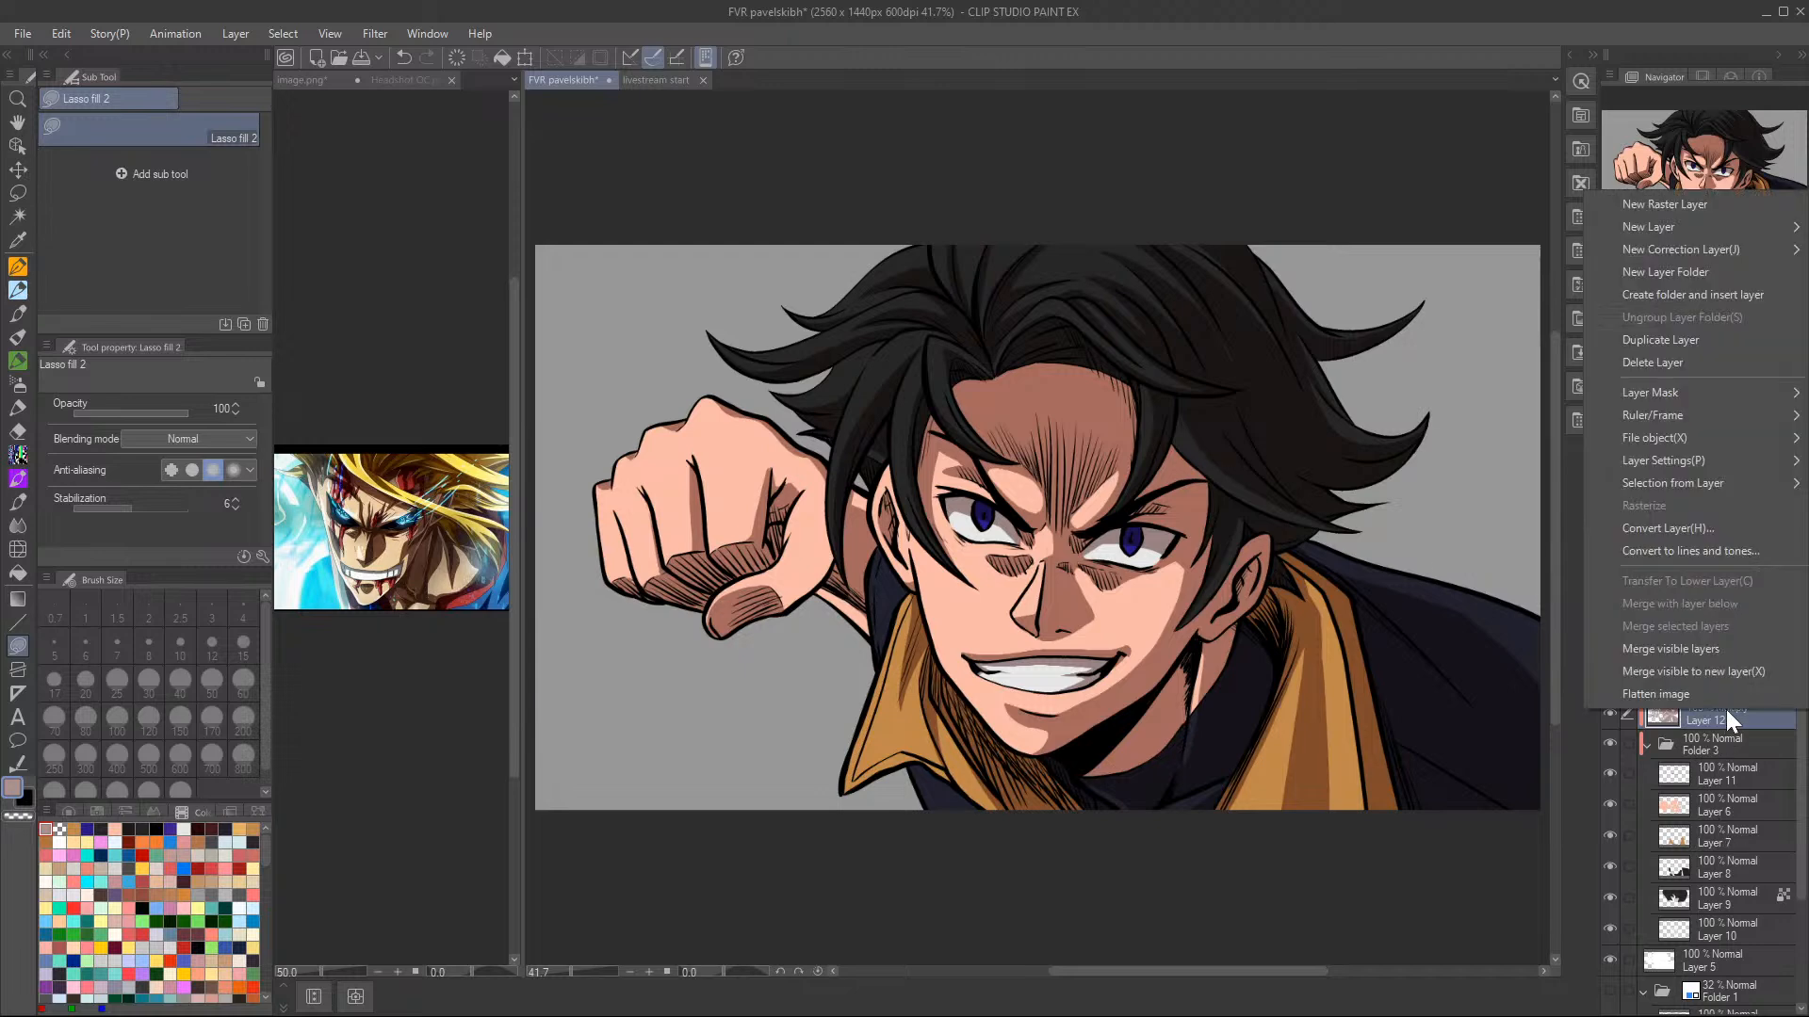
pyautogui.click(1709, 343)
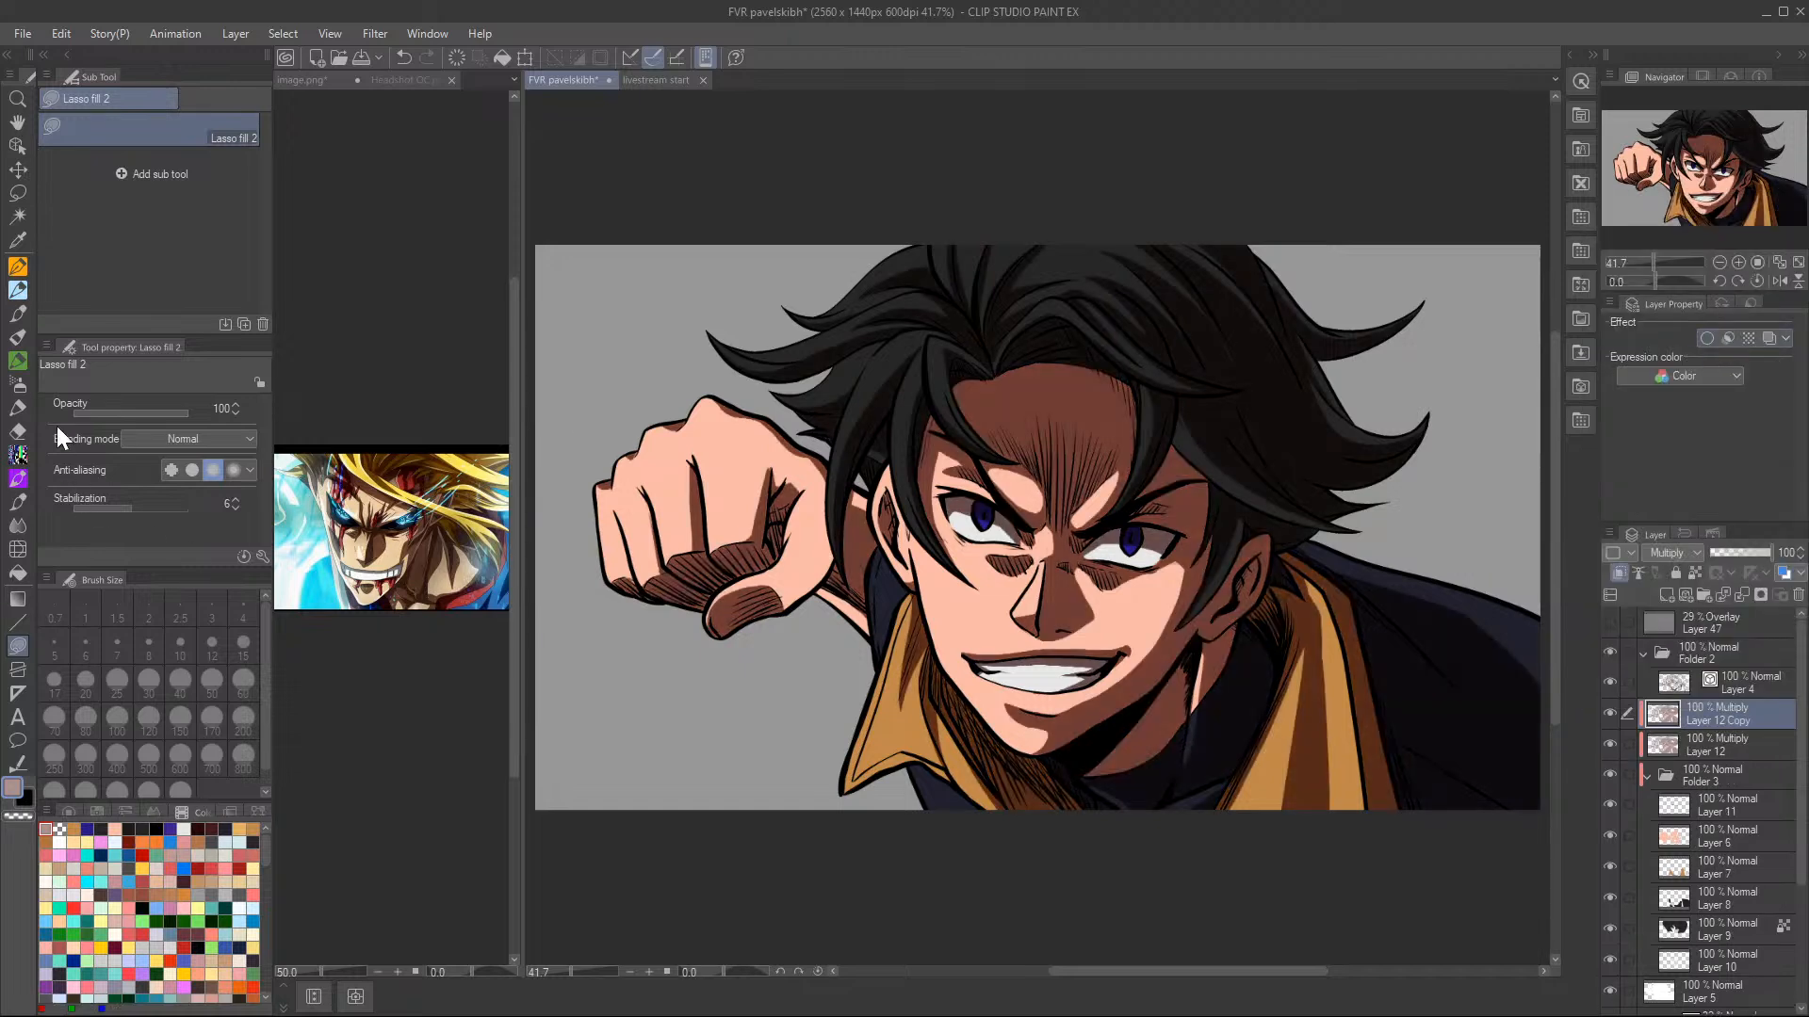
pyautogui.click(17, 385)
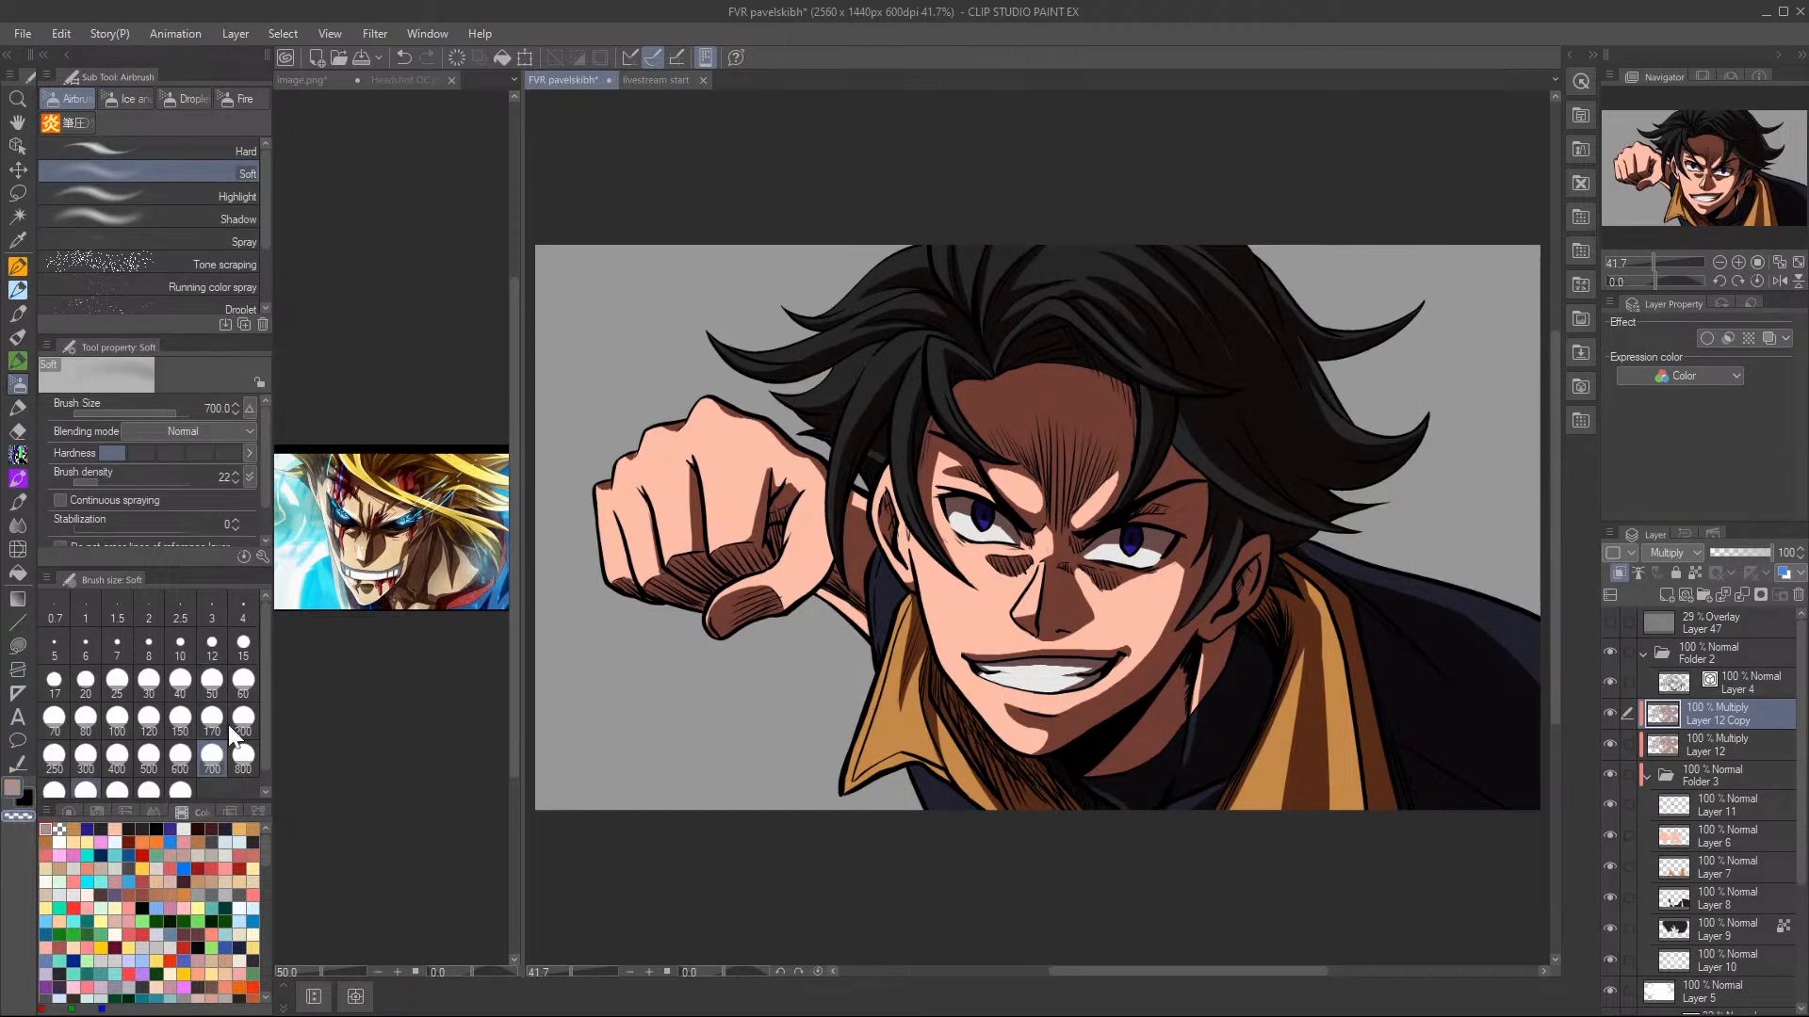
pyautogui.click(146, 721)
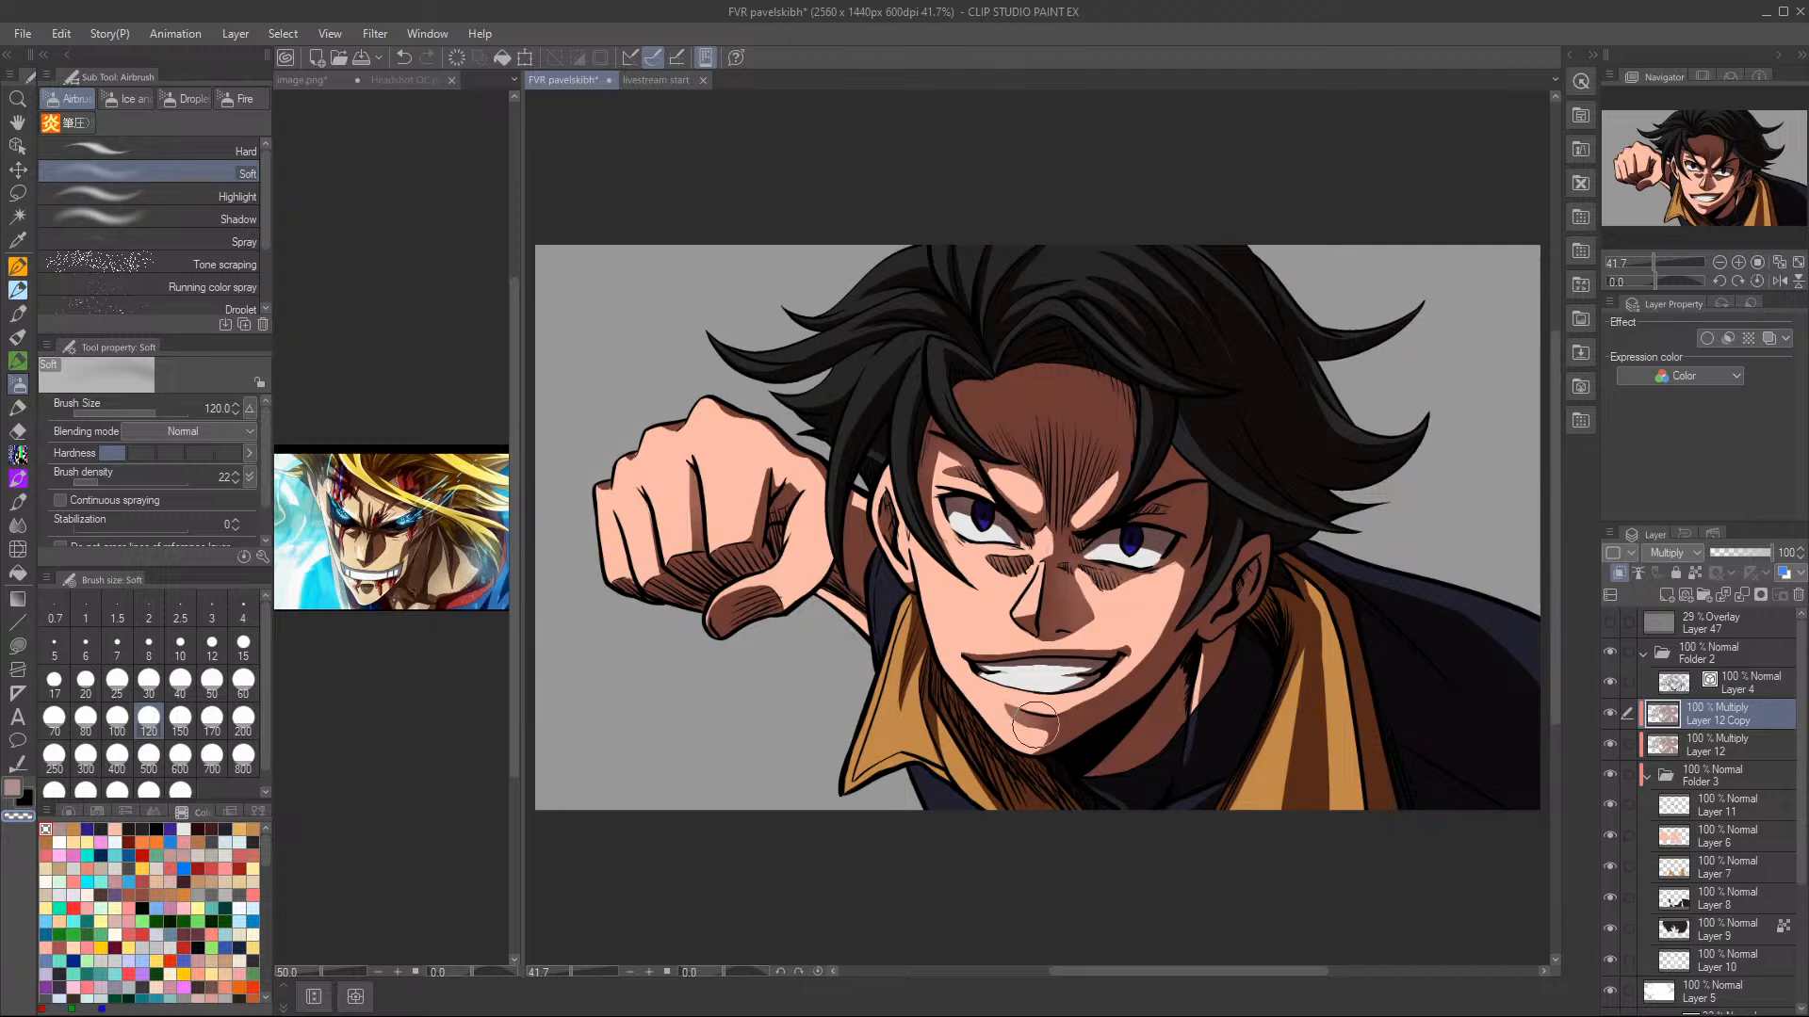
pyautogui.click(1754, 550)
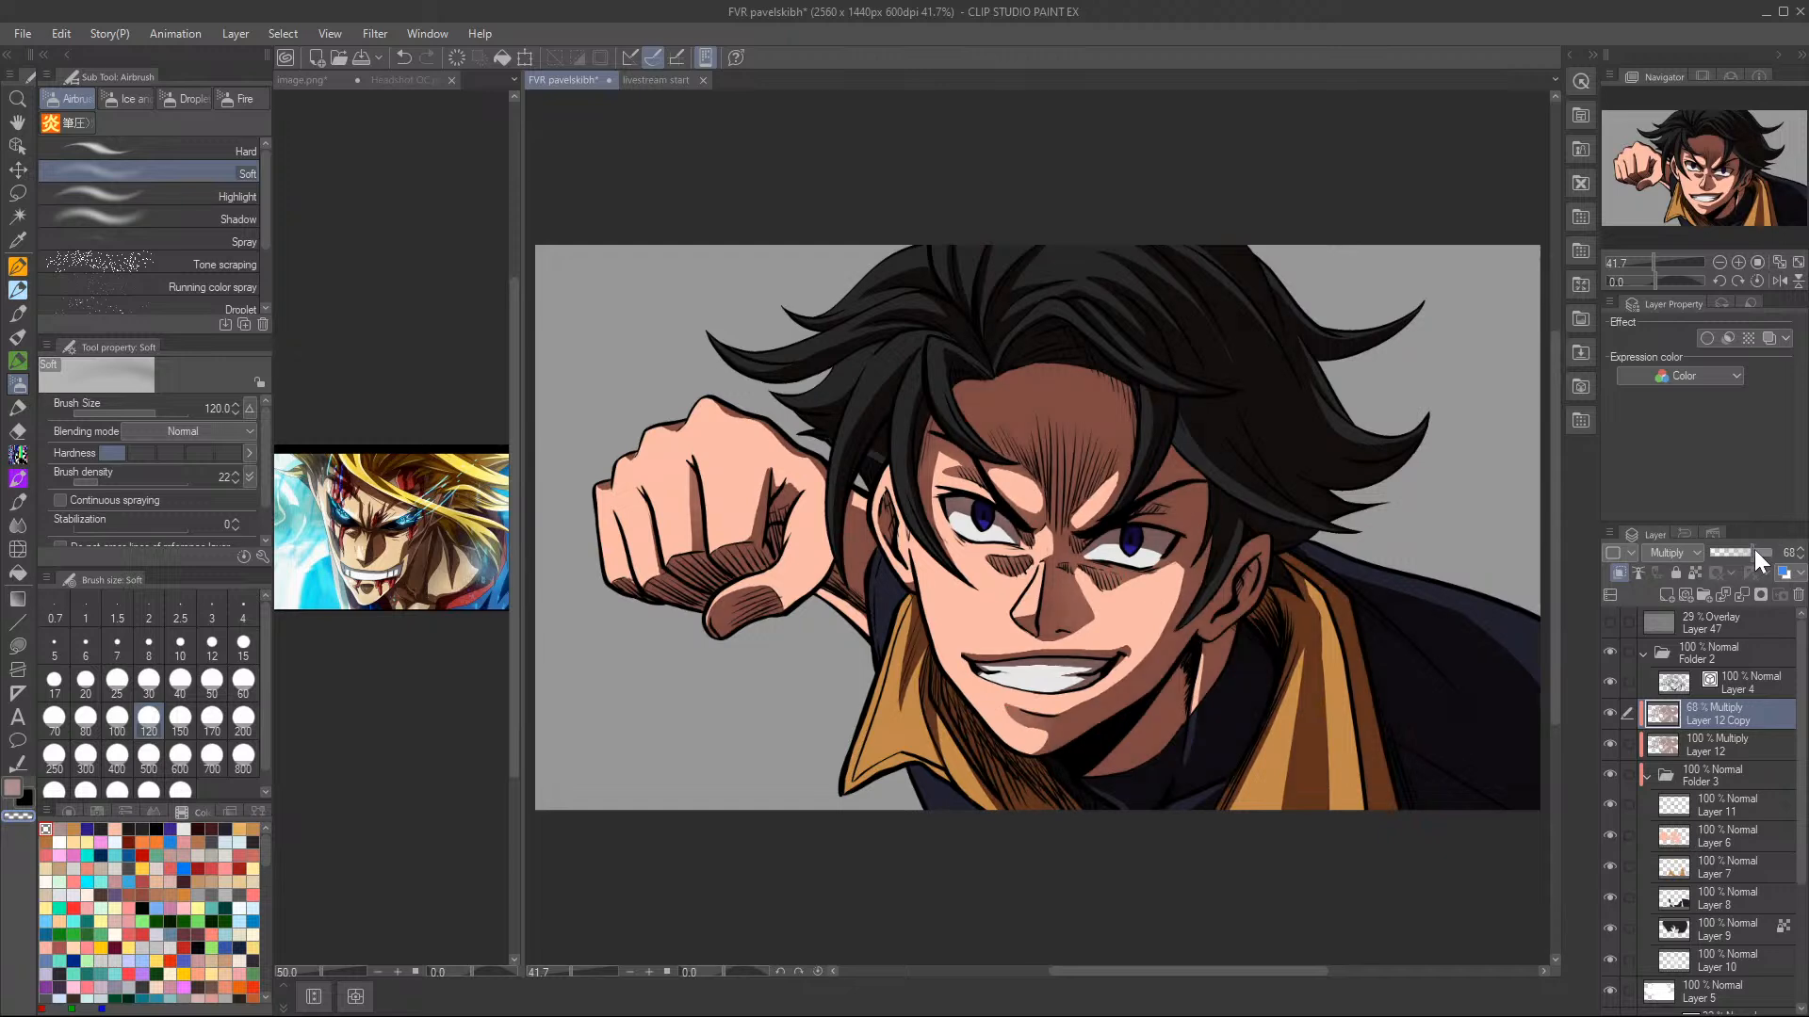
pyautogui.moveTo(1756, 545); pyautogui.dragTo(1762, 547)
pyautogui.click(212, 719)
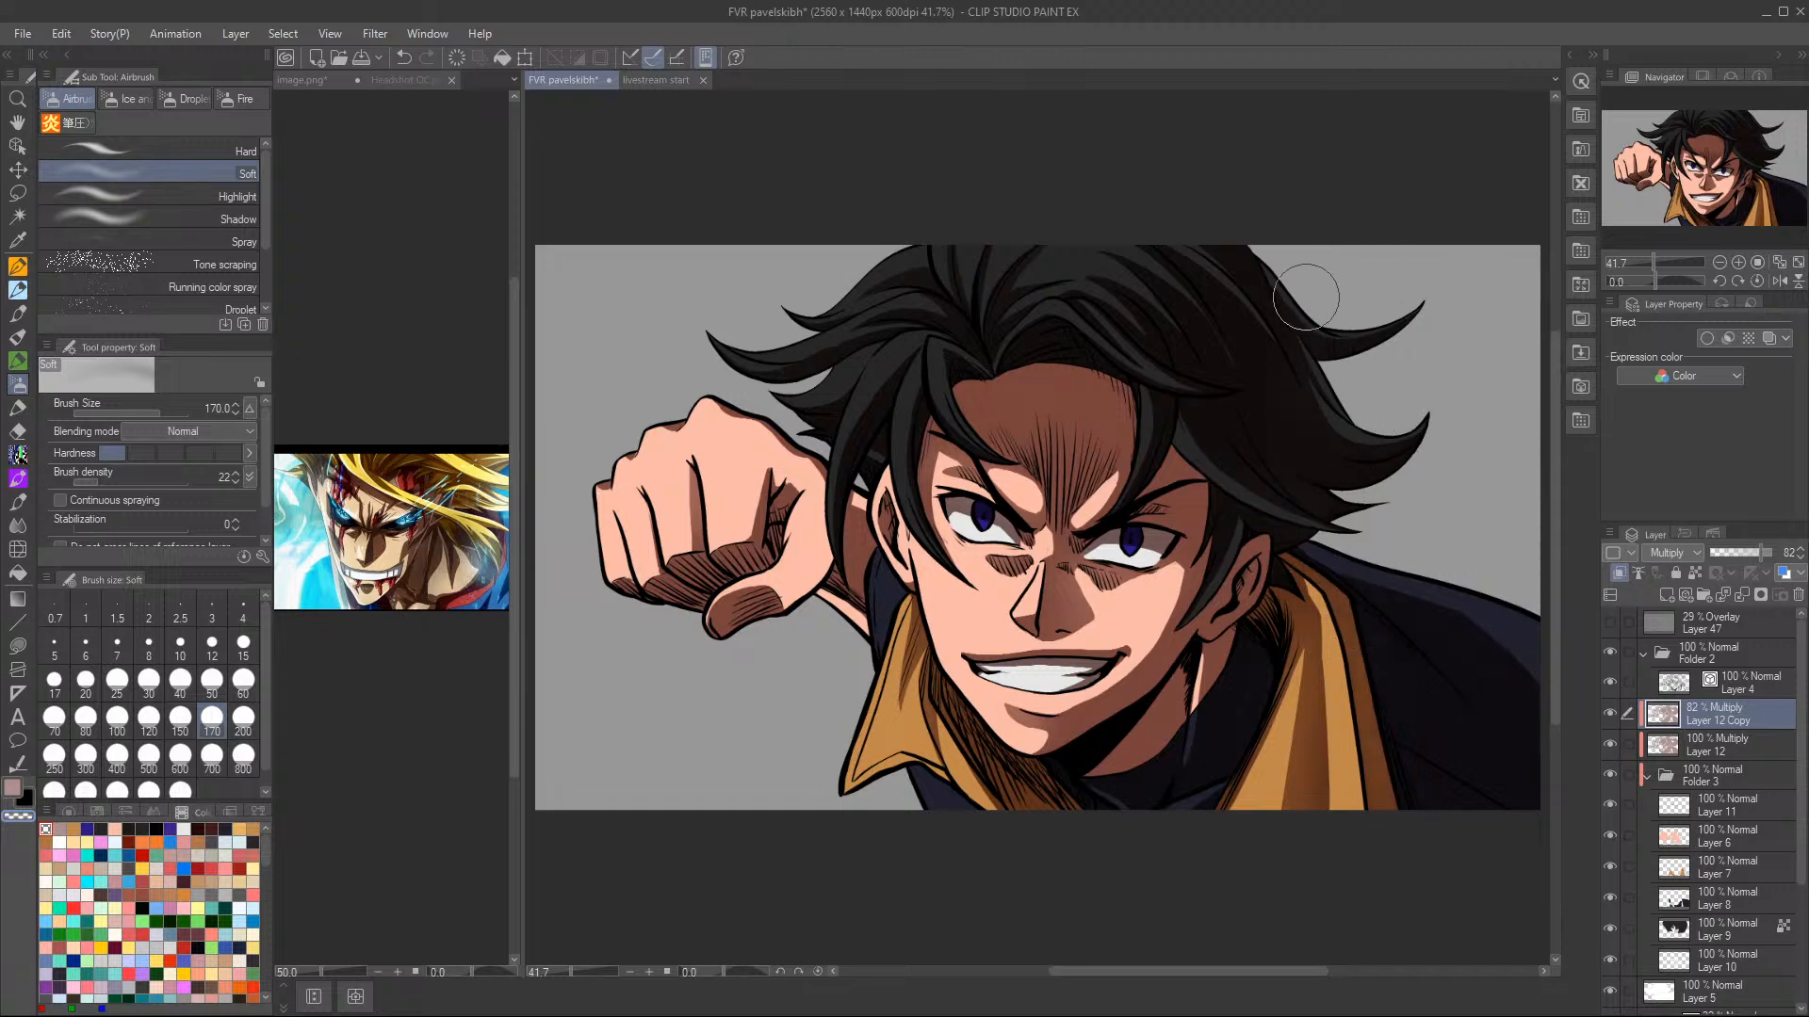
# - Soften the Layer 12 shadows on the face, hair and orange collar with the transparent Soft airbrush at sizes 150, 50 and 120
pyautogui.click(1733, 754)
pyautogui.click(179, 721)
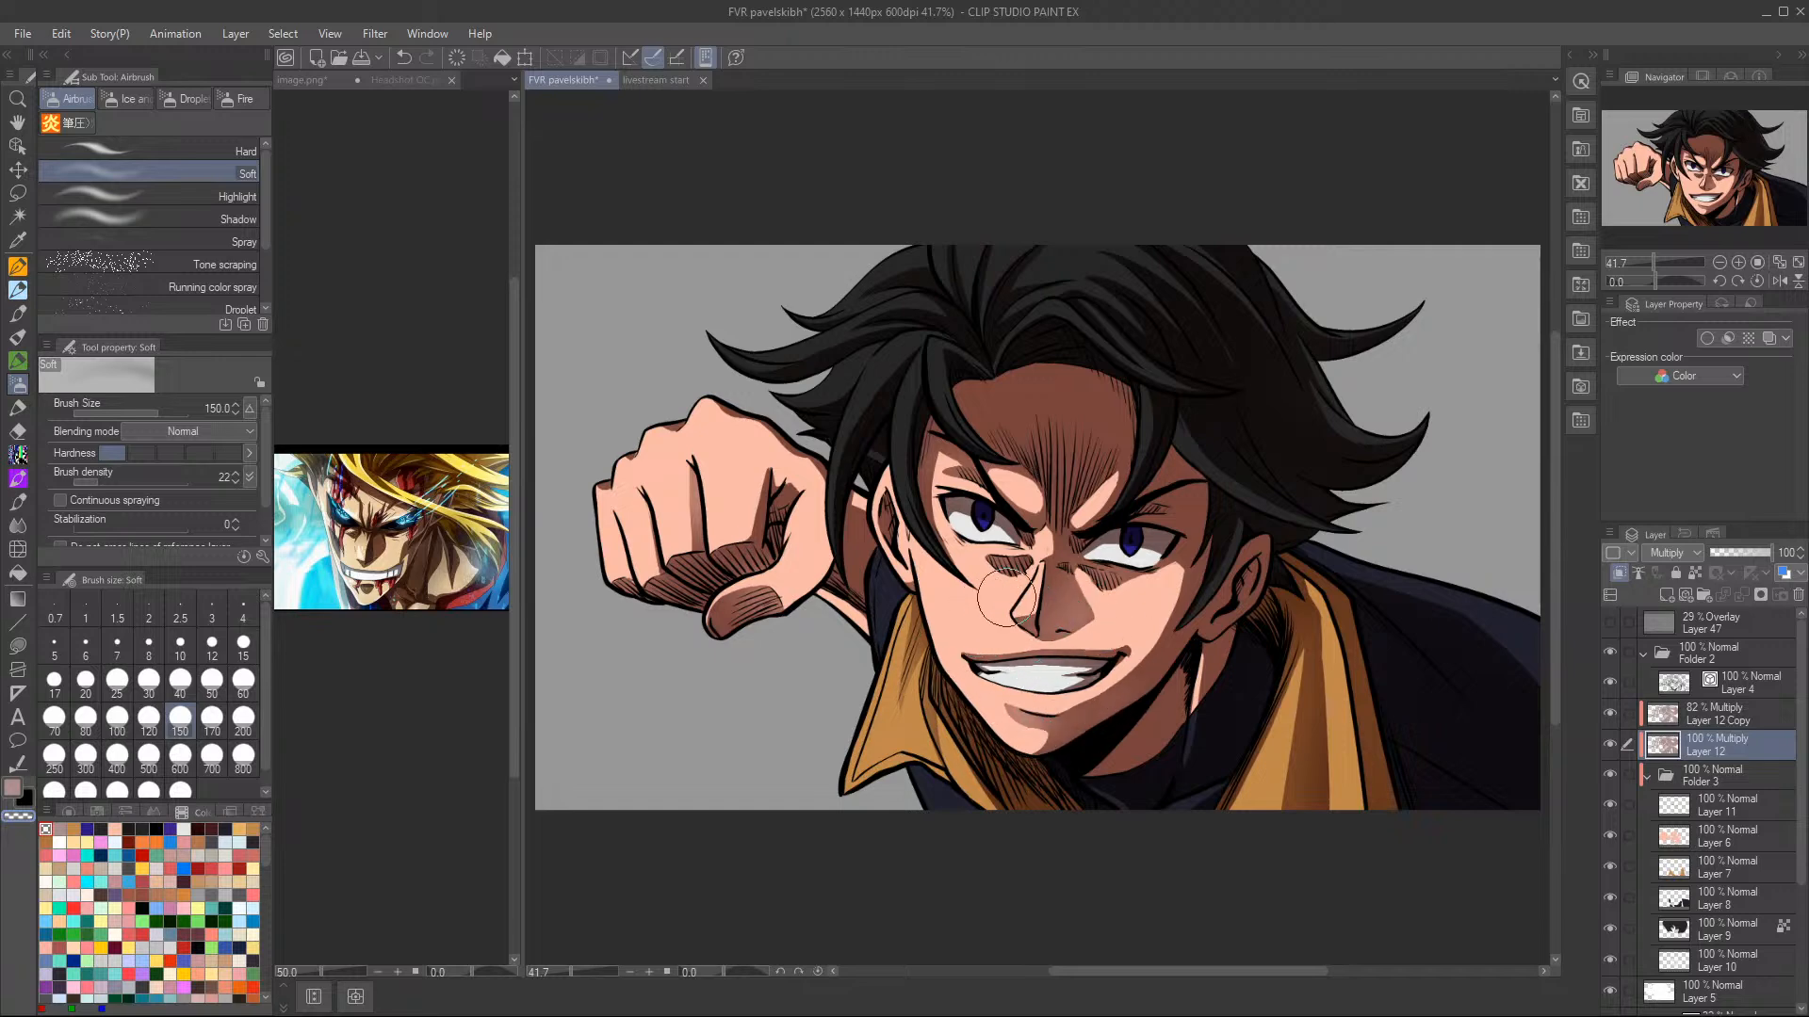
pyautogui.click(212, 683)
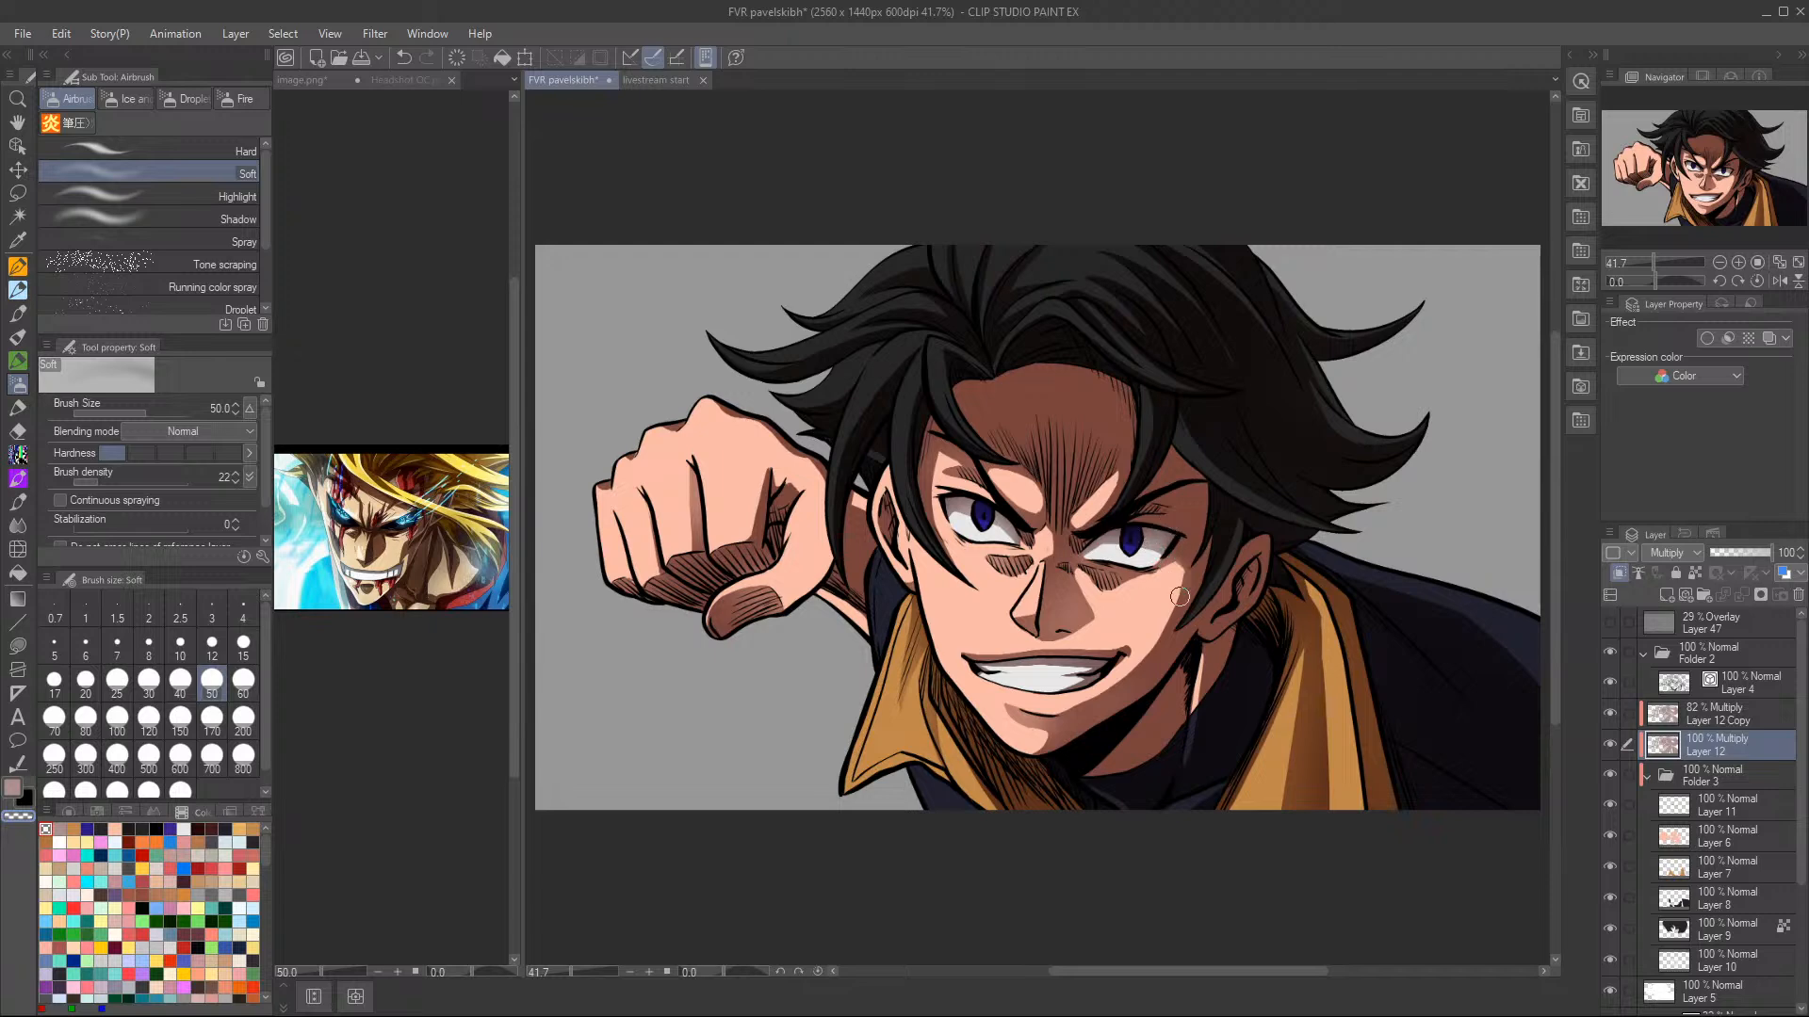
pyautogui.press(']')
pyautogui.press(']')
pyautogui.press(']')
pyautogui.press(']')
pyautogui.press(']')
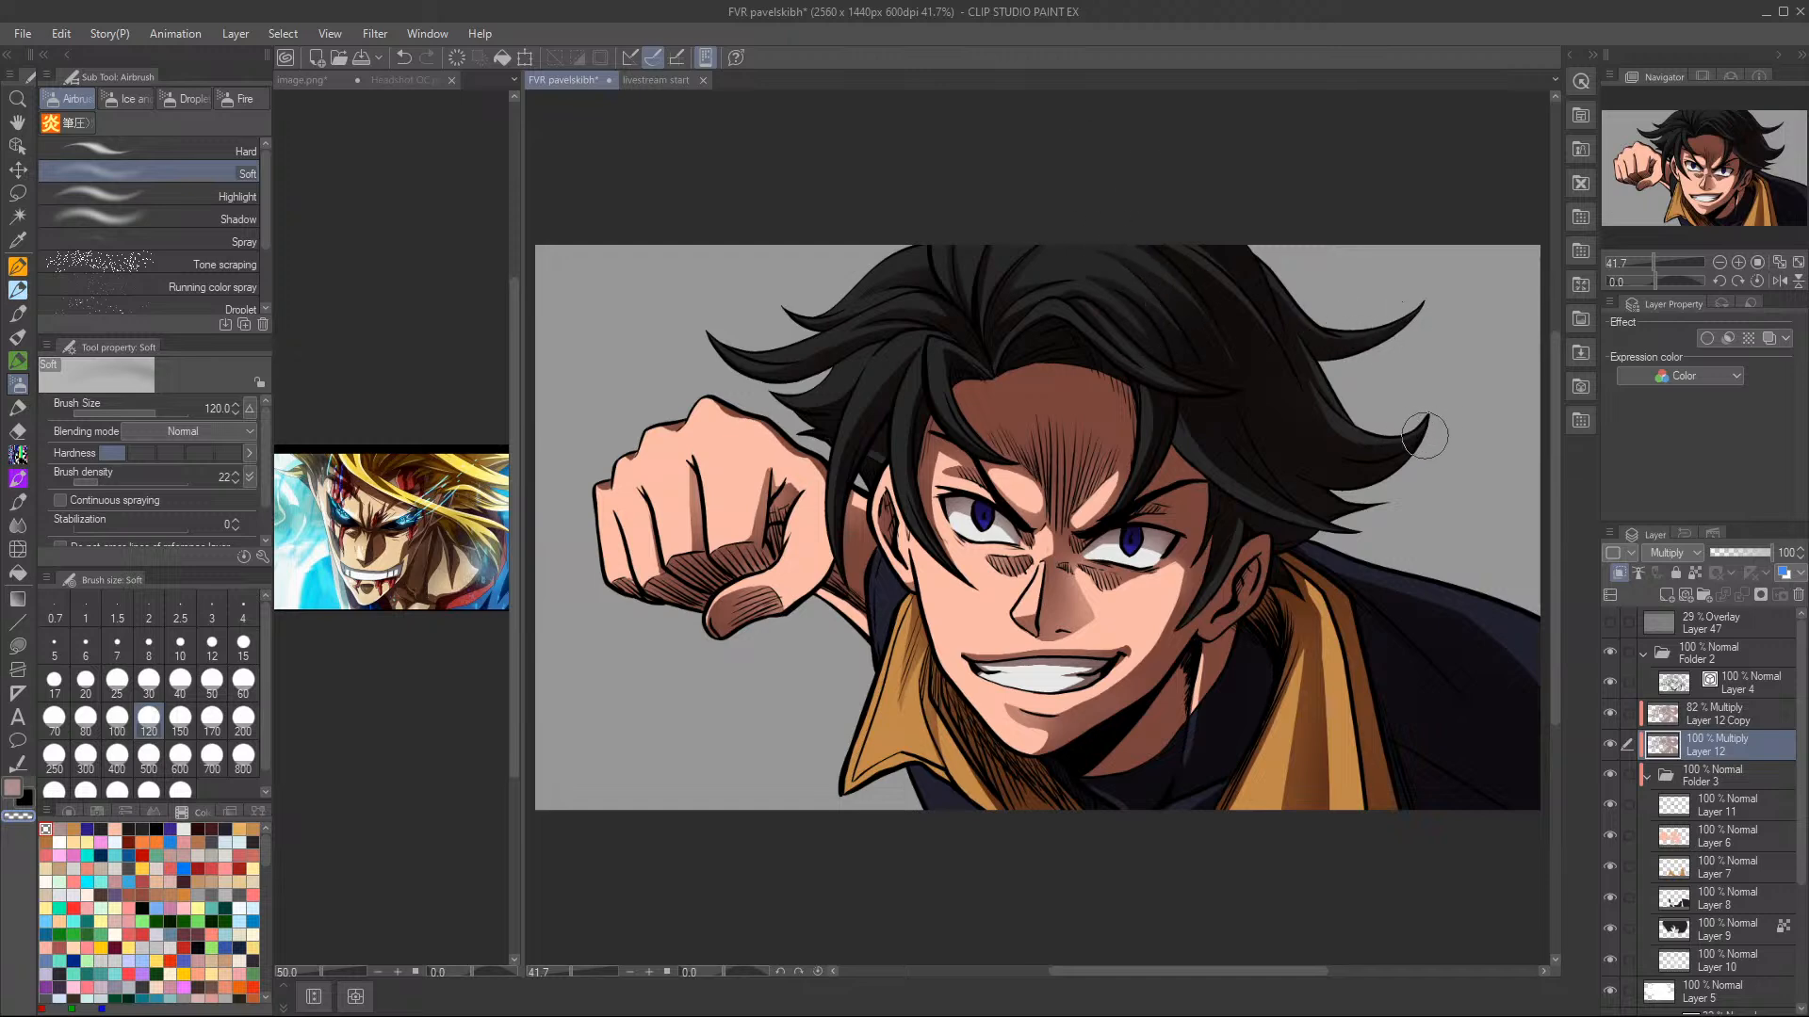
pyautogui.moveTo(1298, 673)
pyautogui.mouseDown()
pyautogui.moveTo(1264, 884)
pyautogui.moveTo(1276, 766)
pyautogui.mouseUp()
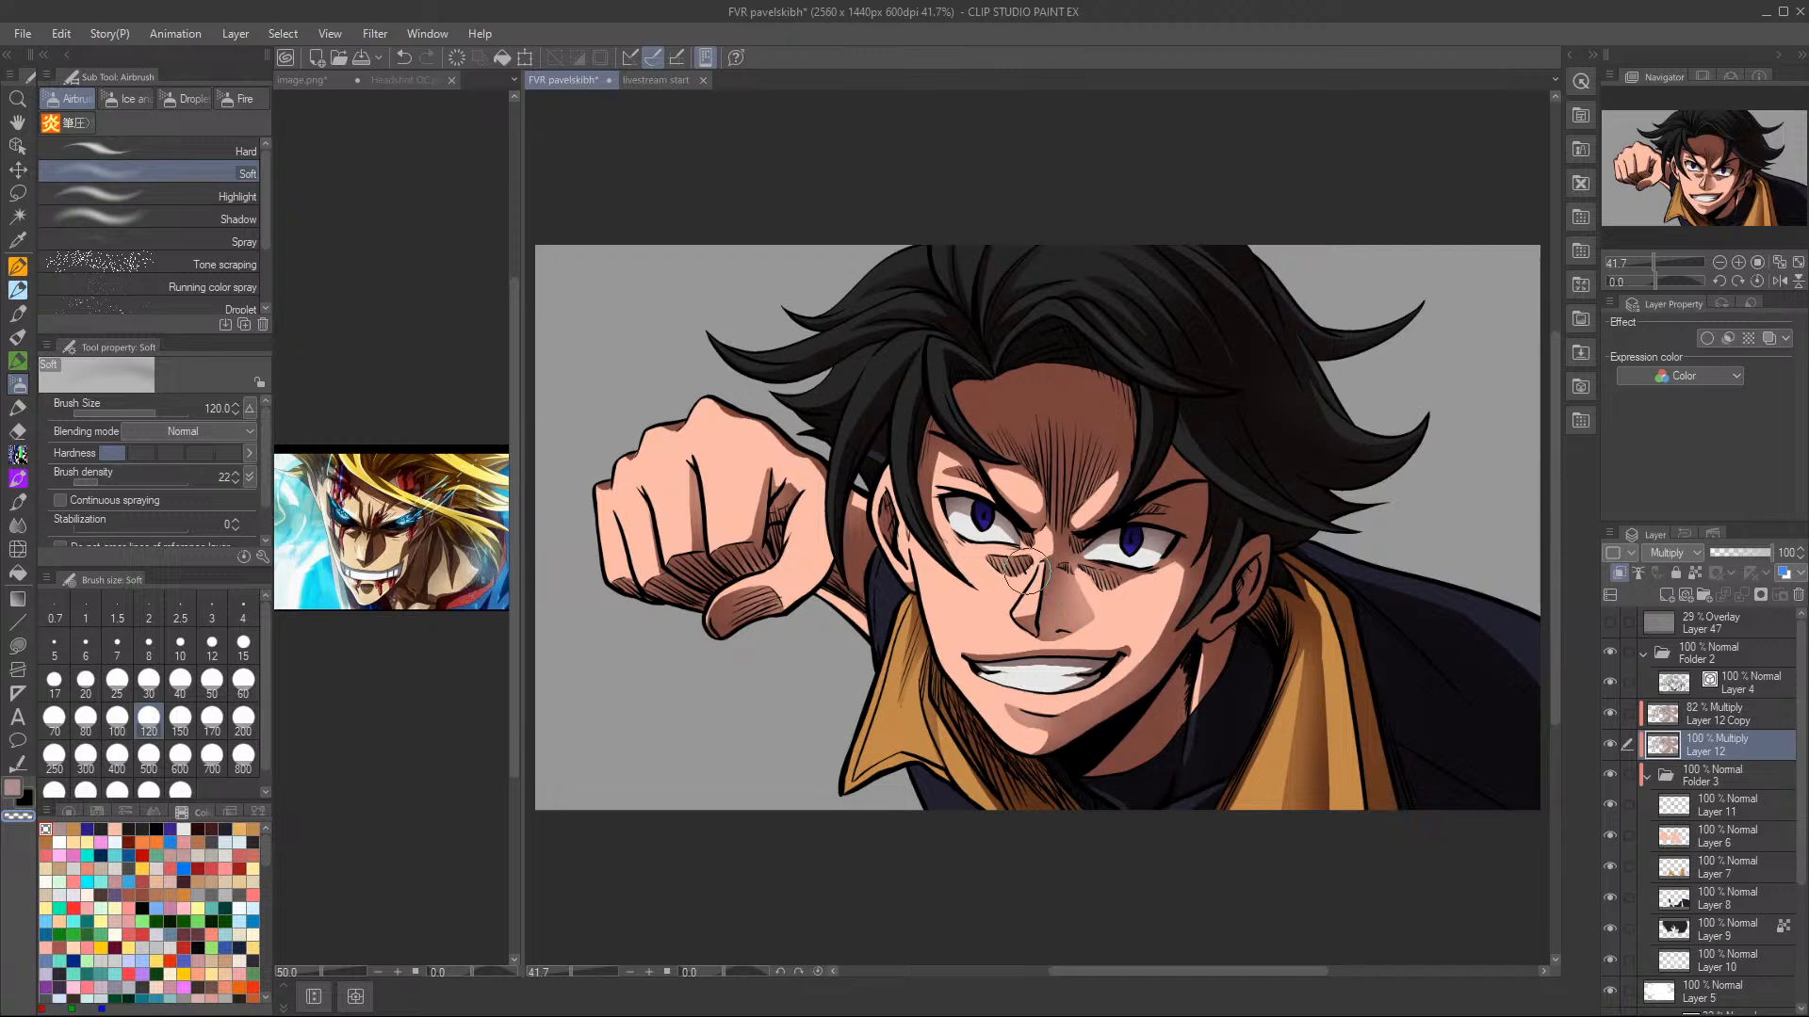
# - Fade the shadows further with the Soft airbrush, size 500 on Layer 12 Copy and 200 on Layer 12, and save the illustration
pyautogui.click(1730, 713)
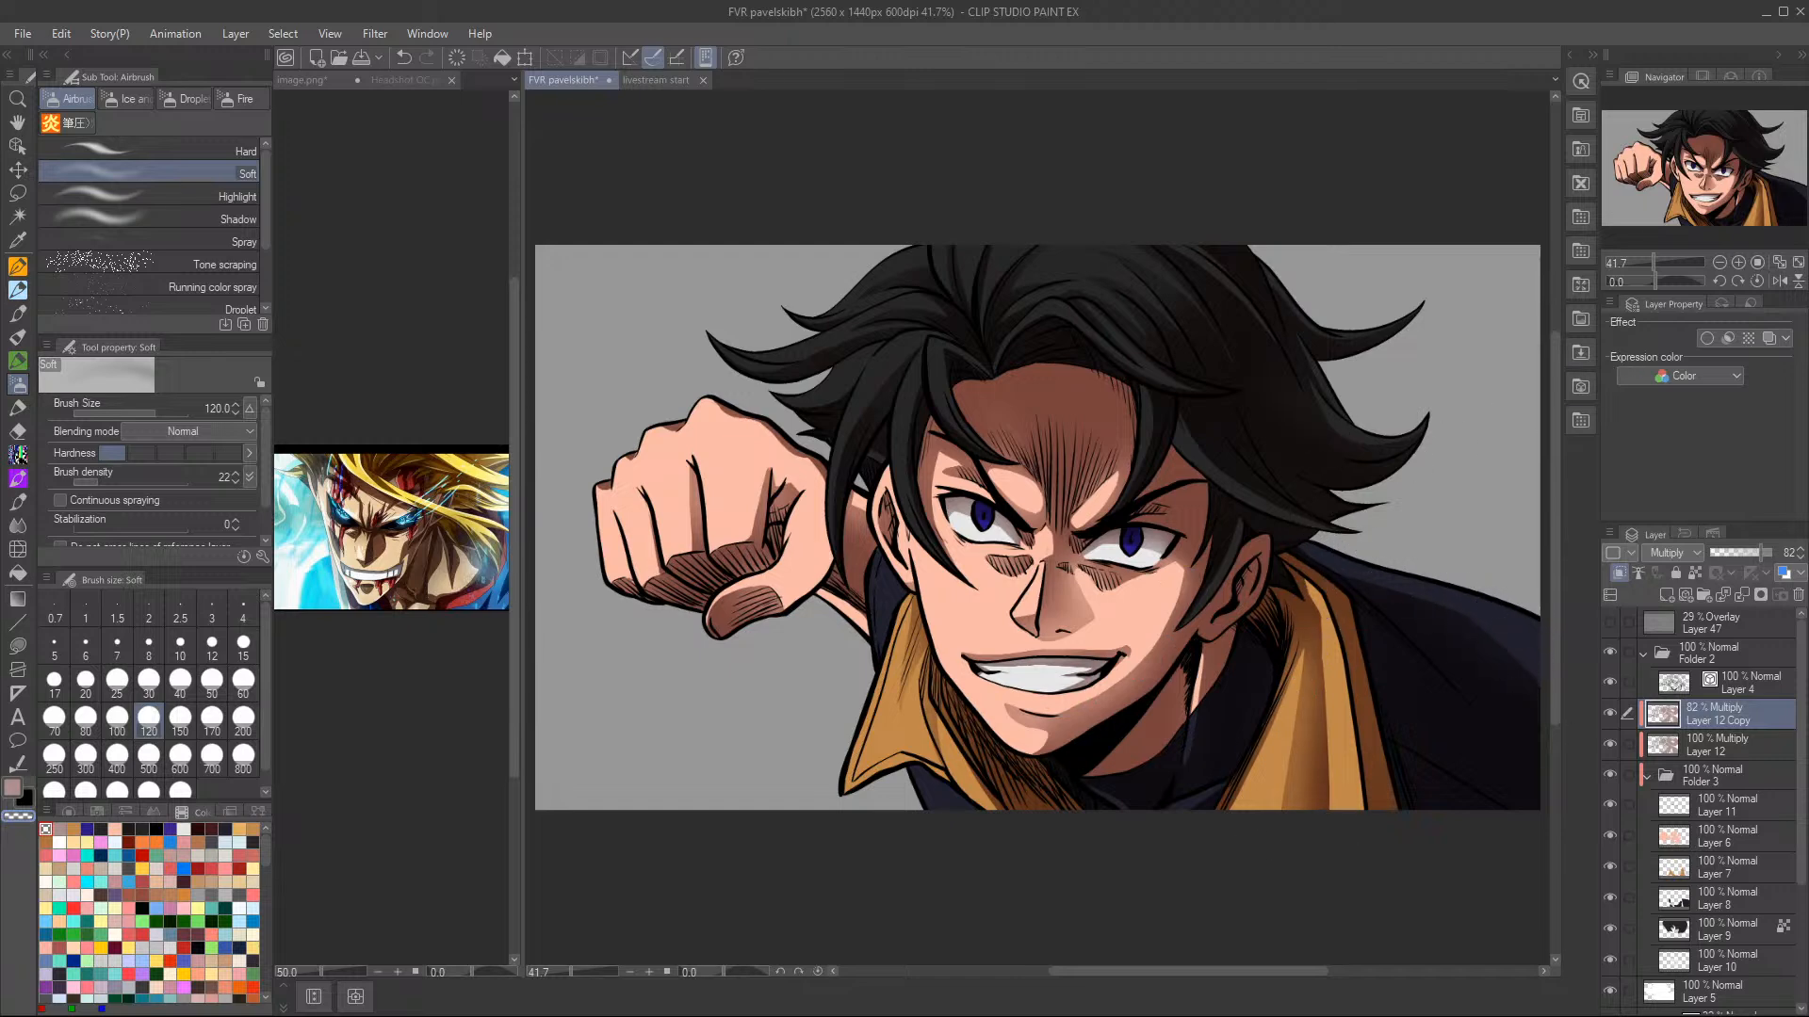
pyautogui.scroll(2, 1517, 658)
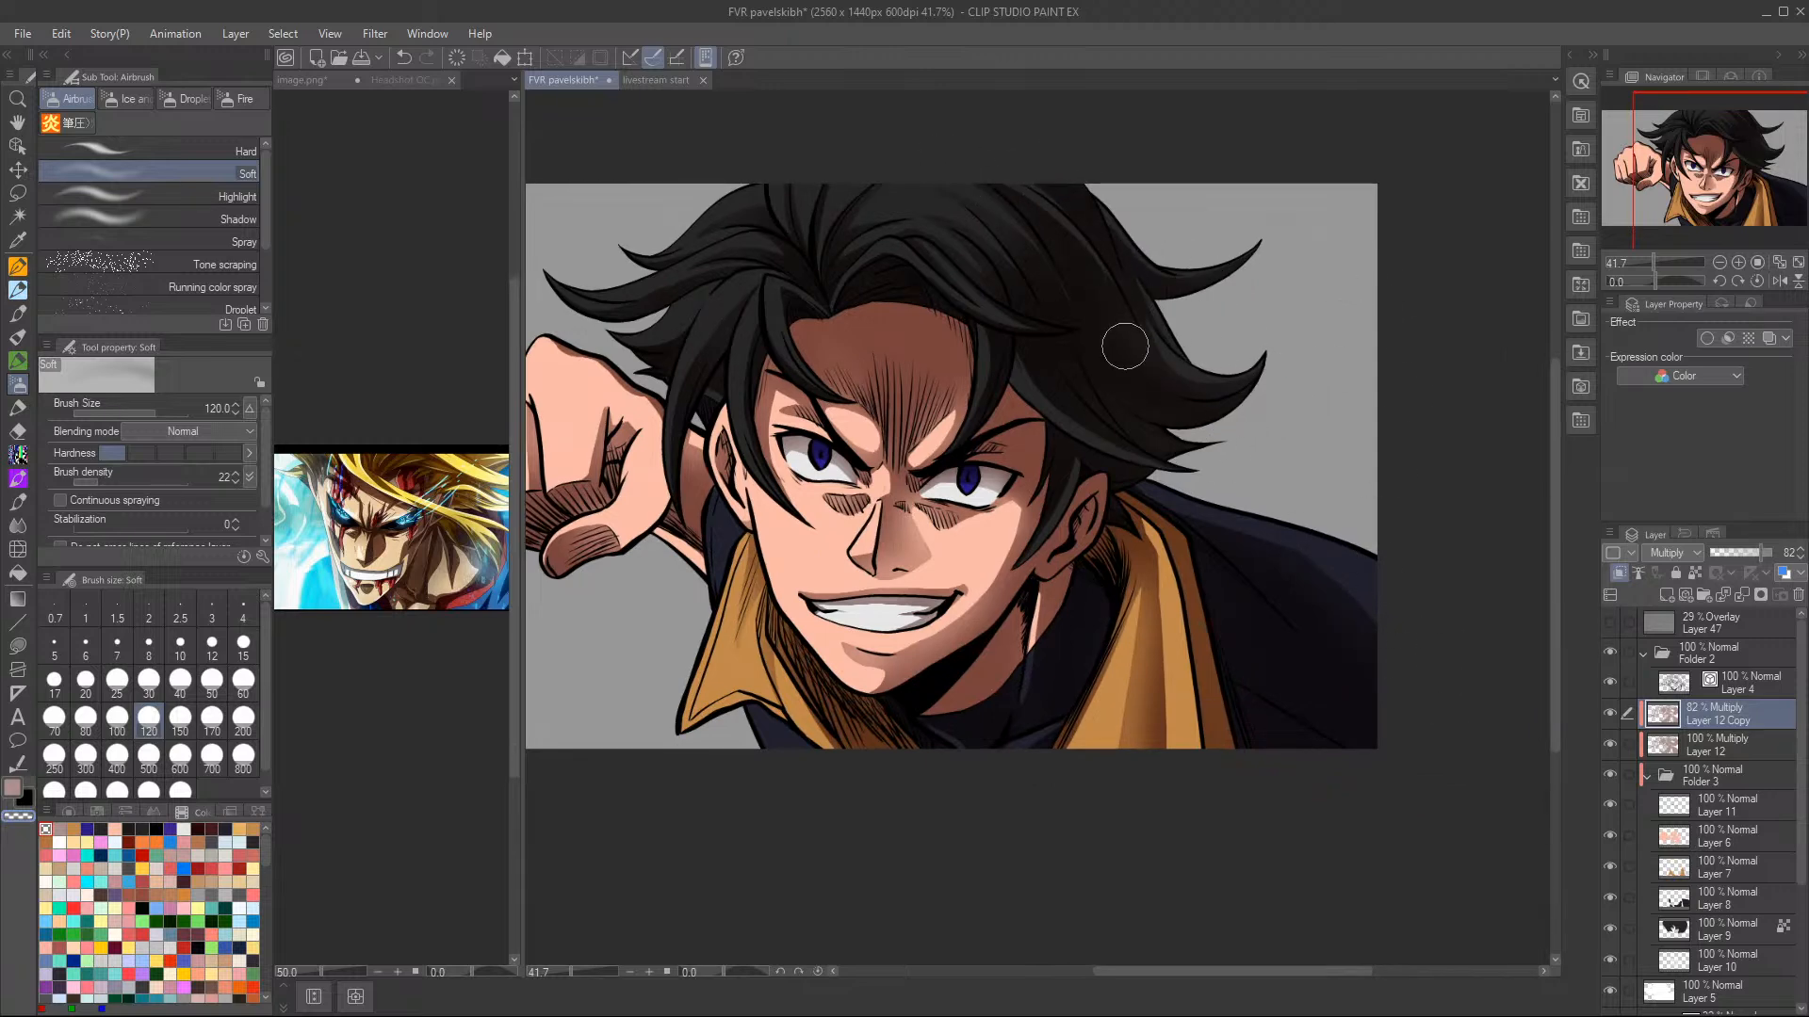
pyautogui.click(149, 753)
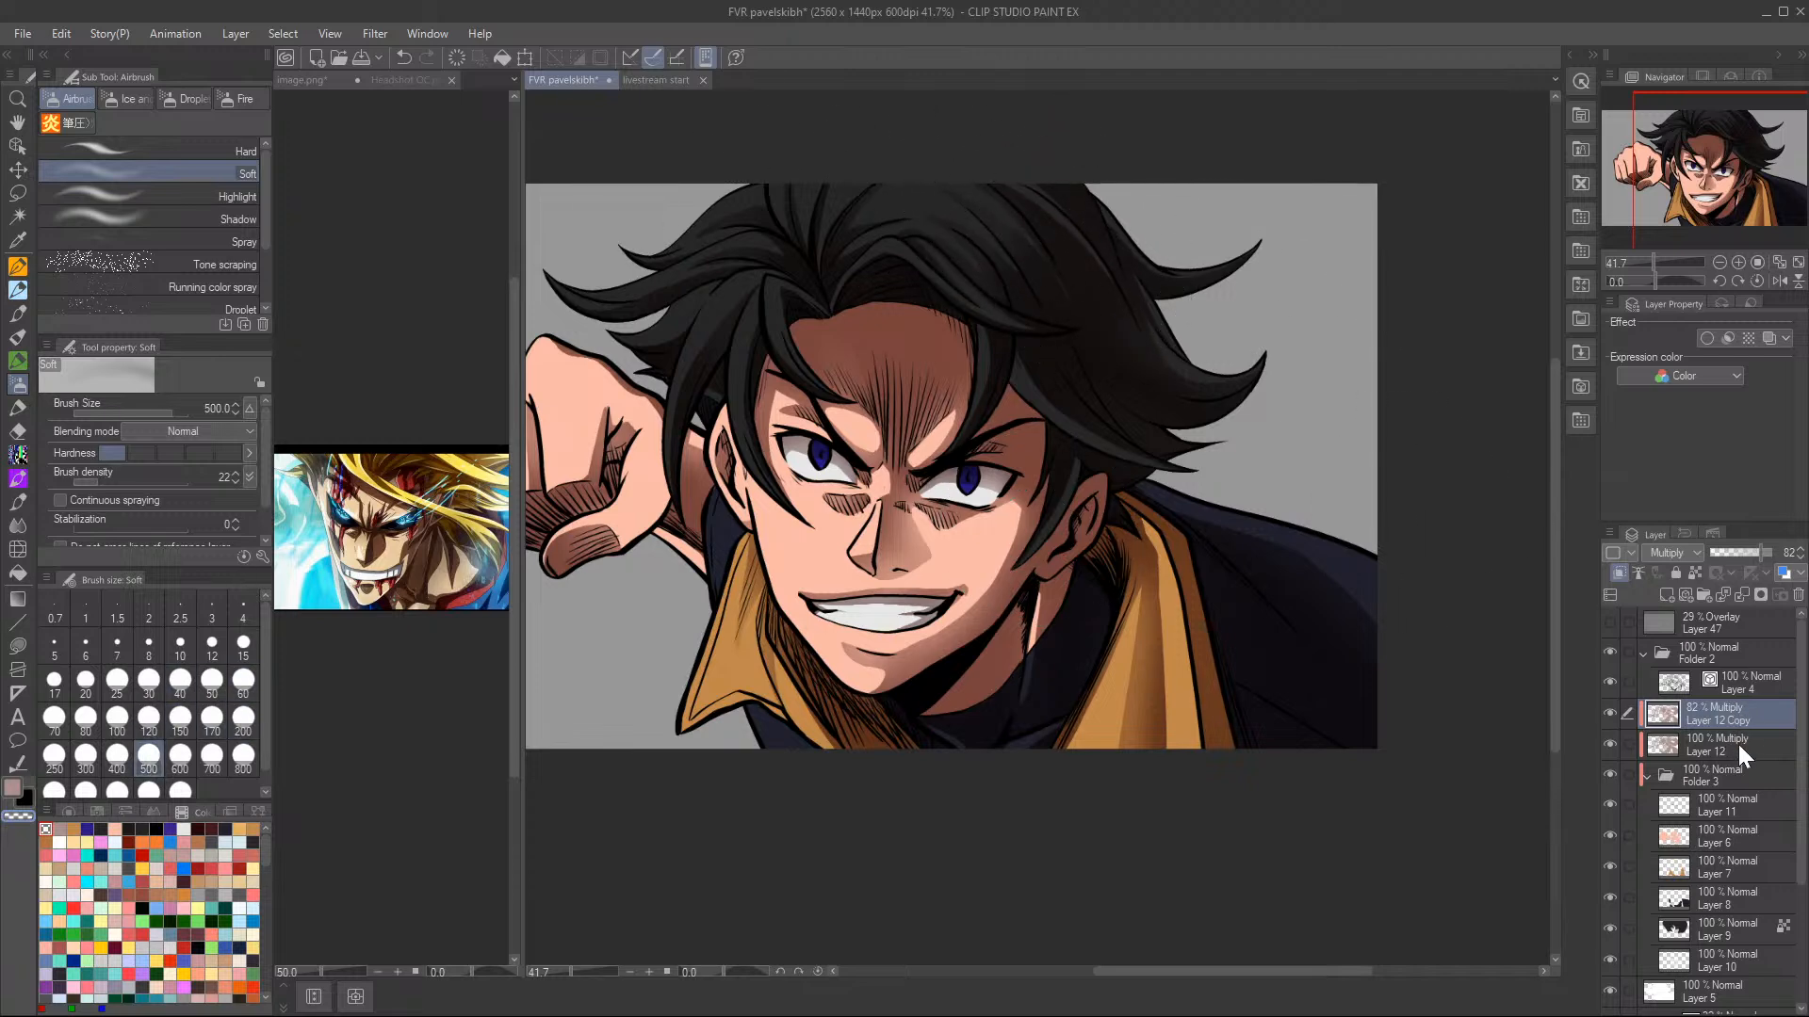
pyautogui.click(1701, 746)
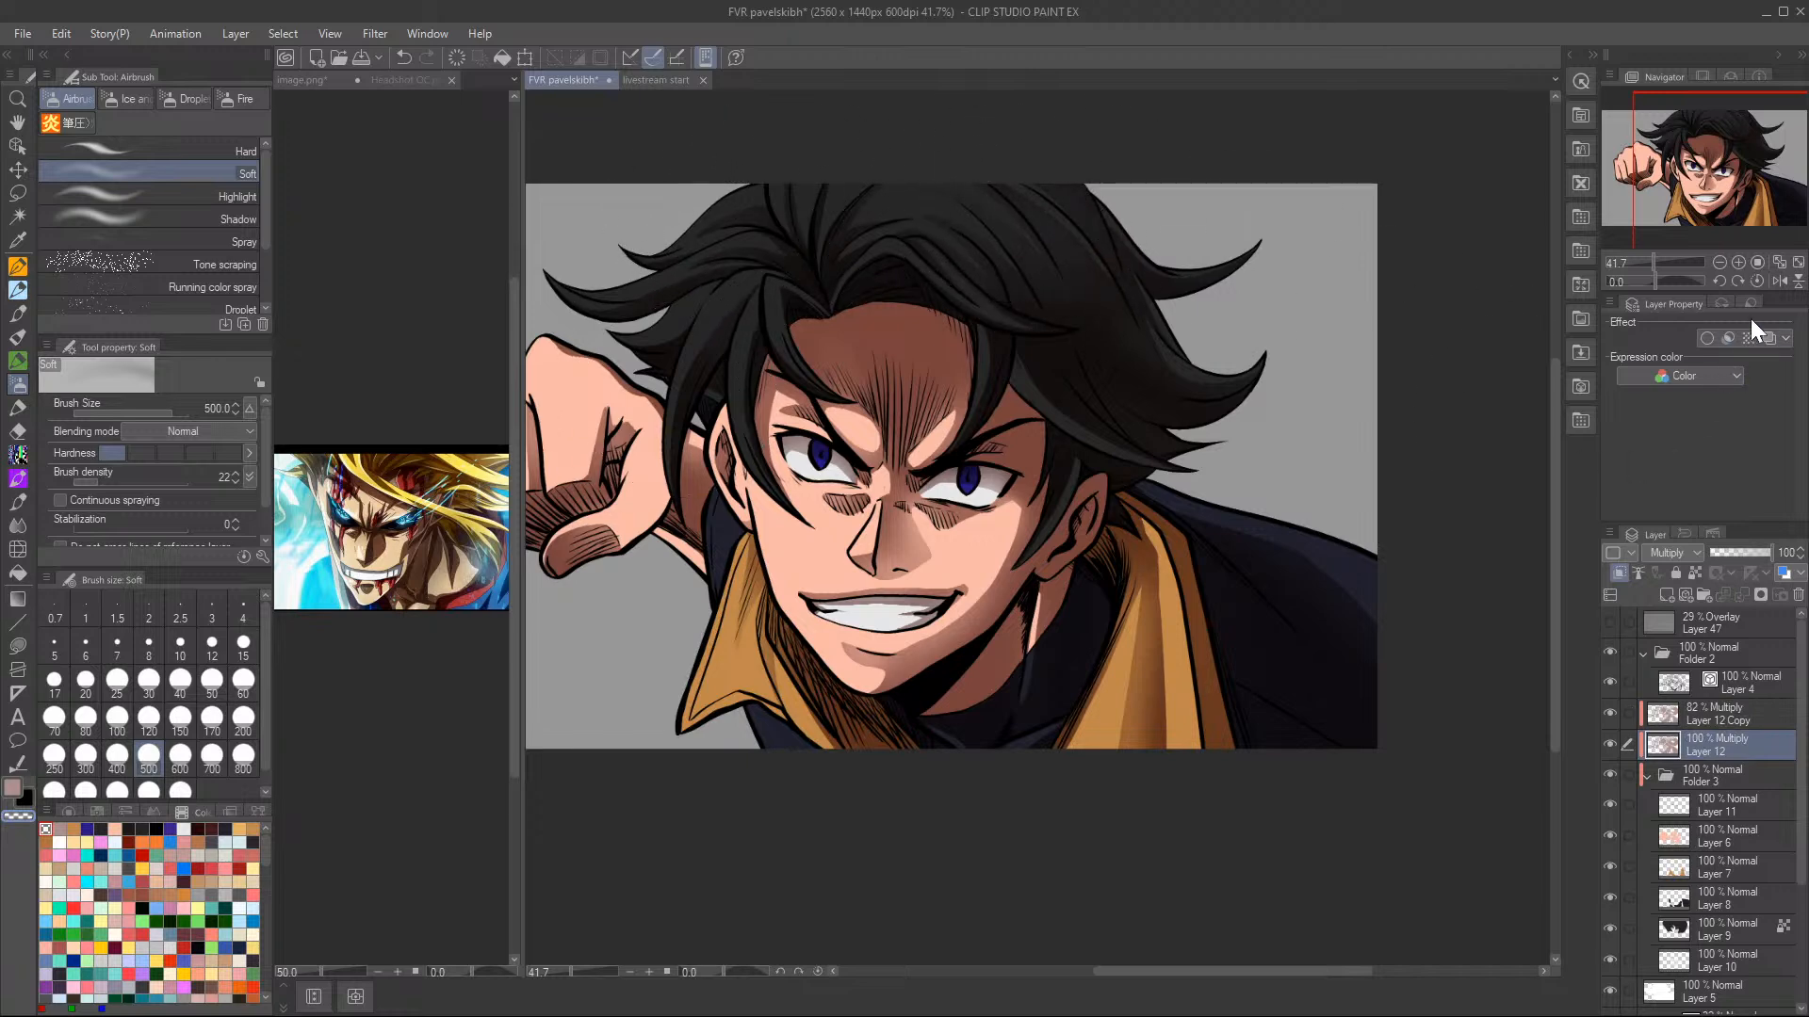
pyautogui.click(244, 718)
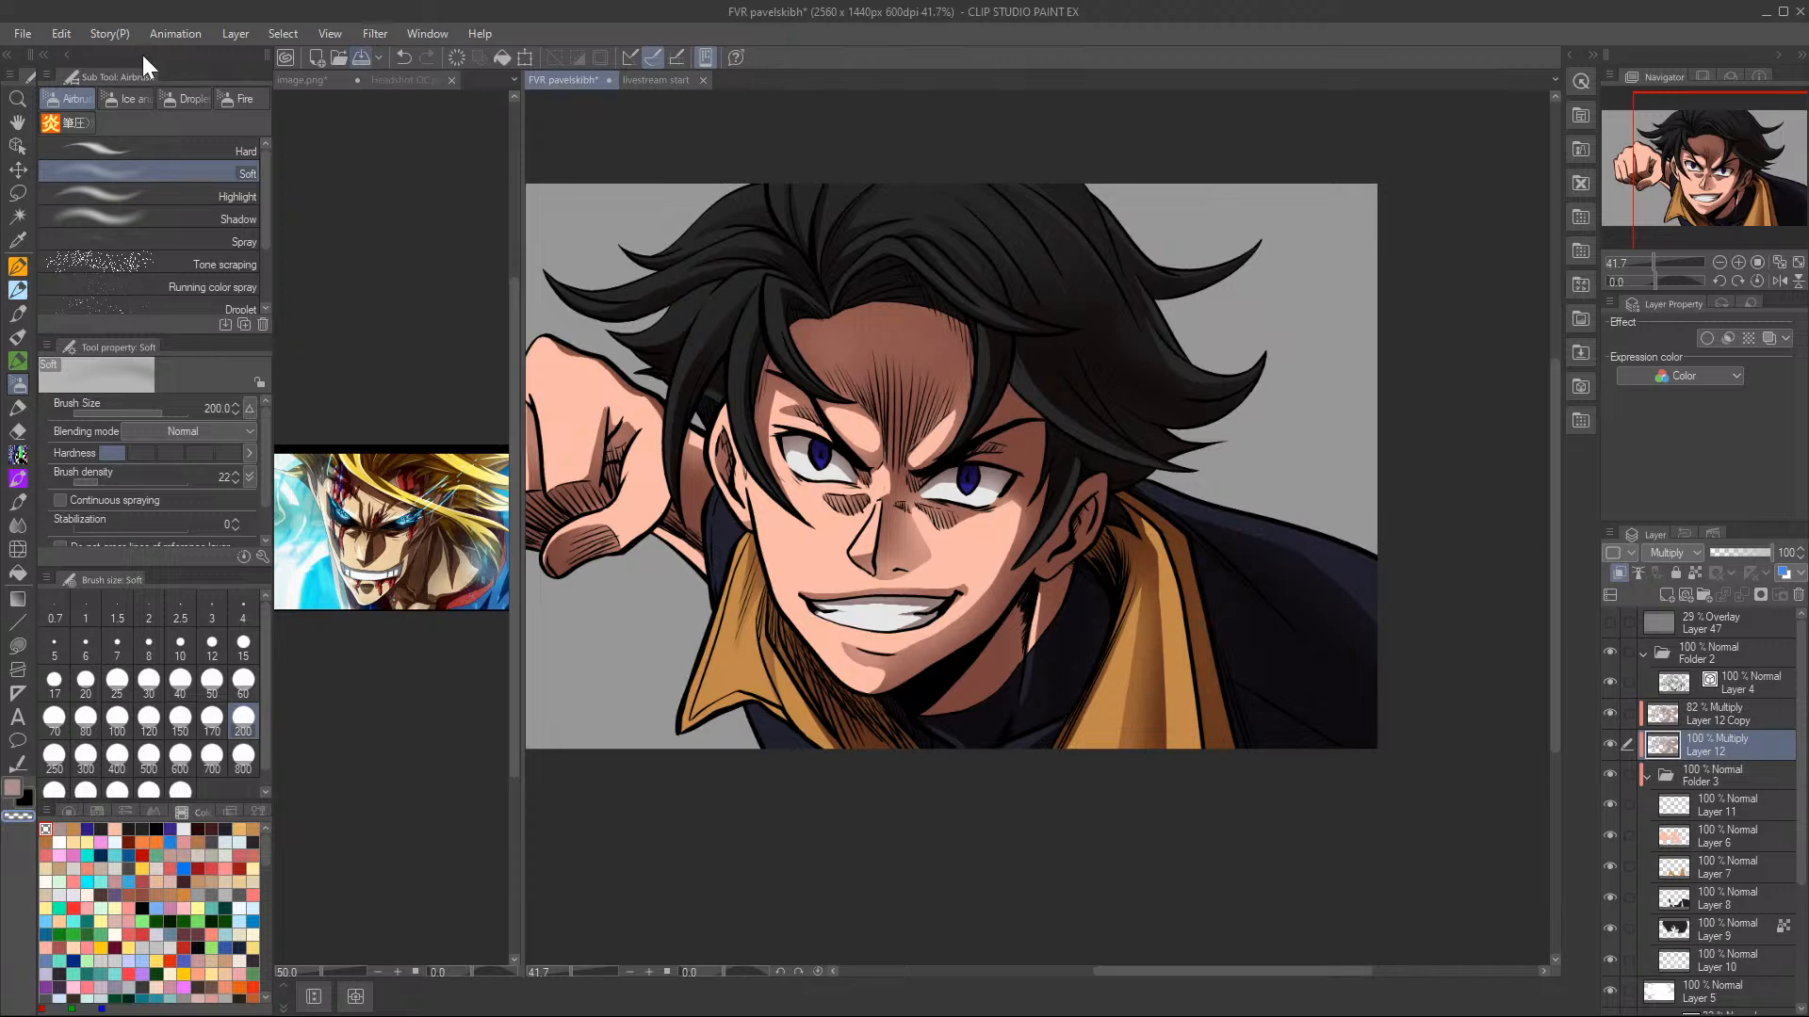
pyautogui.hotkey('ctrl', 's')
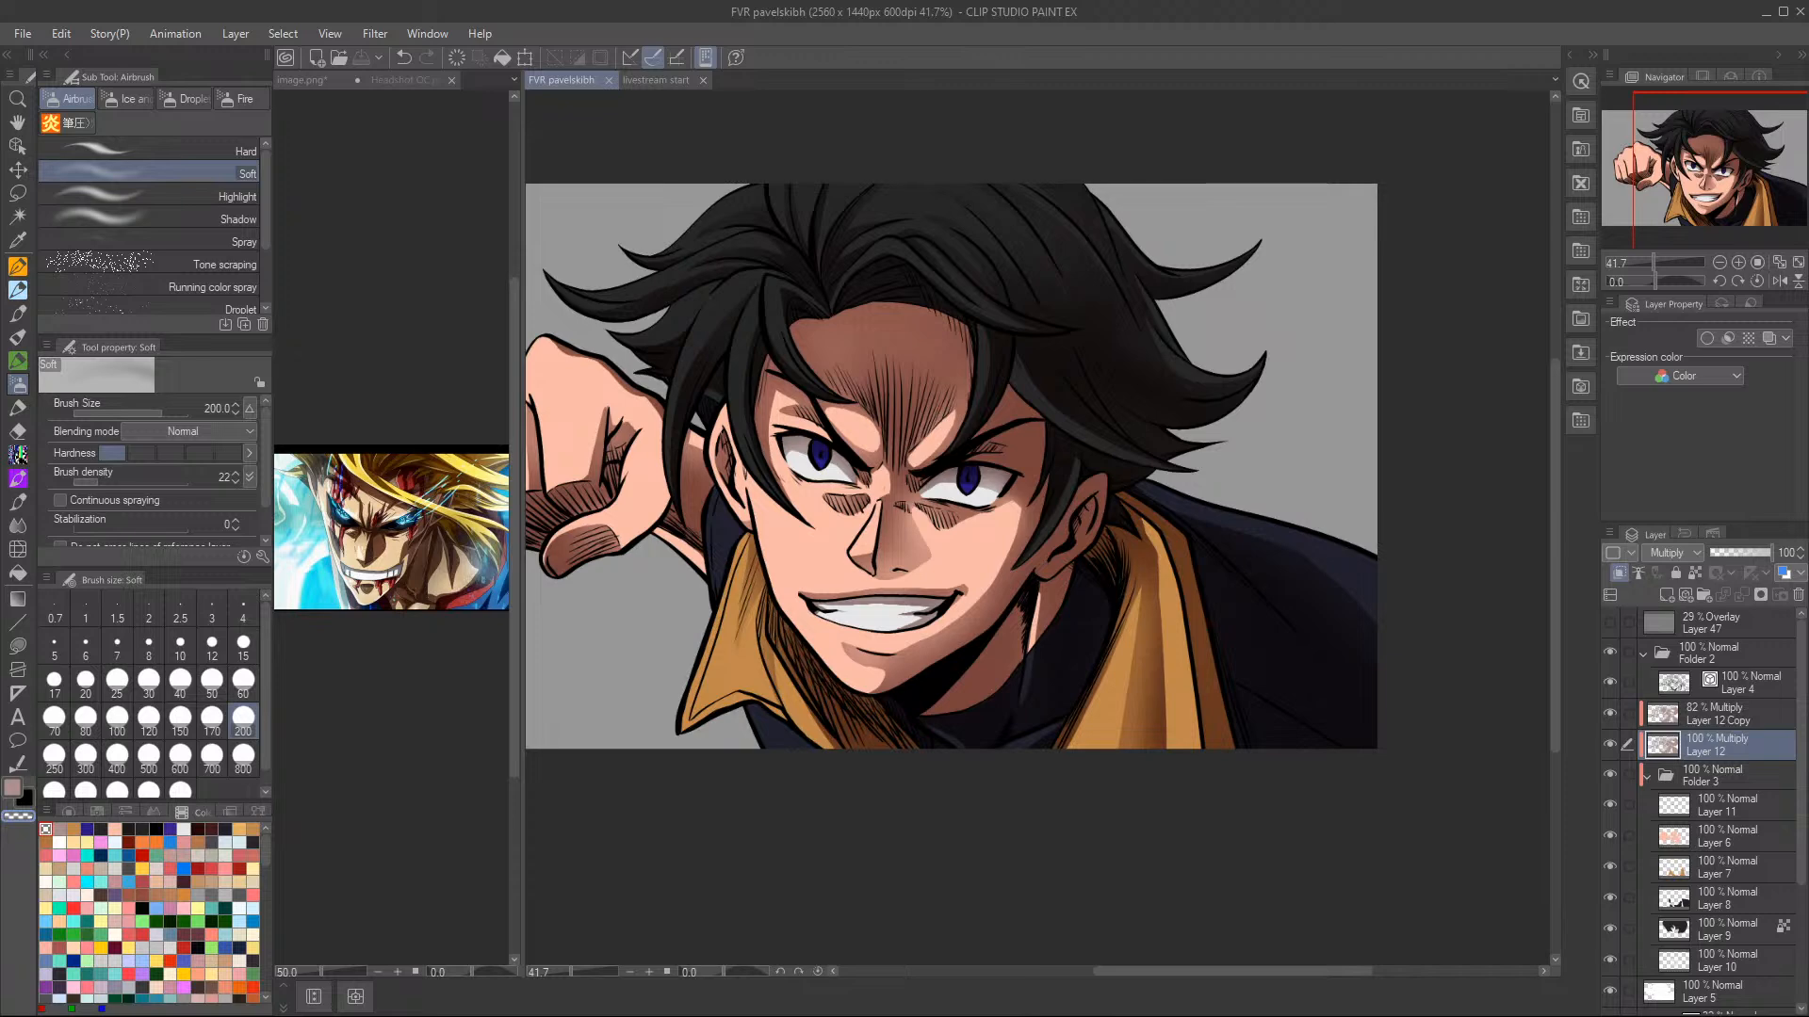
# - Blend smaller shadow areas on Layer 12 and Layer 12 Copy with the Soft airbrush at size 60, and save the illustration
pyautogui.click(1721, 266)
pyautogui.moveTo(910, 386)
pyautogui.mouseDown()
pyautogui.moveTo(812, 258)
pyautogui.moveTo(768, 307)
pyautogui.mouseUp()
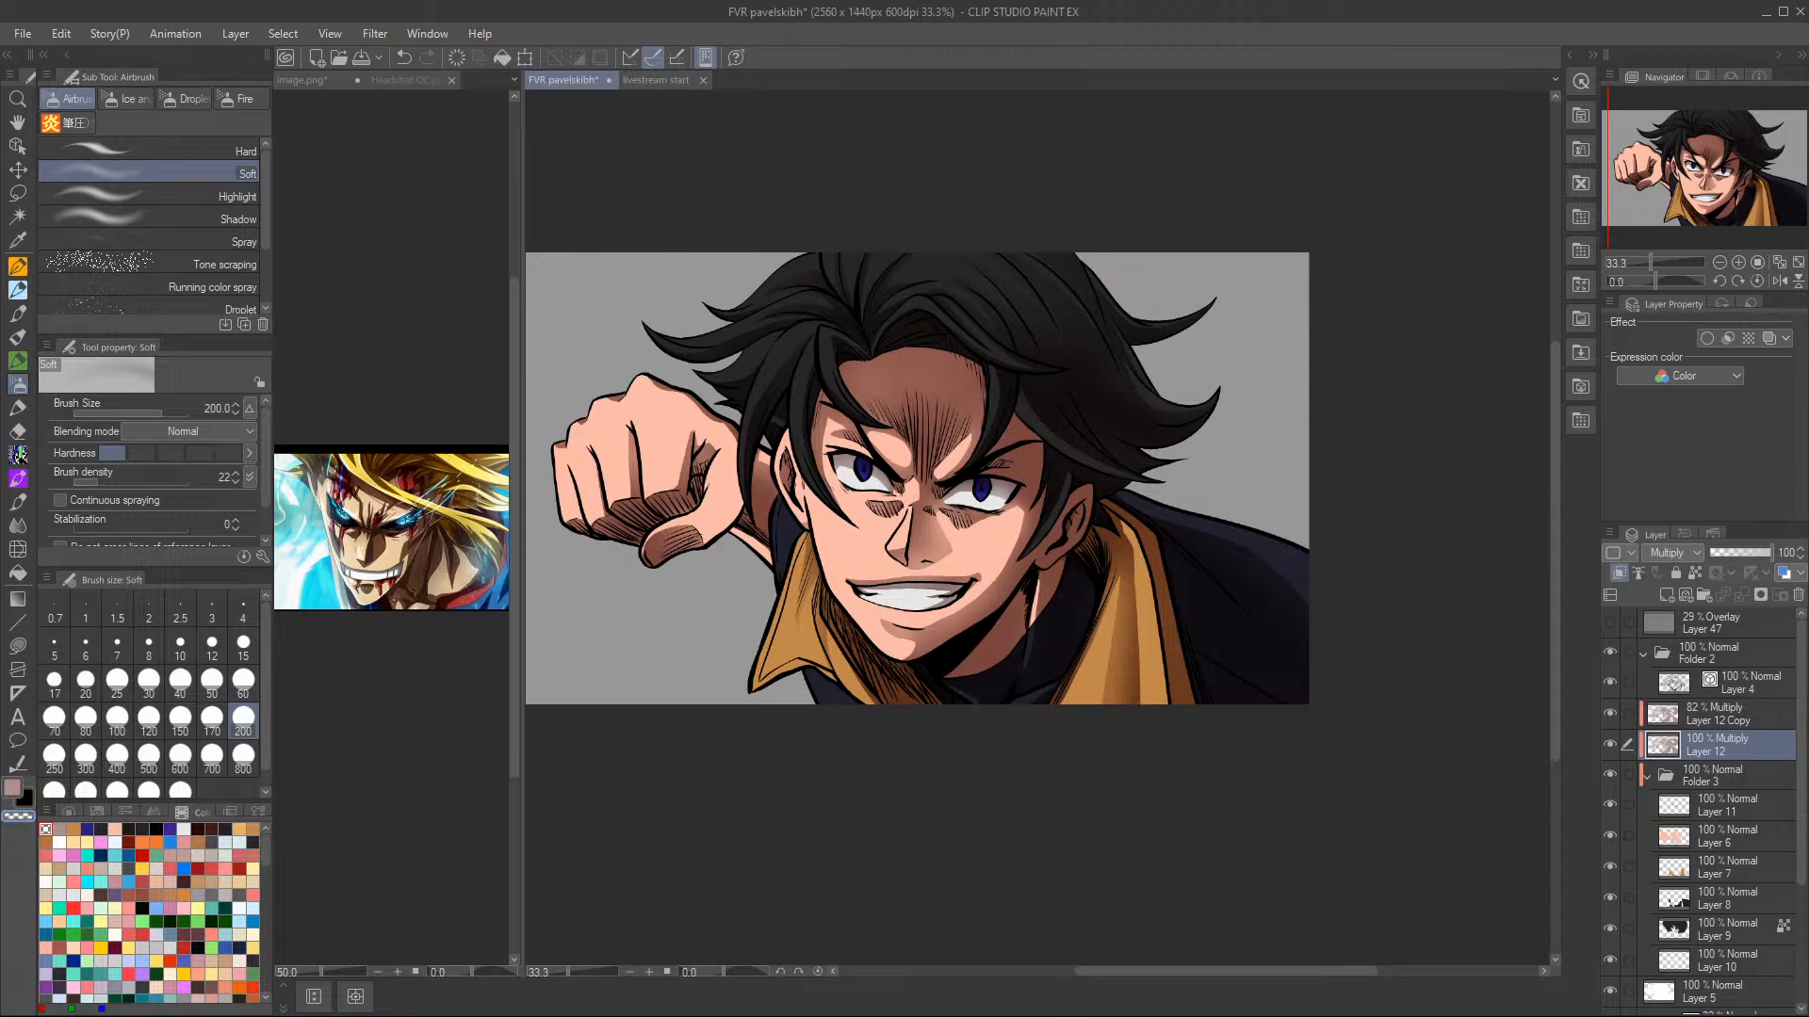
pyautogui.click(246, 680)
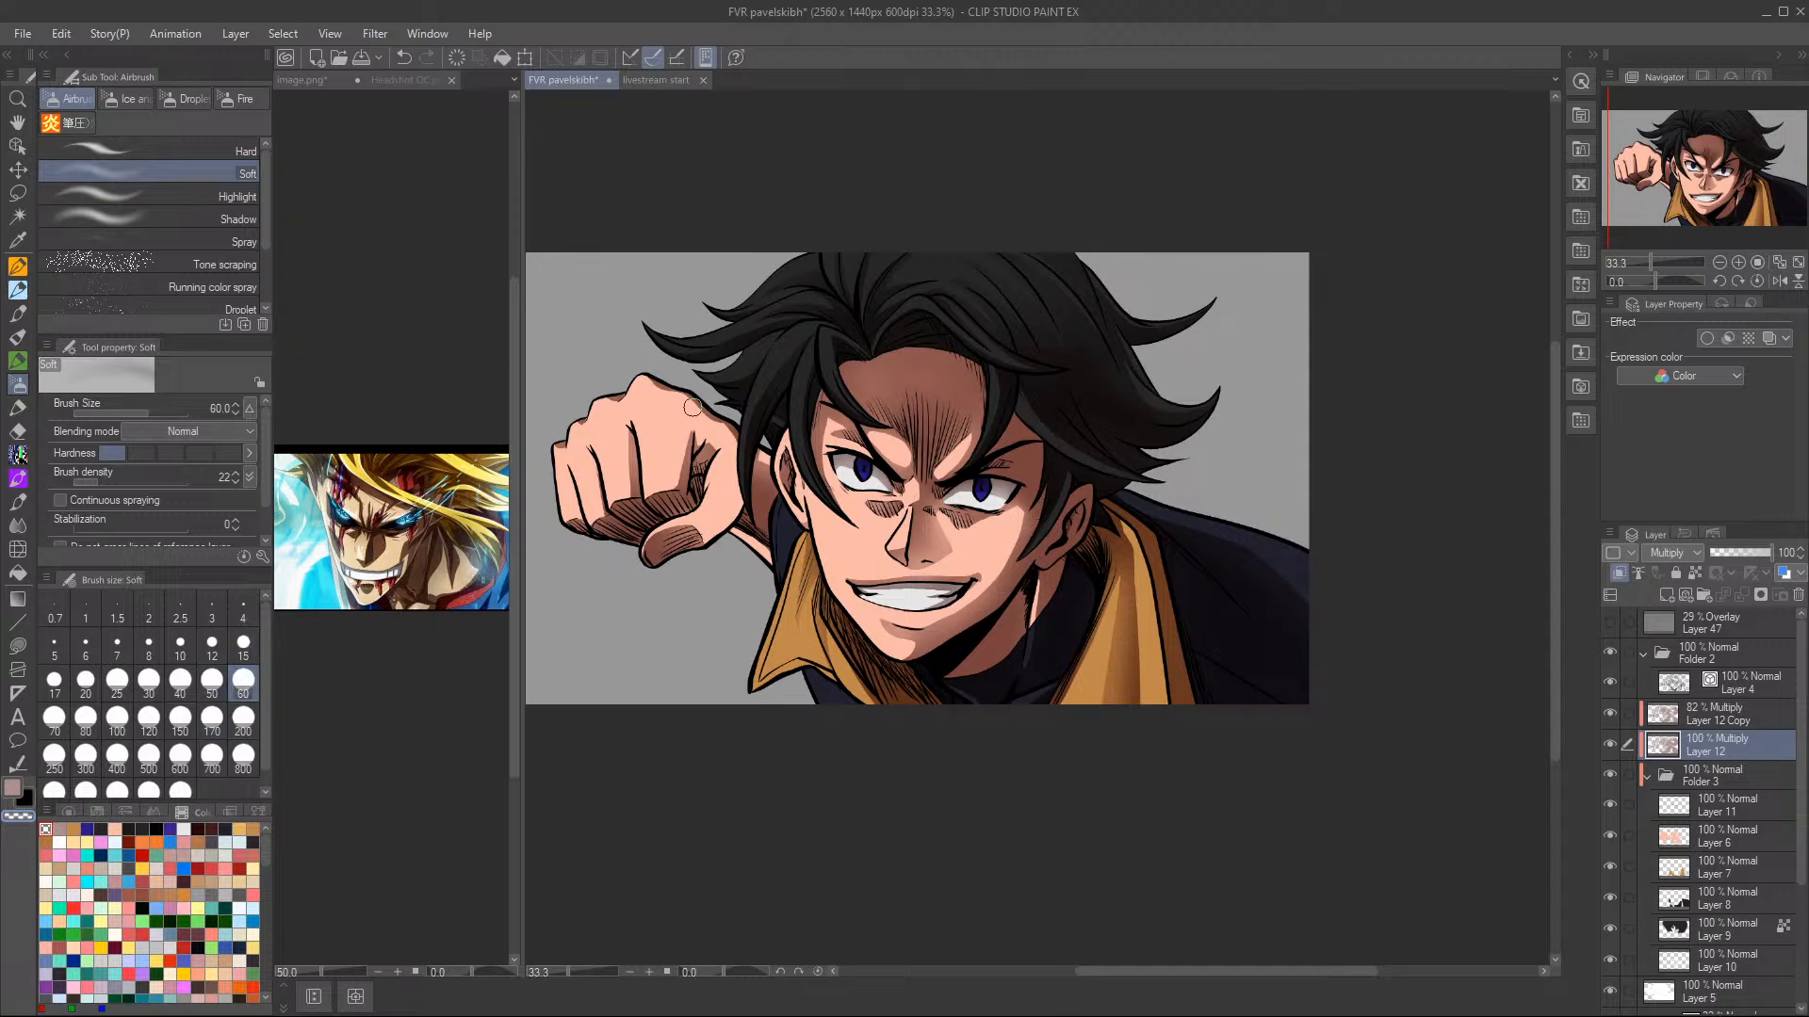
pyautogui.click(1724, 718)
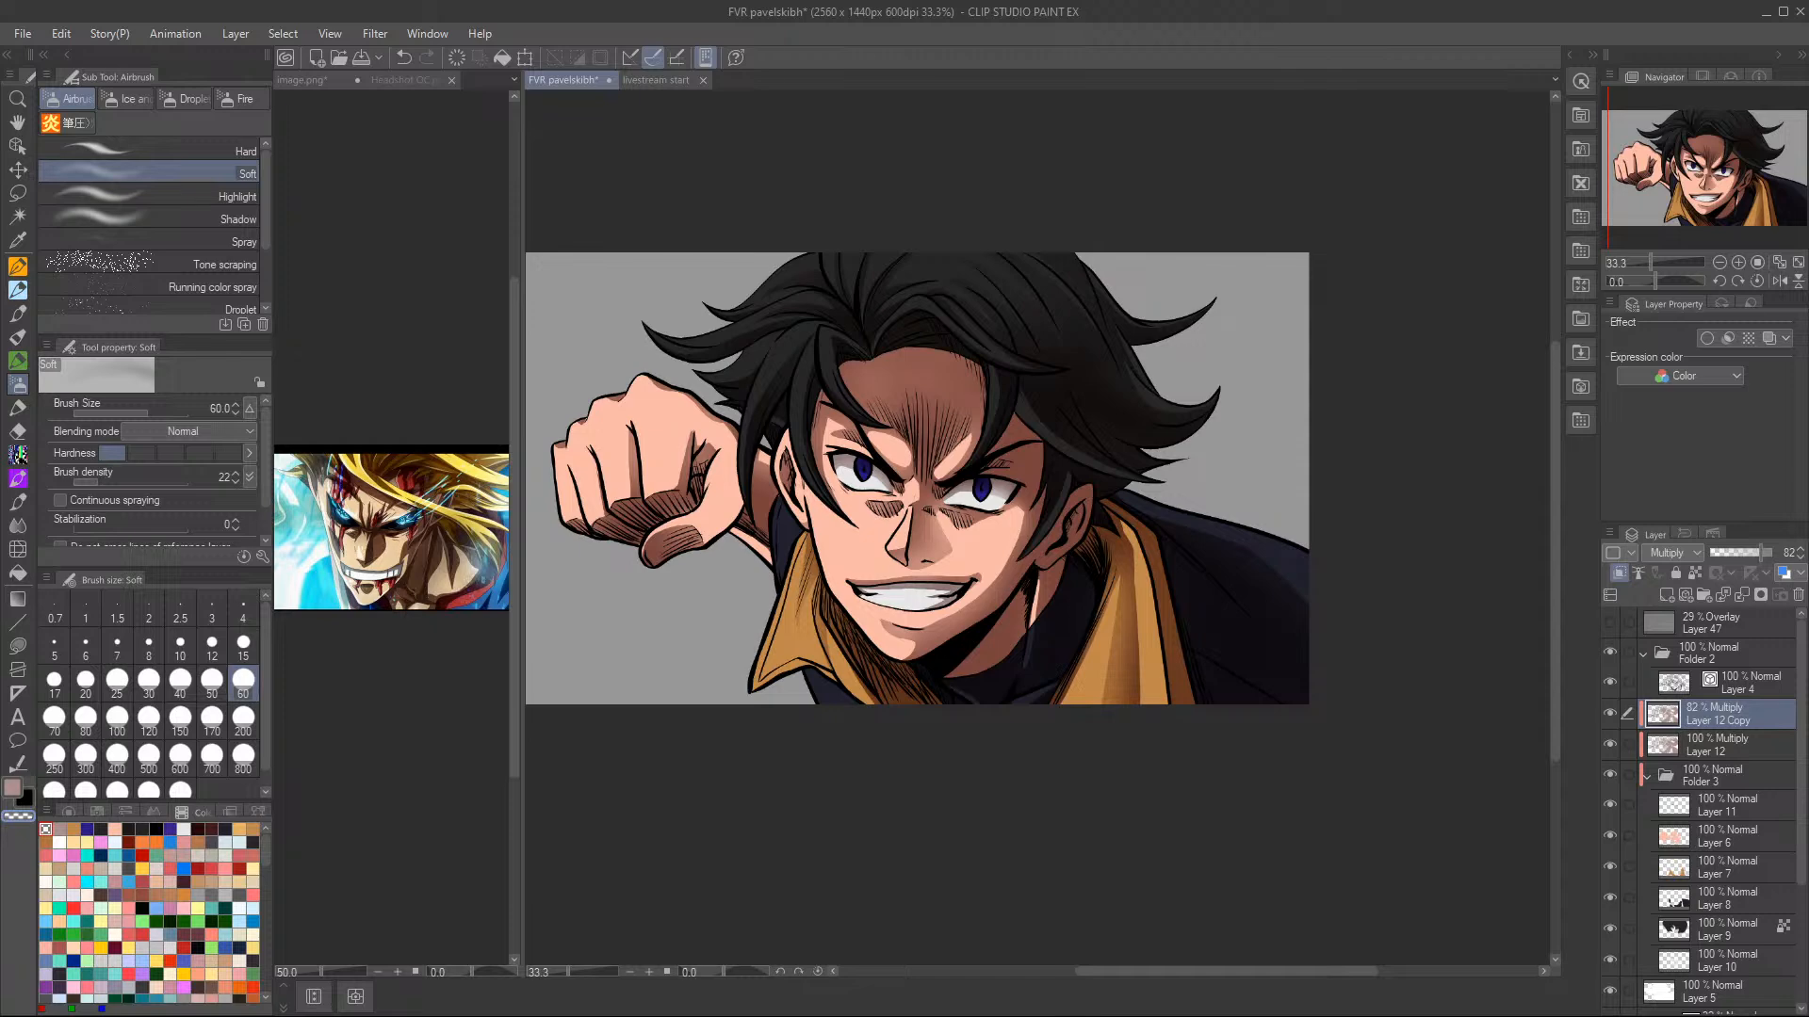
pyautogui.click(368, 60)
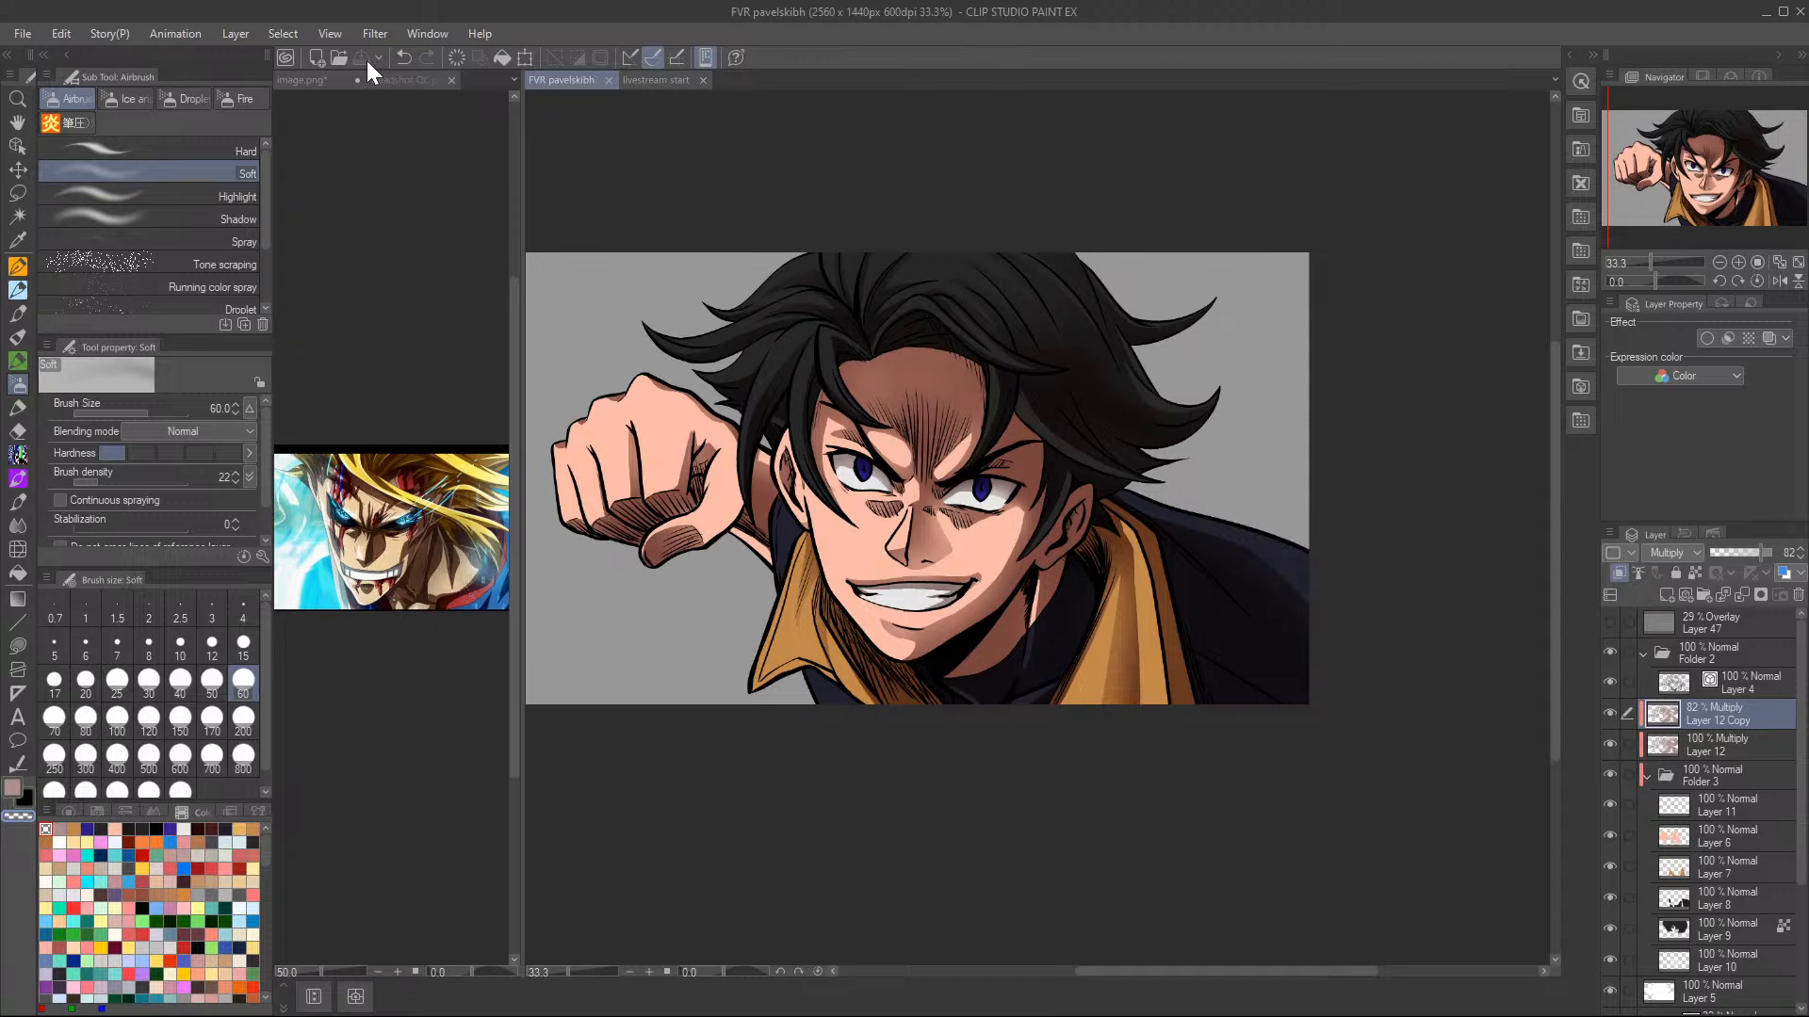
# - Add a clipped Overlay layer above Layer 12 Copy and choose bright blue as the drawing colour
pyautogui.moveTo(1707, 145); pyautogui.dragTo(1690, 151)
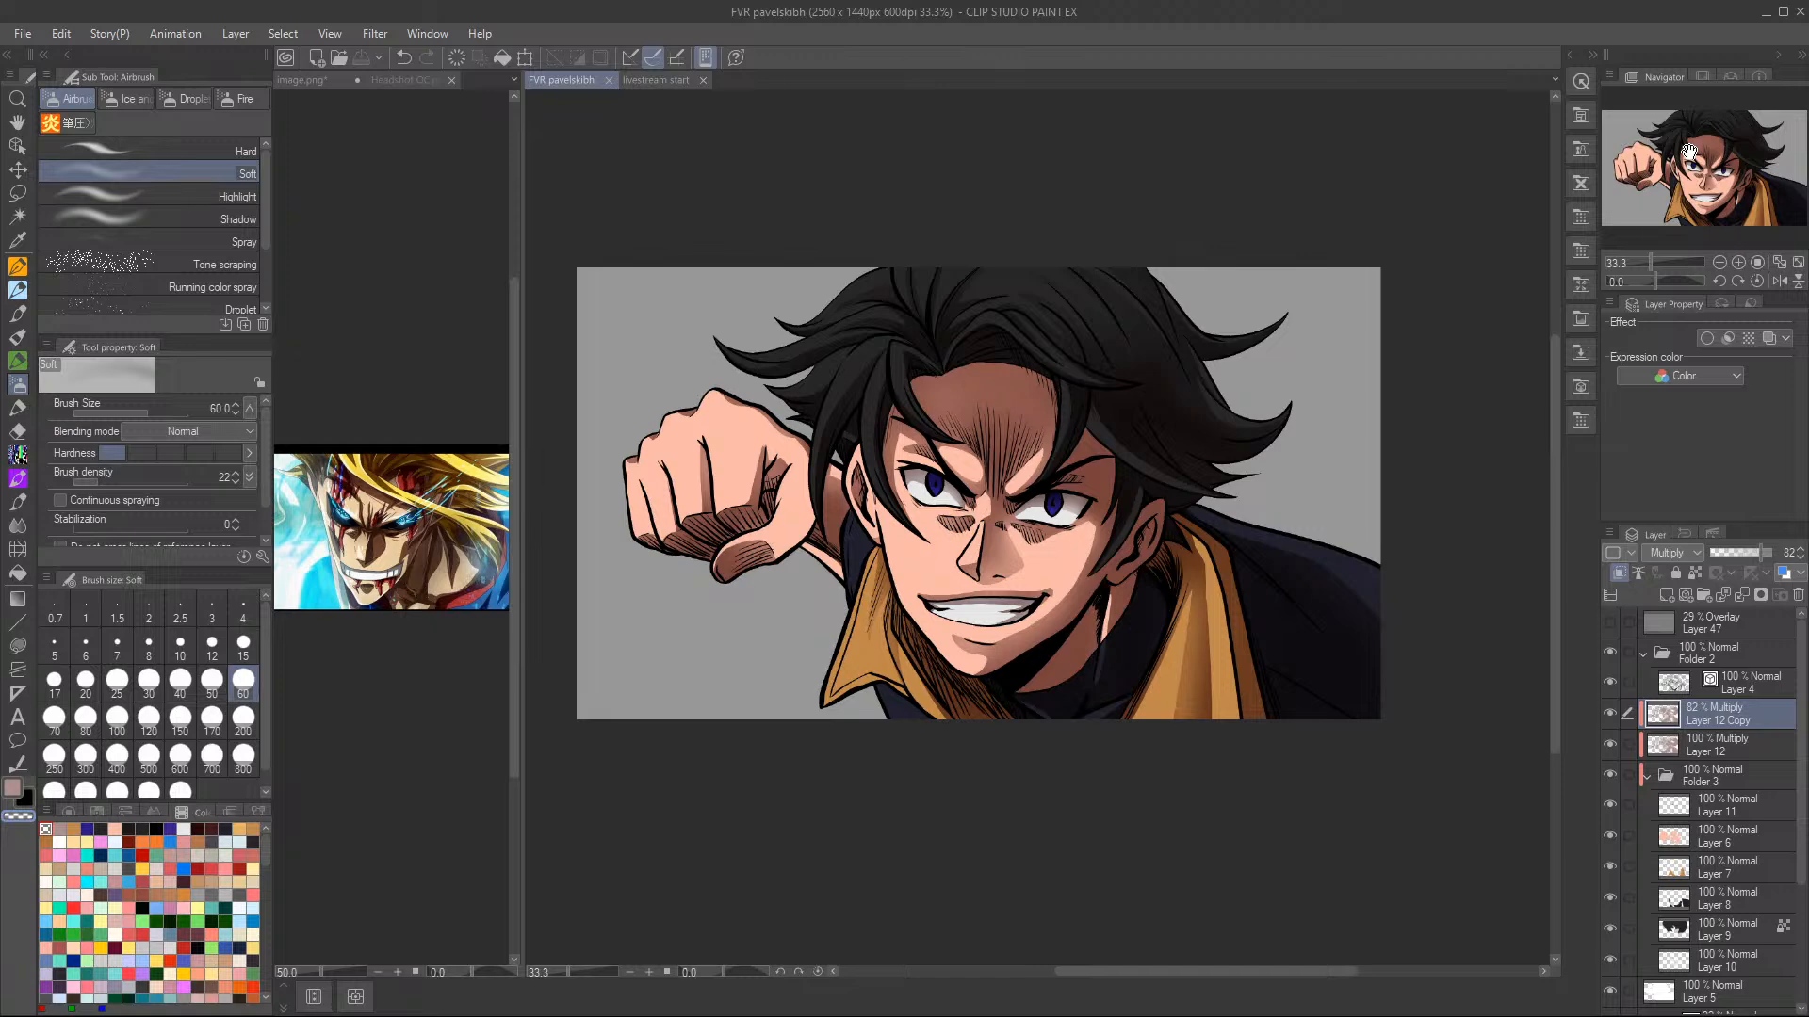
pyautogui.click(1668, 593)
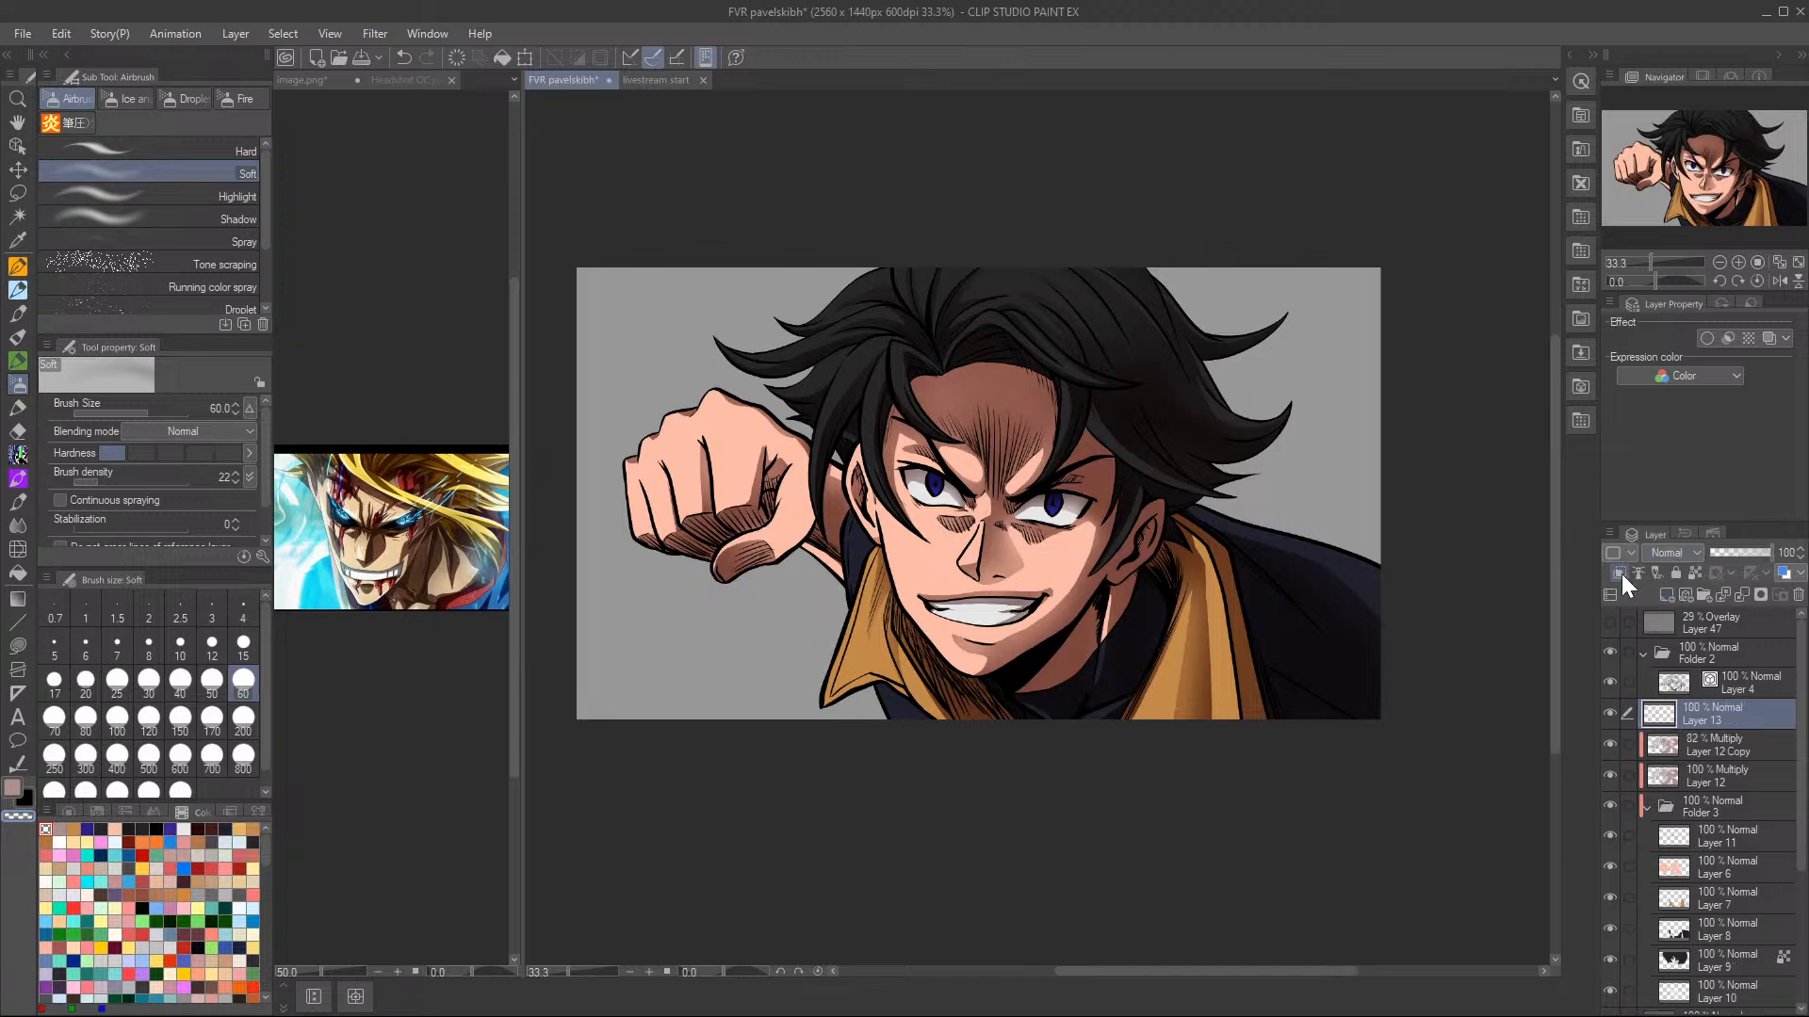
pyautogui.click(1688, 553)
pyautogui.click(1679, 264)
pyautogui.click(184, 869)
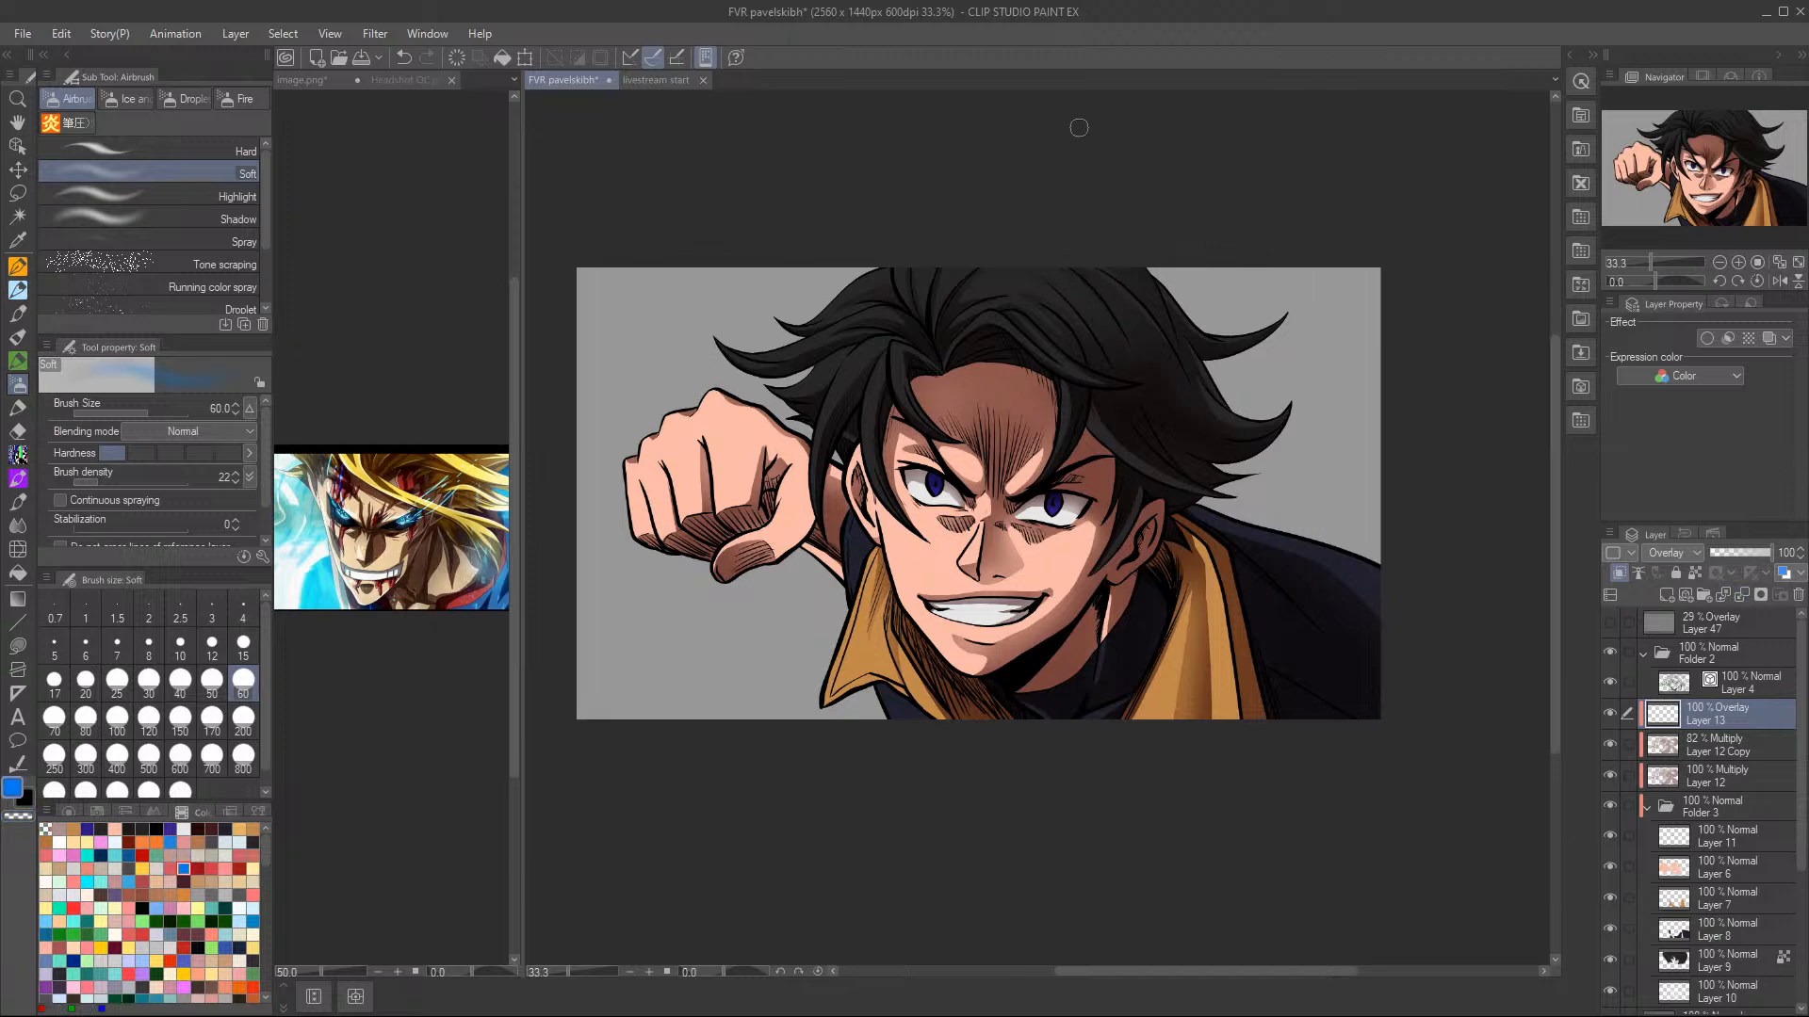
# - Try a blue Lasso fill on the Overlay layer down the character's hair, face and collar
pyautogui.click(16, 650)
pyautogui.moveTo(880, 751)
pyautogui.mouseDown()
pyautogui.moveTo(896, 795)
pyautogui.moveTo(891, 772)
pyautogui.mouseUp()
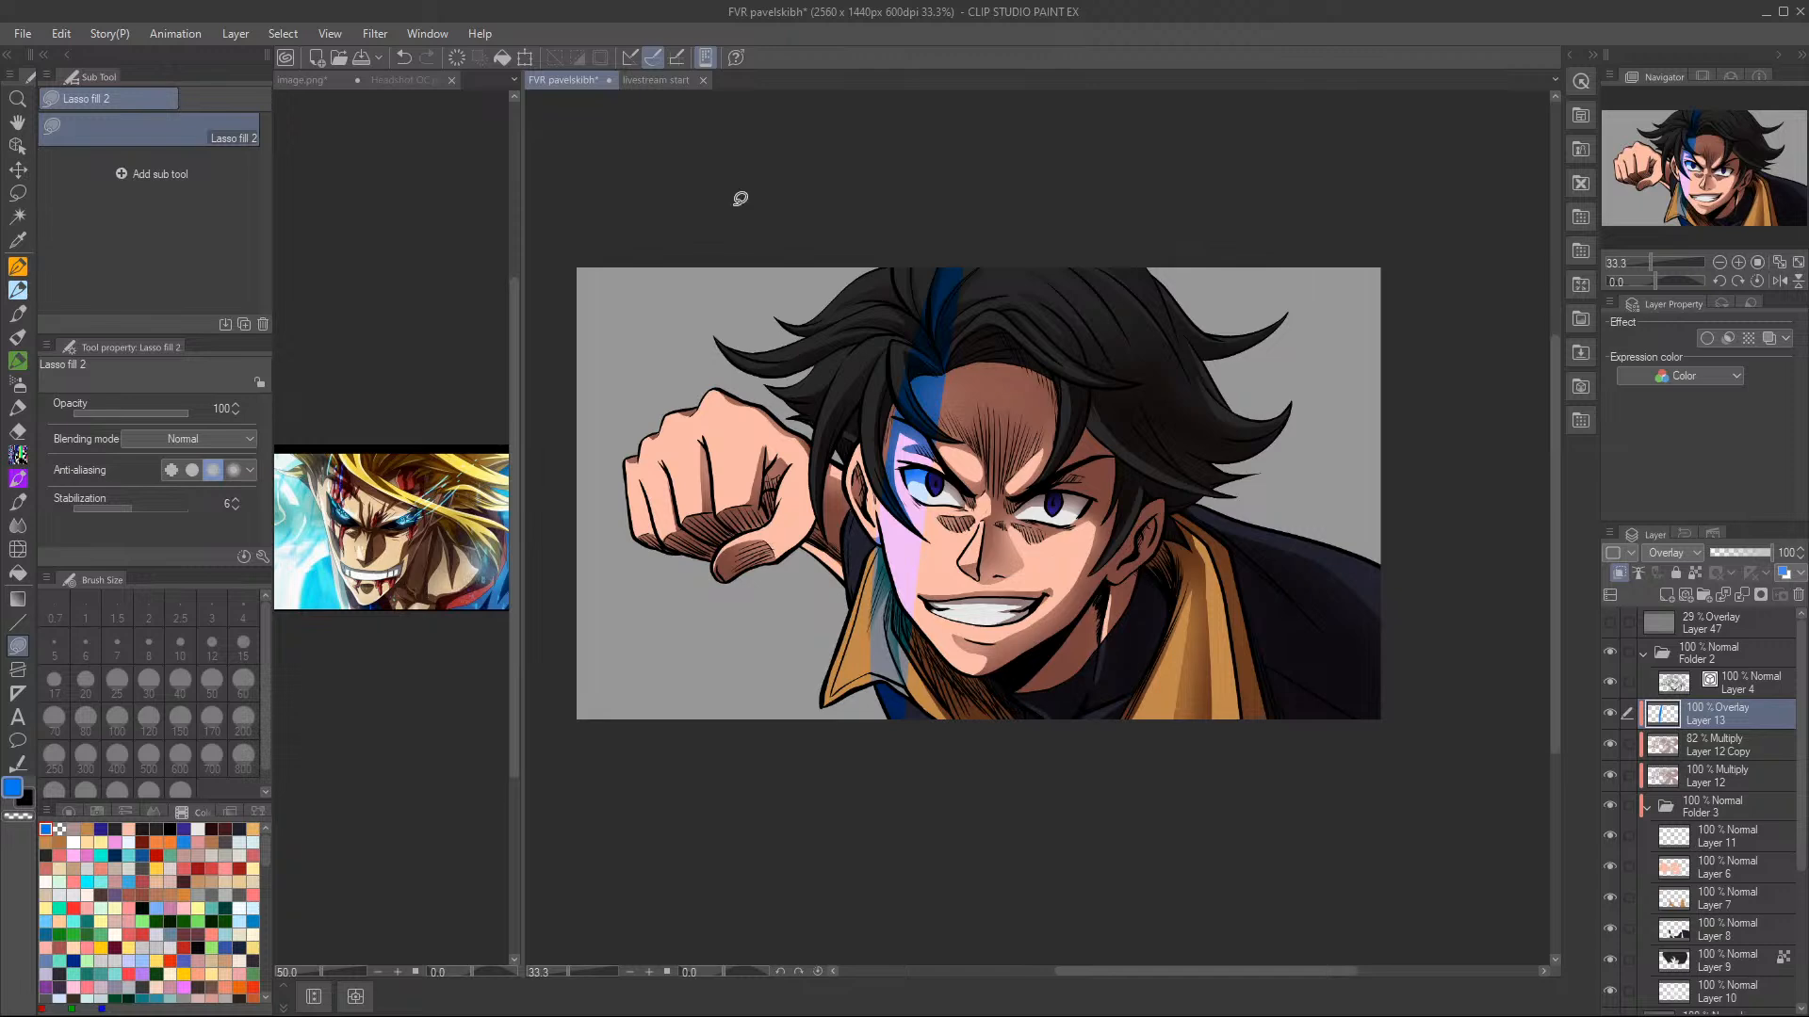
pyautogui.click(403, 57)
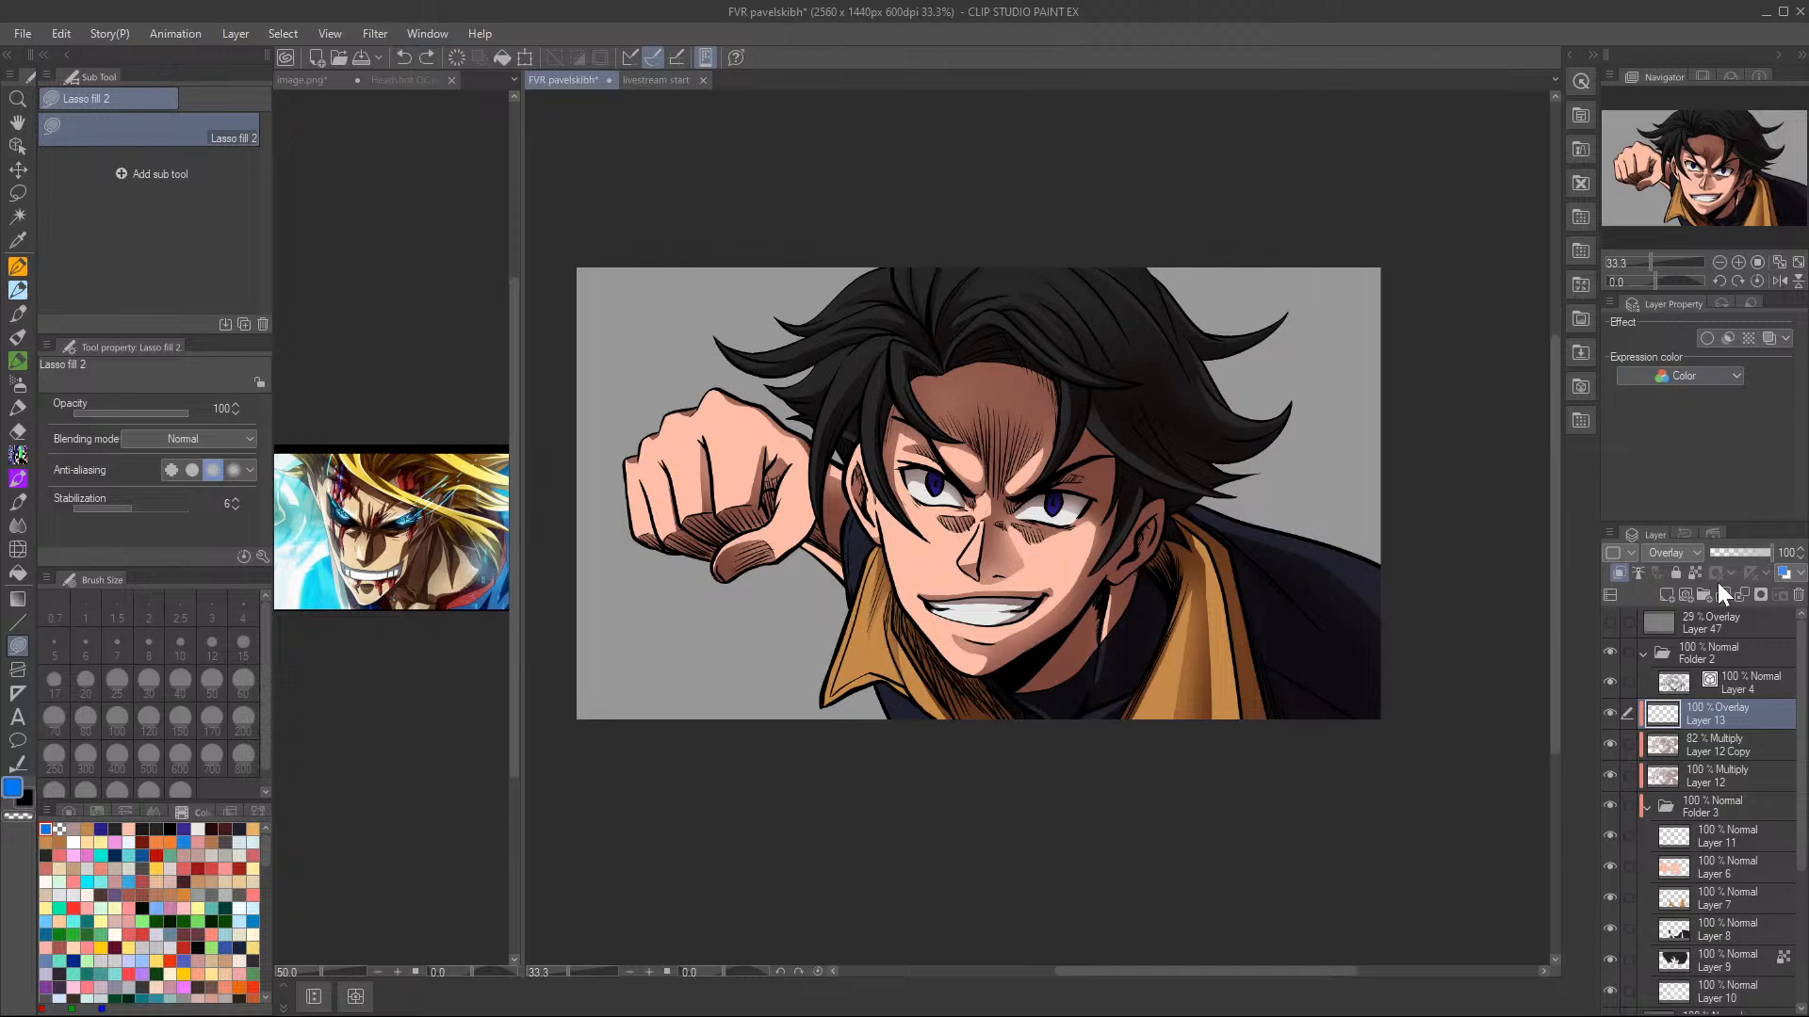
# - Narrow the tool palettes, move the image.png reference into the main canvas pane, and show it at 100% zoom
pyautogui.click(401, 299)
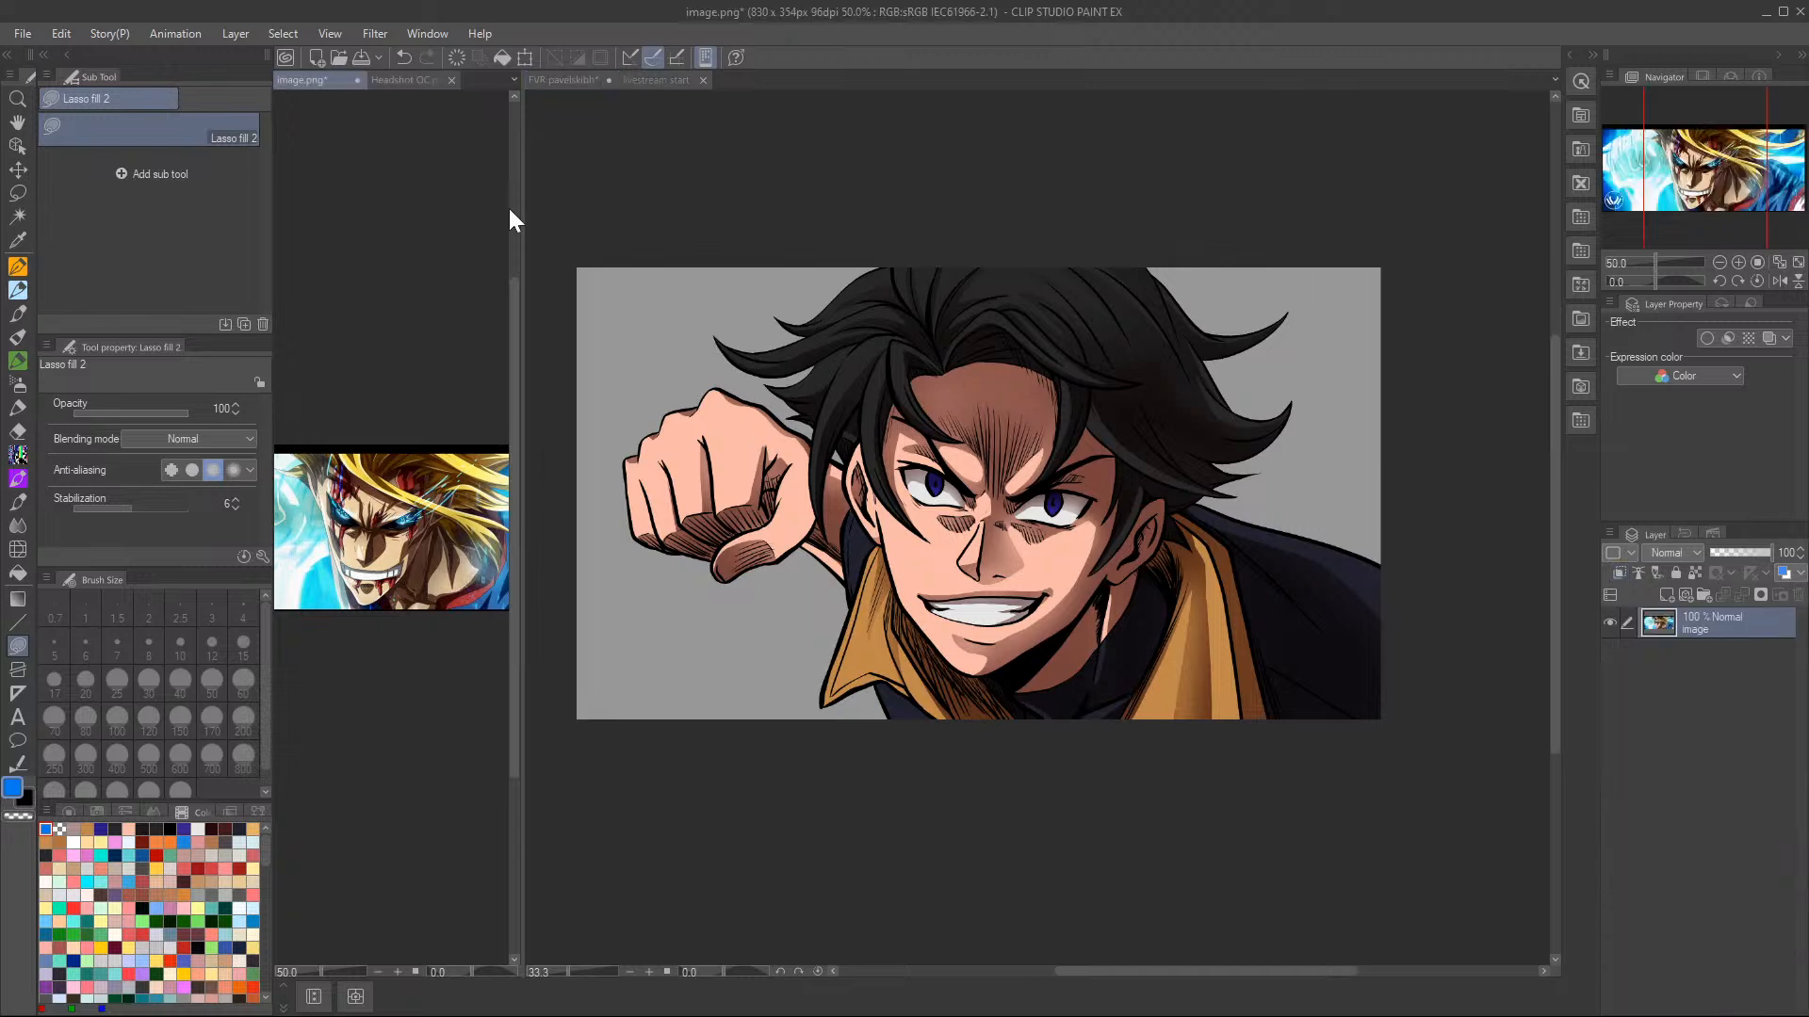
pyautogui.click(1720, 263)
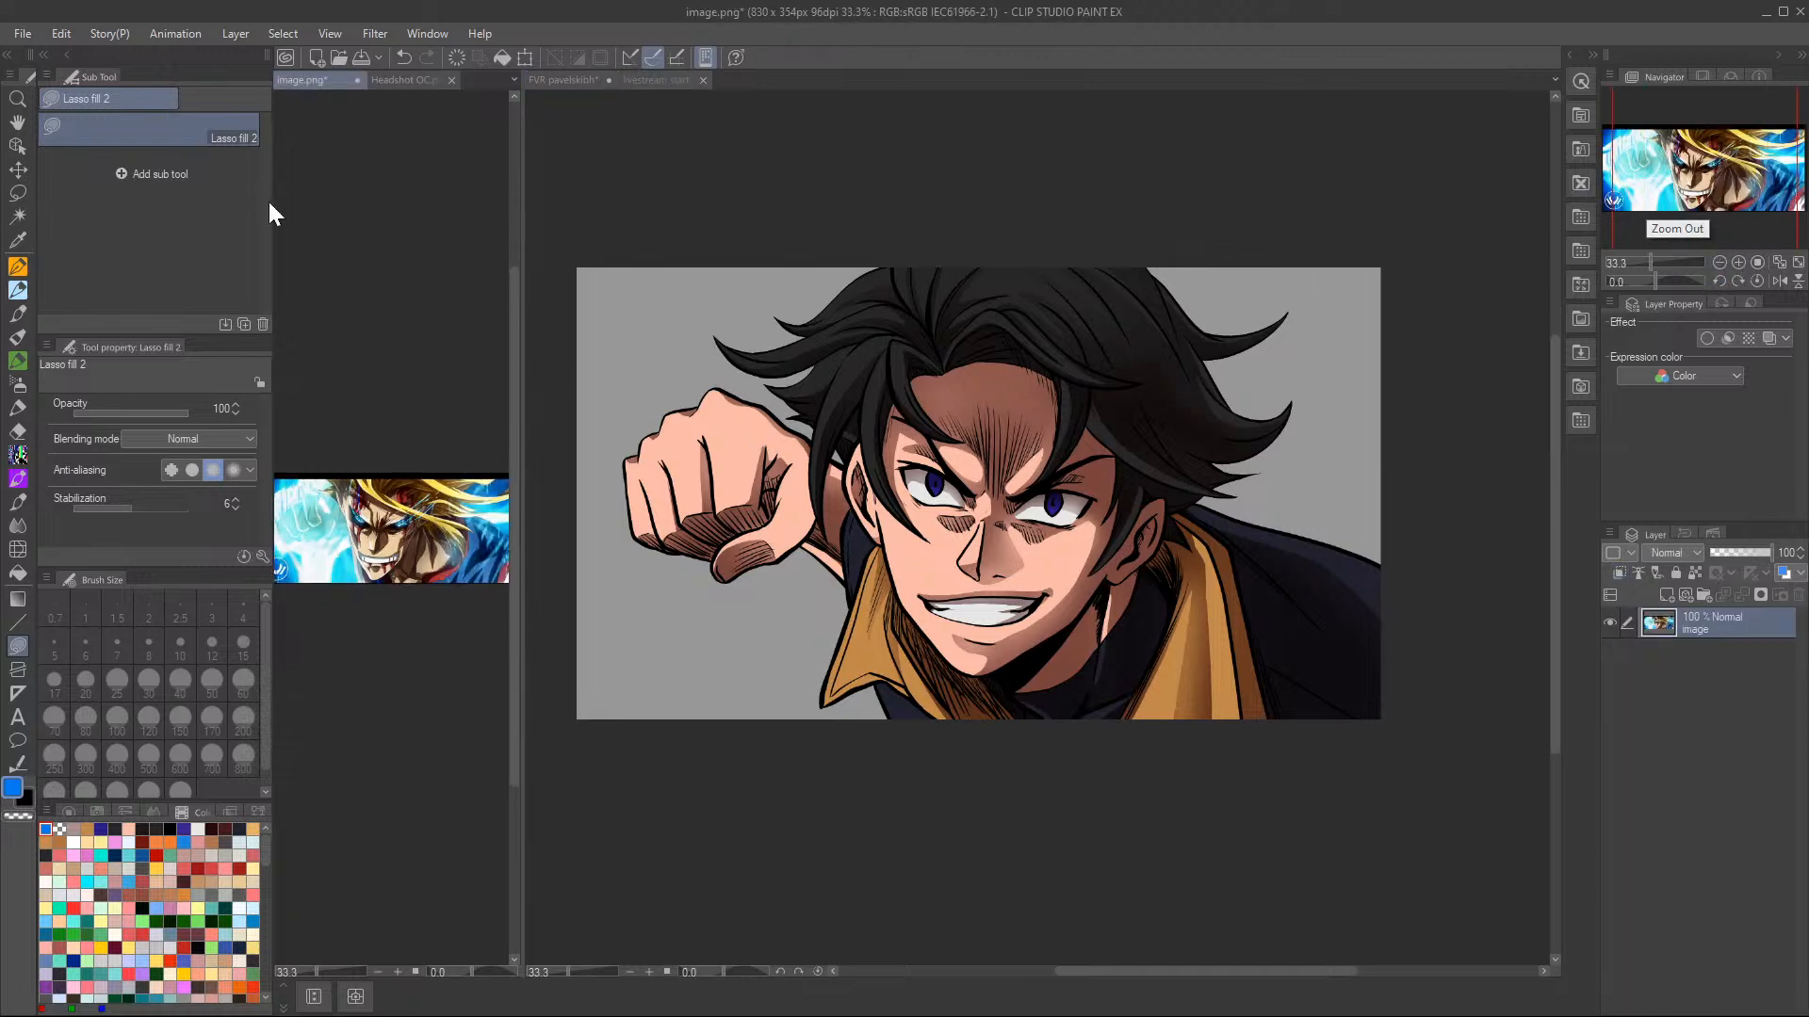
pyautogui.moveTo(270, 201); pyautogui.dragTo(238, 201)
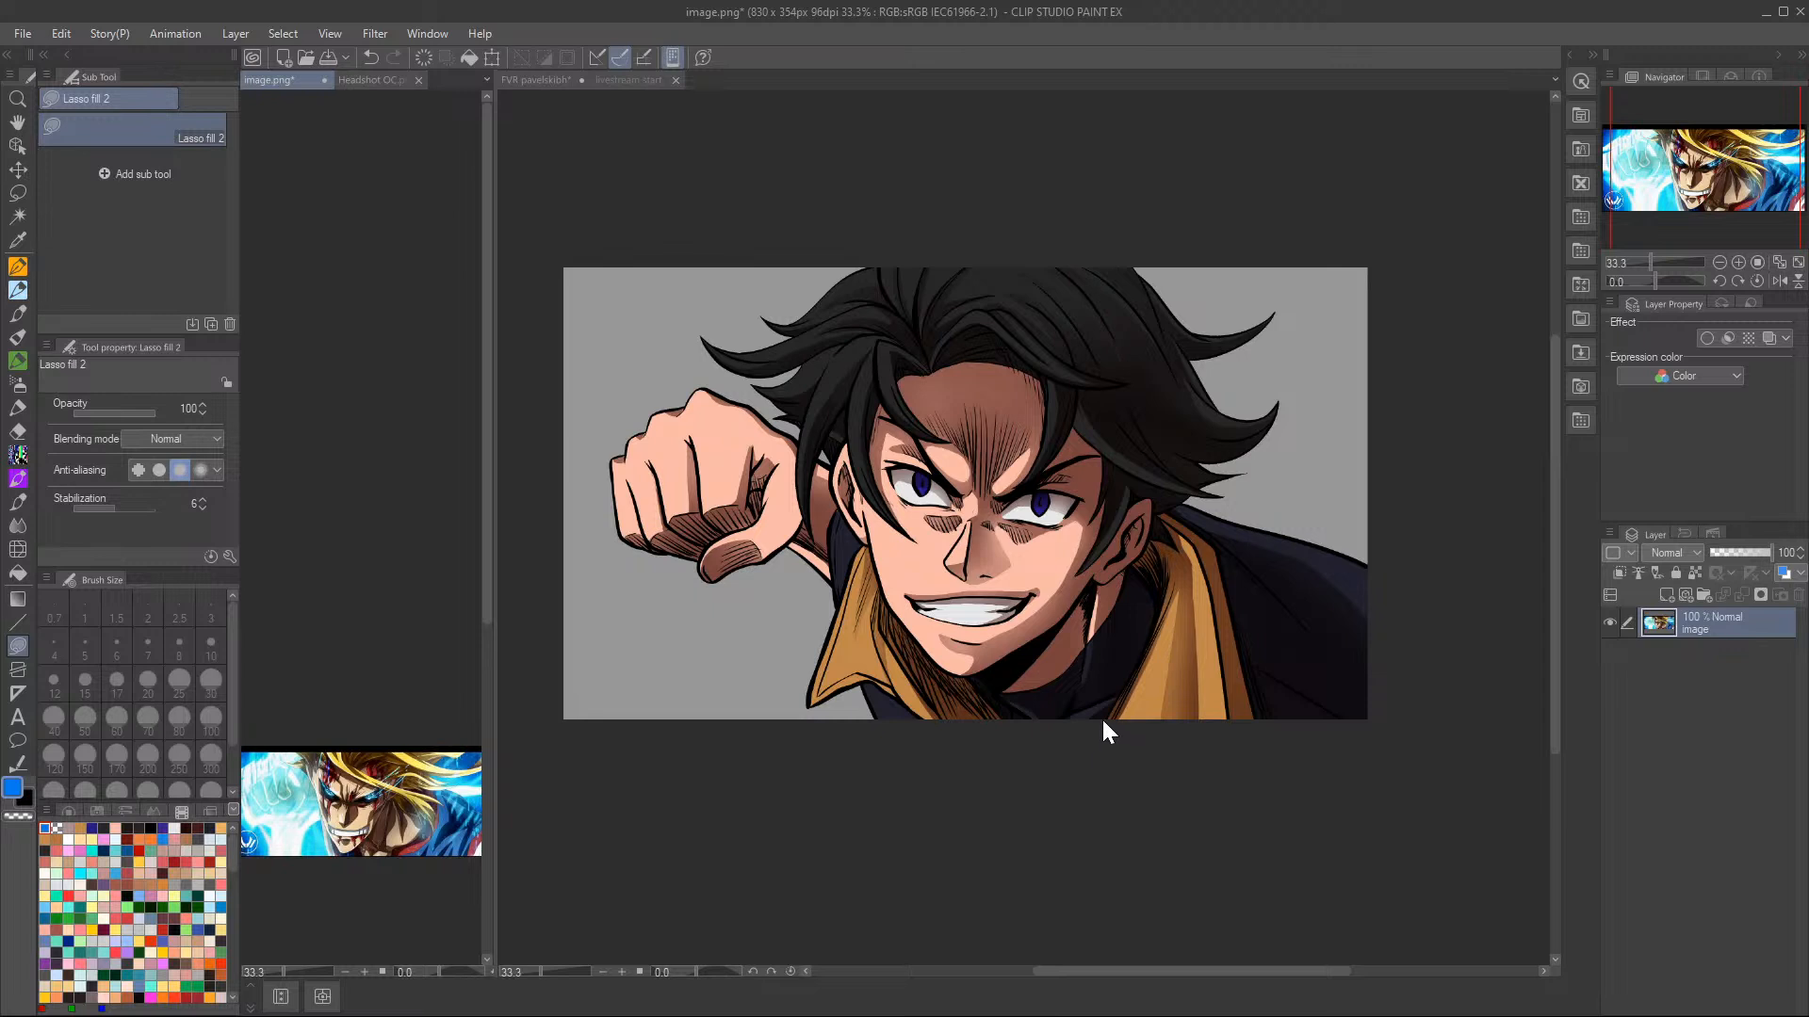
pyautogui.click(1740, 262)
pyautogui.moveTo(283, 80); pyautogui.dragTo(738, 82)
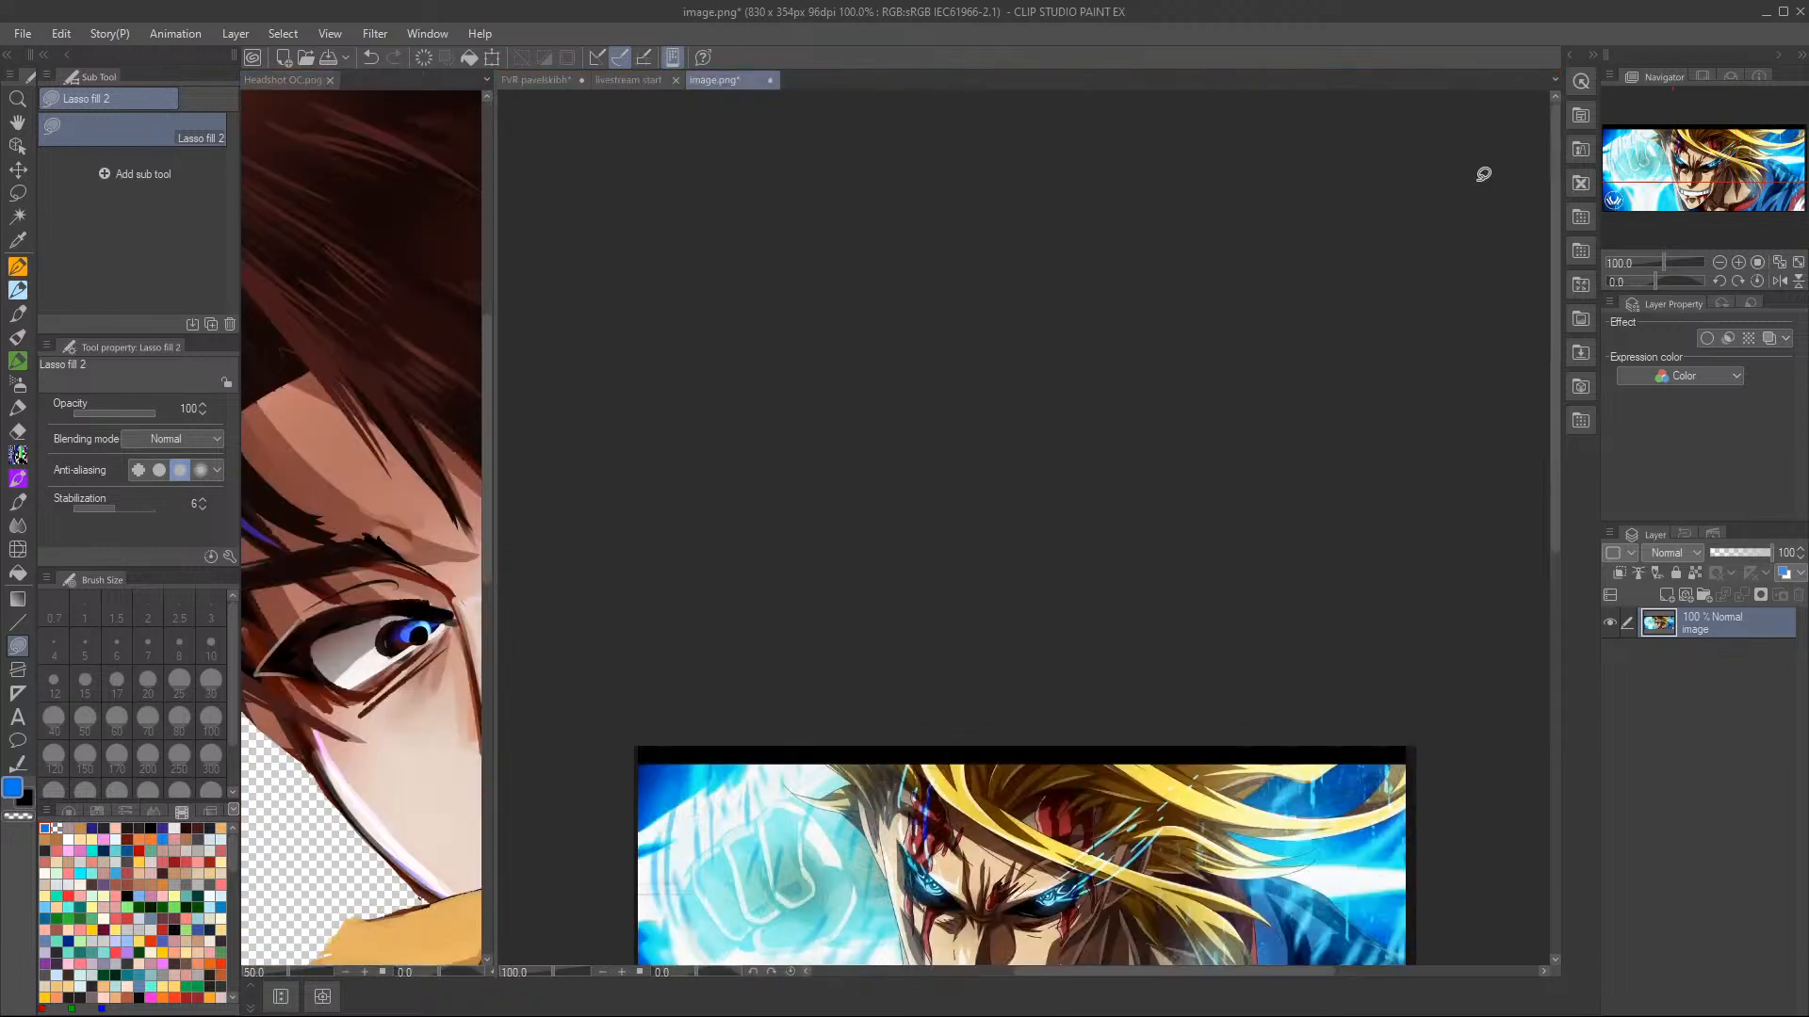
pyautogui.moveTo(1727, 167); pyautogui.dragTo(1750, 227)
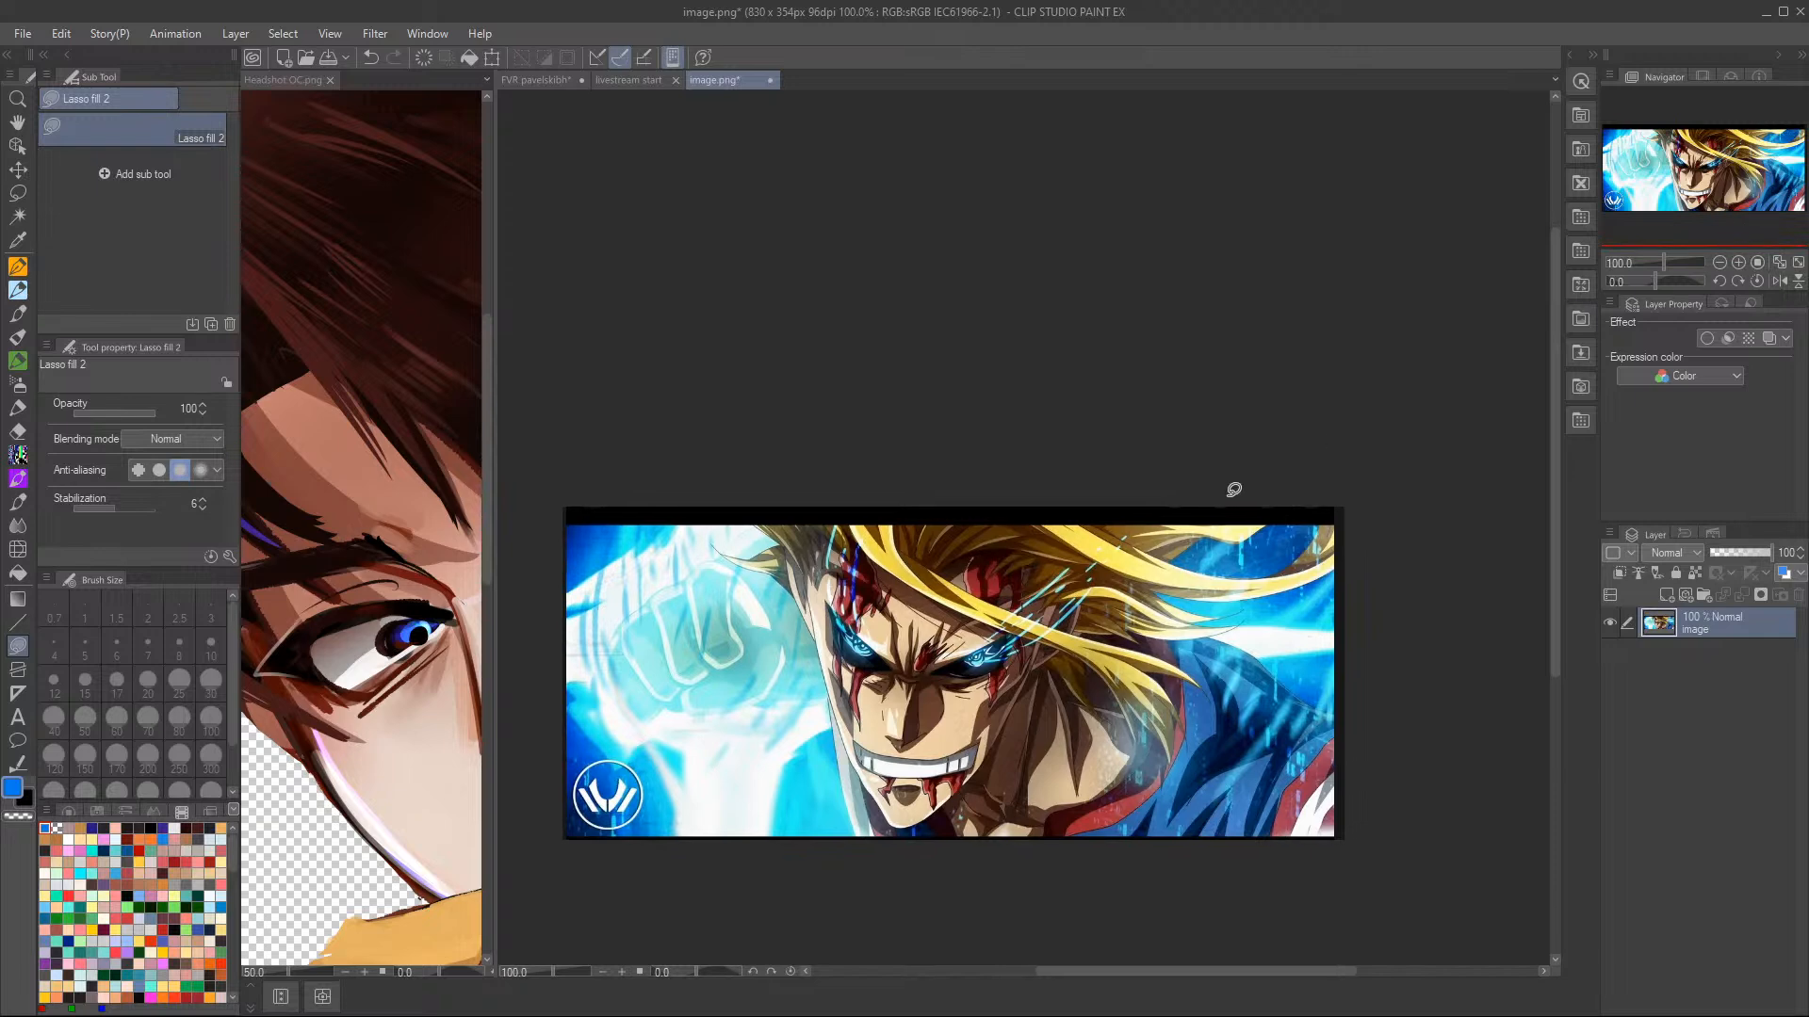
# - Sample dark blue from the image.png reference and fill the illustration's background with it on a new layer above Layer 2
pyautogui.click(17, 240)
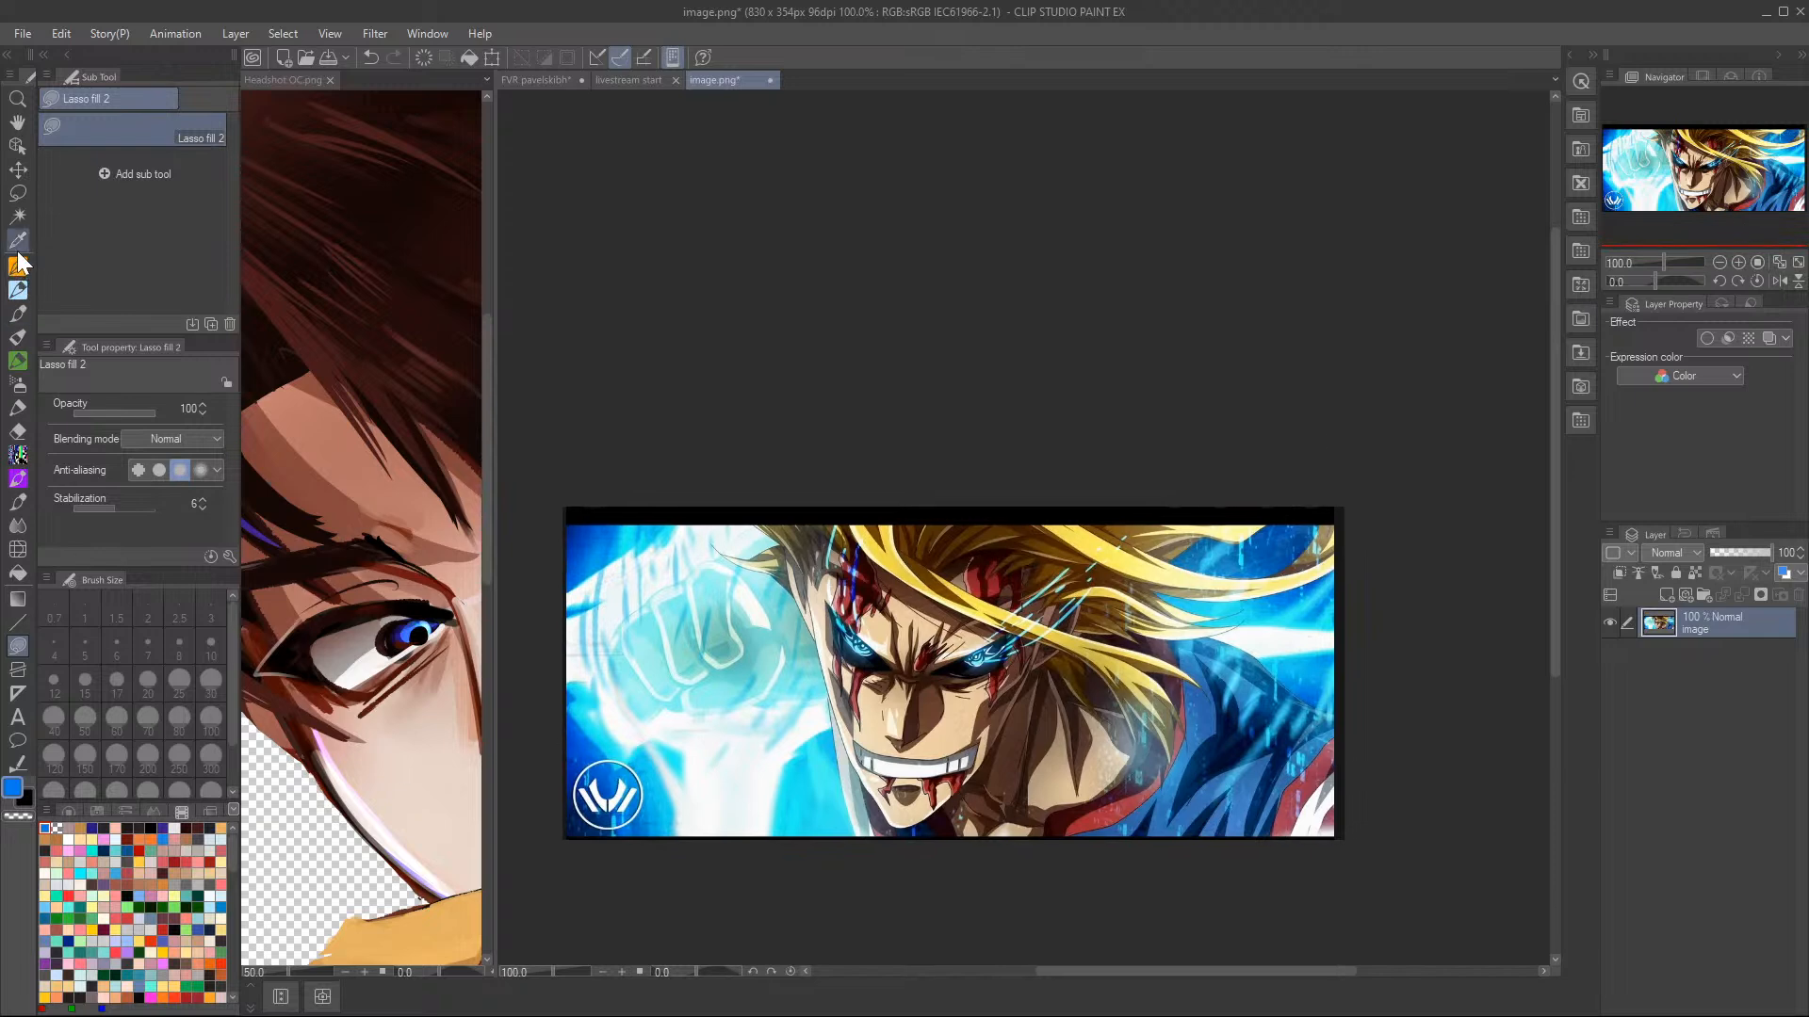
pyautogui.click(580, 815)
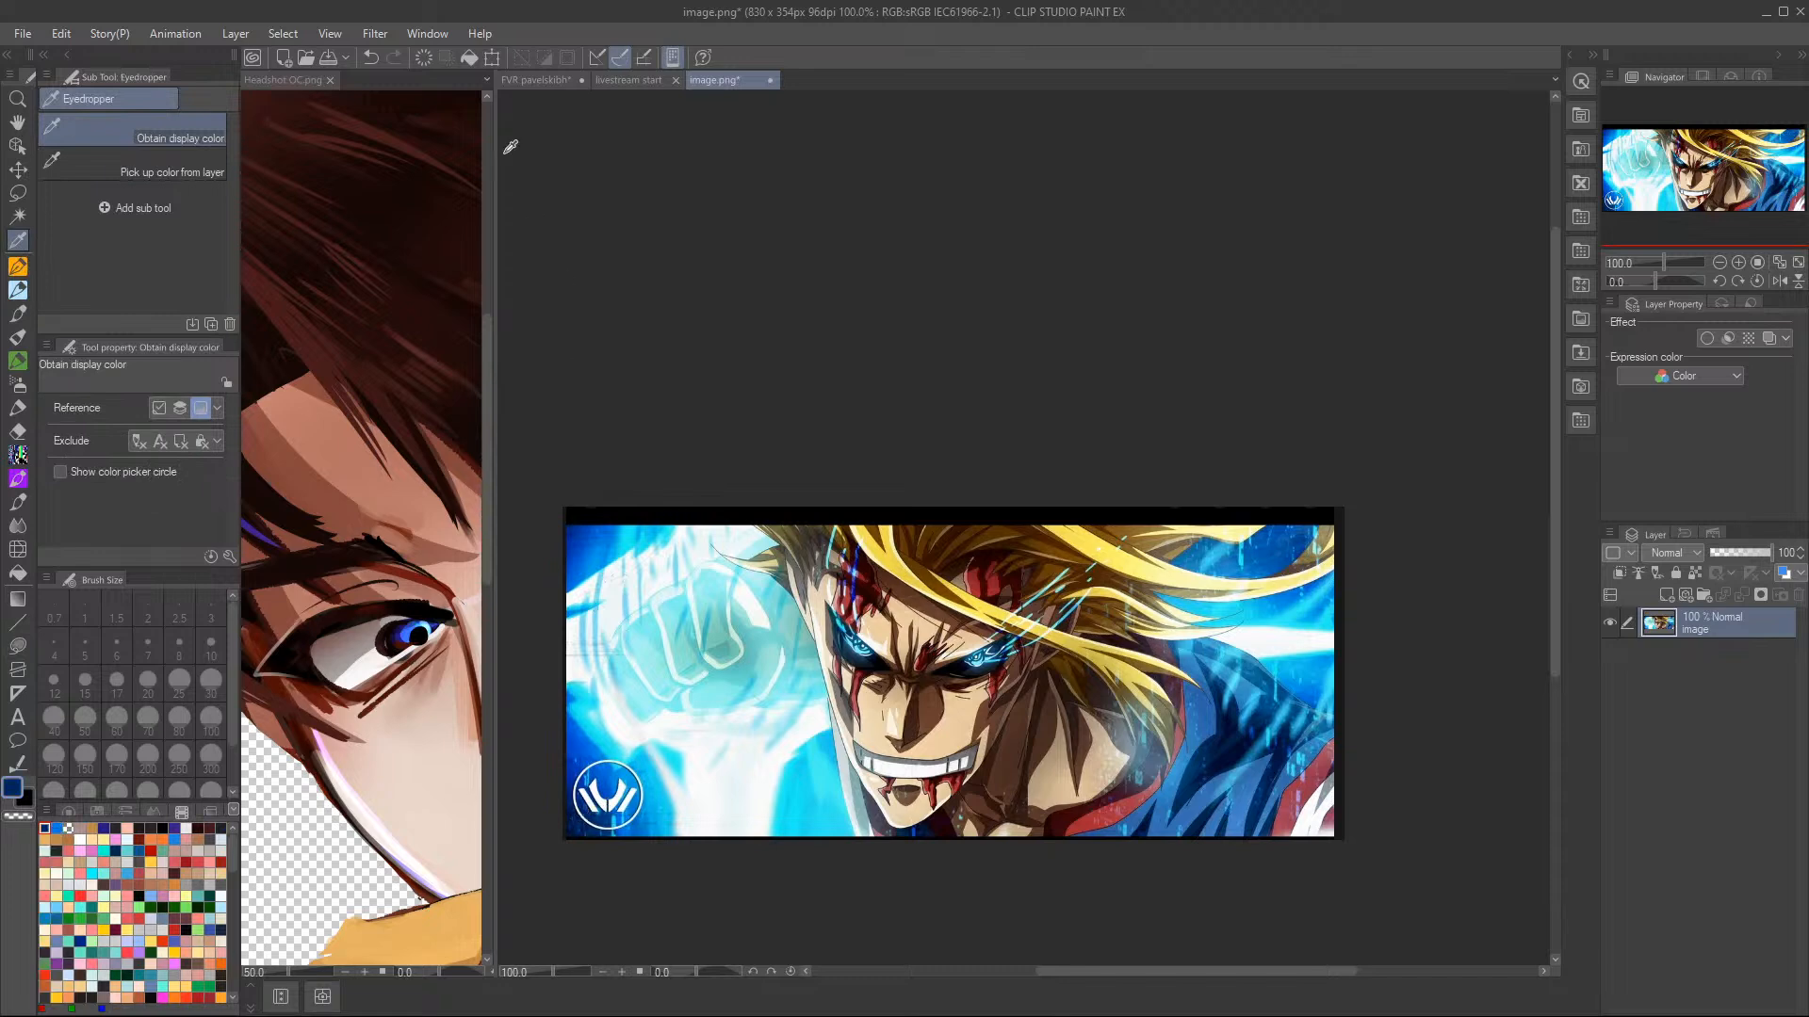
pyautogui.click(526, 79)
pyautogui.scroll(-4, 1771, 773)
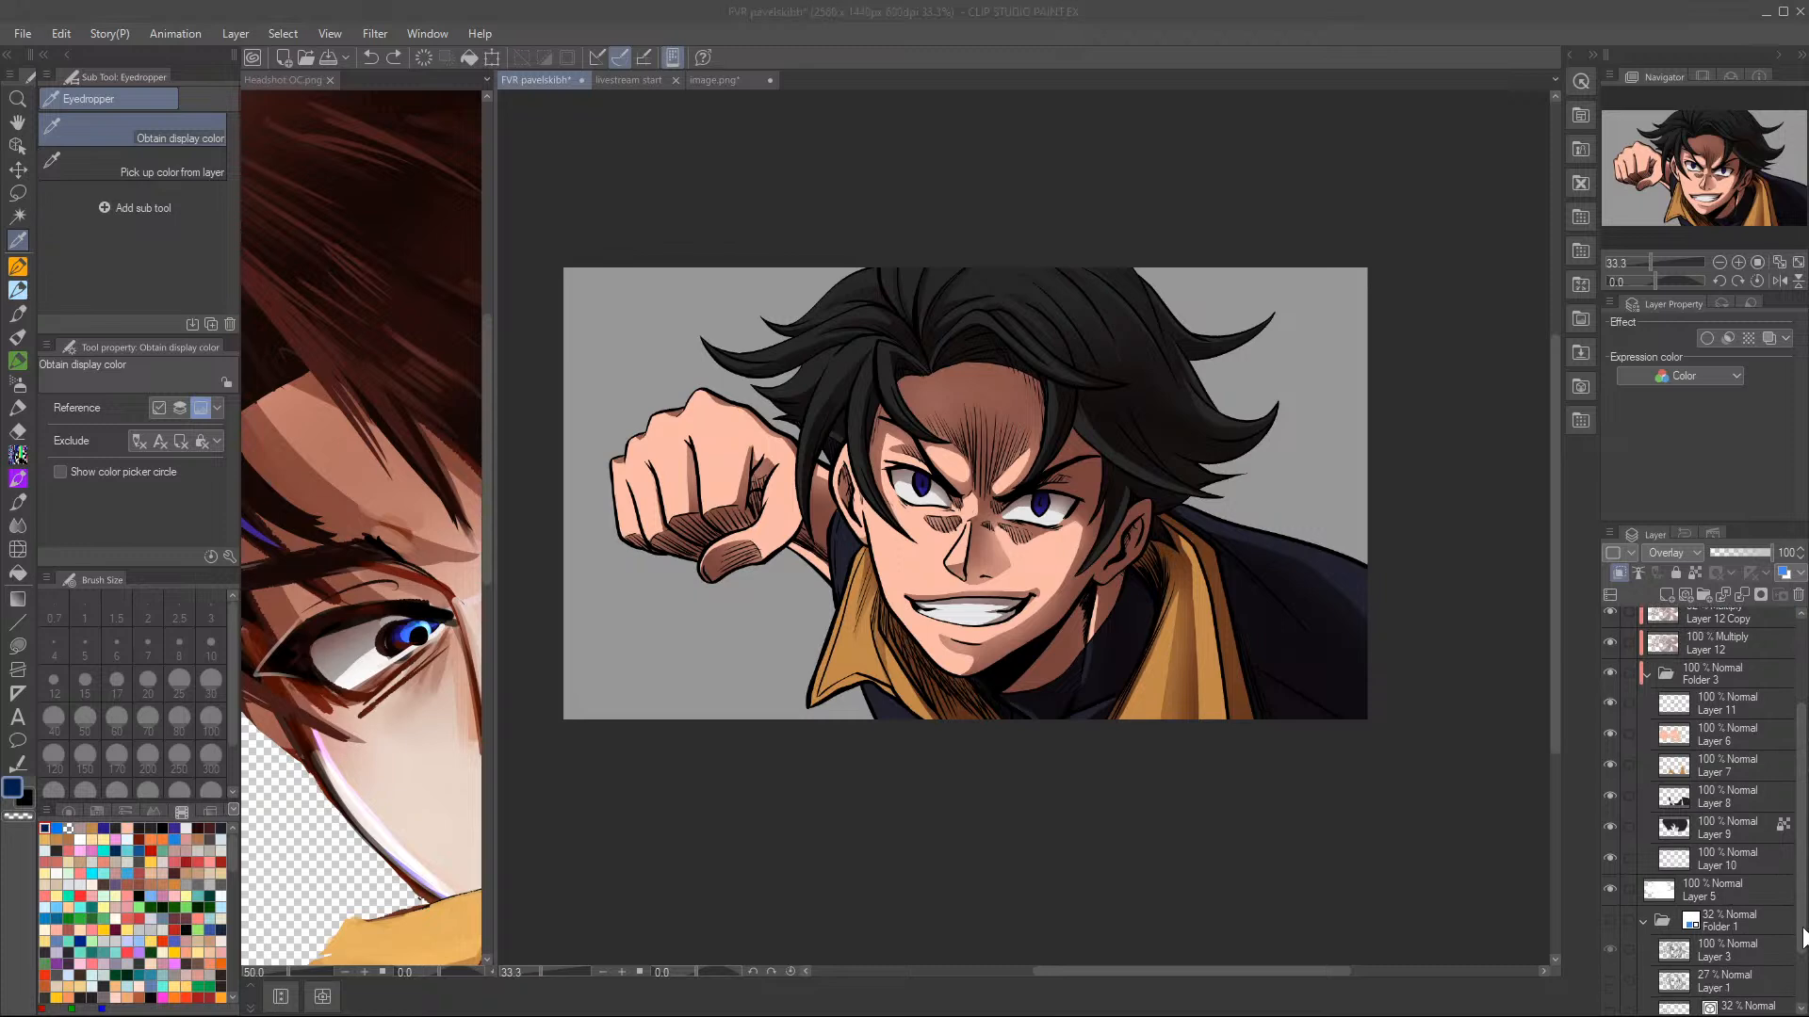
pyautogui.scroll(-2, 1801, 872)
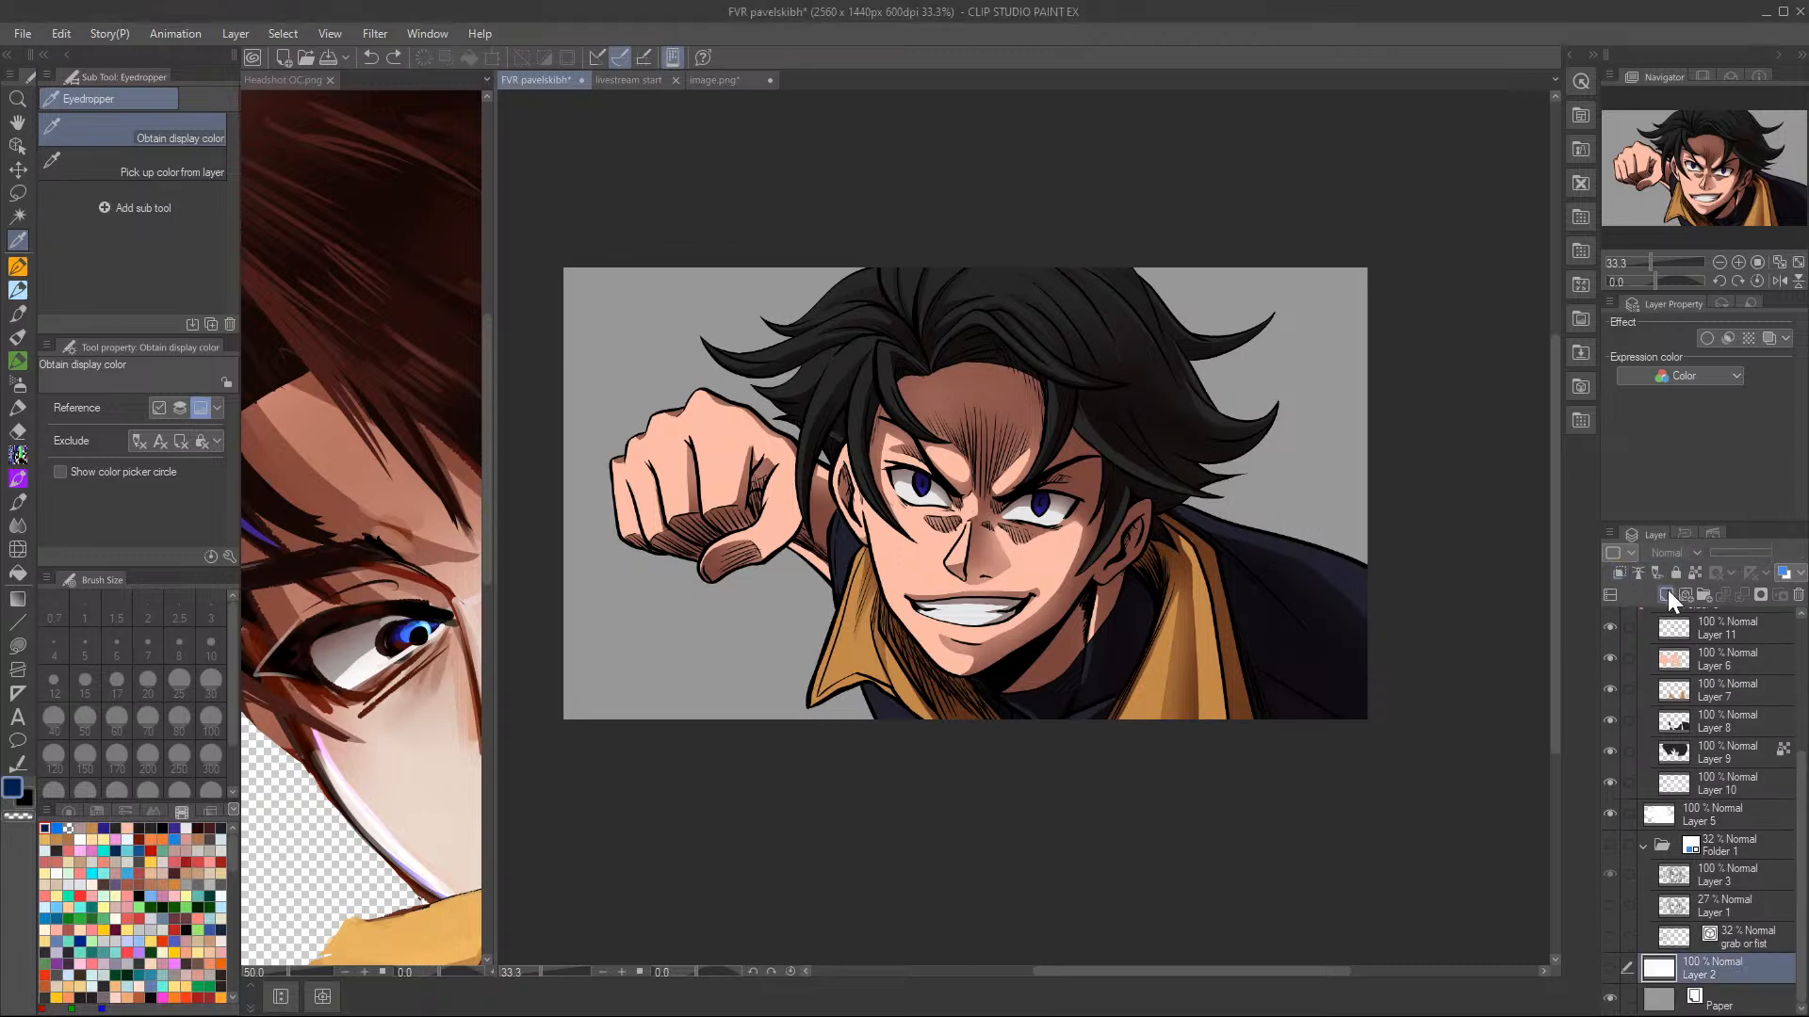
pyautogui.click(1666, 596)
pyautogui.click(17, 645)
pyautogui.moveTo(543, 483)
pyautogui.mouseDown()
pyautogui.moveTo(557, 154)
pyautogui.moveTo(1421, 145)
pyautogui.moveTo(662, 836)
pyautogui.moveTo(537, 655)
pyautogui.mouseUp()
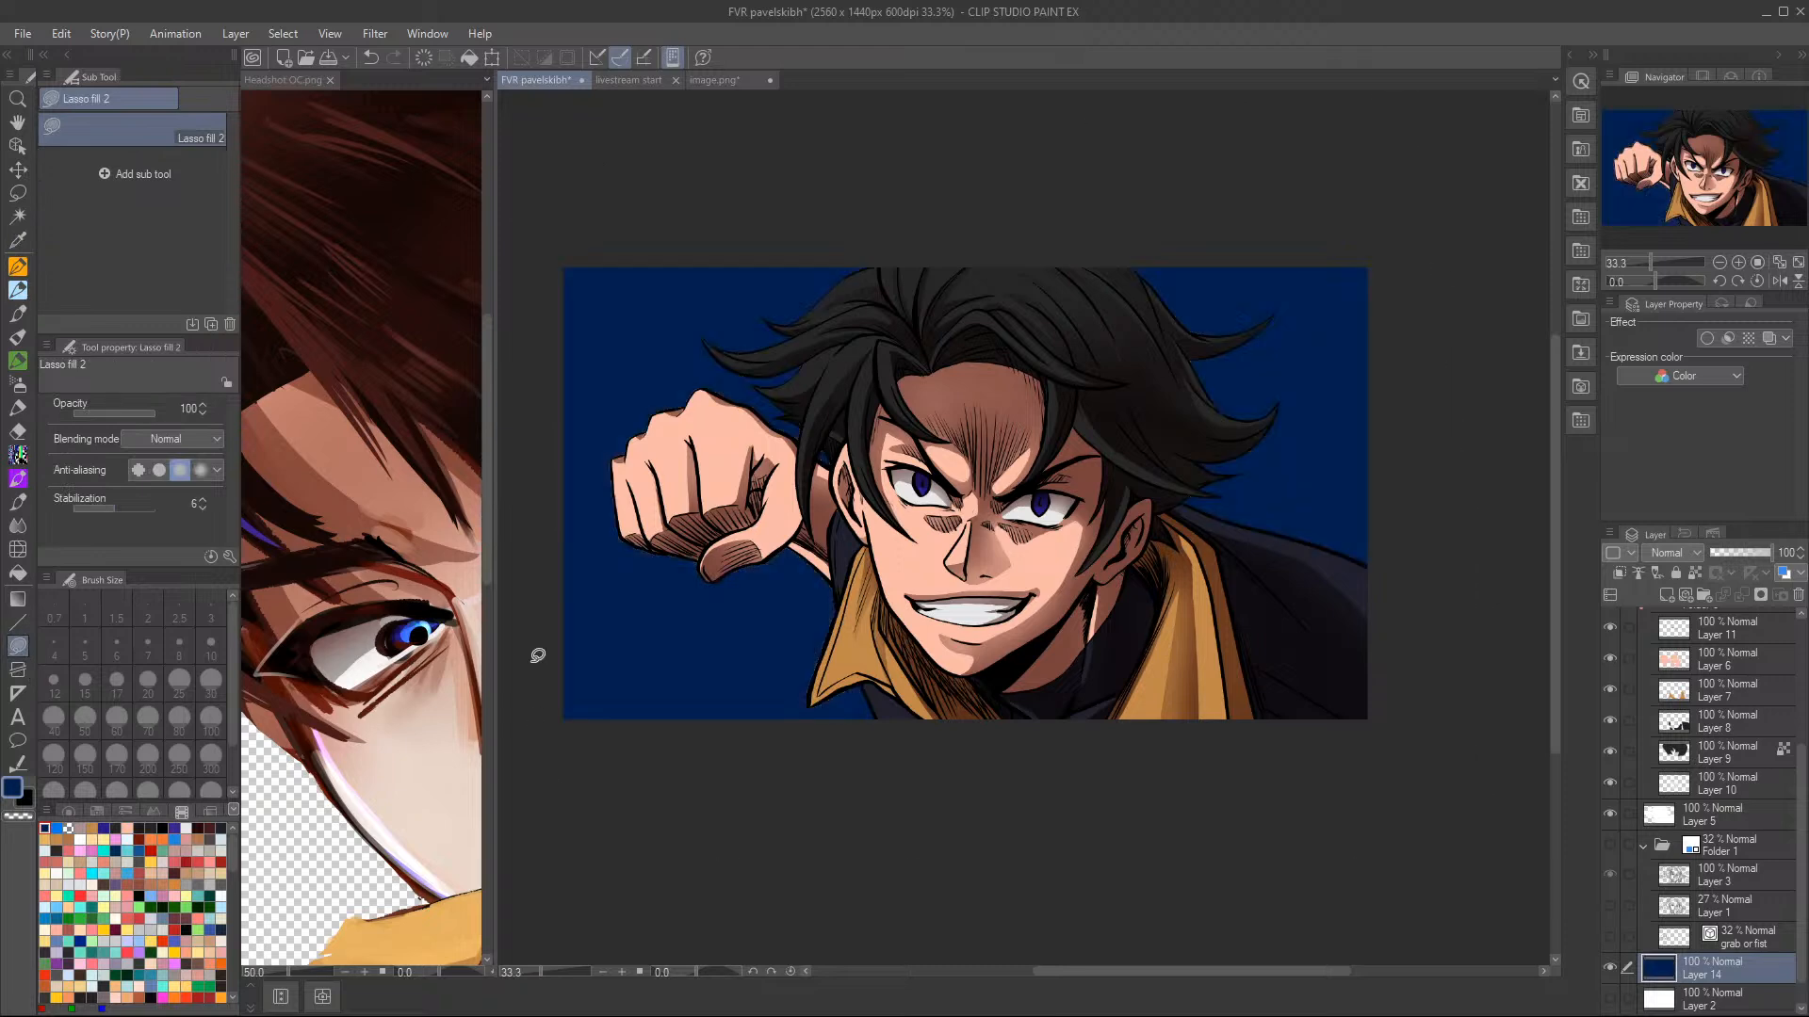
# - Move Headshot OC.png into the main canvas pane and make Layer 13 of the FVR pavelskibh illustration active again
pyautogui.moveTo(297, 79); pyautogui.dragTo(857, 54)
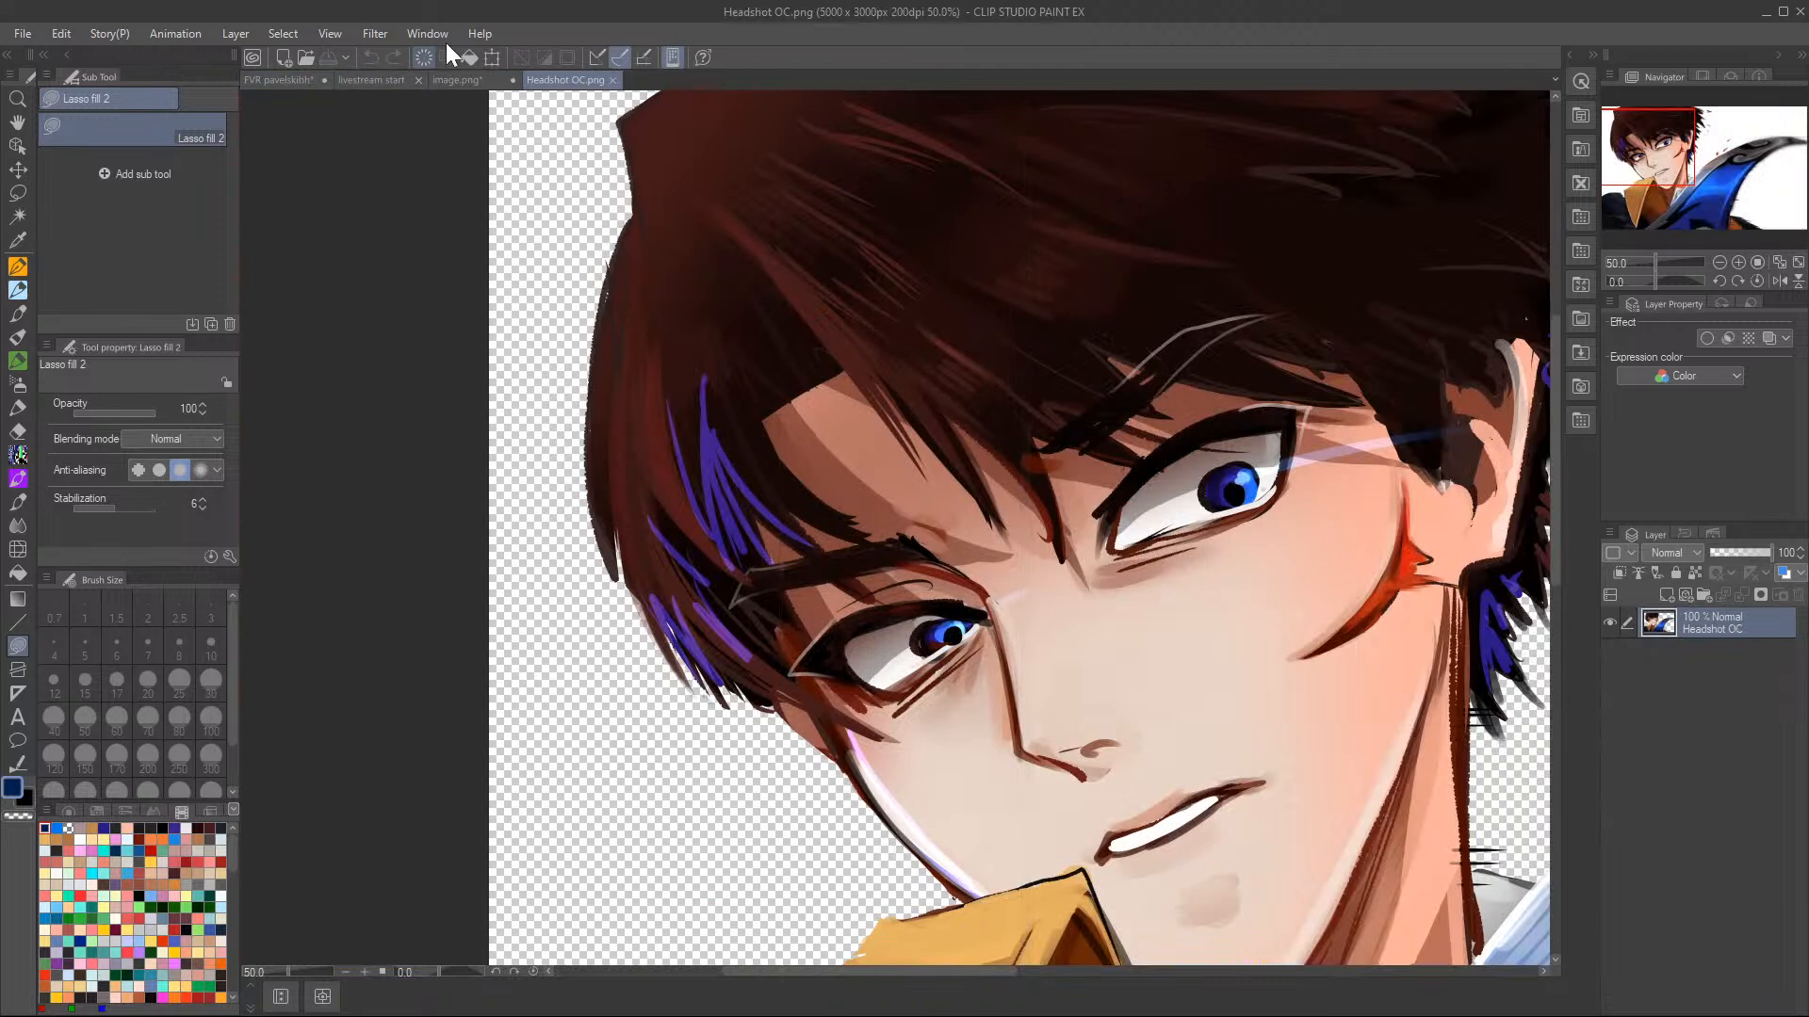
pyautogui.click(273, 80)
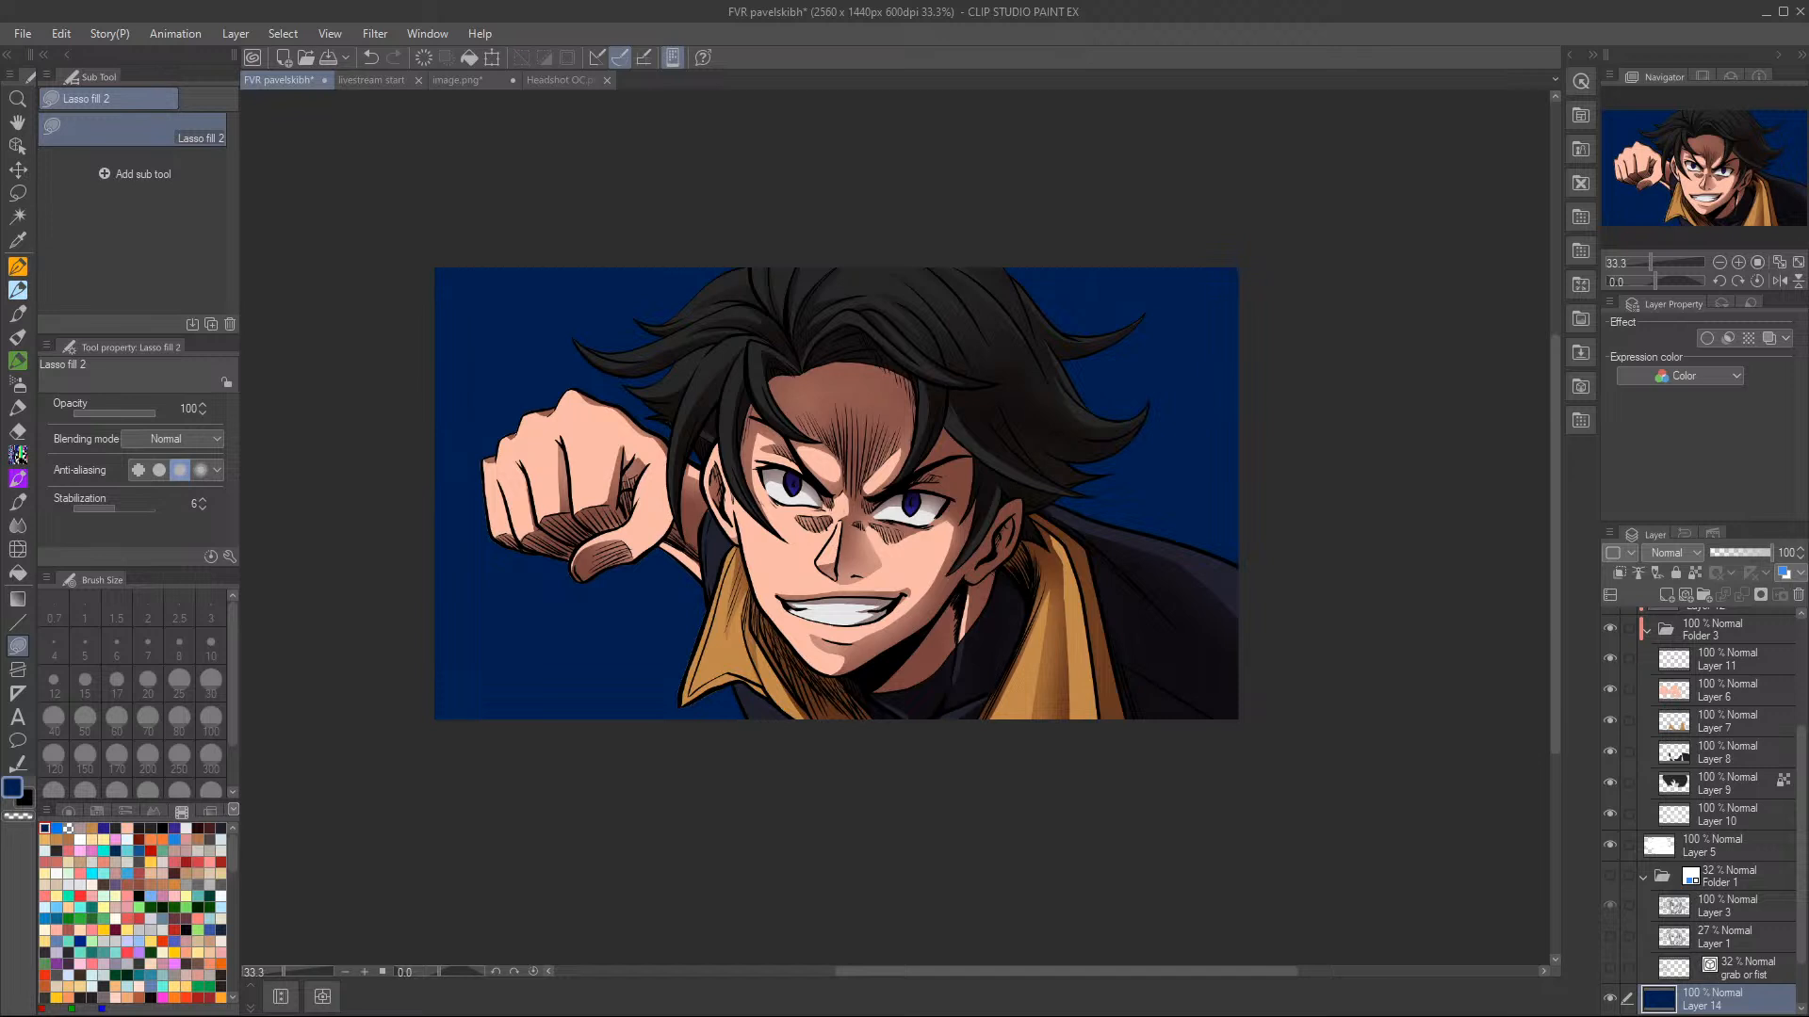
pyautogui.scroll(2, 1805, 697)
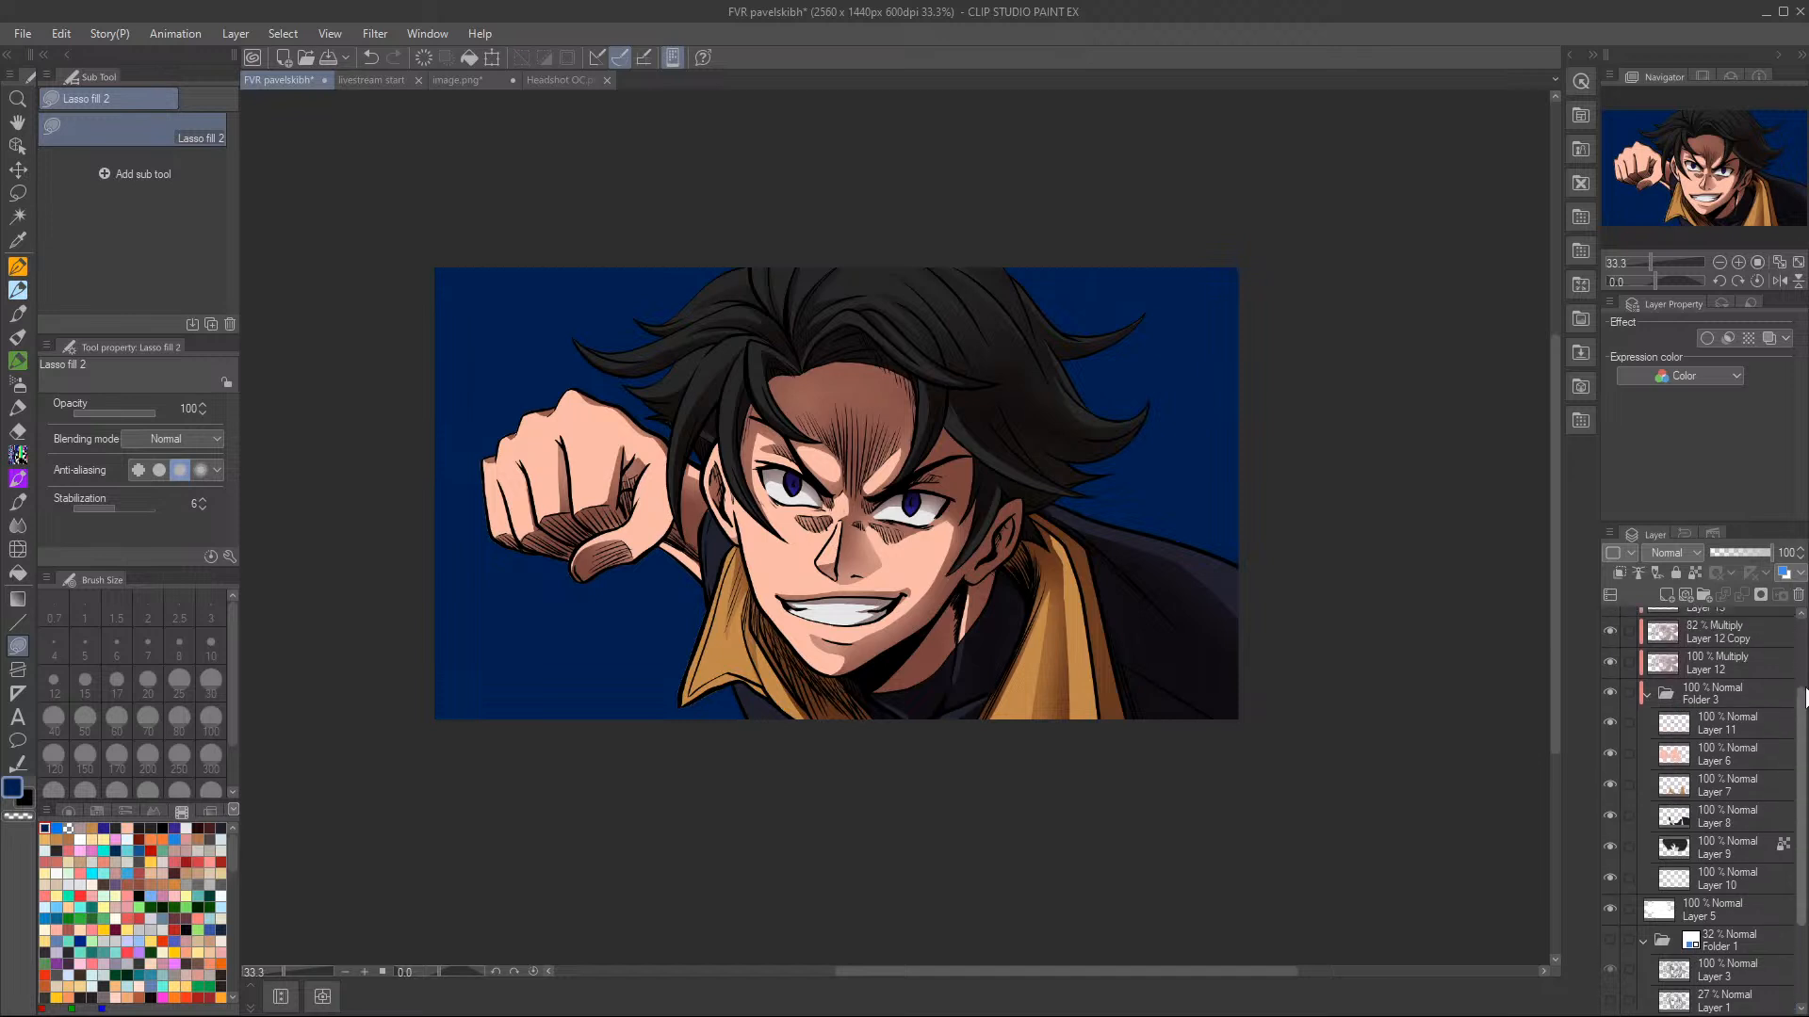
pyautogui.scroll(1, 1806, 695)
pyautogui.scroll(2, 1805, 695)
pyautogui.click(1728, 655)
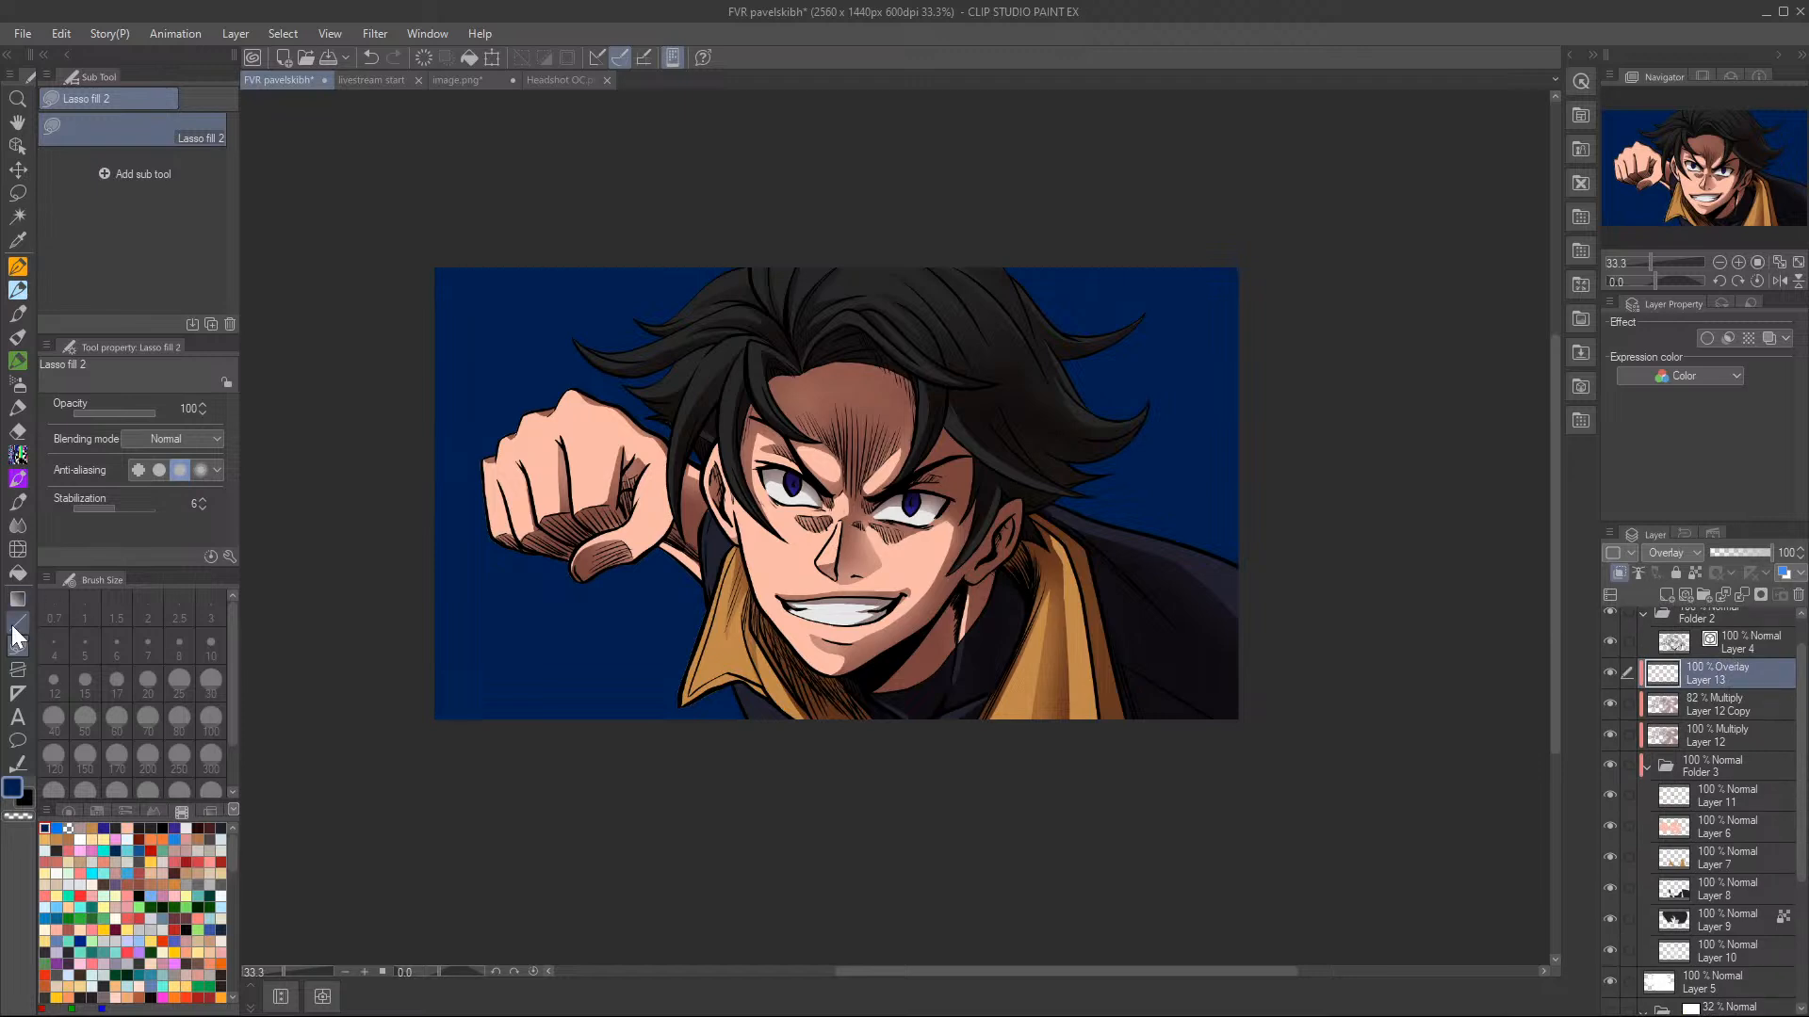
# - Try a dark blue Lasso fill along the character's shoulder on Layer 13, and undo it
pyautogui.click(1738, 262)
pyautogui.click(1738, 262)
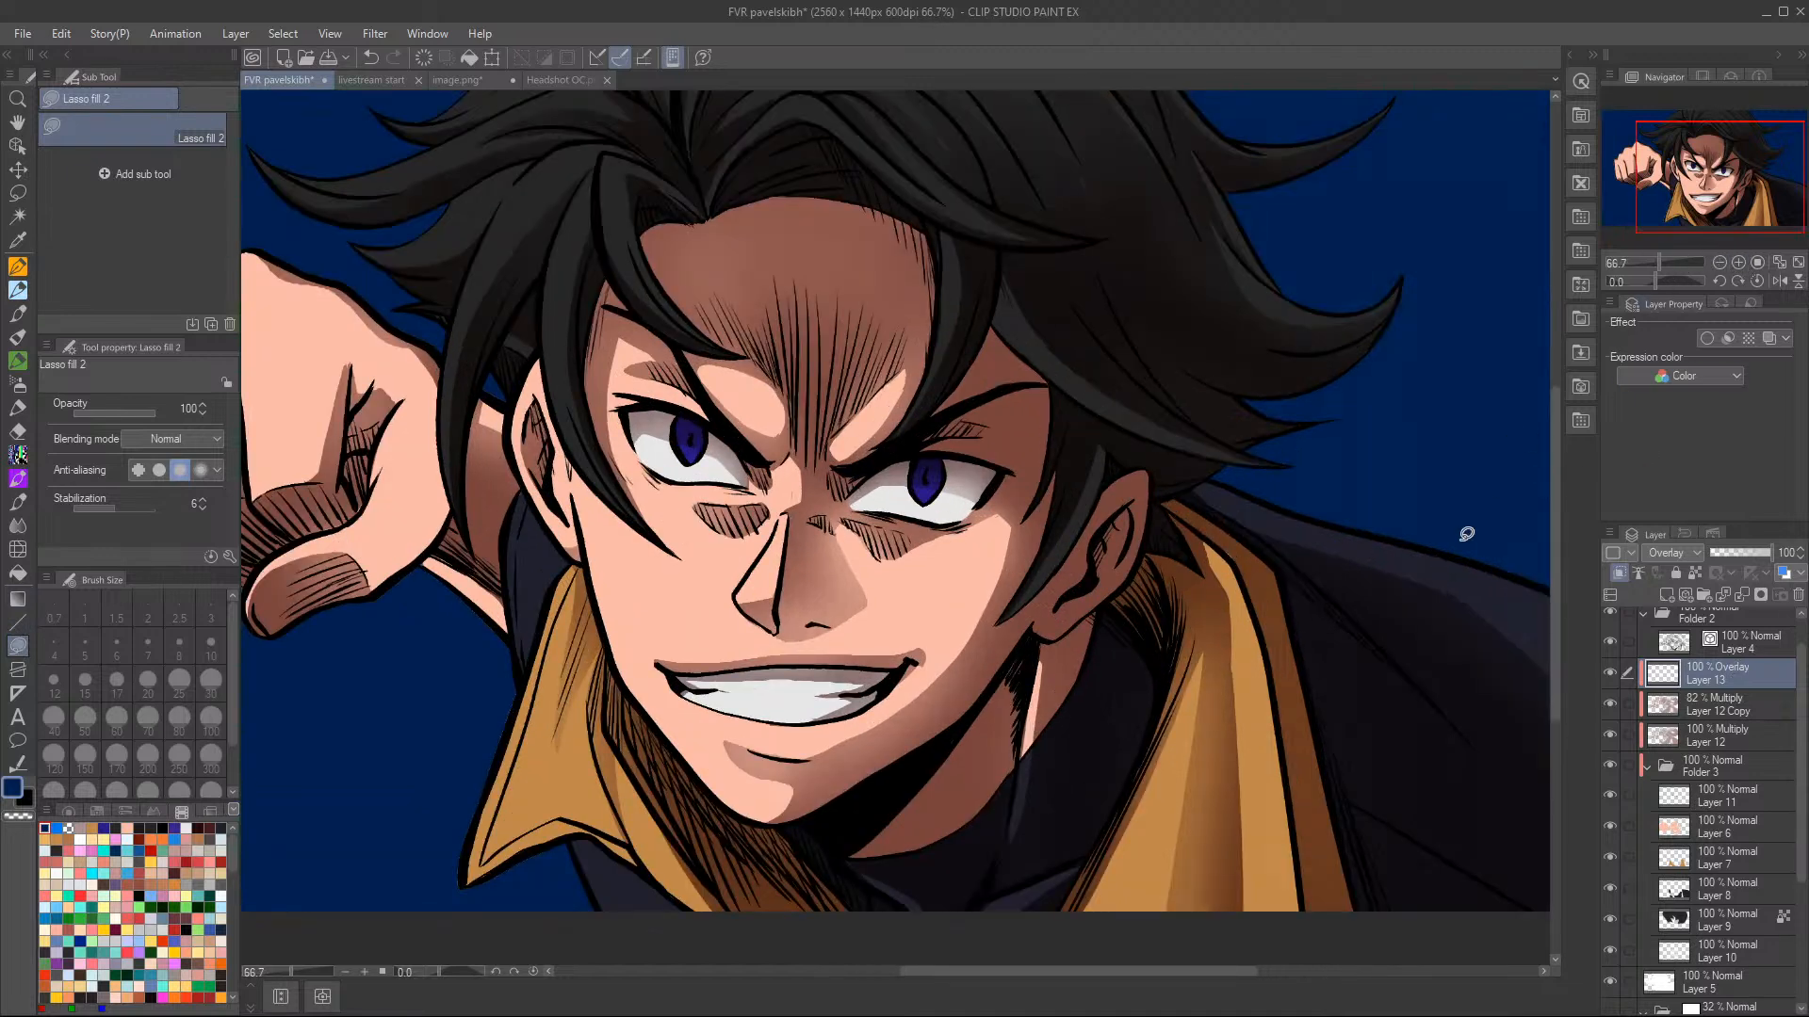
pyautogui.moveTo(1724, 175)
pyautogui.mouseDown()
pyautogui.moveTo(1738, 150)
pyautogui.moveTo(1751, 169)
pyautogui.mouseUp()
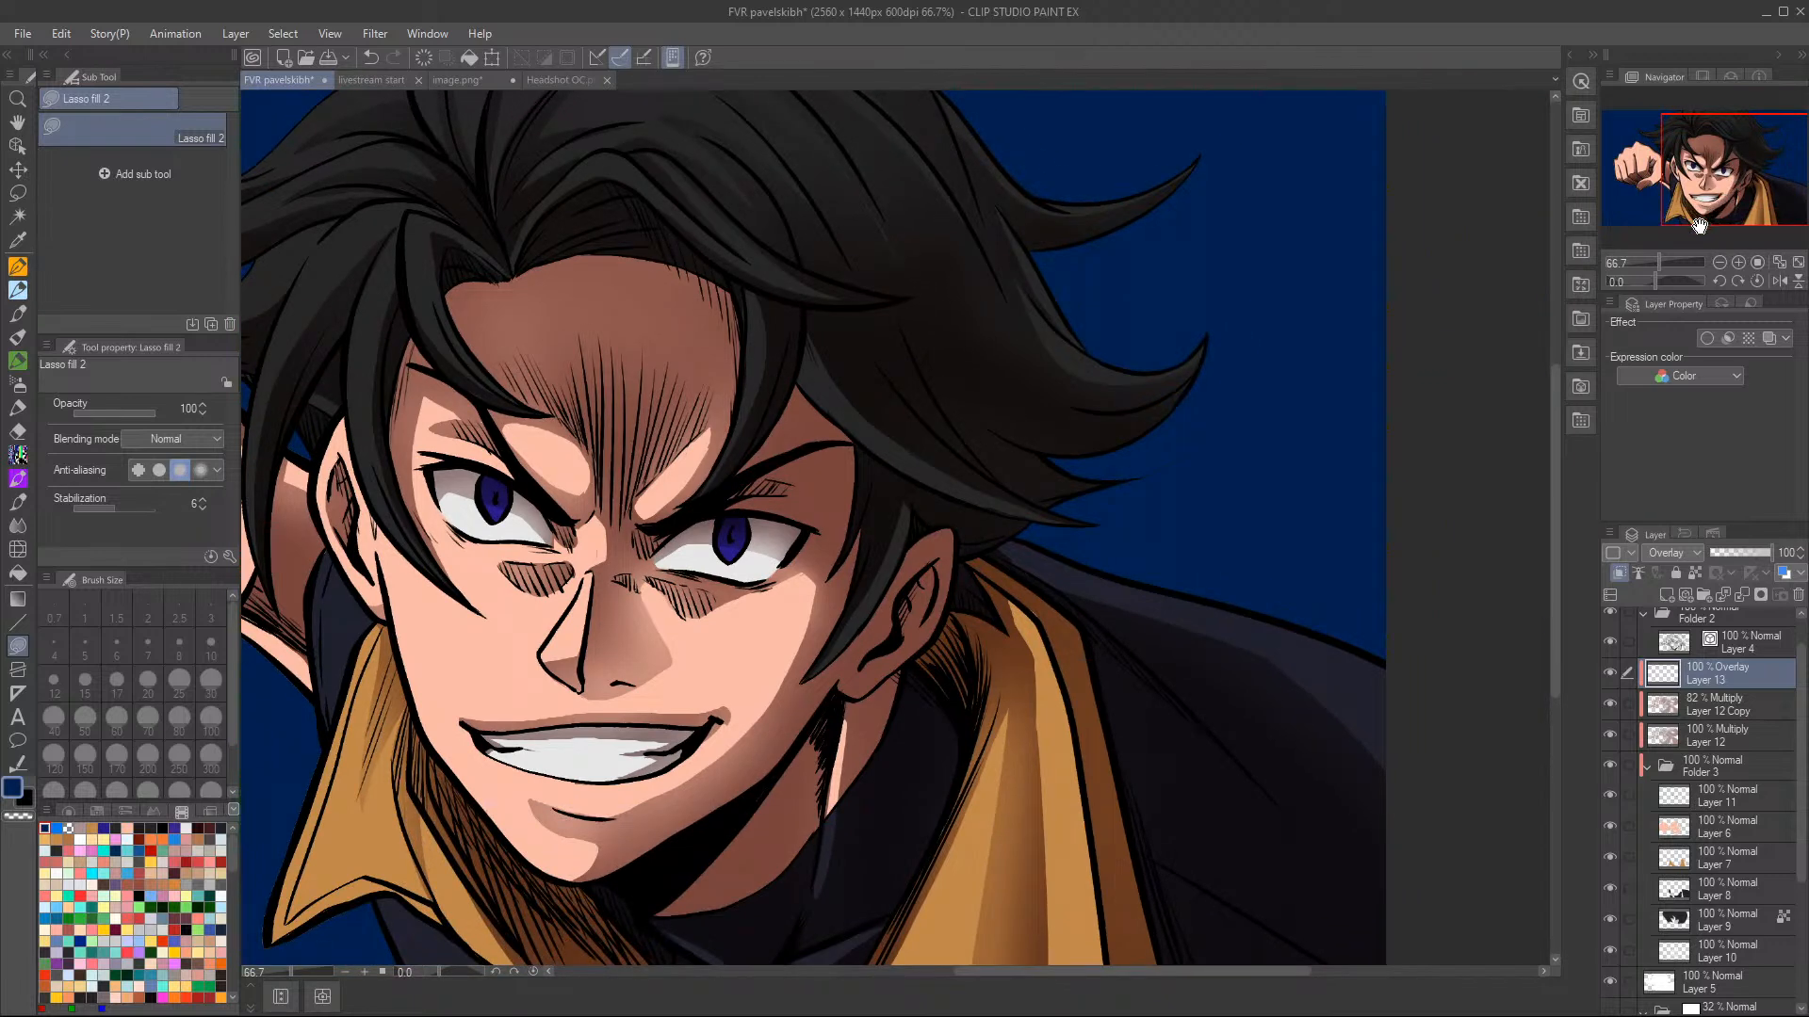
pyautogui.moveTo(1722, 188); pyautogui.dragTo(1709, 202)
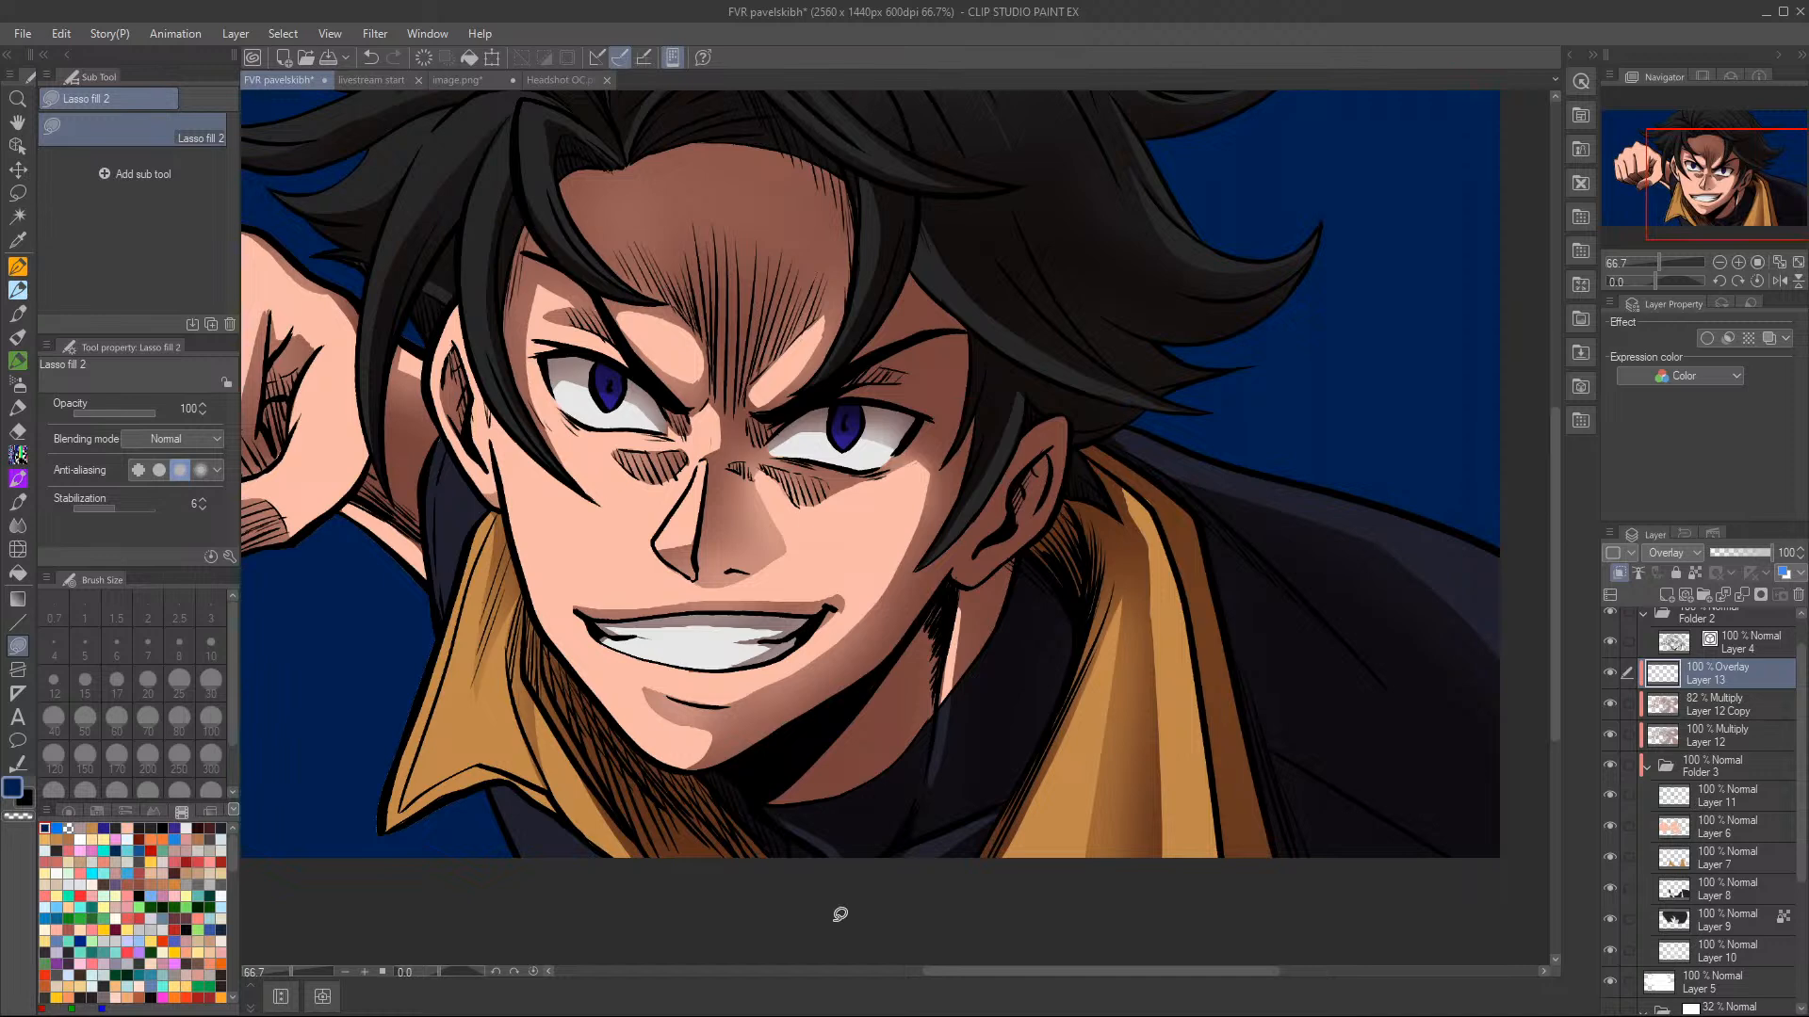
pyautogui.moveTo(1114, 431)
pyautogui.mouseDown()
pyautogui.moveTo(1413, 581)
pyautogui.moveTo(1458, 436)
pyautogui.moveTo(1279, 378)
pyautogui.mouseUp()
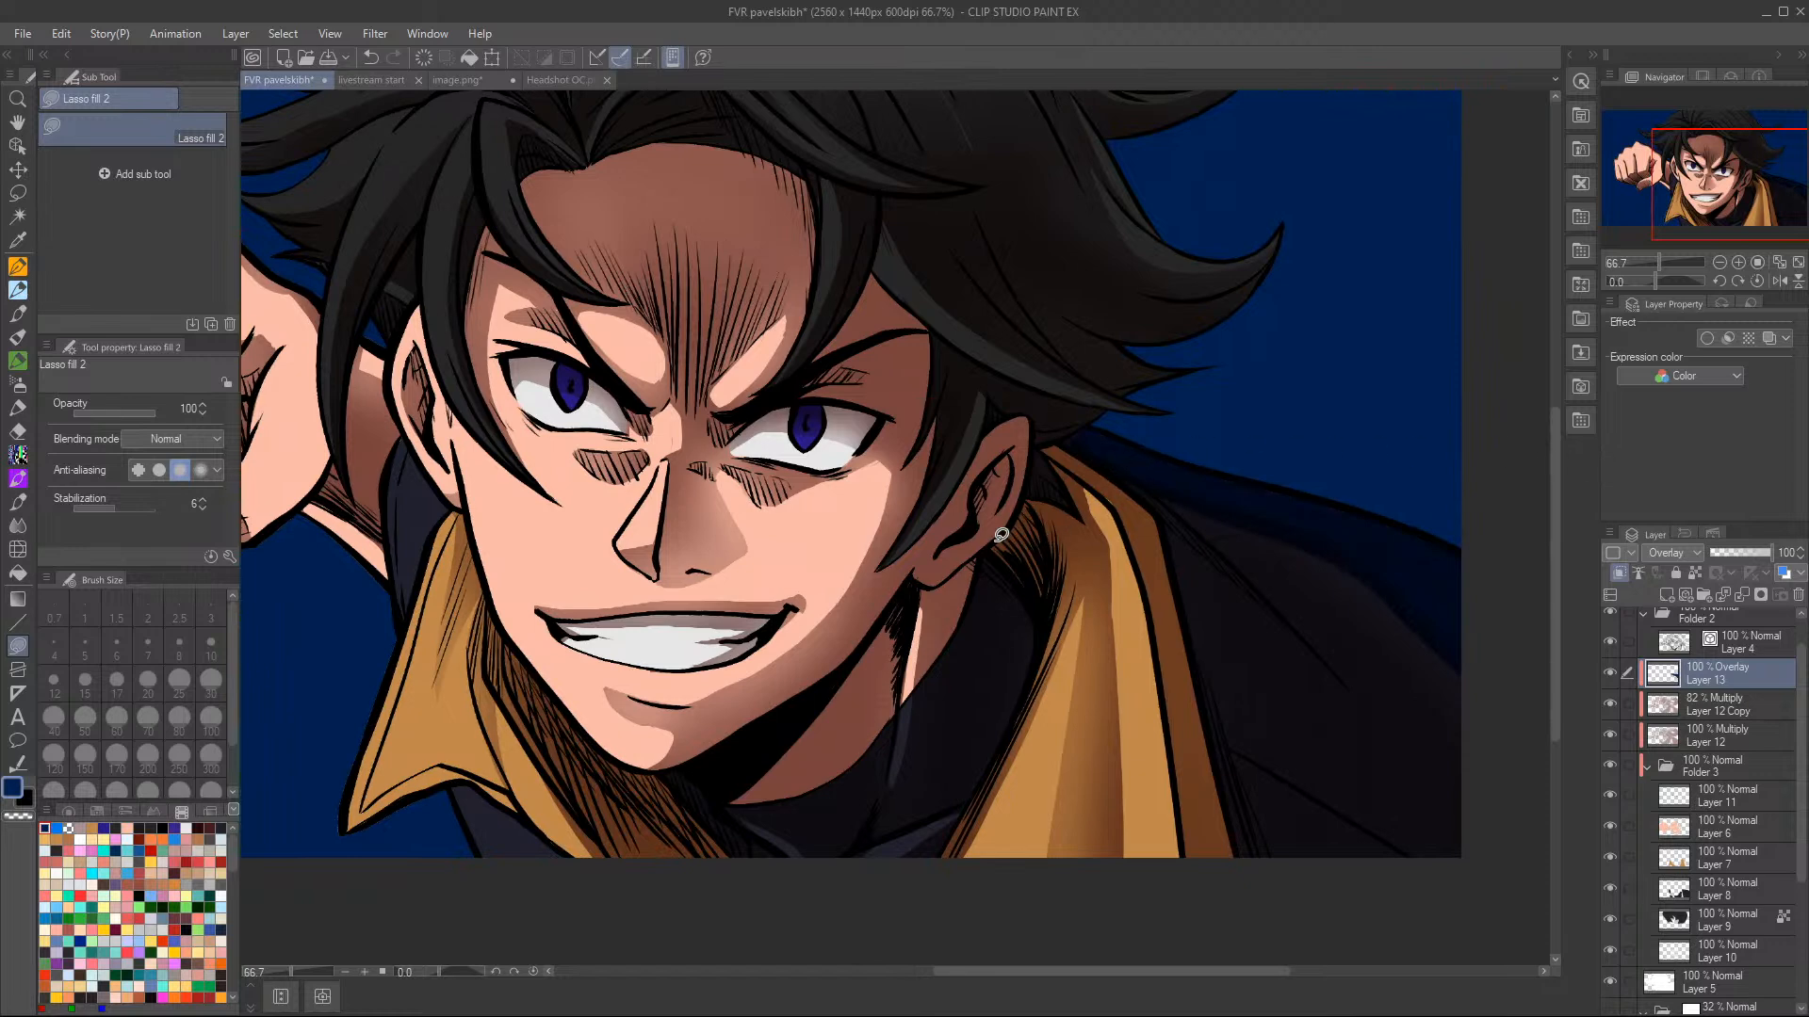
pyautogui.click(374, 57)
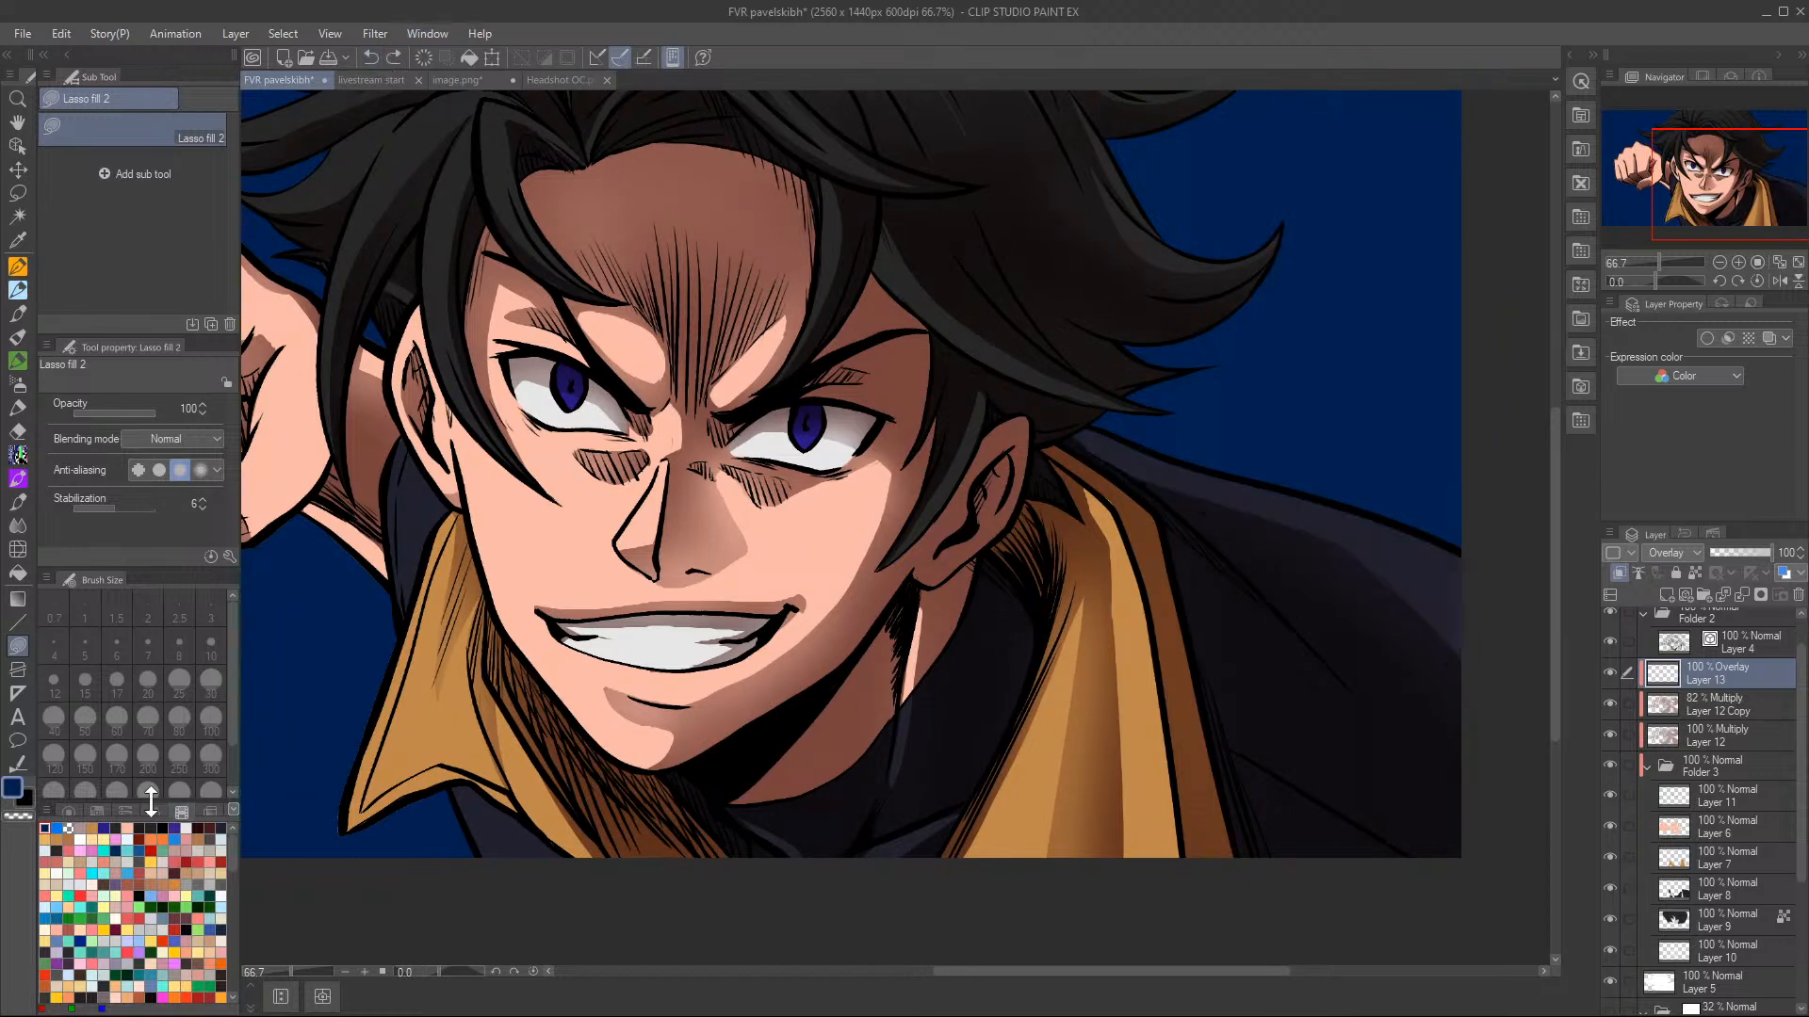
# - Lasso-fill a bright blue rim light along the top of the character's shoulder on Layer 13
pyautogui.click(57, 828)
pyautogui.moveTo(1104, 418)
pyautogui.mouseDown()
pyautogui.moveTo(1064, 444)
pyautogui.moveTo(1381, 620)
pyautogui.moveTo(1528, 524)
pyautogui.moveTo(1293, 340)
pyautogui.mouseUp()
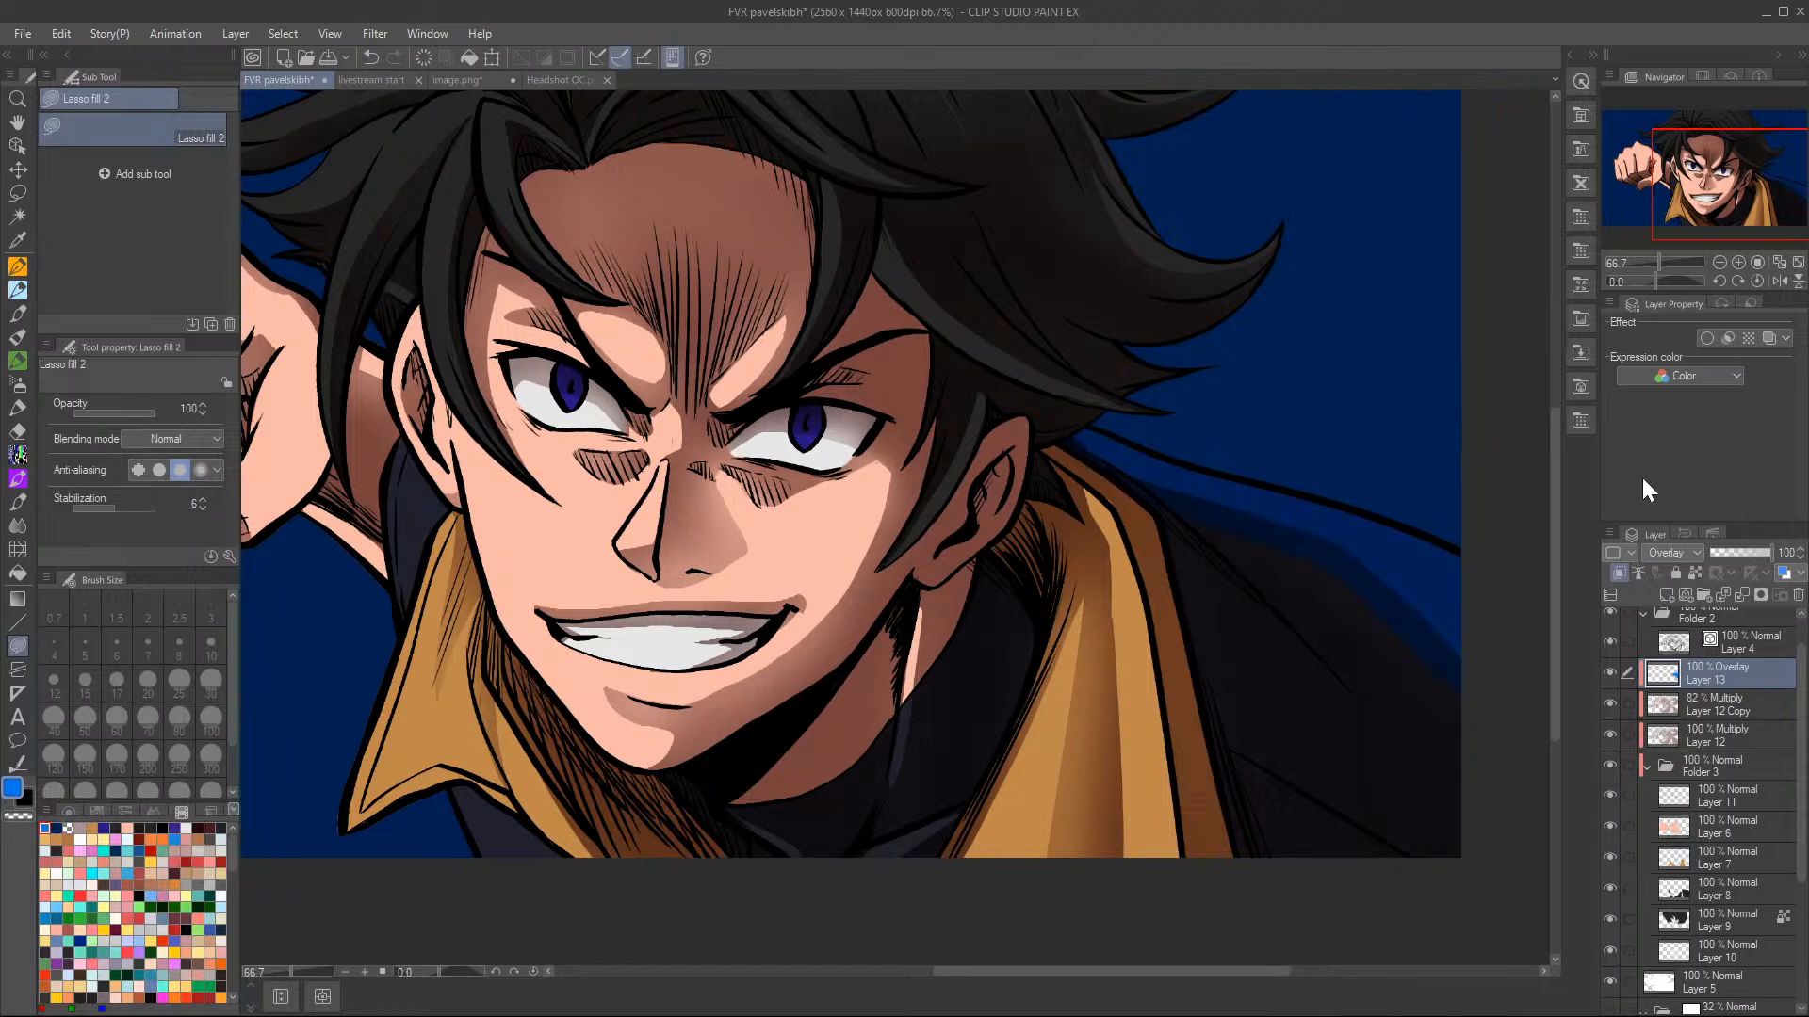
# - Paint bright blue rim light along the jaw, neck and ear edges with Seny's ink pen at size 20
pyautogui.moveTo(1712, 193); pyautogui.dragTo(1703, 162)
pyautogui.moveTo(1696, 175); pyautogui.dragTo(1703, 184)
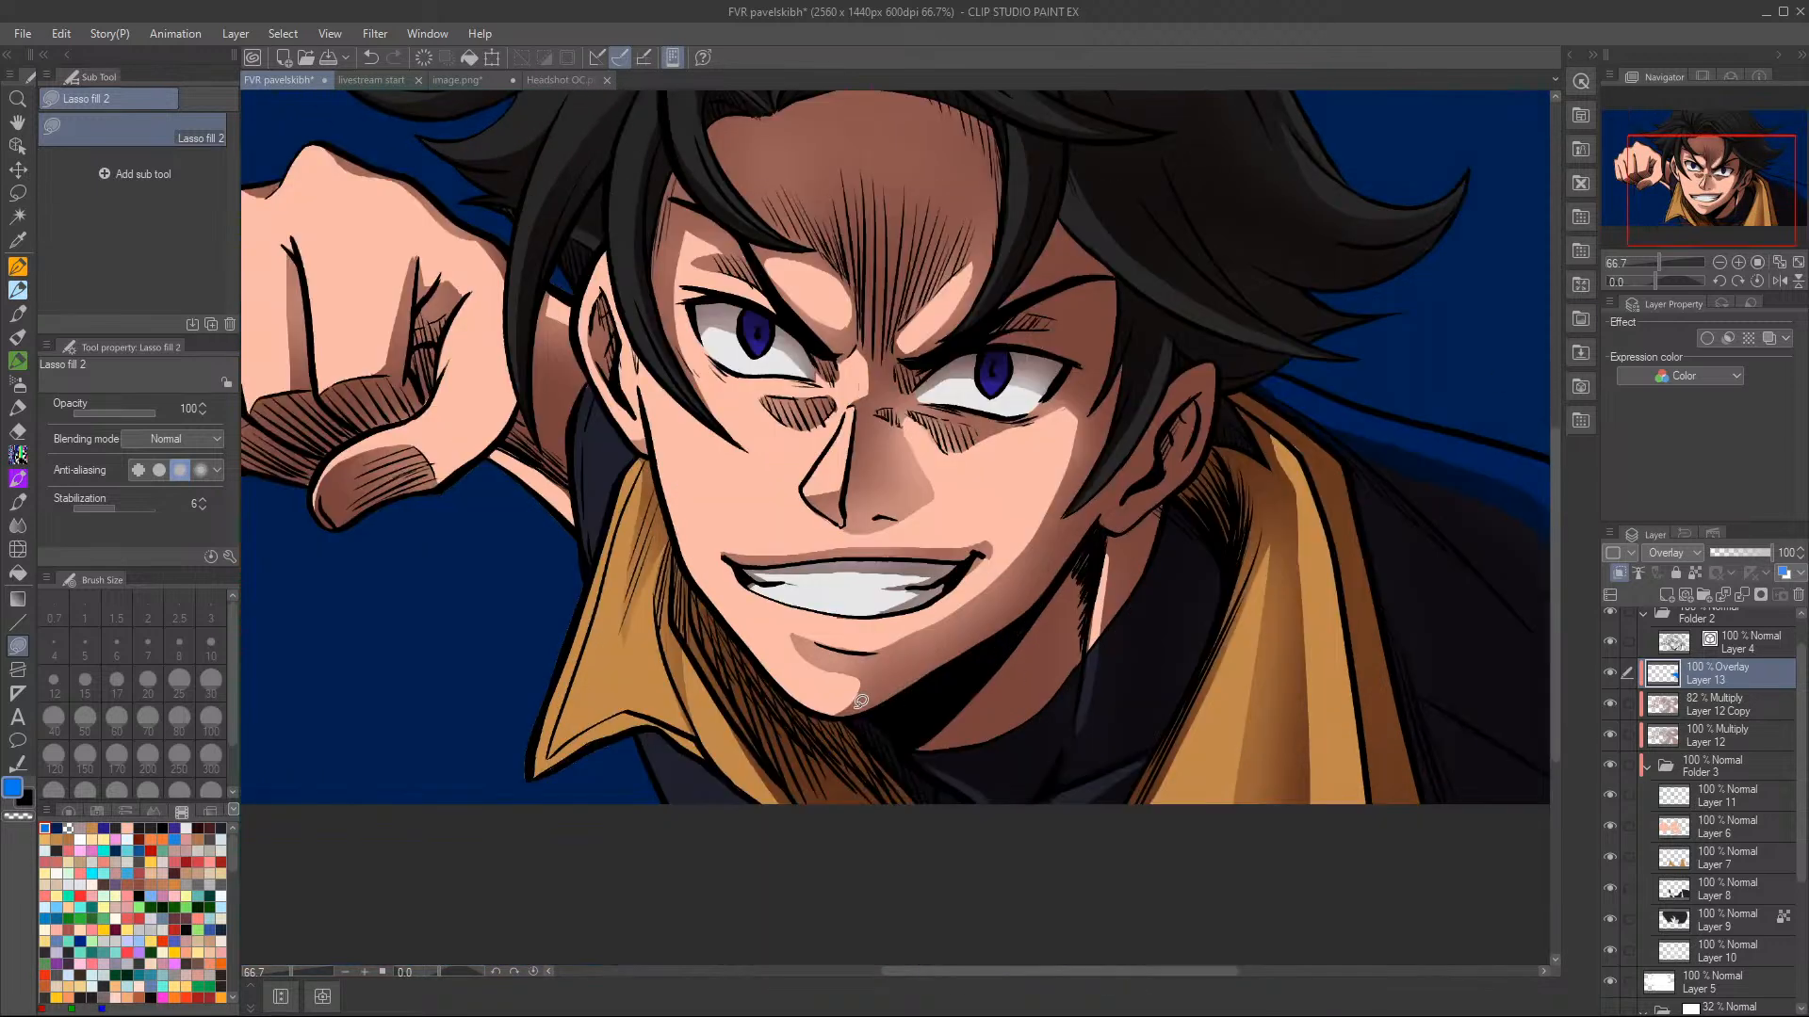
pyautogui.press('p')
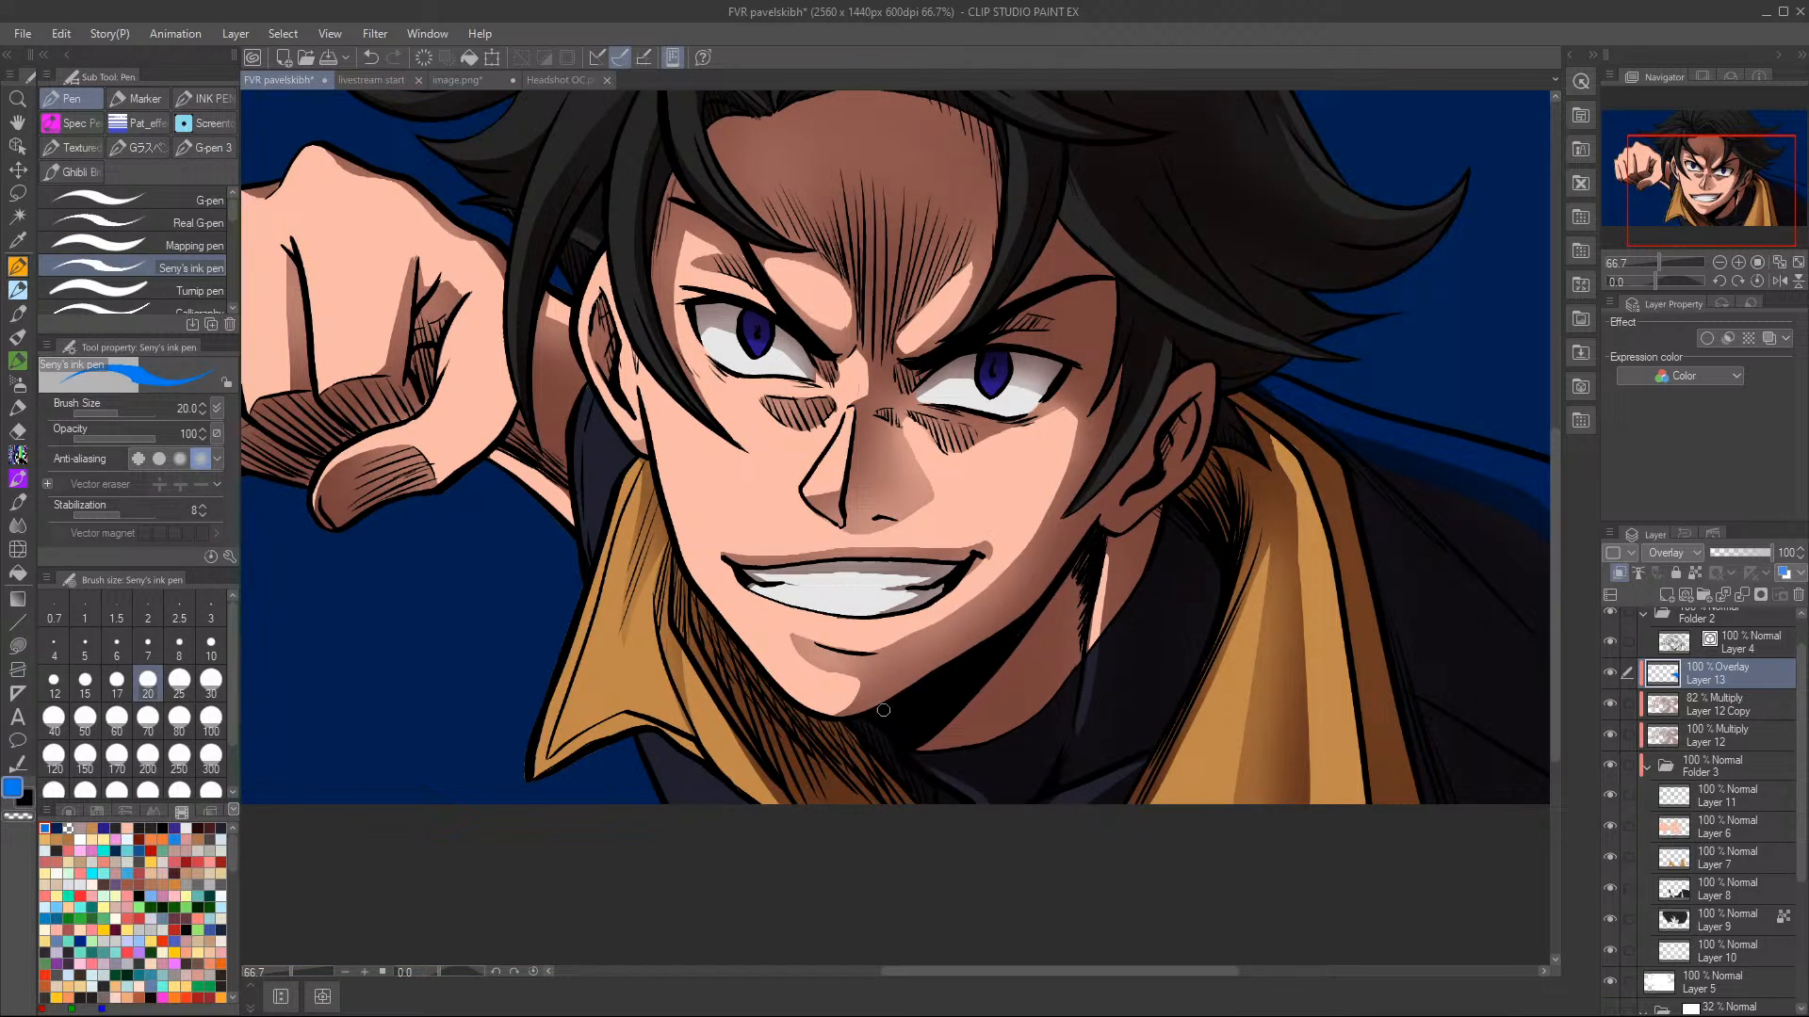
pyautogui.moveTo(837, 718); pyautogui.dragTo(1025, 609)
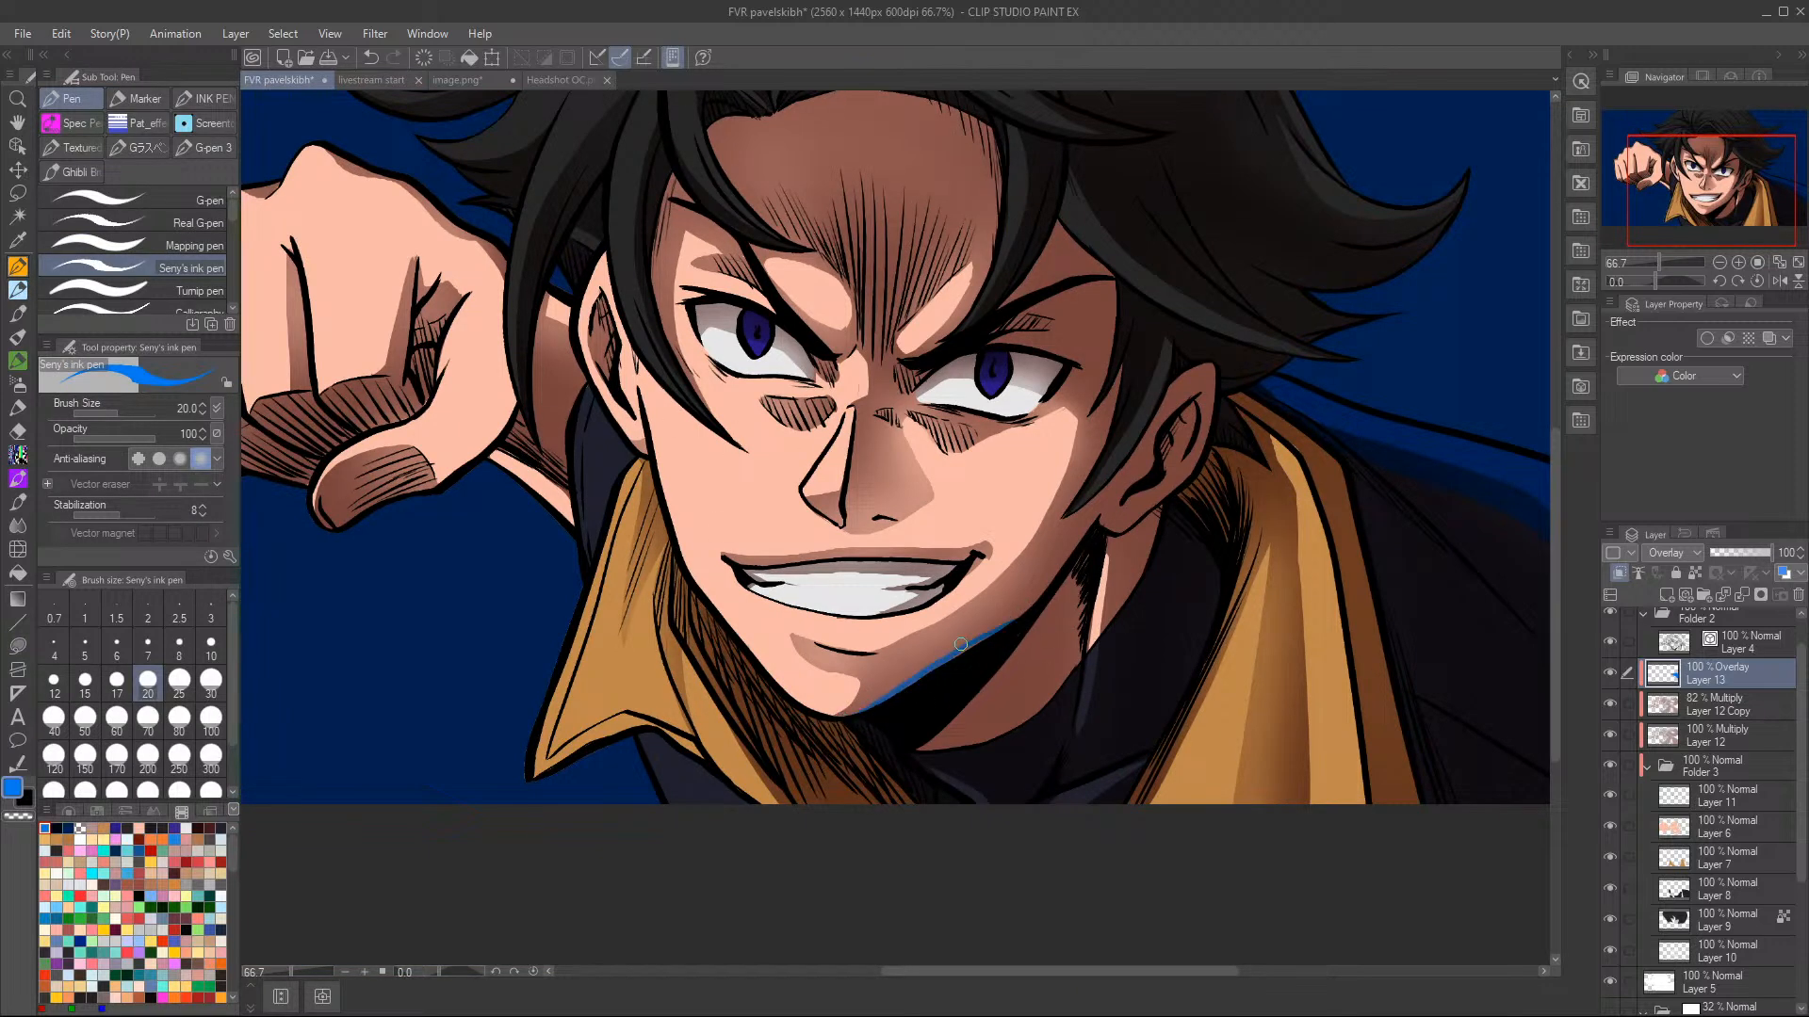
pyautogui.moveTo(951, 656)
pyautogui.mouseDown()
pyautogui.moveTo(1048, 590)
pyautogui.moveTo(967, 649)
pyautogui.moveTo(1102, 514)
pyautogui.mouseUp()
pyautogui.moveTo(1083, 603); pyautogui.dragTo(1079, 658)
pyautogui.moveTo(1080, 563); pyautogui.dragTo(1075, 660)
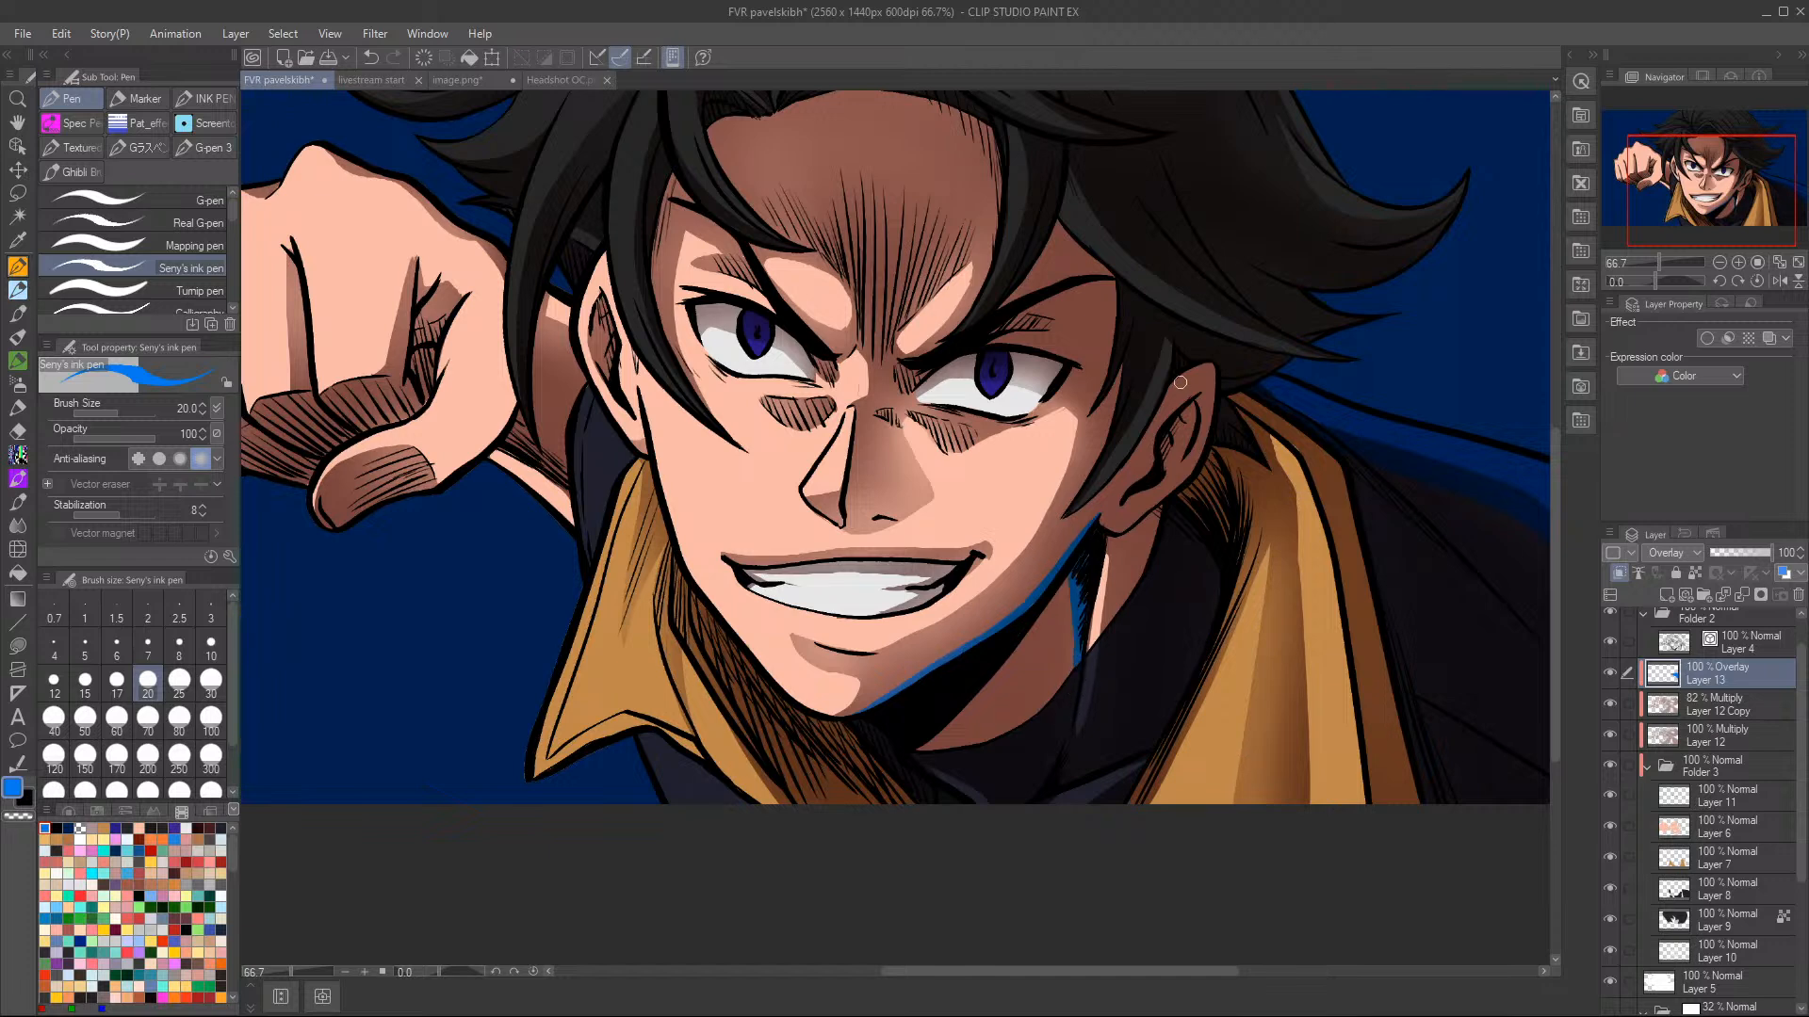
pyautogui.moveTo(1209, 367); pyautogui.dragTo(1194, 463)
pyautogui.press('c')
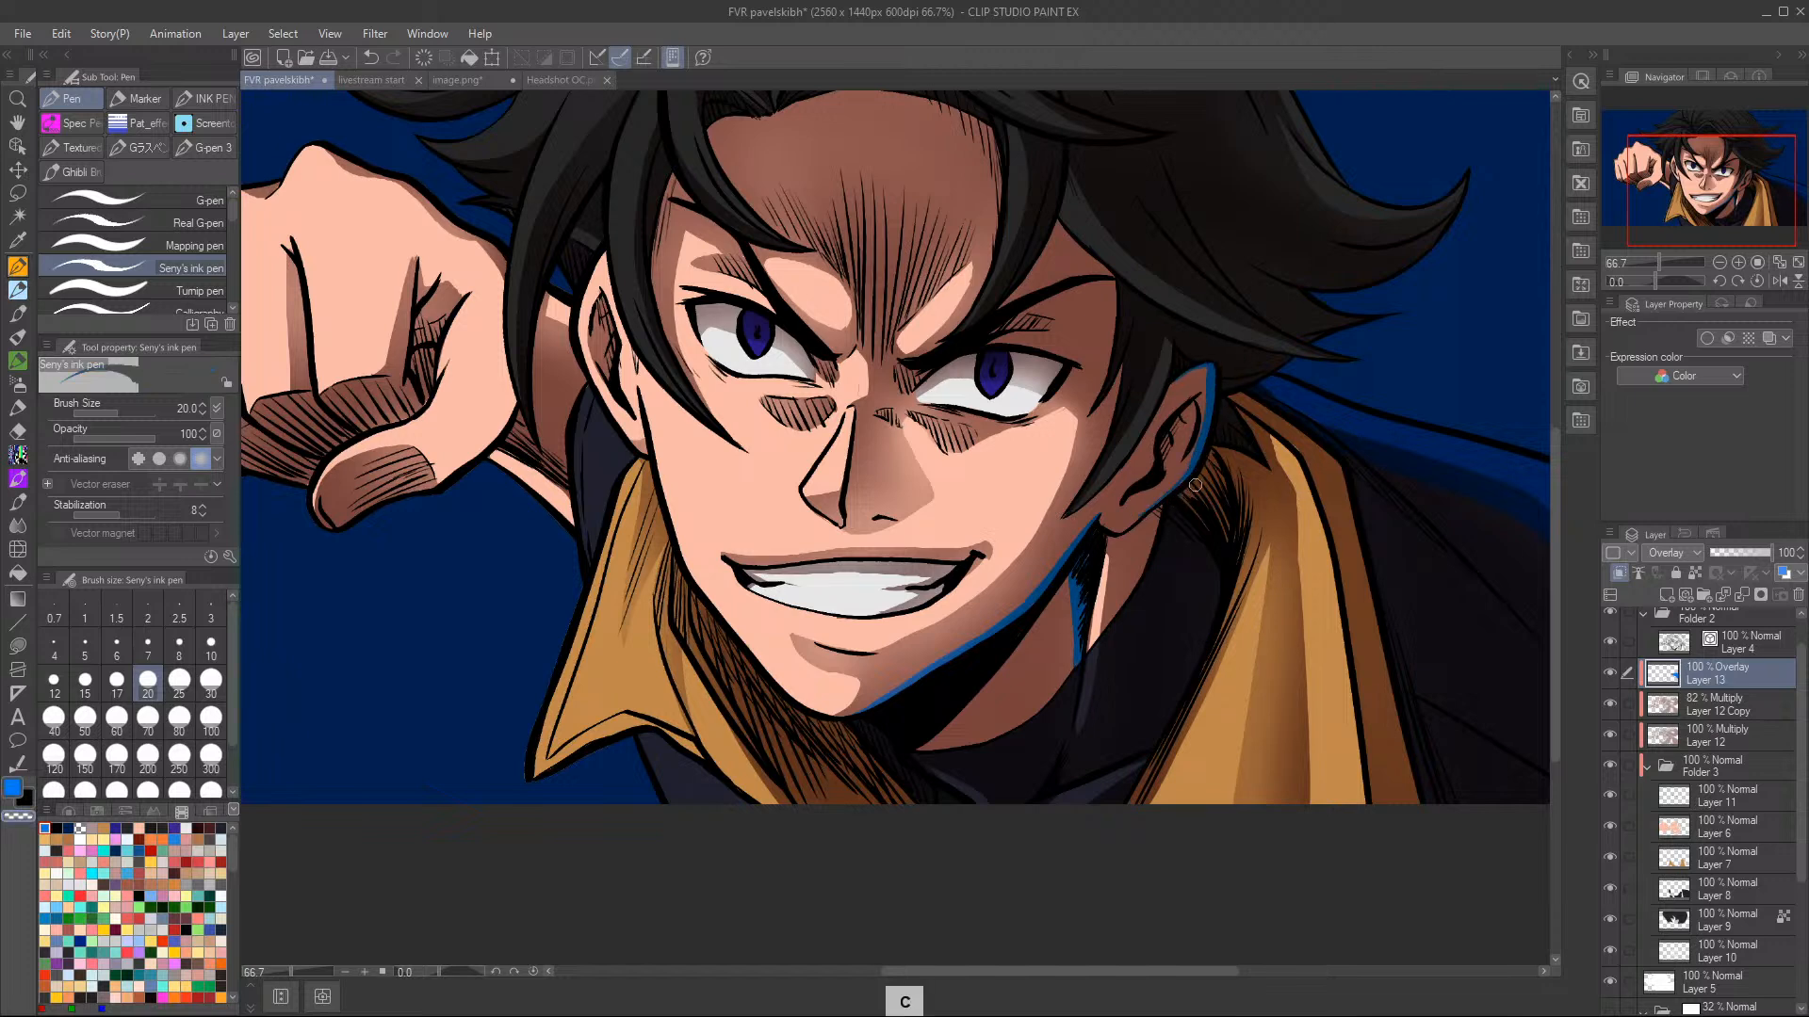
pyautogui.press('c')
# - Add bright blue rim light along the outer and inner edges of both yellow collar flaps, mainly with Lasso fill
pyautogui.moveTo(1265, 408)
pyautogui.mouseDown()
pyautogui.moveTo(1306, 430)
pyautogui.moveTo(1358, 551)
pyautogui.mouseUp()
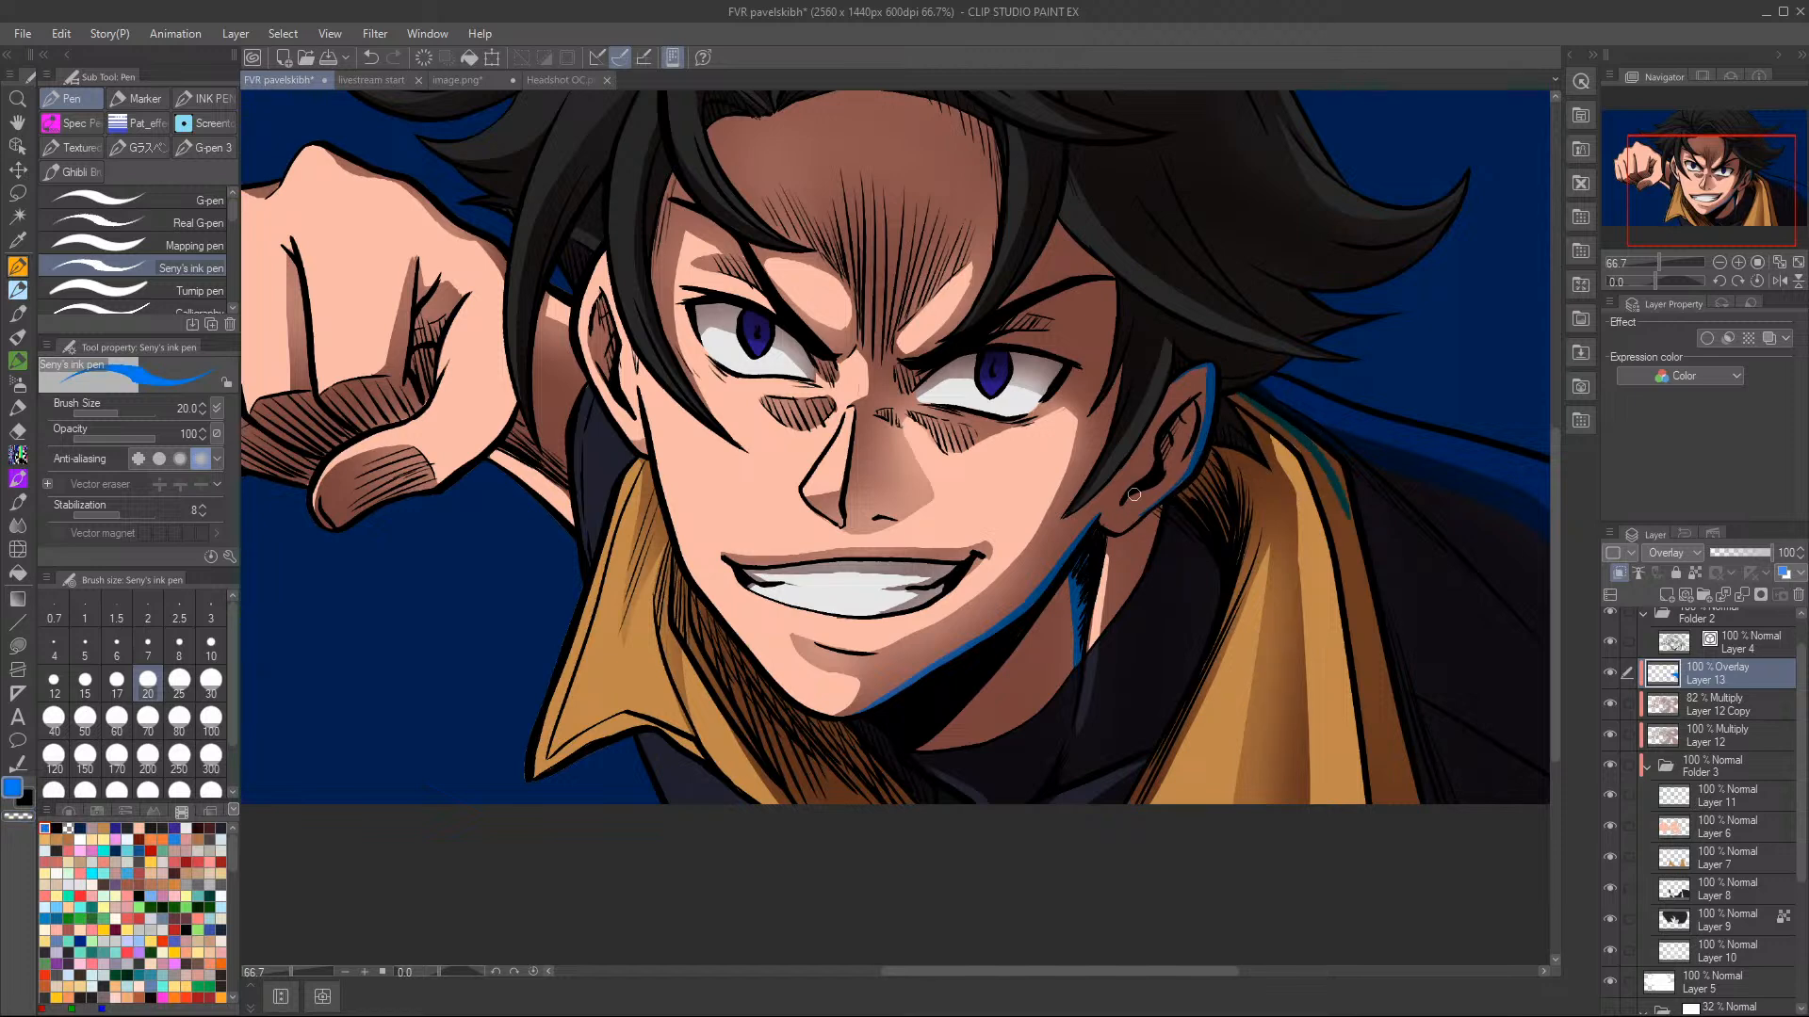
pyautogui.click(17, 645)
pyautogui.moveTo(1275, 407)
pyautogui.mouseDown()
pyautogui.moveTo(1327, 443)
pyautogui.moveTo(1363, 537)
pyautogui.moveTo(1264, 410)
pyautogui.moveTo(1279, 399)
pyautogui.moveTo(1339, 504)
pyautogui.moveTo(1415, 823)
pyautogui.moveTo(1421, 785)
pyautogui.mouseUp()
pyautogui.moveTo(1342, 475)
pyautogui.mouseDown()
pyautogui.moveTo(1413, 763)
pyautogui.moveTo(1343, 420)
pyautogui.moveTo(1332, 453)
pyautogui.moveTo(1376, 613)
pyautogui.moveTo(1320, 452)
pyautogui.moveTo(1365, 837)
pyautogui.moveTo(1378, 647)
pyautogui.moveTo(1357, 814)
pyautogui.moveTo(1328, 528)
pyautogui.moveTo(1371, 886)
pyautogui.mouseUp()
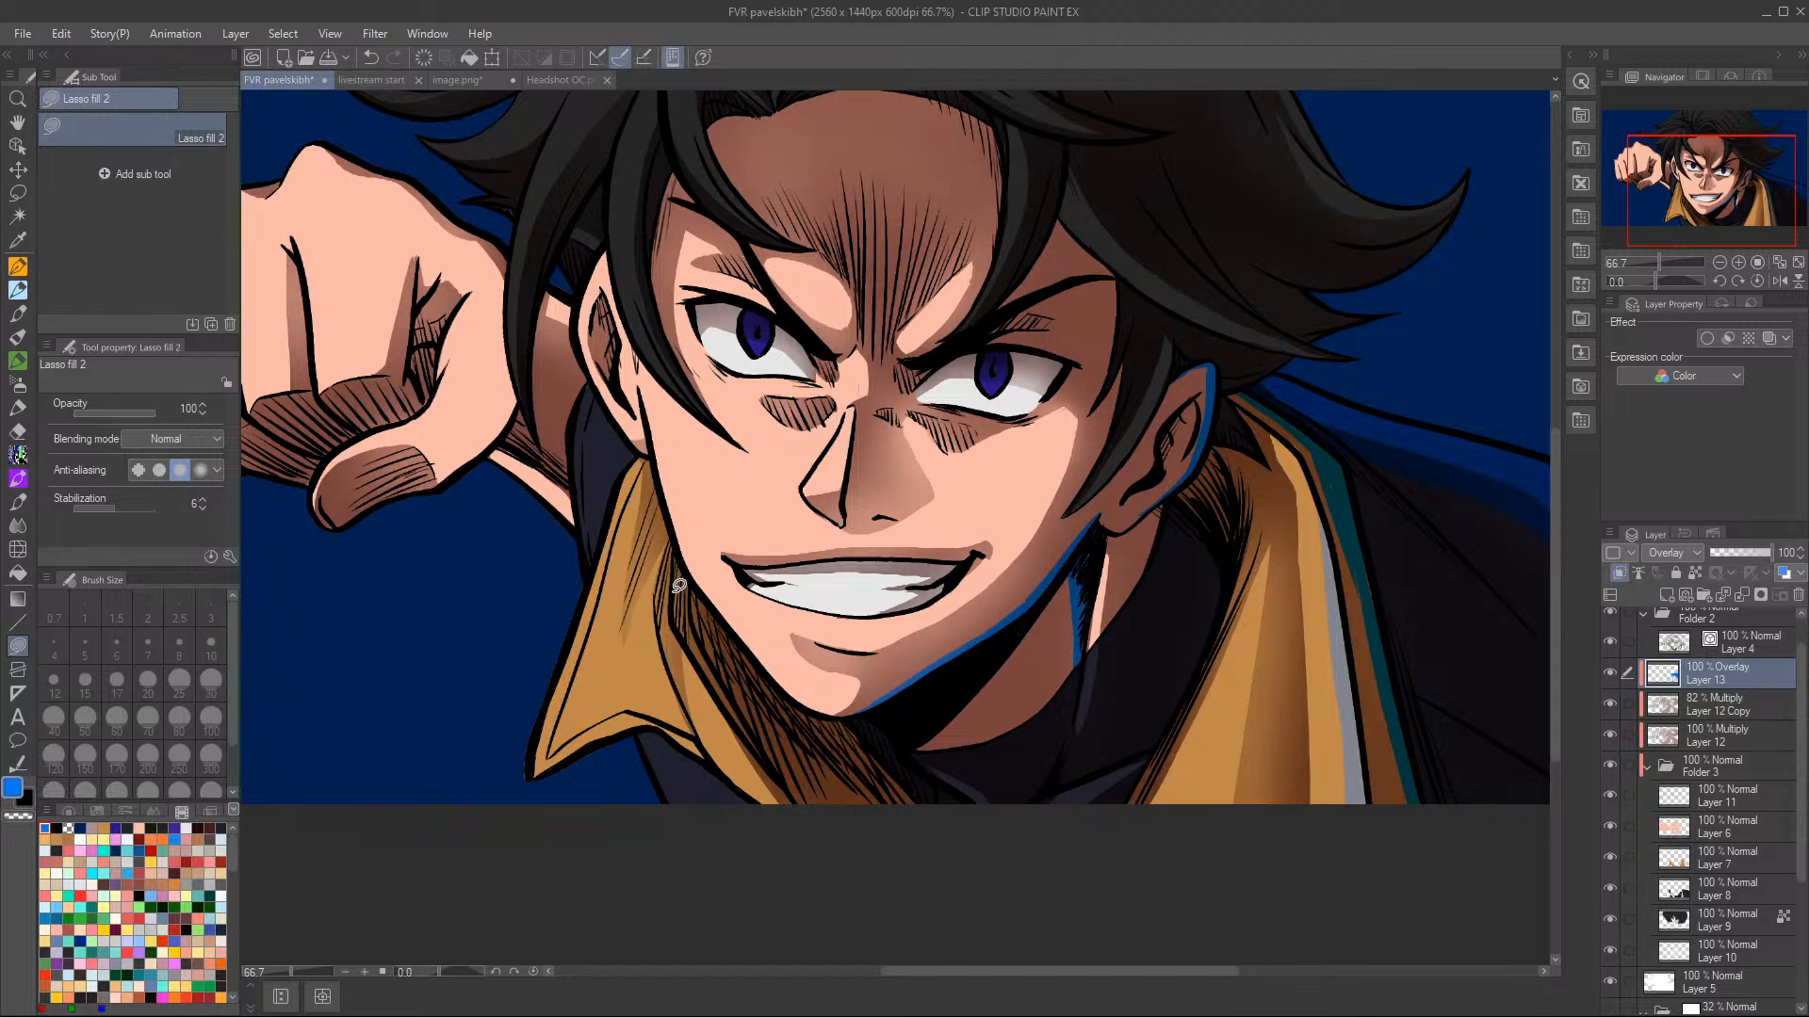
pyautogui.moveTo(686, 641)
pyautogui.mouseDown()
pyautogui.moveTo(800, 844)
pyautogui.moveTo(718, 694)
pyautogui.moveTo(794, 810)
pyautogui.moveTo(701, 616)
pyautogui.moveTo(688, 630)
pyautogui.moveTo(805, 802)
pyautogui.moveTo(671, 603)
pyautogui.mouseUp()
pyautogui.moveTo(670, 603)
pyautogui.mouseDown()
pyautogui.moveTo(693, 640)
pyautogui.moveTo(672, 608)
pyautogui.mouseUp()
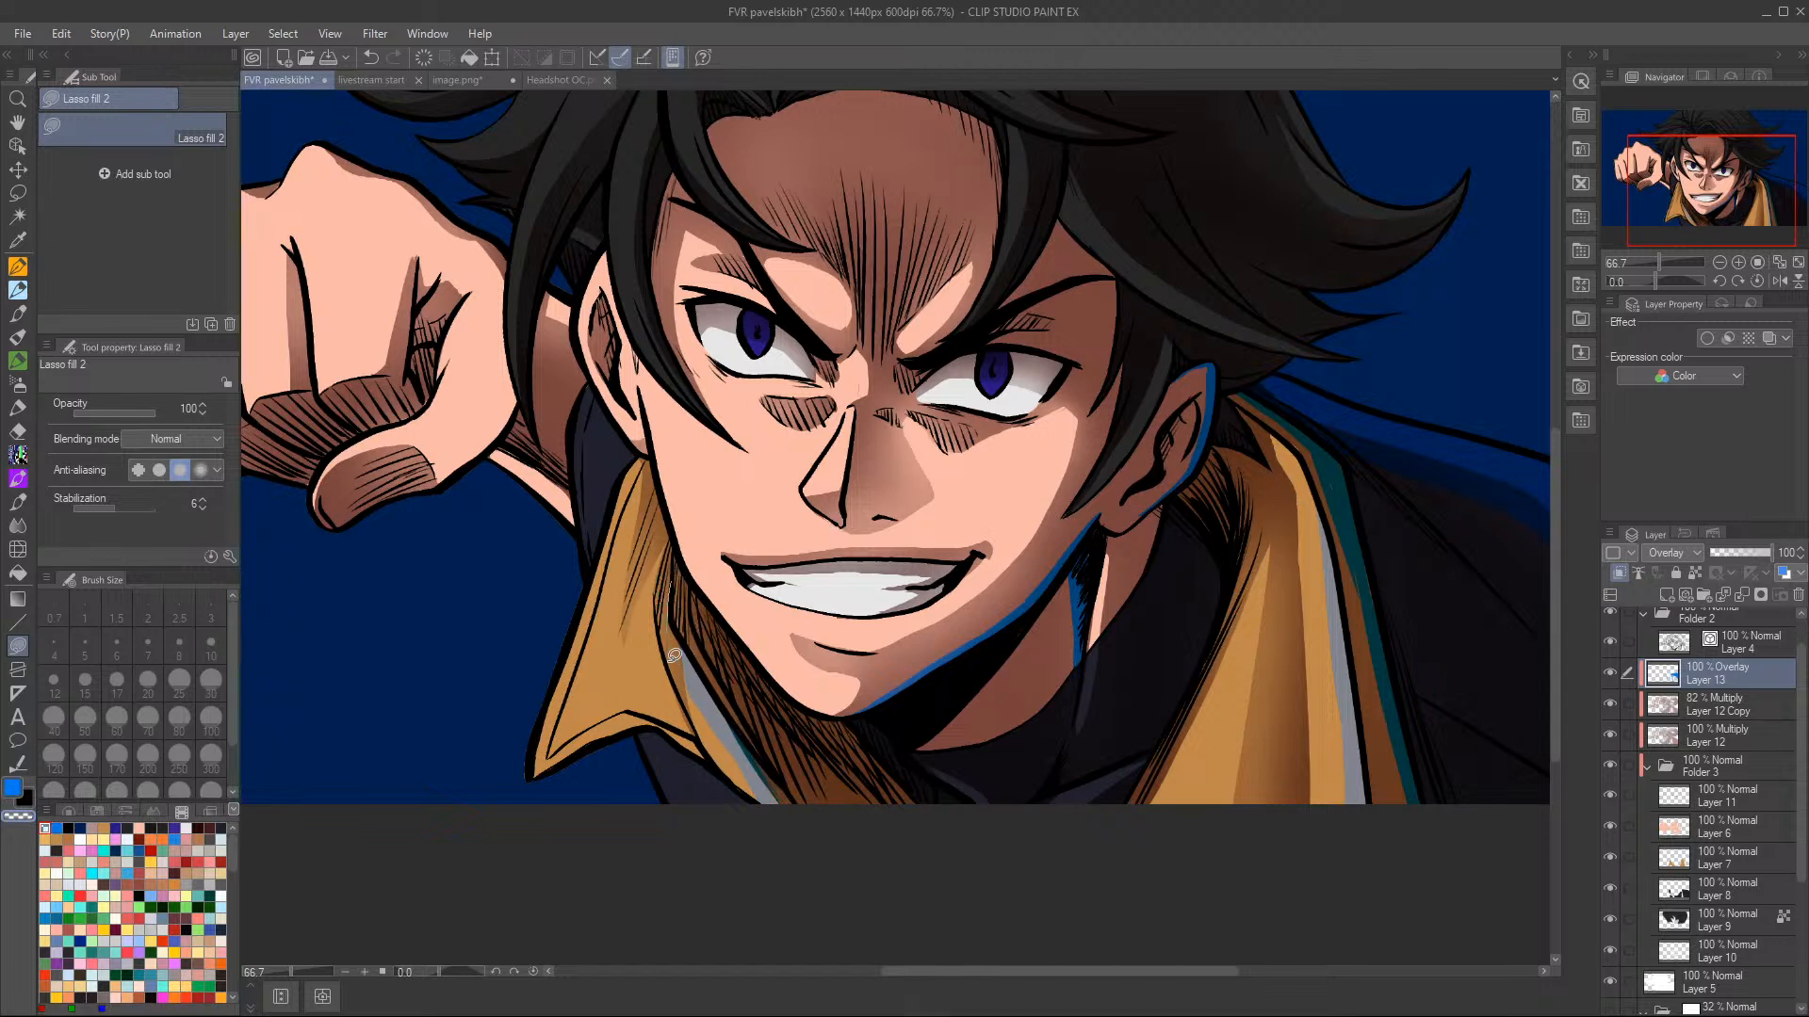
# - Lasso-fill bright blue highlights along the outer hair contour and the strands framing the forehead on Layer 13
pyautogui.moveTo(1714, 179); pyautogui.dragTo(1732, 133)
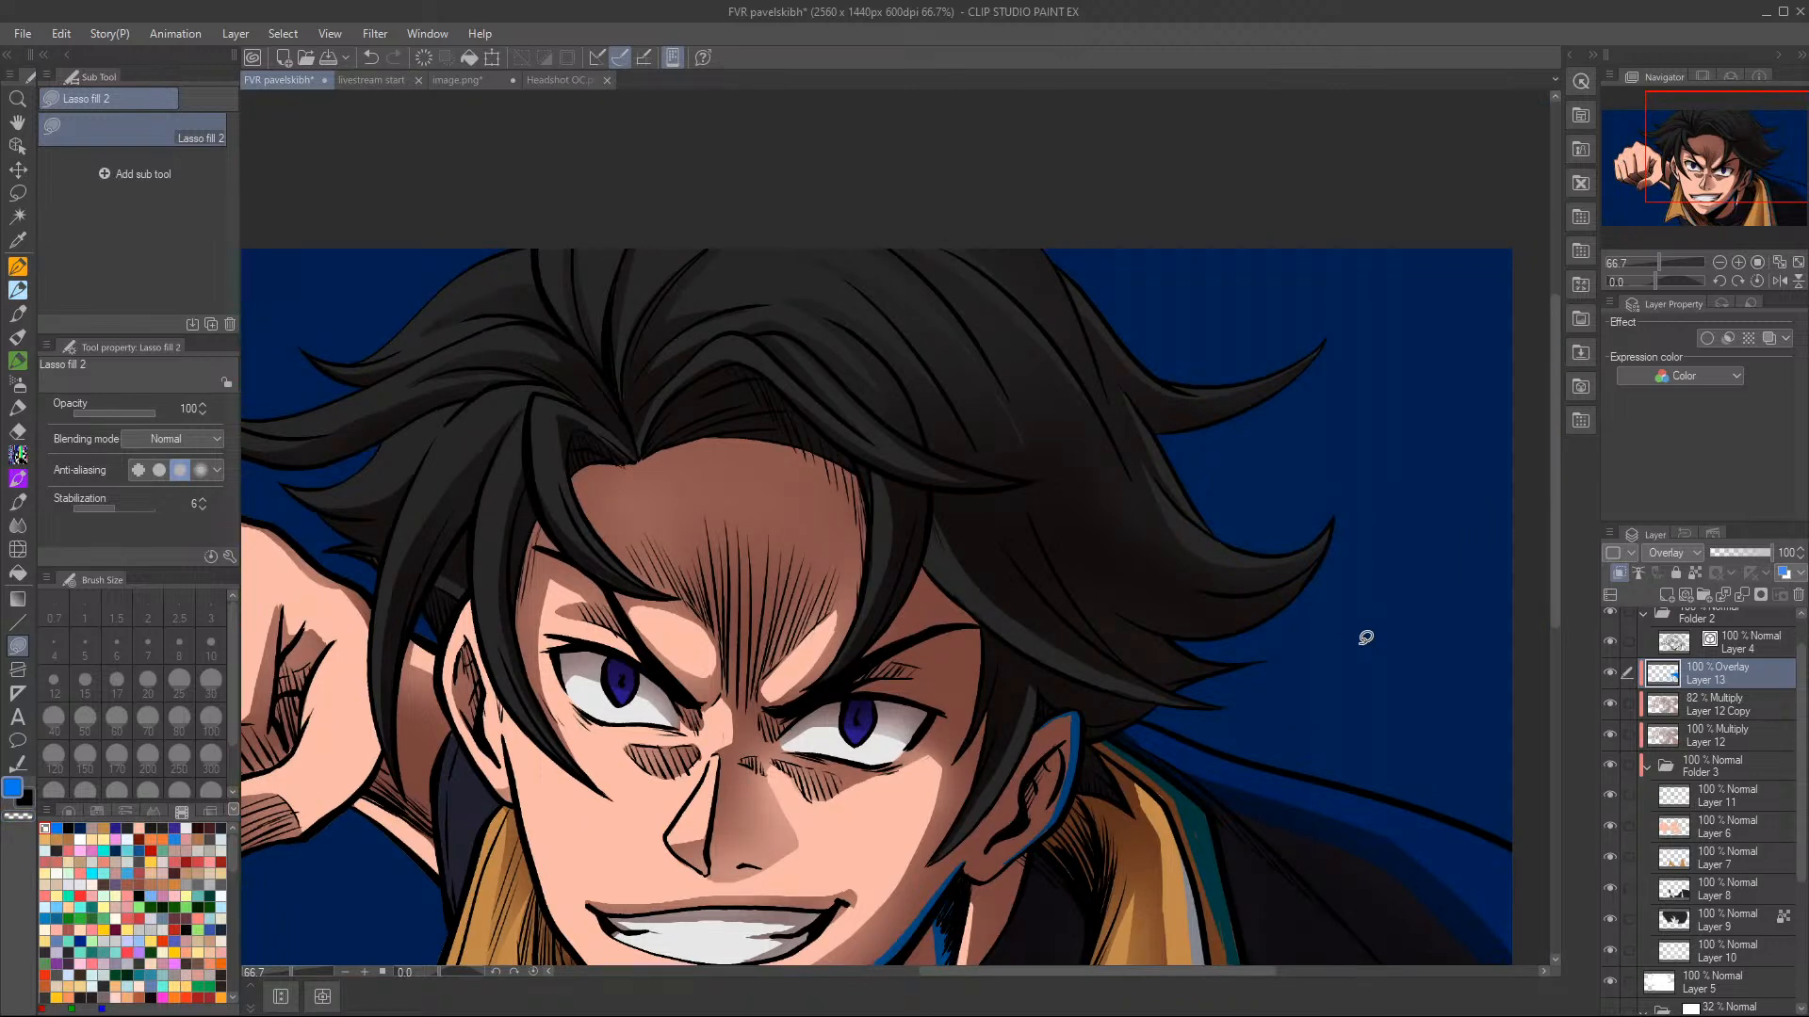
pyautogui.moveTo(1058, 266)
pyautogui.mouseDown()
pyautogui.moveTo(1140, 359)
pyautogui.moveTo(1296, 364)
pyautogui.moveTo(1308, 229)
pyautogui.mouseUp()
pyautogui.moveTo(1084, 312)
pyautogui.mouseDown()
pyautogui.moveTo(1144, 369)
pyautogui.moveTo(1295, 258)
pyautogui.mouseUp()
pyautogui.moveTo(1090, 303)
pyautogui.mouseDown()
pyautogui.moveTo(1300, 355)
pyautogui.moveTo(1402, 172)
pyautogui.mouseUp()
pyautogui.moveTo(645, 453)
pyautogui.mouseDown()
pyautogui.moveTo(569, 404)
pyautogui.moveTo(545, 464)
pyautogui.moveTo(646, 577)
pyautogui.moveTo(574, 469)
pyautogui.moveTo(575, 415)
pyautogui.mouseUp()
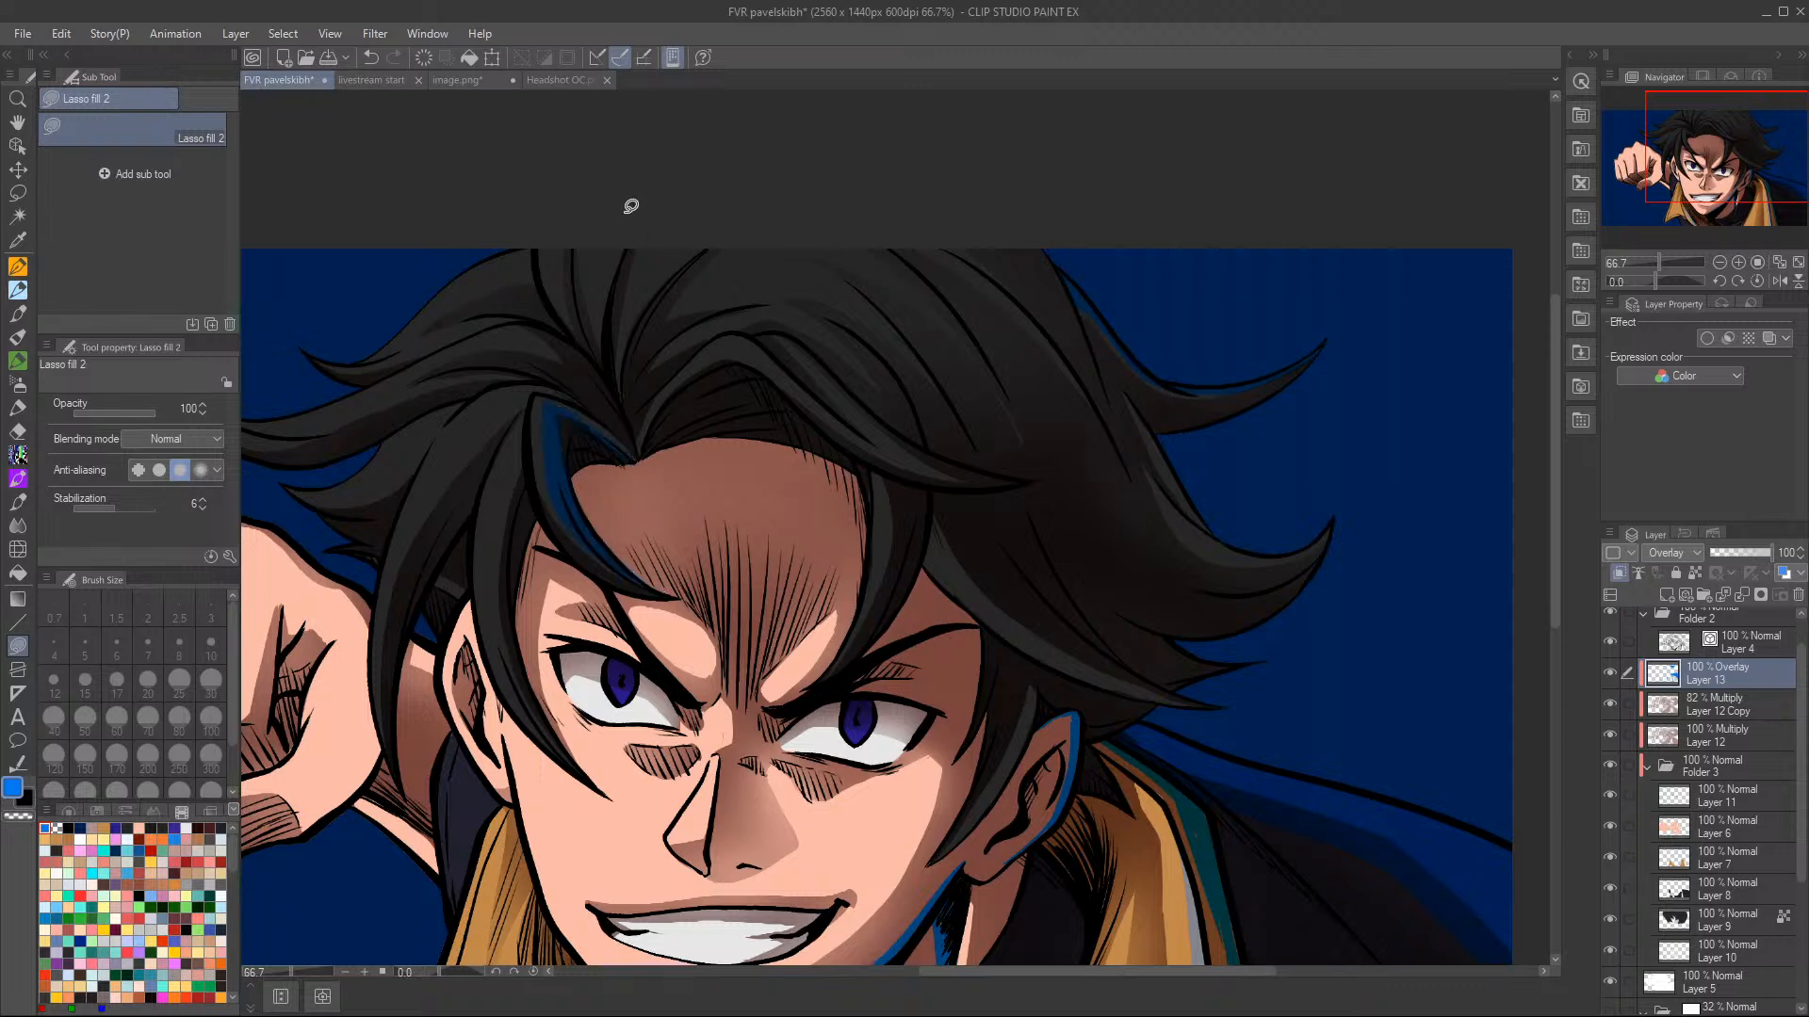
pyautogui.moveTo(933, 513)
pyautogui.mouseDown()
pyautogui.moveTo(933, 544)
pyautogui.moveTo(1034, 634)
pyautogui.moveTo(1203, 694)
pyautogui.moveTo(1040, 612)
pyautogui.moveTo(931, 511)
pyautogui.moveTo(936, 485)
pyautogui.moveTo(1035, 628)
pyautogui.moveTo(953, 553)
pyautogui.moveTo(937, 477)
pyautogui.moveTo(1085, 647)
pyautogui.mouseUp()
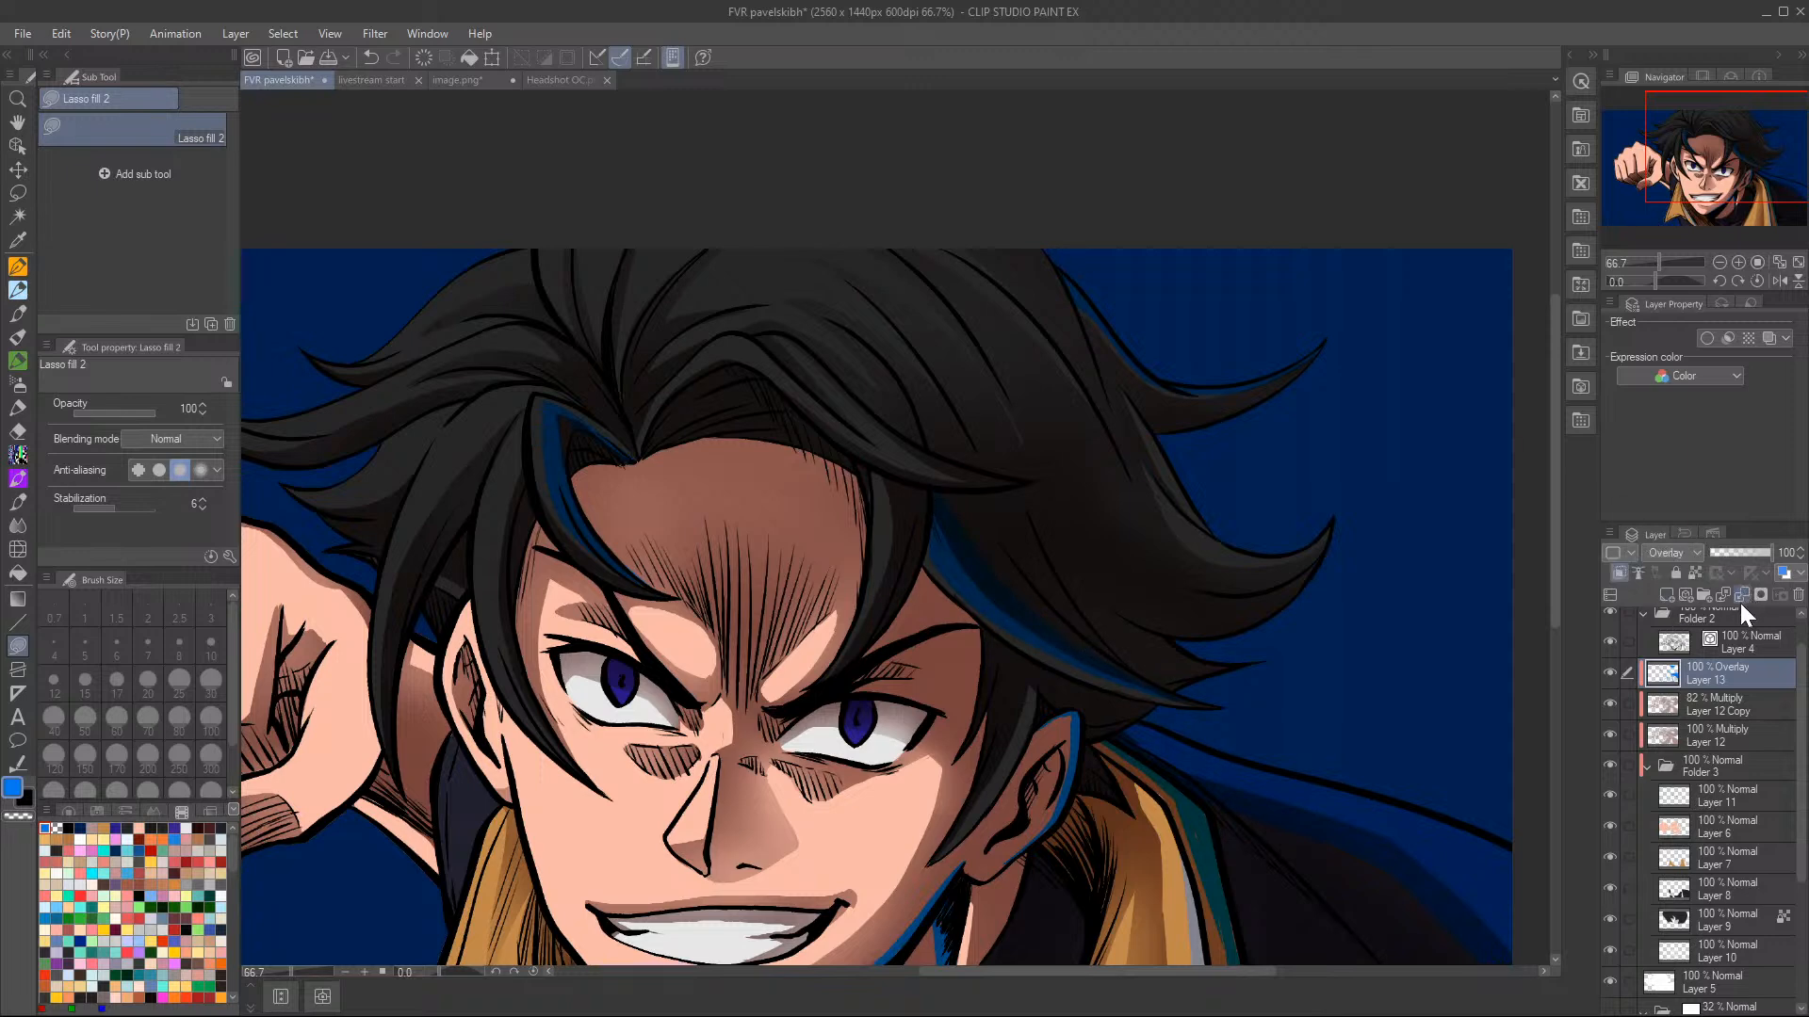
# - Lock transparent pixels on Layer 13 and recolour its blue rim lights violet-blue with Lasso fill
pyautogui.click(1696, 572)
pyautogui.click(1719, 262)
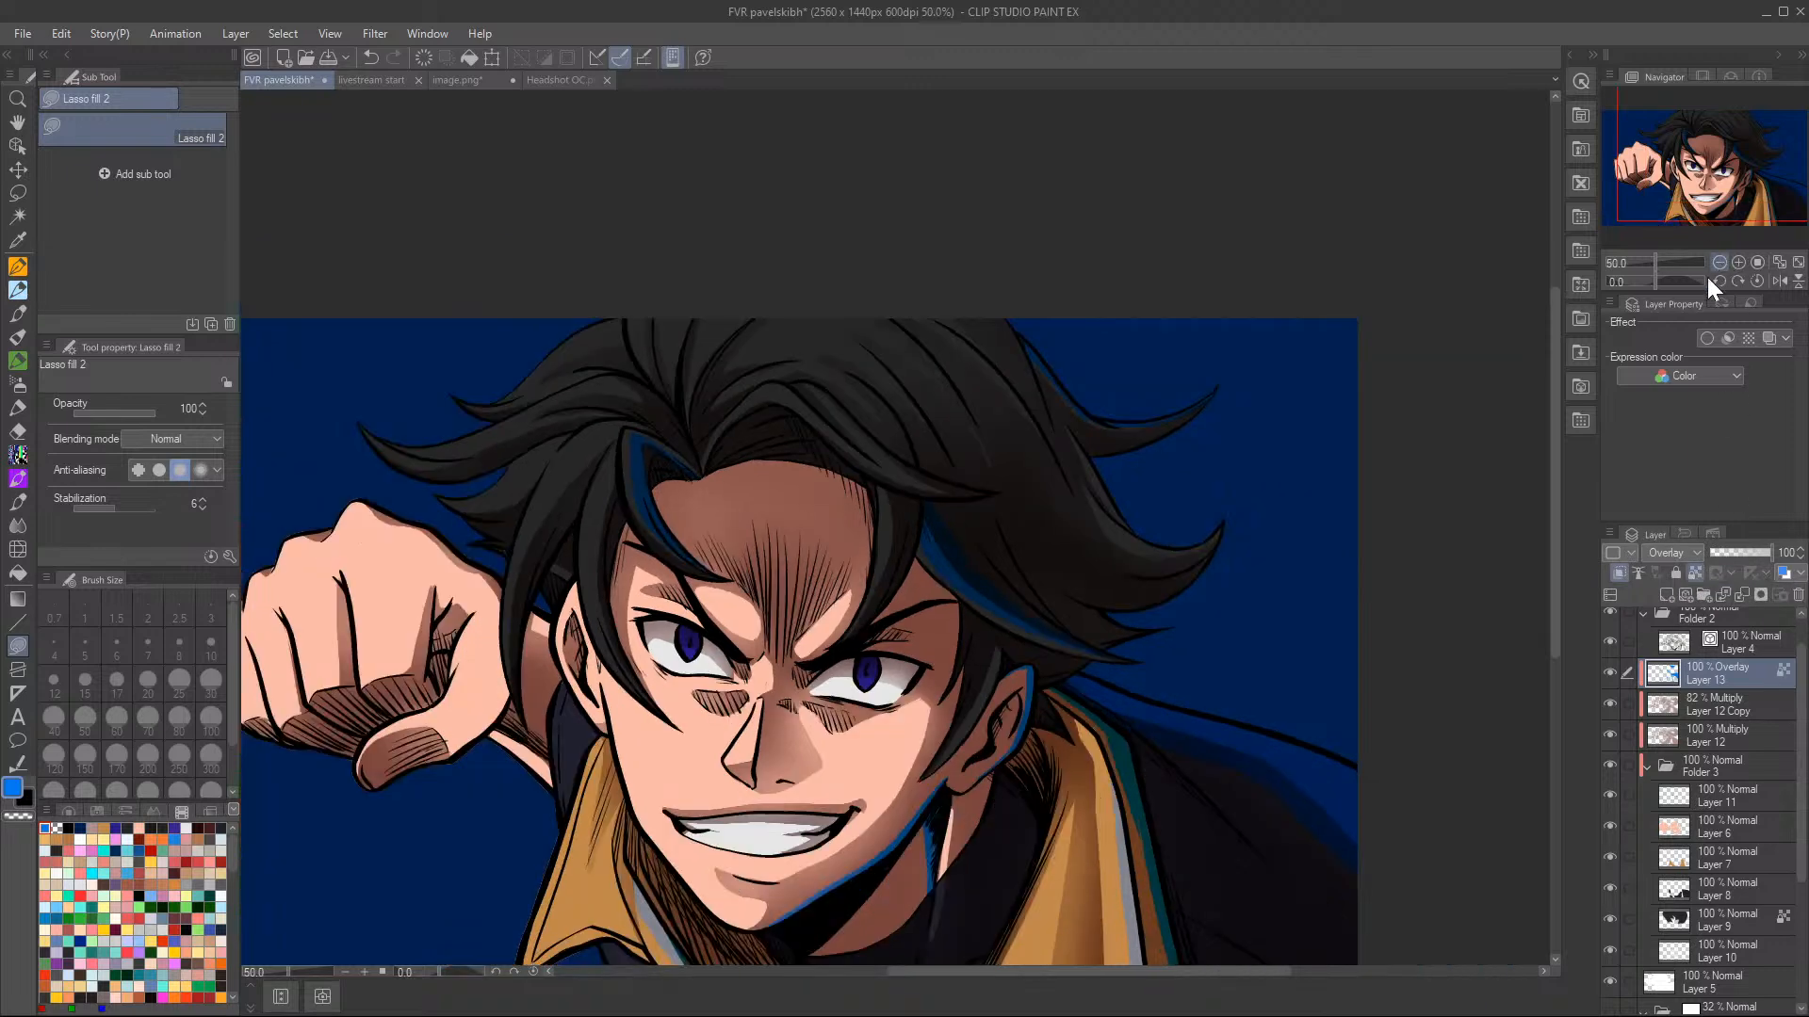
pyautogui.click(177, 825)
pyautogui.click(95, 811)
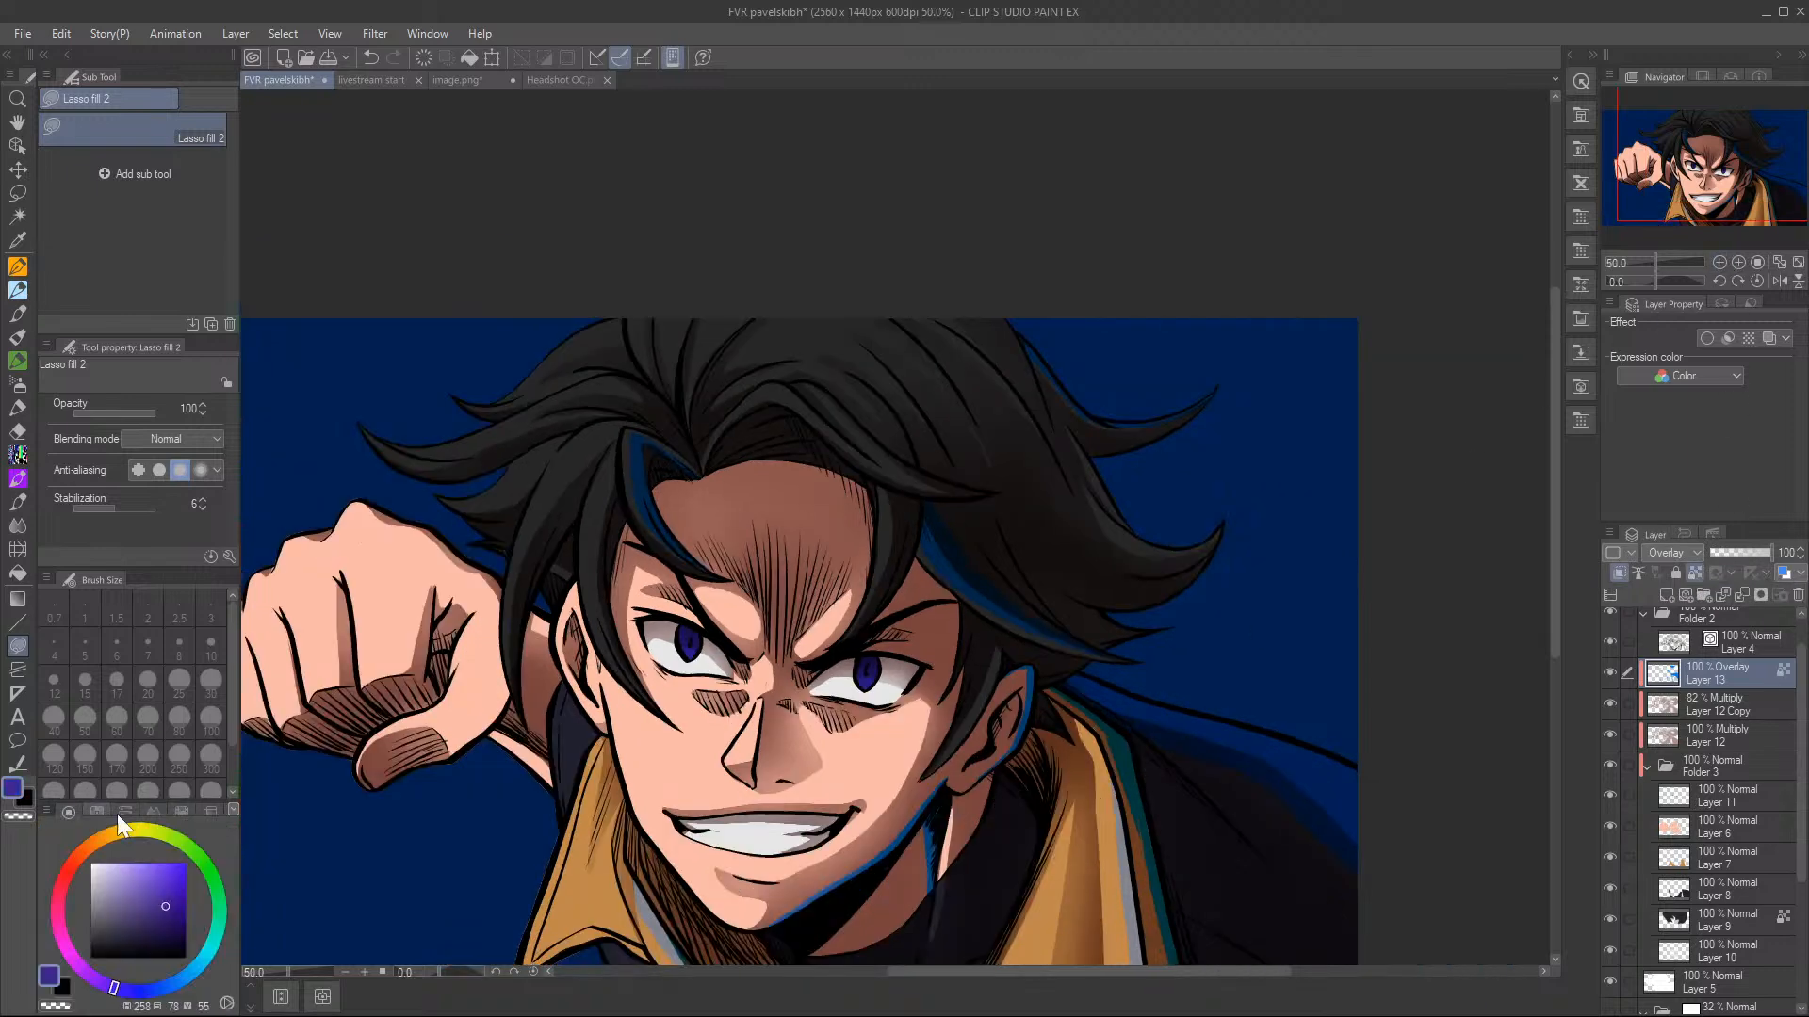
pyautogui.click(162, 896)
pyautogui.moveTo(1030, 347)
pyautogui.mouseDown()
pyautogui.moveTo(480, 848)
pyautogui.moveTo(1004, 190)
pyautogui.mouseUp()
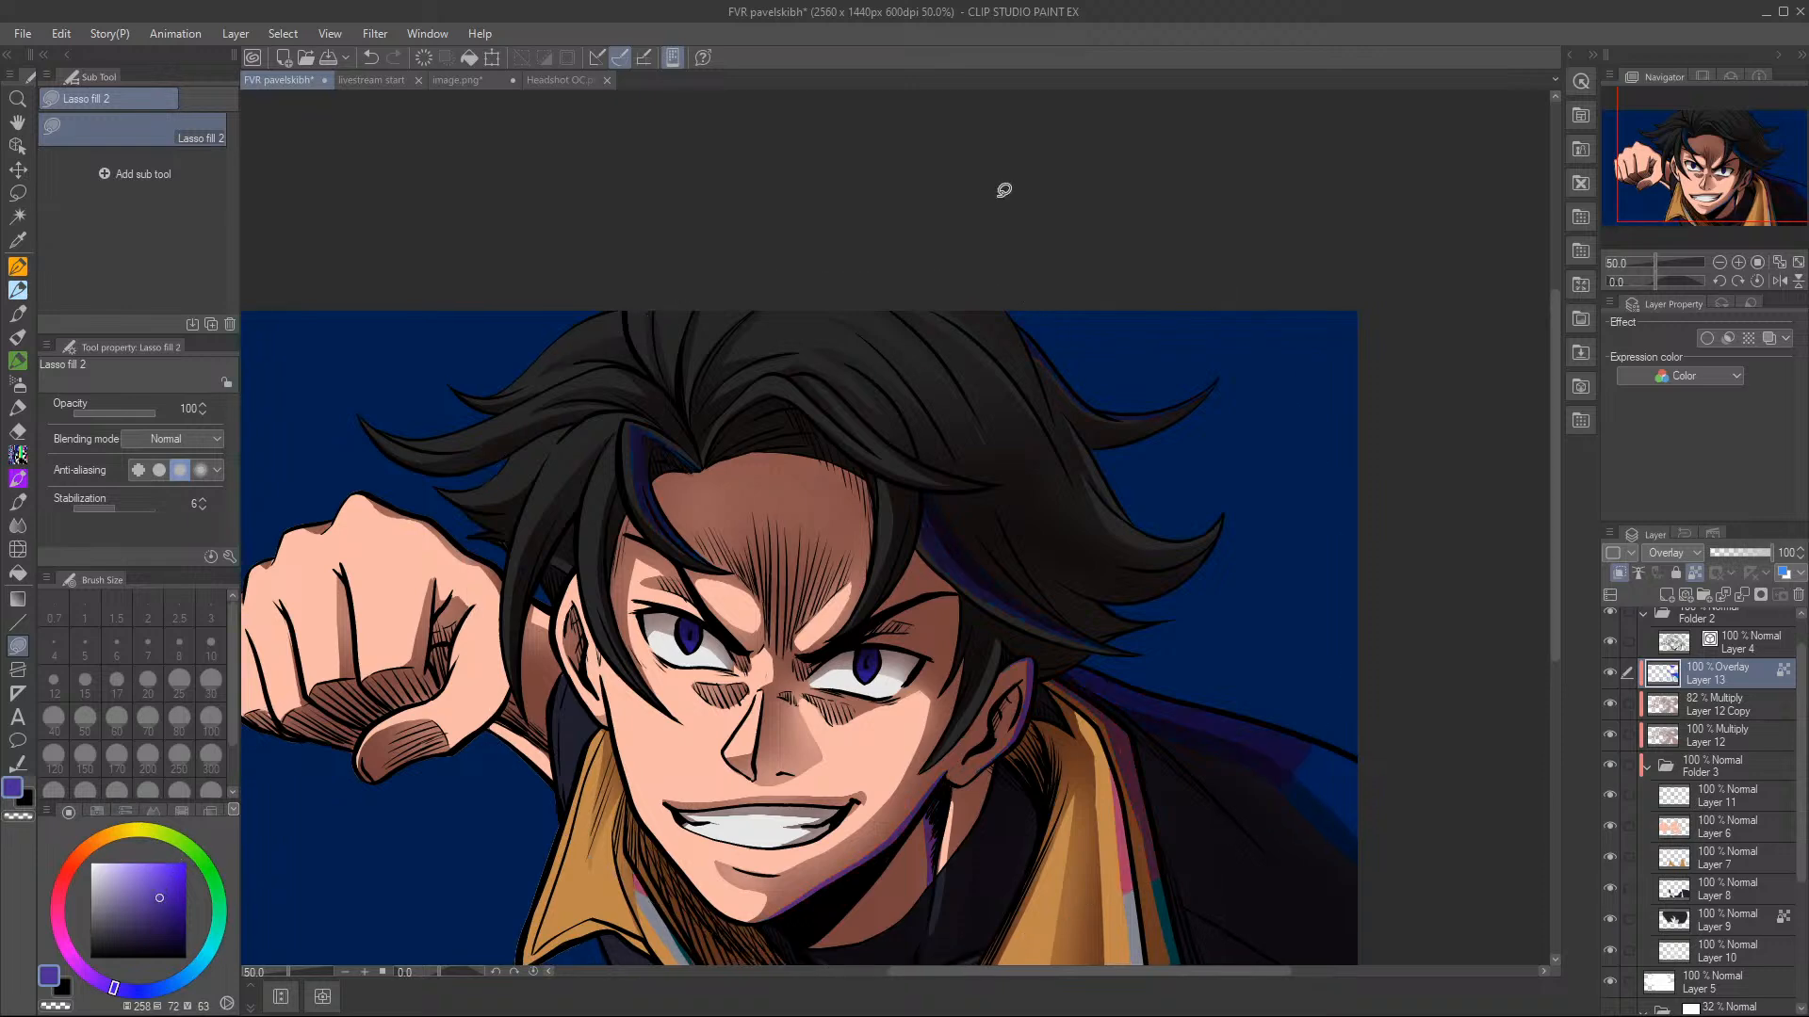
pyautogui.moveTo(1733, 181); pyautogui.dragTo(1739, 200)
pyautogui.moveTo(1405, 504)
pyautogui.mouseDown()
pyautogui.moveTo(1433, 788)
pyautogui.moveTo(1373, 444)
pyautogui.moveTo(496, 857)
pyautogui.moveTo(1537, 484)
pyautogui.mouseUp()
pyautogui.moveTo(1256, 221)
pyautogui.mouseDown()
pyautogui.moveTo(410, 527)
pyautogui.moveTo(1432, 726)
pyautogui.mouseUp()
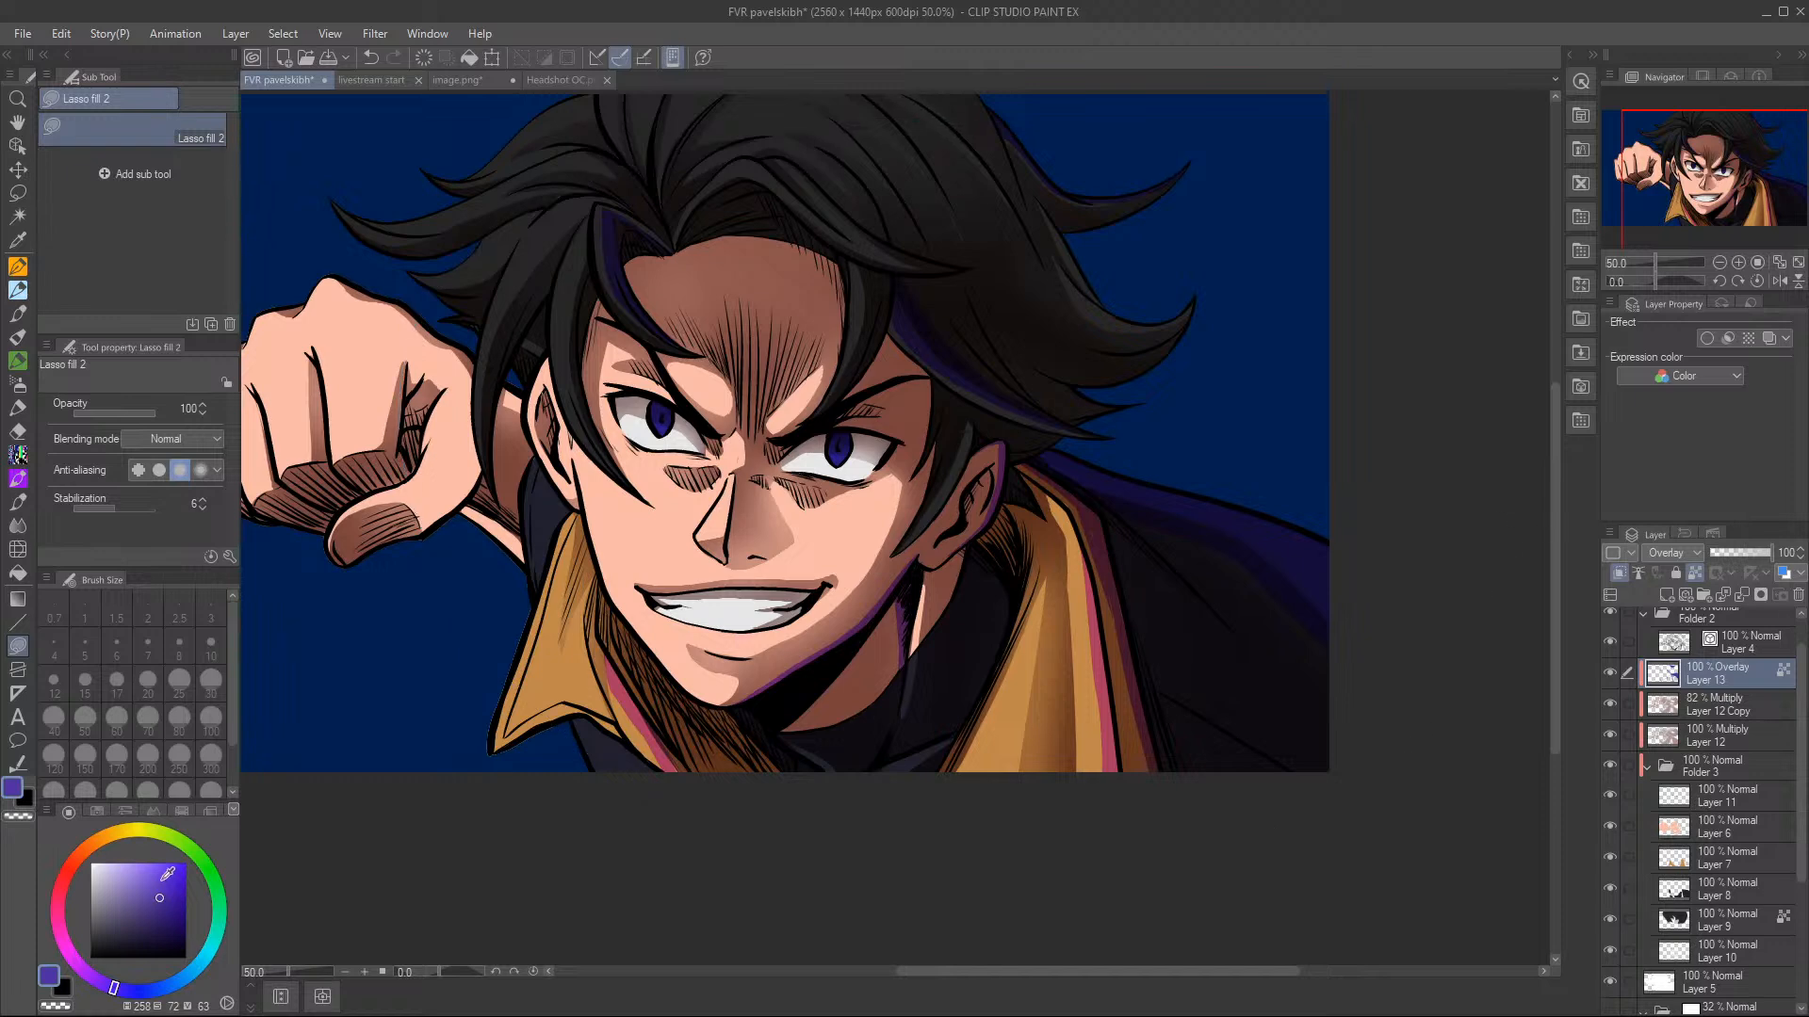
# - Shift the violet drawing colour to a purer blue, recolour the rim lights, and Lasso-fill streaks on the upper hair strands
pyautogui.moveTo(114, 987); pyautogui.dragTo(141, 991)
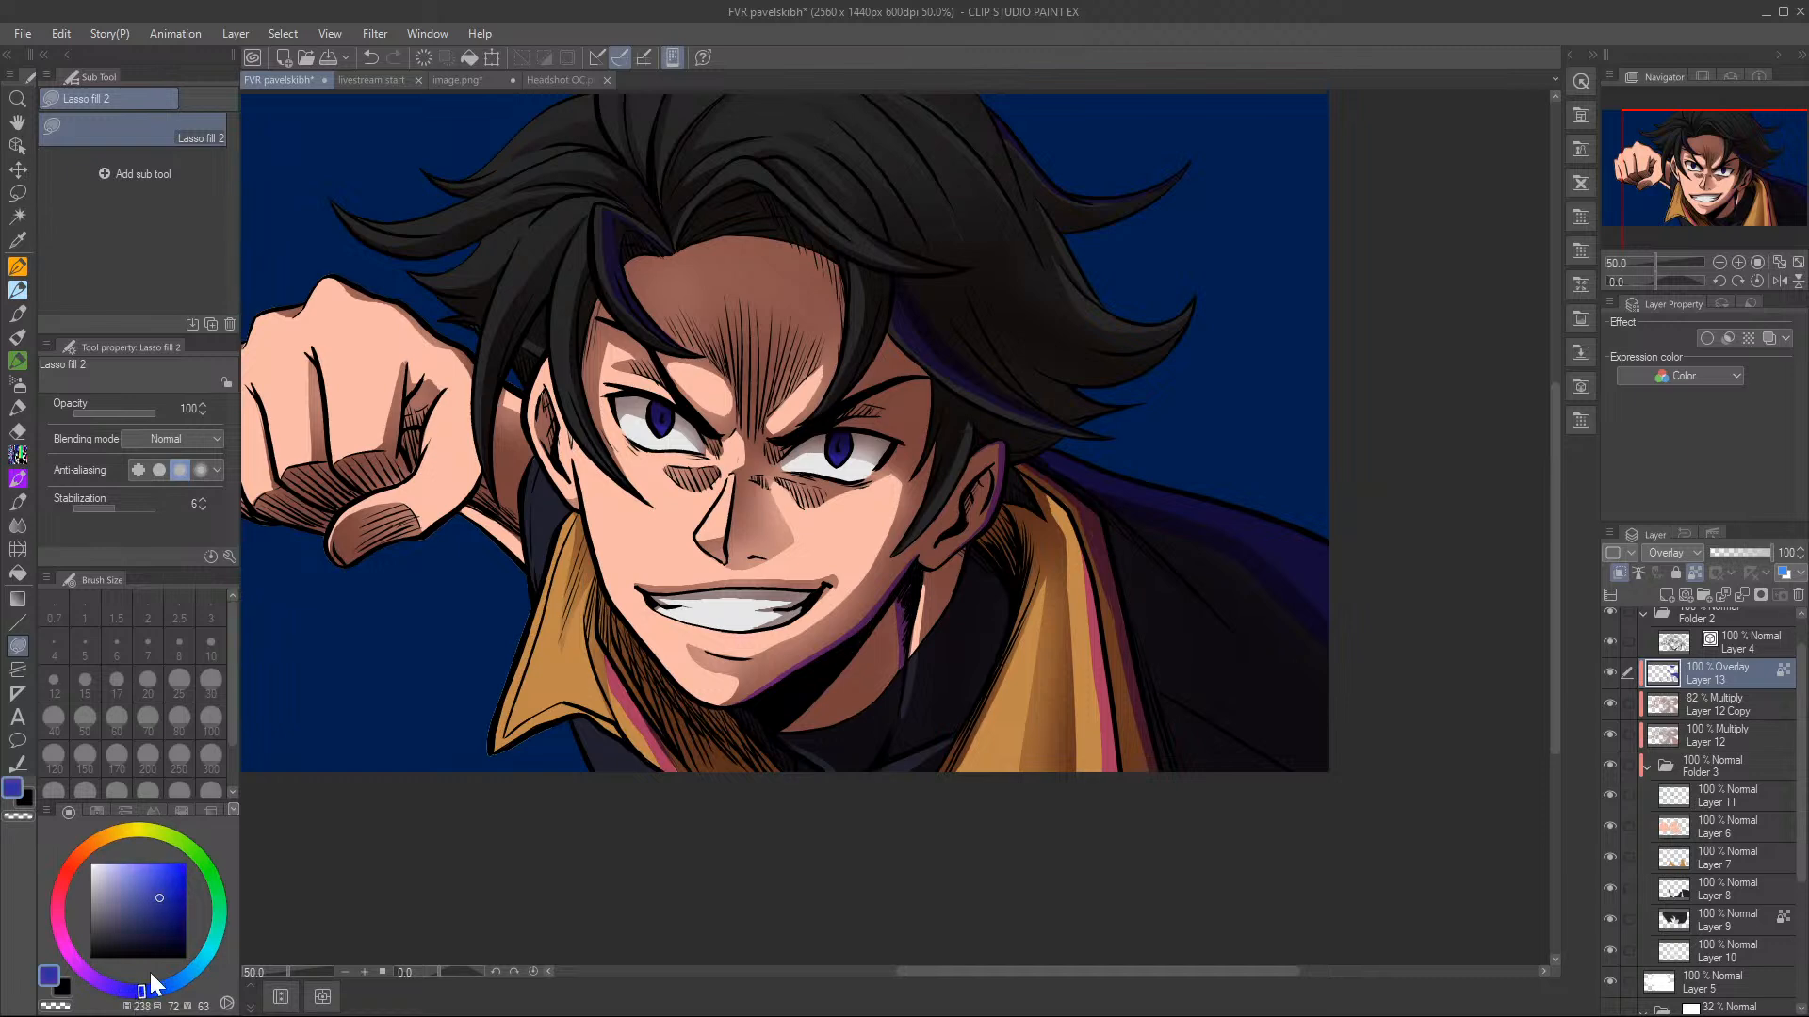
pyautogui.moveTo(1259, 282)
pyautogui.mouseDown()
pyautogui.moveTo(569, 133)
pyautogui.moveTo(1478, 751)
pyautogui.moveTo(1389, 355)
pyautogui.mouseUp()
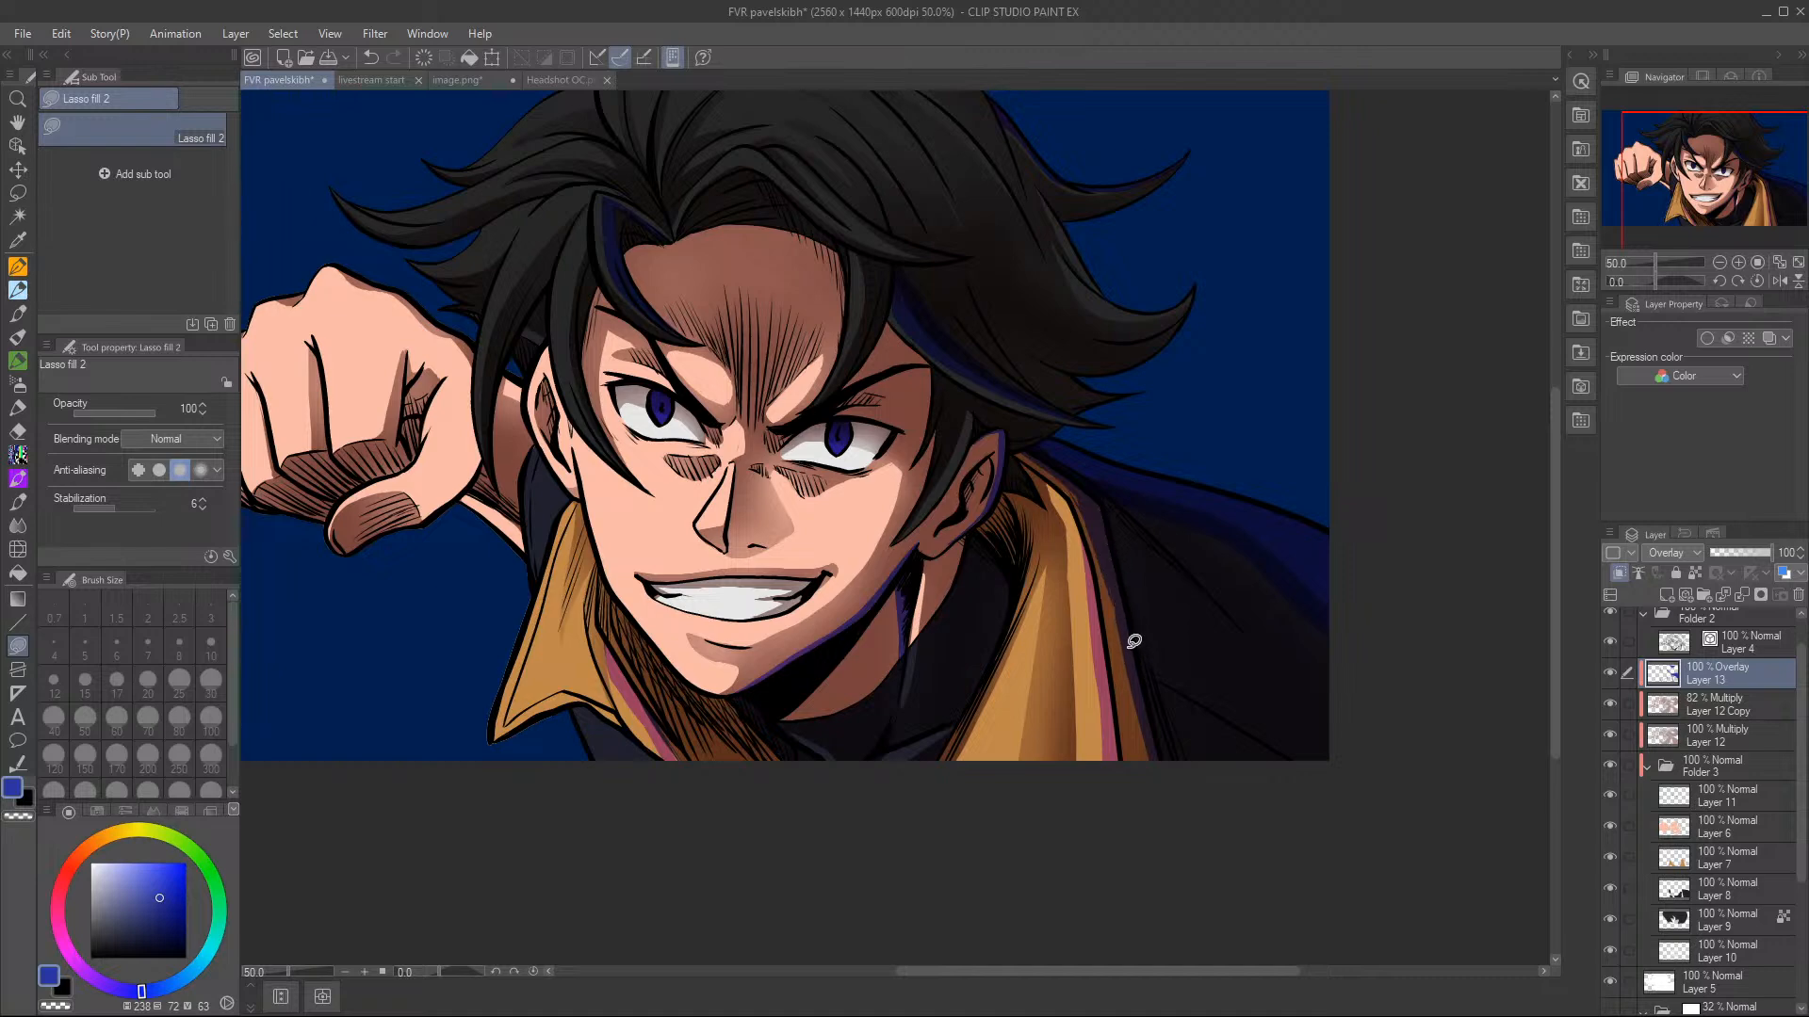
pyautogui.moveTo(1722, 184); pyautogui.dragTo(1714, 149)
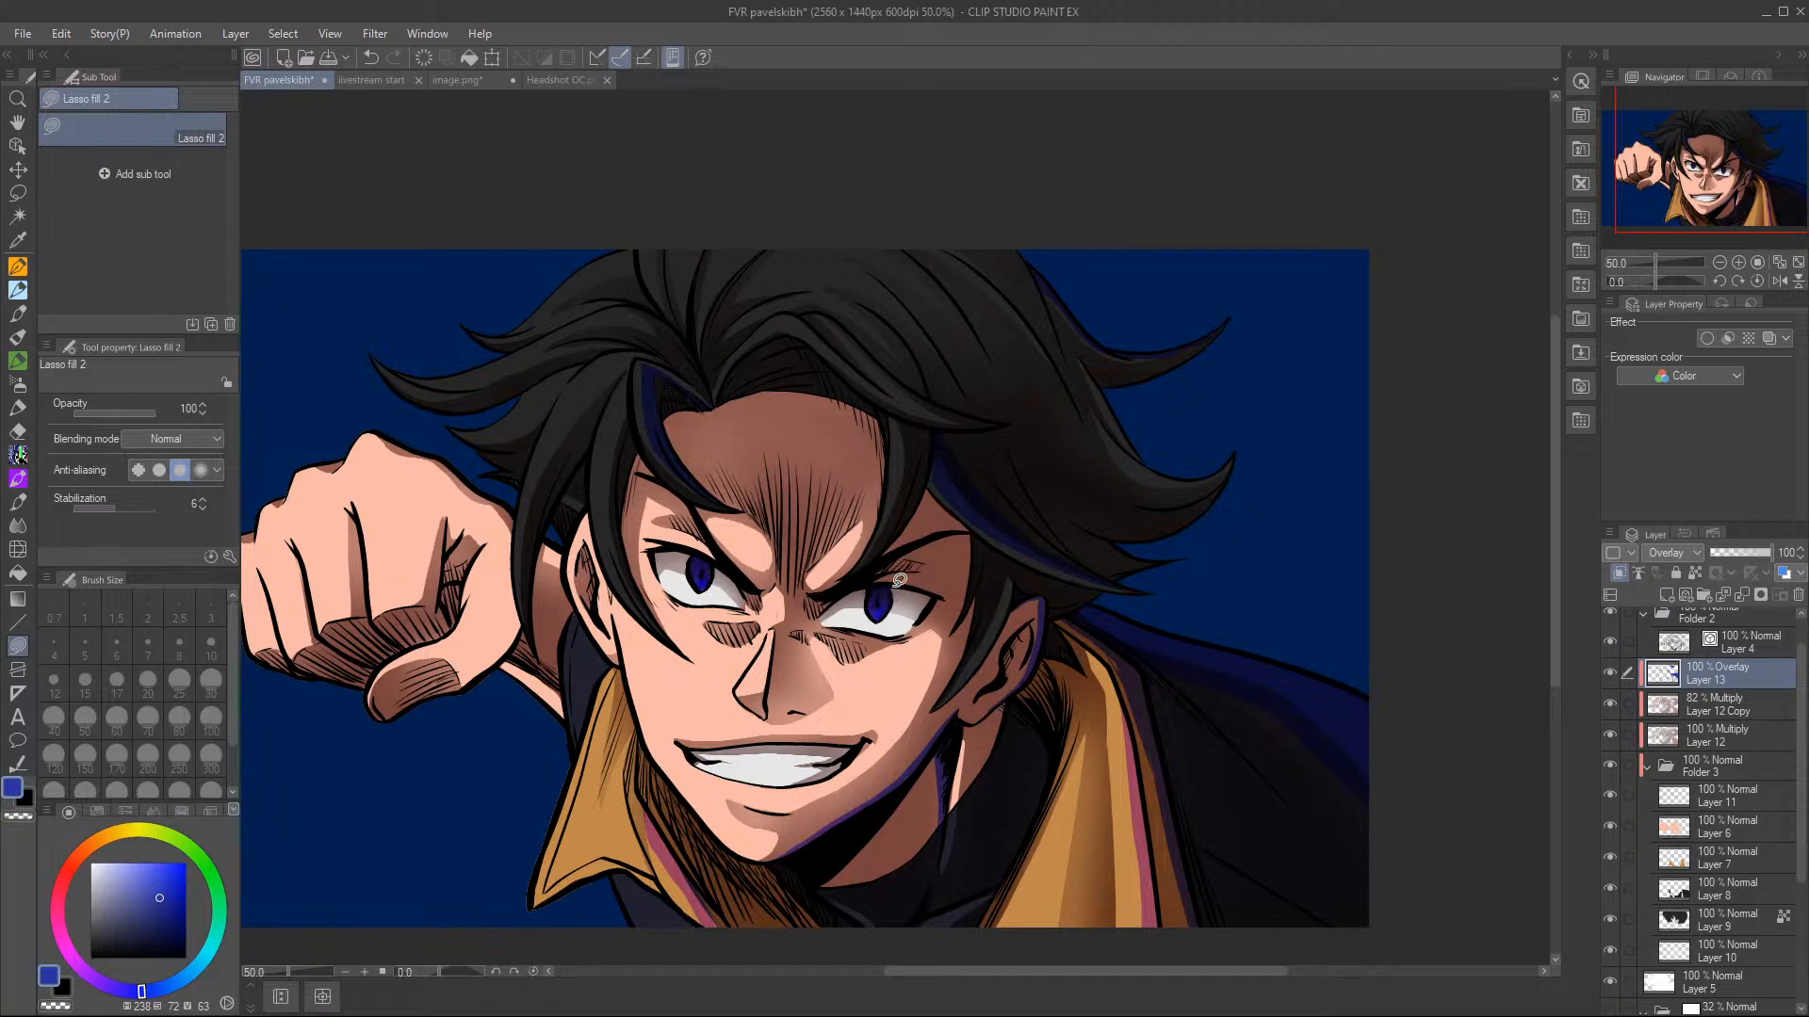
pyautogui.moveTo(778, 309)
pyautogui.mouseDown()
pyautogui.moveTo(725, 369)
pyautogui.moveTo(782, 316)
pyautogui.moveTo(873, 375)
pyautogui.moveTo(750, 304)
pyautogui.moveTo(880, 311)
pyautogui.moveTo(792, 294)
pyautogui.moveTo(843, 303)
pyautogui.mouseUp()
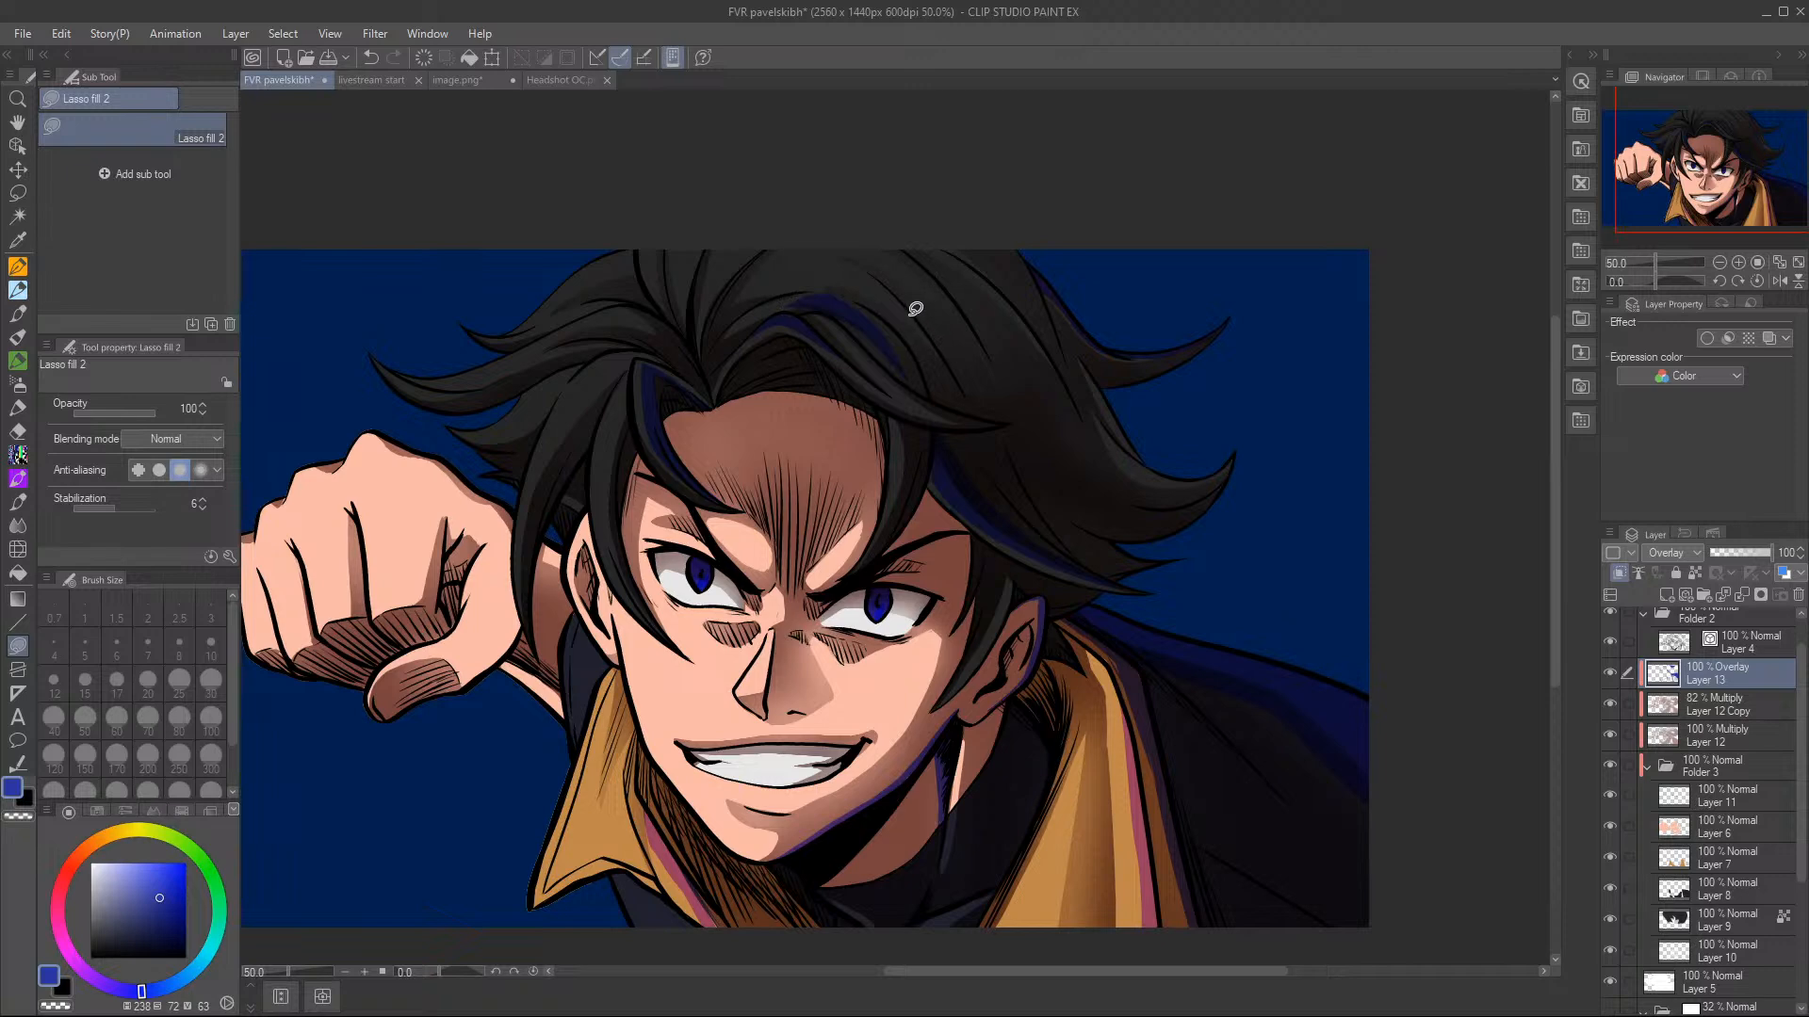
pyautogui.moveTo(945, 275)
pyautogui.mouseDown()
pyautogui.moveTo(1063, 363)
pyautogui.moveTo(945, 255)
pyautogui.moveTo(1061, 364)
pyautogui.moveTo(1050, 292)
pyautogui.moveTo(975, 257)
pyautogui.mouseUp()
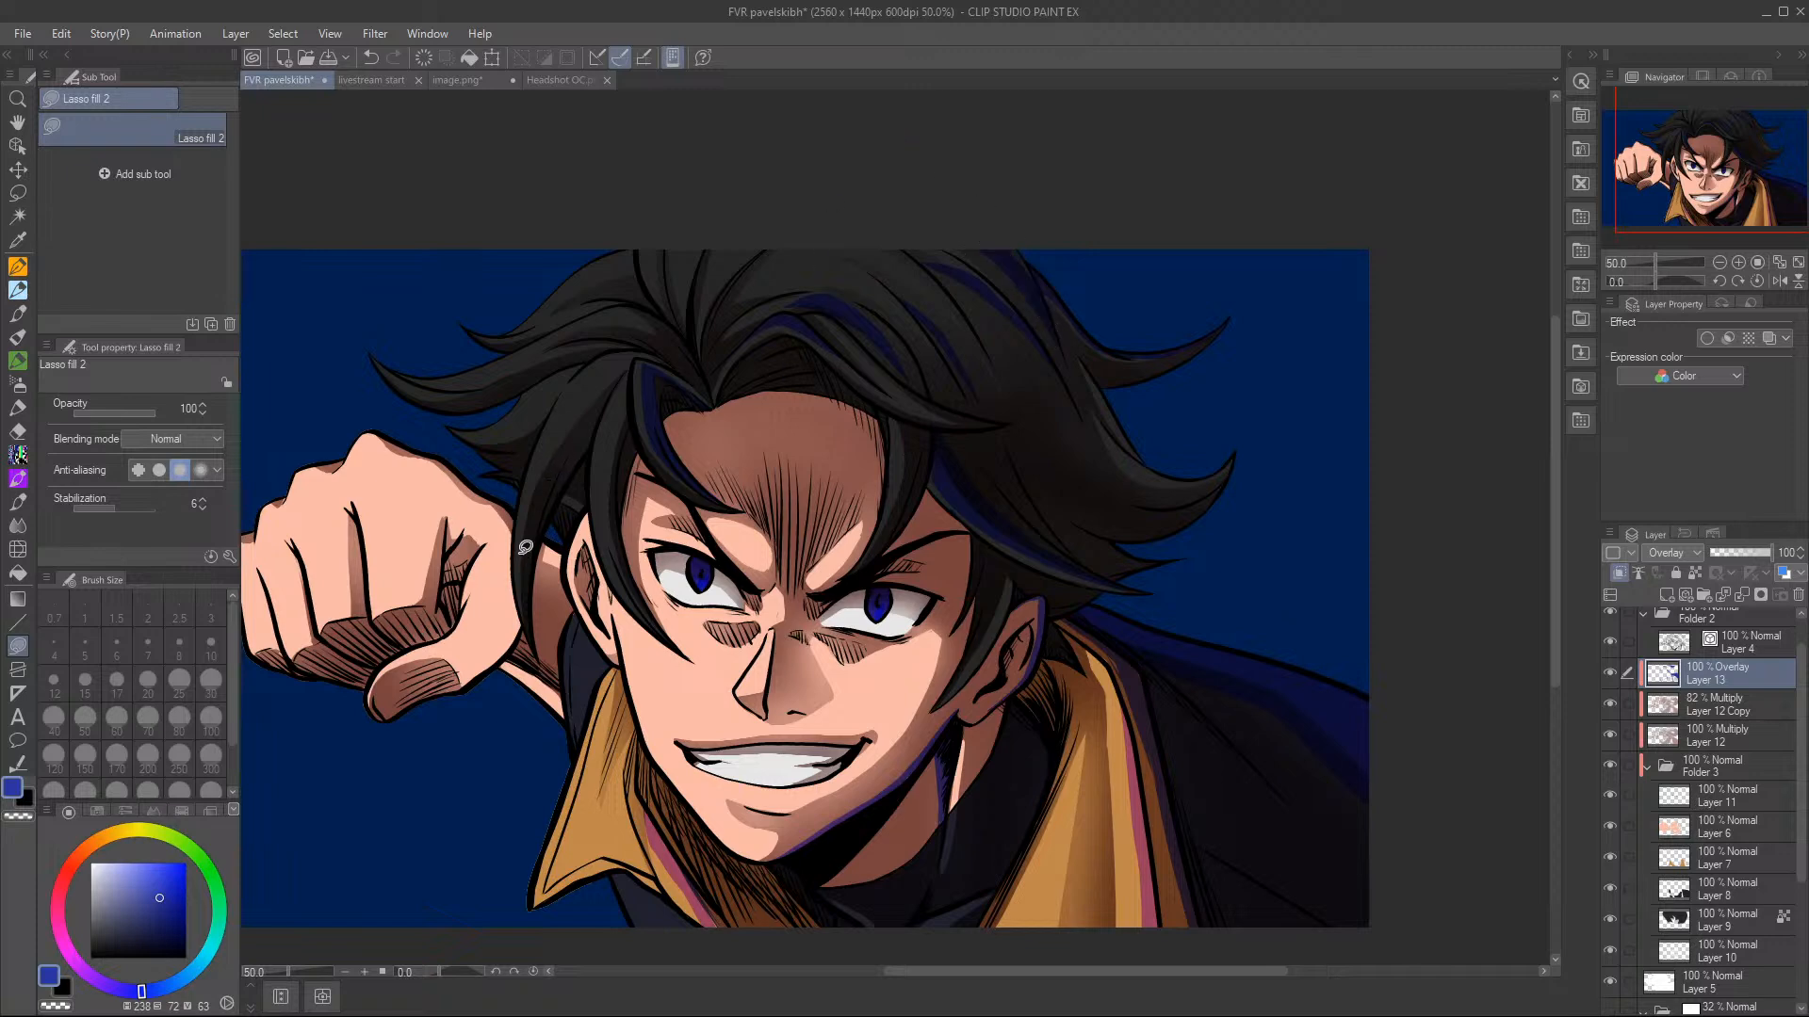
# - Lasso-fill blue streaks on the hair strands beside the raised fist and face, and a rim light along the forearm's edge
pyautogui.moveTo(528, 608)
pyautogui.mouseDown()
pyautogui.moveTo(557, 452)
pyautogui.moveTo(537, 472)
pyautogui.moveTo(524, 612)
pyautogui.mouseUp()
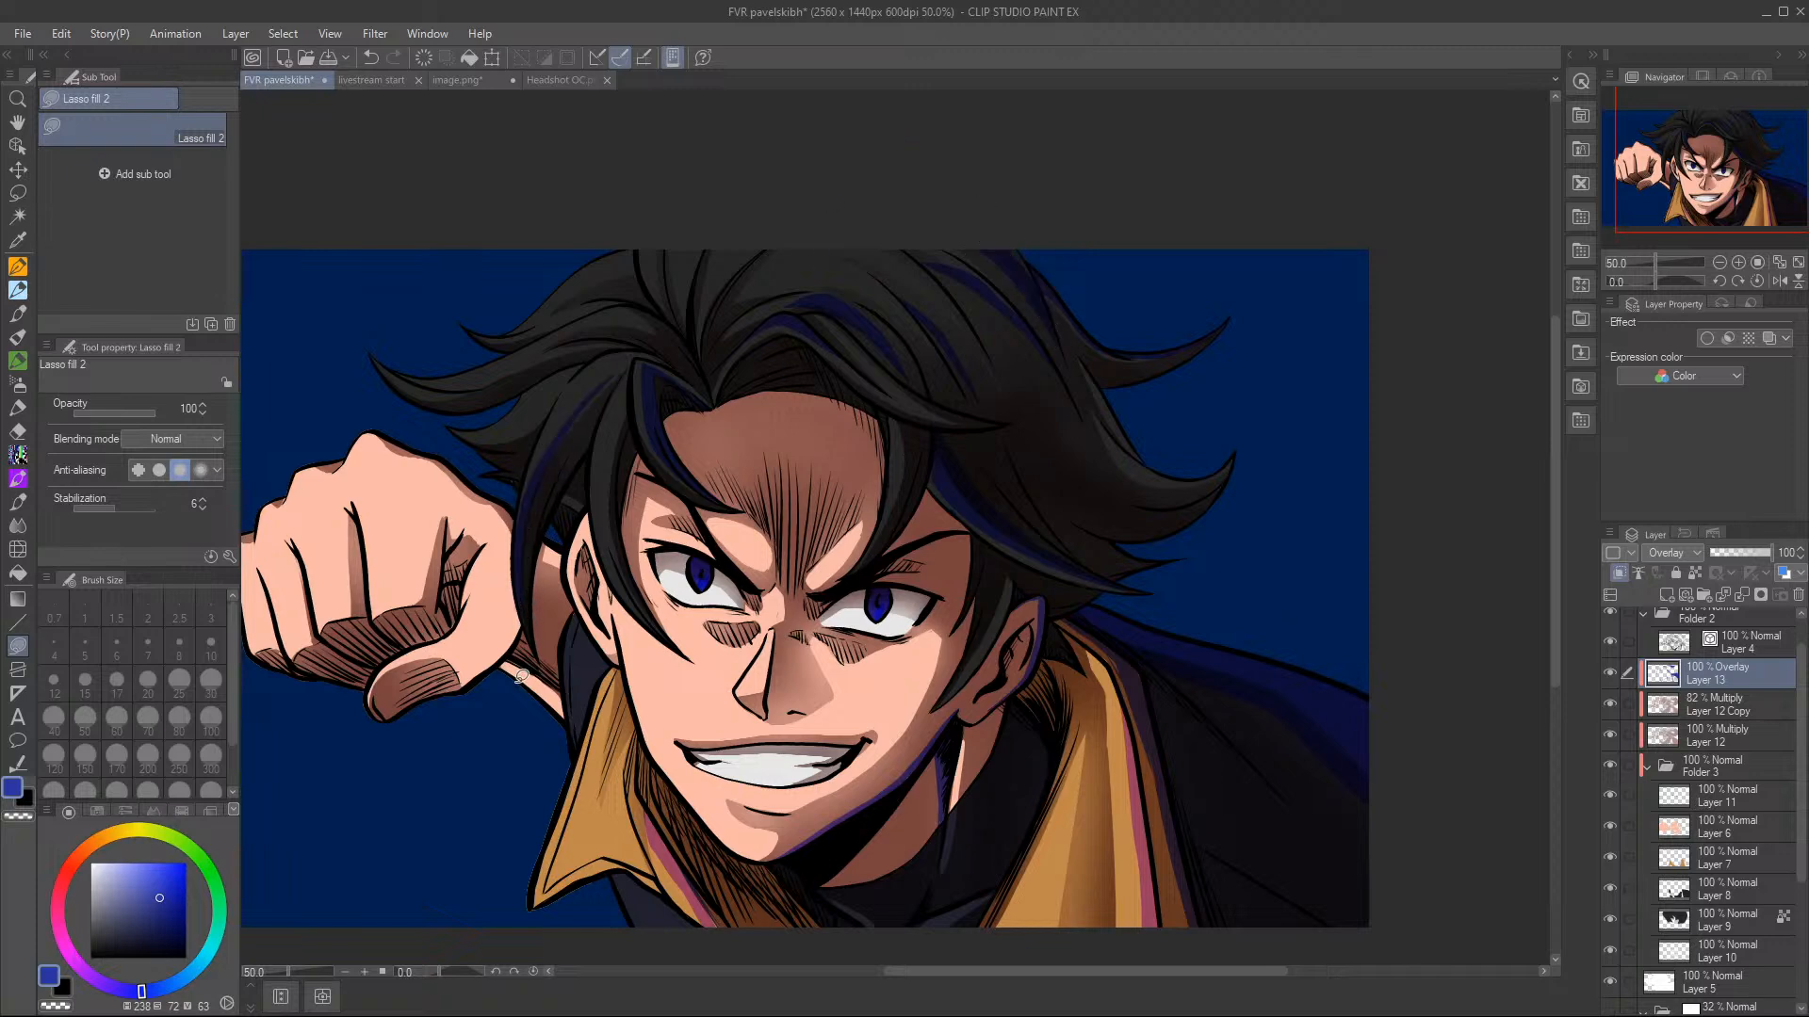
pyautogui.moveTo(615, 492); pyautogui.dragTo(647, 639)
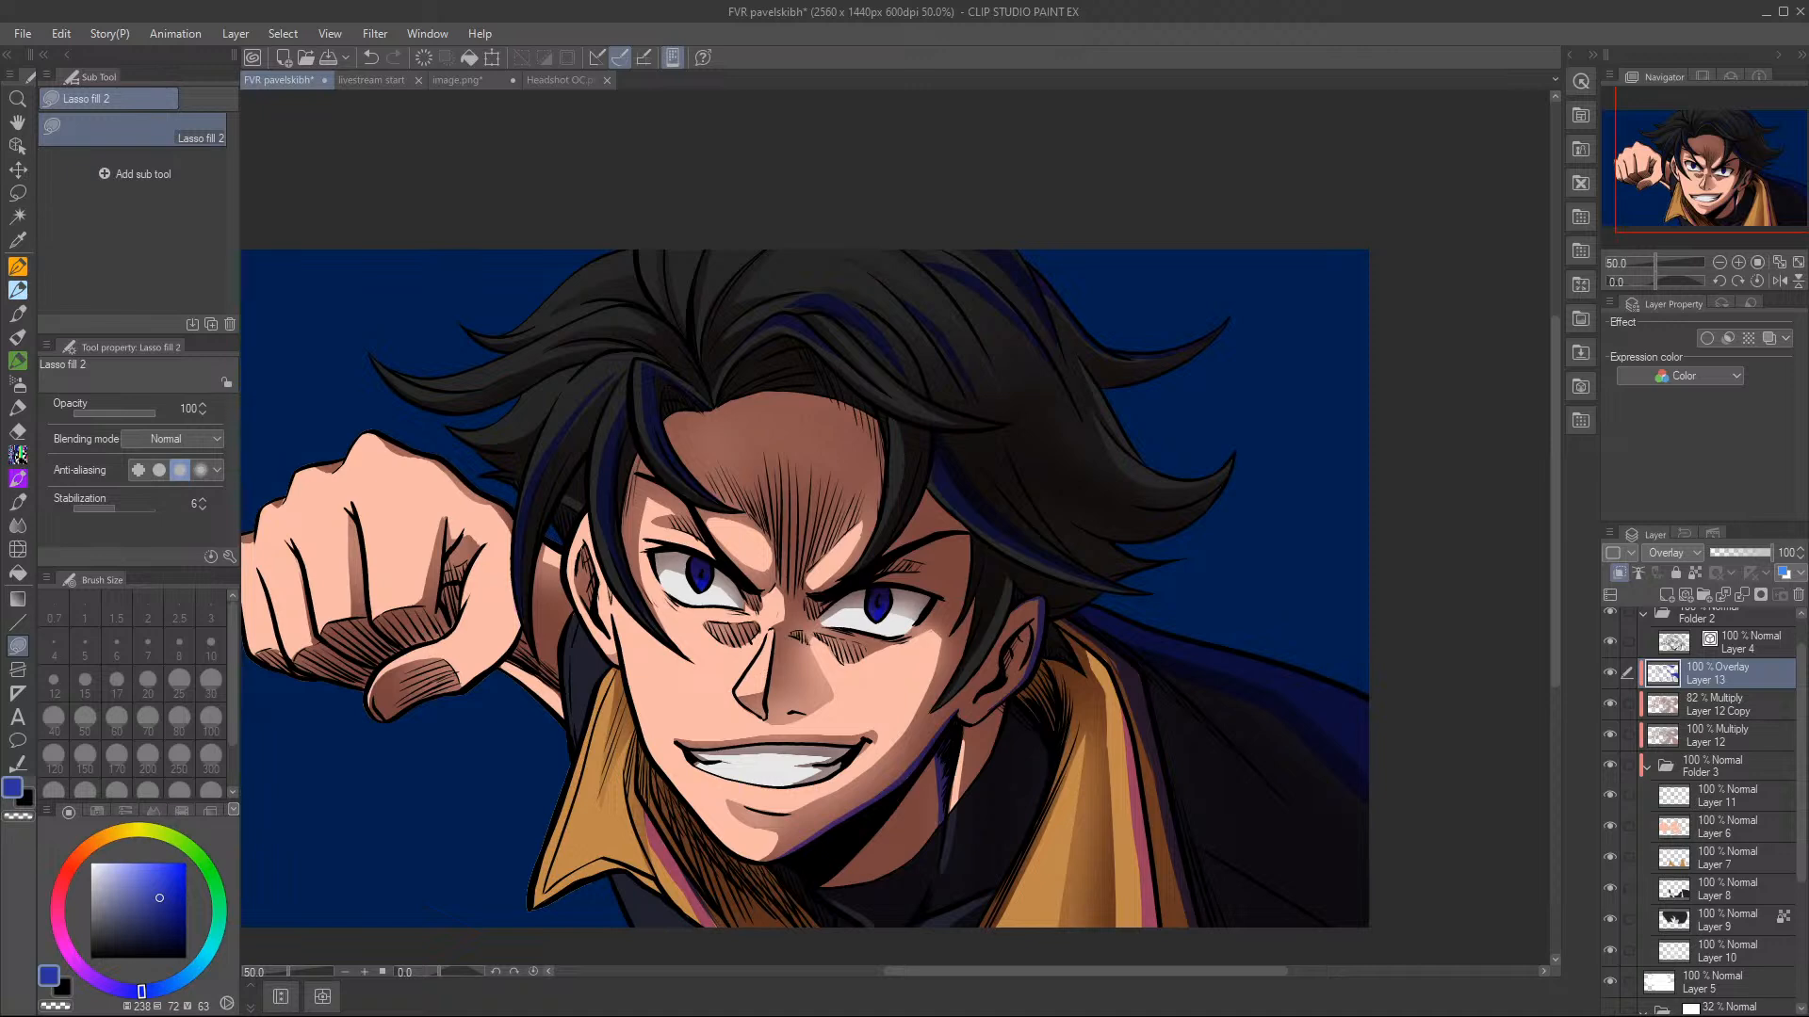
pyautogui.moveTo(506, 653)
pyautogui.mouseDown()
pyautogui.moveTo(570, 697)
pyautogui.moveTo(450, 592)
pyautogui.mouseUp()
# - Trim the rim light near the collar with the transparent colour and Lasso-fill a blue Overlay patch on the collar flap below the fist
pyautogui.scroll(-2, 1119, 277)
pyautogui.press('c')
pyautogui.moveTo(628, 721)
pyautogui.mouseDown()
pyautogui.moveTo(646, 787)
pyautogui.moveTo(628, 728)
pyautogui.moveTo(732, 899)
pyautogui.moveTo(647, 744)
pyautogui.moveTo(670, 790)
pyautogui.mouseUp()
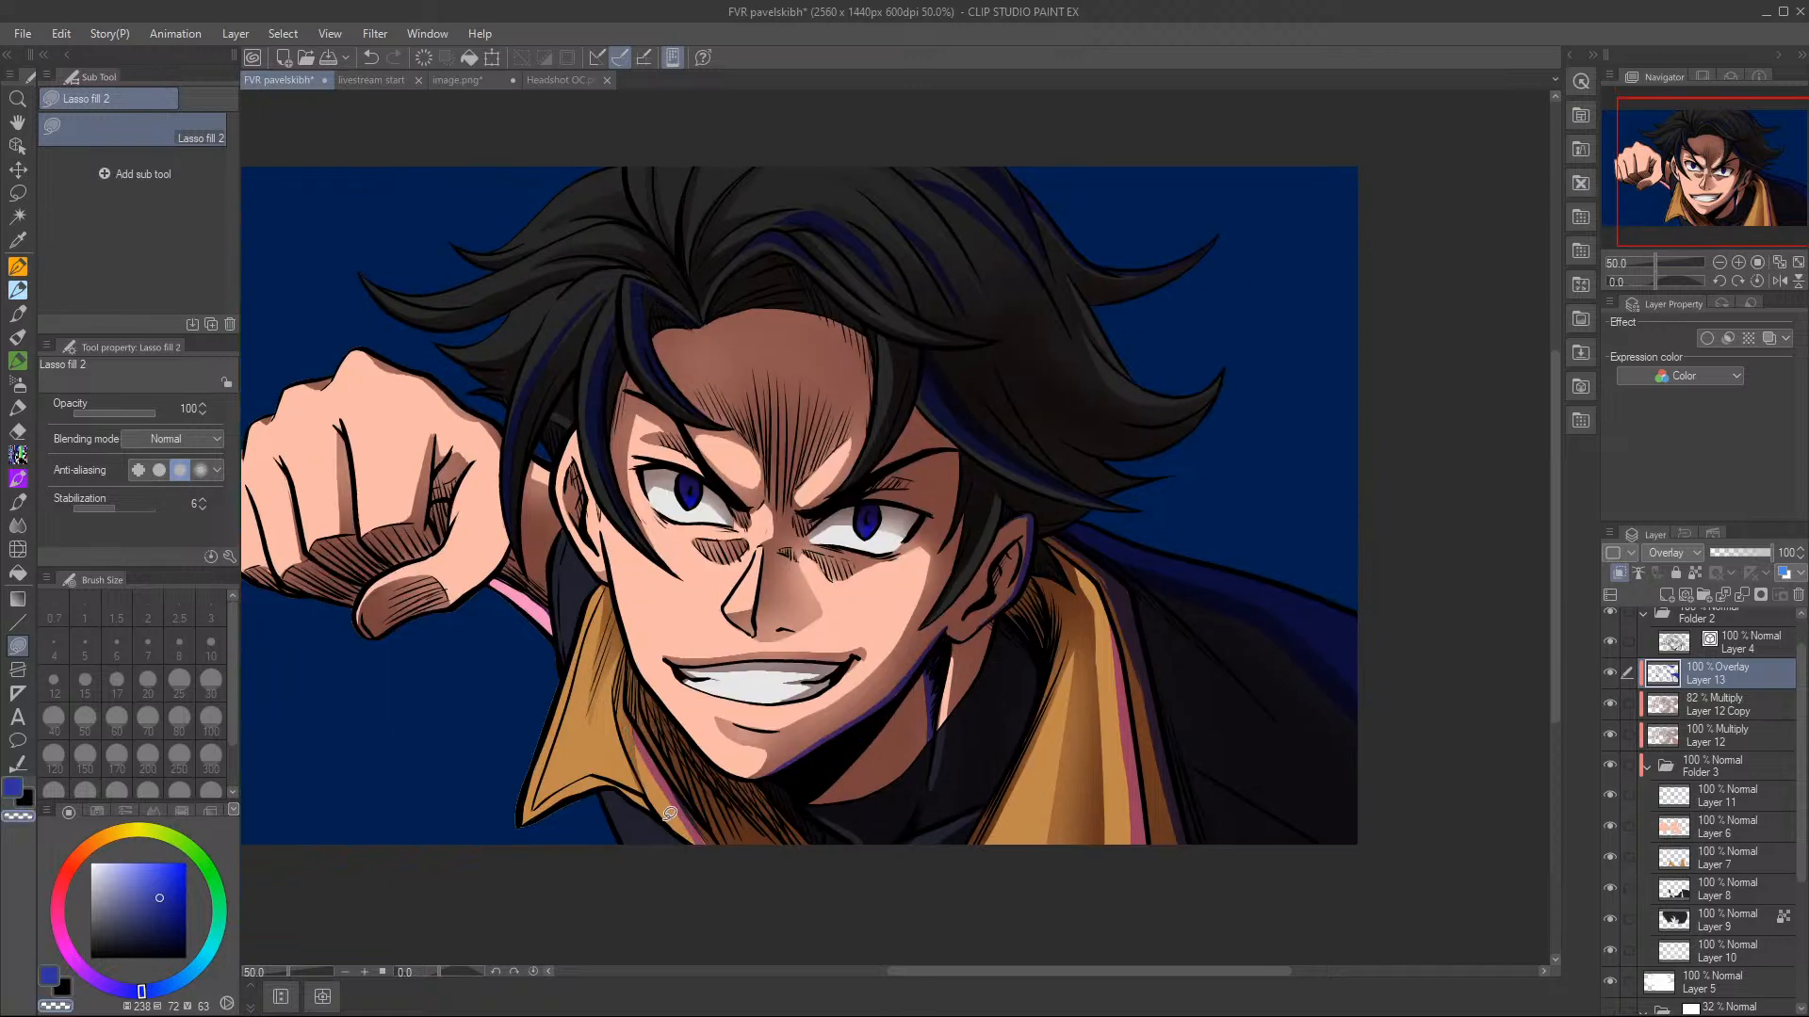
pyautogui.press('c')
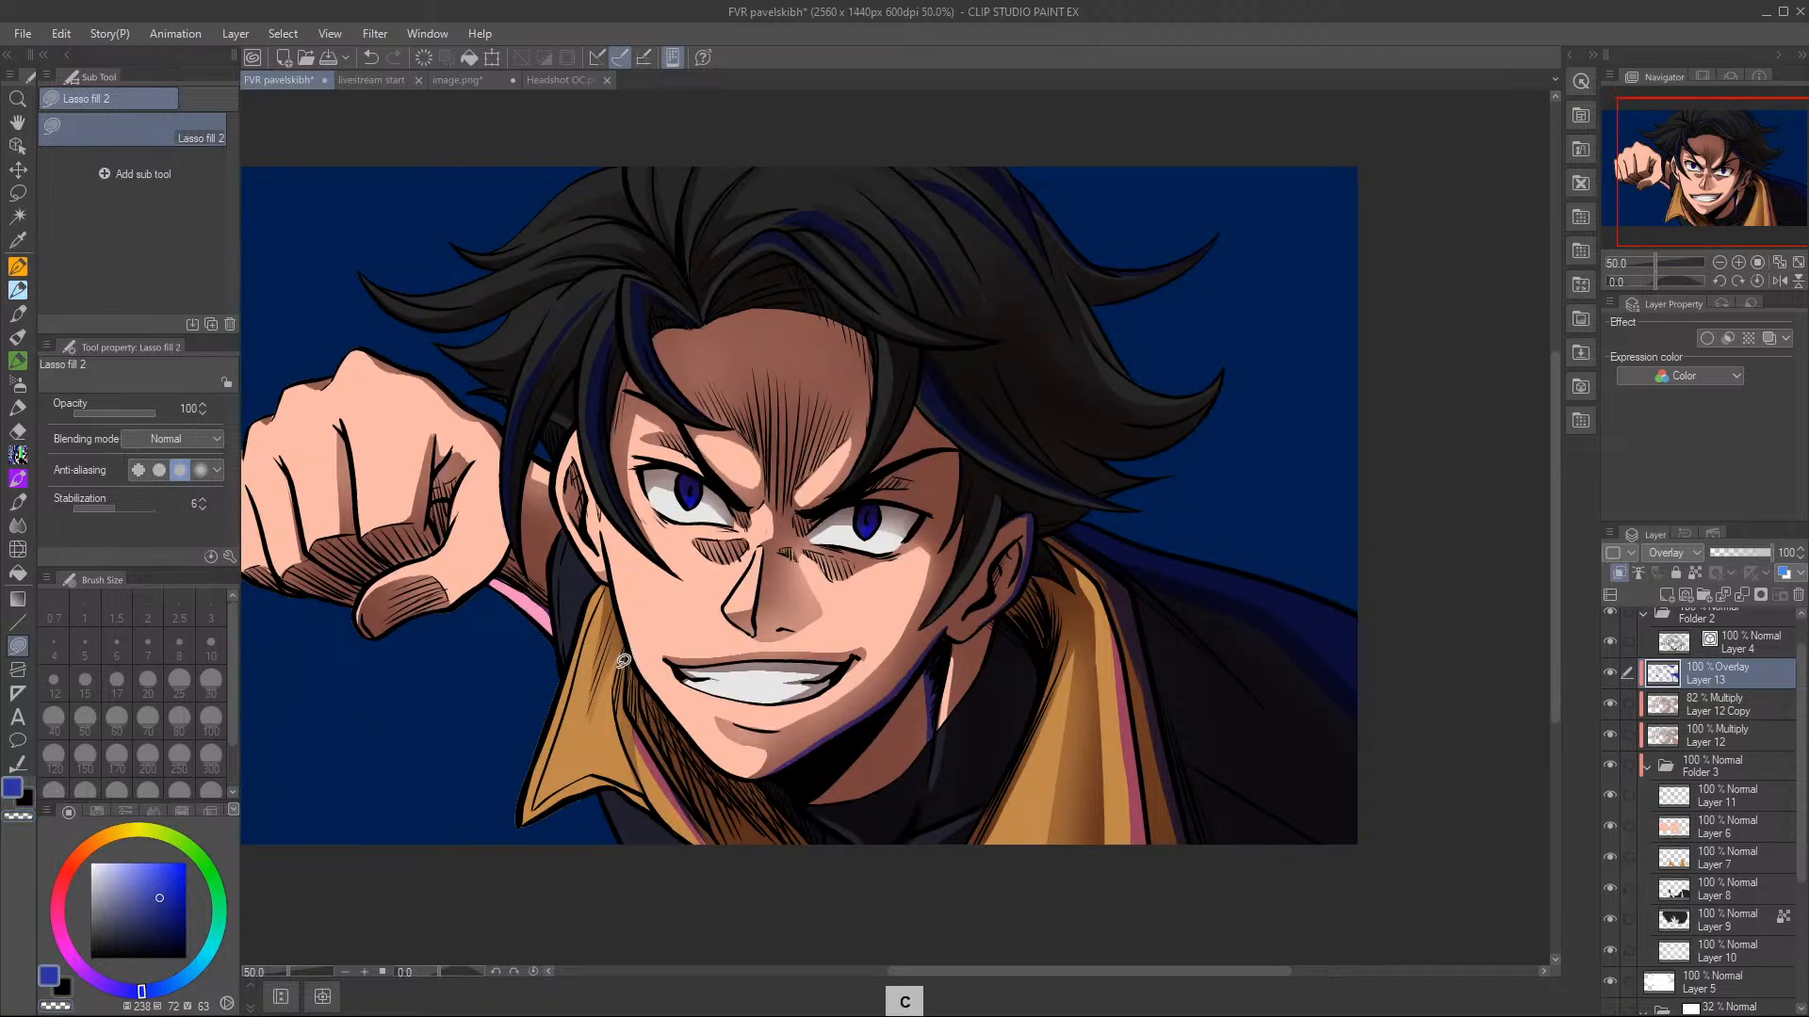
pyautogui.moveTo(625, 649)
pyautogui.mouseDown()
pyautogui.moveTo(597, 716)
pyautogui.moveTo(612, 706)
pyautogui.moveTo(653, 796)
pyautogui.moveTo(602, 646)
pyautogui.mouseUp()
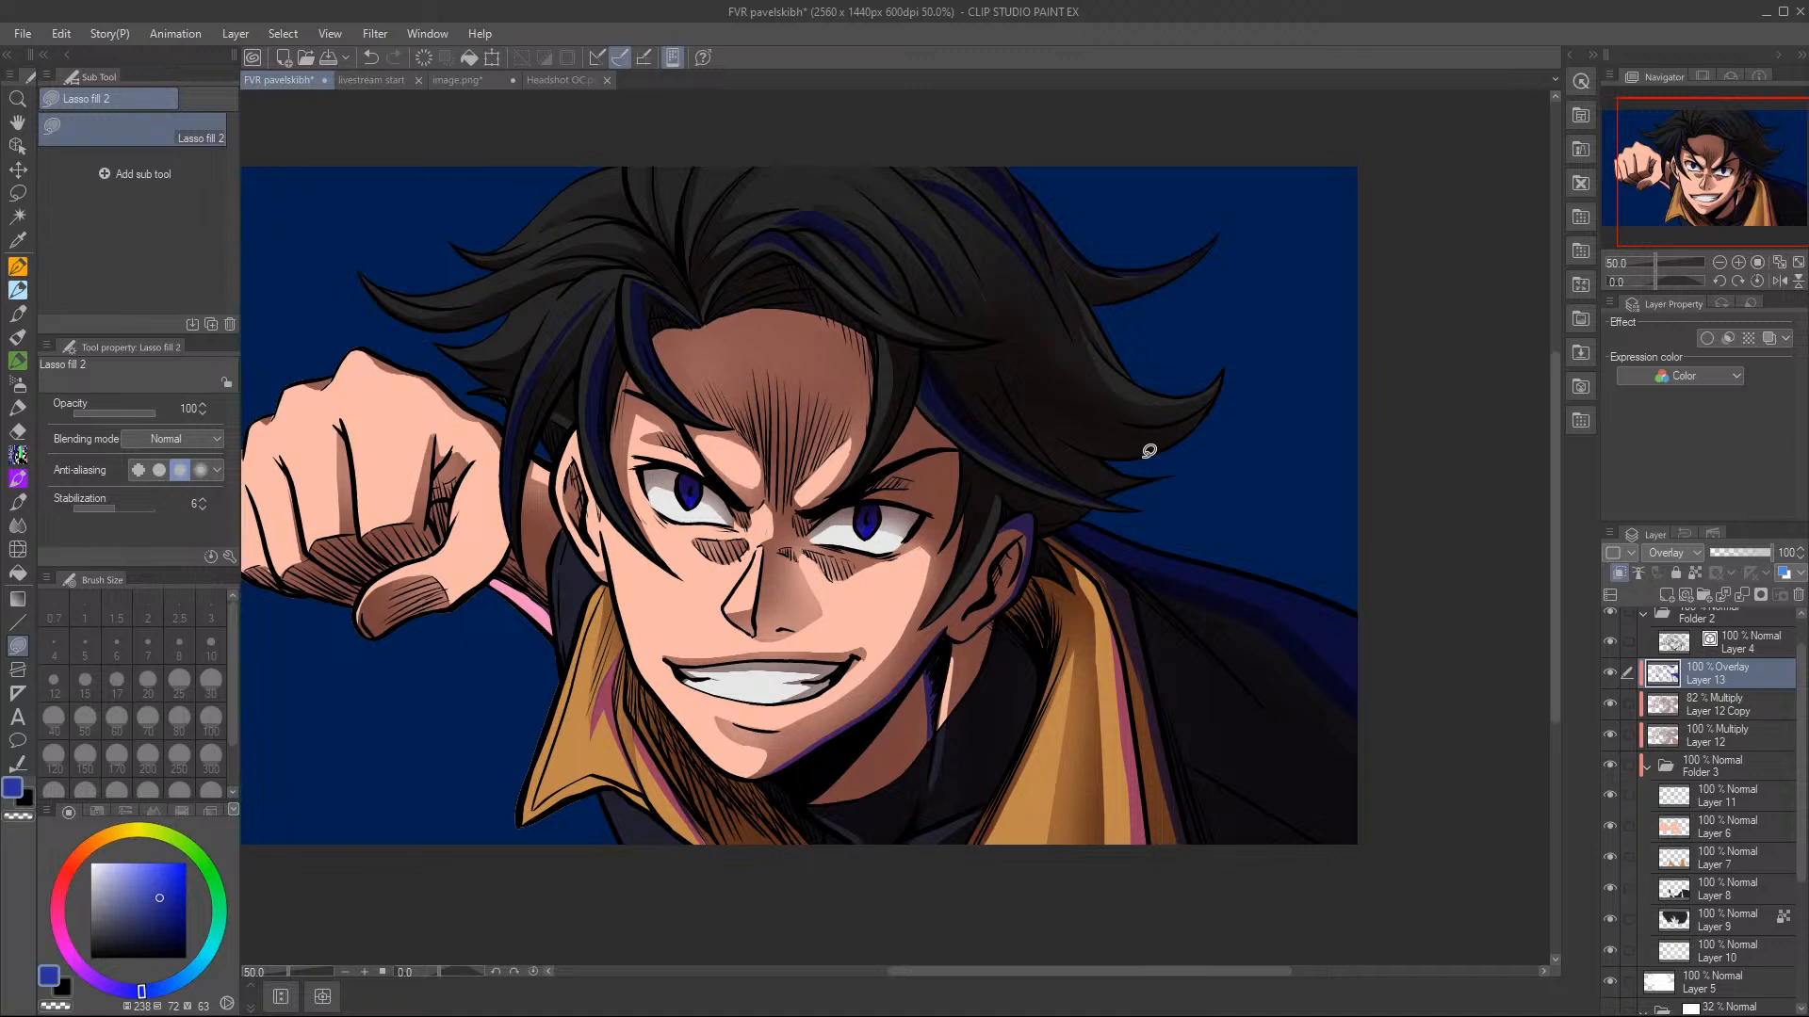
# - Lasso-fill rim light on the ear nearest the fist and on the upper hair strands, undoing and redoing one hair streak
pyautogui.moveTo(566, 454)
pyautogui.mouseDown()
pyautogui.moveTo(569, 468)
pyautogui.moveTo(579, 406)
pyautogui.mouseUp()
pyautogui.moveTo(699, 238)
pyautogui.mouseDown()
pyautogui.moveTo(692, 202)
pyautogui.moveTo(695, 230)
pyautogui.mouseUp()
pyautogui.click(372, 57)
pyautogui.moveTo(685, 226)
pyautogui.mouseDown()
pyautogui.moveTo(658, 149)
pyautogui.moveTo(650, 182)
pyautogui.mouseUp()
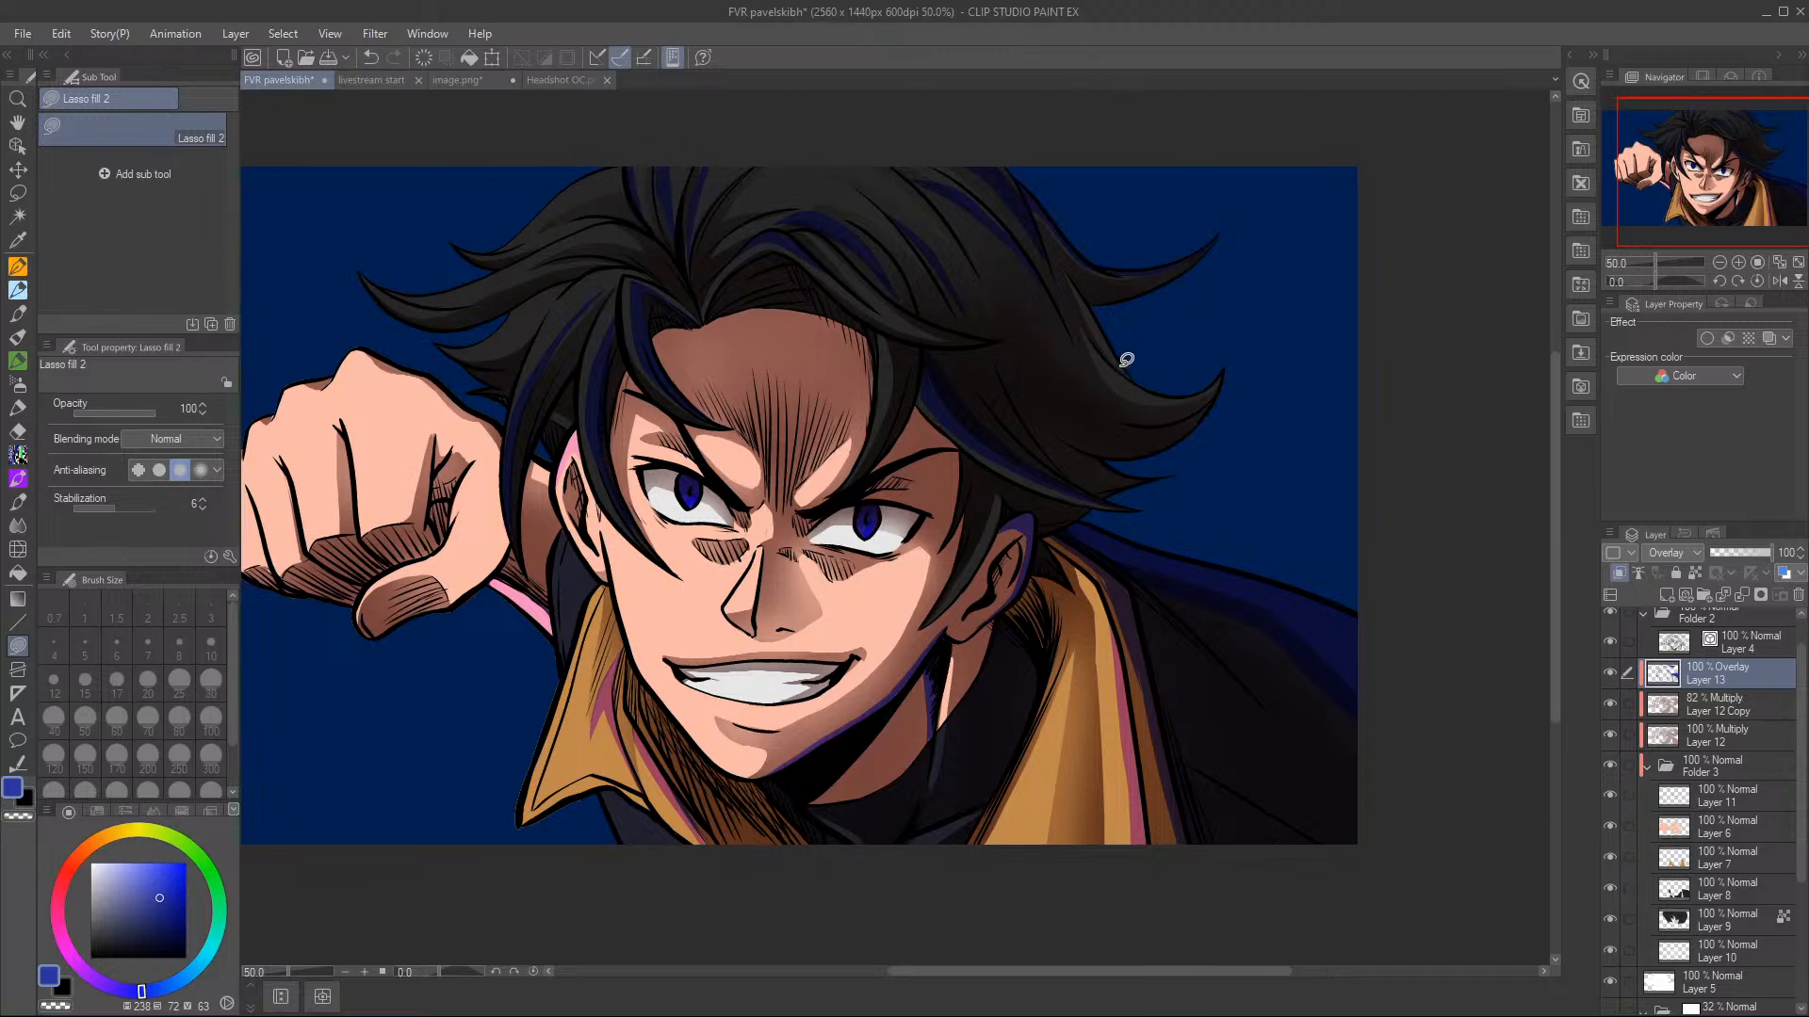
# - Lasso-fill blue streaks on the hair tips and strands on both sides of the head
pyautogui.moveTo(1090, 327)
pyautogui.mouseDown()
pyautogui.moveTo(1135, 400)
pyautogui.moveTo(1220, 384)
pyautogui.moveTo(1178, 387)
pyautogui.moveTo(1092, 332)
pyautogui.mouseUp()
pyautogui.moveTo(1127, 395)
pyautogui.mouseDown()
pyautogui.moveTo(1189, 403)
pyautogui.moveTo(1244, 358)
pyautogui.moveTo(1168, 358)
pyautogui.mouseUp()
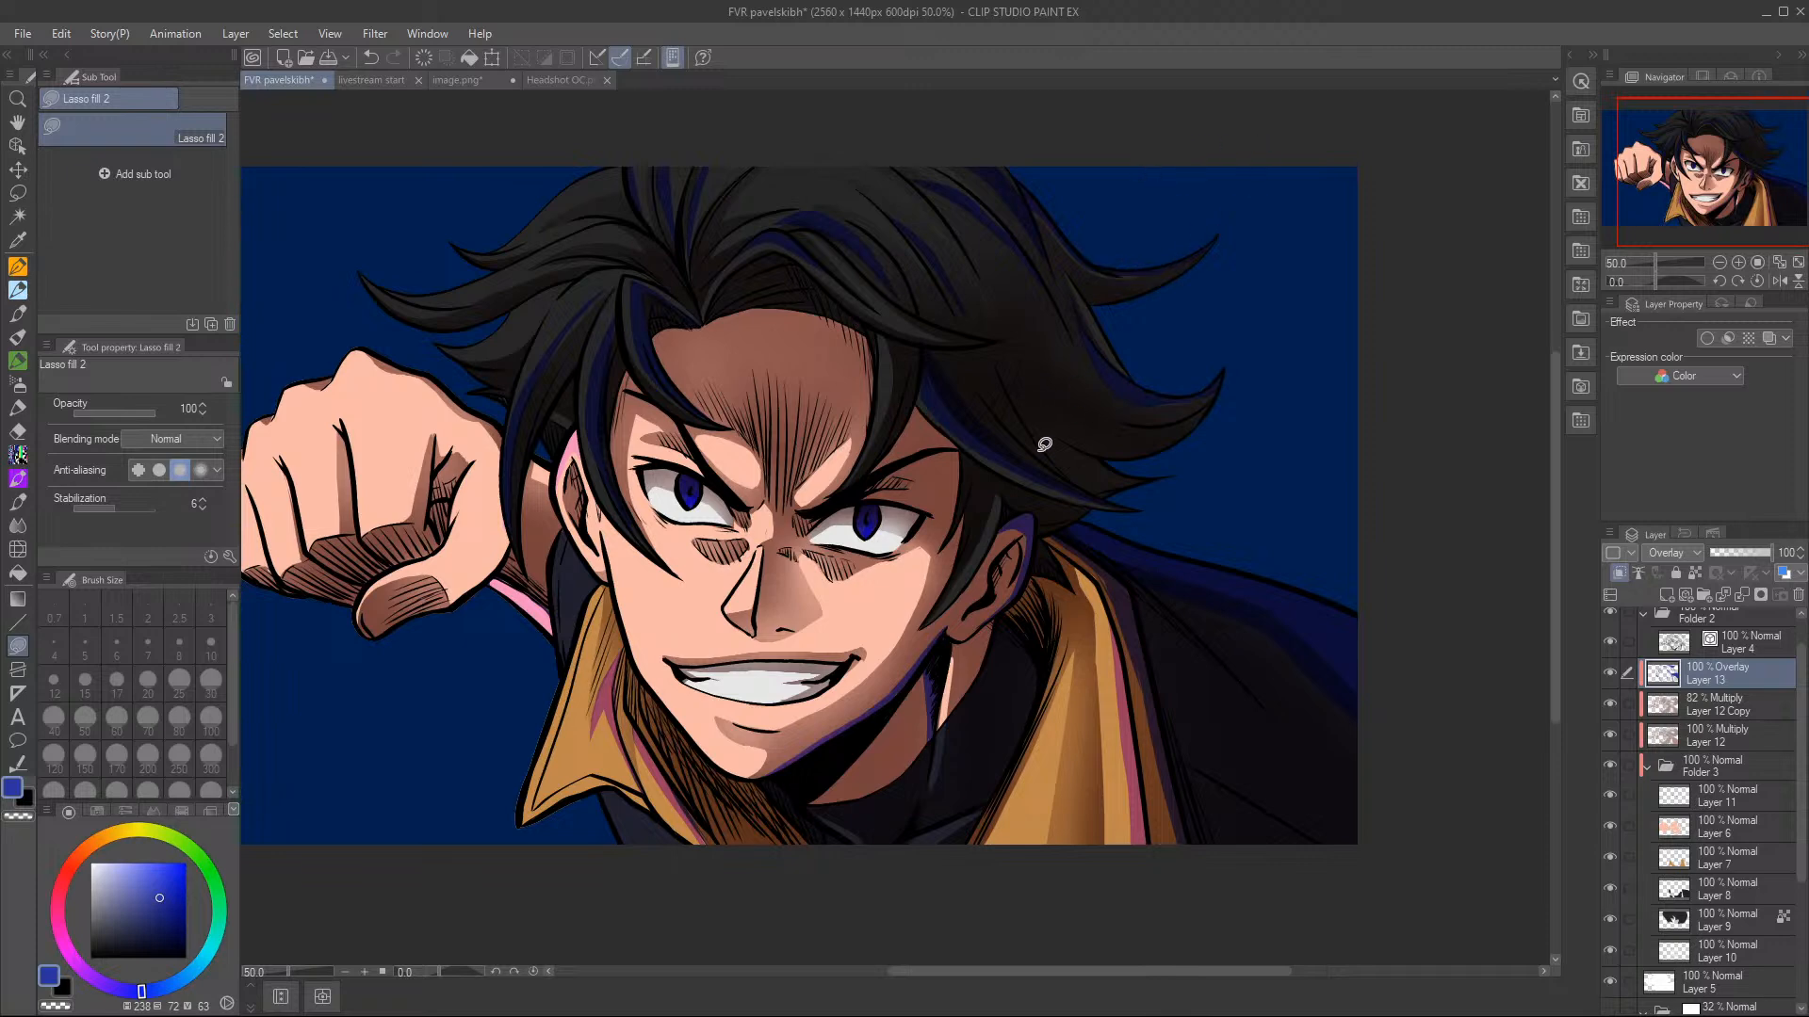
pyautogui.moveTo(966, 220)
pyautogui.mouseDown()
pyautogui.moveTo(964, 260)
pyautogui.moveTo(1006, 320)
pyautogui.moveTo(928, 184)
pyautogui.moveTo(950, 245)
pyautogui.moveTo(880, 178)
pyautogui.moveTo(961, 242)
pyautogui.moveTo(1009, 343)
pyautogui.moveTo(942, 190)
pyautogui.moveTo(989, 328)
pyautogui.mouseUp()
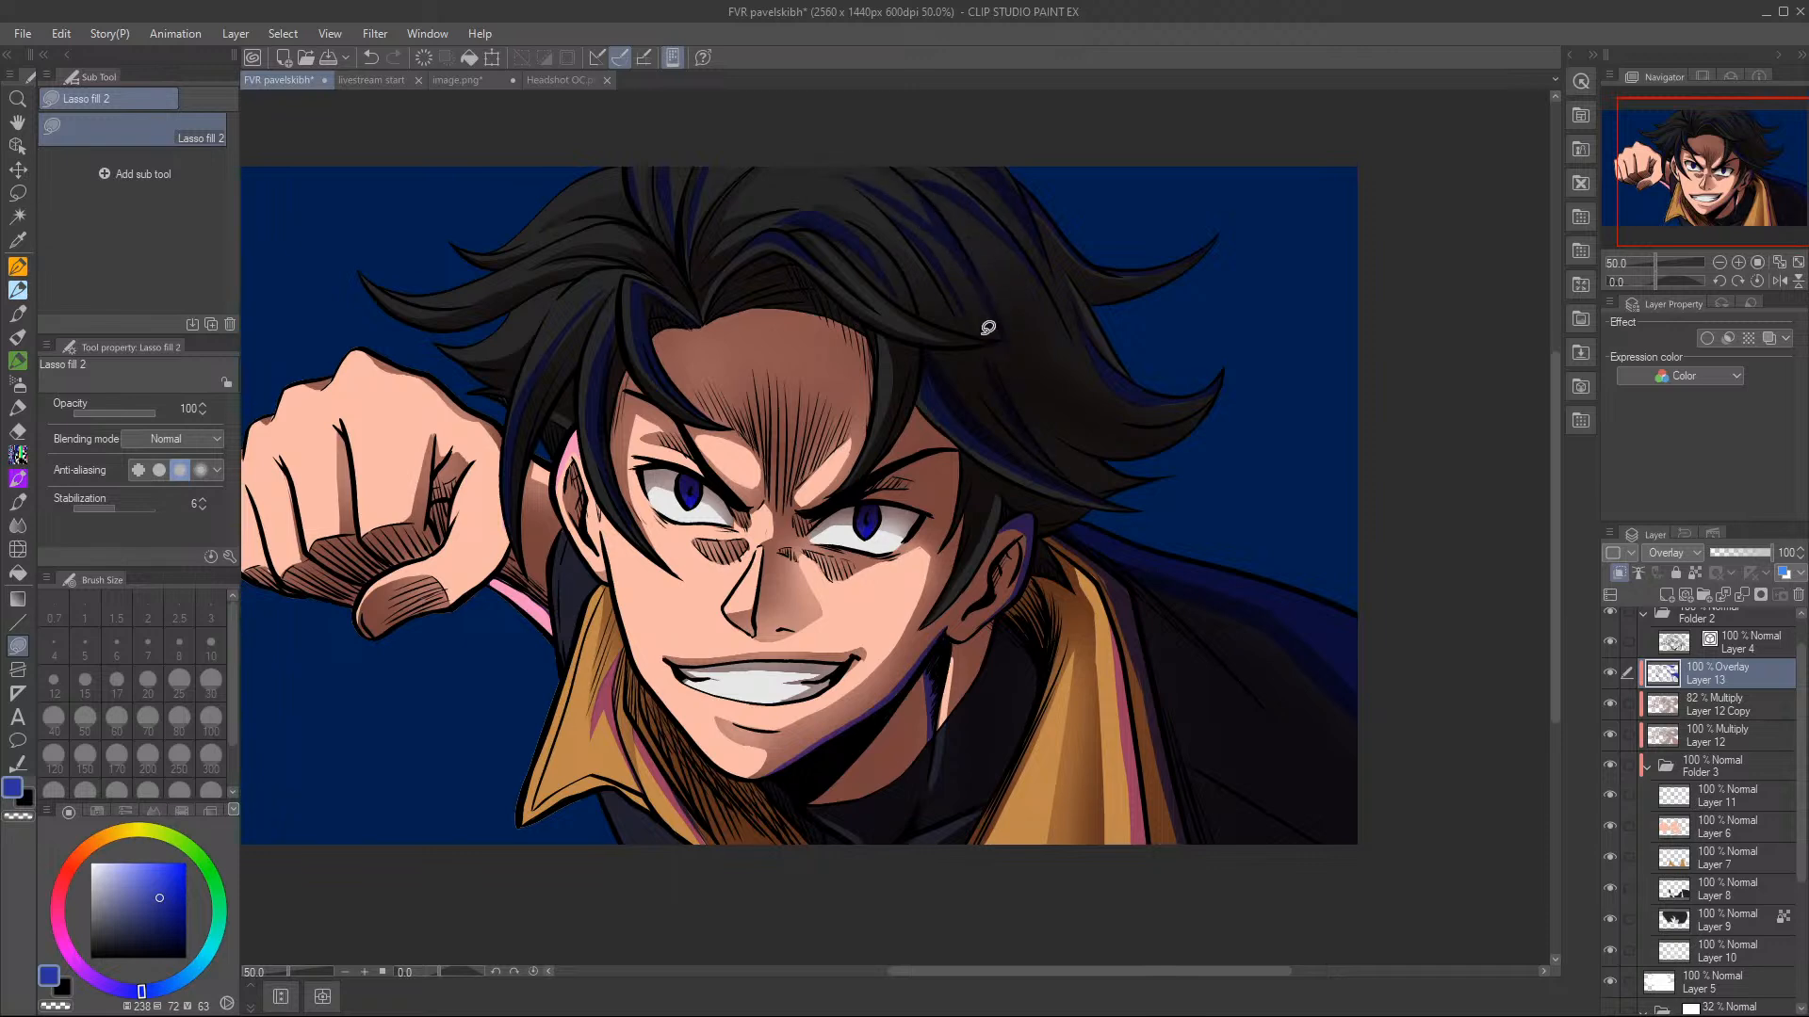
pyautogui.moveTo(441, 338)
pyautogui.mouseDown()
pyautogui.moveTo(526, 303)
pyautogui.moveTo(419, 325)
pyautogui.moveTo(382, 288)
pyautogui.moveTo(424, 311)
pyautogui.moveTo(479, 298)
pyautogui.moveTo(573, 254)
pyautogui.moveTo(400, 293)
pyautogui.moveTo(442, 307)
pyautogui.moveTo(579, 238)
pyautogui.moveTo(395, 281)
pyautogui.mouseUp()
pyautogui.click(371, 58)
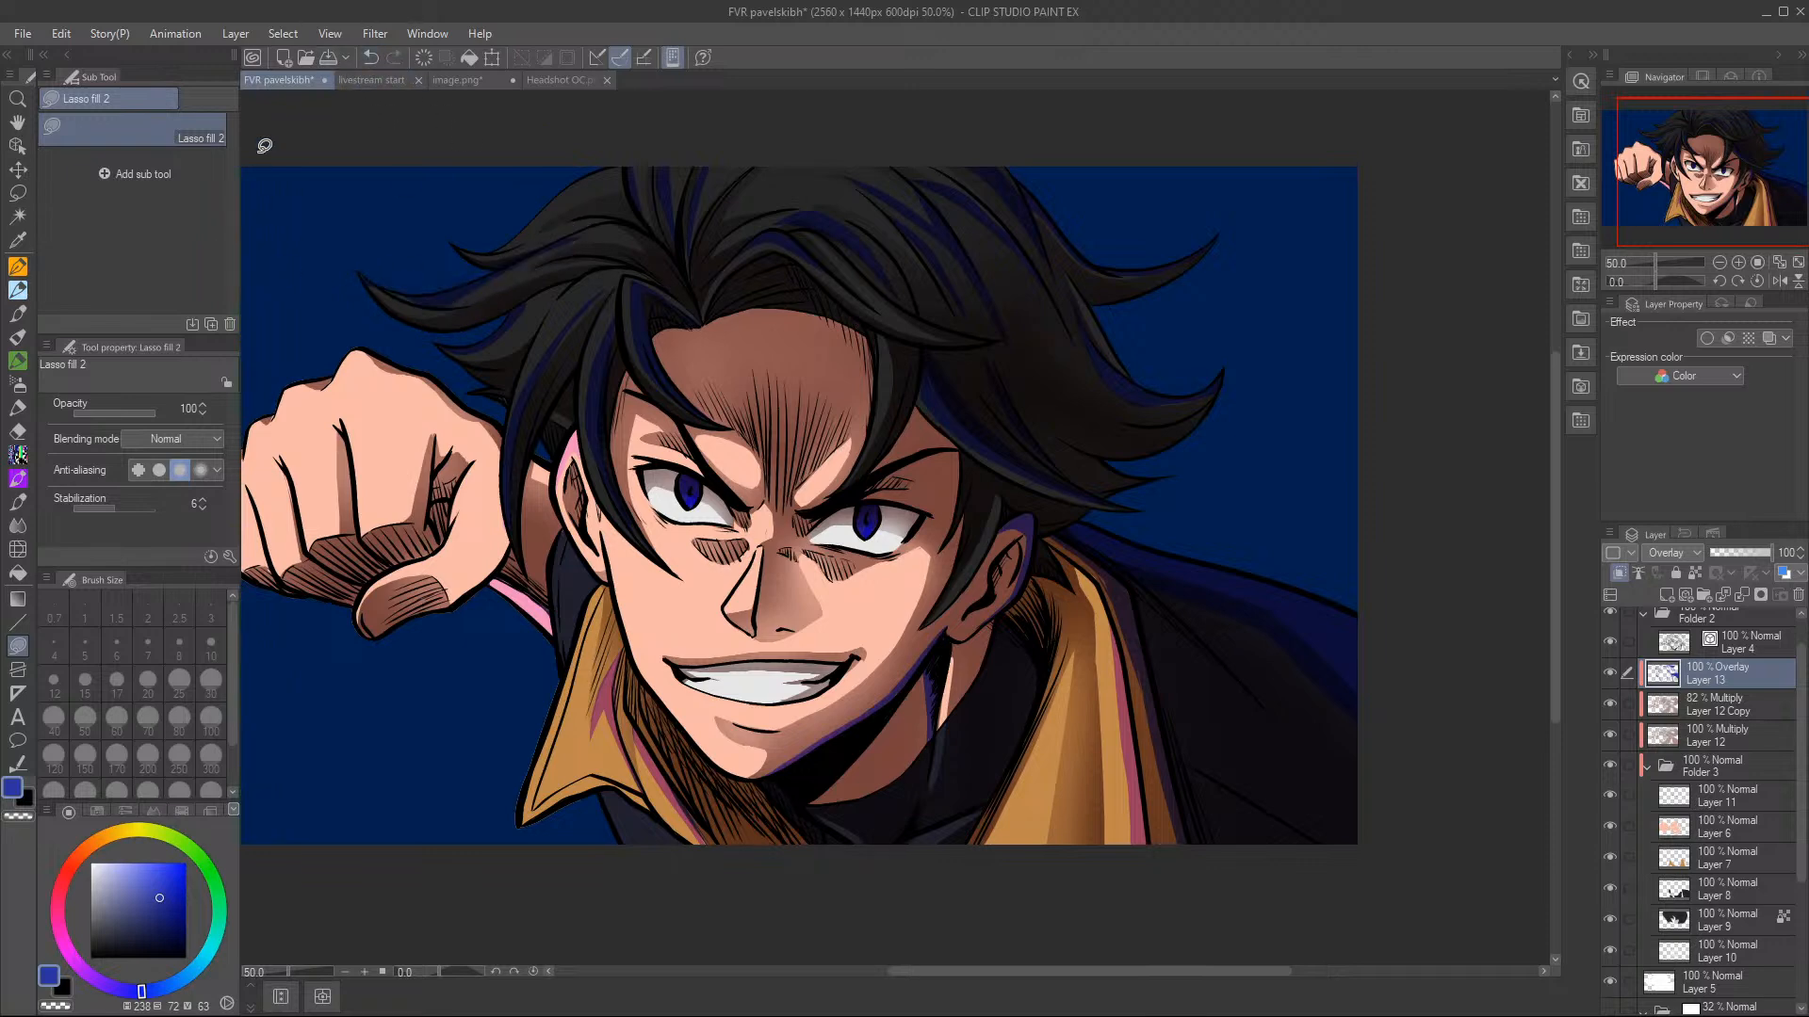
pyautogui.moveTo(586, 230); pyautogui.dragTo(594, 228)
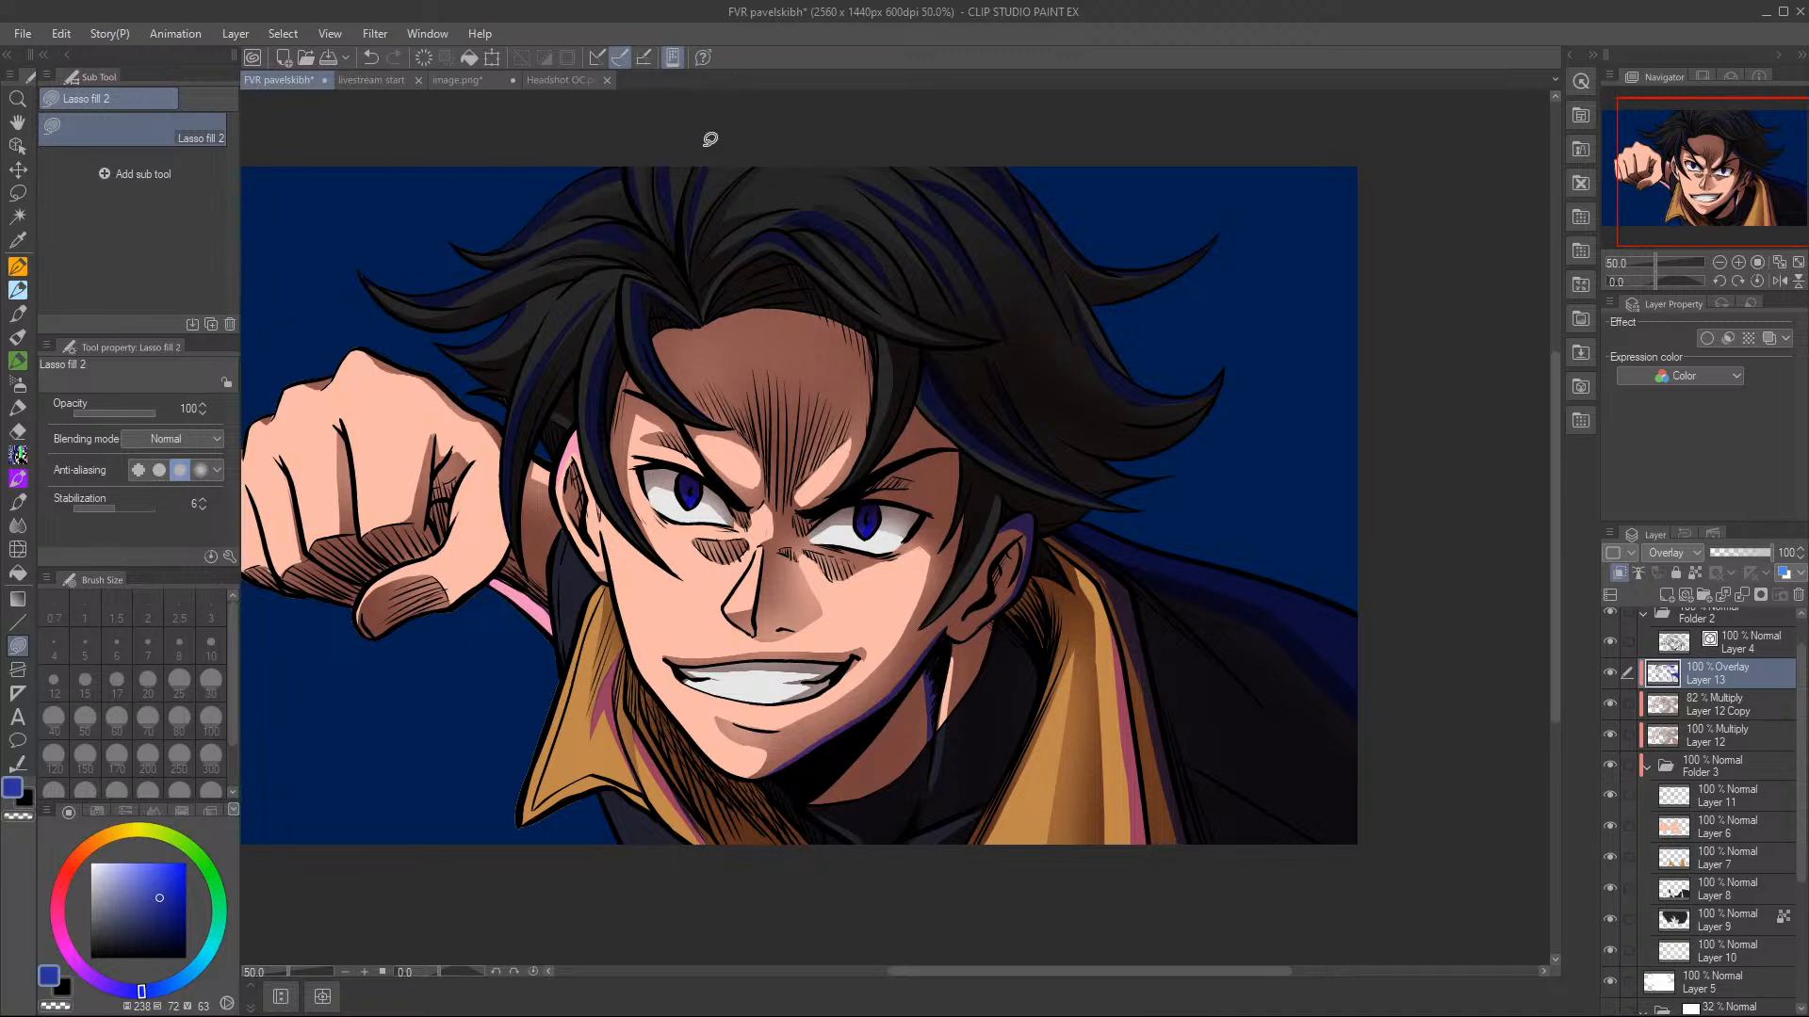
# - Lasso-fill blue rim light on the earlobe, neck and inner collar shadows, and along the folds of the larger collar flap
pyautogui.click(1702, 166)
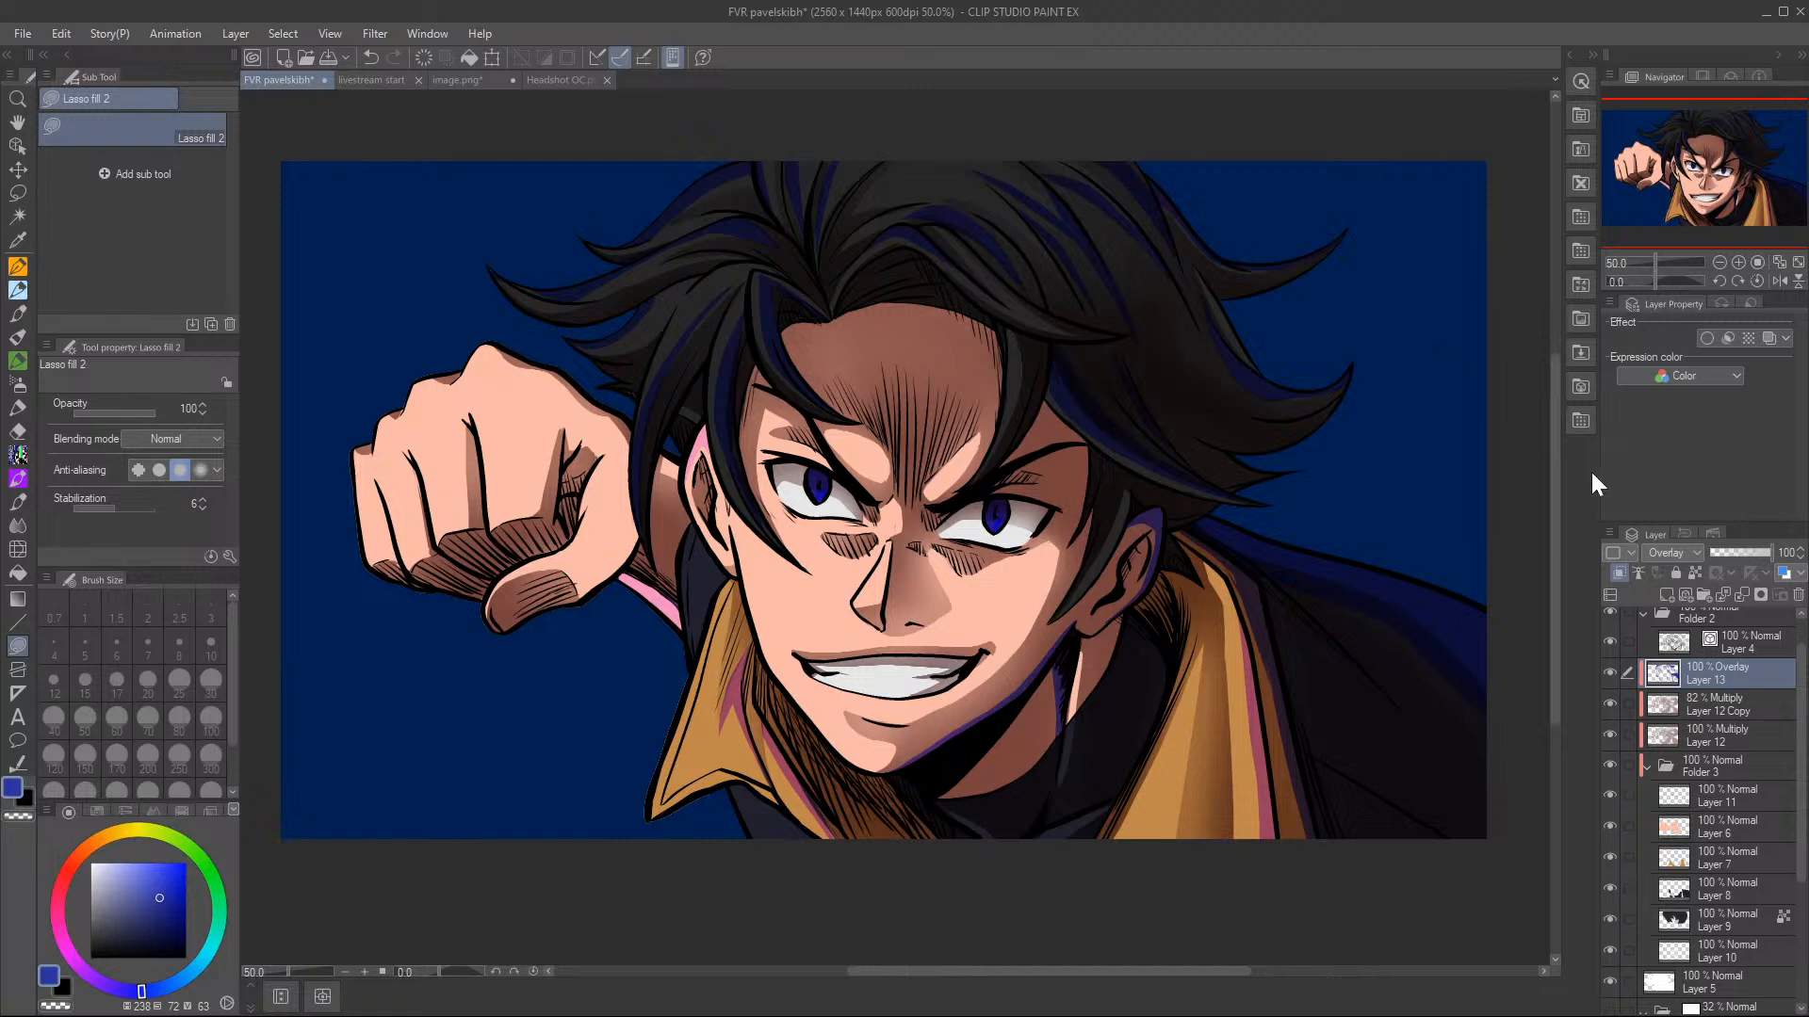
pyautogui.moveTo(1129, 608)
pyautogui.mouseDown()
pyautogui.moveTo(1133, 667)
pyautogui.moveTo(1176, 679)
pyautogui.moveTo(1176, 577)
pyautogui.moveTo(1118, 634)
pyautogui.moveTo(1143, 726)
pyautogui.moveTo(1177, 599)
pyautogui.mouseUp()
pyautogui.moveTo(1064, 650)
pyautogui.mouseDown()
pyautogui.moveTo(1053, 801)
pyautogui.moveTo(1080, 595)
pyautogui.moveTo(1080, 626)
pyautogui.moveTo(1119, 614)
pyautogui.mouseUp()
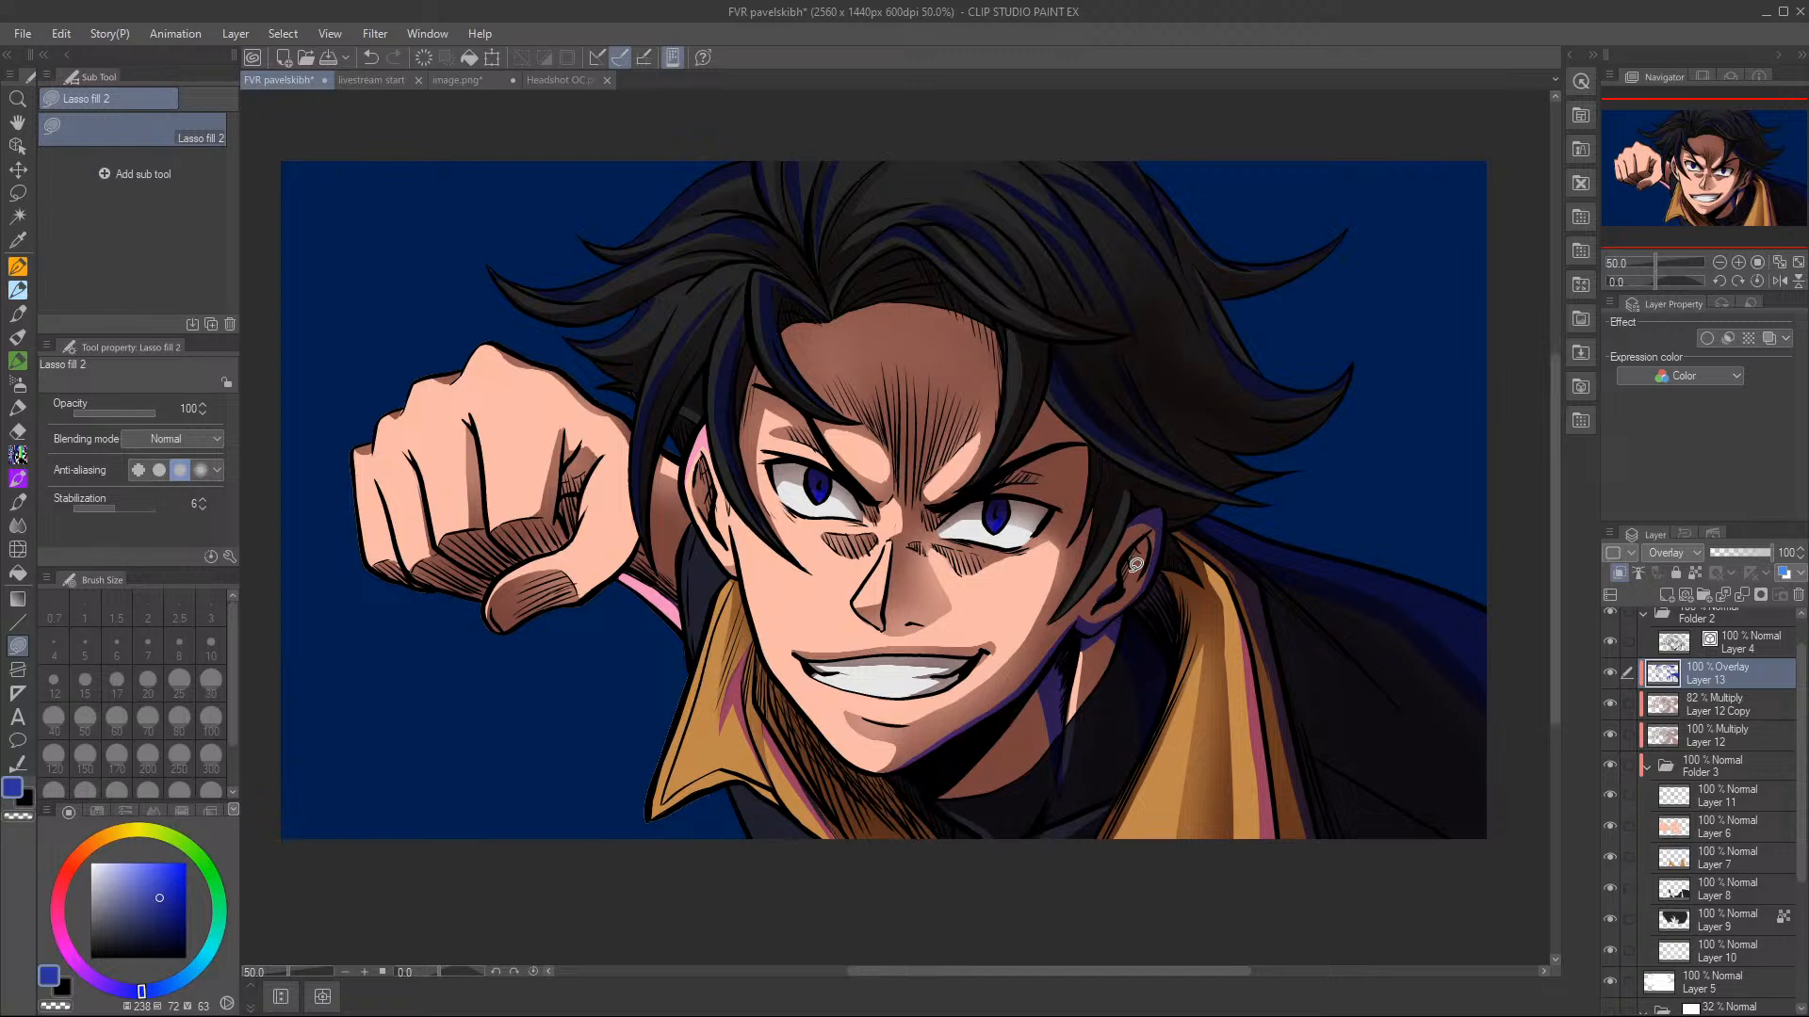
pyautogui.moveTo(858, 849)
pyautogui.mouseDown()
pyautogui.moveTo(774, 719)
pyautogui.moveTo(771, 664)
pyautogui.moveTo(839, 754)
pyautogui.moveTo(933, 812)
pyautogui.mouseUp()
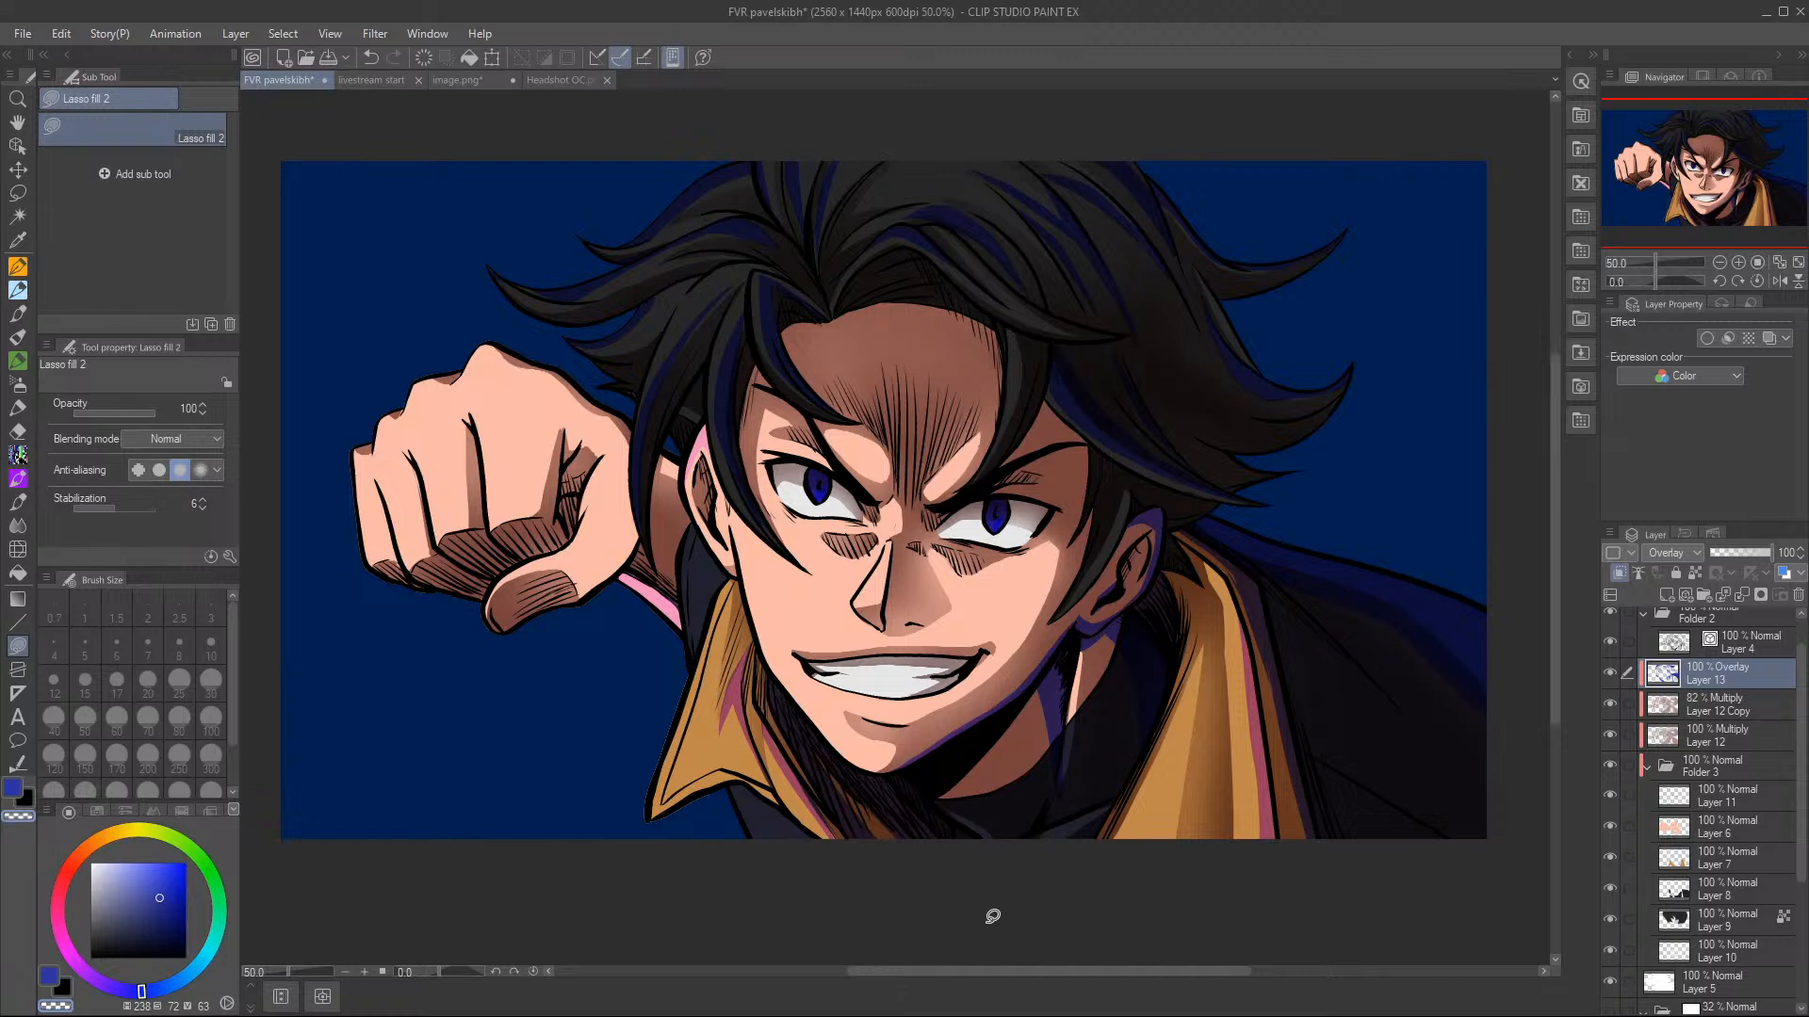
pyautogui.moveTo(1173, 568)
pyautogui.mouseDown()
pyautogui.moveTo(1192, 579)
pyautogui.moveTo(1163, 730)
pyautogui.moveTo(1170, 570)
pyautogui.mouseUp()
pyautogui.moveTo(1217, 633)
pyautogui.mouseDown()
pyautogui.moveTo(1201, 740)
pyautogui.moveTo(1215, 608)
pyautogui.moveTo(1184, 861)
pyautogui.moveTo(1206, 633)
pyautogui.moveTo(1207, 740)
pyautogui.moveTo(1209, 650)
pyautogui.mouseUp()
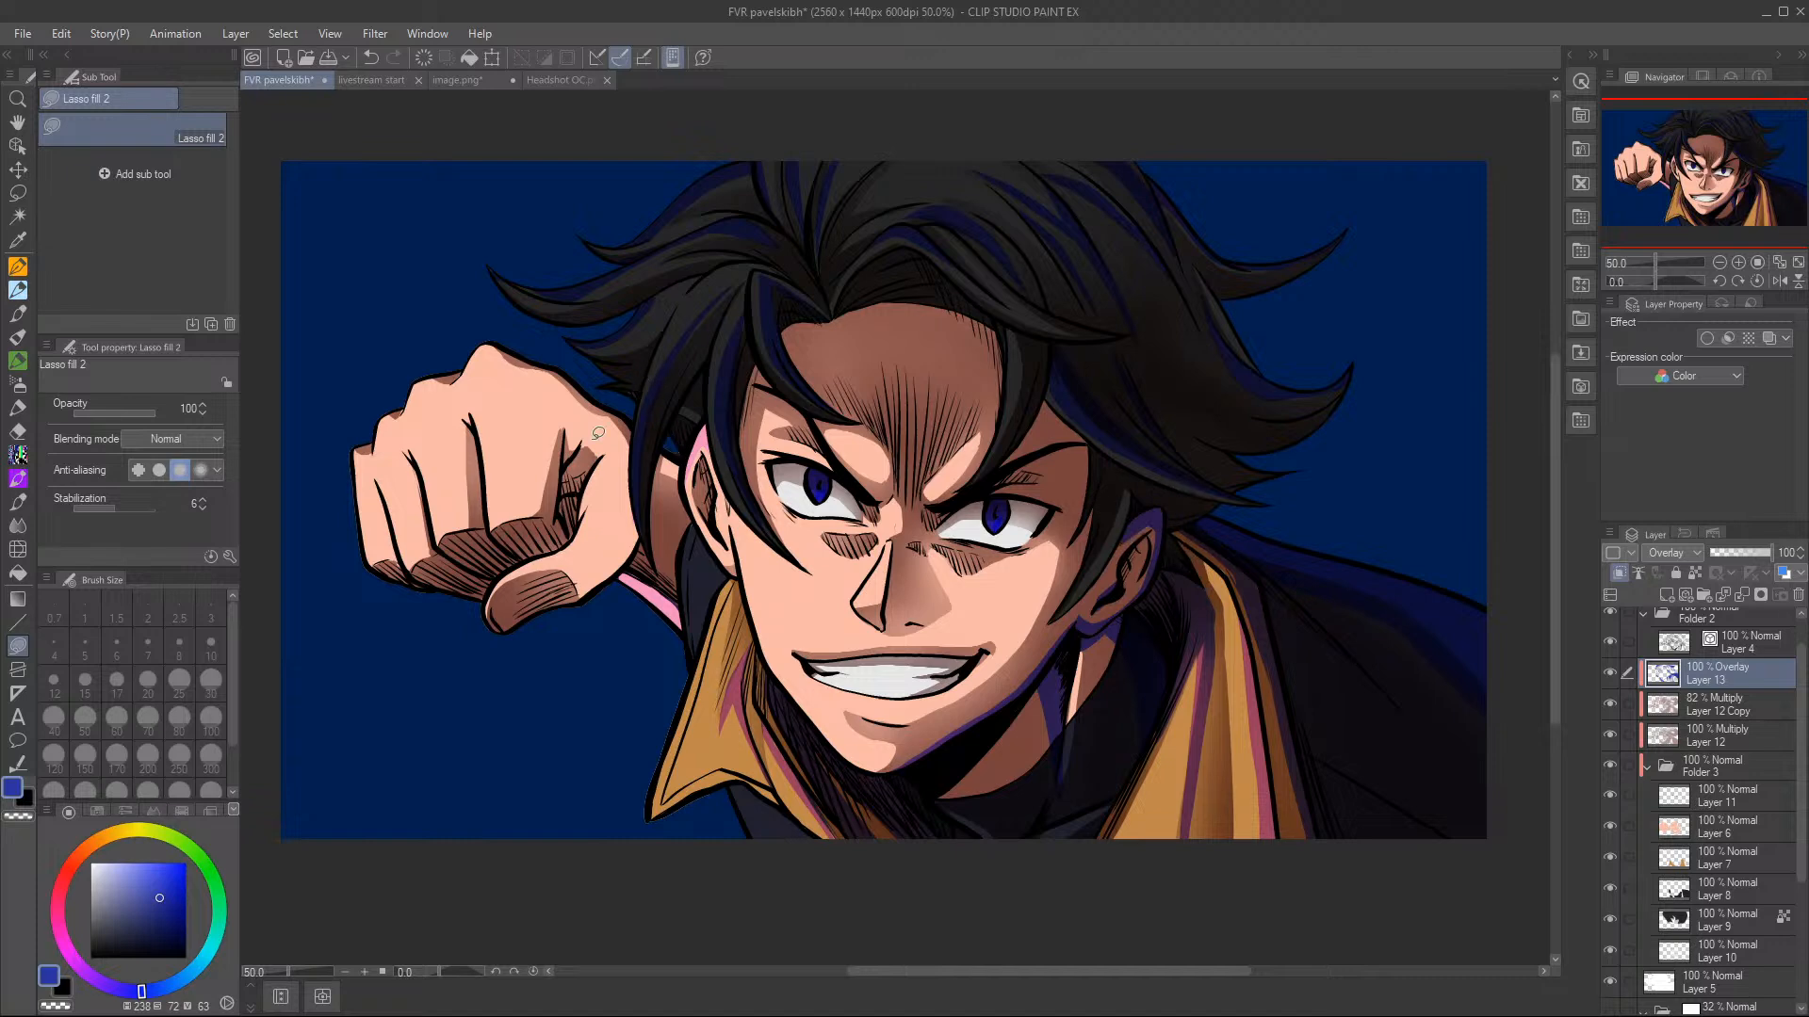
# - Try Lasso-filling the shaded undersides of the fingers, palm and thumb with blue, and clear the fill
pyautogui.moveTo(389, 571)
pyautogui.mouseDown()
pyautogui.moveTo(468, 629)
pyautogui.moveTo(413, 575)
pyautogui.moveTo(434, 555)
pyautogui.moveTo(495, 570)
pyautogui.moveTo(458, 646)
pyautogui.mouseUp()
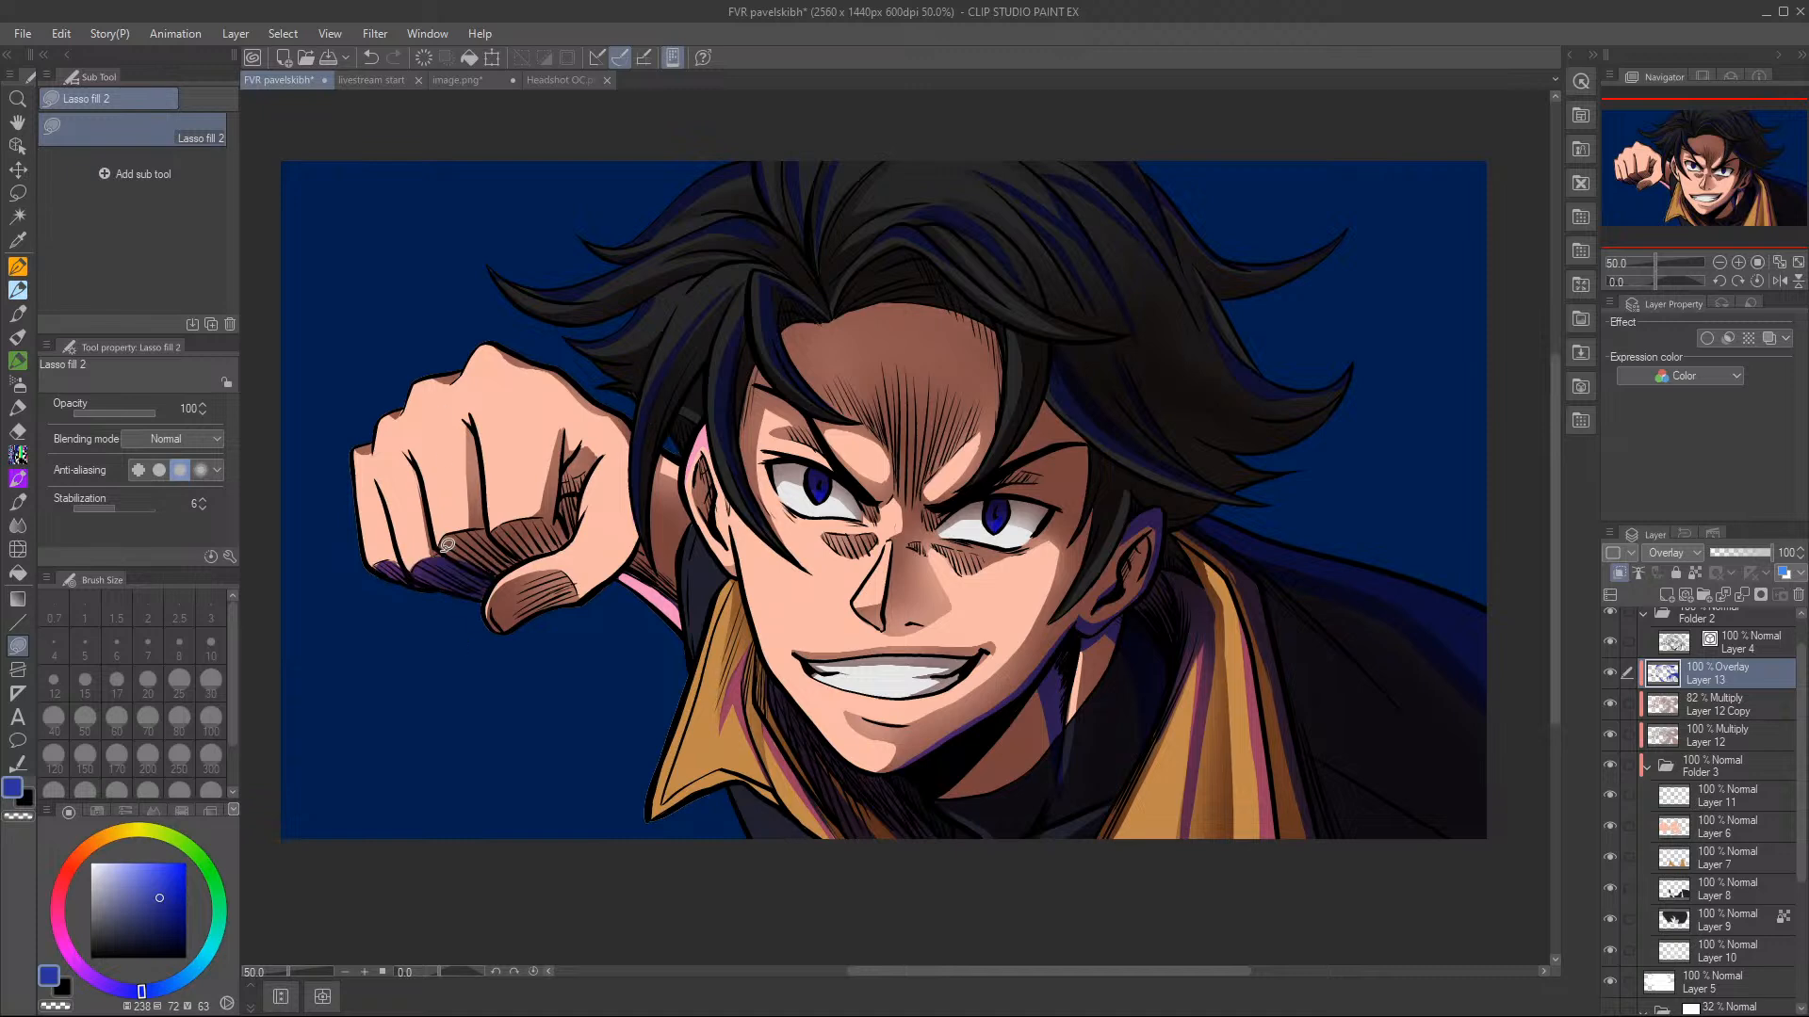
pyautogui.moveTo(439, 551)
pyautogui.mouseDown()
pyautogui.moveTo(480, 521)
pyautogui.moveTo(570, 521)
pyautogui.moveTo(554, 544)
pyautogui.mouseUp()
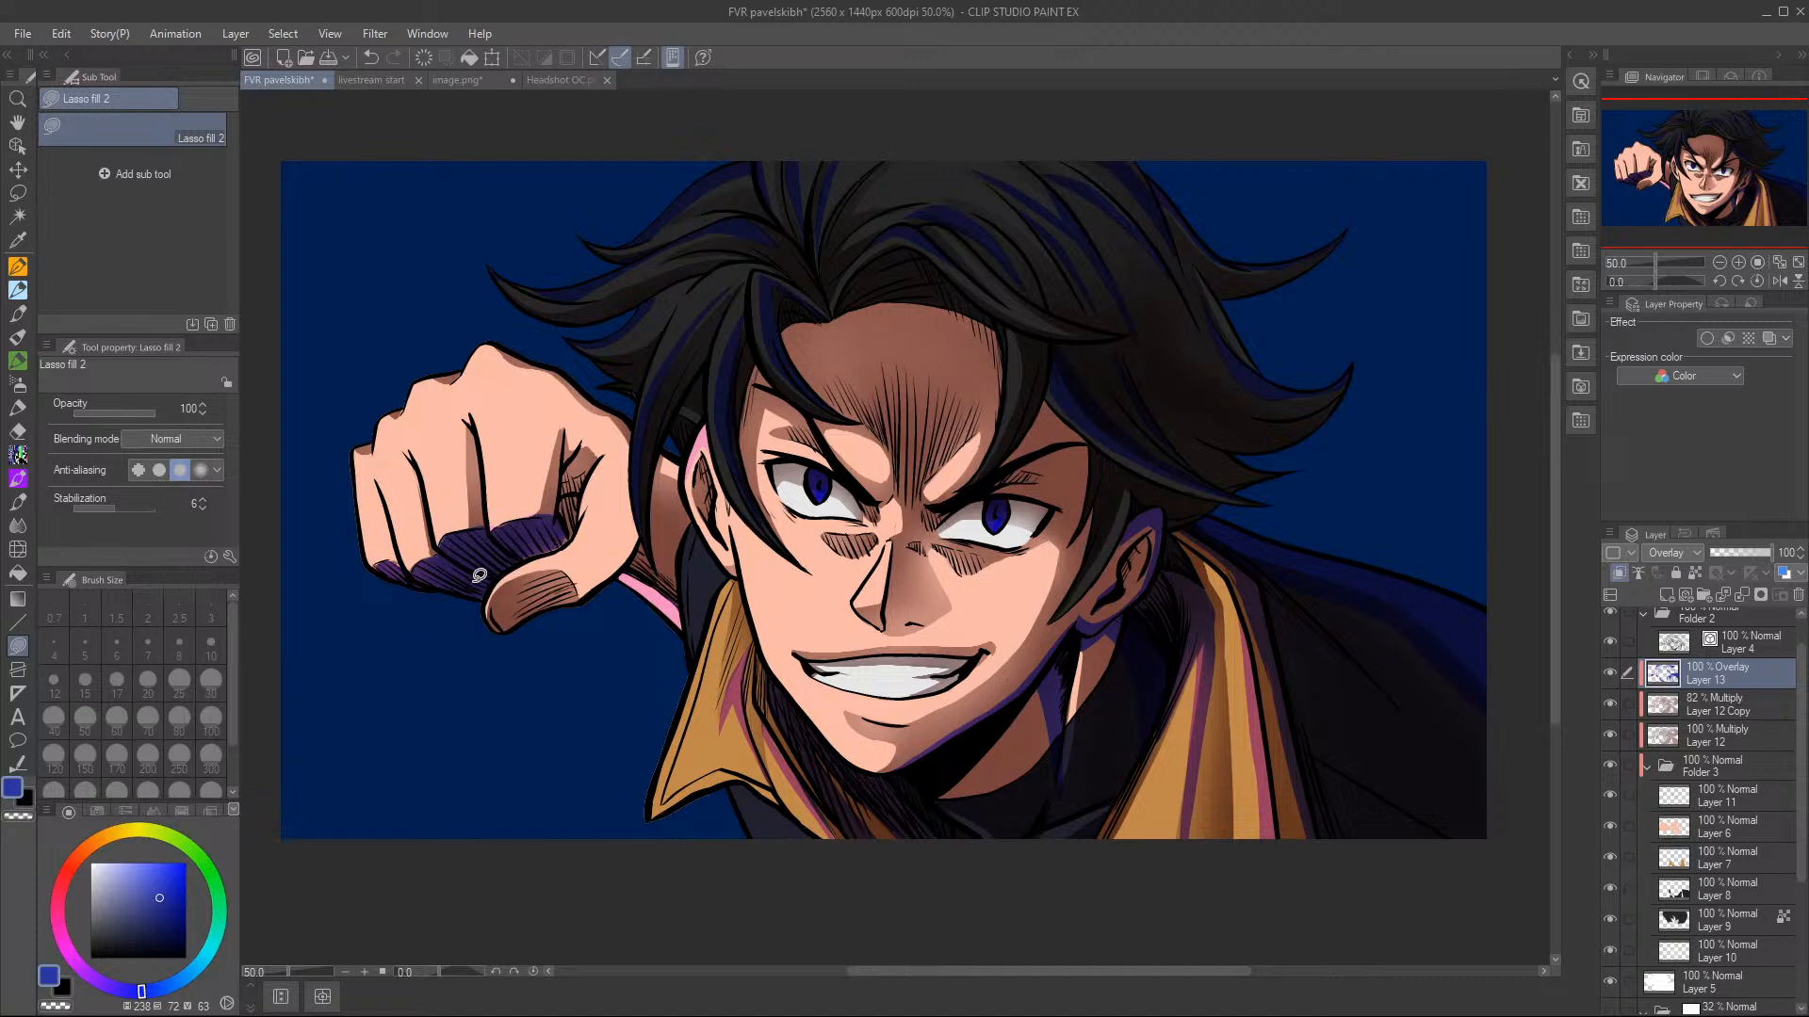
pyautogui.moveTo(556, 518); pyautogui.dragTo(569, 432)
pyautogui.moveTo(583, 508)
pyautogui.mouseDown()
pyautogui.moveTo(532, 551)
pyautogui.moveTo(556, 520)
pyautogui.mouseUp()
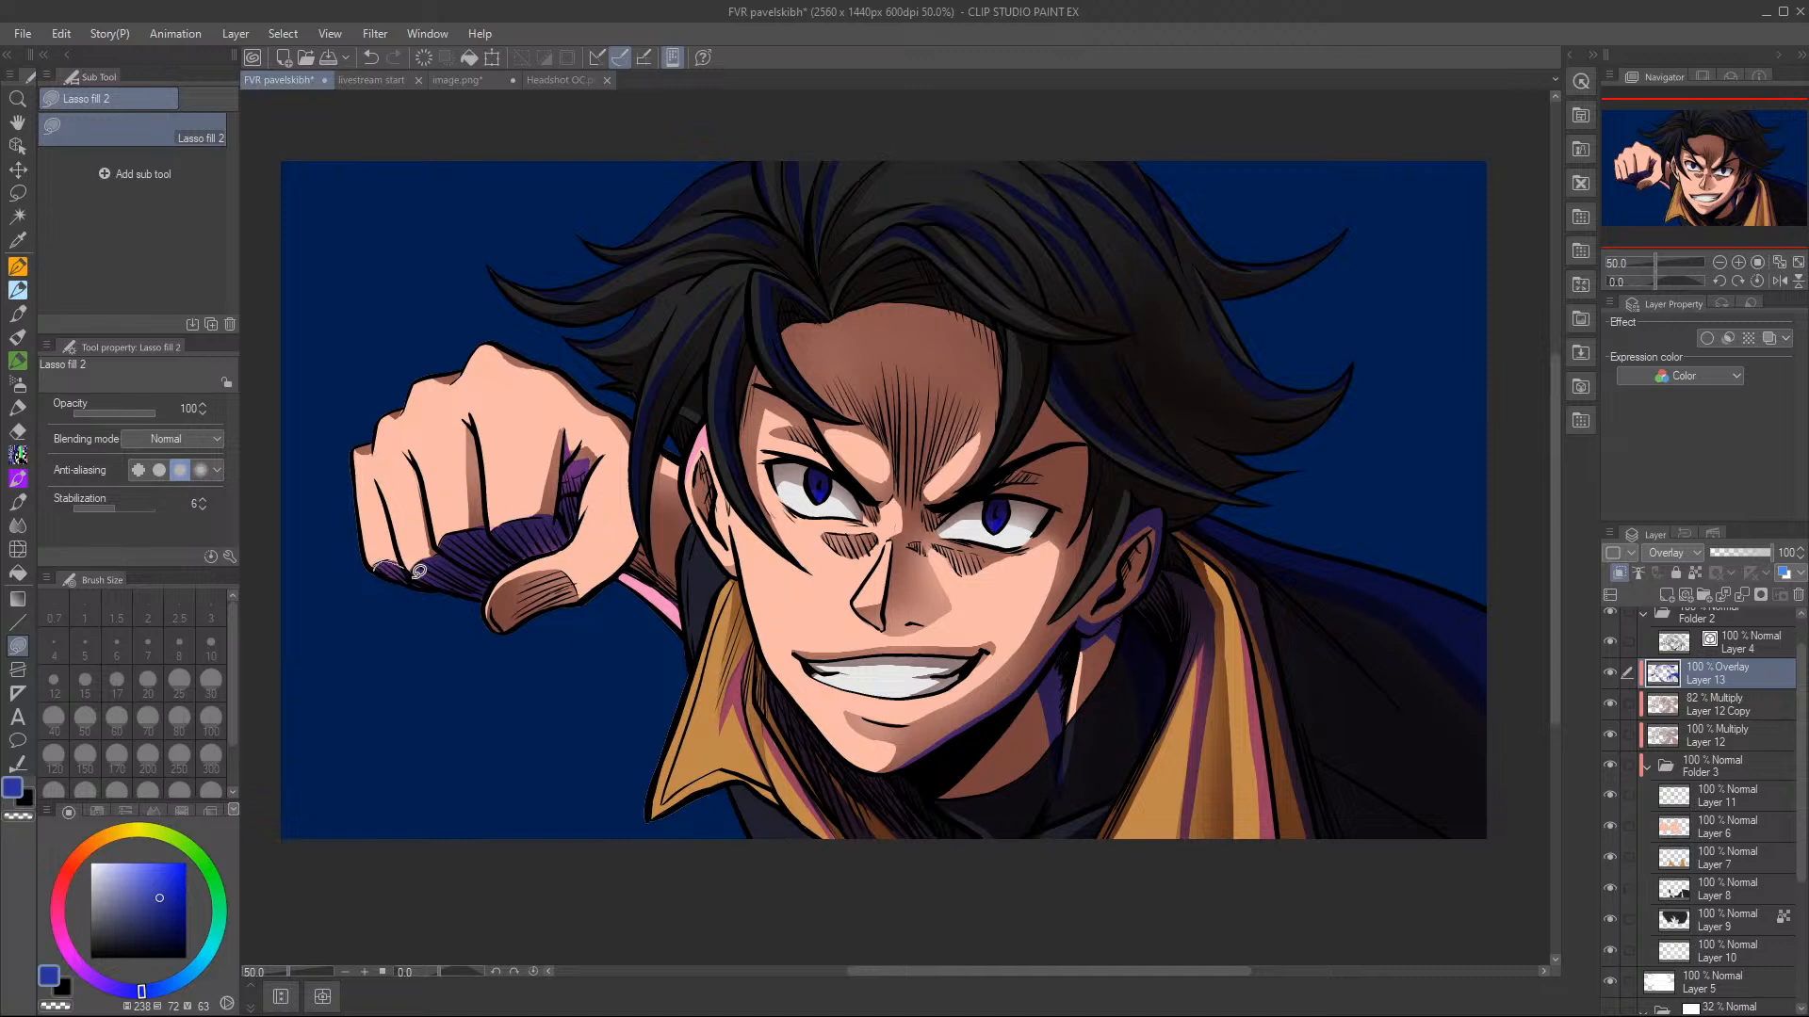
pyautogui.moveTo(527, 597)
pyautogui.mouseDown()
pyautogui.moveTo(505, 636)
pyautogui.moveTo(503, 593)
pyautogui.moveTo(567, 562)
pyautogui.moveTo(584, 652)
pyautogui.mouseUp()
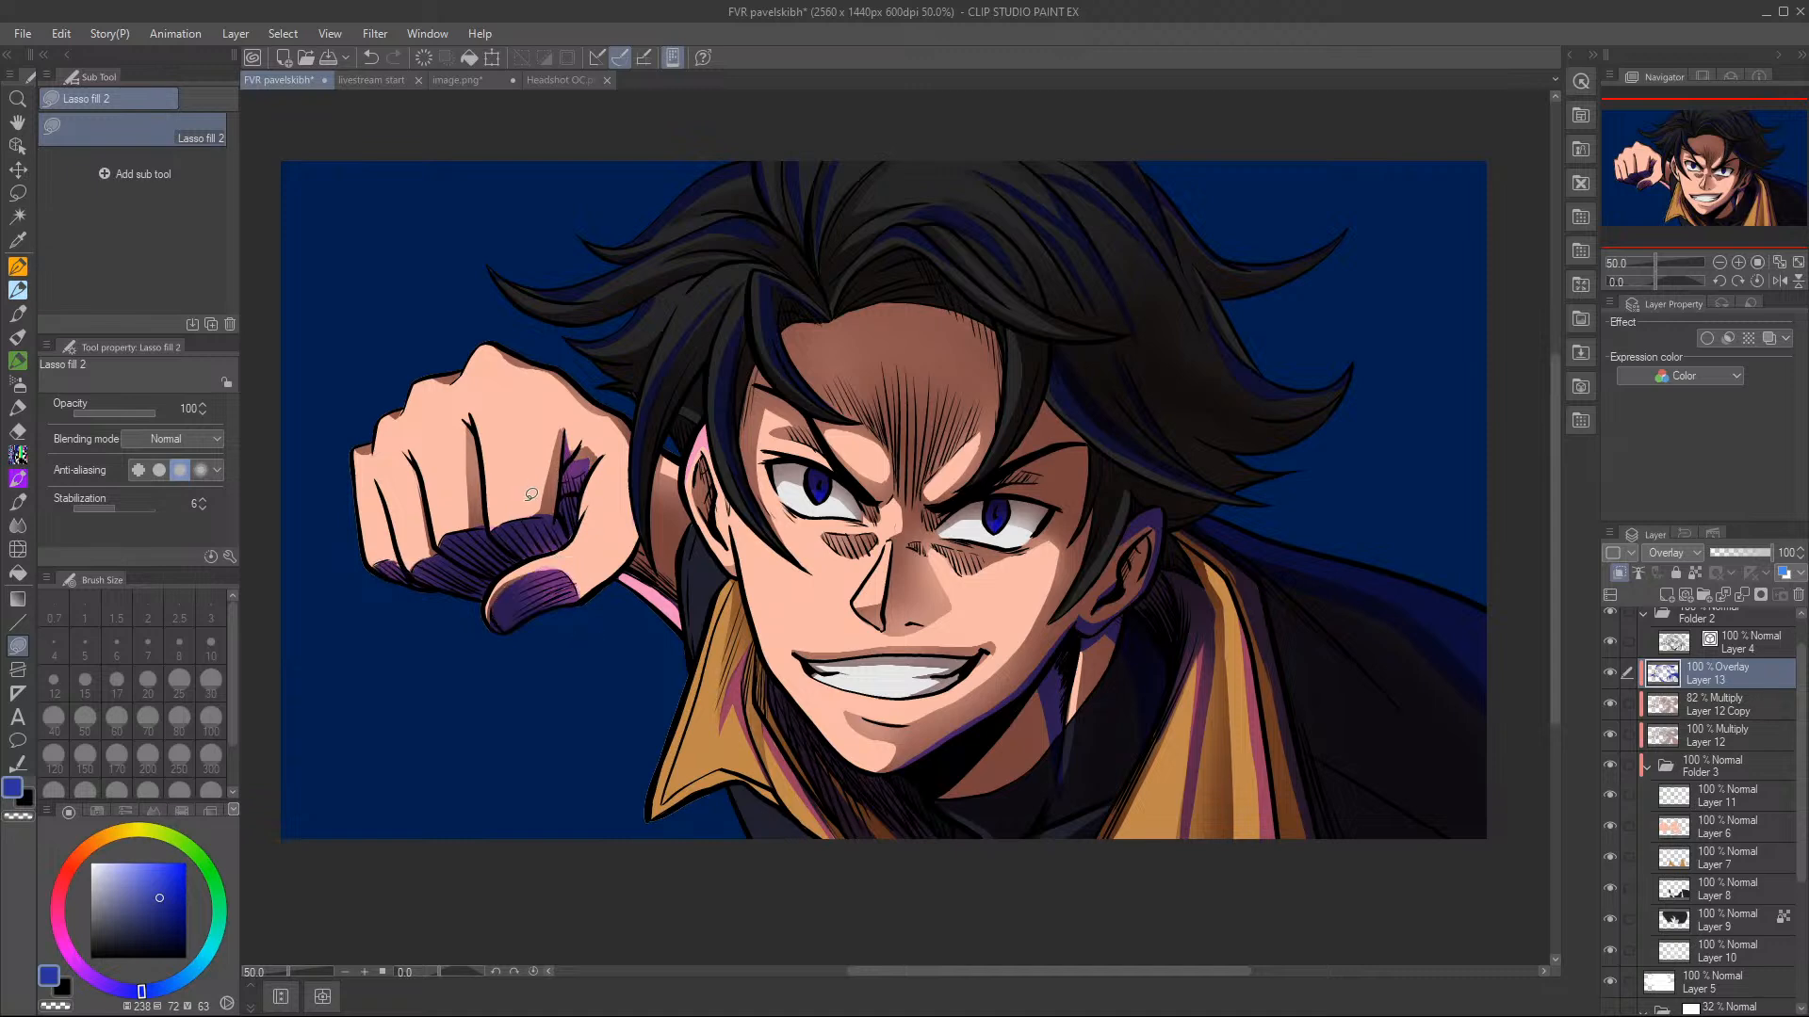
pyautogui.press('c')
pyautogui.moveTo(608, 514)
pyautogui.mouseDown()
pyautogui.moveTo(565, 625)
pyautogui.moveTo(575, 492)
pyautogui.mouseUp()
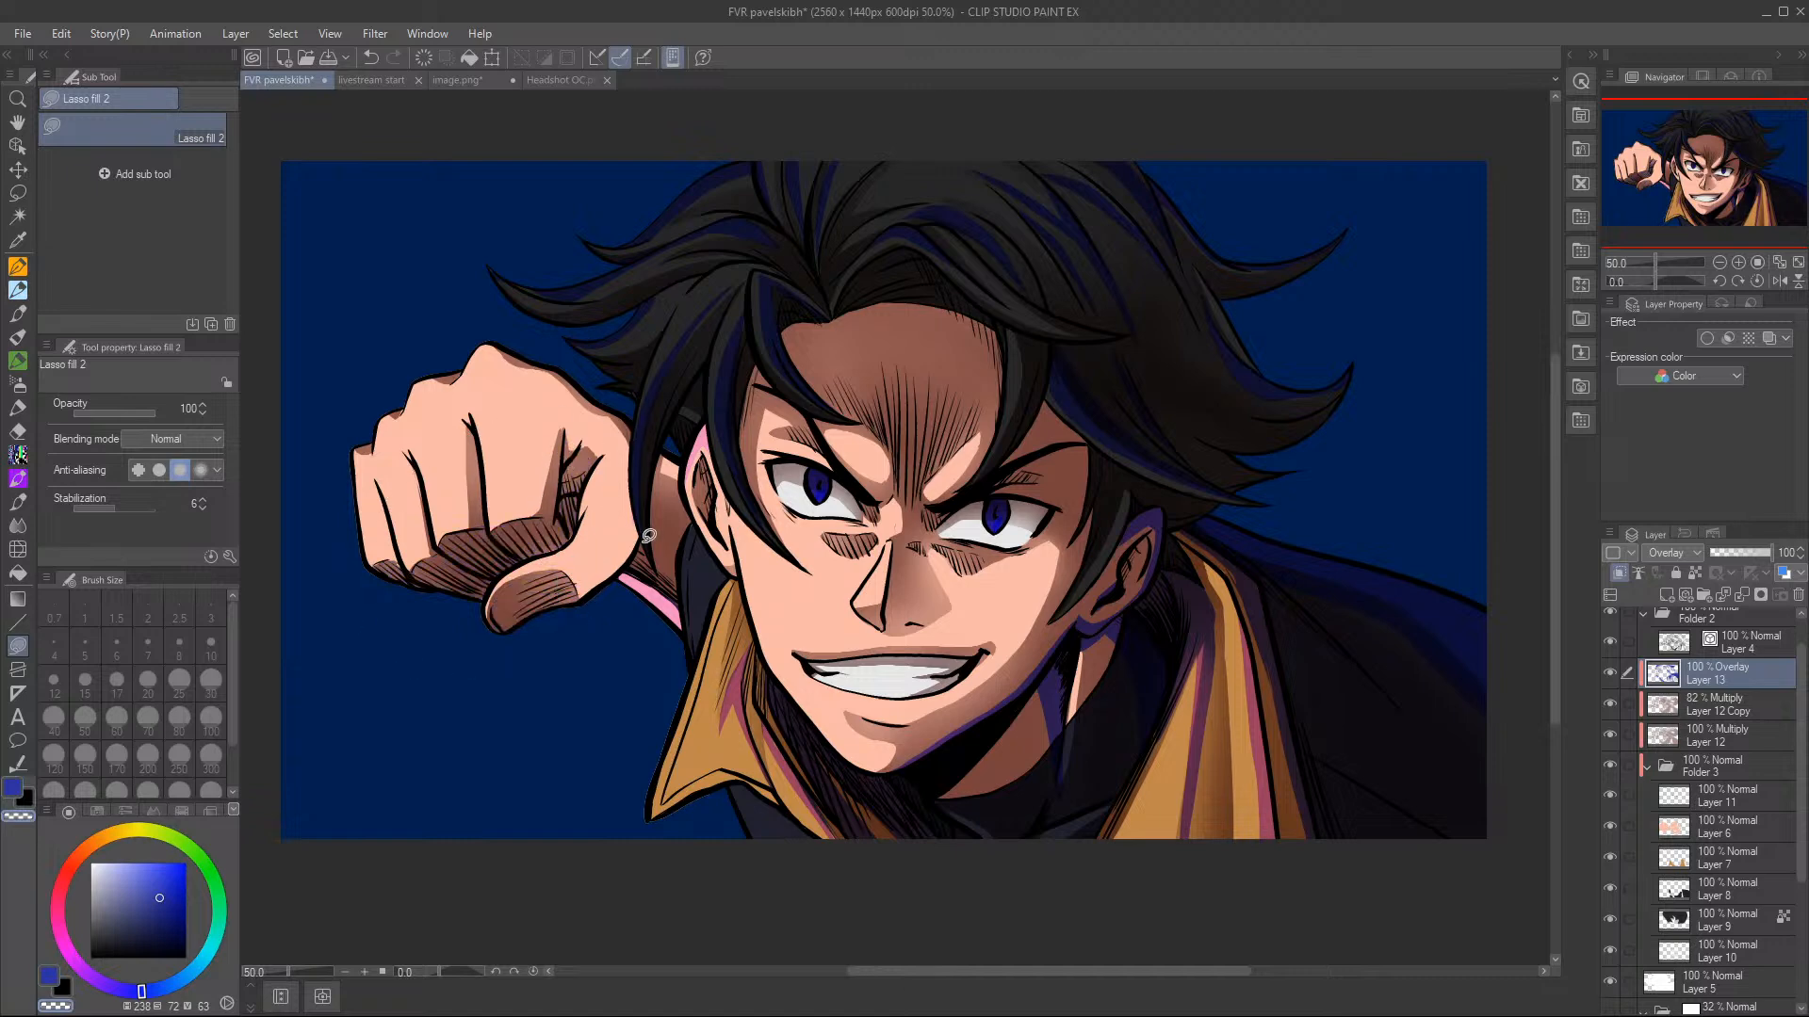
pyautogui.press('c')
# - Lasso-fill thin rim lights along the finger edges, knuckles and thumb of the raised fist on Layer 13
pyautogui.moveTo(358, 444)
pyautogui.mouseDown()
pyautogui.moveTo(382, 555)
pyautogui.moveTo(351, 452)
pyautogui.mouseUp()
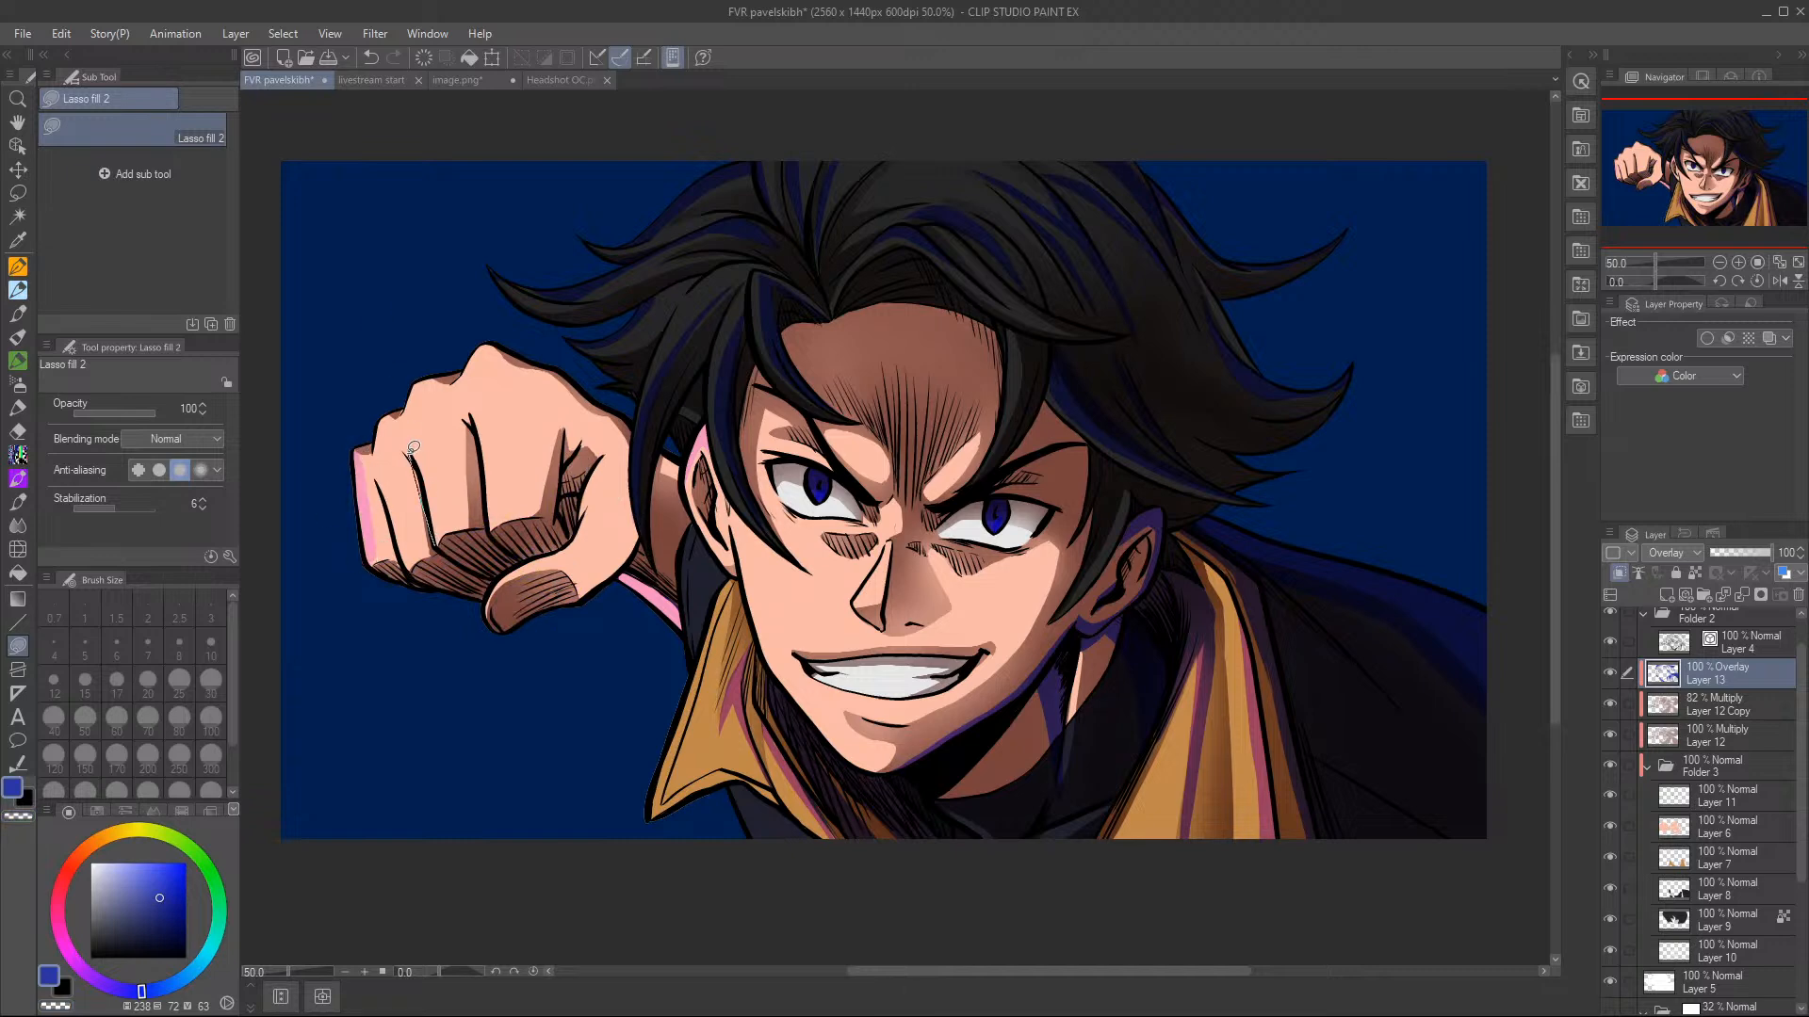
pyautogui.press('c')
pyautogui.press('c')
pyautogui.moveTo(491, 521)
pyautogui.mouseDown()
pyautogui.moveTo(481, 415)
pyautogui.moveTo(510, 515)
pyautogui.moveTo(472, 528)
pyautogui.mouseUp()
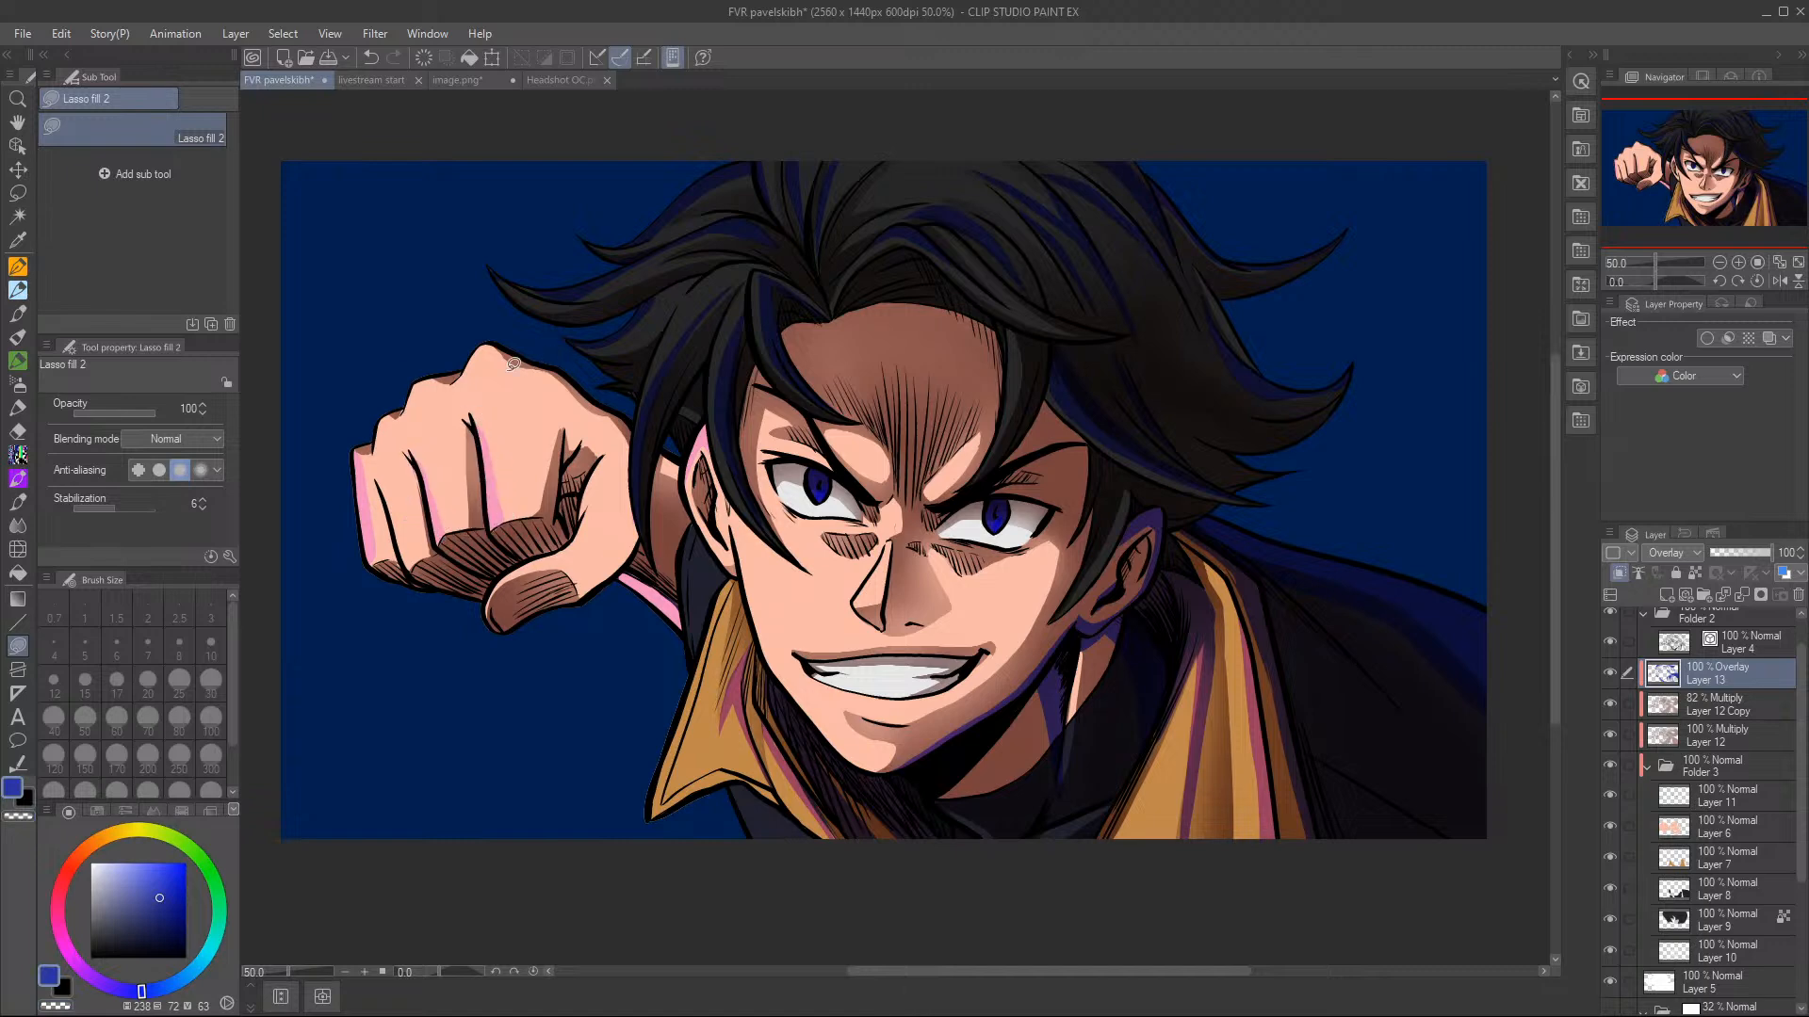
pyautogui.moveTo(467, 364)
pyautogui.mouseDown()
pyautogui.moveTo(499, 325)
pyautogui.moveTo(437, 355)
pyautogui.moveTo(388, 423)
pyautogui.moveTo(401, 340)
pyautogui.mouseUp()
pyautogui.moveTo(397, 553); pyautogui.dragTo(392, 557)
pyautogui.moveTo(630, 543); pyautogui.dragTo(572, 595)
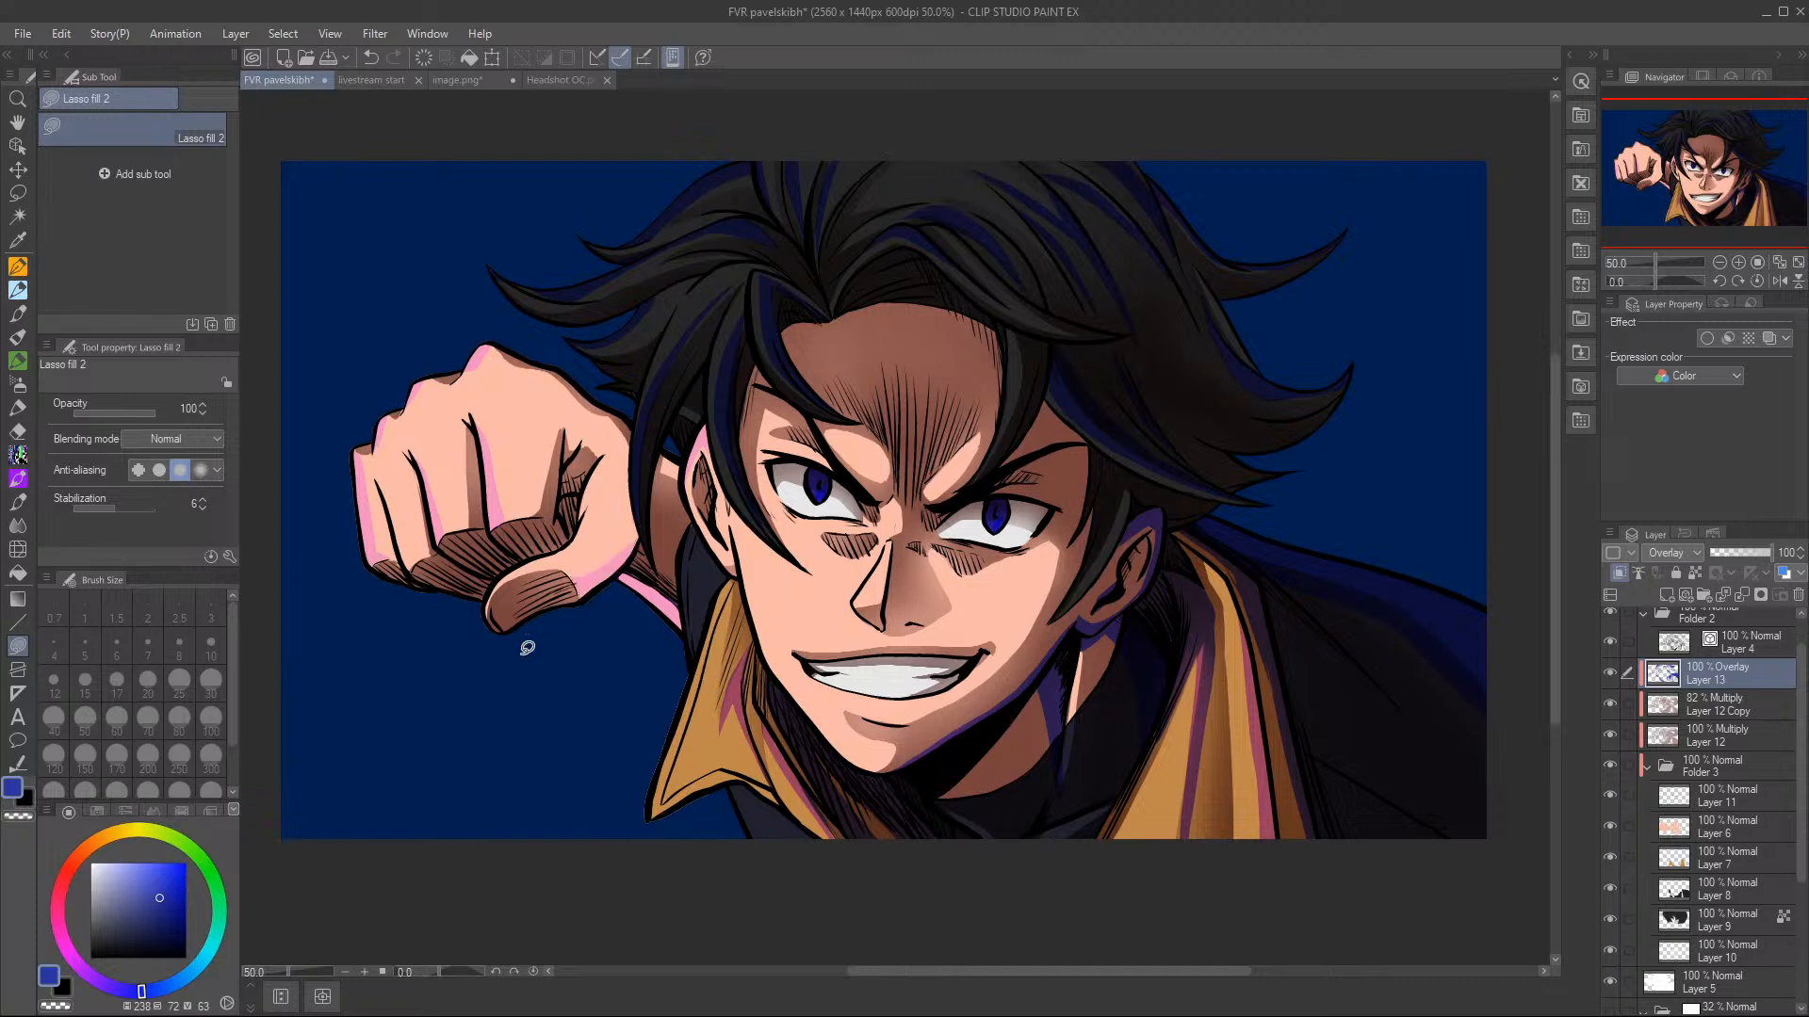
# - Lasso-fill blue Overlay light on the side of the nose, under the lower lip, inside the shaded ear and on the neck
pyautogui.moveTo(861, 597)
pyautogui.mouseDown()
pyautogui.moveTo(893, 543)
pyautogui.moveTo(874, 605)
pyautogui.moveTo(859, 579)
pyautogui.mouseUp()
pyautogui.moveTo(856, 703); pyautogui.dragTo(911, 707)
pyautogui.moveTo(950, 732); pyautogui.dragTo(1121, 553)
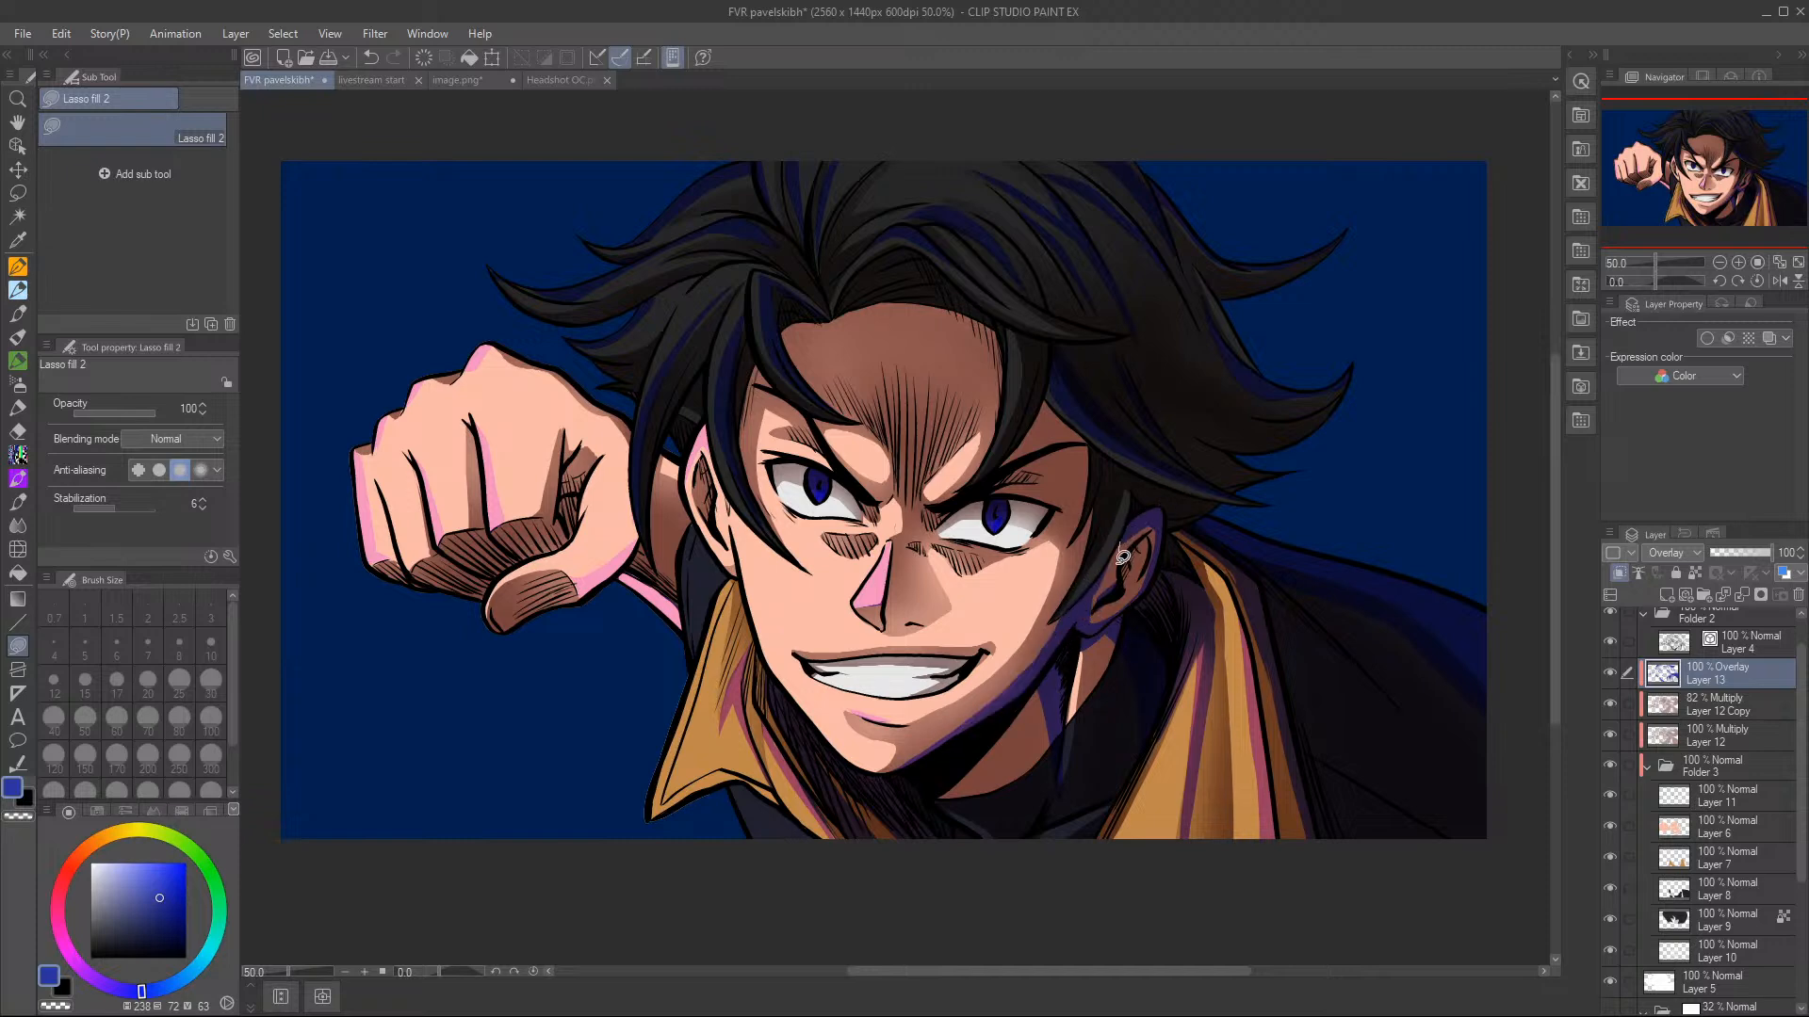
pyautogui.moveTo(1112, 572)
pyautogui.mouseDown()
pyautogui.moveTo(1126, 565)
pyautogui.moveTo(1083, 627)
pyautogui.moveTo(1148, 517)
pyautogui.mouseUp()
pyautogui.moveTo(1084, 639); pyautogui.dragTo(1082, 726)
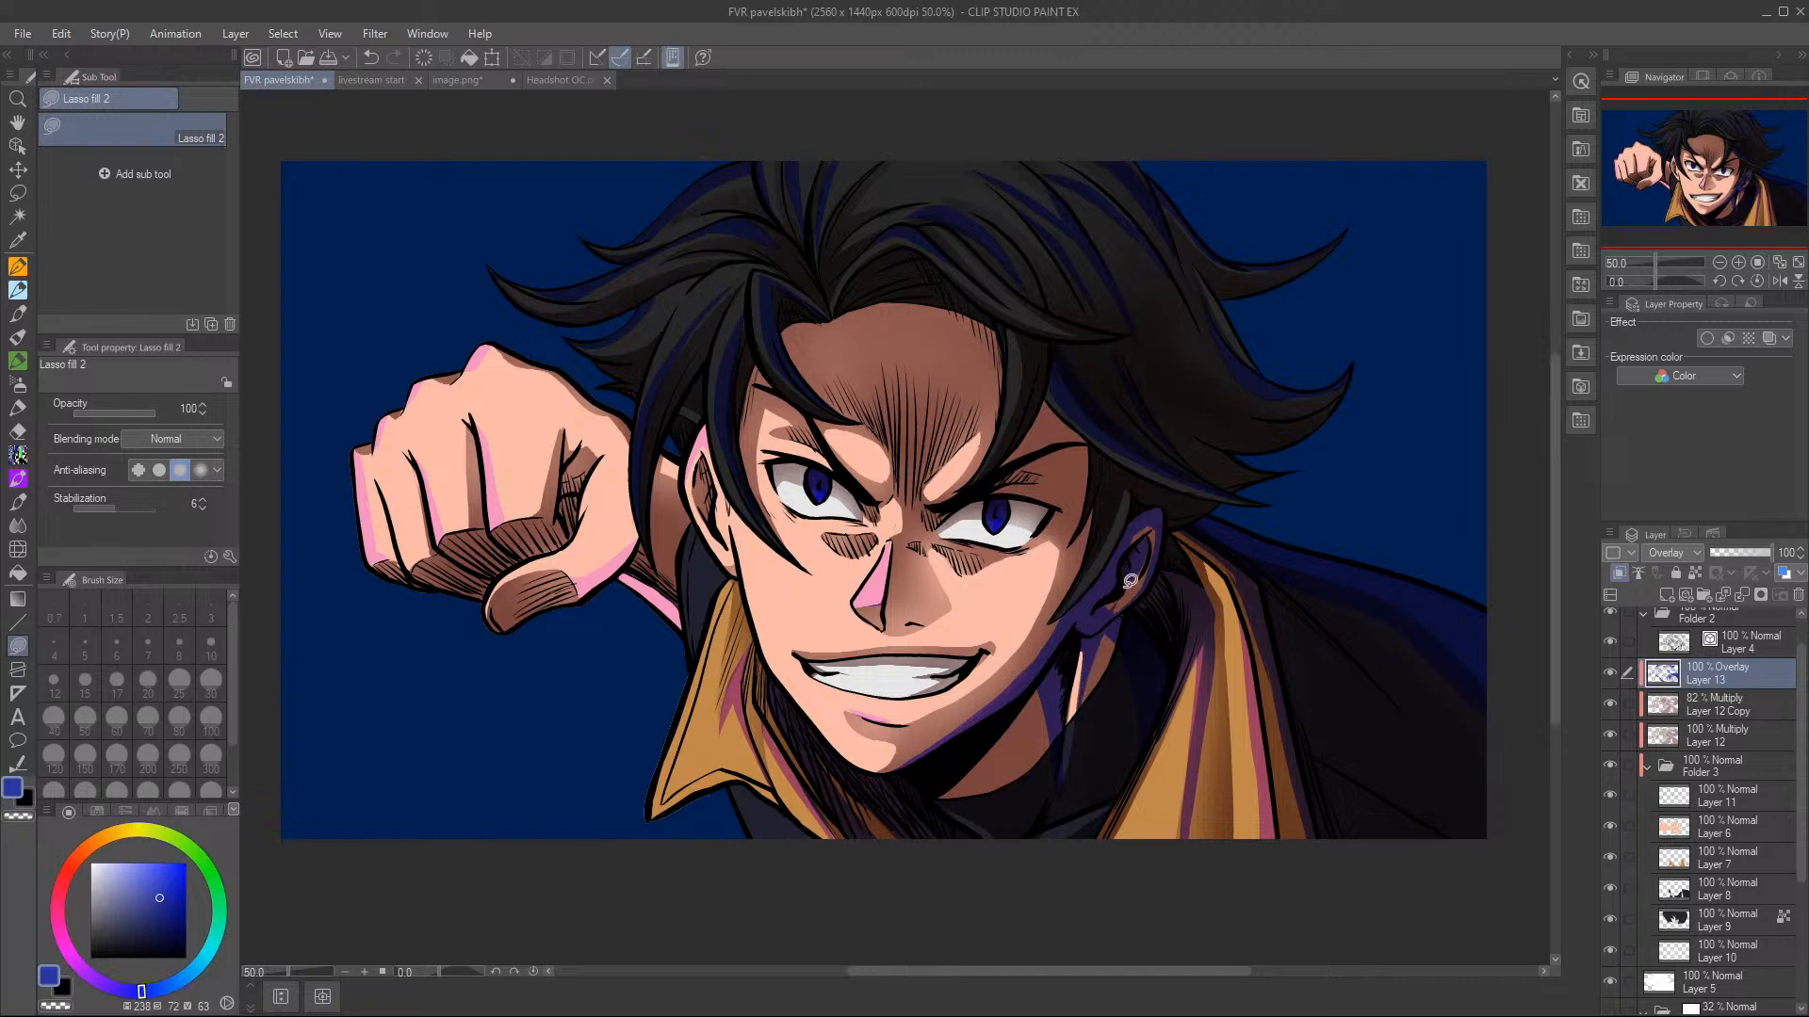
# - Clear the excess blue from the shaded ear using Lasso fill with the transparent colour
pyautogui.press('c')
pyautogui.moveTo(1107, 610)
pyautogui.mouseDown()
pyautogui.moveTo(1151, 574)
pyautogui.moveTo(1107, 609)
pyautogui.moveTo(1138, 599)
pyautogui.moveTo(1167, 516)
pyautogui.moveTo(1141, 594)
pyautogui.moveTo(1165, 535)
pyautogui.mouseUp()
pyautogui.press('c')
pyautogui.press('c')
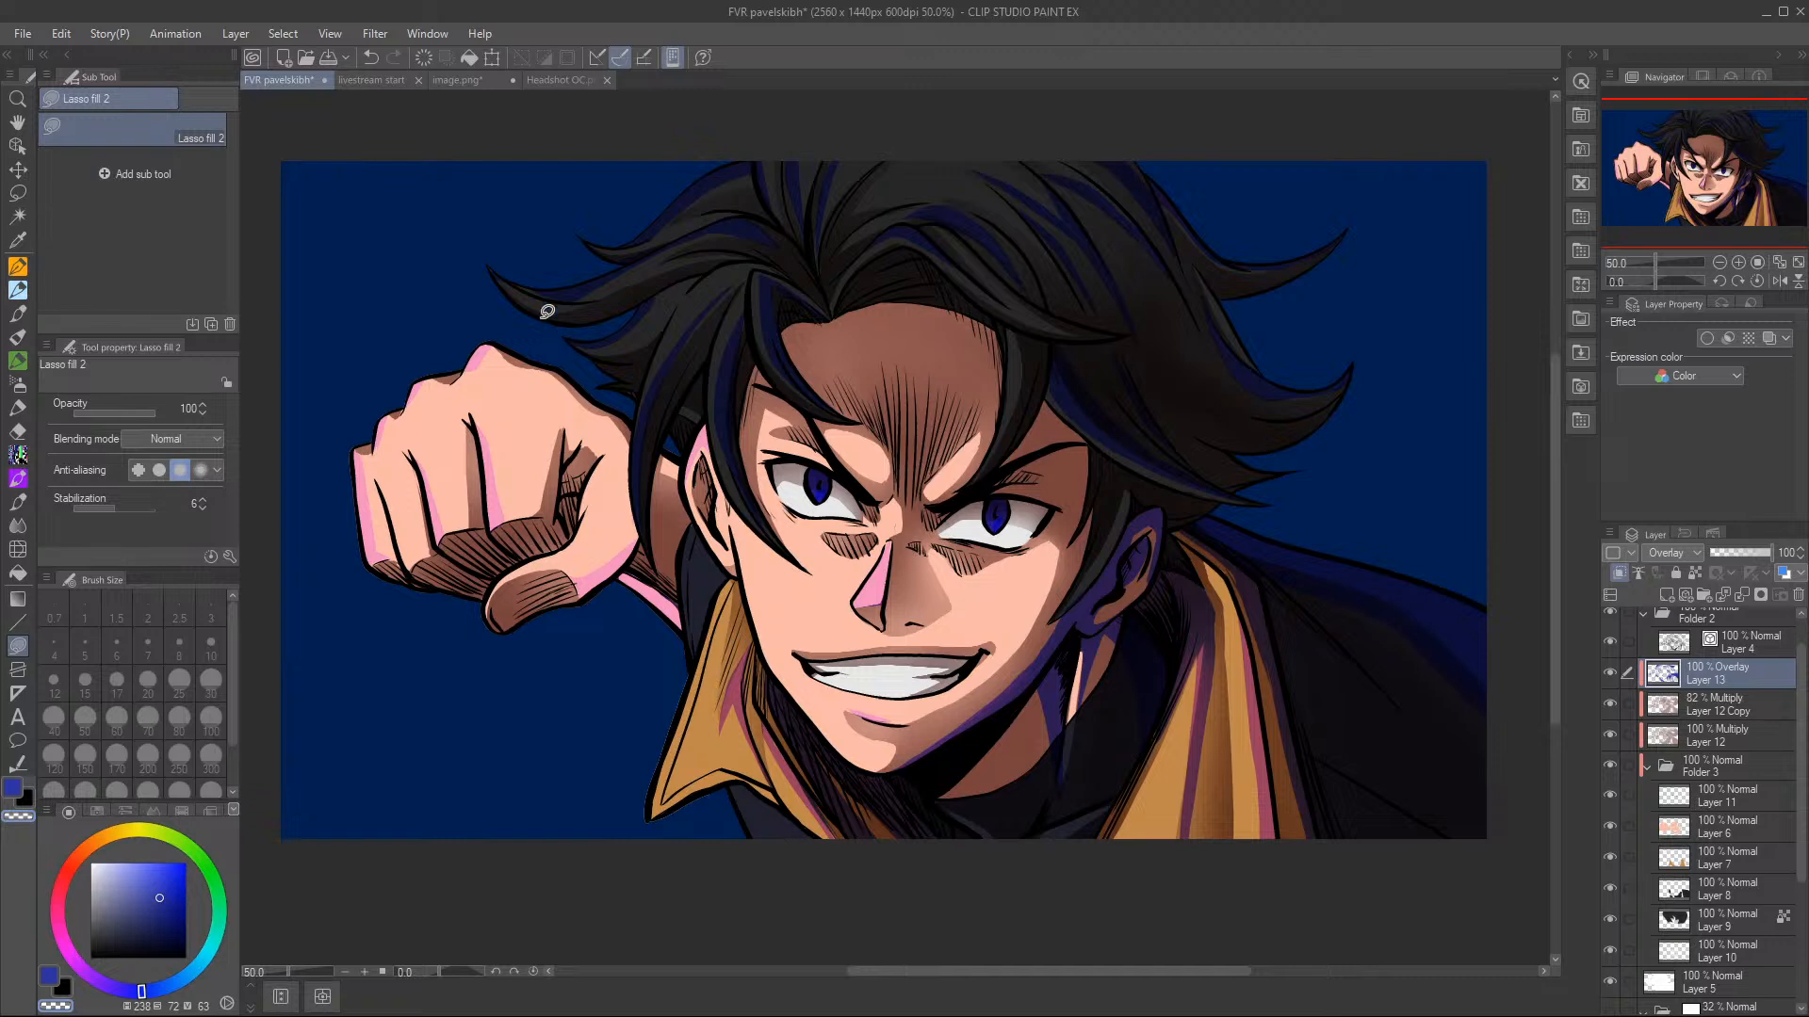
pyautogui.press('c')
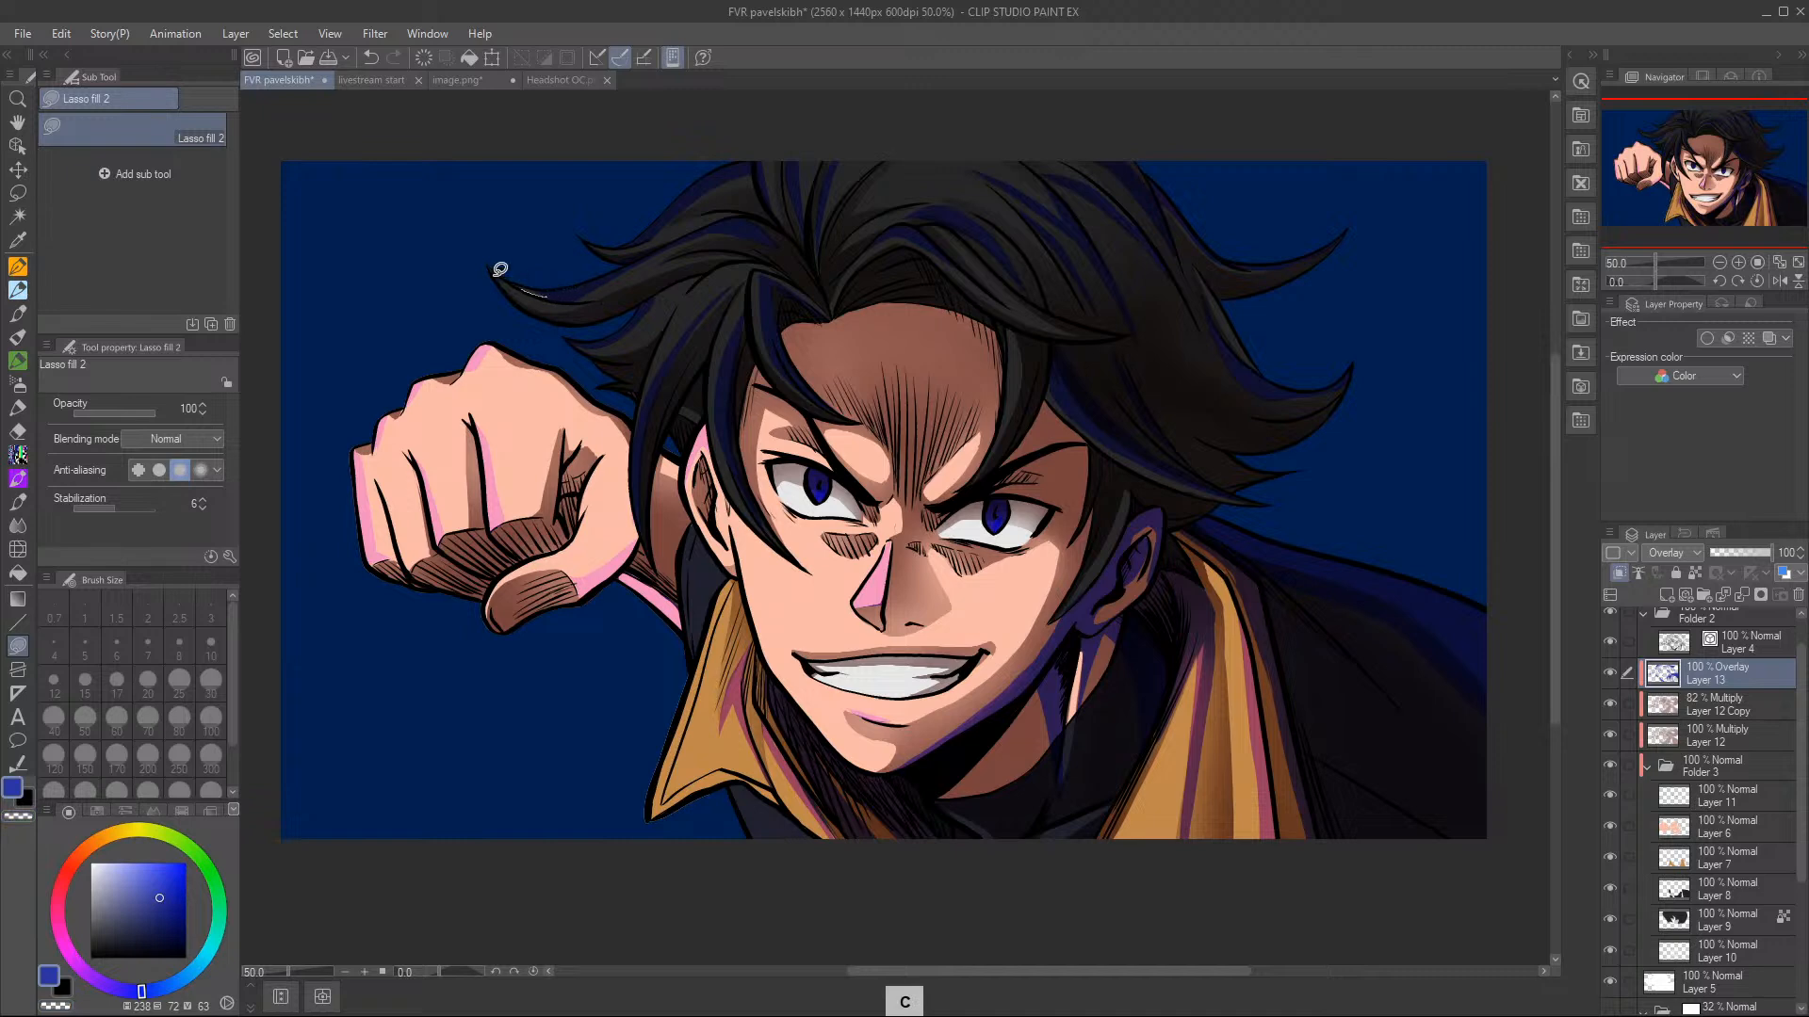
pyautogui.press('c')
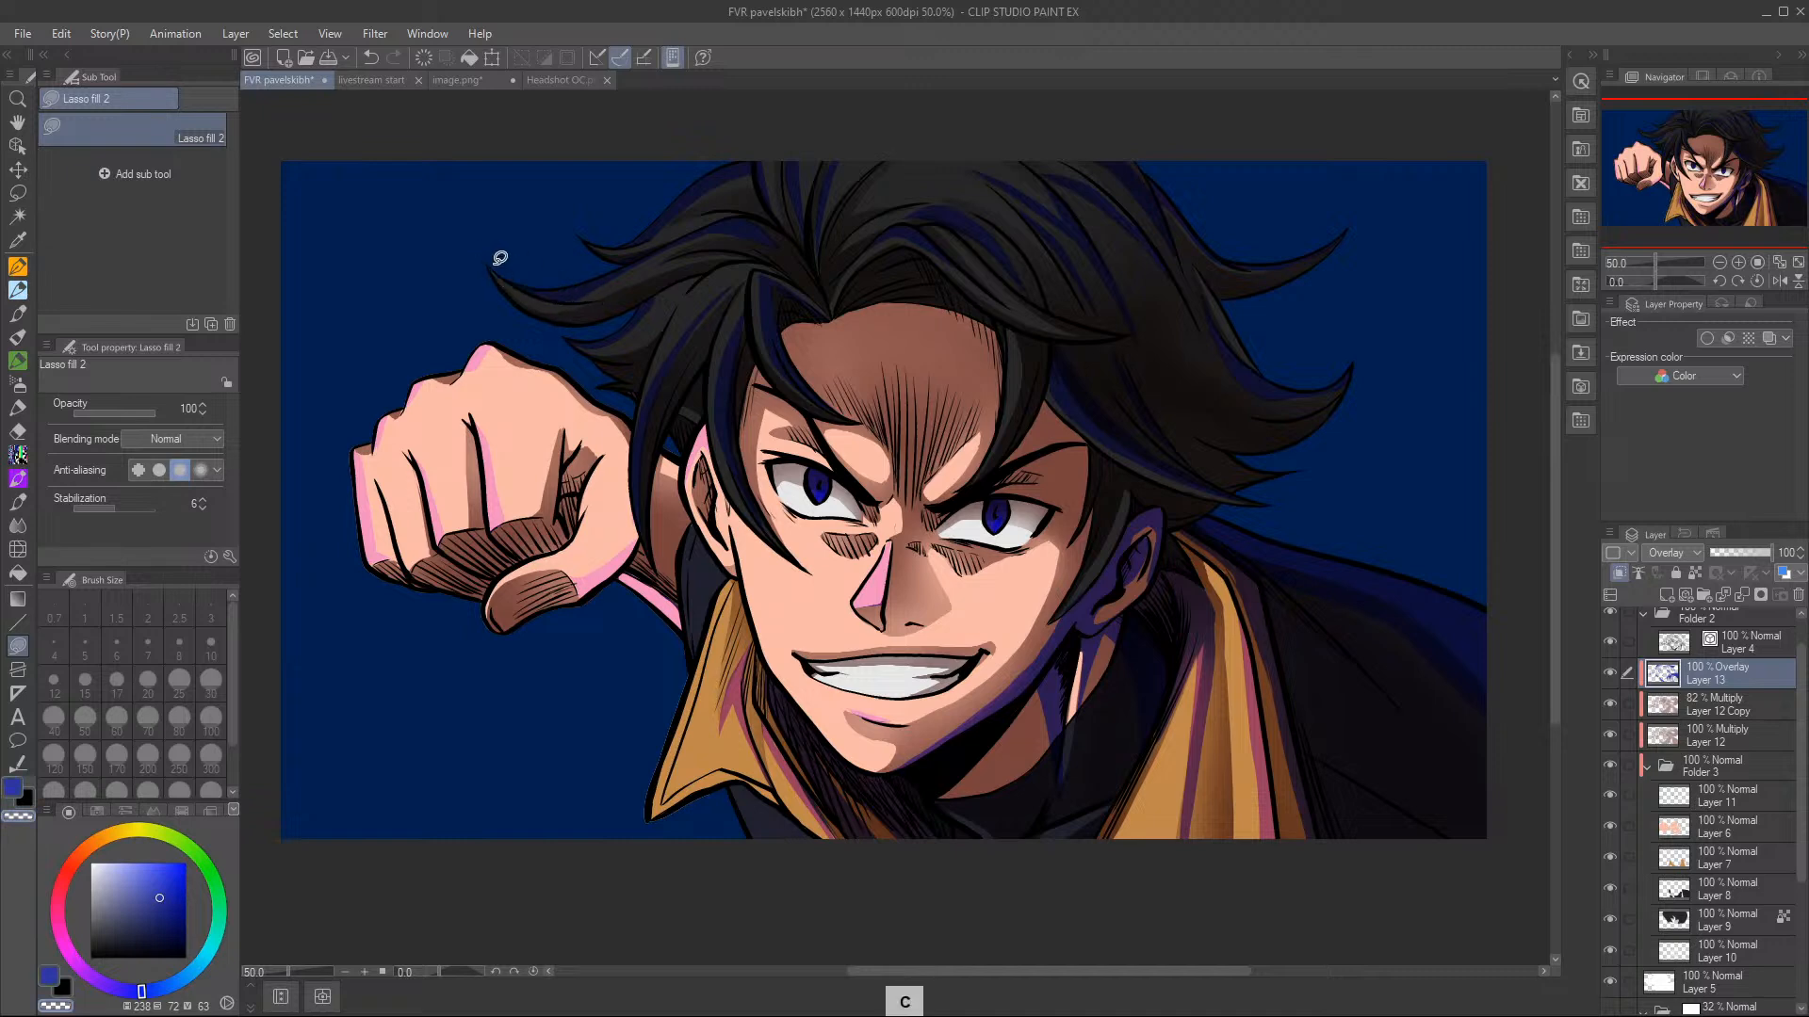
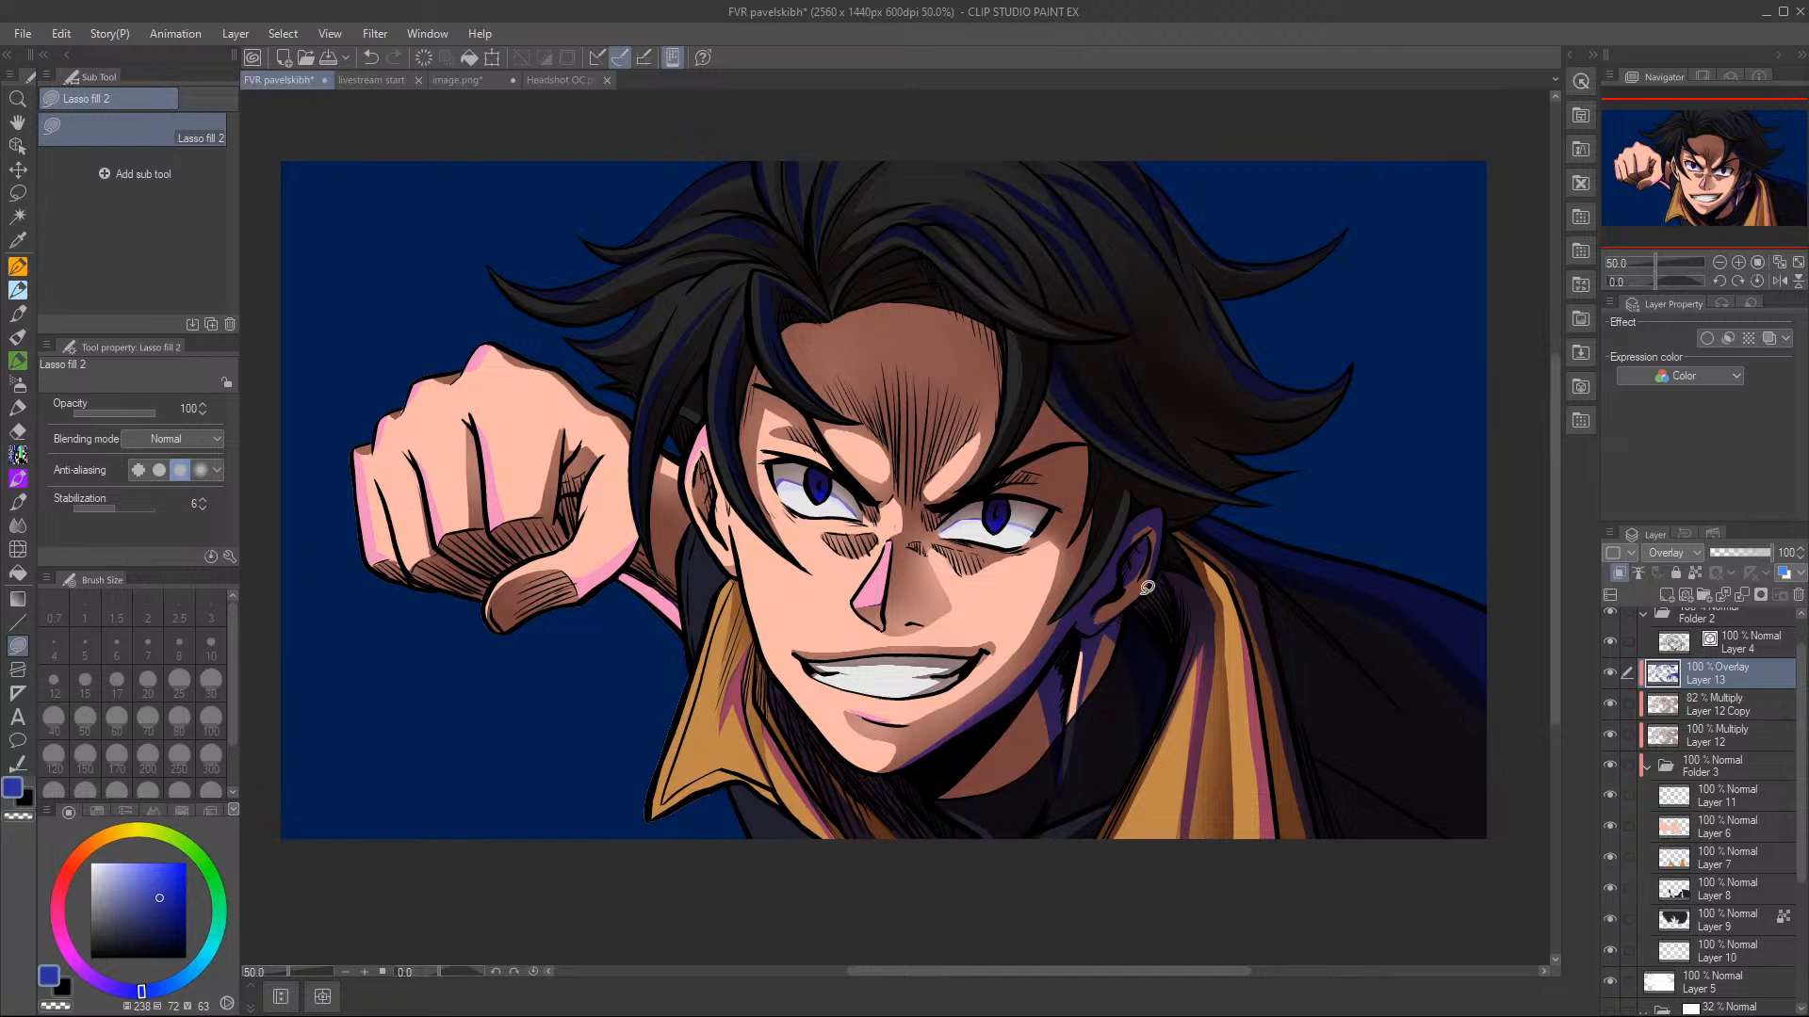
# - Lasso-fill blue light on the shaded temple and cheek edge, and trim the patch below the lower lip with the transparent colour
pyautogui.moveTo(1060, 407)
pyautogui.mouseDown()
pyautogui.moveTo(1079, 523)
pyautogui.moveTo(1056, 374)
pyautogui.mouseUp()
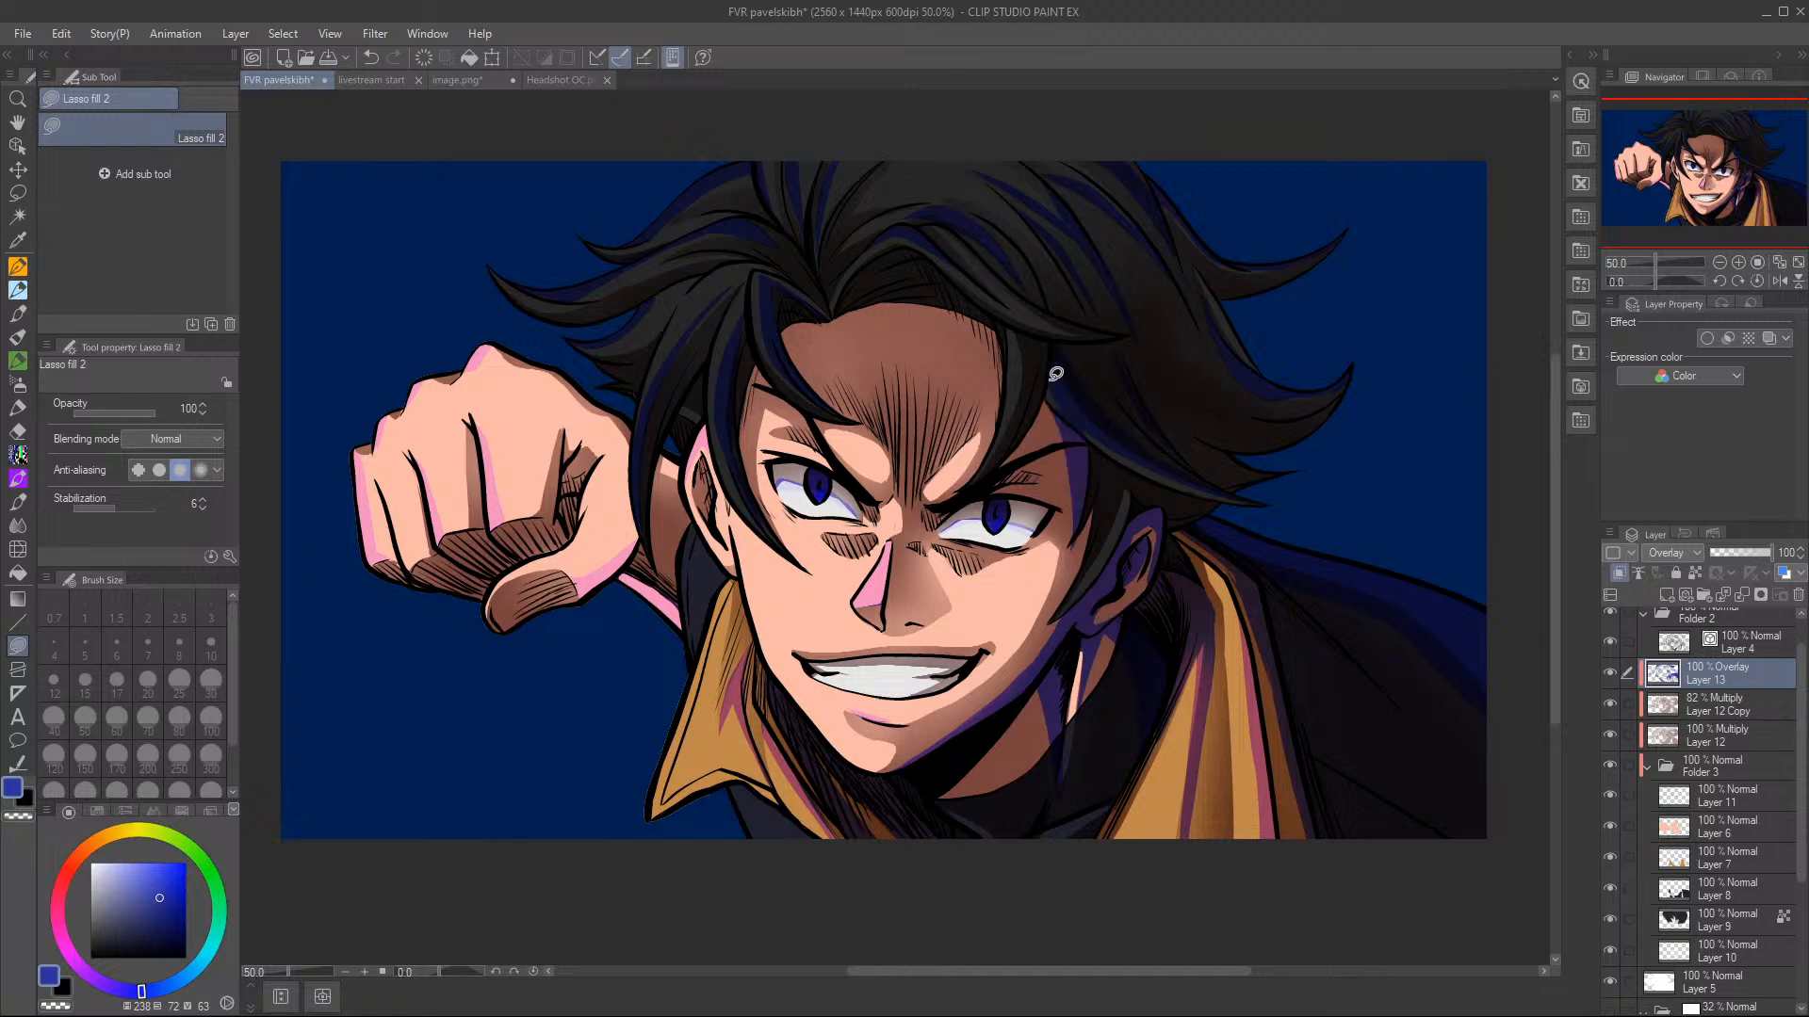
pyautogui.moveTo(1085, 511)
pyautogui.mouseDown()
pyautogui.moveTo(1072, 560)
pyautogui.moveTo(1093, 495)
pyautogui.moveTo(1044, 636)
pyautogui.moveTo(1069, 574)
pyautogui.moveTo(1059, 608)
pyautogui.mouseUp()
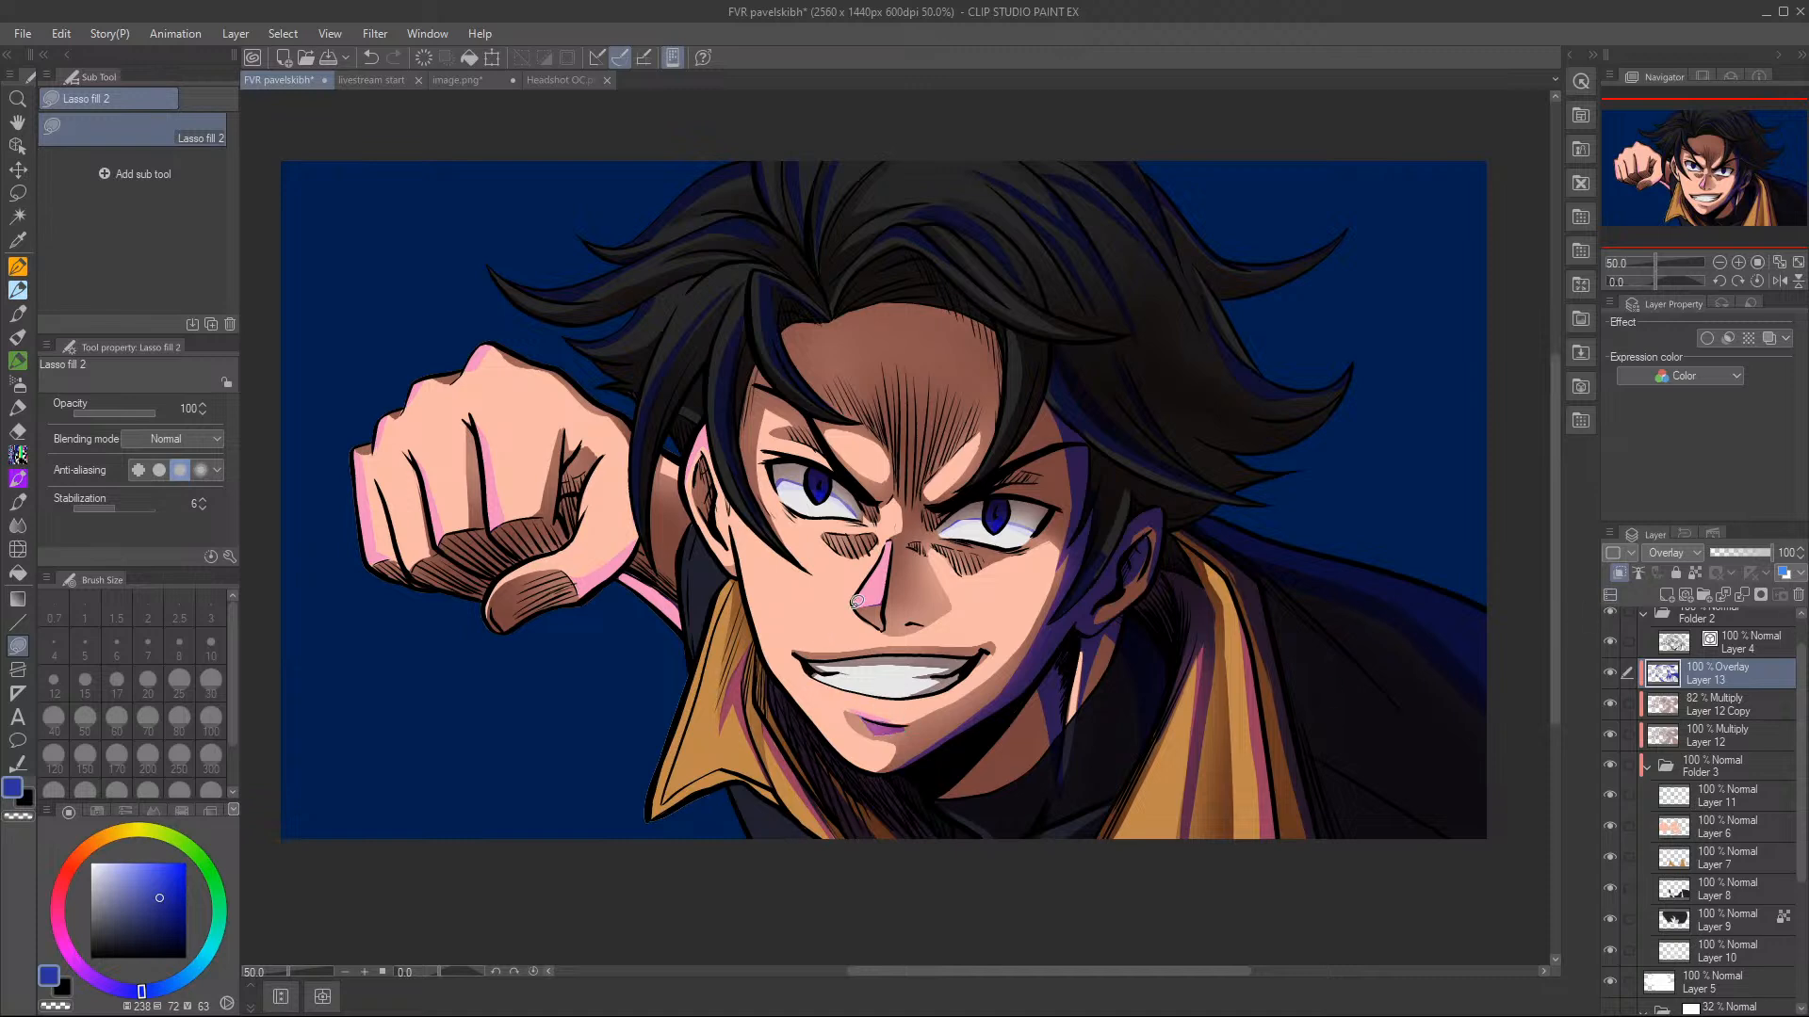
pyautogui.press('c')
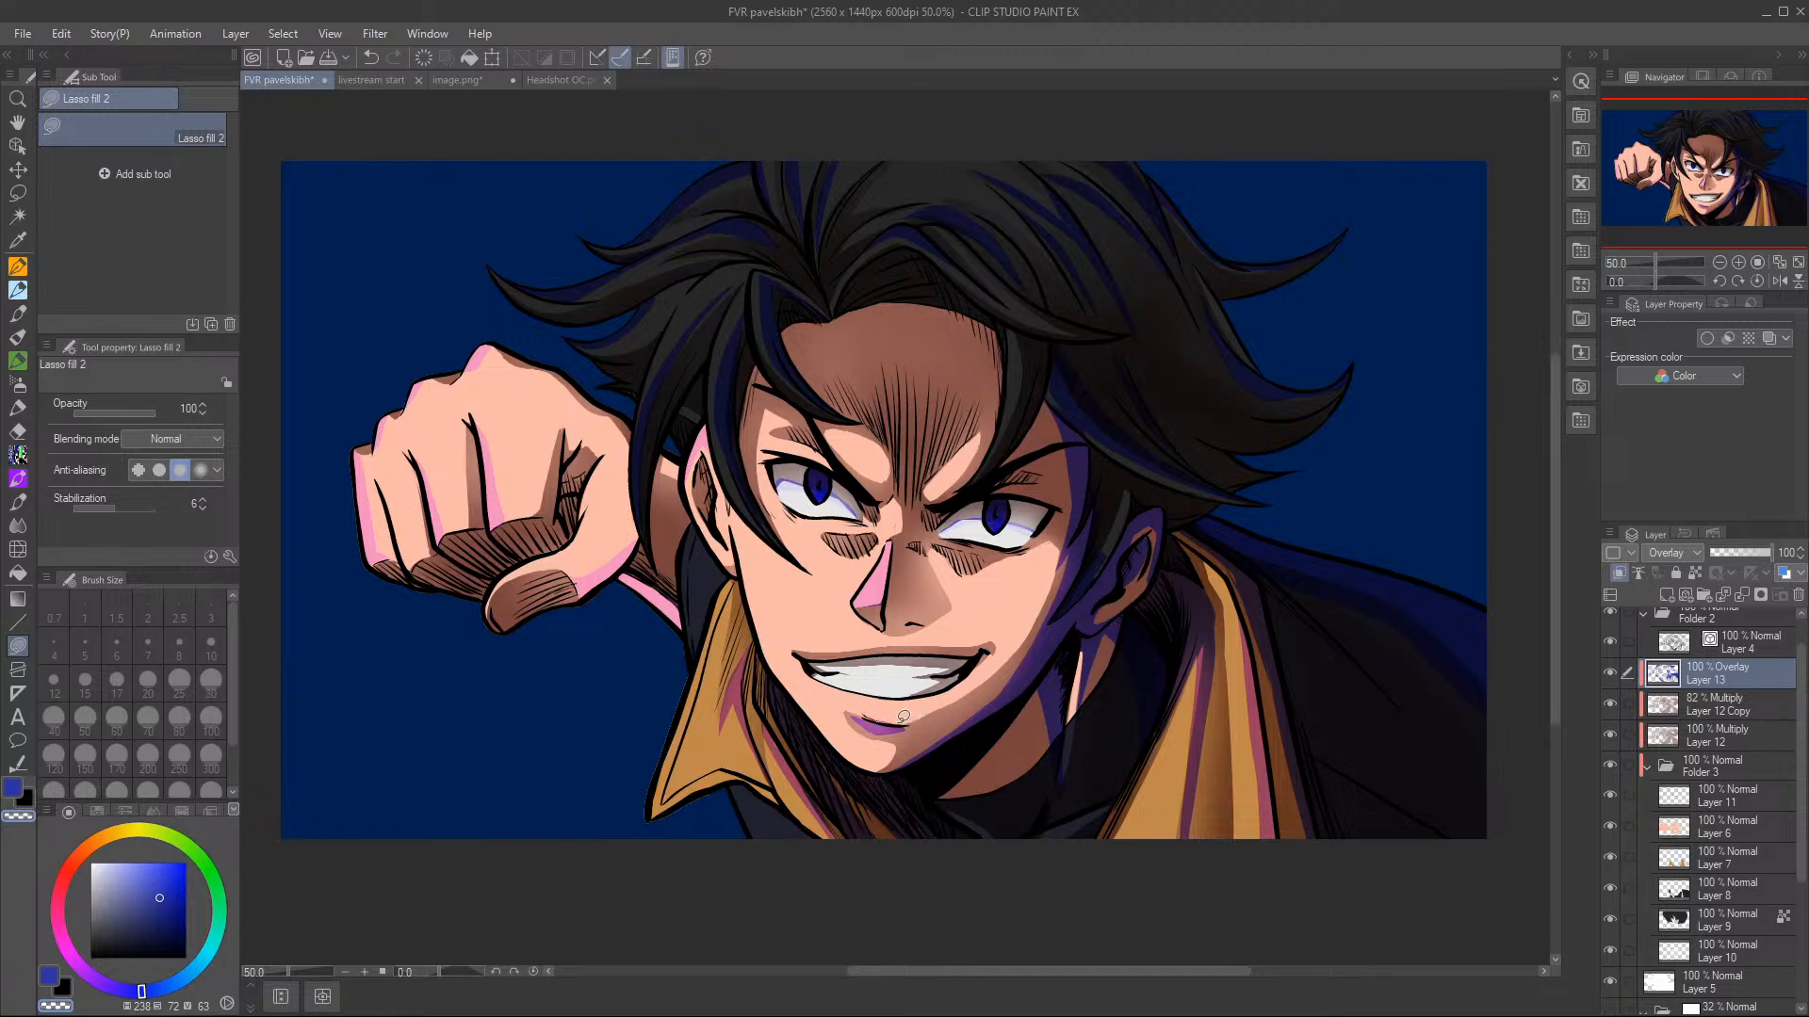
pyautogui.moveTo(903, 716); pyautogui.dragTo(866, 691)
pyautogui.press('c')
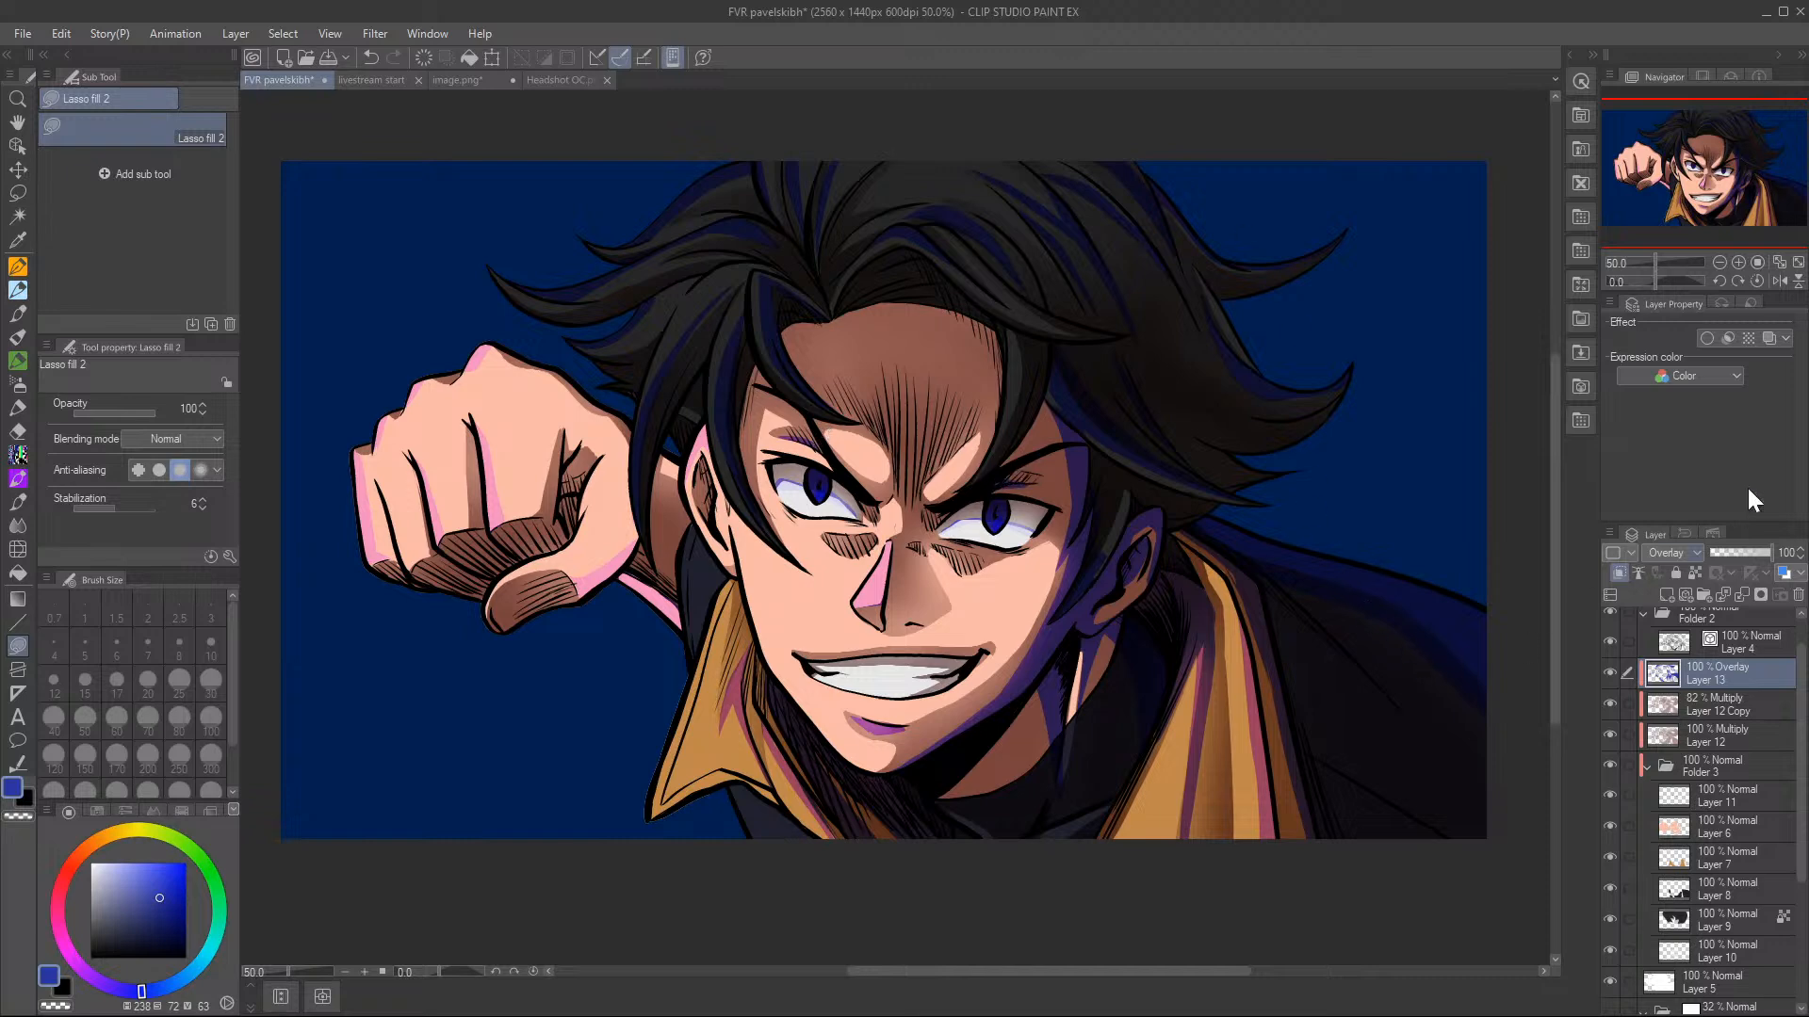
# - Create a new layer above Layer 13 and sample a bright cyan from the glow in the reference image for use on the character artwork
pyautogui.click(1670, 591)
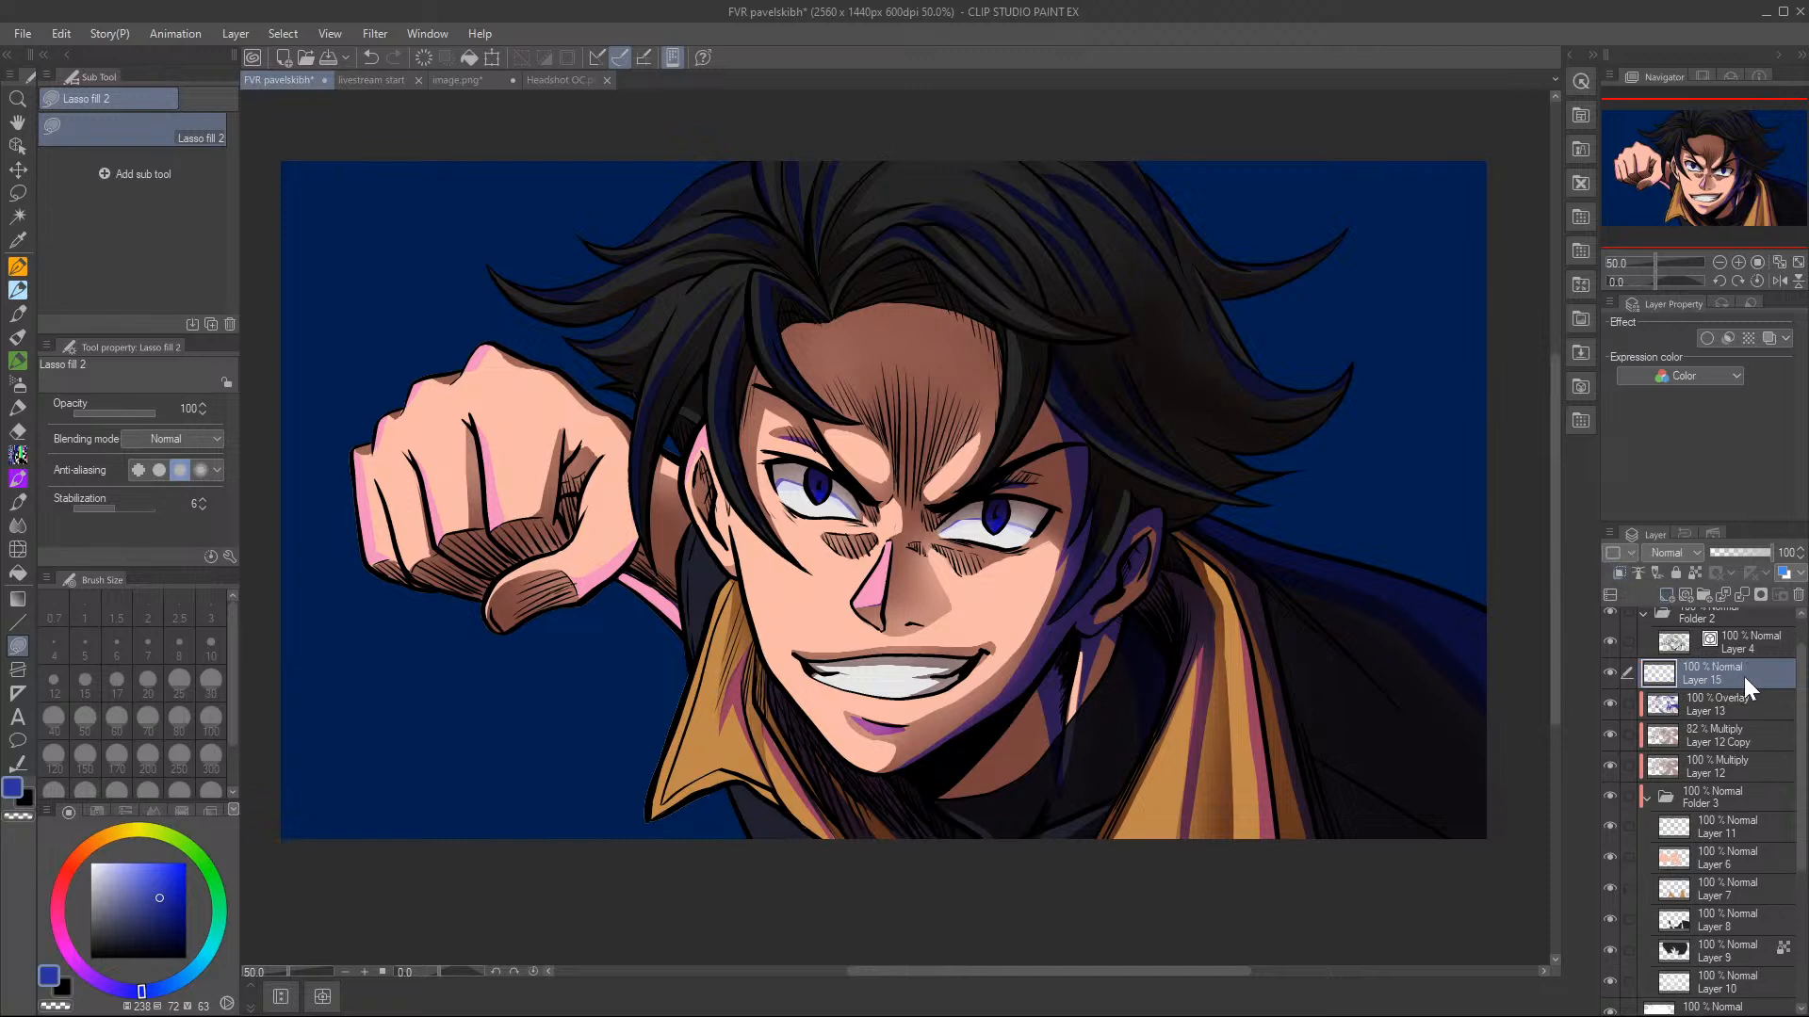
pyautogui.click(549, 80)
pyautogui.click(456, 79)
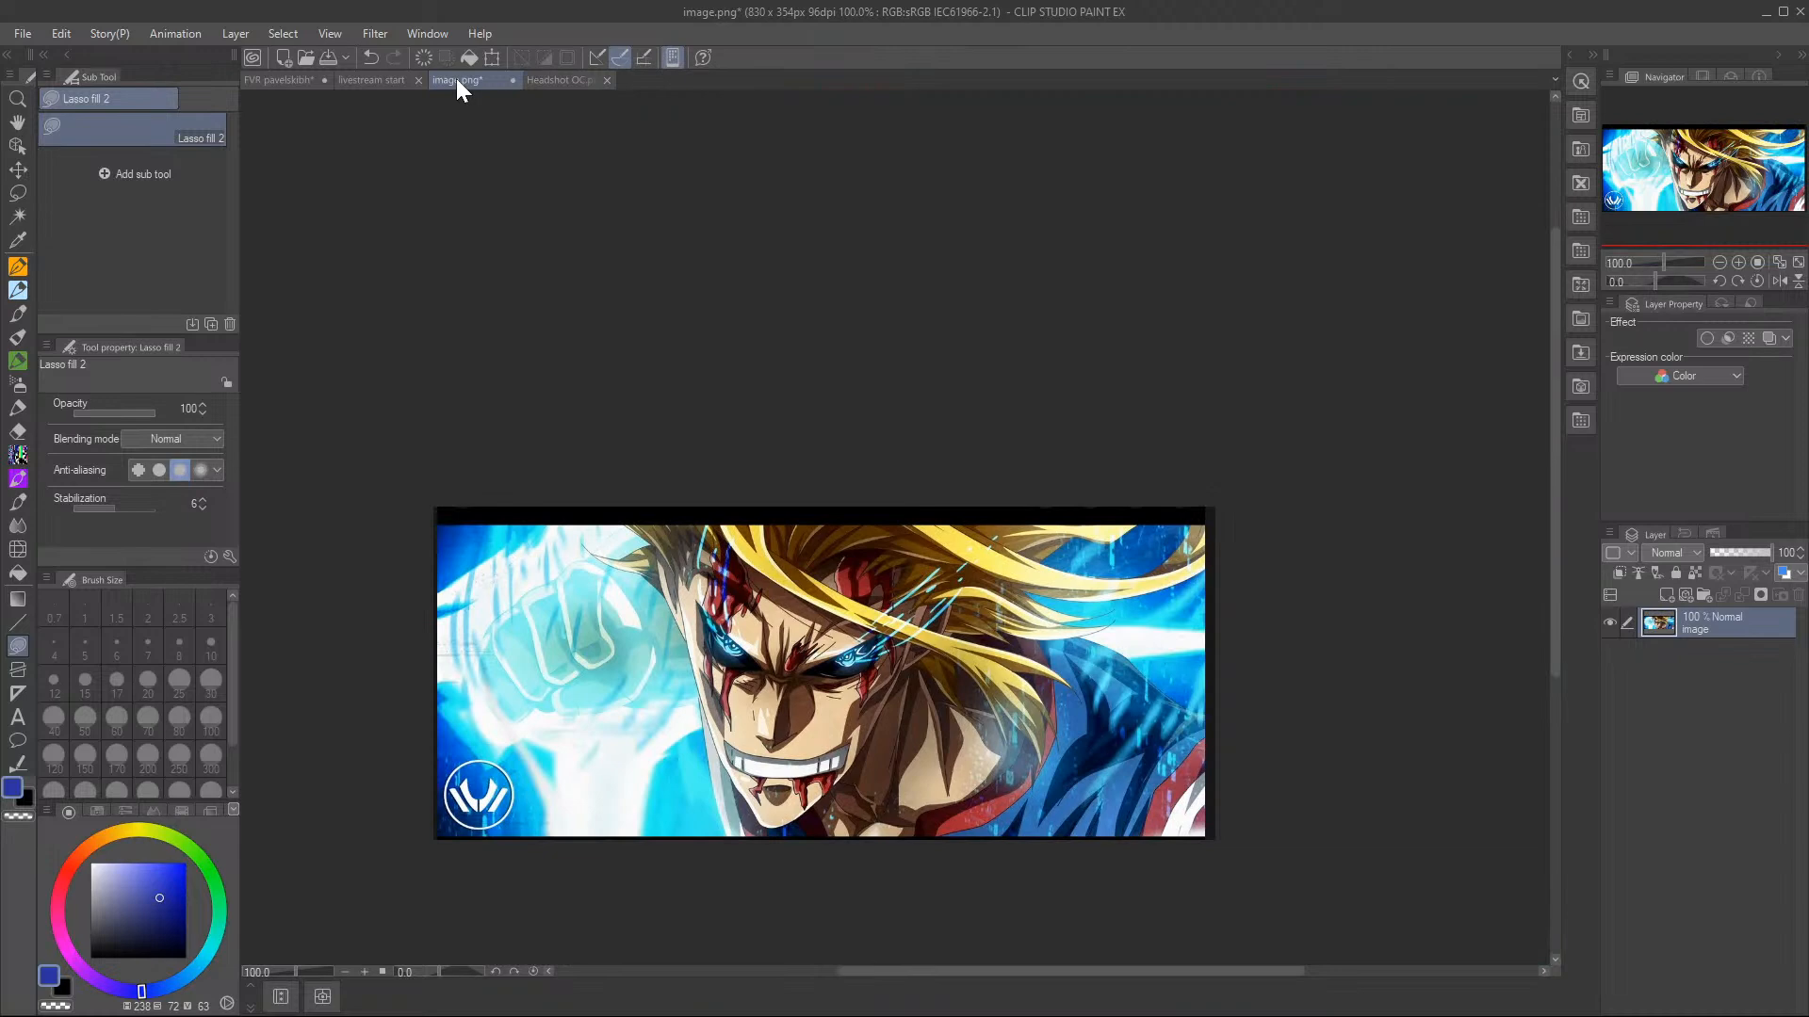
pyautogui.click(18, 240)
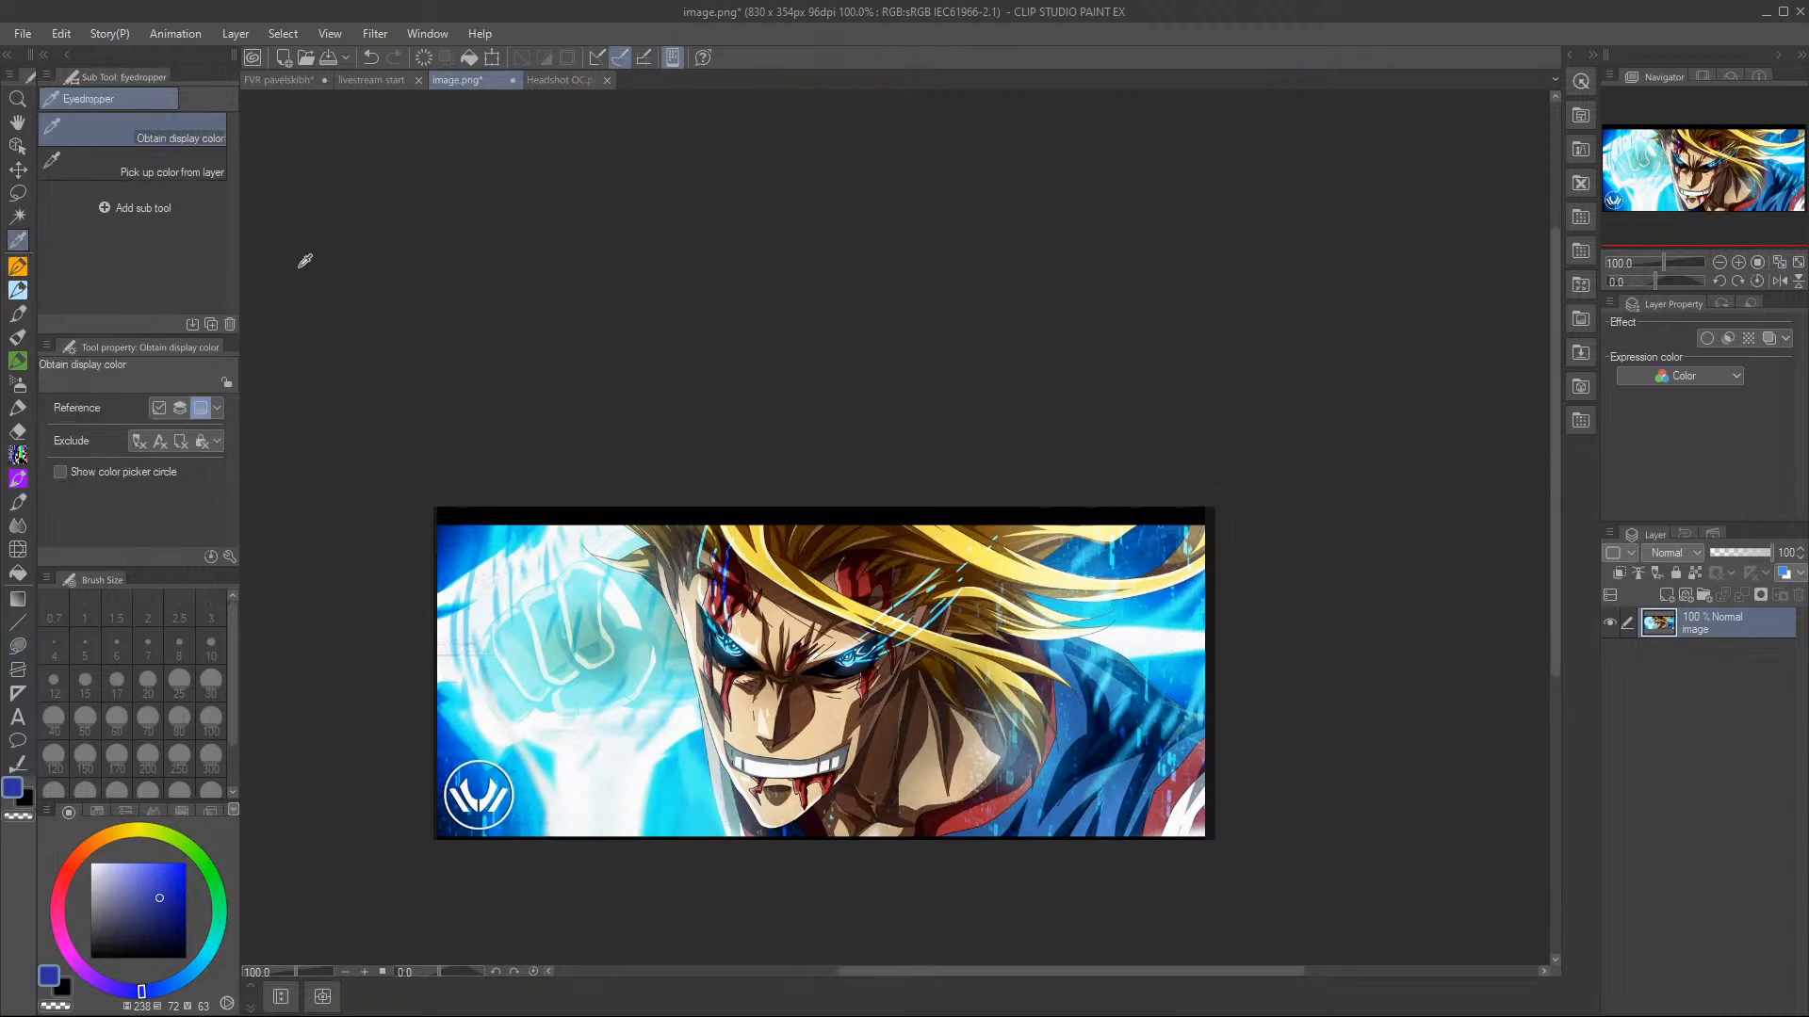
pyautogui.click(691, 768)
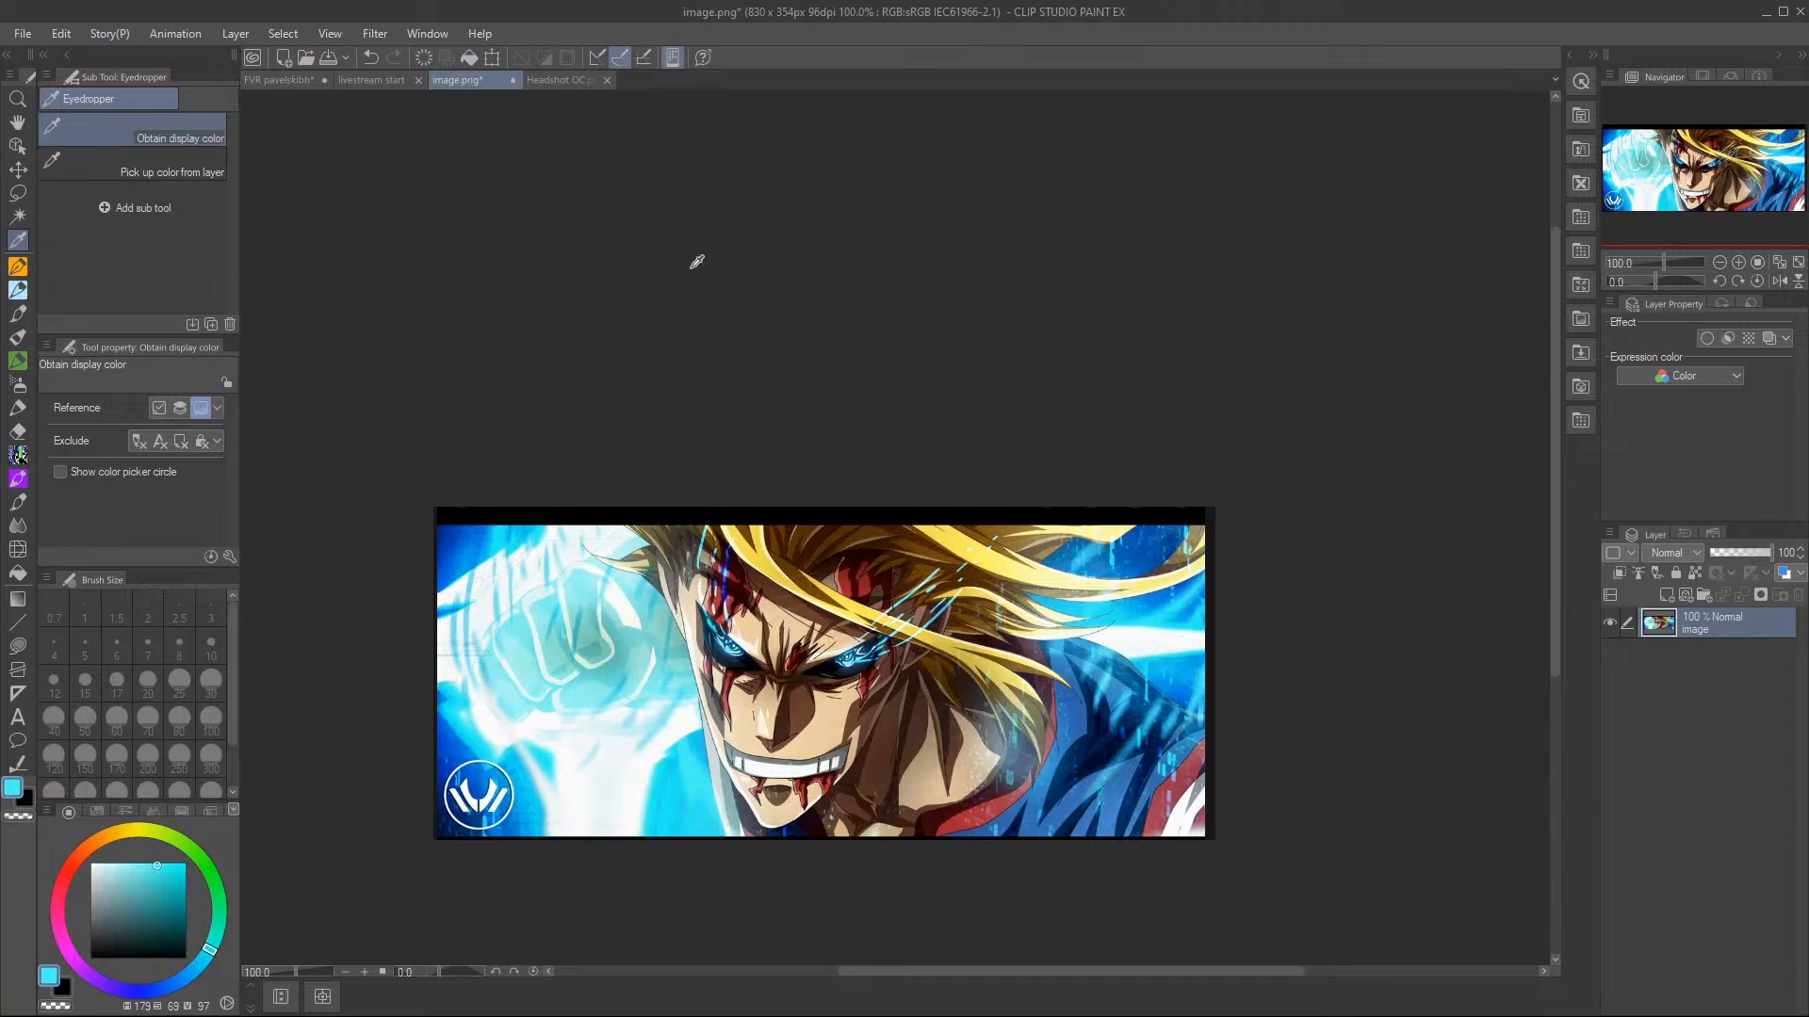
pyautogui.click(278, 80)
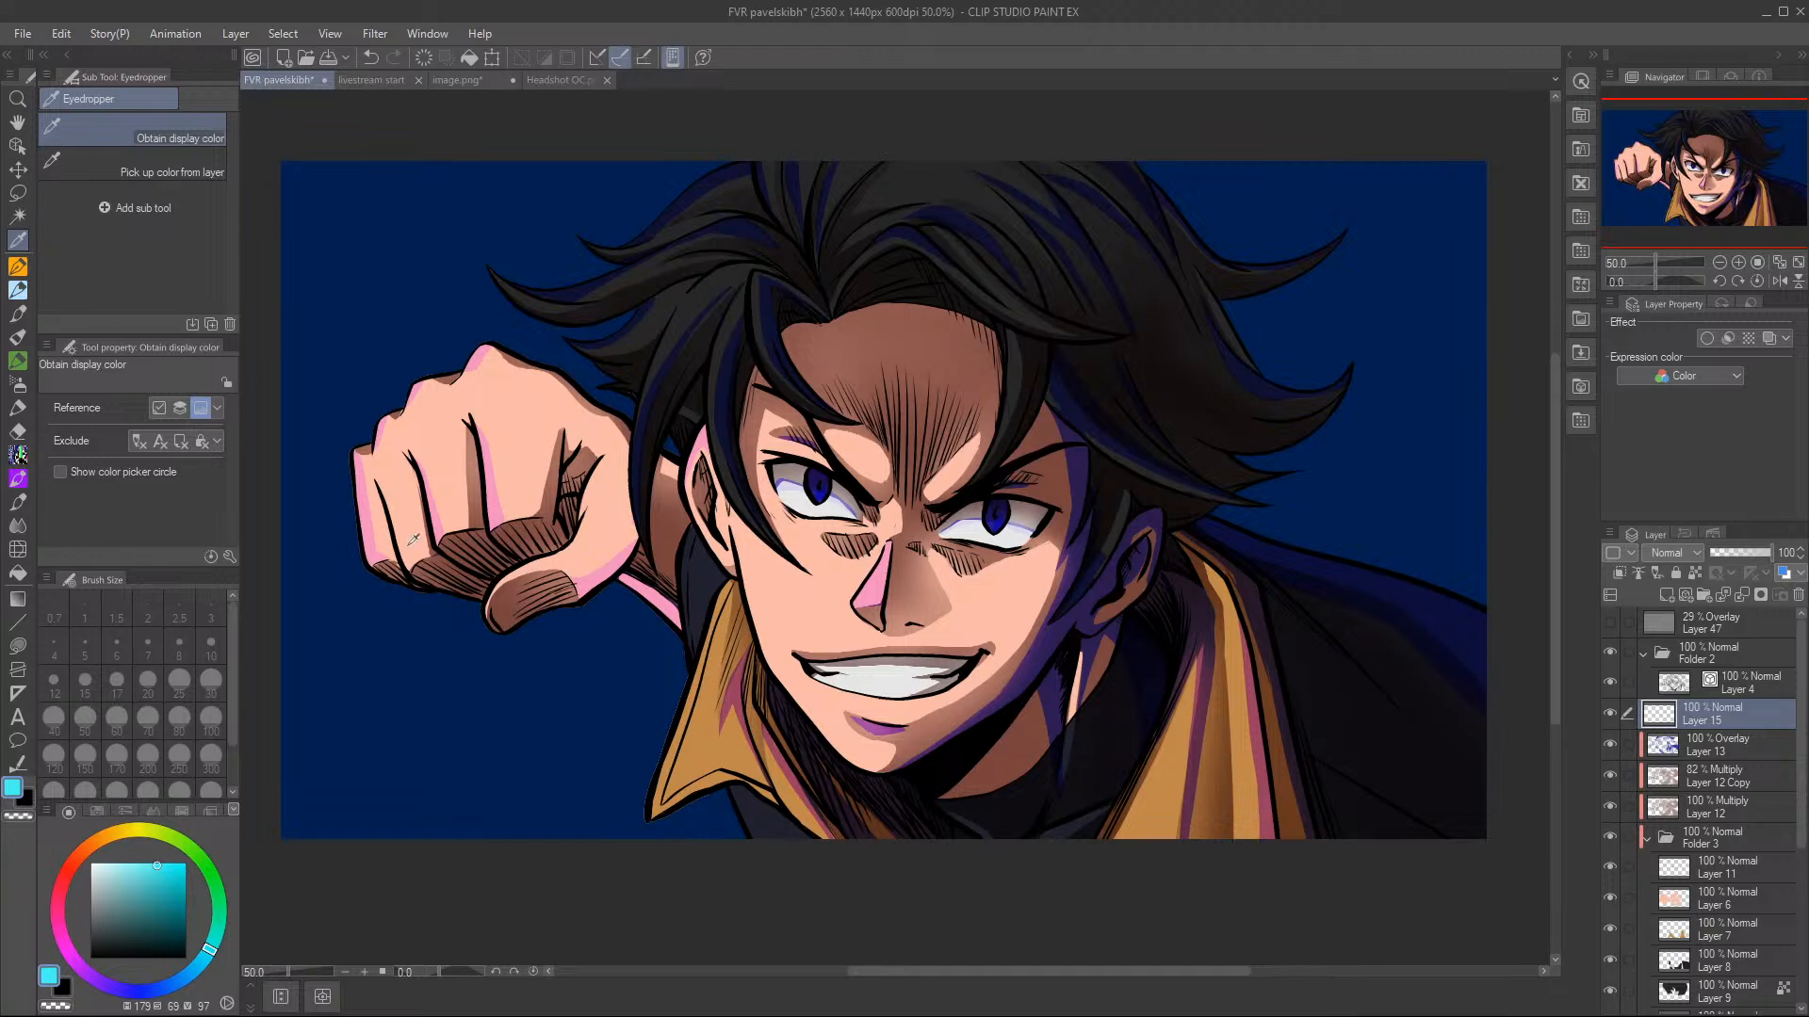
# - Spray a large cyan glow over the raised fist, nearby hair and collar with the Soft airbrush at size 600
pyautogui.click(17, 384)
pyautogui.click(211, 759)
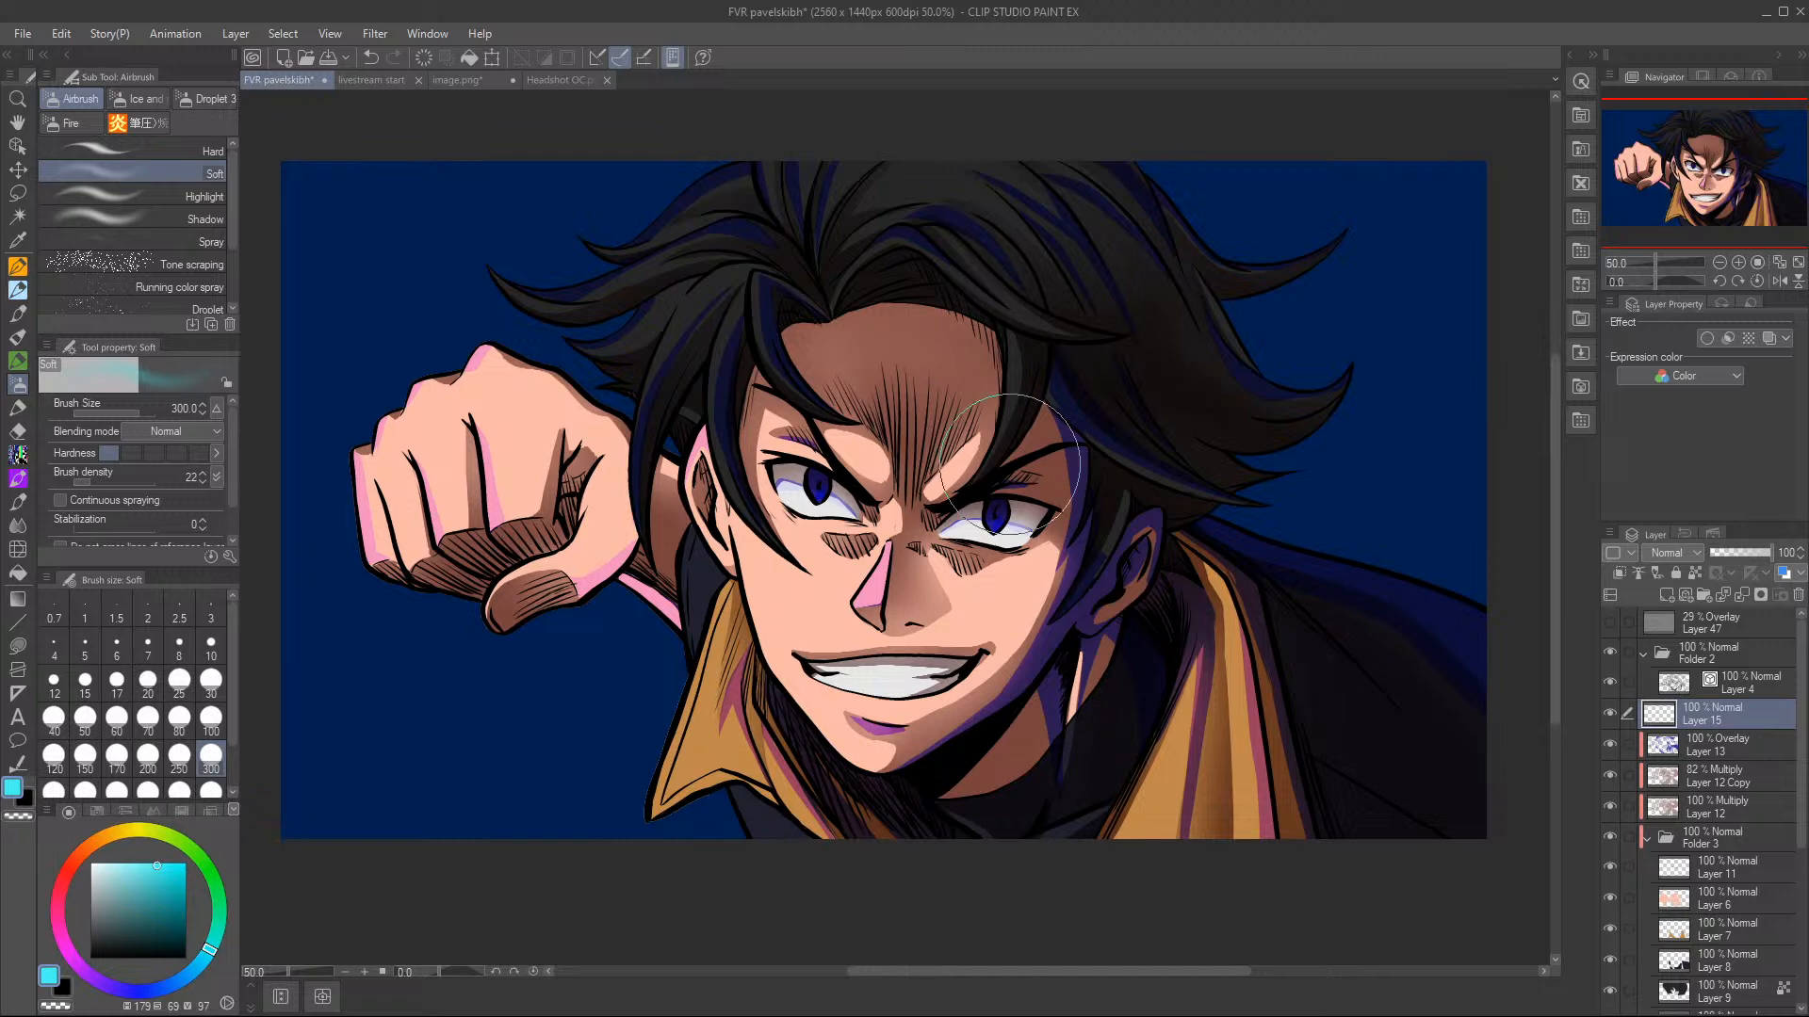
pyautogui.press(']')
pyautogui.moveTo(424, 565)
pyautogui.mouseDown()
pyautogui.moveTo(431, 407)
pyautogui.moveTo(432, 575)
pyautogui.moveTo(556, 555)
pyautogui.moveTo(472, 674)
pyautogui.moveTo(494, 245)
pyautogui.moveTo(484, 694)
pyautogui.moveTo(455, 393)
pyautogui.moveTo(602, 358)
pyautogui.moveTo(721, 236)
pyautogui.moveTo(660, 575)
pyautogui.moveTo(698, 725)
pyautogui.mouseUp()
pyautogui.moveTo(697, 489)
pyautogui.mouseDown()
pyautogui.moveTo(650, 669)
pyautogui.moveTo(517, 767)
pyautogui.moveTo(484, 579)
pyautogui.mouseUp()
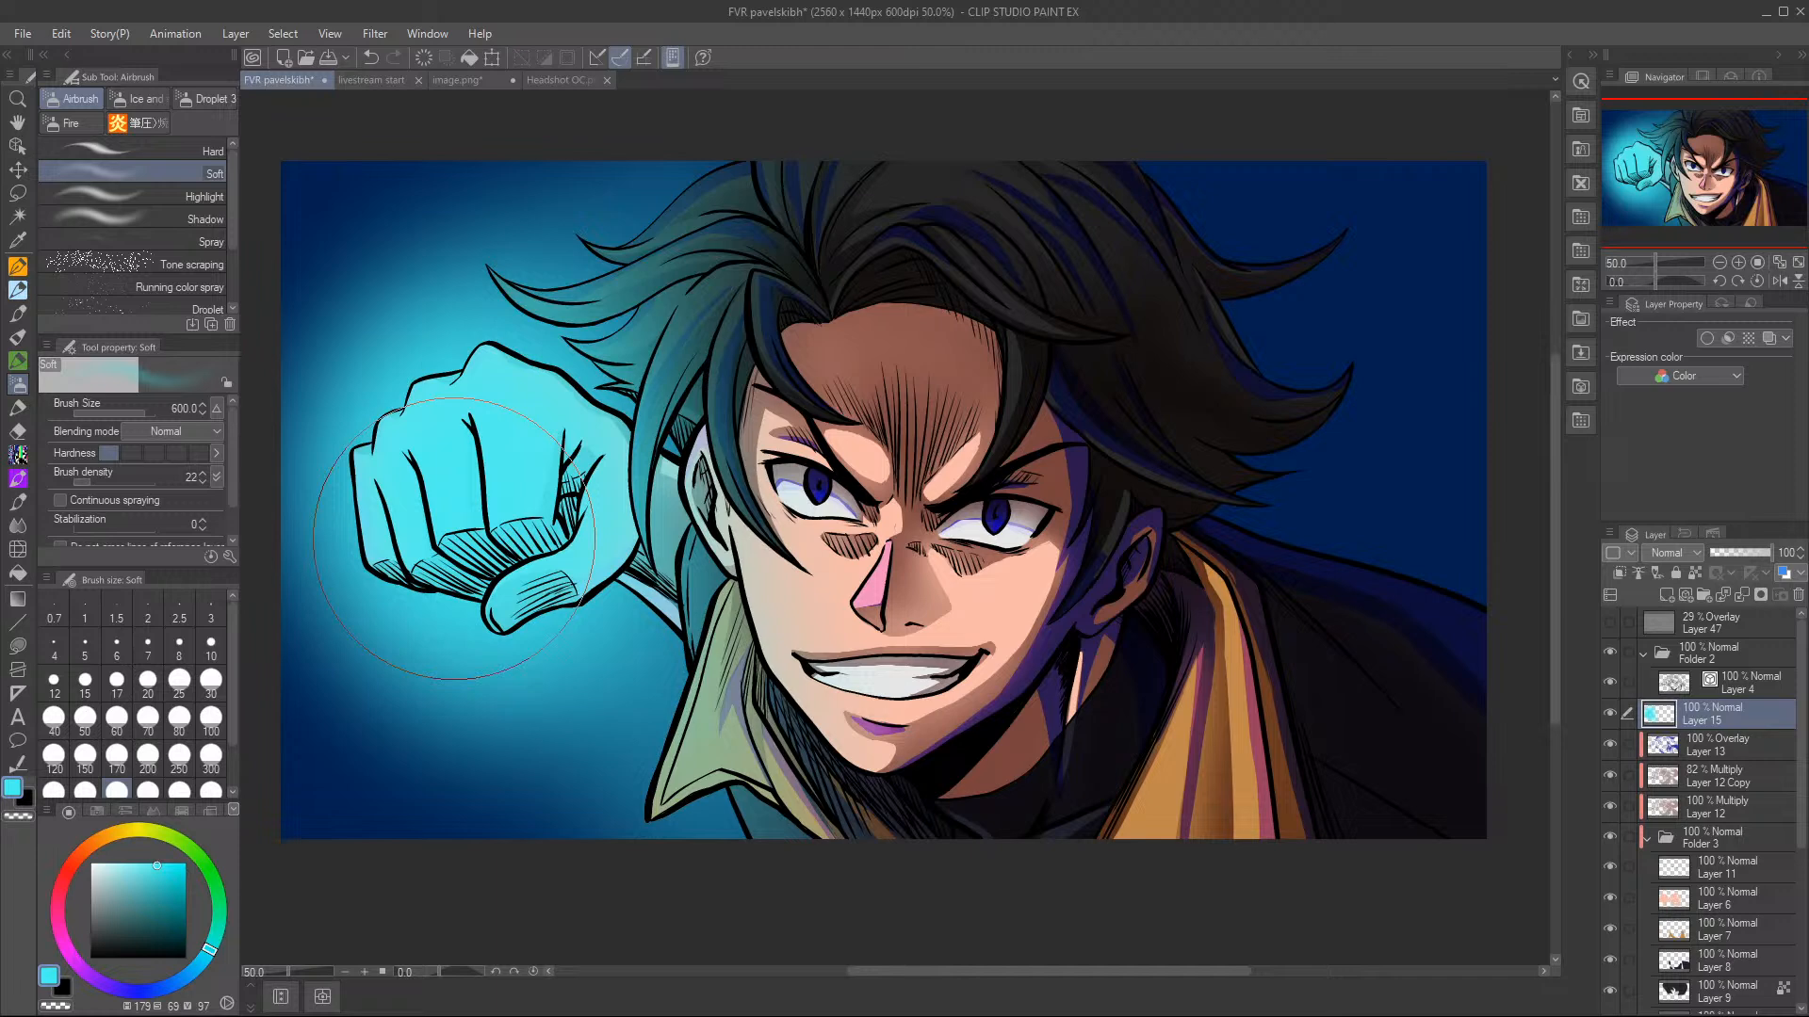
# - Spray cyan light beams through the fist vertically and across the background on both sides with the Soft airbrush at size 200
pyautogui.click(148, 756)
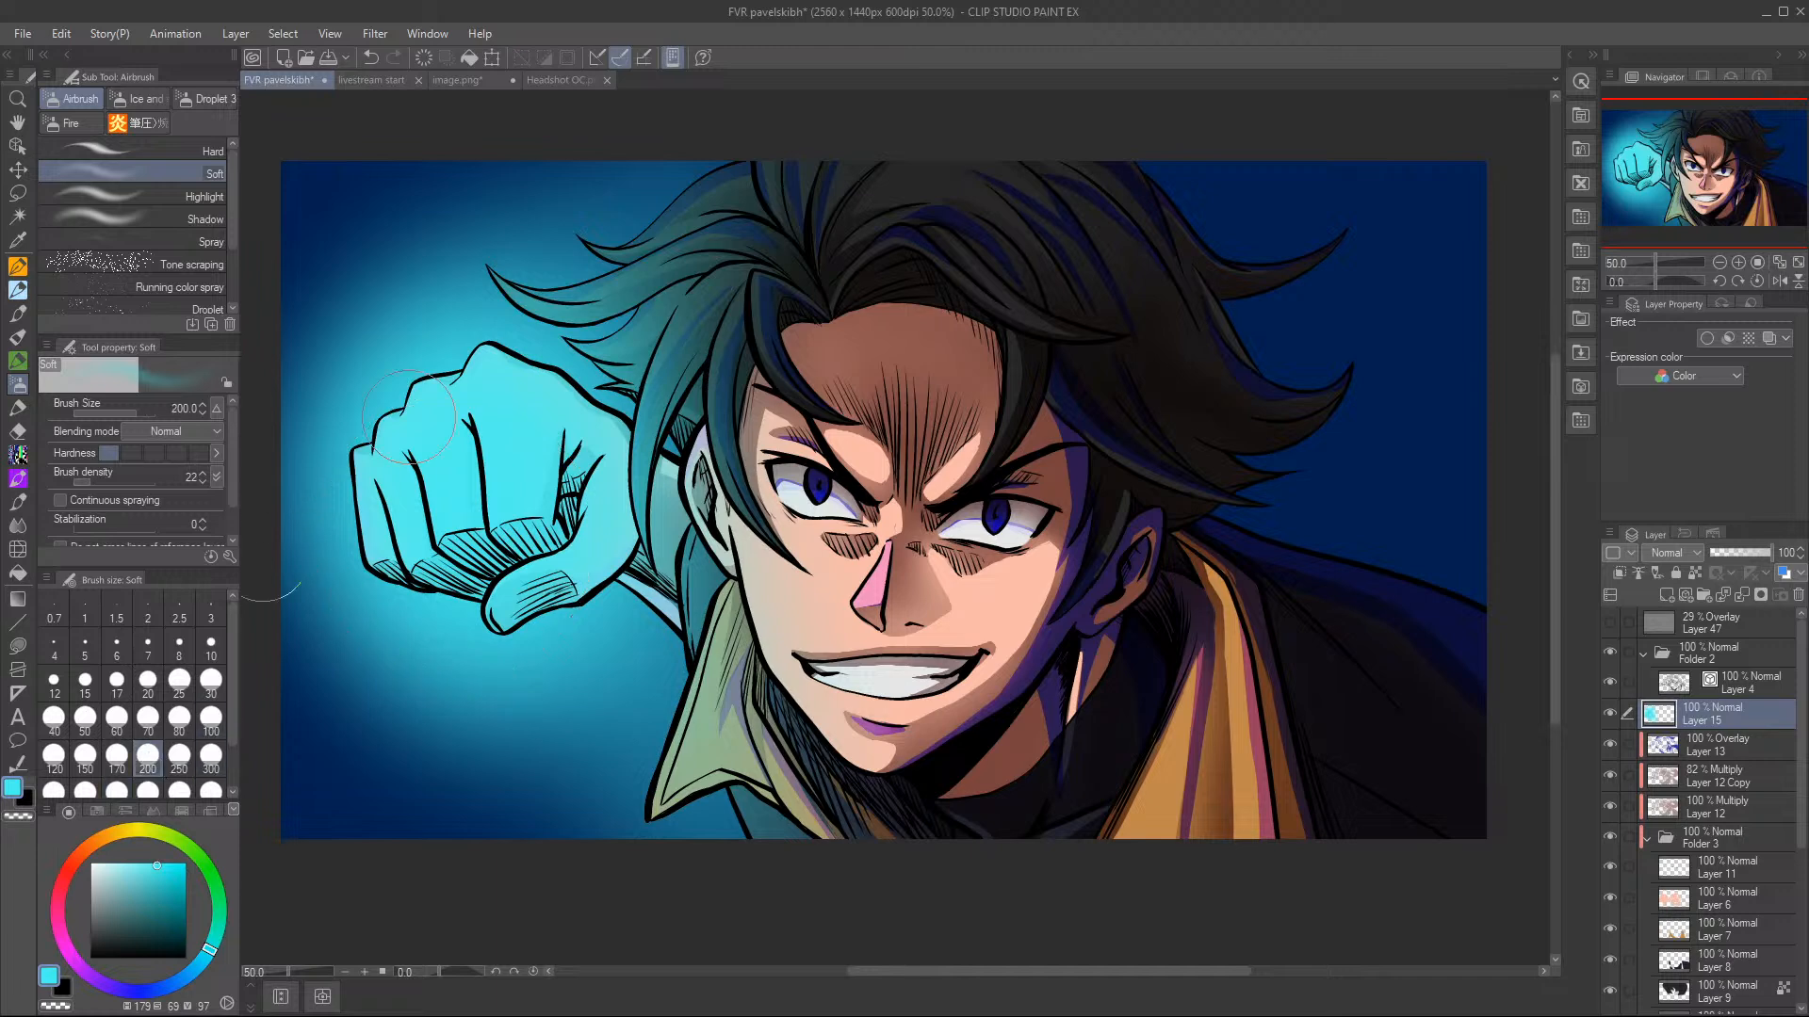
pyautogui.moveTo(283, 547)
pyautogui.mouseDown()
pyautogui.moveTo(452, 452)
pyautogui.moveTo(456, 149)
pyautogui.moveTo(487, 146)
pyautogui.moveTo(462, 829)
pyautogui.moveTo(509, 438)
pyautogui.moveTo(500, 659)
pyautogui.moveTo(499, 490)
pyautogui.mouseUp()
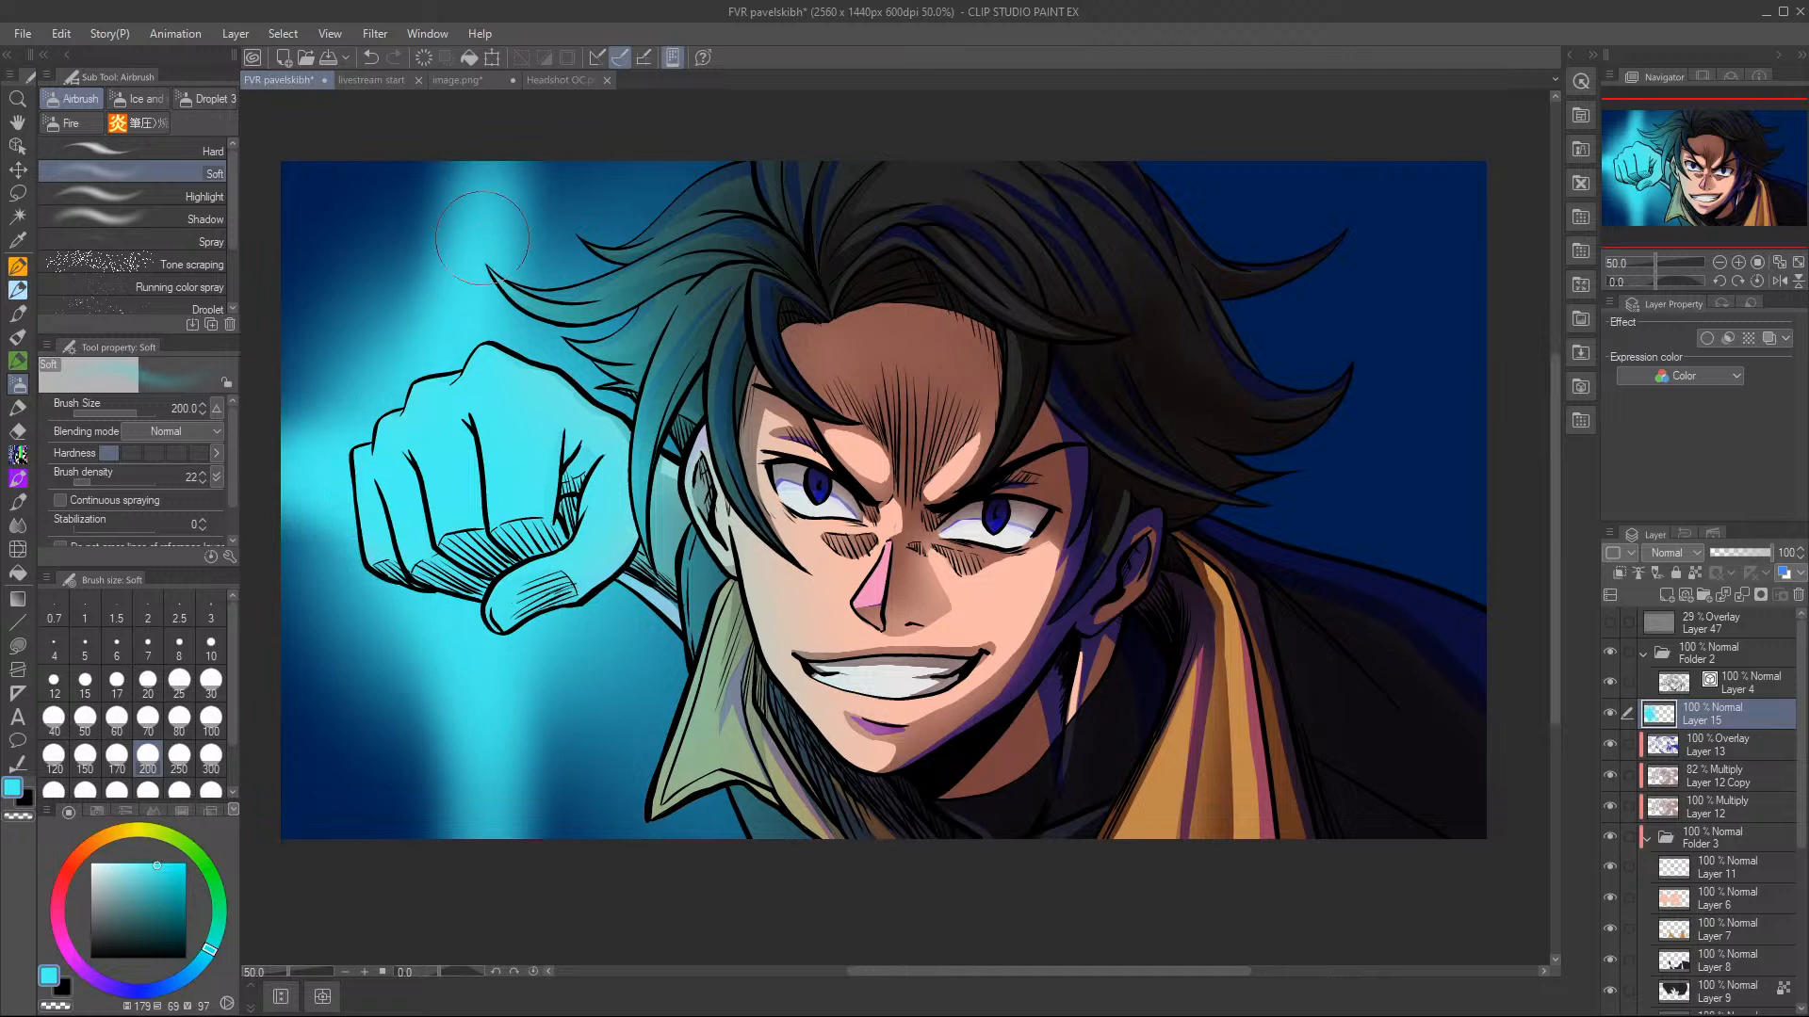
pyautogui.moveTo(1441, 482)
pyautogui.mouseDown()
pyautogui.moveTo(1292, 516)
pyautogui.moveTo(1171, 501)
pyautogui.moveTo(1377, 369)
pyautogui.moveTo(1298, 268)
pyautogui.moveTo(1157, 279)
pyautogui.moveTo(1156, 506)
pyautogui.moveTo(1295, 433)
pyautogui.moveTo(1260, 464)
pyautogui.moveTo(1542, 513)
pyautogui.mouseUp()
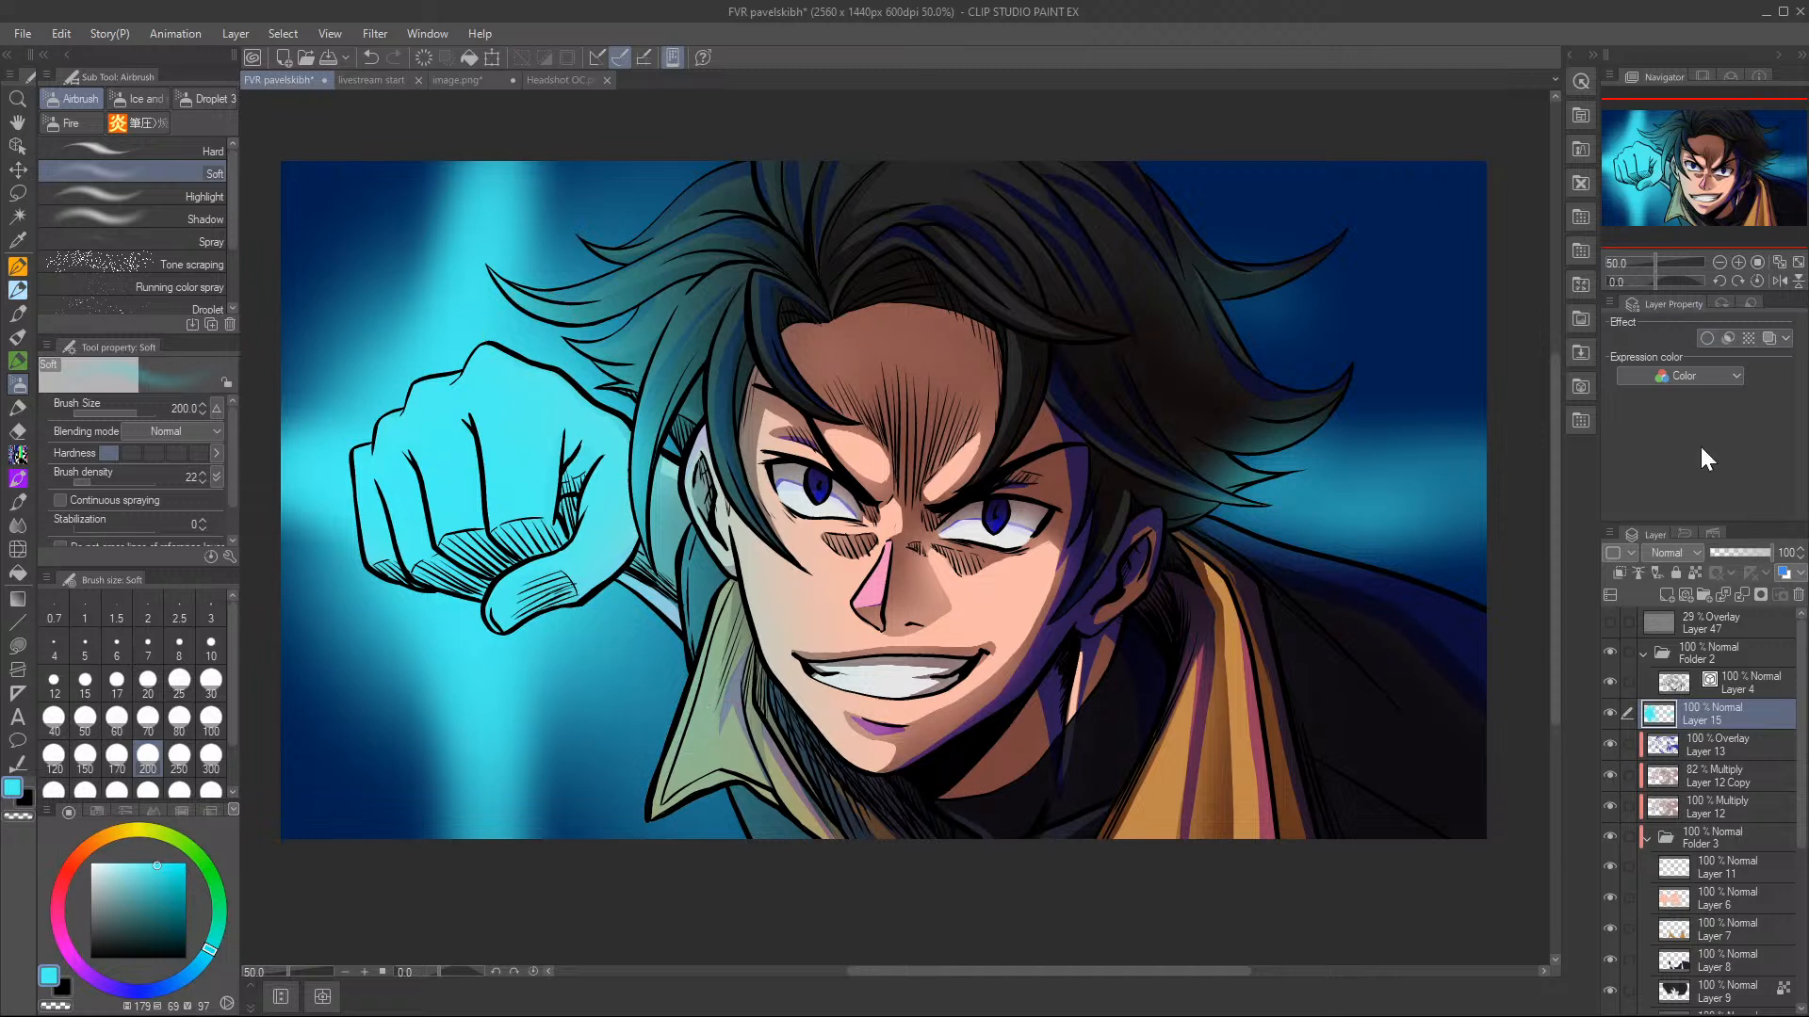
# - Add a layer above the cyan glow, check the reference image, set the layer to Add (Glow) and choose a dark teal
pyautogui.click(1667, 596)
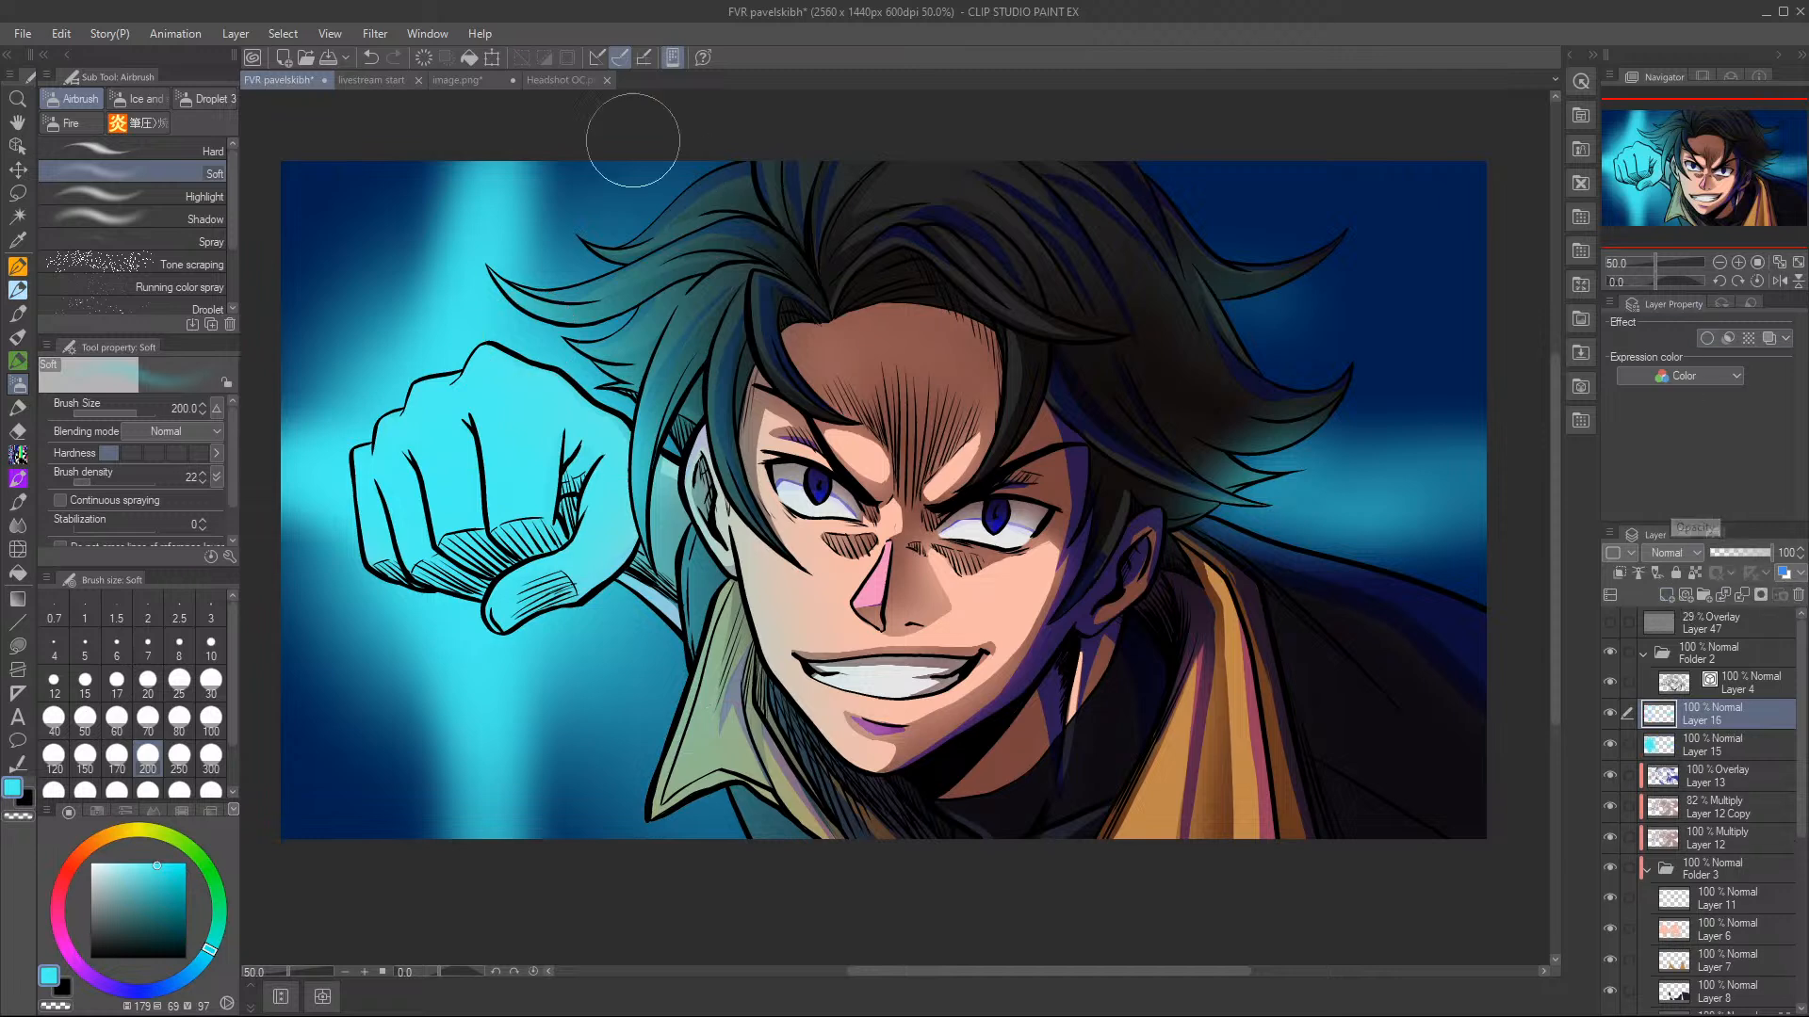
pyautogui.click(564, 80)
pyautogui.click(447, 80)
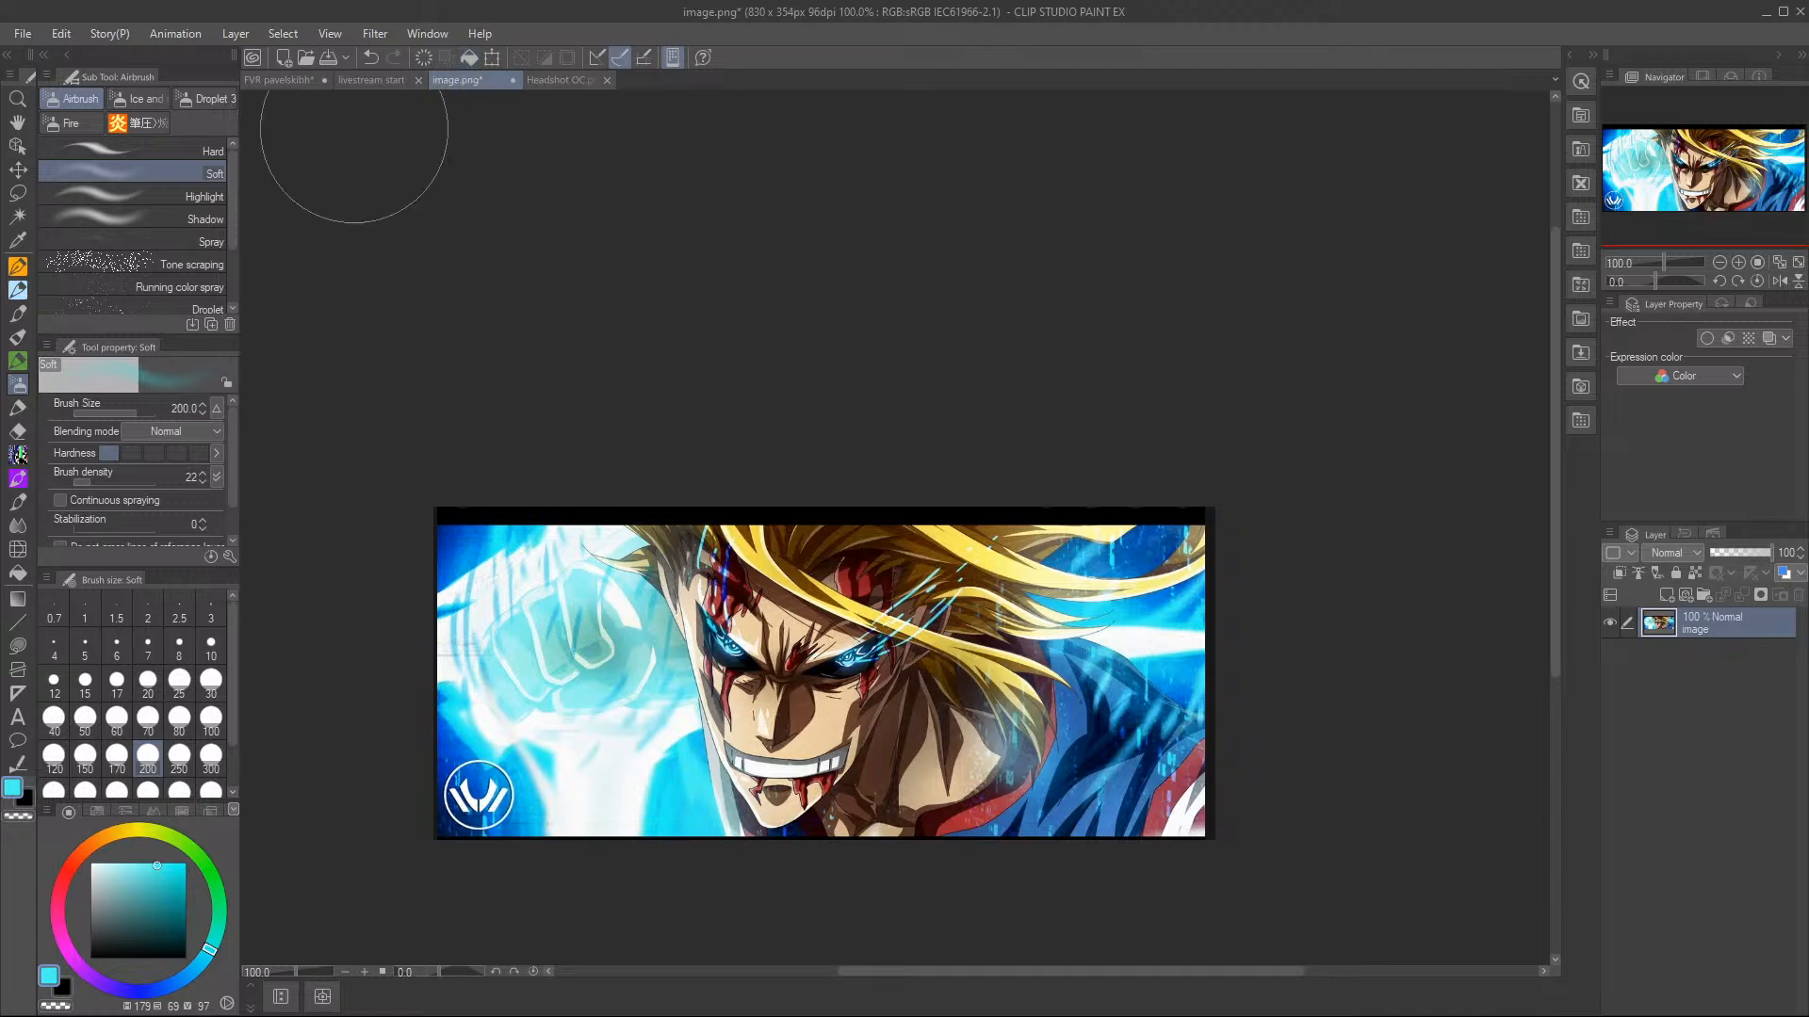
pyautogui.click(281, 79)
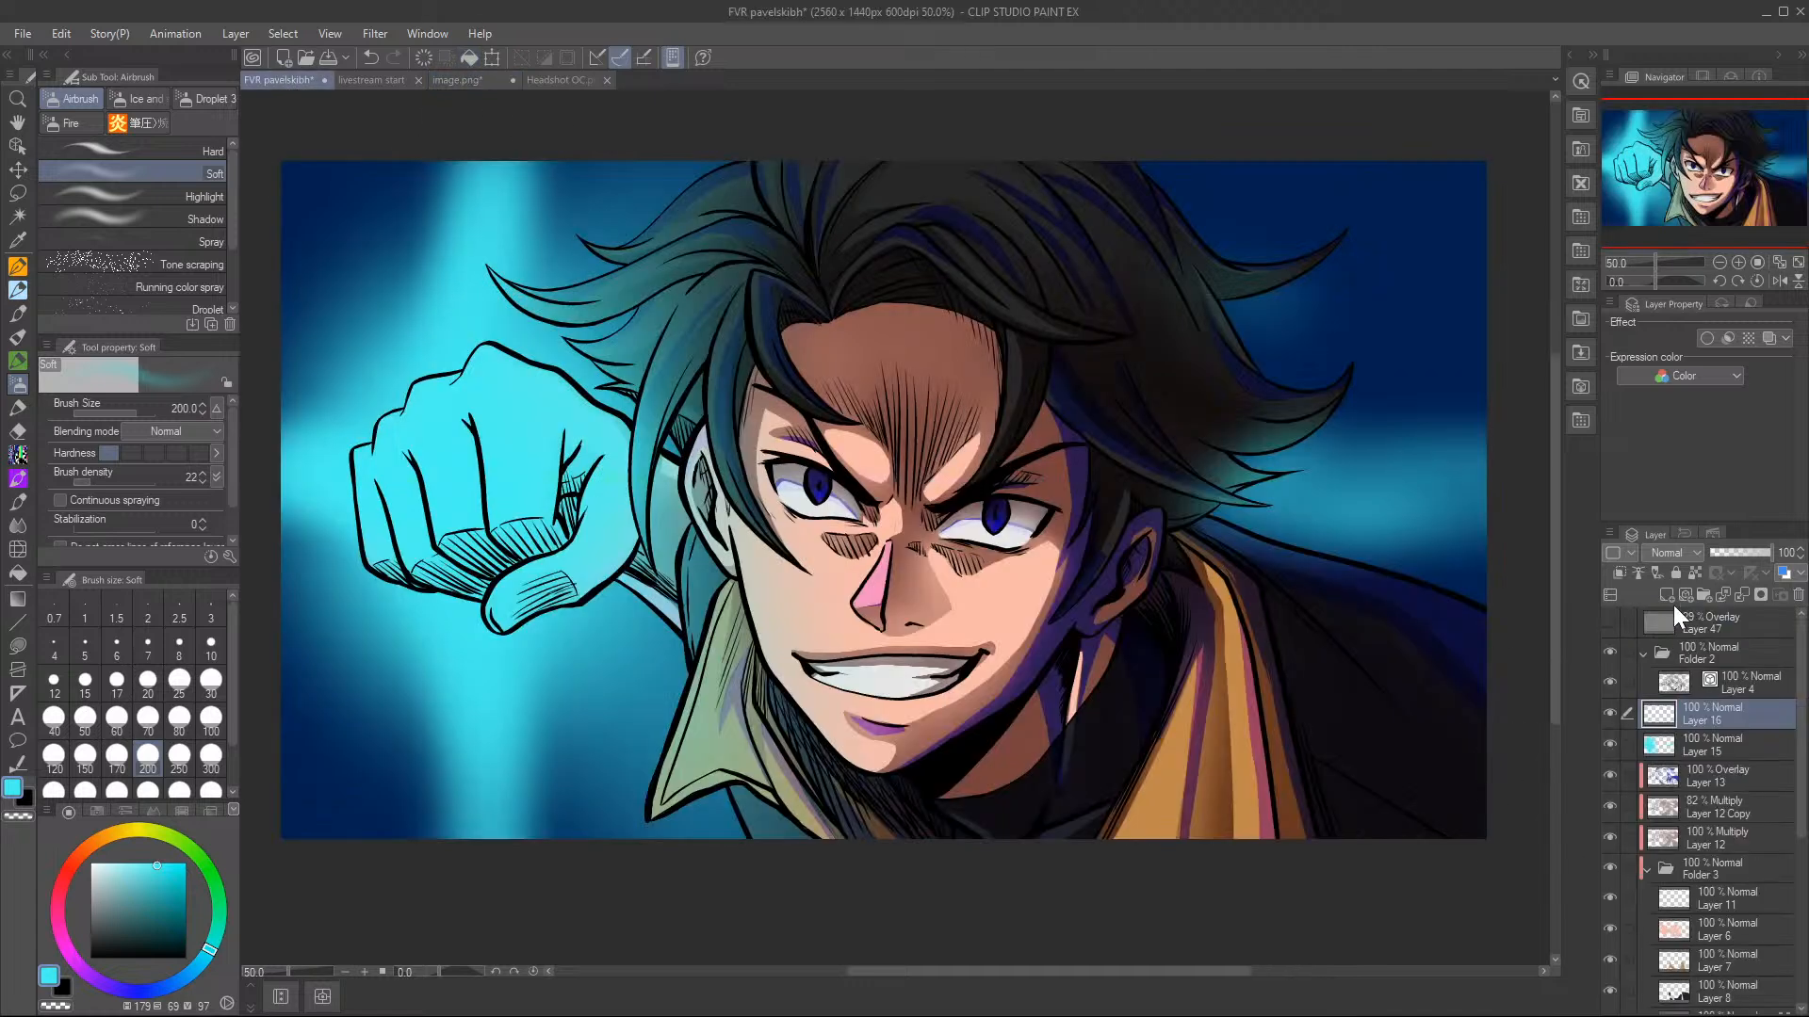
pyautogui.click(1673, 554)
pyautogui.click(1669, 246)
pyautogui.click(190, 909)
pyautogui.moveTo(190, 908); pyautogui.dragTo(188, 906)
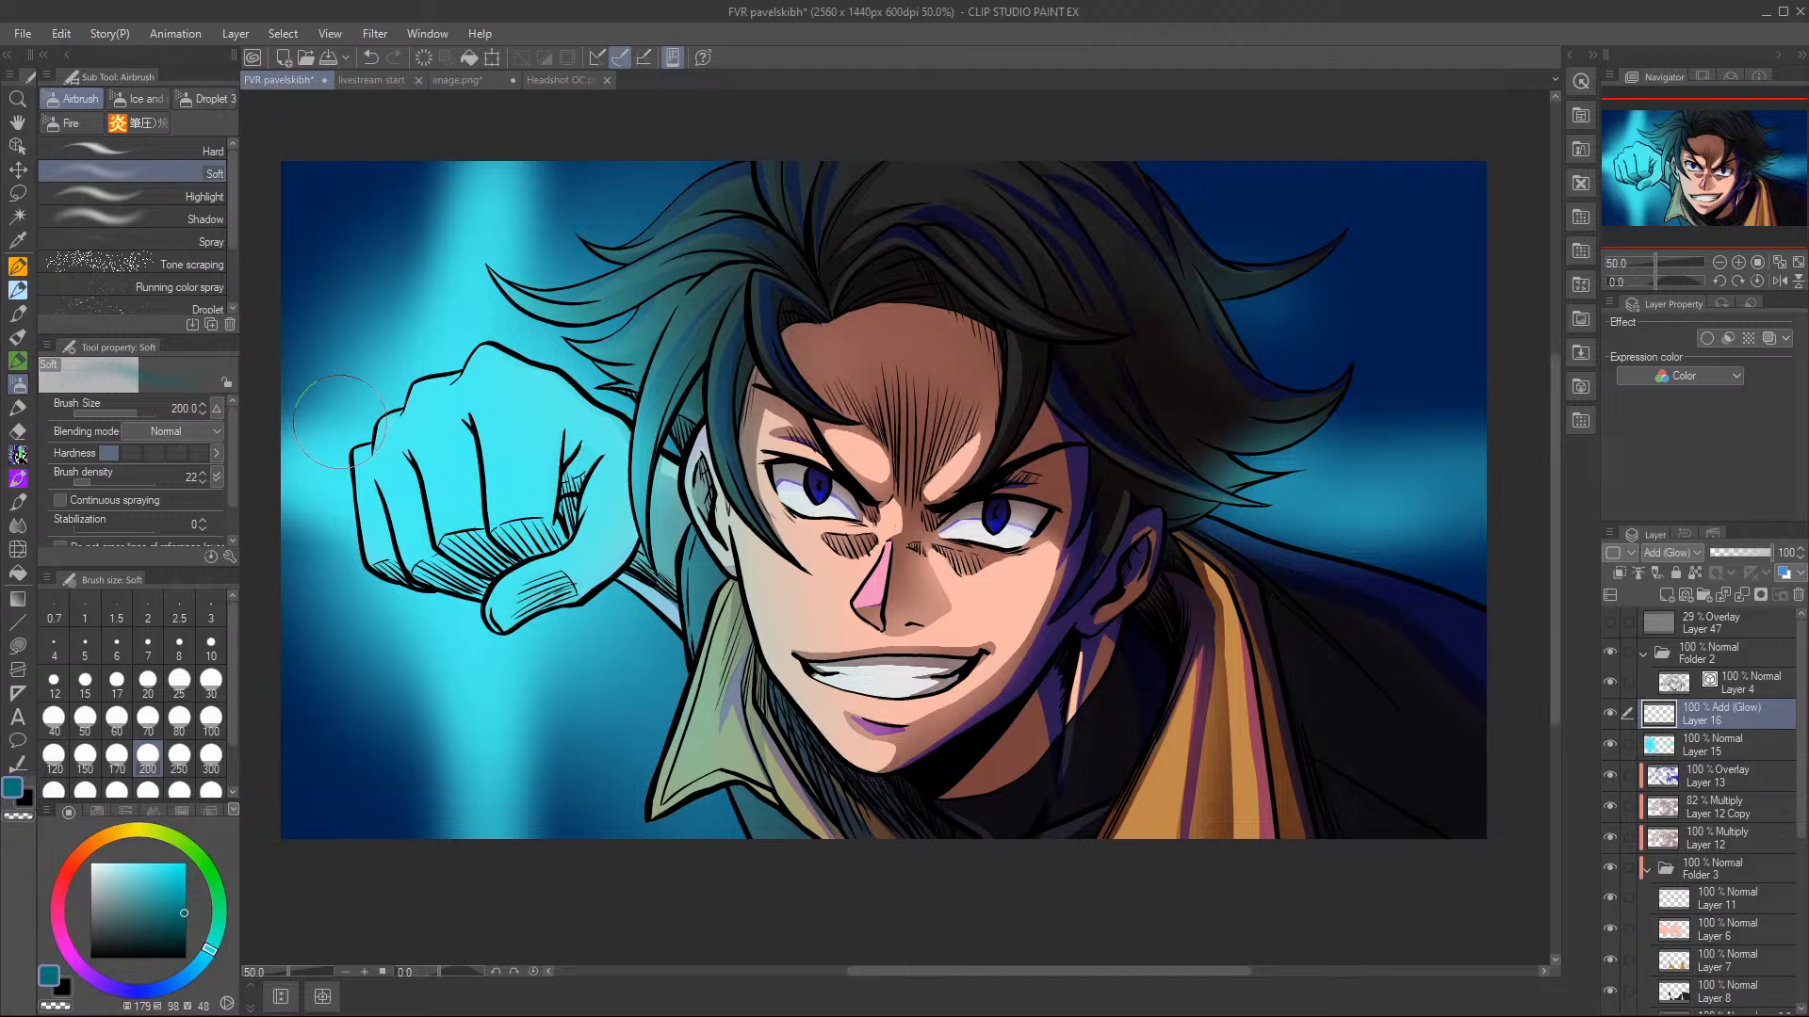
# - Draw thin dark teal energy streaks over, around and above the fist with Seny's ink pen at size 60
pyautogui.click(148, 143)
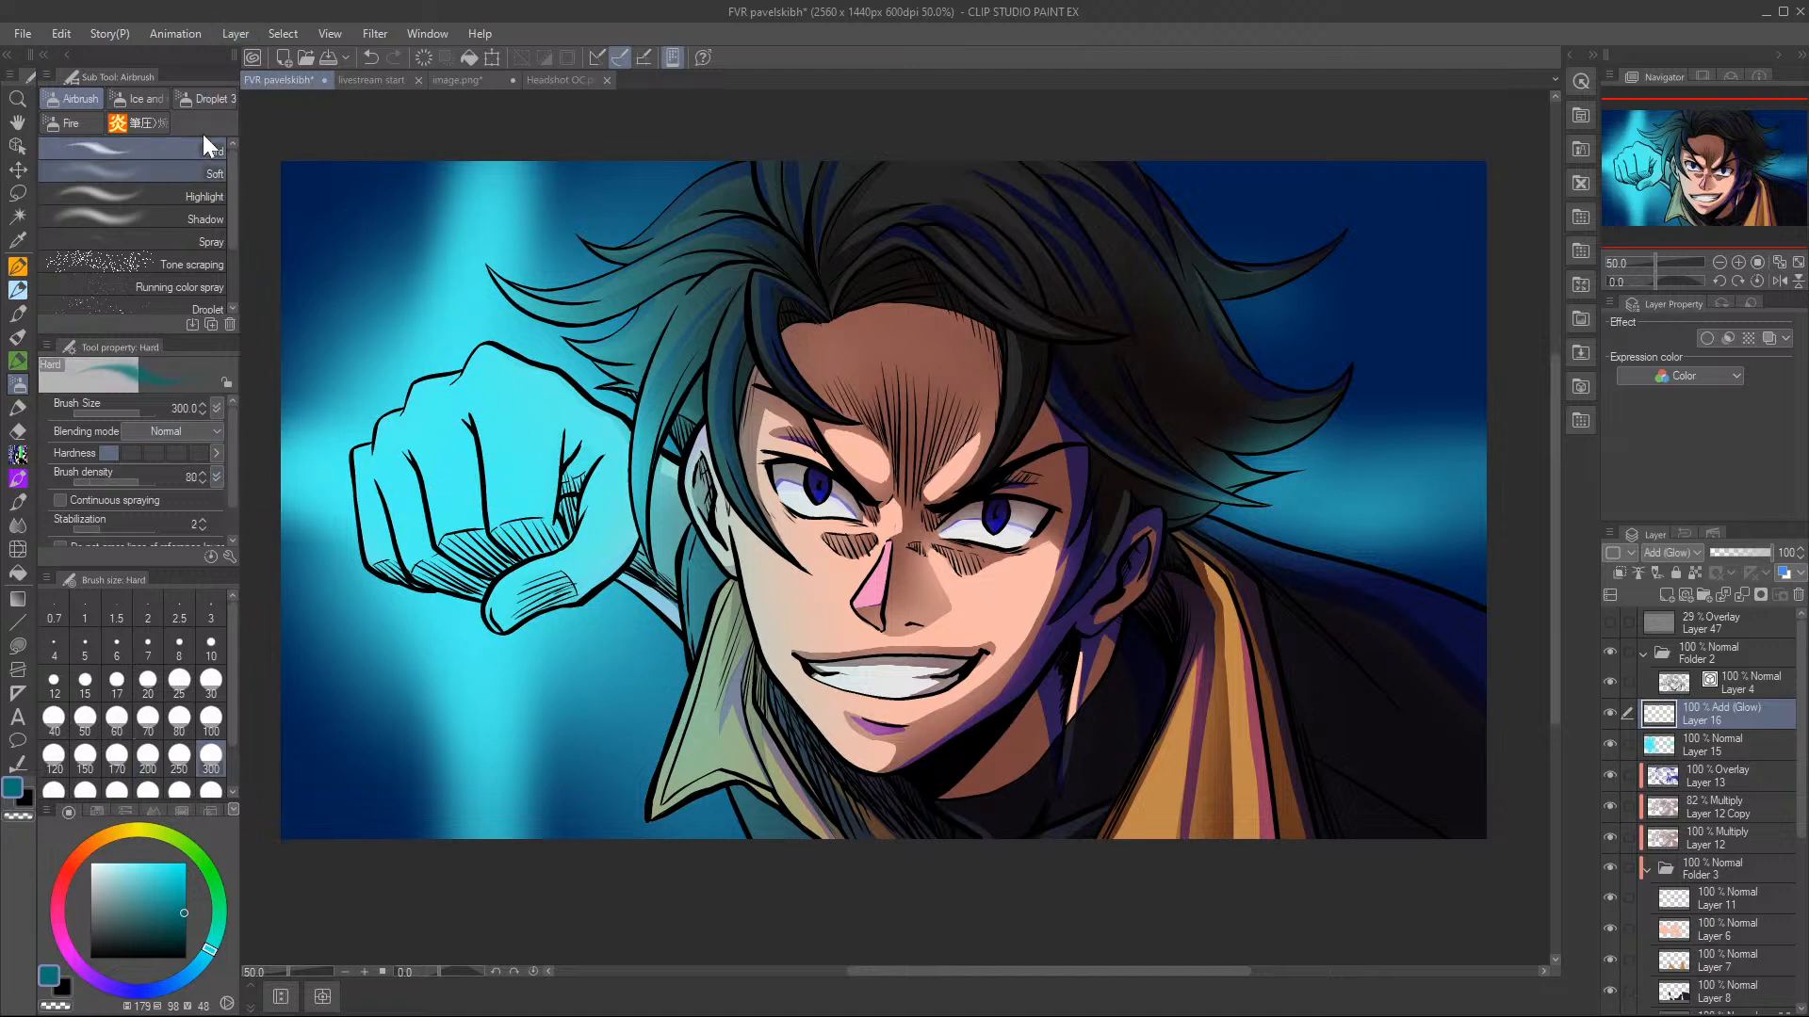
pyautogui.click(18, 268)
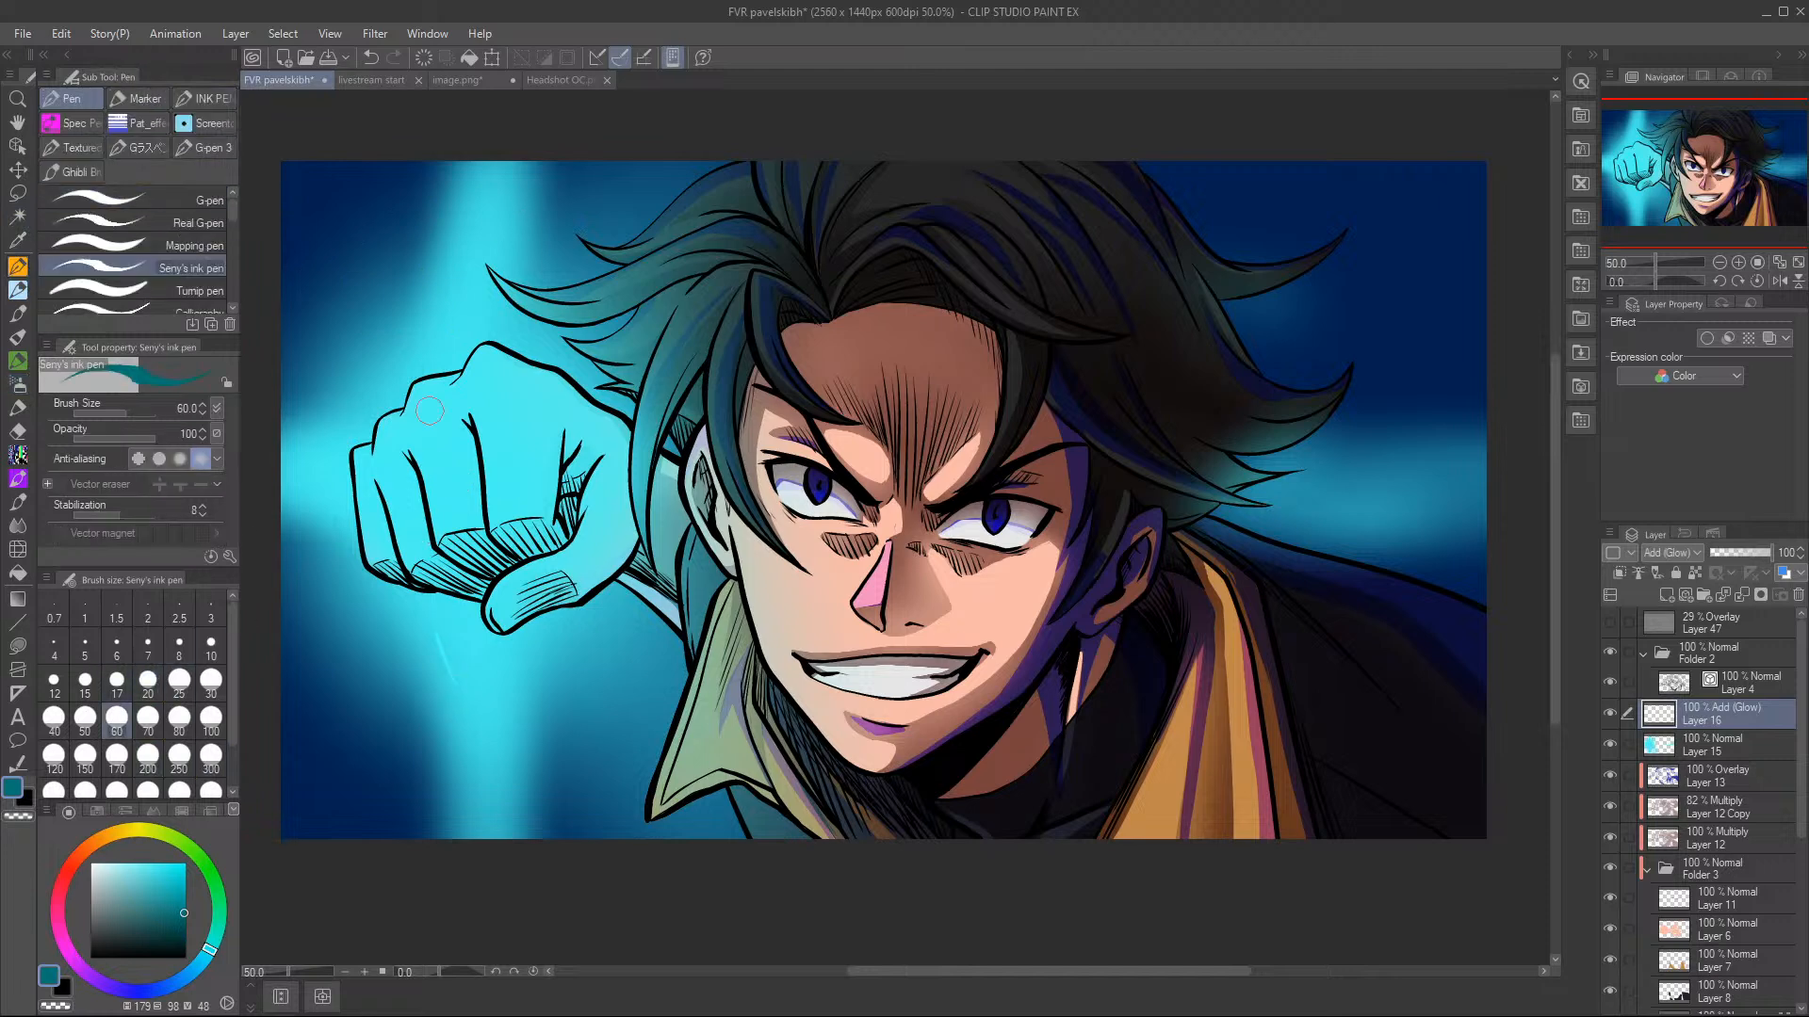
pyautogui.moveTo(454, 321)
pyautogui.mouseDown()
pyautogui.moveTo(457, 360)
pyautogui.moveTo(475, 155)
pyautogui.mouseUp()
pyautogui.moveTo(522, 676); pyautogui.dragTo(529, 631)
pyautogui.moveTo(317, 449); pyautogui.dragTo(315, 417)
pyautogui.moveTo(405, 335); pyautogui.dragTo(406, 390)
pyautogui.moveTo(409, 593); pyautogui.dragTo(390, 644)
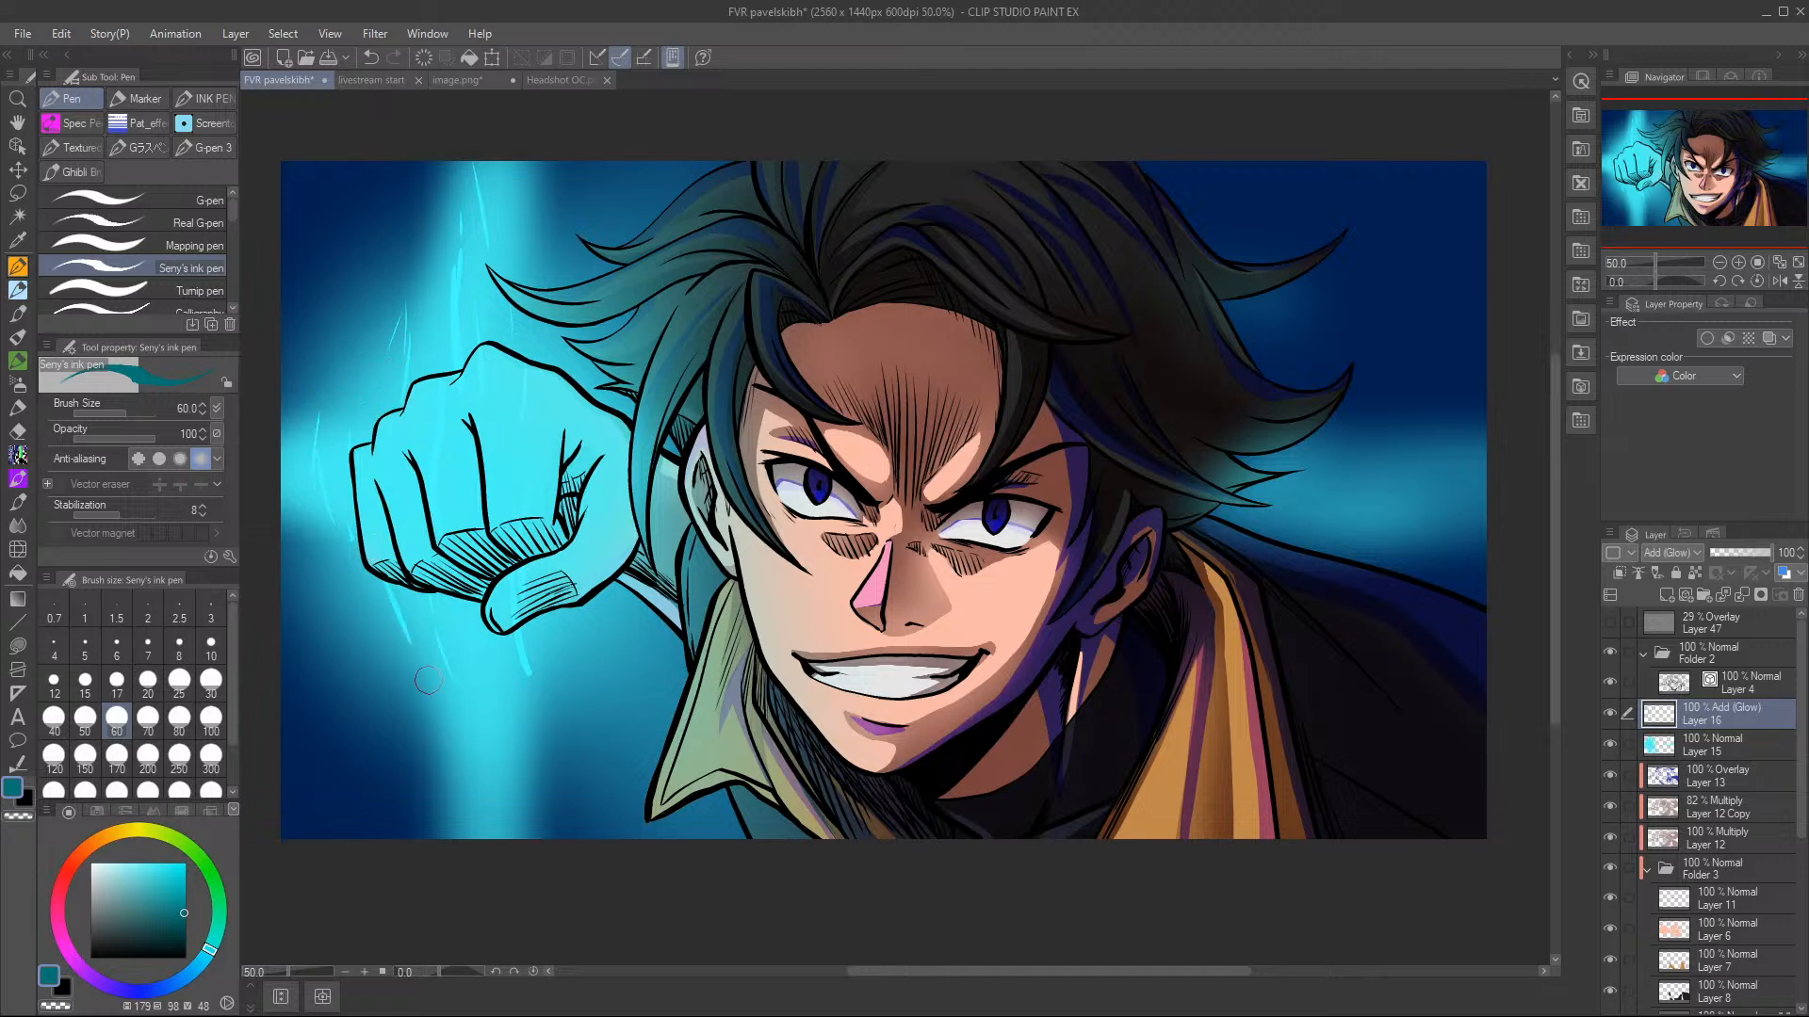
pyautogui.moveTo(502, 830); pyautogui.dragTo(487, 784)
pyautogui.moveTo(546, 352); pyautogui.dragTo(545, 323)
pyautogui.moveTo(532, 692); pyautogui.dragTo(528, 638)
pyautogui.moveTo(624, 524); pyautogui.dragTo(618, 568)
pyautogui.moveTo(367, 610); pyautogui.dragTo(335, 543)
pyautogui.moveTo(292, 447); pyautogui.dragTo(277, 377)
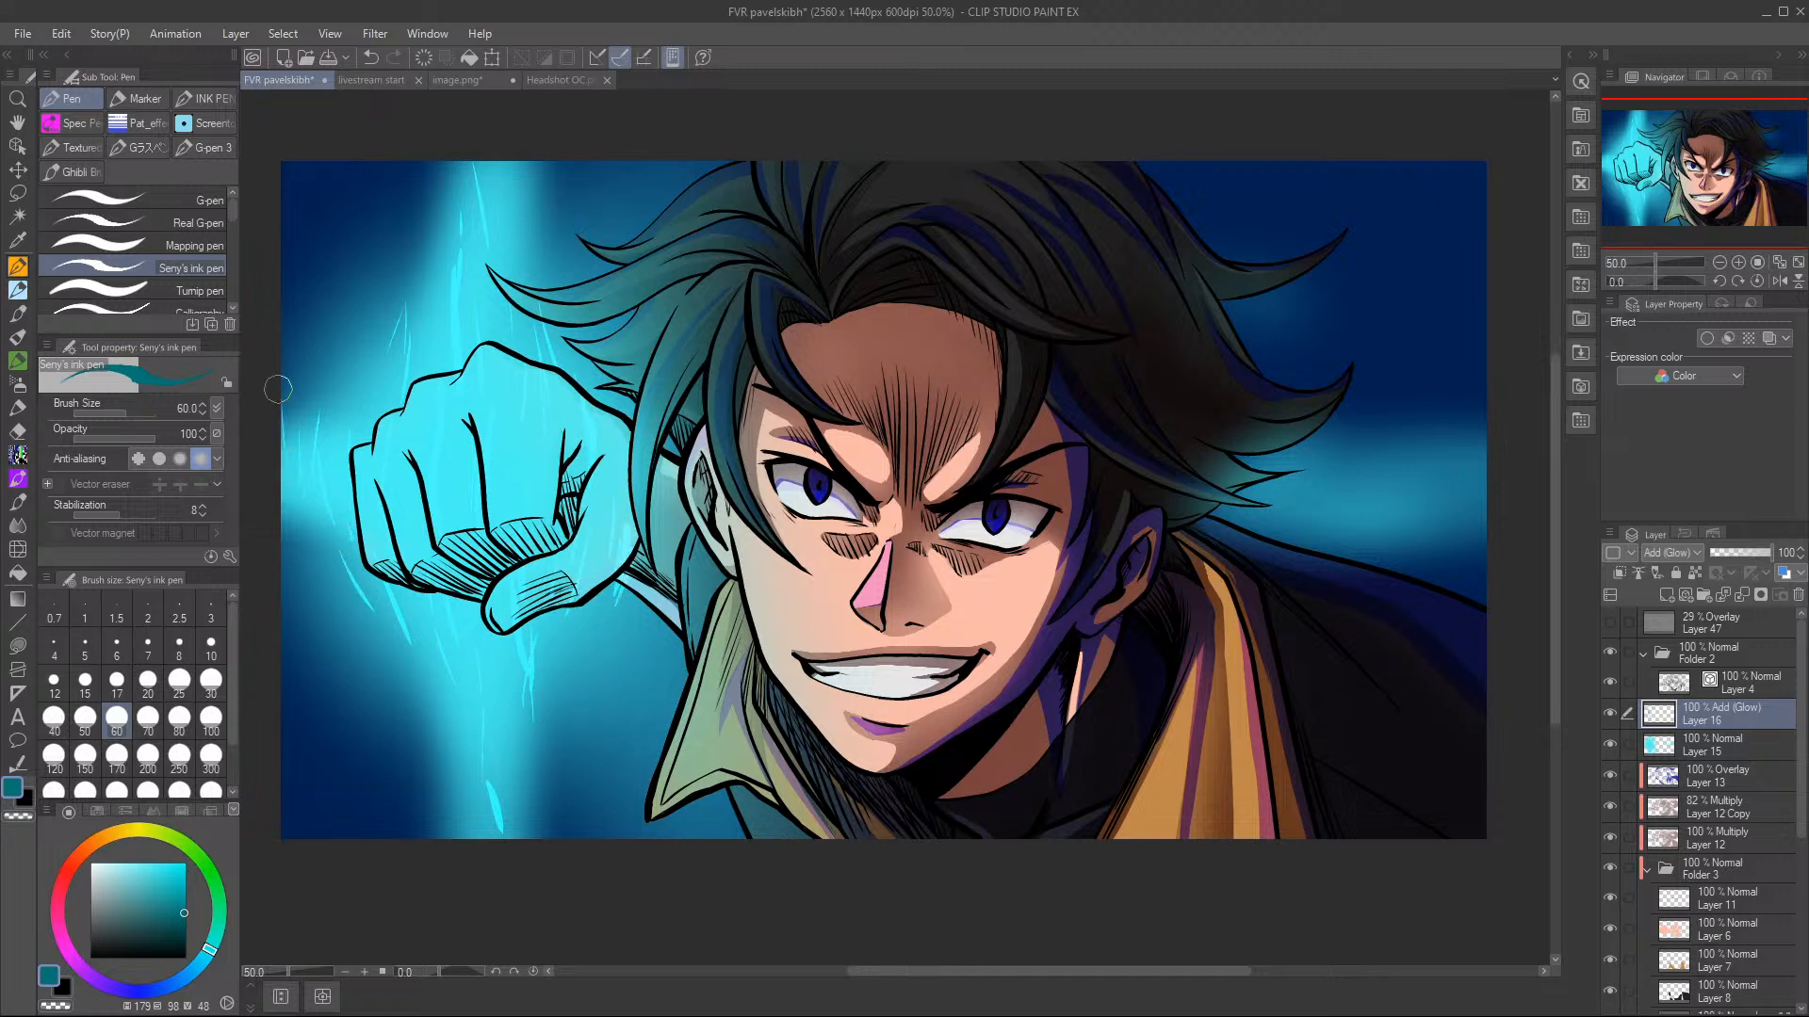
pyautogui.moveTo(442, 311); pyautogui.dragTo(435, 151)
pyautogui.moveTo(509, 217); pyautogui.dragTo(495, 162)
pyautogui.moveTo(525, 272); pyautogui.dragTo(504, 165)
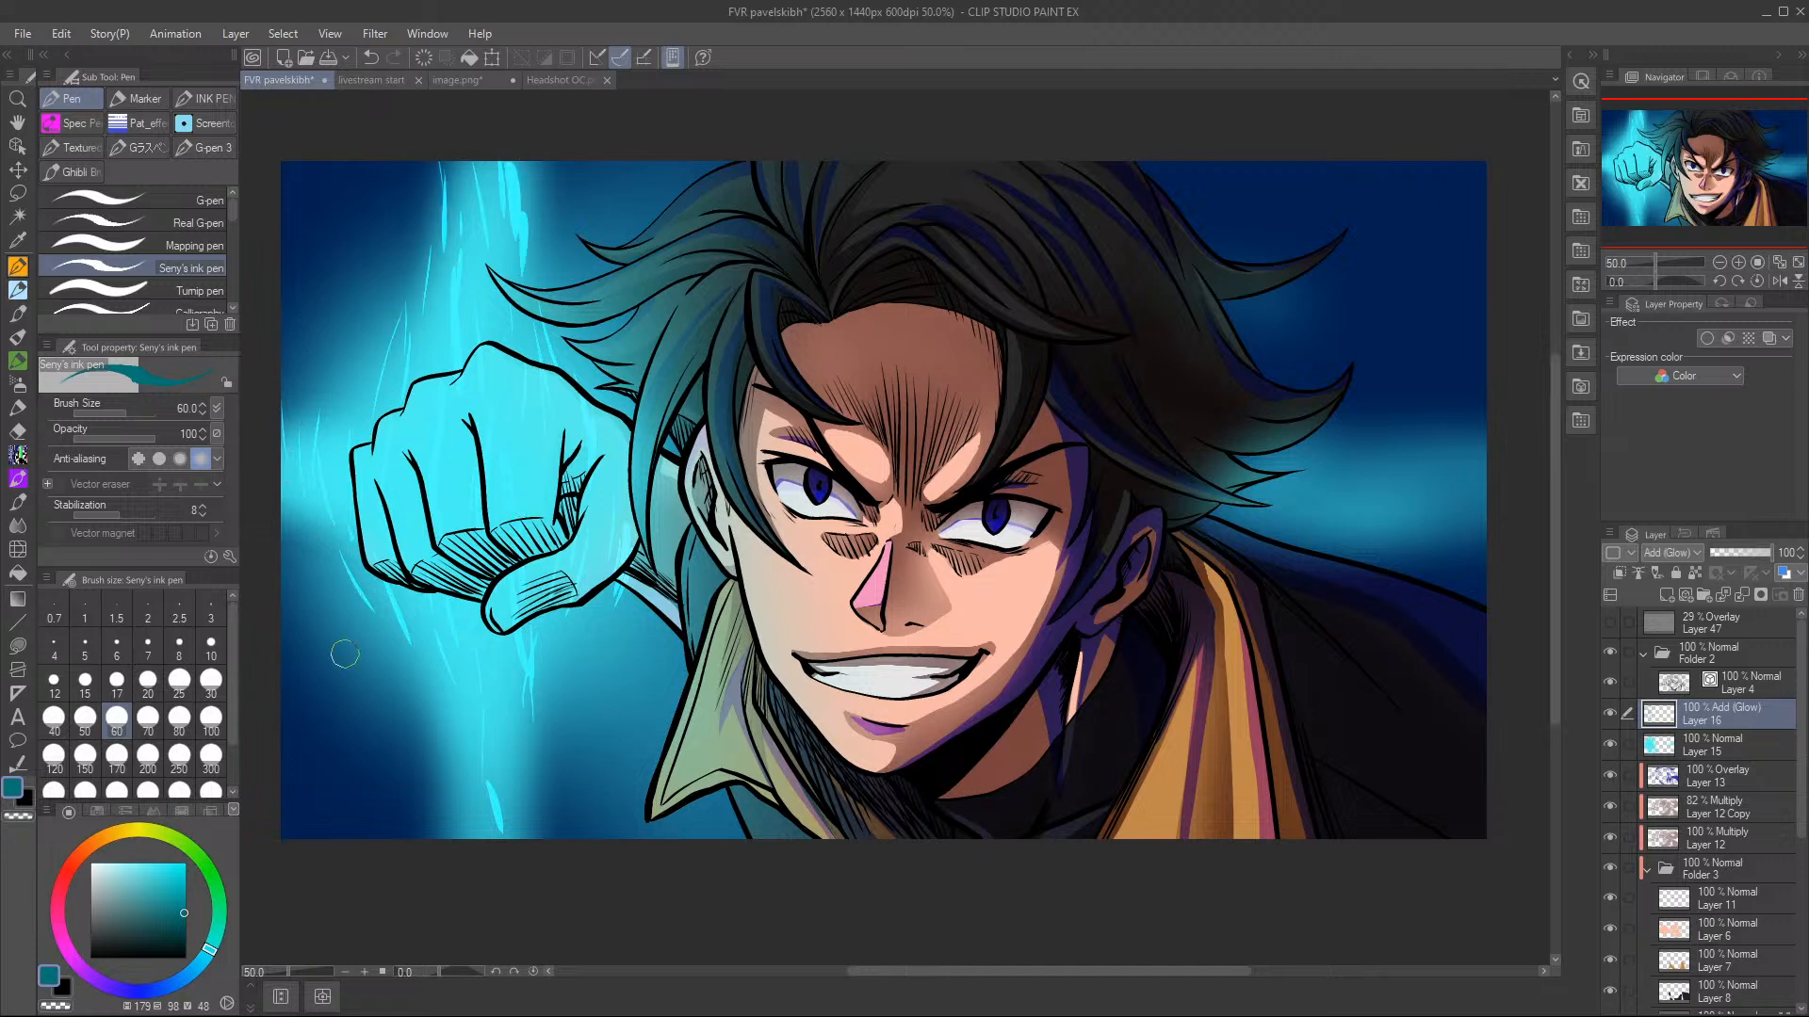
# - Sample cyan from the fist and draw brighter streaks above and around it, plus short droplet marks in the background below
pyautogui.keyDown('alt'); pyautogui.click(497, 507); pyautogui.keyUp('alt')
pyautogui.moveTo(419, 564)
pyautogui.mouseDown()
pyautogui.moveTo(387, 443)
pyautogui.moveTo(366, 549)
pyautogui.moveTo(324, 469)
pyautogui.moveTo(458, 146)
pyautogui.mouseUp()
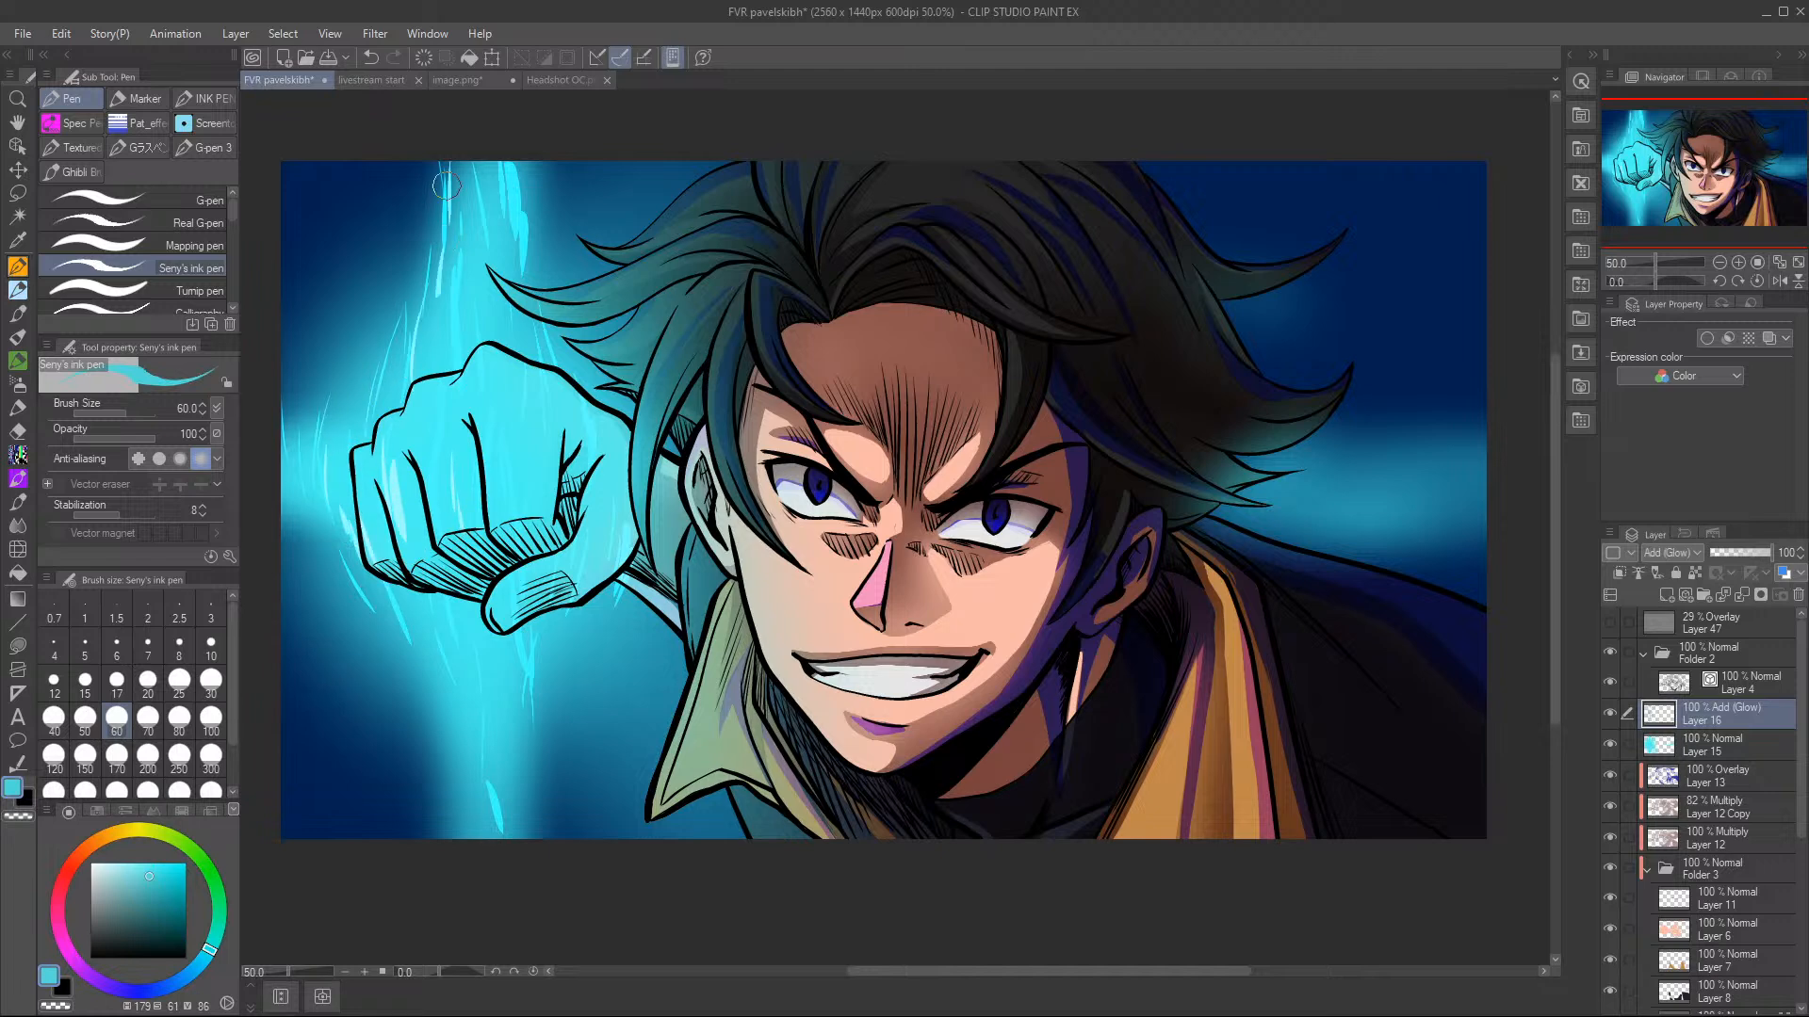
pyautogui.moveTo(510, 199); pyautogui.dragTo(525, 289)
pyautogui.moveTo(498, 610)
pyautogui.mouseDown()
pyautogui.moveTo(501, 677)
pyautogui.moveTo(491, 697)
pyautogui.moveTo(475, 688)
pyautogui.mouseUp()
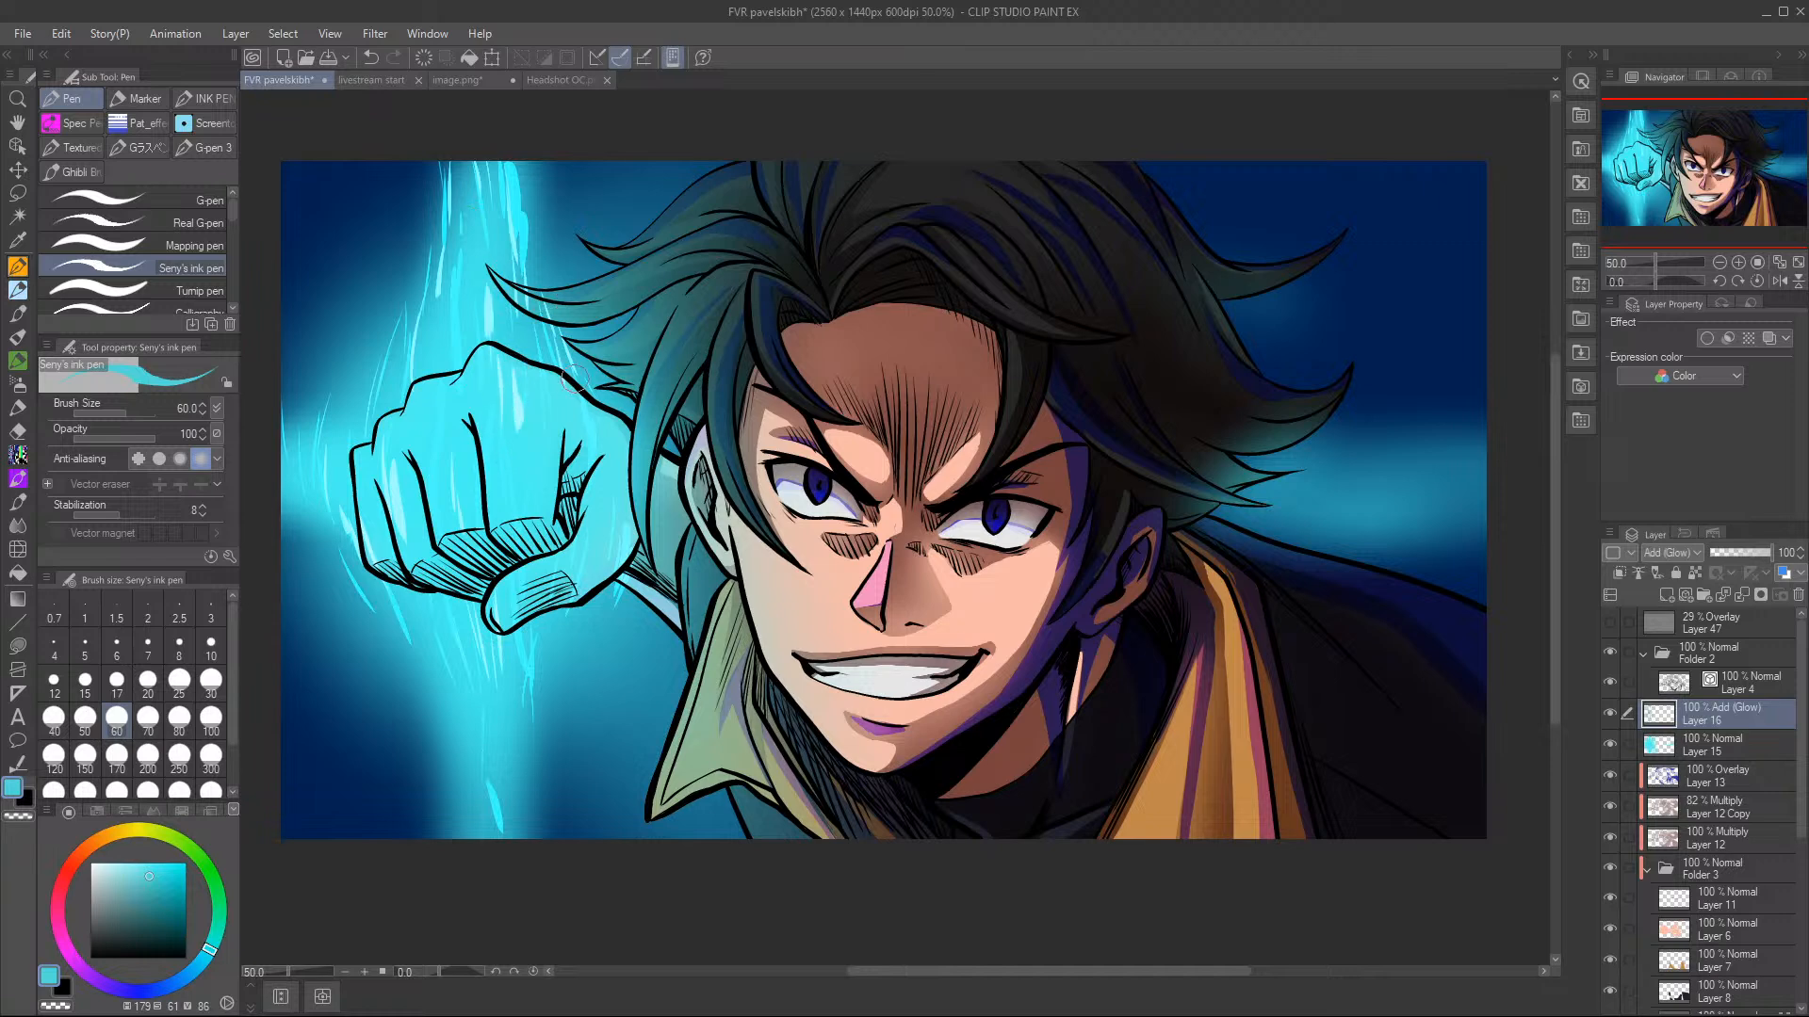
pyautogui.moveTo(348, 396); pyautogui.dragTo(333, 439)
pyautogui.moveTo(388, 688); pyautogui.dragTo(405, 799)
pyautogui.moveTo(574, 732)
pyautogui.mouseDown()
pyautogui.moveTo(572, 708)
pyautogui.moveTo(602, 699)
pyautogui.mouseUp()
pyautogui.moveTo(627, 733); pyautogui.dragTo(624, 703)
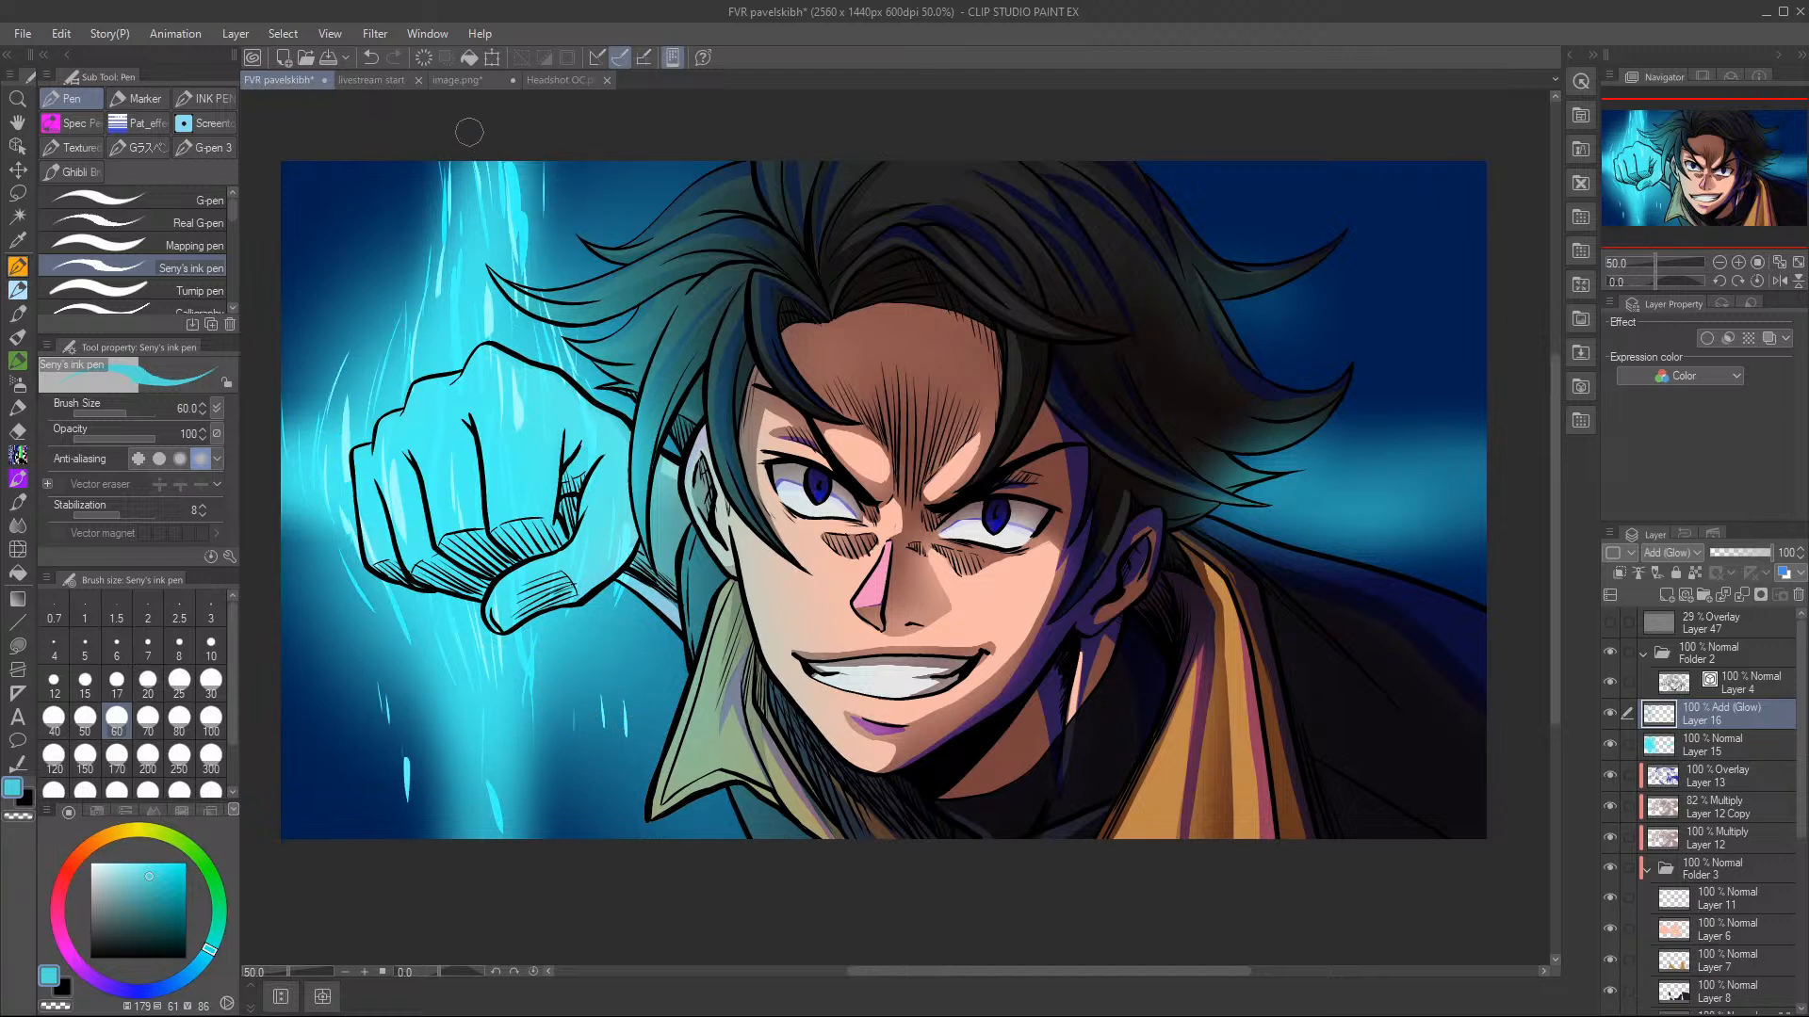
pyautogui.moveTo(408, 247); pyautogui.dragTo(423, 156)
# - Smudge the glow streaks above and below the fist into soft vertical wisps with the Finger tip blender at size 100
pyautogui.click(16, 525)
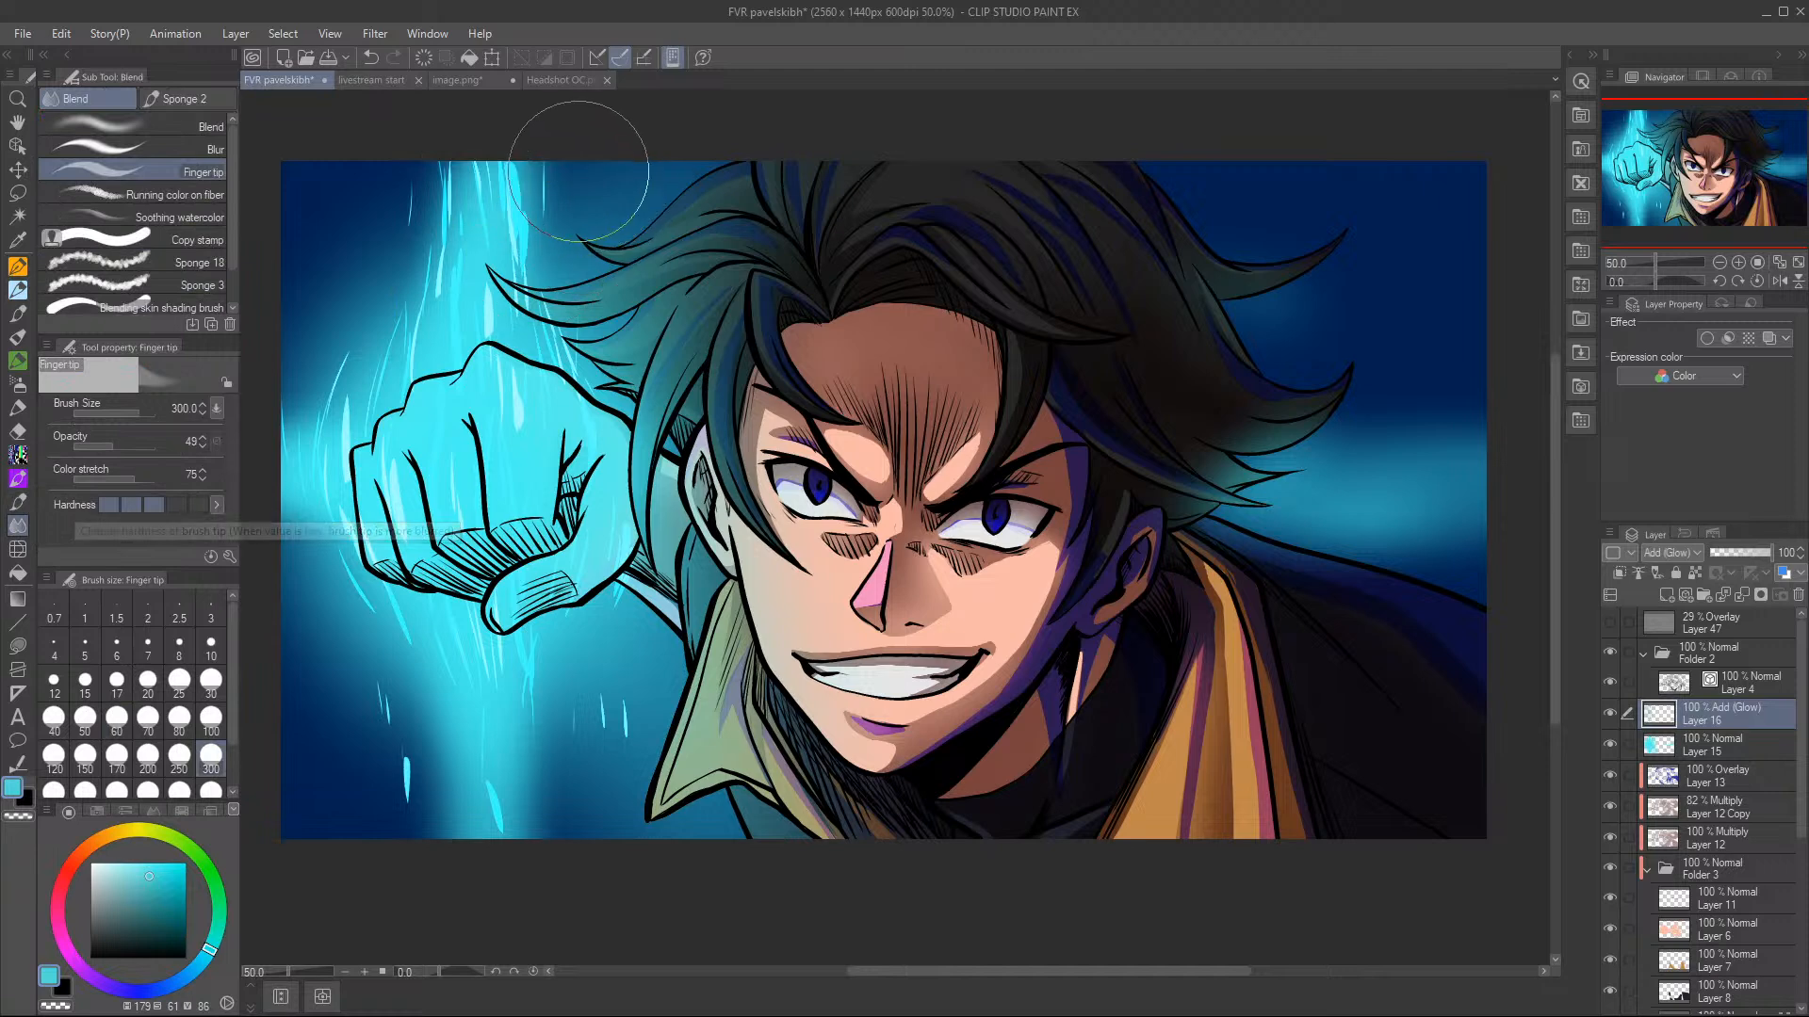
pyautogui.click(213, 722)
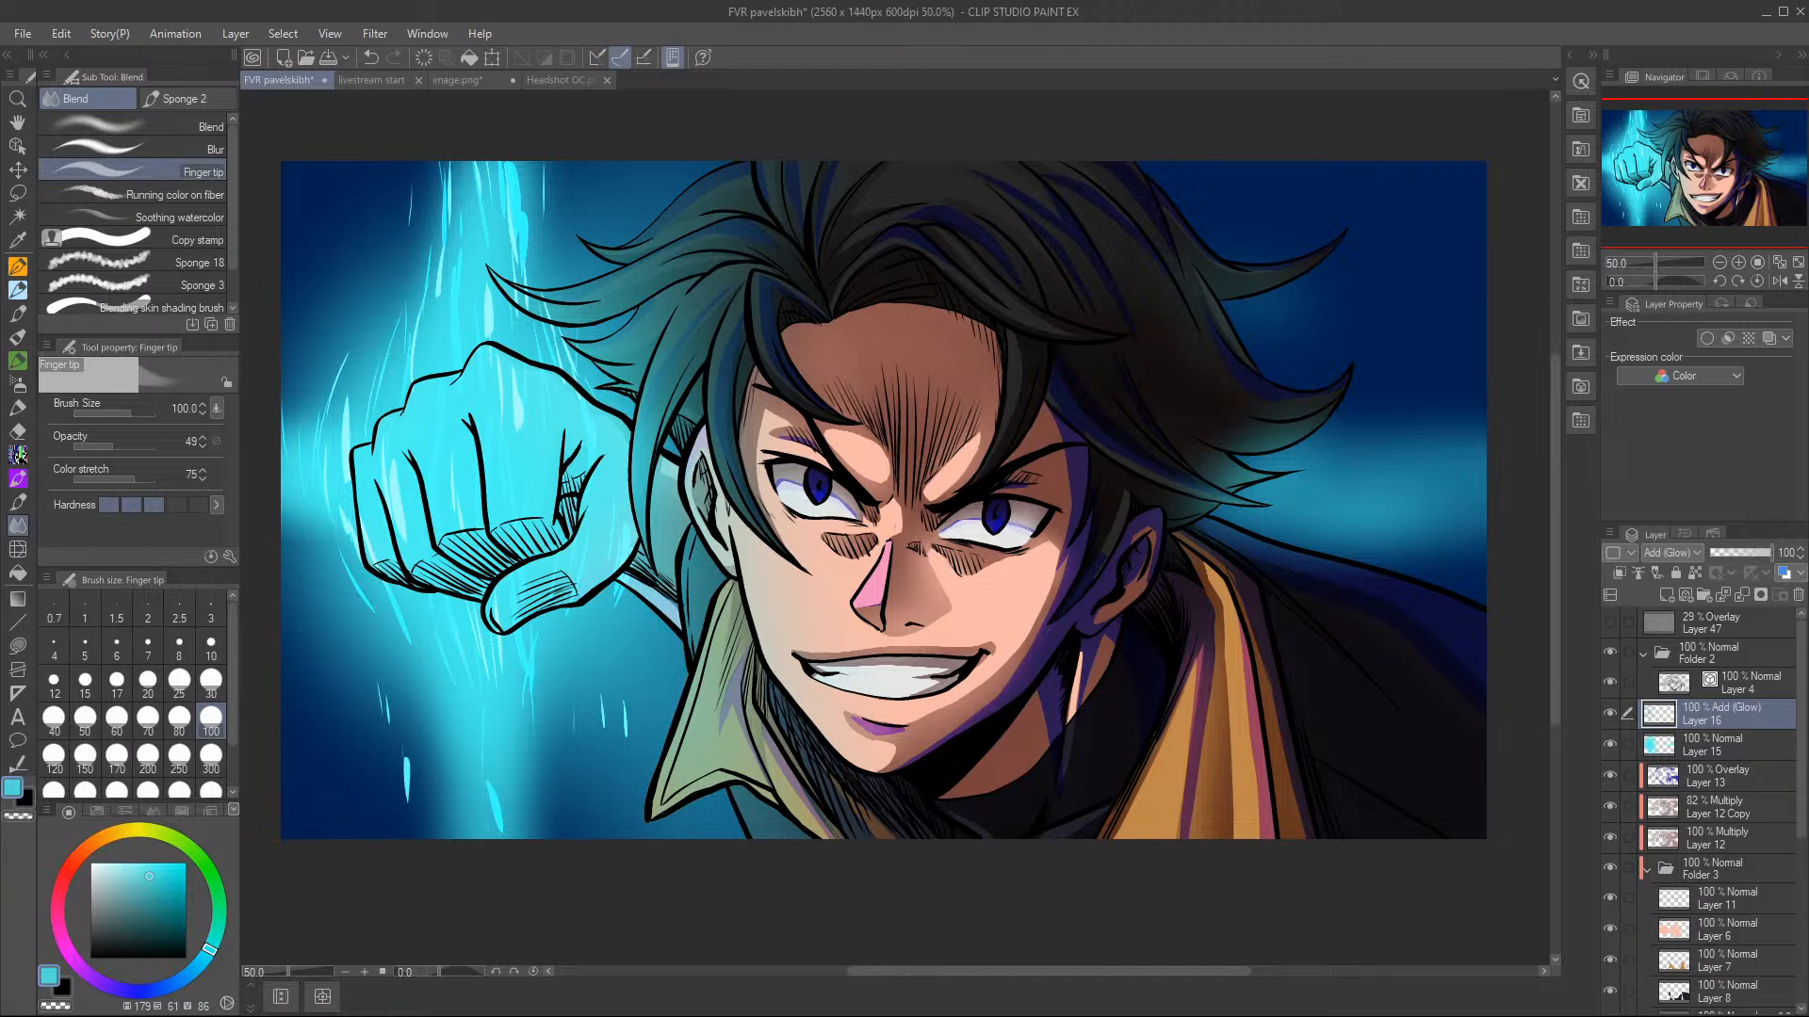
pyautogui.moveTo(346, 509)
pyautogui.mouseDown()
pyautogui.moveTo(388, 275)
pyautogui.moveTo(317, 457)
pyautogui.moveTo(366, 272)
pyautogui.moveTo(389, 312)
pyautogui.moveTo(370, 460)
pyautogui.moveTo(408, 216)
pyautogui.moveTo(376, 418)
pyautogui.moveTo(391, 162)
pyautogui.moveTo(420, 273)
pyautogui.moveTo(443, 207)
pyautogui.moveTo(459, 214)
pyautogui.moveTo(451, 238)
pyautogui.moveTo(428, 219)
pyautogui.moveTo(409, 481)
pyautogui.moveTo(446, 145)
pyautogui.moveTo(449, 395)
pyautogui.moveTo(478, 300)
pyautogui.moveTo(478, 140)
pyautogui.moveTo(453, 157)
pyautogui.moveTo(500, 766)
pyautogui.moveTo(482, 610)
pyautogui.moveTo(473, 804)
pyautogui.moveTo(481, 671)
pyautogui.moveTo(489, 786)
pyautogui.moveTo(475, 766)
pyautogui.moveTo(417, 829)
pyautogui.moveTo(378, 714)
pyautogui.moveTo(393, 633)
pyautogui.moveTo(287, 498)
pyautogui.moveTo(298, 348)
pyautogui.moveTo(352, 356)
pyautogui.moveTo(404, 188)
pyautogui.moveTo(379, 188)
pyautogui.moveTo(342, 420)
pyautogui.moveTo(368, 544)
pyautogui.moveTo(418, 632)
pyautogui.moveTo(383, 500)
pyautogui.moveTo(465, 745)
pyautogui.moveTo(563, 449)
pyautogui.moveTo(513, 671)
pyautogui.moveTo(569, 753)
pyautogui.moveTo(597, 694)
pyautogui.moveTo(620, 762)
pyautogui.moveTo(666, 524)
pyautogui.moveTo(585, 714)
pyautogui.moveTo(622, 455)
pyautogui.moveTo(546, 150)
pyautogui.moveTo(565, 229)
pyautogui.moveTo(465, 262)
pyautogui.mouseUp()
pyautogui.click(18, 816)
pyautogui.moveTo(498, 181)
pyautogui.mouseDown()
pyautogui.moveTo(400, 271)
pyautogui.moveTo(363, 377)
pyautogui.moveTo(386, 252)
pyautogui.mouseUp()
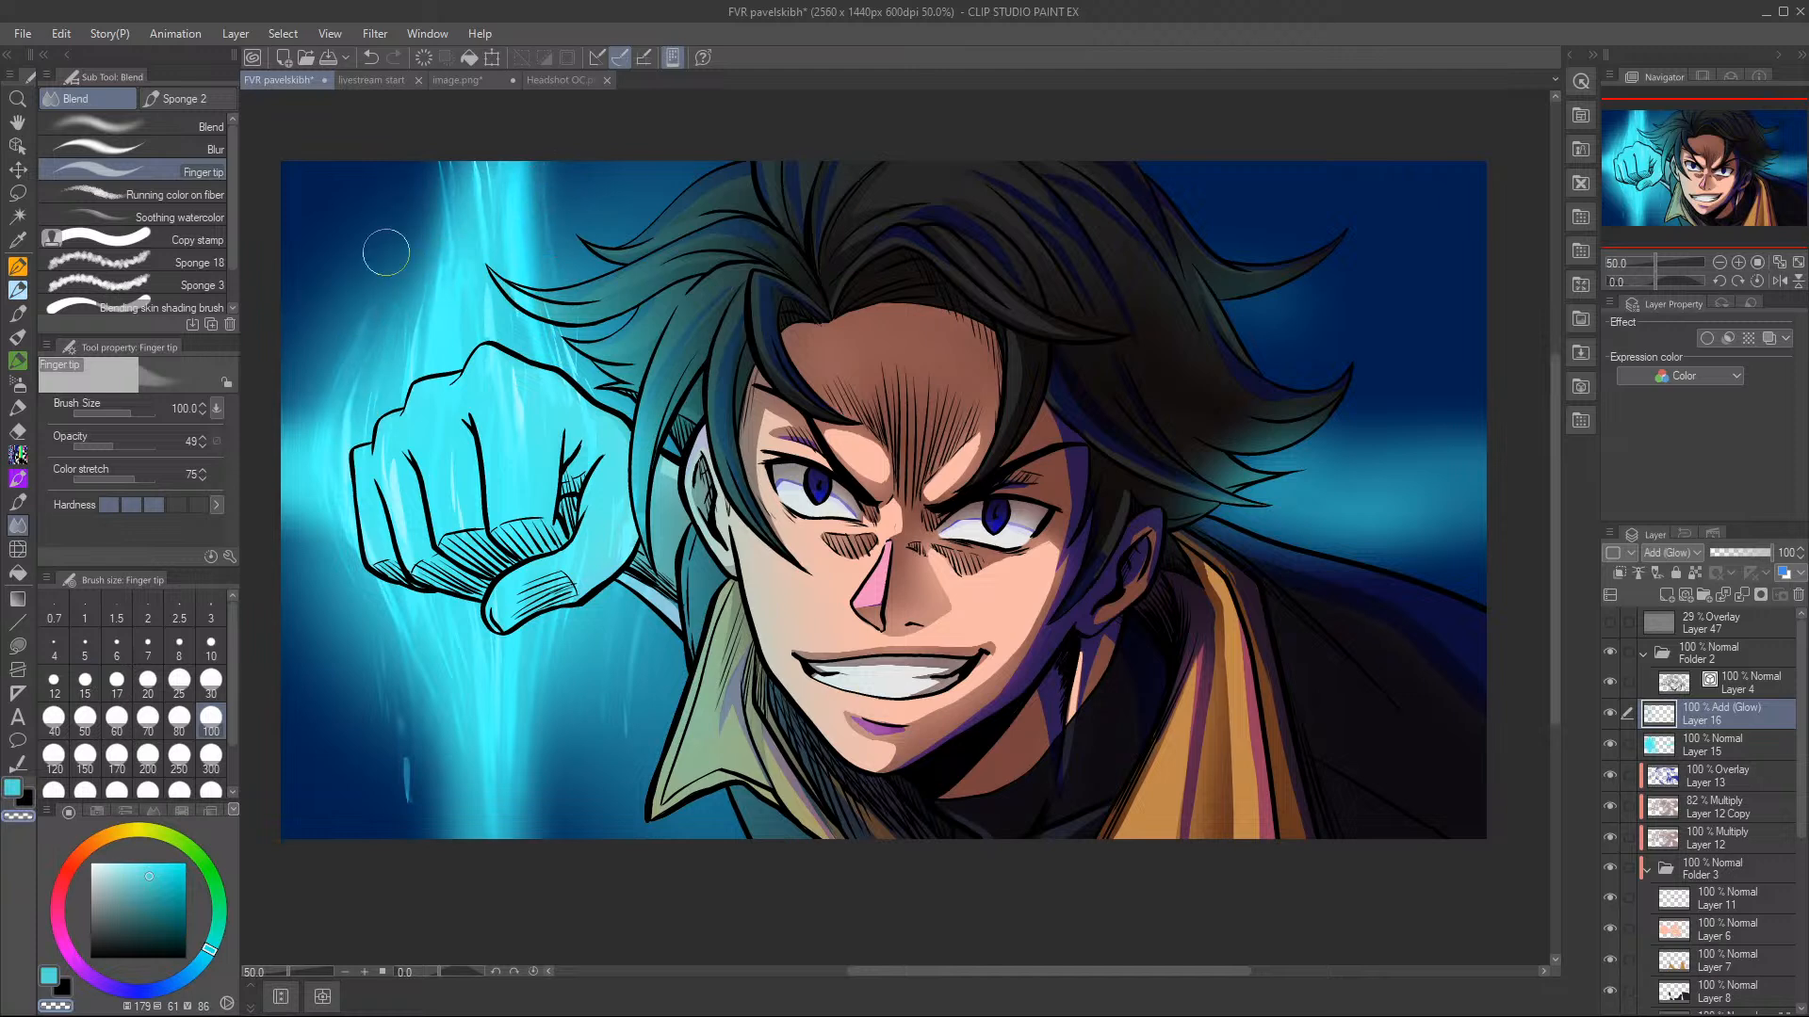
pyautogui.moveTo(376, 716)
pyautogui.mouseDown()
pyautogui.moveTo(390, 652)
pyautogui.moveTo(427, 849)
pyautogui.moveTo(541, 584)
pyautogui.moveTo(538, 903)
pyautogui.moveTo(611, 496)
pyautogui.moveTo(623, 510)
pyautogui.moveTo(590, 687)
pyautogui.moveTo(596, 912)
pyautogui.moveTo(634, 630)
pyautogui.moveTo(616, 437)
pyautogui.moveTo(516, 489)
pyautogui.moveTo(505, 176)
pyautogui.moveTo(531, 395)
pyautogui.moveTo(538, 221)
pyautogui.moveTo(554, 226)
pyautogui.moveTo(566, 369)
pyautogui.moveTo(494, 266)
pyautogui.moveTo(443, 314)
pyautogui.moveTo(406, 153)
pyautogui.moveTo(387, 355)
pyautogui.moveTo(357, 393)
pyautogui.moveTo(372, 273)
pyautogui.moveTo(379, 334)
pyautogui.moveTo(597, 201)
pyautogui.moveTo(694, 260)
pyautogui.moveTo(525, 491)
pyautogui.moveTo(459, 361)
pyautogui.moveTo(536, 228)
pyautogui.moveTo(841, 267)
pyautogui.mouseUp()
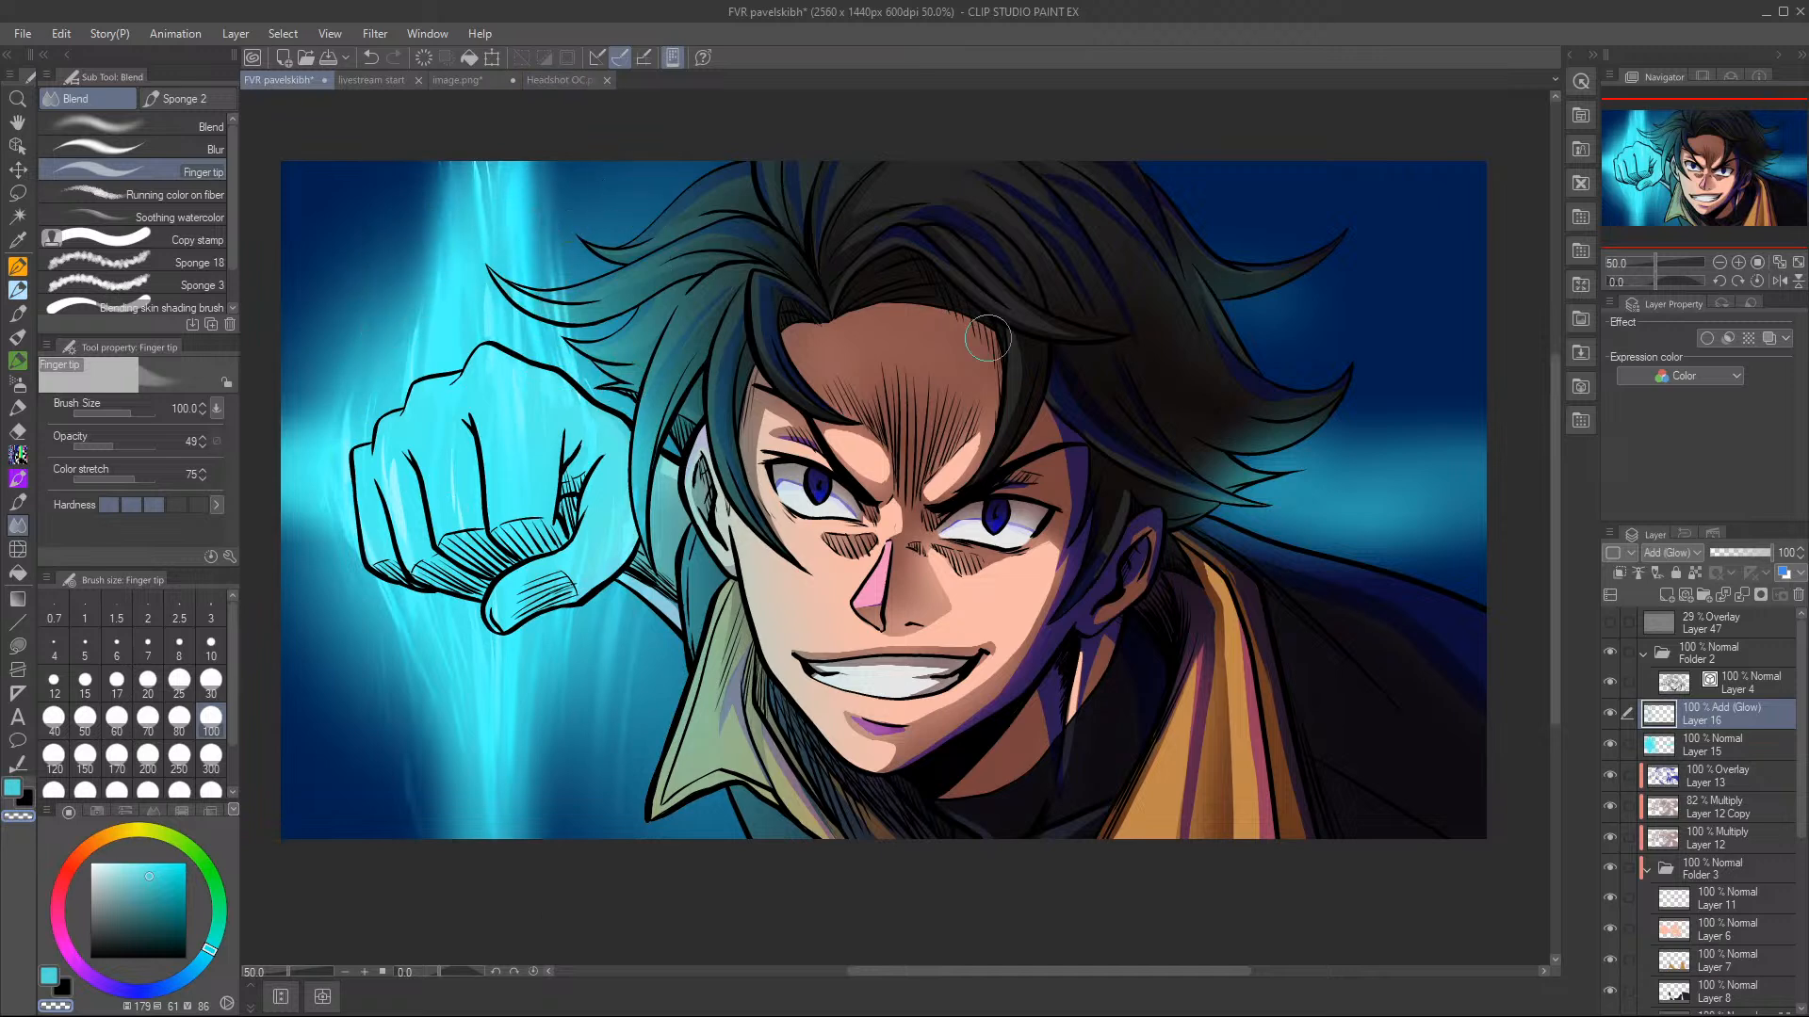
pyautogui.moveTo(1361, 565)
pyautogui.mouseDown()
pyautogui.moveTo(1341, 643)
pyautogui.moveTo(1227, 678)
pyautogui.mouseUp()
pyautogui.moveTo(476, 162); pyautogui.dragTo(485, 248)
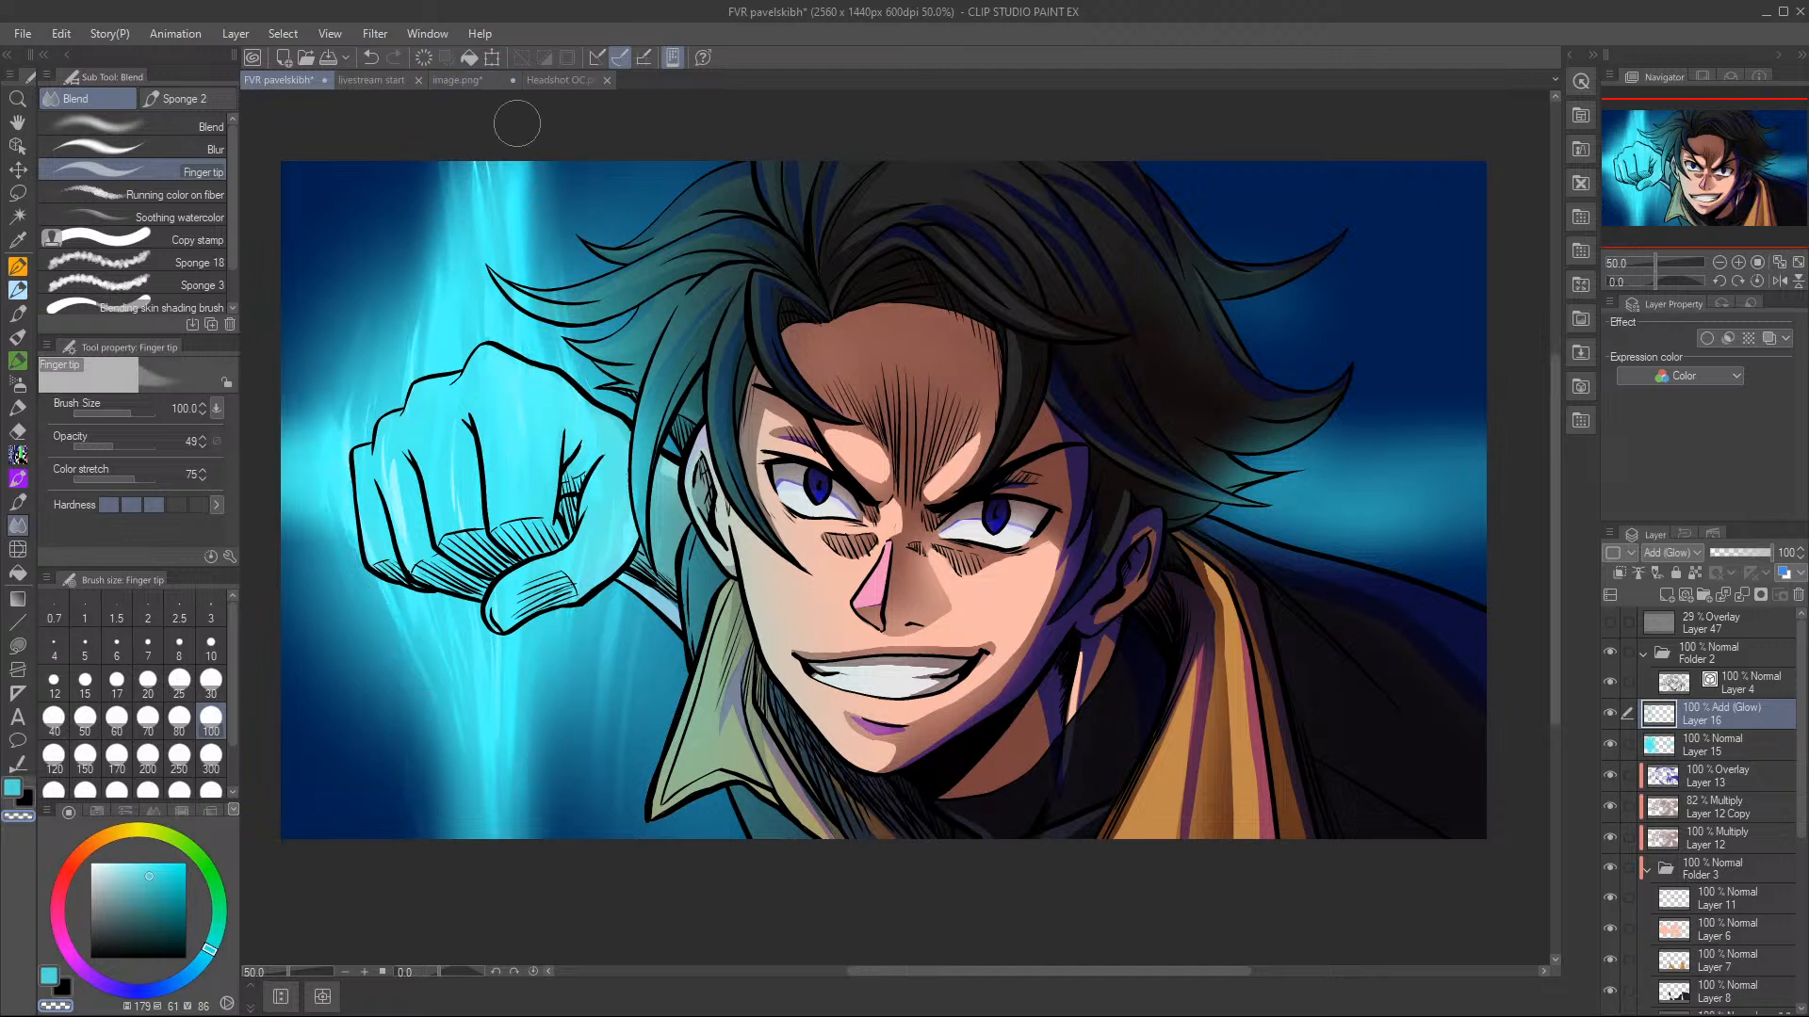
# - Add a layer above Layer 16, spray cyan over the fist with the Hard airbrush at size 300, and set the layer to Add (Glow)
pyautogui.hotkey('ctrl', 'shift', 'n')
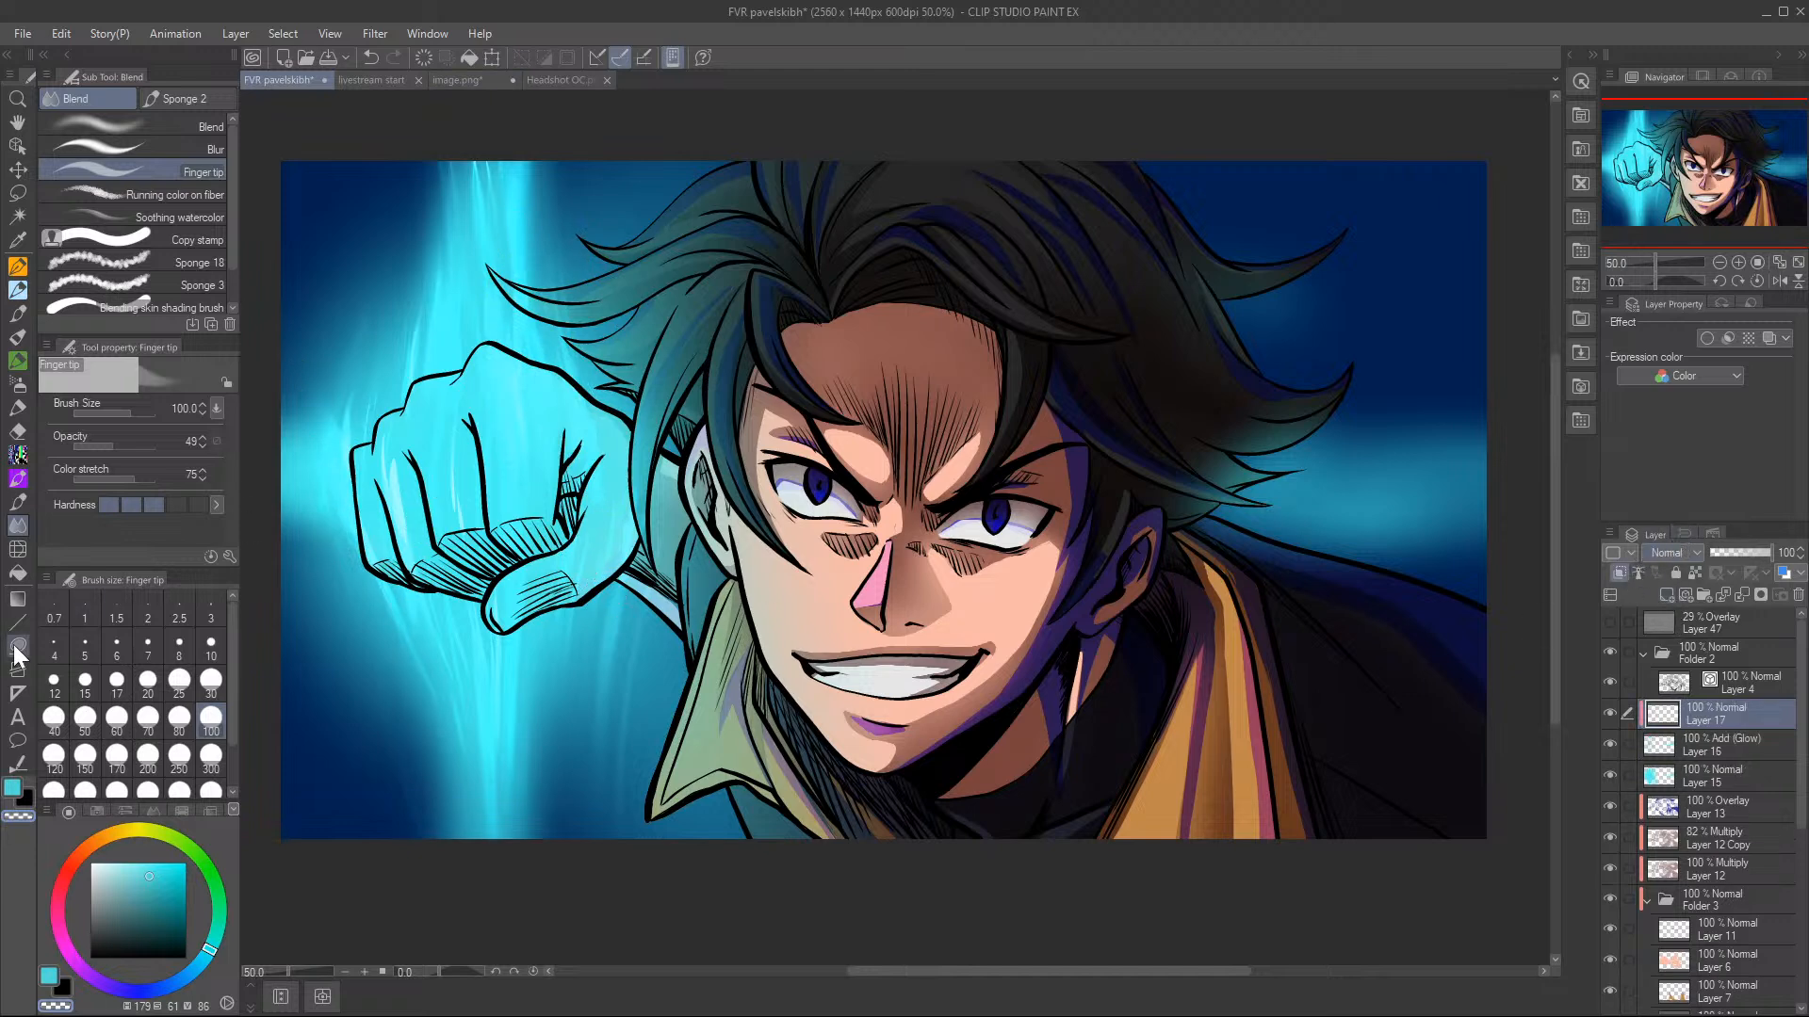
pyautogui.click(16, 385)
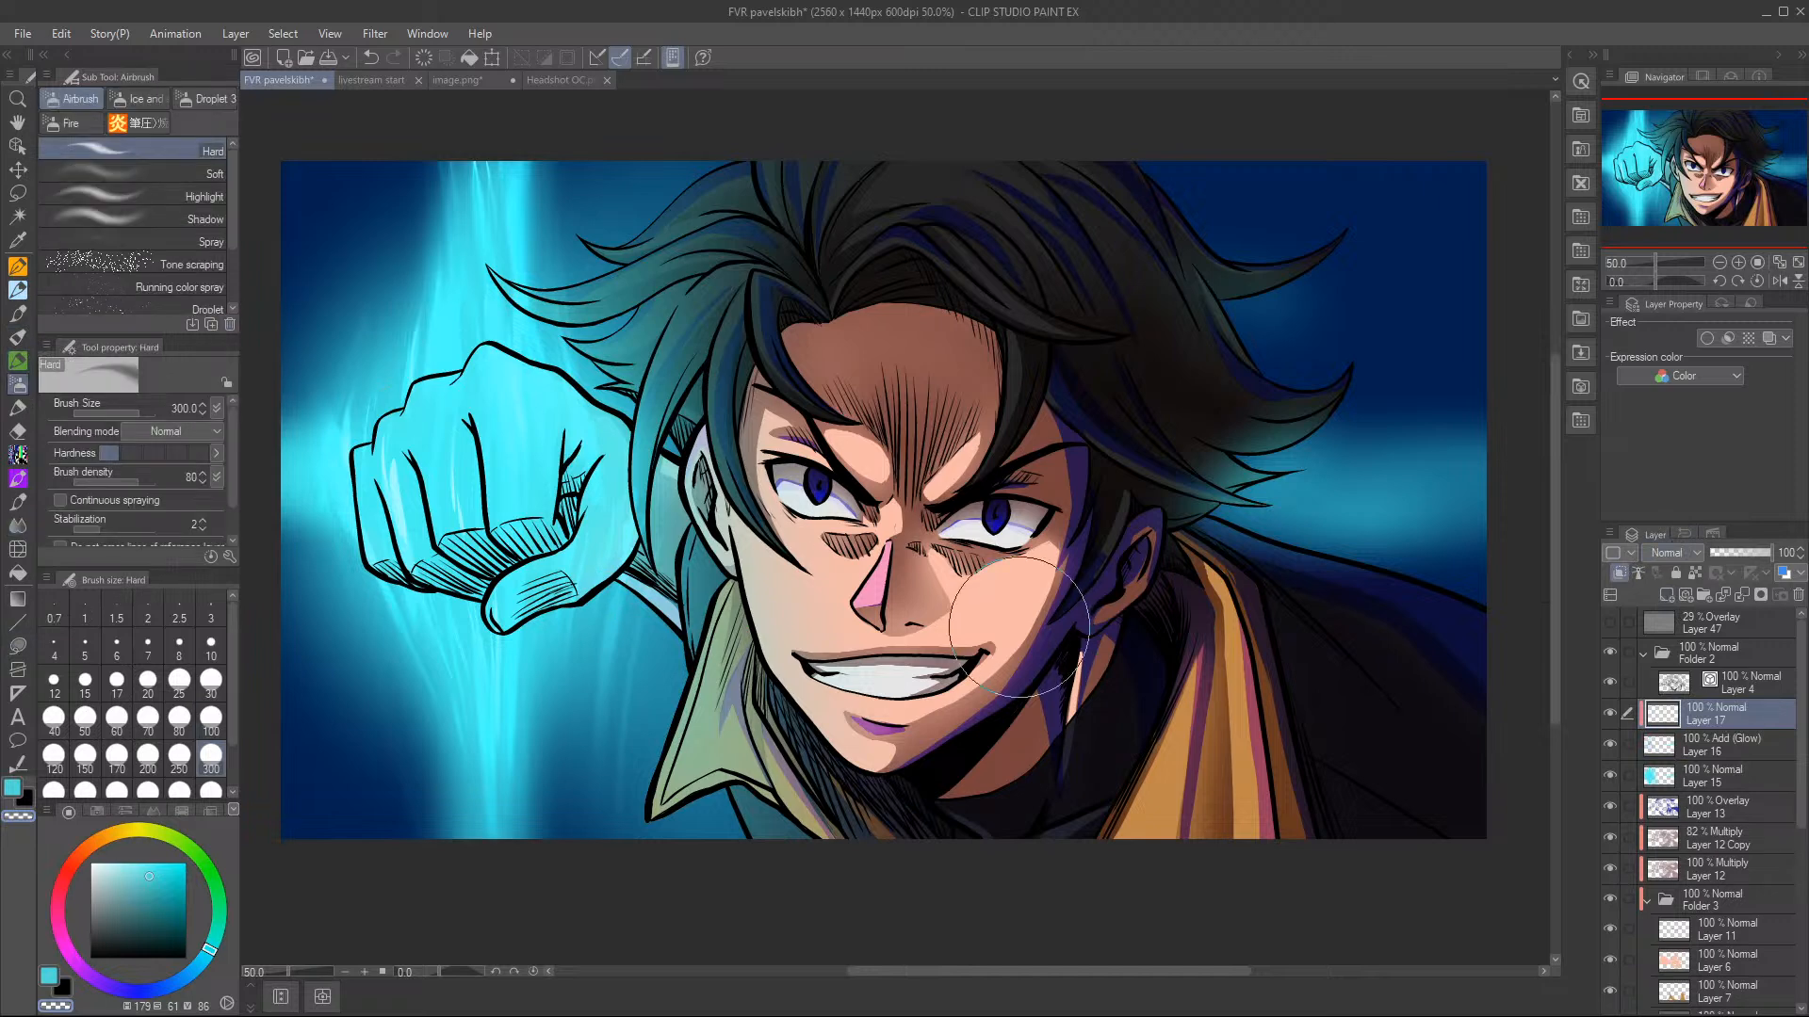
pyautogui.moveTo(481, 438)
pyautogui.mouseDown()
pyautogui.moveTo(464, 478)
pyautogui.moveTo(456, 463)
pyautogui.moveTo(557, 427)
pyautogui.moveTo(546, 362)
pyautogui.mouseUp()
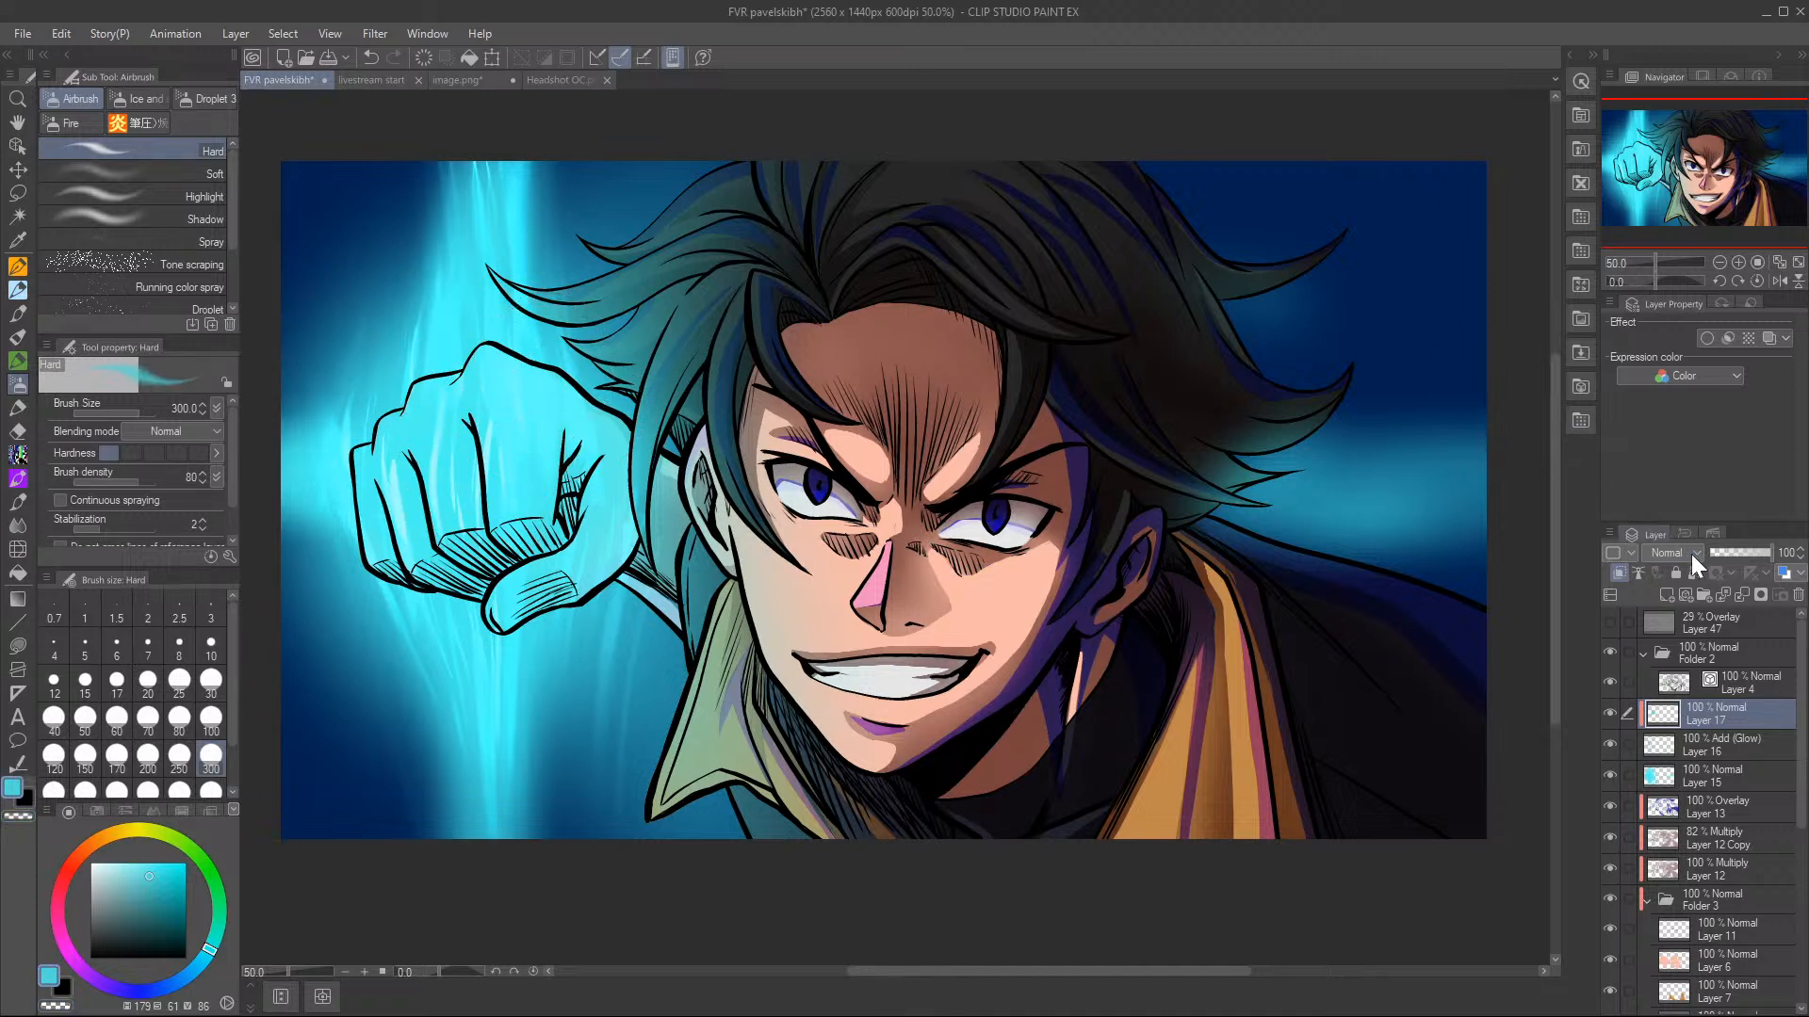
pyautogui.click(1687, 554)
pyautogui.click(1687, 255)
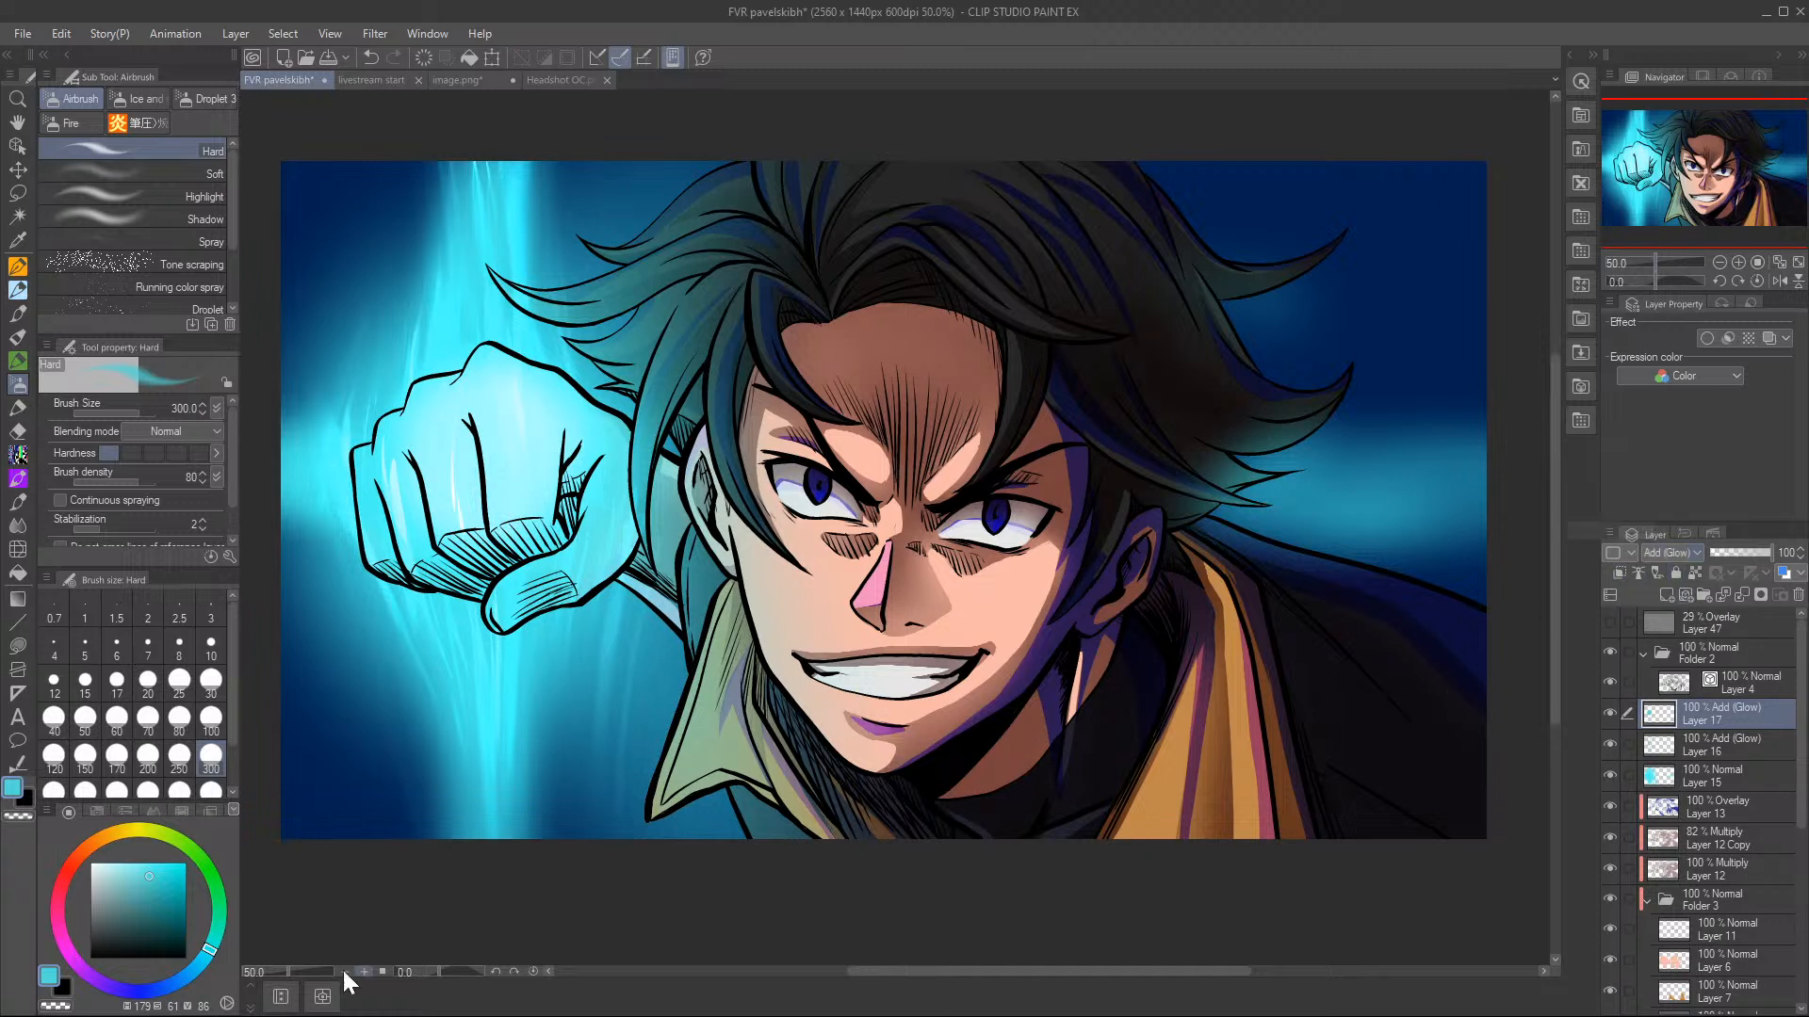
# - Choose a lighter cyan and brighten the whole fist and the light beam beneath it with the Hard airbrush
pyautogui.click(137, 862)
pyautogui.moveTo(424, 452)
pyautogui.mouseDown()
pyautogui.moveTo(509, 490)
pyautogui.moveTo(471, 603)
pyautogui.moveTo(470, 765)
pyautogui.mouseUp()
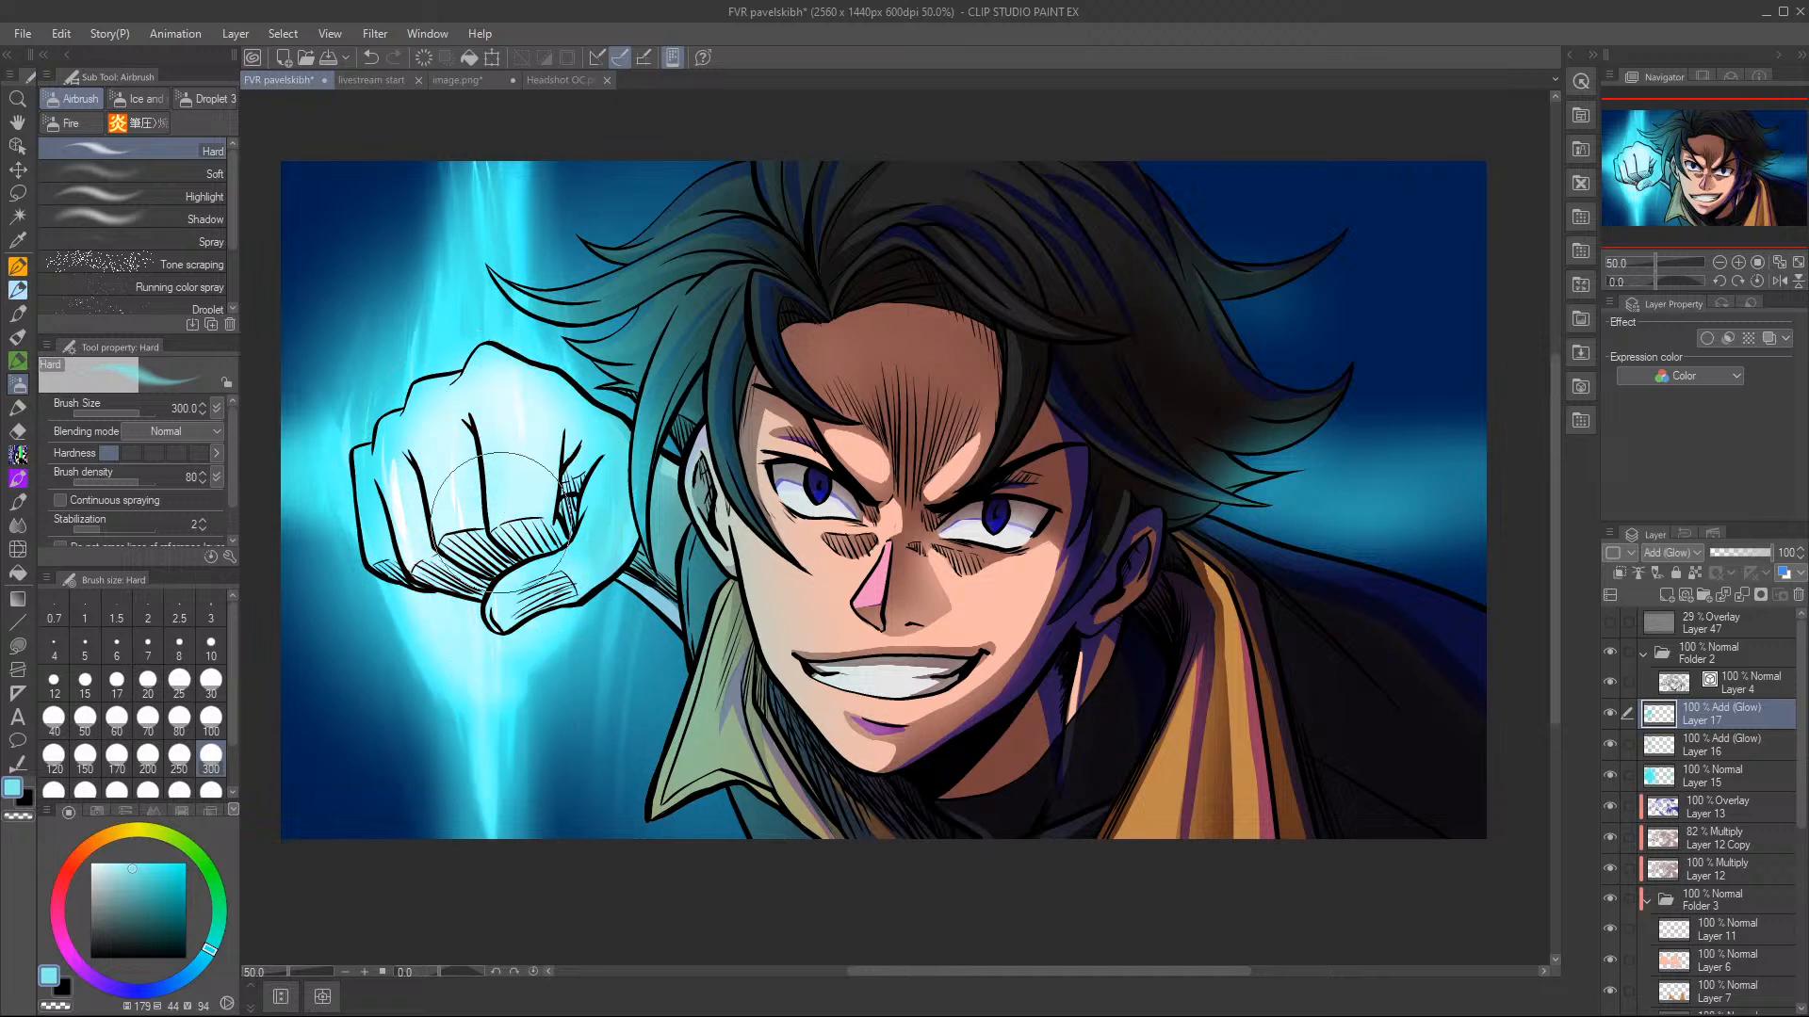
pyautogui.moveTo(595, 490); pyautogui.dragTo(608, 504)
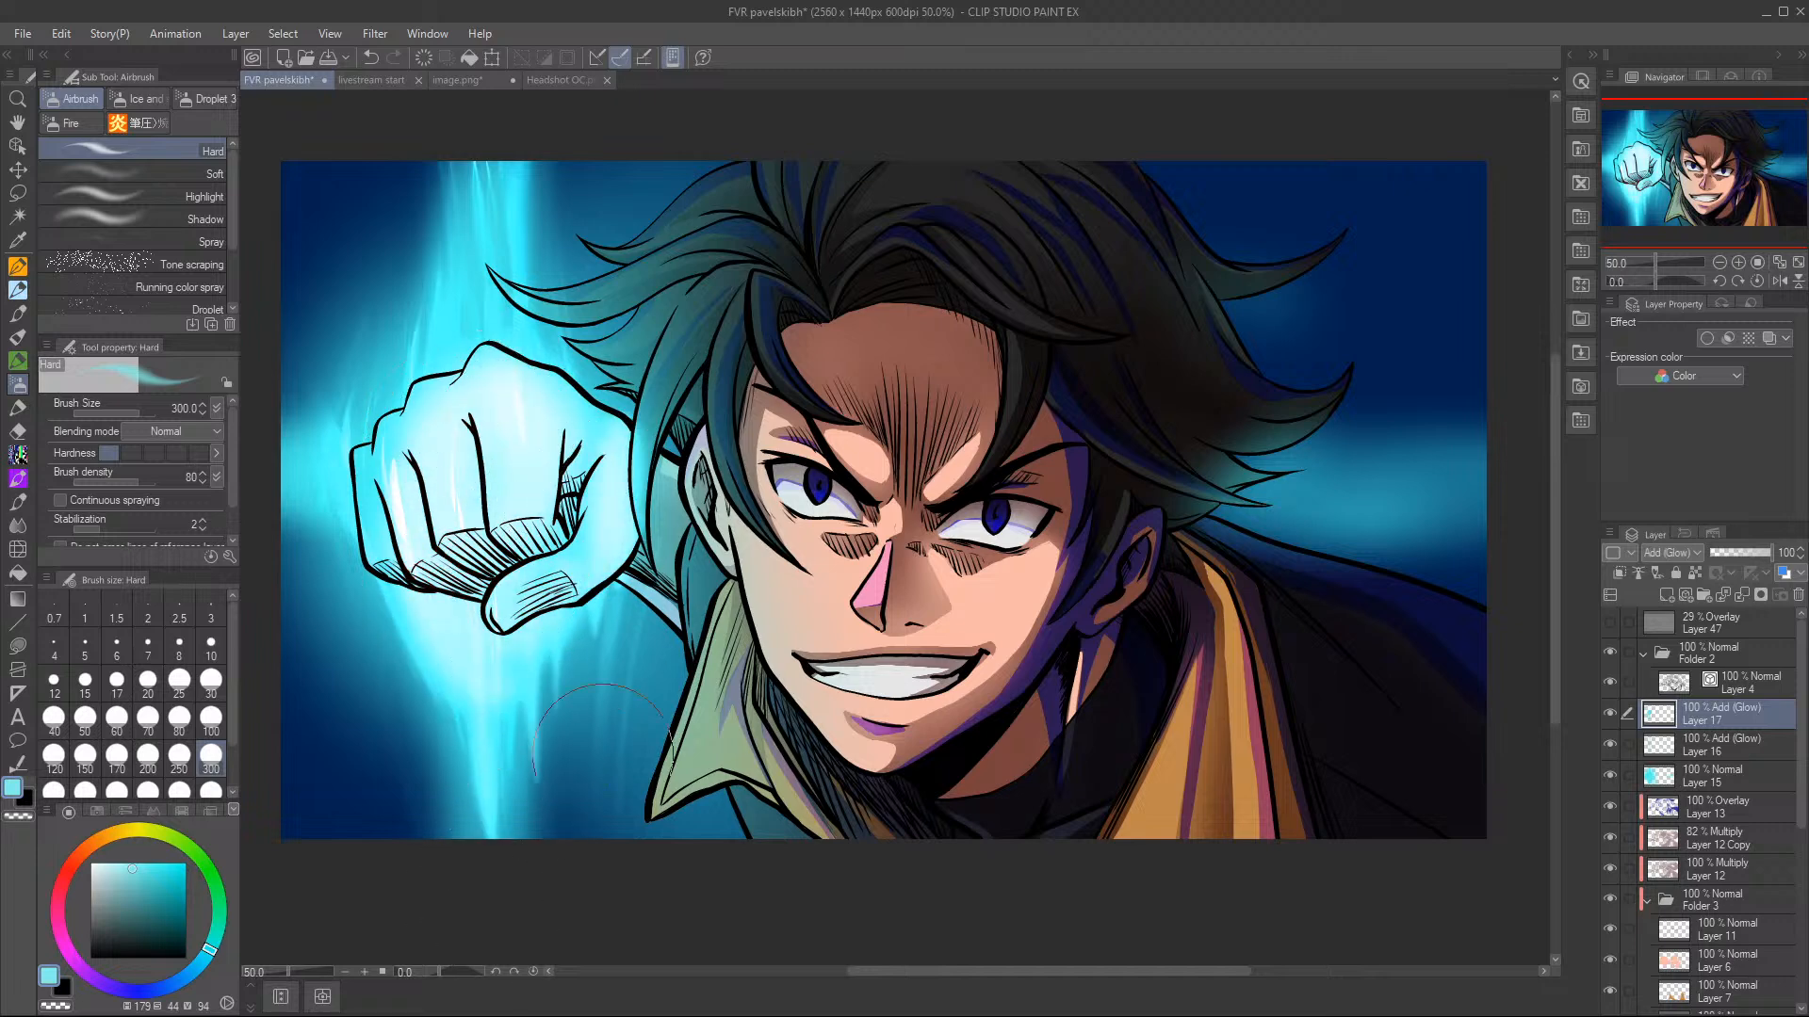
pyautogui.moveTo(435, 641)
pyautogui.mouseDown()
pyautogui.moveTo(442, 678)
pyautogui.moveTo(372, 445)
pyautogui.moveTo(351, 486)
pyautogui.moveTo(350, 444)
pyautogui.moveTo(313, 465)
pyautogui.moveTo(360, 277)
pyautogui.moveTo(401, 526)
pyautogui.moveTo(400, 132)
pyautogui.moveTo(391, 358)
pyautogui.moveTo(429, 181)
pyautogui.moveTo(496, 114)
pyautogui.moveTo(500, 213)
pyautogui.moveTo(544, 179)
pyautogui.moveTo(575, 485)
pyautogui.moveTo(460, 440)
pyautogui.moveTo(350, 564)
pyautogui.moveTo(301, 433)
pyautogui.moveTo(298, 524)
pyautogui.moveTo(323, 335)
pyautogui.moveTo(298, 476)
pyautogui.moveTo(281, 392)
pyautogui.moveTo(333, 495)
pyautogui.moveTo(342, 268)
pyautogui.moveTo(335, 424)
pyautogui.moveTo(344, 267)
pyautogui.moveTo(373, 168)
pyautogui.moveTo(397, 324)
pyautogui.moveTo(391, 153)
pyautogui.moveTo(444, 211)
pyautogui.moveTo(499, 420)
pyautogui.moveTo(562, 461)
pyautogui.moveTo(683, 310)
pyautogui.moveTo(568, 607)
pyautogui.moveTo(591, 703)
pyautogui.moveTo(572, 749)
pyautogui.moveTo(567, 601)
pyautogui.moveTo(547, 783)
pyautogui.moveTo(529, 787)
pyautogui.moveTo(451, 638)
pyautogui.mouseUp()
# - Paint thin glowing streaks around the fist and onto the nearby hair with the Hard airbrush at size 80
pyautogui.click(179, 718)
pyautogui.moveTo(355, 543)
pyautogui.mouseDown()
pyautogui.moveTo(342, 499)
pyautogui.moveTo(353, 681)
pyautogui.moveTo(316, 515)
pyautogui.moveTo(303, 580)
pyautogui.moveTo(294, 441)
pyautogui.moveTo(281, 480)
pyautogui.moveTo(287, 595)
pyautogui.moveTo(341, 419)
pyautogui.moveTo(360, 480)
pyautogui.mouseUp()
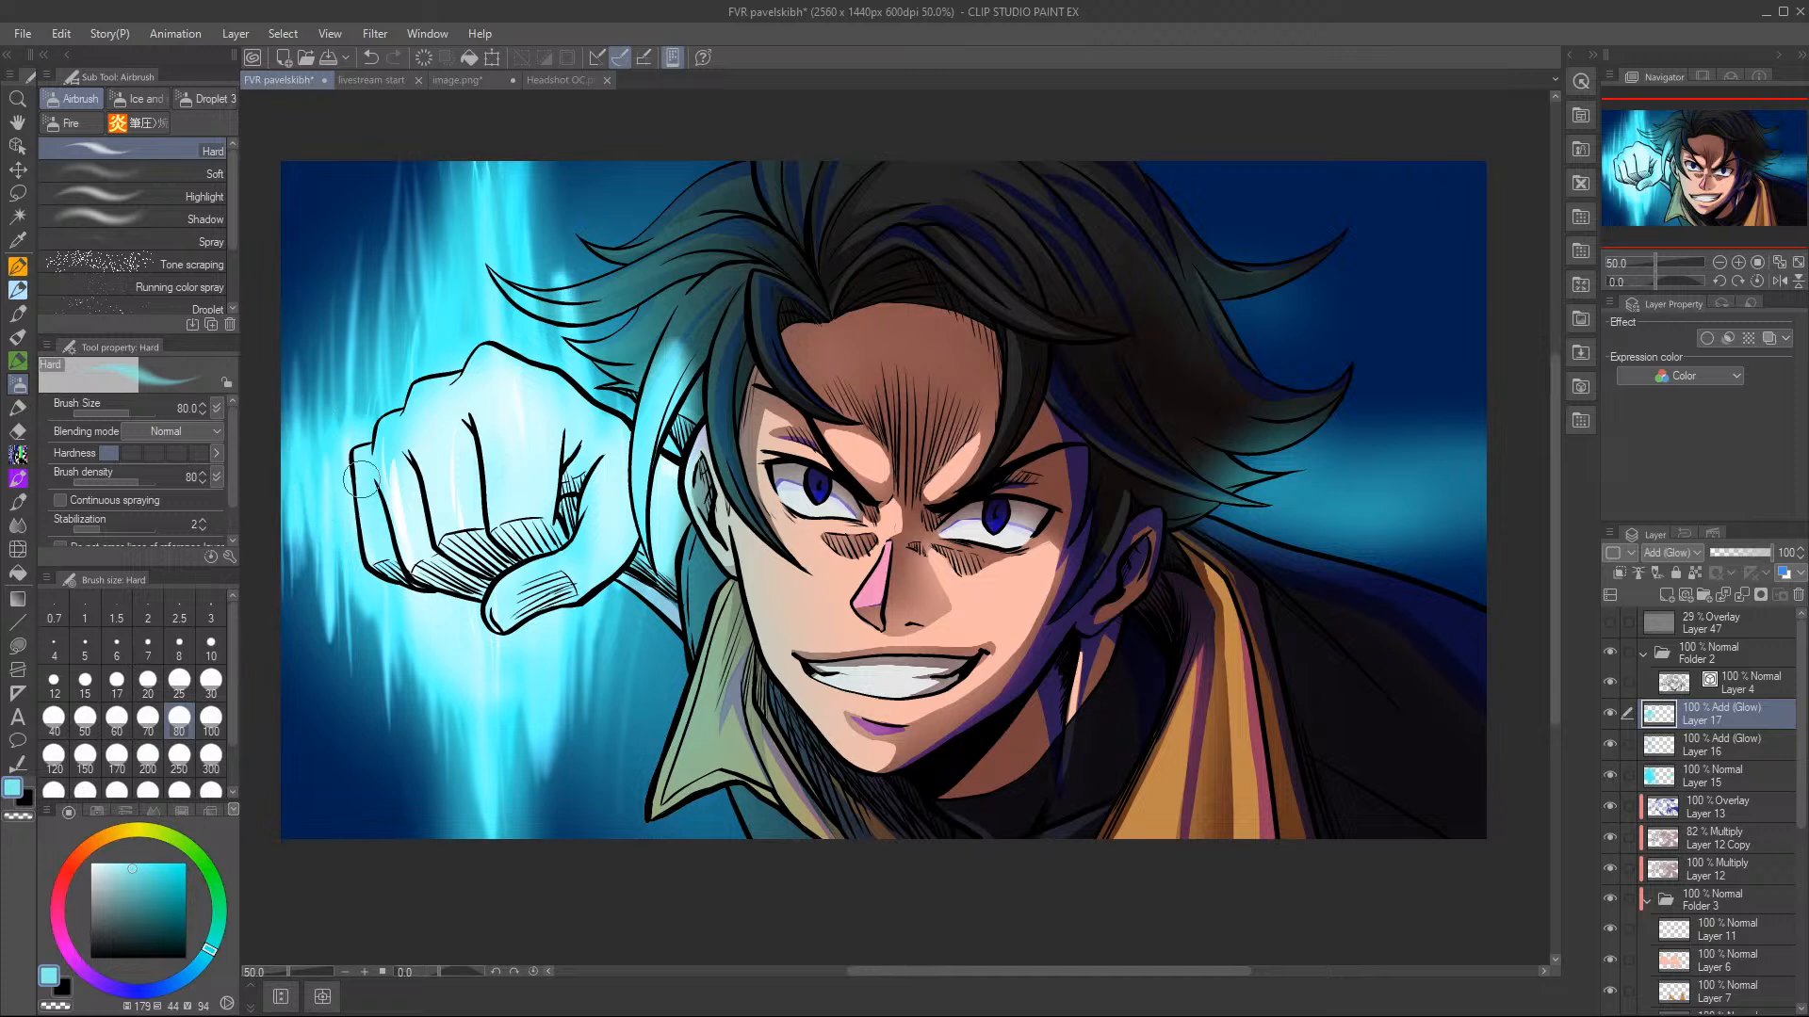
pyautogui.moveTo(361, 481)
pyautogui.mouseDown()
pyautogui.moveTo(371, 372)
pyautogui.moveTo(316, 325)
pyautogui.moveTo(305, 443)
pyautogui.mouseUp()
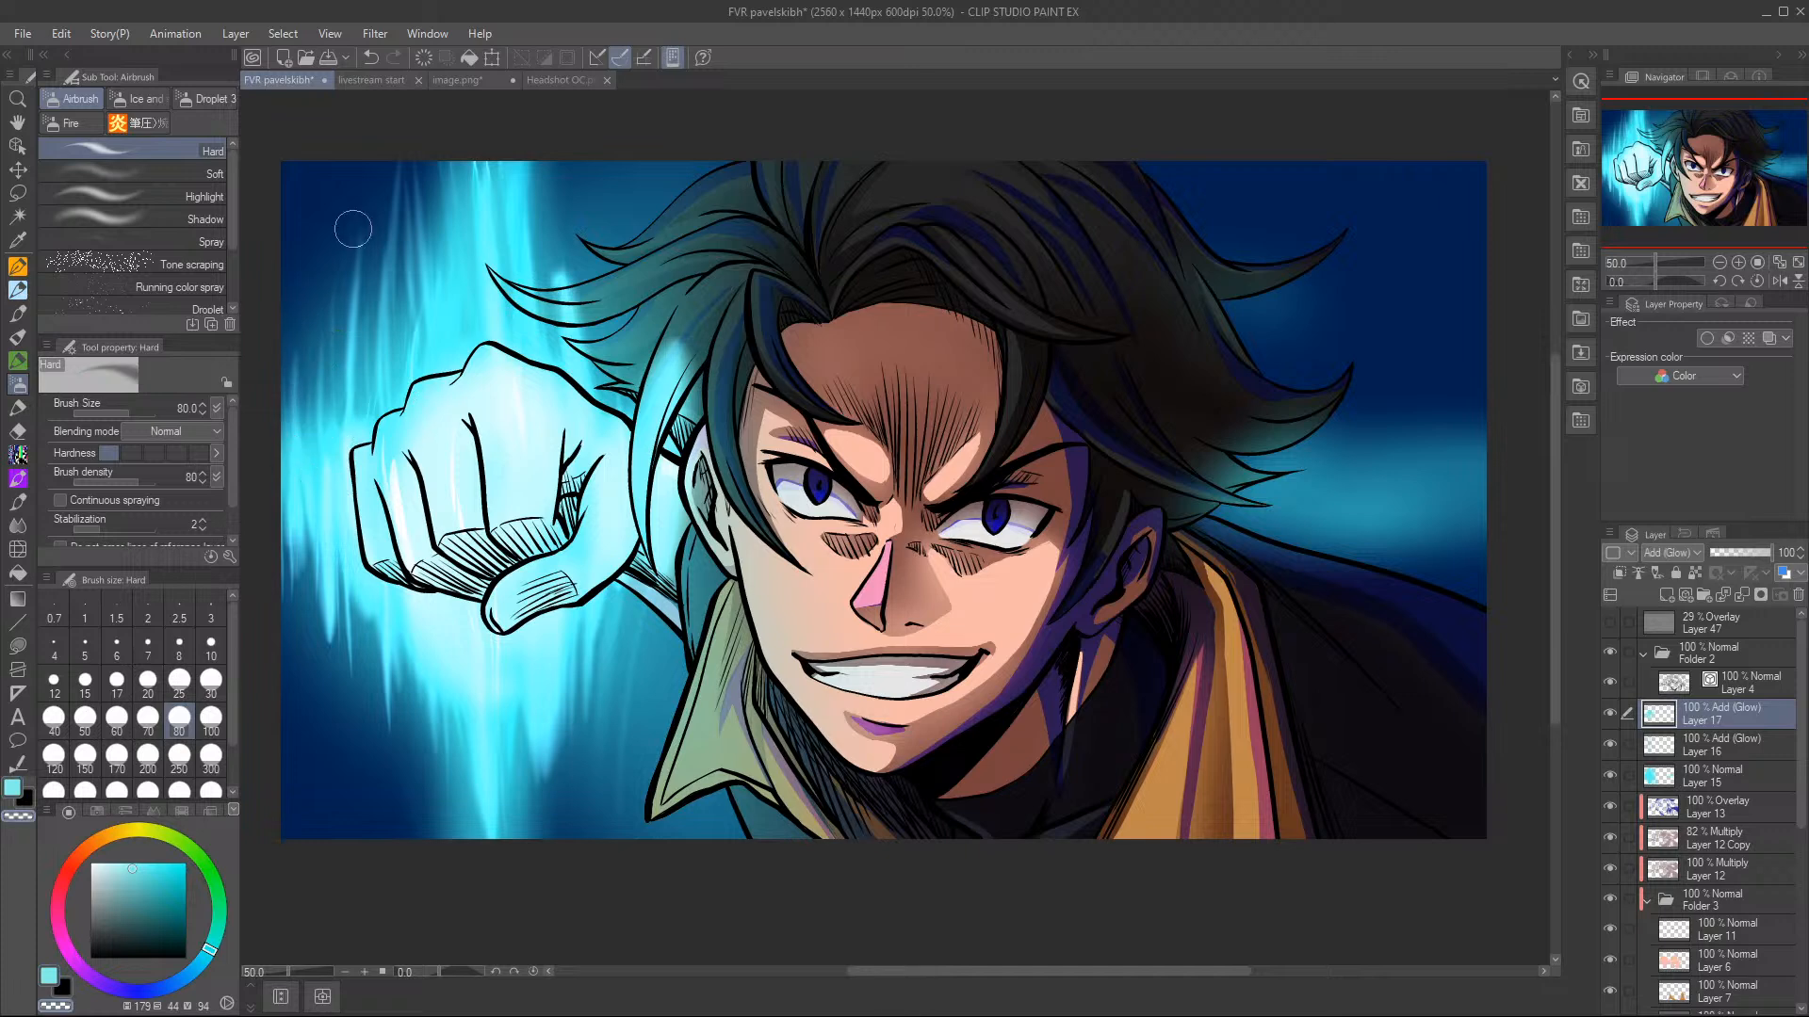
# - Paint bright vertical and horizontal light beams extending from the fist, switching between the light cyan and the transparent colour
pyautogui.press('c')
pyautogui.moveTo(463, 400)
pyautogui.mouseDown()
pyautogui.moveTo(478, 151)
pyautogui.moveTo(466, 316)
pyautogui.moveTo(503, 633)
pyautogui.moveTo(509, 542)
pyautogui.moveTo(497, 829)
pyautogui.moveTo(492, 792)
pyautogui.mouseUp()
pyautogui.press('c')
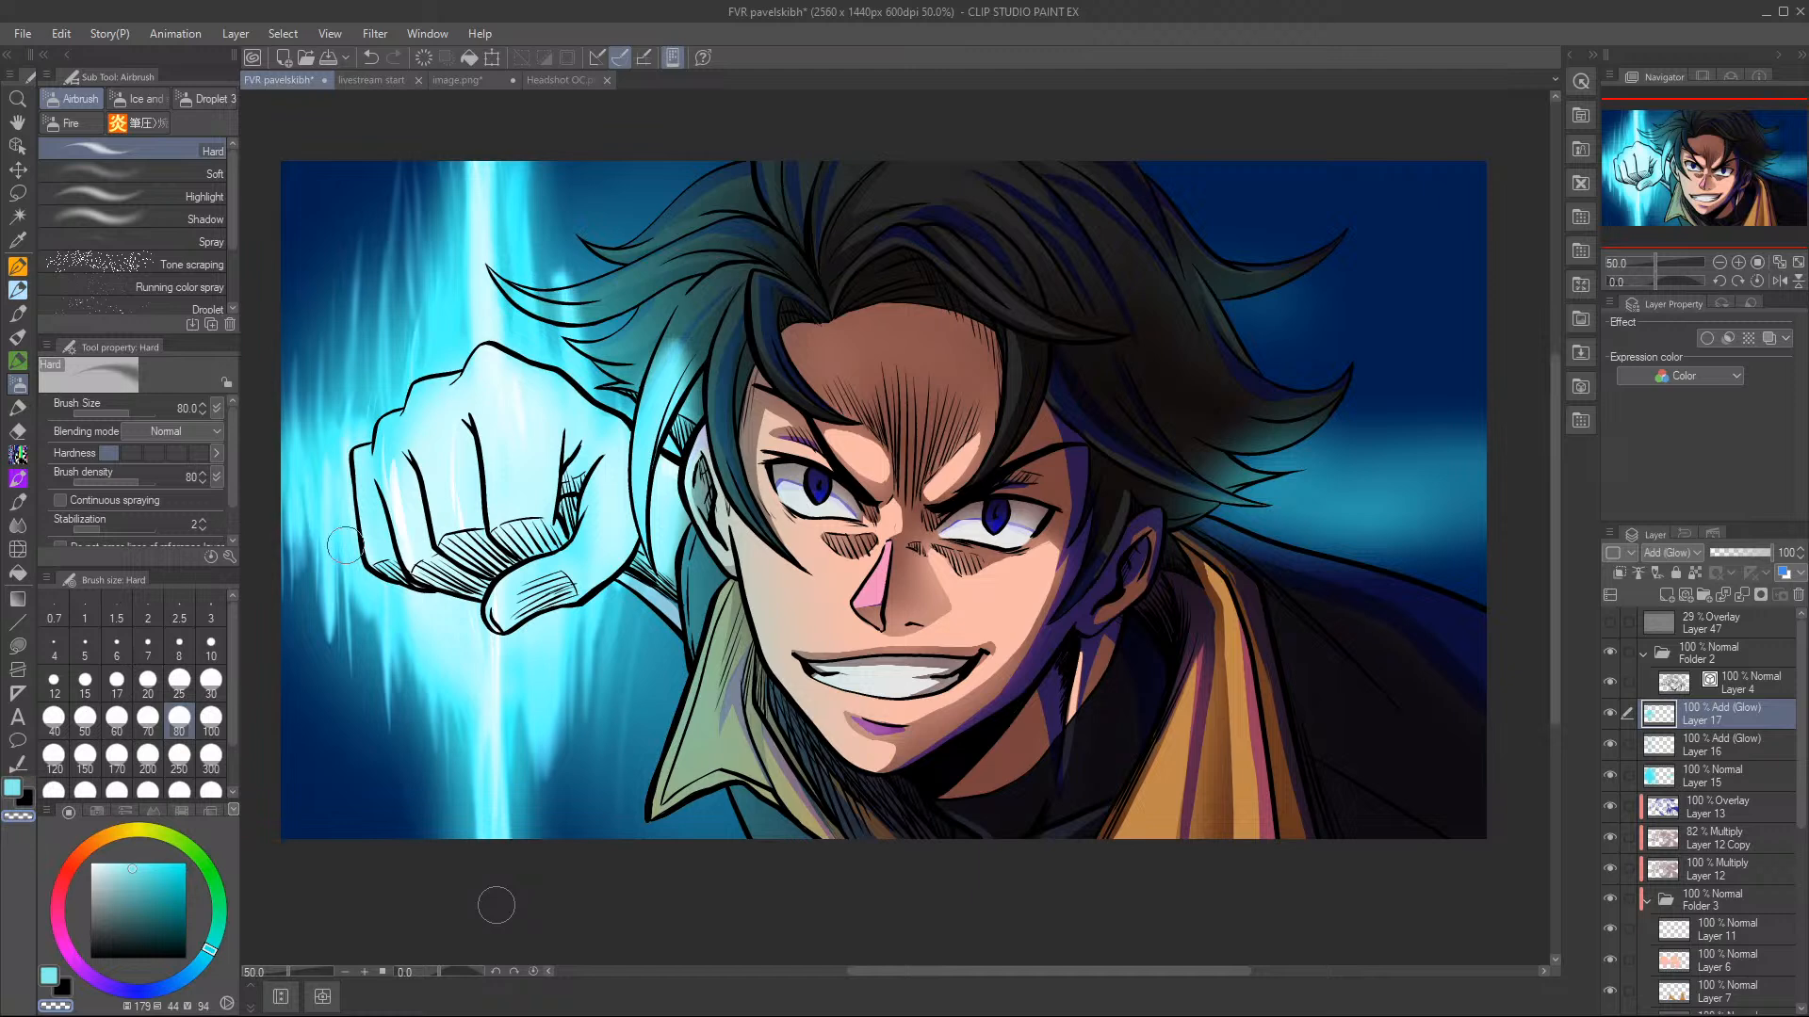
pyautogui.press('c')
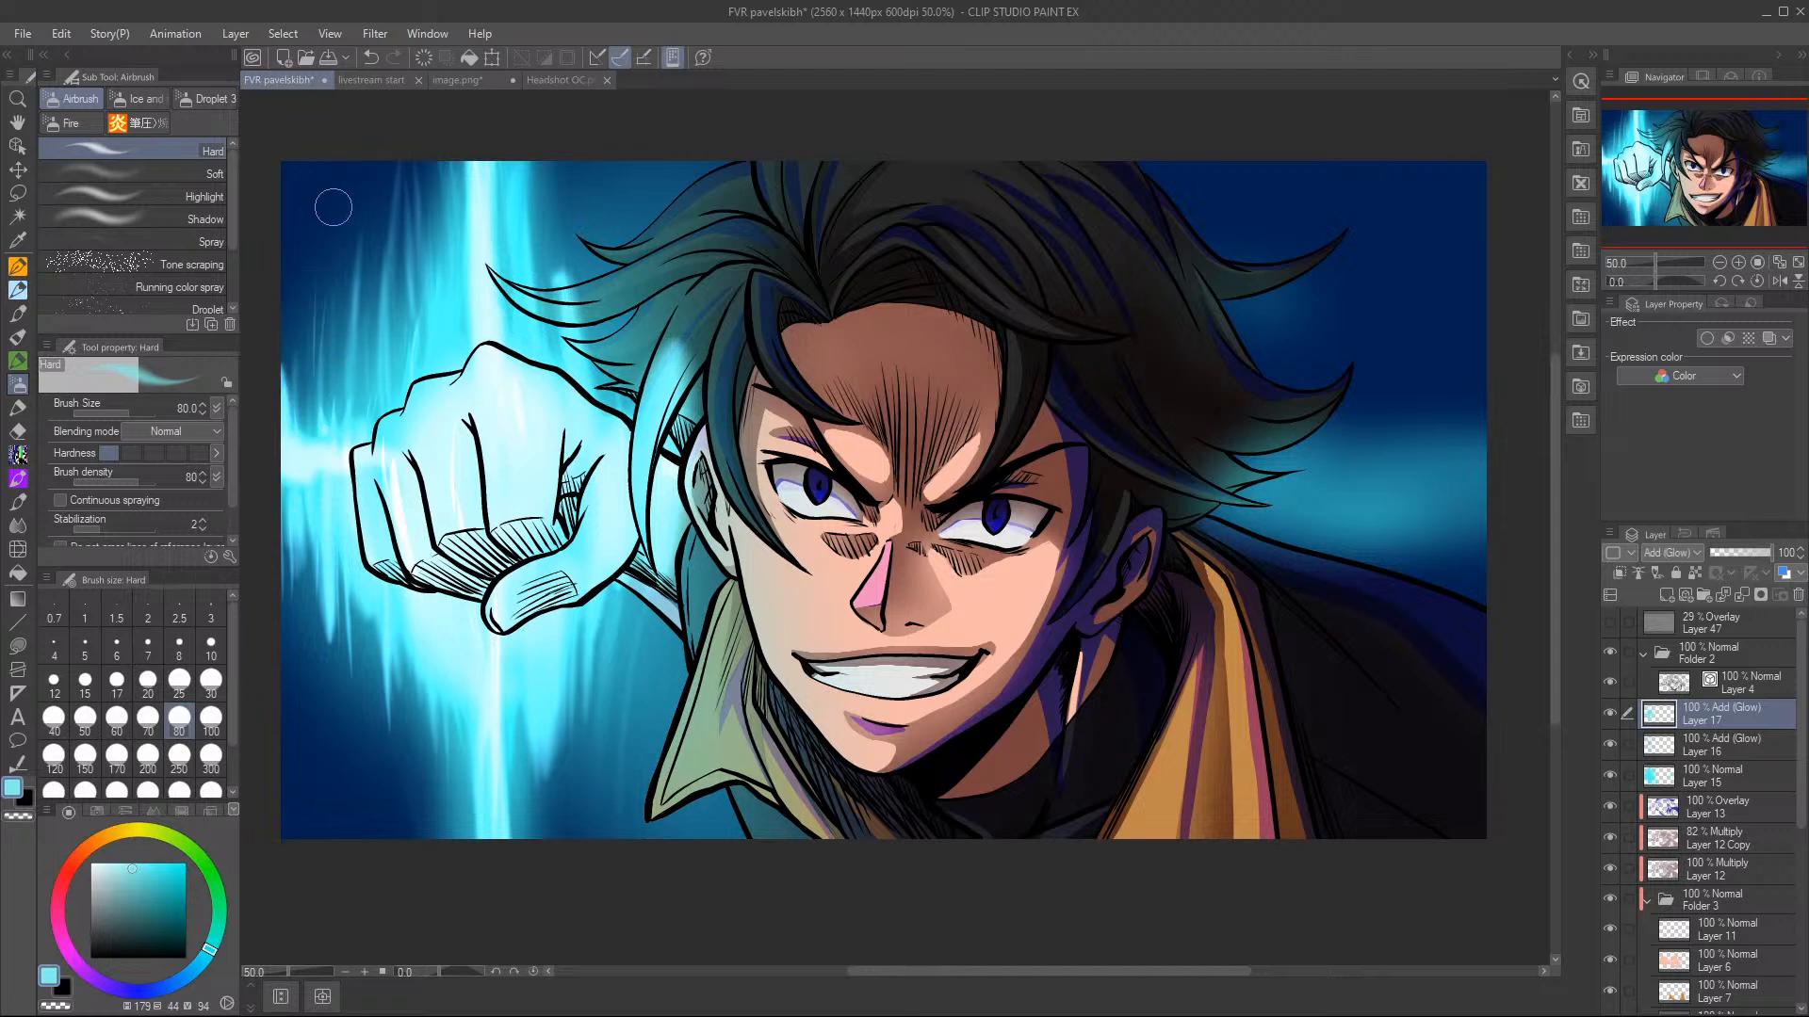
pyautogui.press('c')
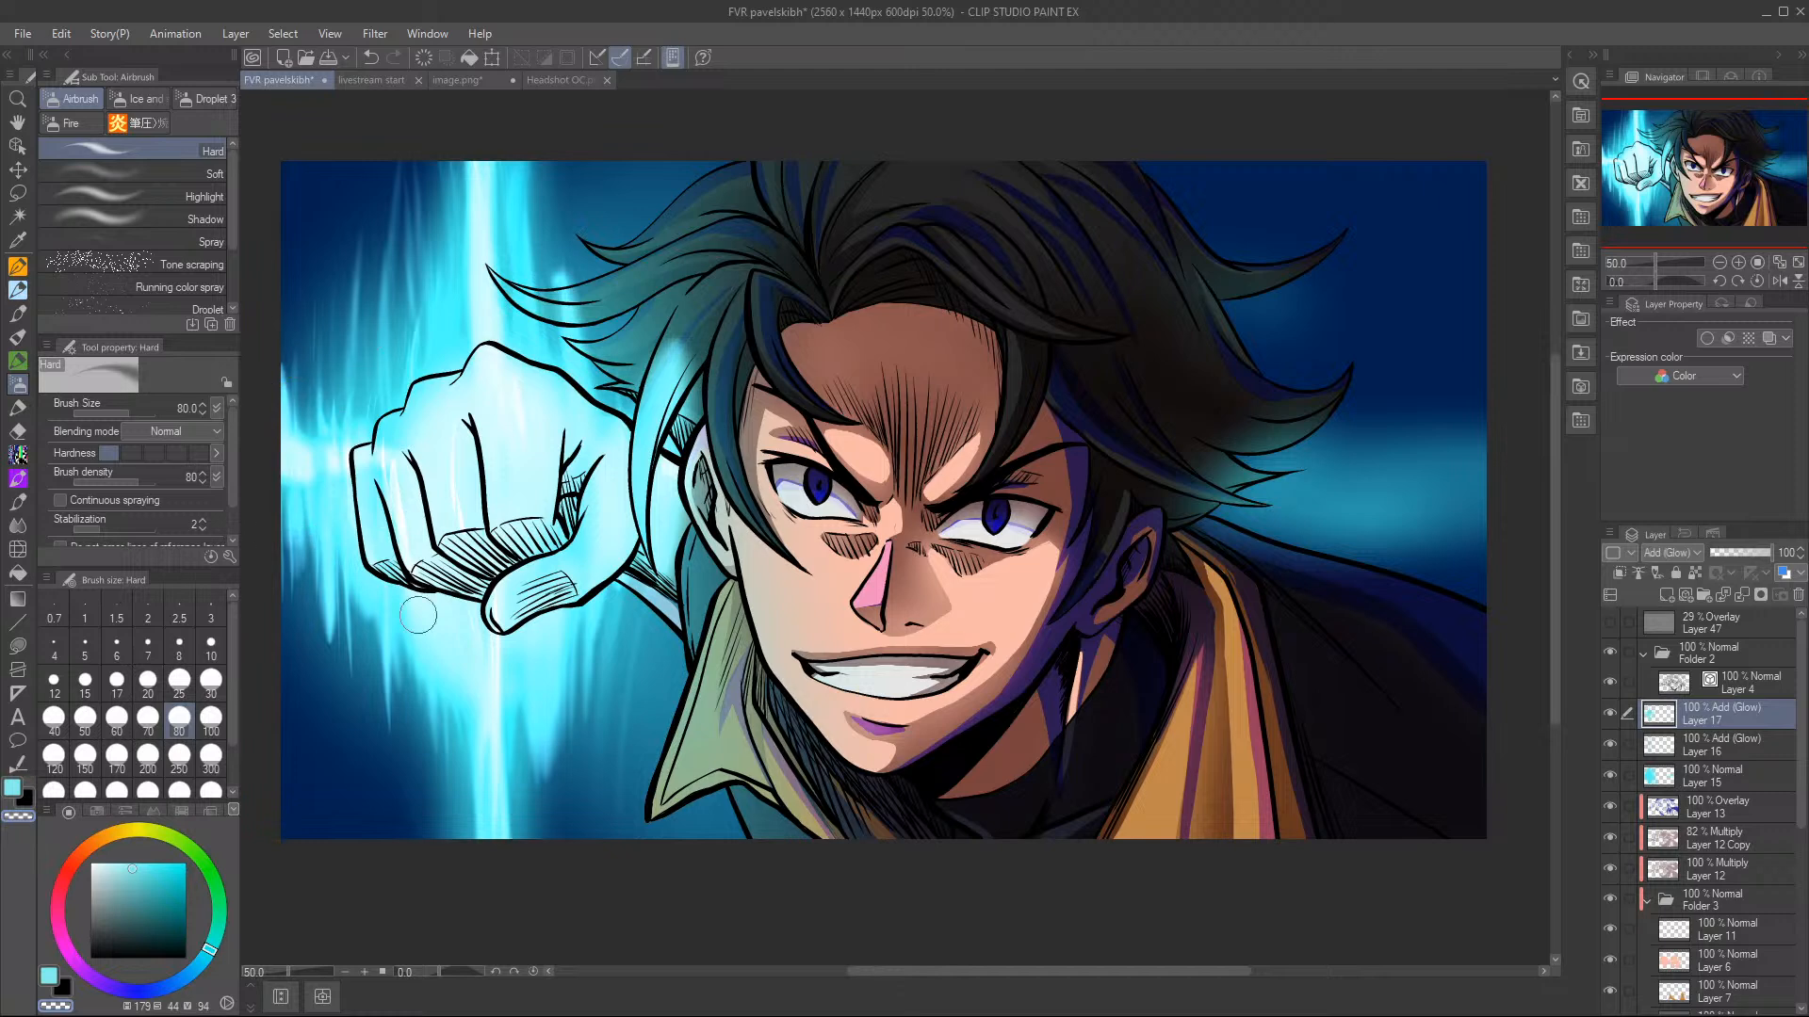
# - Shape the cyan light streaks above, below and beside the fist on Layer 17 with the Hard airbrush, alternating colour and transparency
pyautogui.press('c')
pyautogui.moveTo(514, 606)
pyautogui.mouseDown()
pyautogui.moveTo(530, 691)
pyautogui.moveTo(567, 734)
pyautogui.moveTo(528, 808)
pyautogui.moveTo(513, 638)
pyautogui.moveTo(514, 675)
pyautogui.moveTo(551, 574)
pyautogui.moveTo(557, 735)
pyautogui.mouseUp()
pyautogui.press('c')
pyautogui.moveTo(455, 836); pyautogui.dragTo(434, 766)
pyautogui.moveTo(401, 693)
pyautogui.mouseDown()
pyautogui.moveTo(401, 580)
pyautogui.moveTo(302, 471)
pyautogui.mouseUp()
pyautogui.moveTo(284, 396); pyautogui.dragTo(286, 471)
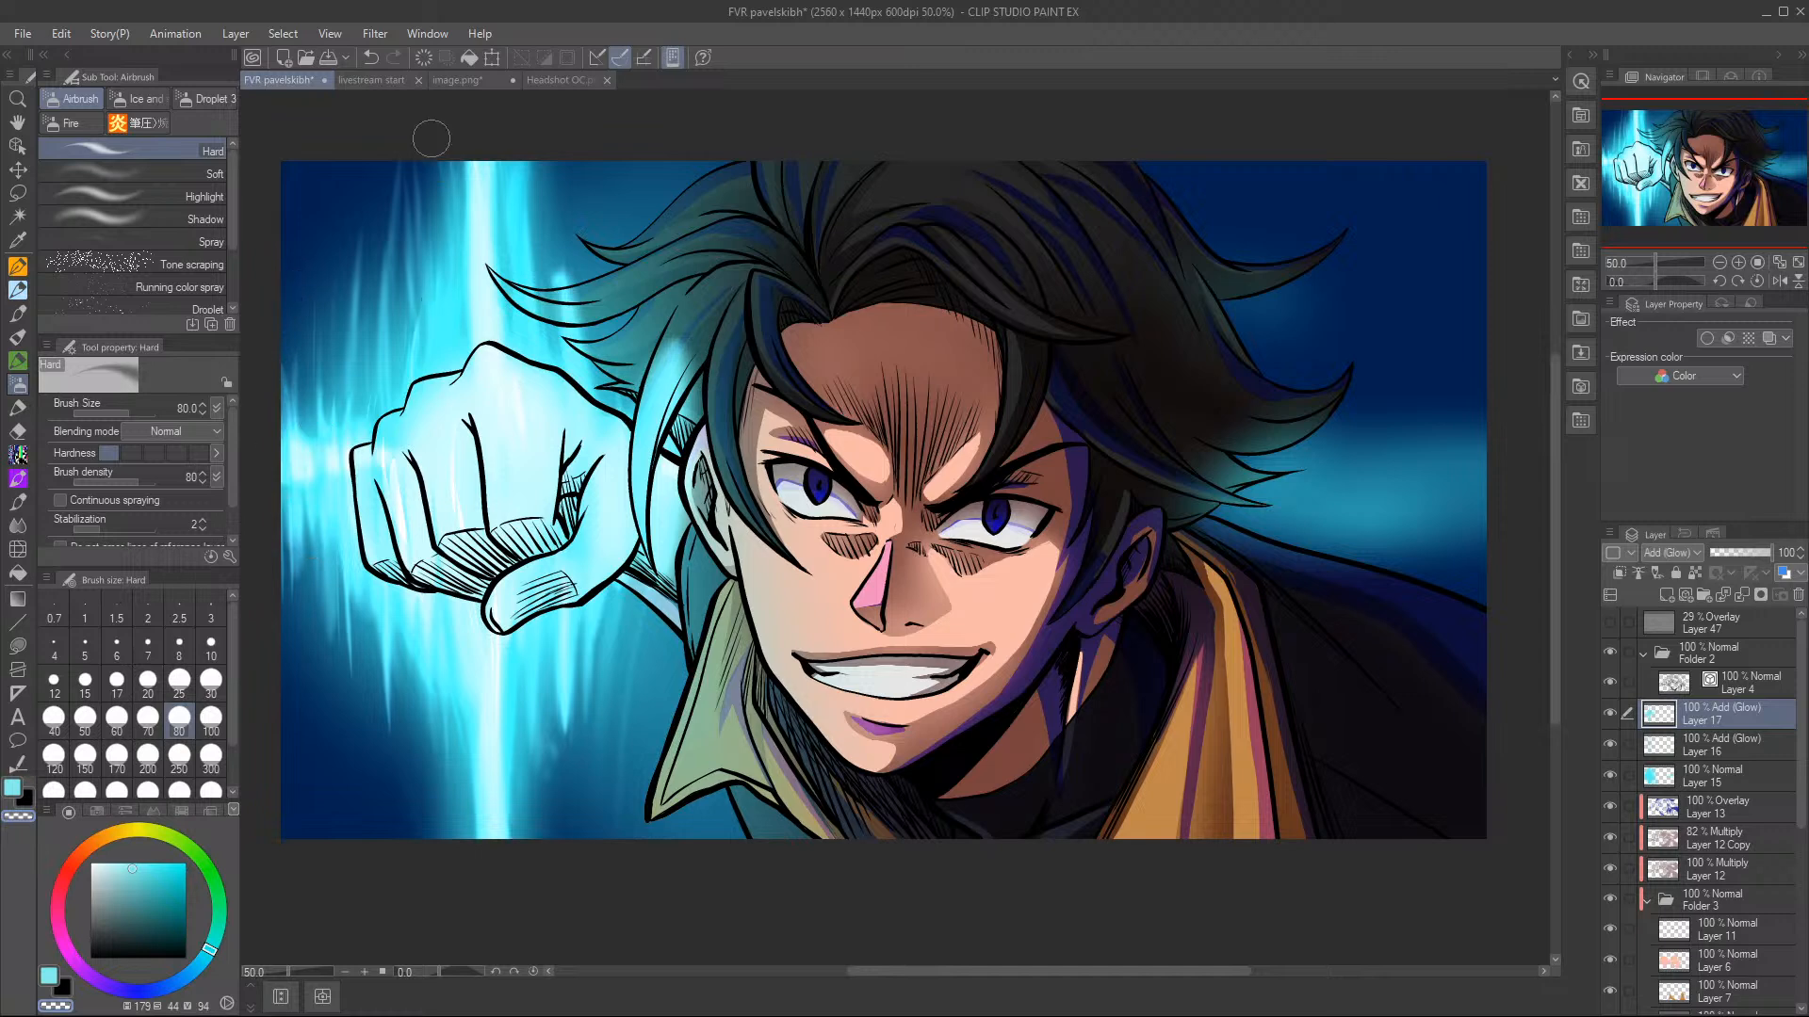
pyautogui.moveTo(410, 198); pyautogui.dragTo(396, 339)
pyautogui.moveTo(475, 104)
pyautogui.mouseDown()
pyautogui.moveTo(478, 168)
pyautogui.moveTo(513, 127)
pyautogui.moveTo(577, 405)
pyautogui.moveTo(567, 232)
pyautogui.mouseUp()
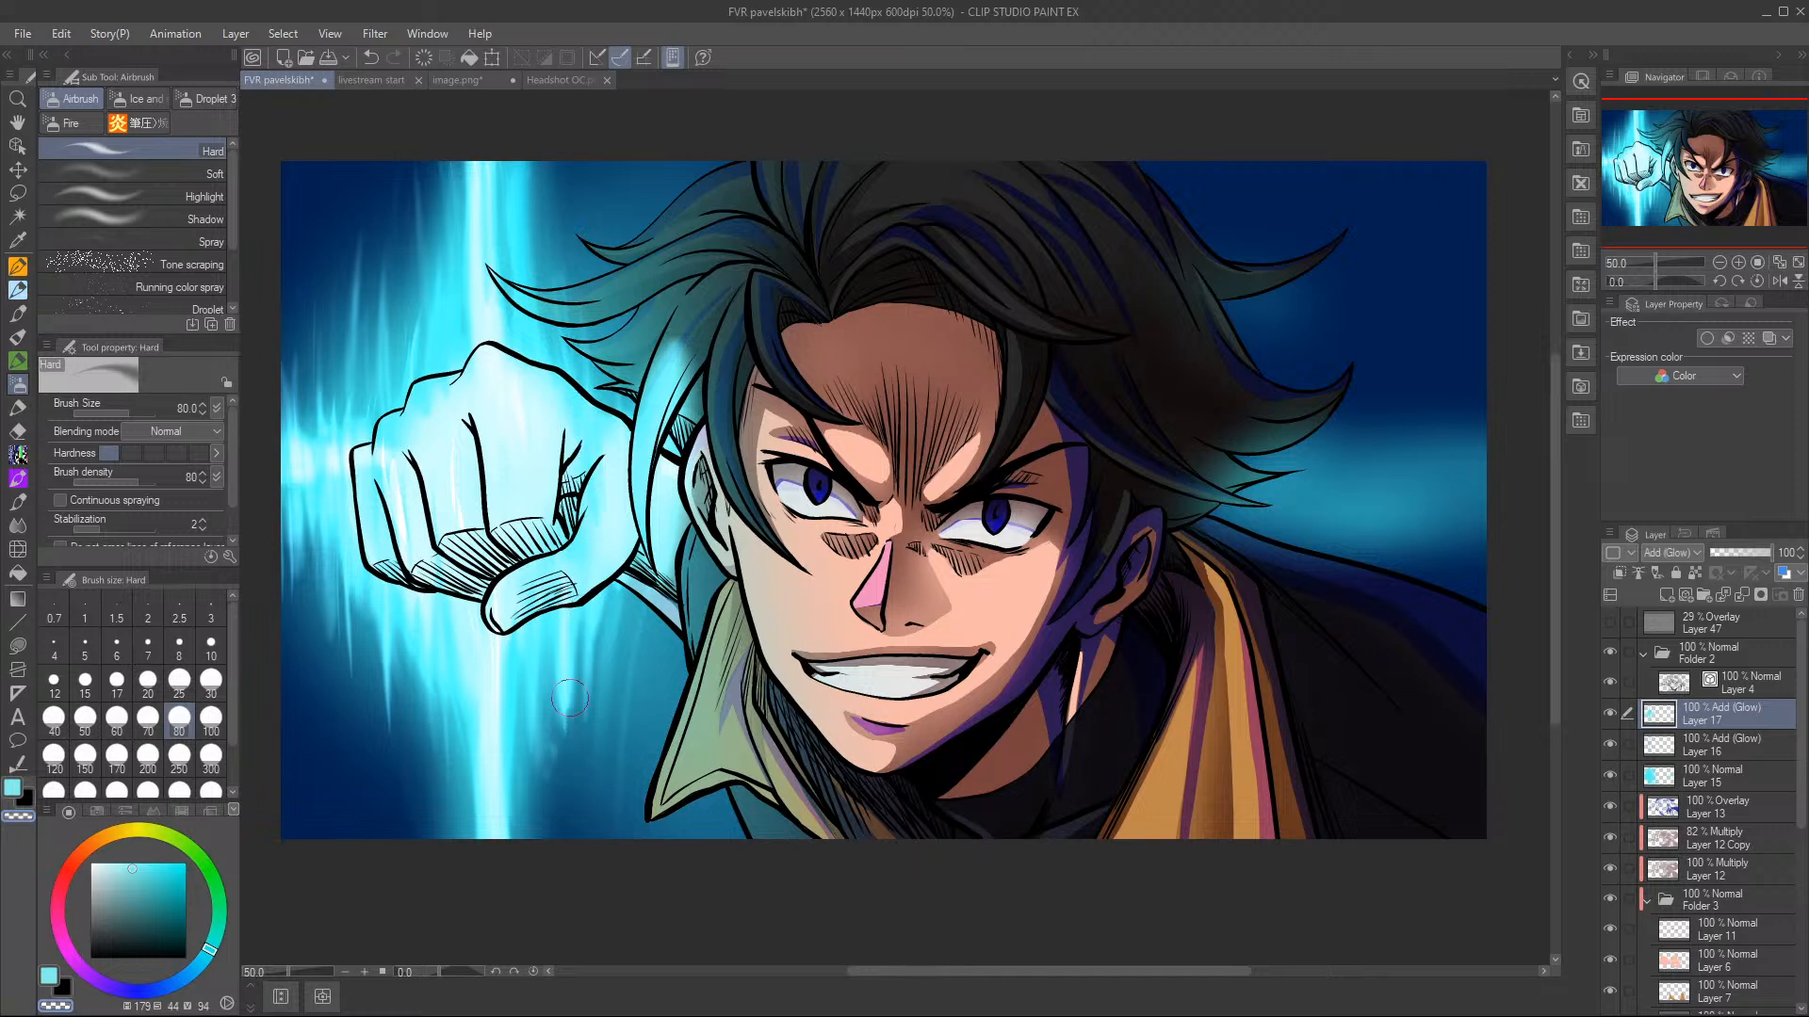
# - Airbrush more cyan streaks below and above the fist, and erase the glow covering the hair beside the ear
pyautogui.moveTo(429, 678); pyautogui.dragTo(452, 483)
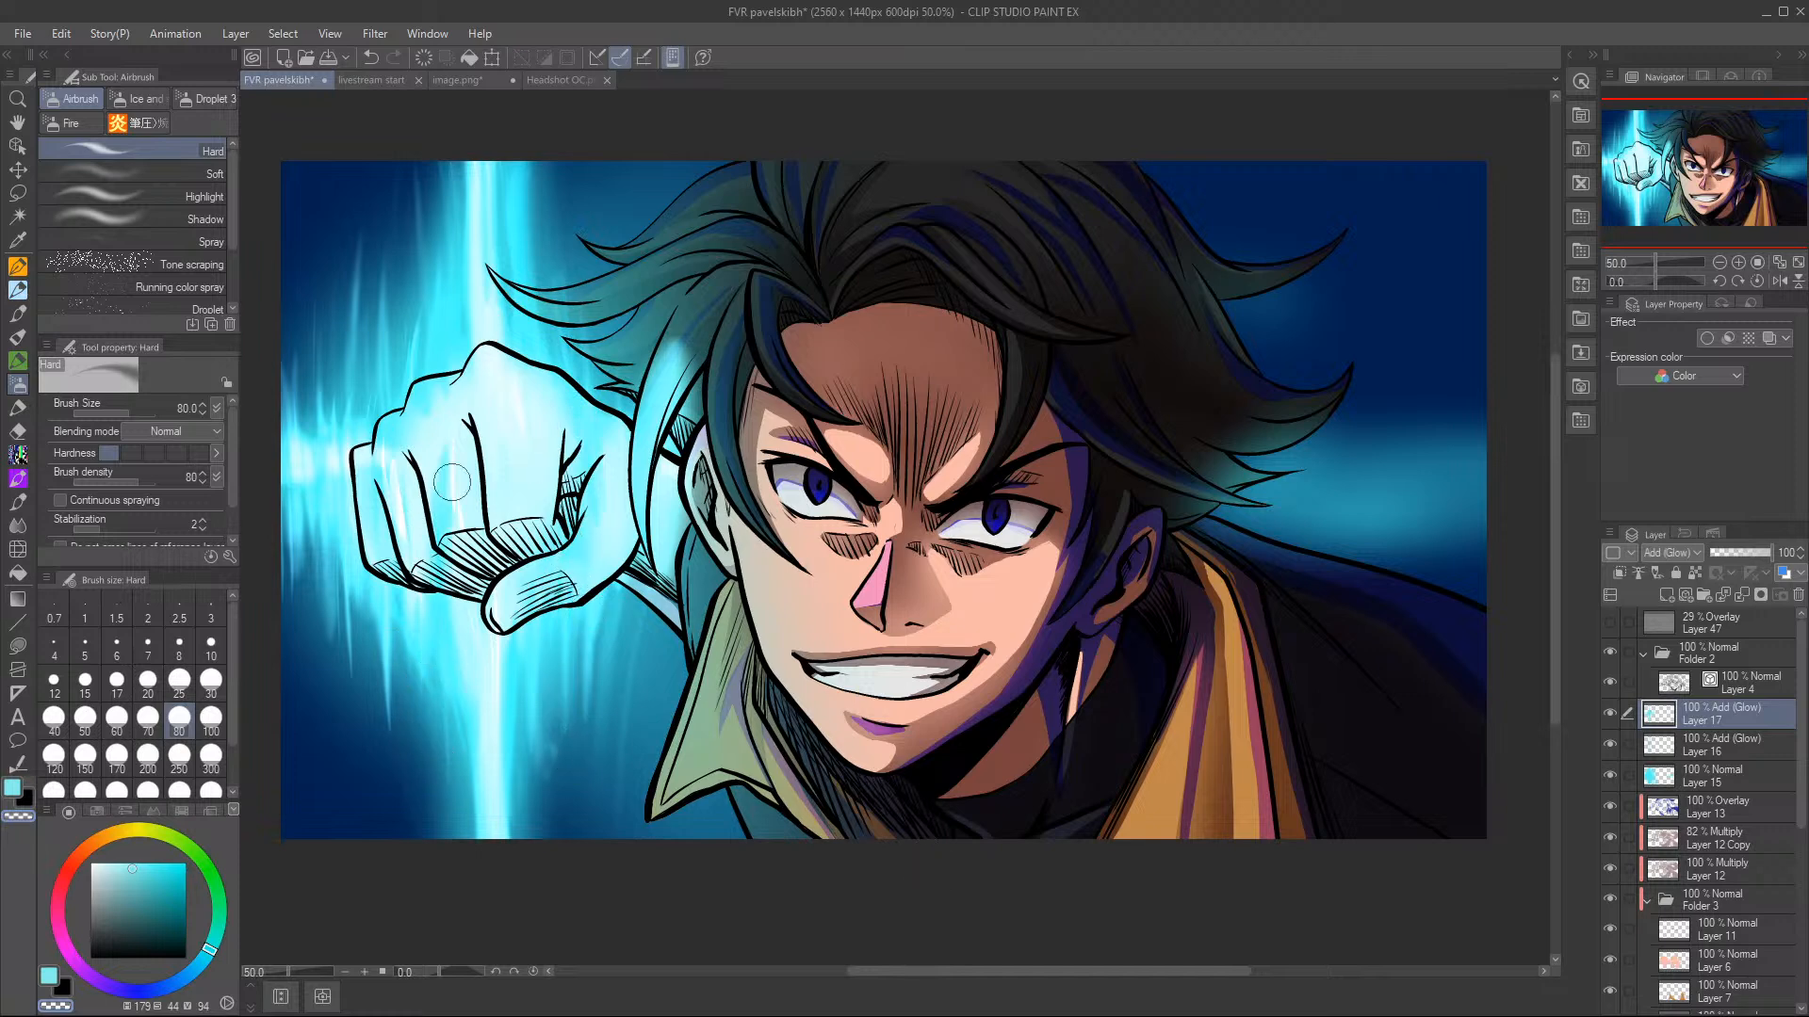
pyautogui.moveTo(451, 639)
pyautogui.mouseDown()
pyautogui.moveTo(487, 865)
pyautogui.moveTo(503, 605)
pyautogui.mouseUp()
pyautogui.moveTo(495, 181)
pyautogui.mouseDown()
pyautogui.moveTo(480, 777)
pyautogui.moveTo(532, 622)
pyautogui.moveTo(396, 497)
pyautogui.moveTo(432, 447)
pyautogui.moveTo(372, 337)
pyautogui.mouseUp()
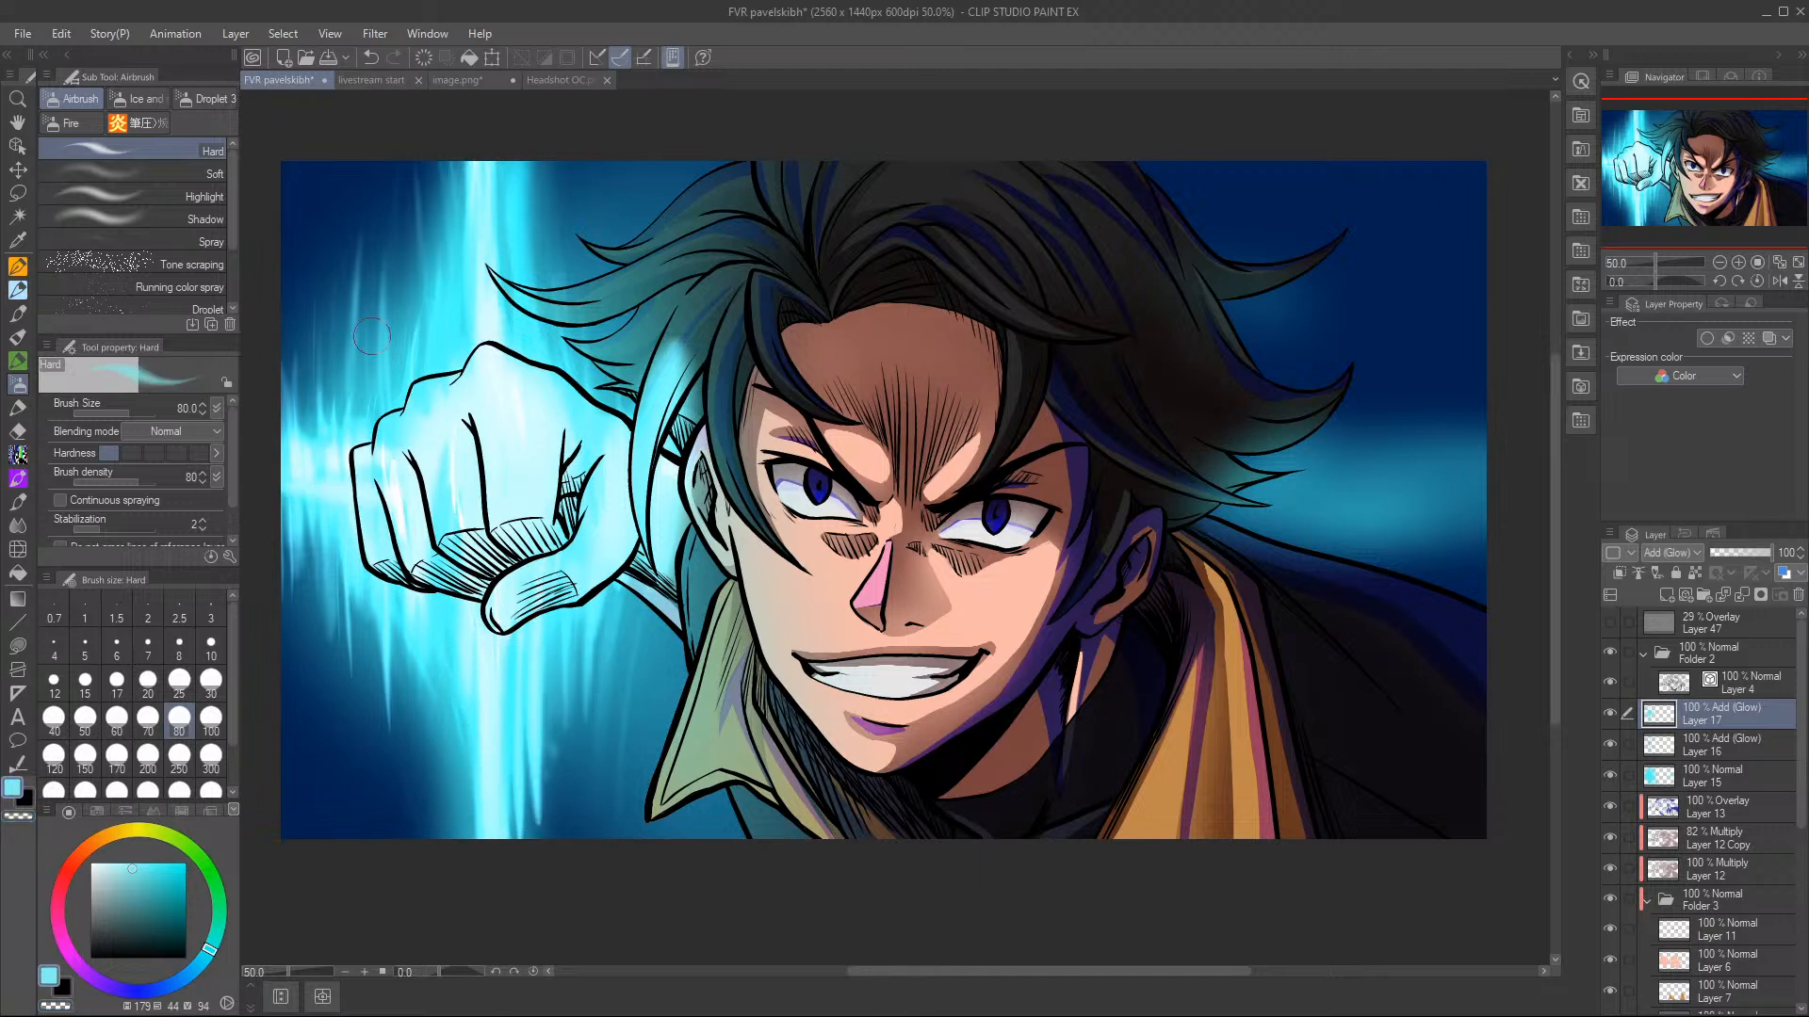
pyautogui.press('c')
pyautogui.moveTo(666, 410)
pyautogui.mouseDown()
pyautogui.moveTo(704, 271)
pyautogui.moveTo(682, 467)
pyautogui.moveTo(746, 232)
pyautogui.moveTo(664, 356)
pyautogui.moveTo(681, 277)
pyautogui.moveTo(655, 552)
pyautogui.moveTo(677, 307)
pyautogui.mouseUp()
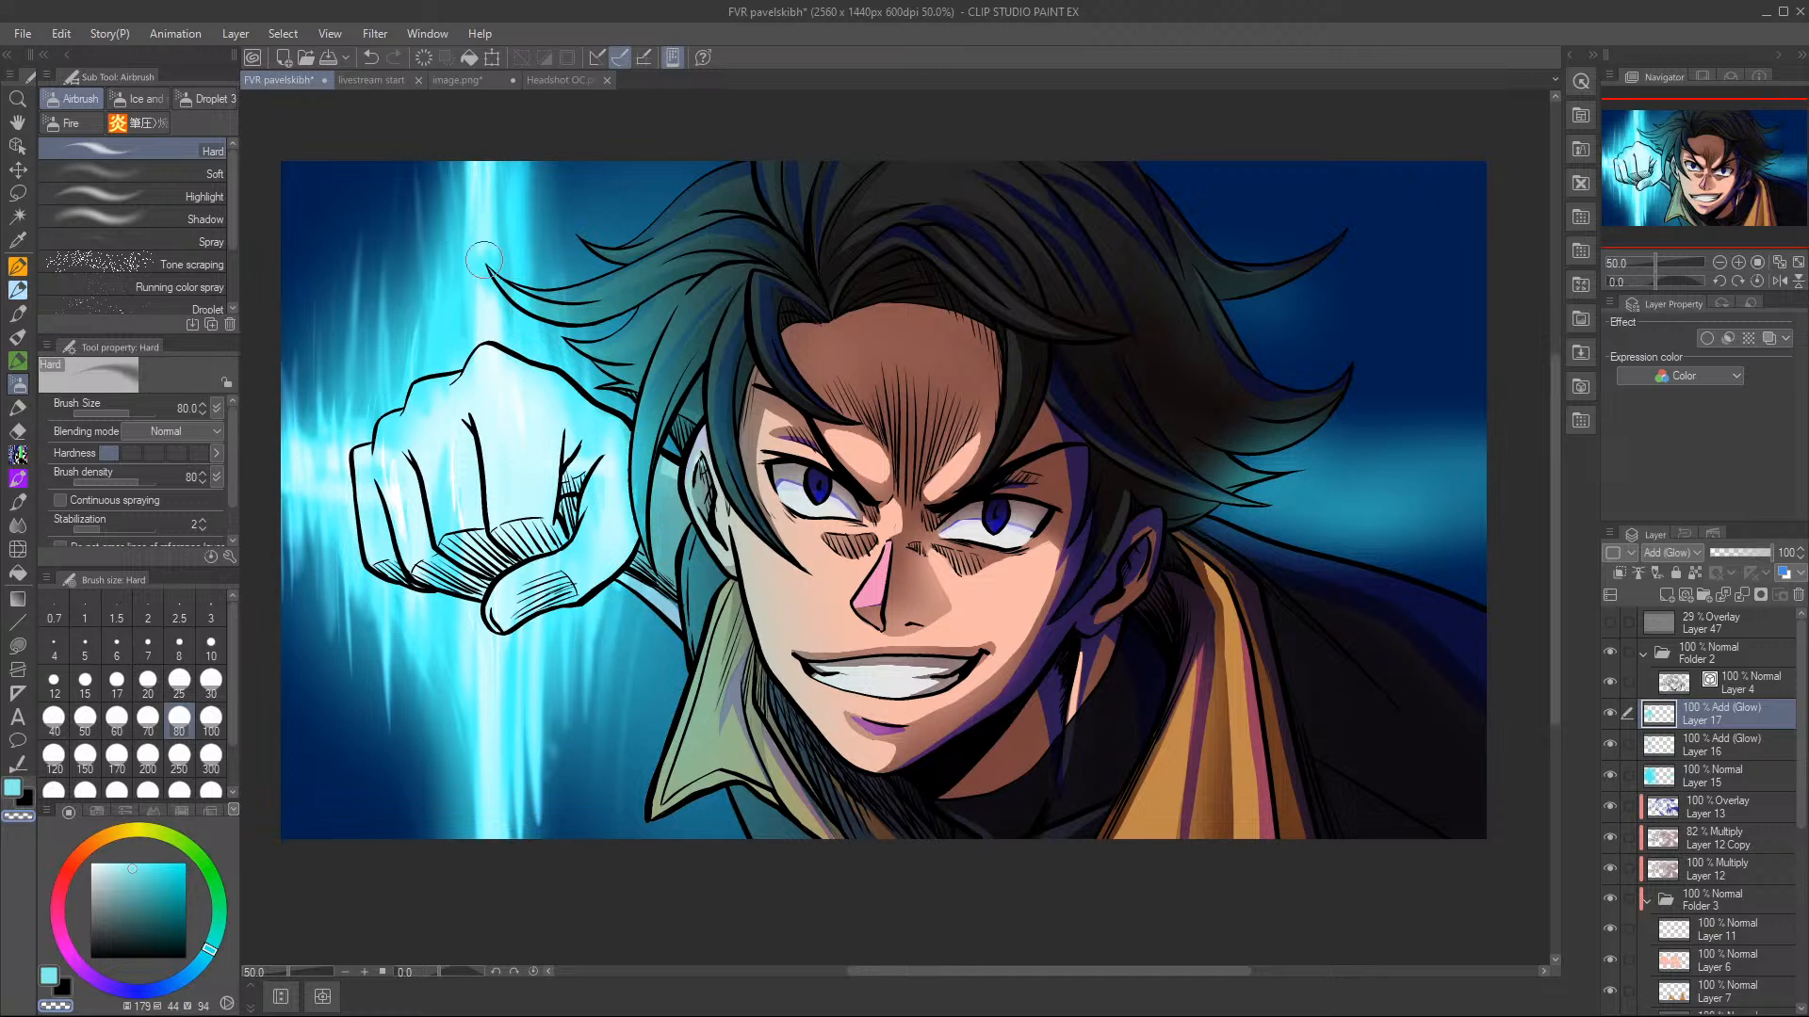
# - Sample a brighter cyan from the beam, refine the streaks around the fist, and reduce the Hard airbrush size to 40
pyautogui.rightClick(467, 128)
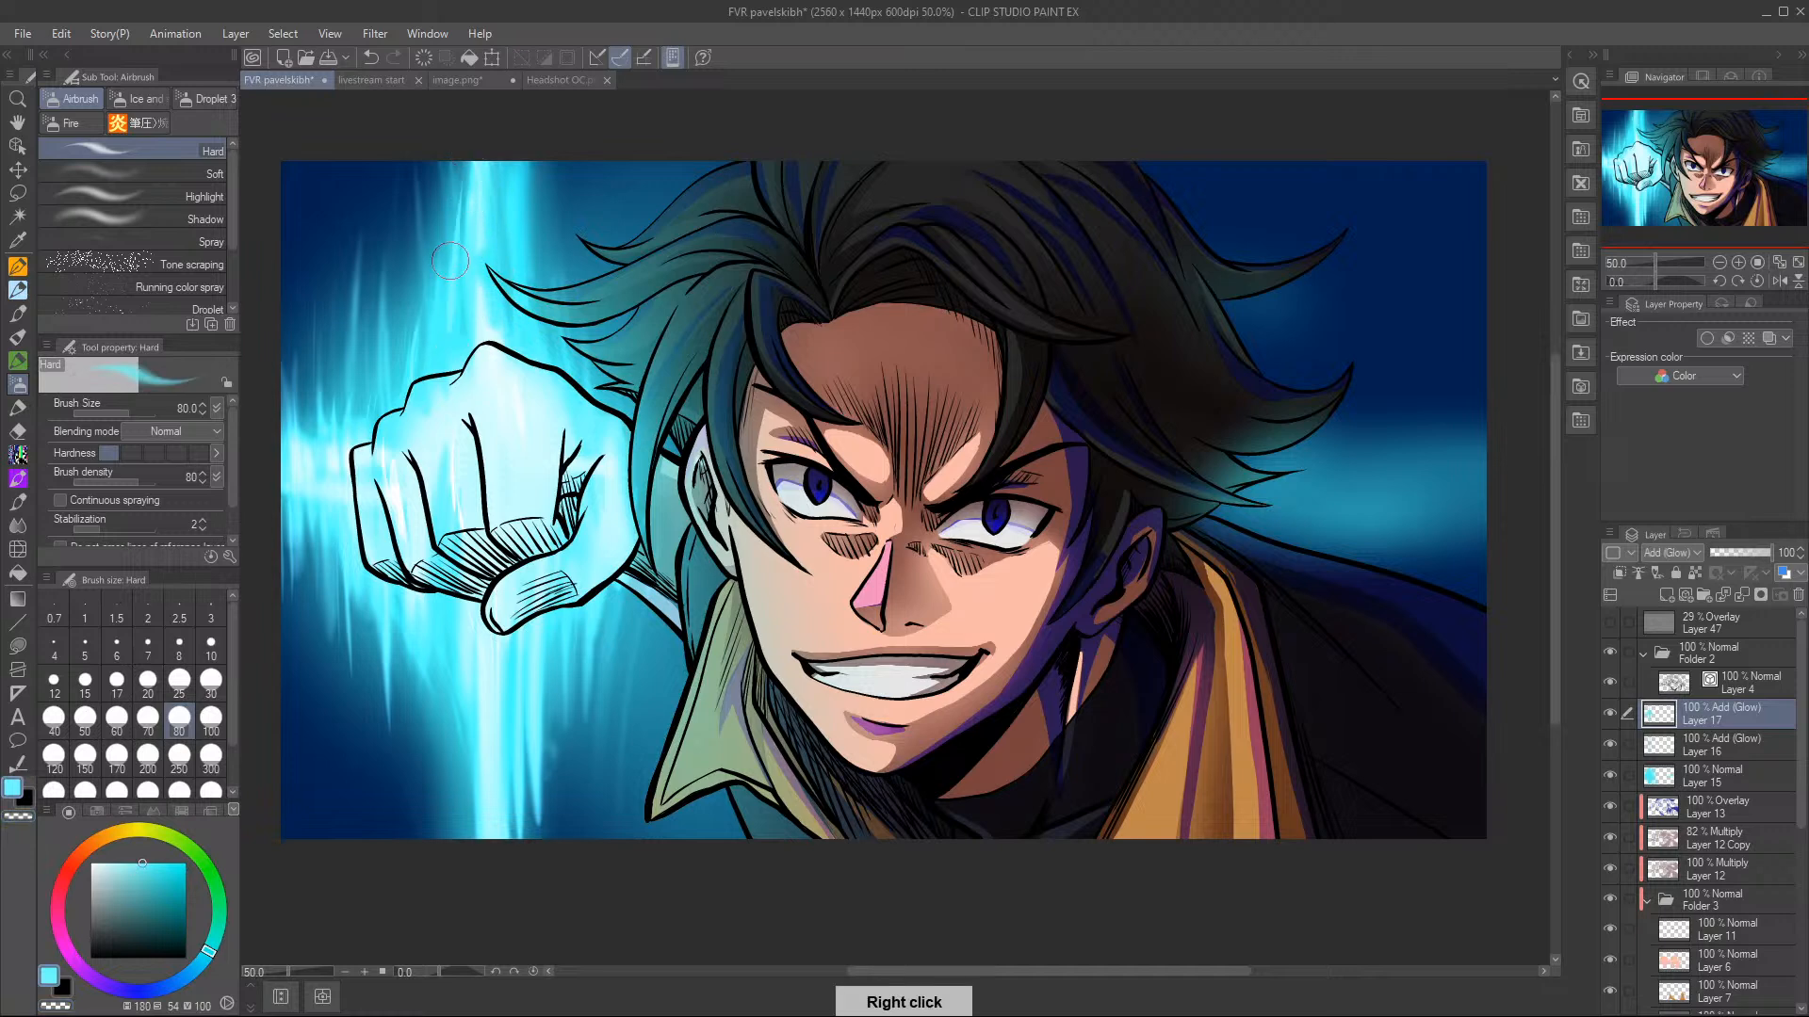
pyautogui.press('c')
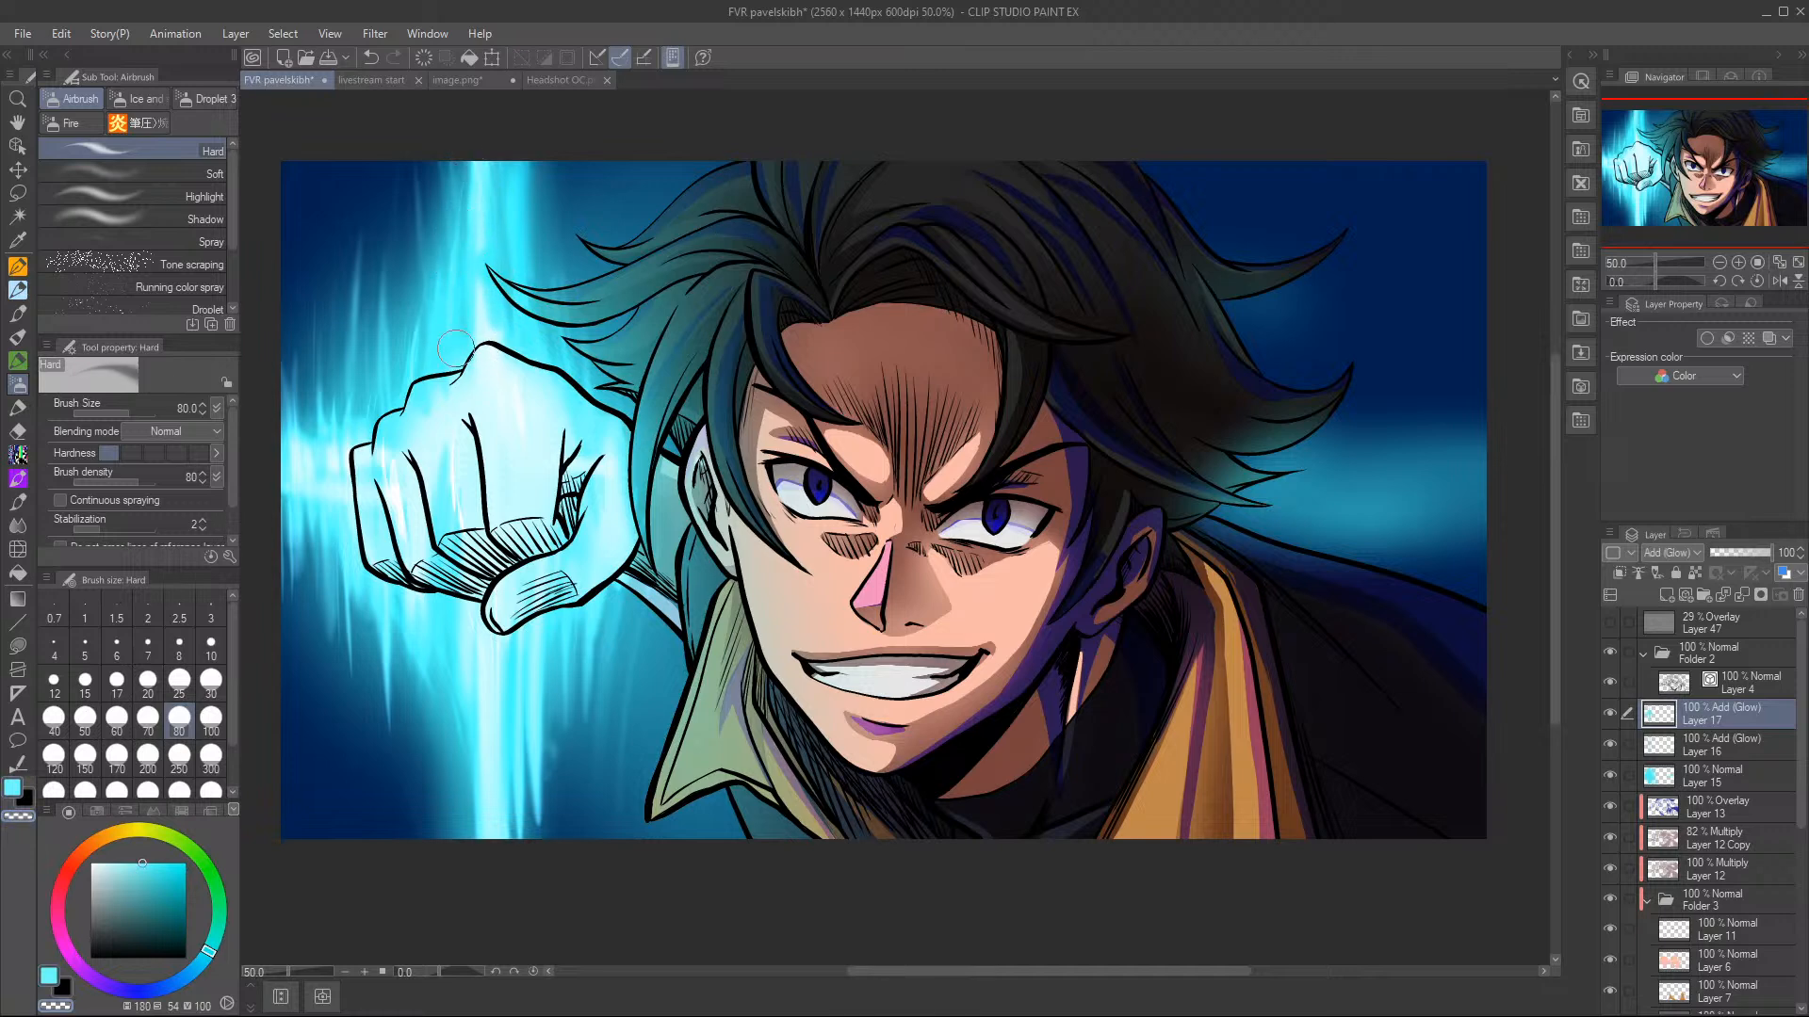
pyautogui.press('c')
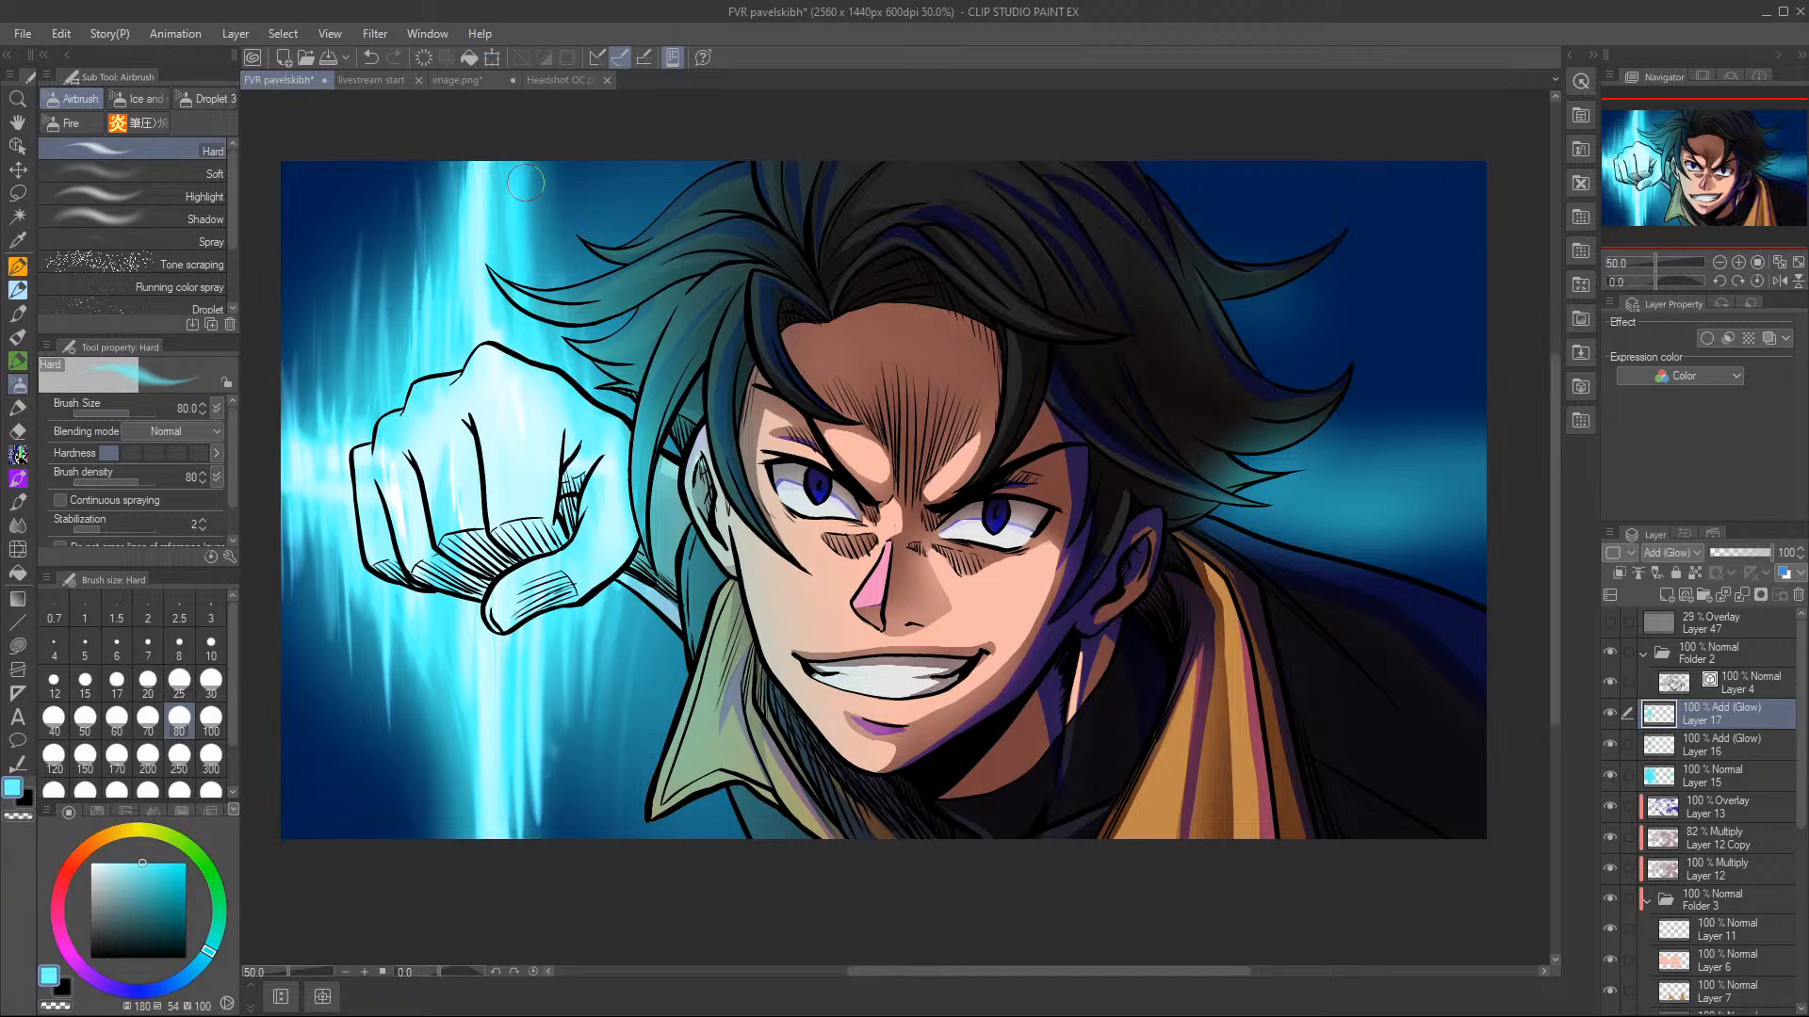
pyautogui.press('c')
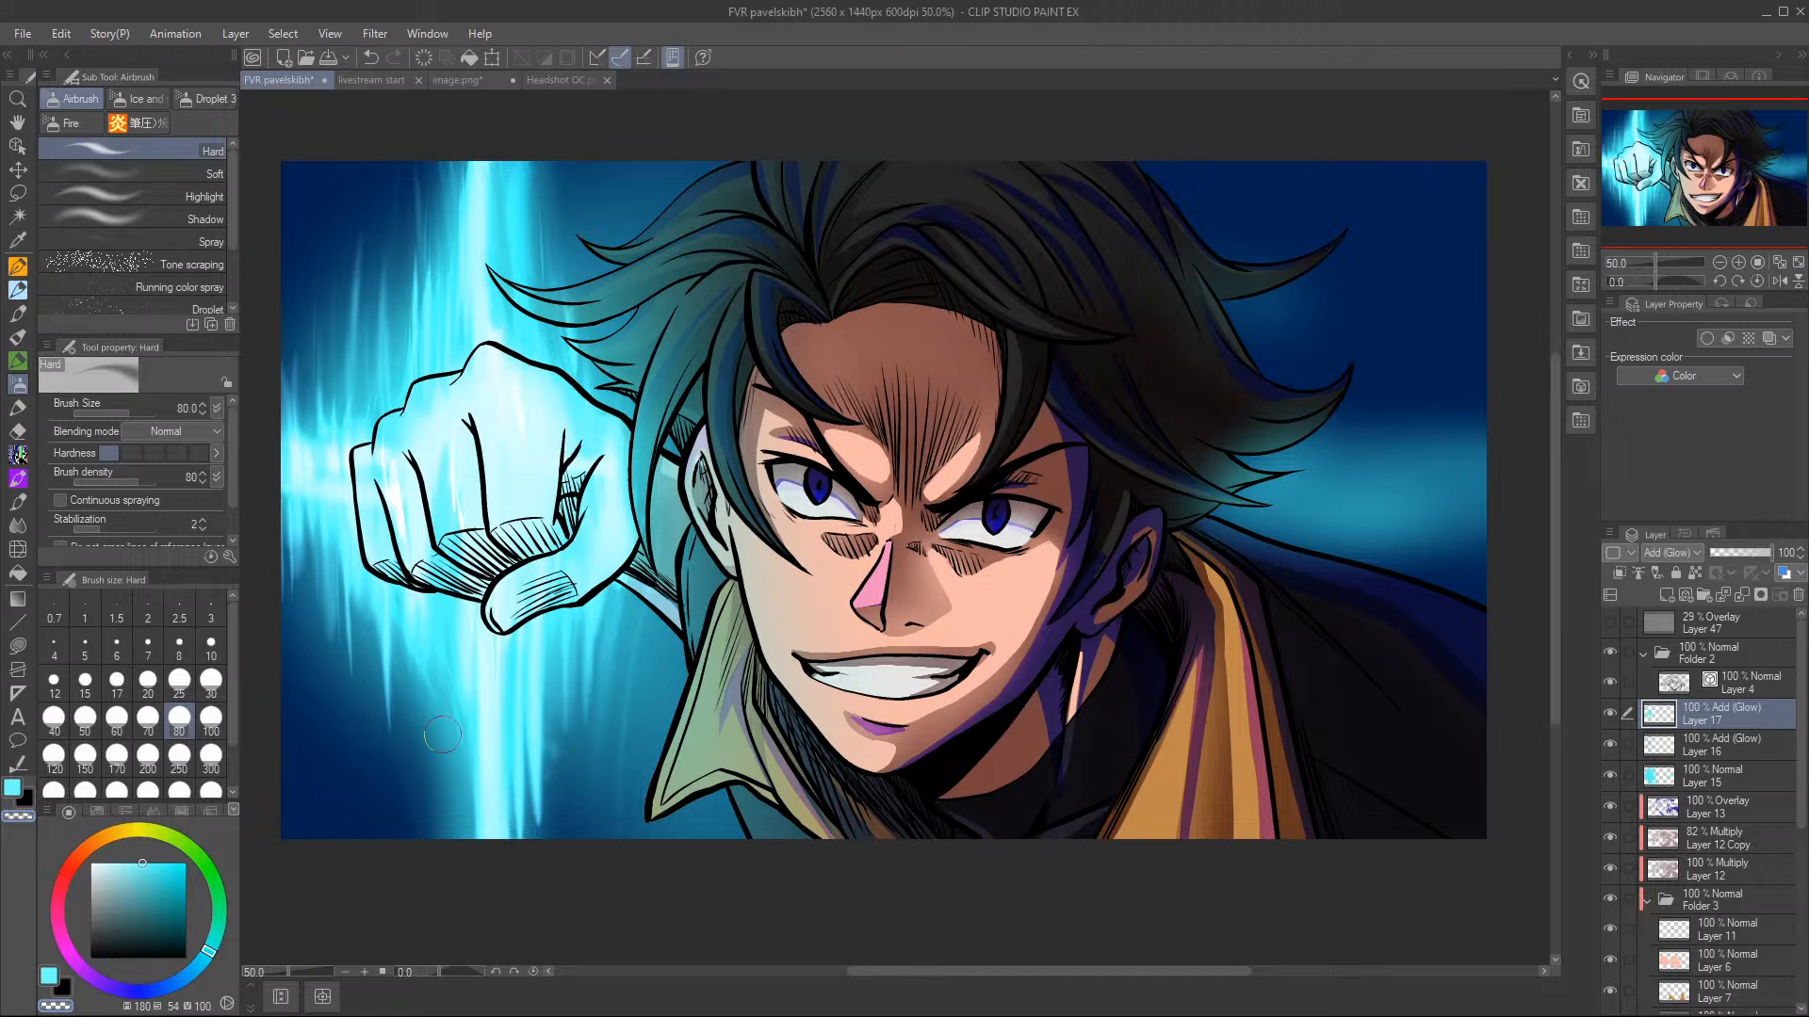
pyautogui.press('c')
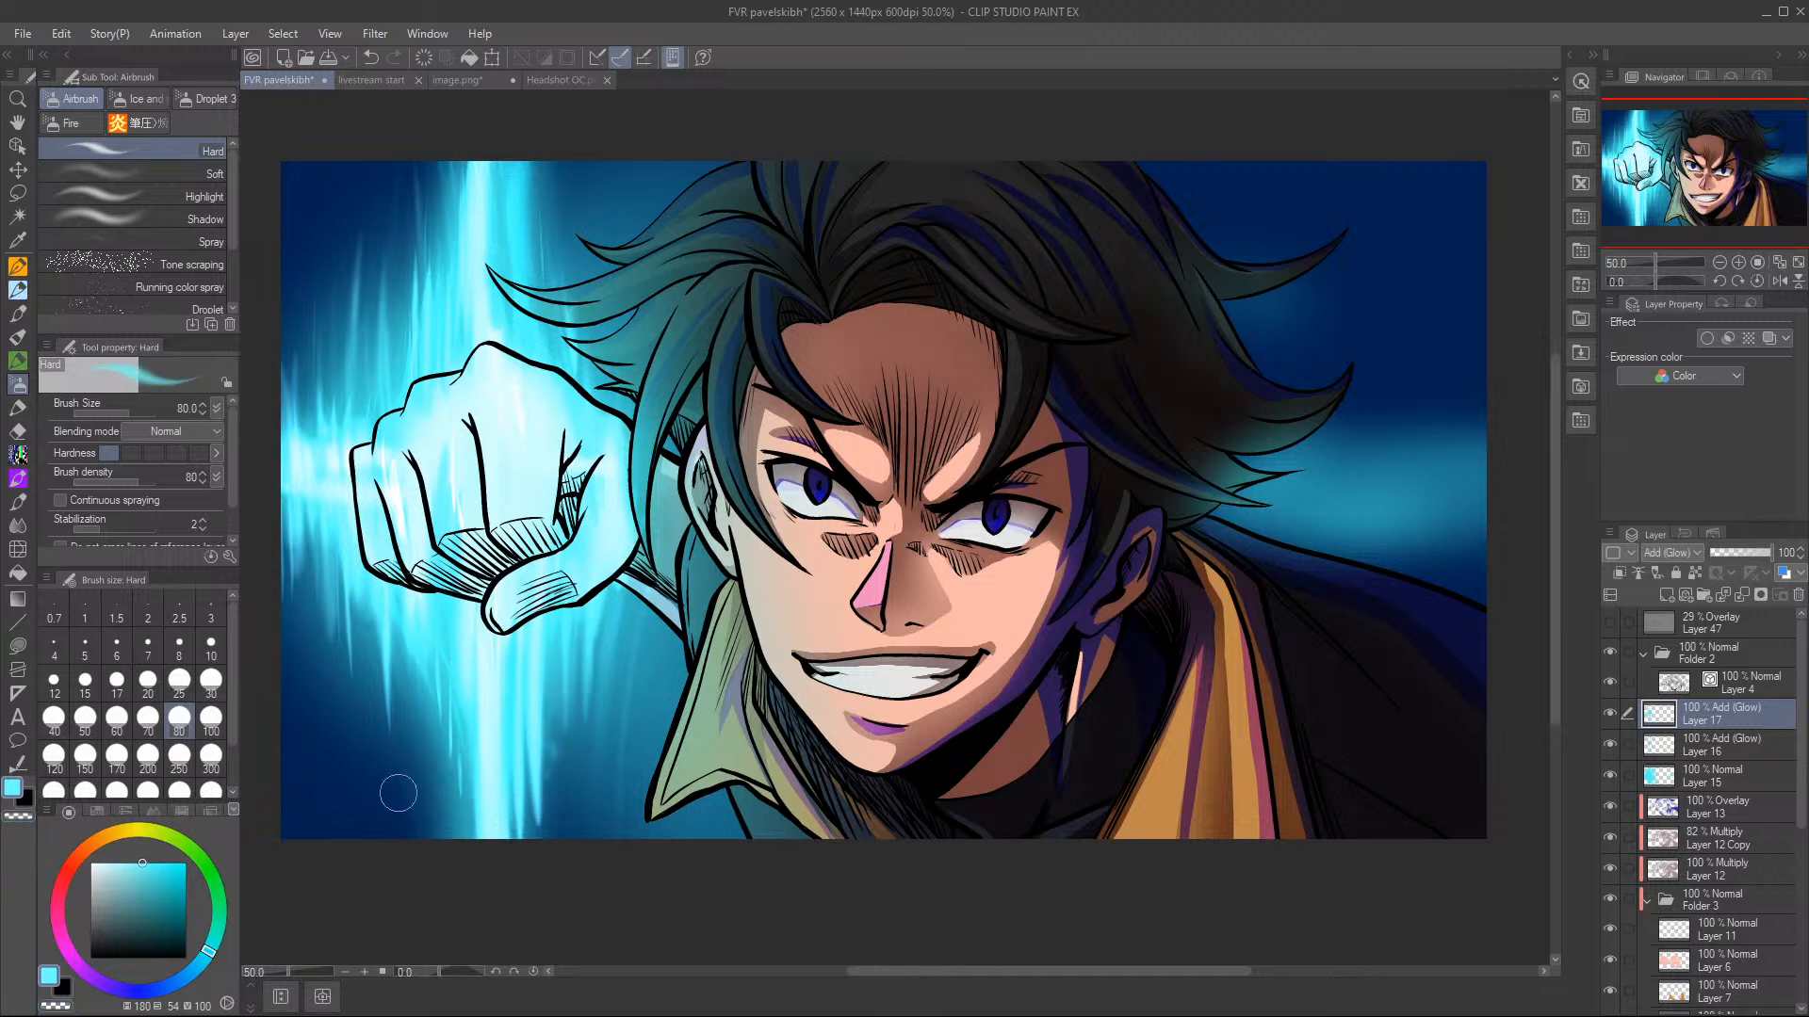
pyautogui.moveTo(305, 585); pyautogui.dragTo(299, 655)
pyautogui.press('c')
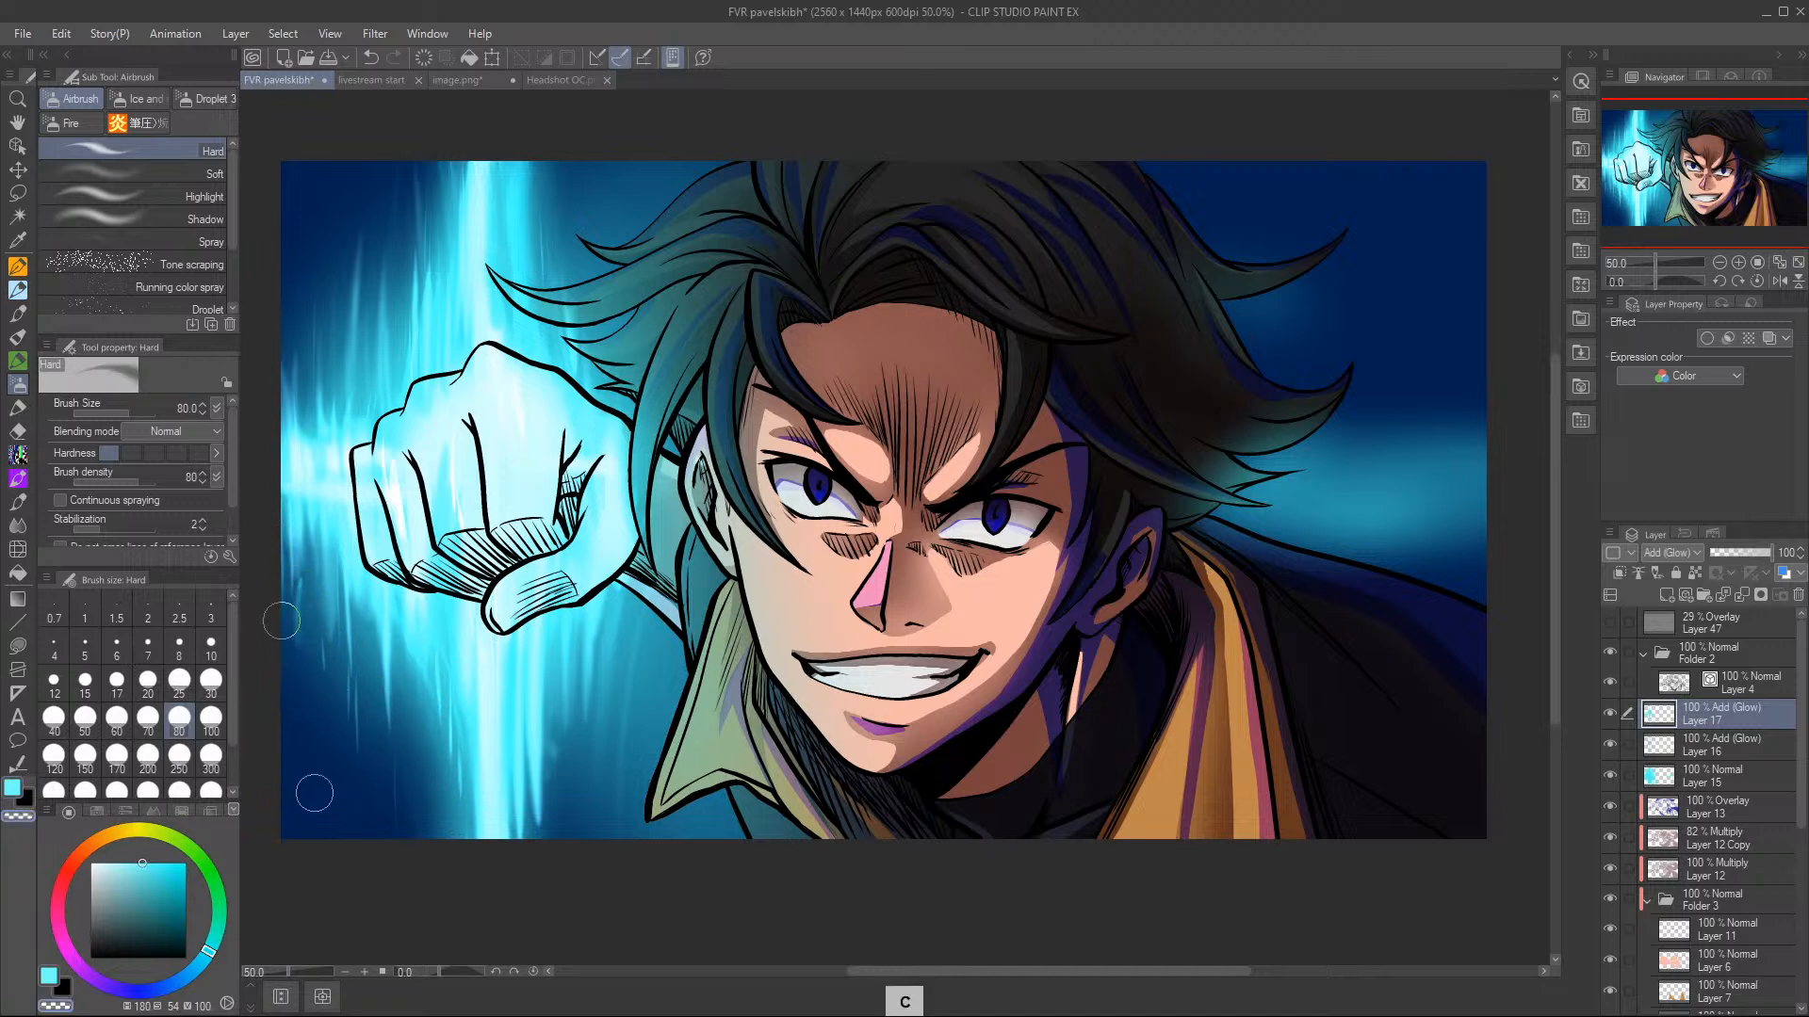
pyautogui.click(54, 720)
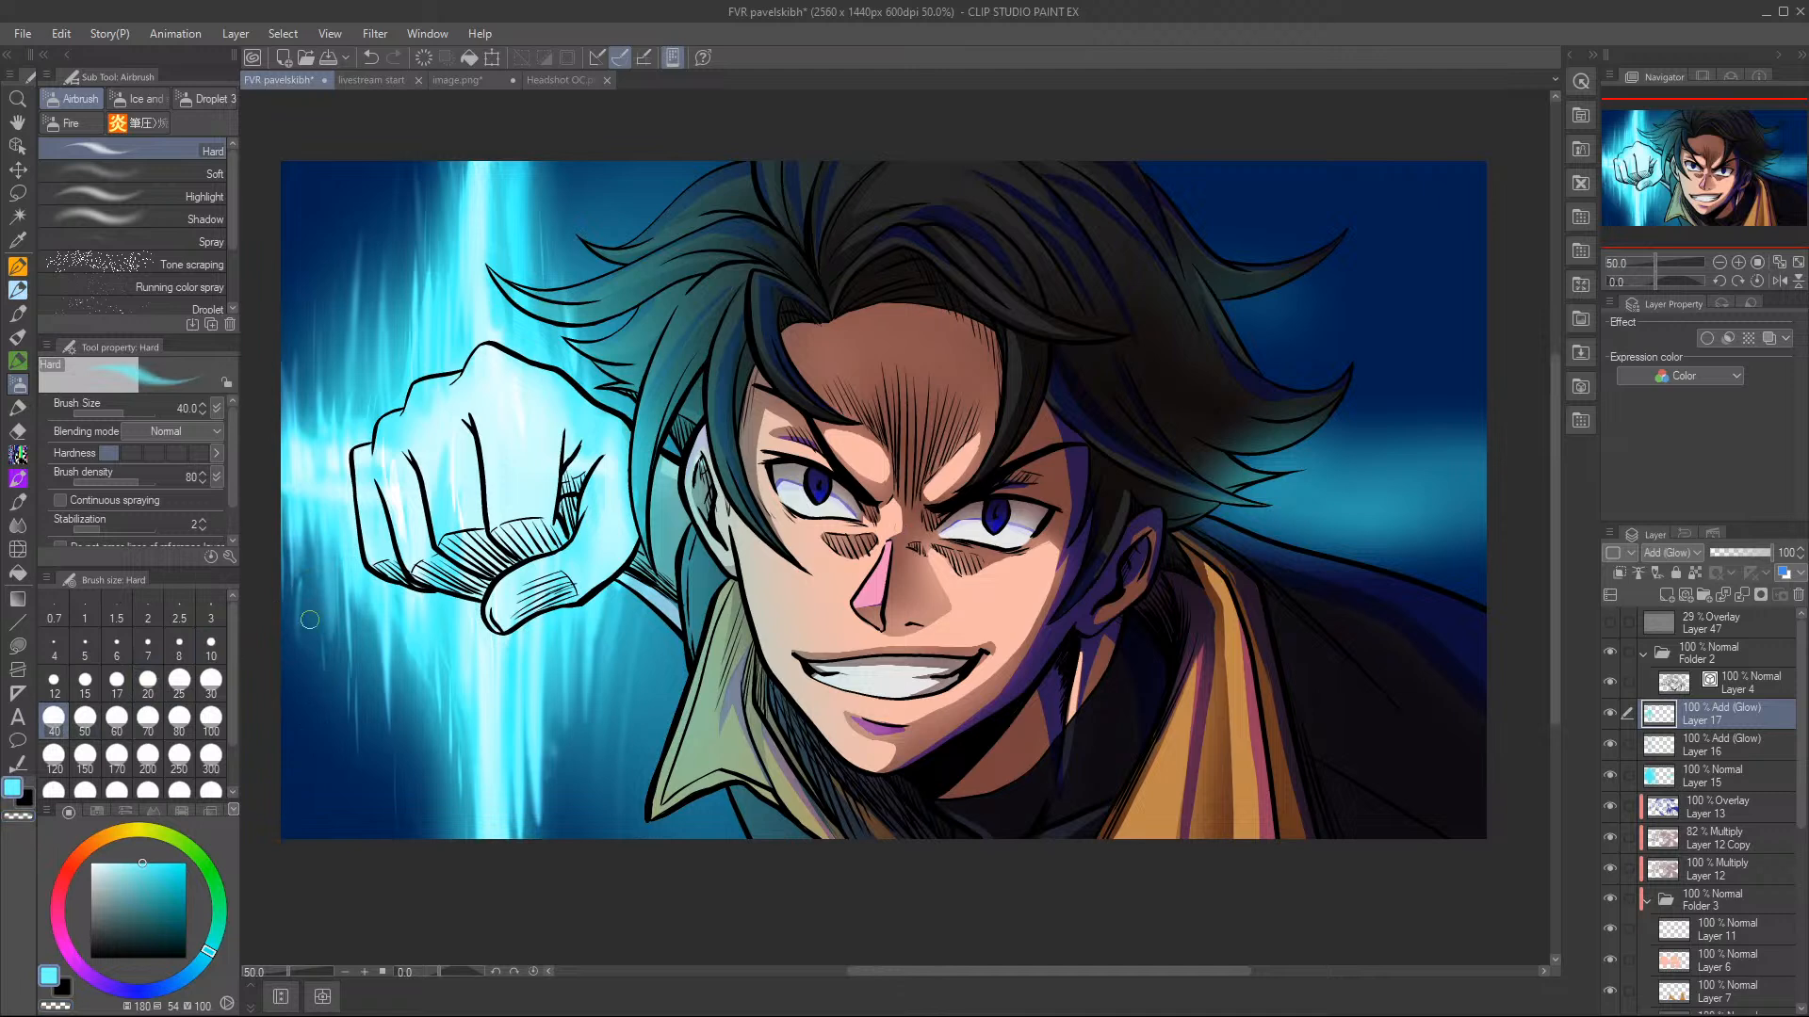
# - Spray glowing cyan particles around the fist with the Droplet airbrush at size 300
pyautogui.click(184, 286)
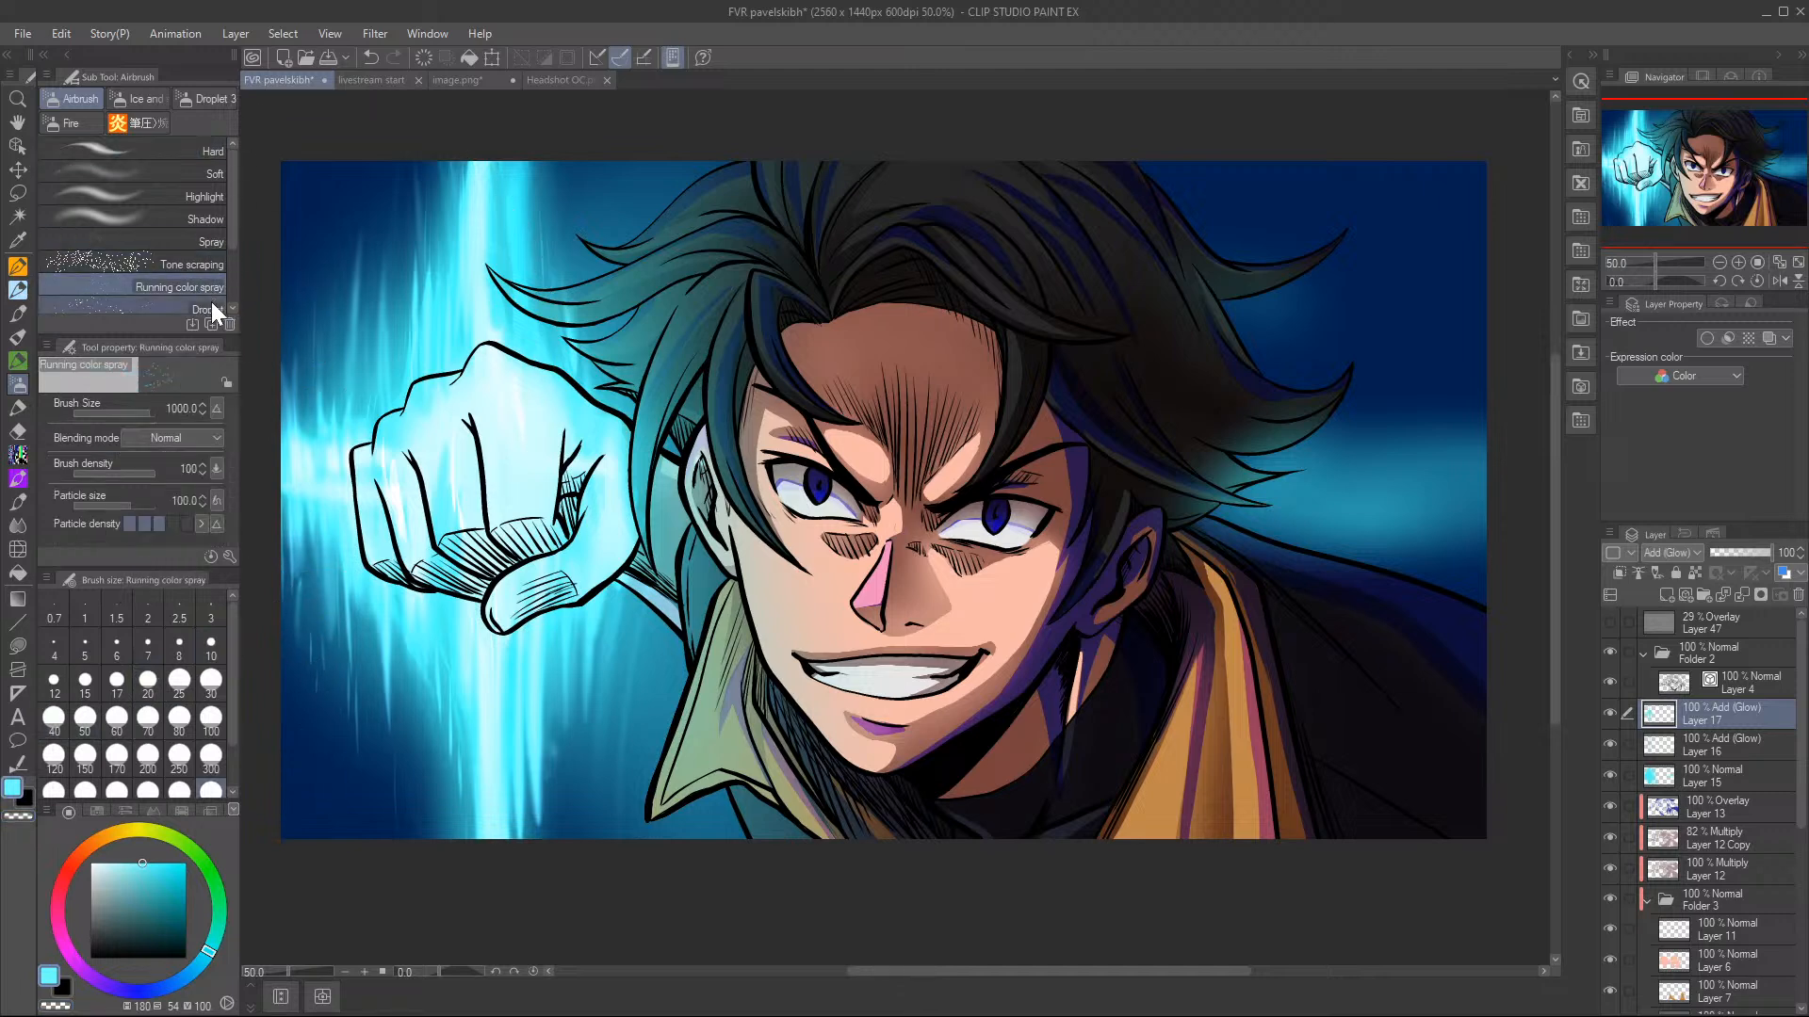
pyautogui.click(189, 307)
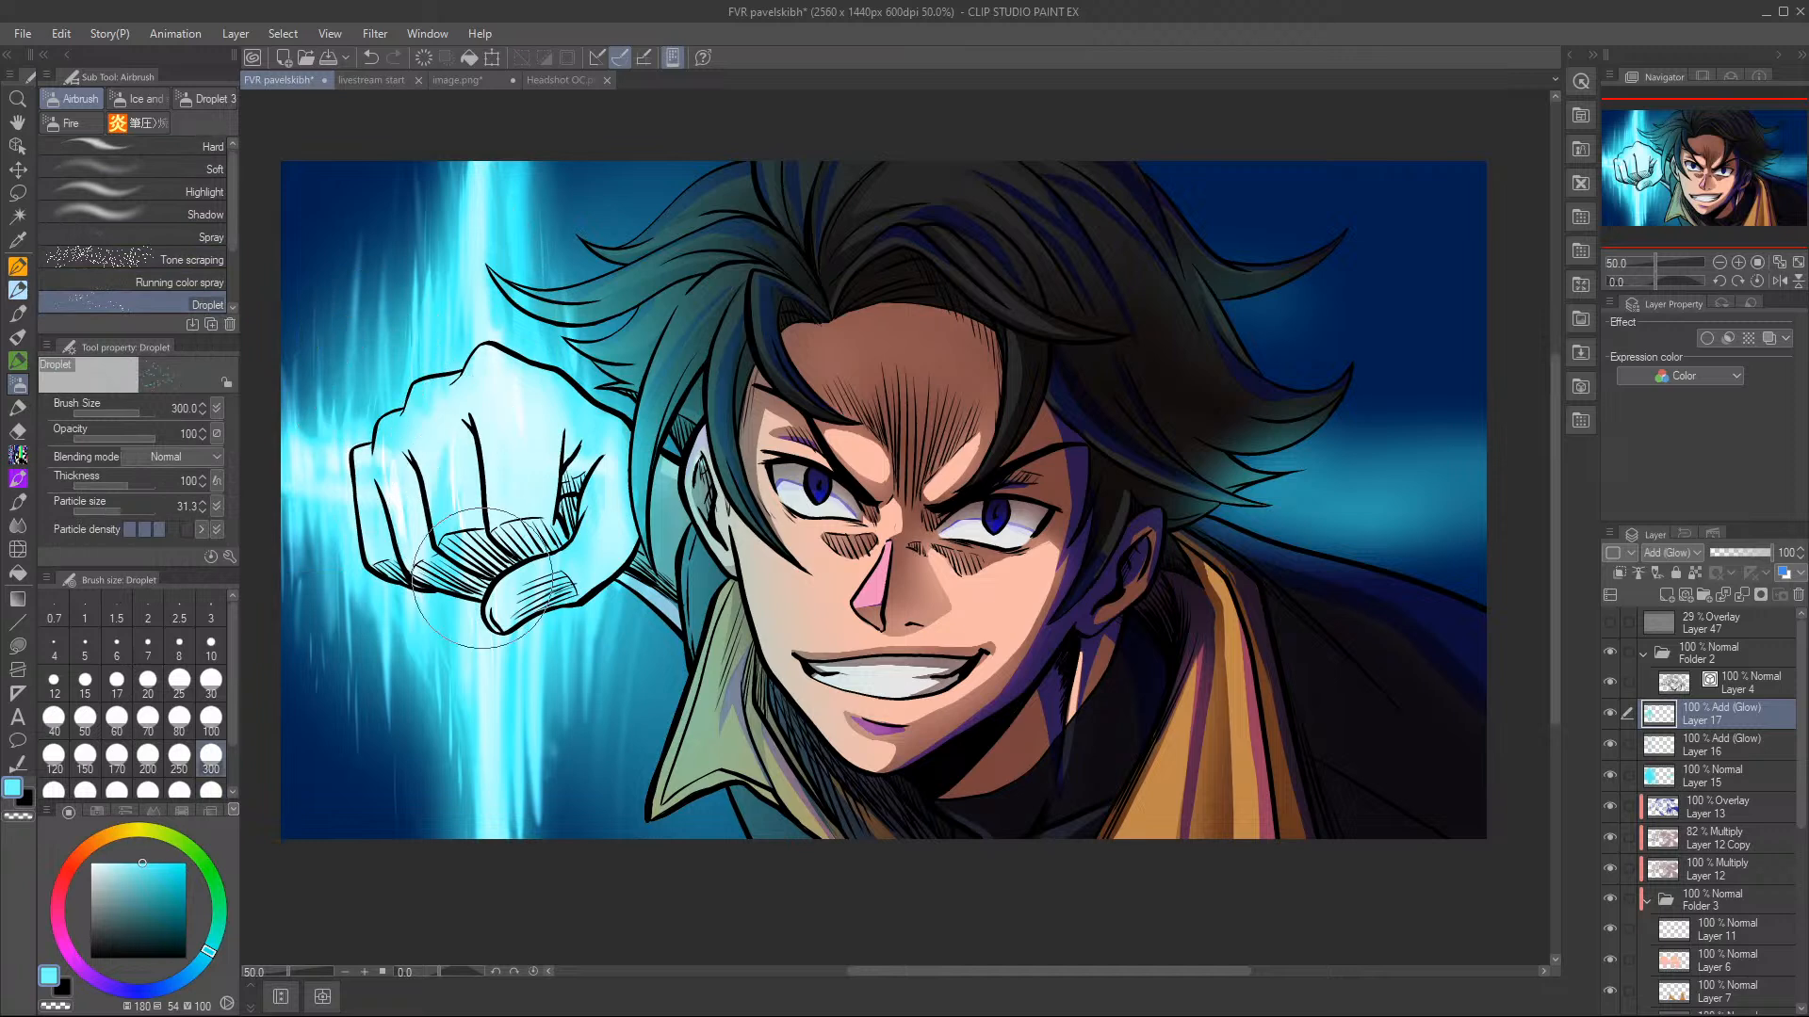
pyautogui.moveTo(581, 560)
pyautogui.mouseDown()
pyautogui.moveTo(558, 509)
pyautogui.moveTo(420, 438)
pyautogui.moveTo(366, 311)
pyautogui.moveTo(429, 419)
pyautogui.moveTo(509, 401)
pyautogui.moveTo(532, 169)
pyautogui.moveTo(582, 454)
pyautogui.moveTo(434, 612)
pyautogui.moveTo(392, 730)
pyautogui.moveTo(327, 473)
pyautogui.moveTo(370, 587)
pyautogui.moveTo(588, 731)
pyautogui.moveTo(639, 269)
pyautogui.moveTo(424, 303)
pyautogui.moveTo(304, 165)
pyautogui.moveTo(327, 426)
pyautogui.moveTo(311, 132)
pyautogui.mouseUp()
# - Smudge the sprayed particles around the fist into soft streaks with the Finger tip blend tool at size 100
pyautogui.click(17, 526)
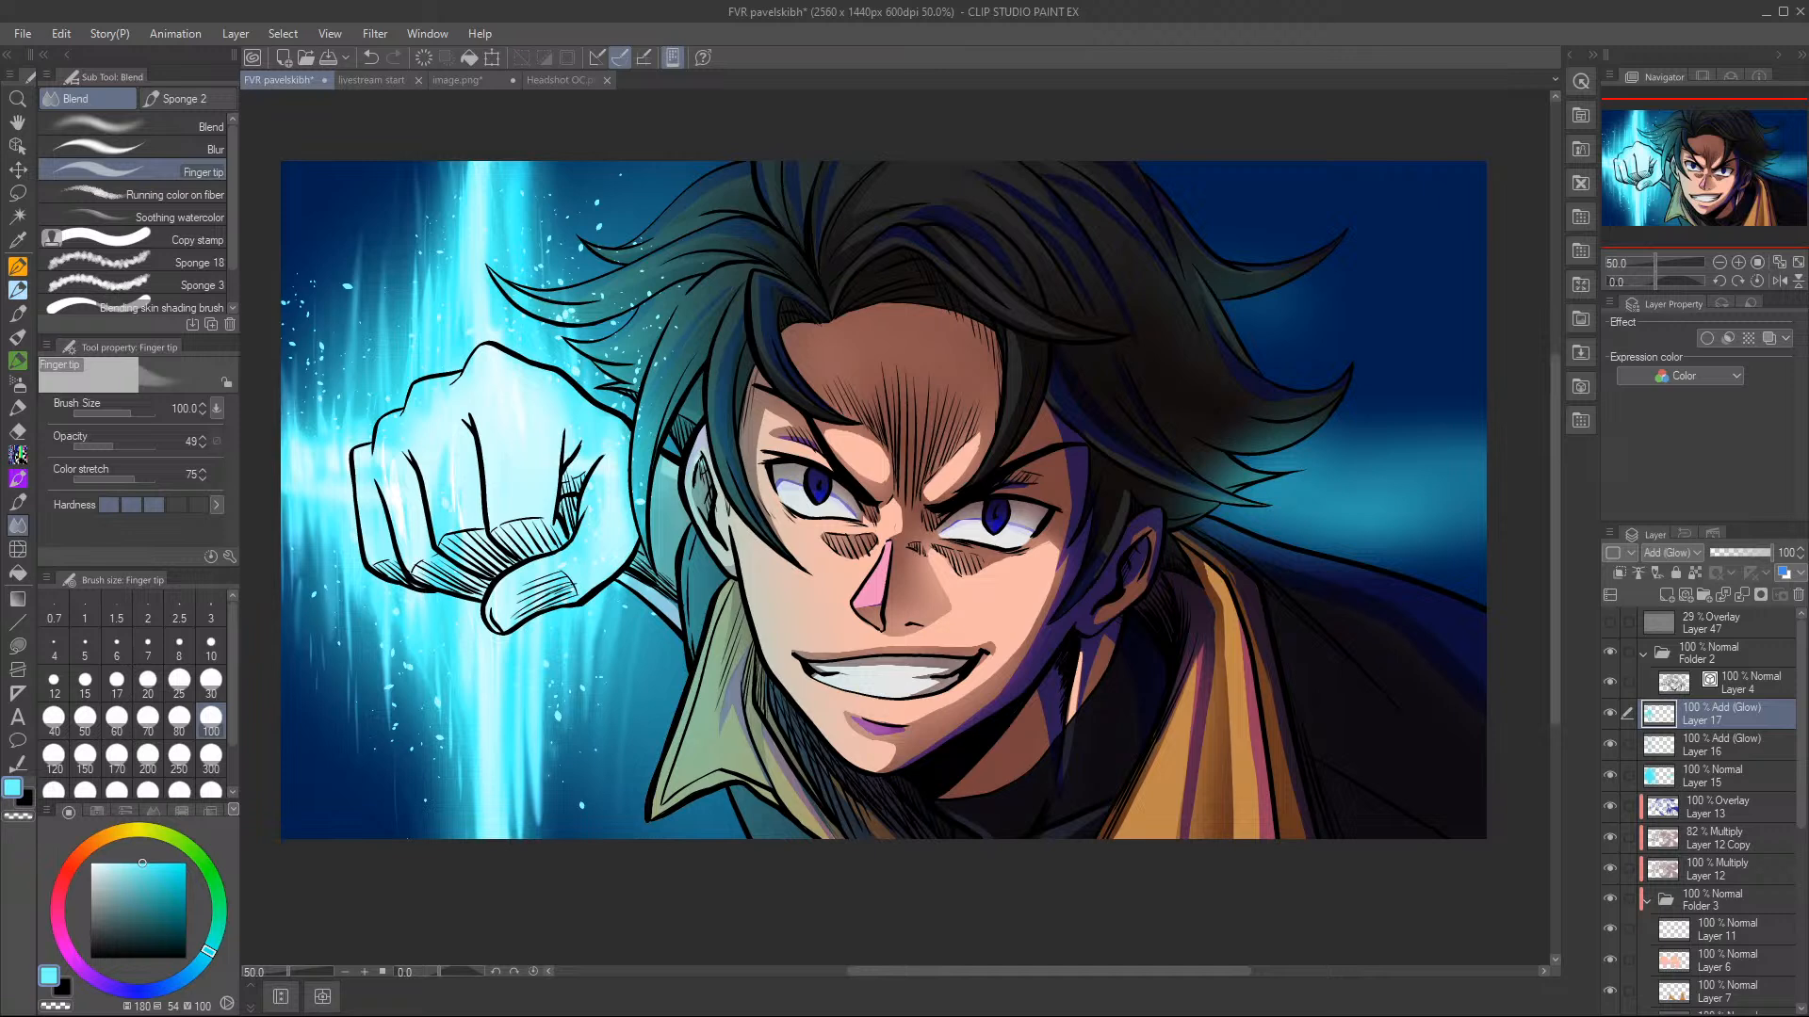
pyautogui.moveTo(434, 744)
pyautogui.mouseDown()
pyautogui.moveTo(386, 713)
pyautogui.moveTo(385, 633)
pyautogui.moveTo(374, 750)
pyautogui.moveTo(336, 684)
pyautogui.moveTo(322, 552)
pyautogui.moveTo(316, 650)
pyautogui.moveTo(333, 592)
pyautogui.moveTo(334, 636)
pyautogui.mouseUp()
pyautogui.moveTo(298, 272)
pyautogui.mouseDown()
pyautogui.moveTo(286, 352)
pyautogui.moveTo(315, 278)
pyautogui.moveTo(344, 269)
pyautogui.moveTo(324, 381)
pyautogui.mouseUp()
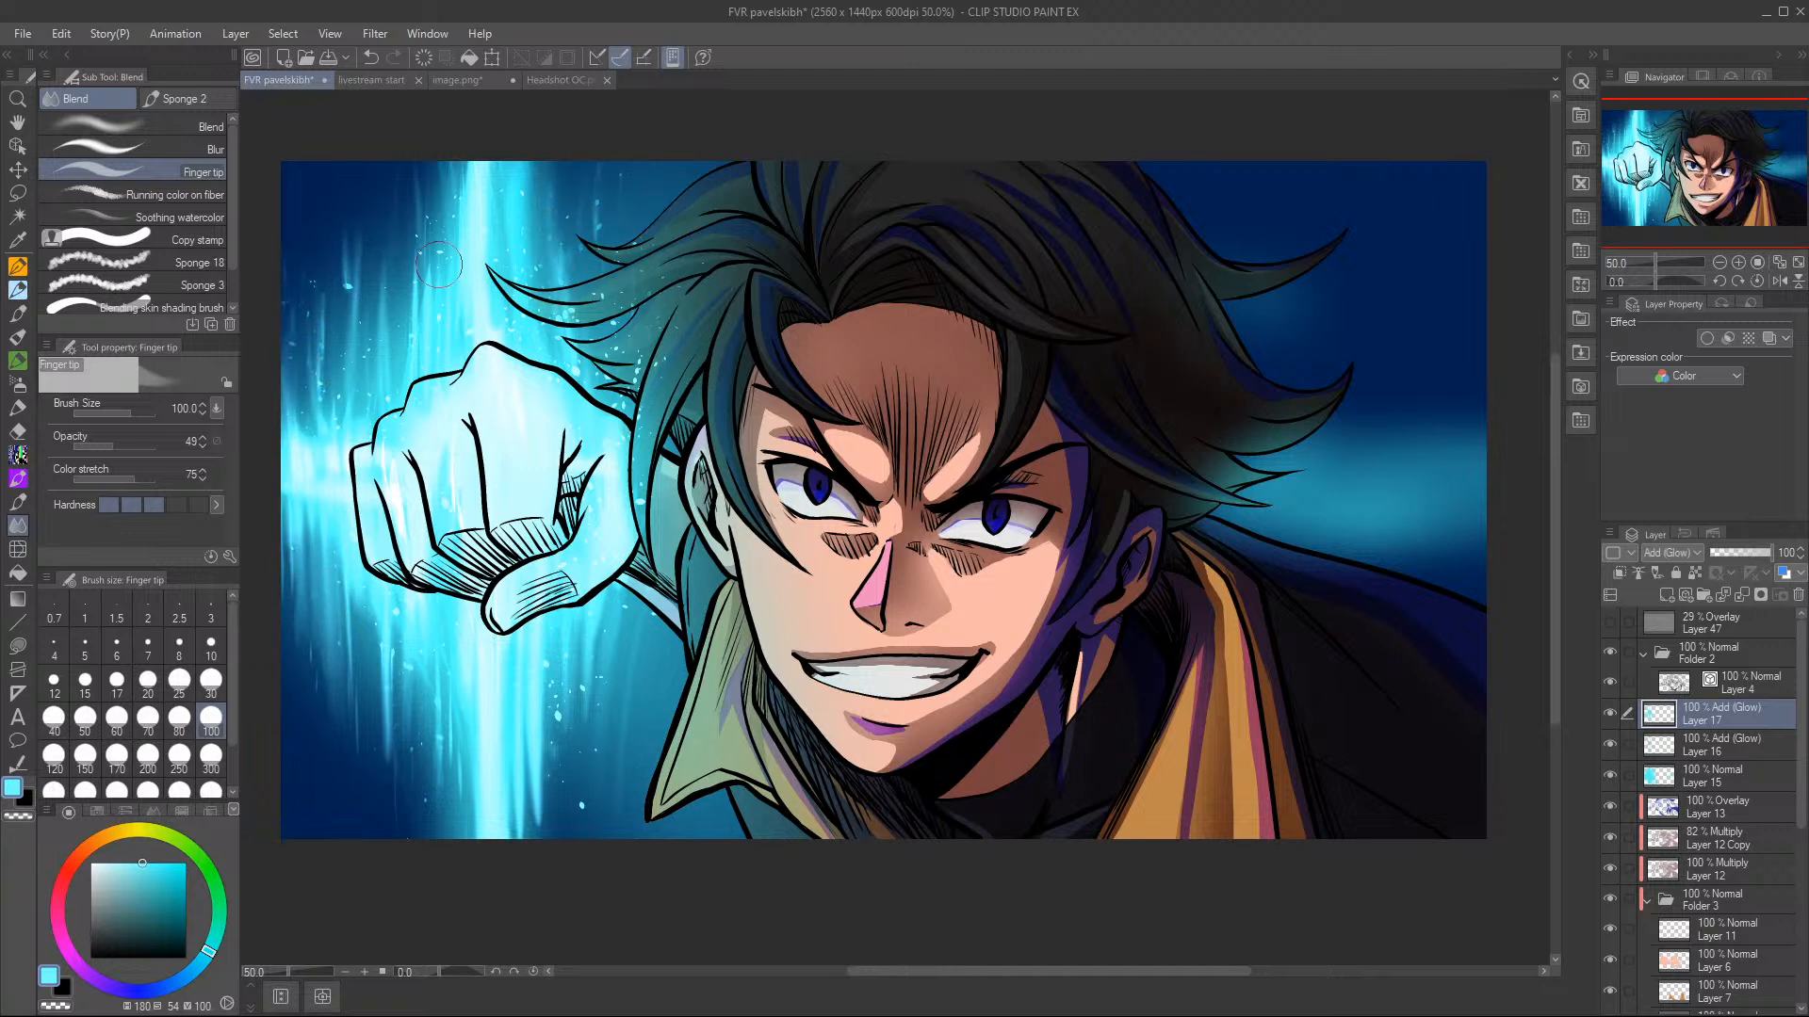
pyautogui.moveTo(403, 329)
pyautogui.mouseDown()
pyautogui.moveTo(340, 272)
pyautogui.moveTo(315, 204)
pyautogui.moveTo(301, 228)
pyautogui.moveTo(300, 183)
pyautogui.moveTo(319, 299)
pyautogui.moveTo(323, 259)
pyautogui.mouseUp()
pyautogui.moveTo(563, 701)
pyautogui.mouseDown()
pyautogui.moveTo(553, 663)
pyautogui.moveTo(584, 844)
pyautogui.mouseUp()
pyautogui.moveTo(634, 535)
pyautogui.mouseDown()
pyautogui.moveTo(576, 369)
pyautogui.moveTo(563, 265)
pyautogui.moveTo(527, 321)
pyautogui.moveTo(510, 218)
pyautogui.moveTo(422, 202)
pyautogui.moveTo(432, 152)
pyautogui.moveTo(427, 246)
pyautogui.moveTo(425, 203)
pyautogui.moveTo(359, 271)
pyautogui.moveTo(322, 371)
pyautogui.moveTo(295, 341)
pyautogui.moveTo(287, 437)
pyautogui.moveTo(292, 586)
pyautogui.moveTo(312, 521)
pyautogui.moveTo(334, 737)
pyautogui.moveTo(352, 741)
pyautogui.moveTo(406, 636)
pyautogui.moveTo(440, 786)
pyautogui.moveTo(351, 651)
pyautogui.moveTo(316, 648)
pyautogui.moveTo(302, 793)
pyautogui.moveTo(291, 614)
pyautogui.moveTo(547, 771)
pyautogui.moveTo(572, 827)
pyautogui.moveTo(649, 737)
pyautogui.moveTo(662, 586)
pyautogui.moveTo(633, 338)
pyautogui.moveTo(650, 438)
pyautogui.mouseUp()
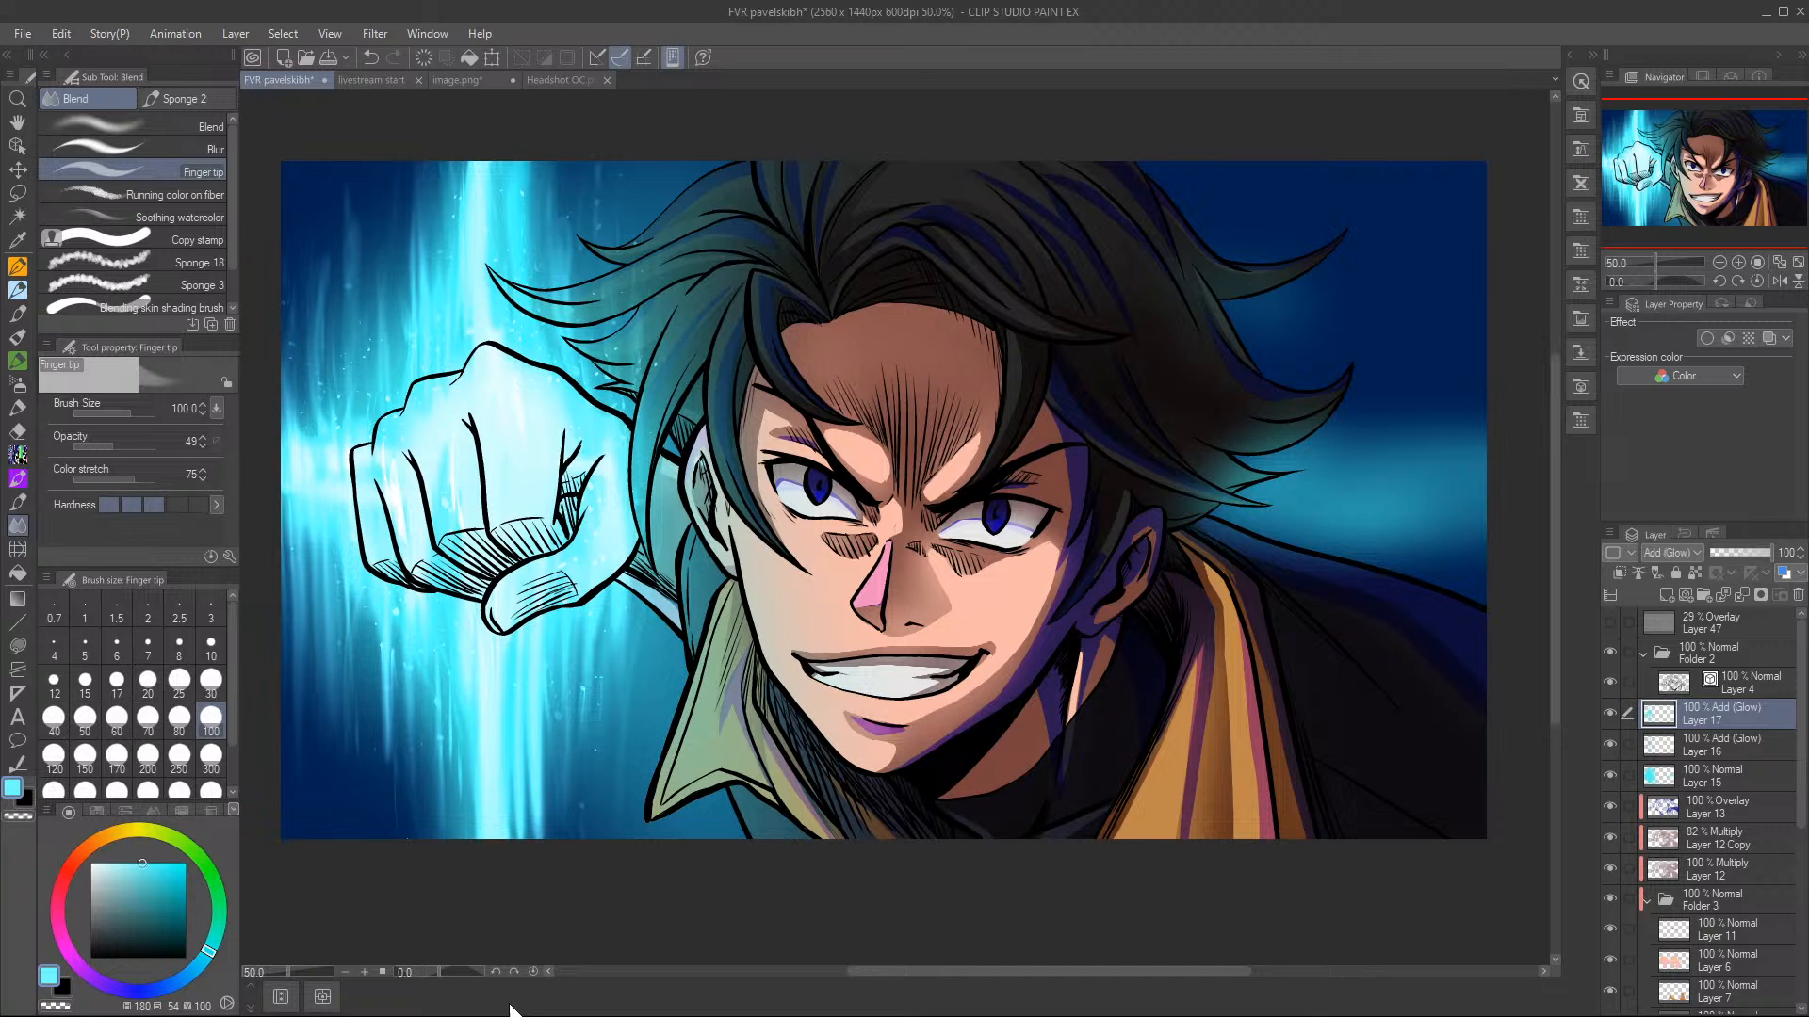
# - Switch to Lasso fill 2 and add a new Normal layer directly above the Layer 13 overlay, clipped to the layer below
pyautogui.click(17, 646)
pyautogui.click(1744, 782)
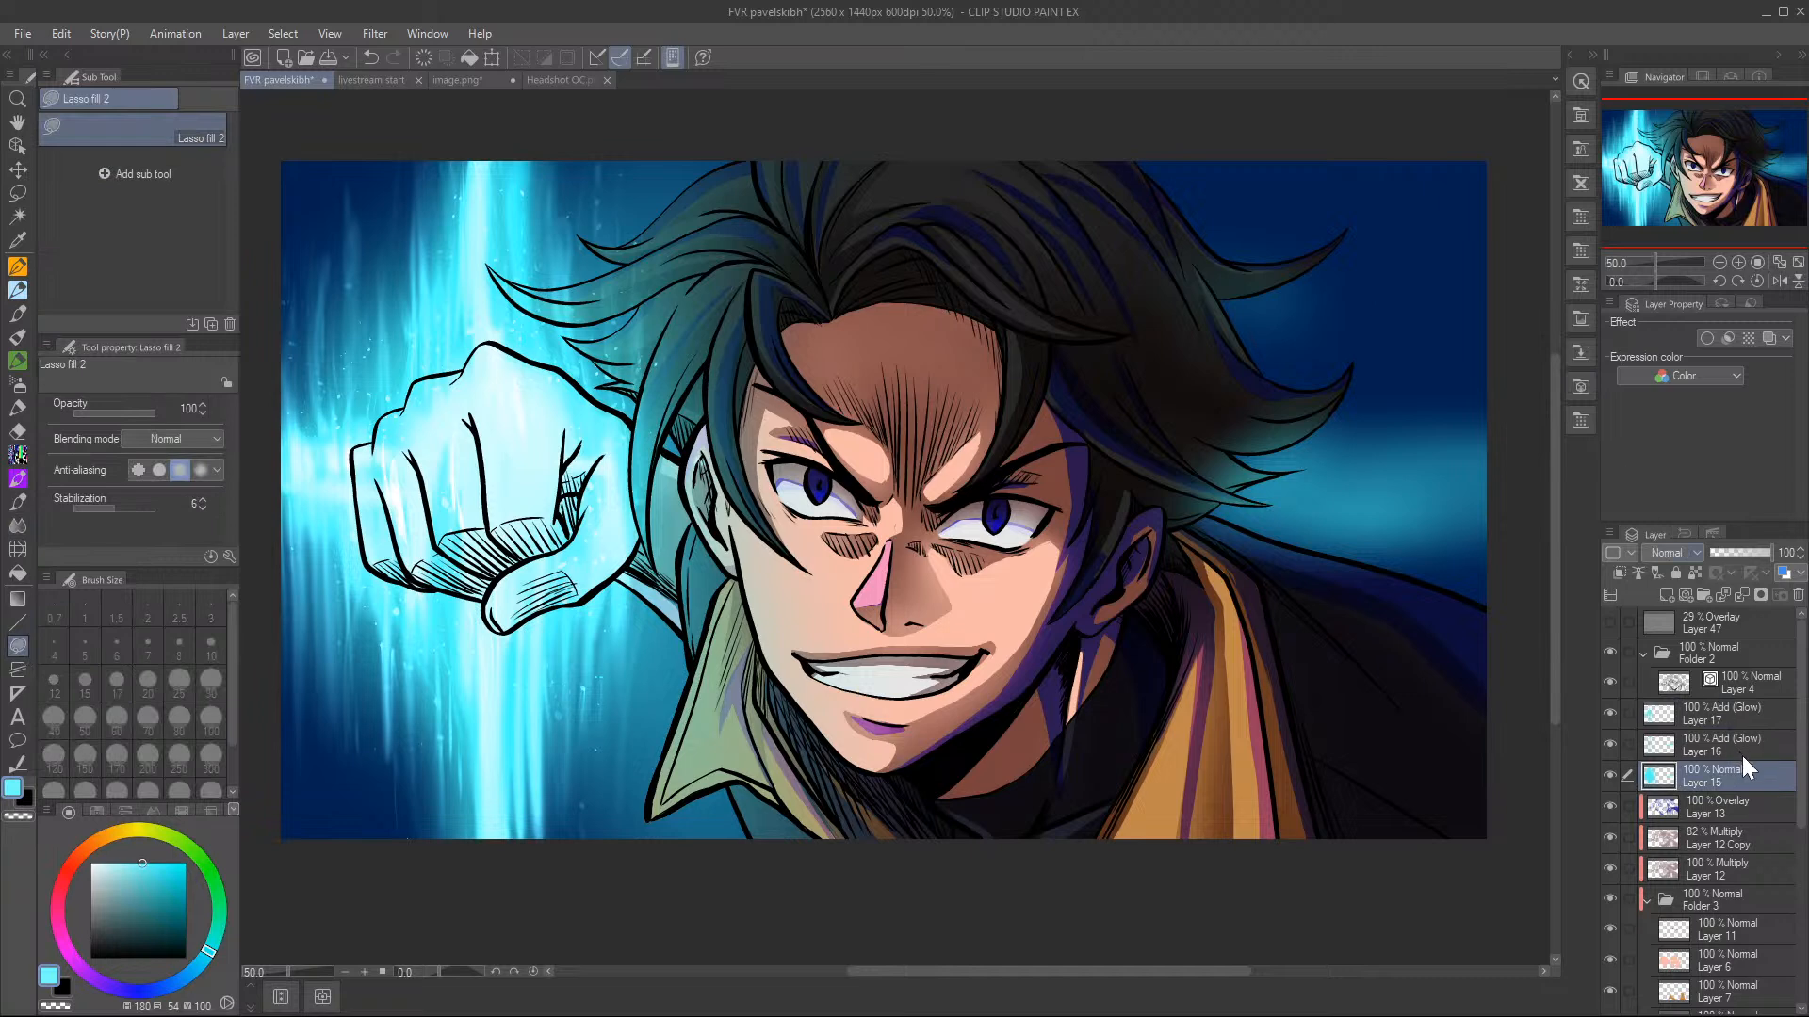
pyautogui.click(1724, 806)
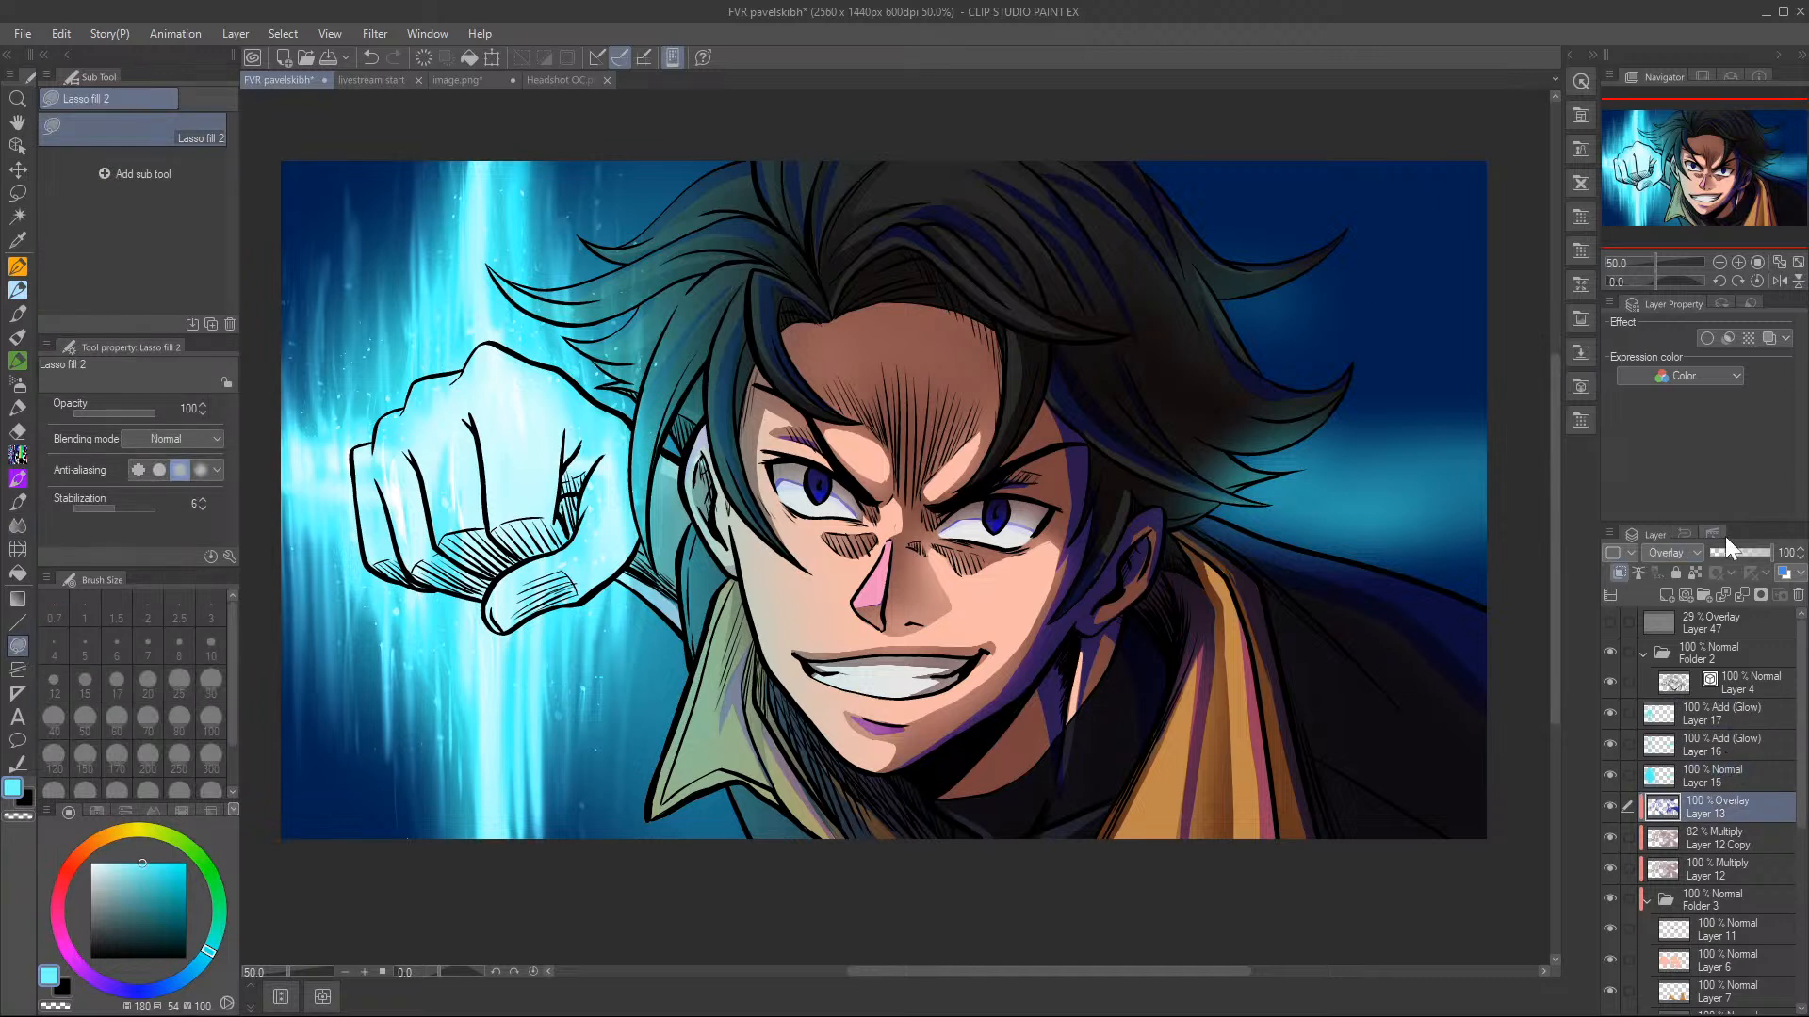
pyautogui.click(1665, 592)
pyautogui.click(1621, 573)
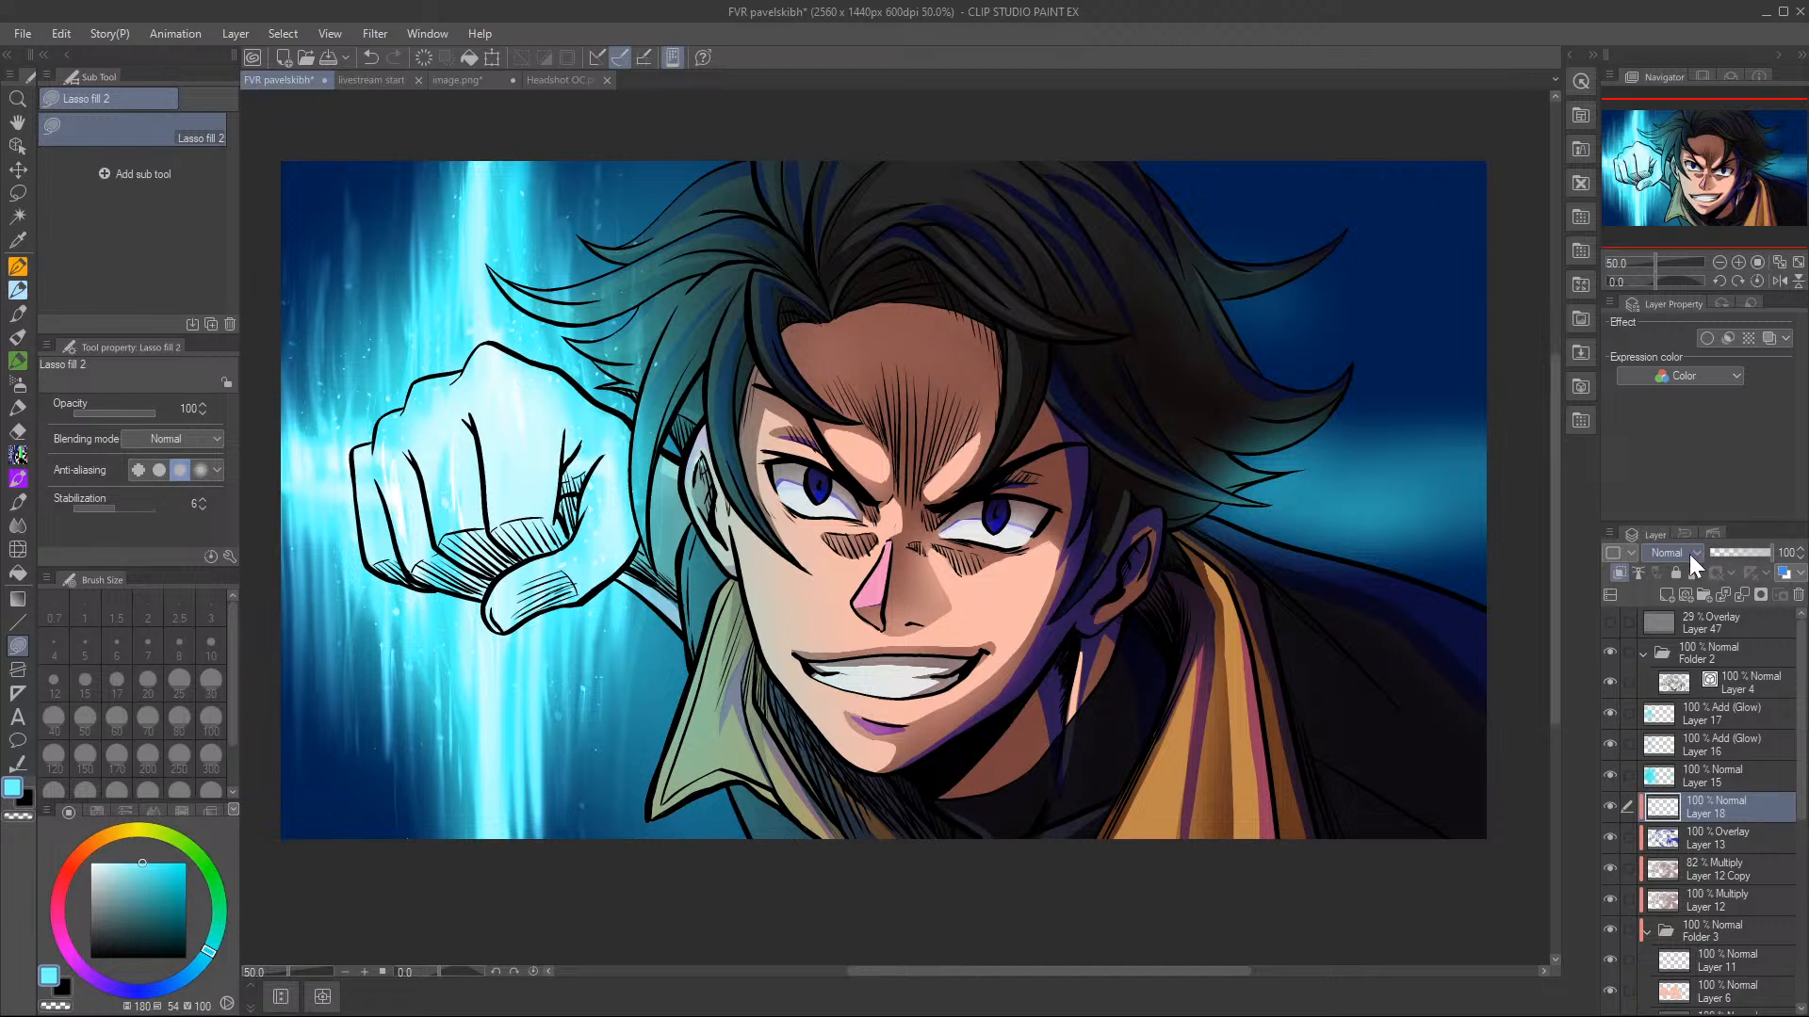
# - Duplicate Layer 15 and place the copy at the top of Folder 3, keeping the original below Layer 16
pyautogui.moveTo(1775, 776); pyautogui.dragTo(1744, 952)
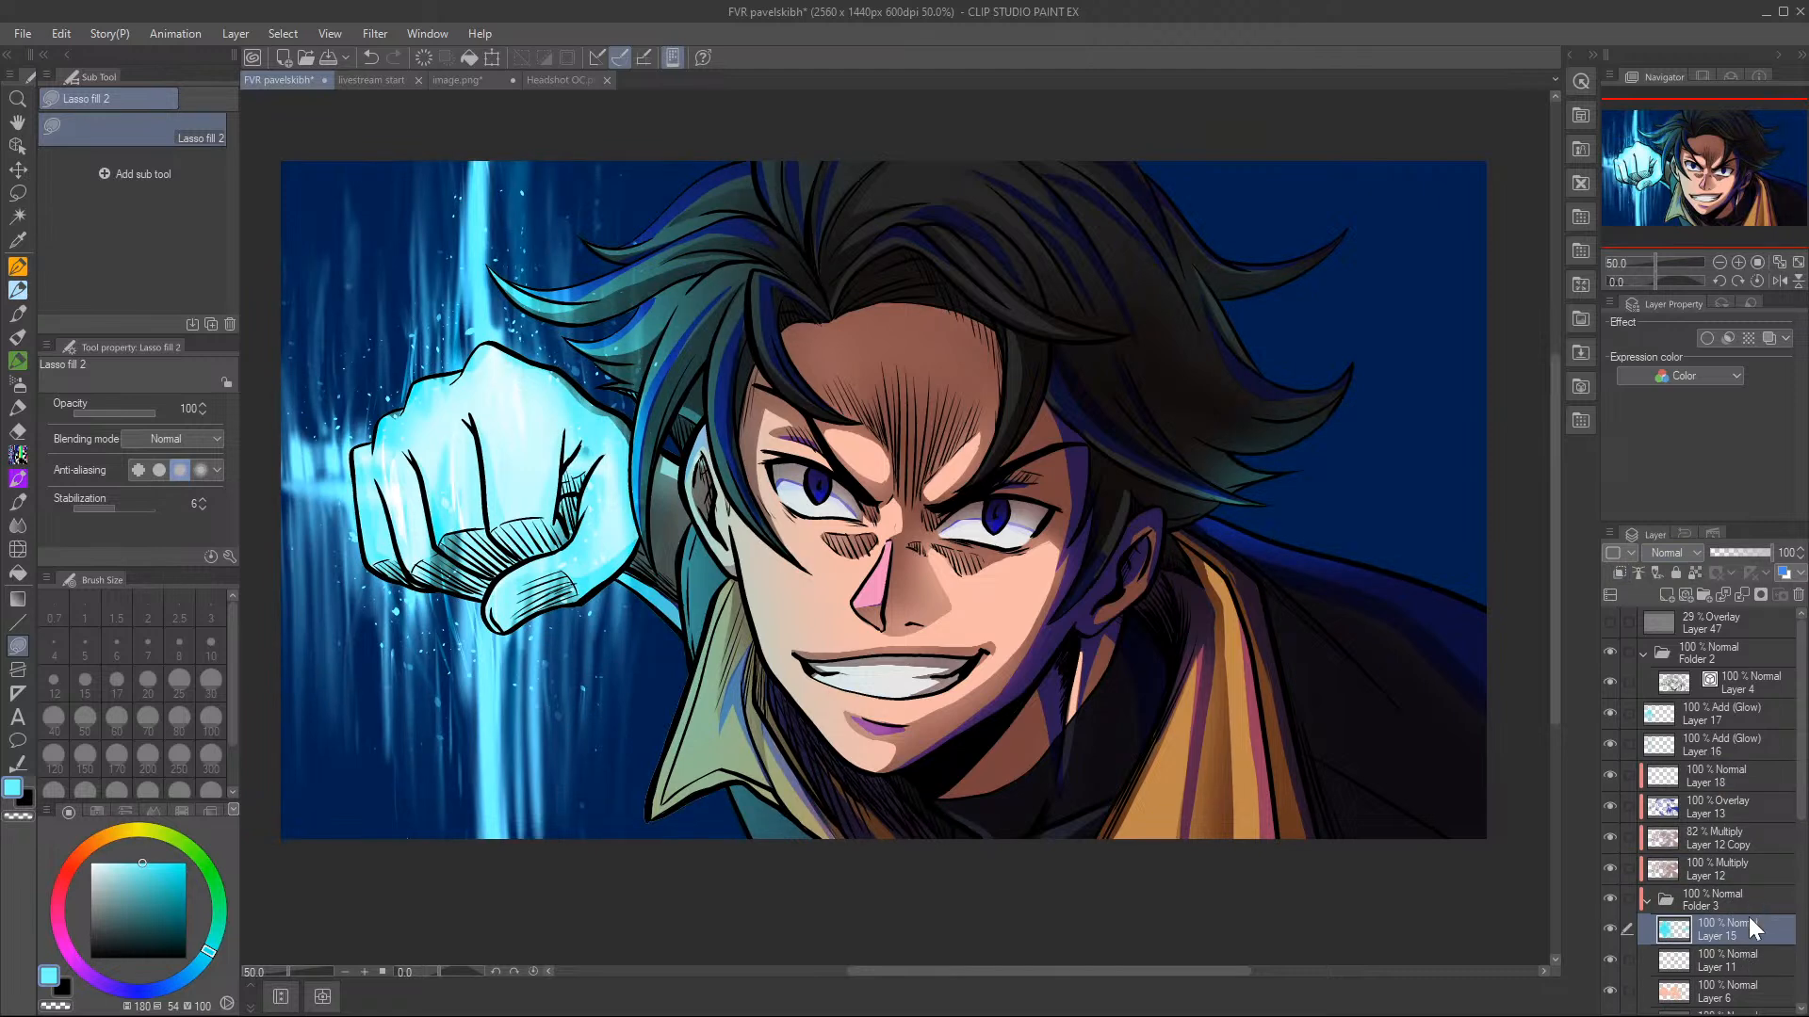
pyautogui.moveTo(1757, 929); pyautogui.dragTo(1756, 733)
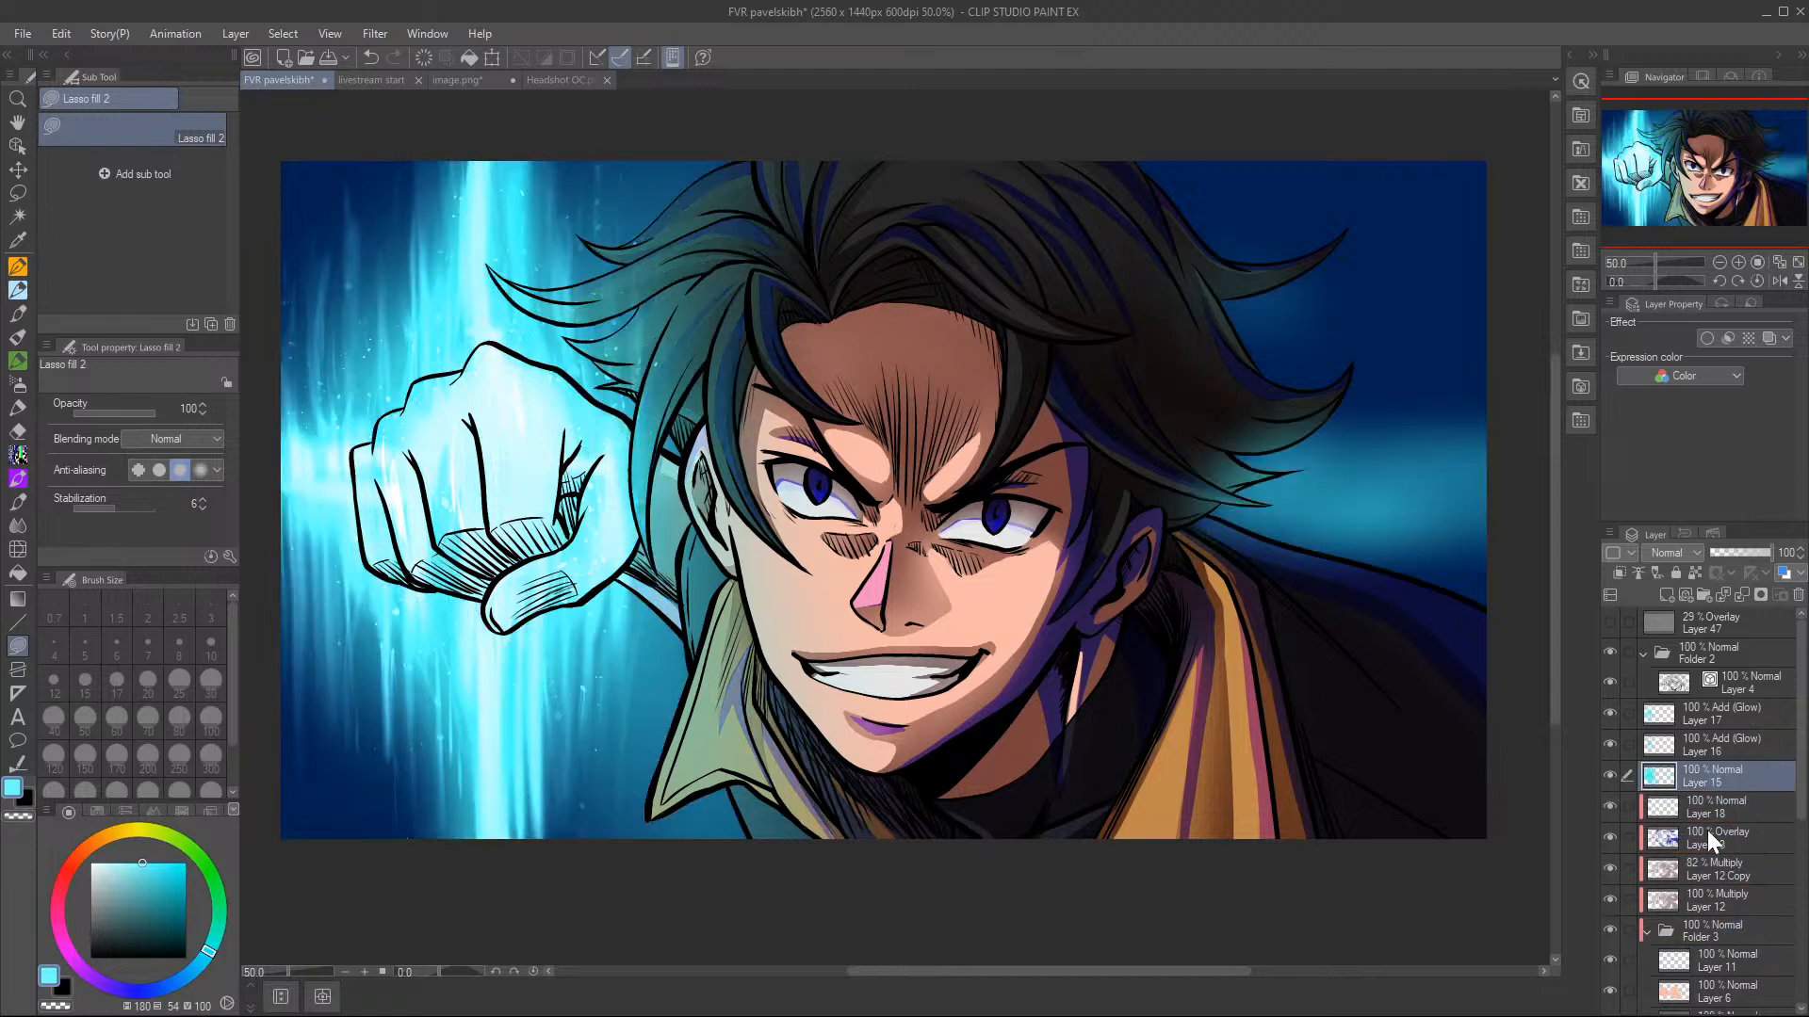
pyautogui.rightClick(1722, 777)
pyautogui.click(1741, 405)
pyautogui.moveTo(1737, 784); pyautogui.dragTo(1755, 993)
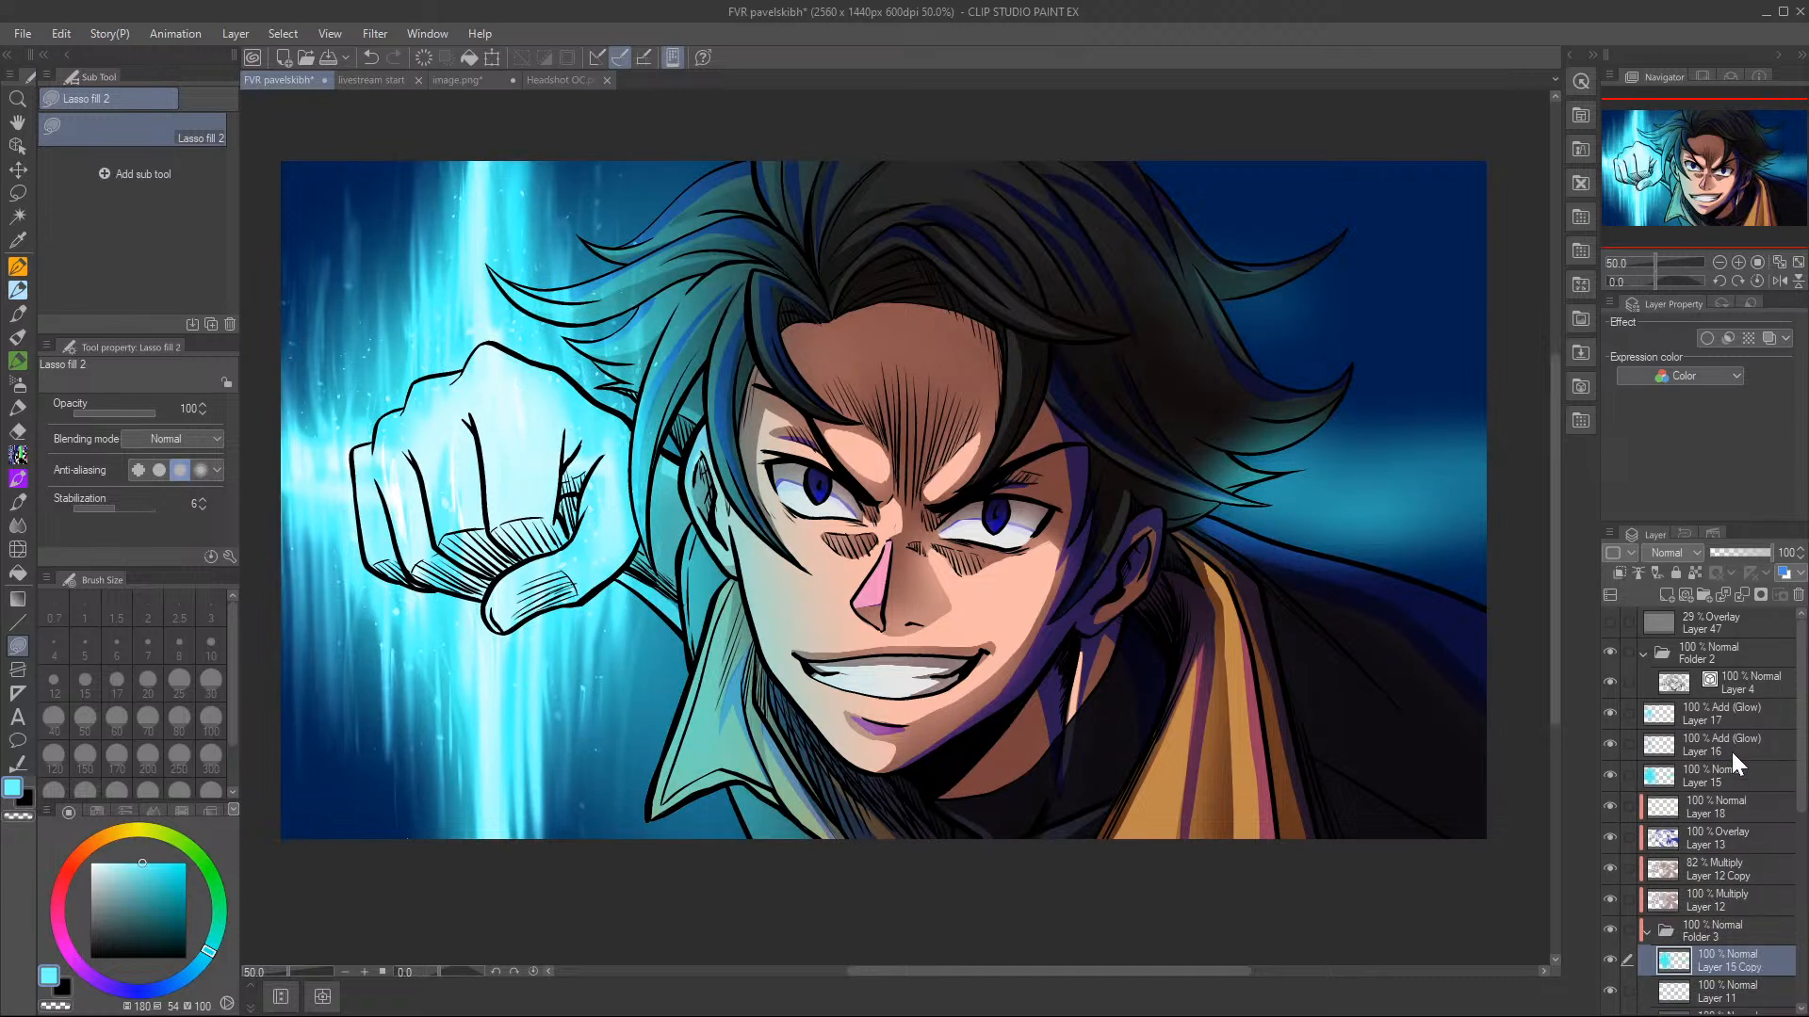
# - Select the character's silhouette from Layer 5 using Auto select that refers to the edited layer only
pyautogui.scroll(-6, 1727, 829)
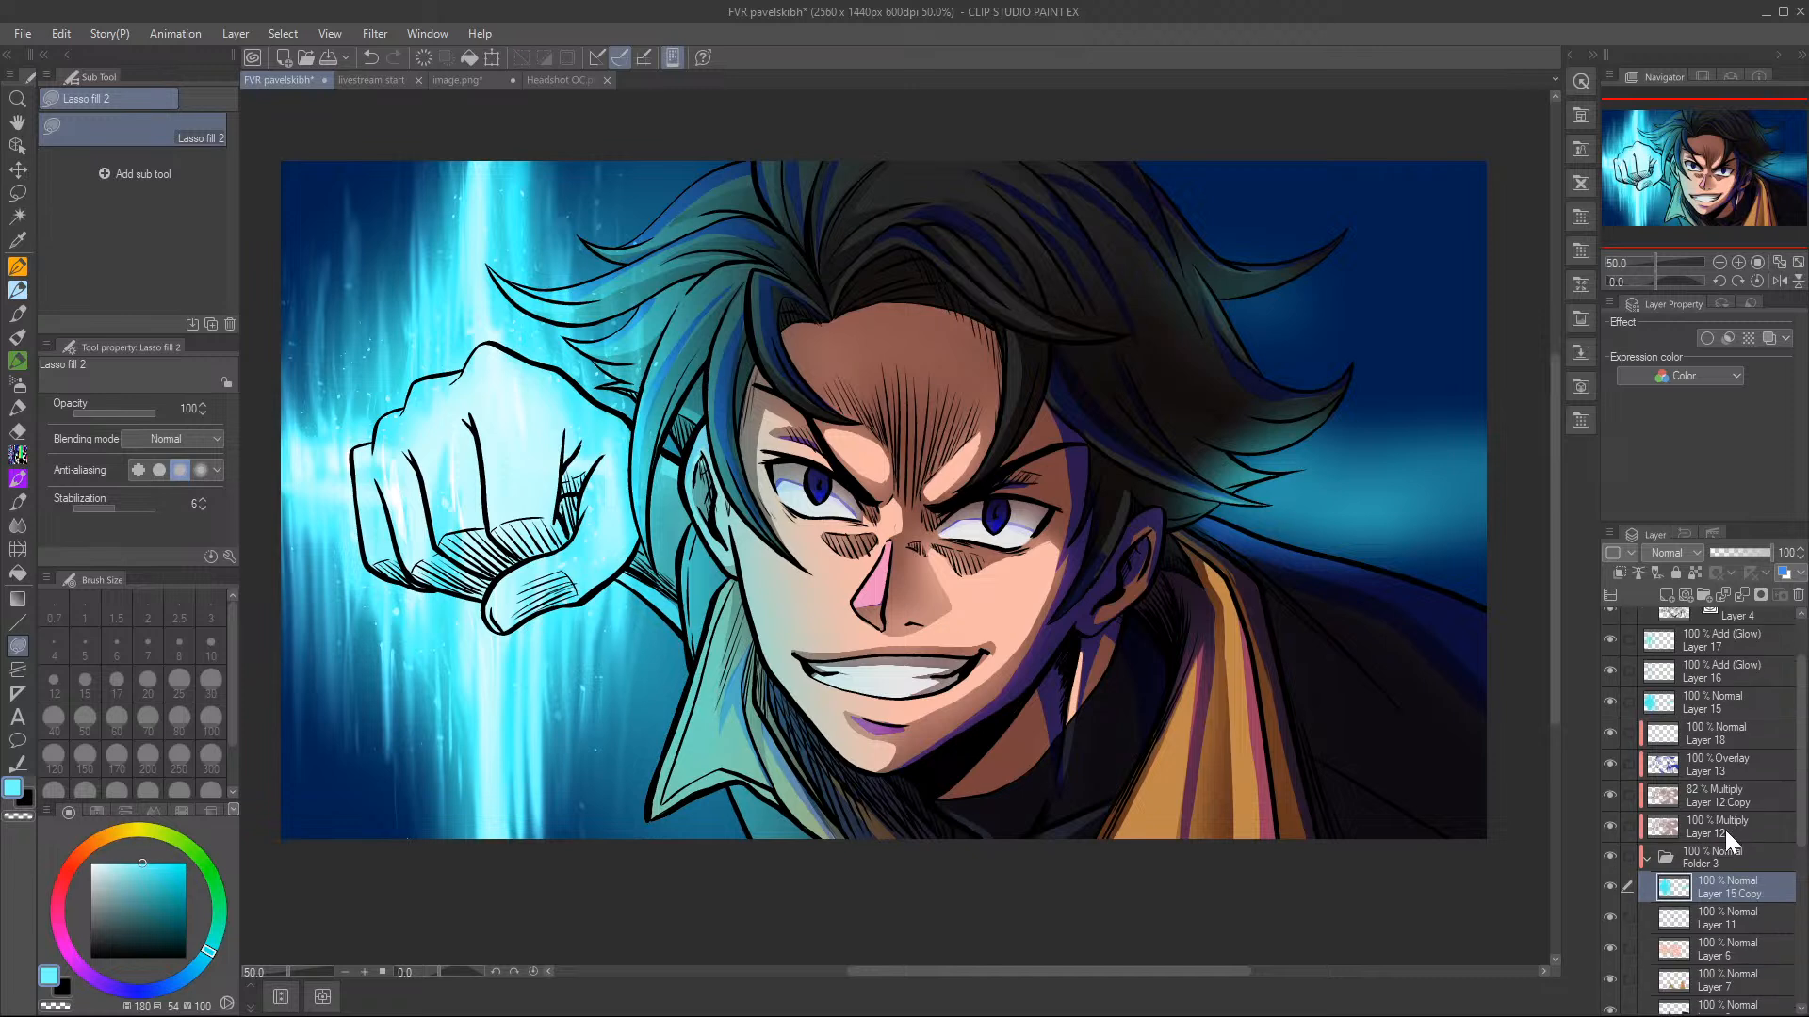
pyautogui.click(1711, 910)
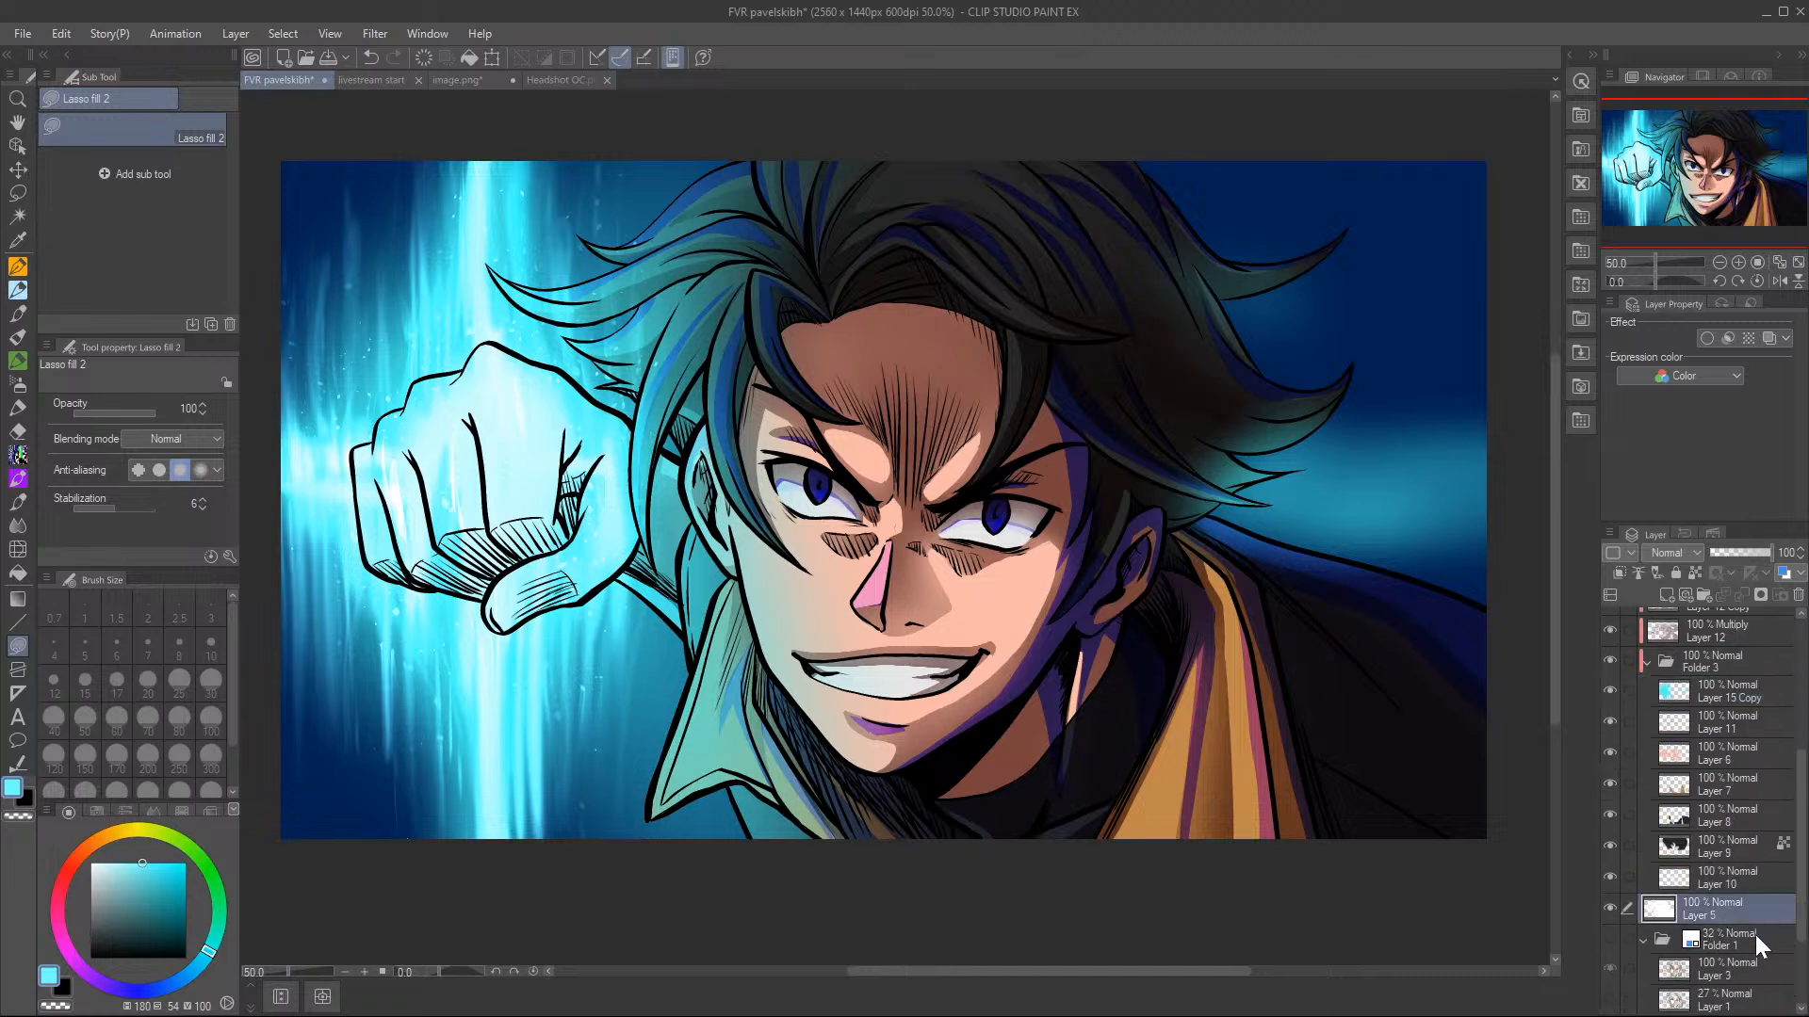
pyautogui.click(17, 215)
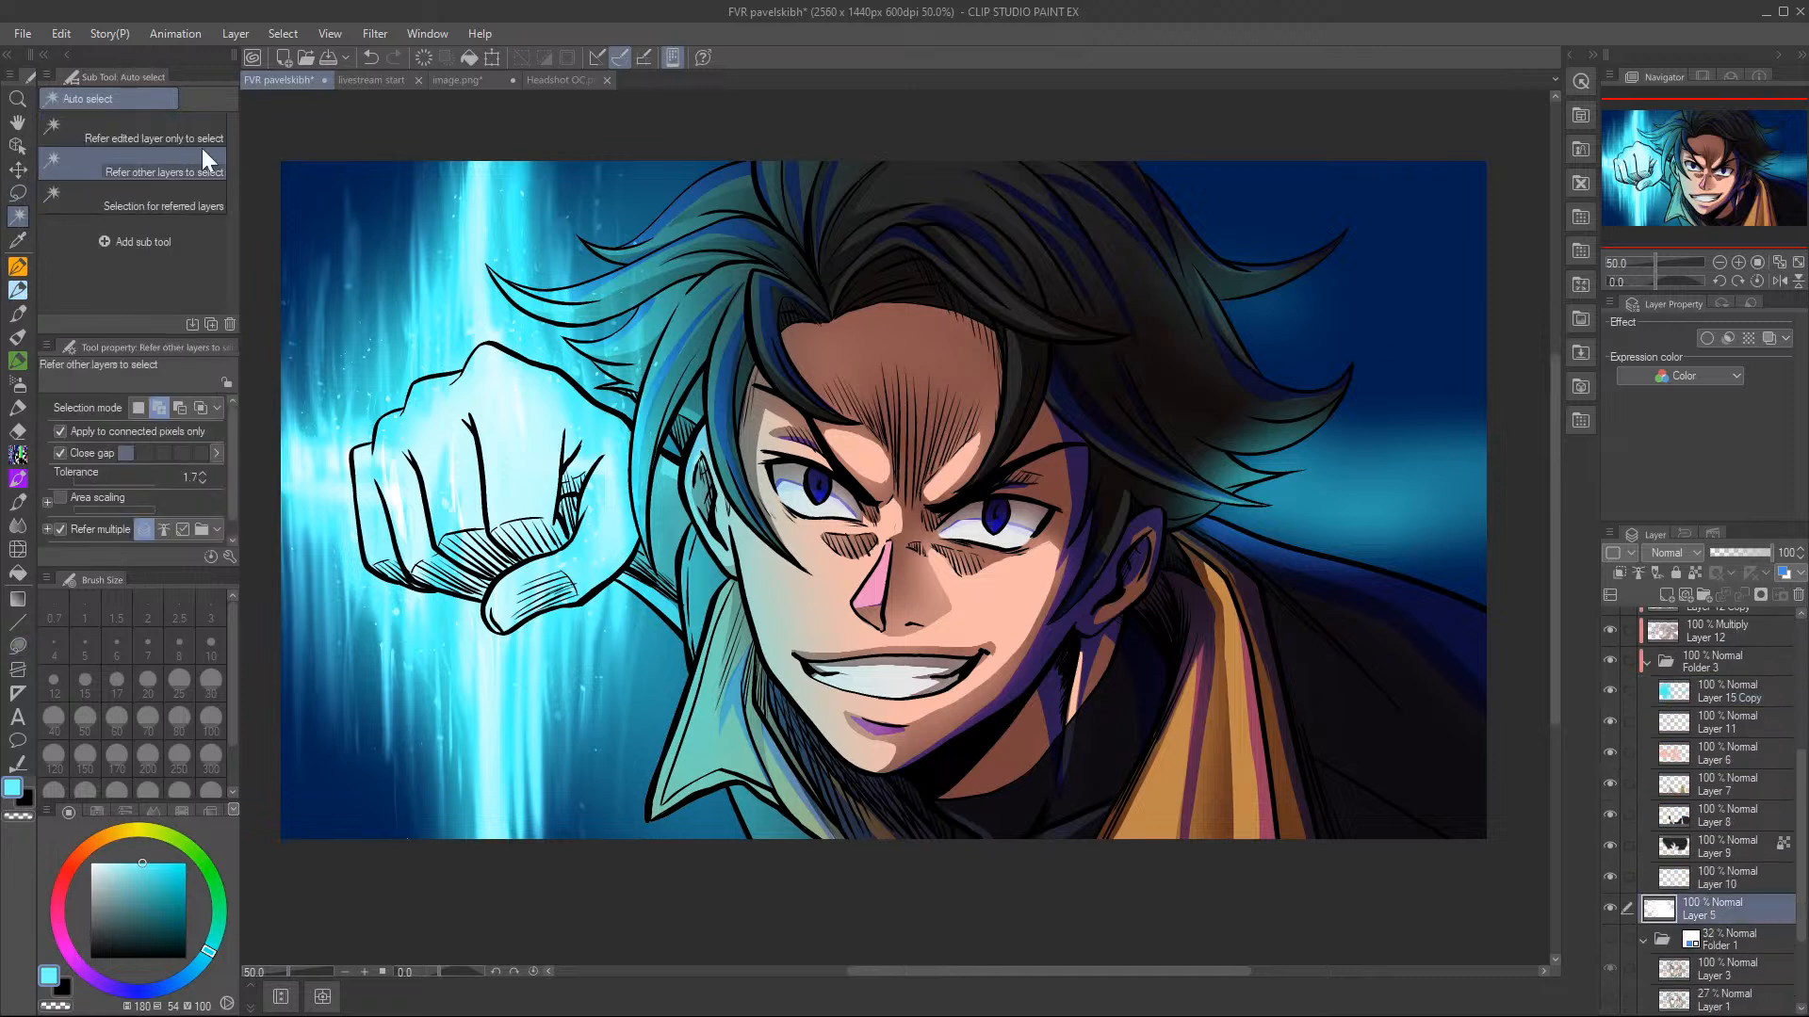
pyautogui.click(142, 133)
pyautogui.click(870, 367)
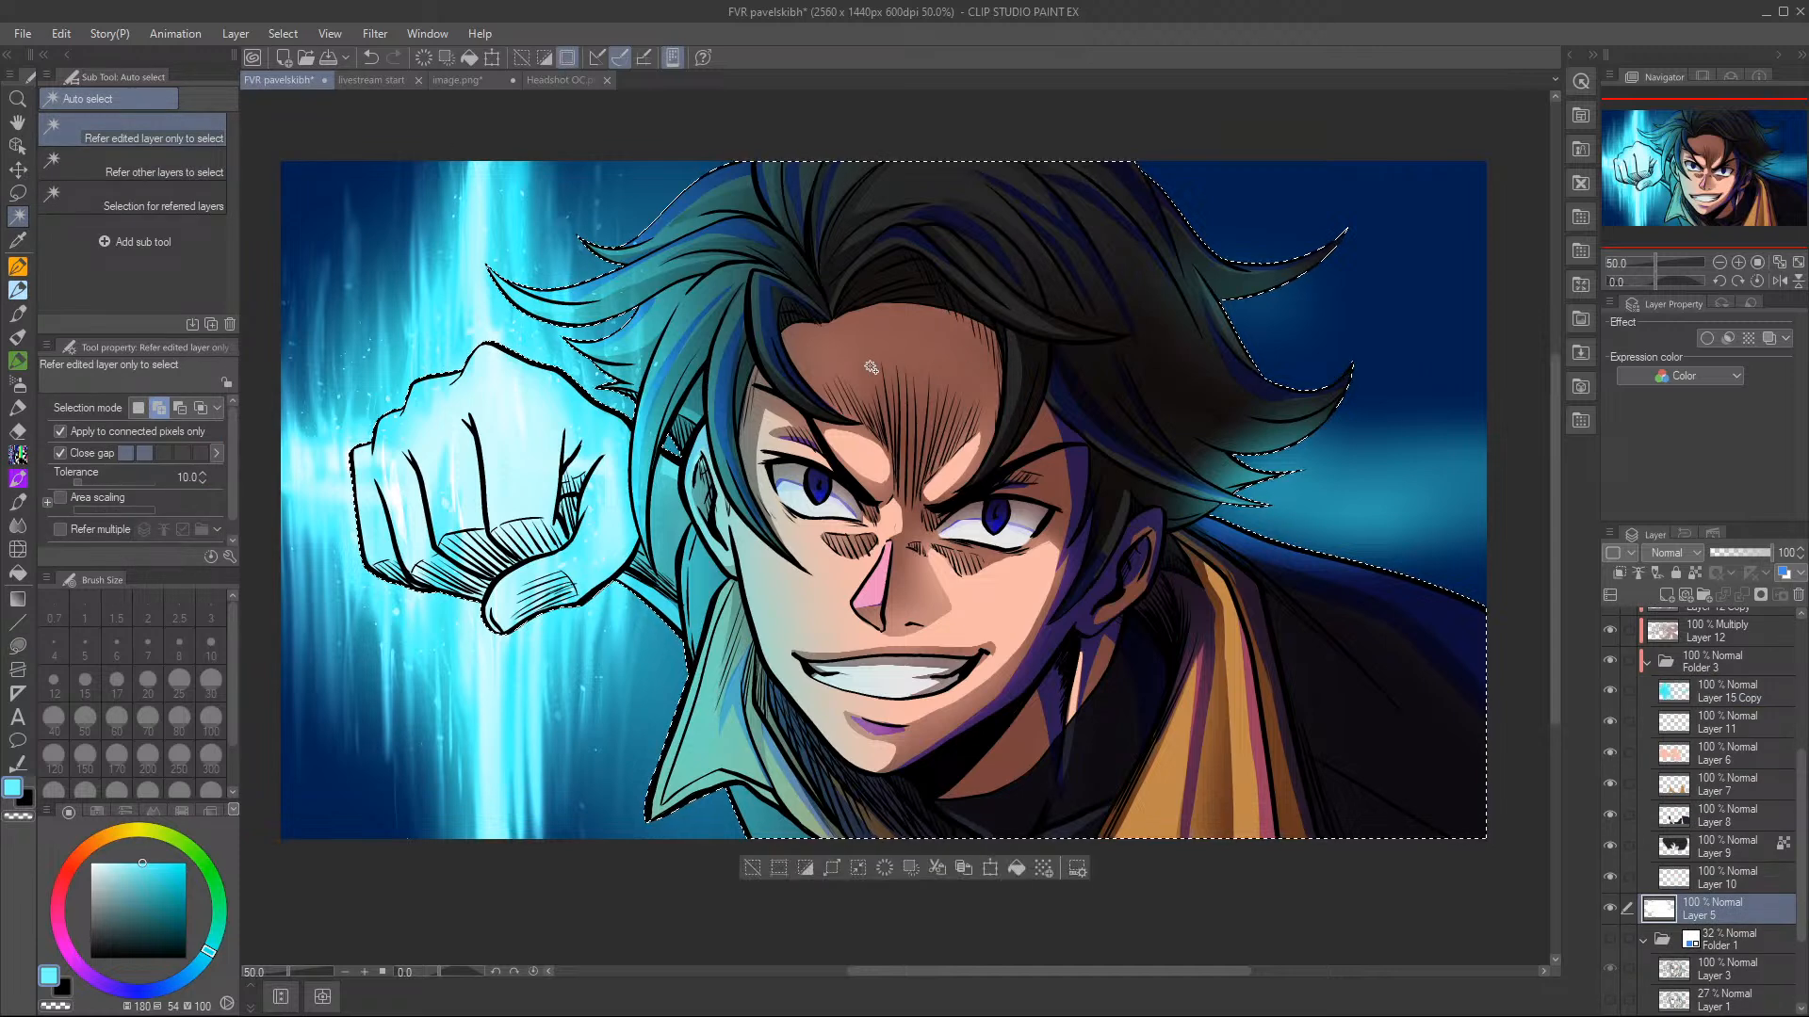
# - Fade the cyan glow on Layer 15 over the hair and face inside the selection with the Soft airbrush at size 200 in transparent colour
pyautogui.scroll(4, 1787, 738)
pyautogui.scroll(2, 1787, 738)
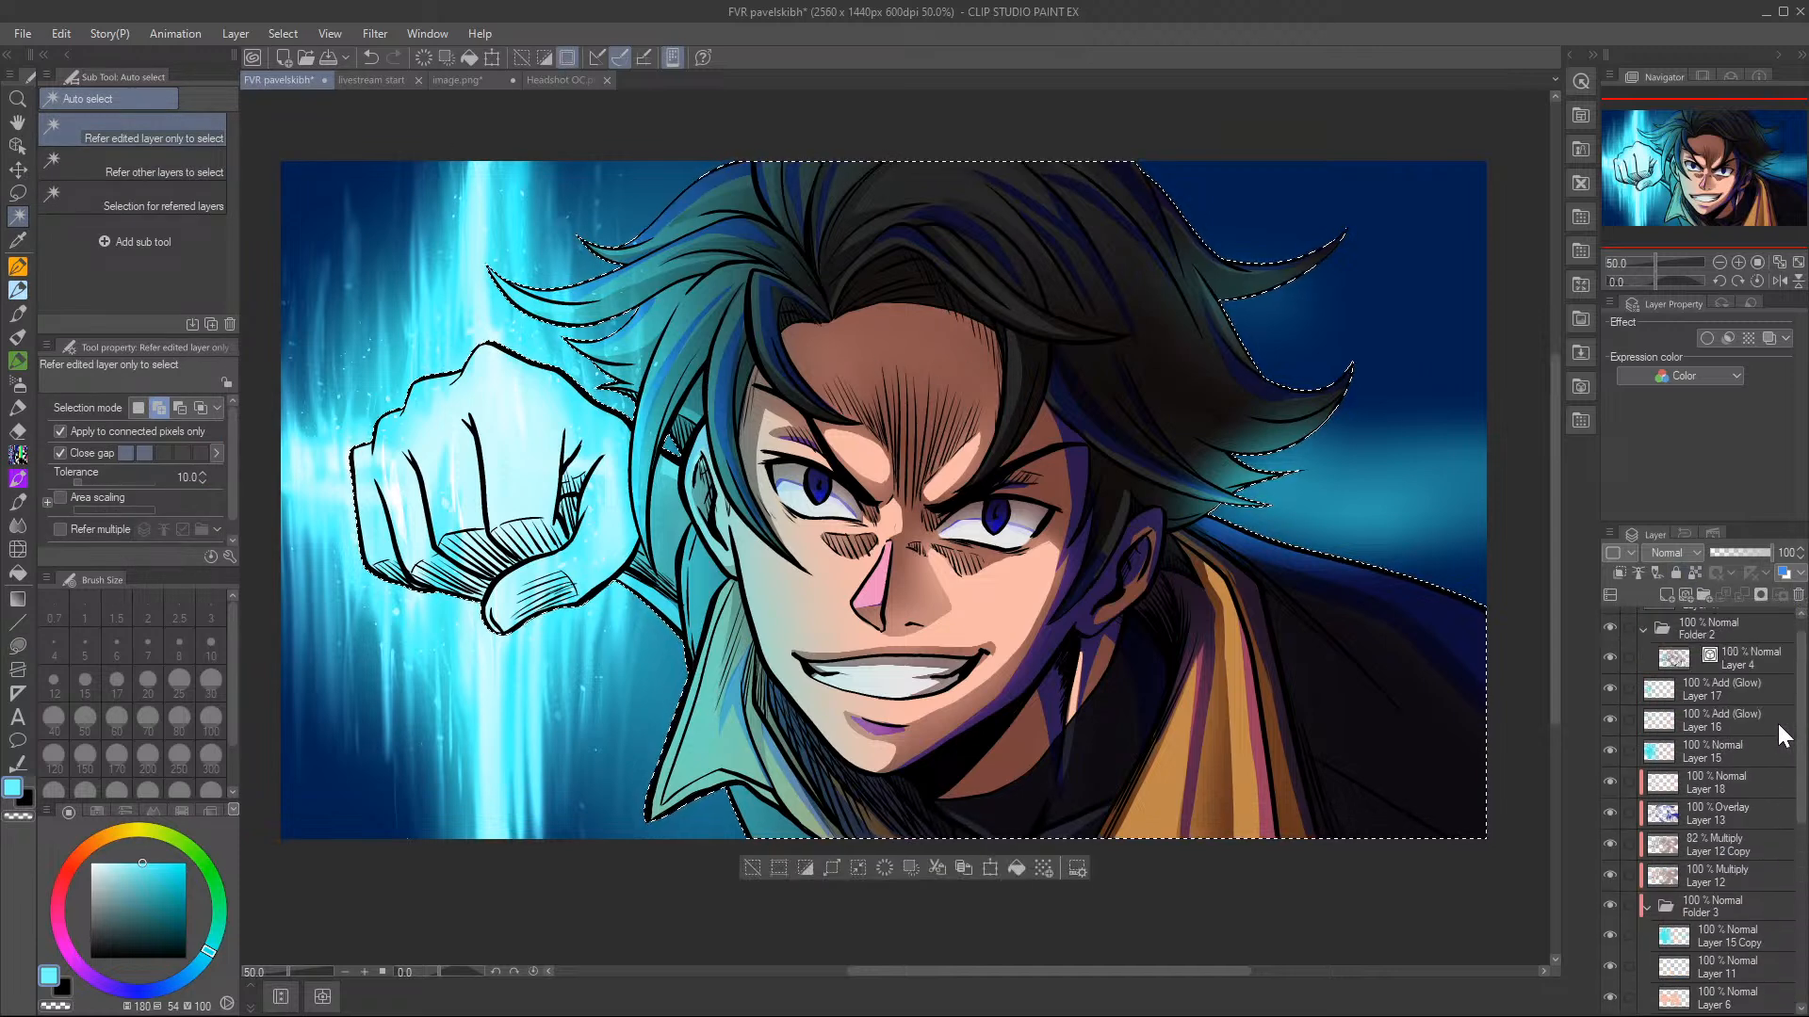
pyautogui.click(1739, 754)
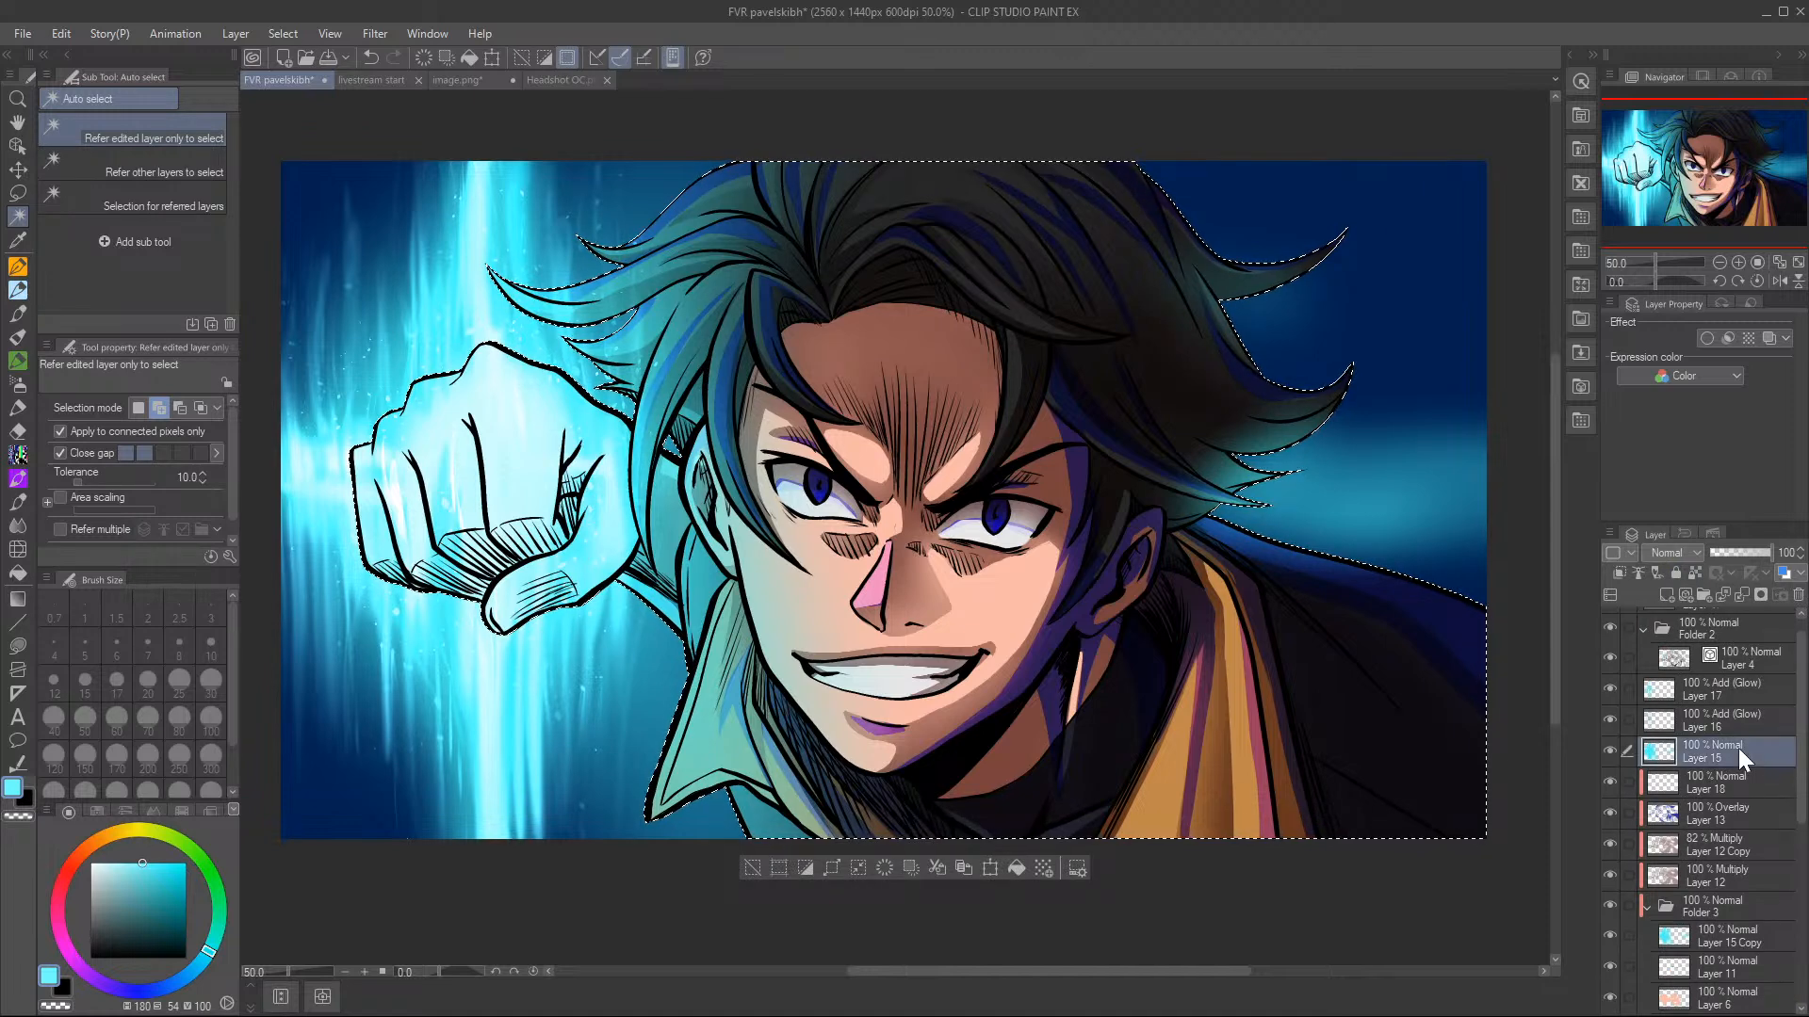
pyautogui.click(806, 868)
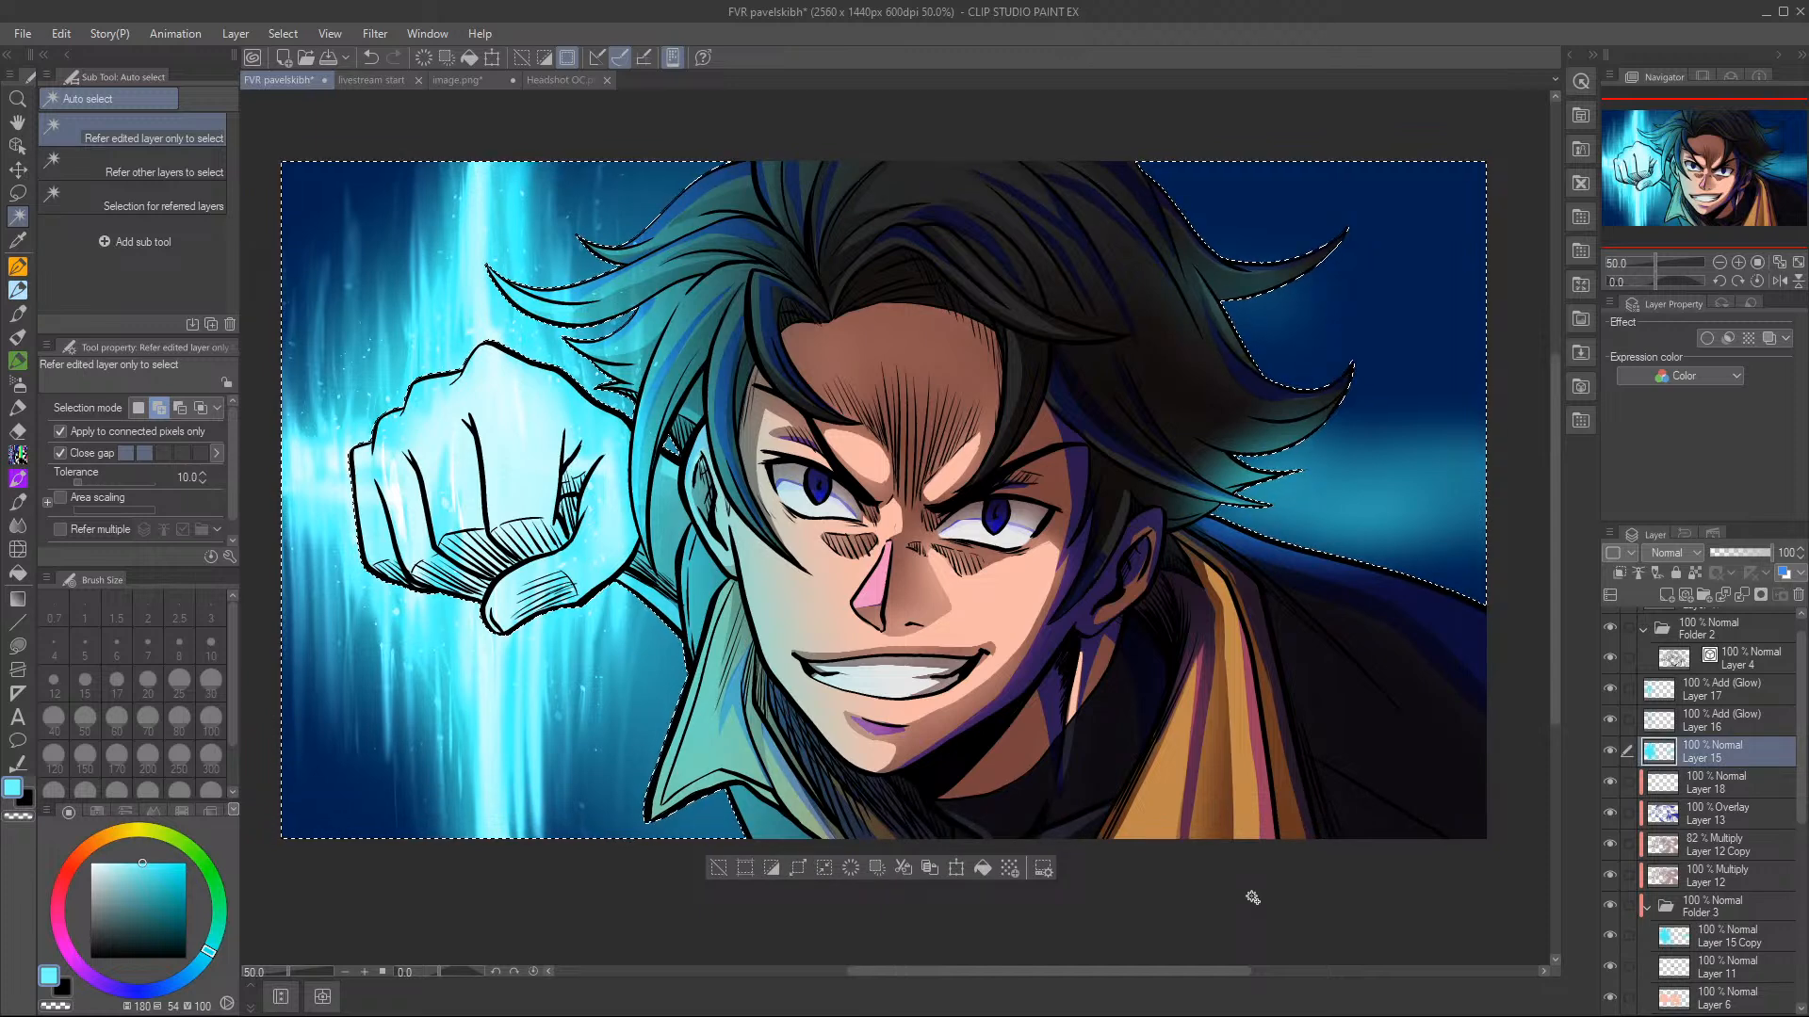
pyautogui.click(776, 867)
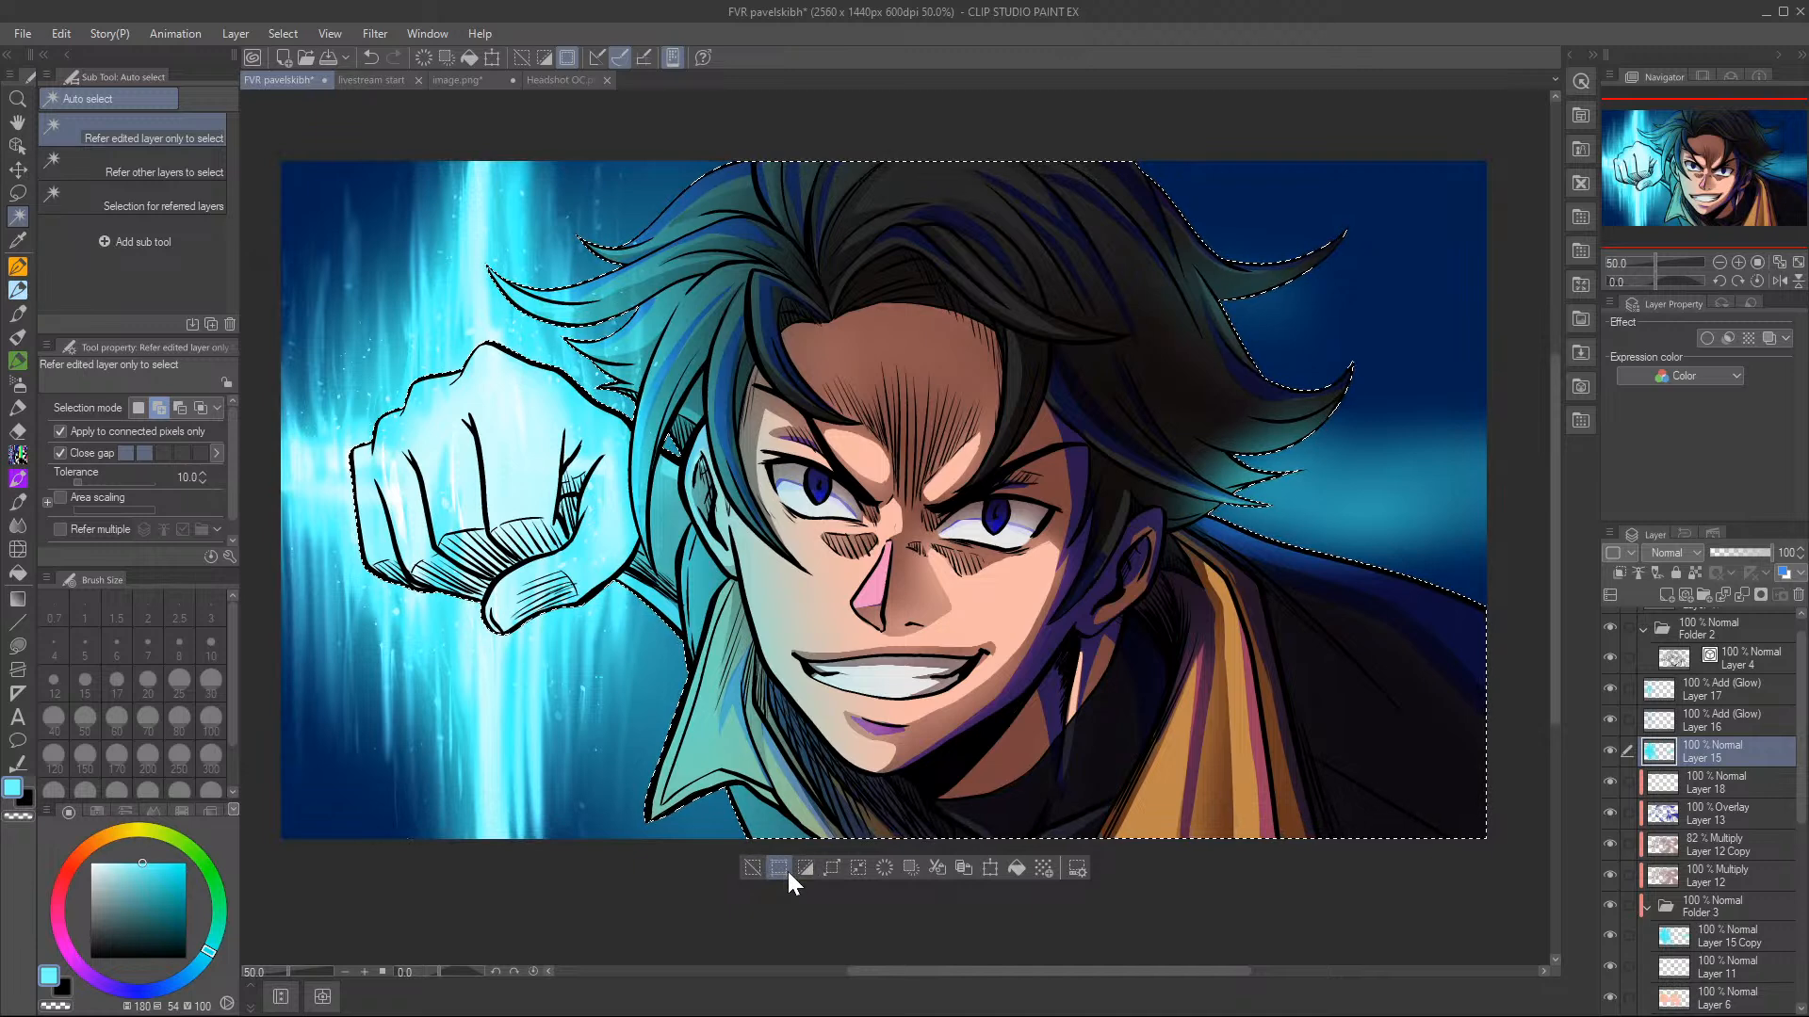
pyautogui.click(17, 432)
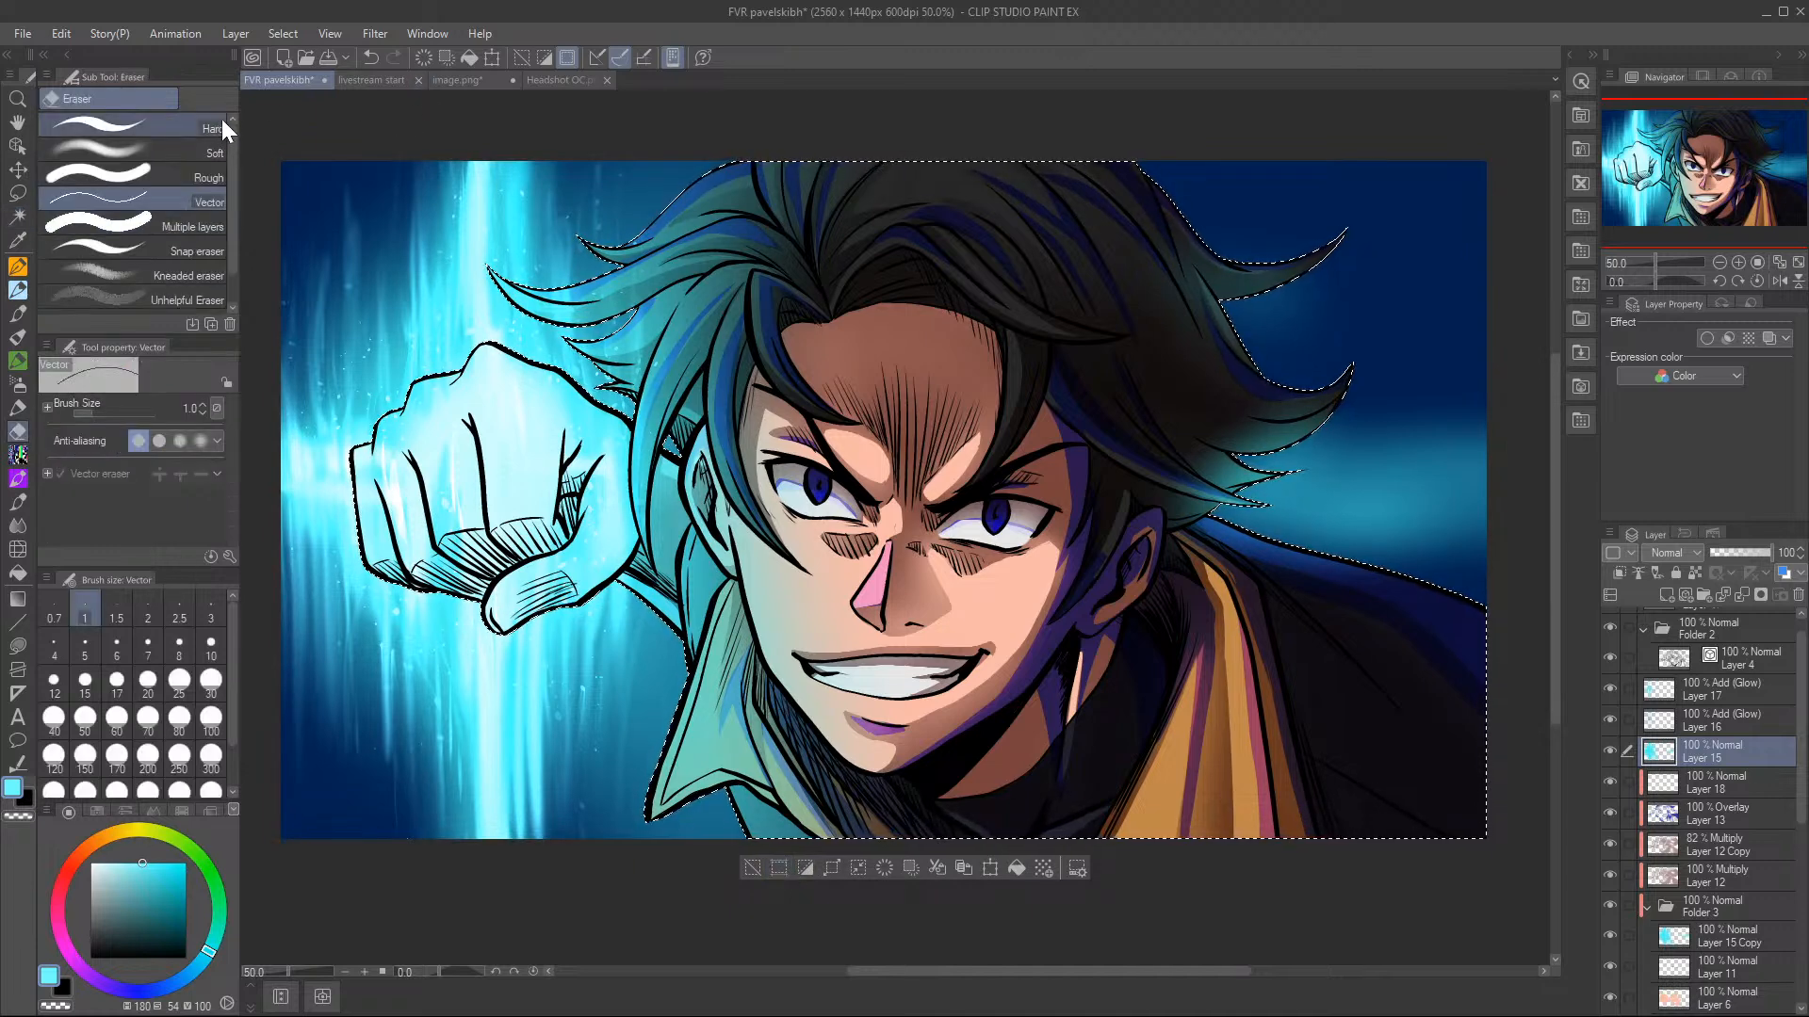
pyautogui.click(18, 386)
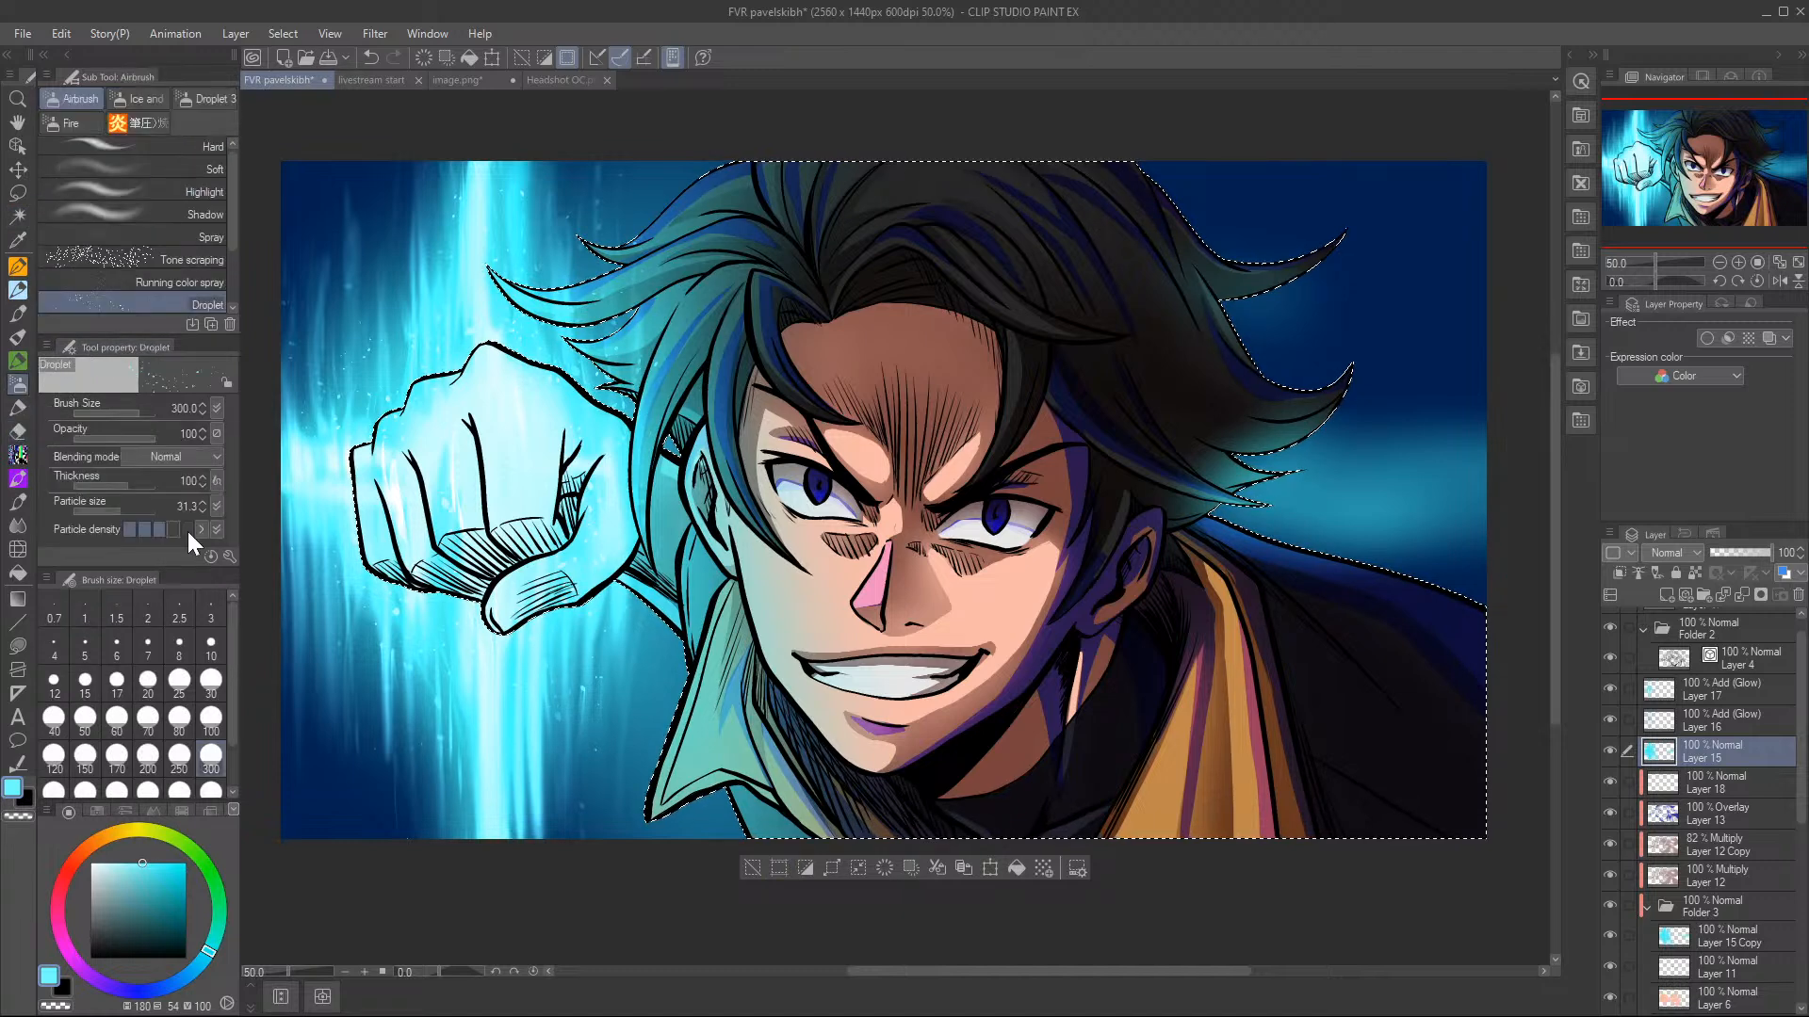
pyautogui.click(202, 169)
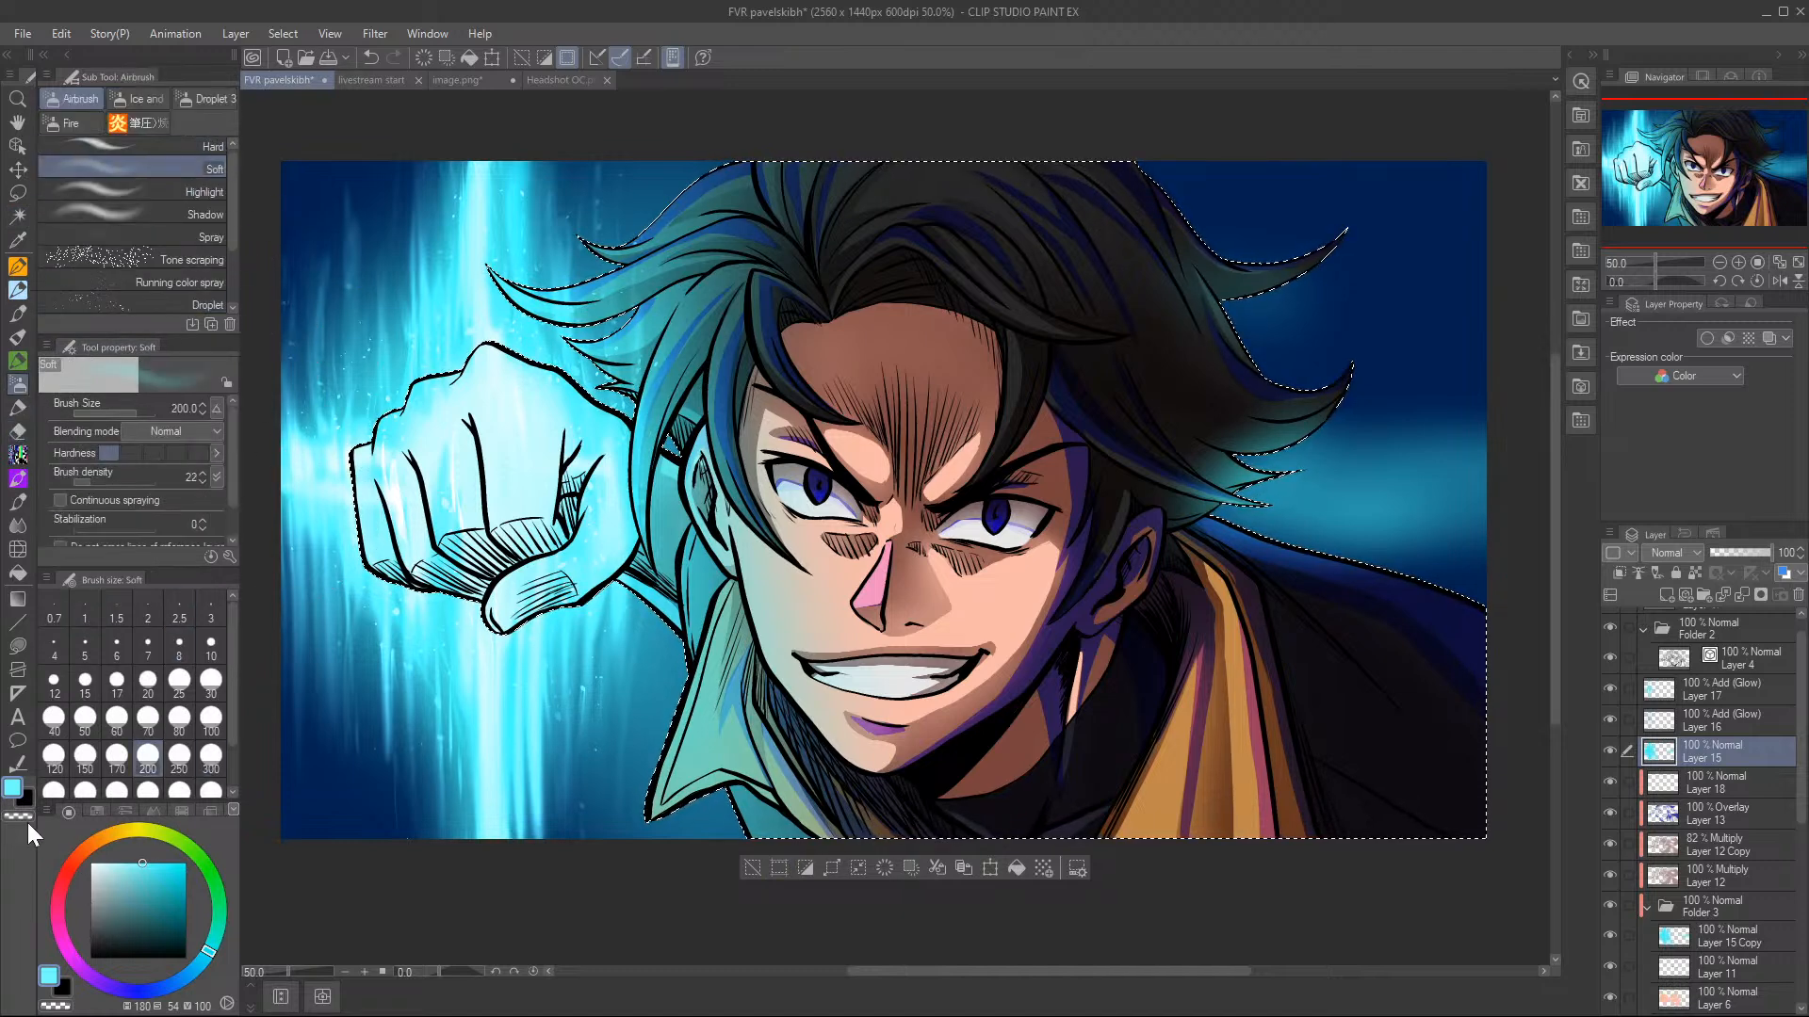
pyautogui.moveTo(882, 186)
pyautogui.mouseDown()
pyautogui.moveTo(658, 467)
pyautogui.moveTo(730, 225)
pyautogui.moveTo(779, 165)
pyautogui.moveTo(685, 422)
pyautogui.moveTo(708, 218)
pyautogui.moveTo(641, 411)
pyautogui.mouseUp()
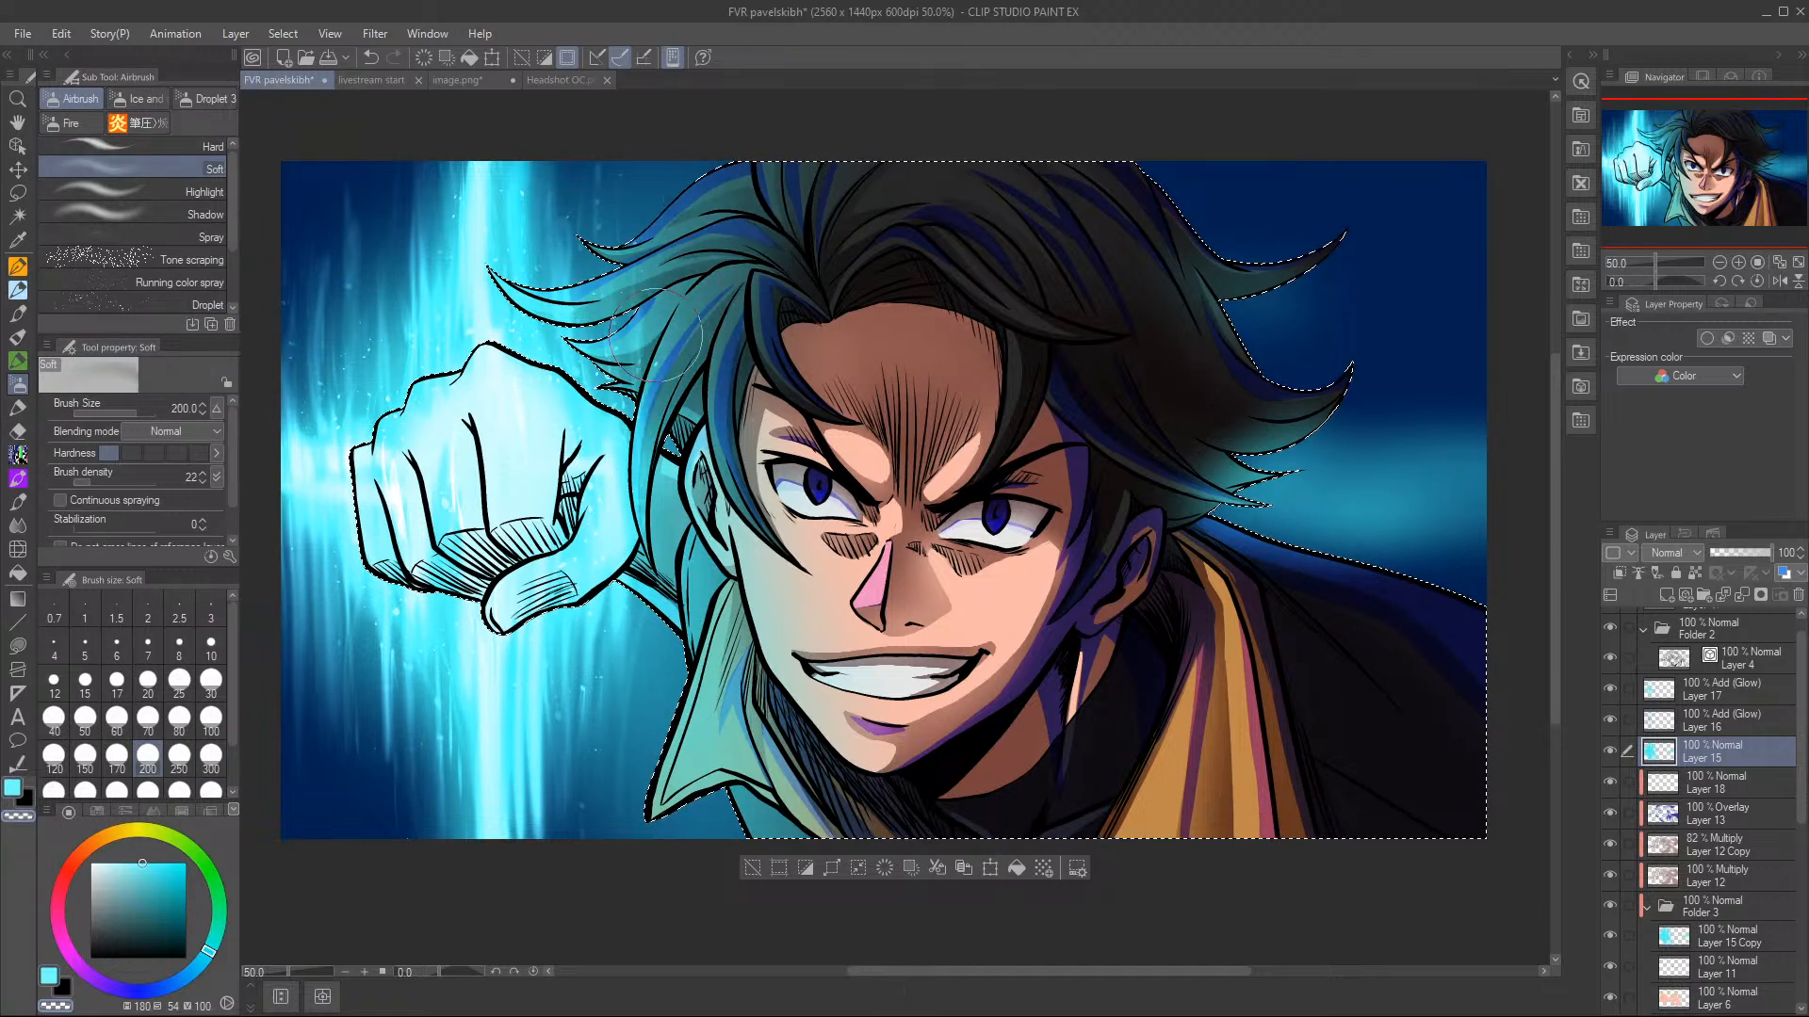
pyautogui.moveTo(738, 494); pyautogui.dragTo(755, 348)
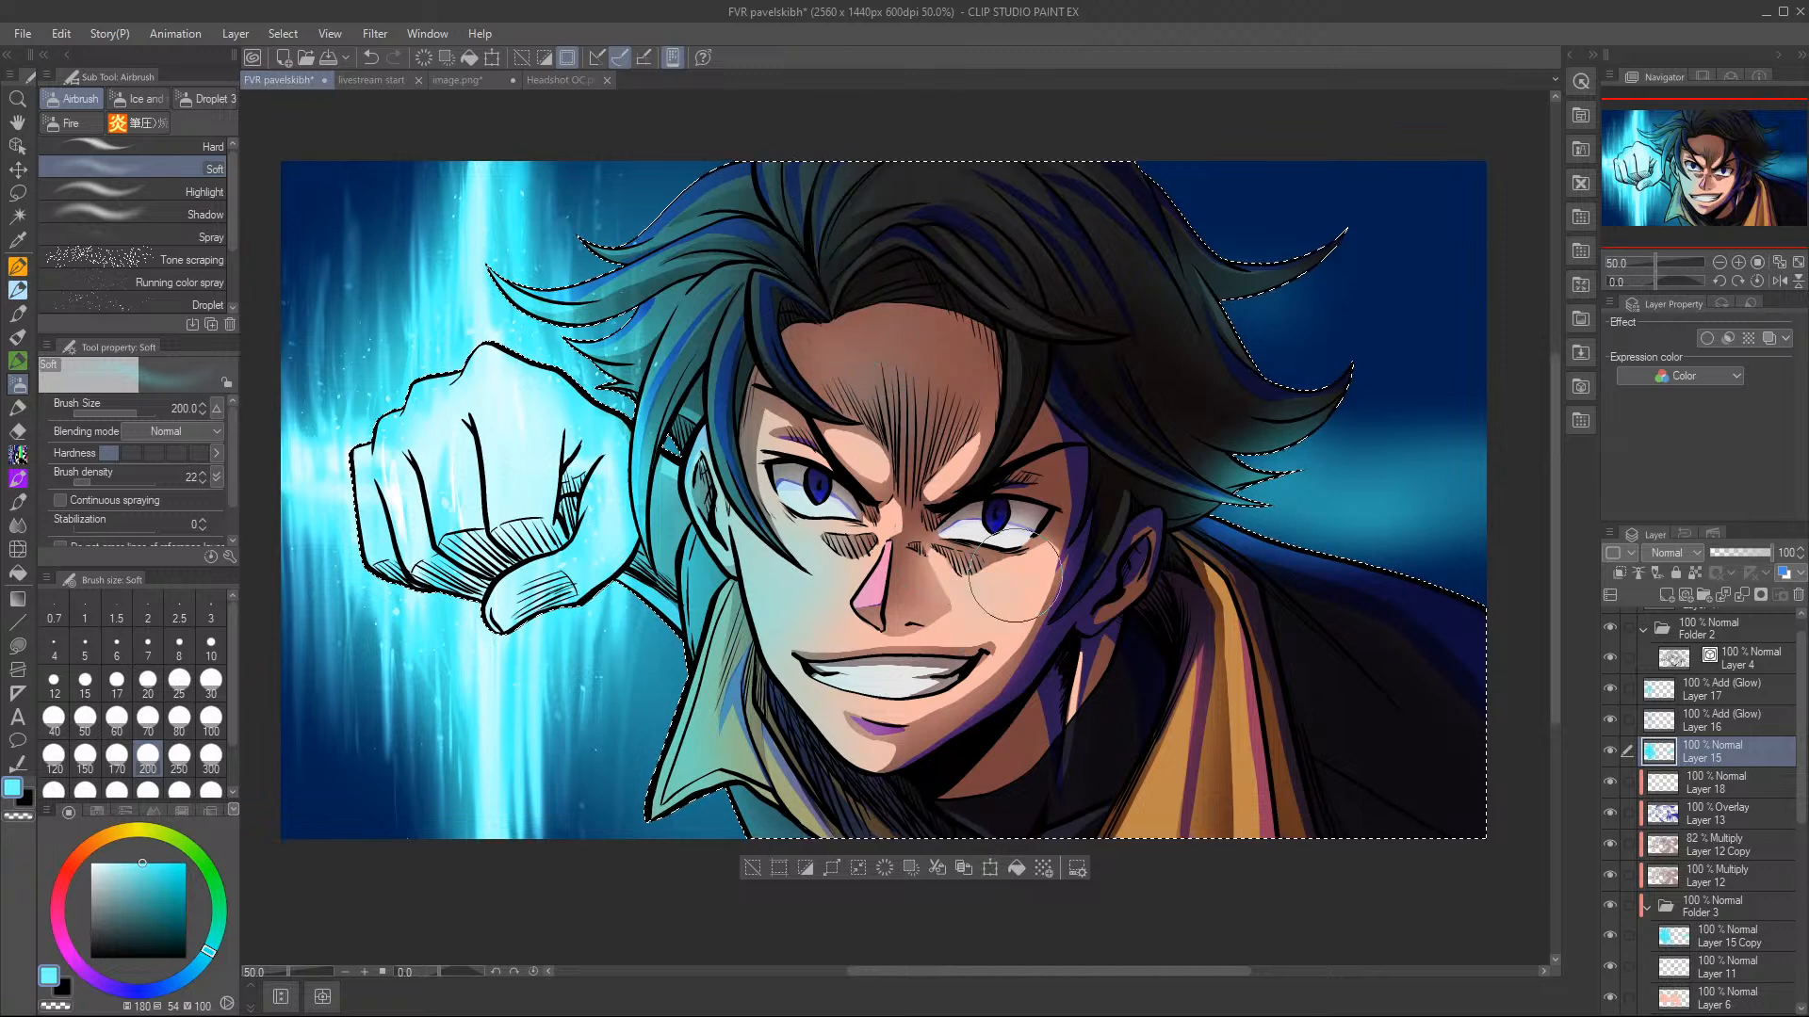
# - Airbrush a soft cyan glow onto the yellow collar and the dark jacket's shoulder, and erase the excess over the neck
pyautogui.press('c')
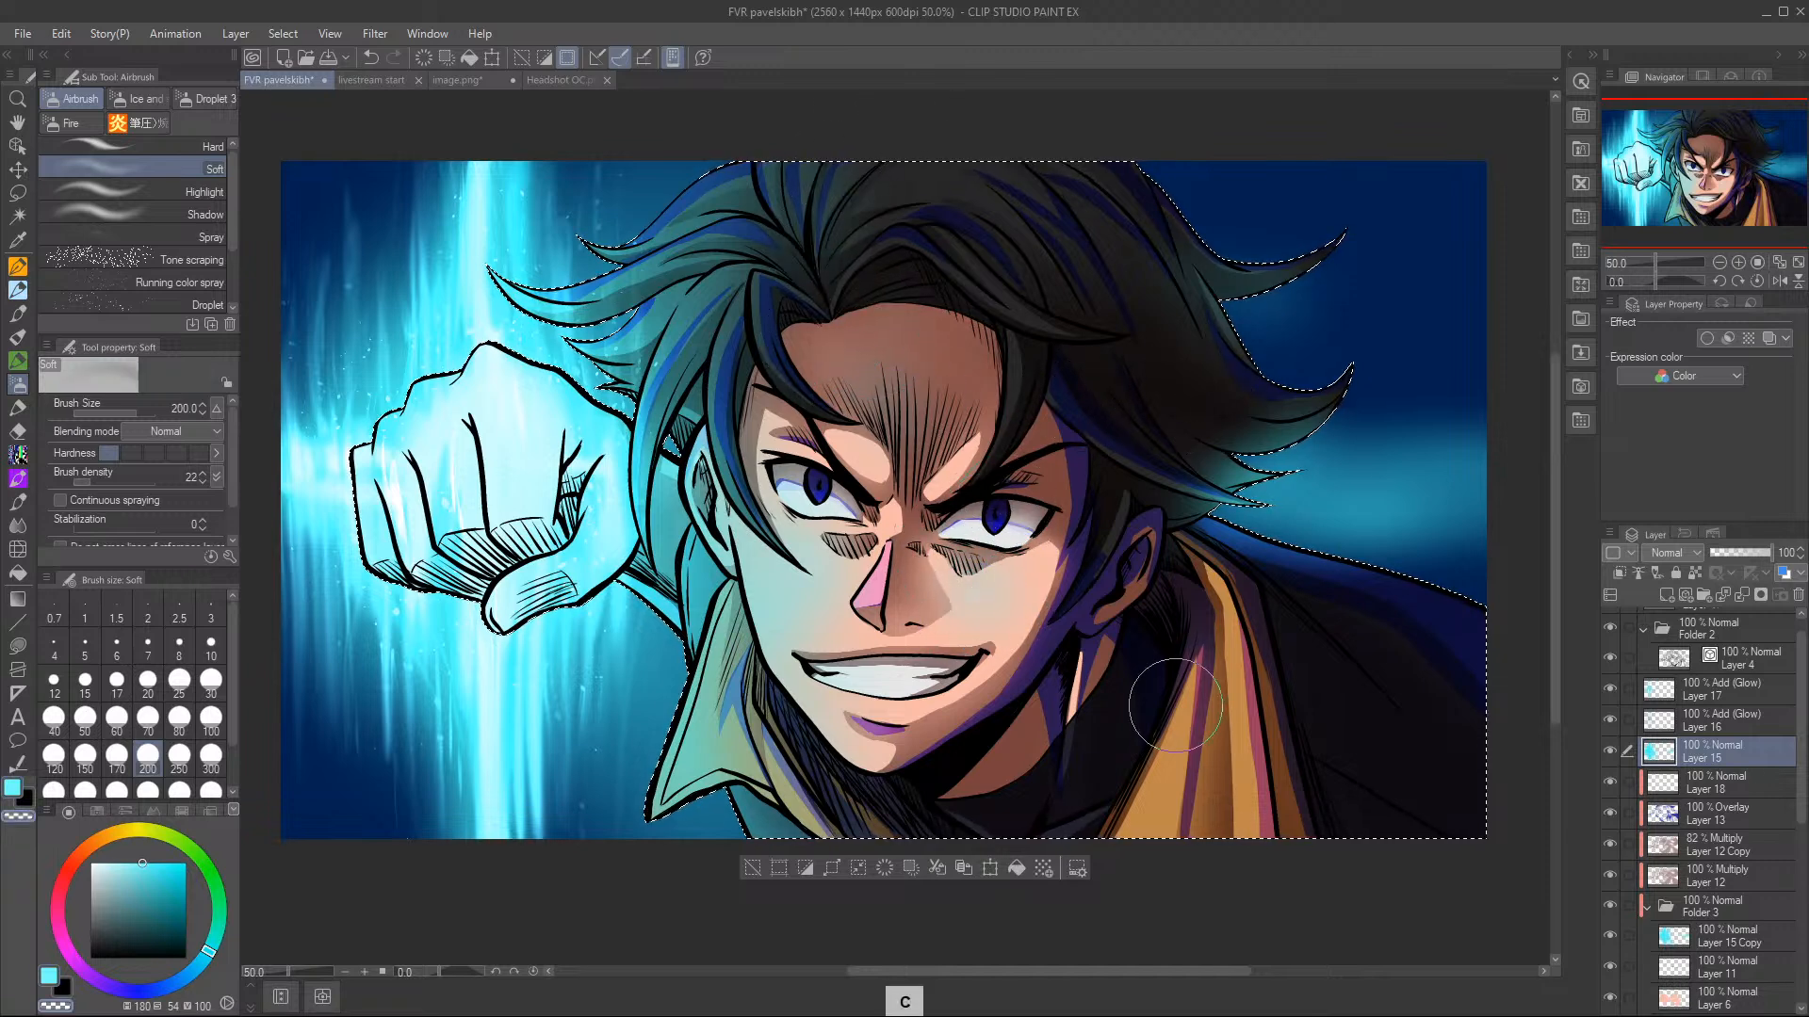
pyautogui.press('c')
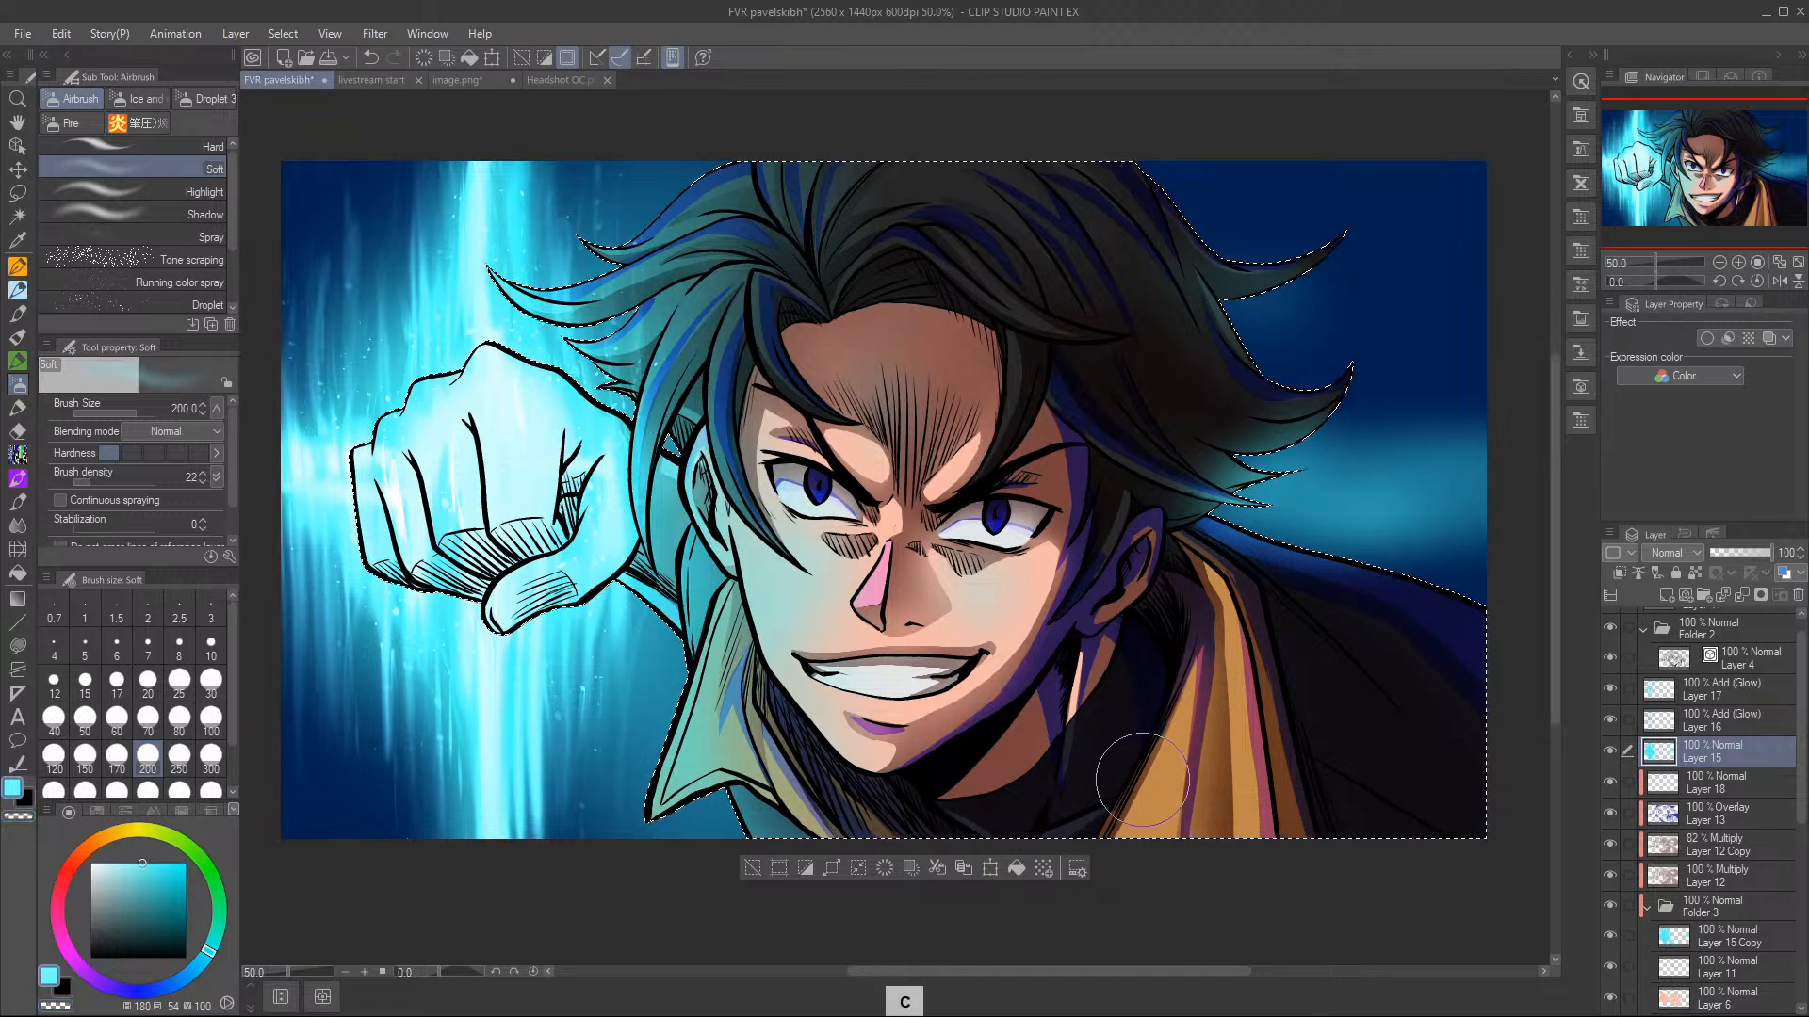
pyautogui.moveTo(1154, 789)
pyautogui.mouseDown()
pyautogui.moveTo(1213, 619)
pyautogui.moveTo(1154, 718)
pyautogui.mouseUp()
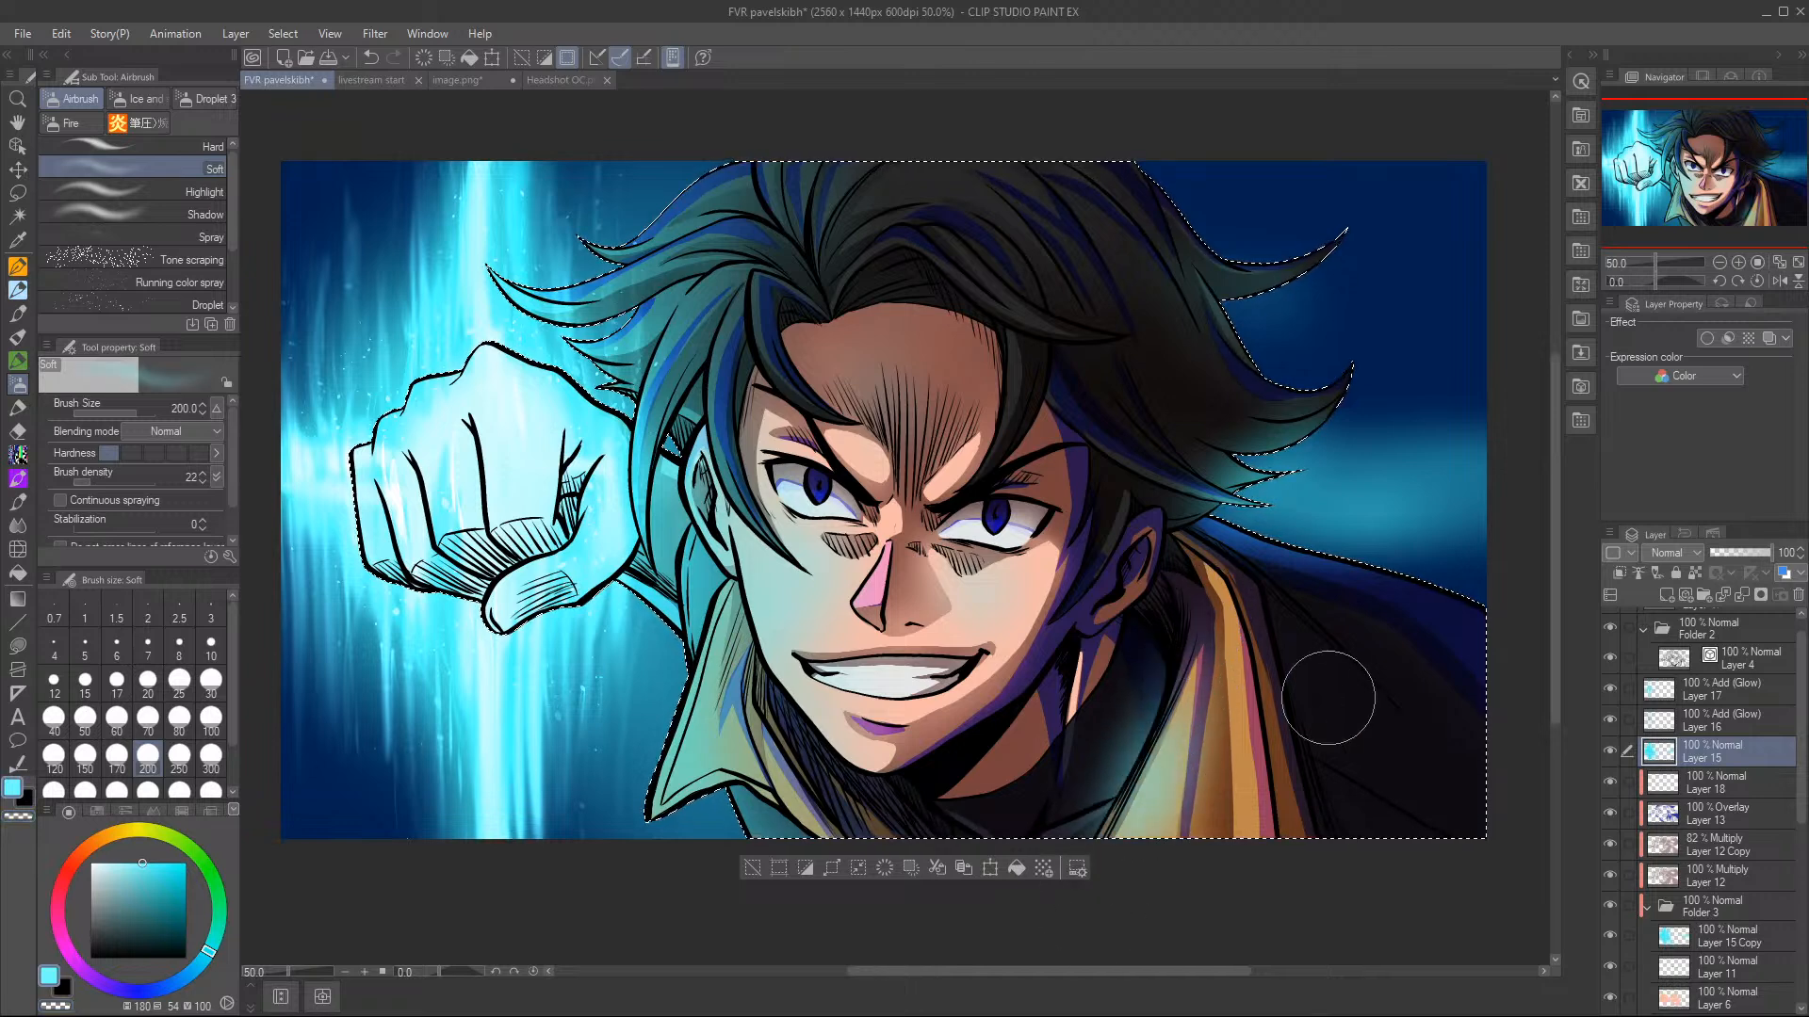
pyautogui.moveTo(1368, 688)
pyautogui.mouseDown()
pyautogui.moveTo(1278, 557)
pyautogui.moveTo(1453, 644)
pyautogui.moveTo(1385, 638)
pyautogui.moveTo(1353, 565)
pyautogui.mouseUp()
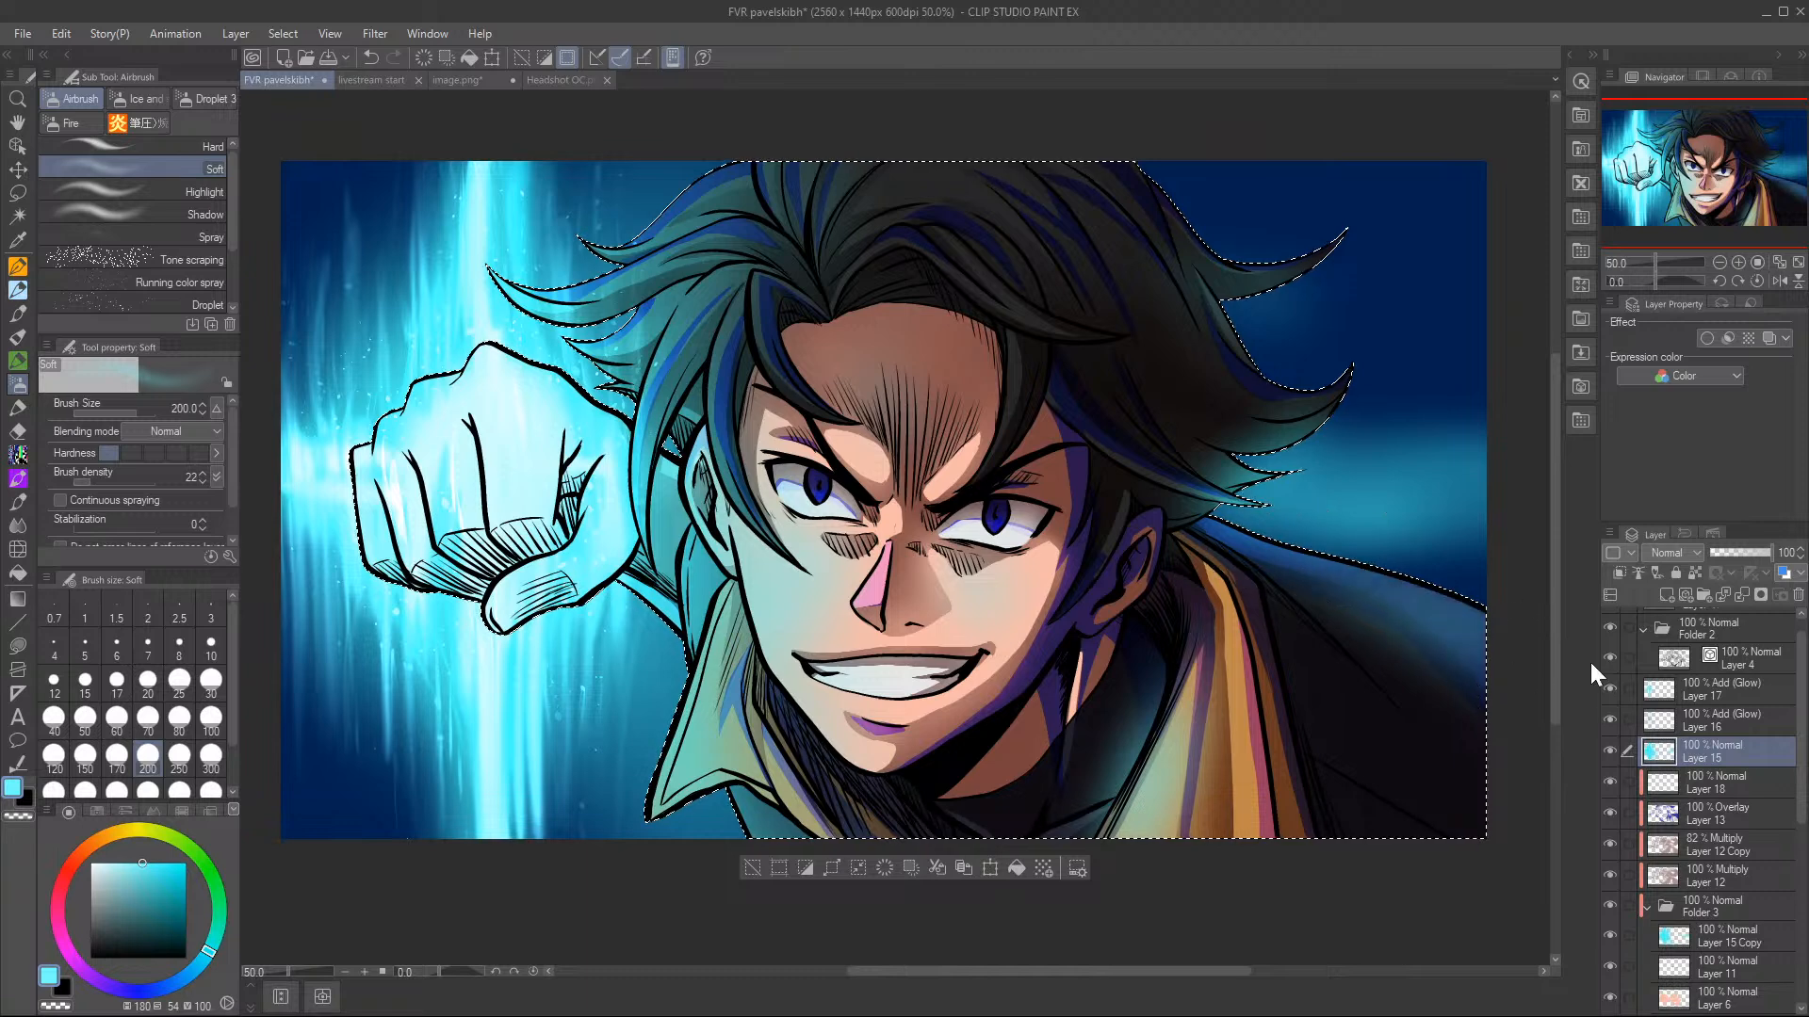
pyautogui.press('c')
pyautogui.moveTo(1168, 724)
pyautogui.mouseDown()
pyautogui.moveTo(1150, 664)
pyautogui.moveTo(1135, 705)
pyautogui.moveTo(1158, 651)
pyautogui.mouseUp()
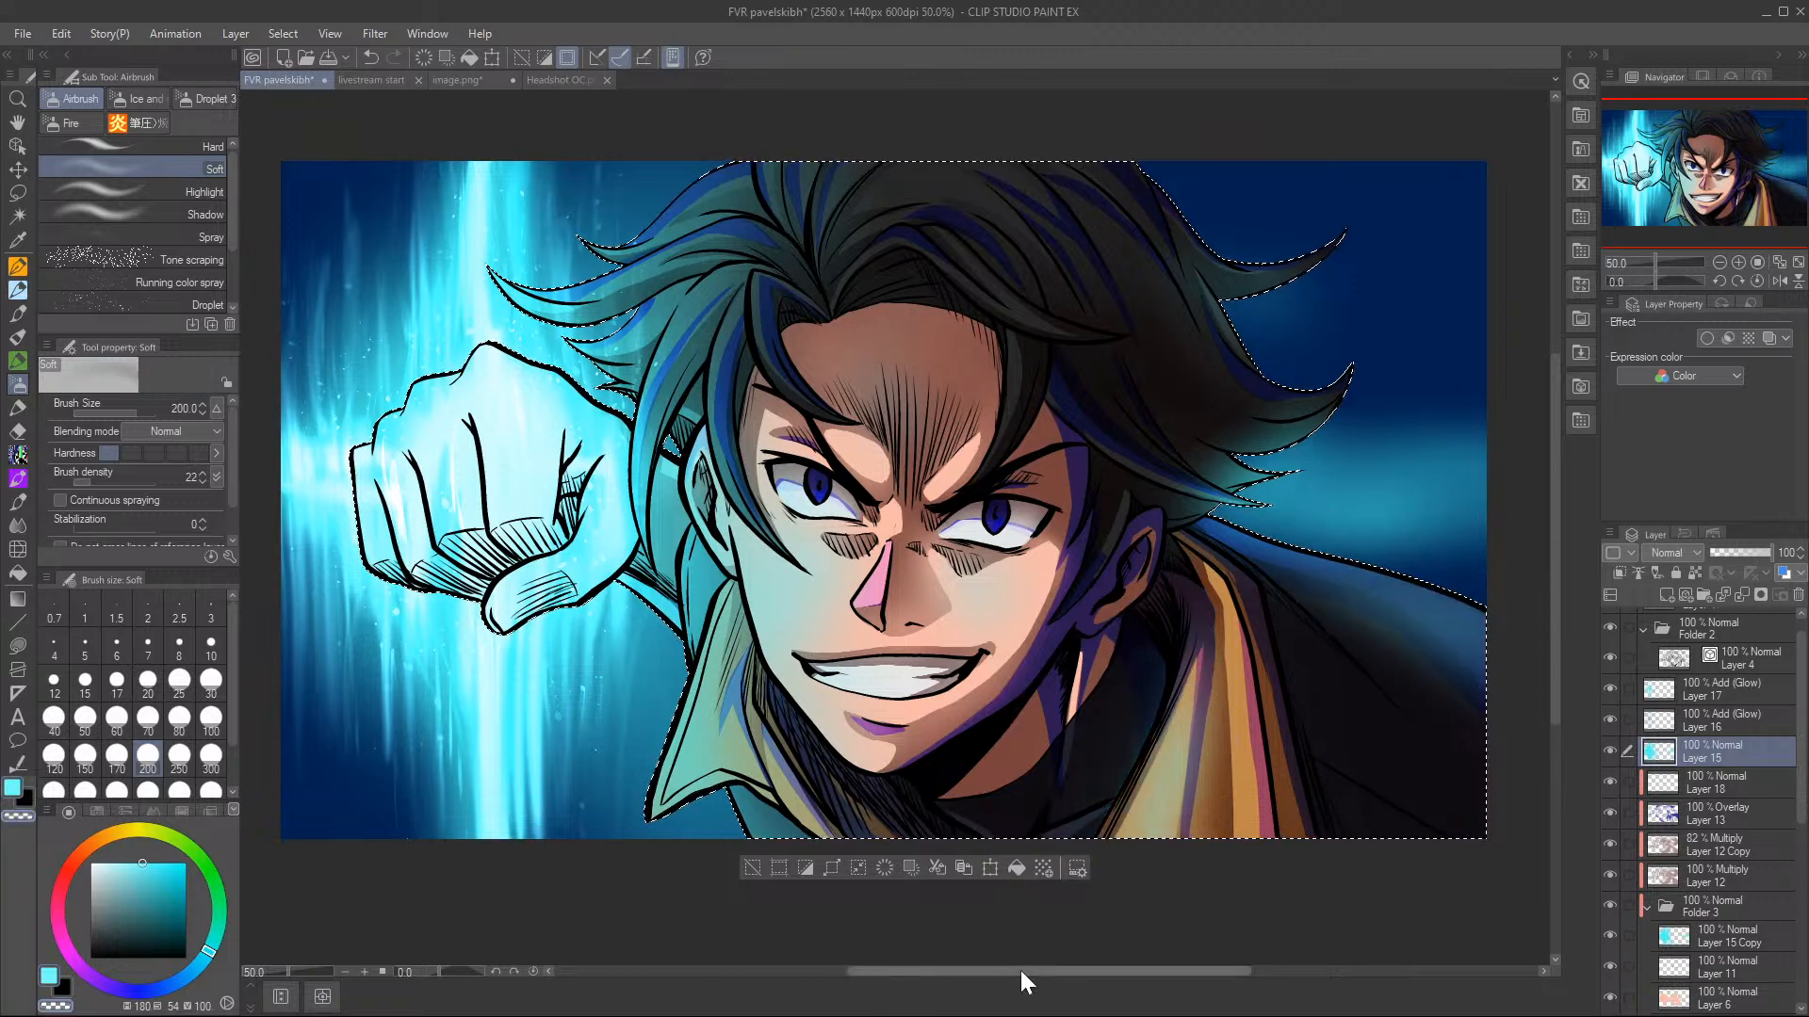
pyautogui.press('c')
pyautogui.press('c')
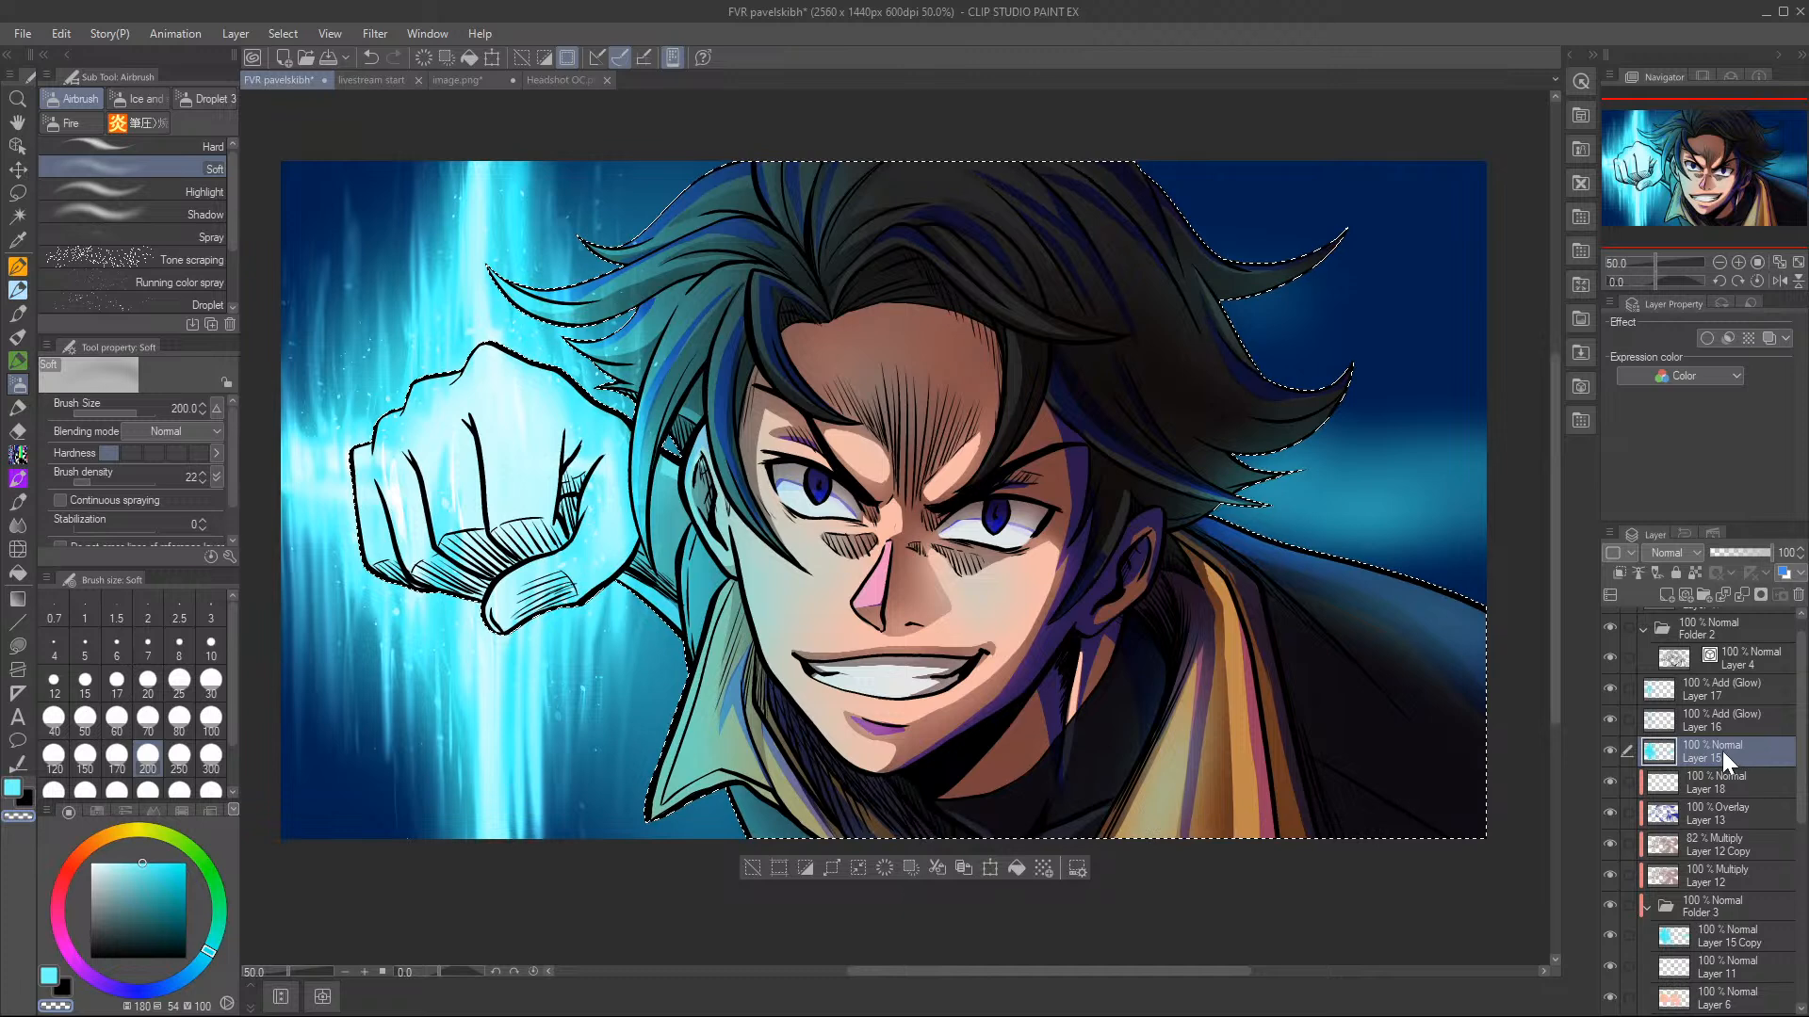
# - Lower the opacity of Layer 15 to 59% and clear the selection around the character
pyautogui.click(1749, 553)
pyautogui.moveTo(1748, 552); pyautogui.dragTo(1742, 552)
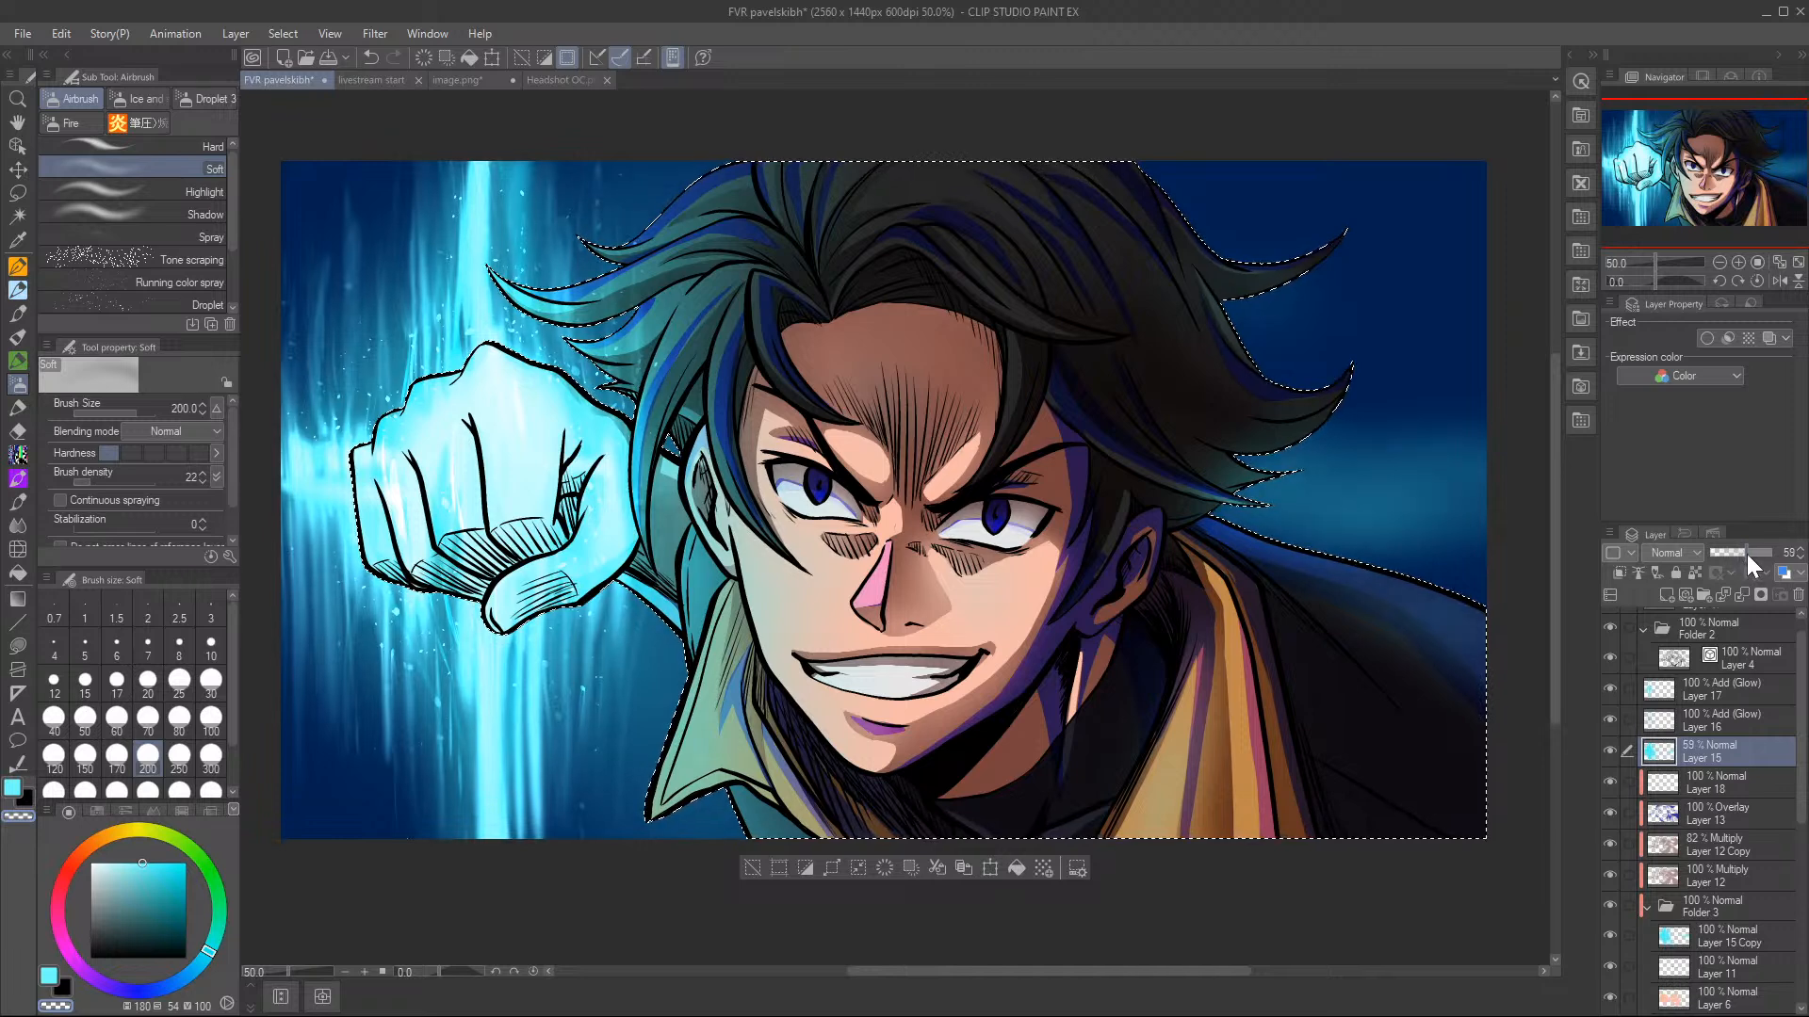
pyautogui.click(1748, 554)
pyautogui.click(752, 867)
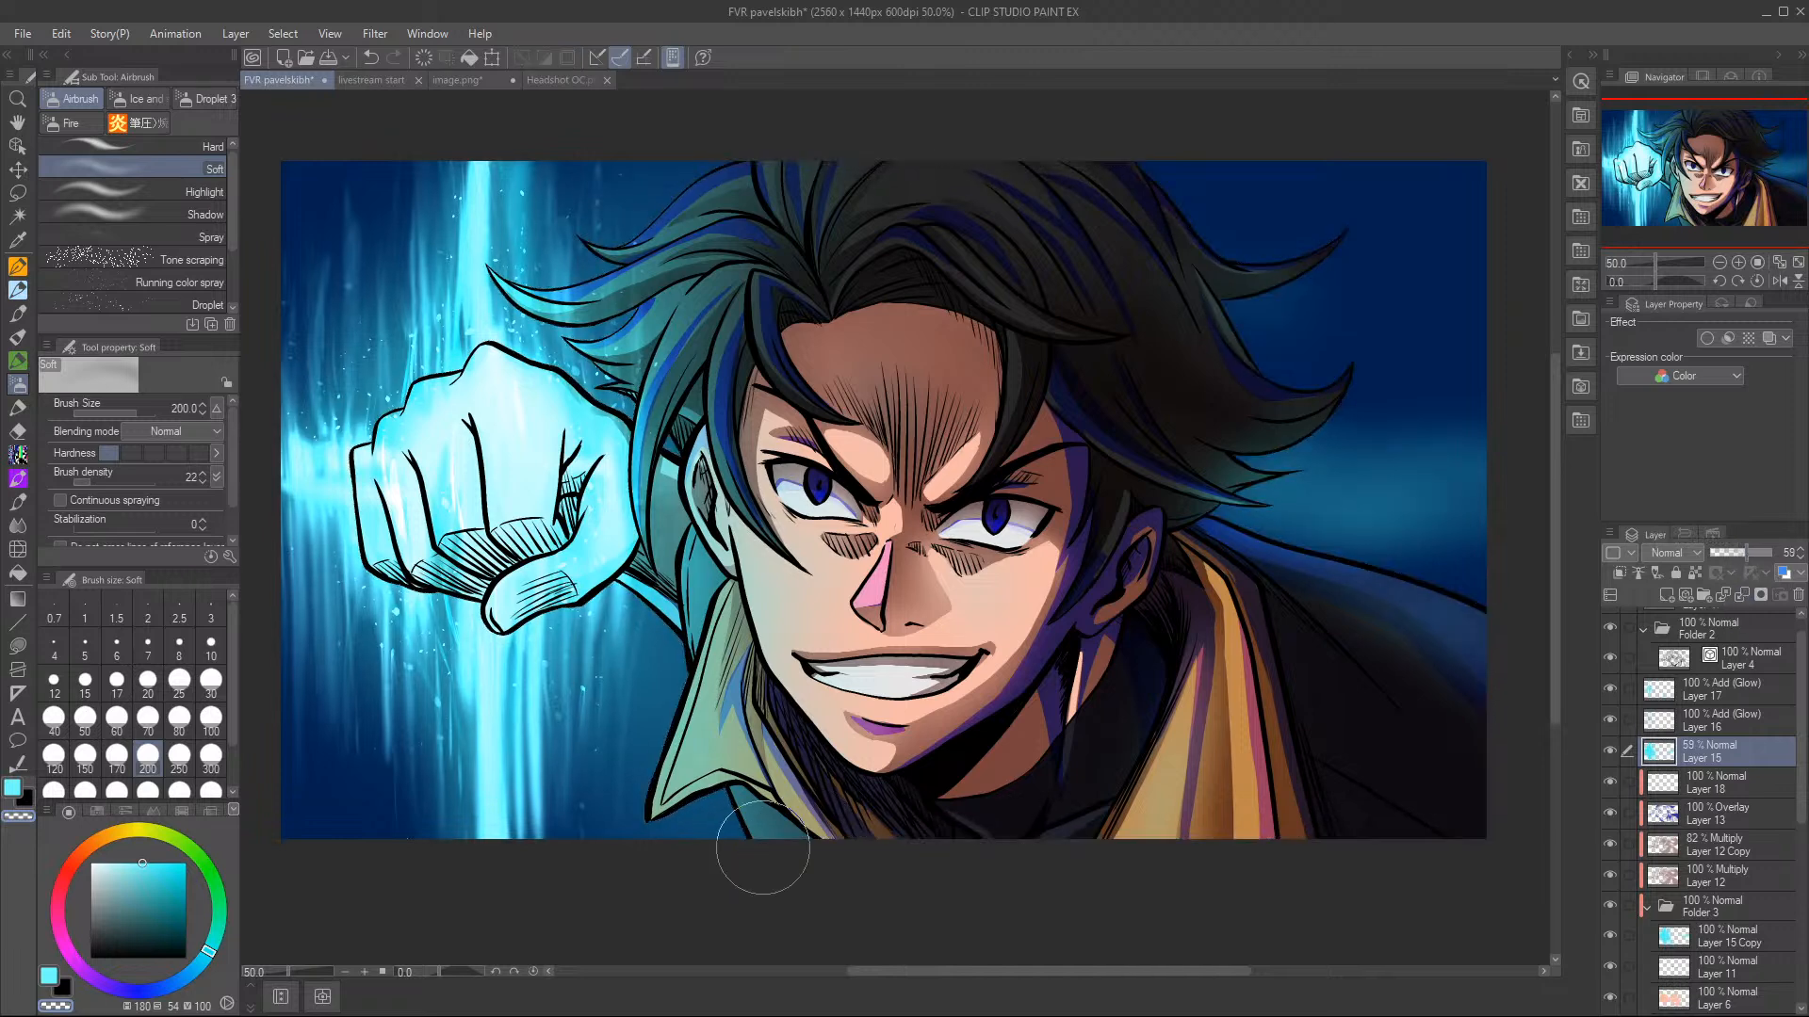
# - Add a new layer directly above Layer 18, clipped to the layer below, and set its blending mode to Add (Glow)
pyautogui.click(1741, 942)
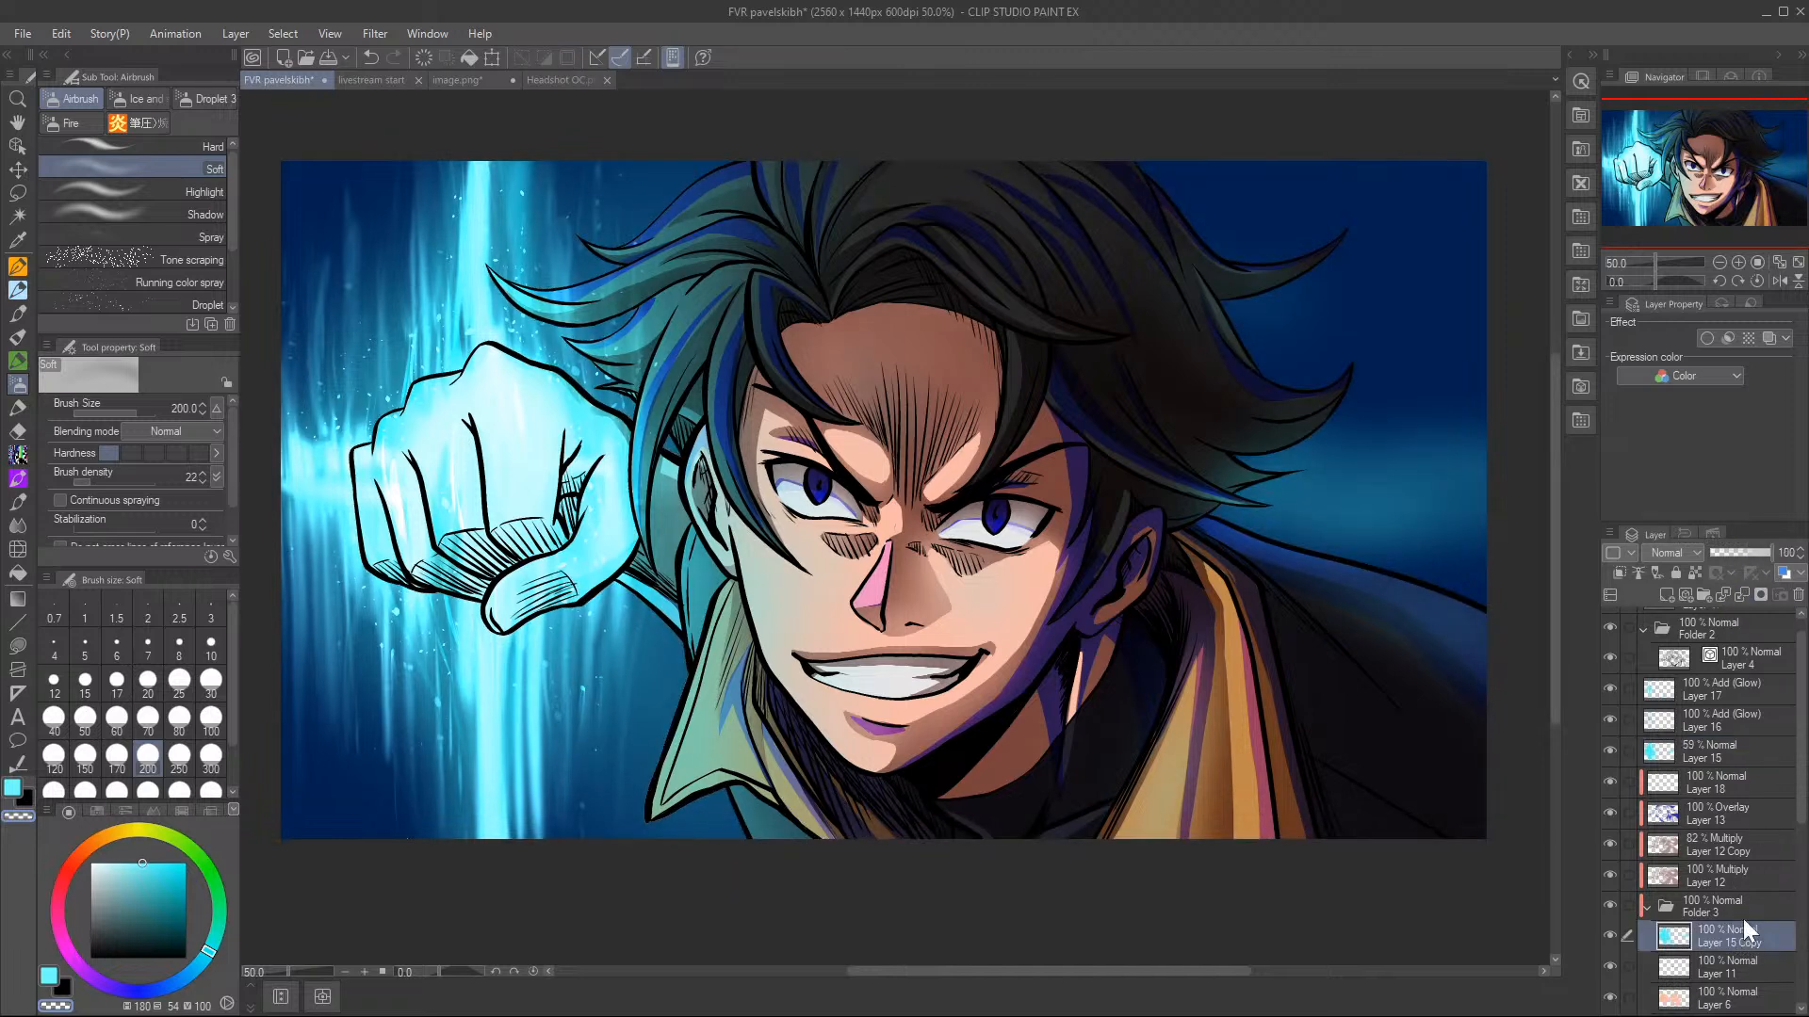
pyautogui.click(1676, 596)
pyautogui.moveTo(1760, 947); pyautogui.dragTo(1726, 767)
pyautogui.click(1630, 570)
pyautogui.click(1690, 552)
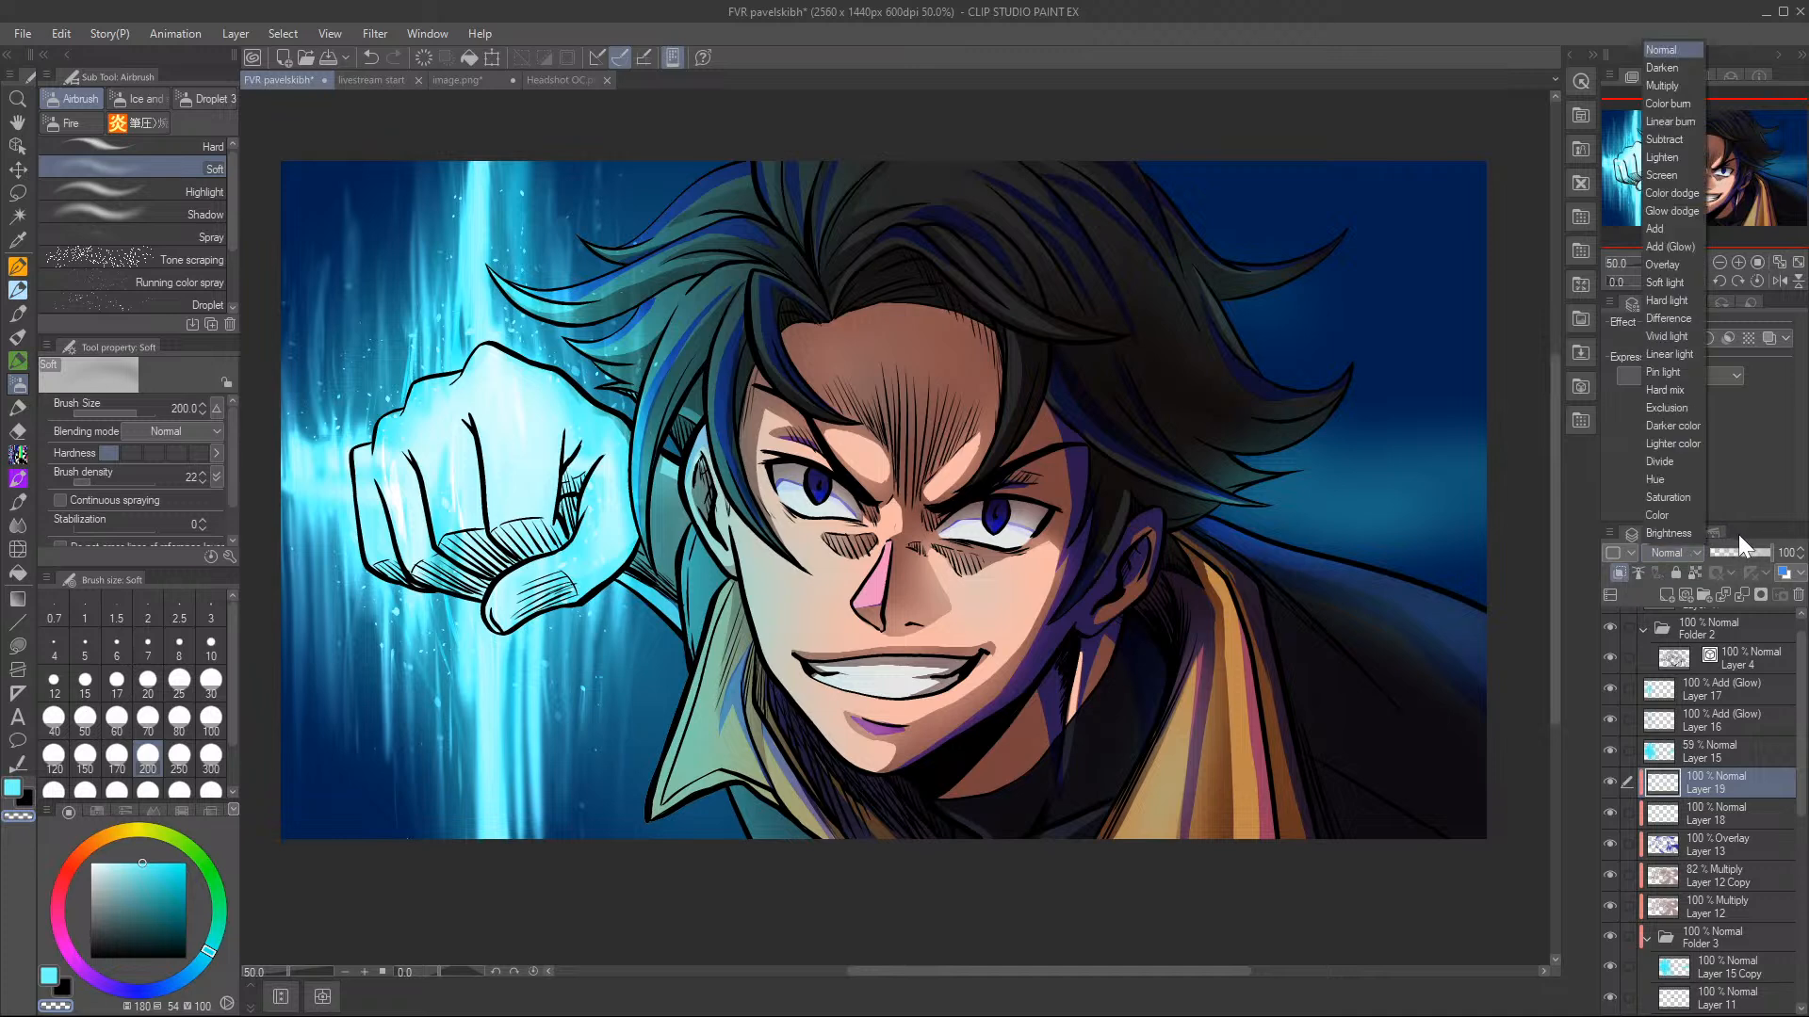
pyautogui.click(1672, 247)
# - Ink a glowing rim light along the cheek and jaw facing the fist with Seny's ink pen at size 60 in cyan (H 180, S 71, V 92)
pyautogui.click(164, 865)
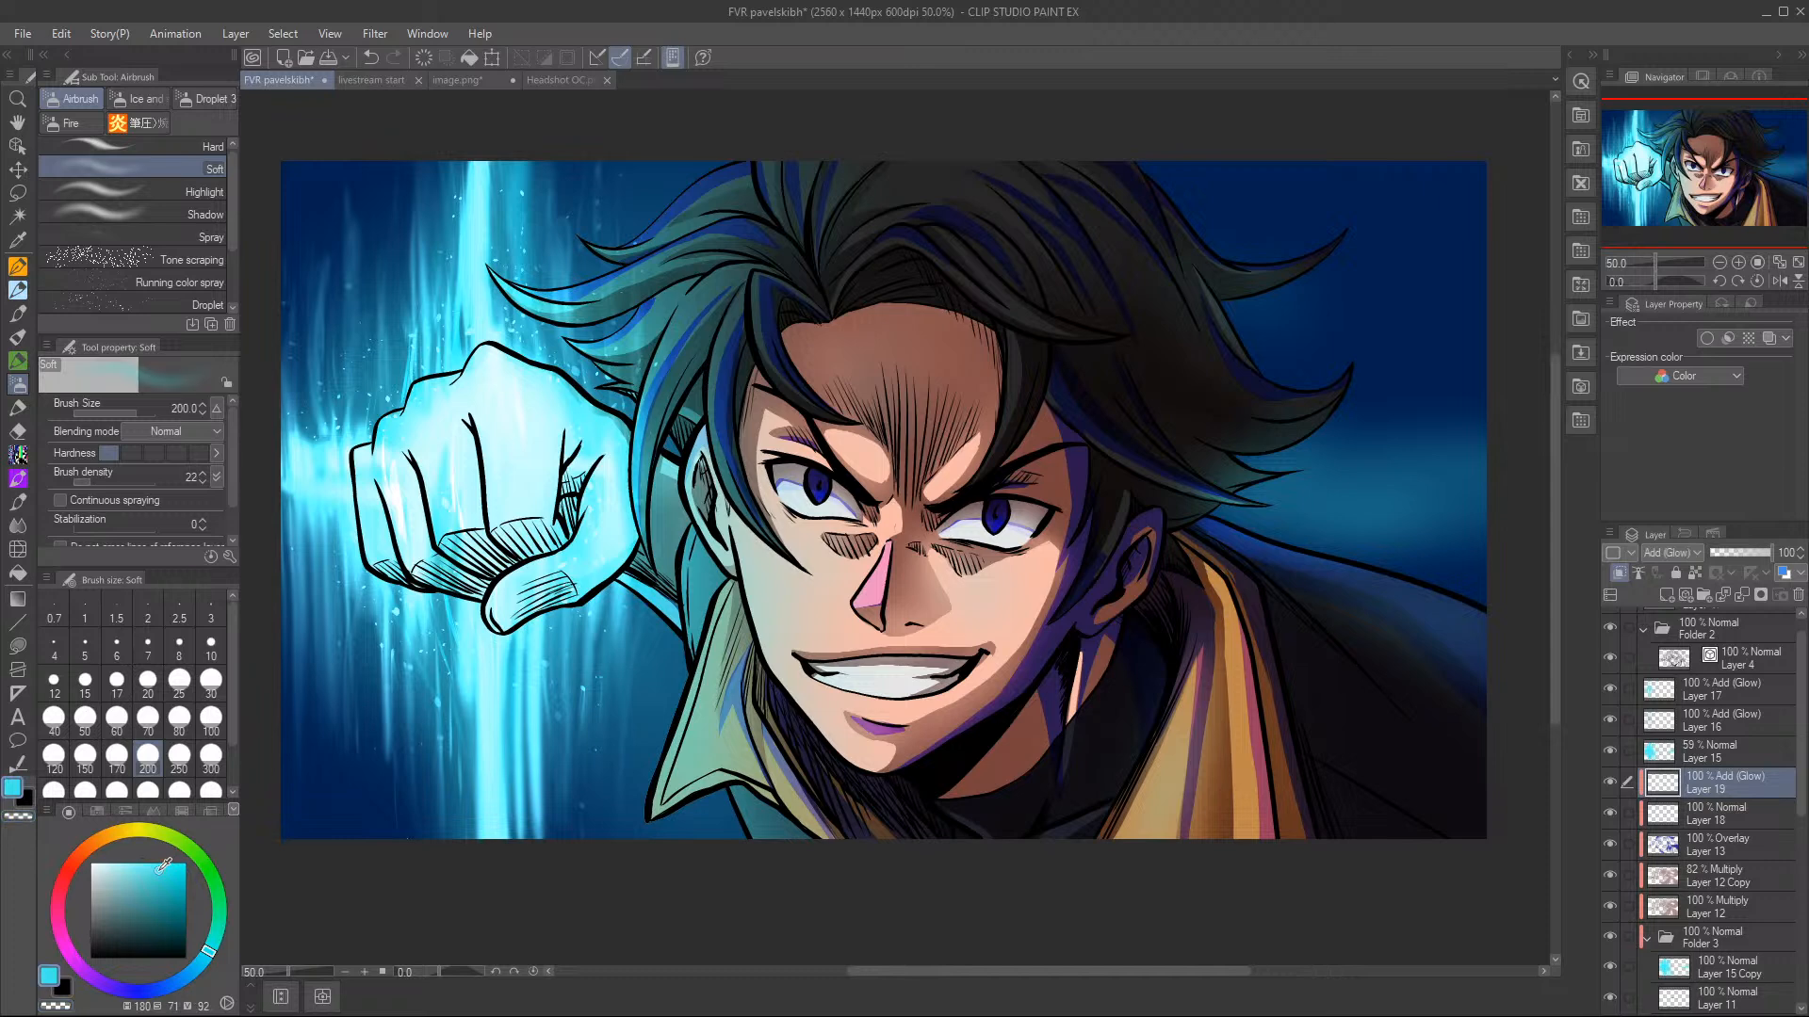
pyautogui.click(18, 267)
pyautogui.moveTo(737, 535)
pyautogui.mouseDown()
pyautogui.moveTo(755, 625)
pyautogui.moveTo(731, 516)
pyautogui.moveTo(763, 649)
pyautogui.moveTo(736, 525)
pyautogui.moveTo(799, 698)
pyautogui.mouseUp()
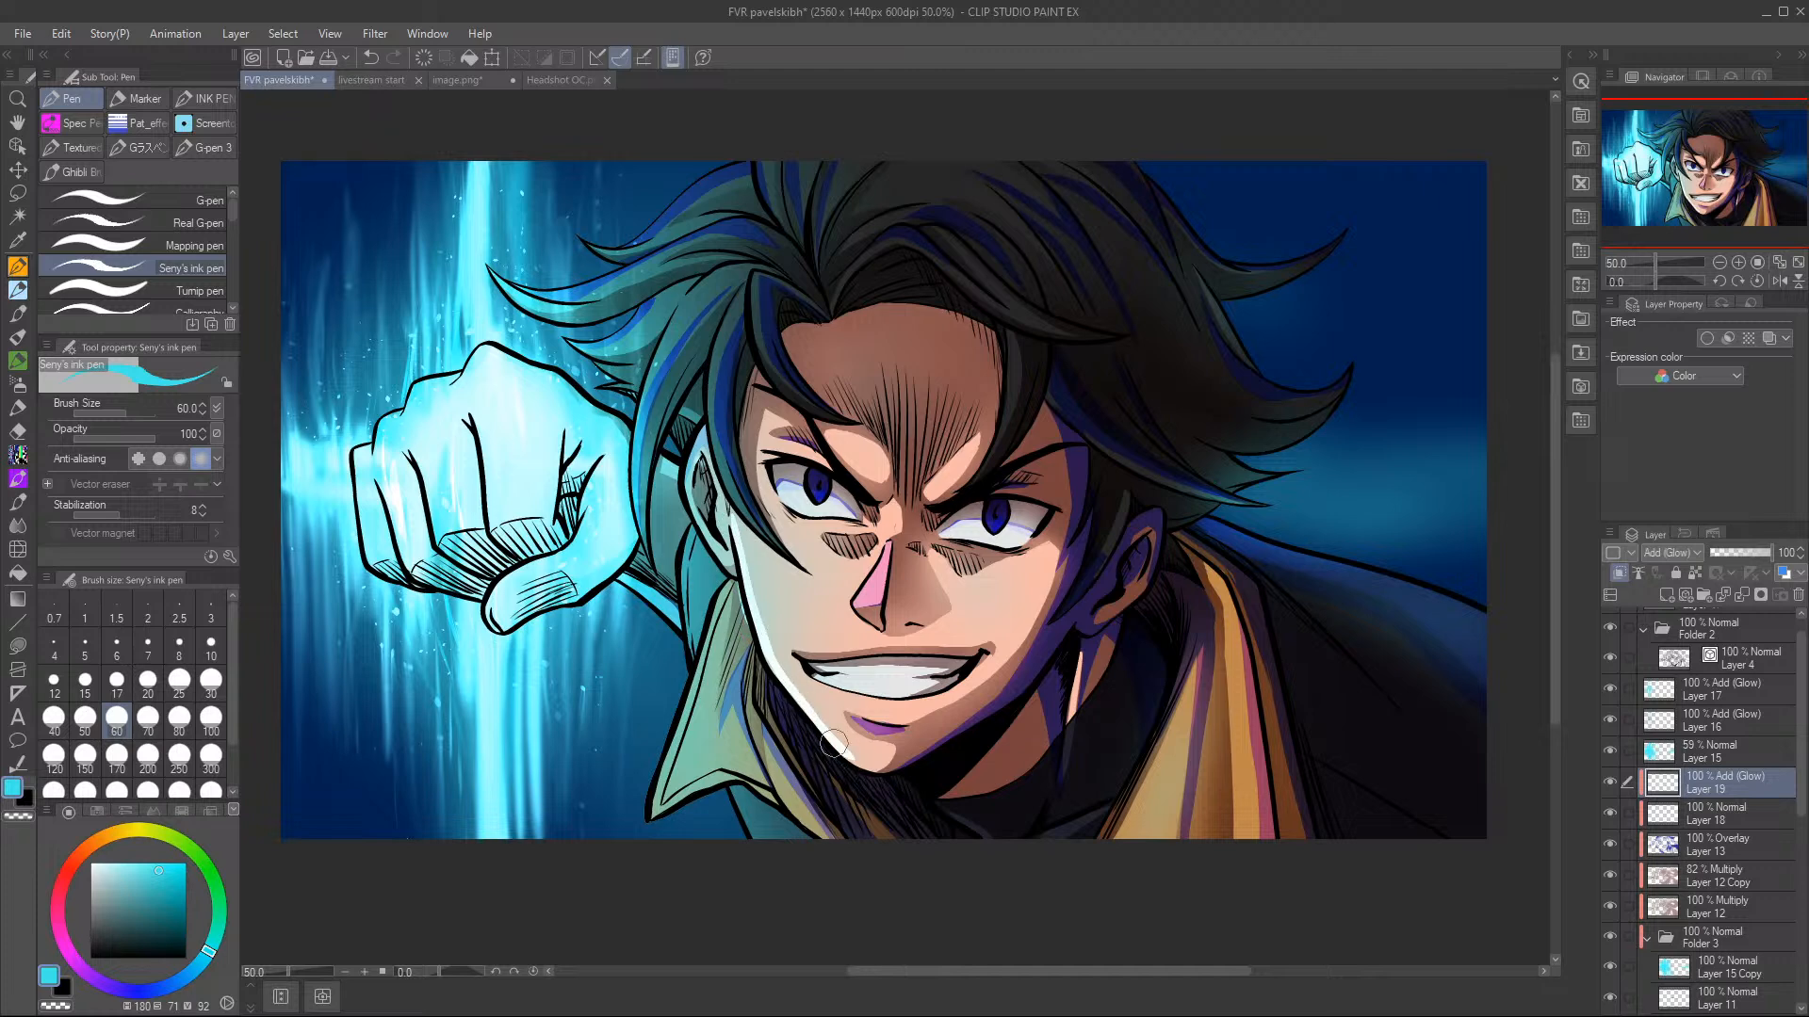
pyautogui.press('c')
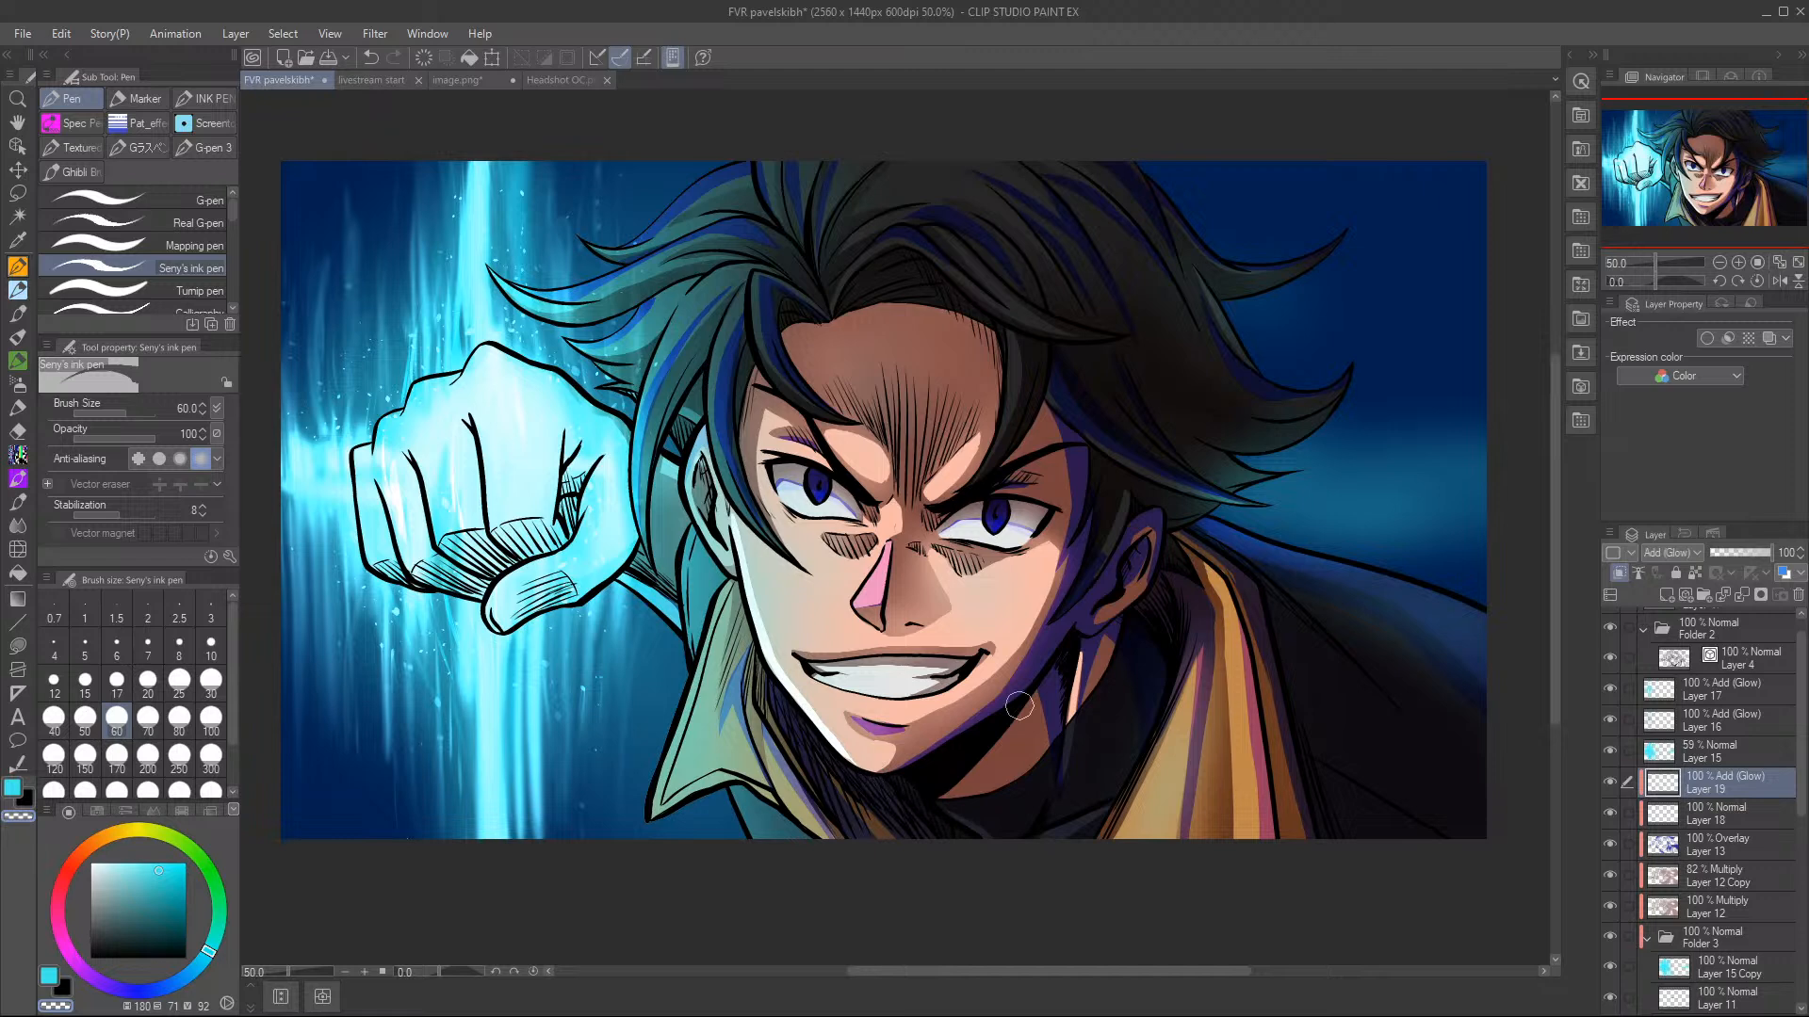
pyautogui.press('c')
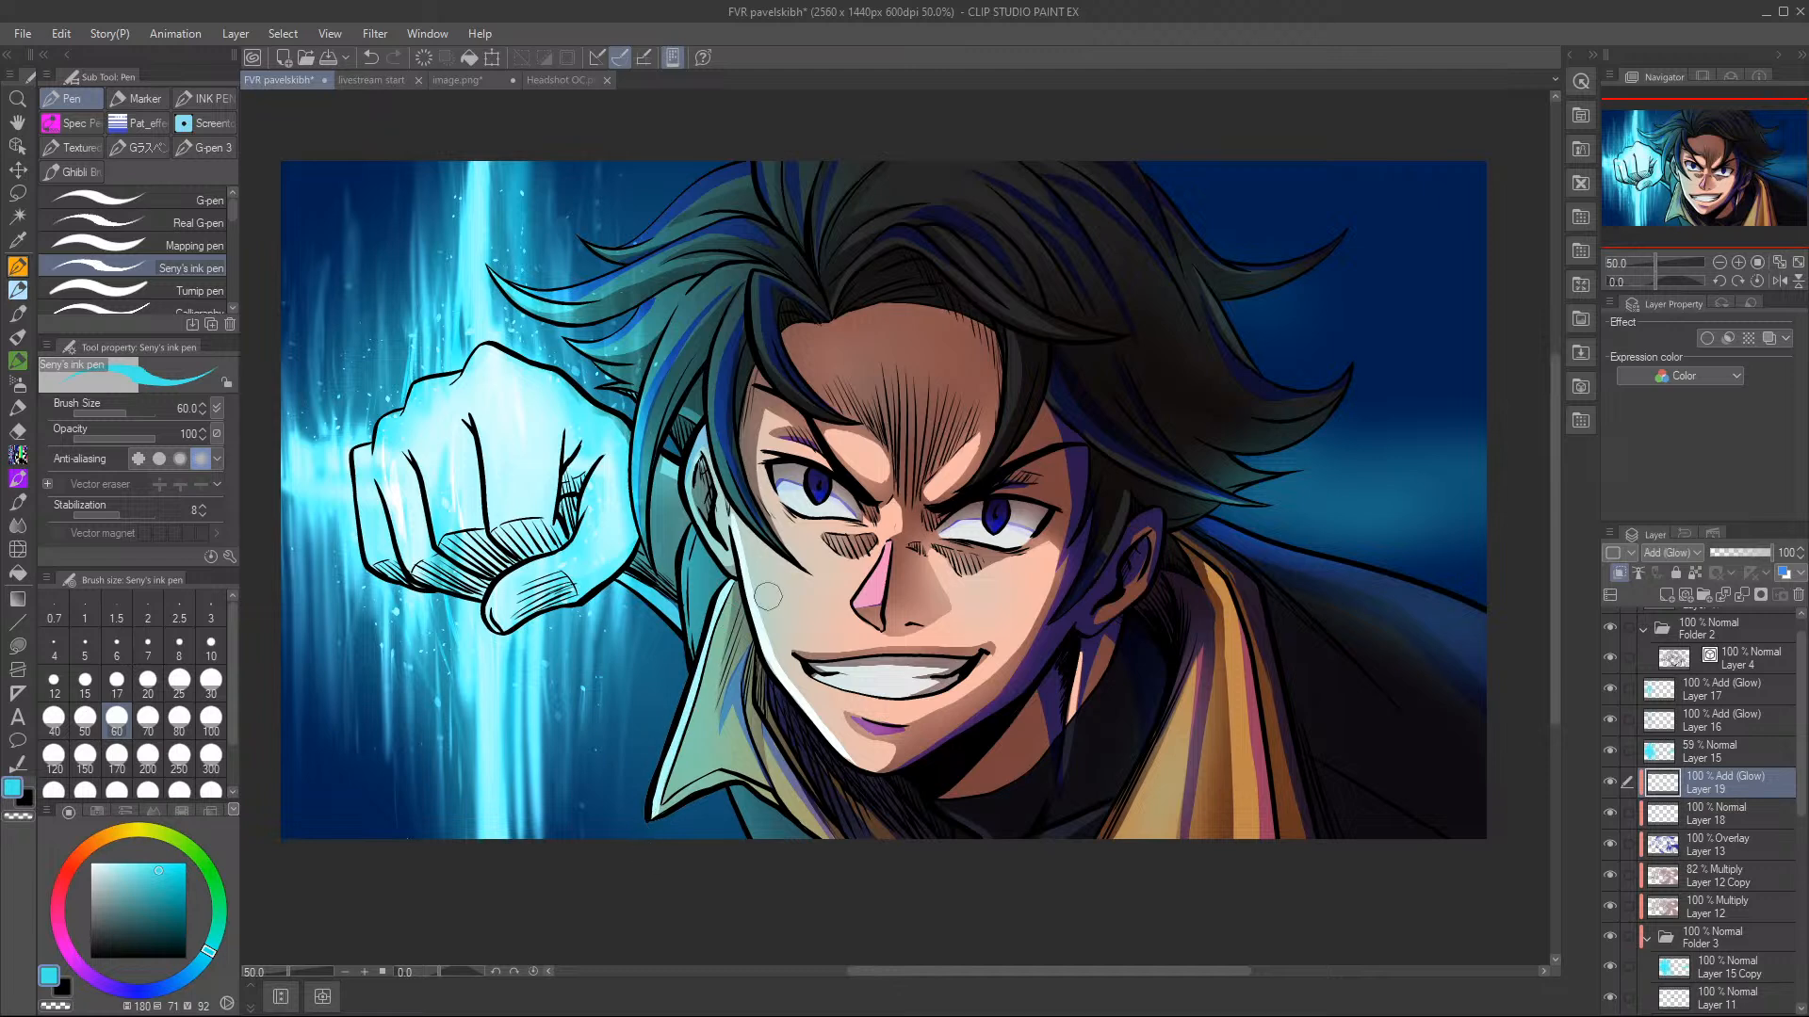
# - Ink a glowing rim light along the shirt collar beside the neck, trimming the strokes with transparent colour
pyautogui.moveTo(747, 650); pyautogui.dragTo(751, 675)
pyautogui.press('c')
pyautogui.press('c')
pyautogui.moveTo(751, 702); pyautogui.dragTo(822, 839)
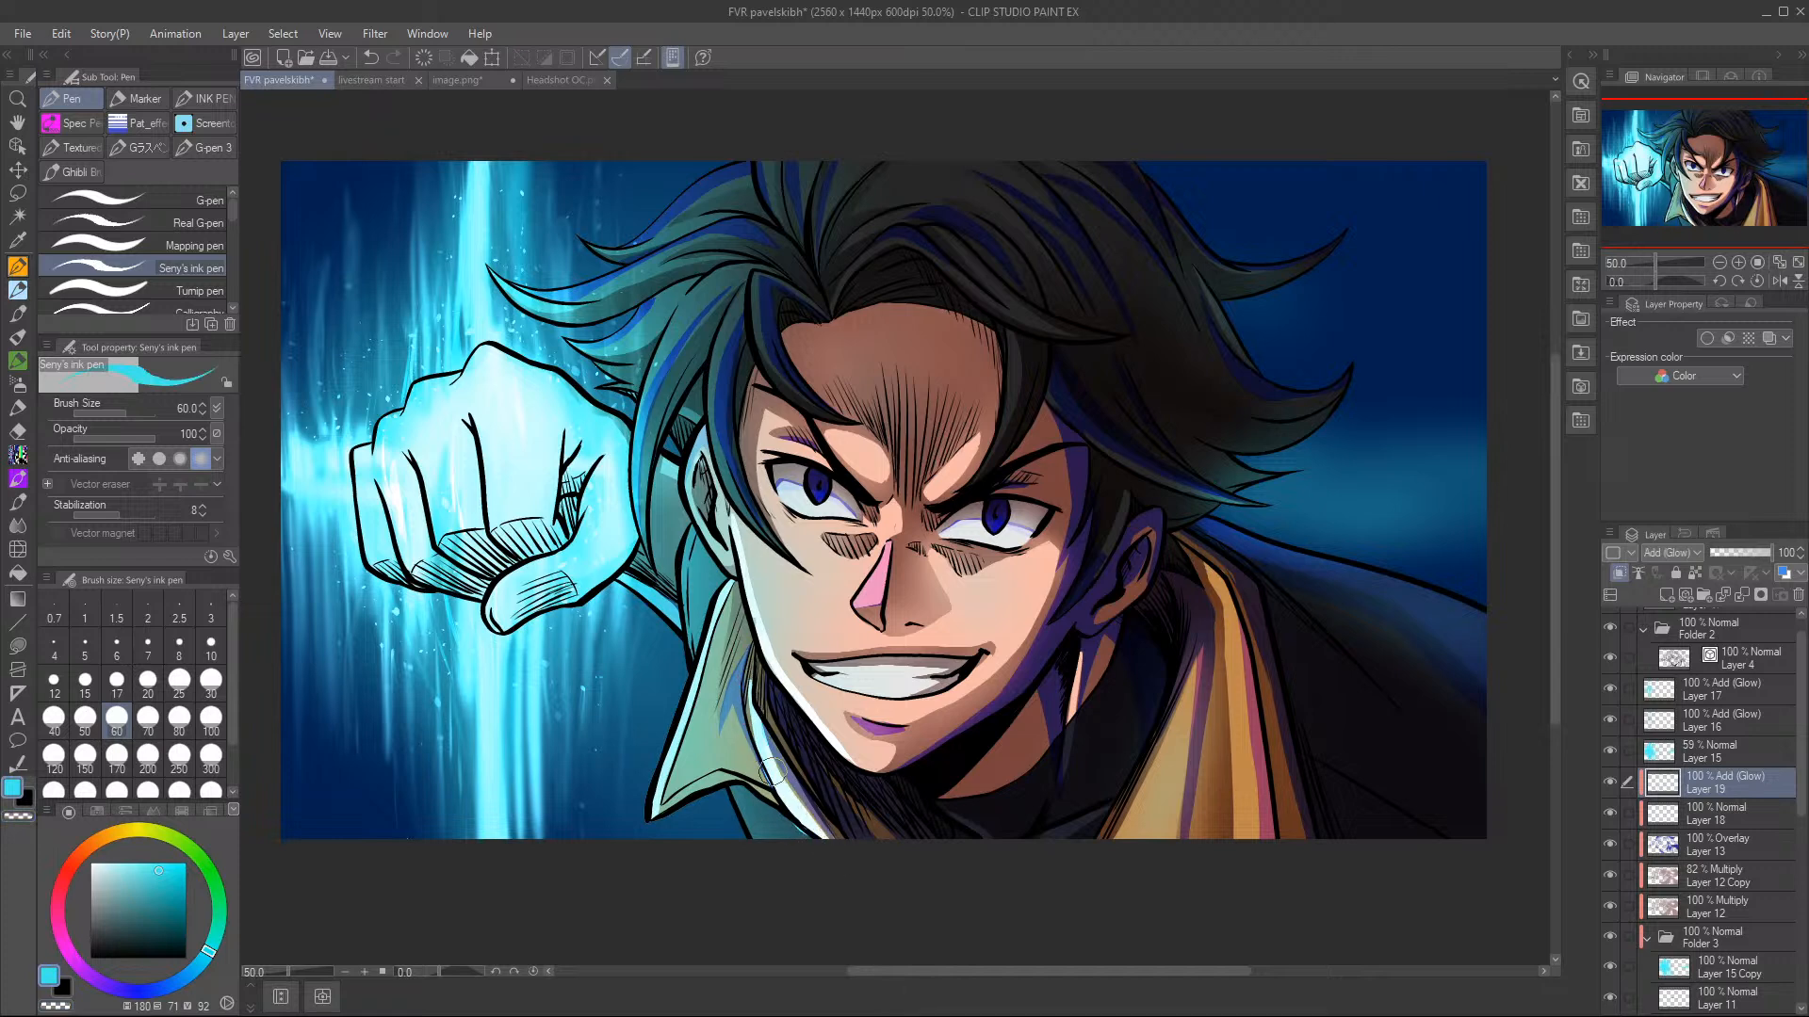
pyautogui.press('c')
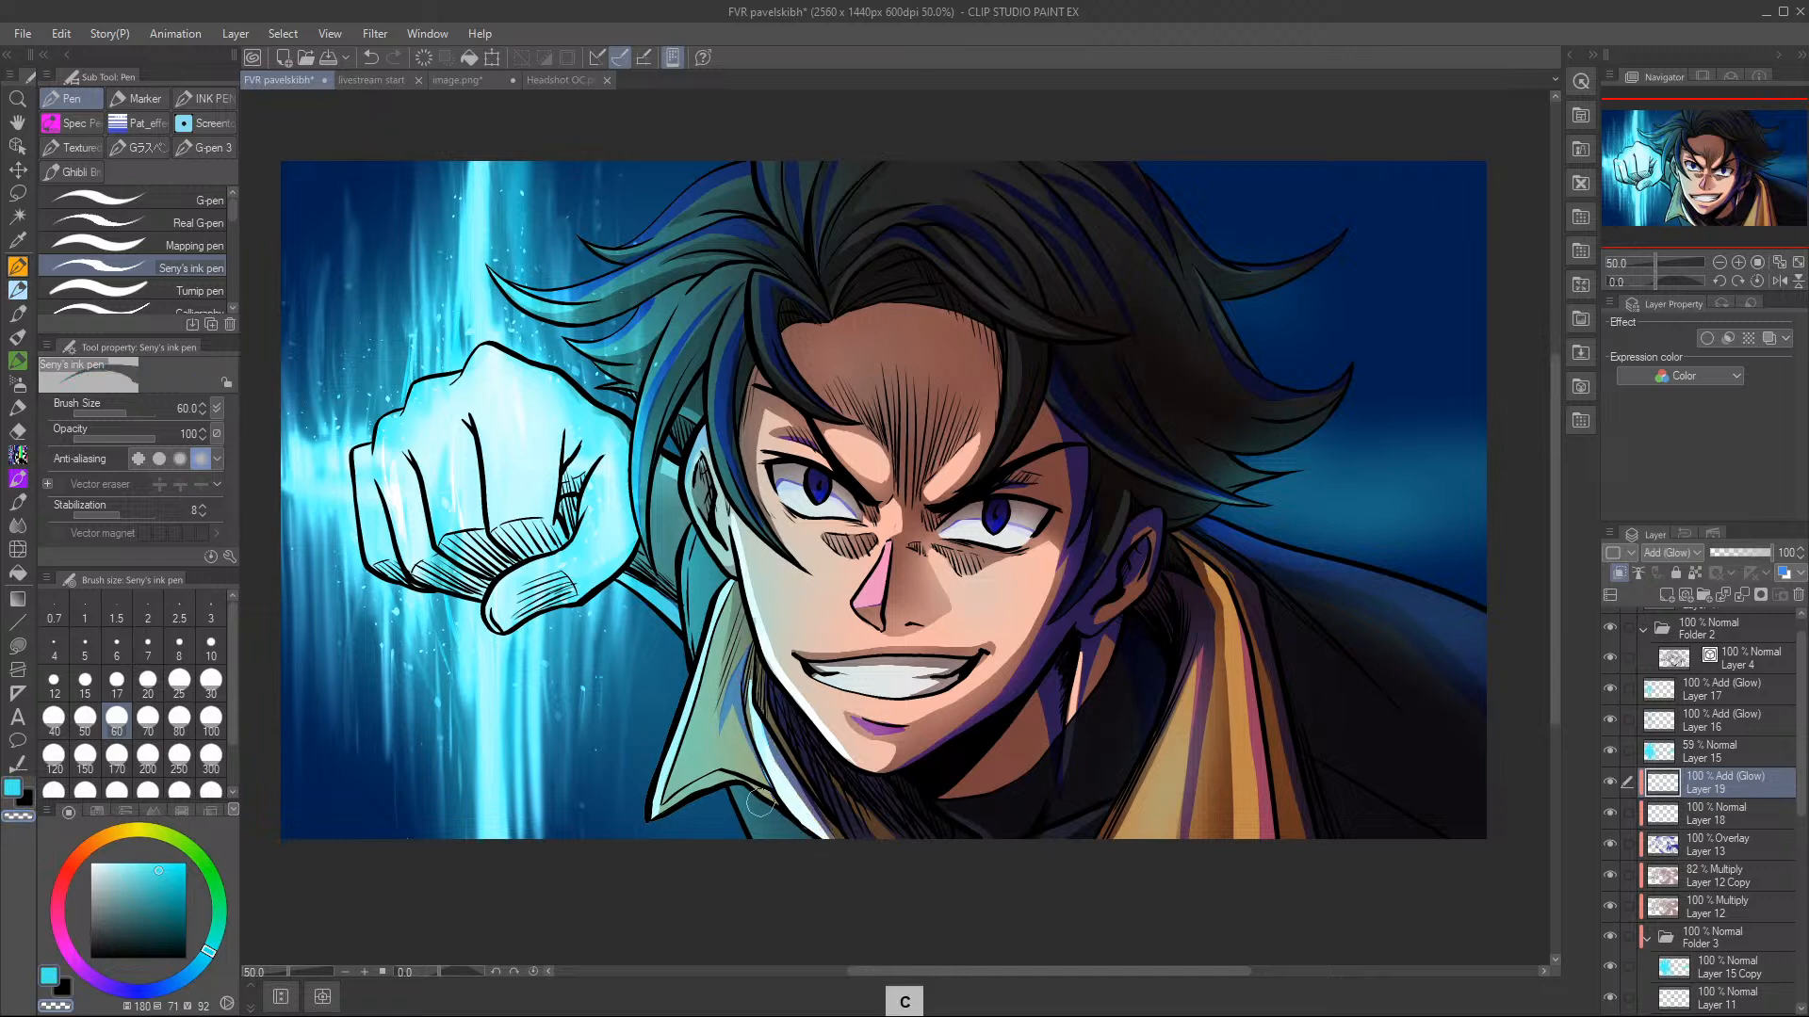
pyautogui.press('c')
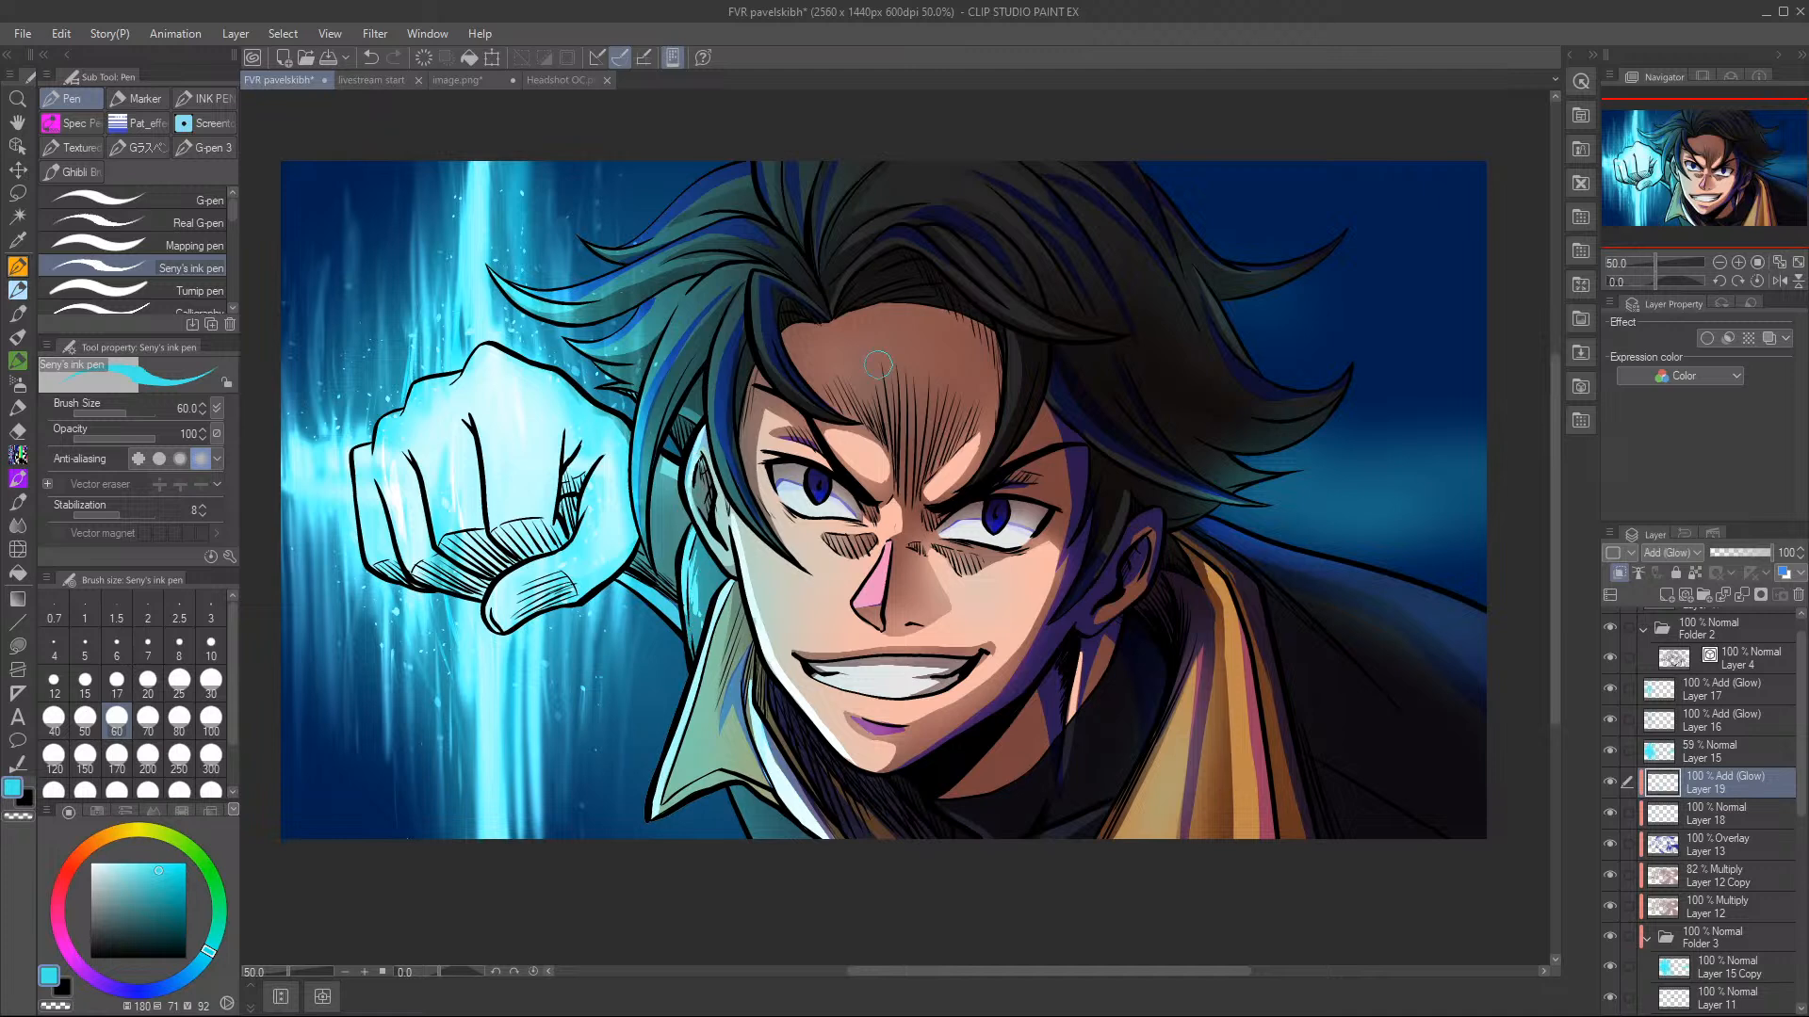
# - Paint a narrow glowing highlight down the nose bridge, shape it with transparent colour, and dot a cyan reflection in each iris
pyautogui.moveTo(893, 556); pyautogui.dragTo(891, 592)
pyautogui.press('c')
pyautogui.moveTo(894, 524); pyautogui.dragTo(889, 606)
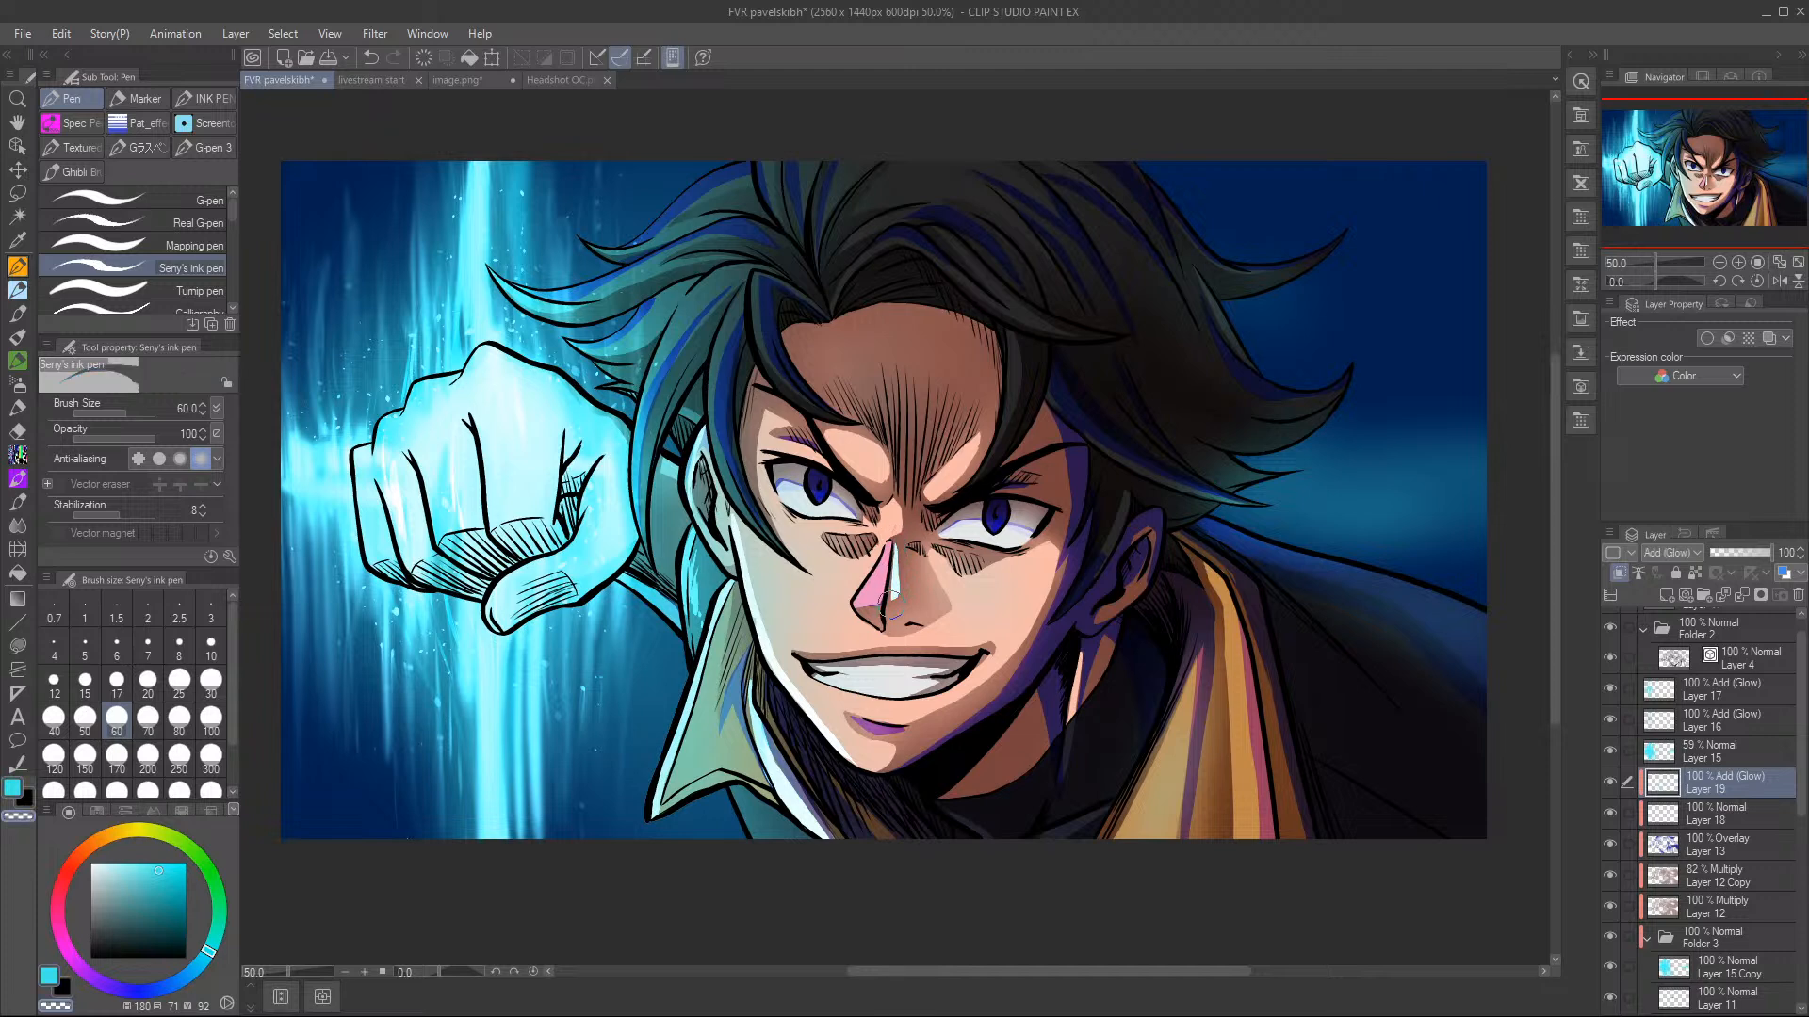
pyautogui.press('c')
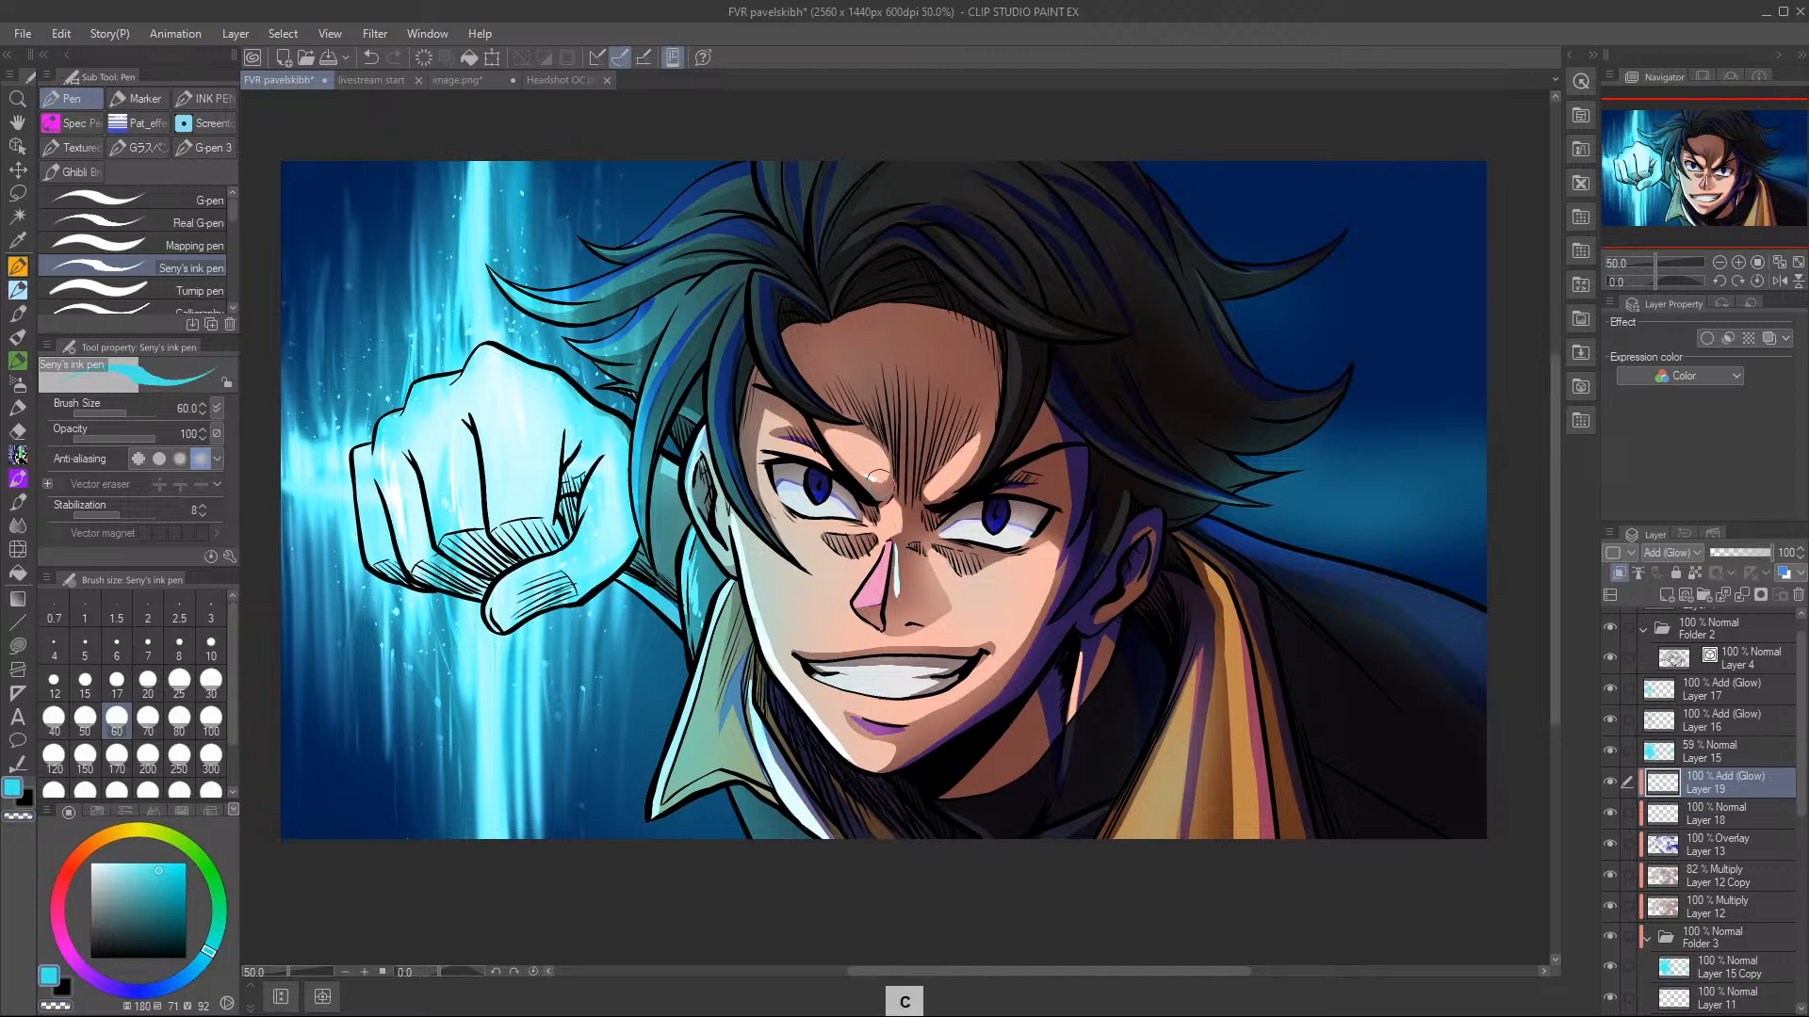
pyautogui.moveTo(890, 518); pyautogui.dragTo(889, 543)
pyautogui.click(816, 490)
pyautogui.click(992, 519)
# - Ink cyan glow highlights along the hair strands hanging beside the ear and the cheek nearest the fist
pyautogui.moveTo(639, 479)
pyautogui.mouseDown()
pyautogui.moveTo(660, 358)
pyautogui.moveTo(650, 396)
pyautogui.mouseUp()
pyautogui.moveTo(682, 305)
pyautogui.mouseDown()
pyautogui.moveTo(646, 414)
pyautogui.moveTo(659, 374)
pyautogui.moveTo(645, 495)
pyautogui.mouseUp()
pyautogui.moveTo(797, 394)
pyautogui.mouseDown()
pyautogui.moveTo(753, 525)
pyautogui.moveTo(720, 466)
pyautogui.moveTo(729, 501)
pyautogui.moveTo(709, 377)
pyautogui.moveTo(749, 281)
pyautogui.moveTo(721, 391)
pyautogui.moveTo(761, 532)
pyautogui.mouseUp()
# - Reduce Seny's ink pen to size 40 and refine the glowing edges of the long forelocks framing the forehead
pyautogui.click(54, 718)
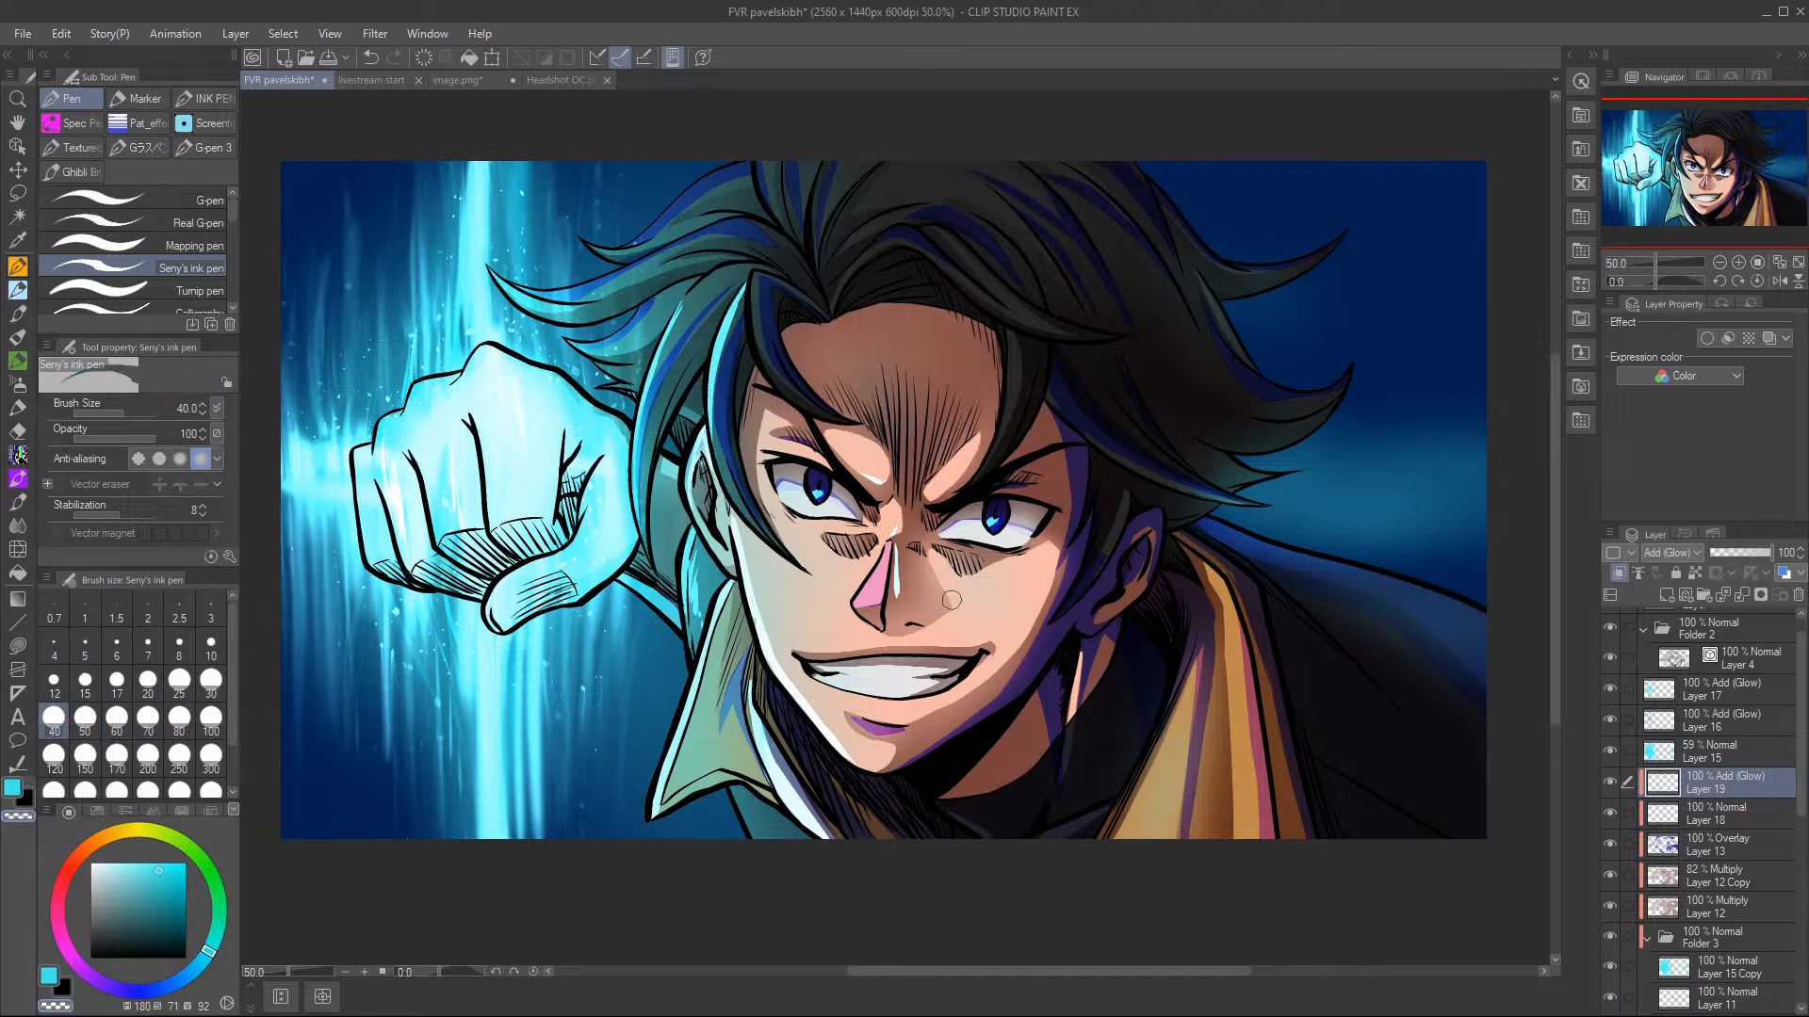
pyautogui.press('c')
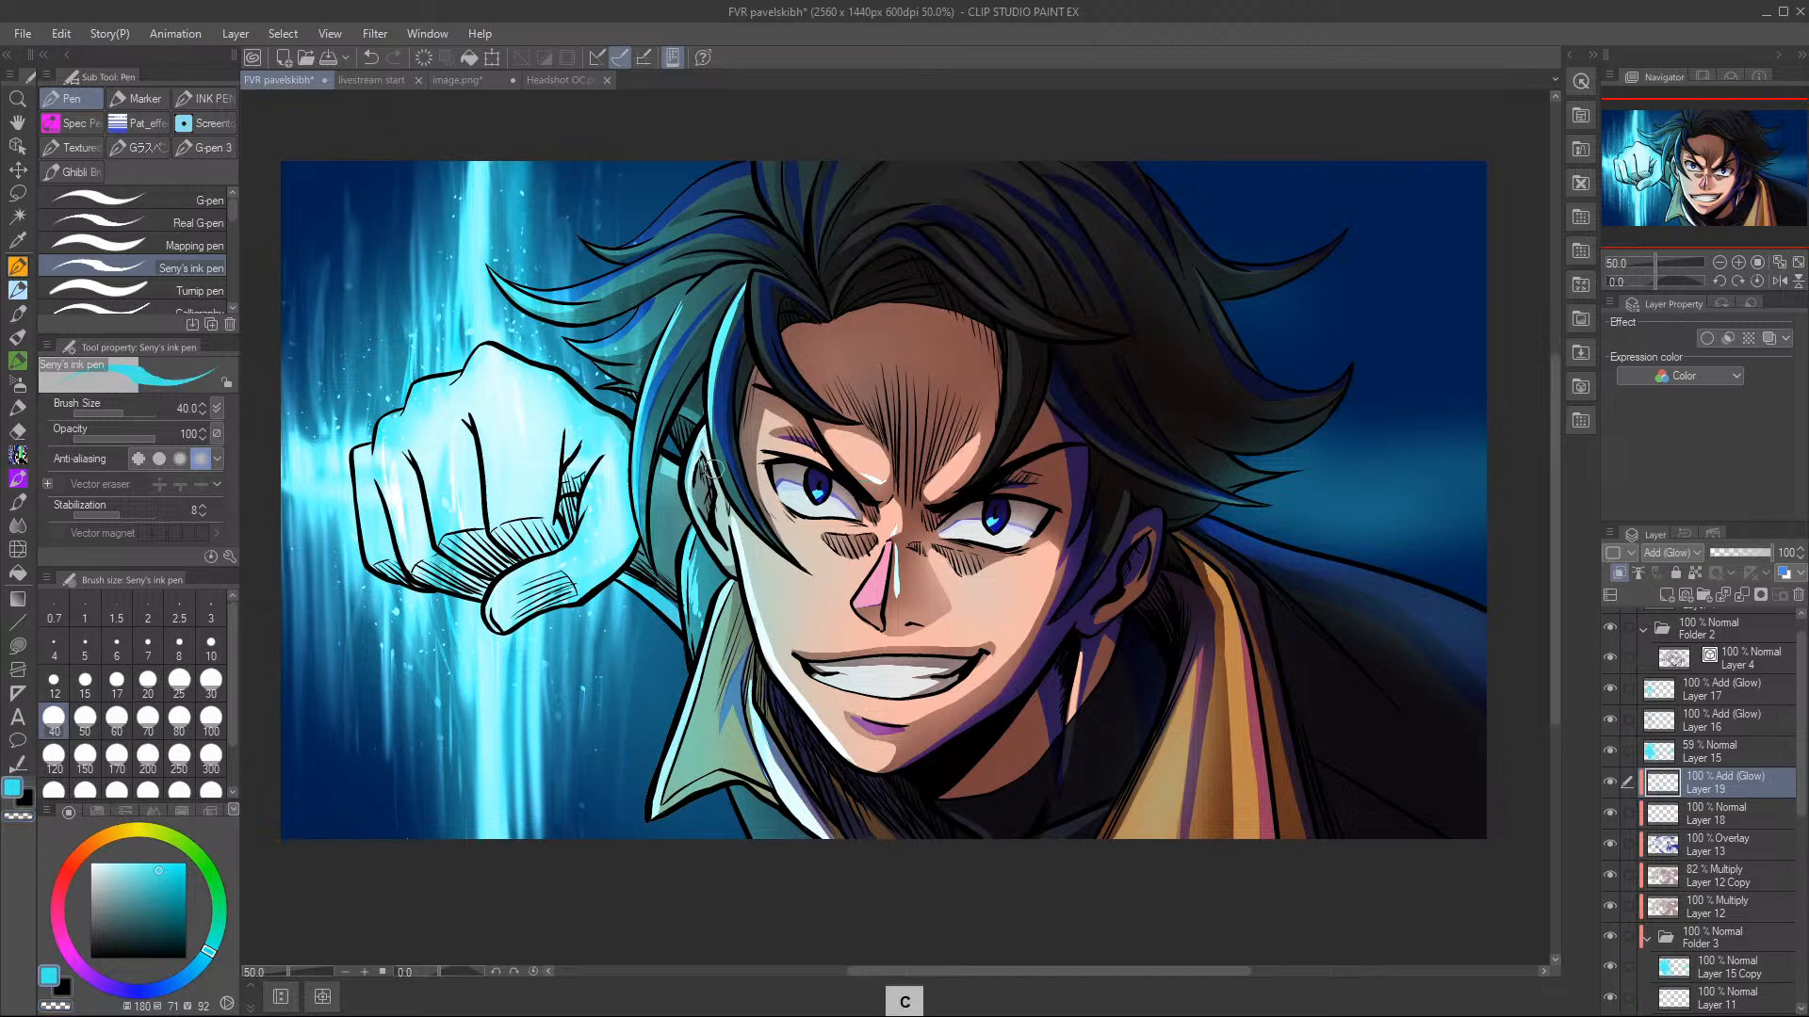
pyautogui.moveTo(714, 443); pyautogui.dragTo(749, 523)
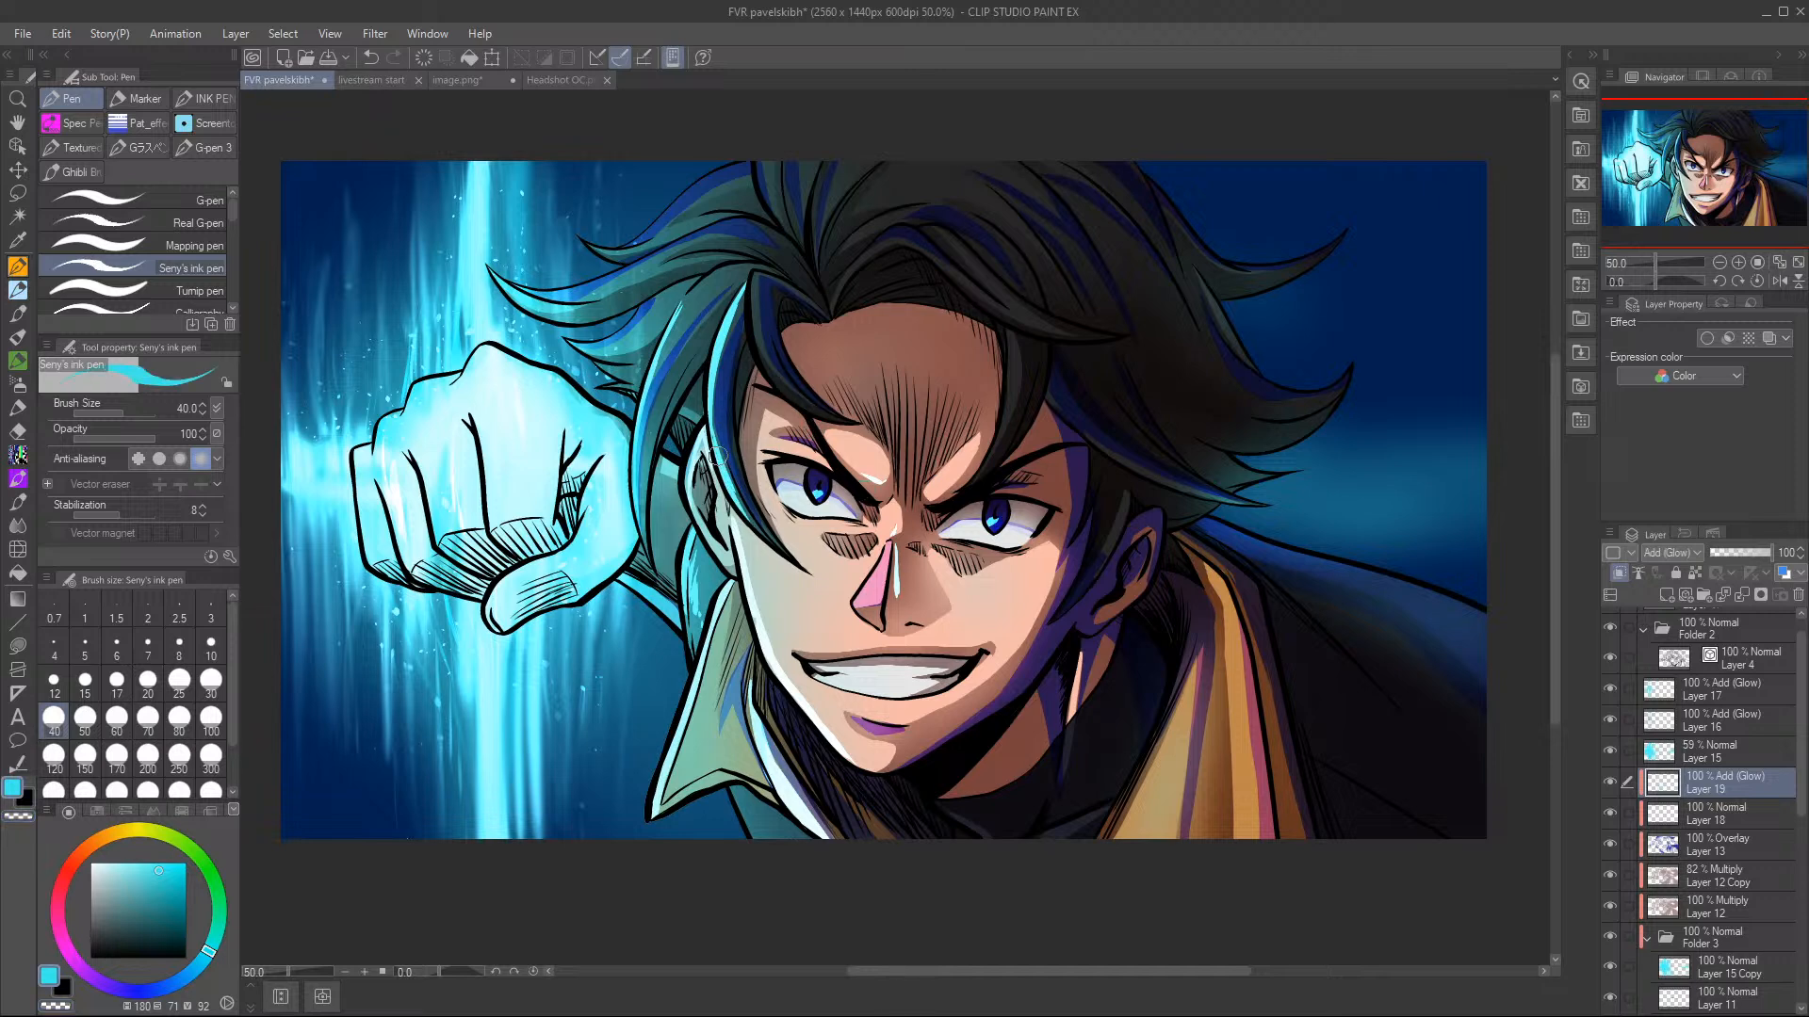
pyautogui.moveTo(756, 273); pyautogui.dragTo(759, 349)
pyautogui.press('c')
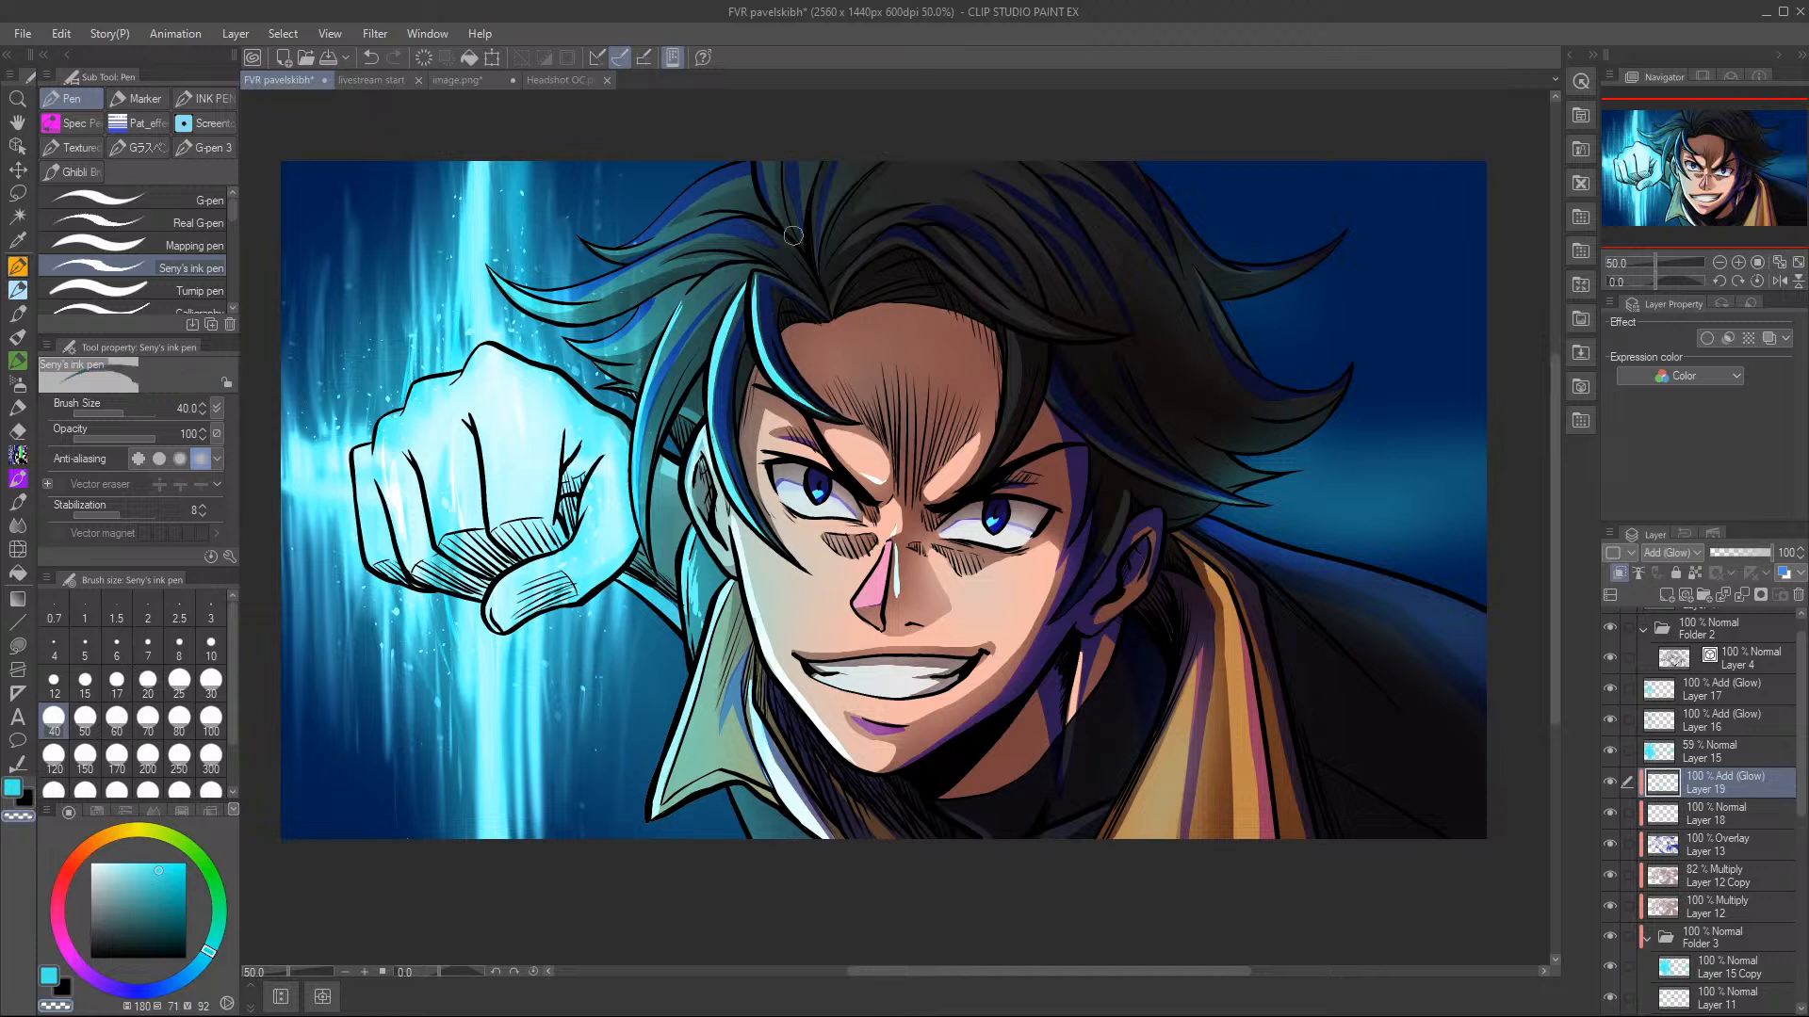
pyautogui.press('c')
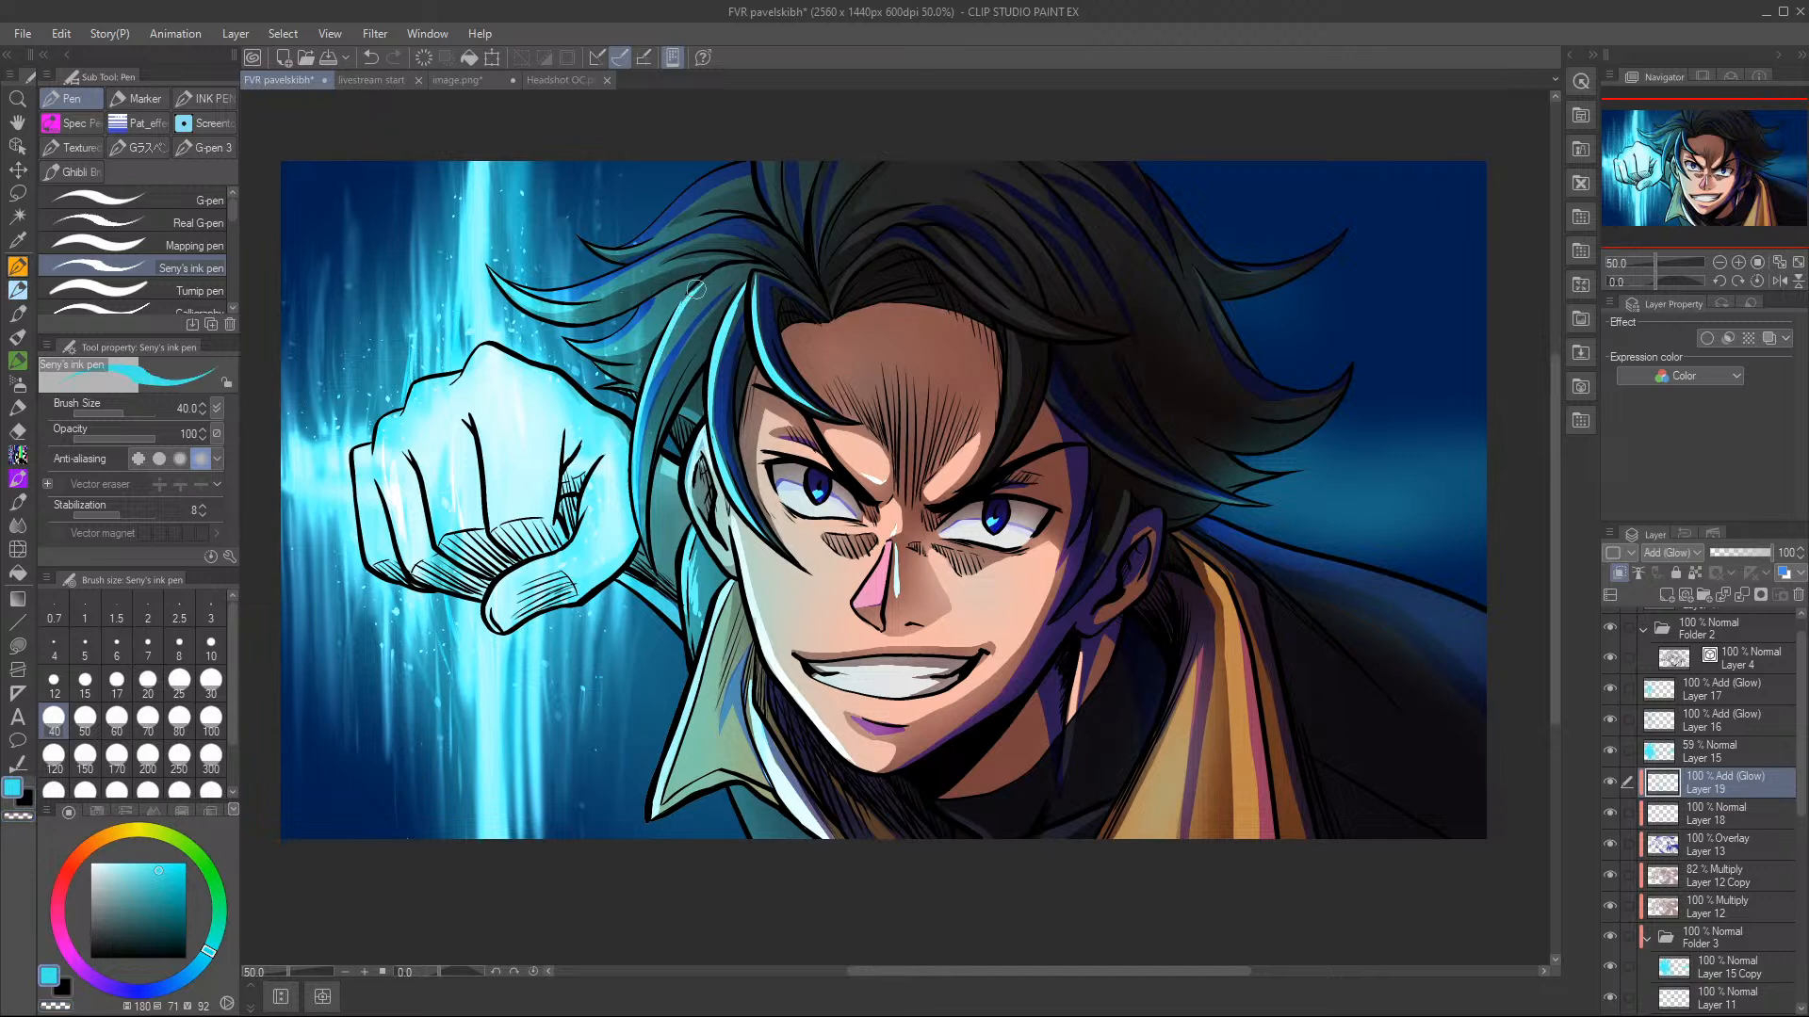
# - Ink cyan rim highlights along the upper hair strands sweeping toward the fist and trim them with transparent colour
pyautogui.moveTo(737, 268); pyautogui.dragTo(750, 264)
pyautogui.moveTo(526, 297); pyautogui.dragTo(744, 258)
pyautogui.moveTo(586, 252)
pyautogui.mouseDown()
pyautogui.moveTo(763, 212)
pyautogui.moveTo(767, 160)
pyautogui.mouseUp()
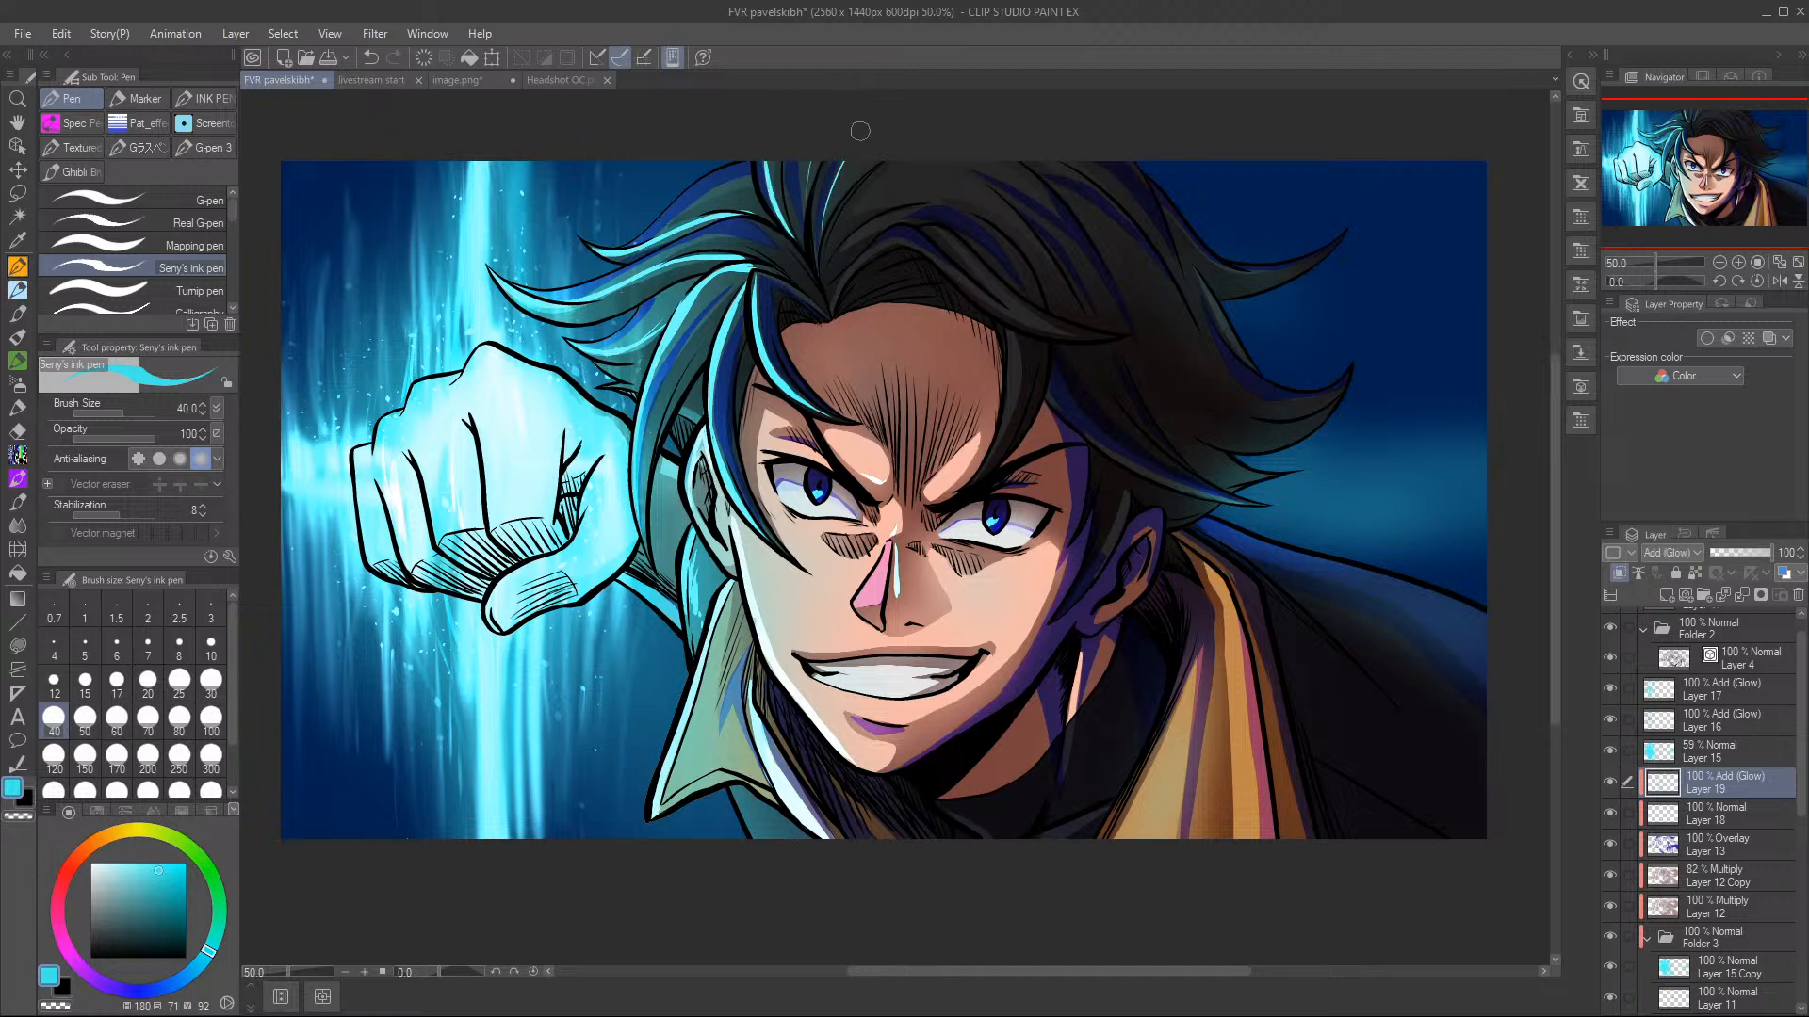
pyautogui.press('c')
pyautogui.moveTo(692, 268); pyautogui.dragTo(774, 273)
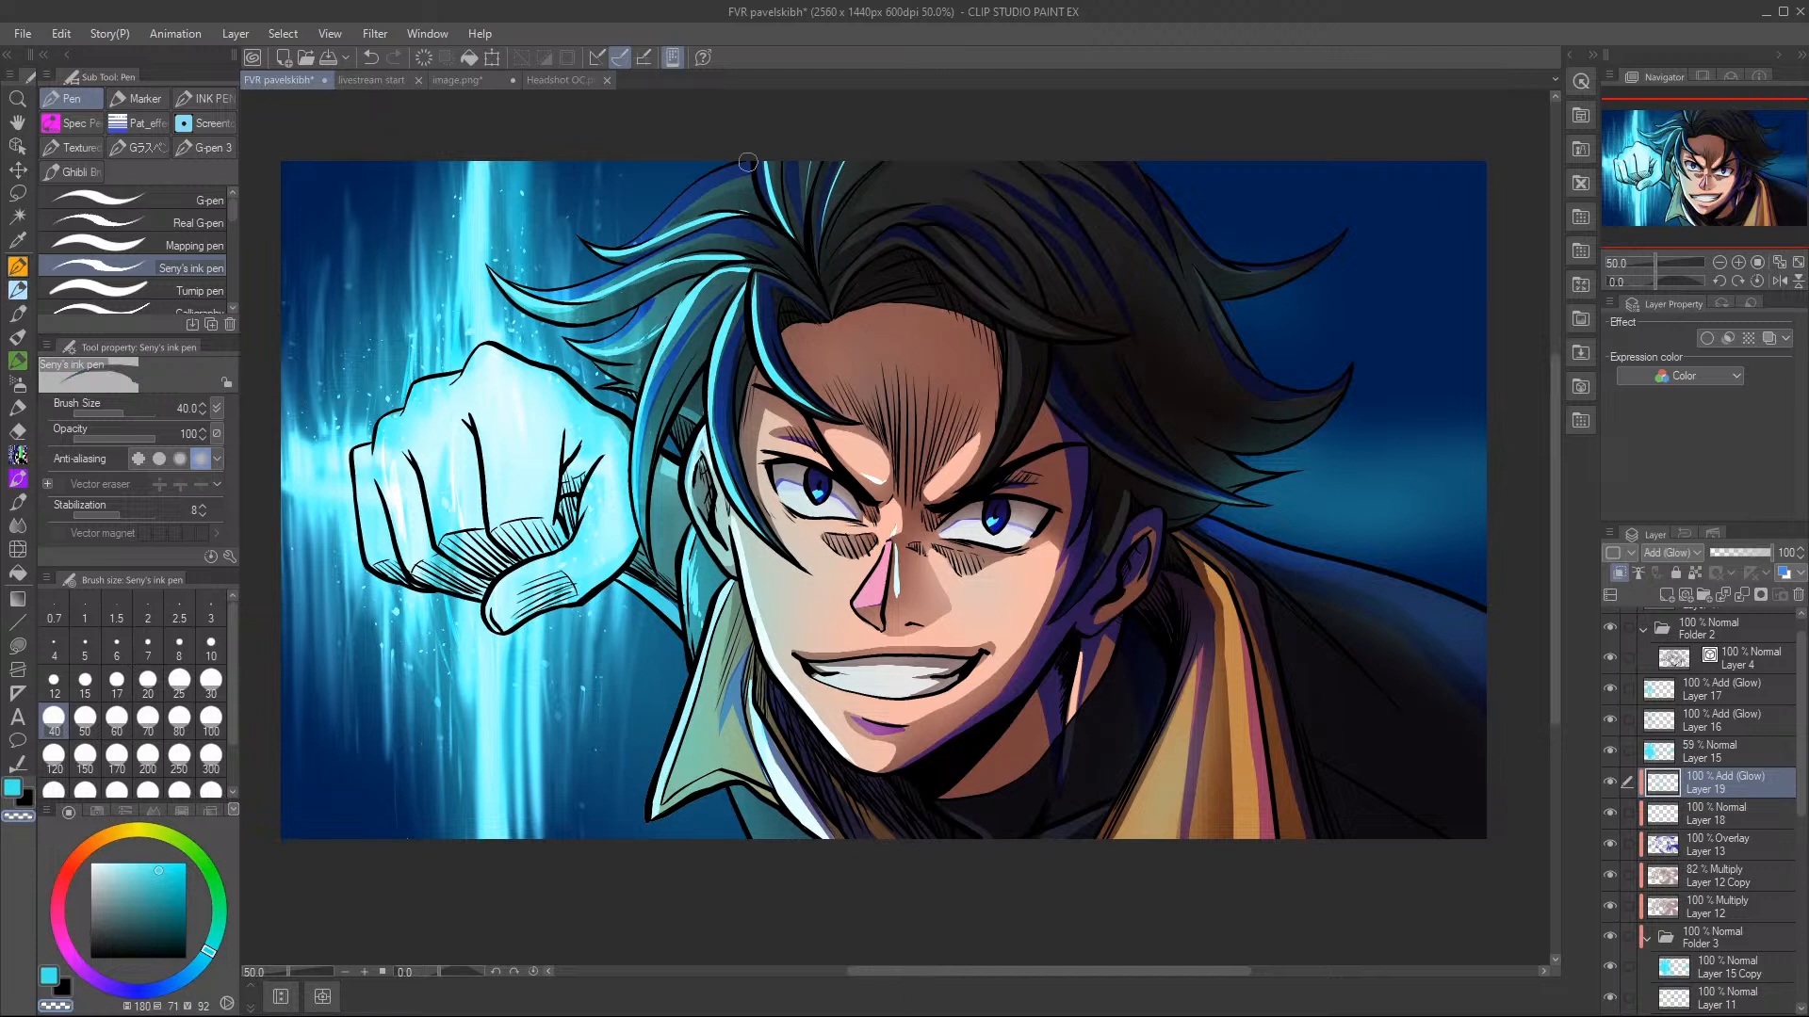
# - Ink a cyan glow highlight along the curved fringe strand arching over the forehead and trim it with transparent colour
pyautogui.press('c')
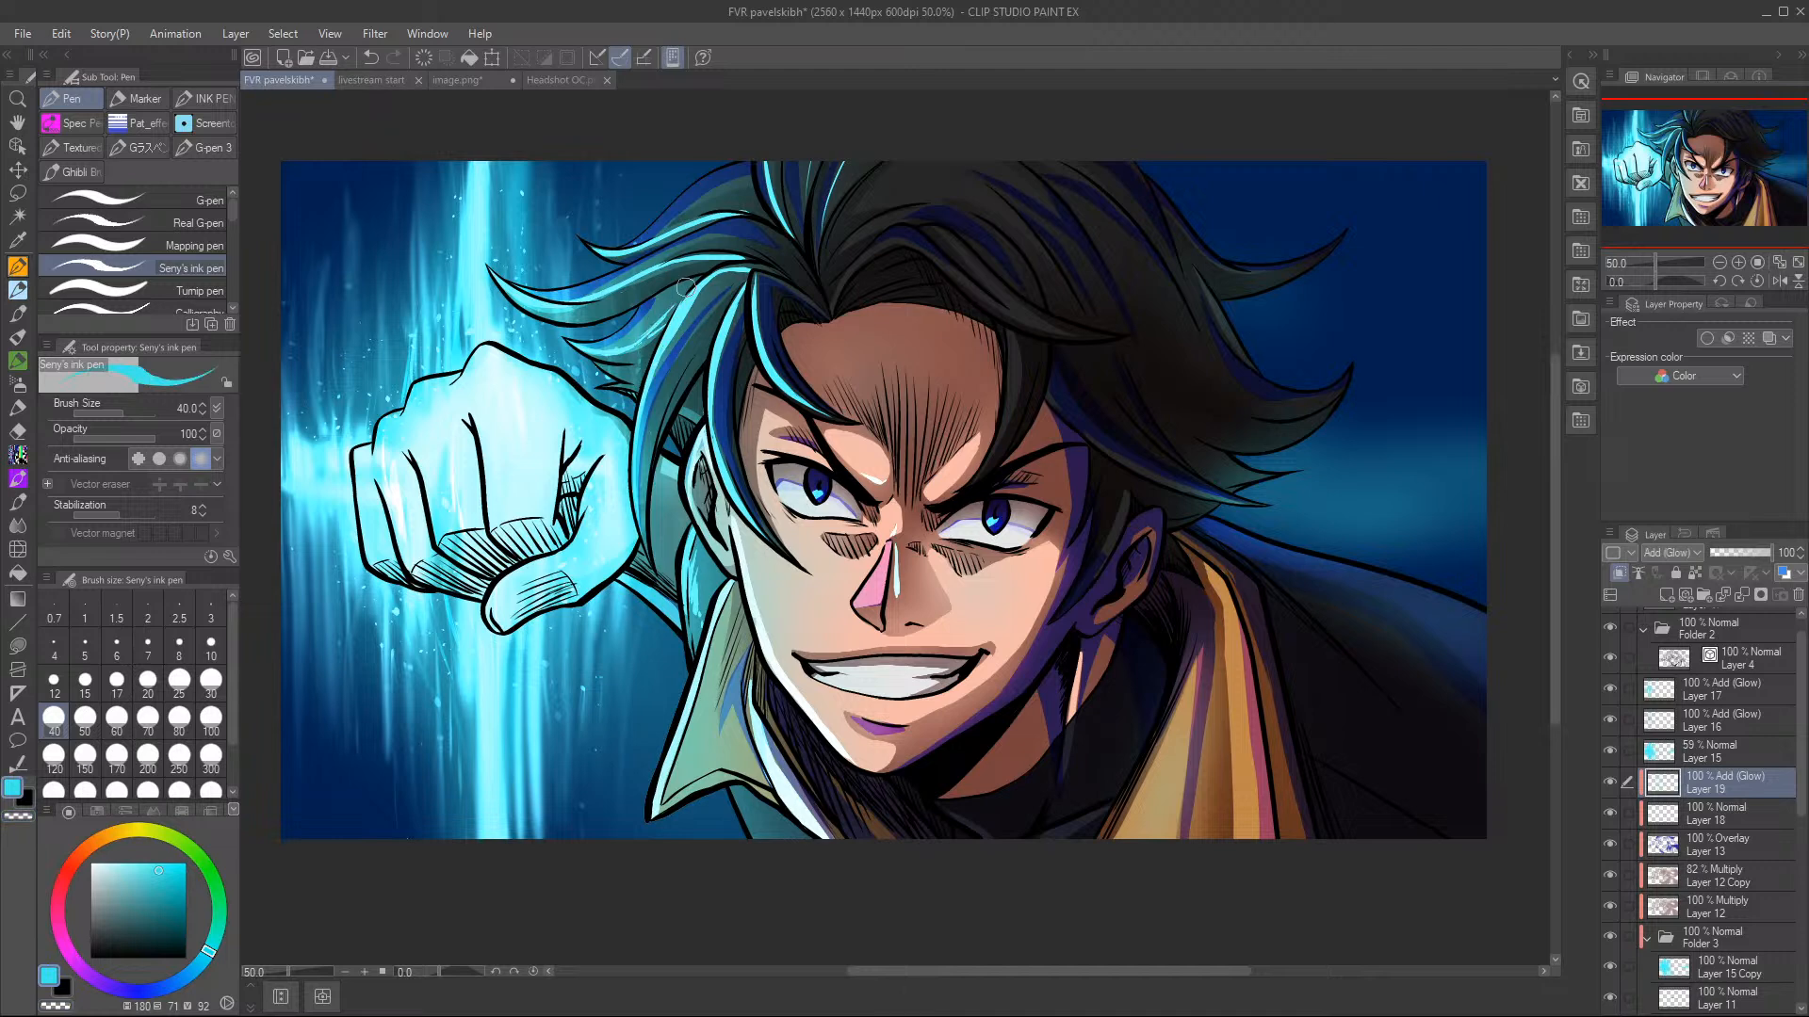
pyautogui.moveTo(641, 343); pyautogui.dragTo(630, 354)
pyautogui.press('c')
pyautogui.press('c')
pyautogui.moveTo(852, 163)
pyautogui.mouseDown()
pyautogui.moveTo(817, 247)
pyautogui.moveTo(937, 247)
pyautogui.moveTo(1050, 326)
pyautogui.mouseUp()
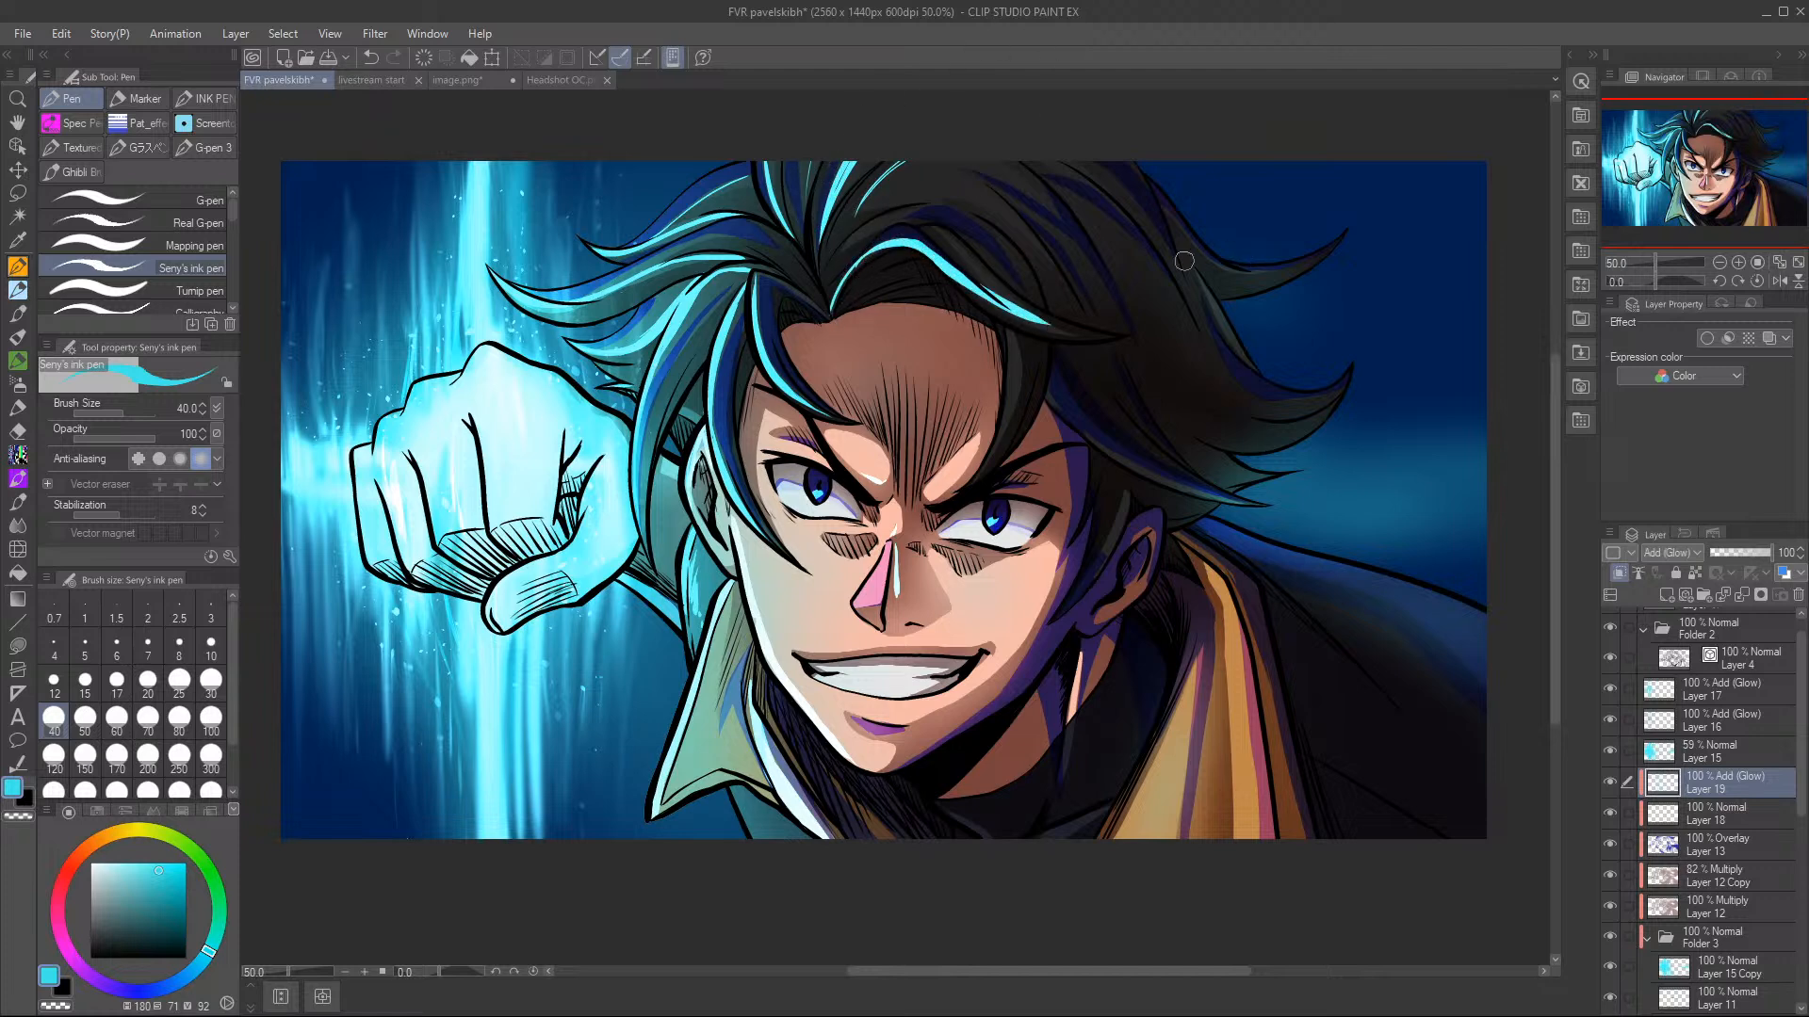
pyautogui.press('c')
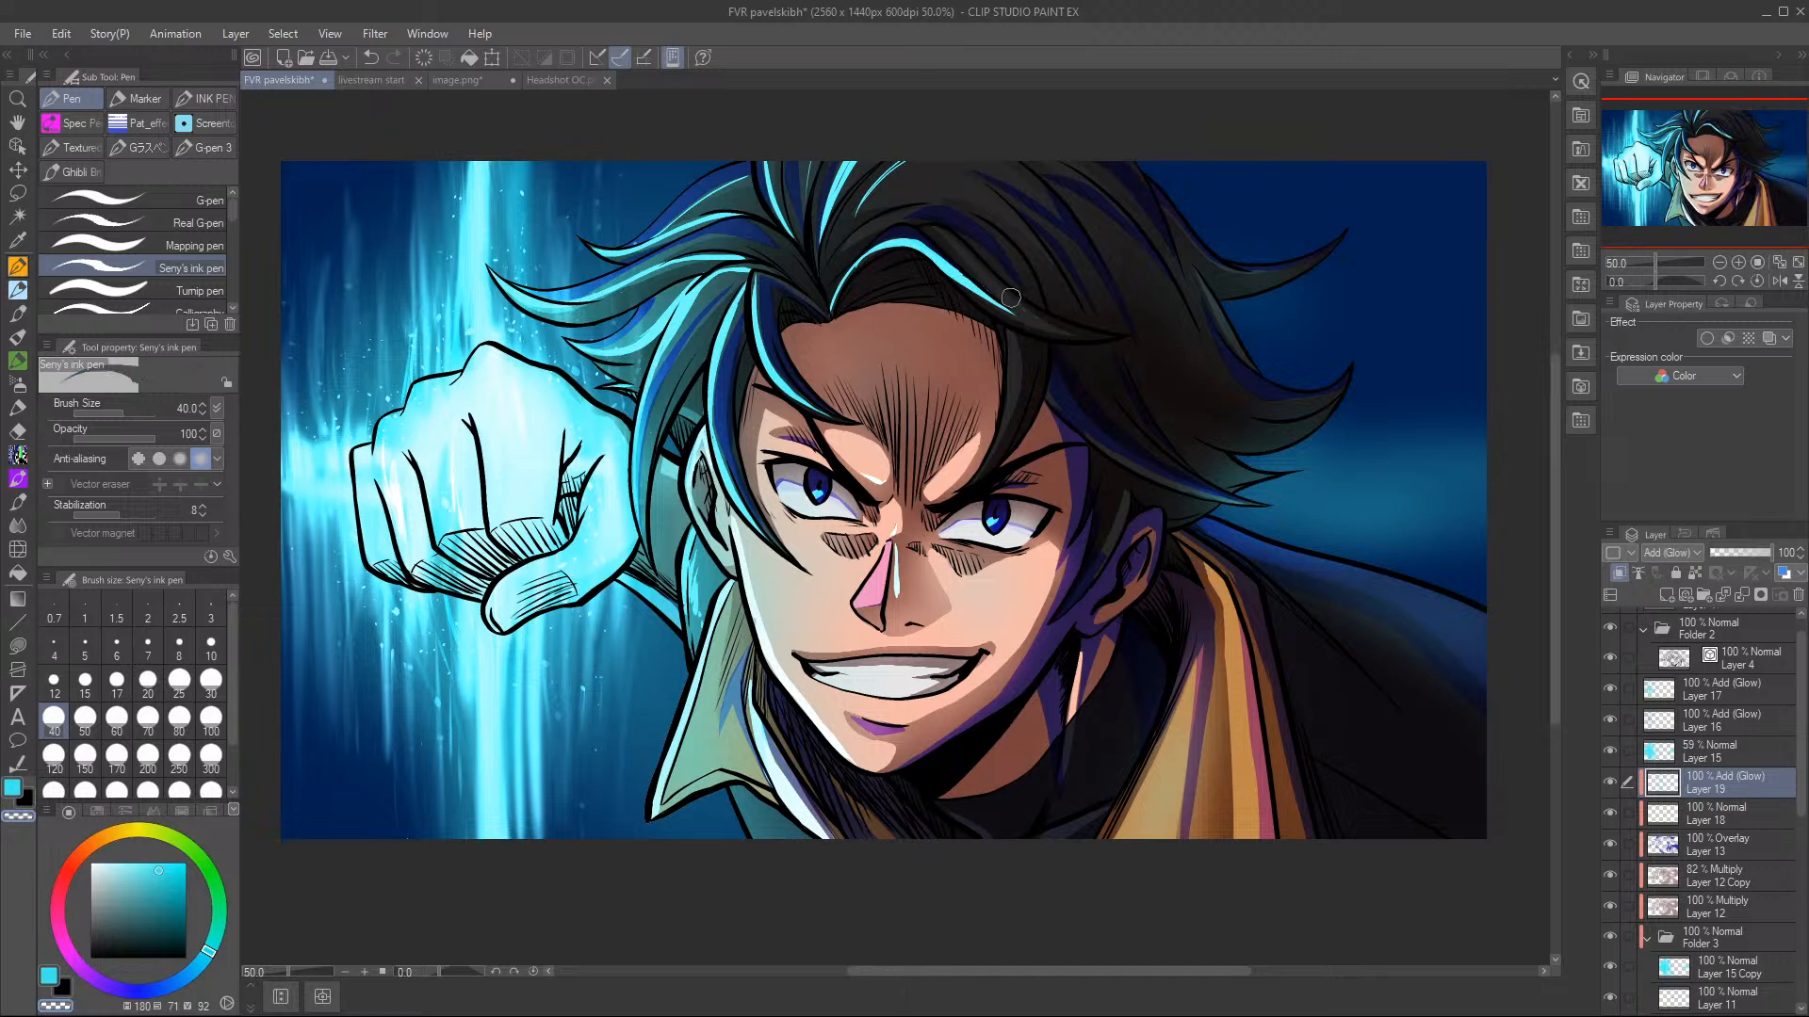
pyautogui.press('c')
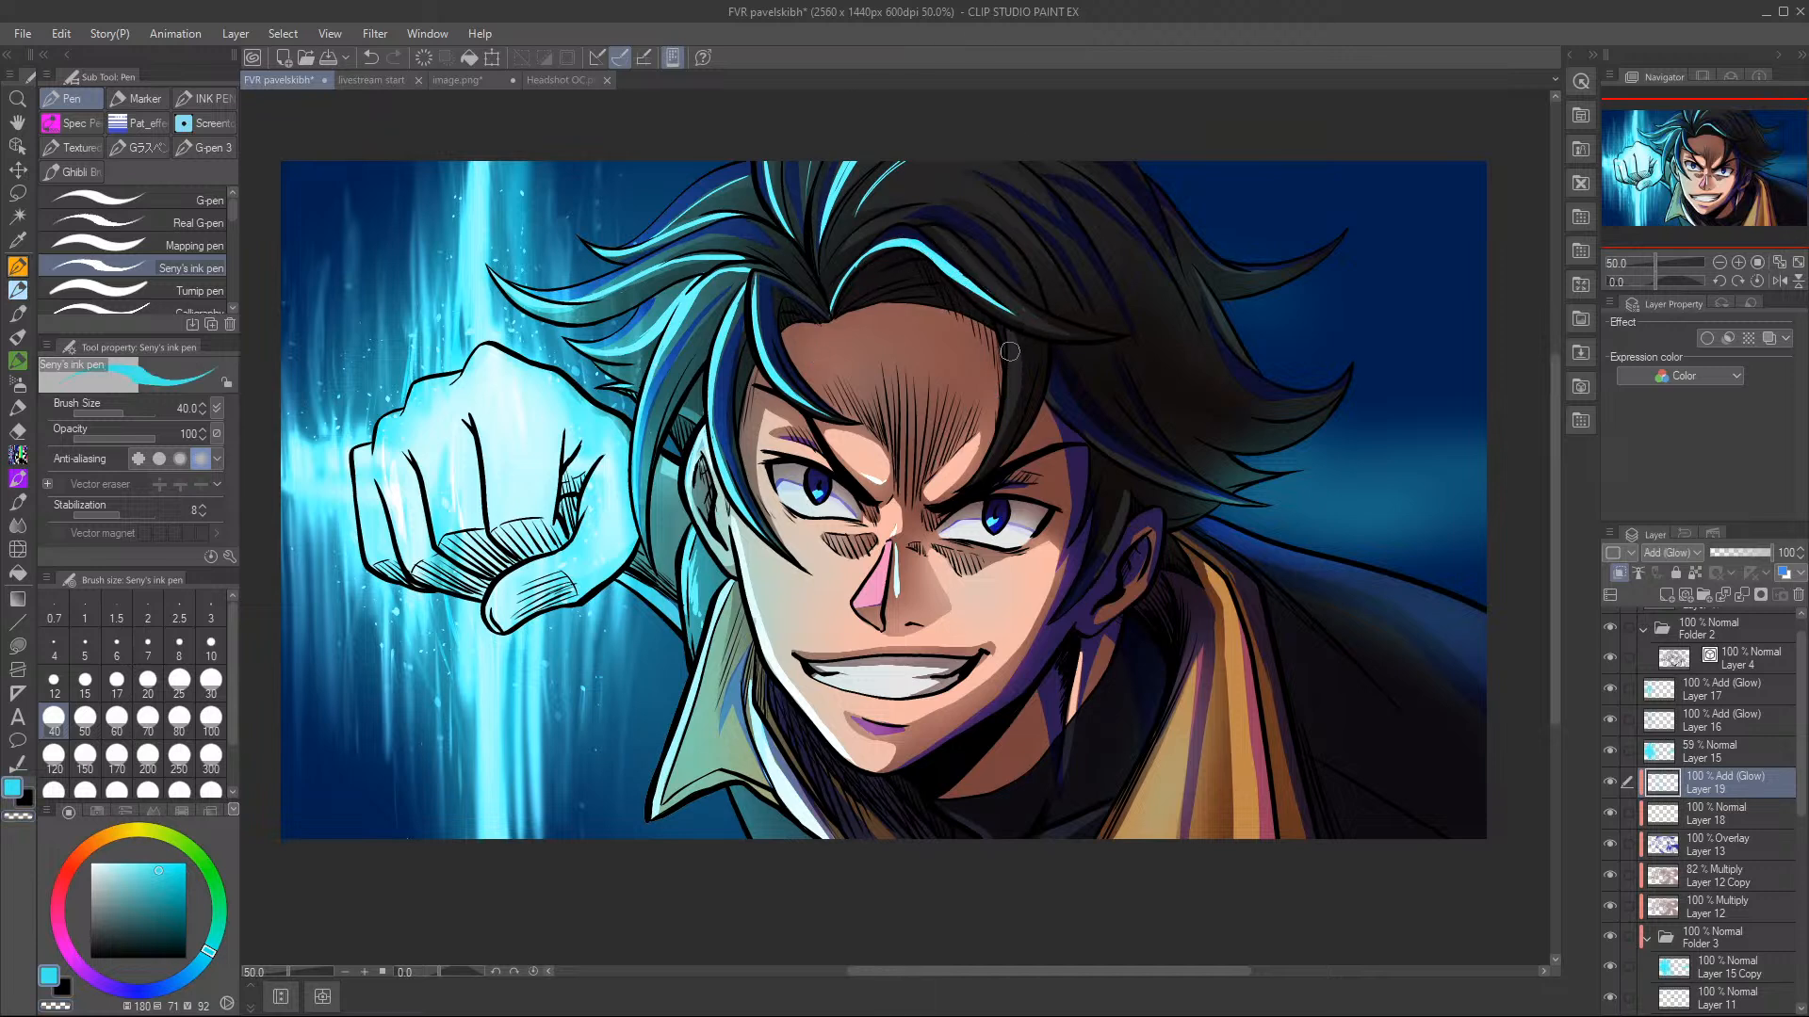
# - Ink a thin cyan highlight down the pointed forelock hanging over the brow farthest from the fist and refine its edge
pyautogui.moveTo(1016, 341); pyautogui.dragTo(994, 474)
pyautogui.press('c')
pyautogui.press('c')
pyautogui.press('c')
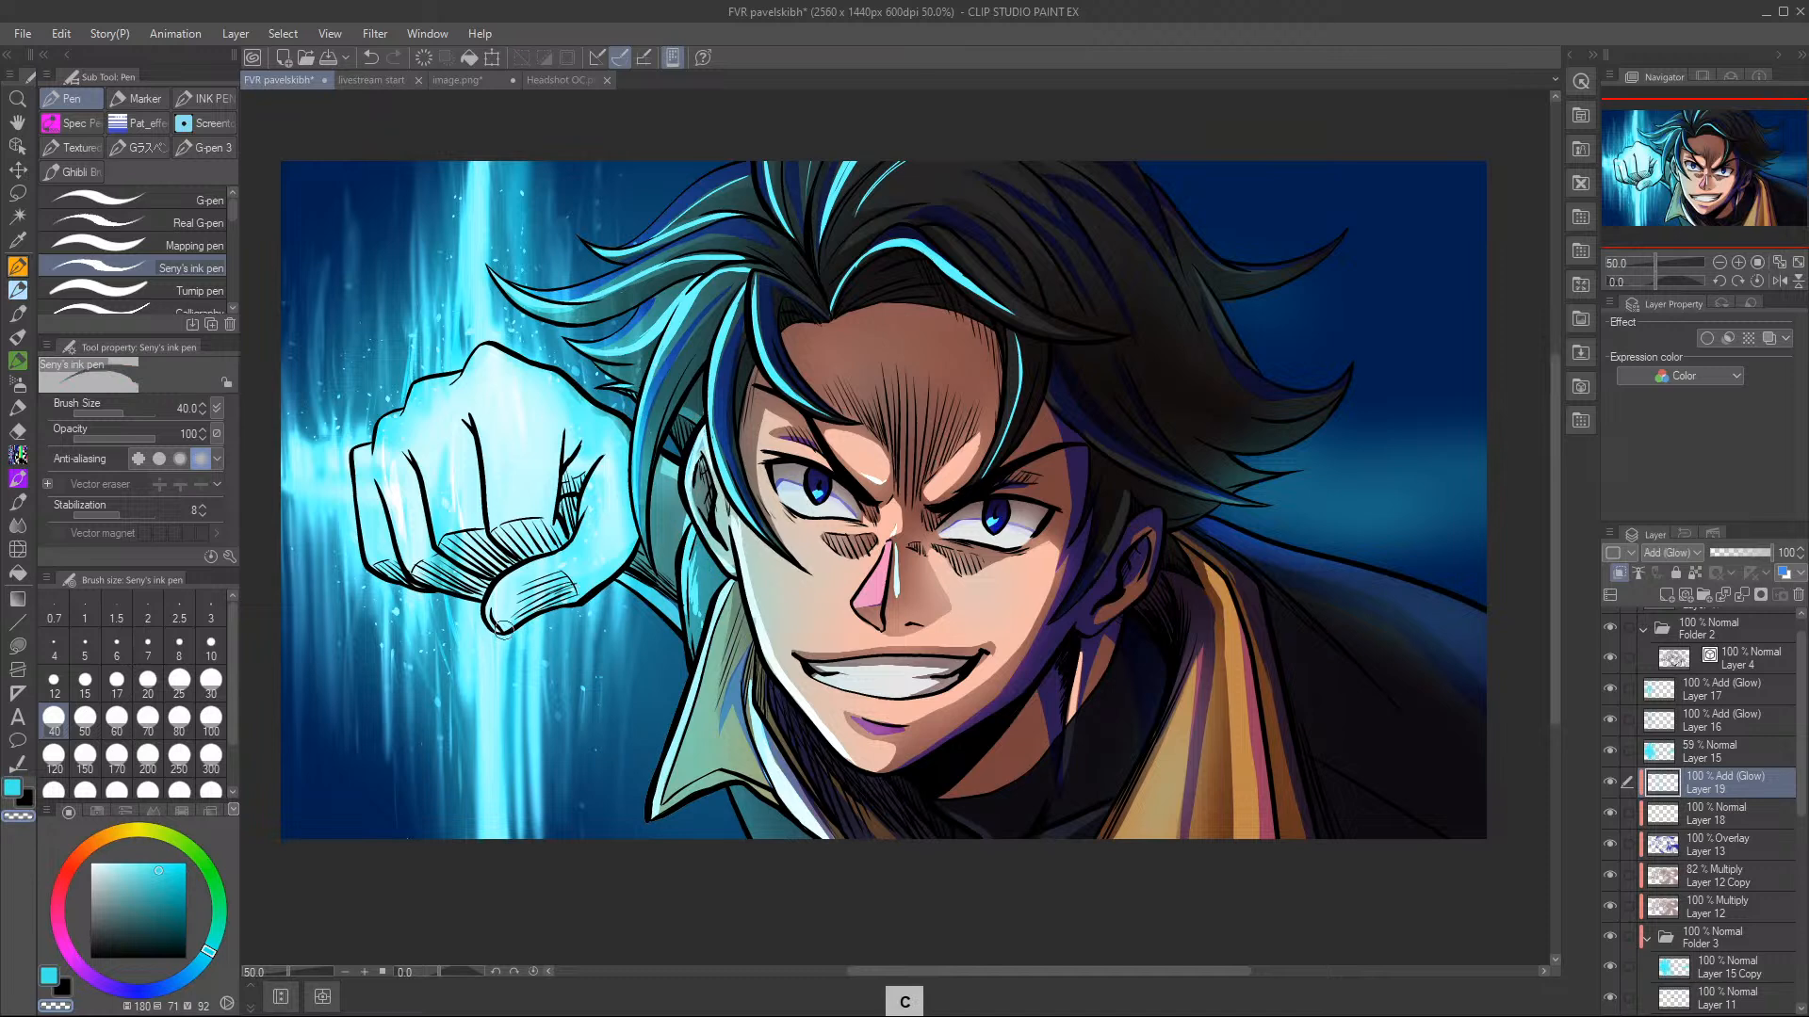
pyautogui.press('c')
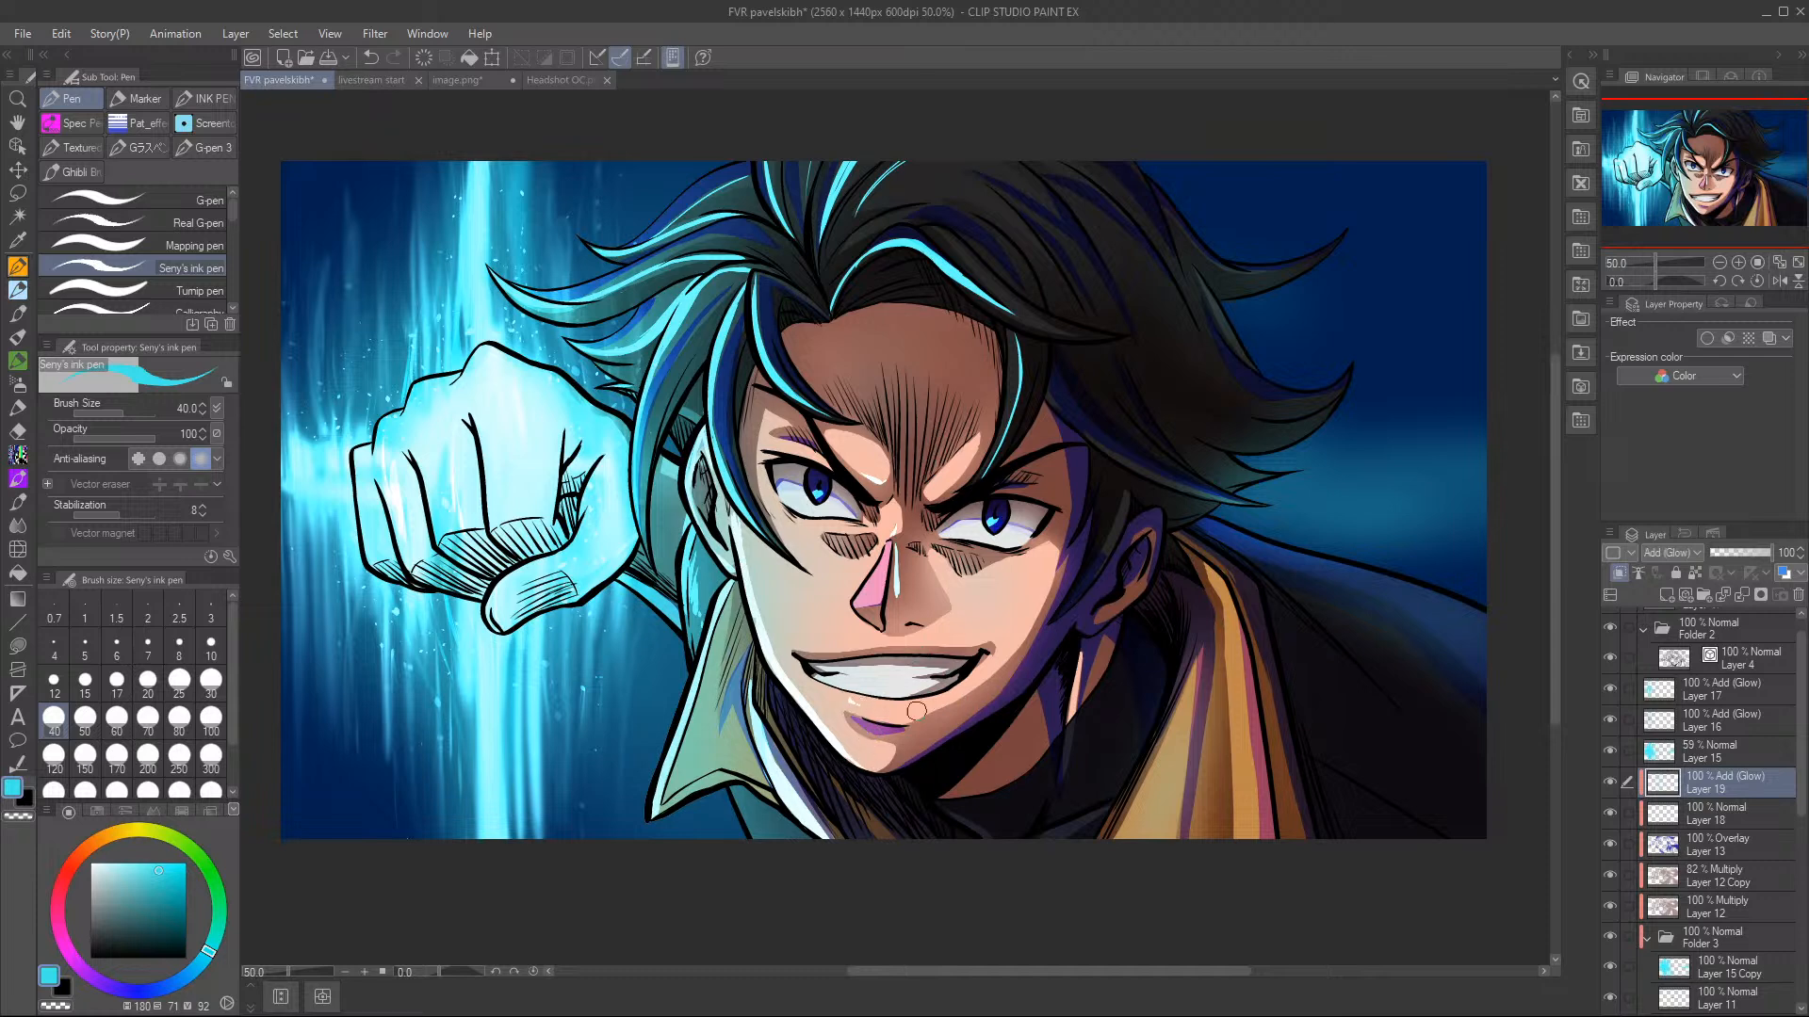
# - Paint glowing cyan rim highlights on the turtleneck collar, the side of the neck and the folds of the tan coat collar
pyautogui.moveTo(931, 798); pyautogui.dragTo(1008, 864)
pyautogui.moveTo(1082, 652)
pyautogui.mouseDown()
pyautogui.moveTo(1053, 811)
pyautogui.moveTo(1082, 735)
pyautogui.moveTo(1095, 813)
pyautogui.mouseUp()
pyautogui.moveTo(1188, 669)
pyautogui.mouseDown()
pyautogui.moveTo(1091, 896)
pyautogui.moveTo(1198, 645)
pyautogui.moveTo(1144, 754)
pyautogui.mouseUp()
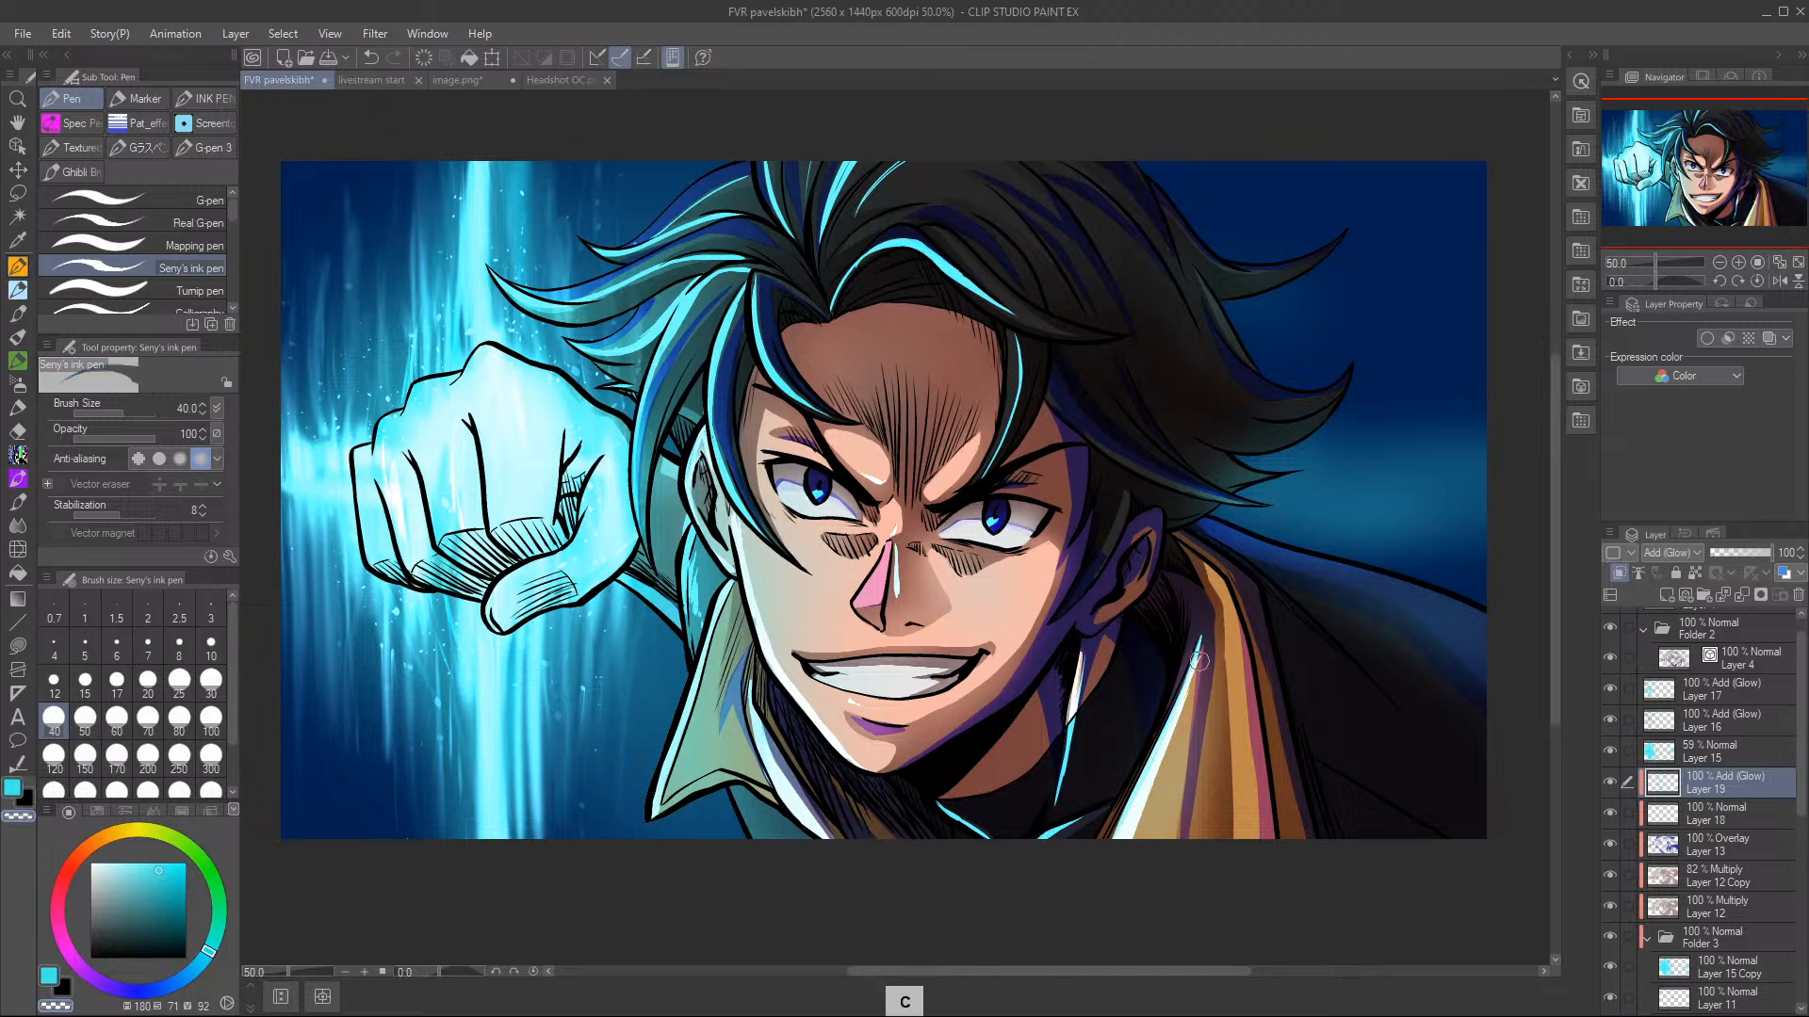
pyautogui.press('c')
pyautogui.moveTo(1235, 607); pyautogui.dragTo(1246, 838)
pyautogui.moveTo(1250, 709); pyautogui.dragTo(1249, 838)
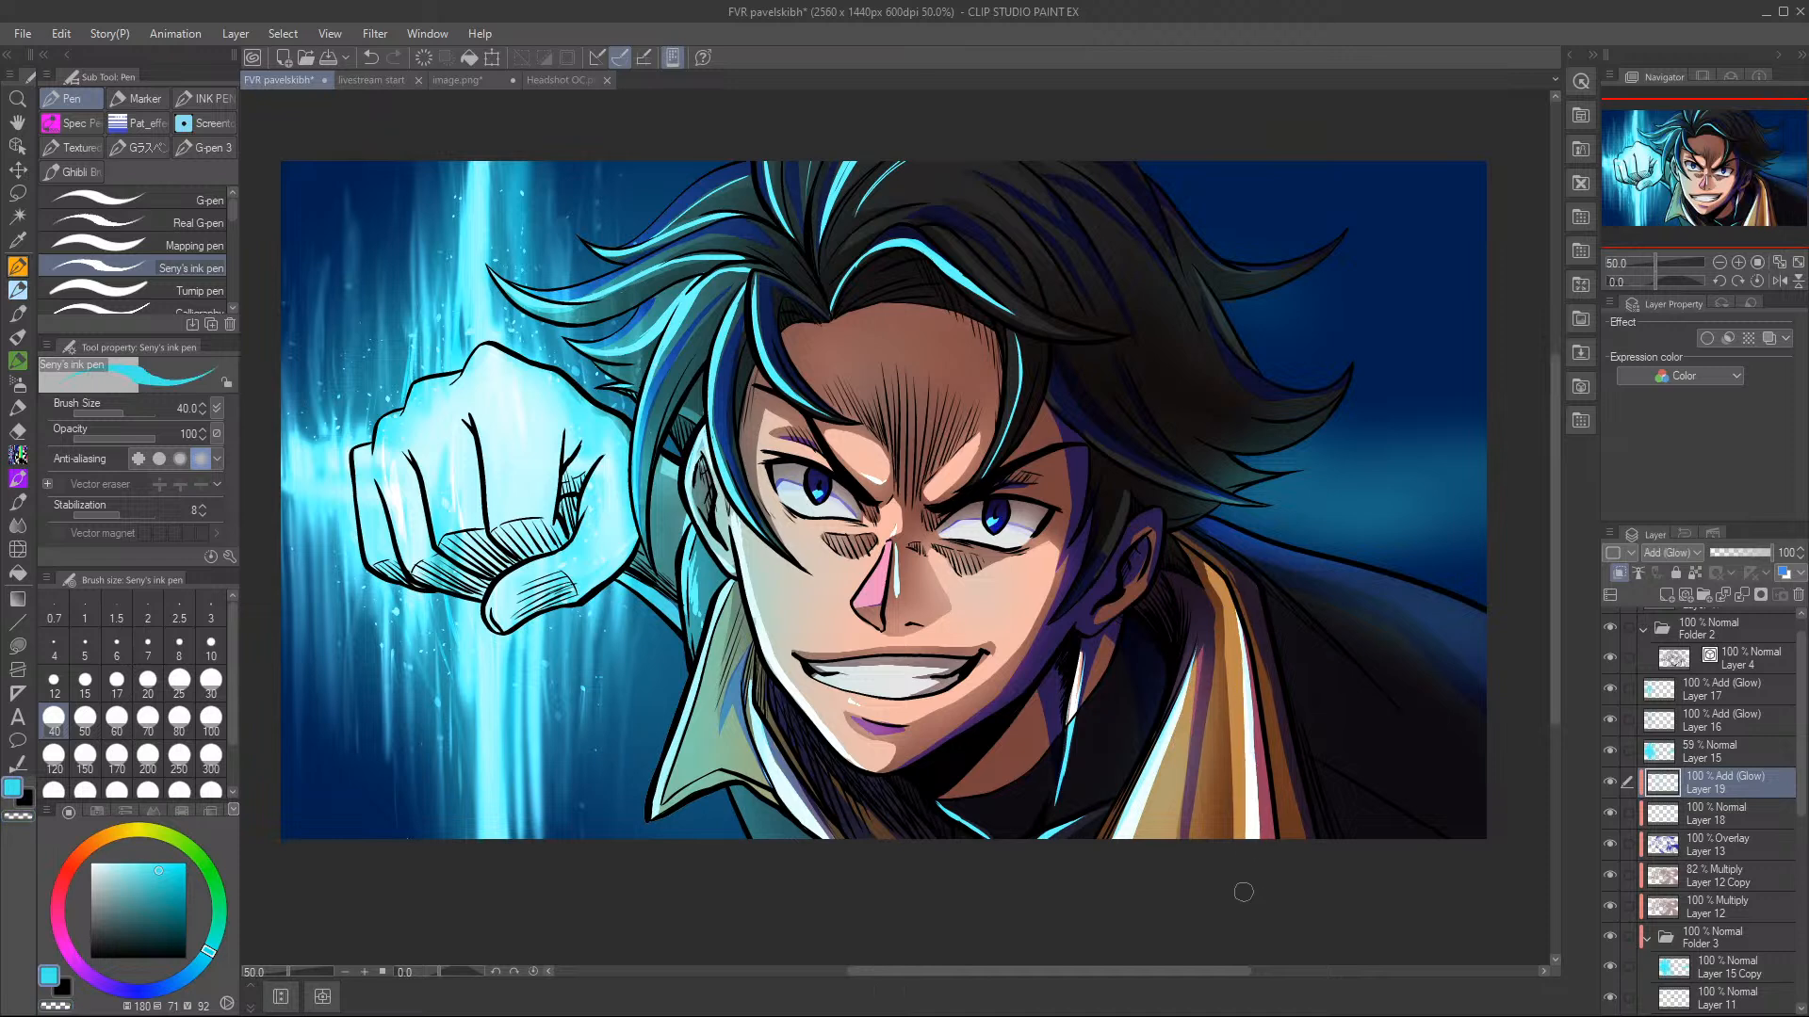
# - Ink a cyan rim light along the far shoulder line and add highlights to the jacket edges below and beside the near collar
pyautogui.moveTo(1202, 515)
pyautogui.mouseDown()
pyautogui.moveTo(1377, 569)
pyautogui.moveTo(1541, 659)
pyautogui.mouseUp()
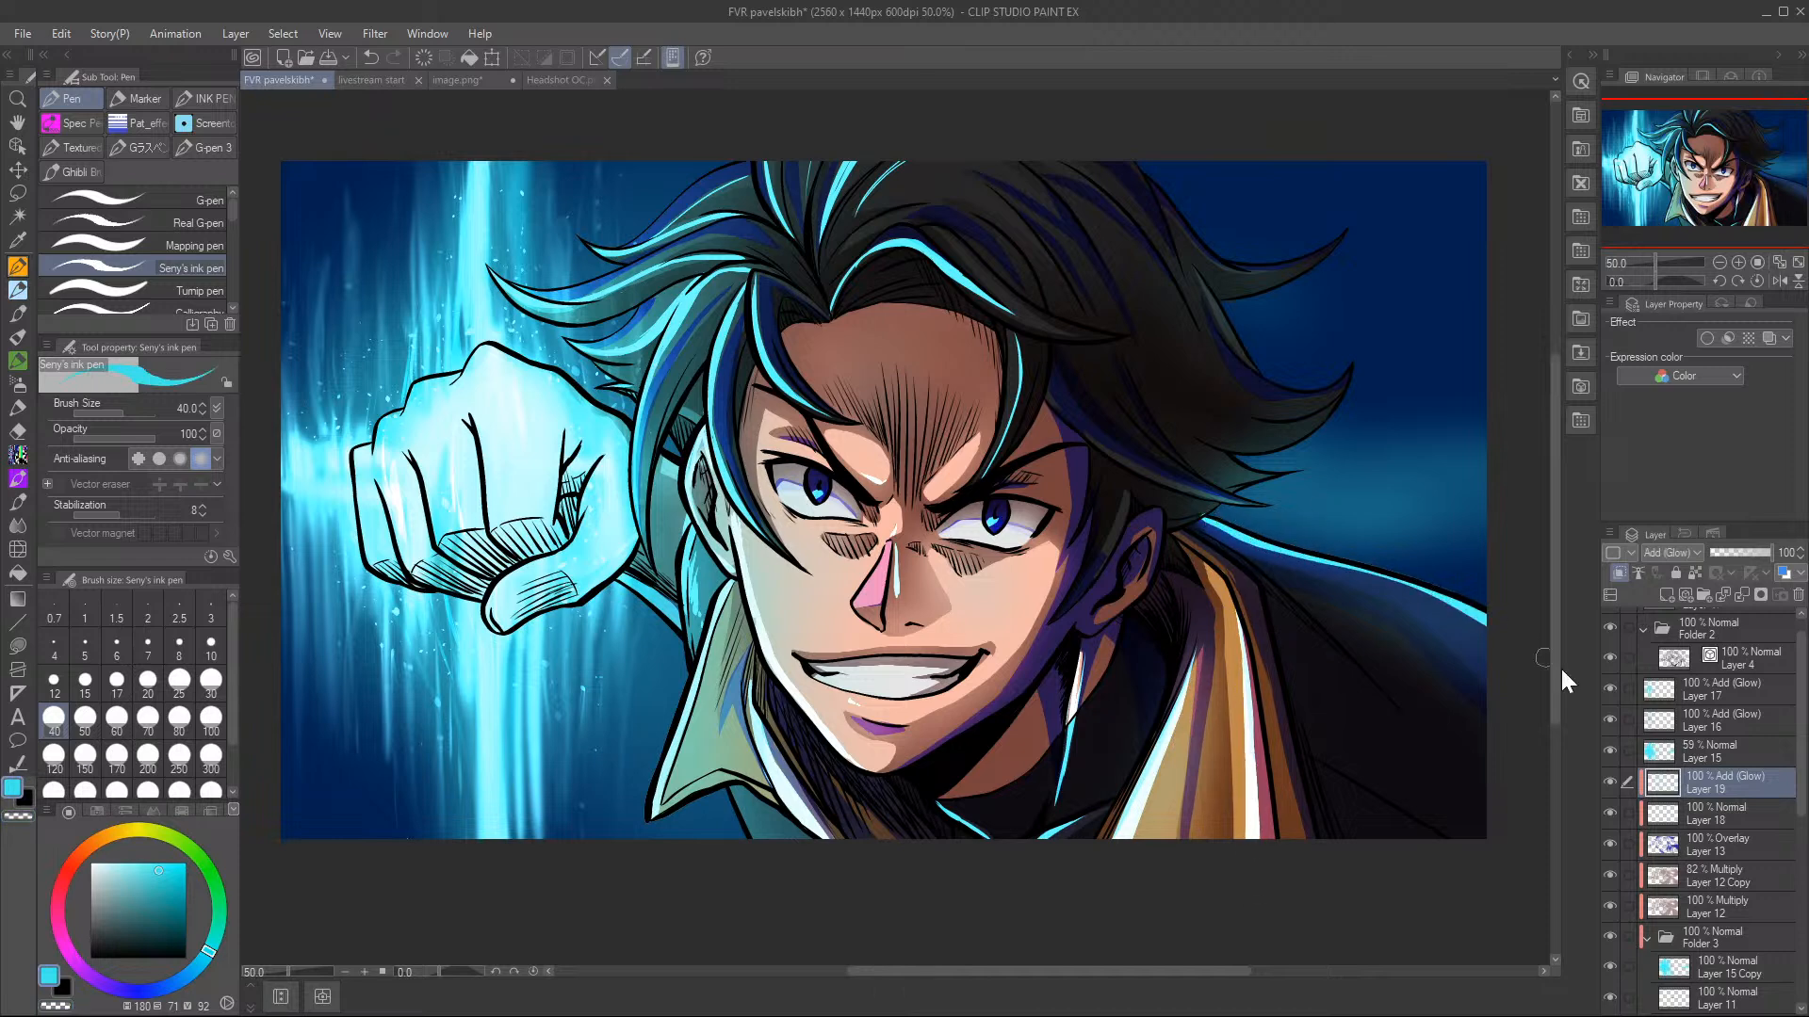
pyautogui.moveTo(1251, 544); pyautogui.dragTo(1487, 627)
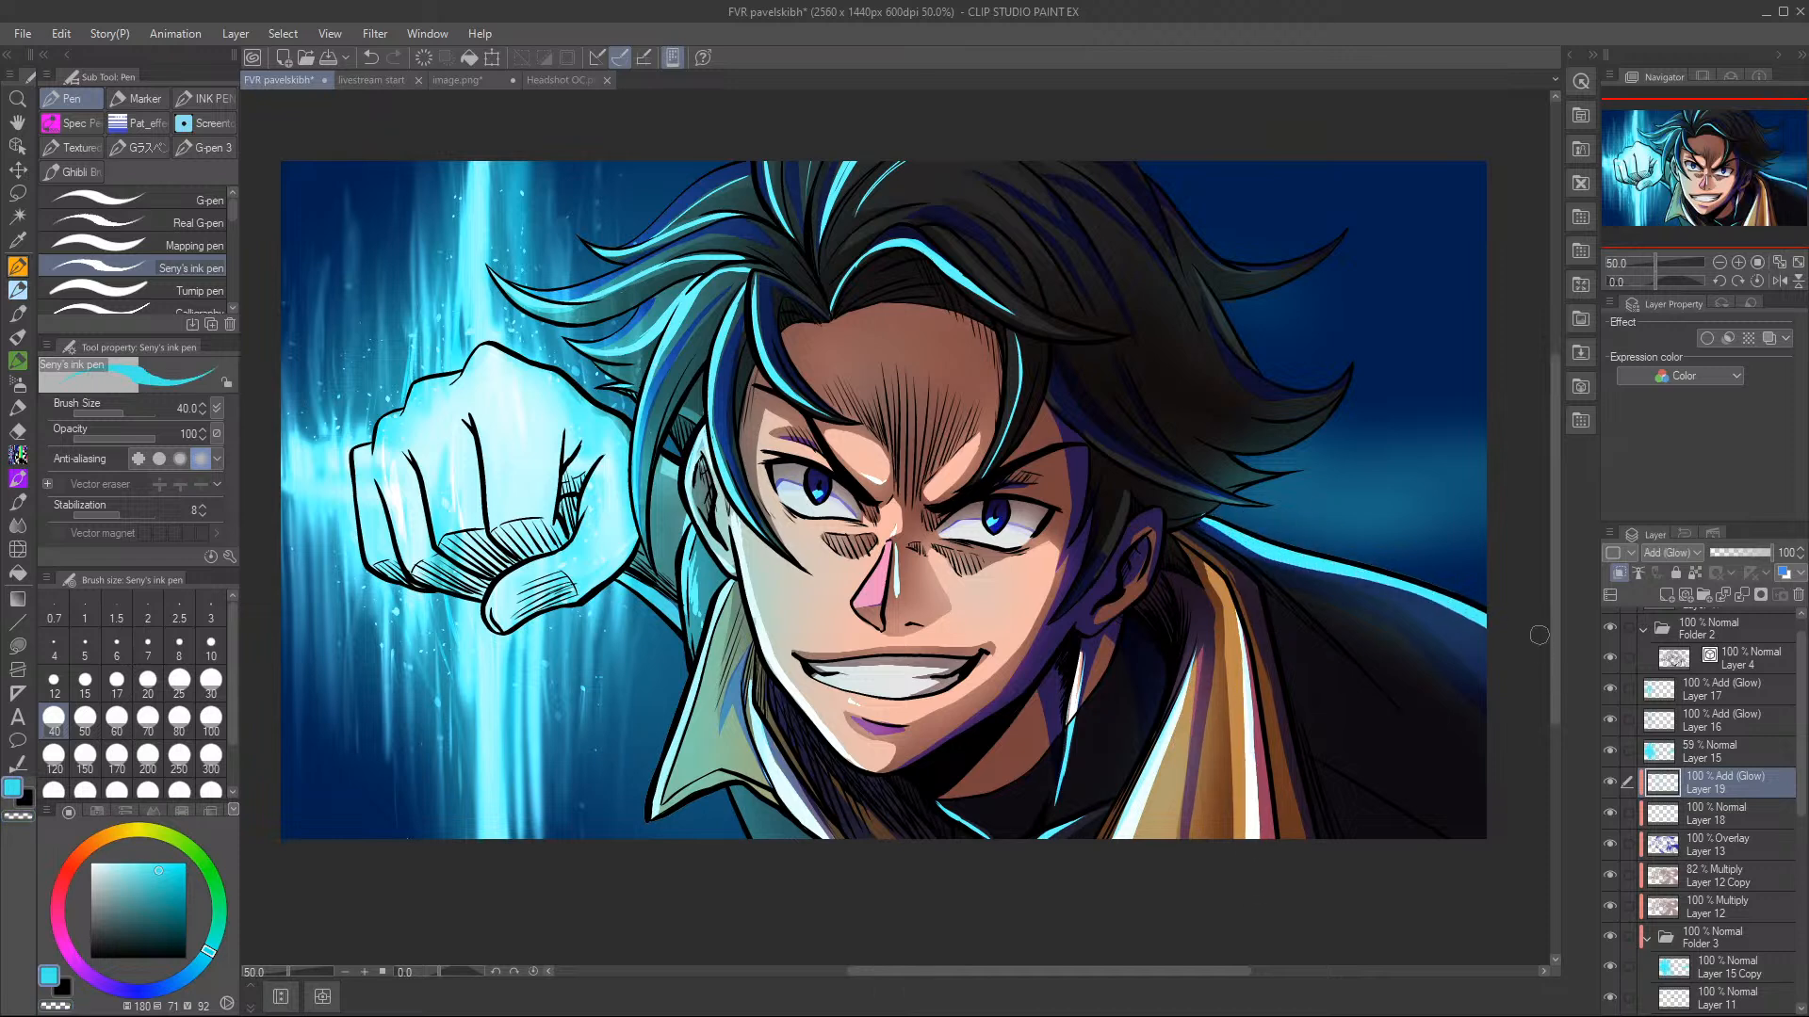
pyautogui.press('c')
pyautogui.press('c')
pyautogui.moveTo(754, 828); pyautogui.dragTo(732, 785)
pyautogui.moveTo(694, 614); pyautogui.dragTo(690, 650)
pyautogui.press('c')
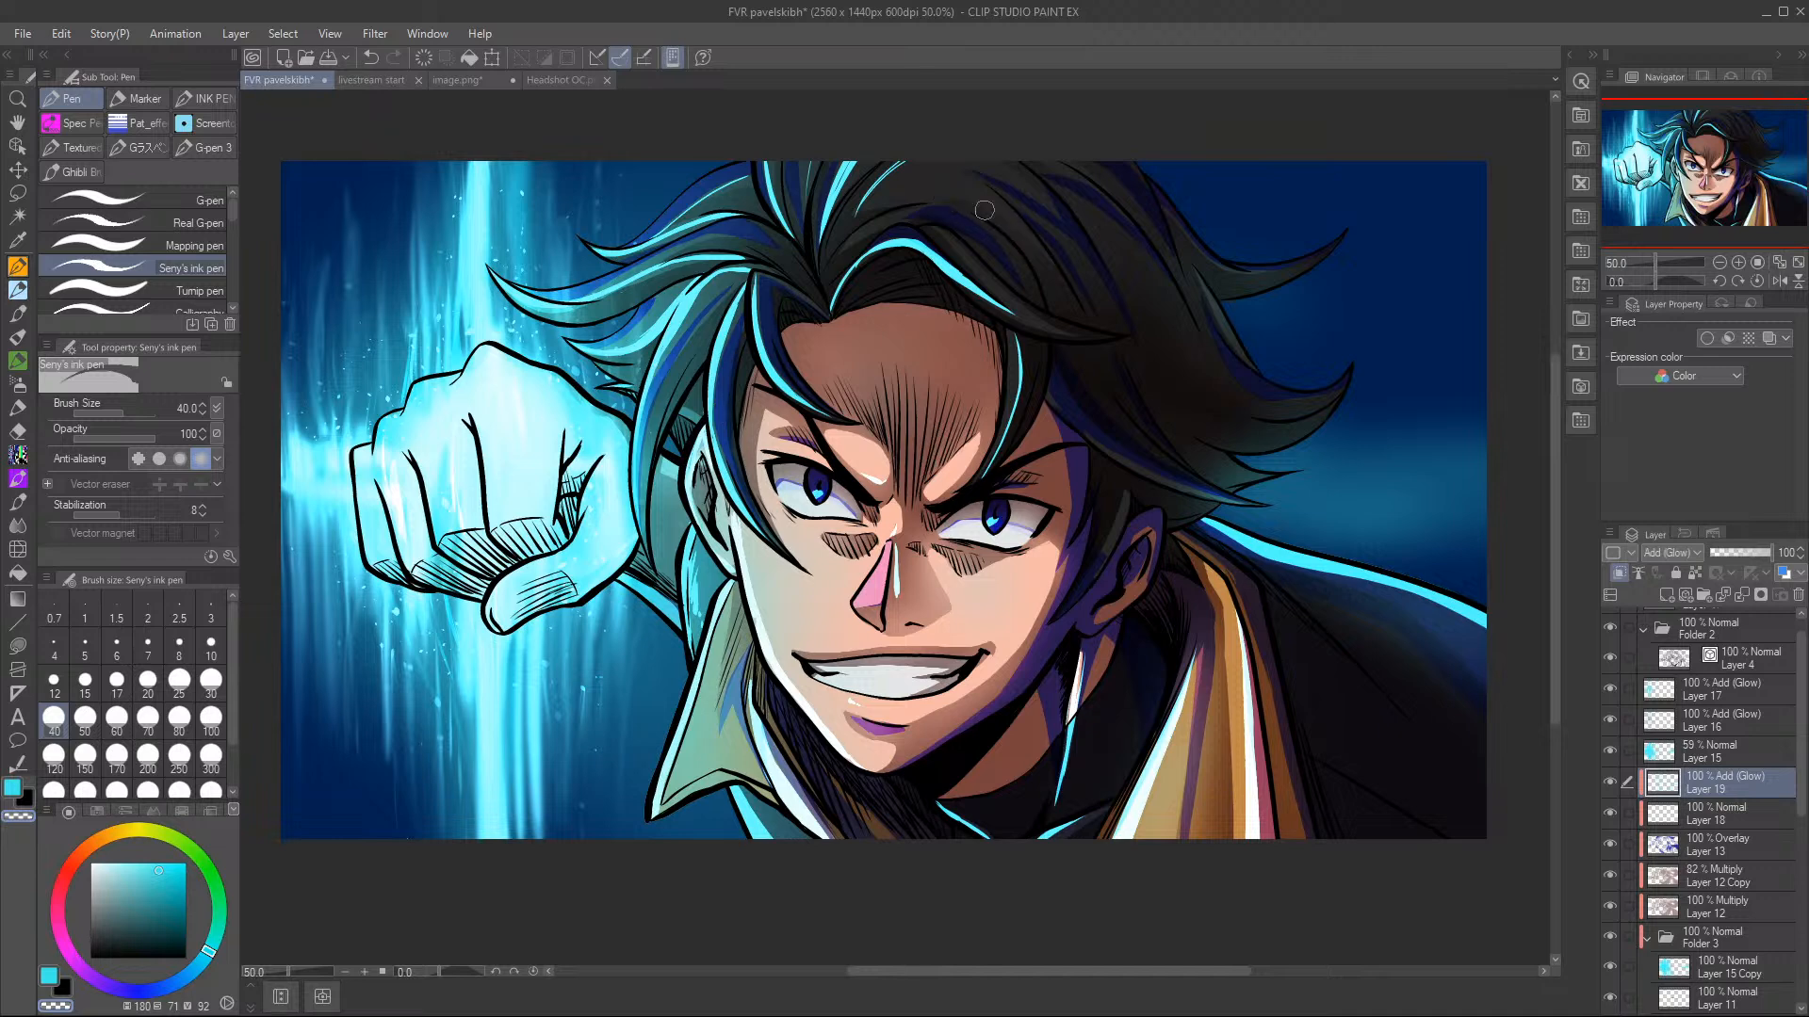
# - Try cyan highlights on the crown strands and ink a glowing edge on the upper hair spike sweeping away from the fist
pyautogui.moveTo(943, 170); pyautogui.dragTo(1023, 235)
pyautogui.press('c')
pyautogui.moveTo(966, 183); pyautogui.dragTo(1023, 232)
pyautogui.press('c')
pyautogui.press('c')
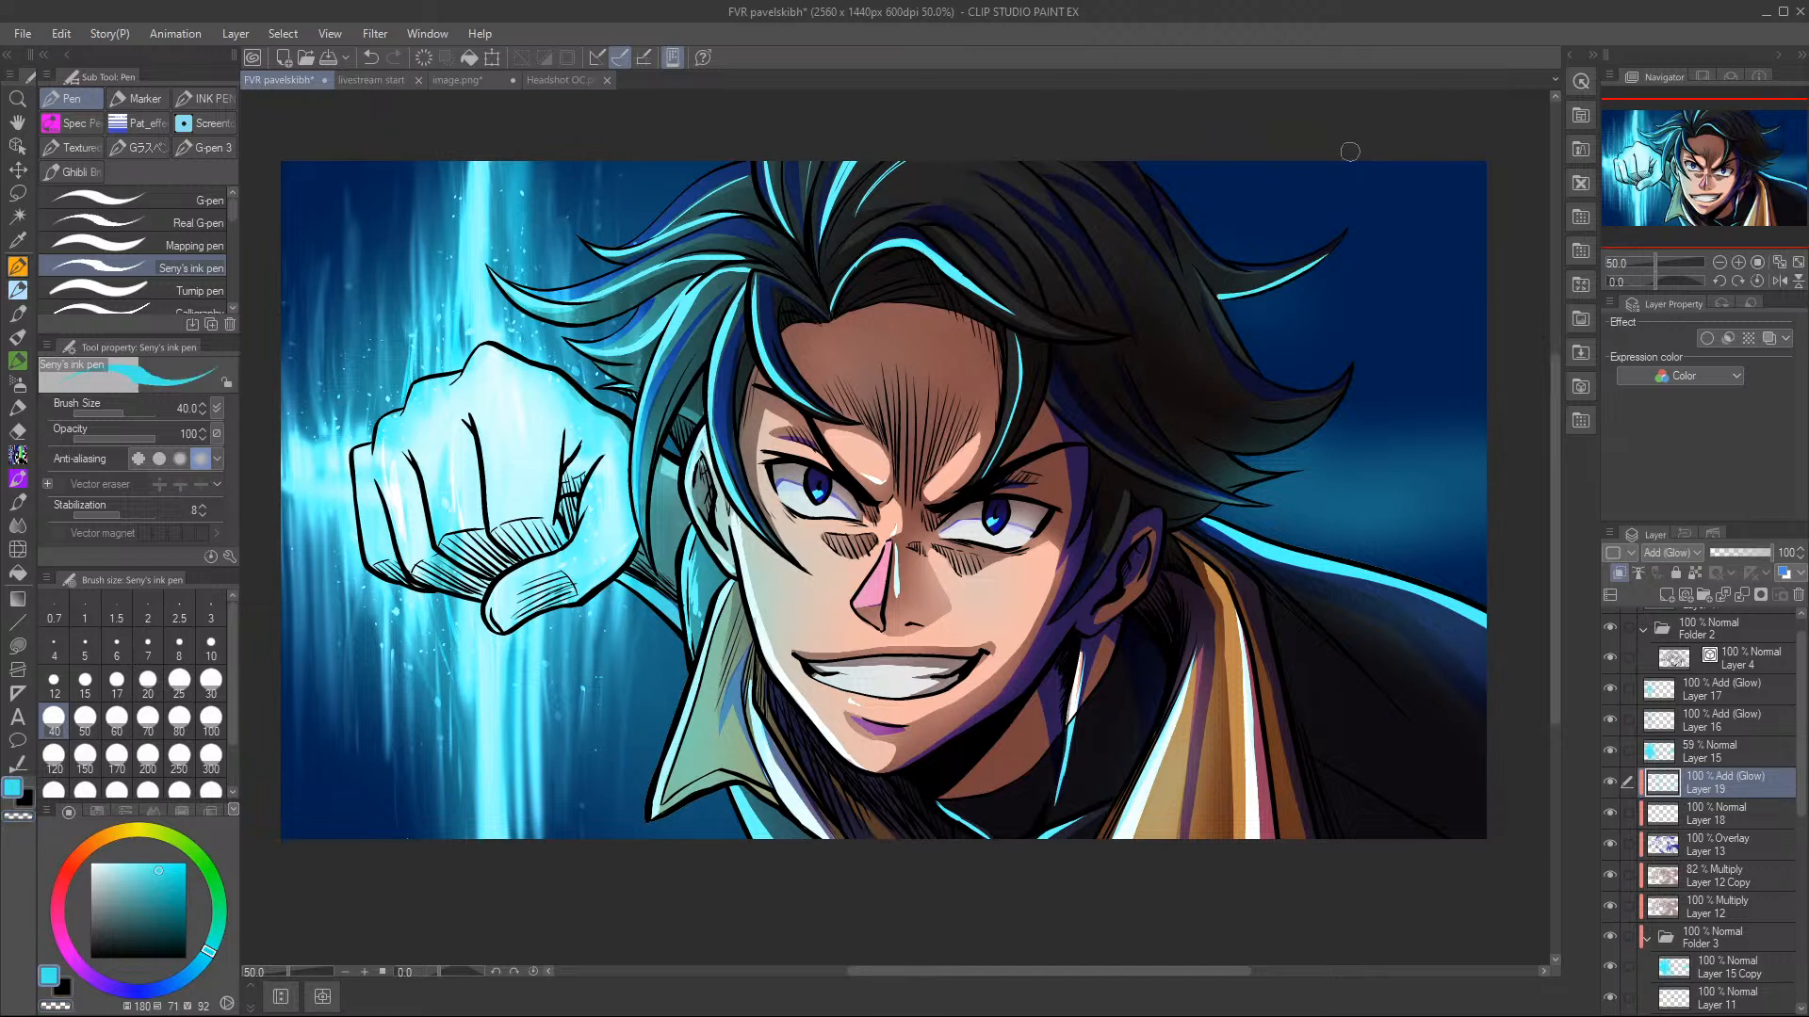
# - Ink cyan rim highlights along the lower hair spikes behind the far ear and clean them up with transparent colour
pyautogui.press('c')
pyautogui.moveTo(1203, 438)
pyautogui.mouseDown()
pyautogui.moveTo(1258, 454)
pyautogui.moveTo(1324, 422)
pyautogui.mouseUp()
pyautogui.moveTo(1225, 496); pyautogui.dragTo(1268, 475)
pyautogui.press('c')
pyautogui.press('c')
pyautogui.moveTo(1116, 452)
pyautogui.mouseDown()
pyautogui.moveTo(1209, 507)
pyautogui.moveTo(1219, 492)
pyautogui.moveTo(1167, 487)
pyautogui.moveTo(1272, 506)
pyautogui.moveTo(1132, 473)
pyautogui.moveTo(1172, 494)
pyautogui.moveTo(1127, 454)
pyautogui.mouseUp()
pyautogui.press('c')
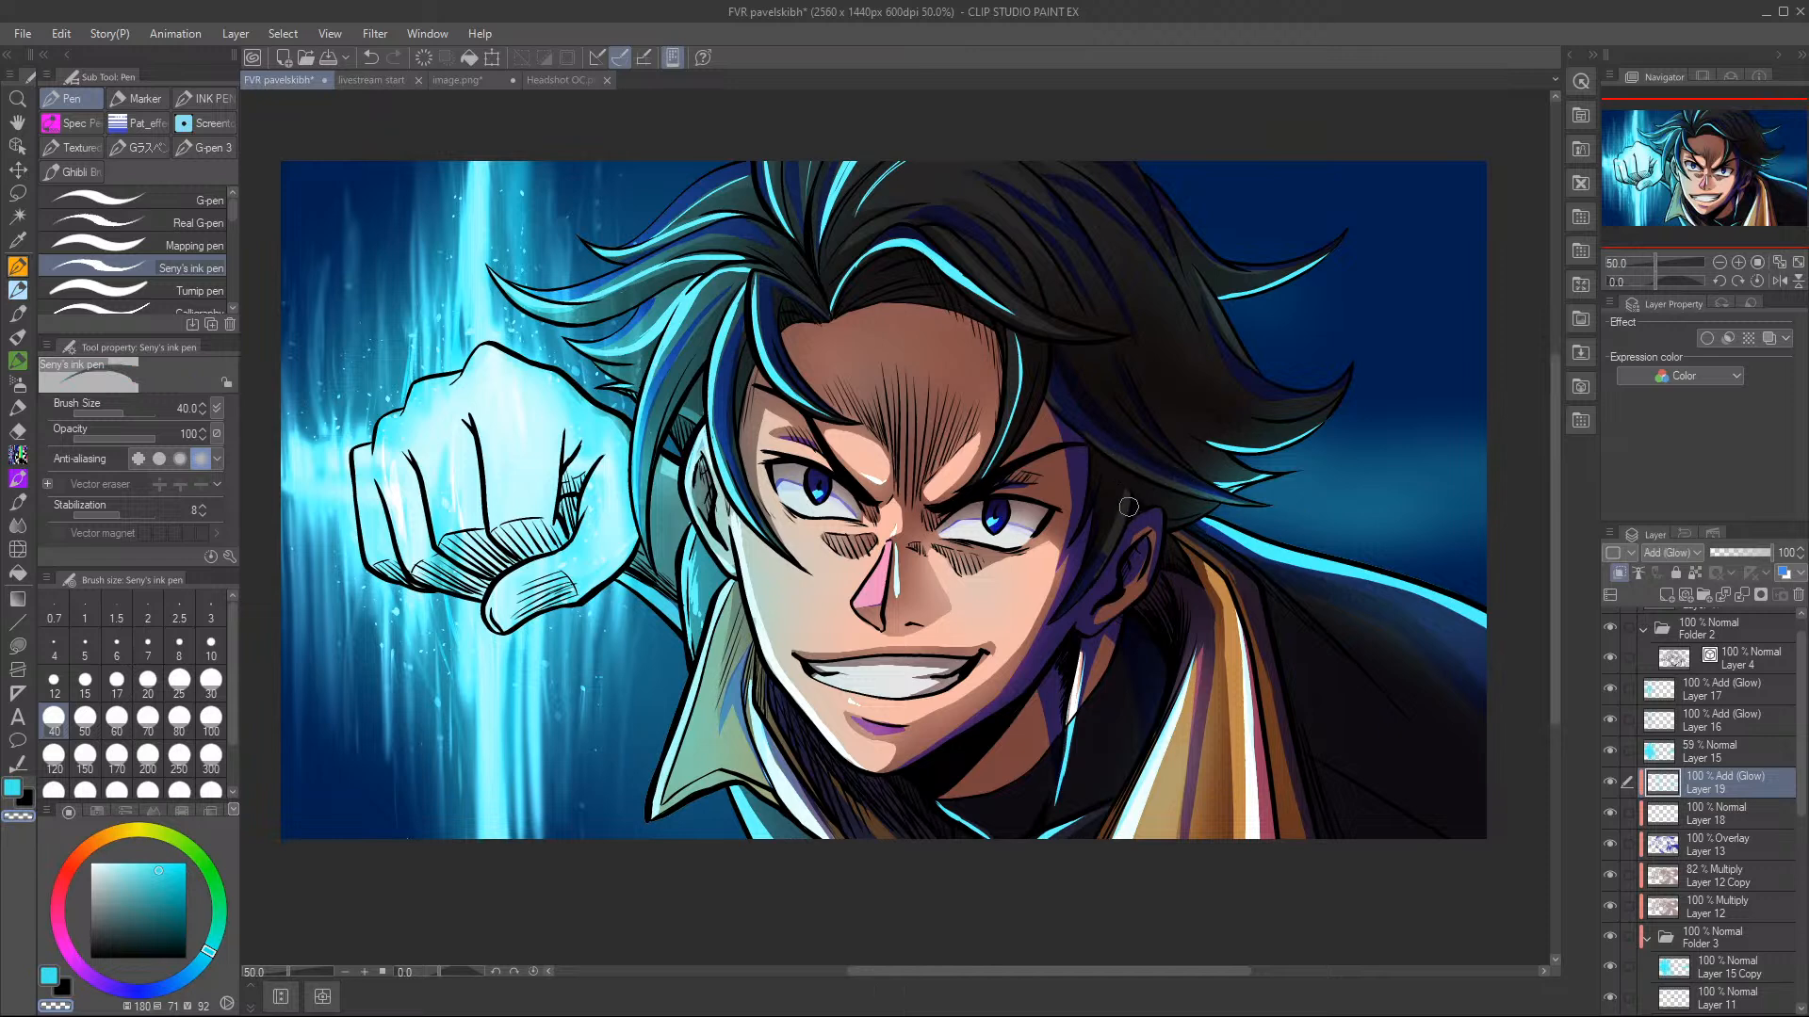
# - Add small cyan glow accents to the sideburn strands beside the far ear and shape them with transparent colour
pyautogui.press('c')
pyautogui.moveTo(1081, 583)
pyautogui.mouseDown()
pyautogui.moveTo(1126, 509)
pyautogui.moveTo(1084, 586)
pyautogui.mouseUp()
pyautogui.press('c')
pyautogui.moveTo(1117, 510)
pyautogui.mouseDown()
pyautogui.moveTo(1083, 585)
pyautogui.moveTo(1125, 496)
pyautogui.moveTo(1077, 593)
pyautogui.moveTo(1169, 505)
pyautogui.moveTo(1127, 505)
pyautogui.mouseUp()
pyautogui.press('c')
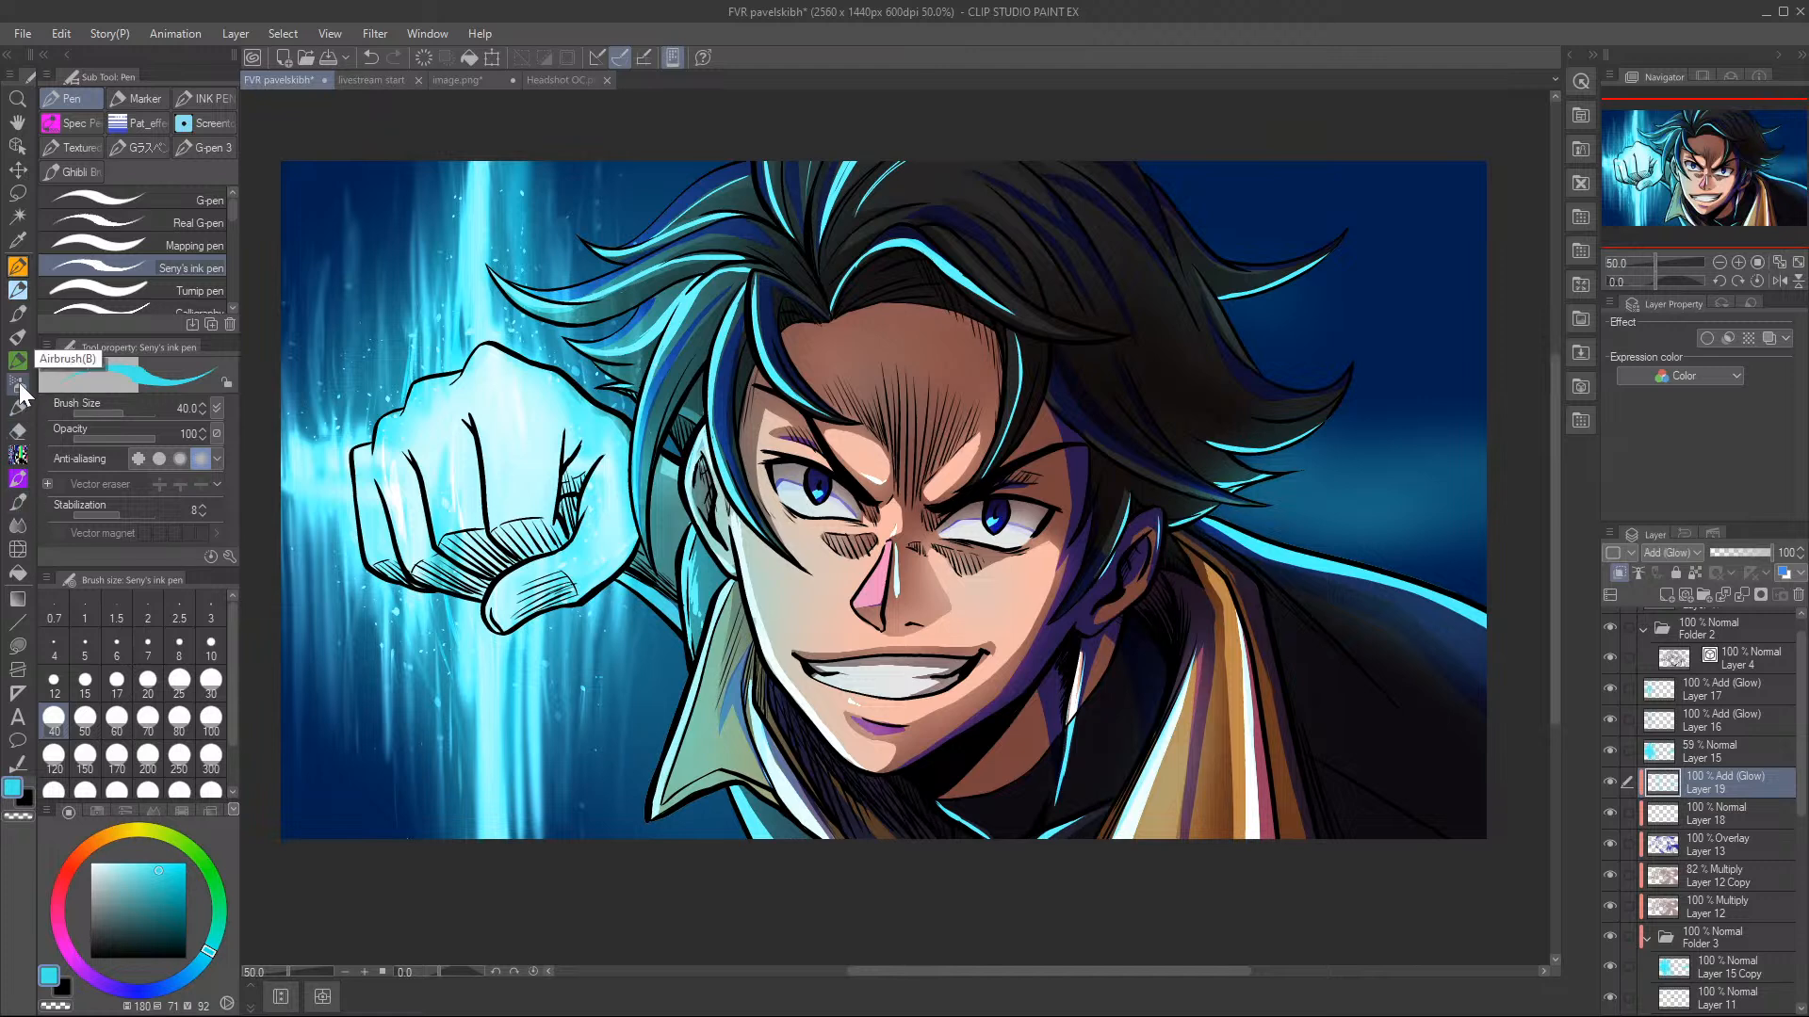
# - Soften the glow highlights on the coat collar, far shoulder and forelocks with a size 80 Soft airbrush in transparent colour
pyautogui.click(18, 383)
pyautogui.click(179, 721)
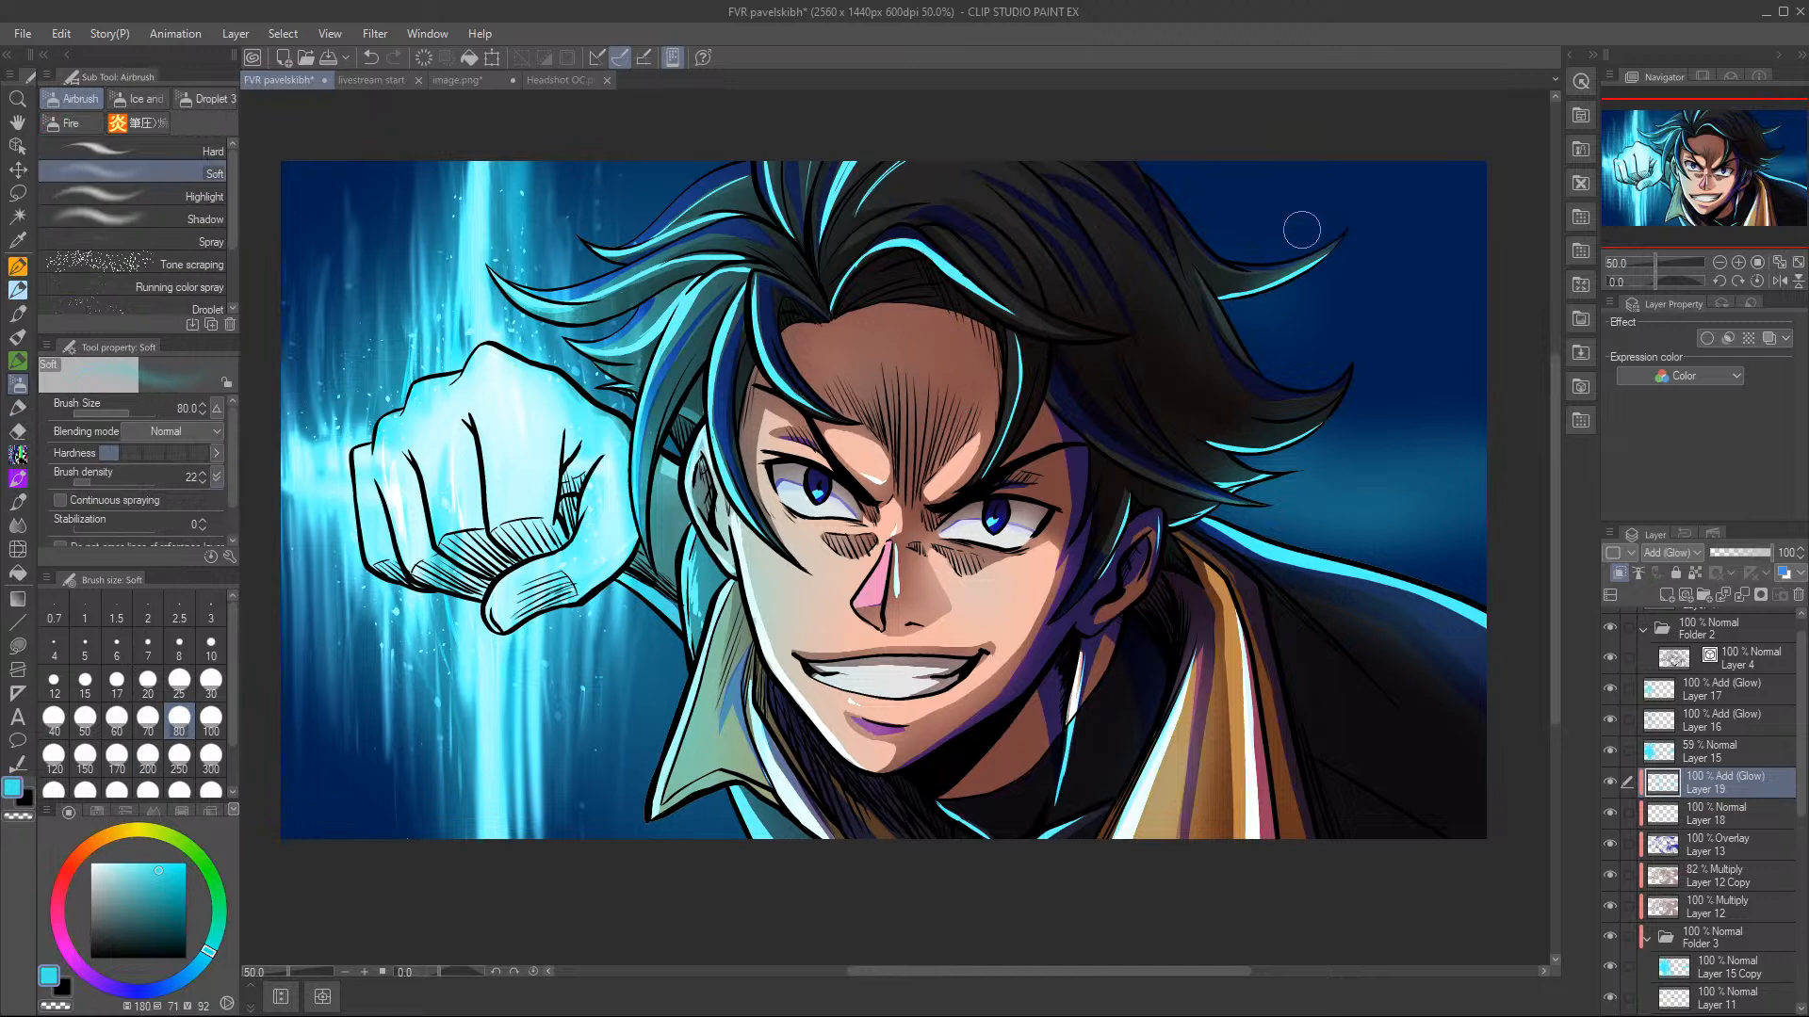
pyautogui.press('c')
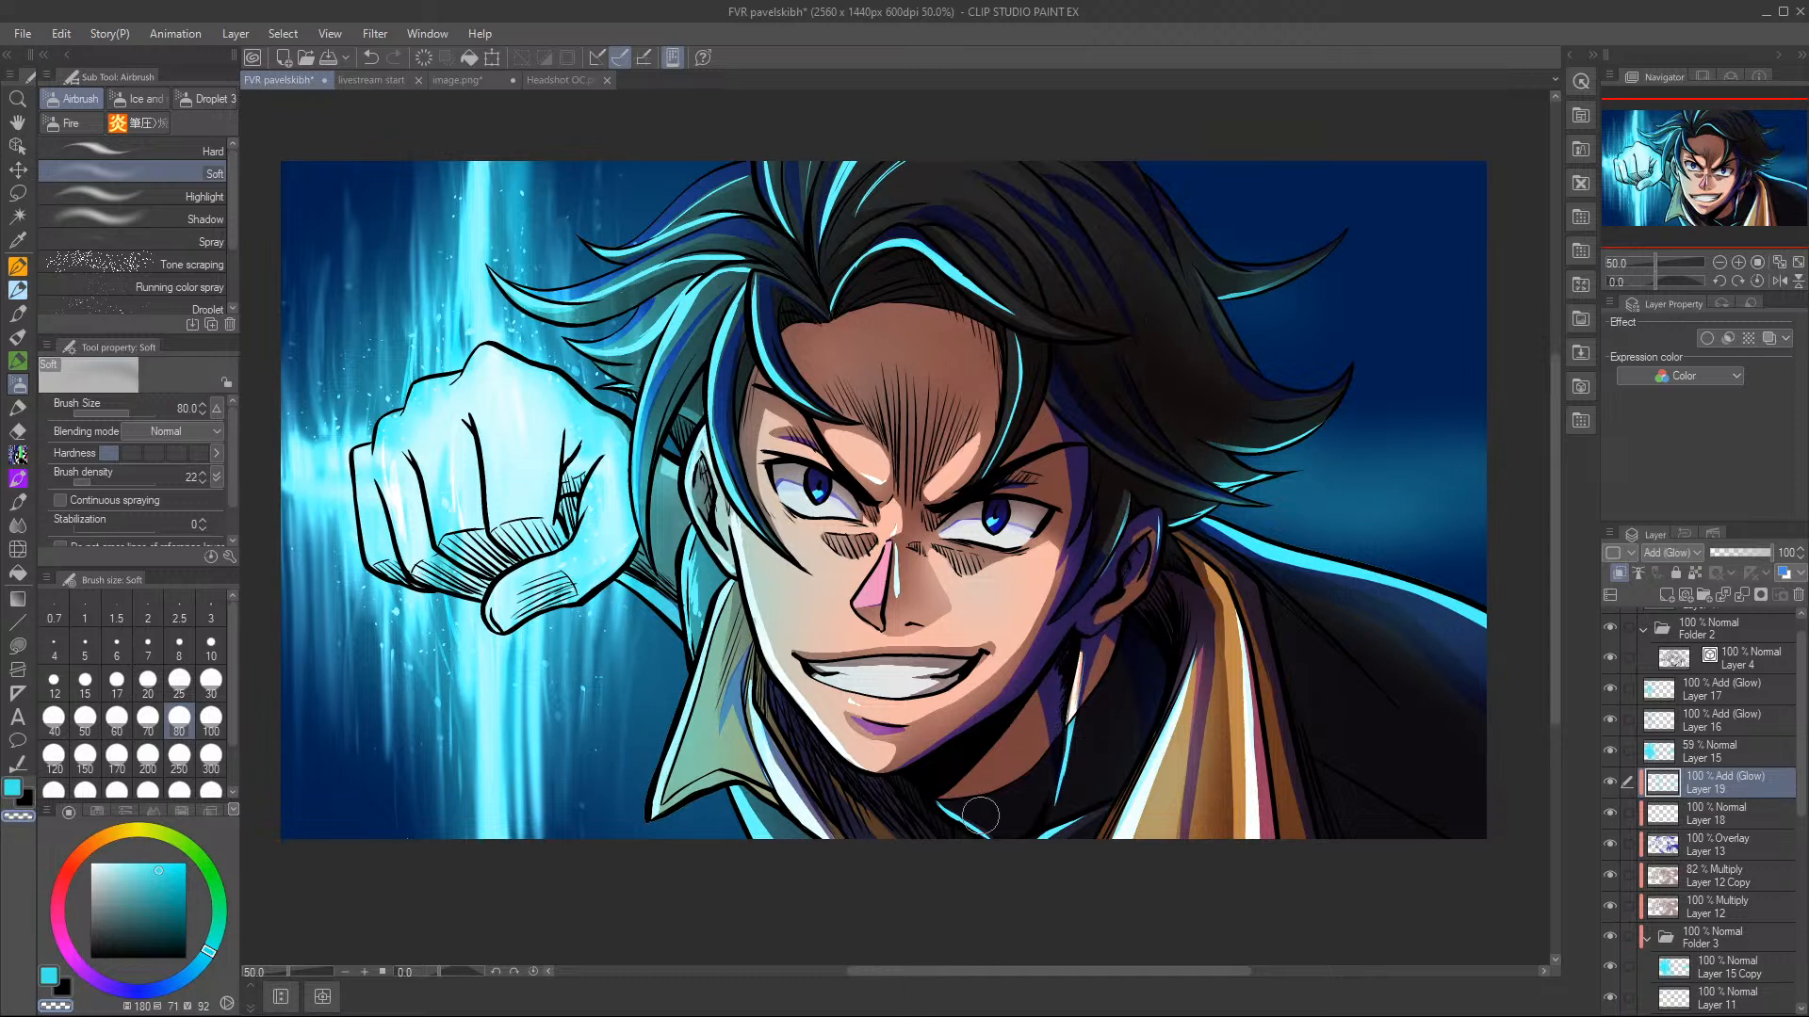
pyautogui.moveTo(1199, 622); pyautogui.dragTo(1170, 781)
pyautogui.moveTo(1241, 595)
pyautogui.mouseDown()
pyautogui.moveTo(1241, 744)
pyautogui.moveTo(1242, 660)
pyautogui.mouseUp()
pyautogui.moveTo(1235, 534)
pyautogui.mouseDown()
pyautogui.moveTo(1190, 512)
pyautogui.moveTo(1346, 587)
pyautogui.moveTo(1414, 602)
pyautogui.moveTo(1256, 545)
pyautogui.moveTo(1511, 625)
pyautogui.moveTo(1385, 591)
pyautogui.moveTo(1258, 492)
pyautogui.moveTo(1183, 514)
pyautogui.mouseUp()
pyautogui.moveTo(1034, 328)
pyautogui.mouseDown()
pyautogui.moveTo(940, 252)
pyautogui.moveTo(1027, 325)
pyautogui.moveTo(985, 485)
pyautogui.moveTo(1060, 374)
pyautogui.mouseUp()
pyautogui.moveTo(854, 424)
pyautogui.mouseDown()
pyautogui.moveTo(768, 331)
pyautogui.moveTo(774, 361)
pyautogui.moveTo(757, 285)
pyautogui.mouseUp()
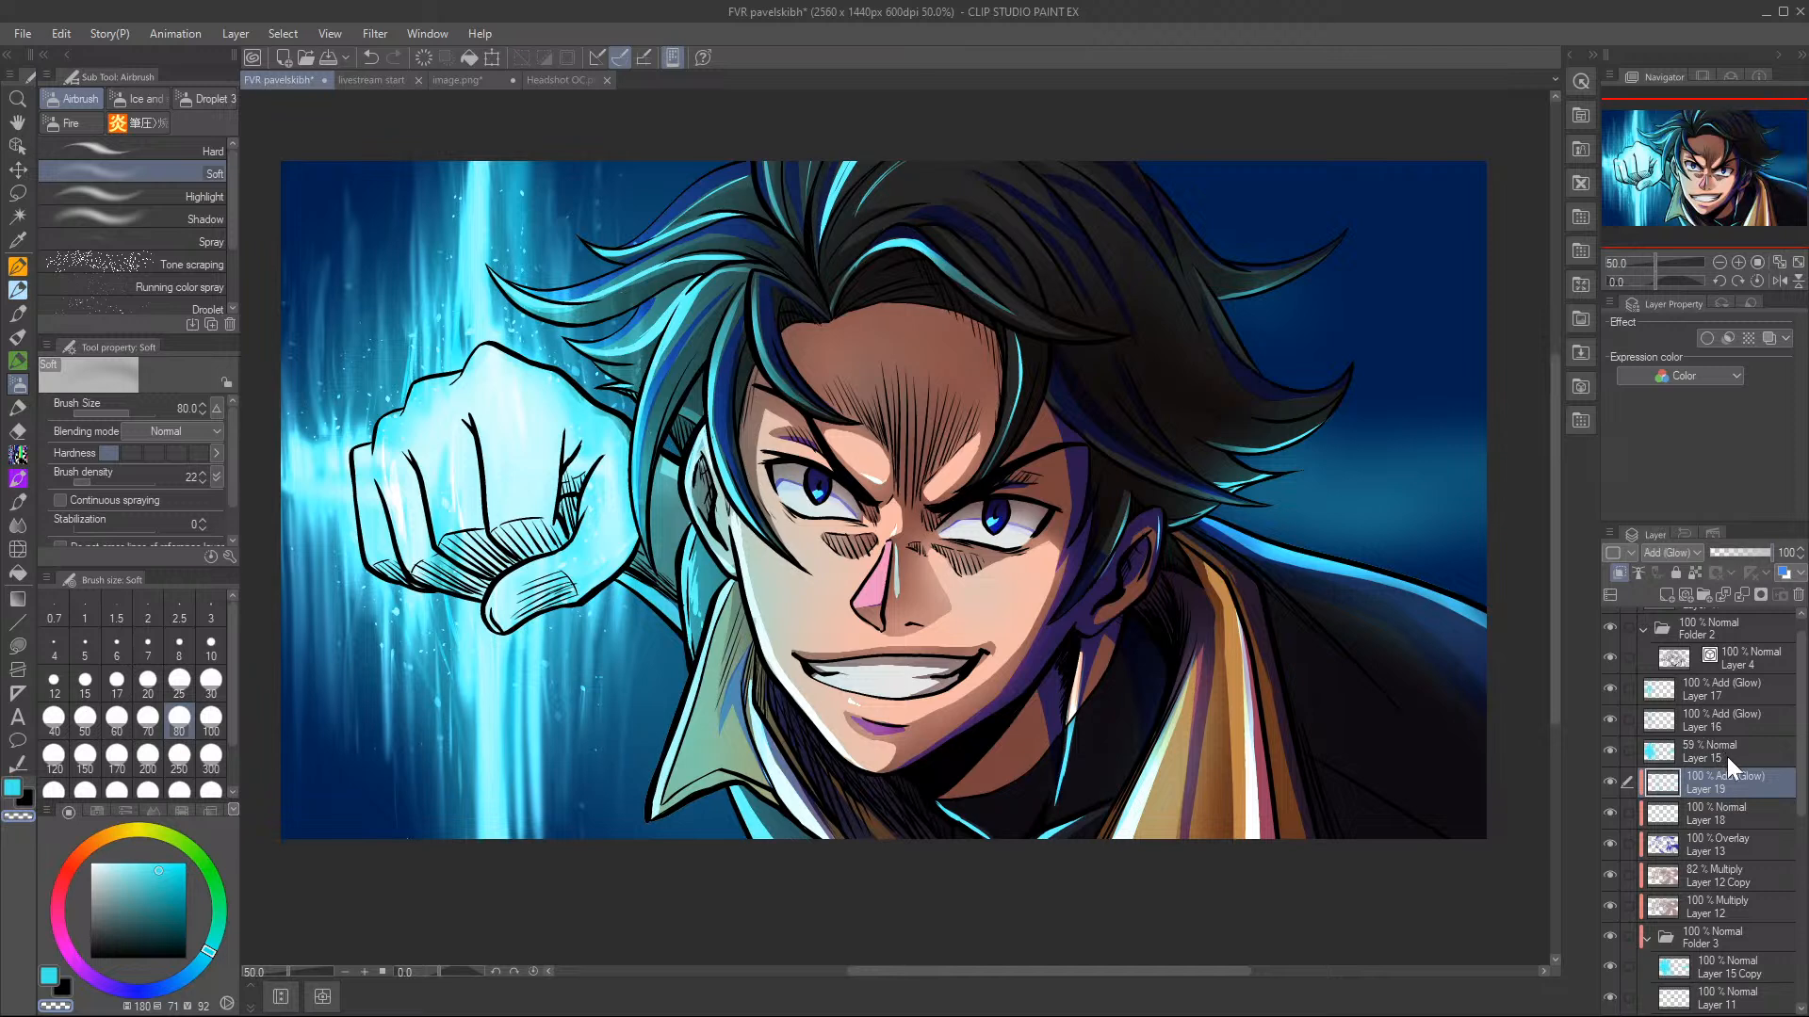
# - Lasso-fill the nose's shaded side plane with cyan on the Overlay Layer 13 and tidy the shape with transparent colour
pyautogui.click(1738, 841)
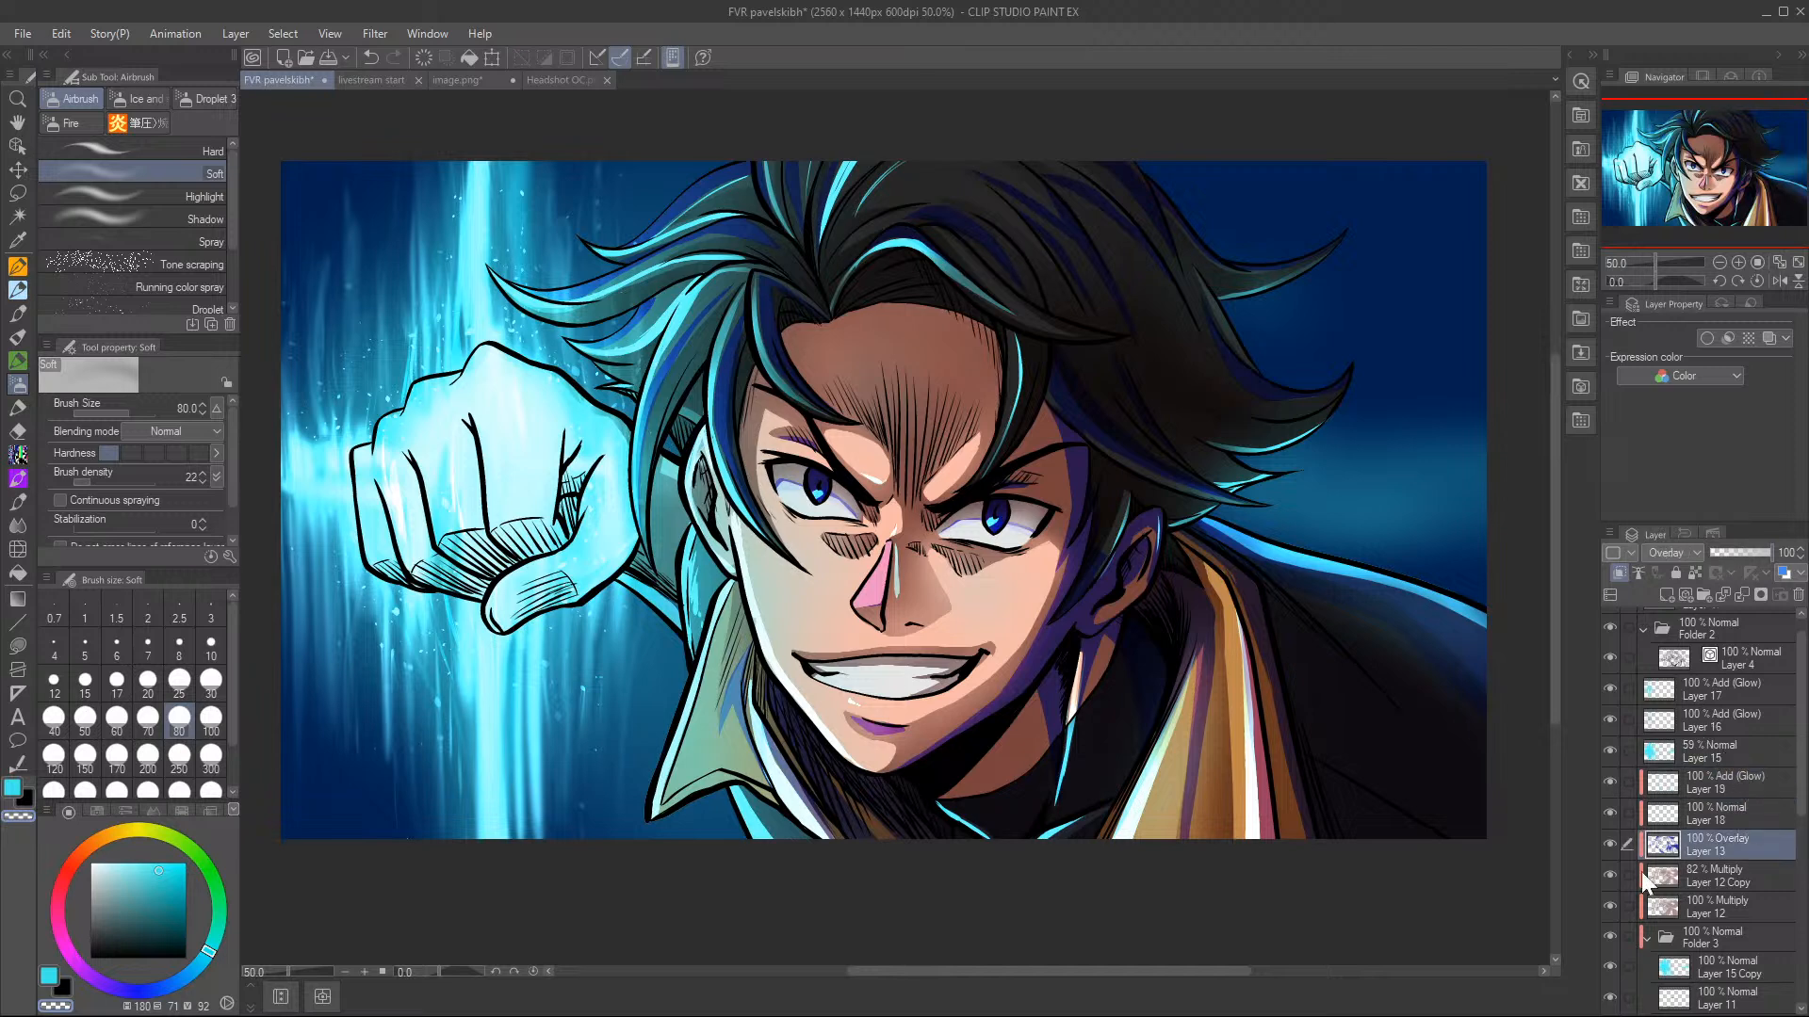
pyautogui.click(17, 647)
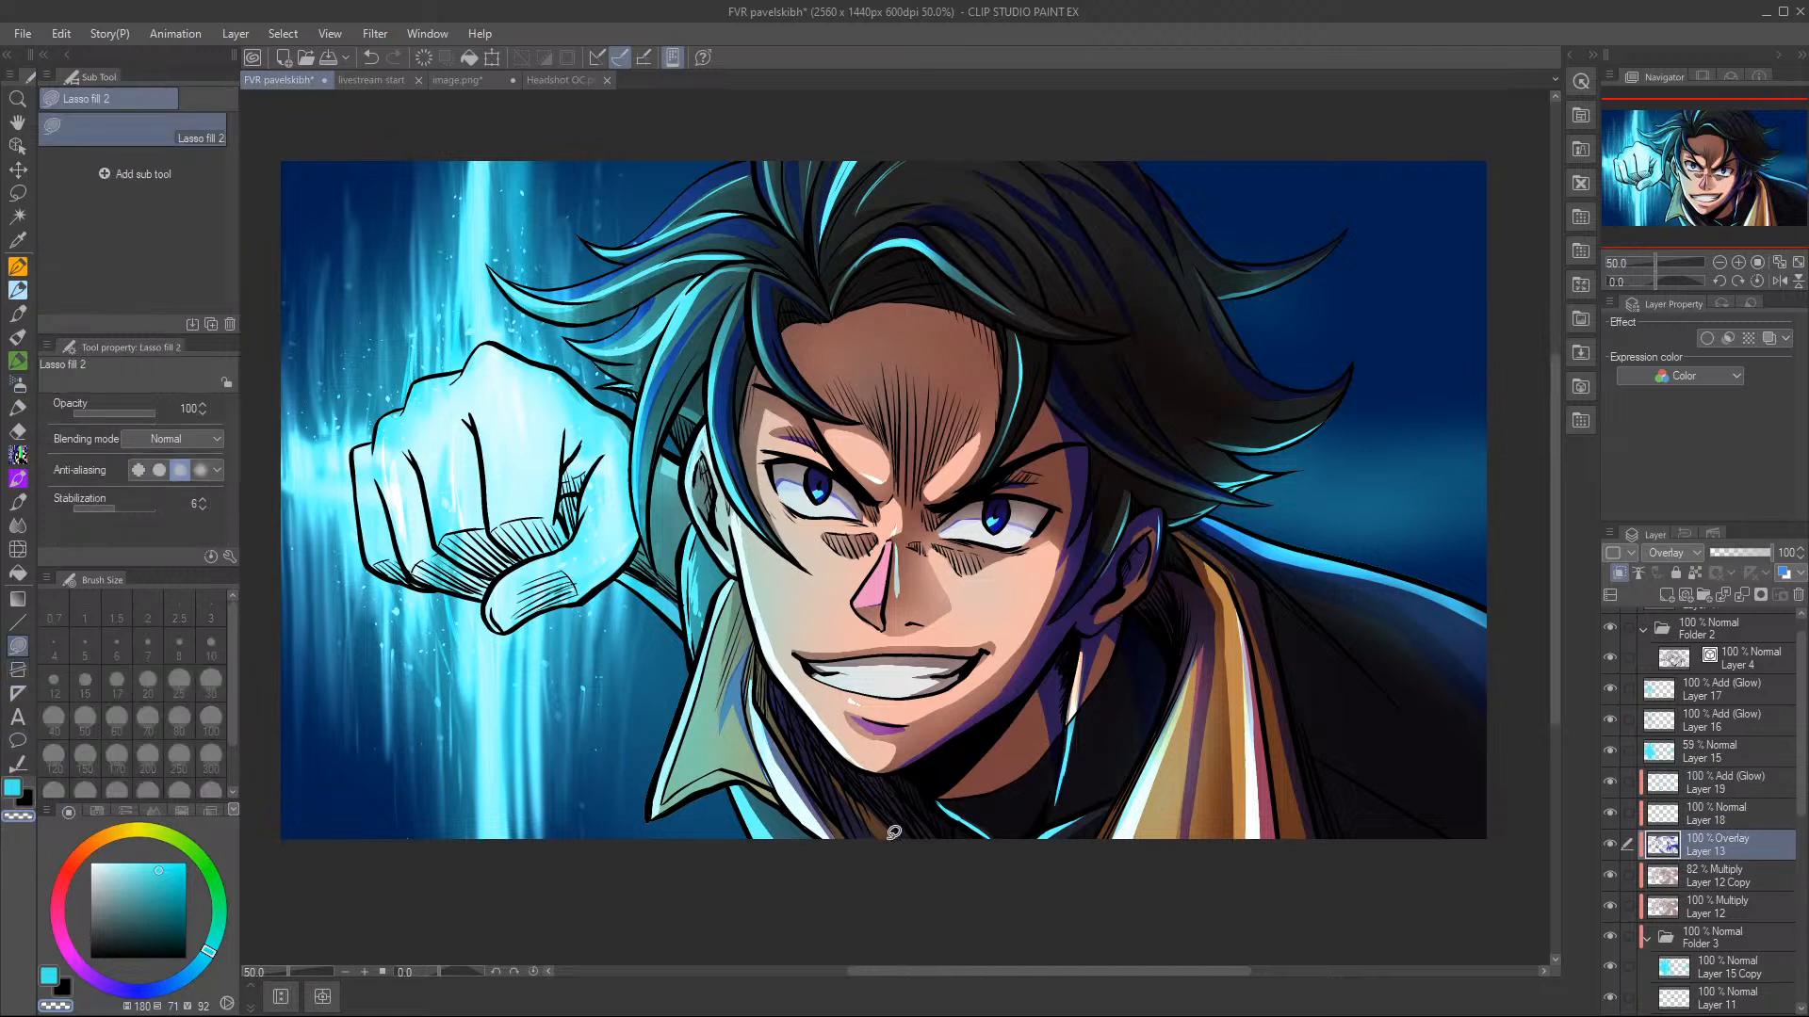
pyautogui.moveTo(886, 578)
pyautogui.mouseDown()
pyautogui.moveTo(862, 608)
pyautogui.moveTo(890, 532)
pyautogui.mouseUp()
pyautogui.click(371, 56)
pyautogui.moveTo(859, 595); pyautogui.dragTo(907, 517)
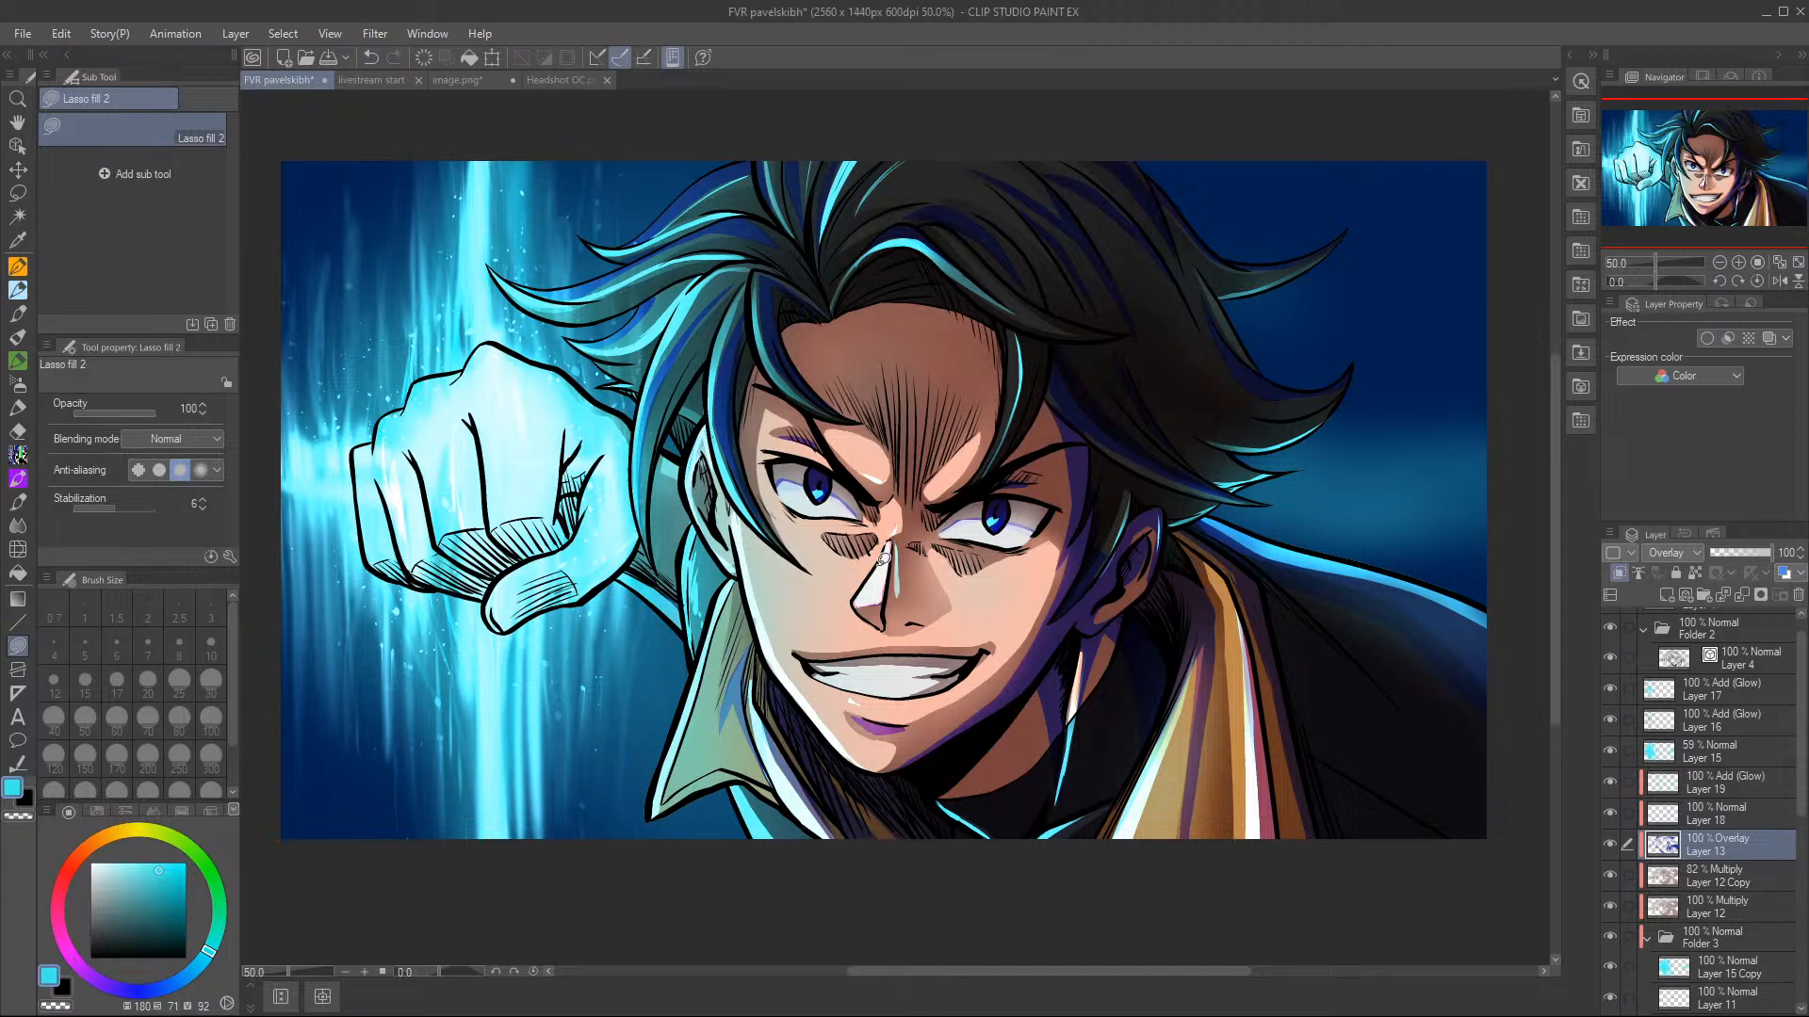
pyautogui.moveTo(883, 599); pyautogui.dragTo(903, 520)
pyautogui.press('c')
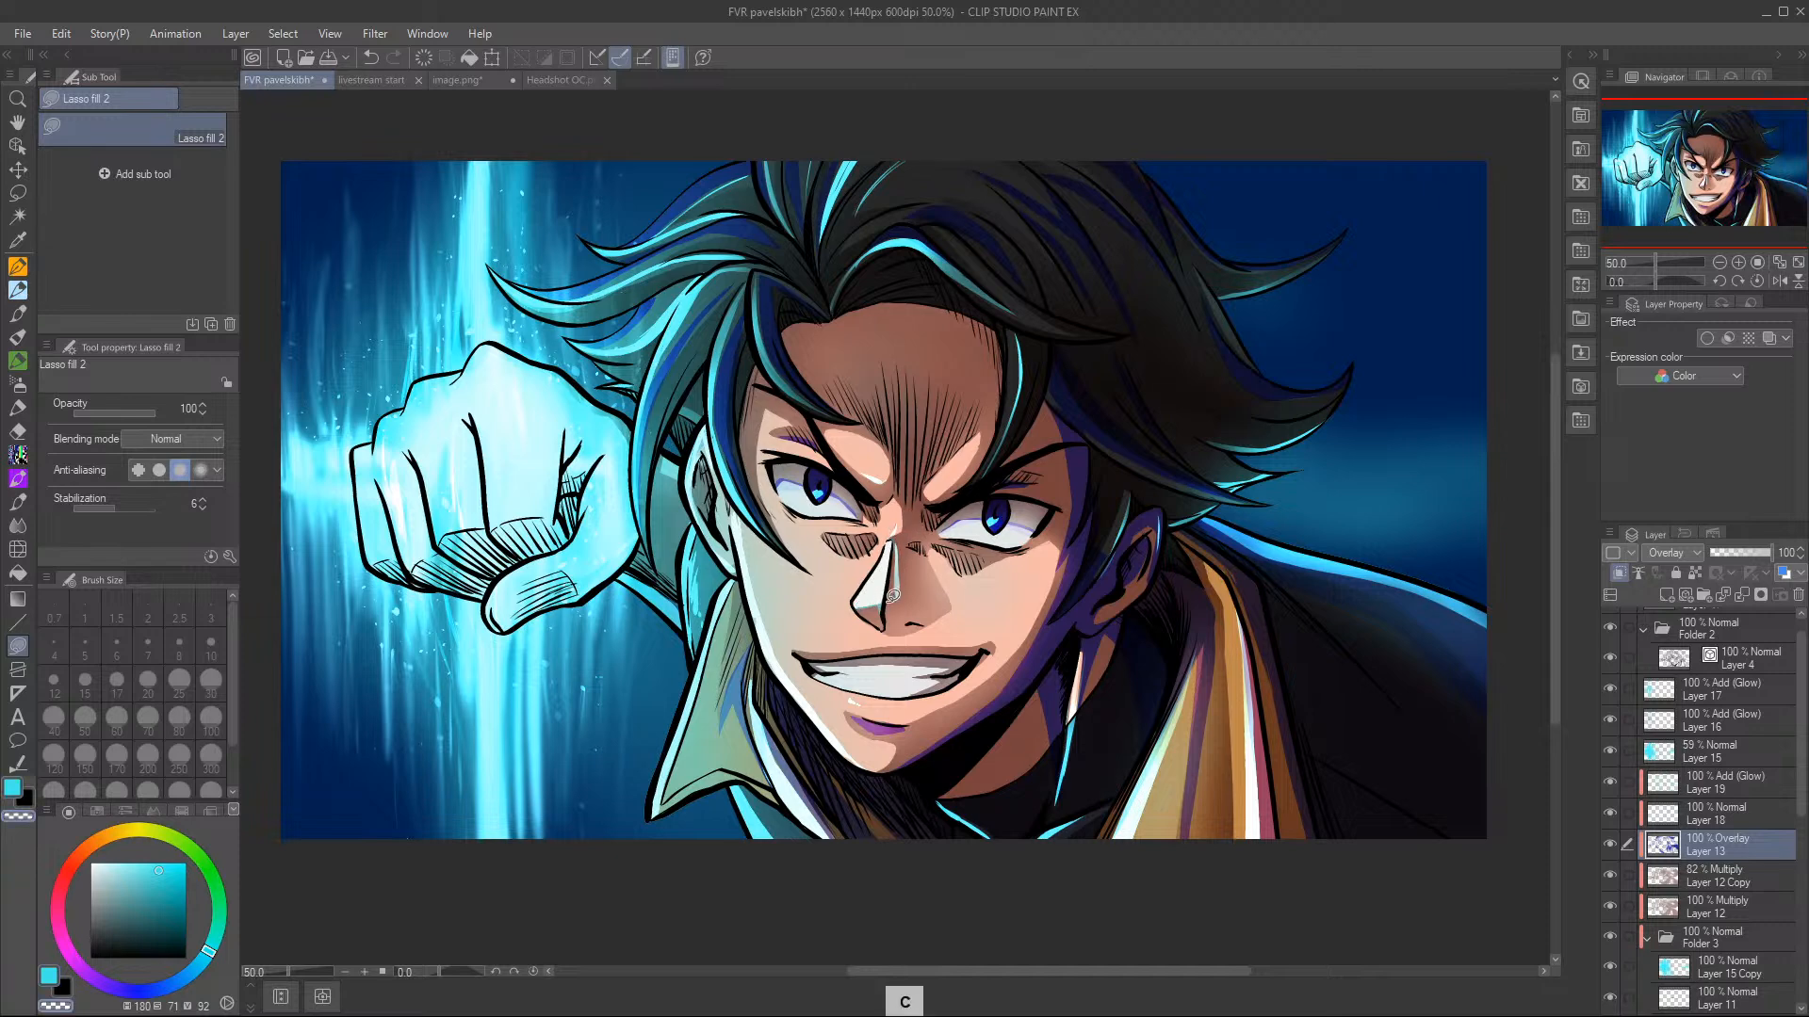
pyautogui.moveTo(923, 546)
pyautogui.mouseDown()
pyautogui.moveTo(910, 600)
pyautogui.moveTo(907, 515)
pyautogui.mouseUp()
# - Switch Layer 13 temporarily to Normal blending, sample its dark blue shadow colour, and set the layer back to Overlay
pyautogui.click(1742, 684)
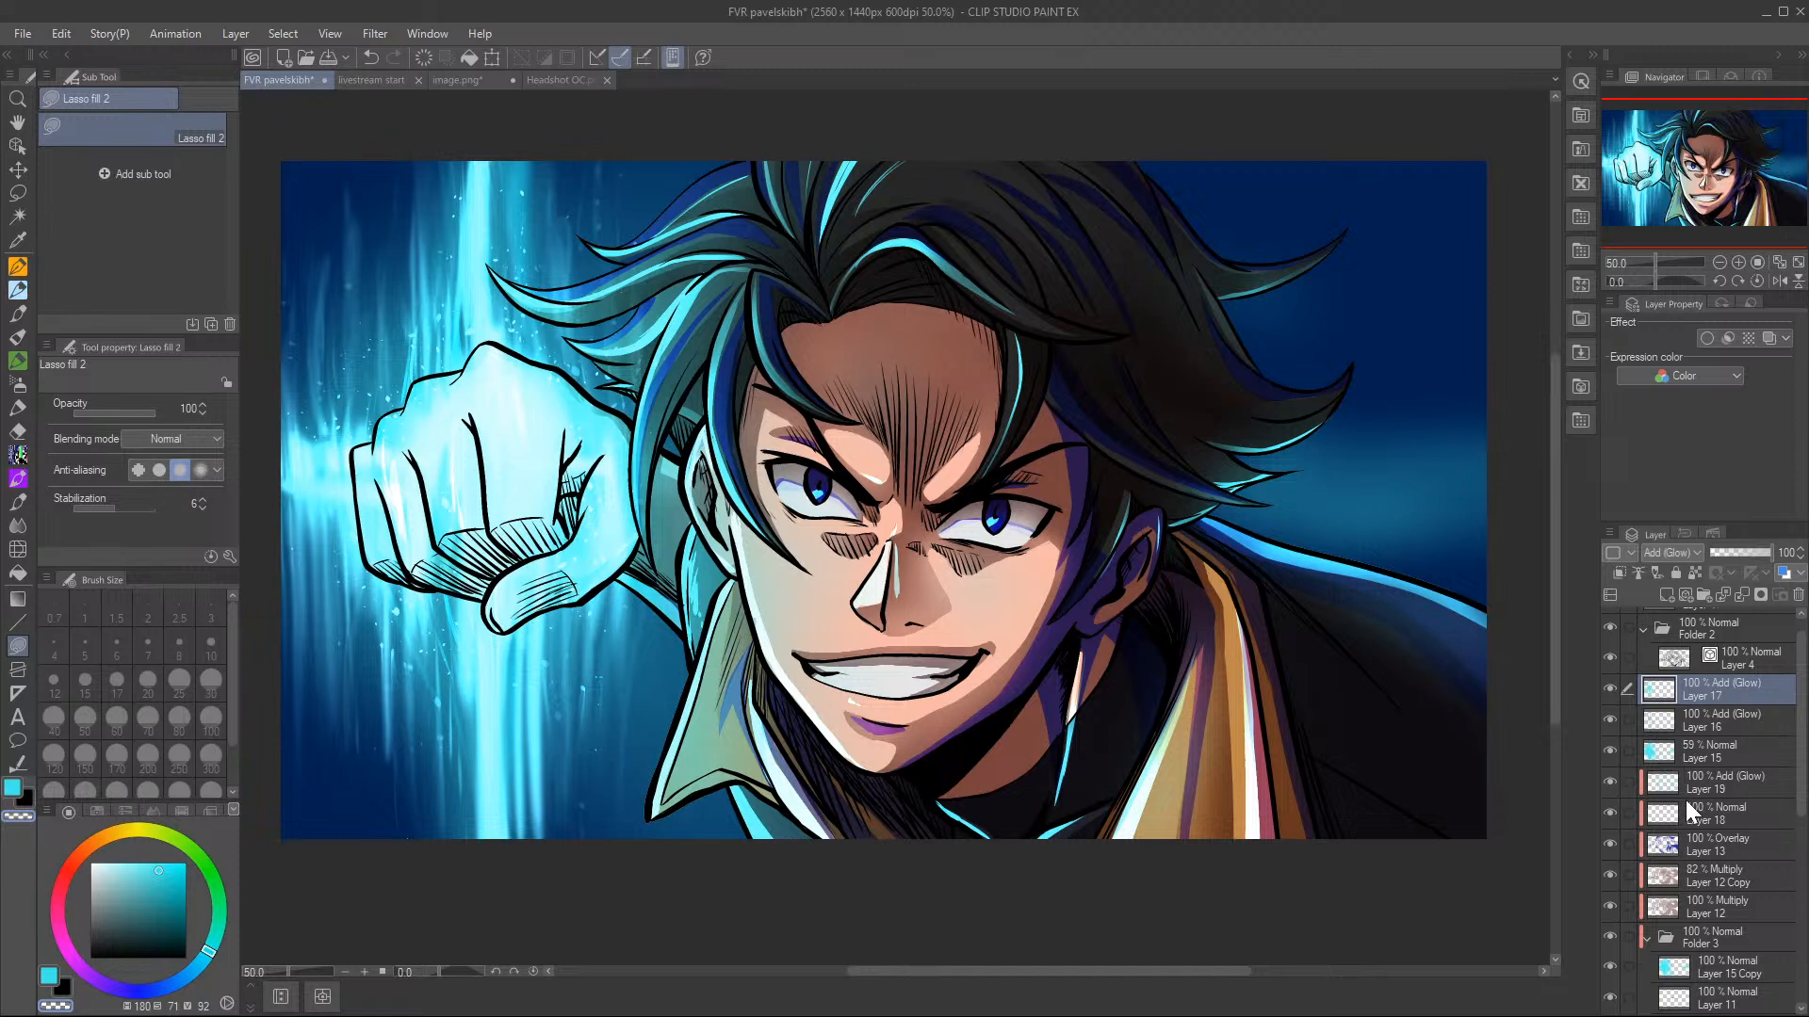
pyautogui.click(1751, 776)
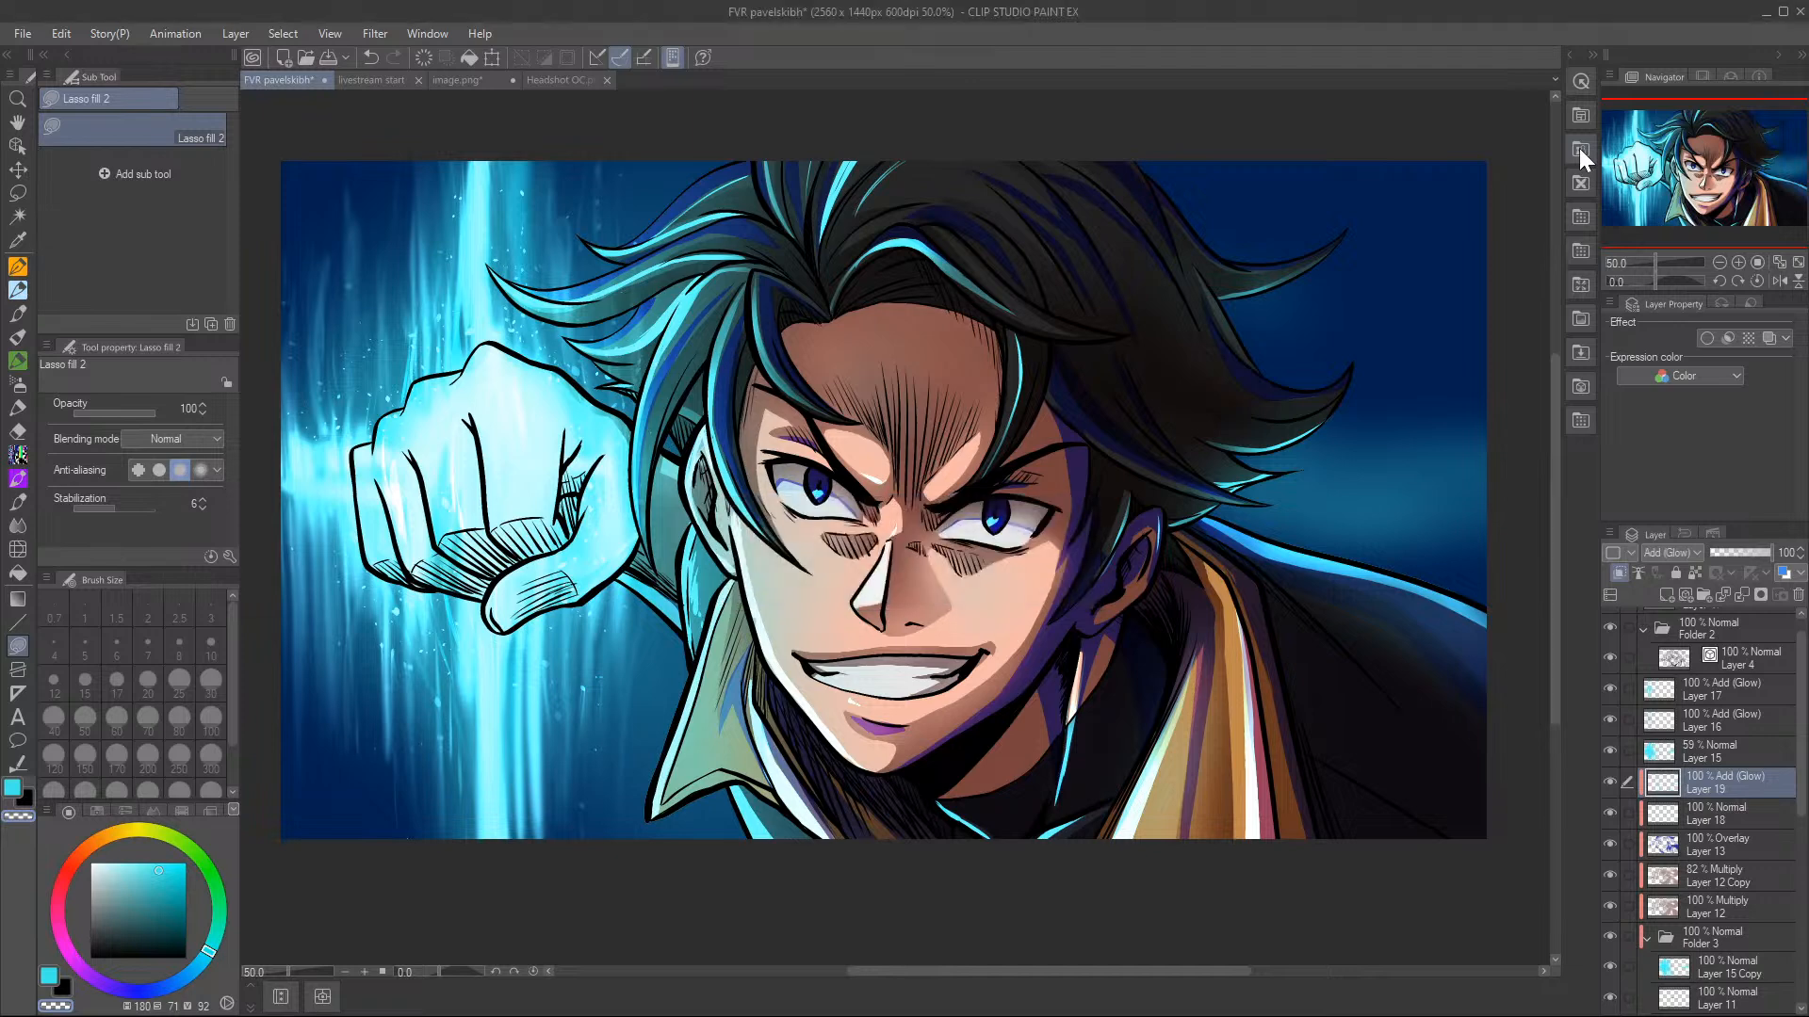
pyautogui.click(1741, 840)
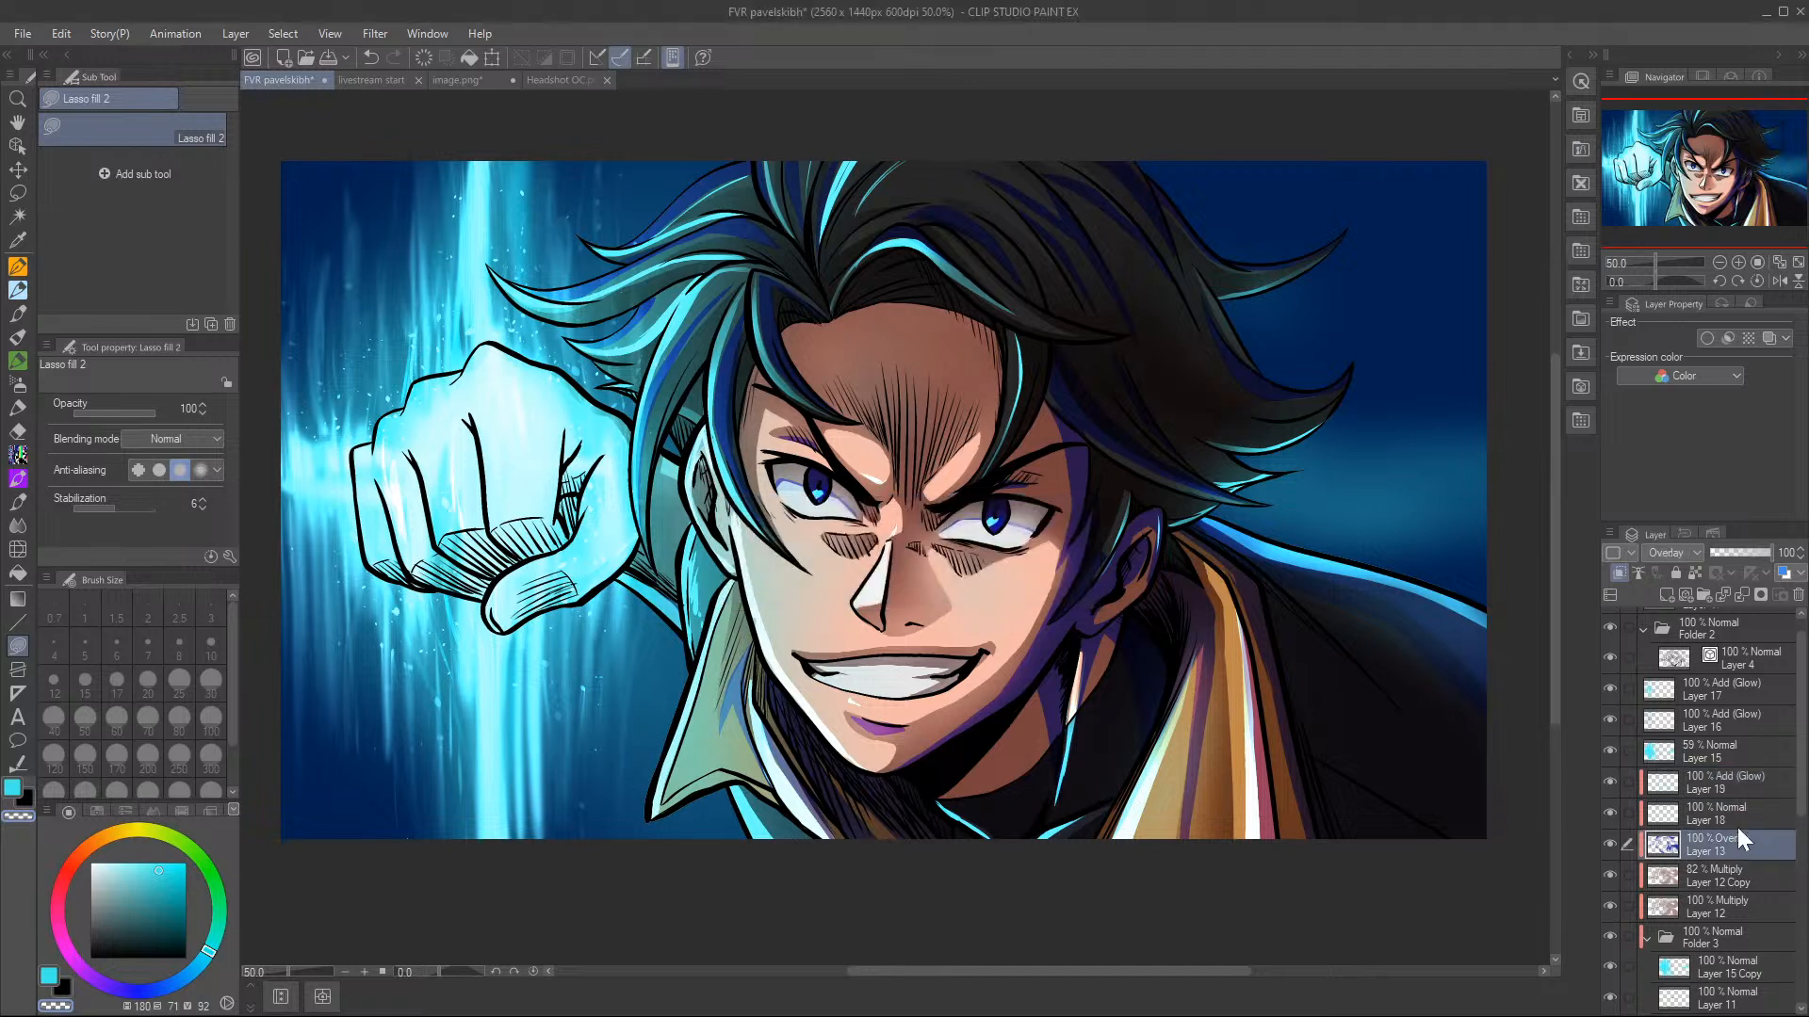
pyautogui.click(1689, 551)
pyautogui.click(1667, 45)
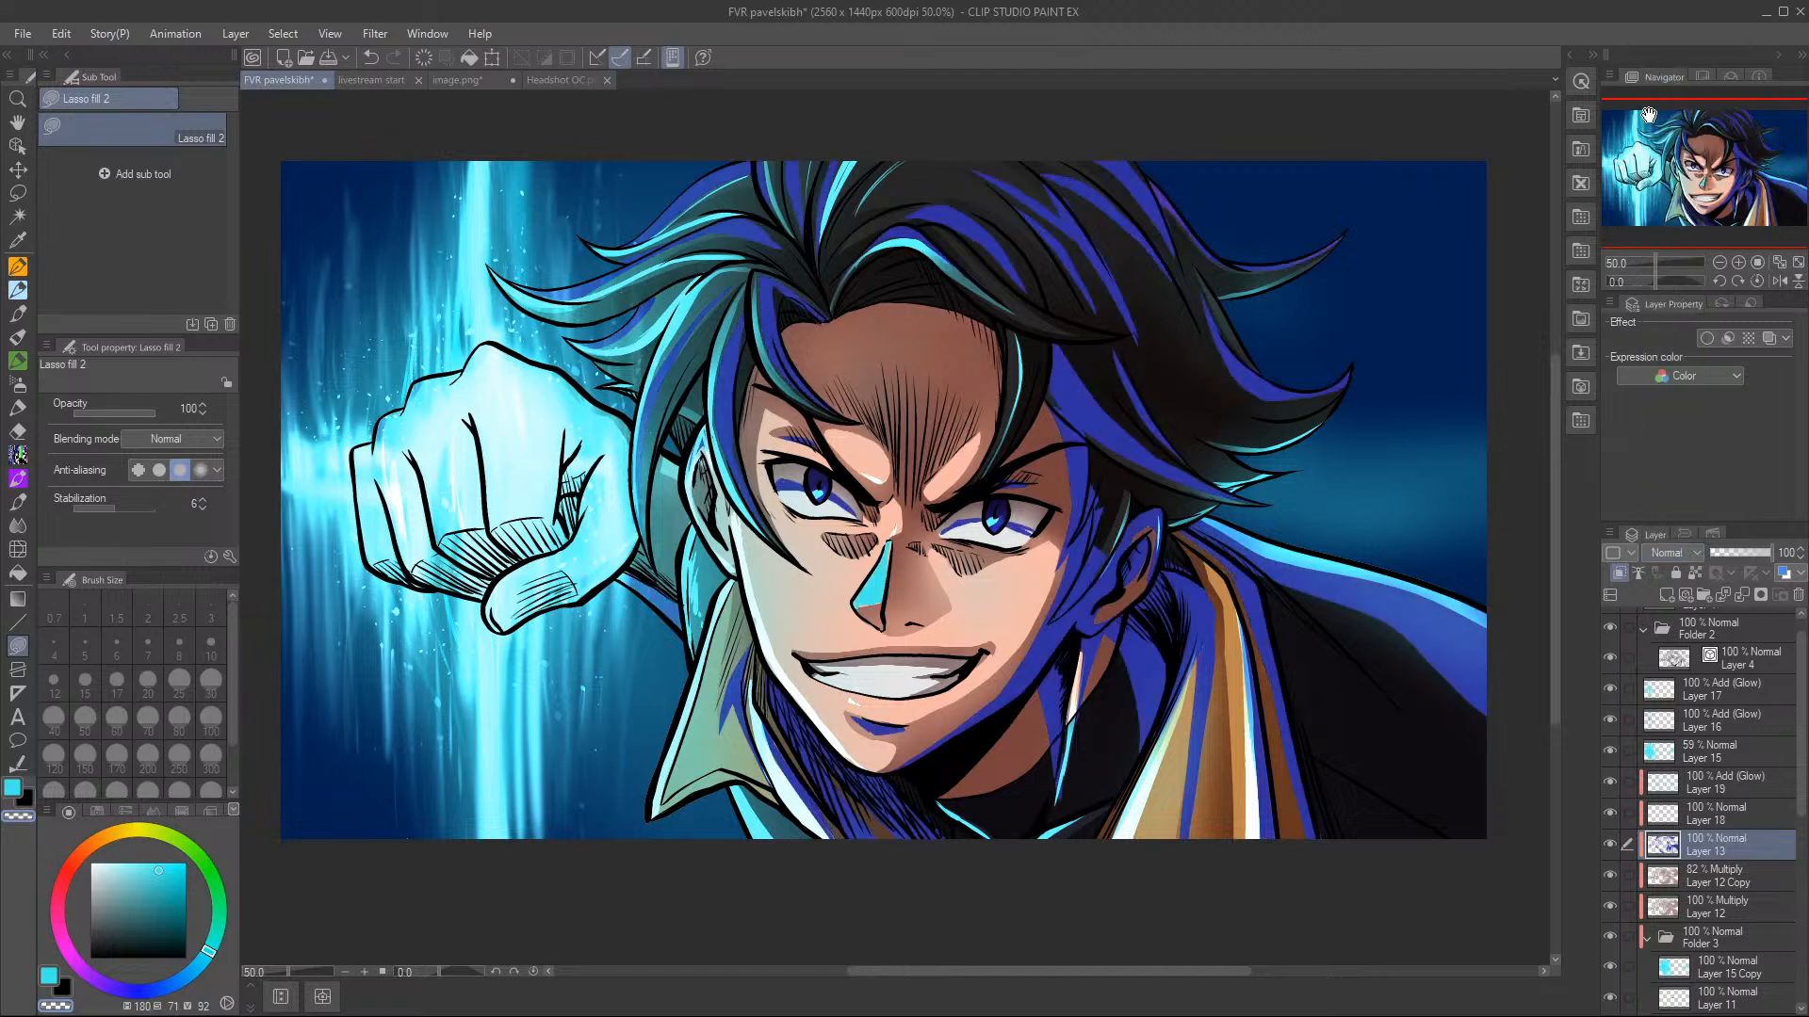
pyautogui.click(18, 240)
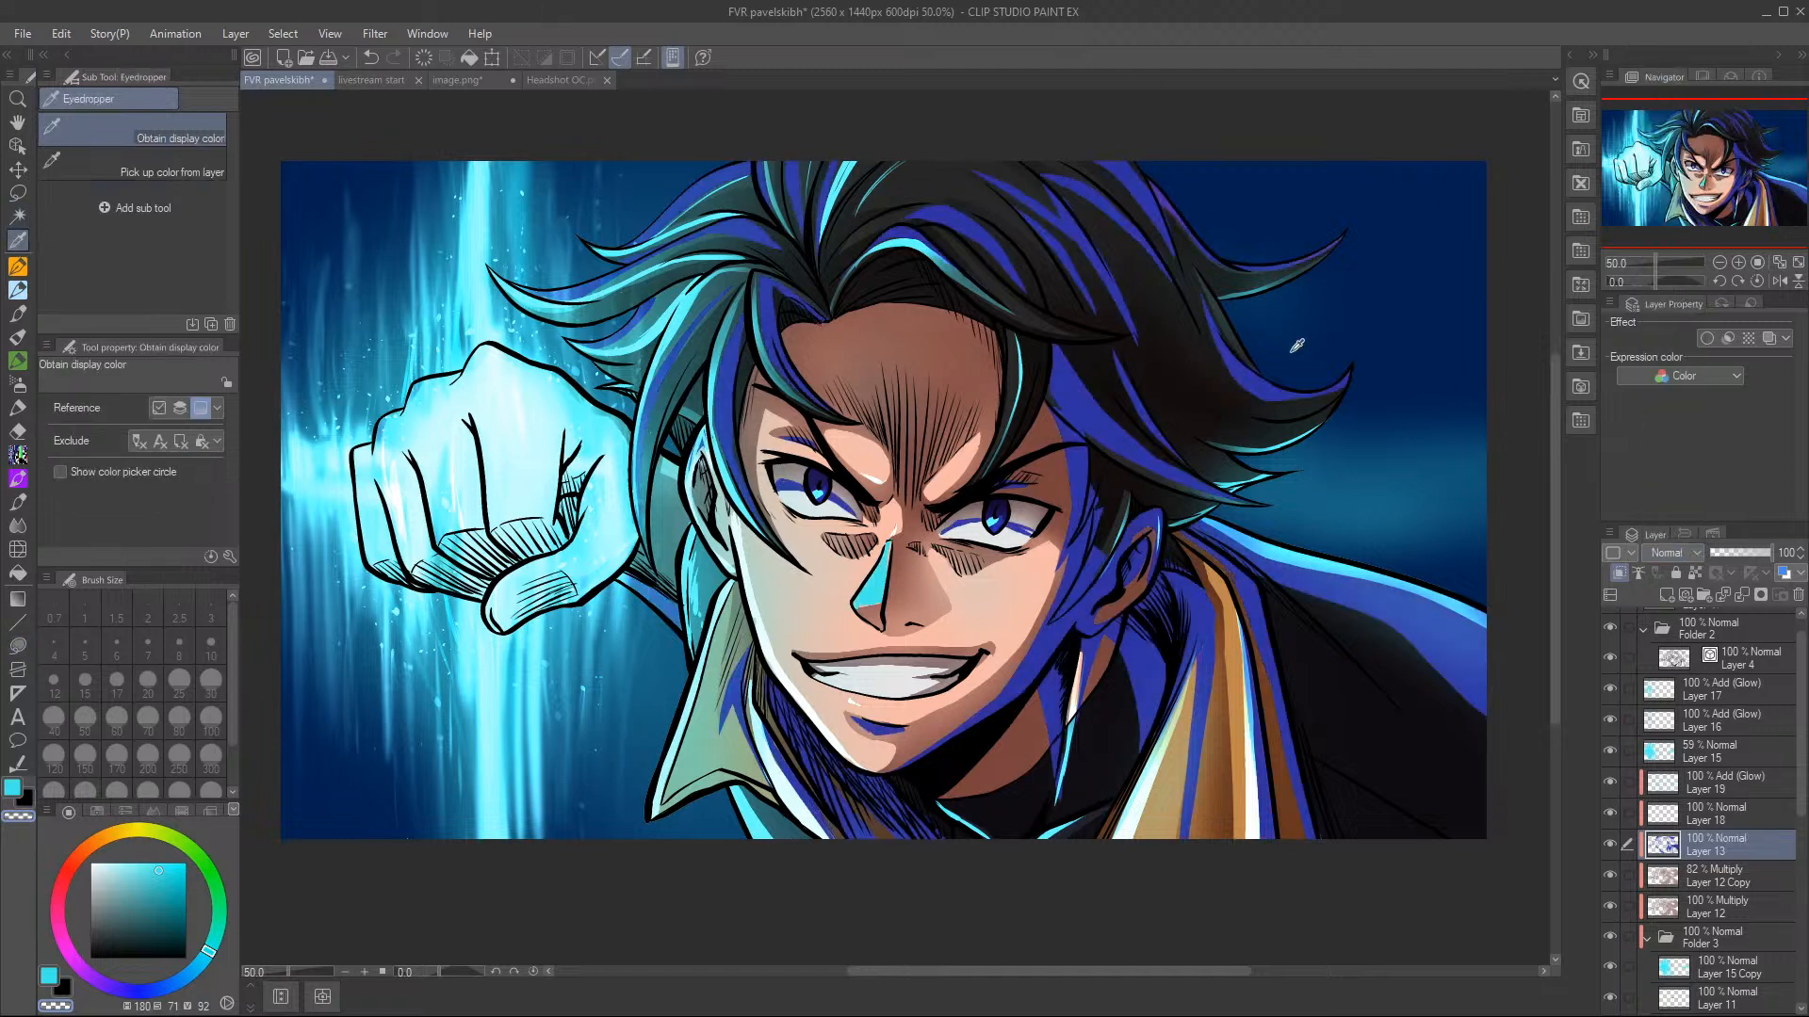
pyautogui.click(1047, 661)
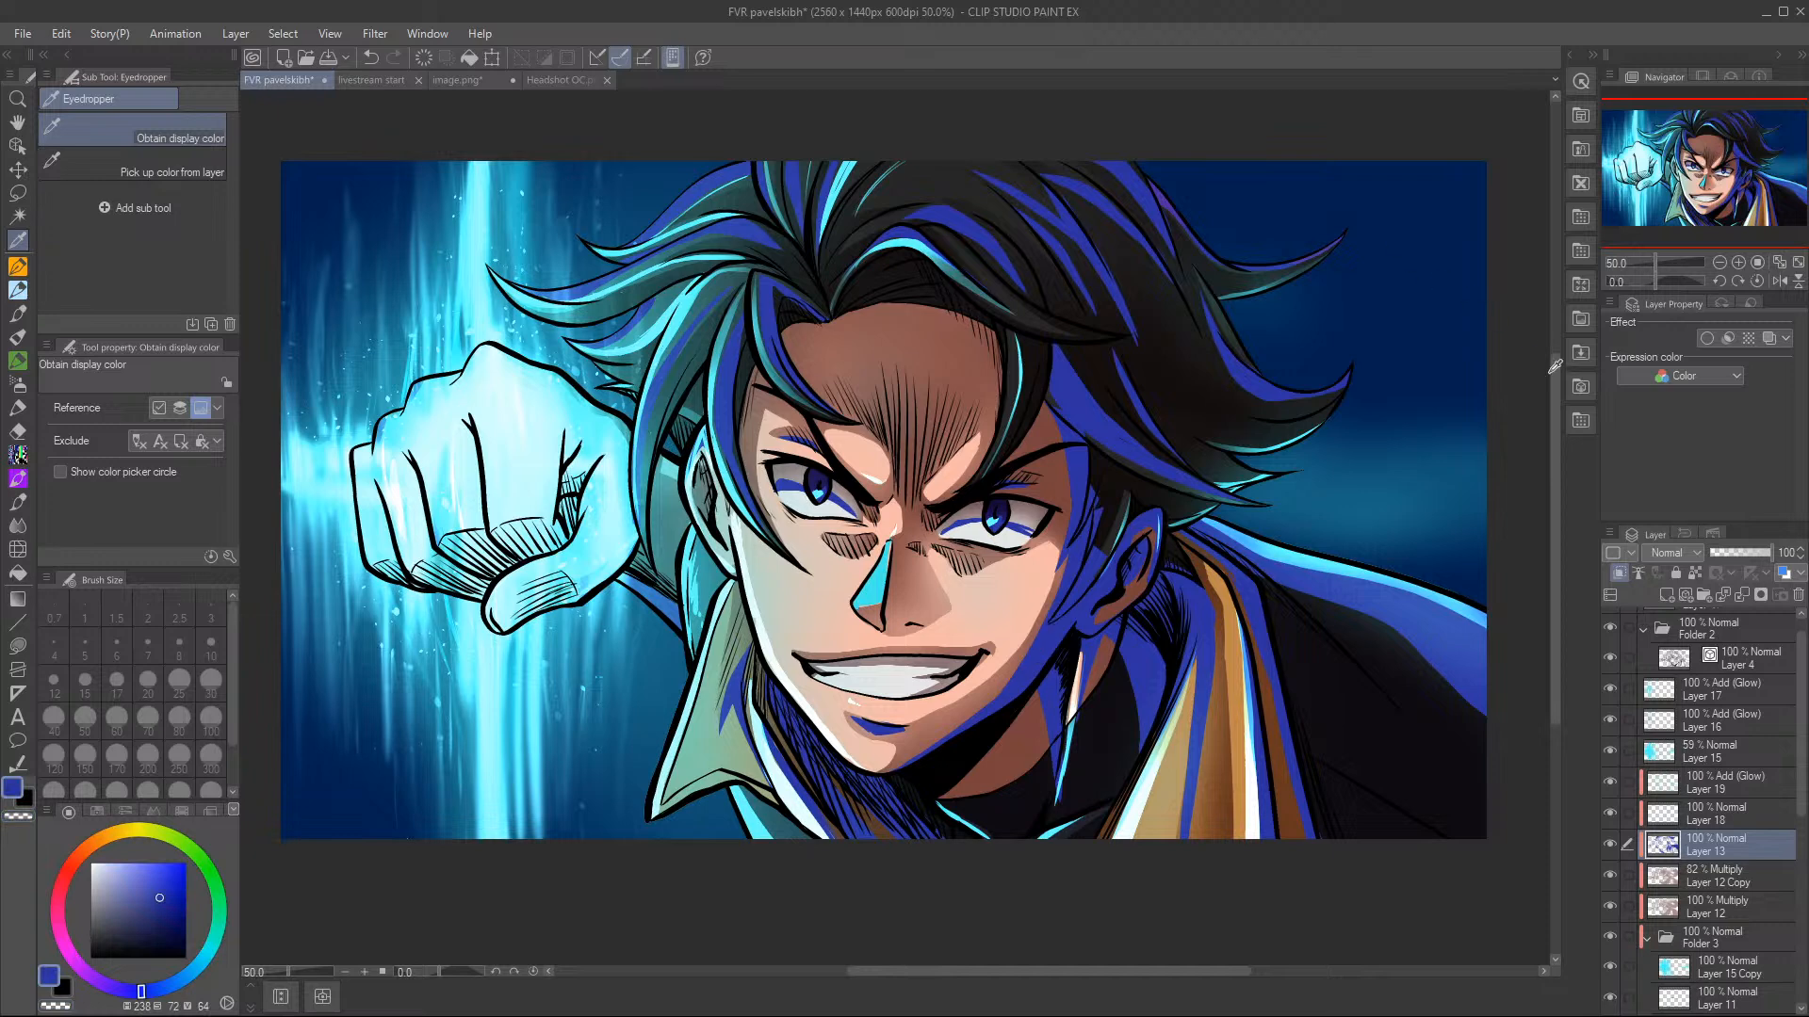
pyautogui.click(1669, 553)
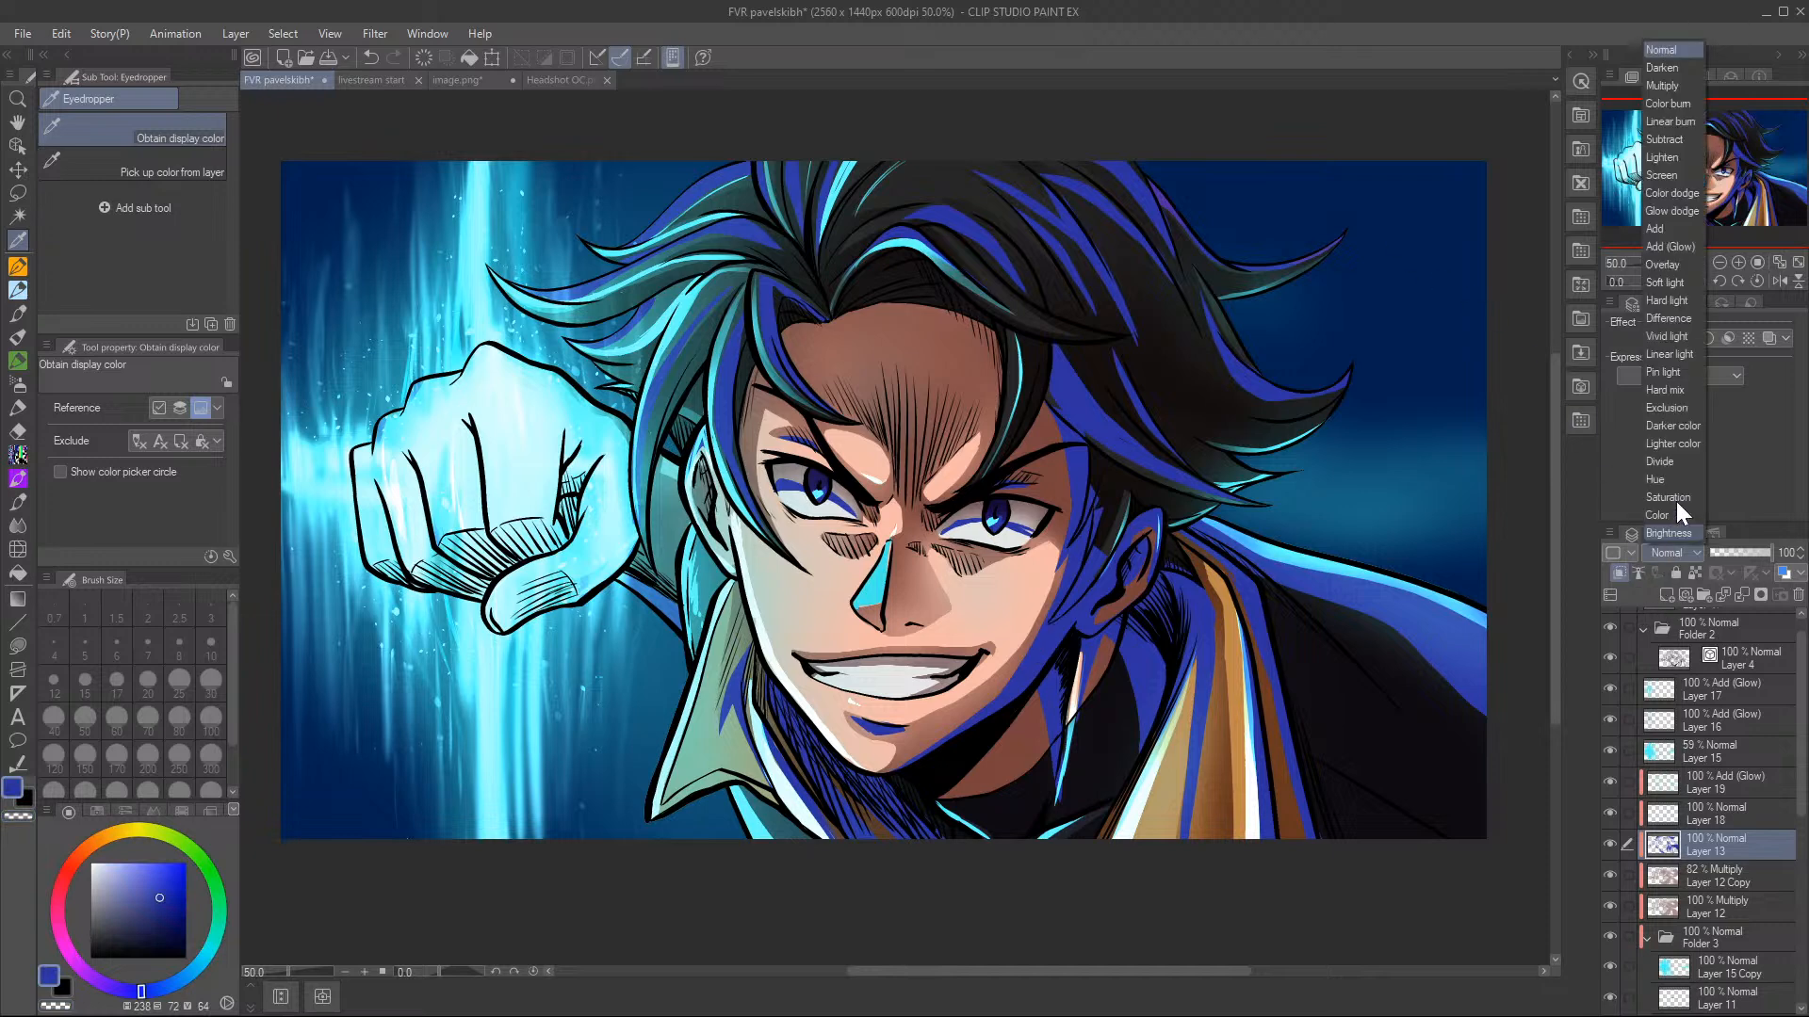
pyautogui.click(1679, 262)
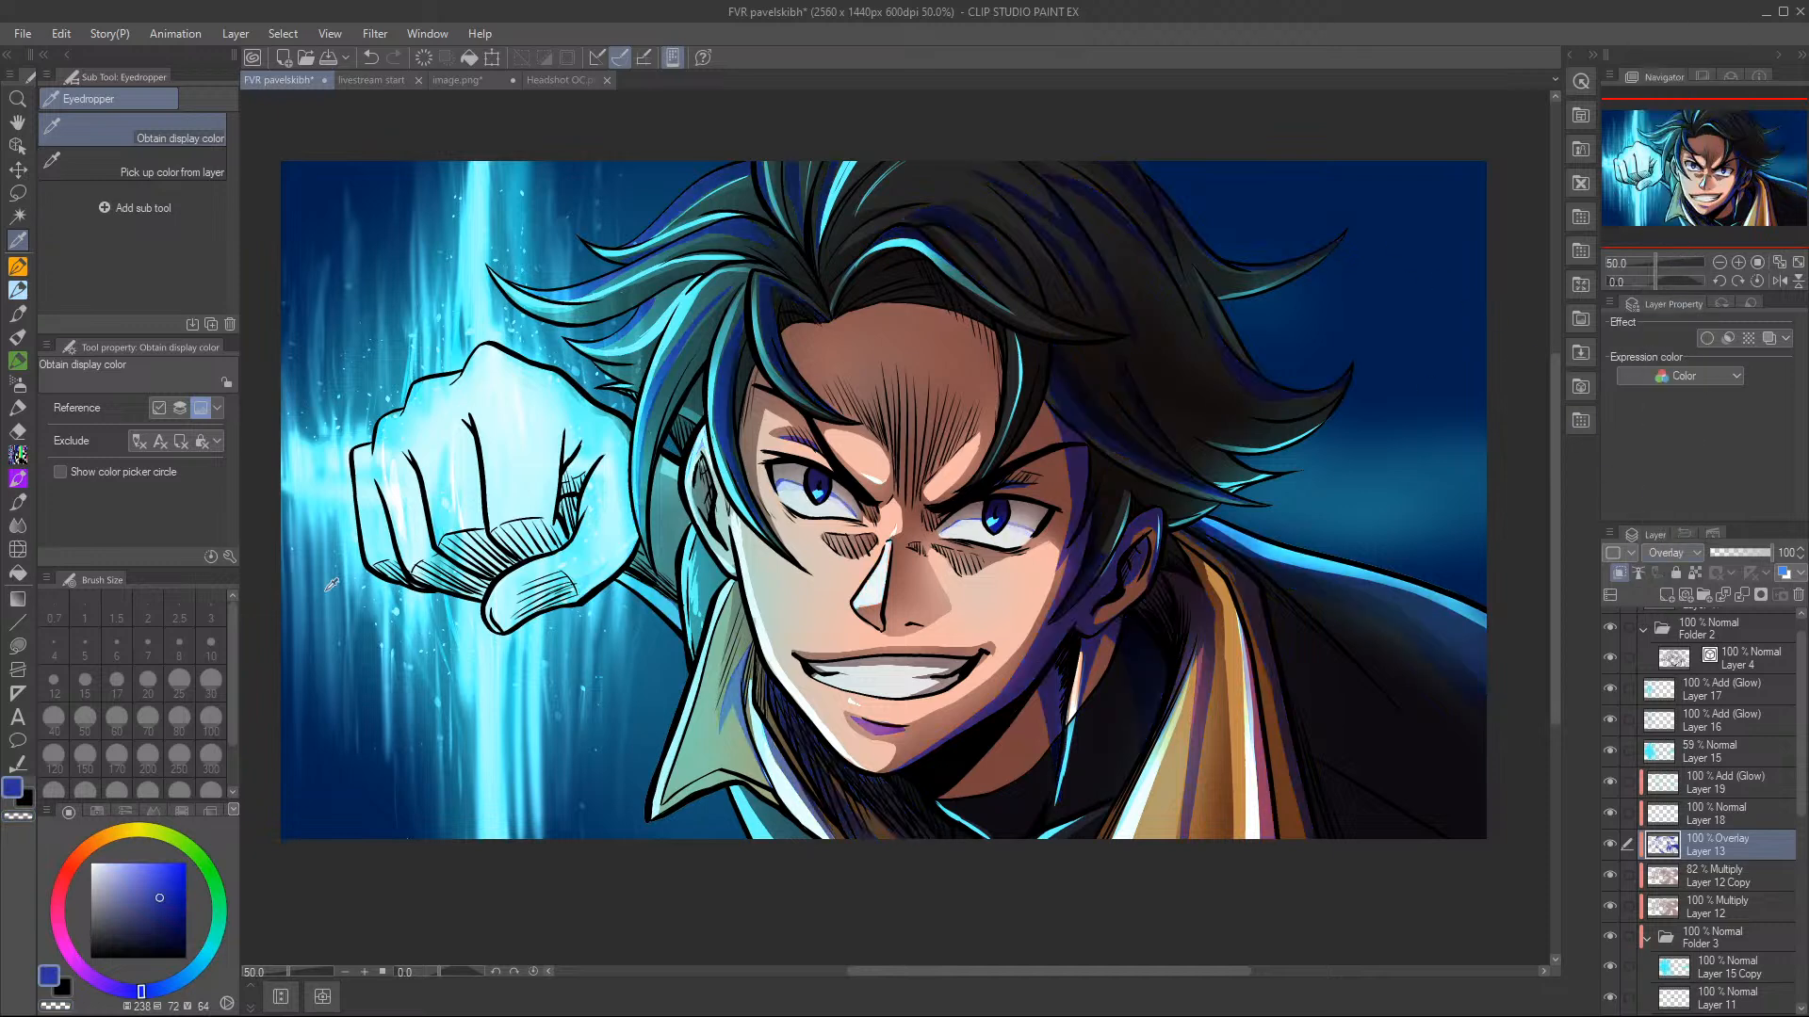
# - Lasso-fill blue shadows on the forehead under the fringe and in the hair beside the far temple
pyautogui.click(17, 646)
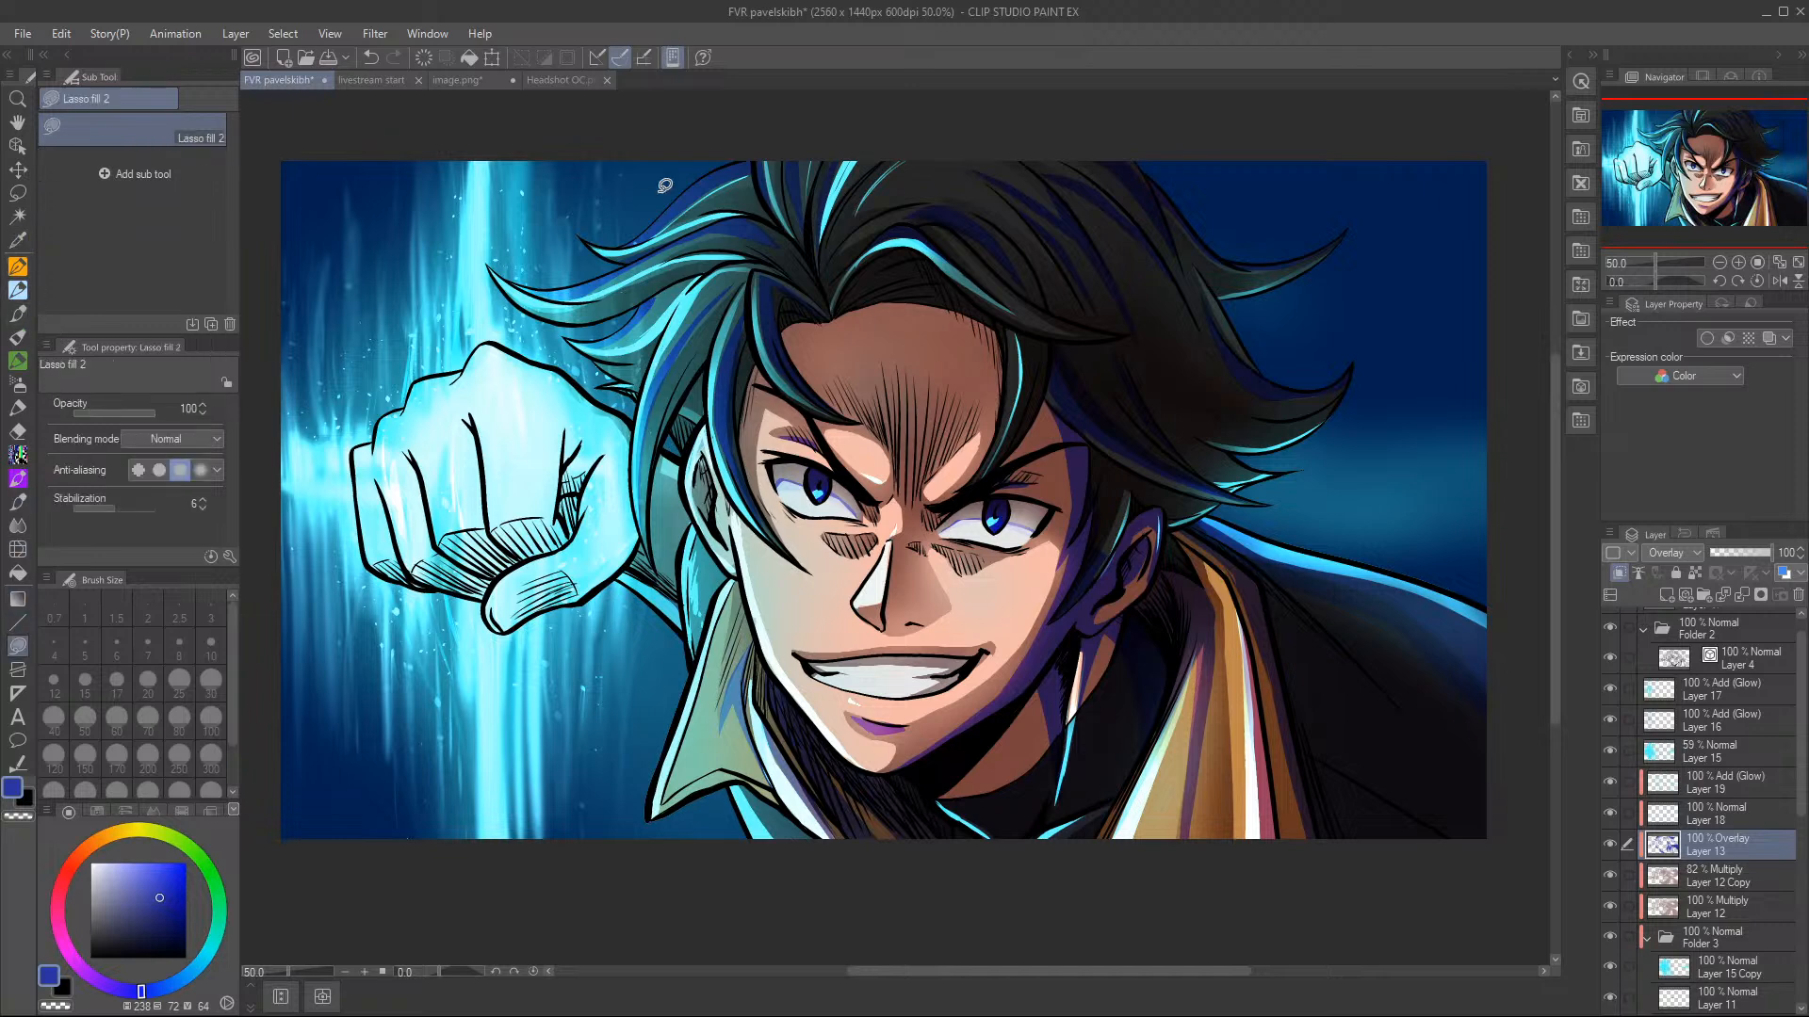
pyautogui.moveTo(843, 313)
pyautogui.mouseDown()
pyautogui.moveTo(903, 271)
pyautogui.moveTo(942, 271)
pyautogui.moveTo(1004, 340)
pyautogui.moveTo(992, 375)
pyautogui.moveTo(782, 311)
pyautogui.mouseUp()
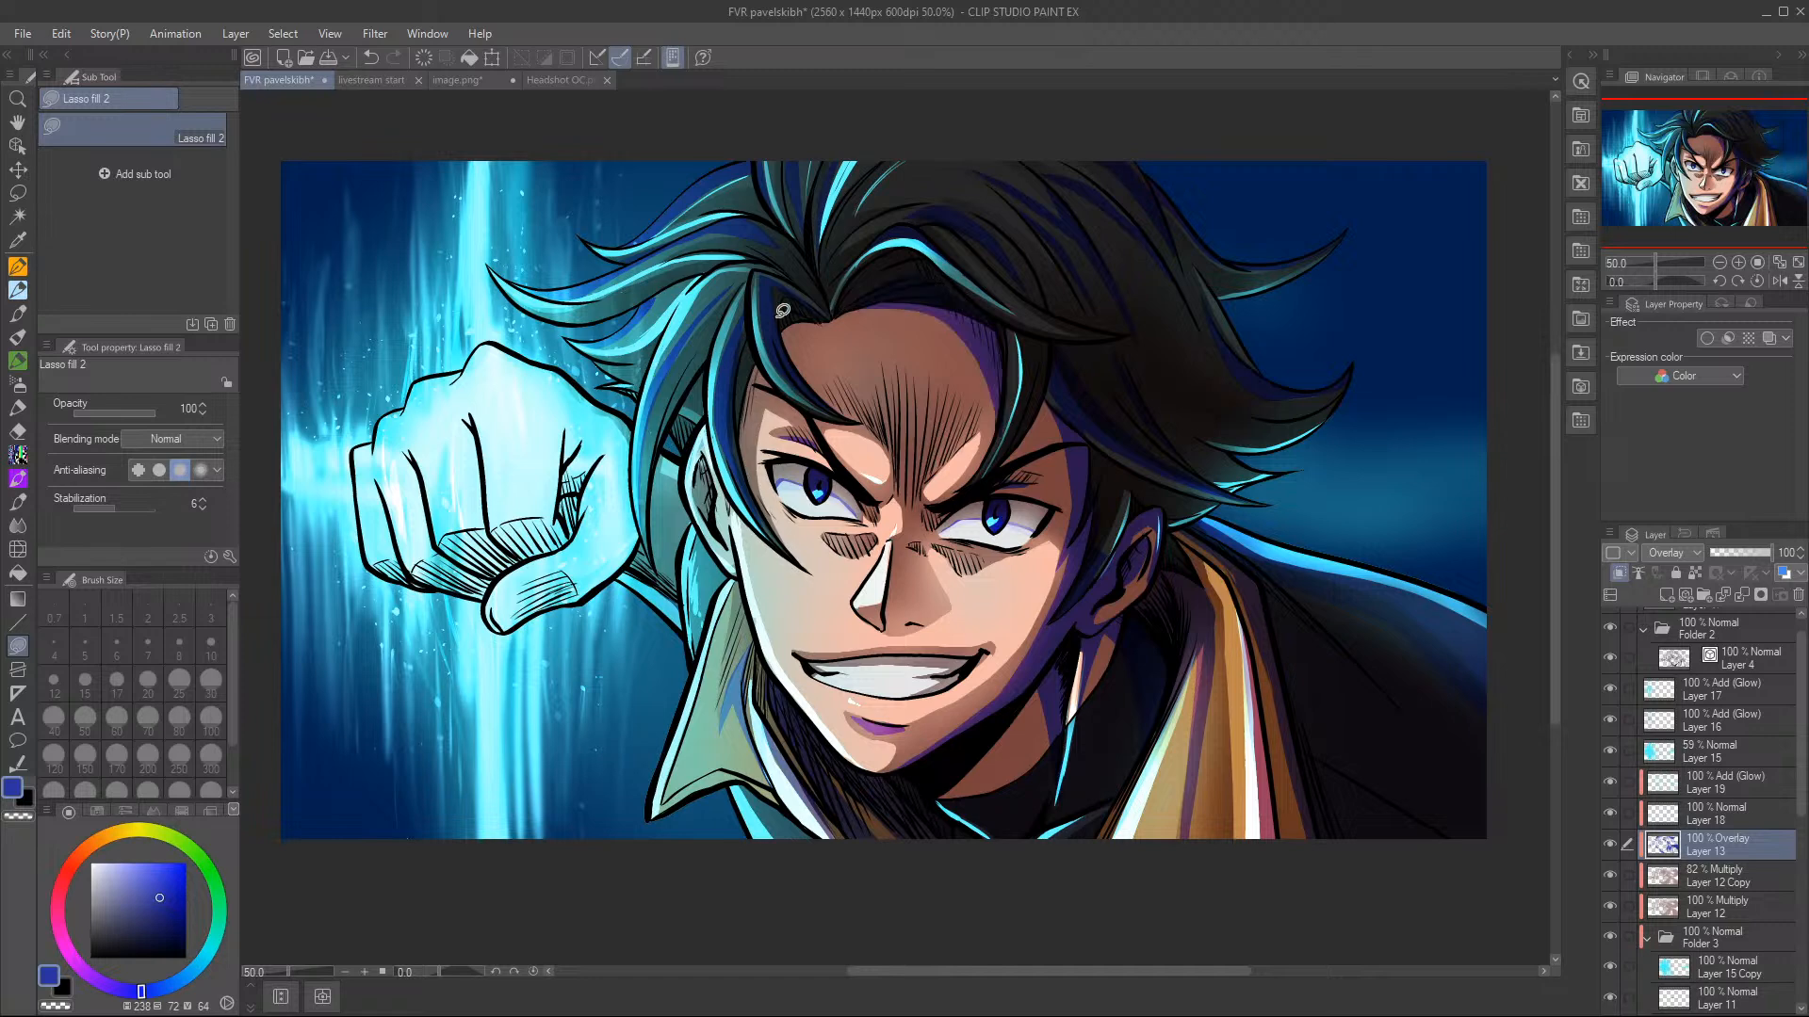
pyautogui.moveTo(951, 312)
pyautogui.mouseDown()
pyautogui.moveTo(981, 339)
pyautogui.moveTo(987, 480)
pyautogui.moveTo(947, 316)
pyautogui.mouseUp()
pyautogui.moveTo(1049, 396)
pyautogui.mouseDown()
pyautogui.moveTo(1036, 443)
pyautogui.moveTo(1050, 396)
pyautogui.mouseUp()
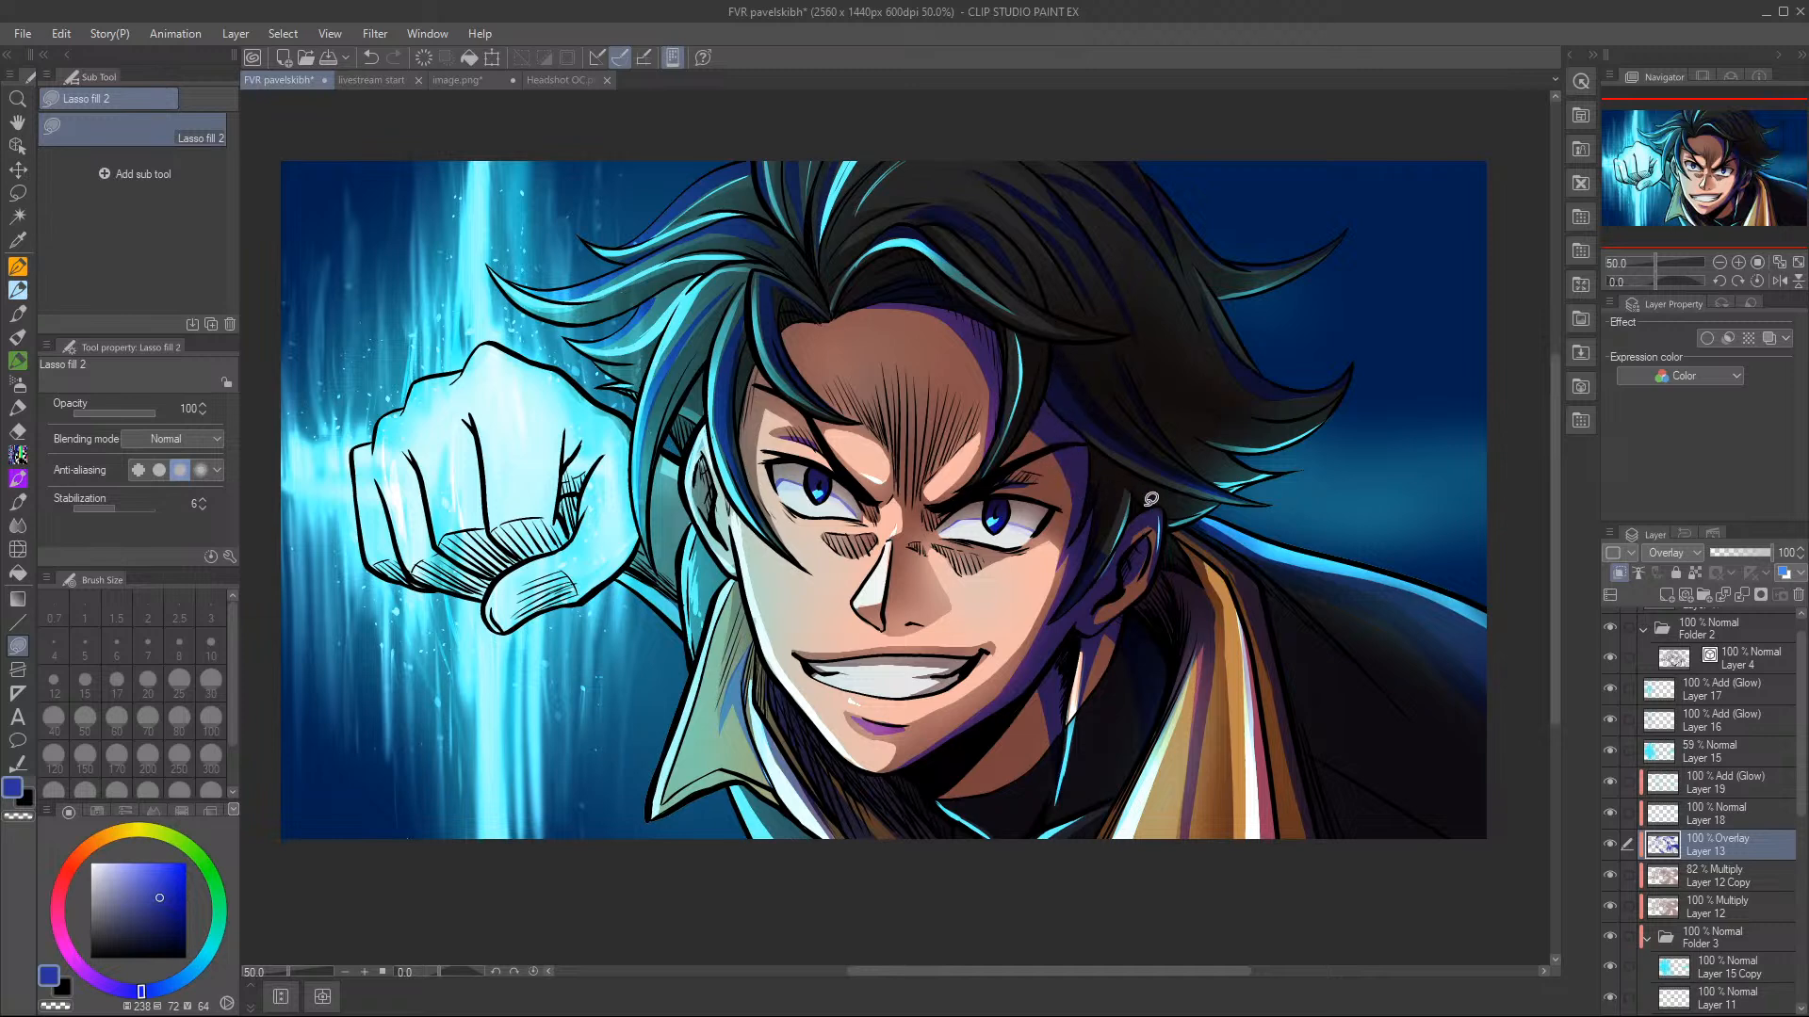
# - Lasso-fill blue shadows inside both ears, on the jacket below the near collar, and along the collar beside the jaw
pyautogui.moveTo(1115, 556)
pyautogui.mouseDown()
pyautogui.moveTo(1241, 390)
pyautogui.moveTo(1185, 570)
pyautogui.moveTo(1238, 384)
pyautogui.moveTo(1187, 497)
pyautogui.moveTo(1142, 503)
pyautogui.moveTo(1141, 479)
pyautogui.moveTo(1189, 512)
pyautogui.moveTo(1164, 514)
pyautogui.mouseUp()
pyautogui.moveTo(720, 470)
pyautogui.mouseDown()
pyautogui.moveTo(726, 457)
pyautogui.moveTo(707, 477)
pyautogui.moveTo(711, 456)
pyautogui.moveTo(705, 508)
pyautogui.mouseUp()
pyautogui.moveTo(746, 788); pyautogui.dragTo(890, 888)
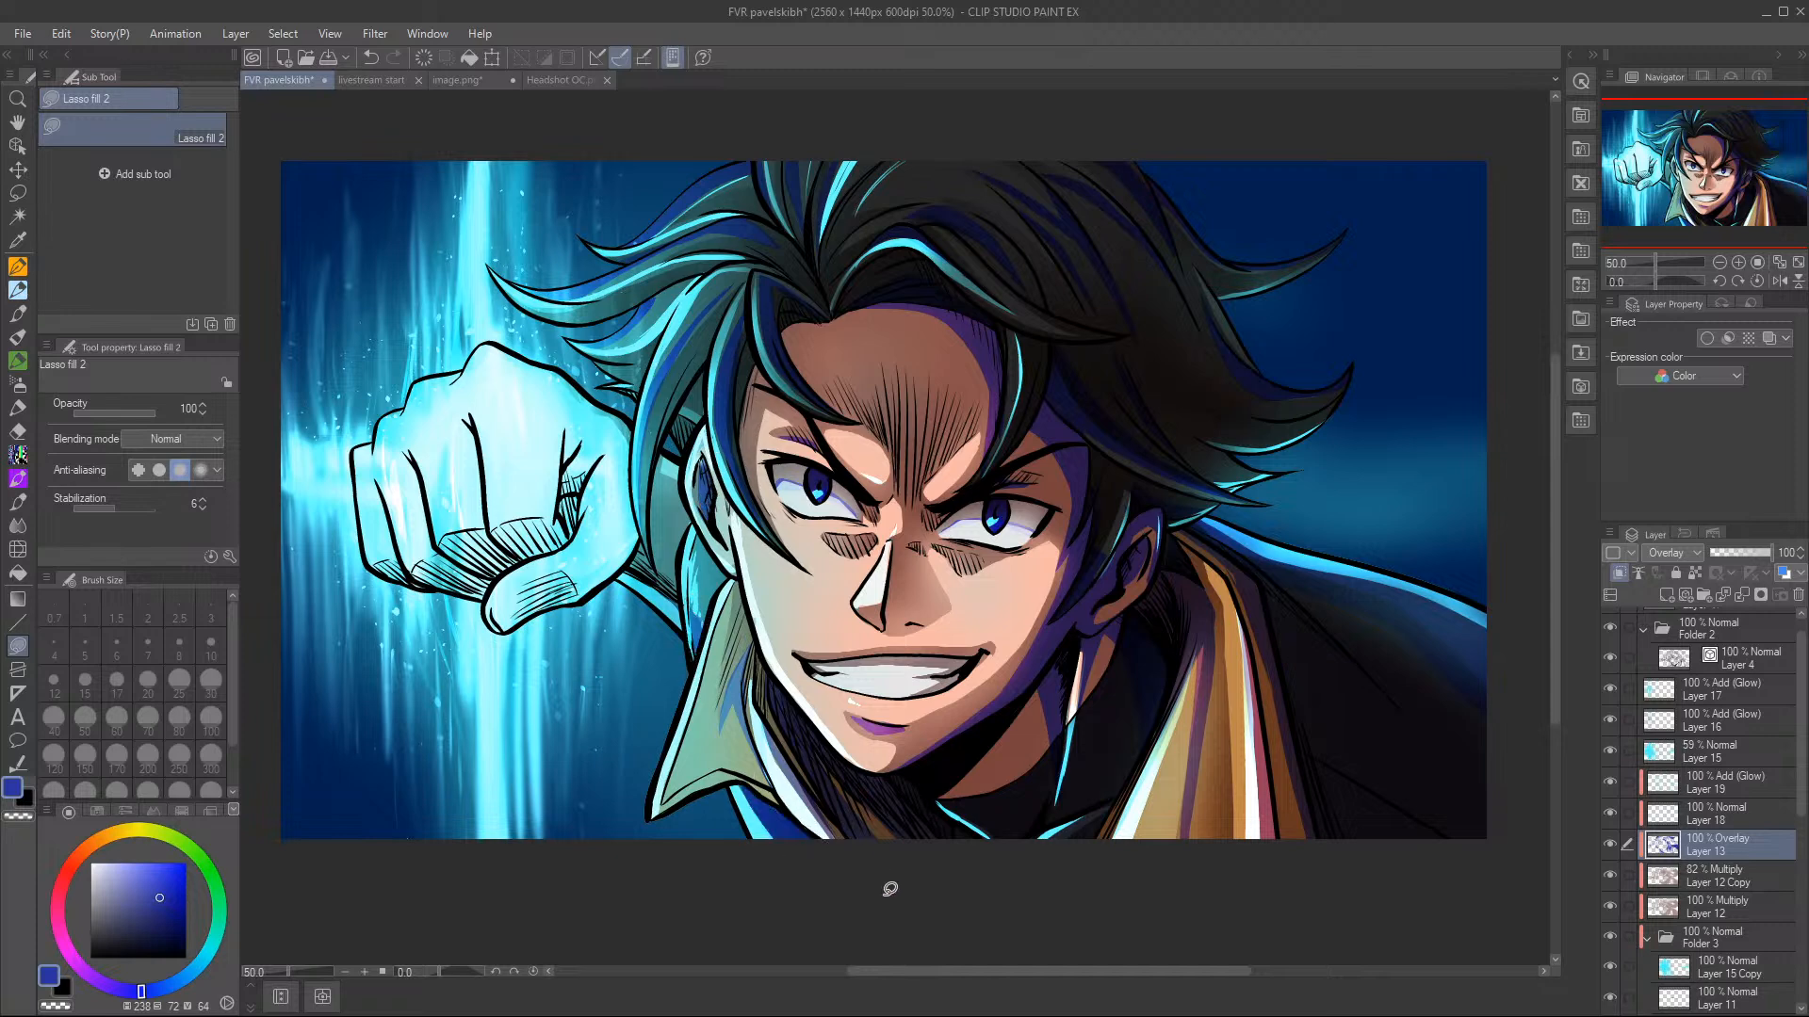
pyautogui.moveTo(764, 651)
pyautogui.mouseDown()
pyautogui.moveTo(777, 716)
pyautogui.moveTo(765, 655)
pyautogui.mouseUp()
pyautogui.moveTo(754, 591)
pyautogui.mouseDown()
pyautogui.moveTo(718, 706)
pyautogui.moveTo(744, 607)
pyautogui.mouseUp()
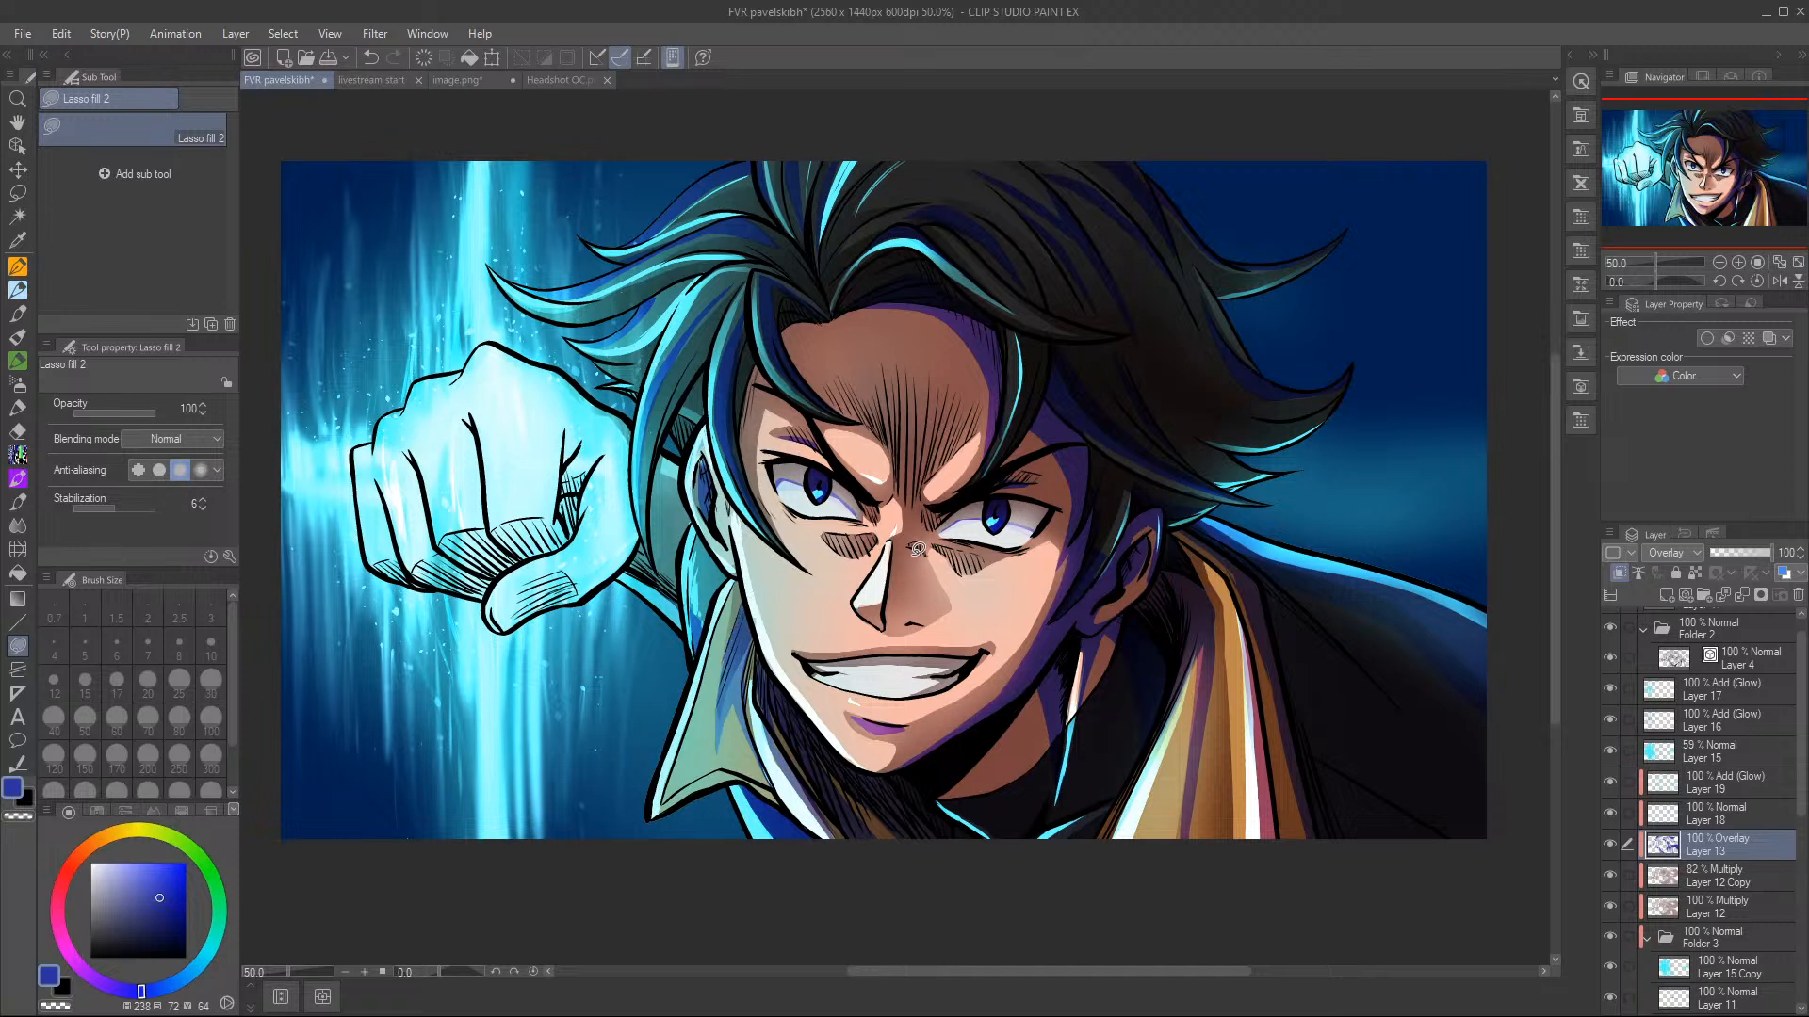
# - Lasso-fill blue shadows under the far eye, along its cheek and brow, and over the hatched forehead creases
pyautogui.moveTo(947, 540)
pyautogui.mouseDown()
pyautogui.moveTo(963, 565)
pyautogui.moveTo(994, 561)
pyautogui.moveTo(942, 545)
pyautogui.mouseUp()
pyautogui.moveTo(1062, 531); pyautogui.dragTo(1071, 576)
pyautogui.moveTo(1006, 478); pyautogui.dragTo(1017, 480)
pyautogui.moveTo(978, 333)
pyautogui.mouseDown()
pyautogui.moveTo(928, 466)
pyautogui.moveTo(1020, 340)
pyautogui.mouseUp()
pyautogui.moveTo(975, 413); pyautogui.dragTo(977, 419)
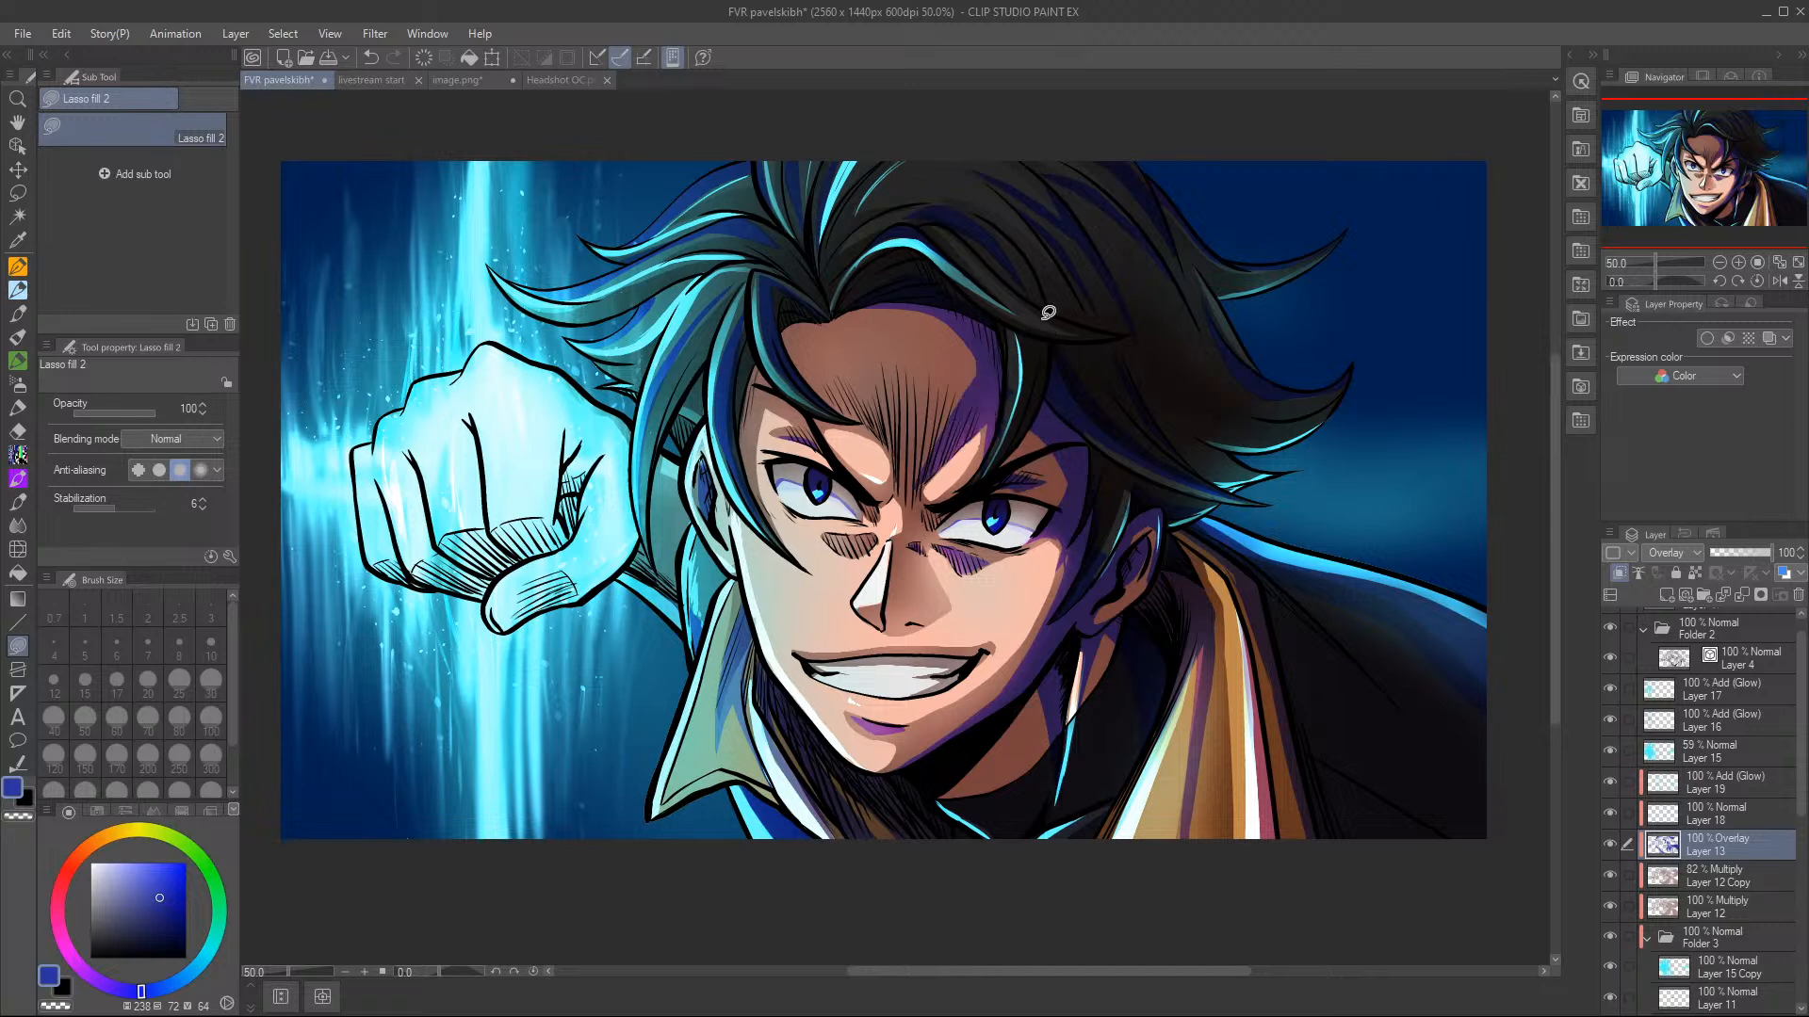
# - Lasso-fill blue shadows across the whole forehead, over the near brow and on the hatching under the near eye
pyautogui.moveTo(929, 484)
pyautogui.mouseDown()
pyautogui.moveTo(788, 345)
pyautogui.moveTo(782, 295)
pyautogui.moveTo(849, 303)
pyautogui.moveTo(993, 383)
pyautogui.mouseUp()
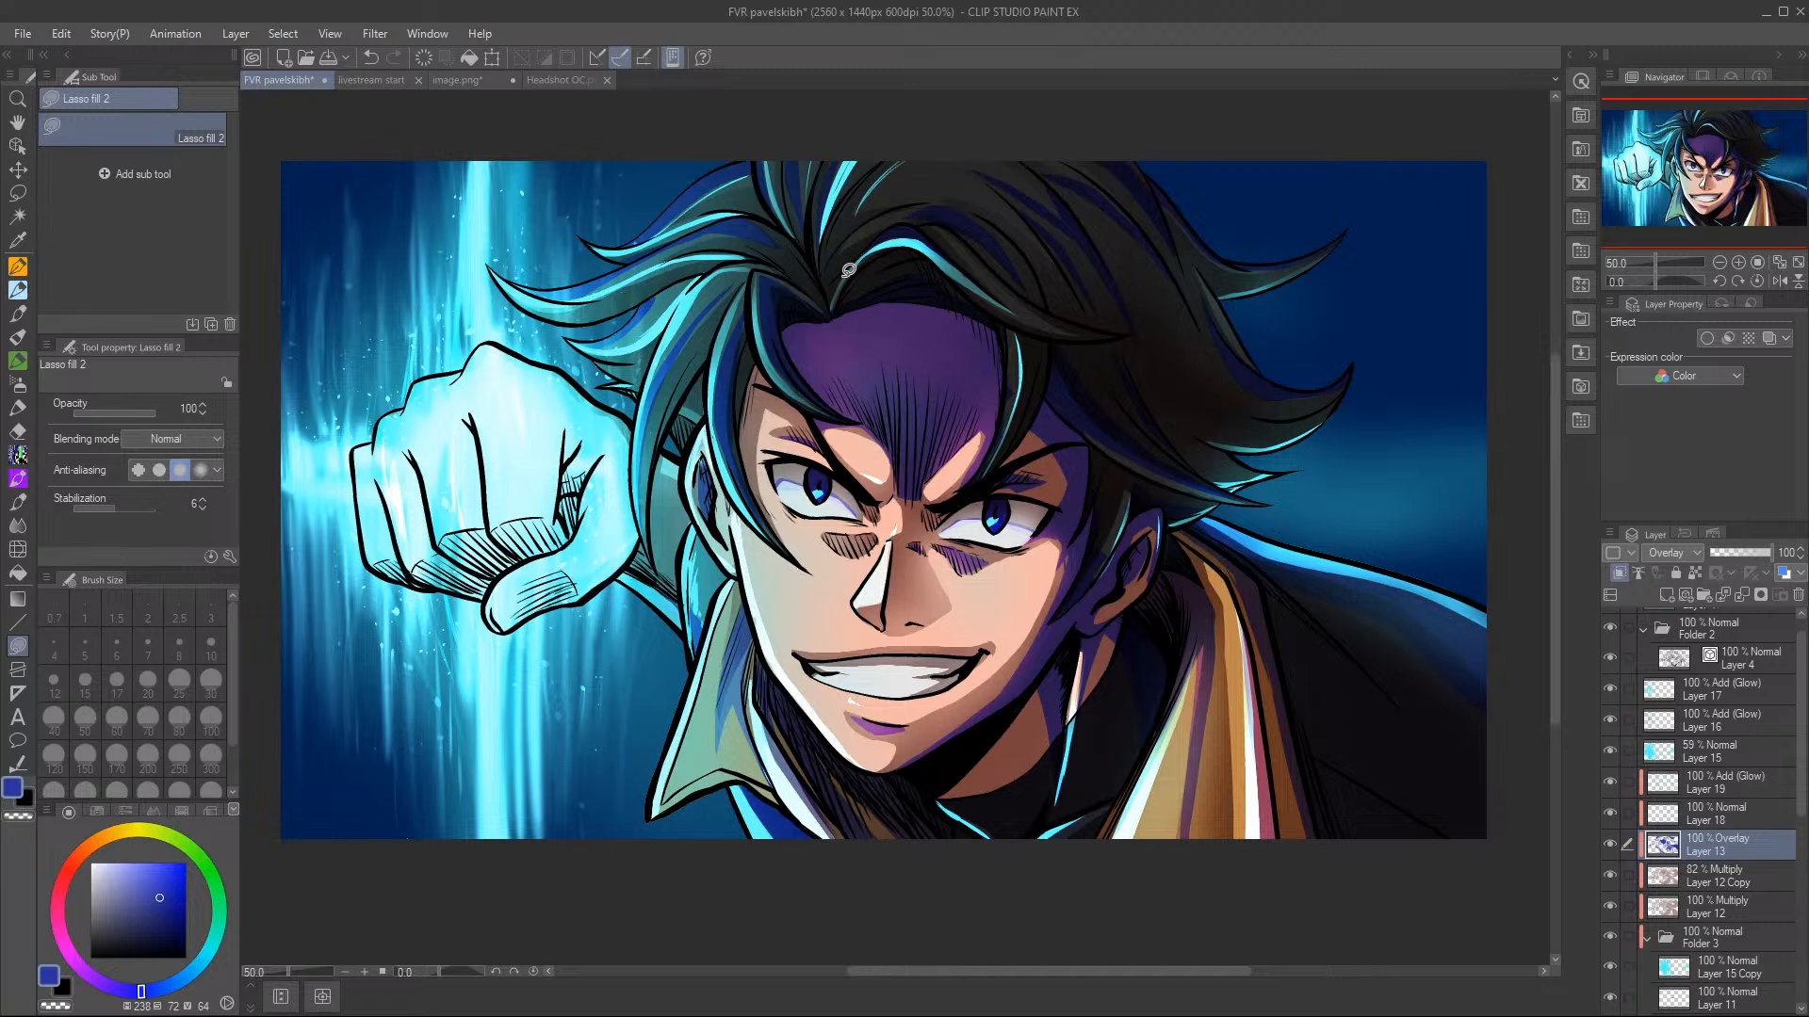
pyautogui.moveTo(768, 381)
pyautogui.mouseDown()
pyautogui.moveTo(758, 493)
pyautogui.moveTo(749, 351)
pyautogui.moveTo(775, 382)
pyautogui.moveTo(778, 331)
pyautogui.mouseUp()
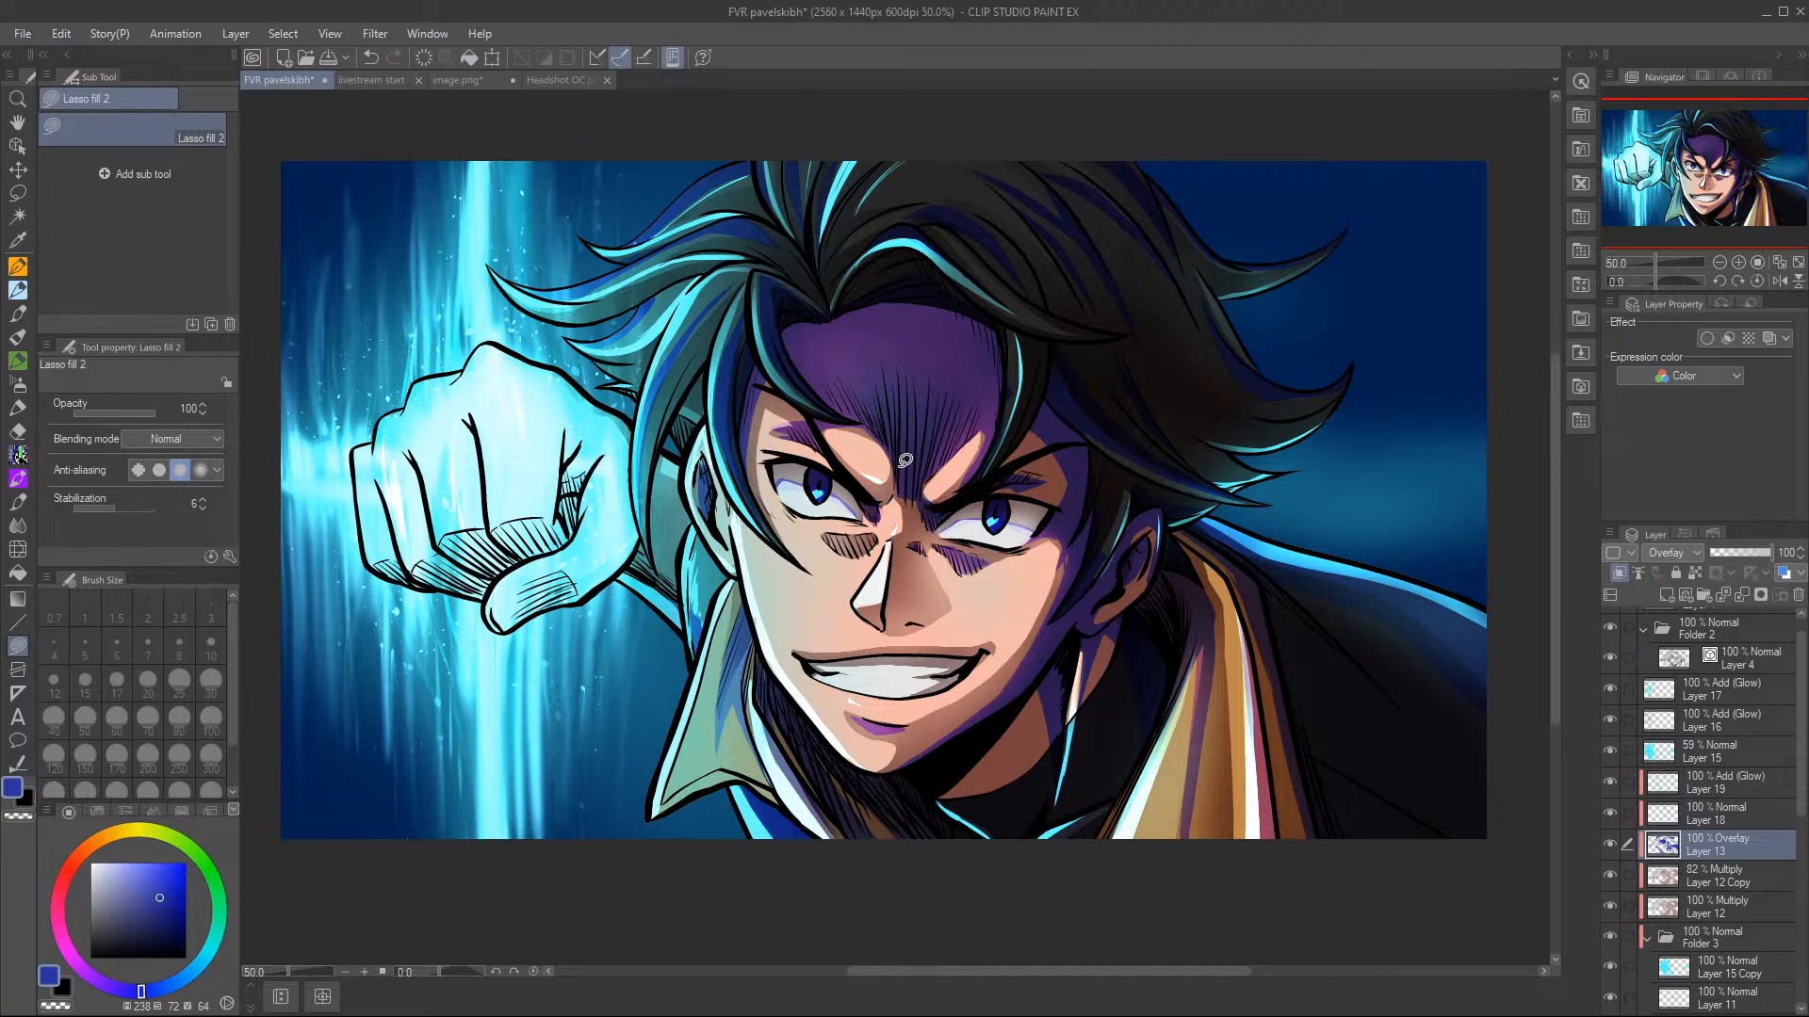
pyautogui.press('c')
pyautogui.moveTo(852, 551); pyautogui.dragTo(859, 545)
pyautogui.press('c')
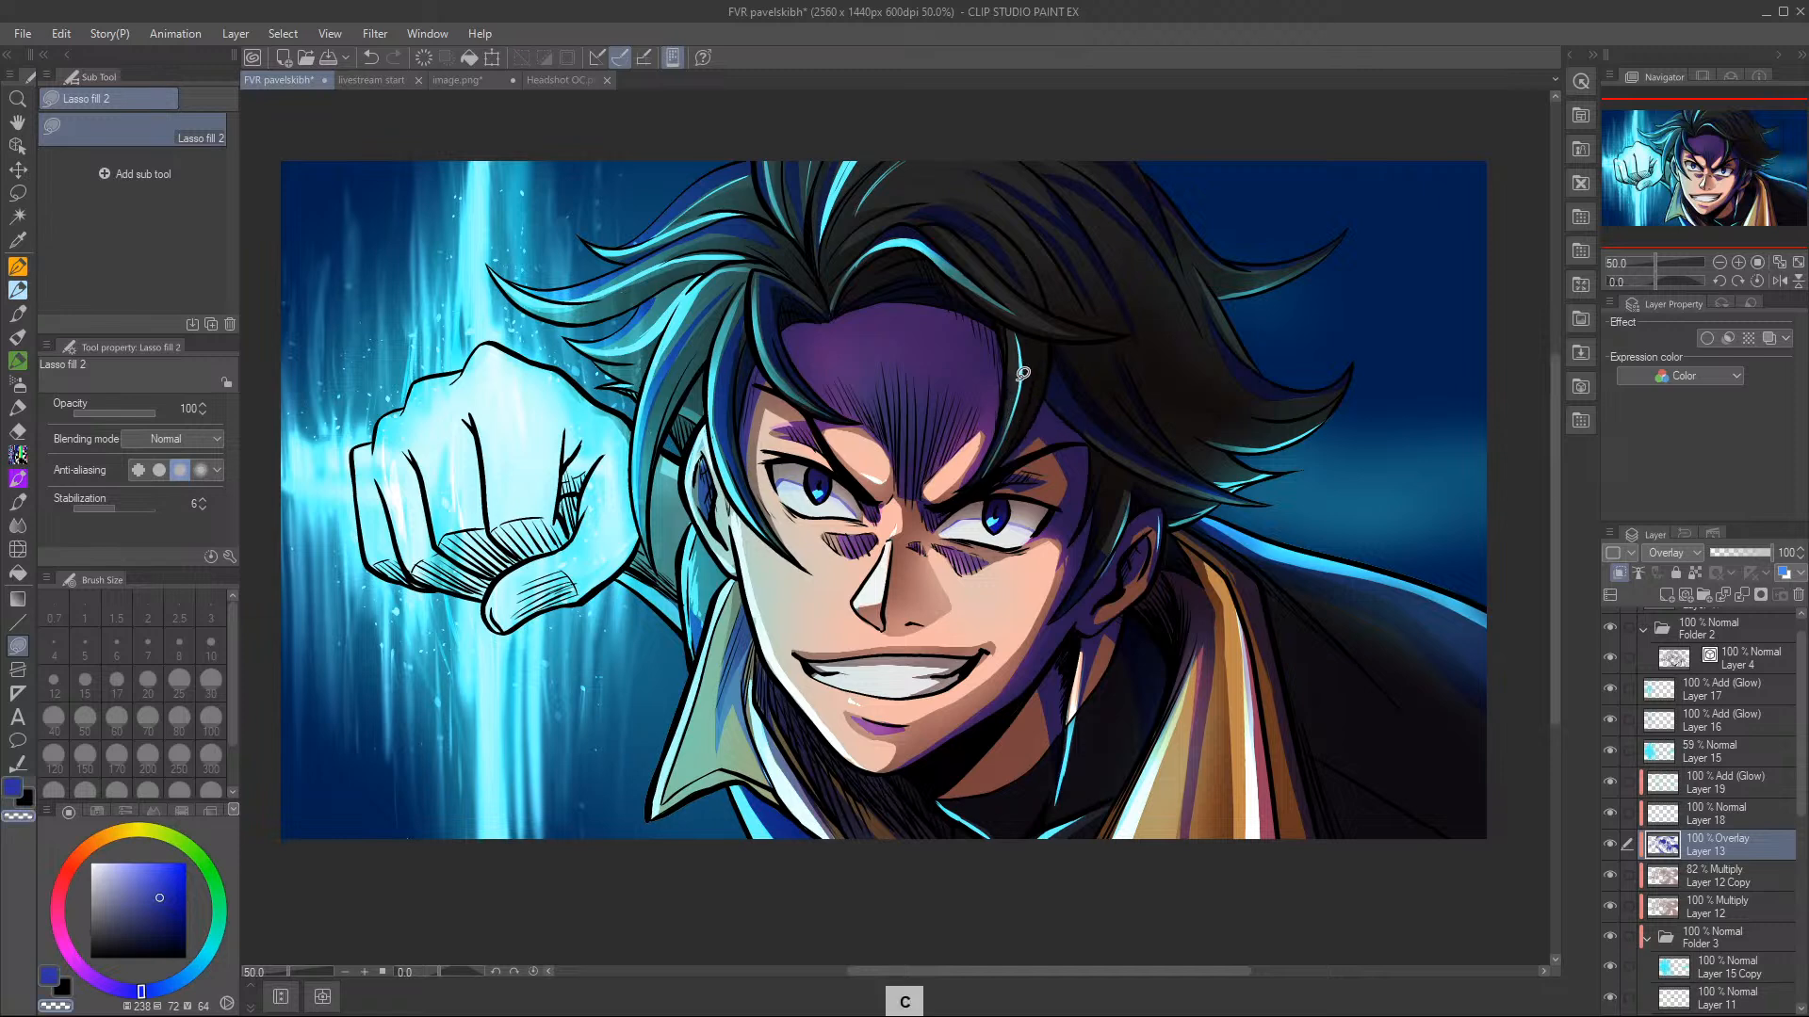
# - Refine the blue shadow shapes at the far temple above the brow and around the far ear with Lasso fill
pyautogui.press('c')
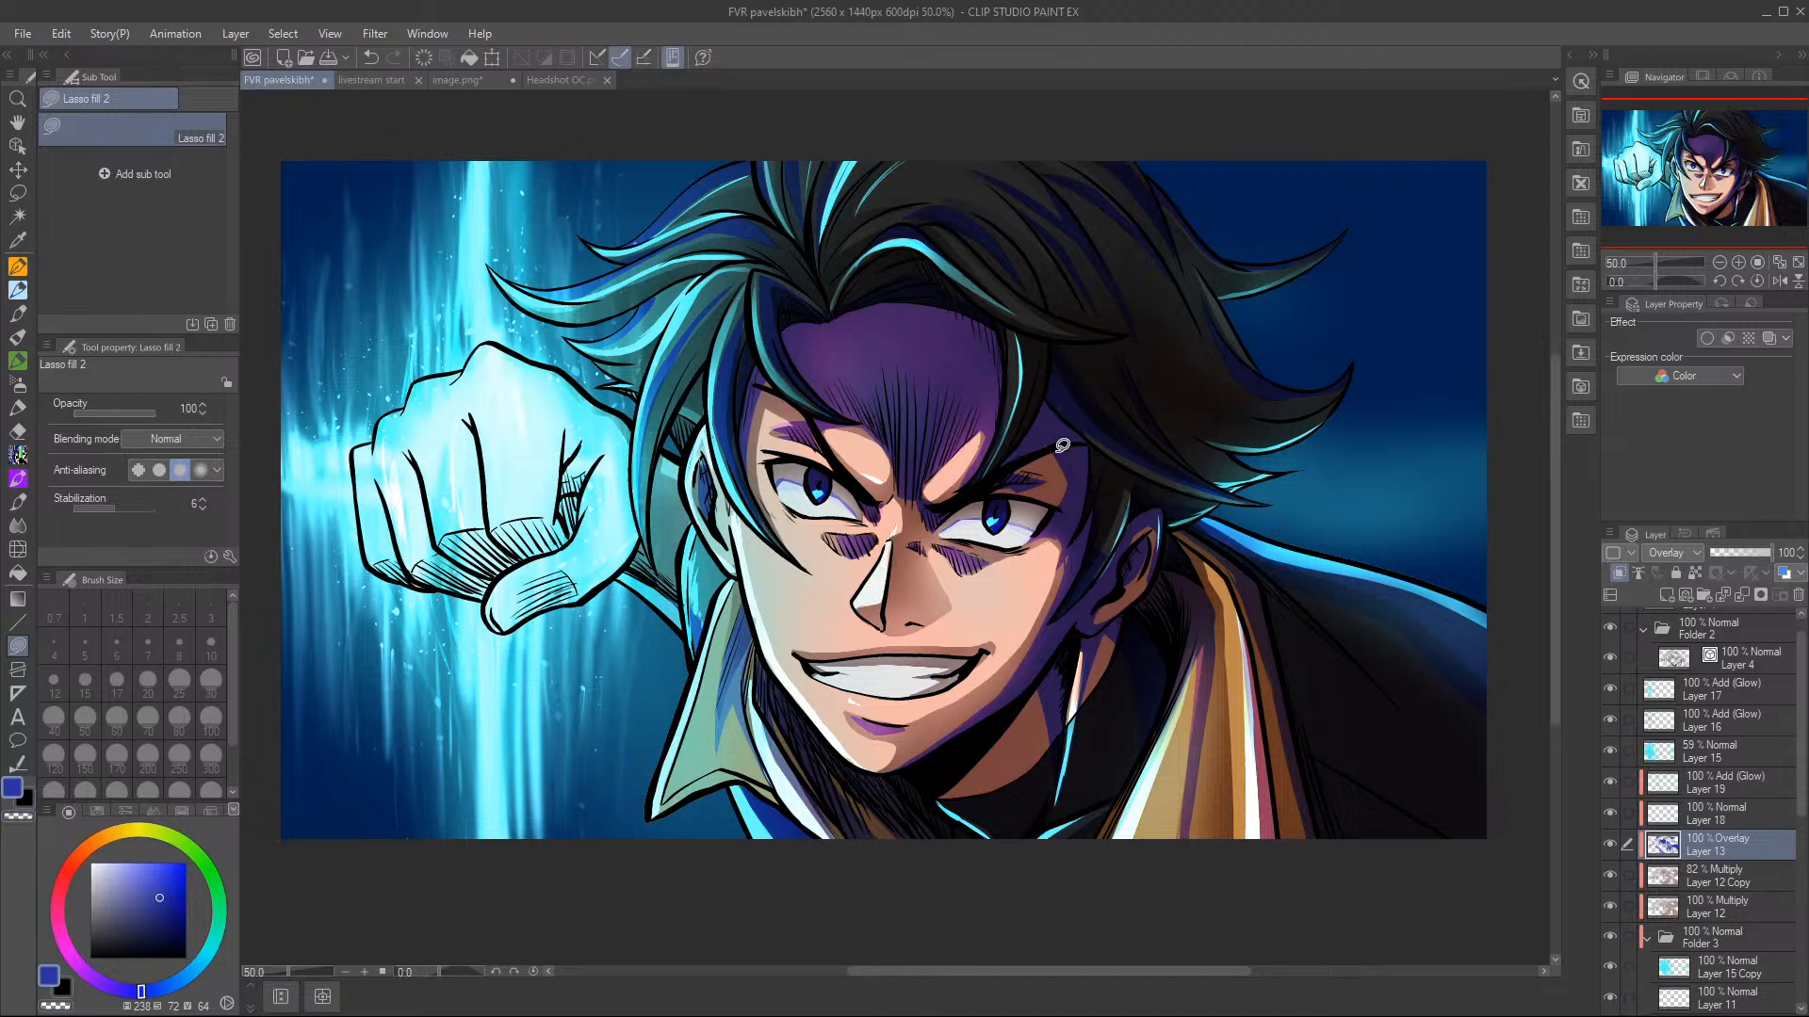
pyautogui.moveTo(1066, 442)
pyautogui.mouseDown()
pyautogui.moveTo(1019, 463)
pyautogui.moveTo(1060, 465)
pyautogui.moveTo(1053, 400)
pyautogui.mouseUp()
pyautogui.moveTo(1084, 584); pyautogui.dragTo(1140, 484)
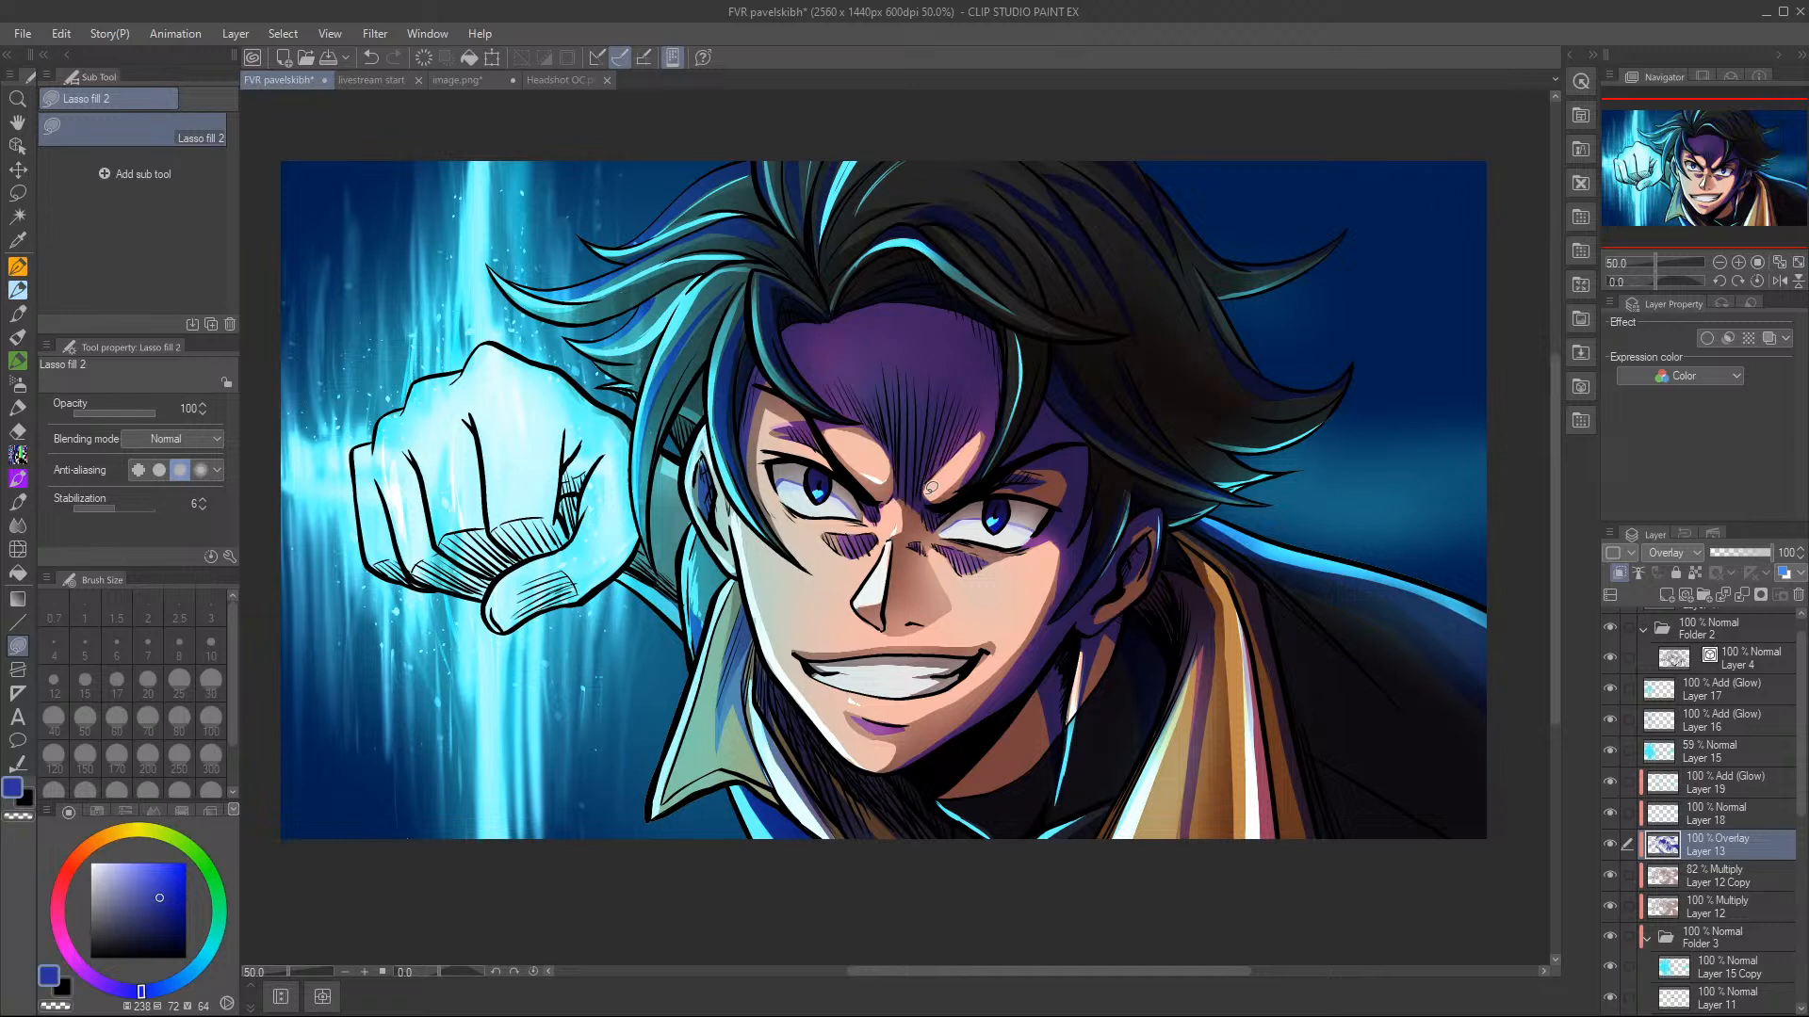
# - Fade the blue shadows on the forehead, under the eyes, along the far cheek and on the collar using the Soft airbrush with transparent colour
pyautogui.click(19, 382)
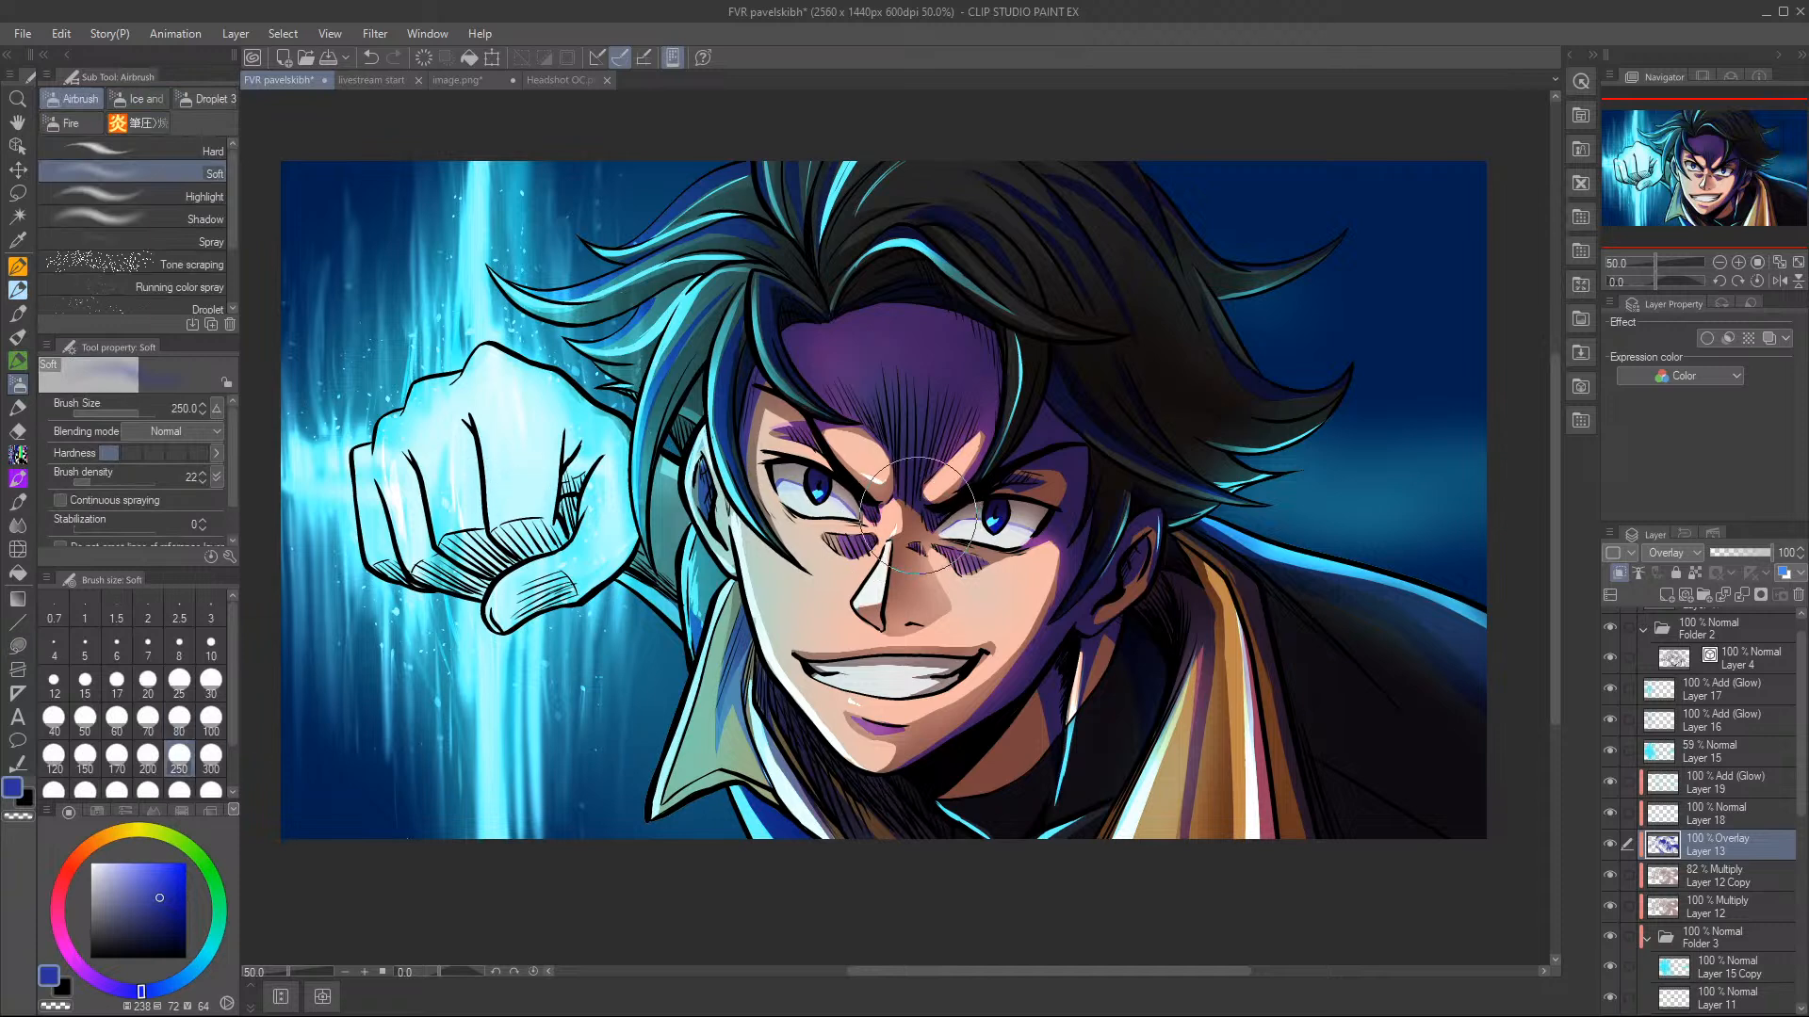
pyautogui.press('c')
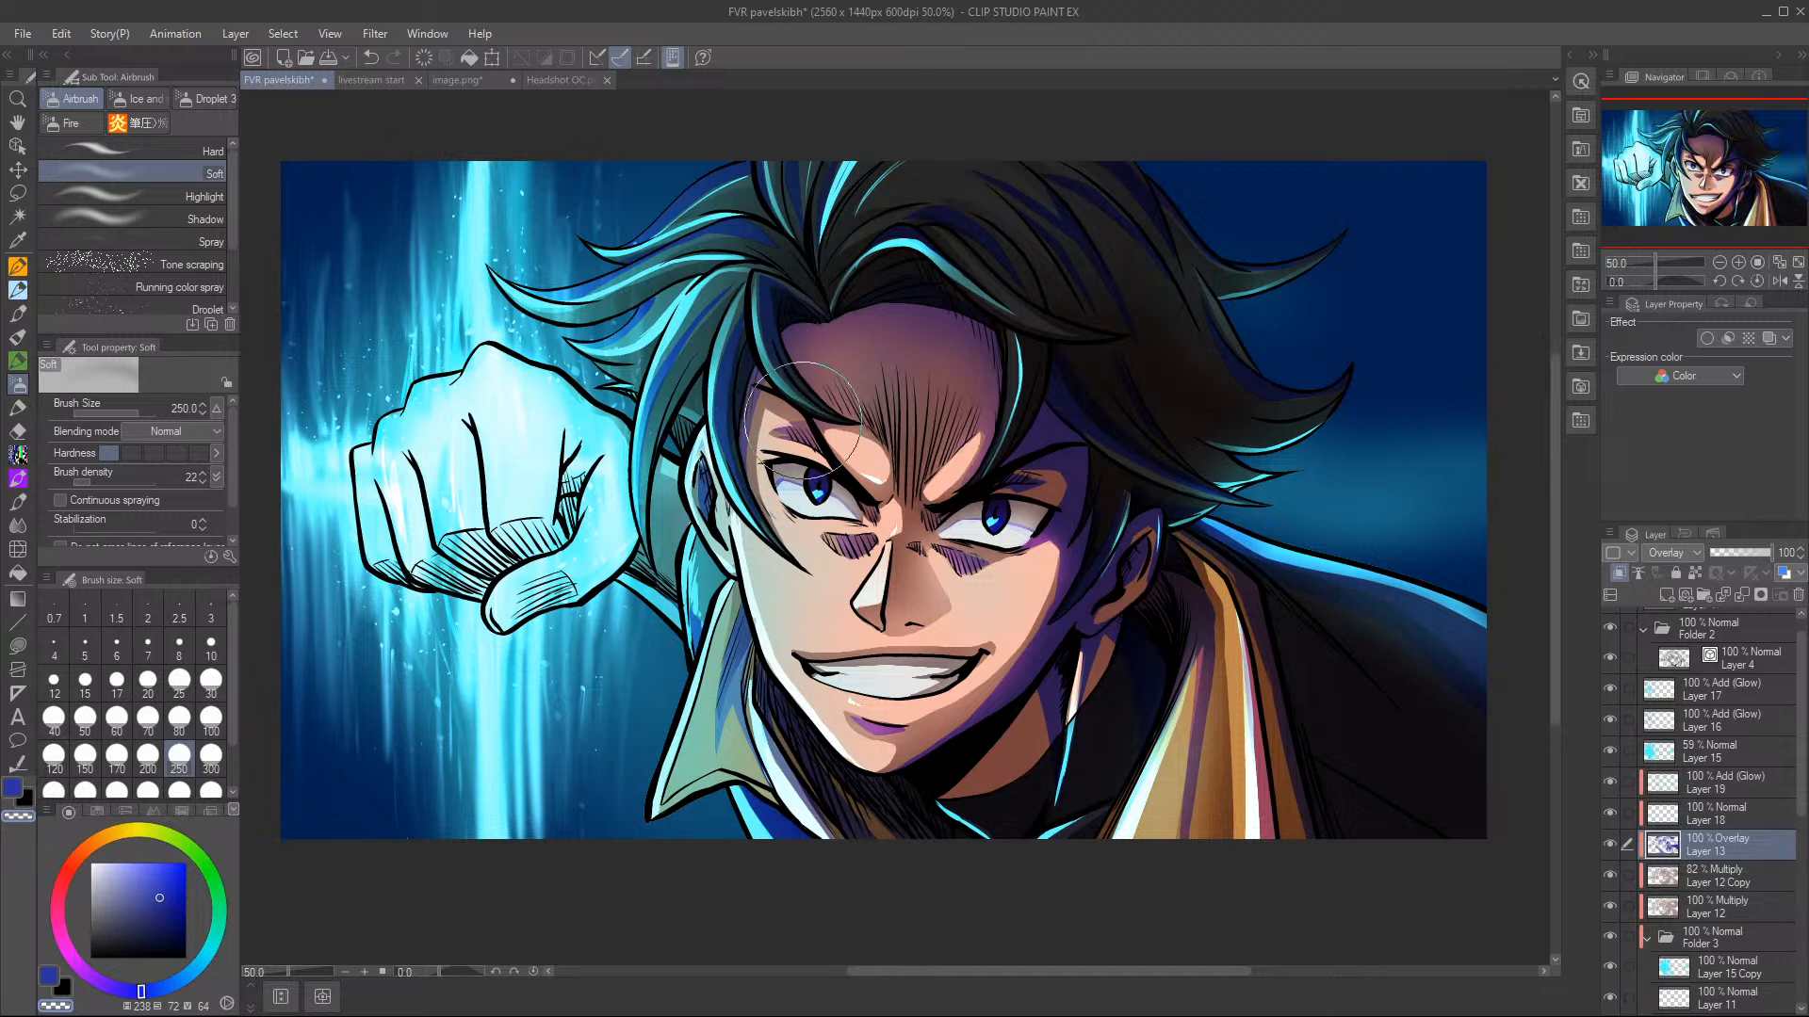
pyautogui.click(179, 721)
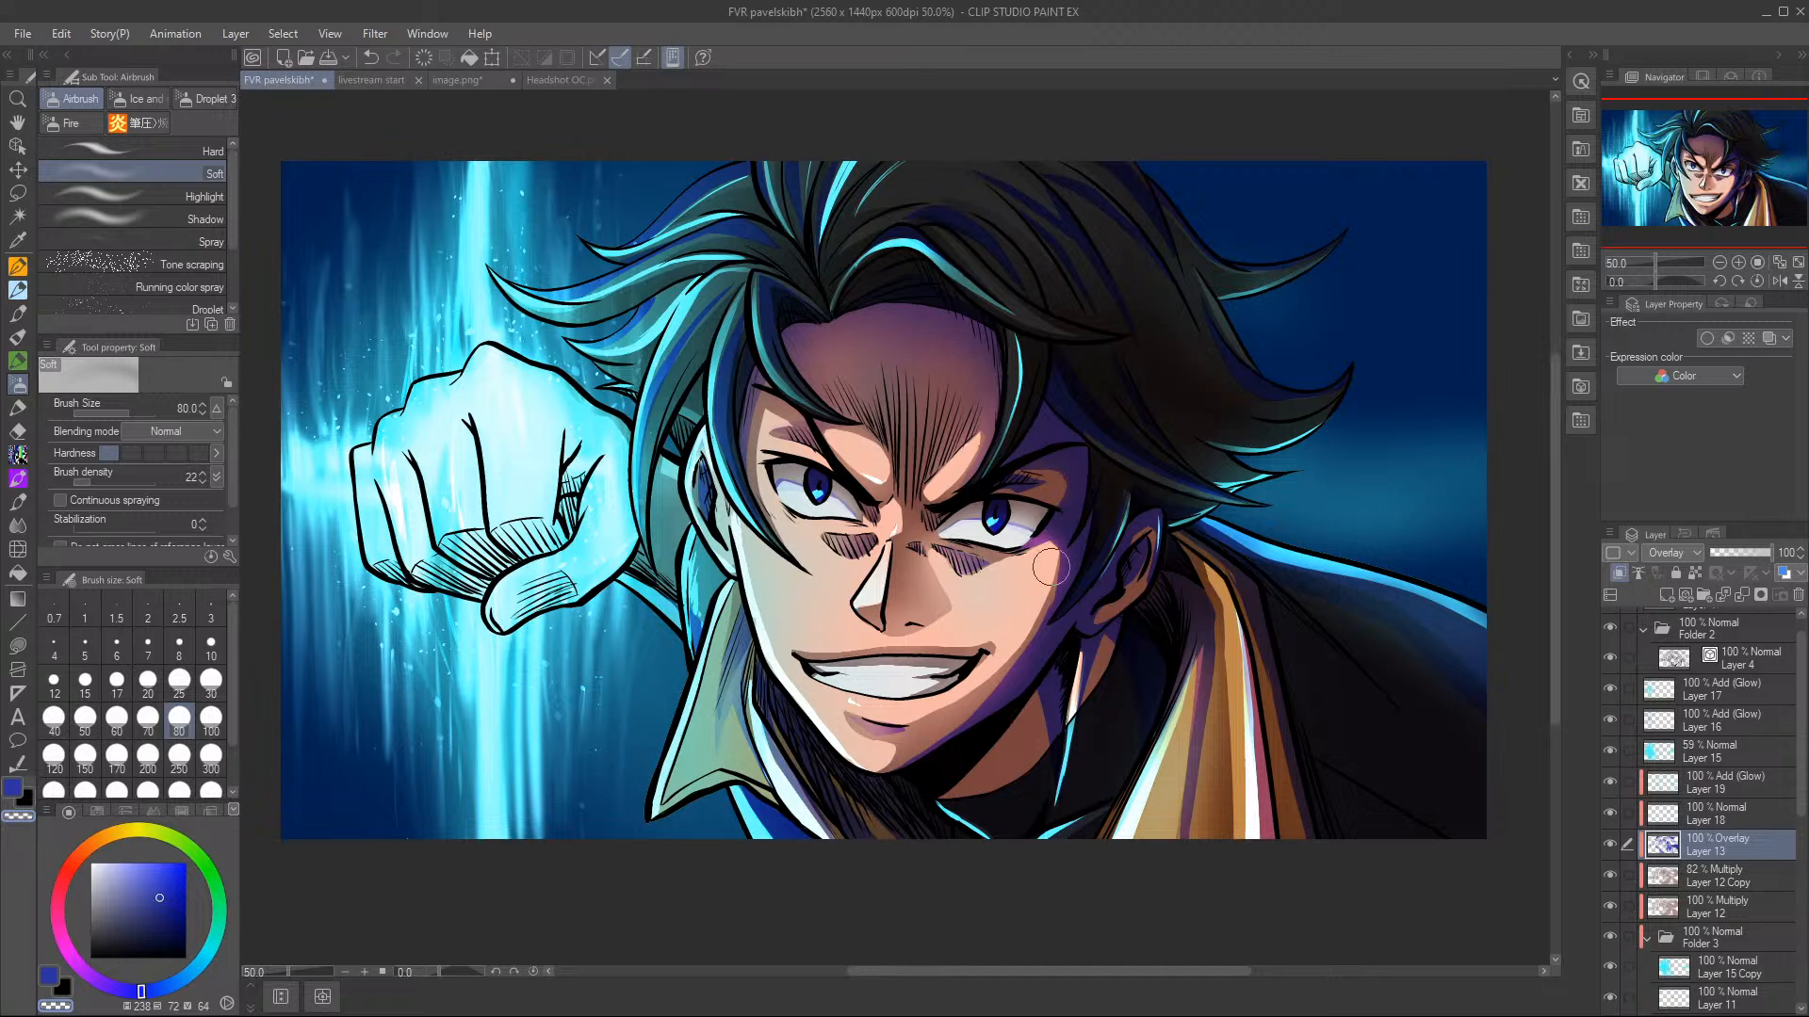
pyautogui.moveTo(1054, 574); pyautogui.dragTo(977, 708)
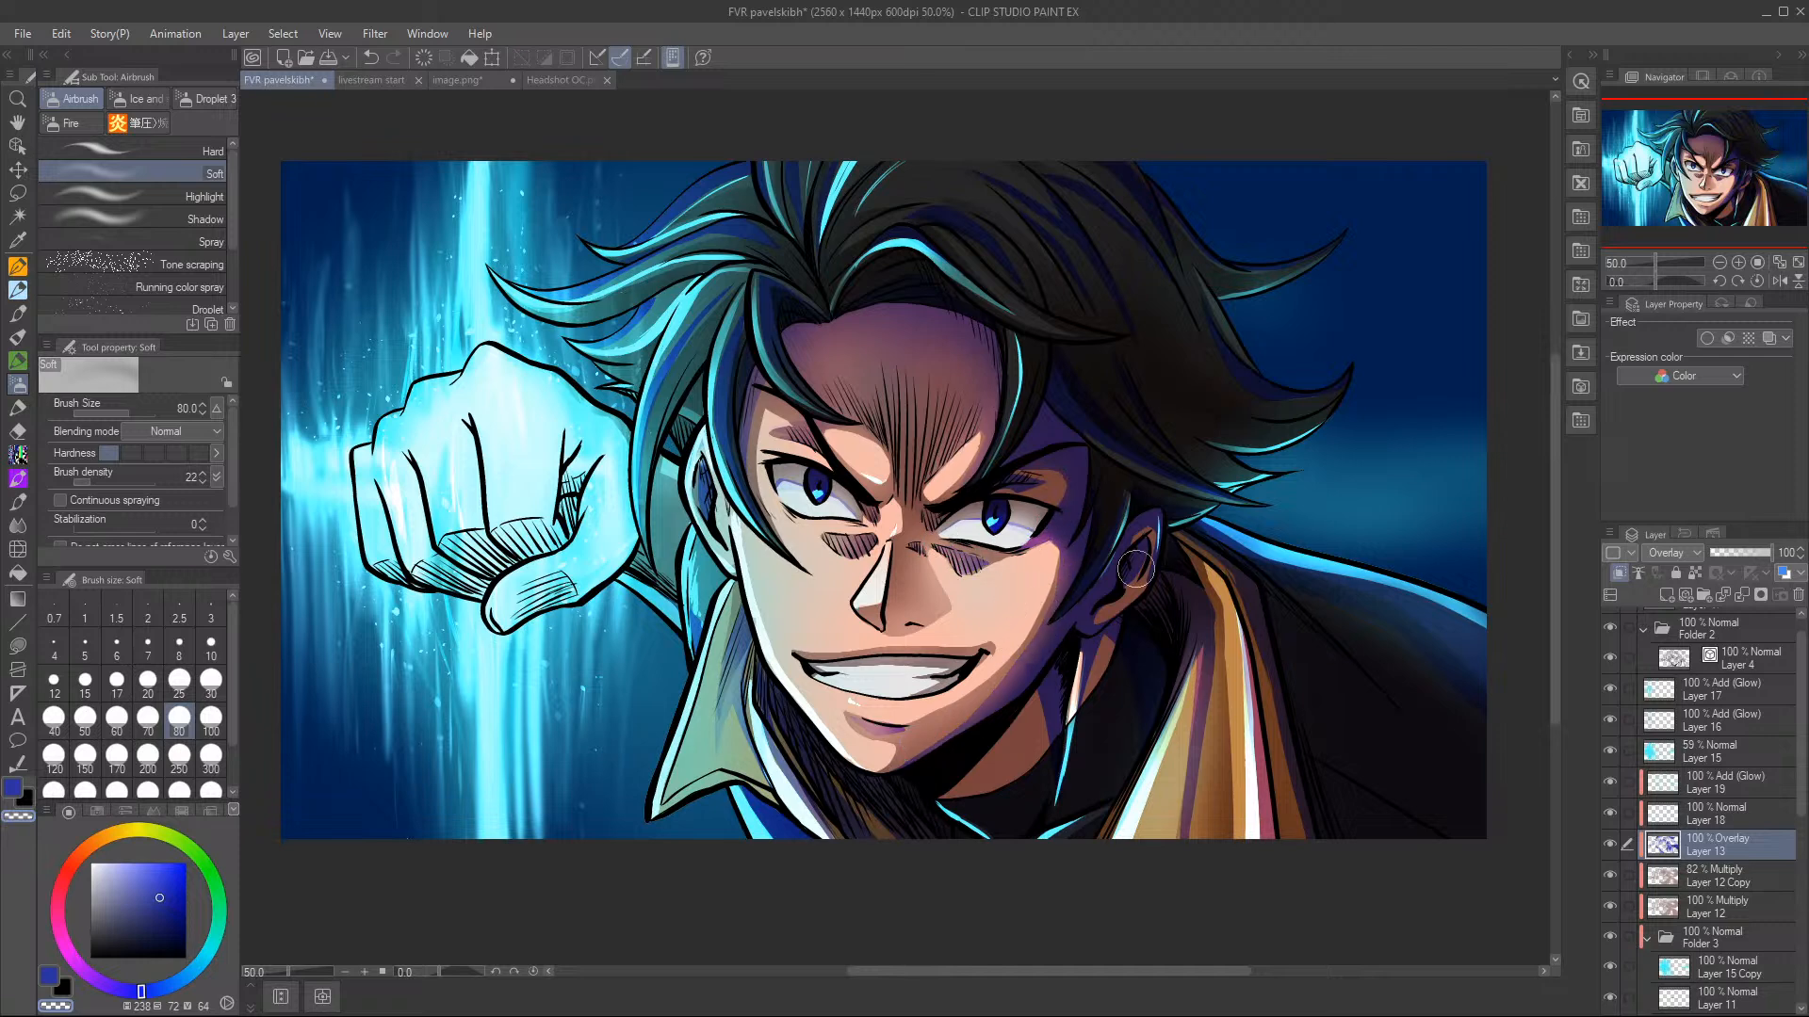
pyautogui.moveTo(1188, 843); pyautogui.dragTo(1192, 739)
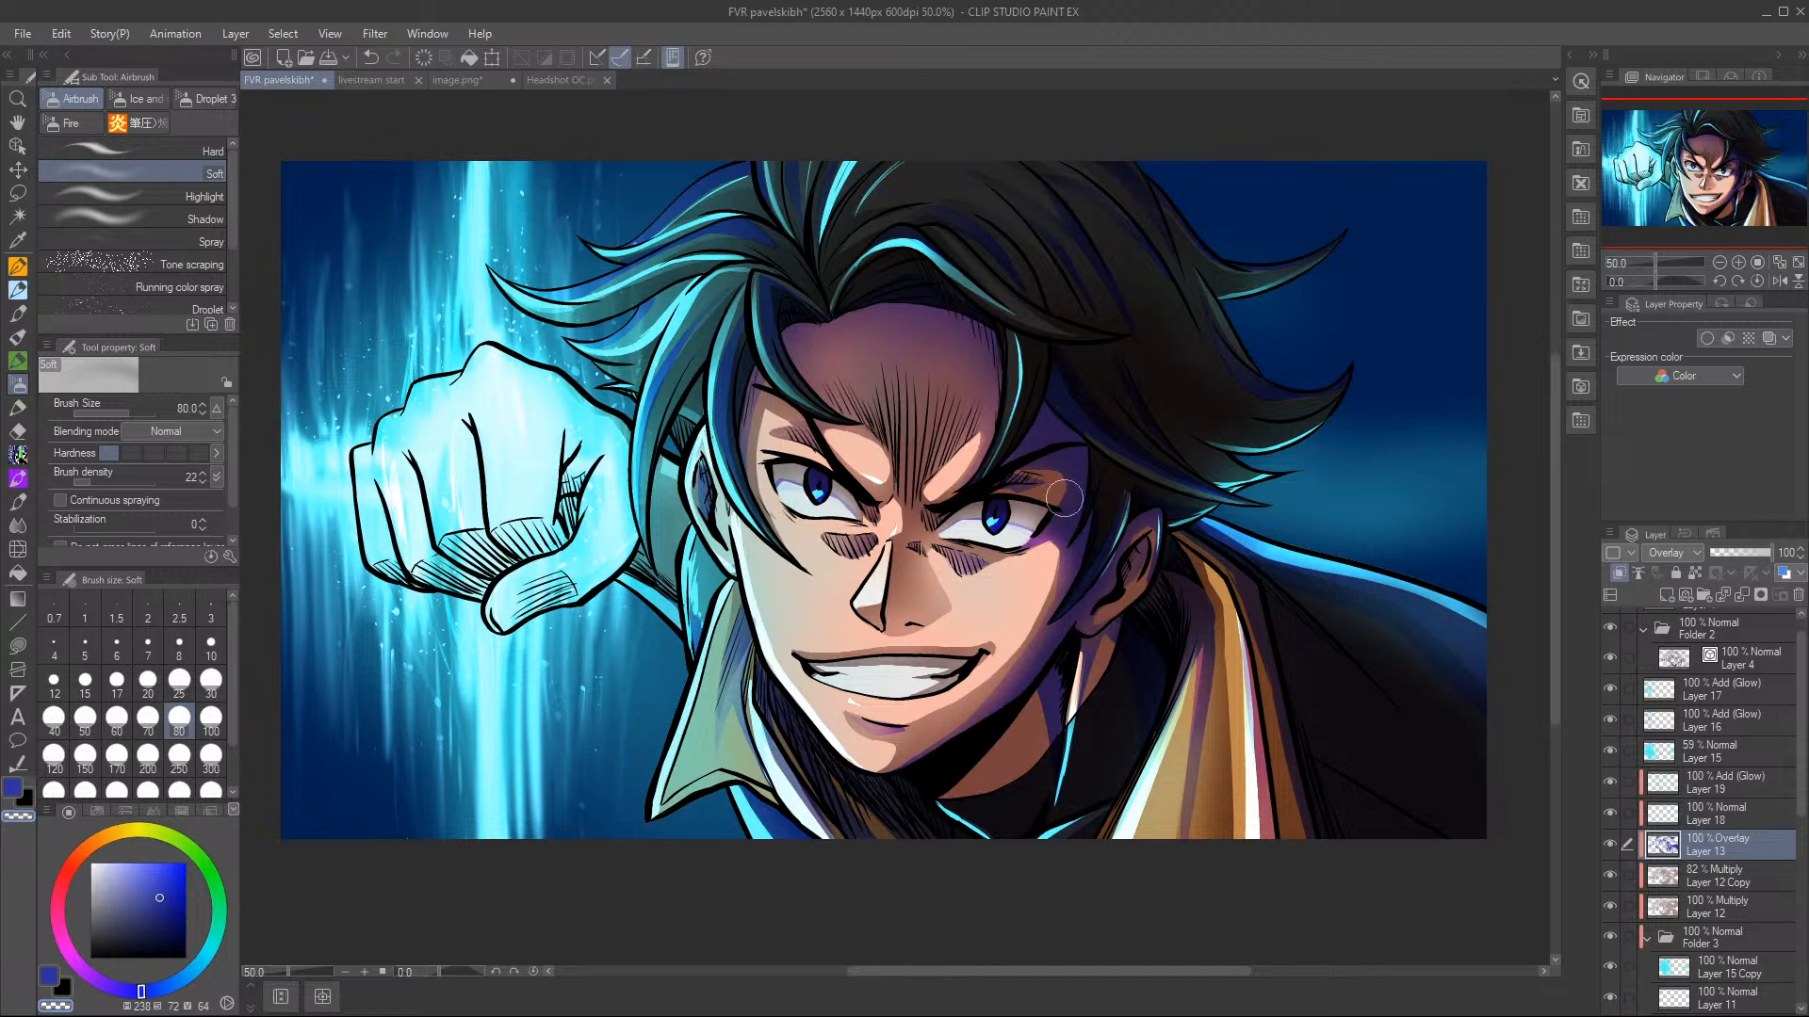
pyautogui.click(116, 757)
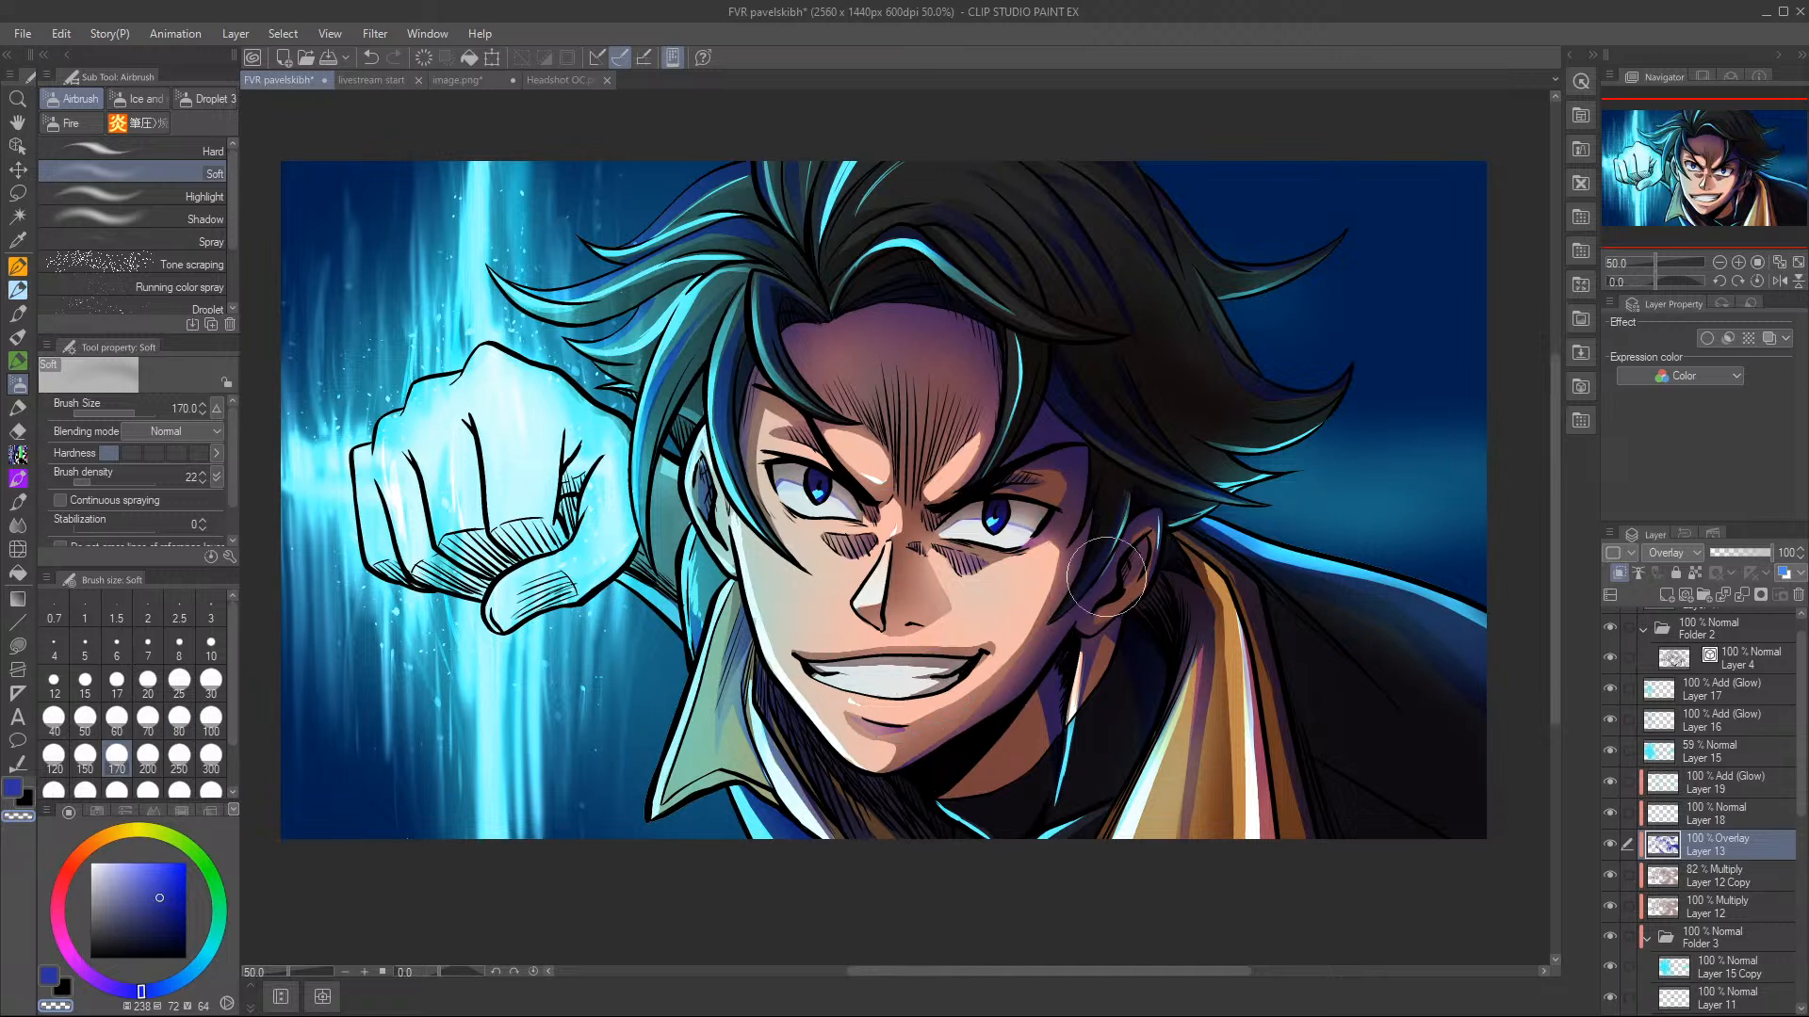
# - Try lasso-filling rim highlight shapes around the far ear on Layer 19 and undo the last fill
pyautogui.click(17, 646)
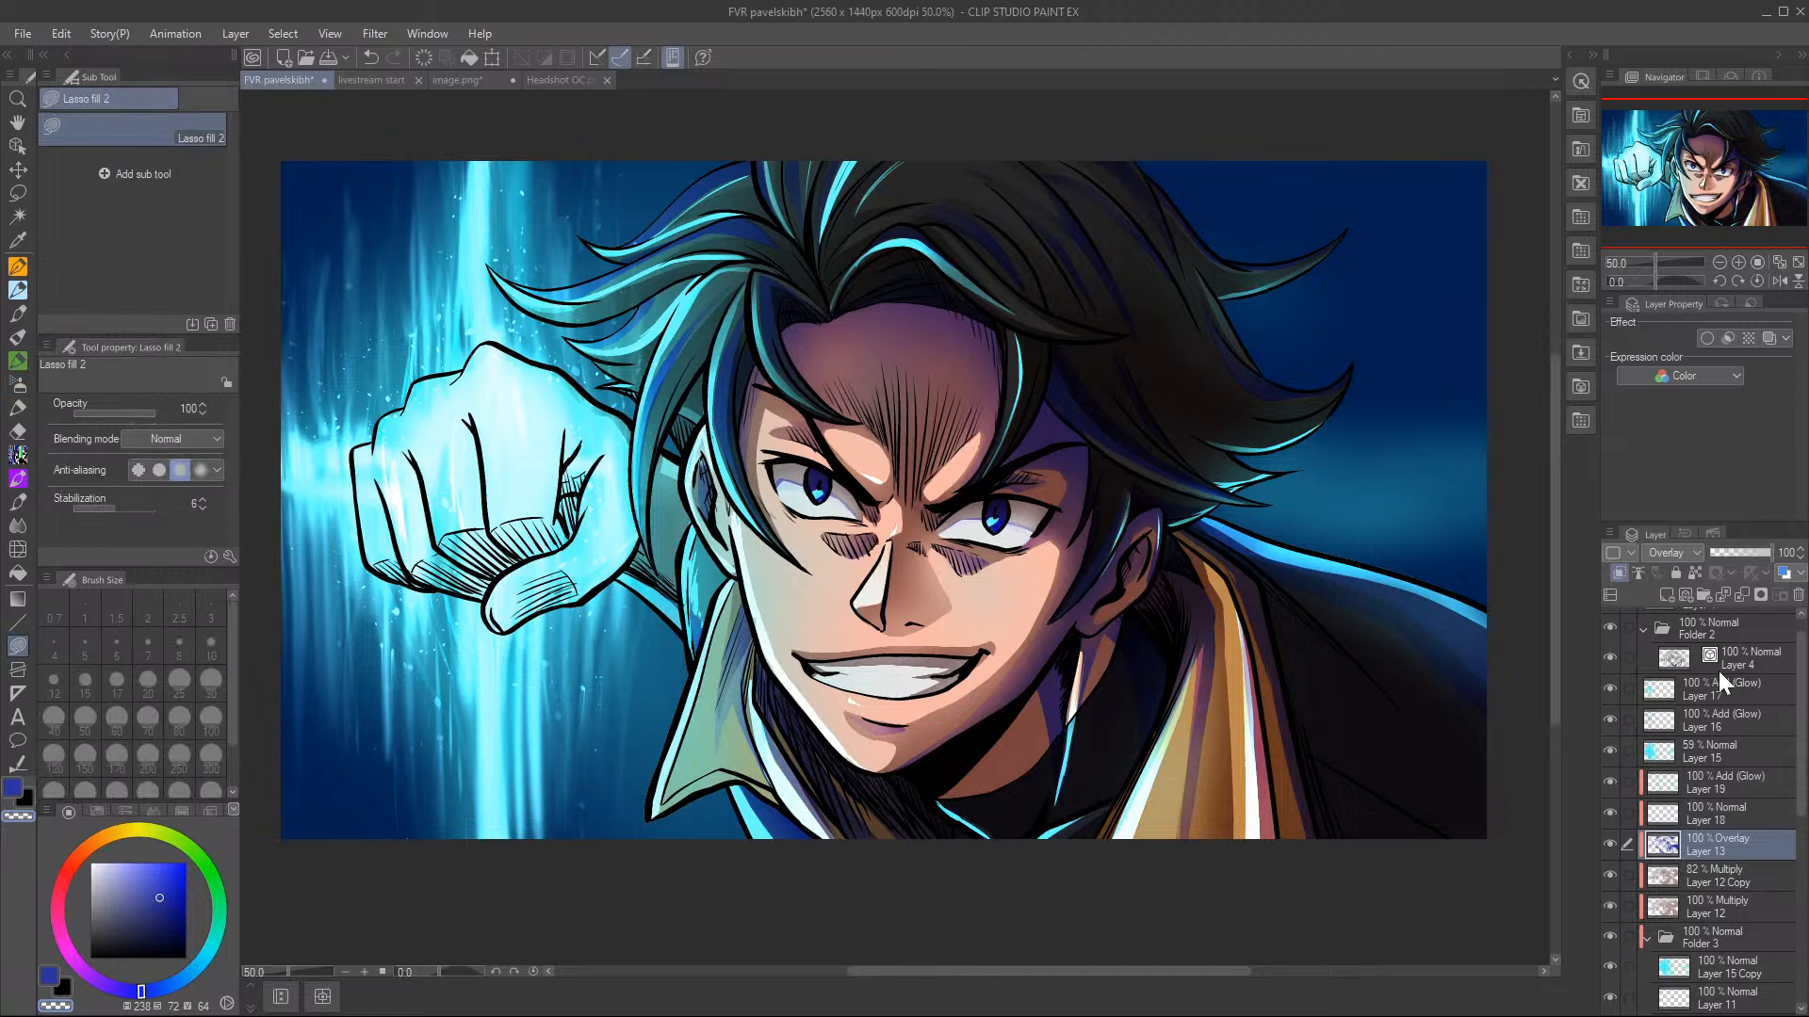
pyautogui.click(1706, 780)
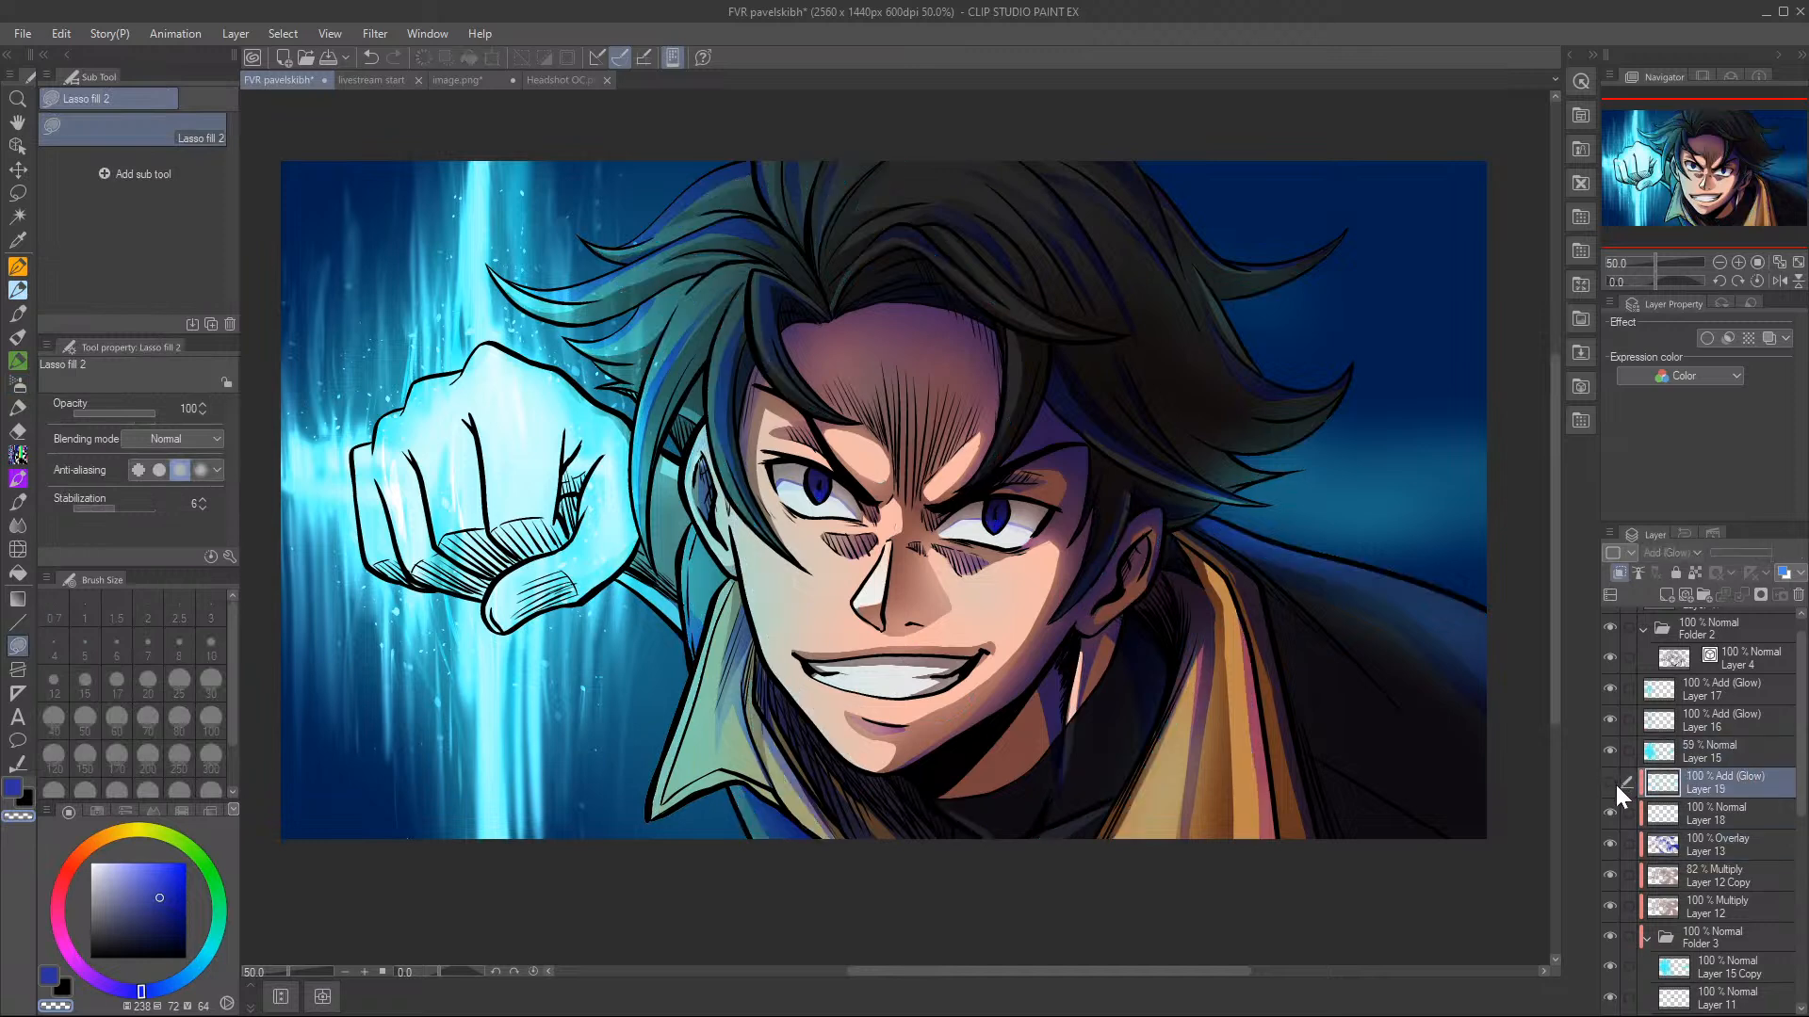
pyautogui.press('c')
pyautogui.moveTo(1125, 542)
pyautogui.mouseDown()
pyautogui.moveTo(1099, 577)
pyautogui.moveTo(1167, 501)
pyautogui.moveTo(1096, 588)
pyautogui.mouseUp()
pyautogui.press('c')
pyautogui.moveTo(1160, 514); pyautogui.dragTo(1154, 575)
pyautogui.hotkey('ctrl', 'z')
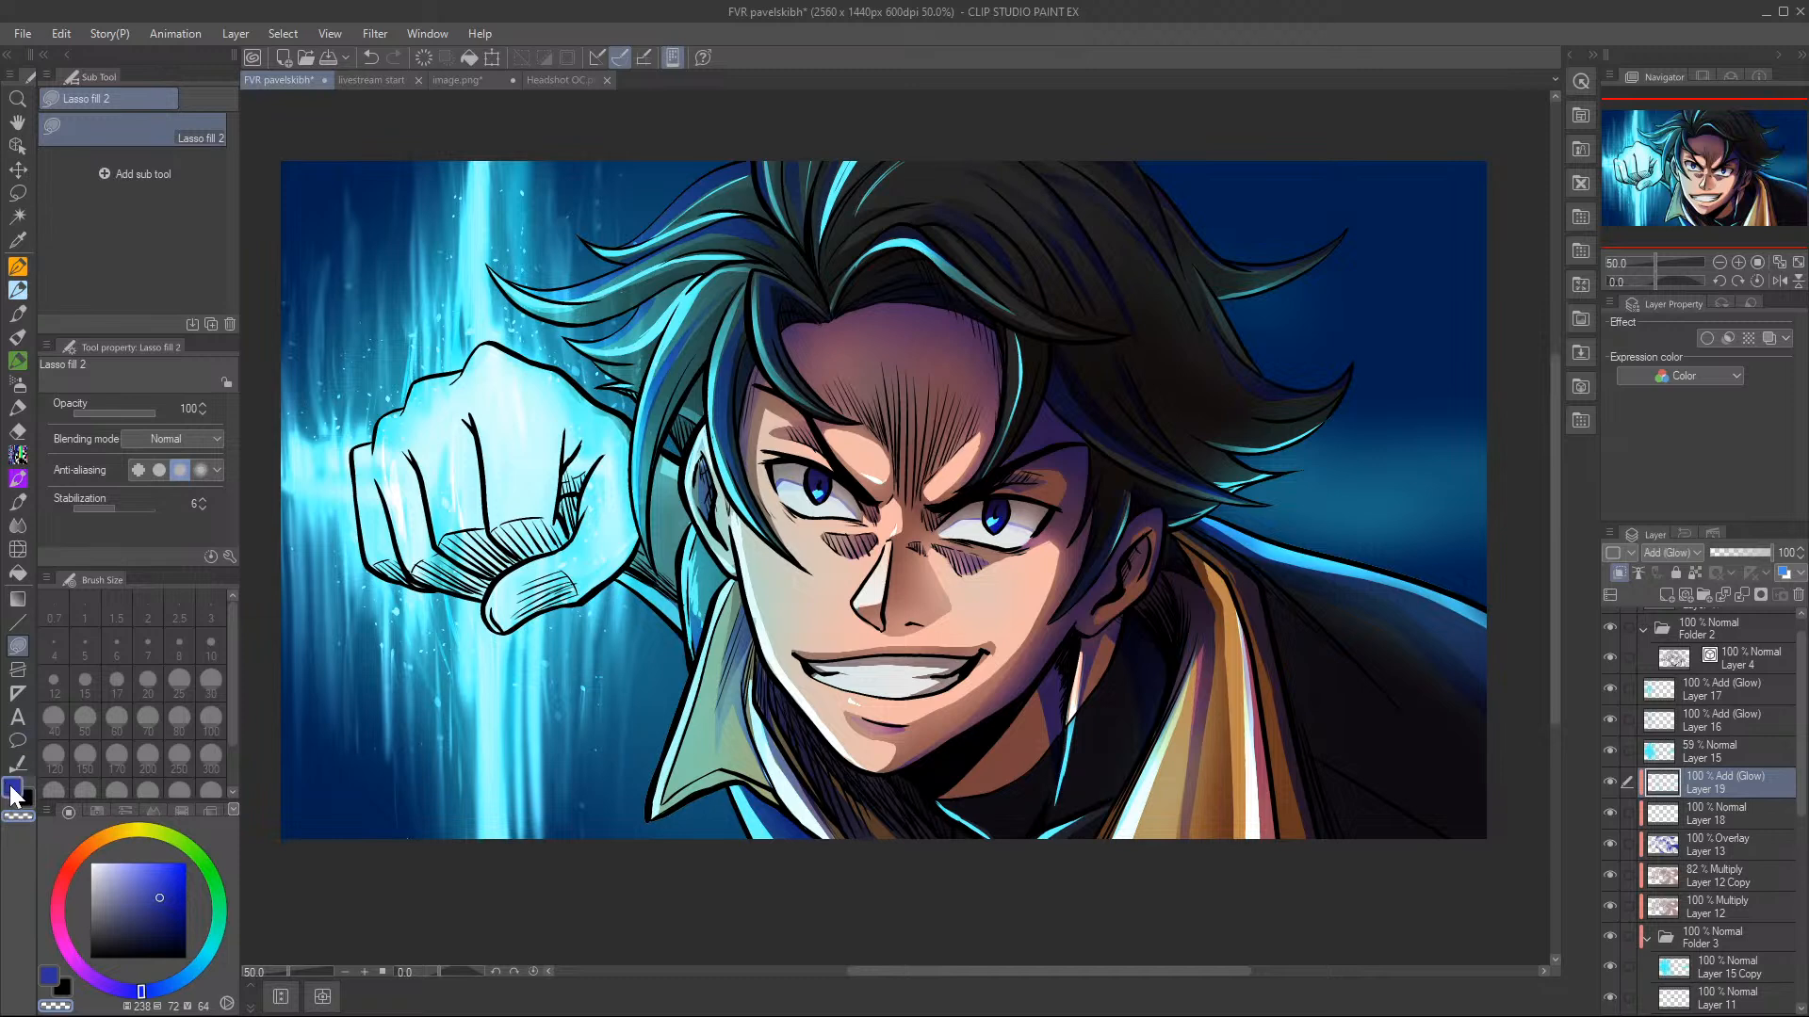
# - Try softening the neck's rim highlight on Layer 19 with the Soft airbrush at size 100, undo it, and reselect Layer 13
pyautogui.click(19, 387)
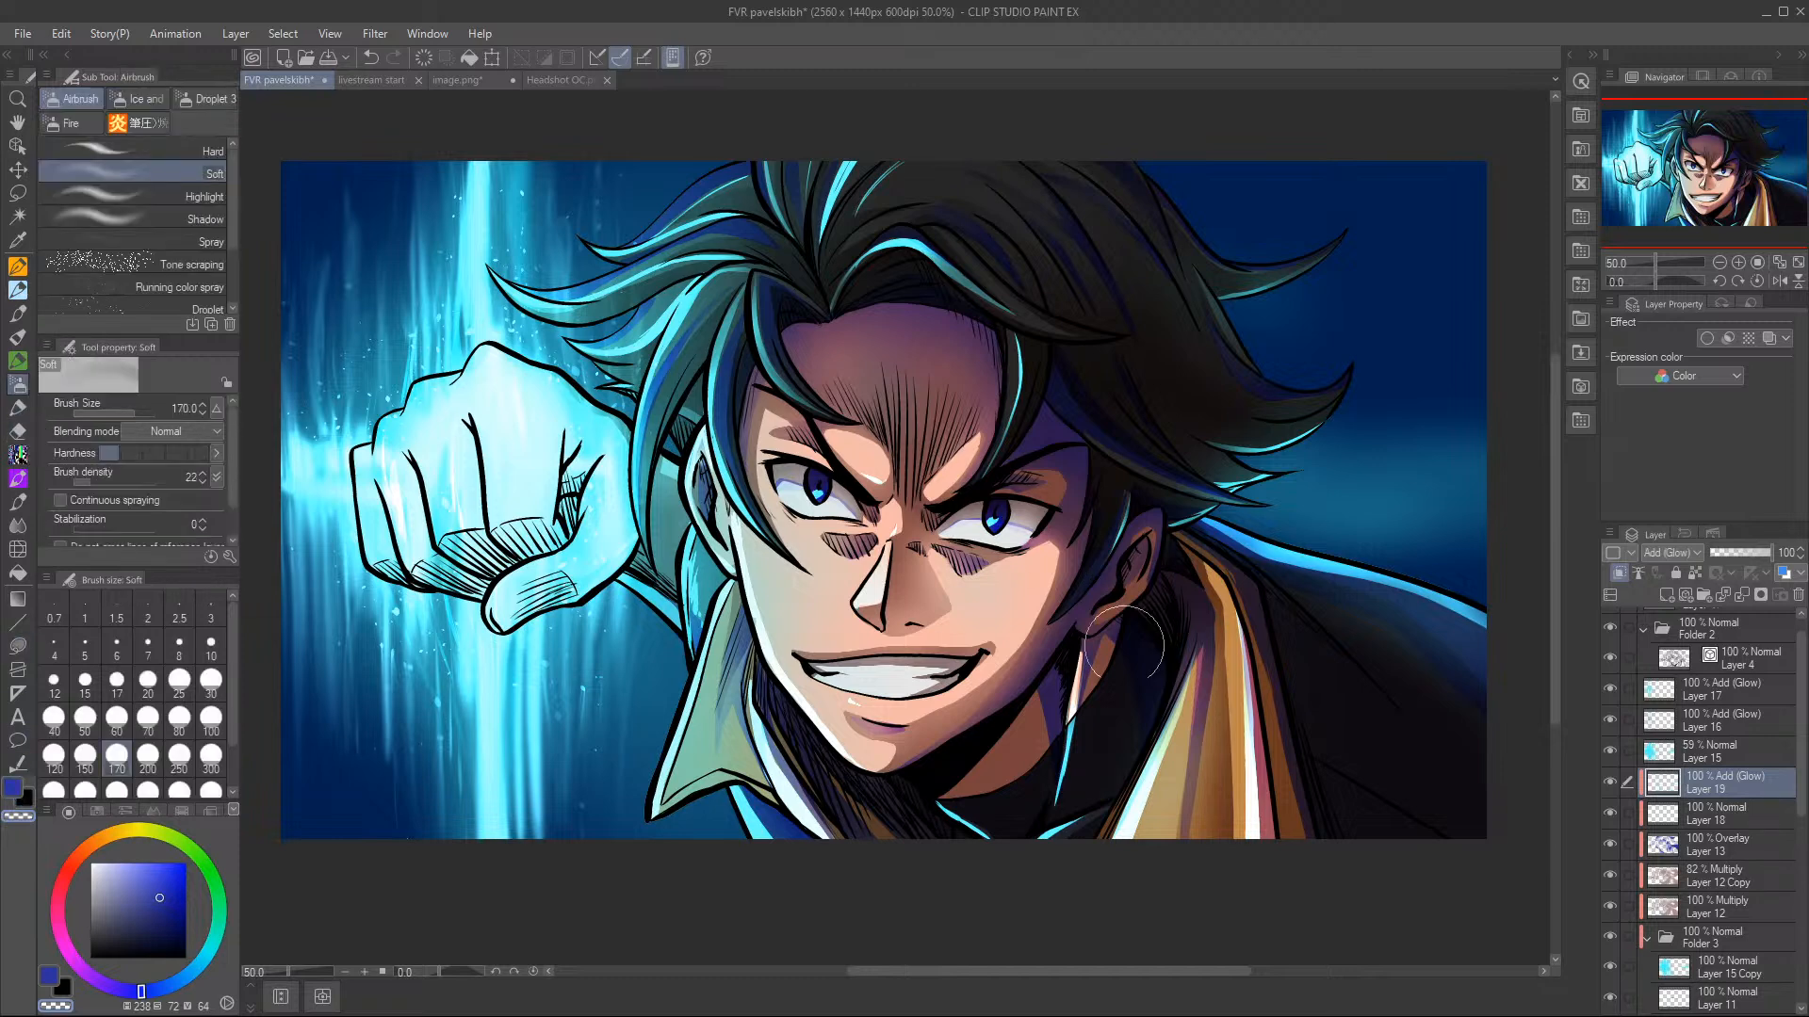
pyautogui.click(209, 732)
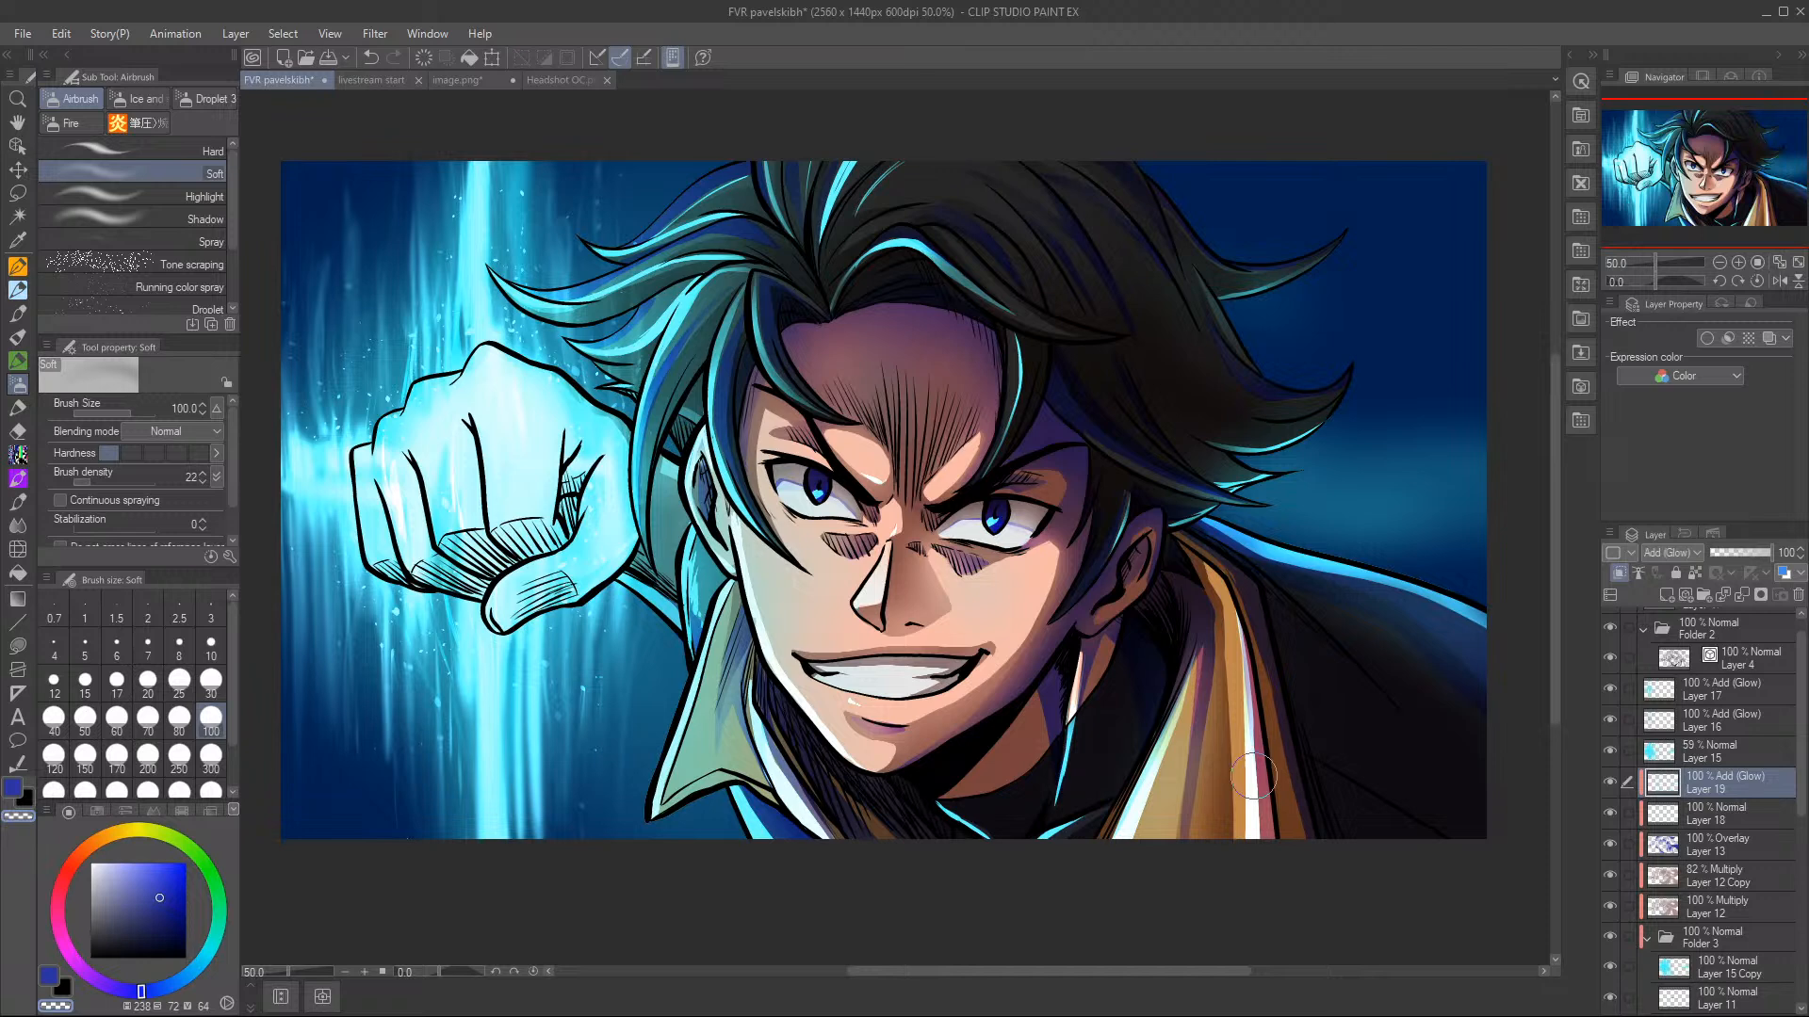
pyautogui.moveTo(1078, 705); pyautogui.dragTo(1050, 808)
pyautogui.hotkey('ctrl', 'z')
pyautogui.click(1726, 837)
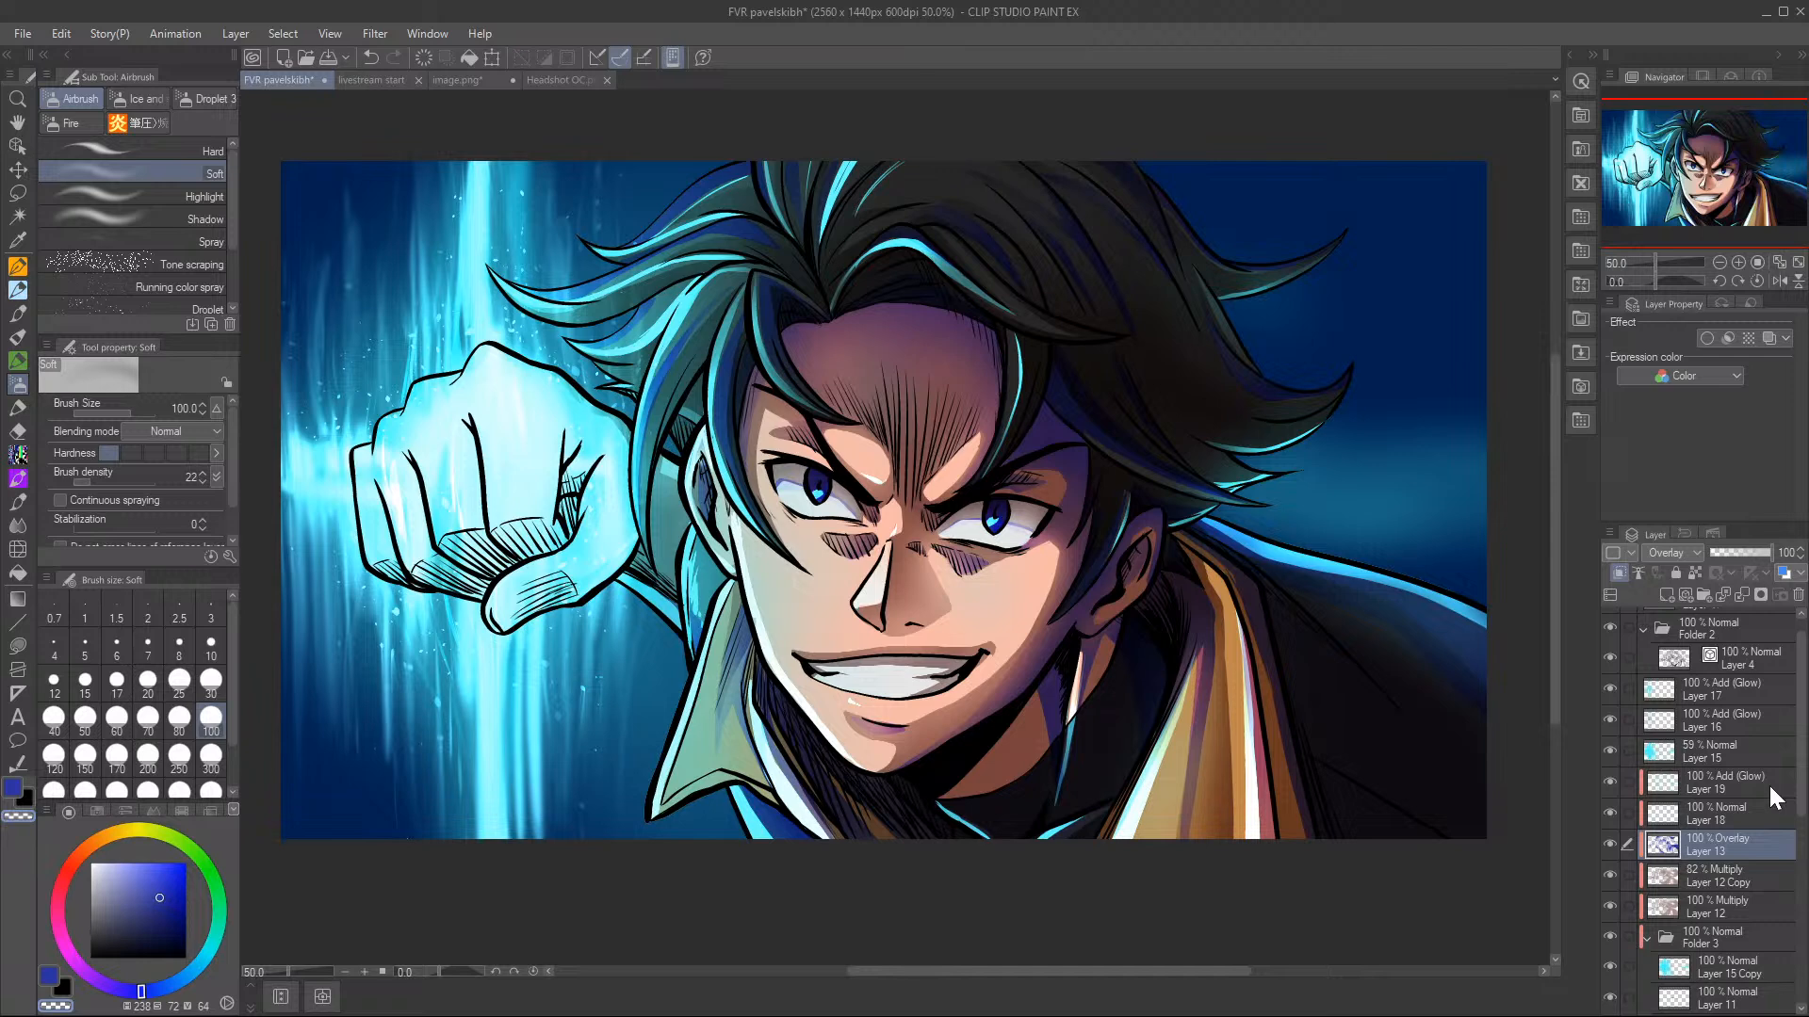
# - Check the reference image, return to the illustration, and lock the transparent pixels of the Multiply Layer 12
pyautogui.click(460, 79)
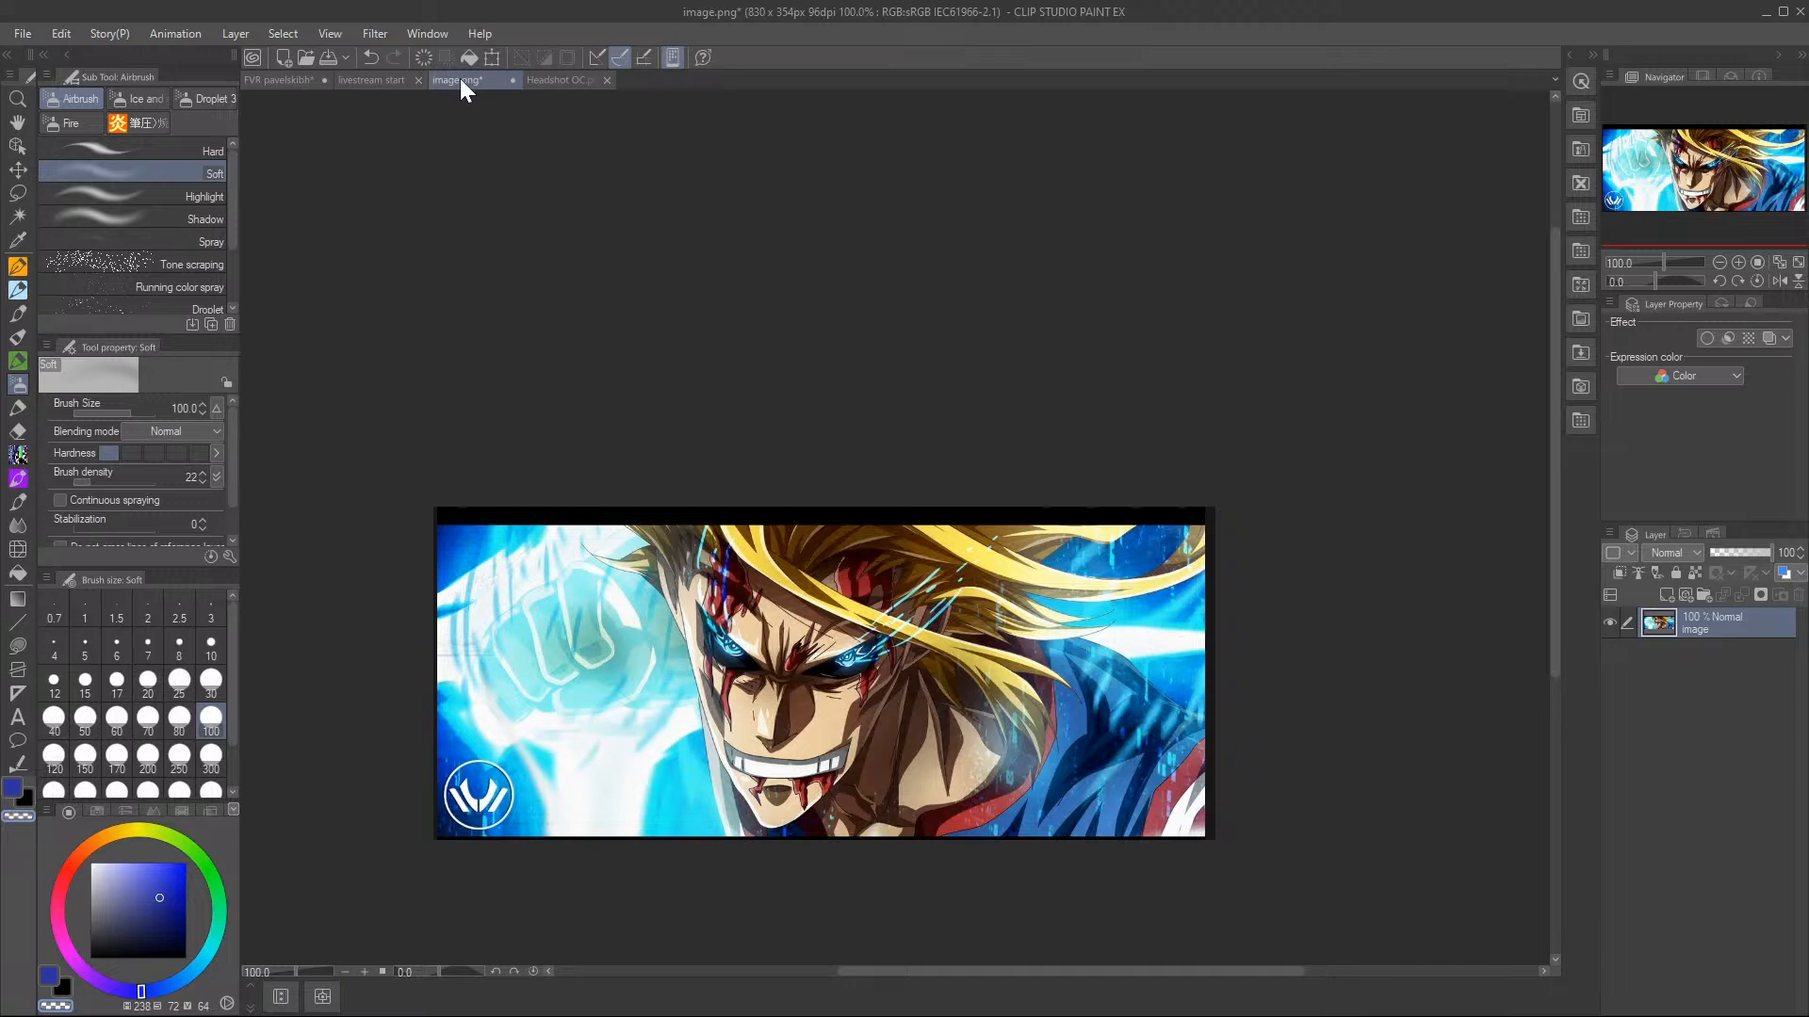
pyautogui.click(279, 79)
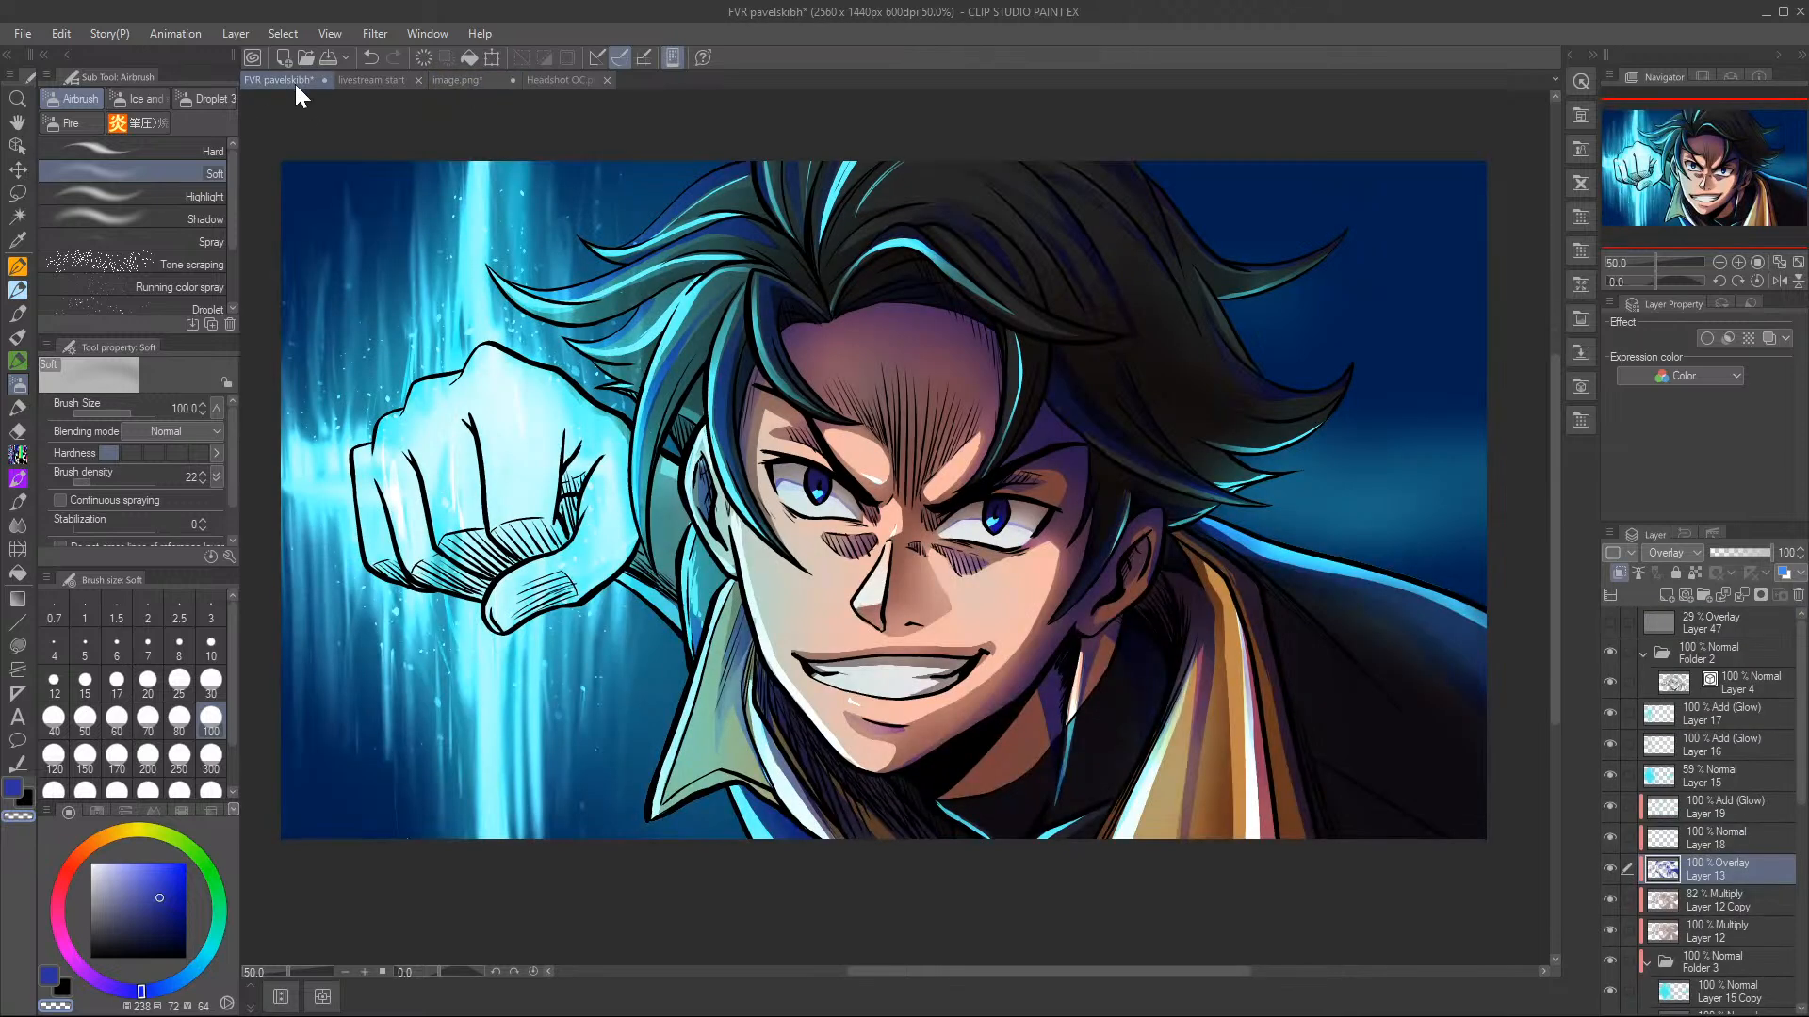
pyautogui.click(1738, 929)
pyautogui.click(1696, 571)
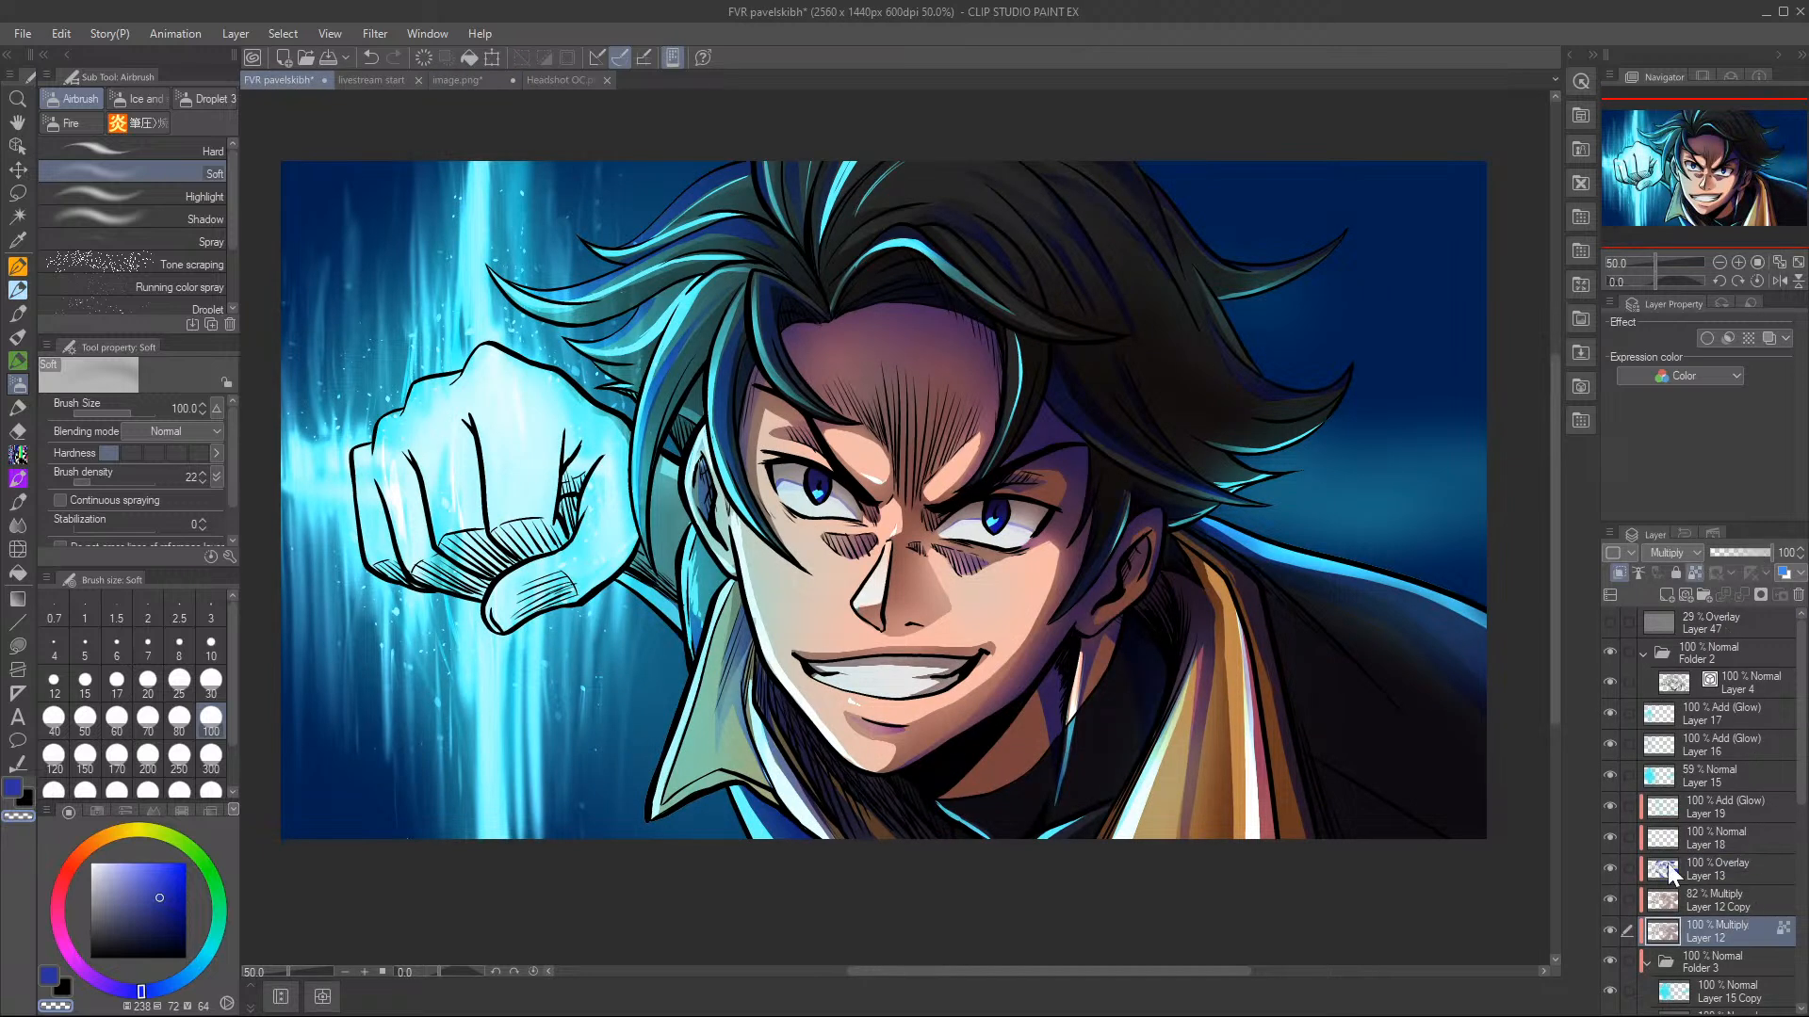
# - Pick a muted purple (hue 310, saturation 16, brightness 52) and lasso-fill all of Layer 12's shadows with it
pyautogui.click(97, 811)
pyautogui.click(129, 810)
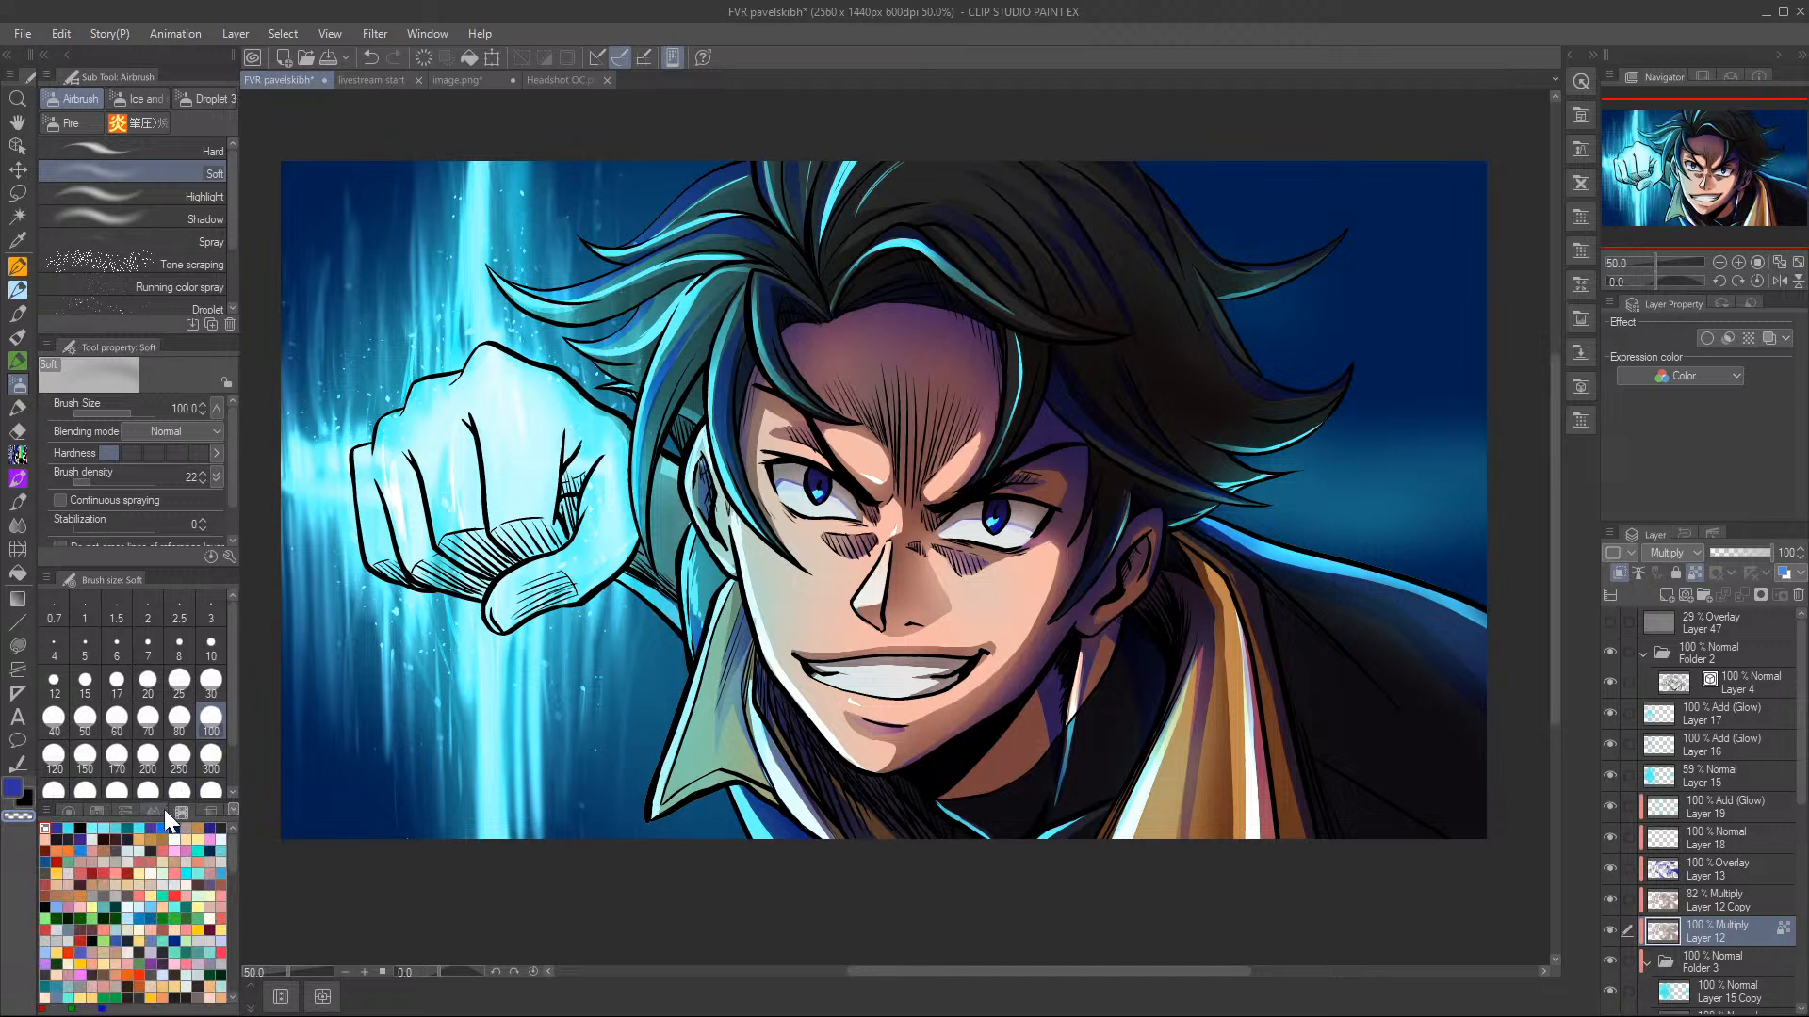
pyautogui.click(173, 831)
pyautogui.click(69, 811)
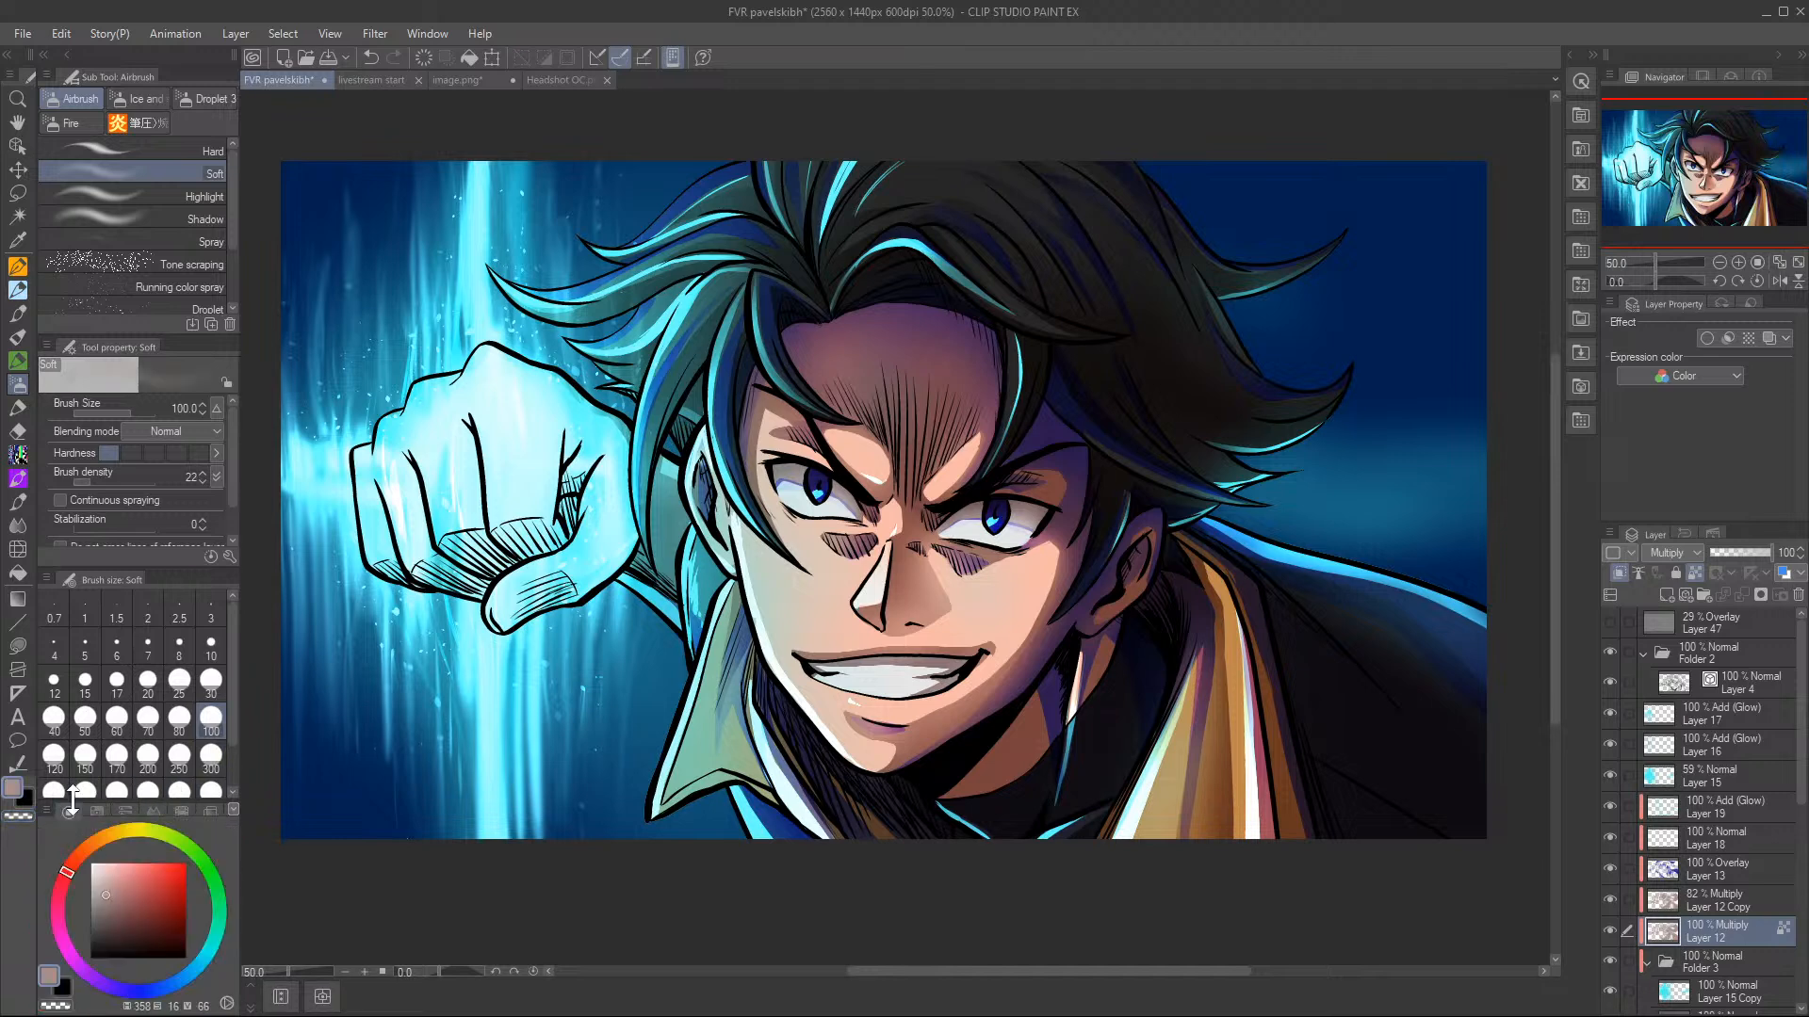
pyautogui.click(109, 905)
pyautogui.click(62, 937)
pyautogui.click(17, 646)
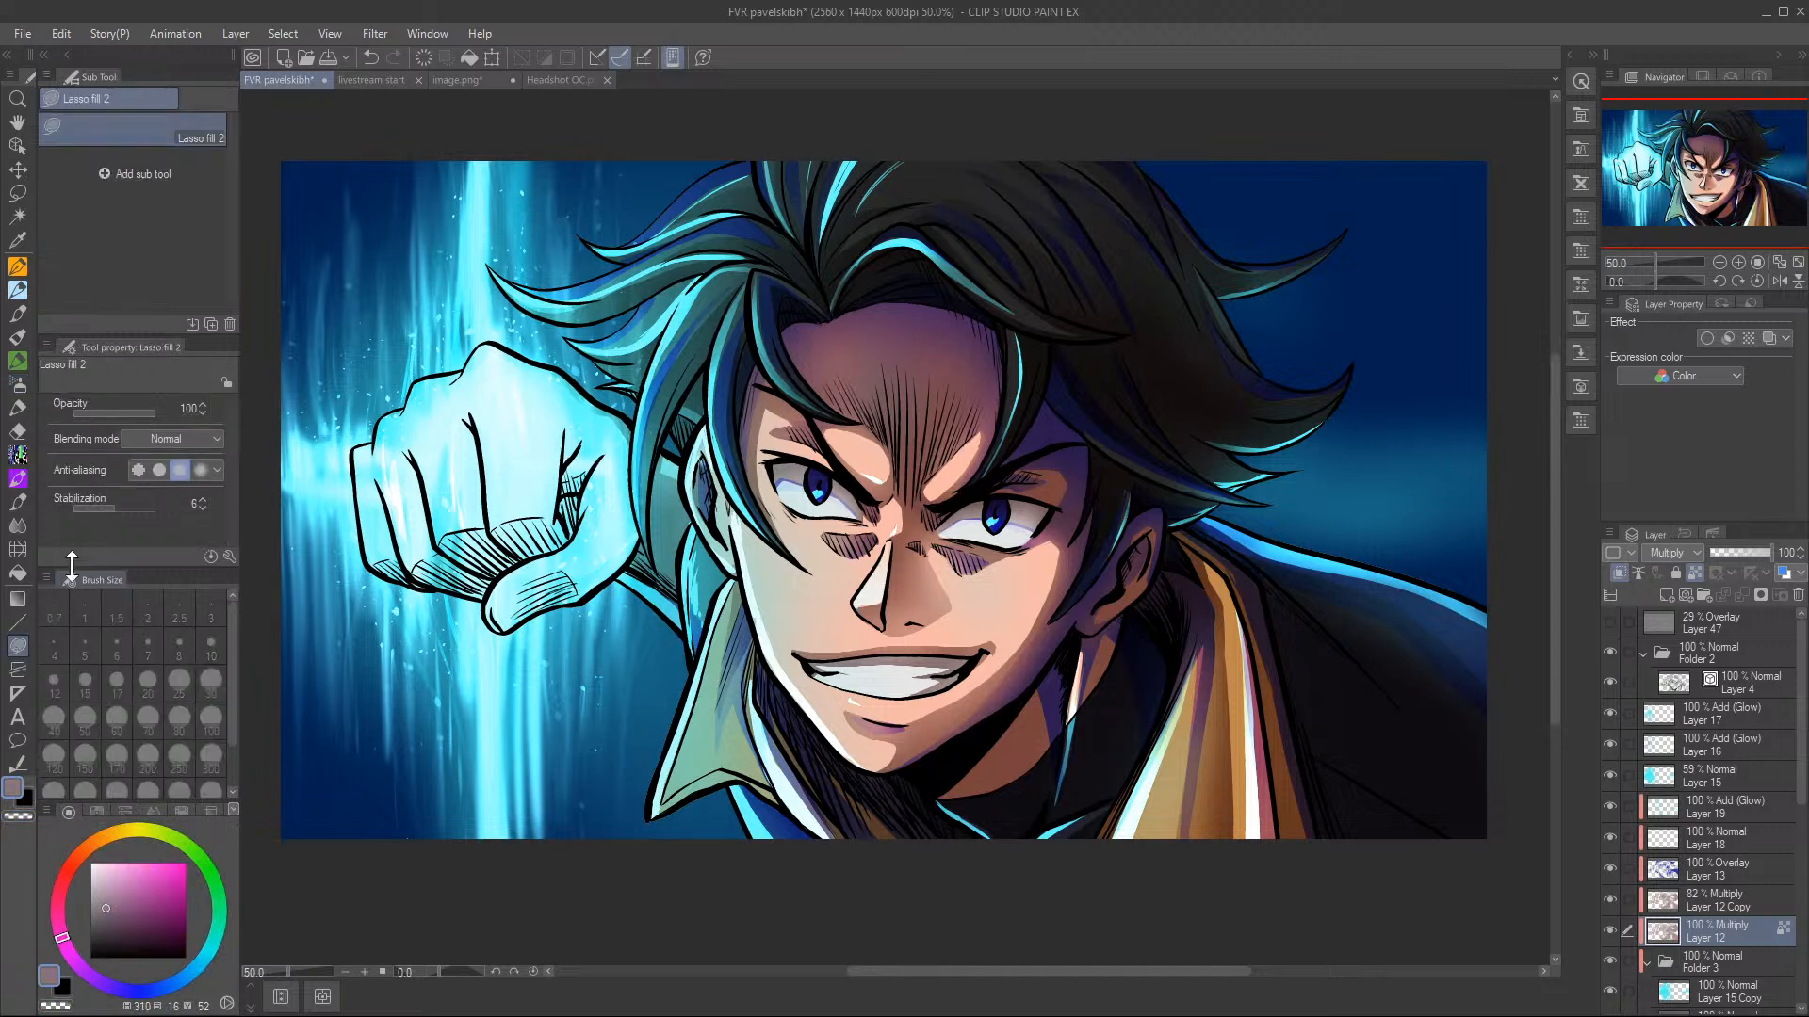
pyautogui.click(1721, 261)
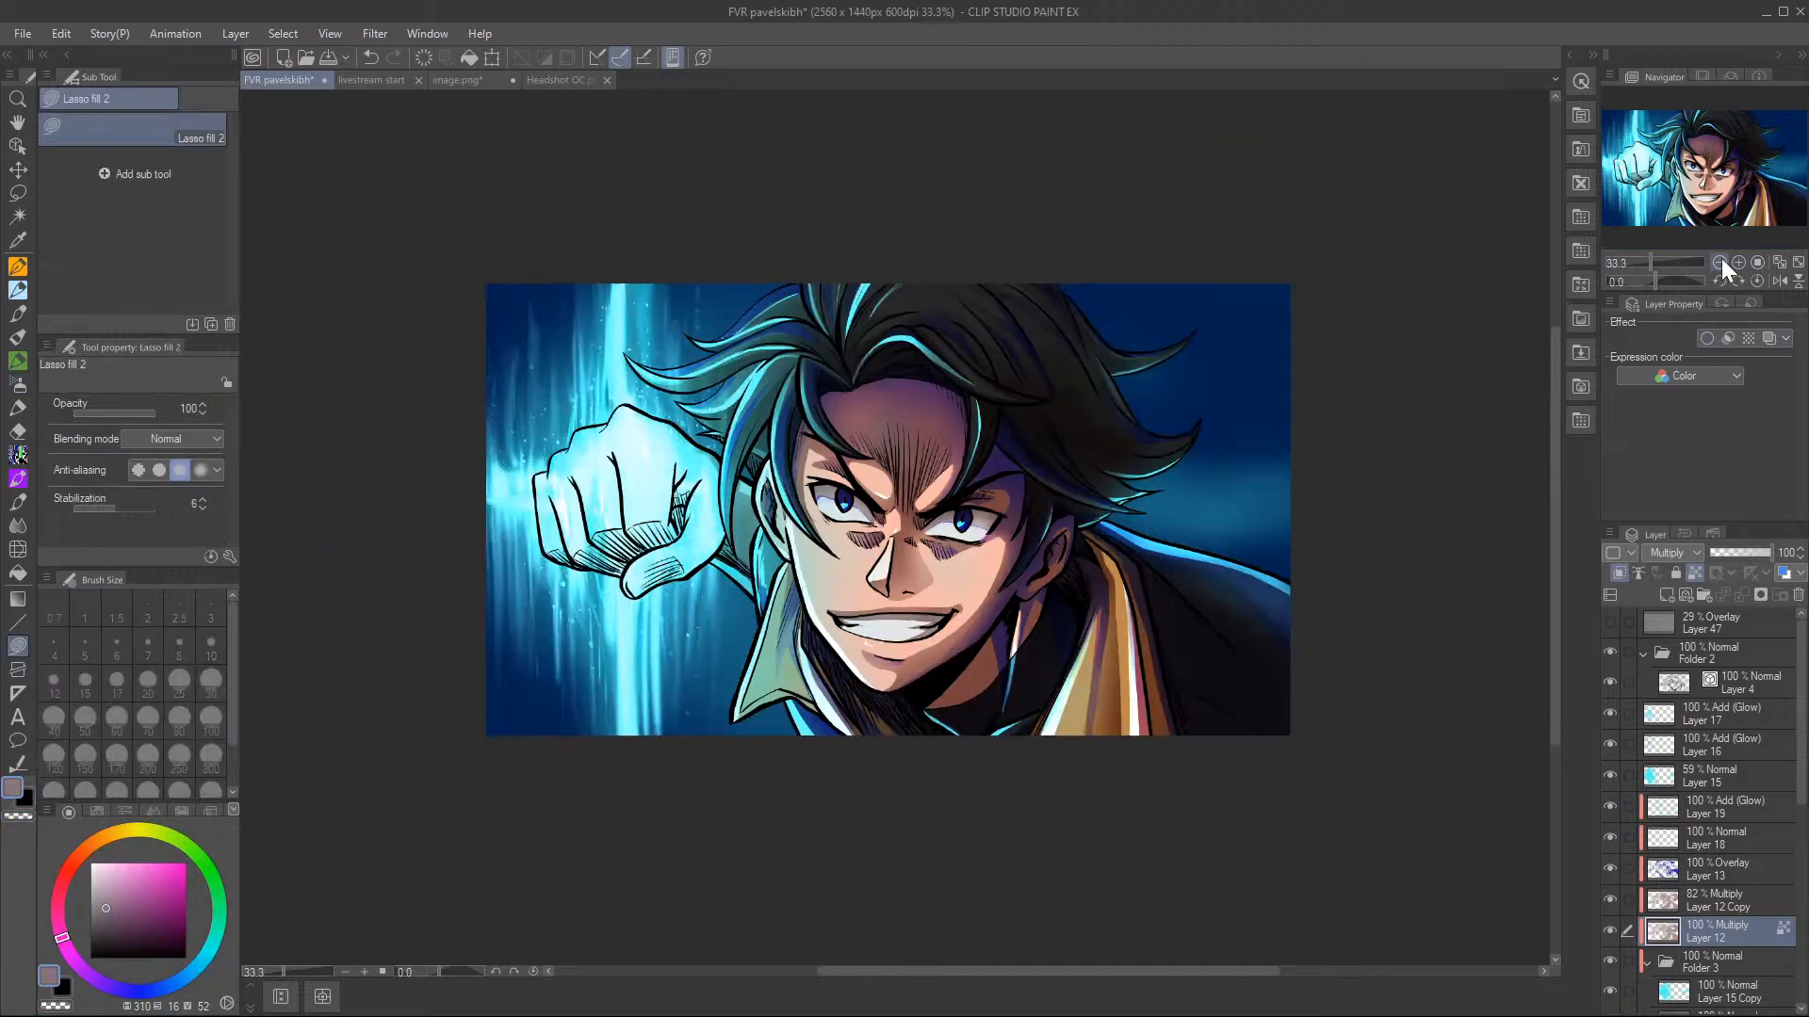
pyautogui.moveTo(1403, 481)
pyautogui.mouseDown()
pyautogui.moveTo(529, 747)
pyautogui.moveTo(1664, 727)
pyautogui.mouseUp()
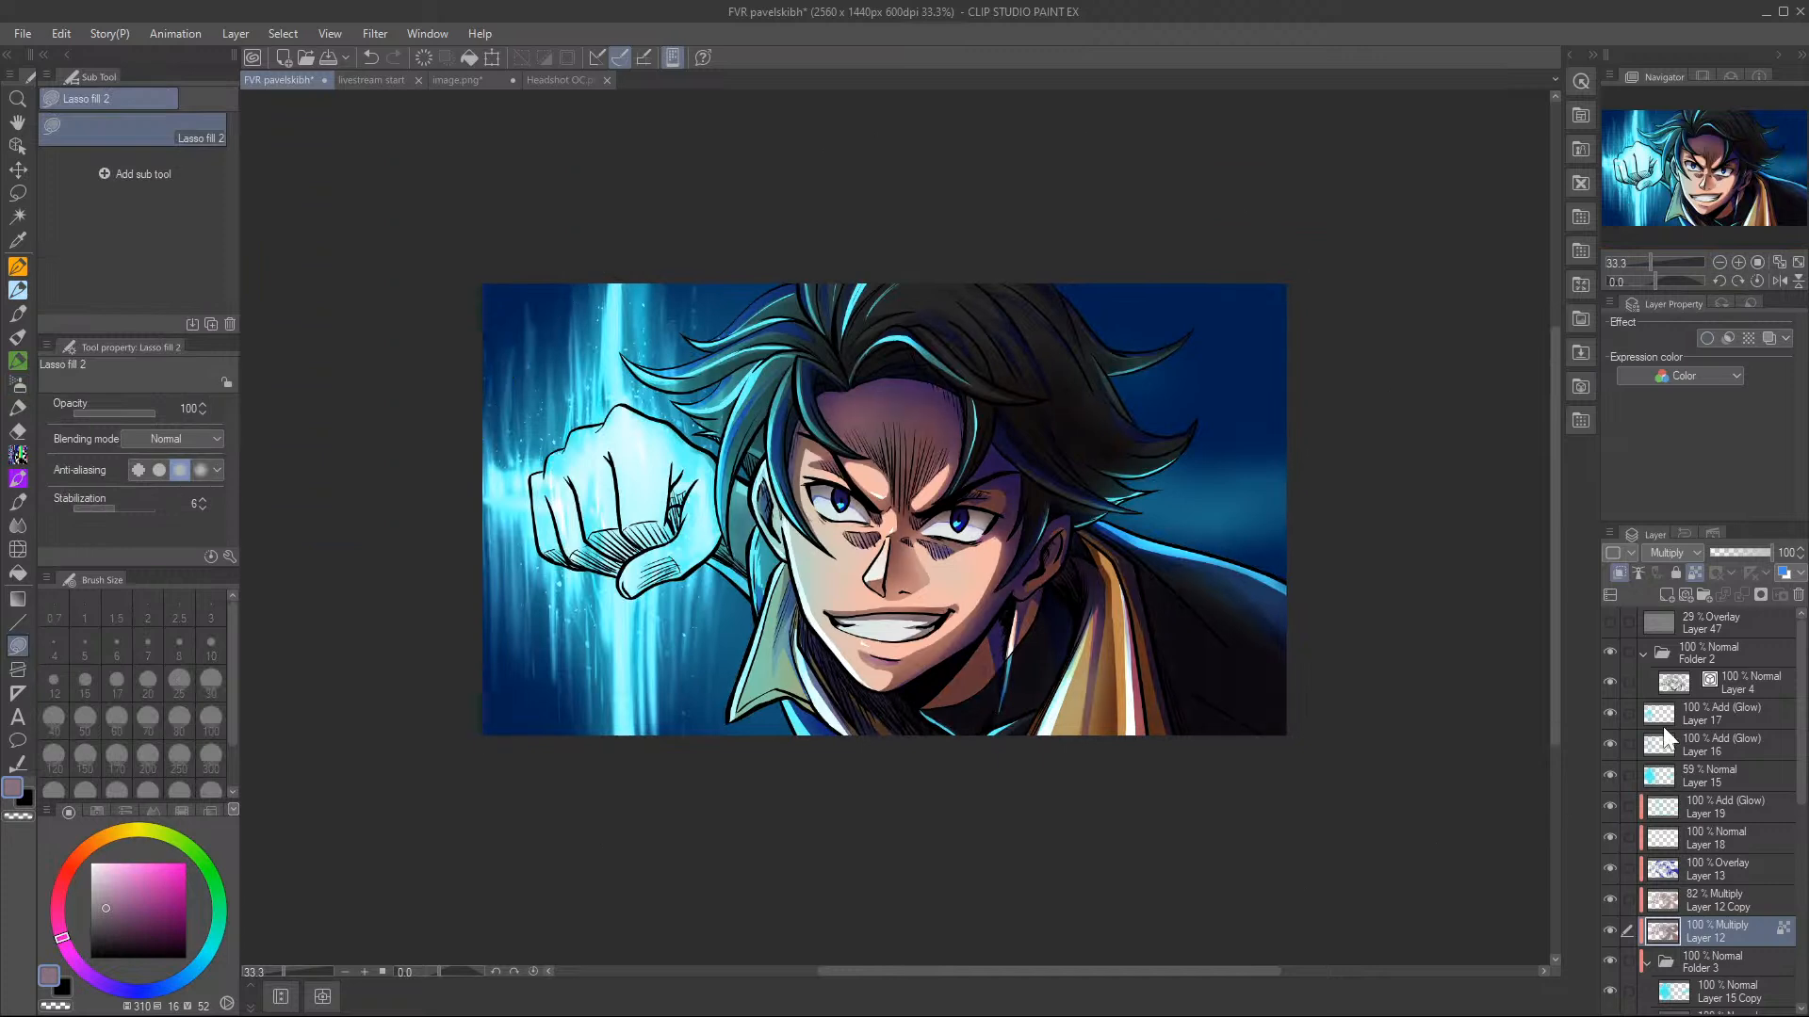
# - Refill the shadows on Layer 12 and Layer 12 Copy with greyish blue, keeping transparent pixels locked, and set the copy's opacity to 52%
pyautogui.moveTo(179, 994); pyautogui.dragTo(182, 981)
pyautogui.moveTo(1201, 416)
pyautogui.mouseDown()
pyautogui.moveTo(659, 161)
pyautogui.moveTo(1546, 693)
pyautogui.moveTo(1550, 585)
pyautogui.mouseUp()
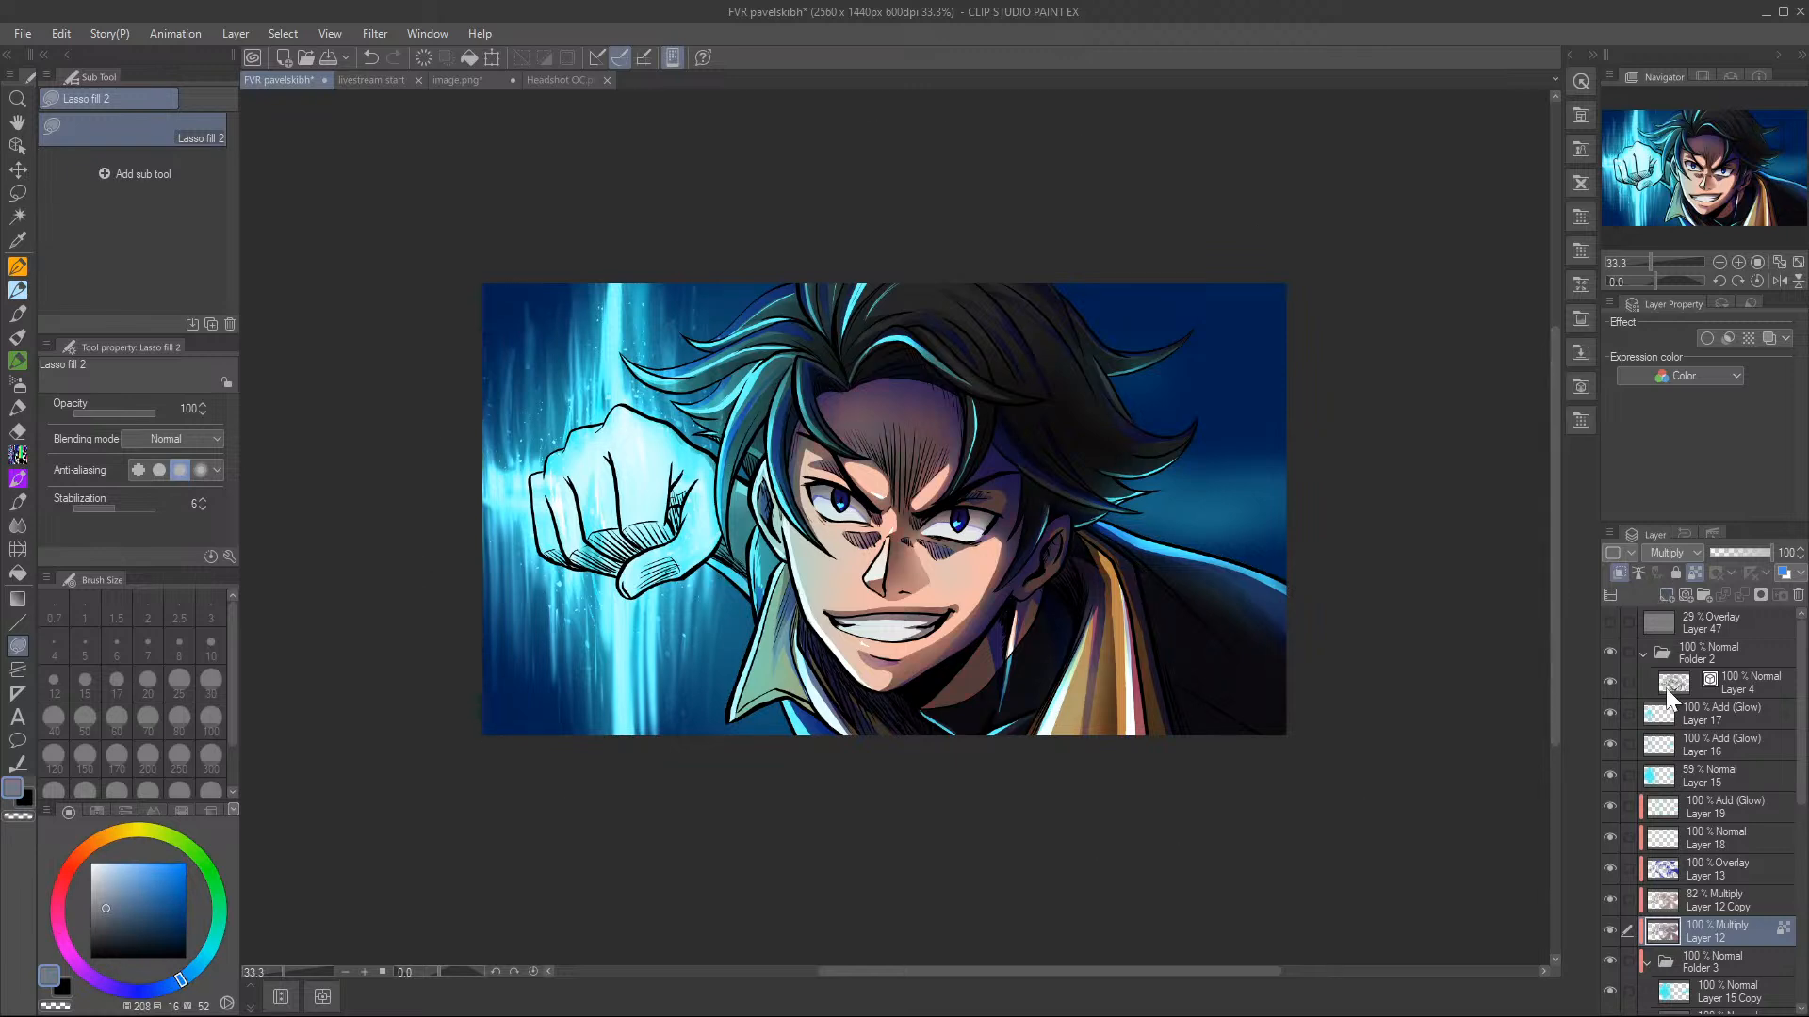
pyautogui.click(1720, 903)
pyautogui.moveTo(1376, 387)
pyautogui.mouseDown()
pyautogui.moveTo(574, 203)
pyautogui.moveTo(1494, 755)
pyautogui.moveTo(1589, 724)
pyautogui.mouseUp()
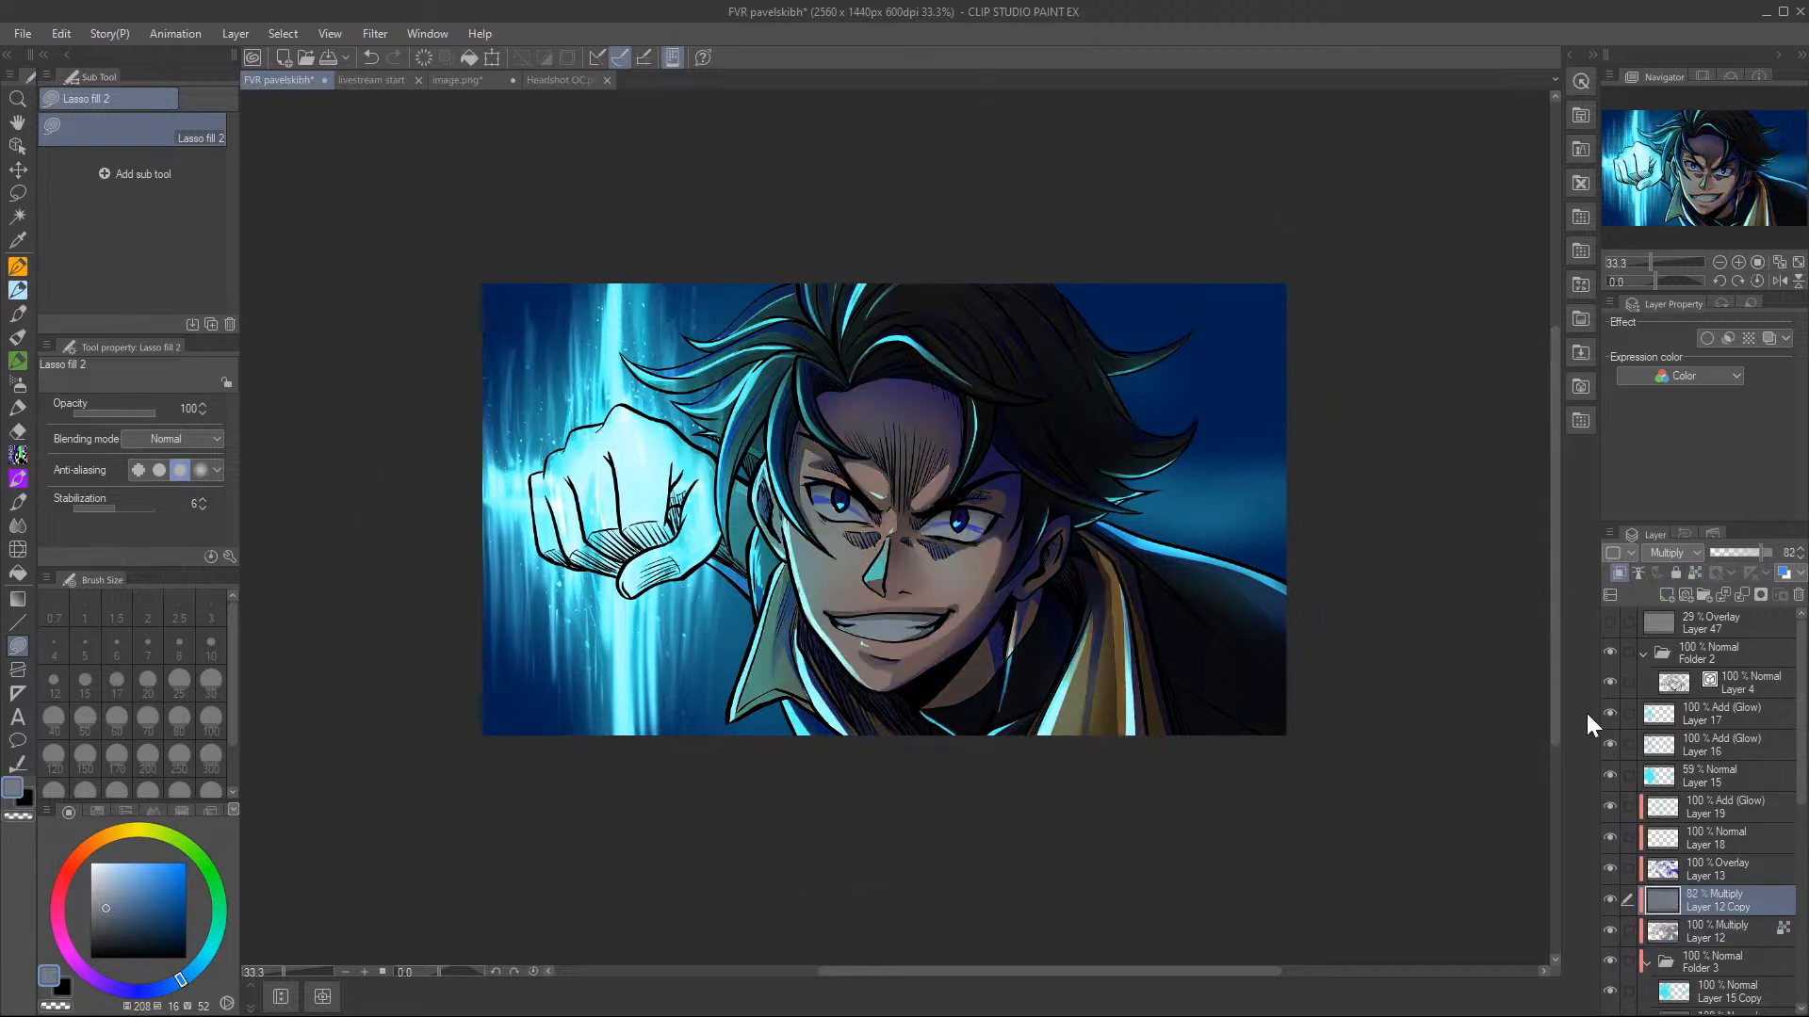
pyautogui.click(373, 58)
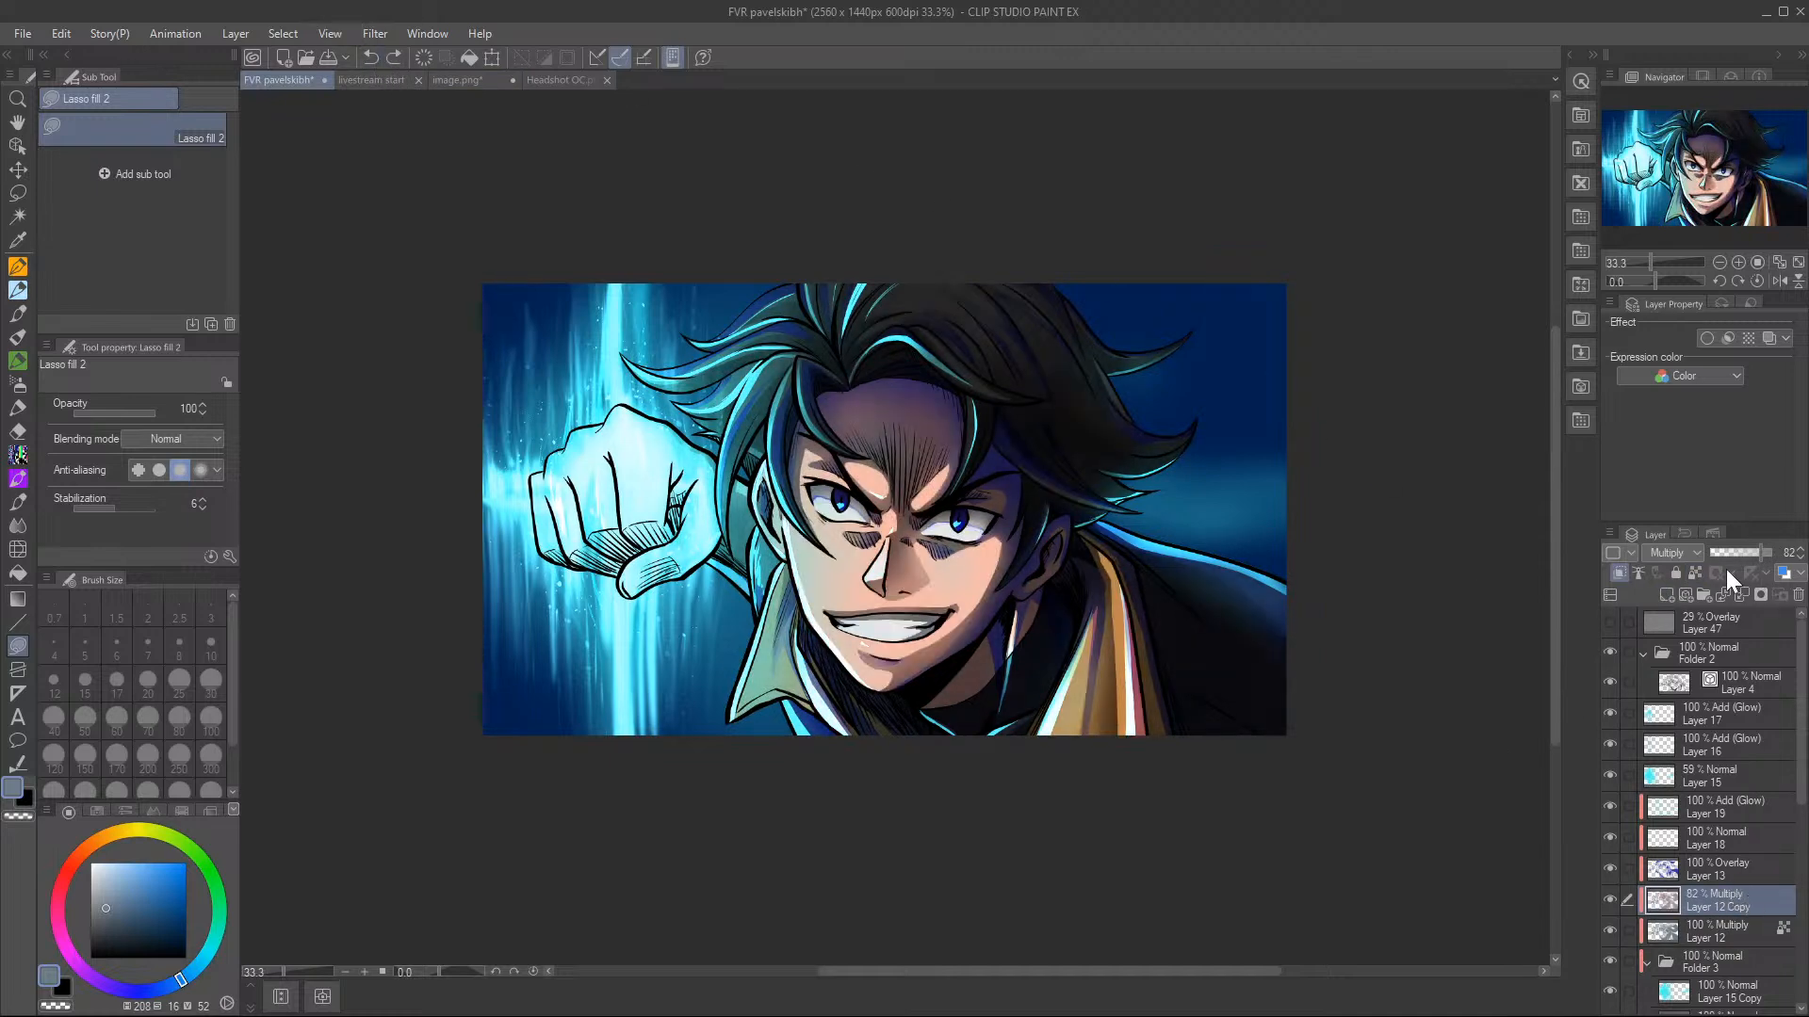
pyautogui.moveTo(1456, 565)
pyautogui.mouseDown()
pyautogui.moveTo(1122, 186)
pyautogui.moveTo(1333, 880)
pyautogui.moveTo(1469, 885)
pyautogui.mouseUp()
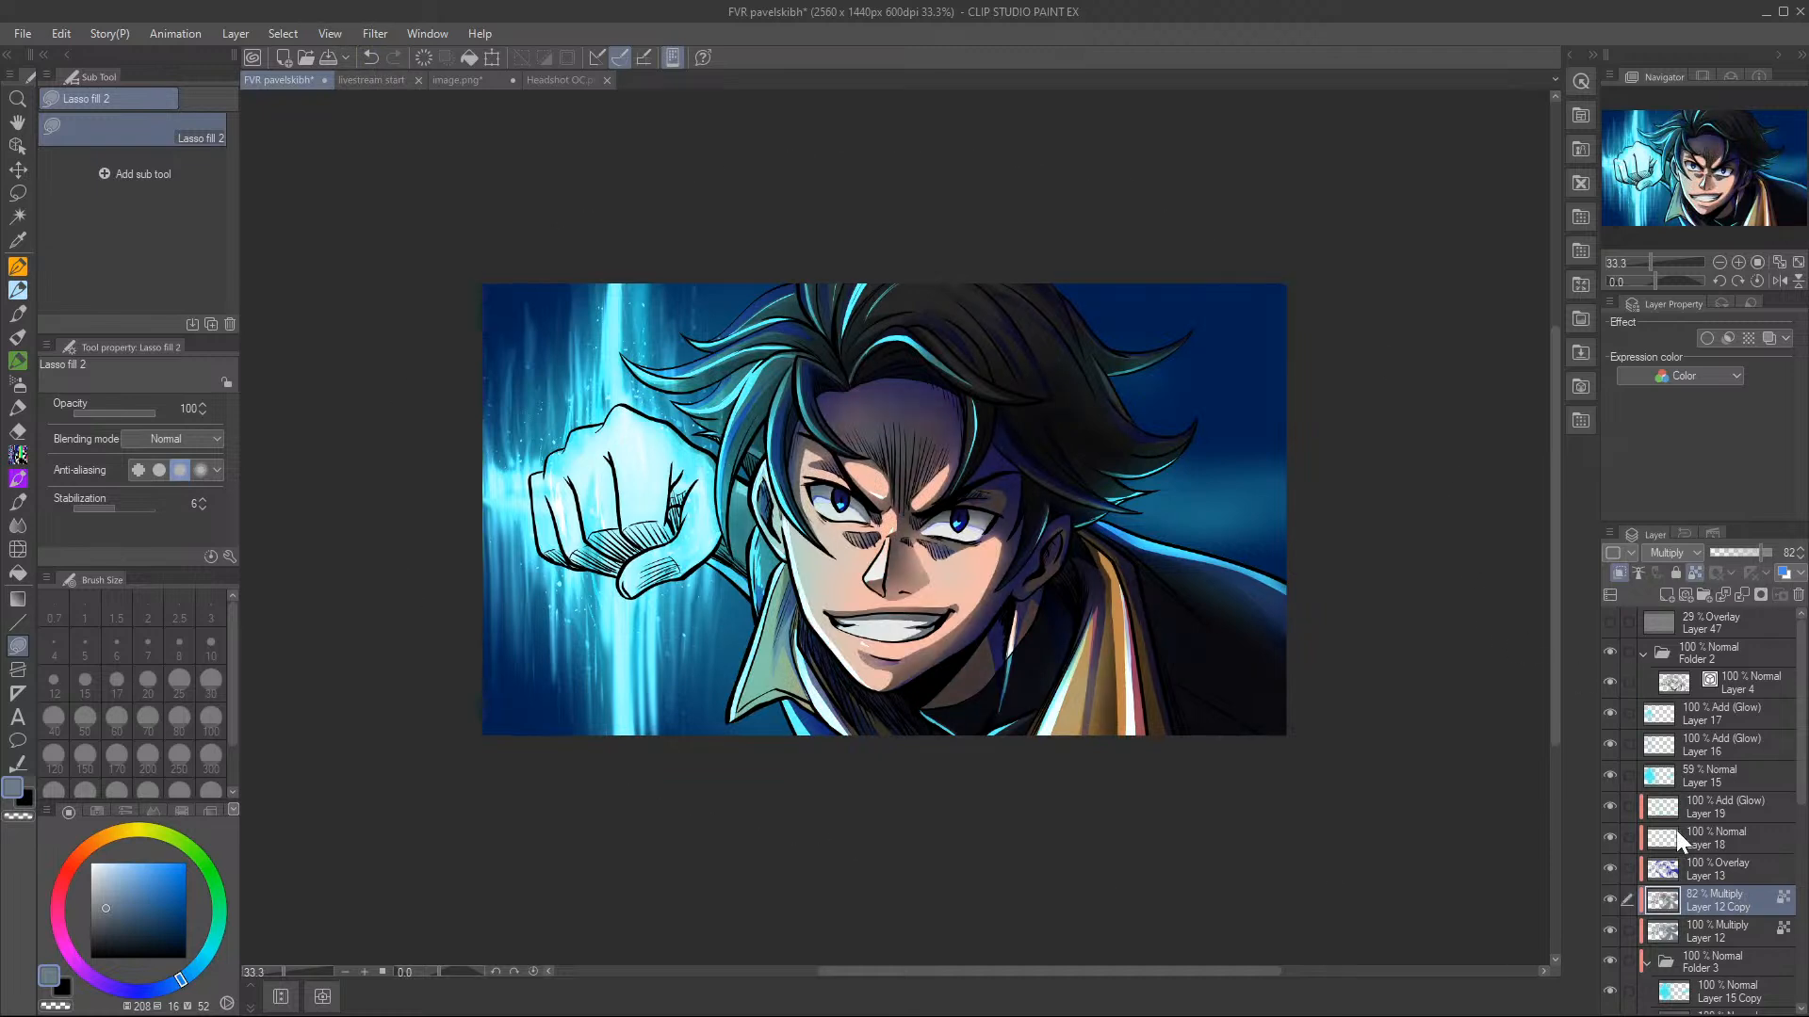
pyautogui.click(1749, 551)
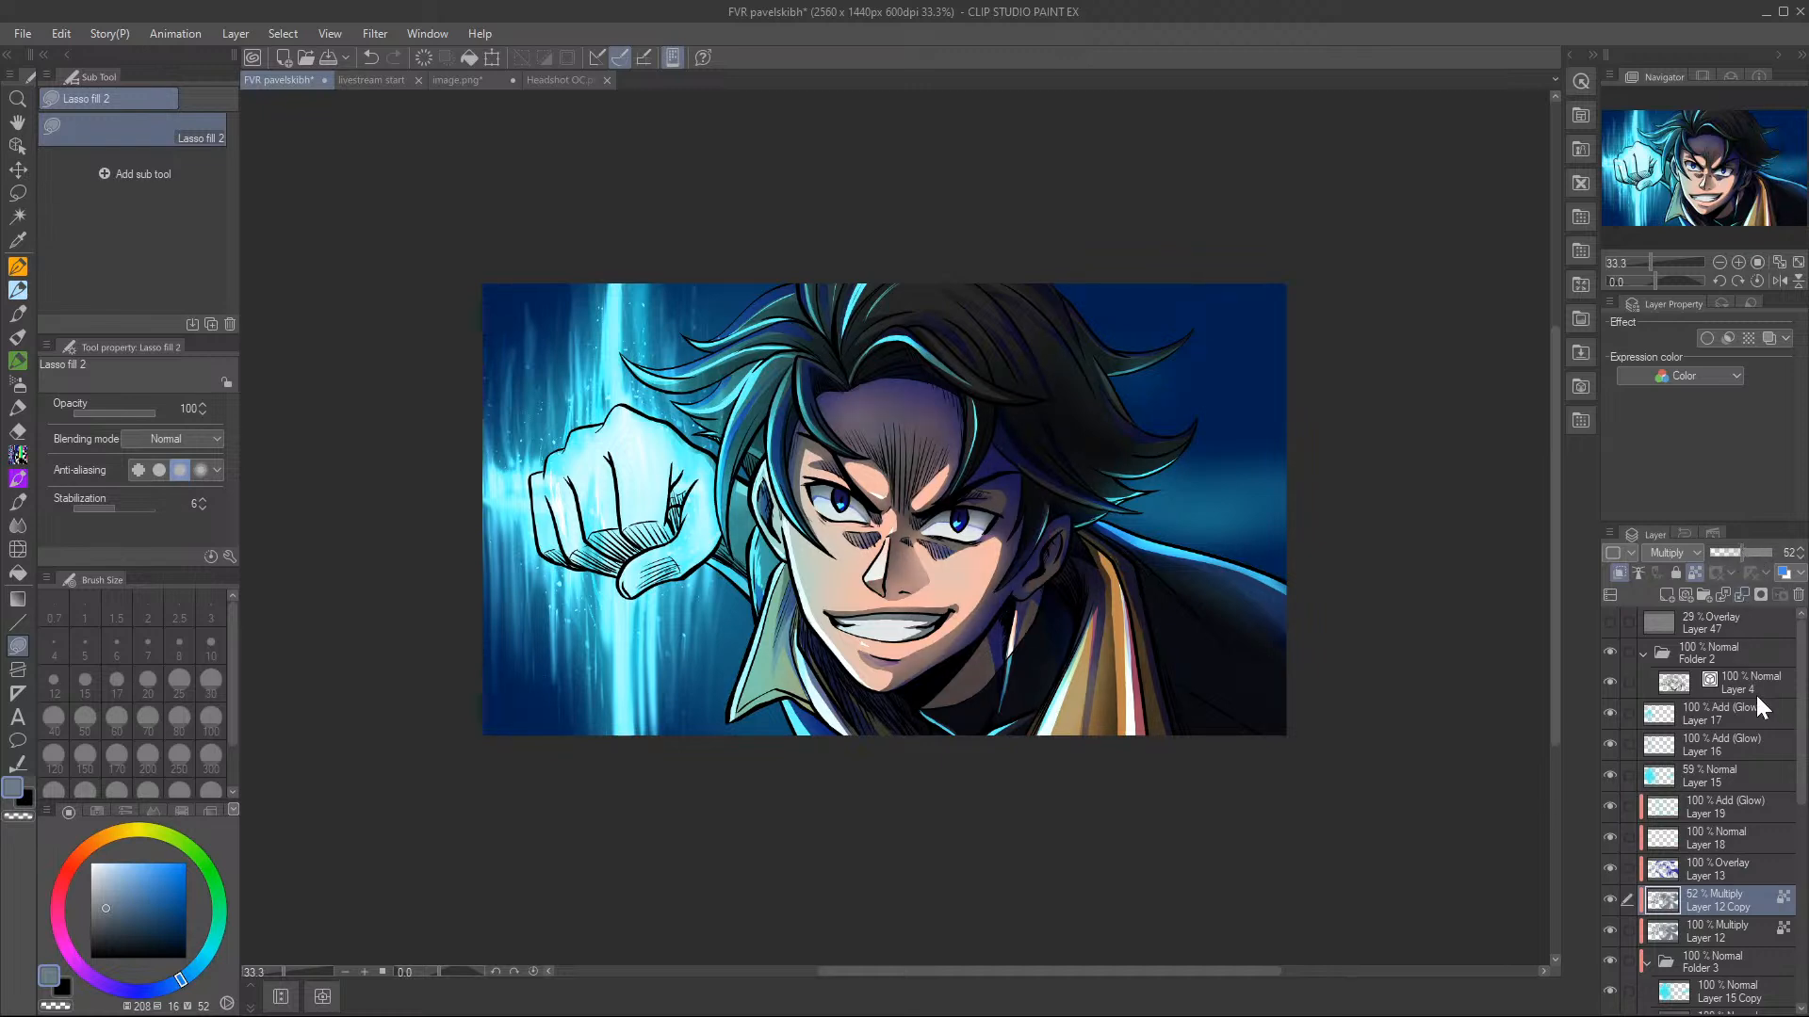
# - Add a new layer above Layer 12 Copy and lasso-fill the whole character with pale greyish blue
pyautogui.click(1668, 593)
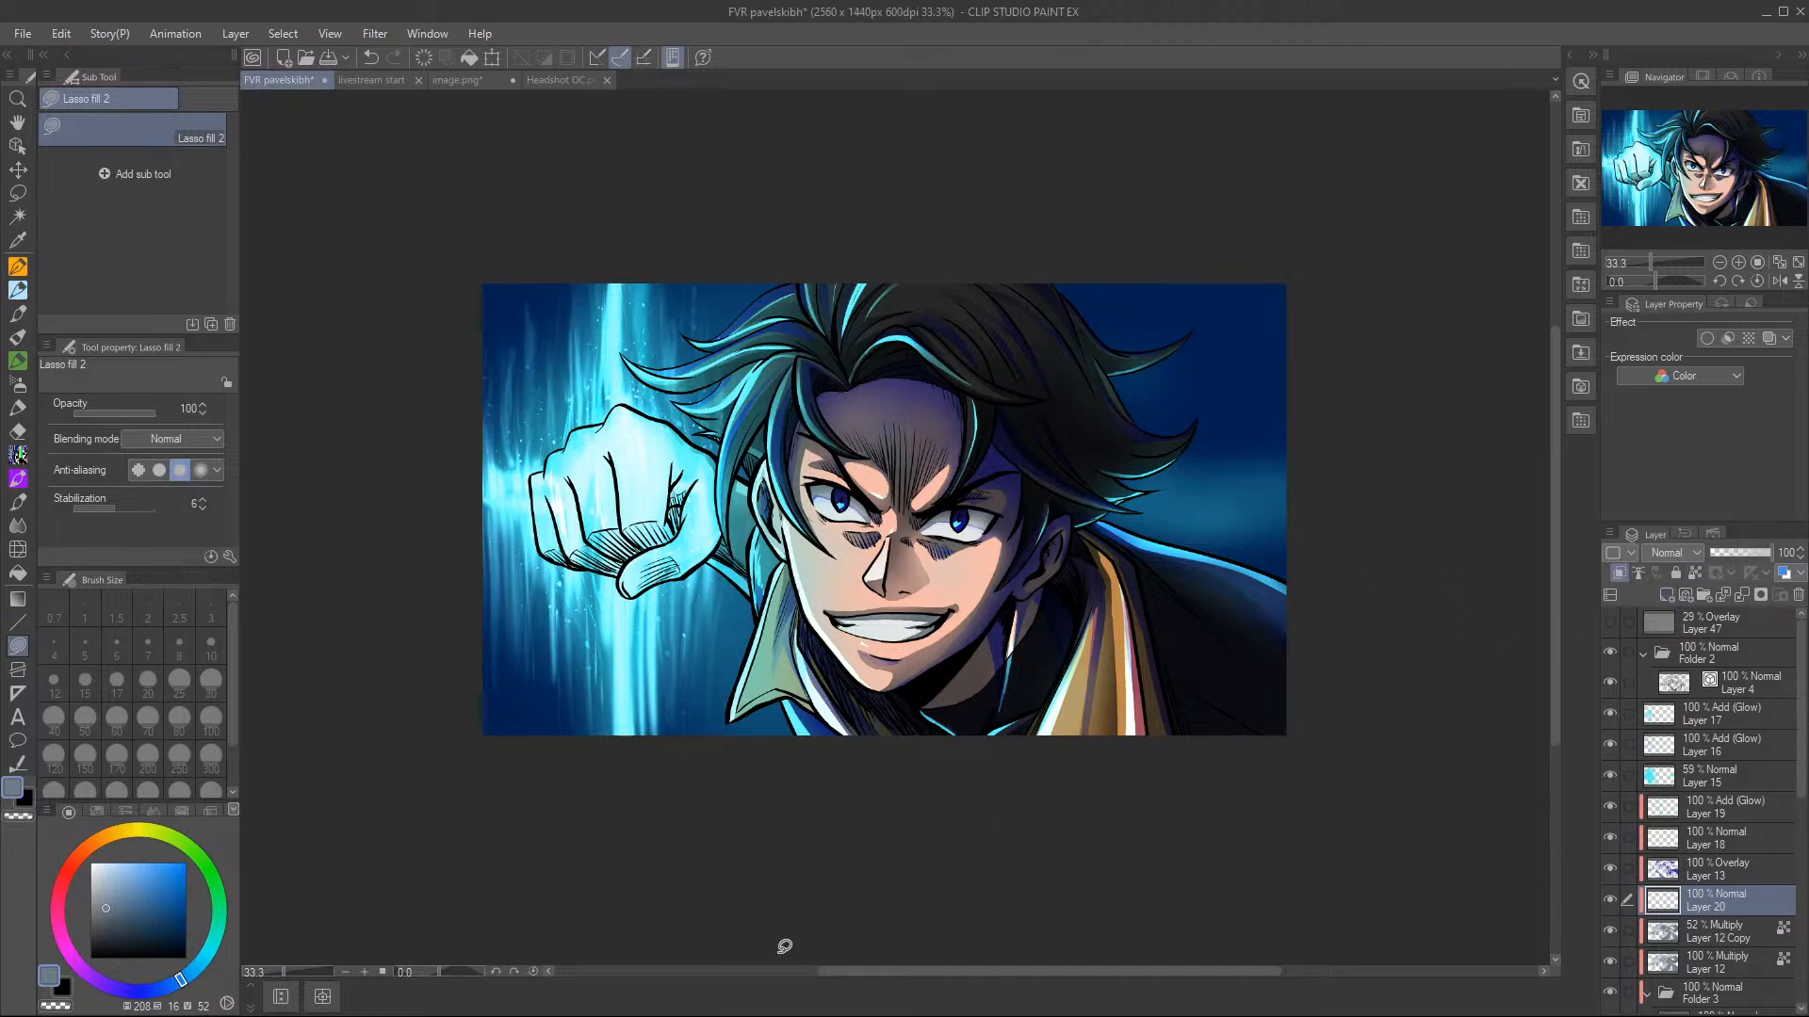
pyautogui.click(101, 886)
pyautogui.moveTo(1437, 419)
pyautogui.mouseDown()
pyautogui.moveTo(1413, 342)
pyautogui.moveTo(551, 764)
pyautogui.moveTo(1657, 833)
pyautogui.mouseUp()
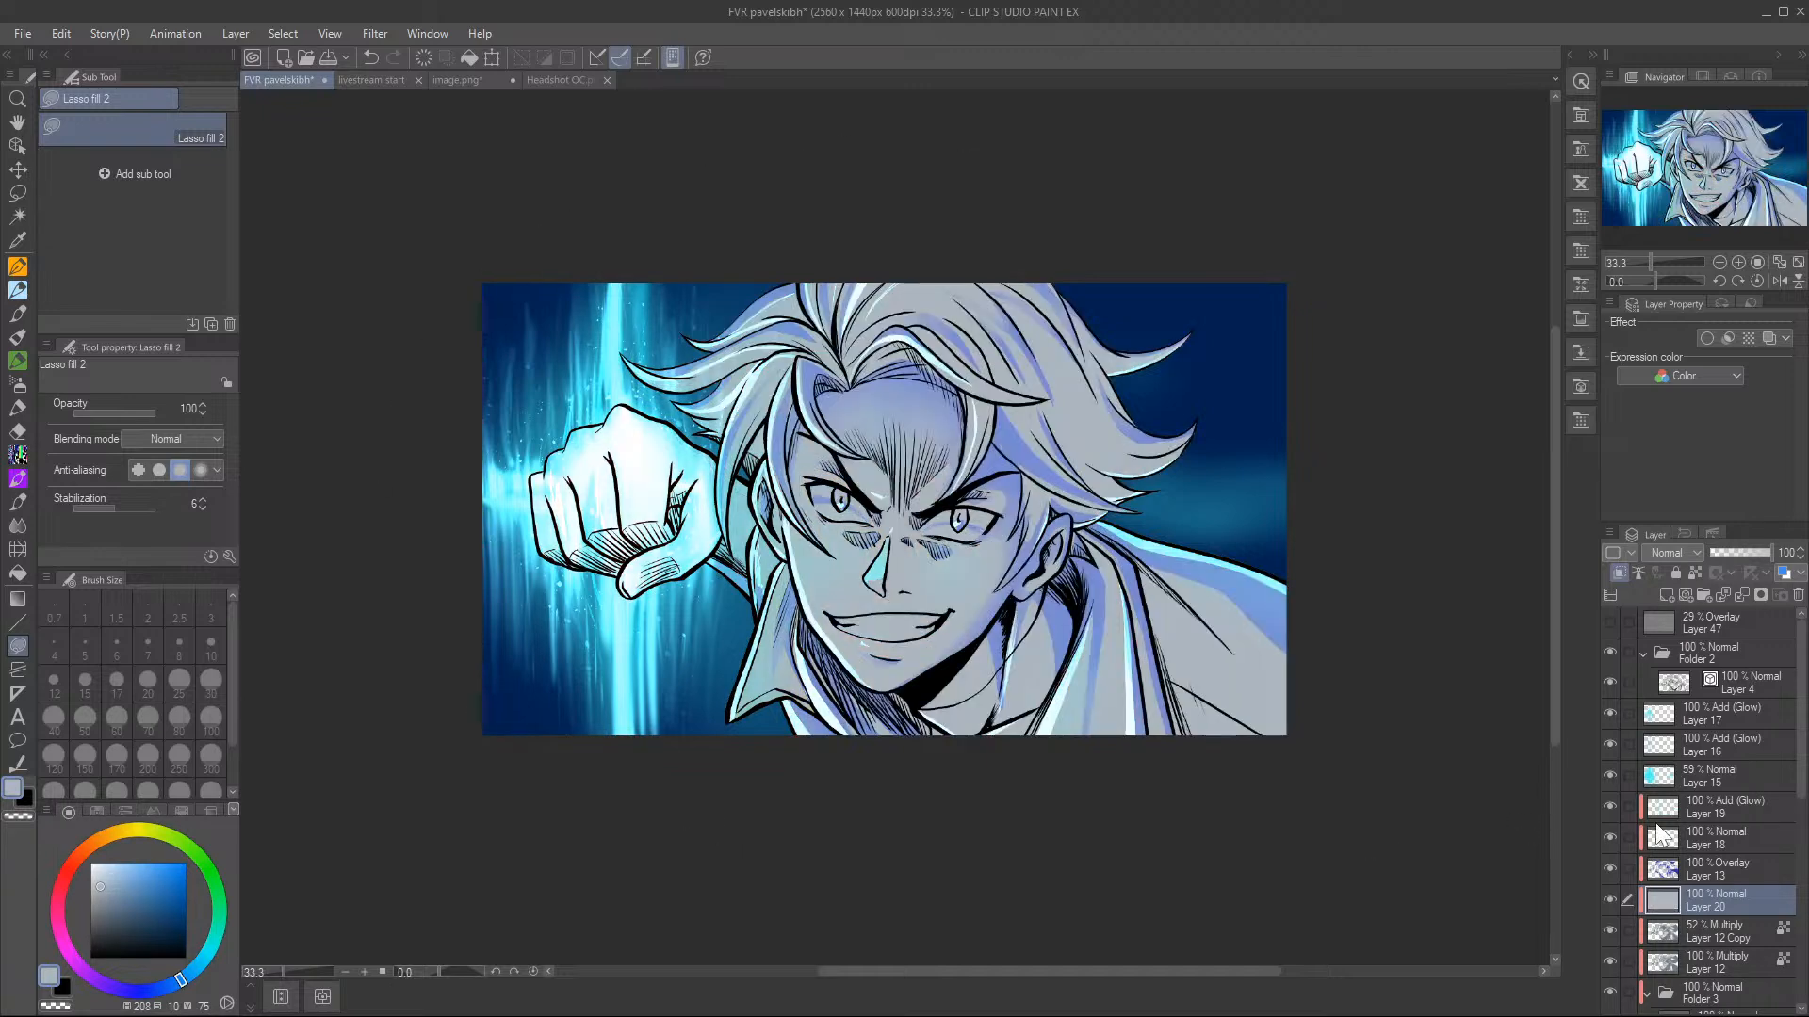
# - Set the pale blue fill layer's blending mode to Multiply and its opacity to 42%
pyautogui.click(1670, 553)
pyautogui.click(1672, 86)
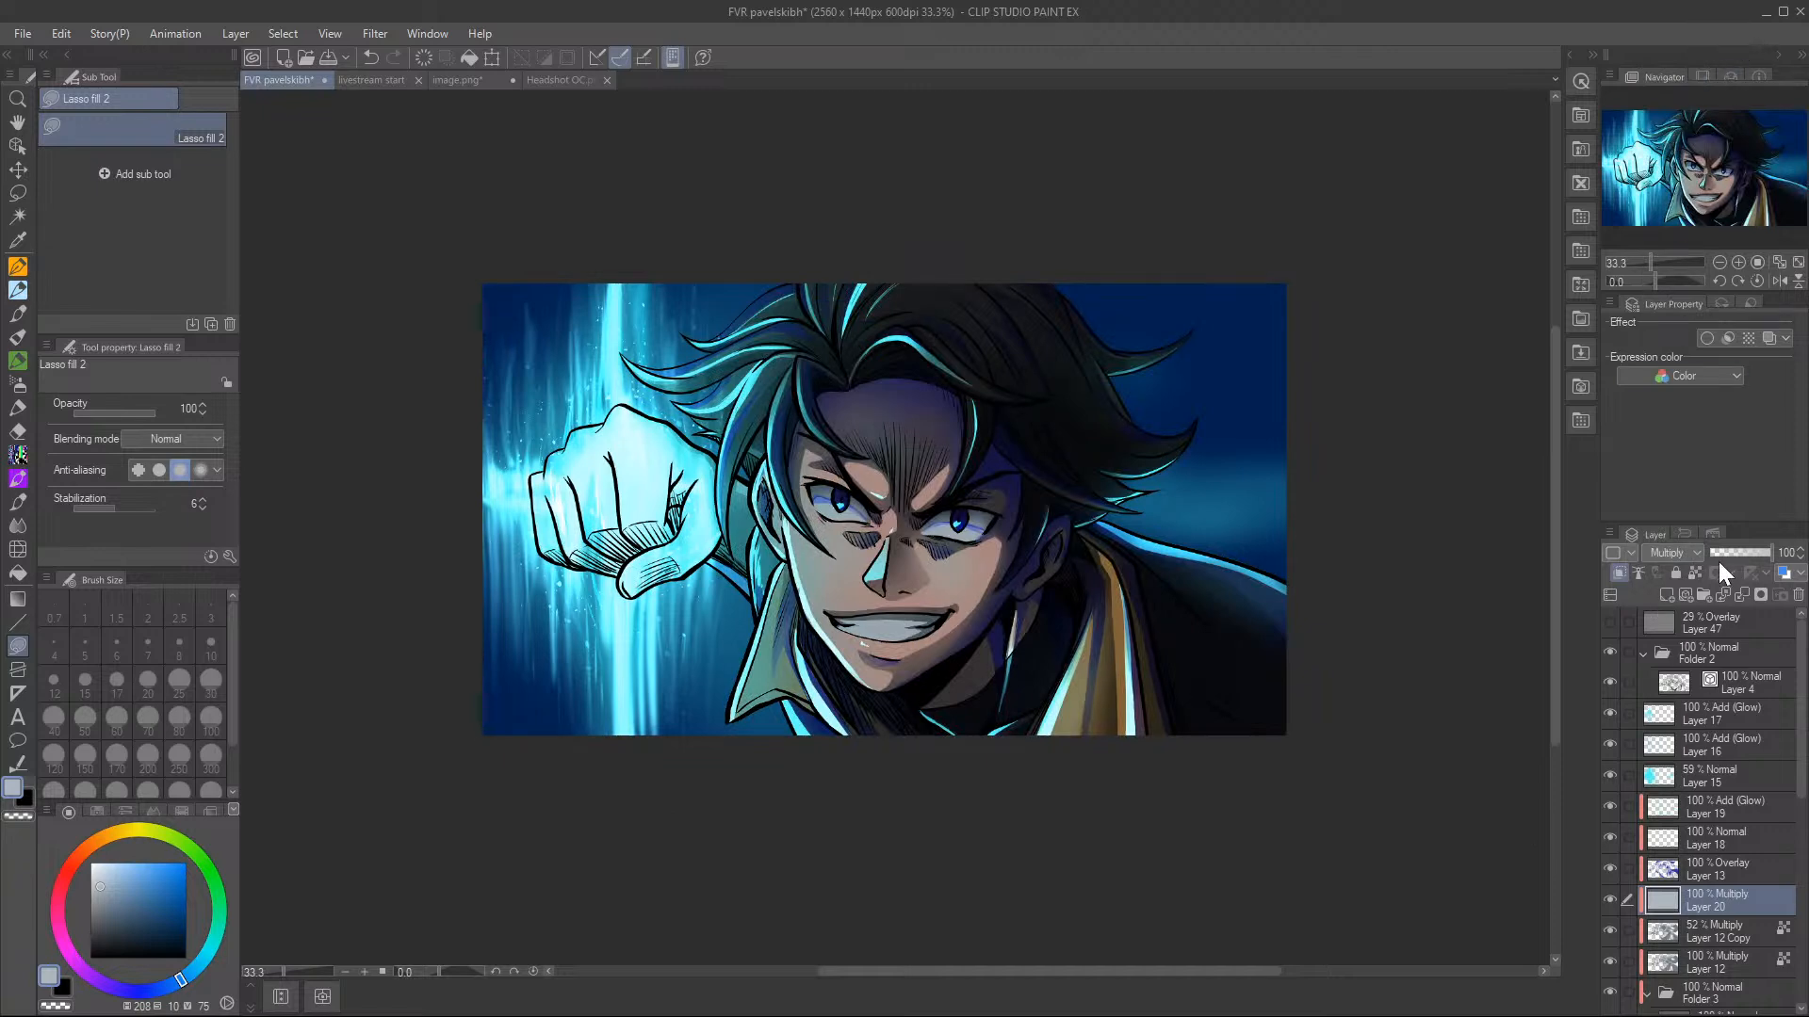
pyautogui.click(1747, 551)
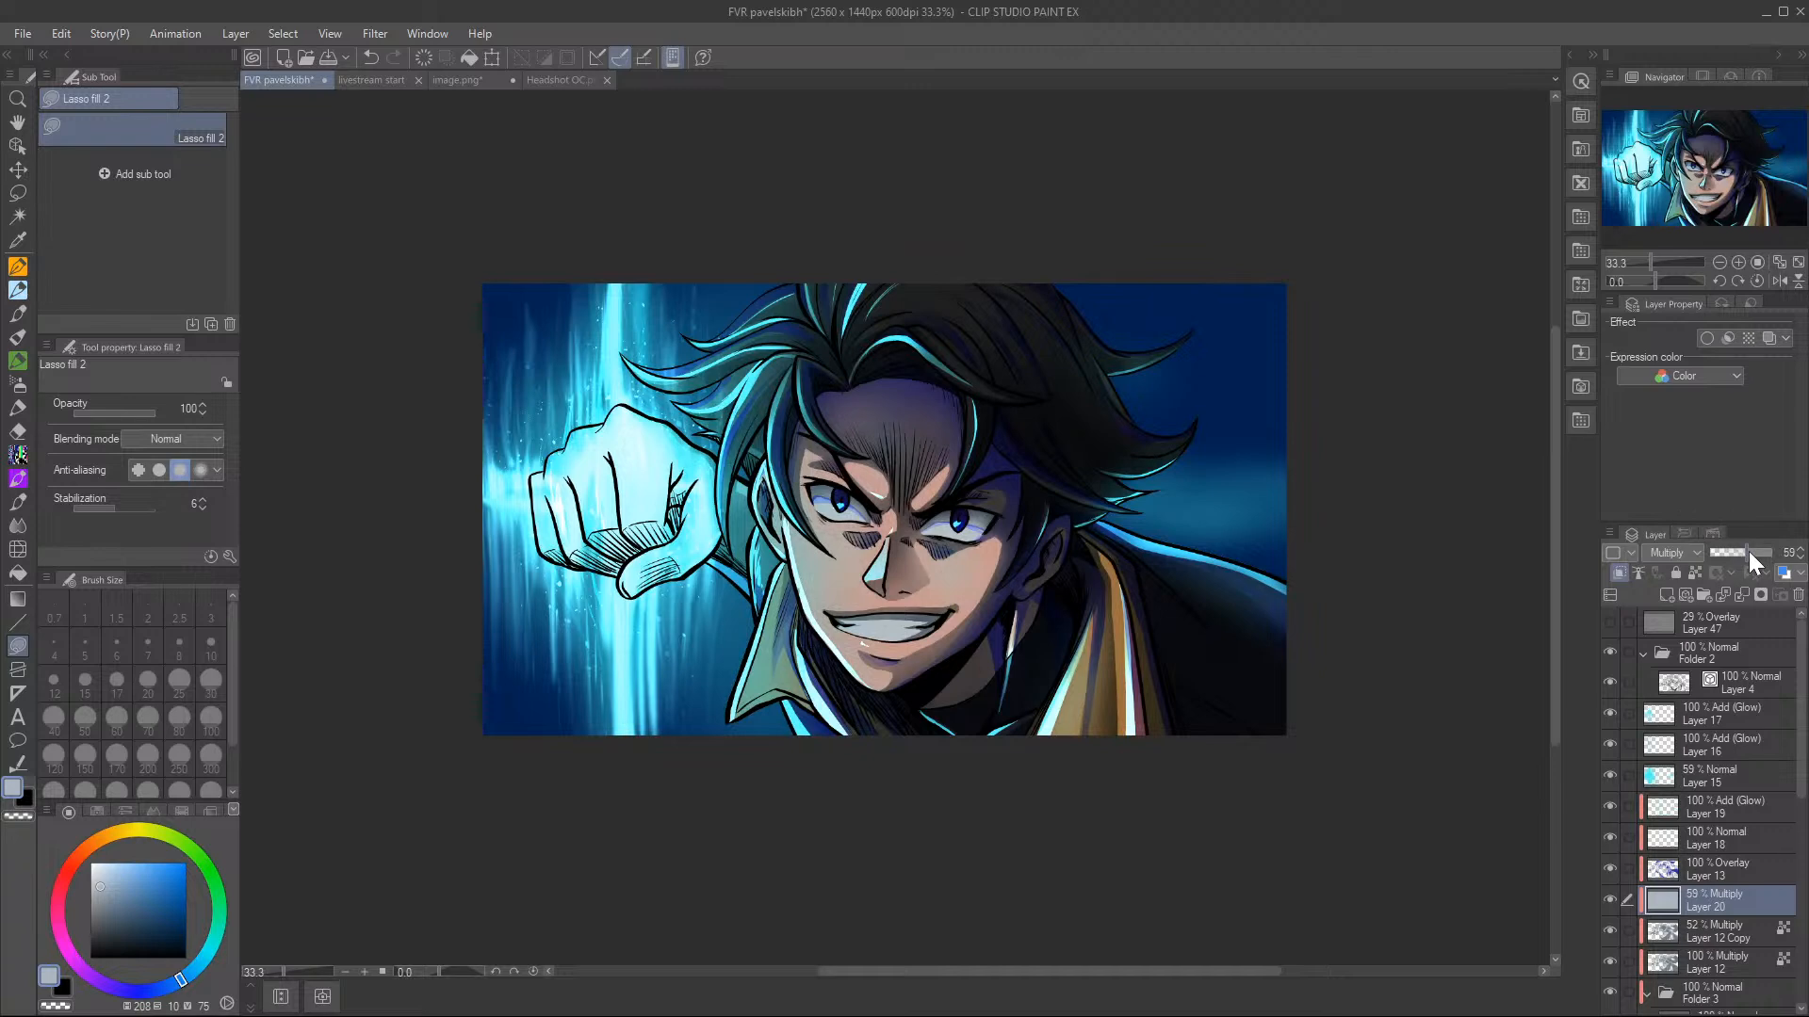
pyautogui.moveTo(1738, 552); pyautogui.dragTo(1737, 556)
pyautogui.click(1733, 556)
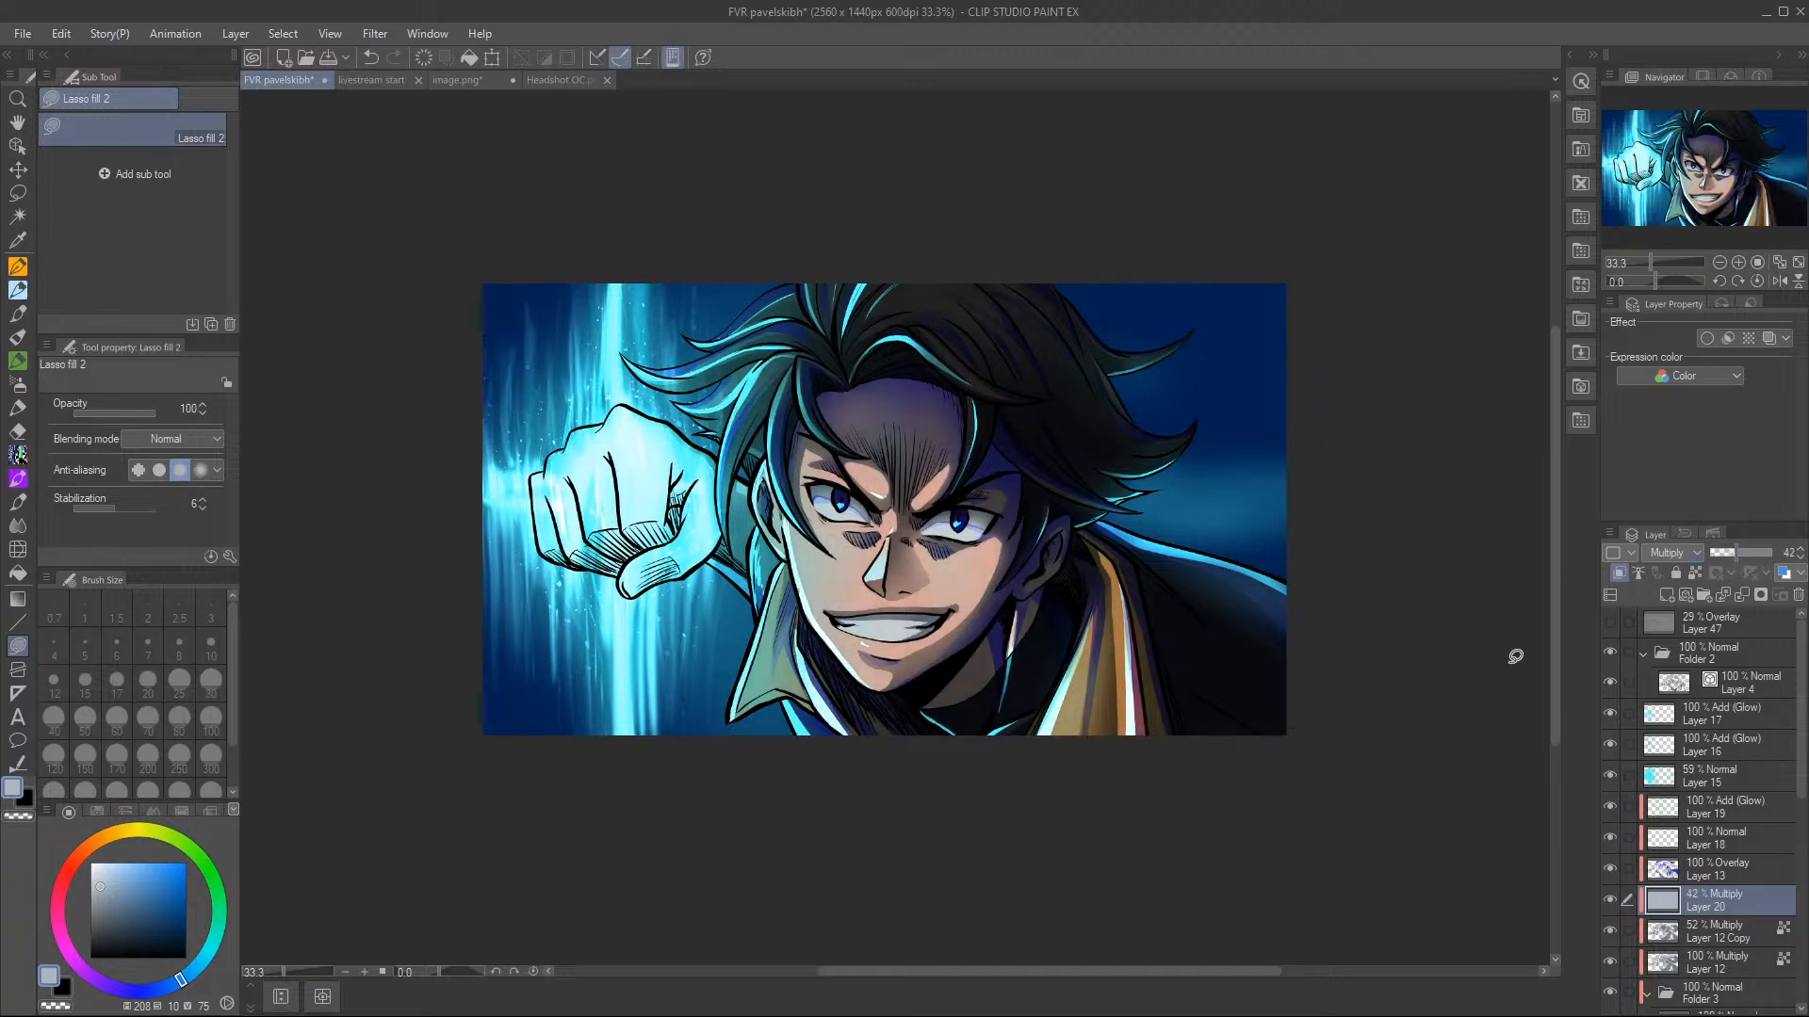
# - Fade part of Layer 20's pale blue fill with a size 800 soft airbrush in transparent colour, and set the layer's opacity to 21%
pyautogui.press('b')
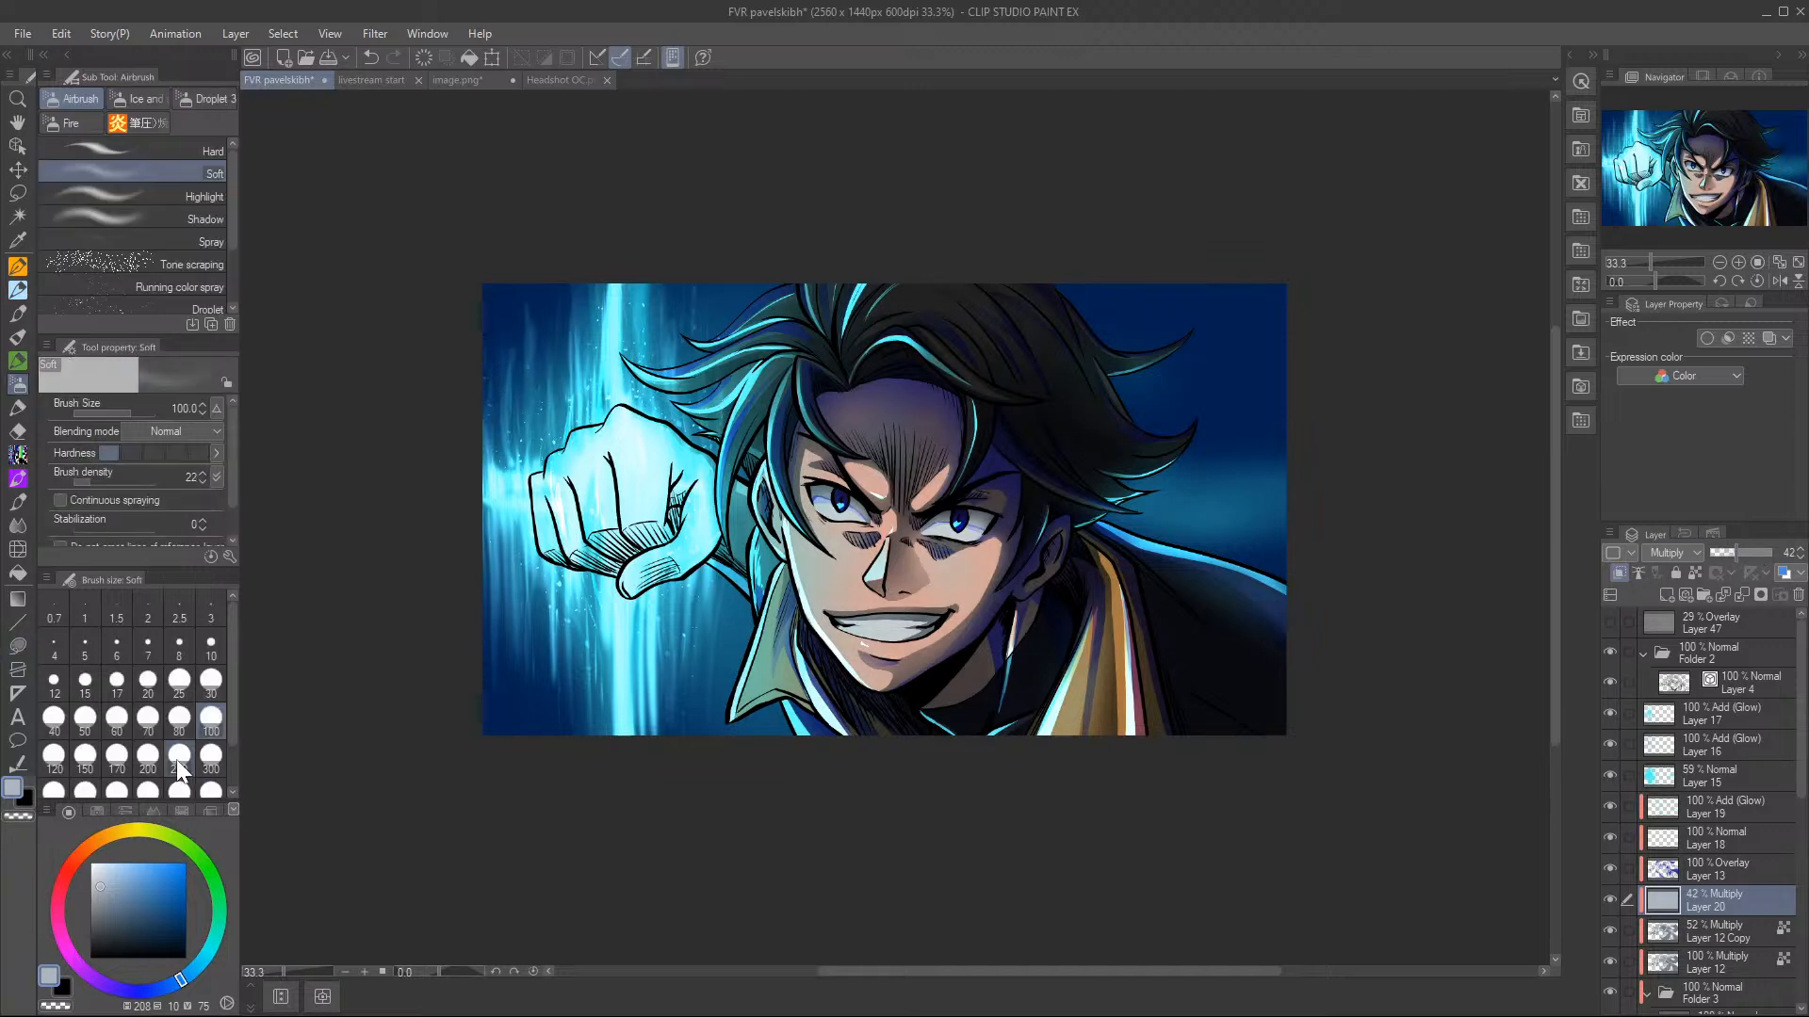
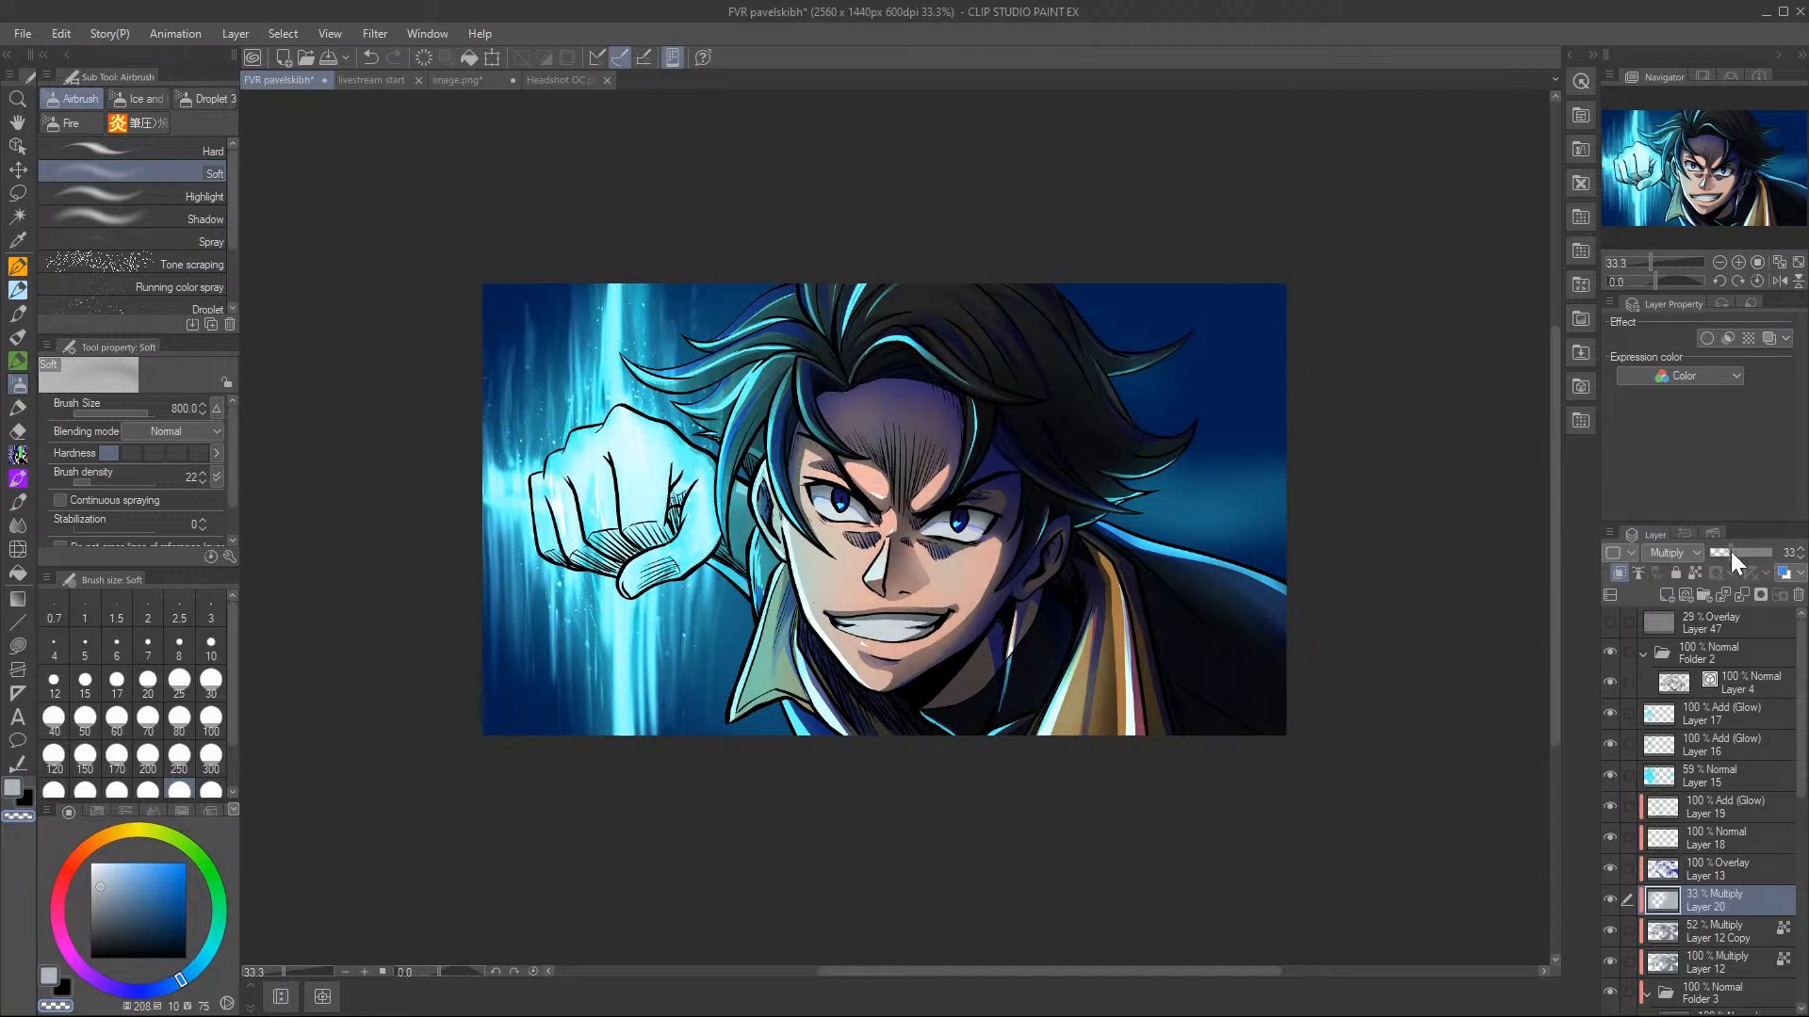
pyautogui.moveTo(1724, 556); pyautogui.dragTo(1717, 554)
# - Try the Overlay blending mode on Layer 20 and set it back to Multiply
pyautogui.click(1692, 552)
pyautogui.click(1692, 266)
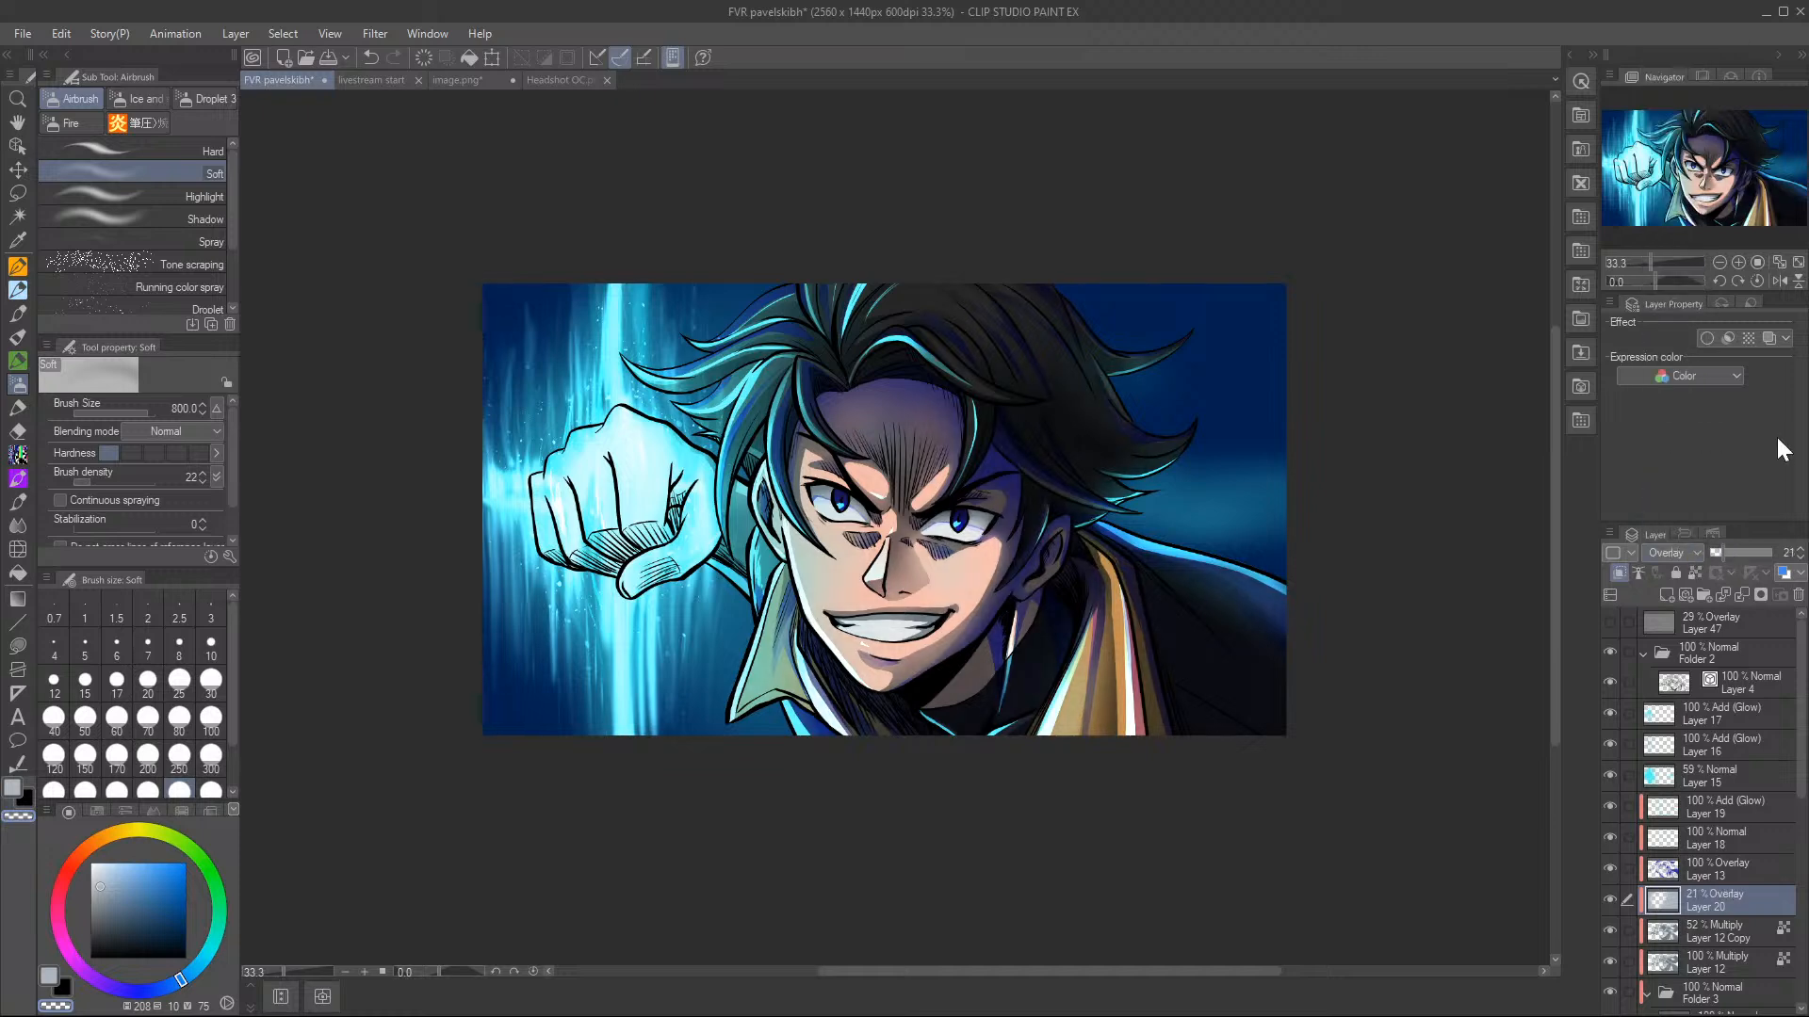
pyautogui.click(1684, 552)
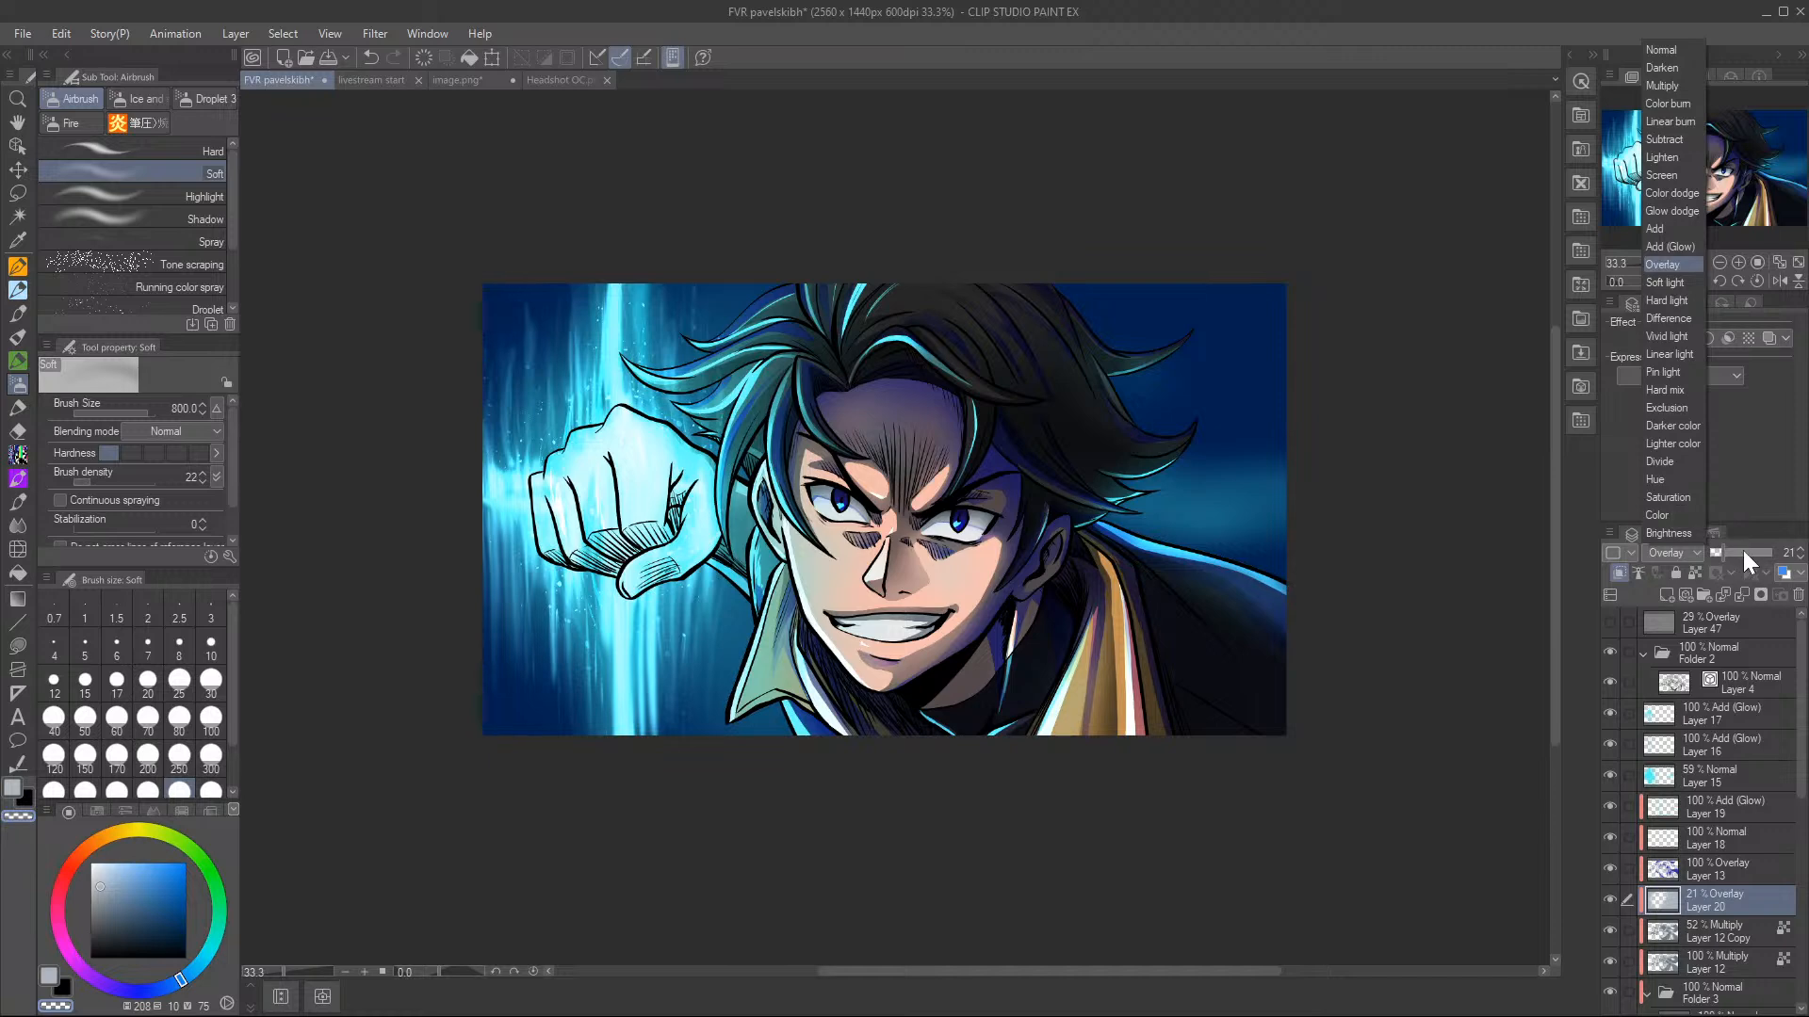
pyautogui.click(1687, 84)
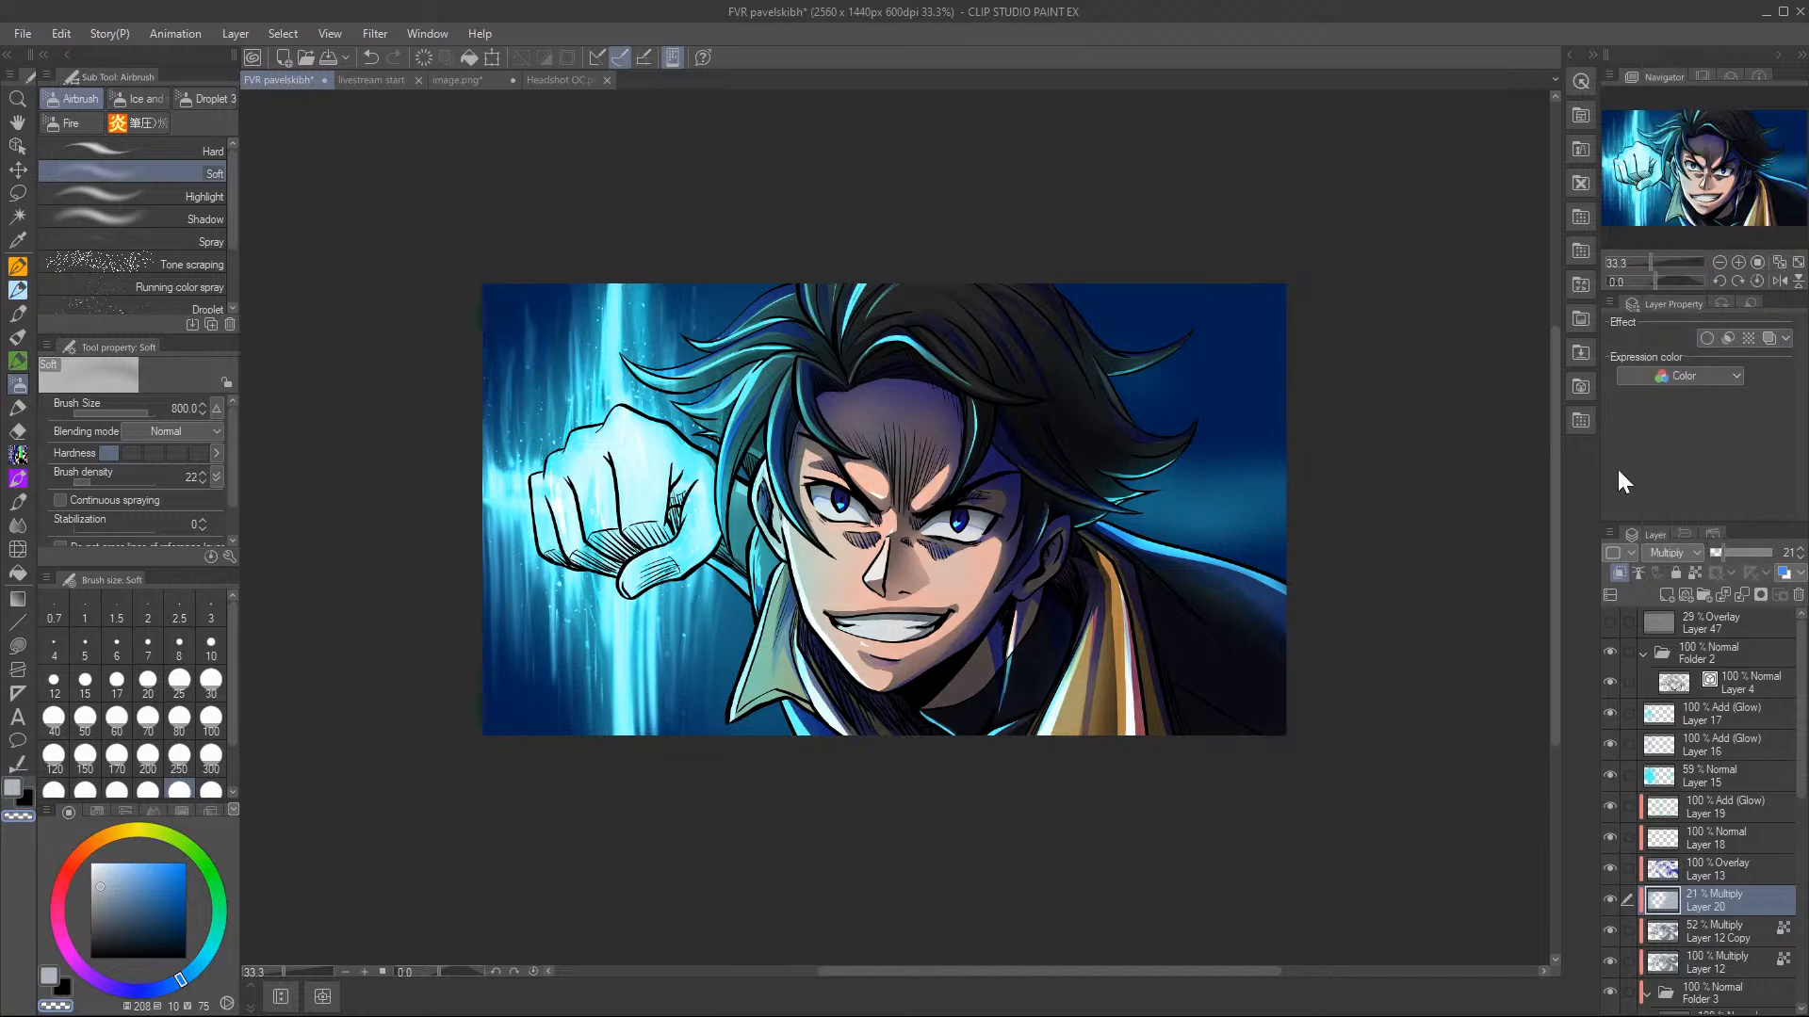
# - Toggle Layer 20's visibility repeatedly to compare the character's shading with and without it
pyautogui.click(1610, 899)
pyautogui.click(1614, 899)
pyautogui.click(1615, 898)
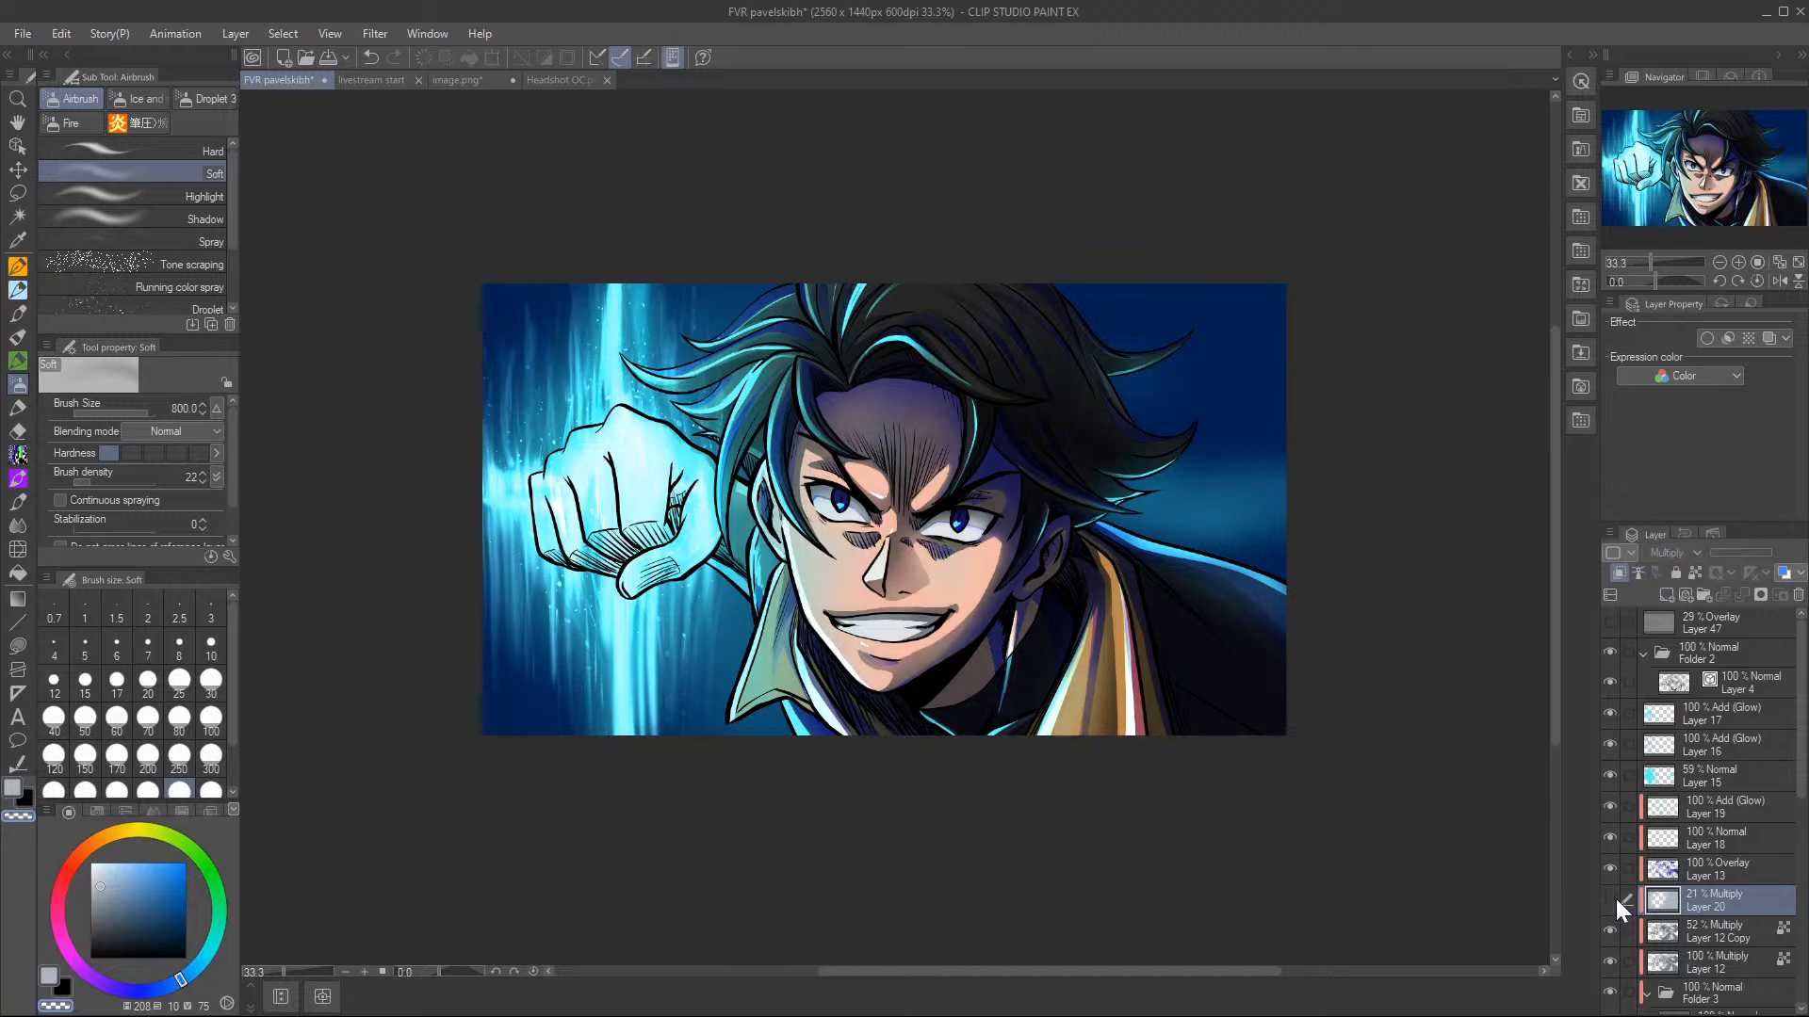
pyautogui.click(1615, 898)
pyautogui.click(1615, 898)
pyautogui.click(1613, 900)
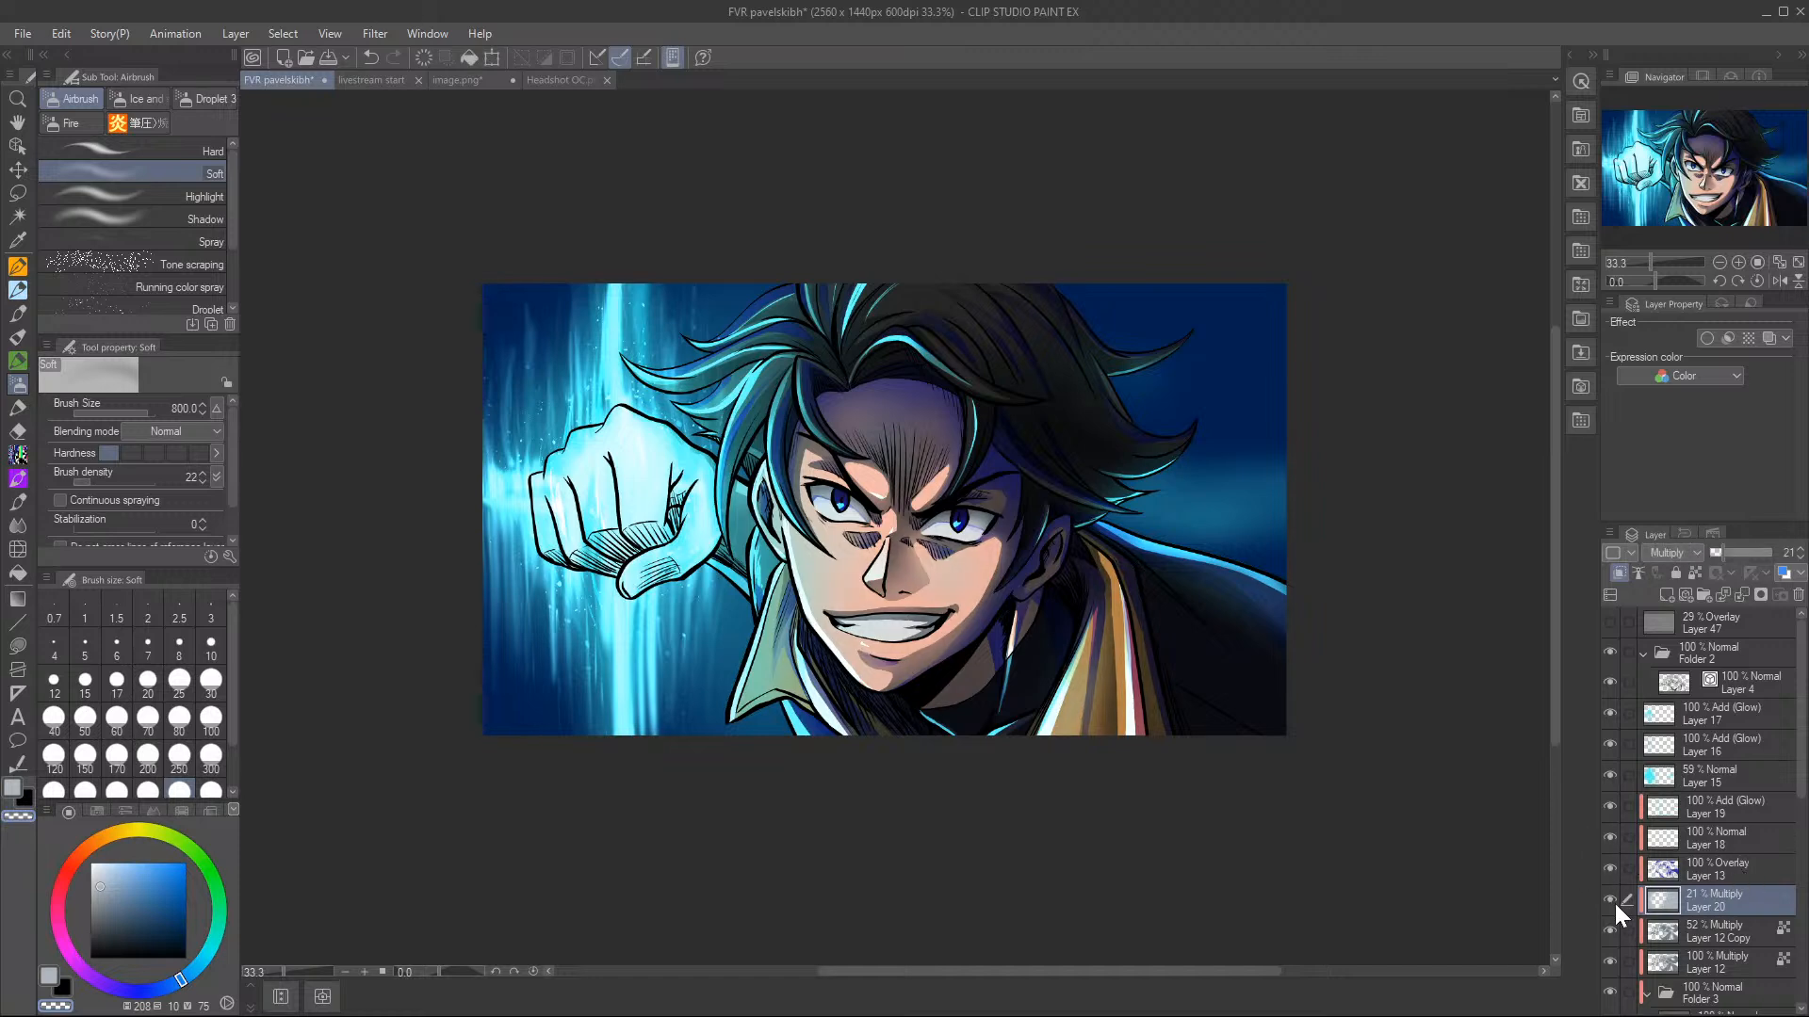
pyautogui.click(1615, 900)
pyautogui.click(1615, 900)
# - Add a new layer above Layer 4 and paint small white highlights in both eyes with Seny's ink pen
pyautogui.click(1754, 680)
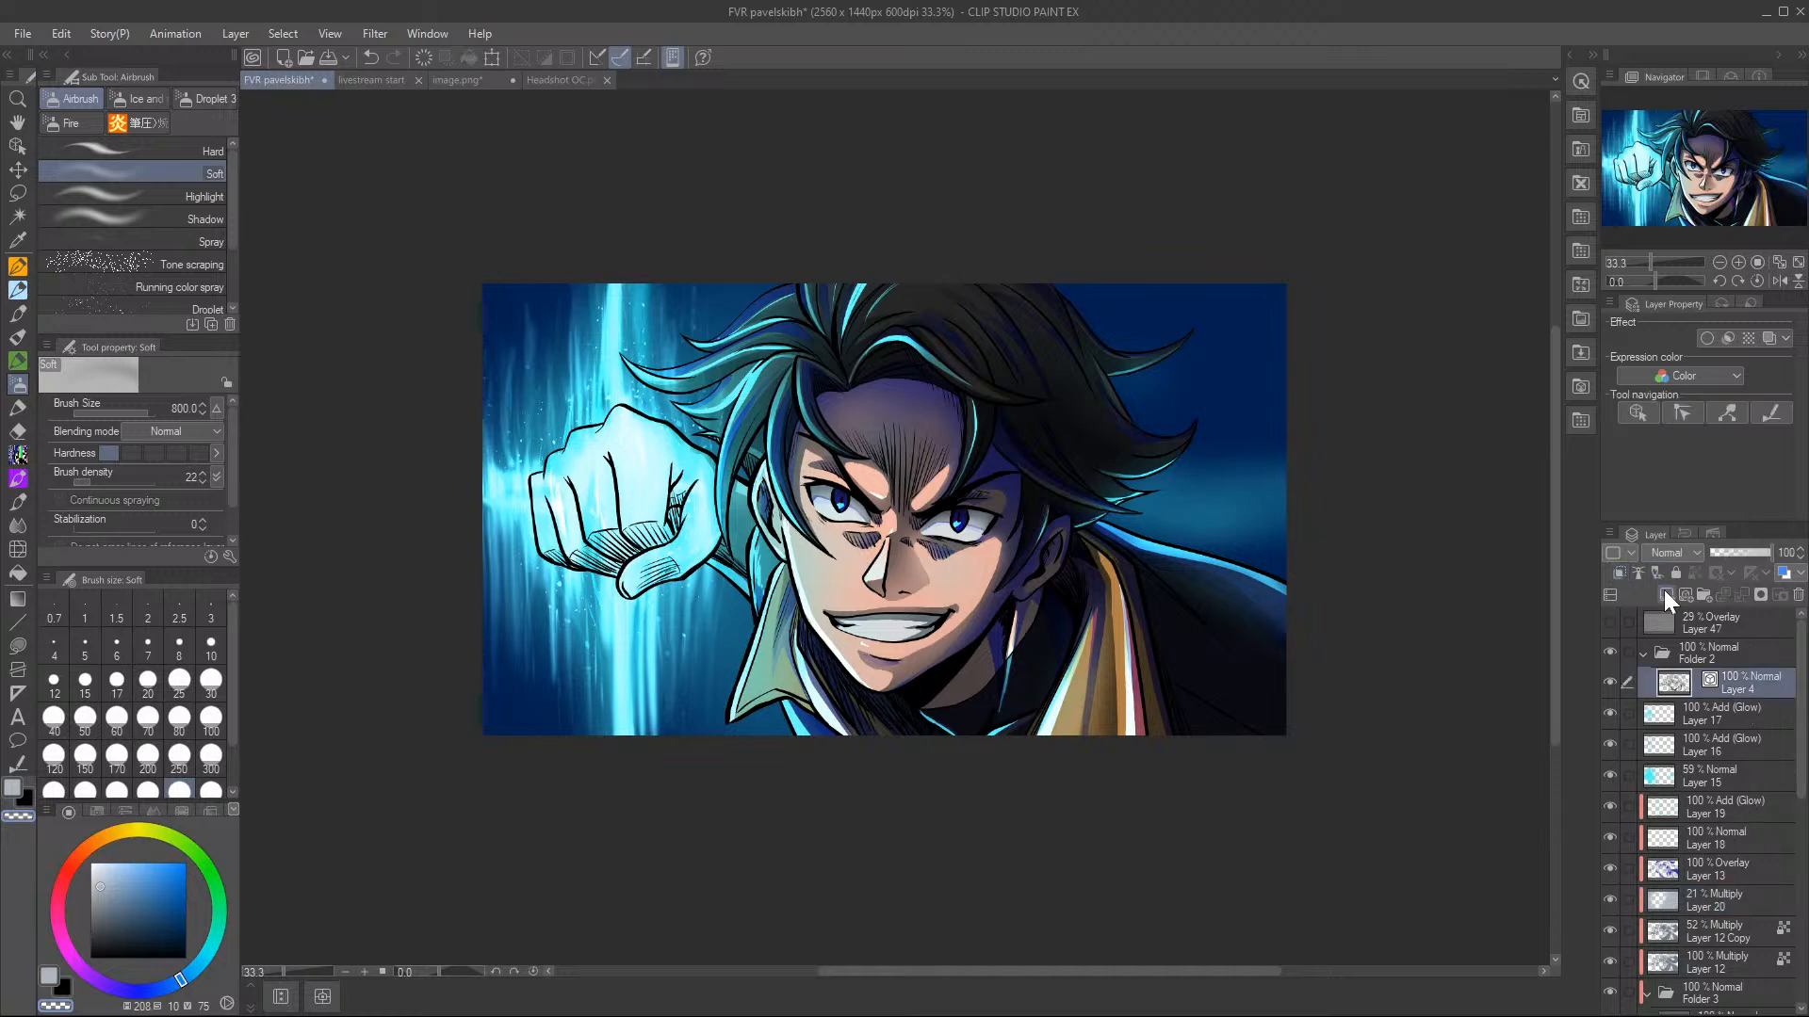
pyautogui.click(1667, 595)
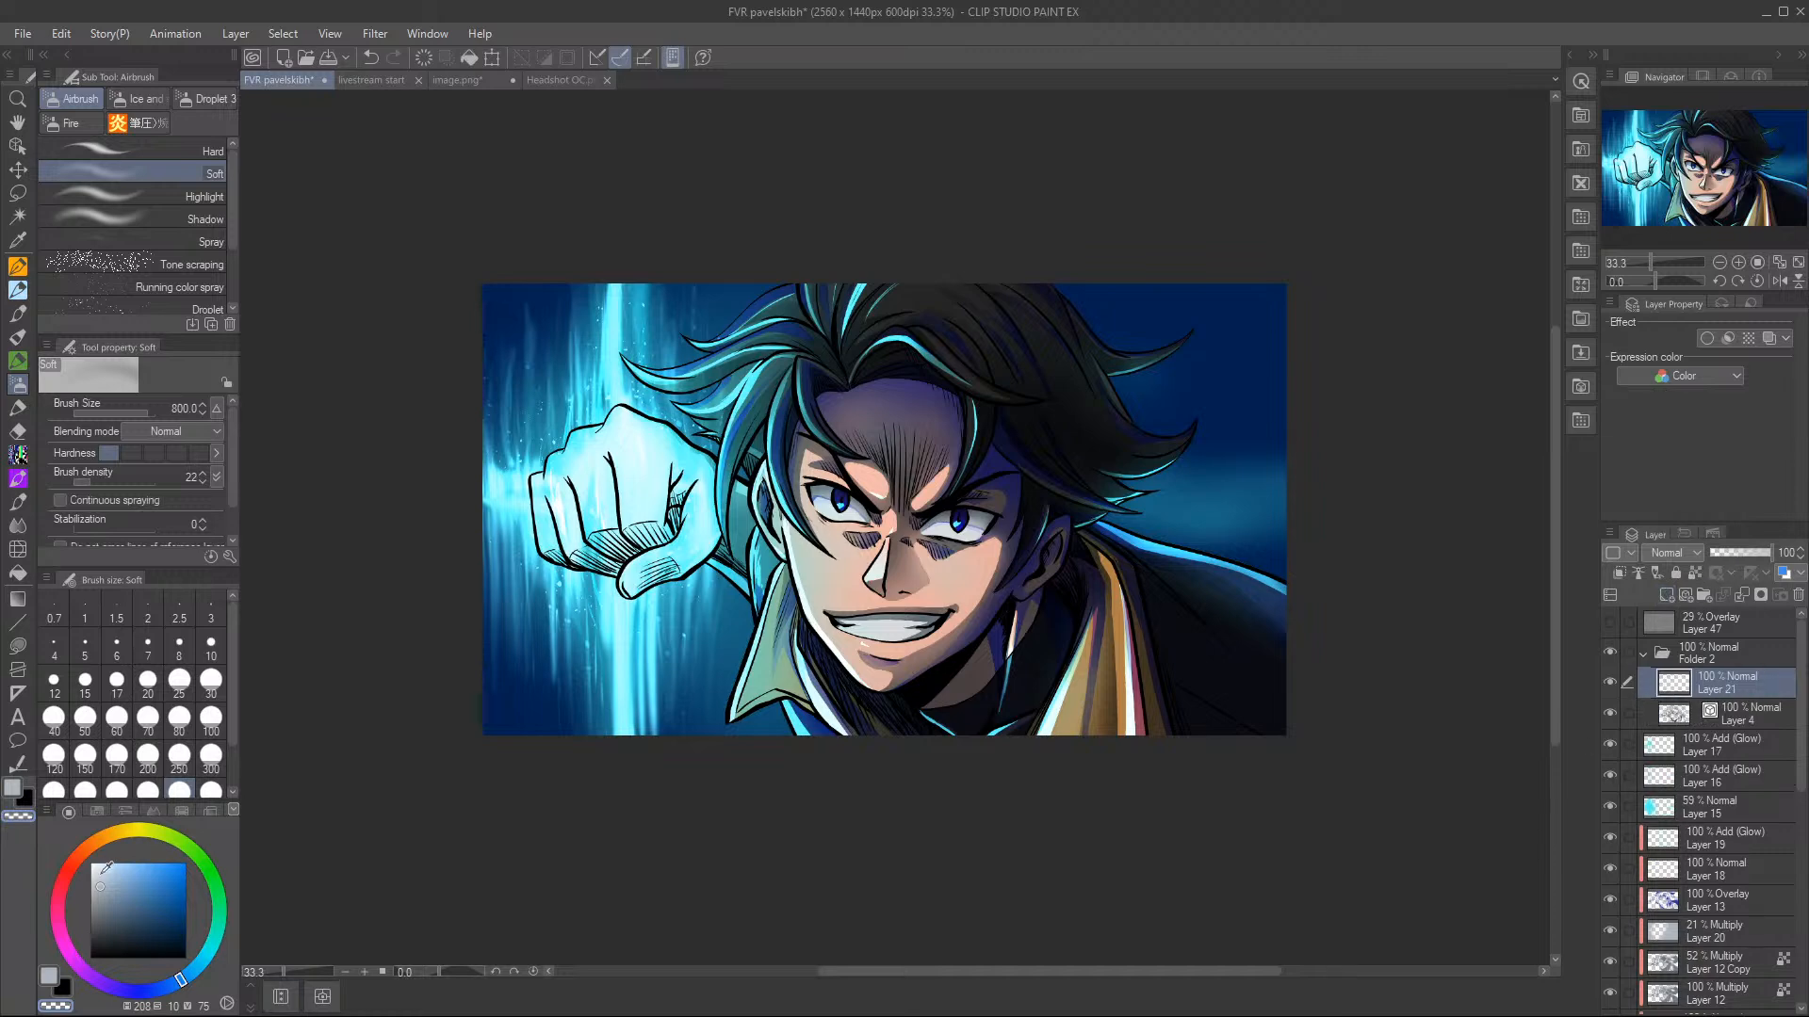
pyautogui.moveTo(106, 865); pyautogui.dragTo(90, 862)
pyautogui.press('p')
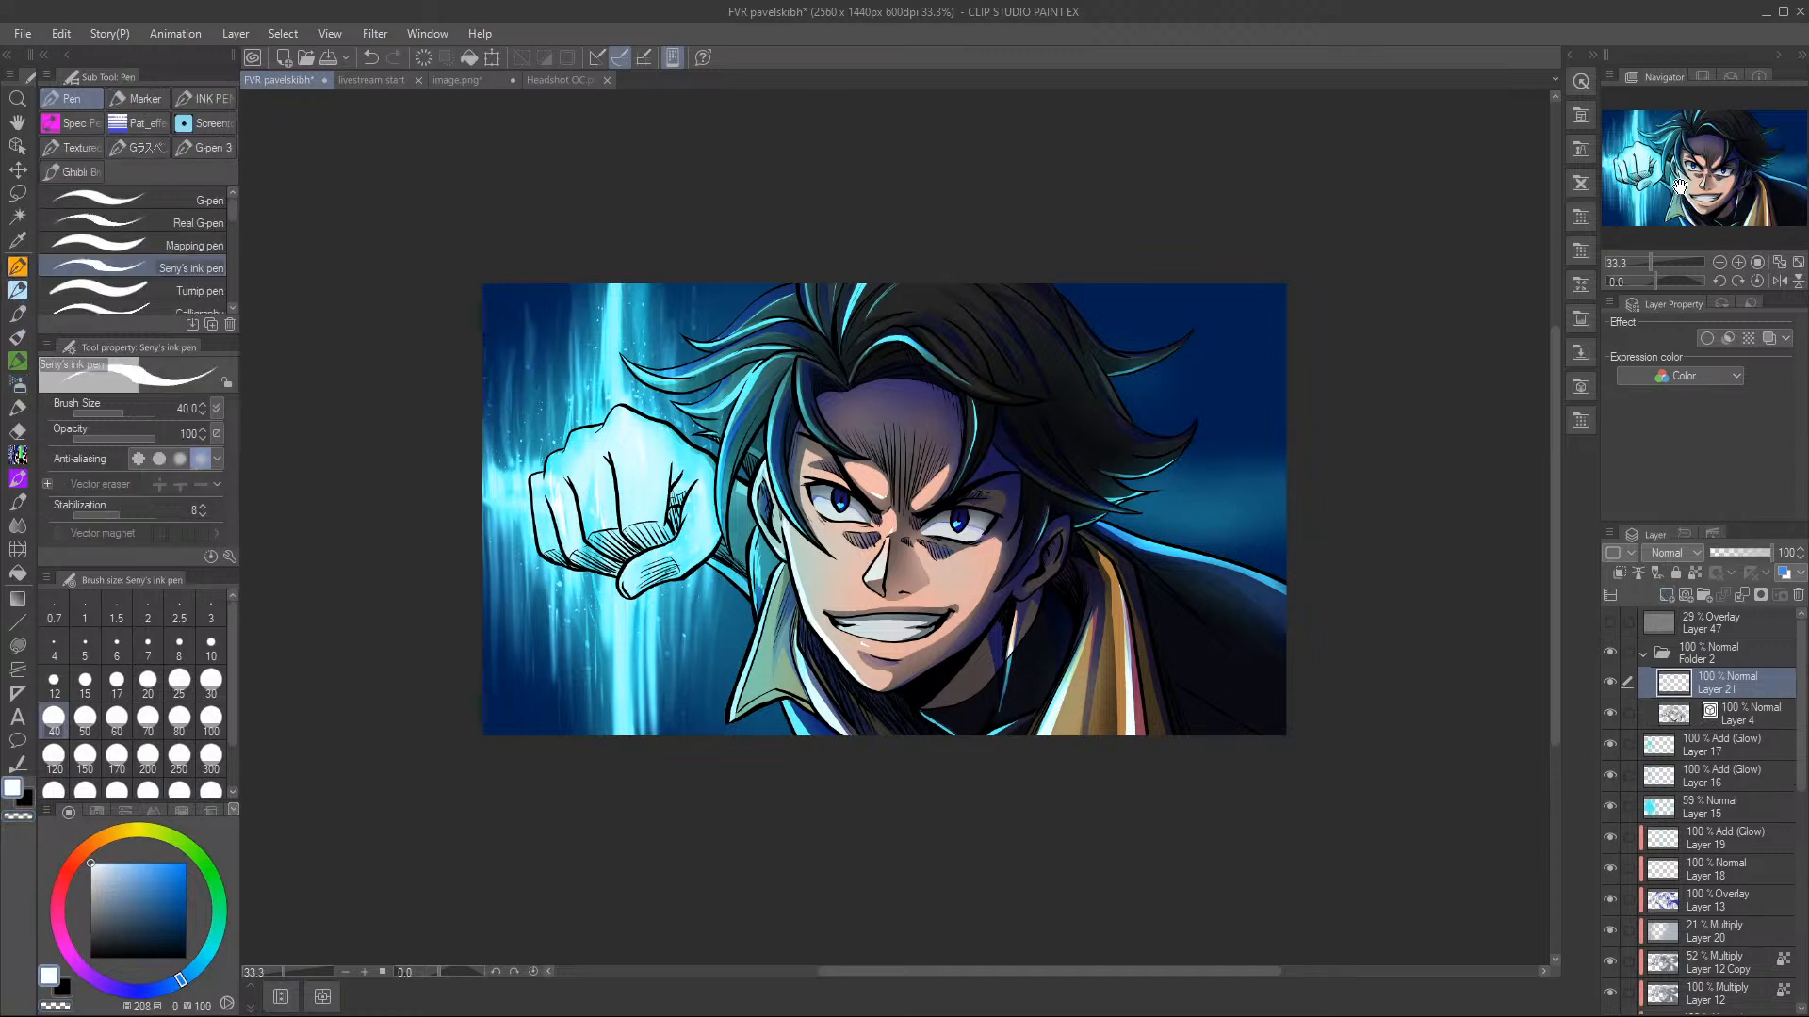
pyautogui.click(1738, 262)
pyautogui.click(1738, 262)
pyautogui.click(1739, 262)
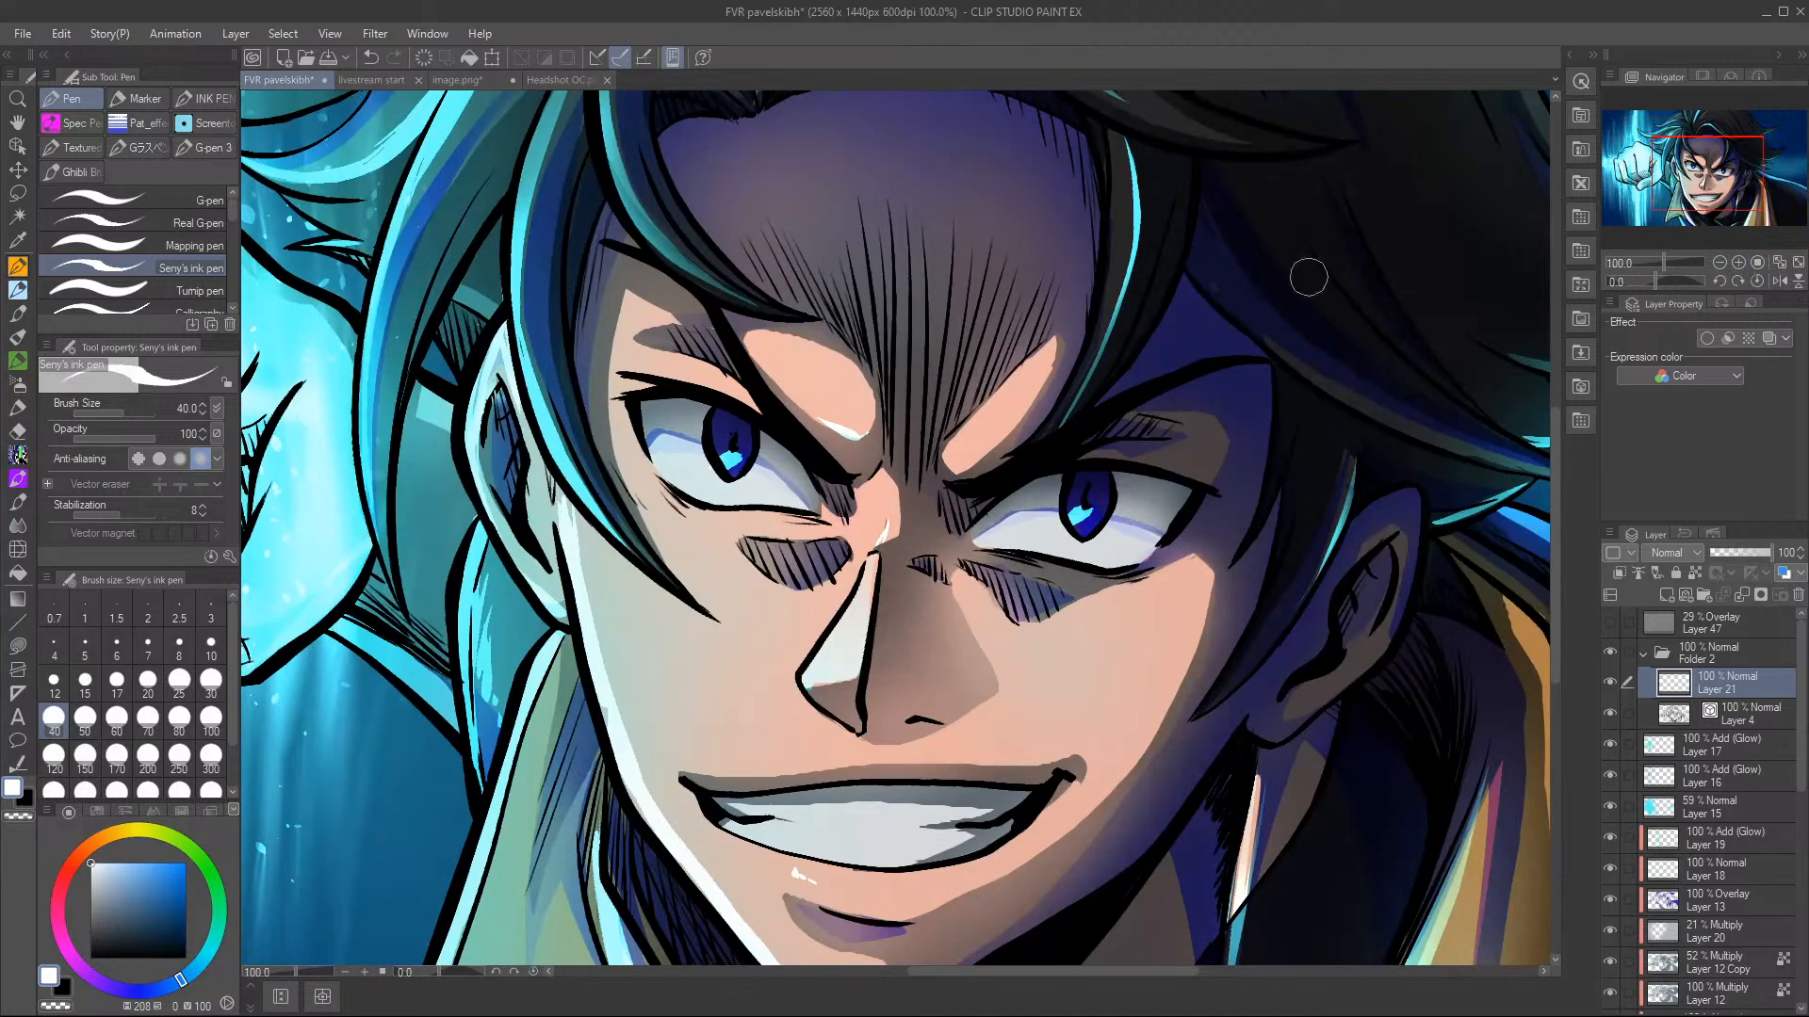
pyautogui.moveTo(721, 458); pyautogui.dragTo(697, 452)
pyautogui.moveTo(1092, 505); pyautogui.dragTo(1047, 519)
pyautogui.click(757, 443)
pyautogui.click(1110, 490)
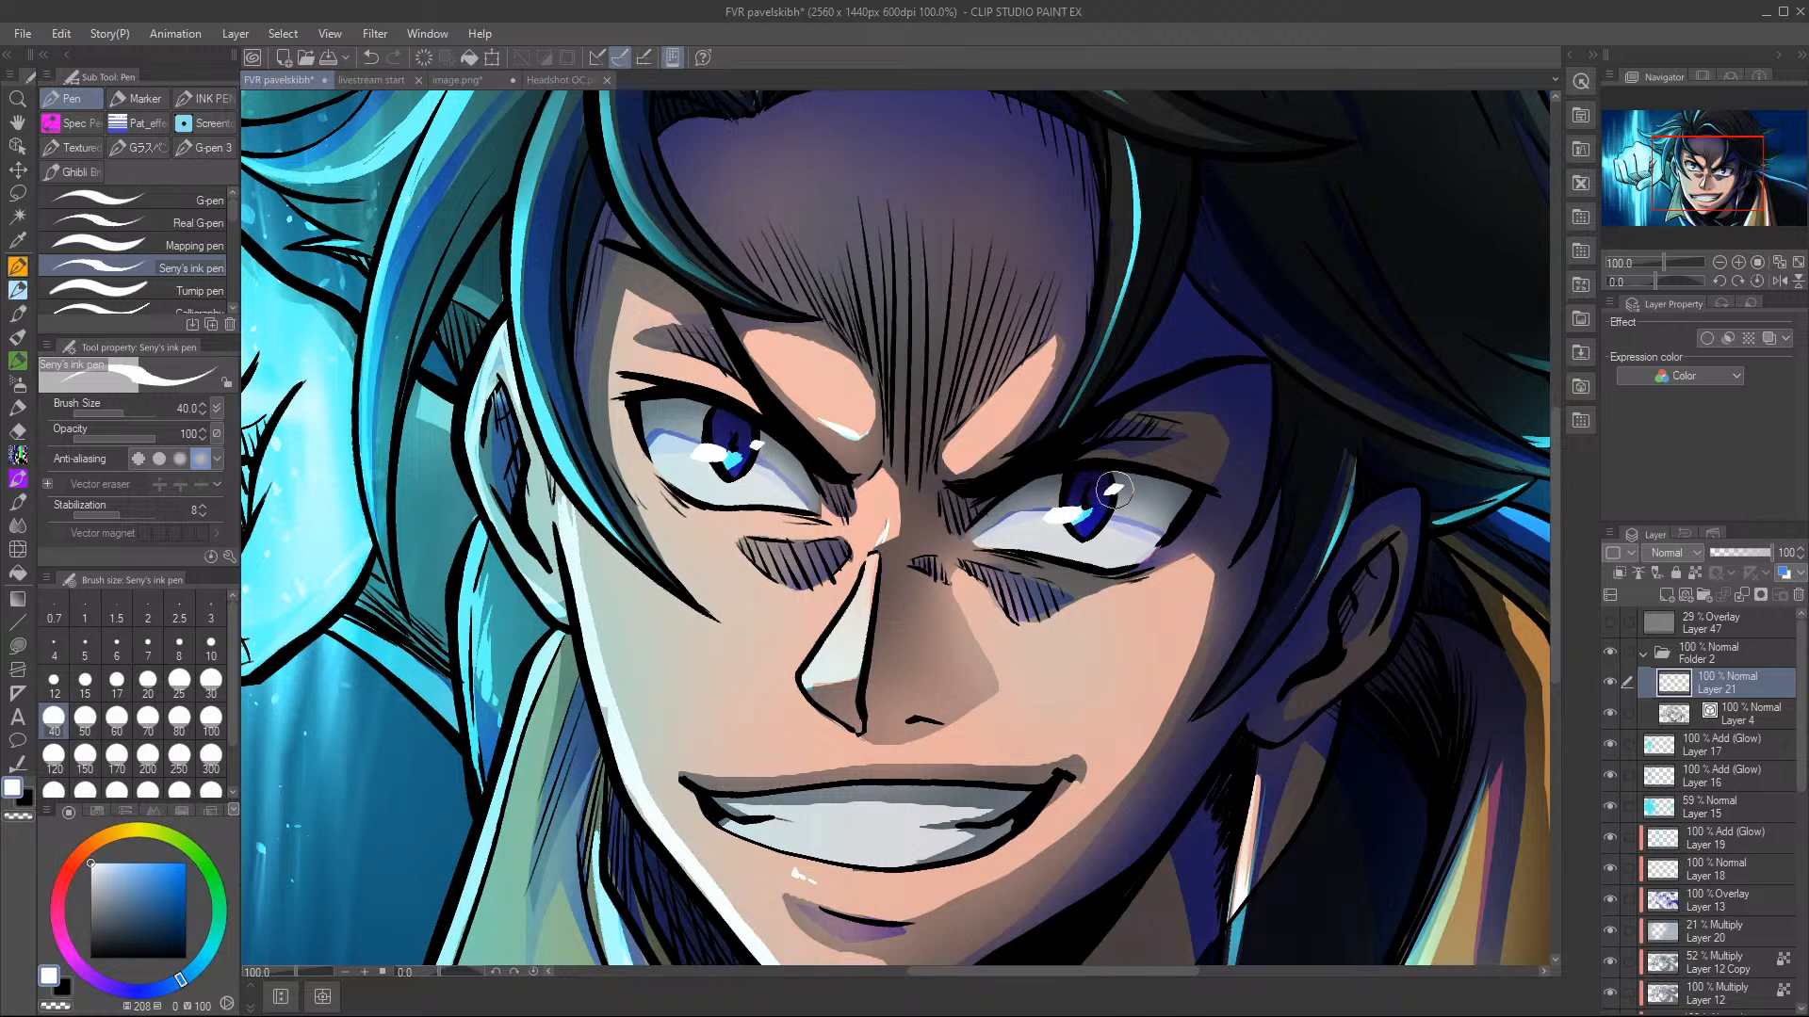
pyautogui.click(1778, 264)
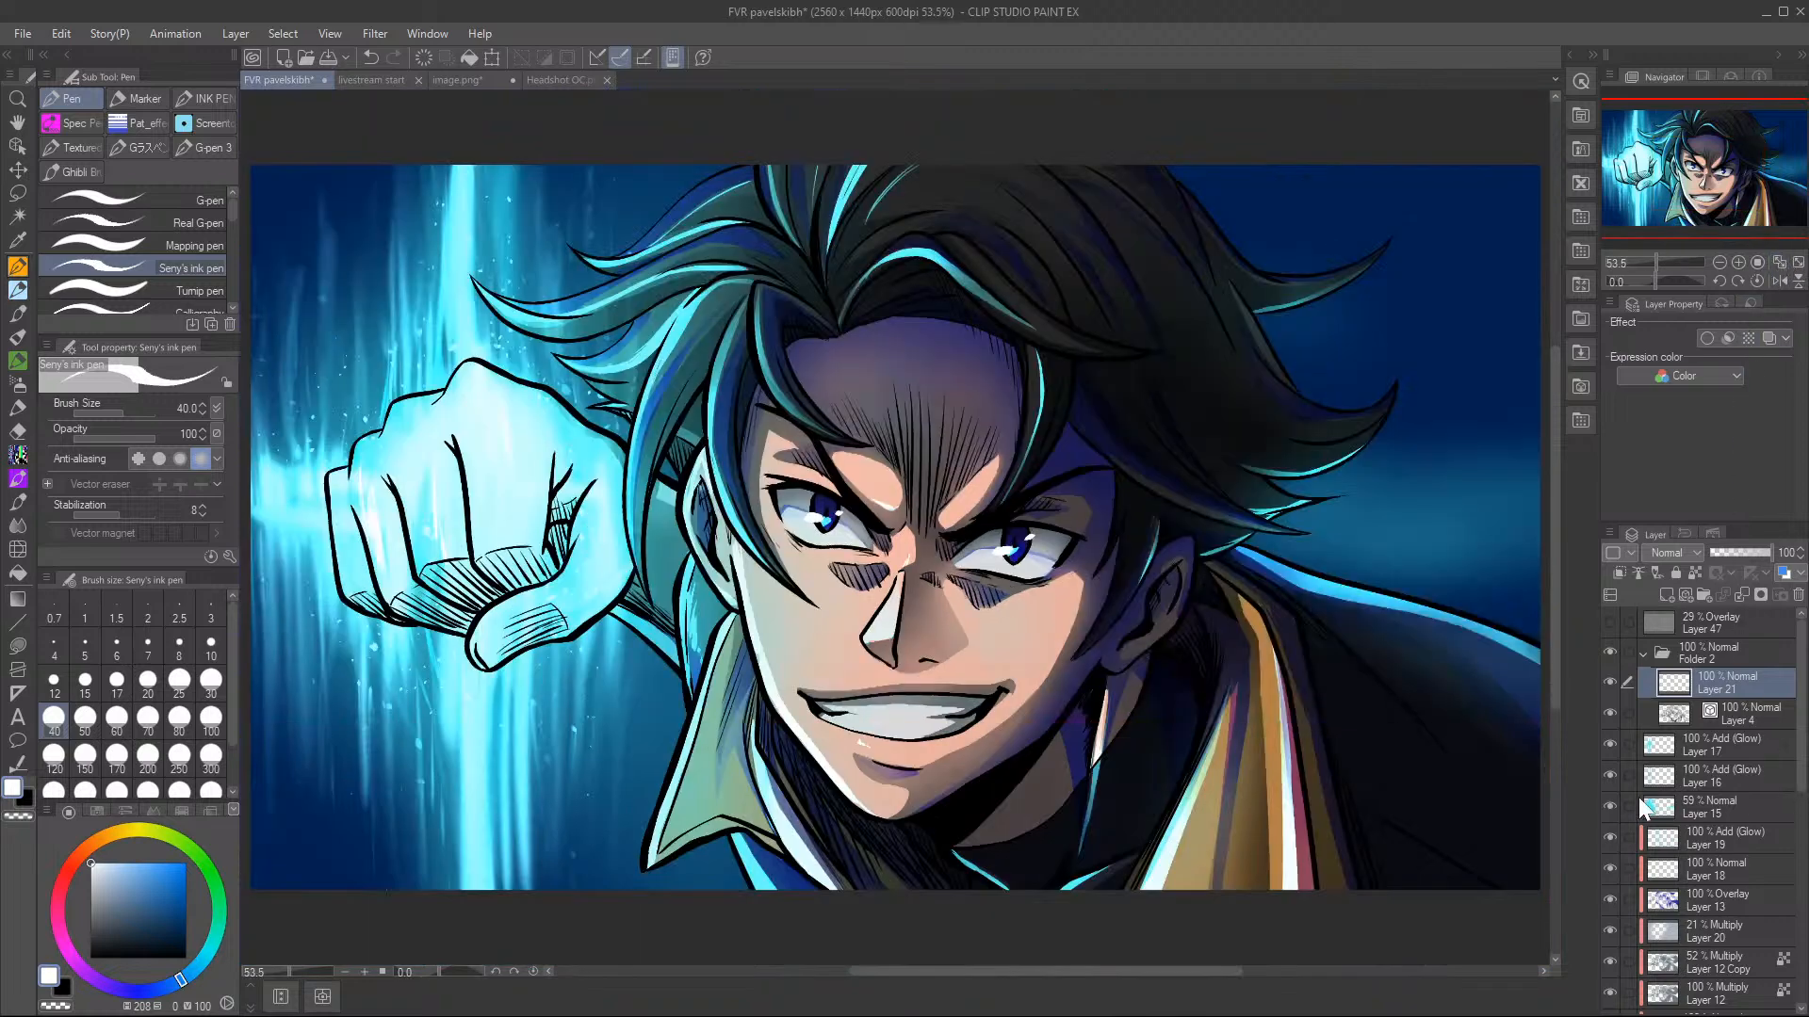
# - Check the reference image, and add a new layer in Folder 2 above the eye highlights layer
pyautogui.click(457, 77)
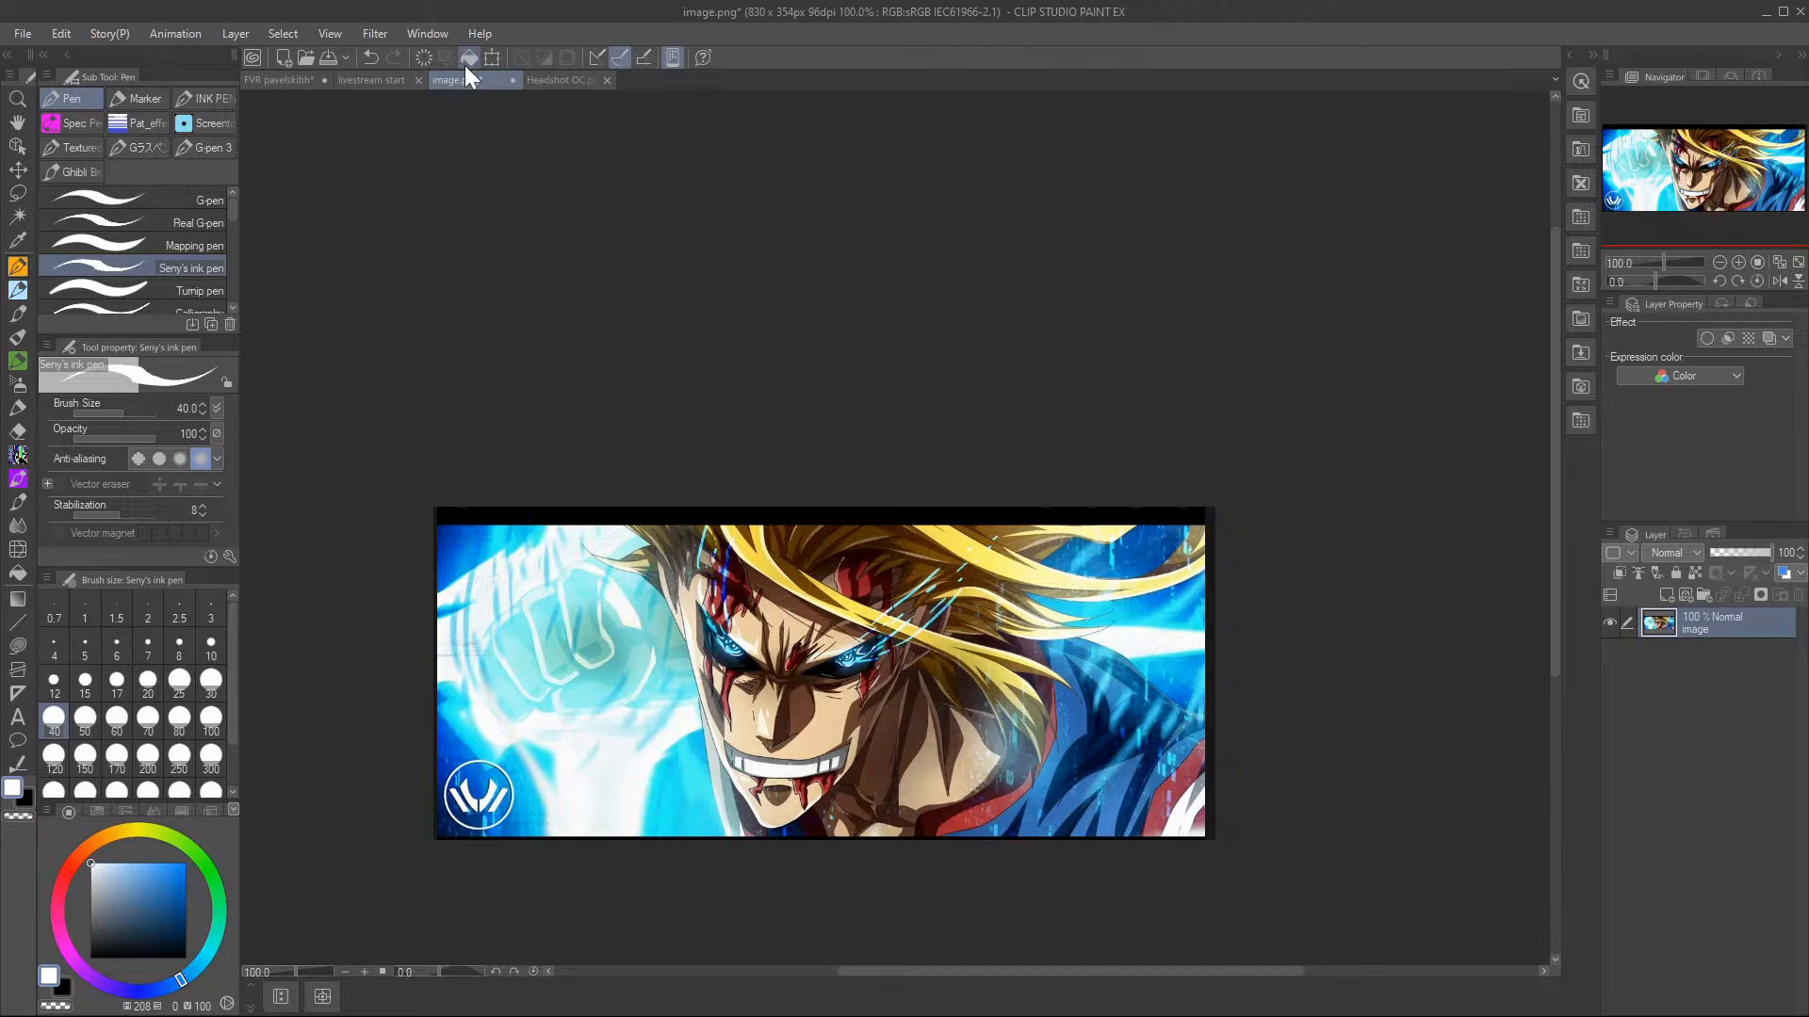
pyautogui.click(283, 79)
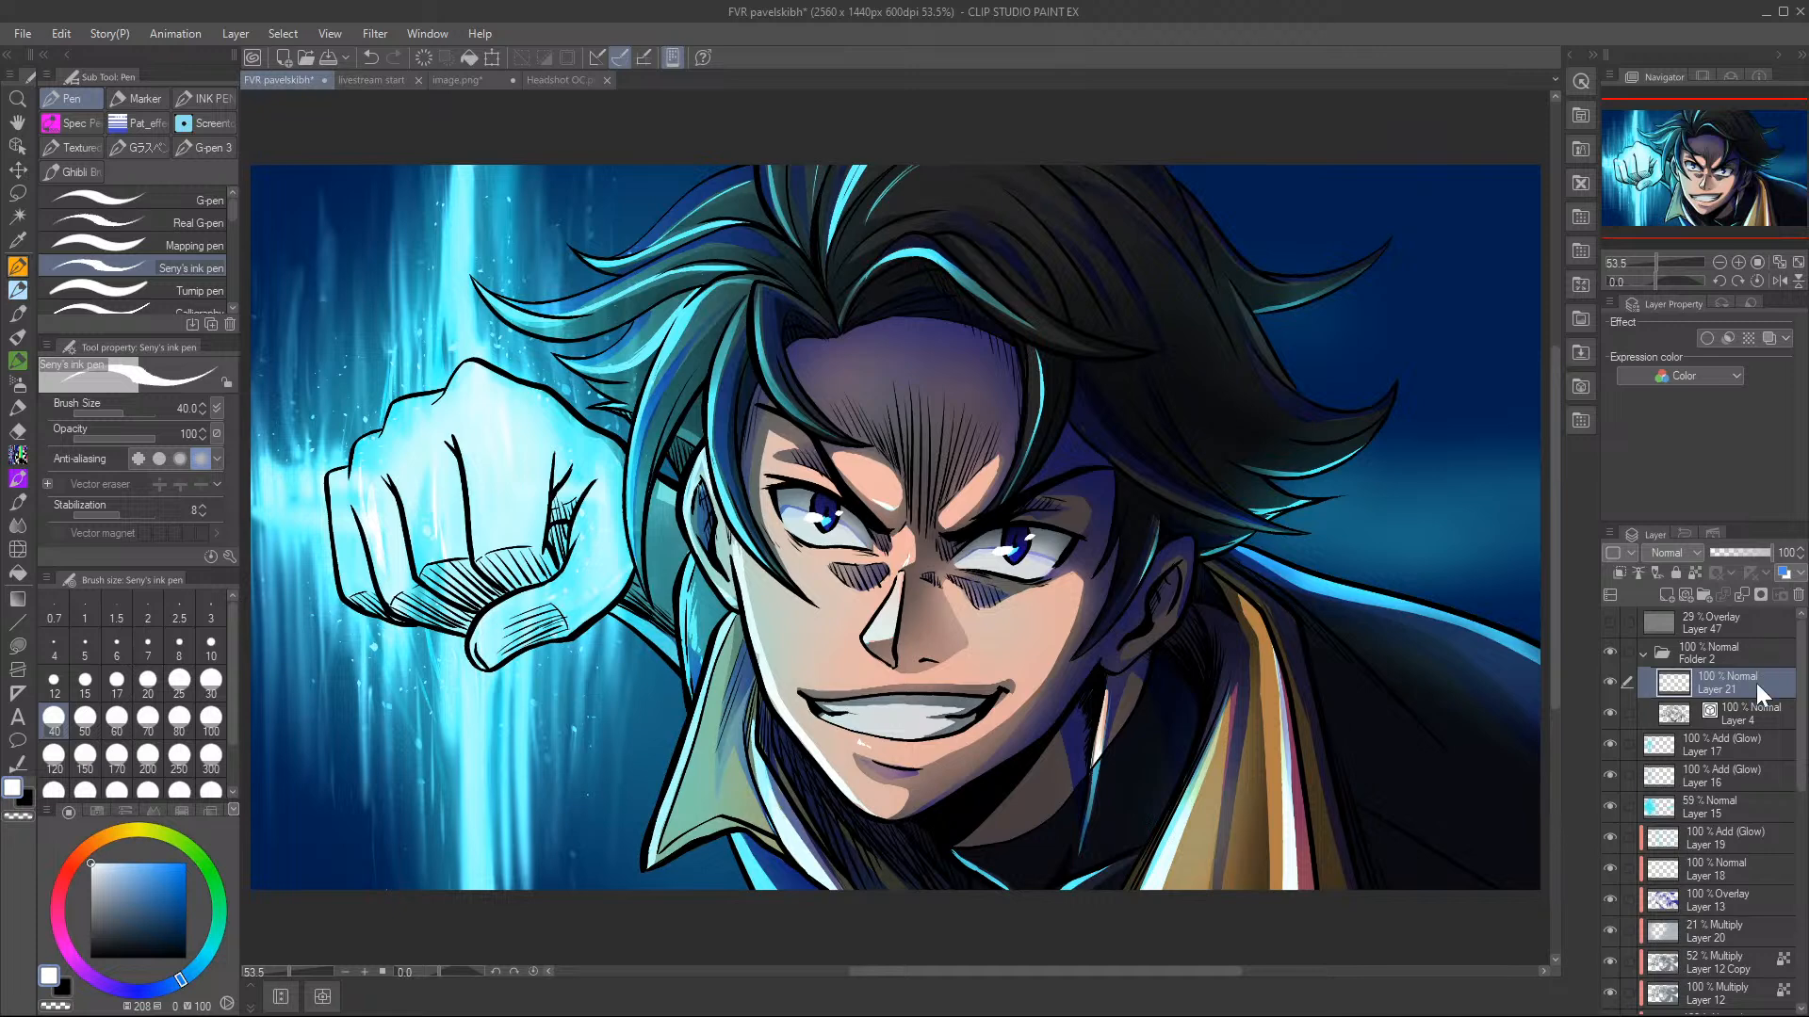
pyautogui.click(1755, 711)
pyautogui.click(1668, 595)
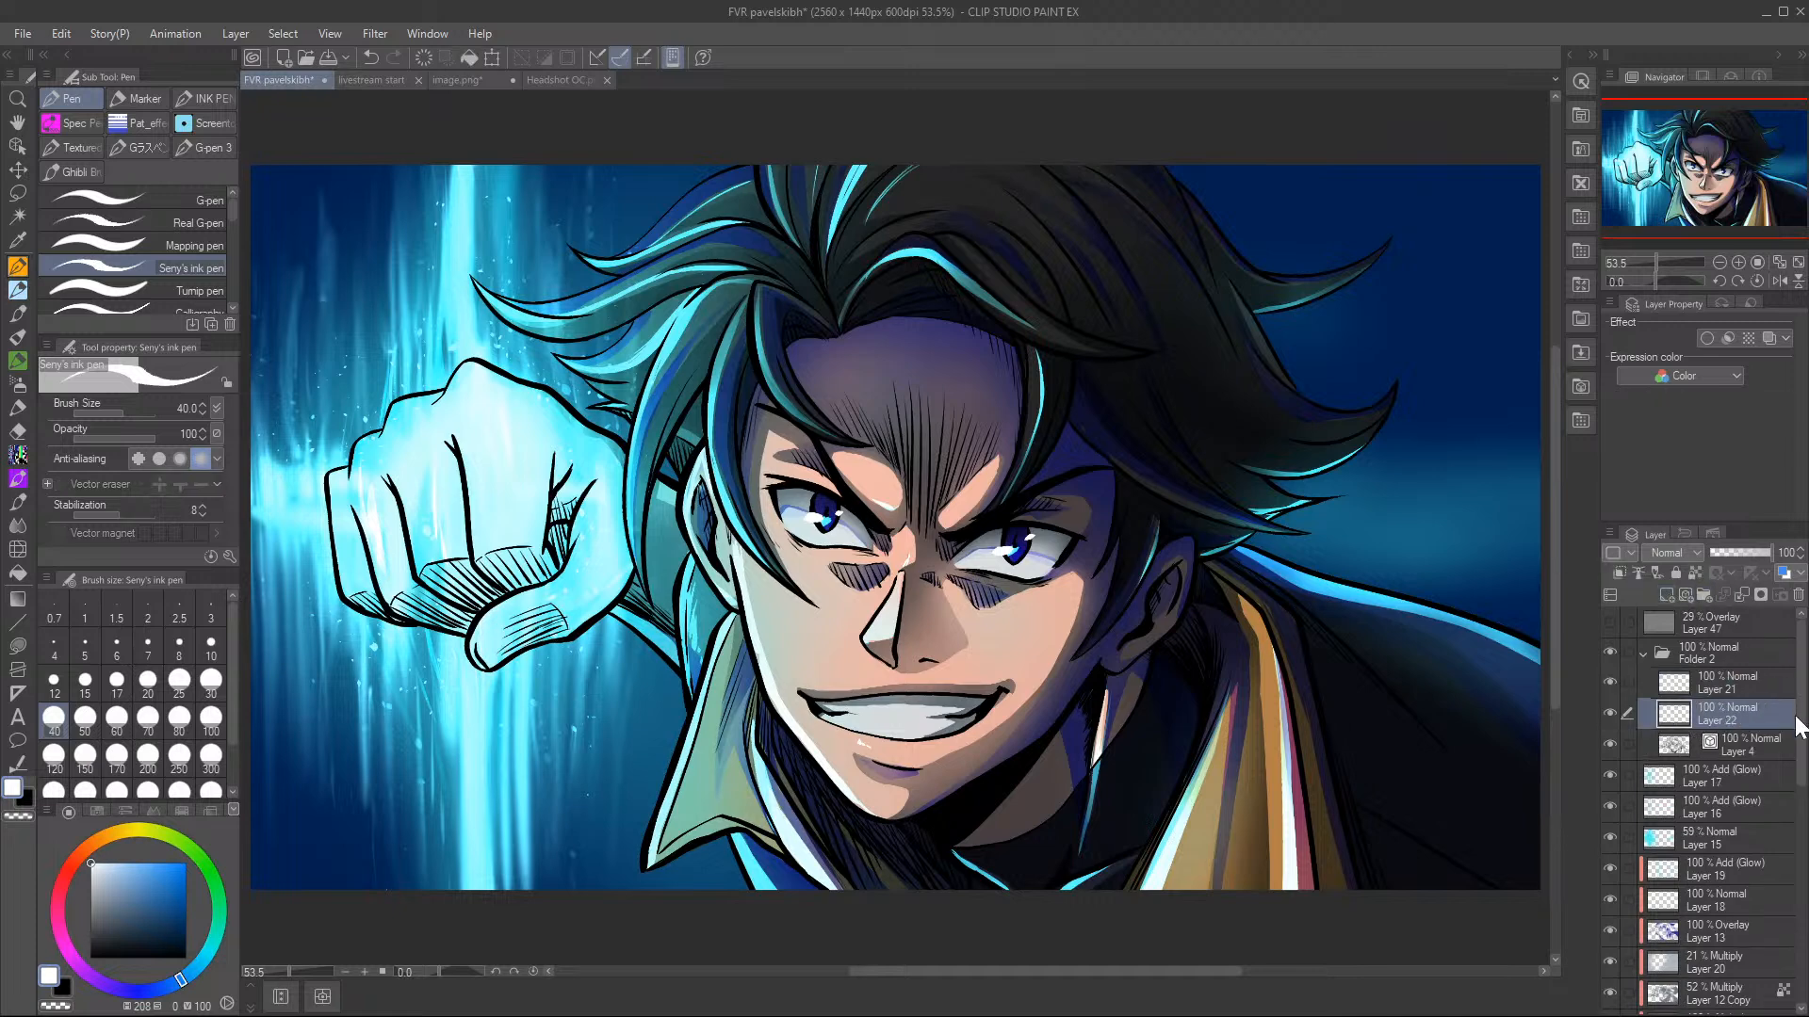
pyautogui.moveTo(1772, 705); pyautogui.dragTo(1762, 645)
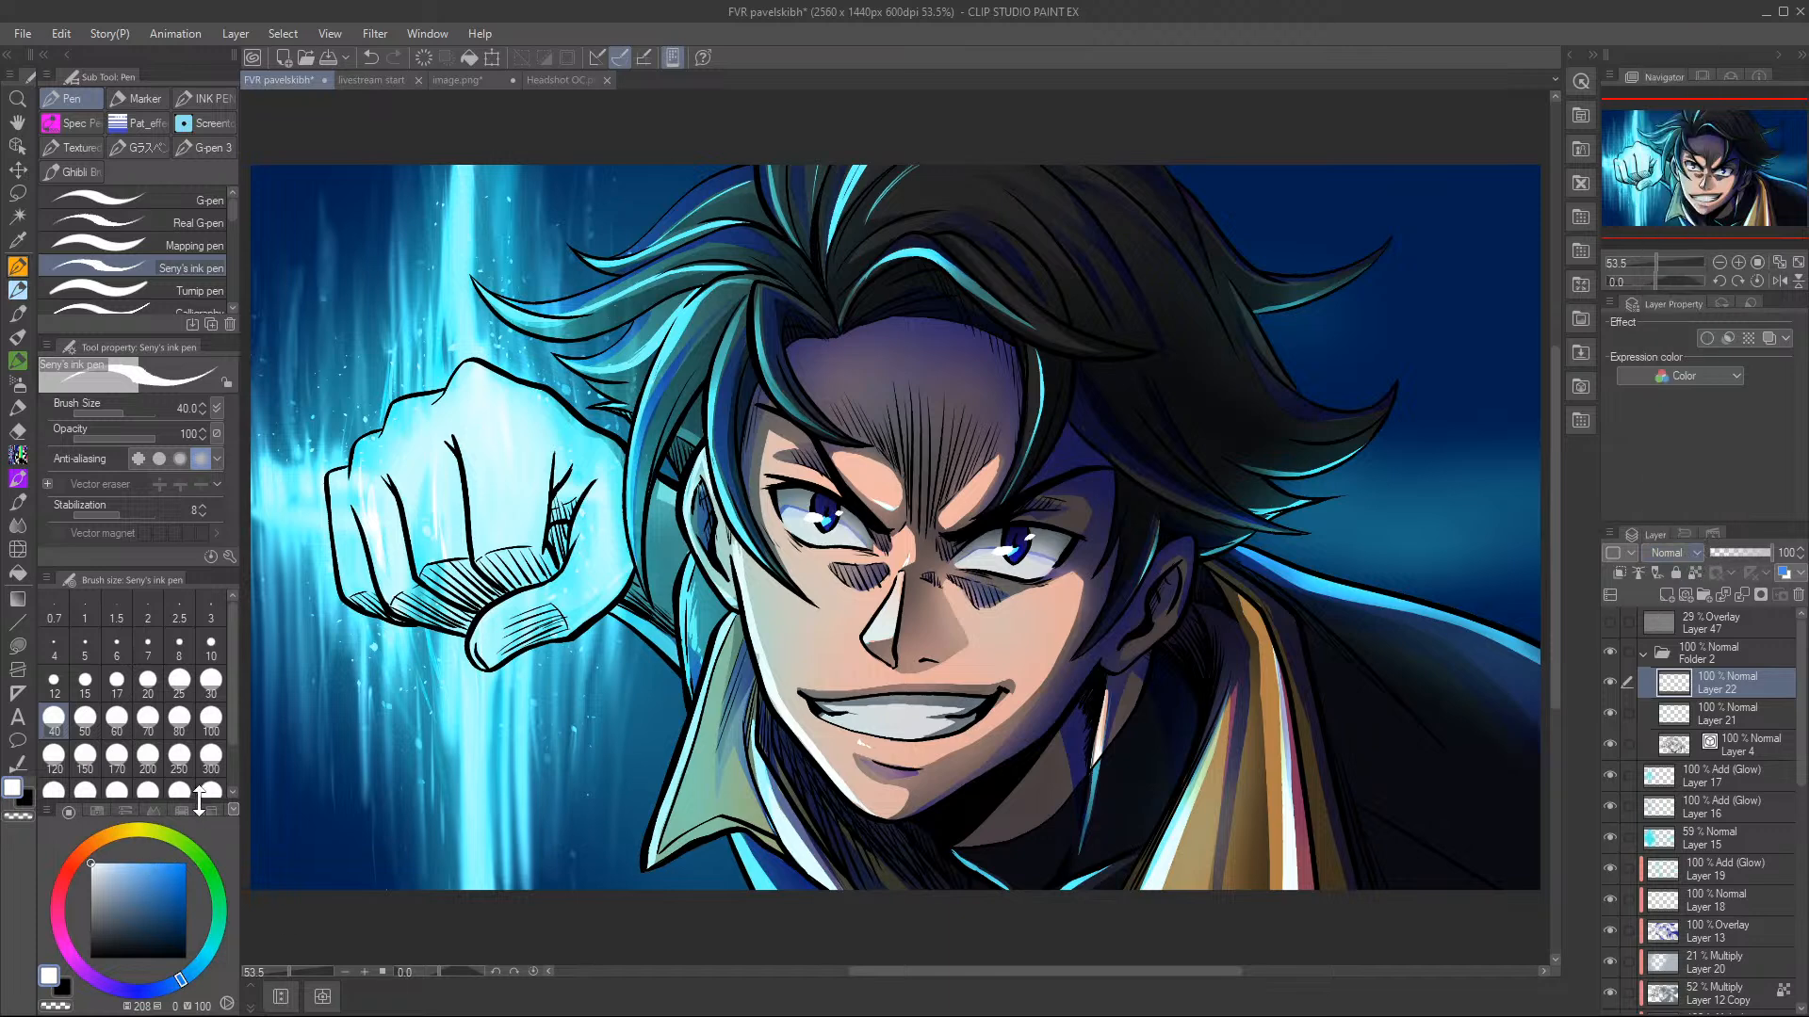
# - Draw wispy energy trails flowing from both eyes across the forehead and hair in blue (hue 208, saturation 97, brightness 76)
pyautogui.click(187, 879)
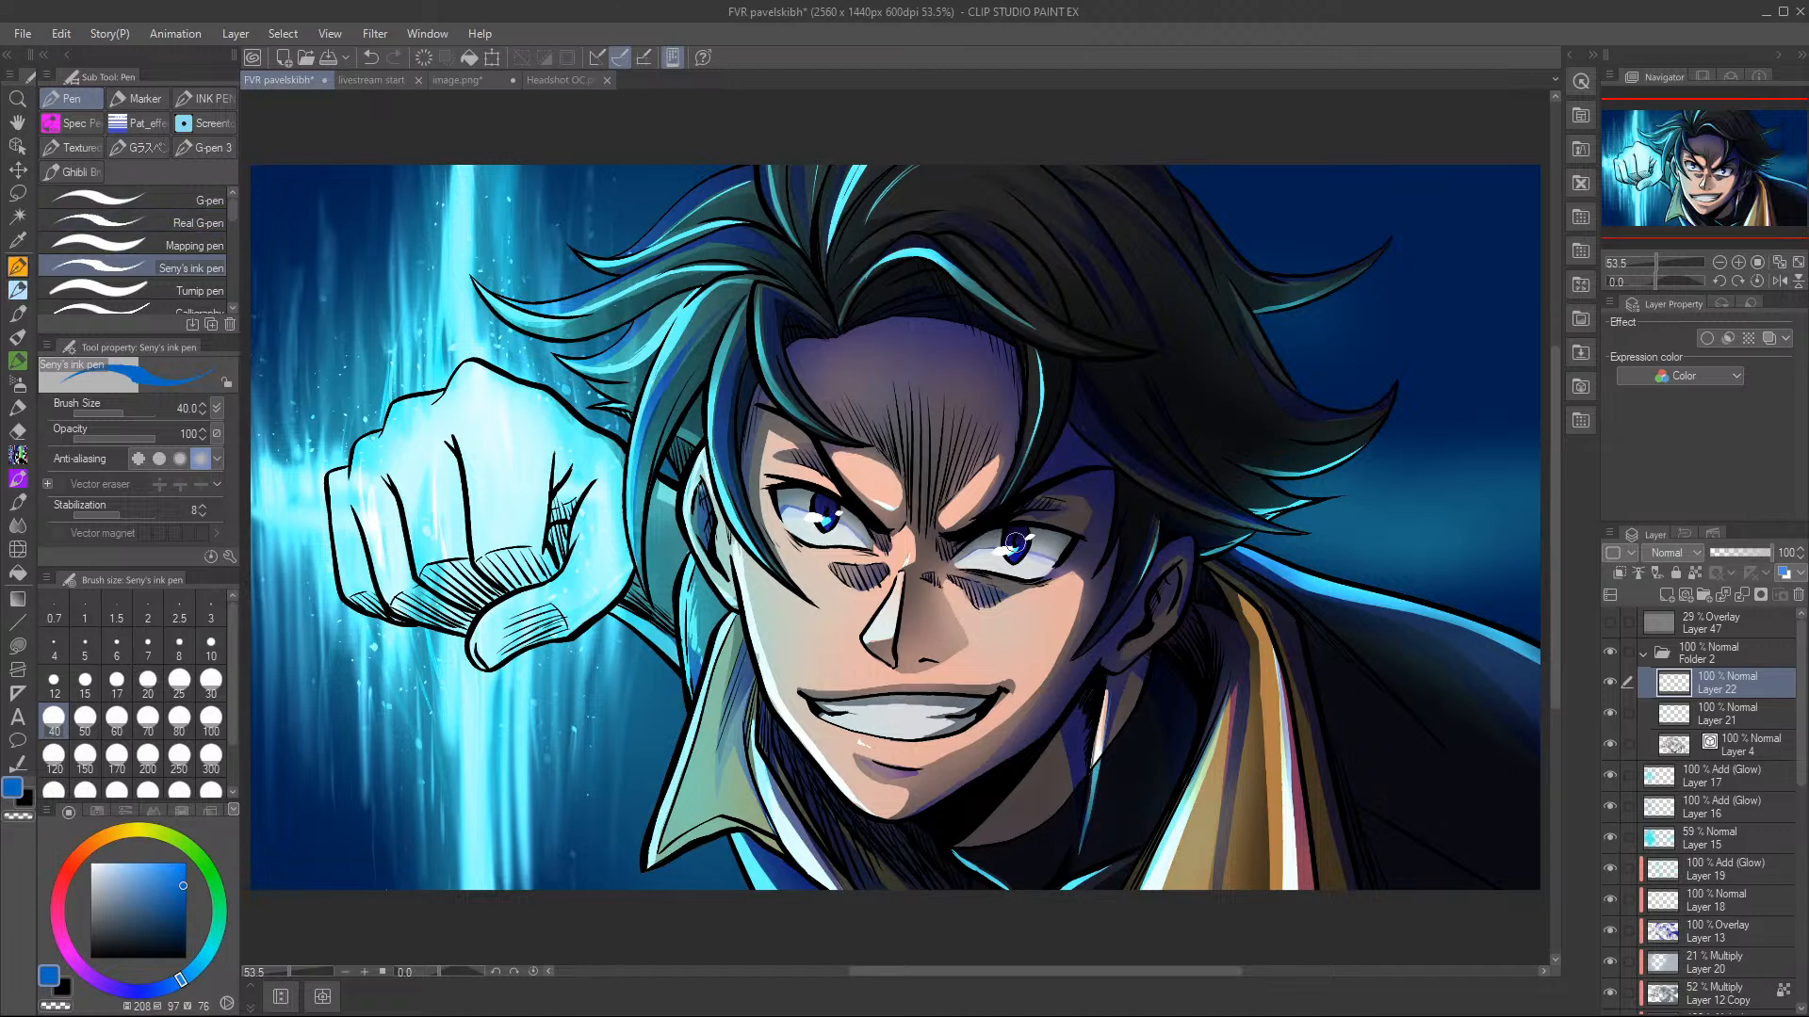
pyautogui.moveTo(1300, 368)
pyautogui.mouseDown()
pyautogui.moveTo(1016, 538)
pyautogui.moveTo(1182, 472)
pyautogui.moveTo(1379, 291)
pyautogui.moveTo(1015, 500)
pyautogui.mouseUp()
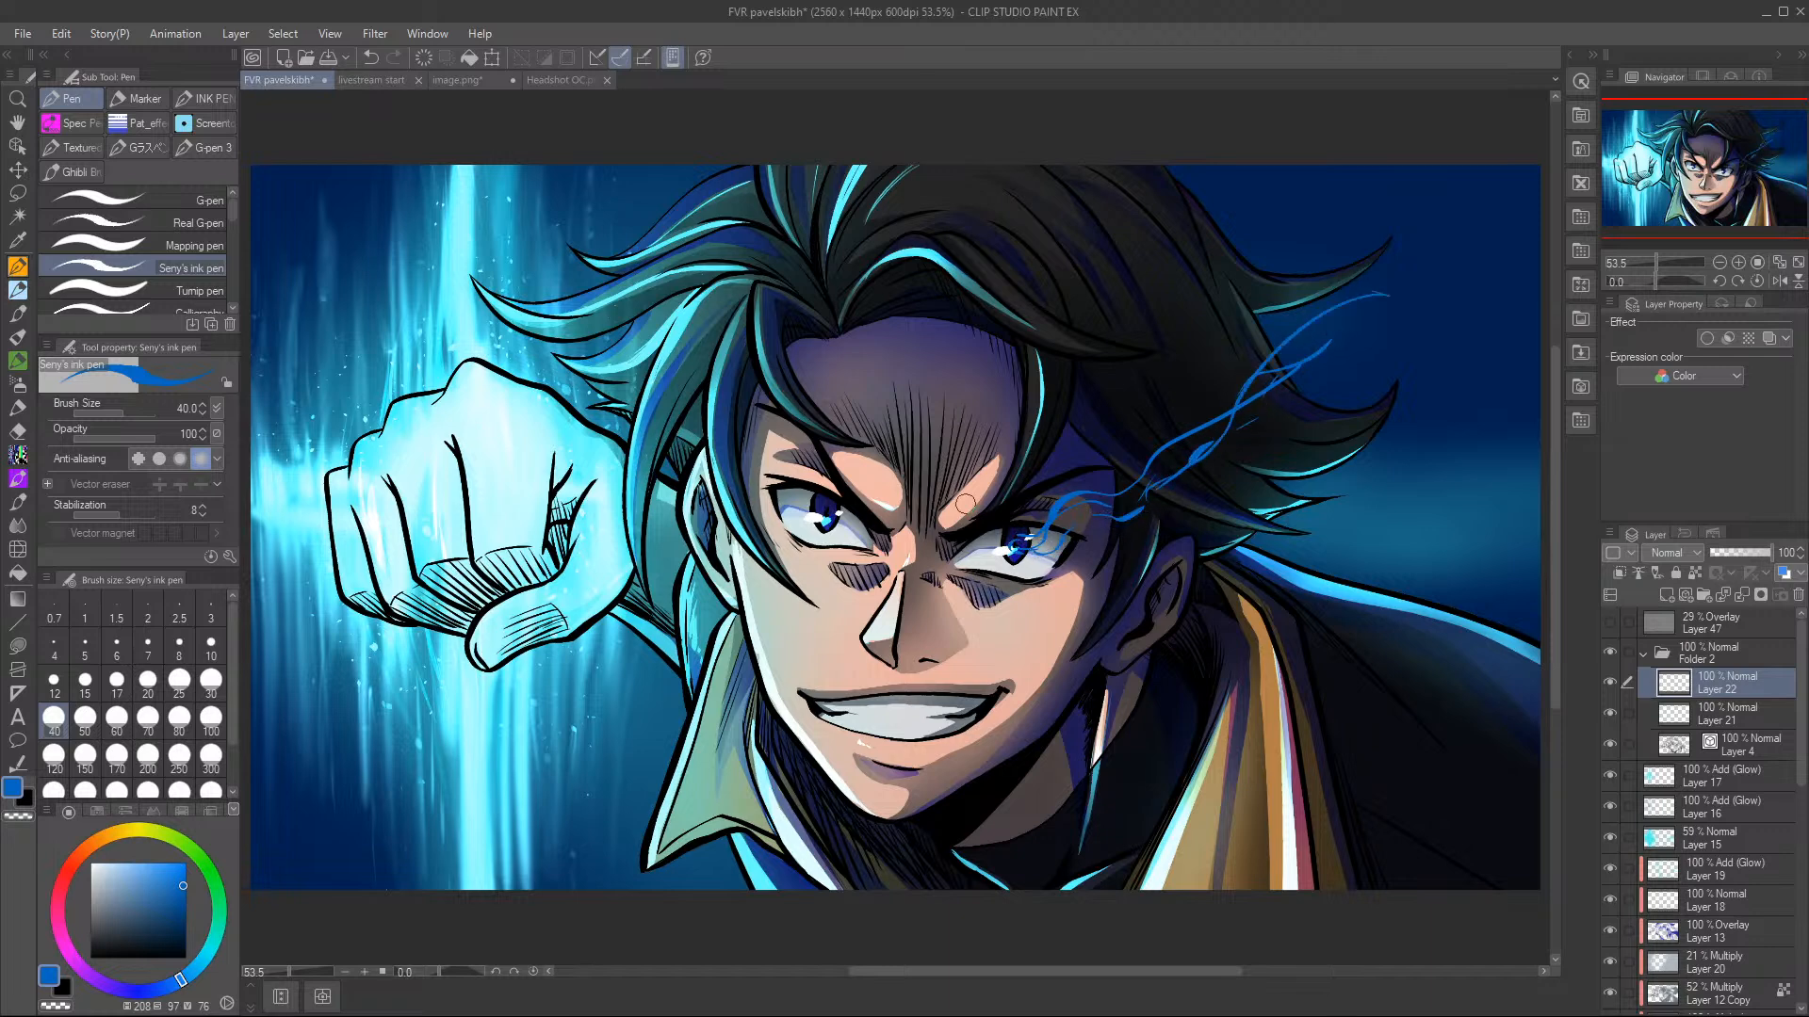
pyautogui.moveTo(822, 519)
pyautogui.mouseDown()
pyautogui.moveTo(904, 437)
pyautogui.moveTo(830, 508)
pyautogui.moveTo(870, 483)
pyautogui.mouseUp()
pyautogui.moveTo(980, 403)
pyautogui.mouseDown()
pyautogui.moveTo(1083, 372)
pyautogui.moveTo(1084, 338)
pyautogui.moveTo(888, 485)
pyautogui.moveTo(829, 495)
pyautogui.moveTo(824, 519)
pyautogui.moveTo(921, 494)
pyautogui.moveTo(1028, 379)
pyautogui.moveTo(1057, 388)
pyautogui.moveTo(1104, 364)
pyautogui.moveTo(1069, 363)
pyautogui.moveTo(1144, 306)
pyautogui.moveTo(1199, 306)
pyautogui.mouseUp()
pyautogui.moveTo(812, 516)
pyautogui.mouseDown()
pyautogui.moveTo(806, 455)
pyautogui.moveTo(839, 436)
pyautogui.moveTo(832, 466)
pyautogui.moveTo(833, 422)
pyautogui.mouseUp()
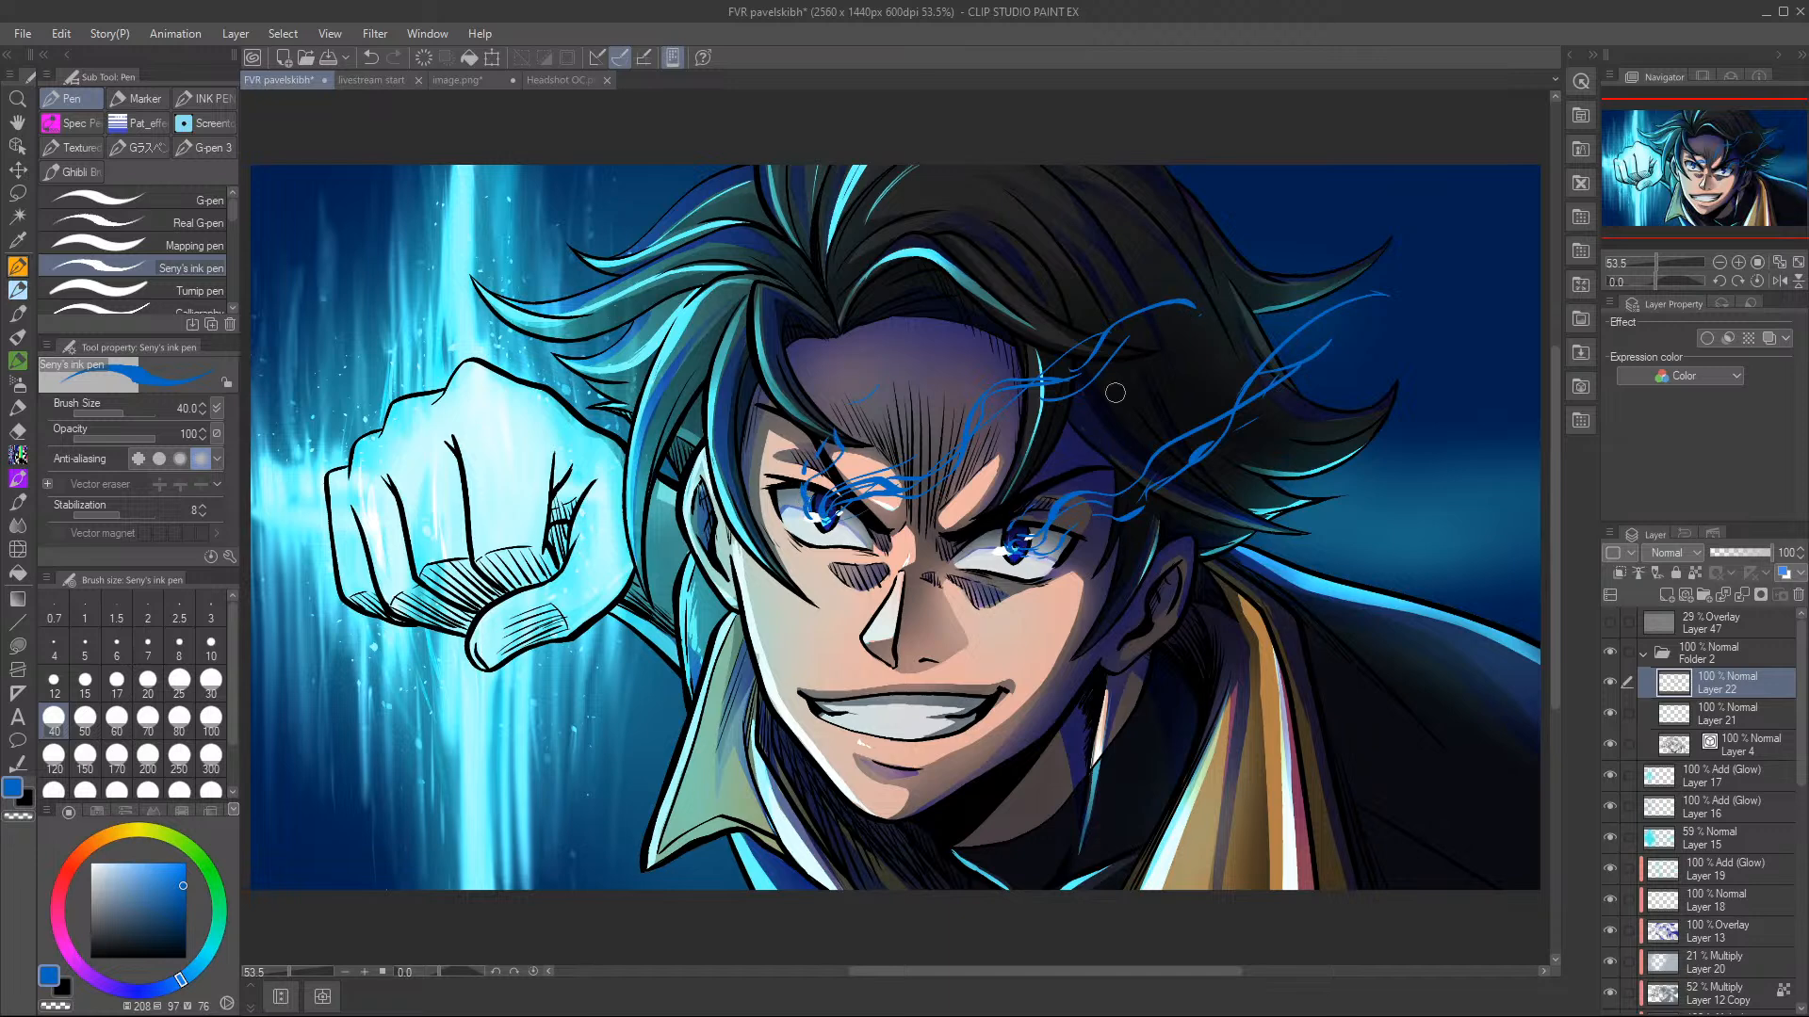
# - Move the trail layer below the eye highlights layer and draw more blue wisps over the forehead and hair
pyautogui.moveTo(1760, 693); pyautogui.dragTo(1766, 735)
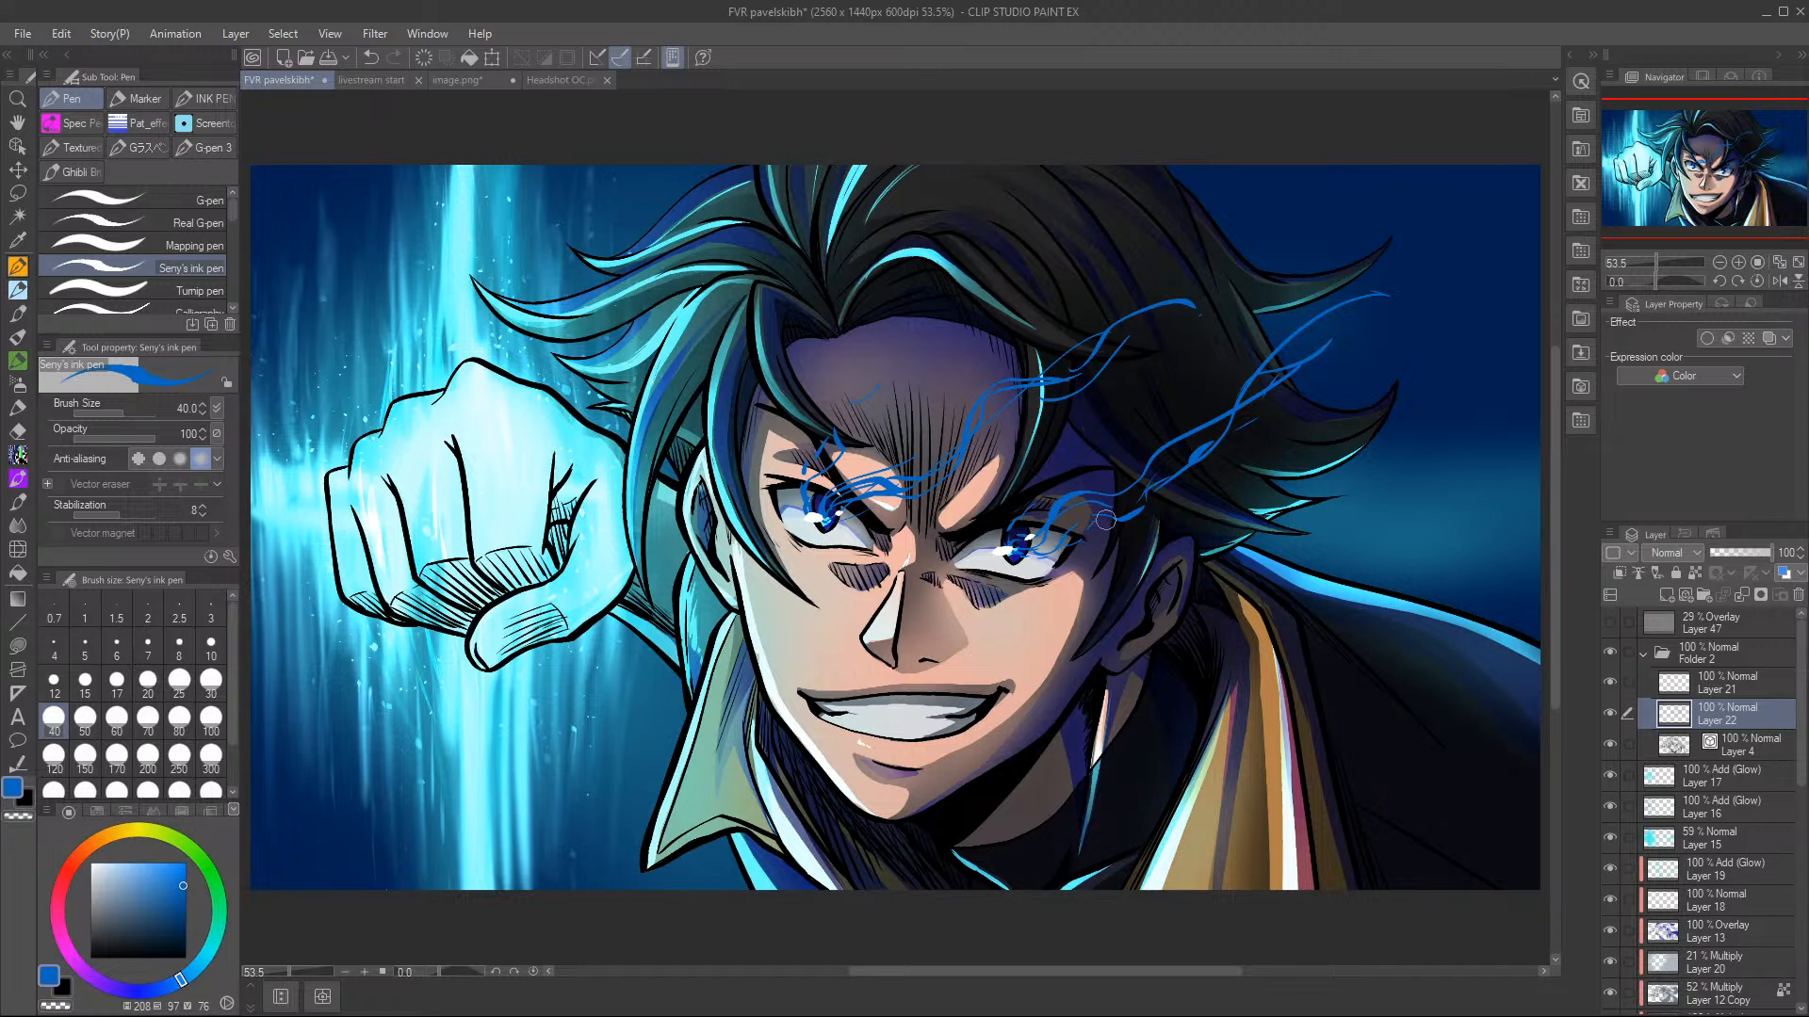
pyautogui.moveTo(1163, 488); pyautogui.dragTo(1258, 407)
pyautogui.moveTo(1127, 539)
pyautogui.mouseDown()
pyautogui.moveTo(1246, 455)
pyautogui.moveTo(1290, 466)
pyautogui.moveTo(1347, 407)
pyautogui.moveTo(1419, 404)
pyautogui.mouseUp()
pyautogui.moveTo(942, 349); pyautogui.dragTo(1024, 325)
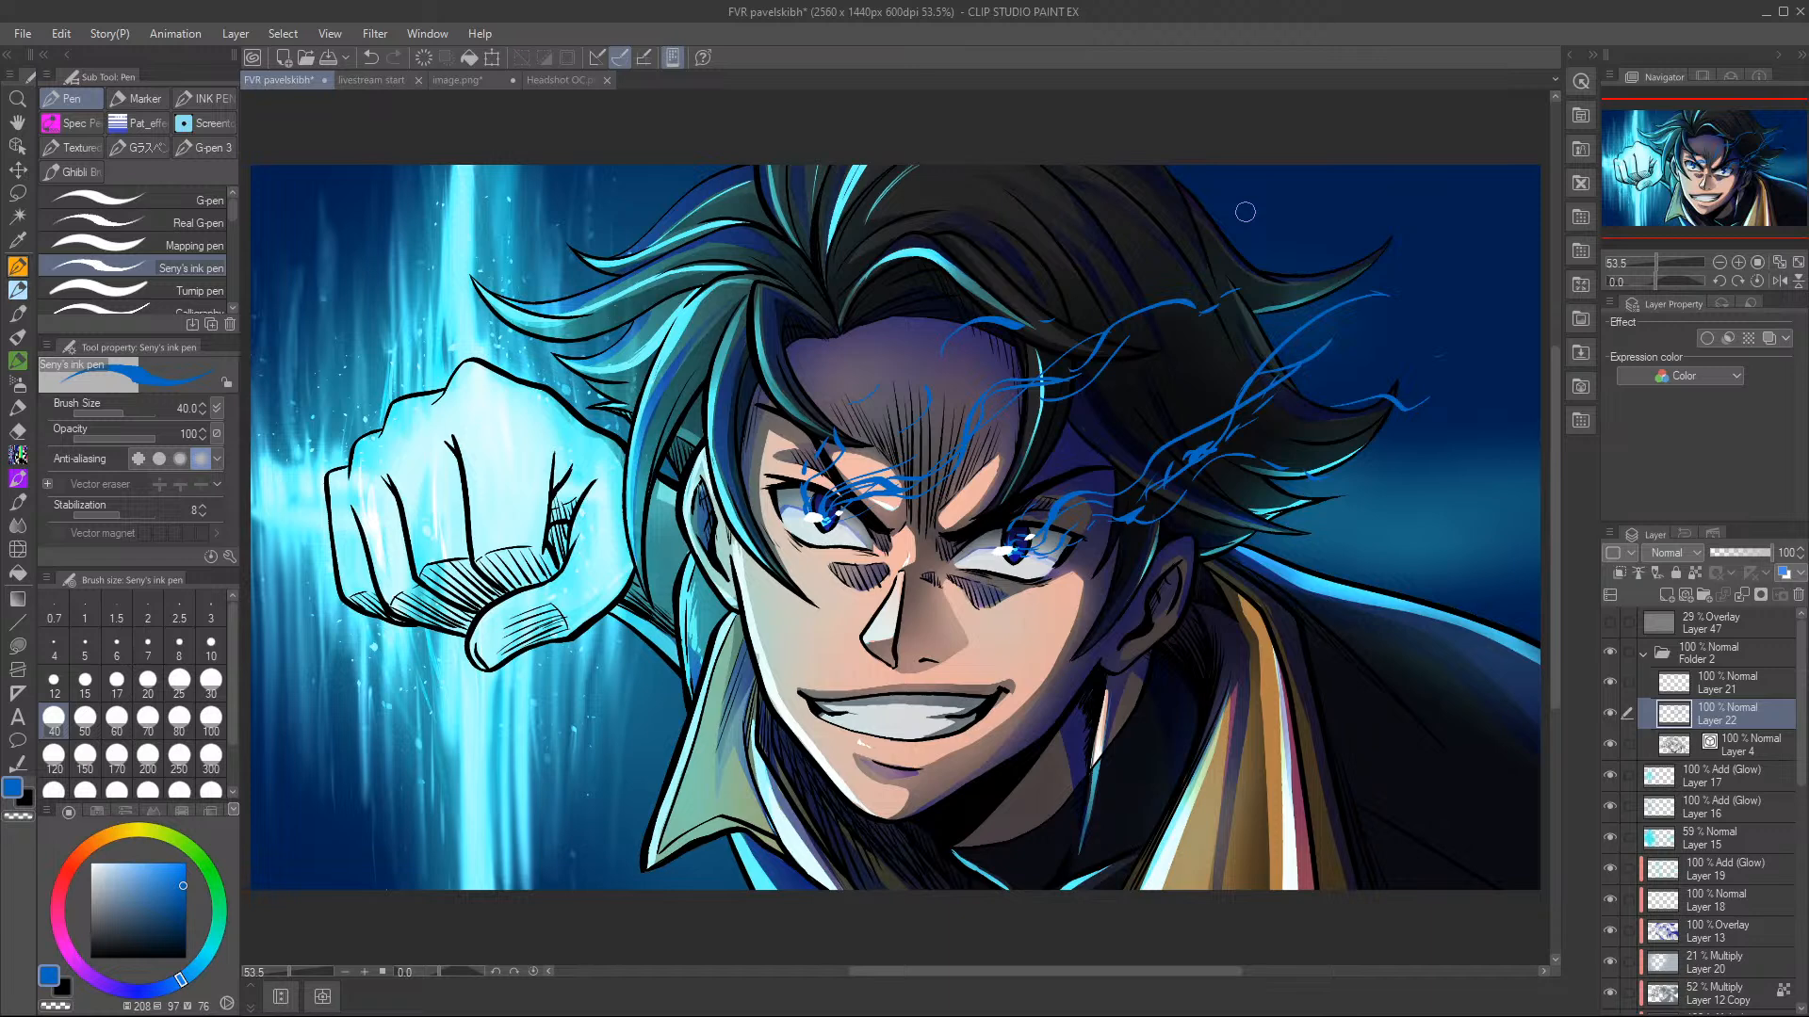
pyautogui.click(1611, 714)
pyautogui.click(1612, 713)
# - Compare the blue eye trails with the reference image and lower the trail layer's opacity to 64%
pyautogui.click(488, 81)
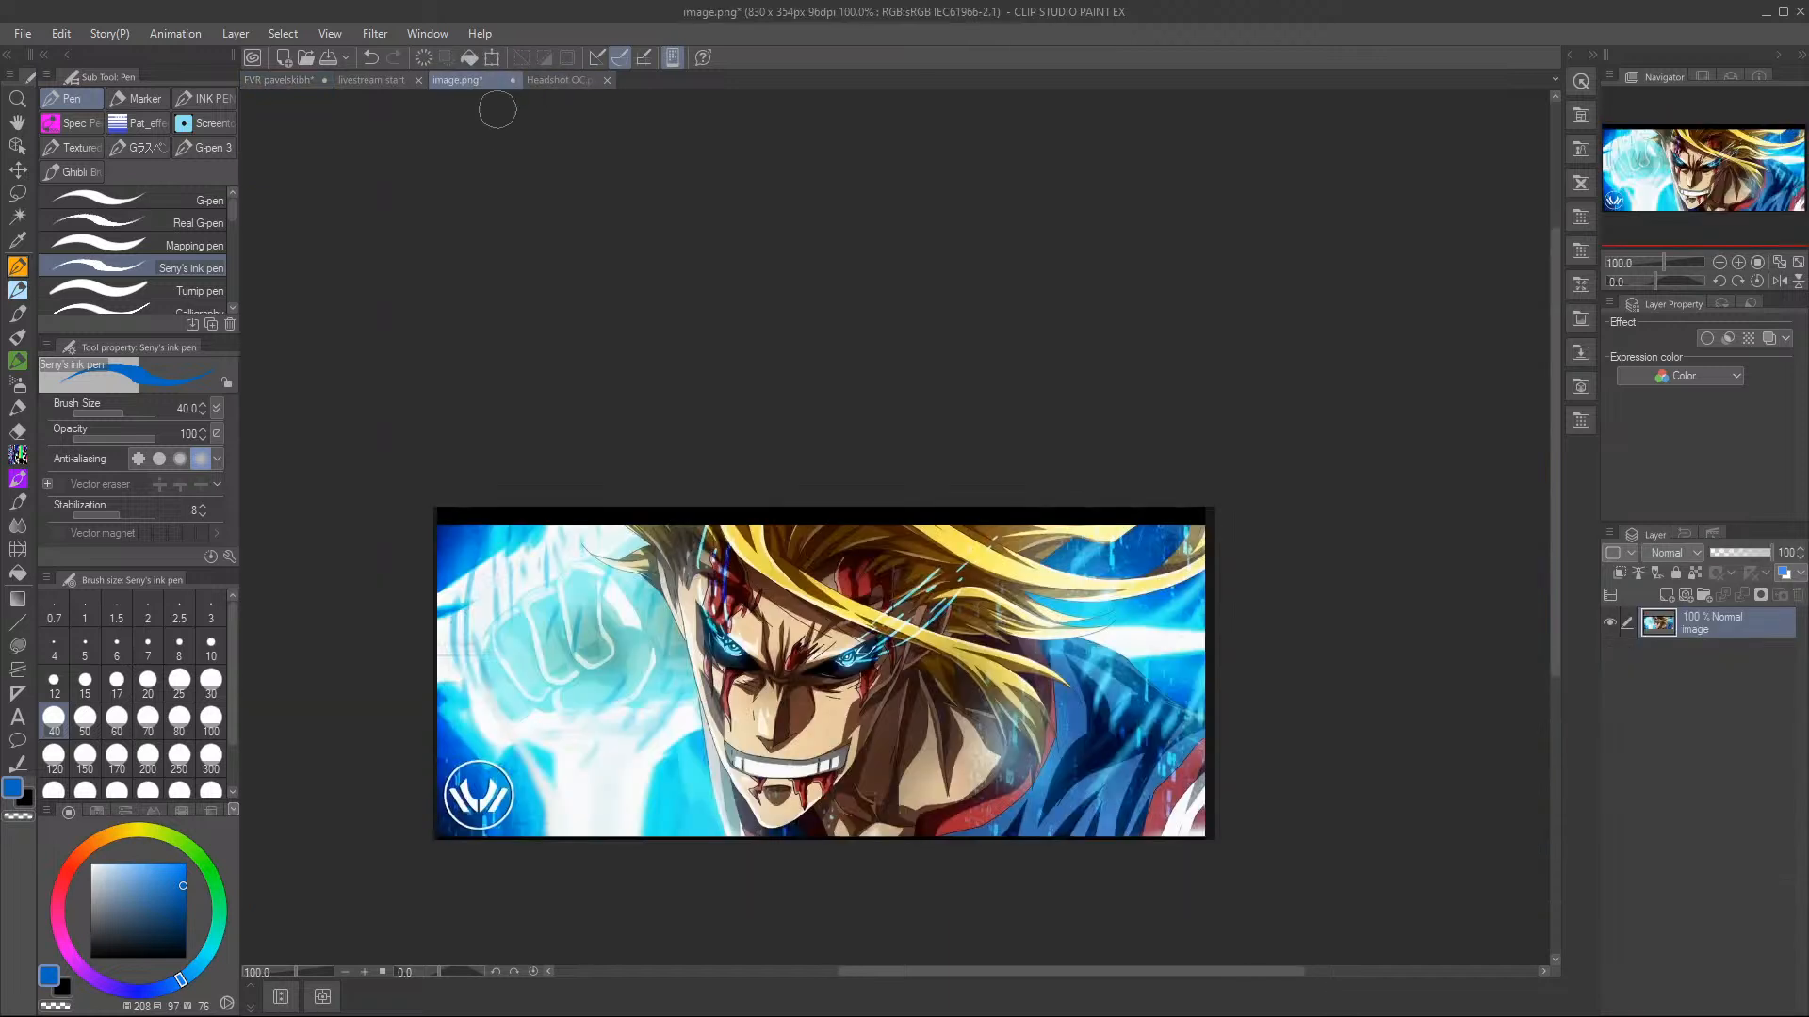
pyautogui.click(275, 81)
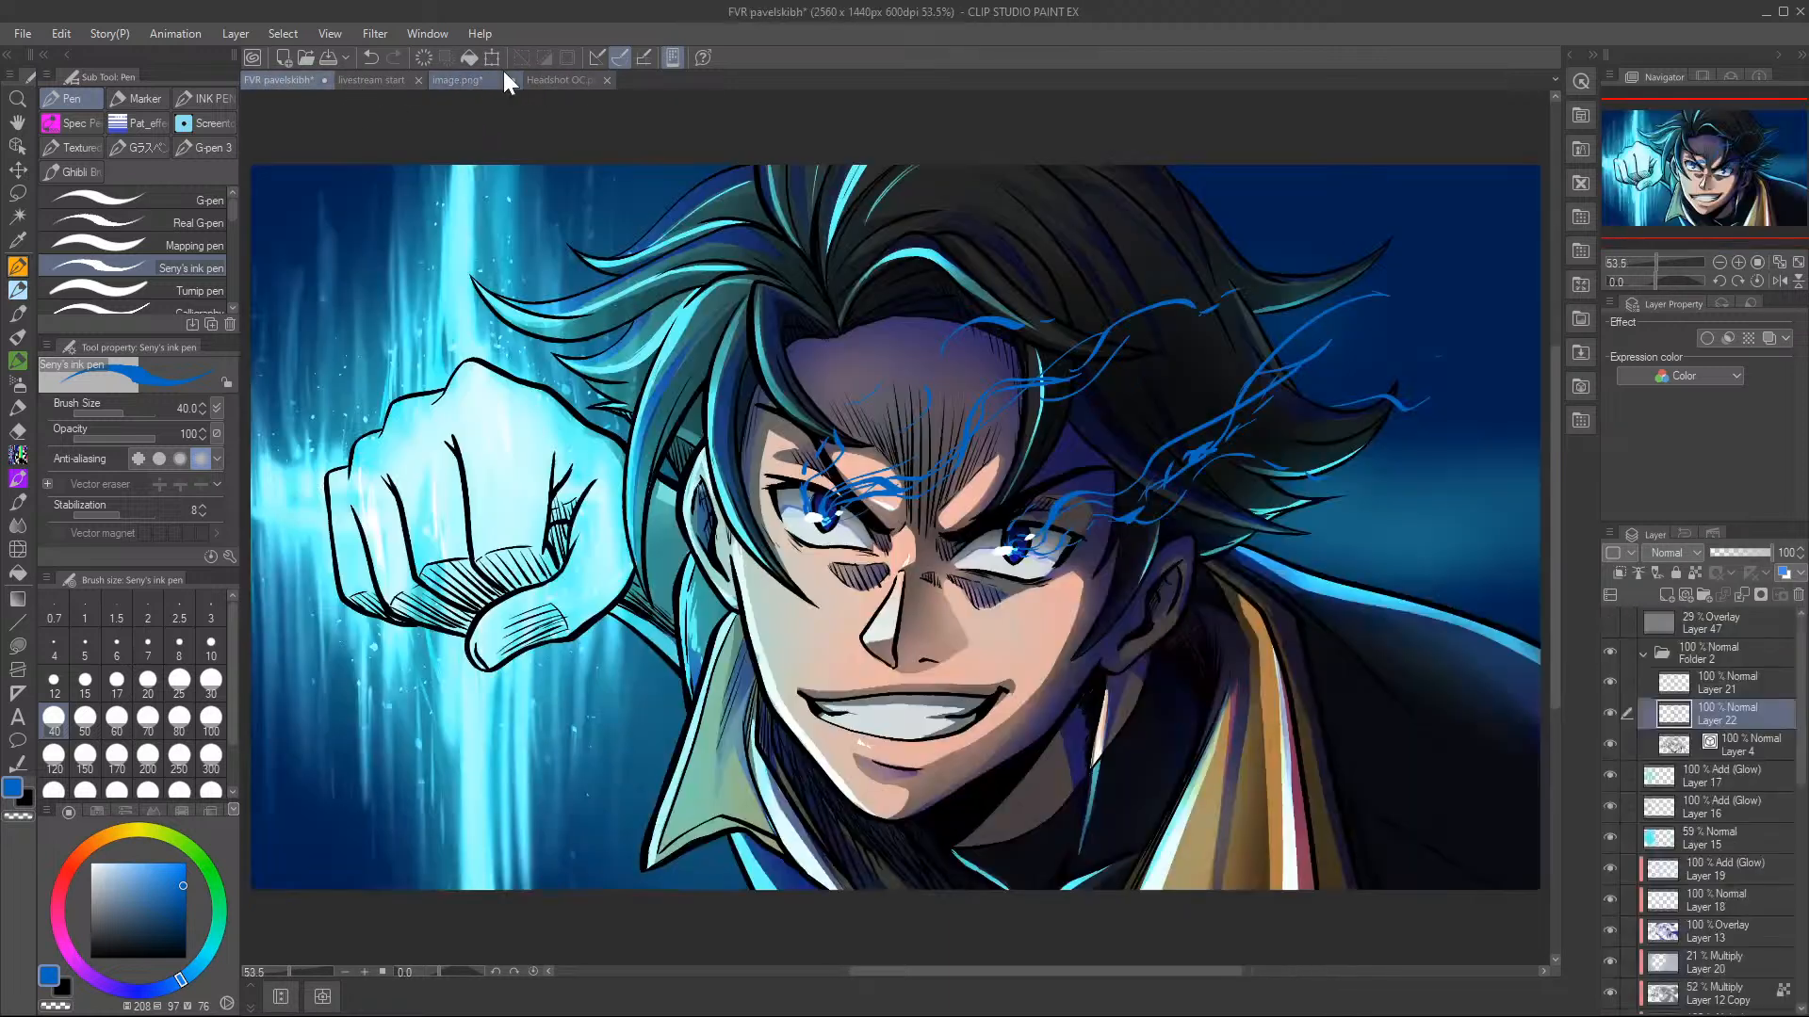
pyautogui.click(1757, 557)
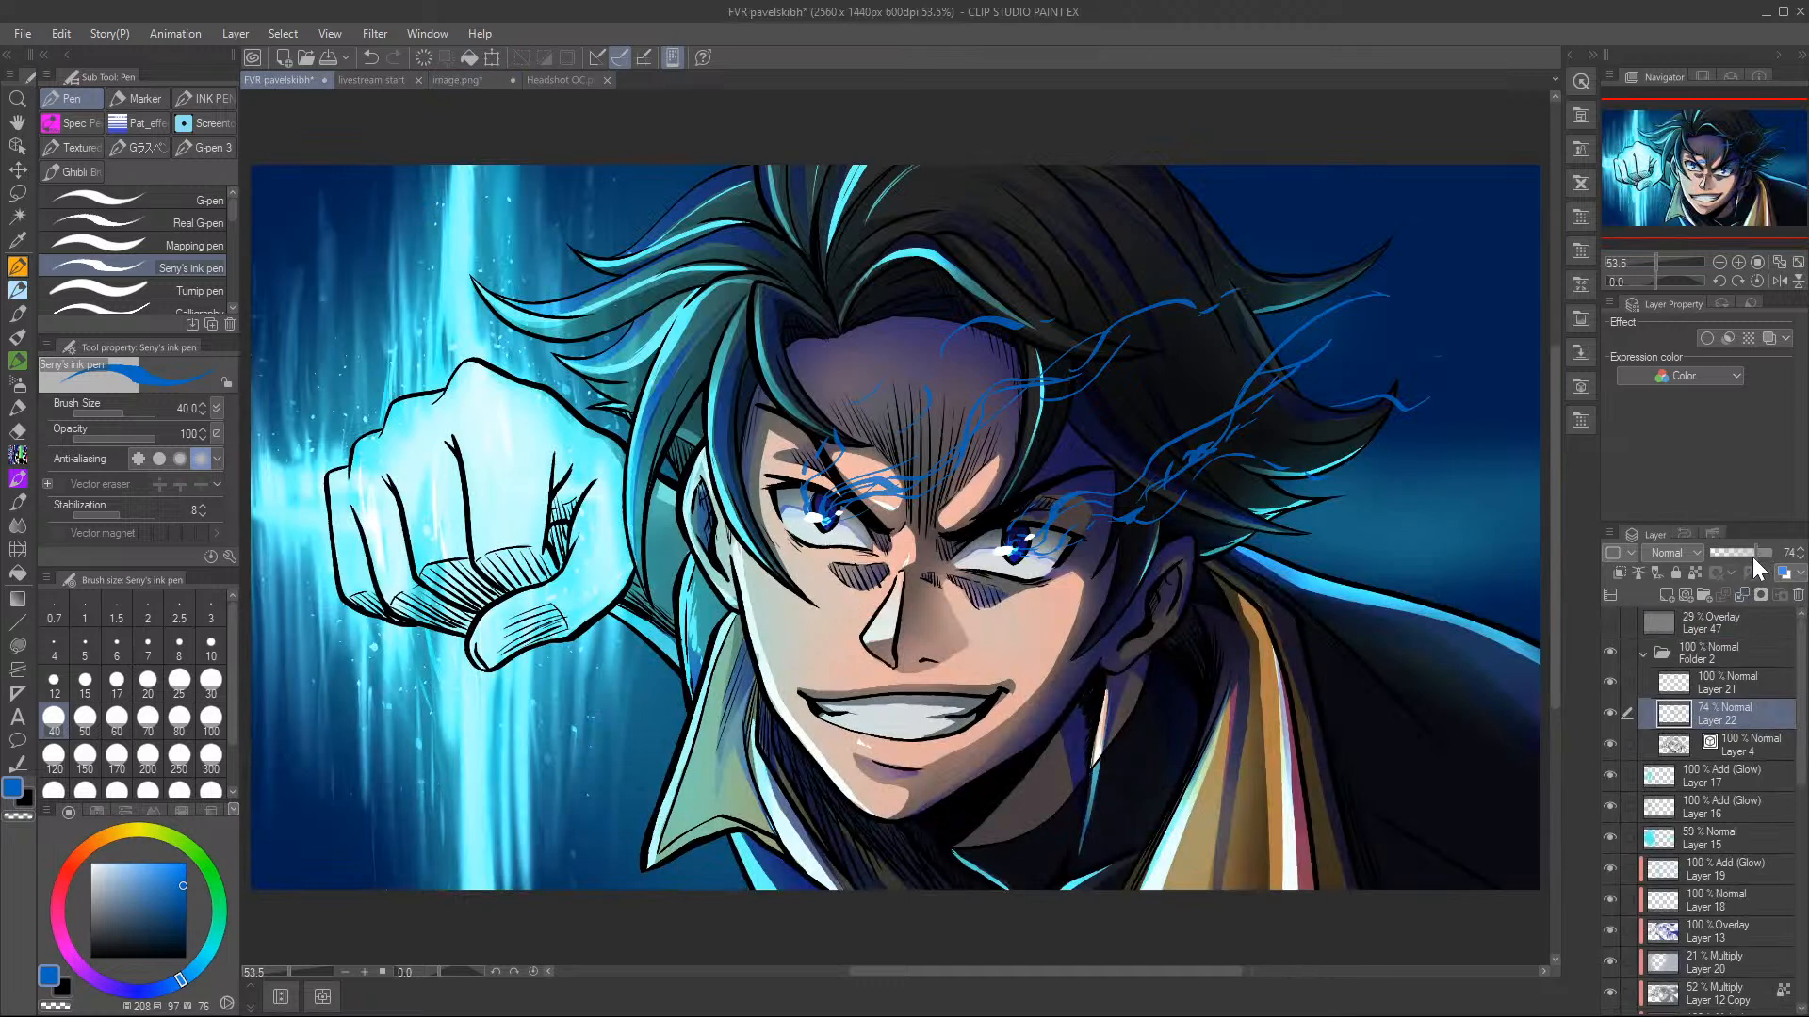
pyautogui.click(1748, 554)
# - Try smudging the blue trails with the Finger tip blending tool, and undo the smudging
pyautogui.click(18, 526)
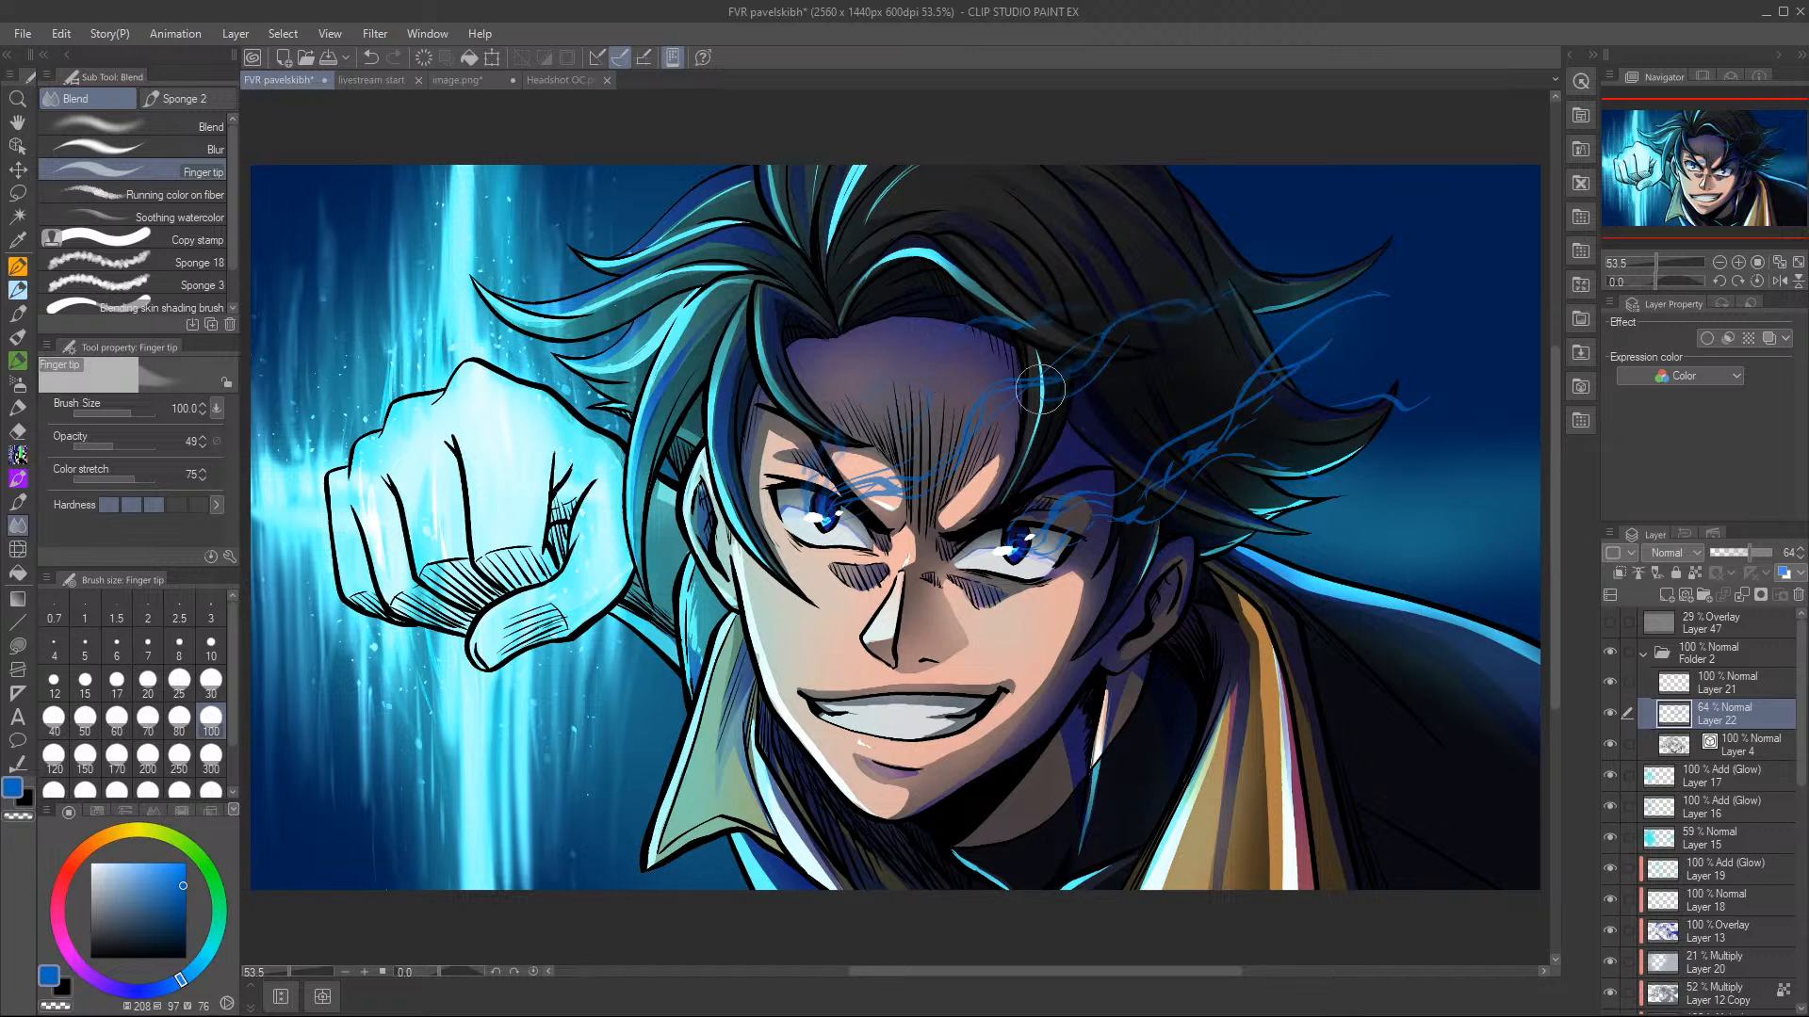
pyautogui.moveTo(923, 488)
pyautogui.mouseDown()
pyautogui.moveTo(842, 506)
pyautogui.moveTo(827, 487)
pyautogui.moveTo(1043, 502)
pyautogui.moveTo(1028, 547)
pyautogui.moveTo(1048, 509)
pyautogui.moveTo(1139, 500)
pyautogui.moveTo(1180, 431)
pyautogui.moveTo(1265, 392)
pyautogui.moveTo(1287, 344)
pyautogui.moveTo(1404, 278)
pyautogui.mouseUp()
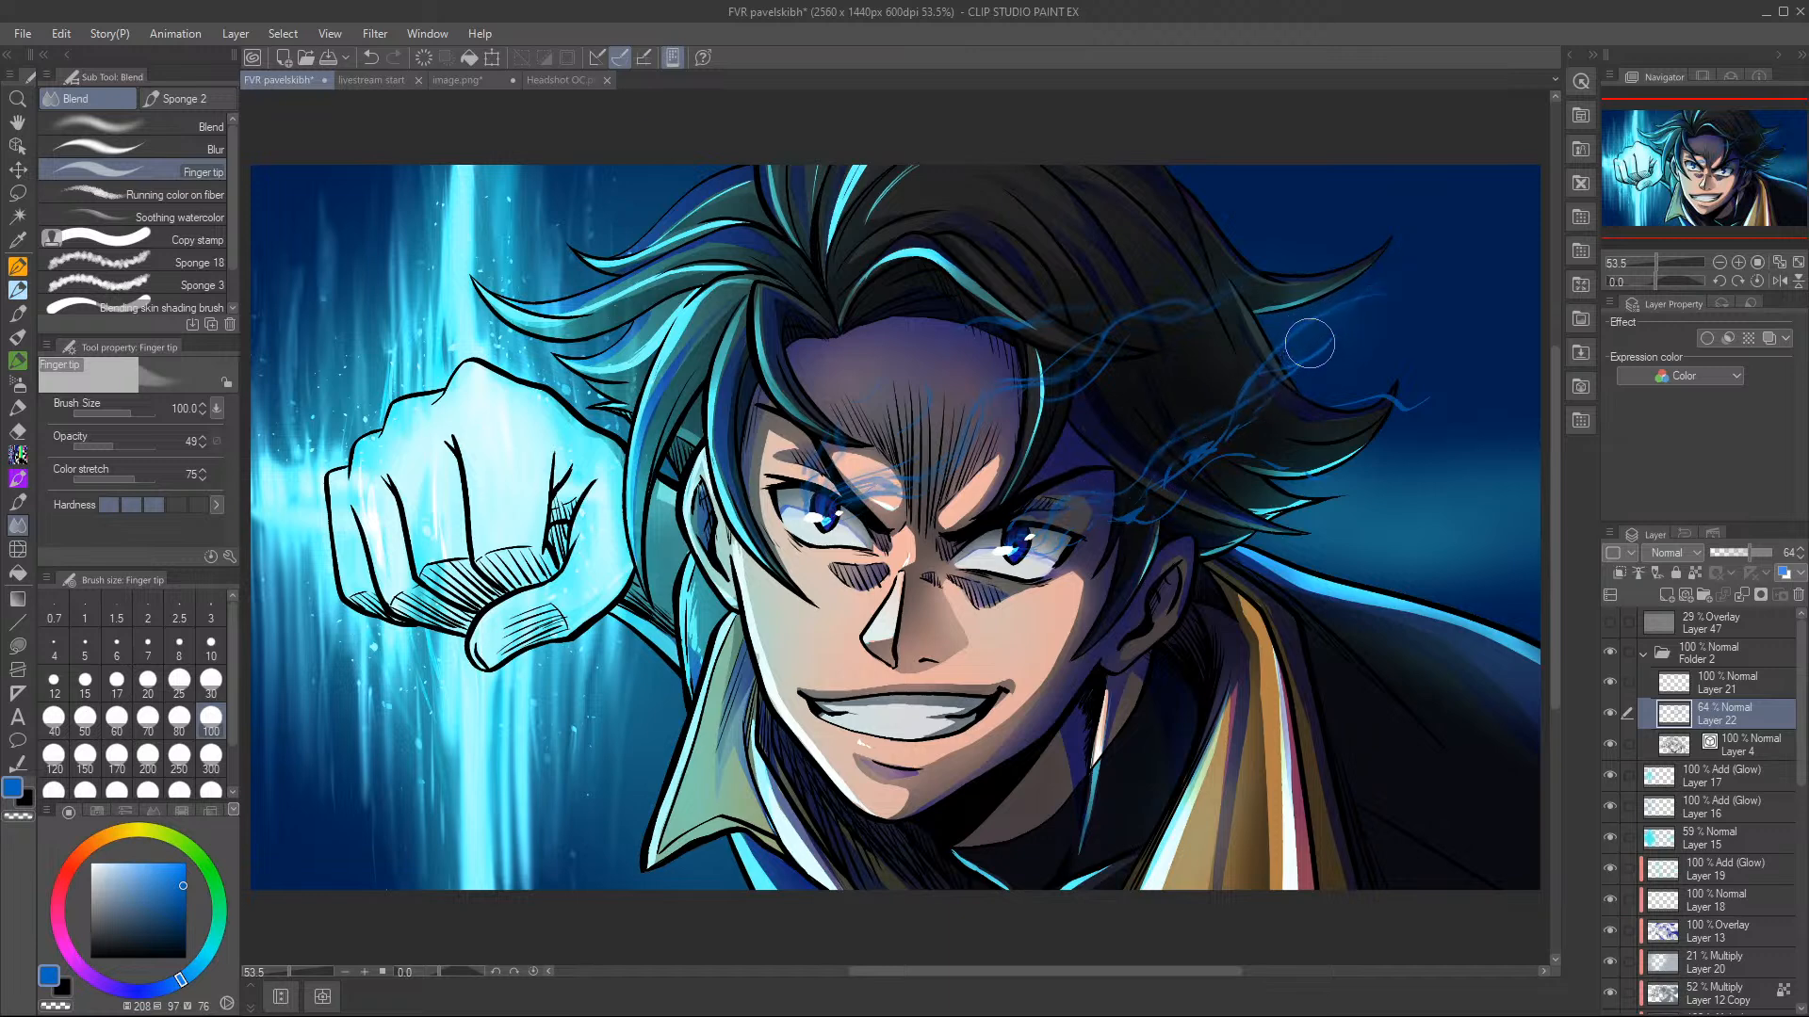
pyautogui.click(367, 58)
pyautogui.click(367, 58)
pyautogui.click(368, 58)
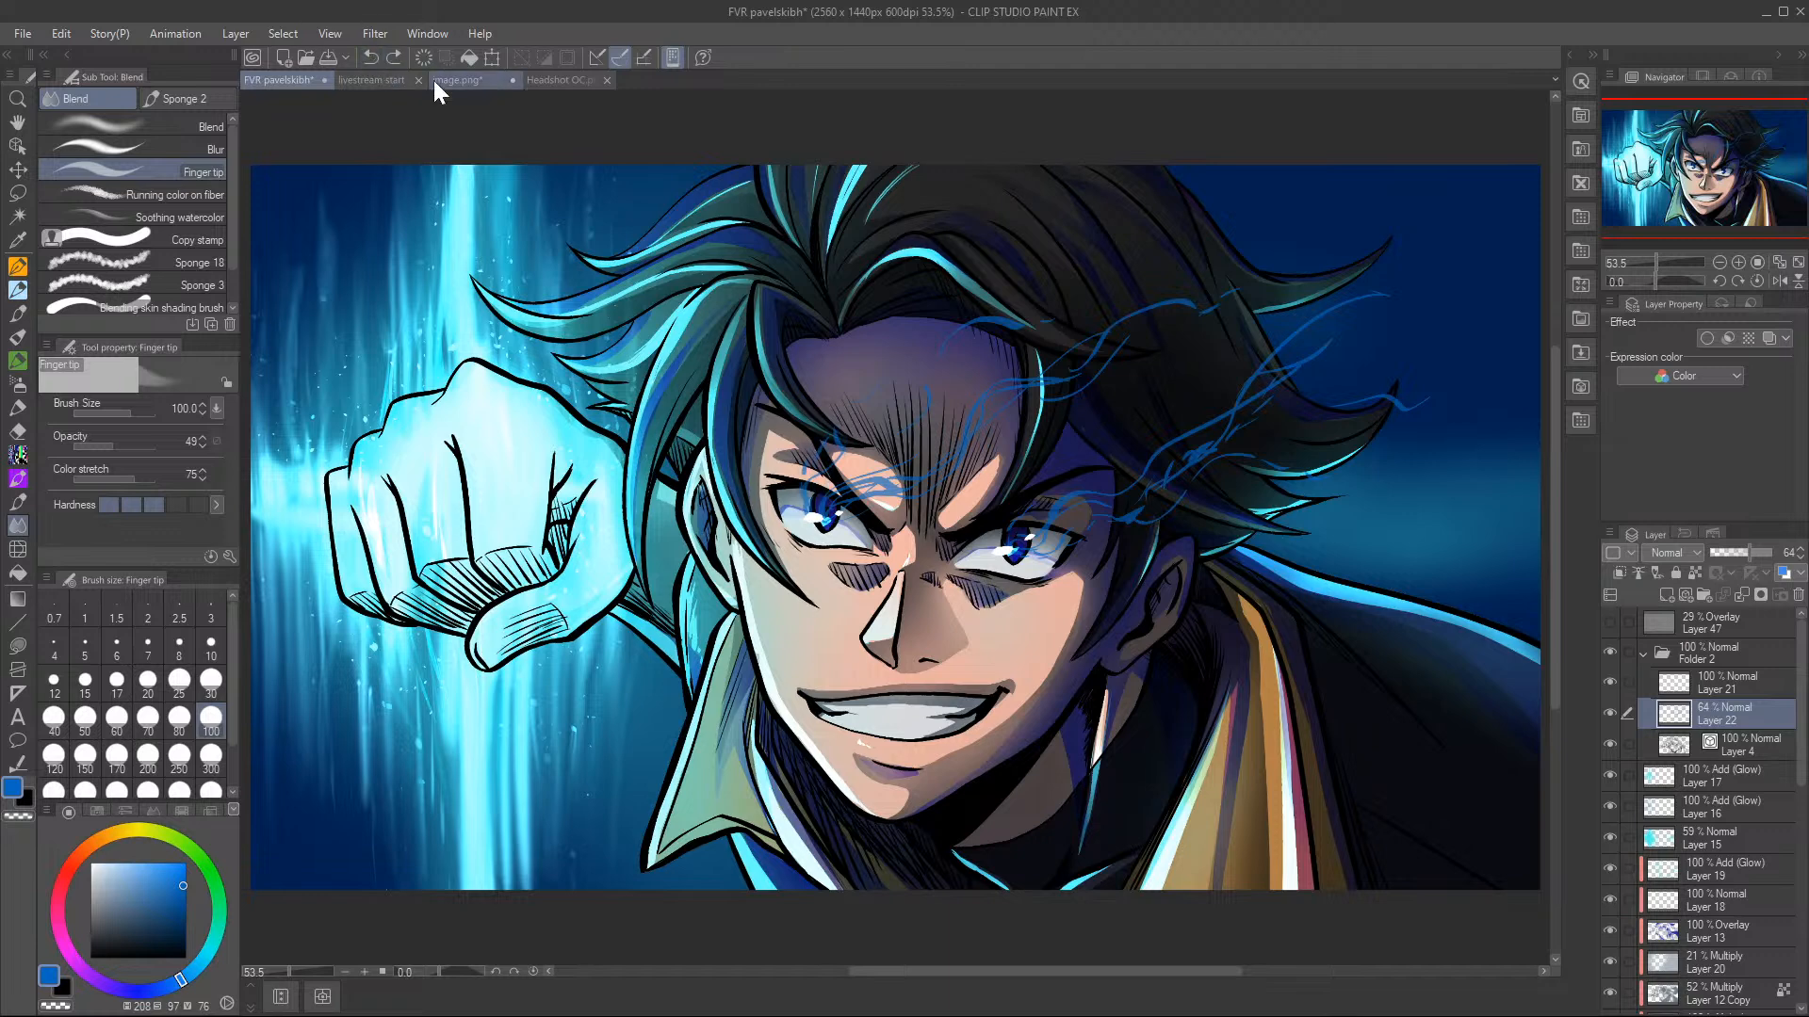
# - Apply a Gaussian blur with strength 6.00 to the blue eye trails on Layer 22
pyautogui.click(377, 33)
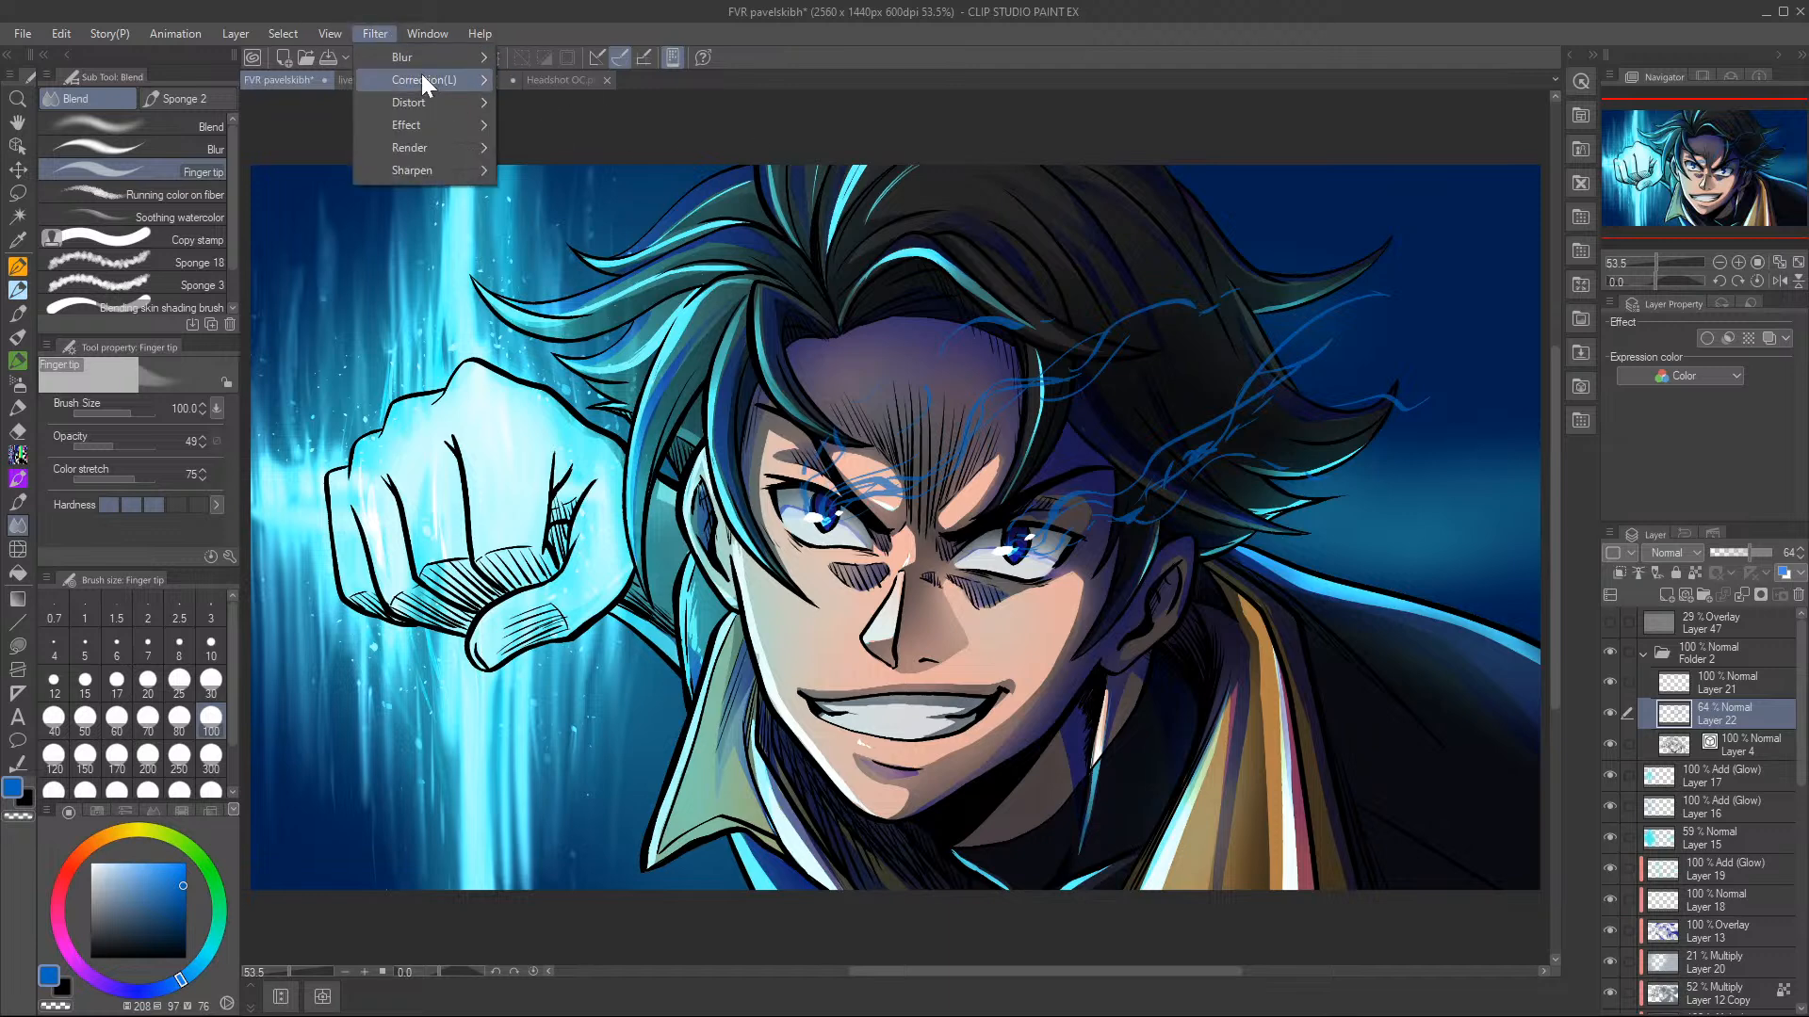
pyautogui.moveTo(430, 60)
pyautogui.click(586, 102)
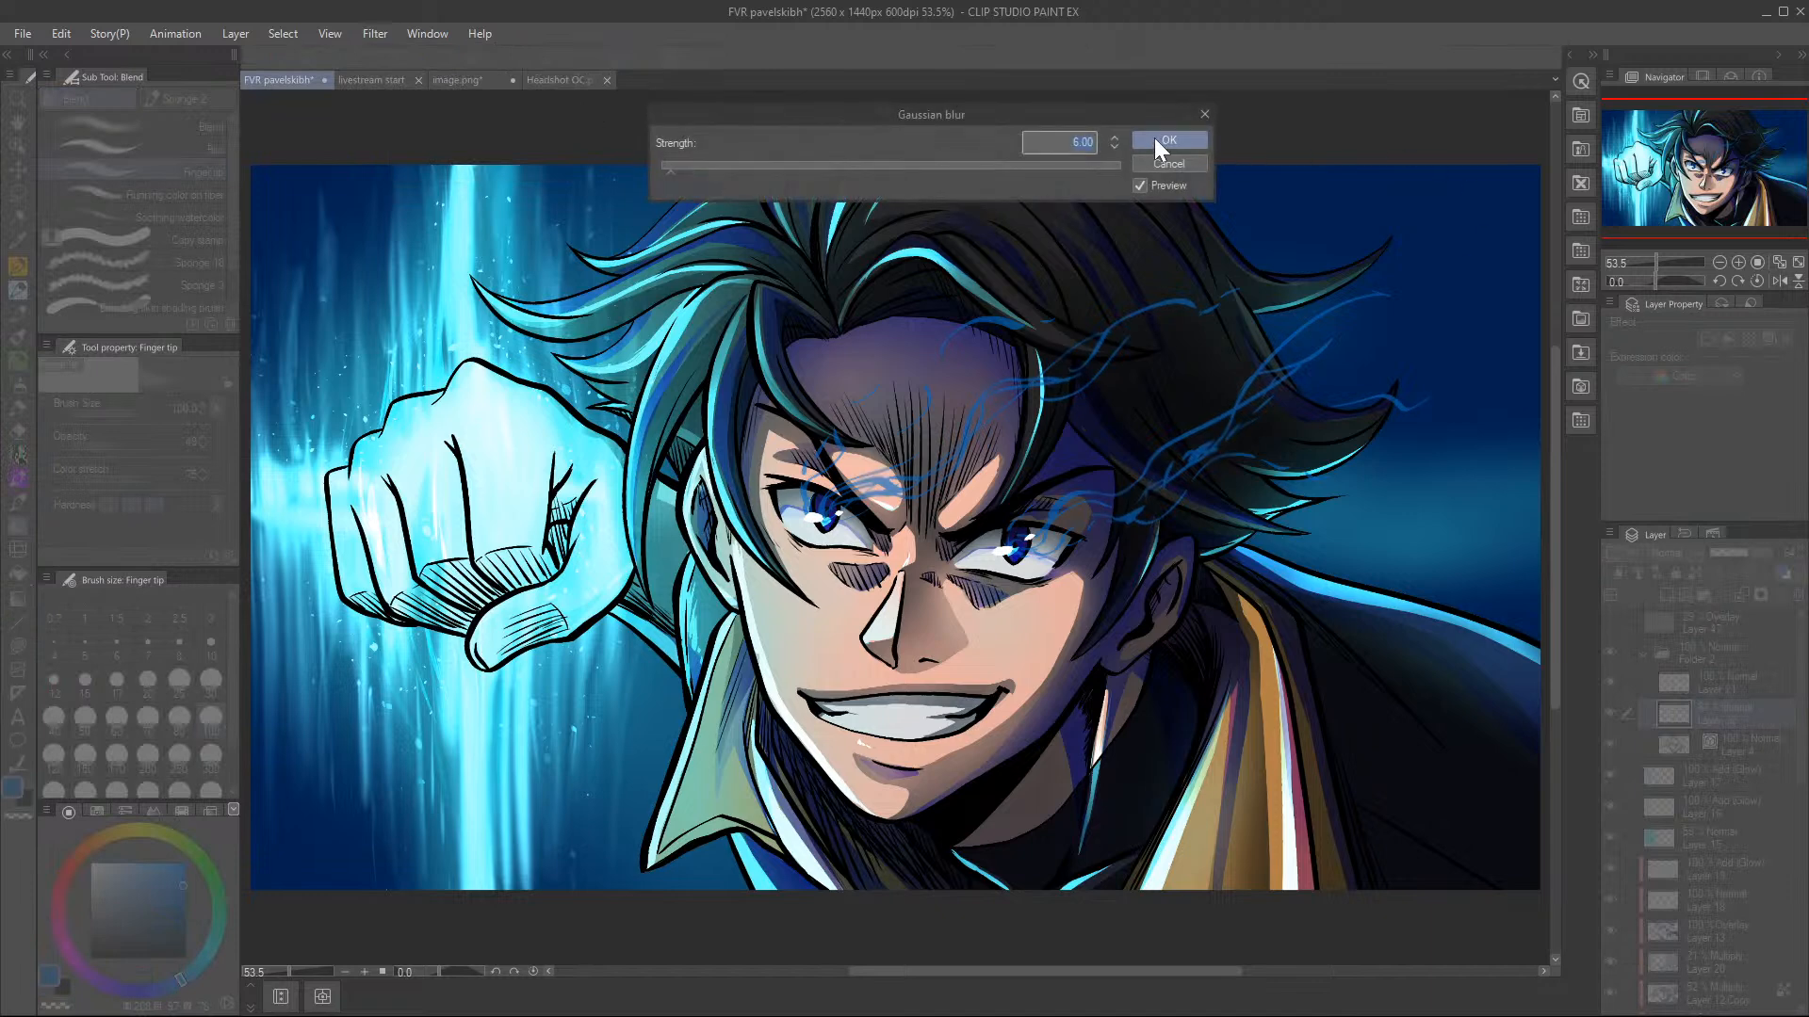
pyautogui.click(1152, 138)
# - Add a new layer clipped to the blue trail layer and set its blending mode to Add (Glow)
pyautogui.click(1667, 594)
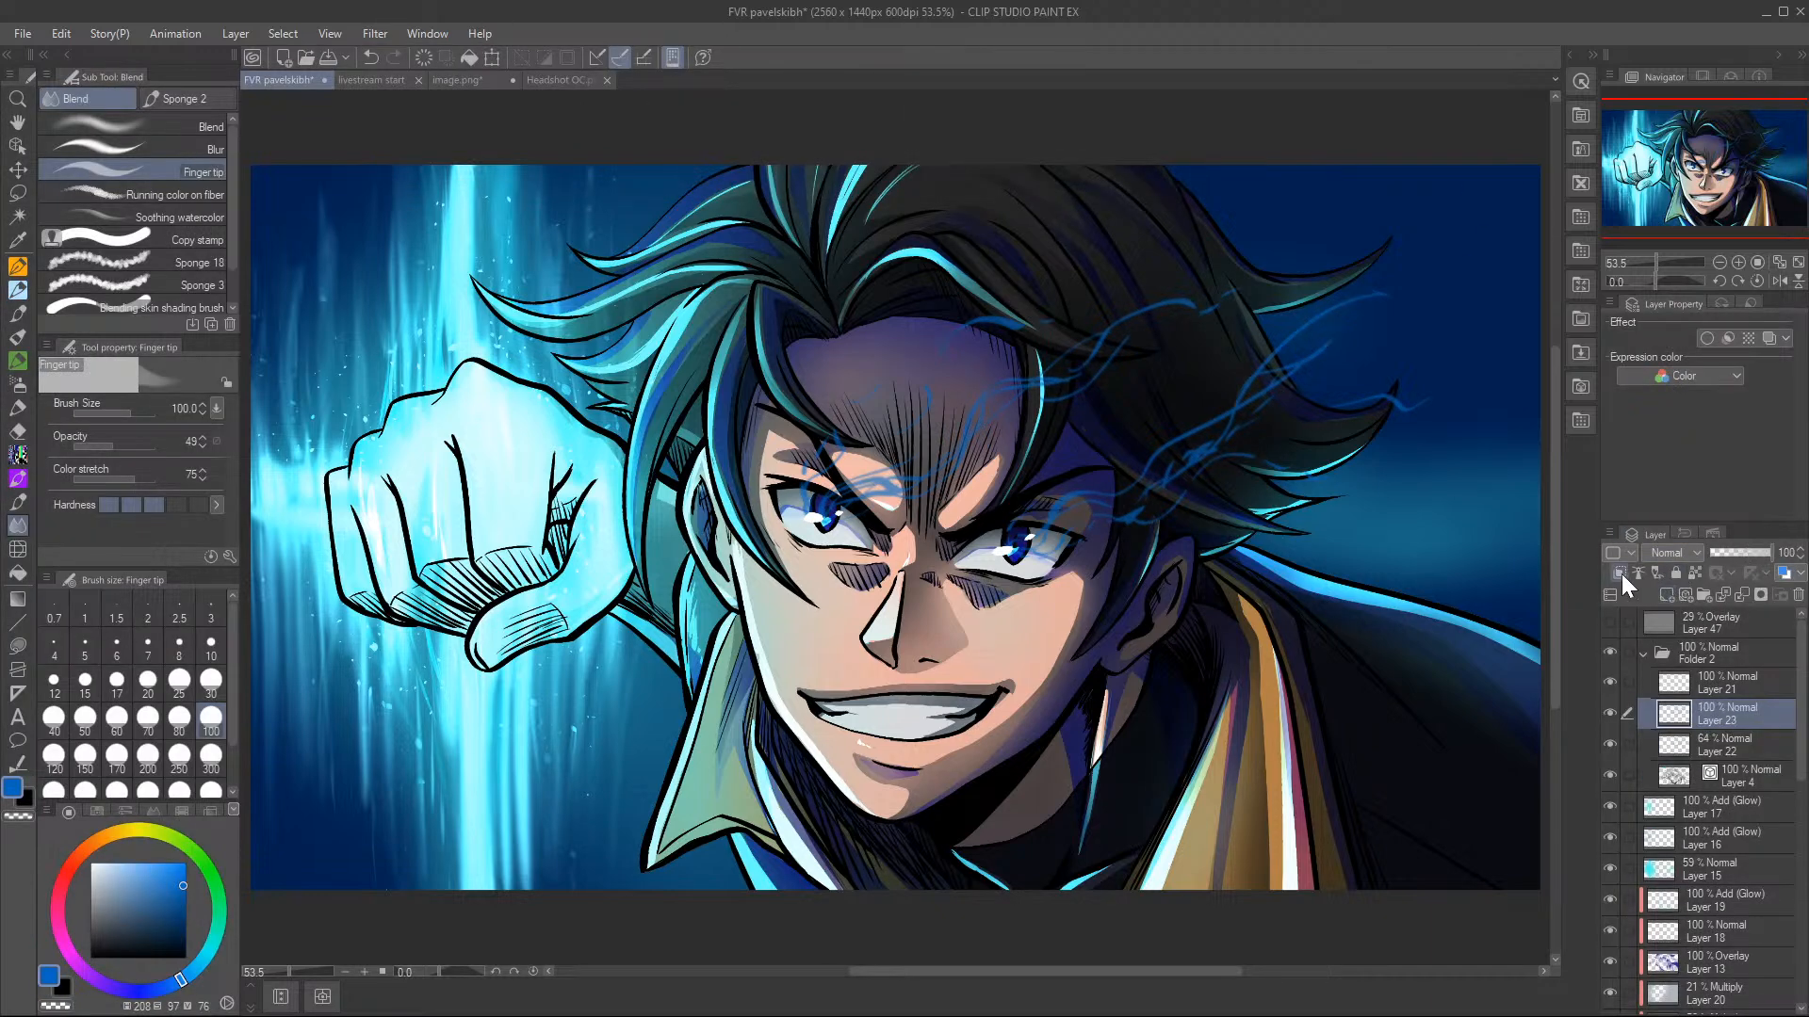
pyautogui.click(1696, 554)
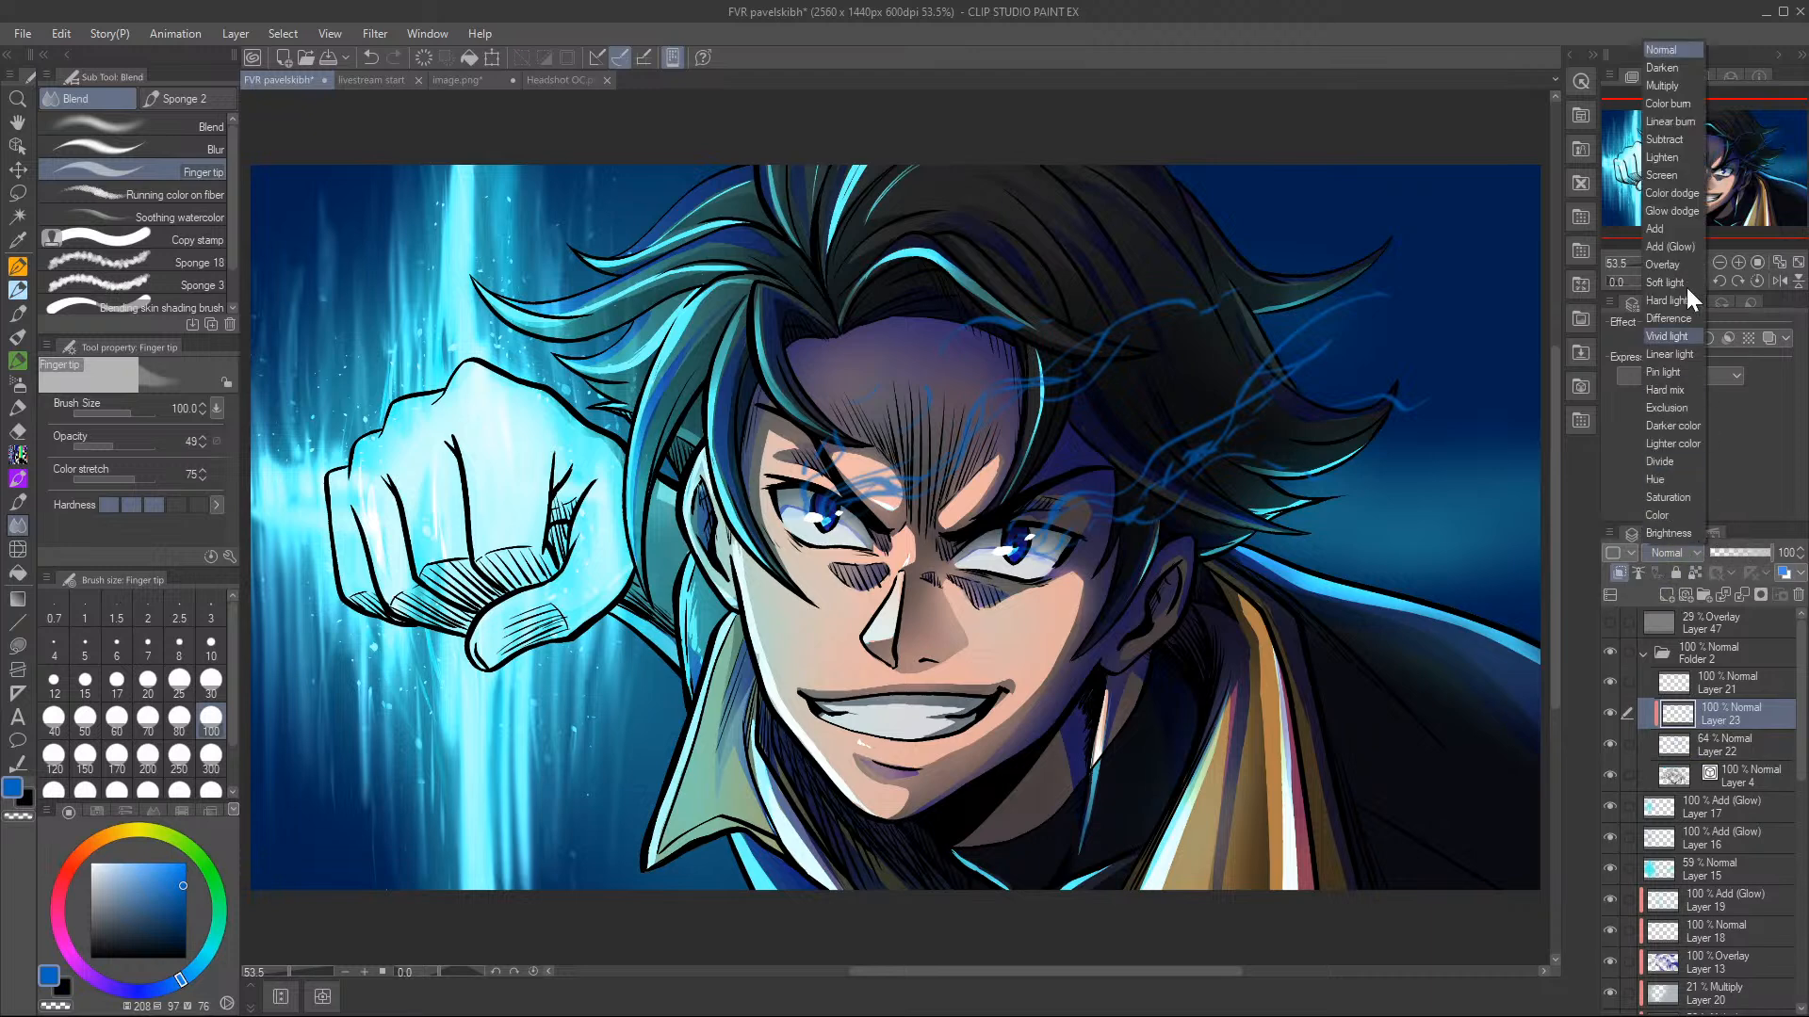
pyautogui.click(1677, 246)
# - Brighten the blue eye trails on the clipped glow layer with cyan strokes of the Soft airbrush at size 170
pyautogui.moveTo(216, 928)
pyautogui.mouseDown()
pyautogui.moveTo(217, 972)
pyautogui.moveTo(224, 959)
pyautogui.mouseUp()
pyautogui.click(179, 877)
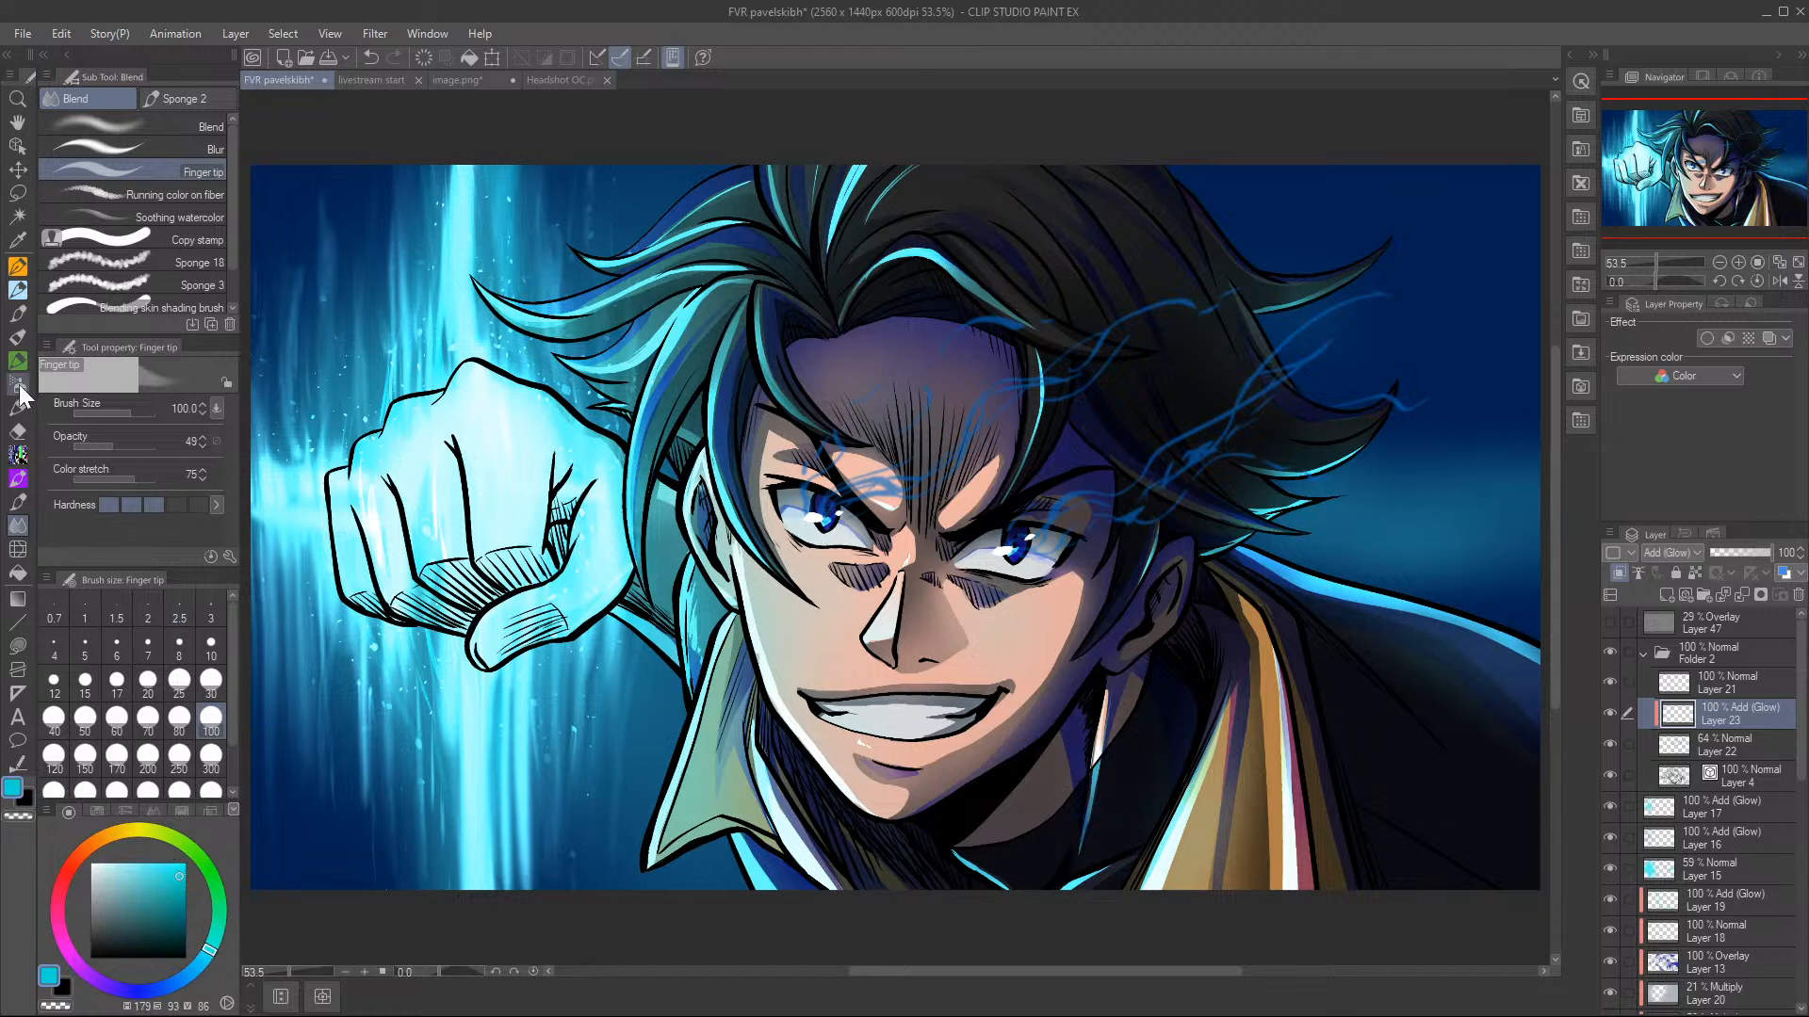
pyautogui.click(18, 384)
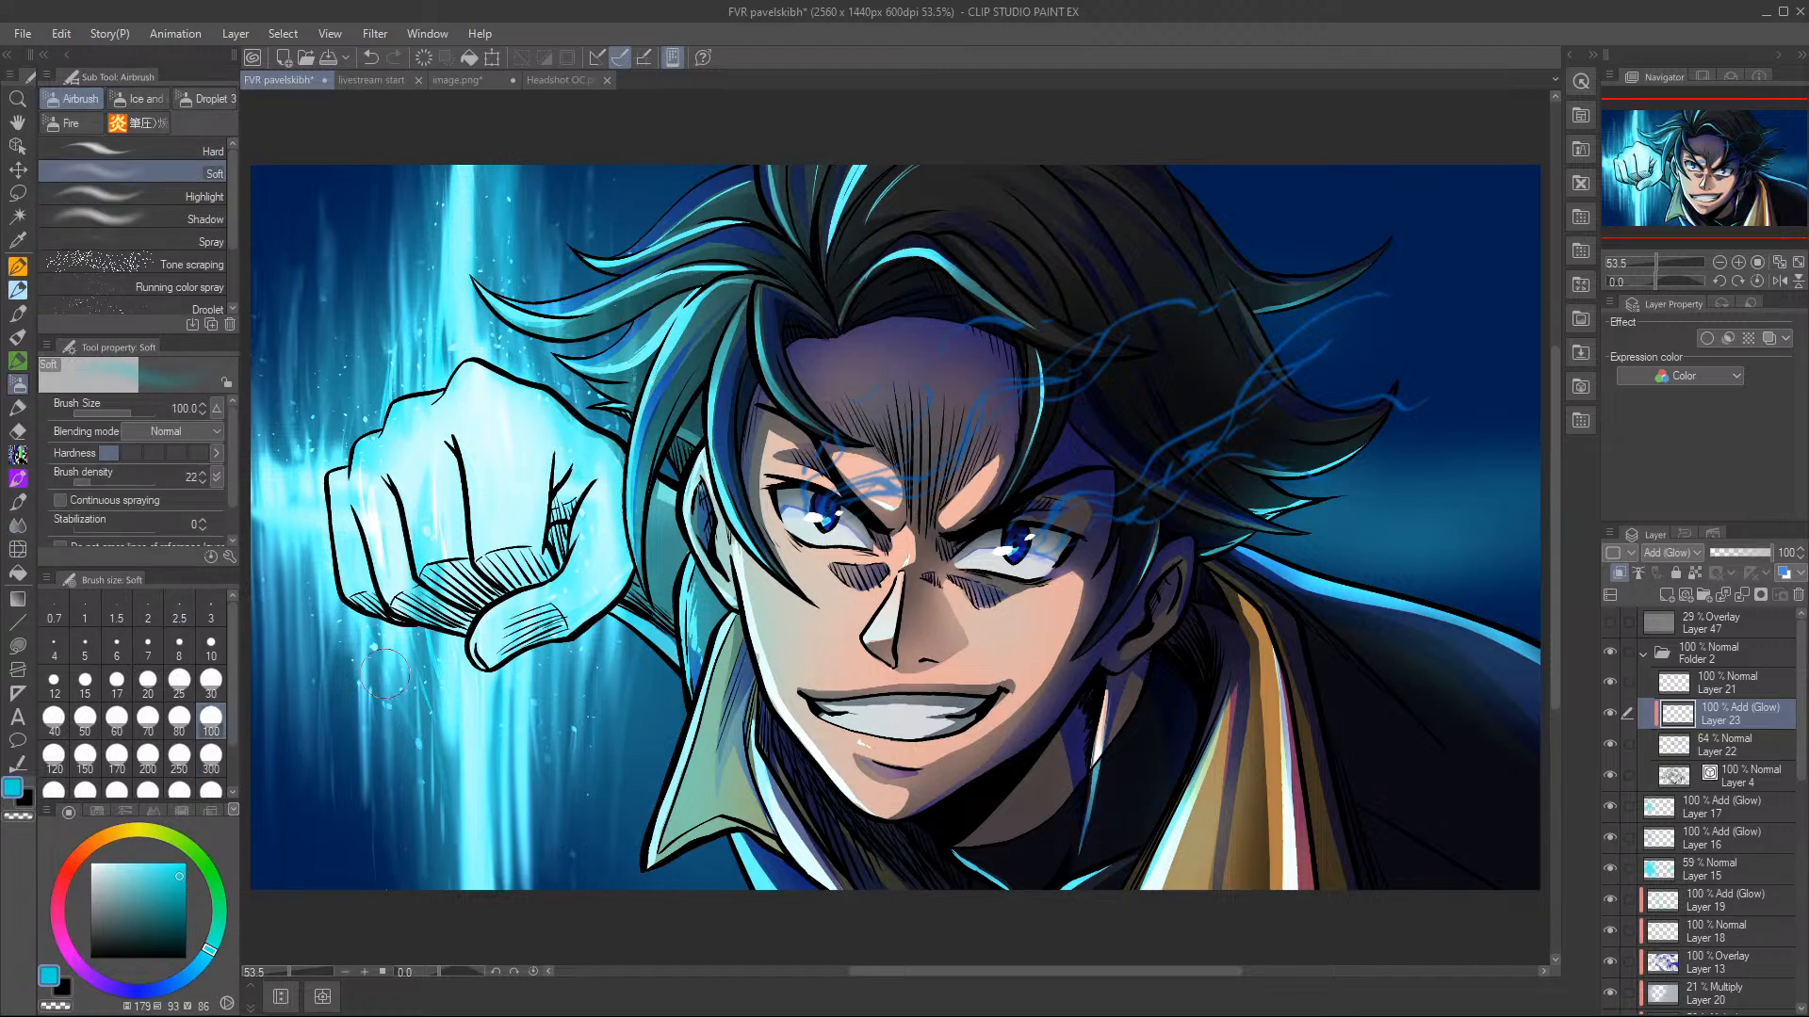
pyautogui.click(117, 754)
pyautogui.moveTo(827, 496)
pyautogui.mouseDown()
pyautogui.moveTo(937, 410)
pyautogui.moveTo(961, 424)
pyautogui.moveTo(1097, 385)
pyautogui.mouseUp()
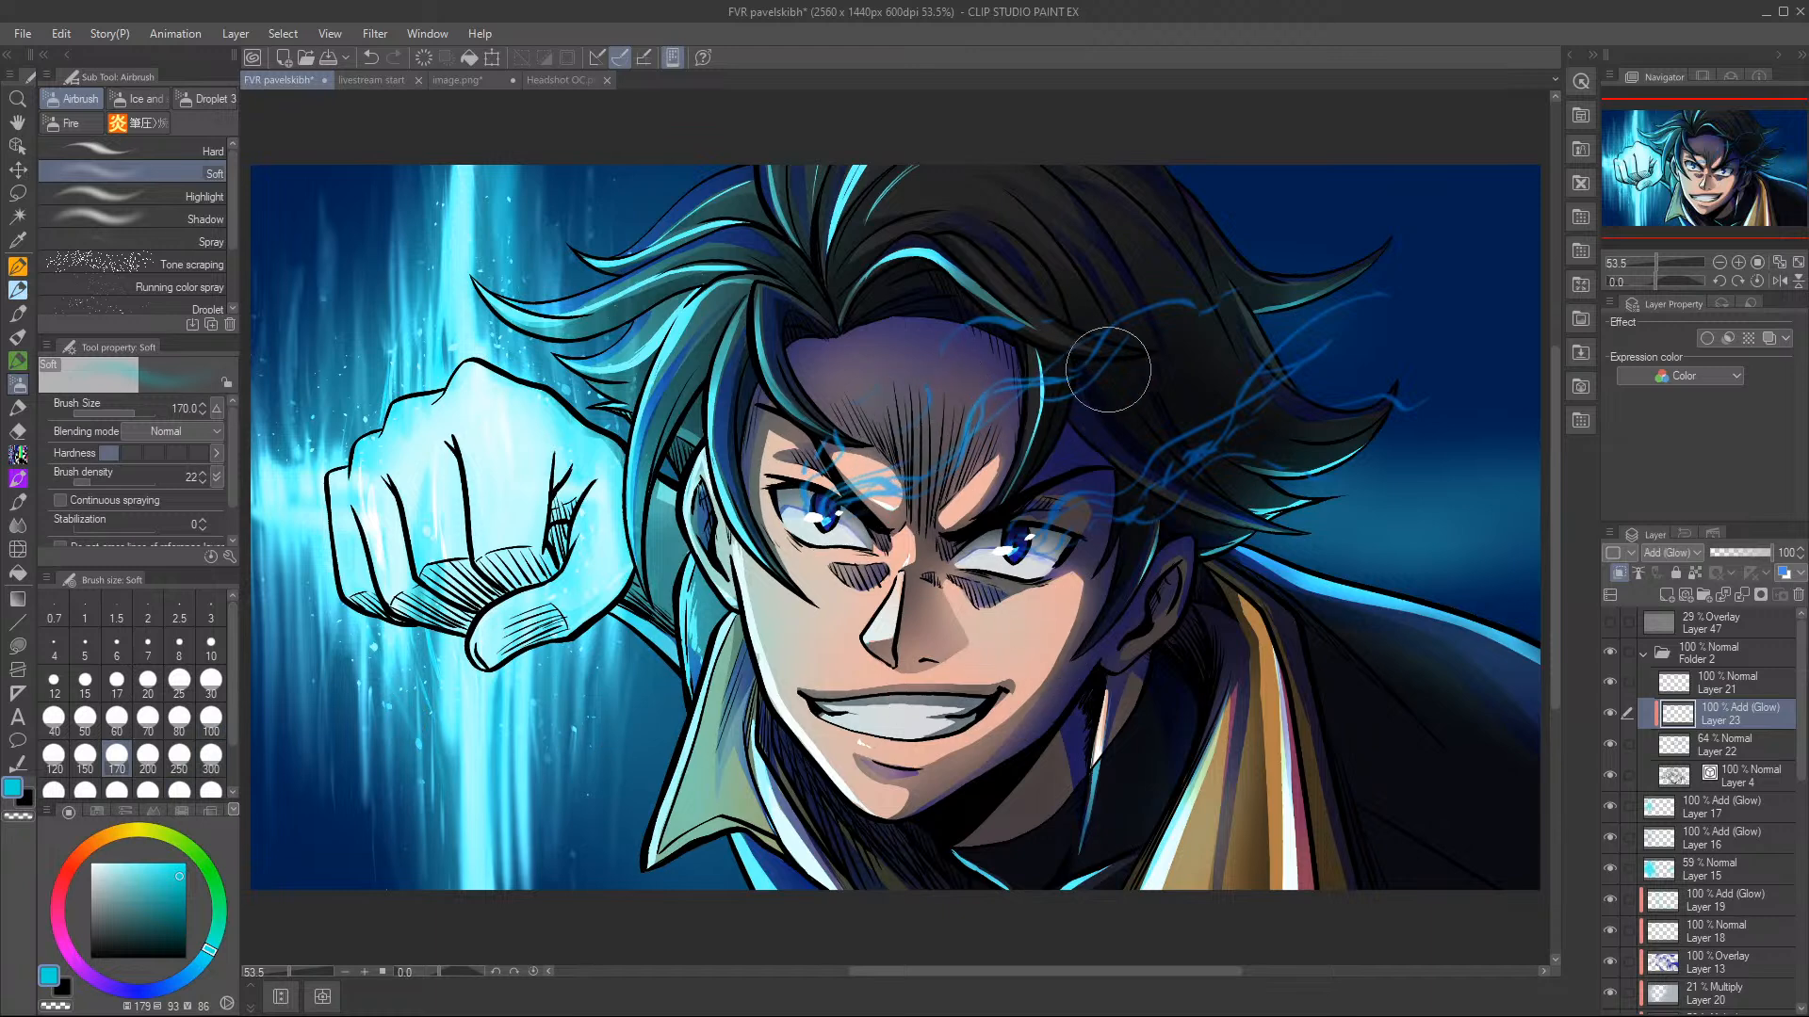
pyautogui.moveTo(1159, 460)
pyautogui.mouseDown()
pyautogui.moveTo(1263, 387)
pyautogui.moveTo(1328, 302)
pyautogui.mouseUp()
pyautogui.click(147, 865)
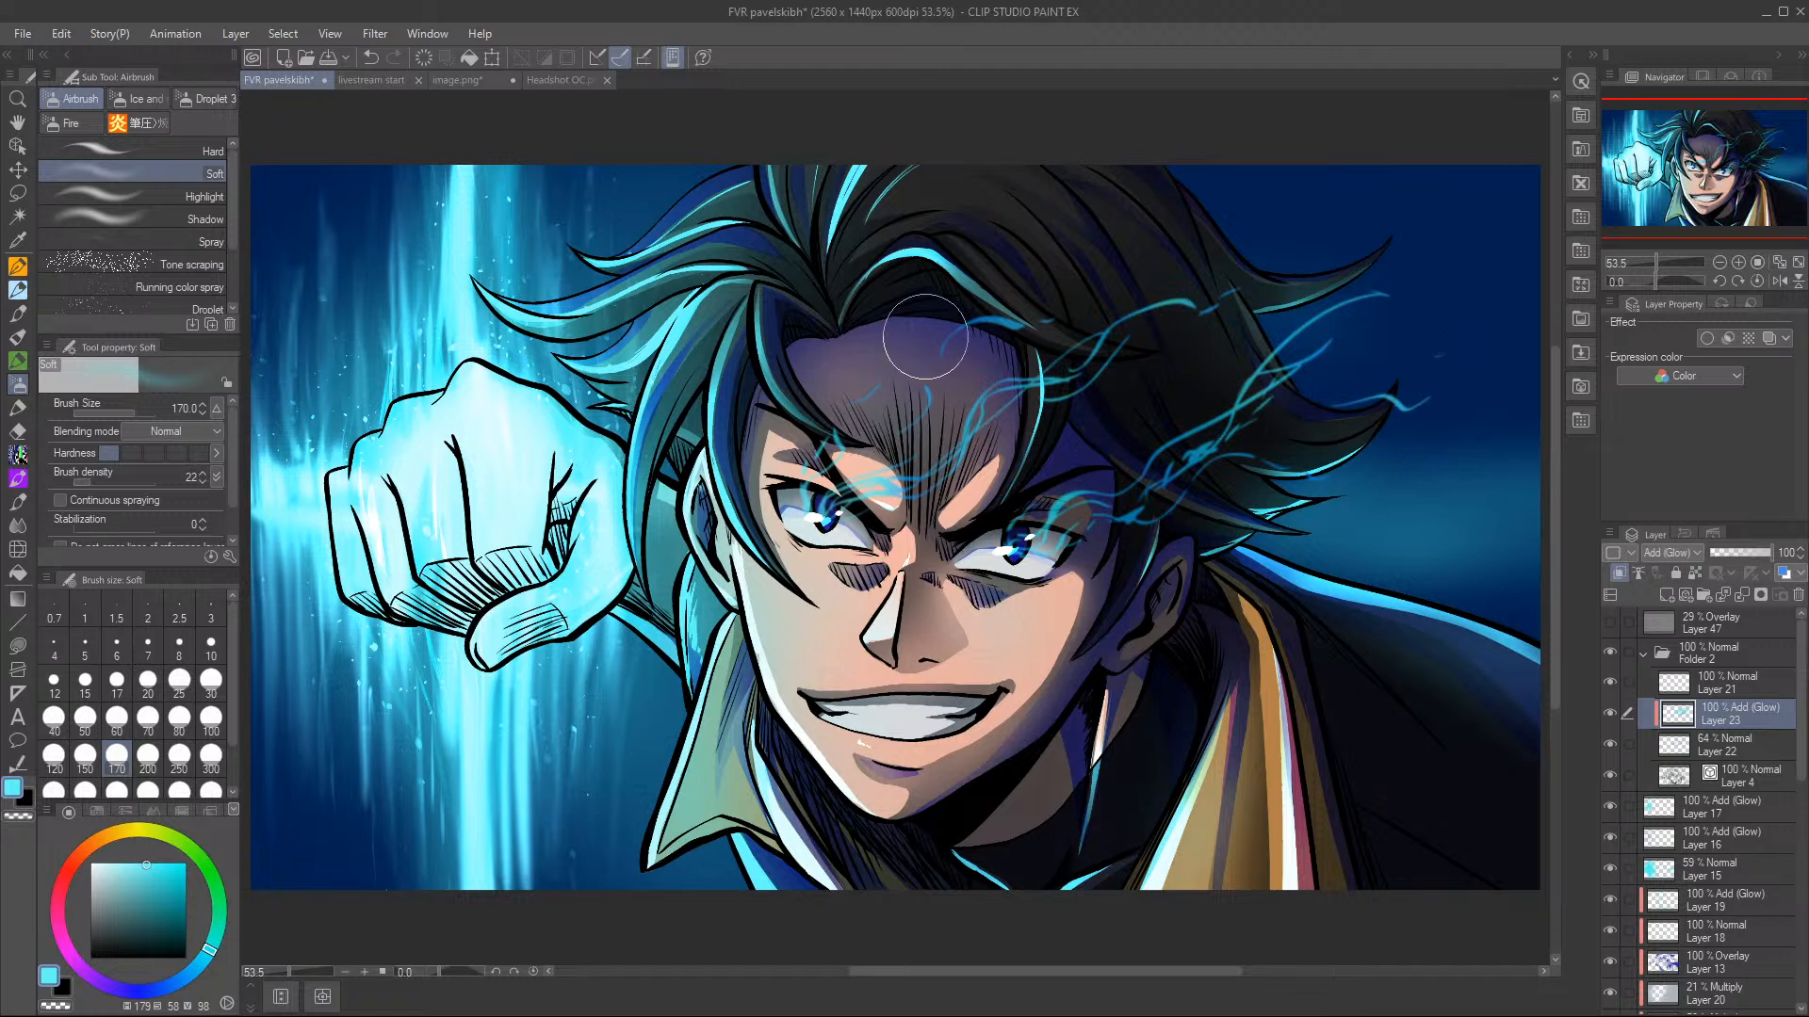
# - Smudge the trails on Layer 22 outward with the Finger tip blending tool, from the eyes across the hair
pyautogui.click(1770, 757)
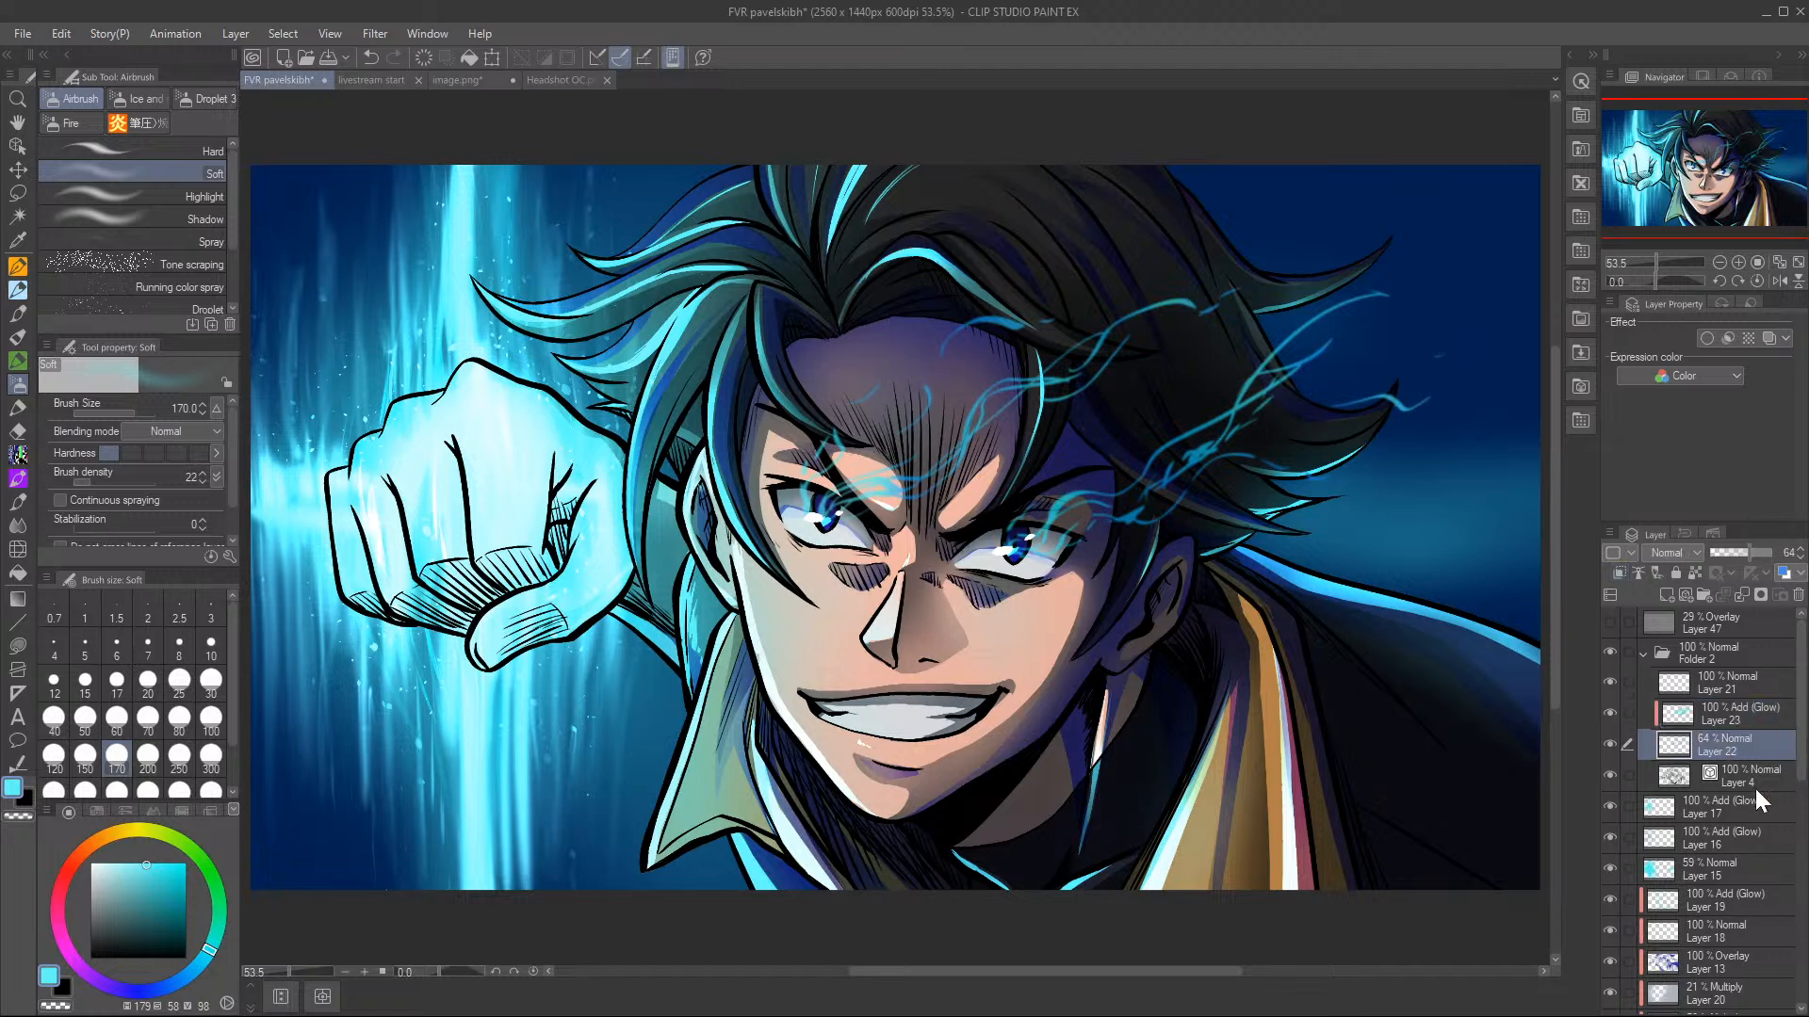
pyautogui.click(18, 525)
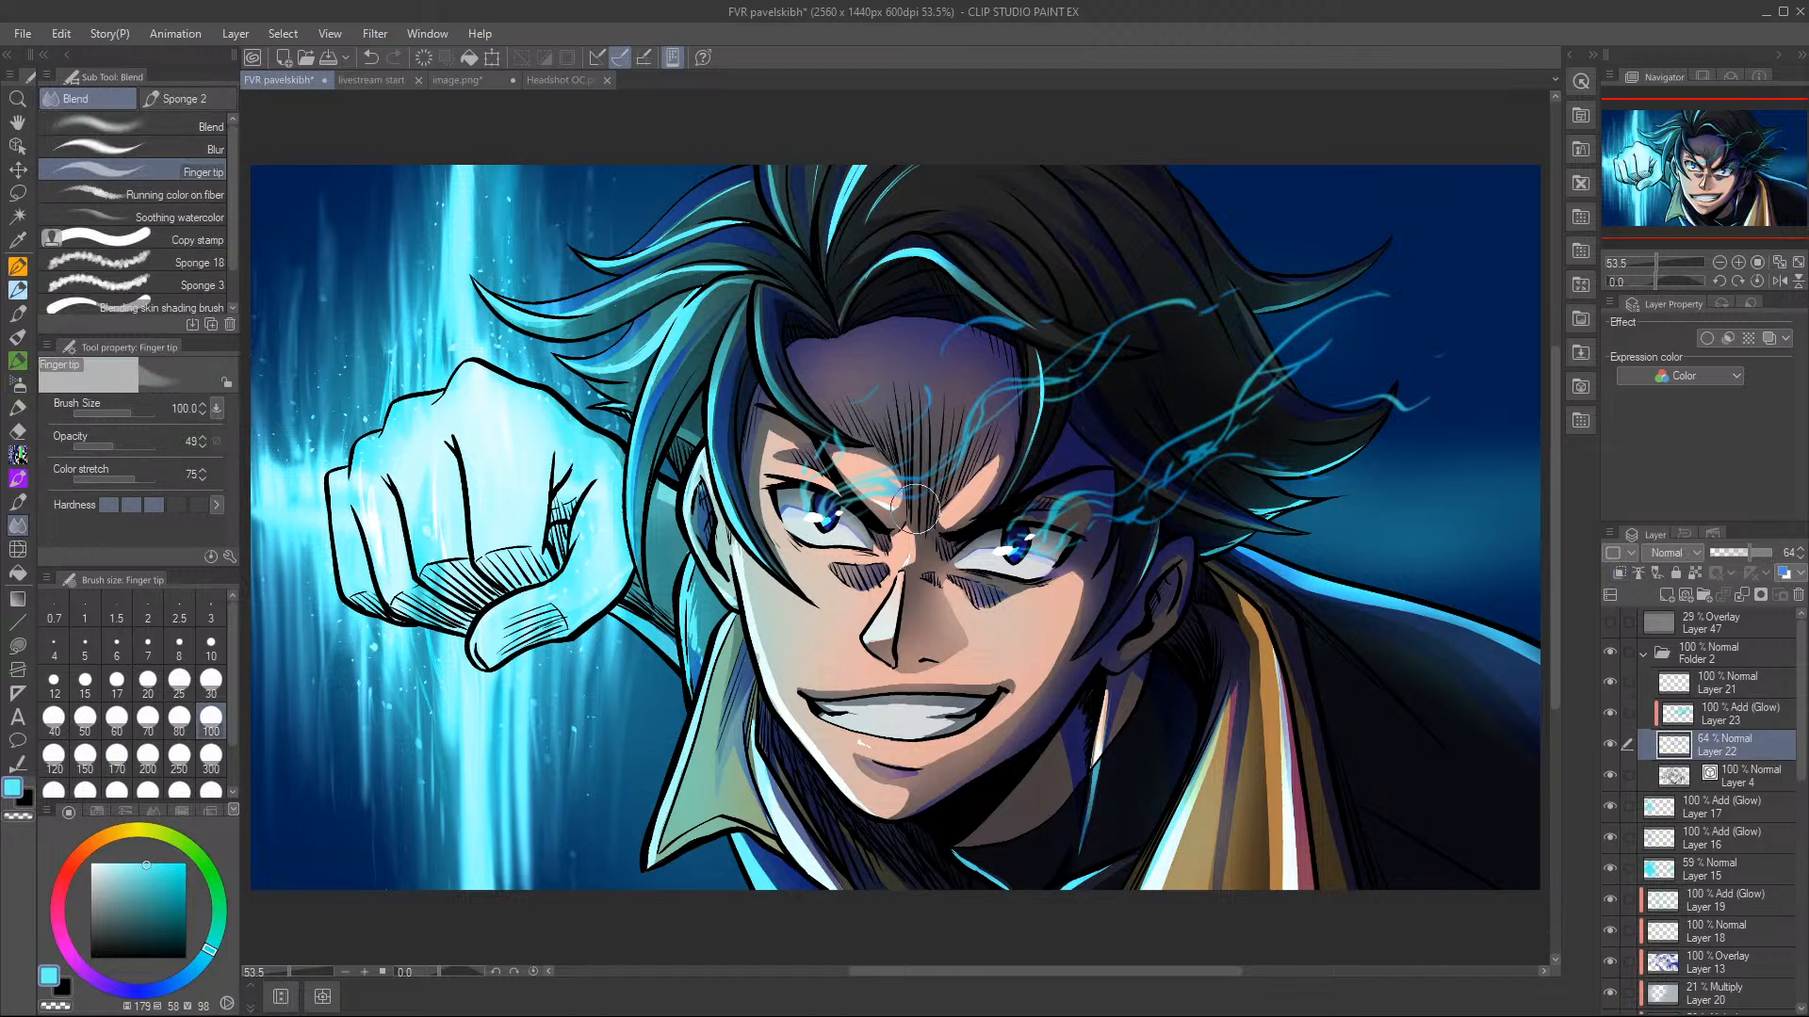
pyautogui.moveTo(865, 506)
pyautogui.mouseDown()
pyautogui.moveTo(811, 494)
pyautogui.moveTo(852, 412)
pyautogui.mouseUp()
pyautogui.moveTo(969, 351)
pyautogui.mouseDown()
pyautogui.moveTo(1046, 306)
pyautogui.moveTo(1063, 363)
pyautogui.moveTo(1046, 382)
pyautogui.moveTo(1308, 238)
pyautogui.mouseUp()
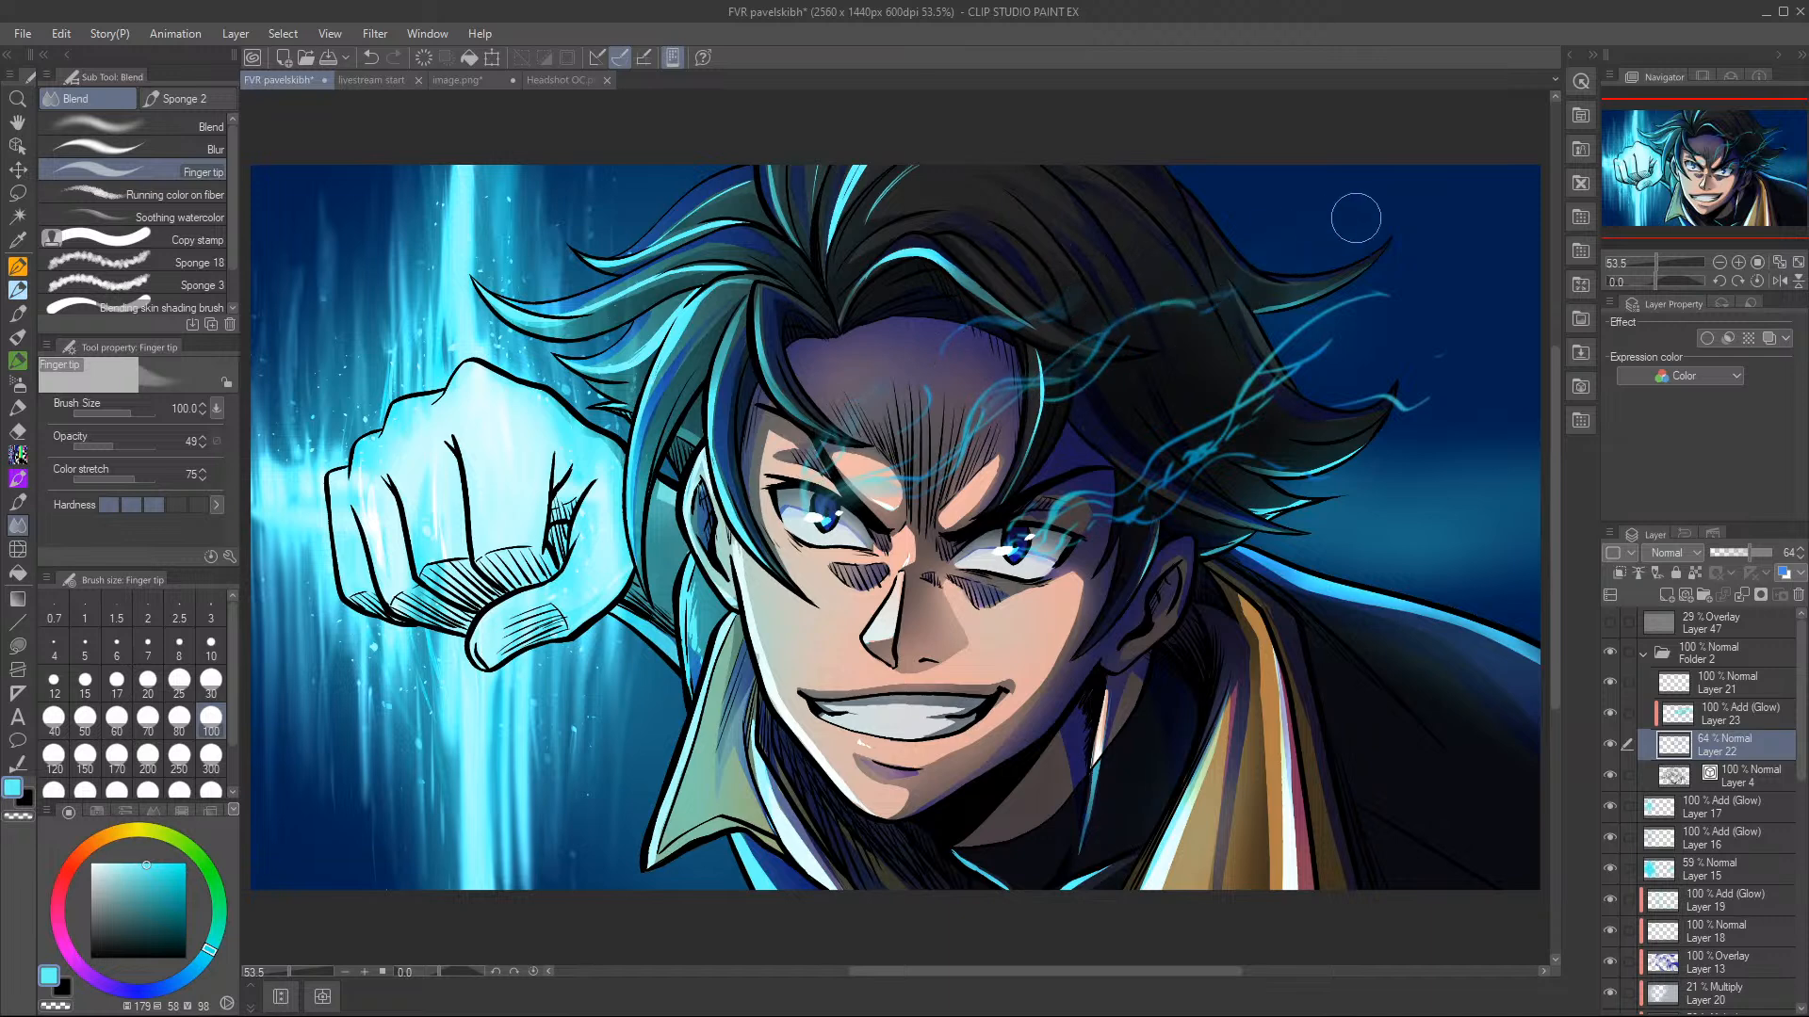
pyautogui.moveTo(1373, 294); pyautogui.dragTo(1481, 198)
pyautogui.moveTo(1298, 350)
pyautogui.mouseDown()
pyautogui.moveTo(1141, 509)
pyautogui.moveTo(1045, 537)
pyautogui.moveTo(1017, 523)
pyautogui.moveTo(1120, 464)
pyautogui.moveTo(1269, 459)
pyautogui.moveTo(1222, 461)
pyautogui.moveTo(1305, 372)
pyautogui.moveTo(1361, 401)
pyautogui.moveTo(1467, 356)
pyautogui.moveTo(1455, 398)
pyautogui.mouseUp()
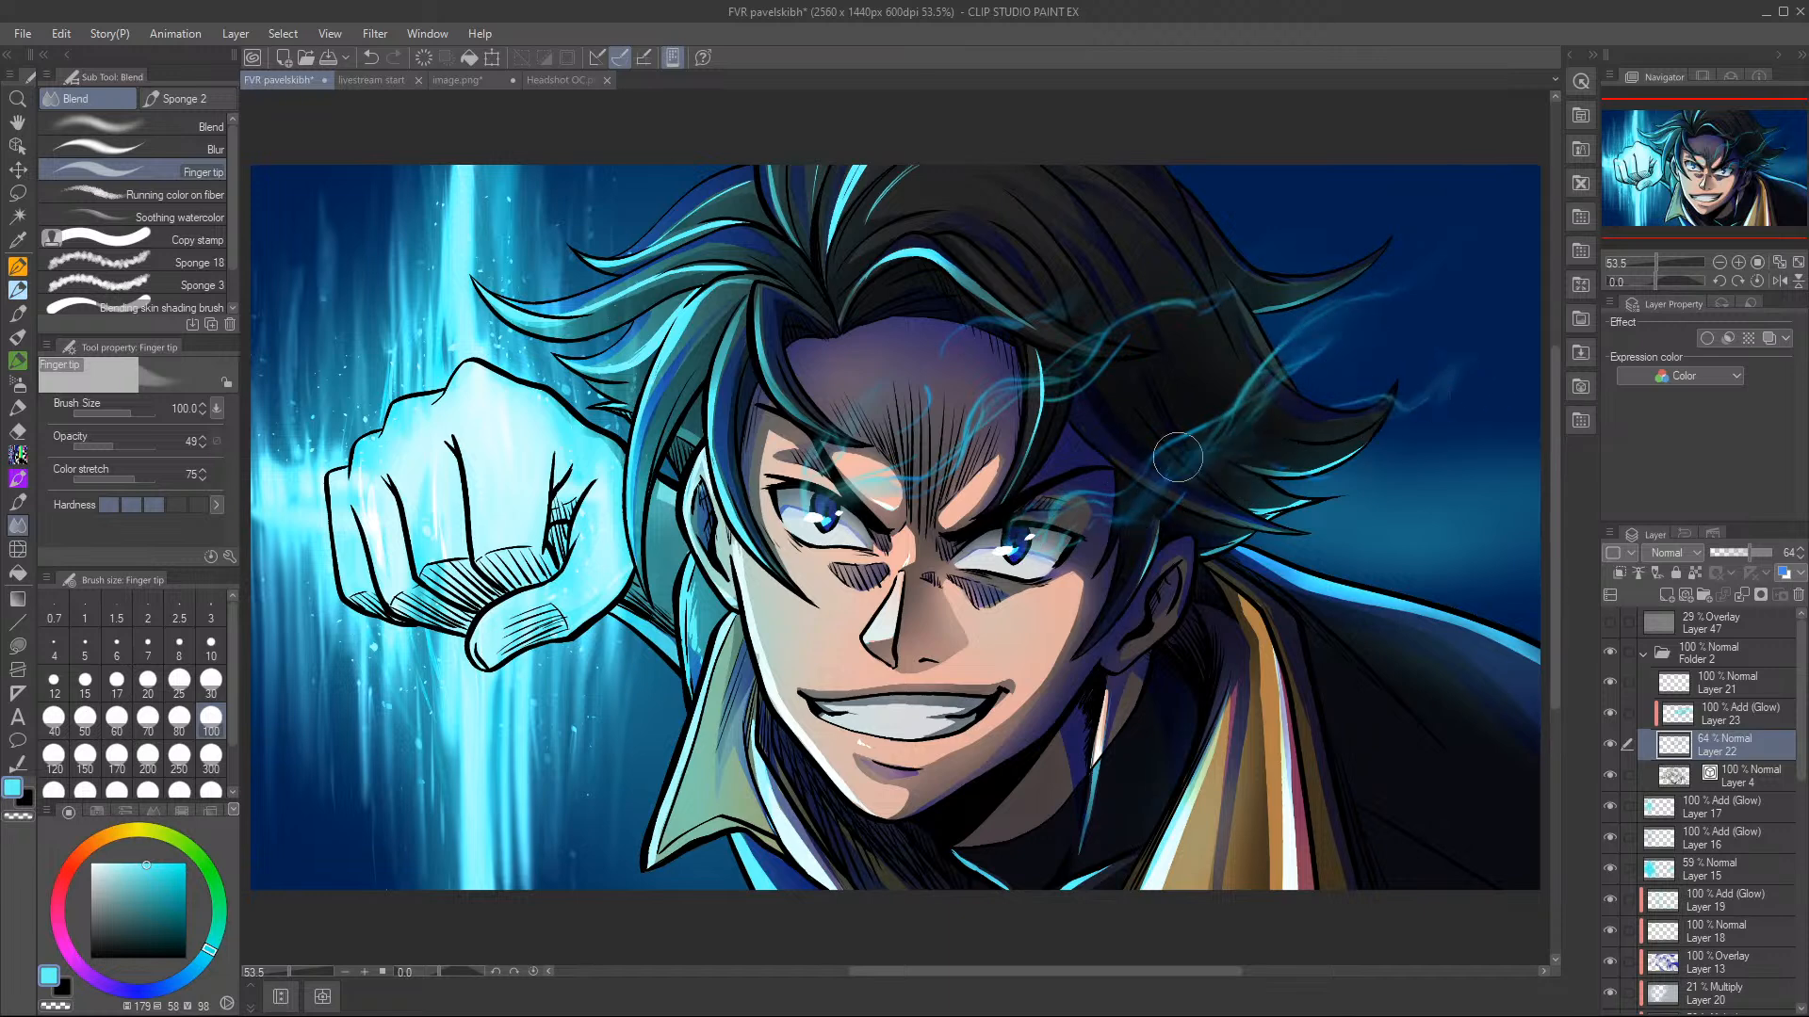
# - Paint crisper dark cyan strands over the eye trails with Seny's ink pen at size 40 and set Layer 22's opacity to 77%
pyautogui.click(185, 896)
pyautogui.click(17, 289)
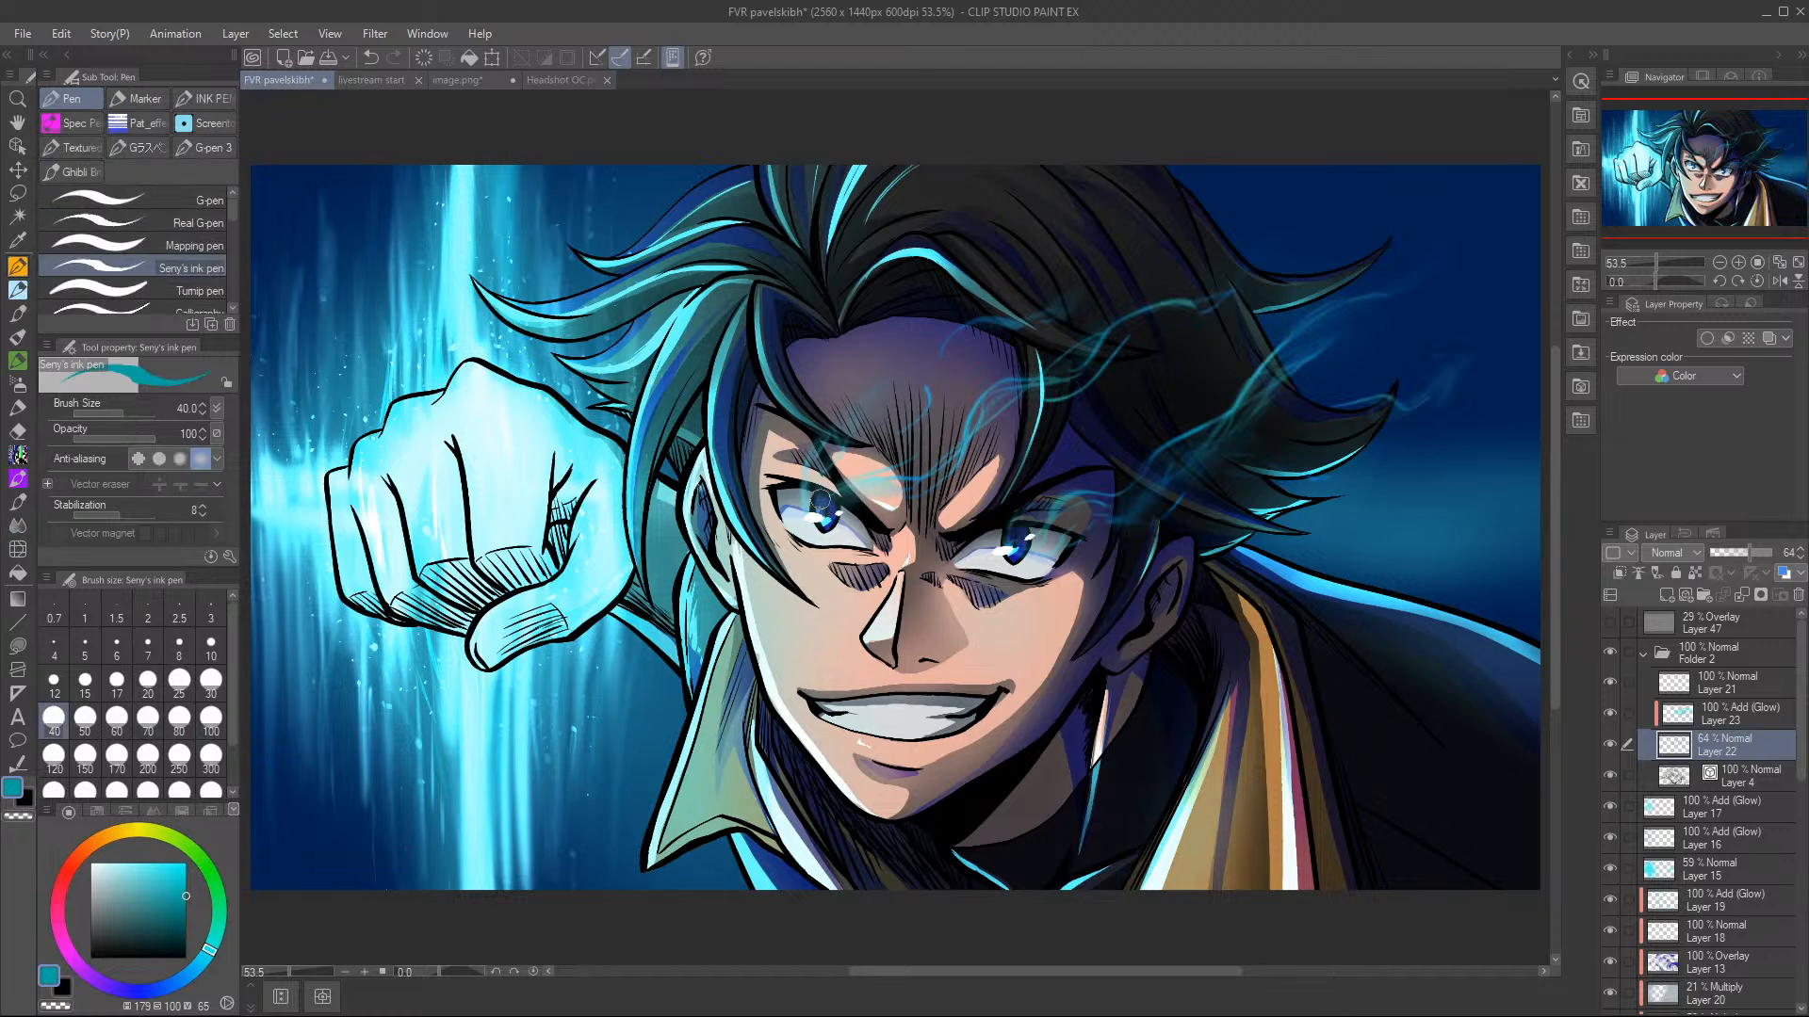
pyautogui.moveTo(806, 512); pyautogui.dragTo(886, 395)
pyautogui.click(1758, 550)
pyautogui.moveTo(1761, 552); pyautogui.dragTo(1765, 552)
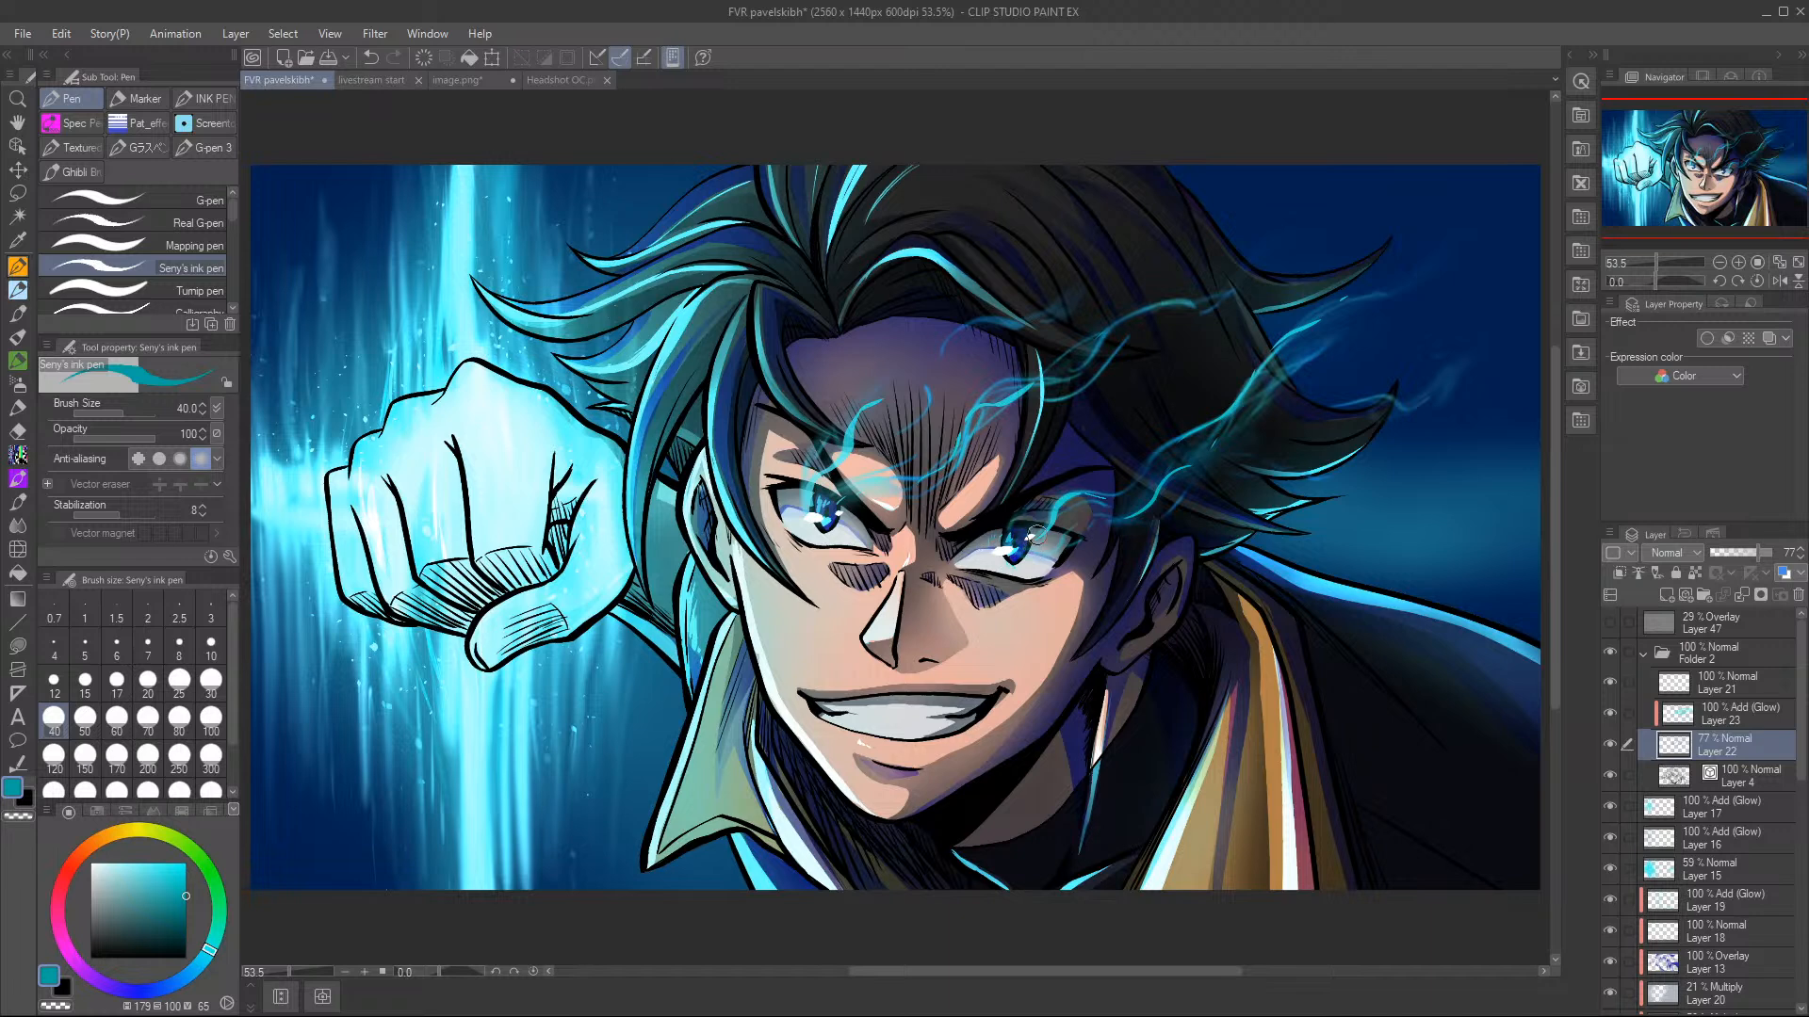
# - Erase the trail color covering both irises with Seny's ink pen in transparent color at size 17
pyautogui.click(1739, 262)
pyautogui.click(117, 681)
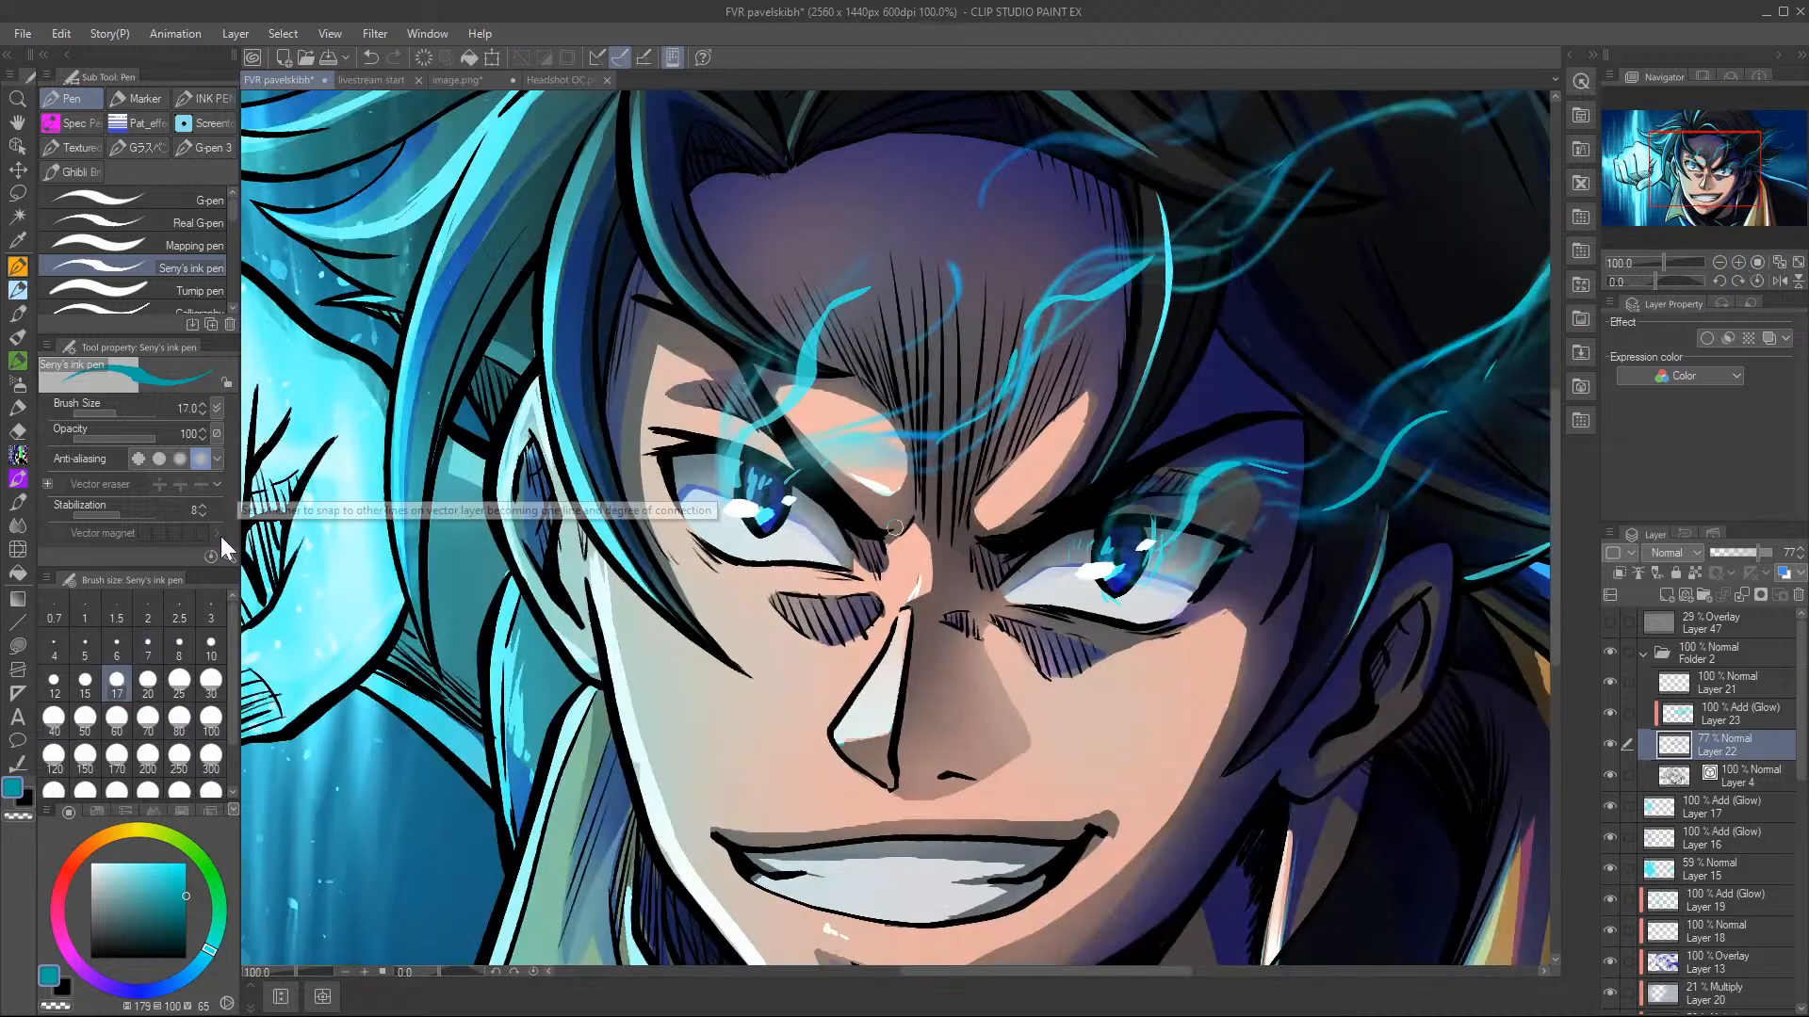
pyautogui.press('c')
pyautogui.moveTo(753, 449)
pyautogui.mouseDown()
pyautogui.moveTo(751, 499)
pyautogui.moveTo(760, 486)
pyautogui.moveTo(776, 520)
pyautogui.moveTo(765, 490)
pyautogui.moveTo(782, 503)
pyautogui.moveTo(763, 506)
pyautogui.mouseUp()
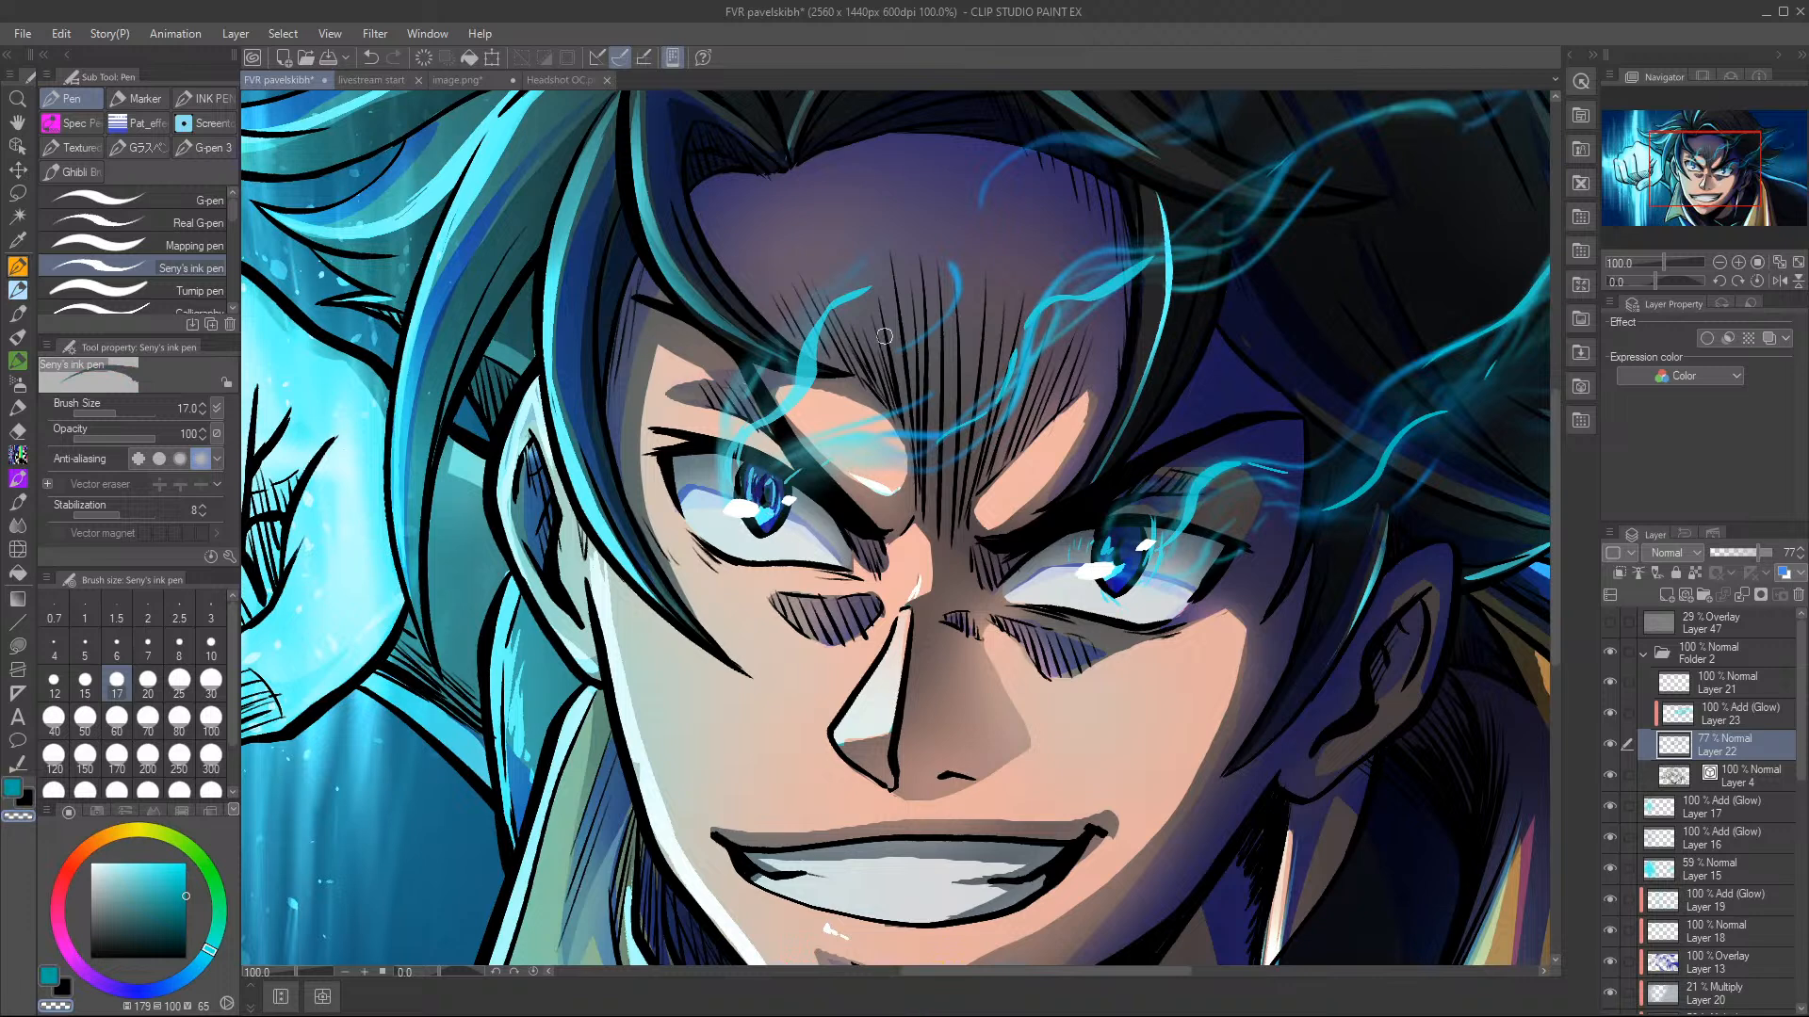
pyautogui.moveTo(1112, 526)
pyautogui.mouseDown()
pyautogui.moveTo(1106, 558)
pyautogui.moveTo(1127, 565)
pyautogui.mouseUp()
pyautogui.moveTo(759, 468); pyautogui.dragTo(759, 501)
pyautogui.moveTo(1098, 539)
pyautogui.mouseDown()
pyautogui.moveTo(1146, 508)
pyautogui.moveTo(1112, 545)
pyautogui.moveTo(1120, 496)
pyautogui.moveTo(1131, 508)
pyautogui.moveTo(1227, 407)
pyautogui.moveTo(1189, 558)
pyautogui.mouseUp()
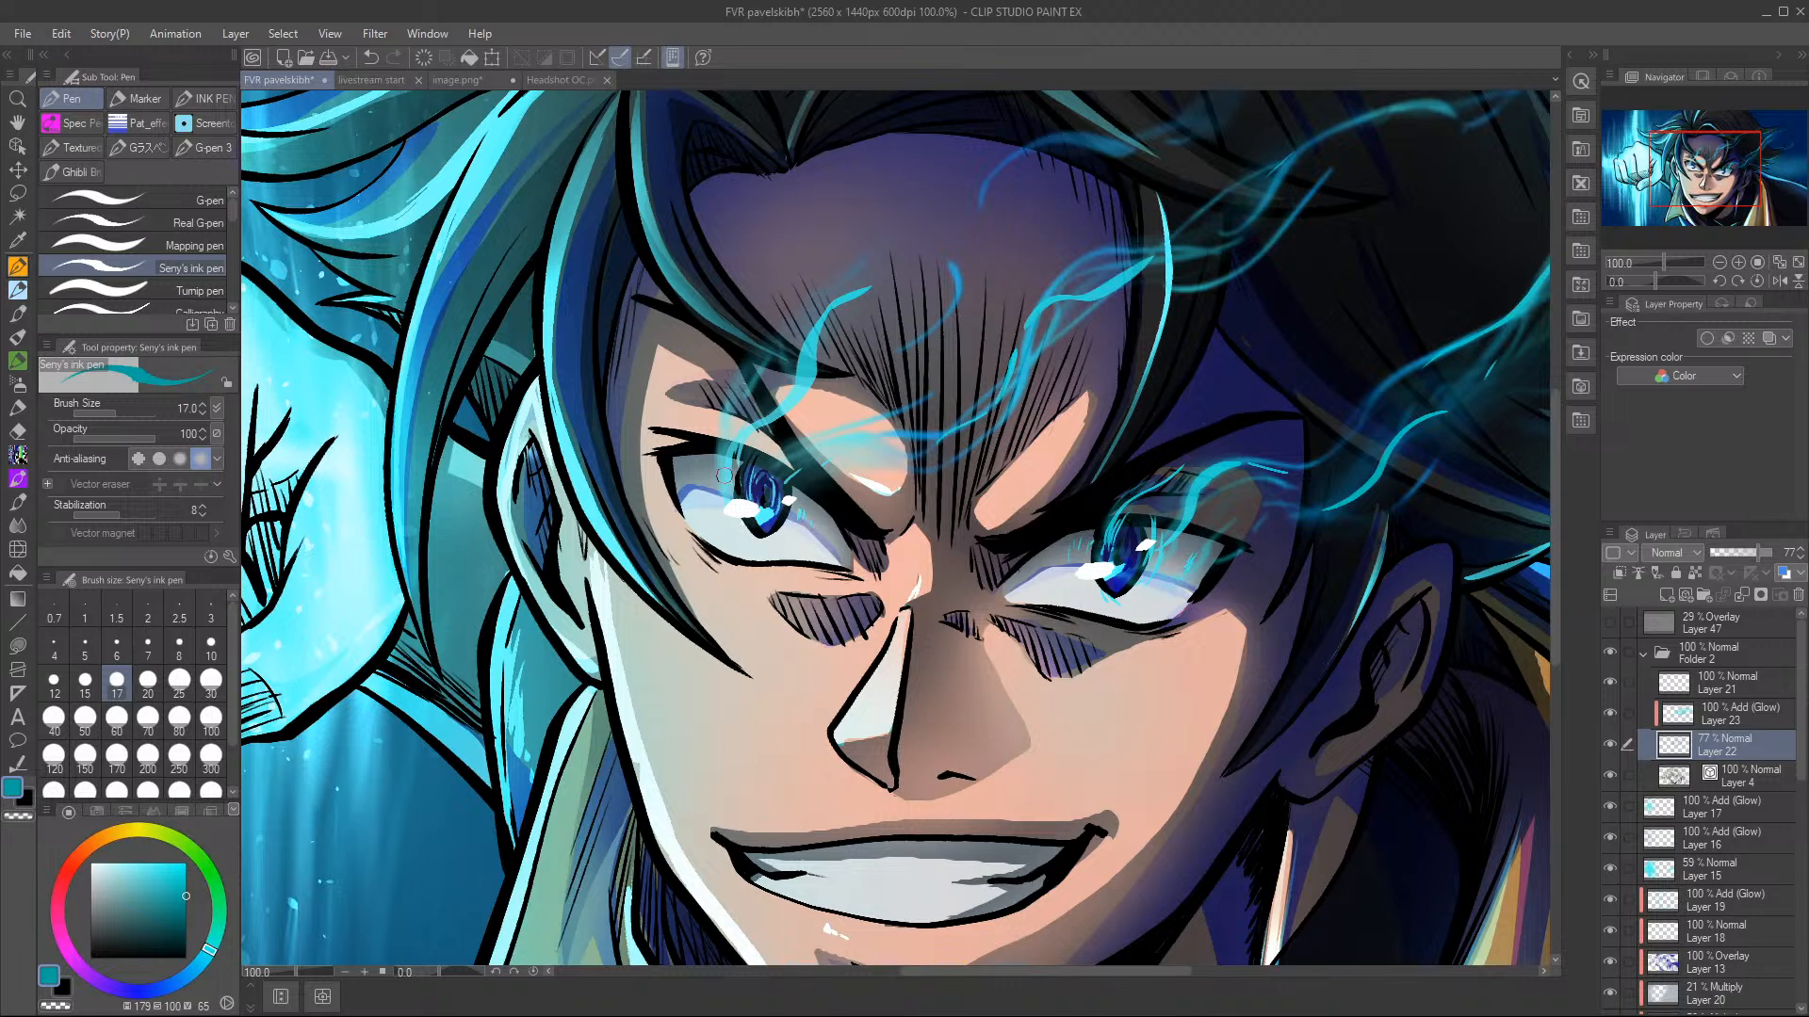
# - Add fine cyan strands and small sparks around the trails at the eyes, forehead and hair
pyautogui.moveTo(731, 515); pyautogui.dragTo(743, 509)
pyautogui.moveTo(859, 388)
pyautogui.mouseDown()
pyautogui.moveTo(935, 348)
pyautogui.moveTo(953, 266)
pyautogui.moveTo(1013, 193)
pyautogui.mouseUp()
pyautogui.moveTo(1380, 445); pyautogui.dragTo(1385, 421)
pyautogui.click(1719, 263)
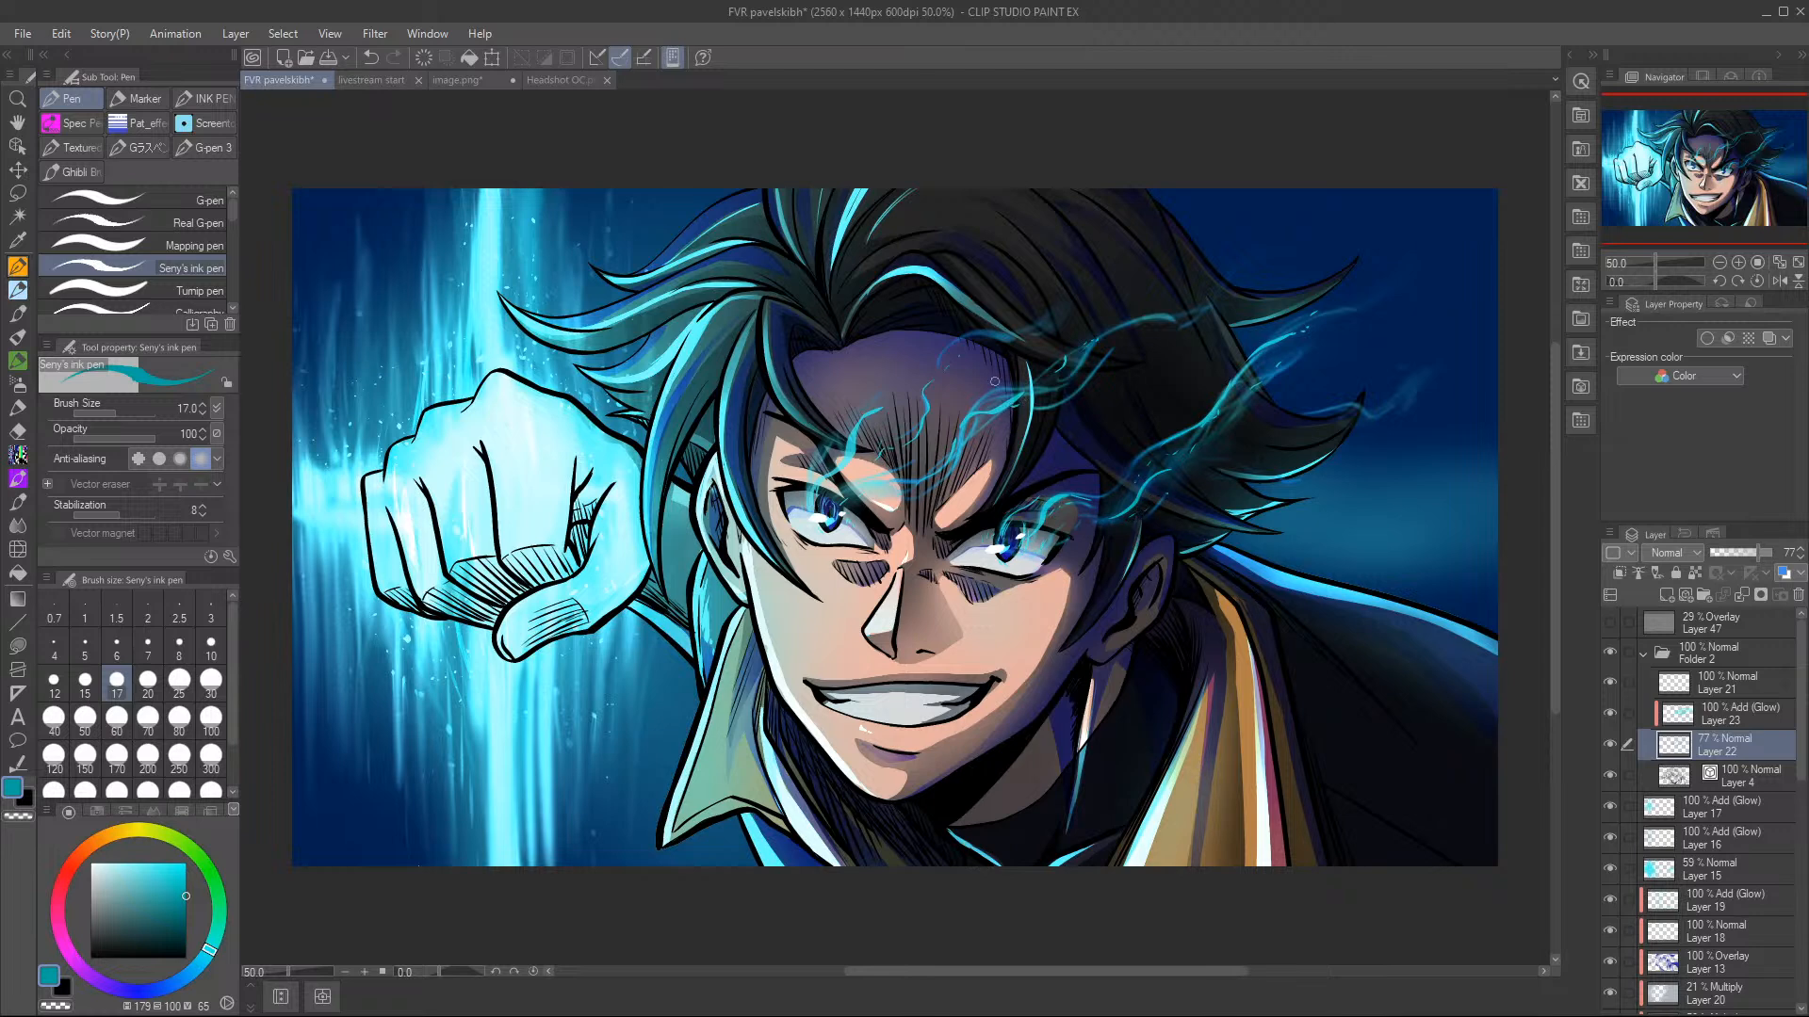
# - Soften the eye trails with the Finger tip blending tool at size 60 and a lower hardness
pyautogui.click(17, 526)
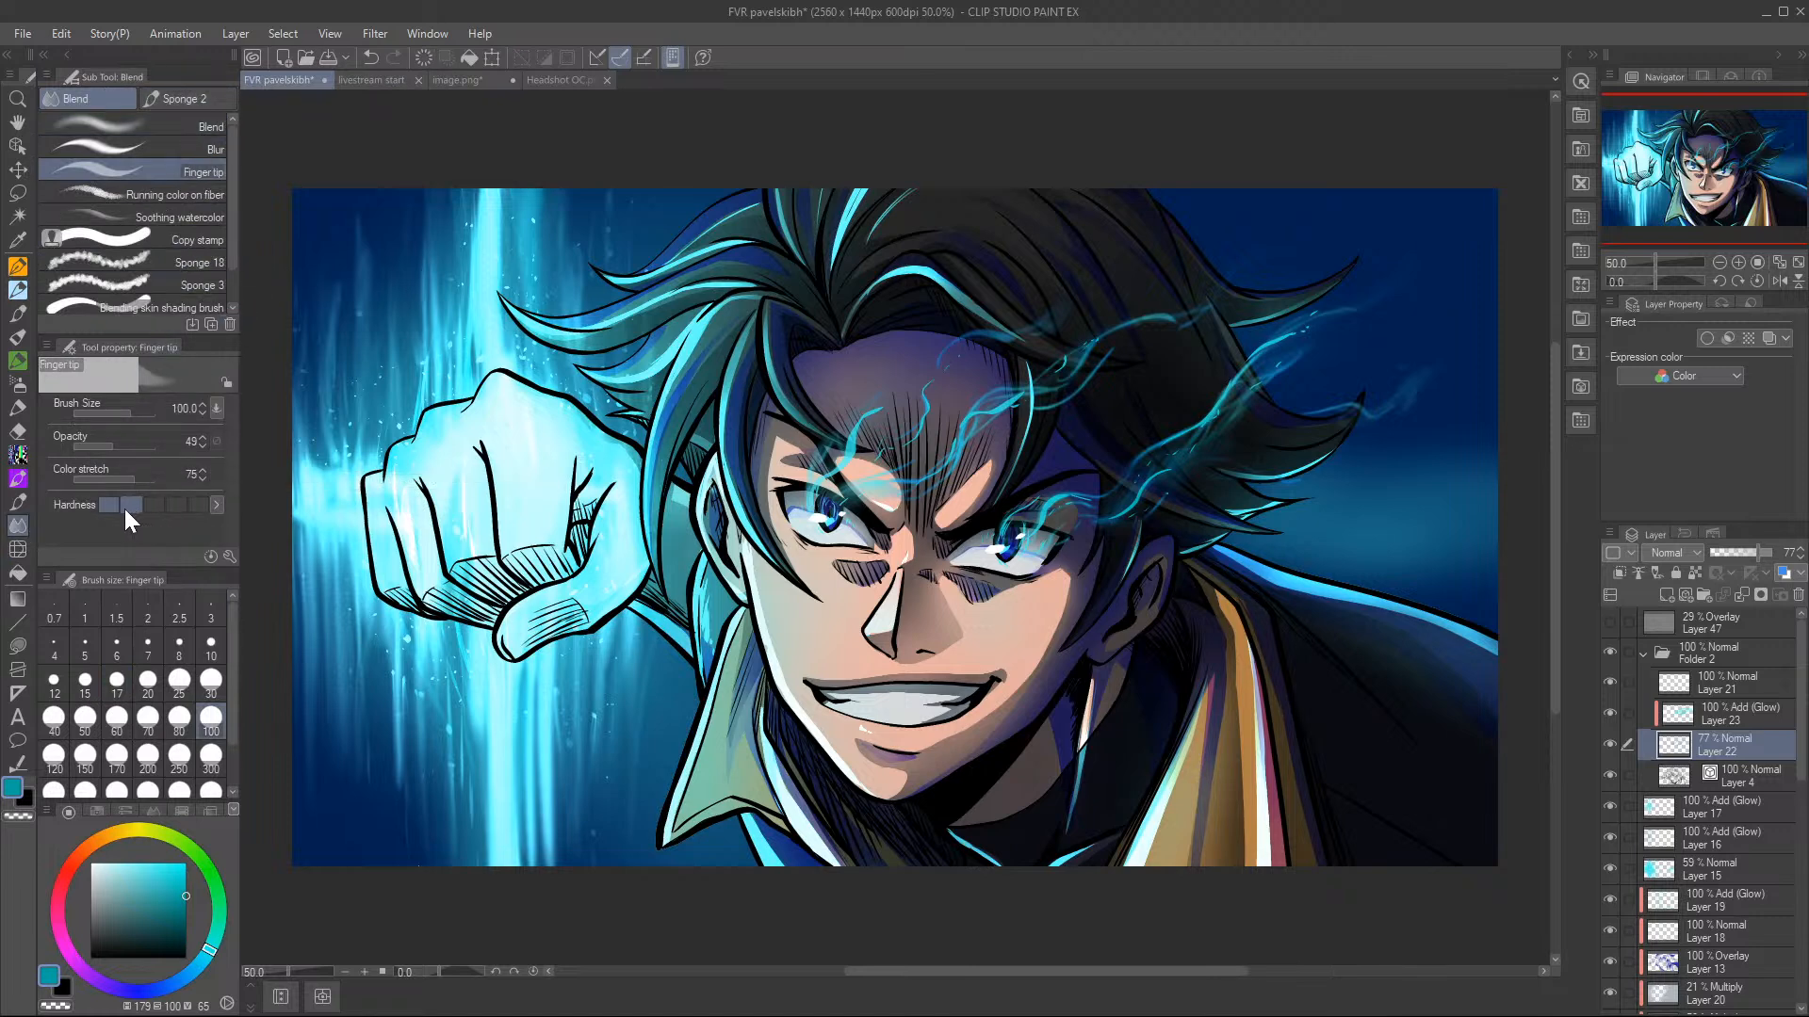
pyautogui.click(116, 718)
pyautogui.press('c')
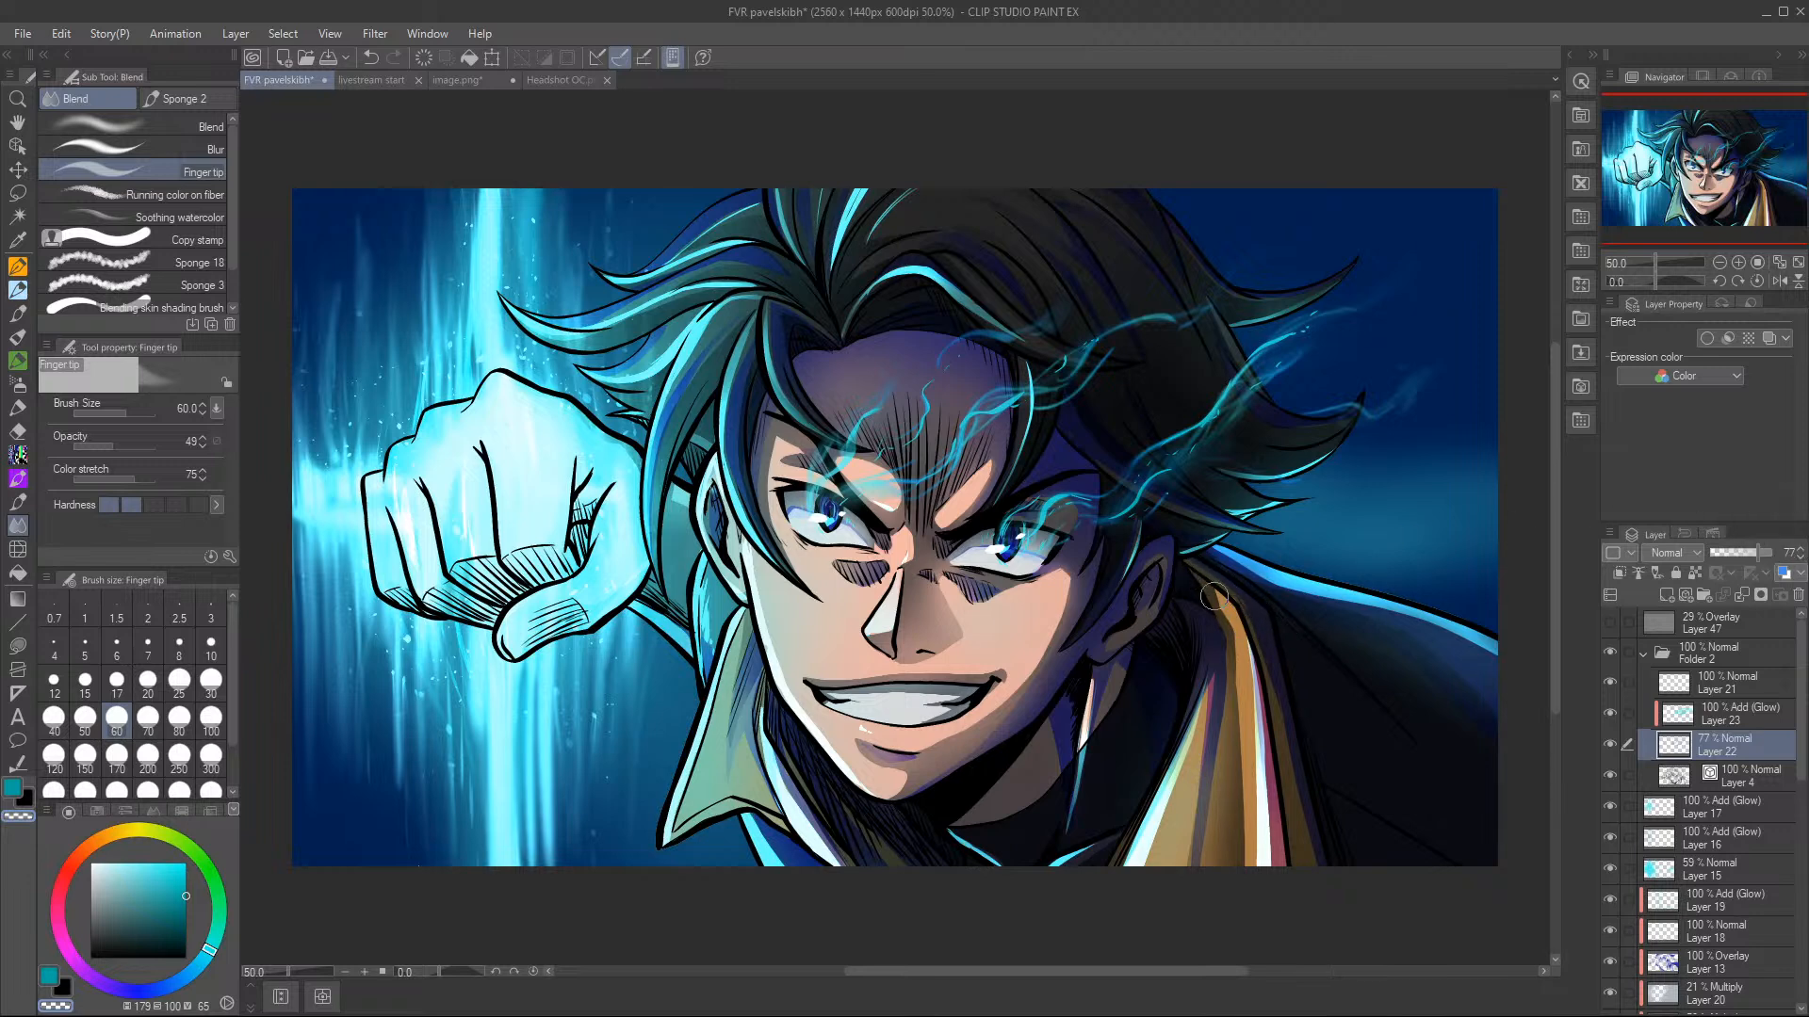
# - Draw thin cyan rim-light lines along the collar and jacket shoulder with Seny's ink pen, and trim them with transparent color
pyautogui.click(17, 267)
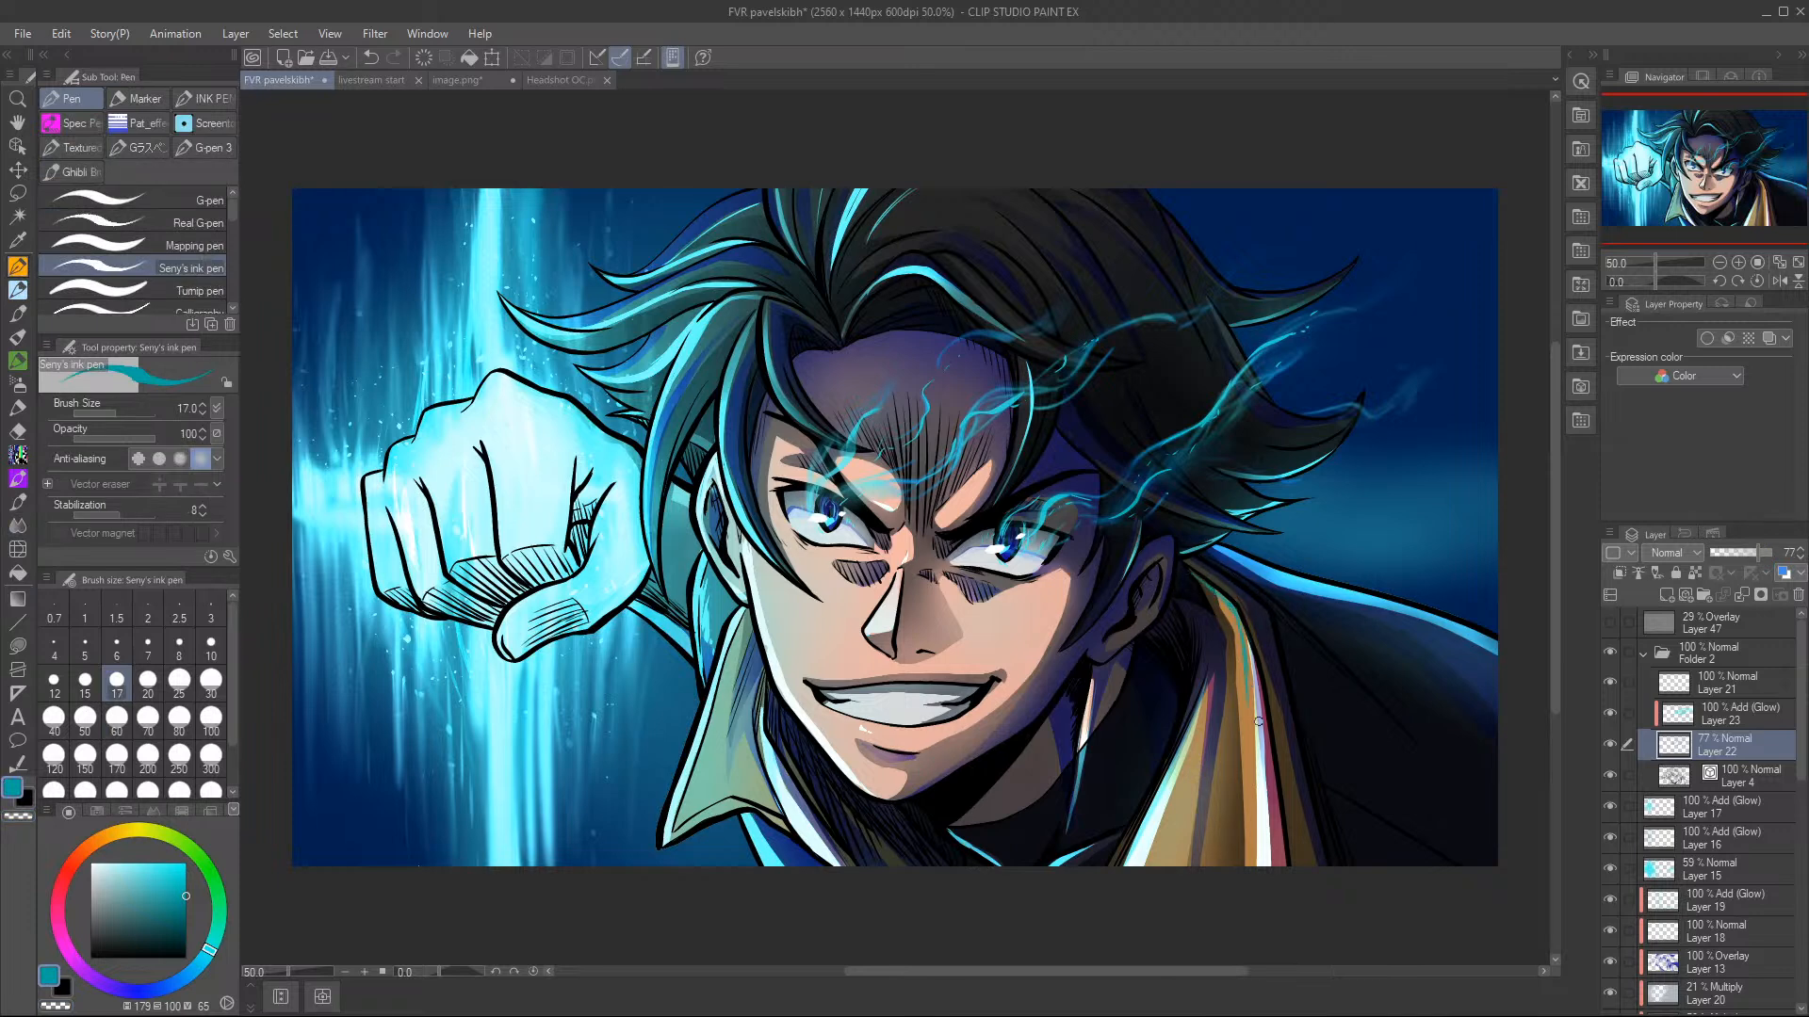
pyautogui.moveTo(1215, 550); pyautogui.dragTo(1308, 630)
pyautogui.moveTo(1228, 560); pyautogui.dragTo(1308, 628)
pyautogui.moveTo(1223, 546); pyautogui.dragTo(1395, 585)
pyautogui.moveTo(1277, 587); pyautogui.dragTo(1498, 661)
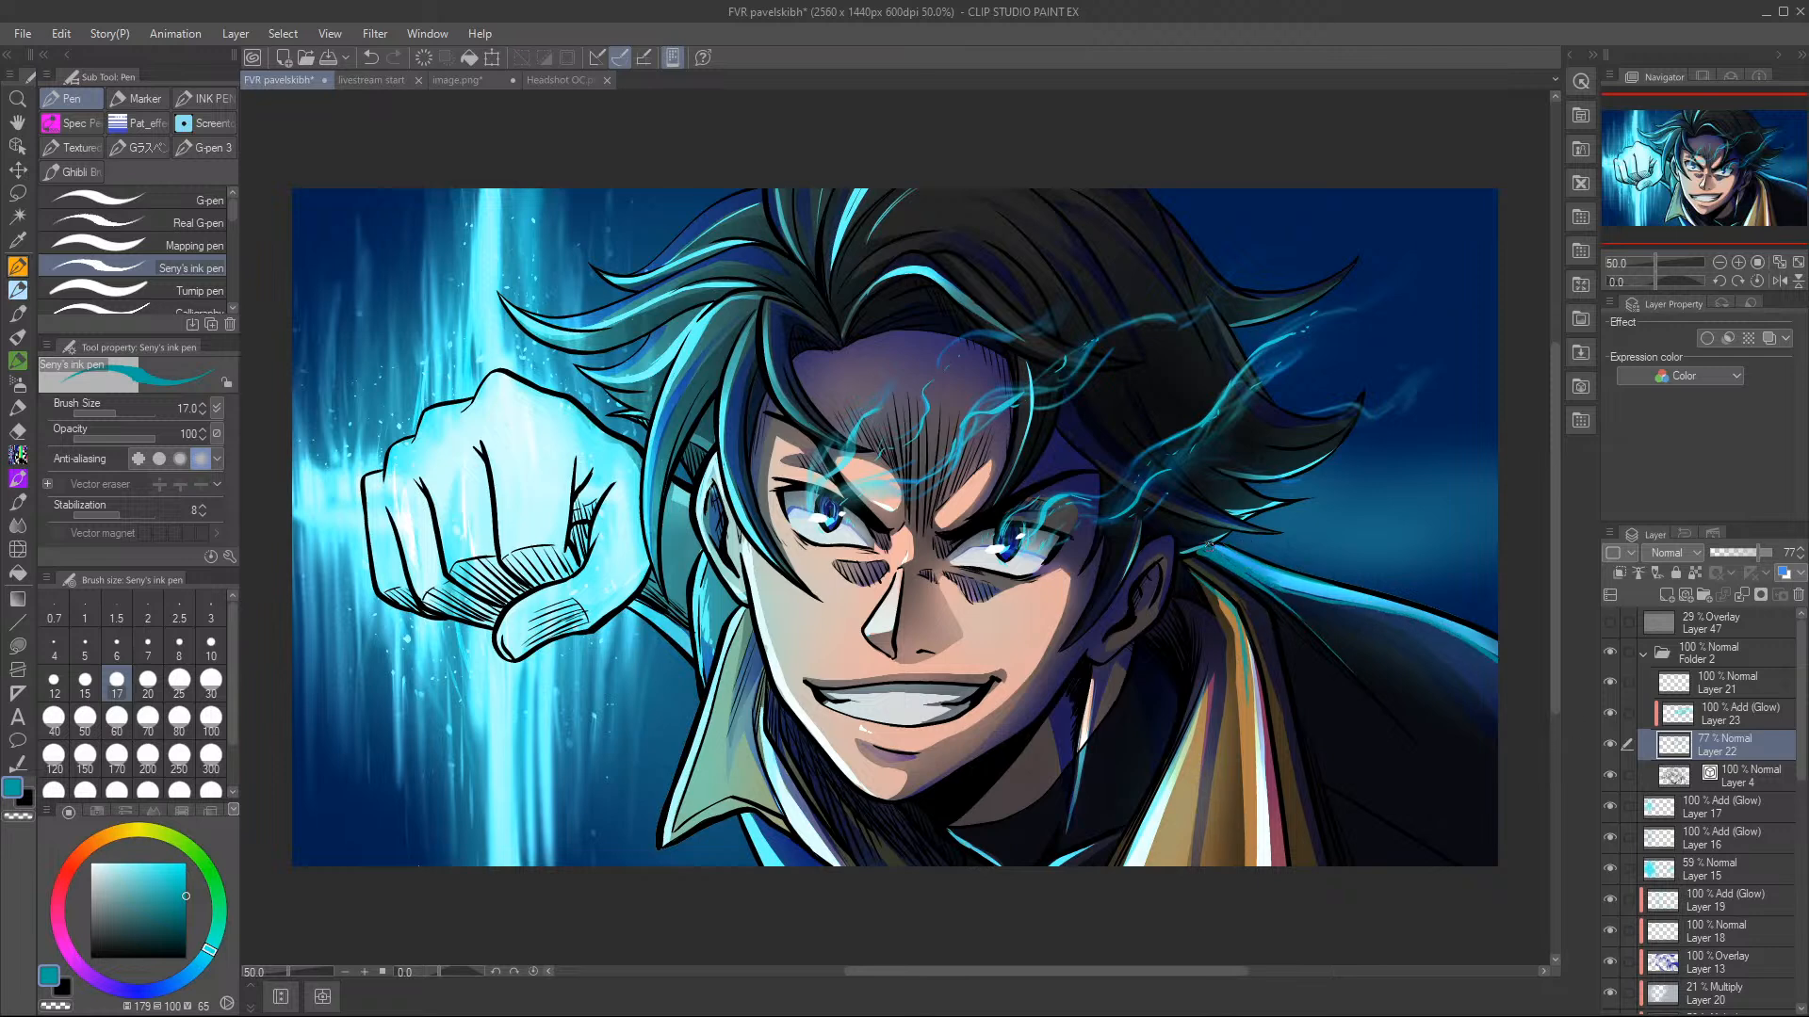
pyautogui.moveTo(1291, 591); pyautogui.dragTo(1371, 601)
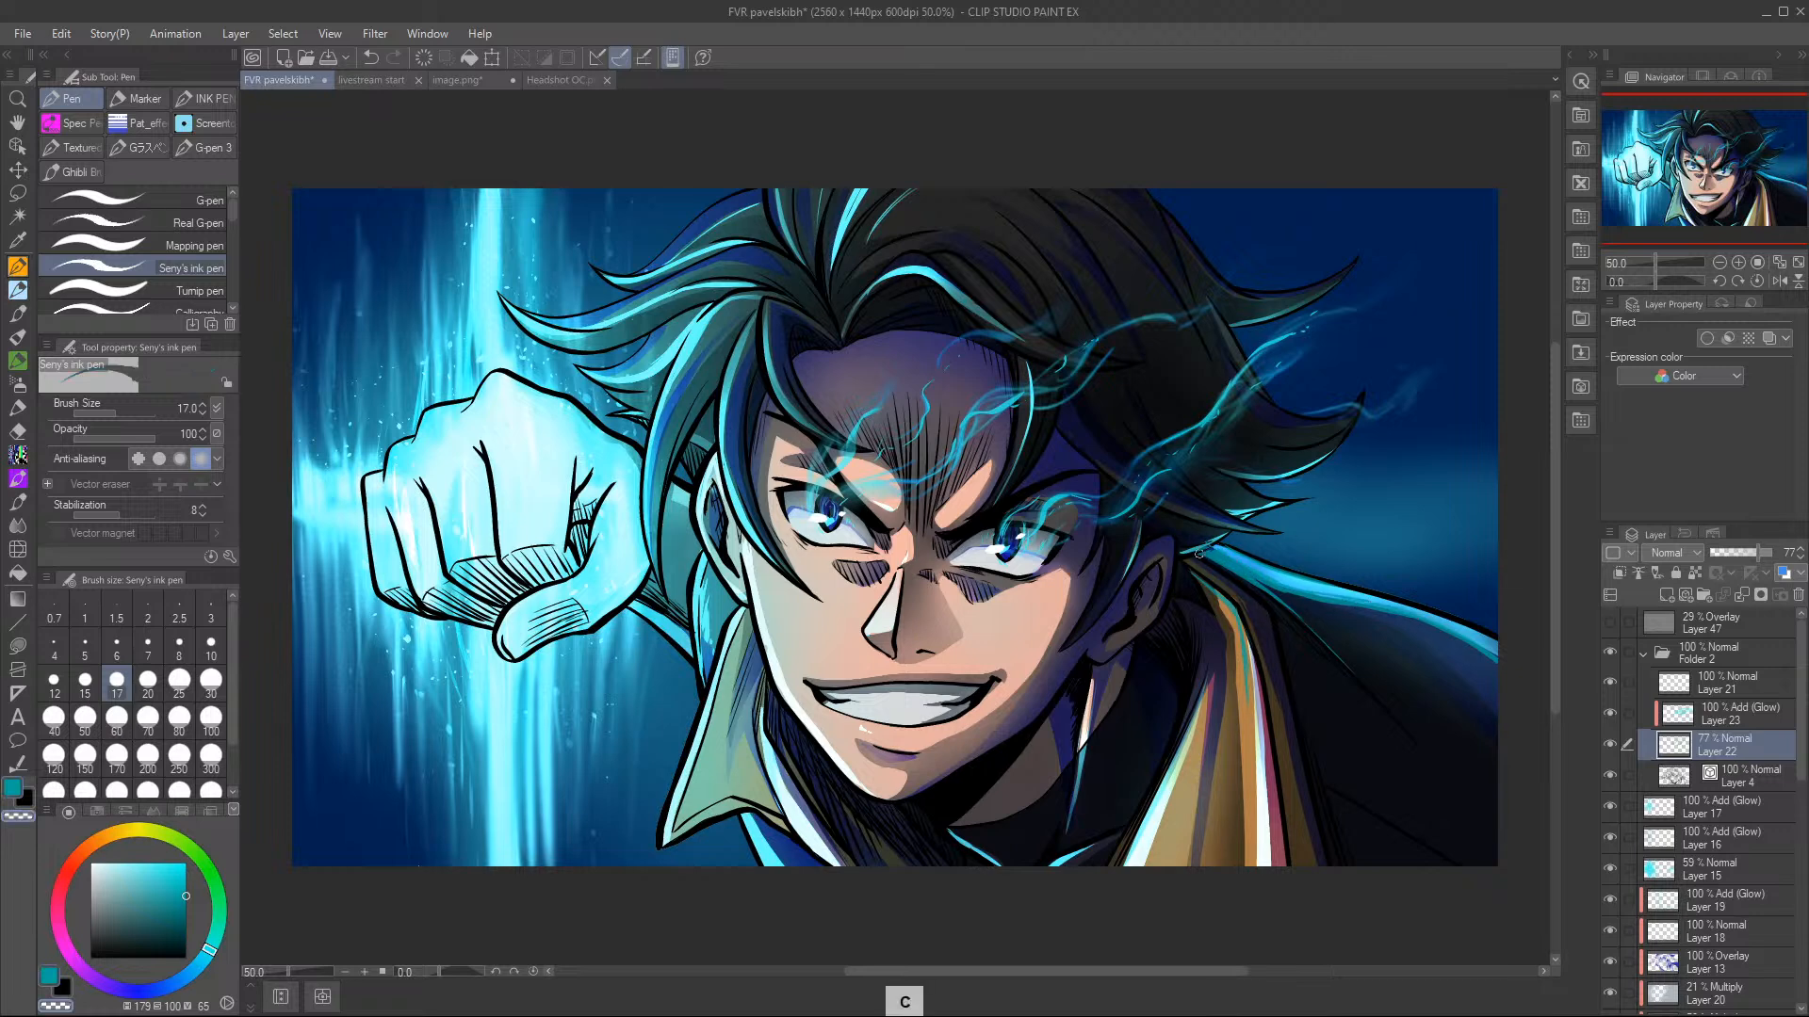
pyautogui.moveTo(1240, 550); pyautogui.dragTo(1368, 599)
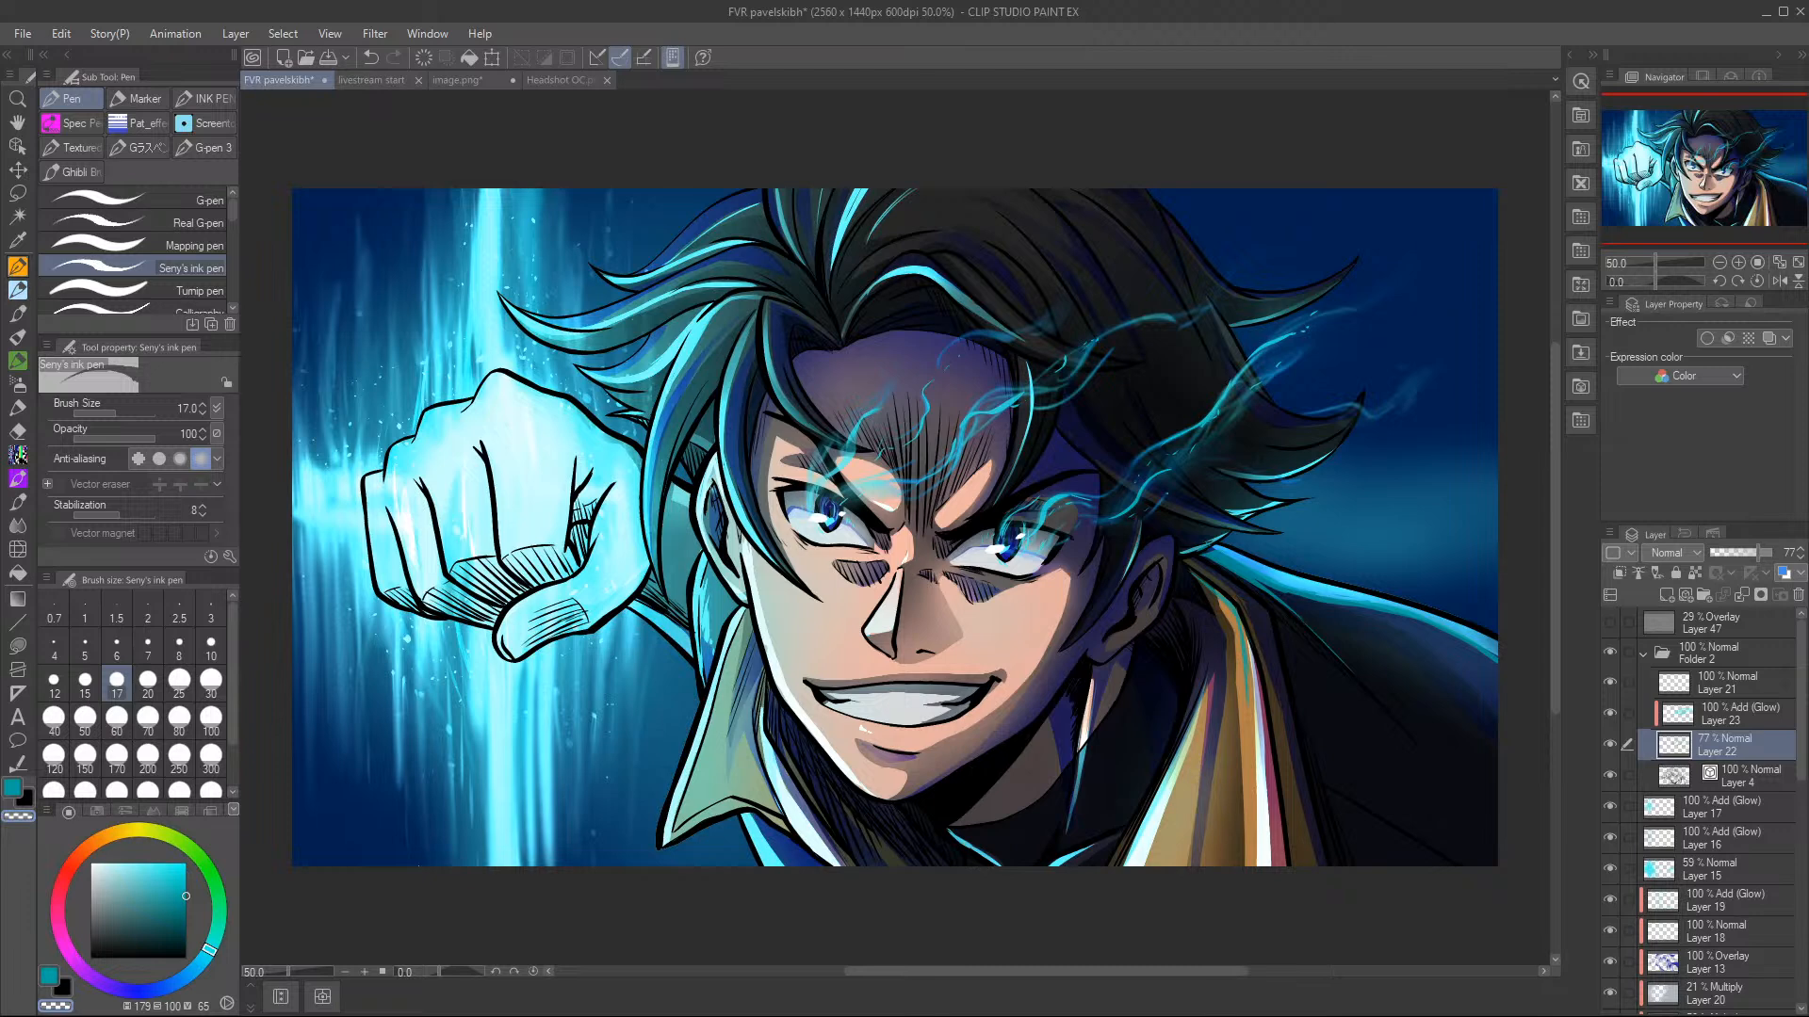
# - Check the reference image and move glow Layers 15, 16 and 17 above Folder 2
pyautogui.click(479, 79)
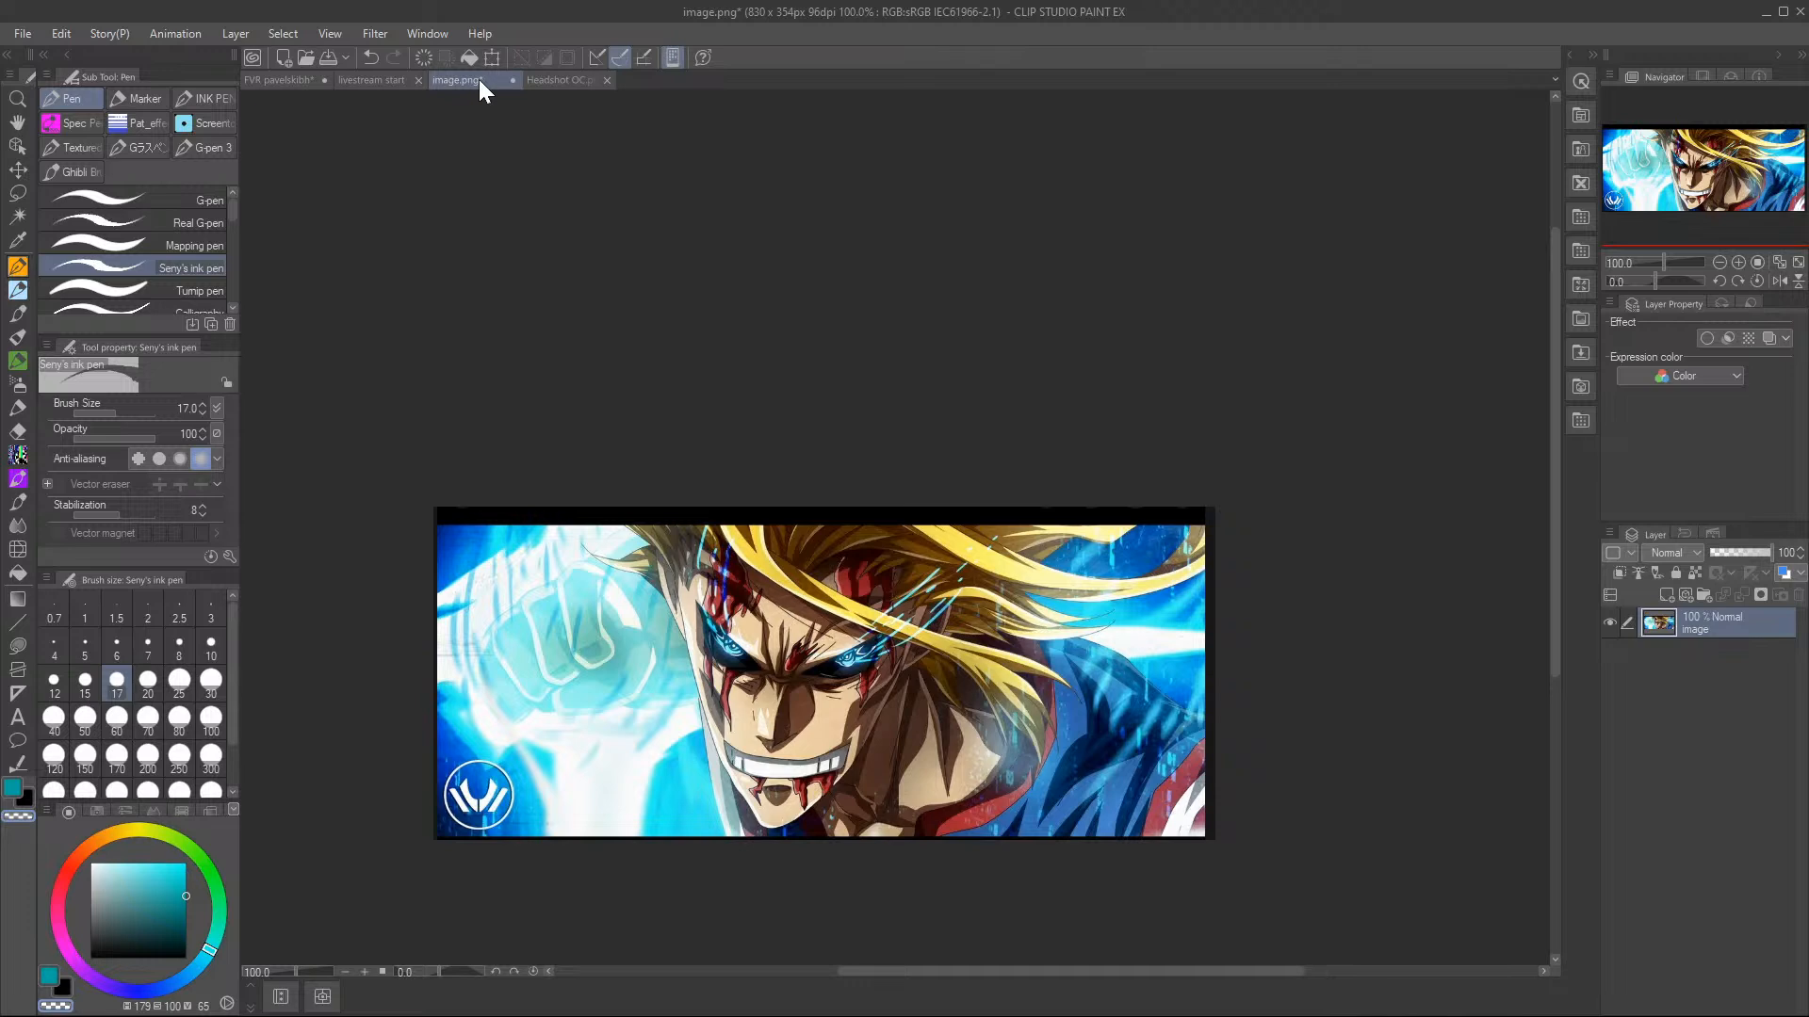
pyautogui.click(281, 79)
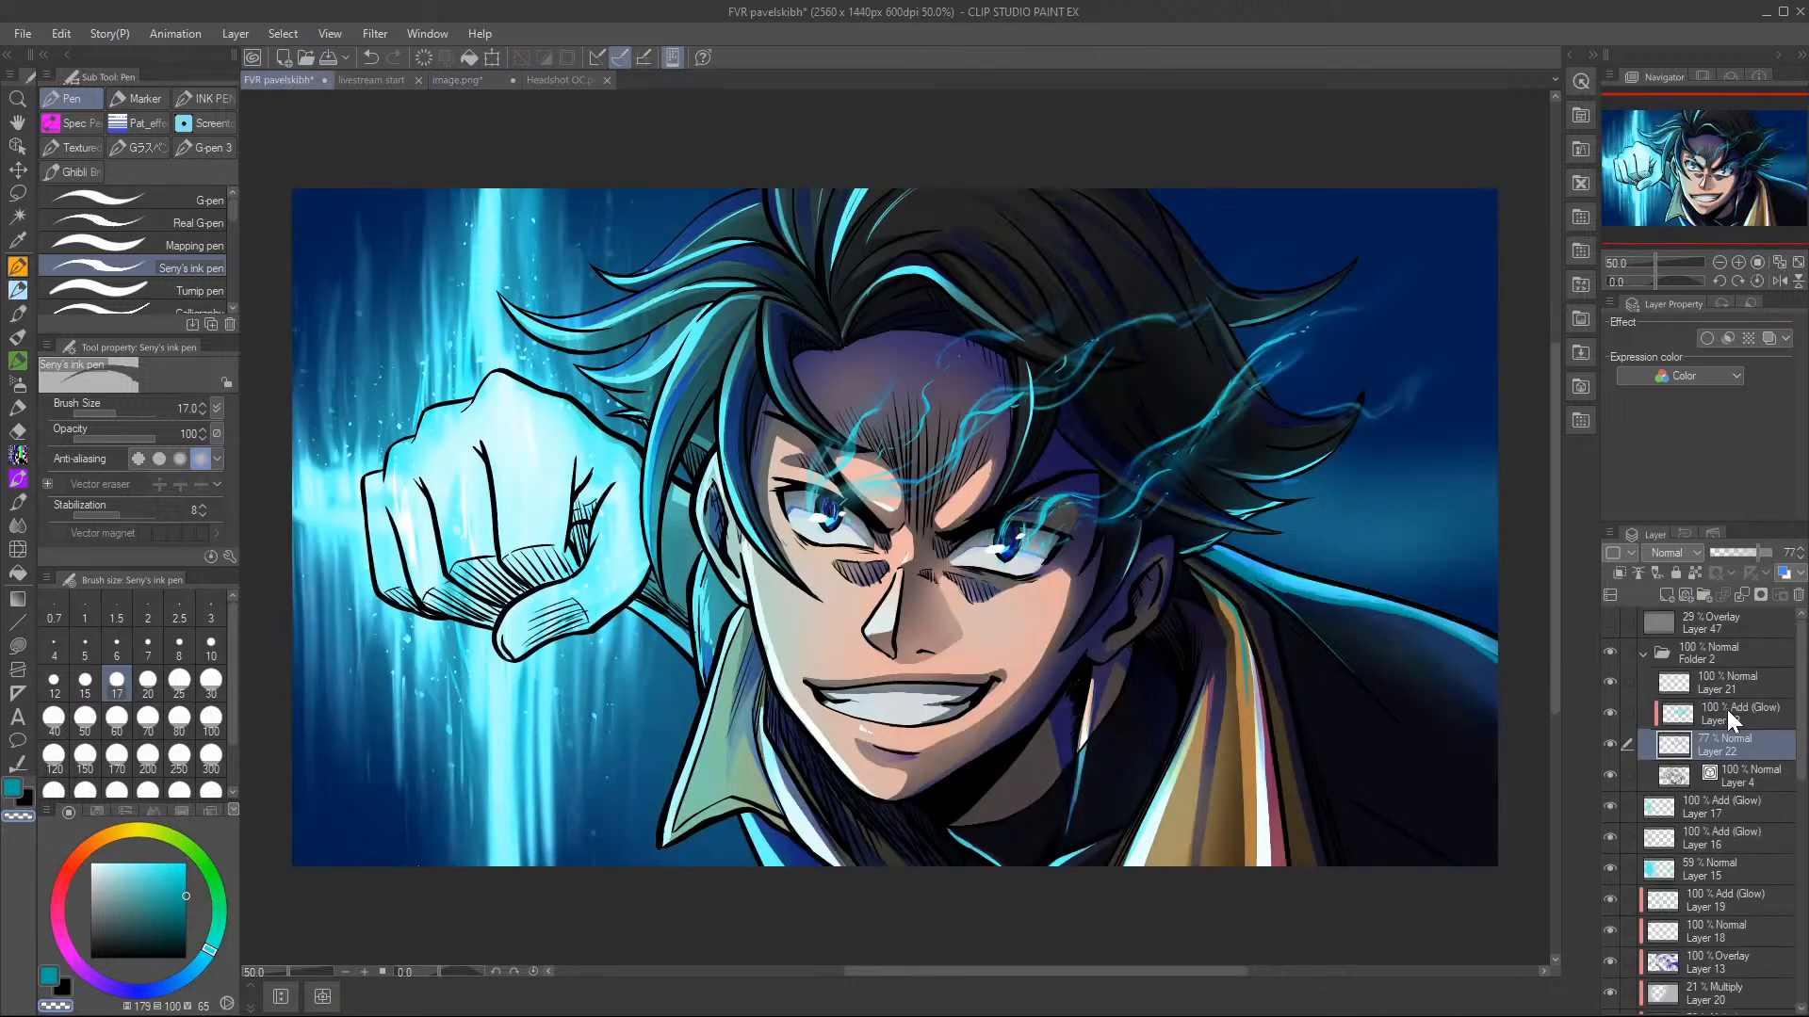
pyautogui.click(1740, 681)
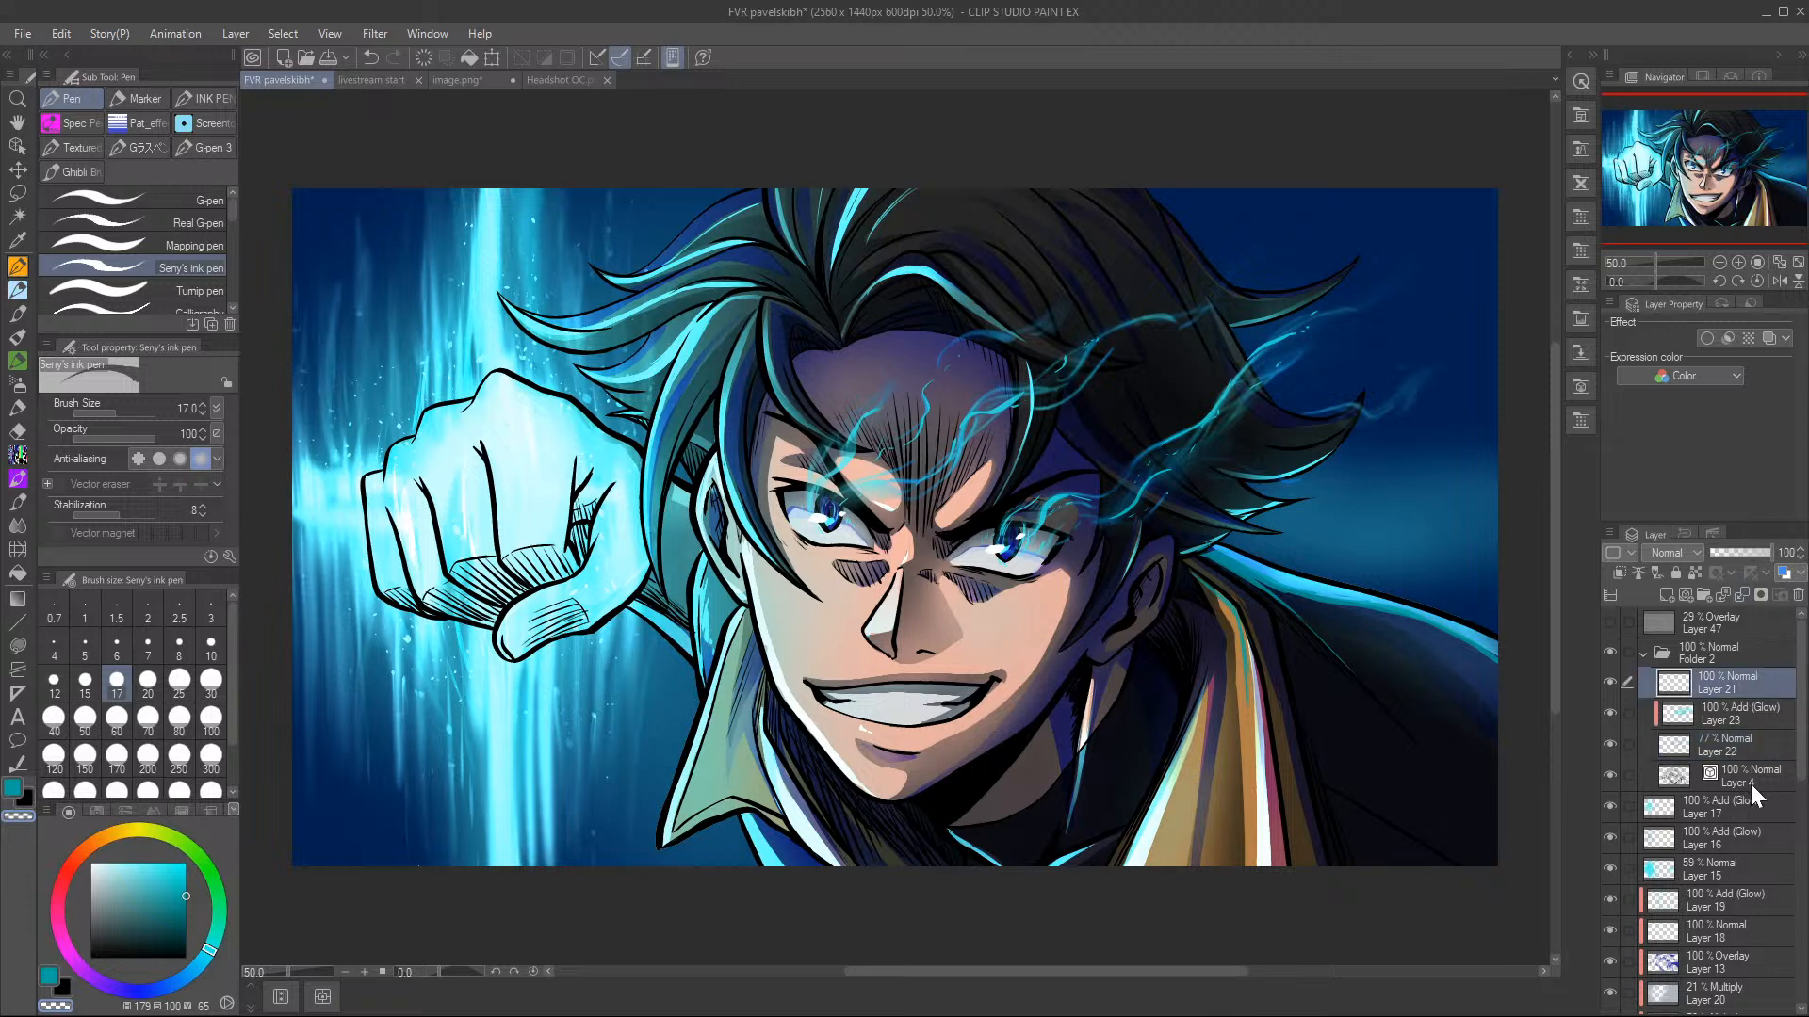
pyautogui.click(1745, 868)
pyautogui.moveTo(1749, 857); pyautogui.dragTo(1737, 633)
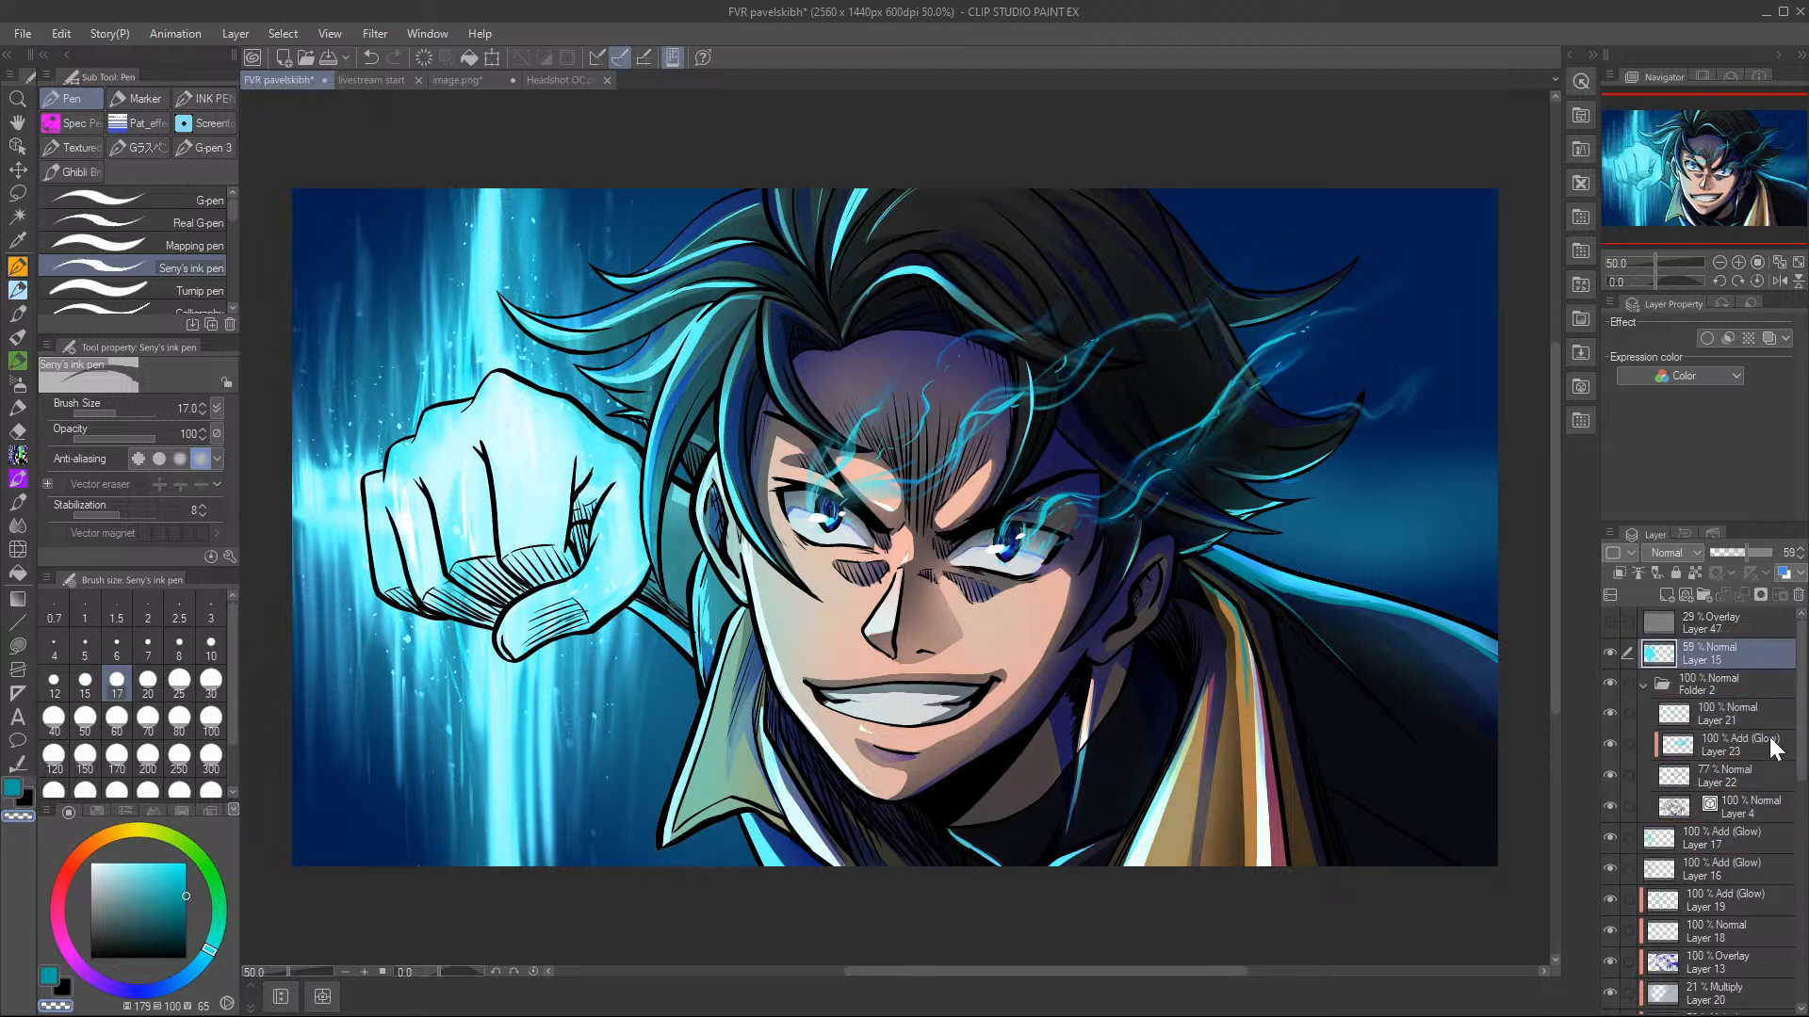
pyautogui.moveTo(1755, 862); pyautogui.dragTo(1751, 631)
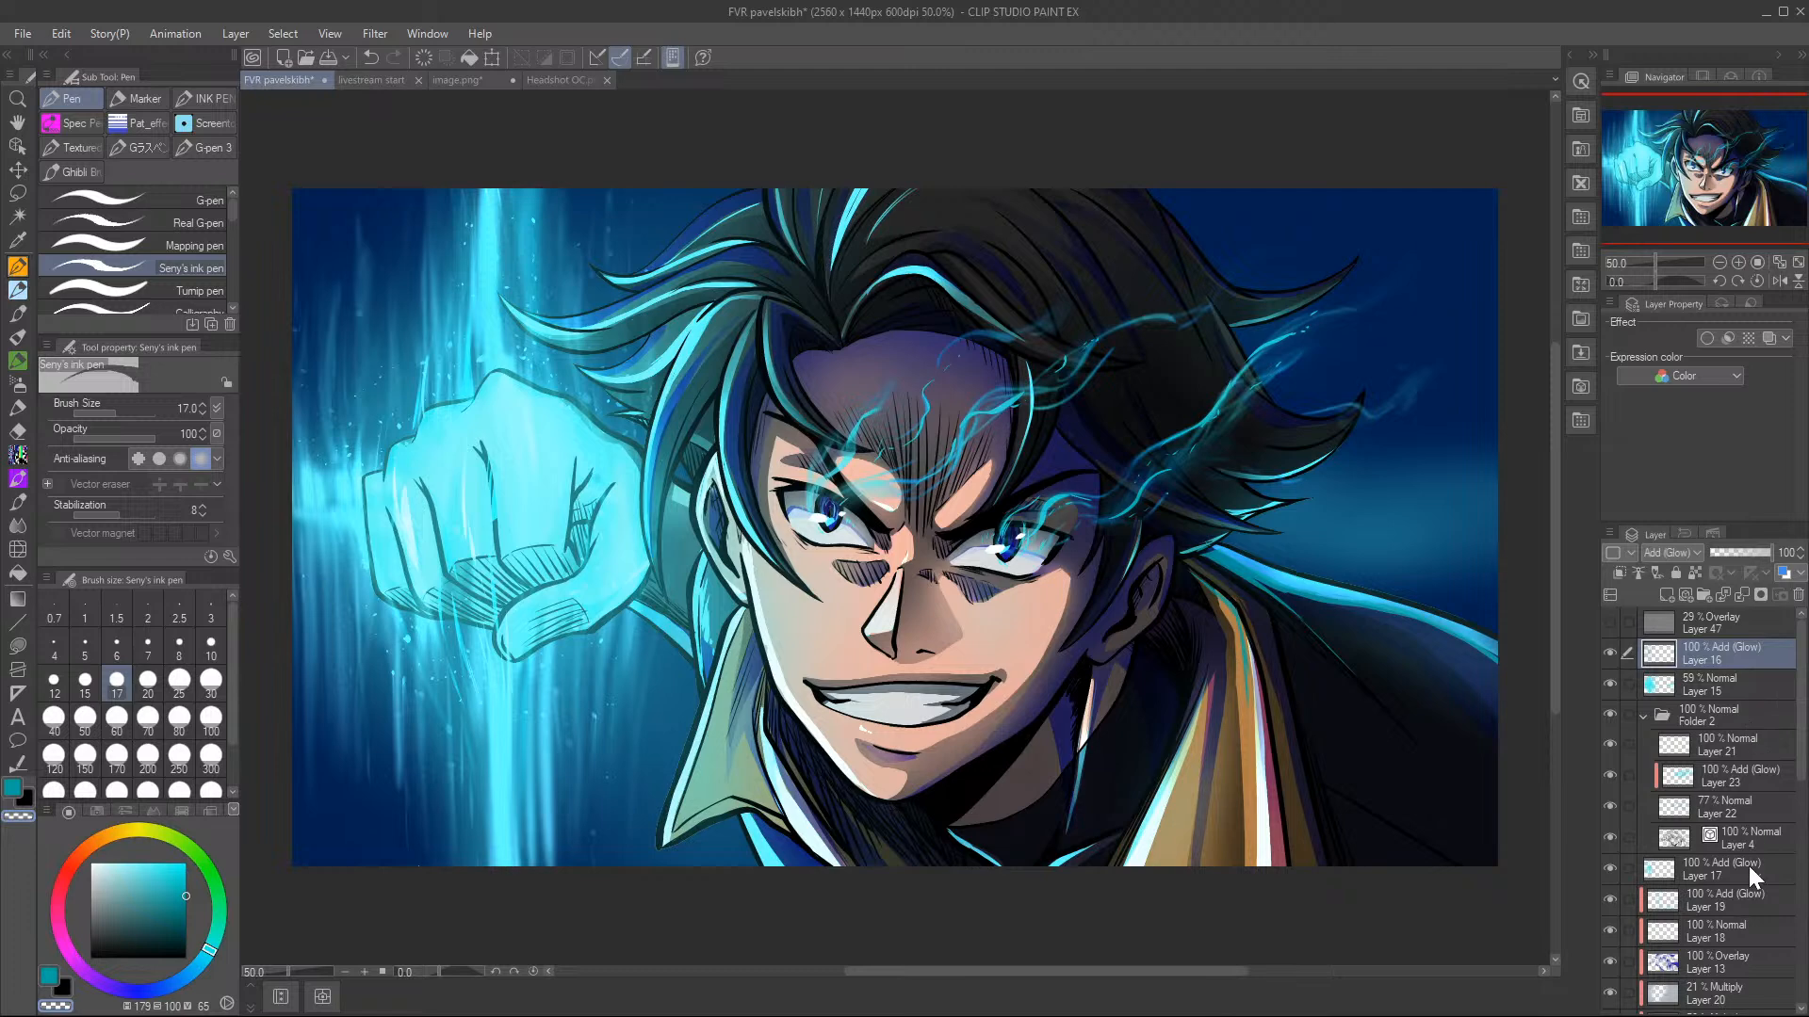
pyautogui.moveTo(1756, 862); pyautogui.dragTo(1742, 641)
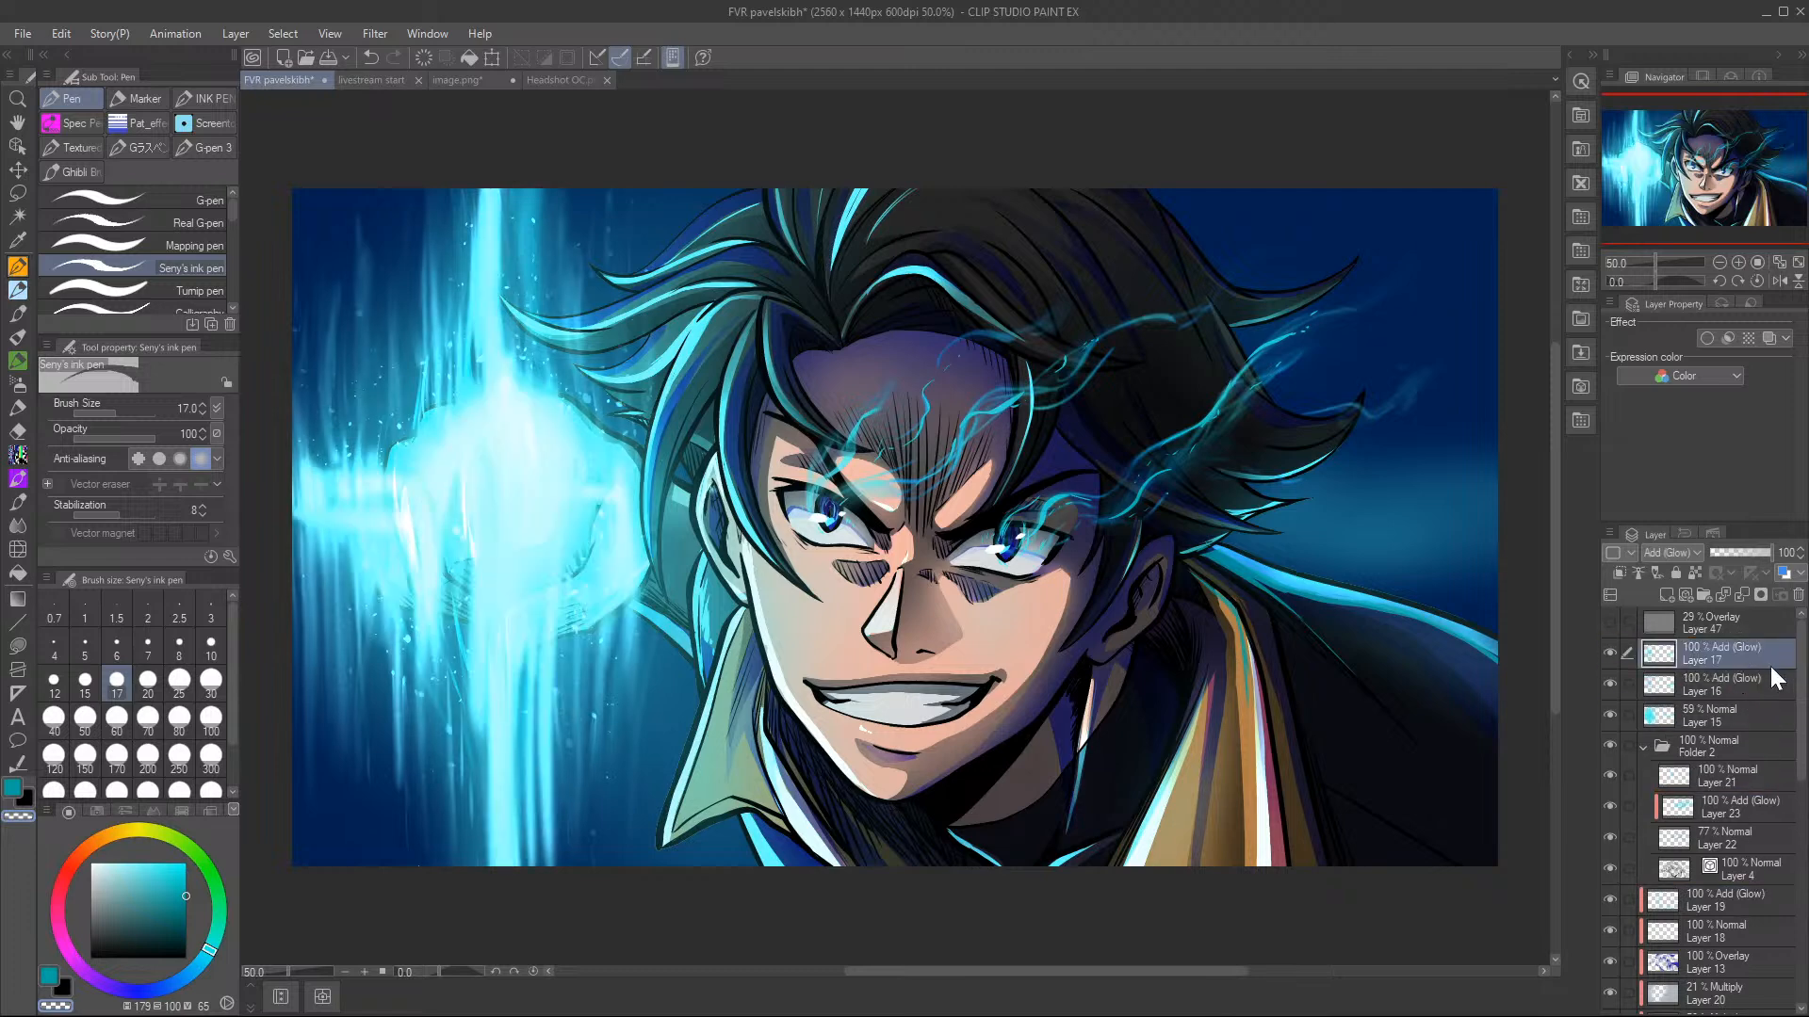
# - Try lowering the opacity of the fist glow on Layer 17 to 48%
pyautogui.click(1751, 553)
pyautogui.moveTo(1750, 552); pyautogui.dragTo(1775, 553)
pyautogui.click(1743, 681)
pyautogui.click(1749, 650)
pyautogui.click(1754, 552)
pyautogui.click(1739, 552)
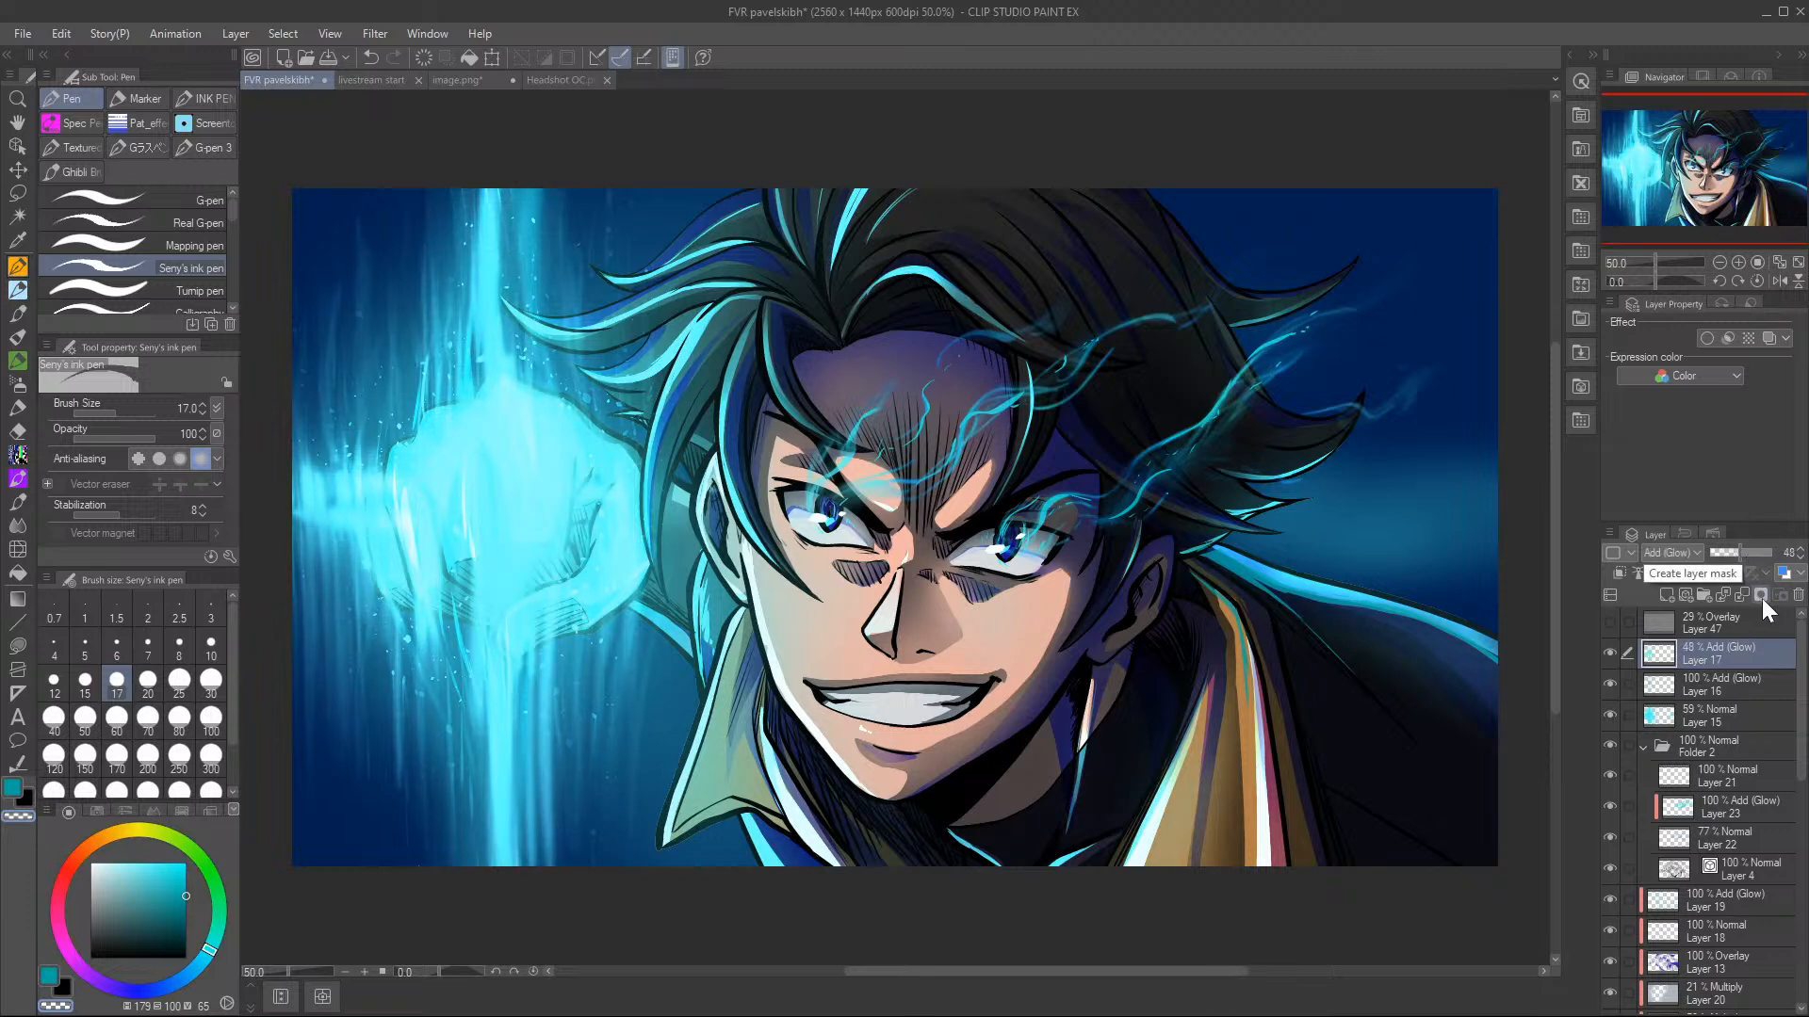
# - Check the reference image, return Layer 15 to just below Folder 2 and set Layer 17's opacity to 100%
pyautogui.click(462, 80)
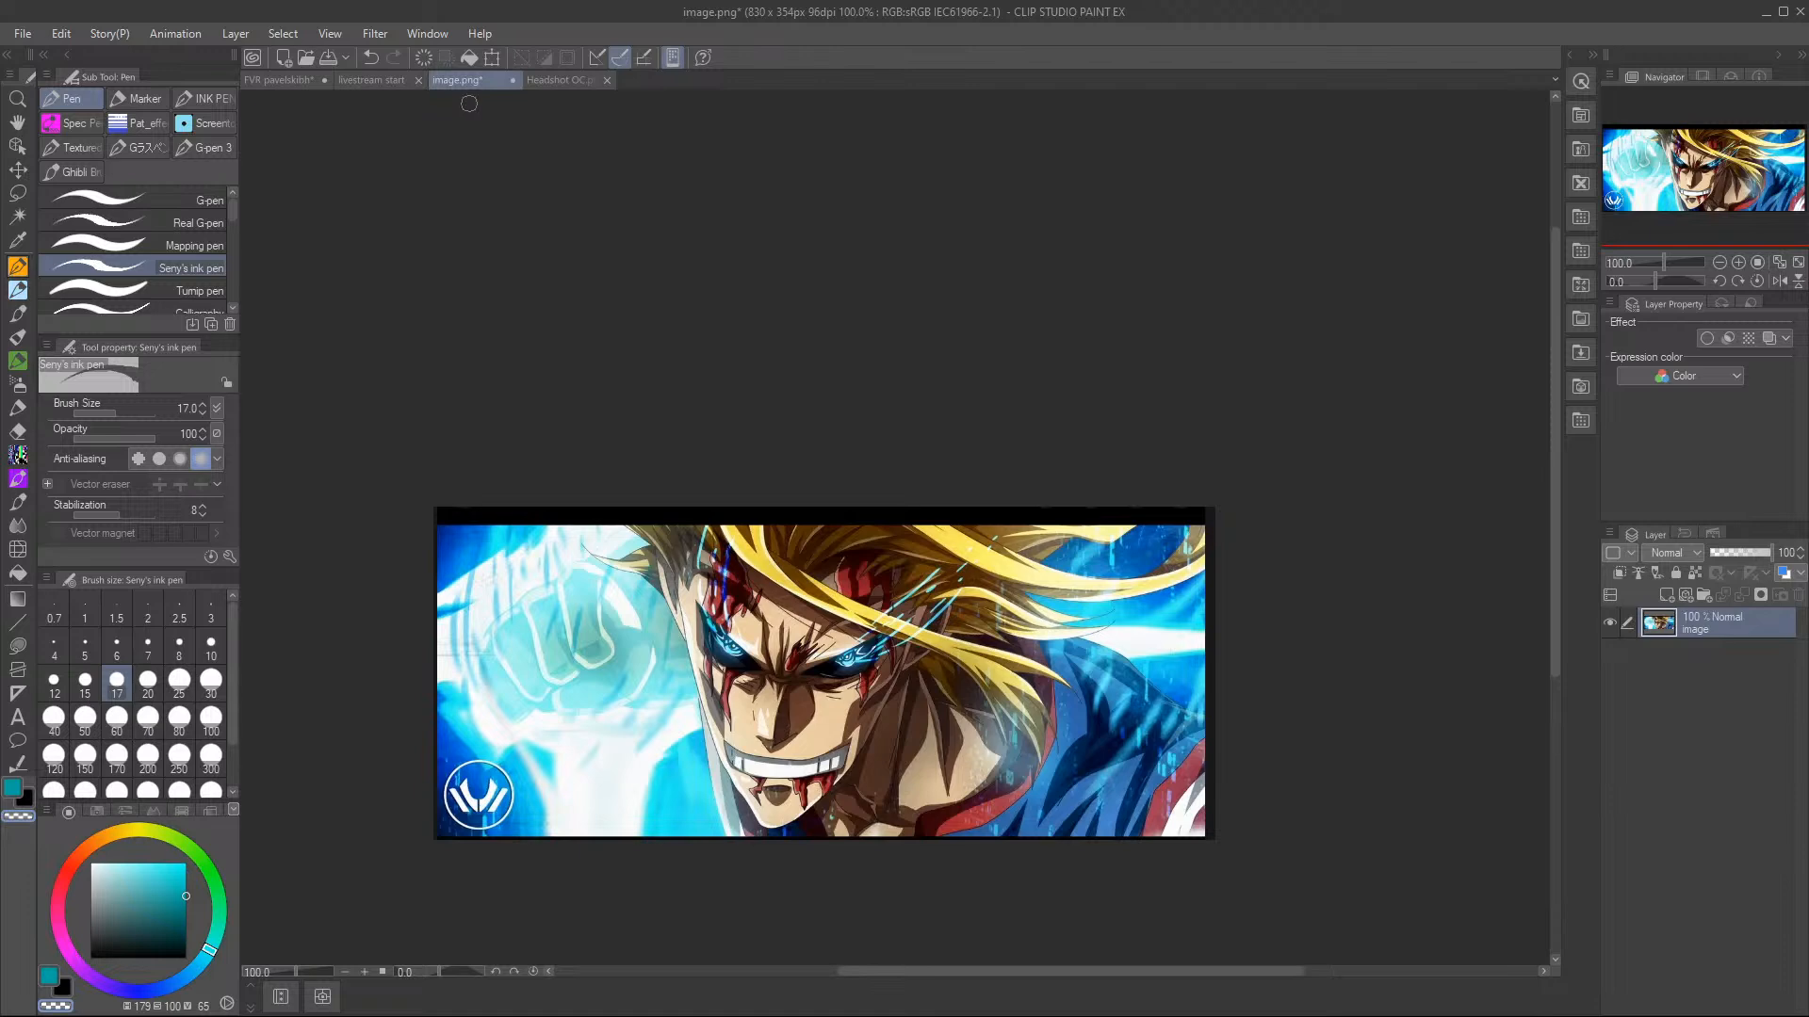
pyautogui.click(319, 77)
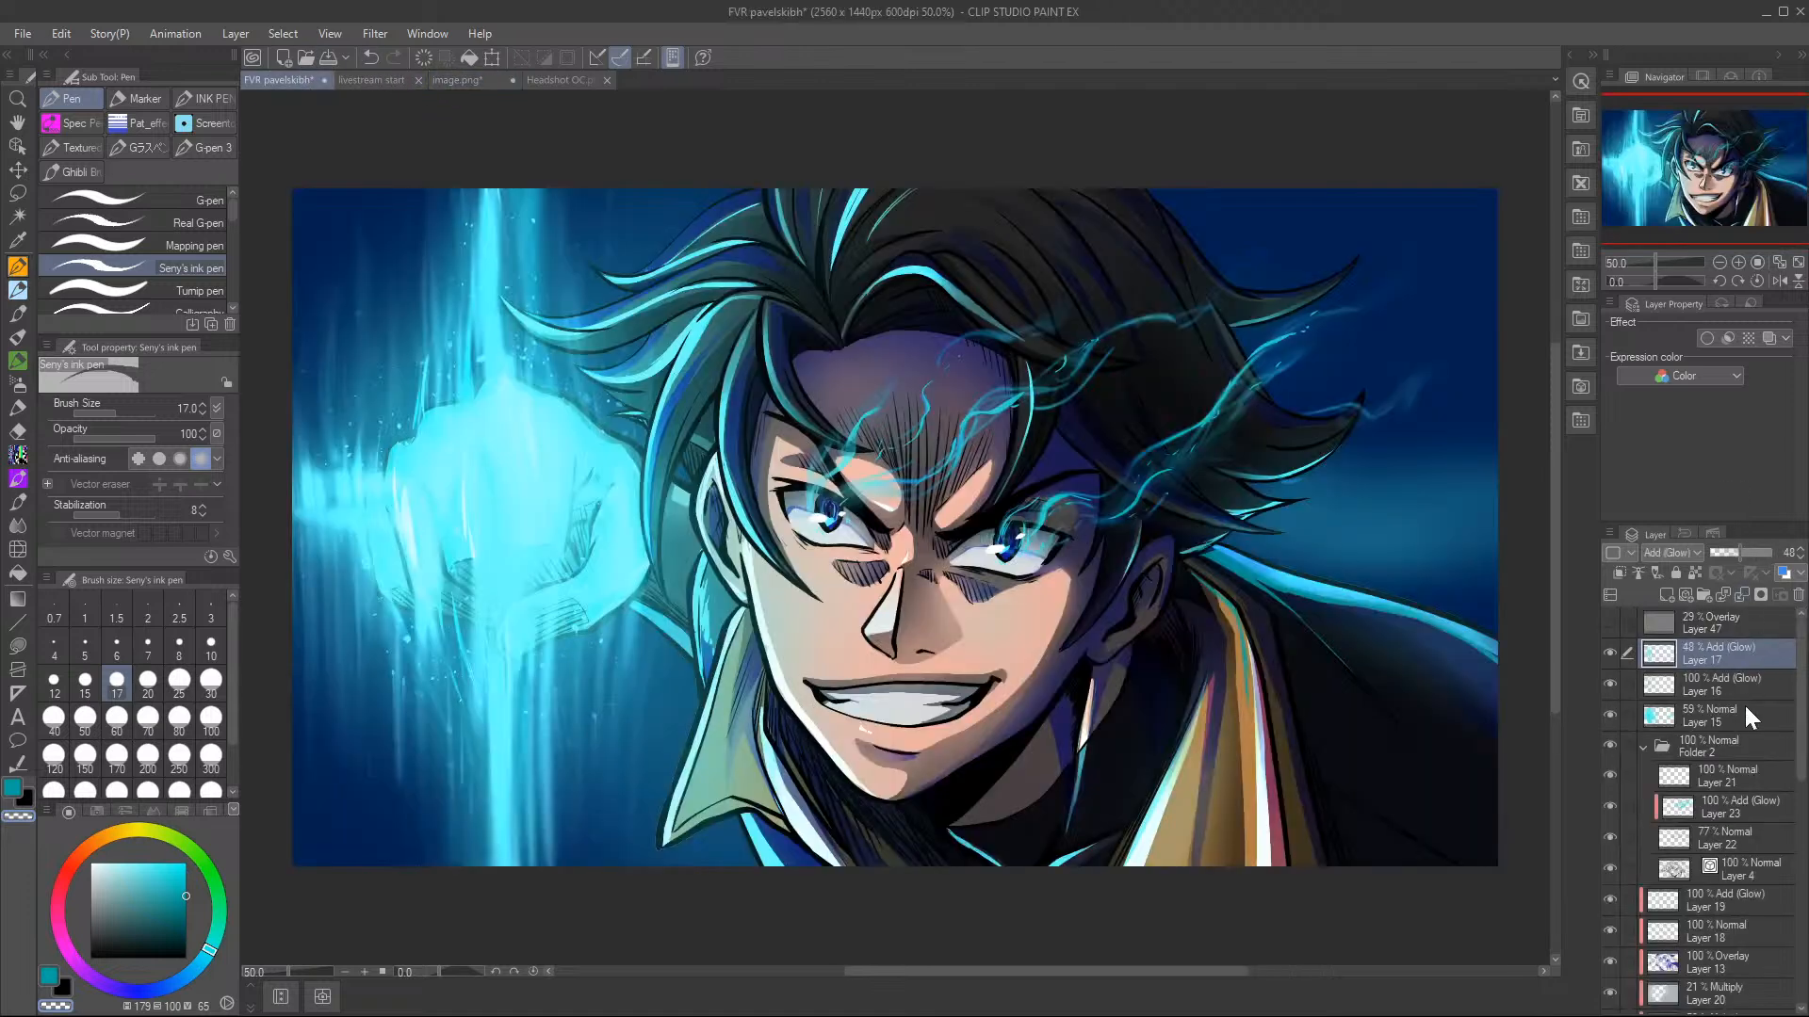
pyautogui.moveTo(1767, 712); pyautogui.dragTo(1743, 875)
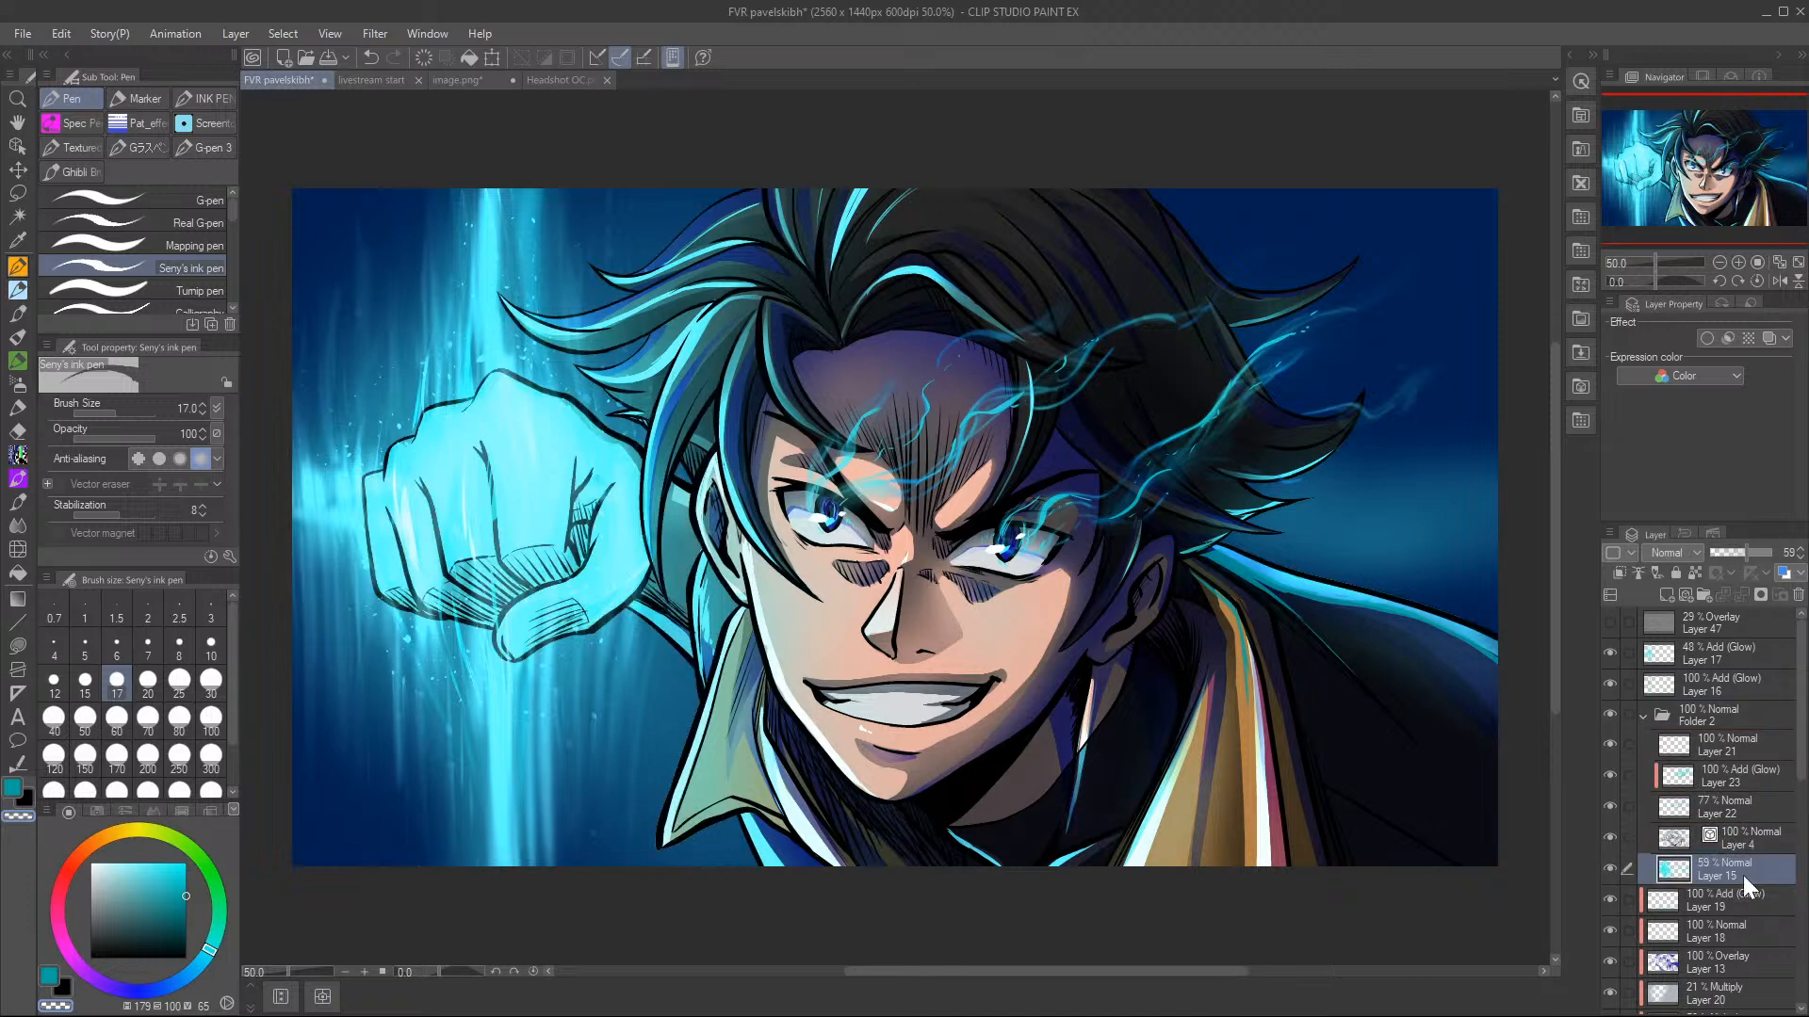
pyautogui.click(1750, 652)
pyautogui.moveTo(1743, 552); pyautogui.dragTo(1799, 562)
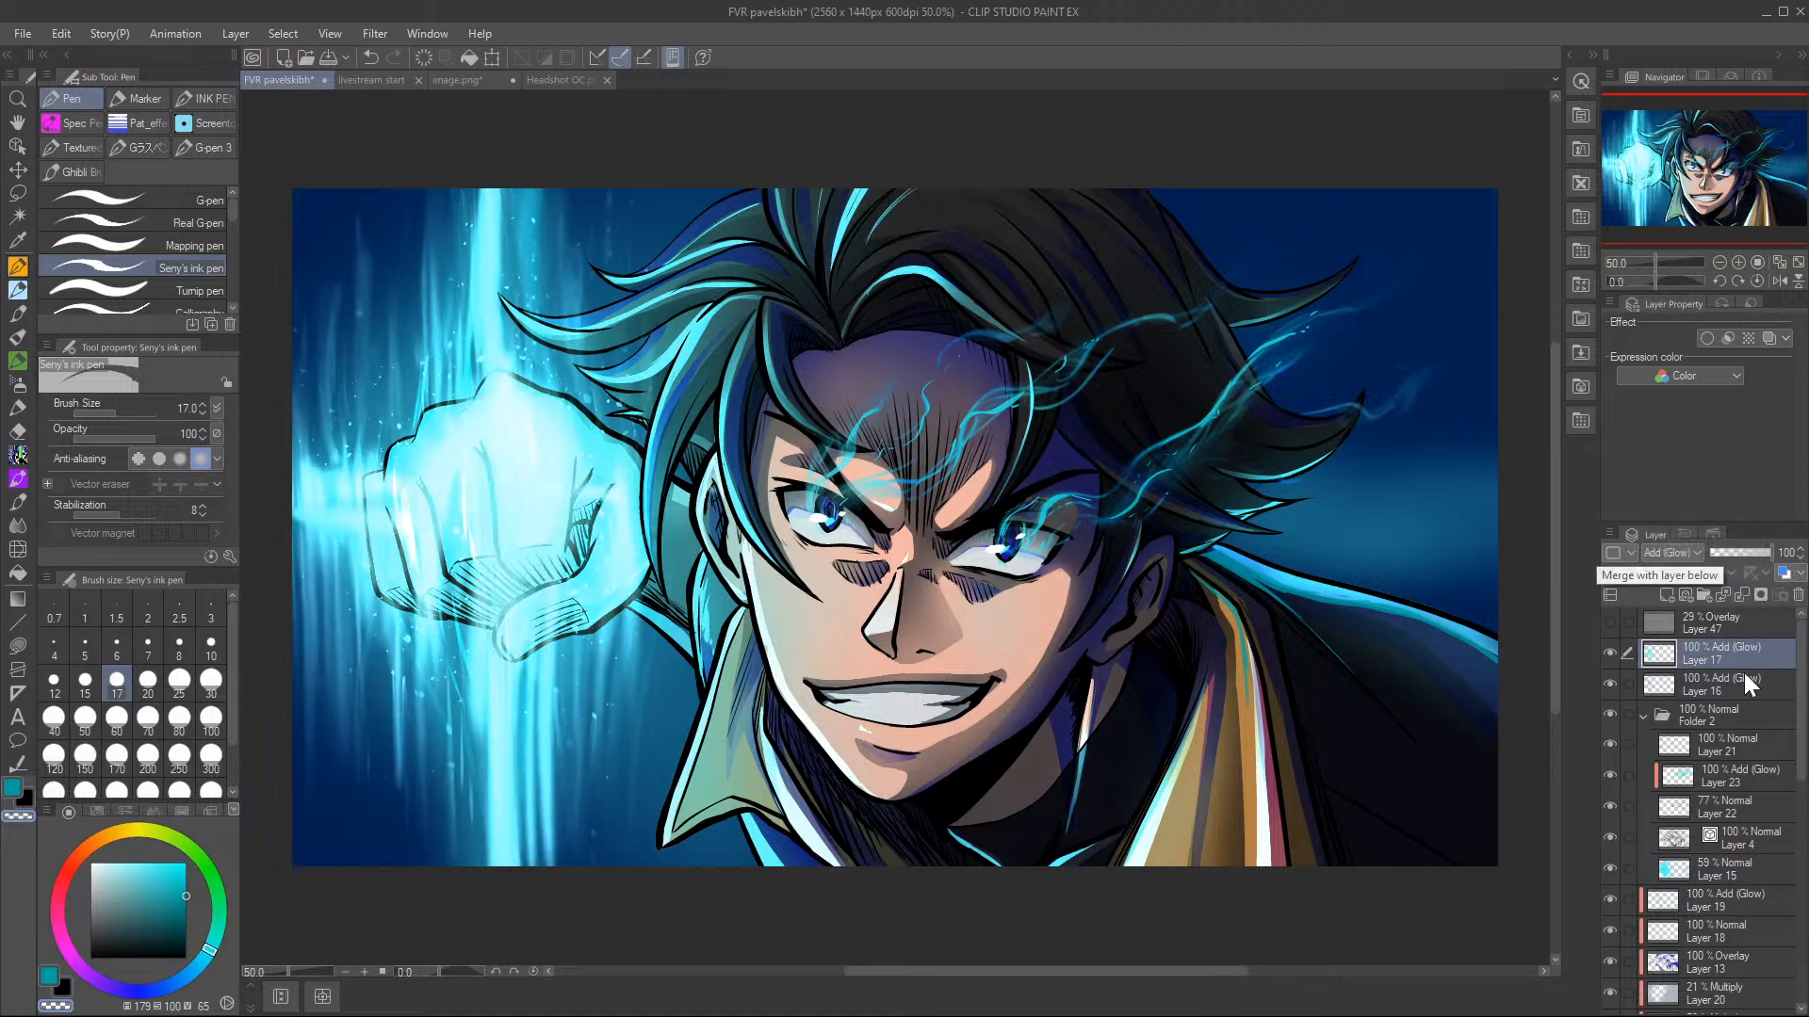
pyautogui.moveTo(1758, 861); pyautogui.dragTo(1761, 890)
# - Add a new Add (Glow) layer above Layer 15 and paint light cyan glow over the fist and the horizontal beam with the Soft airbrush
pyautogui.click(1664, 593)
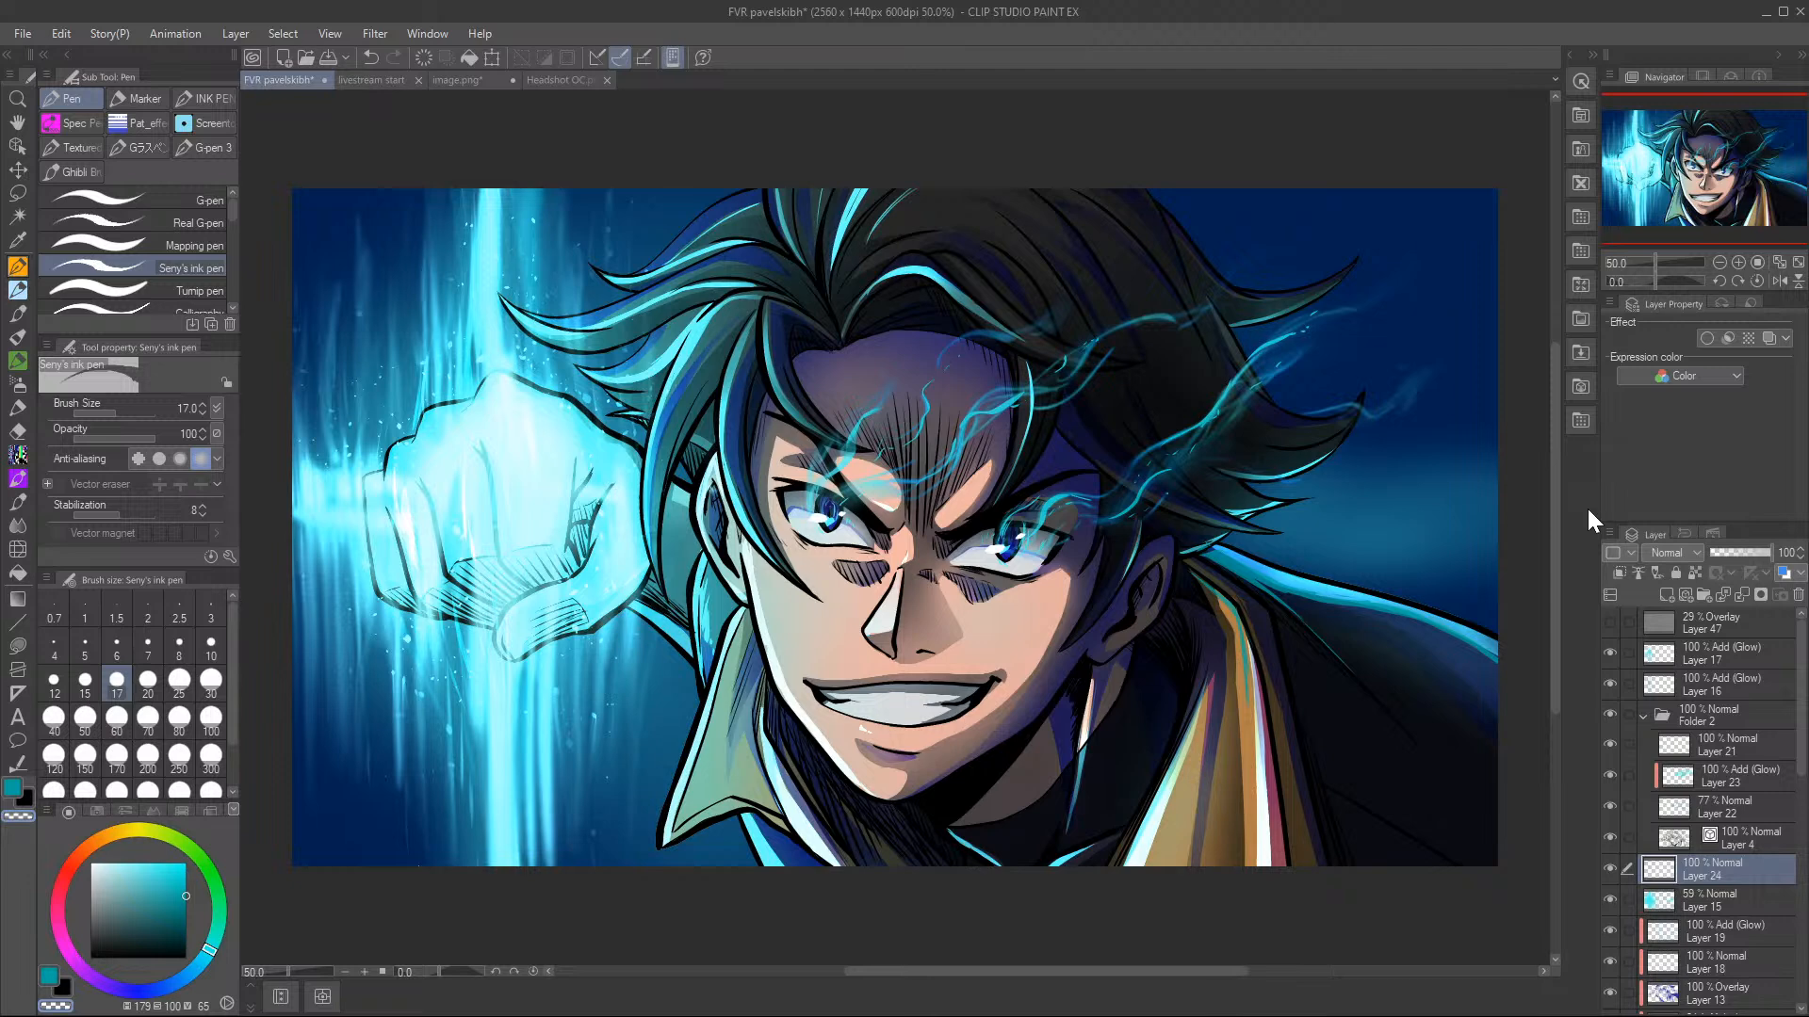
pyautogui.click(187, 869)
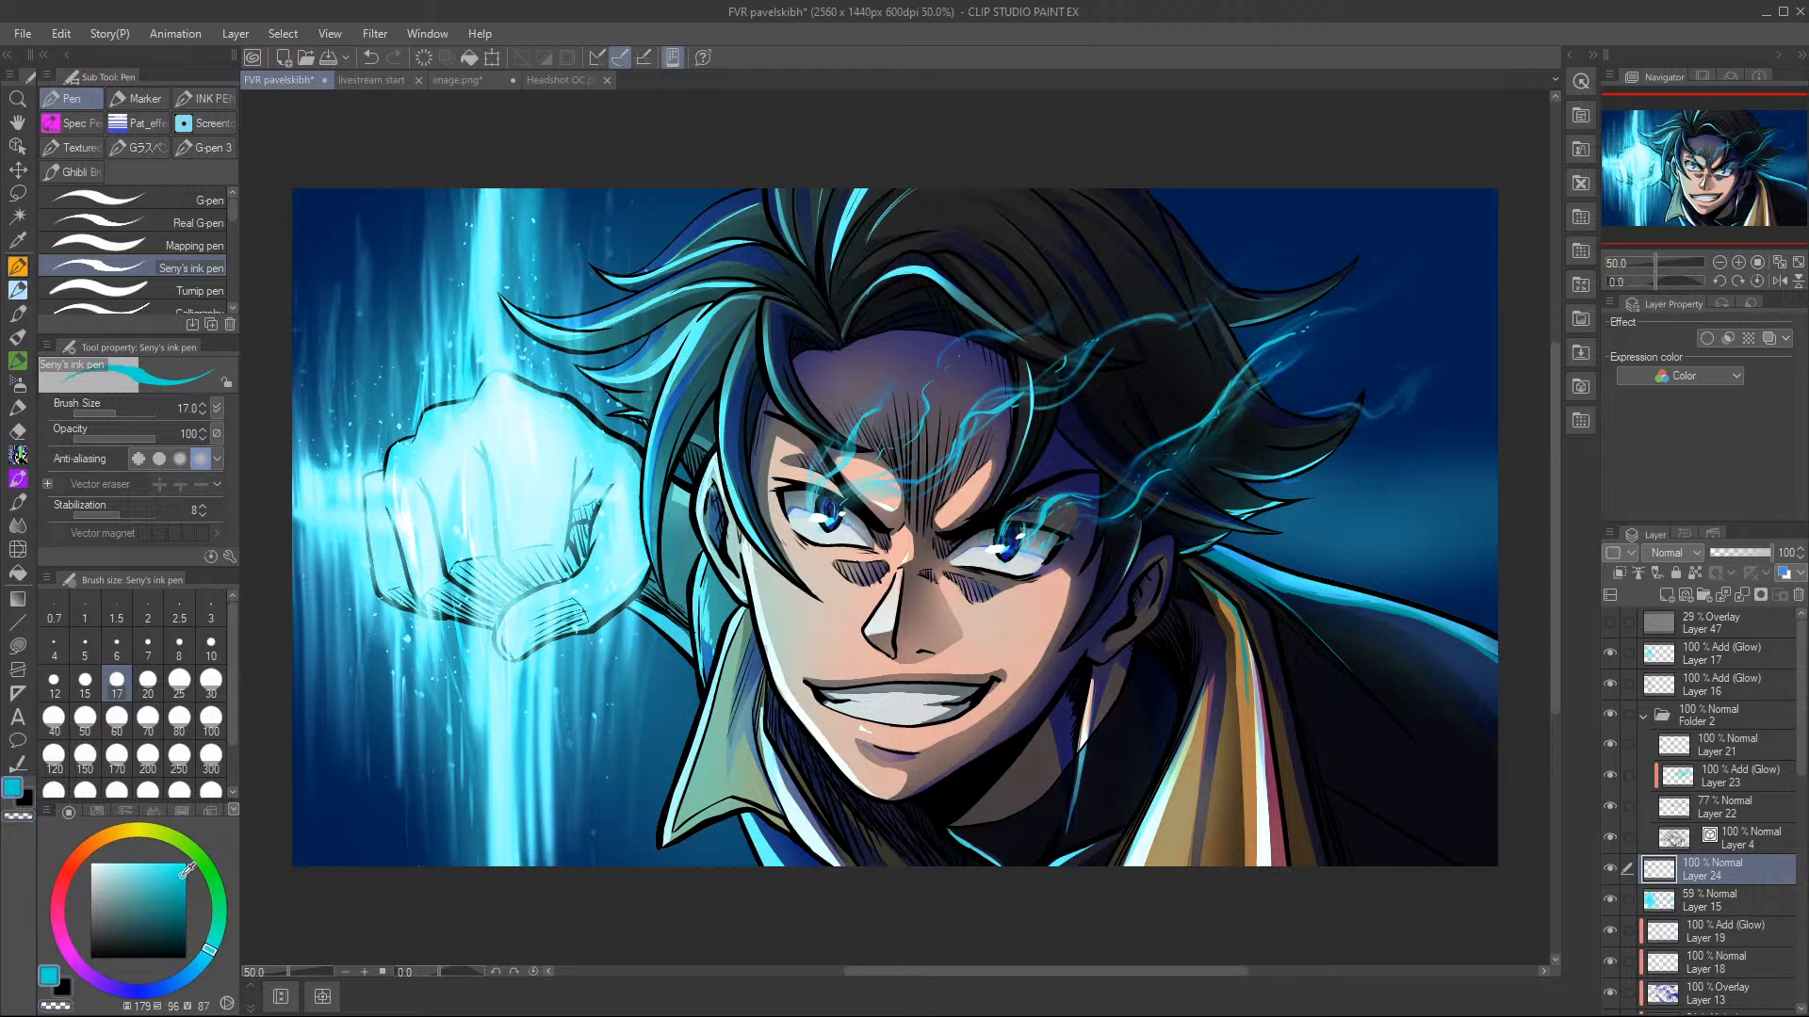
pyautogui.click(17, 384)
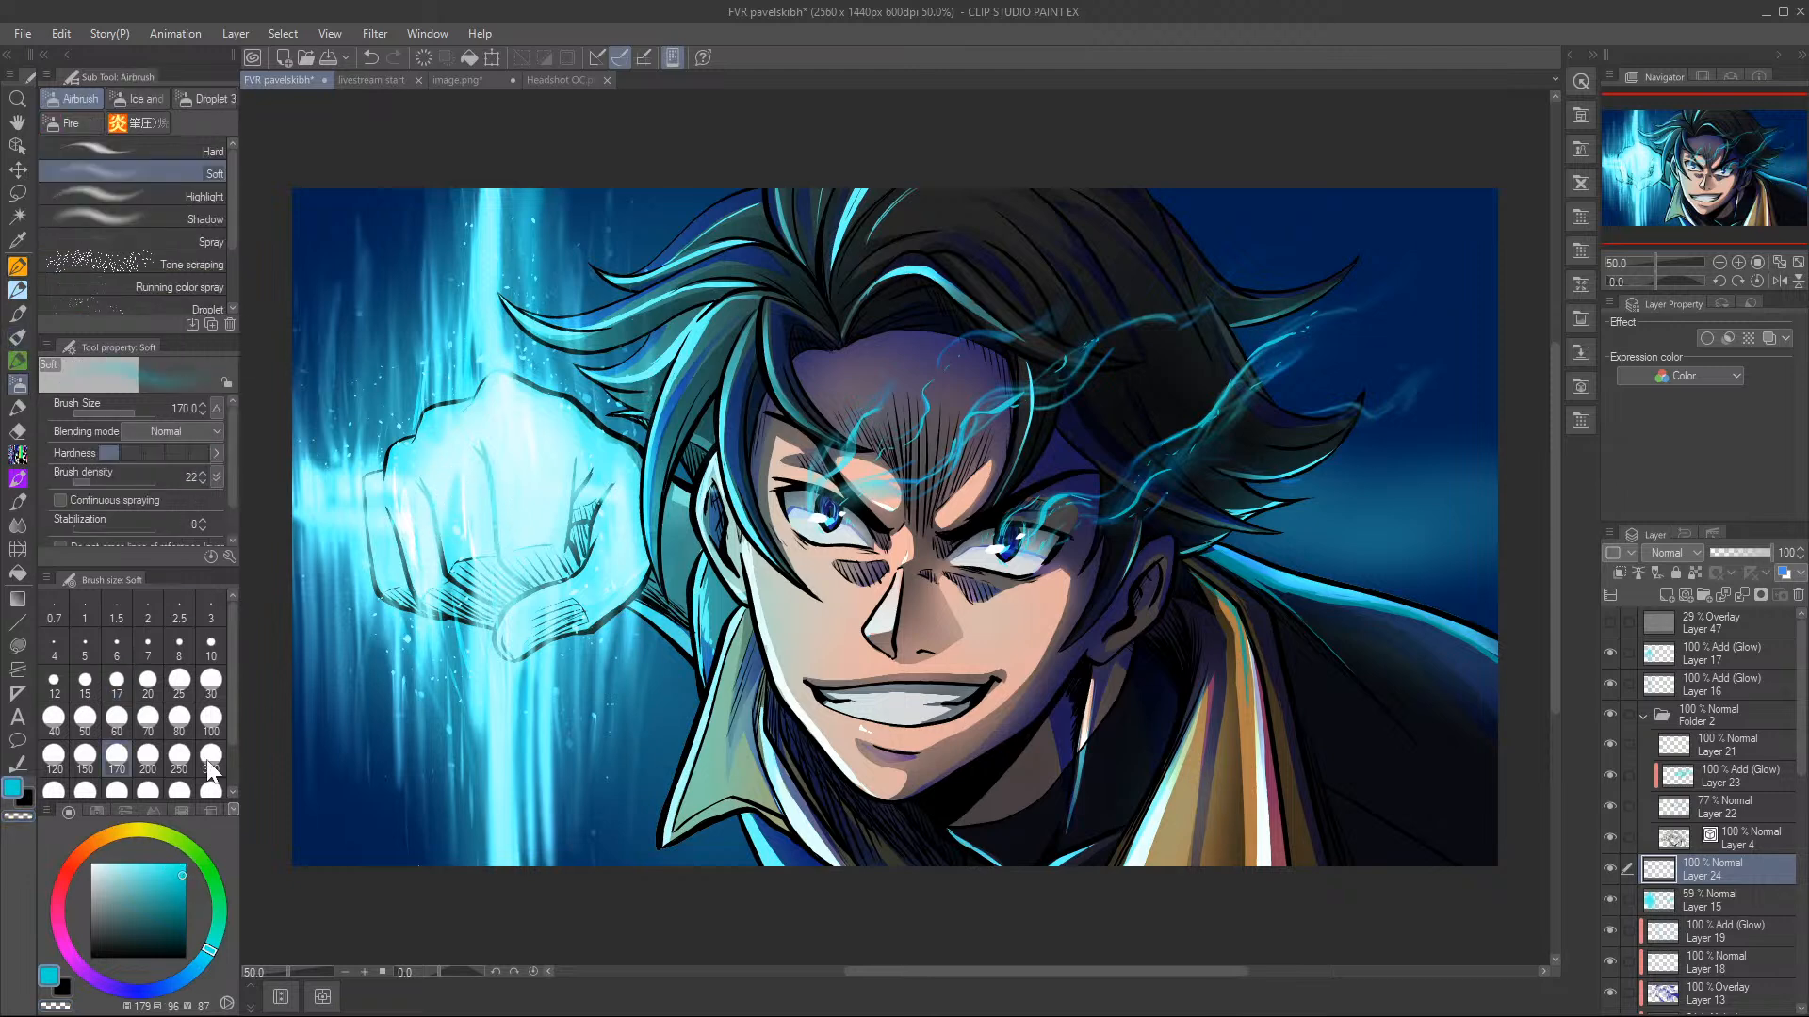
pyautogui.click(130, 863)
pyautogui.click(1692, 553)
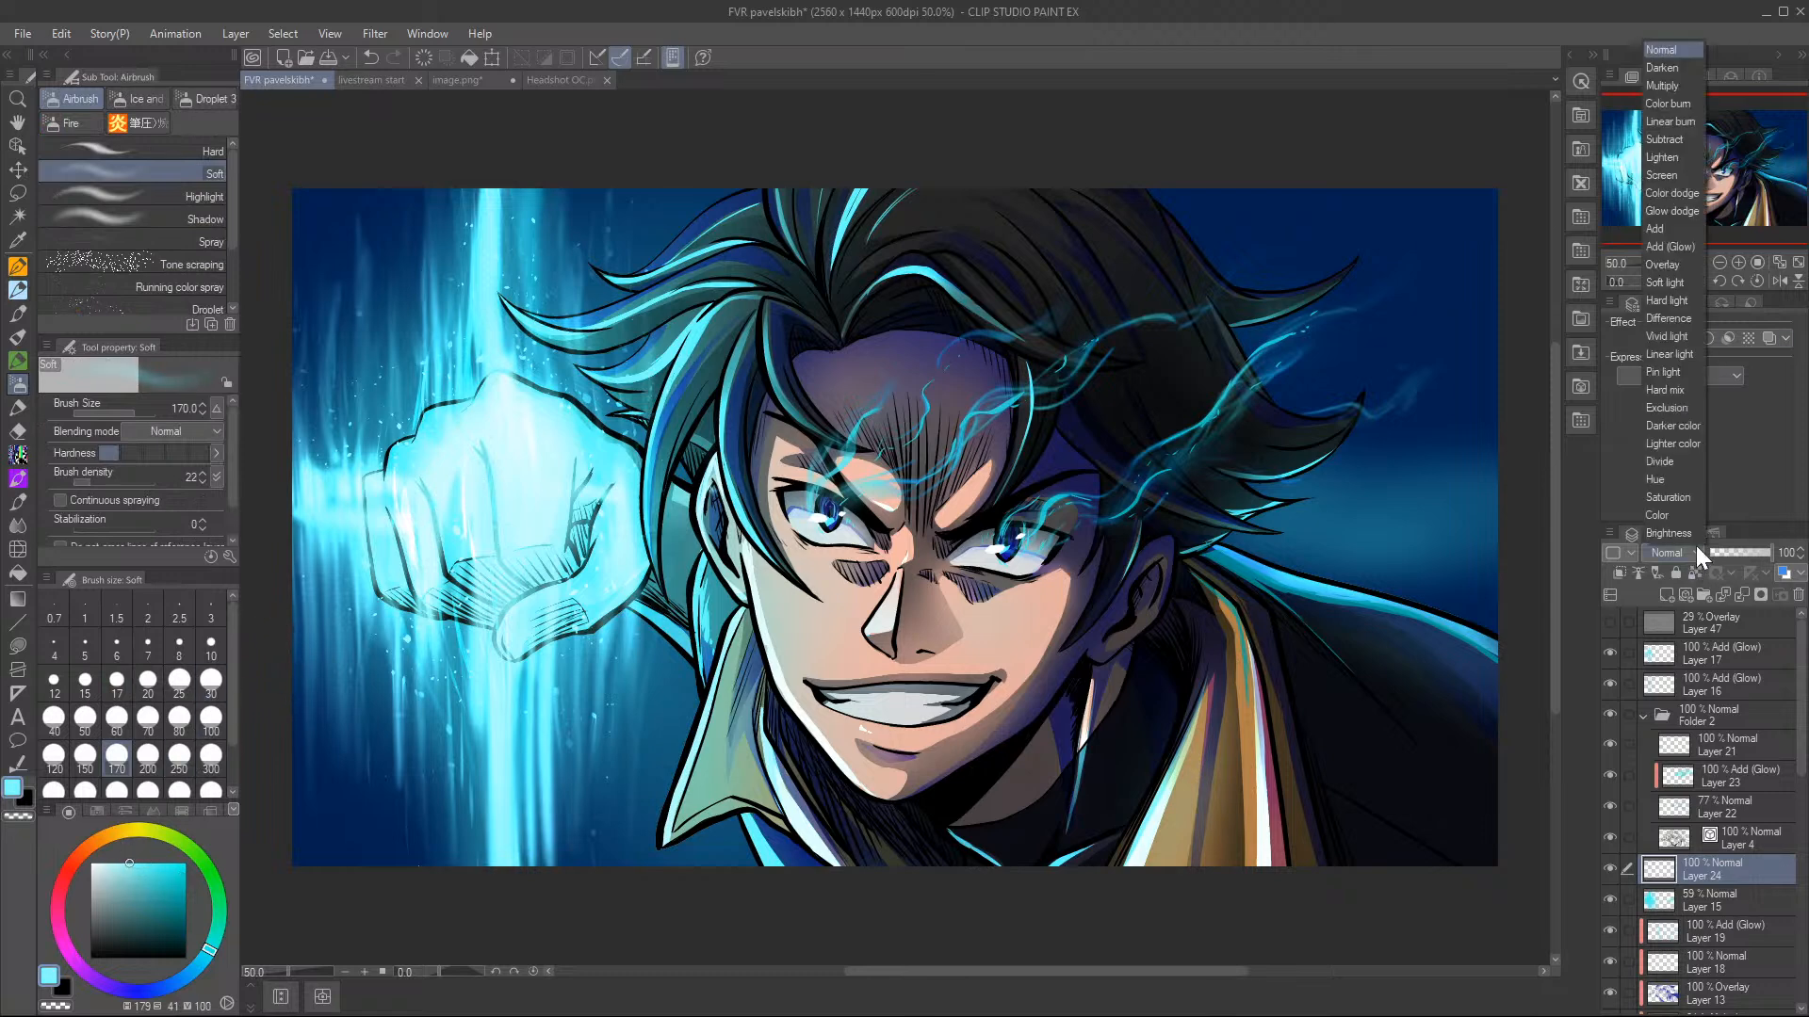
pyautogui.click(1686, 245)
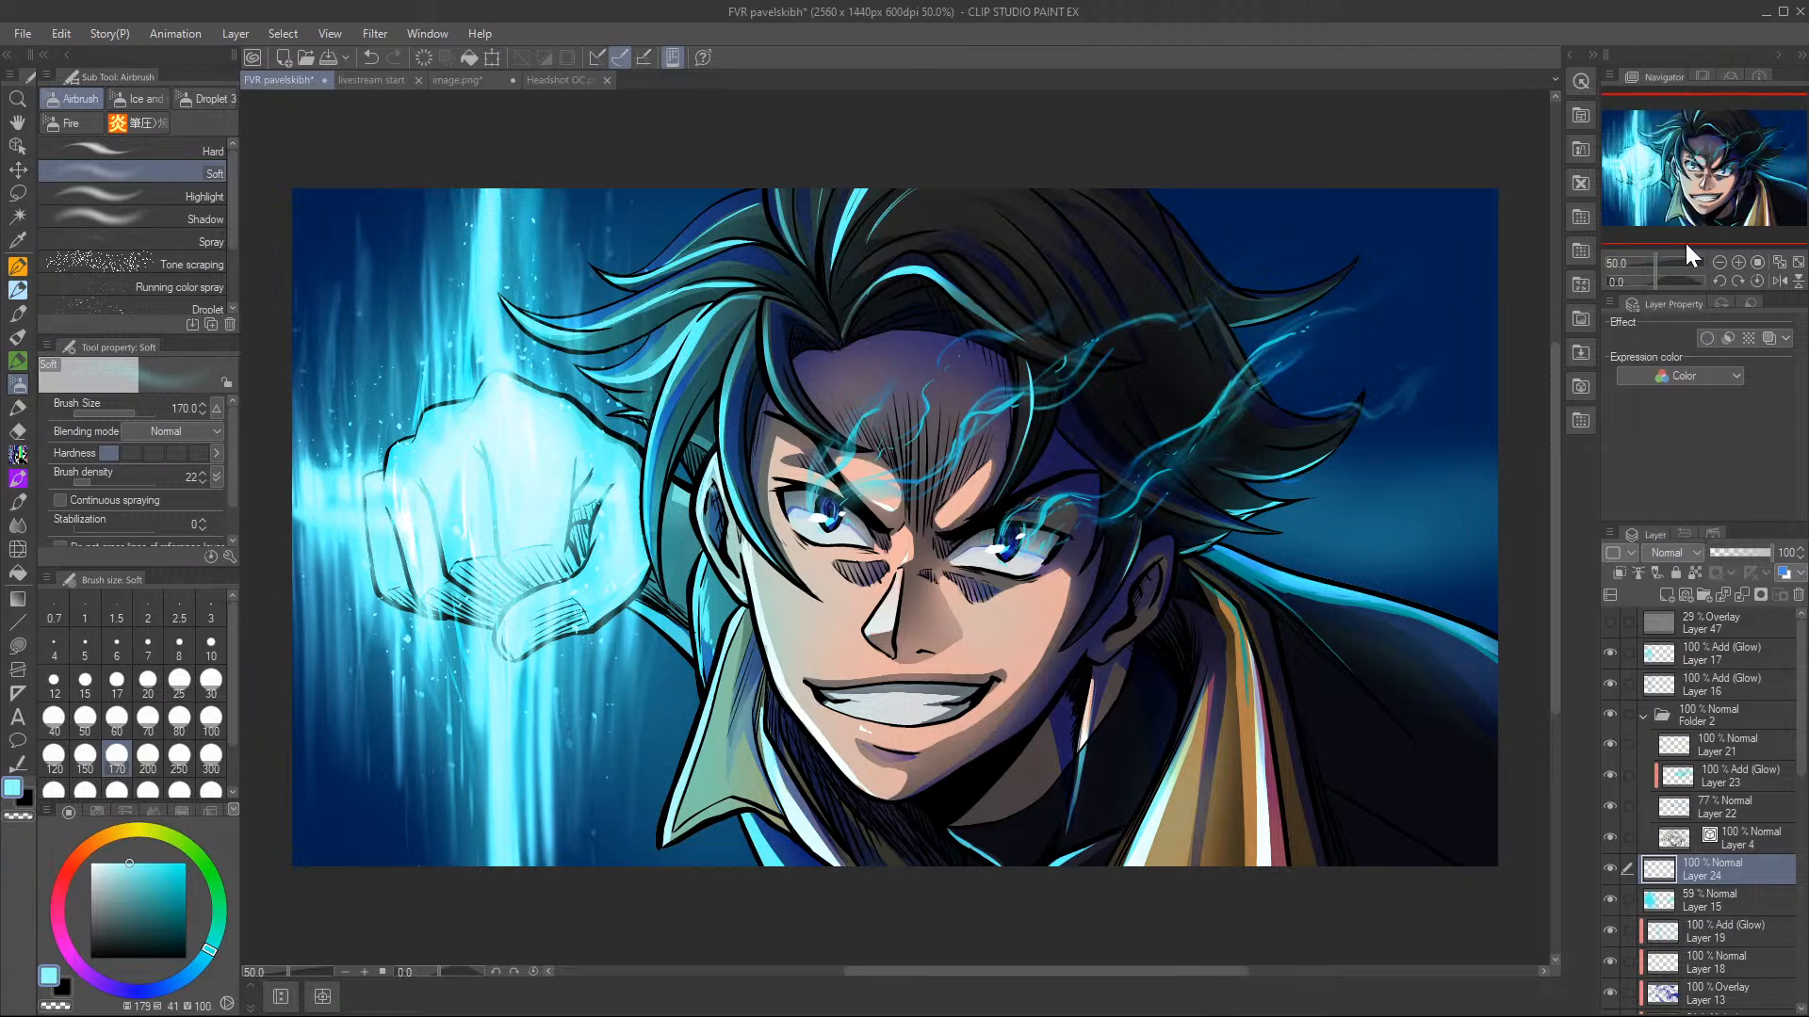
pyautogui.moveTo(462, 479)
pyautogui.mouseDown()
pyautogui.moveTo(500, 603)
pyautogui.moveTo(411, 501)
pyautogui.moveTo(407, 422)
pyautogui.moveTo(490, 419)
pyautogui.moveTo(415, 501)
pyautogui.moveTo(311, 518)
pyautogui.moveTo(483, 489)
pyautogui.moveTo(518, 941)
pyautogui.moveTo(513, 517)
pyautogui.moveTo(429, 793)
pyautogui.moveTo(377, 660)
pyautogui.moveTo(393, 527)
pyautogui.moveTo(555, 925)
pyautogui.moveTo(599, 462)
pyautogui.moveTo(627, 553)
pyautogui.mouseUp()
pyautogui.moveTo(1283, 517)
pyautogui.mouseDown()
pyautogui.moveTo(1449, 519)
pyautogui.moveTo(1319, 528)
pyautogui.mouseUp()
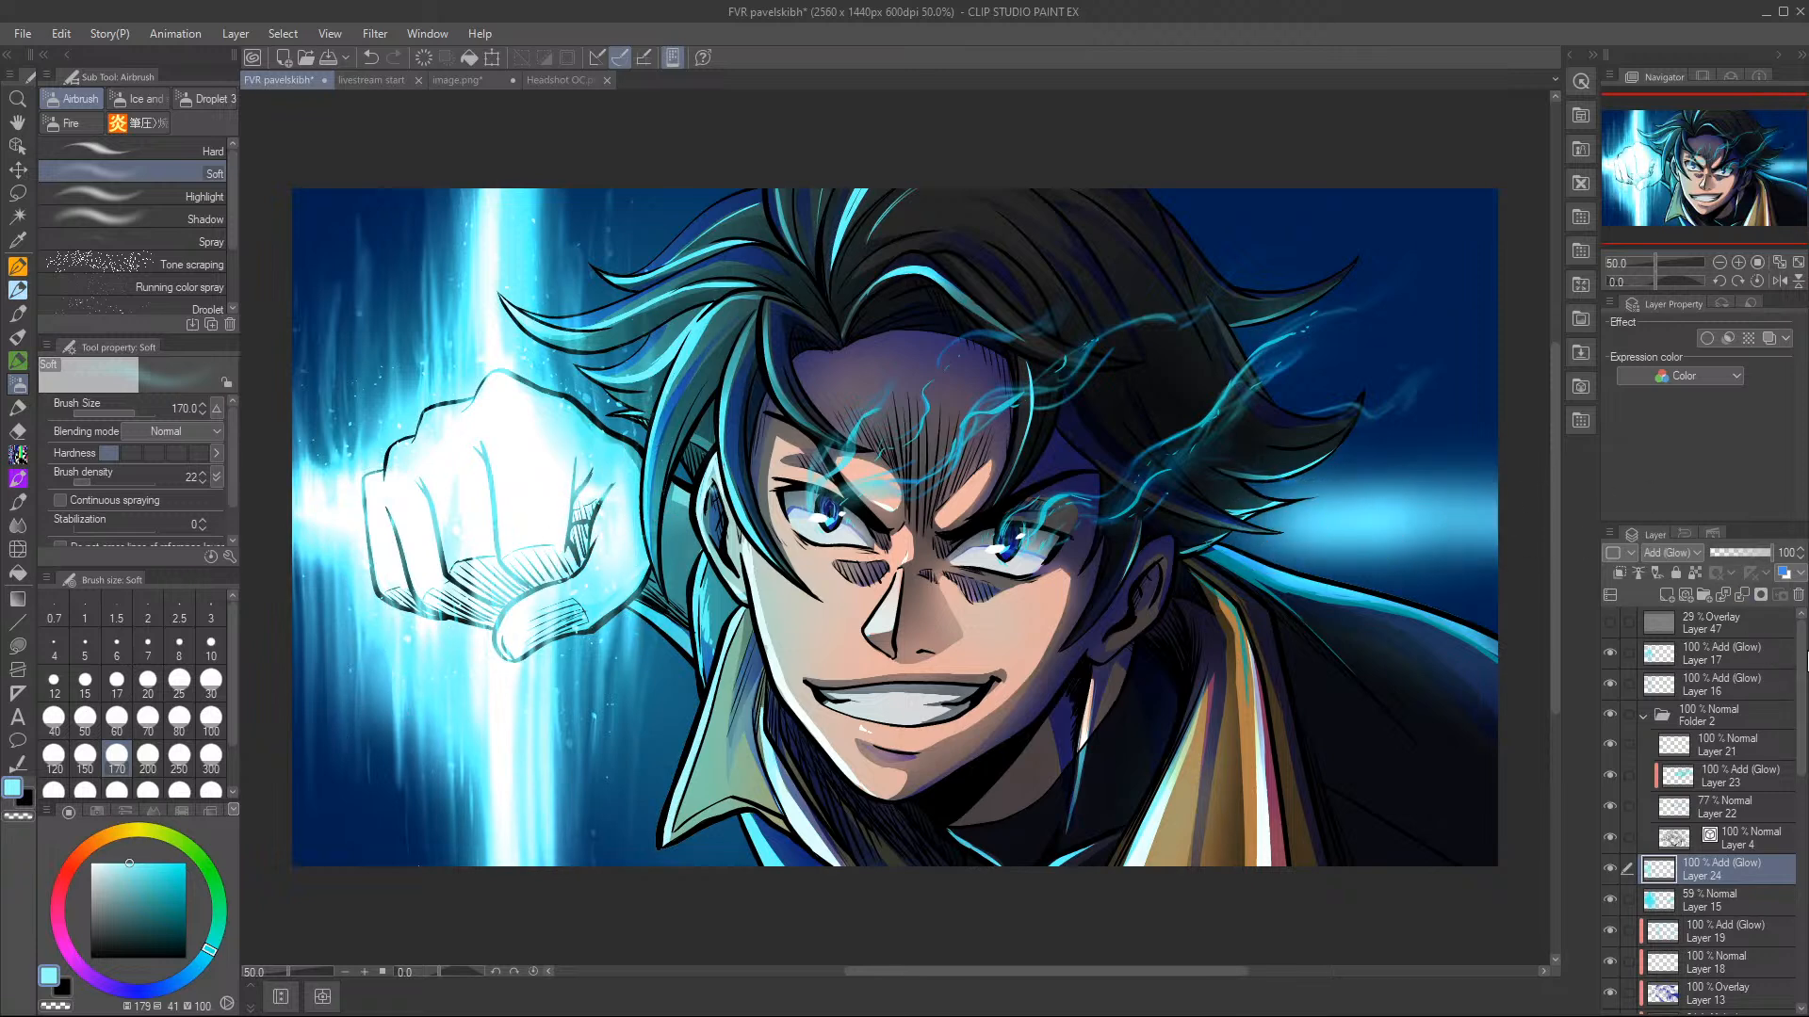
# - Add a new layer above Layer 14, airbrush light cyan along the horizontal and vertical beams, and soften the horizontal beam with transparent color
pyautogui.moveTo(1801, 754); pyautogui.dragTo(1804, 900)
pyautogui.click(1760, 902)
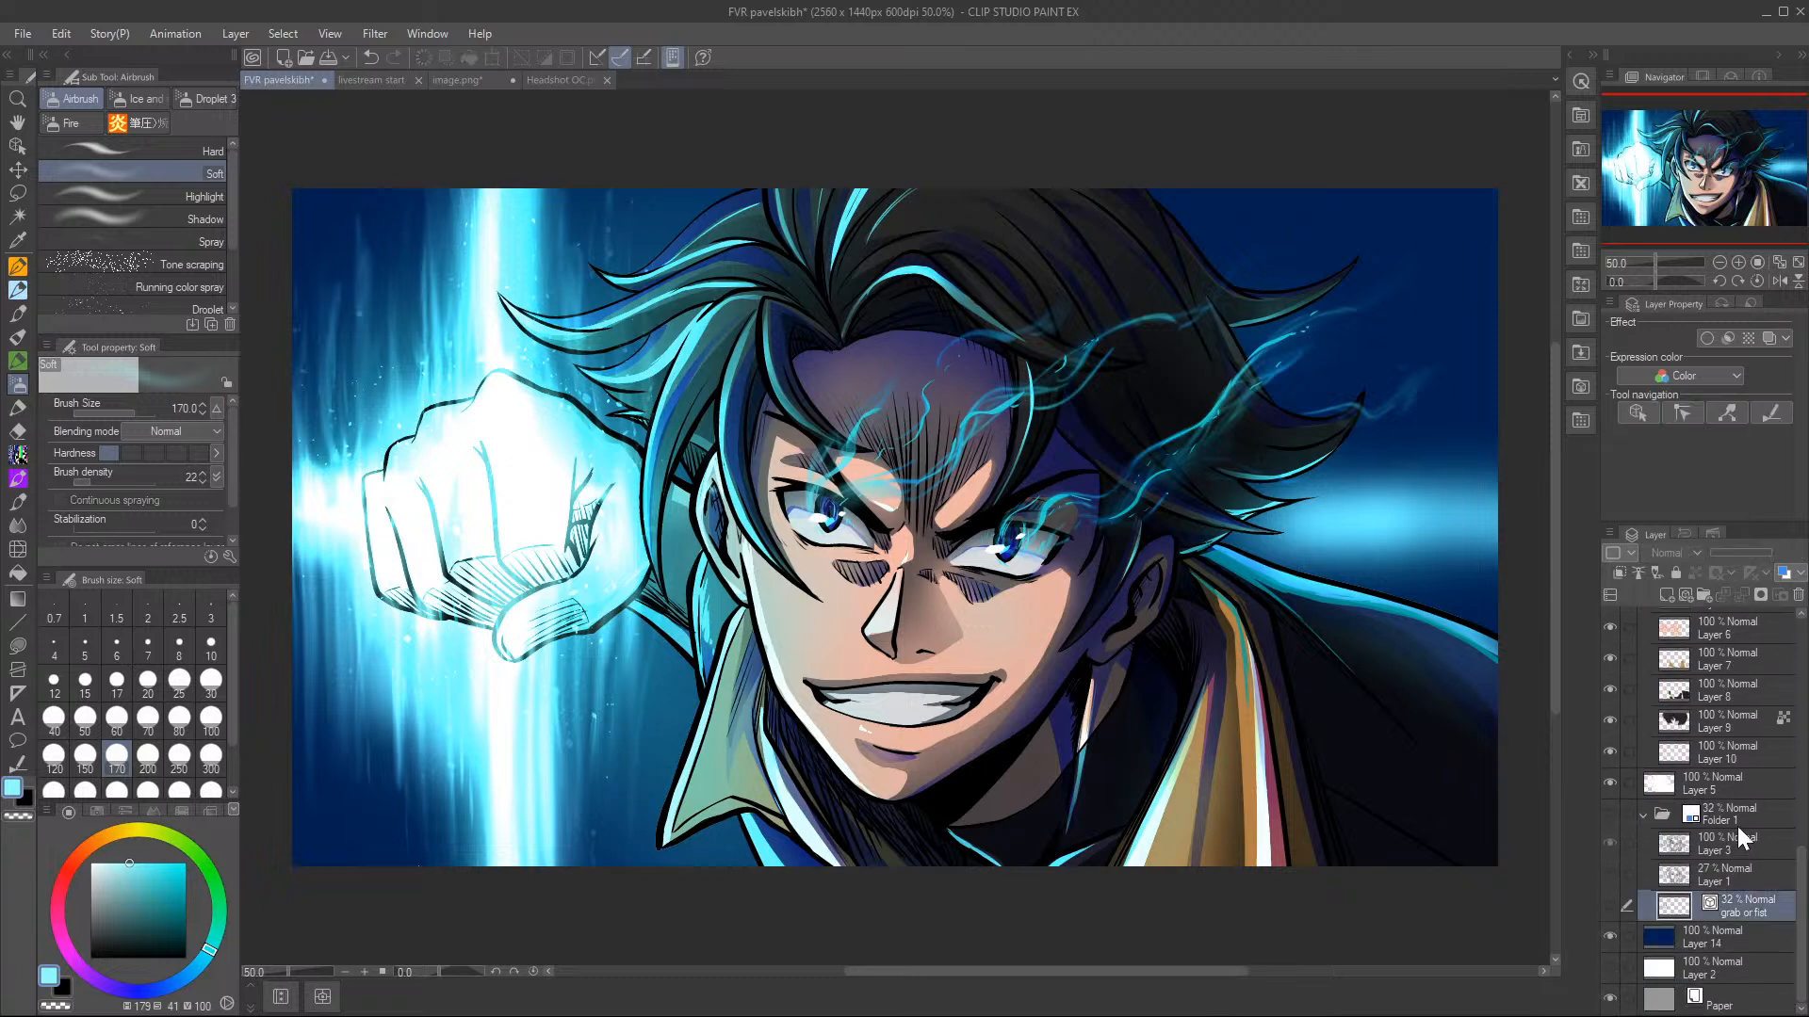
pyautogui.click(1723, 936)
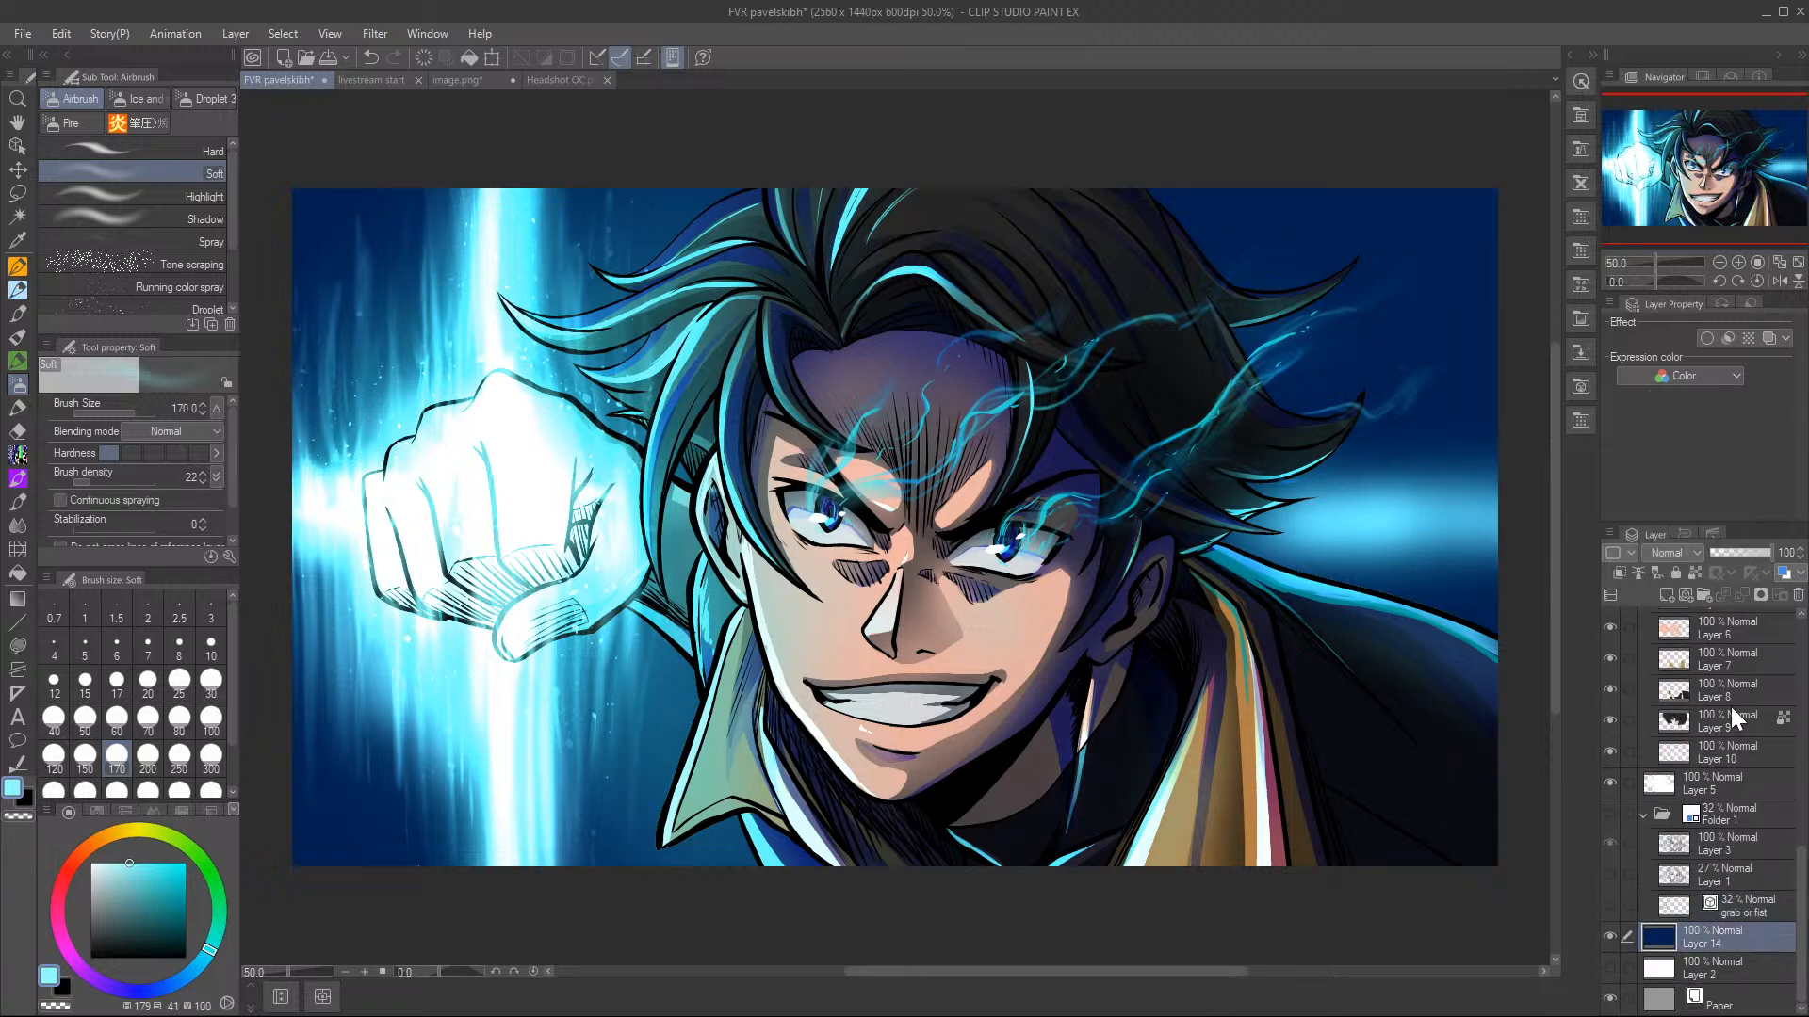
pyautogui.click(1668, 596)
pyautogui.moveTo(1131, 529)
pyautogui.mouseDown()
pyautogui.moveTo(1507, 527)
pyautogui.moveTo(1109, 543)
pyautogui.moveTo(1569, 523)
pyautogui.mouseUp()
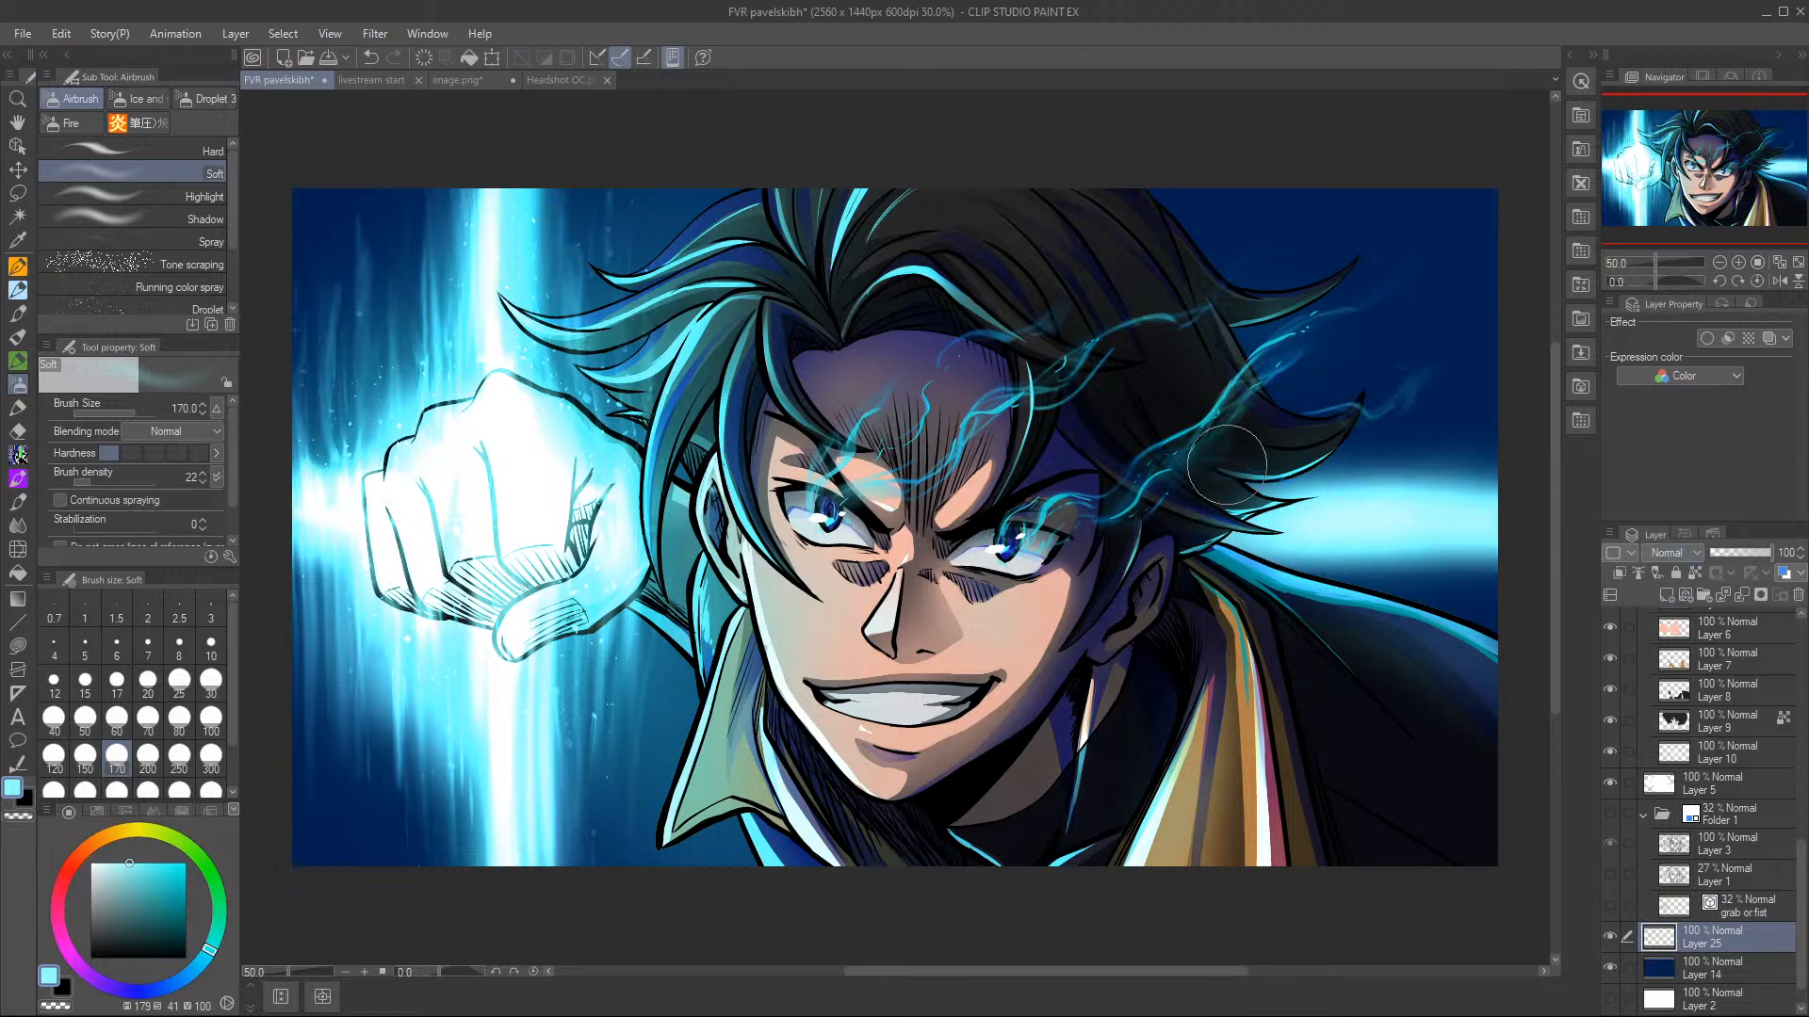
pyautogui.moveTo(504, 505)
pyautogui.mouseDown()
pyautogui.moveTo(649, 559)
pyautogui.moveTo(554, 603)
pyautogui.moveTo(719, 641)
pyautogui.moveTo(579, 634)
pyautogui.moveTo(566, 953)
pyautogui.moveTo(574, 676)
pyautogui.moveTo(617, 592)
pyautogui.moveTo(620, 785)
pyautogui.moveTo(330, 557)
pyautogui.moveTo(284, 568)
pyautogui.moveTo(317, 464)
pyautogui.moveTo(282, 434)
pyautogui.moveTo(440, 288)
pyautogui.mouseUp()
pyautogui.moveTo(1149, 558); pyautogui.dragTo(1726, 560)
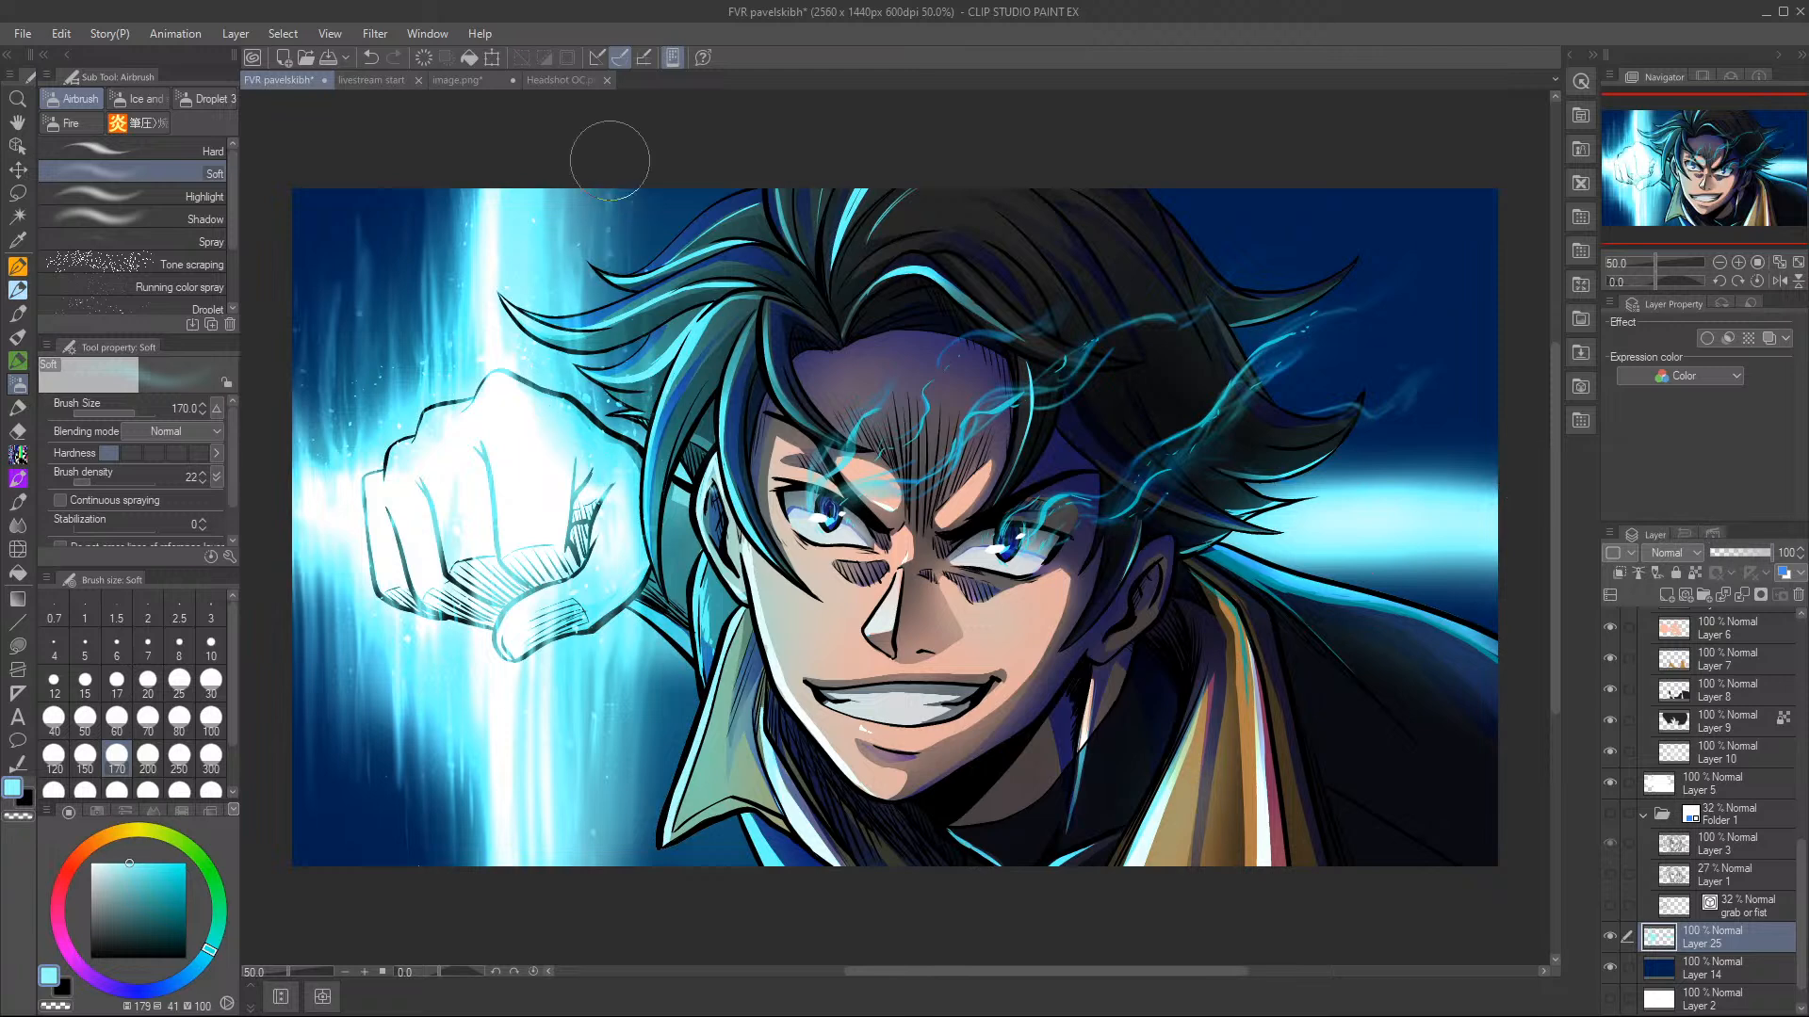
pyautogui.press('c')
pyautogui.moveTo(1339, 481)
pyautogui.mouseDown()
pyautogui.moveTo(1306, 494)
pyautogui.moveTo(1502, 500)
pyautogui.moveTo(1354, 493)
pyautogui.moveTo(1415, 547)
pyautogui.moveTo(1488, 551)
pyautogui.moveTo(1516, 516)
pyautogui.moveTo(1351, 489)
pyautogui.moveTo(1272, 506)
pyautogui.moveTo(1509, 520)
pyautogui.moveTo(1222, 556)
pyautogui.mouseUp()
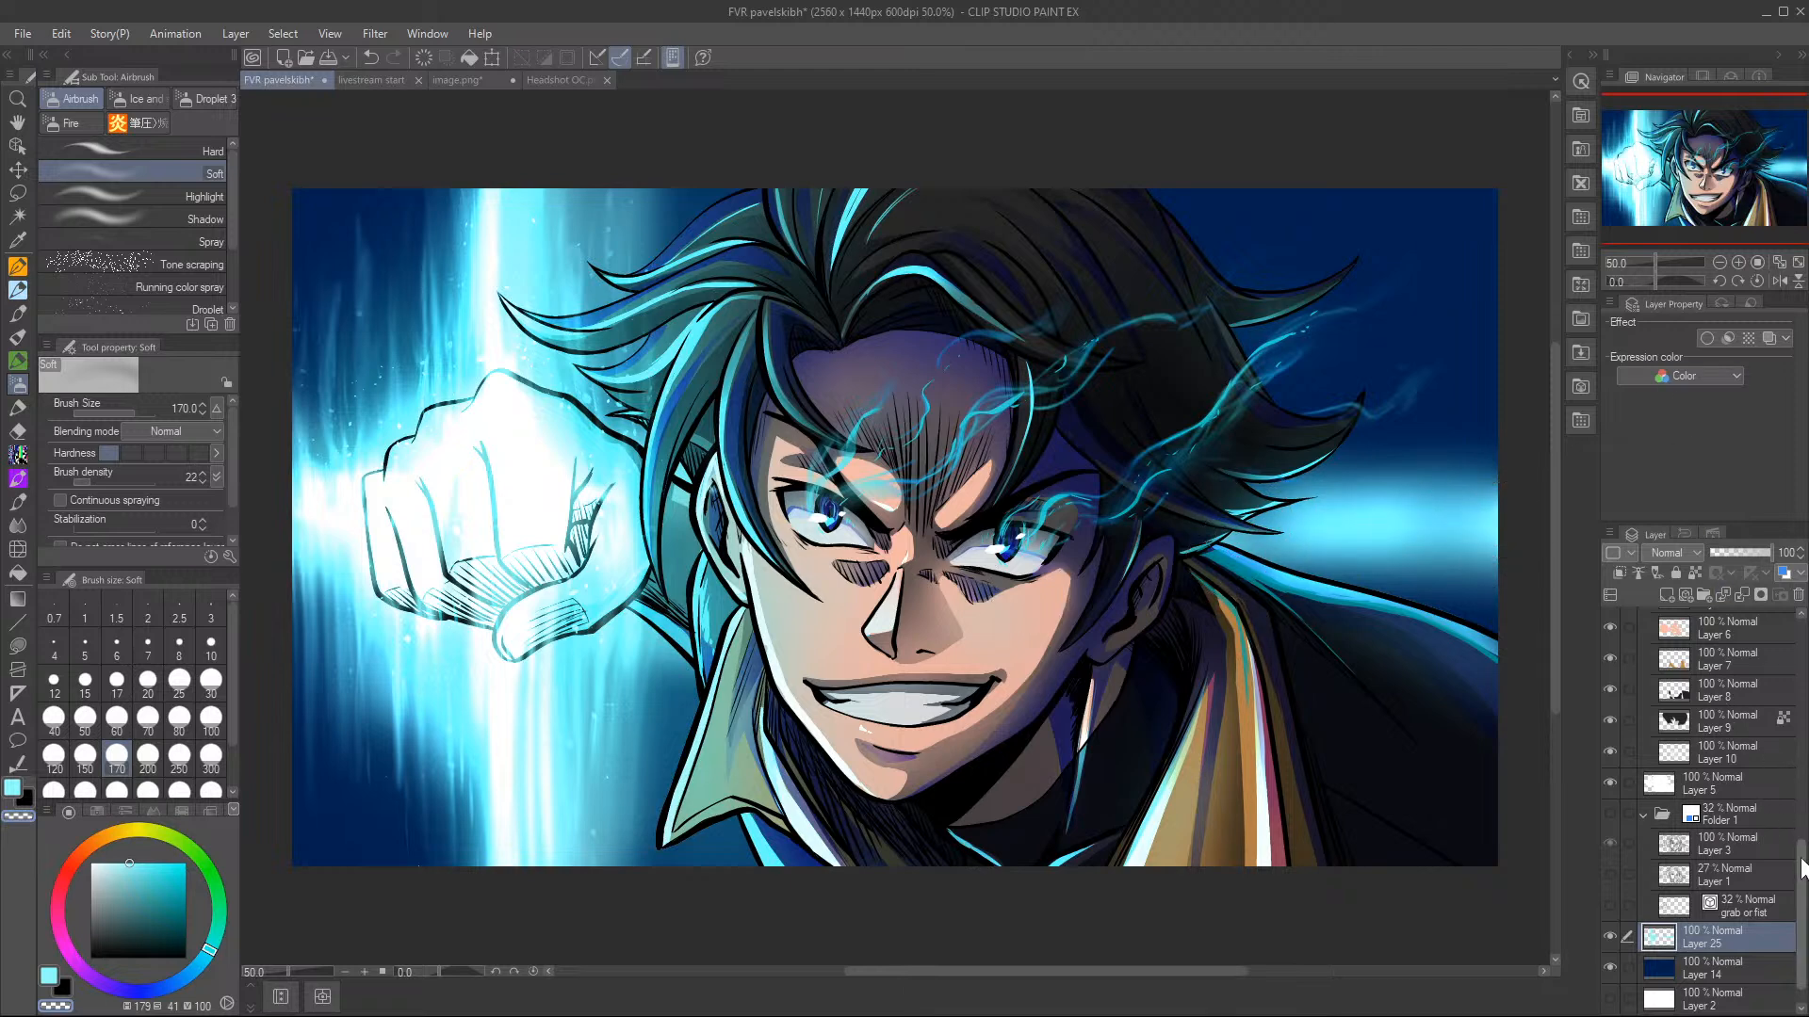
# - Add a new layer above Layer 17, choose a more saturated cyan, and save the illustration
pyautogui.scroll(3, 1806, 721)
pyautogui.scroll(5, 1806, 721)
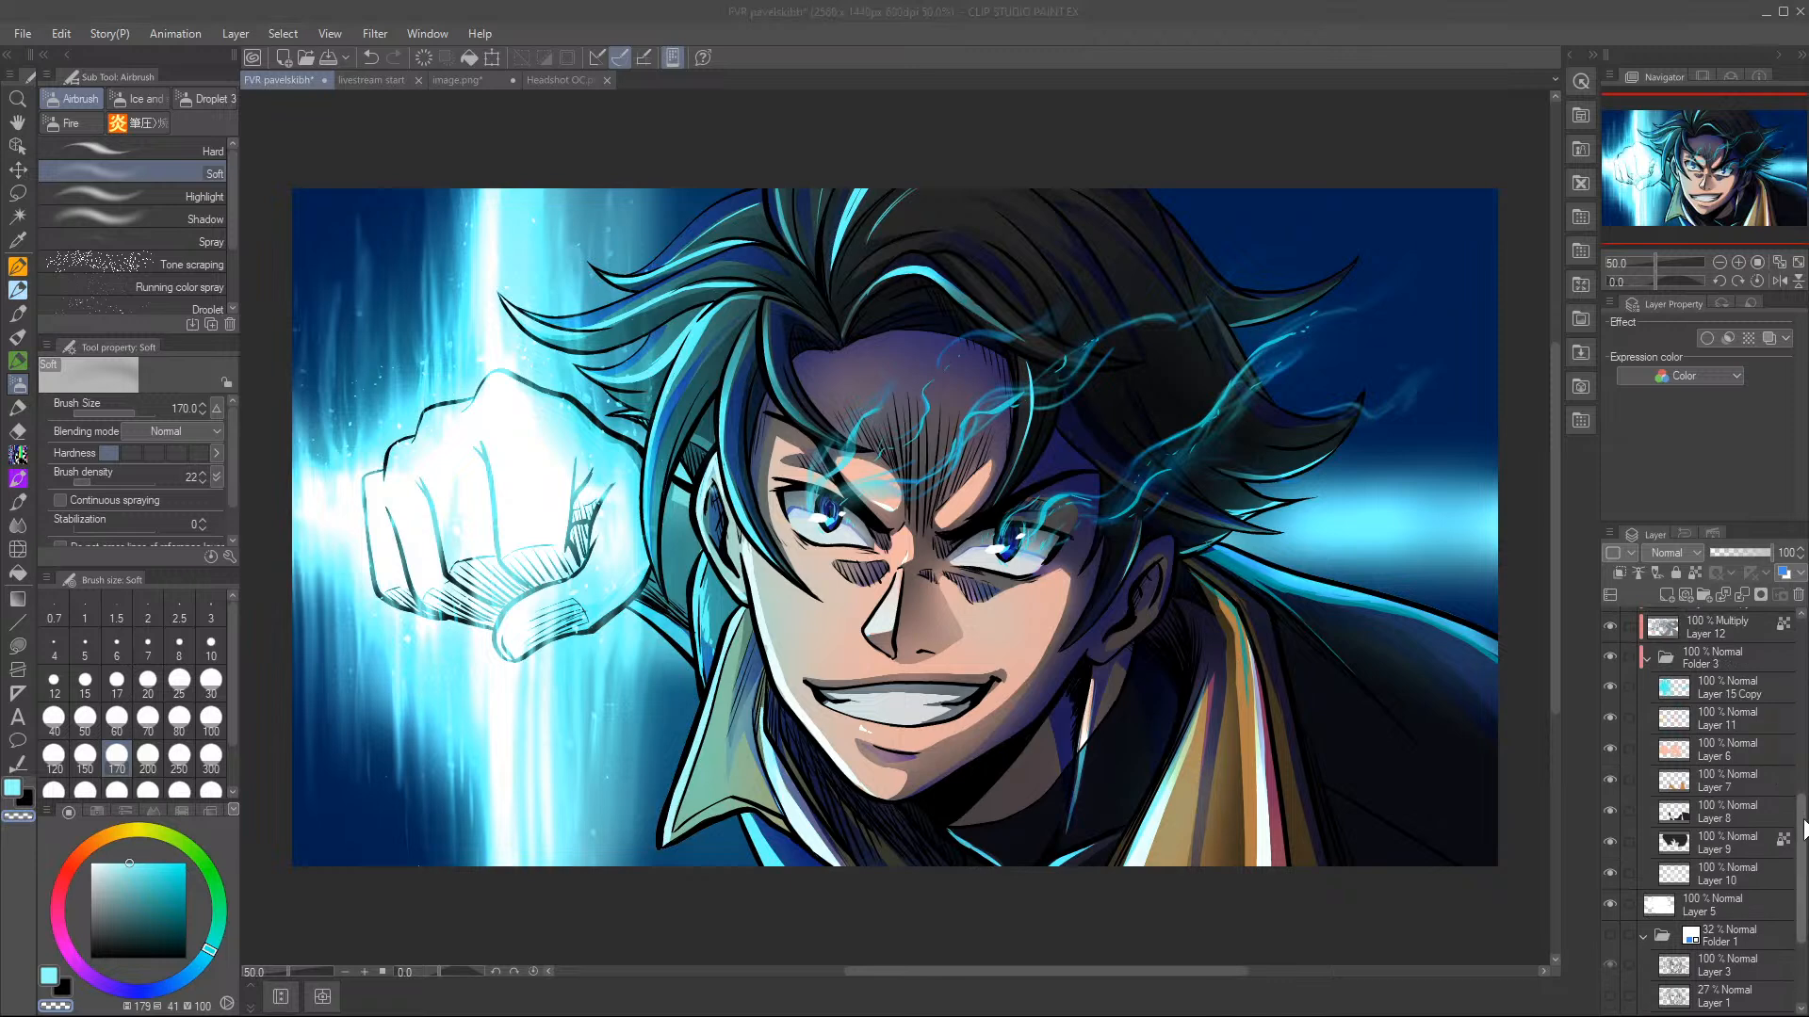
pyautogui.scroll(3, 1736, 660)
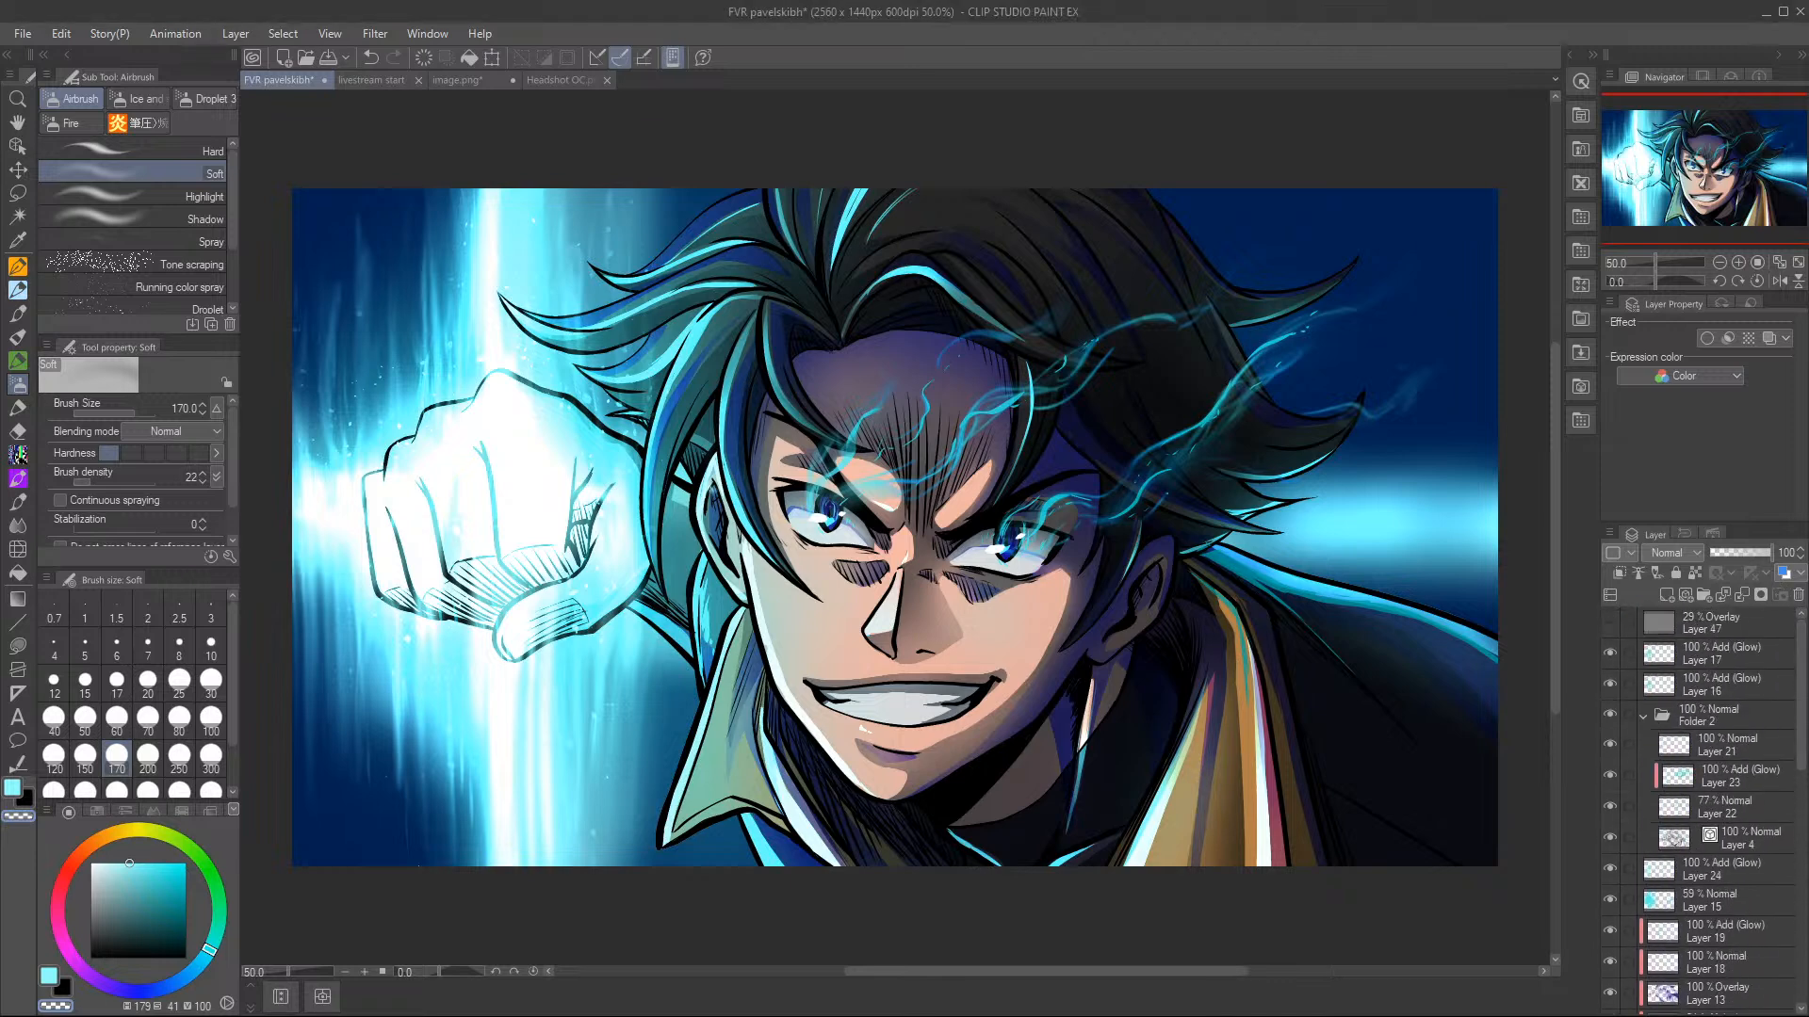
pyautogui.click(1736, 659)
pyautogui.click(1667, 594)
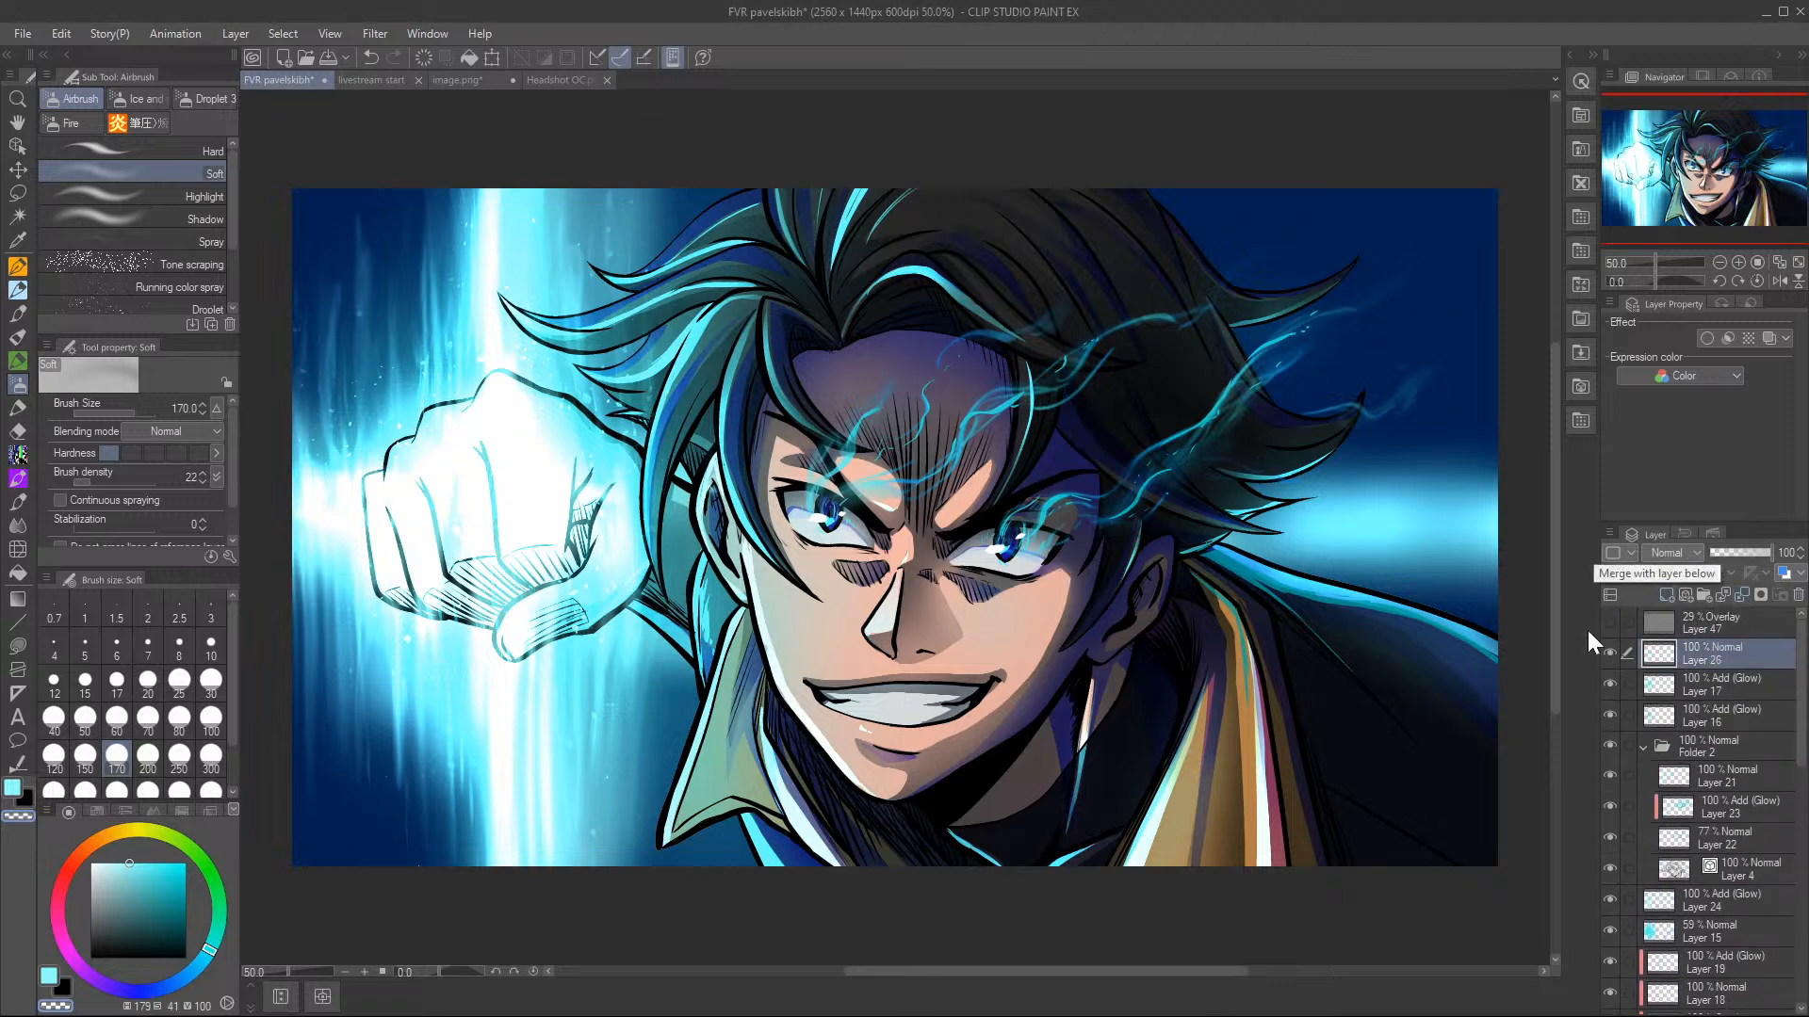
pyautogui.click(166, 869)
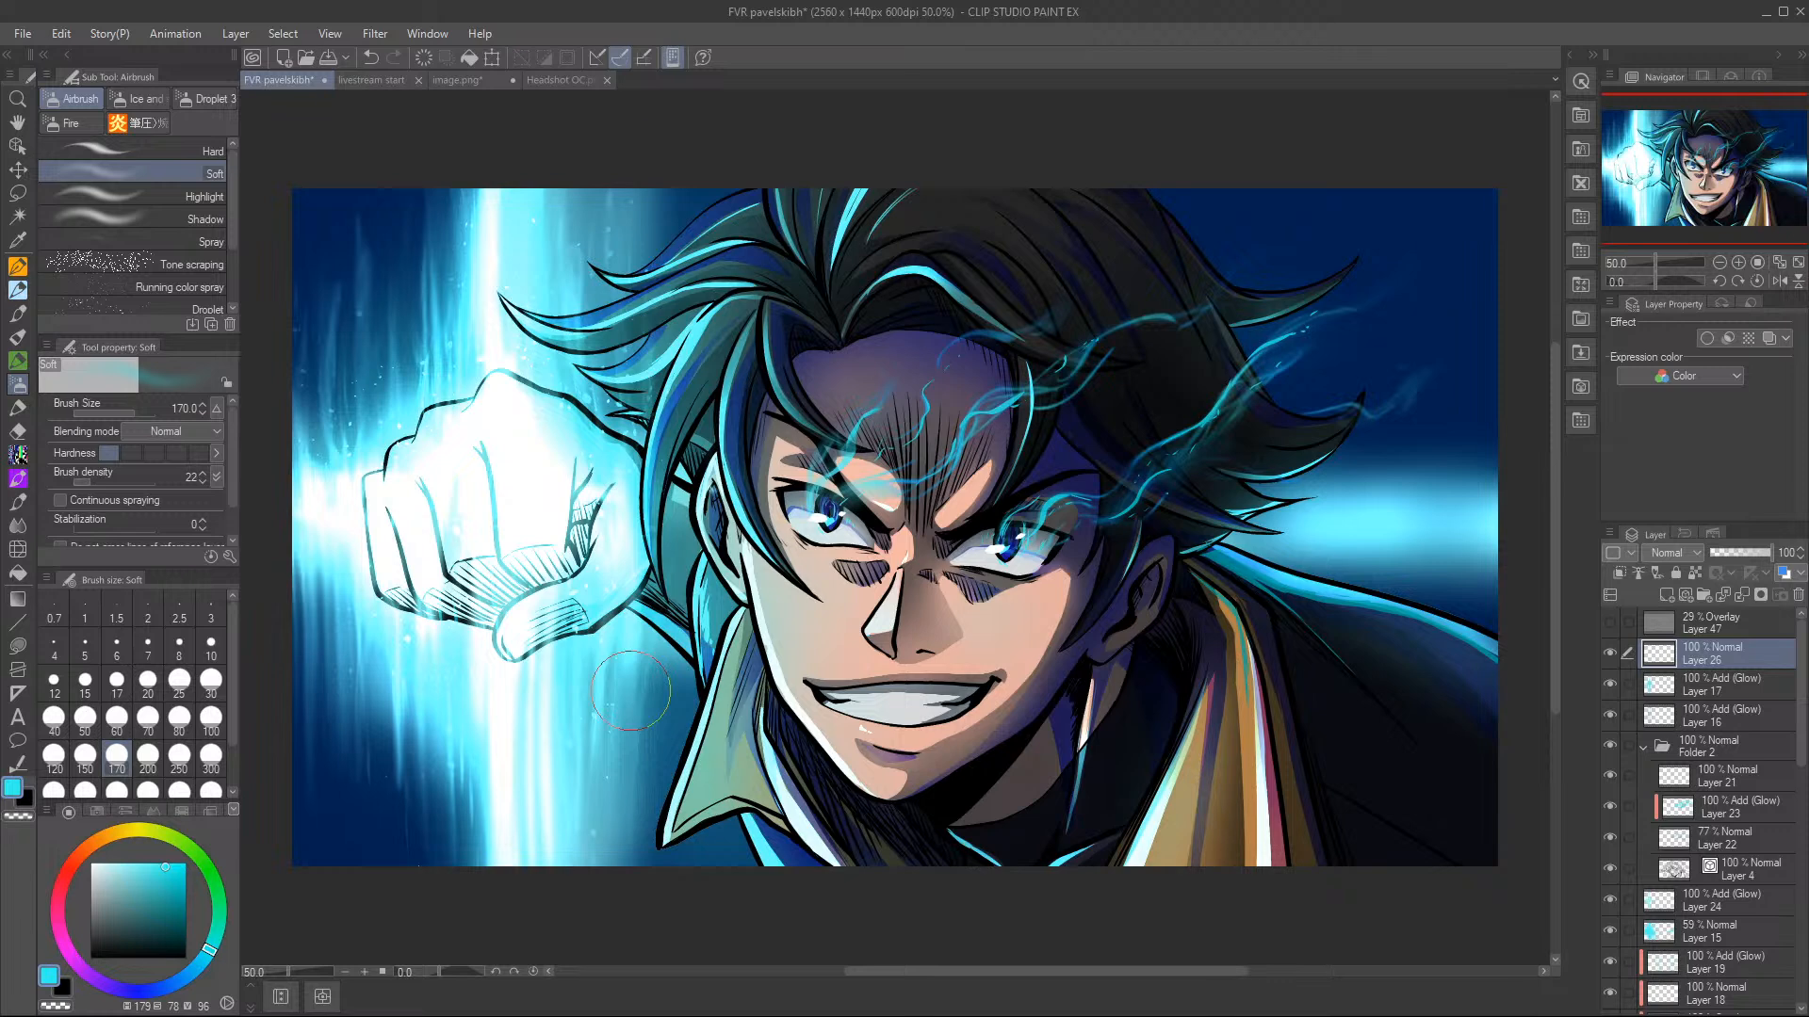
pyautogui.click(334, 57)
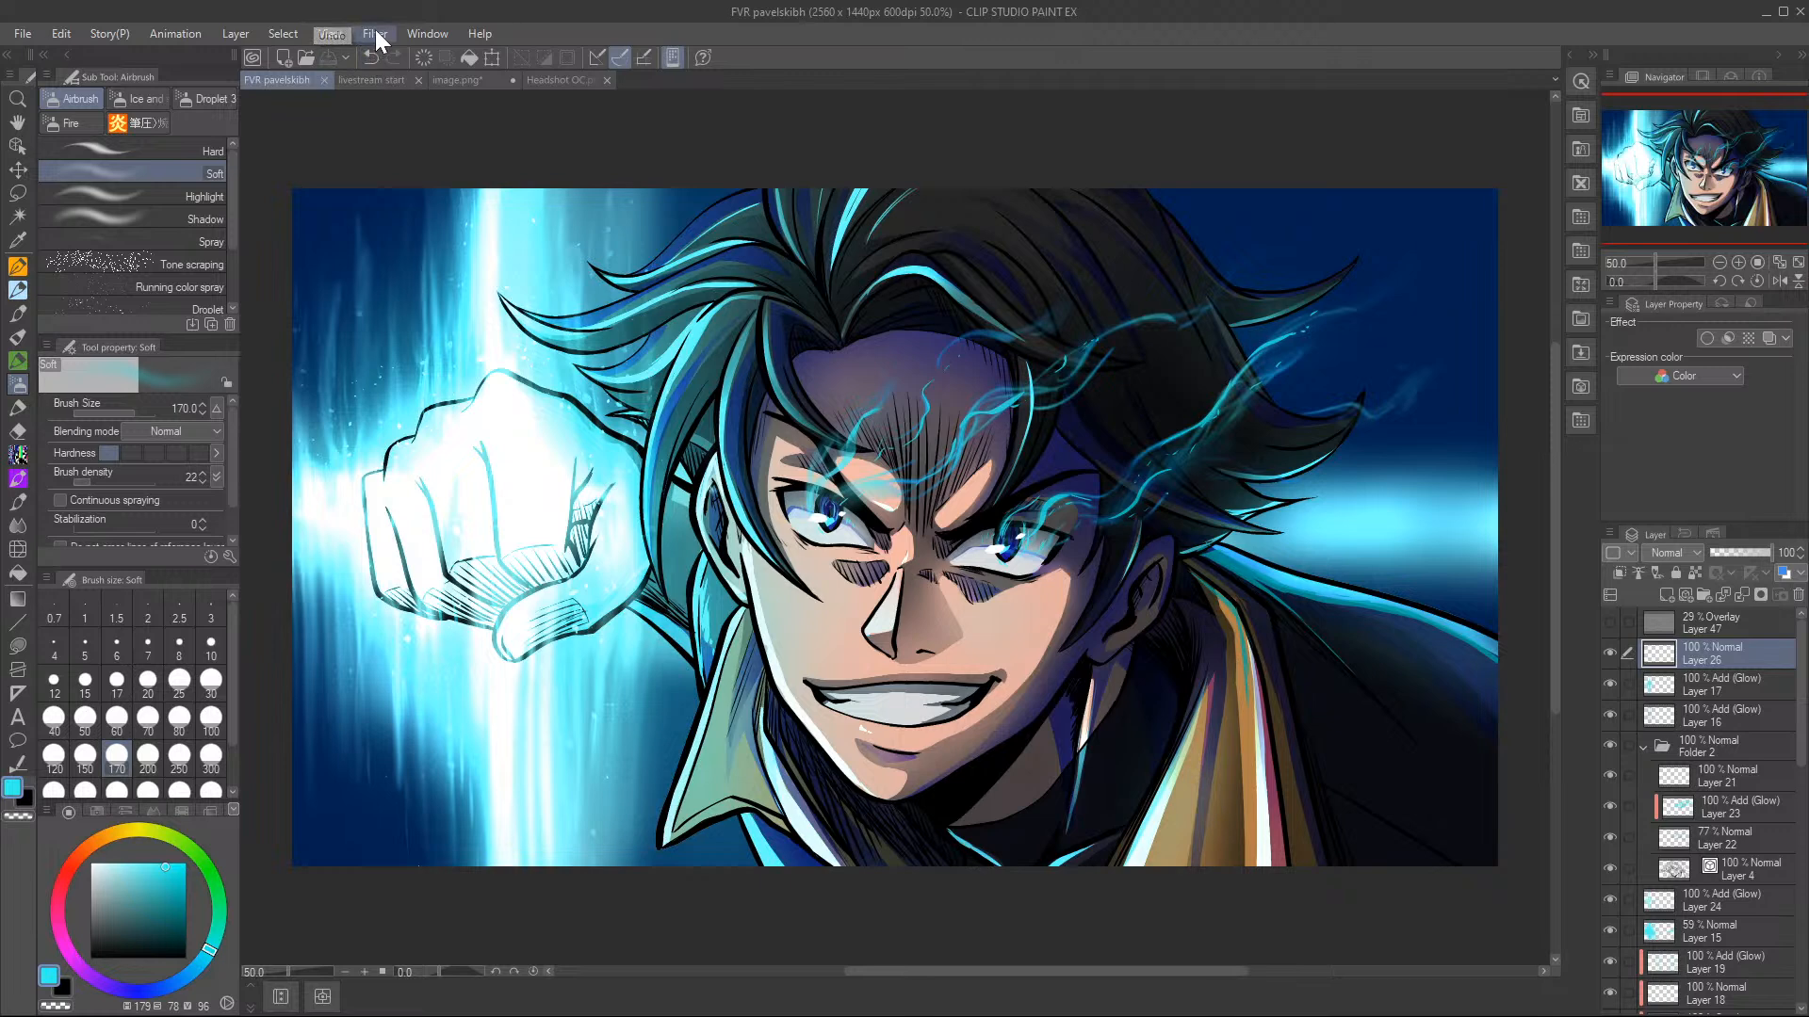
# - Examine the fist glow in the reference image and toggle Layer 26's visibility in the illustration
pyautogui.click(457, 79)
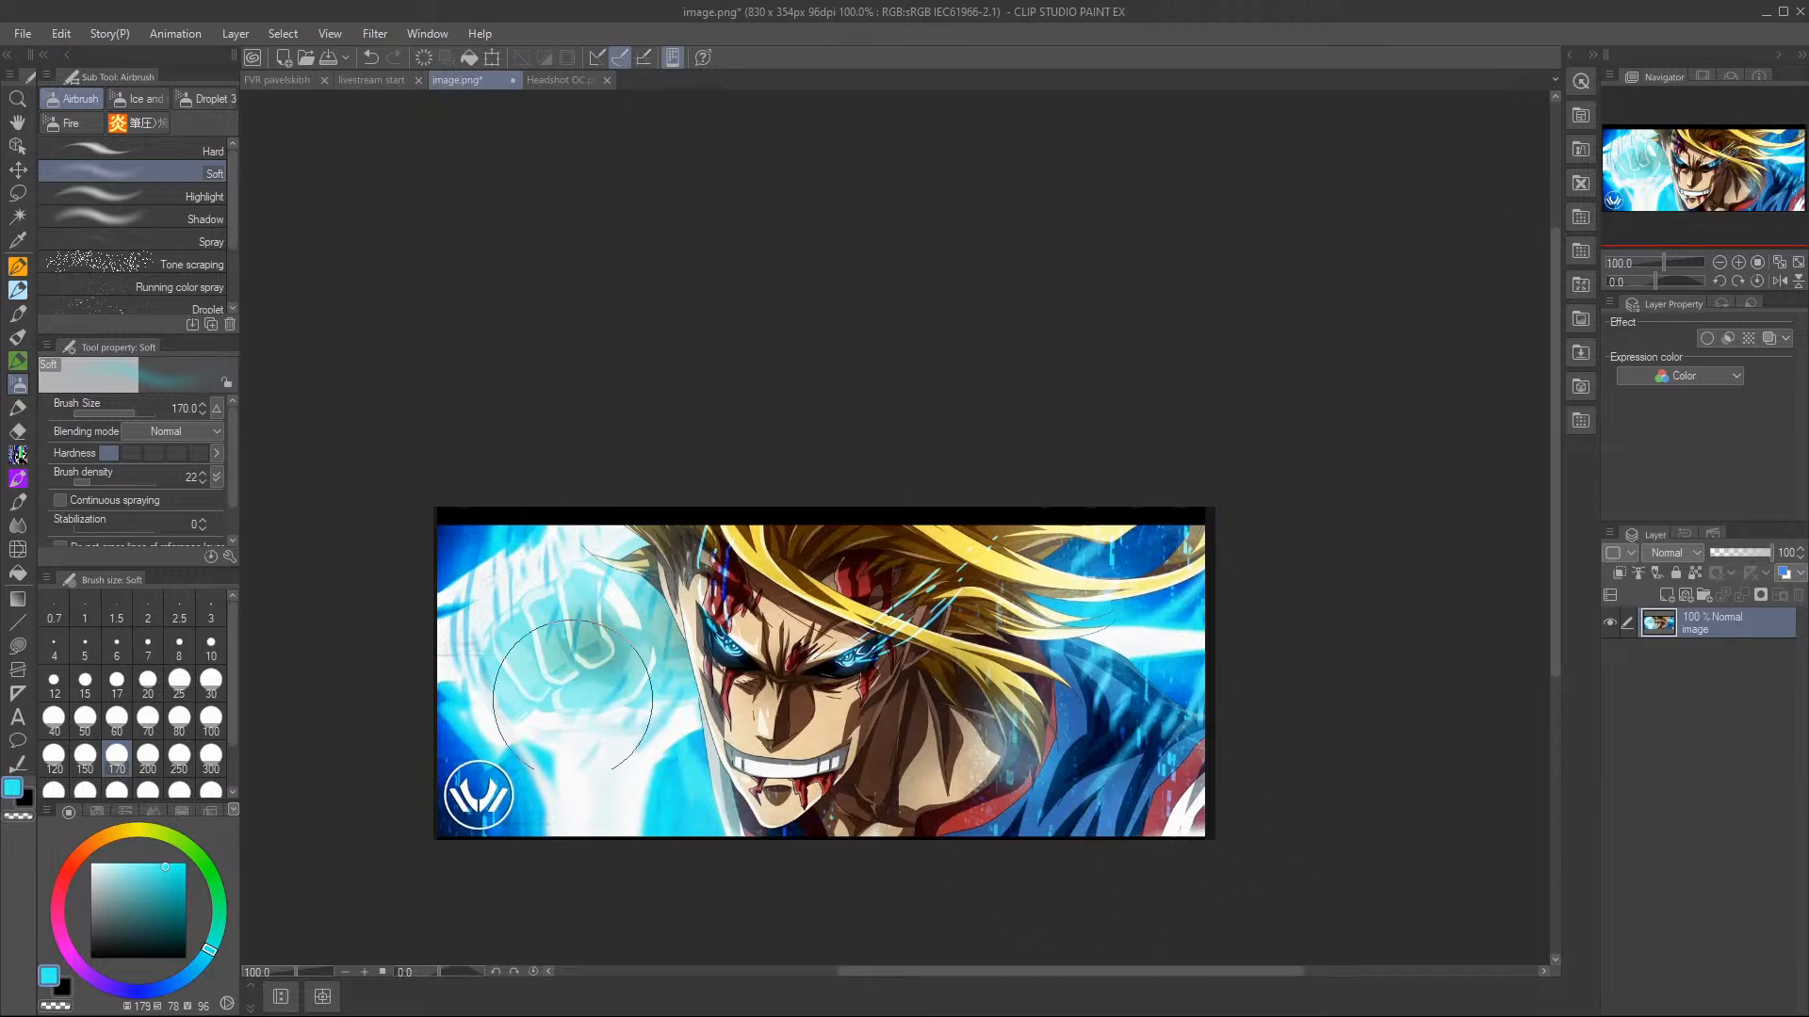
pyautogui.click(300, 79)
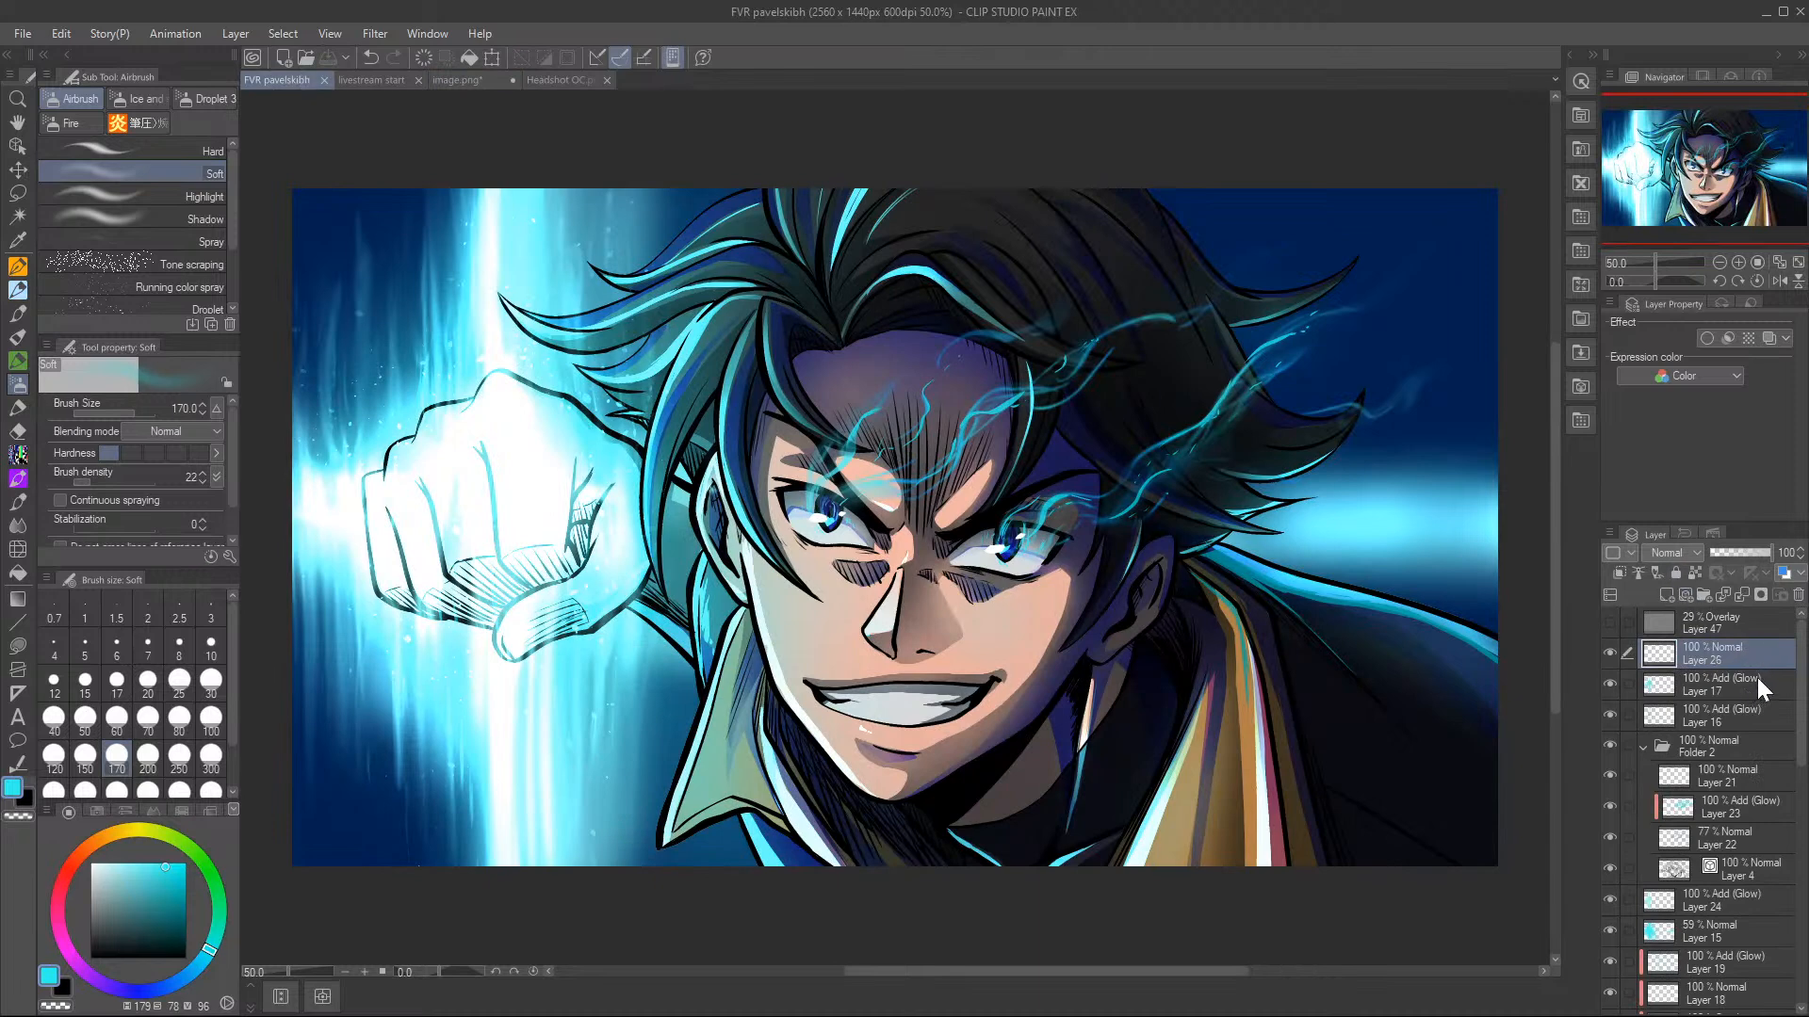
pyautogui.click(1609, 654)
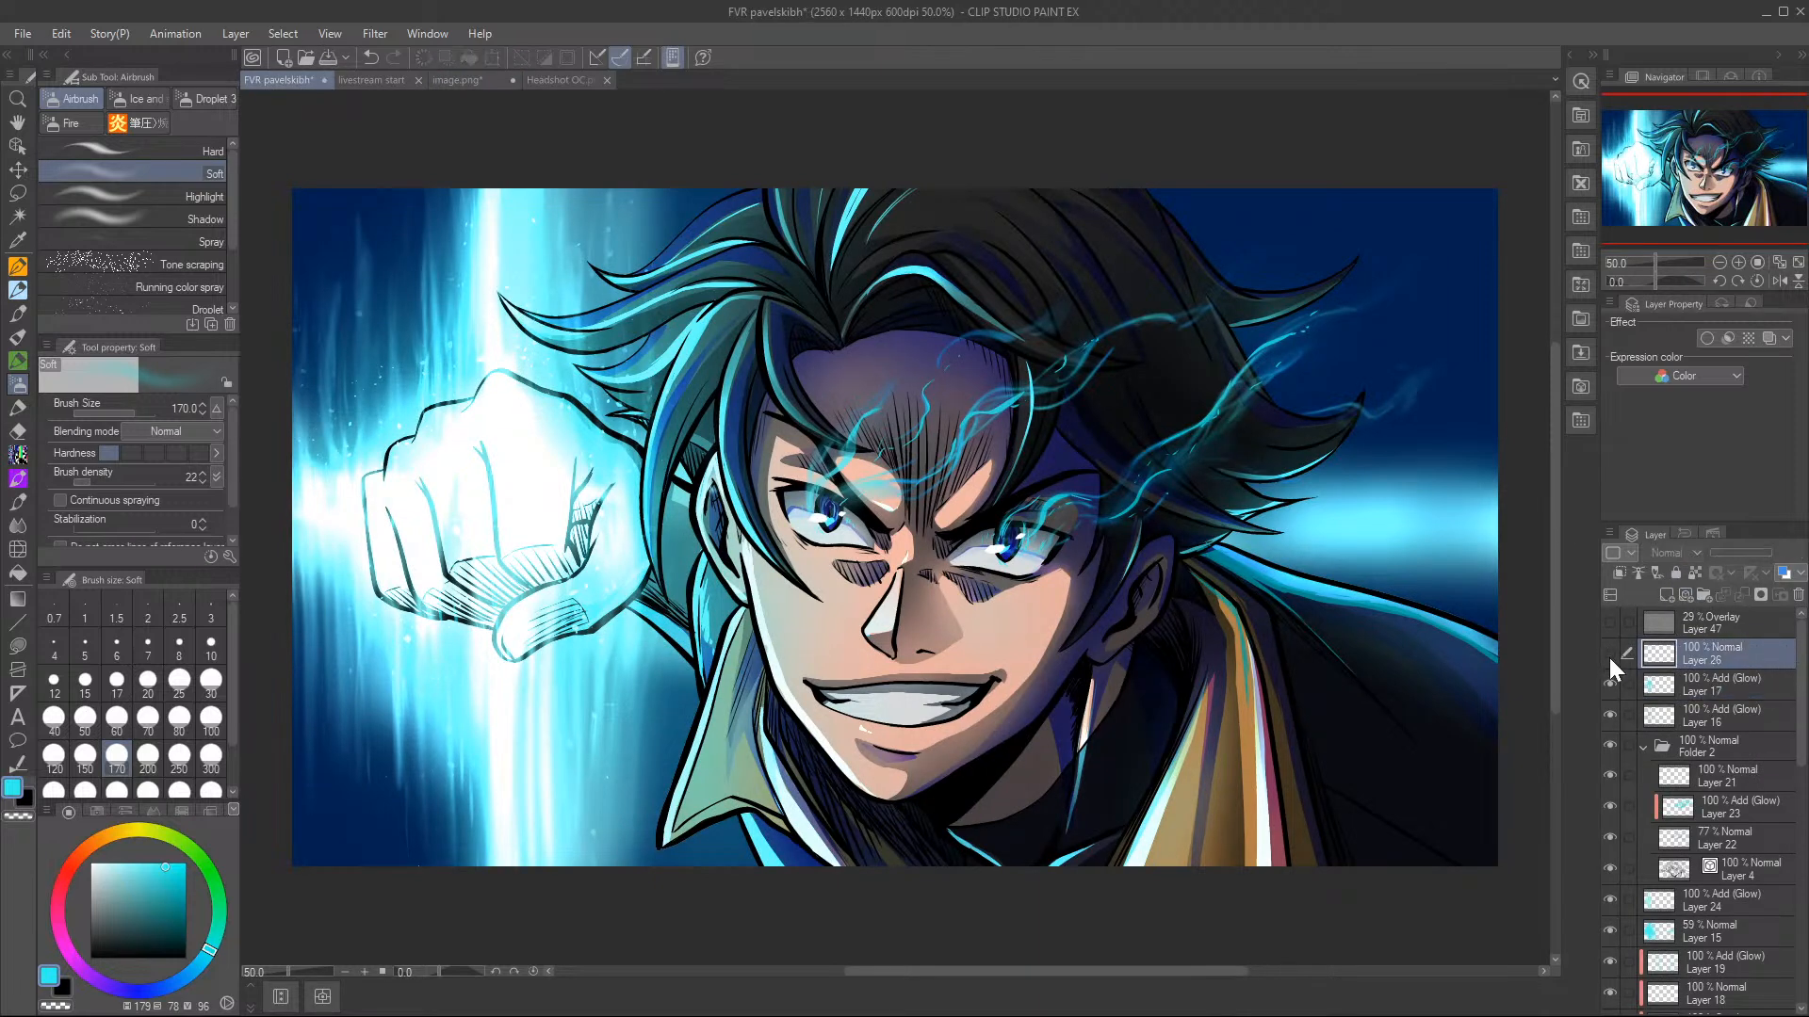
# - Carve thin shading strokes into the fist's glow on Layer 17 using Seny's ink pen with transparent color
pyautogui.click(1766, 680)
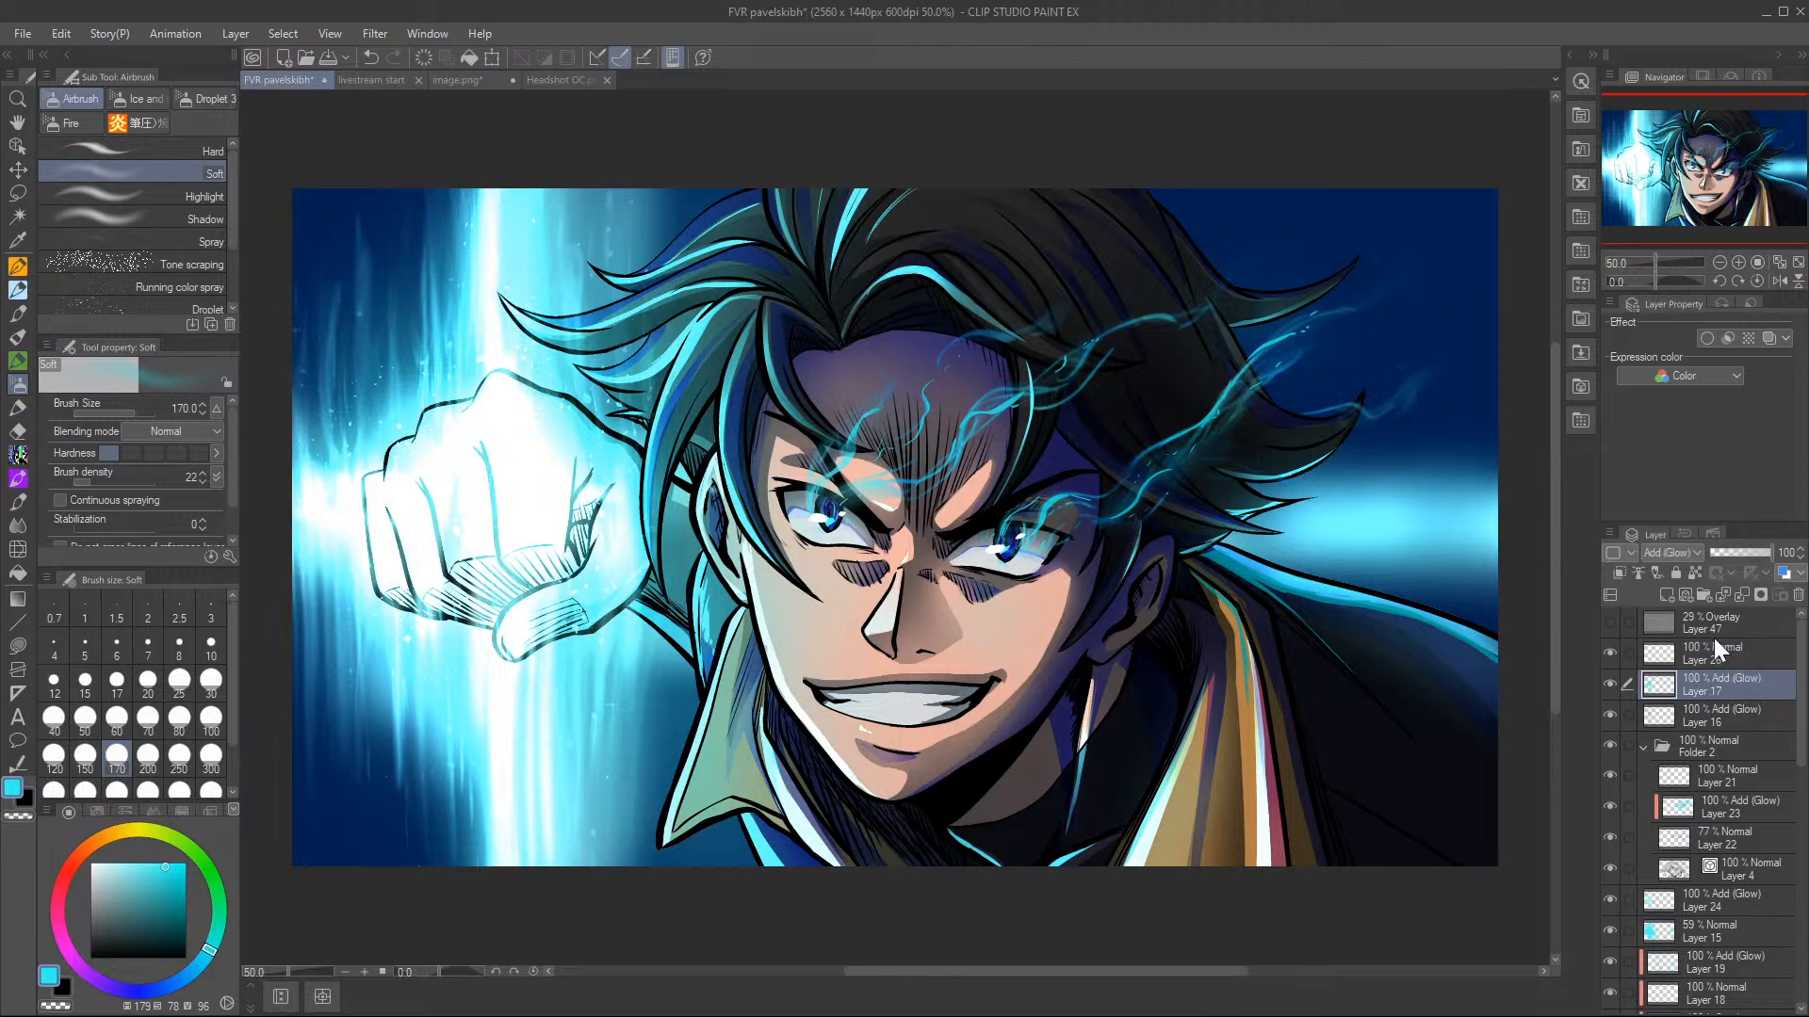
pyautogui.press('c')
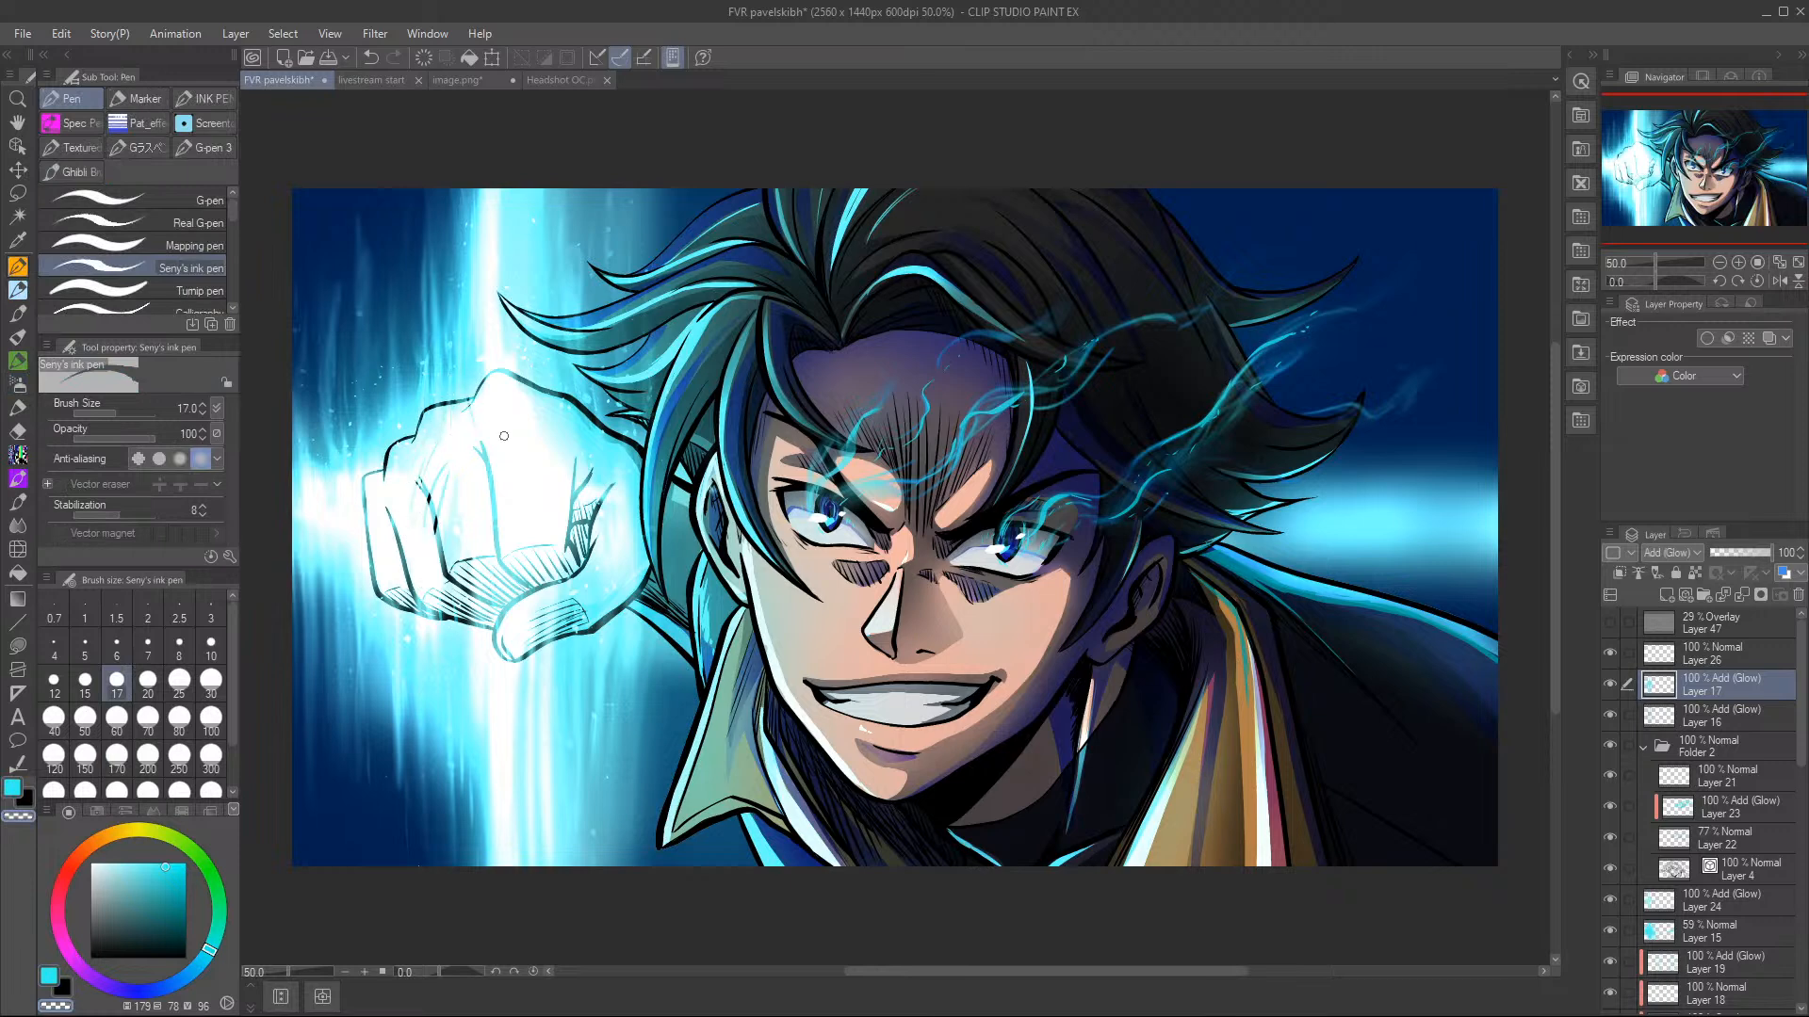
pyautogui.moveTo(550, 418); pyautogui.dragTo(603, 507)
pyautogui.moveTo(377, 560); pyautogui.dragTo(373, 598)
pyautogui.moveTo(568, 590); pyautogui.dragTo(605, 640)
pyautogui.moveTo(620, 562); pyautogui.dragTo(611, 602)
# - Pick a dark teal from the background, refine the fist's shading strokes on Layer 15, and switch to transparent color
pyautogui.keyDown('alt'); pyautogui.click(345, 710); pyautogui.keyUp('alt')
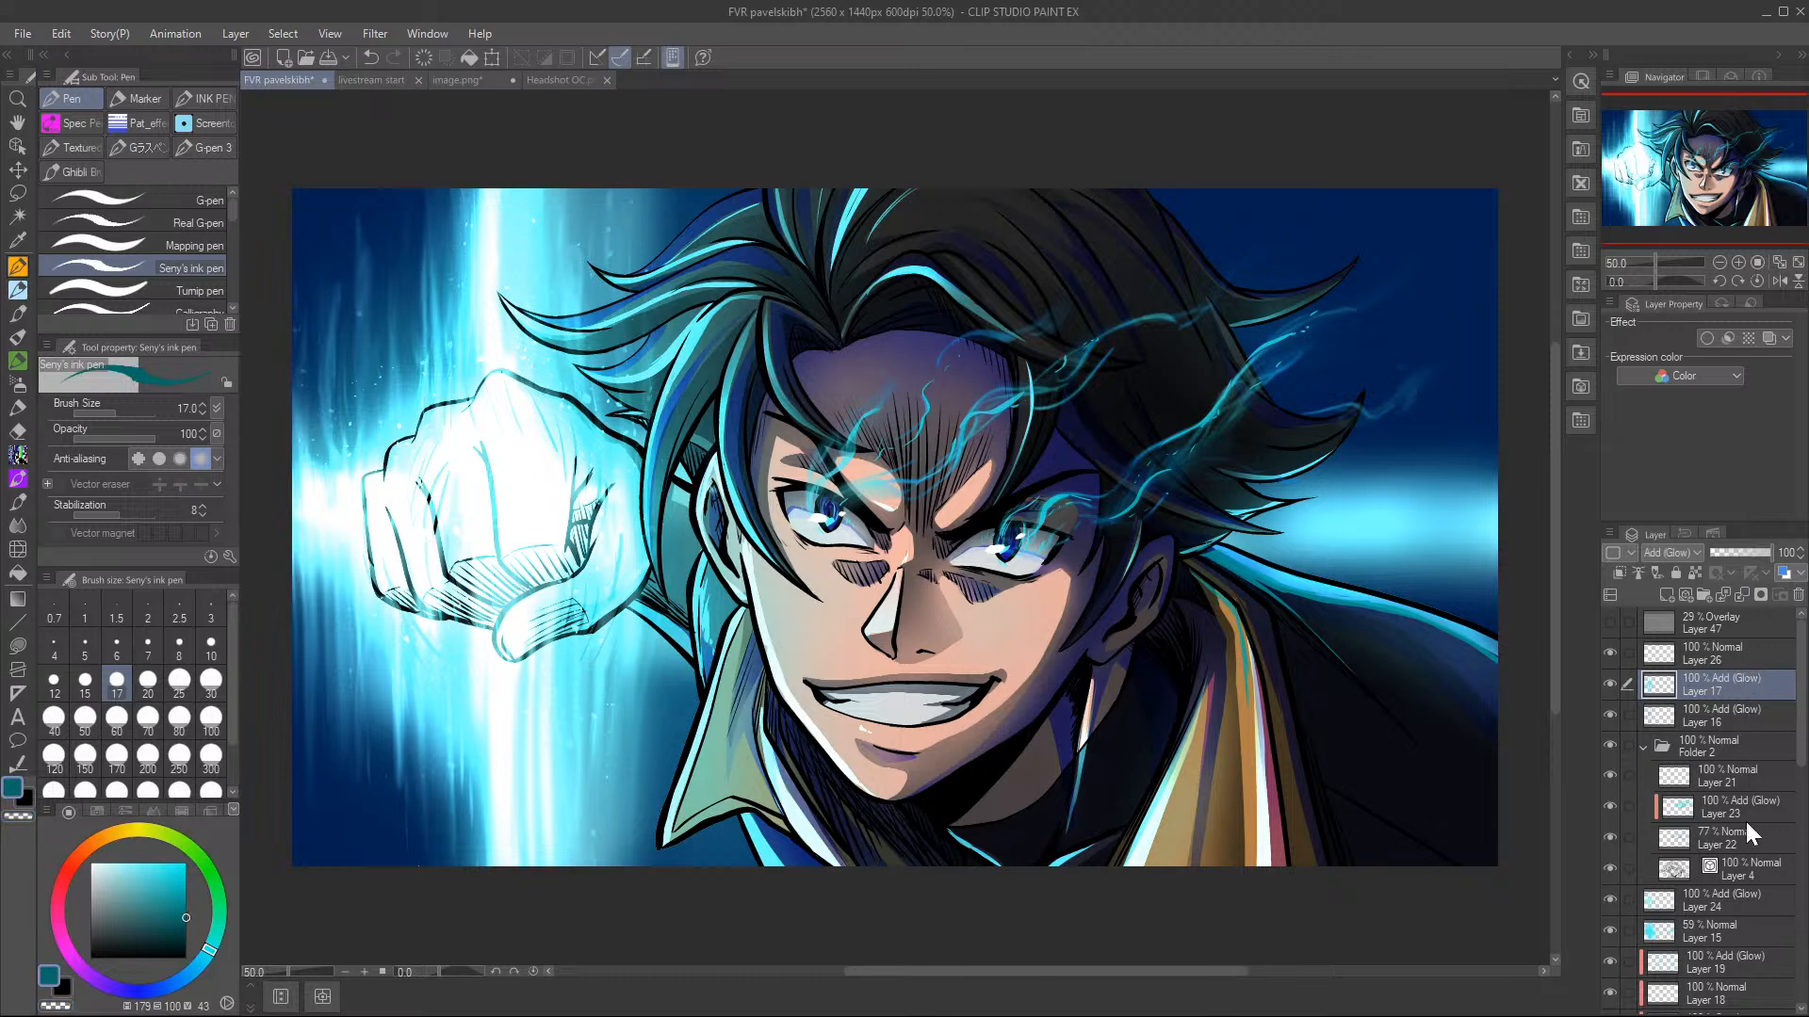
pyautogui.click(1748, 931)
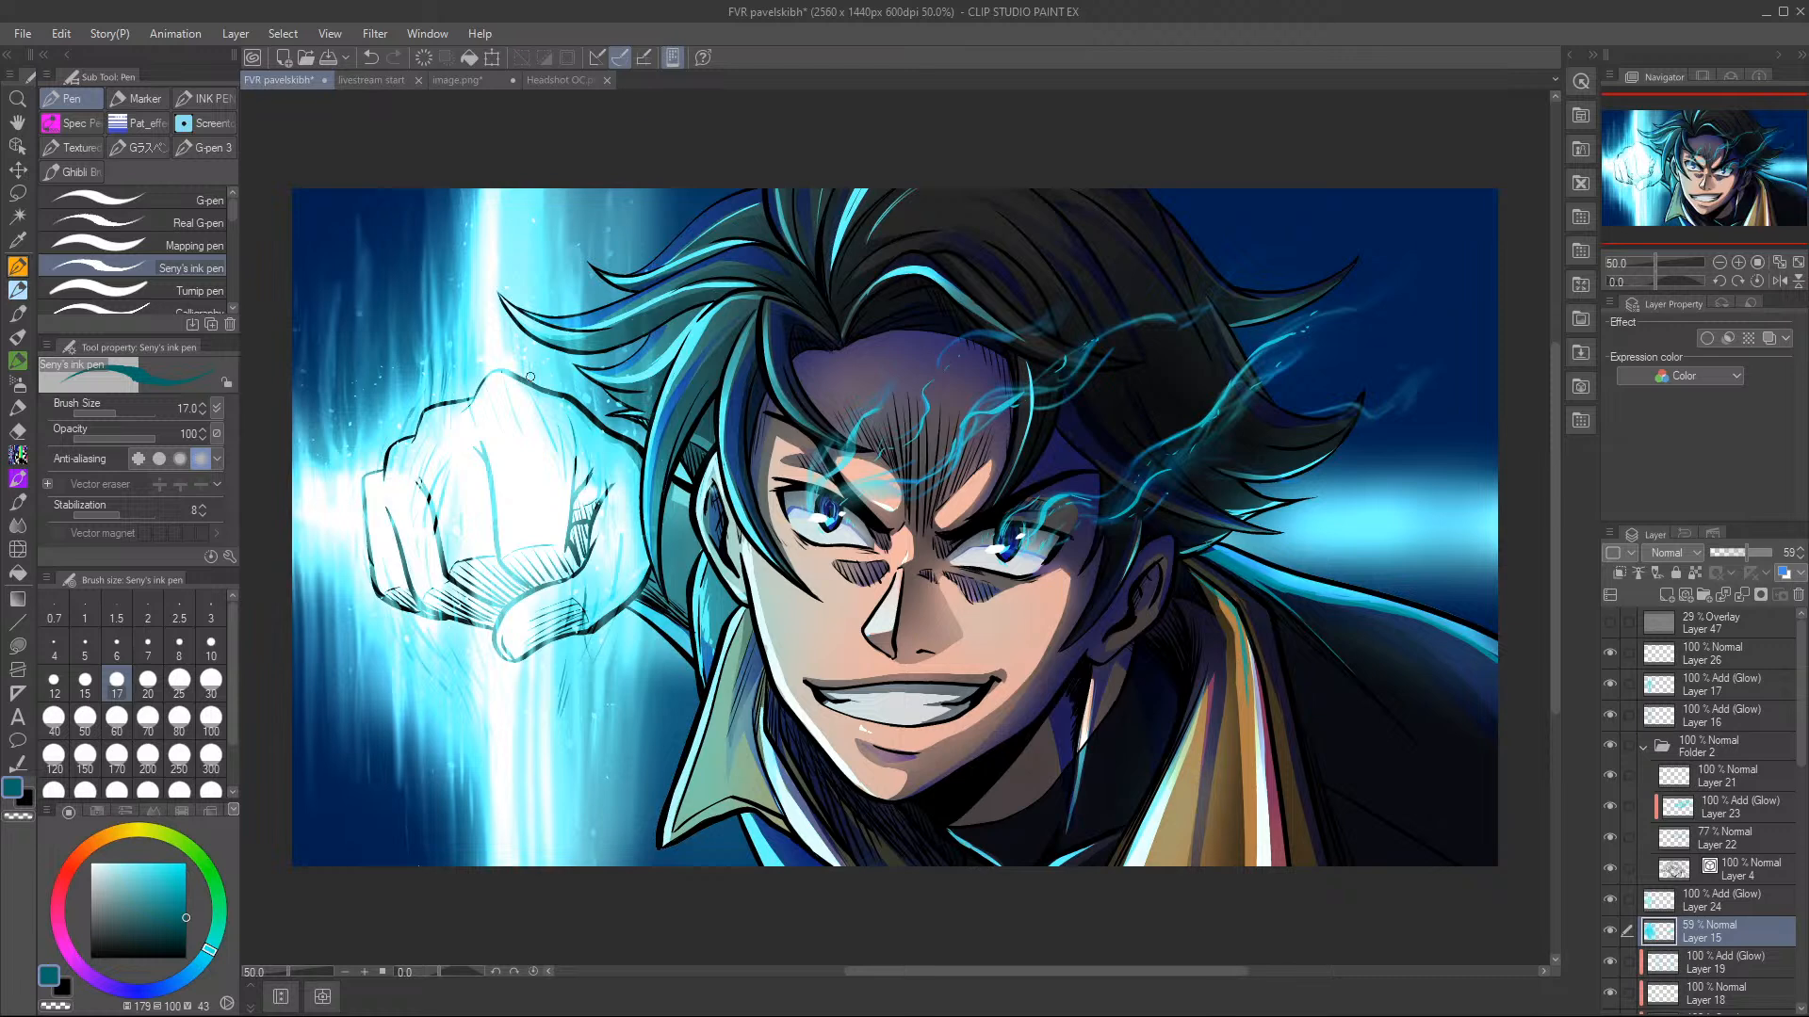
pyautogui.press('c')
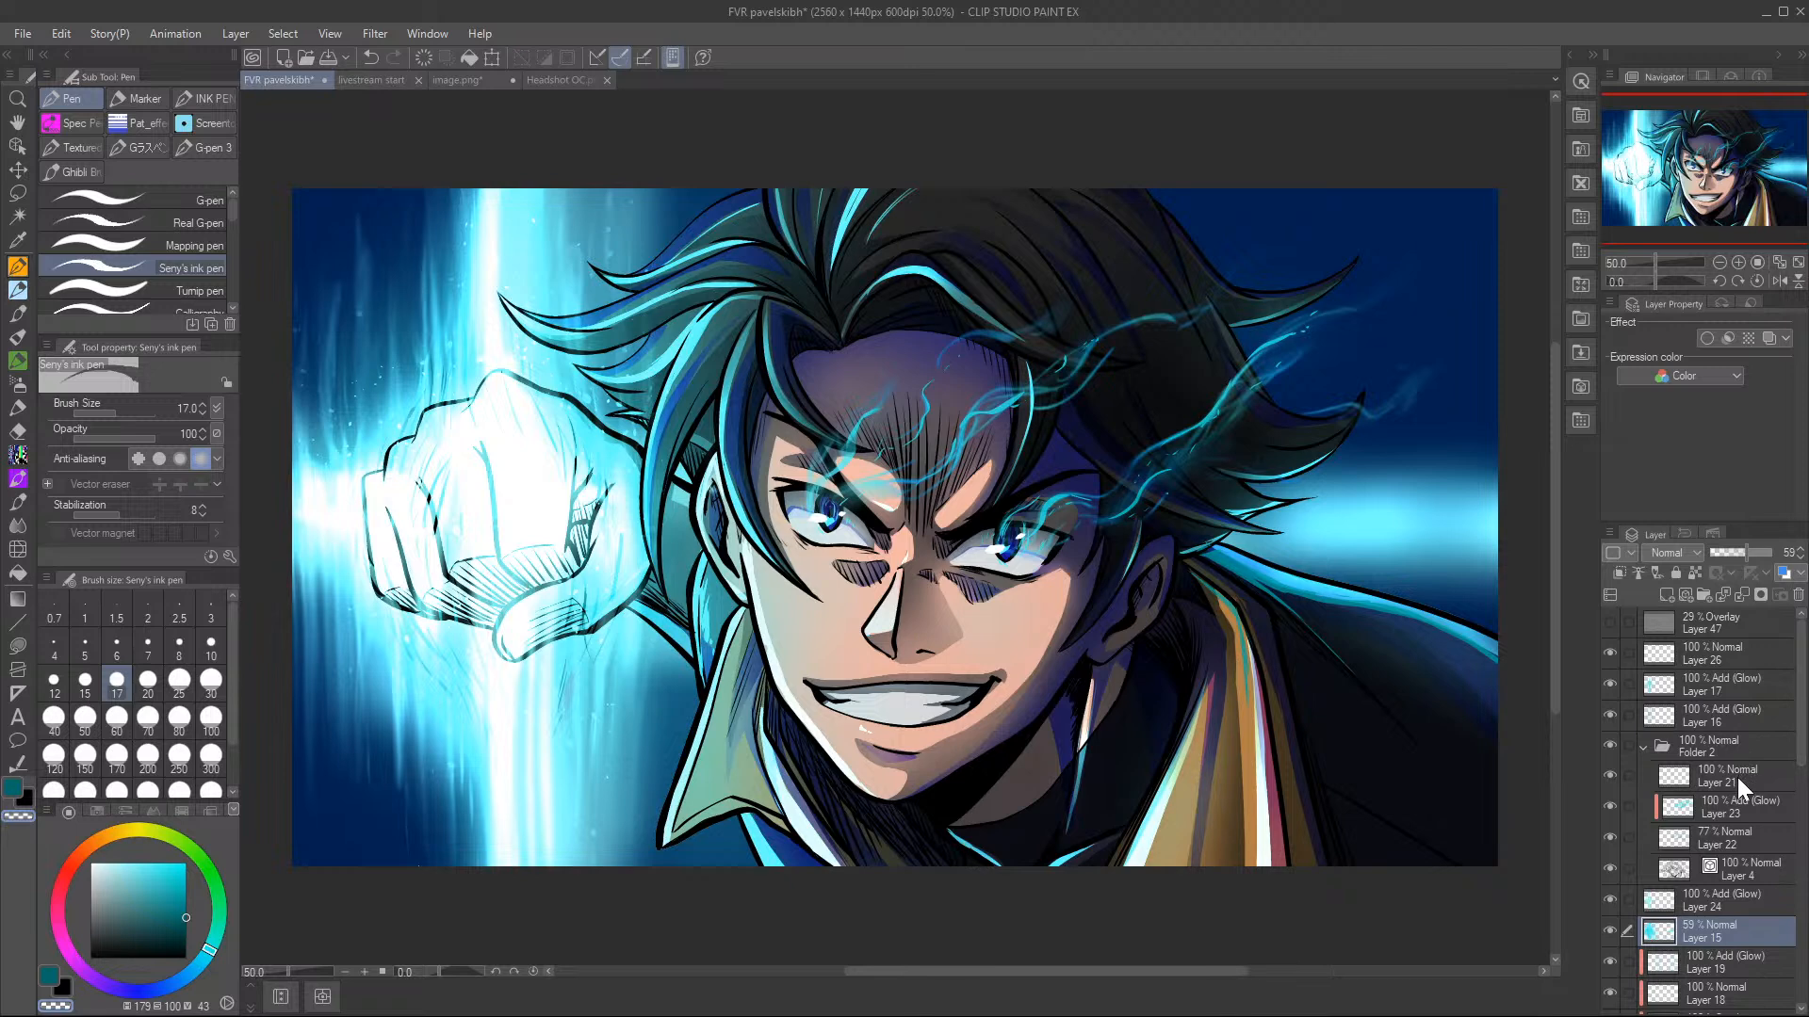
# - Paint bright cyan vertical light rays across the image on Layer 26 with the light particle(water 2) brush, and add a new layer above it
pyautogui.click(1733, 658)
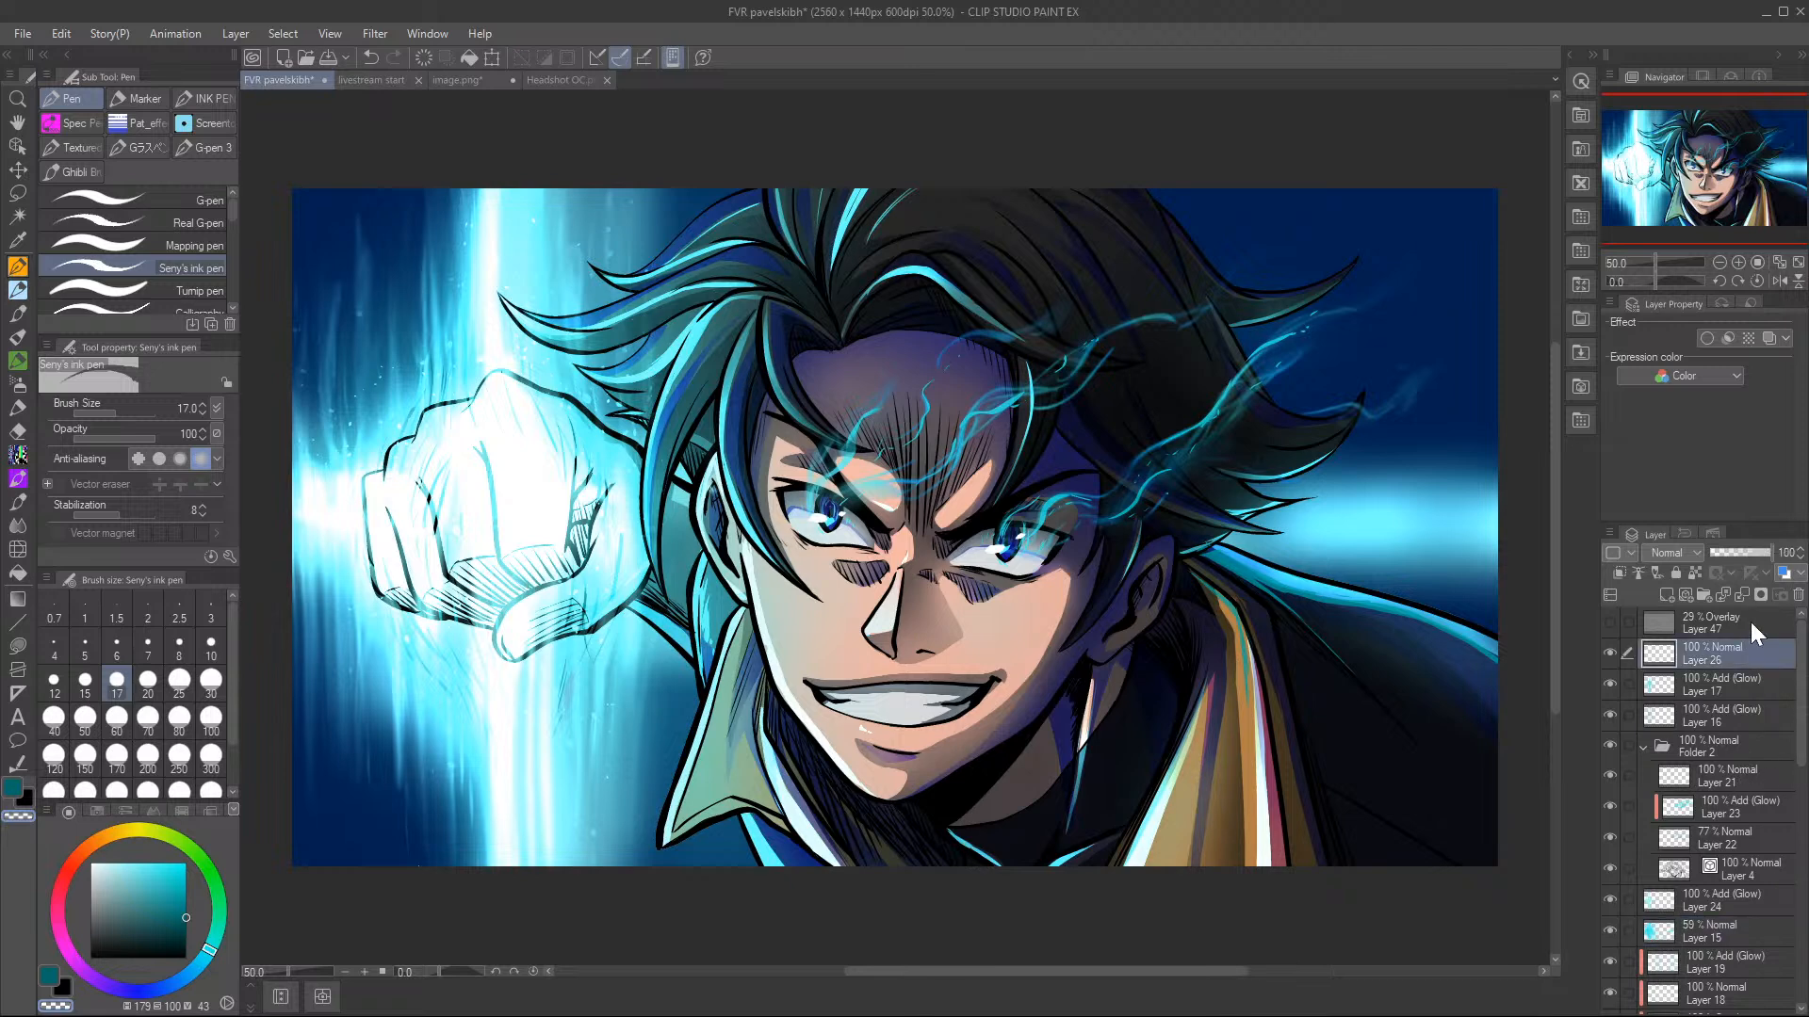
pyautogui.click(174, 864)
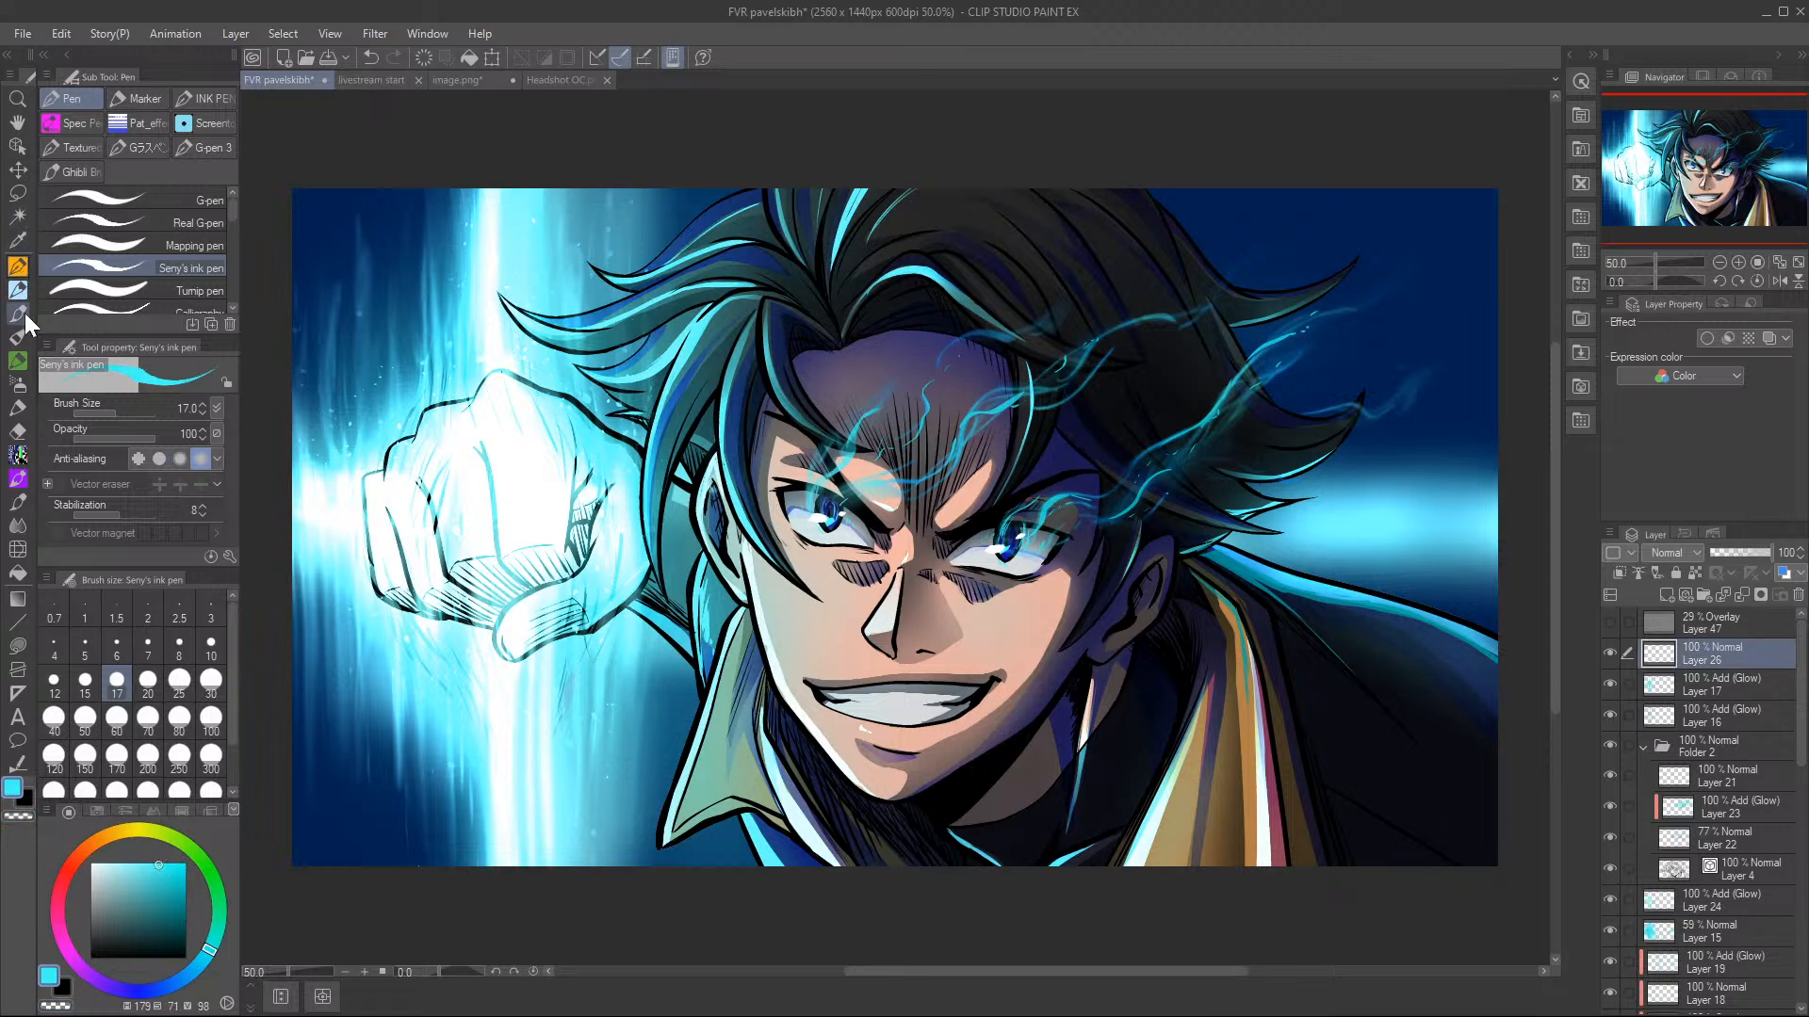
pyautogui.click(18, 384)
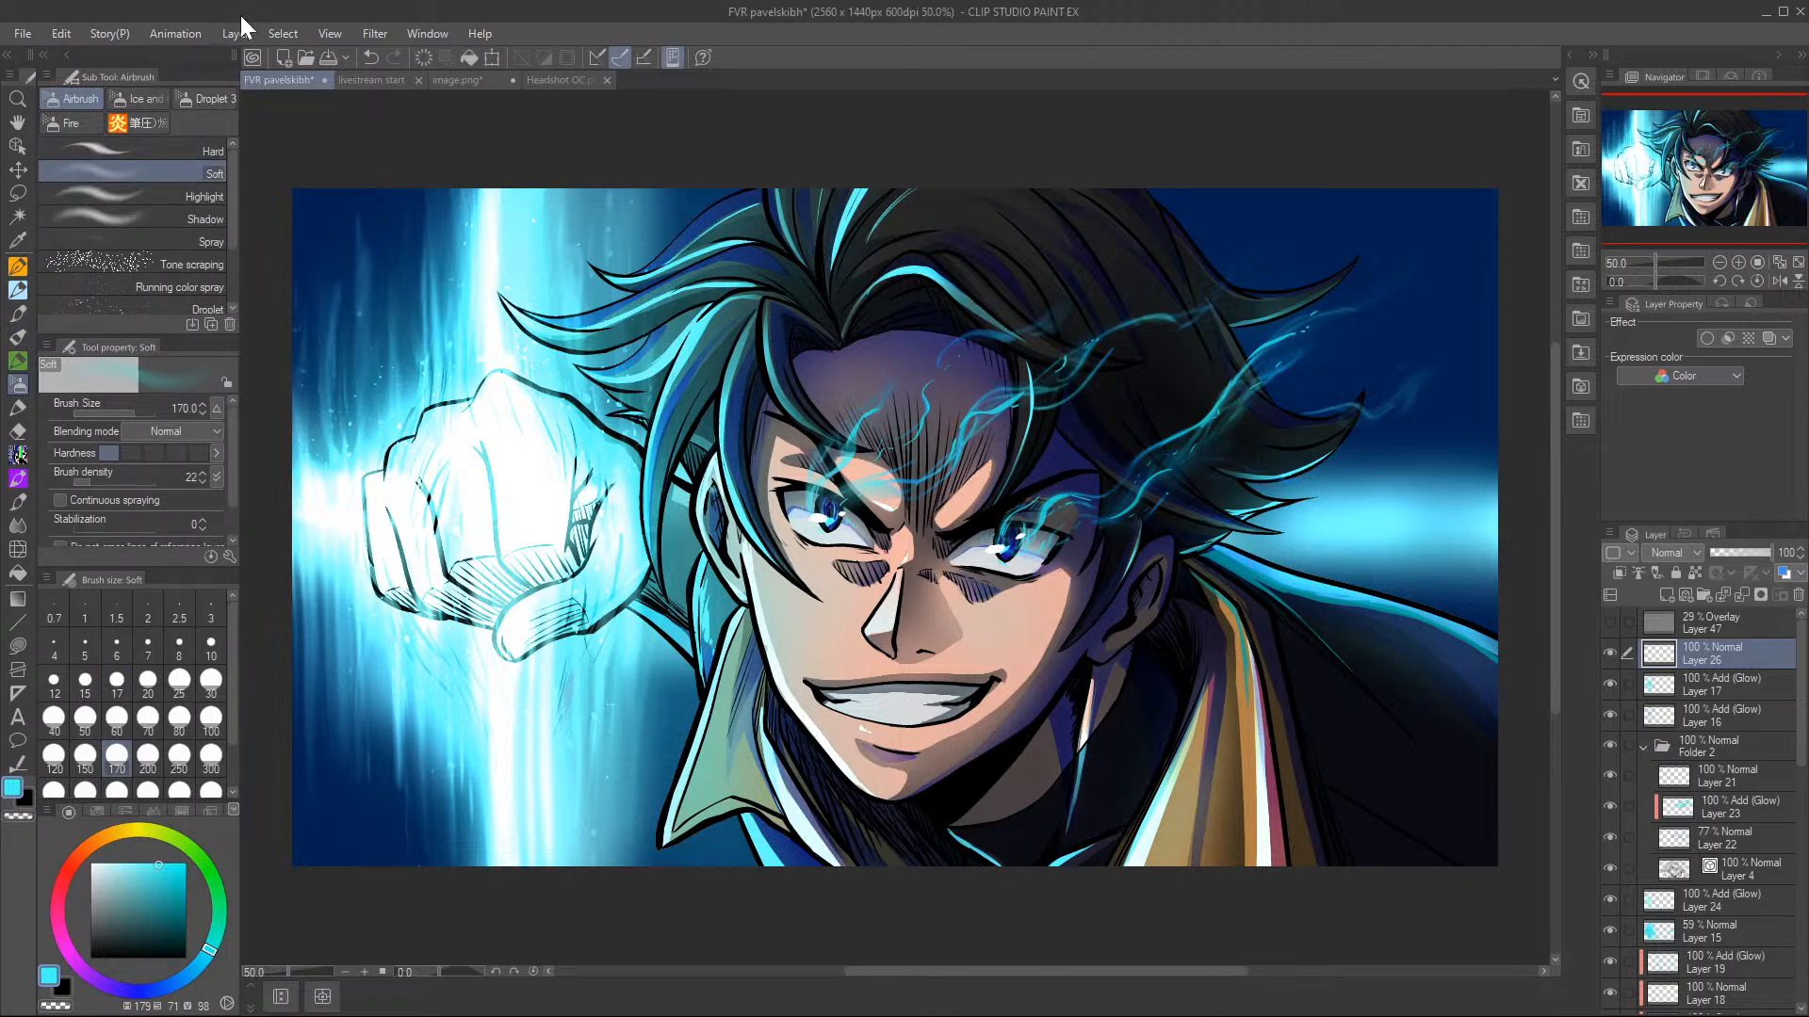
pyautogui.click(199, 100)
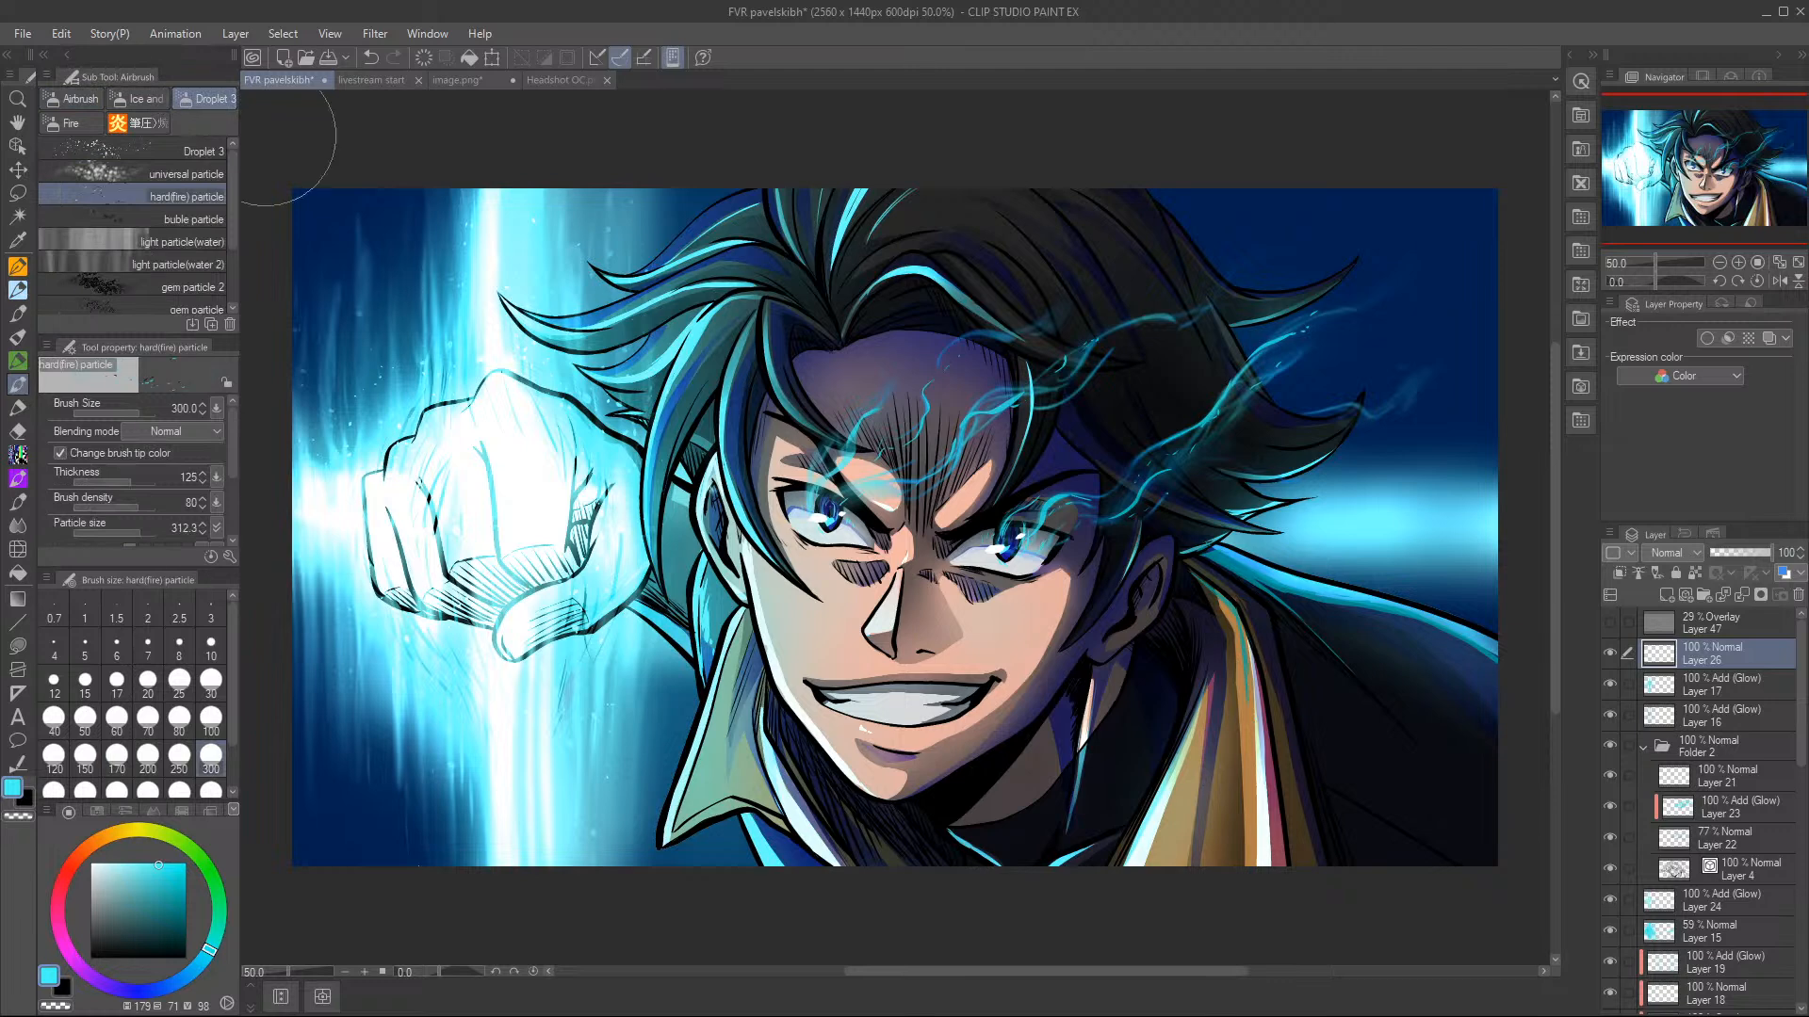
pyautogui.click(206, 260)
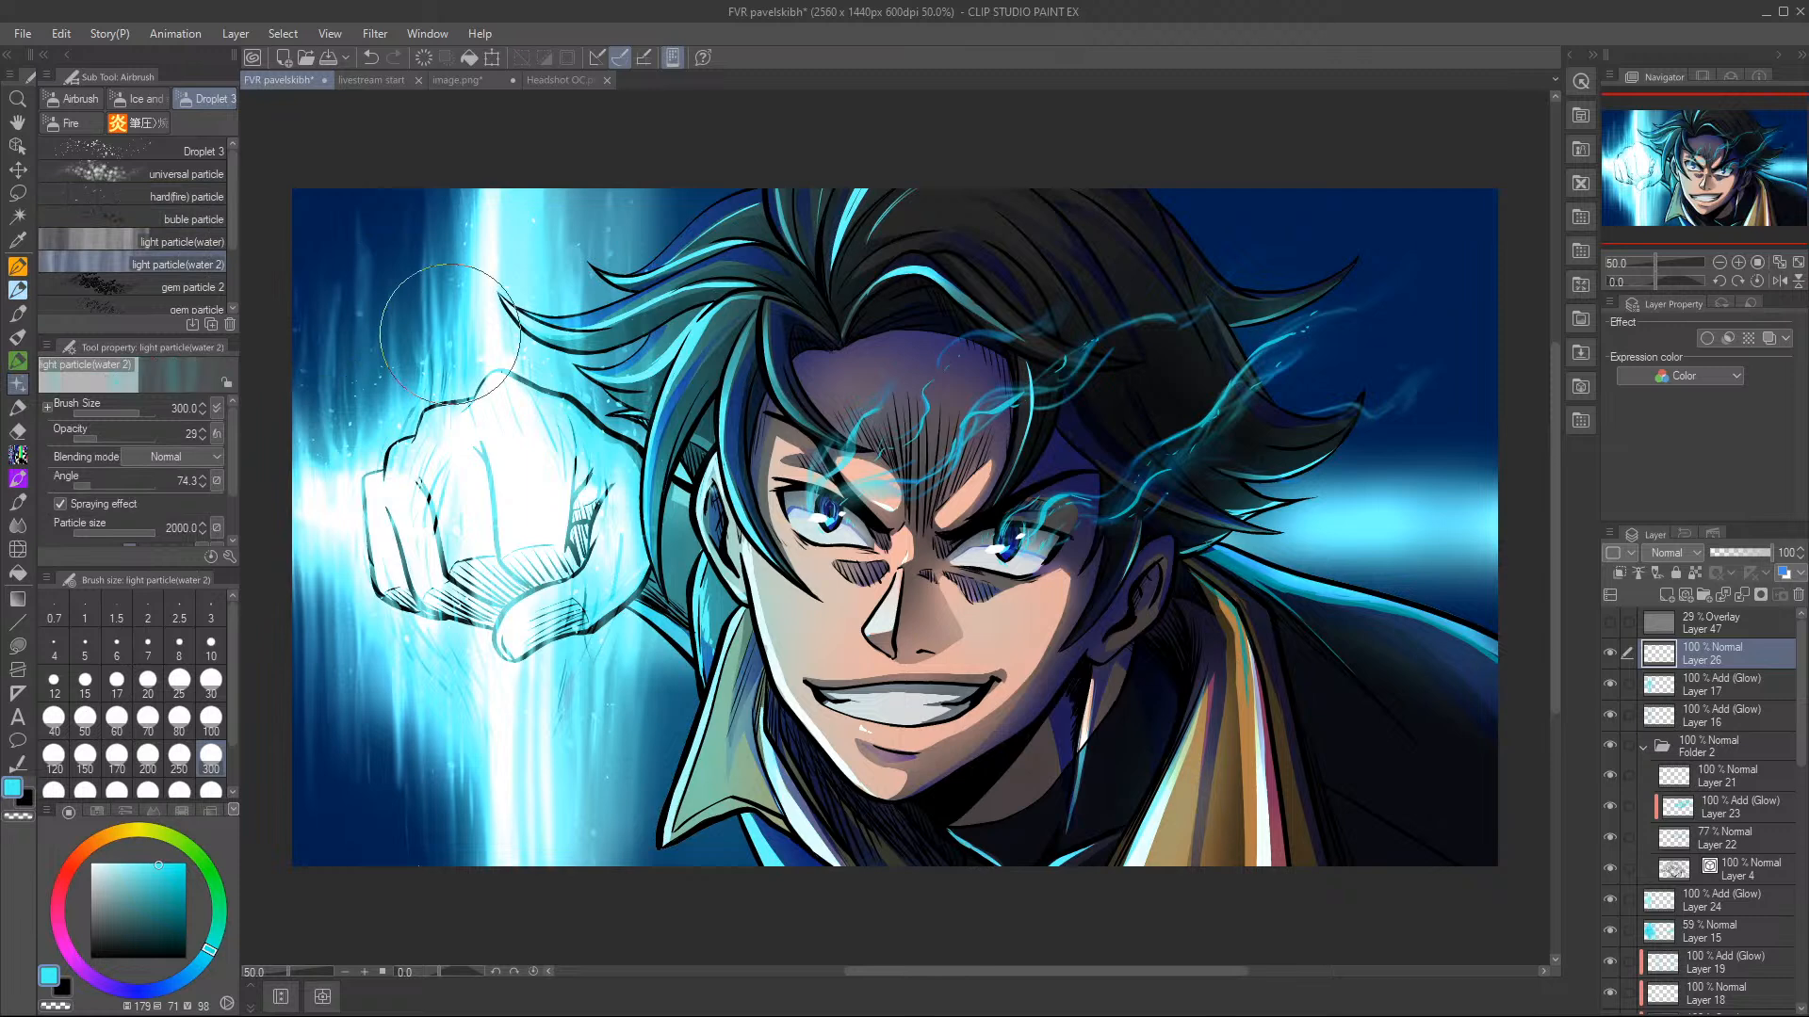
pyautogui.moveTo(1072, 714)
pyautogui.mouseDown()
pyautogui.moveTo(1397, 754)
pyautogui.moveTo(1408, 562)
pyautogui.moveTo(1274, 211)
pyautogui.moveTo(1119, 189)
pyautogui.moveTo(1310, 216)
pyautogui.moveTo(1437, 199)
pyautogui.mouseUp()
pyautogui.moveTo(377, 321)
pyautogui.mouseDown()
pyautogui.moveTo(476, 376)
pyautogui.moveTo(520, 790)
pyautogui.mouseUp()
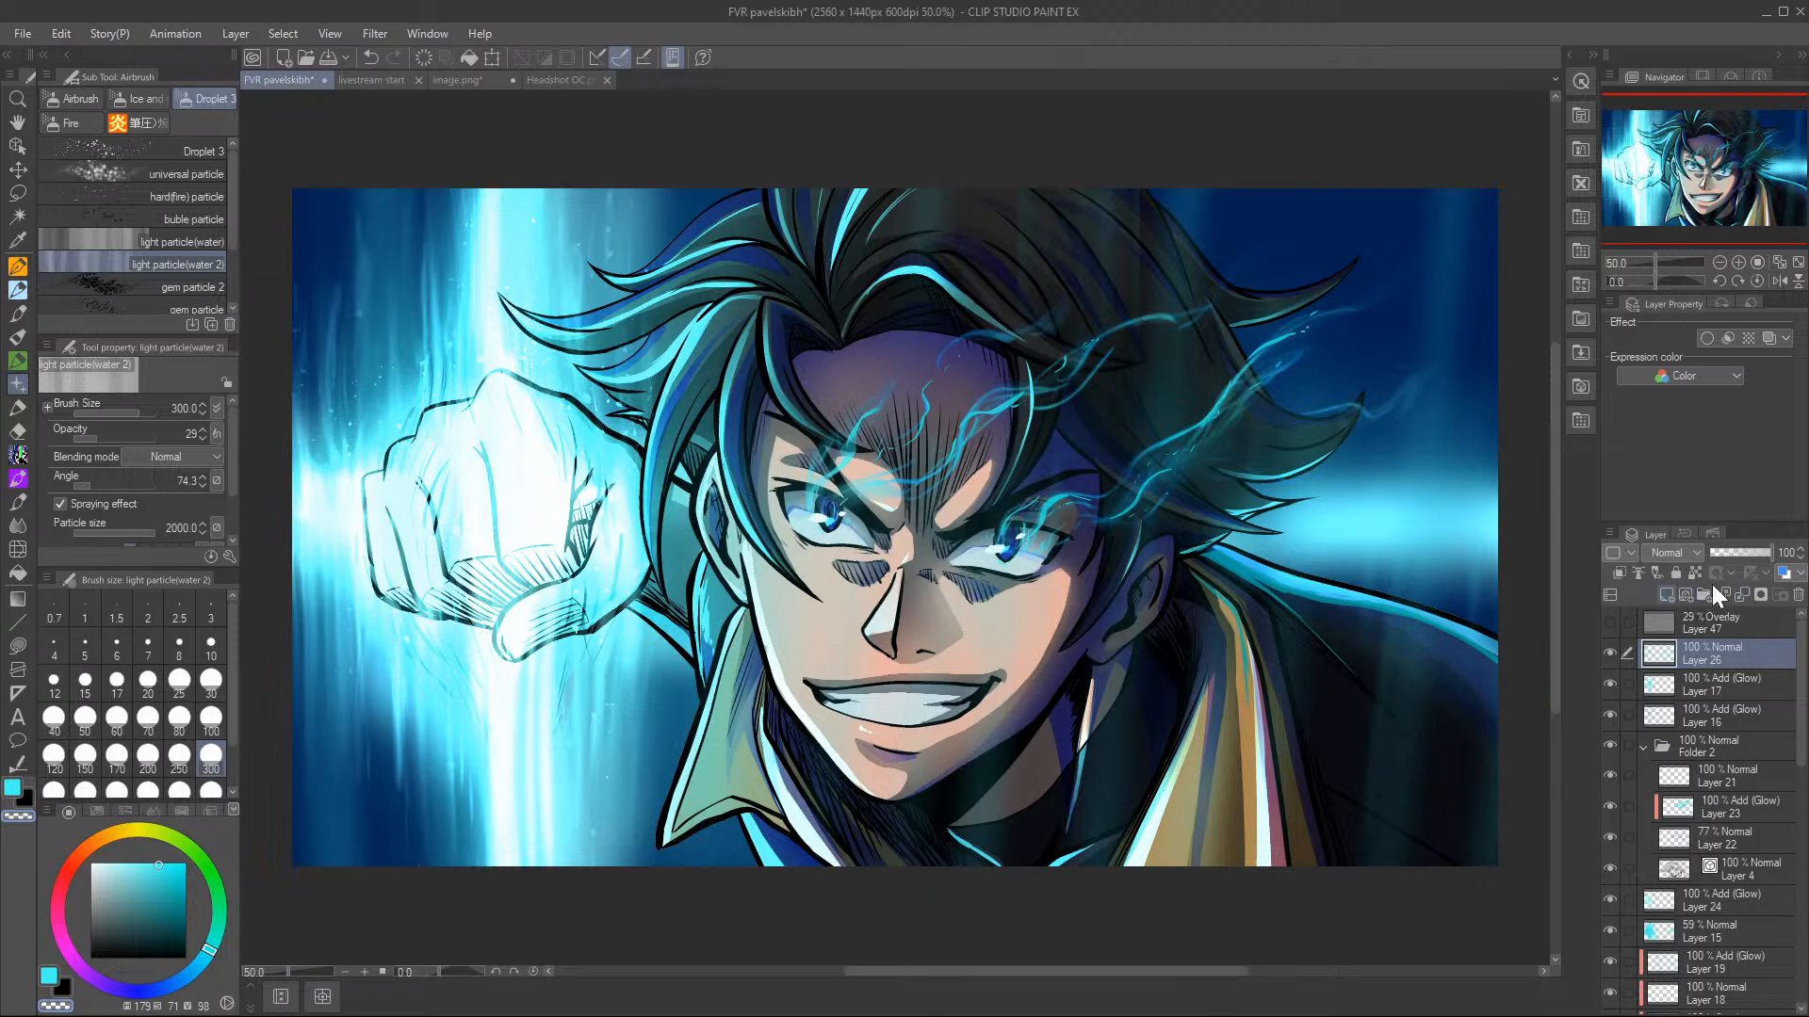
pyautogui.click(1667, 594)
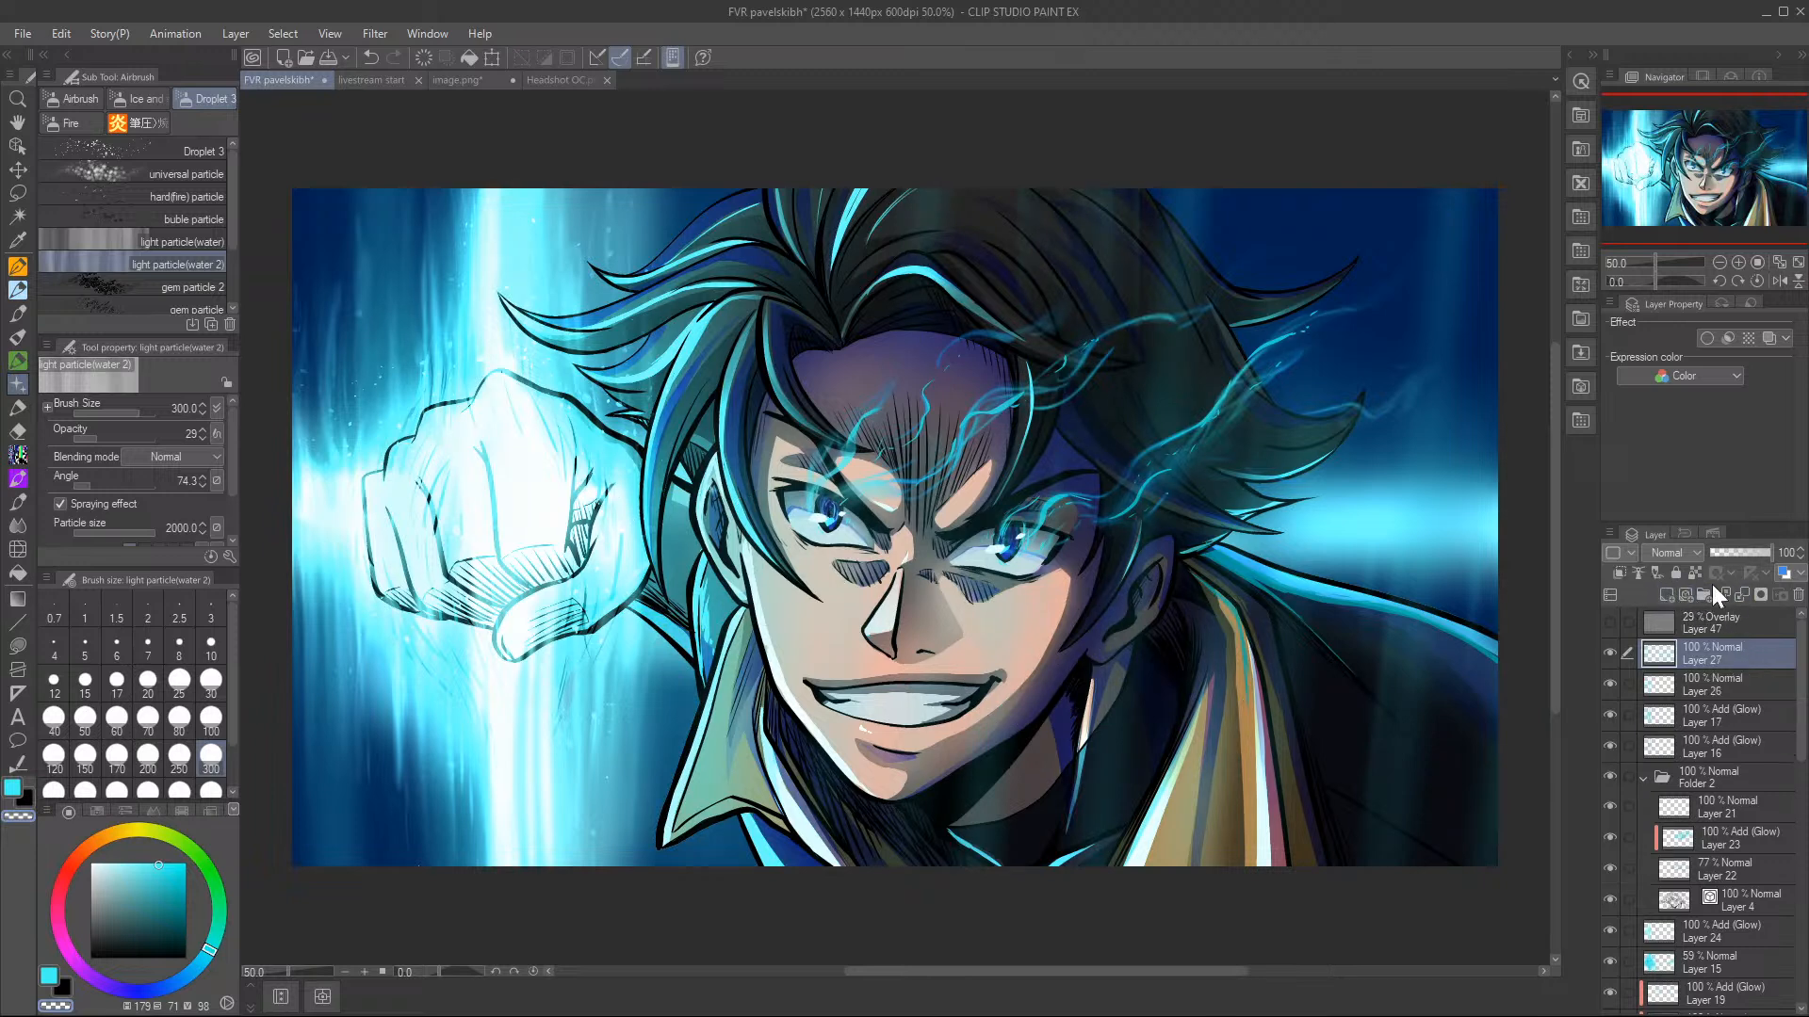
# - Try spraying cyan Droplet 3 particles over the collar and jacket, undo them, and return to the Soft airbrush
pyautogui.click(177, 151)
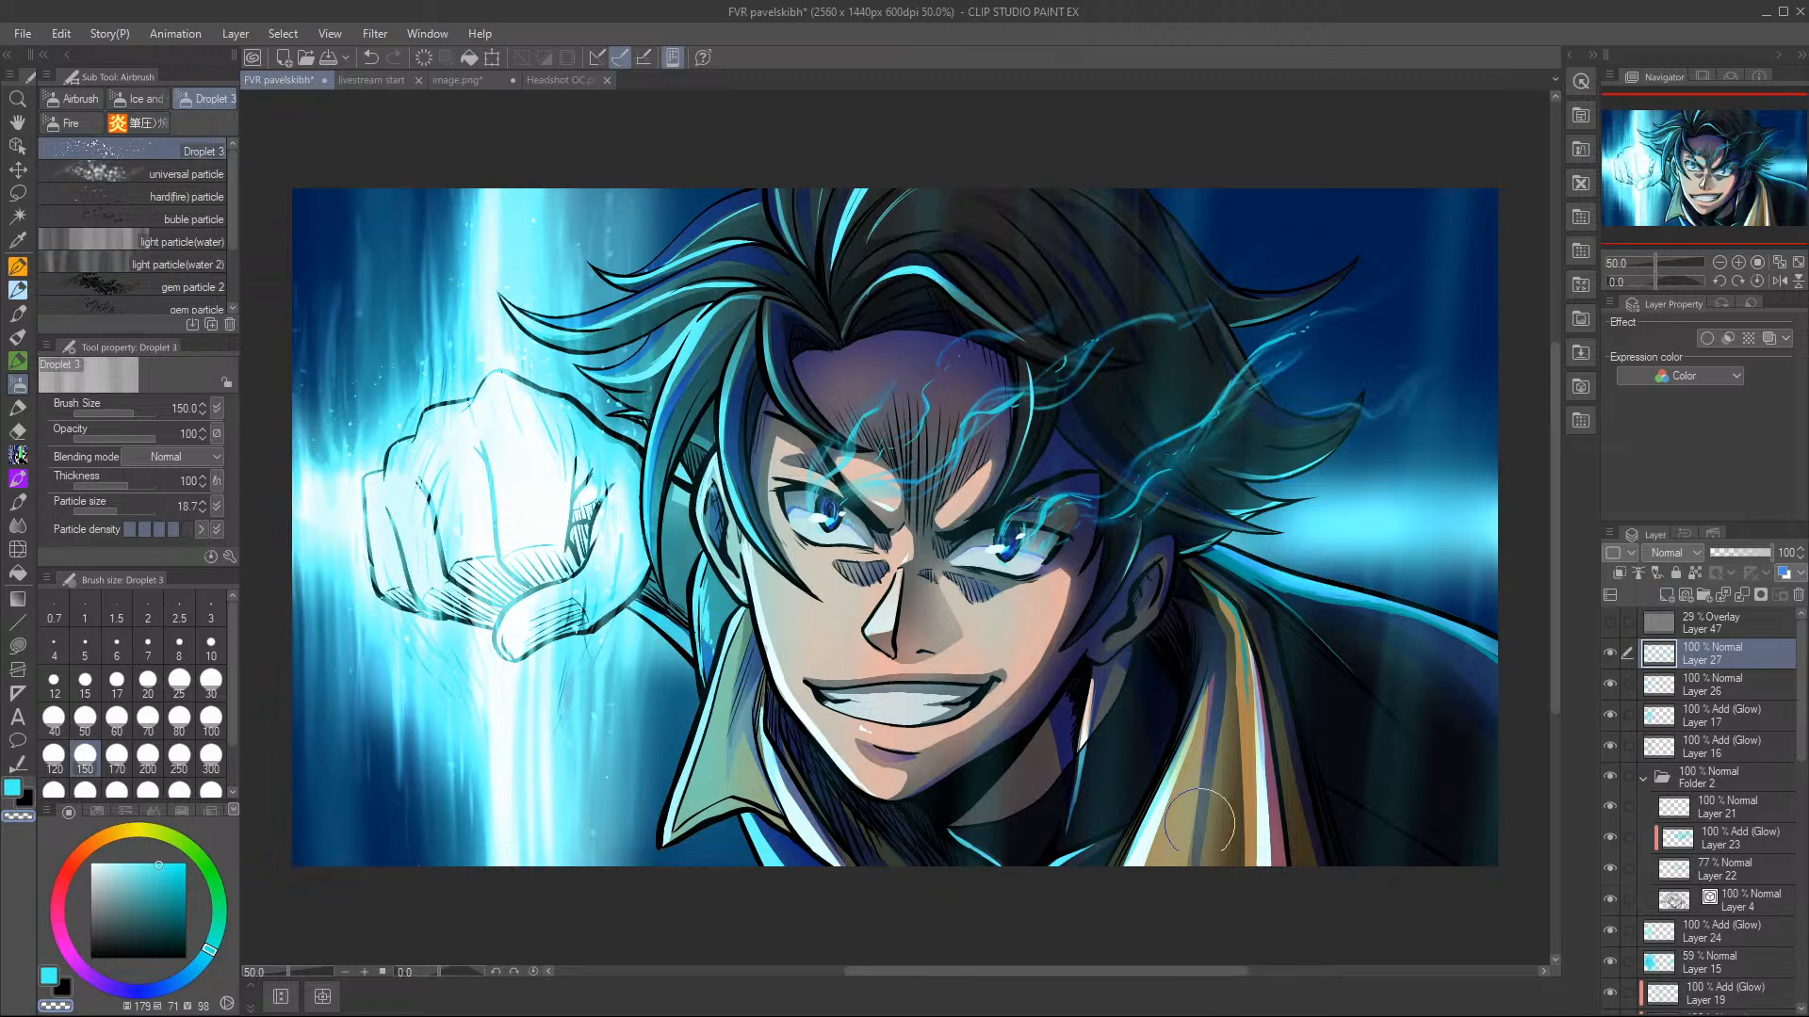
pyautogui.click(1148, 744)
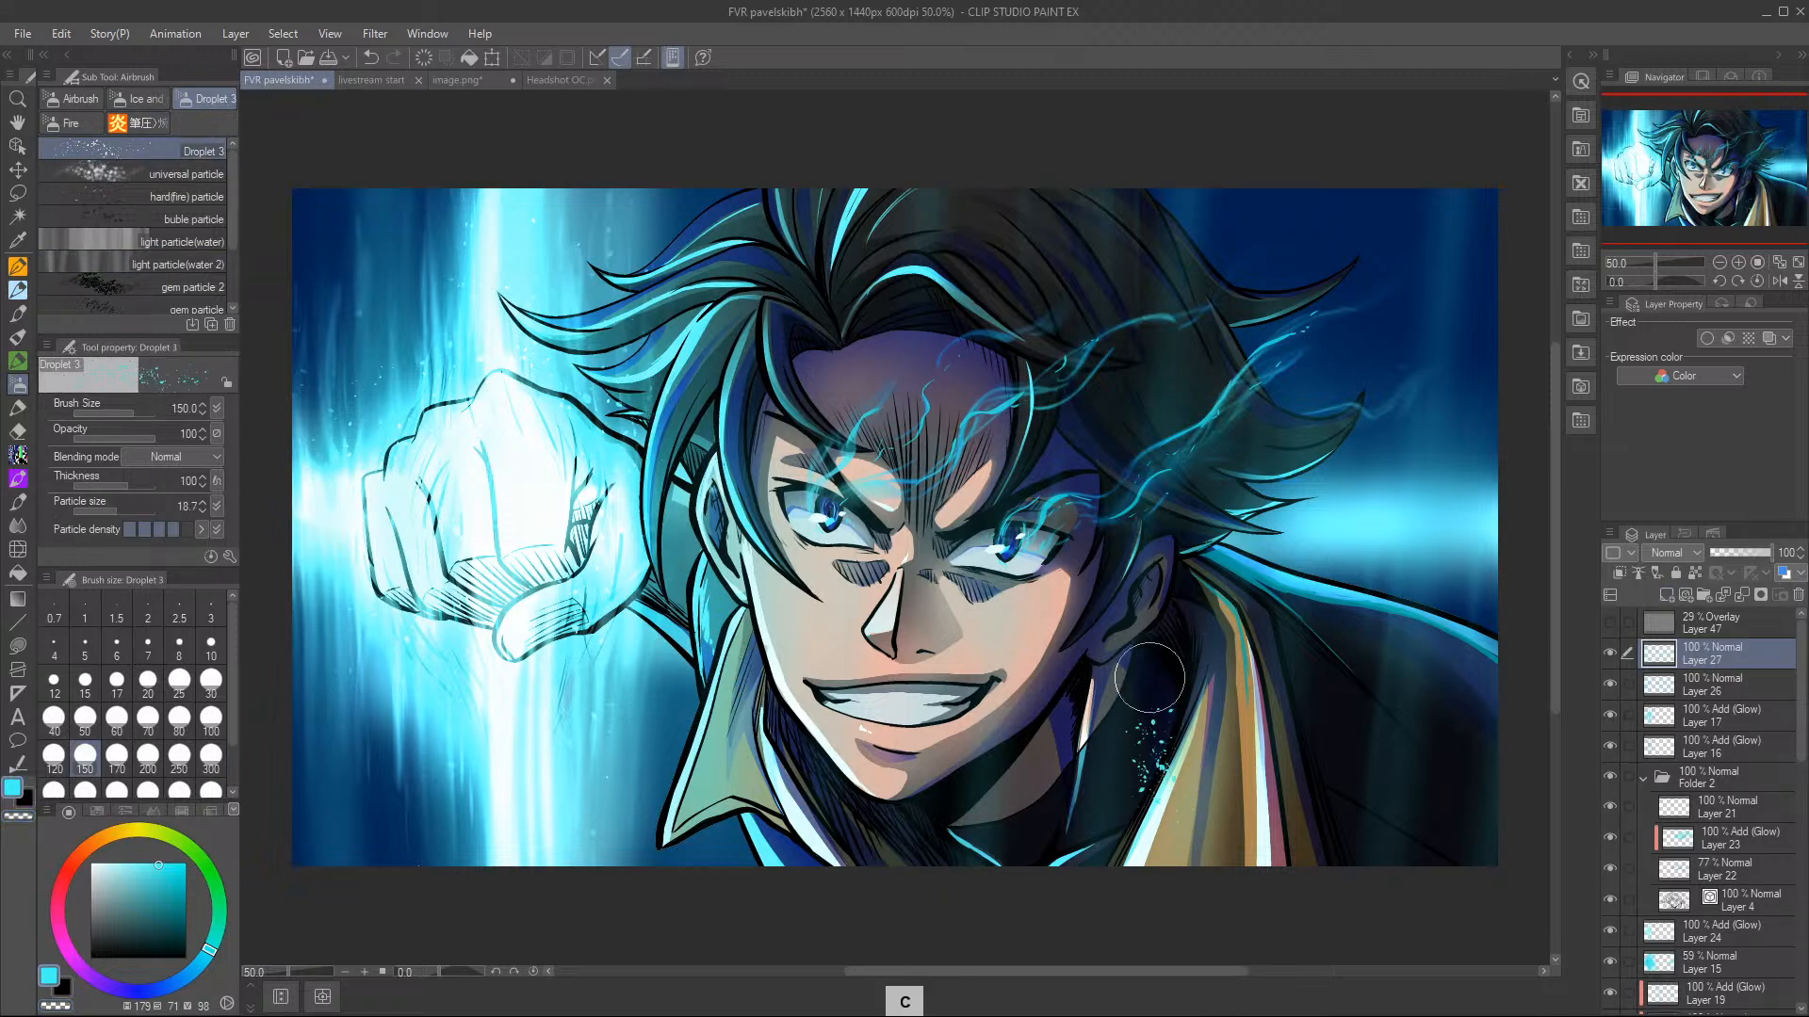
pyautogui.click(1376, 711)
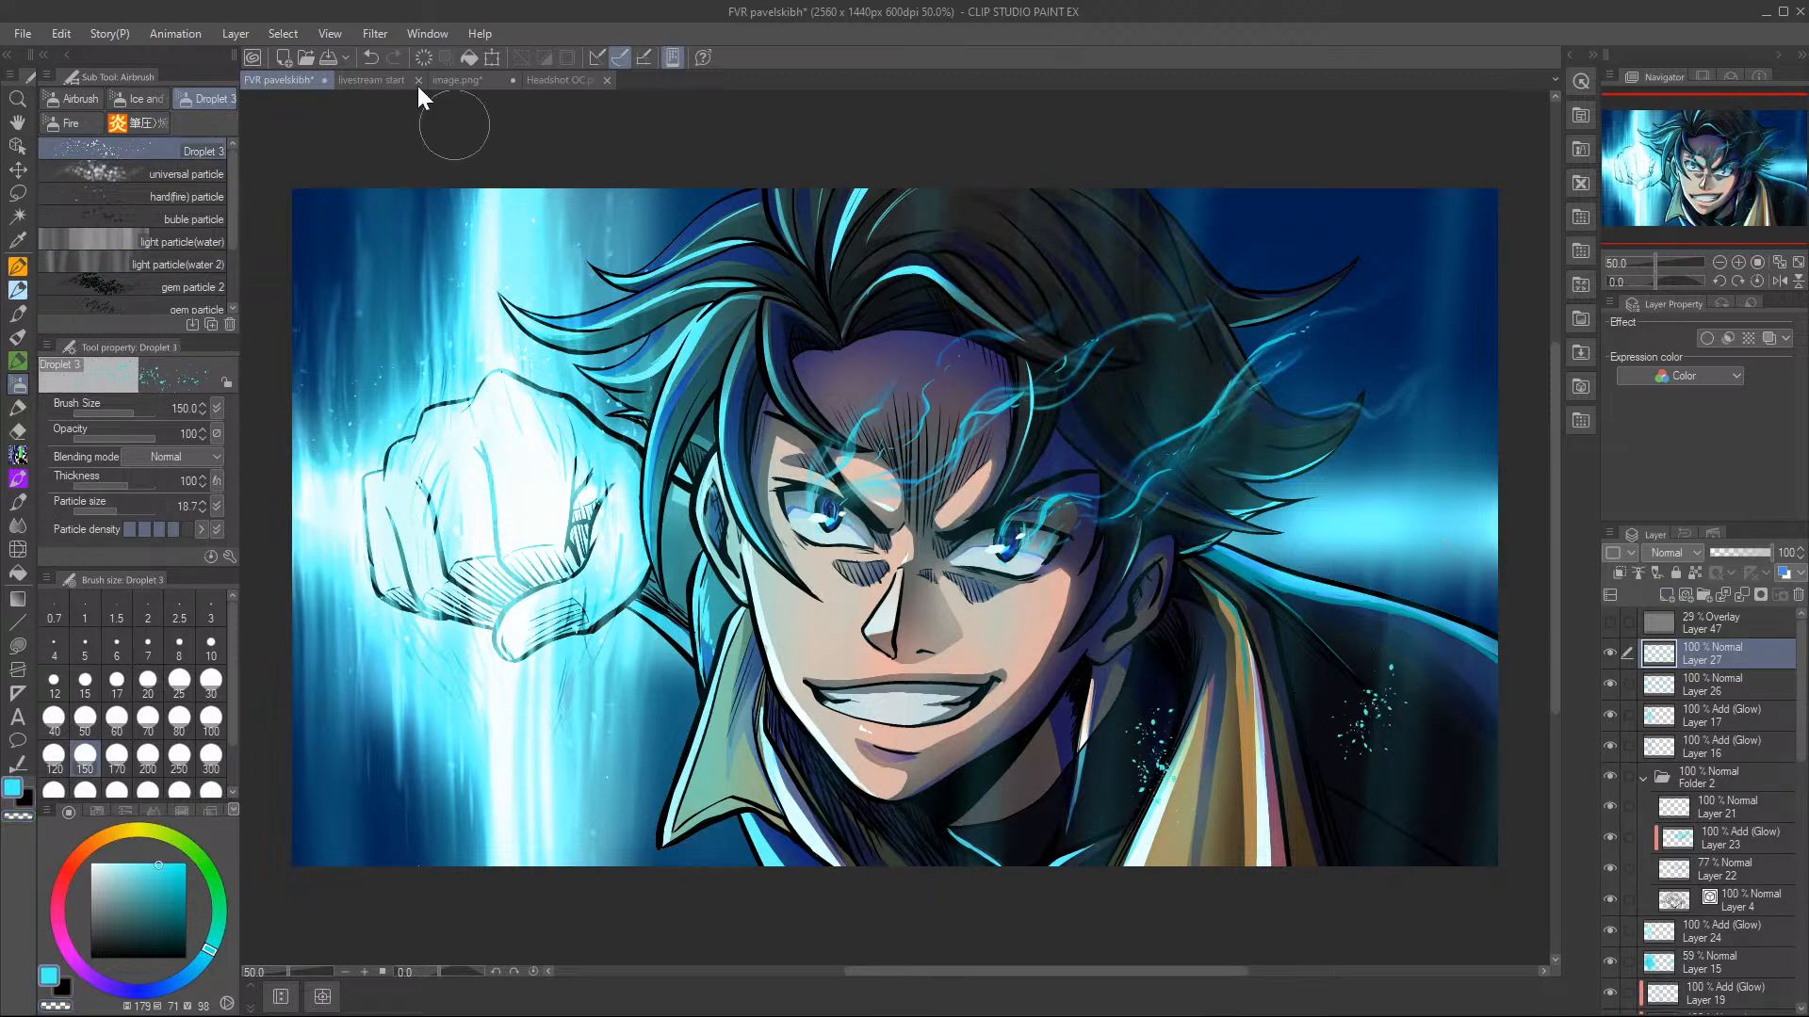
pyautogui.click(366, 56)
pyautogui.click(367, 57)
pyautogui.click(77, 98)
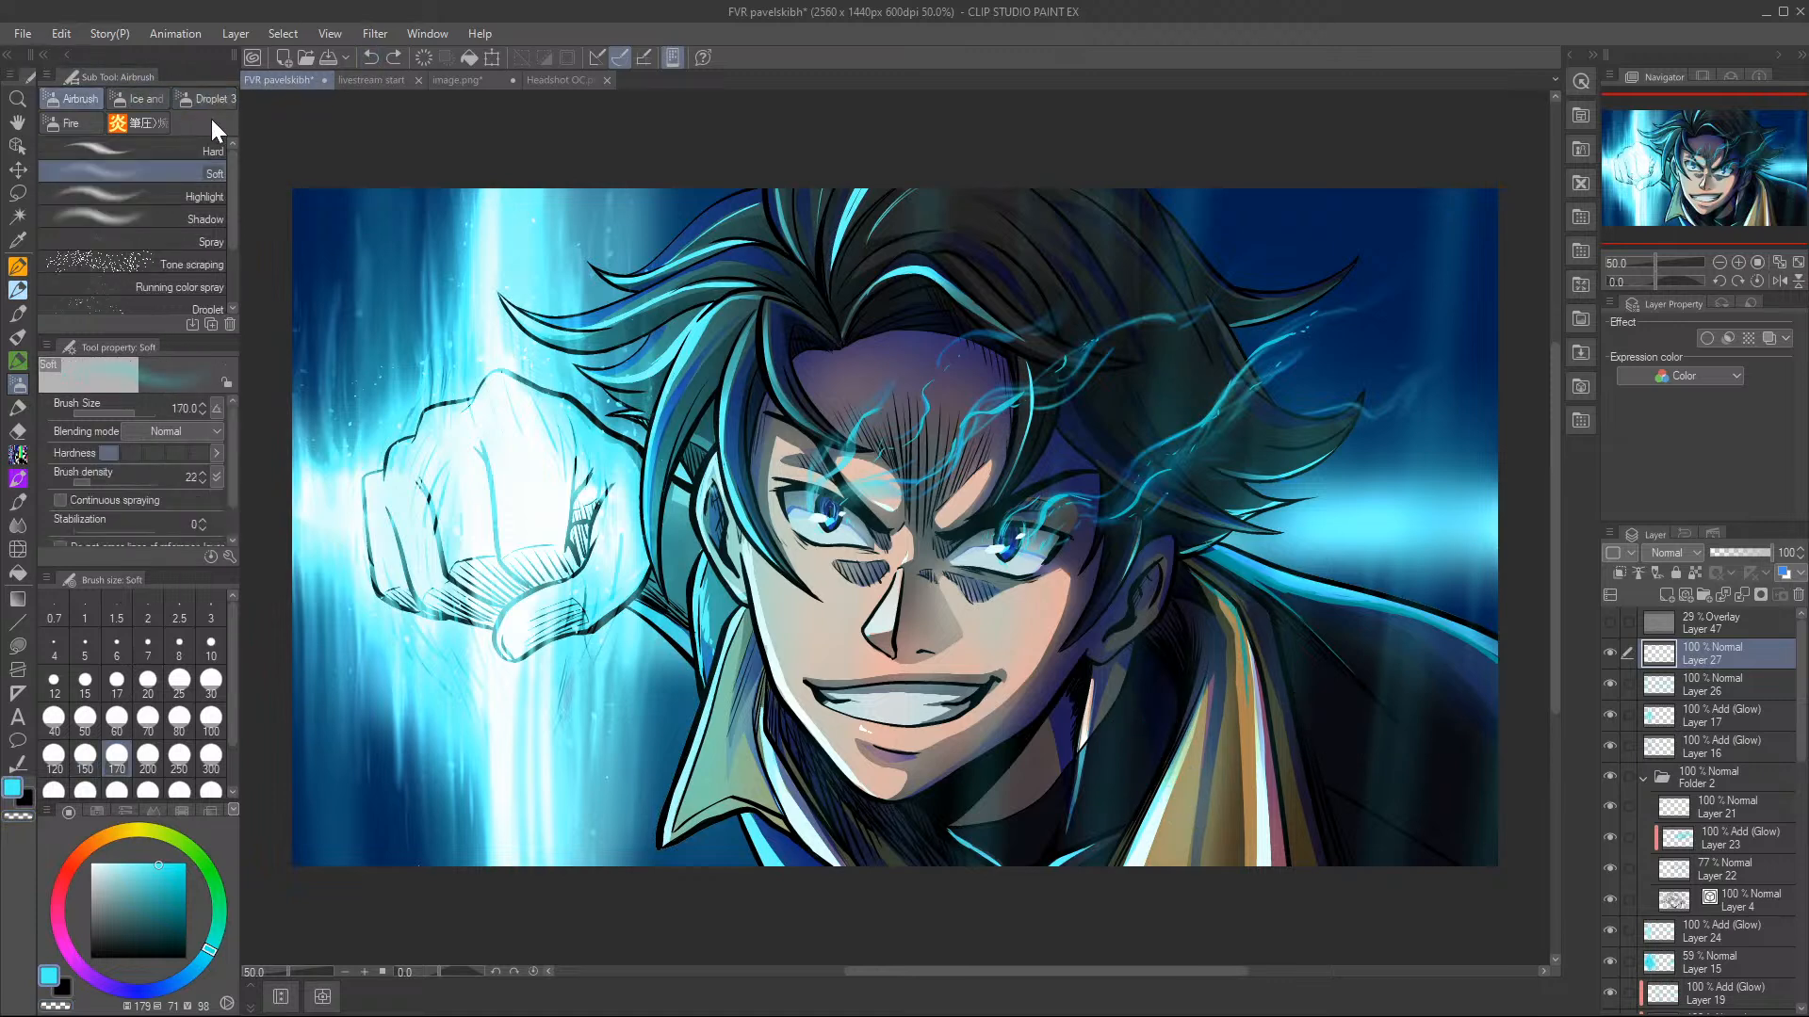
# - Spray cyan particles over the hair, background, collar and jacket on Layer 27 with the Droplet airbrush at particle size 52.4 and lowest density
pyautogui.click(179, 307)
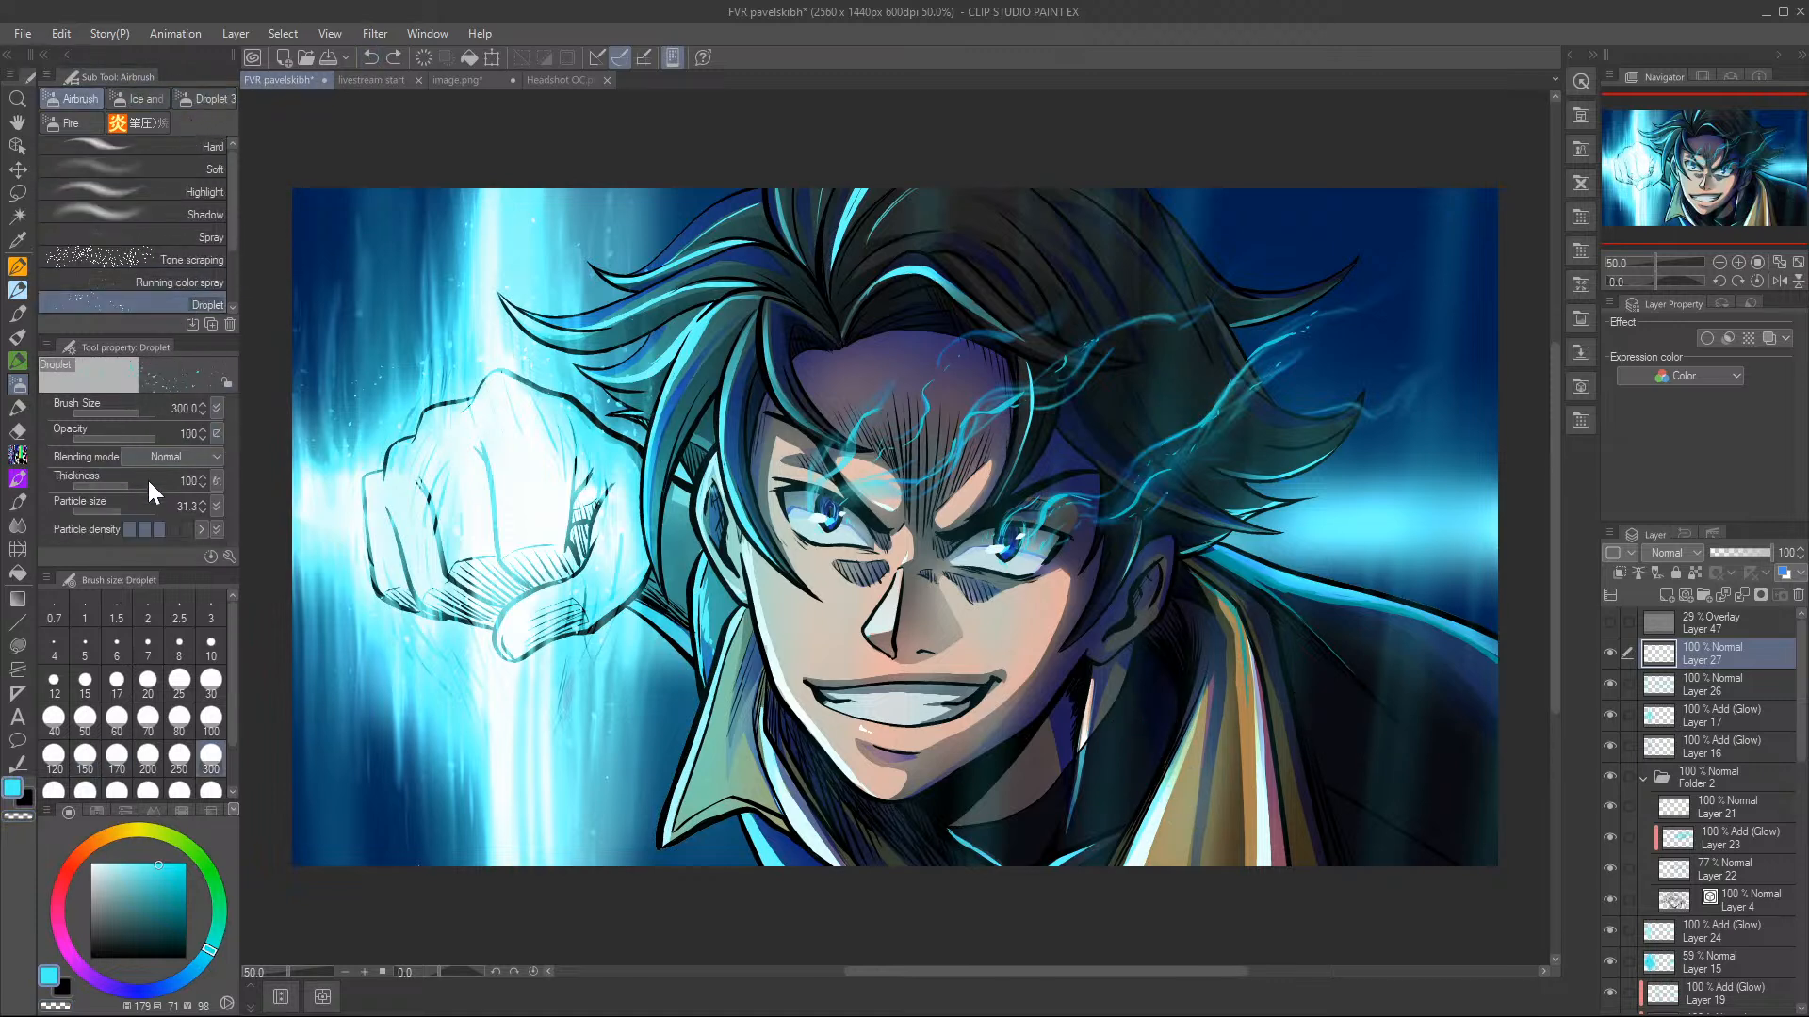
pyautogui.moveTo(141, 509); pyautogui.dragTo(127, 509)
pyautogui.click(145, 529)
pyautogui.click(1413, 603)
pyautogui.click(1131, 386)
pyautogui.click(1036, 273)
pyautogui.click(1291, 292)
pyautogui.click(1187, 189)
pyautogui.click(1064, 811)
pyautogui.click(518, 820)
pyautogui.click(589, 480)
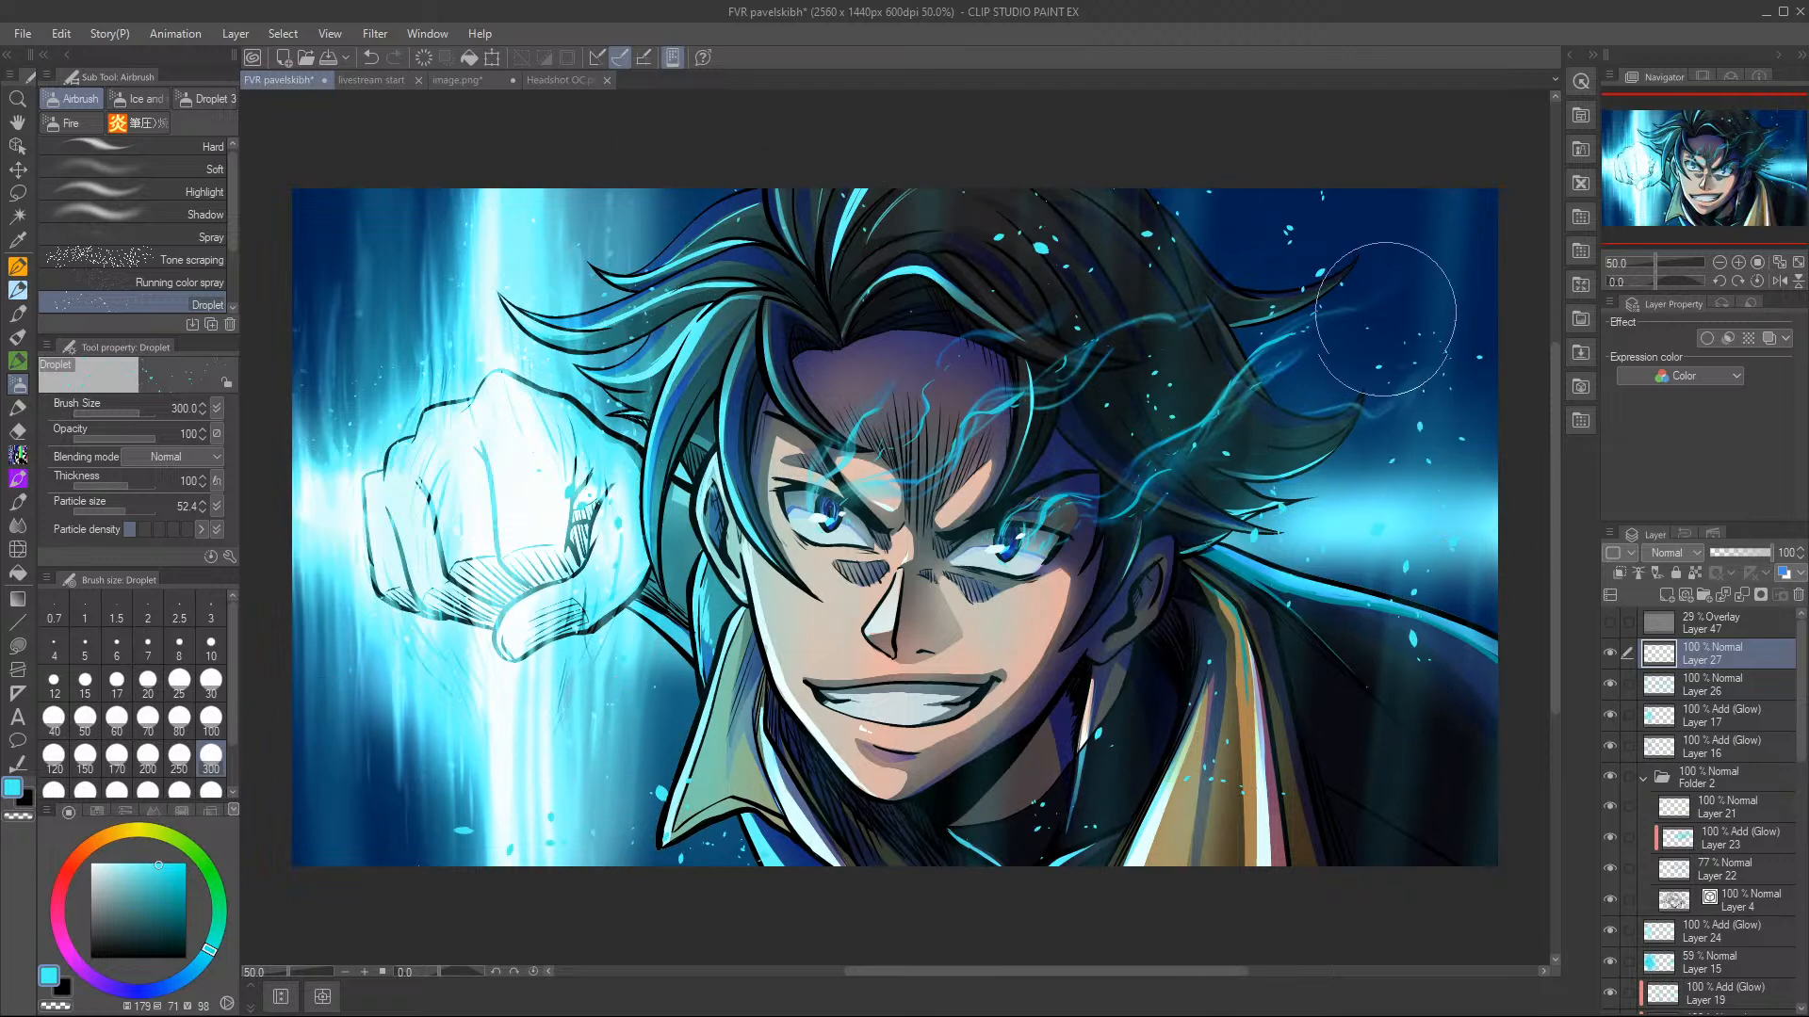
pyautogui.click(1355, 805)
pyautogui.click(1166, 754)
pyautogui.click(1399, 735)
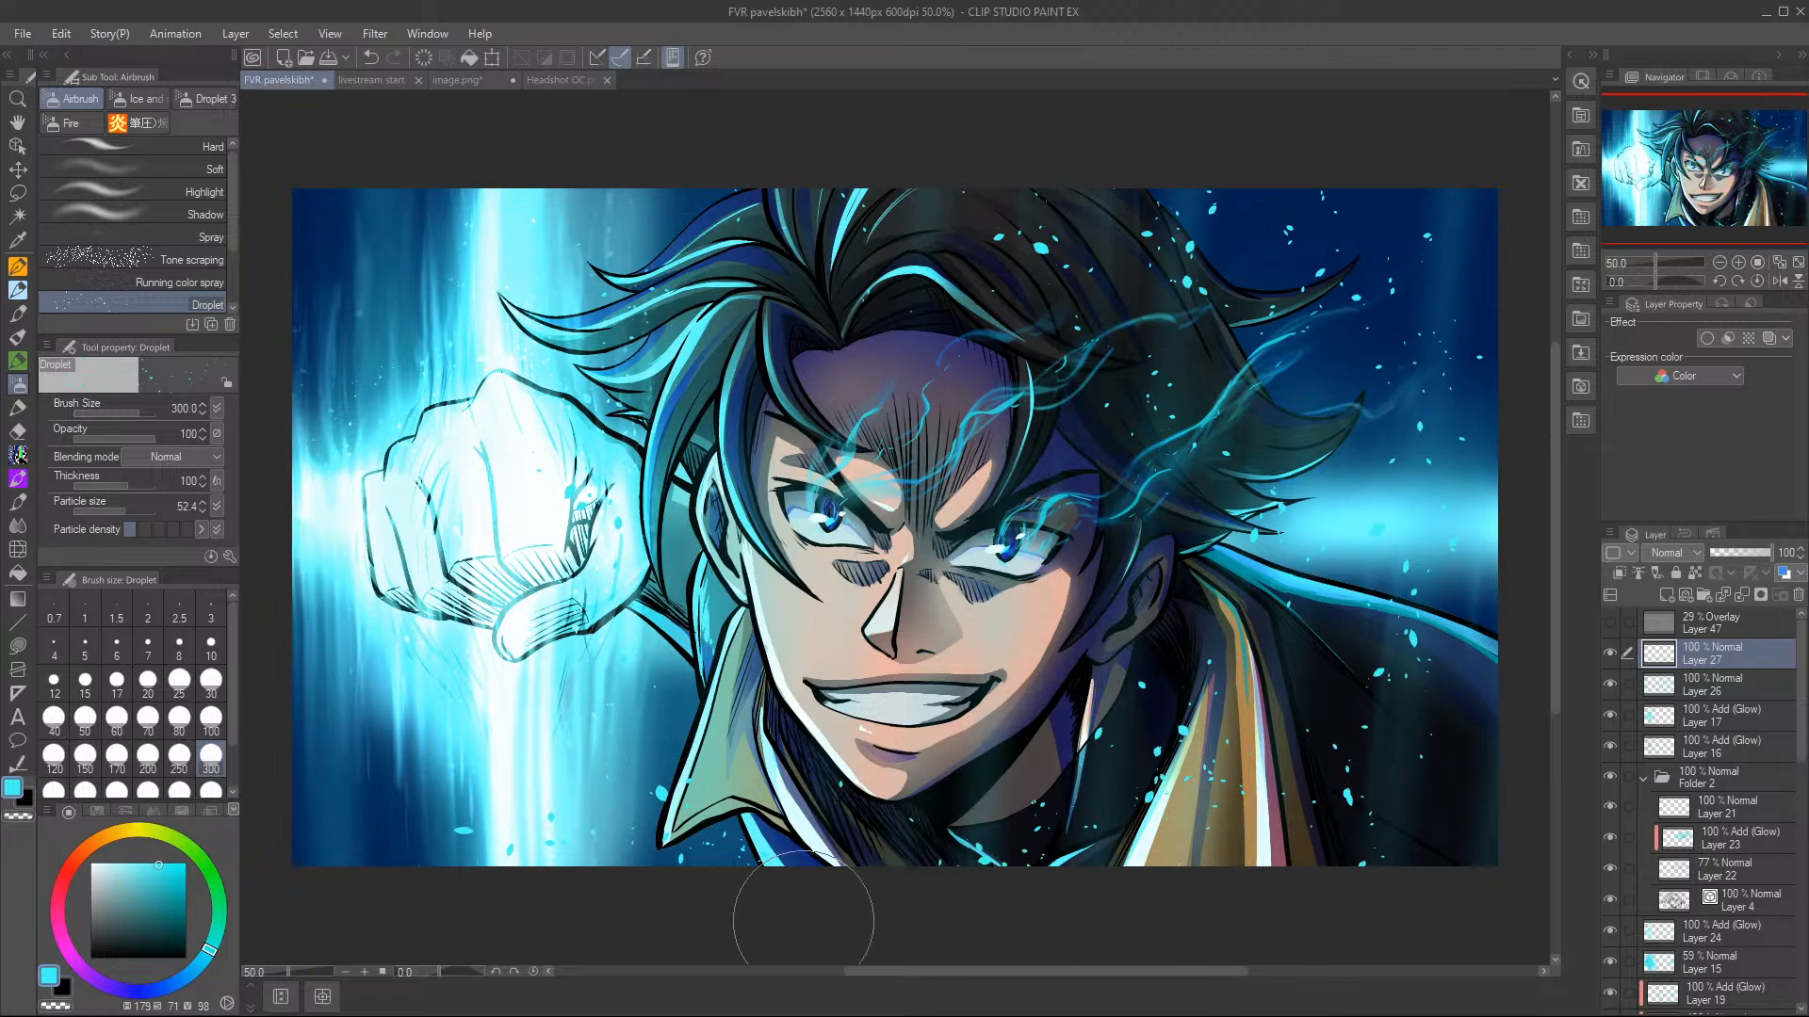
# - Apply a motion blur to the Layer 27 particles with strength 16.62 and angle 91, keeping Forward direction and Box mode
pyautogui.click(368, 34)
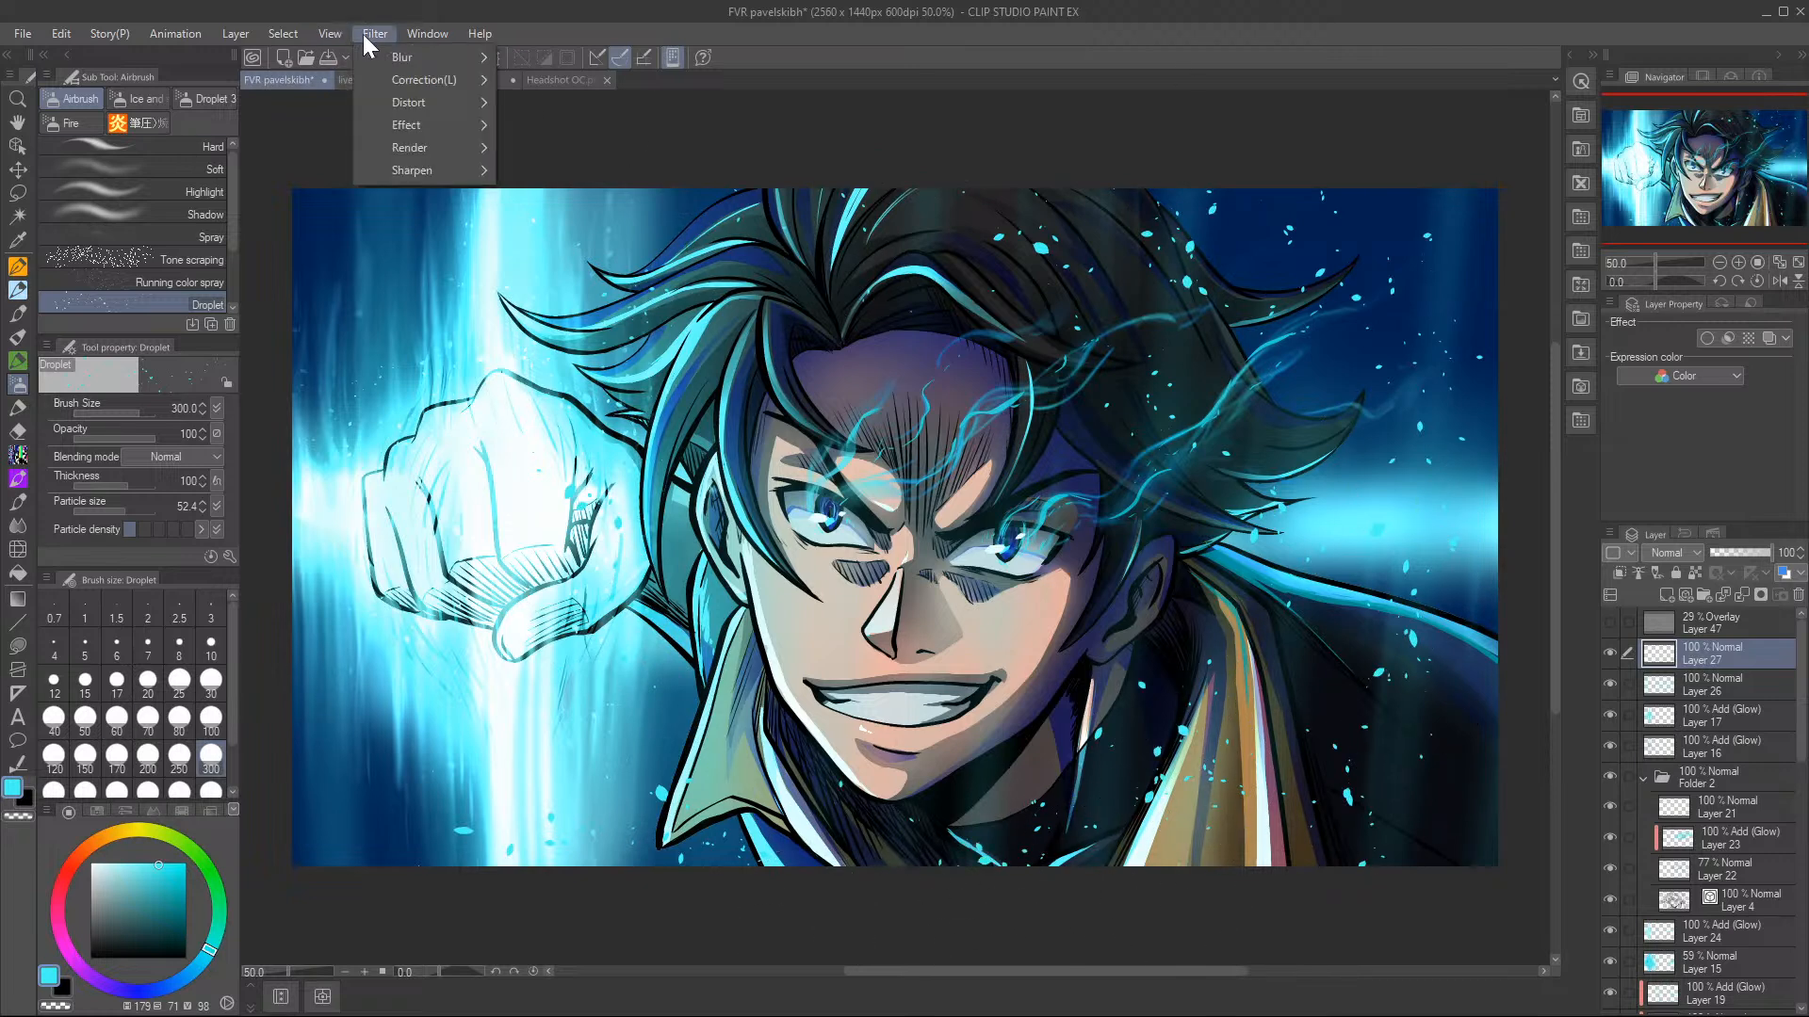
pyautogui.moveTo(446, 59)
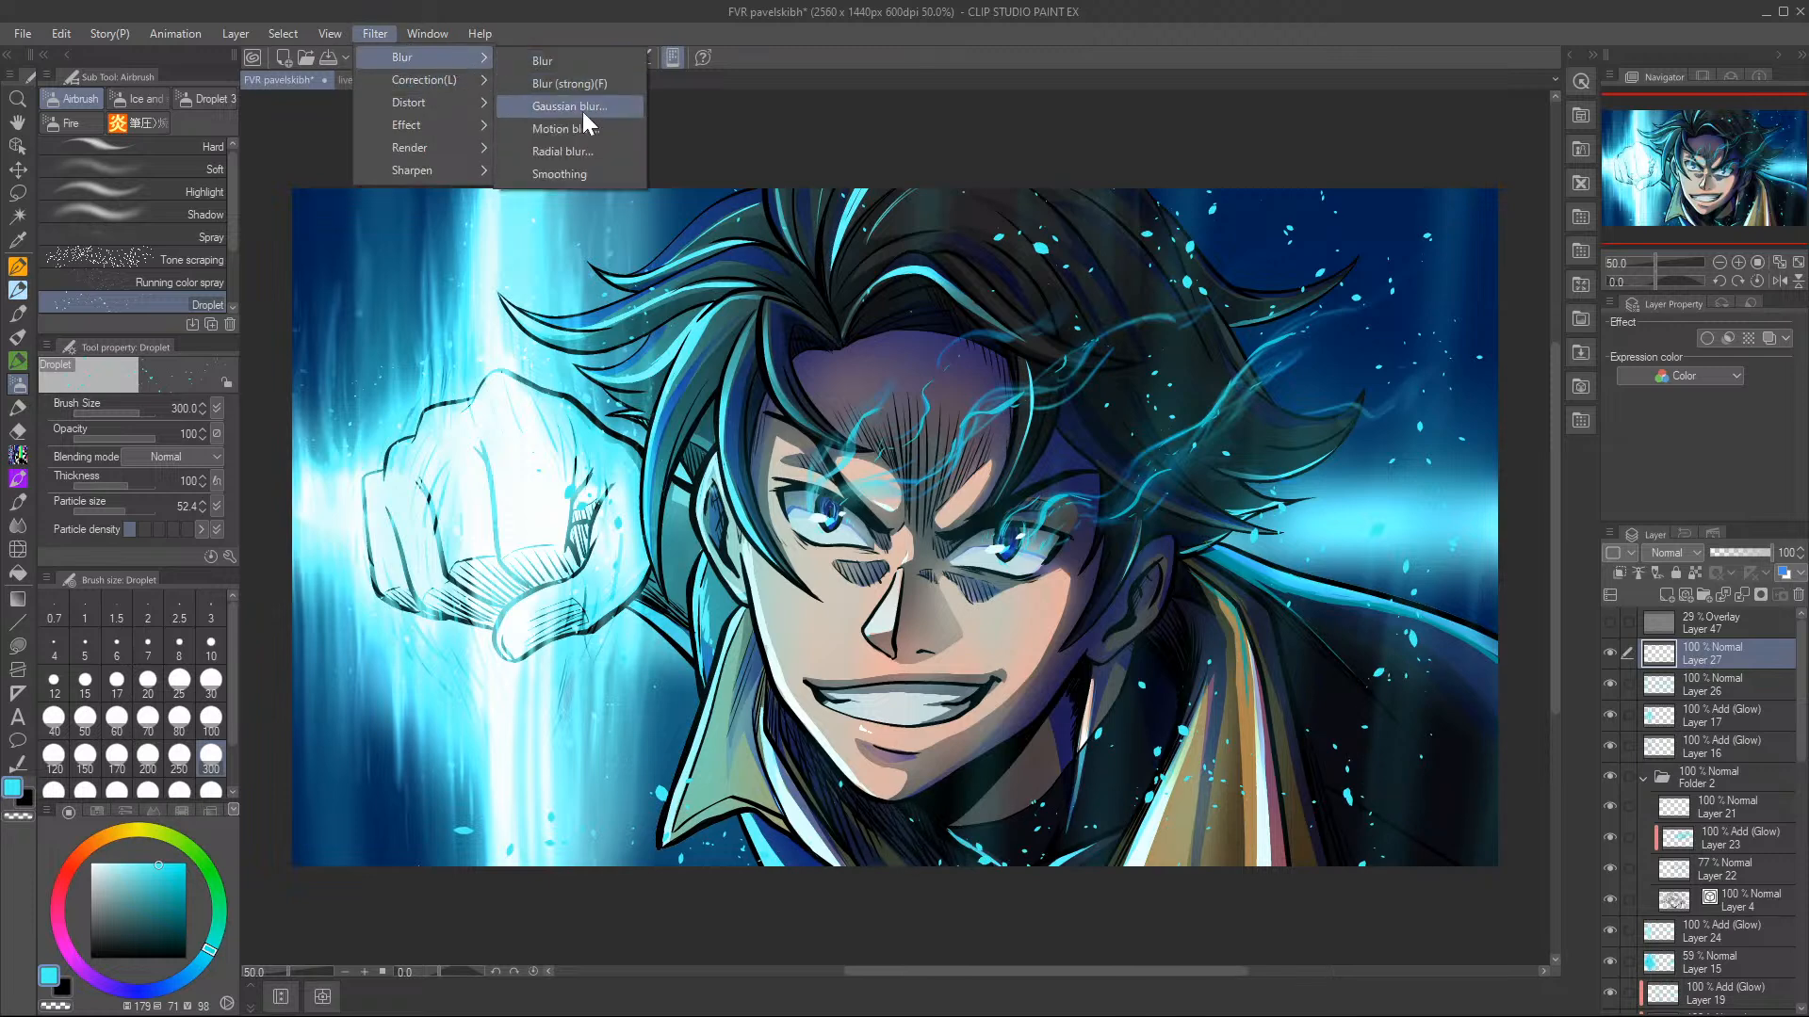
pyautogui.click(590, 128)
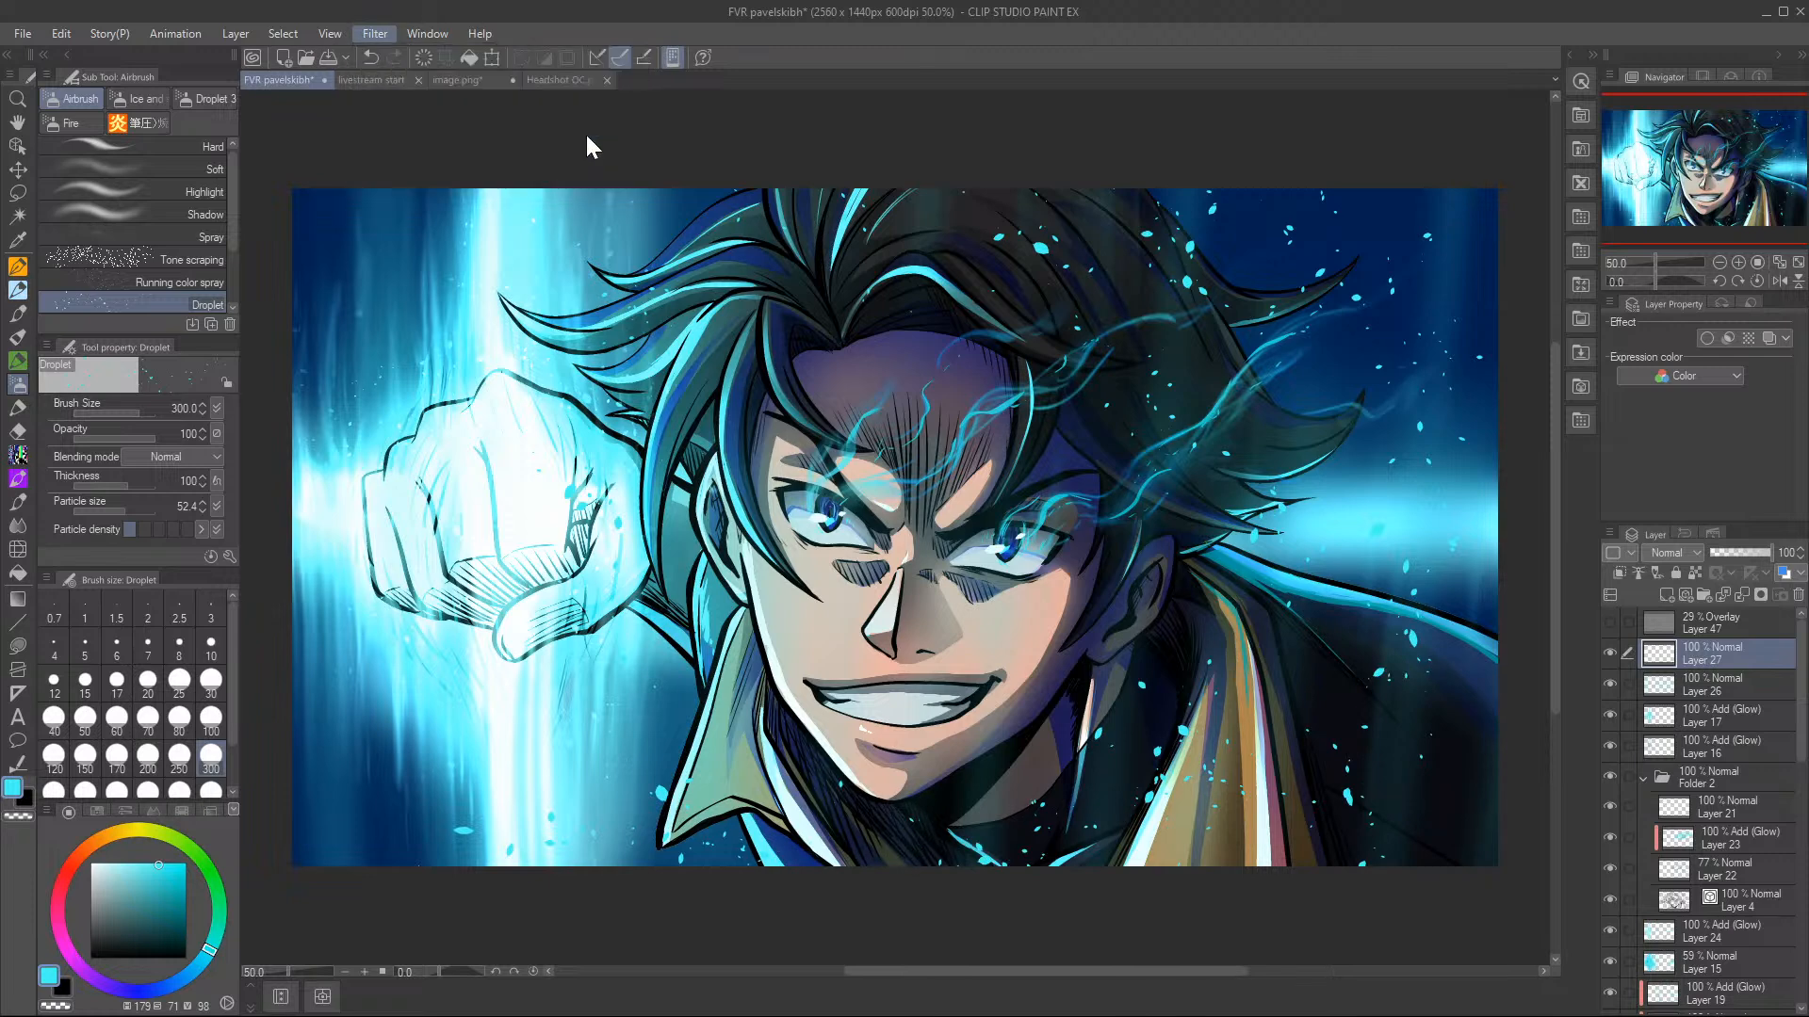
pyautogui.moveTo(940, 198); pyautogui.dragTo(1157, 211)
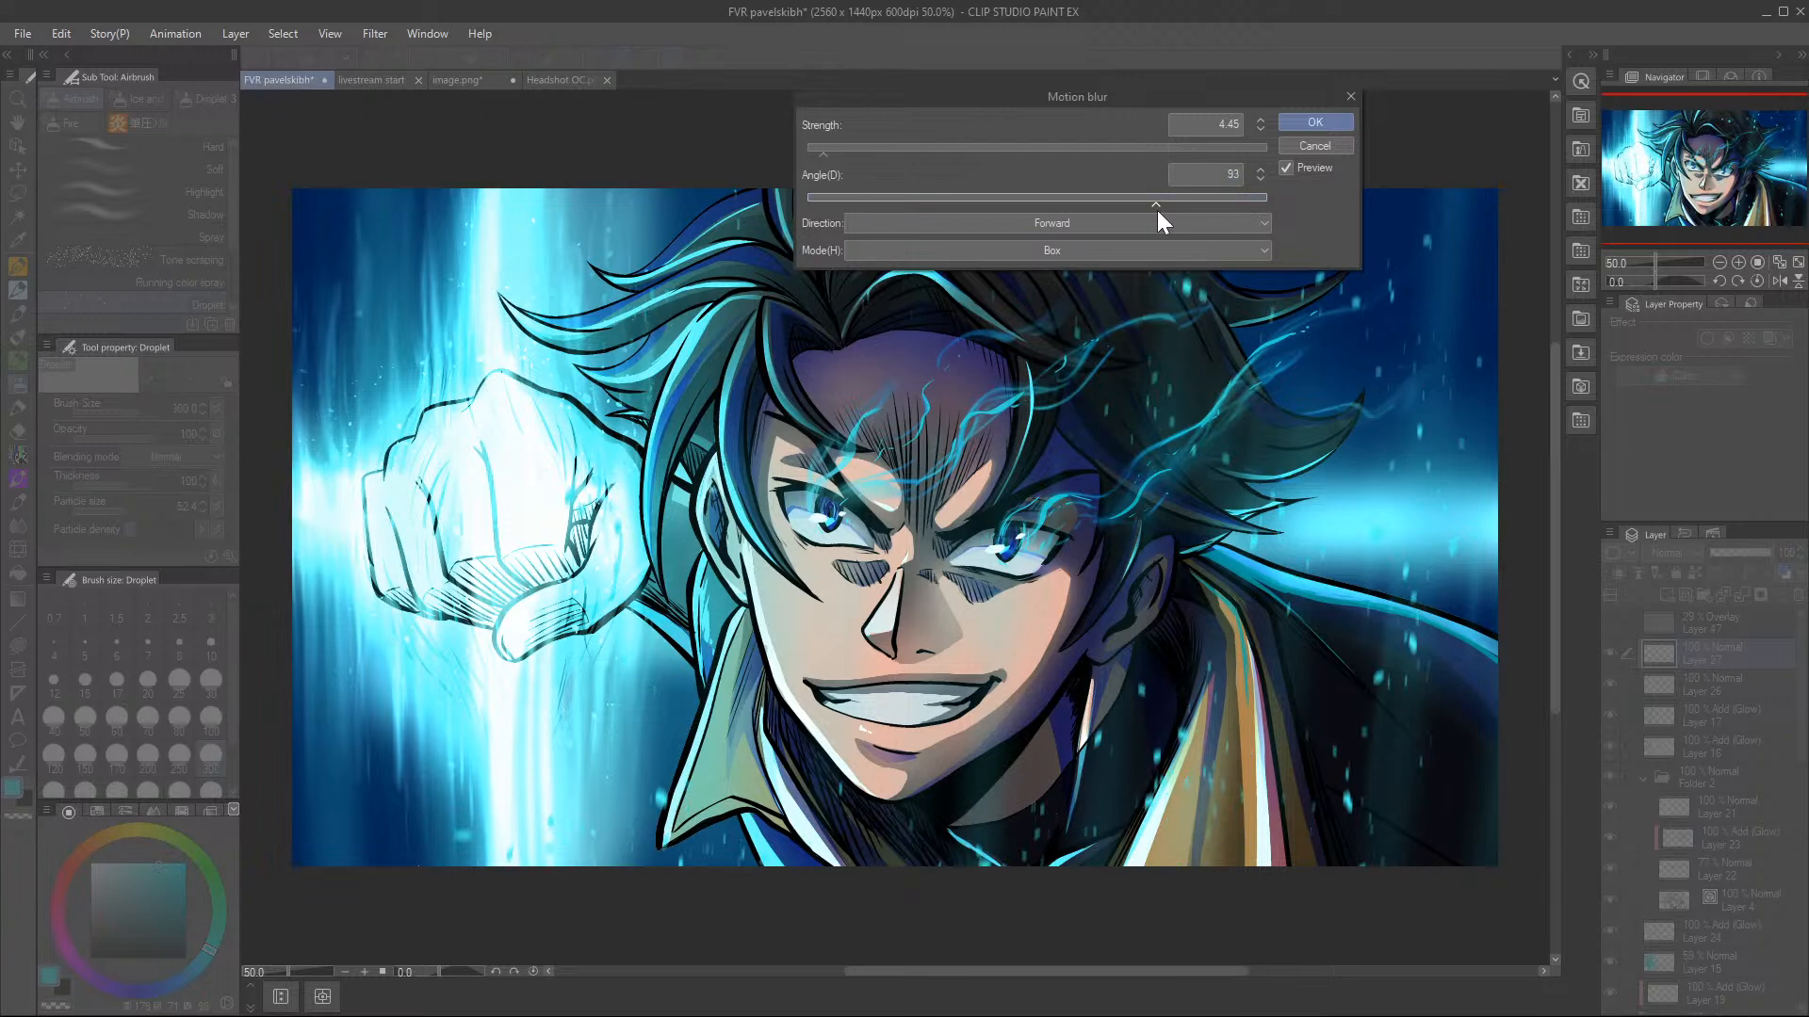
pyautogui.doubleClick(1262, 179)
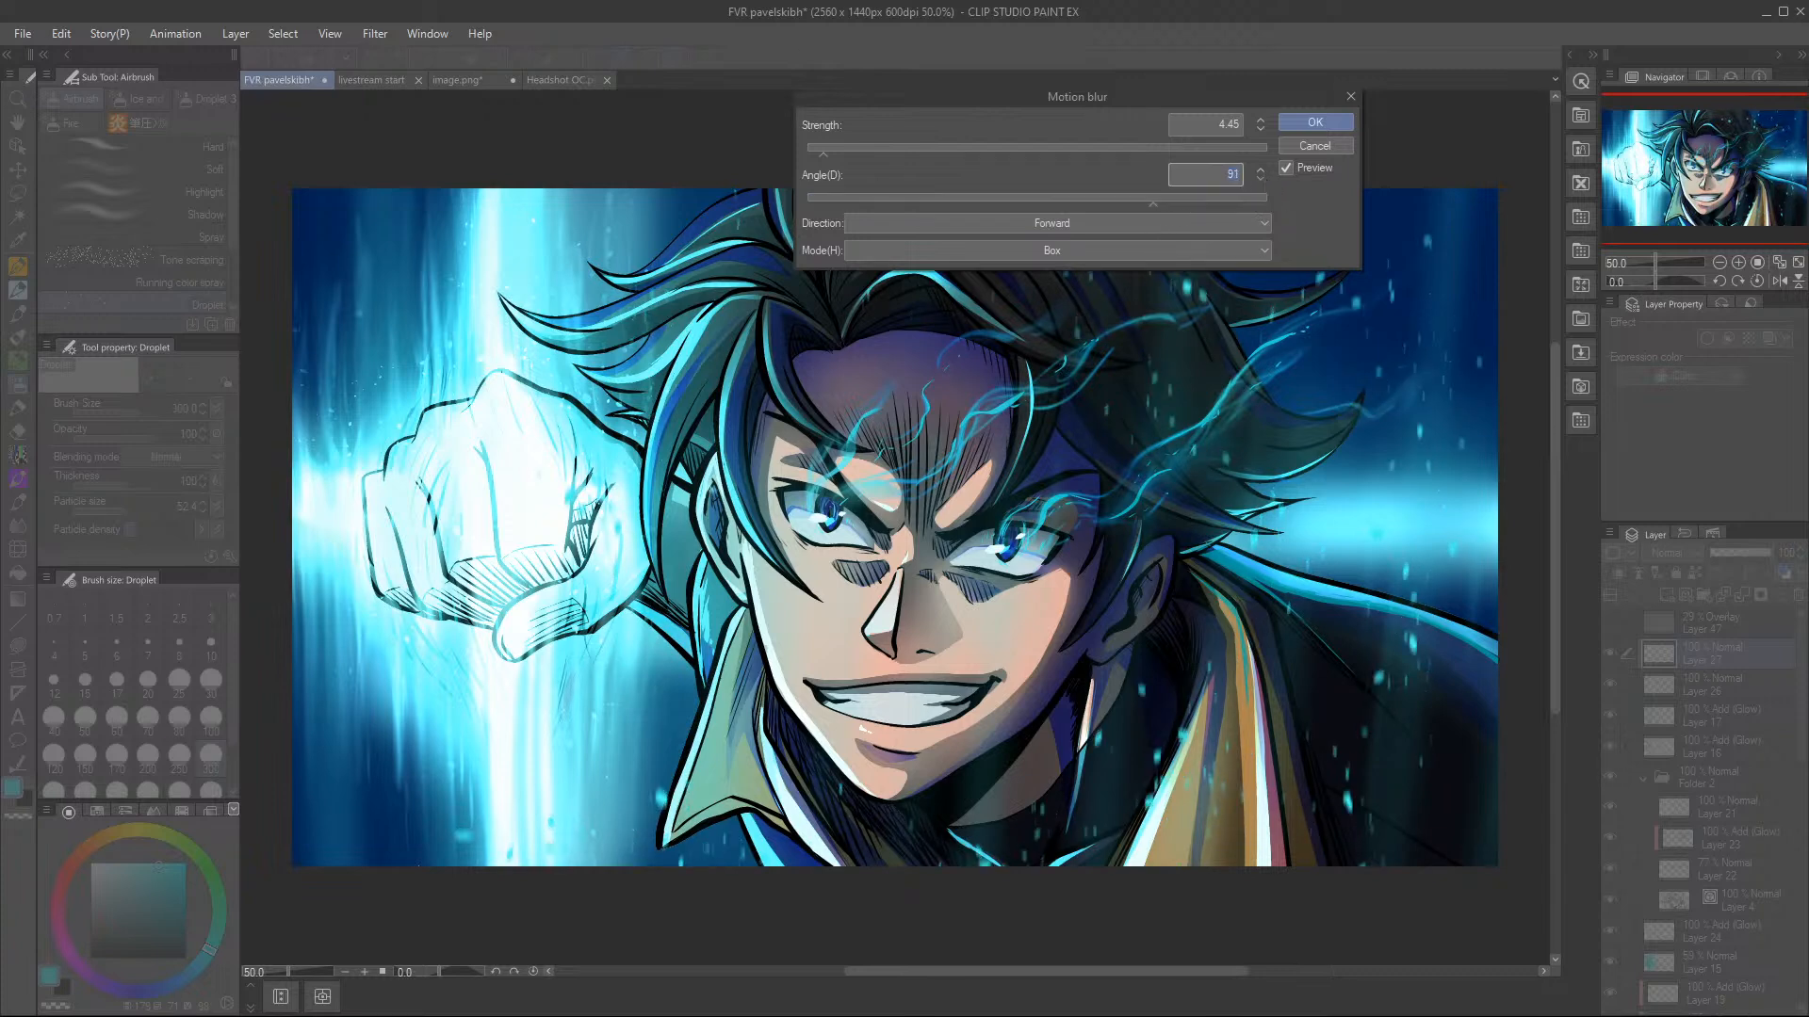
pyautogui.moveTo(835, 144); pyautogui.dragTo(880, 153)
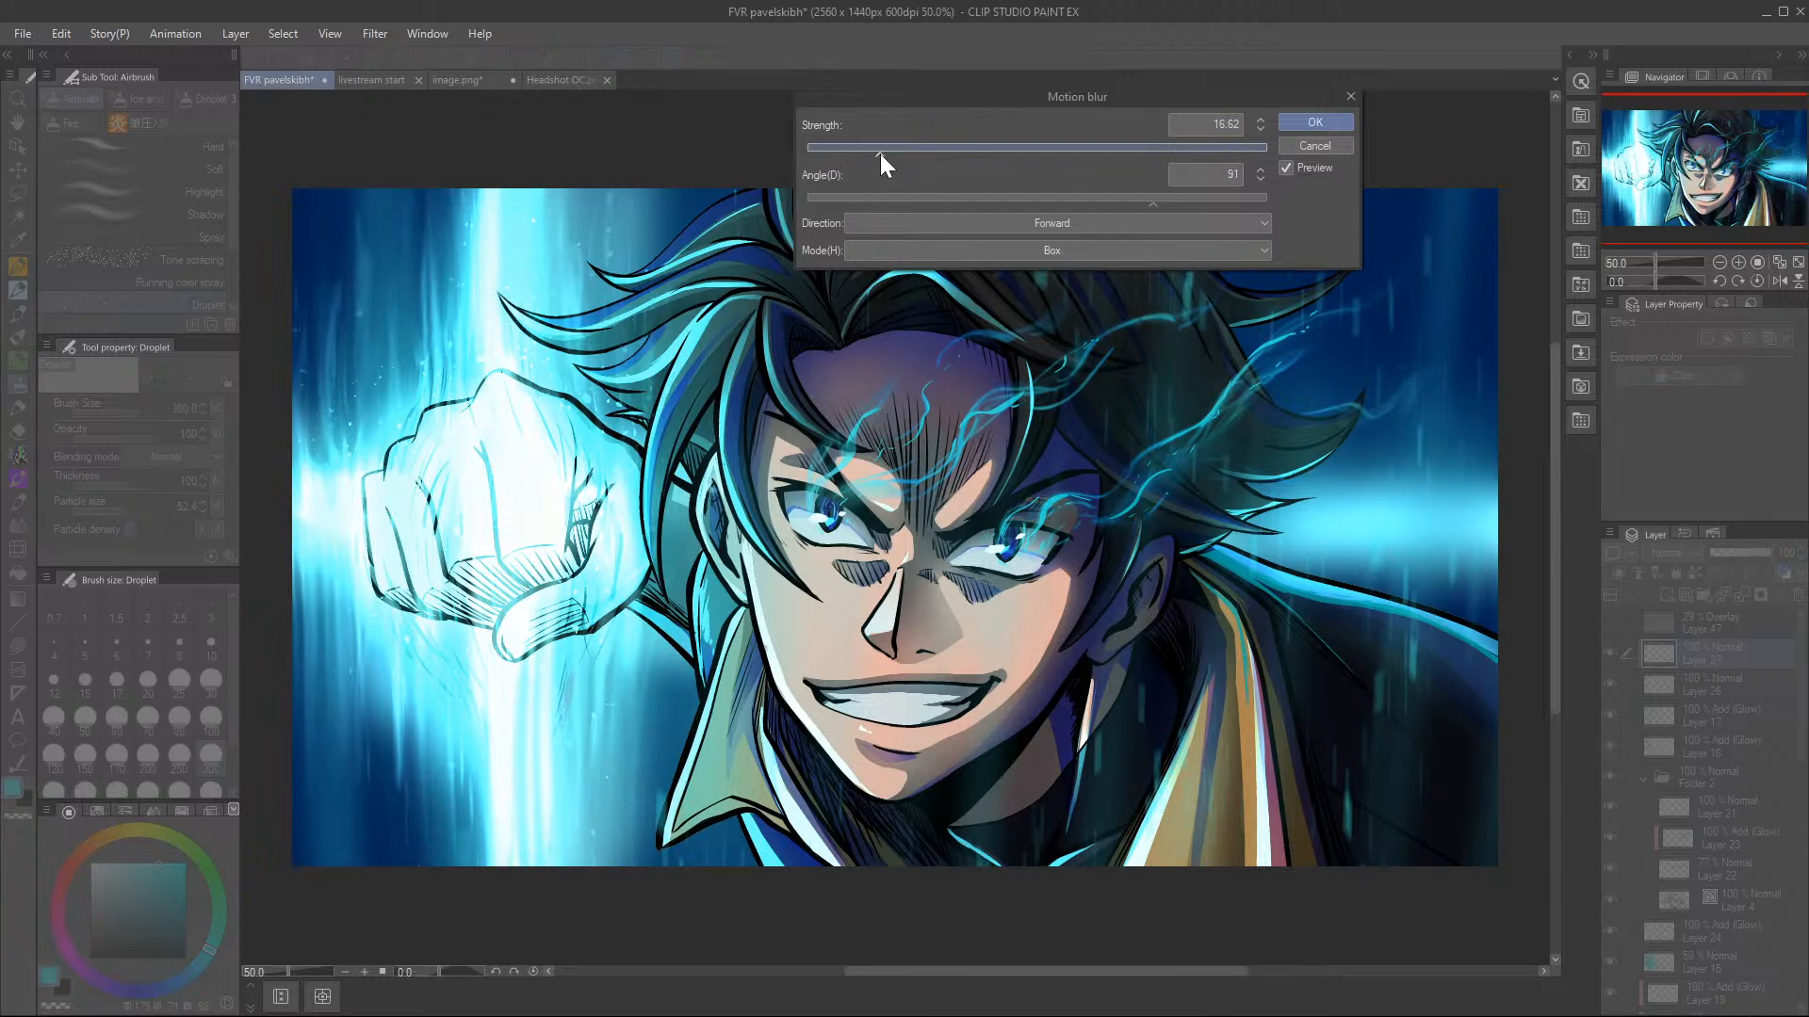
pyautogui.click(1315, 120)
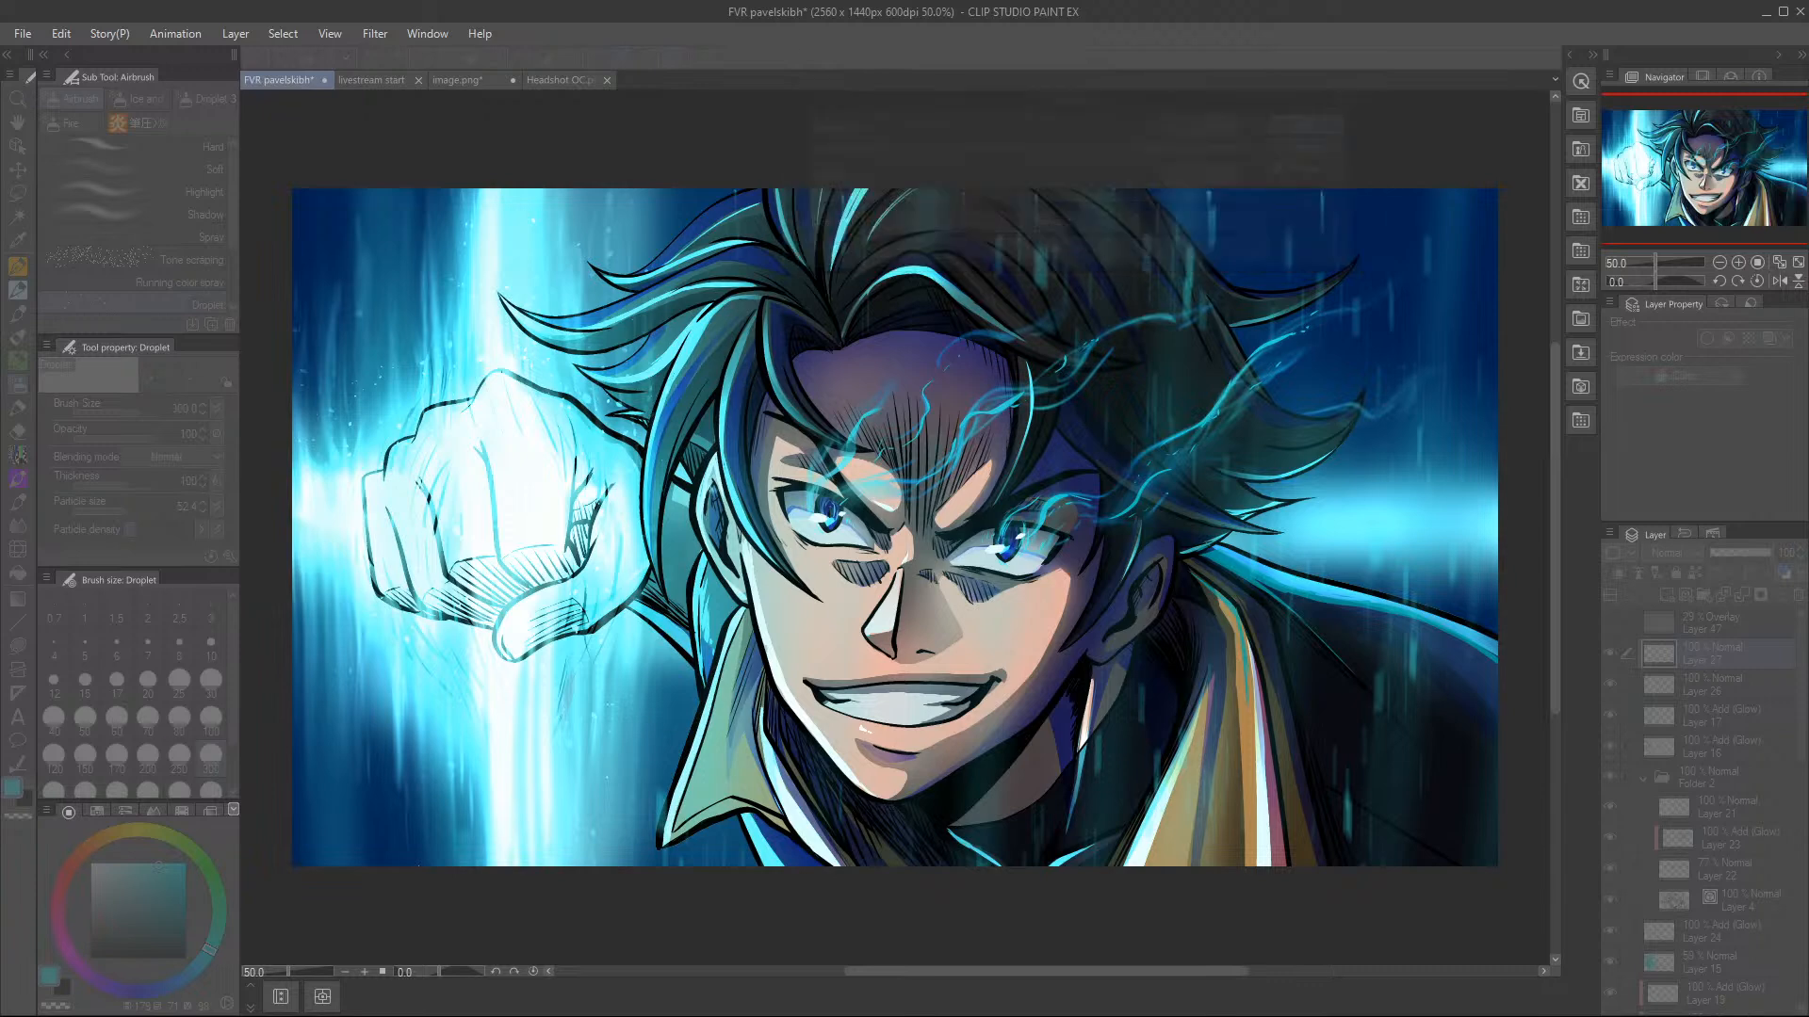
# - Duplicate Layer 27 and set the copy's blending mode to Add (Glow)
pyautogui.rightClick(1756, 656)
pyautogui.click(1693, 287)
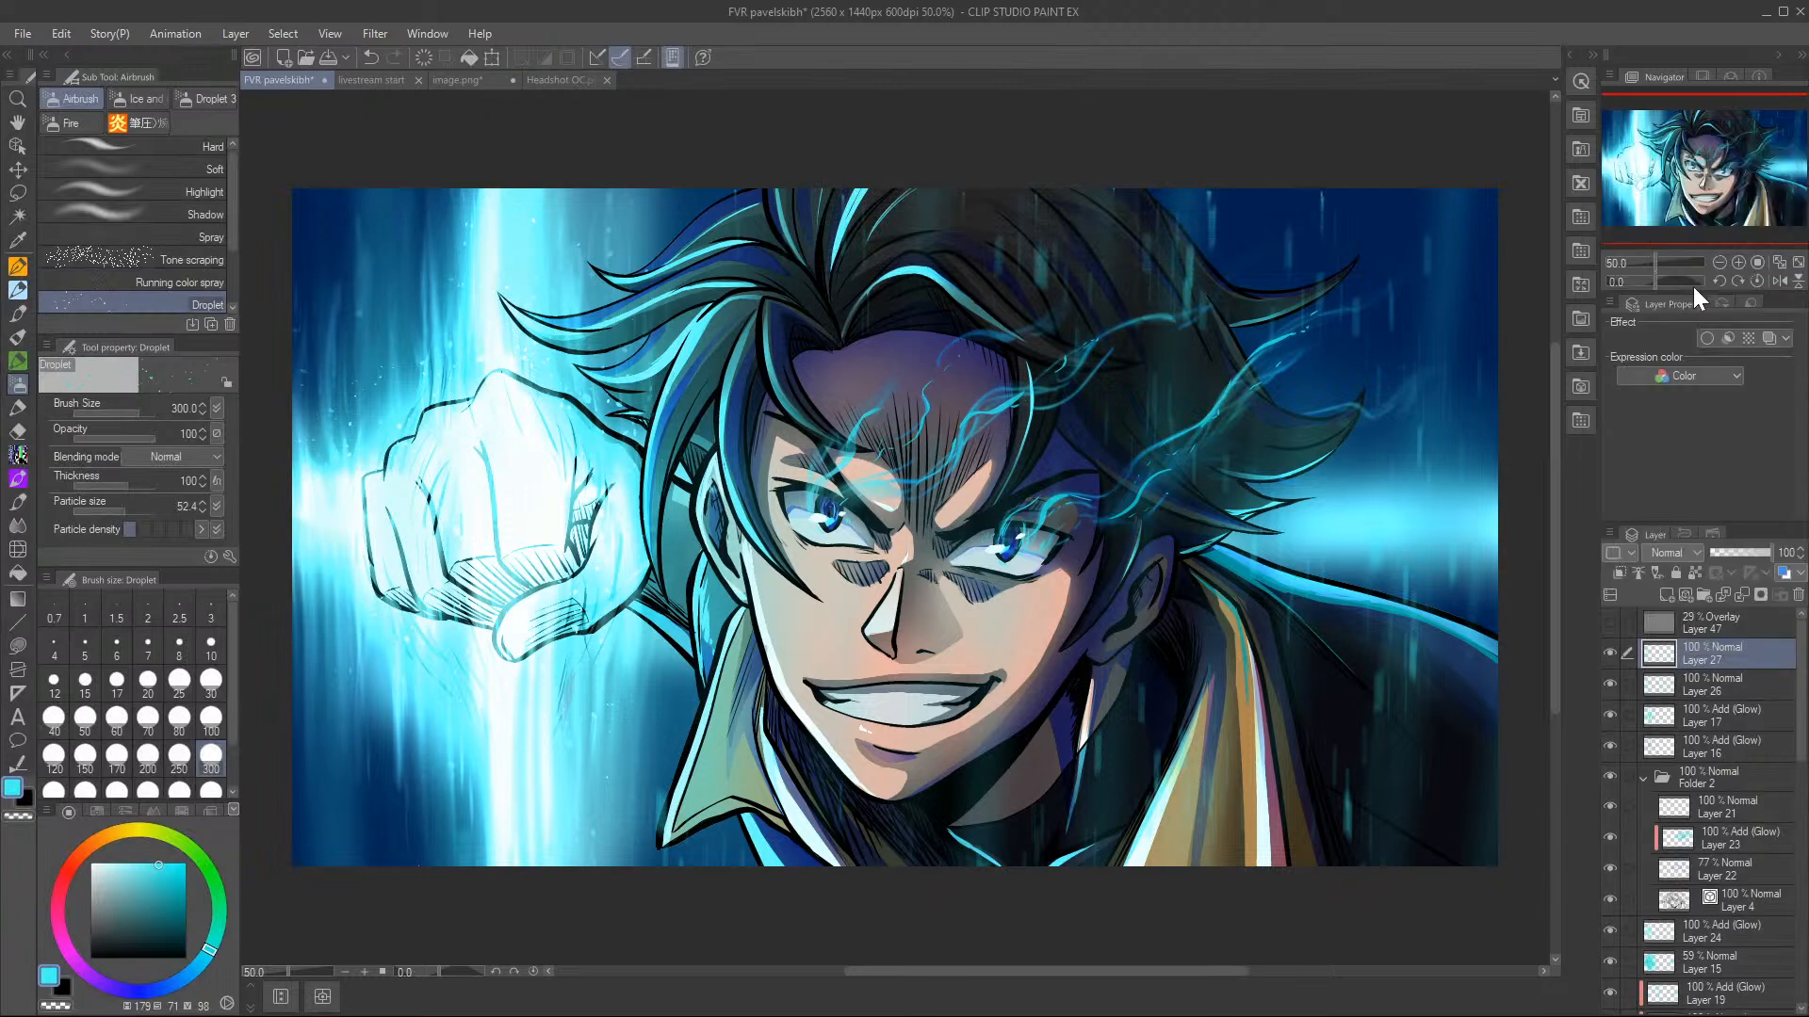
pyautogui.click(1691, 554)
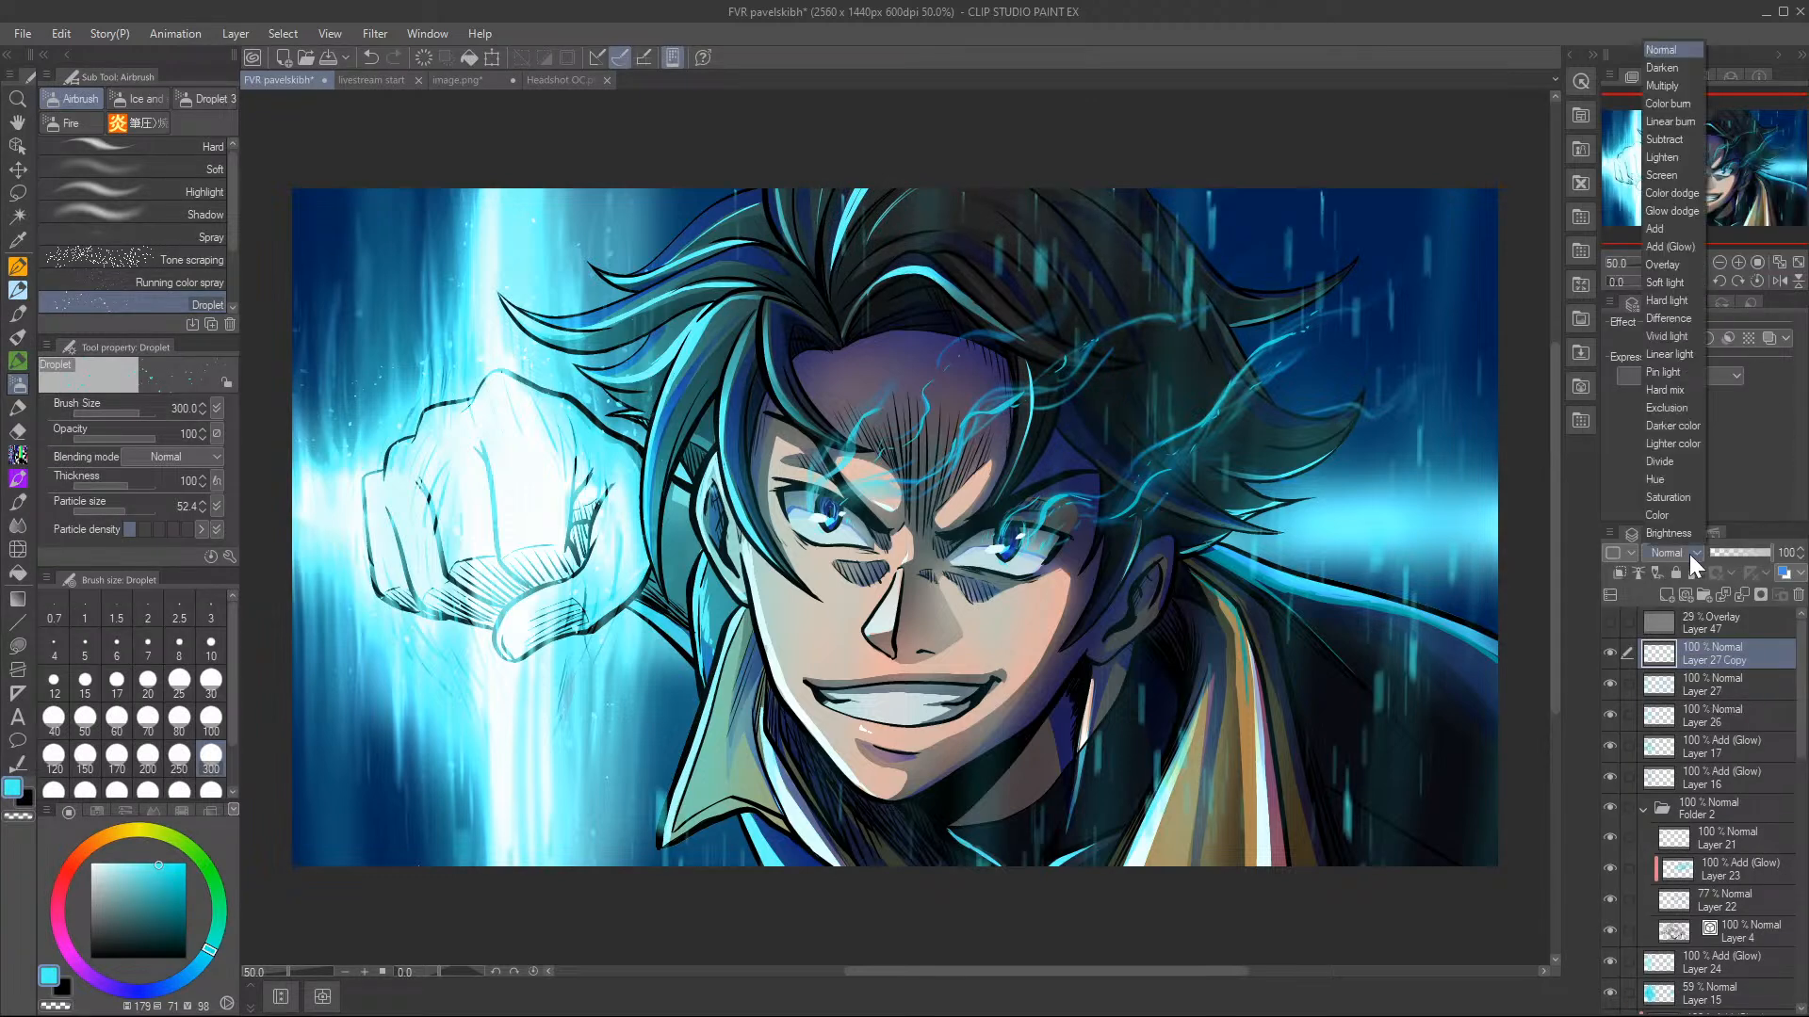
pyautogui.click(1663, 247)
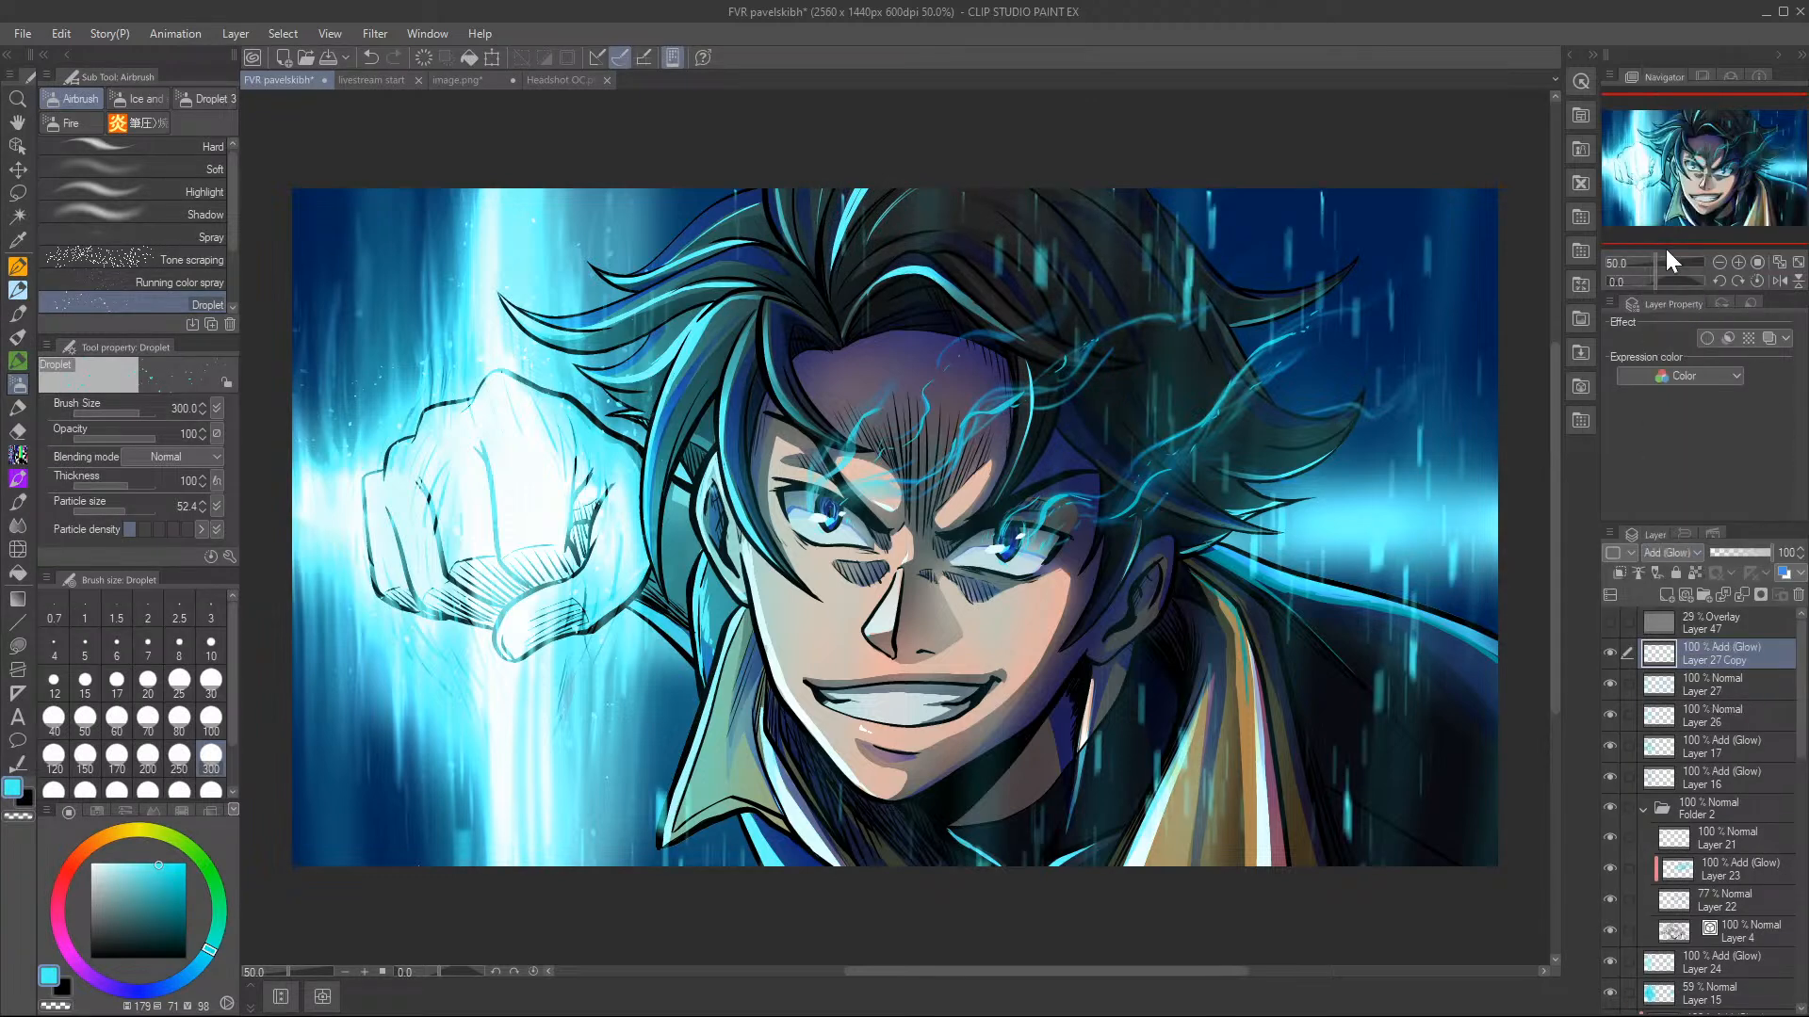
# - Shift the duplicated particle layer slightly, lower its opacity to 45%, and save the illustration
pyautogui.click(491, 59)
pyautogui.moveTo(1301, 539); pyautogui.dragTo(1302, 536)
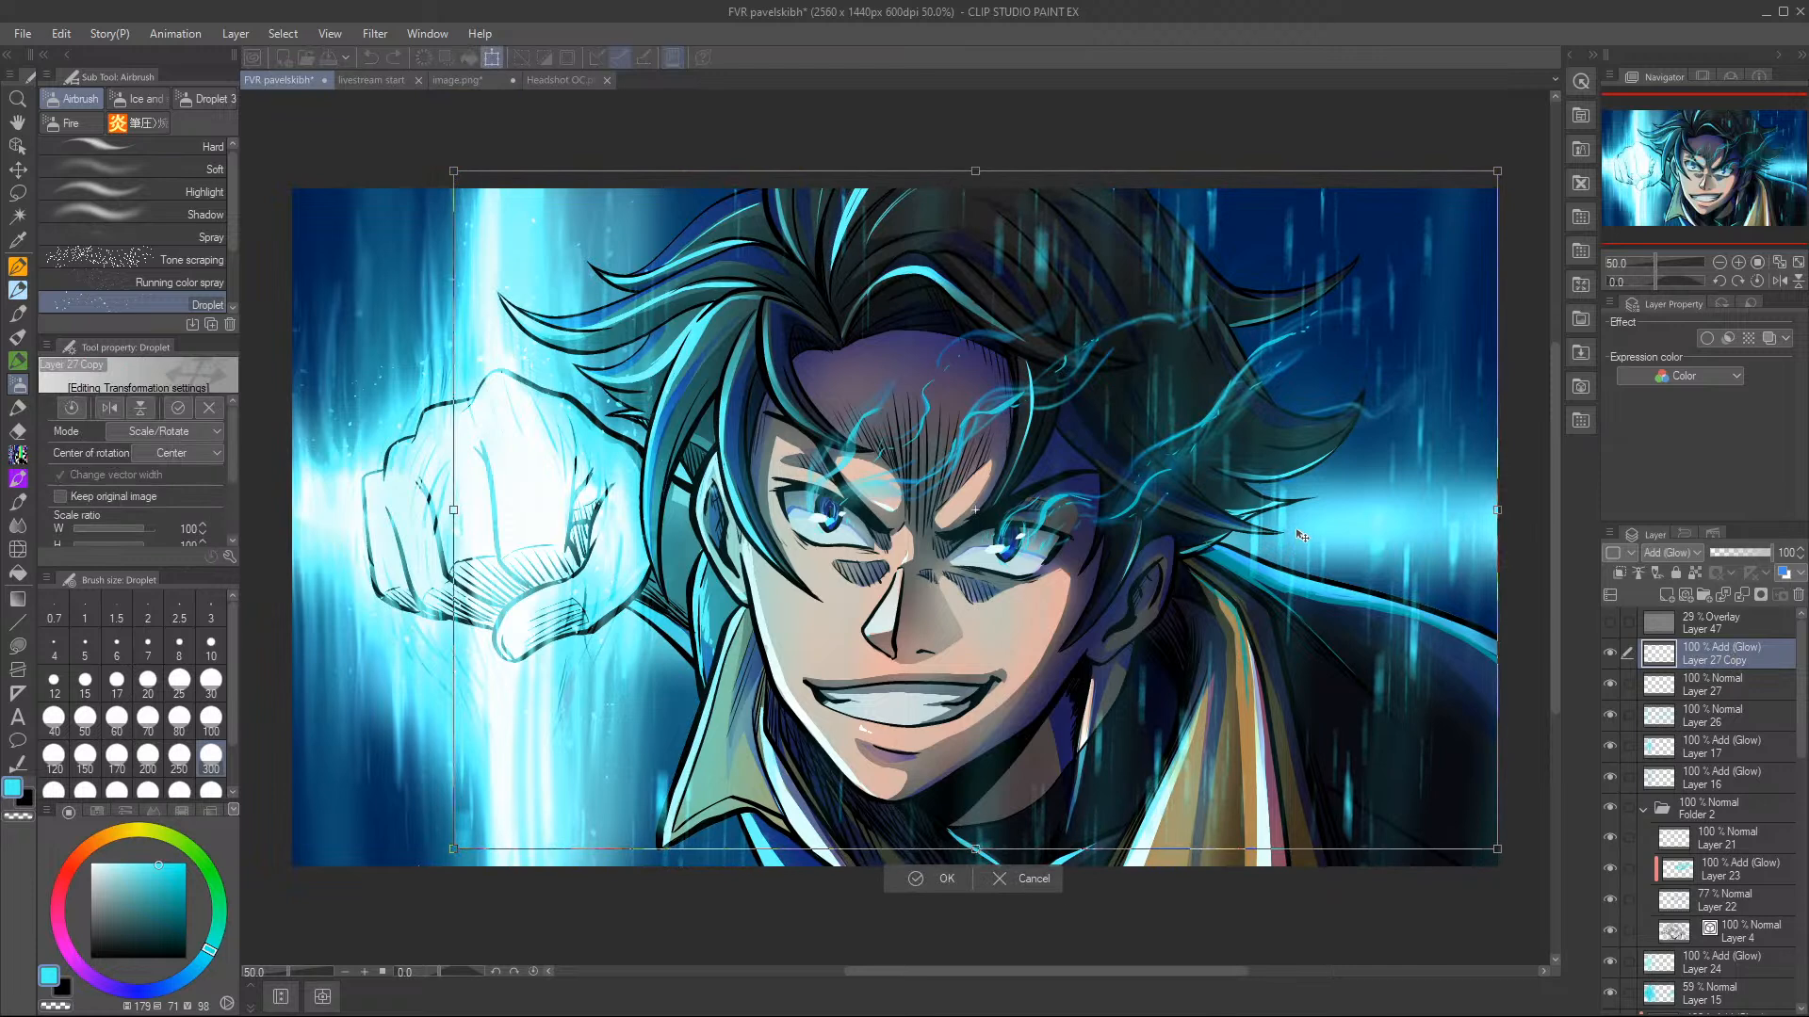
pyautogui.click(915, 884)
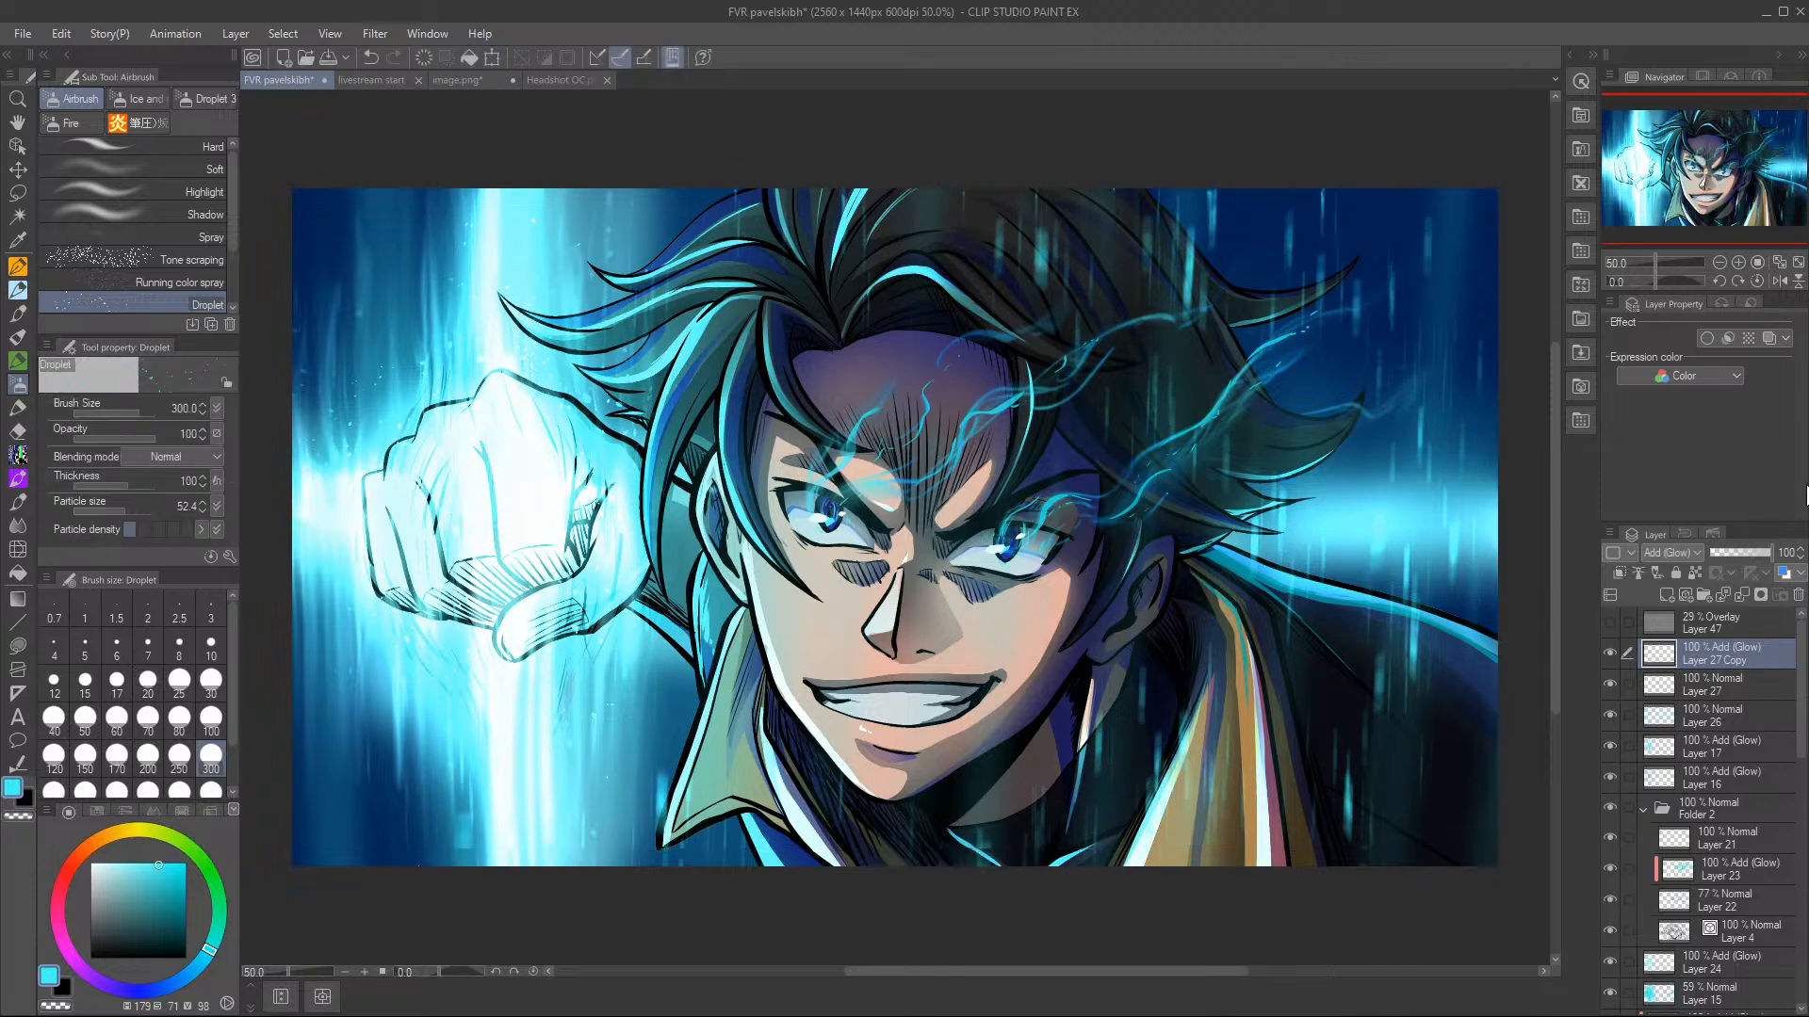
pyautogui.click(1745, 557)
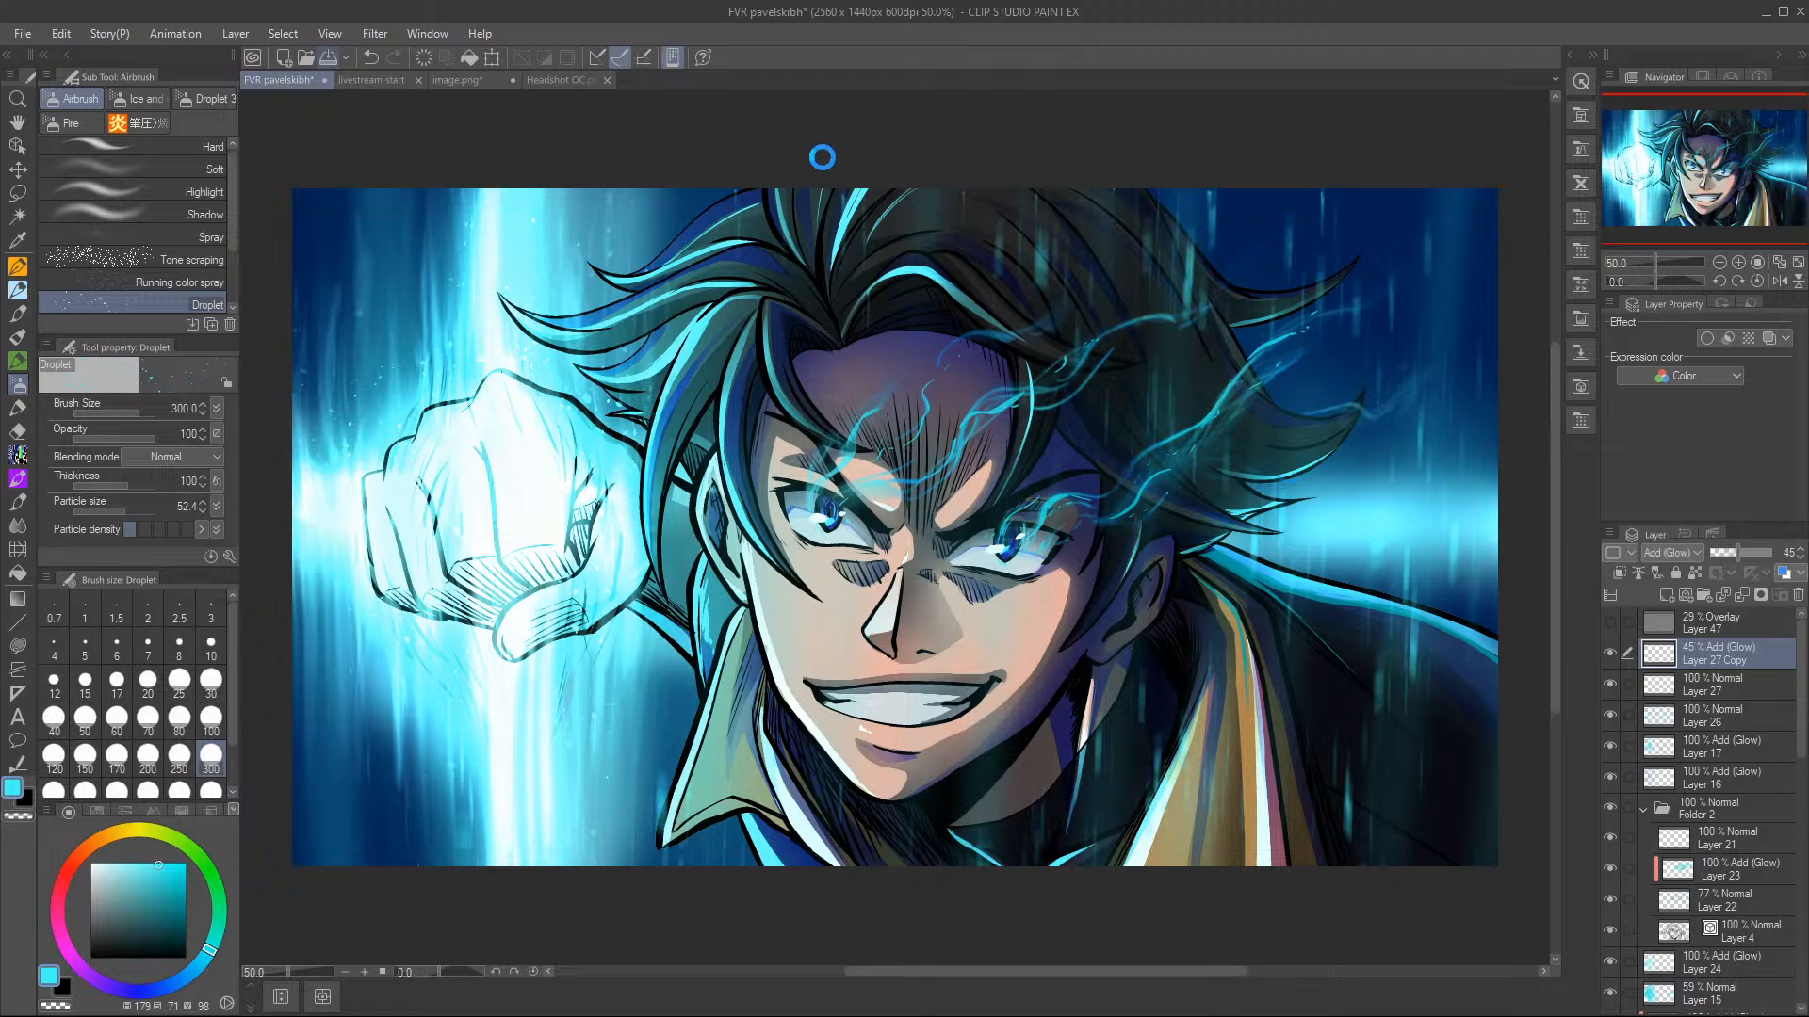
pyautogui.hotkey('ctrl', 's')
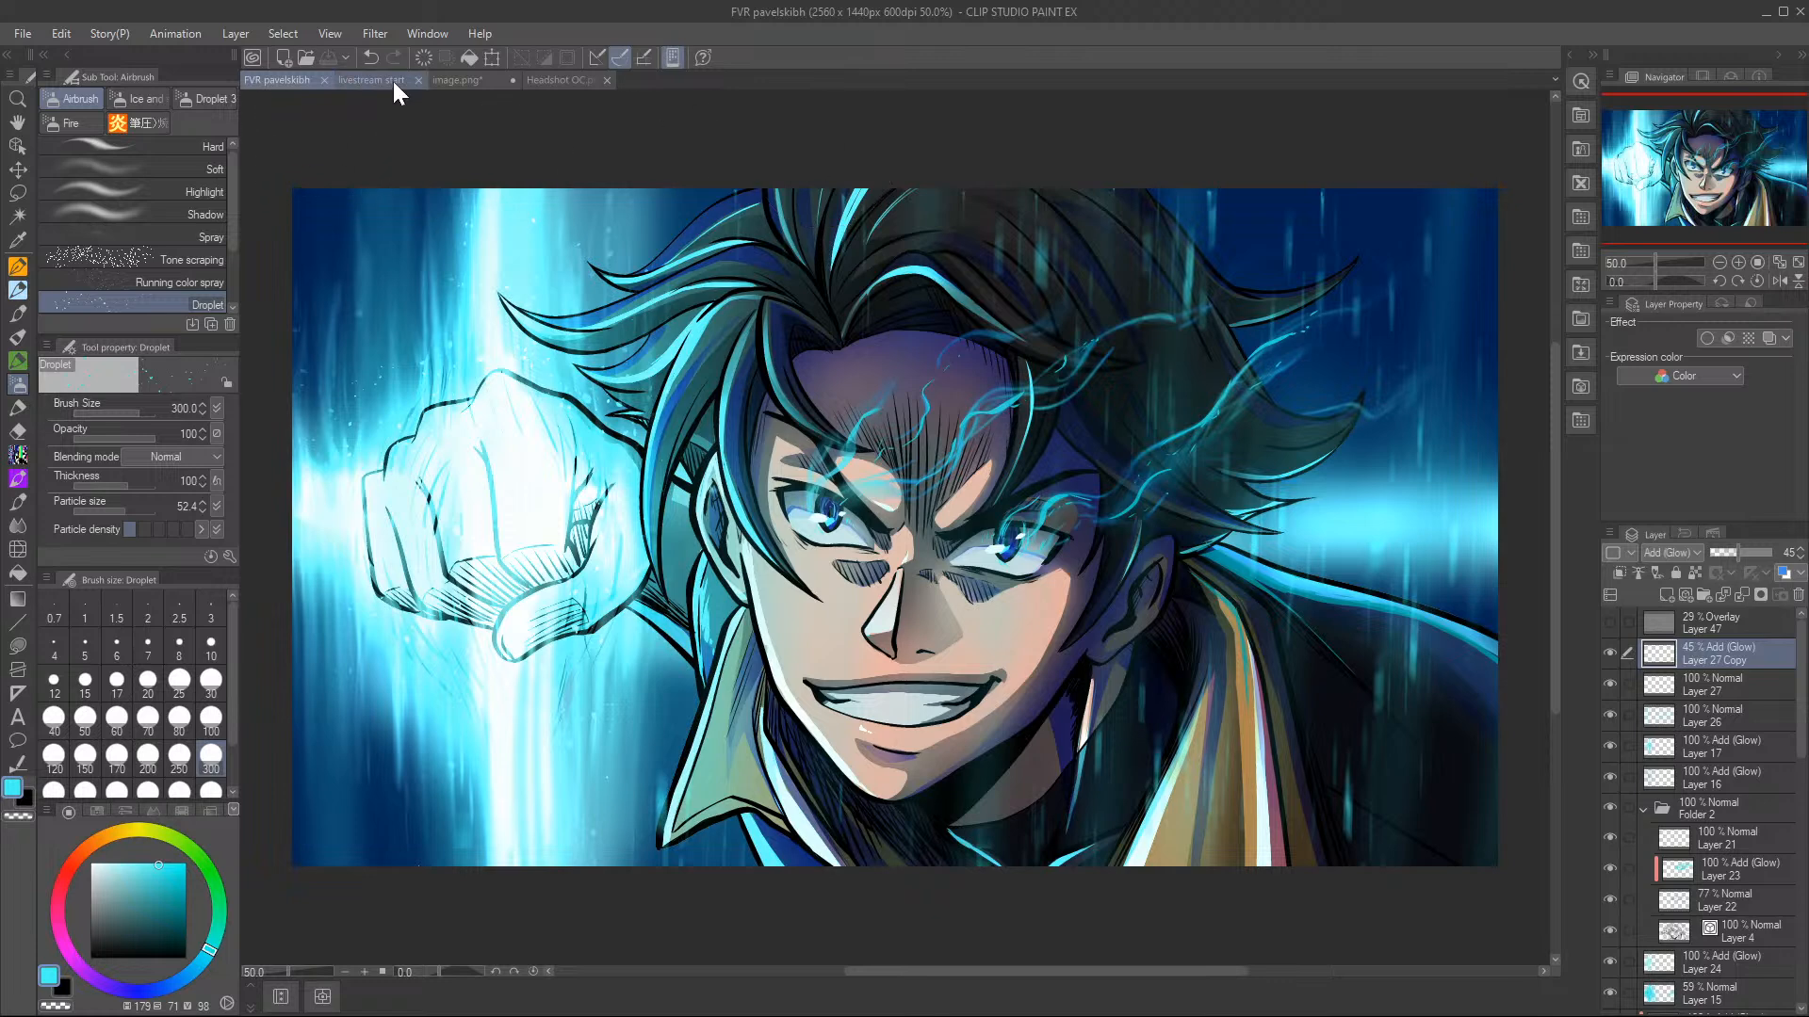
pyautogui.click(479, 81)
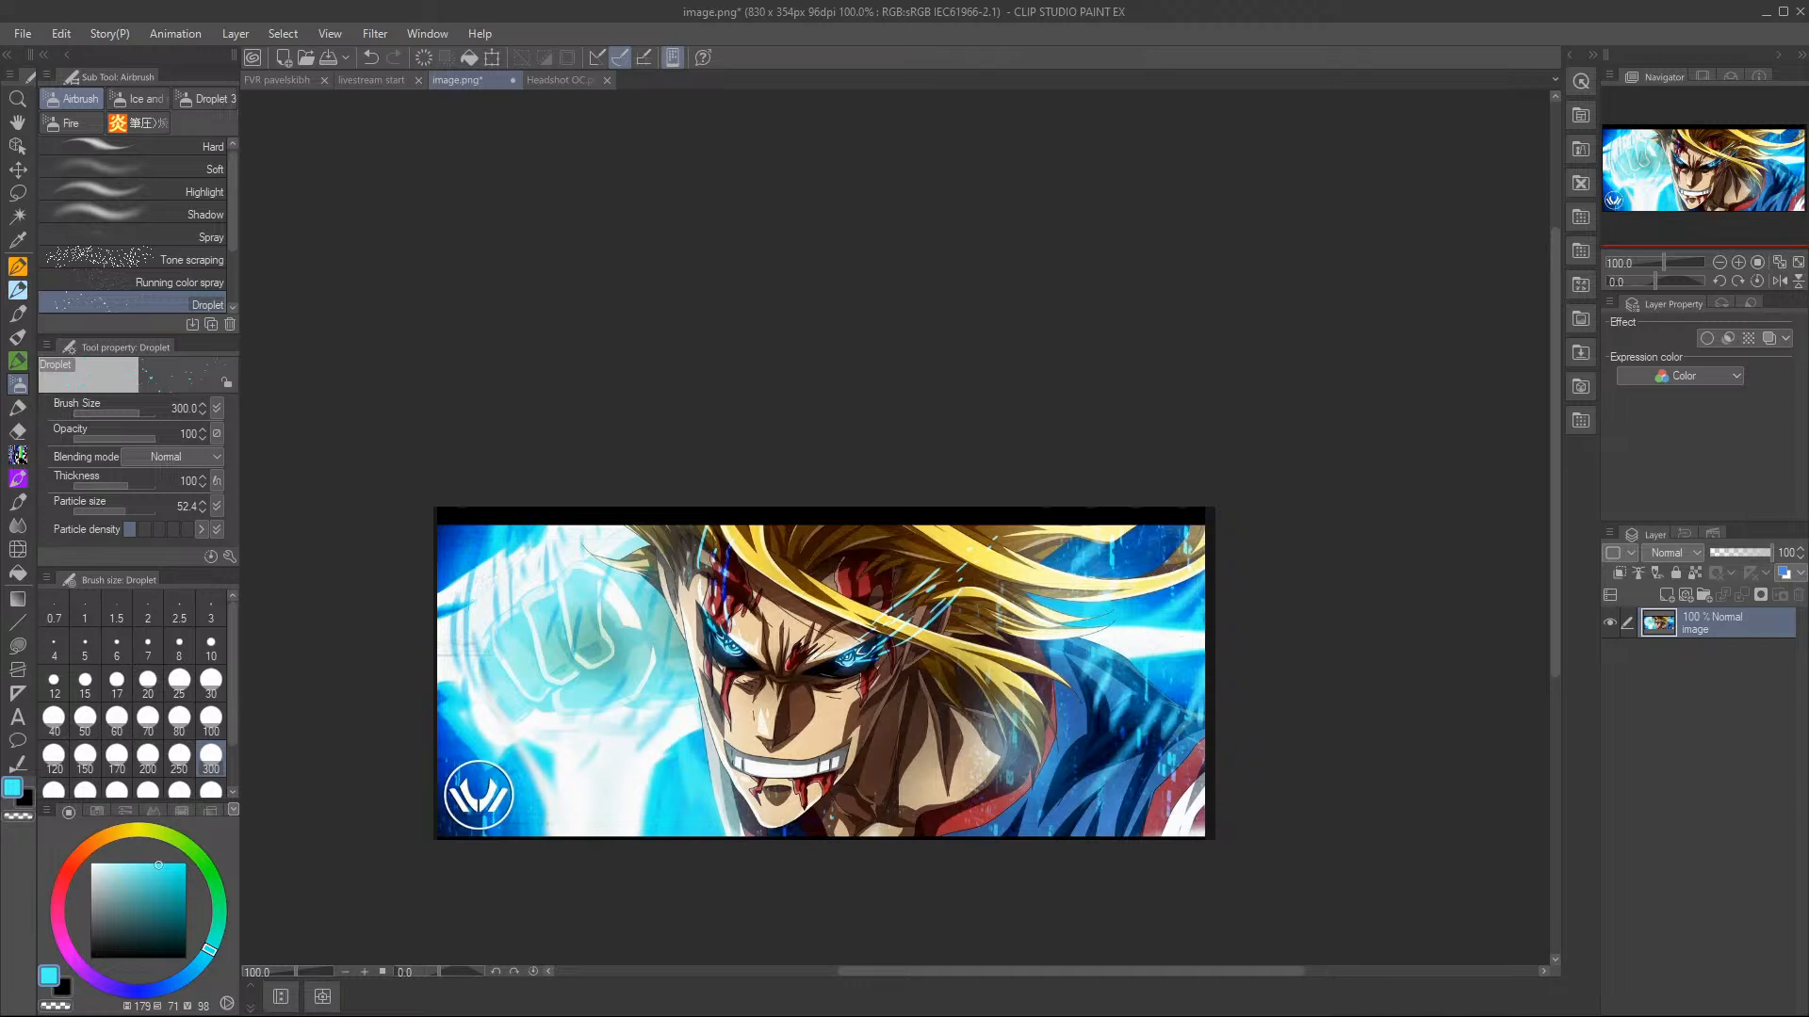
pyautogui.click(273, 80)
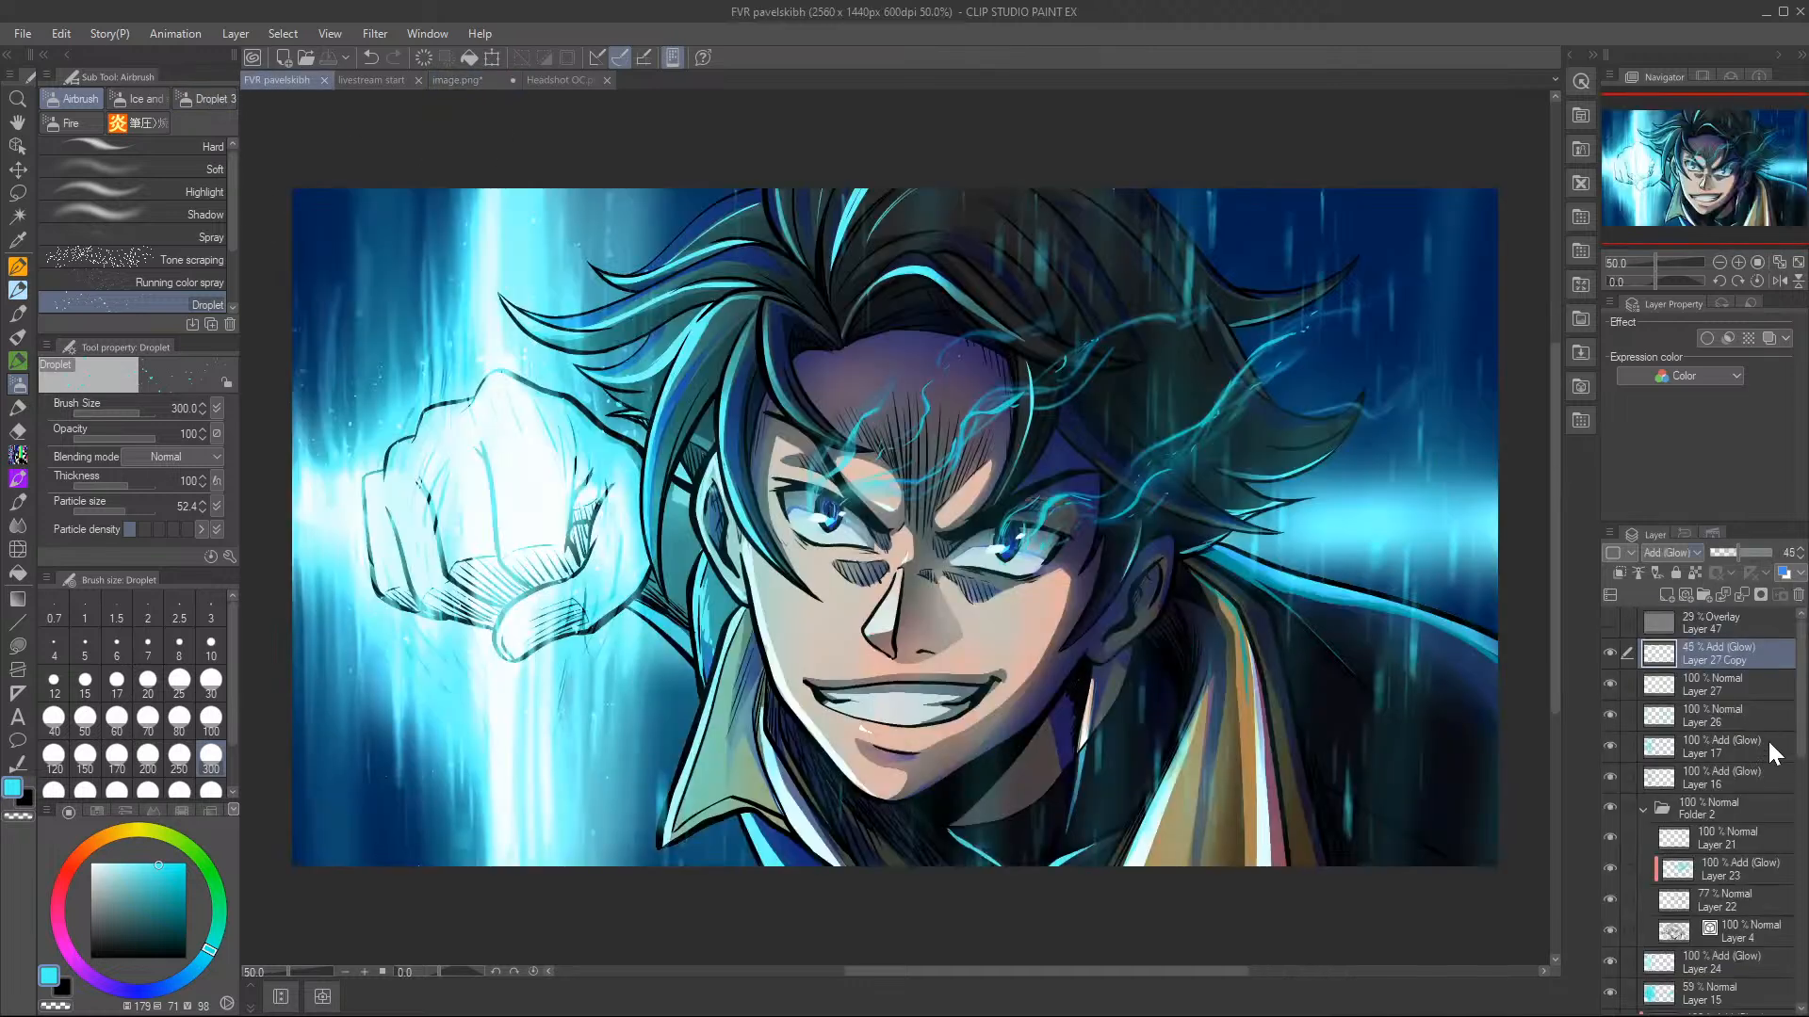
pyautogui.click(1755, 694)
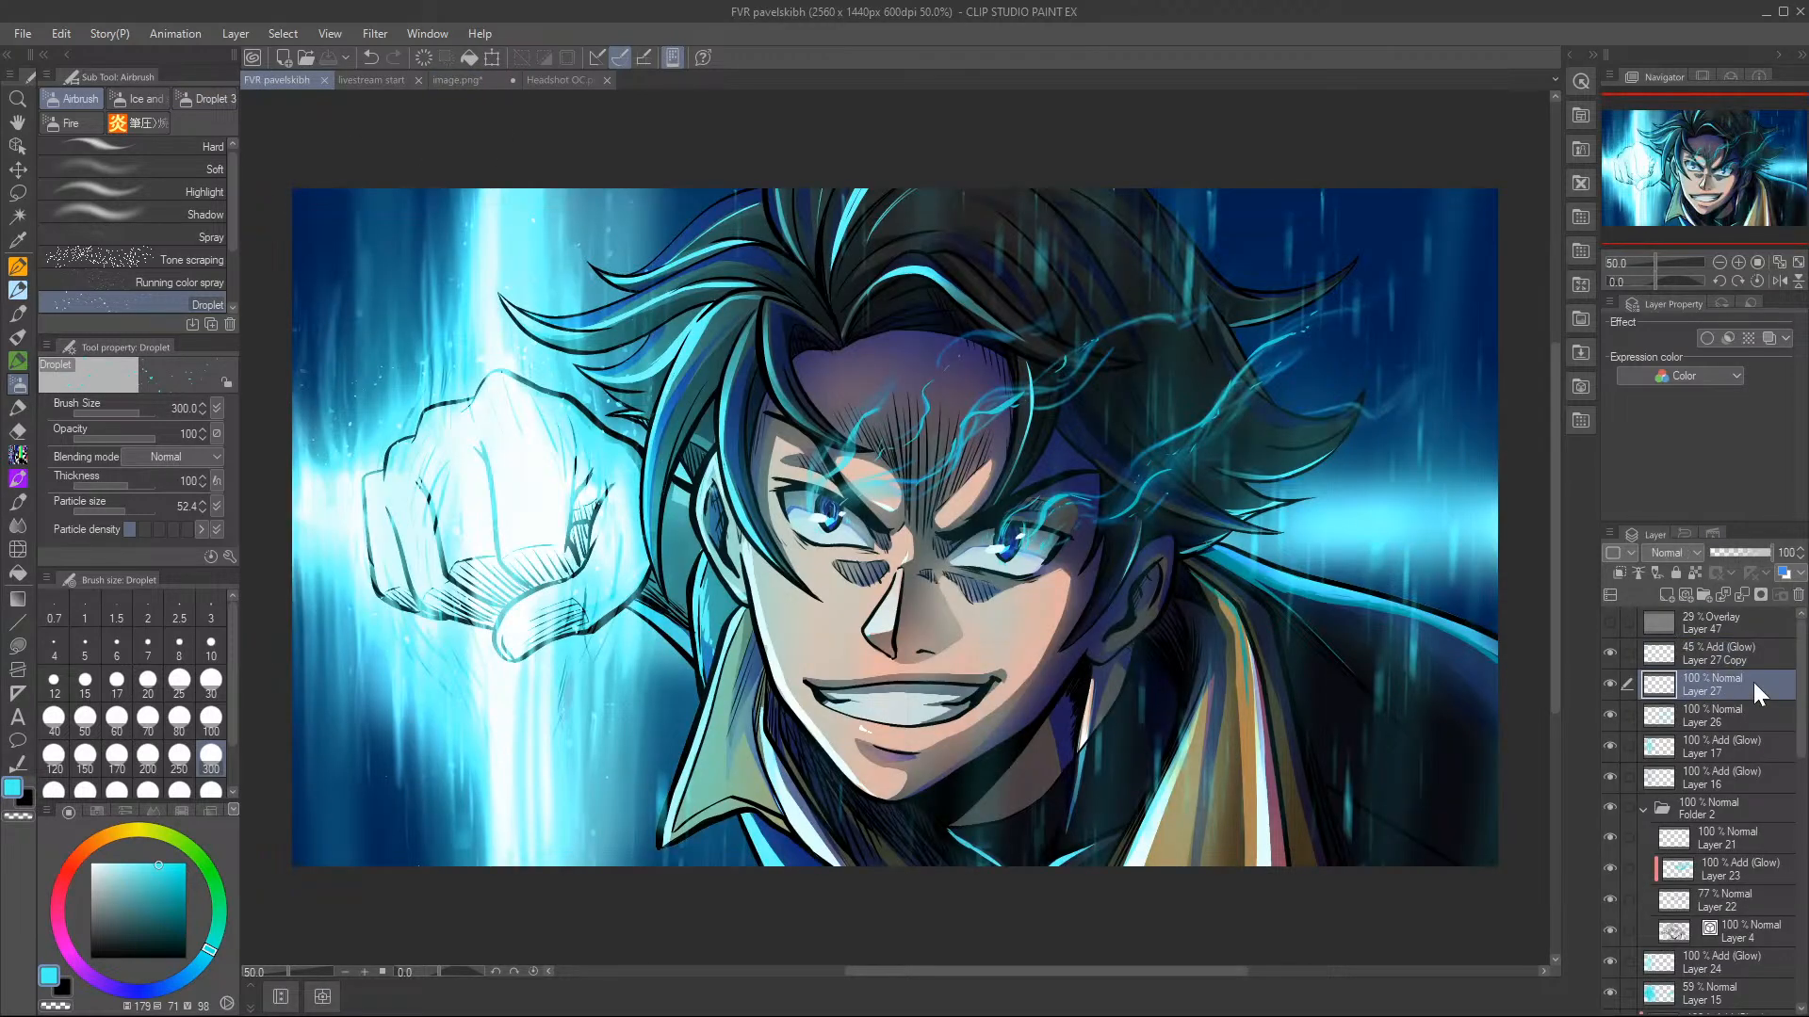
pyautogui.click(1739, 722)
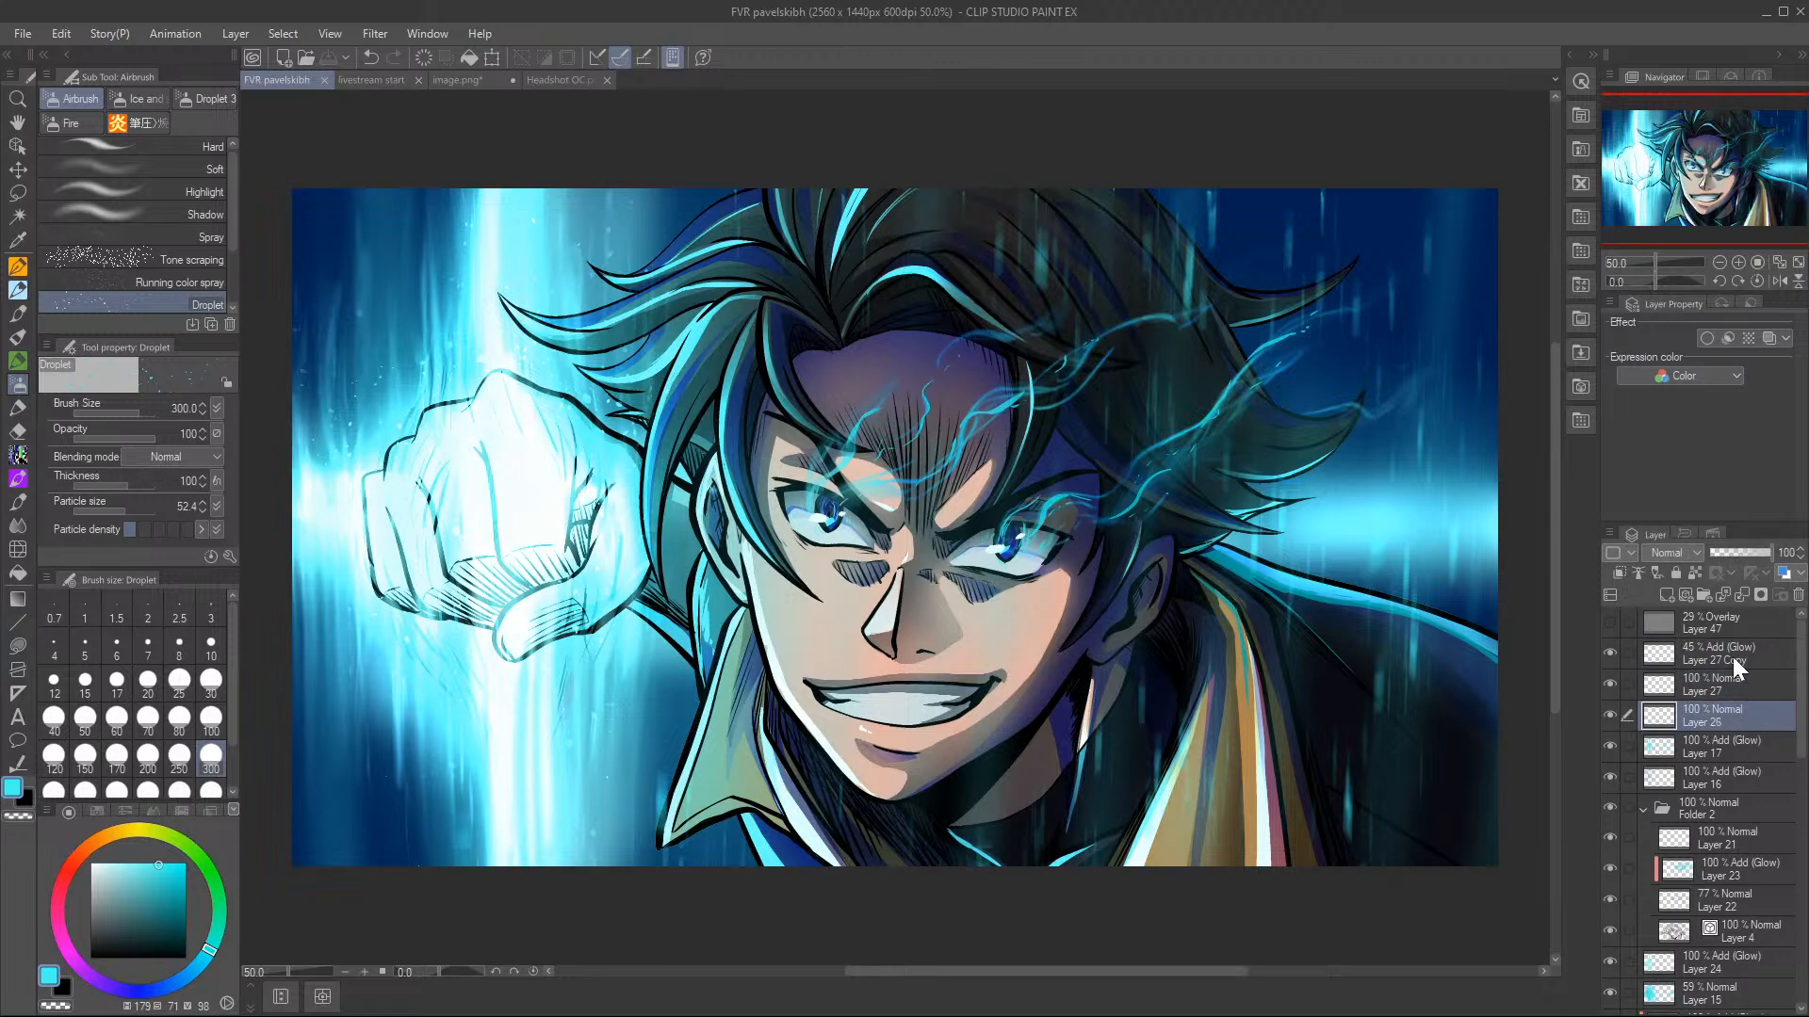
pyautogui.click(1667, 595)
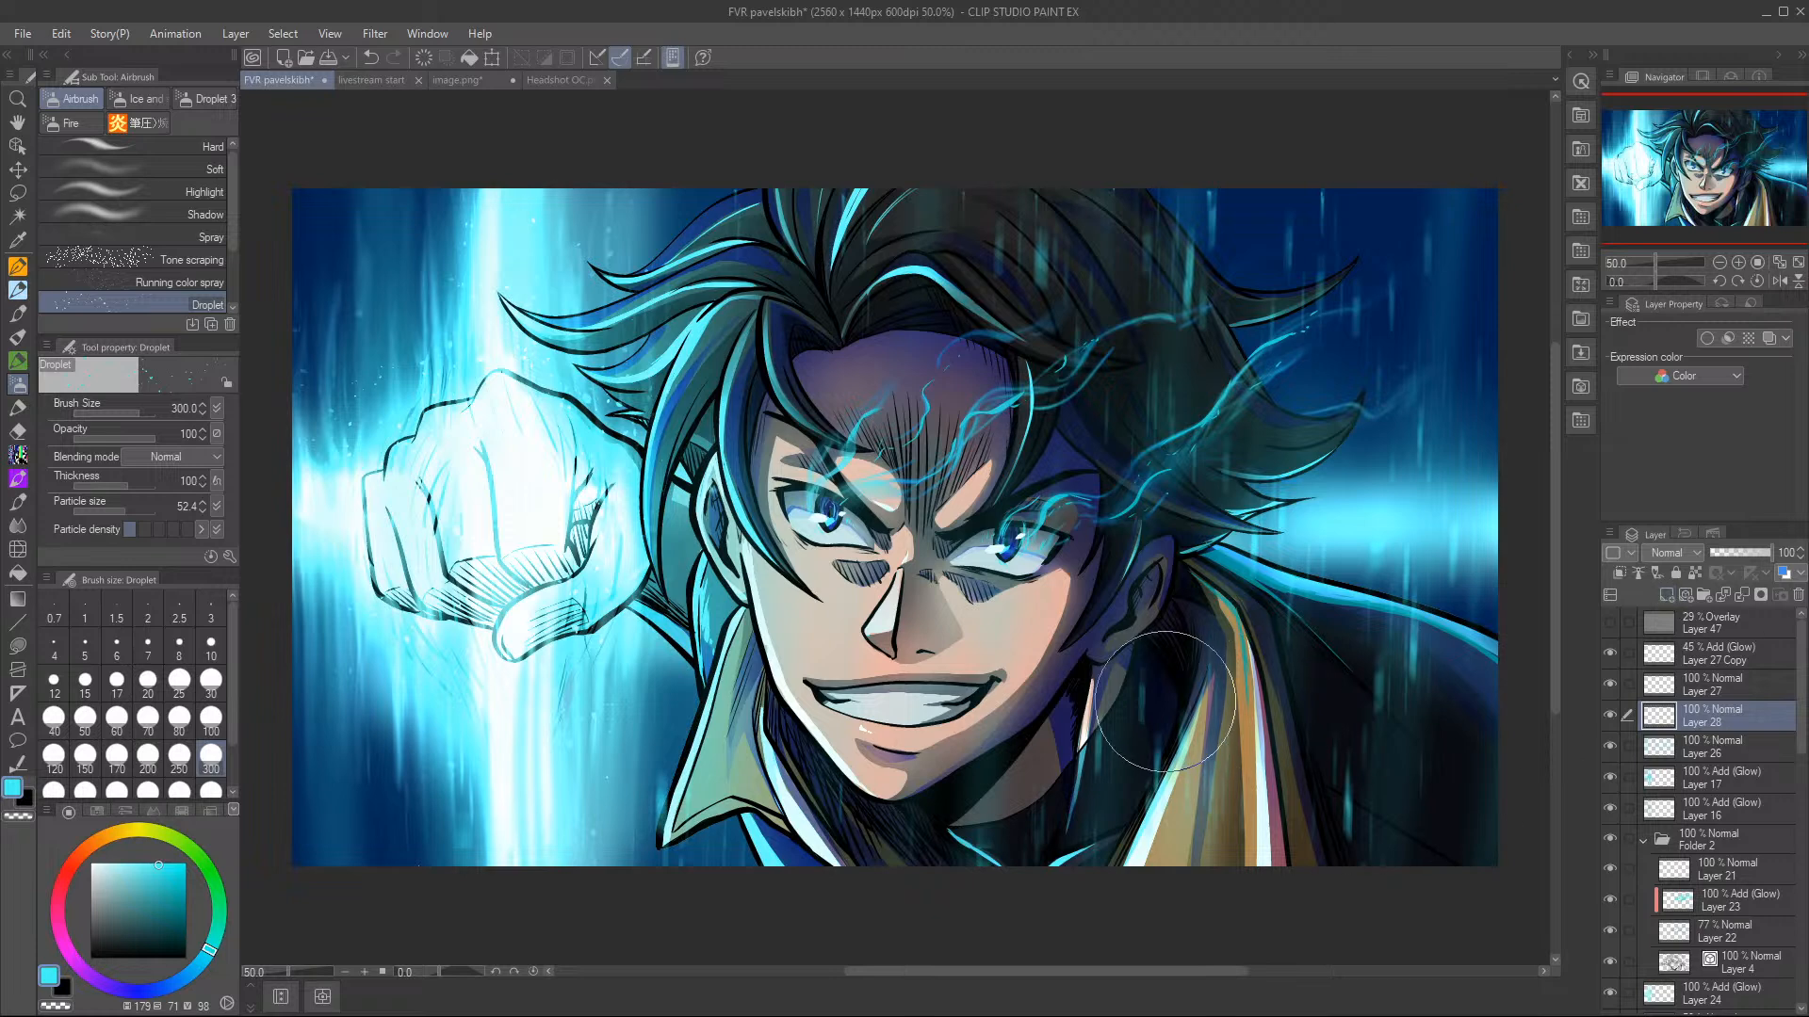
# - Scatter smaller cyan Droplet particles across the background, hair and jacket on Layer 28, reducing the particle size to 10.6
pyautogui.click(1211, 716)
pyautogui.click(372, 57)
pyautogui.click(115, 509)
pyautogui.click(1168, 744)
pyautogui.click(1414, 459)
pyautogui.click(1375, 184)
pyautogui.click(1319, 636)
pyautogui.click(1443, 648)
pyautogui.click(358, 516)
pyautogui.click(372, 250)
pyautogui.click(1215, 302)
pyautogui.click(103, 509)
# - Try Add (Glow) on Layer 28, settle on the Glow dodge blending mode, and save the illustration
pyautogui.click(1694, 552)
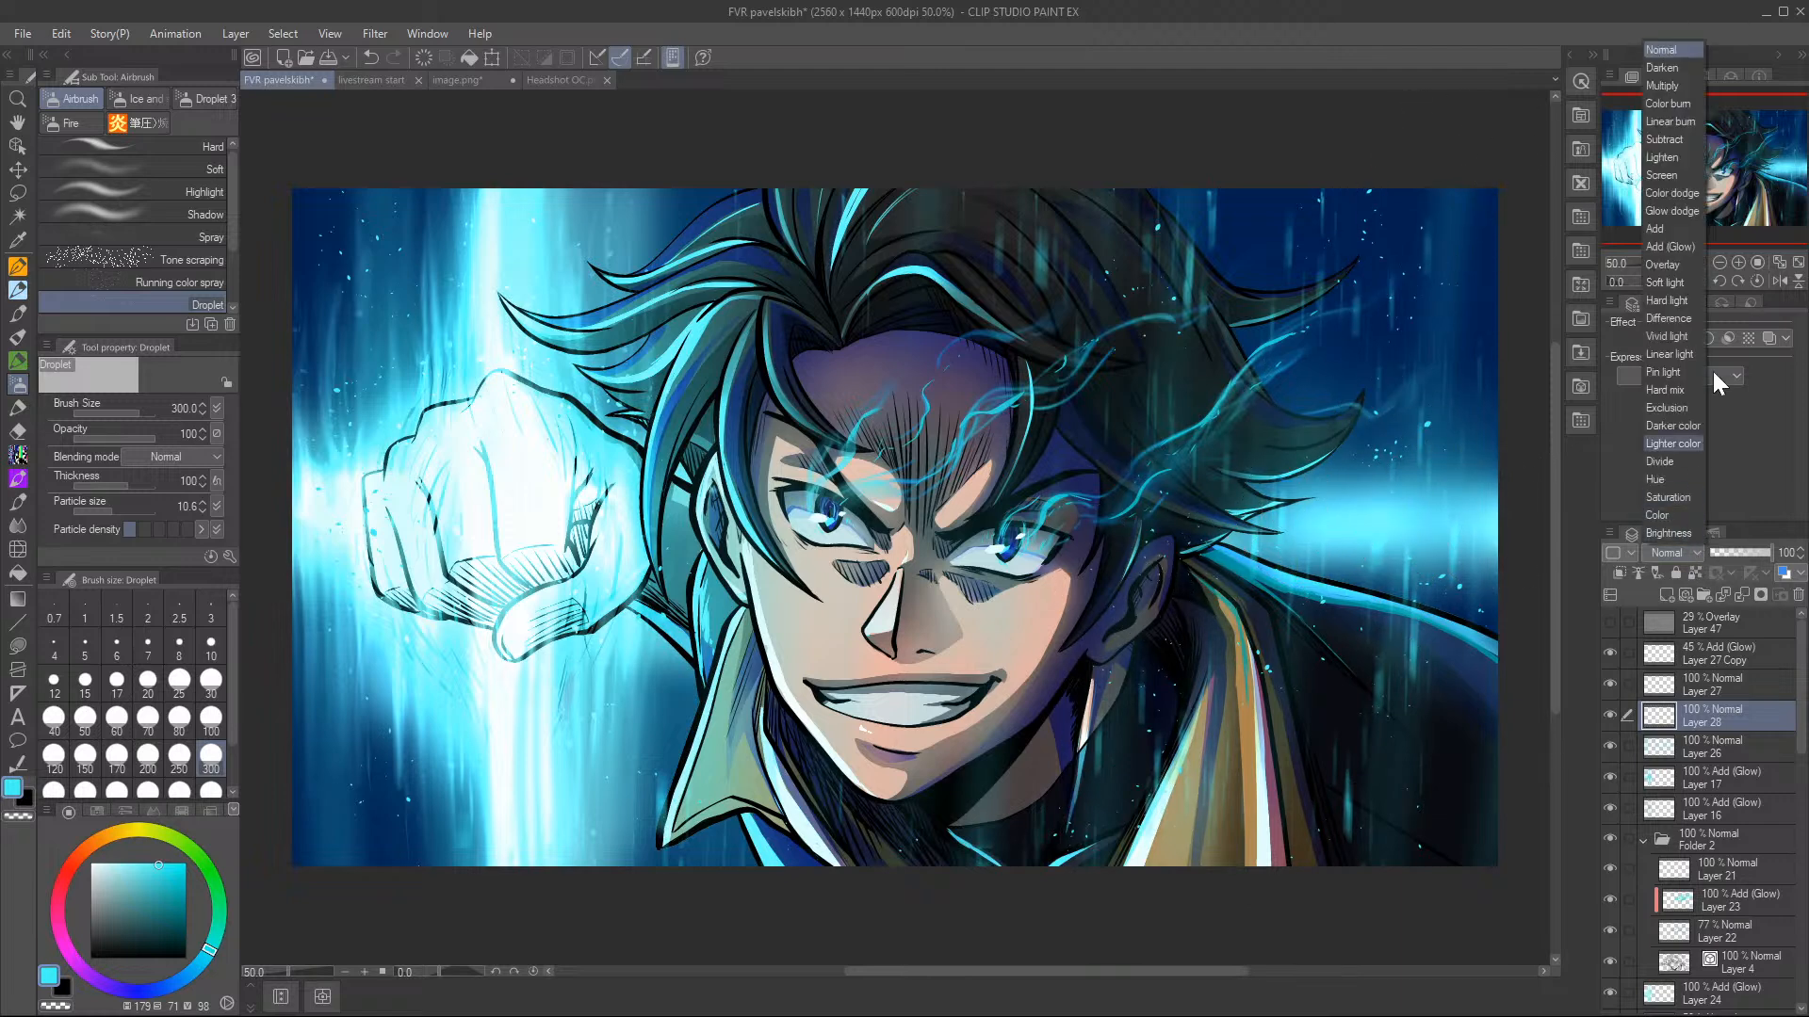
pyautogui.click(1683, 247)
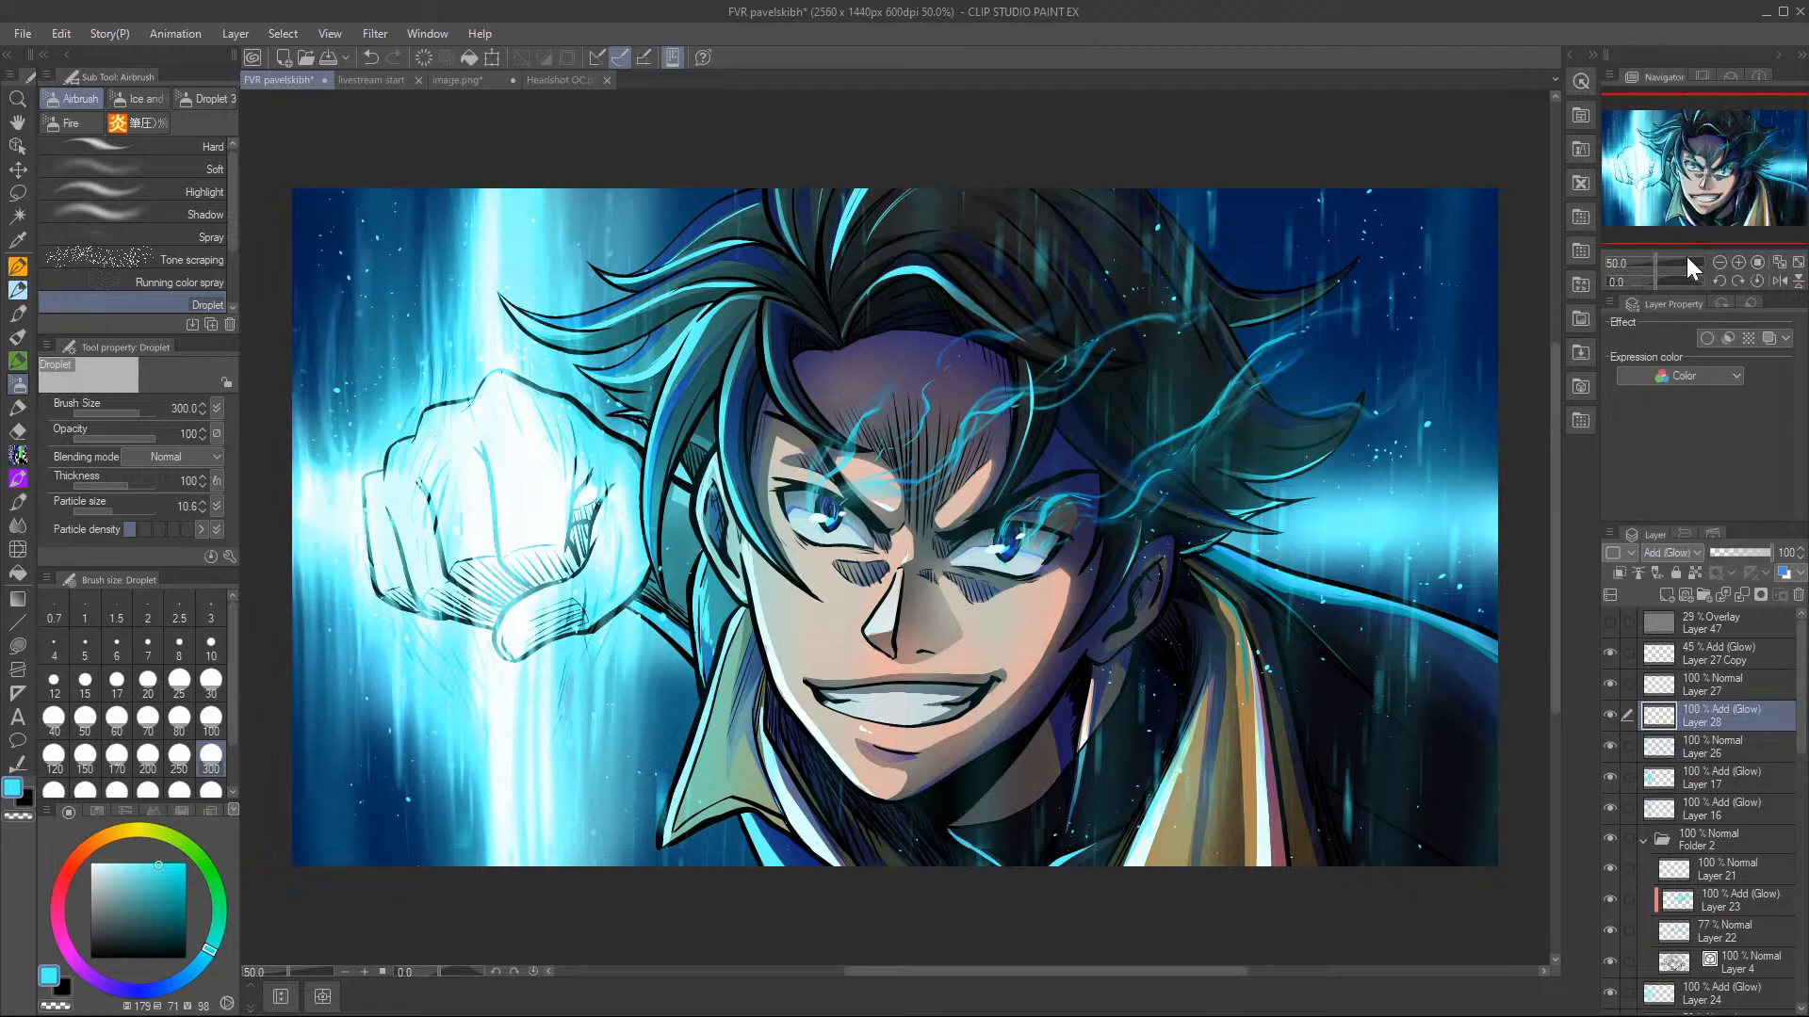
pyautogui.click(1688, 554)
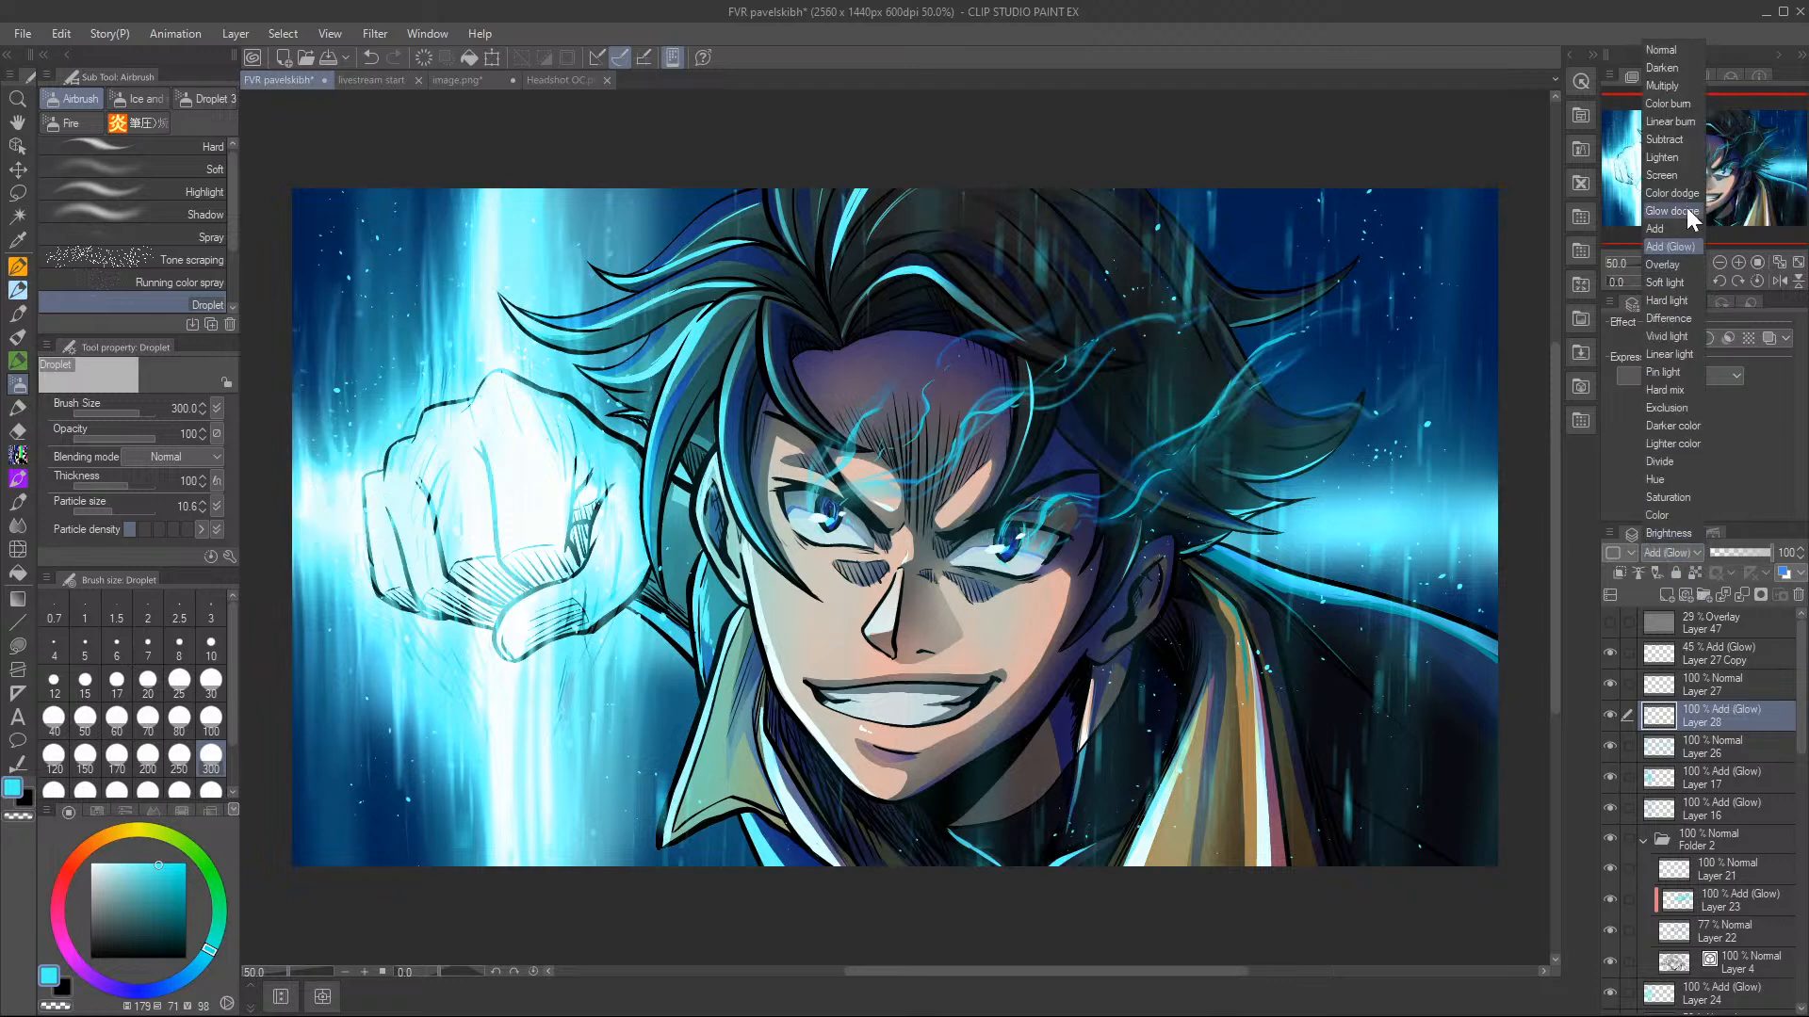
pyautogui.click(1686, 207)
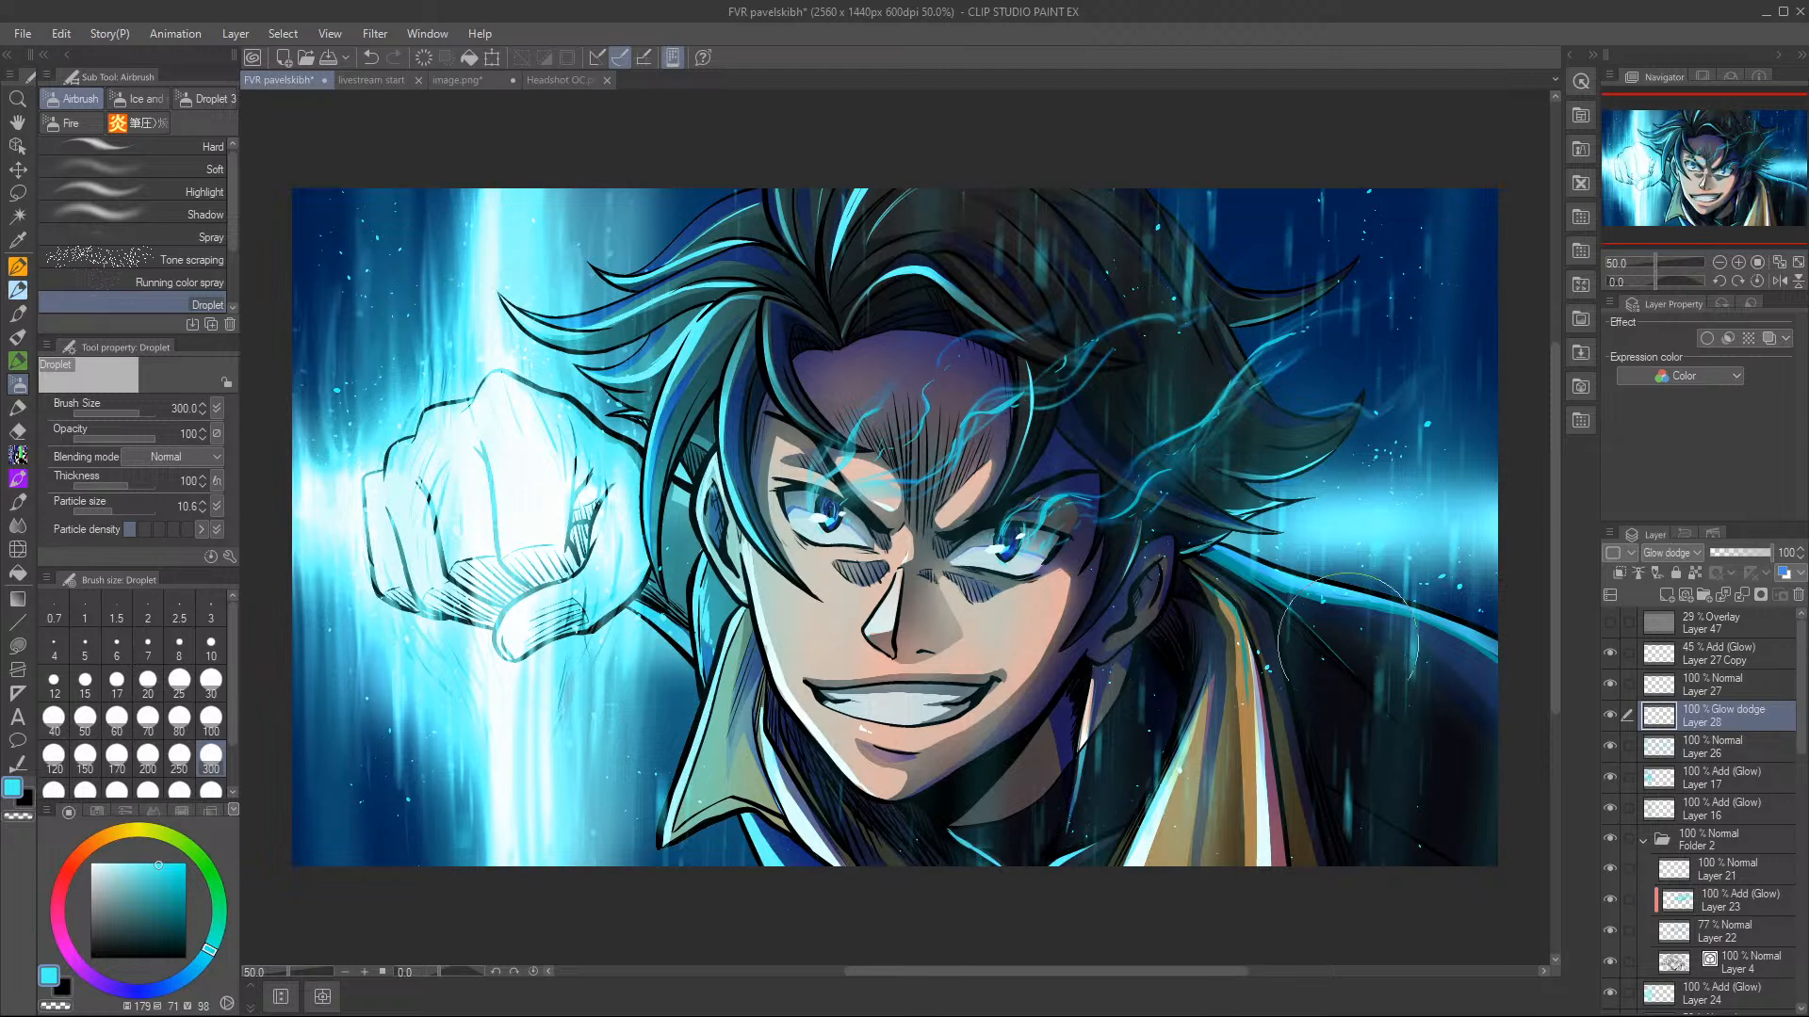
pyautogui.click(329, 57)
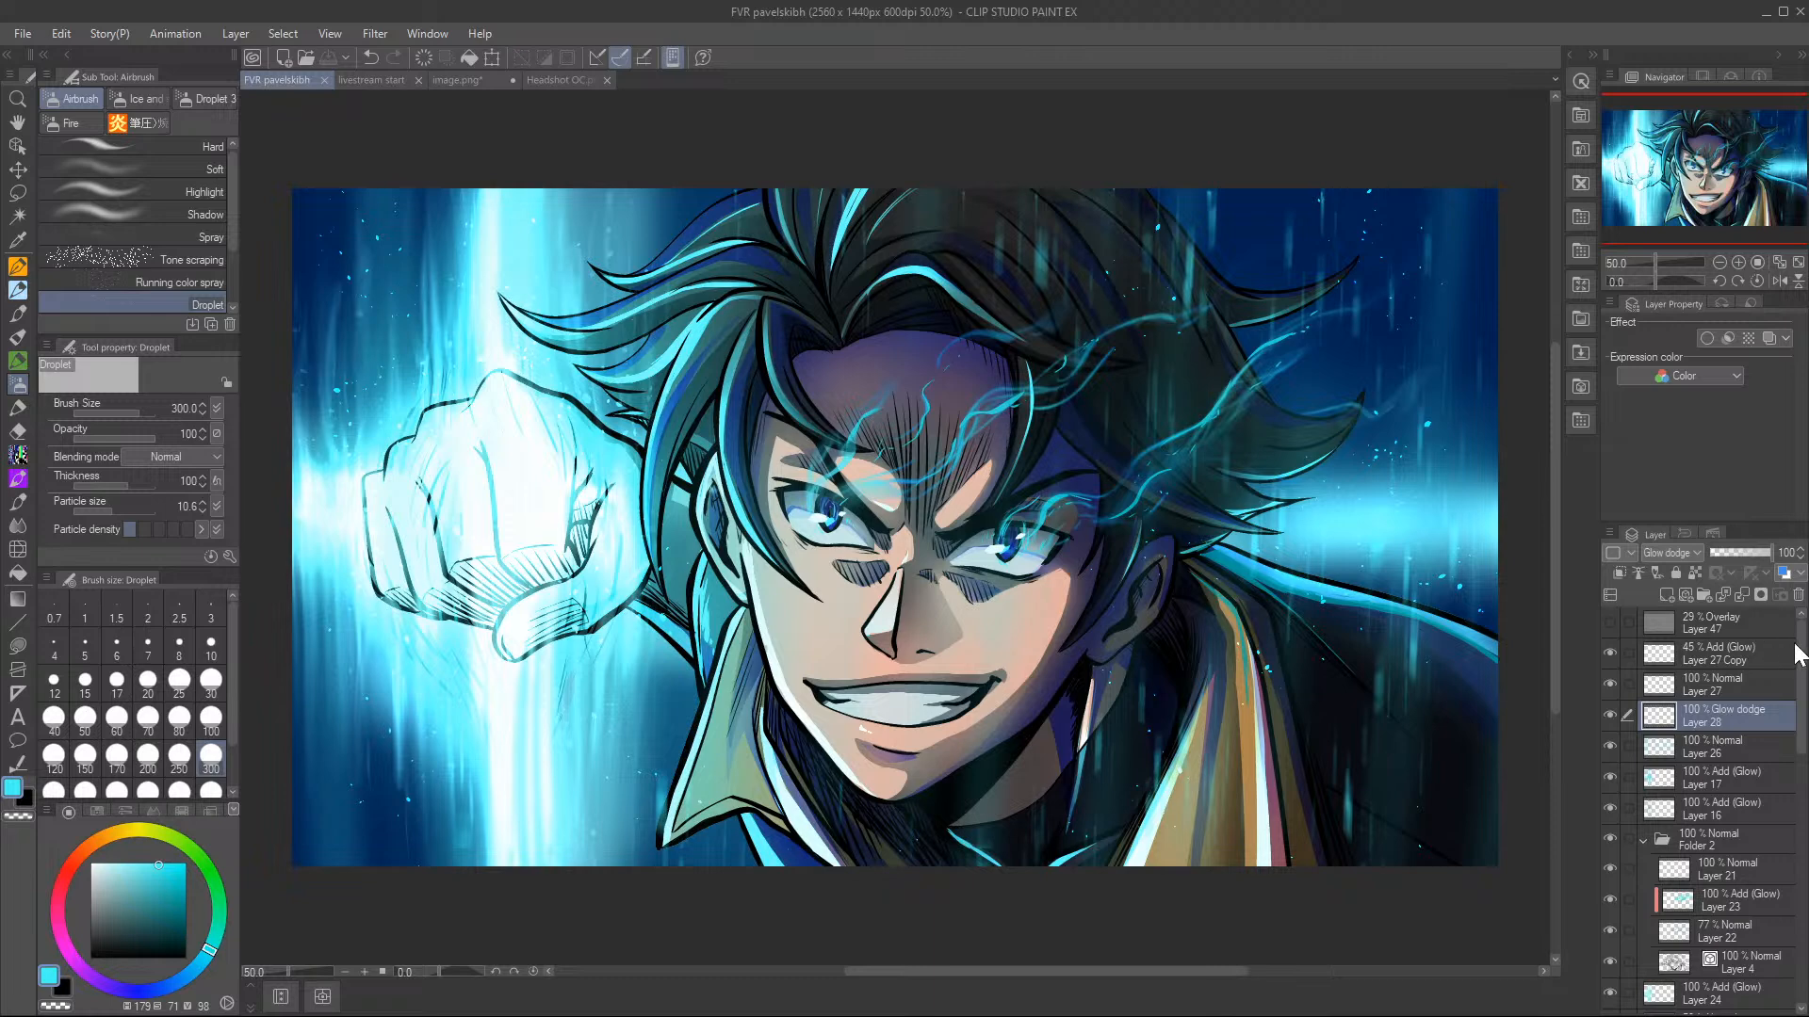
# - Add a new layer clipped to the line art on Layer 4 in Folder 2
pyautogui.moveTo(1799, 650); pyautogui.dragTo(1764, 731)
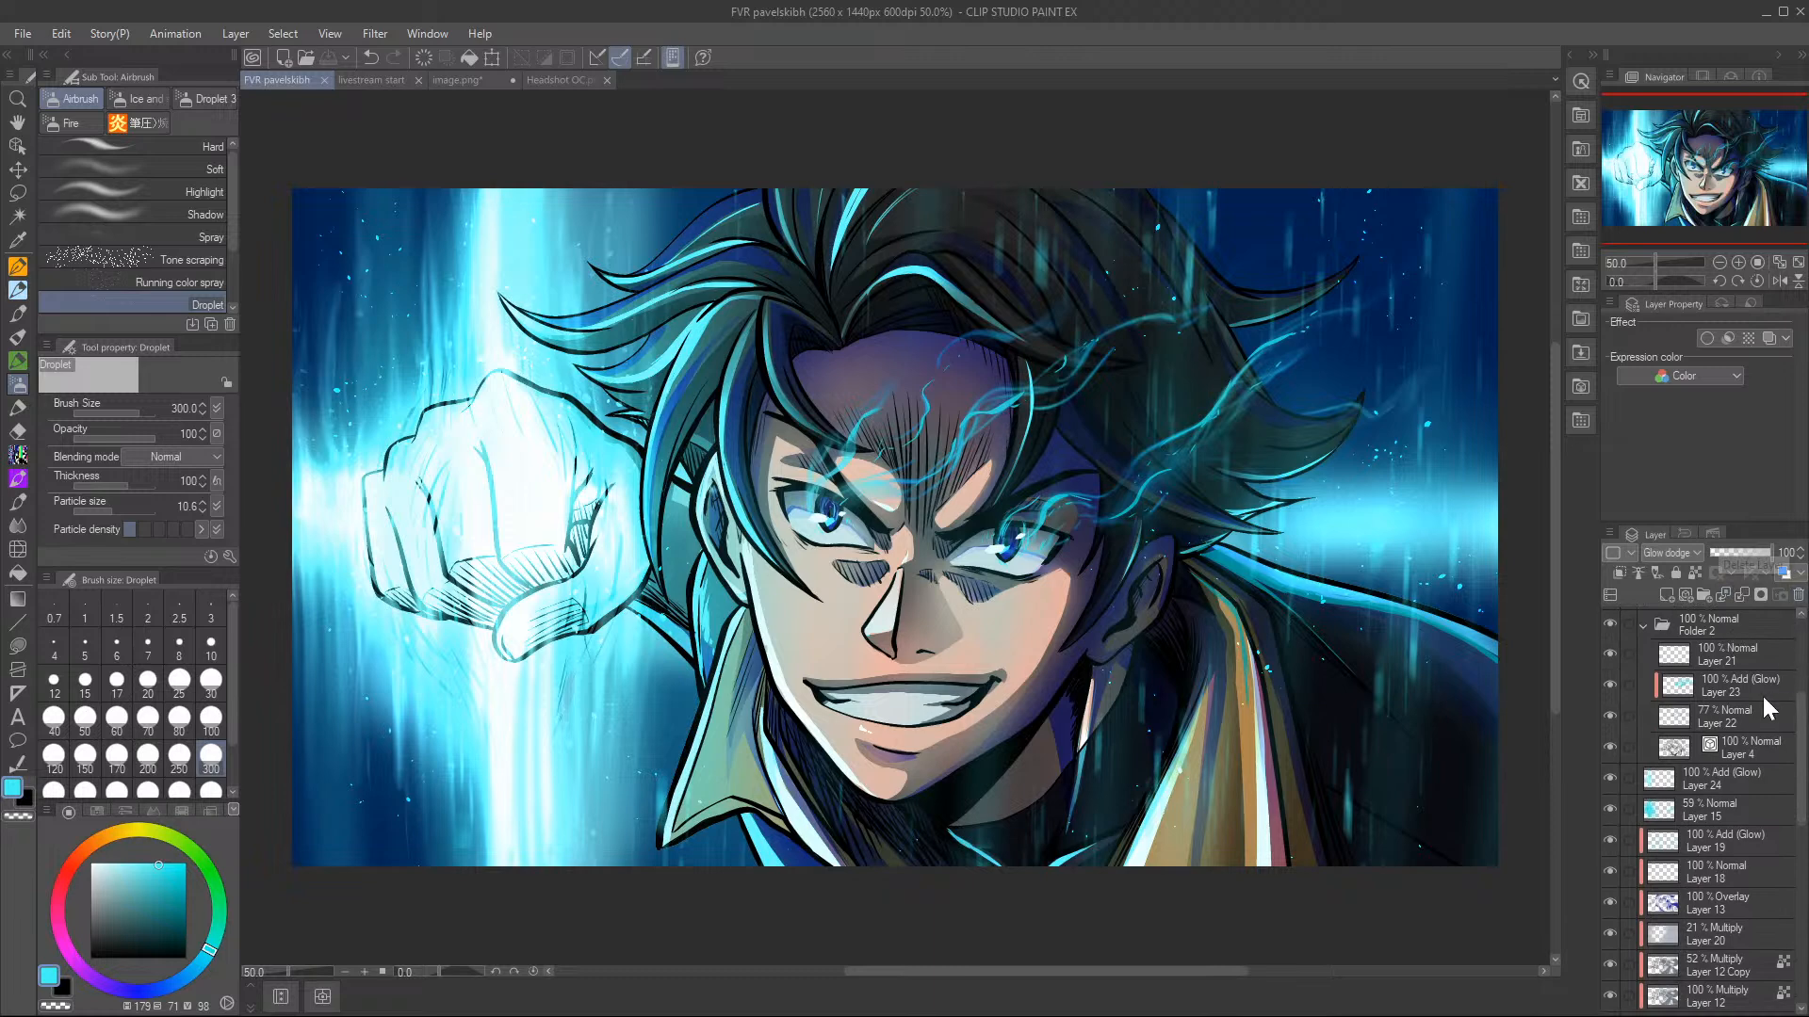
pyautogui.click(1760, 749)
pyautogui.click(1668, 596)
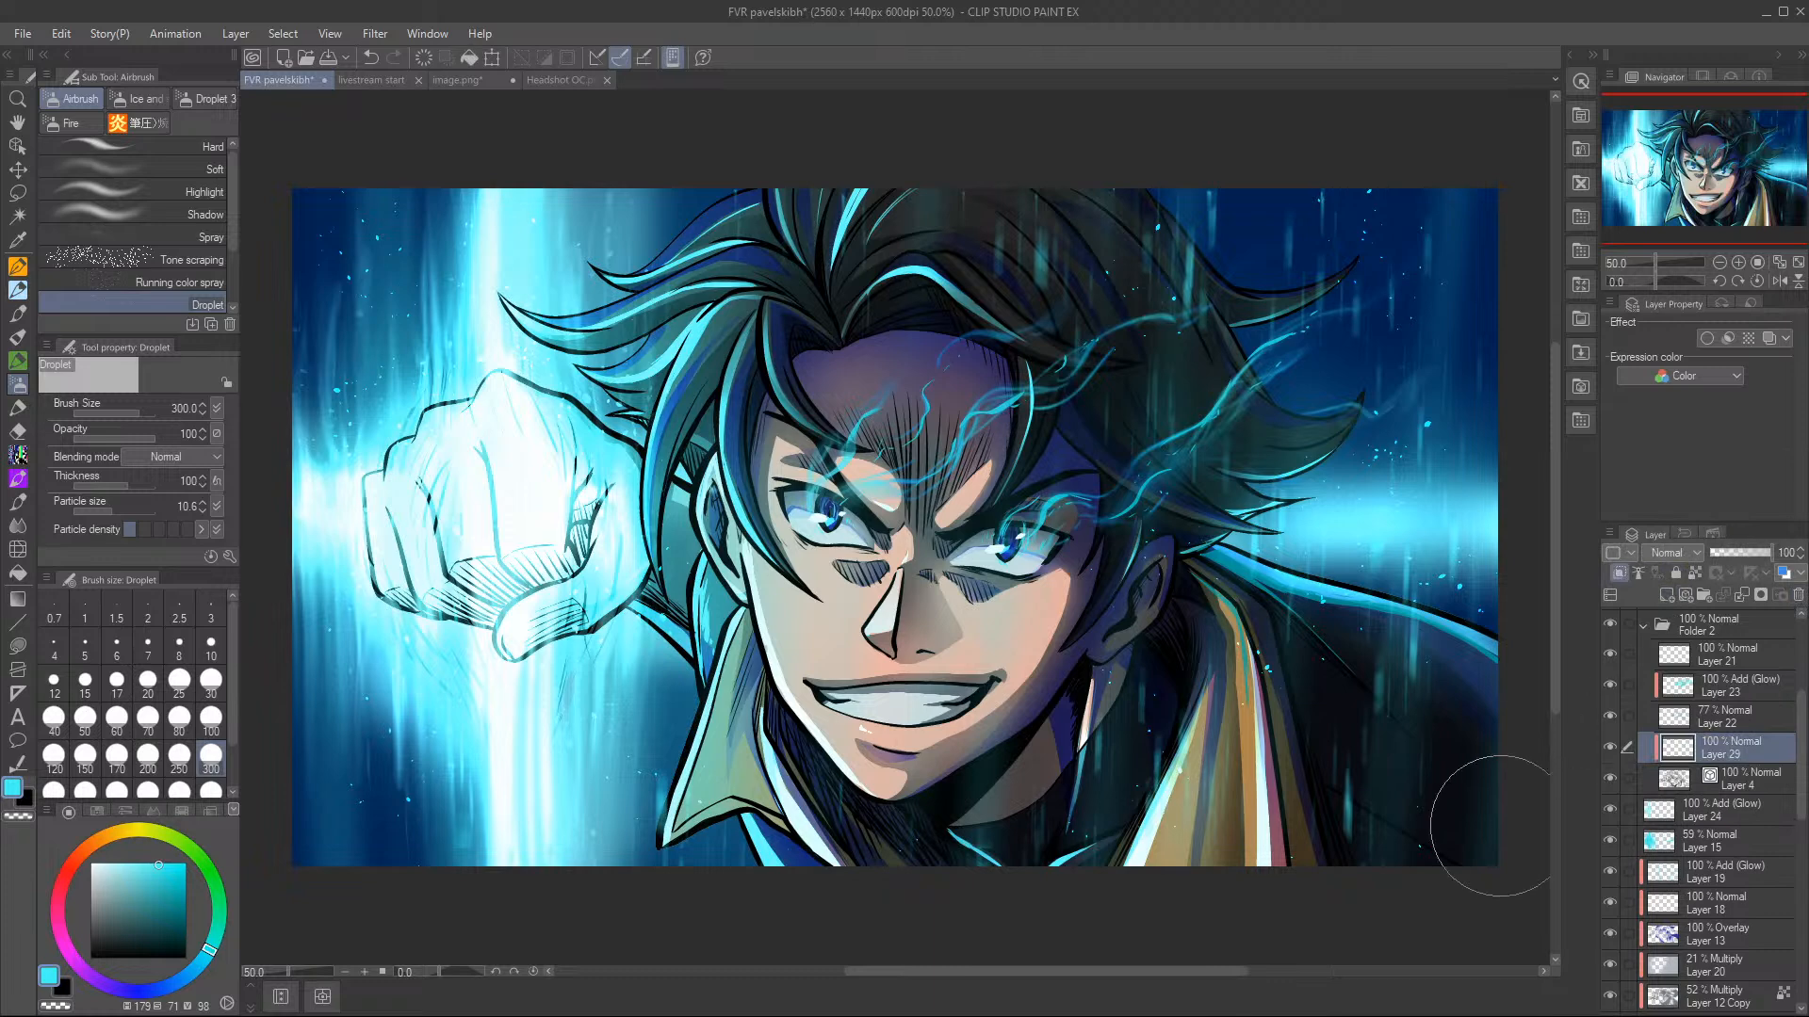
# - Tint the line art of the fist, outer hair and shoulder dark teal on Layer 29 with the Soft airbrush at size 300
pyautogui.moveTo(186, 891); pyautogui.dragTo(186, 909)
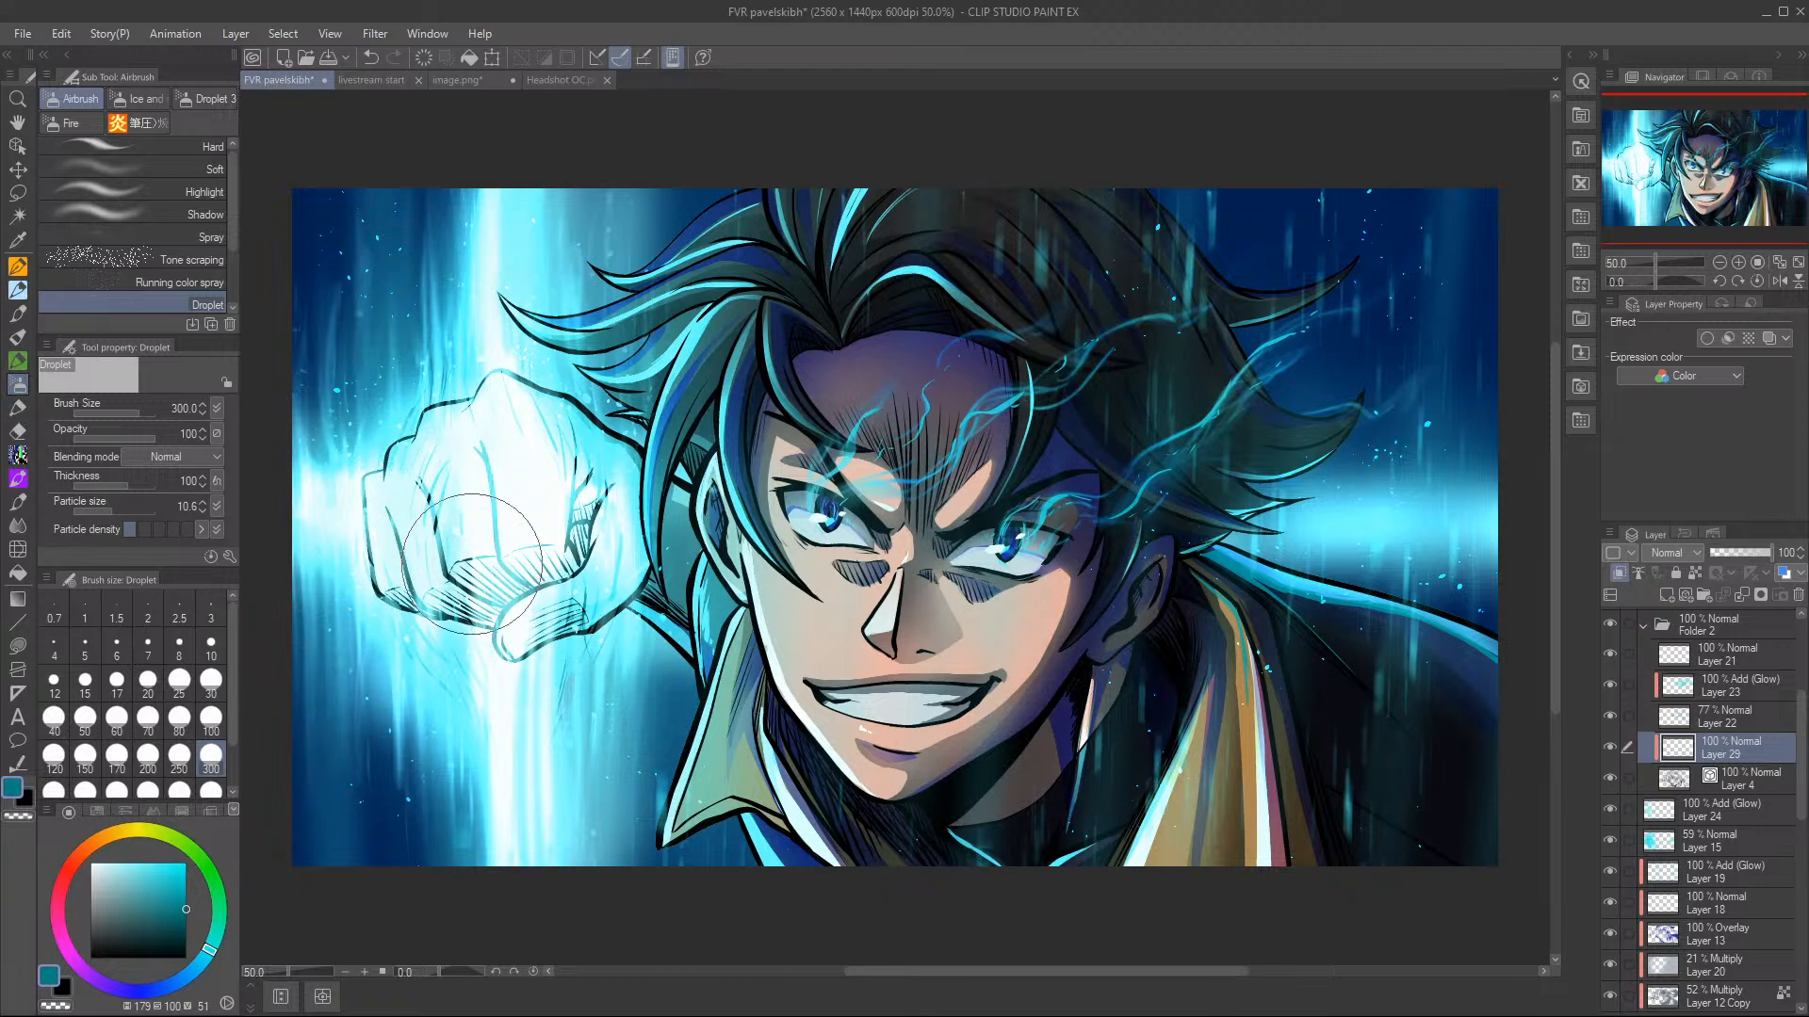
pyautogui.click(215, 166)
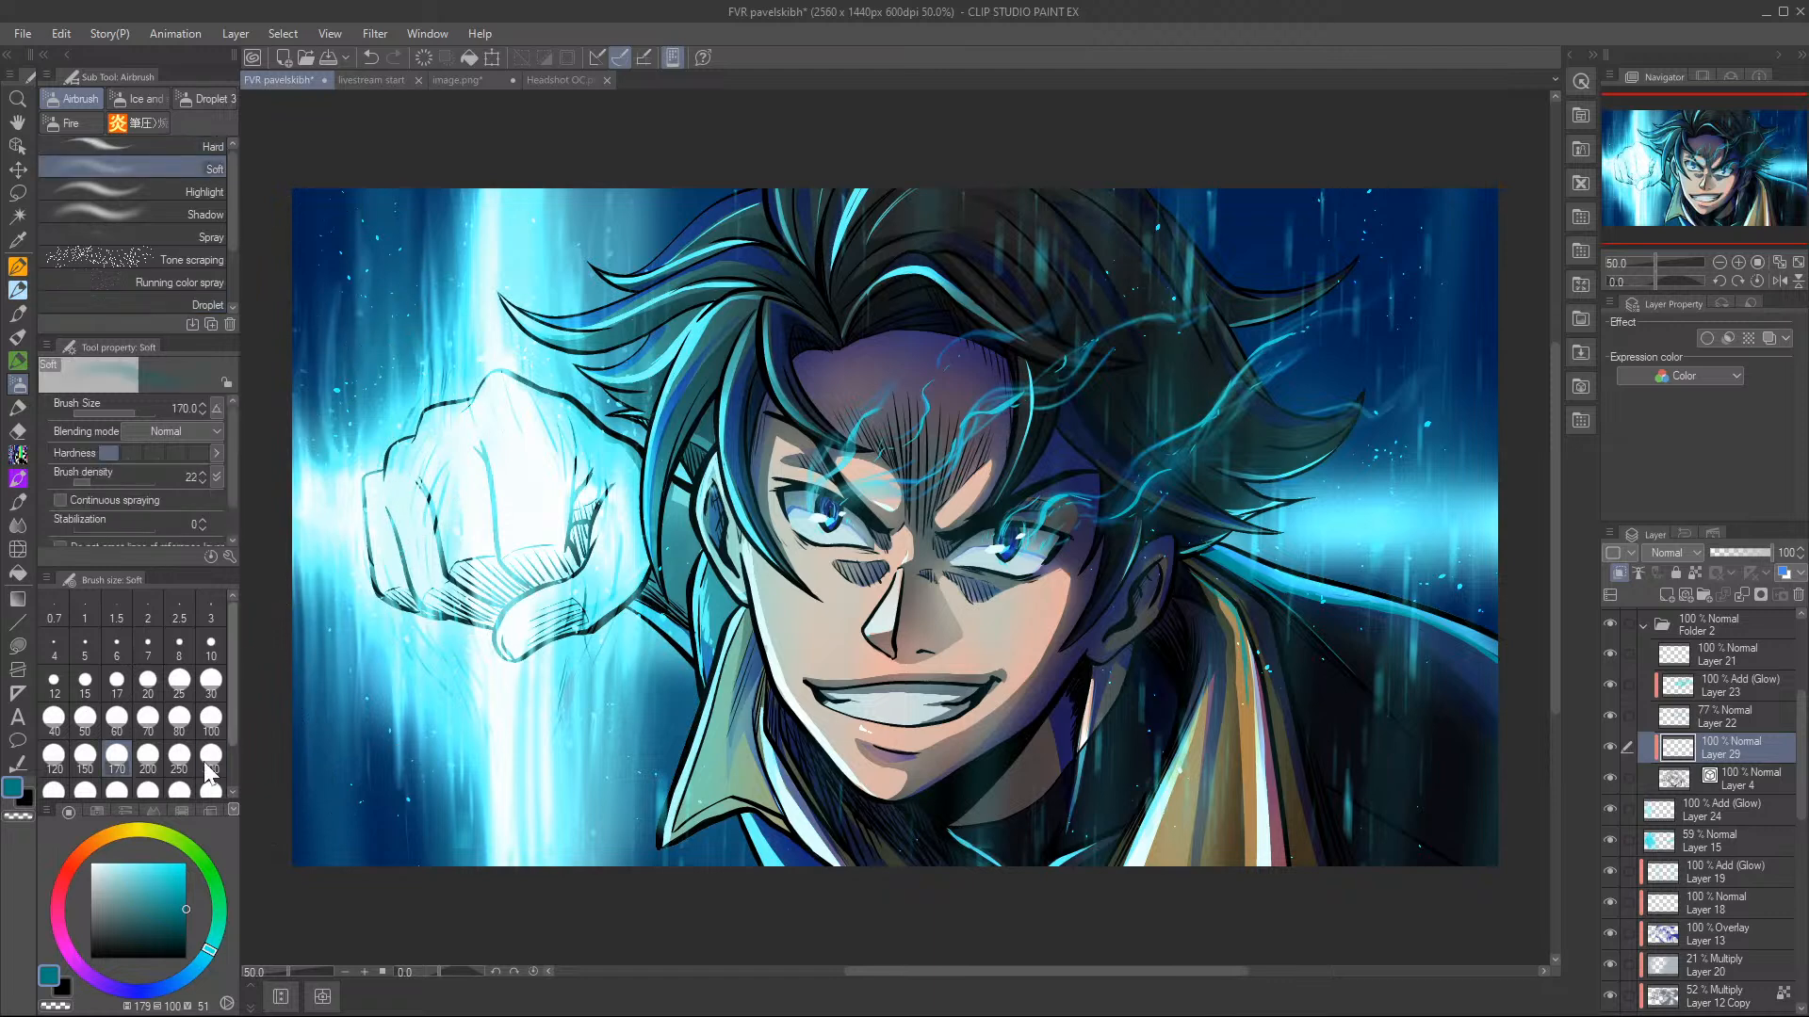
pyautogui.moveTo(440, 530)
pyautogui.mouseDown()
pyautogui.moveTo(428, 592)
pyautogui.moveTo(380, 502)
pyautogui.moveTo(460, 382)
pyautogui.moveTo(446, 591)
pyautogui.moveTo(512, 556)
pyautogui.moveTo(453, 551)
pyautogui.moveTo(403, 601)
pyautogui.moveTo(502, 598)
pyautogui.moveTo(549, 572)
pyautogui.moveTo(520, 348)
pyautogui.moveTo(448, 408)
pyautogui.moveTo(478, 390)
pyautogui.moveTo(391, 502)
pyautogui.moveTo(404, 627)
pyautogui.moveTo(487, 410)
pyautogui.moveTo(485, 427)
pyautogui.moveTo(524, 422)
pyautogui.moveTo(571, 510)
pyautogui.moveTo(554, 482)
pyautogui.moveTo(559, 590)
pyautogui.moveTo(593, 646)
pyautogui.moveTo(580, 594)
pyautogui.moveTo(565, 642)
pyautogui.moveTo(500, 590)
pyautogui.moveTo(434, 602)
pyautogui.moveTo(437, 535)
pyautogui.moveTo(402, 485)
pyautogui.moveTo(434, 336)
pyautogui.moveTo(625, 429)
pyautogui.moveTo(420, 462)
pyautogui.moveTo(460, 298)
pyautogui.moveTo(629, 452)
pyautogui.moveTo(504, 294)
pyautogui.moveTo(540, 336)
pyautogui.moveTo(548, 319)
pyautogui.moveTo(646, 508)
pyautogui.moveTo(555, 317)
pyautogui.moveTo(525, 314)
pyautogui.moveTo(631, 401)
pyautogui.moveTo(672, 630)
pyautogui.moveTo(649, 816)
pyautogui.moveTo(679, 655)
pyautogui.moveTo(643, 589)
pyautogui.mouseUp()
pyautogui.moveTo(1413, 533)
pyautogui.mouseDown()
pyautogui.moveTo(1442, 574)
pyautogui.moveTo(1319, 584)
pyautogui.moveTo(1305, 542)
pyautogui.moveTo(1498, 679)
pyautogui.moveTo(1470, 593)
pyautogui.moveTo(1347, 443)
pyautogui.moveTo(1333, 452)
pyautogui.moveTo(1333, 343)
pyautogui.moveTo(1357, 358)
pyautogui.moveTo(1344, 181)
pyautogui.moveTo(1431, 227)
pyautogui.mouseUp()
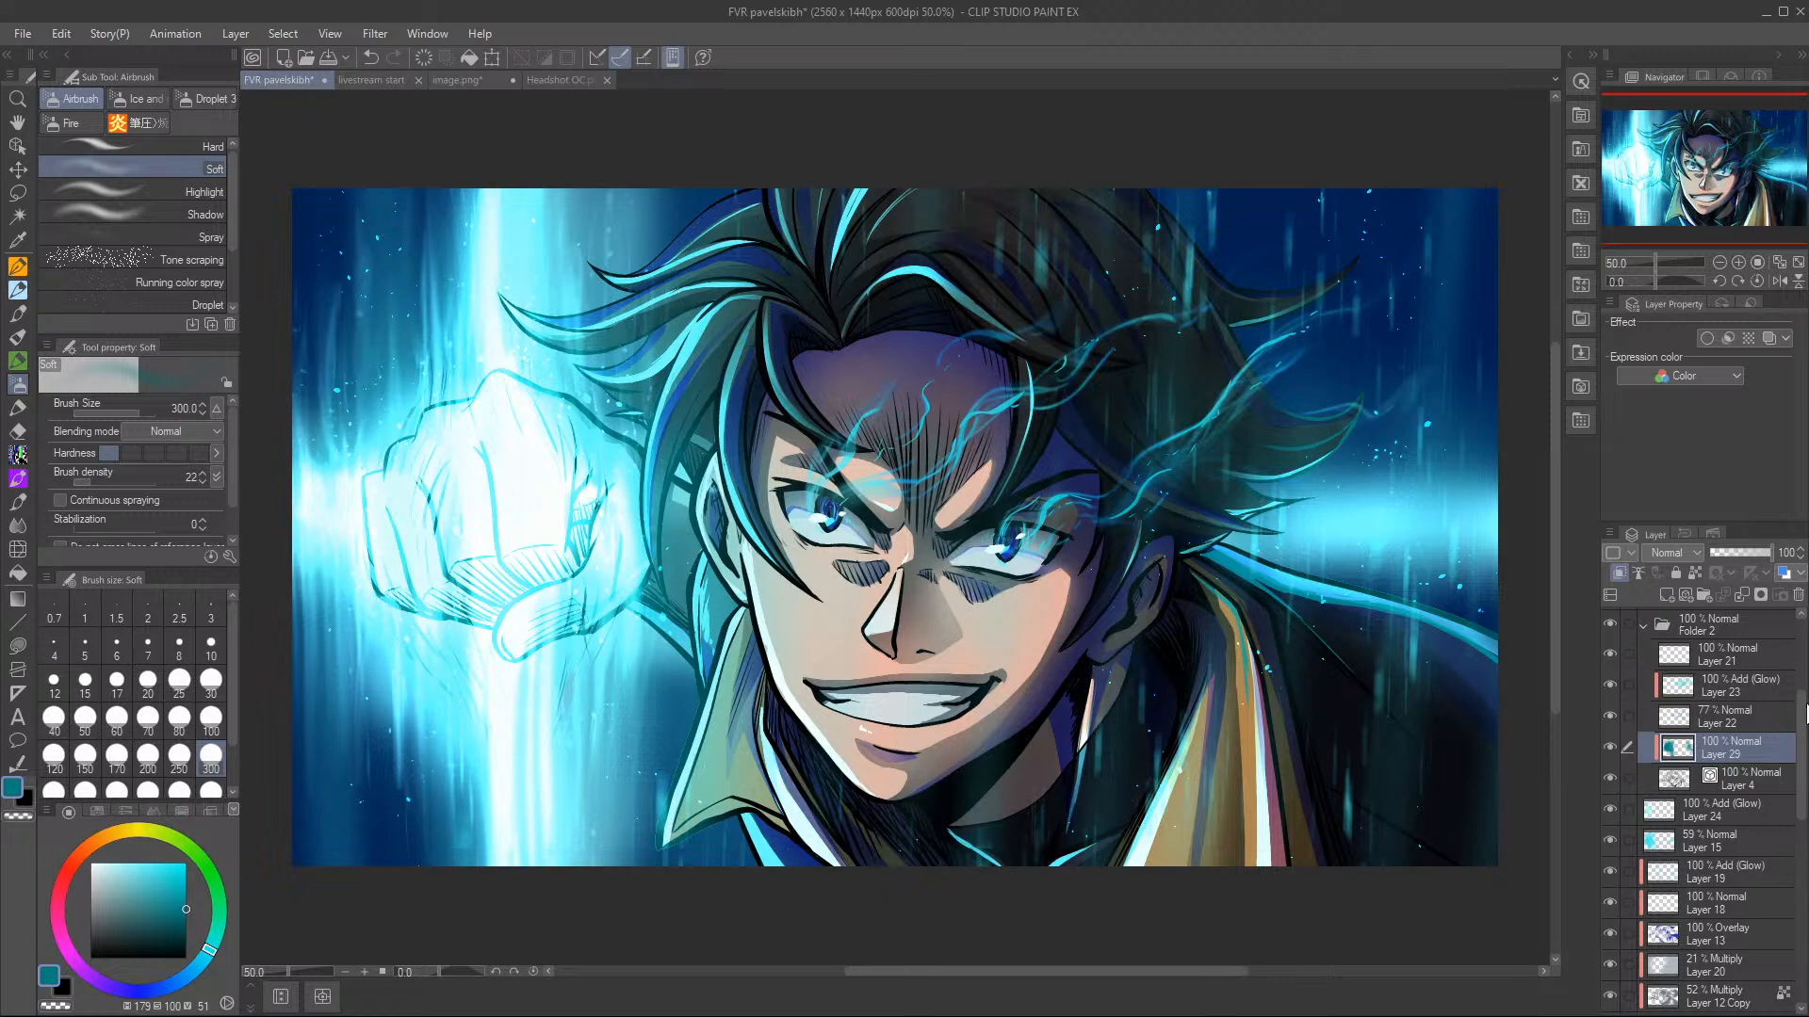
# - Hide background Layers 14 and 25, the effect layers from Layer 27 Copy through Layer 16, and the Paper layer to isolate the character
pyautogui.scroll(-10, 1804, 737)
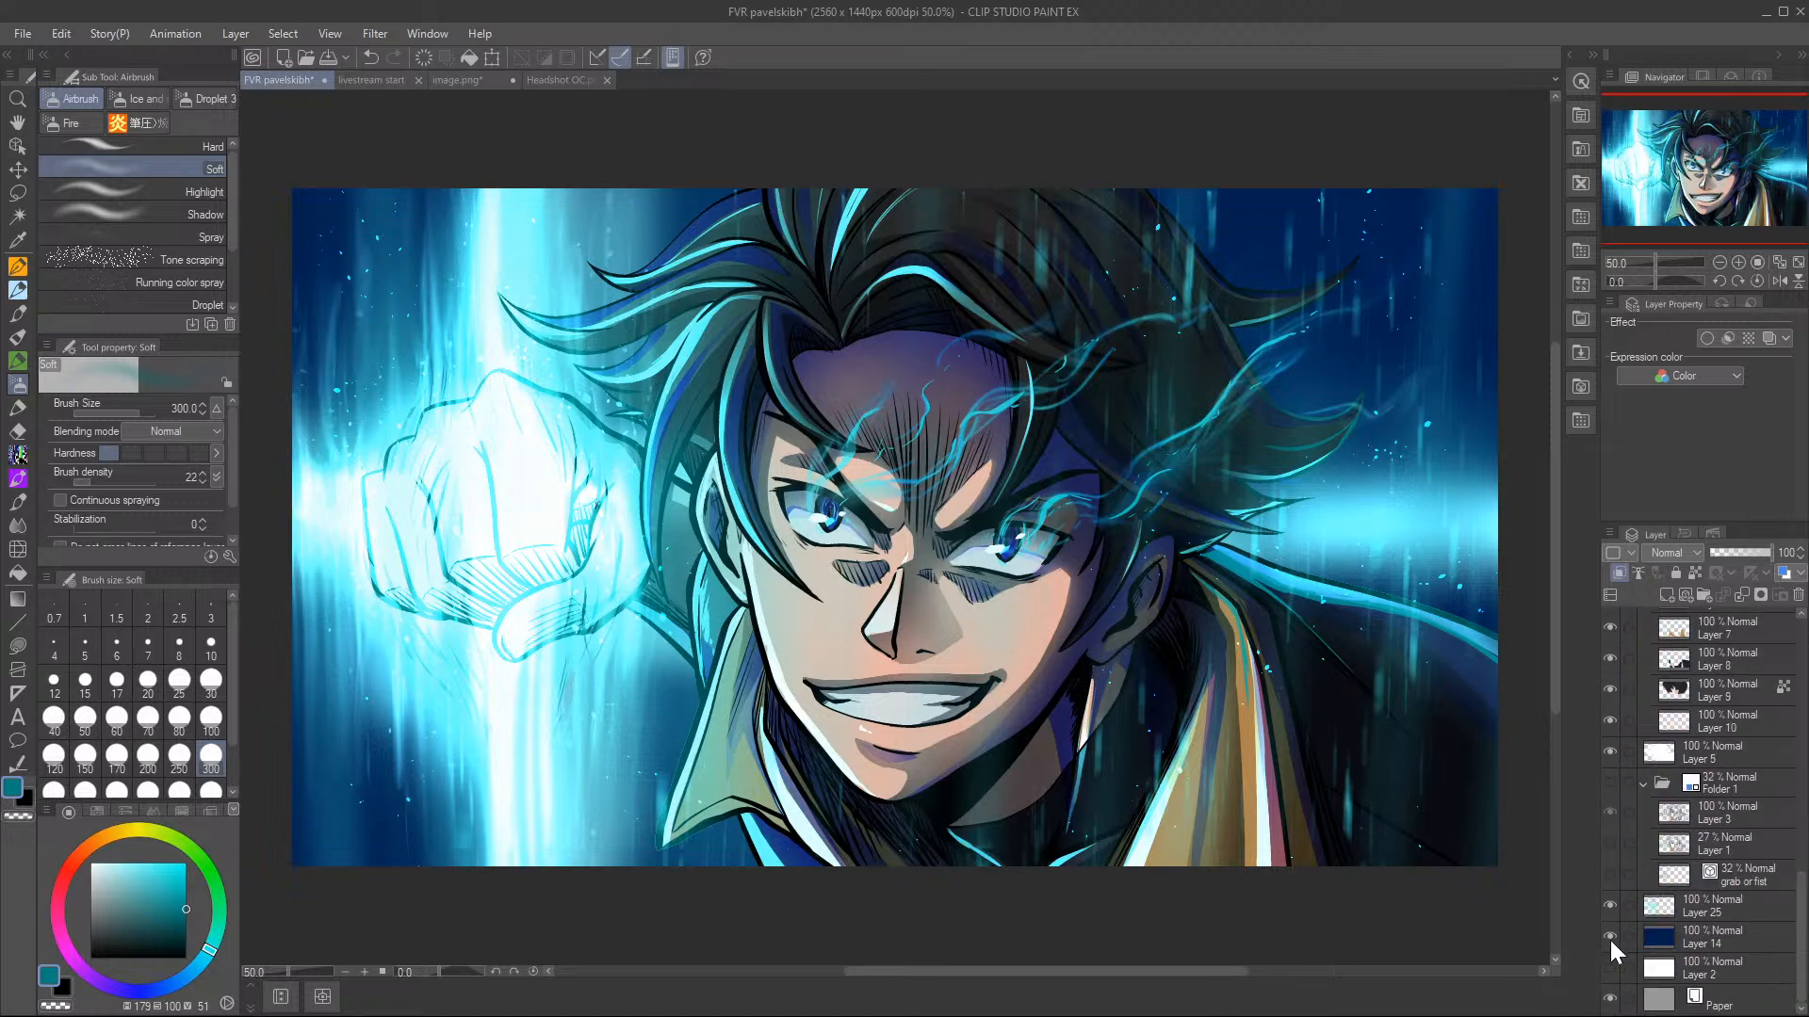
pyautogui.click(1611, 936)
pyautogui.click(1611, 906)
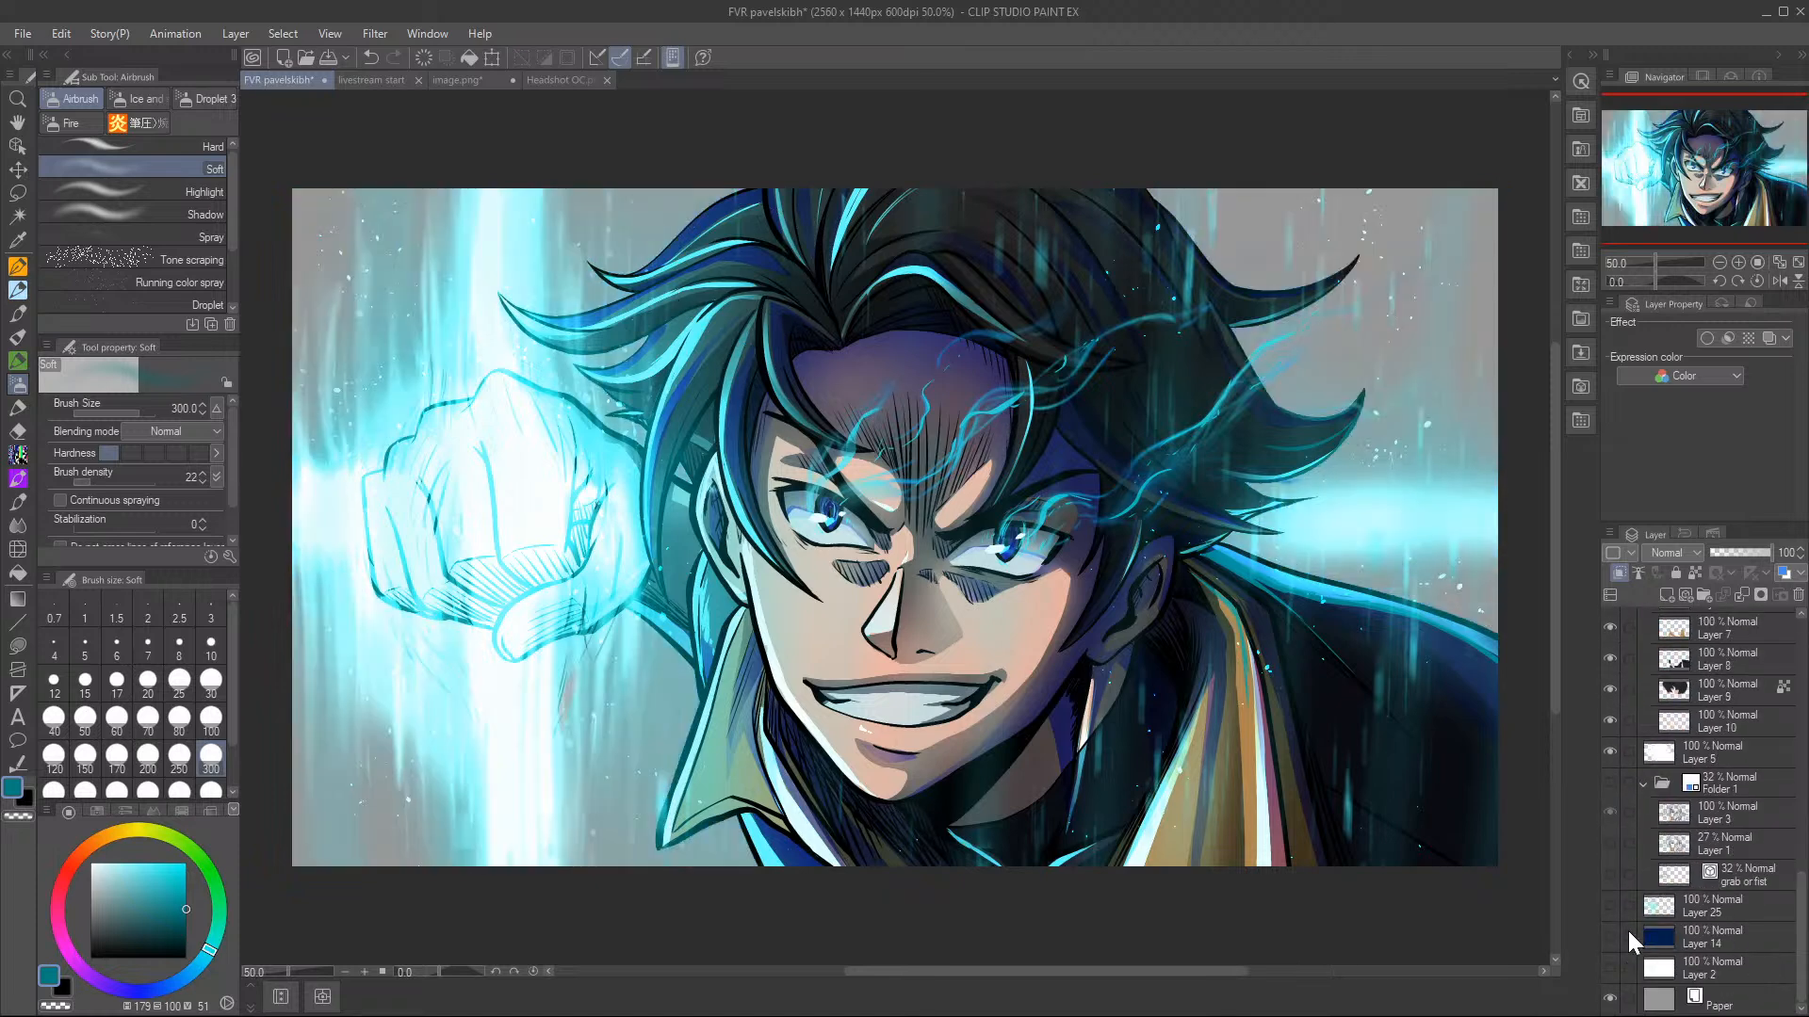
pyautogui.scroll(10, 1801, 853)
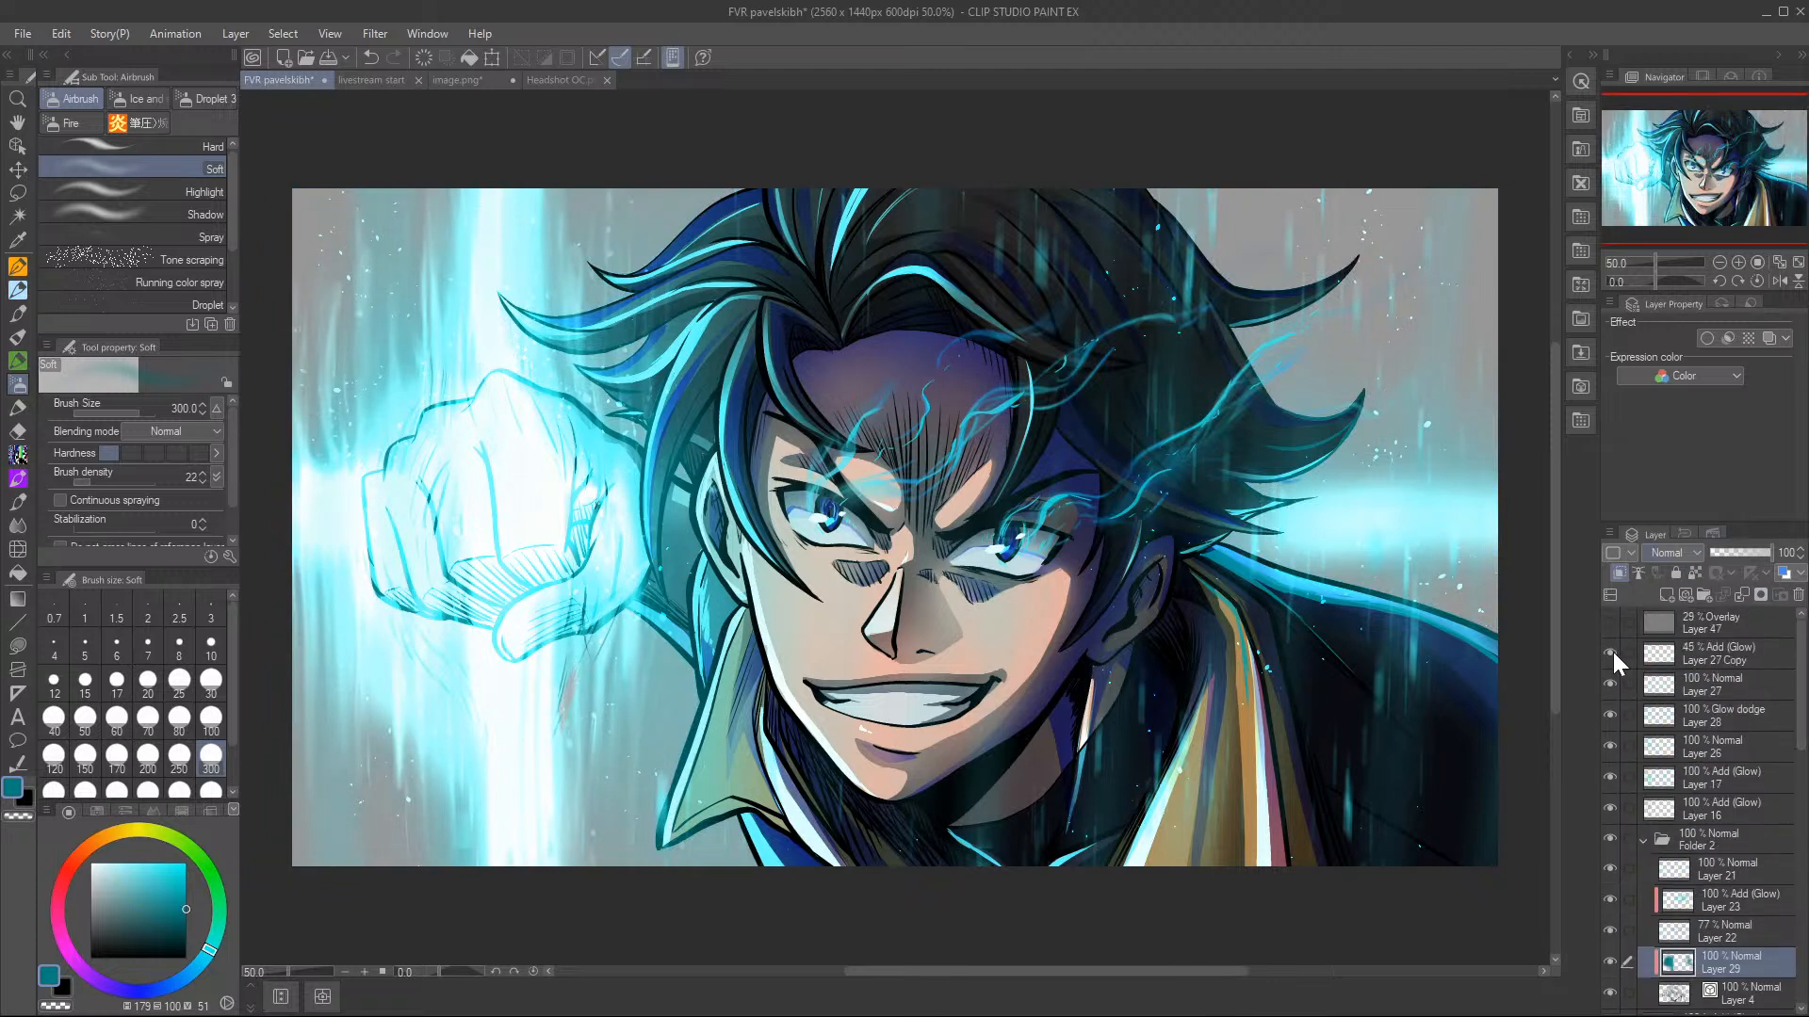
pyautogui.moveTo(1613, 652); pyautogui.dragTo(1647, 810)
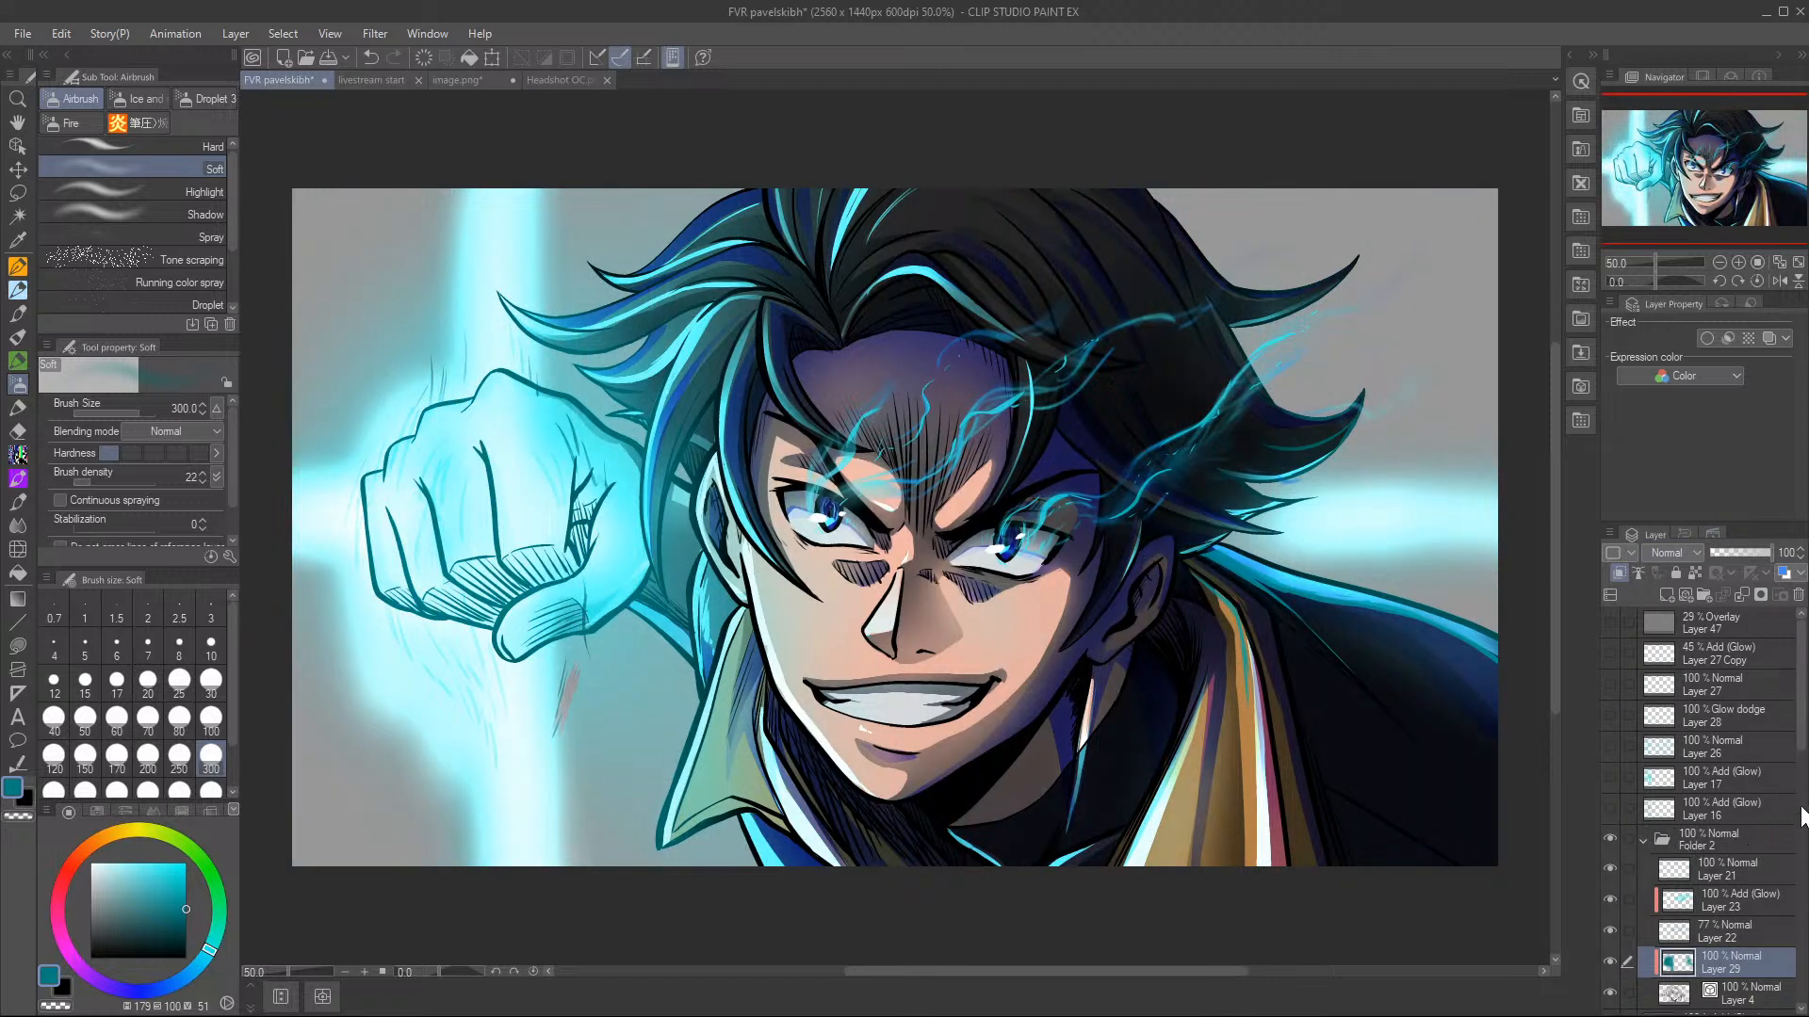
pyautogui.scroll(-1, 1801, 756)
pyautogui.moveTo(1801, 757); pyautogui.dragTo(1802, 905)
pyautogui.click(1610, 999)
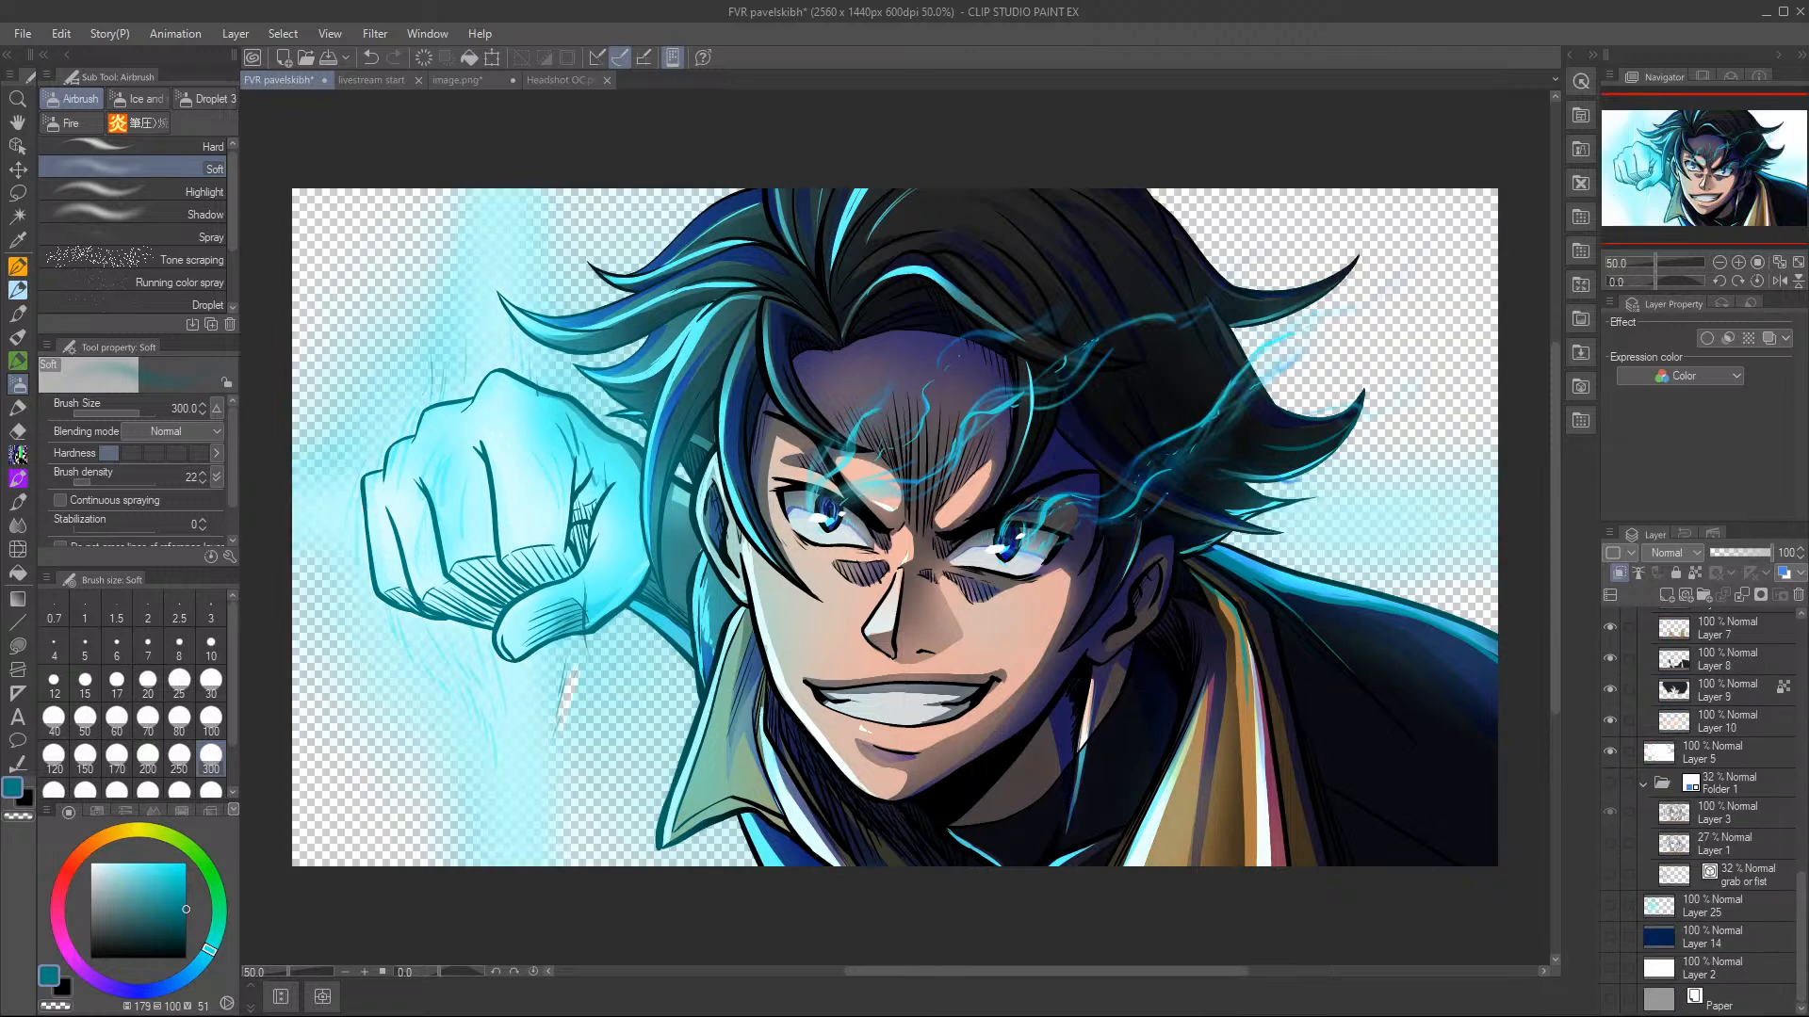
# - Merge the visible layers into a new layer above Folder 2 and duplicate the merged layer
pyautogui.scroll(2, 894, 495)
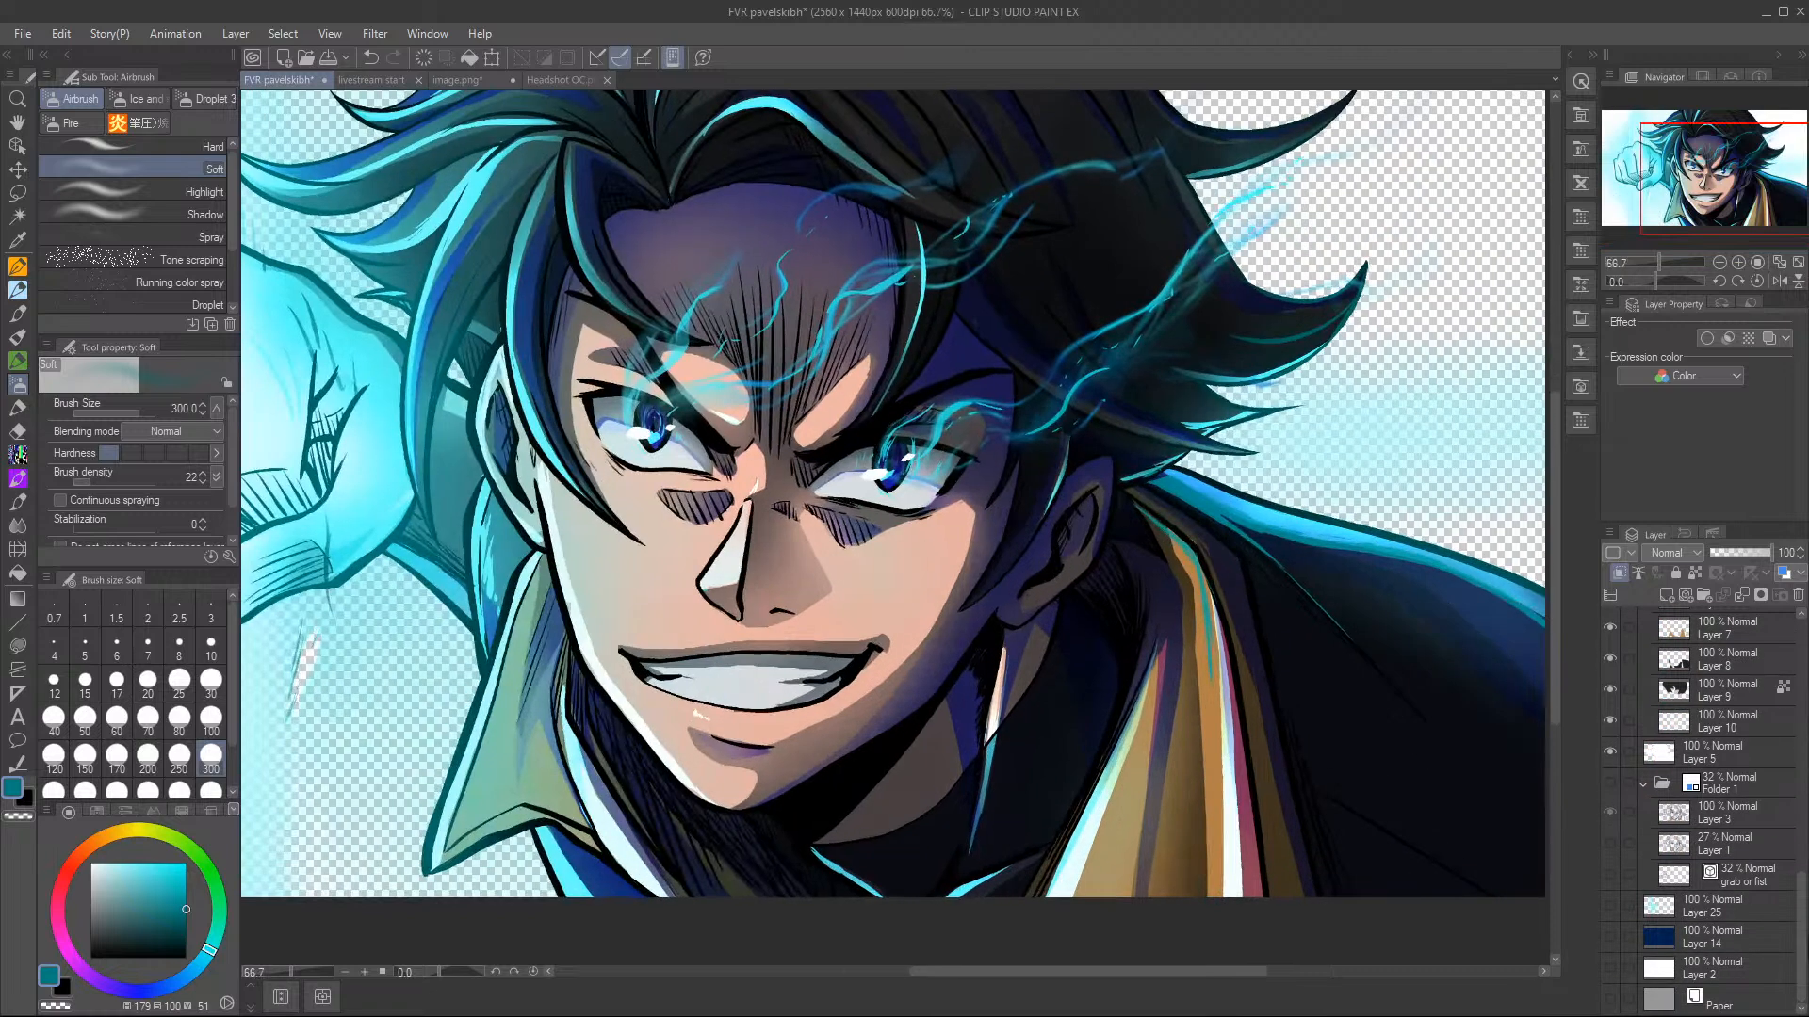
pyautogui.scroll(-2, 893, 495)
pyautogui.scroll(10, 1724, 710)
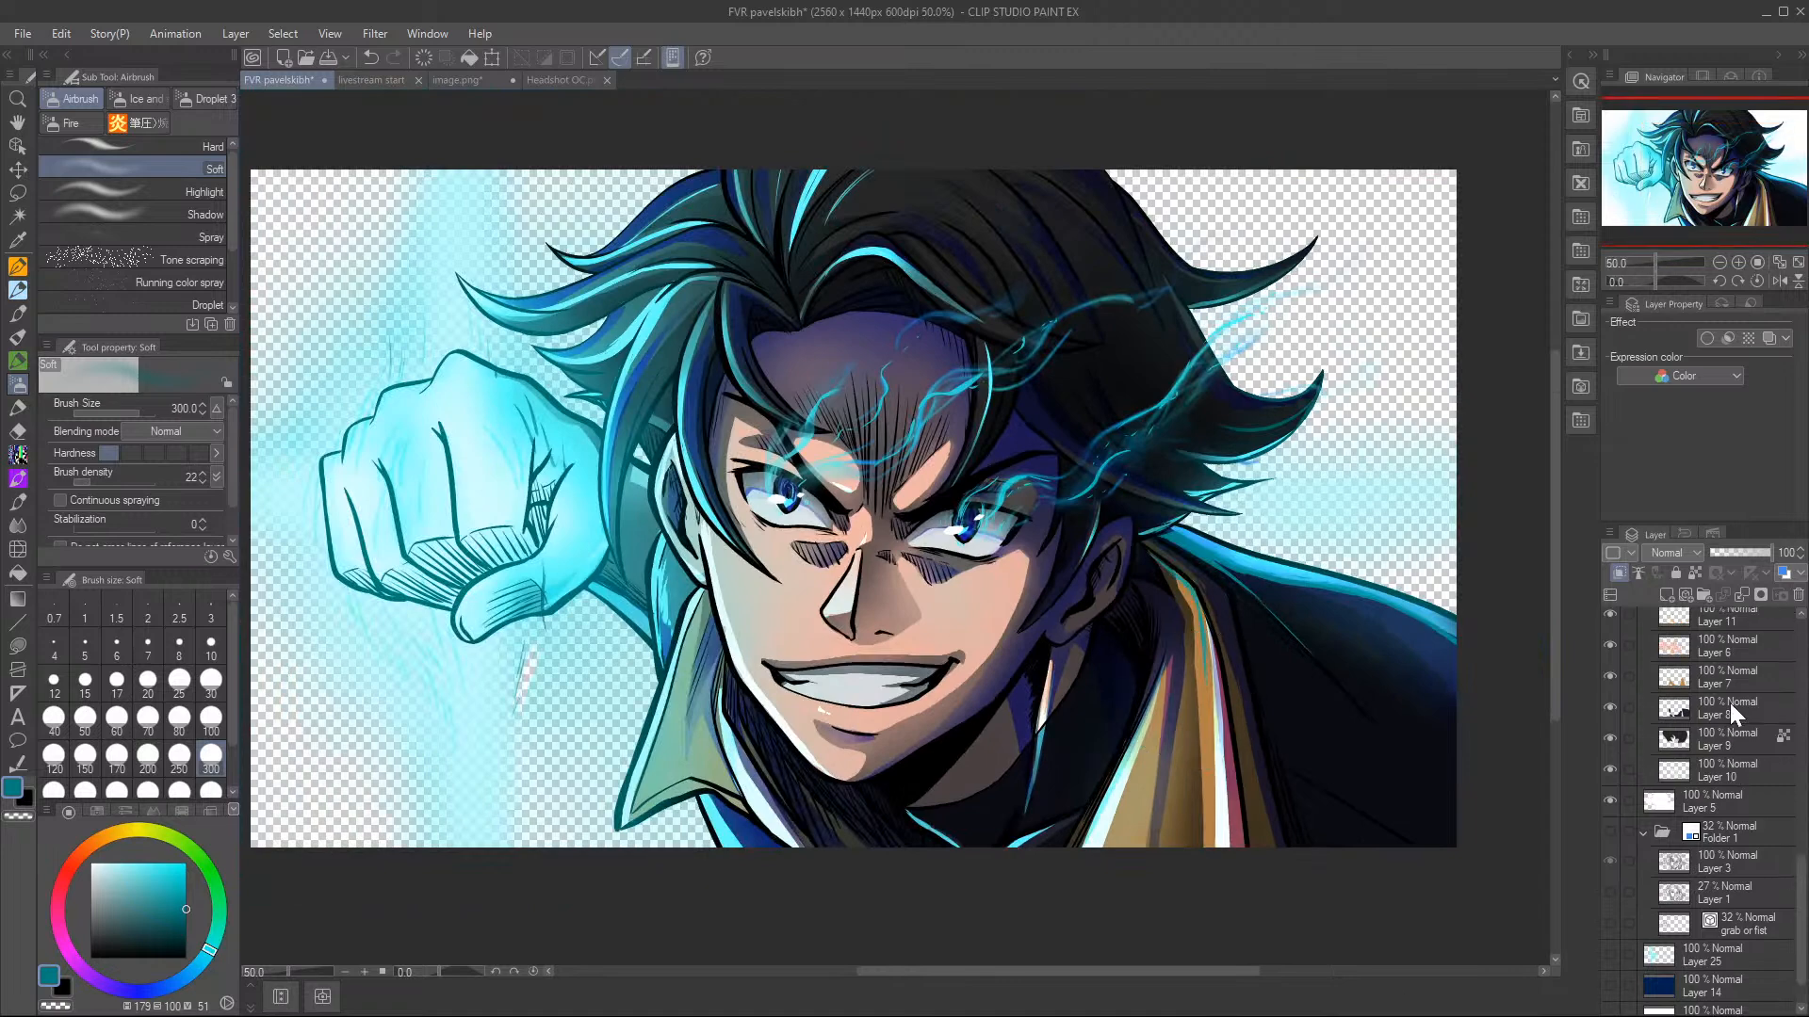
pyautogui.click(1718, 715)
pyautogui.scroll(5, 1719, 715)
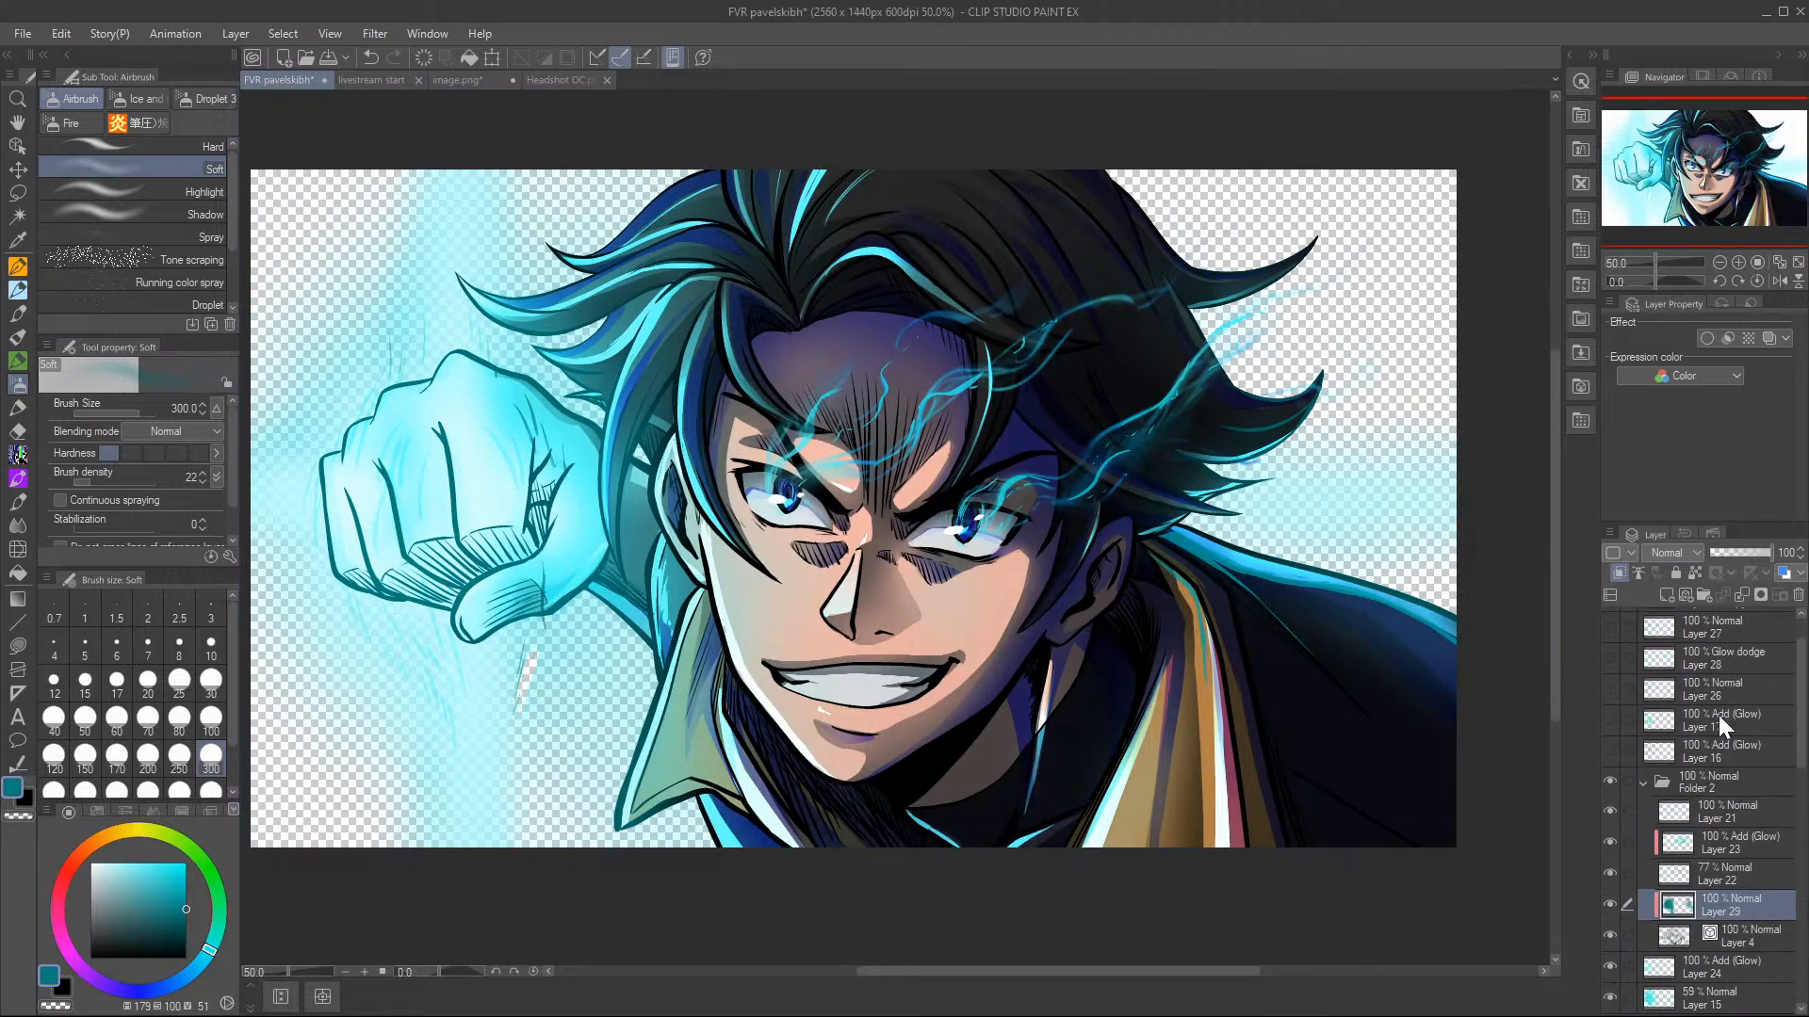
pyautogui.click(1733, 838)
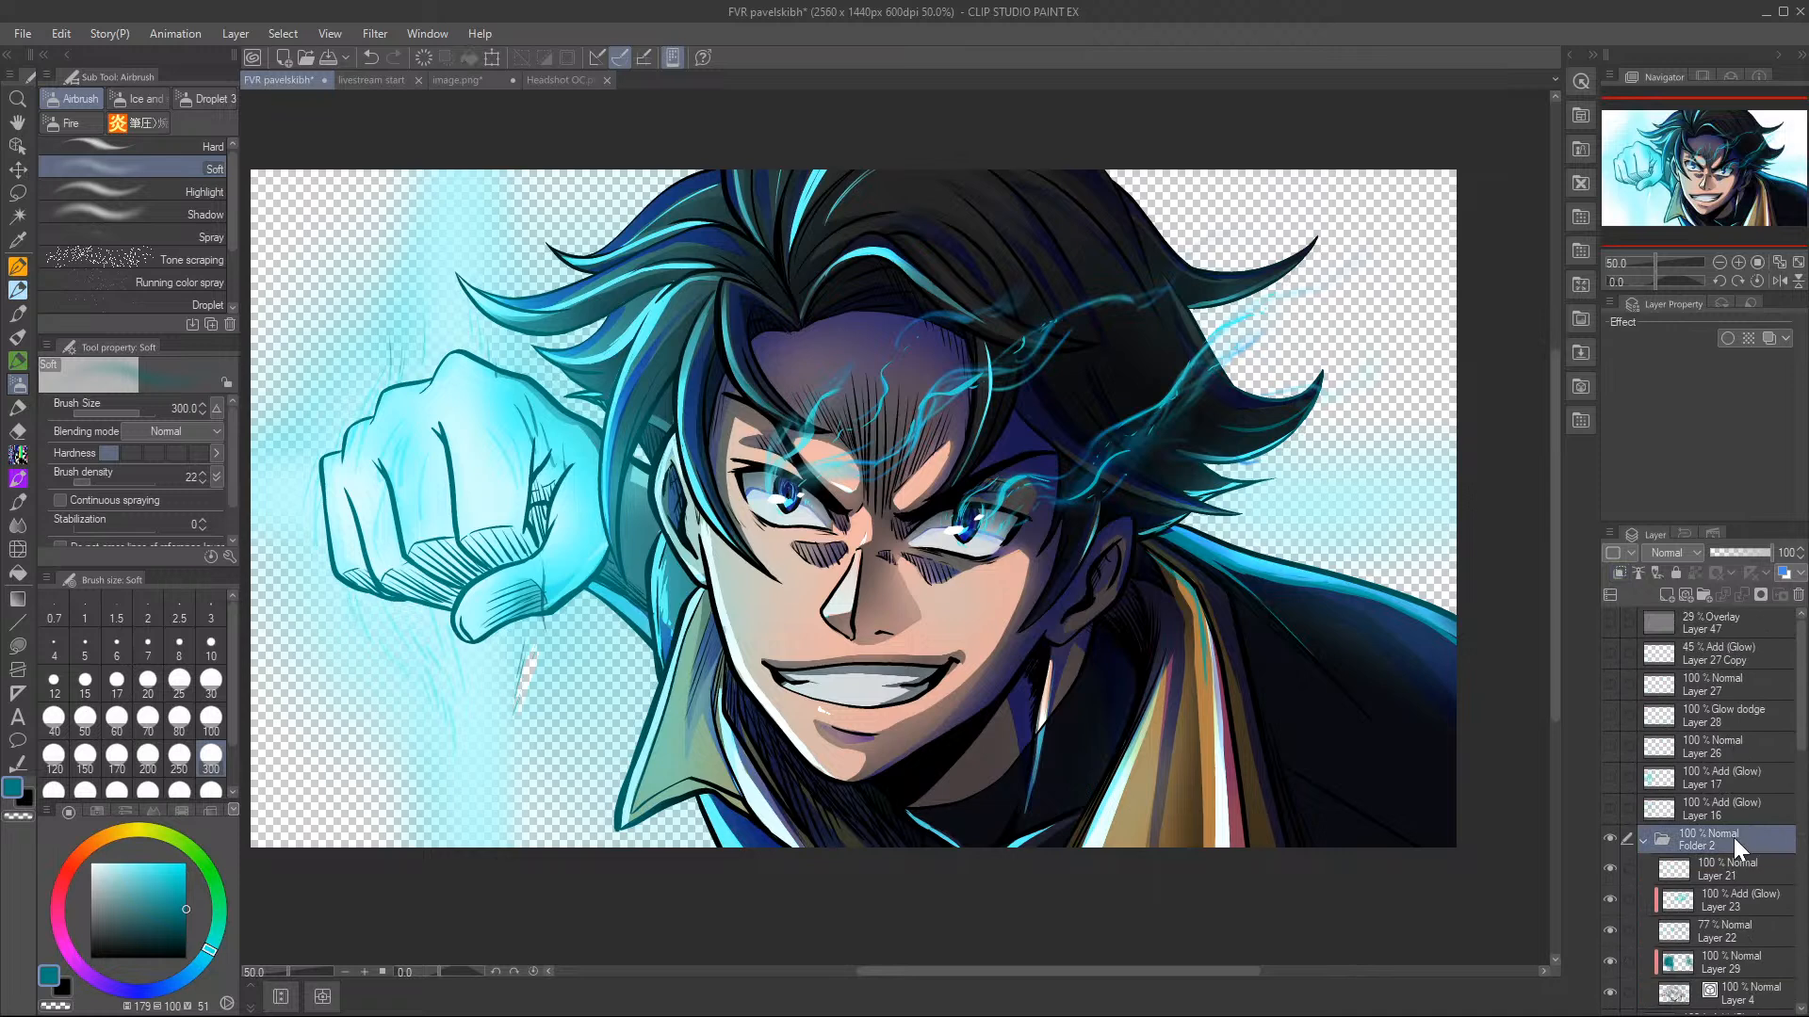
pyautogui.rightClick(1734, 839)
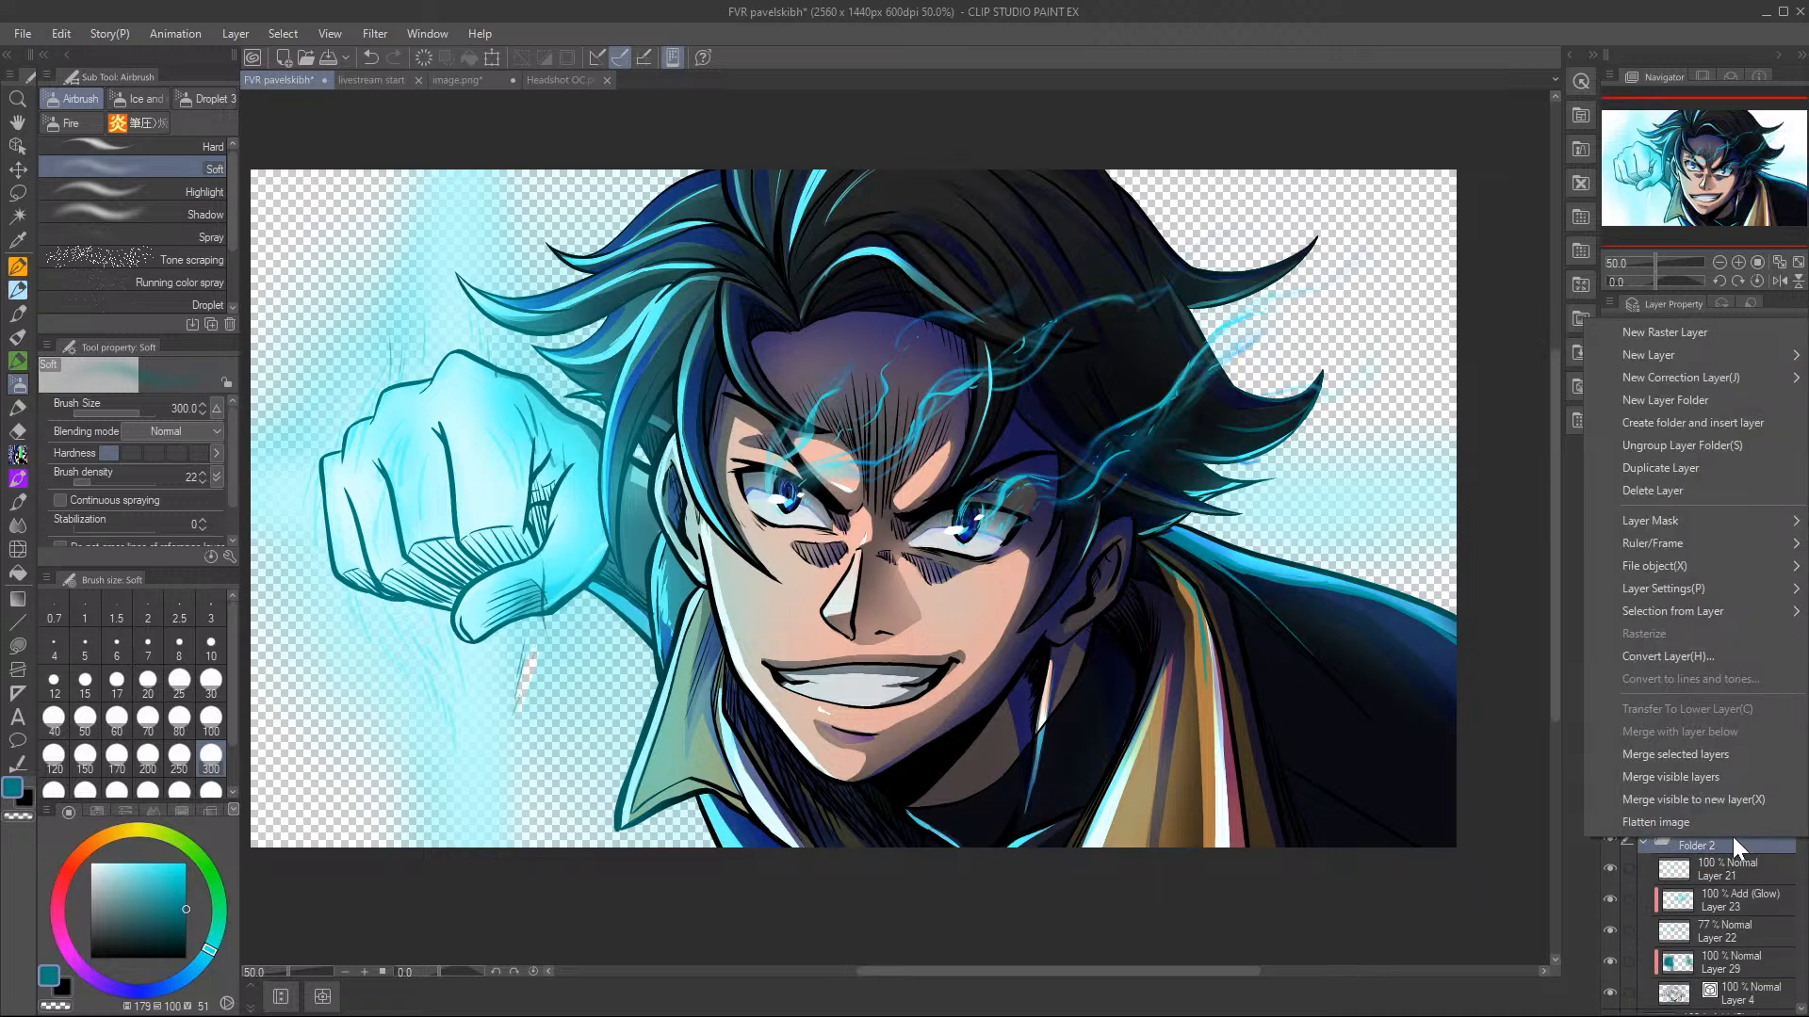
pyautogui.press('Escape')
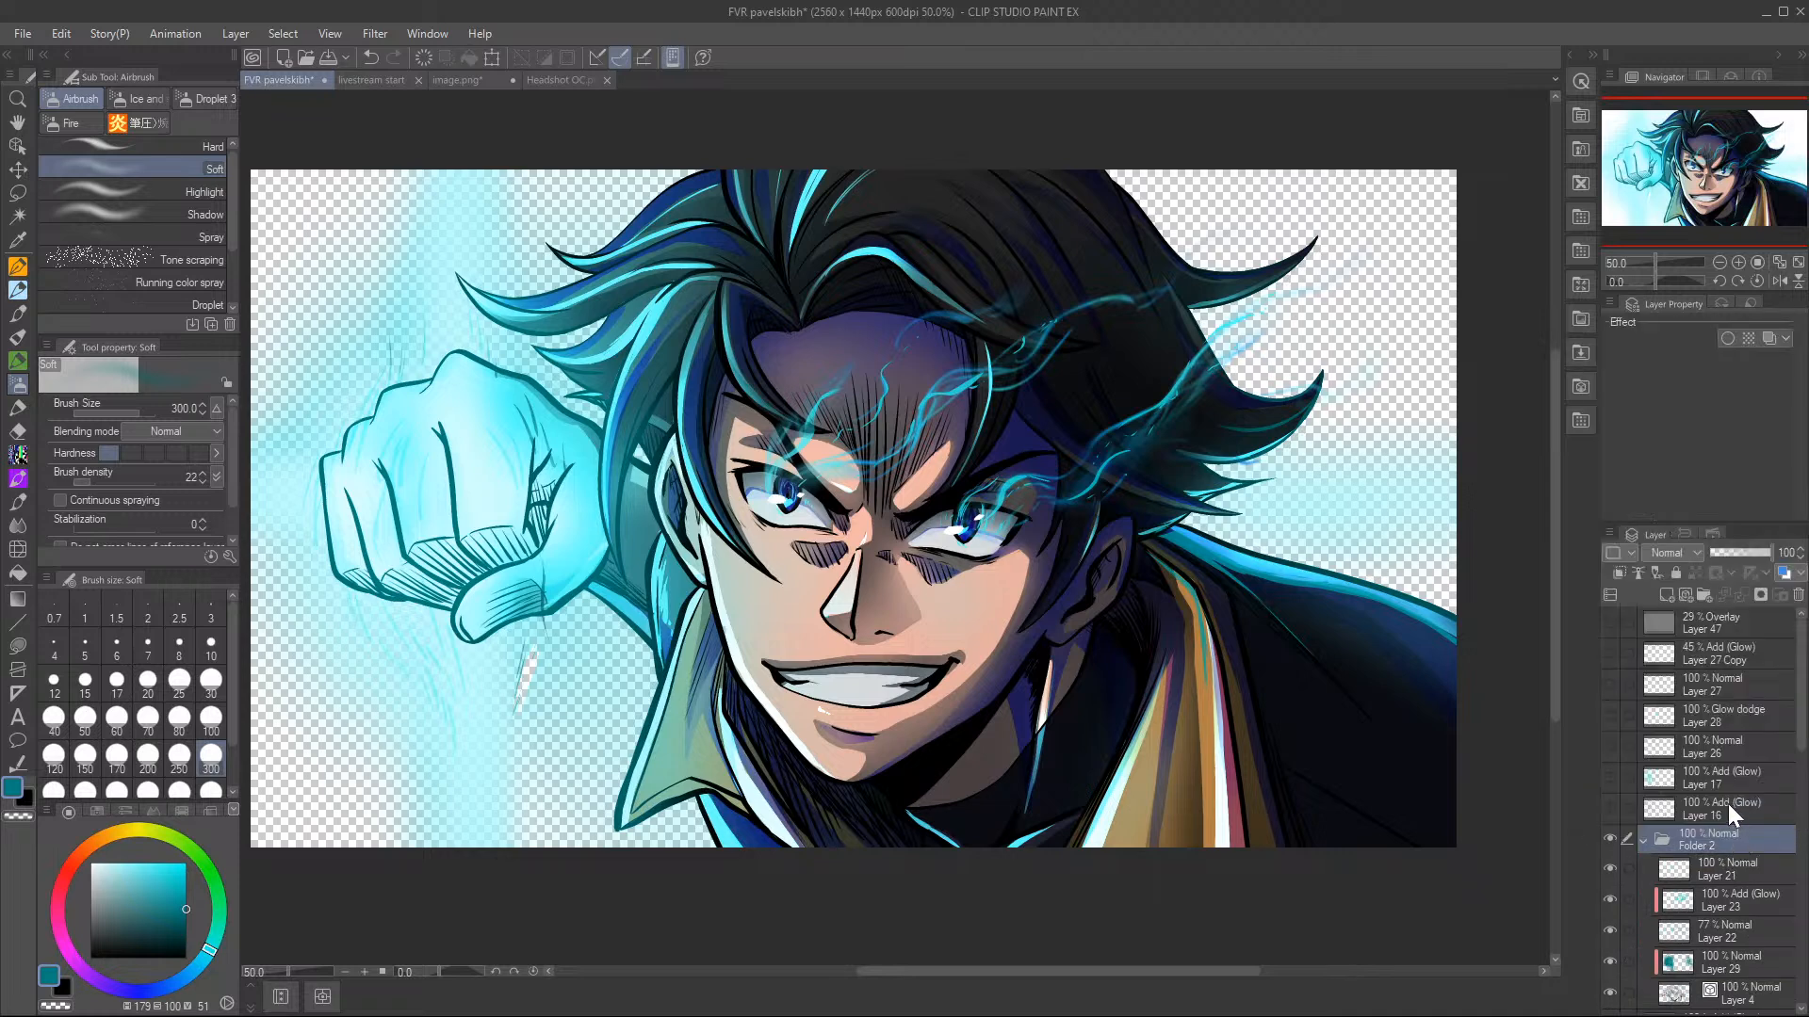
pyautogui.rightClick(1728, 833)
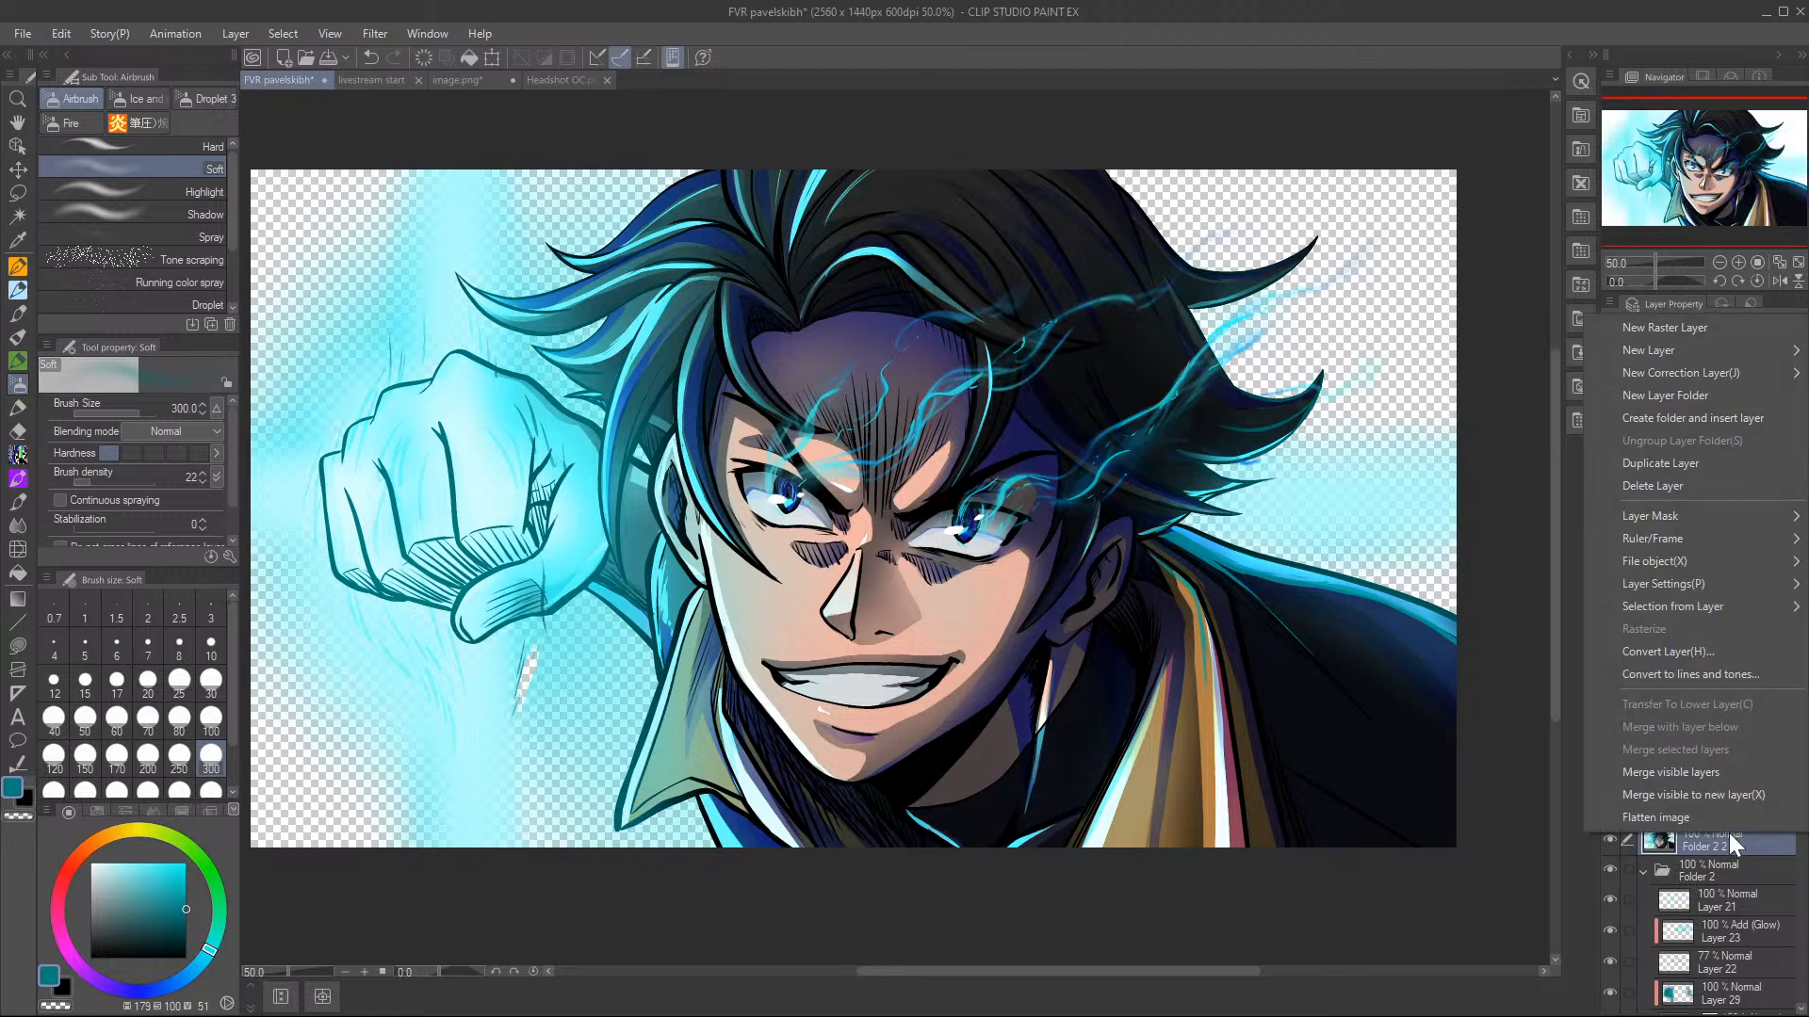
pyautogui.click(1671, 465)
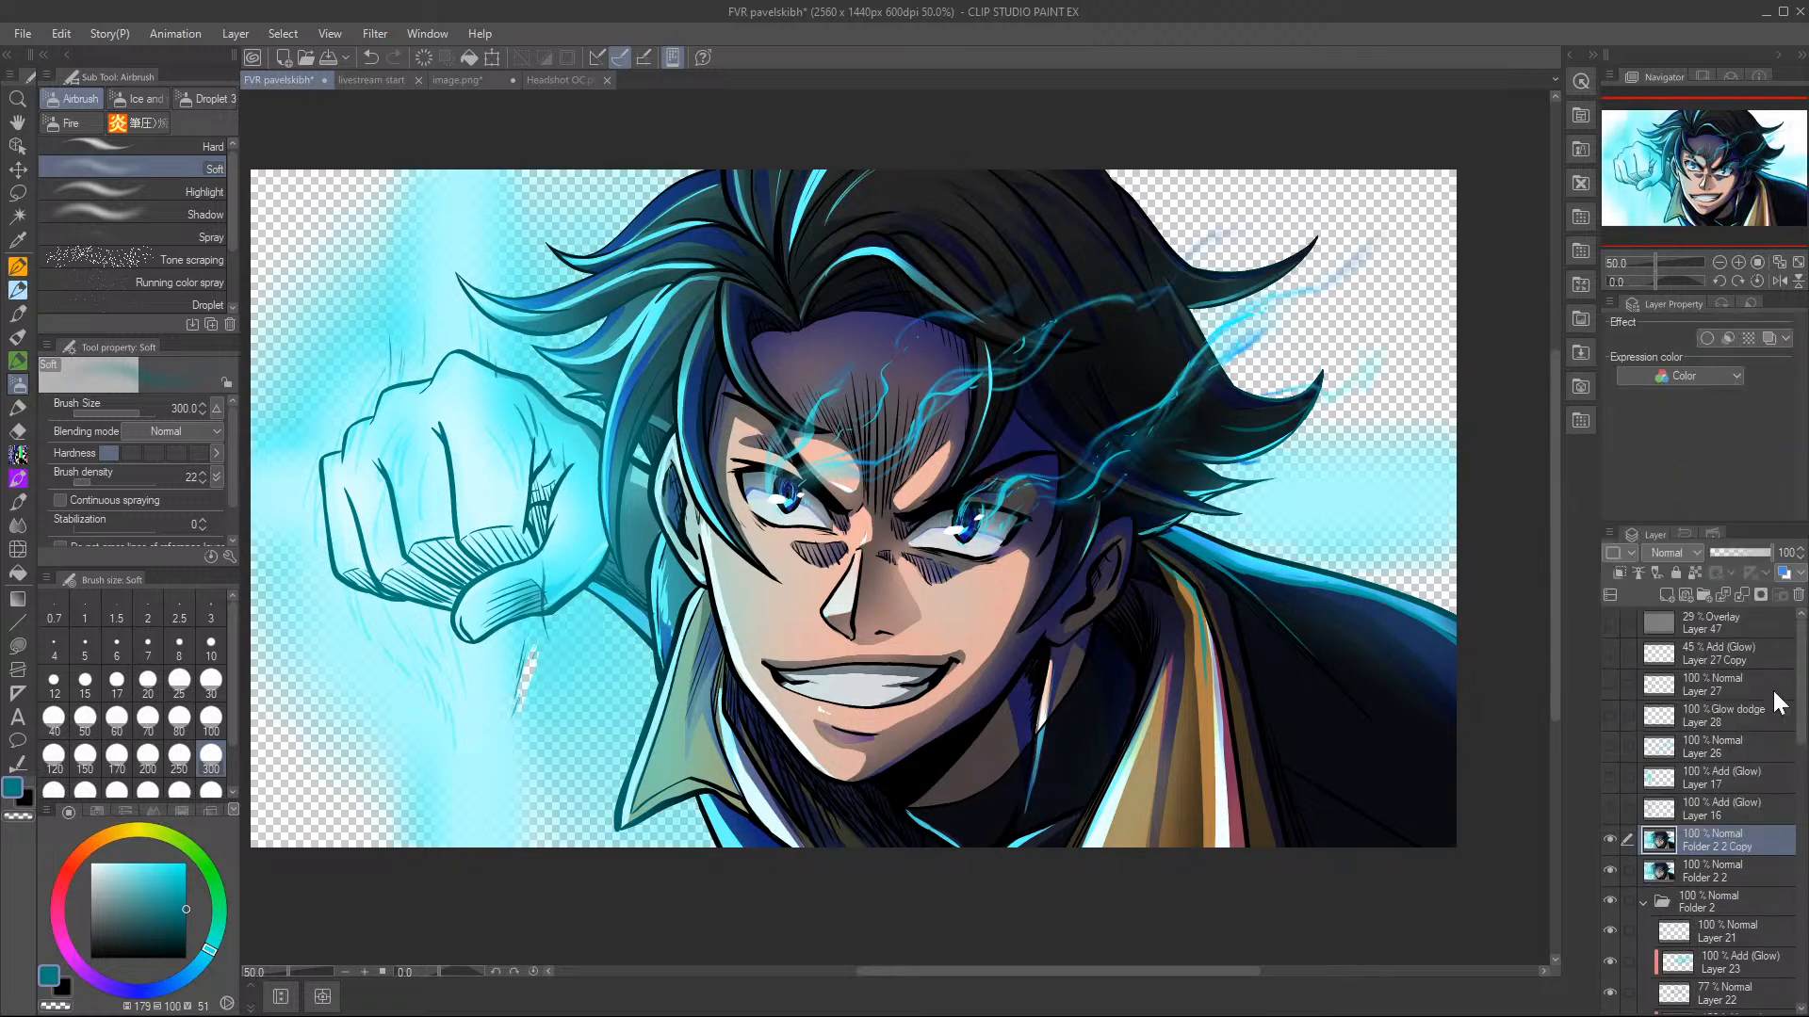
# - Show the effect layers 16, 17, 26, 28, 27 and 27 Copy again, leaving Overlay Layer 47 hidden
pyautogui.click(1610, 809)
pyautogui.click(1609, 775)
pyautogui.click(1609, 744)
pyautogui.click(1609, 713)
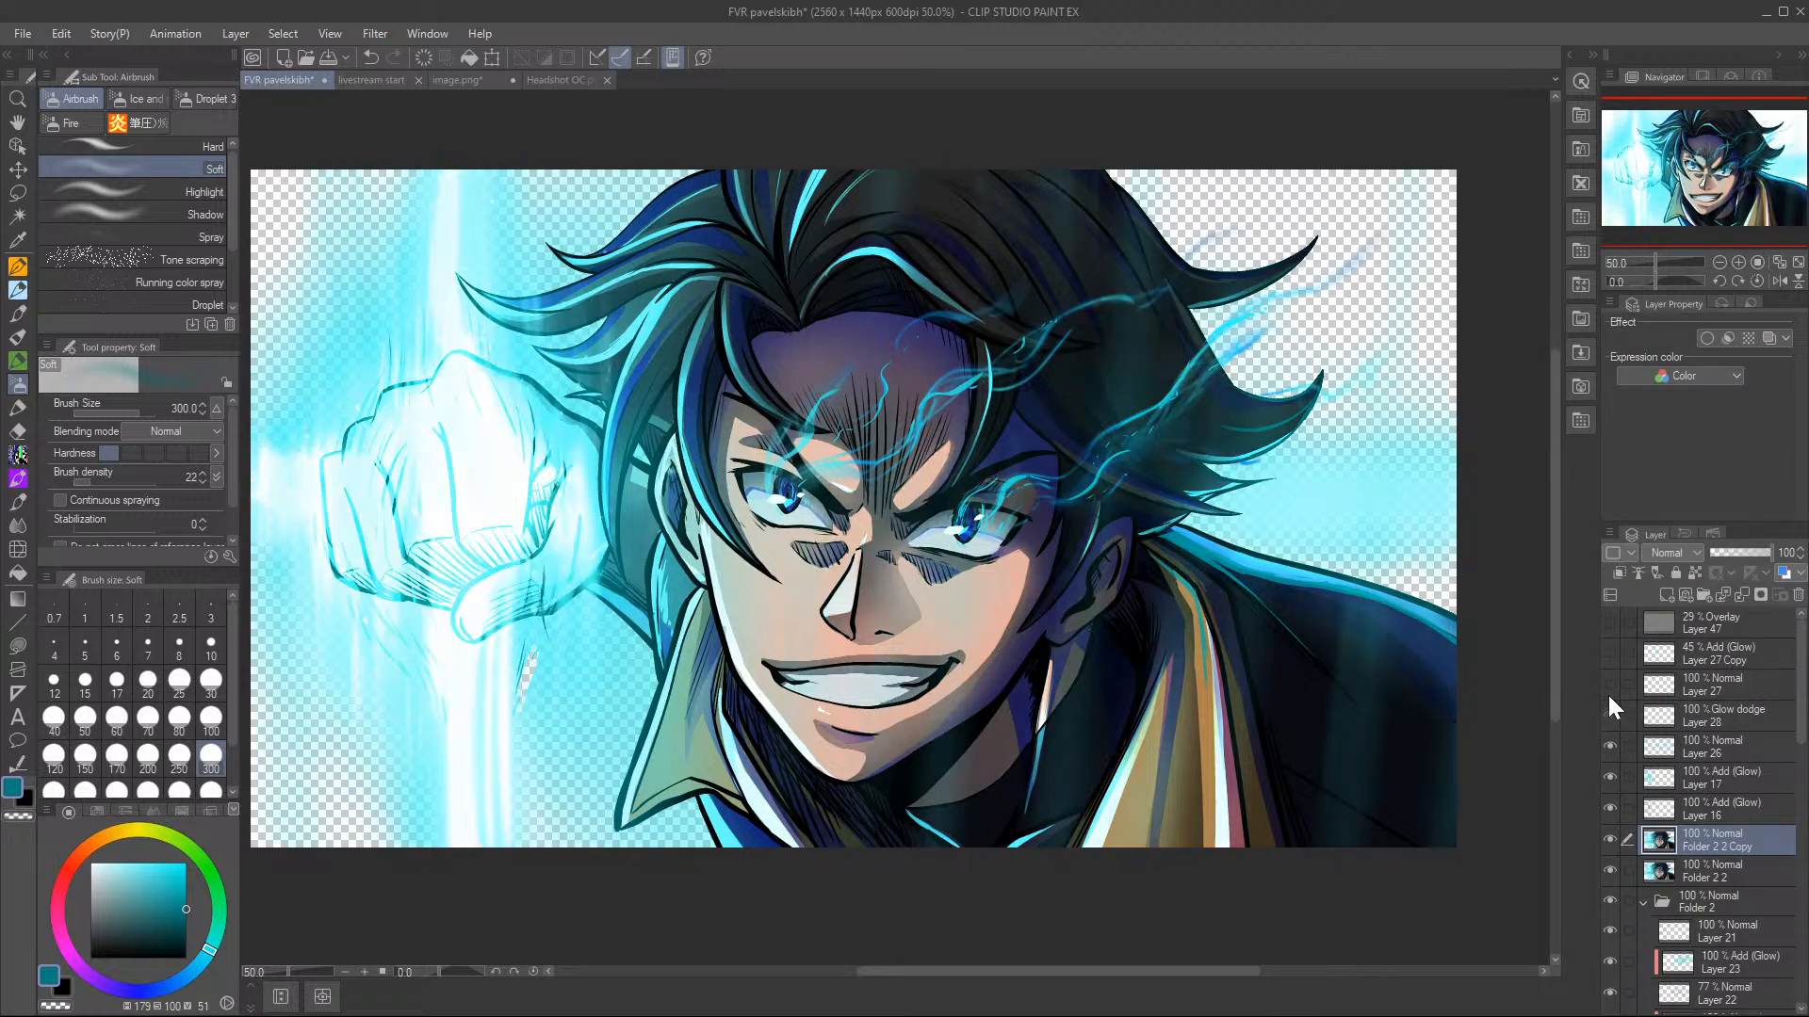
pyautogui.click(1610, 653)
pyautogui.click(1609, 622)
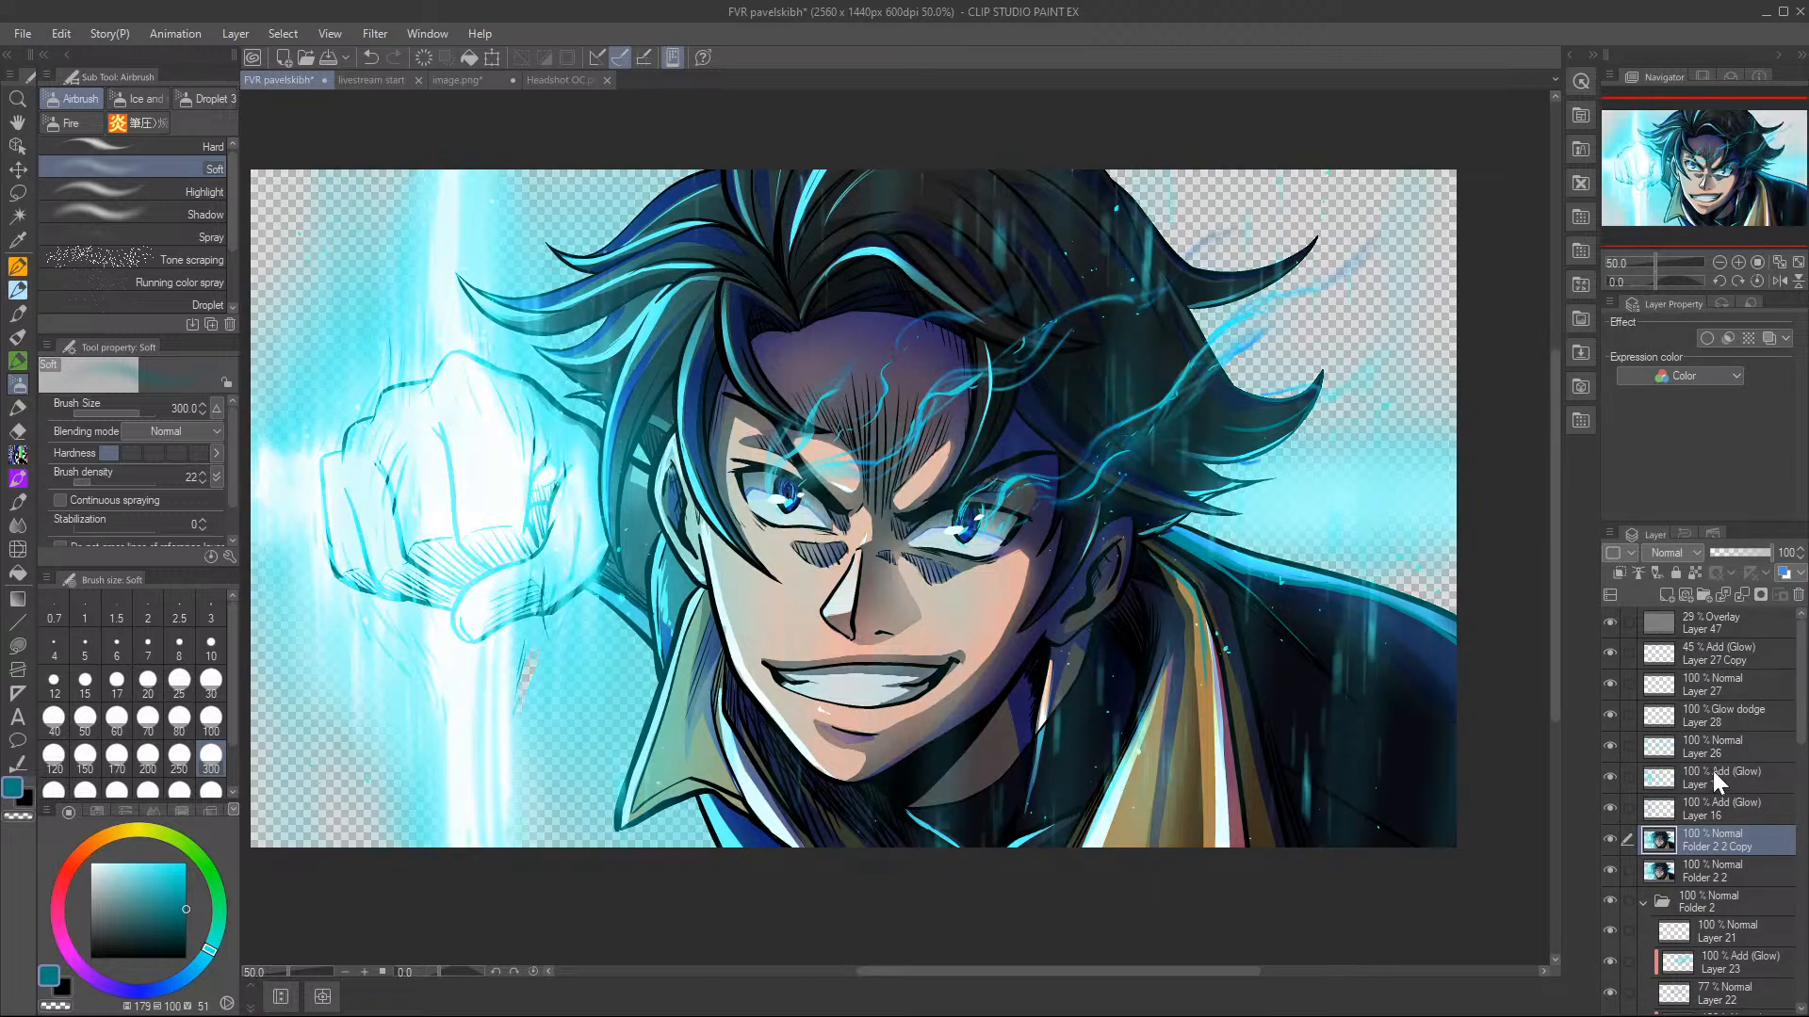
pyautogui.click(1610, 621)
# - Show the dark blue background on Layer 14 and the particles on Layer 25 again
pyautogui.scroll(-2, 1709, 782)
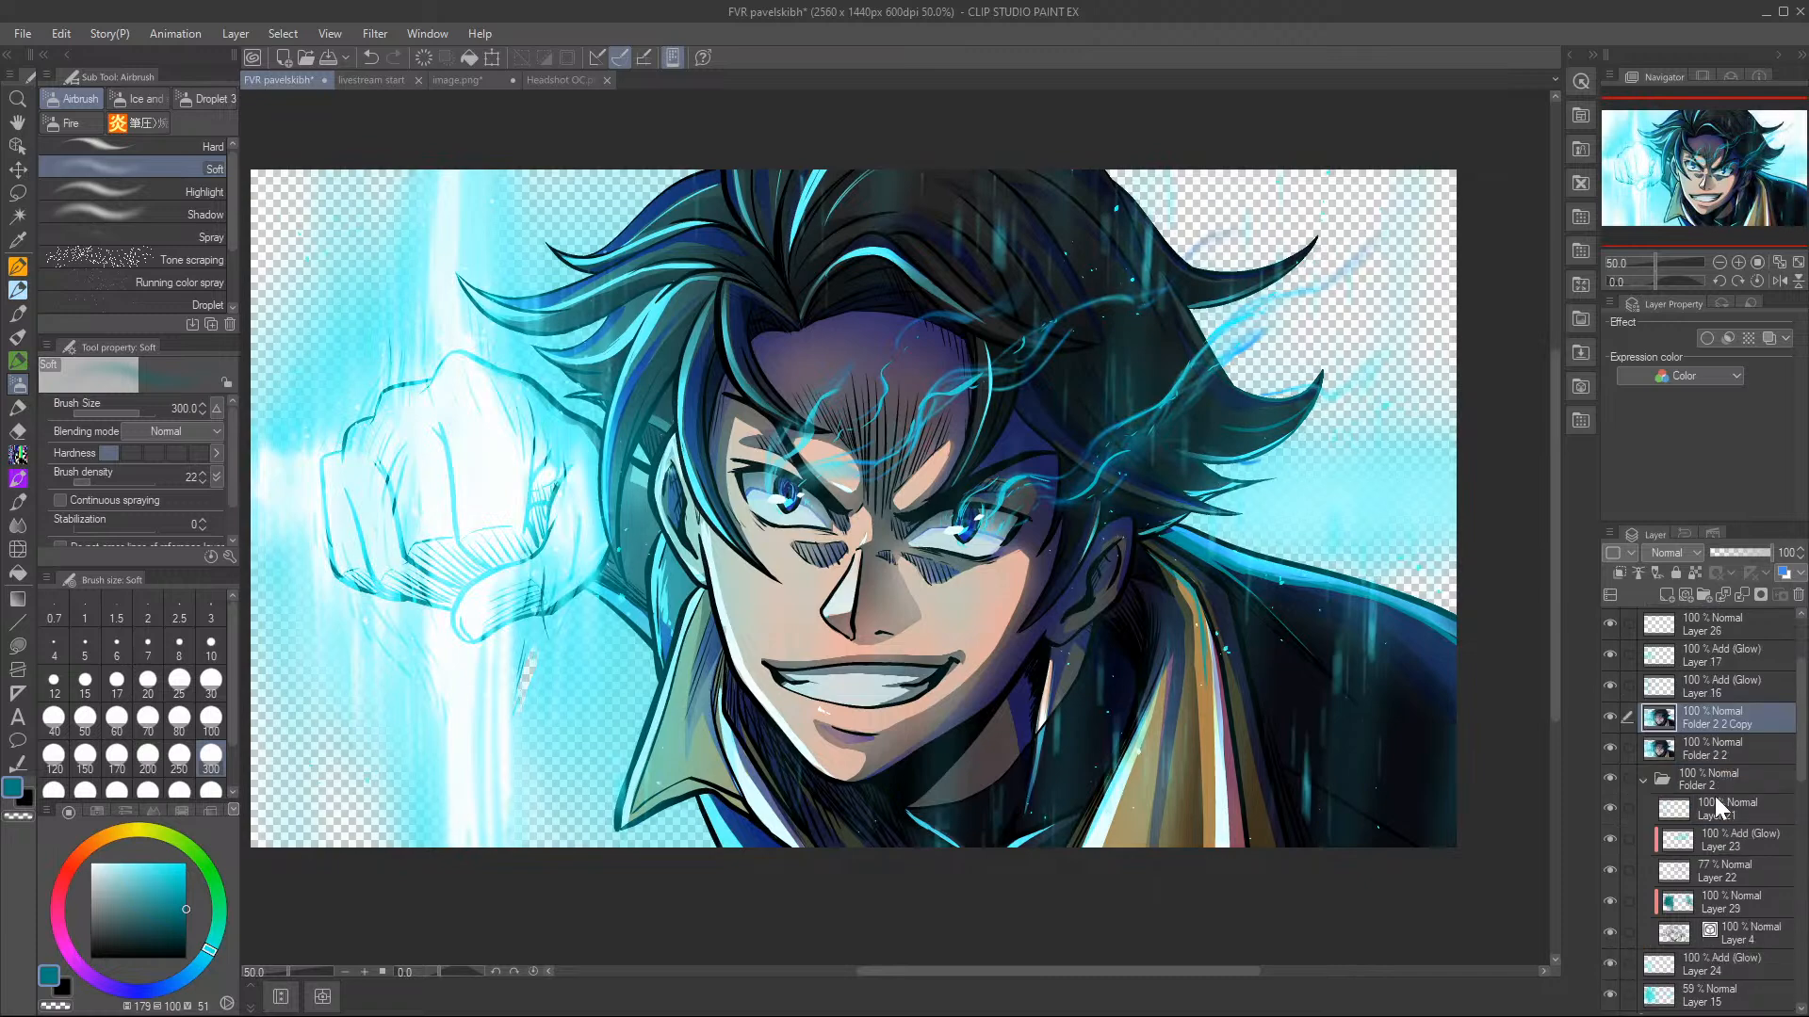
pyautogui.scroll(-10, 1705, 796)
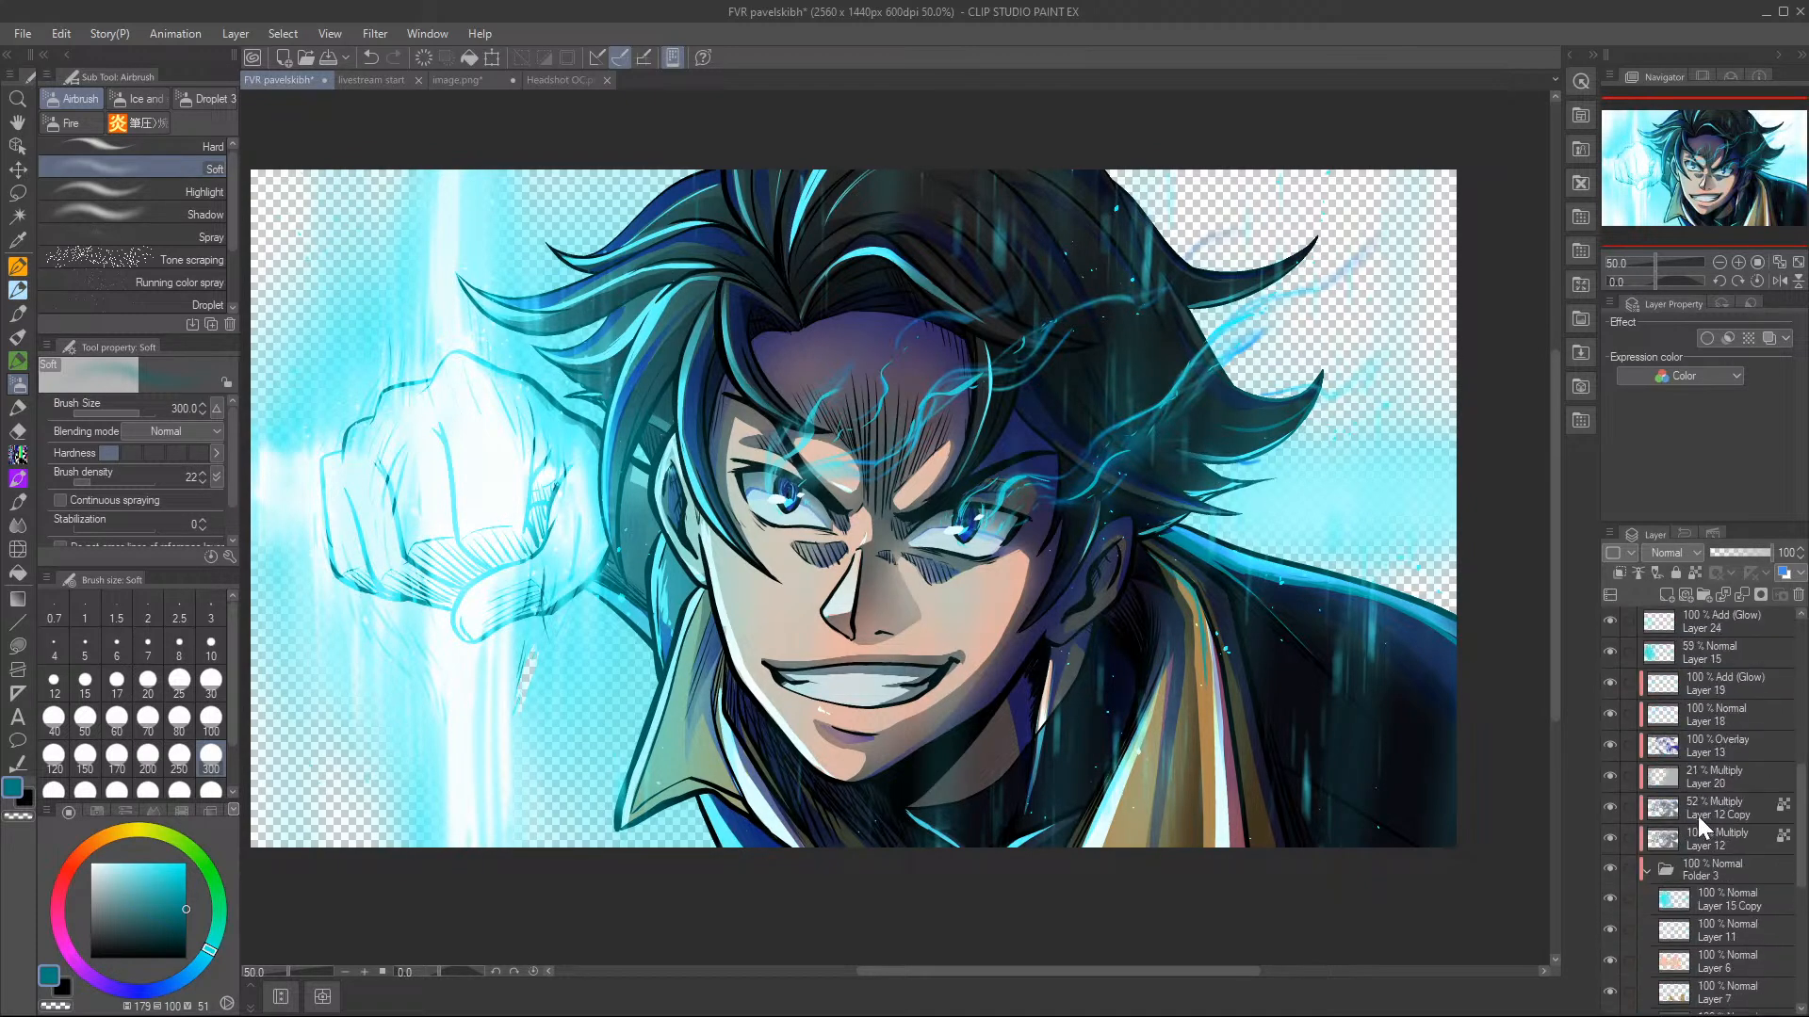
pyautogui.scroll(-5, 1692, 816)
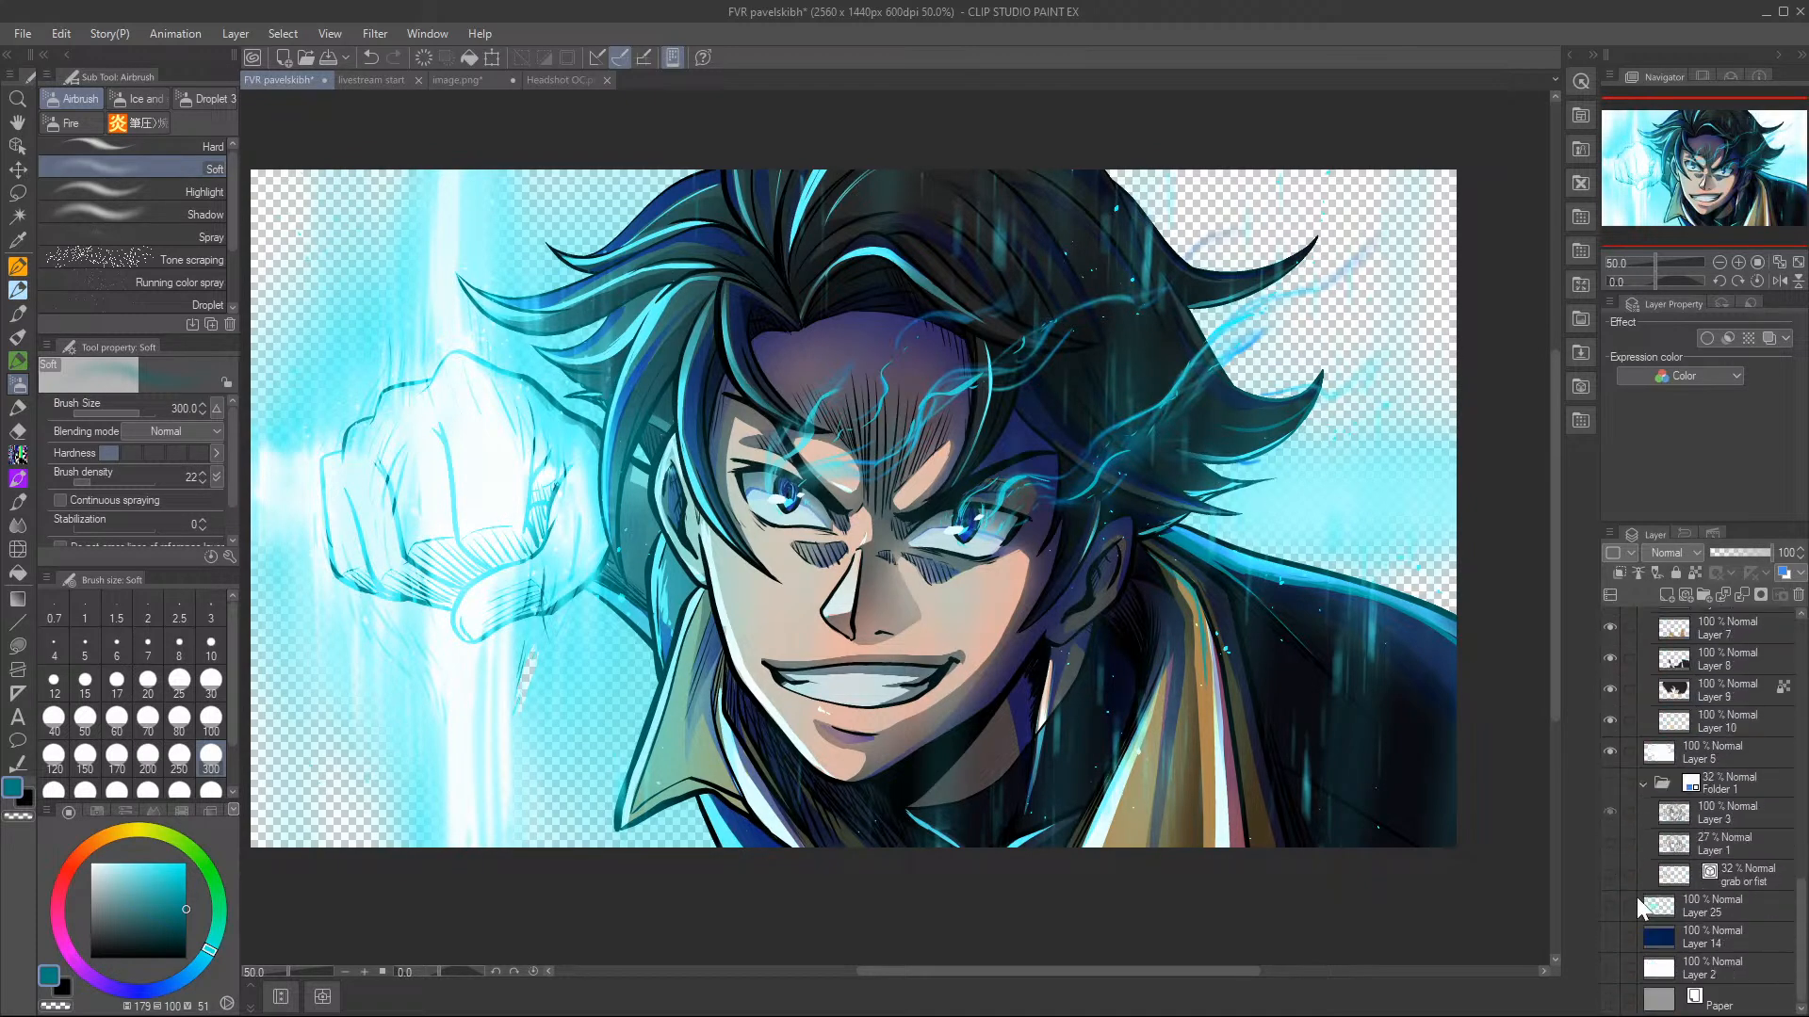
pyautogui.click(1610, 935)
pyautogui.click(1609, 906)
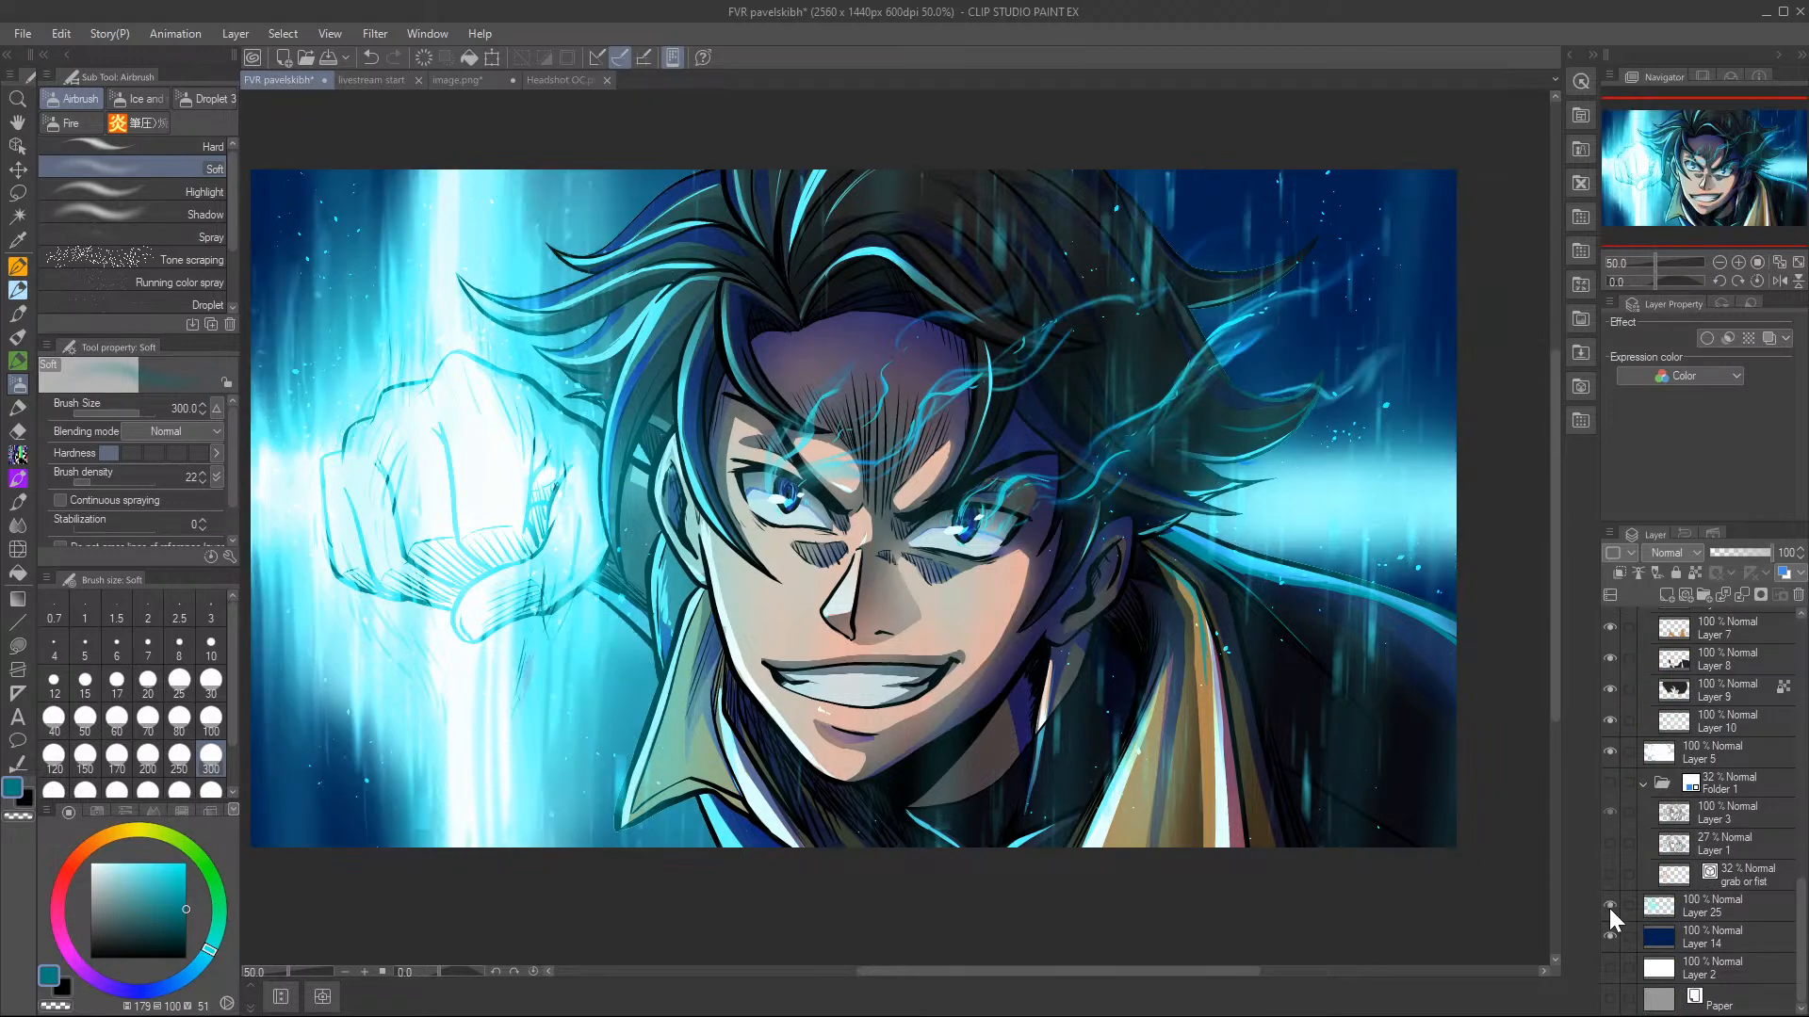
# - Apply a Gaussian blur of strength 6.00 to the duplicated merged layer, Folder 2 2 Copy, and lower its opacity to 61%
pyautogui.scroll(5, 1642, 816)
pyautogui.scroll(10, 1704, 799)
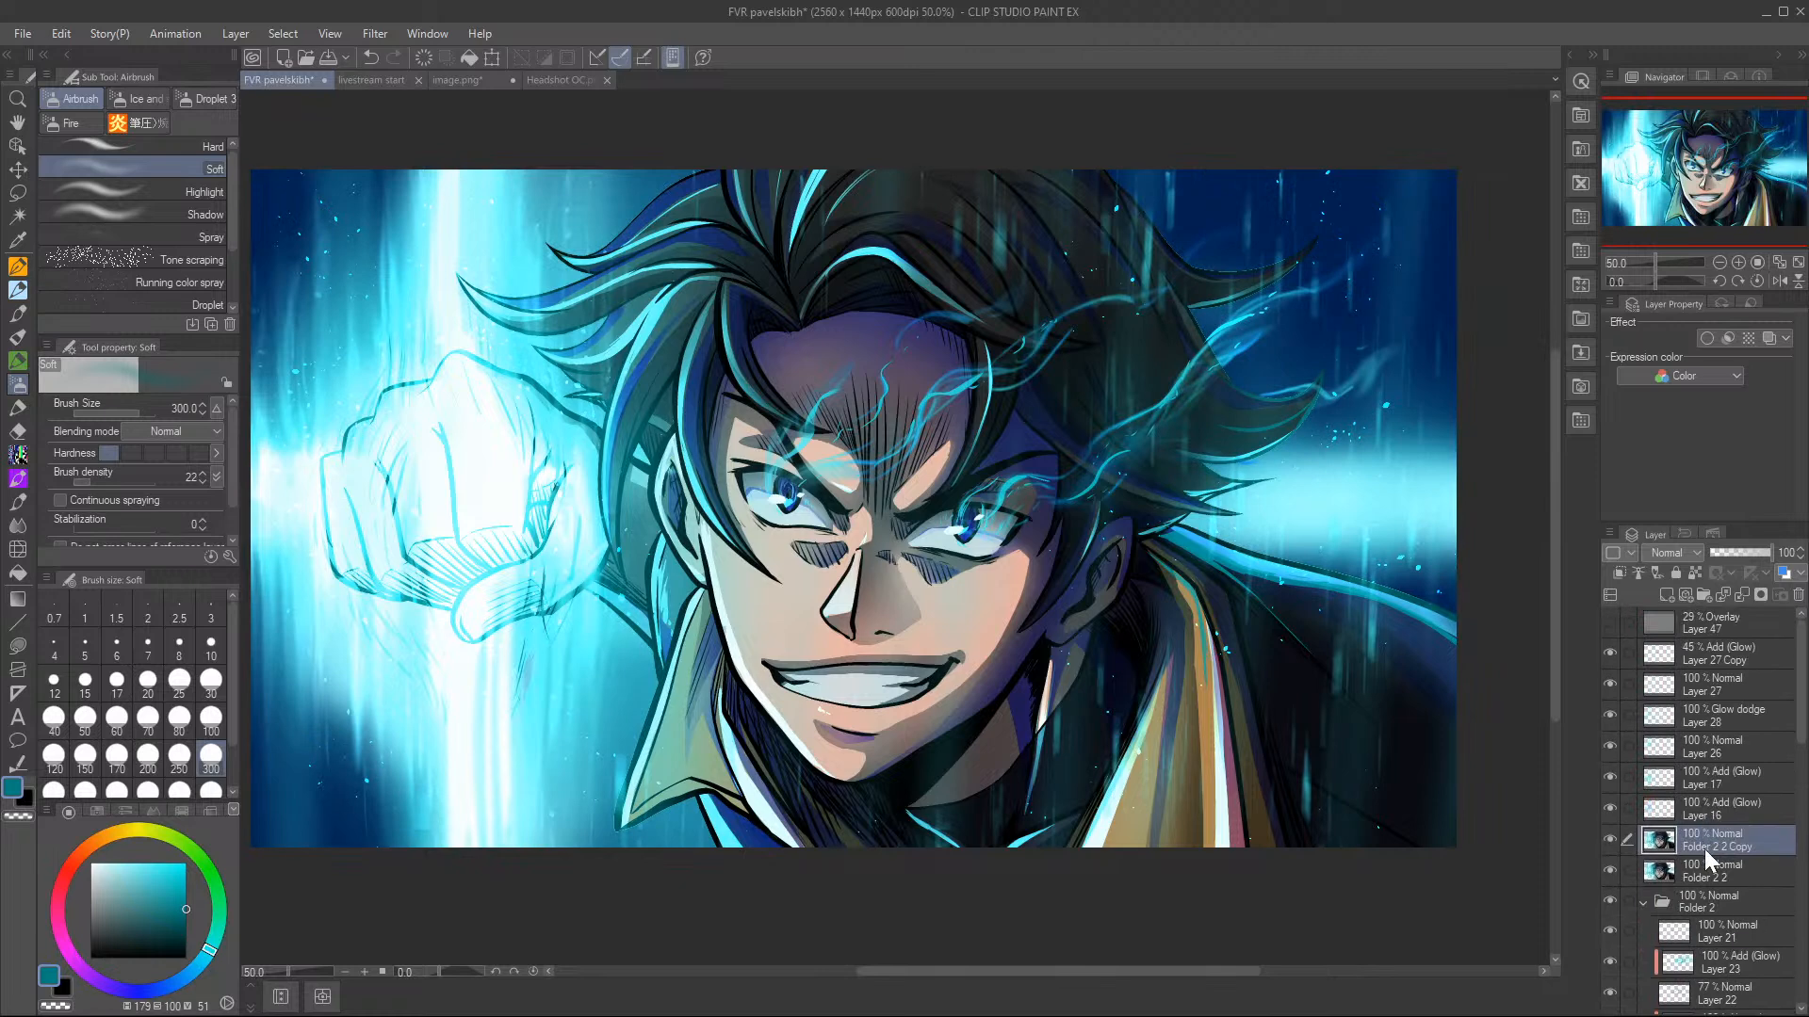
pyautogui.click(381, 36)
pyautogui.moveTo(415, 57)
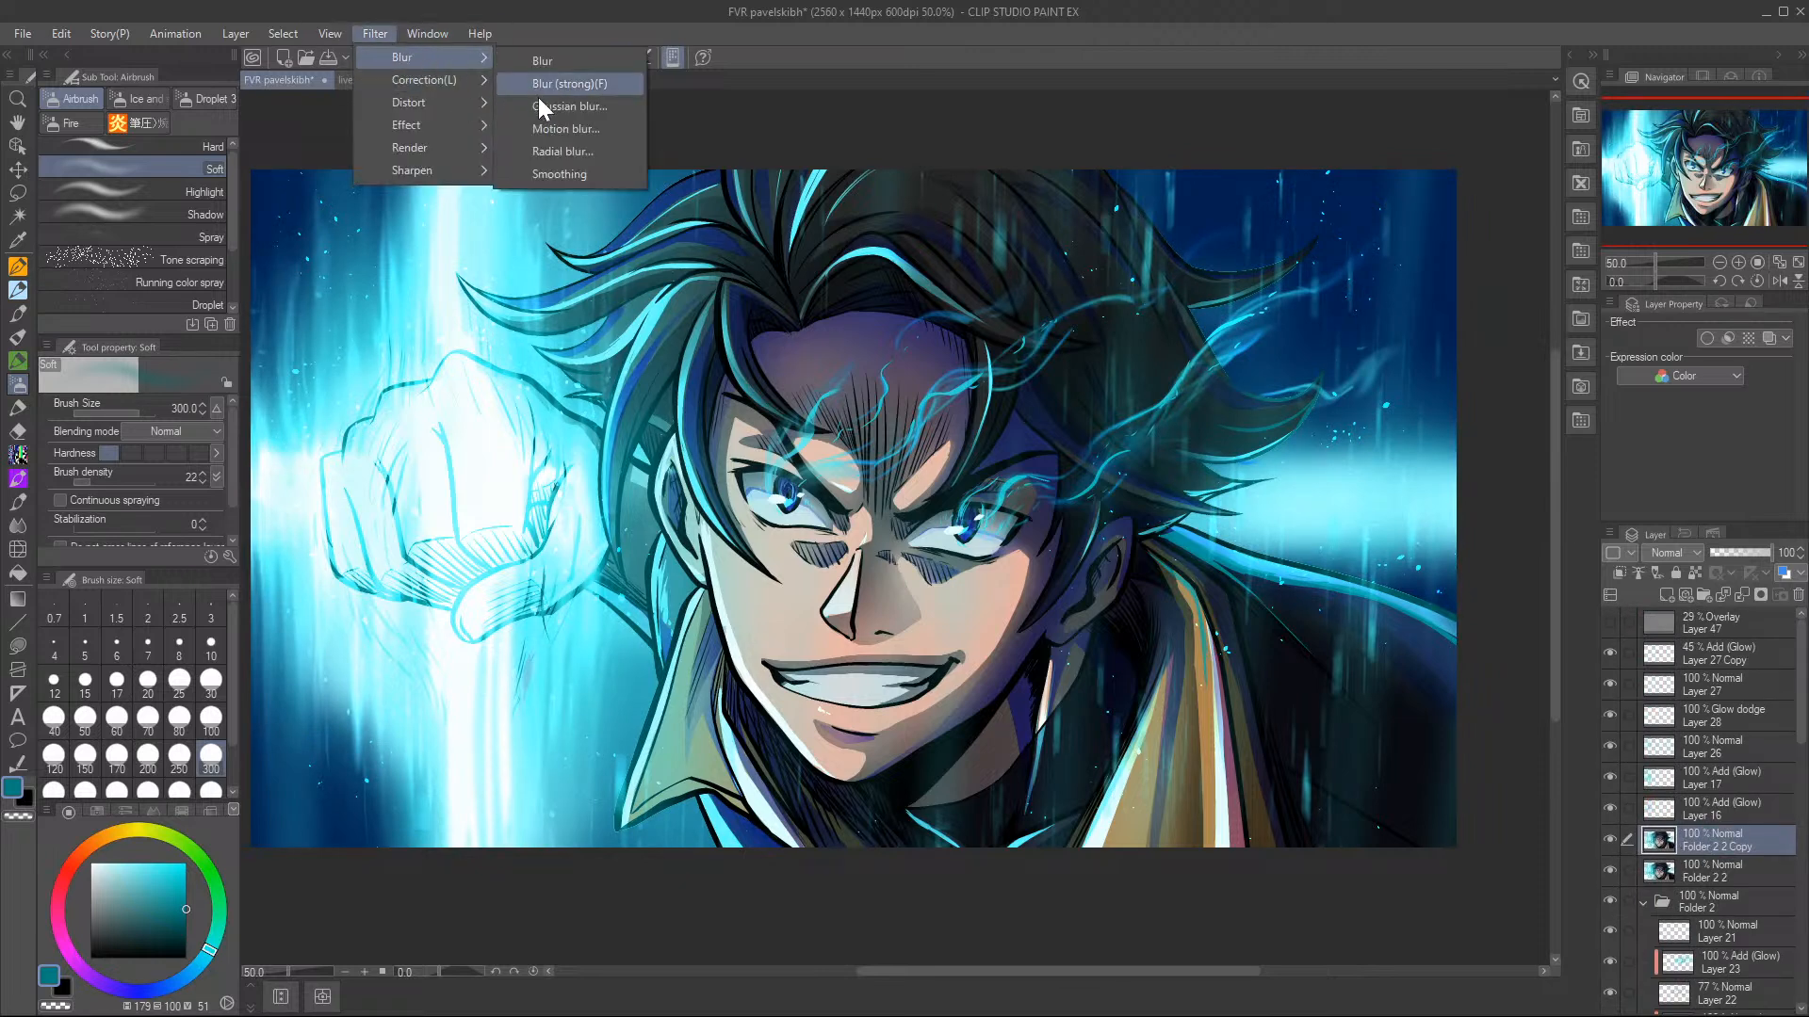
pyautogui.click(560, 105)
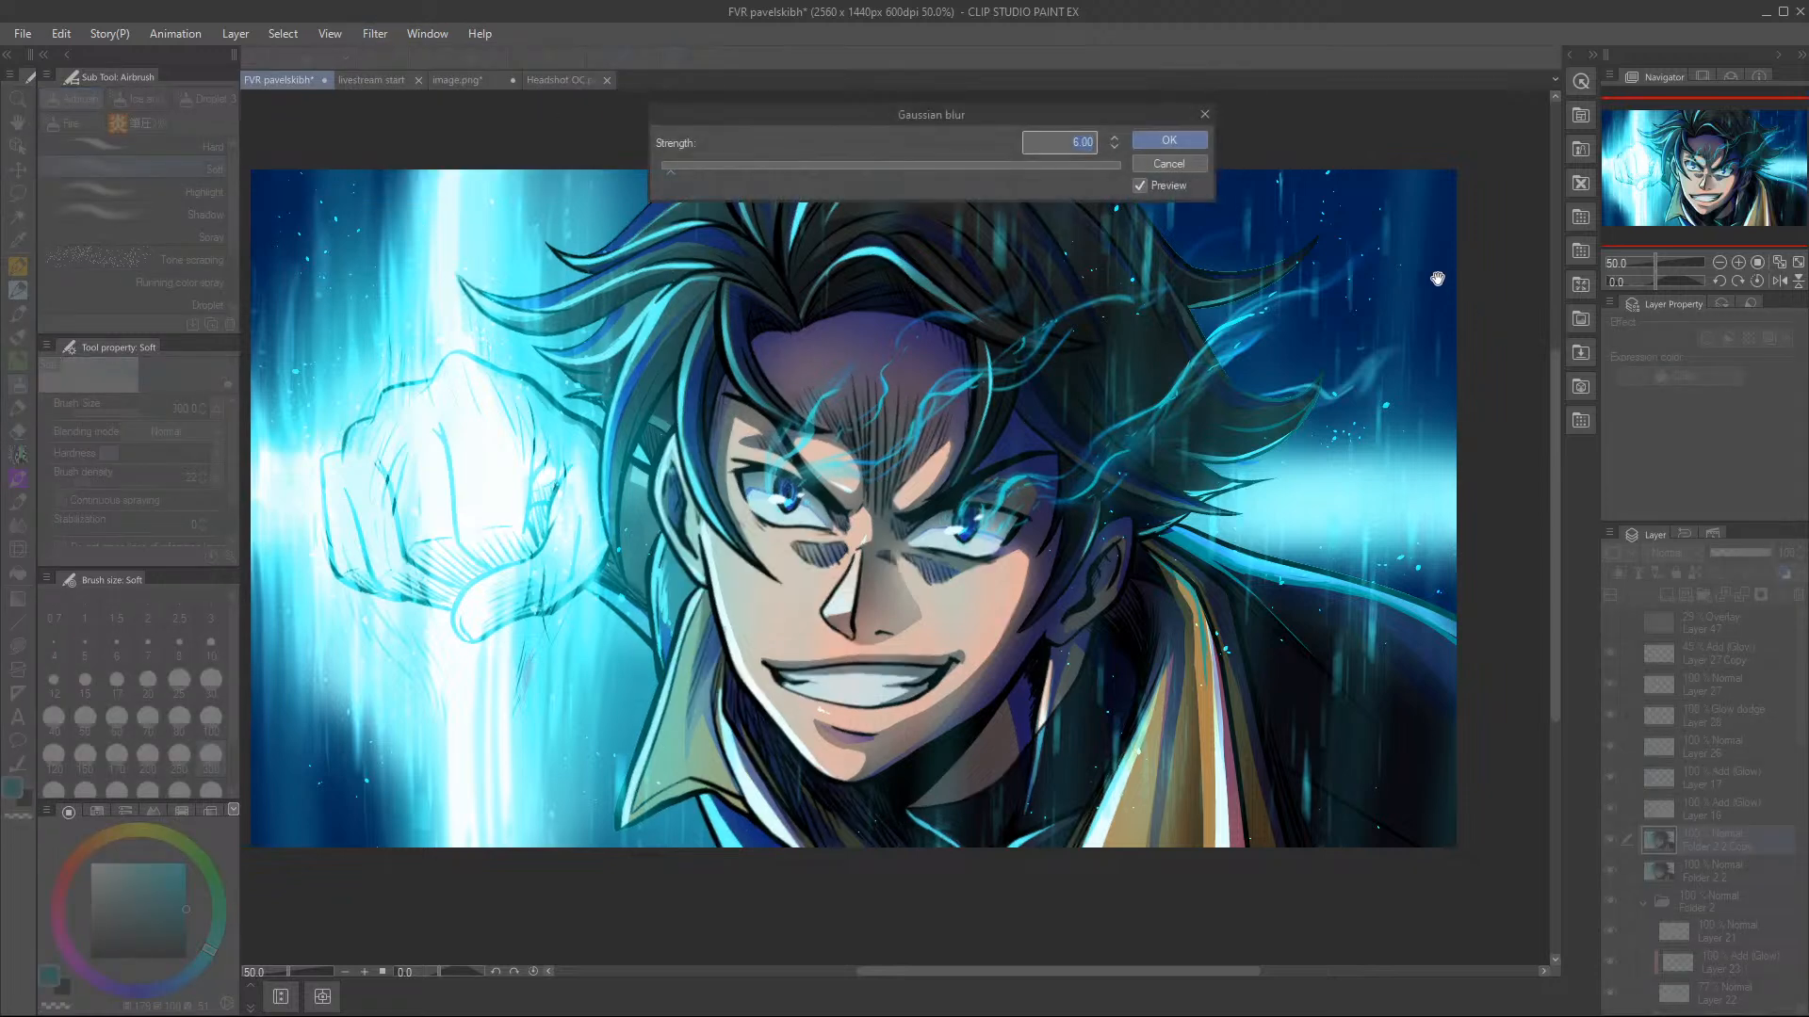
pyautogui.click(1160, 139)
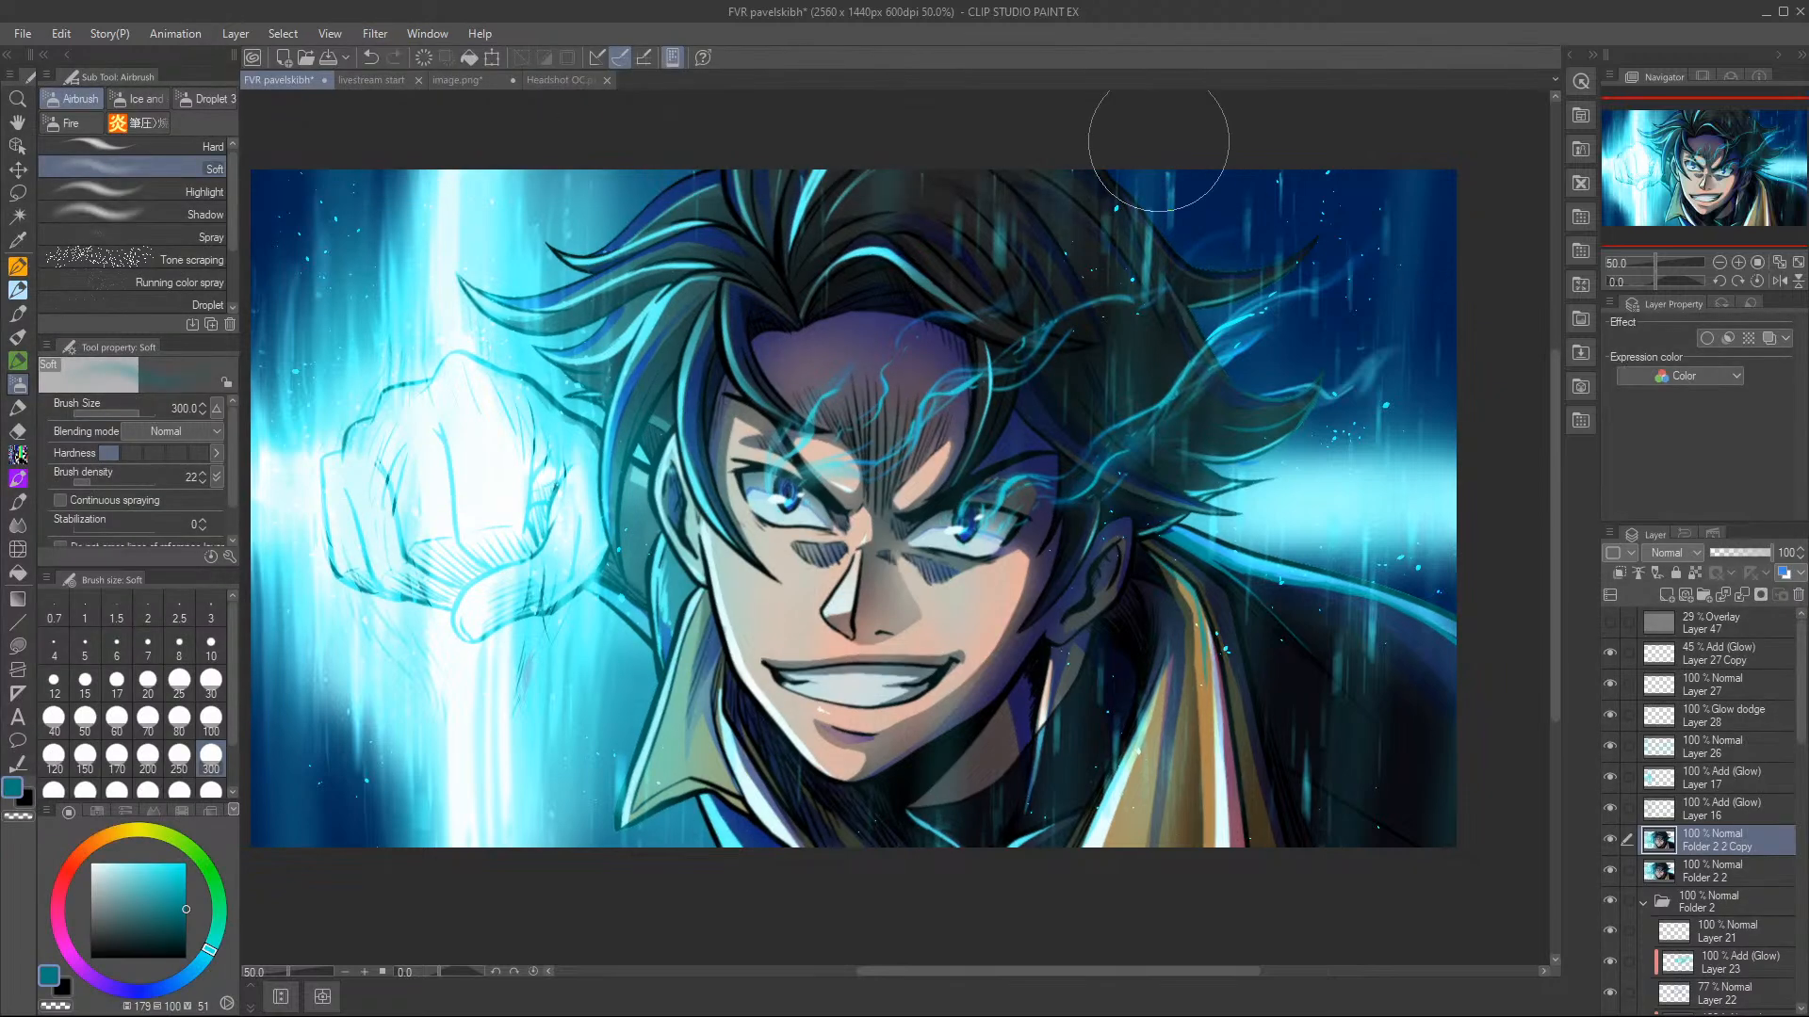
pyautogui.click(1750, 548)
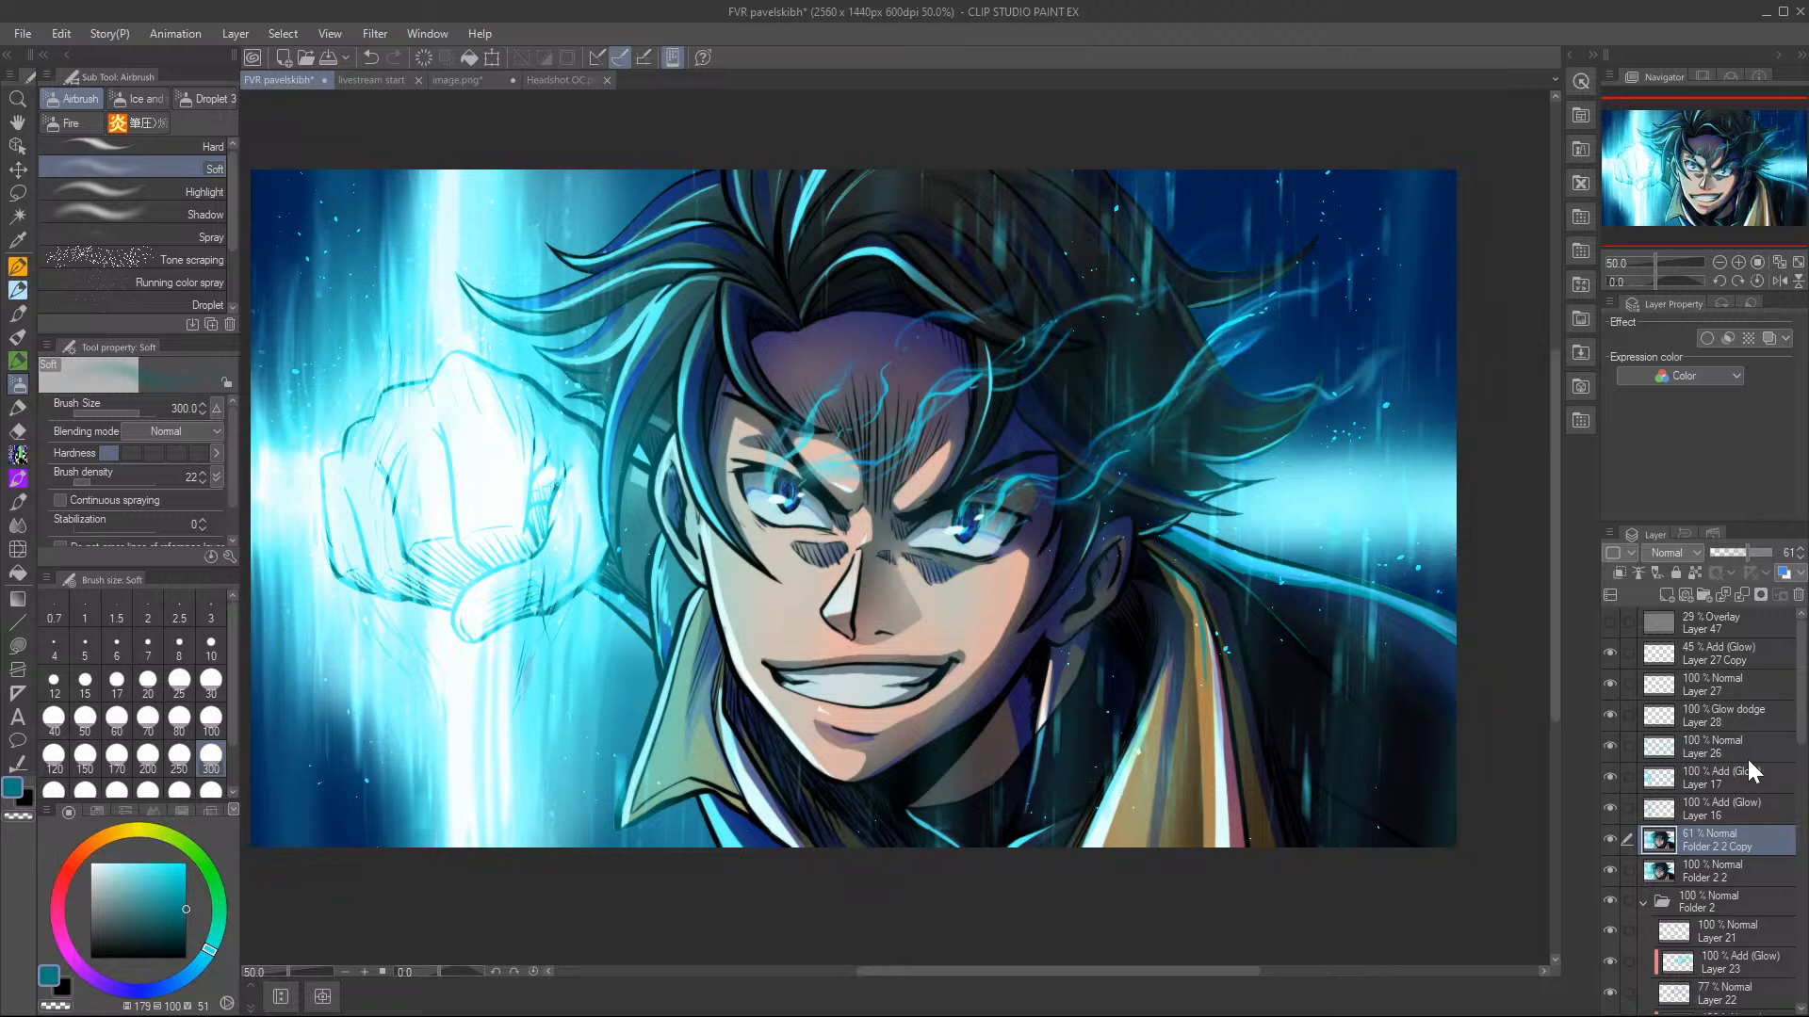
# - Add a new layer above Layer 27 Copy and fill it with fine gray noise using the Render filter
pyautogui.click(1737, 654)
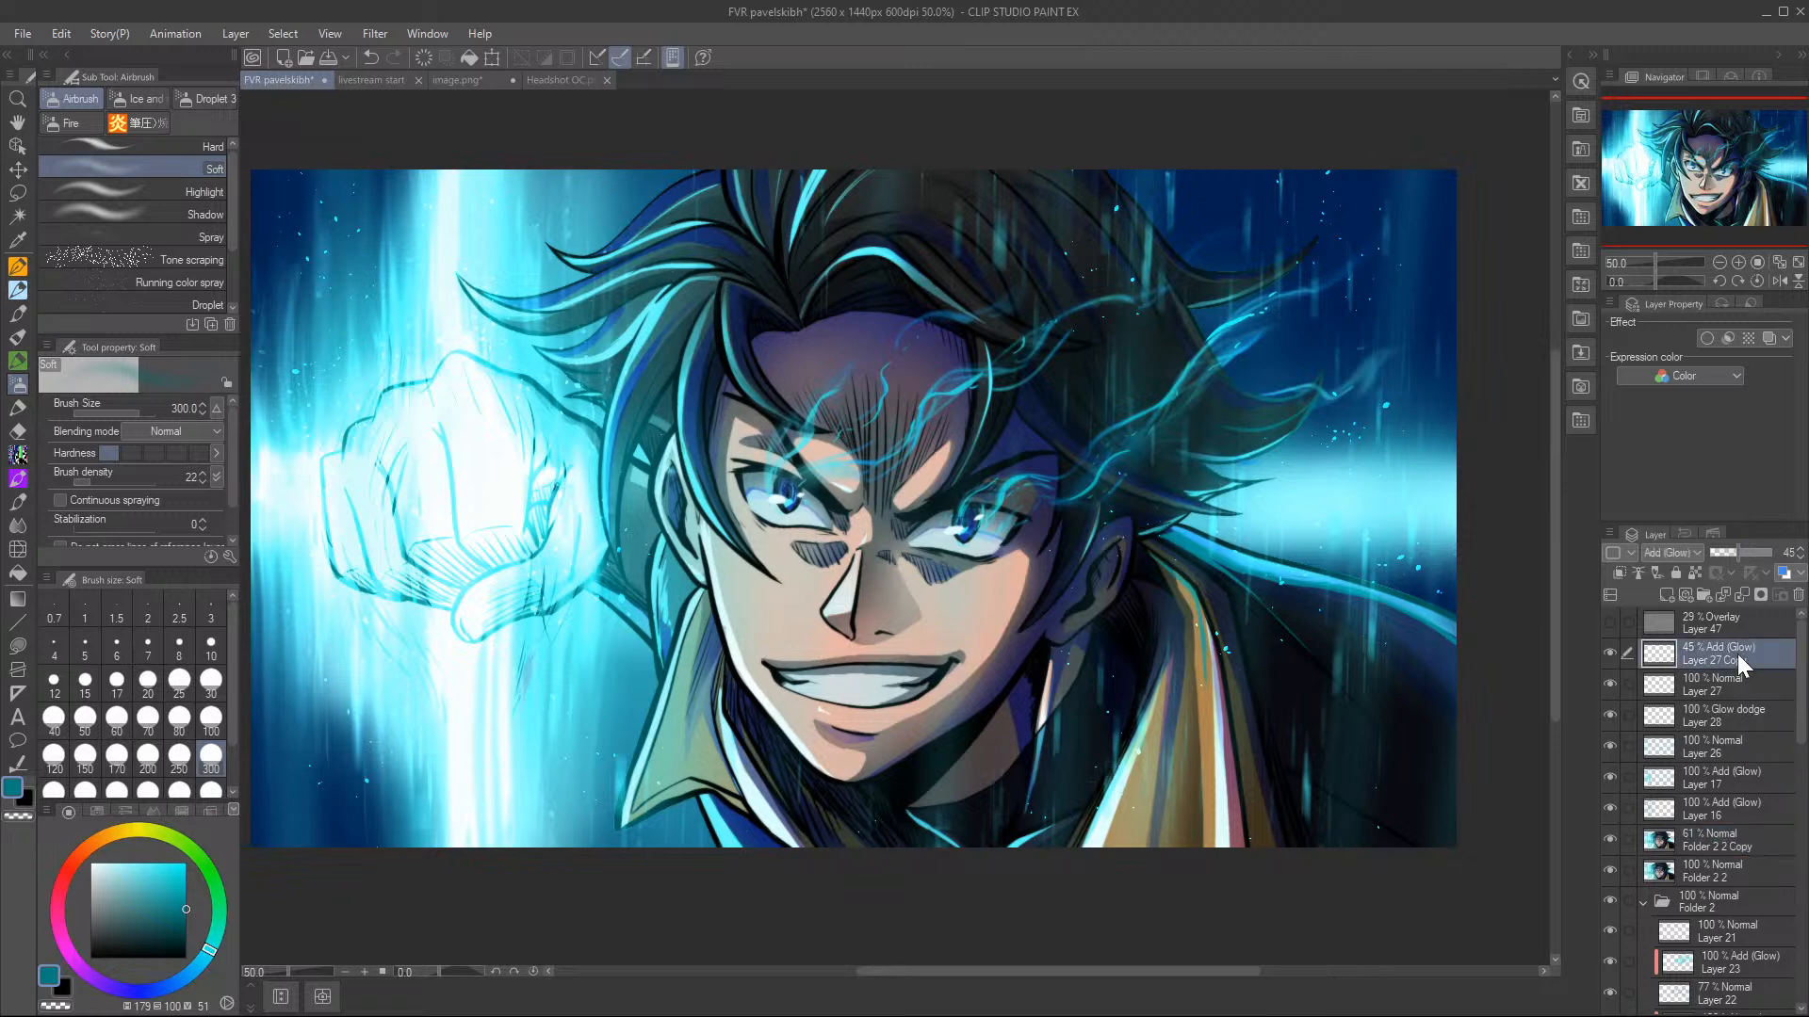
pyautogui.click(1666, 595)
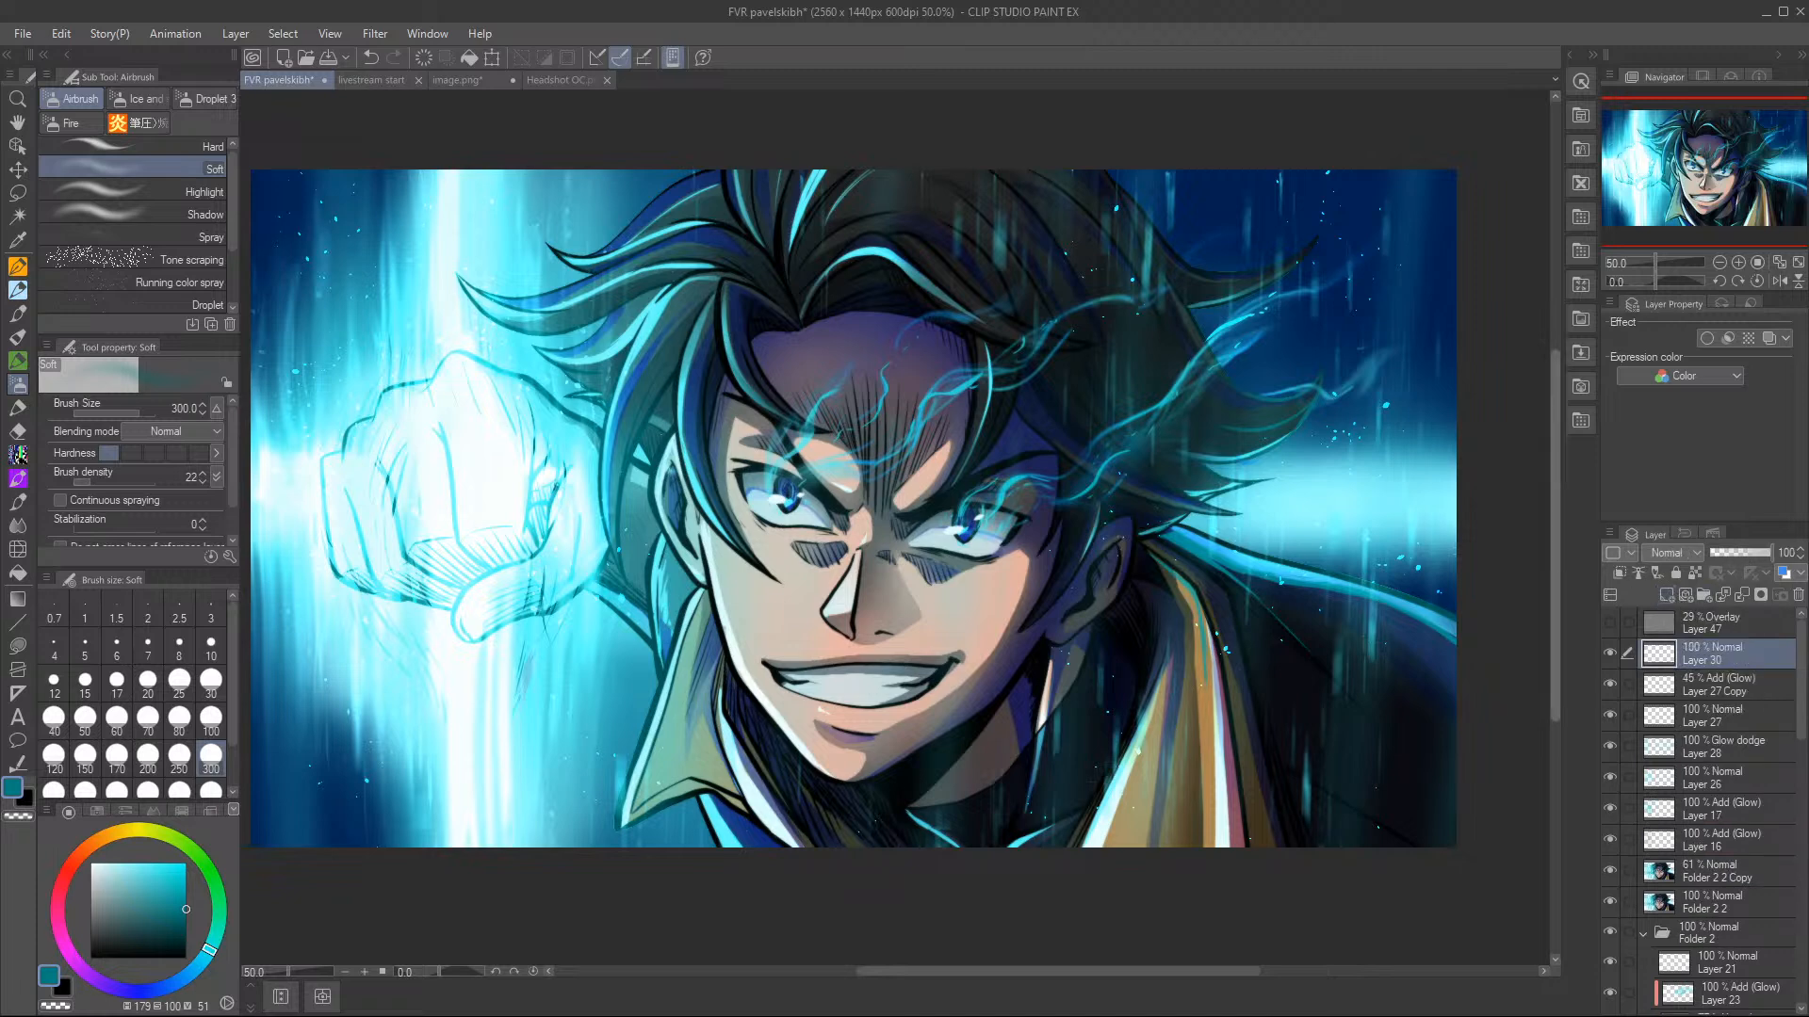
pyautogui.click(382, 35)
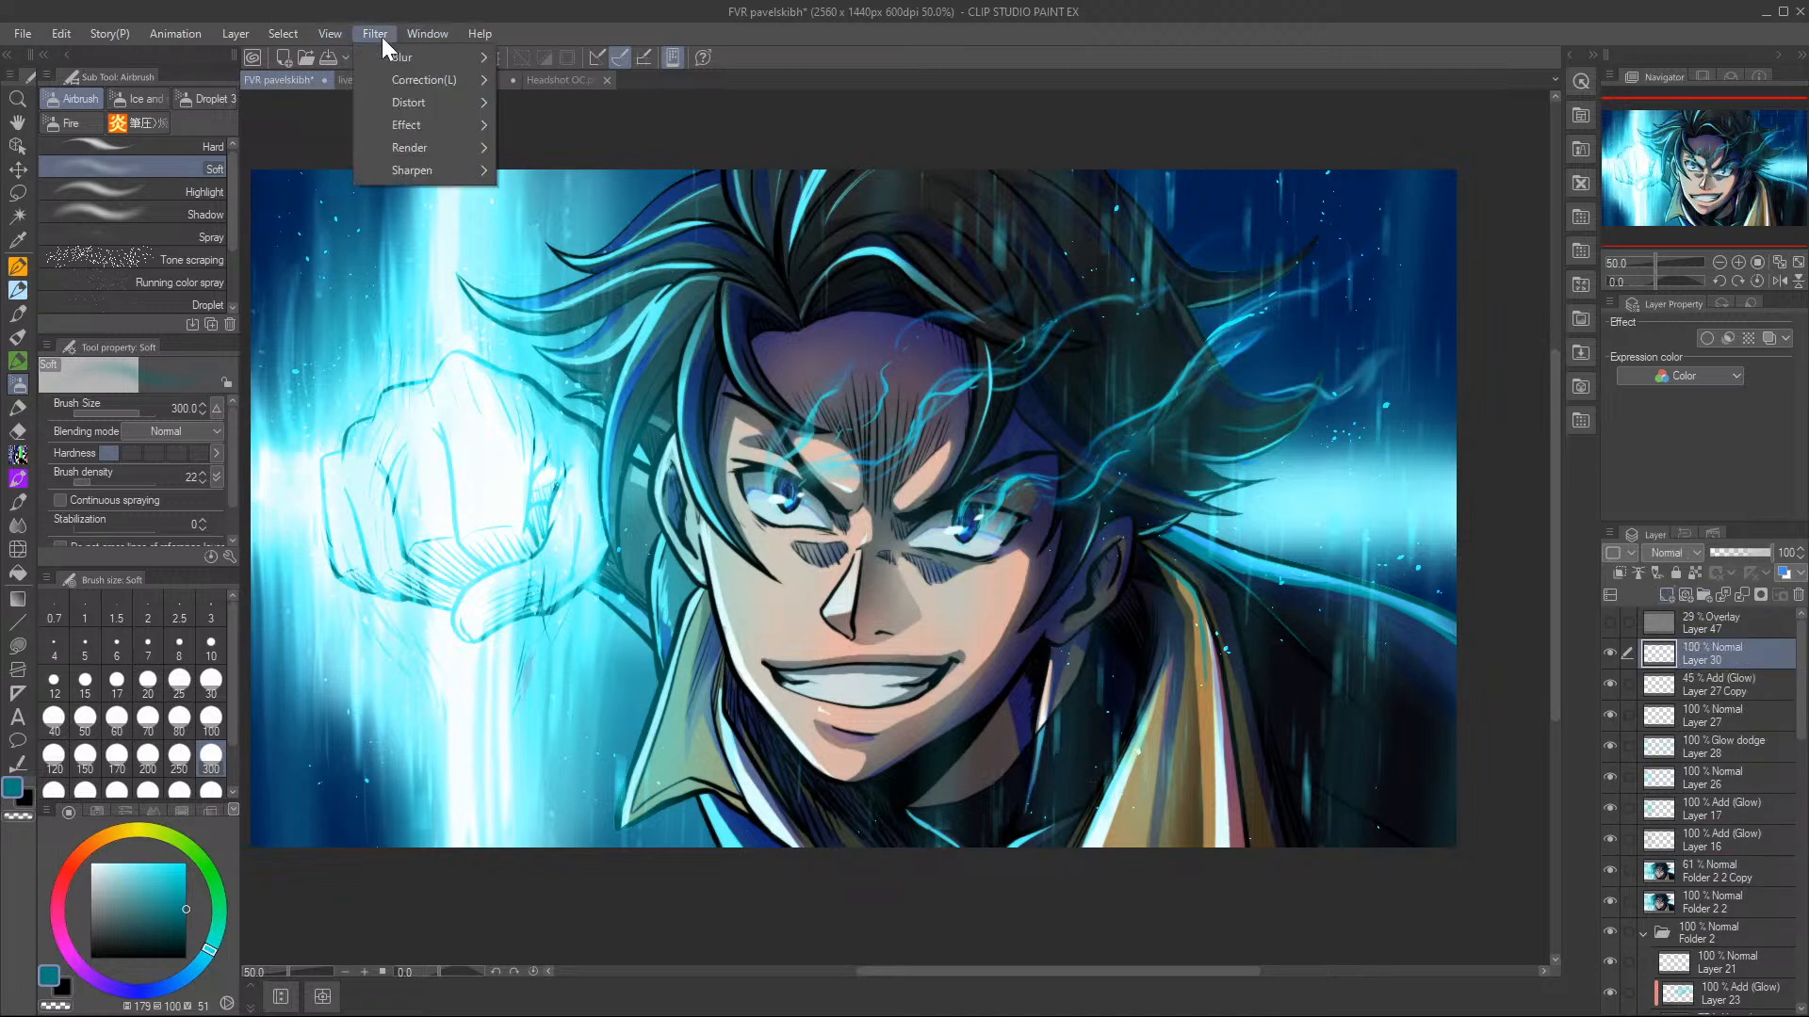
pyautogui.moveTo(421, 143)
pyautogui.click(563, 151)
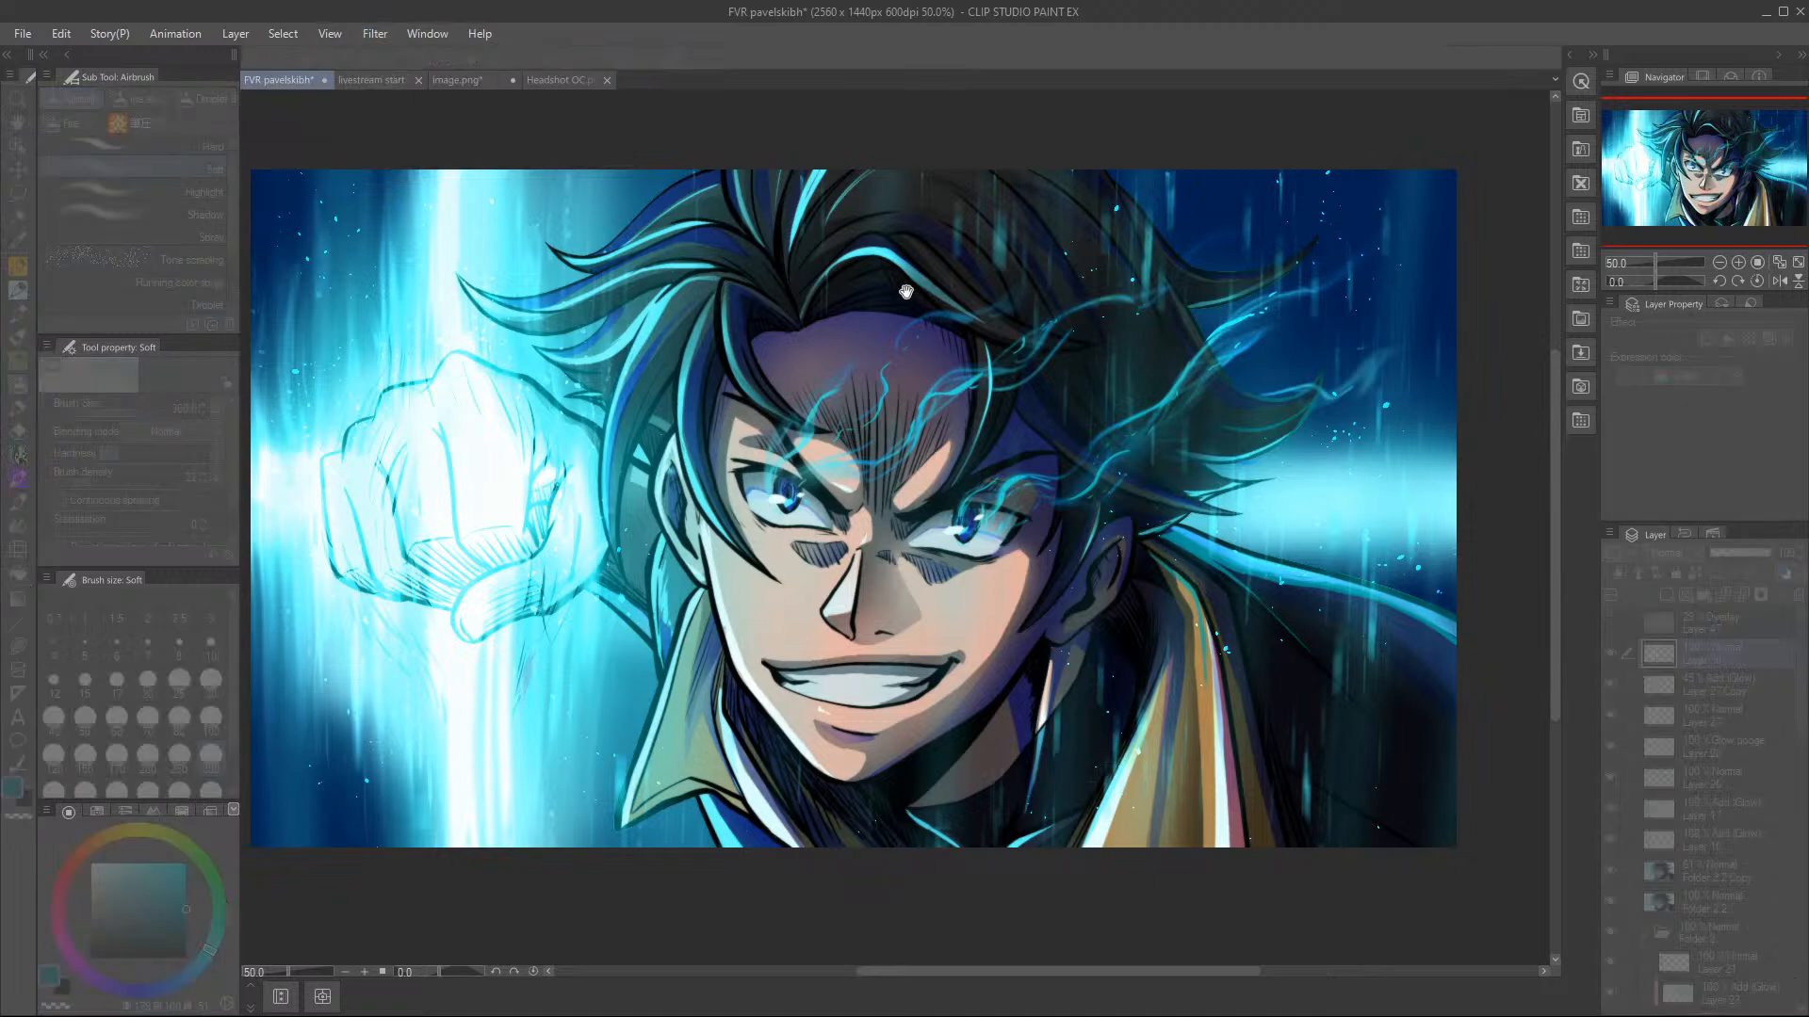
pyautogui.click(1124, 376)
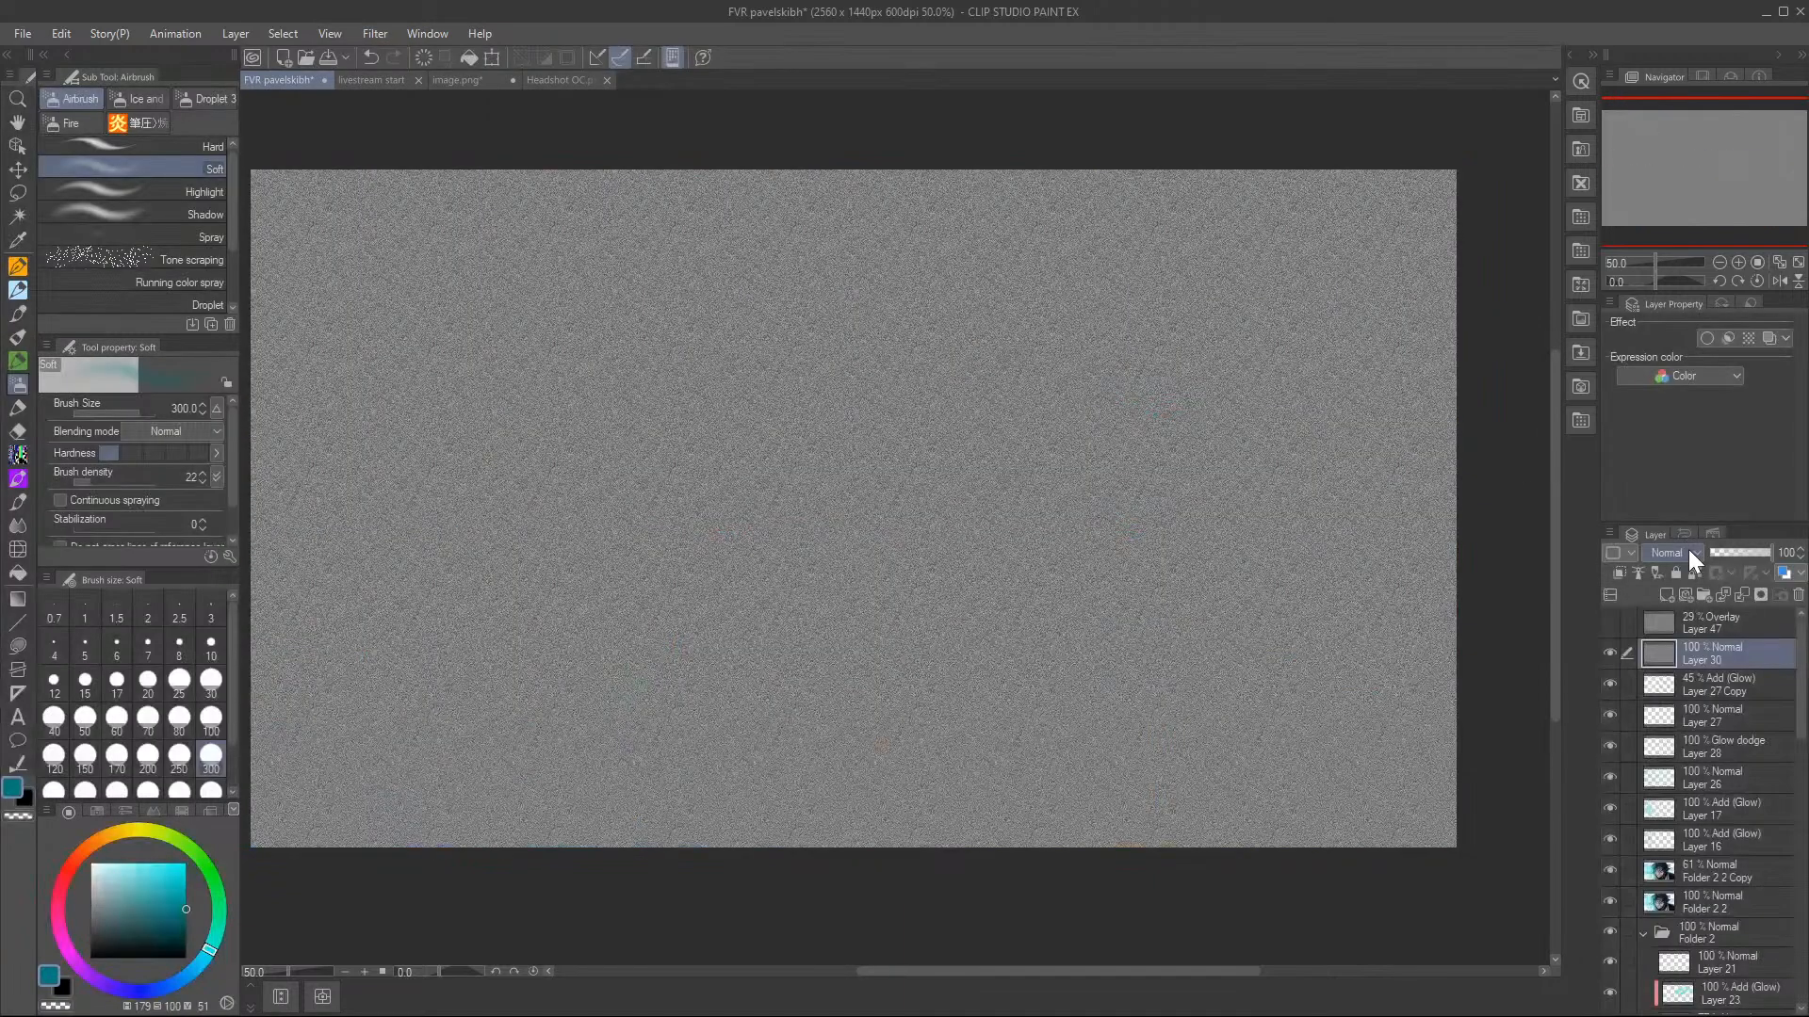
# - Blend the noise on Layer 30 as Lighten at 12% opacity and compare the illustration with and without it
pyautogui.click(1689, 552)
pyautogui.click(1681, 161)
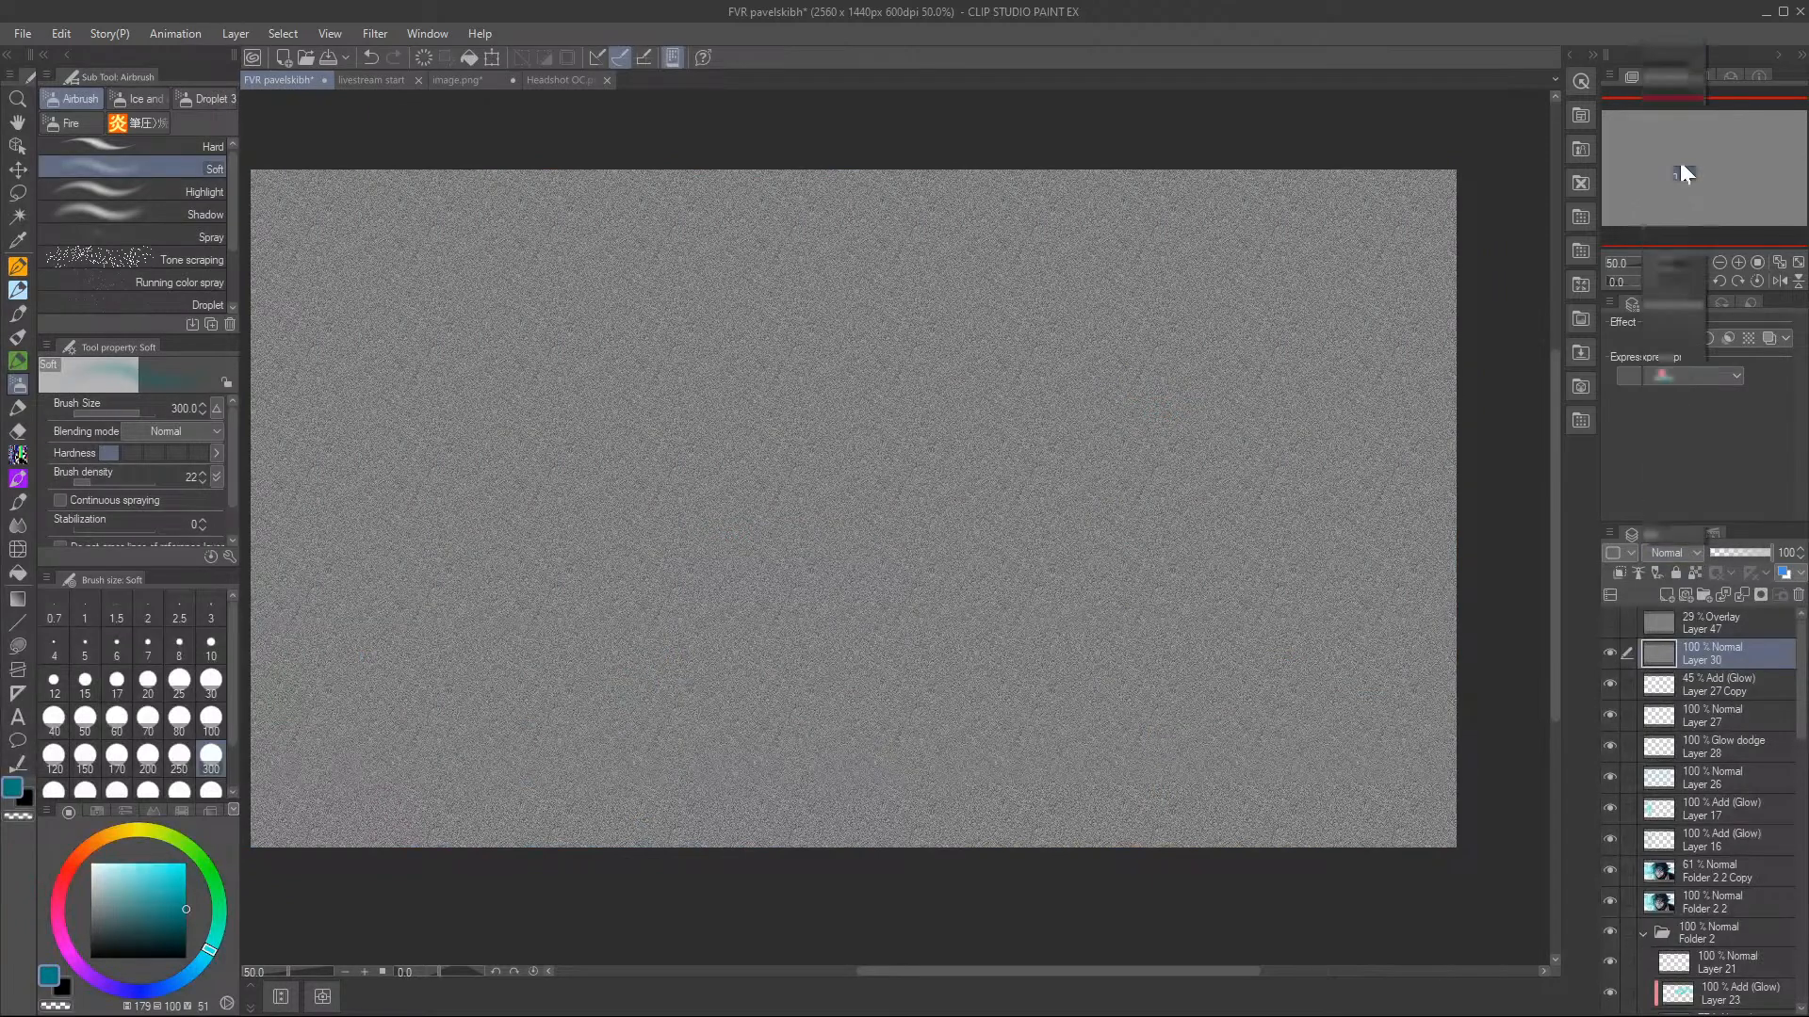
pyautogui.moveTo(1737, 551); pyautogui.dragTo(1725, 550)
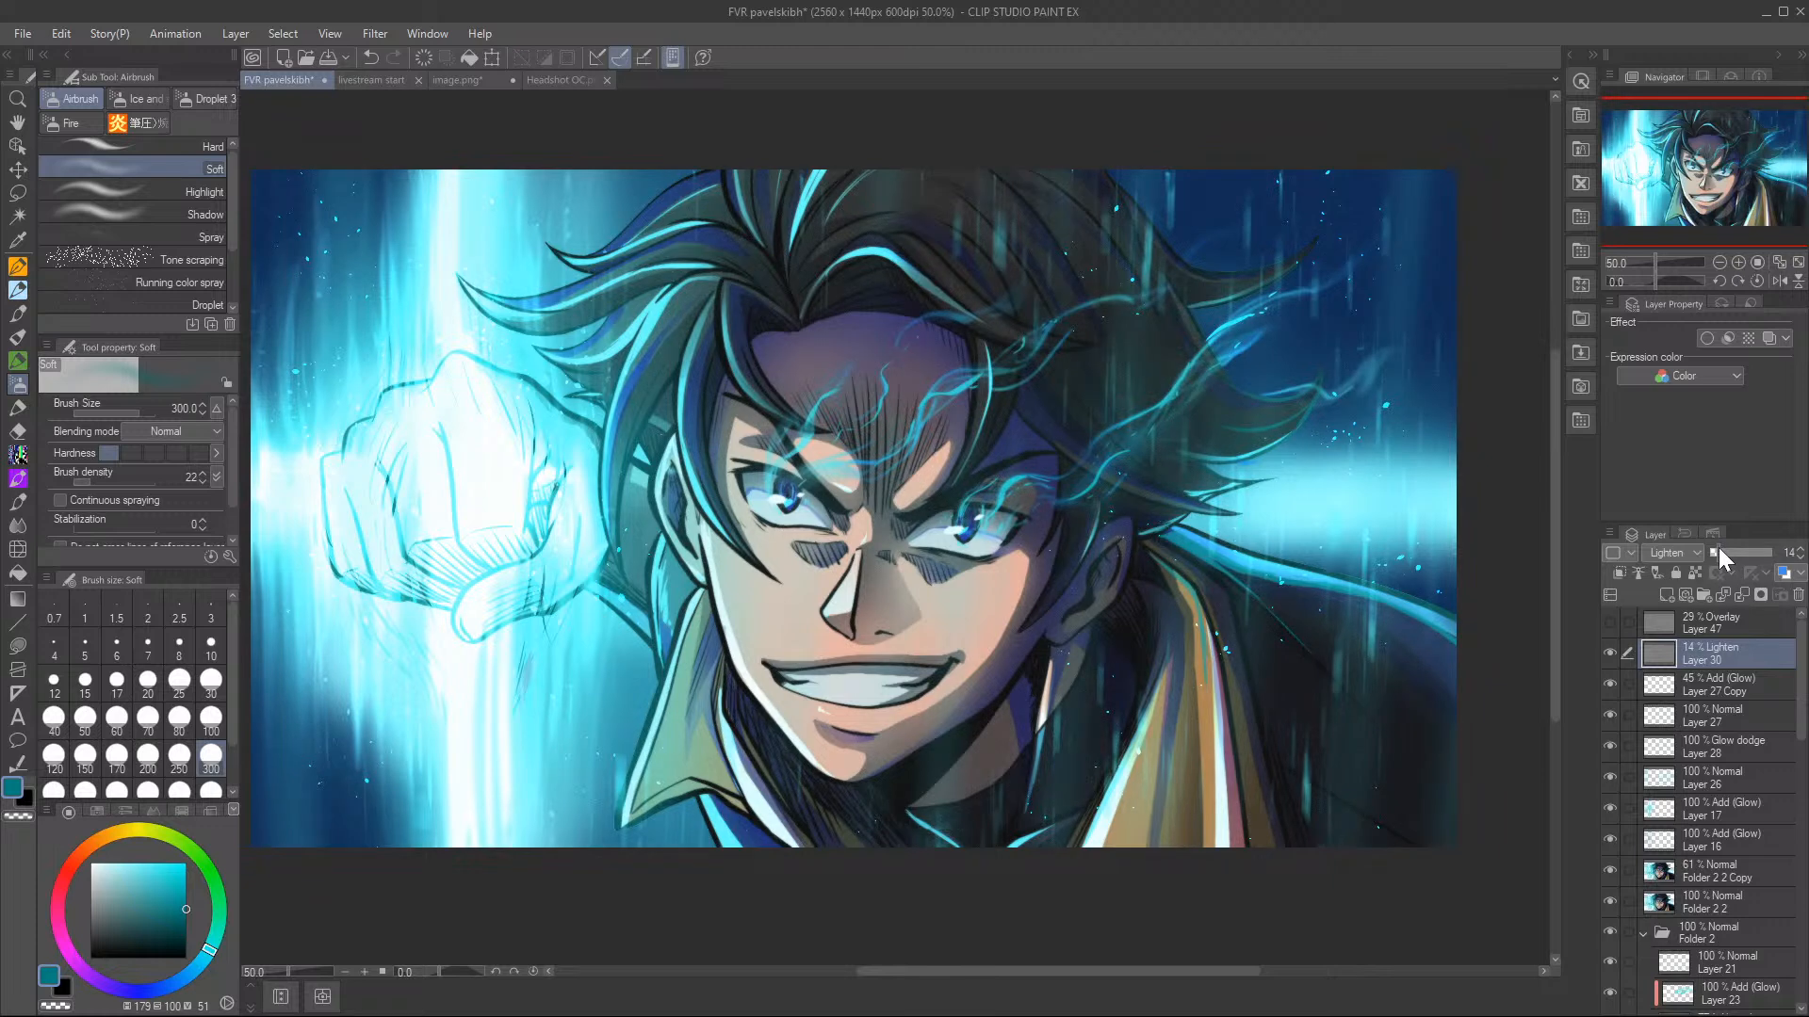
pyautogui.click(1609, 652)
pyautogui.click(1609, 652)
pyautogui.click(1609, 651)
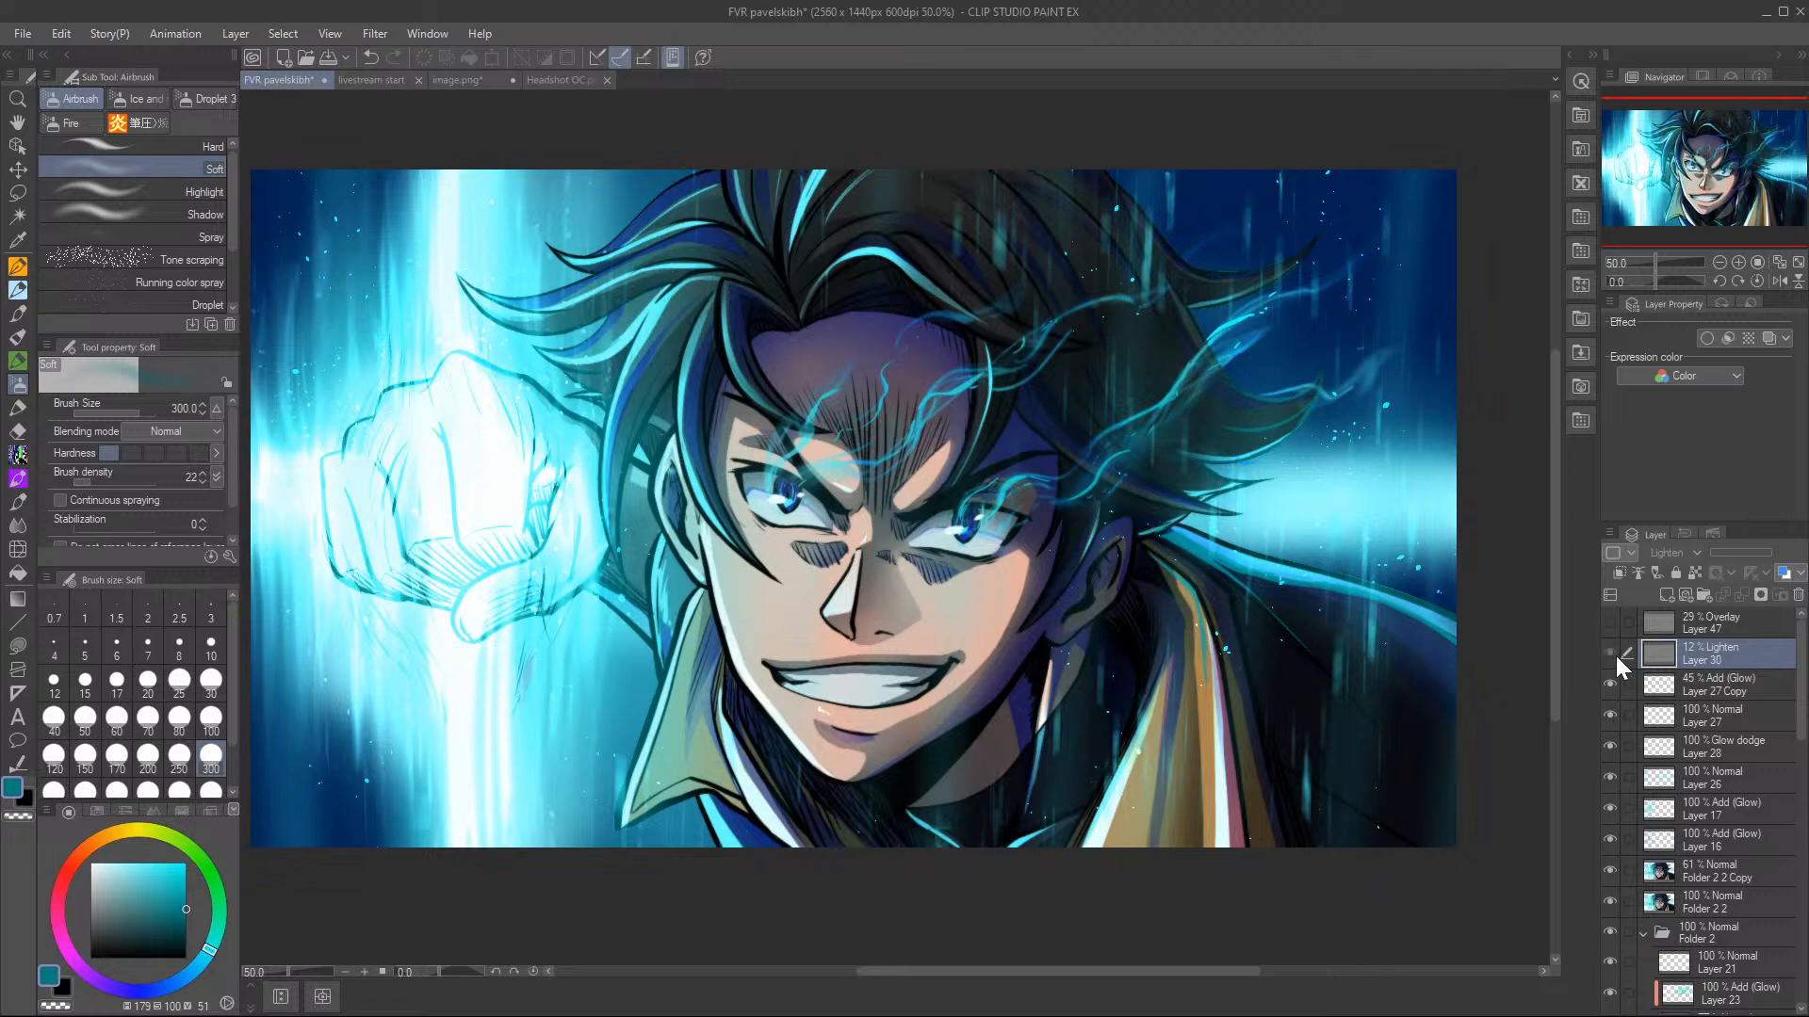
# - Show the Overlay noise on Layer 47 in place of Layer 30 and set its opacity to 21%
pyautogui.click(1614, 656)
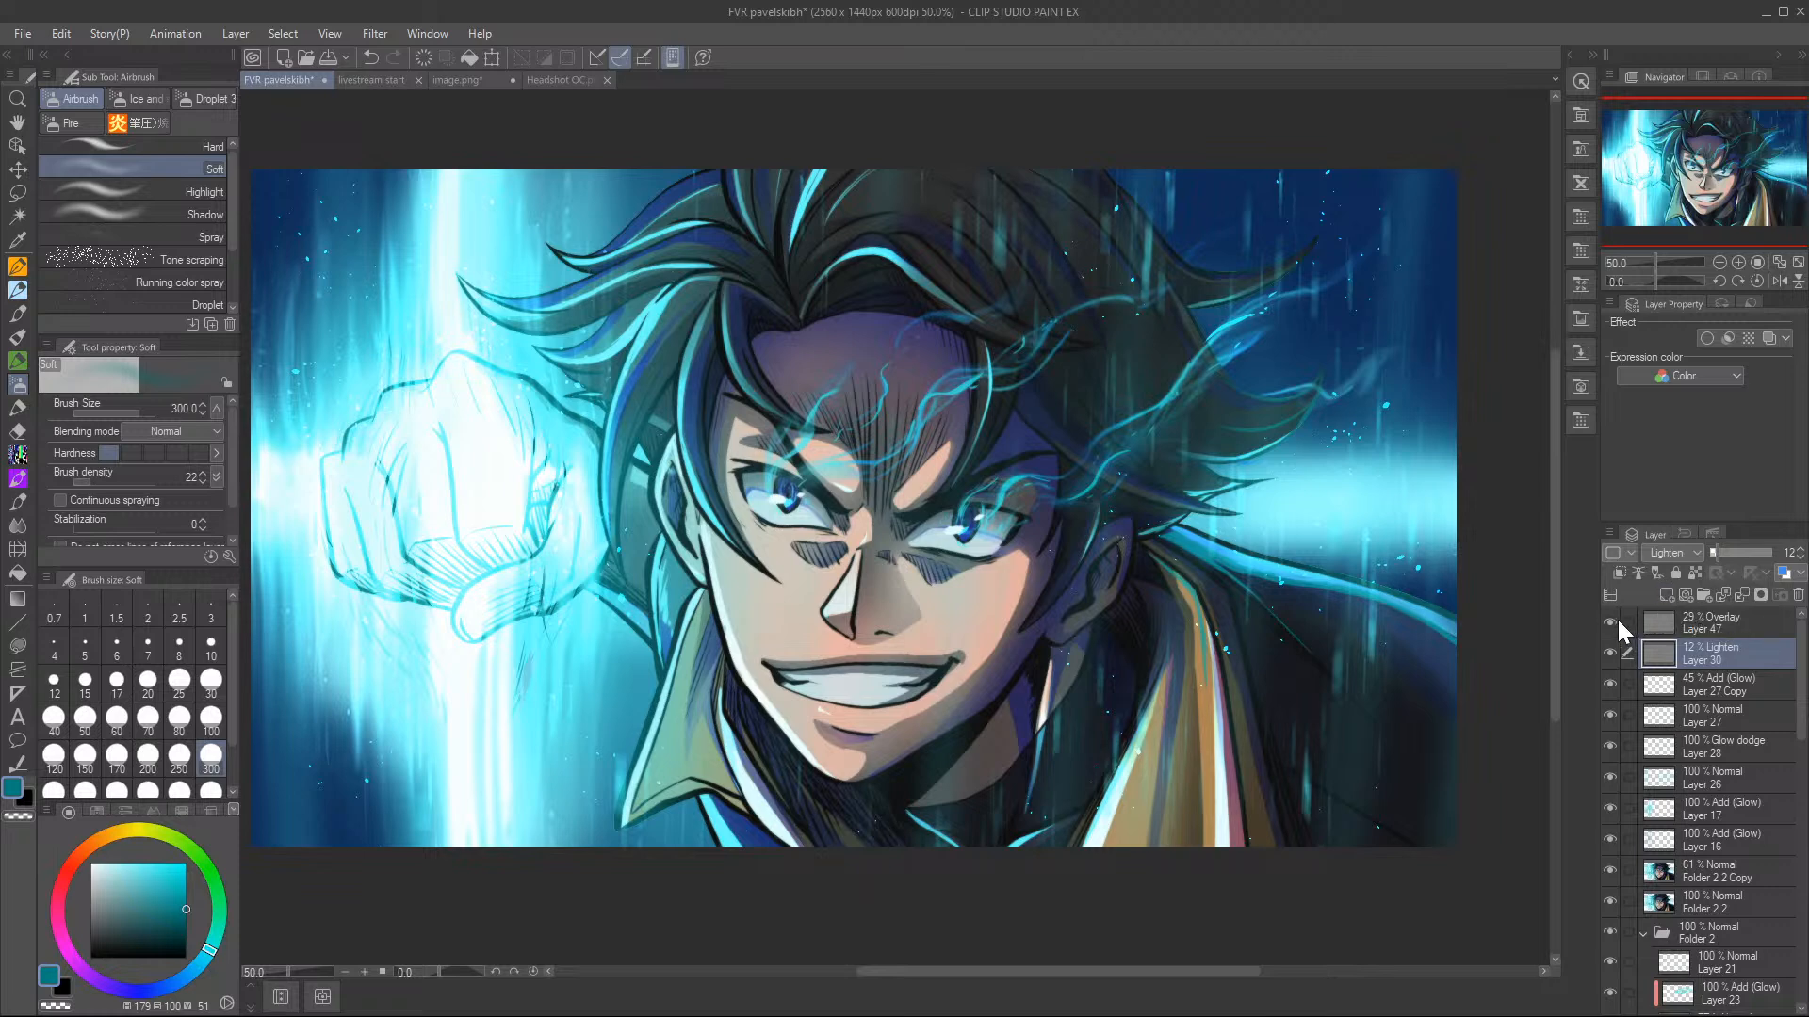
pyautogui.click(1612, 653)
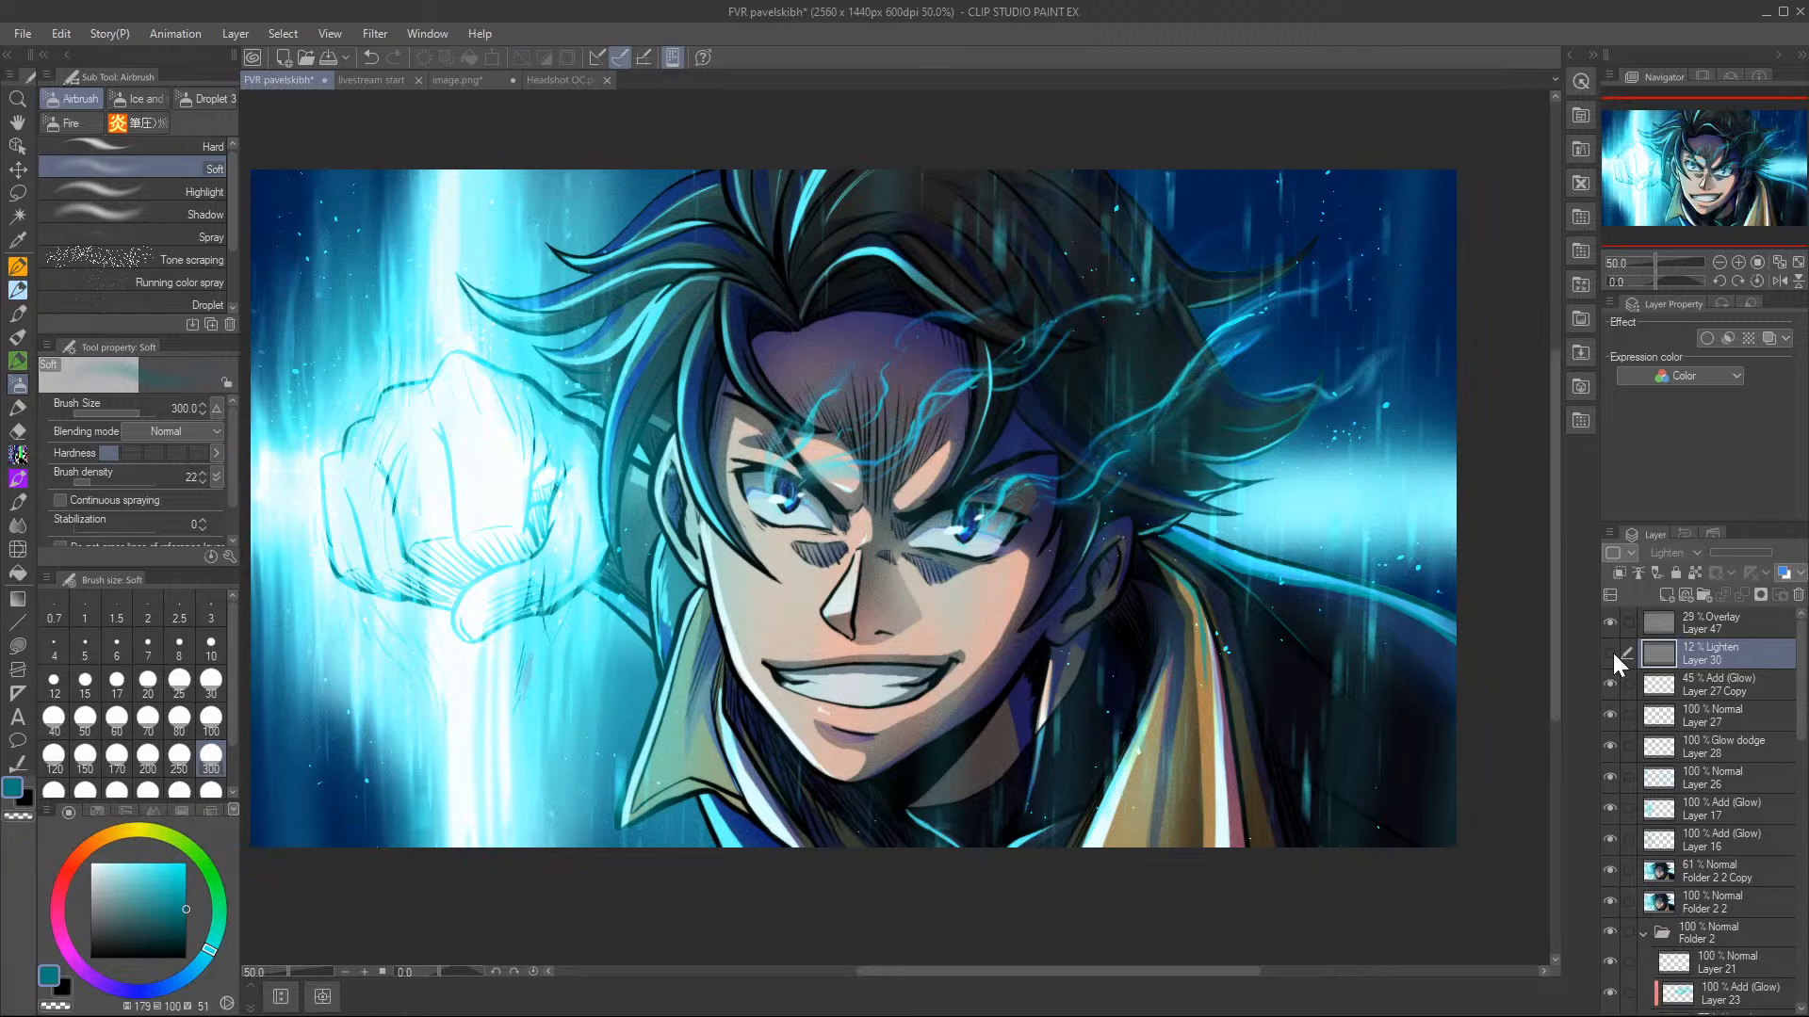
pyautogui.click(1739, 627)
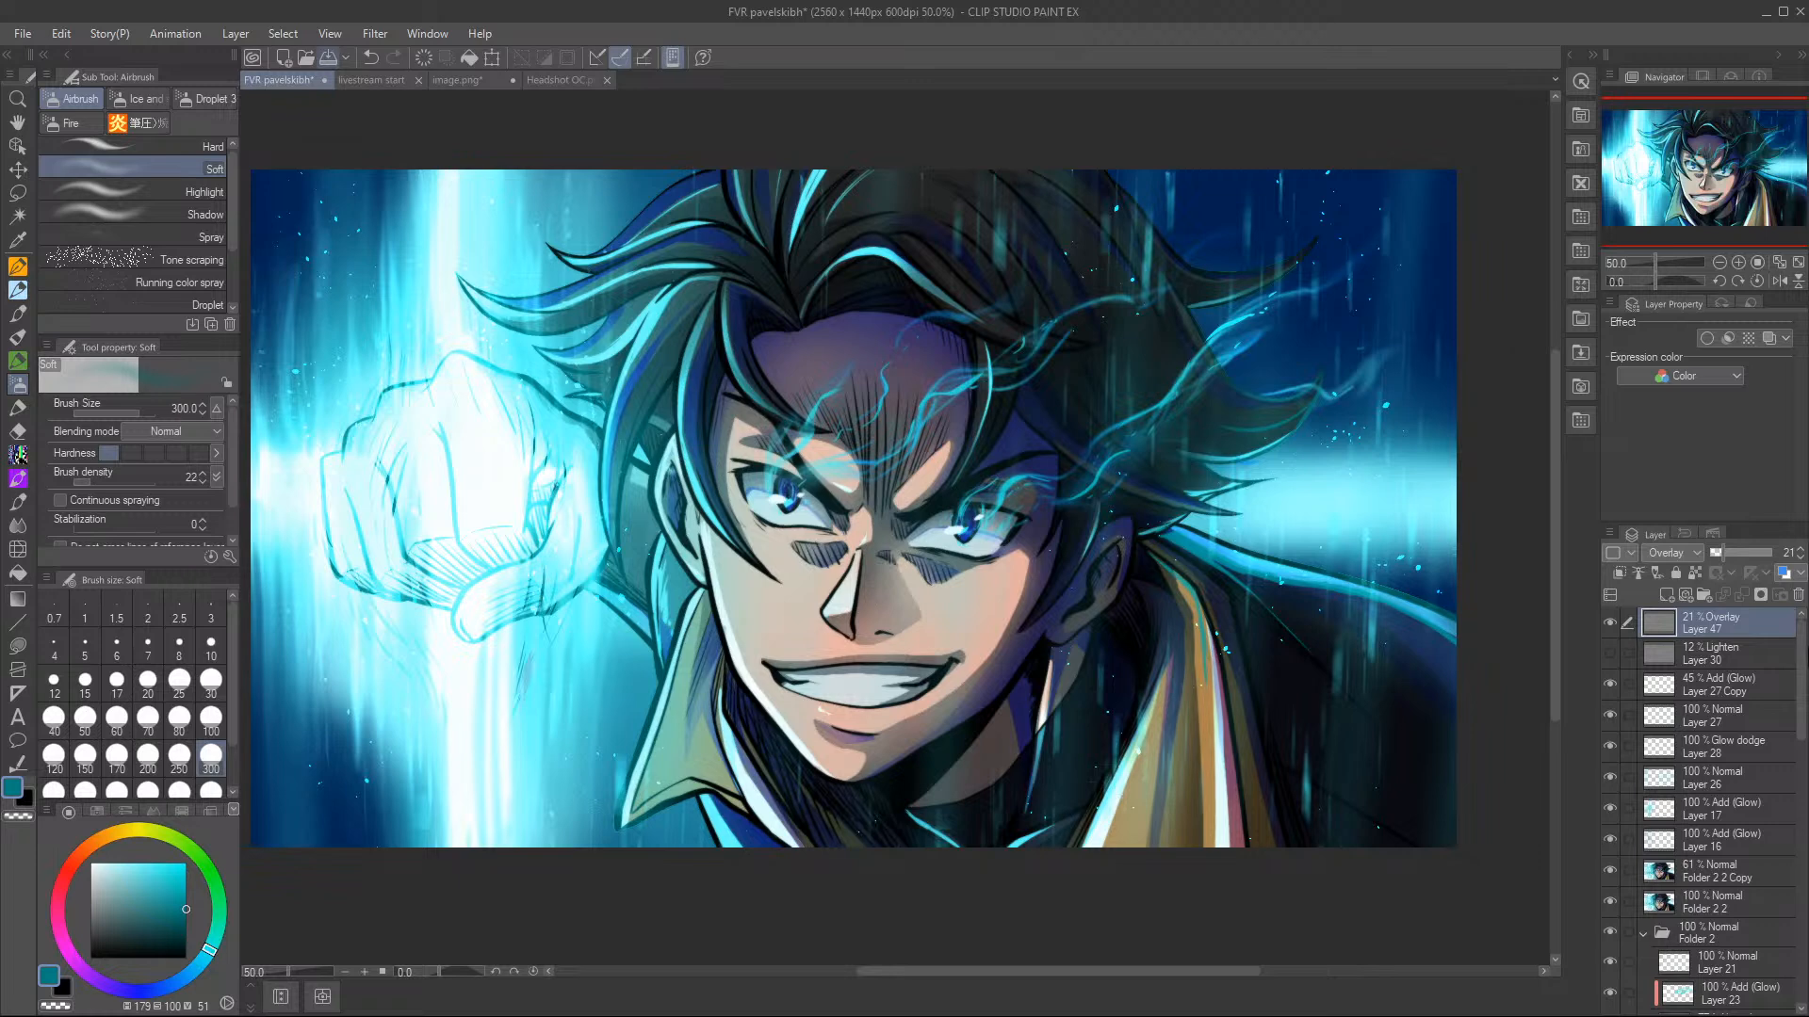
# - Save the illustration and hide the Overlay noise on Layer 47
pyautogui.hotkey('ctrl', 's')
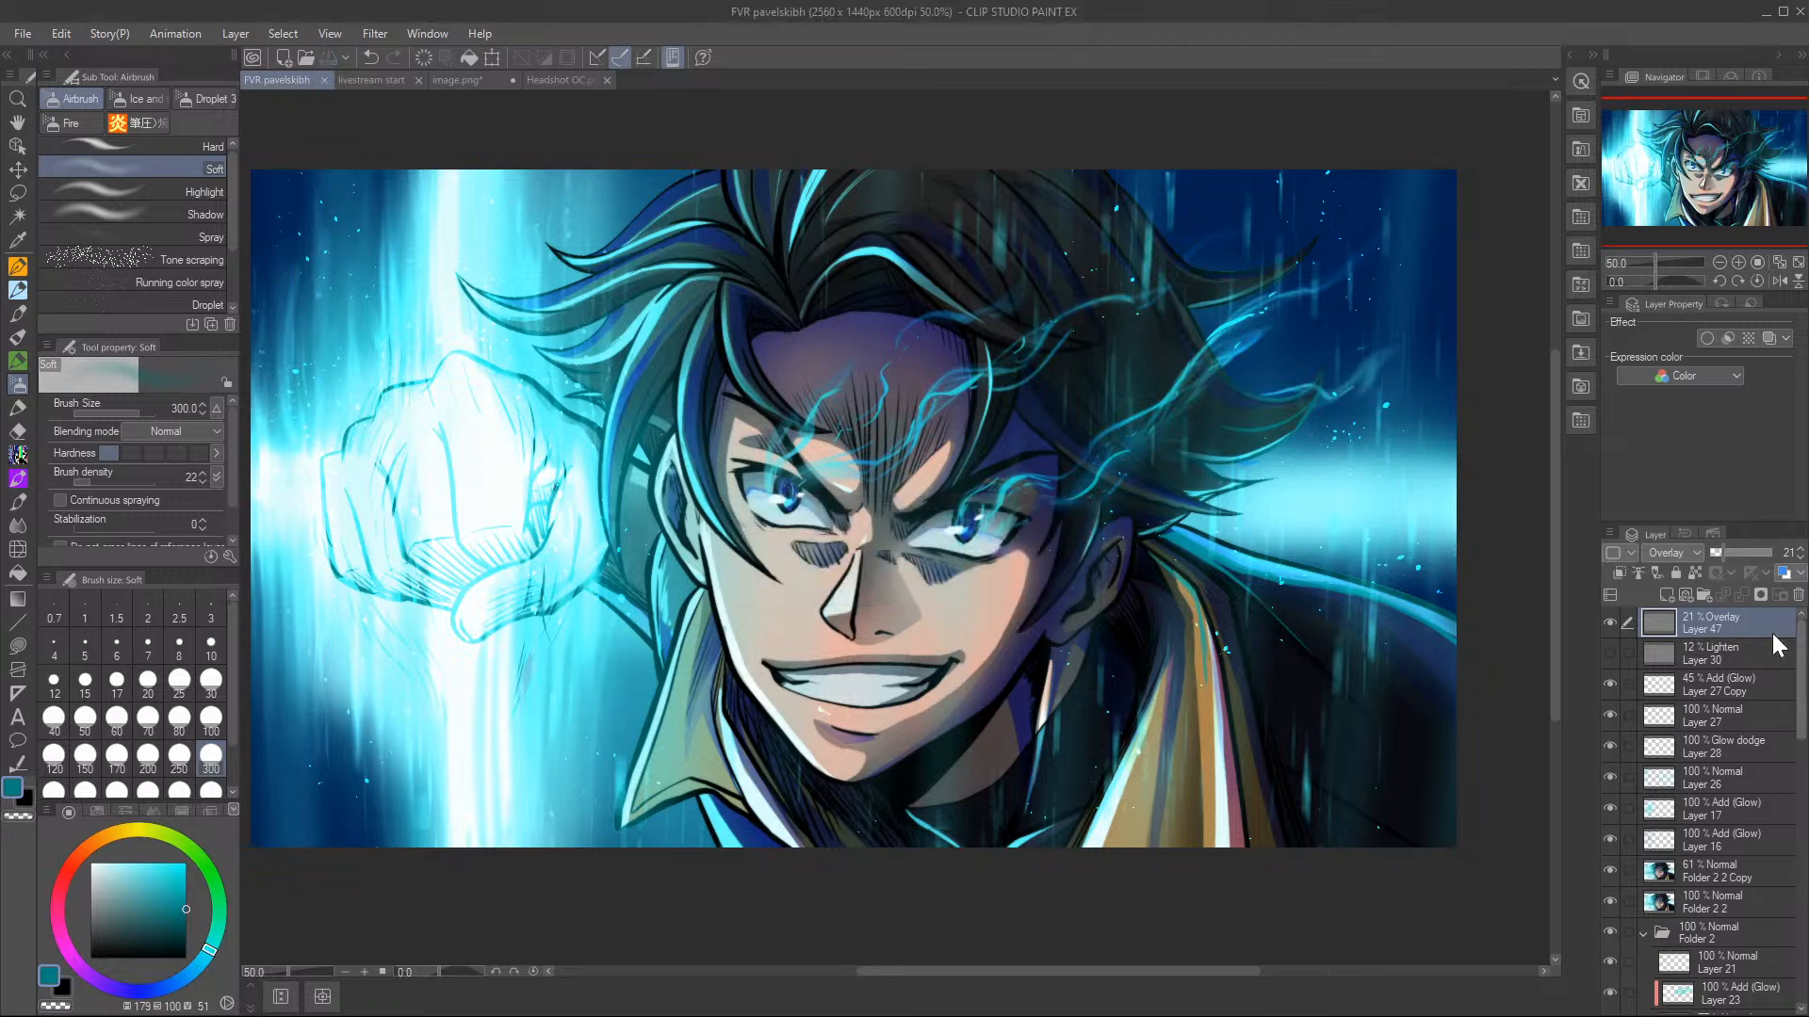
pyautogui.click(1607, 620)
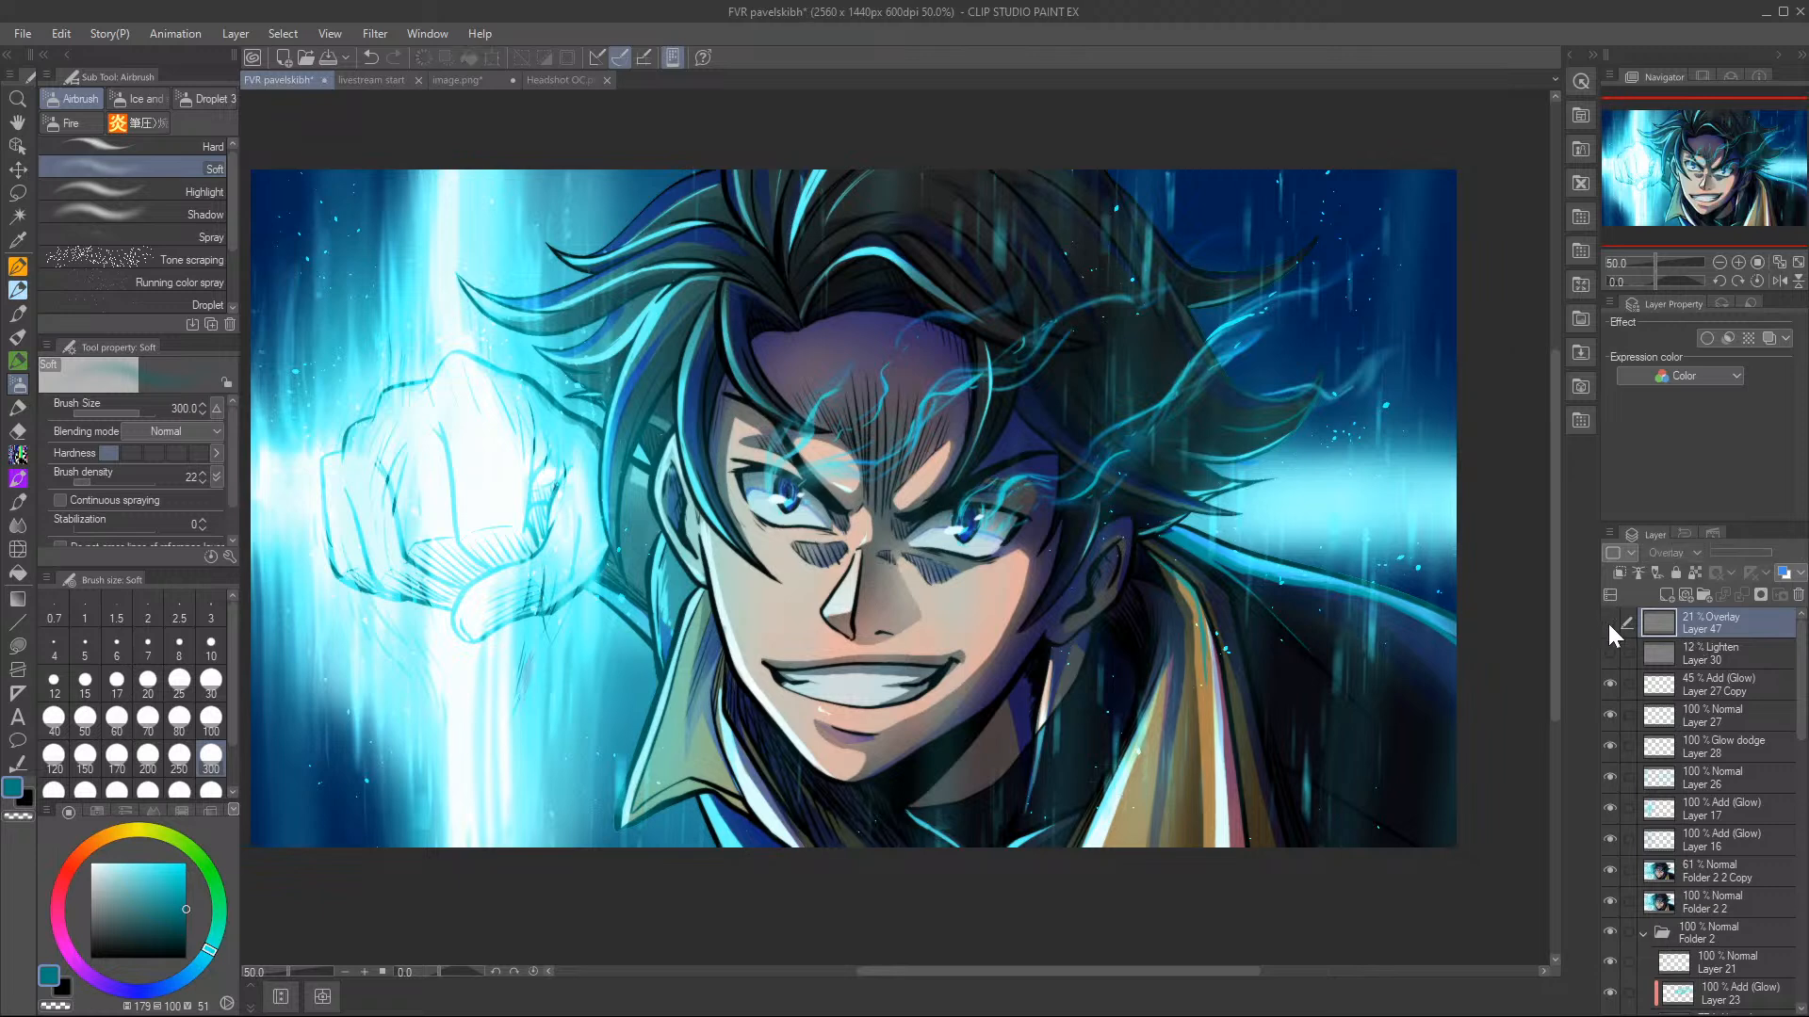
# - Merge all visible layers into a new layer directly above Layer 27 Copy
pyautogui.click(1743, 675)
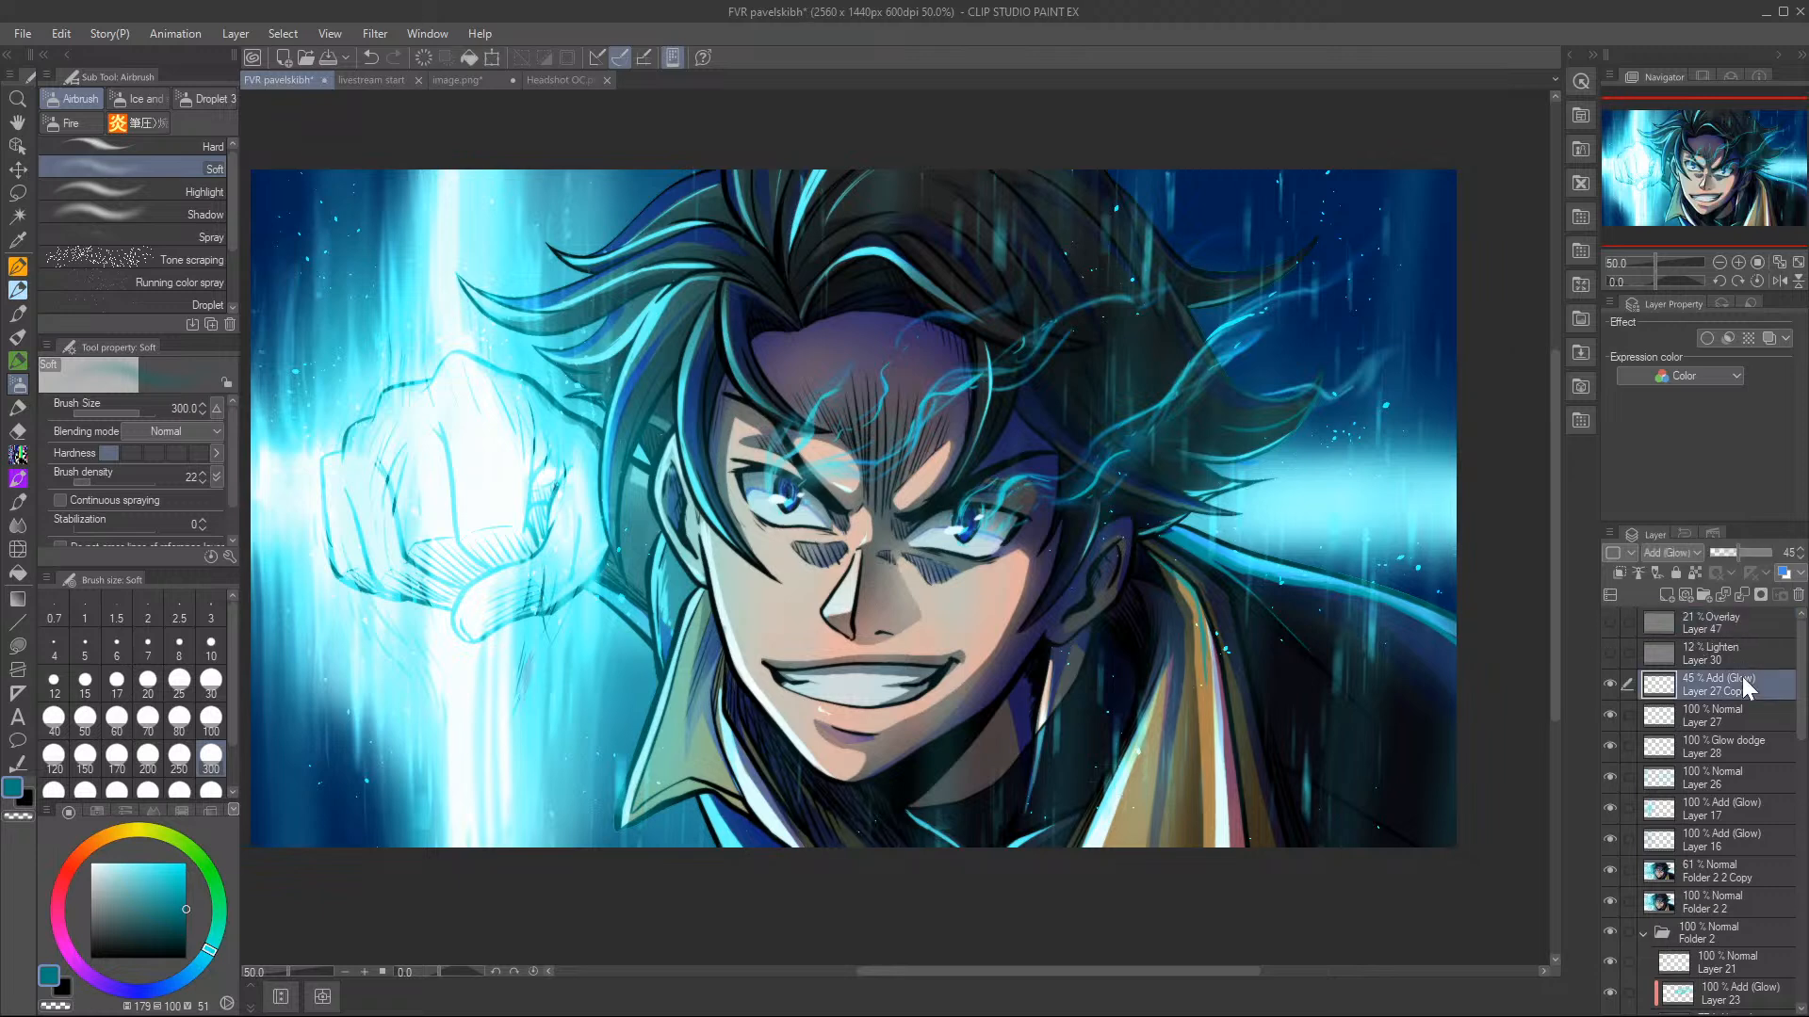
pyautogui.rightClick(1743, 677)
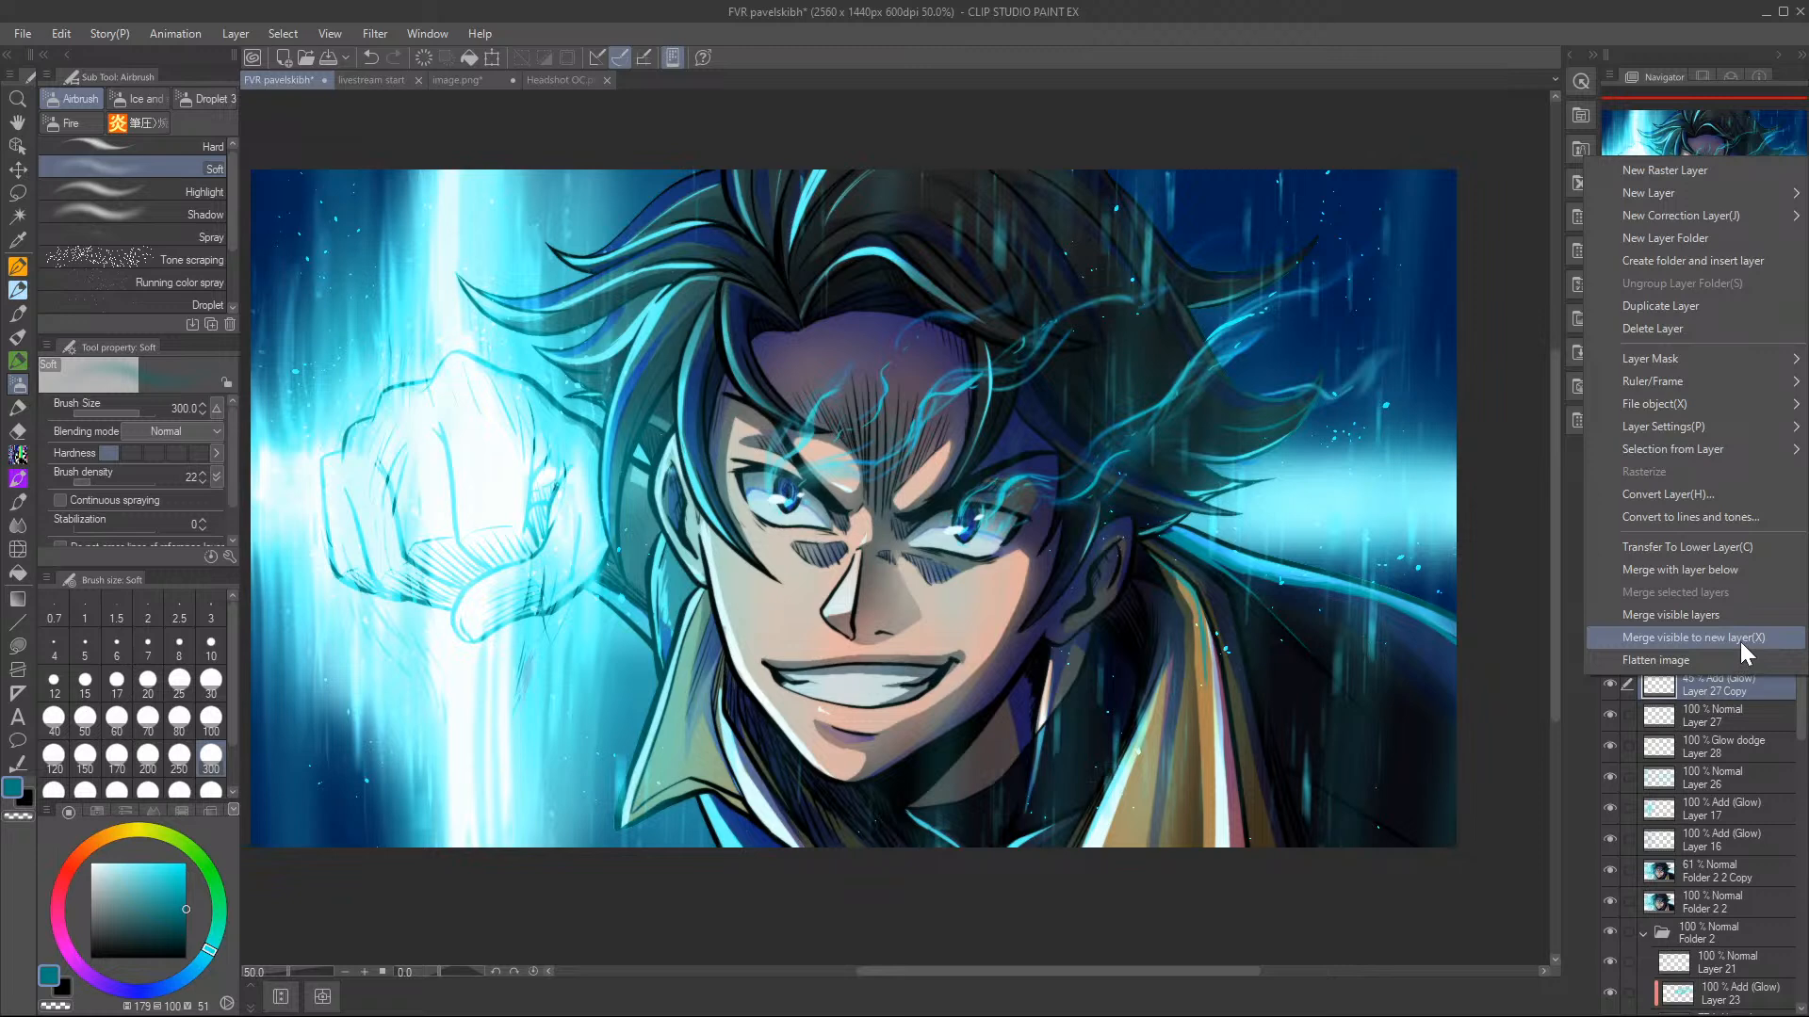
pyautogui.click(1739, 641)
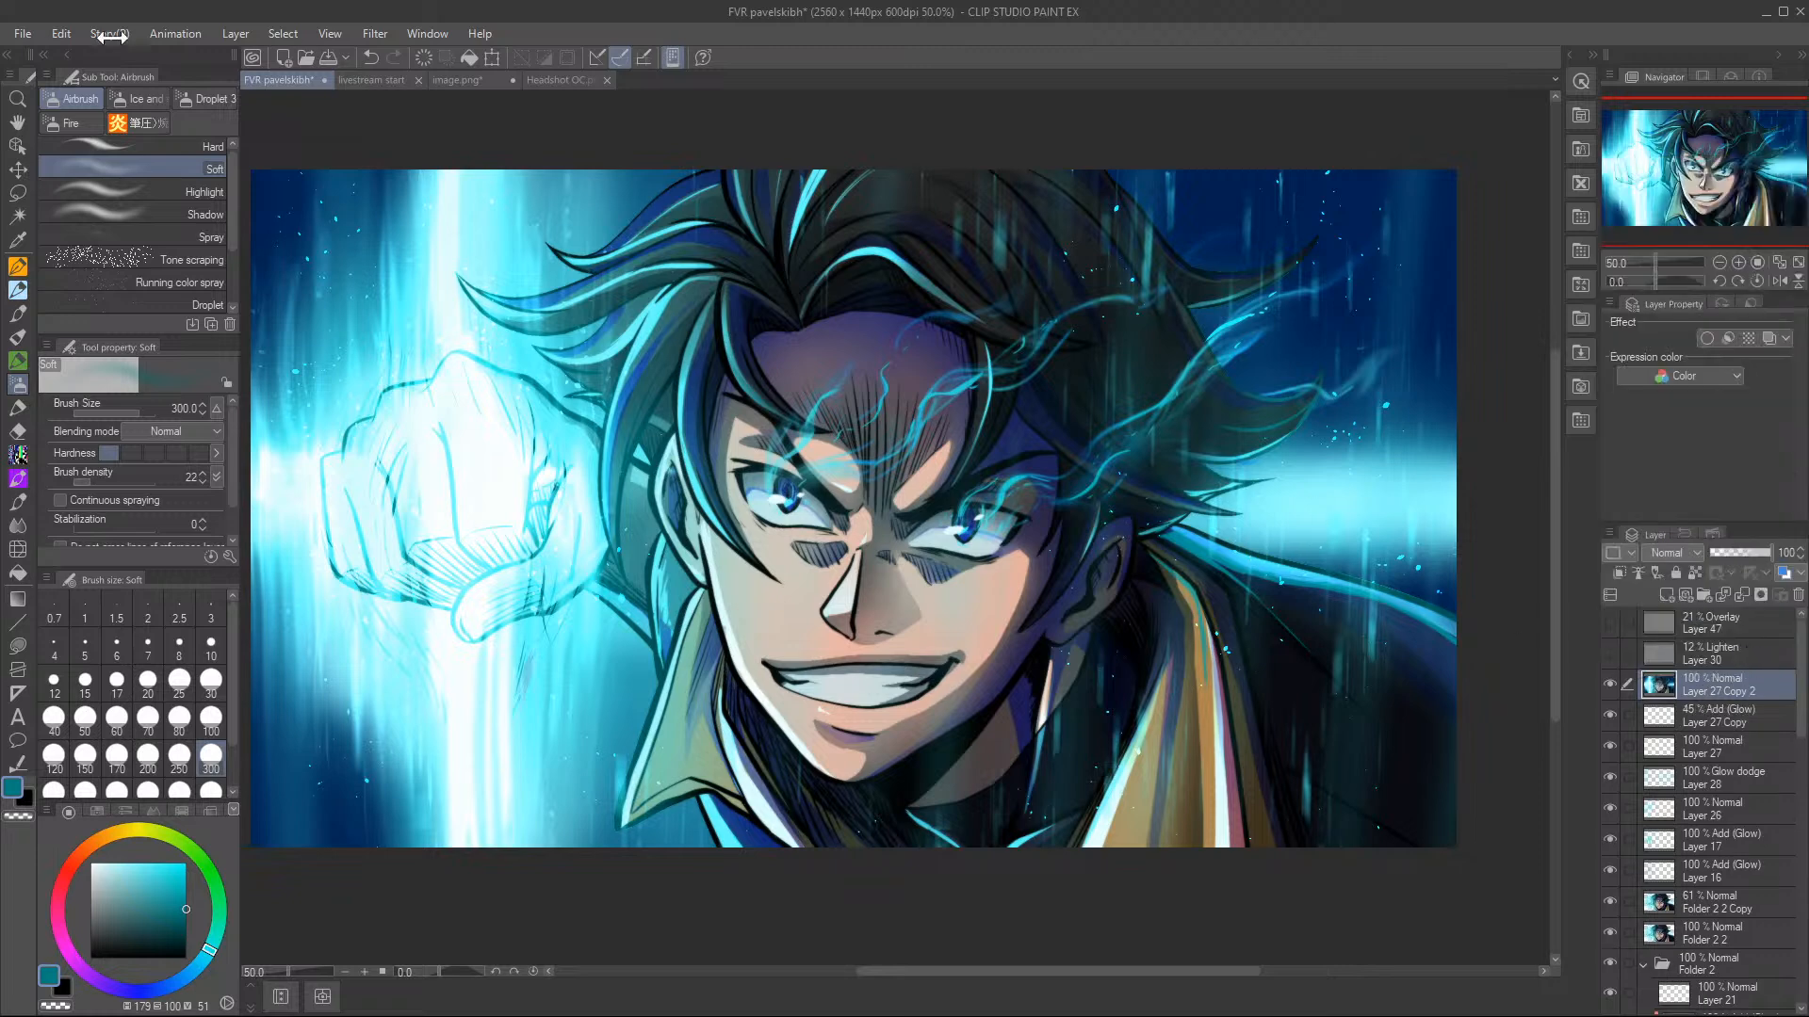
# - Apply a Gaussian blur of strength 6.00 to the new merged layer, Layer 27 Copy 2
pyautogui.click(373, 35)
pyautogui.moveTo(400, 58)
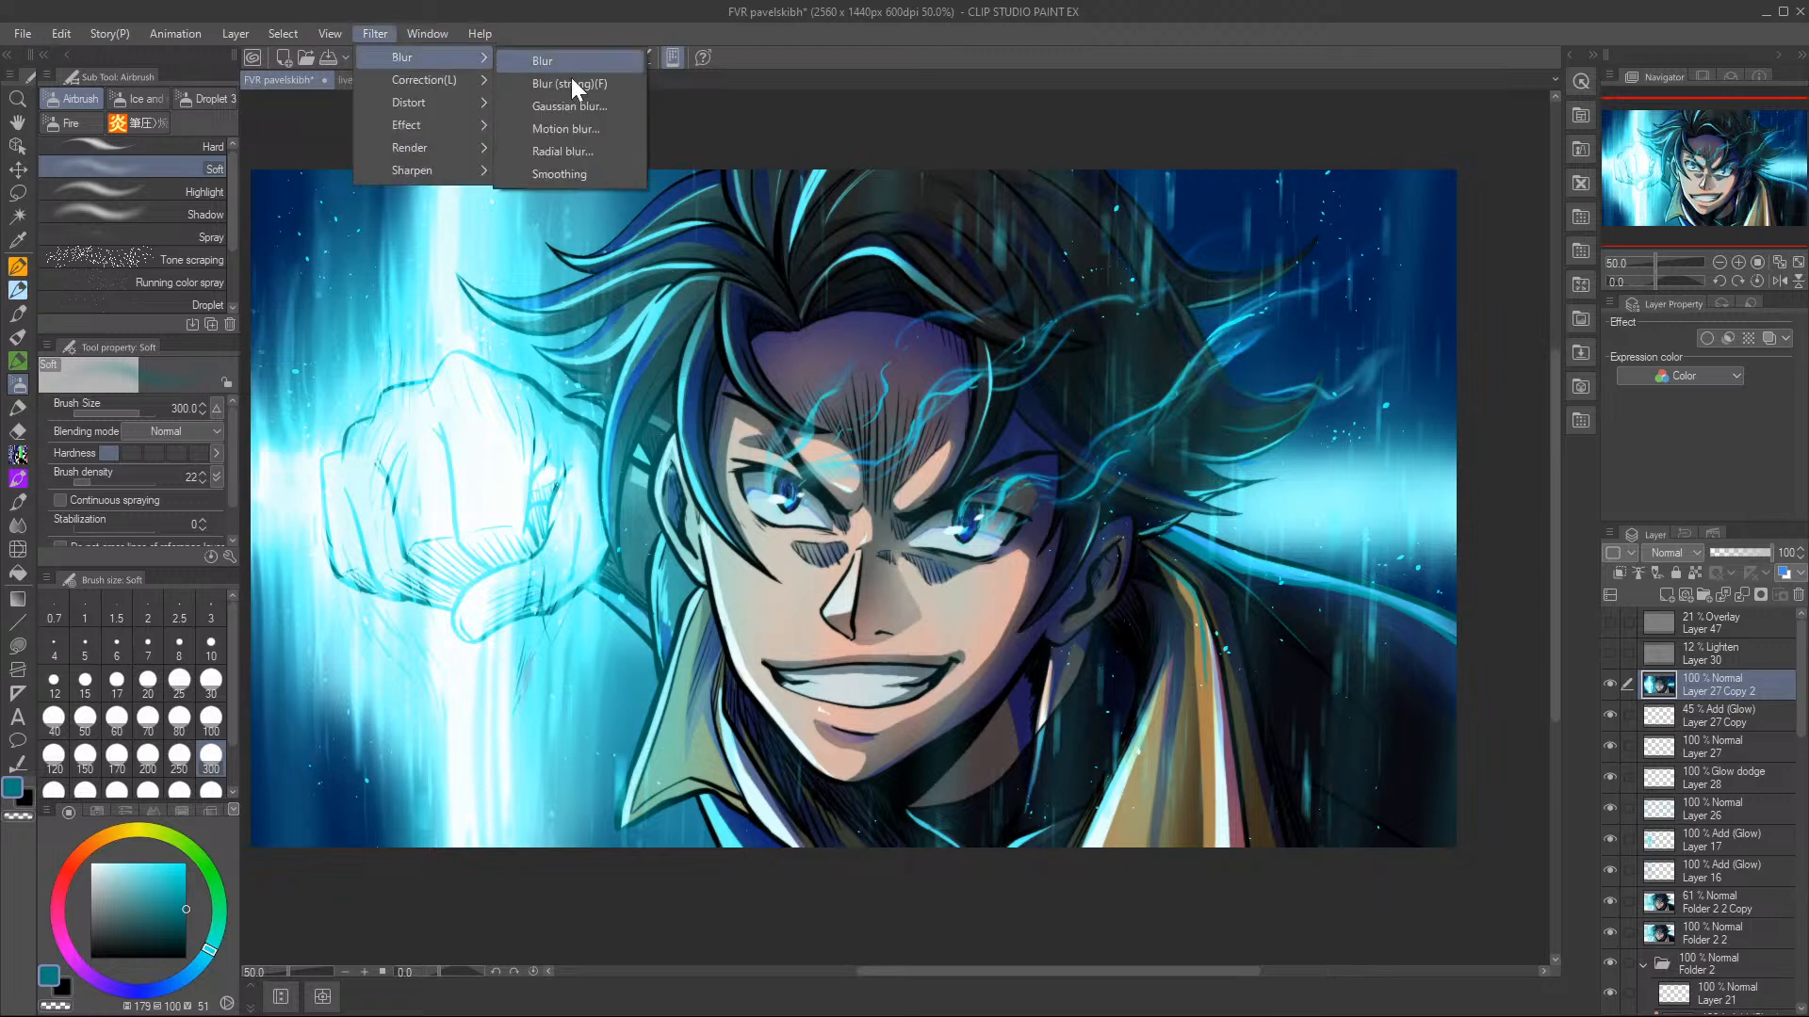
pyautogui.click(580, 109)
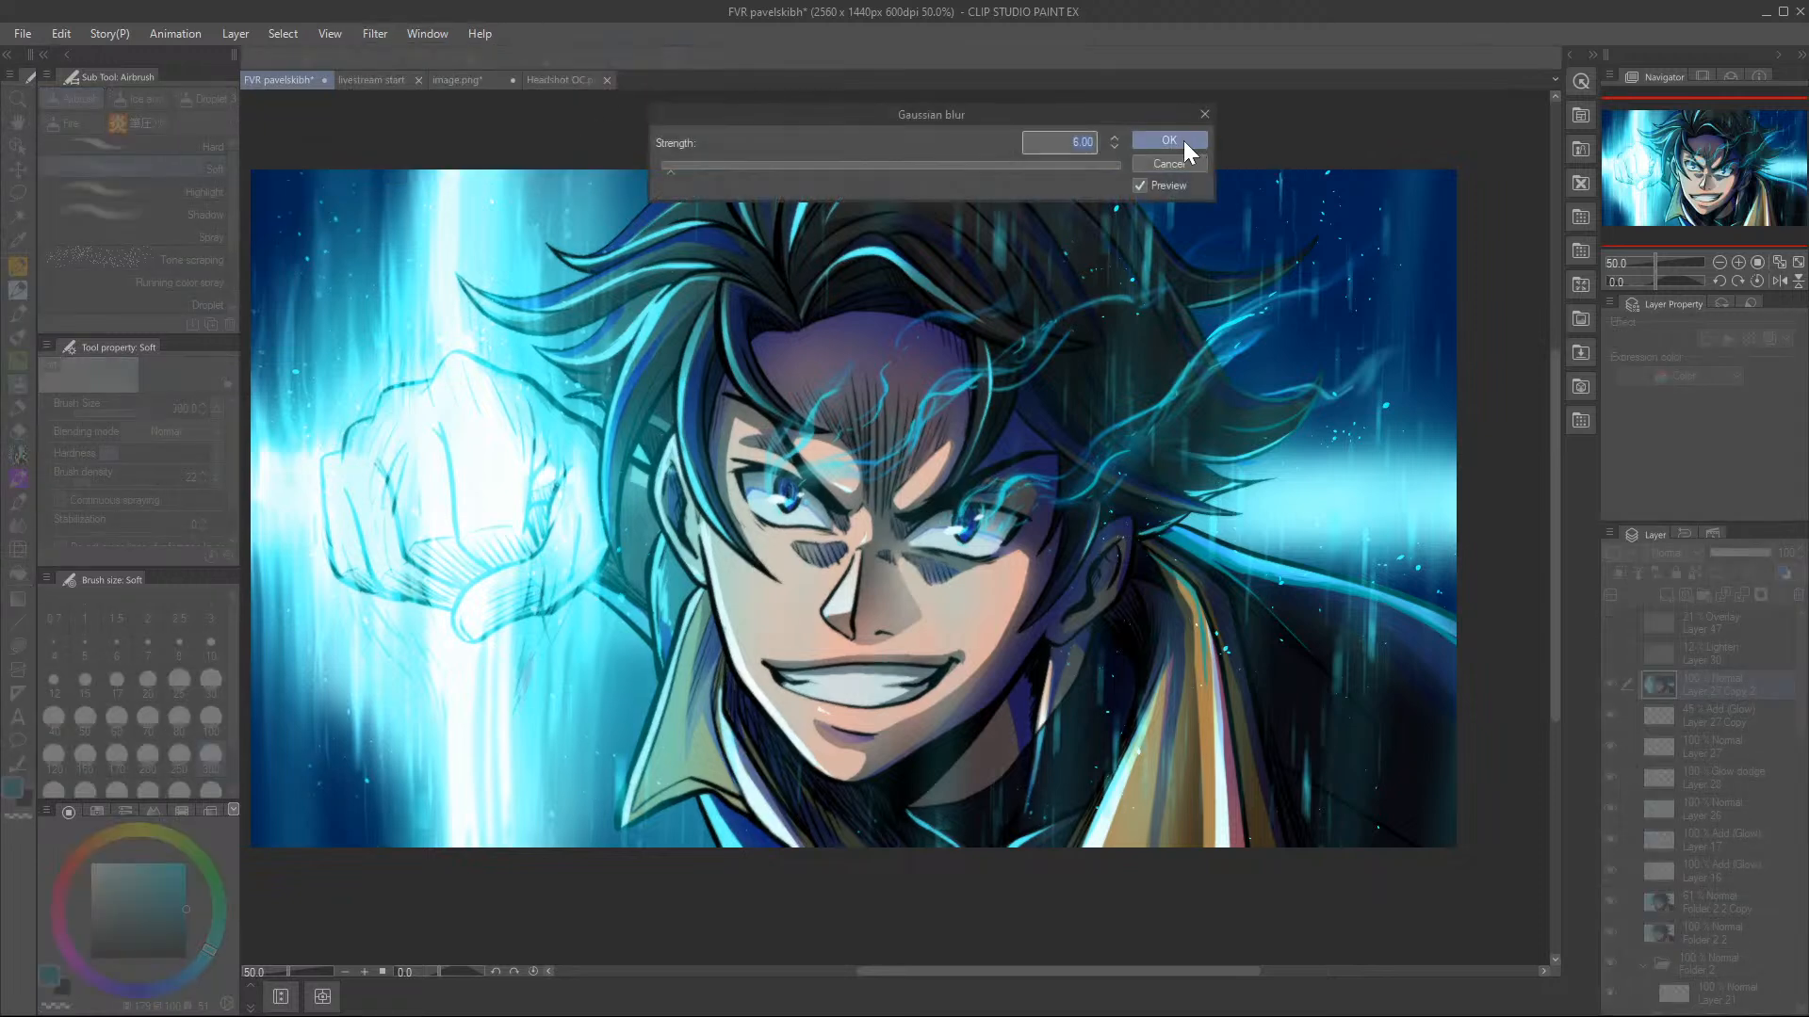
pyautogui.click(1183, 140)
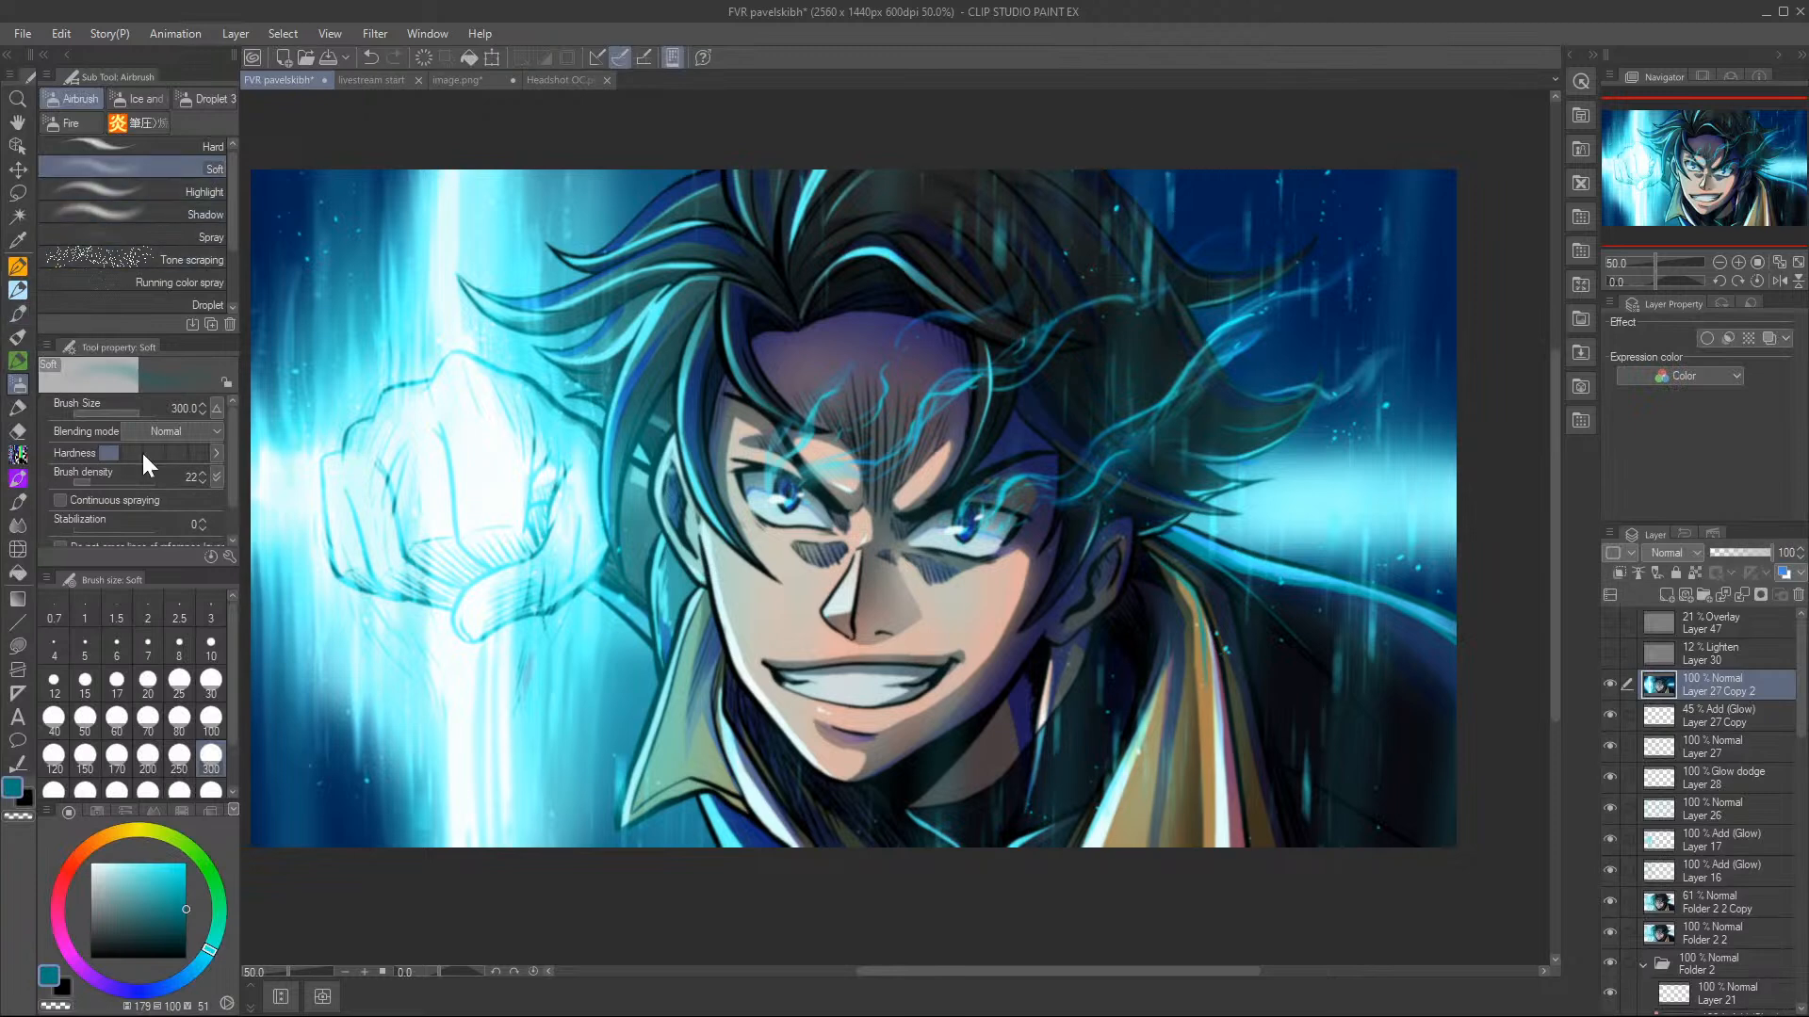
# - Set the Soft airbrush to size 500 with transparent color for erasing on the blurred Layer 27 Copy 2
pyautogui.click(84, 790)
pyautogui.press('c')
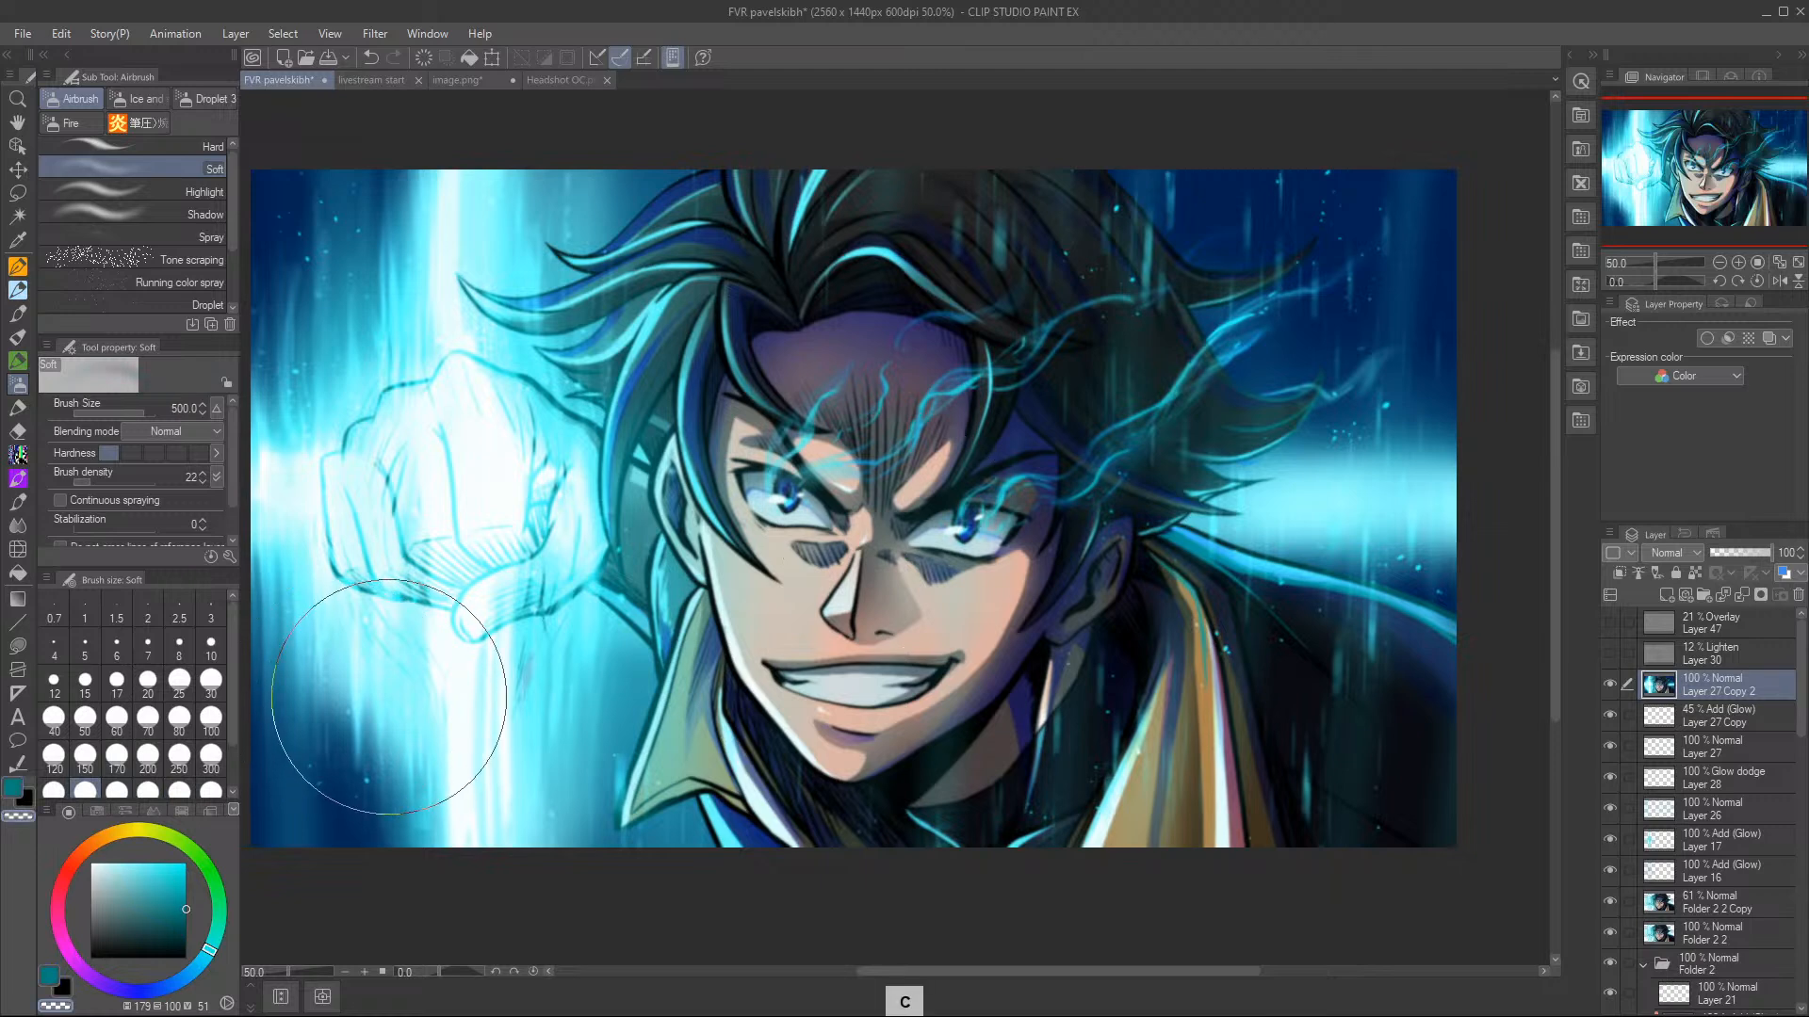